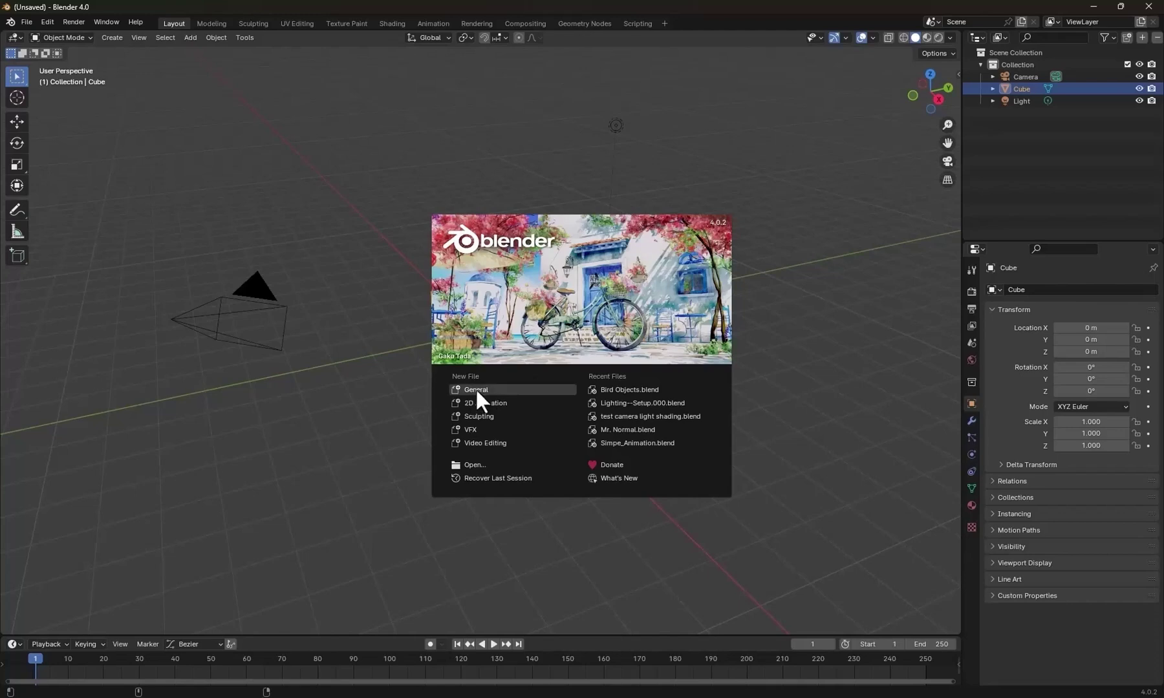
Start a new General file and delete the default camera, cube and light.
{"action": "left_click", "coordinate": [475, 388]}
{"action": "left_click_drag", "start_coordinate": [795, 453], "coordinate": [171, 113]}
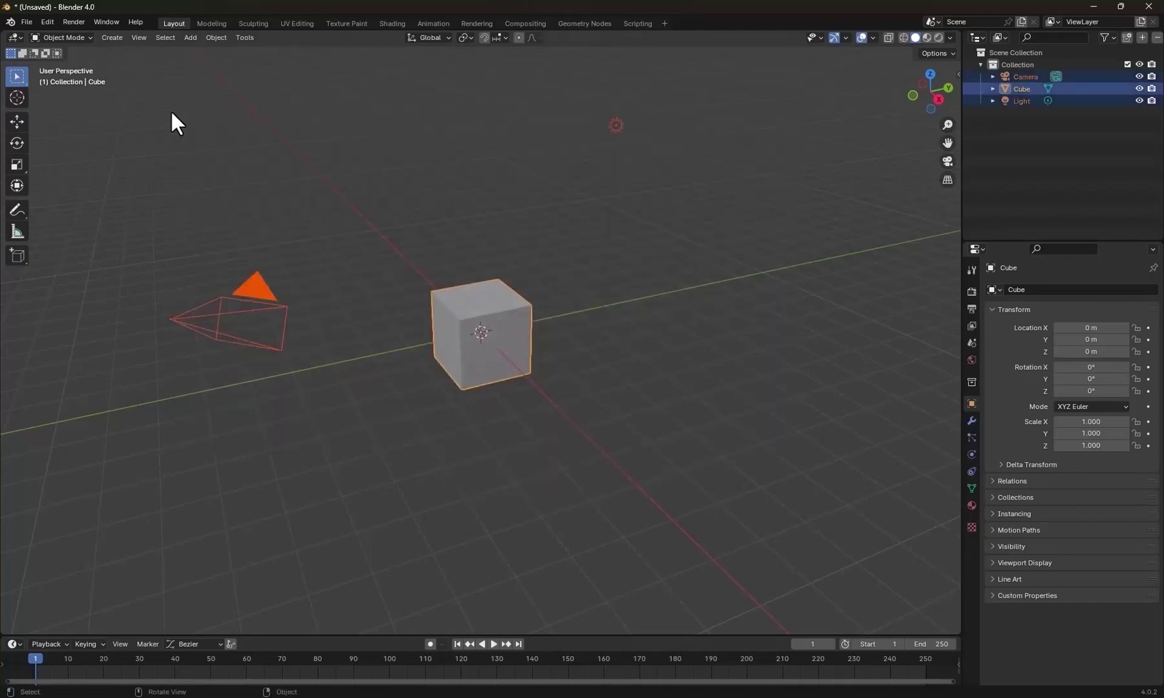
{"action": "key", "text": "Delete"}
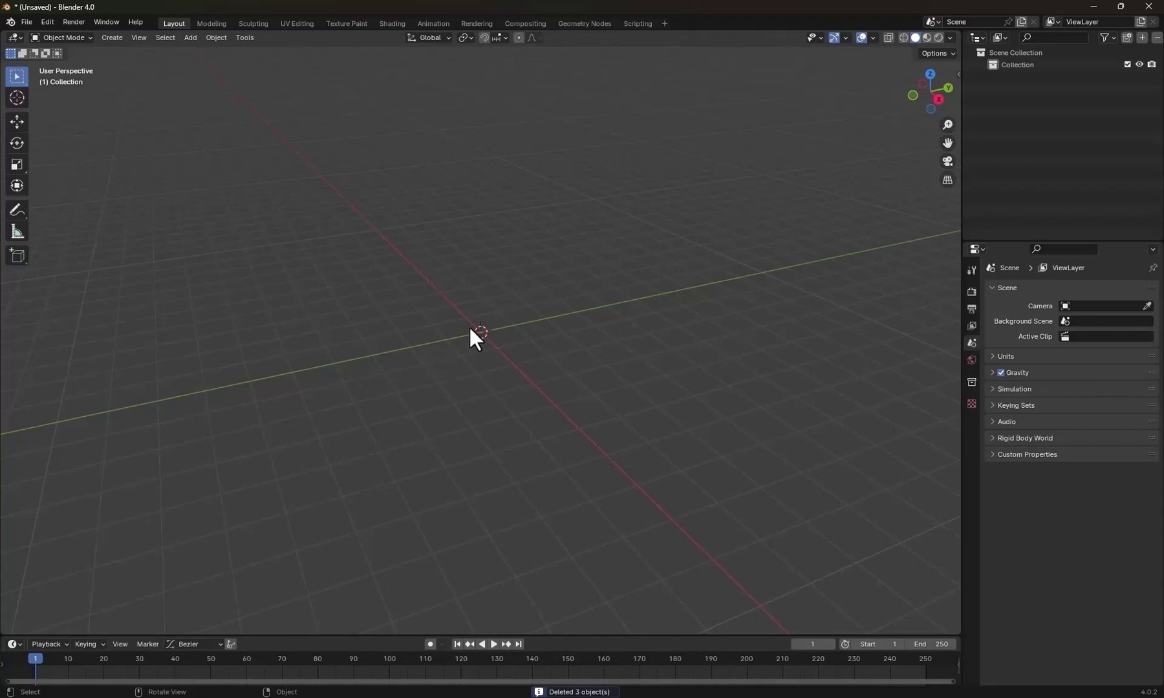
Add Elements.png as a background image aligned to the front orthographic view.
{"action": "key", "text": "KP_1"}
{"action": "key", "text": "shift+a"}
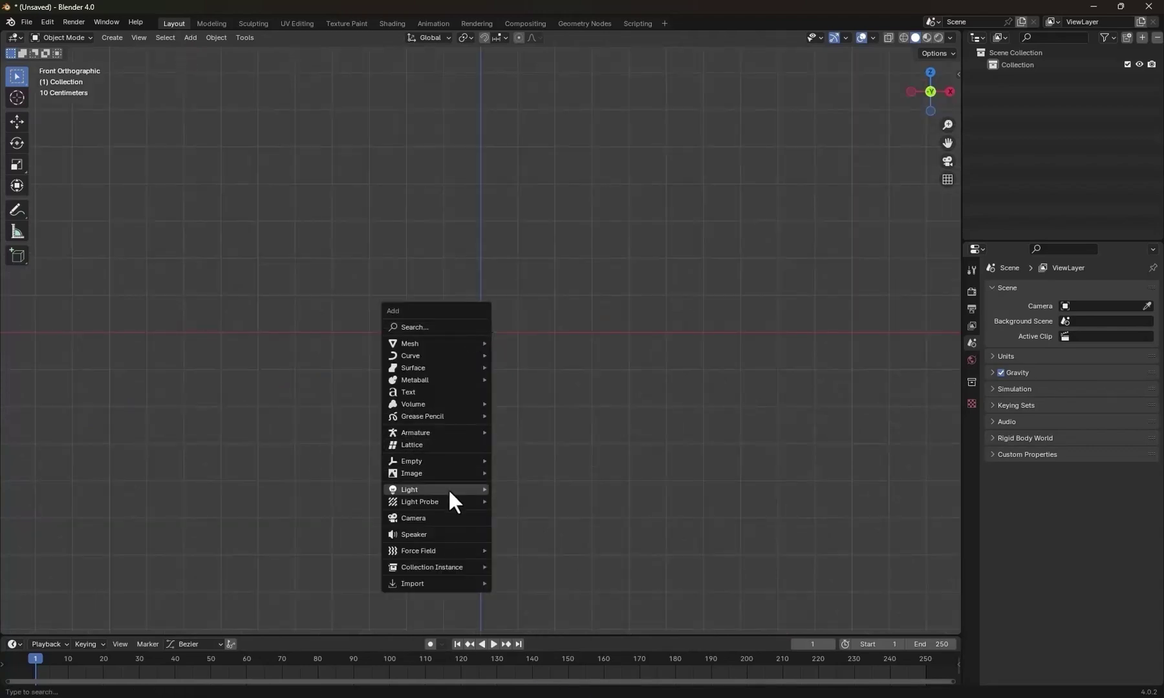
{"action": "mouse_move", "coordinate": [459, 471]}
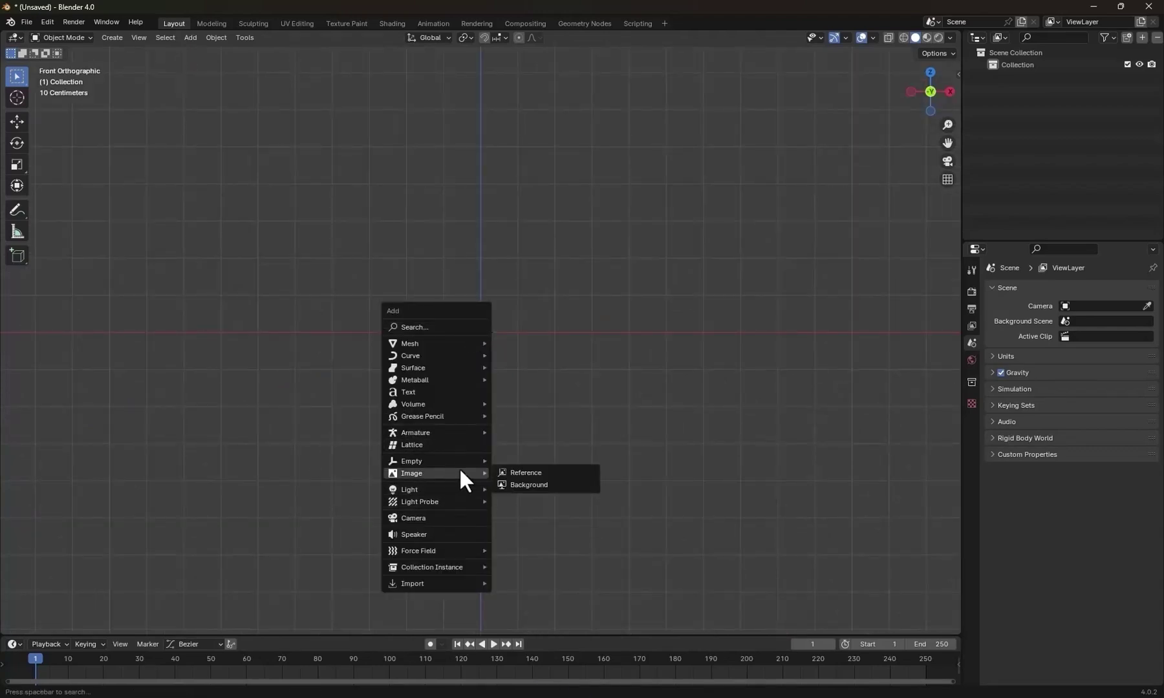
{"action": "left_click", "coordinate": [517, 484]}
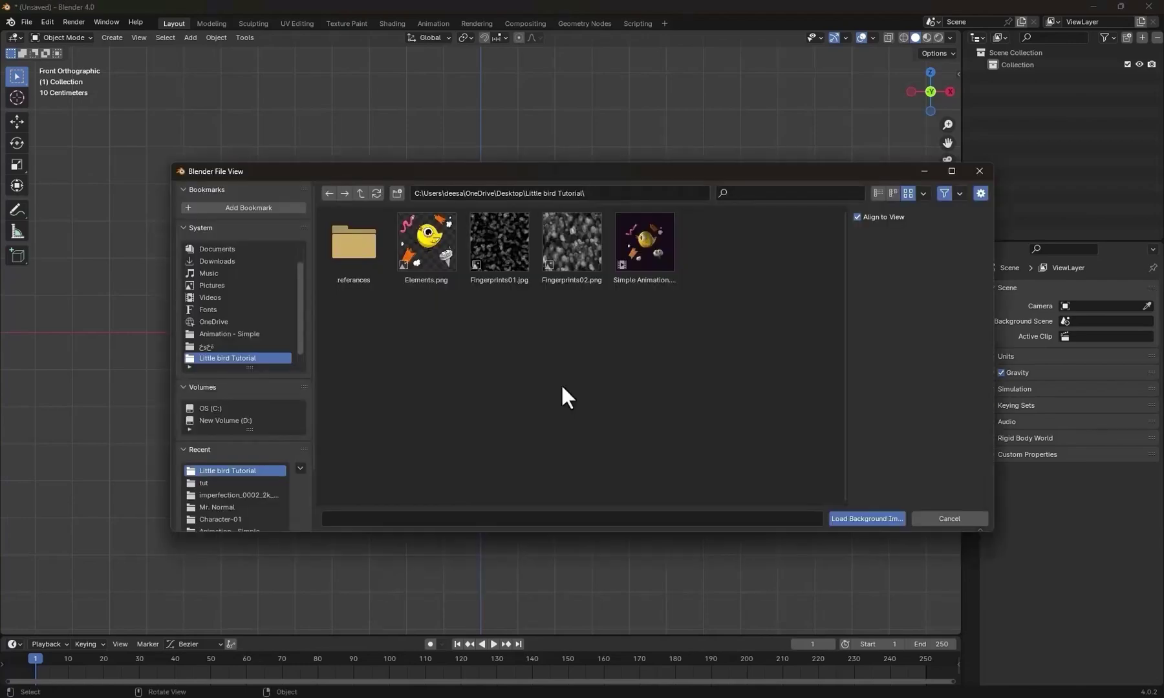
{"action": "double_click", "coordinate": [425, 243]}
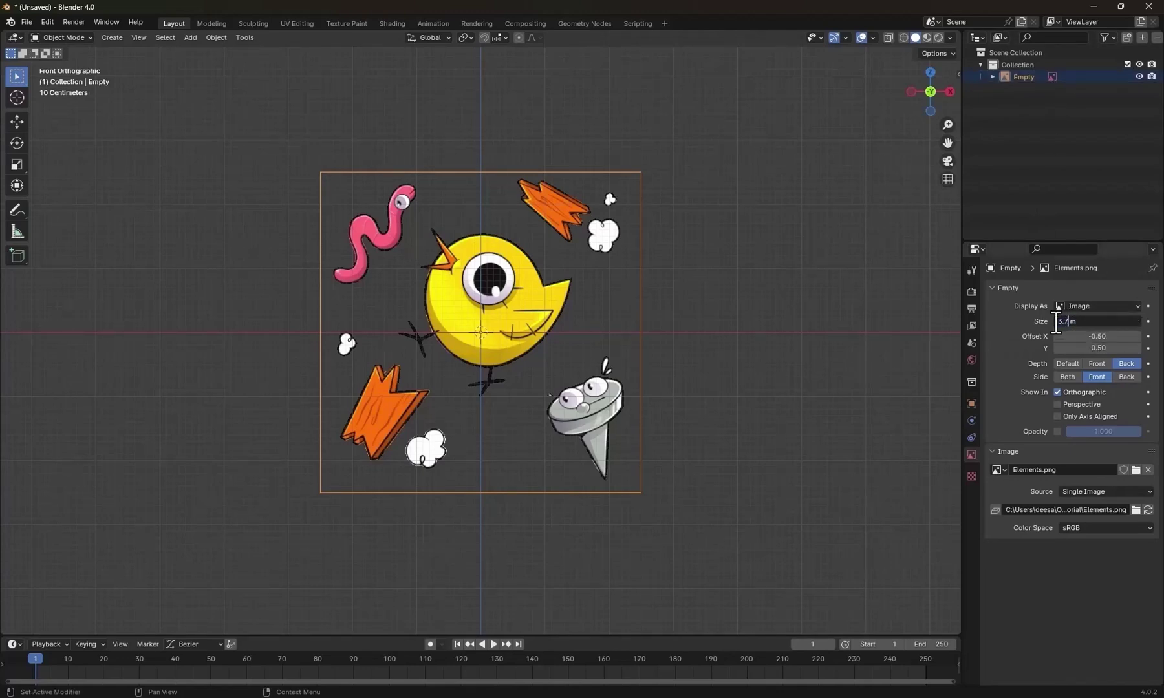
Set the background image's size to 3.7 m and enable its opacity at 0.3.
{"action": "key", "text": "Return"}
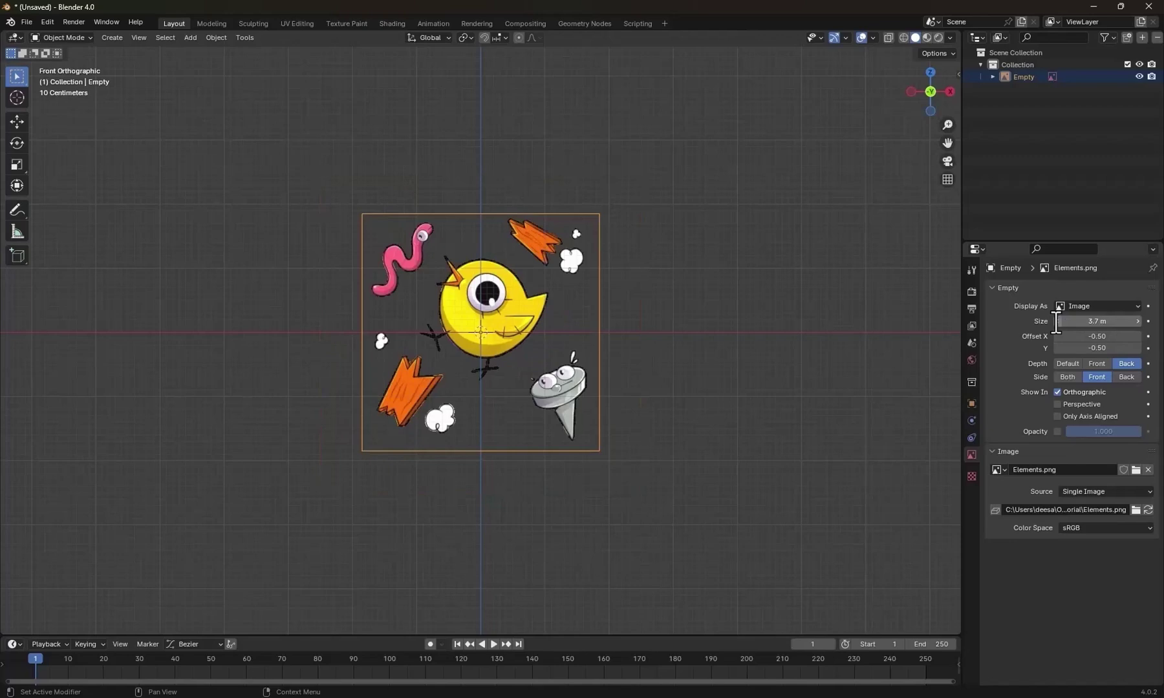
{"action": "left_click", "coordinate": [1057, 431]}
{"action": "left_click", "coordinate": [1099, 433]}
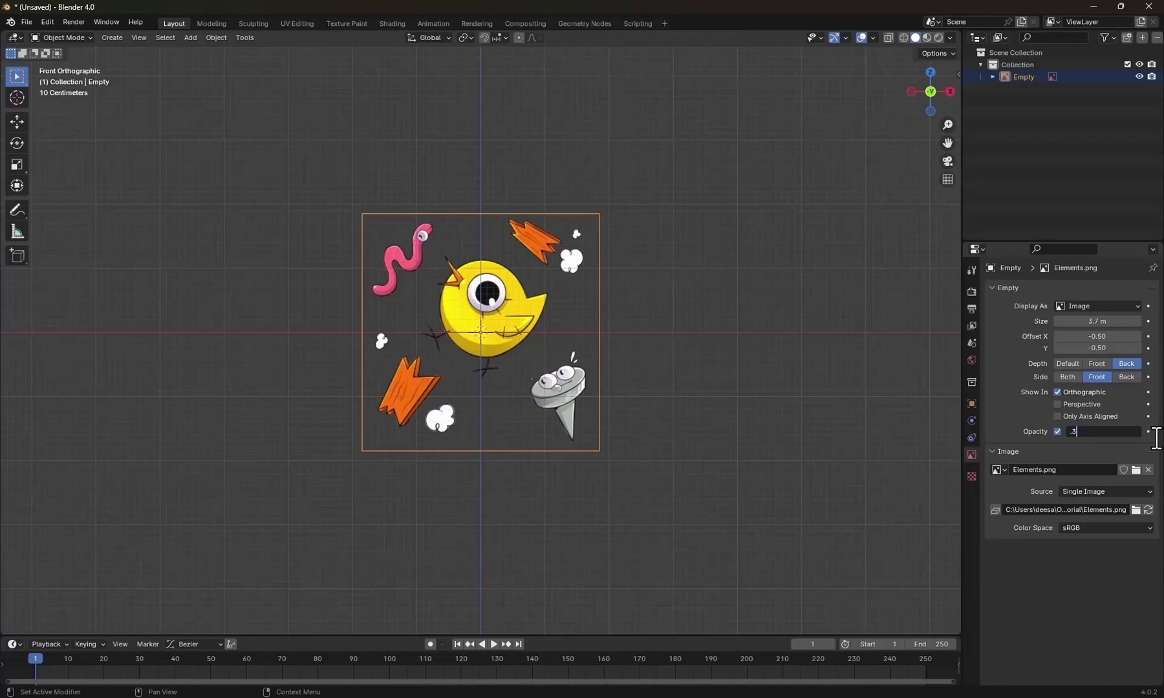
{"action": "key", "text": "Return"}
{"action": "key", "text": "KP_Decimal"}
Rename both the background image object and the collection that contains it as Ref.
{"action": "double_click", "coordinate": [1023, 76]}
{"action": "type", "text": "Re"}
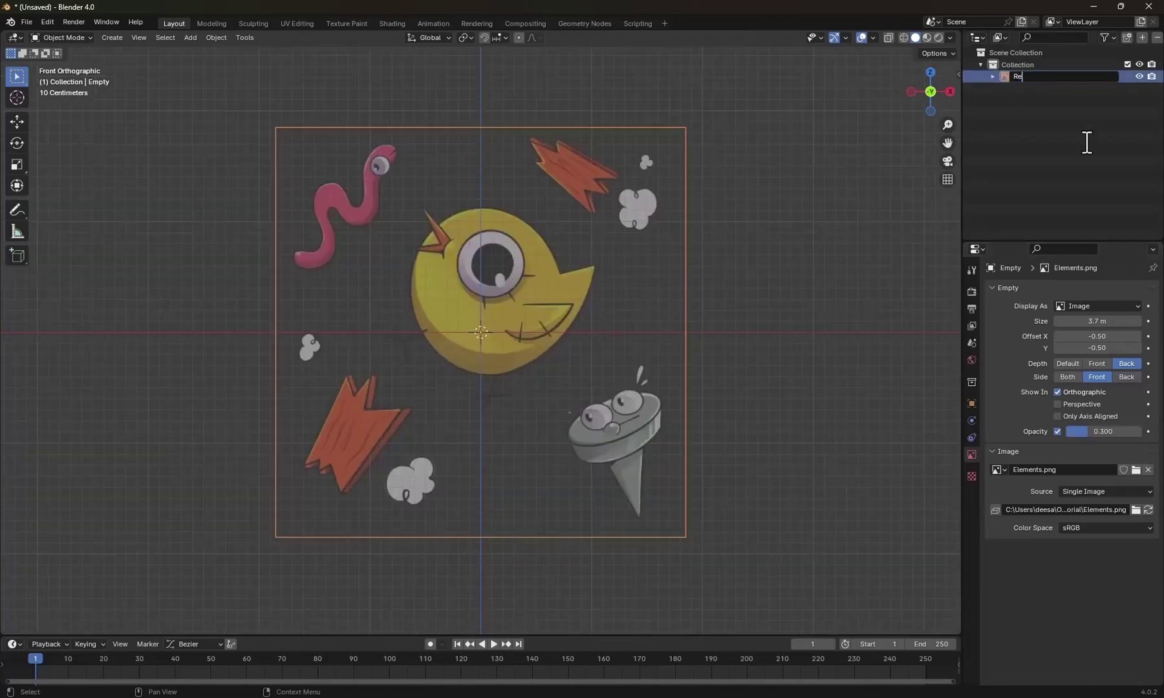
{"action": "type", "text": "f"}
{"action": "key", "text": "Return"}
{"action": "double_click", "coordinate": [1027, 63]}
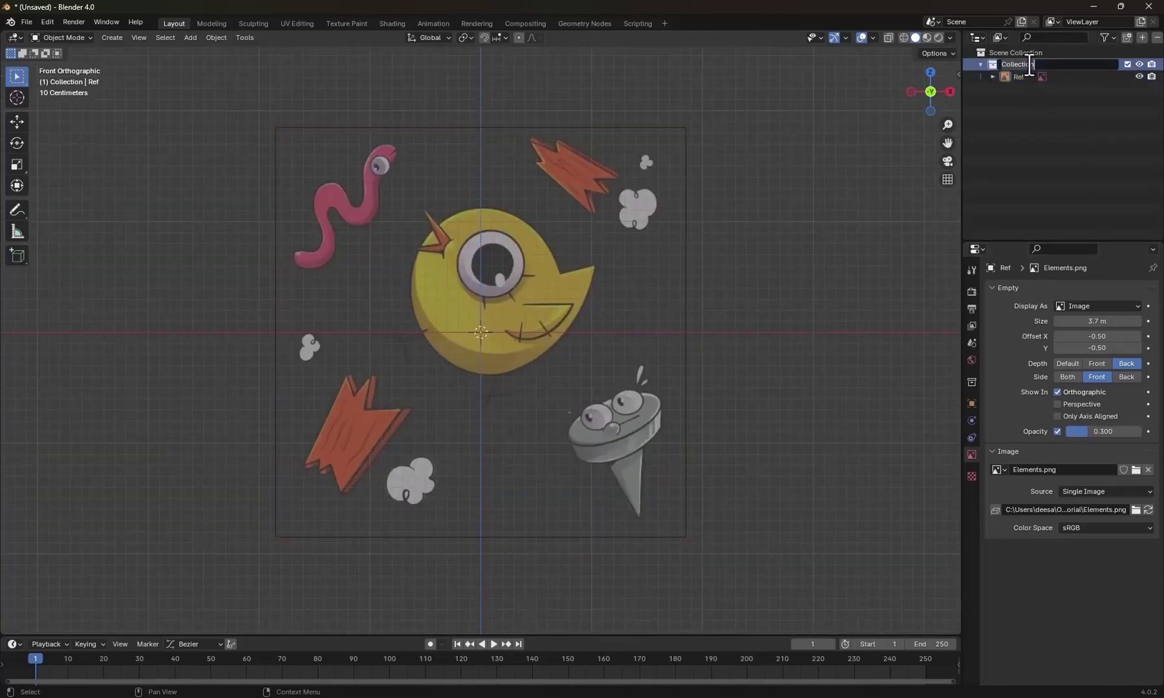
{"action": "type", "text": "Ref"}
{"action": "key", "text": "Return"}
Show the selectability toggle in the outliner, make the Ref collection unselectable and collapse it.
{"action": "left_click", "coordinate": [1105, 37]}
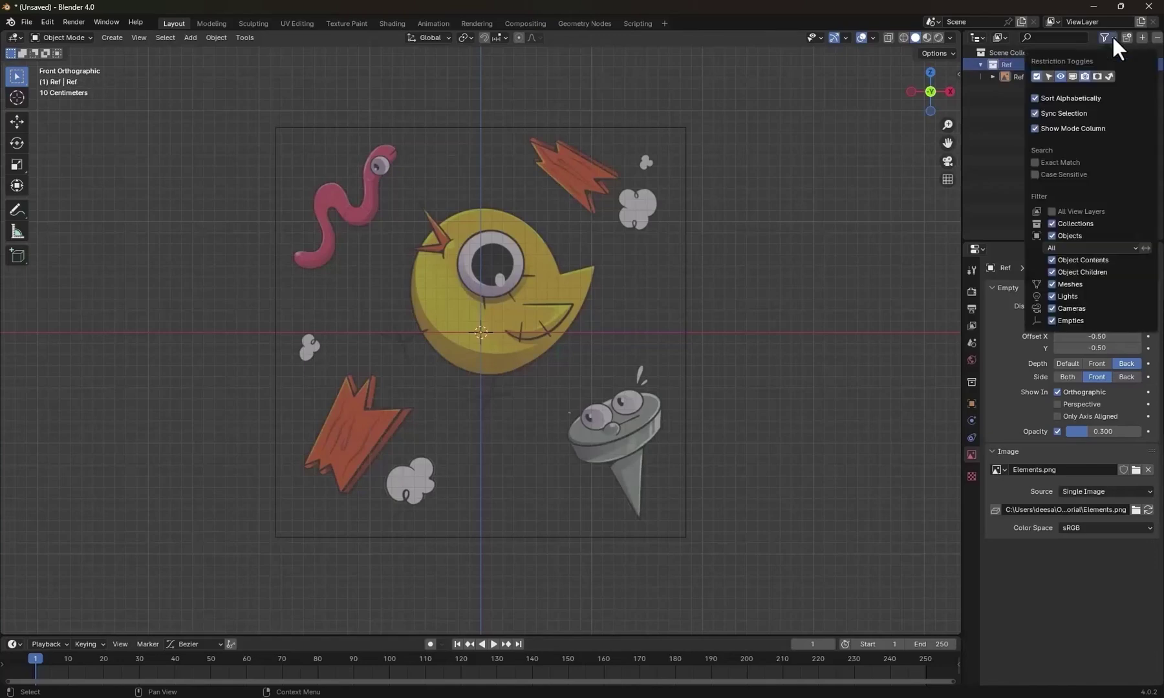
{"action": "left_click", "coordinate": [1048, 77]}
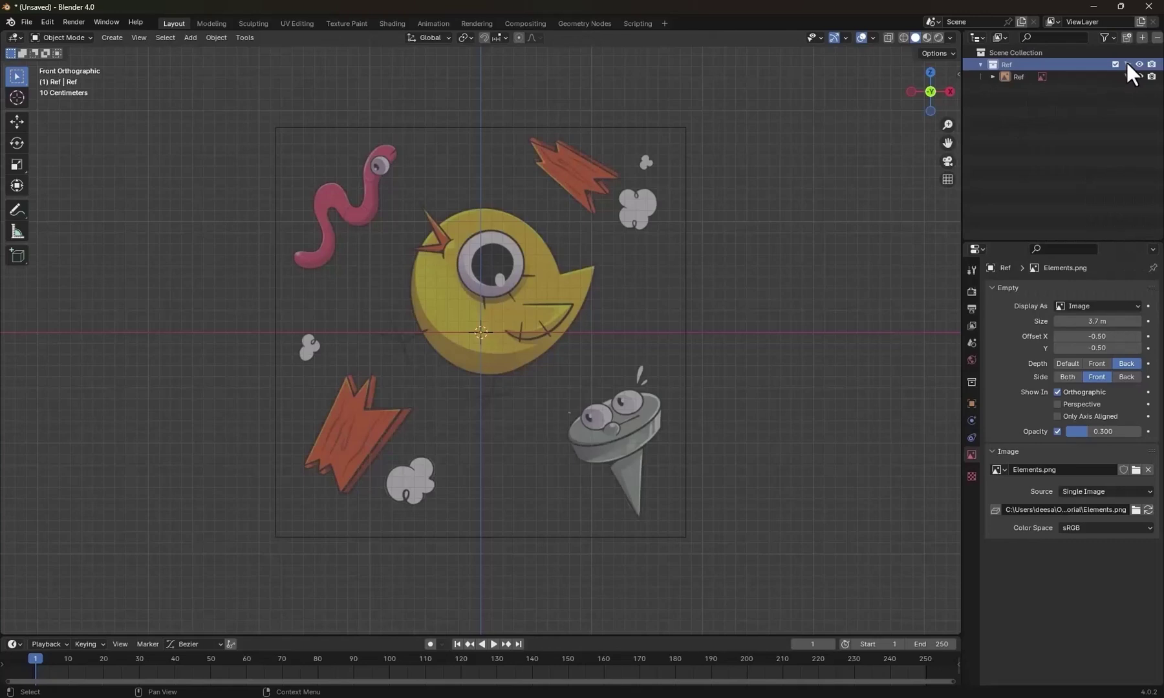
{"action": "left_click", "coordinate": [1126, 63]}
{"action": "left_click", "coordinate": [980, 65]}
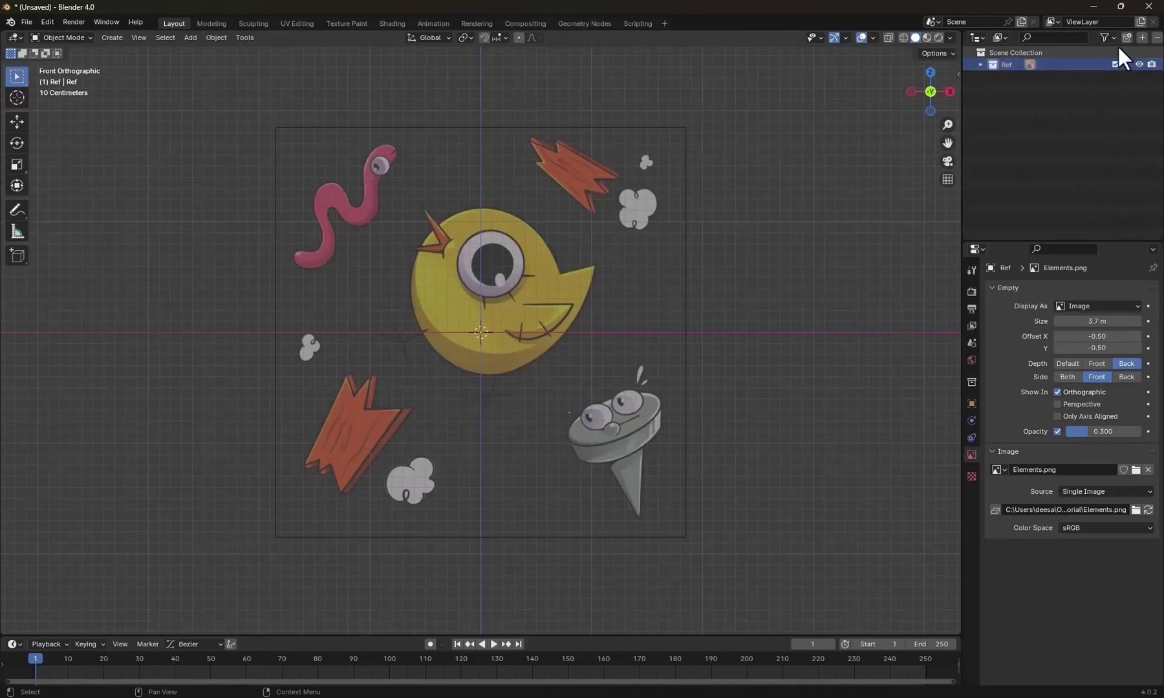
Create a new collection under the Scene Collection and name it Geometry.
{"action": "left_click", "coordinate": [1117, 49]}
{"action": "left_click", "coordinate": [1126, 37]}
{"action": "double_click", "coordinate": [1022, 75]}
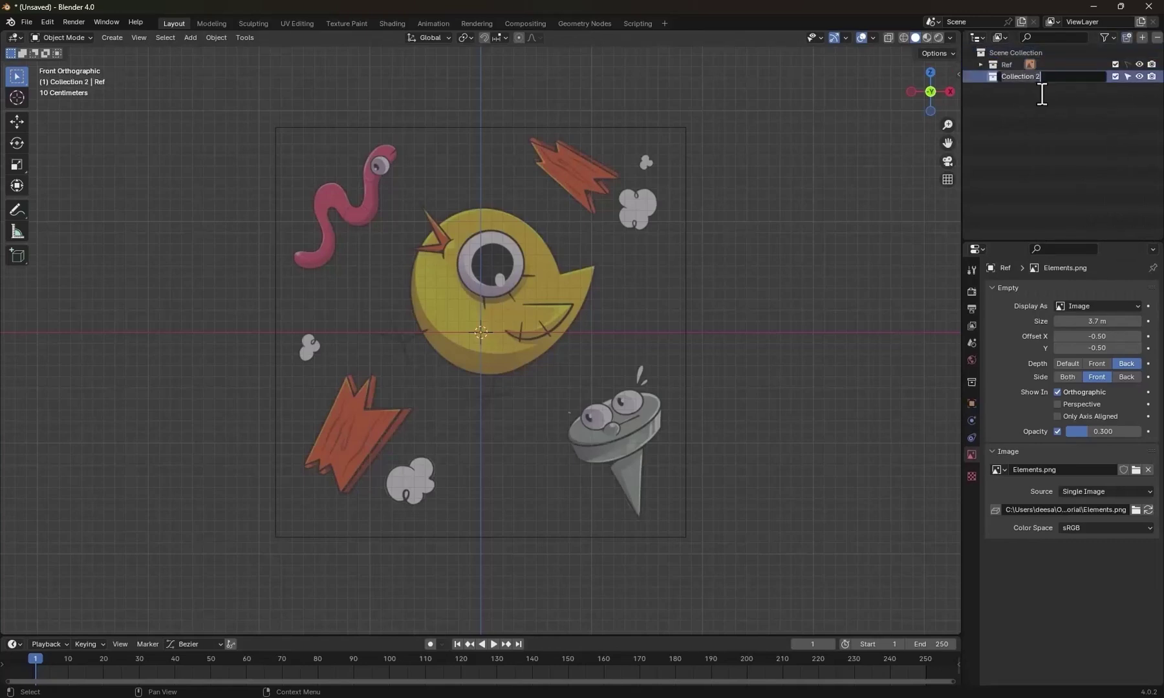
{"action": "type", "text": "Geometry"}
{"action": "key", "text": "Return"}
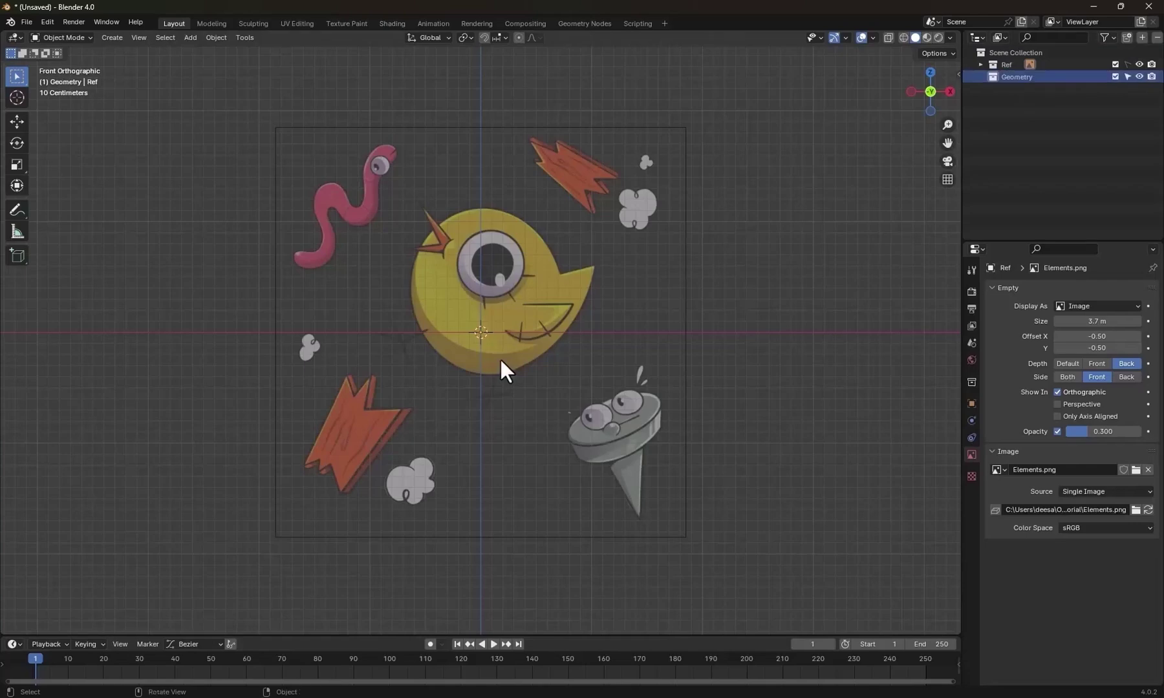
Add a mesh cube to the Geometry collection and turn on X-ray display to see the reference through it.
{"action": "scroll", "coordinate": [550, 317], "scroll_direction": "up", "scroll_amount": 2}
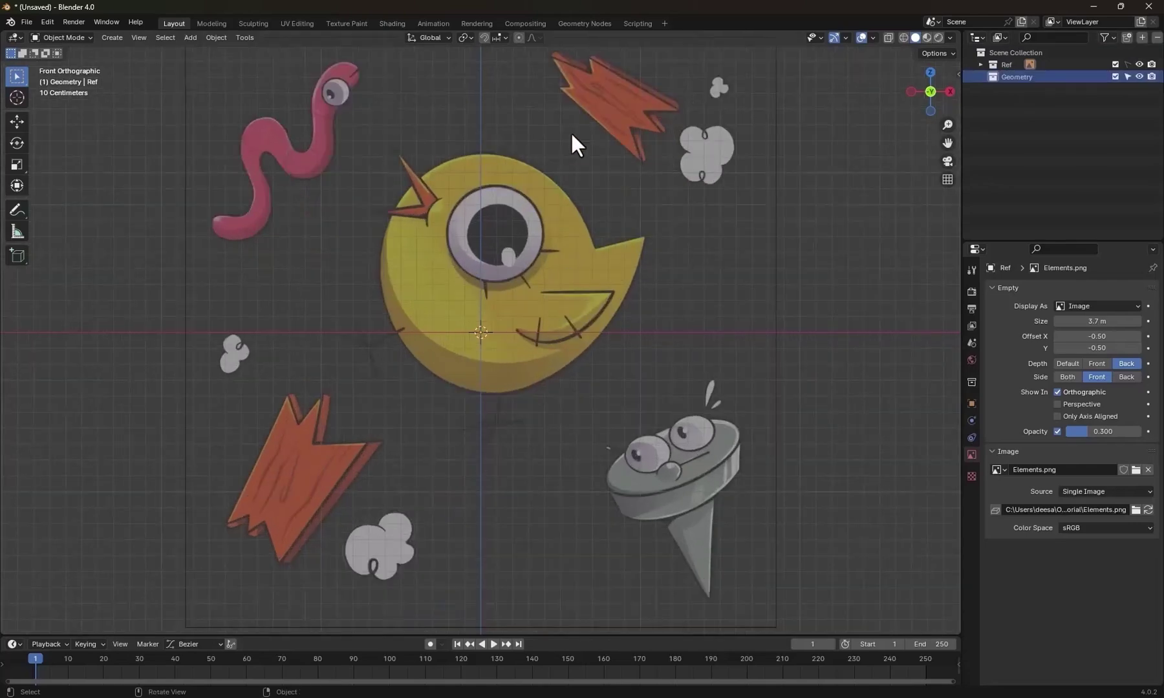
{"action": "key", "text": "shift+a"}
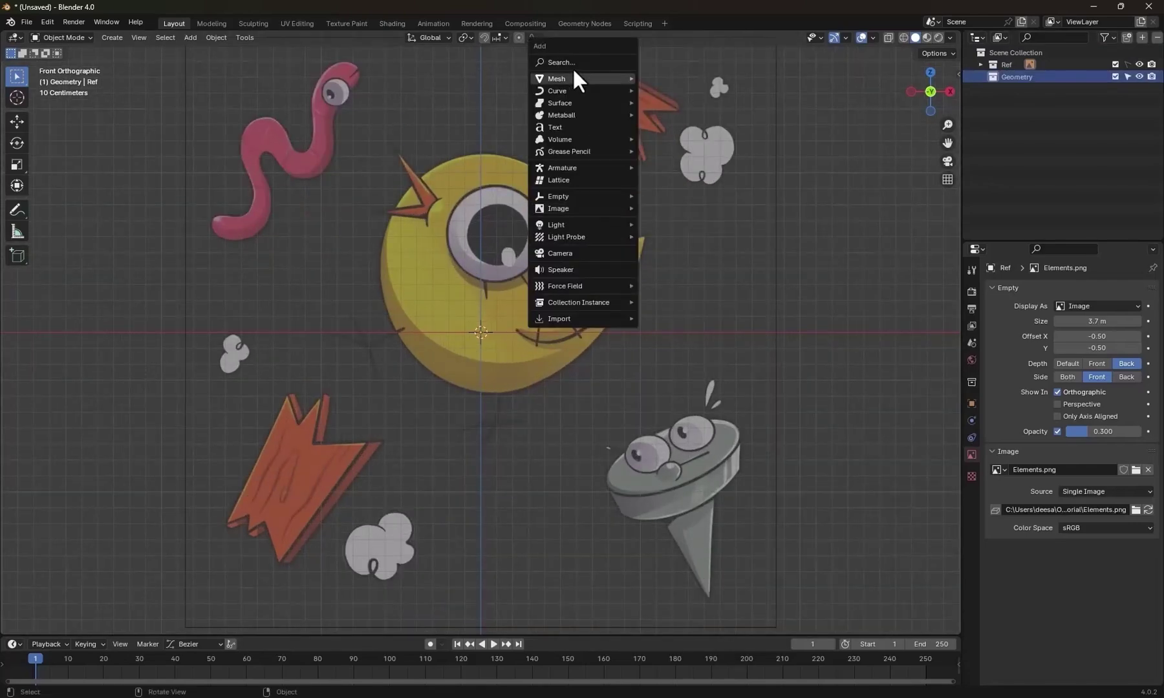
{"action": "mouse_move", "coordinate": [574, 78]}
{"action": "left_click", "coordinate": [665, 90]}
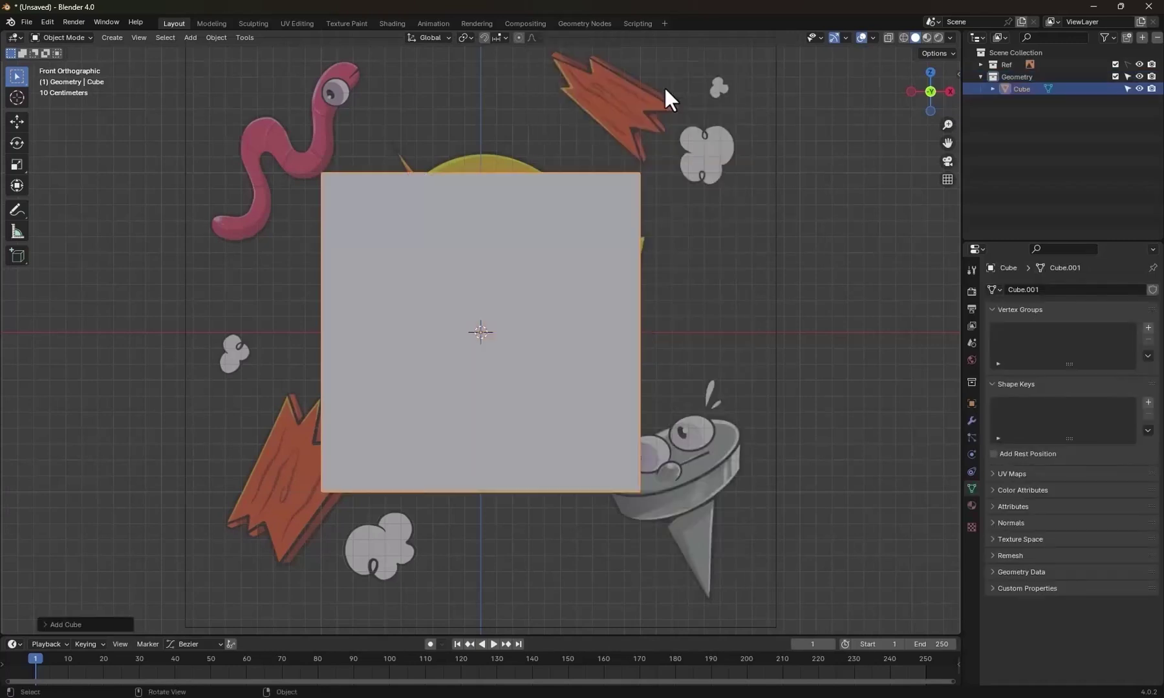
{"action": "left_click", "coordinate": [888, 36]}
Add a Subdivision modifier to the cube and set its viewport level to 3.
{"action": "left_click", "coordinate": [971, 421]}
{"action": "left_click", "coordinate": [1073, 286]}
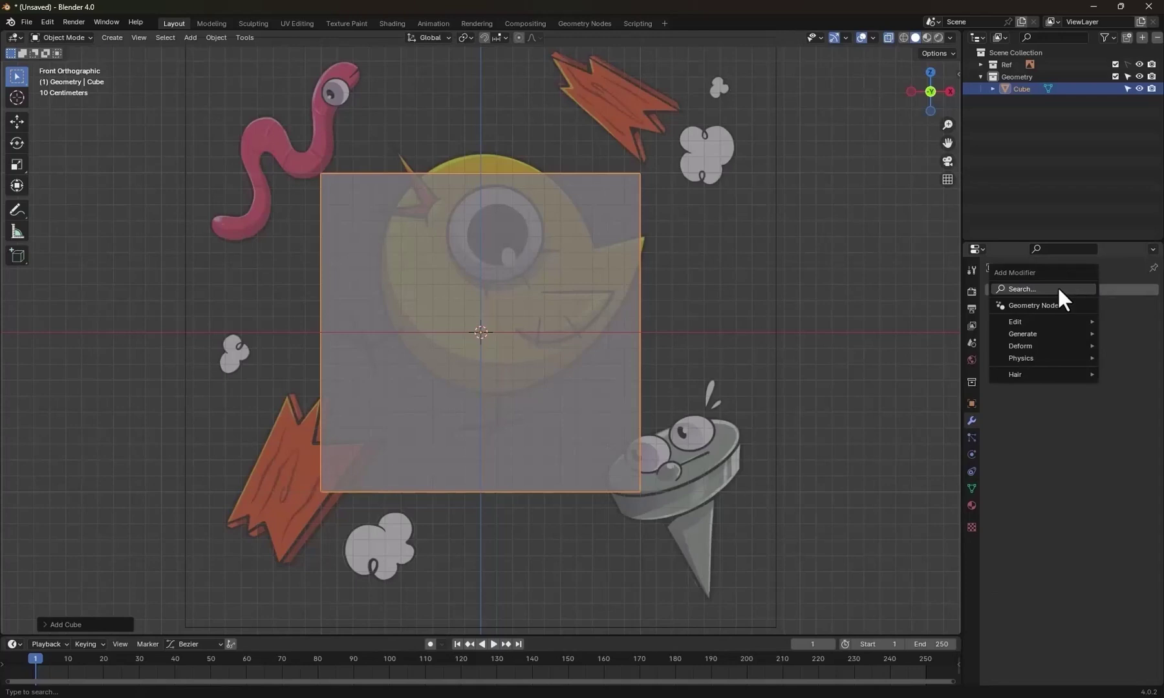
{"action": "left_click", "coordinate": [1057, 286]}
{"action": "left_click", "coordinate": [970, 310]}
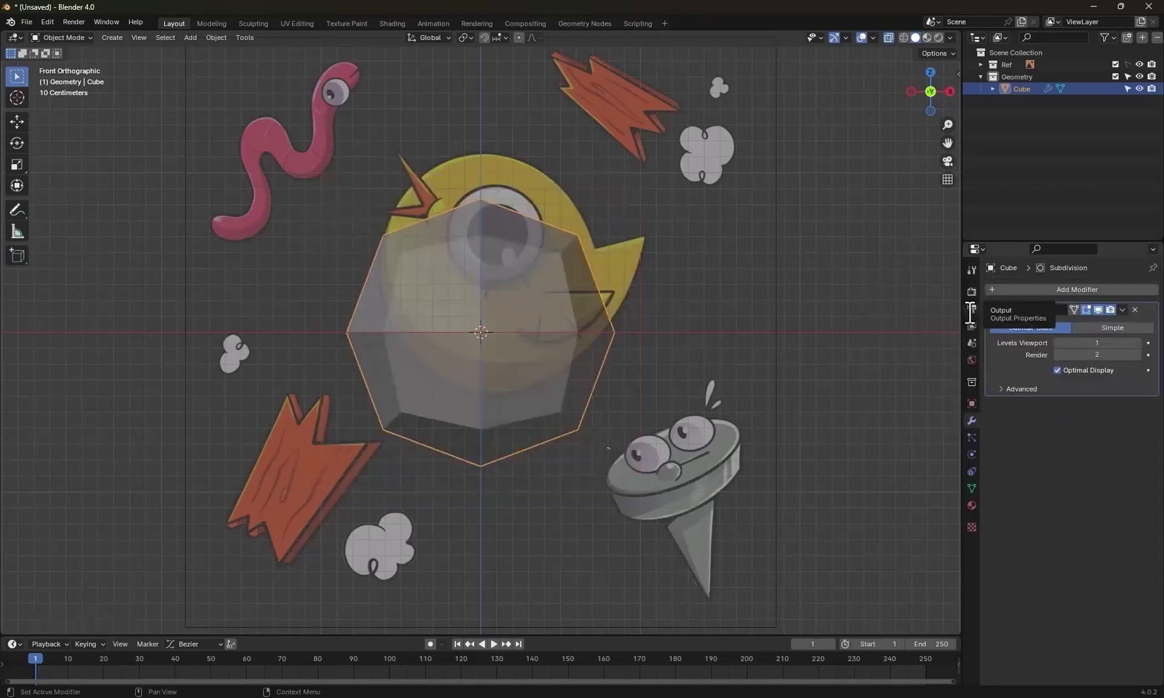
{"action": "left_click", "coordinate": [1139, 343]}
{"action": "left_click", "coordinate": [1139, 343]}
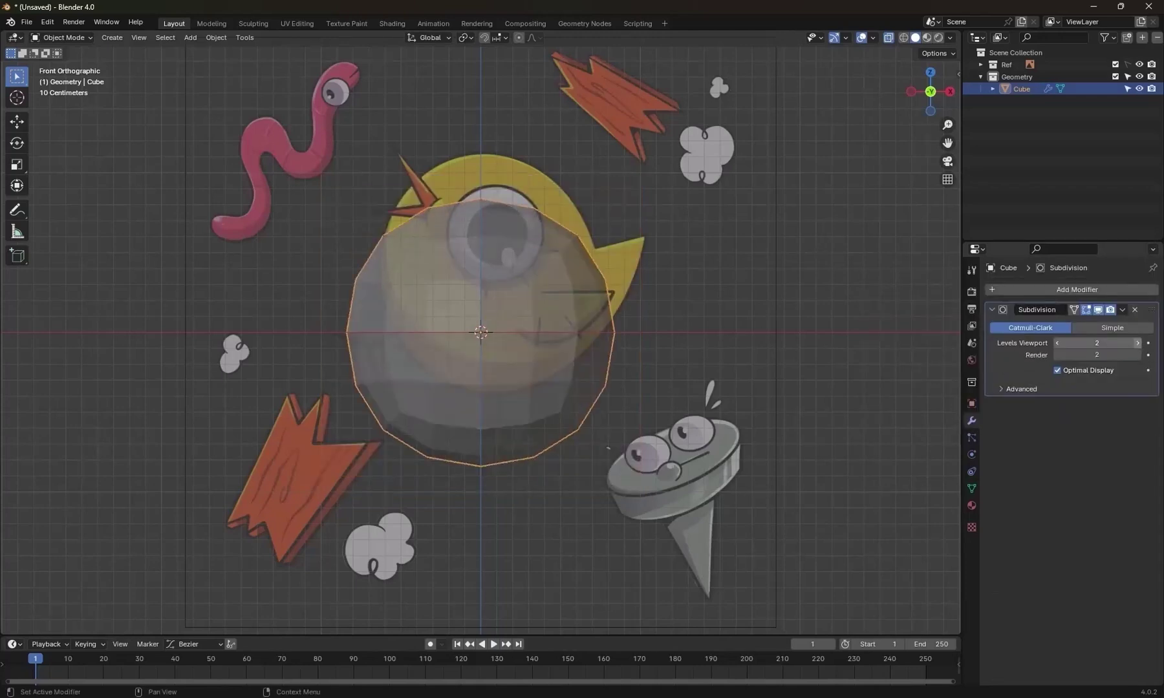
Move the cube up over the bird's body and scale it to about 0.9 to match the body outline.
{"action": "scroll", "coordinate": [539, 399], "scroll_direction": "up", "scroll_amount": 2}
{"action": "key", "text": "g"}
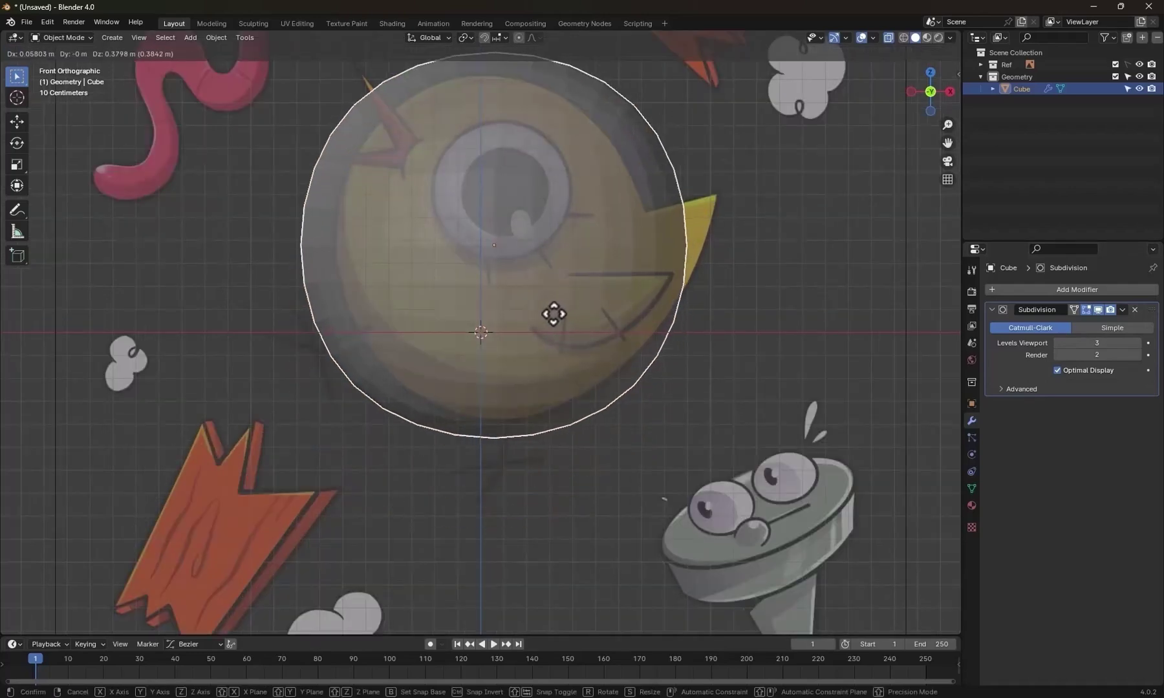
{"action": "left_click", "coordinate": [550, 317]}
{"action": "key", "text": "s"}
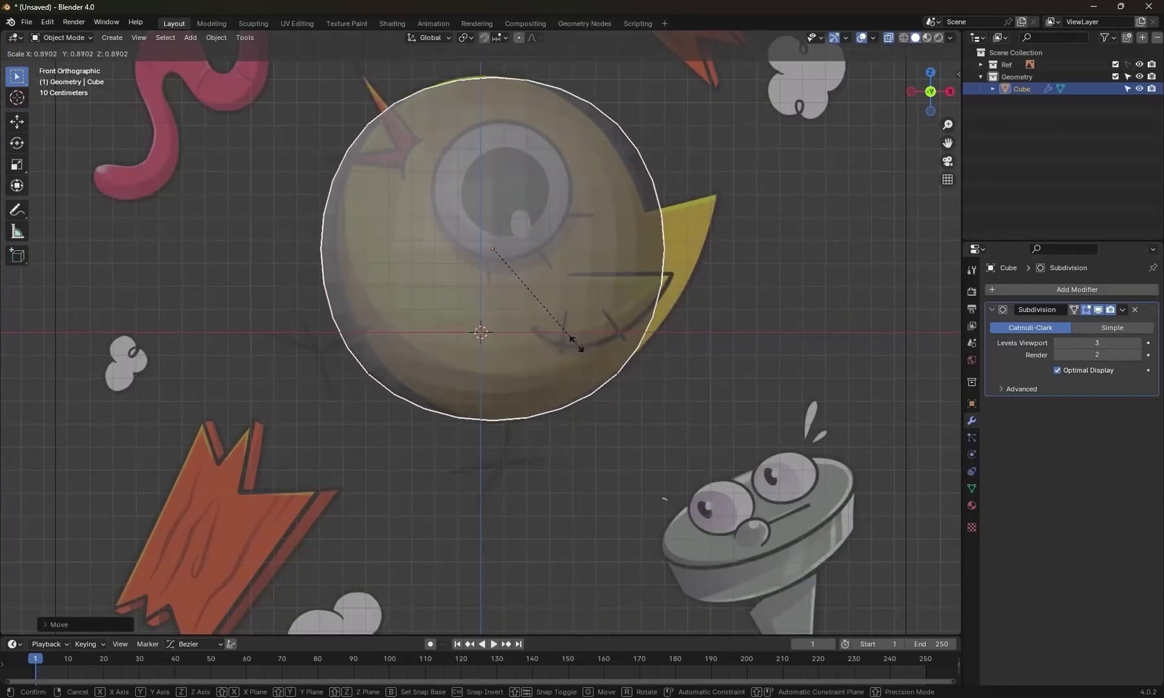
{"action": "left_click", "coordinate": [573, 340]}
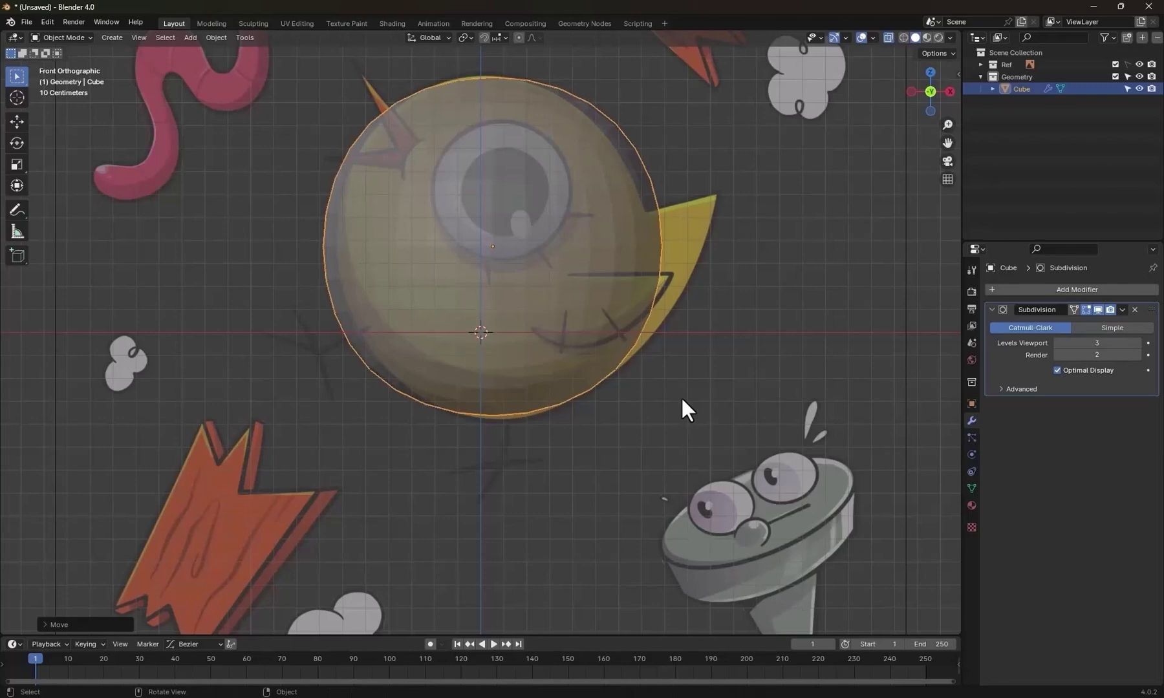
In Edit Mode, add two horizontal loop cuts to the cube, one below its middle and one slightly above it.
{"action": "key", "text": "ctrl+Tab"}
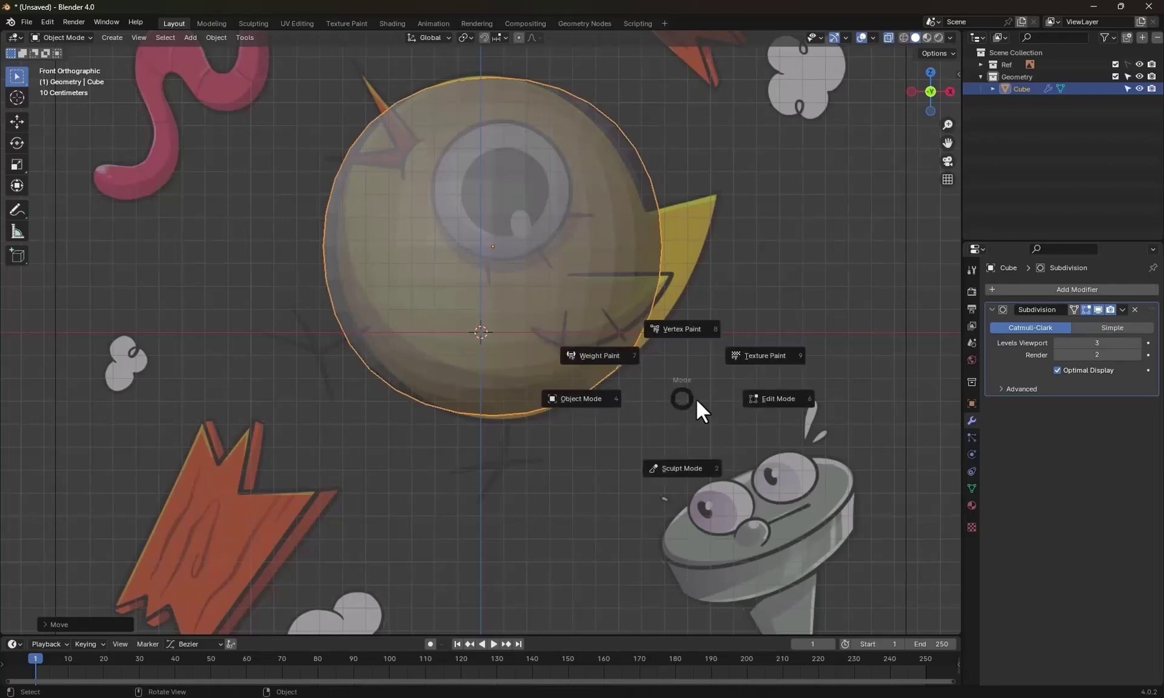
{"action": "left_click", "coordinate": [778, 399]}
{"action": "scroll", "coordinate": [683, 363], "scroll_direction": "down", "scroll_amount": 2}
{"action": "key", "text": "ctrl+r"}
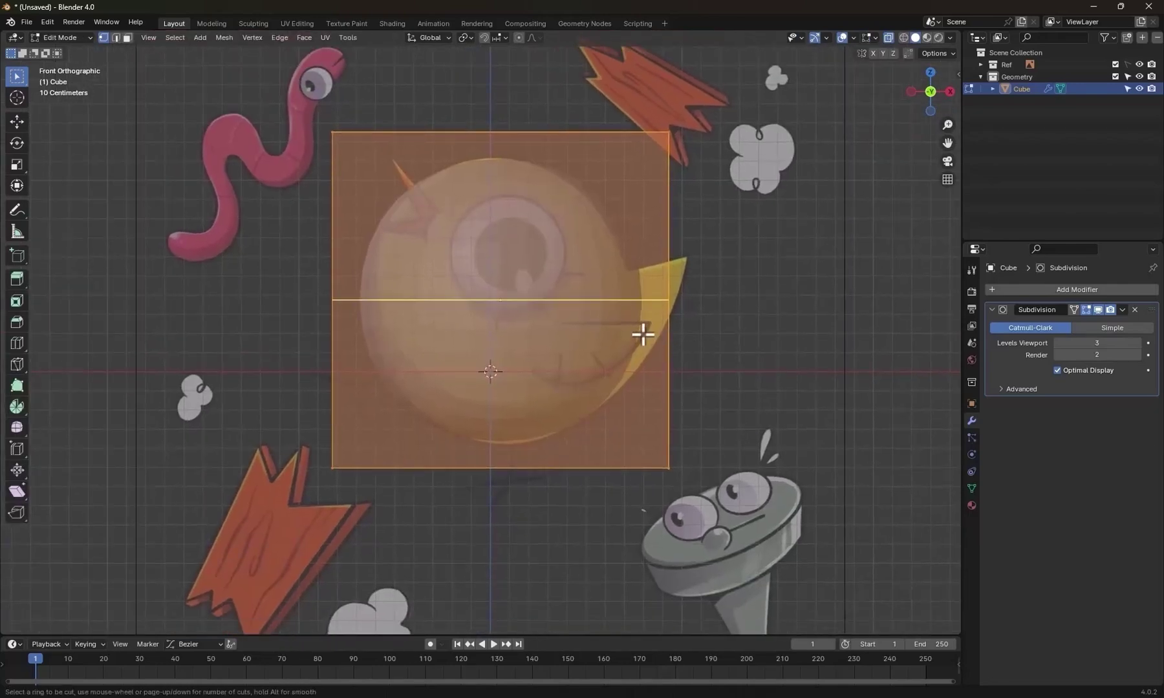
{"action": "left_click", "coordinate": [625, 301]}
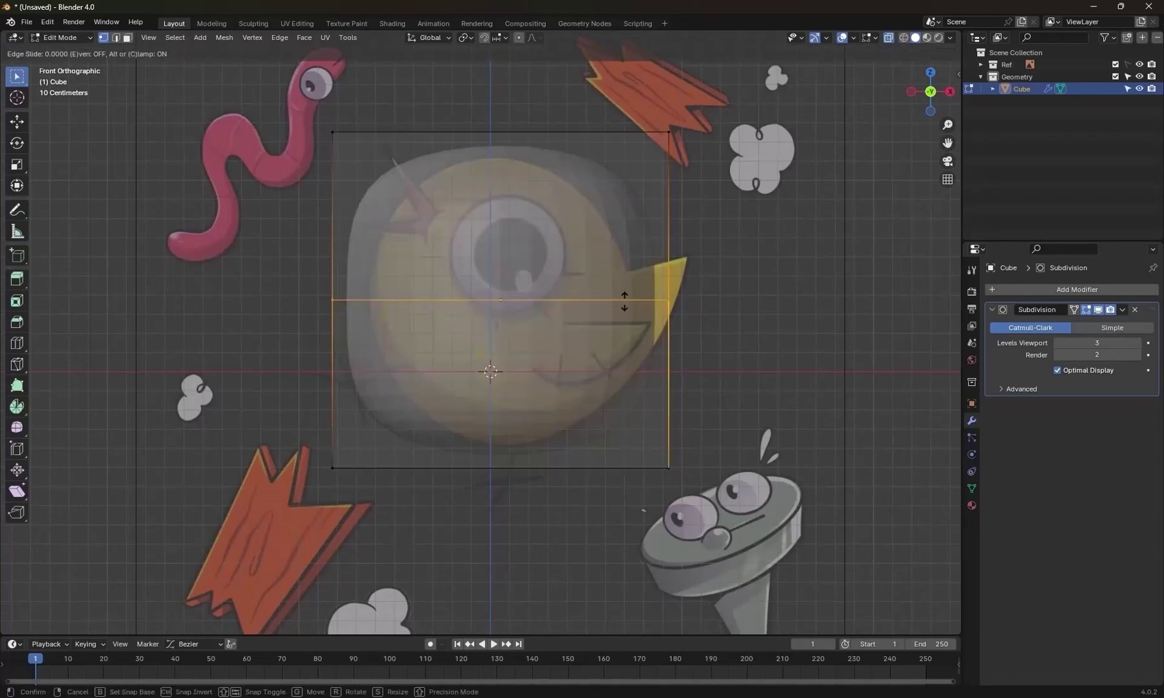
{"action": "left_click", "coordinate": [624, 354]}
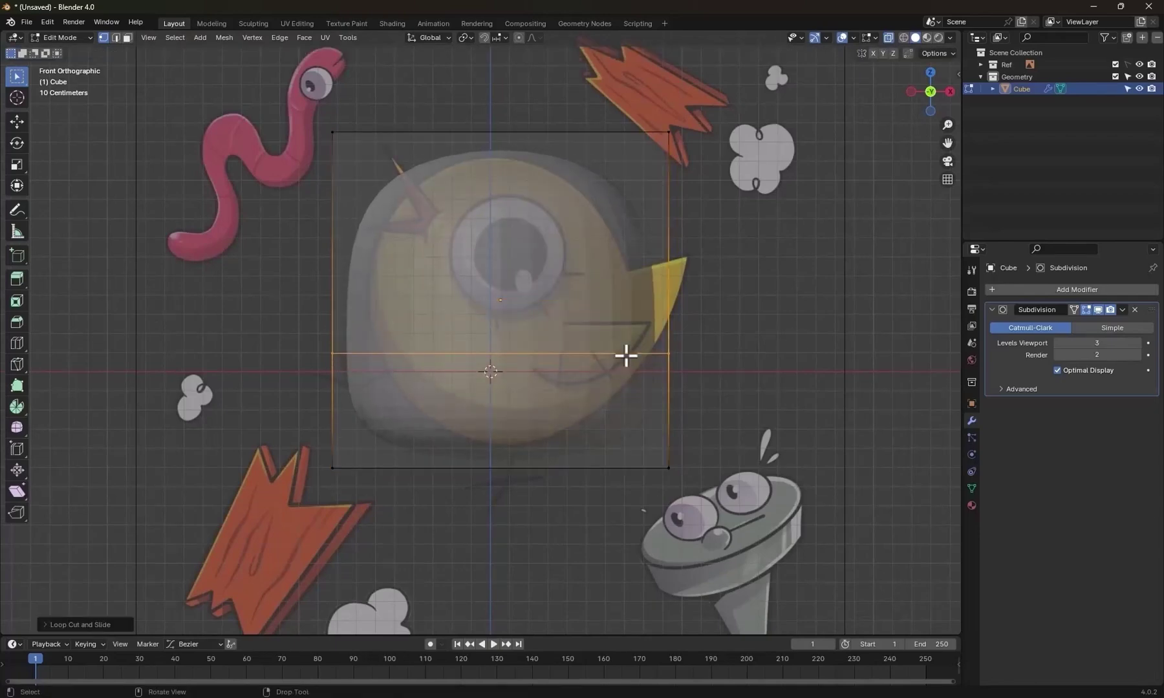
{"action": "key", "text": "ctrl+r"}
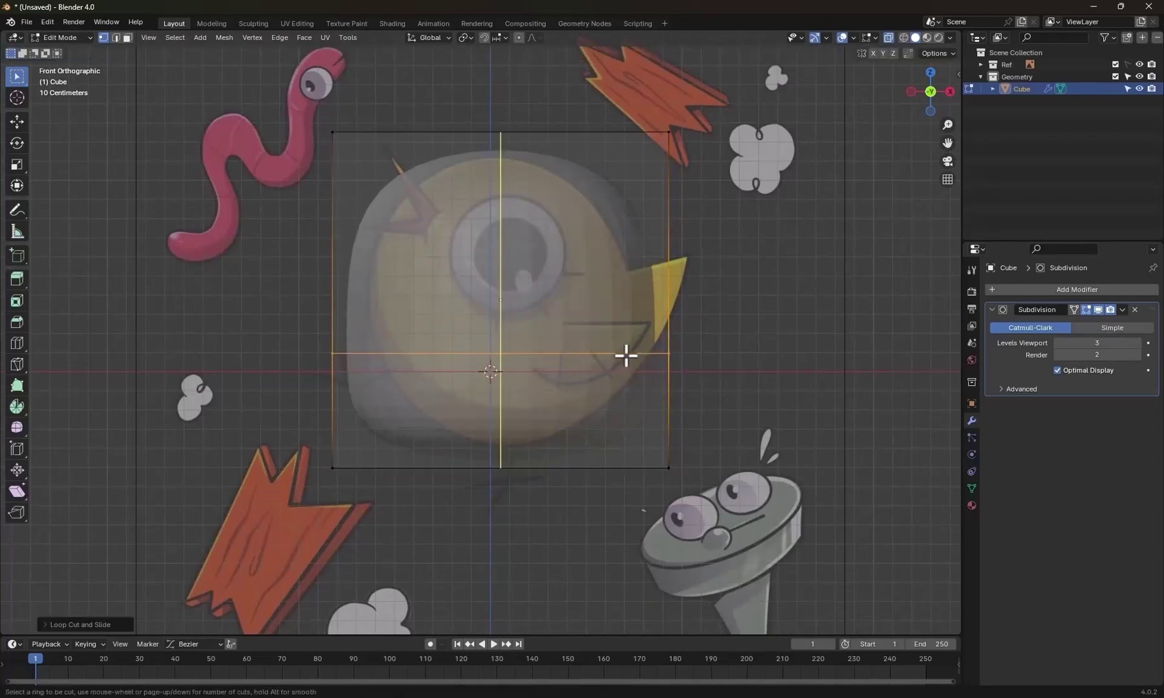
{"action": "left_click", "coordinate": [645, 246]}
{"action": "left_click", "coordinate": [574, 259]}
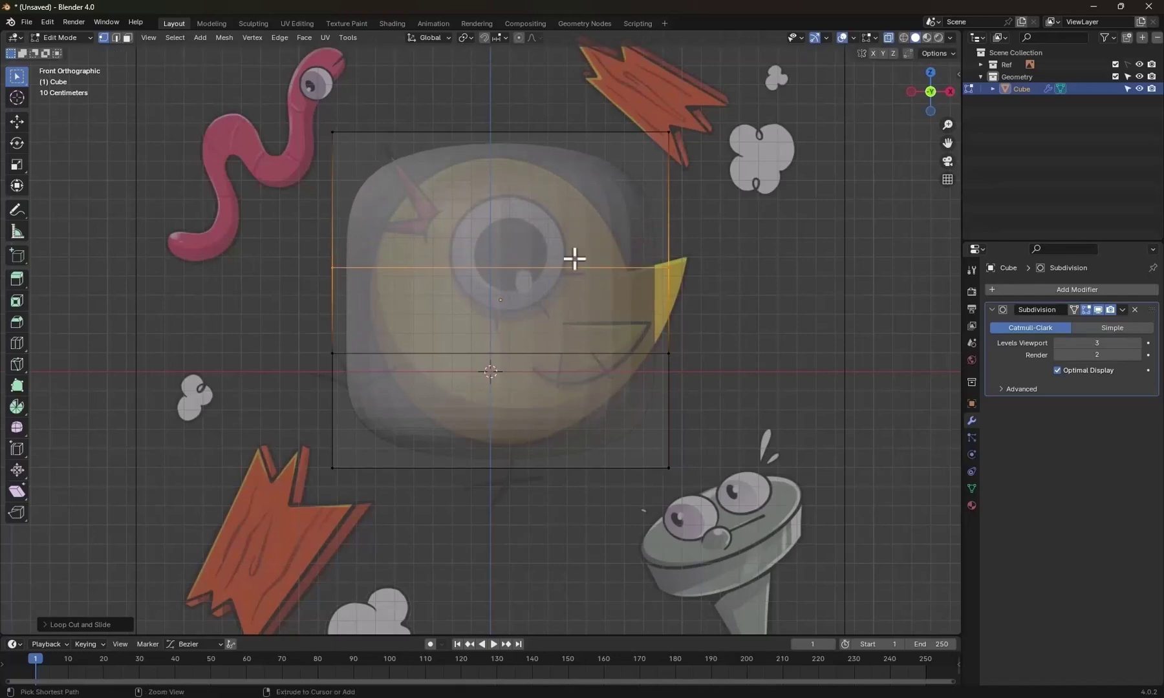
Add a vertical loop cut through the centre of the cube.
{"action": "key", "text": "ctrl+r"}
{"action": "left_click", "coordinate": [505, 230]}
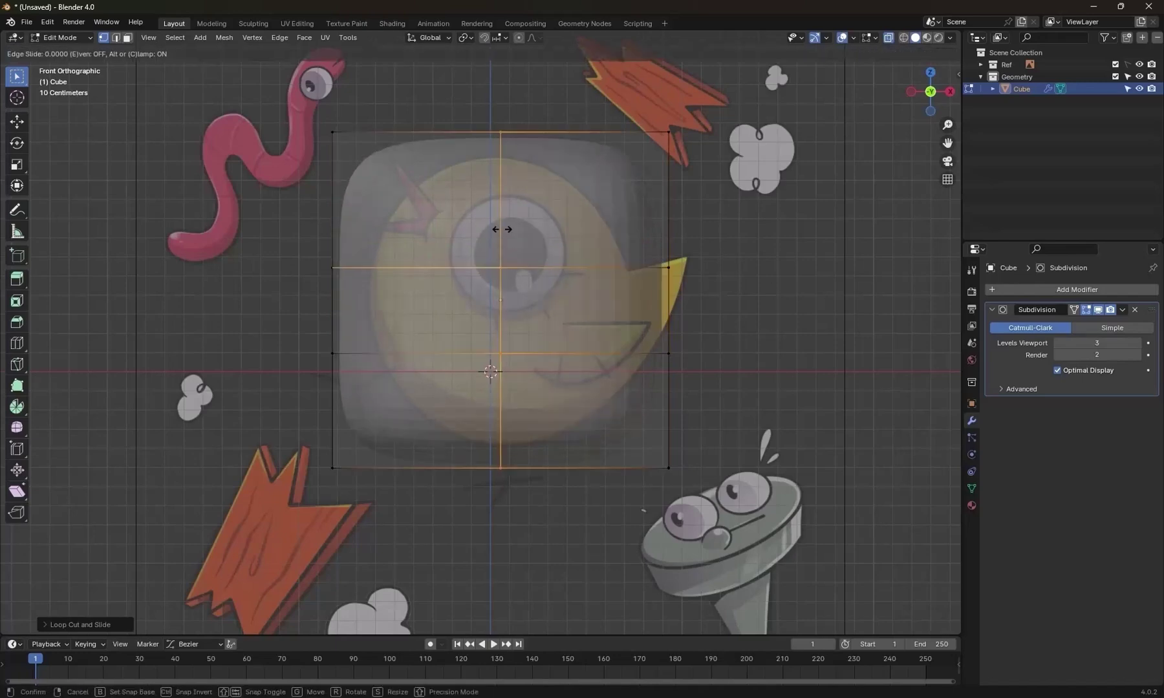
{"action": "left_click", "coordinate": [501, 229]}
Select the whole cube mesh and scale it down to about 0.87 to fit the bird's body.
{"action": "scroll", "coordinate": [735, 454], "scroll_direction": "up", "scroll_amount": 1}
{"action": "key", "text": "a"}
{"action": "left_click", "coordinate": [740, 392]}
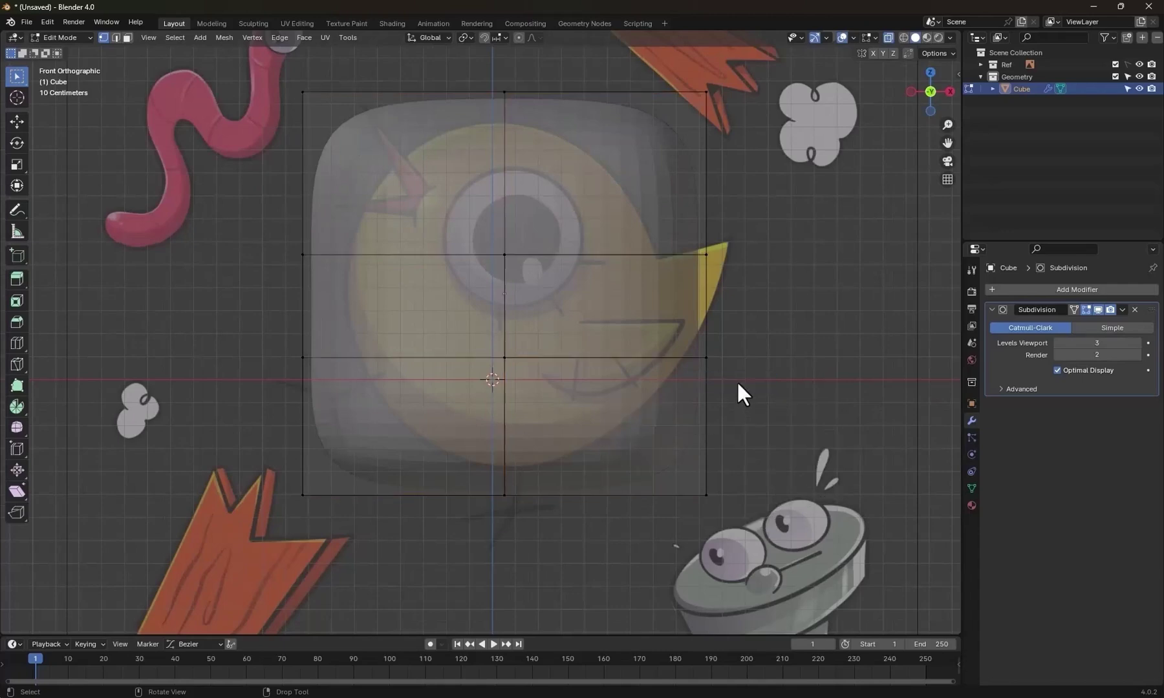
{"action": "key", "text": "a"}
{"action": "left_click", "coordinate": [682, 311]}
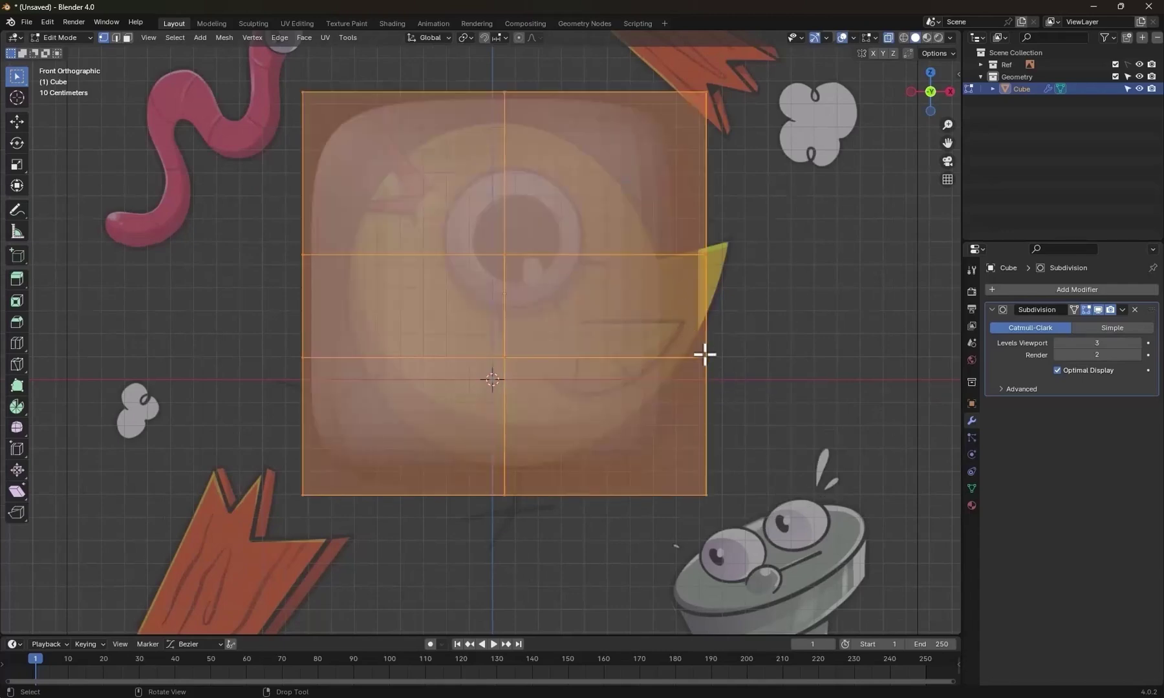
{"action": "key", "text": "s"}
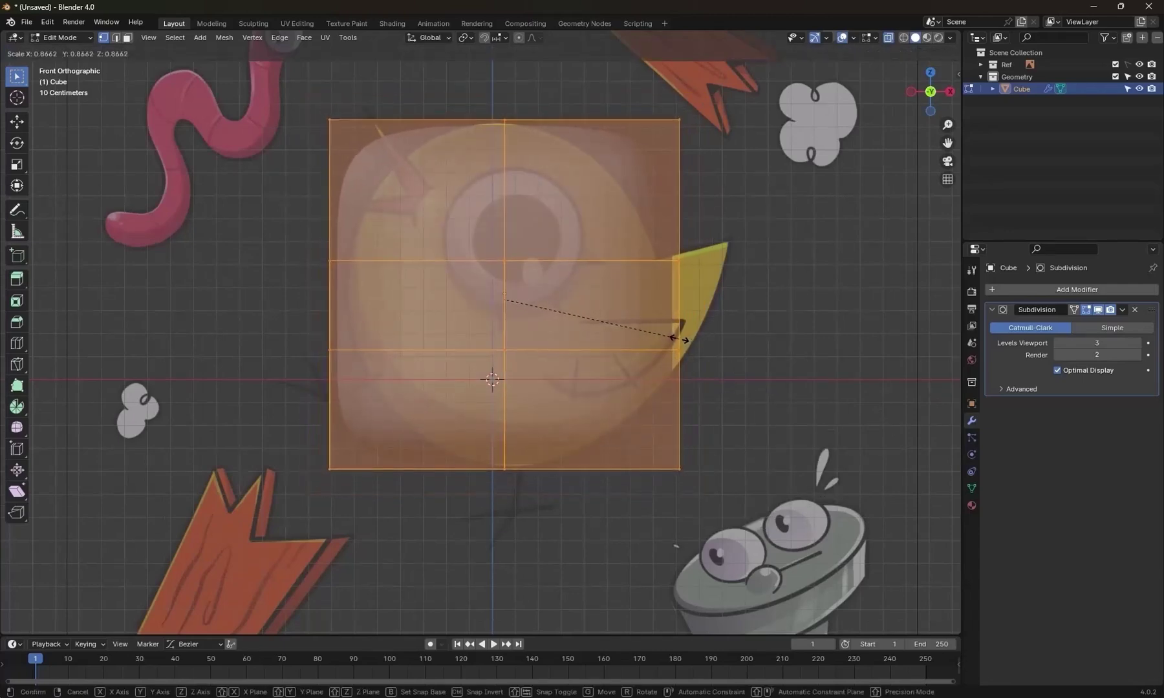
{"action": "left_click", "coordinate": [680, 343]}
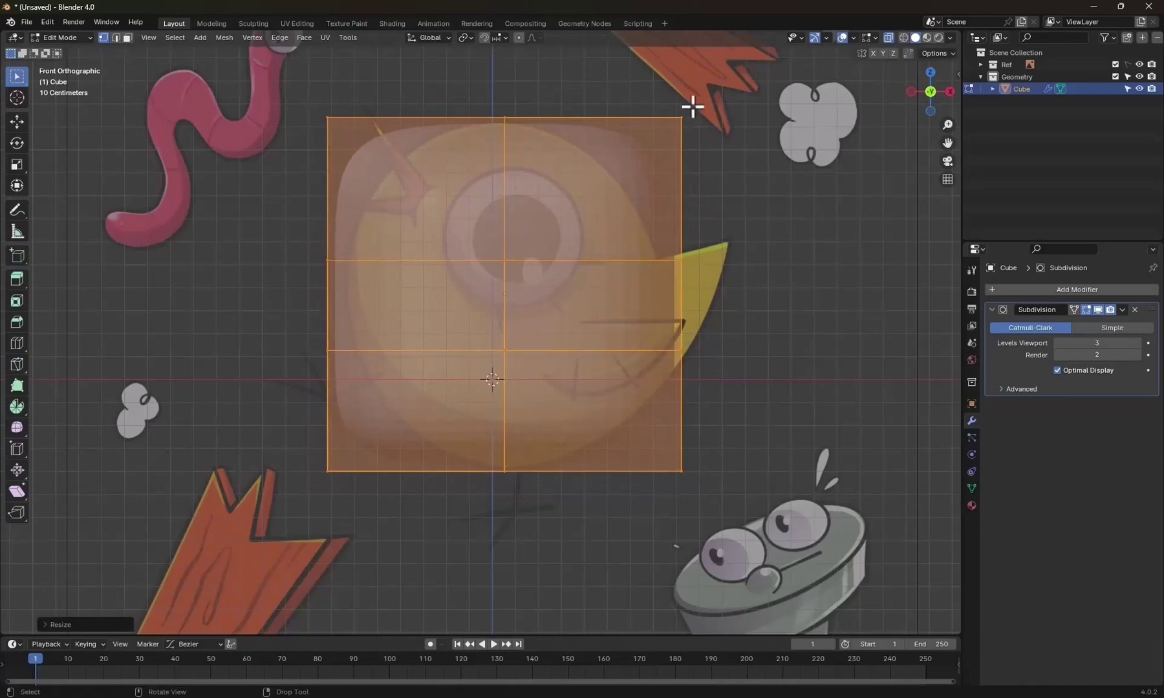
Move the cube's upper-right and lower-left corner vertices inward and its bottom-centre vertices downward to follow the bird's body outline.
{"action": "left_click_drag", "start_coordinate": [692, 107], "coordinate": [662, 202]}
{"action": "key", "text": "g"}
{"action": "left_click", "coordinate": [588, 234]}
{"action": "left_click_drag", "start_coordinate": [297, 443], "coordinate": [379, 538]}
{"action": "key", "text": "g"}
{"action": "left_click", "coordinate": [449, 509]}
{"action": "left_click_drag", "start_coordinate": [475, 446], "coordinate": [545, 523]}
{"action": "key", "text": "g"}
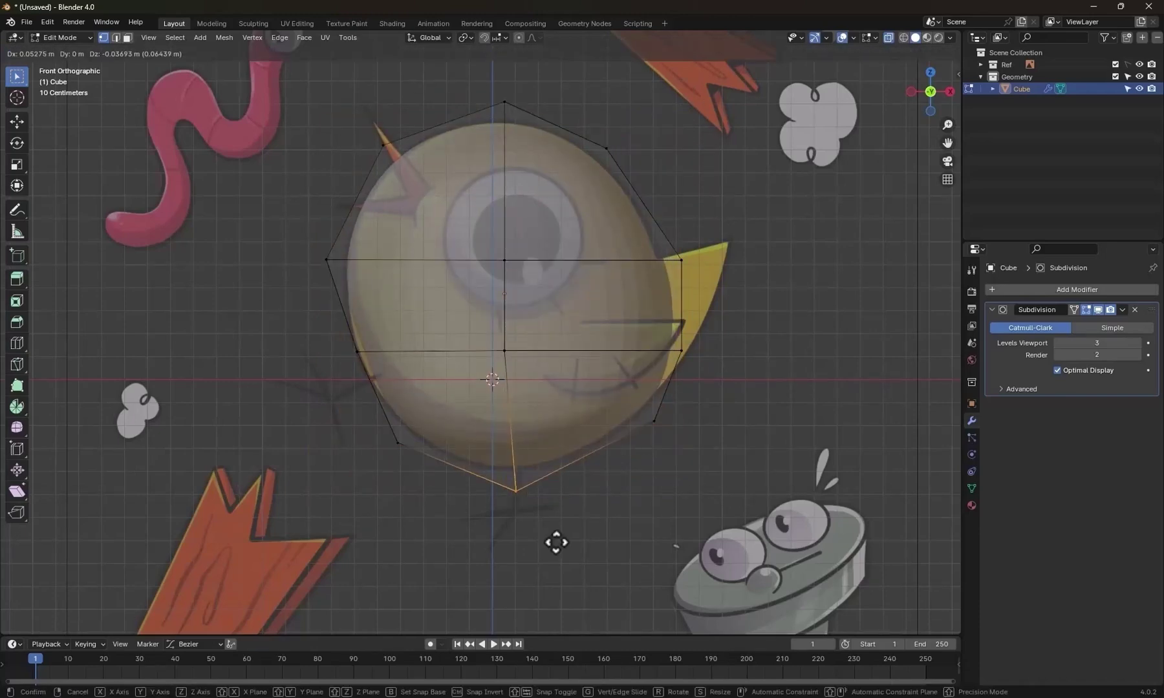
{"action": "left_click", "coordinate": [556, 542]}
Refine the lower-right, beak-base and bottom vertices so the subdivided mesh matches the outline of the bird's belly and beak side.
{"action": "left_click_drag", "start_coordinate": [624, 394], "coordinate": [670, 456]}
{"action": "key", "text": "g"}
{"action": "left_click", "coordinate": [679, 440]}
{"action": "left_click_drag", "start_coordinate": [656, 323], "coordinate": [708, 382]}
{"action": "key", "text": "g"}
{"action": "left_click", "coordinate": [728, 365]}
{"action": "left_click_drag", "start_coordinate": [488, 459], "coordinate": [549, 527]}
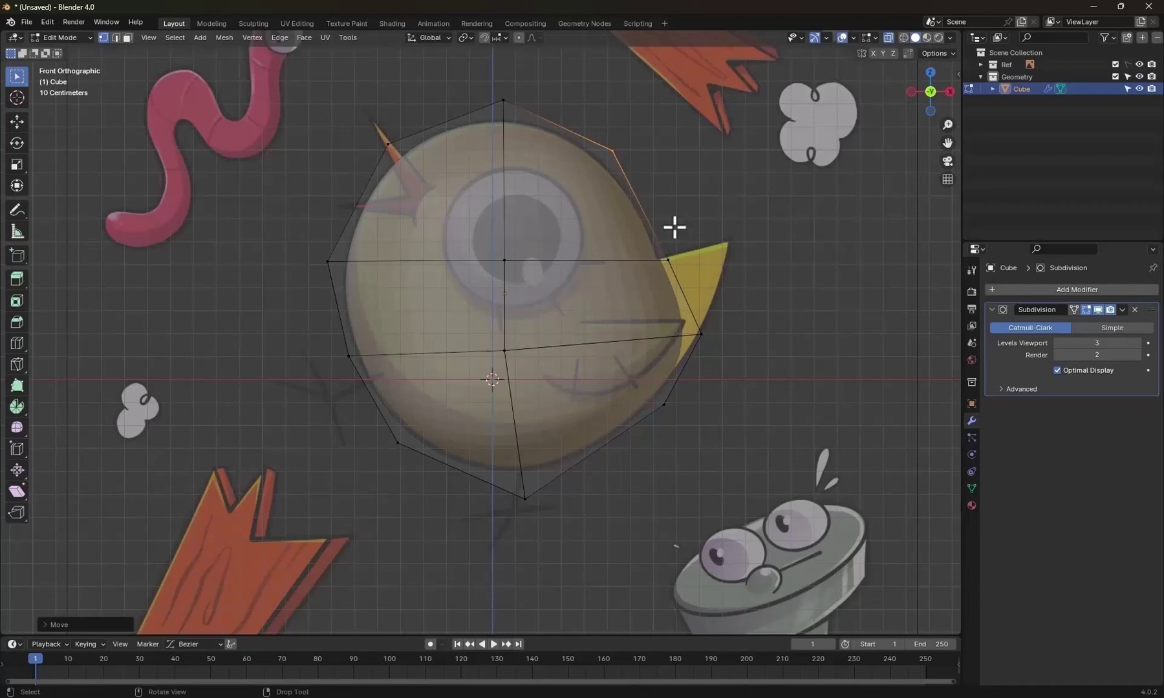
Knife two vertical cuts into the middle face on the beak side, one on each side of the centre line.
{"action": "scroll", "coordinate": [674, 228], "scroll_direction": "down", "scroll_amount": 1}
{"action": "middle_click_drag", "start_coordinate": [737, 340], "coordinate": [688, 356]}
{"action": "key", "text": "KP_3"}
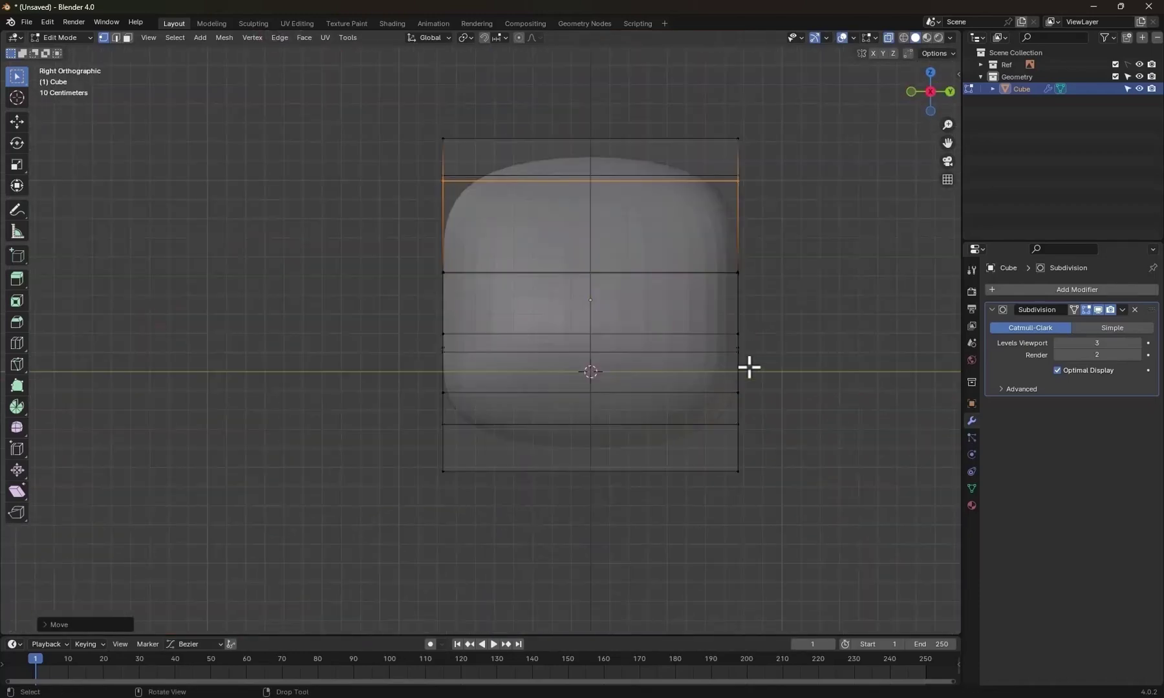
{"action": "left_click", "coordinate": [889, 37]}
{"action": "mouse_move", "coordinate": [735, 421]}
{"action": "middle_mouse_down"}
{"action": "mouse_move", "coordinate": [671, 436]}
{"action": "mouse_move", "coordinate": [724, 456]}
{"action": "mouse_move", "coordinate": [693, 448]}
{"action": "middle_mouse_up"}
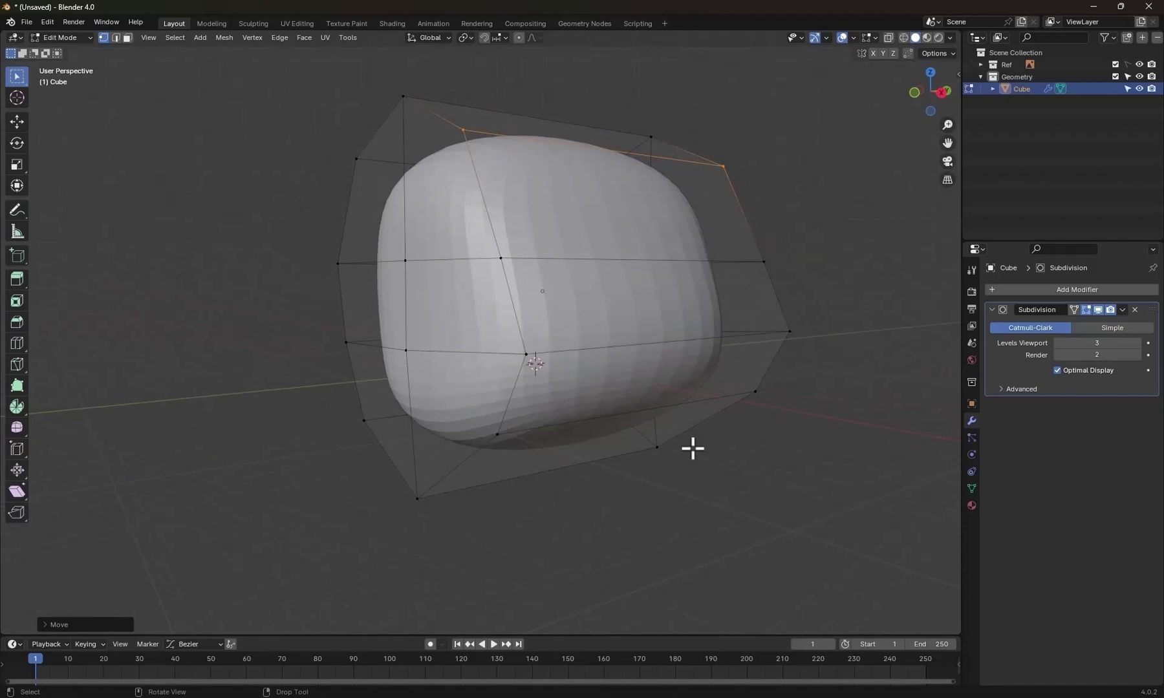
{"action": "key", "text": "KP_3"}
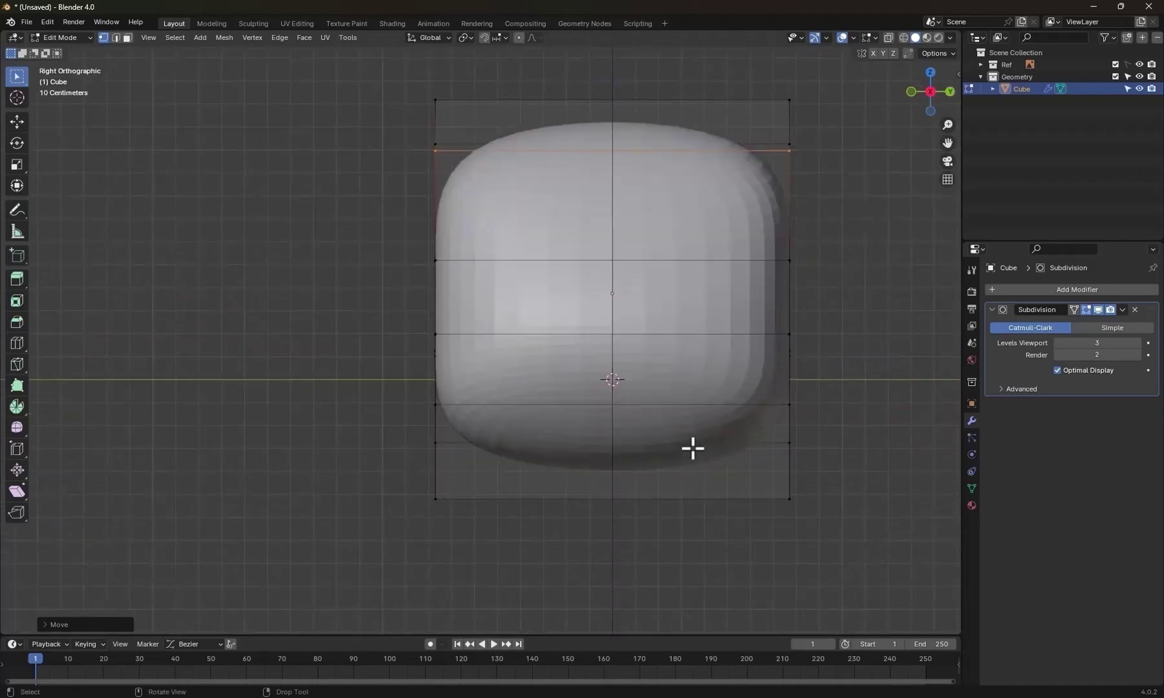
{"action": "left_click", "coordinate": [16, 364]}
{"action": "left_click", "coordinate": [554, 260]}
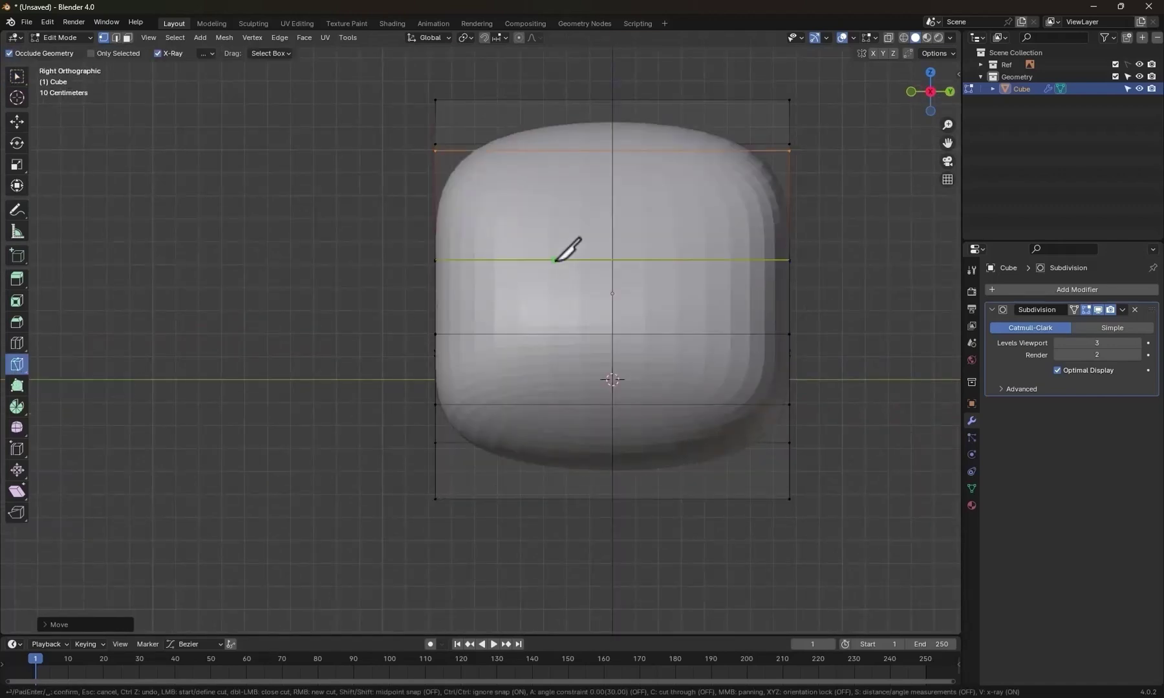
{"action": "left_click", "coordinate": [553, 334]}
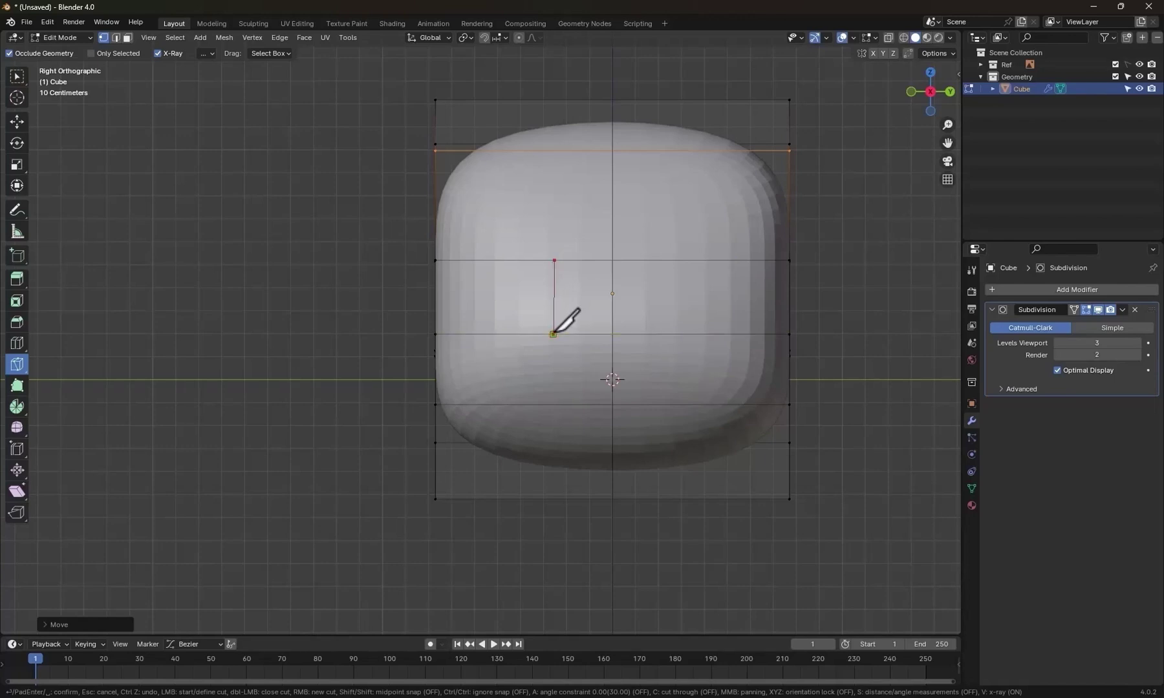
{"action": "key", "text": "Return"}
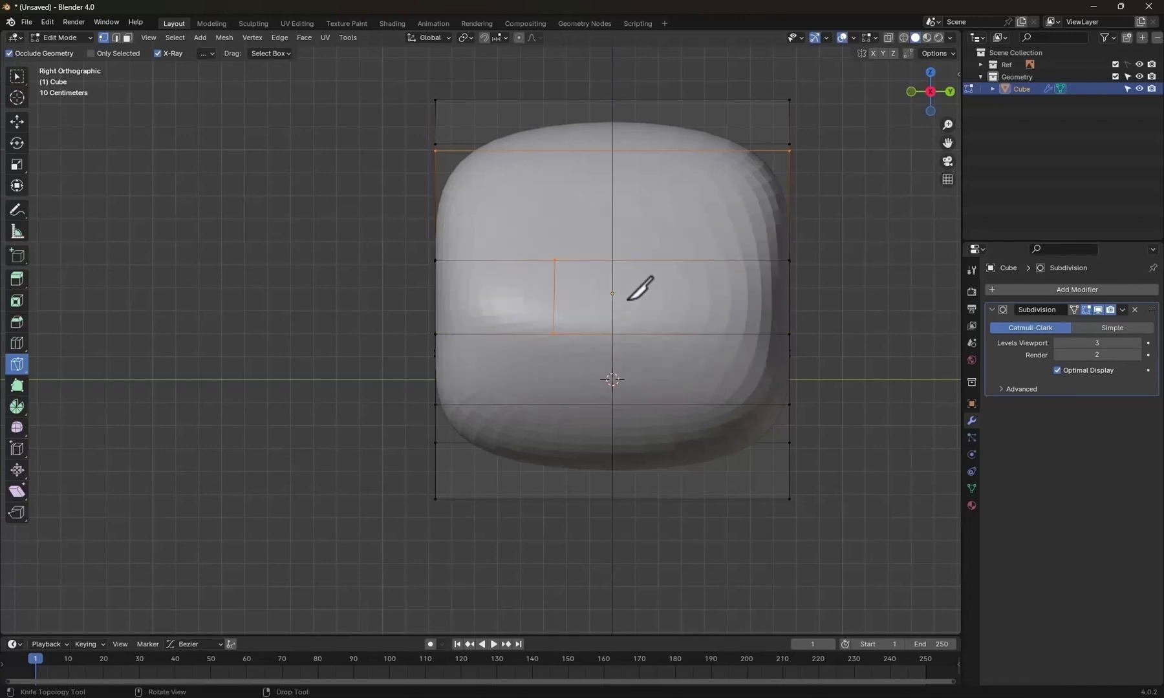
{"action": "left_click", "coordinate": [670, 260]}
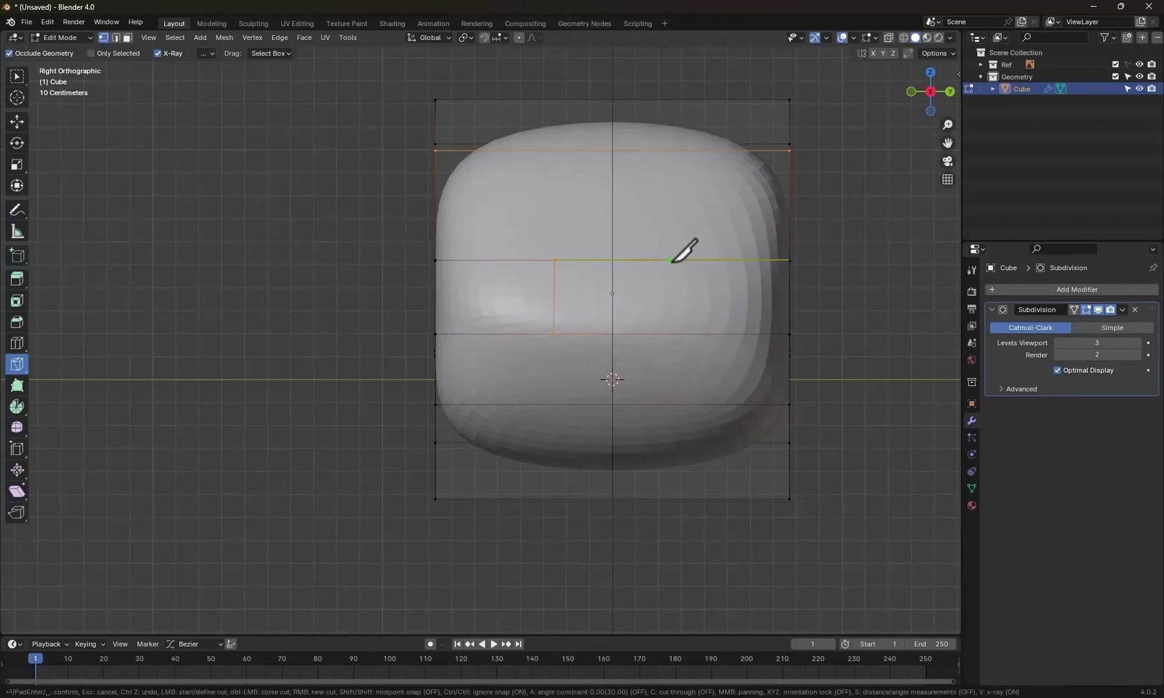
{"action": "left_click", "coordinate": [671, 334]}
{"action": "key", "text": "Return"}
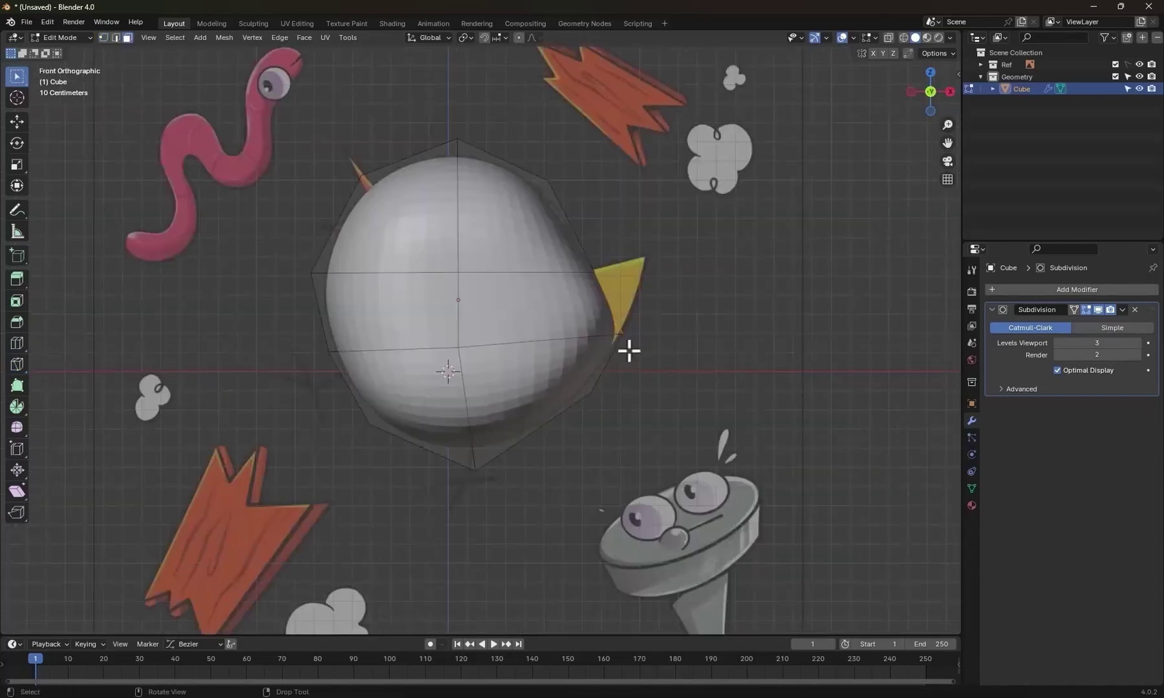
Extrude the beak face outward and slightly upward from the front of the body.
{"action": "scroll", "coordinate": [642, 330], "scroll_direction": "up", "scroll_amount": 1}
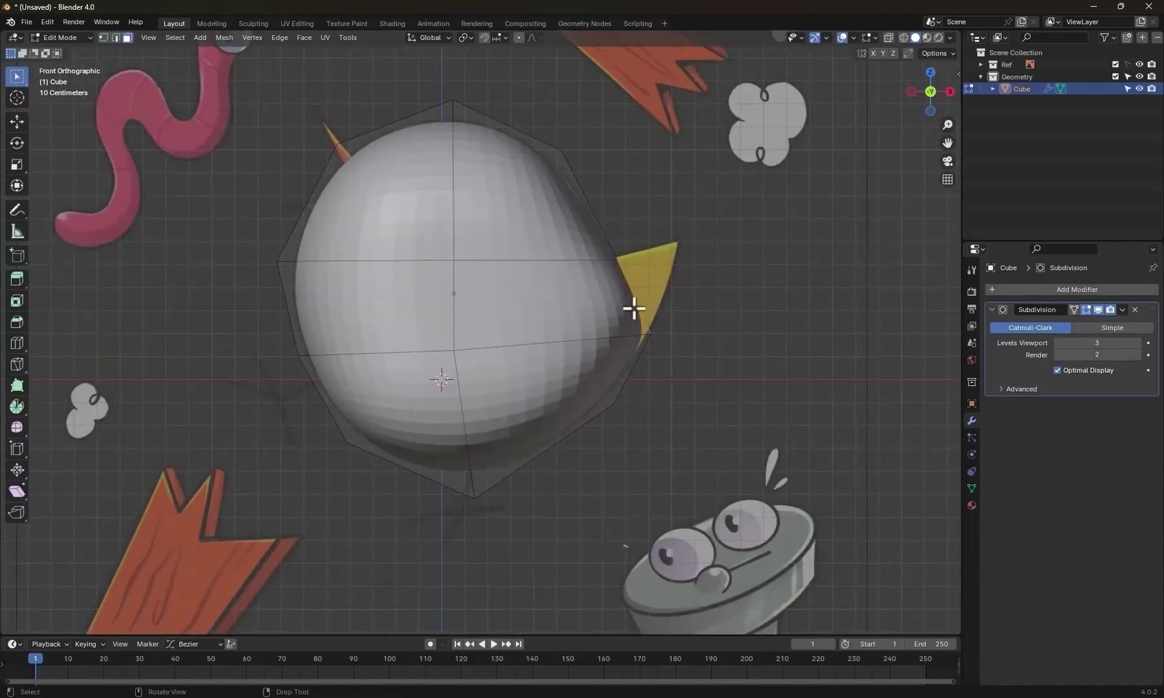
{"action": "key", "text": "e"}
{"action": "left_click", "coordinate": [715, 253]}
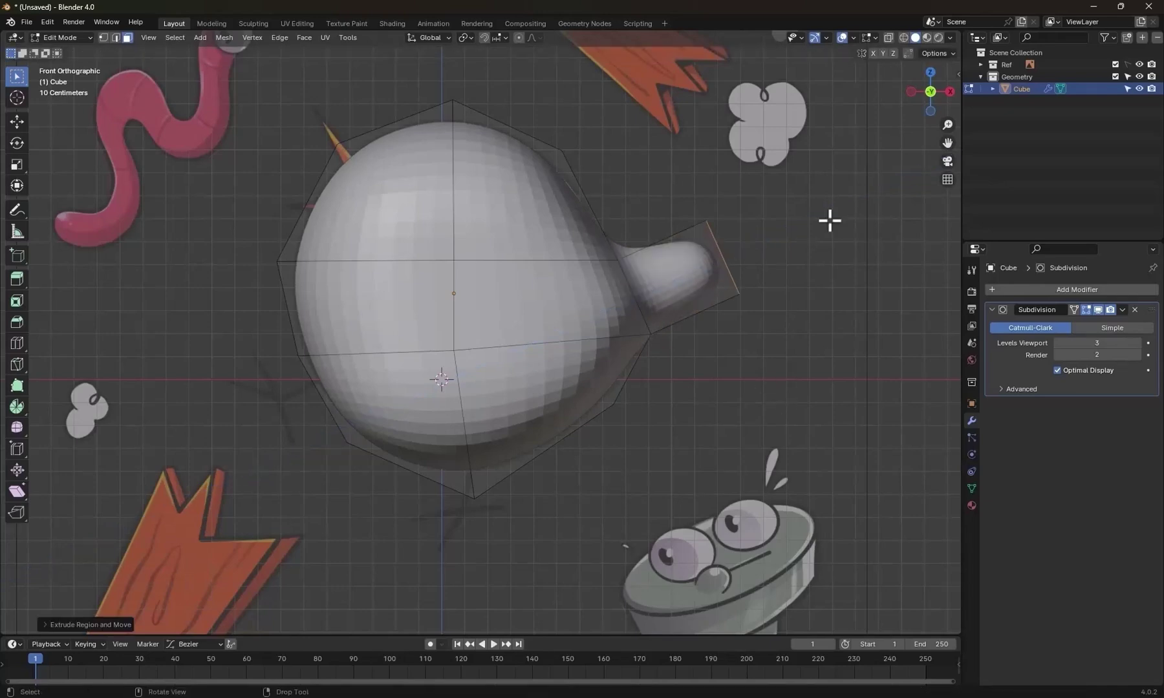
Scale the extruded end face down to a small tip and move it onto the beak point in the reference.
{"action": "left_click", "coordinate": [889, 38]}
{"action": "scroll", "coordinate": [821, 343], "scroll_direction": "up", "scroll_amount": 2}
{"action": "key", "text": "s"}
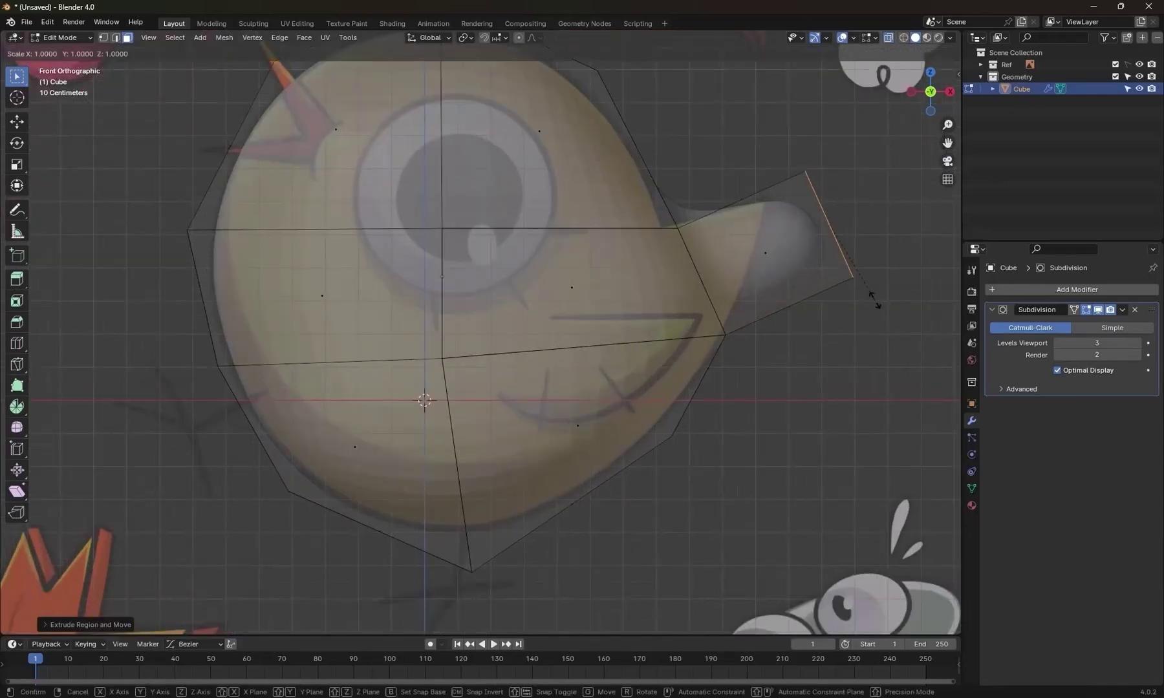
{"action": "left_click", "coordinate": [836, 253]}
{"action": "key", "text": "g"}
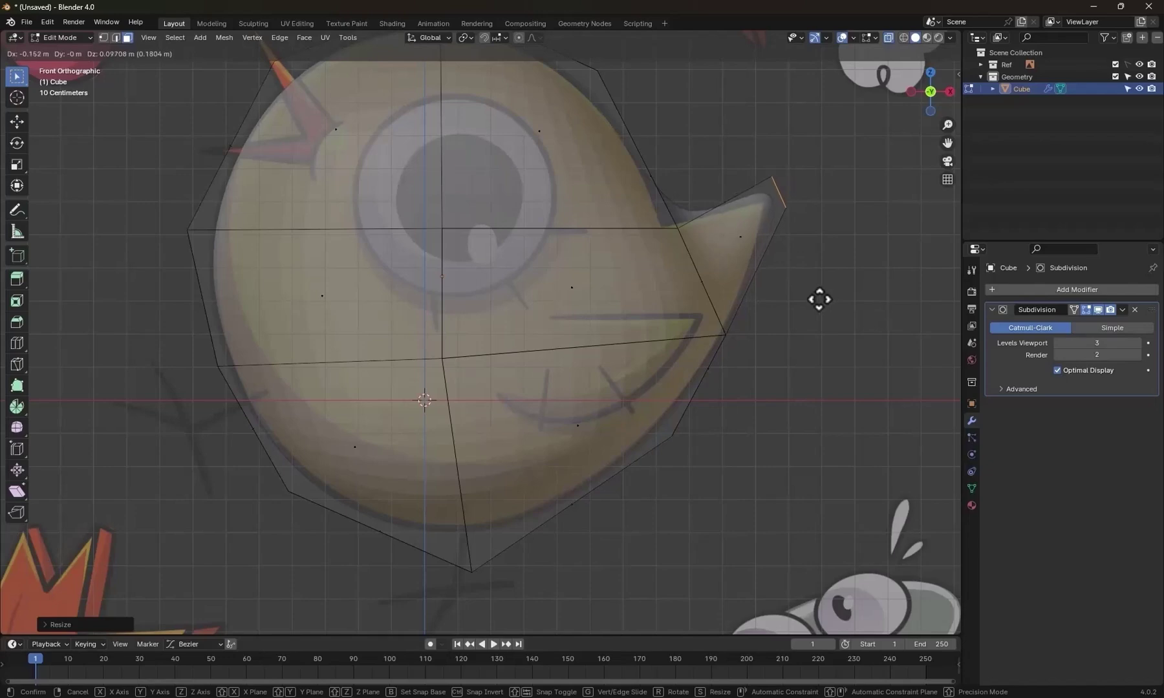
{"action": "left_click", "coordinate": [819, 299]}
Narrow the body mesh's outer vertices in depth so the boxy sides become rounder.
{"action": "scroll", "coordinate": [707, 346], "scroll_direction": "down", "scroll_amount": 5}
{"action": "middle_click_drag", "start_coordinate": [706, 345], "coordinate": [569, 391]}
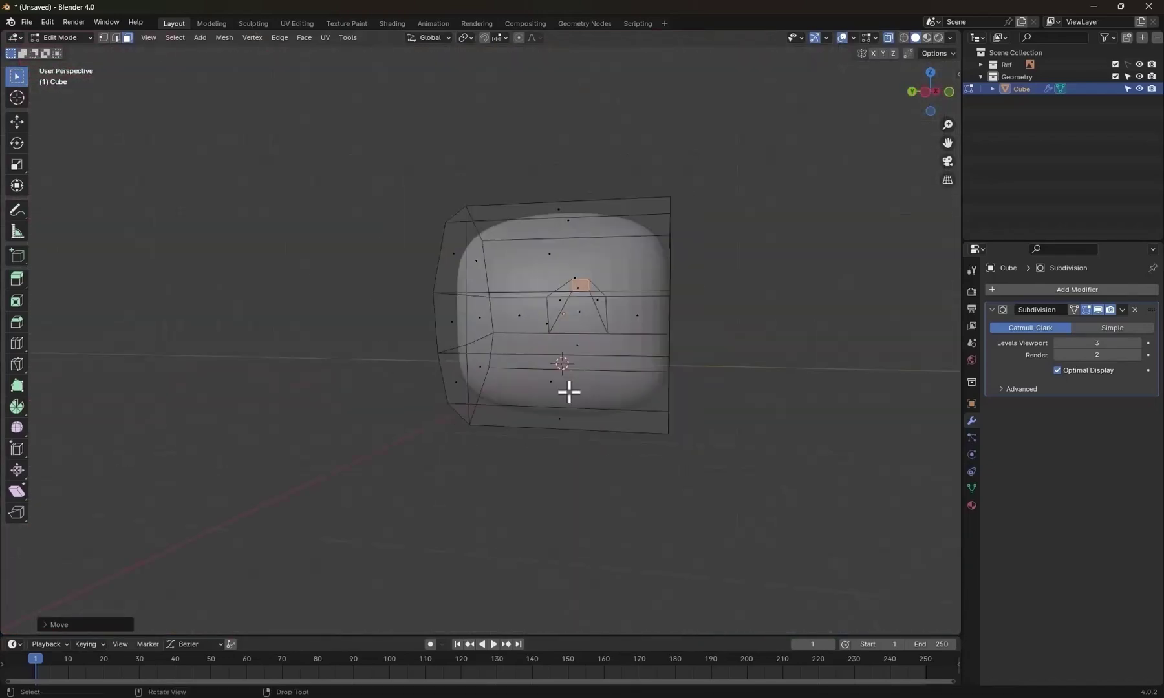
{"action": "key", "text": "KP_1"}
{"action": "left_click_drag", "start_coordinate": [779, 130], "coordinate": [510, 536]}
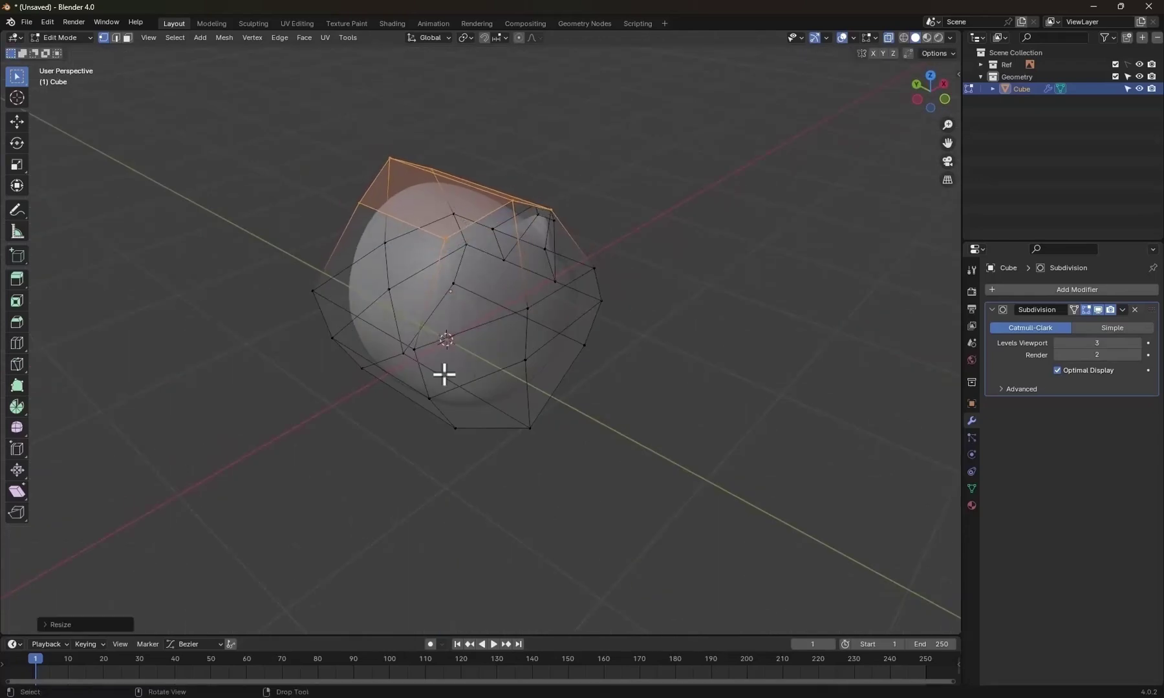
{"action": "middle_click_drag", "start_coordinate": [444, 374], "coordinate": [521, 399]}
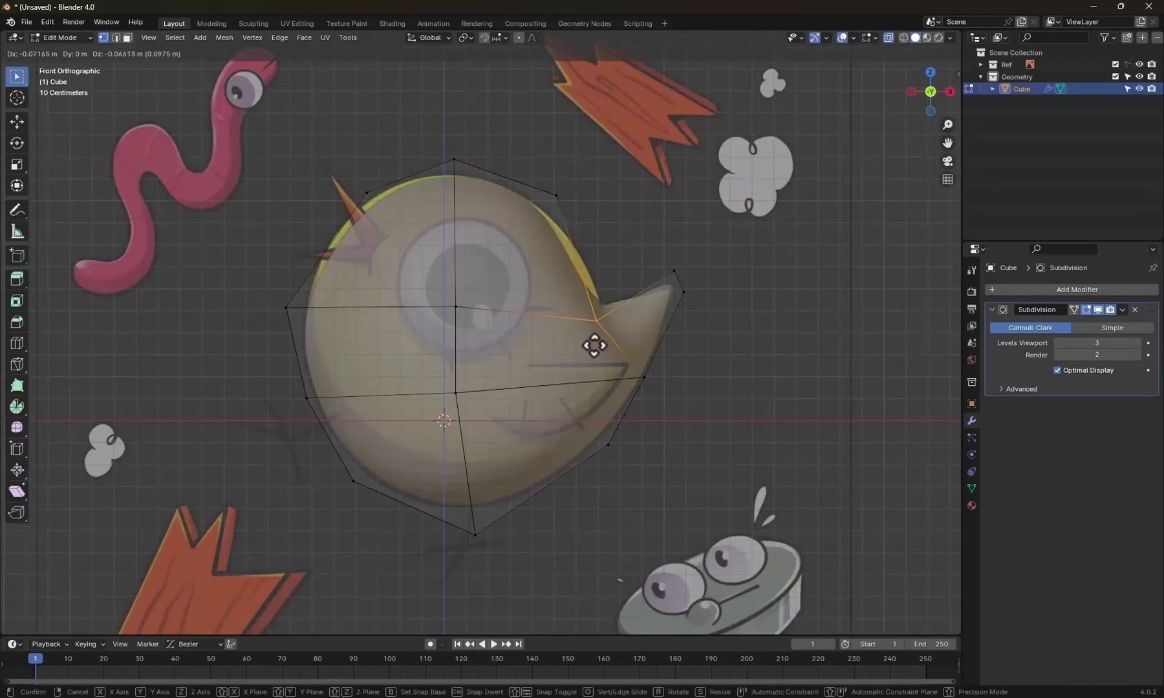
Adjust the beak's tip and base vertices to match the beak outline in the reference.
{"action": "scroll", "coordinate": [595, 345], "scroll_direction": "up", "scroll_amount": 3}
{"action": "key", "text": "g"}
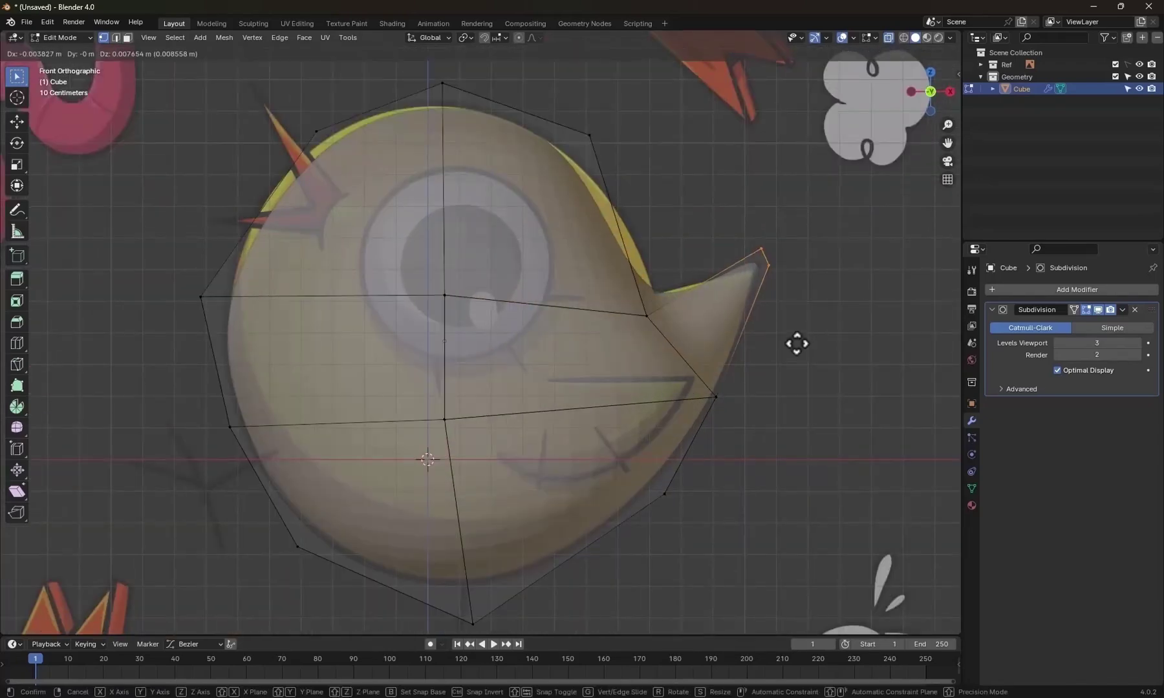
{"action": "left_click", "coordinate": [737, 343]}
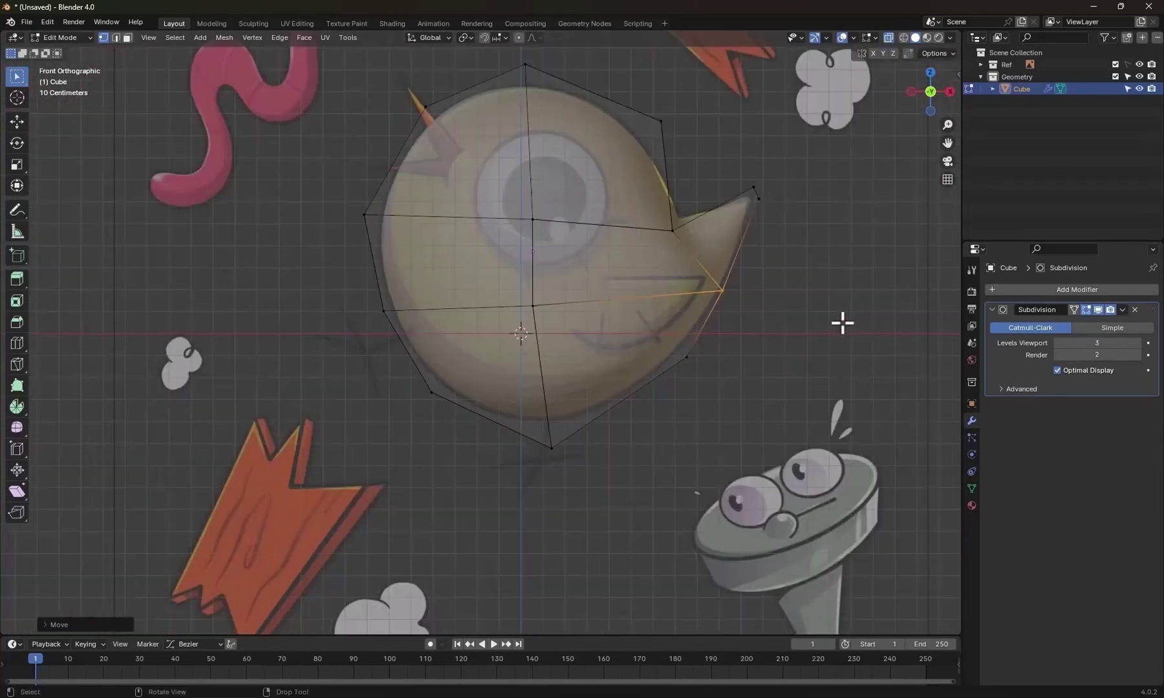
Return to Object Mode and rename the cube as Bird.Body.
{"action": "key", "text": "ctrl+Tab"}
{"action": "left_click", "coordinate": [647, 353]}
{"action": "scroll", "coordinate": [783, 380], "scroll_direction": "down", "scroll_amount": 2}
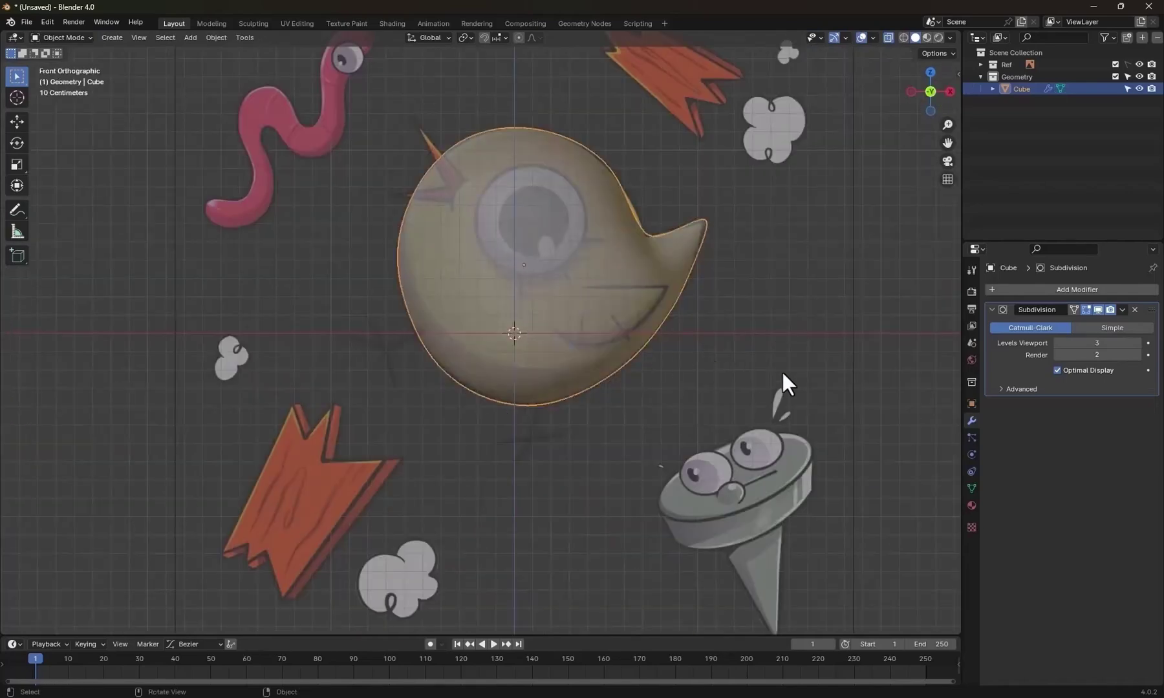
{"action": "key", "text": "F2"}
{"action": "type", "text": "Bird."}
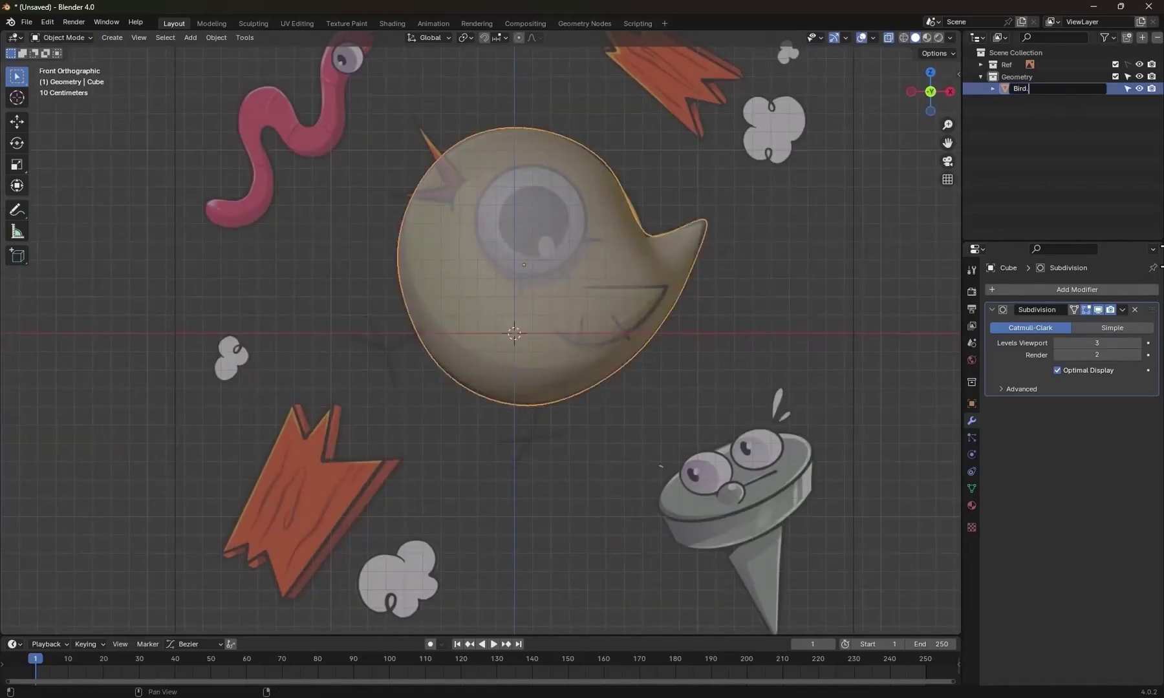
{"action": "type", "text": "Body"}
{"action": "key", "text": "Return"}
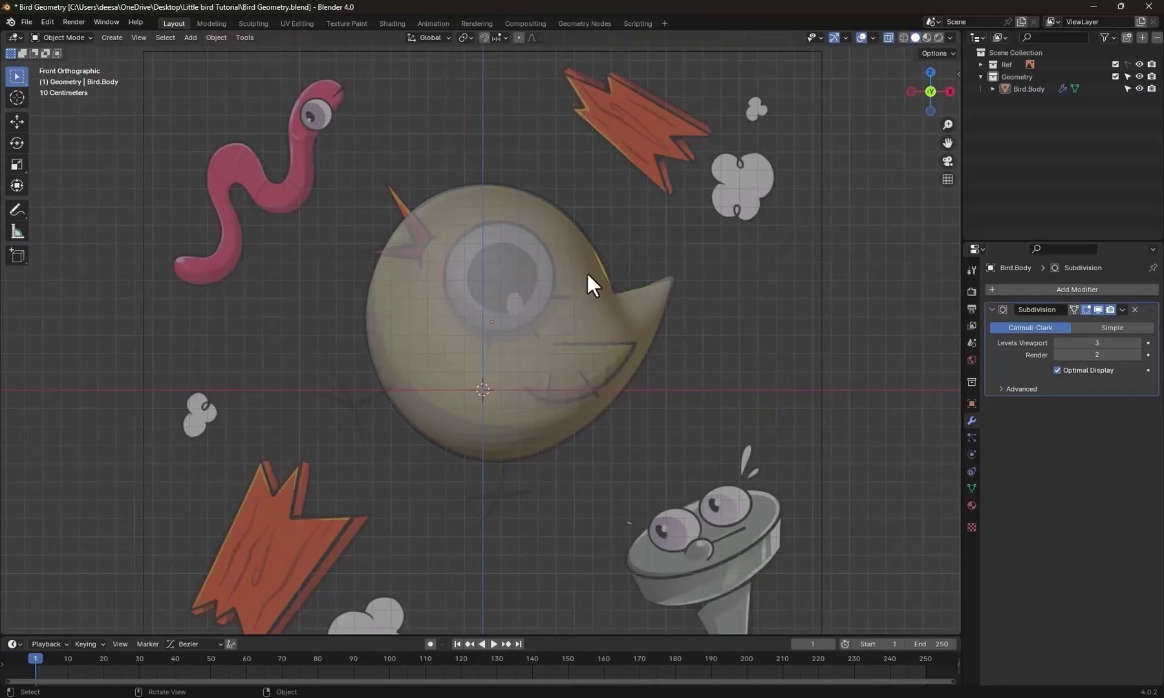
Add a UV sphere and fit it over the bird's eye in the reference image.
{"action": "key", "text": "shift+a"}
{"action": "mouse_move", "coordinate": [587, 273]}
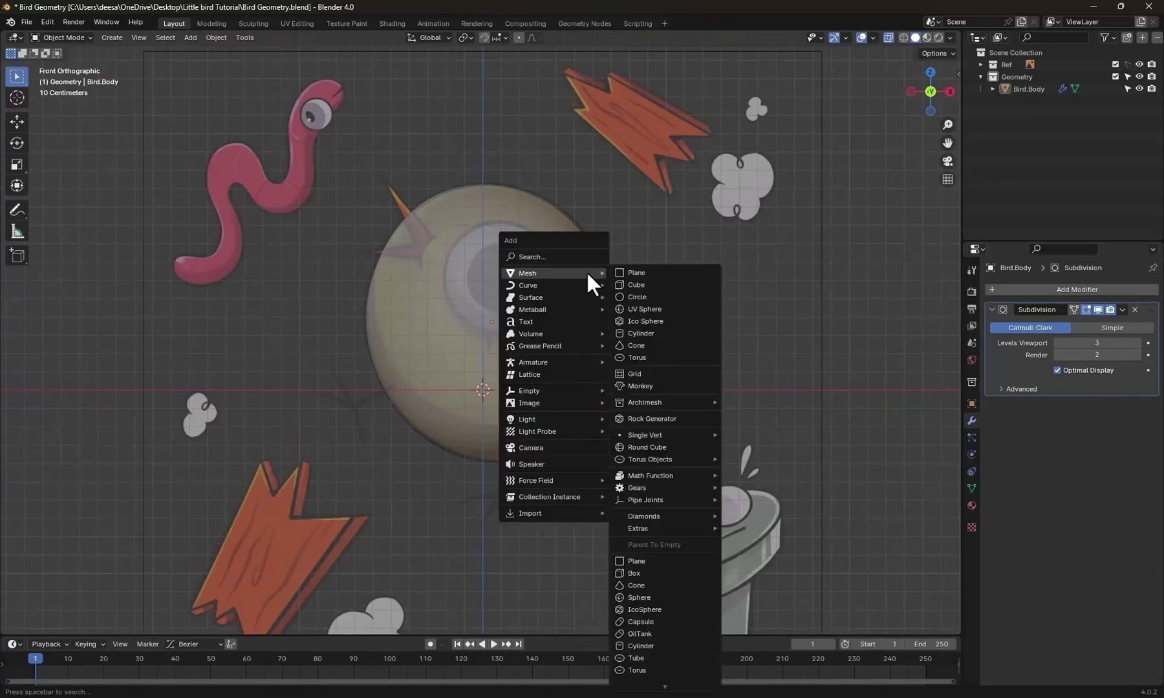
{"action": "left_click", "coordinate": [644, 307]}
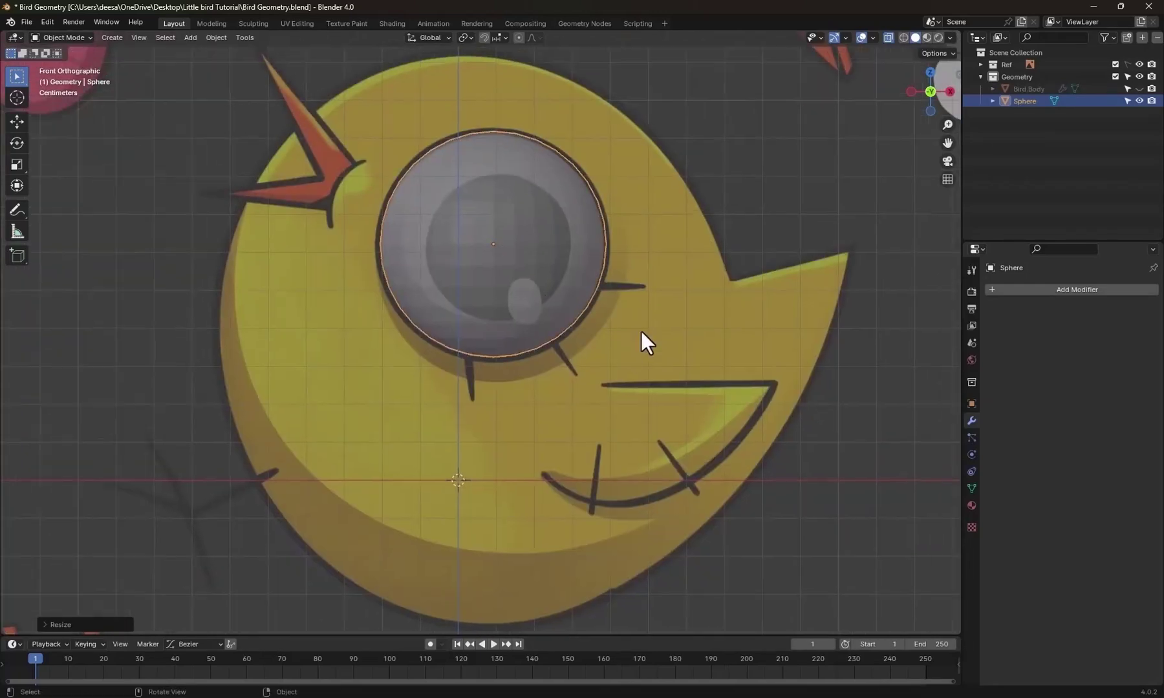
Put the eye sphere in Edit Mode with face selection, clear the selection and turn off X-ray.
{"action": "key", "text": "ctrl+Tab"}
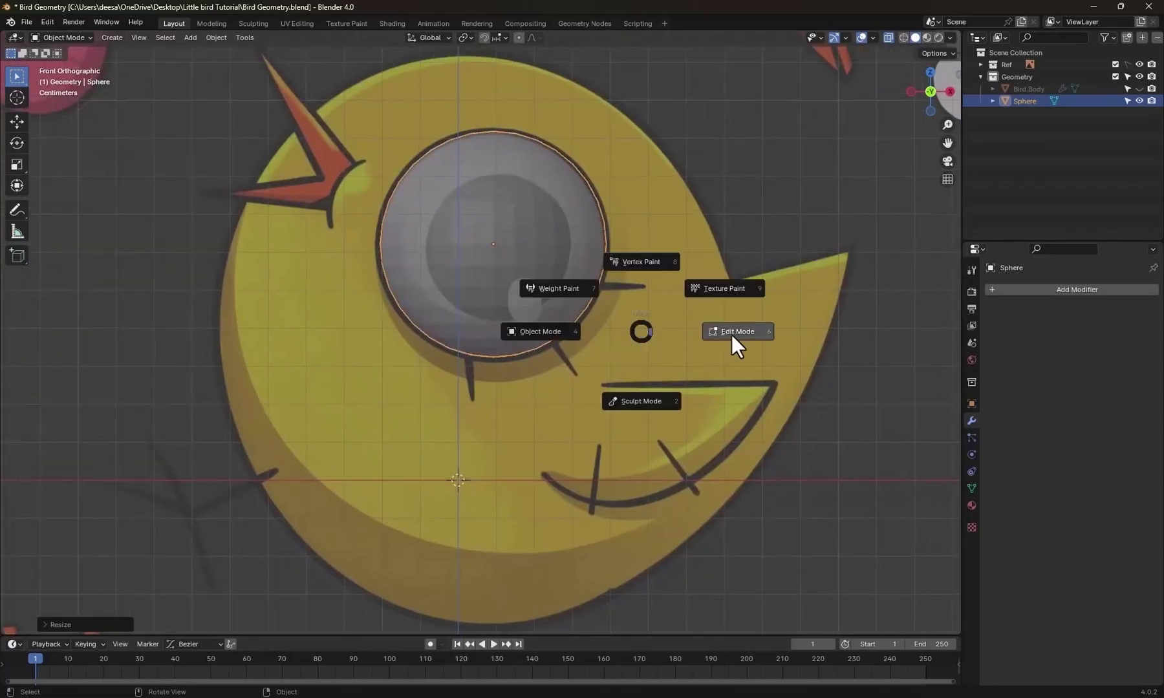
{"action": "left_click", "coordinate": [735, 335]}
{"action": "scroll", "coordinate": [595, 320], "scroll_direction": "up", "scroll_amount": 1}
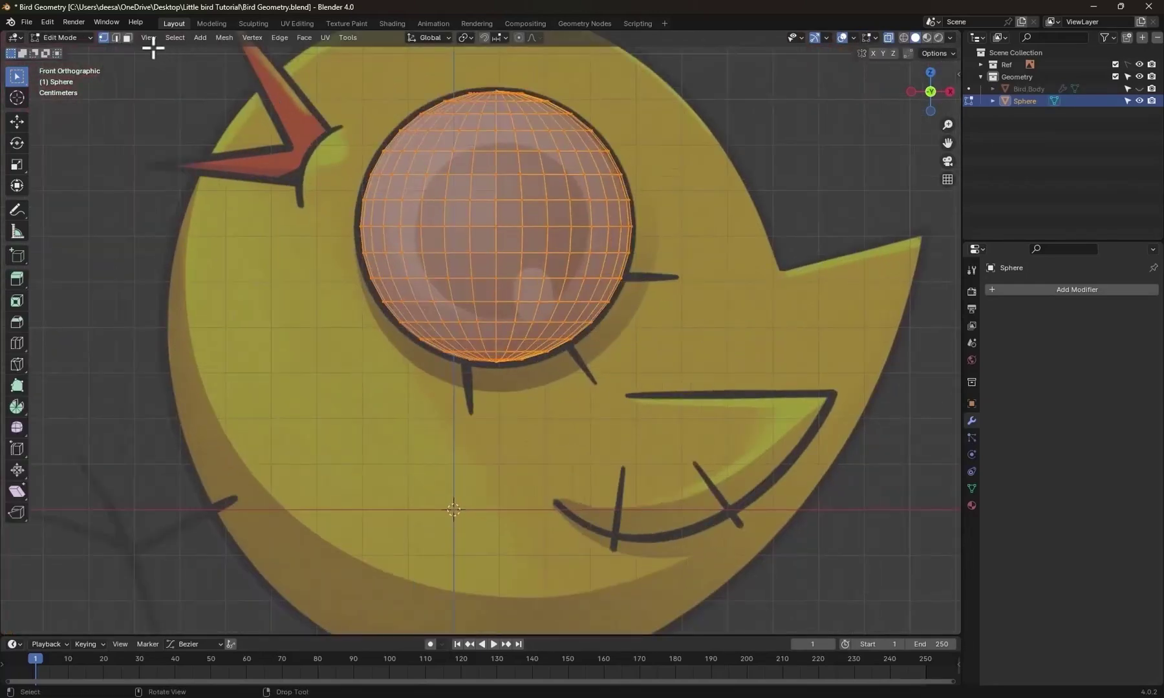
{"action": "left_click", "coordinate": [128, 38]}
{"action": "key", "text": "alt+a"}
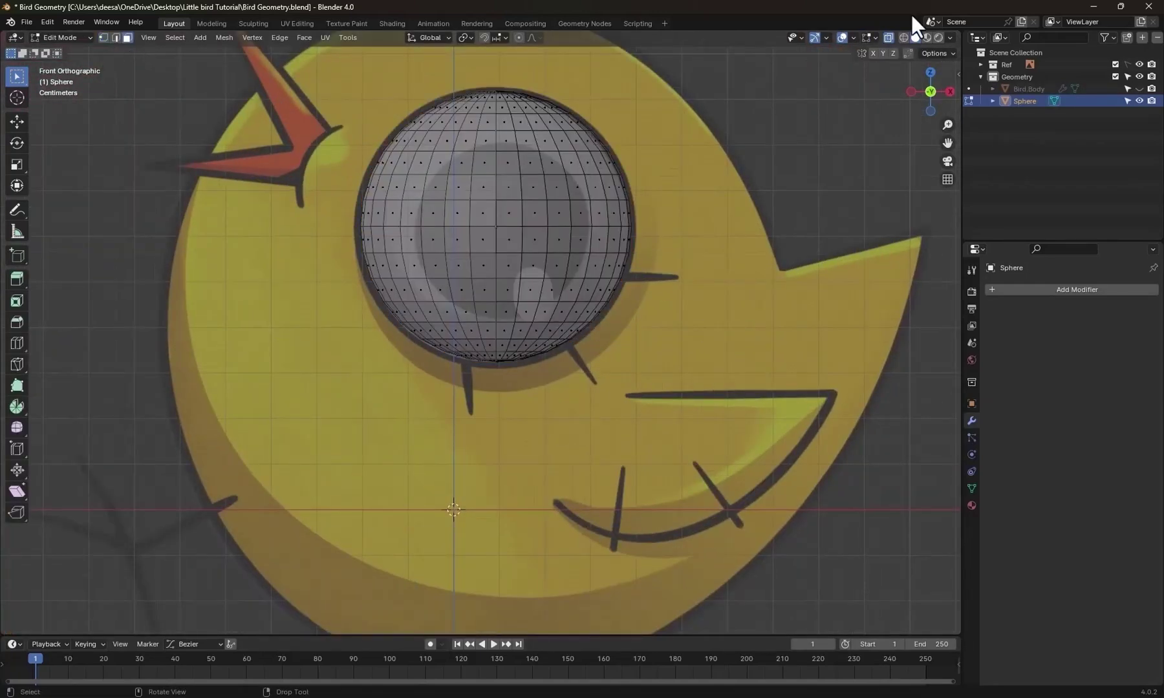
{"action": "left_click", "coordinate": [887, 39]}
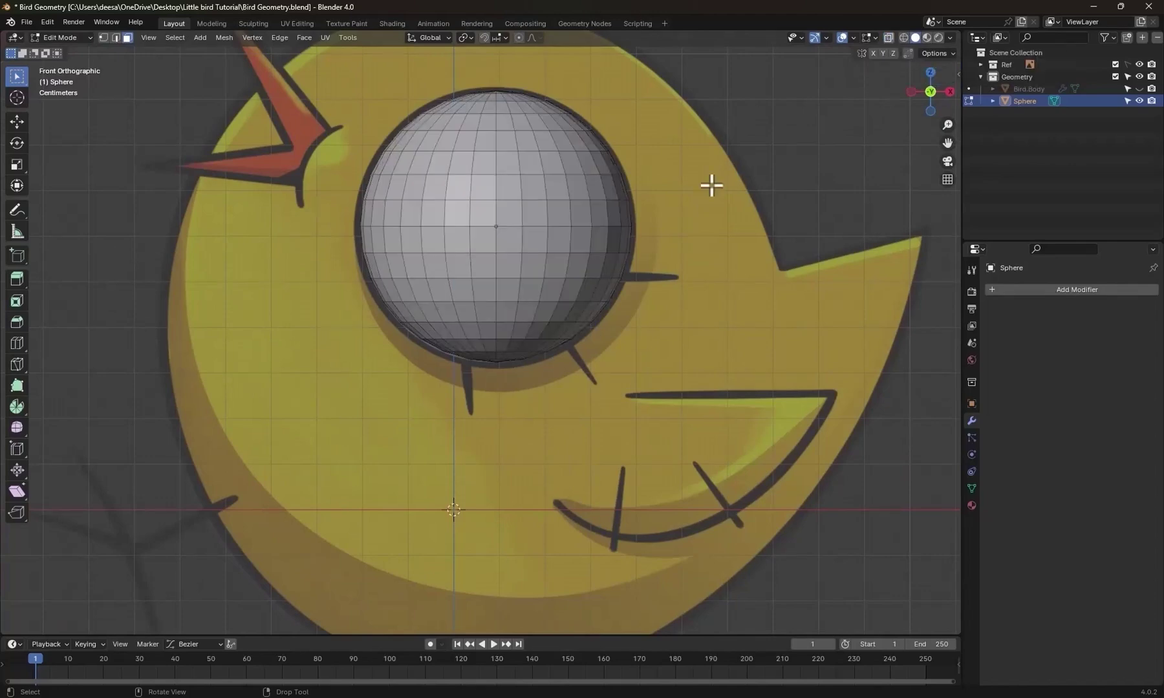
Select a block of front faces on the eye sphere, four columns wide and six rows high, centred on its middle.
{"action": "left_click", "coordinate": [510, 241], "text": "shift"}
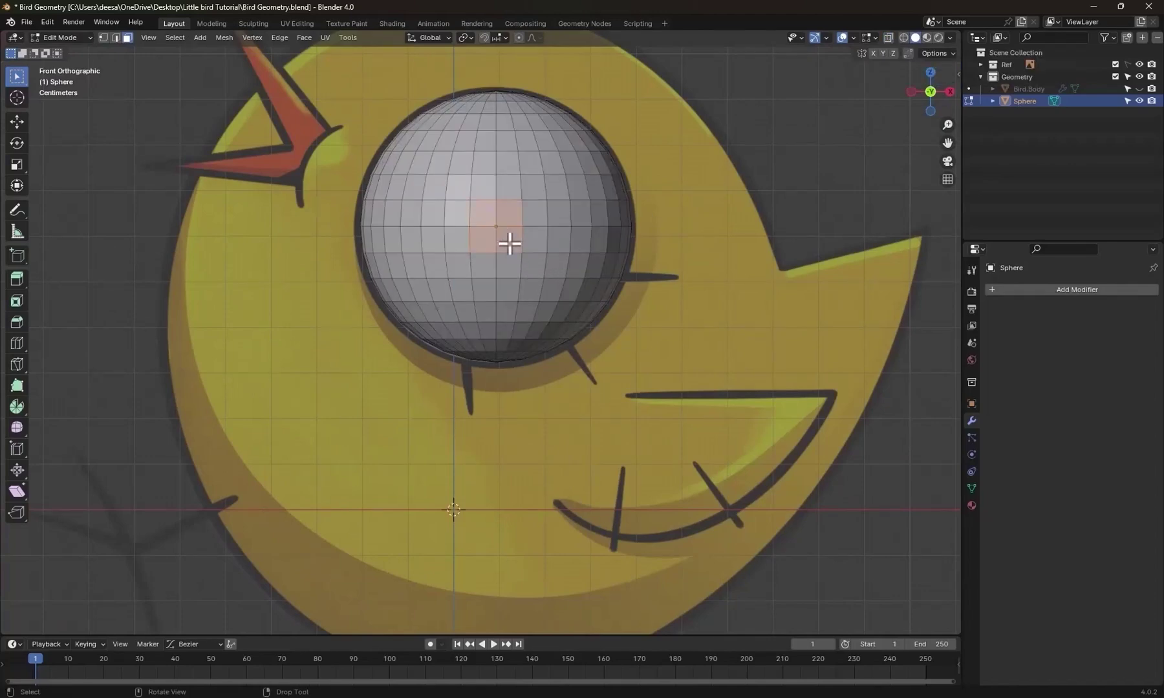
{"action": "left_click", "coordinate": [537, 216], "text": "shift"}
{"action": "left_click", "coordinate": [535, 242], "text": "shift"}
{"action": "left_click", "coordinate": [457, 213], "text": "shift"}
{"action": "left_click", "coordinate": [459, 239], "text": "shift"}
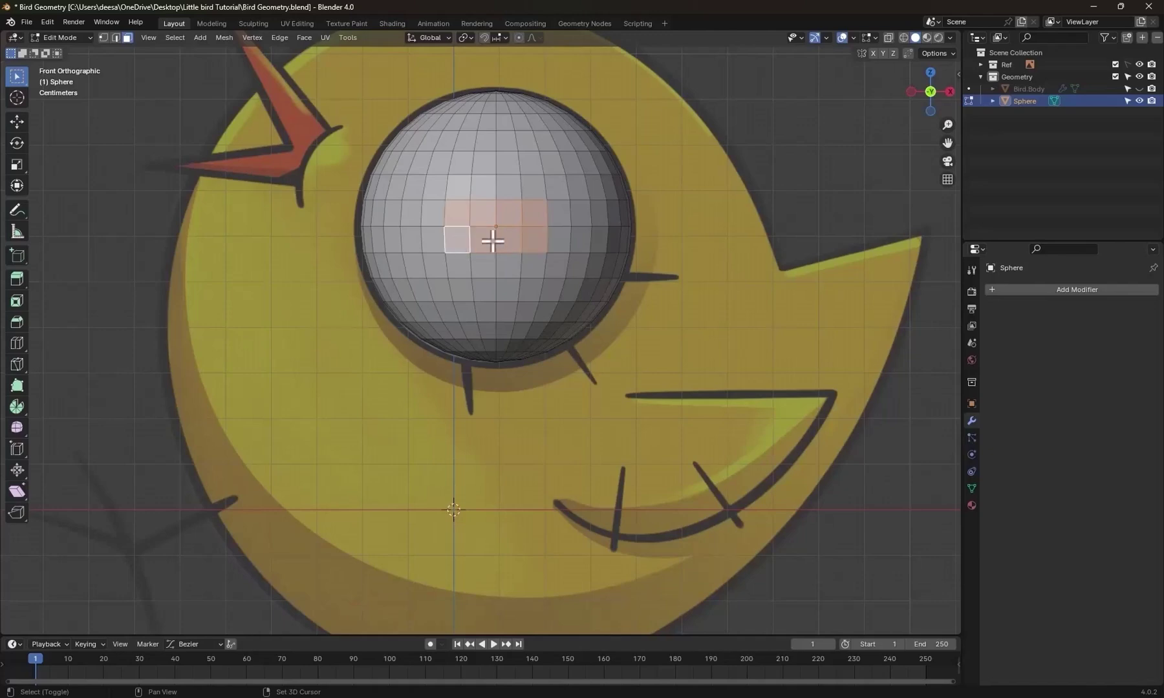
{"action": "left_click_drag", "start_coordinate": [462, 189], "coordinate": [528, 192], "text": "shift"}
{"action": "left_click_drag", "start_coordinate": [462, 163], "coordinate": [528, 166], "text": "shift"}
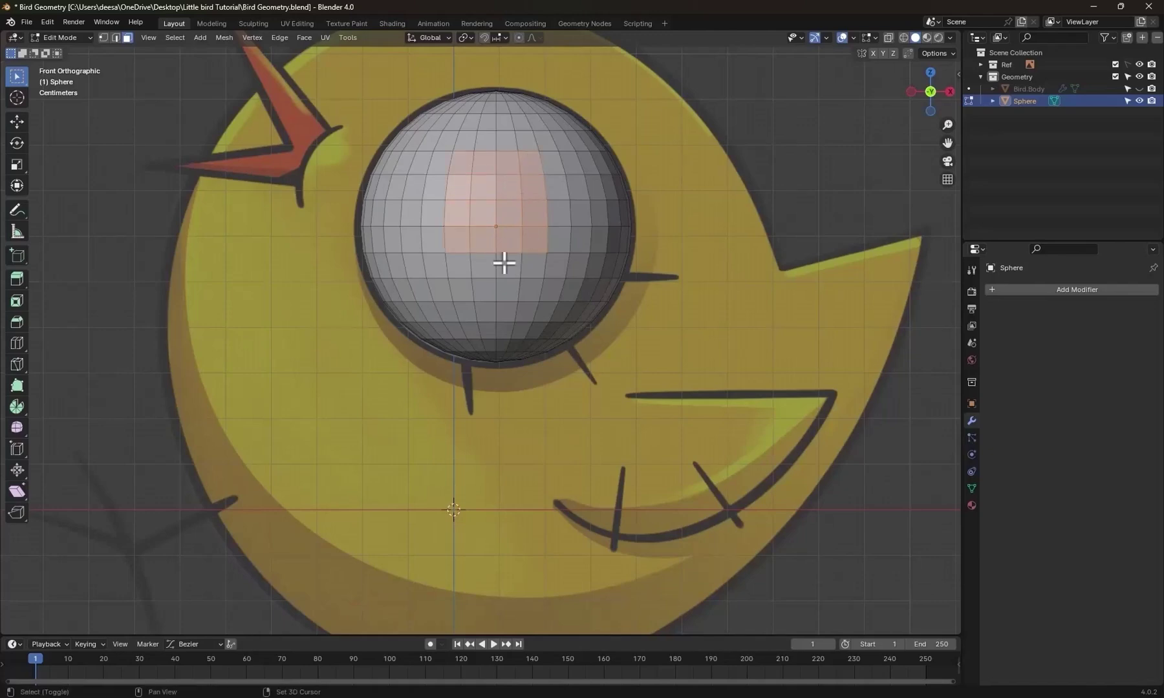
{"action": "left_click_drag", "start_coordinate": [461, 264], "coordinate": [526, 271], "text": "shift"}
{"action": "left_click_drag", "start_coordinate": [464, 291], "coordinate": [526, 293], "text": "shift"}
Extend the face selection by one six-face column on each side to form a six-by-six block for the pupil.
{"action": "left_click", "coordinate": [552, 164], "text": "shift"}
{"action": "left_click", "coordinate": [558, 190], "text": "shift"}
{"action": "left_click", "coordinate": [559, 215], "text": "shift"}
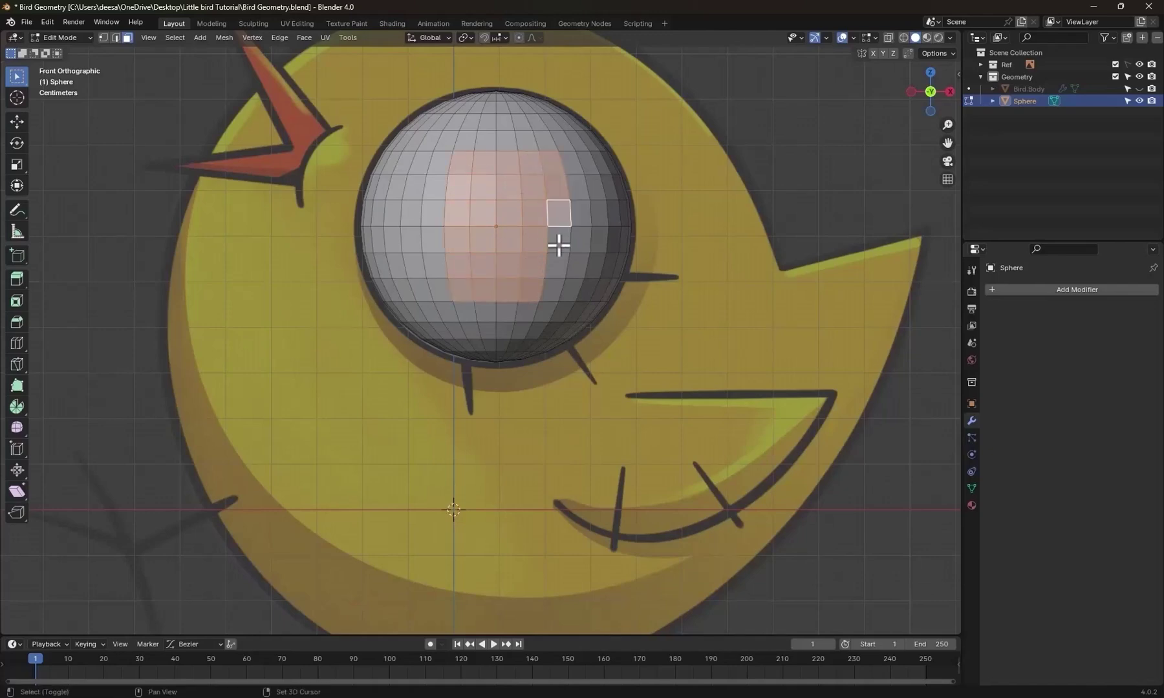
{"action": "left_click", "coordinate": [559, 244], "text": "shift"}
{"action": "left_click", "coordinate": [559, 265], "text": "shift"}
{"action": "left_click", "coordinate": [556, 289], "text": "shift"}
{"action": "left_click", "coordinate": [435, 163], "text": "shift"}
{"action": "left_click", "coordinate": [436, 188], "text": "shift"}
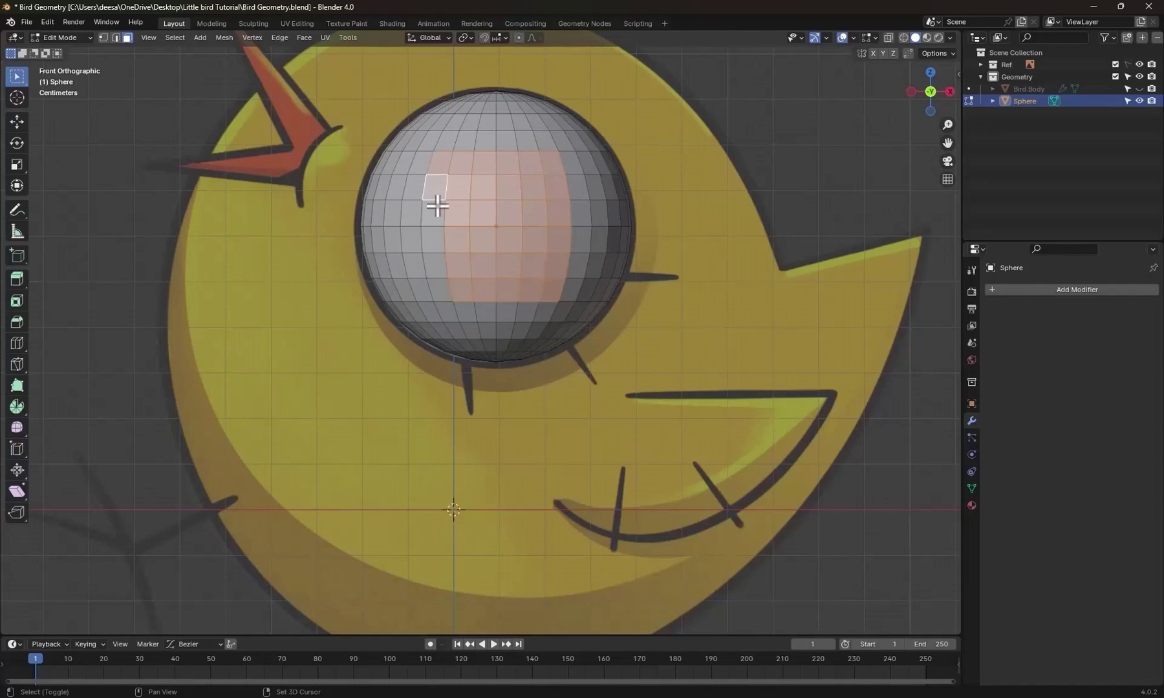
{"action": "left_click", "coordinate": [433, 213], "text": "shift"}
{"action": "left_click", "coordinate": [433, 242], "text": "shift"}
{"action": "left_click", "coordinate": [442, 267], "text": "shift"}
{"action": "left_click", "coordinate": [446, 294], "text": "shift"}
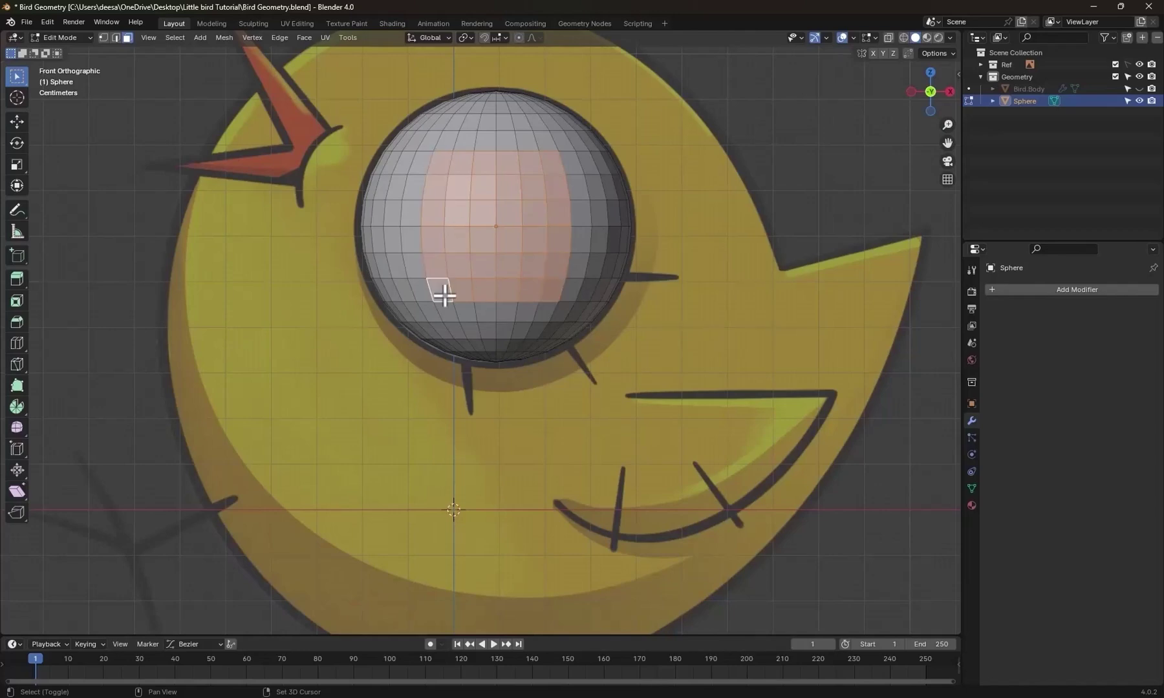
Turn on X-ray and reshape the selected pupil faces on the eye sphere into a circle with LoopTools Circle.
{"action": "left_click", "coordinate": [889, 37]}
{"action": "right_click", "coordinate": [508, 184]}
{"action": "mouse_move", "coordinate": [508, 184]}
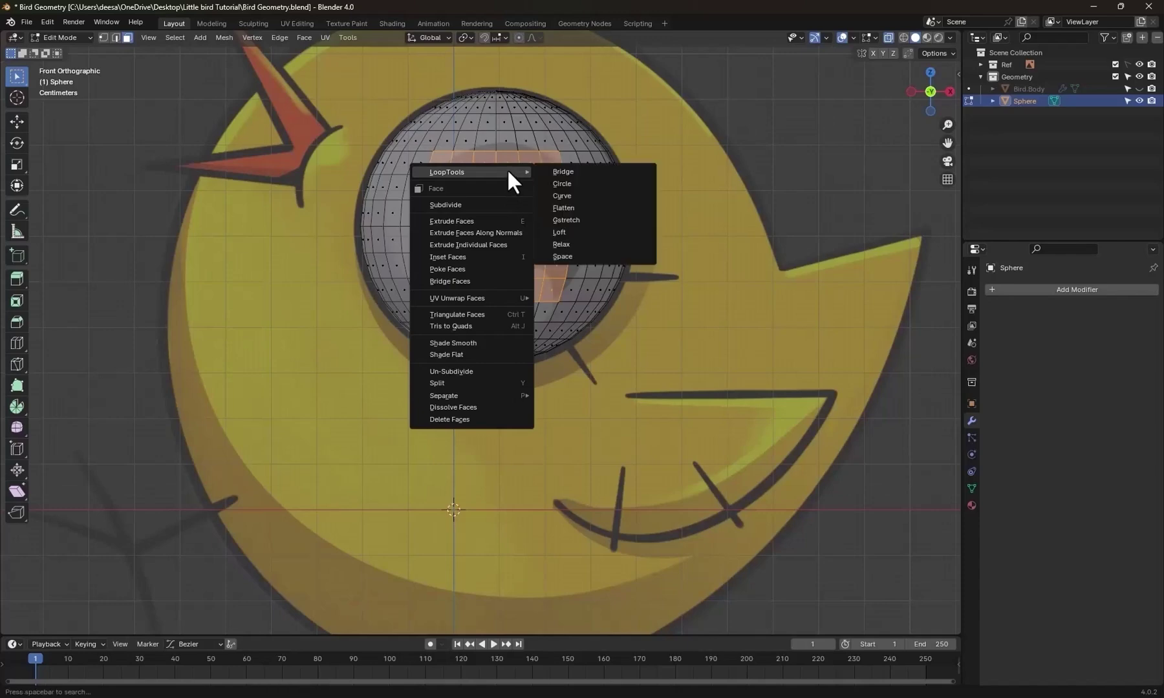
{"action": "left_click", "coordinate": [573, 184]}
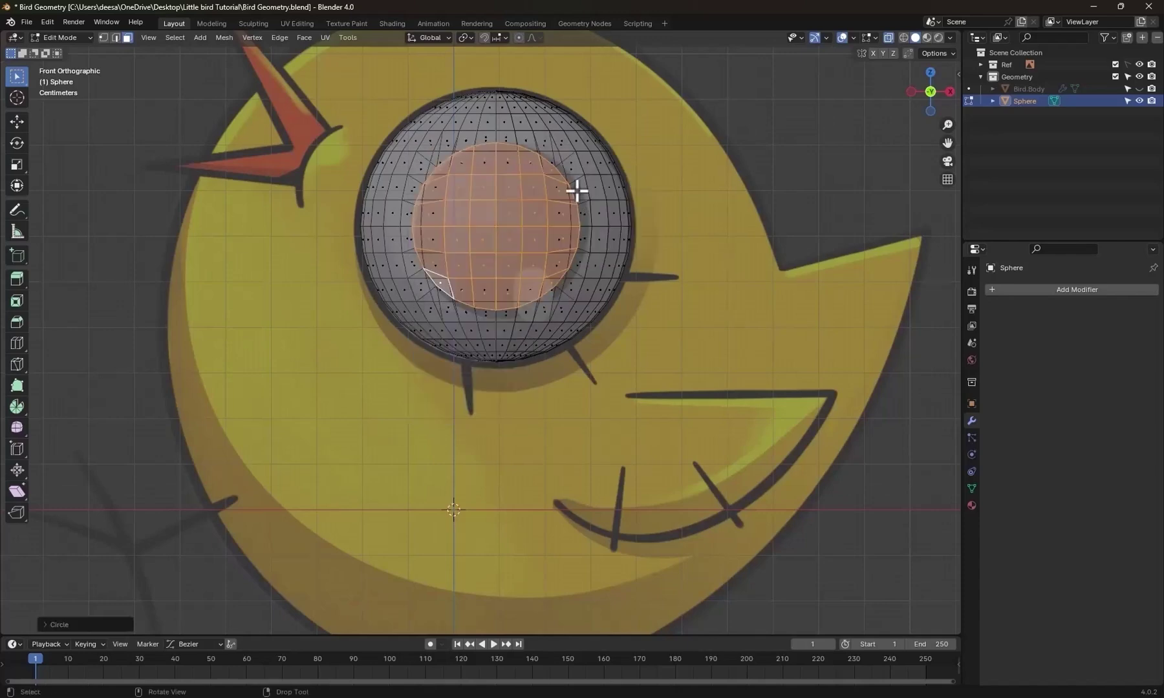
{"action": "key", "text": "KP_3"}
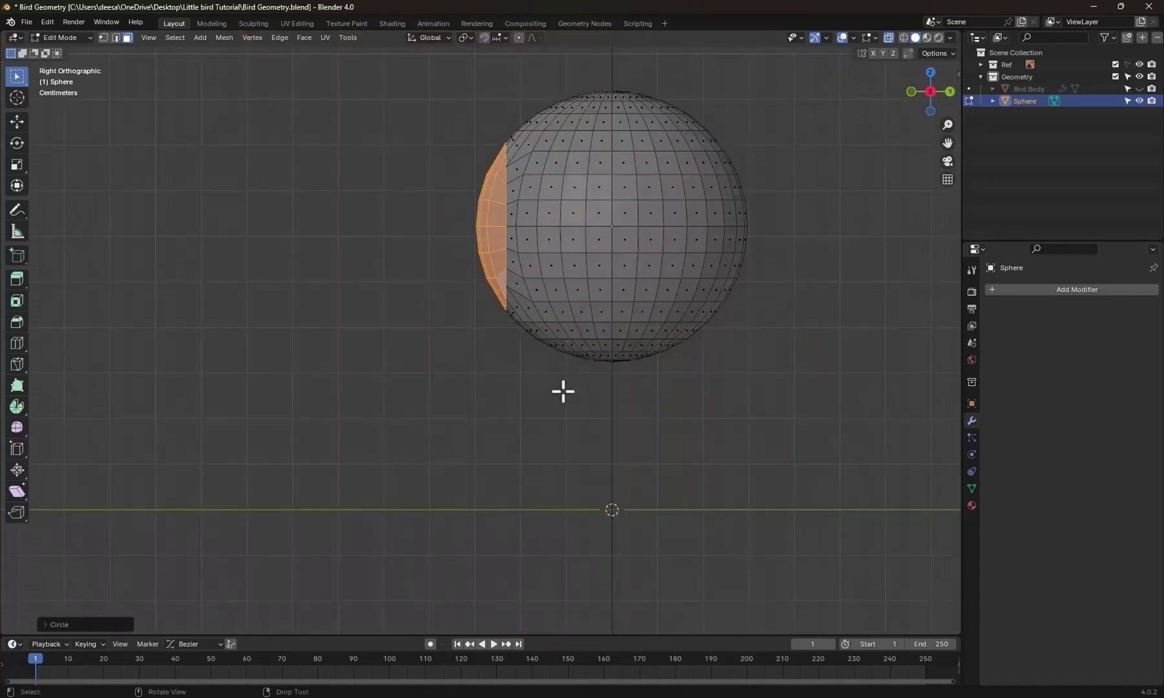
{"action": "key", "text": "KP_1"}
Return to Object Mode, unhide the bird body and move the eye sphere along Y towards the front of the body.
{"action": "key", "text": "ctrl+Tab"}
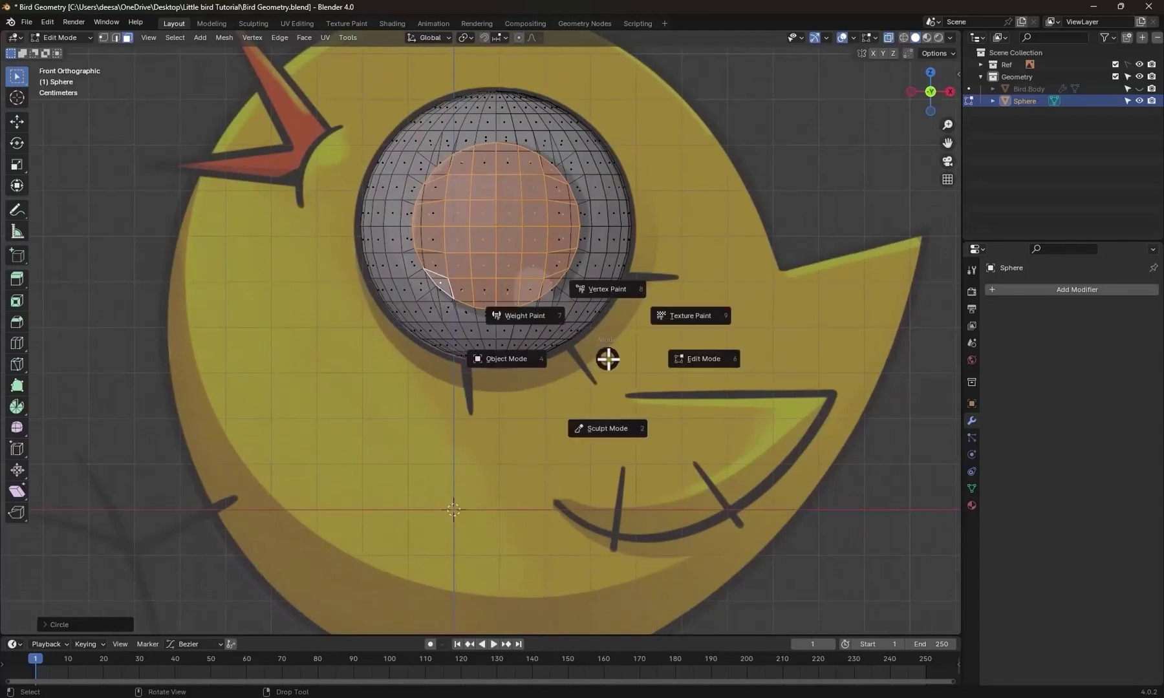
{"action": "left_click", "coordinate": [521, 358]}
{"action": "scroll", "coordinate": [622, 354], "scroll_direction": "down", "scroll_amount": 2}
{"action": "key", "text": "alt+h"}
{"action": "key", "text": "KP_7"}
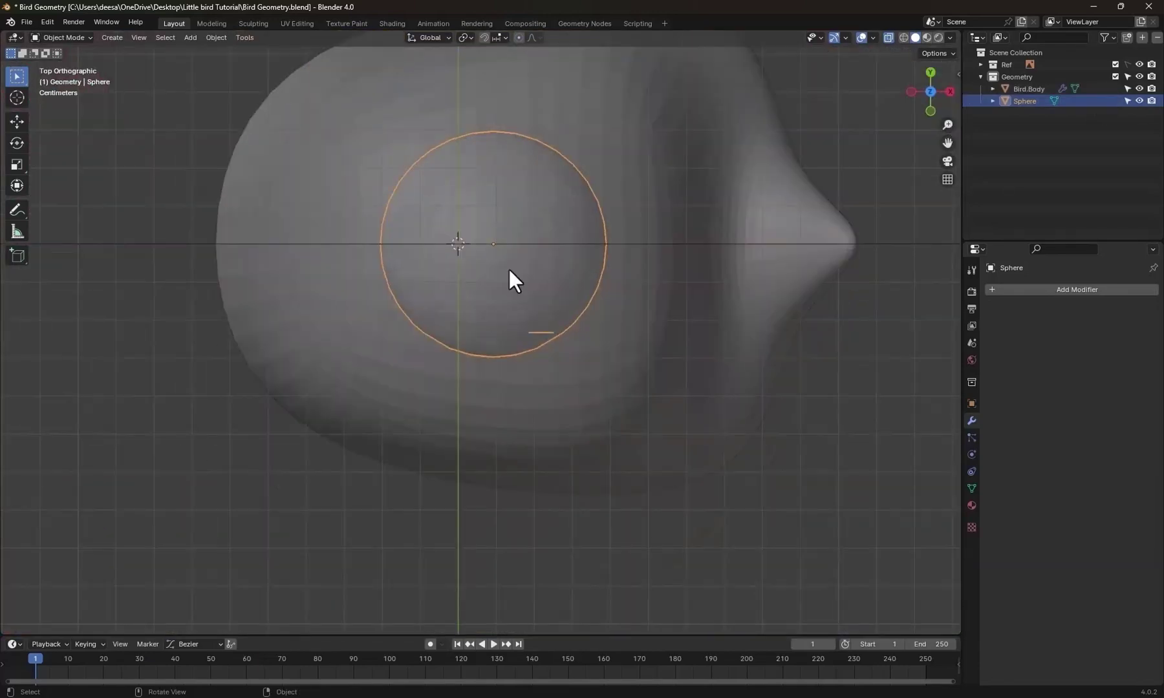
{"action": "key", "text": "g"}
{"action": "key", "text": "y"}
{"action": "left_click", "coordinate": [543, 438]}
{"action": "key", "text": "KP_1"}
{"action": "scroll", "coordinate": [687, 403], "scroll_direction": "down", "scroll_amount": 3}
{"action": "left_click", "coordinate": [688, 402]}
Add a cube, scale it down to about 0.057 and place it over the horizontal eyelash beside the eye.
{"action": "middle_click_drag", "start_coordinate": [555, 430], "coordinate": [552, 329], "text": "shift"}
{"action": "scroll", "coordinate": [552, 329], "scroll_direction": "up", "scroll_amount": 3}
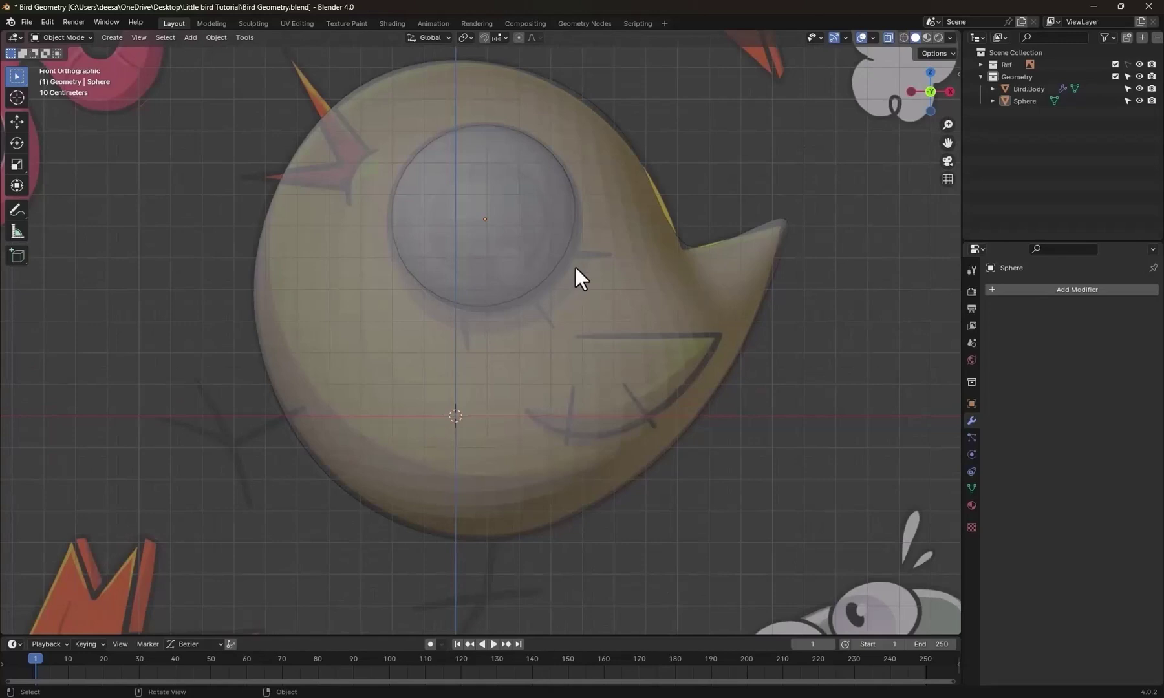
{"action": "scroll", "coordinate": [644, 266], "scroll_direction": "up", "scroll_amount": 1}
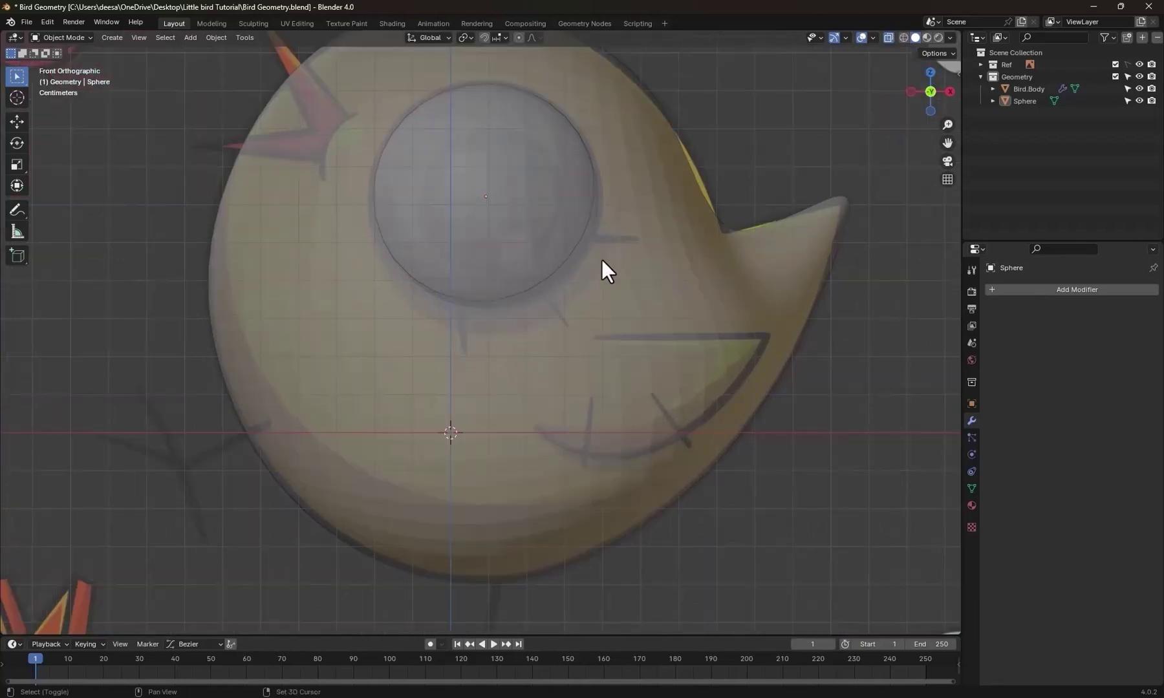
{"action": "key", "text": "shift+a"}
{"action": "mouse_move", "coordinate": [598, 257]}
{"action": "left_click", "coordinate": [662, 267]}
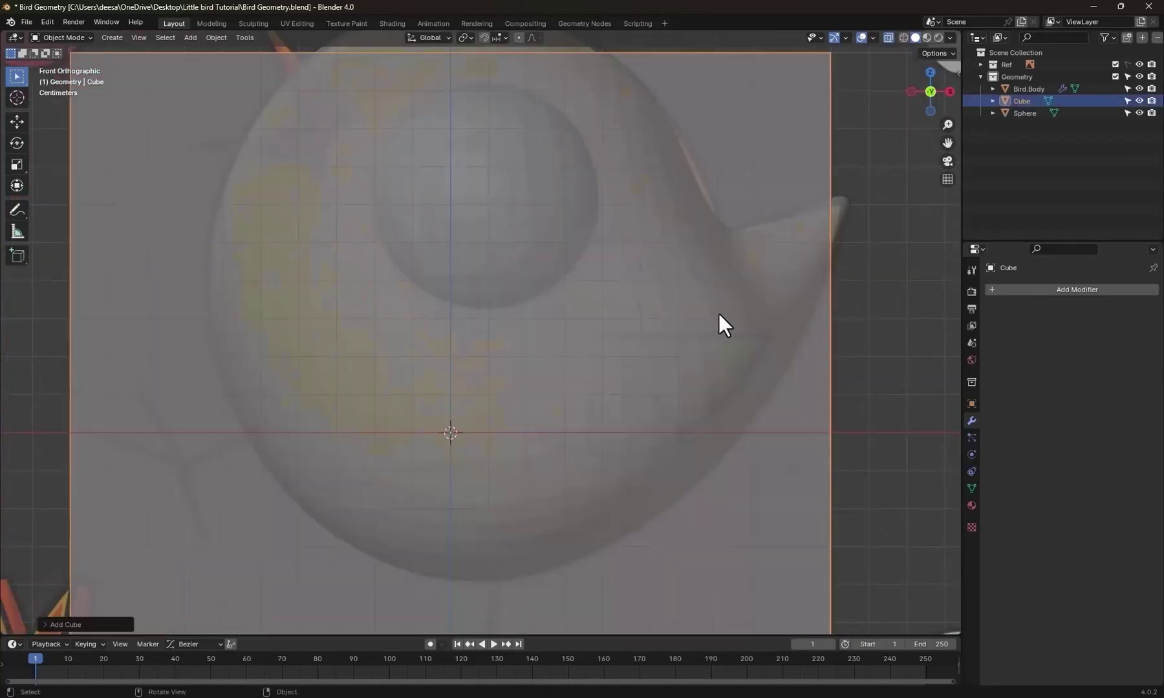
{"action": "key", "text": "s"}
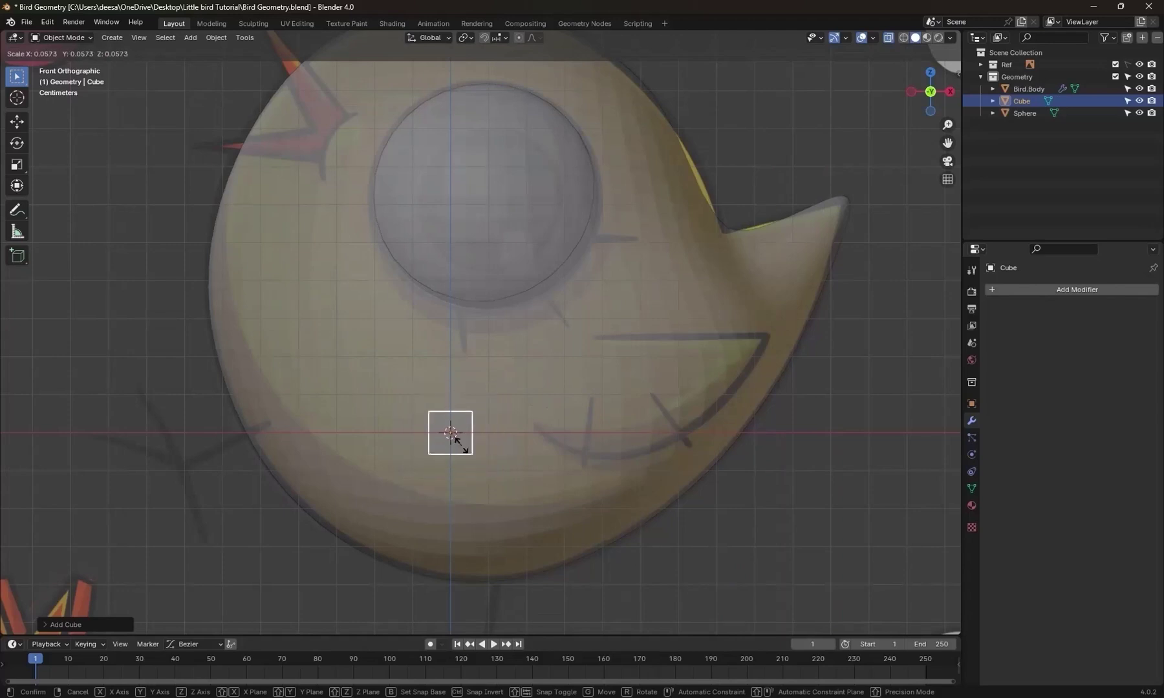
{"action": "left_click", "coordinate": [457, 442]}
{"action": "key", "text": "g"}
{"action": "left_click", "coordinate": [613, 241]}
{"action": "key", "text": "KP_Decimal"}
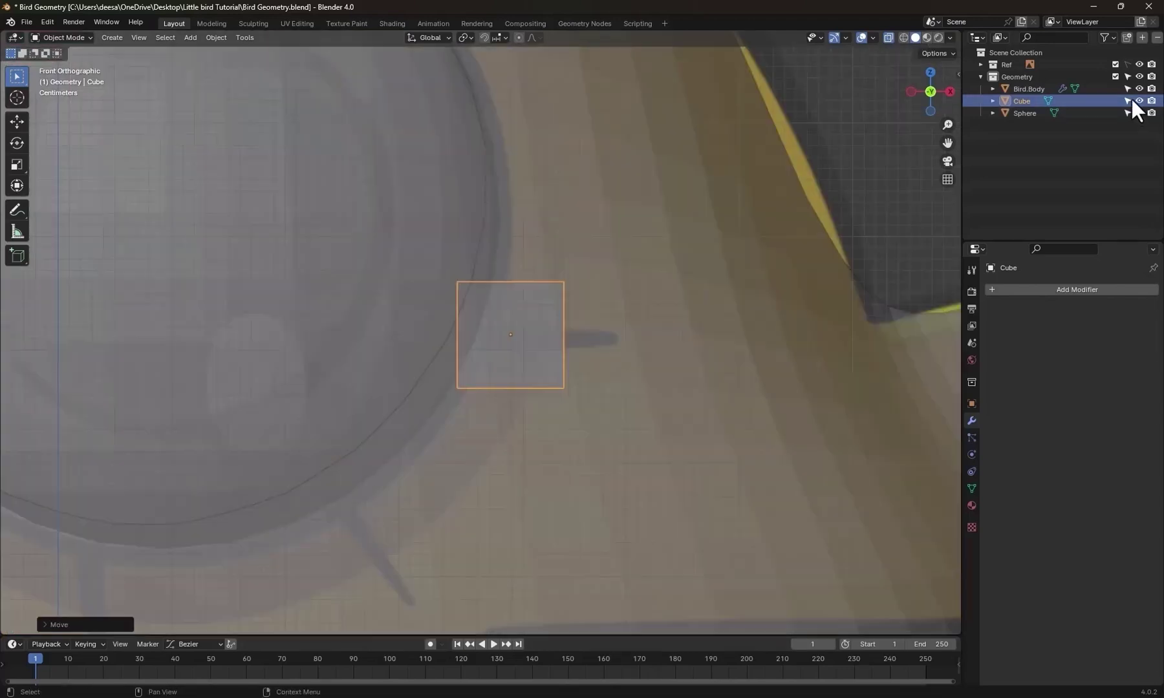
Hide the bird body and eye sphere, then flatten the cube along Z to the eyelash thickness and centre it on the mark.
{"action": "left_click", "coordinate": [1139, 88]}
{"action": "left_click", "coordinate": [1139, 112]}
{"action": "key", "text": "s"}
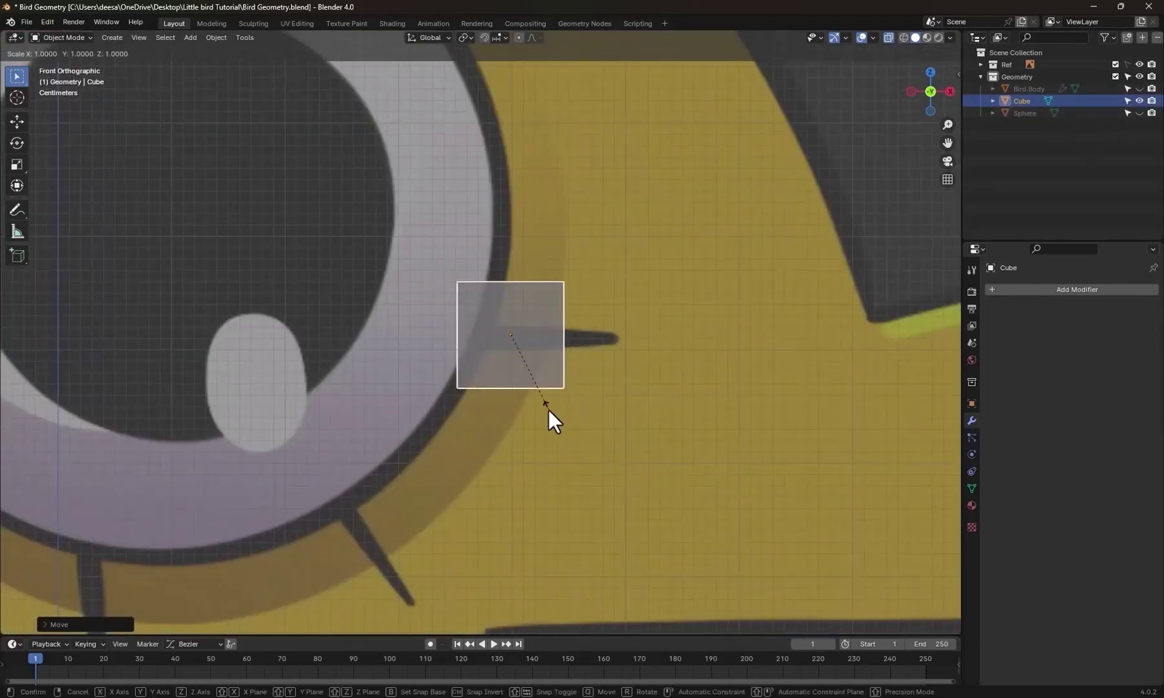
{"action": "key", "text": "z"}
{"action": "left_click", "coordinate": [532, 337]}
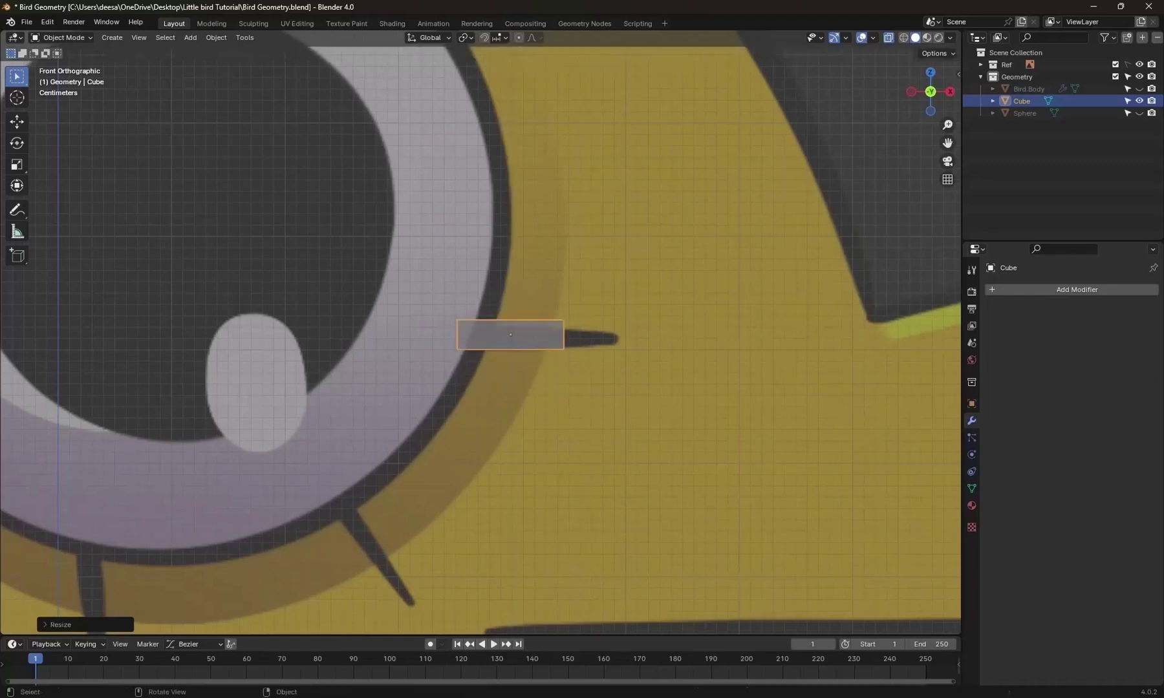
{"action": "key", "text": "g"}
{"action": "left_click", "coordinate": [571, 369]}
Stretch the cube along X and shift it along X until it spans the eyelash to its tip.
{"action": "key", "text": "s"}
{"action": "key", "text": "x"}
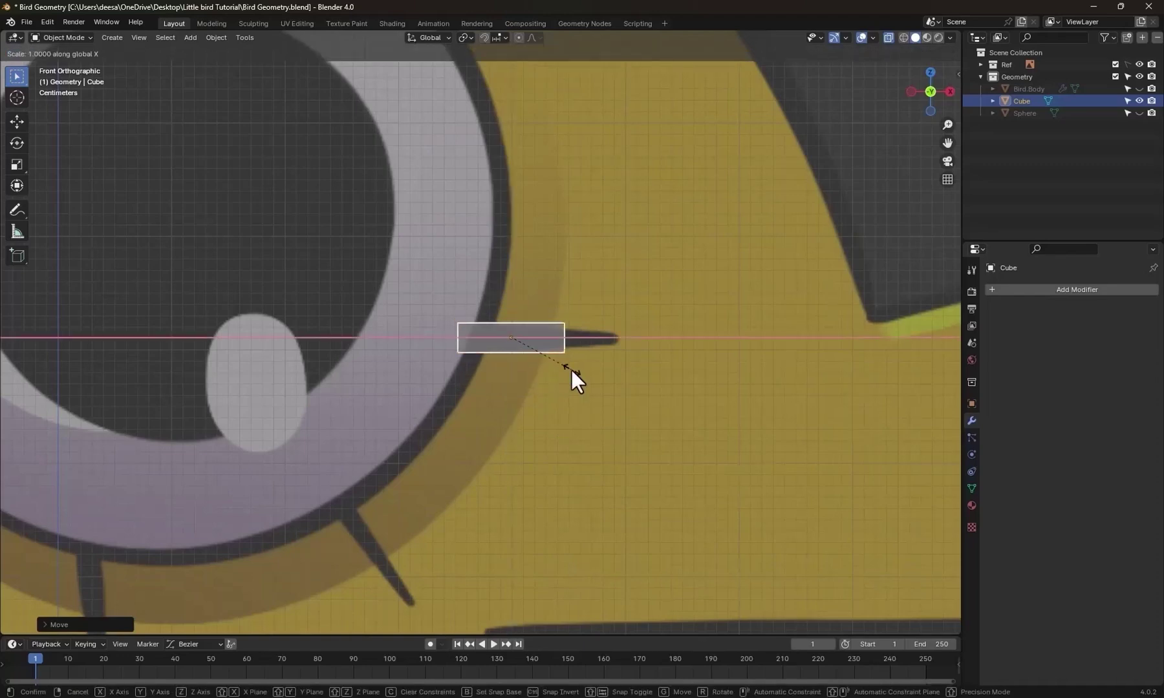
{"action": "left_click", "coordinate": [622, 372]}
{"action": "key", "text": "g"}
{"action": "key", "text": "x"}
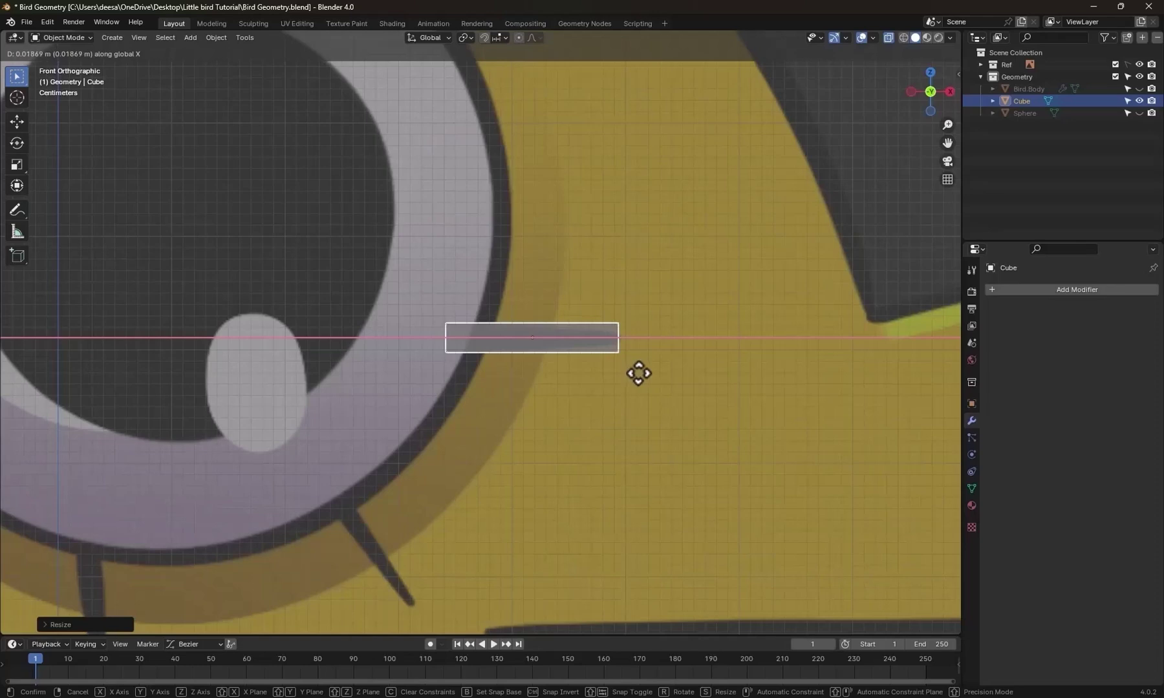
{"action": "left_click", "coordinate": [639, 373]}
Scale the eyelash cube along Y to about 0.42 in the right side view.
{"action": "middle_click_drag", "start_coordinate": [672, 376], "coordinate": [626, 407]}
{"action": "key", "text": "KP_3"}
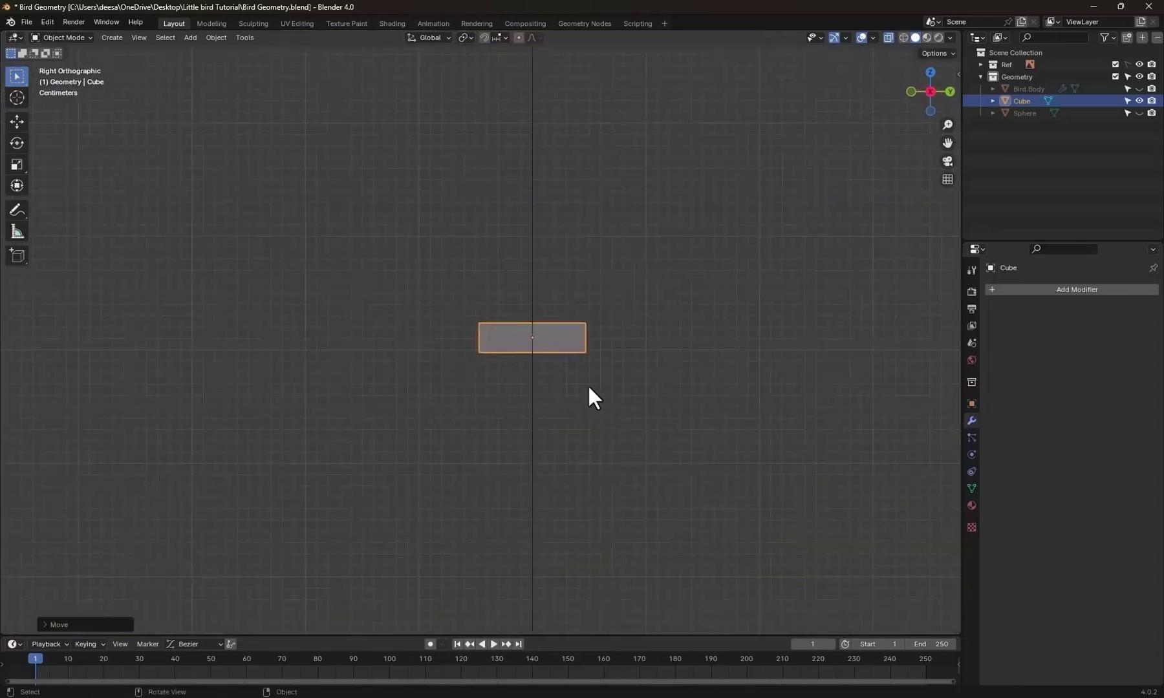
{"action": "scroll", "coordinate": [588, 388], "scroll_direction": "up", "scroll_amount": 3}
{"action": "key", "text": "s"}
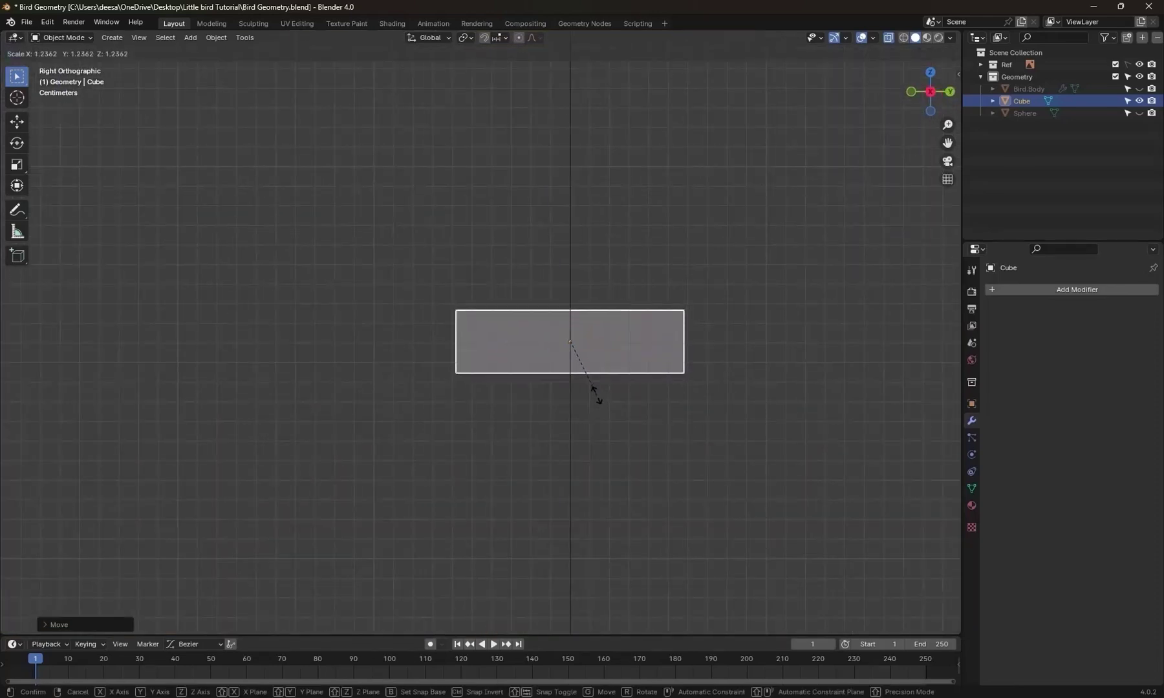
{"action": "key", "text": "y"}
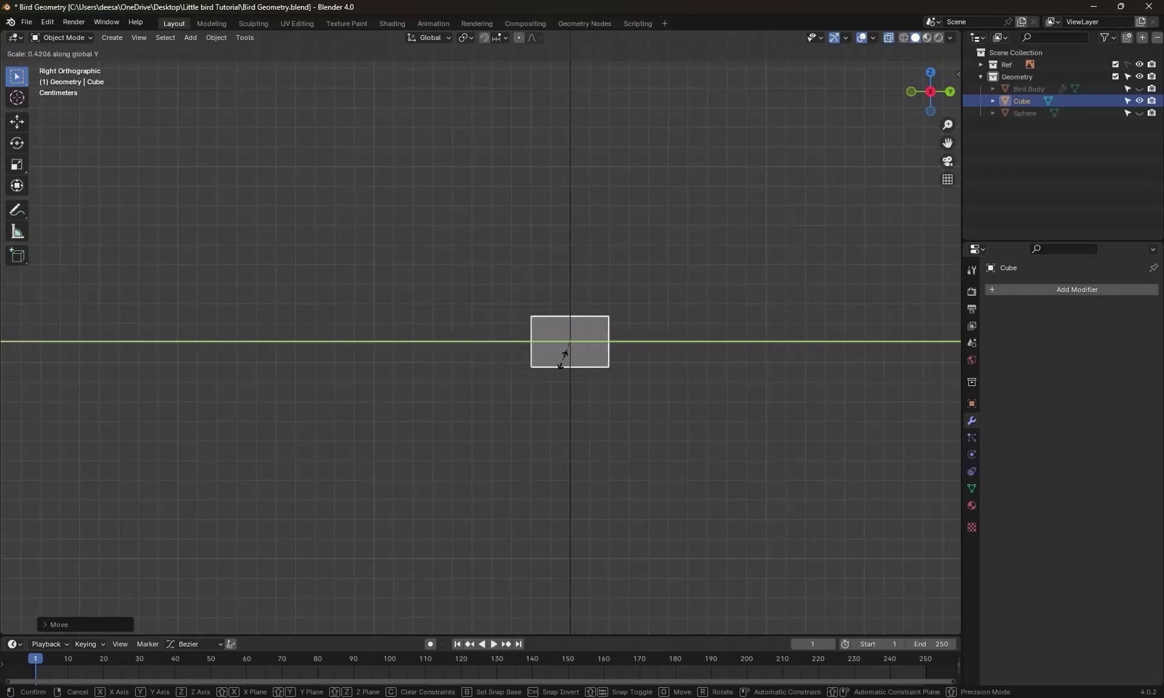
{"action": "left_click", "coordinate": [561, 358]}
Add a Subdivision Surface modifier to the eyelash cube with the viewport level set to 3.
{"action": "key", "text": "KP_1"}
{"action": "left_click", "coordinate": [1057, 289]}
{"action": "left_click", "coordinate": [1038, 285]}
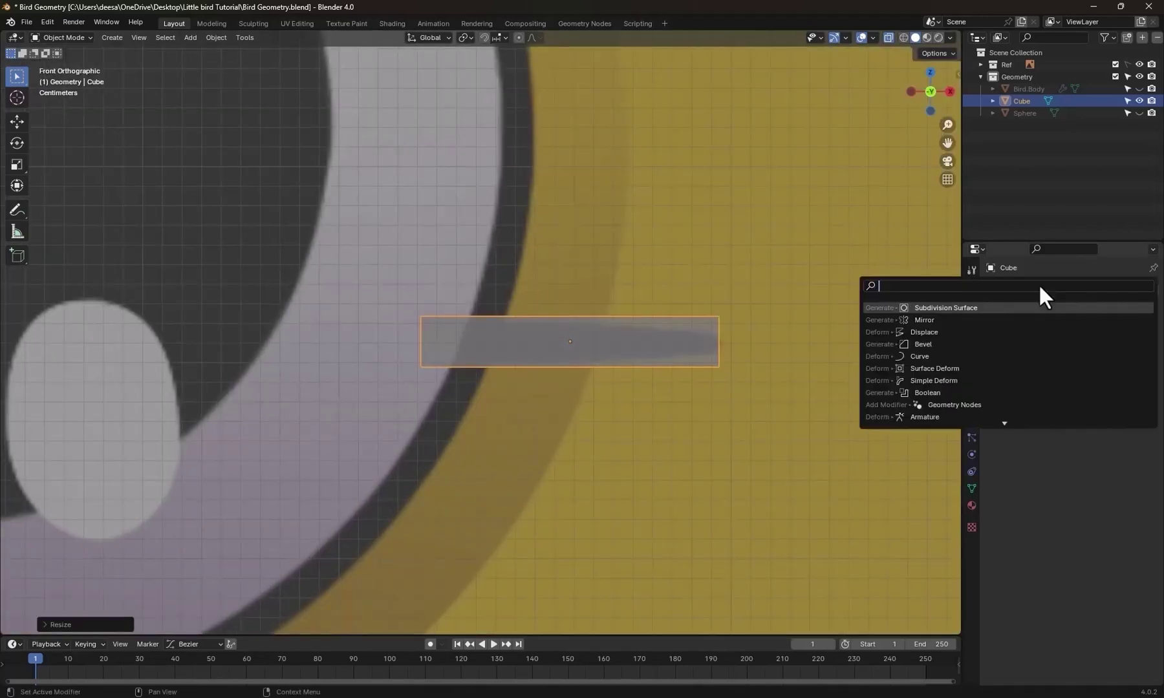
{"action": "left_click", "coordinate": [938, 307]}
{"action": "left_click", "coordinate": [1136, 342]}
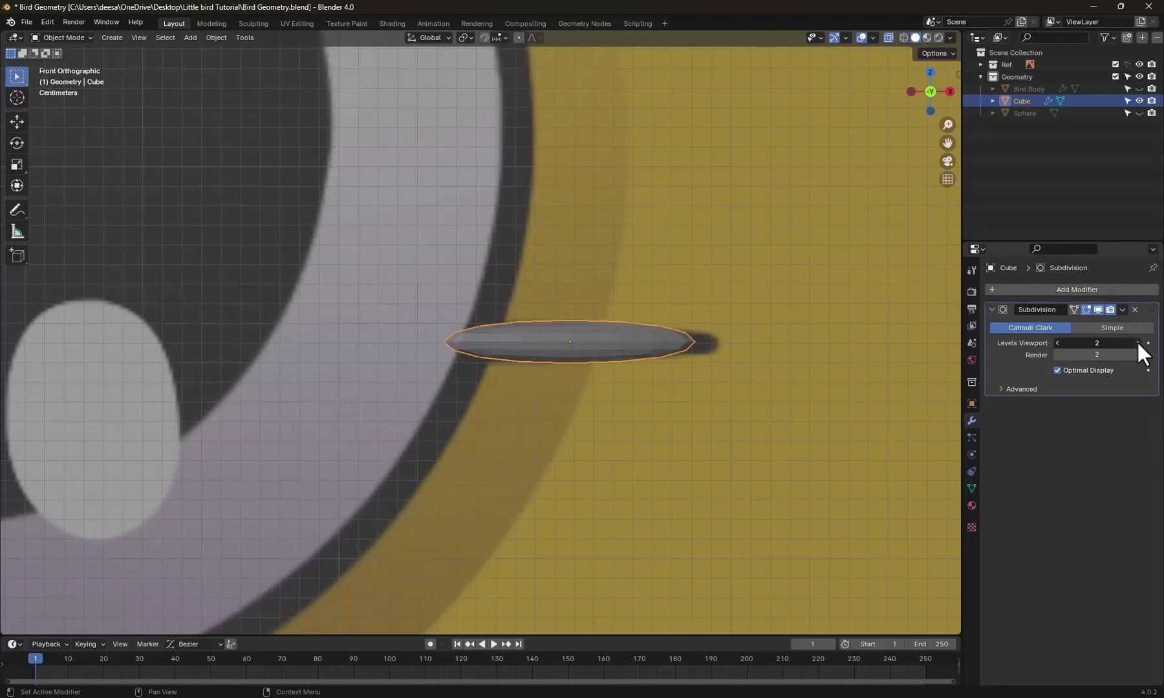
{"action": "left_click", "coordinate": [1136, 343]}
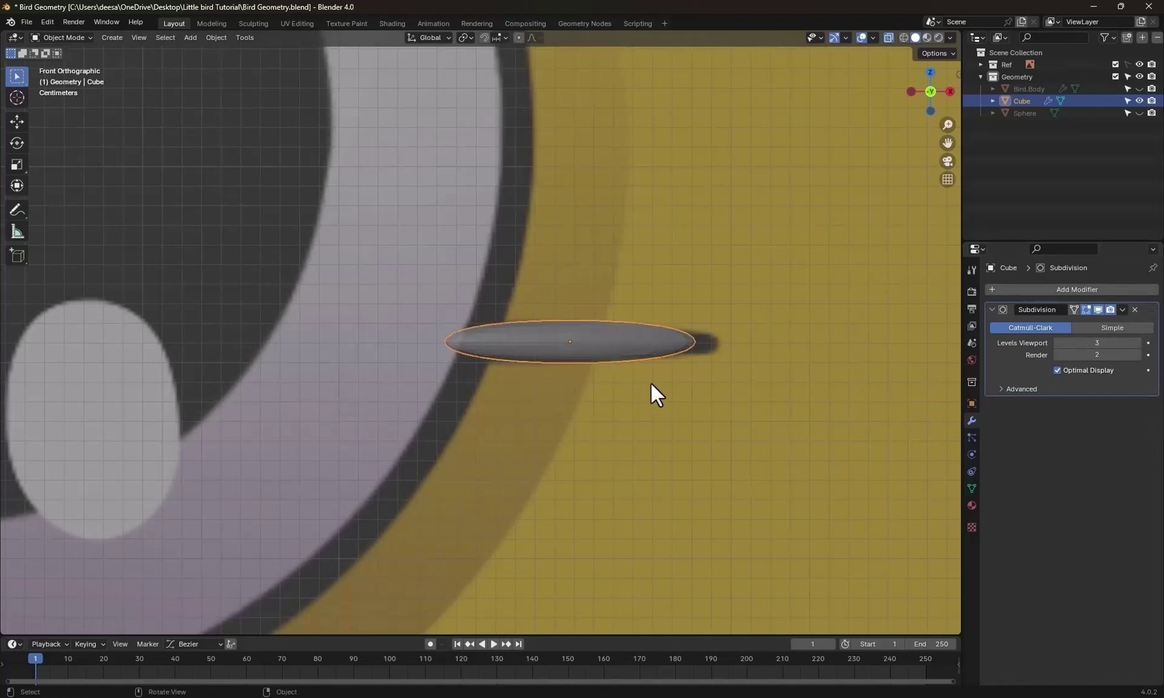
In Edit Mode, add a loop cut across the eyelash cube and slide it by about 0.77 towards the eye end.
{"action": "key", "text": "ctrl+Tab"}
{"action": "left_click", "coordinate": [748, 384]}
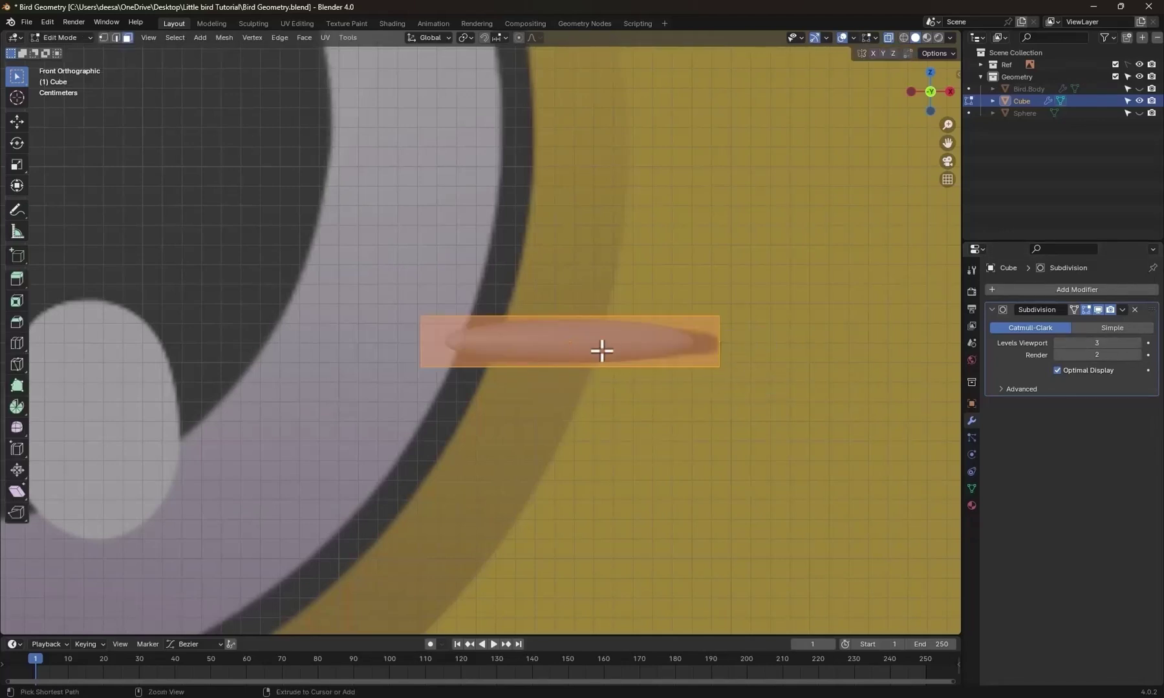
{"action": "key", "text": "ctrl+r"}
{"action": "left_click", "coordinate": [570, 333]}
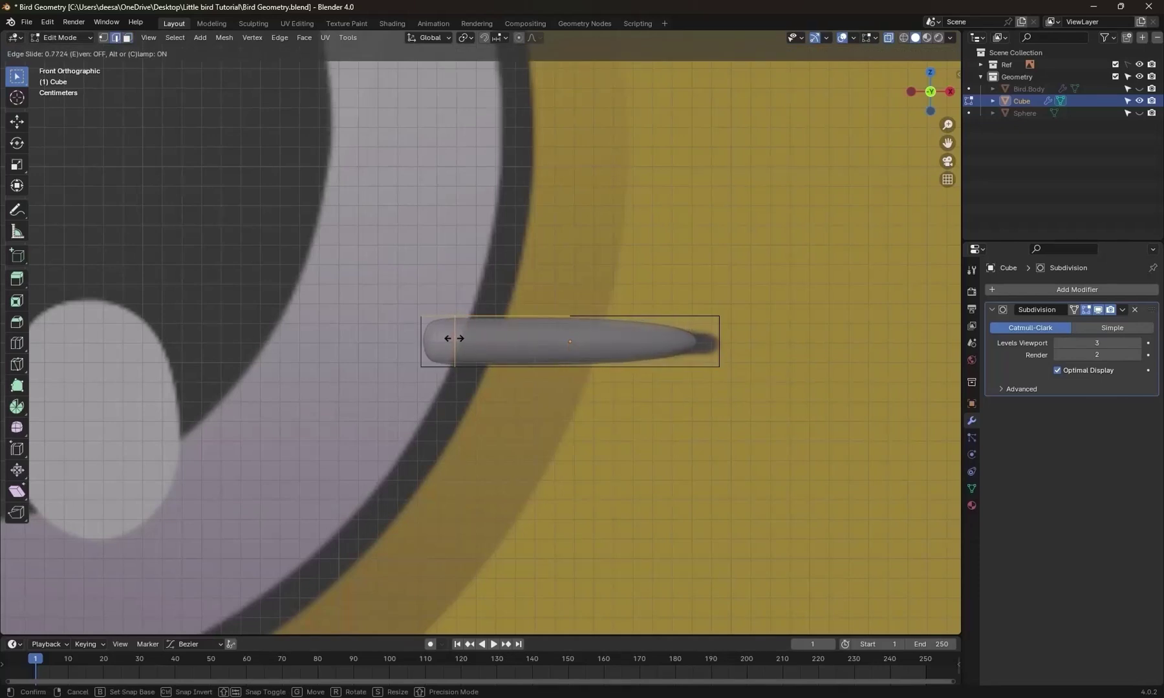
{"action": "left_click", "coordinate": [453, 339]}
Scale down the vertices at the eyelash's outer end and move them along X to match the tapered tip.
{"action": "left_click", "coordinate": [677, 406]}
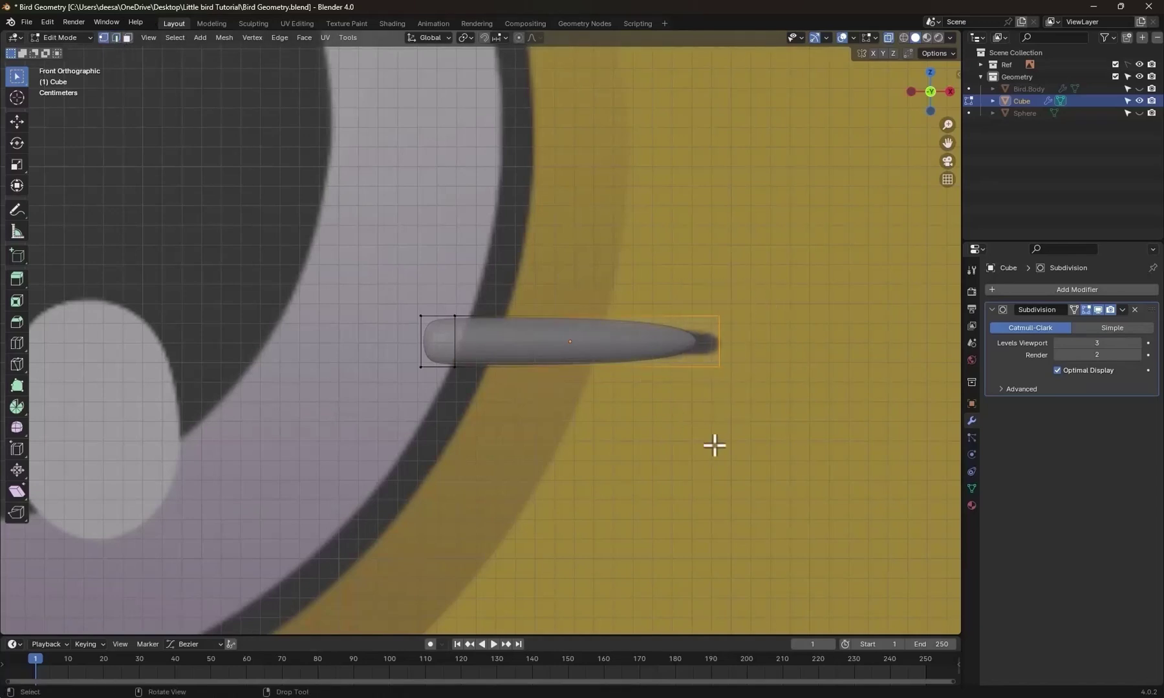
{"action": "key", "text": "s"}
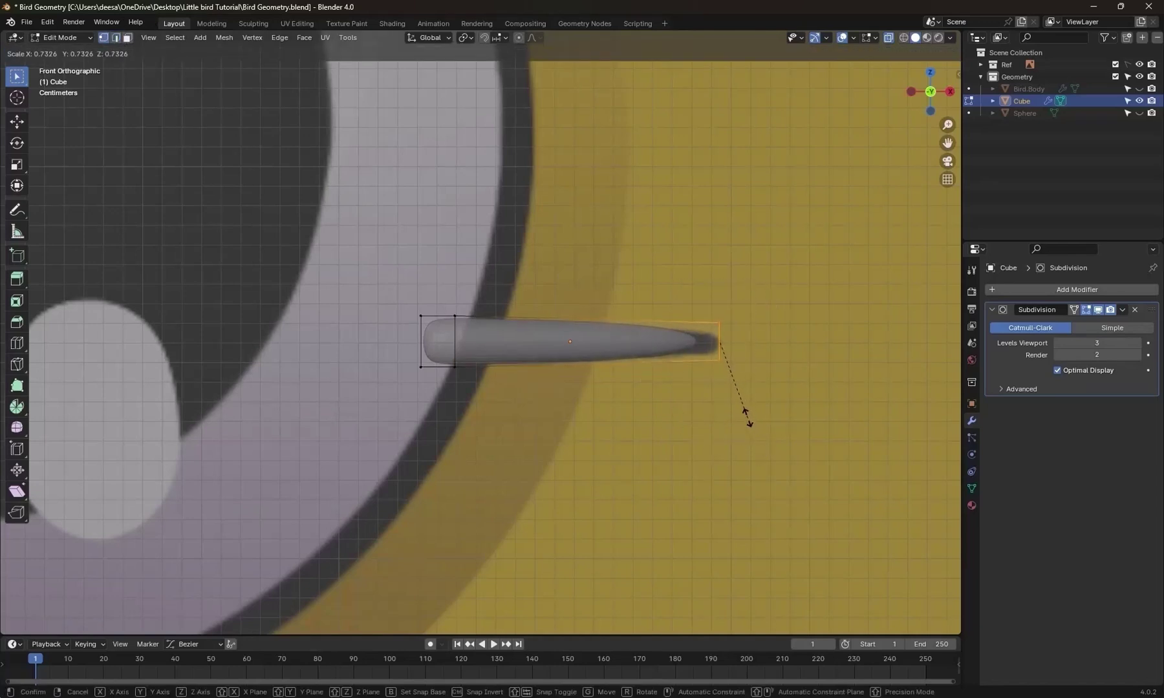
{"action": "left_click", "coordinate": [738, 405]}
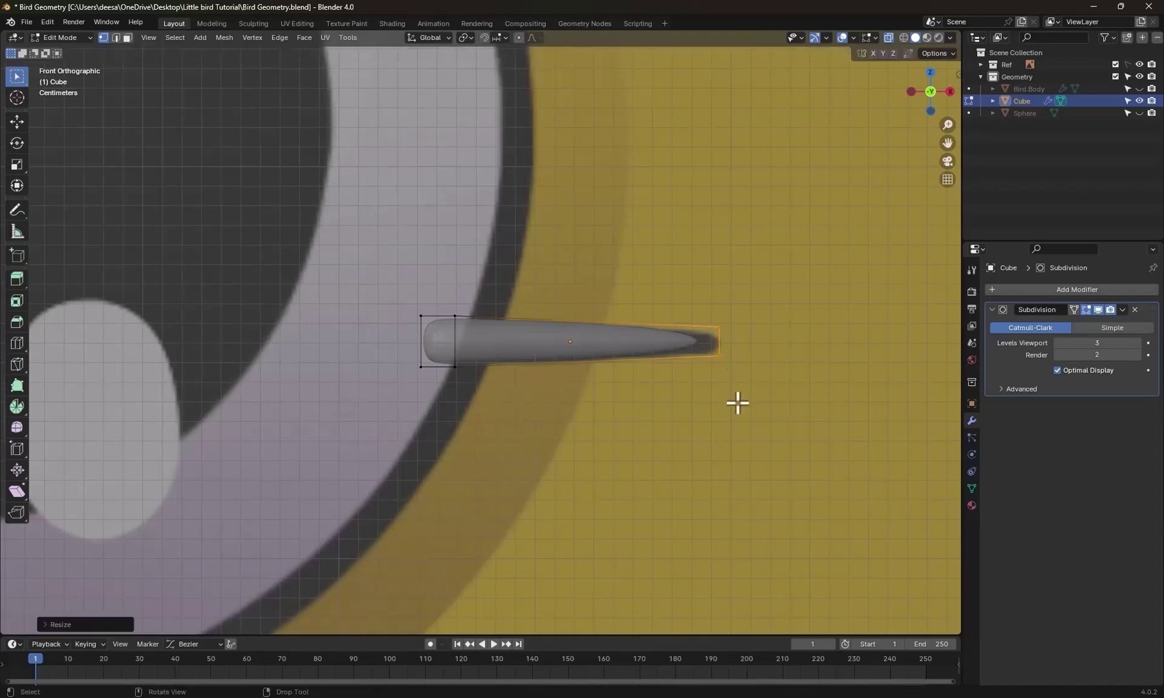
{"action": "key", "text": "g"}
{"action": "key", "text": "x"}
{"action": "left_click", "coordinate": [689, 460]}
Return to Object Mode and duplicate the eyelash twice, fitting the copies over the two lower eyelash marks.
{"action": "scroll", "coordinate": [637, 421], "scroll_direction": "down", "scroll_amount": 1}
{"action": "key", "text": "ctrl+Tab"}
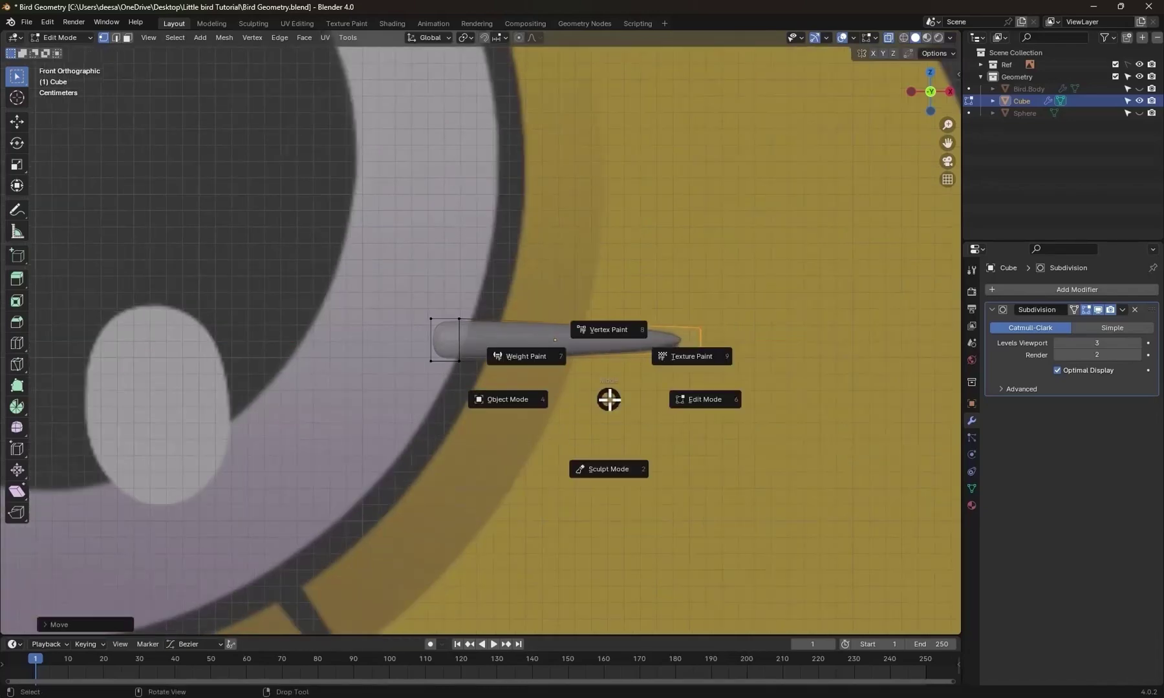
{"action": "left_click", "coordinate": [528, 403]}
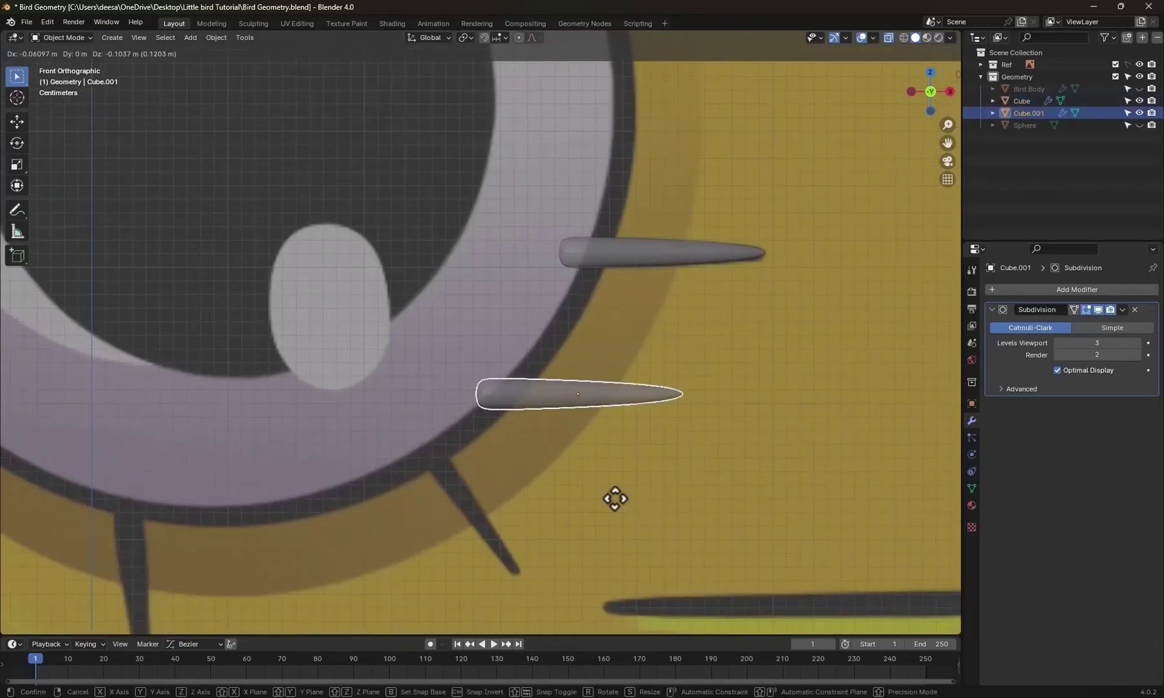
{"action": "key", "text": "g"}
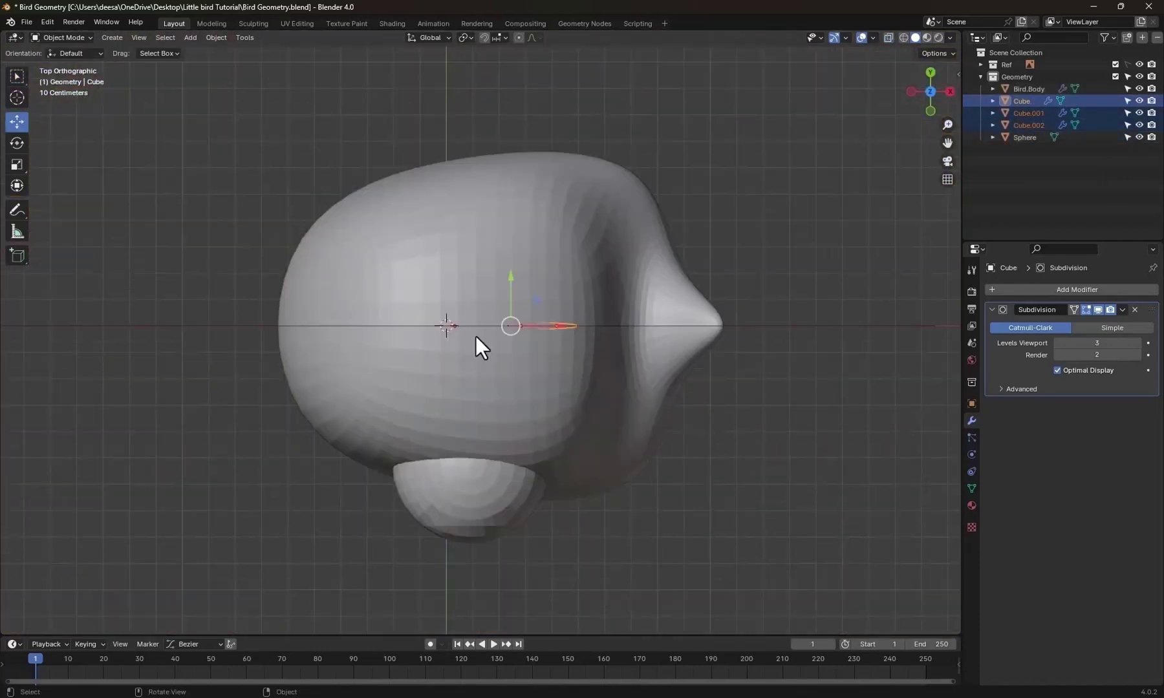
Move the eyelashes along Y so they sit on the body surface around the edge of the eye.
{"action": "middle_click_drag", "start_coordinate": [475, 335], "coordinate": [553, 382]}
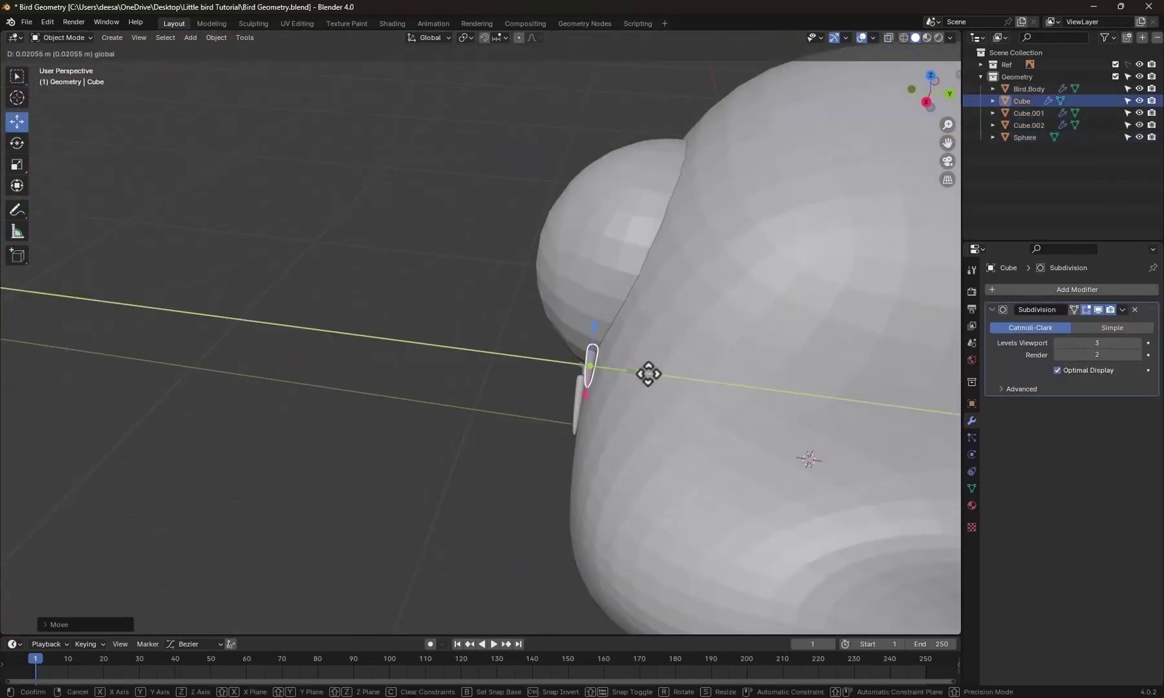
{"action": "left_click_drag", "start_coordinate": [709, 354], "coordinate": [722, 367]}
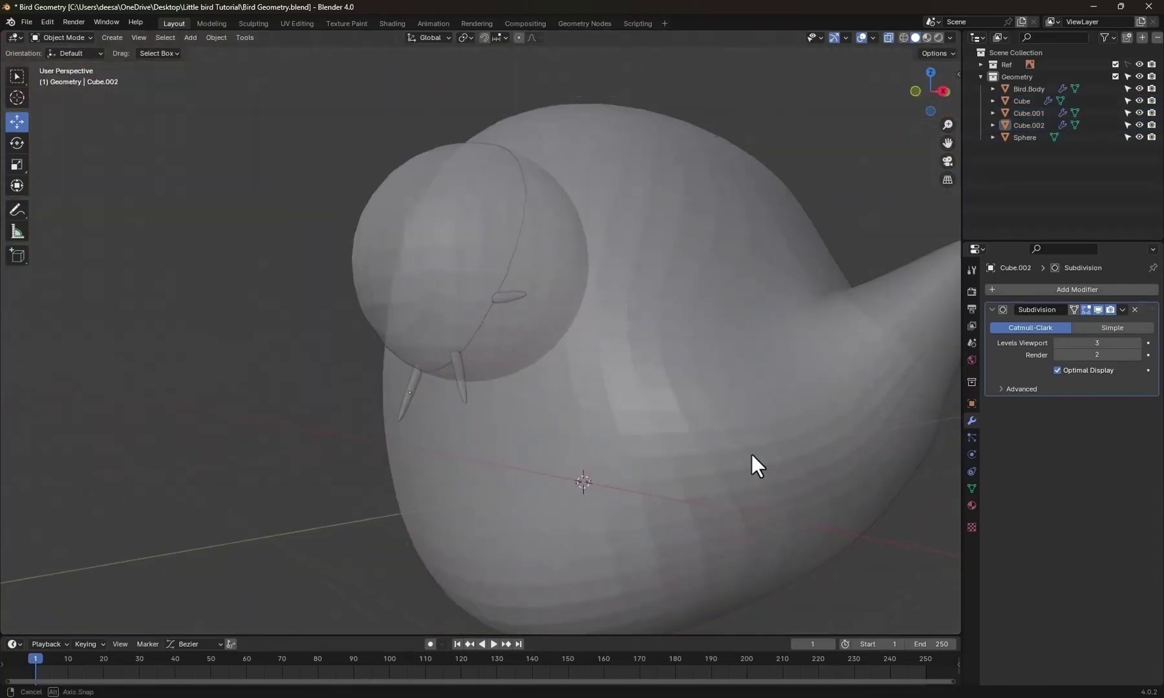
{"action": "middle_click_drag", "start_coordinate": [751, 454], "coordinate": [718, 407]}
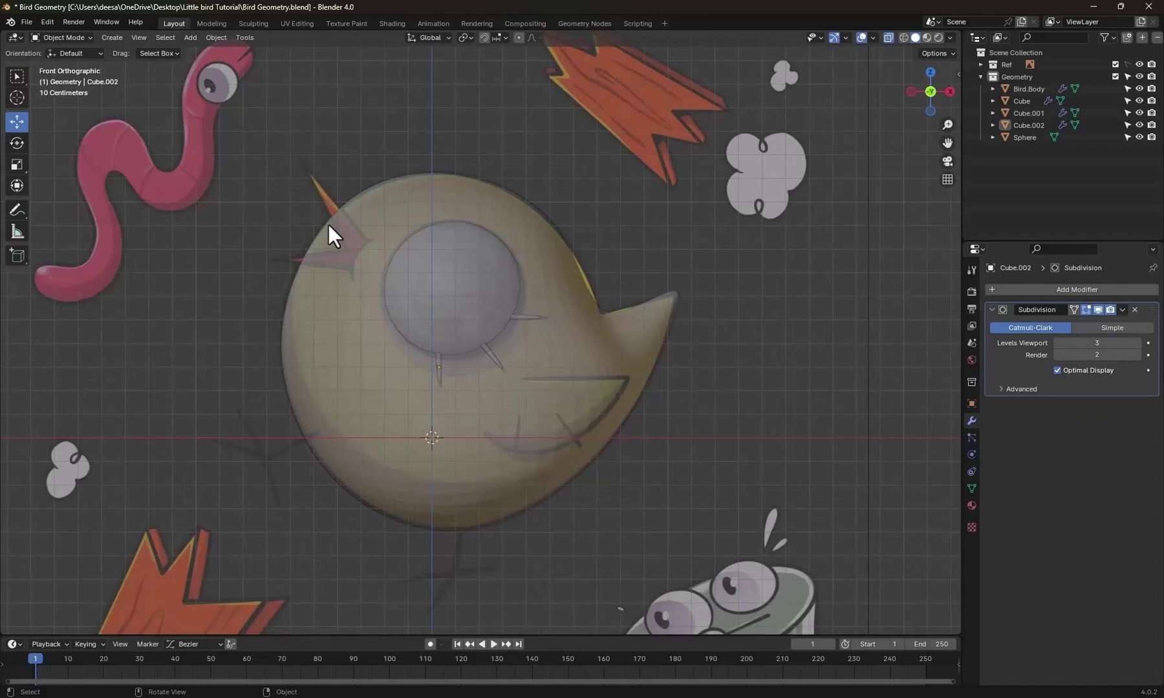
Add a cone, scale it down and move it near the red head feathers in the front view.
{"action": "middle_click_drag", "start_coordinate": [621, 398], "coordinate": [674, 403], "text": "shift"}
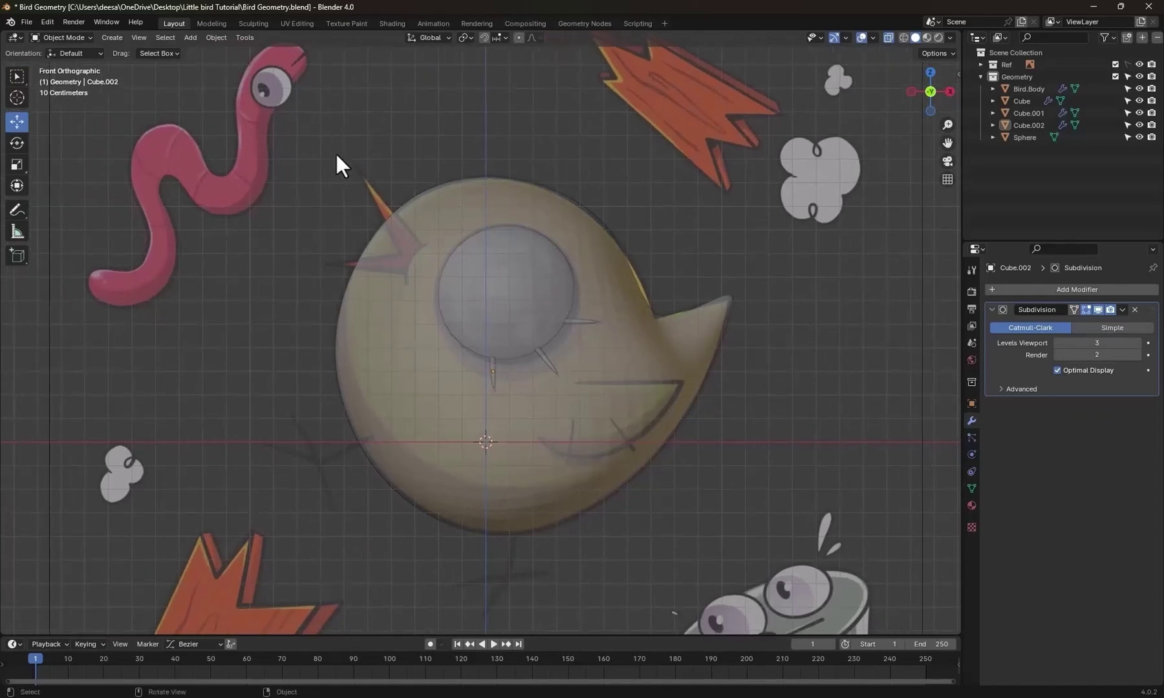
{"action": "key", "text": "shift+a"}
{"action": "mouse_move", "coordinate": [335, 154]}
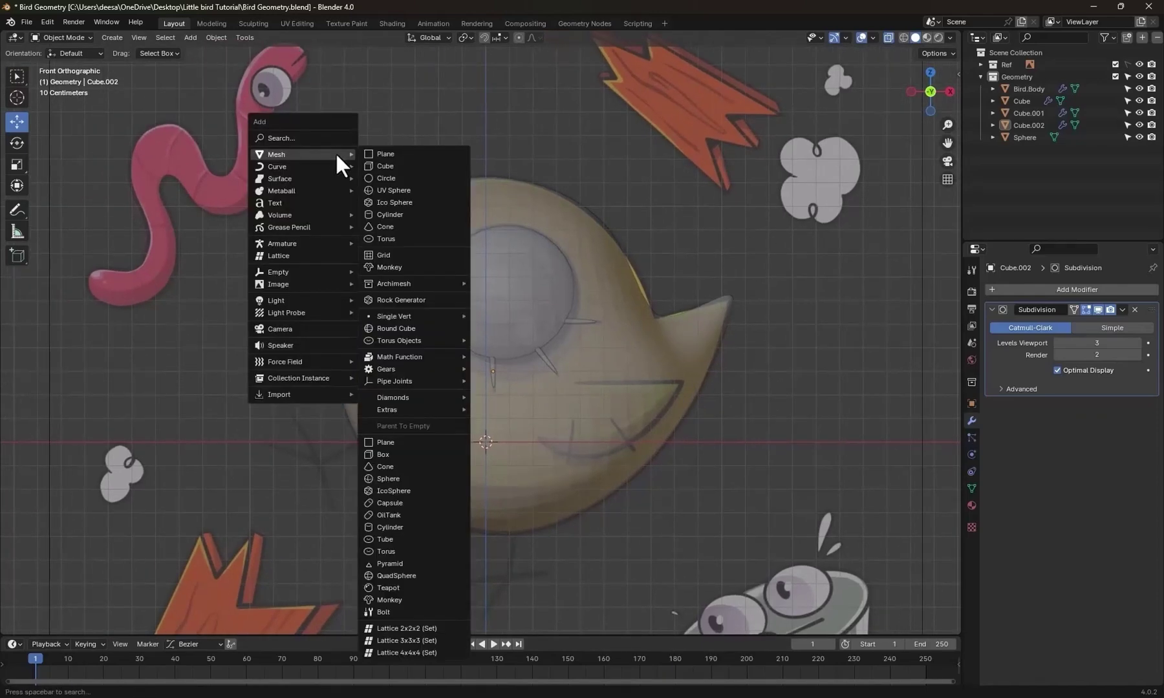
{"action": "left_click", "coordinate": [400, 225]}
{"action": "key", "text": "s"}
{"action": "left_click", "coordinate": [521, 488]}
{"action": "key", "text": "g"}
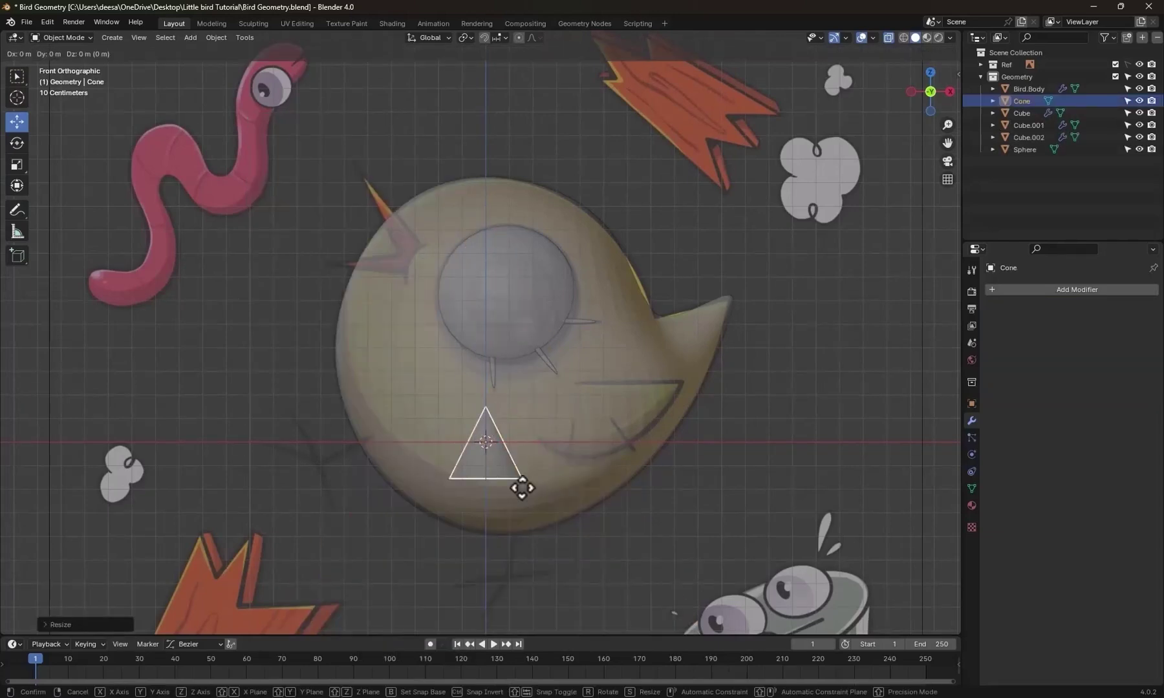
{"action": "left_click", "coordinate": [446, 275]}
Rotate, scale and move the cone onto the upper head feather, and move its tip vertex in Edit Mode to match the reference.
{"action": "scroll", "coordinate": [446, 275], "scroll_direction": "up", "scroll_amount": 5}
{"action": "key", "text": "r"}
{"action": "key", "text": "s"}
{"action": "key", "text": "g"}
{"action": "key", "text": "Tab"}
{"action": "left_click", "coordinate": [489, 310]}
{"action": "key", "text": "g"}
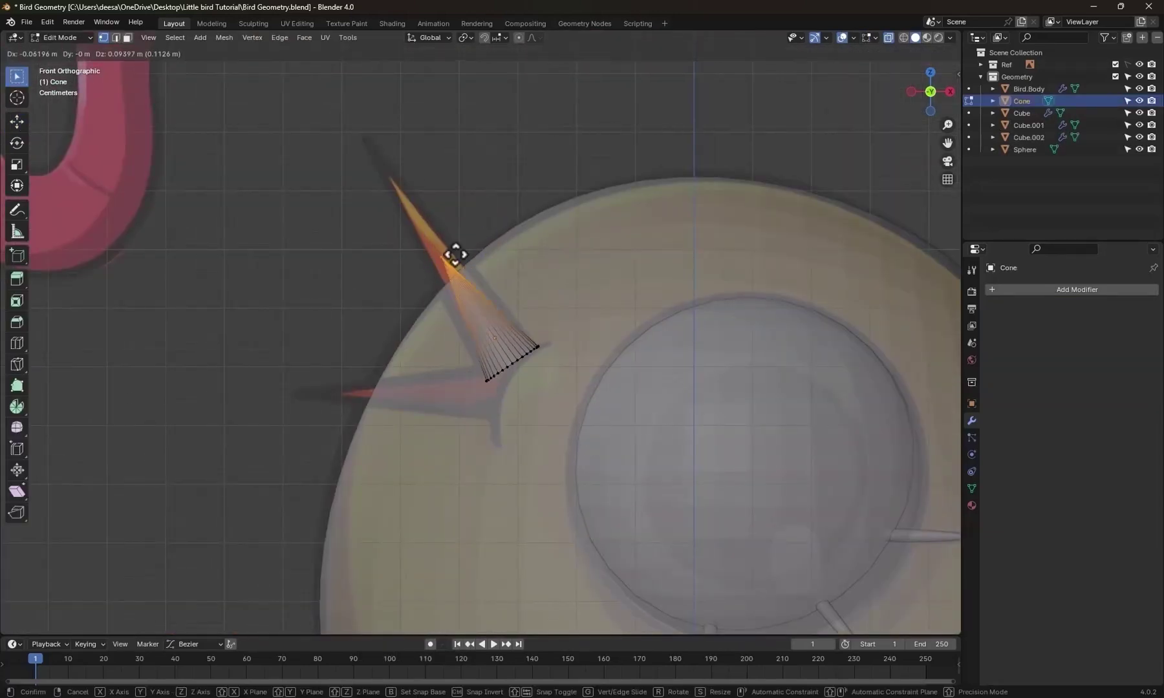
{"action": "left_click", "coordinate": [448, 242]}
{"action": "middle_click_drag", "start_coordinate": [447, 243], "coordinate": [540, 435]}
Duplicate the feather cone in Object Mode, rotate the copy onto the lower head feather and move its tip vertex to fit.
{"action": "key", "text": "KP_1"}
{"action": "key", "text": "Tab"}
{"action": "key", "text": "shift+d"}
{"action": "key", "text": "r"}
{"action": "key", "text": "Tab"}
{"action": "key", "text": "g"}
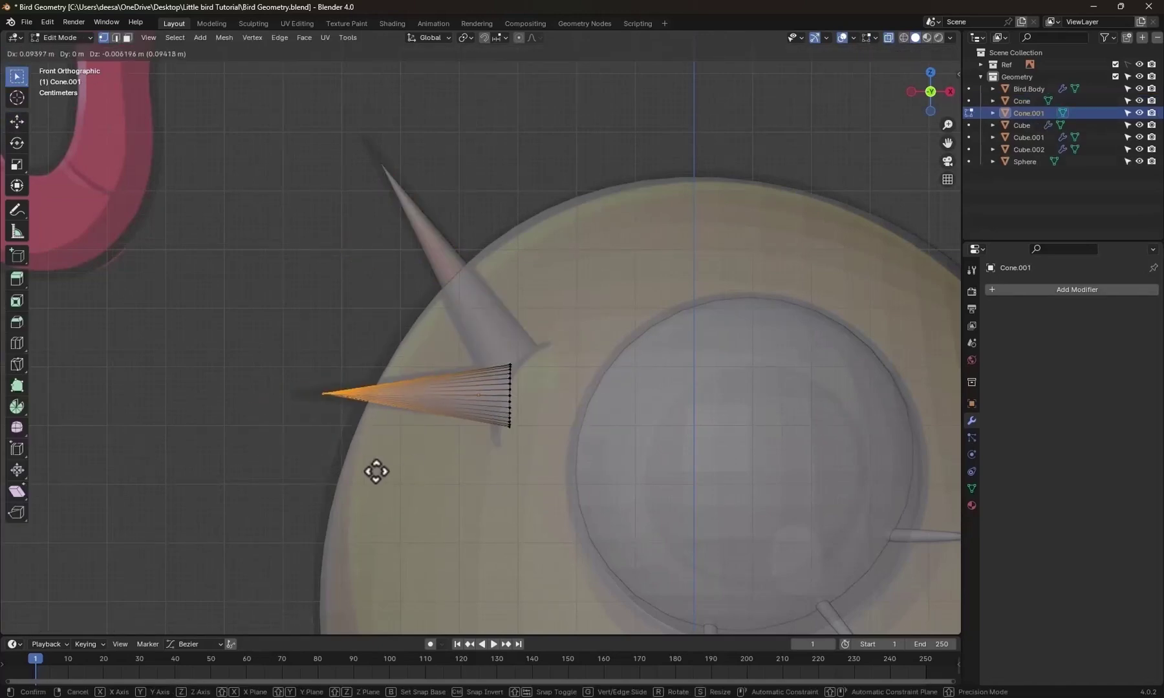
{"action": "left_click", "coordinate": [375, 471]}
{"action": "key", "text": "Tab"}
{"action": "scroll", "coordinate": [455, 463], "scroll_direction": "down", "scroll_amount": 5}
{"action": "middle_click_drag", "start_coordinate": [456, 463], "coordinate": [307, 444]}
{"action": "scroll", "coordinate": [307, 443], "scroll_direction": "up", "scroll_amount": 5}
{"action": "key", "text": "KP_1"}
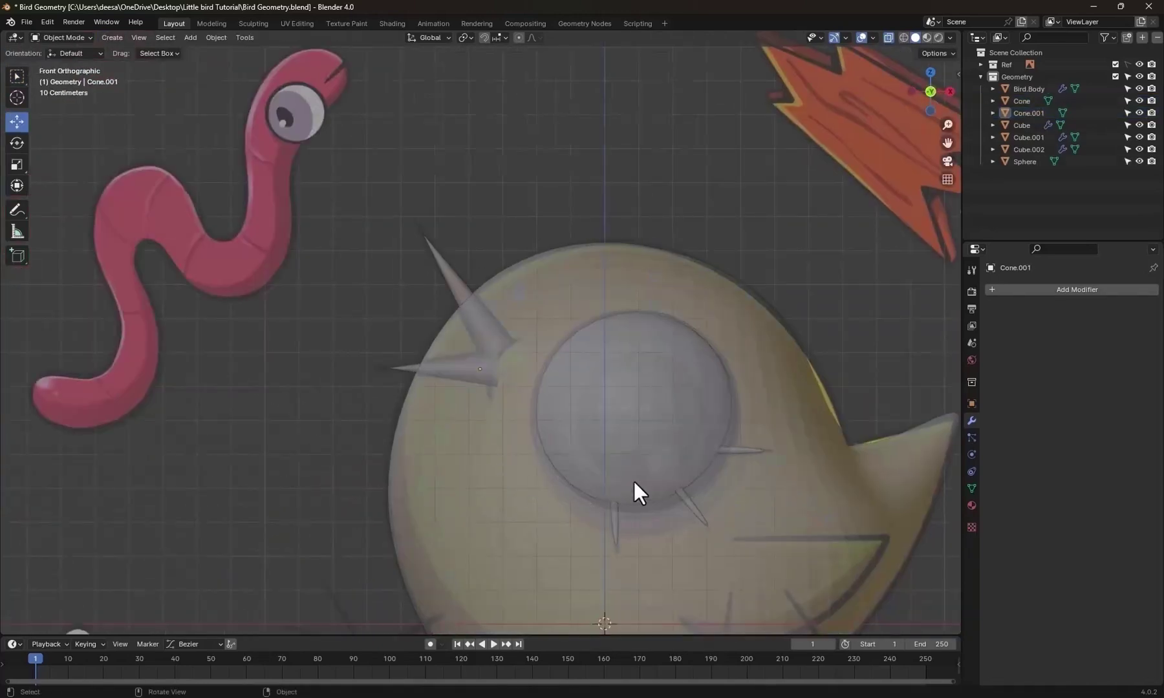
Add a cube, scale it down and move it over the wing on the lower body in the front view.
{"action": "scroll", "coordinate": [709, 517], "scroll_direction": "down", "scroll_amount": 3}
{"action": "scroll", "coordinate": [647, 465], "scroll_direction": "up", "scroll_amount": 4}
{"action": "key", "text": "Delete"}
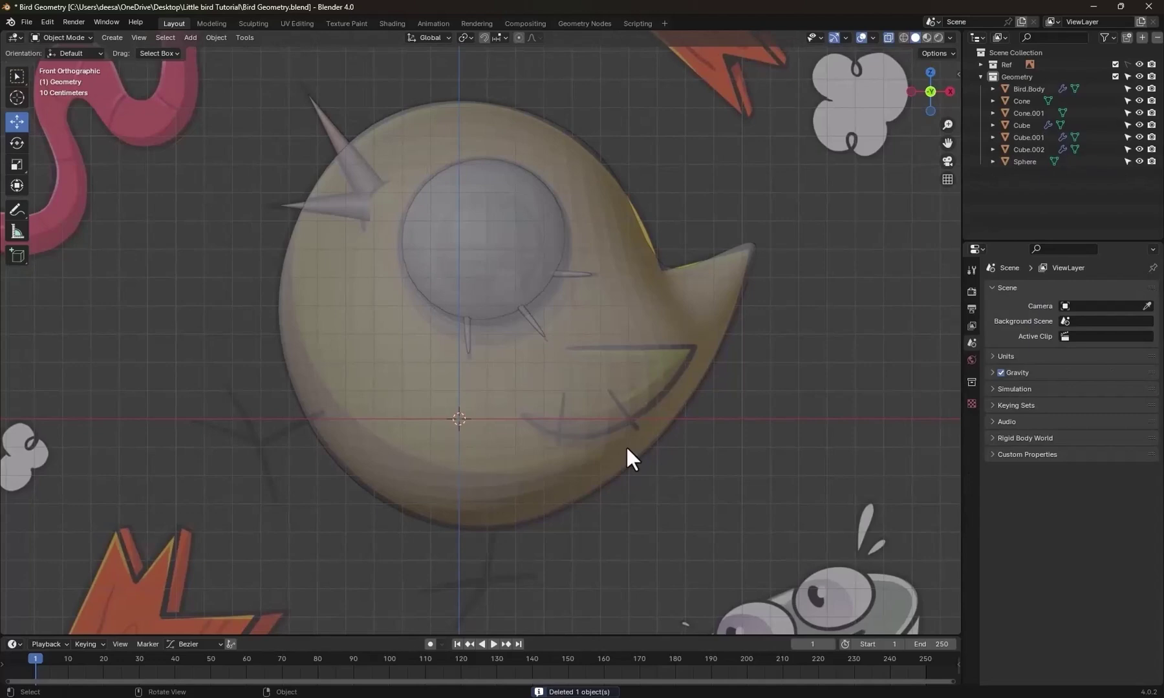
{"action": "key", "text": "shift+a"}
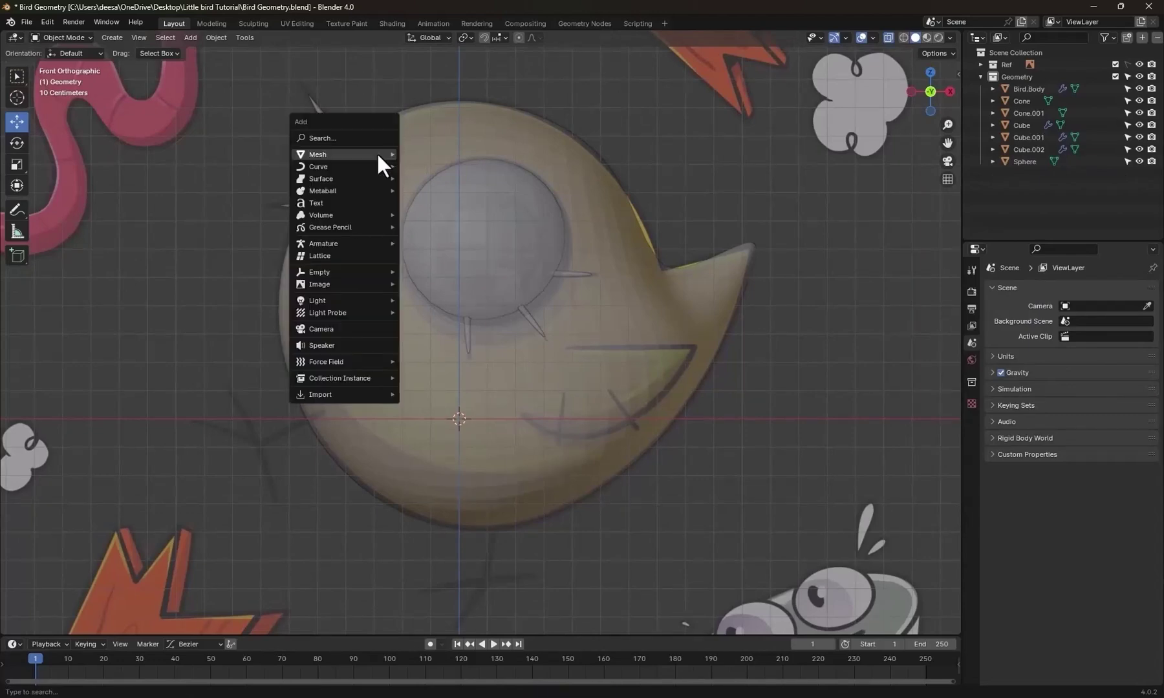
{"action": "mouse_move", "coordinate": [379, 152]}
{"action": "left_click", "coordinate": [432, 166]}
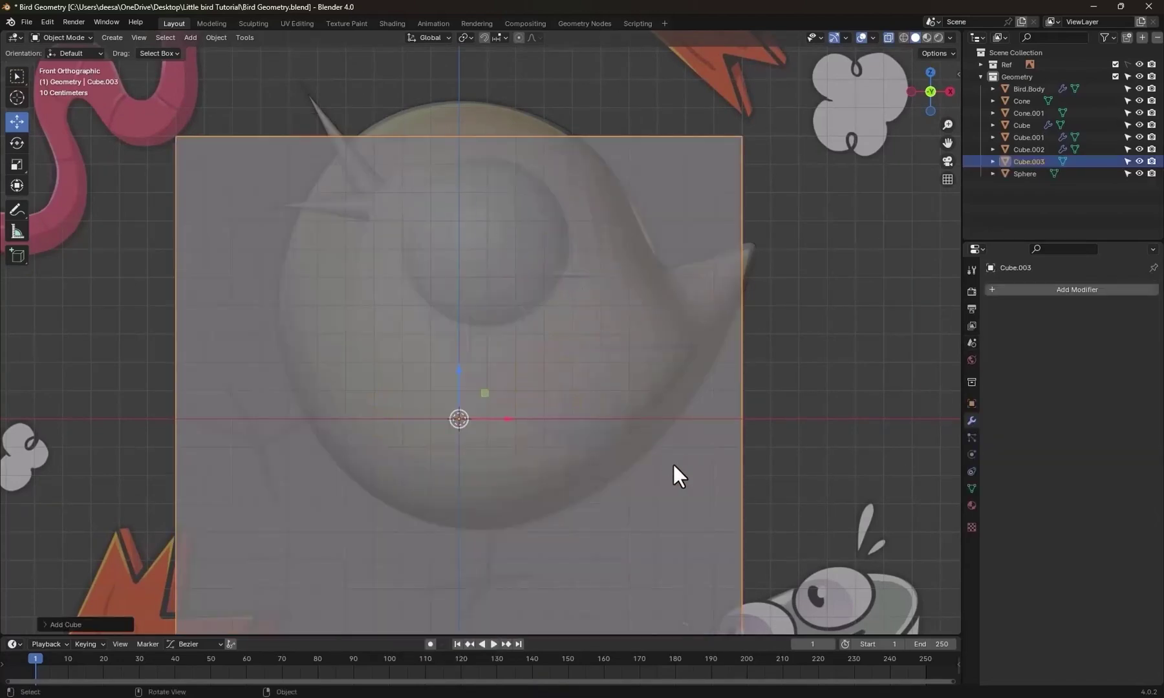
{"action": "key", "text": "s"}
{"action": "left_click", "coordinate": [495, 396]}
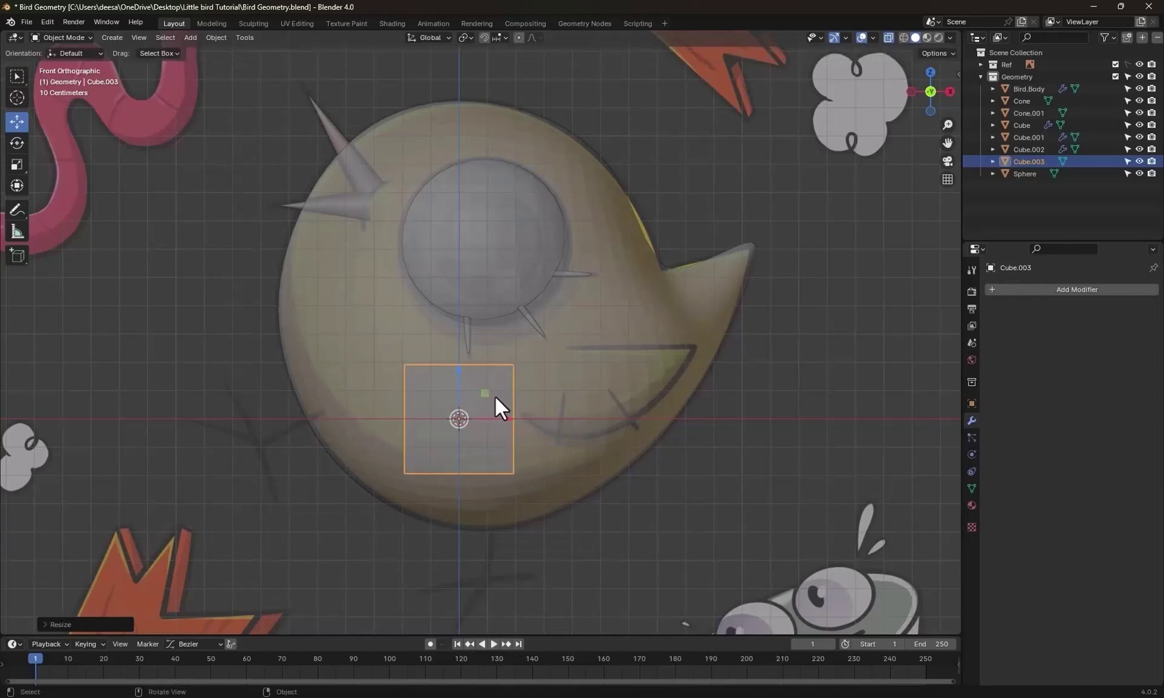
{"action": "key", "text": "g"}
{"action": "left_click", "coordinate": [649, 415]}
Scale the cube down along Z and up along X so its height and length match the wing on the reference.
{"action": "scroll", "coordinate": [654, 439], "scroll_direction": "up", "scroll_amount": 3}
{"action": "key", "text": "s"}
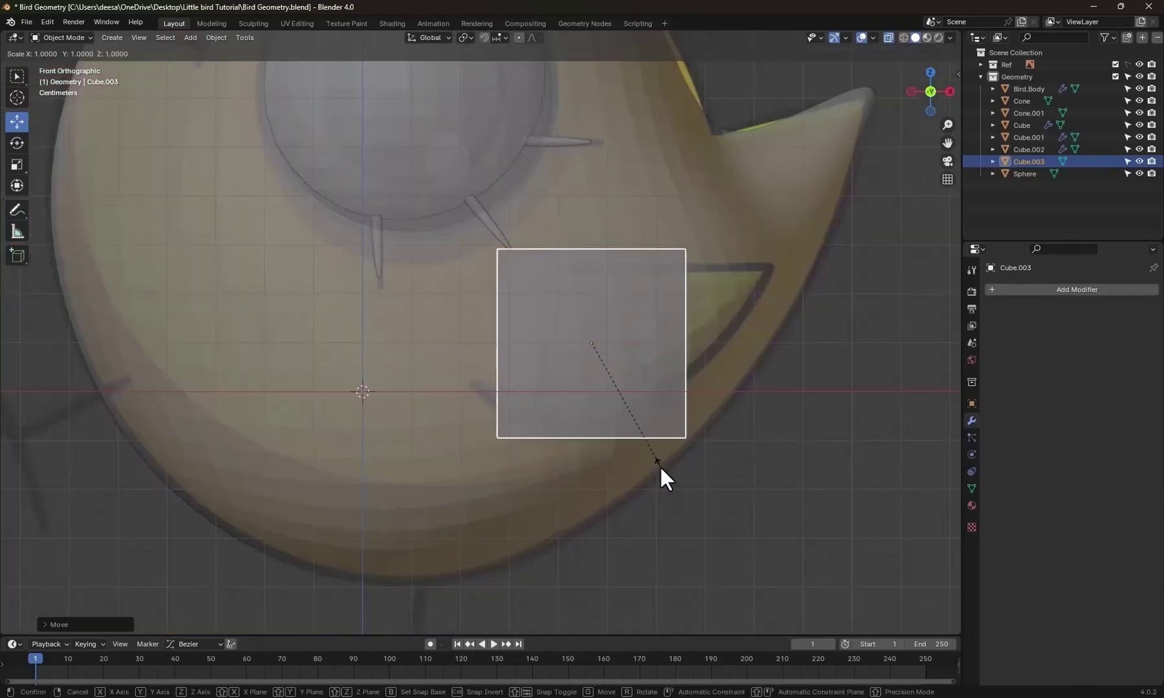
{"action": "key", "text": "z"}
{"action": "left_click", "coordinate": [647, 443]}
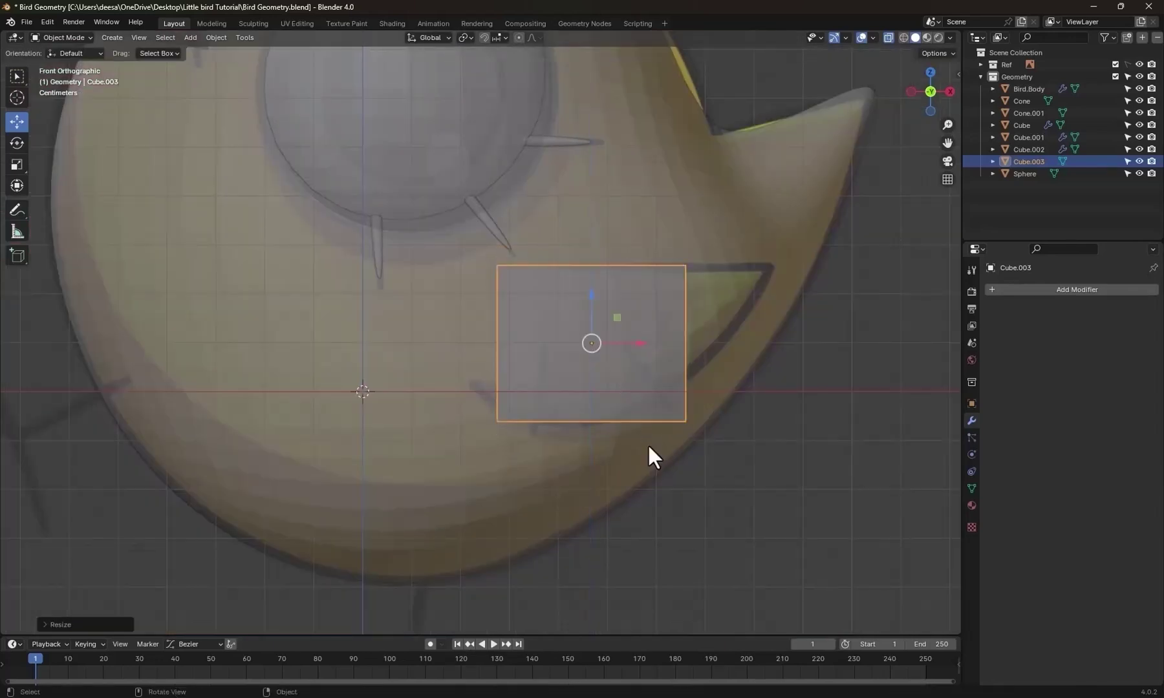
{"action": "key", "text": "s"}
{"action": "key", "text": "x"}
{"action": "left_click", "coordinate": [779, 457]}
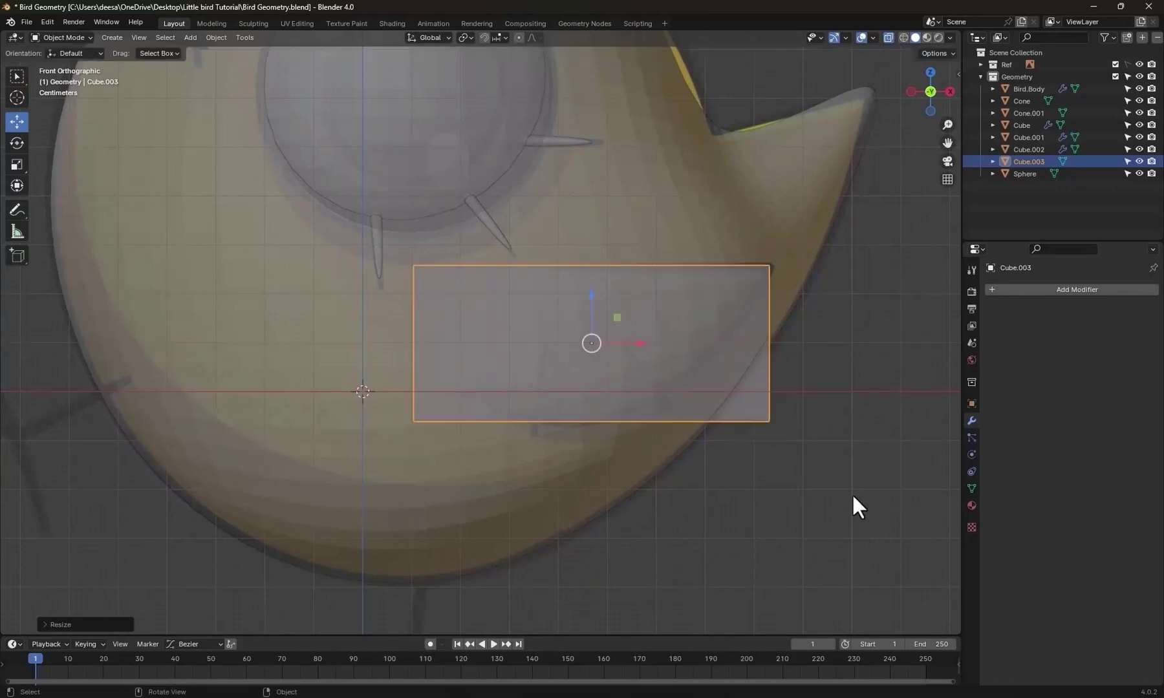
Flatten the wing cube along Y into a thin slab and move it along Y to the front surface of the body.
{"action": "middle_click_drag", "start_coordinate": [848, 491], "coordinate": [745, 501]}
{"action": "key", "text": "s"}
{"action": "key", "text": "y"}
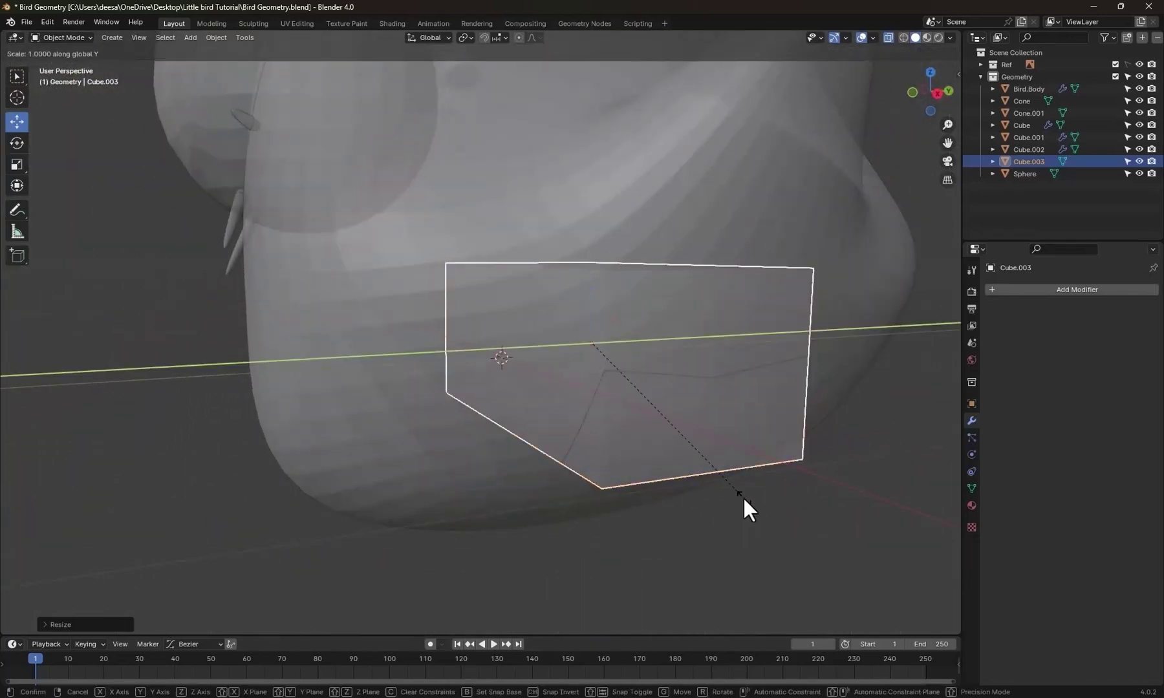
{"action": "left_click", "coordinate": [610, 344]}
{"action": "key", "text": "KP_3"}
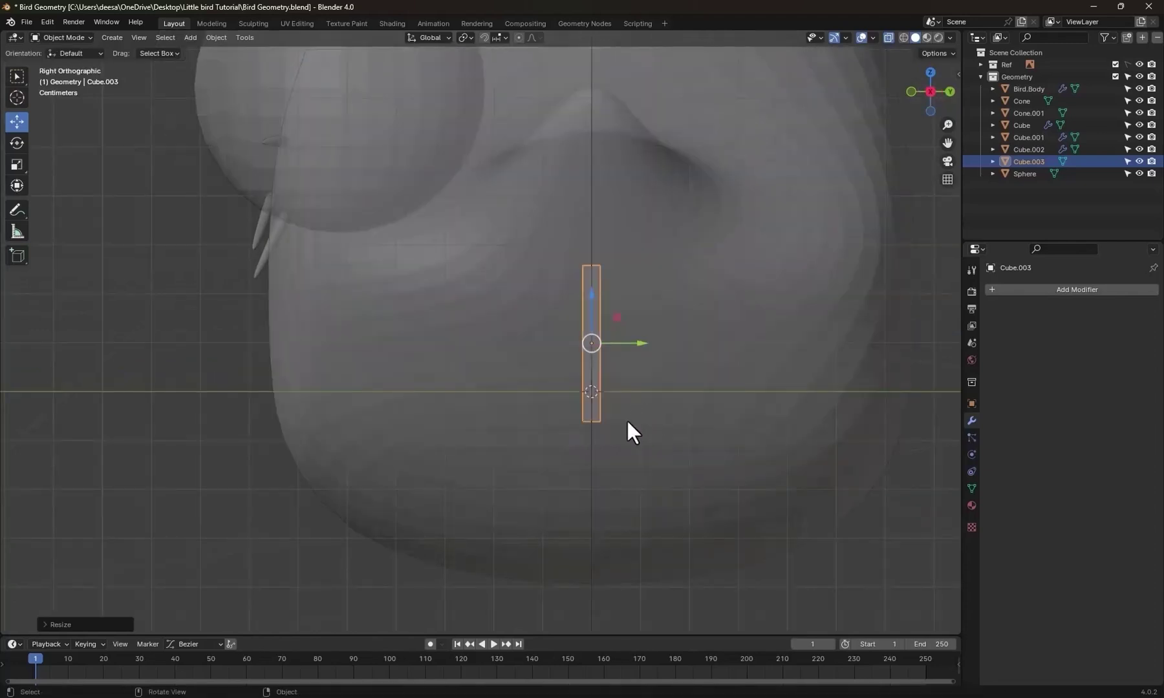
{"action": "left_click_drag", "start_coordinate": [637, 343], "coordinate": [305, 342]}
{"action": "scroll", "coordinate": [257, 400], "scroll_direction": "up", "scroll_amount": 2}
{"action": "middle_click_drag", "start_coordinate": [256, 399], "coordinate": [383, 406], "text": "shift"}
{"action": "key", "text": "KP_1"}
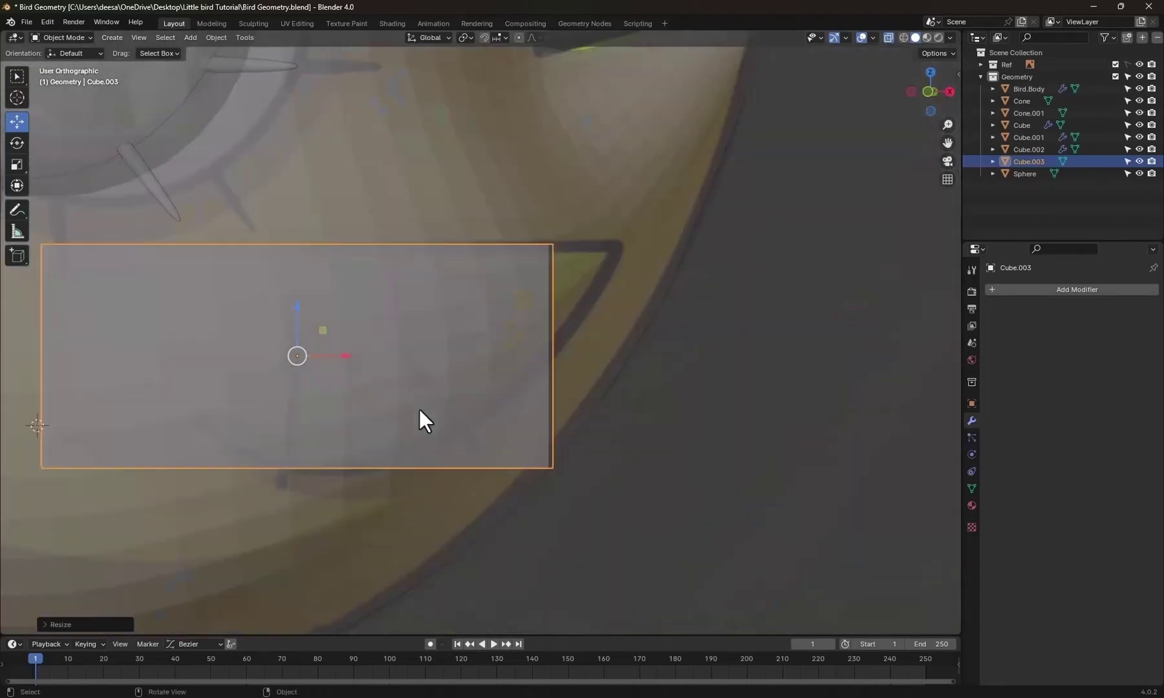
Add a Subdivision Surface modifier to the wing slab with its viewport levels set to 3.
{"action": "key", "text": "KP_Decimal"}
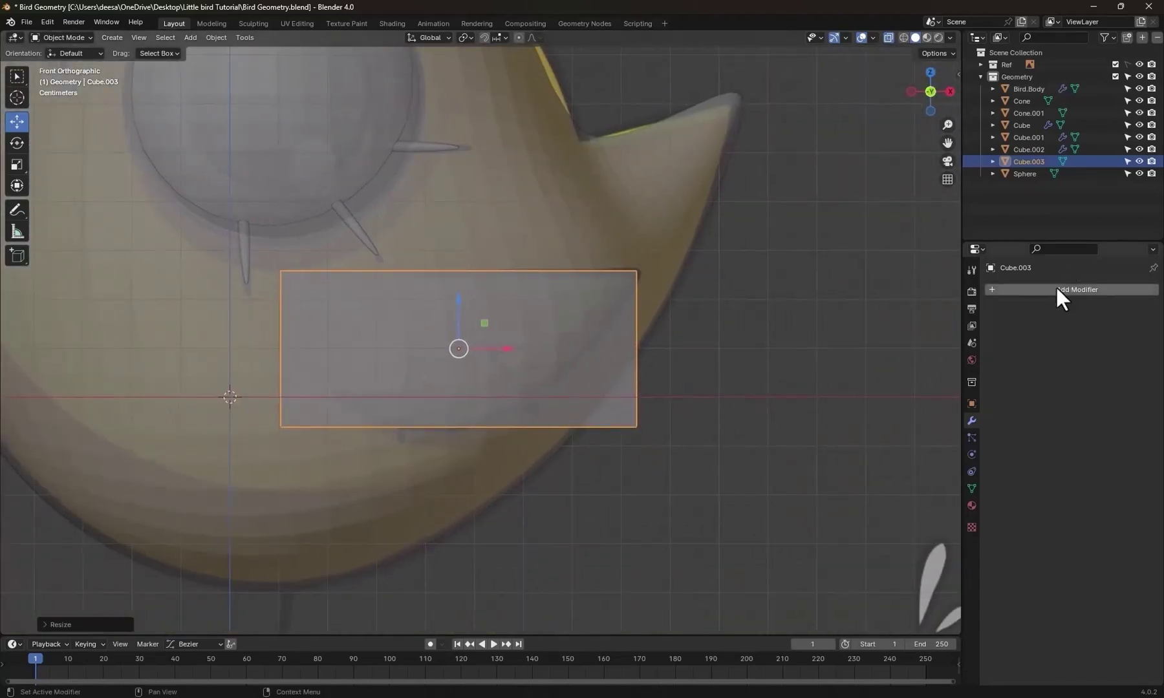
{"action": "left_click", "coordinate": [1057, 289]}
{"action": "left_click", "coordinate": [1011, 300]}
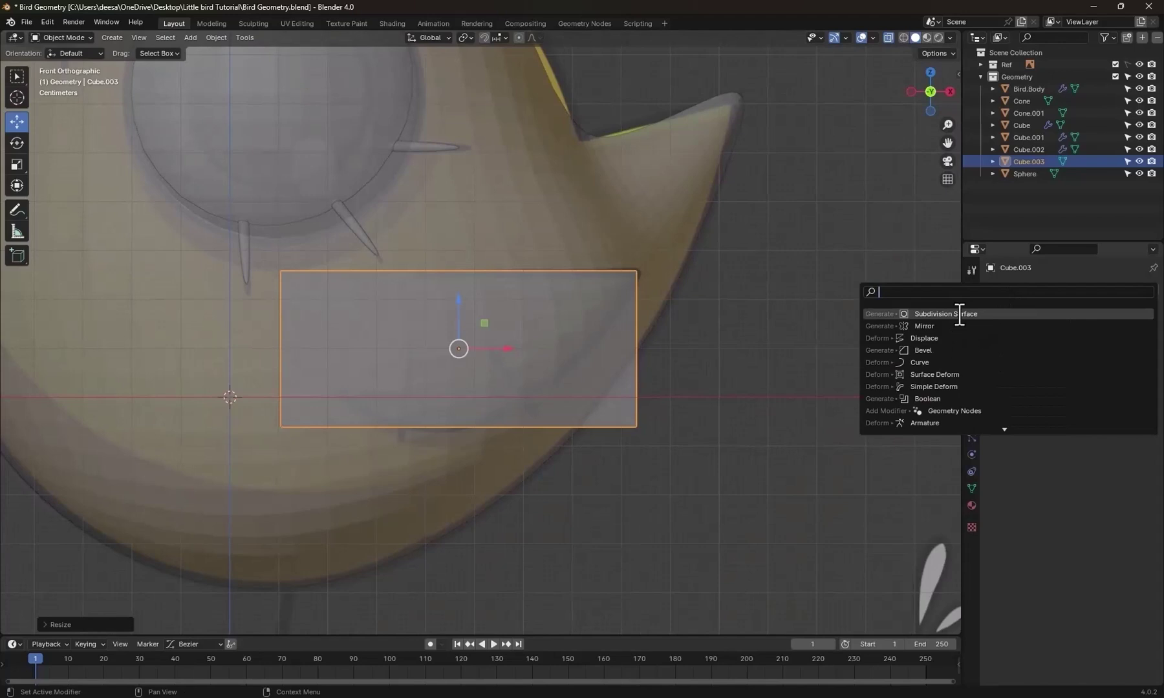
{"action": "left_click", "coordinate": [959, 315]}
{"action": "left_click", "coordinate": [1137, 343]}
{"action": "left_click", "coordinate": [1137, 343]}
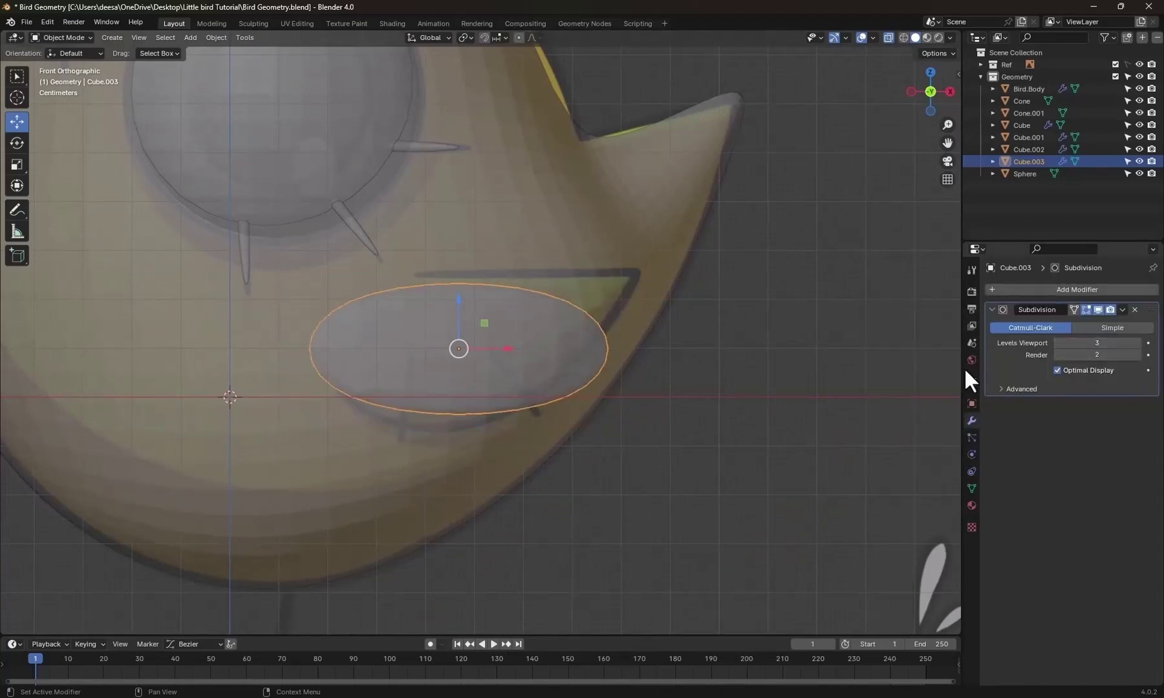
In Edit Mode, enlarge the wing mesh slightly and add a vertical edge loop near each end.
{"action": "key", "text": "ctrl+Tab"}
{"action": "left_click", "coordinate": [679, 402]}
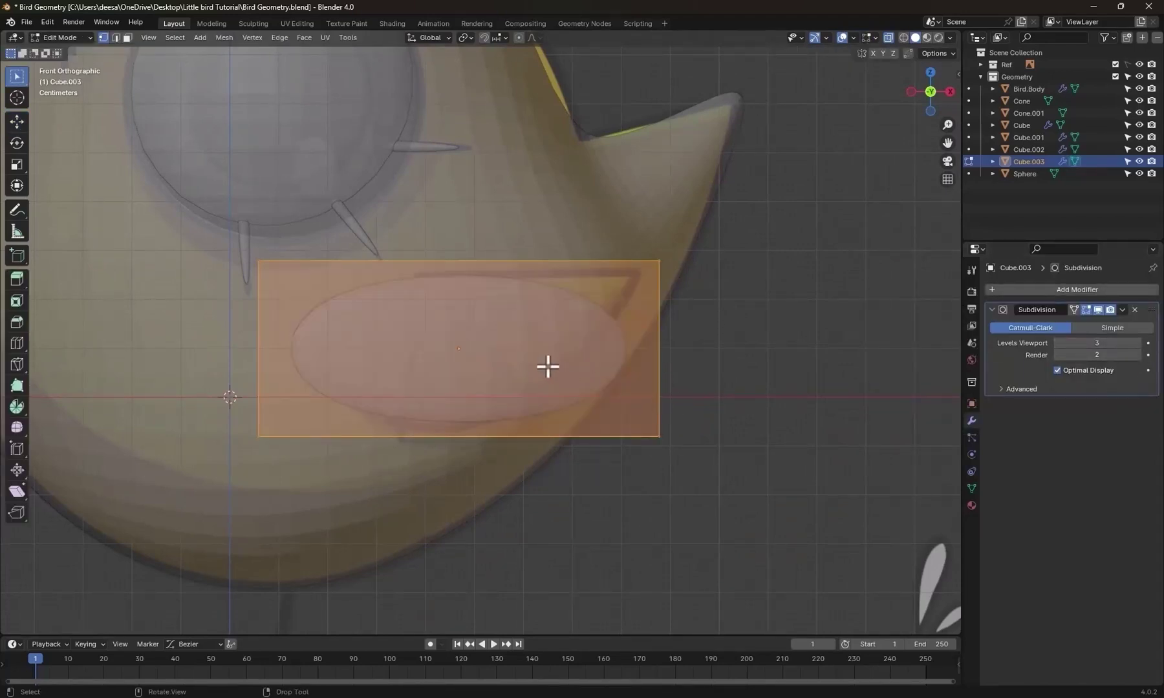
{"action": "left_click", "coordinate": [465, 291]}
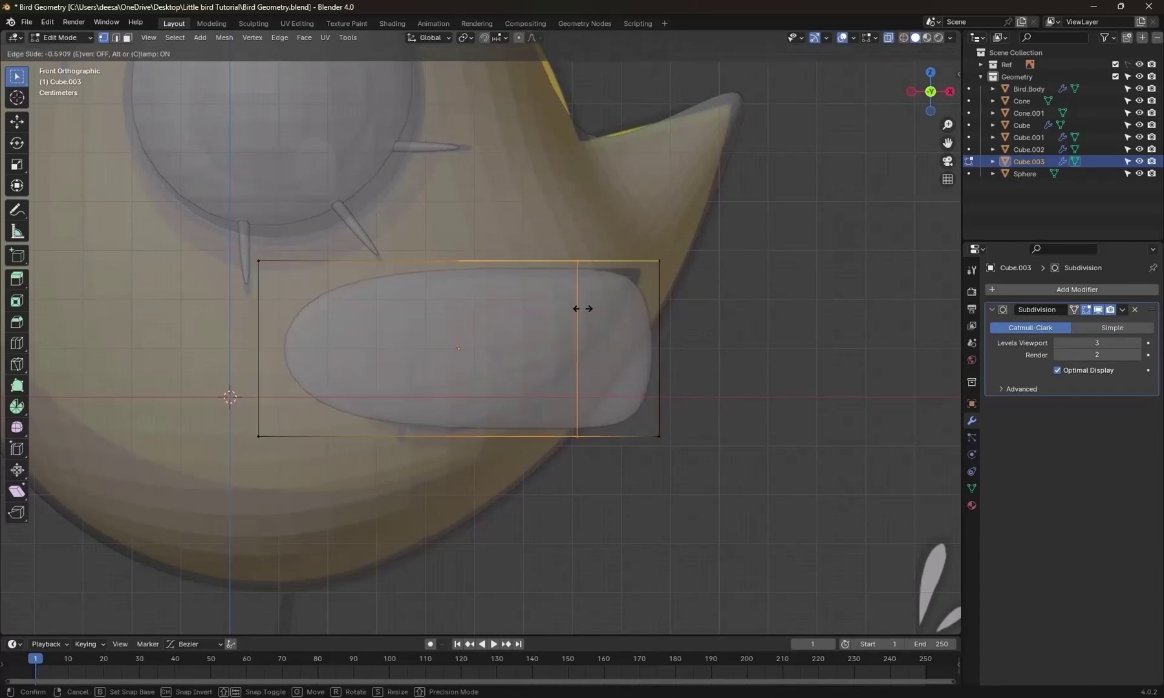
{"action": "left_click", "coordinate": [619, 310]}
{"action": "key", "text": "ctrl+r"}
{"action": "left_click", "coordinate": [442, 272]}
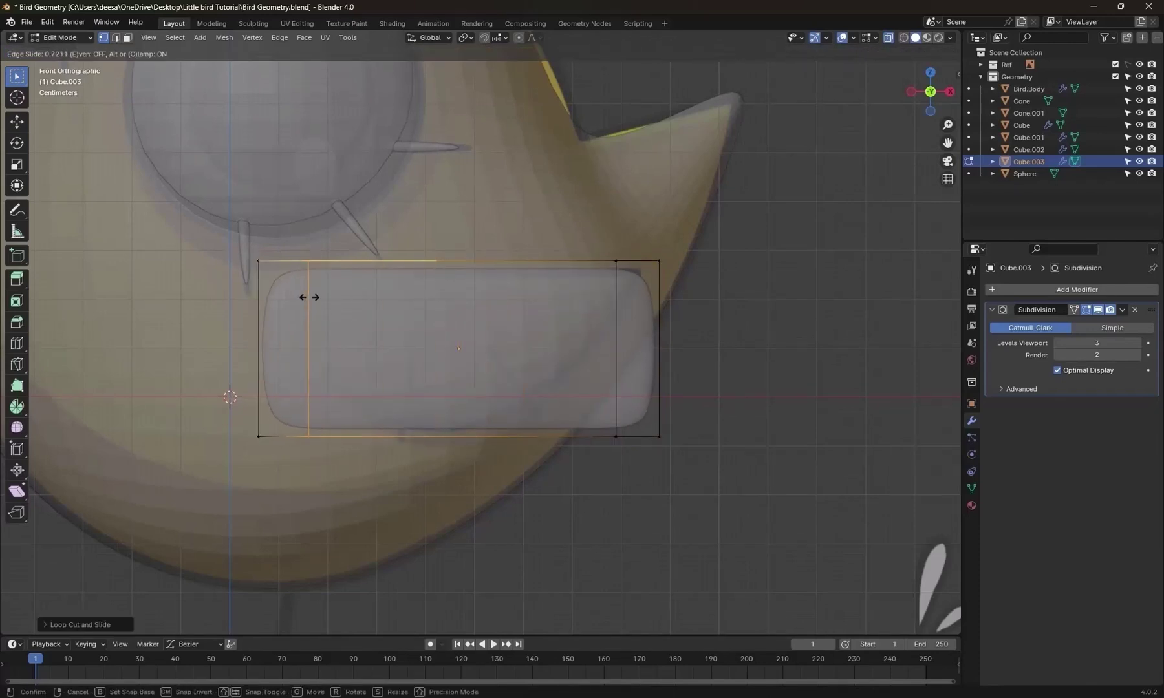
{"action": "left_click", "coordinate": [301, 298]}
Add a vertical edge loop through the wing's centre and a horizontal edge loop near its upper edge.
{"action": "key", "text": "ctrl+r"}
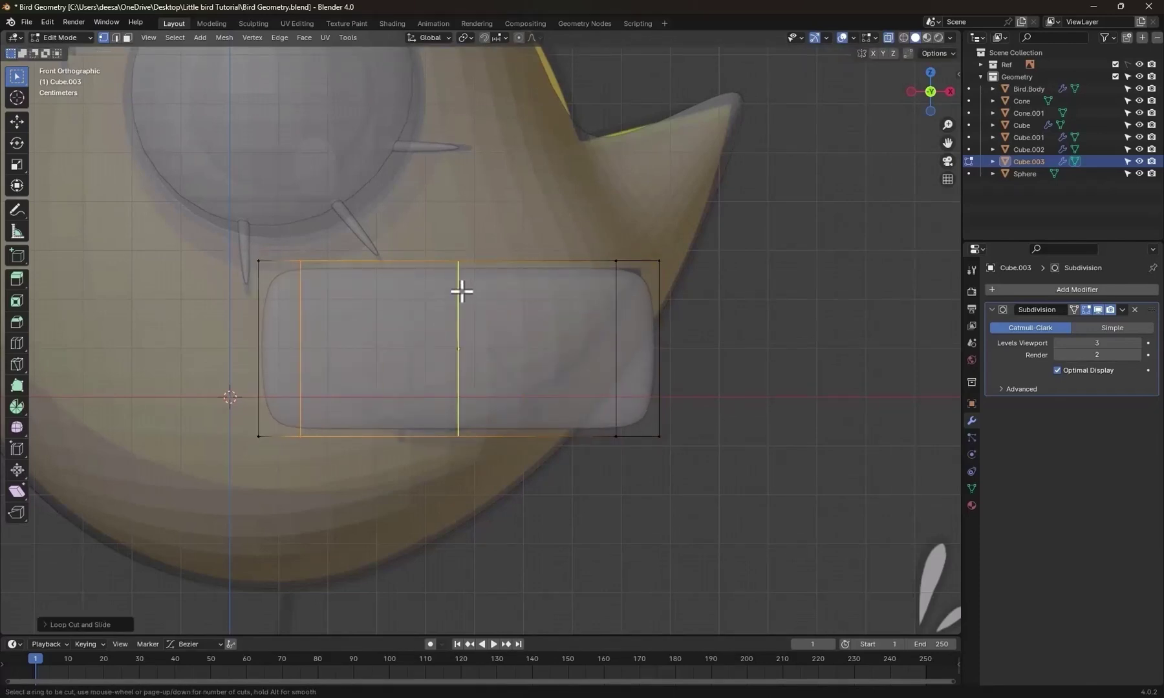
{"action": "left_click", "coordinate": [462, 291]}
{"action": "right_click", "coordinate": [460, 291]}
{"action": "key", "text": "ctrl+r"}
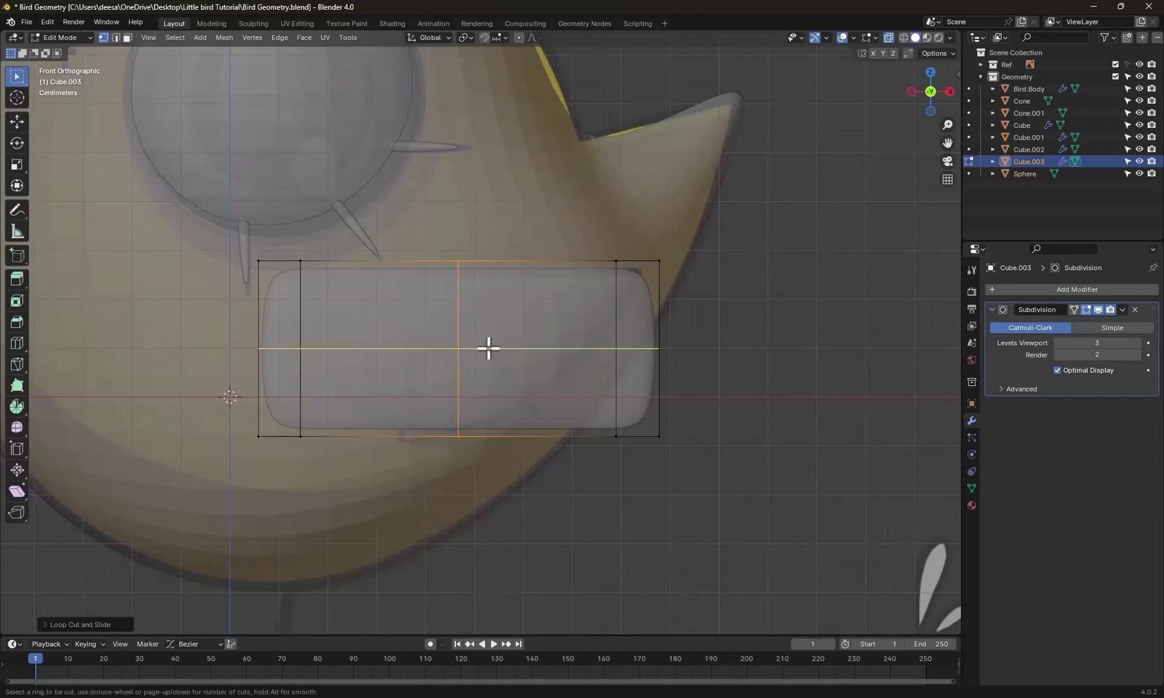
{"action": "left_click", "coordinate": [488, 349]}
{"action": "left_click", "coordinate": [486, 292]}
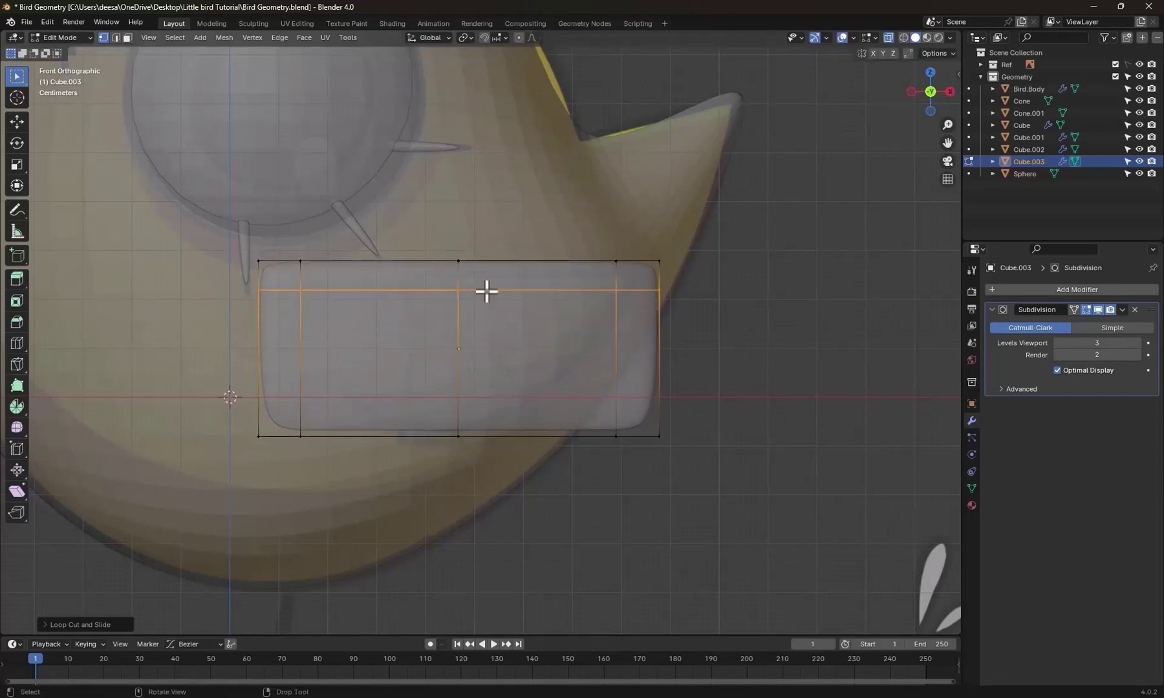
Scale the wing's bottom row of vertices inward and adjust the vertices at its lower right corner.
{"action": "left_click_drag", "start_coordinate": [688, 410], "coordinate": [236, 469]}
{"action": "key", "text": "s"}
{"action": "left_click", "coordinate": [585, 510]}
{"action": "left_click_drag", "start_coordinate": [629, 414], "coordinate": [594, 461], "text": "shift"}
{"action": "key", "text": "g"}
{"action": "left_click", "coordinate": [668, 455]}
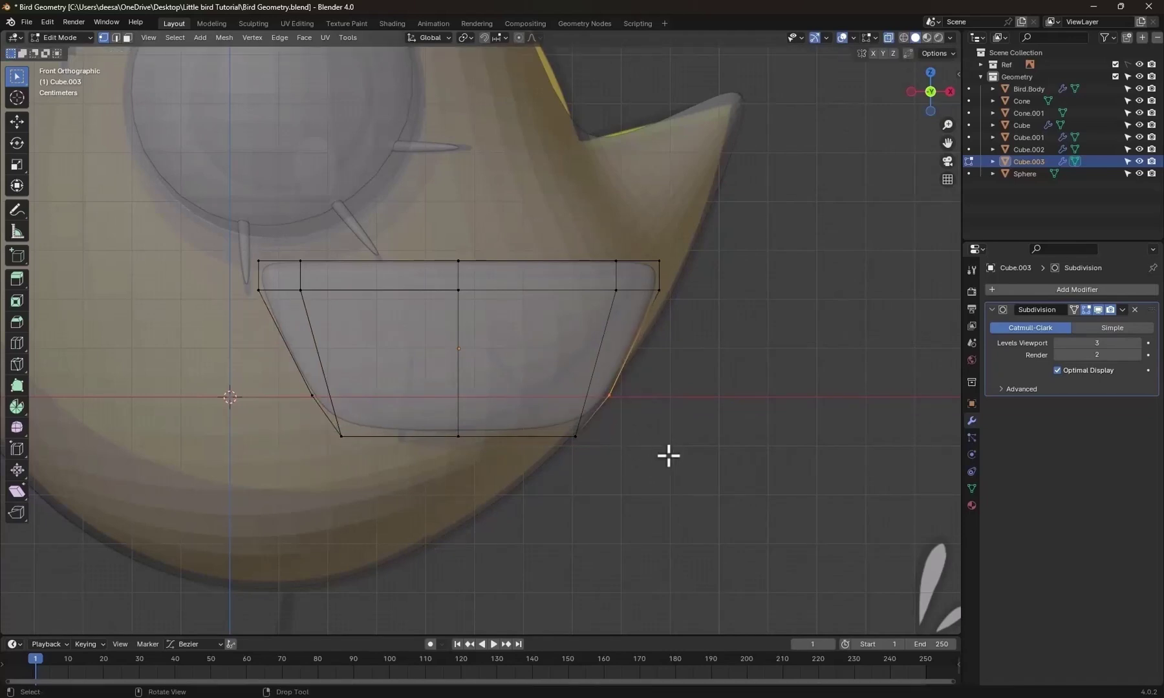
Move the wing's right-end vertices along X and shift the lower right ones onto the curved outline of the reference.
{"action": "left_click_drag", "start_coordinate": [683, 236], "coordinate": [543, 475]}
{"action": "key", "text": "g"}
{"action": "key", "text": "x"}
{"action": "left_click", "coordinate": [628, 525]}
{"action": "key", "text": "g"}
{"action": "left_click", "coordinate": [515, 415]}
{"action": "key", "text": "g"}
Move the wing's lower left vertices to round off that side, and return to Object Mode with nothing selected.
{"action": "left_click_drag", "start_coordinate": [314, 414], "coordinate": [359, 488]}
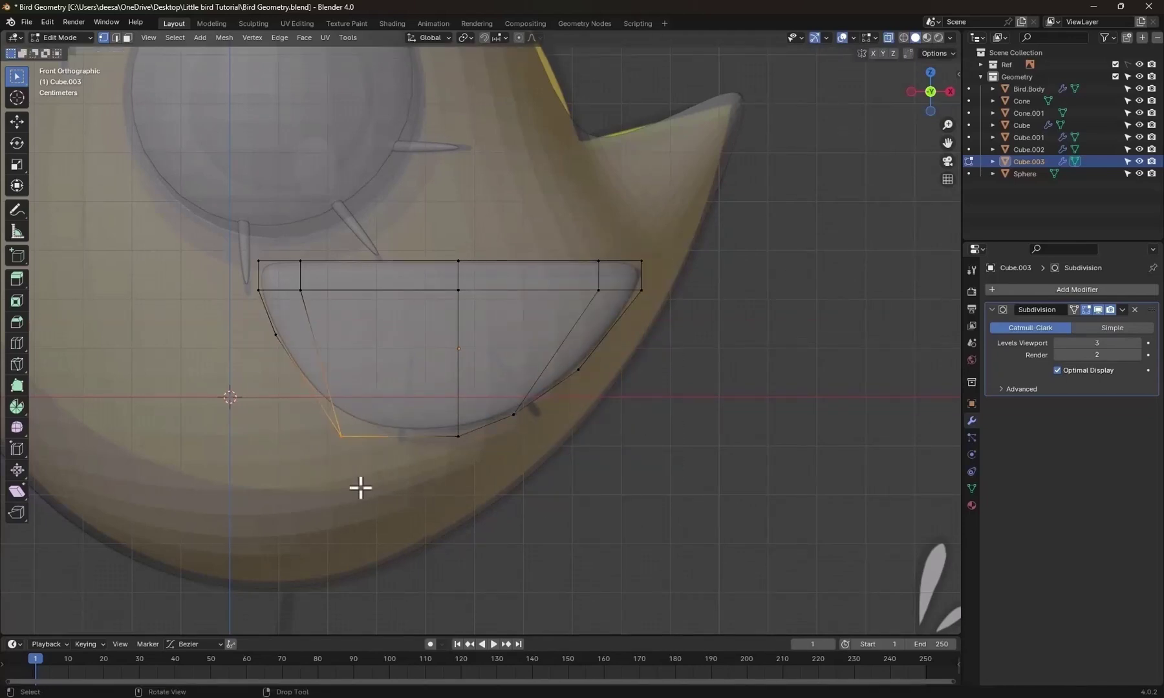
{"action": "key", "text": "g"}
{"action": "left_click", "coordinate": [372, 478]}
{"action": "left_click", "coordinate": [263, 356]}
{"action": "middle_click_drag", "start_coordinate": [263, 357], "coordinate": [624, 430]}
{"action": "key", "text": "ctrl+Tab"}
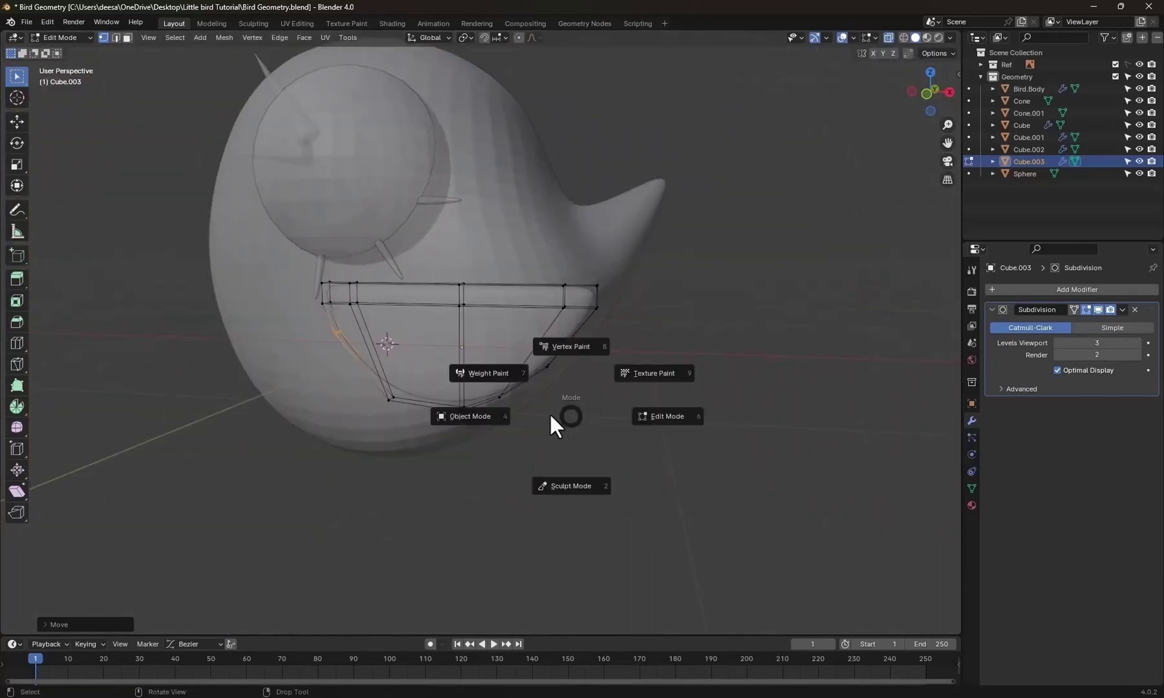
{"action": "left_click", "coordinate": [500, 412]}
{"action": "key", "text": "alt+a"}
Add a cube, scale it down and move it over the wing's stitch marks, and hide the wing shape.
{"action": "key", "text": "KP_1"}
{"action": "scroll", "coordinate": [505, 399], "scroll_direction": "up", "scroll_amount": 1}
{"action": "scroll", "coordinate": [504, 399], "scroll_direction": "up", "scroll_amount": 4}
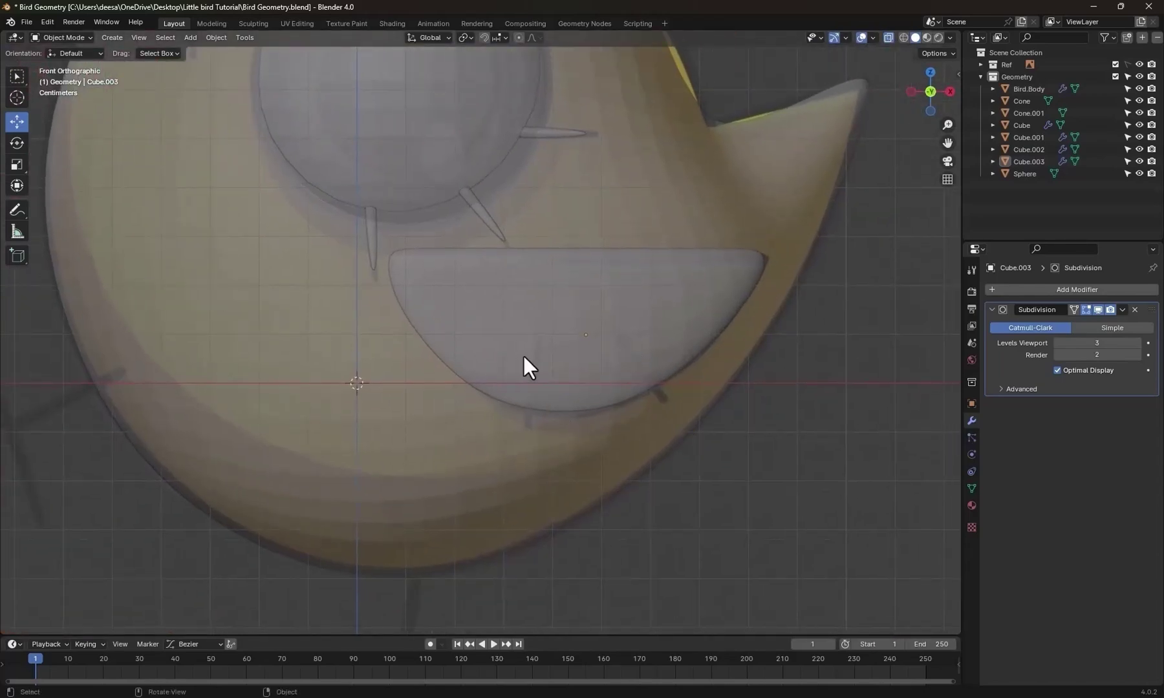
{"action": "key", "text": "shift+a"}
{"action": "mouse_move", "coordinate": [528, 317]}
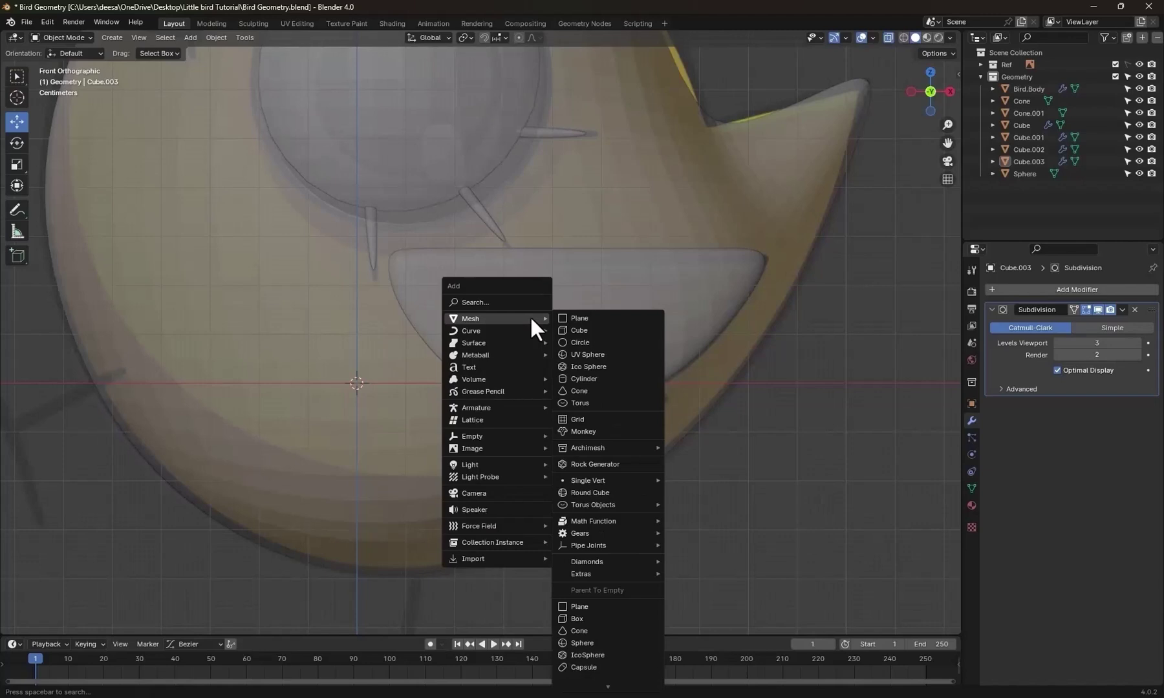
{"action": "left_click", "coordinate": [583, 328]}
{"action": "key", "text": "s"}
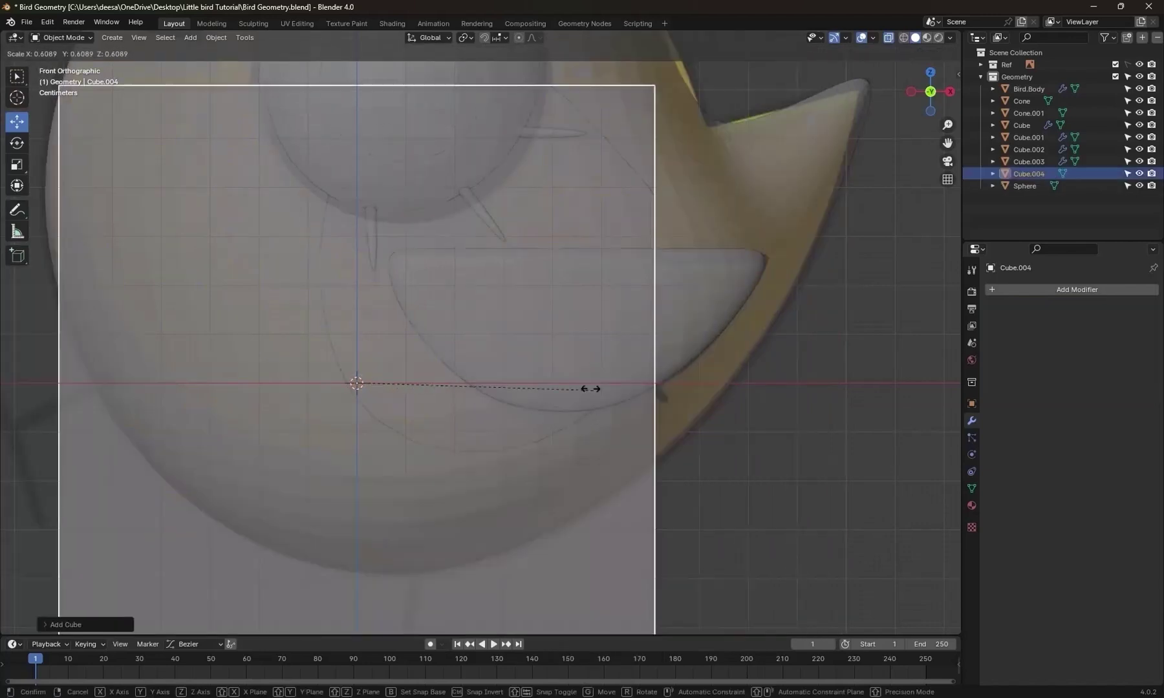
{"action": "left_click", "coordinate": [387, 353]}
{"action": "key", "text": "g"}
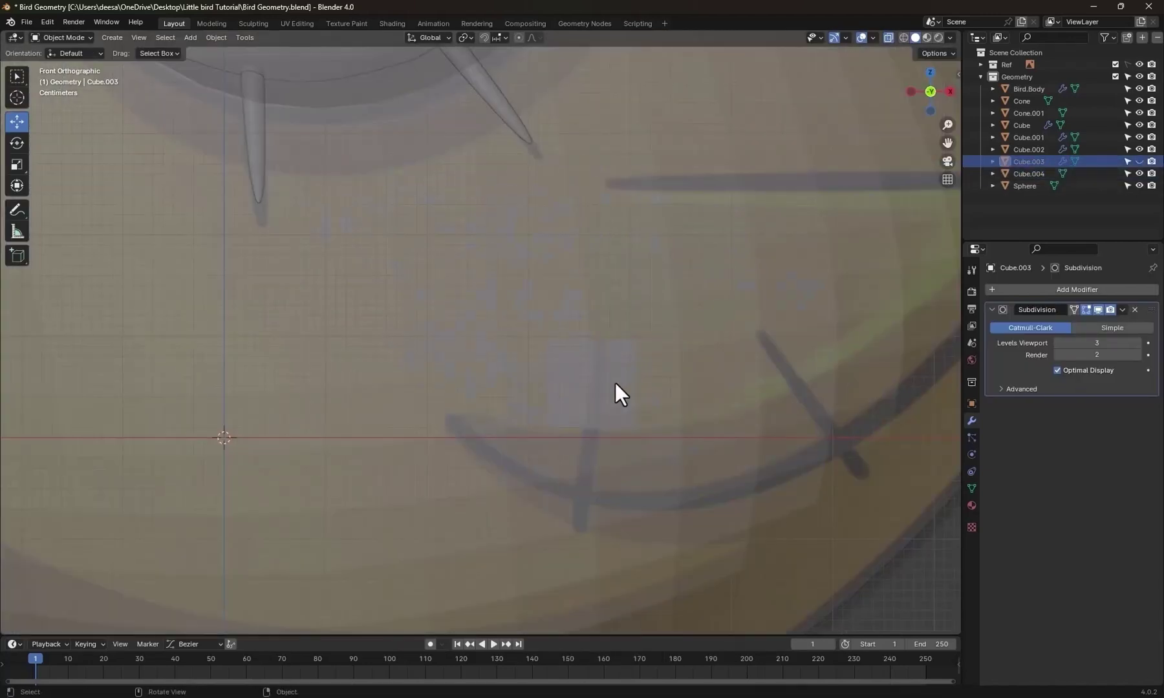
Hide the bird body to expose the stitch marks on the reference image.
{"action": "left_click", "coordinate": [615, 383]}
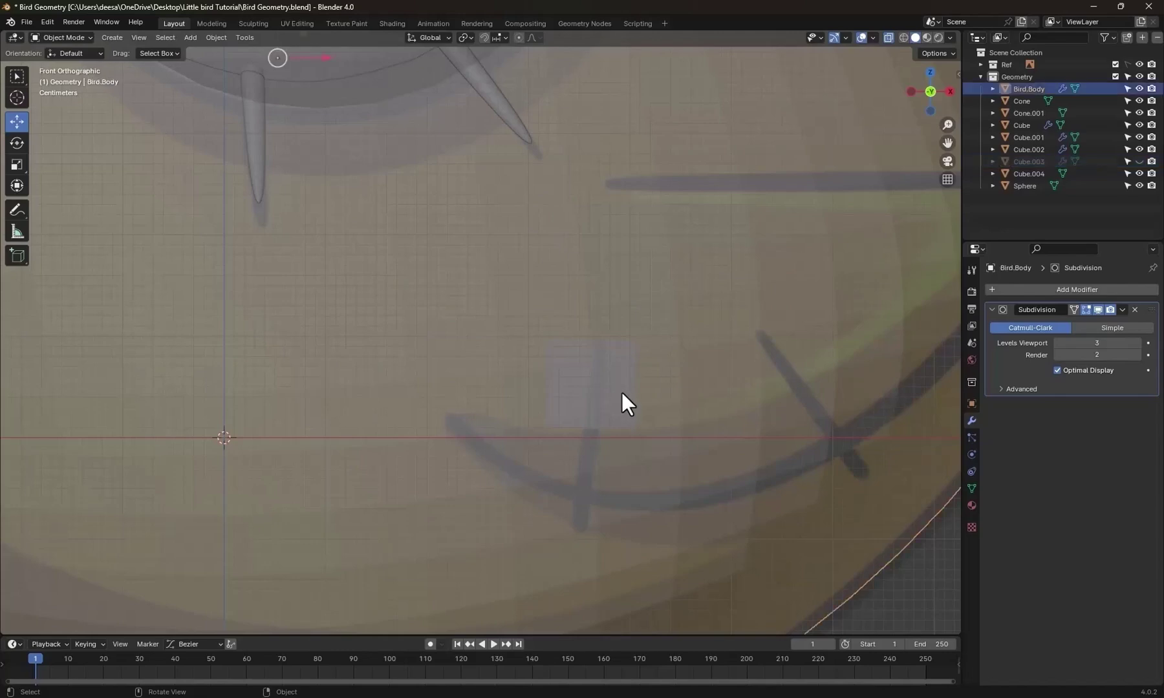
{"action": "scroll", "coordinate": [620, 392], "scroll_direction": "down", "scroll_amount": 2}
{"action": "left_click", "coordinate": [1027, 175]}
{"action": "scroll", "coordinate": [646, 420], "scroll_direction": "up", "scroll_amount": 3}
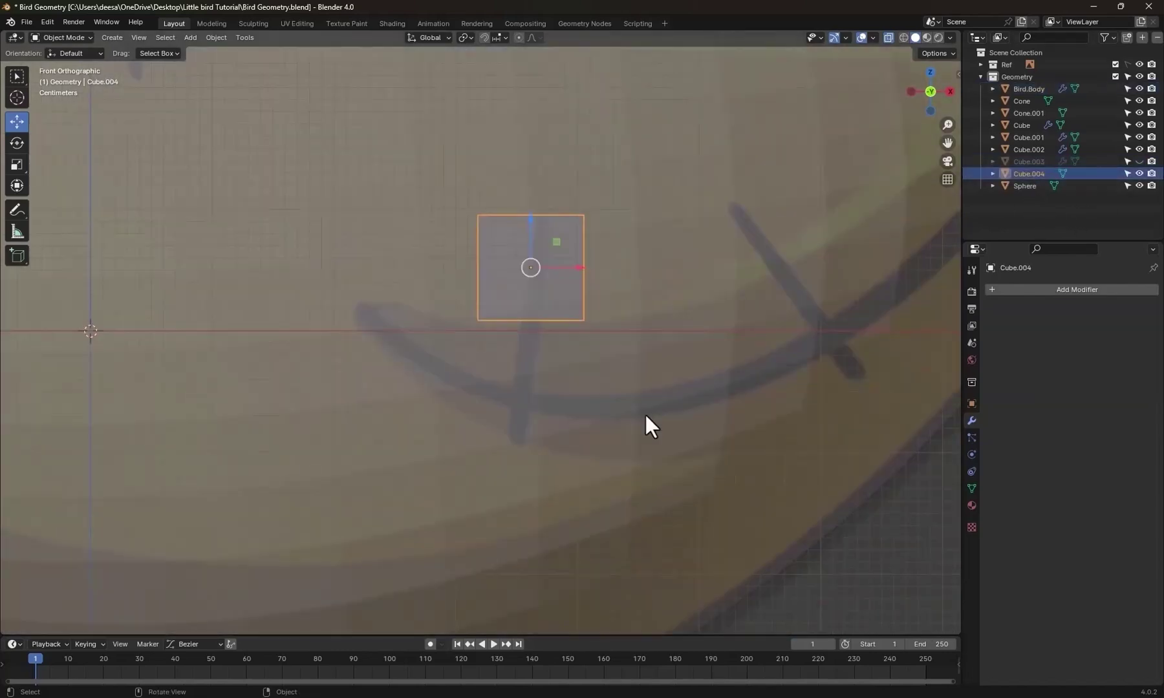
{"action": "left_click", "coordinate": [645, 415]}
{"action": "key", "text": "h"}
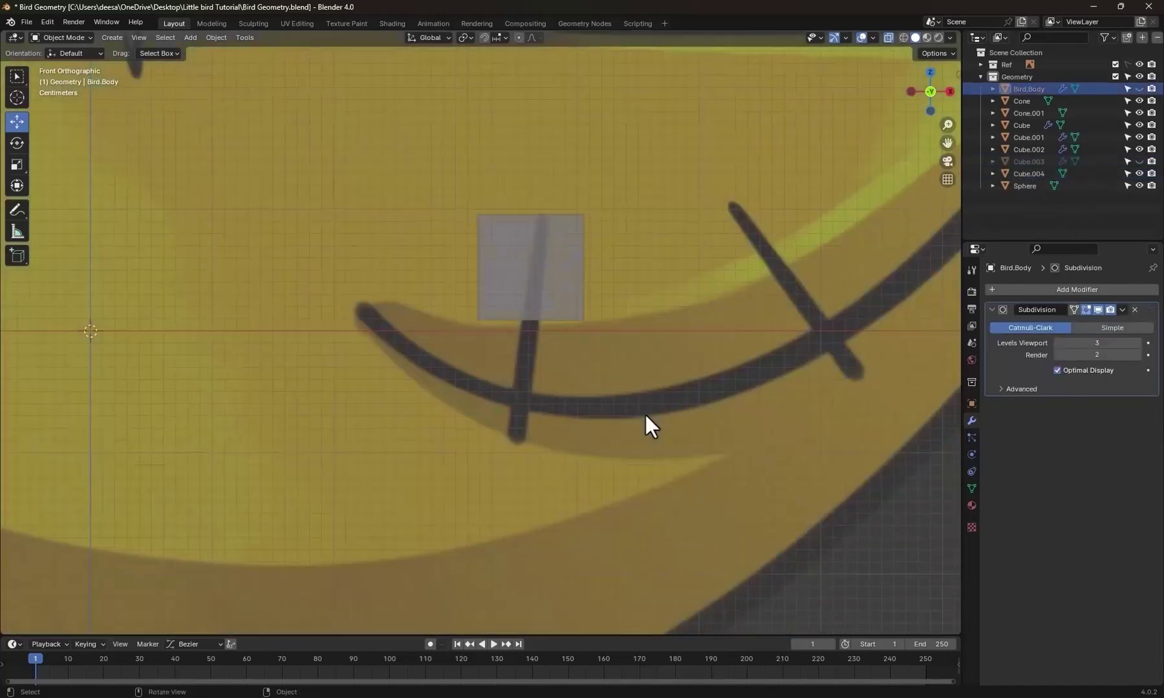
Scale the small cube down further and centre it on the left cross stroke of the stitching.
{"action": "left_click", "coordinate": [572, 278]}
{"action": "key", "text": "s"}
{"action": "left_click", "coordinate": [561, 300]}
{"action": "key", "text": "g"}
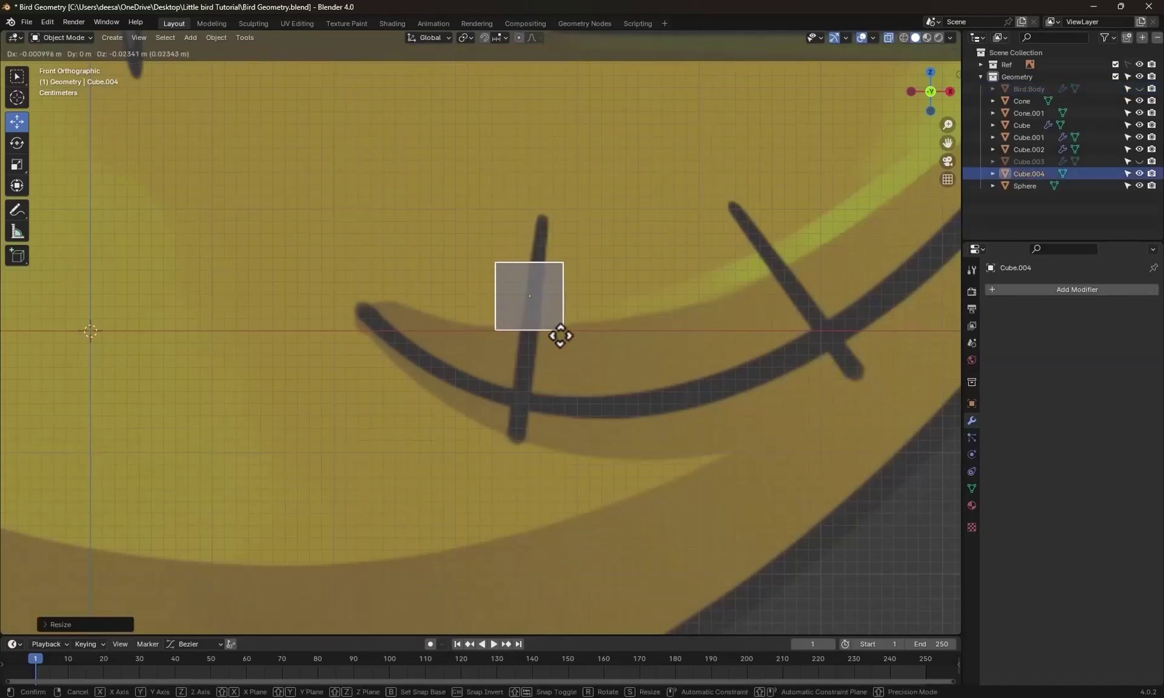
{"action": "left_click", "coordinate": [557, 364]}
Stretch the small cube along Z to the stroke's length and rotate it to the stroke's slant.
{"action": "key", "text": "s"}
{"action": "key", "text": "z"}
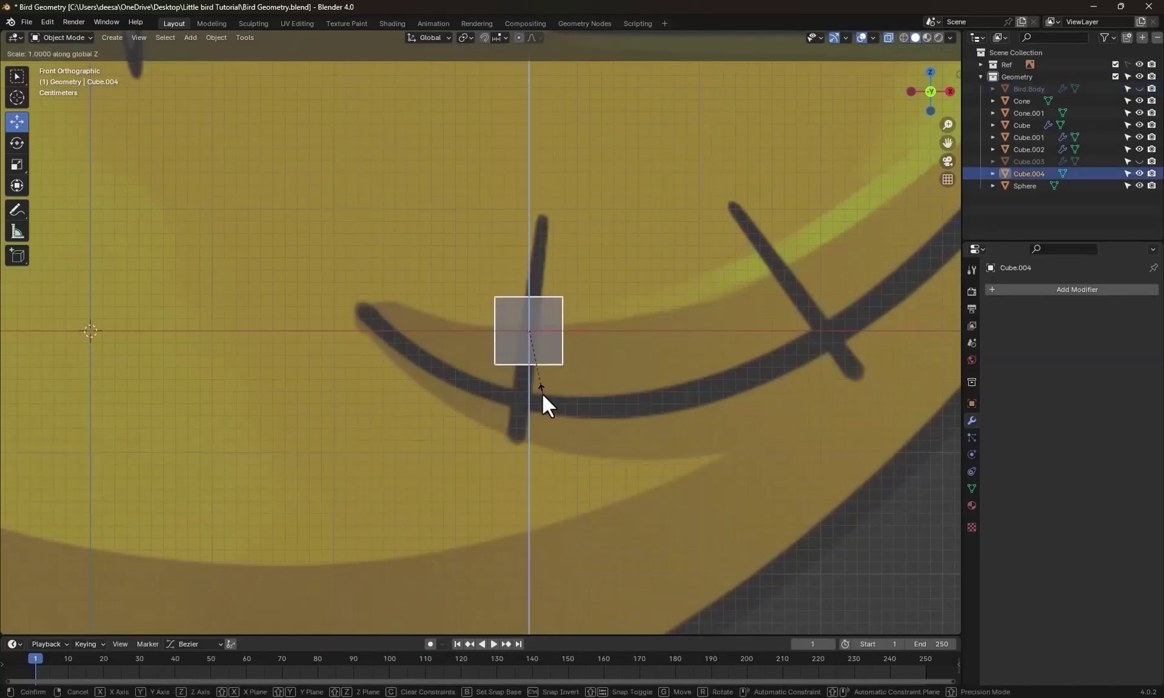
{"action": "left_click", "coordinate": [562, 551]}
{"action": "key", "text": "r"}
{"action": "left_click", "coordinate": [582, 533]}
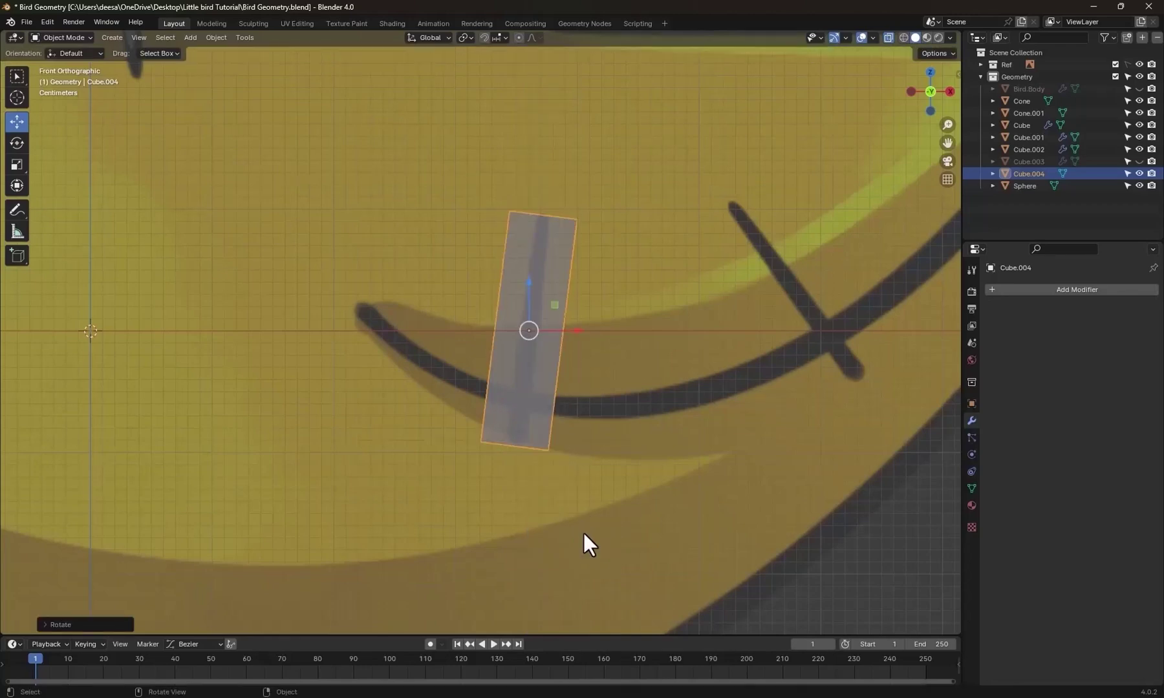
Narrow the small slanted cube along X to the width of the stitch stroke.
{"action": "key", "text": "s"}
{"action": "key", "text": "x"}
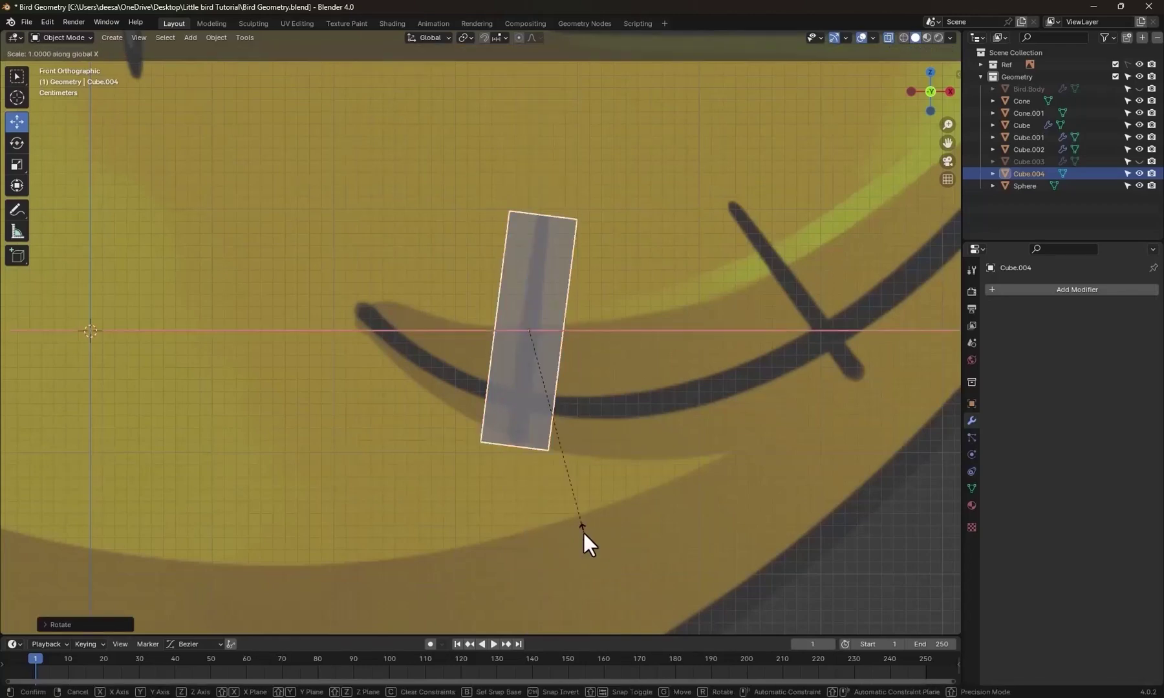
{"action": "left_click", "coordinate": [534, 428]}
Unhide the bird body and wing, and move the stitch block along Y out to the wing's surface in the right side view.
{"action": "middle_click_drag", "start_coordinate": [600, 430], "coordinate": [571, 440]}
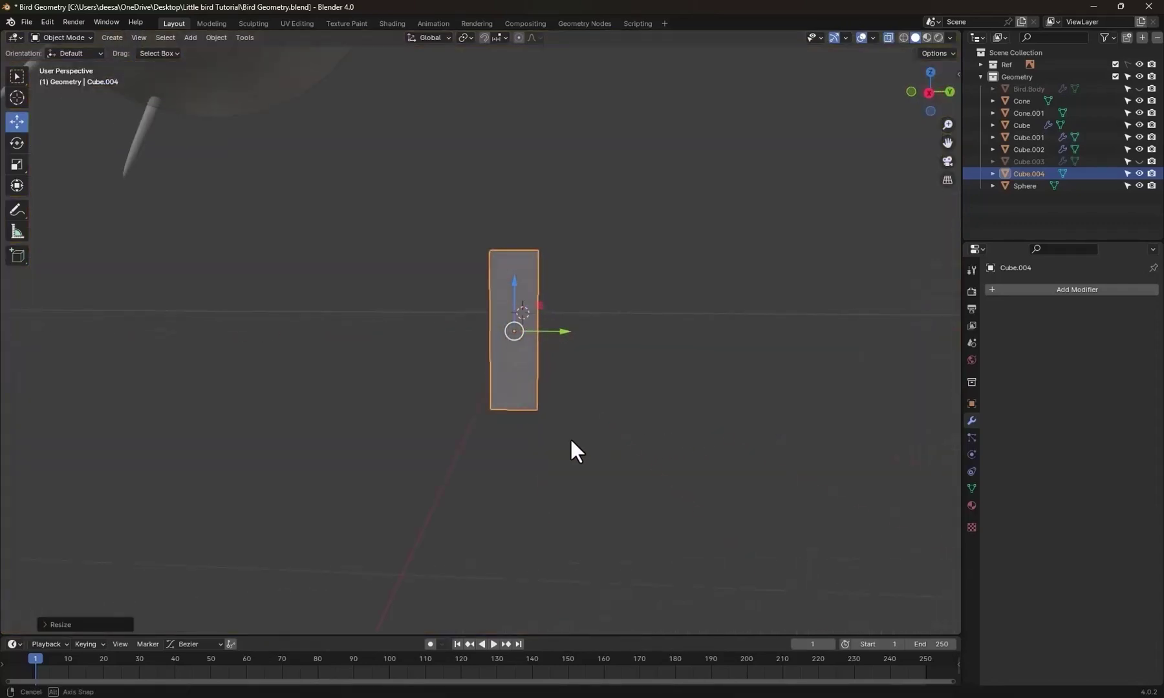
{"action": "key", "text": "KP_3"}
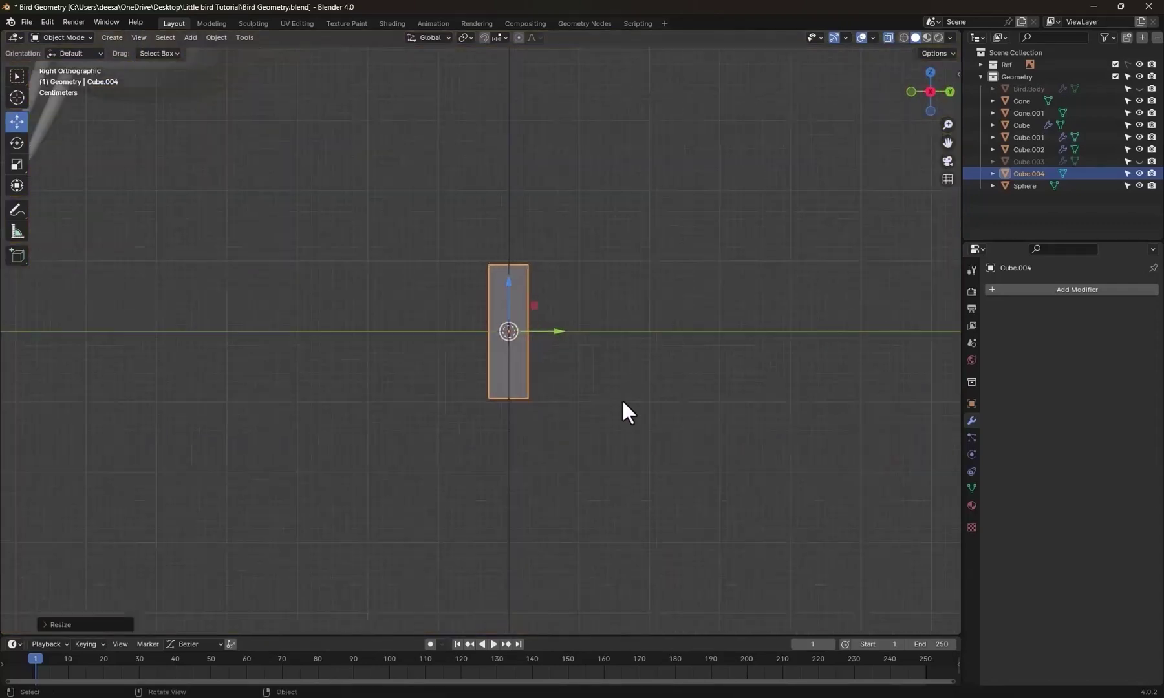
{"action": "key", "text": "alt+h"}
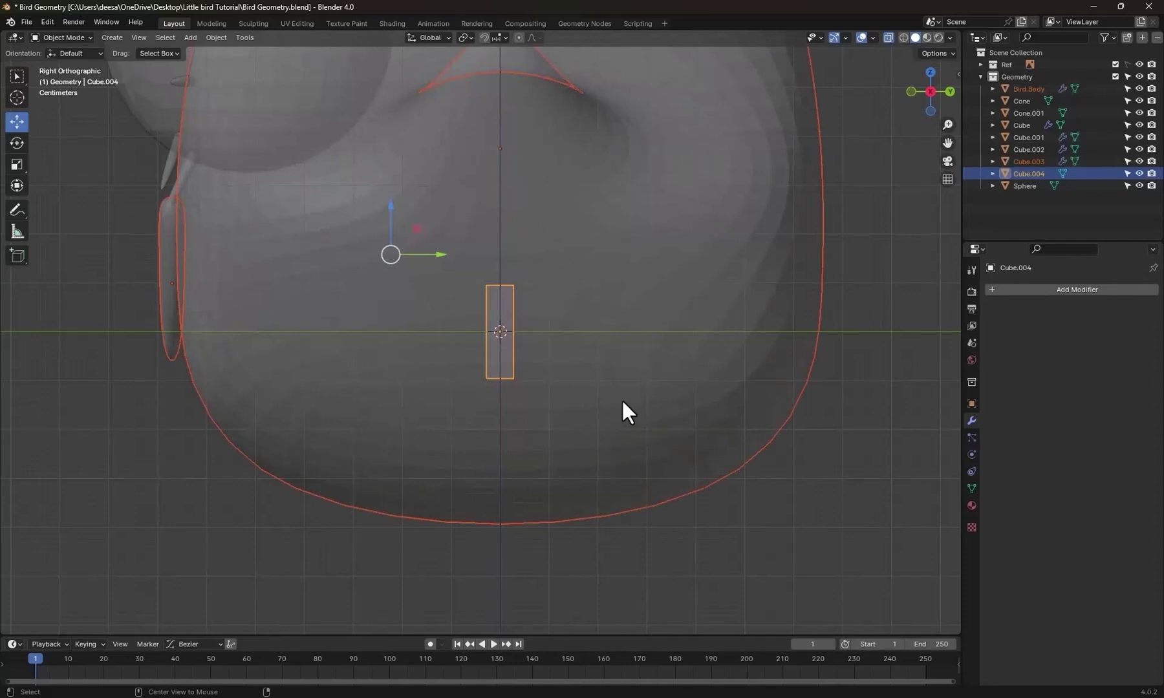
{"action": "key", "text": "alt+a"}
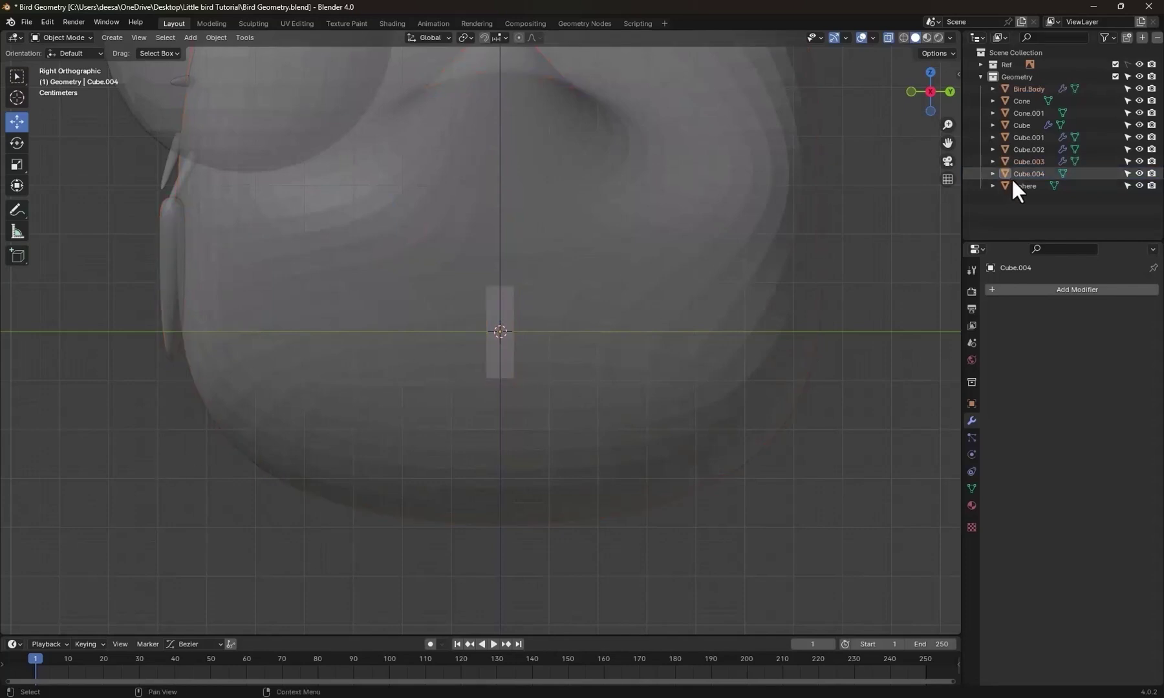
{"action": "left_click_drag", "start_coordinate": [543, 331], "coordinate": [220, 331]}
{"action": "scroll", "coordinate": [323, 324], "scroll_direction": "up", "scroll_amount": 5}
{"action": "left_click_drag", "start_coordinate": [407, 305], "coordinate": [405, 303]}
Add a Subdivision Surface modifier with viewport level 3 to the stitch block and enlarge it to the stroke's length.
{"action": "key", "text": "KP_1"}
{"action": "left_click", "coordinate": [1036, 290]}
{"action": "left_click", "coordinate": [983, 295]}
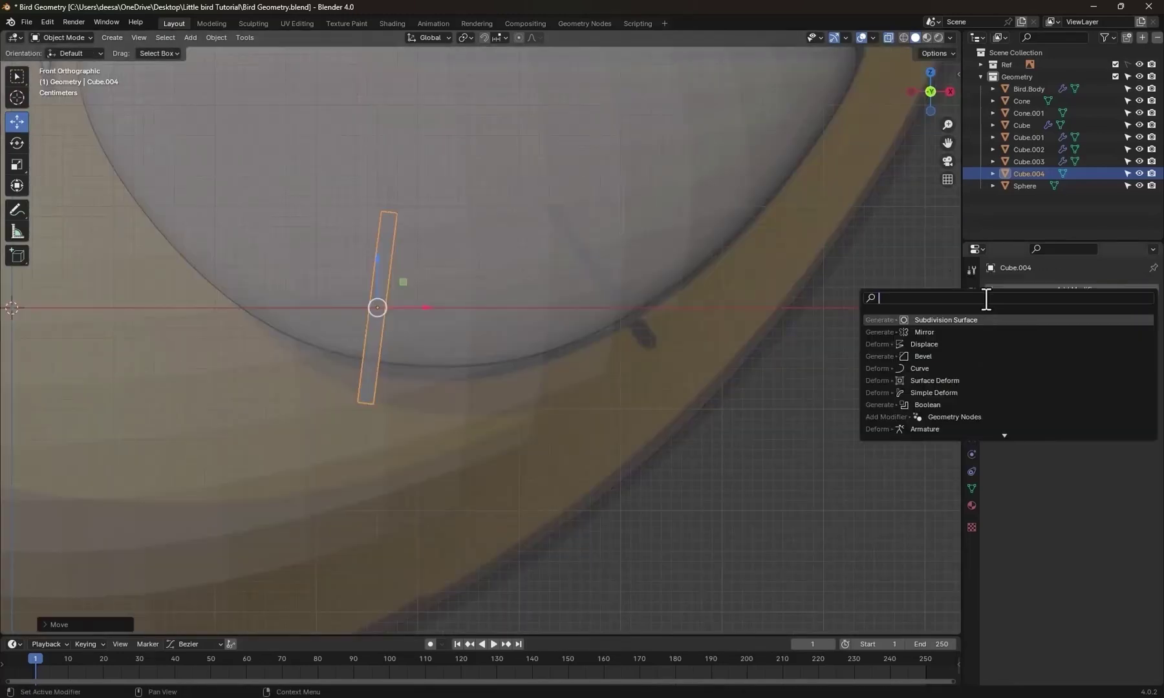
{"action": "left_click", "coordinate": [950, 319]}
{"action": "left_click", "coordinate": [1137, 343]}
{"action": "left_click", "coordinate": [1137, 343]}
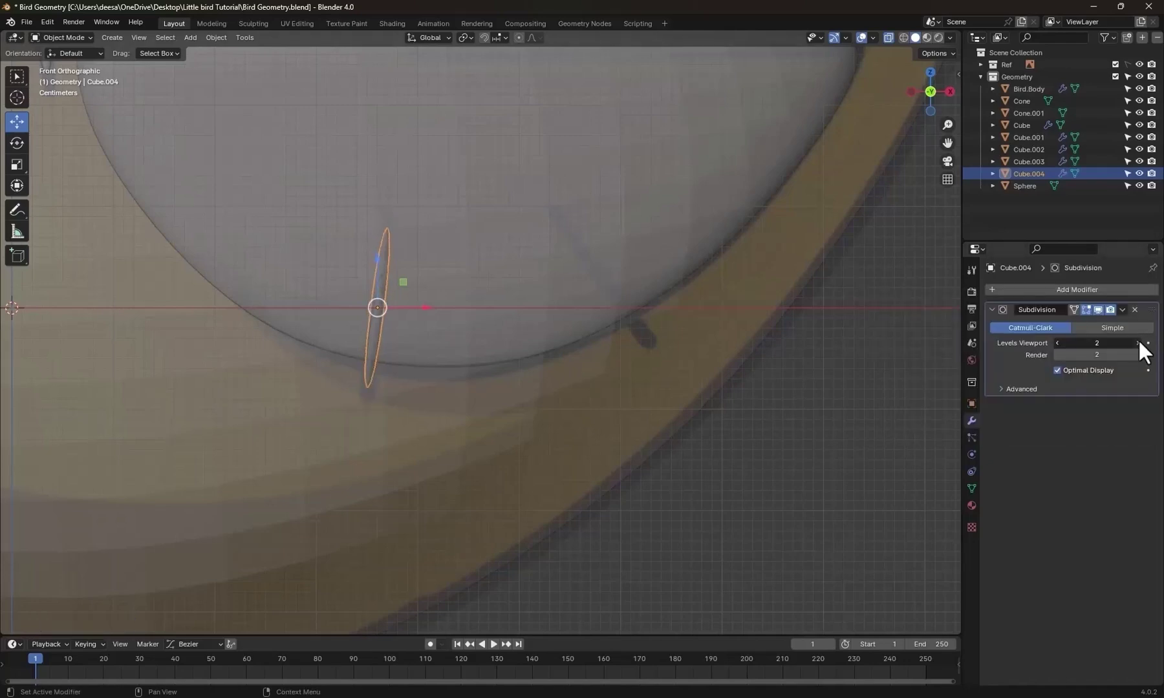
{"action": "scroll", "coordinate": [362, 375], "scroll_direction": "up", "scroll_amount": 2}
{"action": "key", "text": "s"}
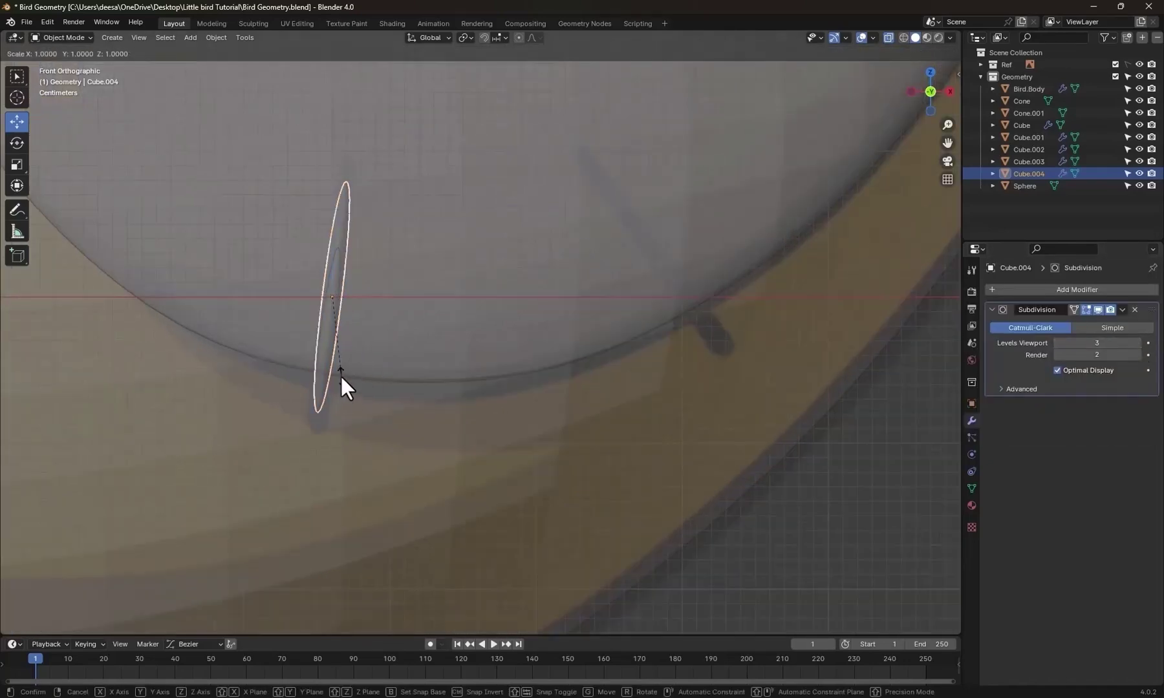
{"action": "left_click", "coordinate": [346, 386]}
Duplicate the stitch onto the wing's second cross stroke and rotate it to that stroke's slant.
{"action": "key", "text": "shift+d"}
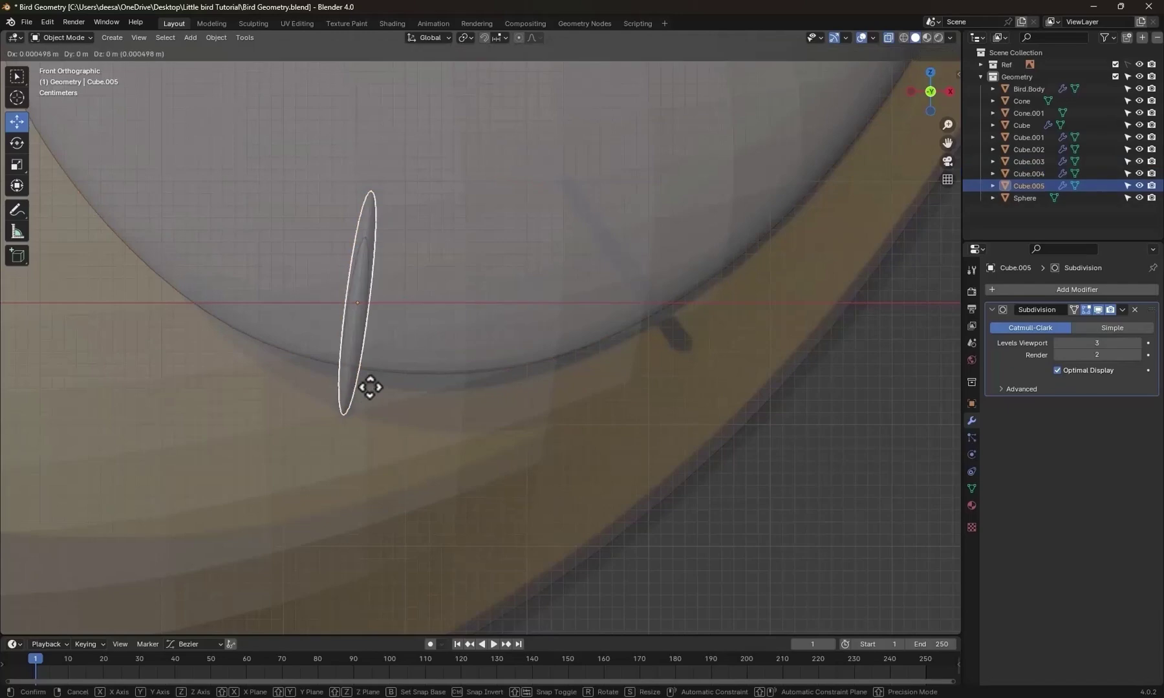
{"action": "left_click", "coordinate": [617, 355]}
{"action": "key", "text": "r"}
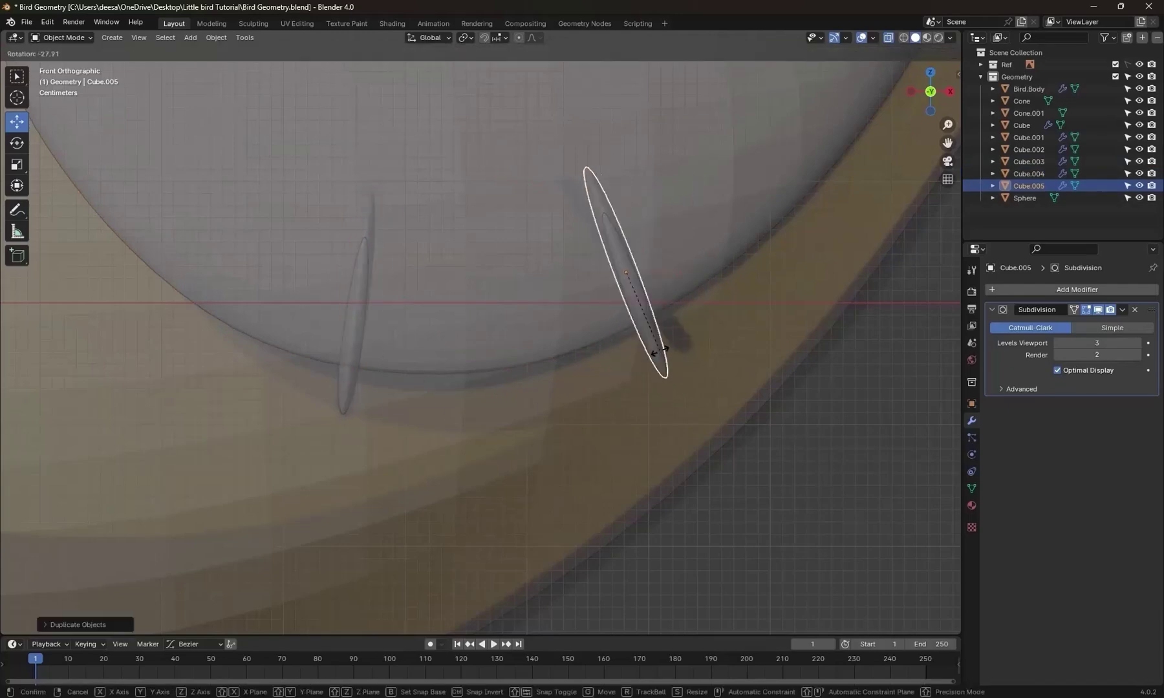
{"action": "left_click", "coordinate": [688, 351]}
Move the two cones beside the eye outward so they protrude past the body's outline.
{"action": "scroll", "coordinate": [492, 393], "scroll_direction": "down", "scroll_amount": 8}
{"action": "middle_click_drag", "start_coordinate": [493, 393], "coordinate": [581, 475], "text": "shift"}
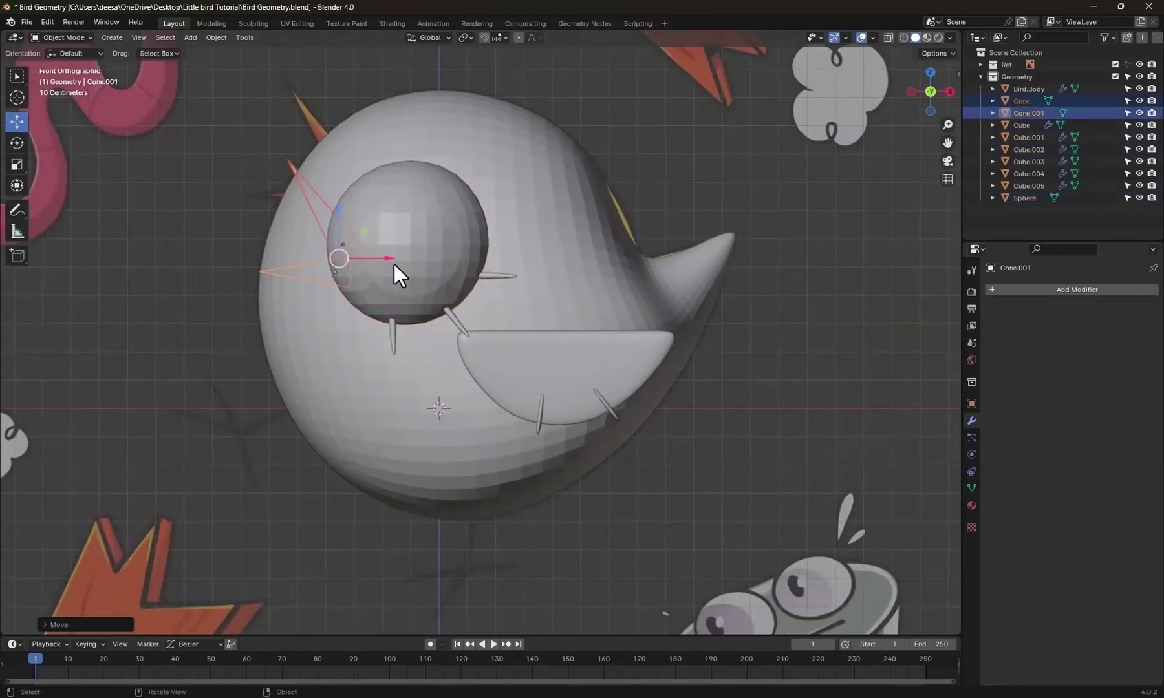
{"action": "left_click", "coordinate": [252, 239]}
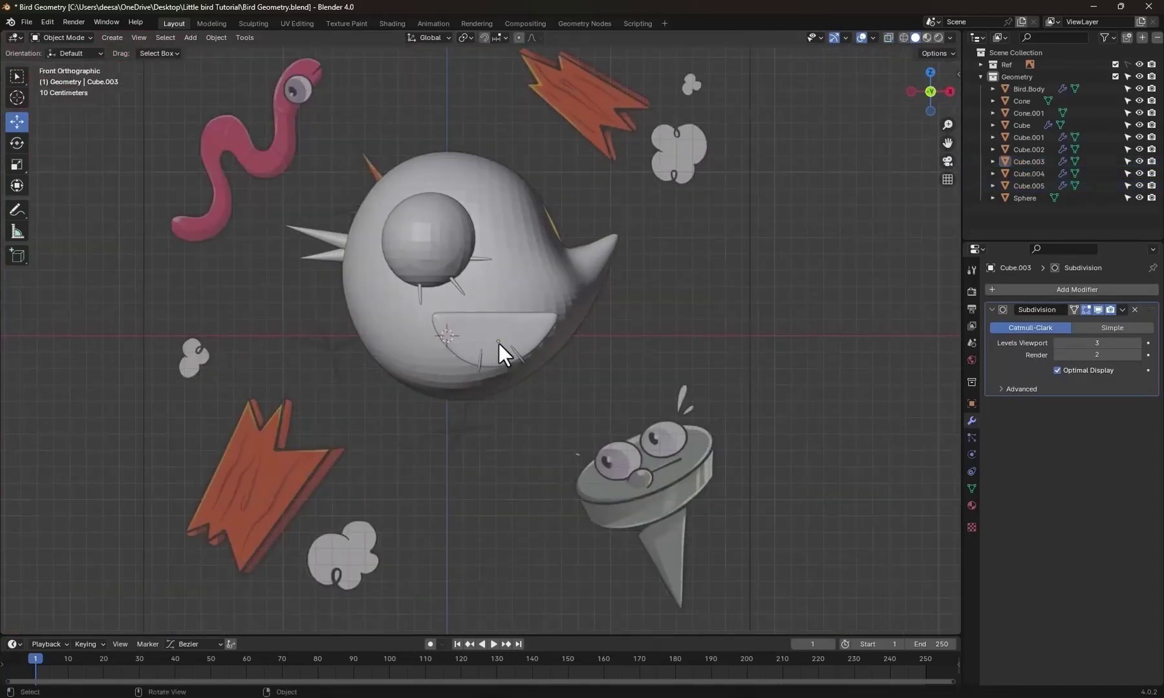
Shade the eye sphere and the bird body smooth.
{"action": "scroll", "coordinate": [499, 344], "scroll_direction": "up", "scroll_amount": 2}
{"action": "left_click", "coordinate": [413, 191]}
{"action": "left_click", "coordinate": [539, 233], "text": "shift"}
{"action": "right_click", "coordinate": [540, 234]}
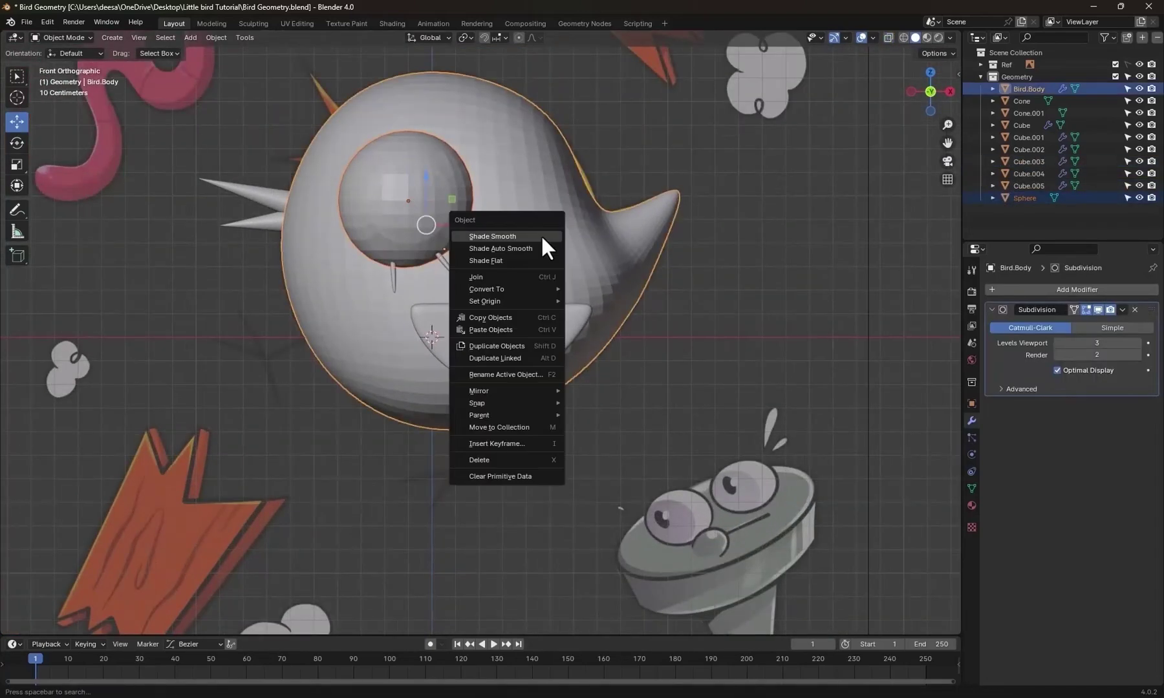
{"action": "left_click", "coordinate": [540, 233]}
Delete the selected object, add a cube over the lower wooden plank in the reference and scale it down.
{"action": "key", "text": "Delete"}
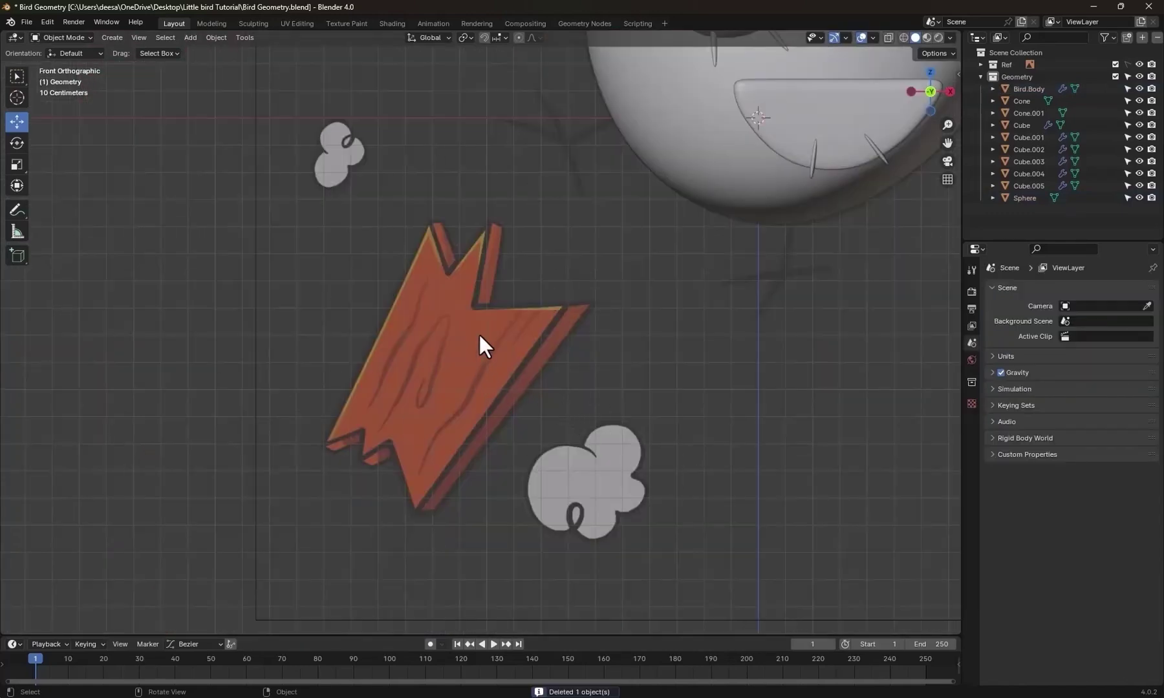
{"action": "key", "text": "shift+a"}
{"action": "mouse_move", "coordinate": [273, 156]}
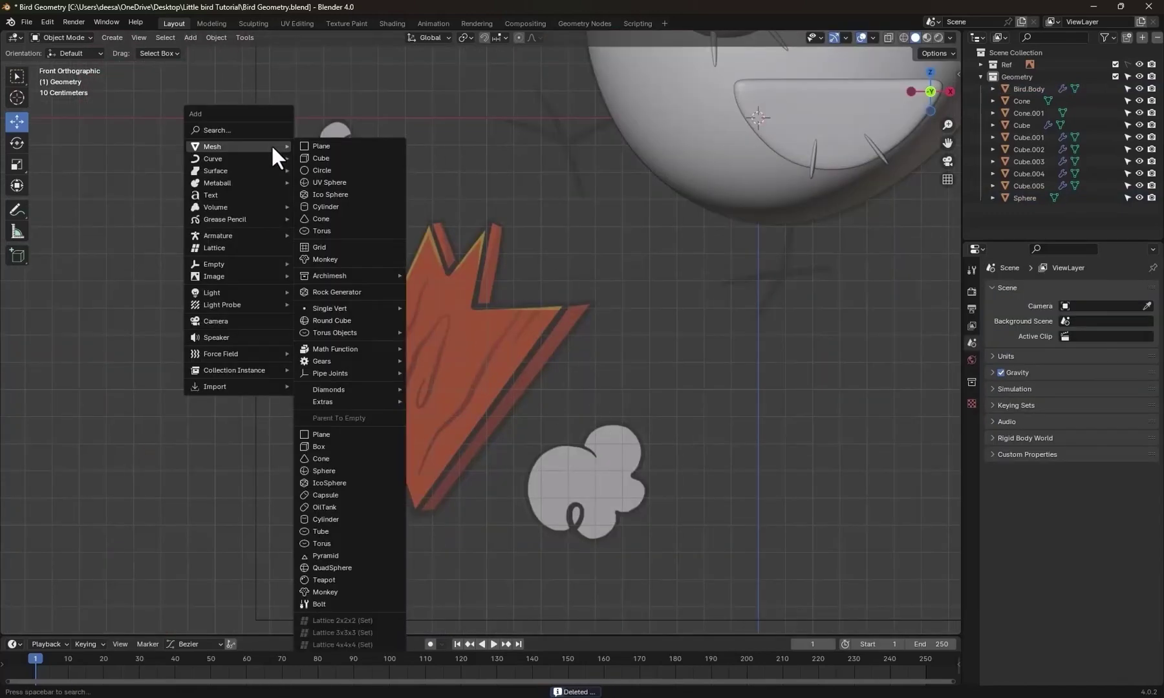
{"action": "left_click", "coordinate": [333, 156]}
{"action": "key", "text": "g"}
{"action": "left_click", "coordinate": [531, 497]}
{"action": "key", "text": "s"}
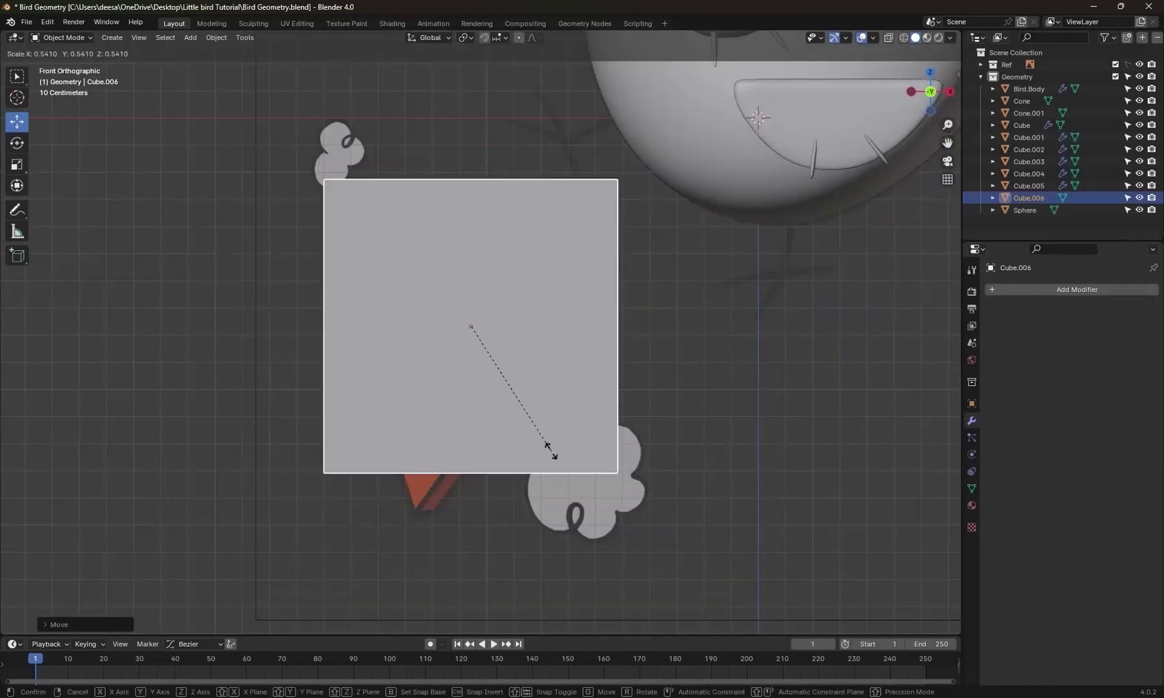
{"action": "left_click", "coordinate": [491, 378]}
Turn on X-ray display, rotate the cube to the plank's slant and centre it on the plank.
{"action": "left_click", "coordinate": [888, 38]}
{"action": "scroll", "coordinate": [457, 467], "scroll_direction": "up", "scroll_amount": 3}
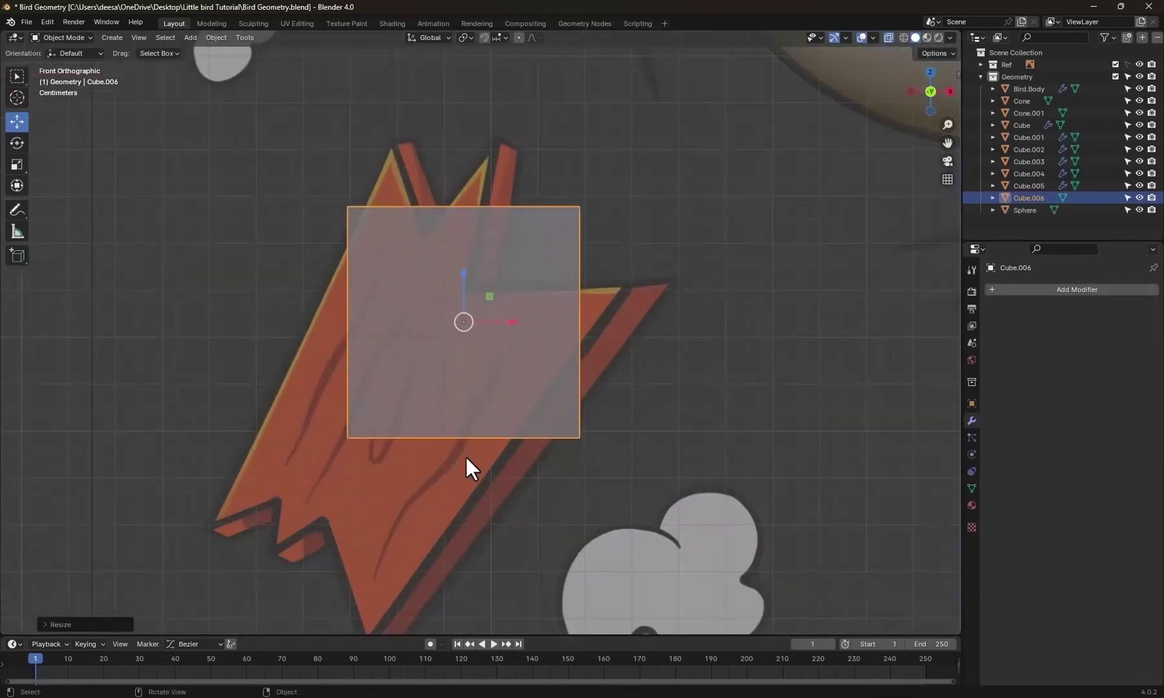
{"action": "key", "text": "r"}
{"action": "left_click", "coordinate": [488, 423]}
{"action": "key", "text": "g"}
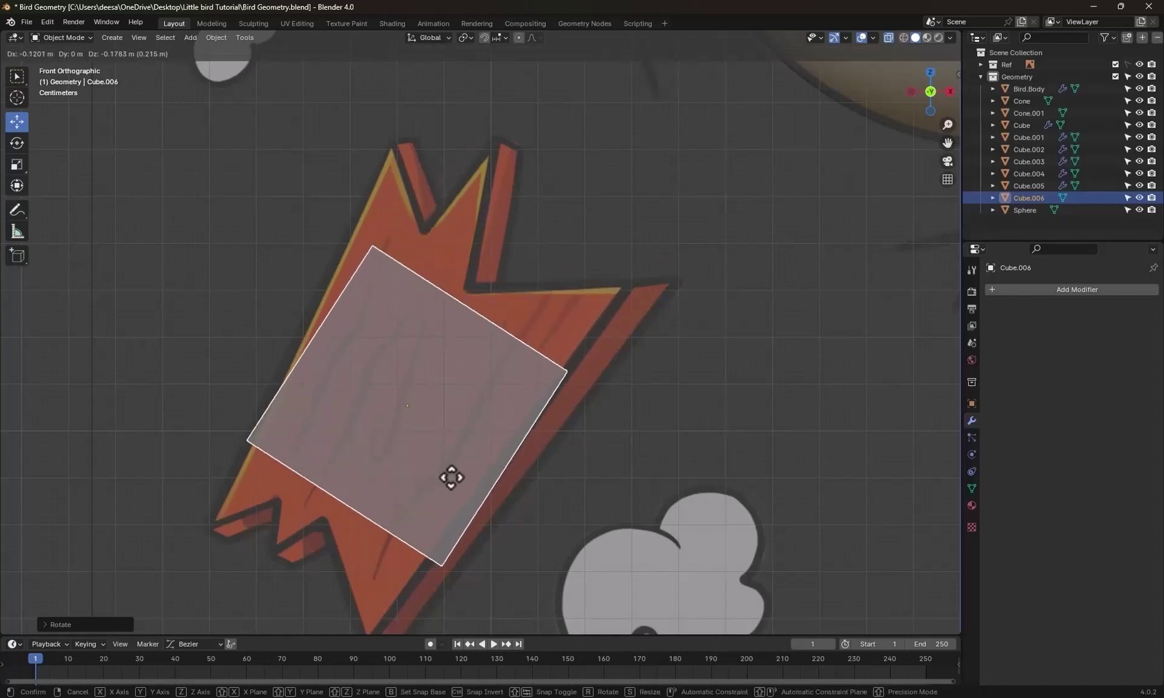
{"action": "left_click", "coordinate": [448, 460]}
Stretch the cube along global Z to cover the plank and thin it along Y.
{"action": "key", "text": "s"}
{"action": "key", "text": "z"}
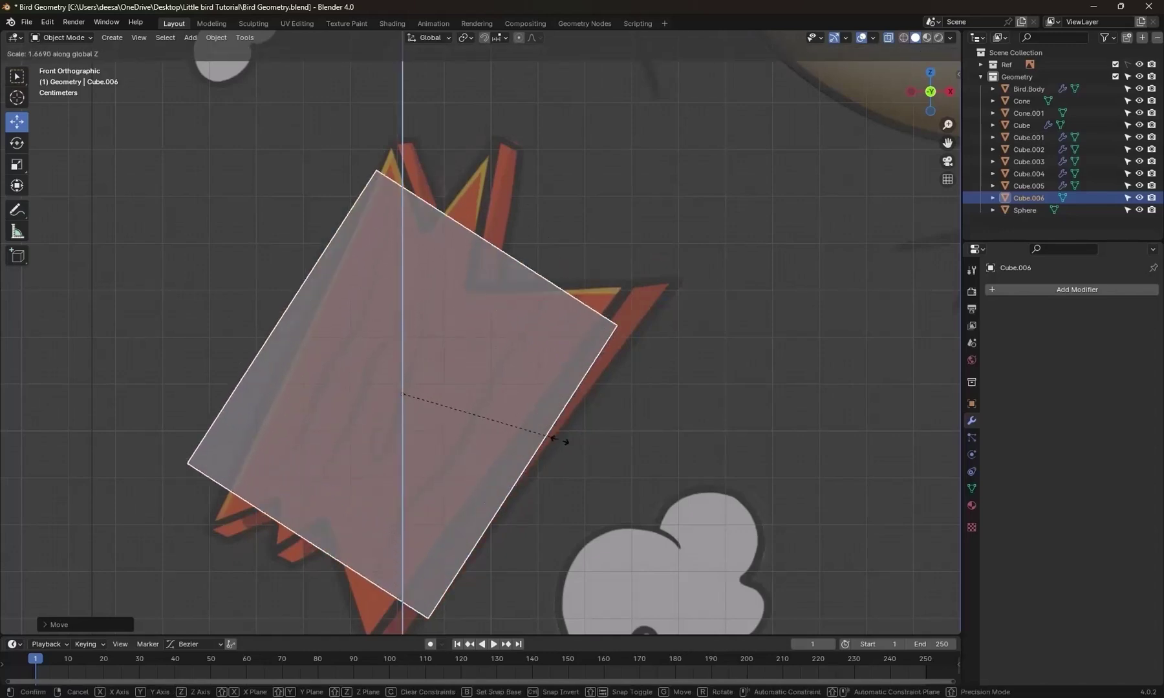
{"action": "left_click", "coordinate": [620, 479]}
{"action": "middle_click_drag", "start_coordinate": [619, 479], "coordinate": [548, 481]}
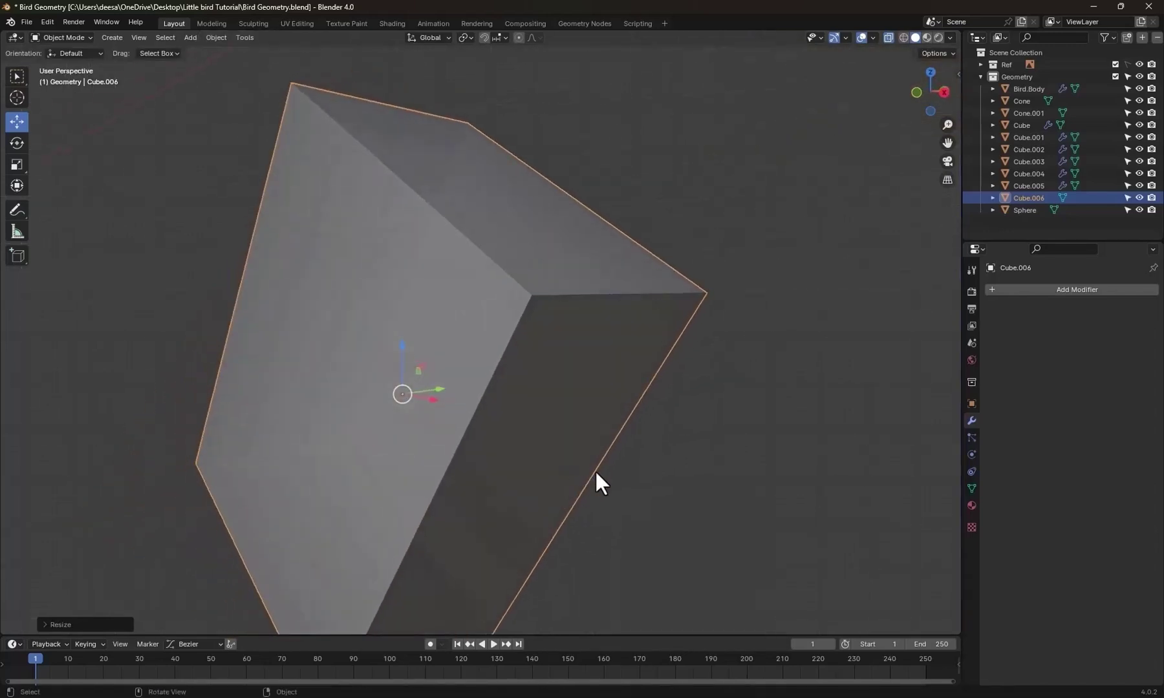
{"action": "key", "text": "s"}
{"action": "key", "text": "y"}
{"action": "left_click", "coordinate": [483, 401]}
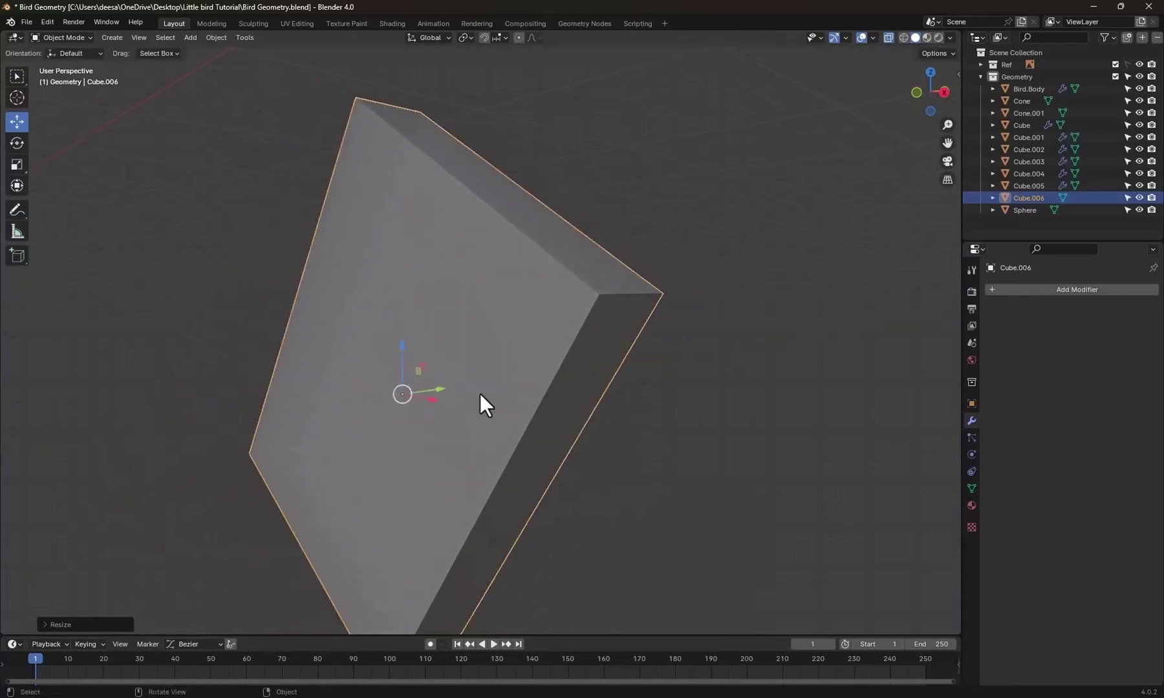
Add a centred lengthwise loop cut to the plank block in Edit Mode.
{"action": "key", "text": "KP_1"}
{"action": "middle_click_drag", "start_coordinate": [508, 446], "coordinate": [503, 415], "text": "shift"}
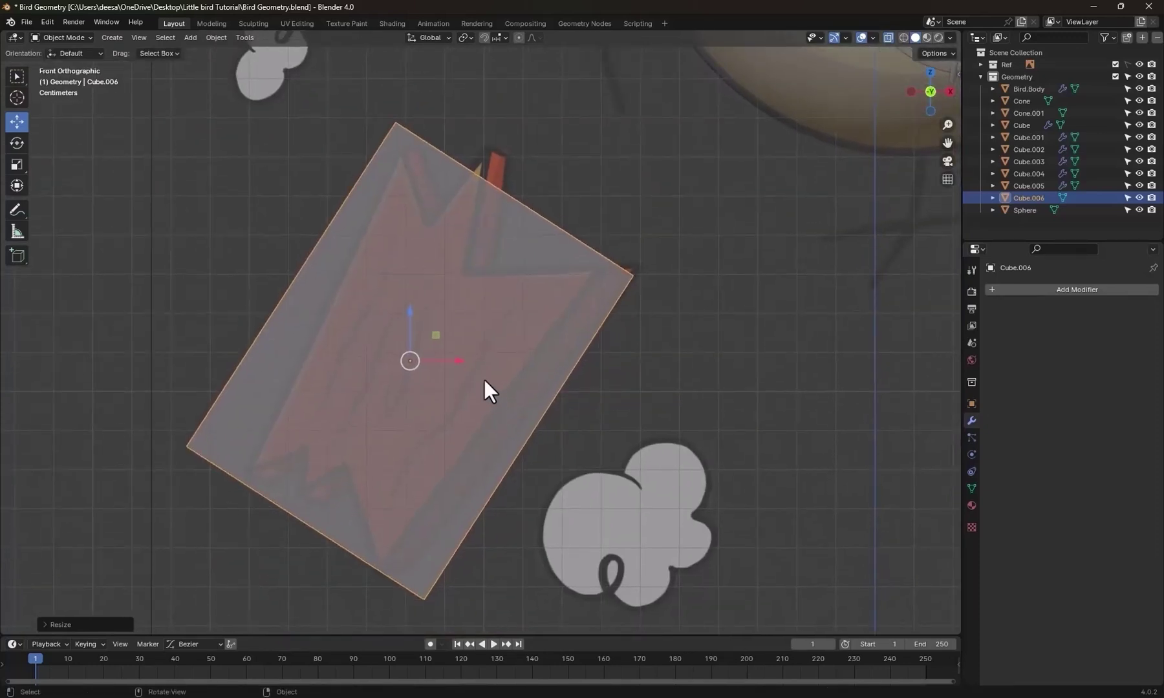
{"action": "left_click", "coordinate": [590, 371]}
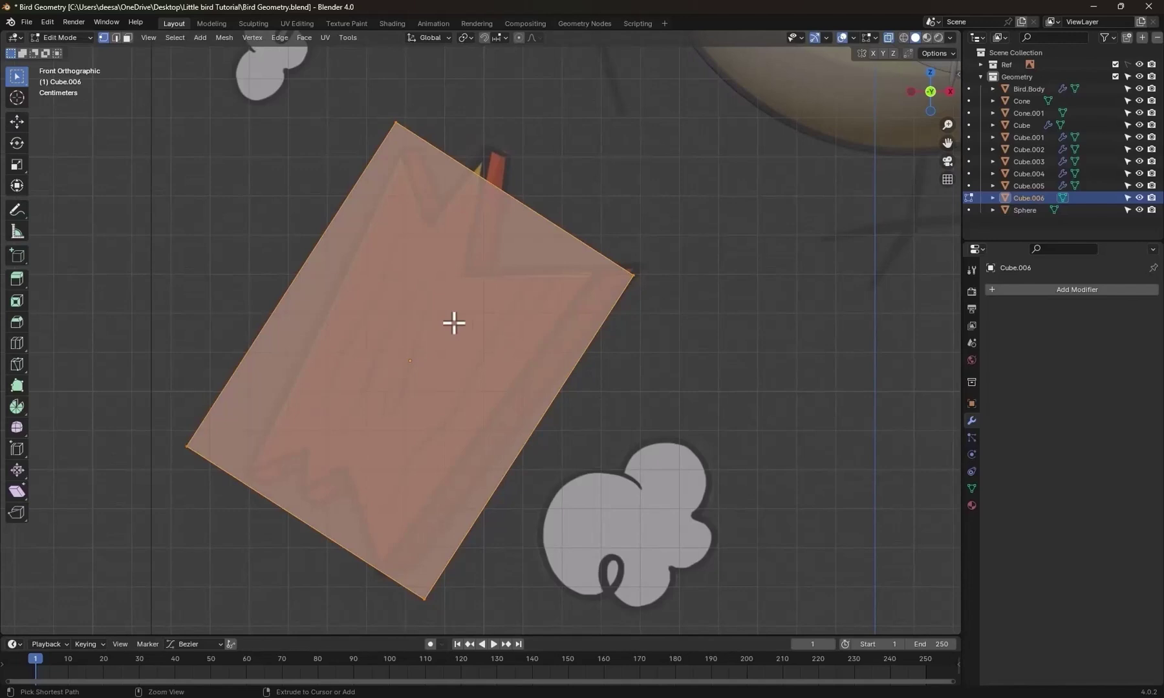
{"action": "left_click", "coordinate": [501, 228]}
{"action": "right_click", "coordinate": [498, 229]}
{"action": "scroll", "coordinate": [479, 231], "scroll_direction": "down", "scroll_amount": 1}
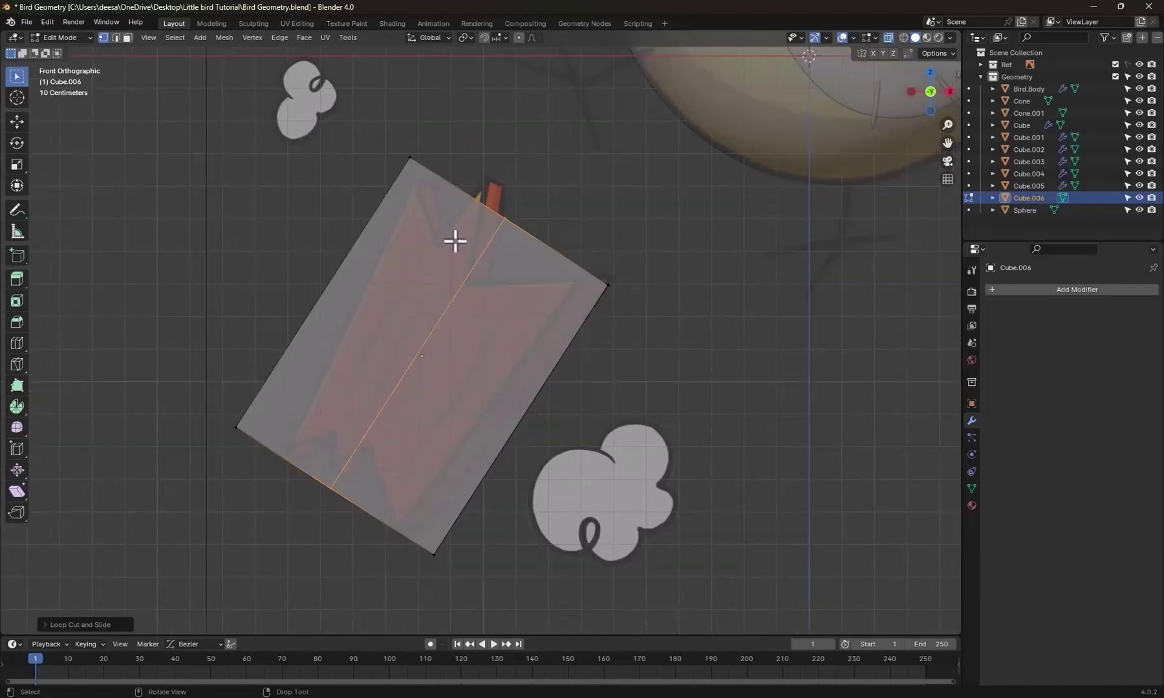
Add two more lengthwise loop cuts to the plank block, one on each side of the centre loop.
{"action": "key", "text": "g"}
{"action": "key", "text": "g"}
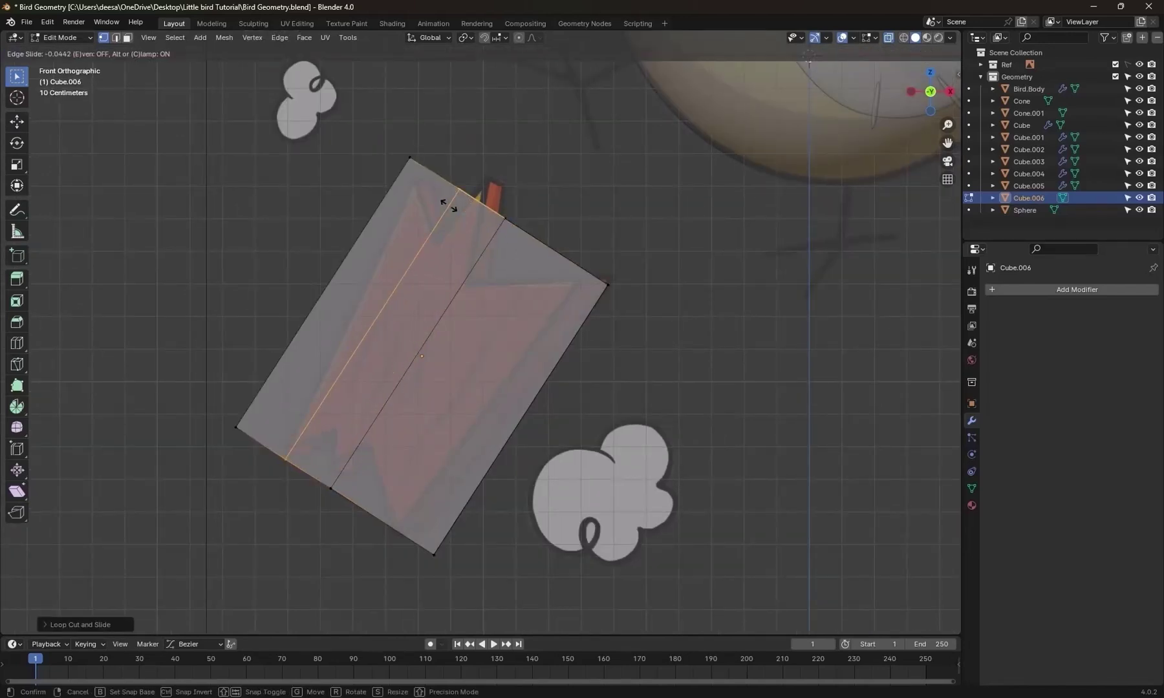
{"action": "left_click", "coordinate": [449, 205]}
{"action": "key", "text": "ctrl+r"}
{"action": "left_click", "coordinate": [556, 259]}
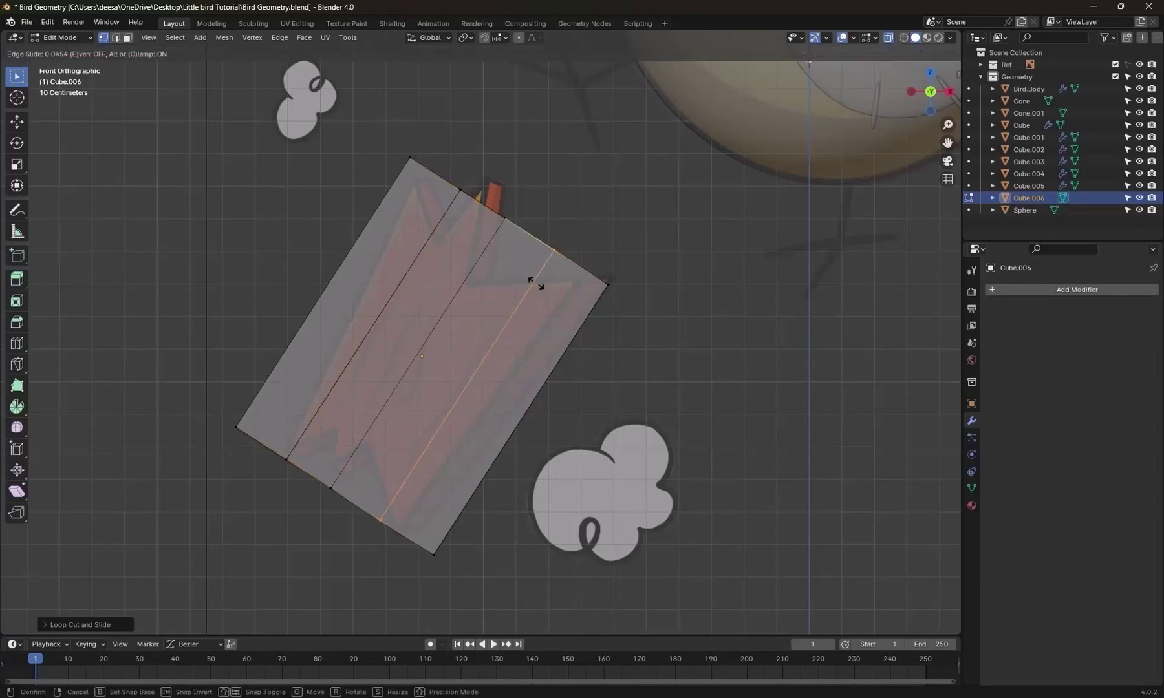
{"action": "left_click", "coordinate": [527, 285]}
Move the vertices along the plank block's upper end to match the jagged outline in the reference.
{"action": "scroll", "coordinate": [408, 189], "scroll_direction": "up", "scroll_amount": 2}
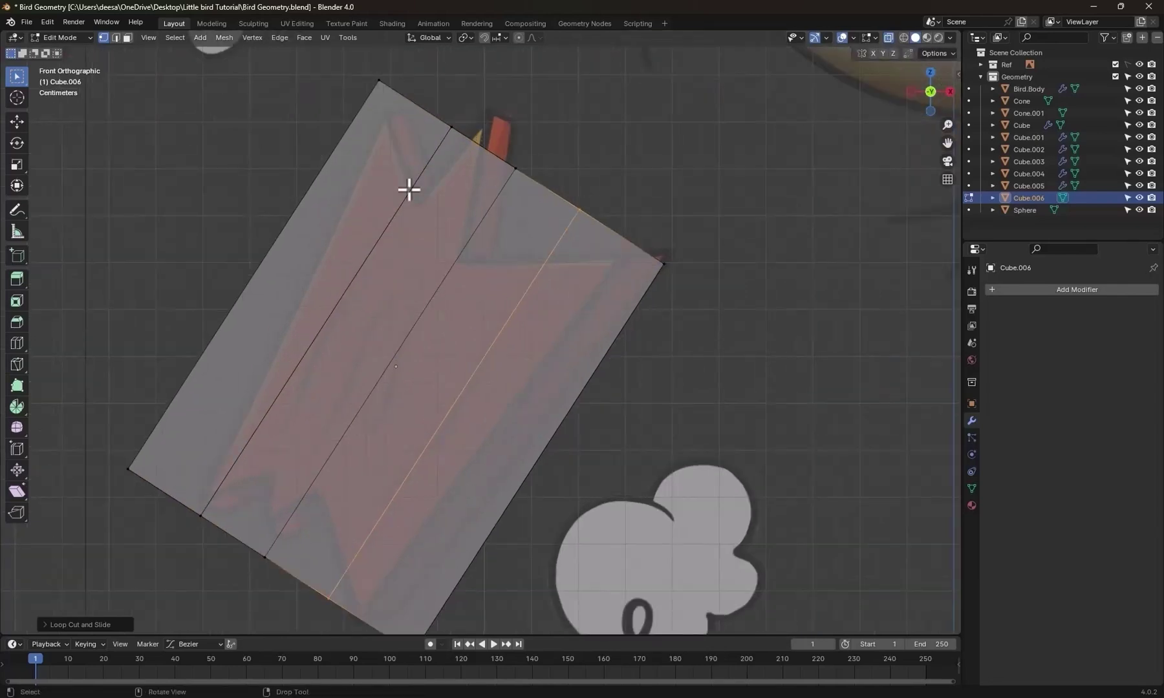
{"action": "left_click", "coordinate": [400, 67]}
{"action": "key", "text": "g"}
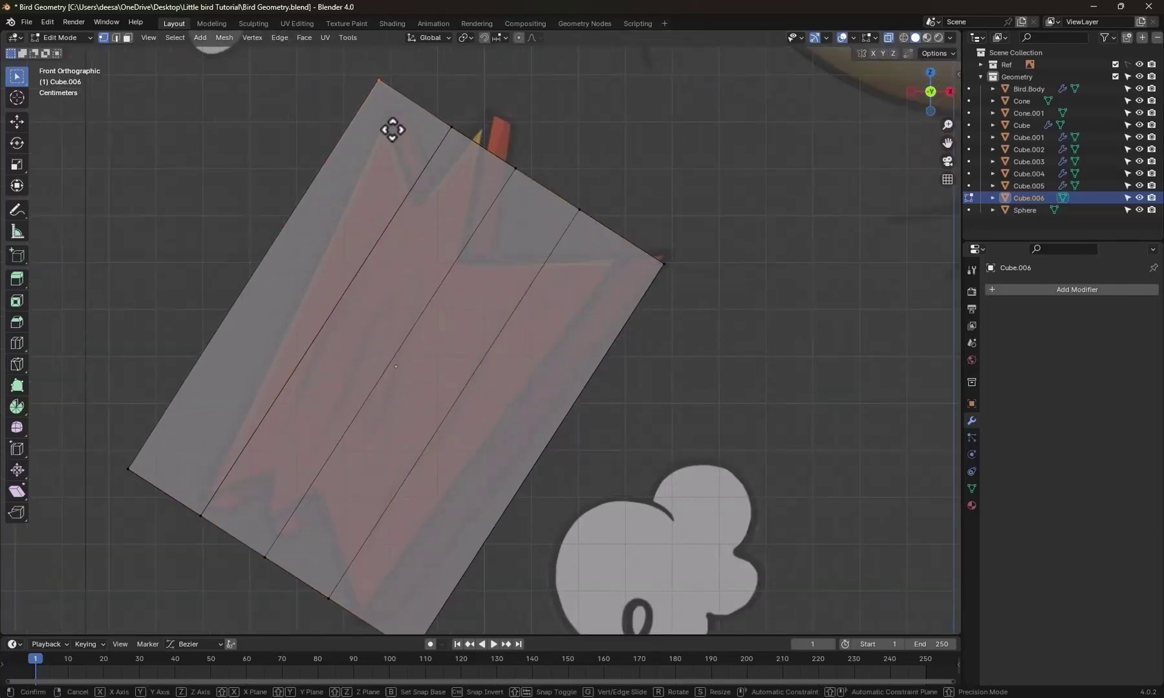
{"action": "left_click", "coordinate": [404, 166]}
{"action": "key", "text": "g"}
{"action": "left_click", "coordinate": [400, 249]}
{"action": "key", "text": "g"}
{"action": "left_click", "coordinate": [453, 285]}
Move the lower-end vertices onto the plank's jagged bottom outline and return to Object Mode.
{"action": "middle_click_drag", "start_coordinate": [465, 479], "coordinate": [534, 296], "text": "shift"}
{"action": "key", "text": "g"}
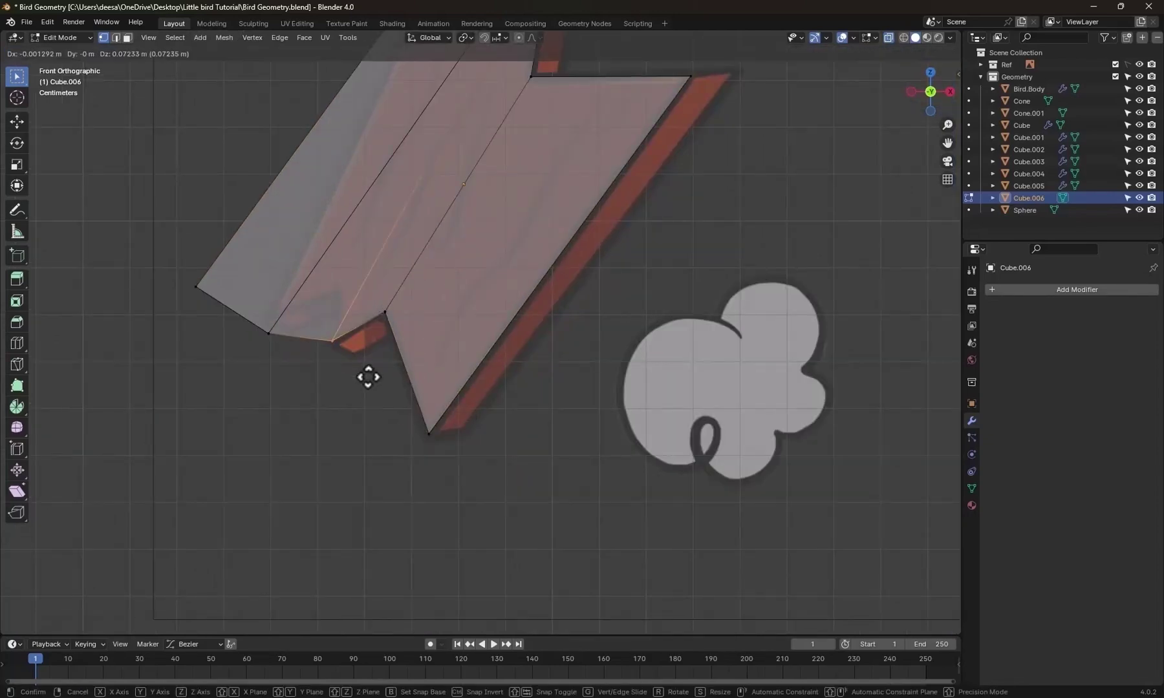
{"action": "left_click", "coordinate": [366, 375]}
{"action": "middle_click_drag", "start_coordinate": [366, 375], "coordinate": [604, 349]}
{"action": "key", "text": "ctrl+Tab"}
{"action": "left_click", "coordinate": [536, 343]}
Turn off X-ray display and add a Bevel modifier to the plank.
{"action": "scroll", "coordinate": [621, 347], "scroll_direction": "down", "scroll_amount": 3}
{"action": "key", "text": "alt+z"}
{"action": "key", "text": "KP_1"}
{"action": "scroll", "coordinate": [651, 289], "scroll_direction": "up", "scroll_amount": 5}
{"action": "middle_click_drag", "start_coordinate": [651, 288], "coordinate": [575, 299]}
{"action": "left_click", "coordinate": [1054, 289]}
{"action": "left_click", "coordinate": [1046, 285]}
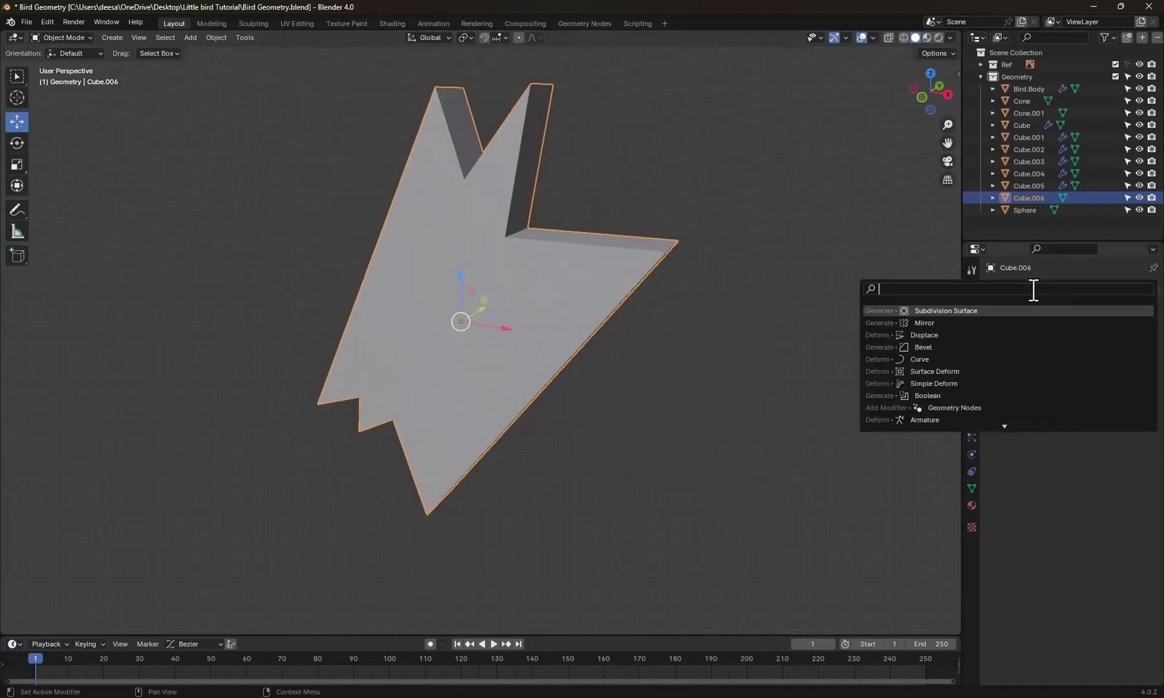
{"action": "left_click", "coordinate": [926, 347]}
Set the plank's bevel amount to 0.02 m and its segments to 4.
{"action": "scroll", "coordinate": [643, 292], "scroll_direction": "up", "scroll_amount": 2}
{"action": "left_click_drag", "start_coordinate": [1091, 358], "coordinate": [992, 366]}
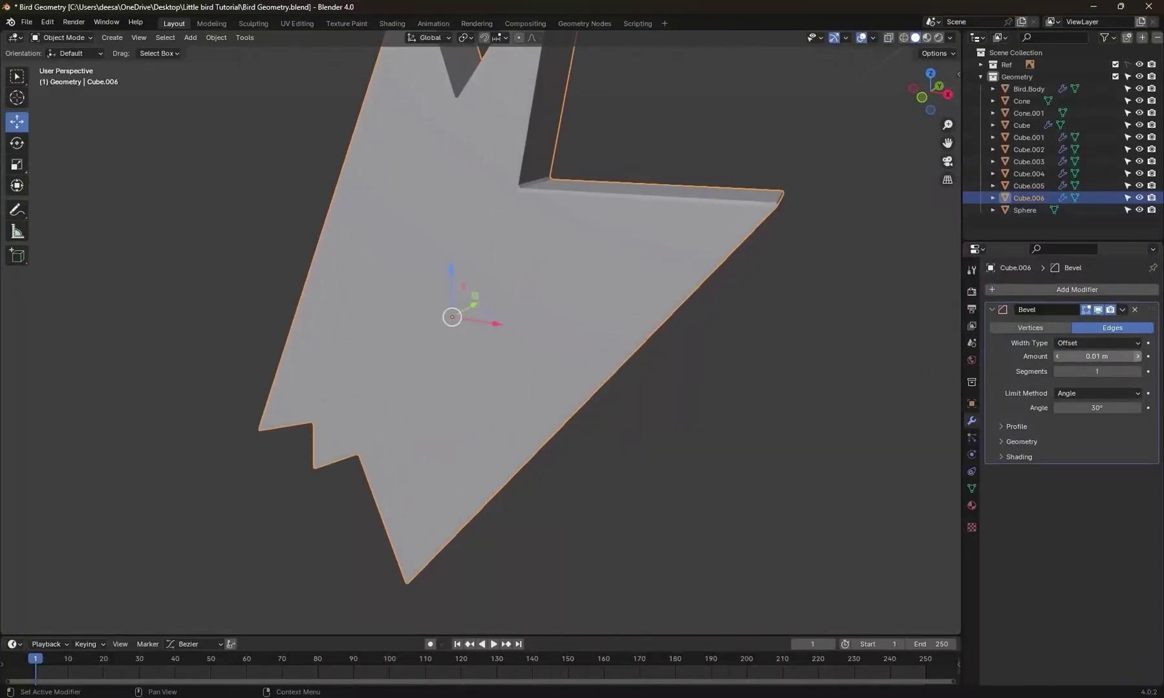
{"action": "left_click", "coordinate": [1136, 372]}
{"action": "left_click", "coordinate": [1137, 372]}
{"action": "left_click", "coordinate": [1136, 372]}
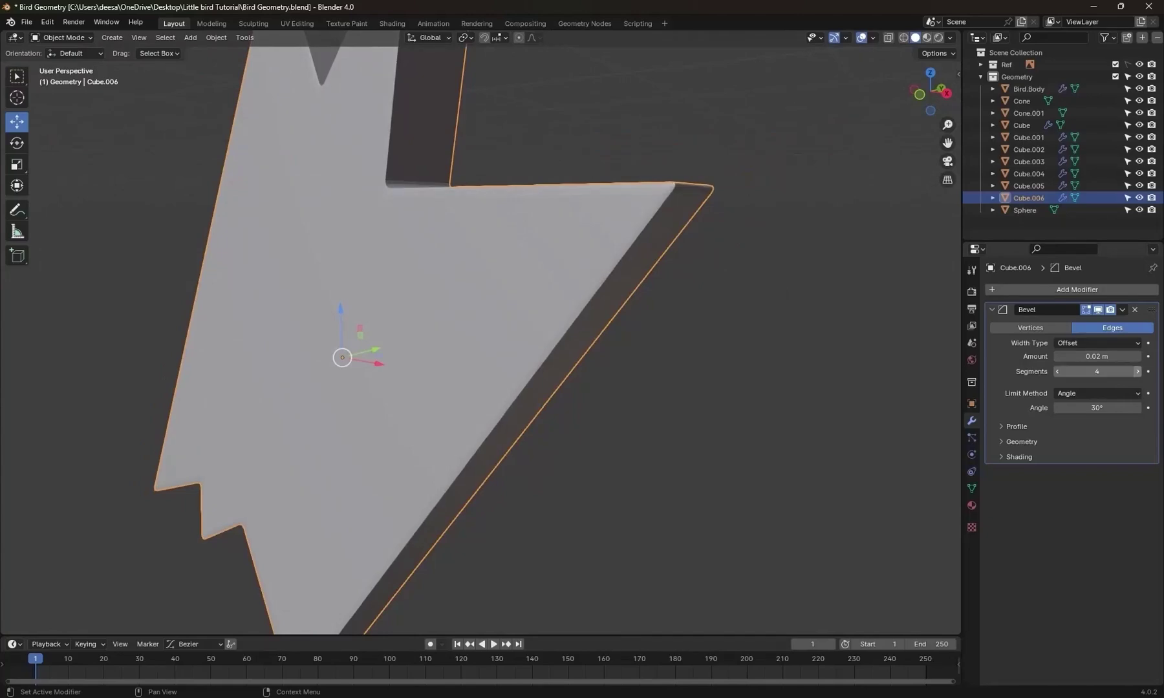
Duplicate the plank in the front view and place the copy over the upper wooden plank in the reference.
{"action": "key", "text": "KP_1"}
{"action": "scroll", "coordinate": [648, 340], "scroll_direction": "down", "scroll_amount": 11}
{"action": "scroll", "coordinate": [651, 335], "scroll_direction": "up", "scroll_amount": 1}
{"action": "middle_click_drag", "start_coordinate": [653, 329], "coordinate": [571, 425], "text": "shift"}
{"action": "key", "text": "shift+d"}
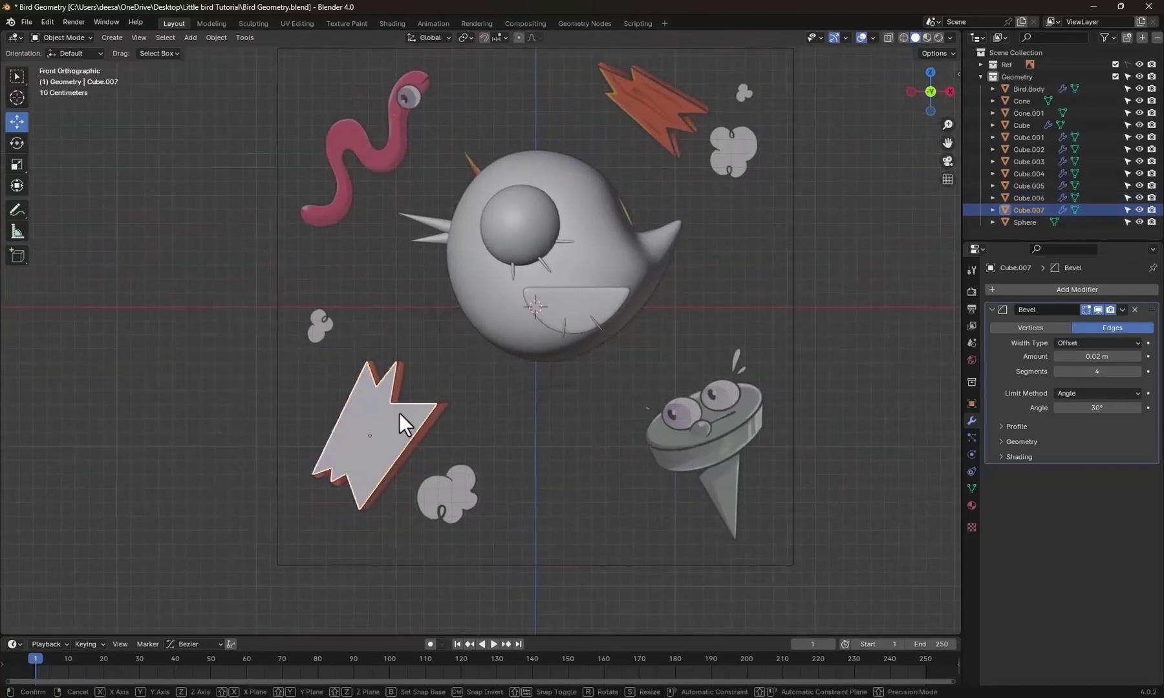
{"action": "left_click", "coordinate": [682, 101]}
Turn on X-ray display, then rotate and move the plank copy to follow the upper plank's slant.
{"action": "middle_click_drag", "start_coordinate": [684, 99], "coordinate": [719, 319], "text": "shift"}
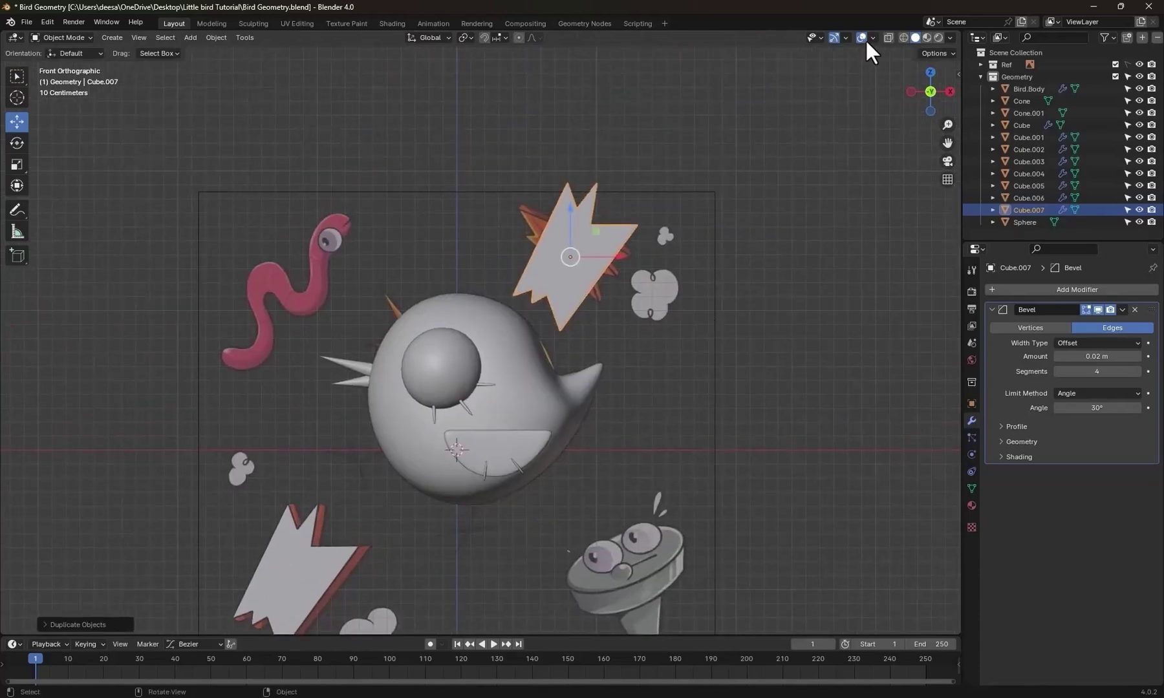
{"action": "left_click", "coordinate": [888, 37]}
{"action": "scroll", "coordinate": [738, 209], "scroll_direction": "up", "scroll_amount": 4}
{"action": "middle_click_drag", "start_coordinate": [738, 208], "coordinate": [669, 349], "text": "shift"}
{"action": "left_click_drag", "start_coordinate": [669, 349], "coordinate": [652, 245]}
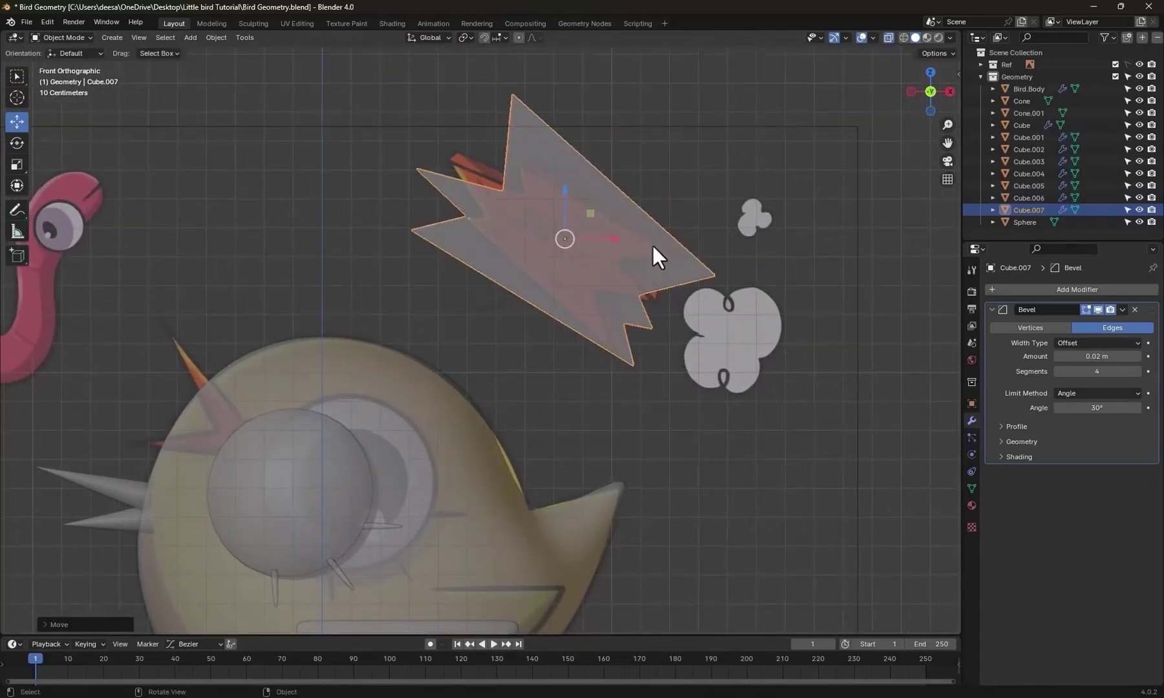
Adjust the plank copy's end vertices in Edit Mode so its jagged corners follow the upper plank's outline in the reference.
{"action": "key", "text": "Tab"}
{"action": "scroll", "coordinate": [653, 246], "scroll_direction": "up", "scroll_amount": 4}
{"action": "middle_click_drag", "start_coordinate": [652, 246], "coordinate": [657, 411], "text": "shift"}
{"action": "left_click_drag", "start_coordinate": [333, 71], "coordinate": [387, 164]}
{"action": "key", "text": "g"}
{"action": "left_click", "coordinate": [404, 312]}
{"action": "middle_click_drag", "start_coordinate": [607, 611], "coordinate": [520, 286], "text": "shift"}
{"action": "key", "text": "g"}
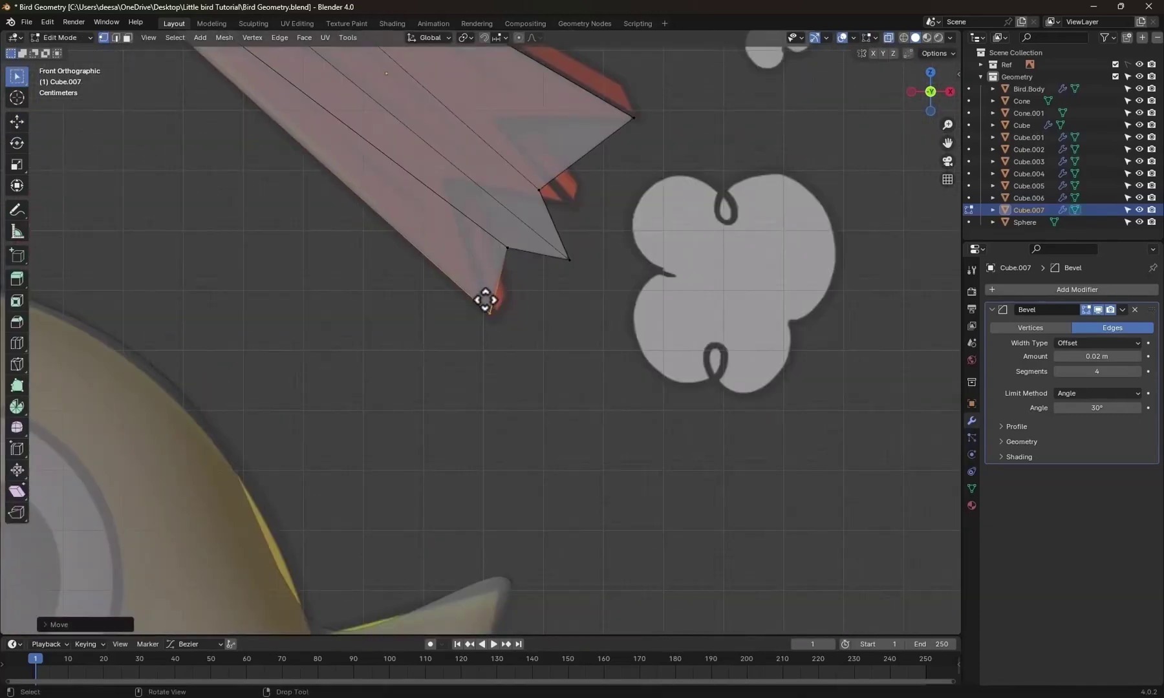
{"action": "left_click", "coordinate": [485, 299]}
{"action": "scroll", "coordinate": [605, 223], "scroll_direction": "down", "scroll_amount": 5}
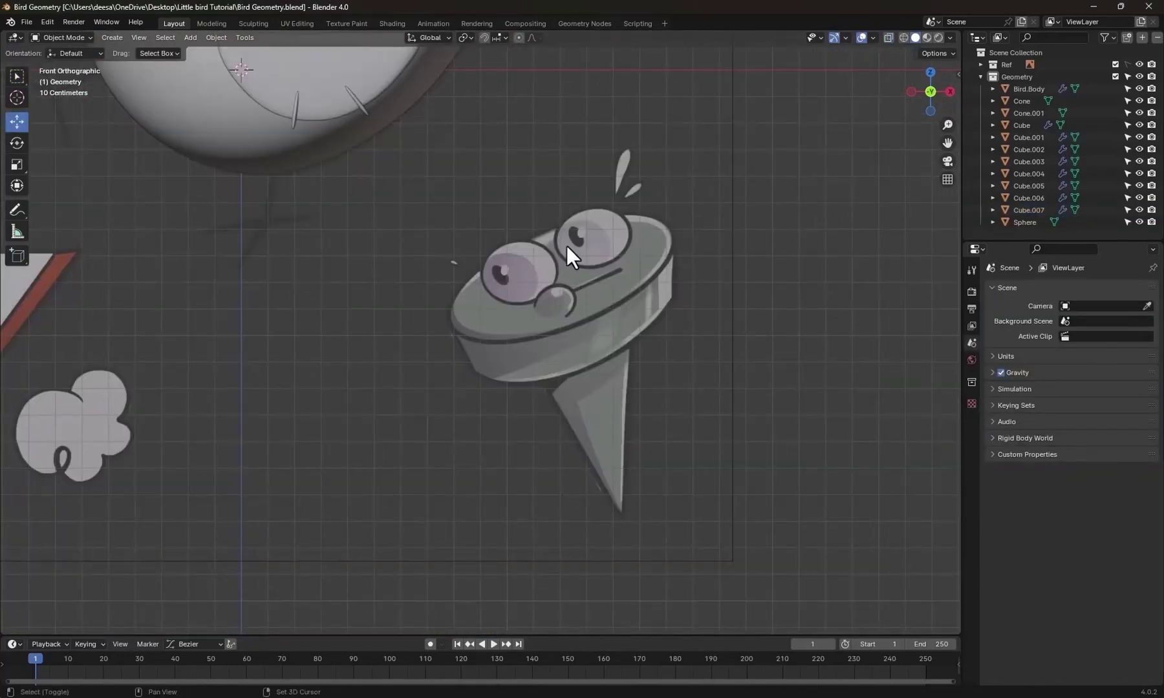
Add a mesh cylinder, move it over the reference's nail character and scale it down roughly to the nail's size.
{"action": "key", "text": "shift+a"}
{"action": "mouse_move", "coordinate": [527, 205]}
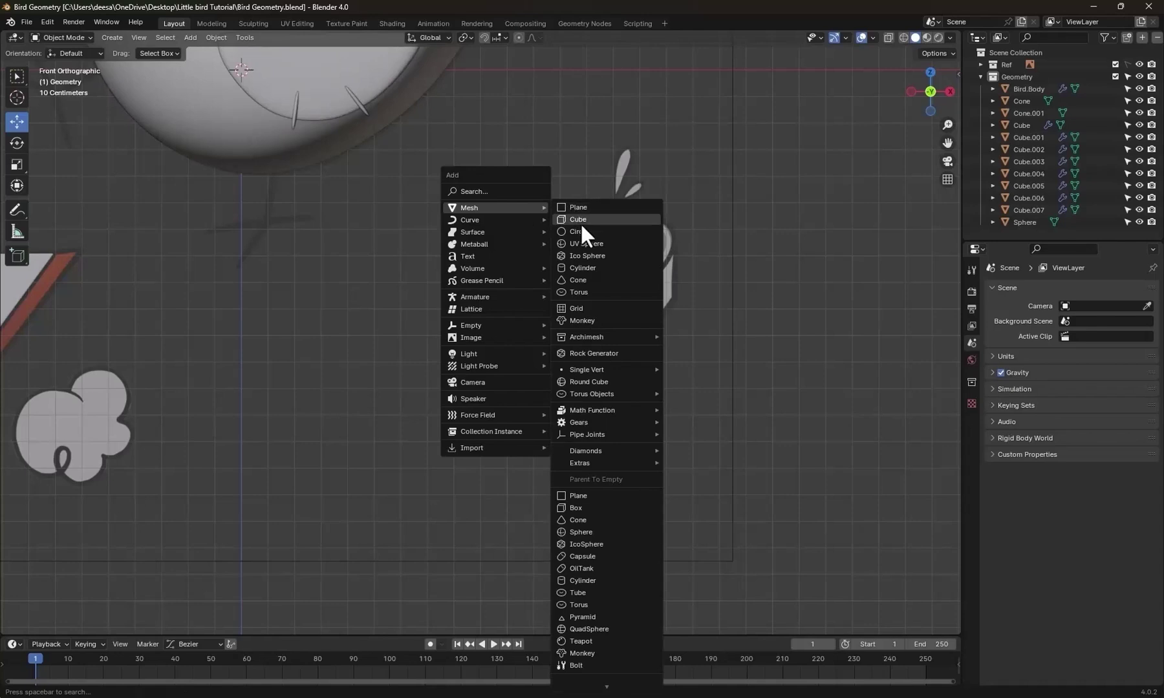
{"action": "left_click", "coordinate": [584, 267]}
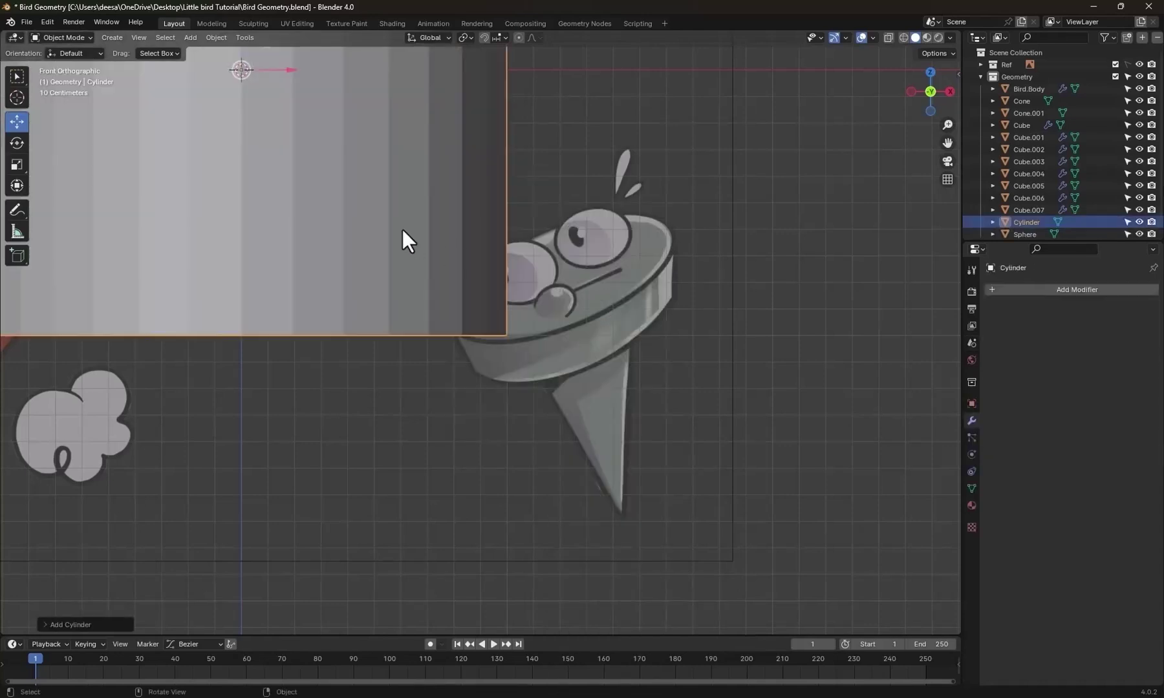
{"action": "key", "text": "g"}
{"action": "left_click", "coordinate": [701, 477]}
{"action": "key", "text": "s"}
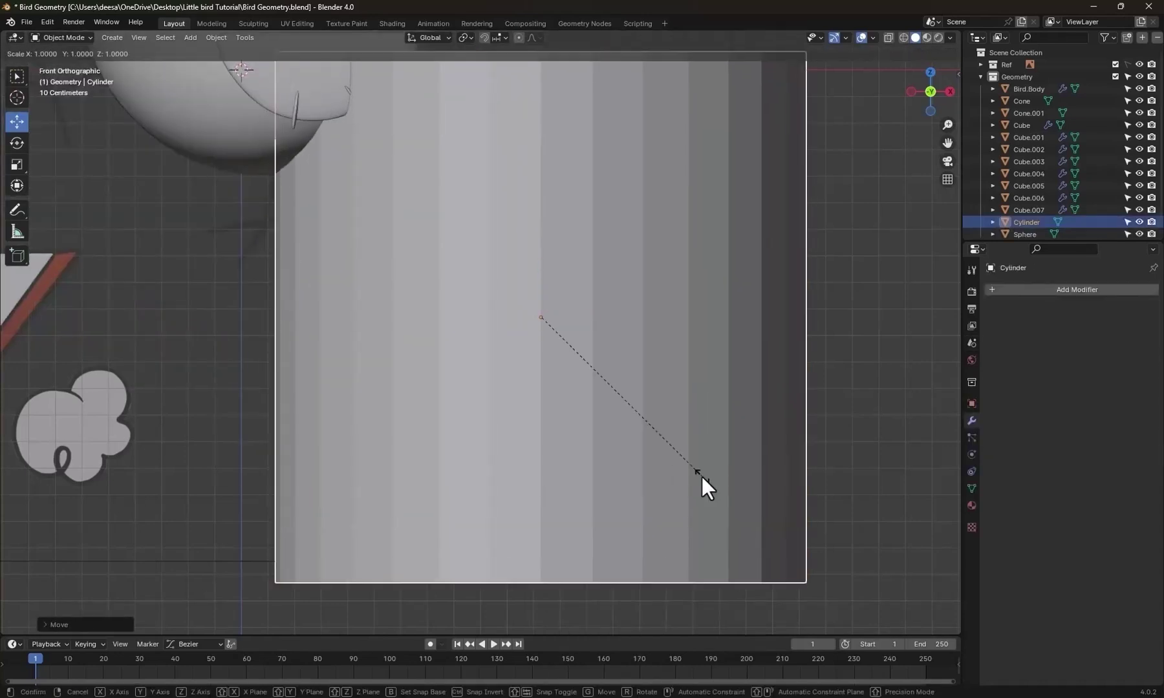
{"action": "left_click", "coordinate": [615, 355]}
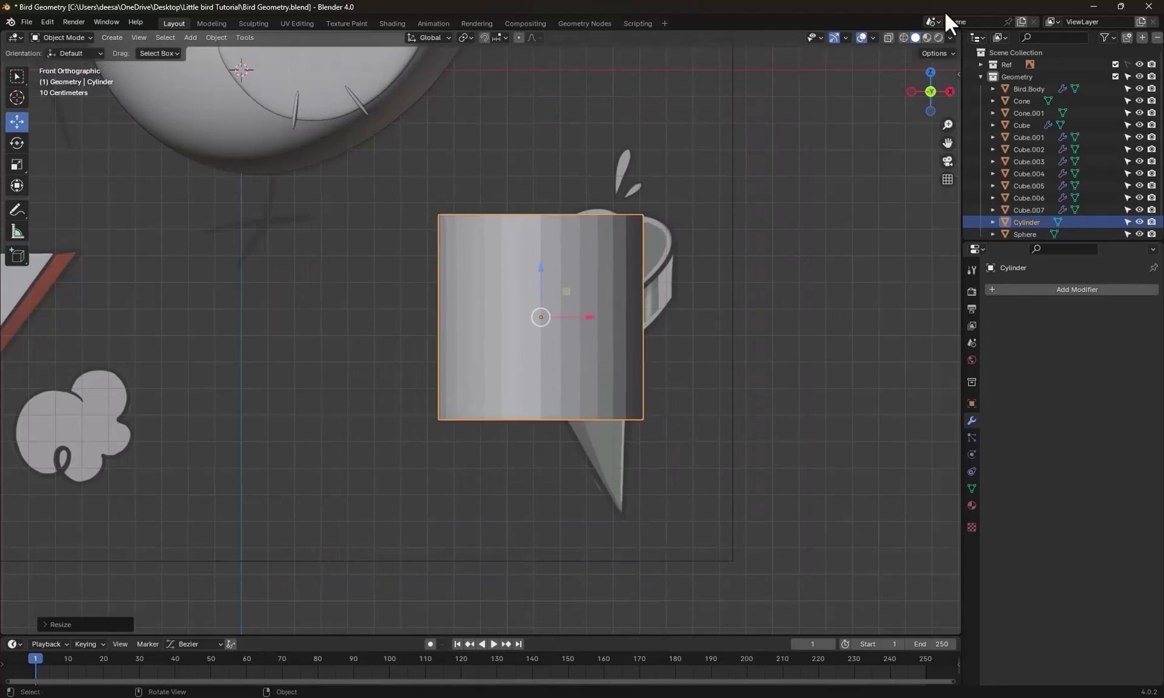
Turn on X-ray display, then scale and move the cylinder to match the width of the nail head.
{"action": "left_click", "coordinate": [889, 38]}
{"action": "key", "text": "s"}
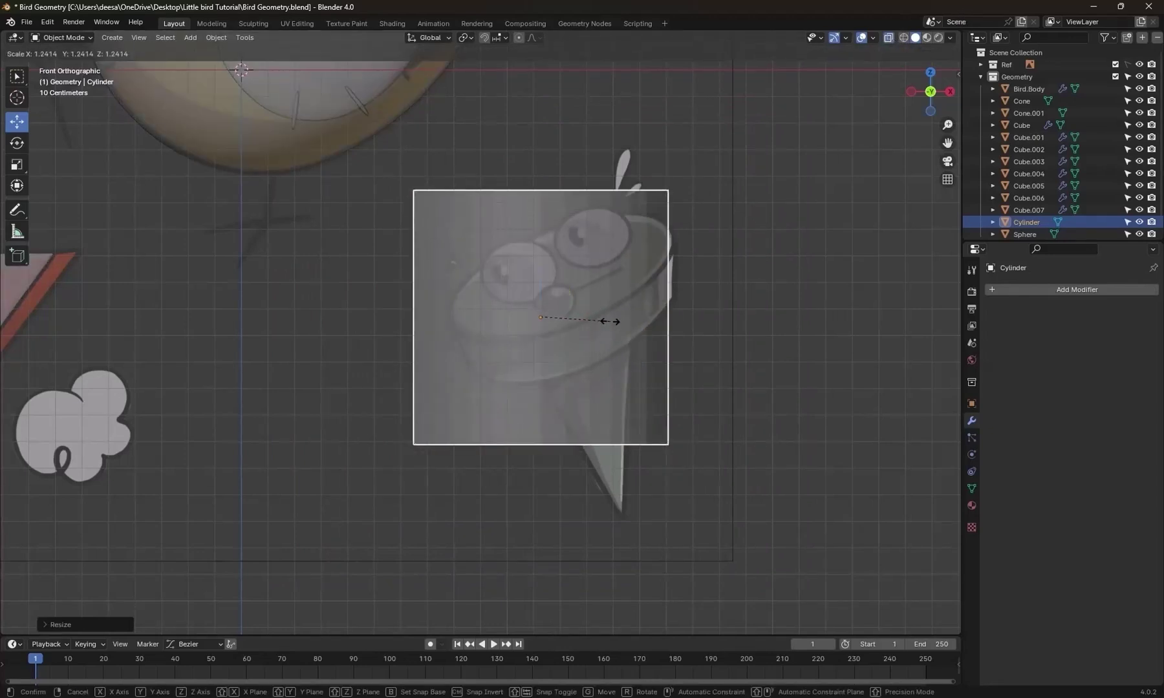
{"action": "left_click", "coordinate": [611, 321]}
{"action": "key", "text": "g"}
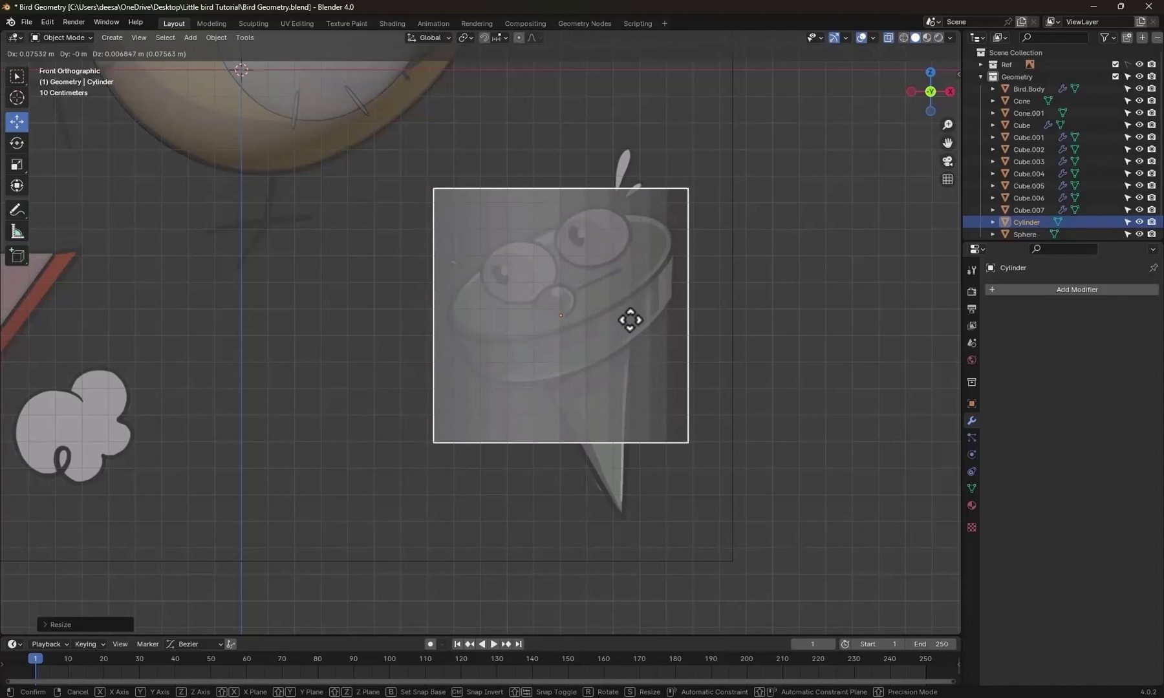
{"action": "left_click", "coordinate": [628, 319]}
{"action": "key", "text": "s"}
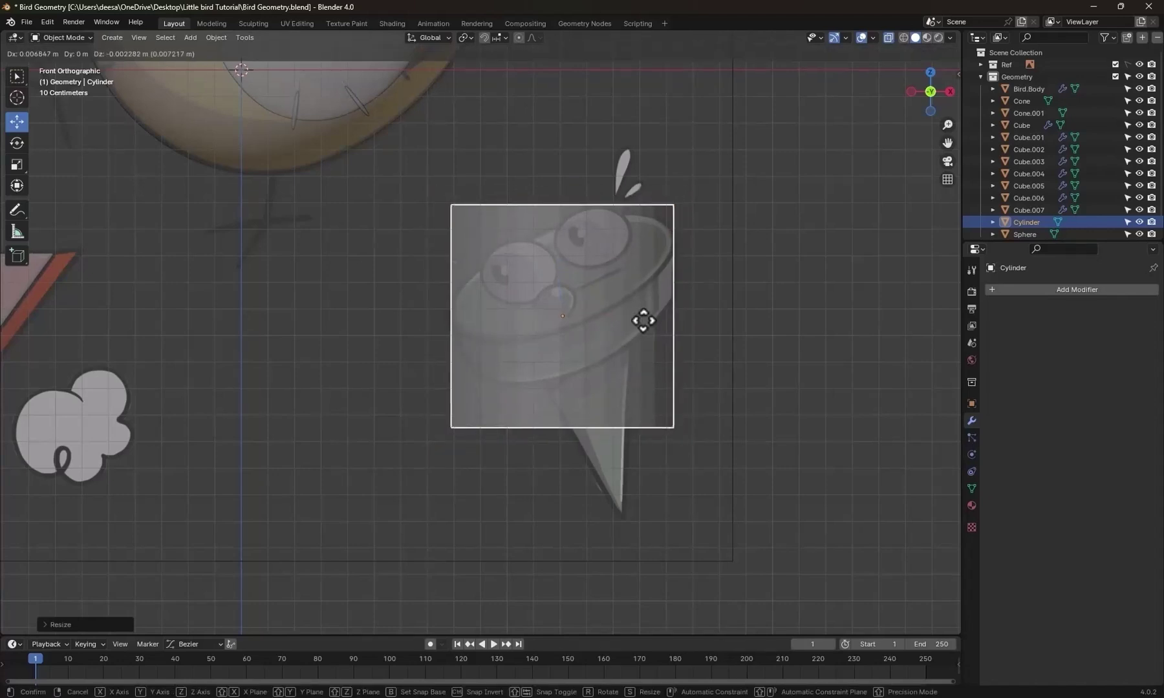
{"action": "left_click", "coordinate": [644, 320]}
Flatten the cylinder along Z into a thin disc and move it onto the nail head in the reference.
{"action": "key", "text": "s"}
{"action": "key", "text": "z"}
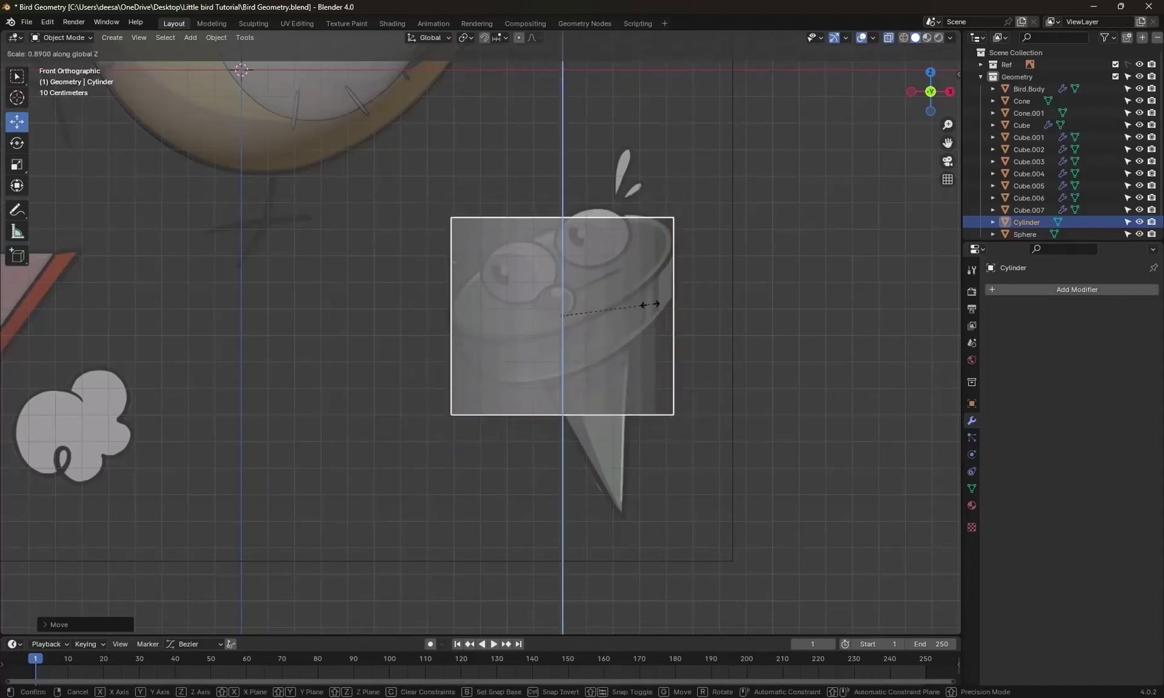
{"action": "left_click", "coordinate": [607, 324]}
{"action": "key", "text": "g"}
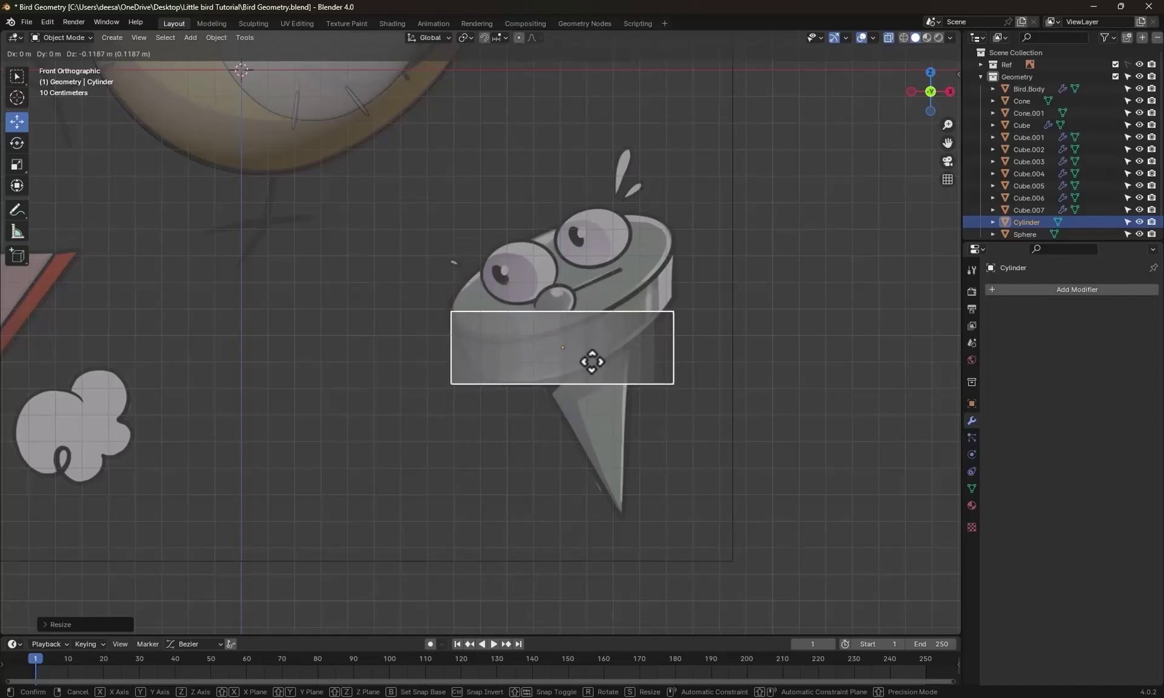
{"action": "left_click", "coordinate": [591, 362]}
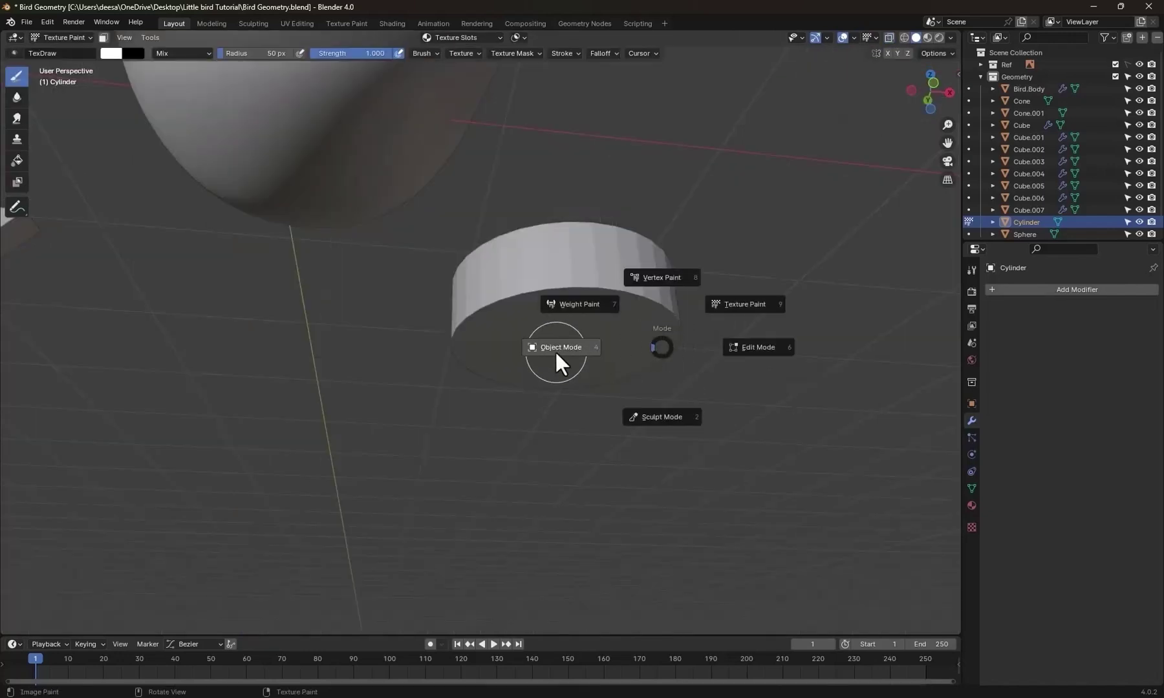
Delete the disc's bottom face in Edit Mode.
{"action": "left_click", "coordinate": [740, 345]}
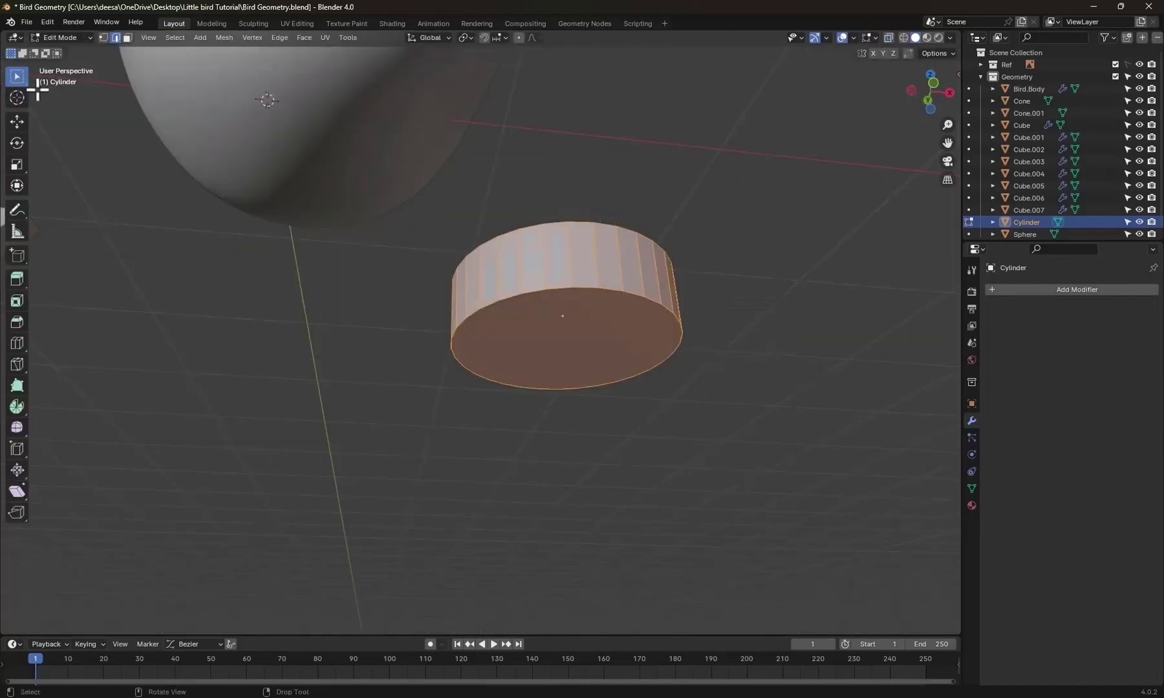
{"action": "left_click", "coordinate": [126, 37]}
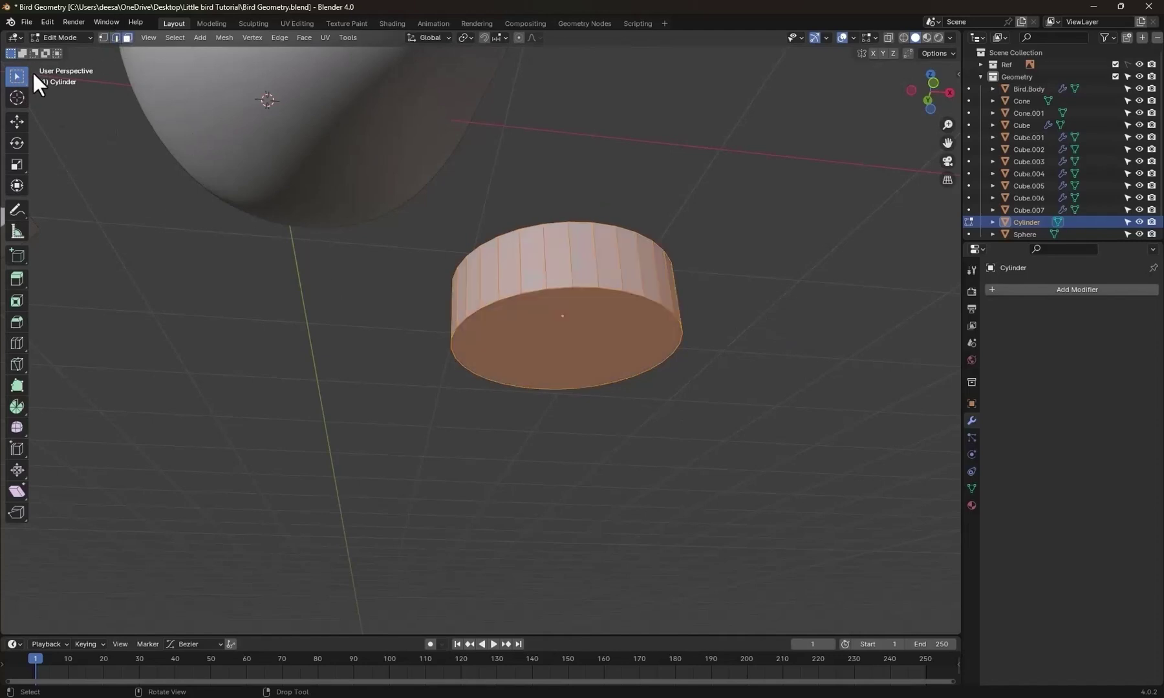
{"action": "left_click", "coordinate": [21, 75]}
{"action": "left_click", "coordinate": [69, 103]}
{"action": "left_click", "coordinate": [69, 104]}
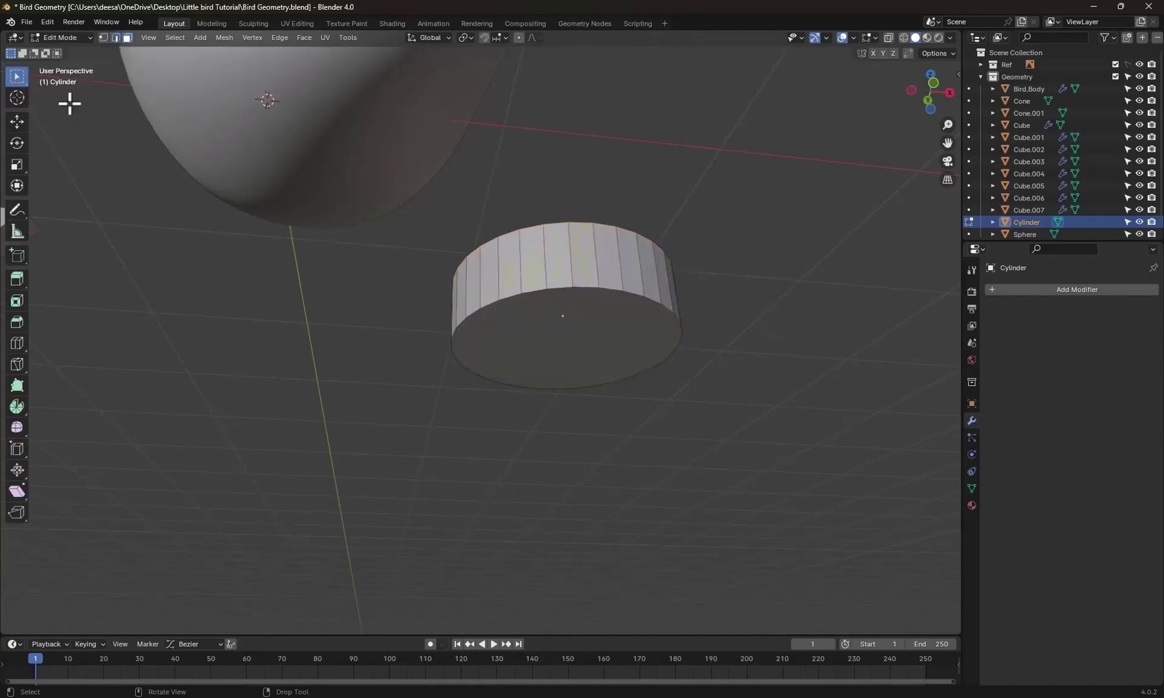
{"action": "left_click", "coordinate": [620, 346]}
{"action": "scroll", "coordinate": [681, 415], "scroll_direction": "up", "scroll_amount": 3}
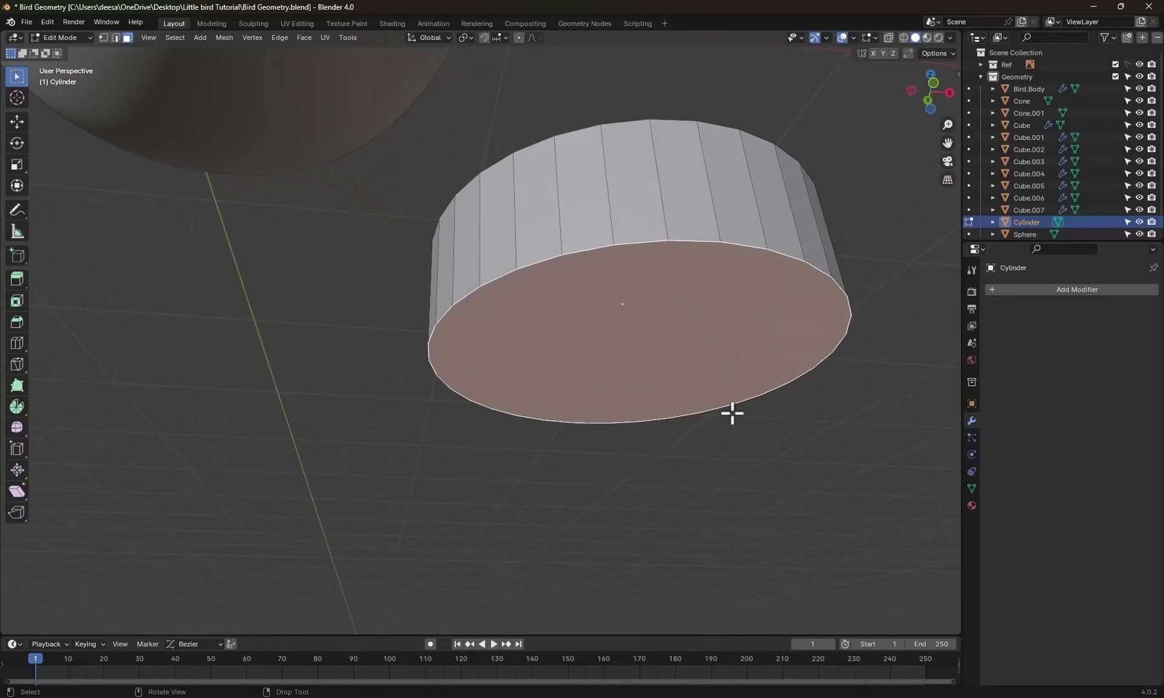
{"action": "key", "text": "x"}
{"action": "left_click", "coordinate": [731, 412]}
Select the open bottom edge loop, extrude it and scale it inward to form a flat ring under the nail head.
{"action": "middle_click_drag", "start_coordinate": [733, 408], "coordinate": [611, 395]}
{"action": "left_click", "coordinate": [116, 37]}
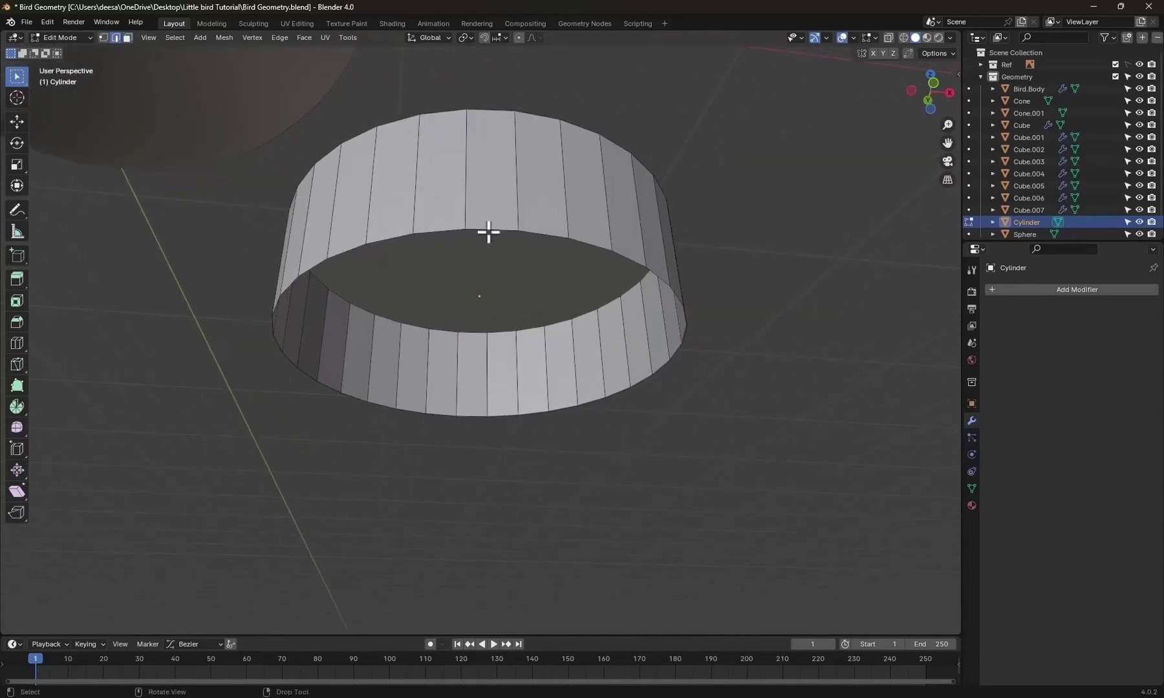
{"action": "left_click", "coordinate": [490, 230], "text": "alt"}
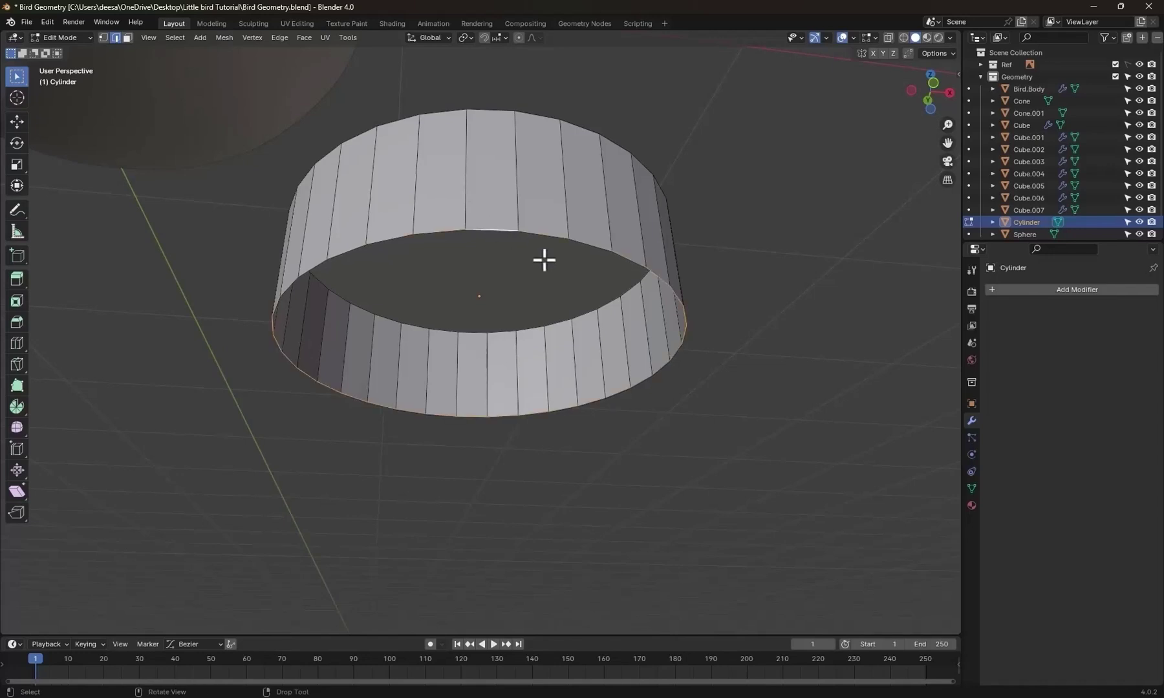
{"action": "key", "text": "e"}
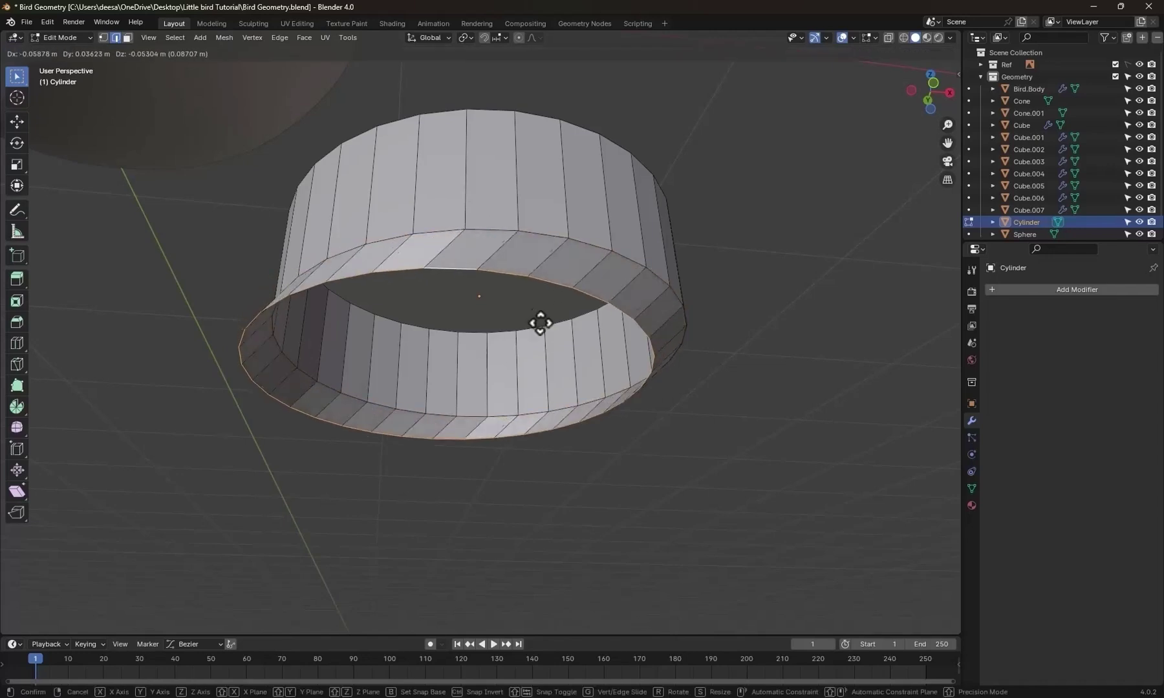
{"action": "key", "text": "s"}
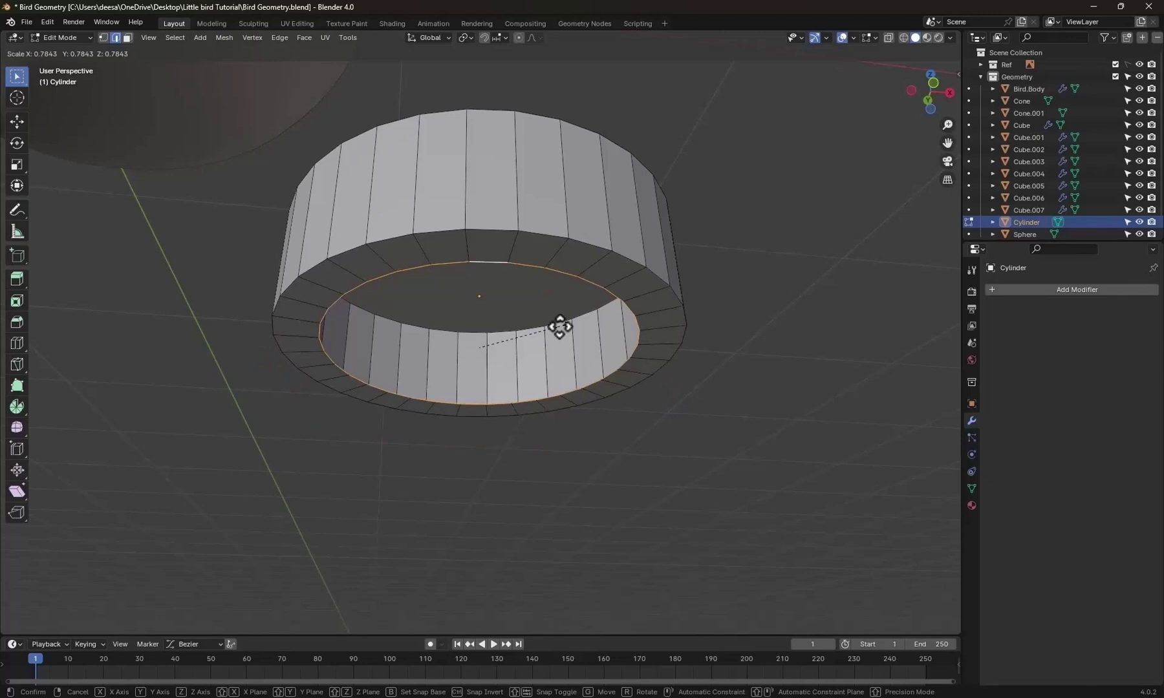
{"action": "left_click", "coordinate": [697, 385]}
Extrude the inner edge loop straight down along Z in the front view to the height of the nail's tip.
{"action": "key", "text": "KP_1"}
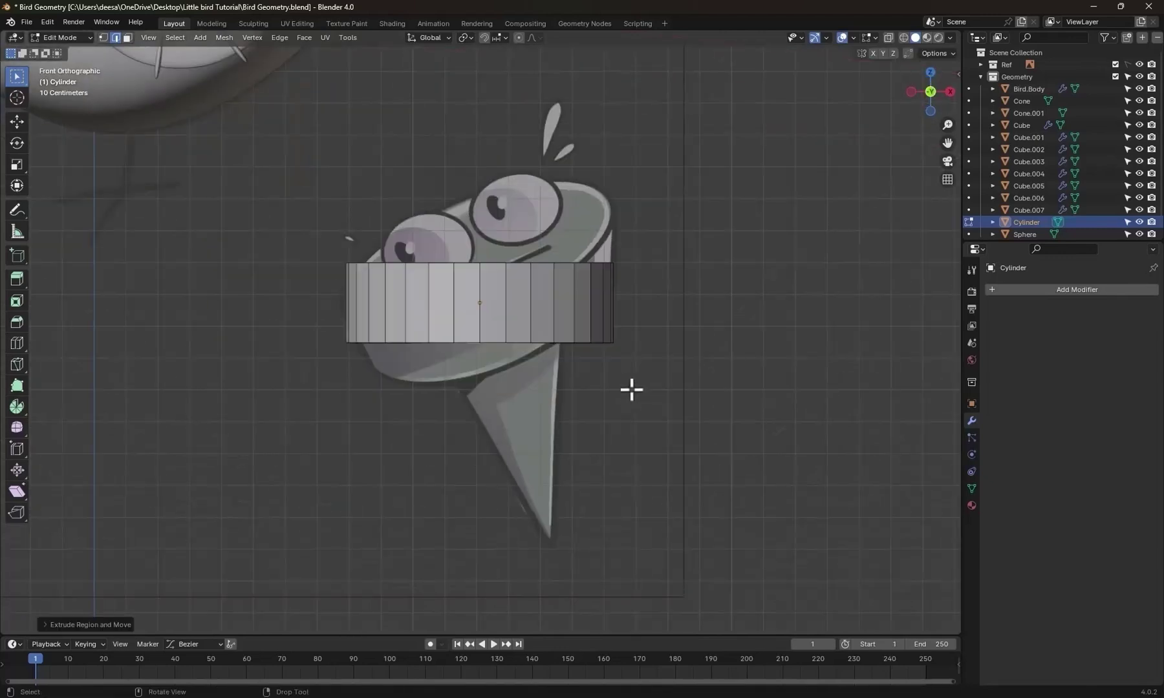
{"action": "key", "text": "e"}
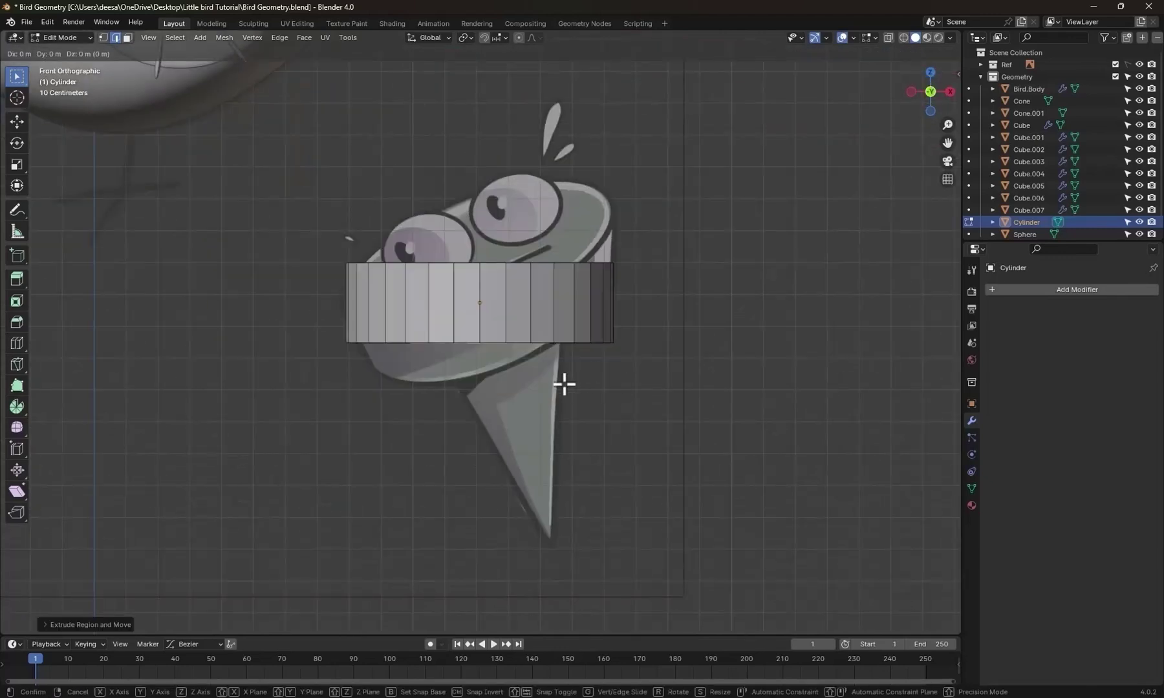
{"action": "key", "text": "z"}
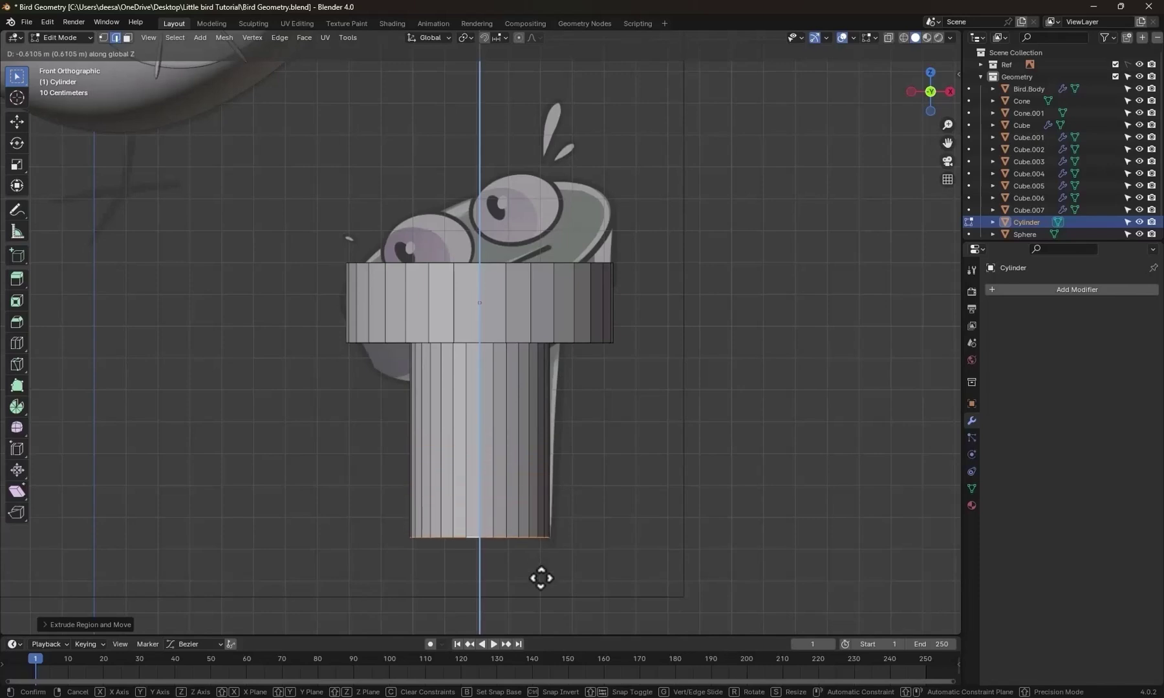
{"action": "left_click", "coordinate": [542, 578]}
Fill the shaft's open bottom with a face and scale it down to form a pointed nail tip.
{"action": "middle_click_drag", "start_coordinate": [554, 577], "coordinate": [585, 412]}
{"action": "key", "text": "f"}
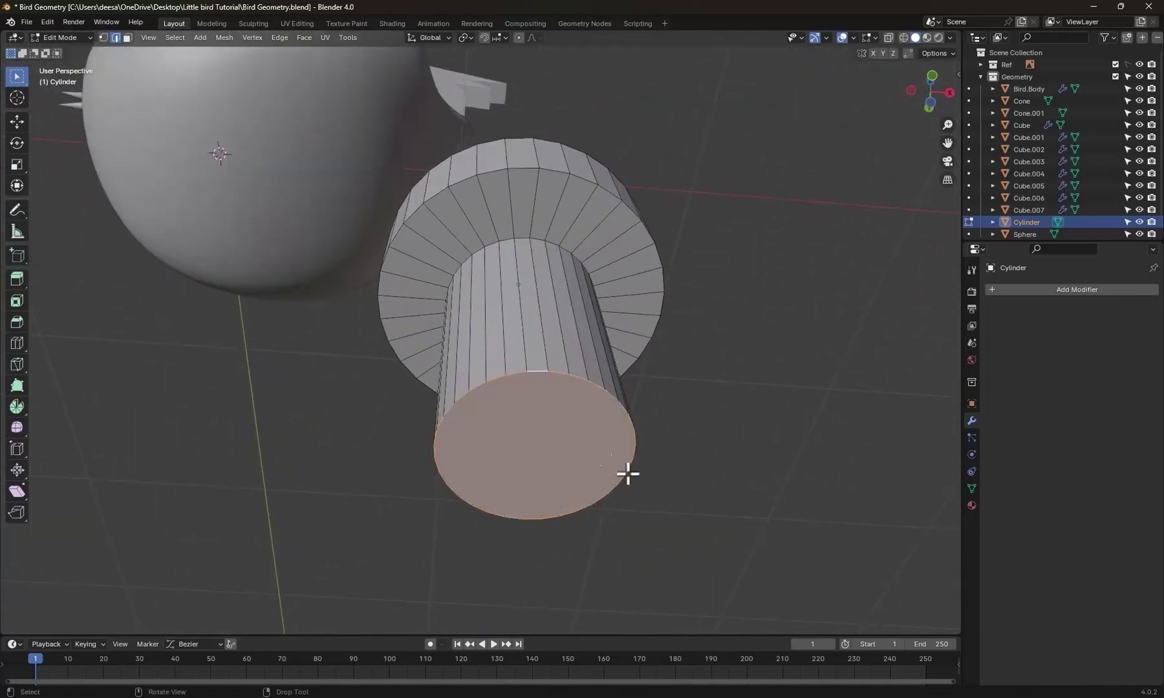
{"action": "key", "text": "s"}
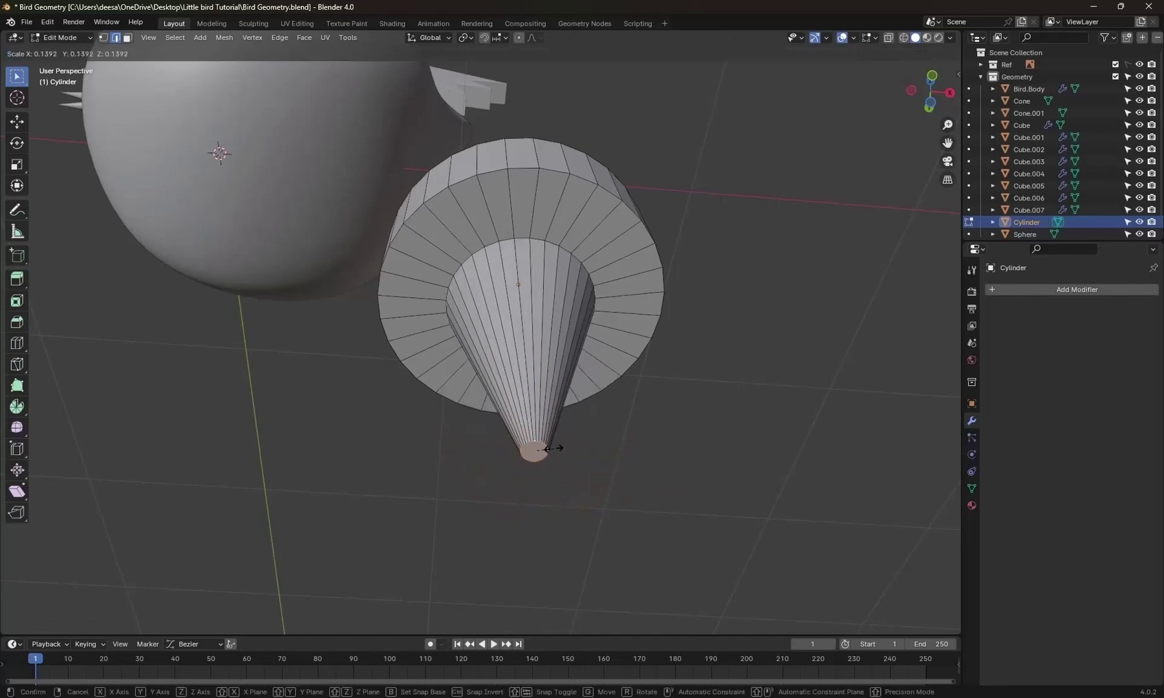
{"action": "left_click", "coordinate": [536, 451]}
Select the edge loops around the upper and lower rims of the nail head.
{"action": "middle_click_drag", "start_coordinate": [538, 457], "coordinate": [537, 240]}
{"action": "left_click", "coordinate": [517, 195], "text": "alt"}
{"action": "middle_click_drag", "start_coordinate": [699, 242], "coordinate": [494, 124]}
Try to bevel both rims of the nail head with 6 segments.
{"action": "key", "text": "ctrl+b"}
{"action": "scroll", "coordinate": [511, 89], "scroll_direction": "up", "scroll_amount": 5}
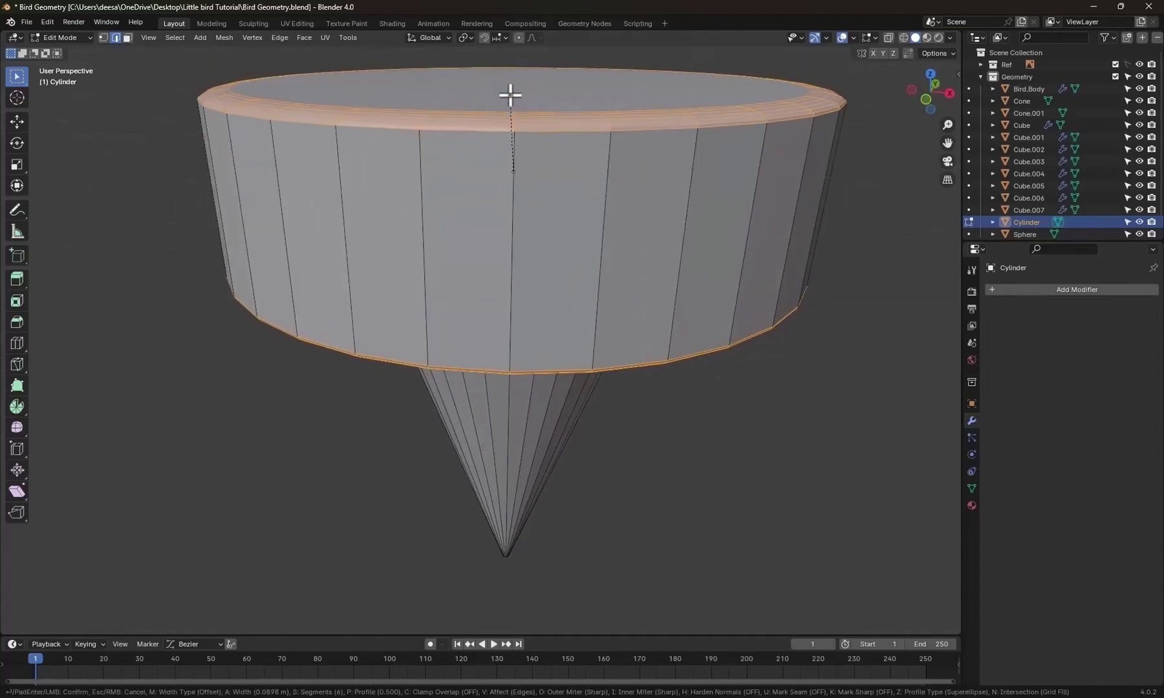
{"action": "left_click", "coordinate": [518, 80]}
{"action": "middle_click_drag", "start_coordinate": [519, 81], "coordinate": [538, 202]}
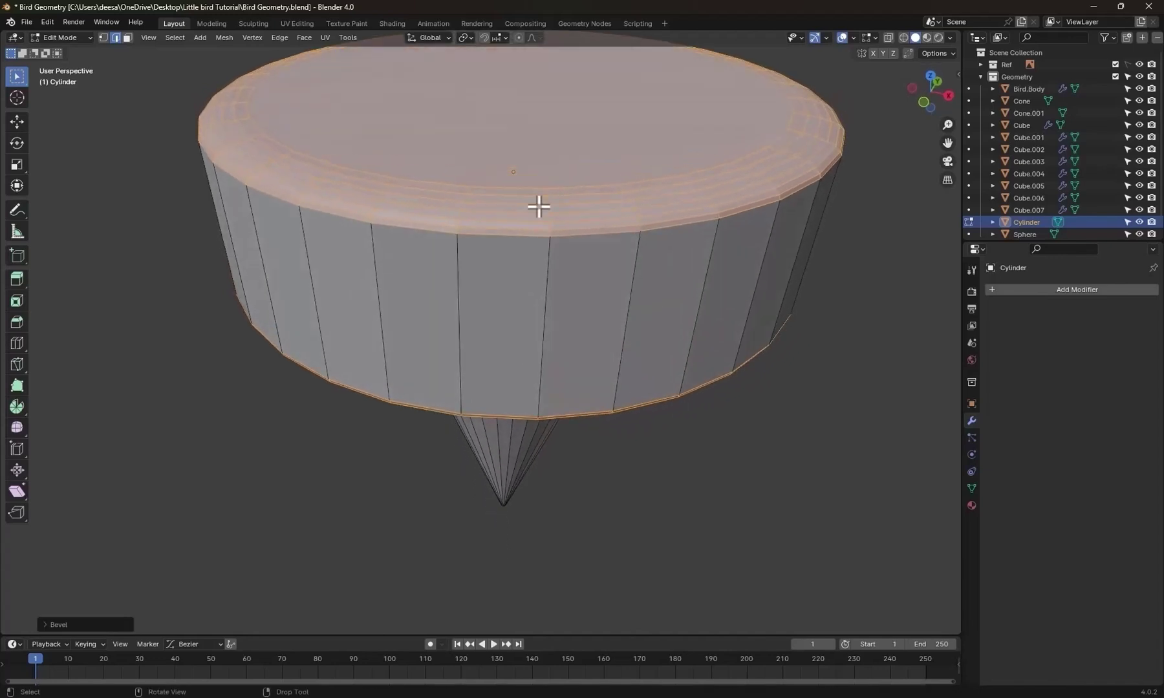
{"action": "middle_click_drag", "start_coordinate": [461, 241], "coordinate": [520, 257], "text": "ctrl"}
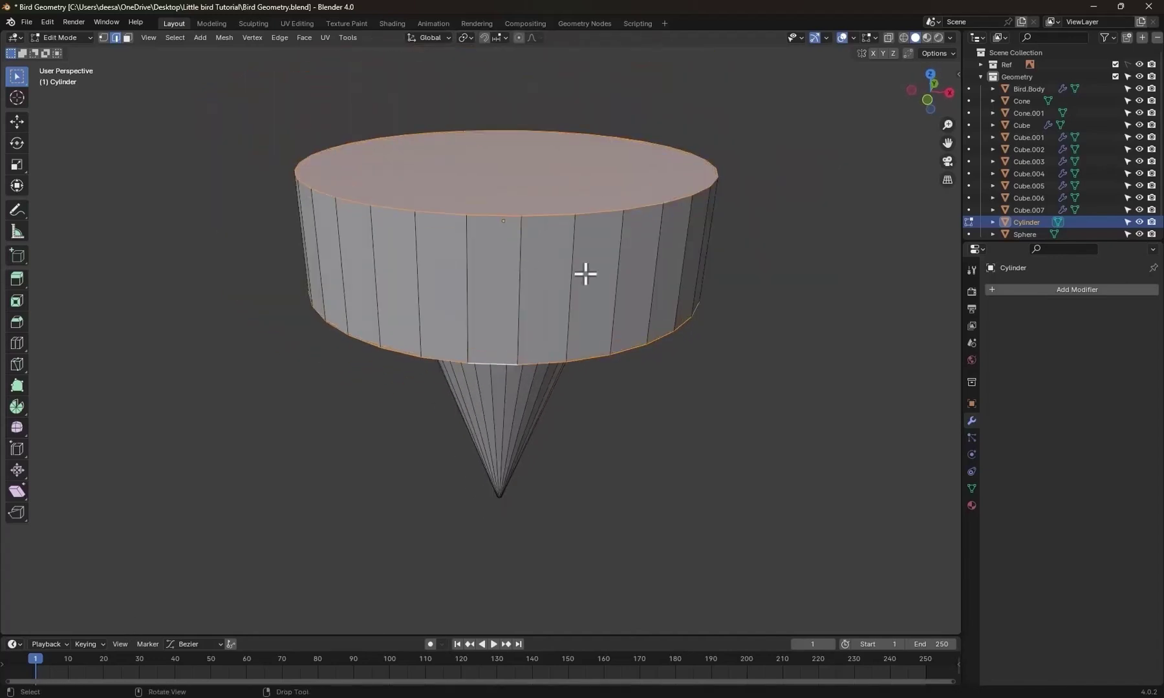
Return to Object Mode and apply the nail's scale.
{"action": "key", "text": "ctrl+Tab"}
{"action": "left_click", "coordinate": [503, 271]}
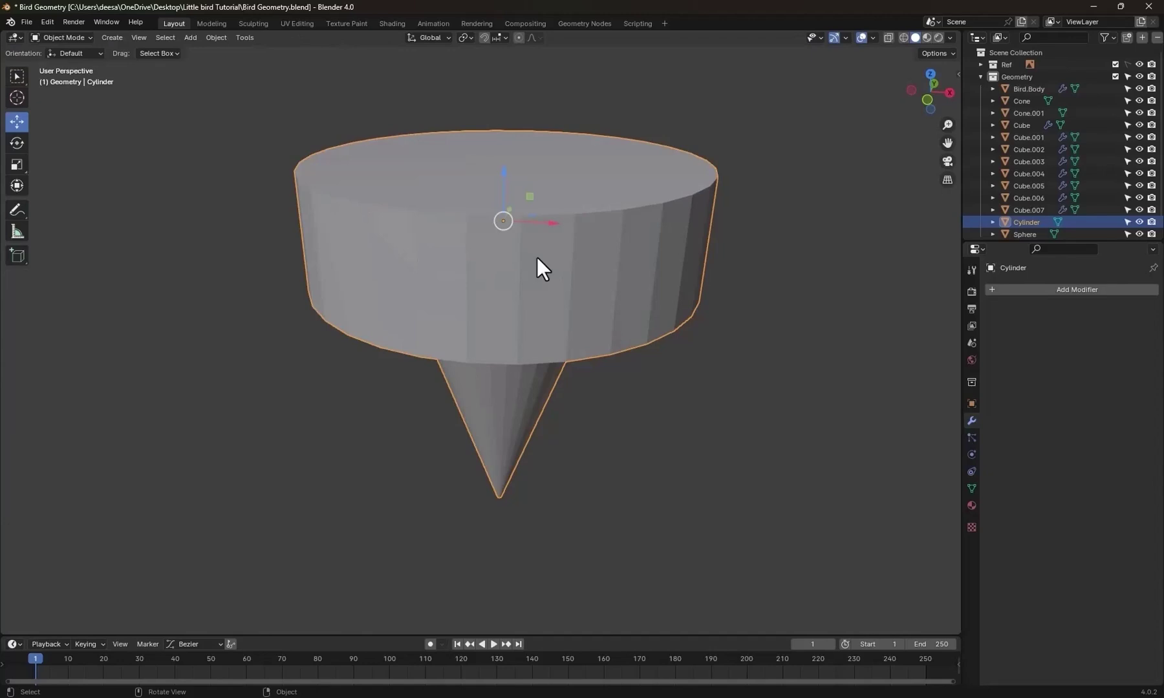
{"action": "key", "text": "ctrl+a"}
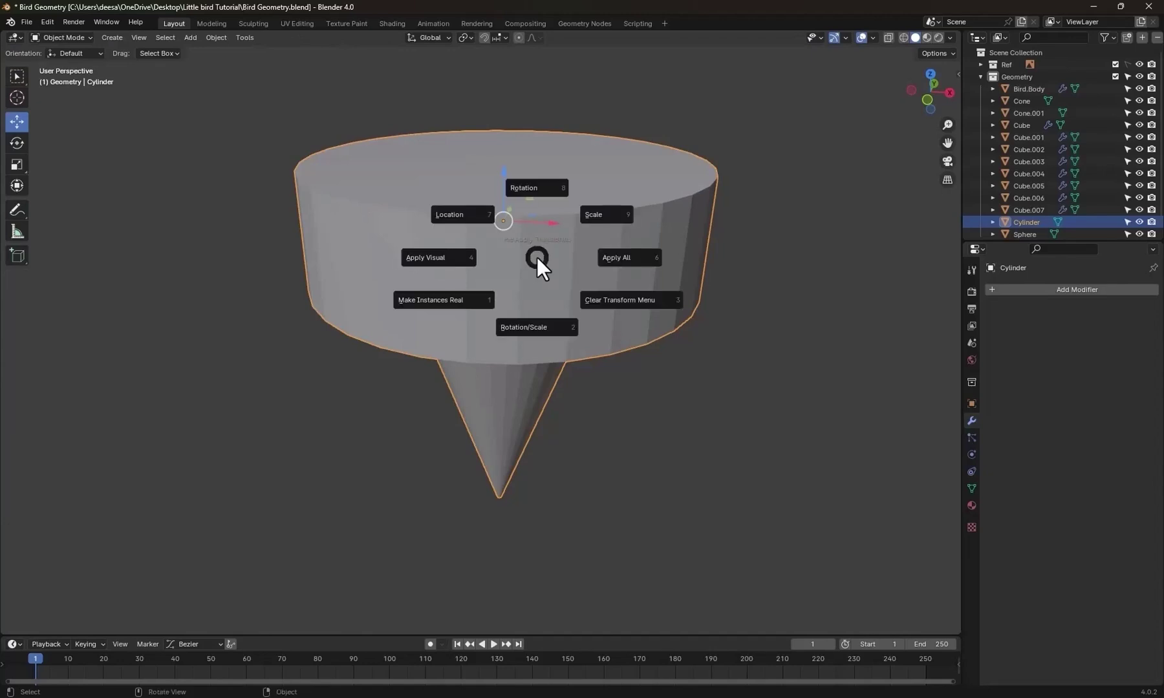
{"action": "left_click", "coordinate": [599, 213]}
Bevel both rims of the nail head in Edit Mode by about 0.04 m with 7 segments.
{"action": "key", "text": "ctrl+Tab"}
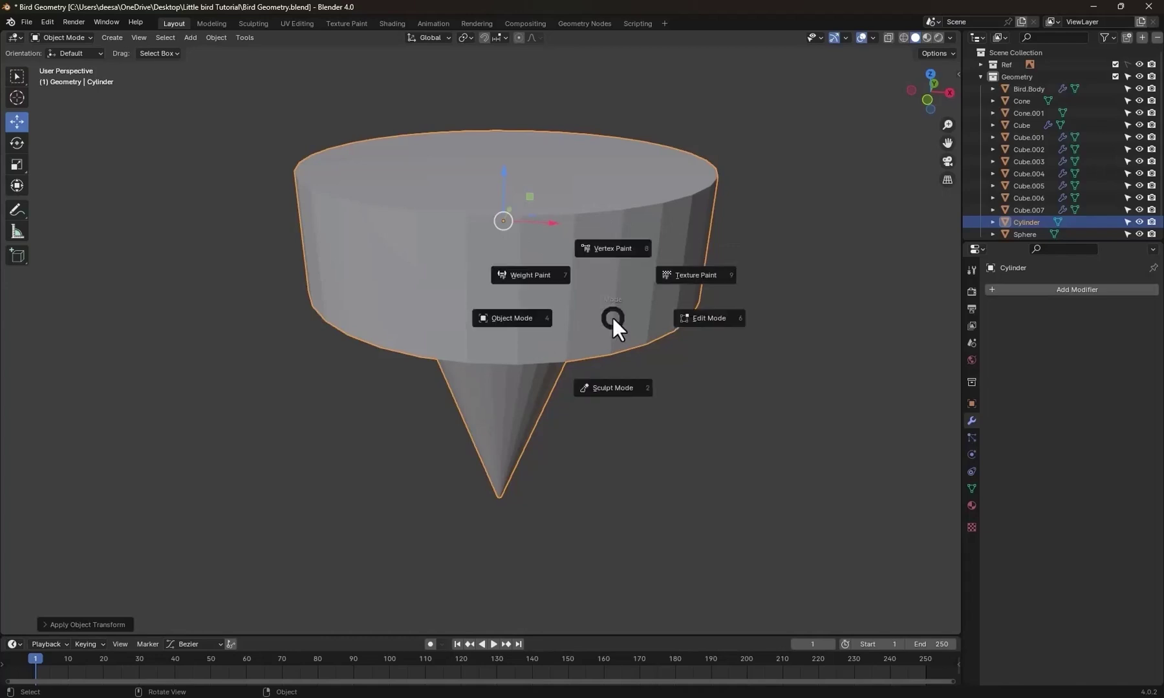
{"action": "left_click", "coordinate": [698, 316]}
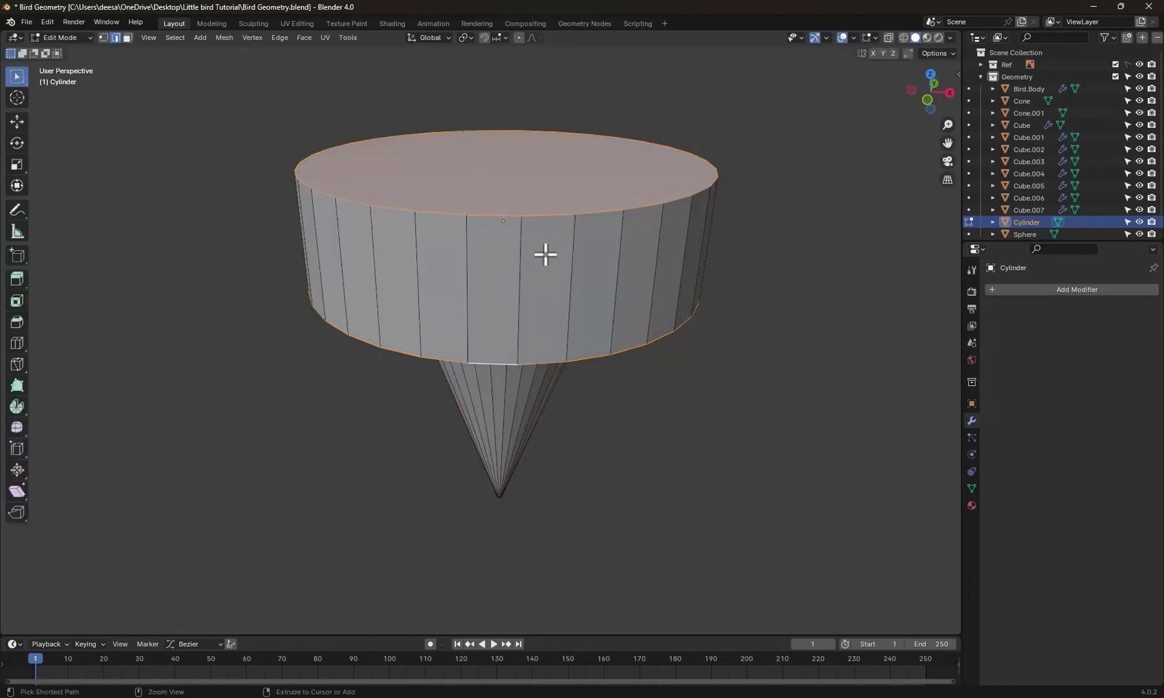
{"action": "key", "text": "ctrl+b"}
{"action": "scroll", "coordinate": [552, 196], "scroll_direction": "up", "scroll_amount": 1}
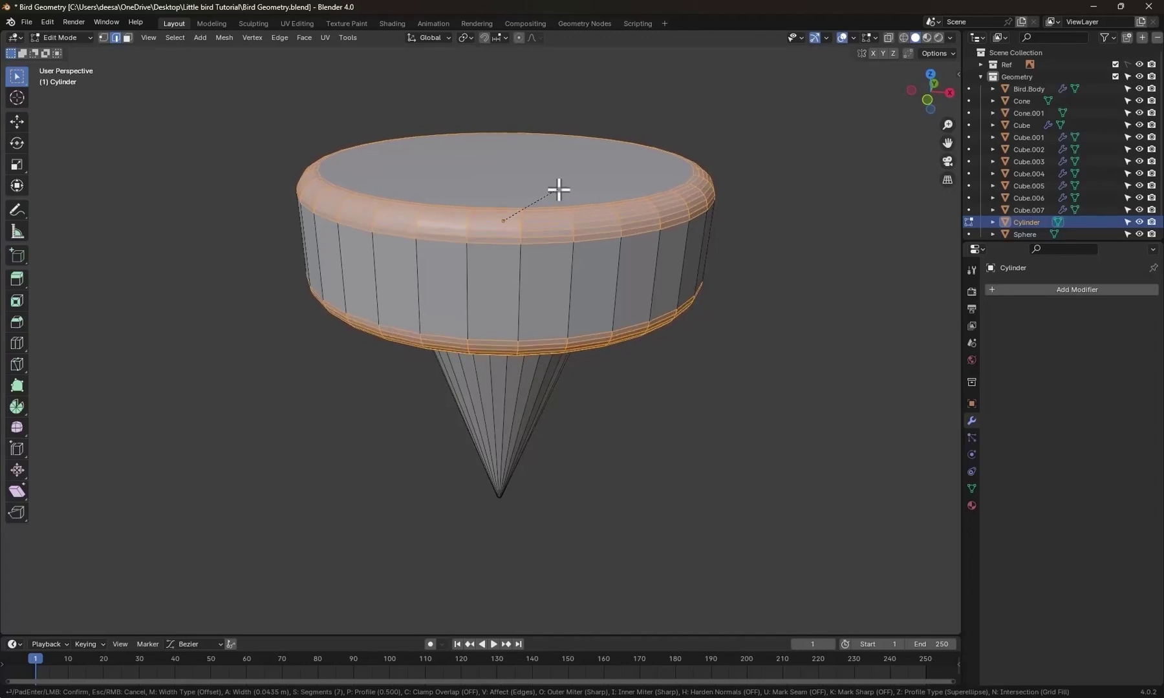
{"action": "left_click", "coordinate": [554, 194]}
Return to Object Mode in the front view and apply smooth shading to the nail.
{"action": "key", "text": "KP_1"}
{"action": "scroll", "coordinate": [582, 307], "scroll_direction": "down", "scroll_amount": 2}
{"action": "key", "text": "ctrl+Tab"}
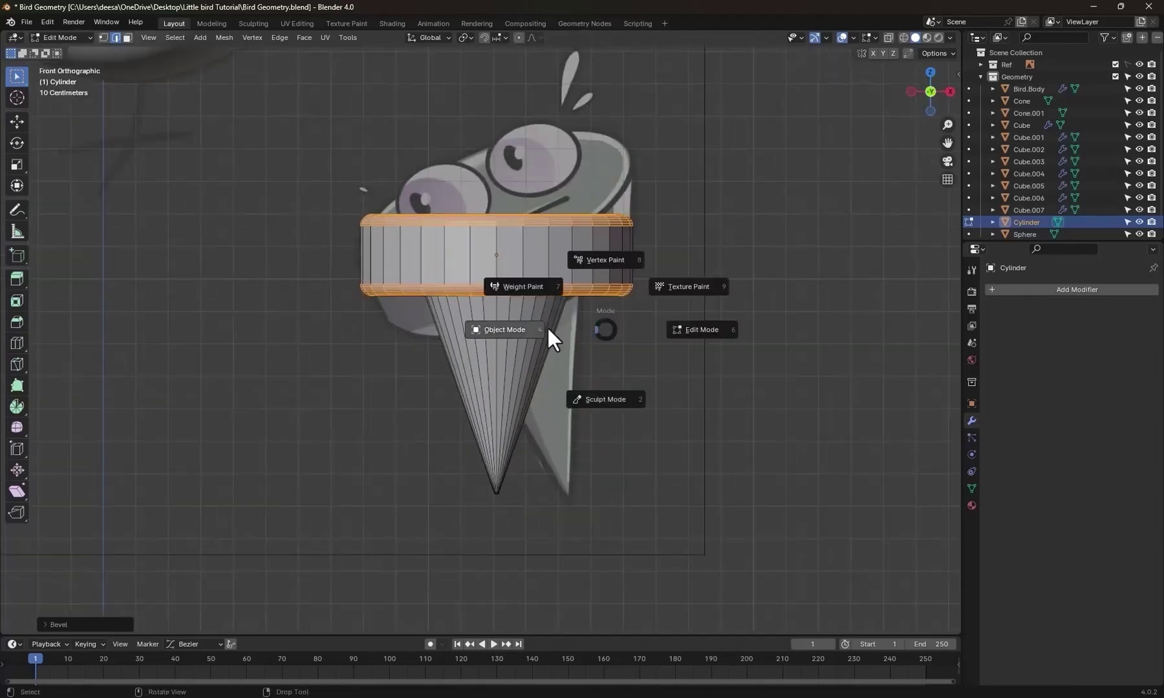
{"action": "left_click", "coordinate": [534, 329]}
{"action": "left_click", "coordinate": [653, 308]}
{"action": "middle_click_drag", "start_coordinate": [653, 308], "coordinate": [694, 305]}
{"action": "left_click", "coordinate": [556, 287]}
{"action": "right_click", "coordinate": [557, 287]}
{"action": "left_click", "coordinate": [556, 286]}
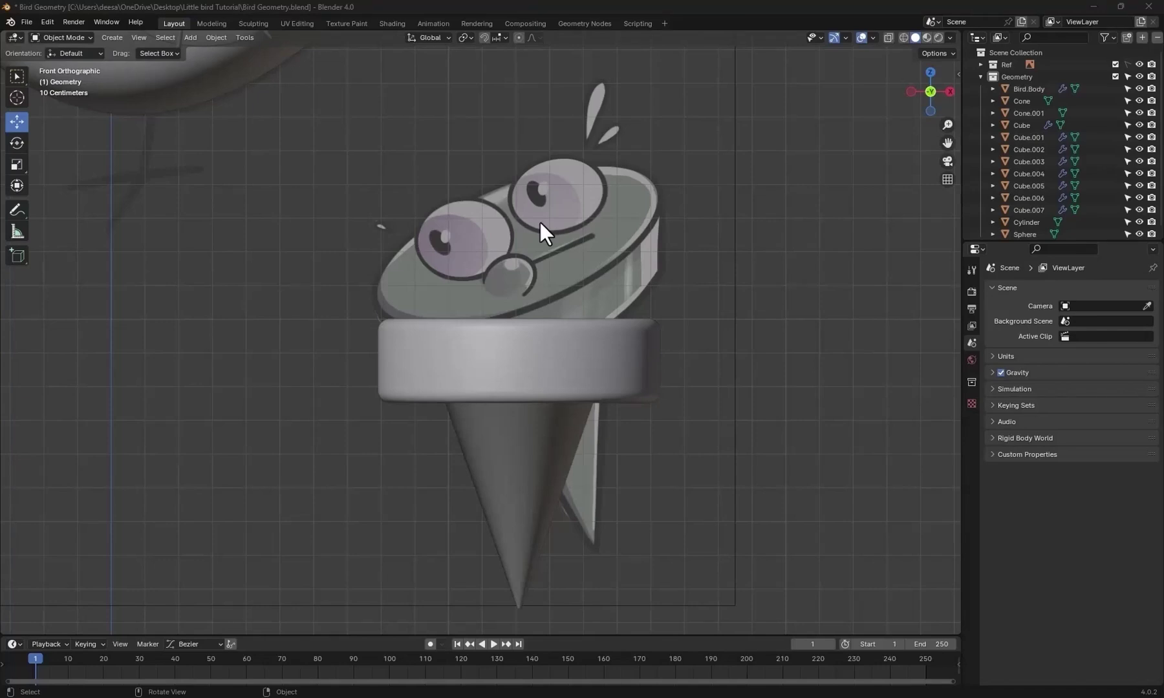
Add a UV sphere for the nail's eye, scale it to 0.19 and place it just above the nail head.
{"action": "key", "text": "shift+a"}
{"action": "mouse_move", "coordinate": [491, 251]}
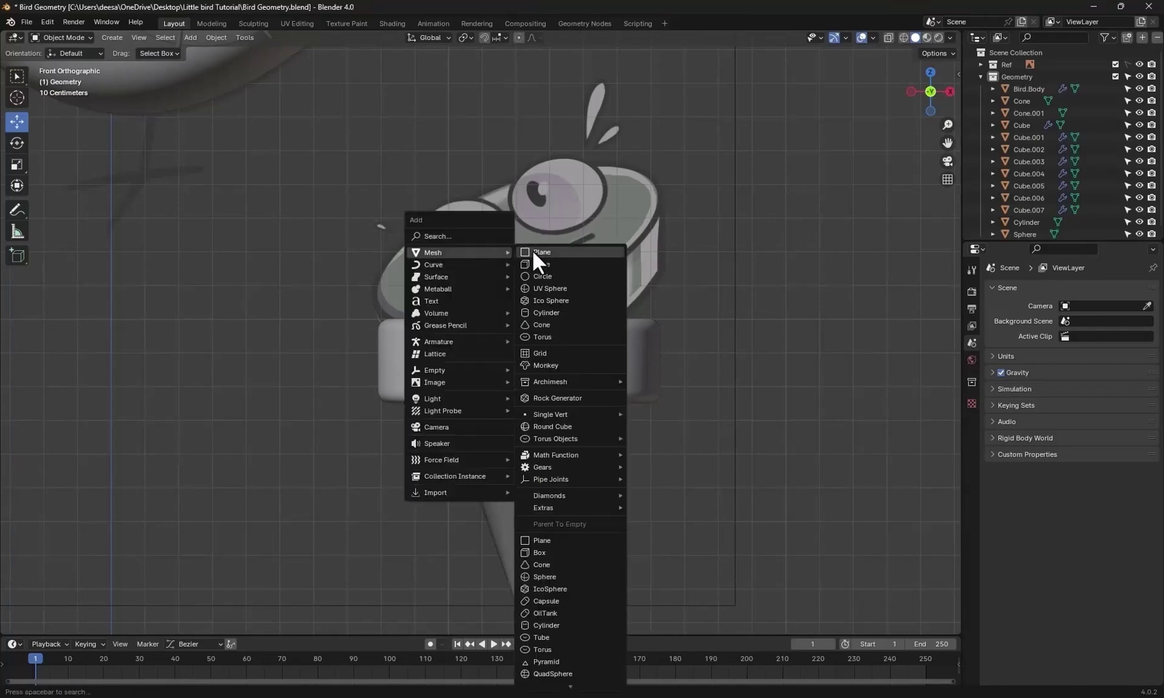
{"action": "left_click", "coordinate": [548, 288]}
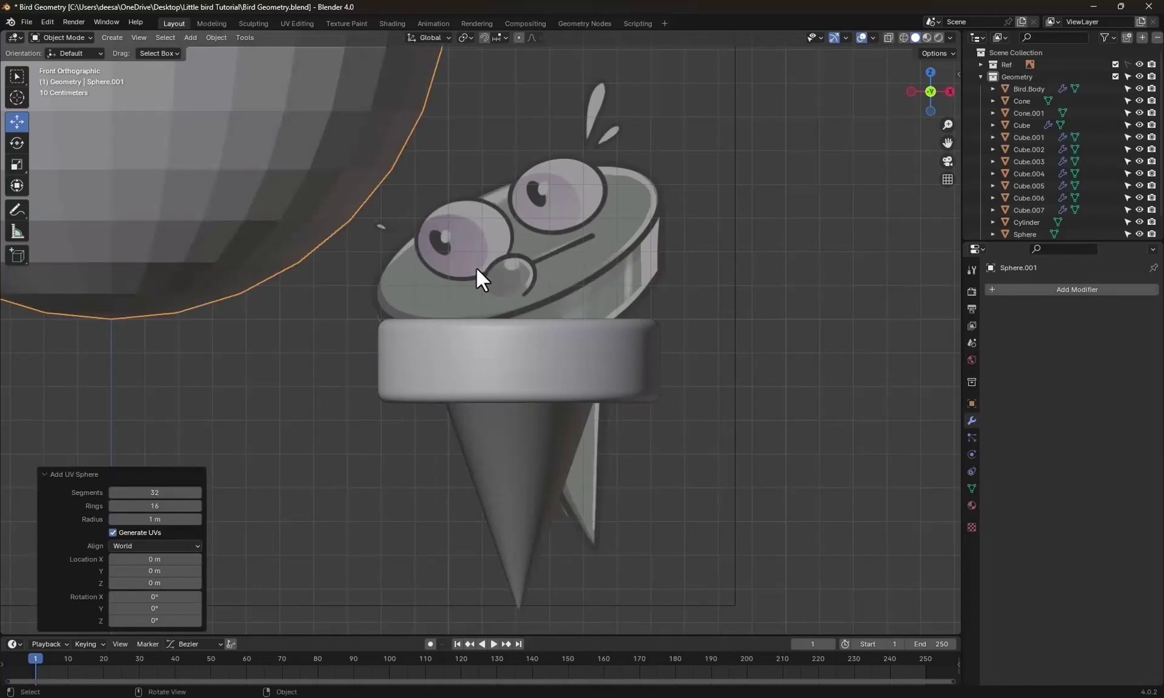
{"action": "key", "text": "g"}
{"action": "left_click", "coordinate": [845, 520]}
{"action": "key", "text": "s"}
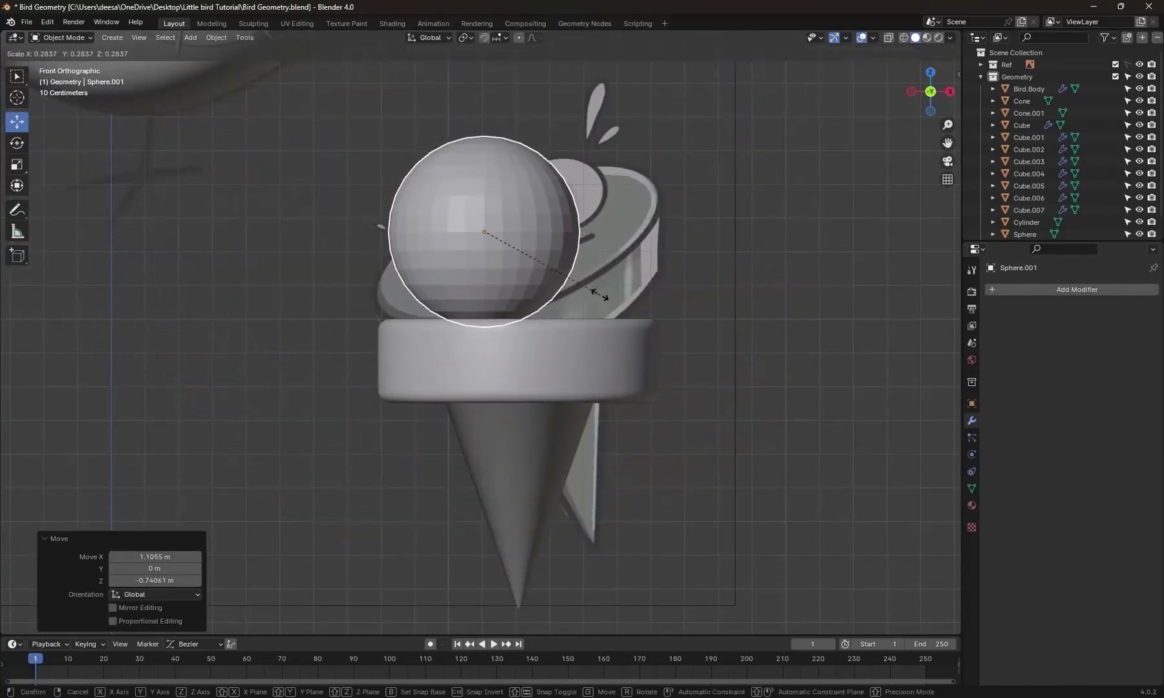
{"action": "left_click", "coordinate": [563, 267]}
{"action": "key", "text": "g"}
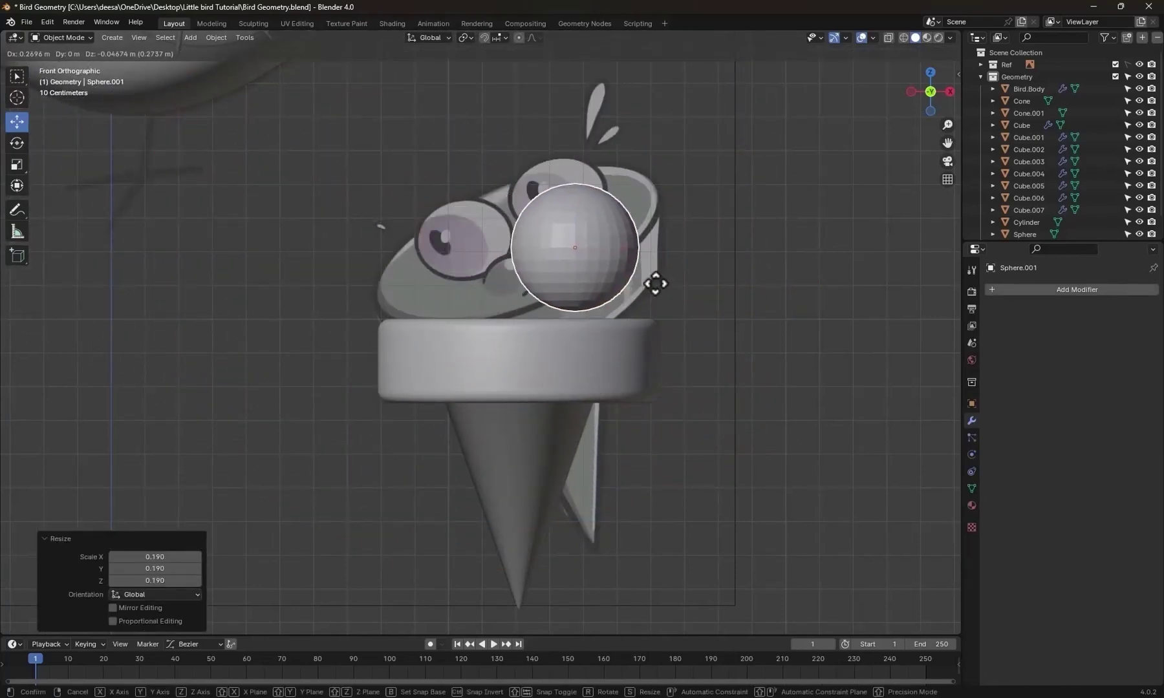
{"action": "left_click", "coordinate": [654, 283]}
In Edit Mode, add two unslid vertical loop cuts to the eye sphere, one on each side of its front centre line.
{"action": "scroll", "coordinate": [579, 310], "scroll_direction": "up", "scroll_amount": 5}
{"action": "middle_click_drag", "start_coordinate": [579, 311], "coordinate": [573, 361], "text": "shift"}
{"action": "key", "text": "ctrl+Tab"}
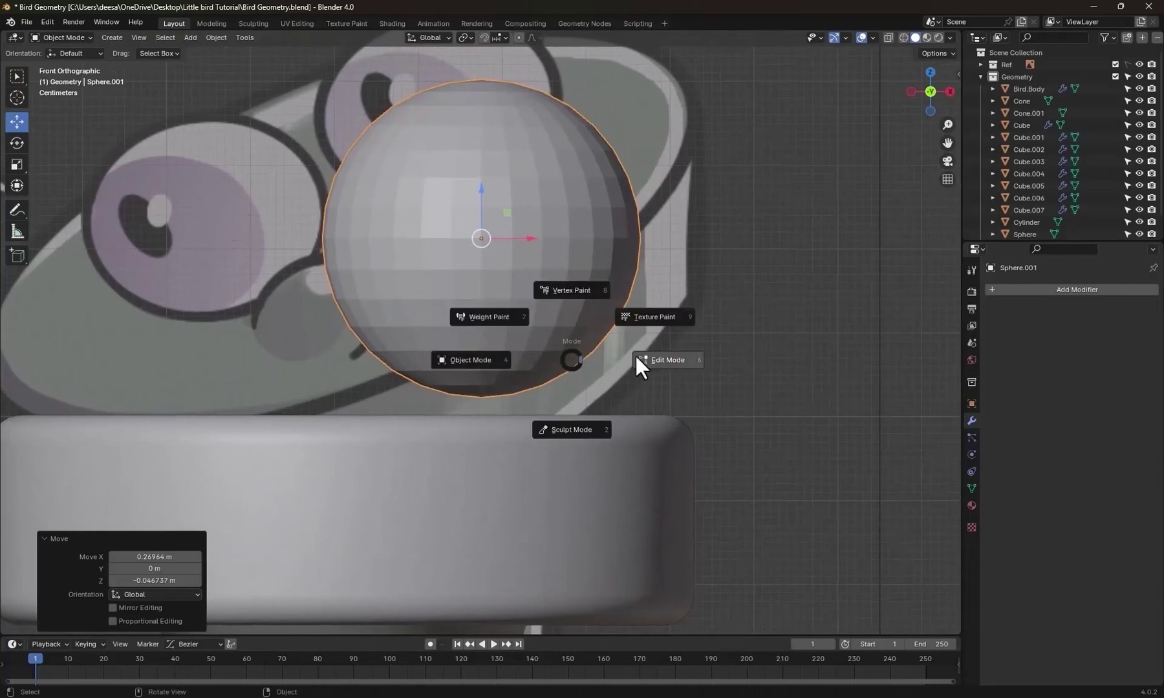
{"action": "left_click", "coordinate": [640, 360]}
{"action": "scroll", "coordinate": [556, 262], "scroll_direction": "up", "scroll_amount": 2}
{"action": "middle_click_drag", "start_coordinate": [477, 233], "coordinate": [440, 270], "text": "shift"}
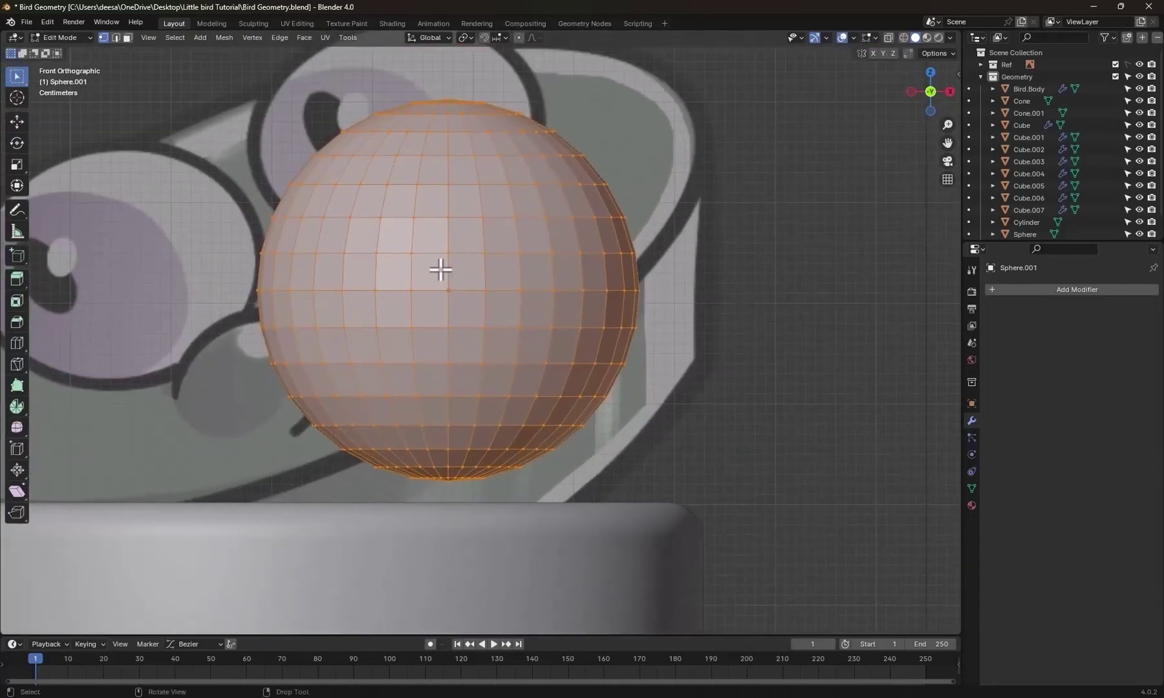
{"action": "key", "text": "ctrl+r"}
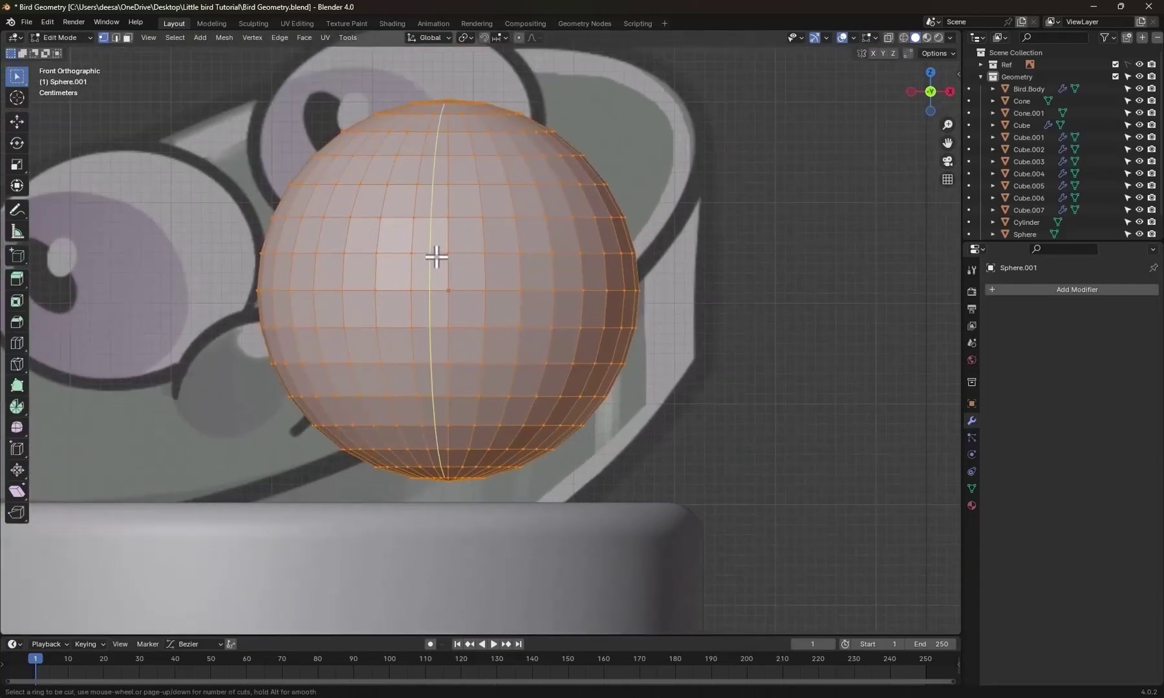
{"action": "left_click", "coordinate": [436, 256]}
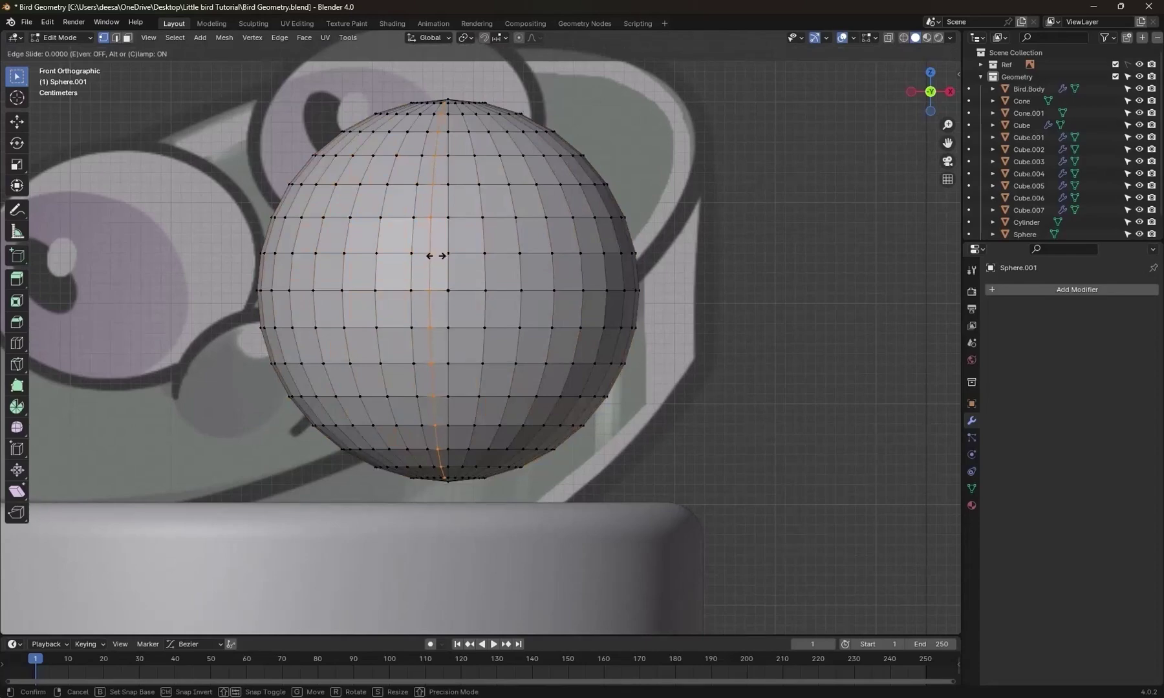
{"action": "right_click", "coordinate": [433, 256]}
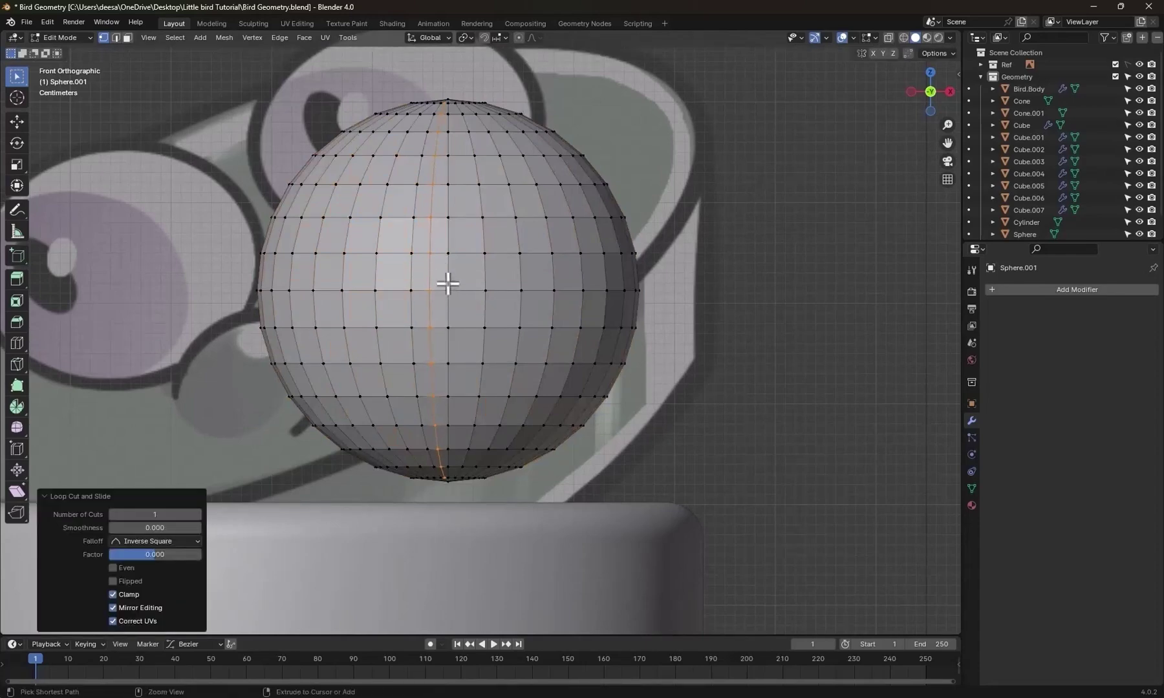
{"action": "key", "text": "ctrl+r"}
{"action": "left_click", "coordinate": [466, 262]}
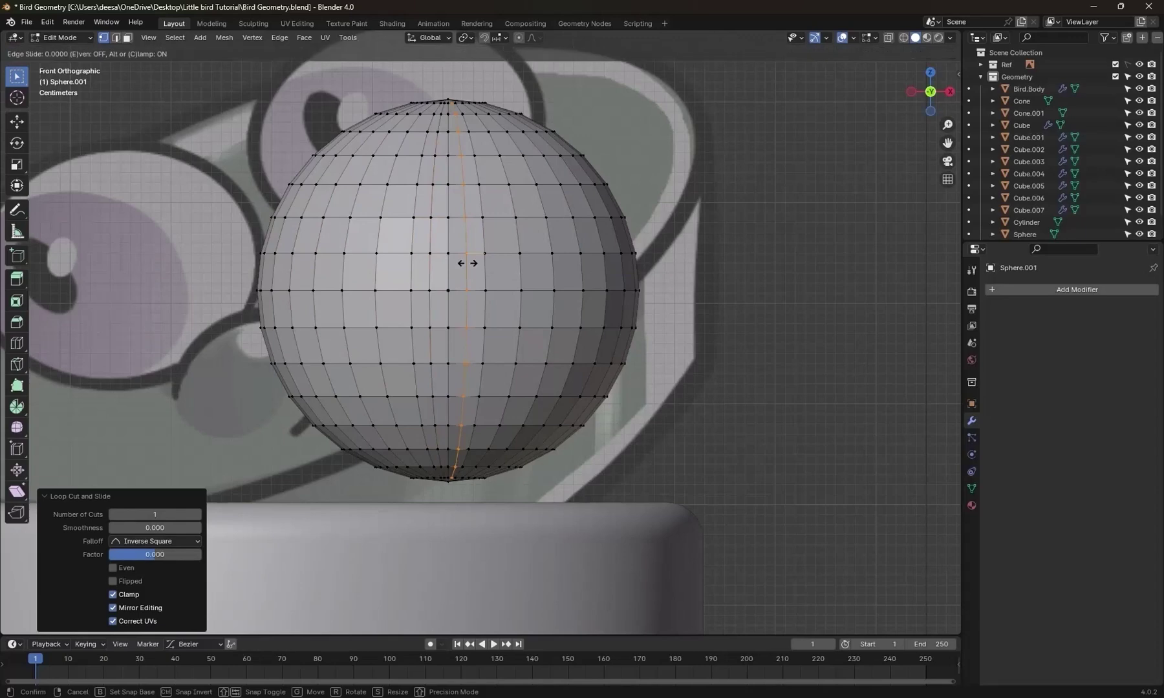
{"action": "right_click", "coordinate": [468, 263]}
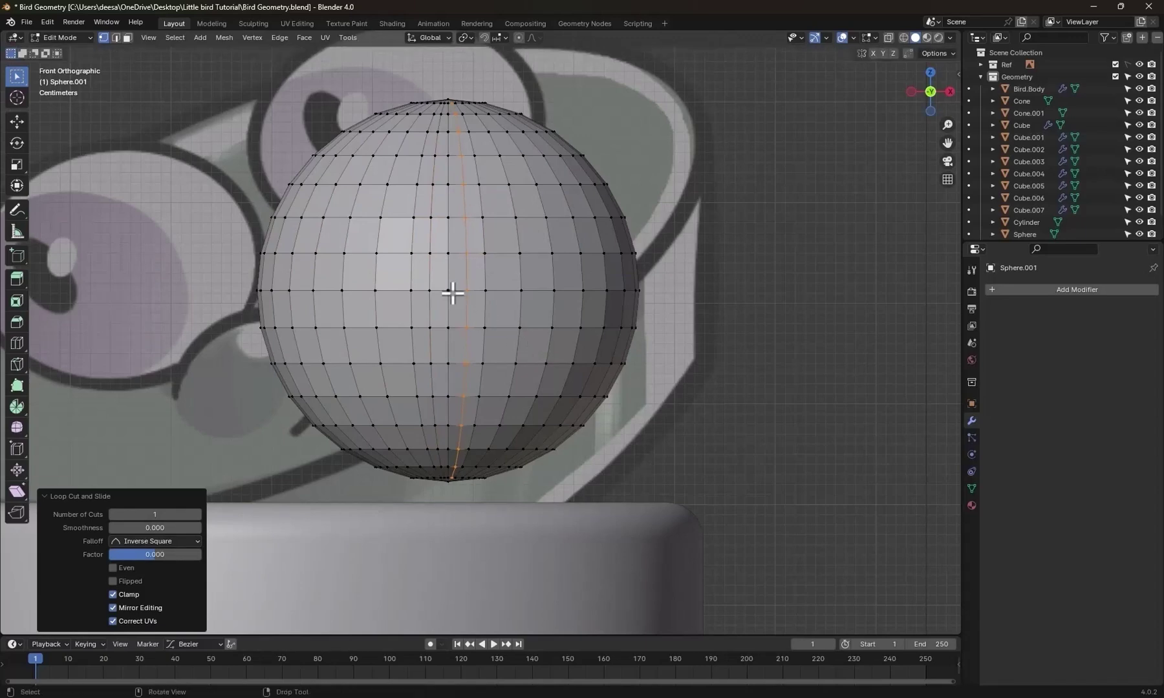
Select the block of faces at the sphere's front centre and apply LoopTools Circle with about 26% influence.
{"action": "left_click", "coordinate": [128, 37]}
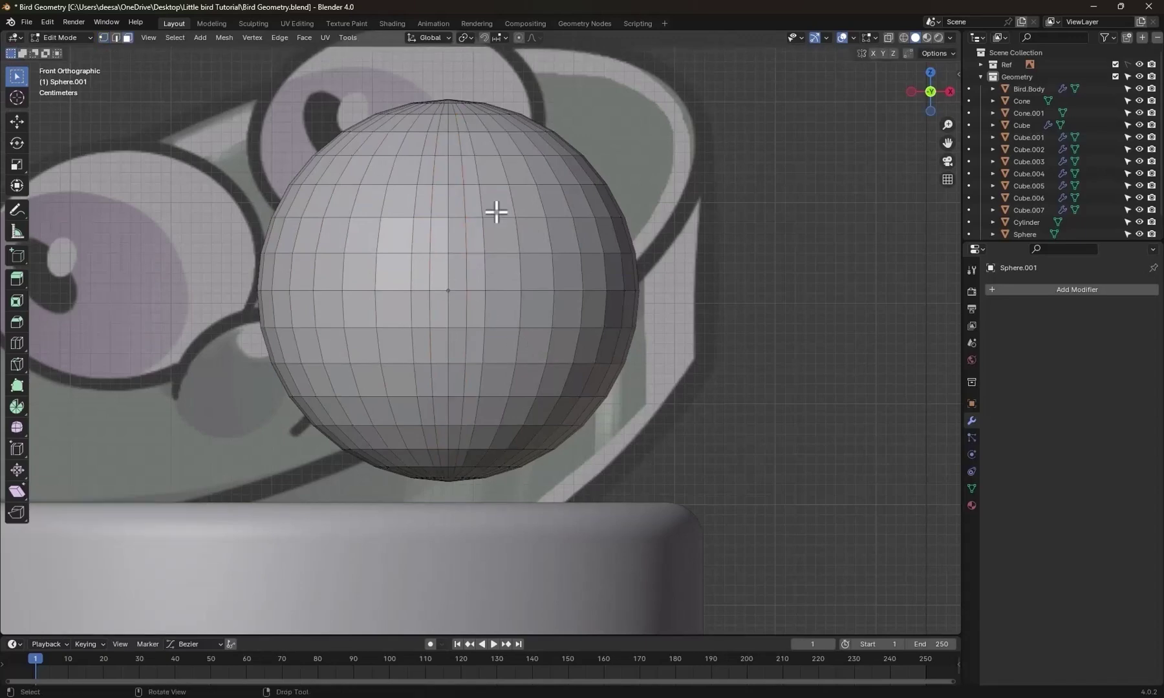
{"action": "left_click_drag", "start_coordinate": [426, 172], "coordinate": [483, 384]}
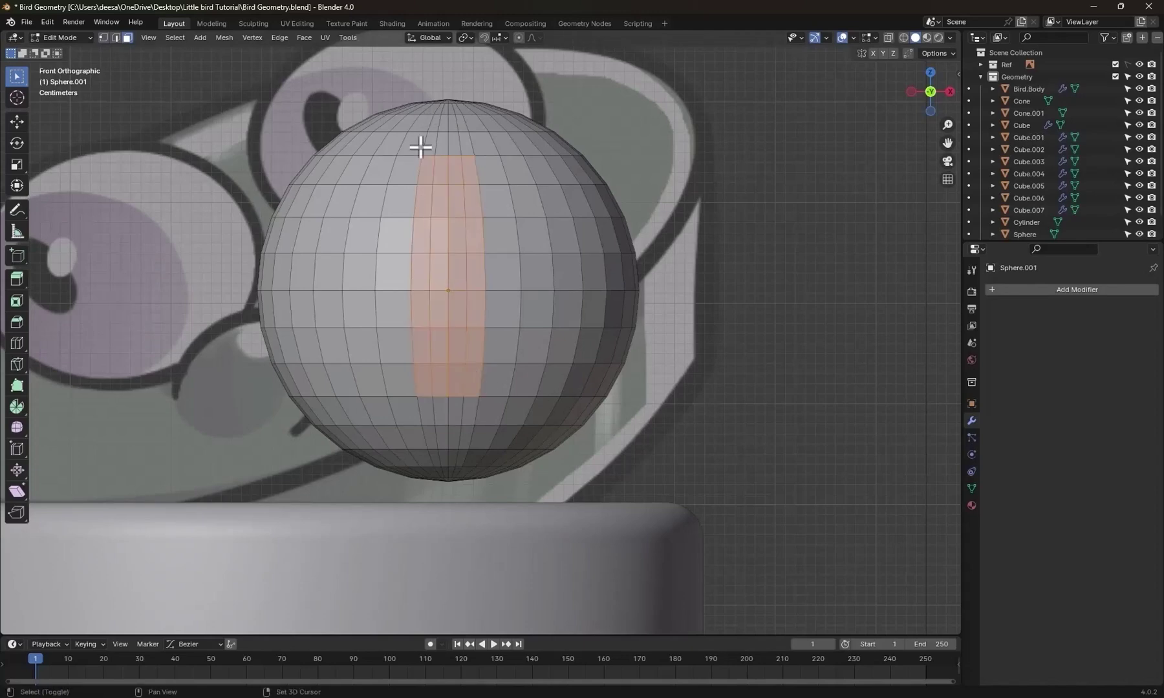
{"action": "right_click", "coordinate": [470, 203]}
{"action": "mouse_move", "coordinate": [466, 188]}
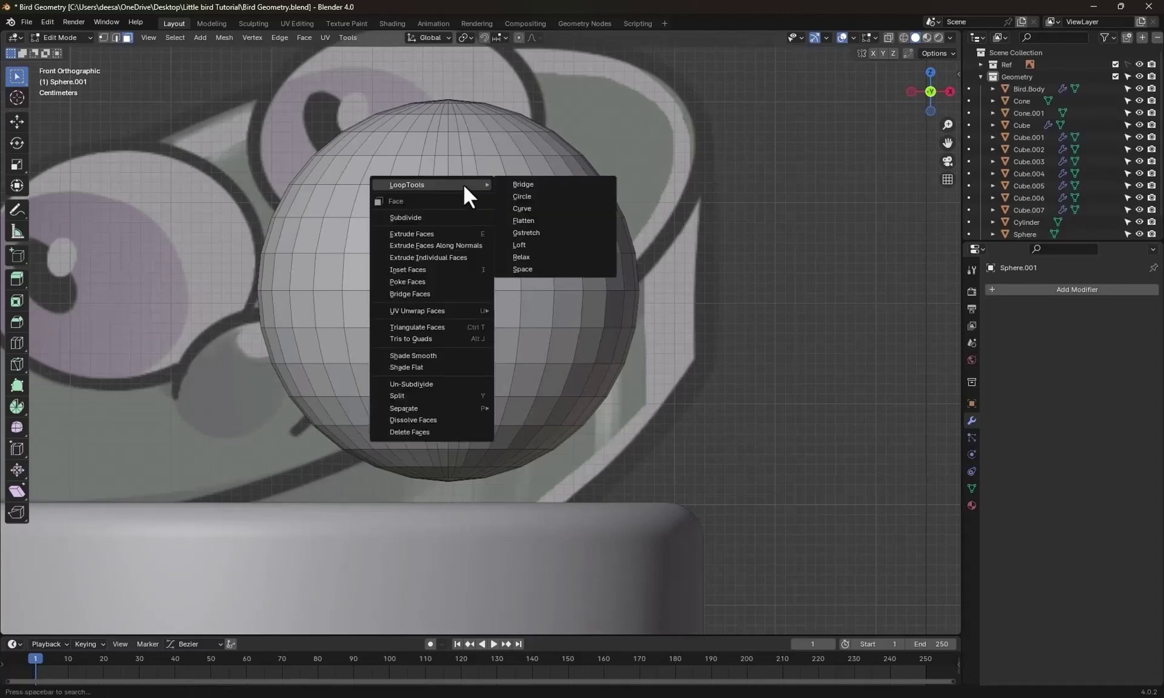
{"action": "left_click", "coordinate": [530, 192]}
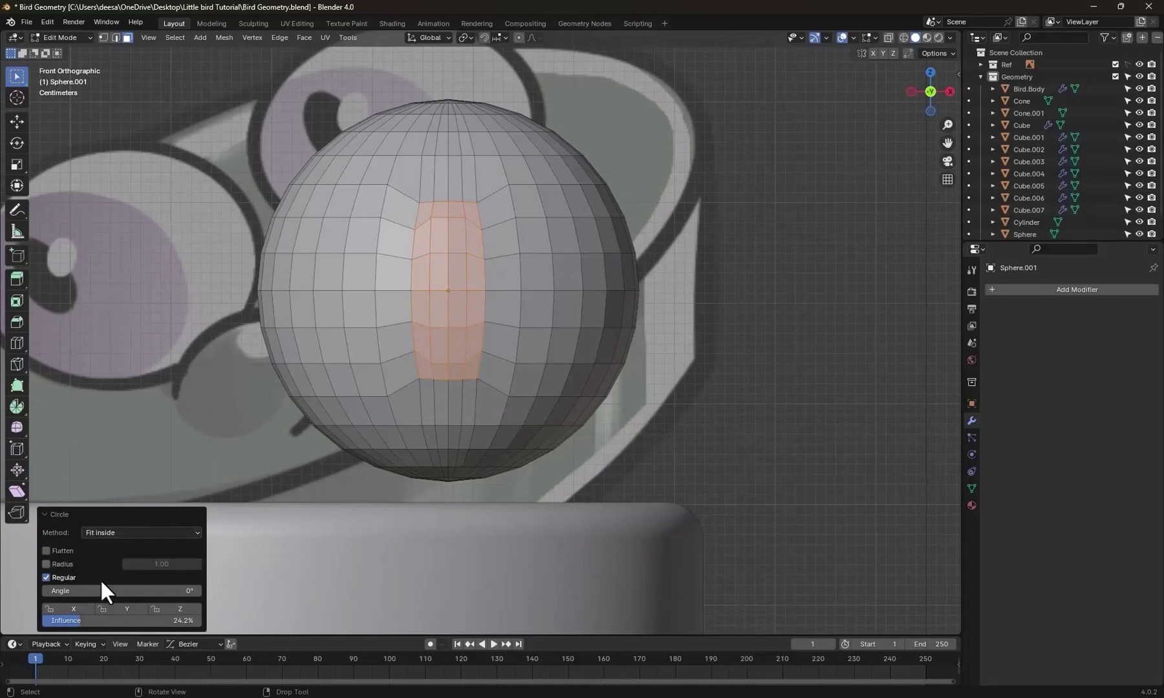
{"action": "left_click_drag", "start_coordinate": [79, 621], "coordinate": [80, 621]}
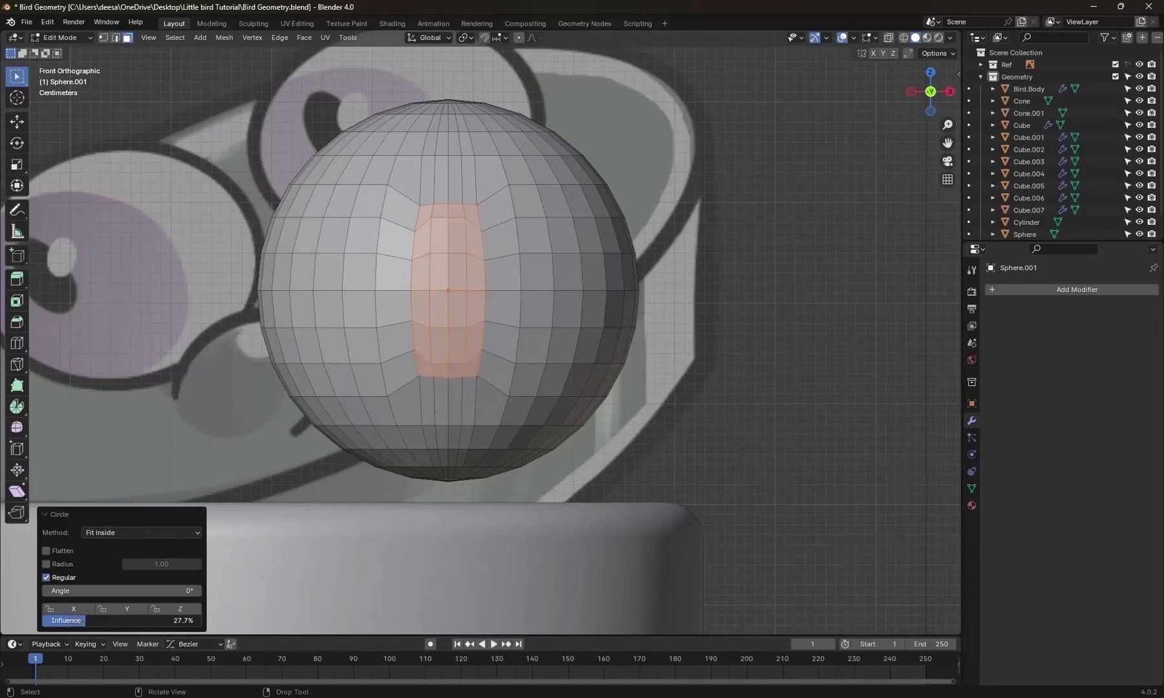
Round the top of the pupil outline by sliding its three upper vertices up about 0.24, and the middle one a further 0.126.
{"action": "scroll", "coordinate": [486, 335], "scroll_direction": "up", "scroll_amount": 2}
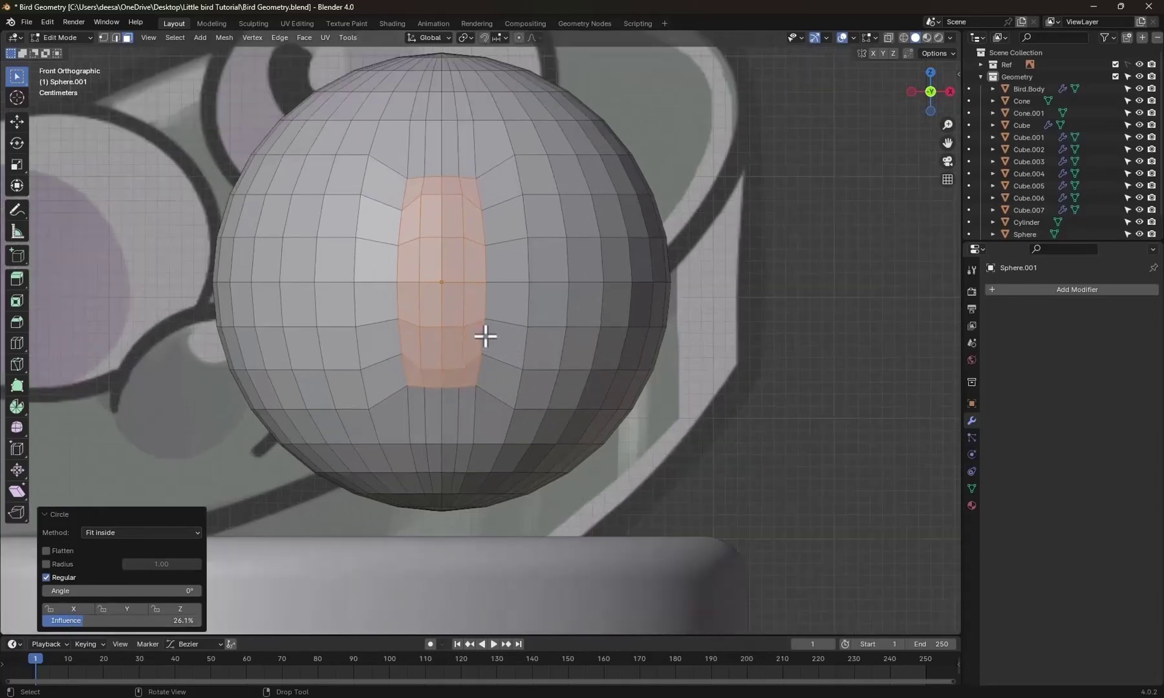
{"action": "key", "text": "1"}
{"action": "key", "text": "alt+a"}
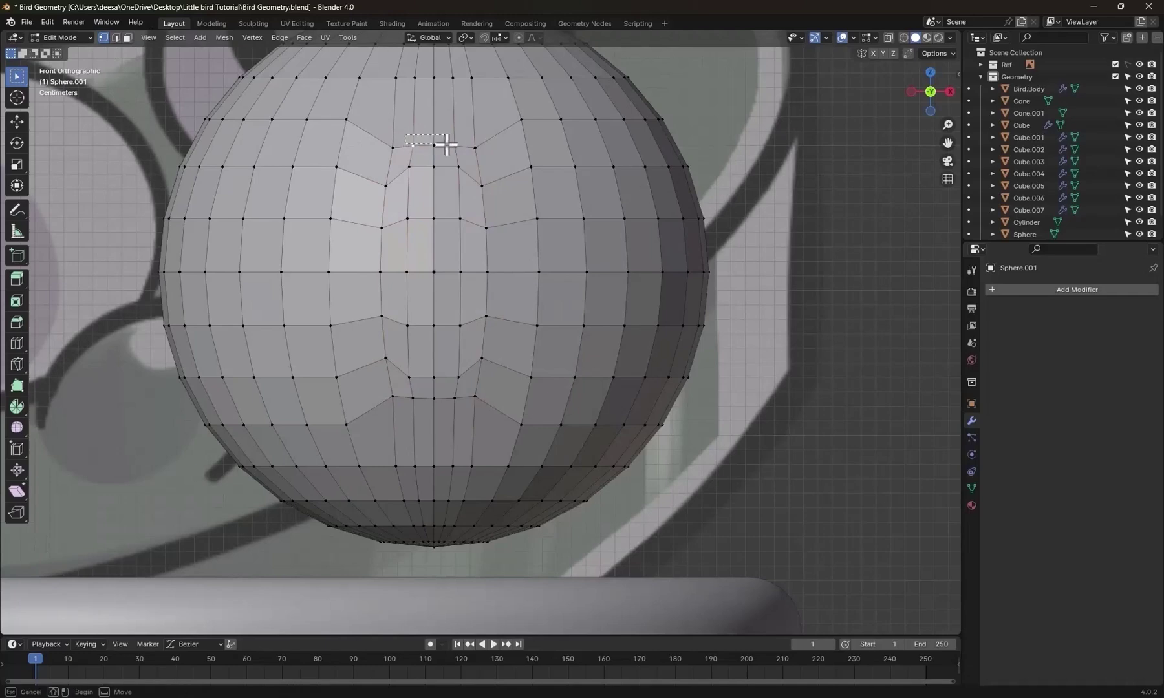
{"action": "key", "text": "g"}
{"action": "key", "text": "g"}
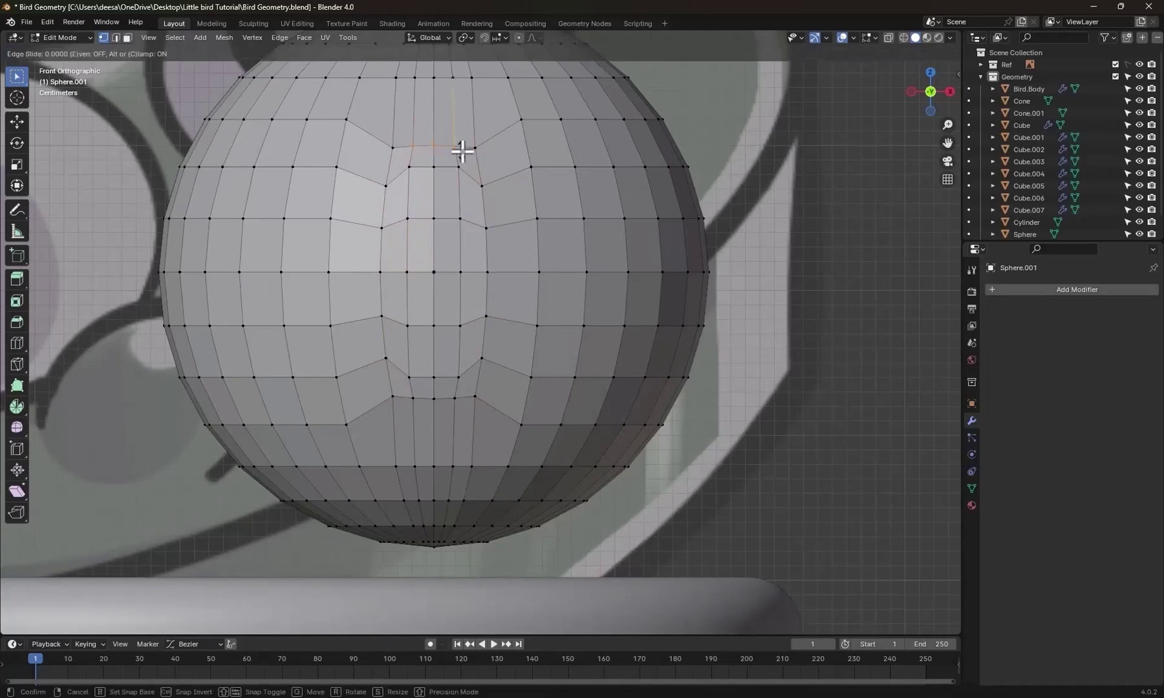
{"action": "left_click", "coordinate": [461, 139]}
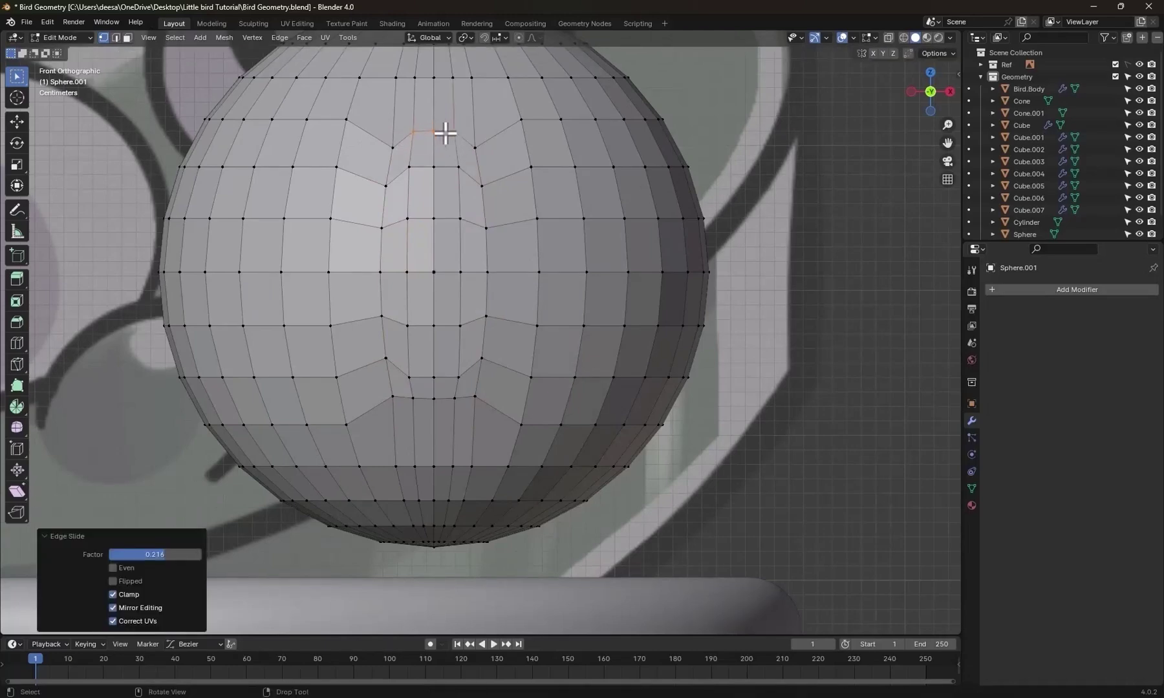
{"action": "left_click", "coordinate": [428, 137]}
{"action": "key", "text": "g"}
{"action": "key", "text": "g"}
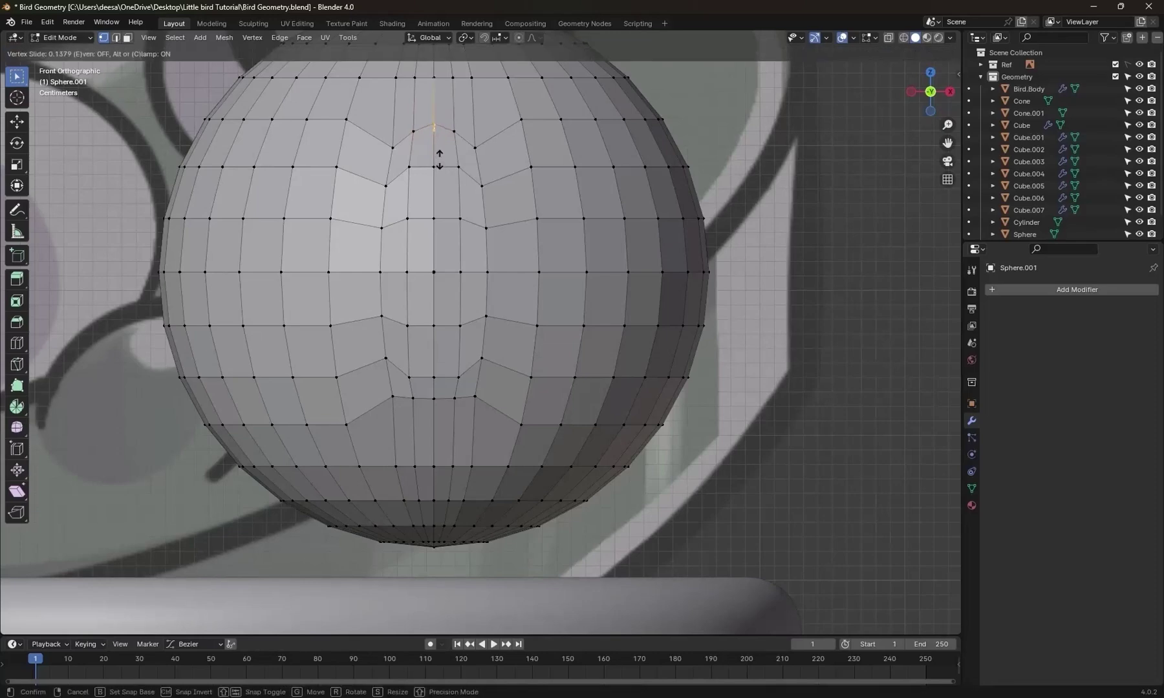
{"action": "left_click", "coordinate": [440, 160]}
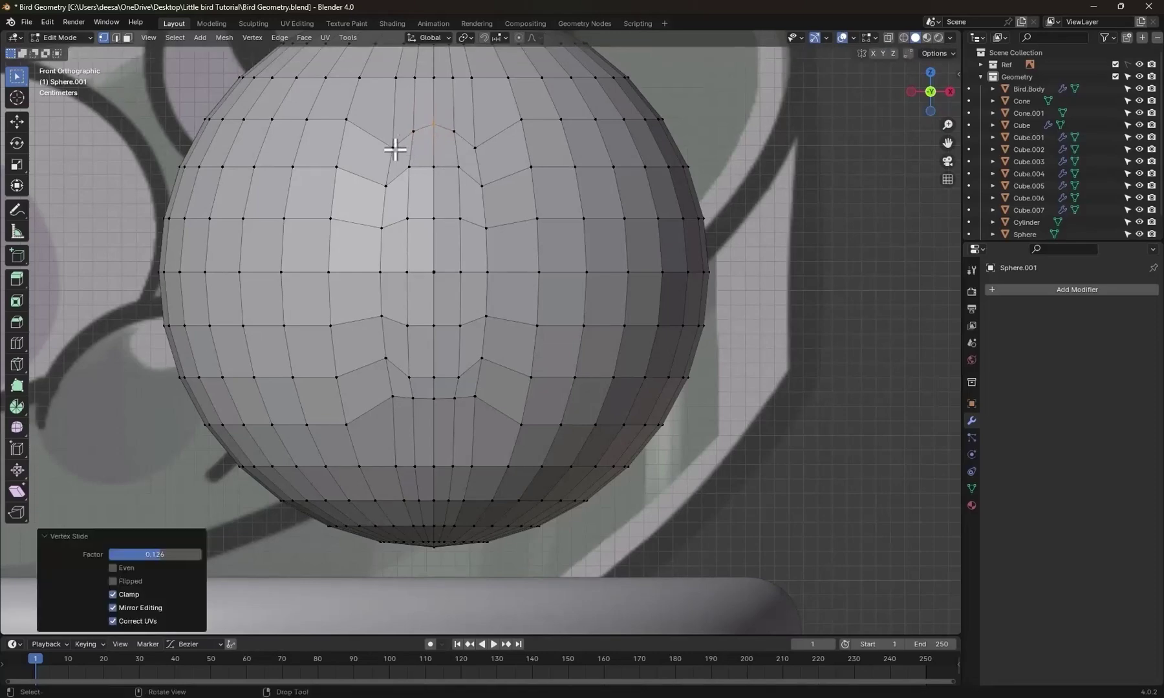
Round the bottom of the pupil outline by sliding its lower vertices down by 0.137 and lowering the middle one about 0.001 m along Z.
{"action": "left_click", "coordinate": [427, 402]}
{"action": "key", "text": "g"}
{"action": "key", "text": "g"}
{"action": "left_click", "coordinate": [428, 408]}
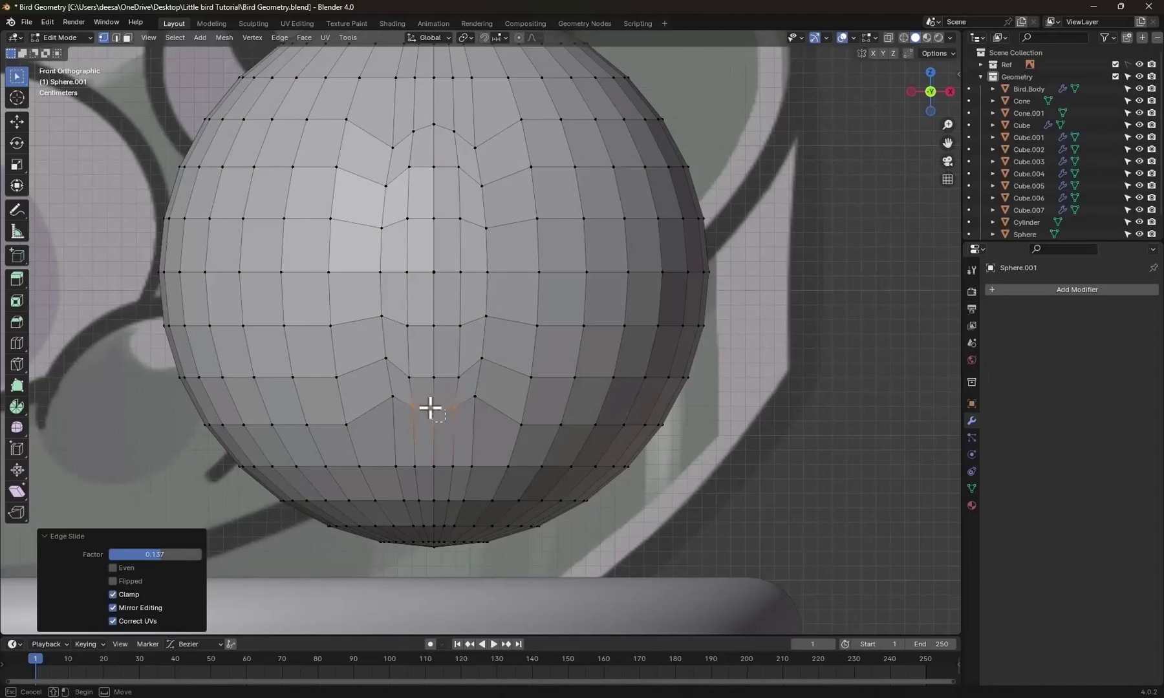
{"action": "key", "text": "g"}
{"action": "key", "text": "z"}
{"action": "left_click", "coordinate": [445, 452]}
{"action": "middle_click_drag", "start_coordinate": [445, 452], "coordinate": [572, 332]}
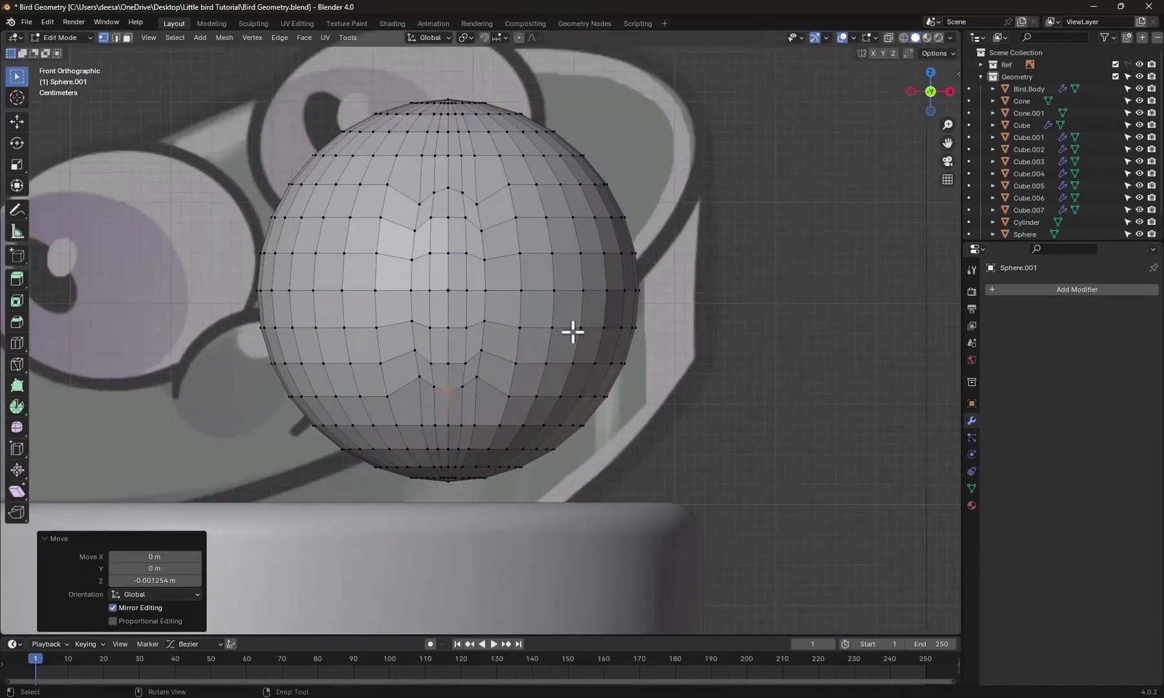
Add a Subdivision Surface modifier to the eye sphere, return to Object Mode and apply smooth shading.
{"action": "left_click", "coordinate": [1014, 289]}
{"action": "left_click", "coordinate": [980, 287]}
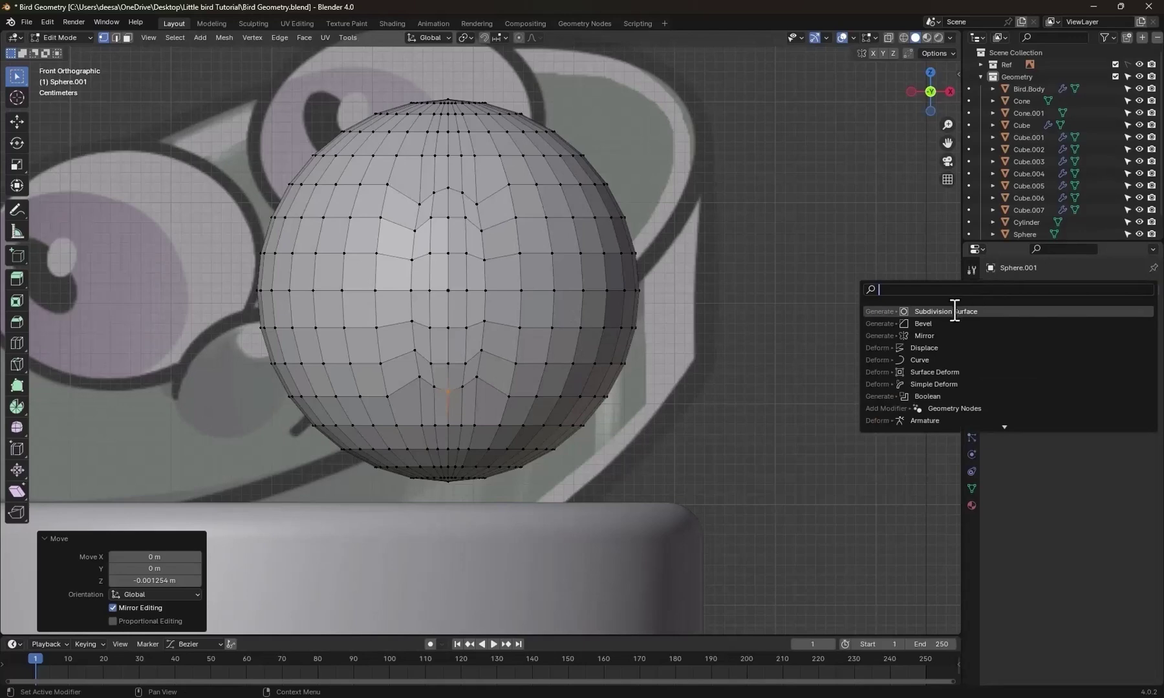
{"action": "left_click", "coordinate": [954, 311]}
{"action": "key", "text": "ctrl+Tab"}
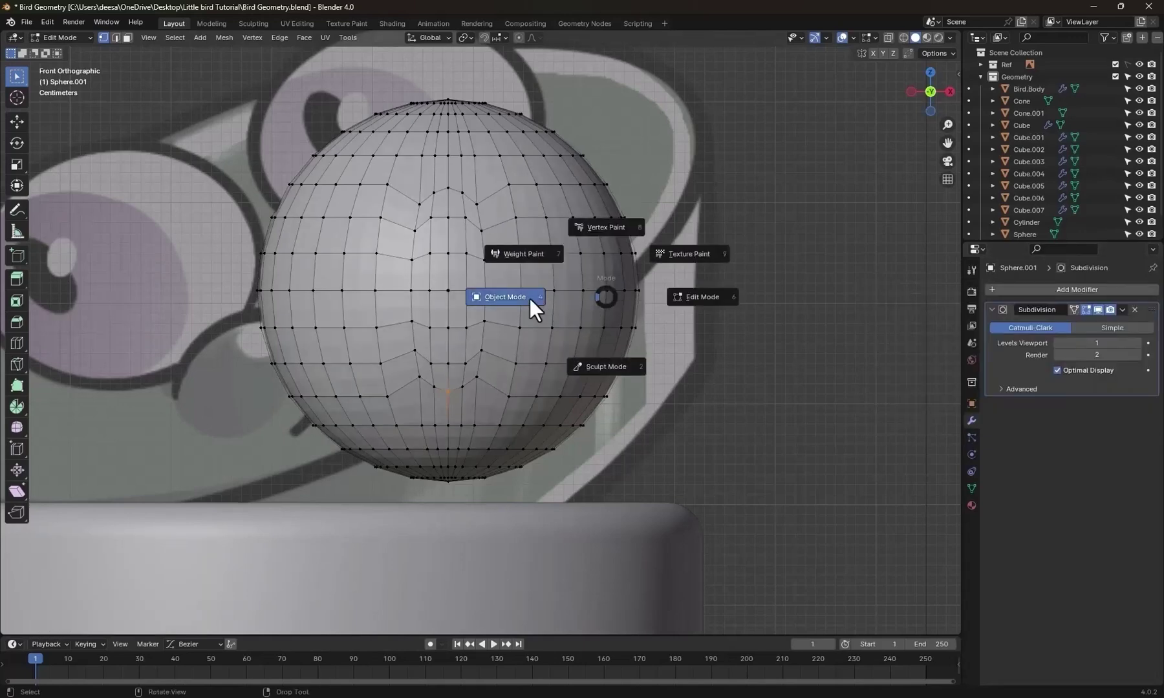
{"action": "left_click", "coordinate": [529, 298]}
{"action": "right_click", "coordinate": [497, 221]}
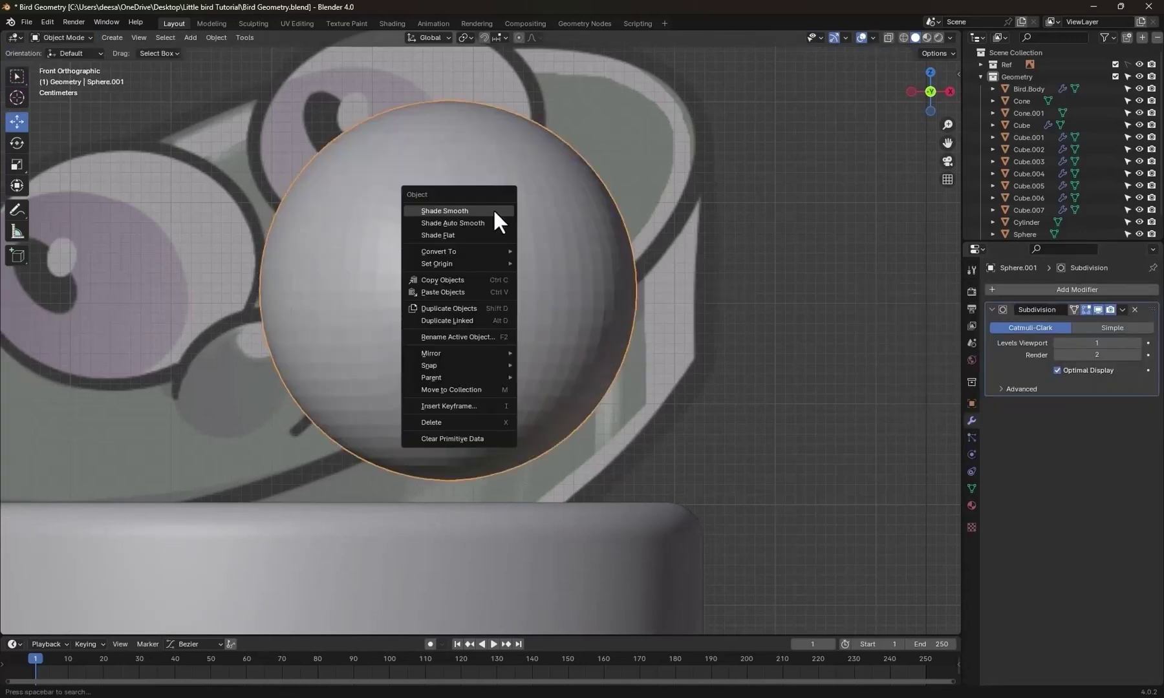
{"action": "left_click", "coordinate": [494, 211]}
Duplicate the eye sphere in the front view and offset the copy about -0.33 m along X as the second eye.
{"action": "scroll", "coordinate": [660, 315], "scroll_direction": "down", "scroll_amount": 3}
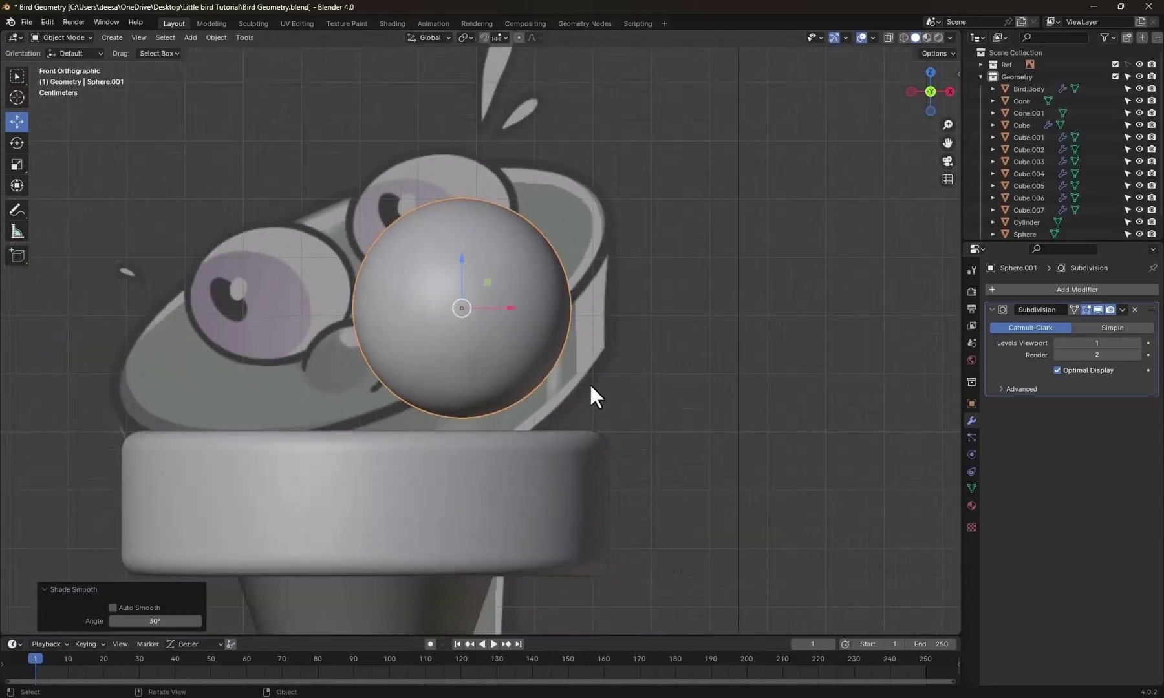
{"action": "key", "text": "KP_7"}
{"action": "key", "text": "KP_1"}
{"action": "key", "text": "shift+d"}
{"action": "key", "text": "x"}
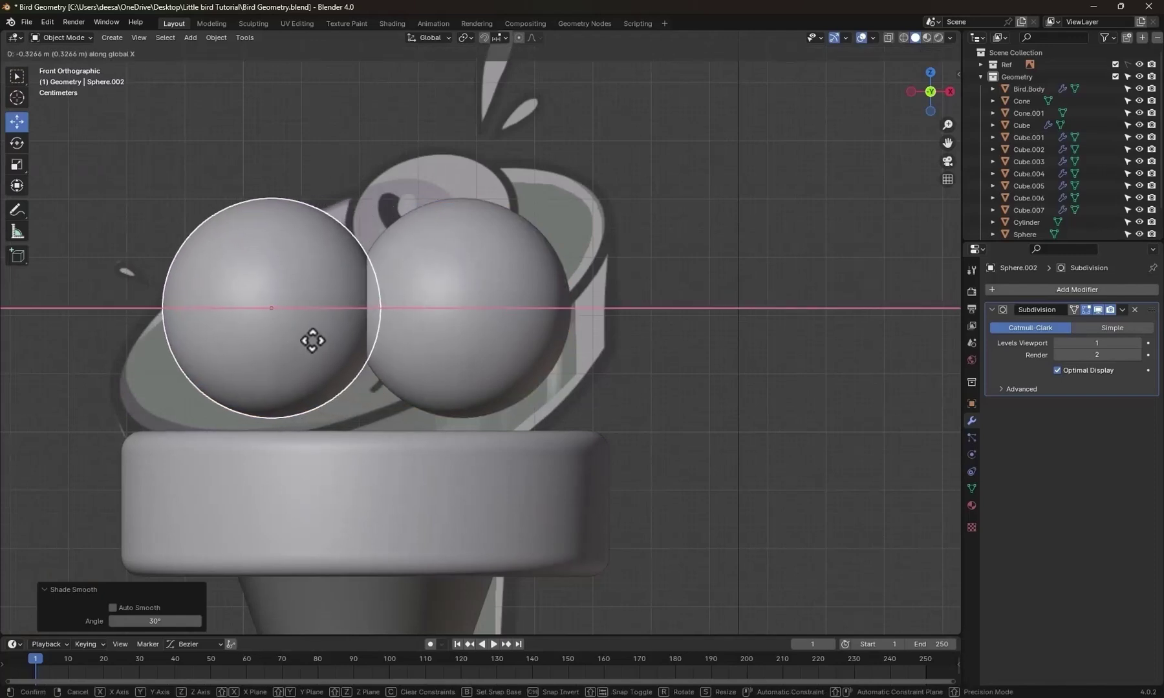
{"action": "left_click", "coordinate": [310, 340]}
Select both eye spheres and lower them about 0.19 m along Z so they sink into the nail head.
{"action": "left_click", "coordinate": [455, 307], "text": "shift"}
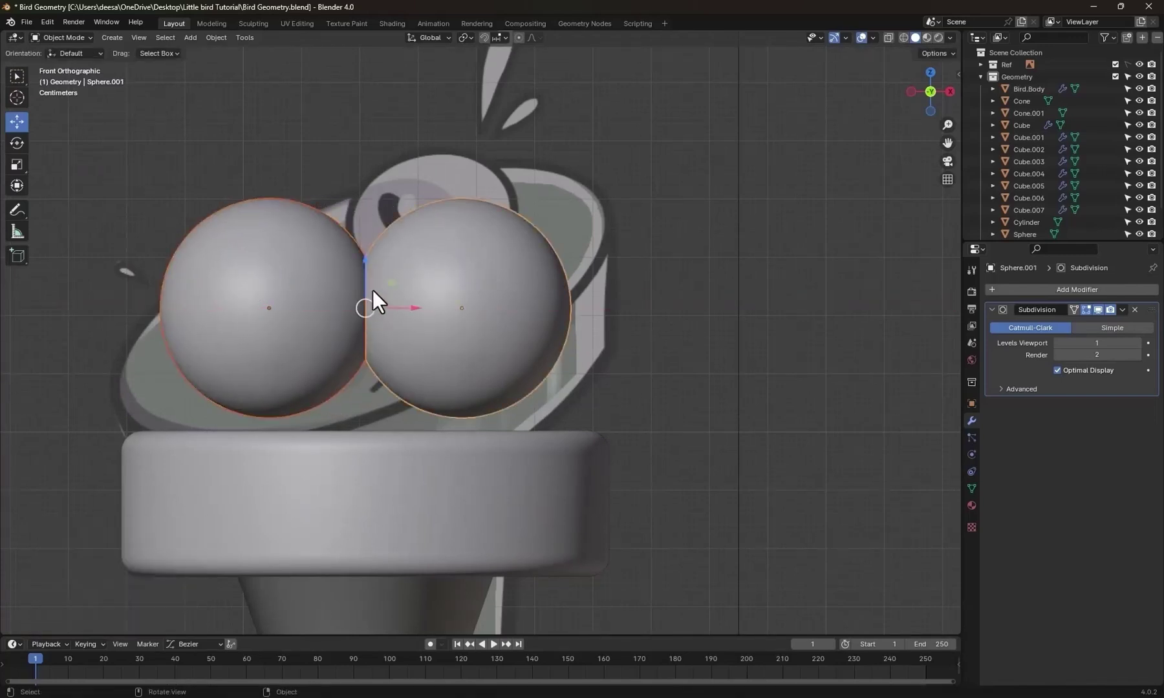
{"action": "key", "text": "g"}
{"action": "key", "text": "z"}
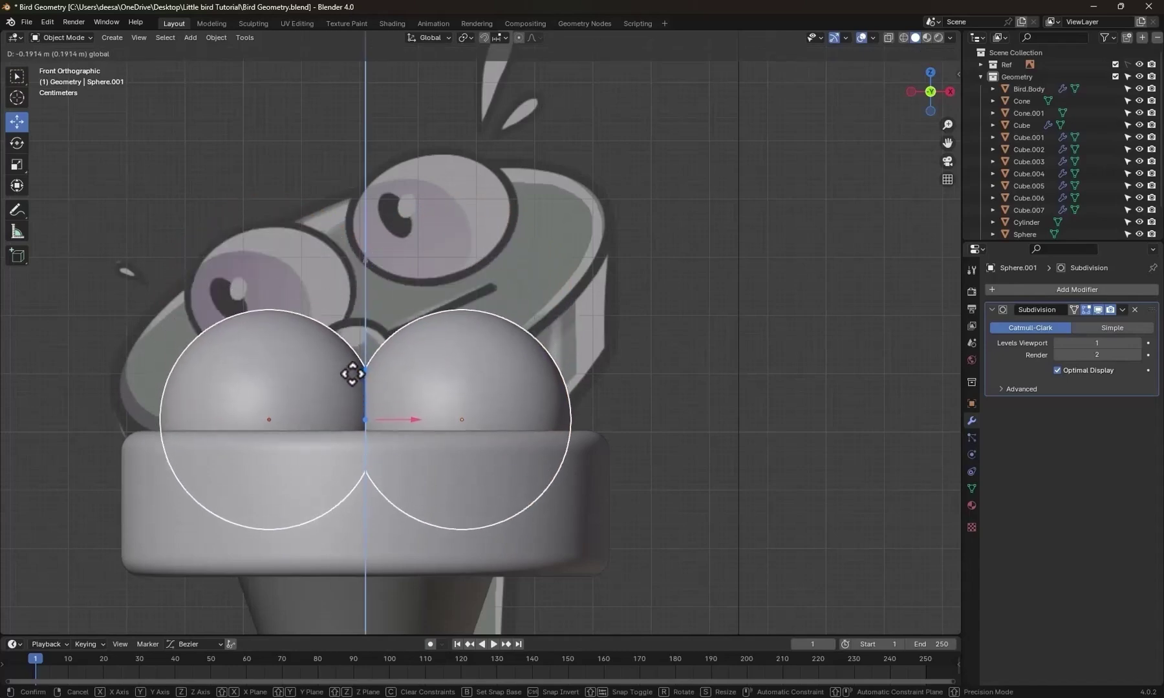
{"action": "left_click", "coordinate": [353, 429]}
In the top view, move both eyes about 0.05 m along Y towards the back of the nail head.
{"action": "scroll", "coordinate": [575, 481], "scroll_direction": "down", "scroll_amount": 1}
{"action": "middle_click_drag", "start_coordinate": [572, 466], "coordinate": [537, 474]}
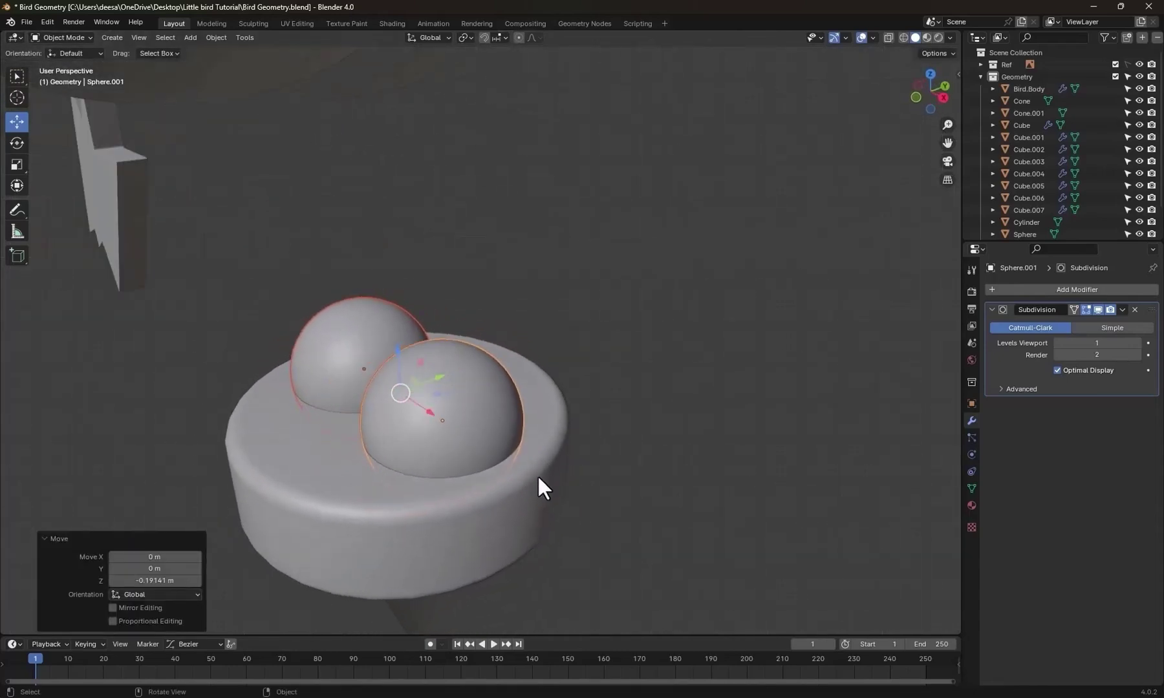
{"action": "key", "text": "KP_1"}
{"action": "key", "text": "KP_7"}
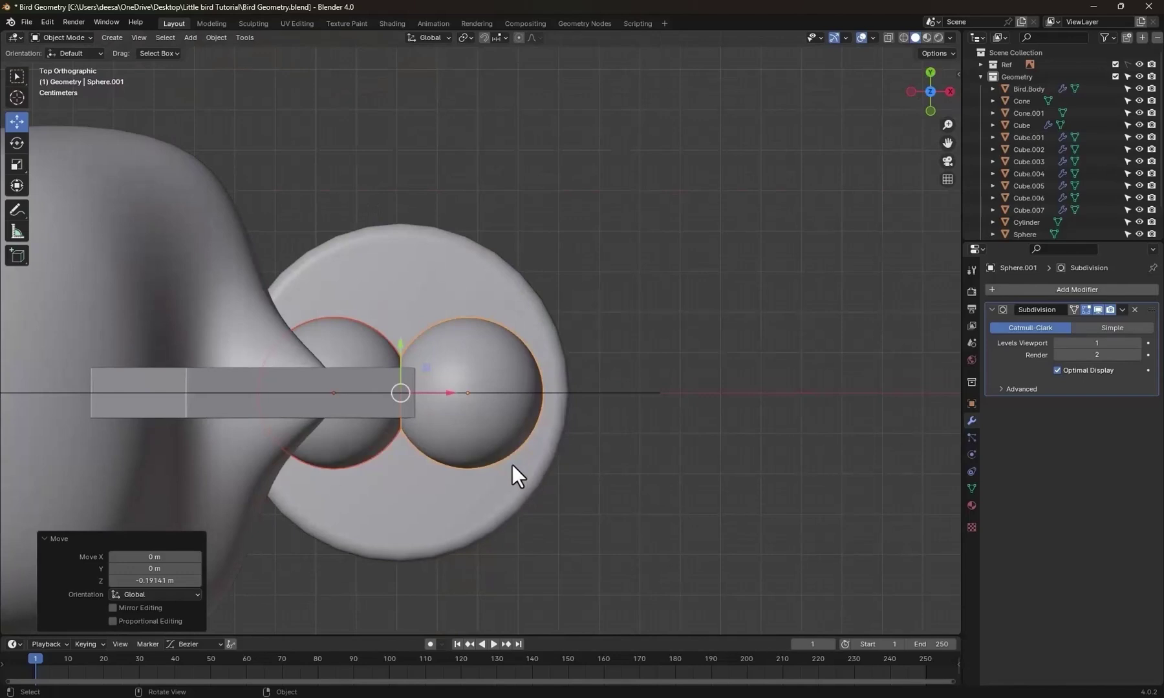
{"action": "key", "text": "g"}
{"action": "key", "text": "y"}
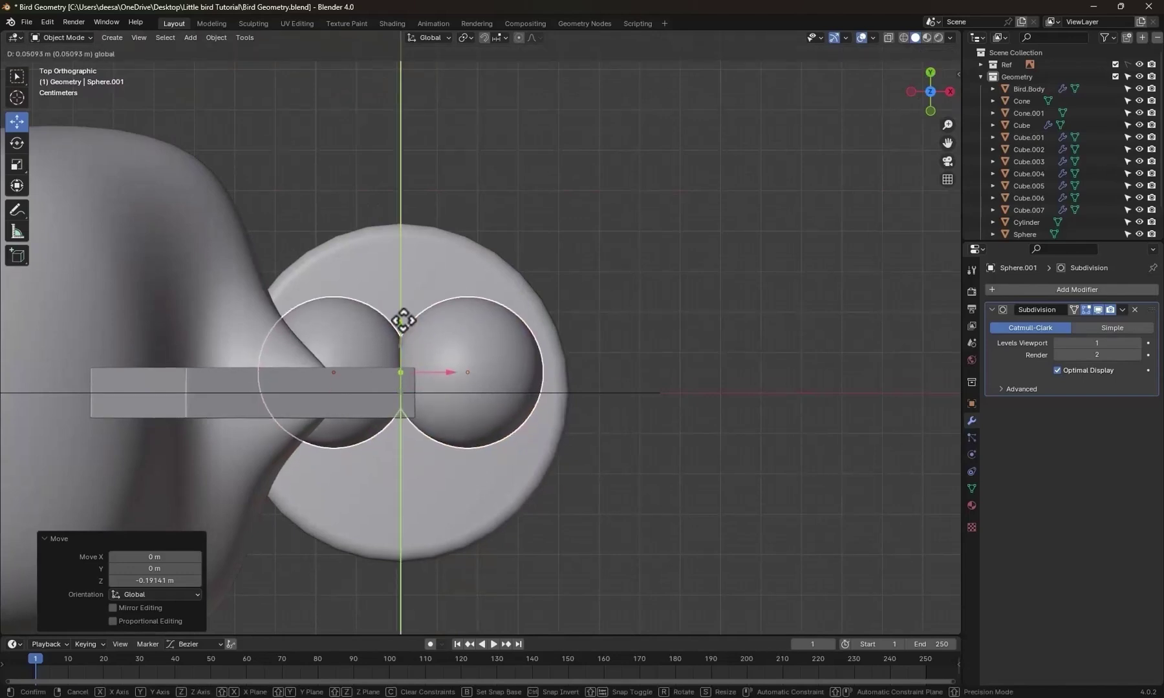
{"action": "left_click", "coordinate": [402, 321]}
{"action": "middle_click_drag", "start_coordinate": [452, 374], "coordinate": [553, 475]}
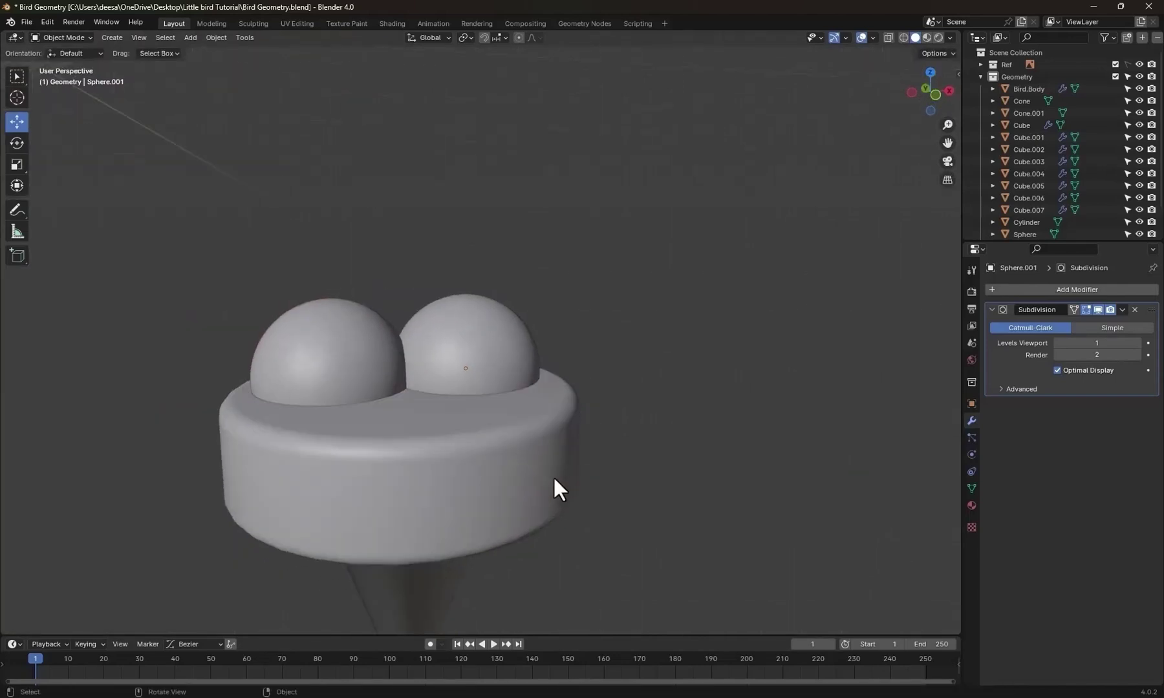
In the front view, add a UV sphere over the nail's reference face and scale it to about 0.072 as the nose.
{"action": "key", "text": "KP_1"}
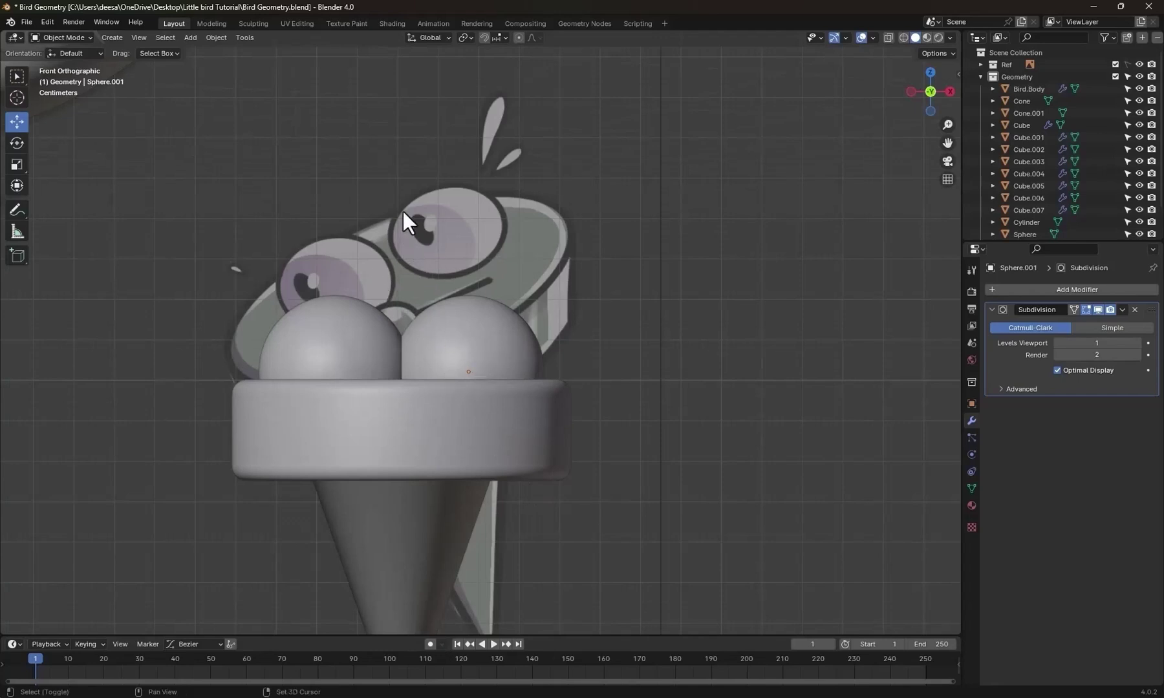
{"action": "key", "text": "shift+a"}
{"action": "mouse_move", "coordinate": [402, 189]}
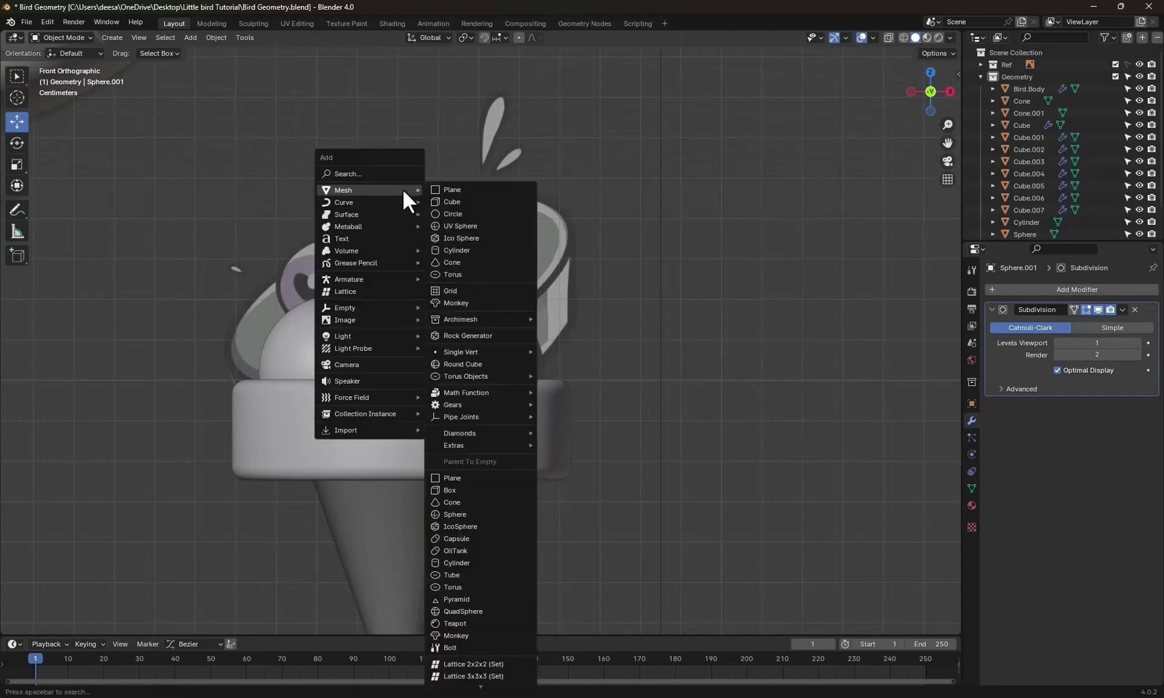
{"action": "left_click", "coordinate": [457, 226]}
{"action": "key", "text": "g"}
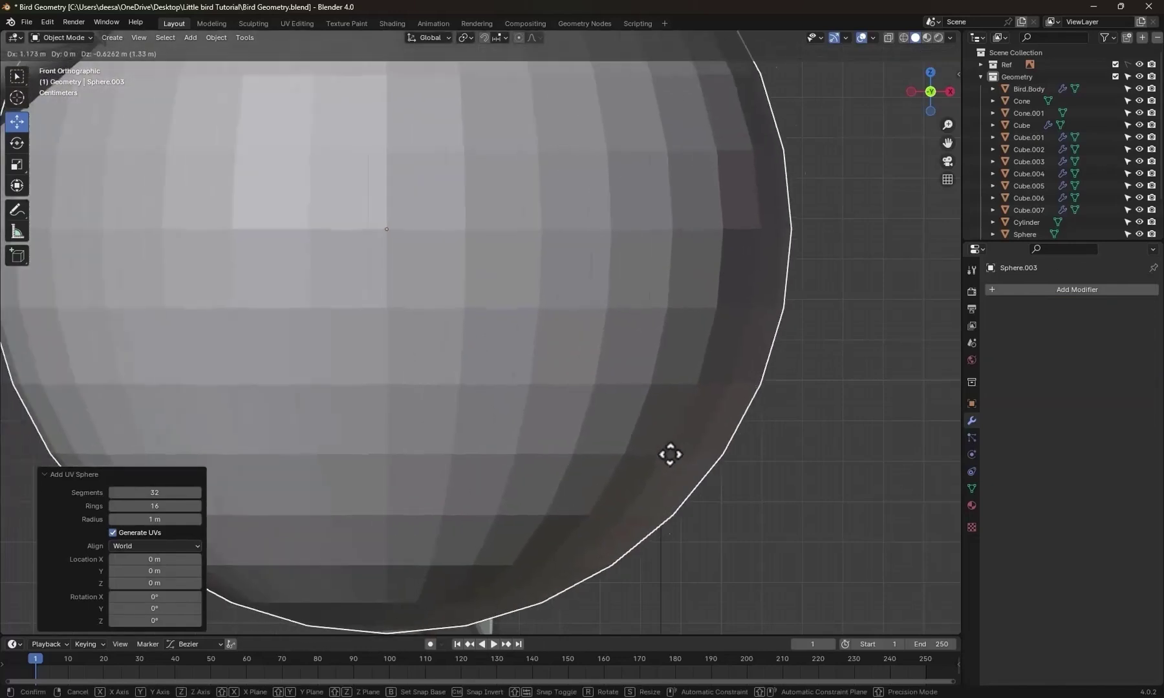
{"action": "left_click", "coordinate": [679, 456]}
{"action": "key", "text": "s"}
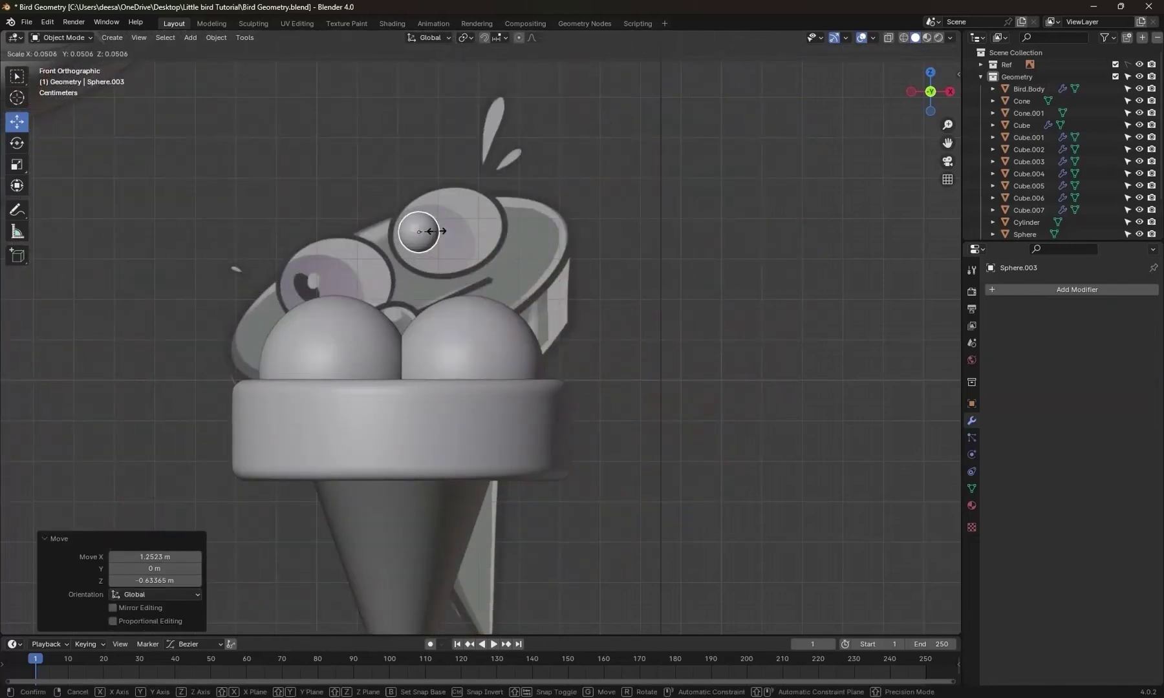
{"action": "left_click", "coordinate": [443, 238]}
Lower the nose sphere about 0.37 m to the nail head's top edge and bring it about 0.22 m forward of the eyes along -Y.
{"action": "key", "text": "g"}
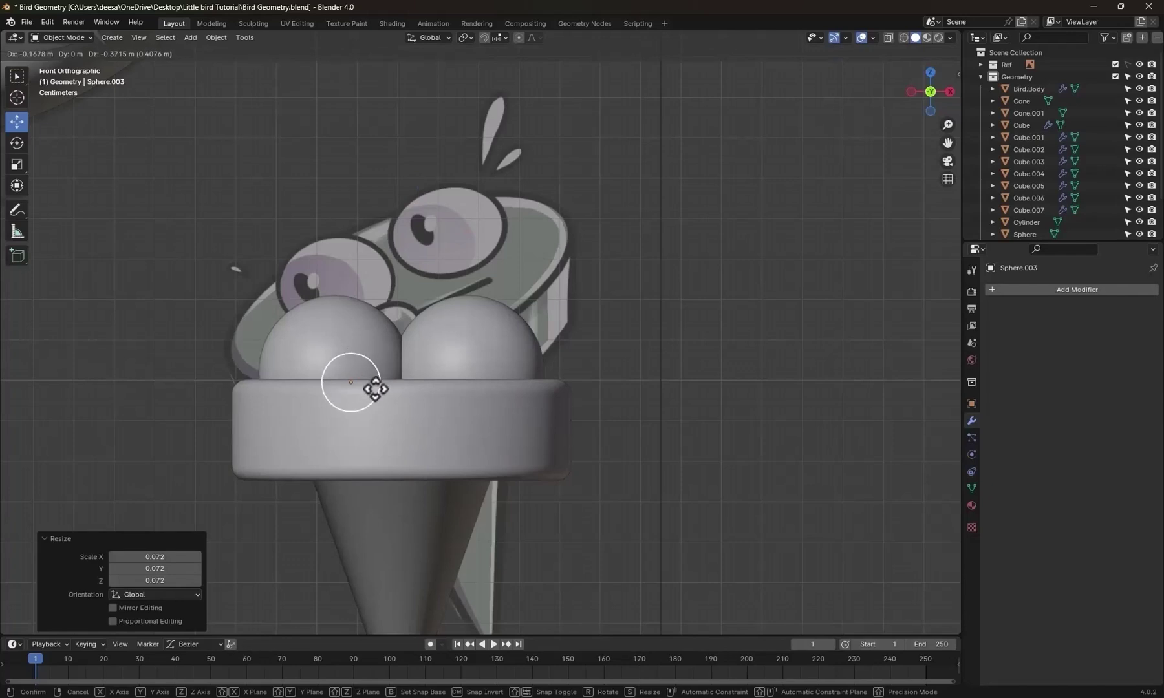
{"action": "left_click", "coordinate": [379, 387]}
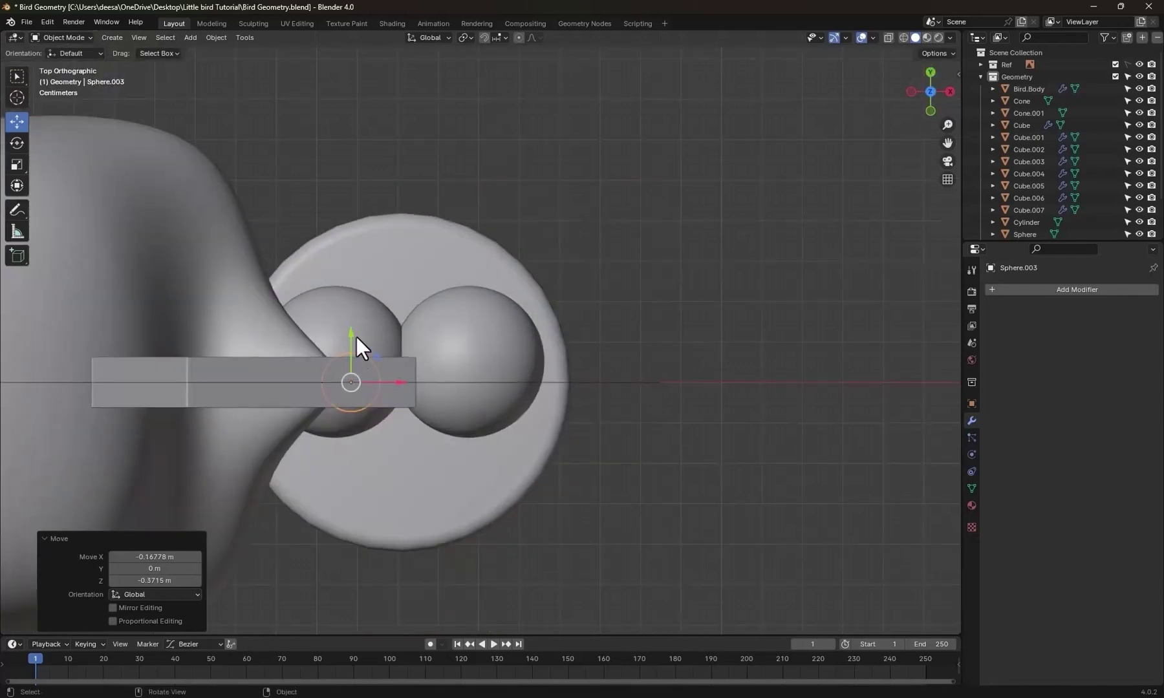
{"action": "key", "text": "g"}
{"action": "key", "text": "y"}
{"action": "left_click_drag", "start_coordinate": [343, 421], "coordinate": [343, 421]}
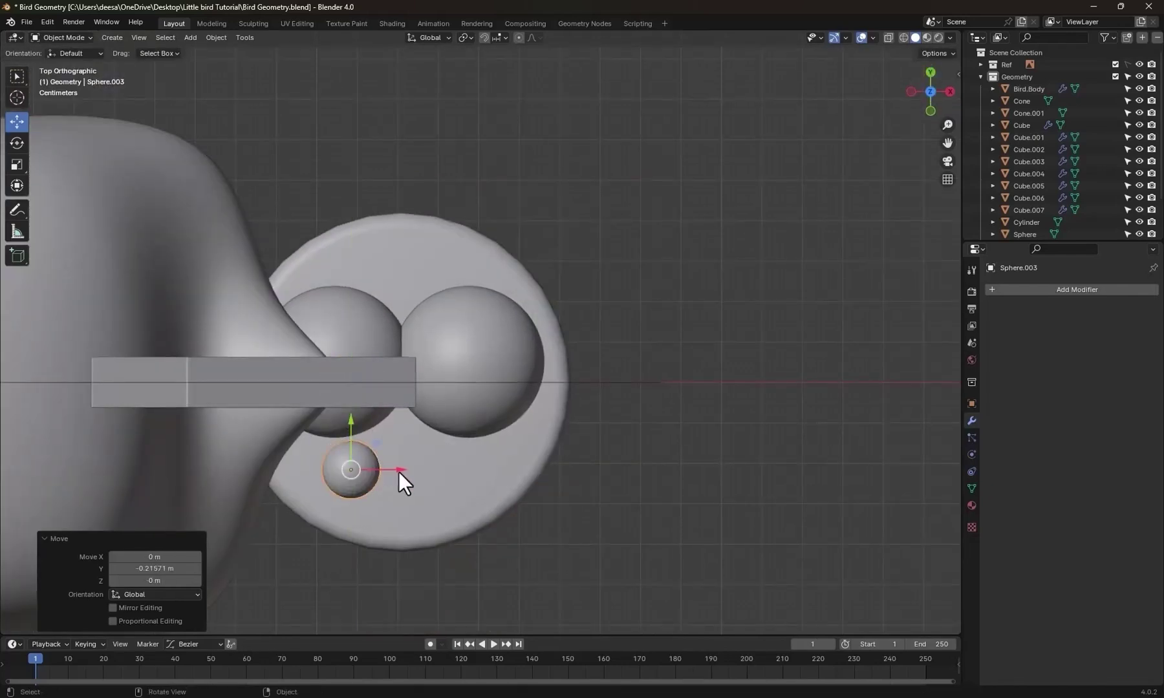
{"action": "left_click_drag", "start_coordinate": [398, 470], "coordinate": [404, 470]}
Select the whole nail character, raise it about 0.19 m along Z over its reference drawing, and deselect it.
{"action": "middle_click_drag", "start_coordinate": [516, 518], "coordinate": [524, 433]}
{"action": "scroll", "coordinate": [533, 447], "scroll_direction": "down", "scroll_amount": 1}
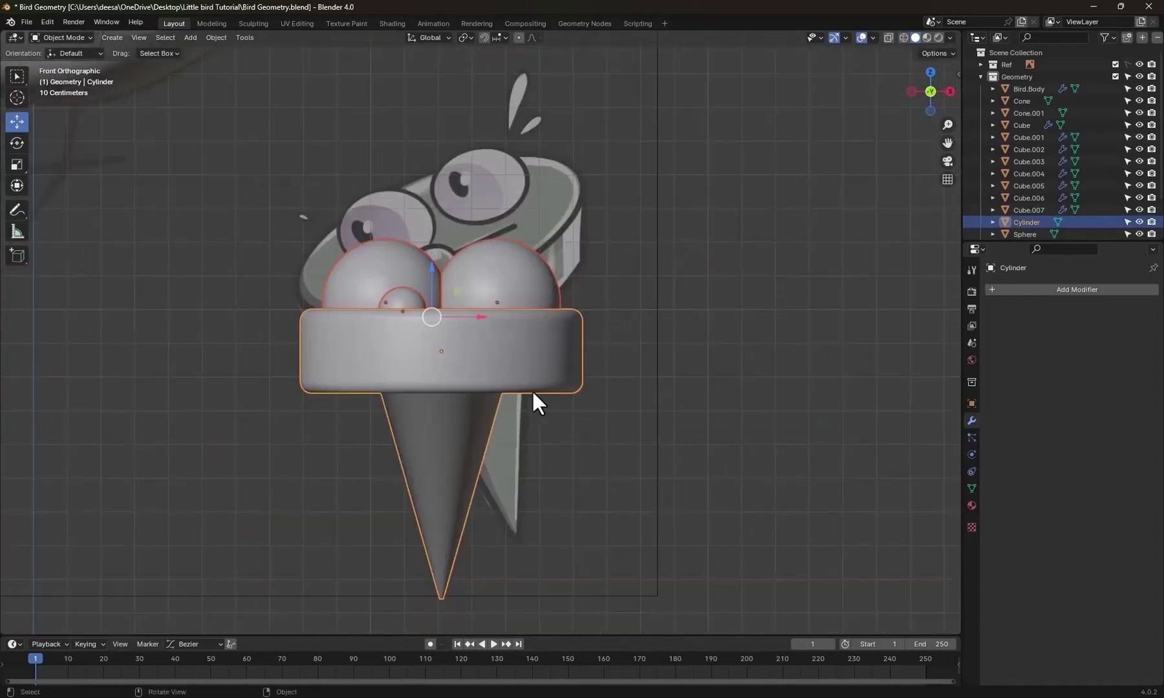
{"action": "key", "text": "g"}
{"action": "left_click", "coordinate": [538, 325]}
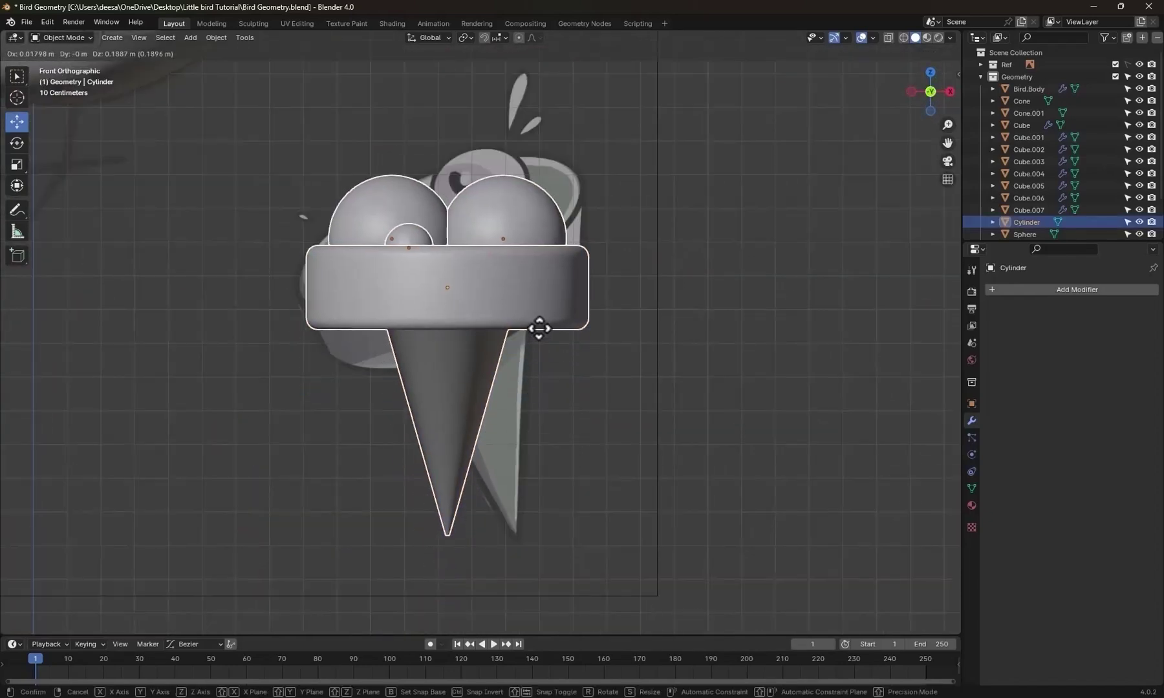
{"action": "scroll", "coordinate": [362, 407], "scroll_direction": "down", "scroll_amount": 5}
{"action": "left_click", "coordinate": [363, 406]}
Add a UV sphere in the front view, position it near the lower reference cloud and scale it to about 0.16.
{"action": "scroll", "coordinate": [363, 407], "scroll_direction": "up", "scroll_amount": 4}
{"action": "middle_click_drag", "start_coordinate": [362, 407], "coordinate": [685, 290], "text": "shift"}
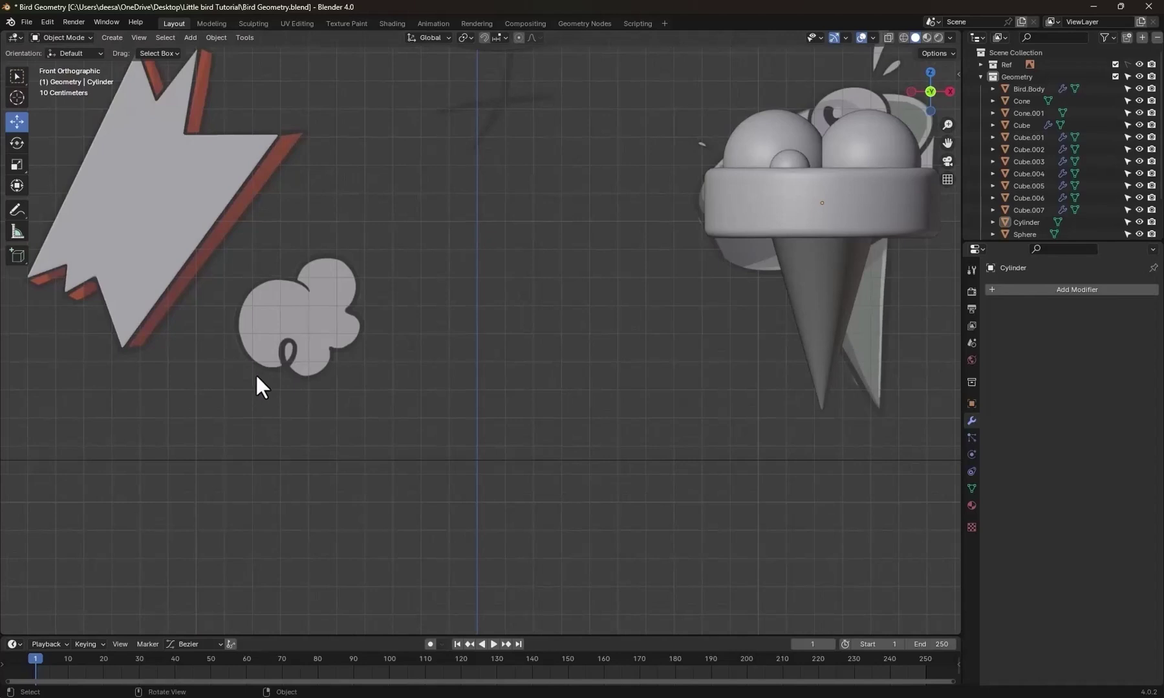
{"action": "key", "text": "shift+a"}
{"action": "mouse_move", "coordinate": [390, 251]}
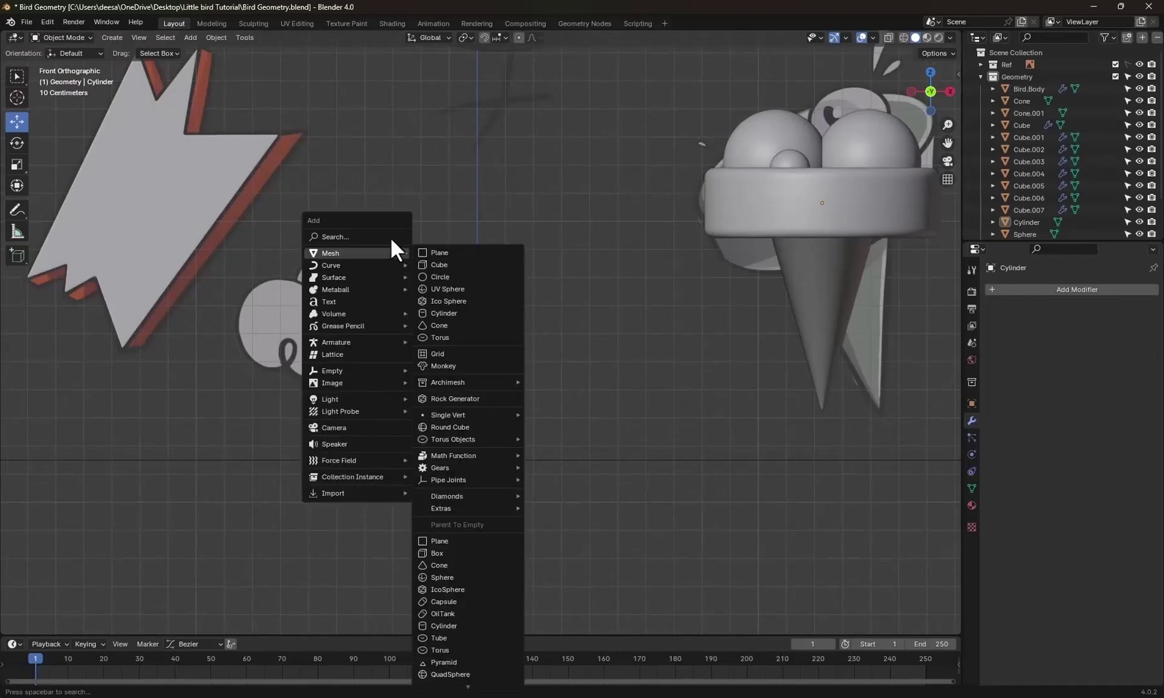
{"action": "left_click", "coordinate": [449, 289]}
{"action": "scroll", "coordinate": [501, 285], "scroll_direction": "down", "scroll_amount": 2}
{"action": "key", "text": "g"}
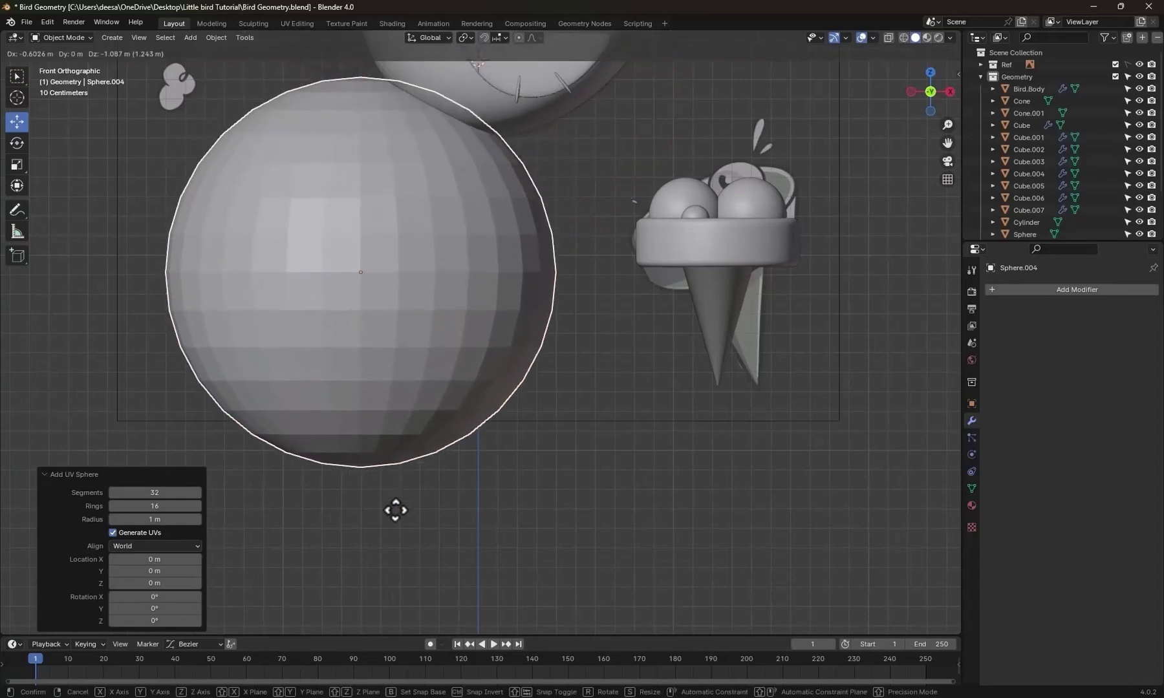
{"action": "left_click", "coordinate": [395, 510]}
{"action": "key", "text": "s"}
{"action": "left_click", "coordinate": [376, 330]}
Move the sphere about -0.08 m in X and -0.14 m in Z onto the cloud's largest lobe and apply smooth shading.
{"action": "scroll", "coordinate": [376, 331], "scroll_direction": "up", "scroll_amount": 4}
{"action": "middle_click_drag", "start_coordinate": [377, 331], "coordinate": [488, 223], "text": "shift"}
{"action": "key", "text": "g"}
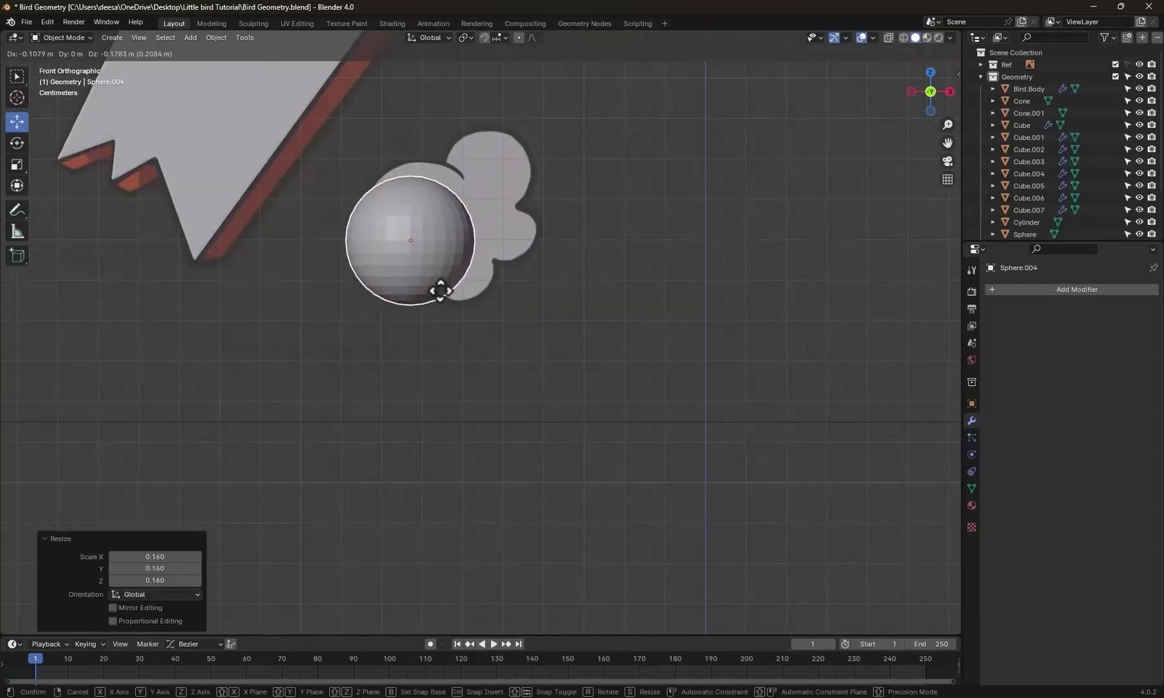
{"action": "left_click", "coordinate": [453, 274]}
{"action": "right_click", "coordinate": [460, 198]}
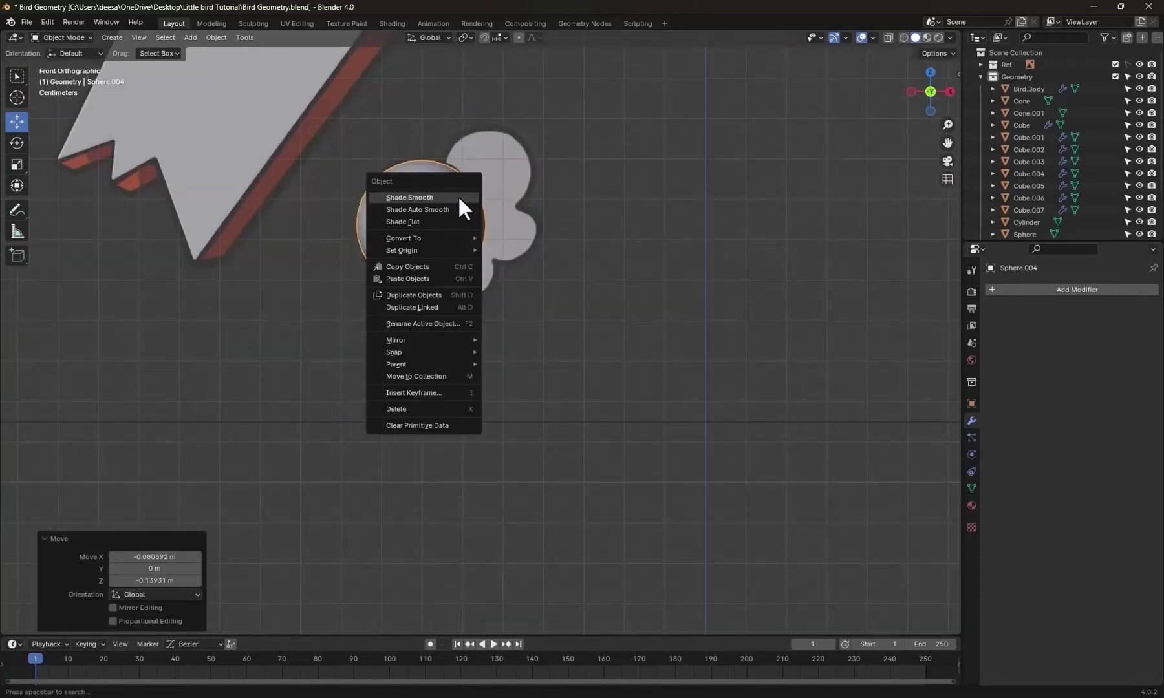
{"action": "left_click", "coordinate": [459, 197]}
Duplicate the cloud sphere, offset it about 0.11 m in X and -0.10 m in Z, and shrink it to fit the lower lobe.
{"action": "scroll", "coordinate": [524, 280], "scroll_direction": "up", "scroll_amount": 3}
{"action": "middle_click_drag", "start_coordinate": [523, 284], "coordinate": [407, 301], "text": "shift"}
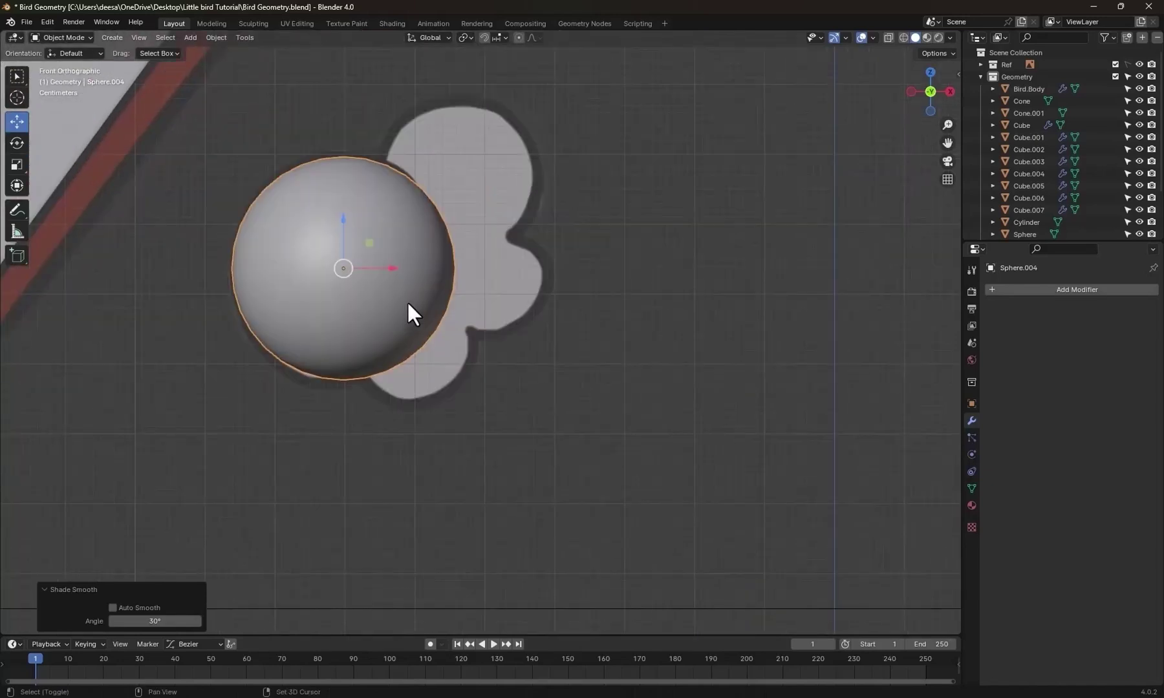
{"action": "key", "text": "shift+d"}
{"action": "left_click", "coordinate": [483, 372]}
{"action": "key", "text": "s"}
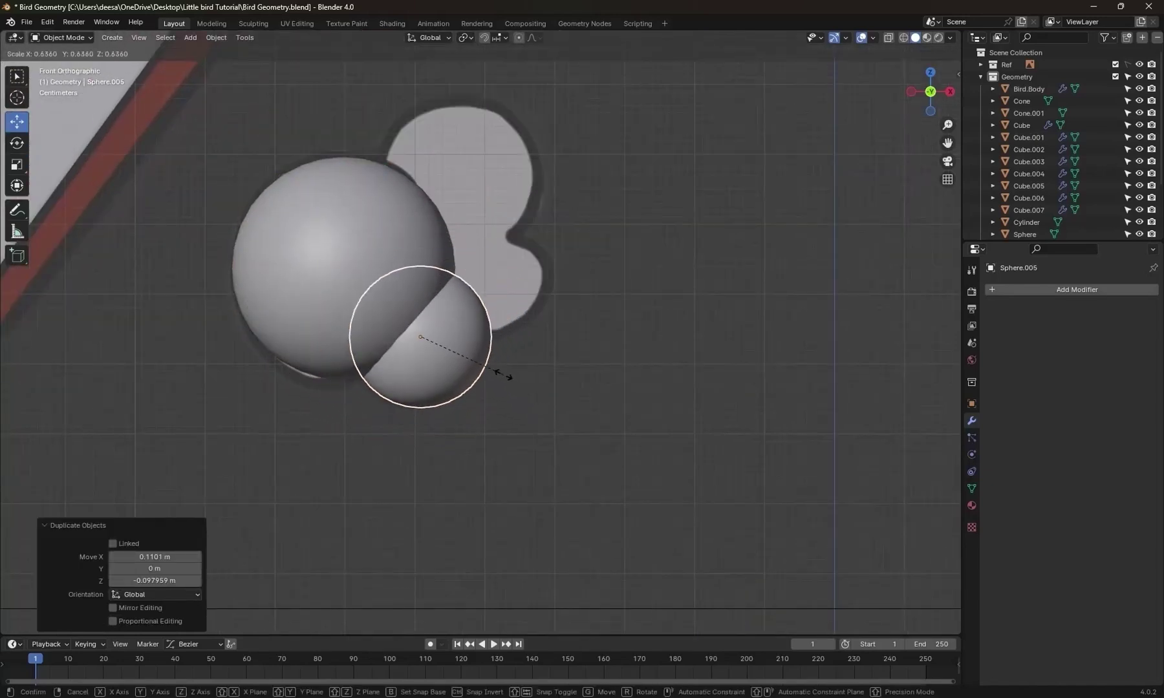
{"action": "left_click", "coordinate": [484, 363]}
Build the remaining lobes and clouds over the reference from moved and scaled duplicates of the smooth sphere.
{"action": "key", "text": "shift+d"}
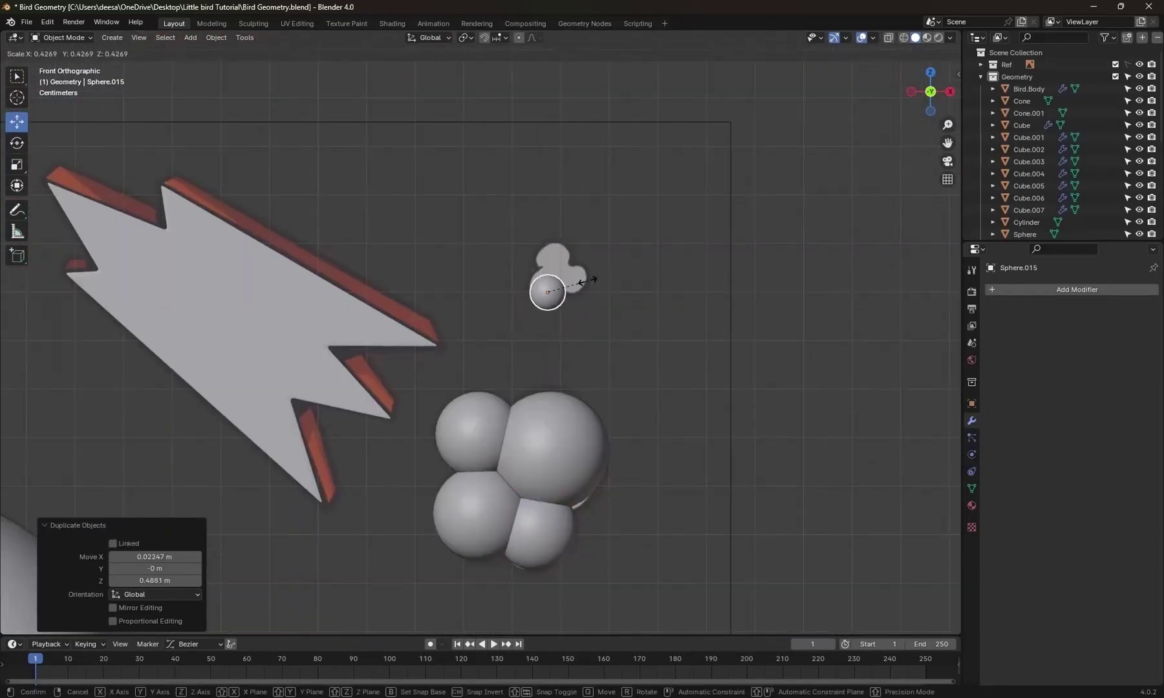
{"action": "scroll", "coordinate": [696, 399], "scroll_direction": "down", "scroll_amount": 4}
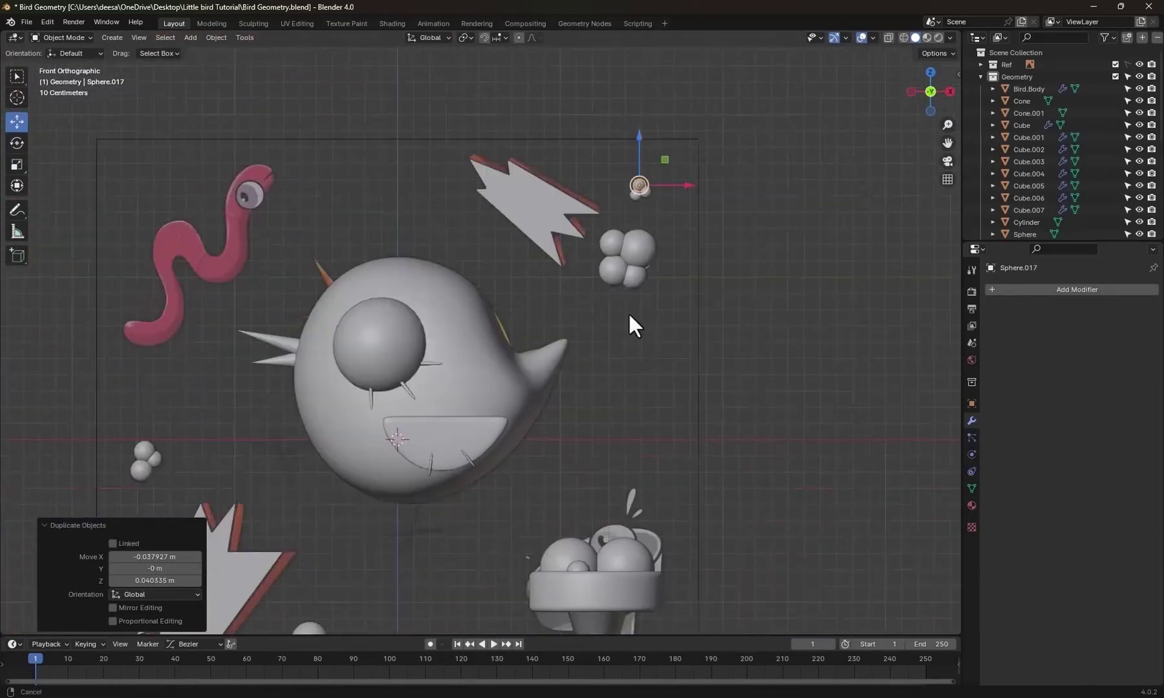
{"action": "scroll", "coordinate": [628, 314], "scroll_direction": "down", "scroll_amount": 2}
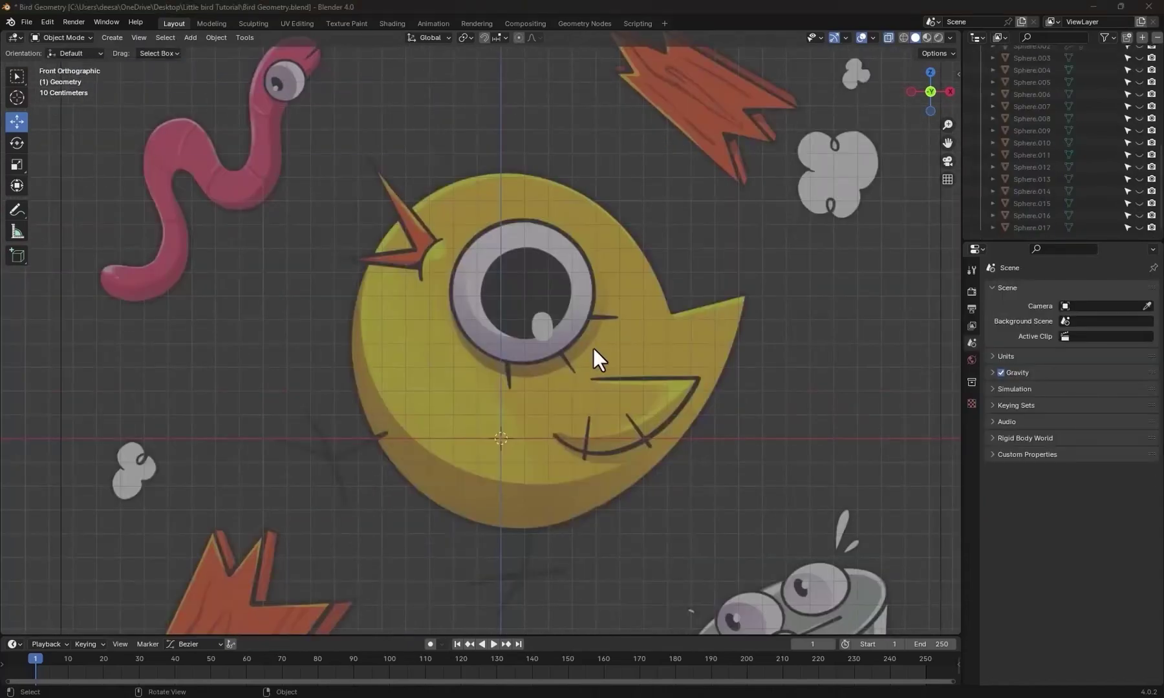
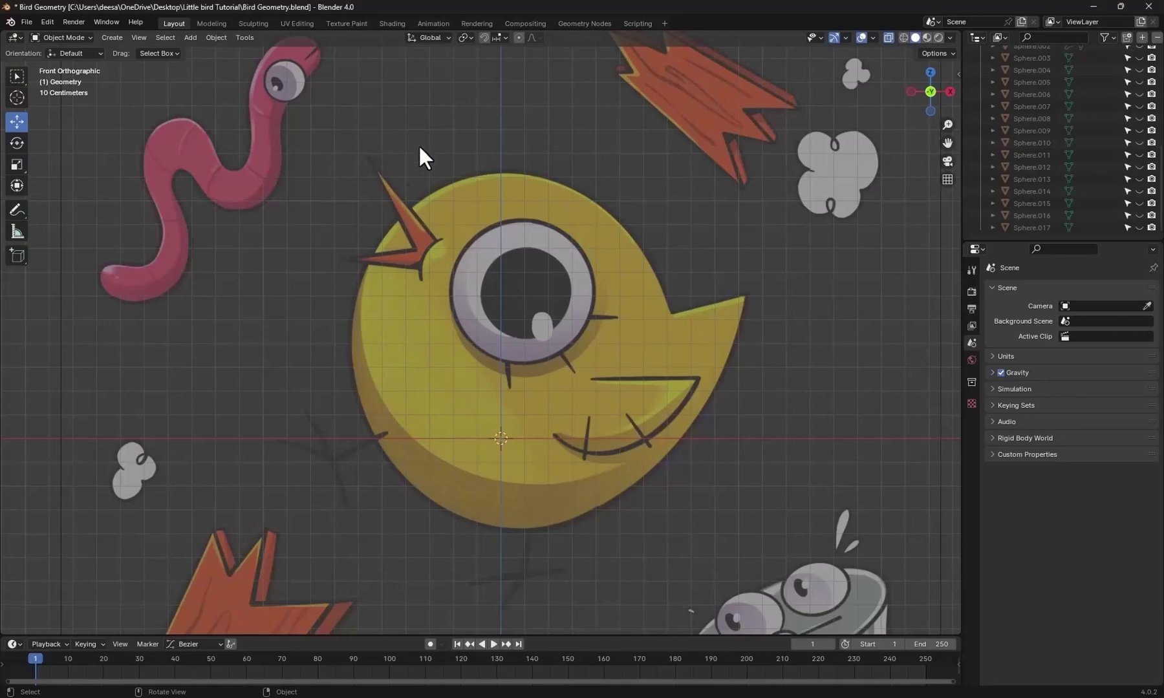
Add an Archemedian curve spiral with 2 turns, height 1.38, radius 0.34 and radius growth -0.15.
{"action": "key", "text": "shift+a"}
{"action": "mouse_move", "coordinate": [424, 154]}
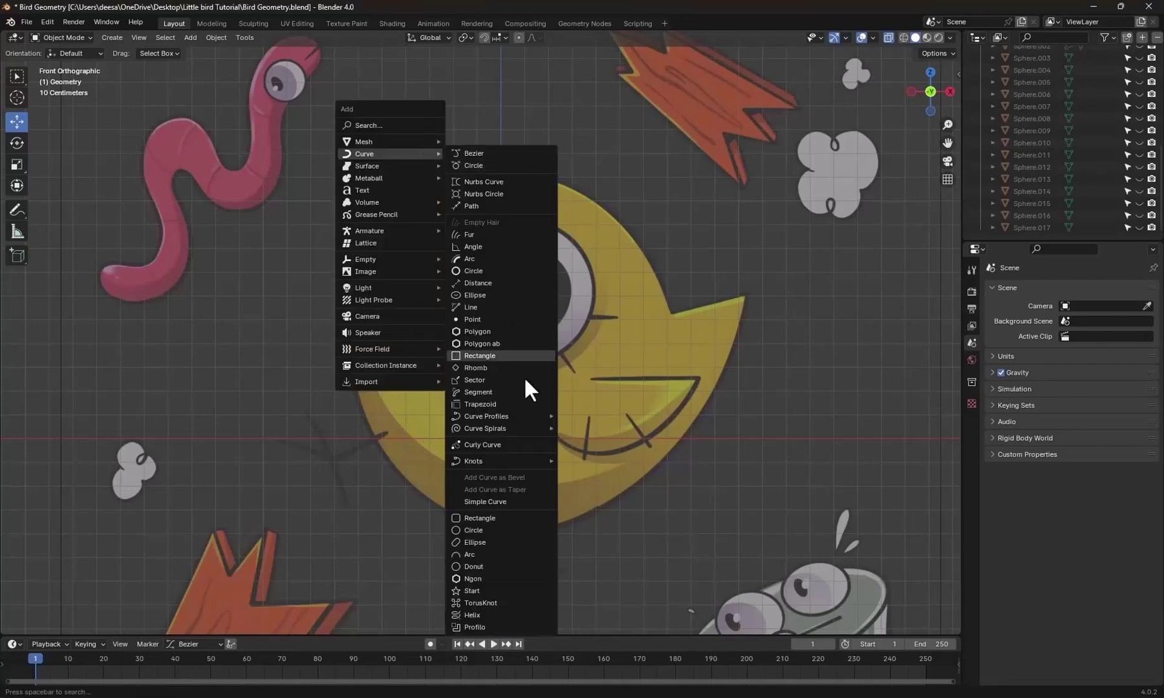
{"action": "mouse_move", "coordinate": [516, 429]}
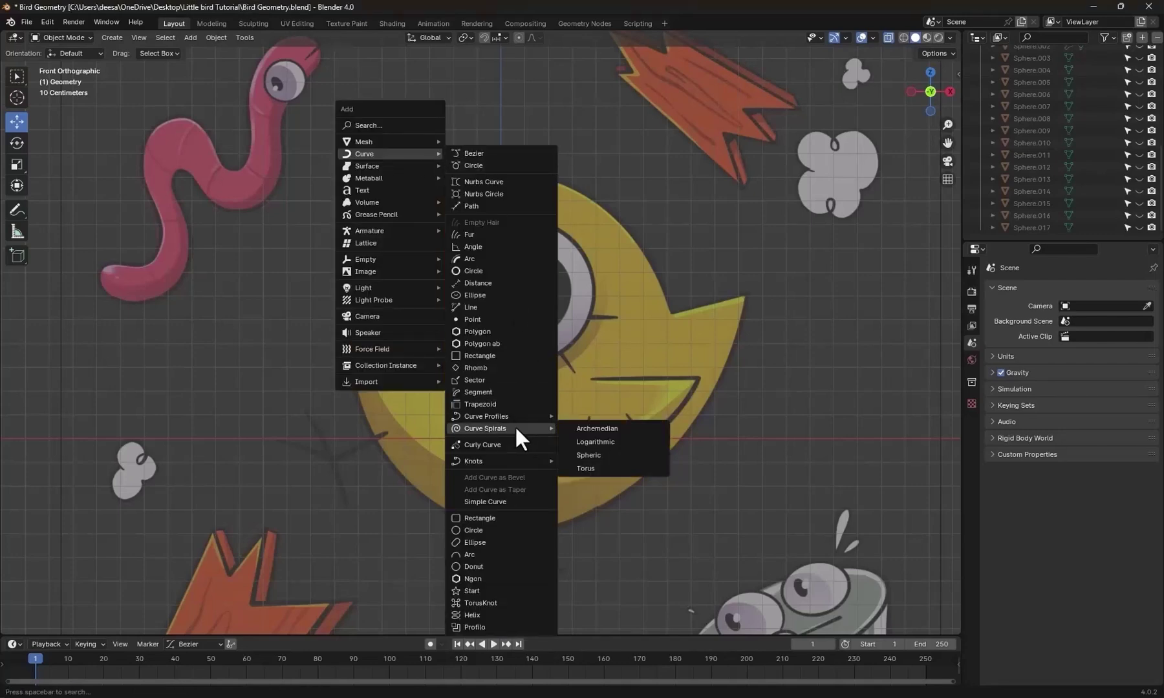
{"action": "left_click", "coordinate": [617, 428]}
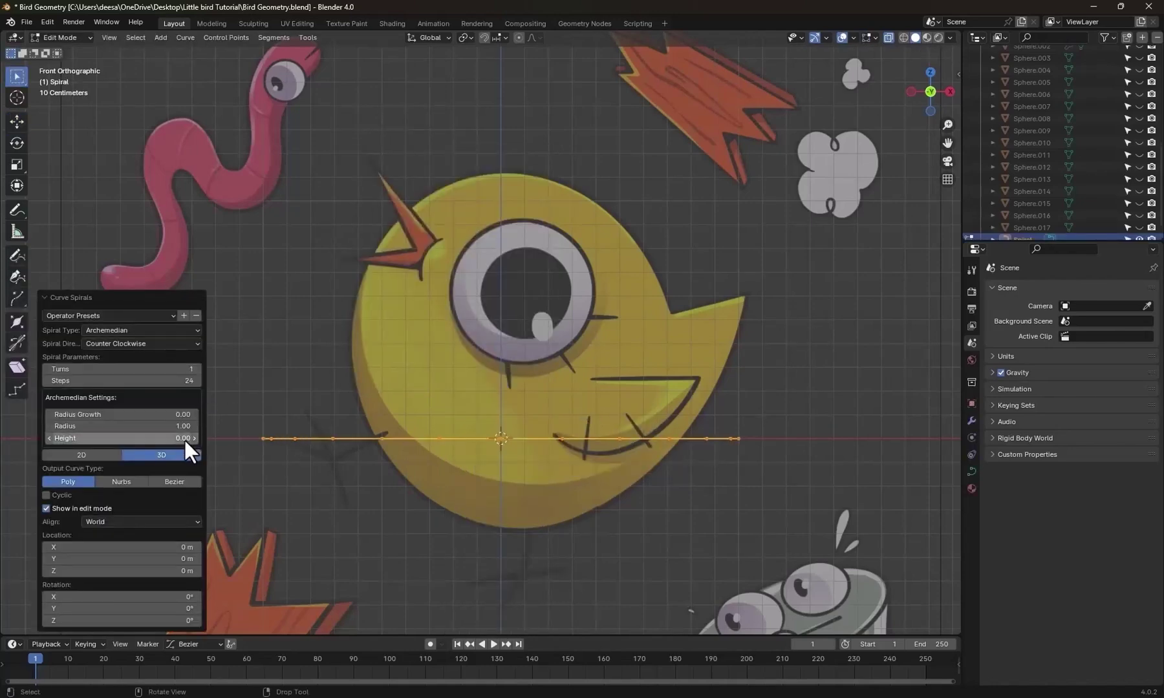
{"action": "mouse_move", "coordinate": [184, 438]}
{"action": "left_mouse_down"}
{"action": "mouse_move", "coordinate": [211, 432]}
{"action": "mouse_move", "coordinate": [195, 441]}
{"action": "left_mouse_up"}
{"action": "scroll", "coordinate": [508, 404], "scroll_direction": "down", "scroll_amount": 3}
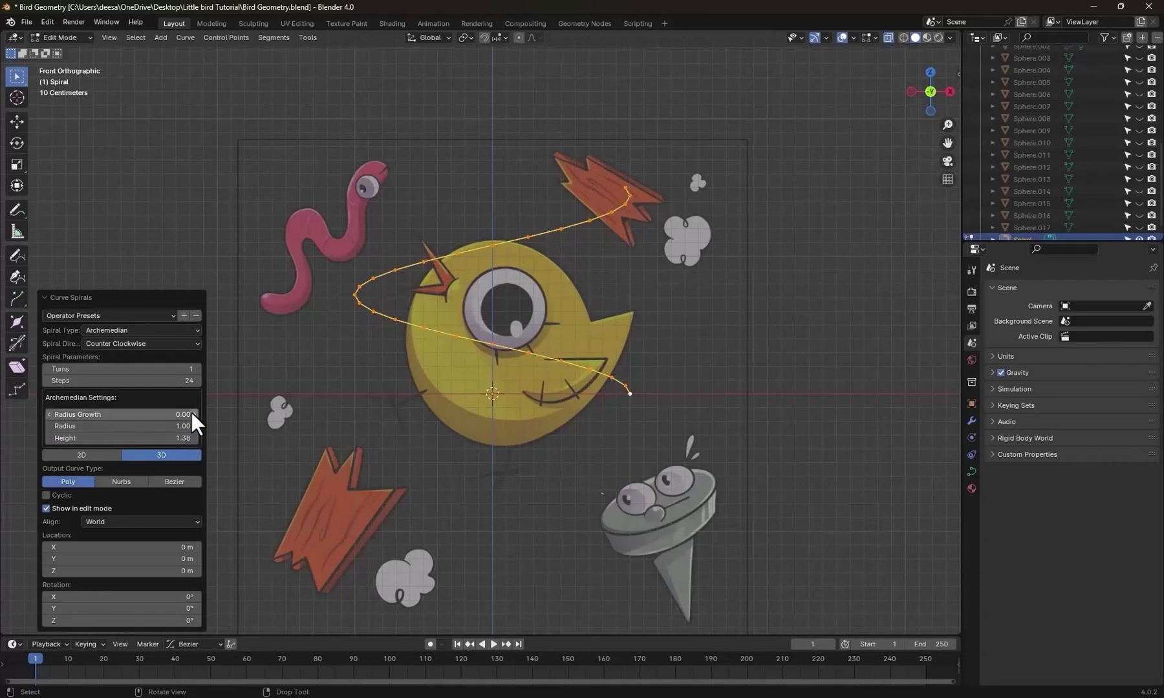
{"action": "left_click", "coordinate": [195, 368]}
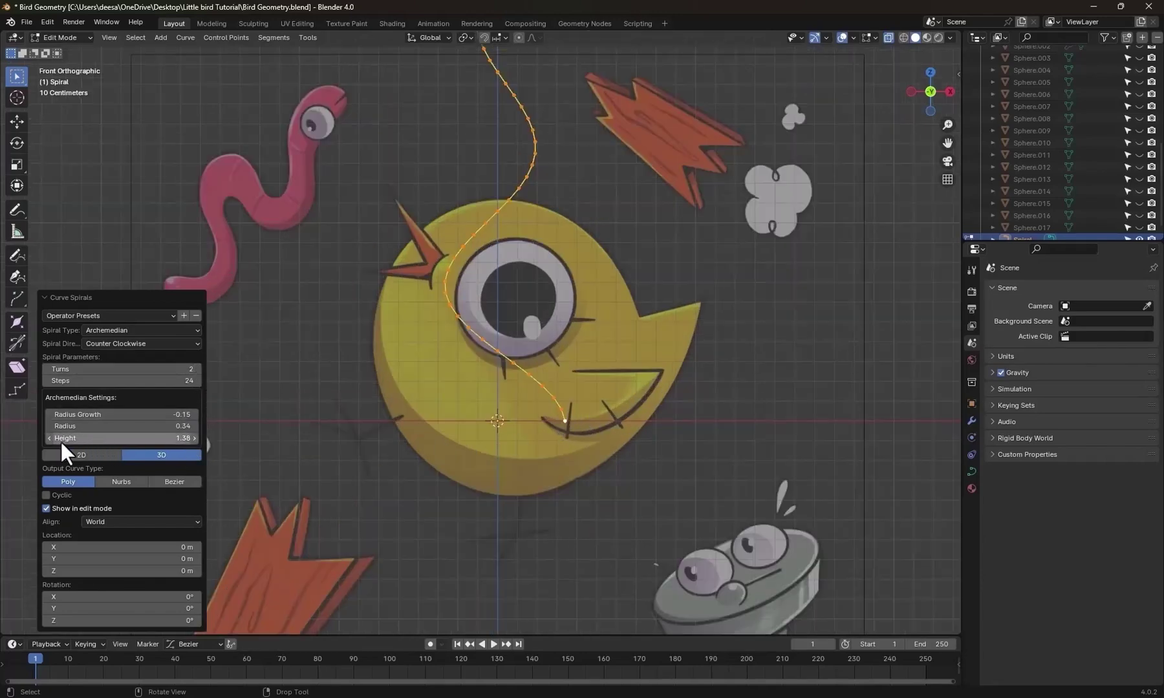
Reduce the spiral's height to 0.45.
{"action": "left_click_drag", "start_coordinate": [49, 441], "coordinate": [48, 440]}
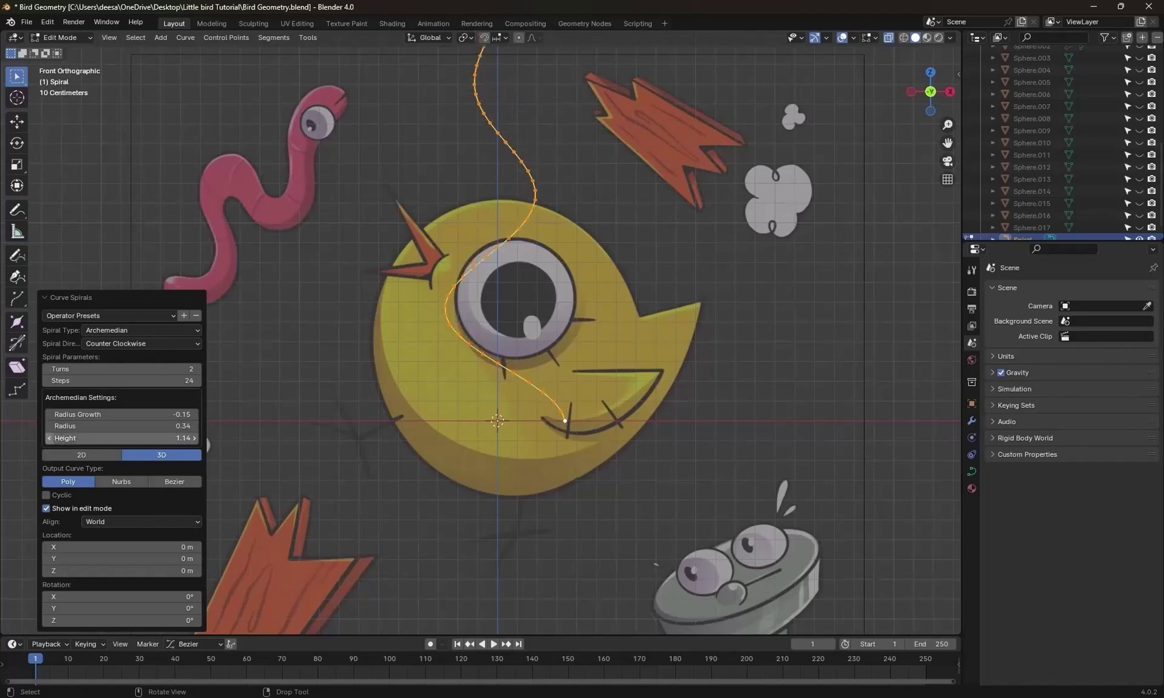
{"action": "left_click", "coordinate": [121, 438]}
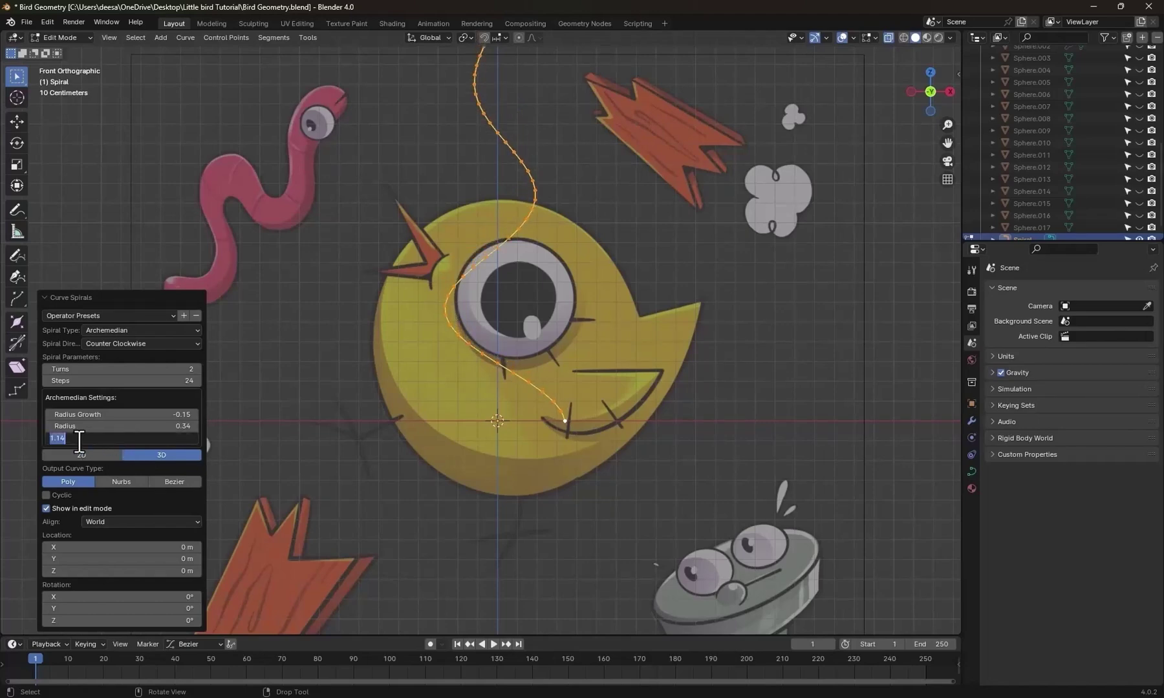
{"action": "type", "text": "0.45"}
{"action": "key", "text": "Return"}
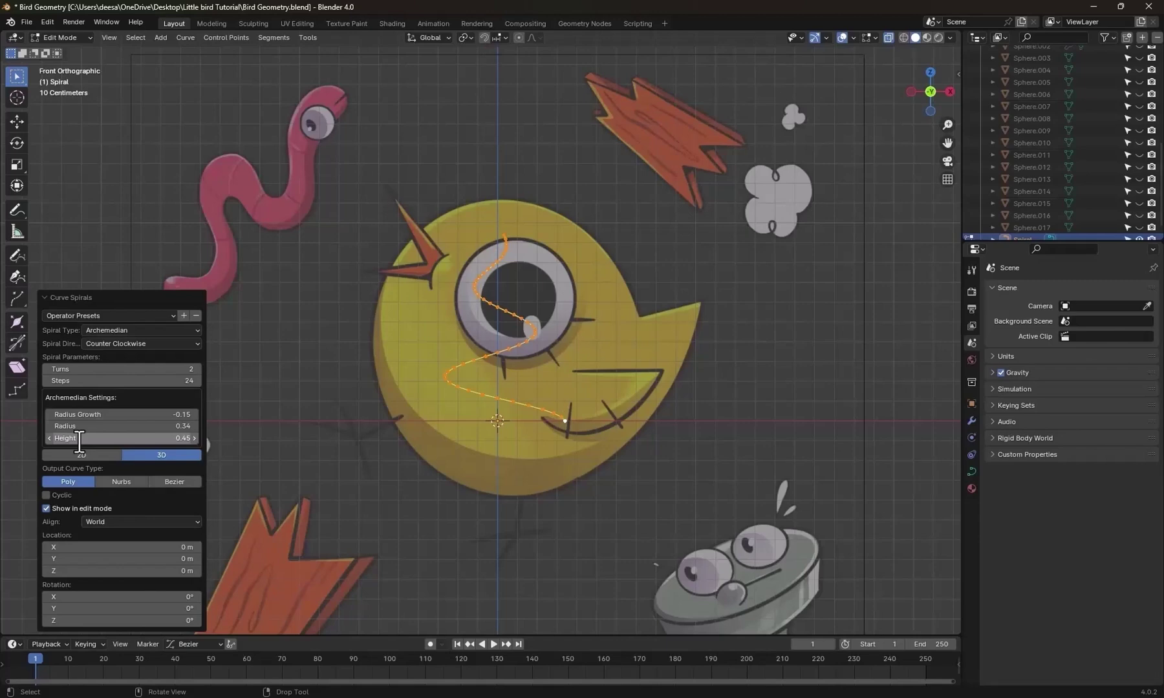
Reduce the spiral's radius to 0.15.
{"action": "scroll", "coordinate": [465, 395], "scroll_direction": "up", "scroll_amount": 2}
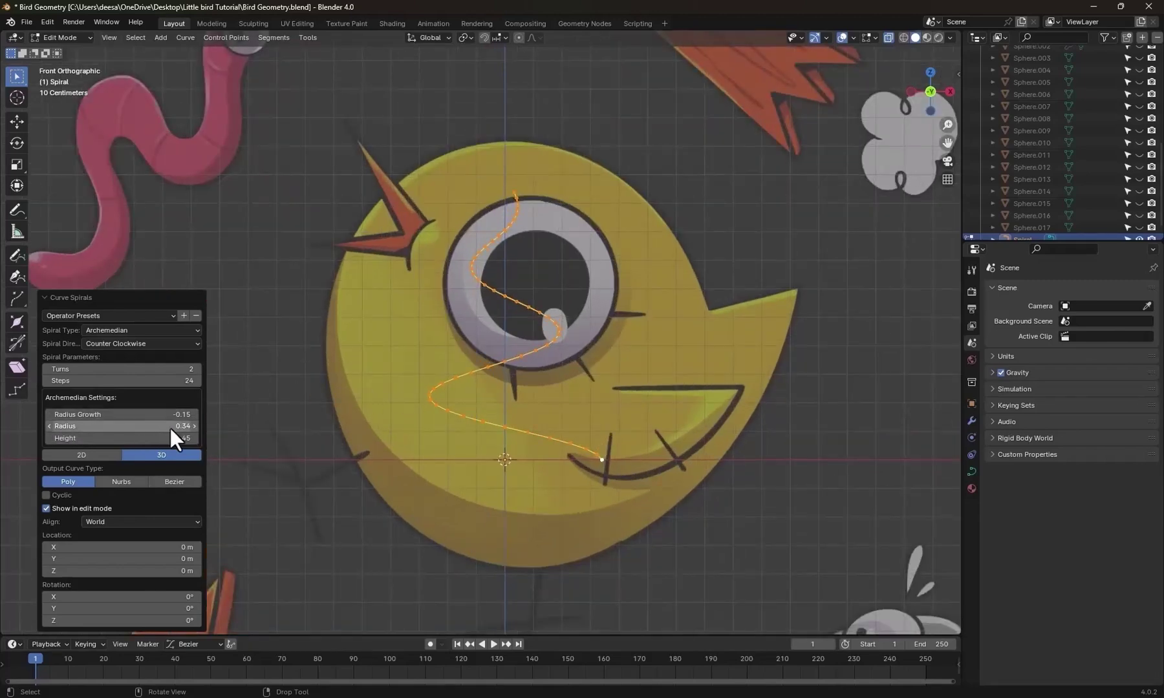
{"action": "left_click", "coordinate": [49, 427]}
{"action": "left_click", "coordinate": [48, 427]}
{"action": "left_click", "coordinate": [49, 427]}
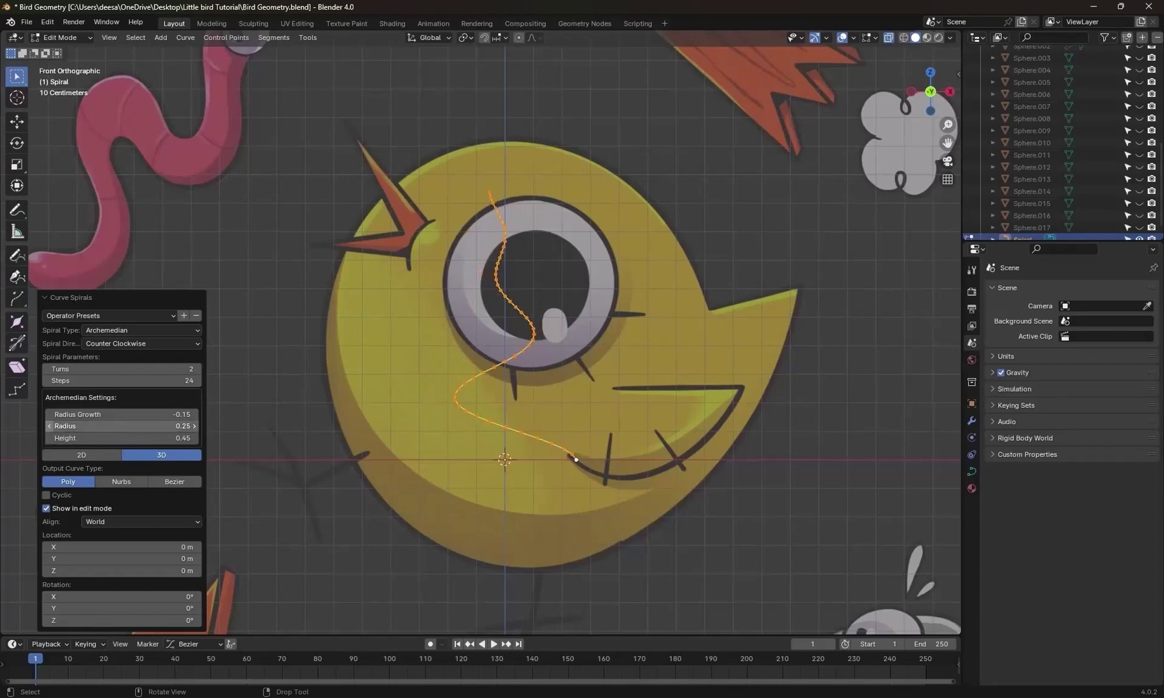
{"action": "left_click", "coordinate": [162, 428]}
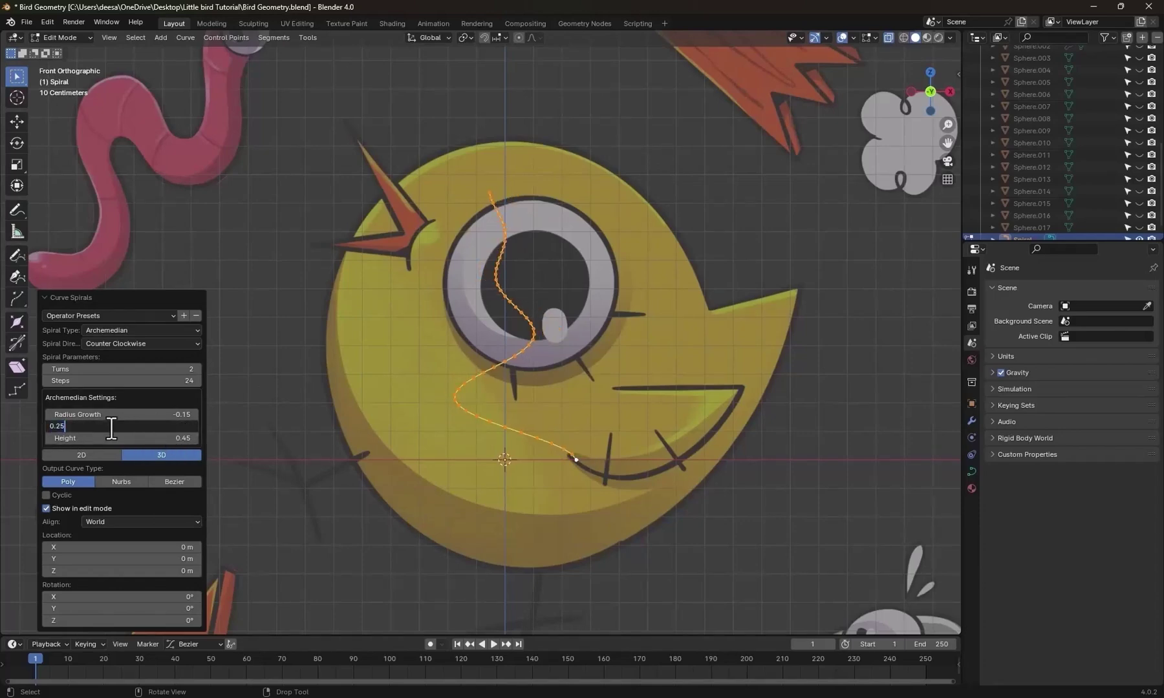
{"action": "type", "text": "15"}
{"action": "key", "text": "Return"}
Set the spiral's radius growth to -0.075.
{"action": "left_click", "coordinate": [124, 416]}
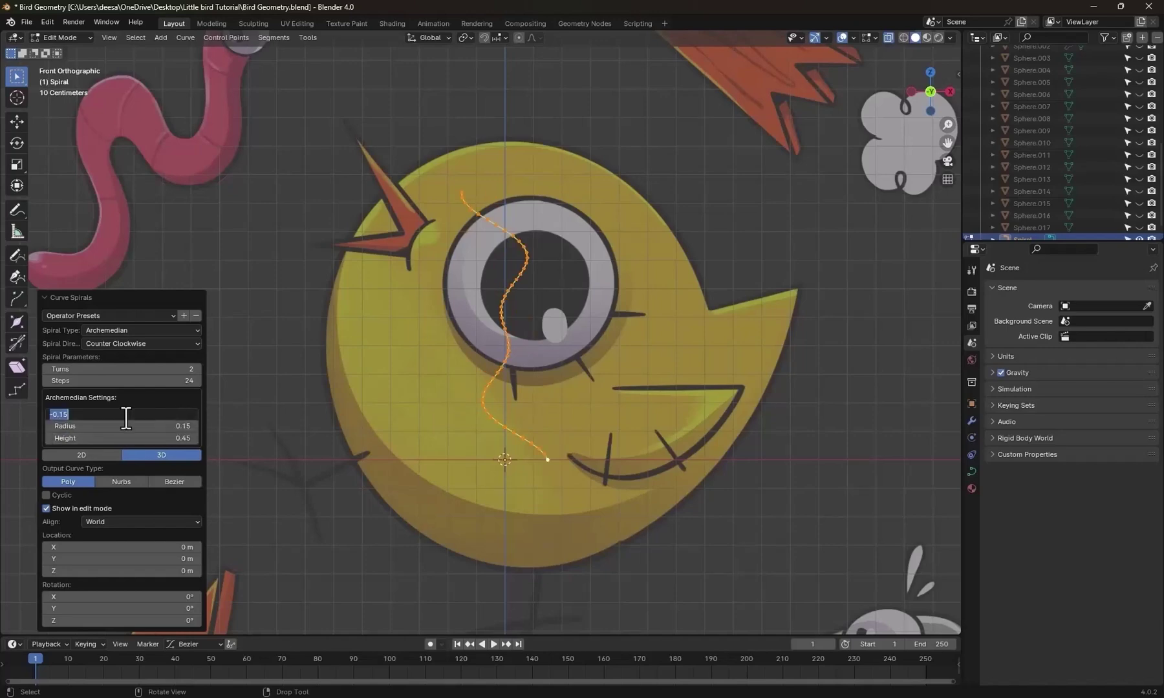
{"action": "left_click", "coordinate": [68, 417]}
{"action": "left_click_drag", "start_coordinate": [63, 417], "coordinate": [93, 416]}
{"action": "type", "text": "075"}
{"action": "key", "text": "Return"}
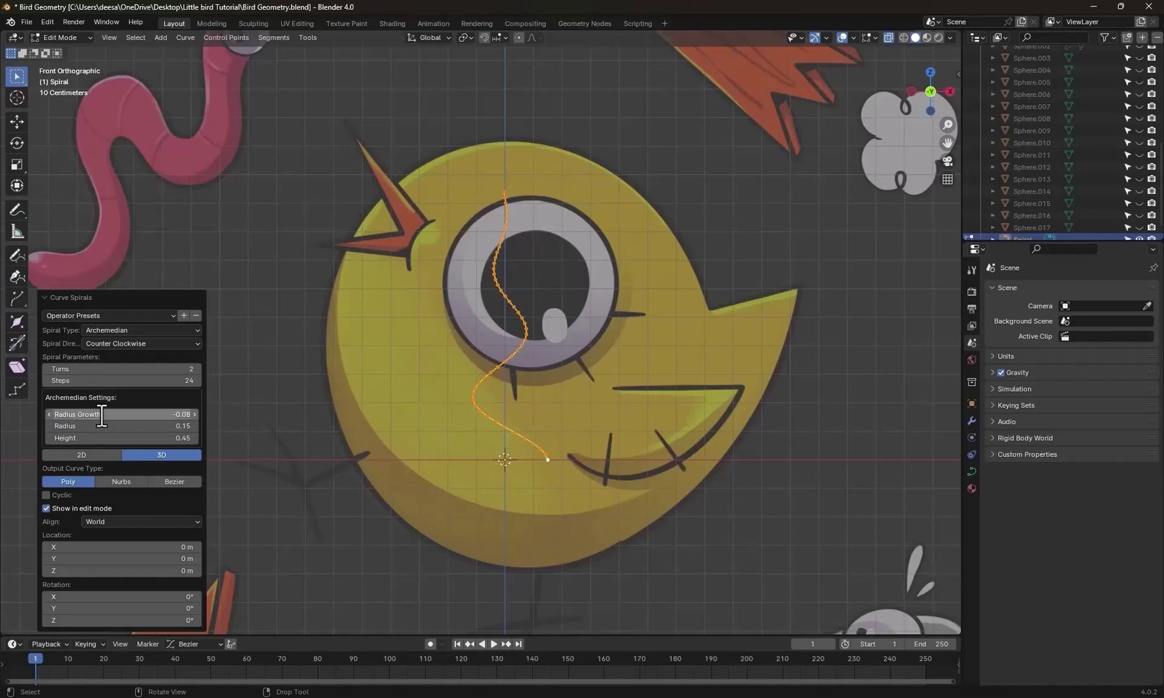
{"action": "scroll", "coordinate": [559, 351], "scroll_direction": "down", "scroll_amount": 3}
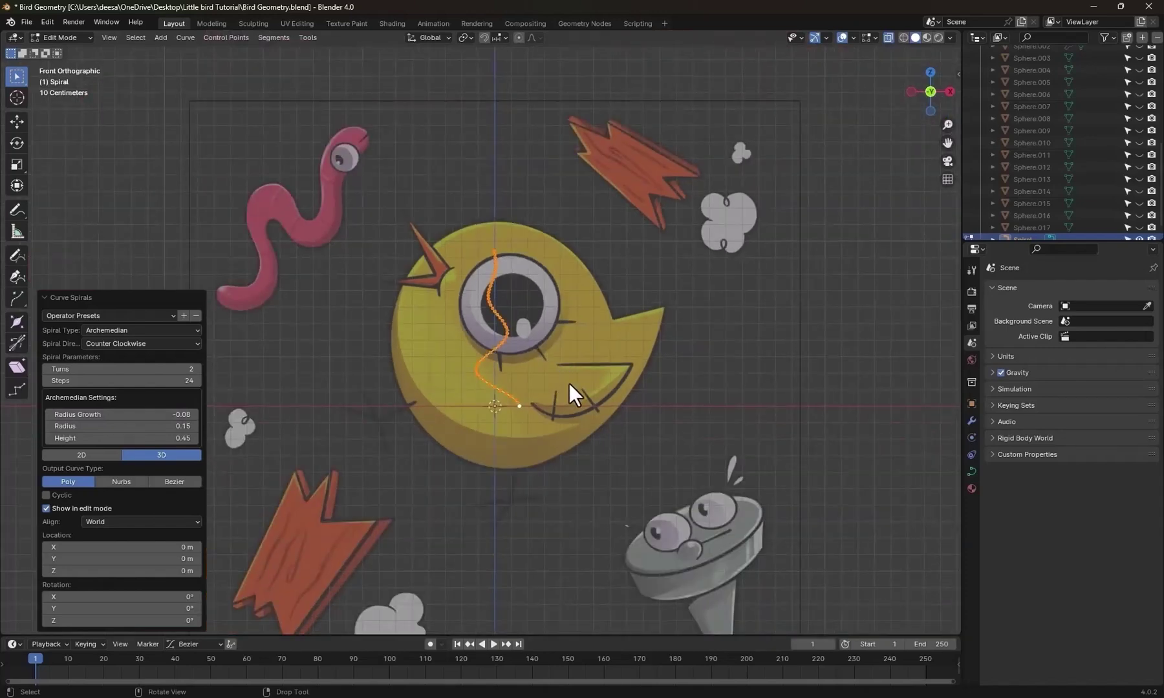
{"action": "scroll", "coordinate": [568, 383], "scroll_direction": "up", "scroll_amount": 2}
{"action": "scroll", "coordinate": [569, 383], "scroll_direction": "down", "scroll_amount": 1}
{"action": "scroll", "coordinate": [565, 382], "scroll_direction": "down", "scroll_amount": 3}
{"action": "scroll", "coordinate": [564, 381], "scroll_direction": "up", "scroll_amount": 7}
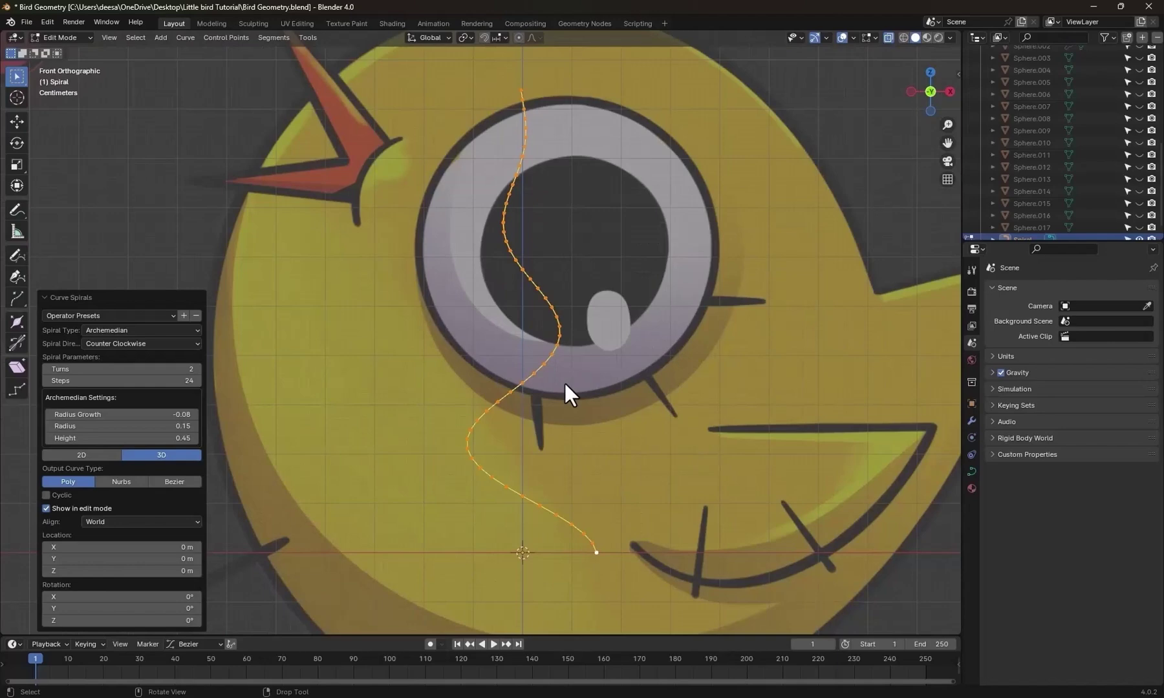
Move the spiral's topmost control point along X onto the vertical centre axis.
{"action": "scroll", "coordinate": [564, 383], "scroll_direction": "up", "scroll_amount": 2}
{"action": "scroll", "coordinate": [598, 252], "scroll_direction": "up", "scroll_amount": 2}
{"action": "scroll", "coordinate": [535, 393], "scroll_direction": "up", "scroll_amount": 3}
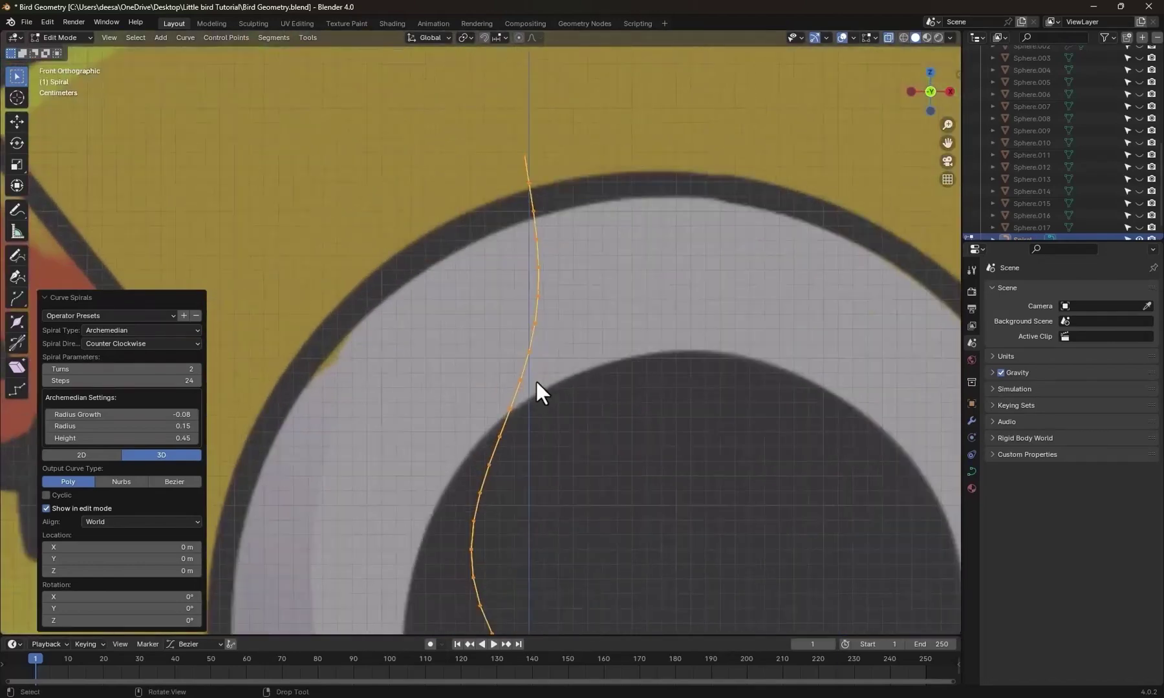
{"action": "left_click_drag", "start_coordinate": [510, 282], "coordinate": [469, 296]}
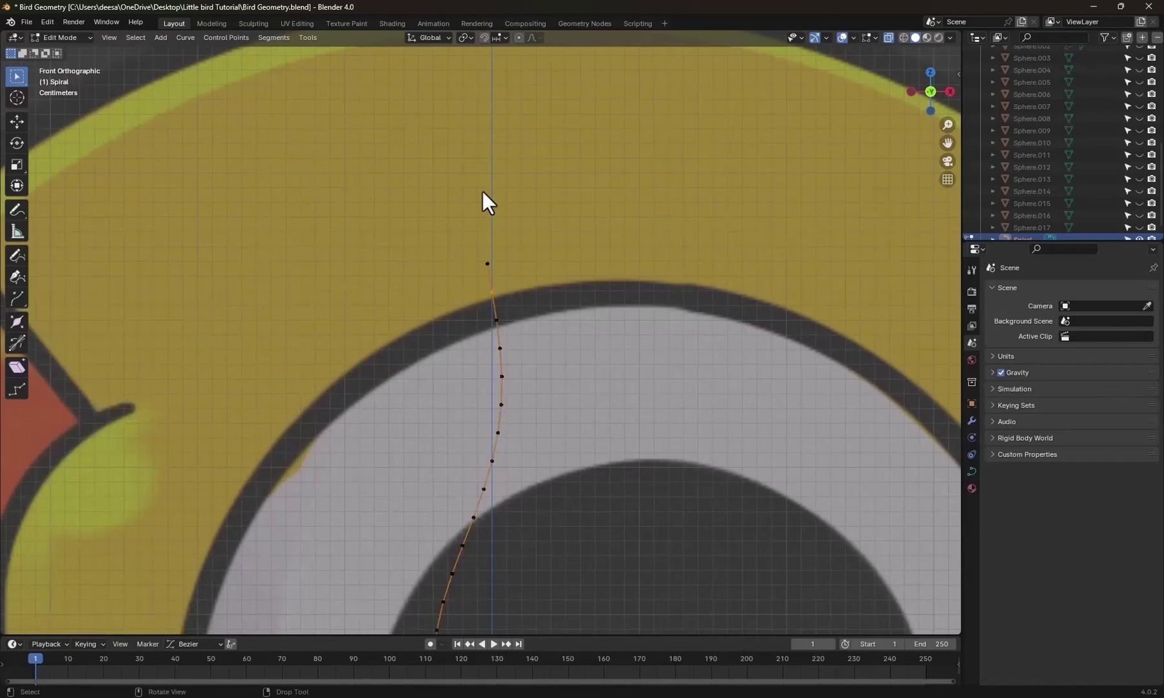
{"action": "left_click", "coordinate": [487, 264]}
{"action": "scroll", "coordinate": [520, 271], "scroll_direction": "up", "scroll_amount": 3}
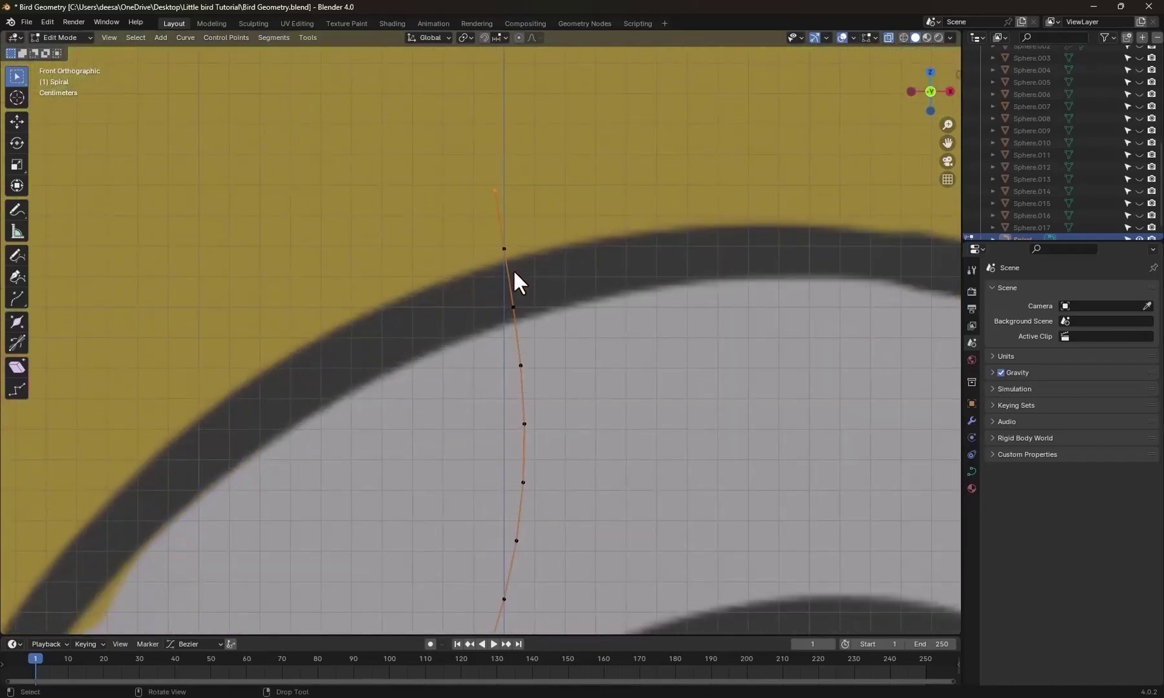
{"action": "key", "text": "g"}
{"action": "key", "text": "x"}
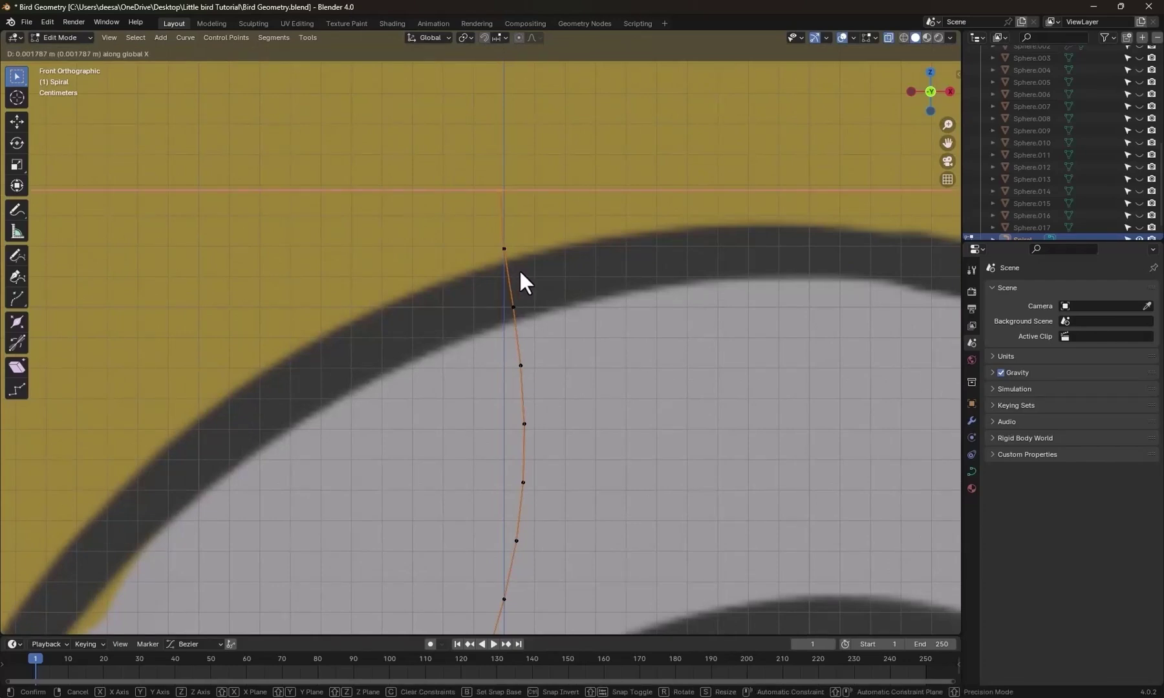
{"action": "left_click", "coordinate": [522, 269]}
{"action": "left_click", "coordinate": [640, 259]}
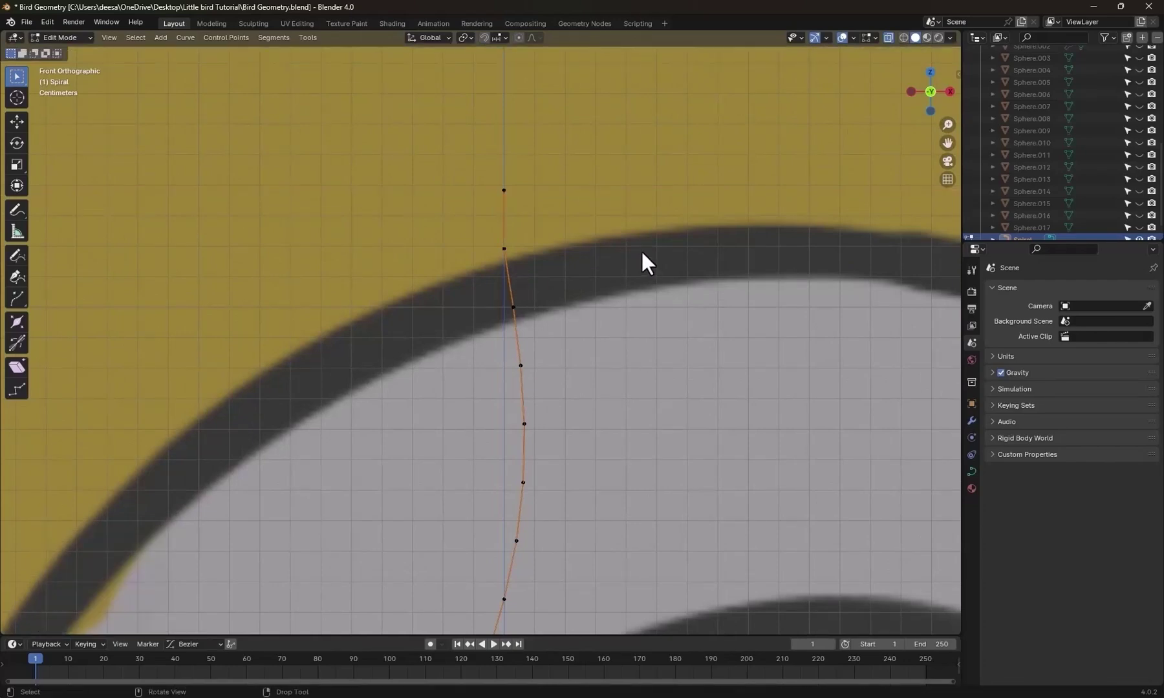
Raise the spiral's topmost control point along Z to lengthen its upper end.
{"action": "scroll", "coordinate": [574, 239], "scroll_direction": "down", "scroll_amount": 3}
{"action": "left_click_drag", "start_coordinate": [531, 228], "coordinate": [474, 260]}
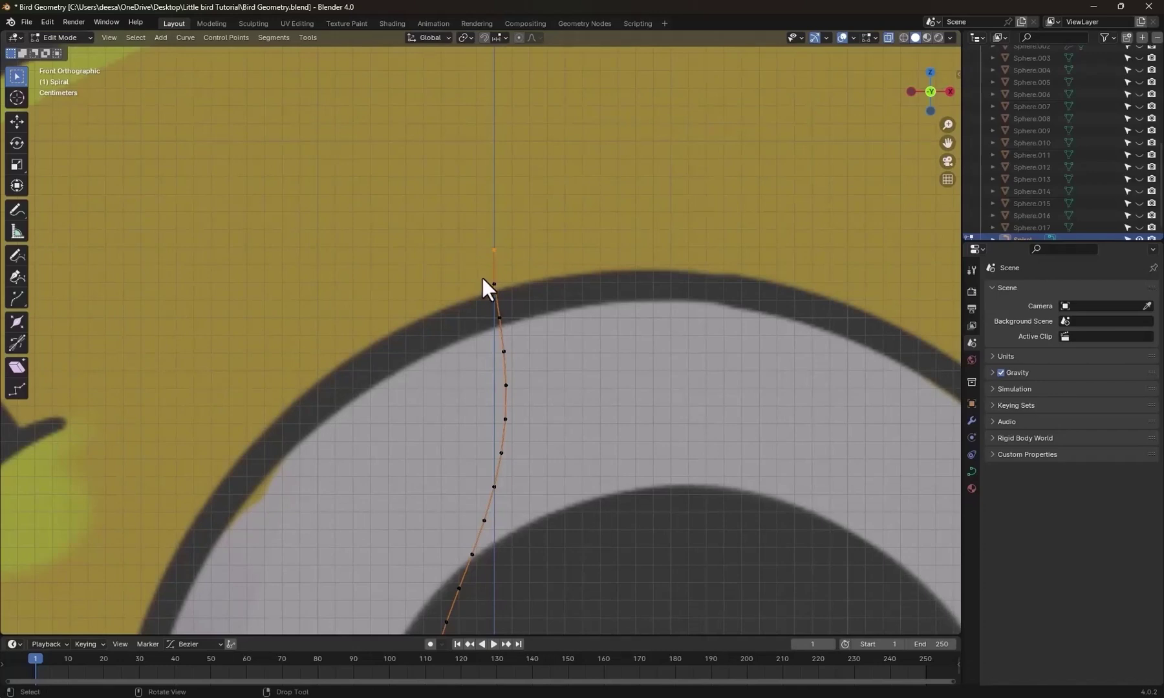
{"action": "key", "text": "g"}
{"action": "key", "text": "z"}
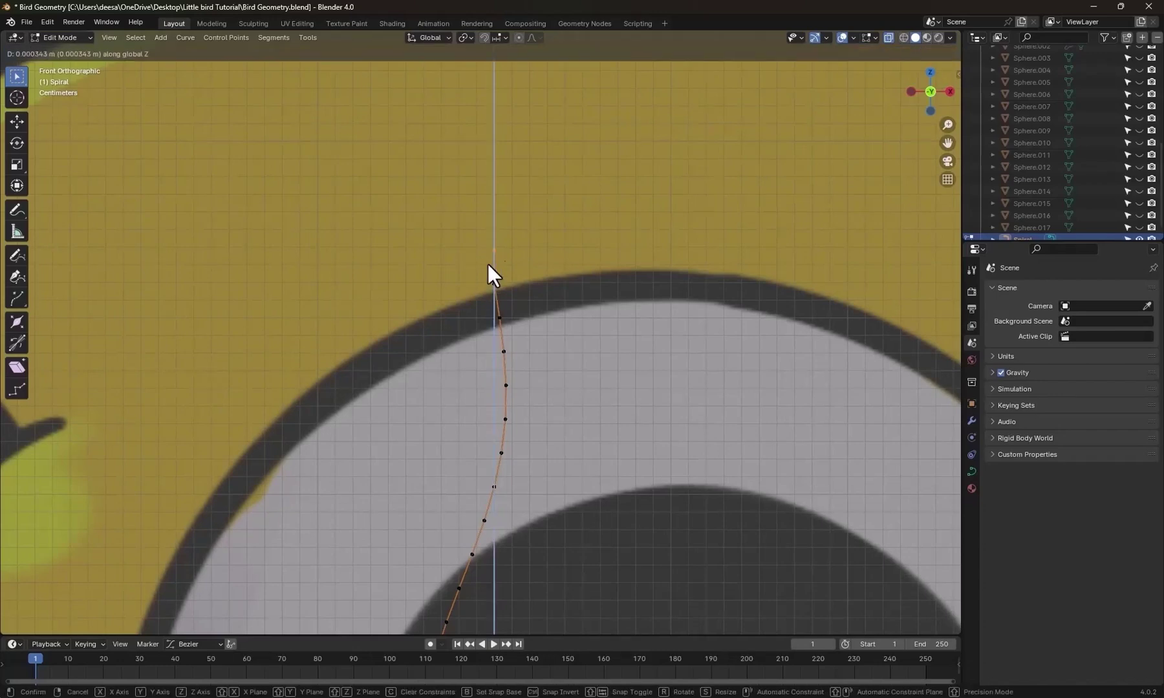
{"action": "left_click", "coordinate": [503, 168]}
{"action": "scroll", "coordinate": [575, 265], "scroll_direction": "down", "scroll_amount": 8}
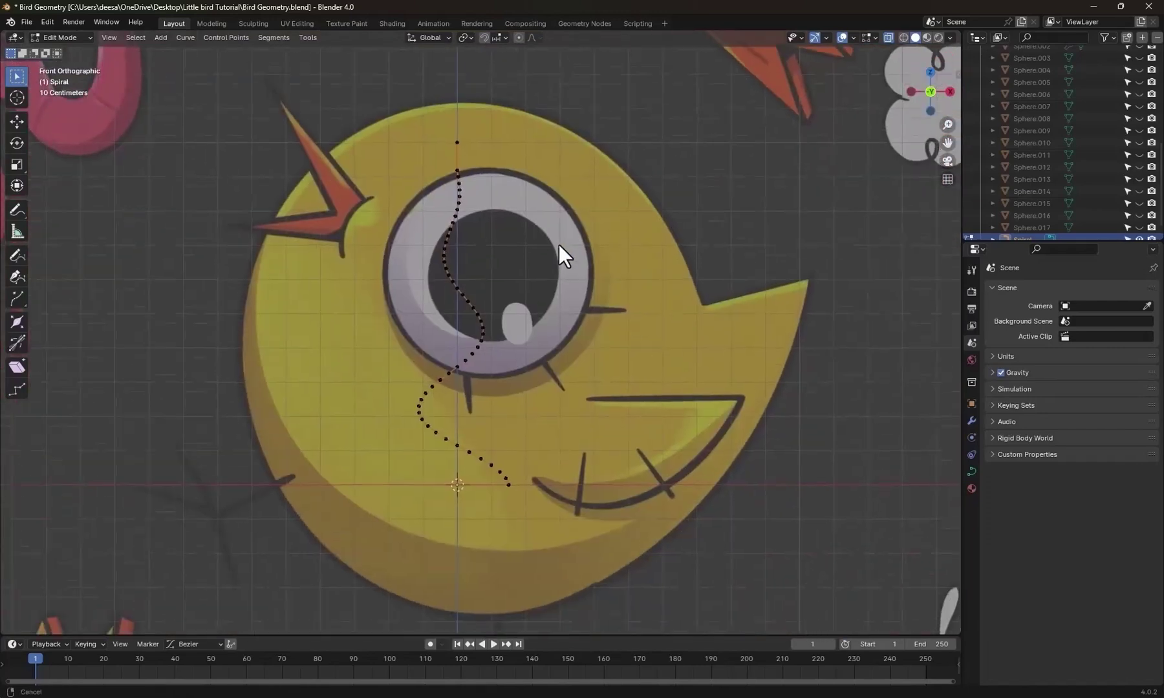
{"action": "middle_click_drag", "start_coordinate": [557, 244], "coordinate": [552, 223], "text": "shift"}
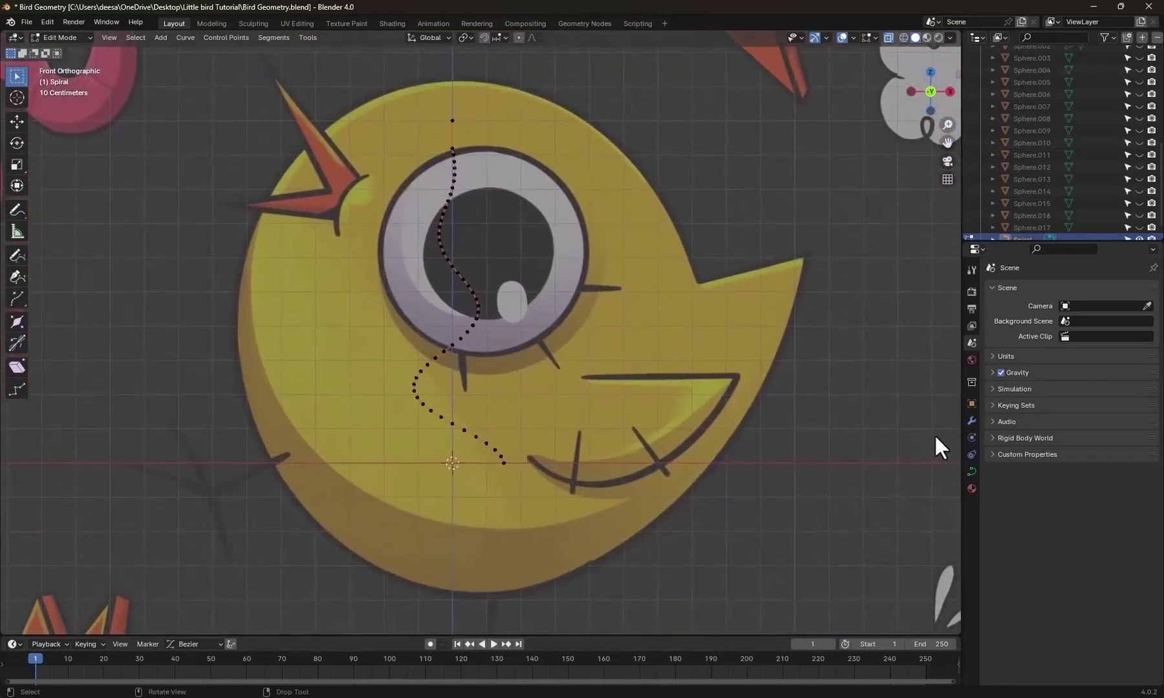
Give the spiral curve a round bevel with a depth of 0.06 m.
{"action": "left_click", "coordinate": [970, 471]}
{"action": "scroll", "coordinate": [1034, 491], "scroll_direction": "down", "scroll_amount": 5}
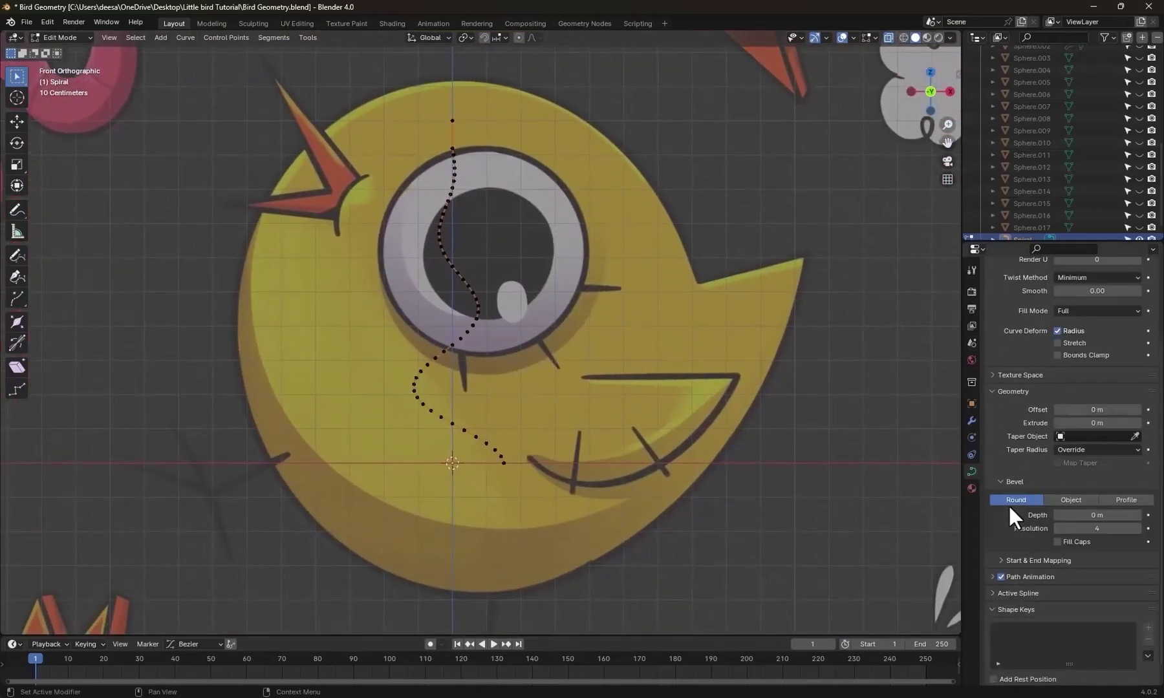
{"action": "left_click", "coordinate": [1137, 493]}
{"action": "left_click", "coordinate": [1137, 493]}
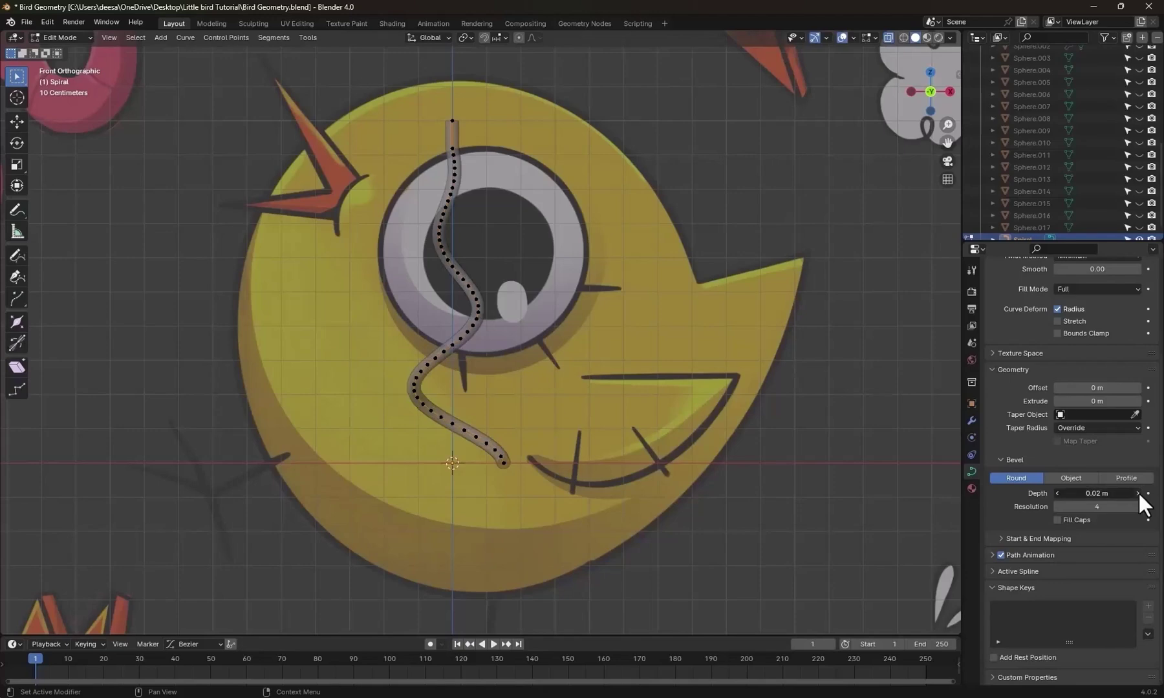
{"action": "left_click", "coordinate": [1137, 494]}
{"action": "left_click", "coordinate": [1137, 493]}
{"action": "left_click", "coordinate": [1137, 493]}
{"action": "left_click", "coordinate": [1137, 493]}
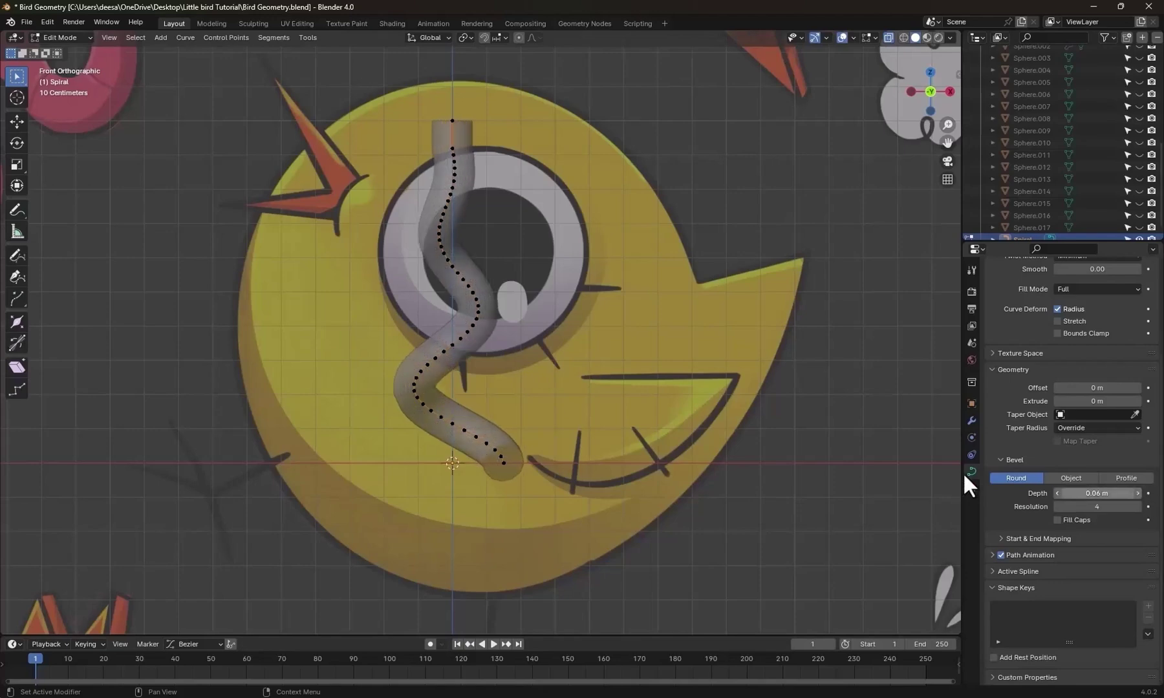
{"action": "scroll", "coordinate": [539, 373], "scroll_direction": "down", "scroll_amount": 3}
{"action": "scroll", "coordinate": [562, 377], "scroll_direction": "up", "scroll_amount": 2}
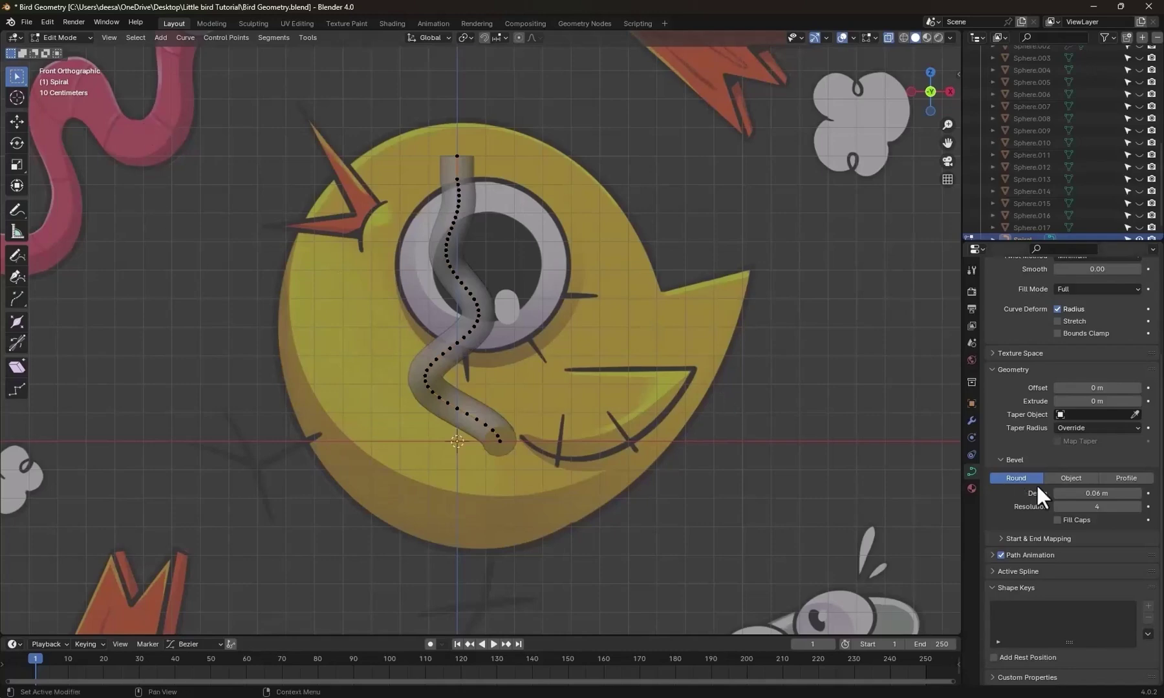
Raise the spiral's topmost control point about 0.1 m along Z, close to the top of the reference bird's head.
{"action": "scroll", "coordinate": [546, 243], "scroll_direction": "up", "scroll_amount": 3}
{"action": "middle_click_drag", "start_coordinate": [513, 231], "coordinate": [513, 390], "text": "shift"}
{"action": "left_click", "coordinate": [442, 186]}
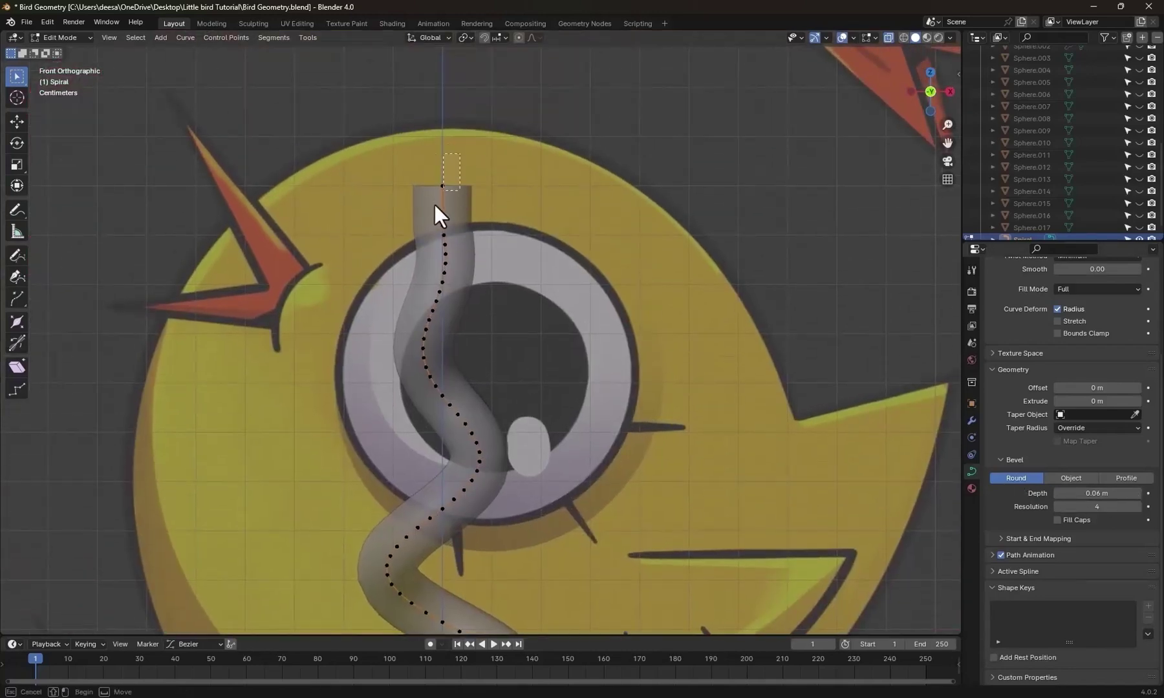
{"action": "key", "text": "g"}
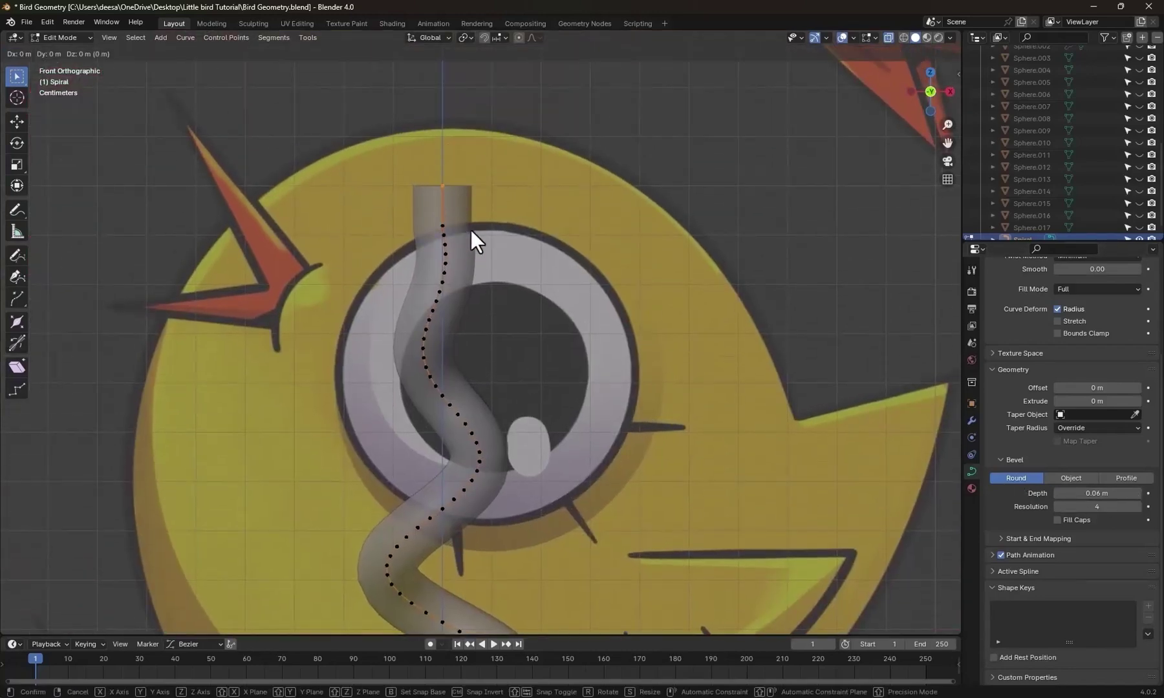
{"action": "key", "text": "z"}
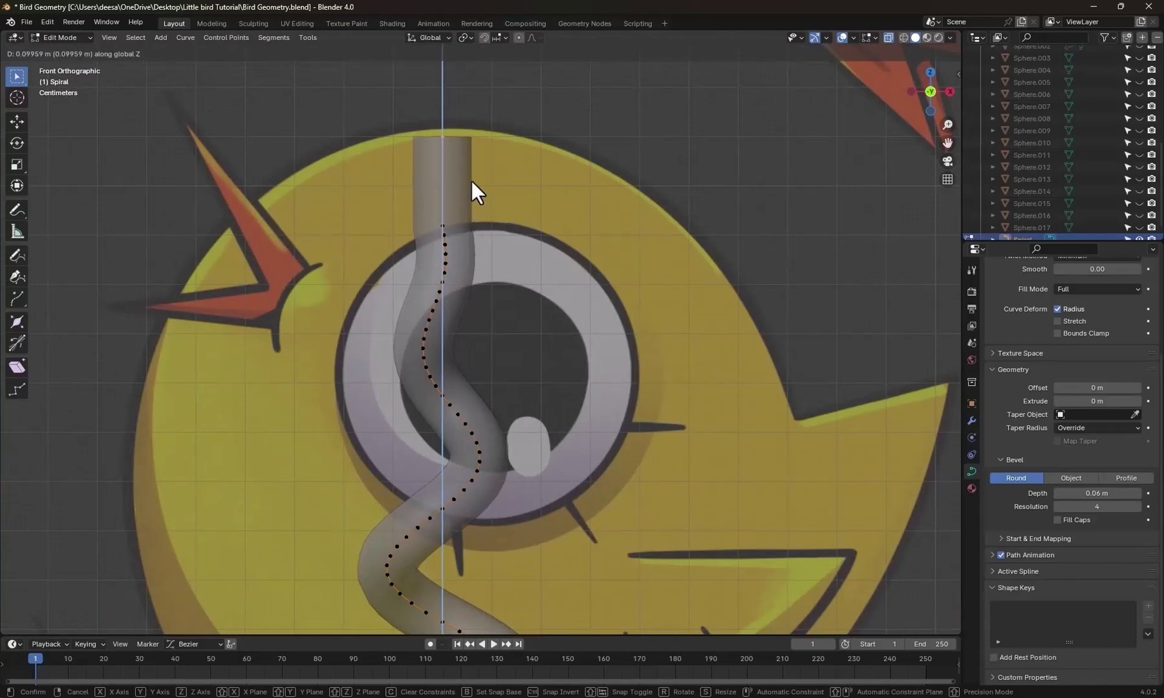
{"action": "left_click", "coordinate": [470, 181]}
{"action": "scroll", "coordinate": [542, 243], "scroll_direction": "down", "scroll_amount": 4}
{"action": "scroll", "coordinate": [465, 262], "scroll_direction": "up", "scroll_amount": 6}
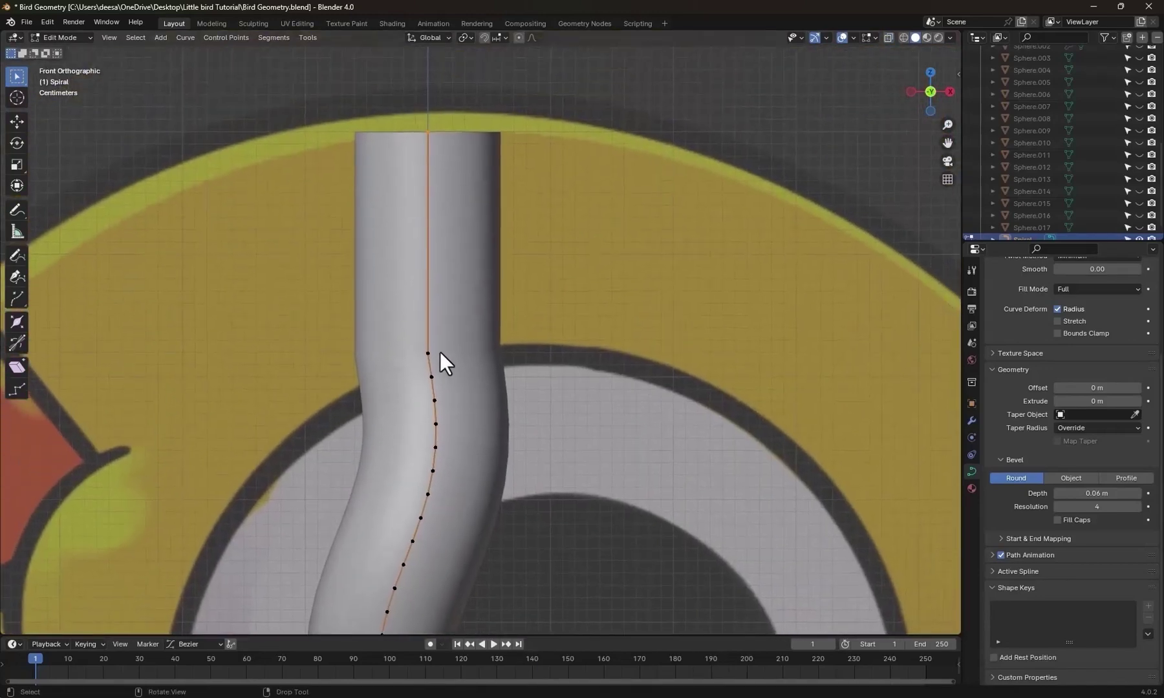
Raise the second control point from the spiral's top about 0.023 m along Z.
{"action": "key", "text": "g"}
{"action": "key", "text": "z"}
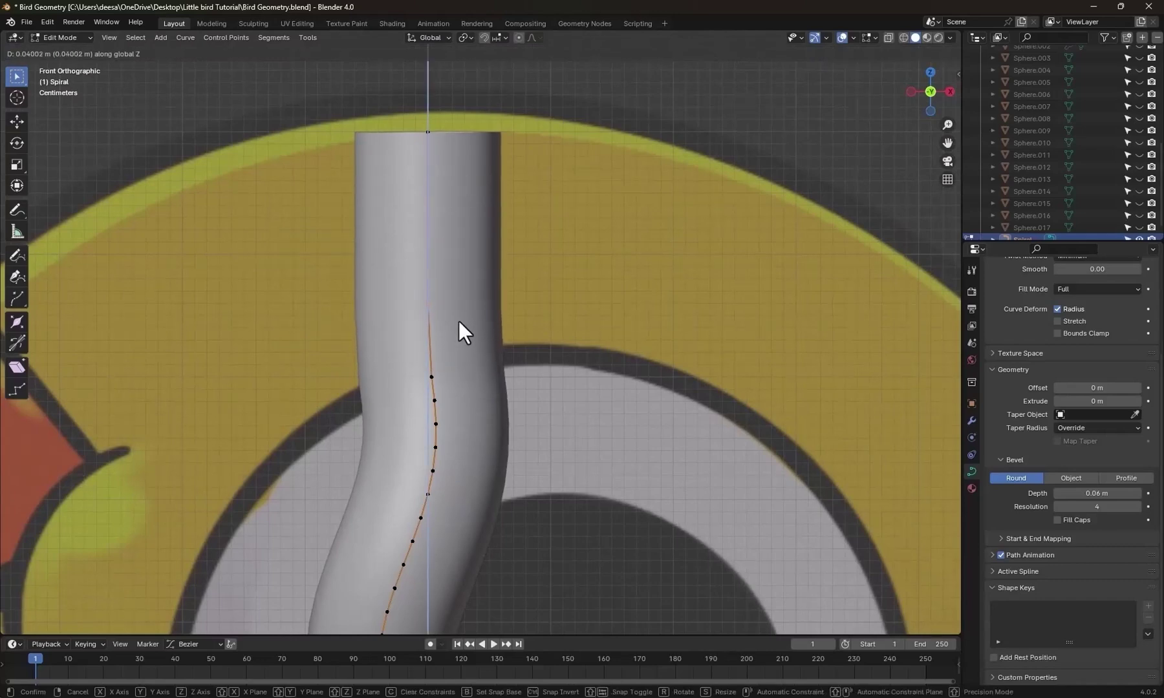
{"action": "left_click", "coordinate": [455, 343]}
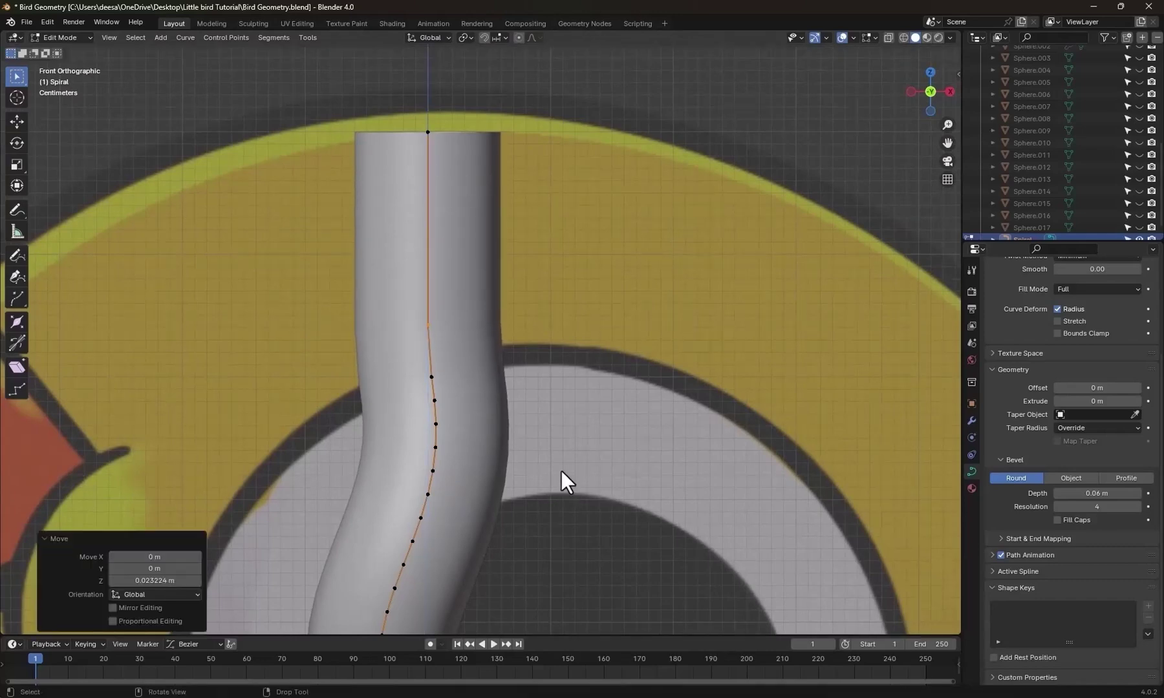
{"action": "middle_click_drag", "start_coordinate": [561, 471], "coordinate": [679, 480]}
{"action": "key", "text": "KP_1"}
Return to Object Mode and convert the beveled spiral curve to a mesh.
{"action": "key", "text": "ctrl+Tab"}
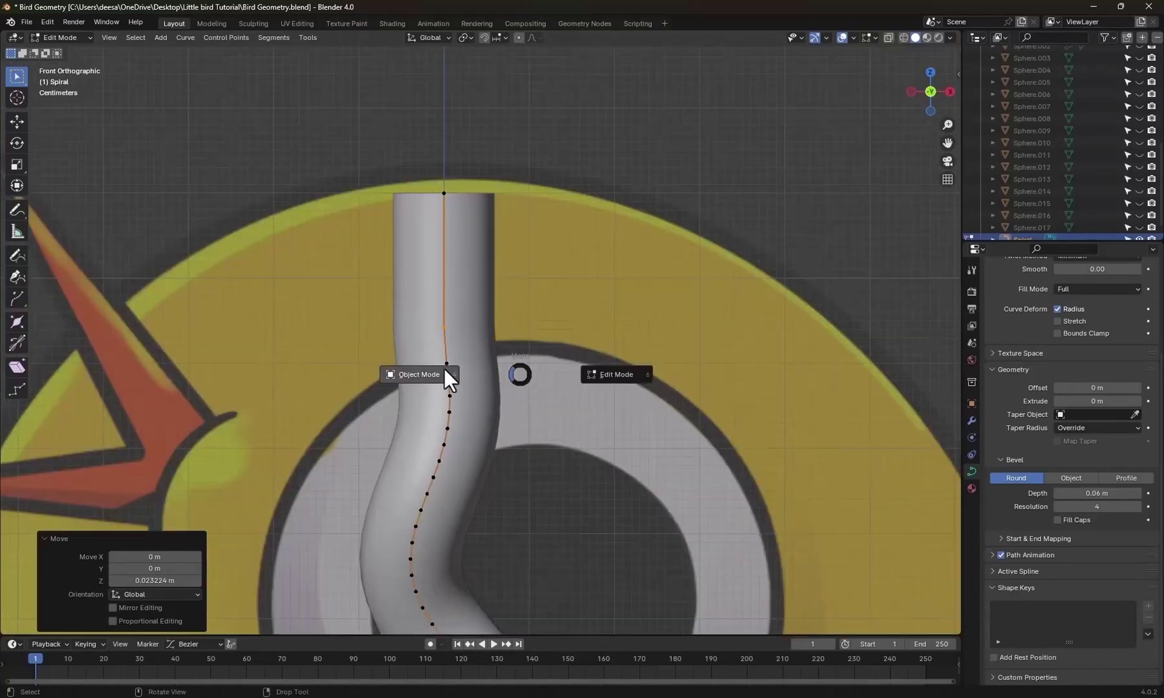
{"action": "left_click", "coordinate": [445, 371]}
{"action": "right_click", "coordinate": [447, 239]}
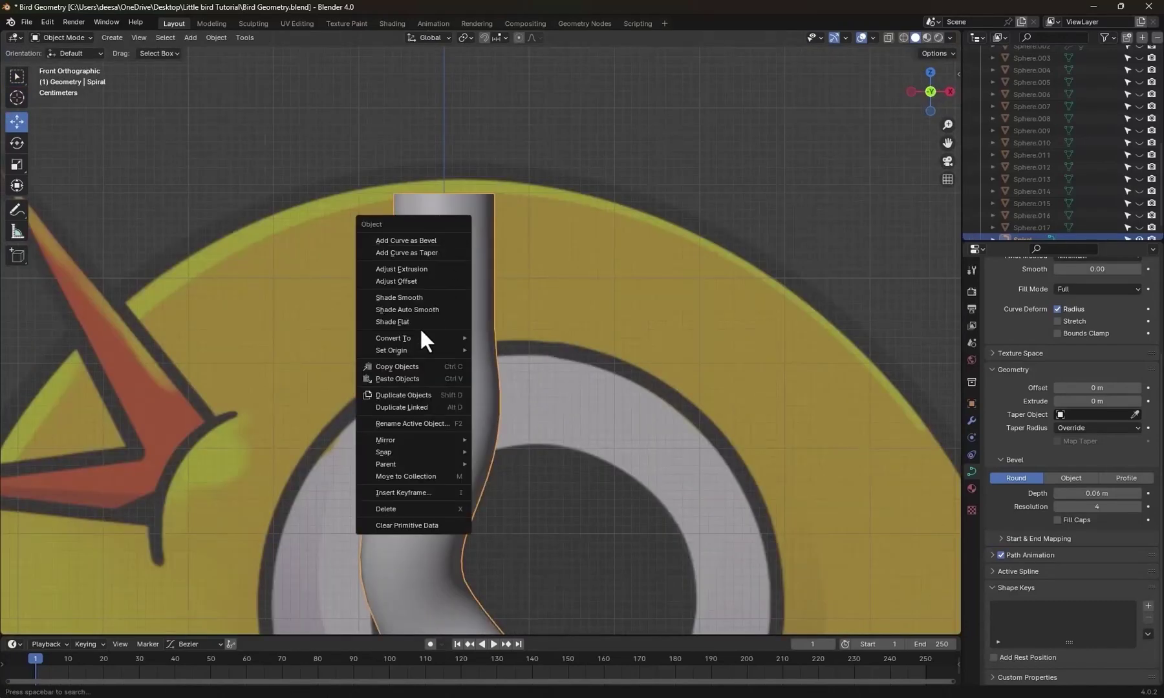
{"action": "mouse_move", "coordinate": [418, 338]}
{"action": "left_click", "coordinate": [513, 343]}
Put the spiral mesh into Edit Mode with edge selection, viewing its open upper end.
{"action": "middle_click_drag", "start_coordinate": [499, 309], "coordinate": [524, 345]}
{"action": "key", "text": "ctrl+Tab"}
{"action": "left_click", "coordinate": [484, 310]}
{"action": "key", "text": "ctrl+Tab"}
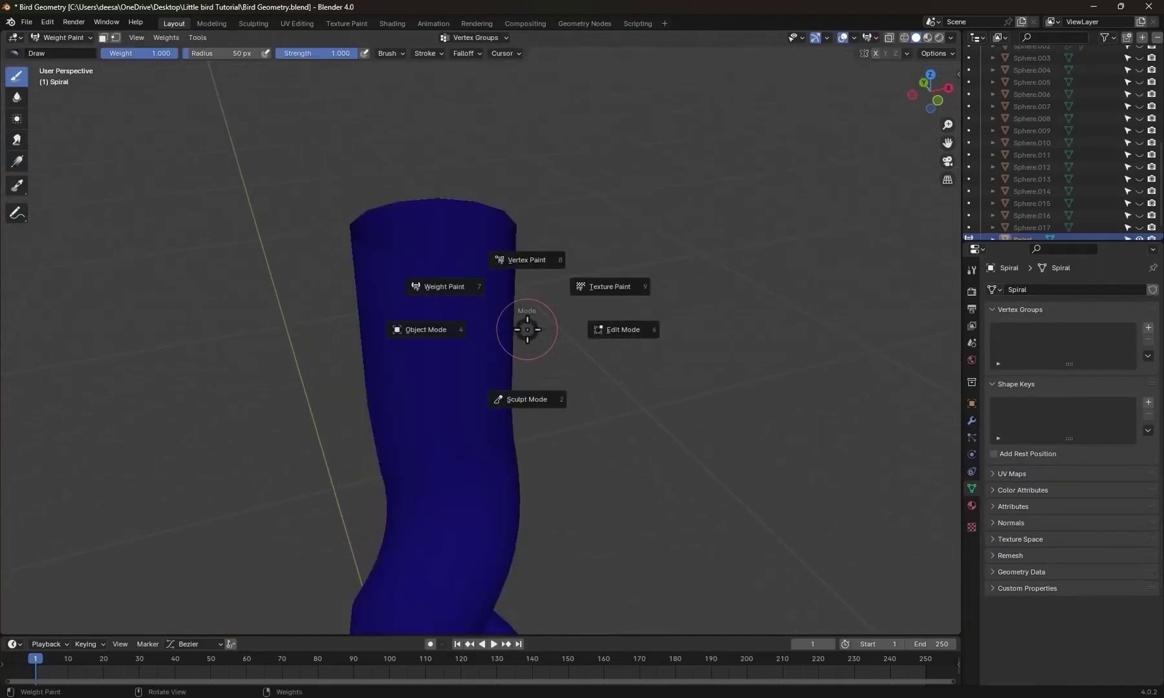
{"action": "left_click", "coordinate": [597, 336]}
{"action": "scroll", "coordinate": [464, 289], "scroll_direction": "up", "scroll_amount": 4}
{"action": "scroll", "coordinate": [464, 290], "scroll_direction": "down", "scroll_amount": 3}
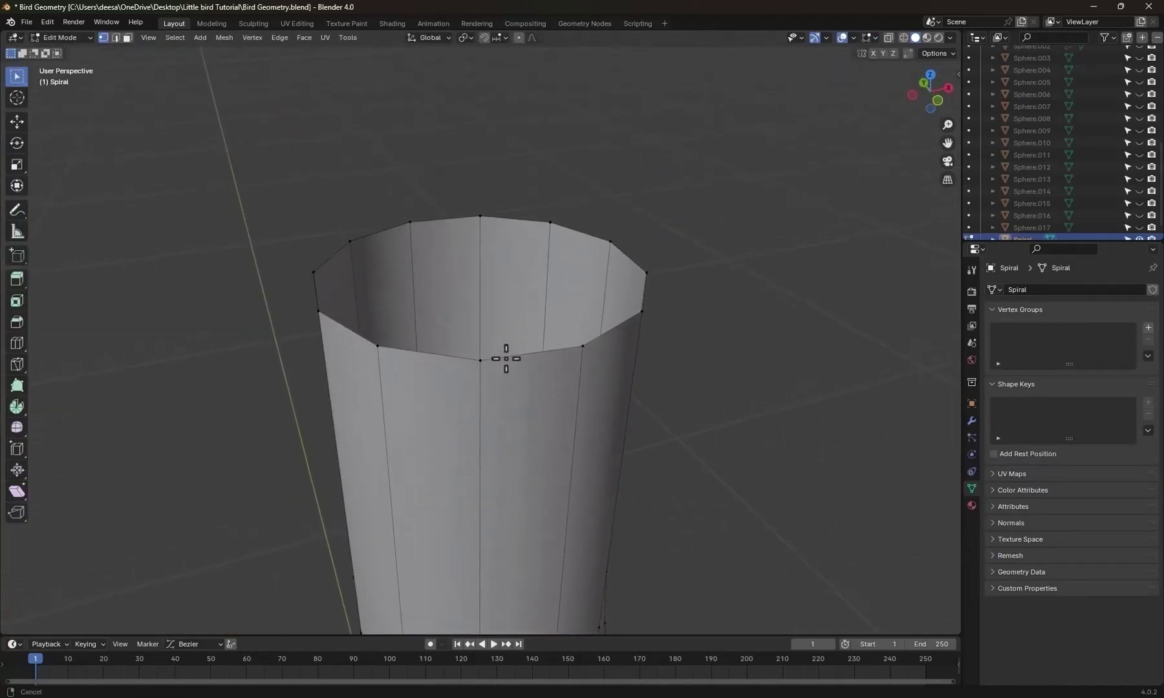
{"action": "left_click", "coordinate": [115, 38]}
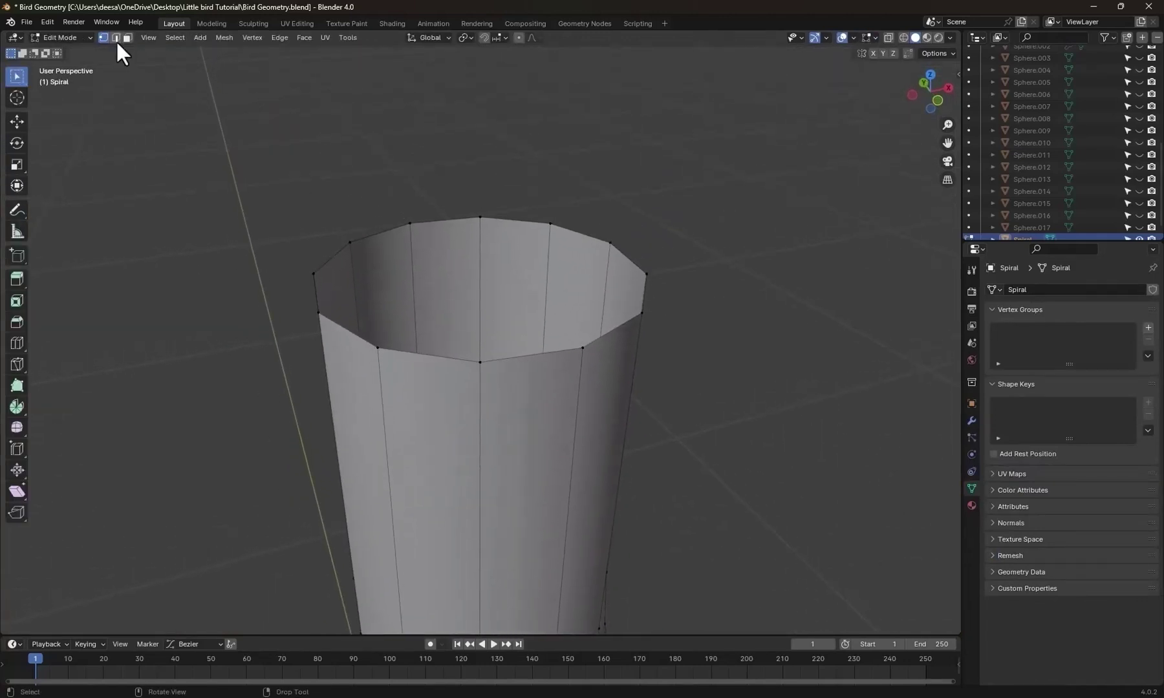
Extrude the spiral tube's open upper edge loop about 0.02 m along Z and scale it to about 0.896.
{"action": "left_click", "coordinate": [515, 358], "text": "alt"}
{"action": "key", "text": "KP_1"}
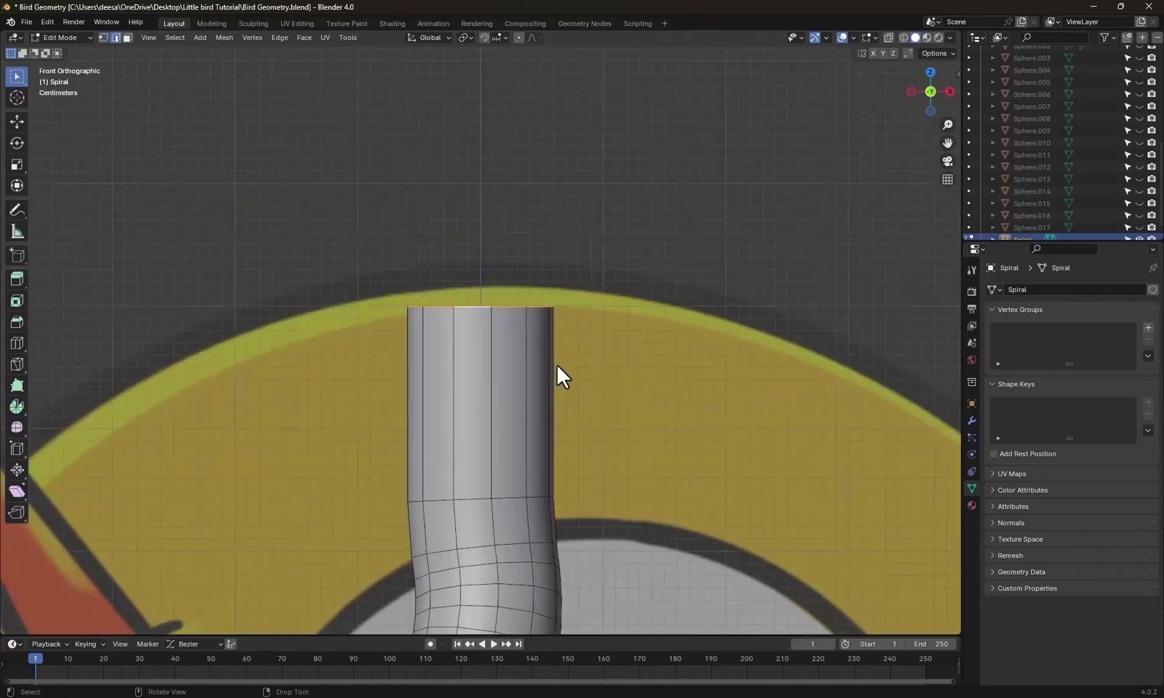
{"action": "key", "text": "g"}
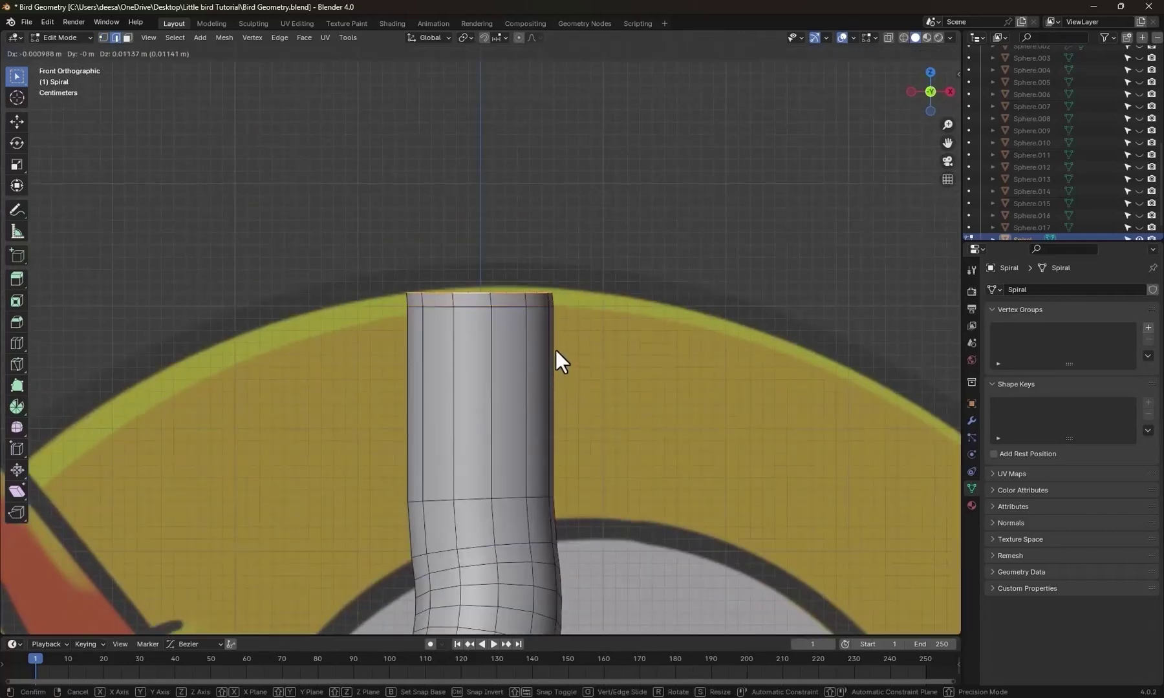
{"action": "key", "text": "z"}
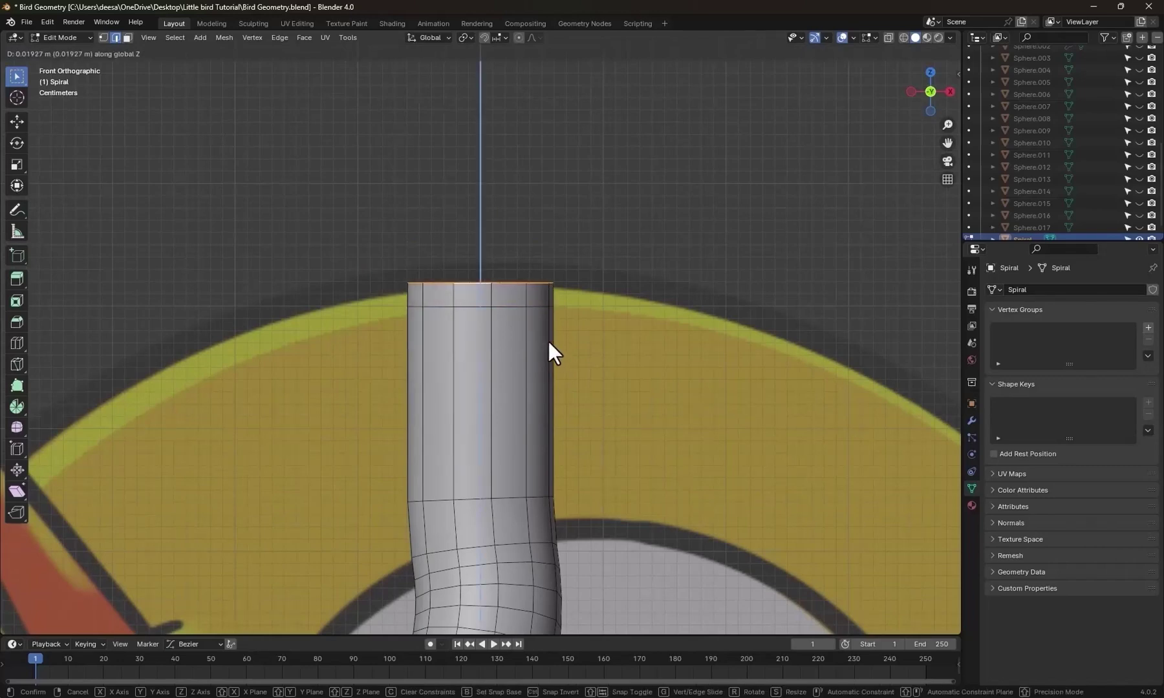
{"action": "left_click", "coordinate": [547, 340]}
{"action": "scroll", "coordinate": [553, 340], "scroll_direction": "up", "scroll_amount": 3}
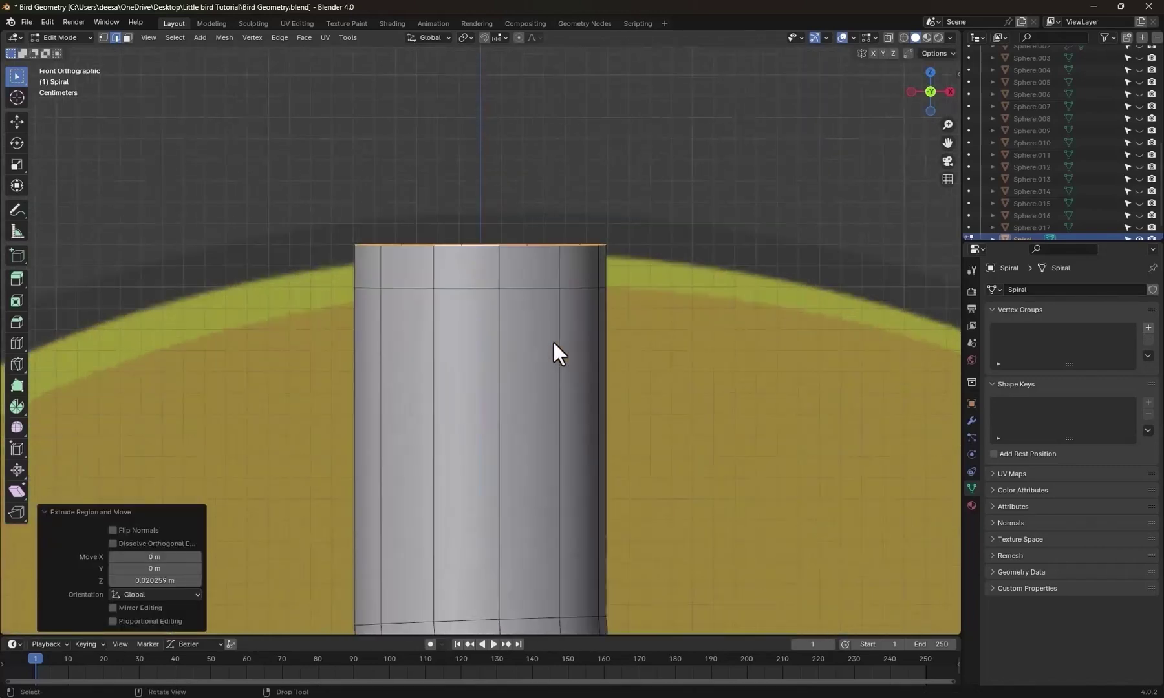
{"action": "key", "text": "s"}
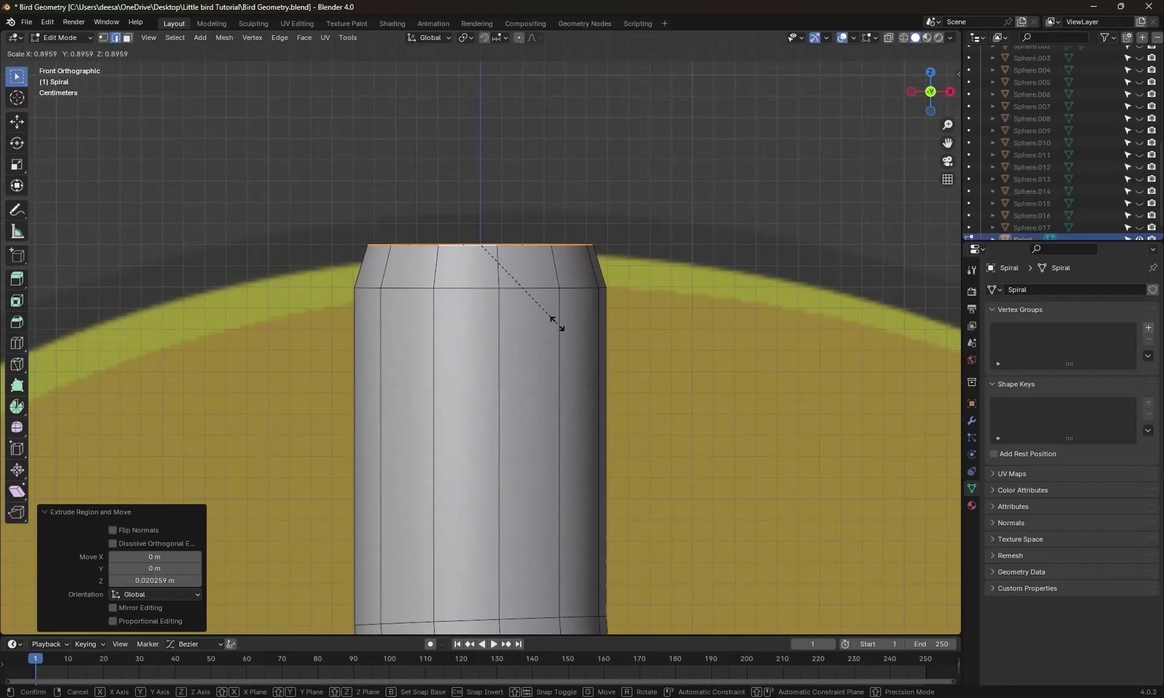
{"action": "left_click", "coordinate": [557, 322]}
Extrude the tube's upper edge loop another 0.015 m or so along Z and scale it to about 0.794.
{"action": "key", "text": "g"}
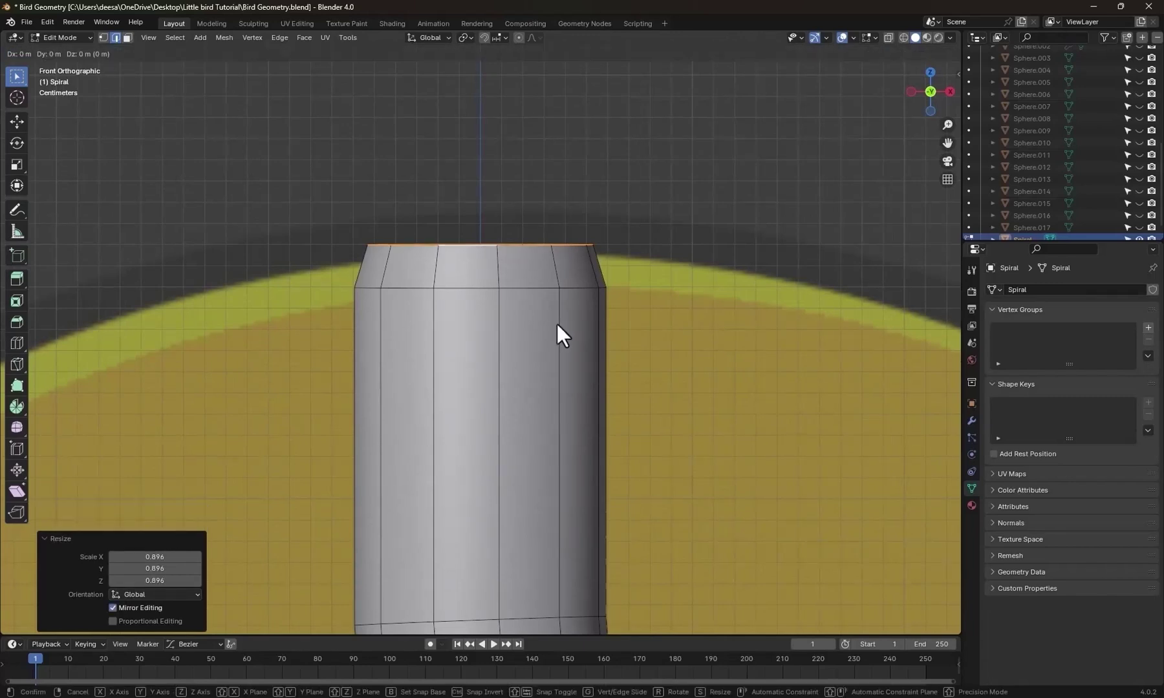
{"action": "left_click", "coordinate": [557, 292]}
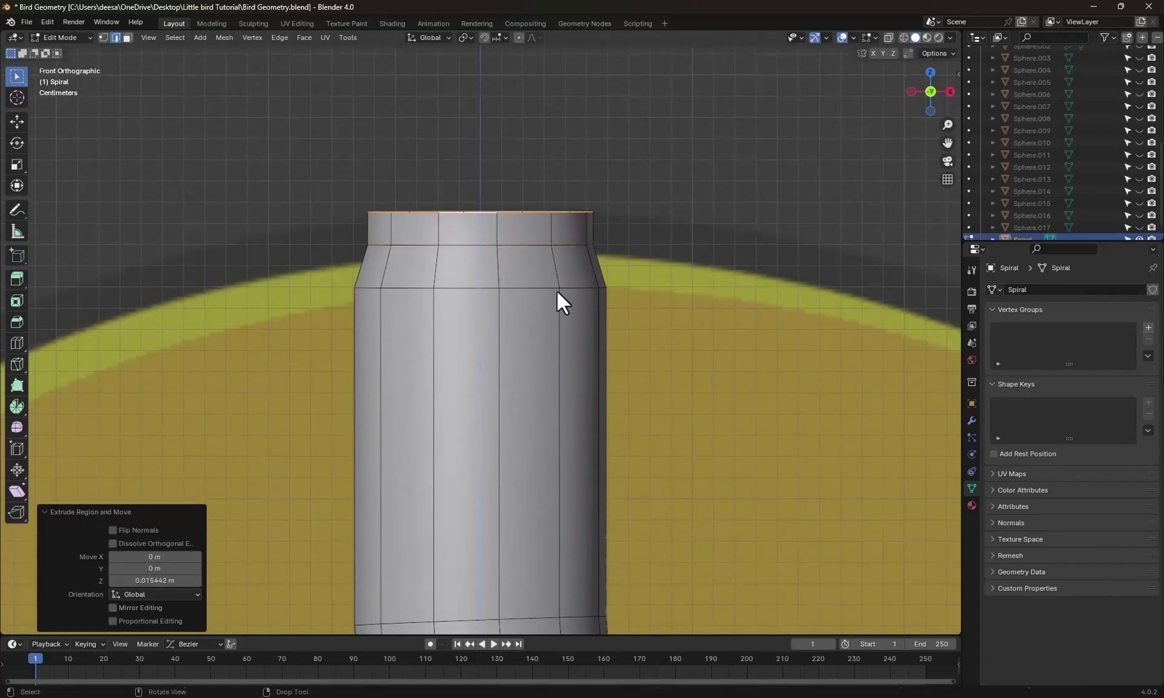
{"action": "key", "text": "s"}
{"action": "left_click", "coordinate": [548, 293]}
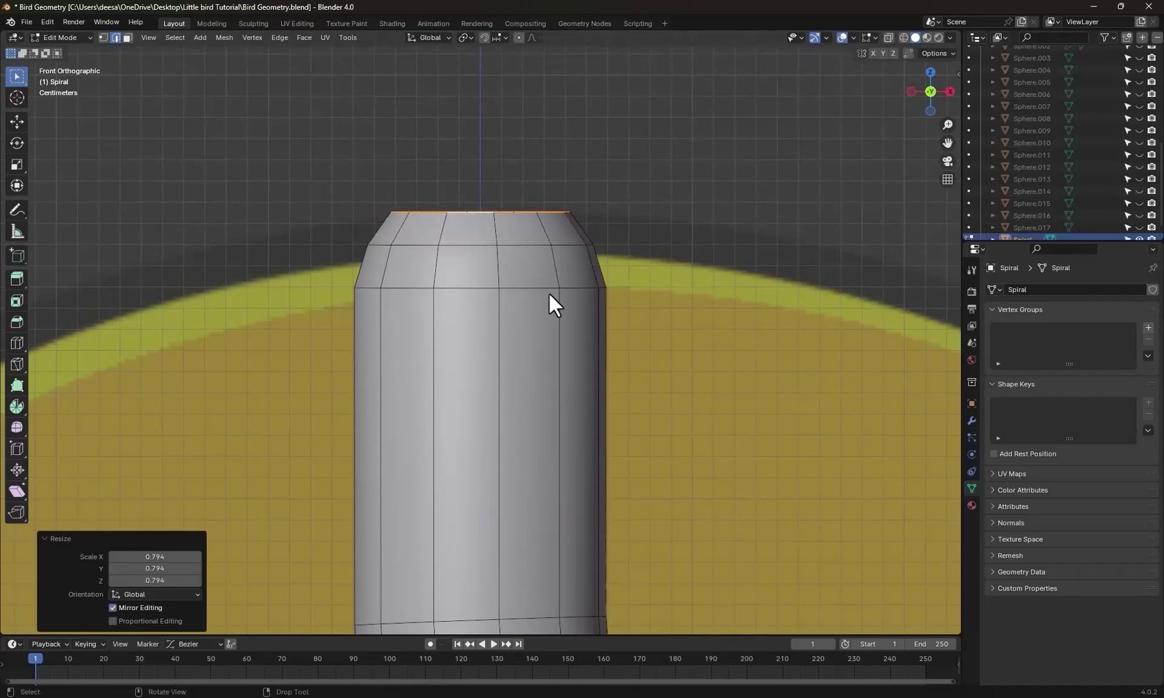
Extrude the tube's upper edge loop another 0.016 m or so along Z and scale it to about 0.471.
{"action": "key", "text": "e"}
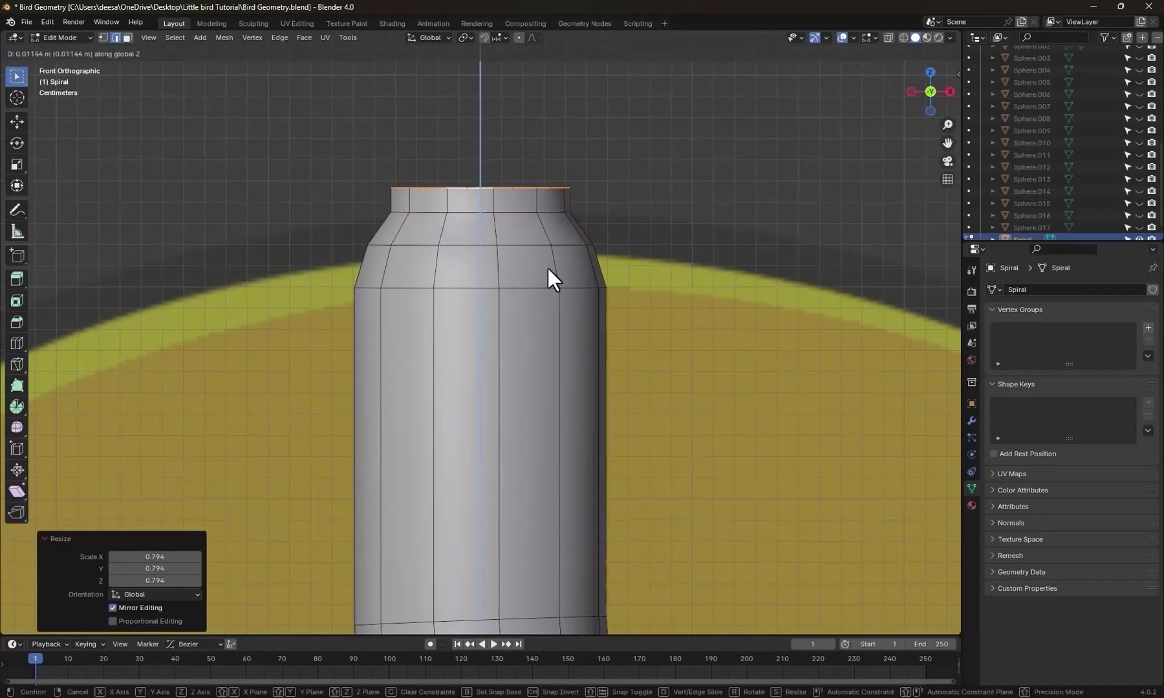
{"action": "left_click", "coordinate": [548, 259]}
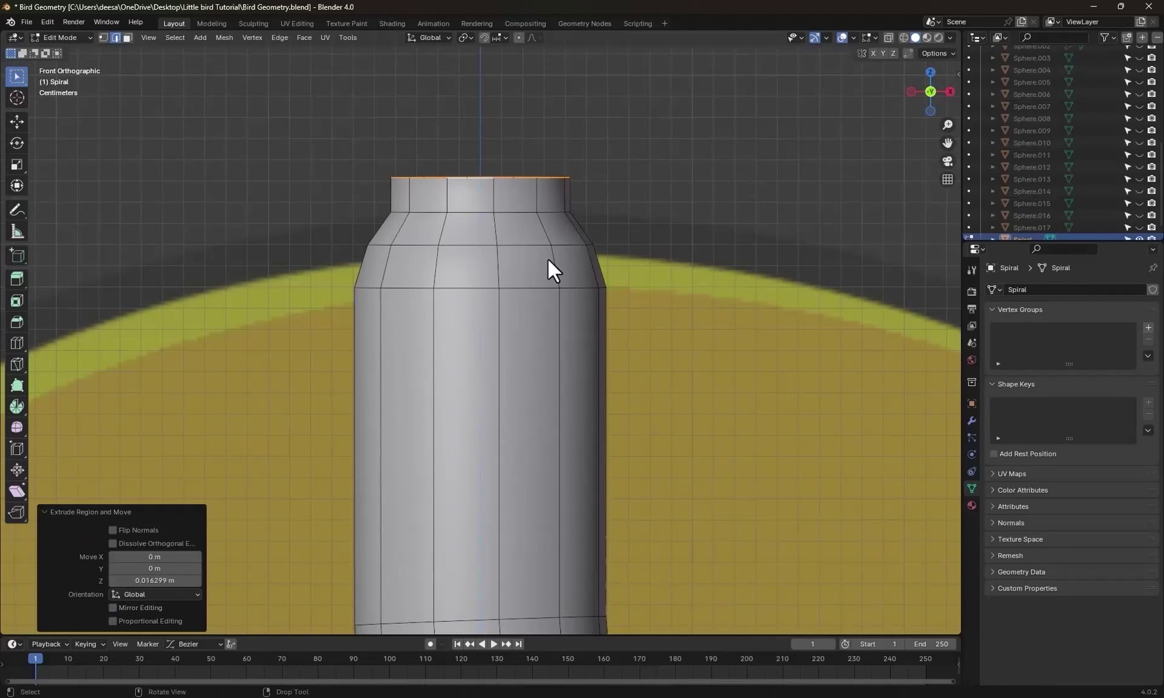
{"action": "key", "text": "s"}
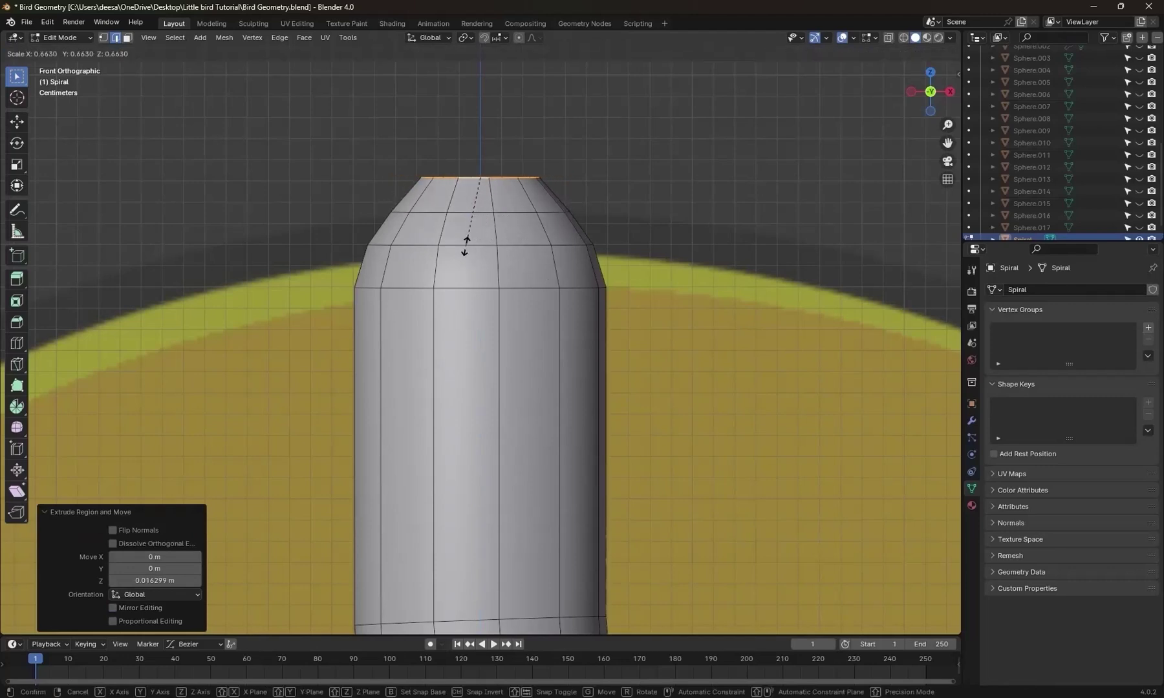
{"action": "left_click", "coordinate": [486, 227]}
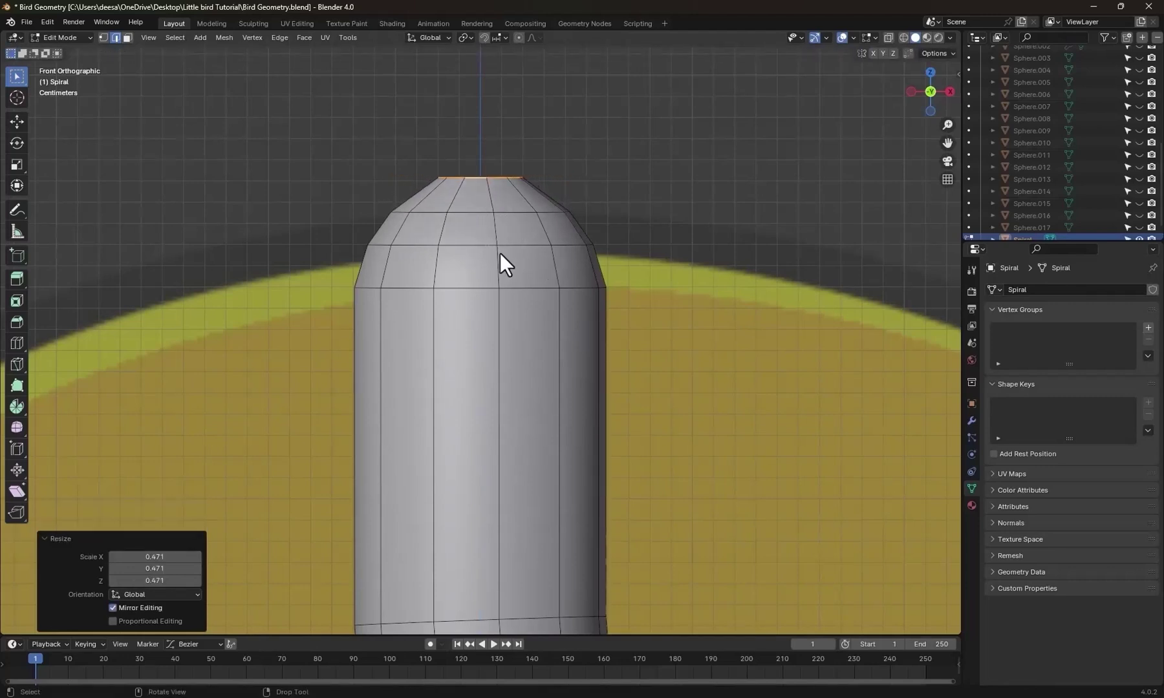
Lower the tube's top edge loop by about 0.003 m along Z and fill the remaining opening with a face.
{"action": "key", "text": "g"}
{"action": "key", "text": "z"}
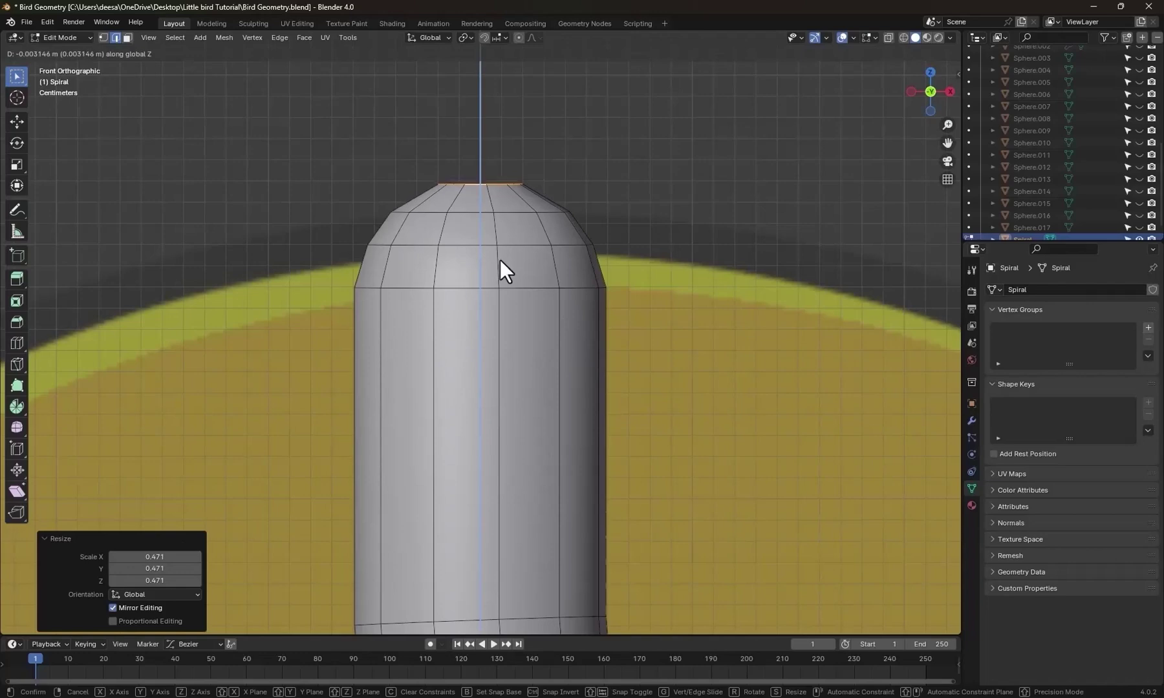
{"action": "left_click", "coordinate": [499, 259]}
{"action": "middle_click_drag", "start_coordinate": [492, 293], "coordinate": [516, 338]}
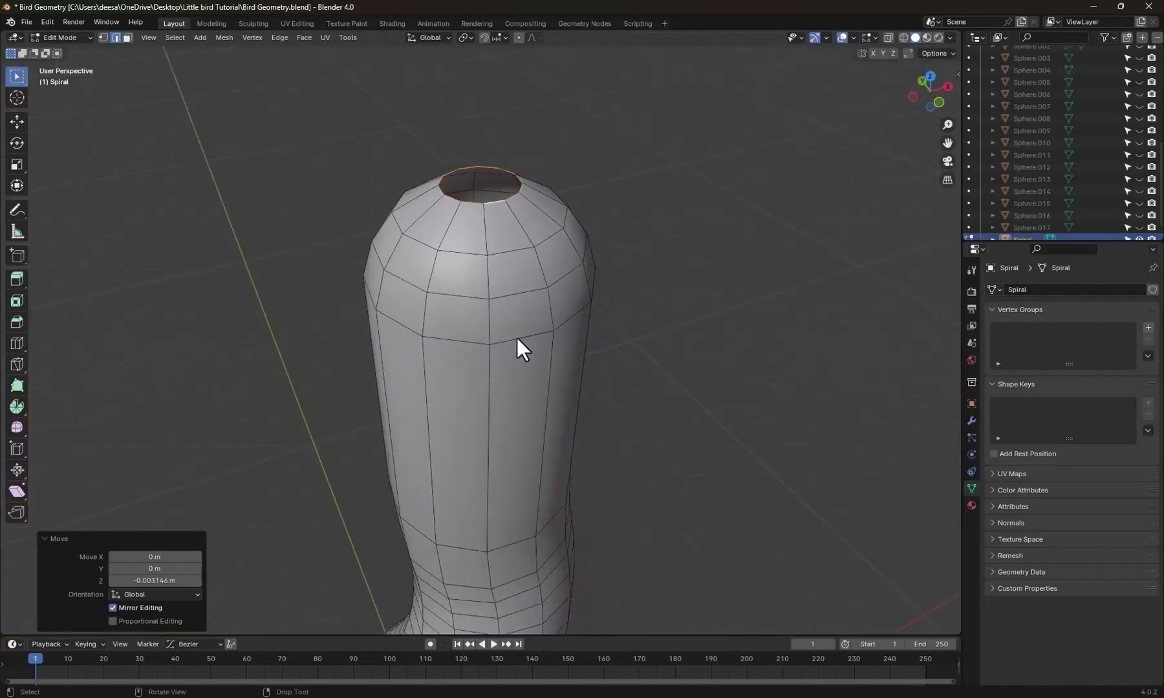
{"action": "key", "text": "f"}
{"action": "scroll", "coordinate": [571, 280], "scroll_direction": "up", "scroll_amount": 3}
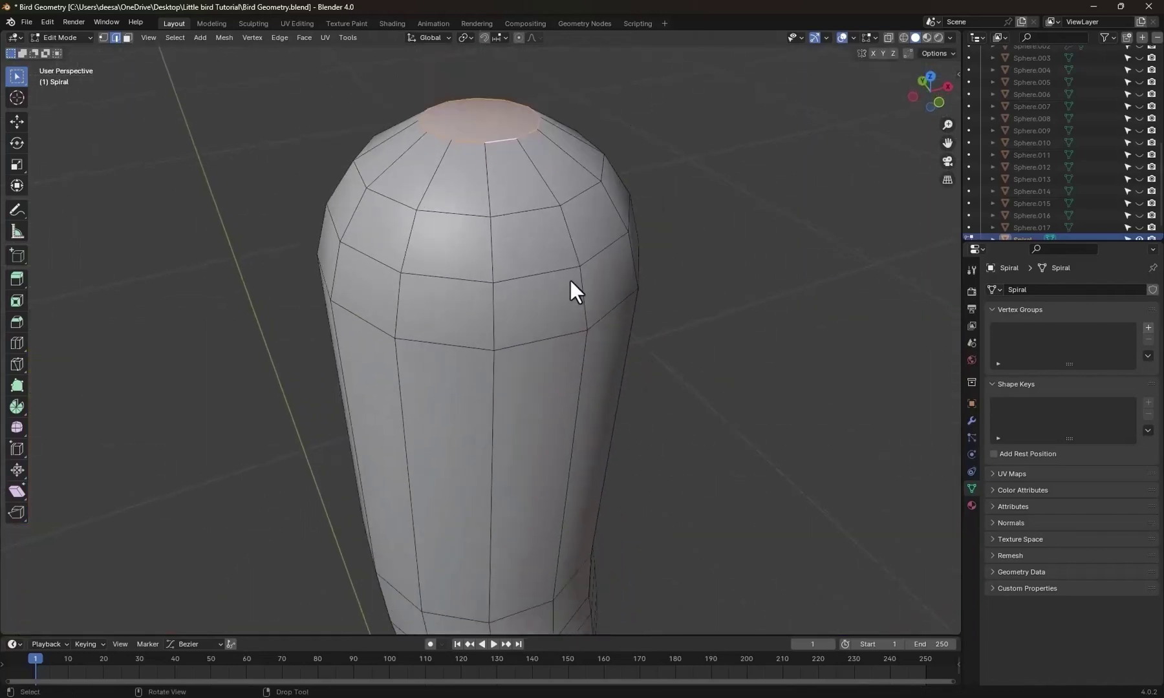
Select the open edge loop at the spiral tube's other, lower end in front view.
{"action": "key", "text": "KP_1"}
{"action": "scroll", "coordinate": [553, 391], "scroll_direction": "up", "scroll_amount": 6}
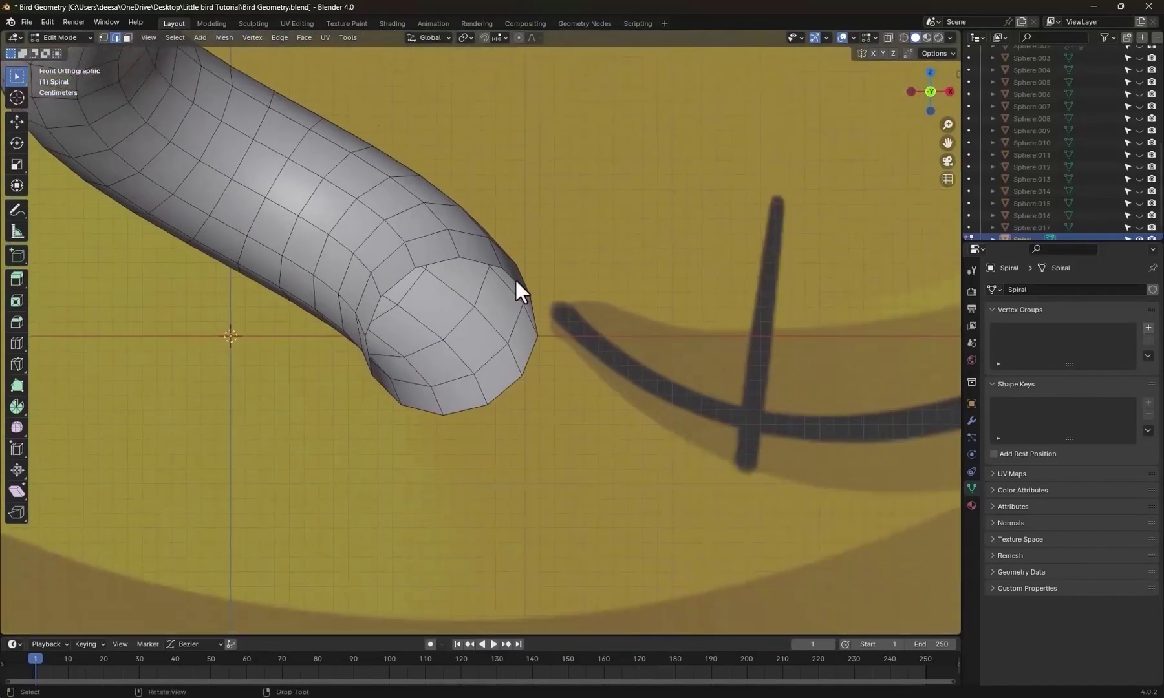
{"action": "scroll", "coordinate": [515, 280], "scroll_direction": "up", "scroll_amount": 3}
{"action": "left_click", "coordinate": [489, 217], "text": "alt"}
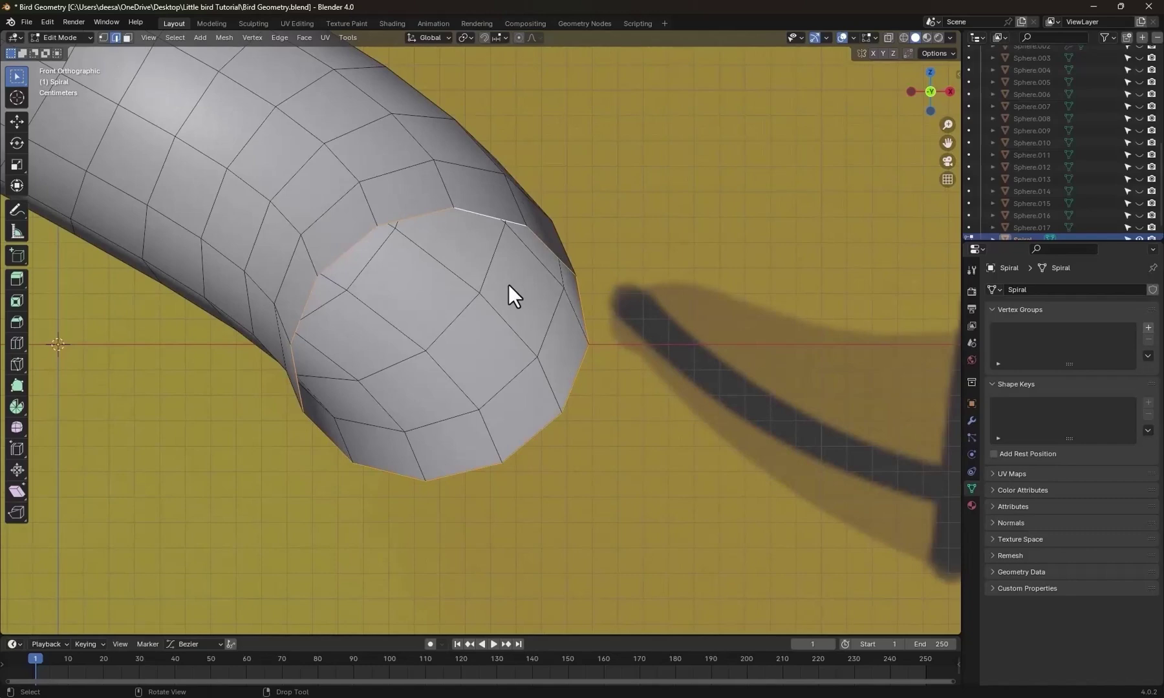
Fill the open lower end of the spiral tube with a face and poke it into triangles.
{"action": "key", "text": "f"}
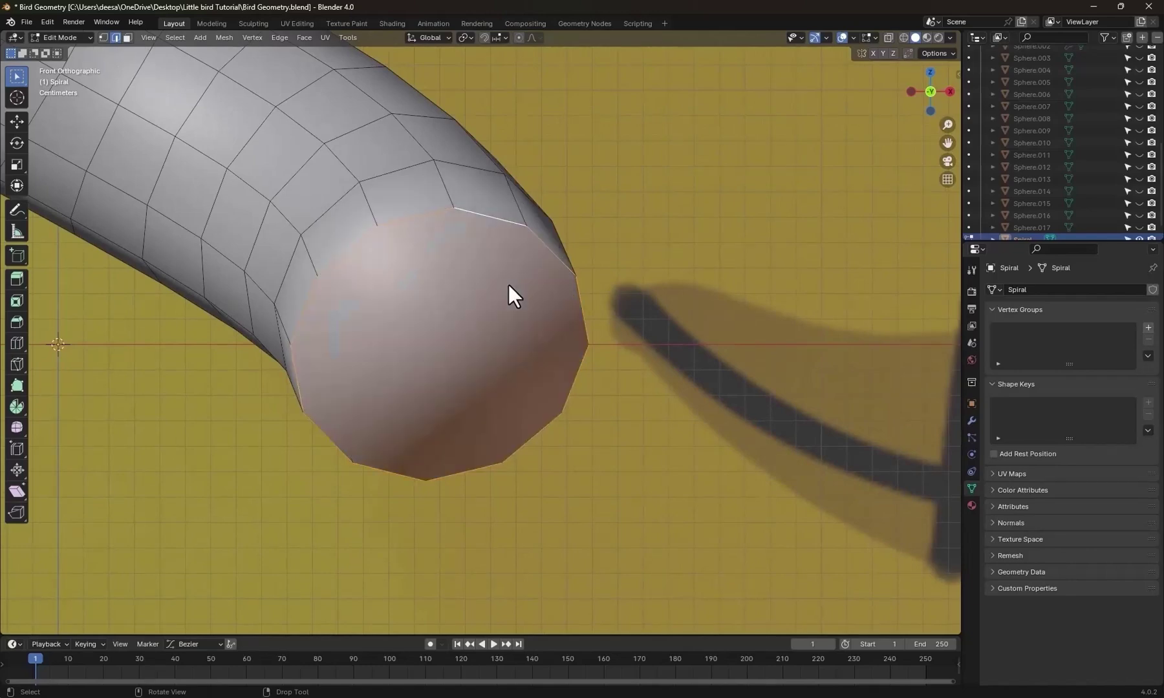
{"action": "left_click", "coordinate": [307, 36]}
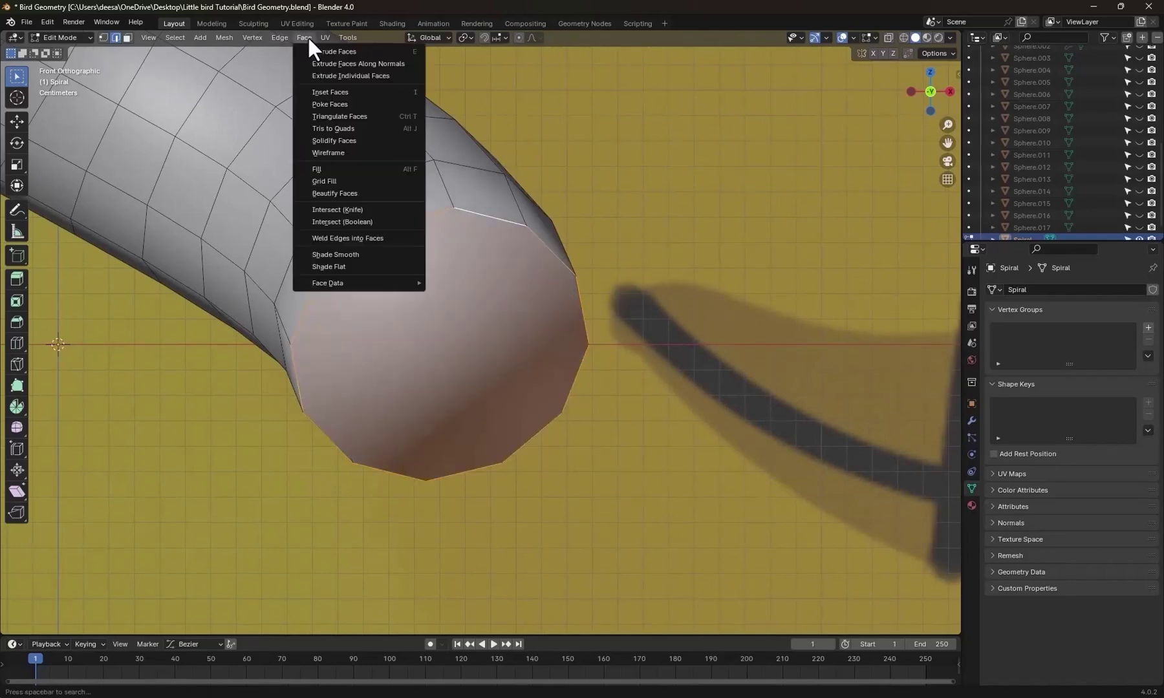
{"action": "left_click", "coordinate": [334, 105]}
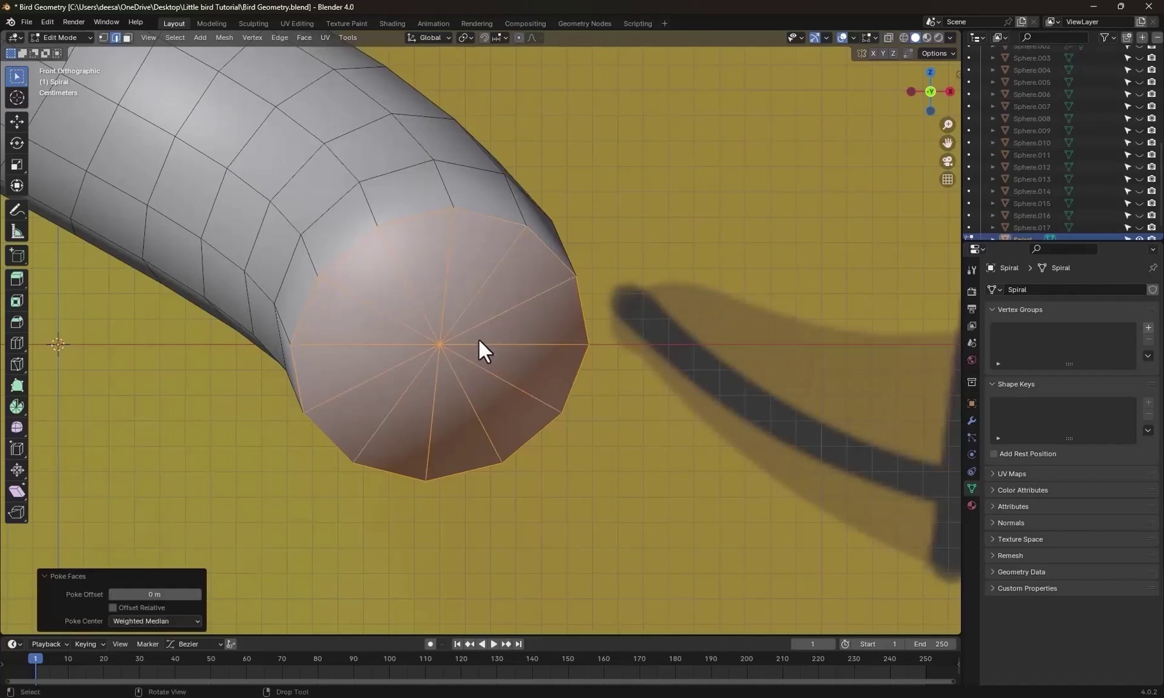
Pull the centre vertex of the tube's end cap outward by about 0.04 m to form a tip, and return to Object Mode.
{"action": "left_click", "coordinate": [103, 37]}
{"action": "left_click", "coordinate": [166, 465]}
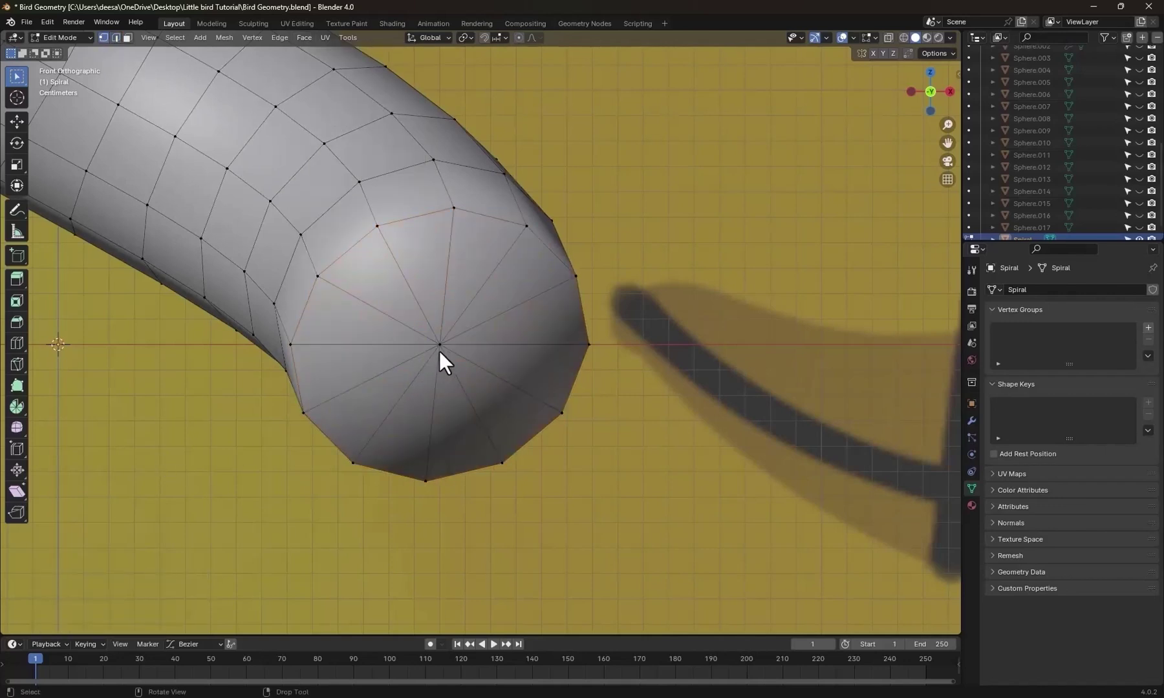
{"action": "middle_click_drag", "start_coordinate": [632, 446], "coordinate": [530, 475]}
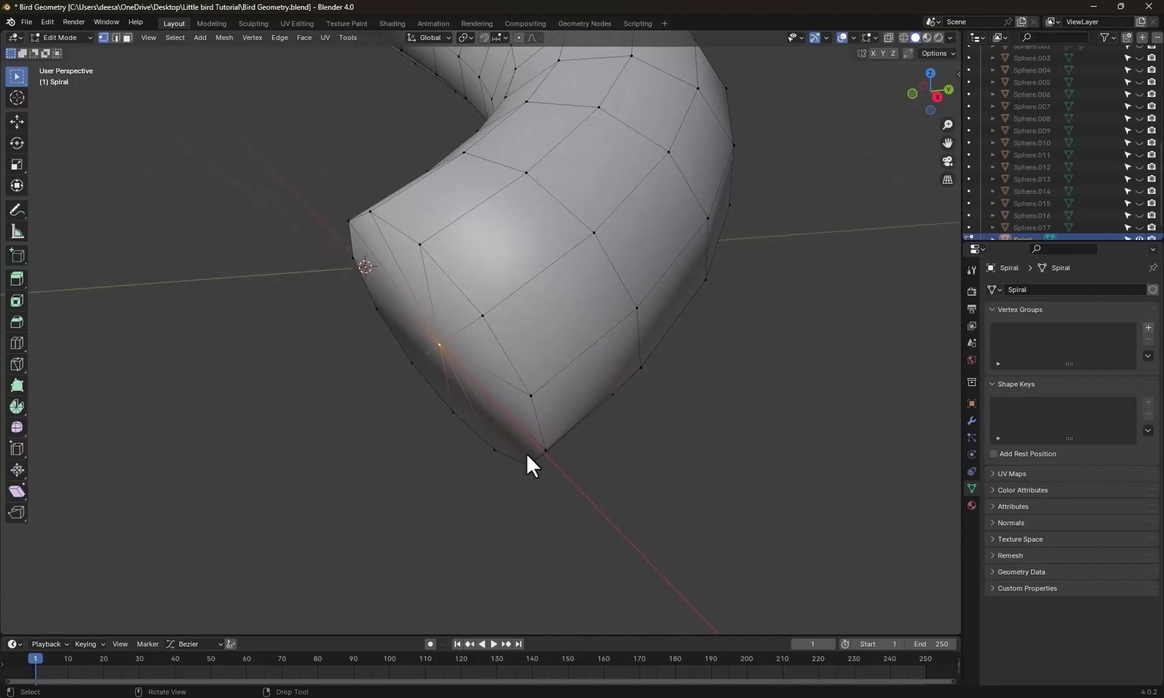
{"action": "key", "text": "g"}
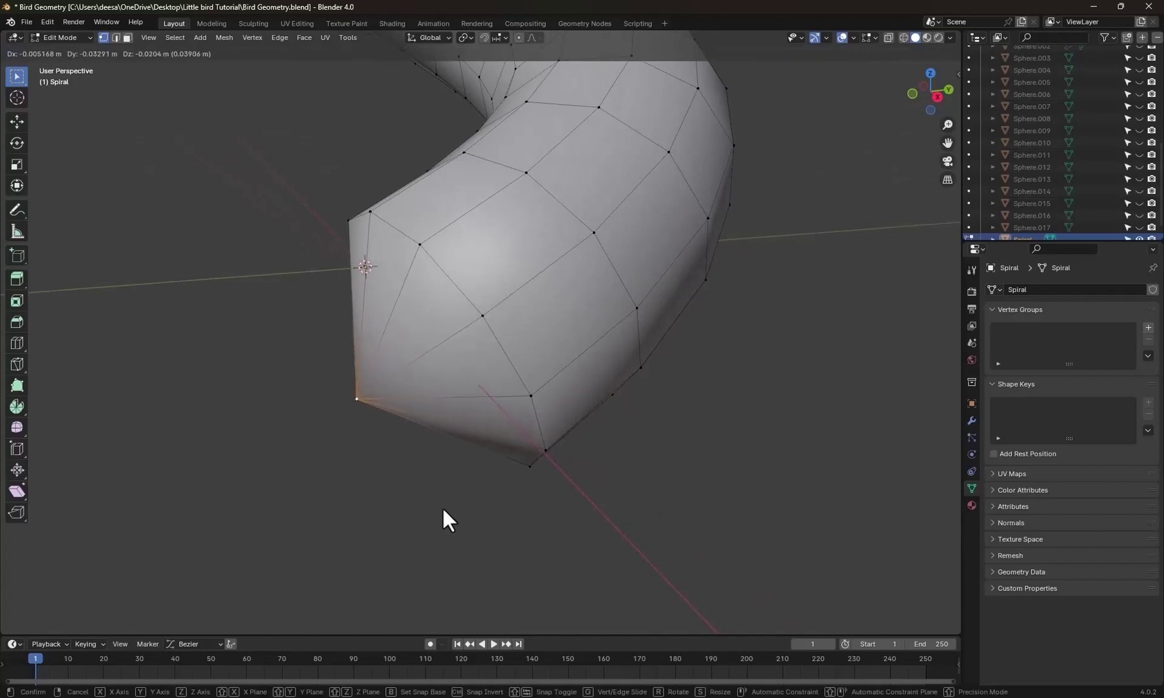
{"action": "left_click", "coordinate": [412, 520]}
{"action": "middle_click_drag", "start_coordinate": [412, 520], "coordinate": [446, 398]}
{"action": "scroll", "coordinate": [446, 397], "scroll_direction": "down", "scroll_amount": 11}
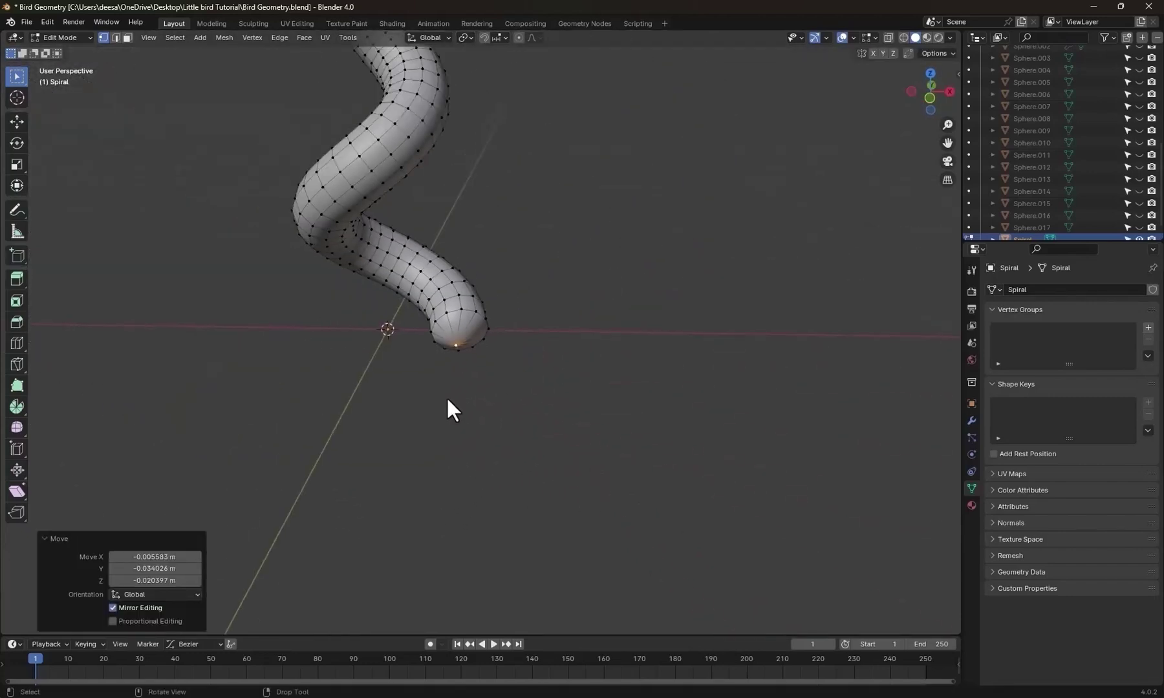
{"action": "middle_click_drag", "start_coordinate": [472, 276], "coordinate": [545, 406], "text": "shift"}
{"action": "key", "text": "ctrl+Tab"}
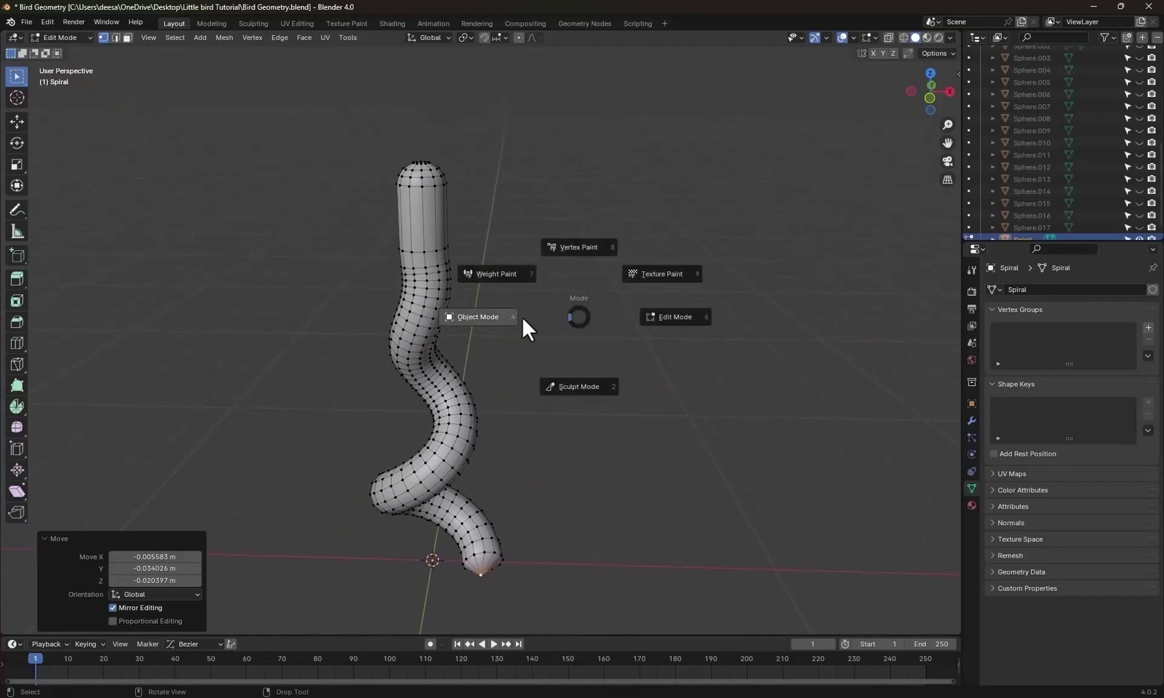
{"action": "left_click", "coordinate": [521, 315]}
Add a Subdivision Surface modifier to the spiral and set its viewport levels to 3.
{"action": "scroll", "coordinate": [503, 296], "scroll_direction": "up", "scroll_amount": 3}
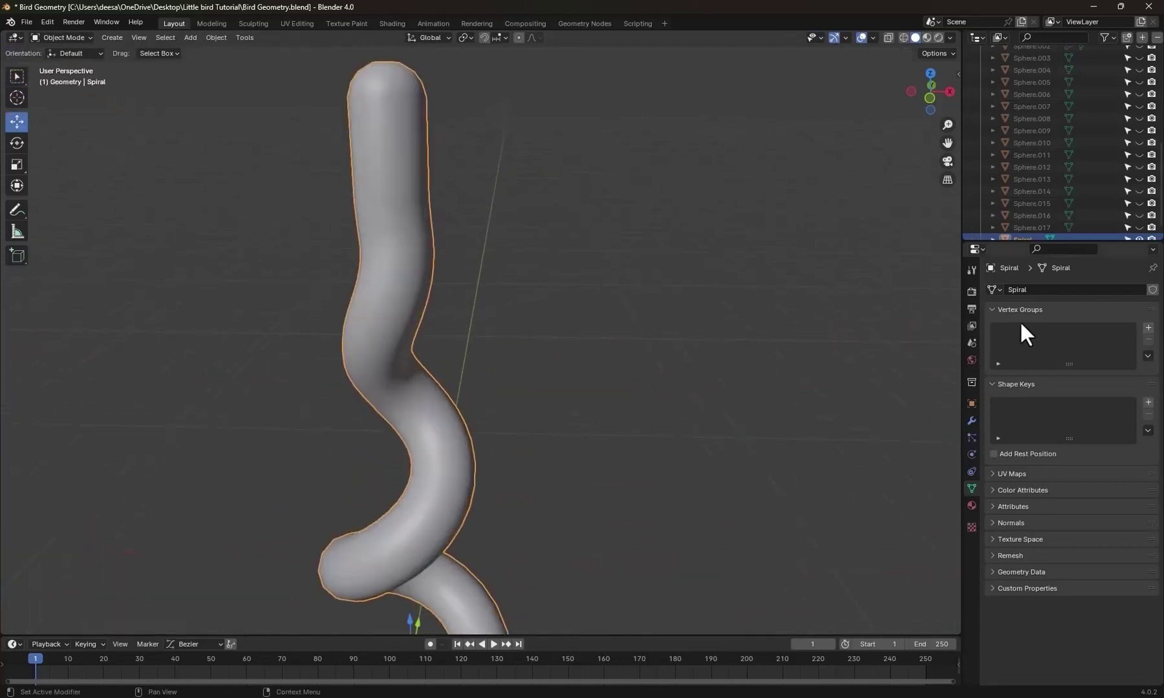
{"action": "left_click", "coordinate": [971, 421]}
{"action": "left_click", "coordinate": [1040, 290]}
{"action": "left_click", "coordinate": [1000, 288]}
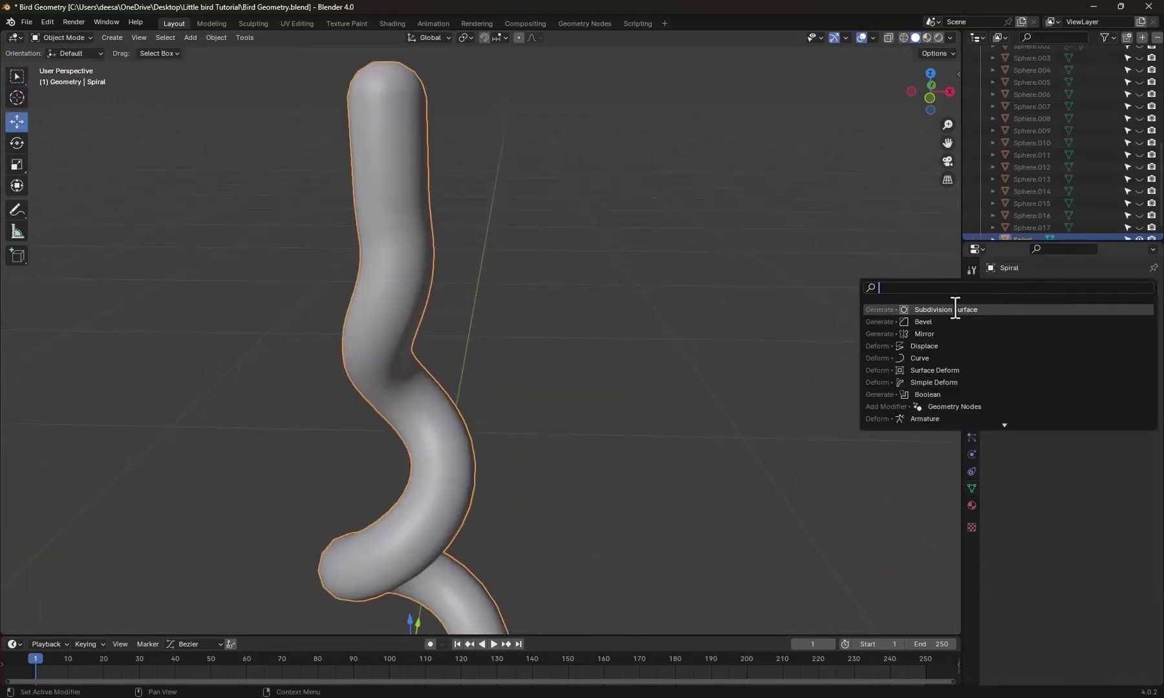
{"action": "left_click", "coordinate": [954, 310]}
{"action": "scroll", "coordinate": [503, 207], "scroll_direction": "up", "scroll_amount": 1}
{"action": "middle_click_drag", "start_coordinate": [503, 207], "coordinate": [645, 289], "text": "shift"}
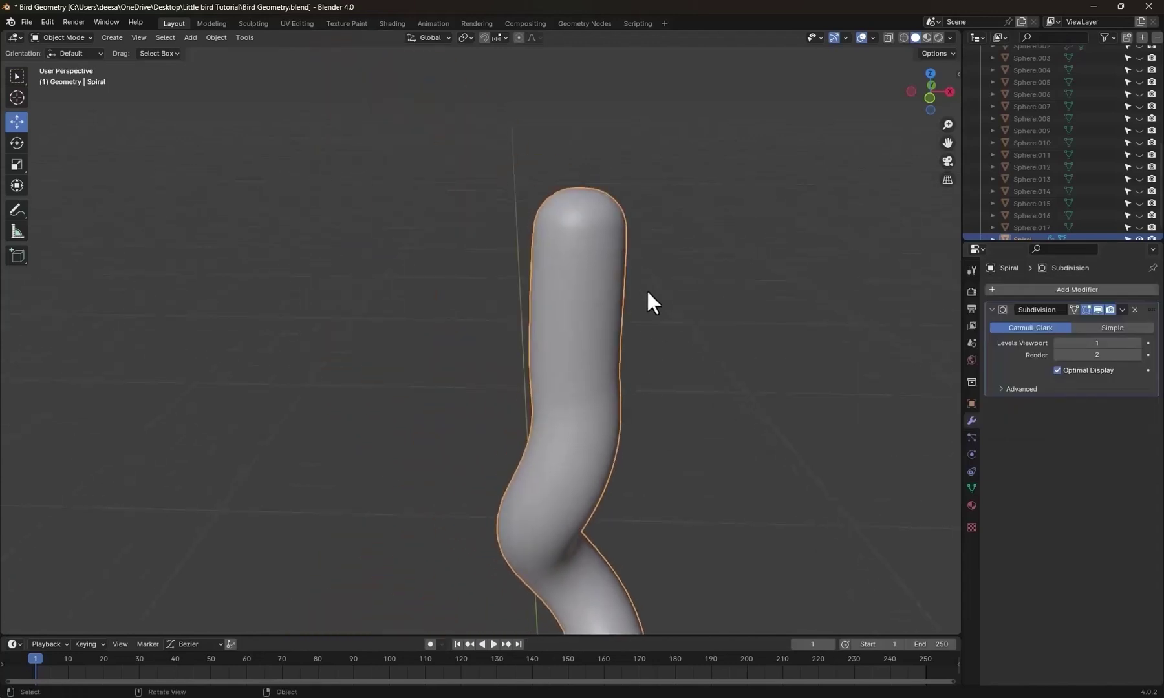
{"action": "left_click", "coordinate": [1137, 343]}
{"action": "left_click", "coordinate": [1137, 342]}
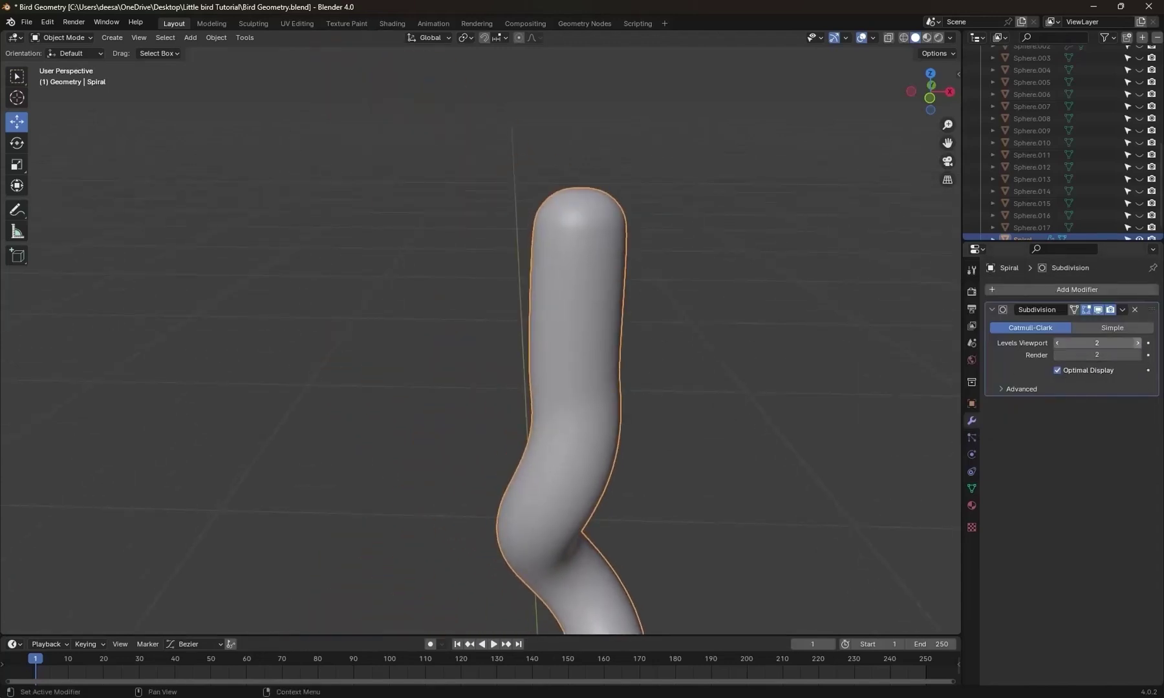
Turn on X-ray in front view, add a UV sphere and scale it down to about 0.083.
{"action": "scroll", "coordinate": [704, 281], "scroll_direction": "down", "scroll_amount": 5}
{"action": "middle_click_drag", "start_coordinate": [704, 420], "coordinate": [561, 331], "text": "shift"}
{"action": "scroll", "coordinate": [561, 331], "scroll_direction": "up", "scroll_amount": 4}
{"action": "key", "text": "alt+z"}
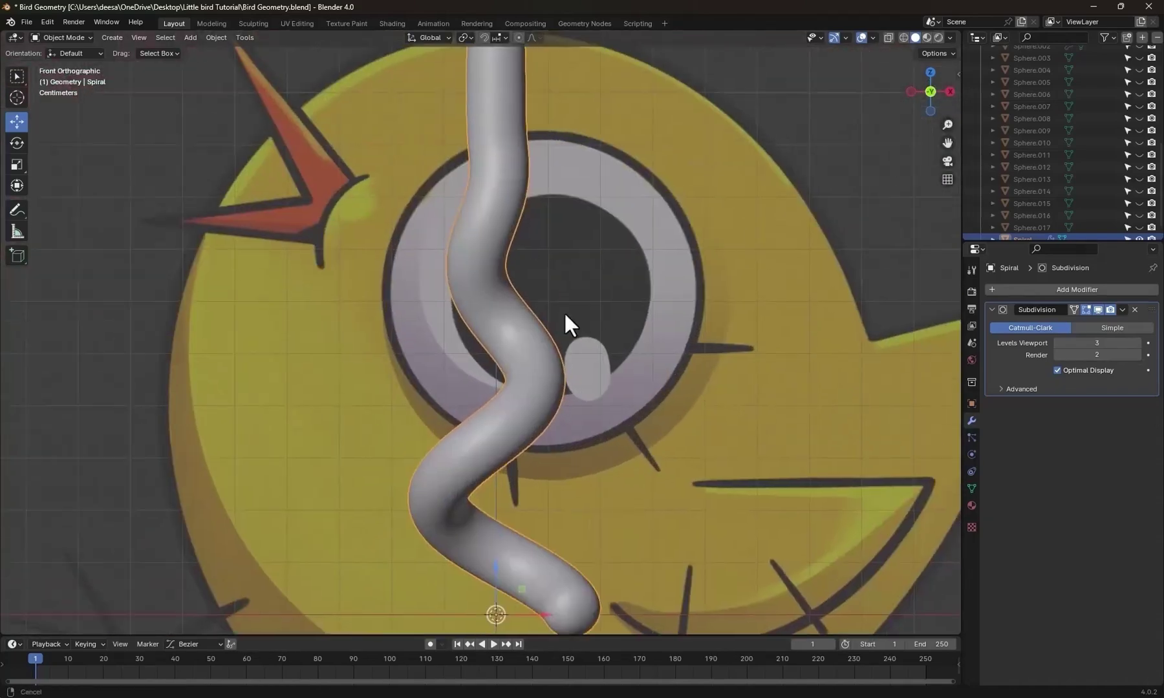
{"action": "scroll", "coordinate": [564, 311], "scroll_direction": "up", "scroll_amount": 3}
{"action": "key", "text": "shift+a"}
{"action": "mouse_move", "coordinate": [531, 134]}
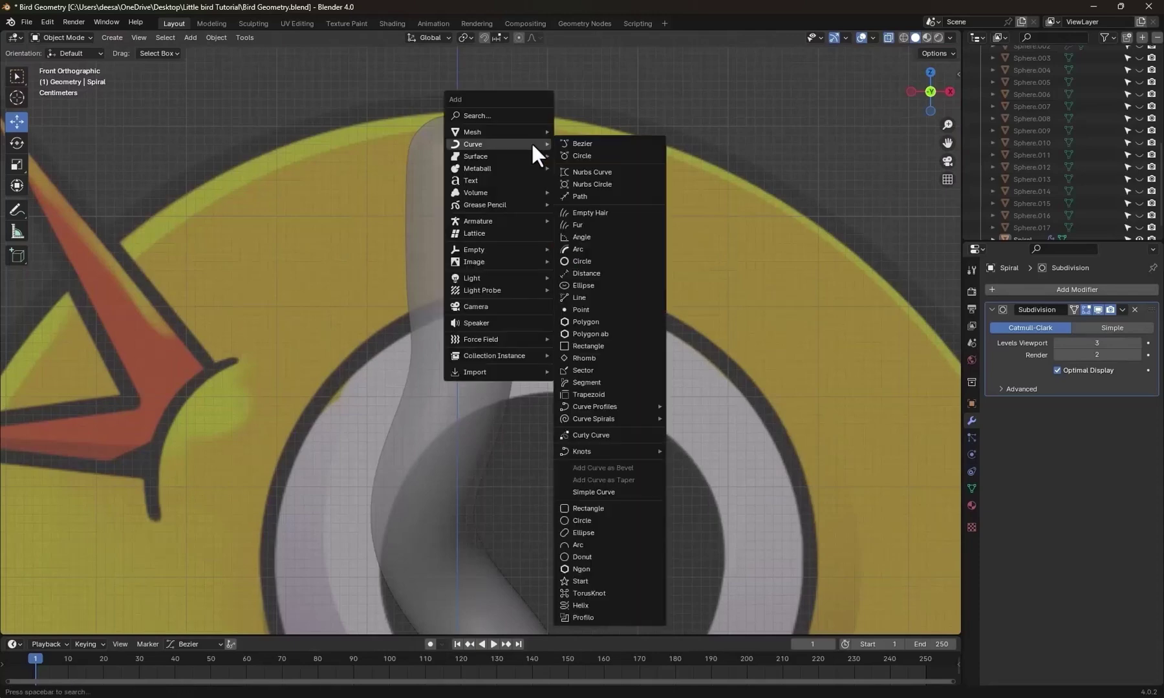
{"action": "left_click", "coordinate": [584, 169]}
{"action": "scroll", "coordinate": [583, 187], "scroll_direction": "down", "scroll_amount": 5}
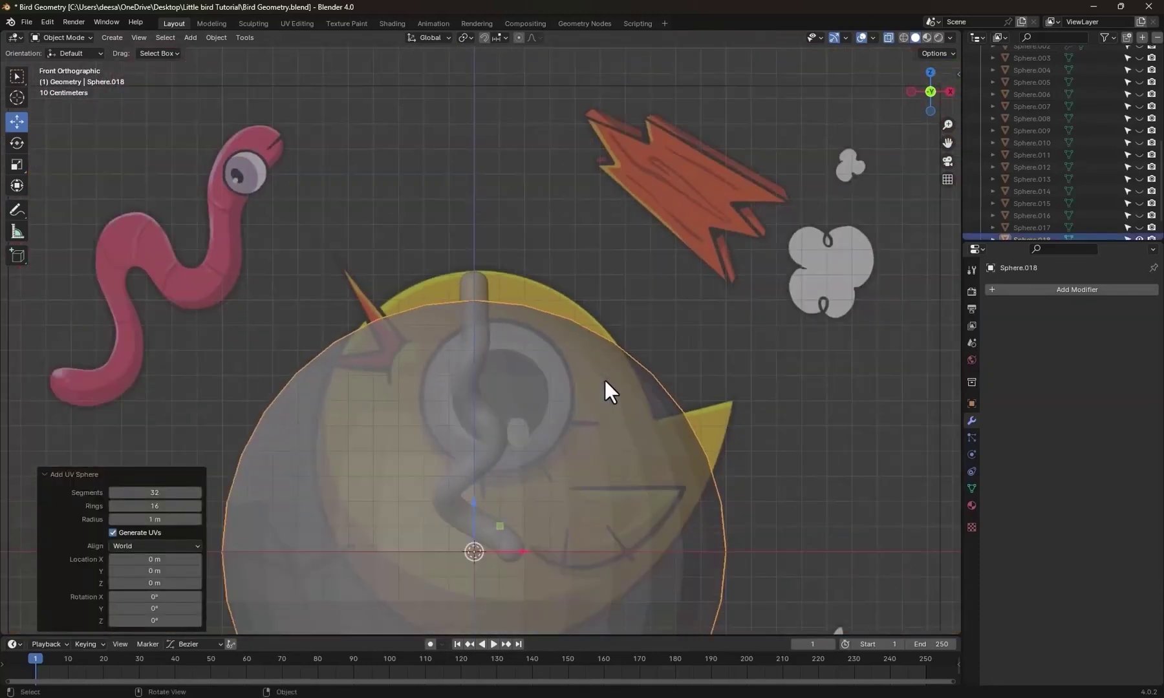
{"action": "key", "text": "s"}
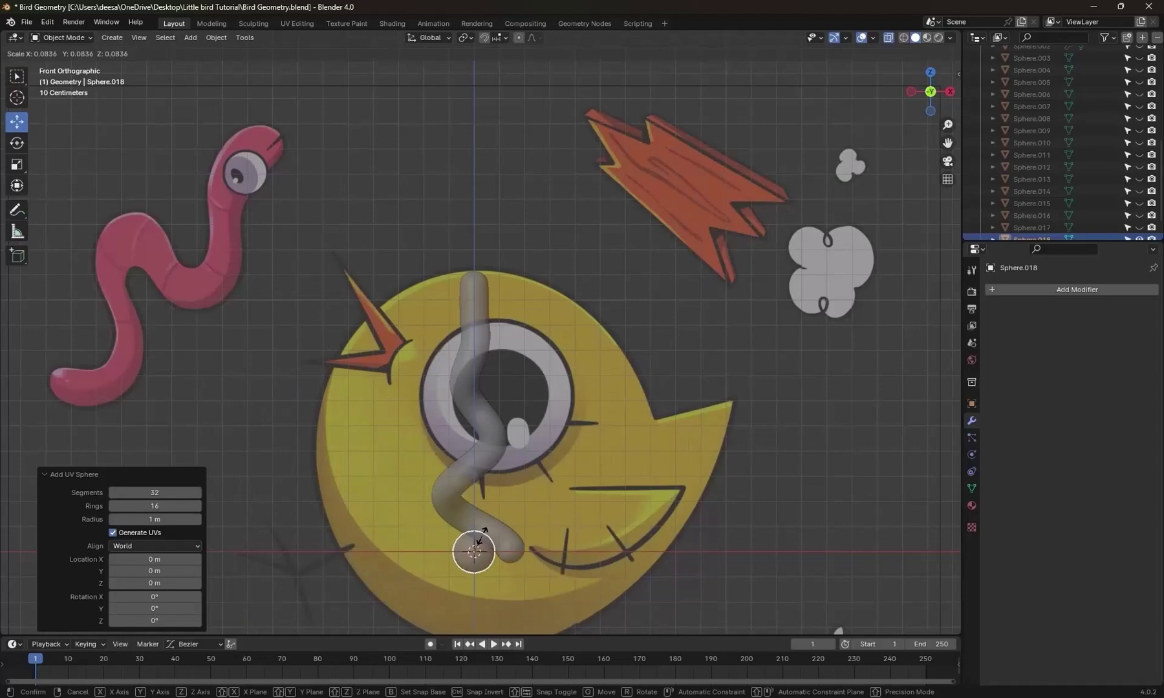
{"action": "left_click", "coordinate": [481, 538]}
Scale the small sphere by 0.603 and place it against the side of the spiral's upper end as the worm's eye.
{"action": "key", "text": "g"}
{"action": "left_click", "coordinate": [529, 298]}
{"action": "scroll", "coordinate": [595, 359], "scroll_direction": "up", "scroll_amount": 6}
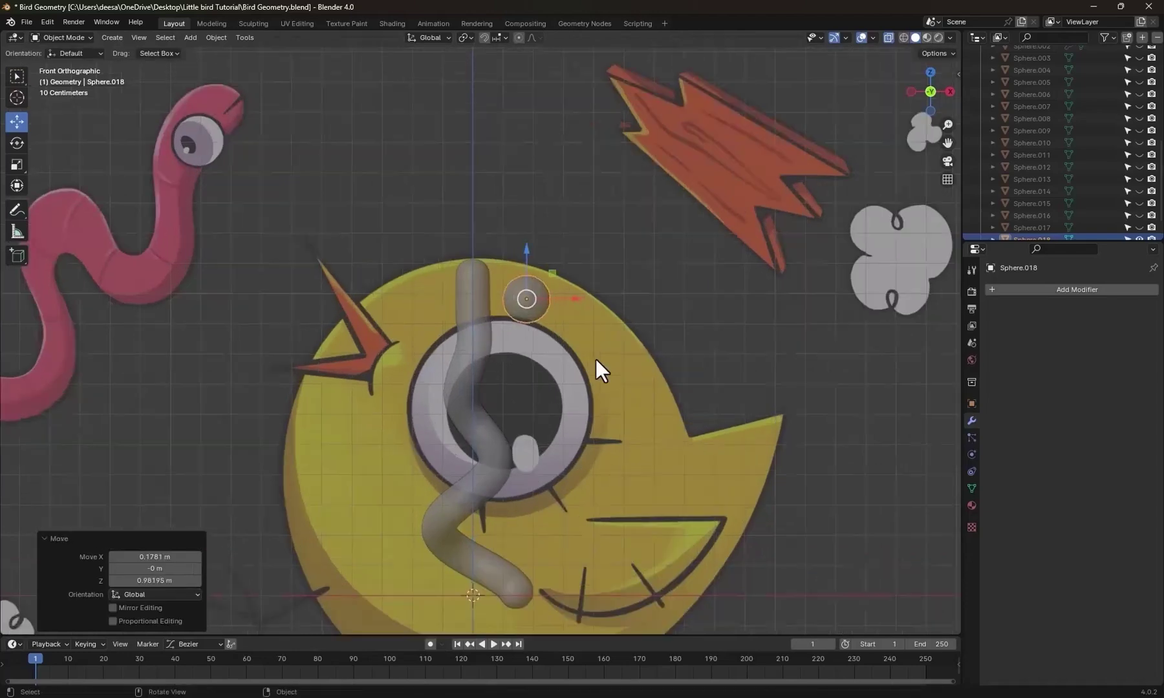
{"action": "middle_click_drag", "start_coordinate": [631, 383], "coordinate": [606, 403], "text": "shift"}
{"action": "key", "text": "s"}
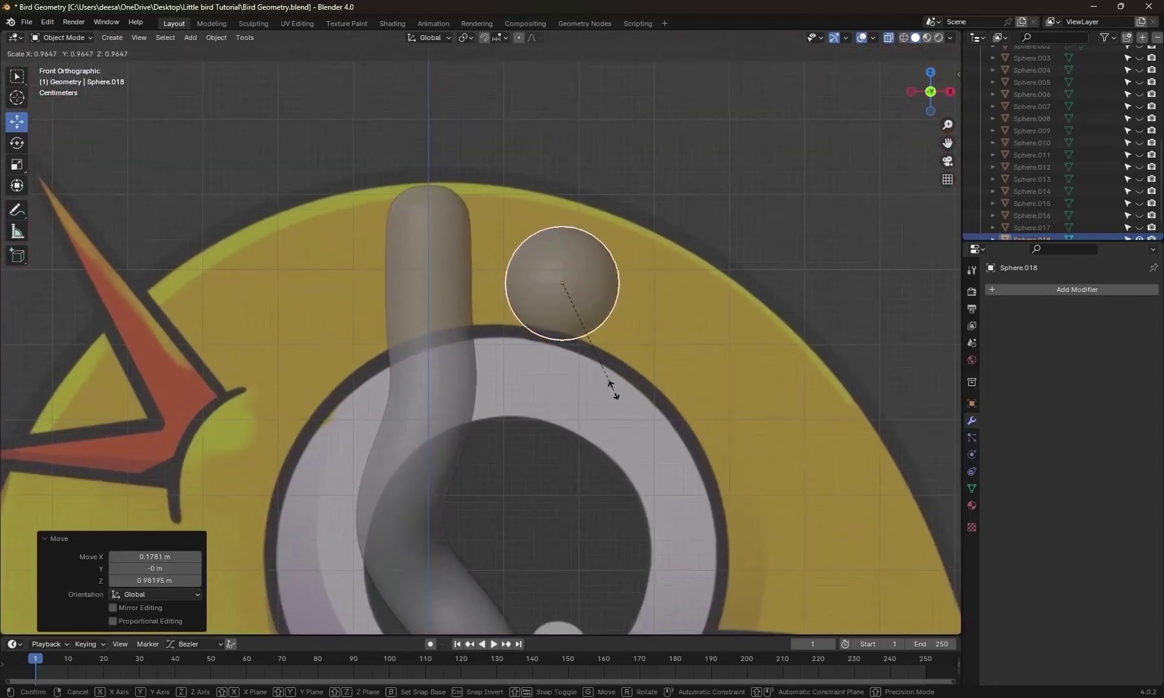
{"action": "left_click", "coordinate": [614, 349]}
{"action": "key", "text": "g"}
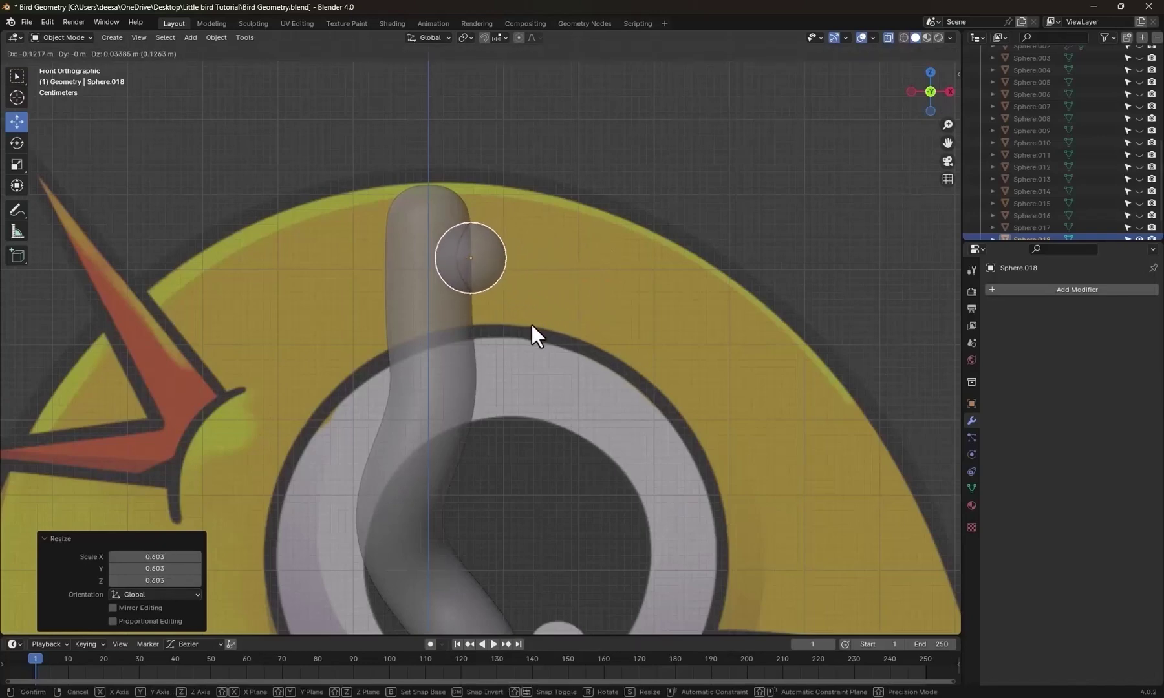
{"action": "left_click", "coordinate": [535, 324]}
{"action": "scroll", "coordinate": [659, 414], "scroll_direction": "down", "scroll_amount": 3}
{"action": "key", "text": "shift+s"}
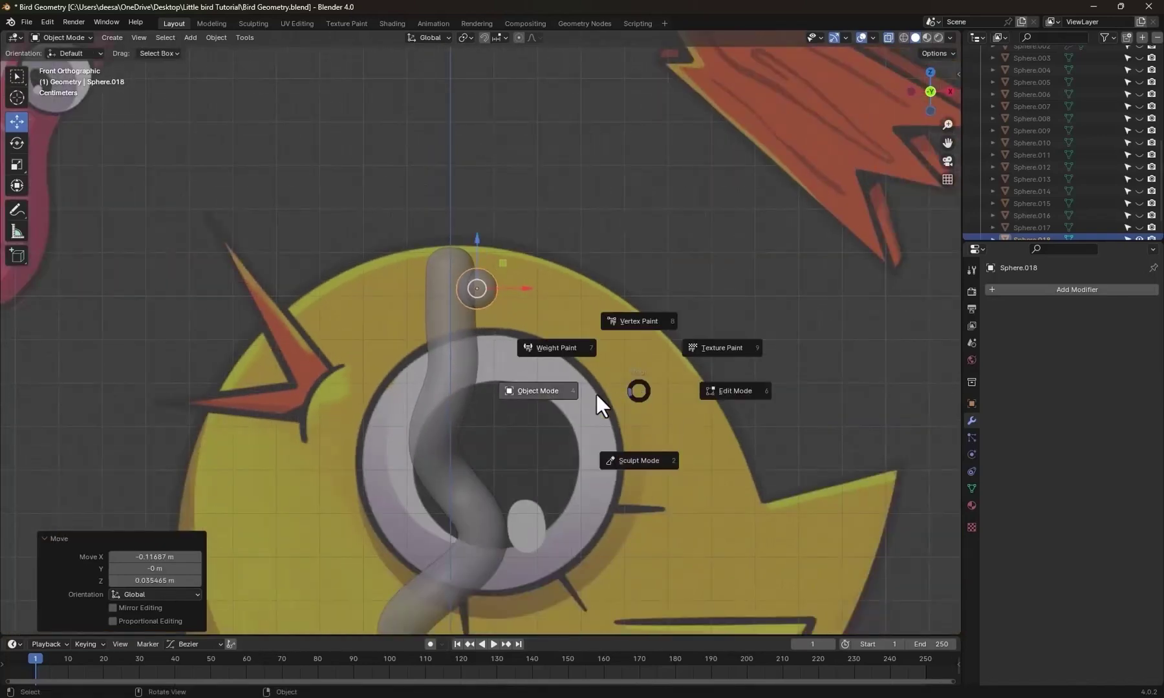
{"action": "scroll", "coordinate": [675, 372], "scroll_direction": "down", "scroll_amount": 3}
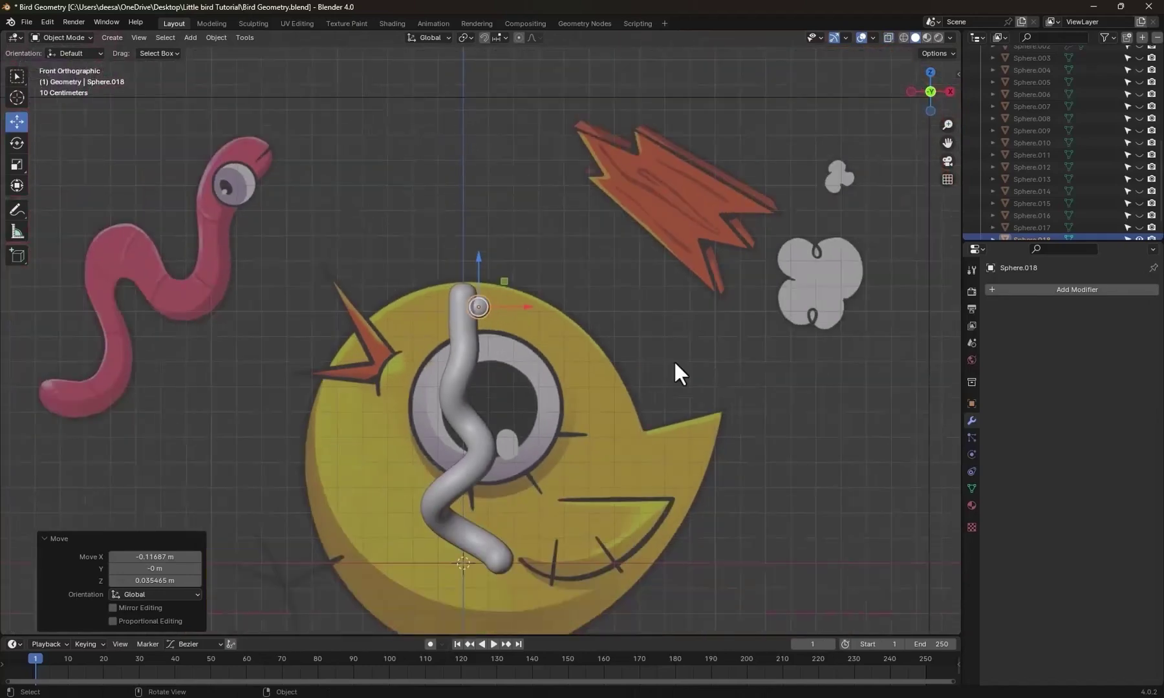
Select the spiral together with its eye sphere and move both about -1.24 m in X and 0.55 m in Z onto the worm reference.
{"action": "key", "text": "shift+h"}
{"action": "middle_click_drag", "start_coordinate": [608, 434], "coordinate": [603, 461]}
{"action": "left_click", "coordinate": [507, 437], "text": "shift"}
{"action": "key", "text": "KP_1"}
{"action": "scroll", "coordinate": [524, 446], "scroll_direction": "down", "scroll_amount": 4}
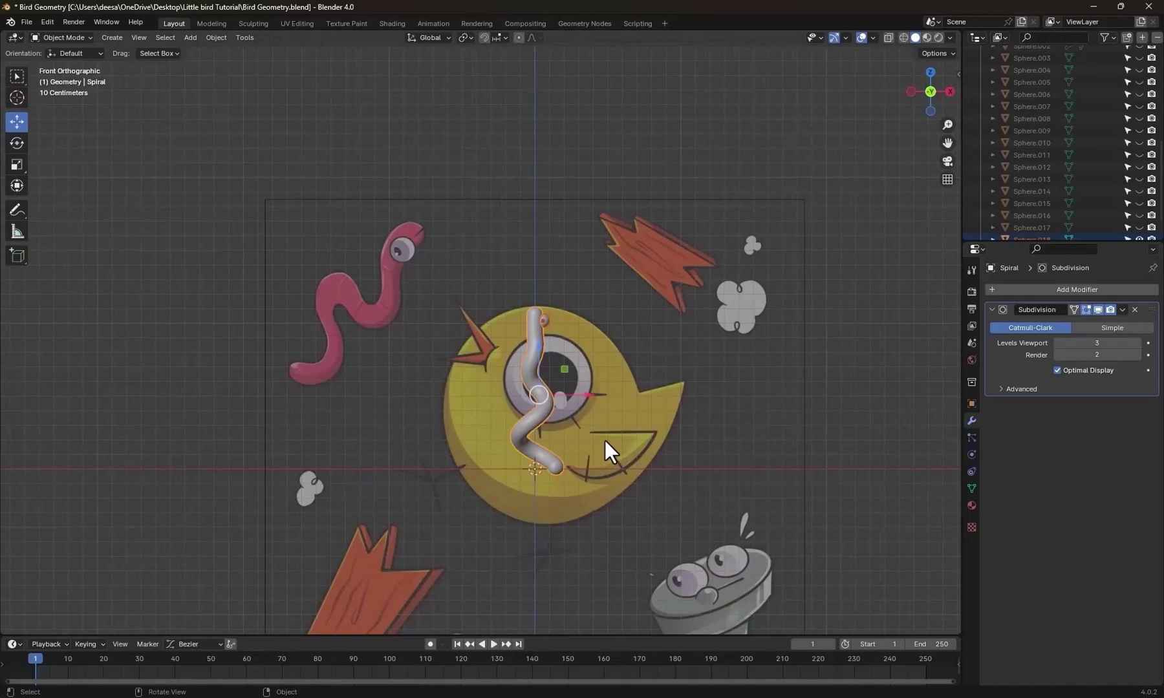
{"action": "key", "text": "g"}
{"action": "left_click", "coordinate": [423, 357]}
Rotate the worm and its eye by 42.9° and scale them up by about 1.17 to match the reference.
{"action": "scroll", "coordinate": [423, 356], "scroll_direction": "up", "scroll_amount": 3}
{"action": "key", "text": "r"}
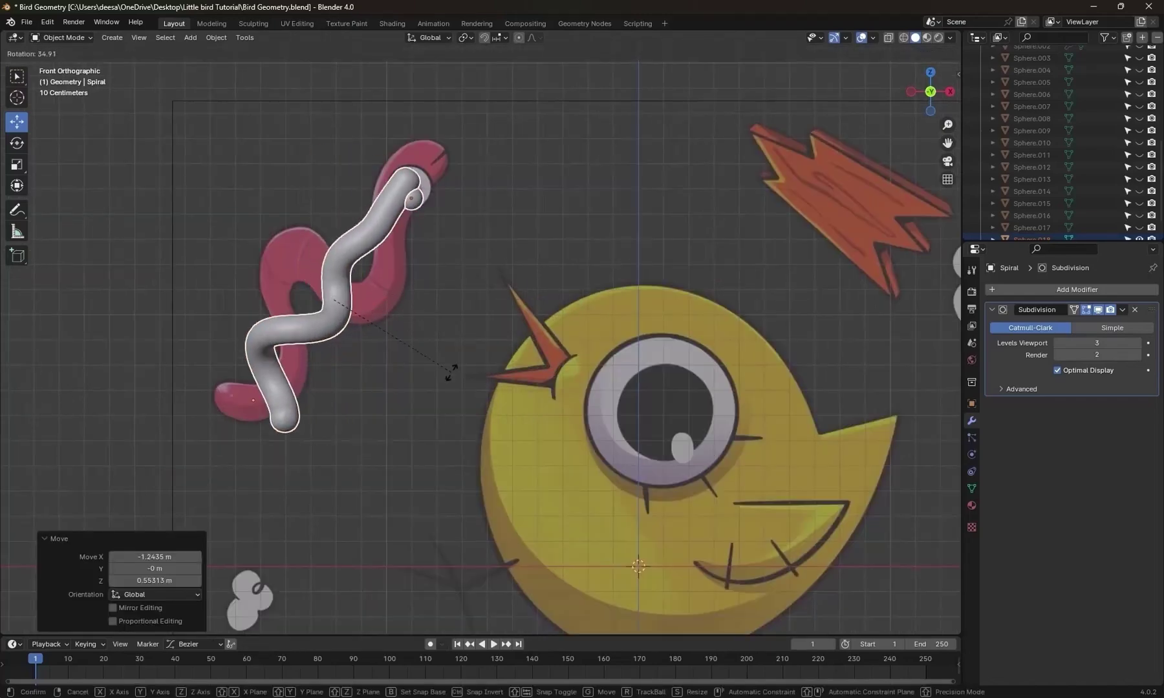
{"action": "left_click", "coordinate": [453, 388]}
{"action": "key", "text": "s"}
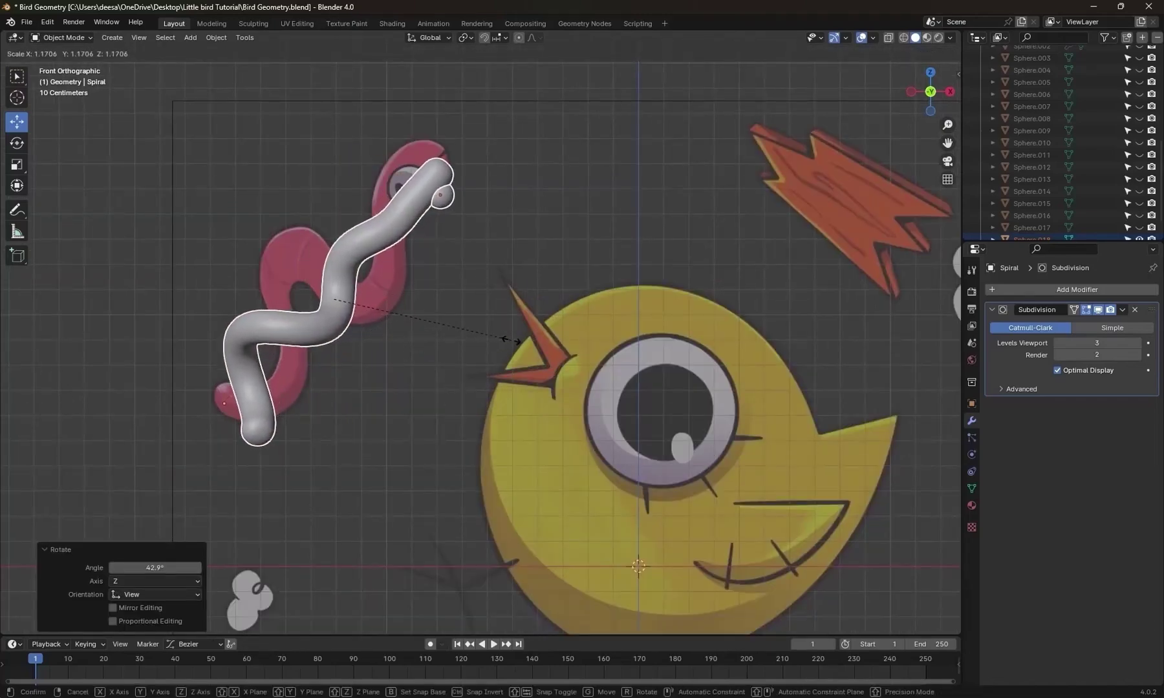
{"action": "left_click", "coordinate": [504, 340]}
Reveal all hidden objects in the scene and clear the selection.
{"action": "scroll", "coordinate": [635, 336], "scroll_direction": "down", "scroll_amount": 3}
{"action": "key", "text": "alt+h"}
{"action": "left_click", "coordinate": [812, 352]}
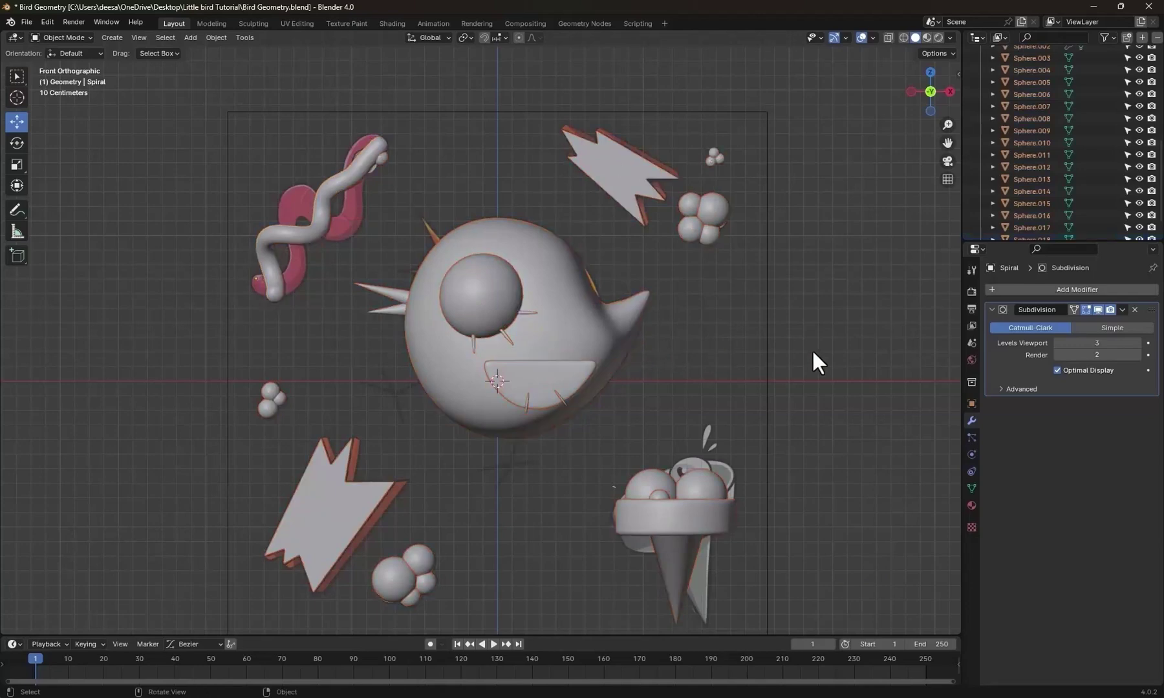
{"action": "left_click", "coordinate": [741, 373]}
{"action": "middle_click_drag", "start_coordinate": [740, 373], "coordinate": [491, 421]}
{"action": "key", "text": "KP_1"}
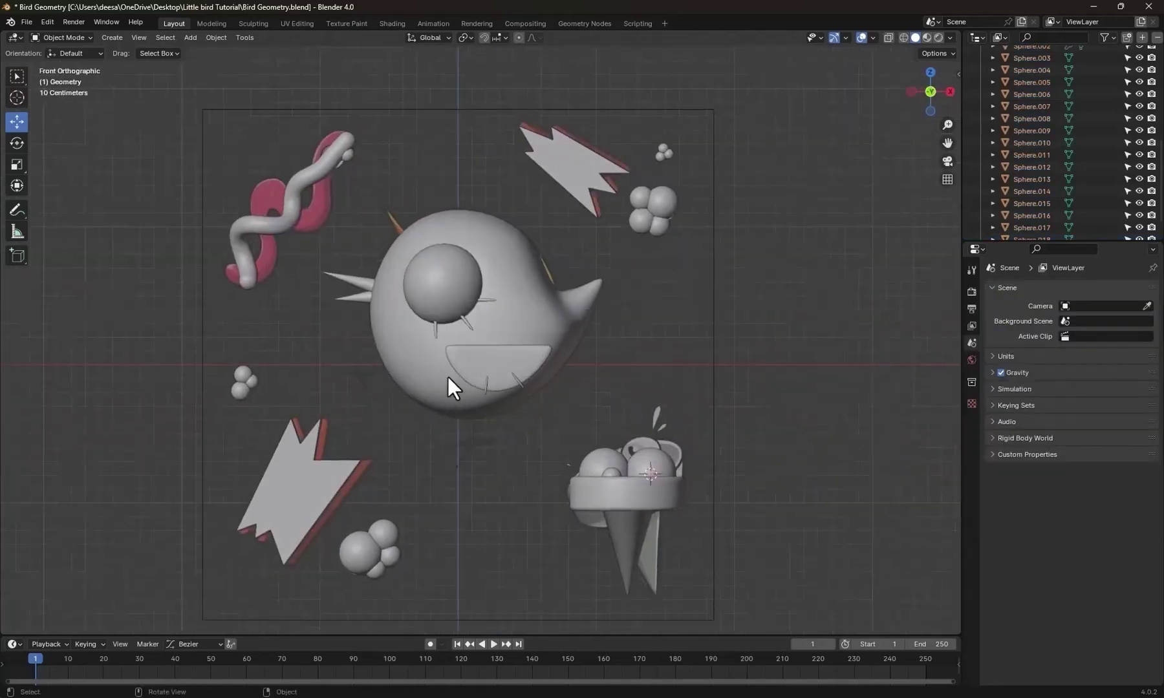
Select the bird's large eye sphere and snap the 3D cursor to it with Cursor to Active.
{"action": "scroll", "coordinate": [460, 296], "scroll_direction": "up", "scroll_amount": 2}
{"action": "scroll", "coordinate": [460, 296], "scroll_direction": "up", "scroll_amount": 4}
{"action": "middle_click_drag", "start_coordinate": [460, 296], "coordinate": [609, 376], "text": "shift"}
{"action": "scroll", "coordinate": [609, 375], "scroll_direction": "up", "scroll_amount": 1}
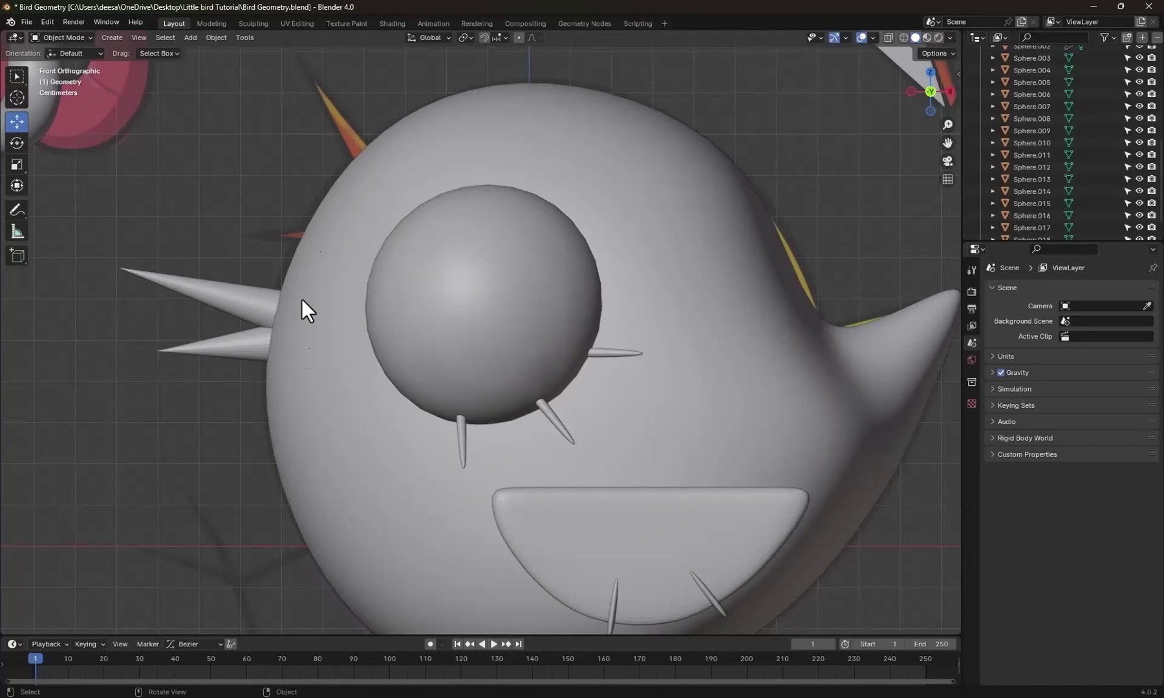
{"action": "left_click", "coordinate": [524, 296]}
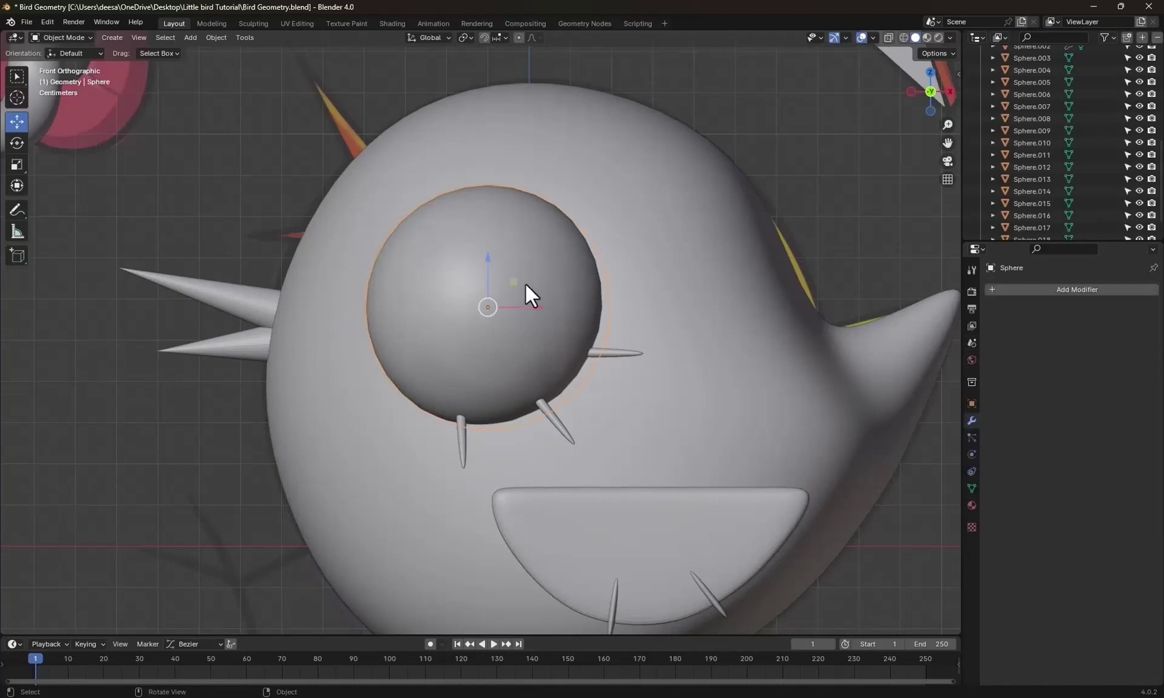
{"action": "key", "text": "shift+s"}
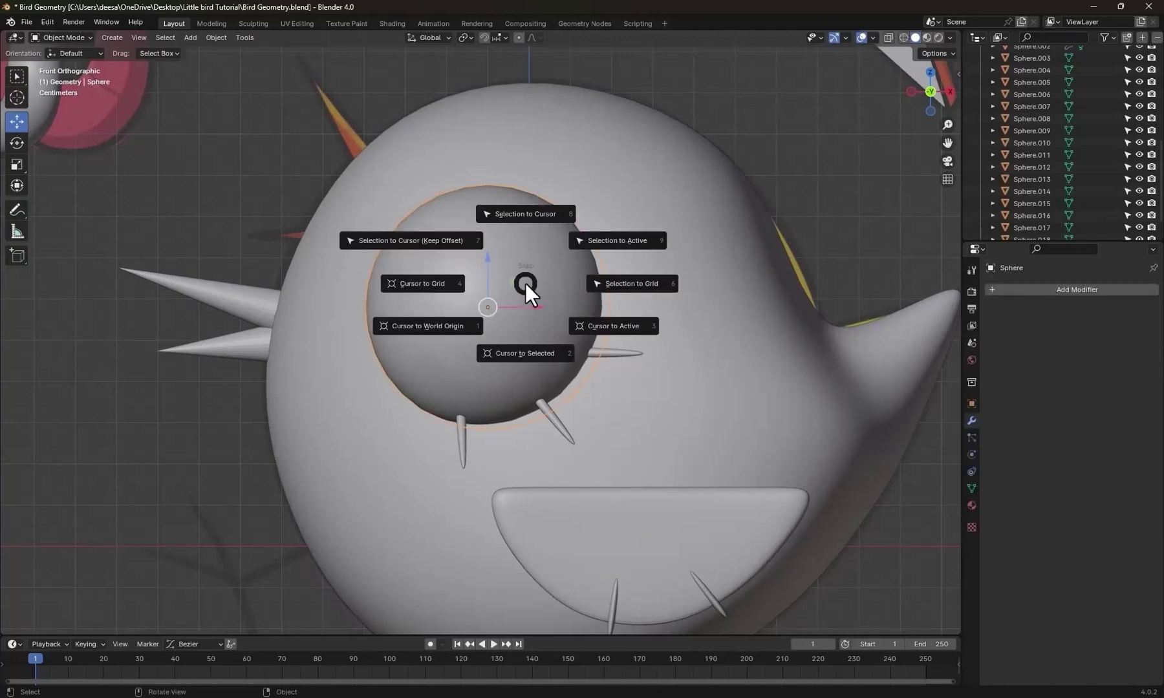
{"action": "left_click", "coordinate": [640, 326]}
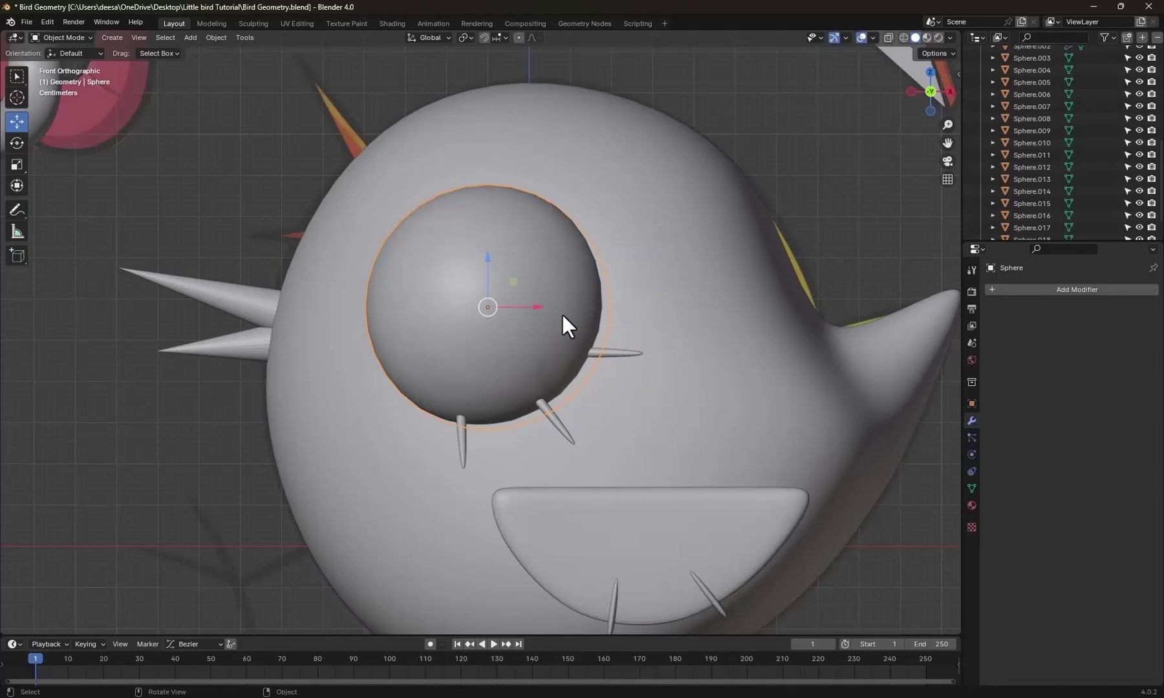
{"action": "key", "text": "shift+s"}
{"action": "left_click", "coordinate": [656, 356]}
Add a UV sphere at the 3D cursor and scale it to 0.308 so it slightly encloses the bird's eye.
{"action": "key", "text": "shift+a"}
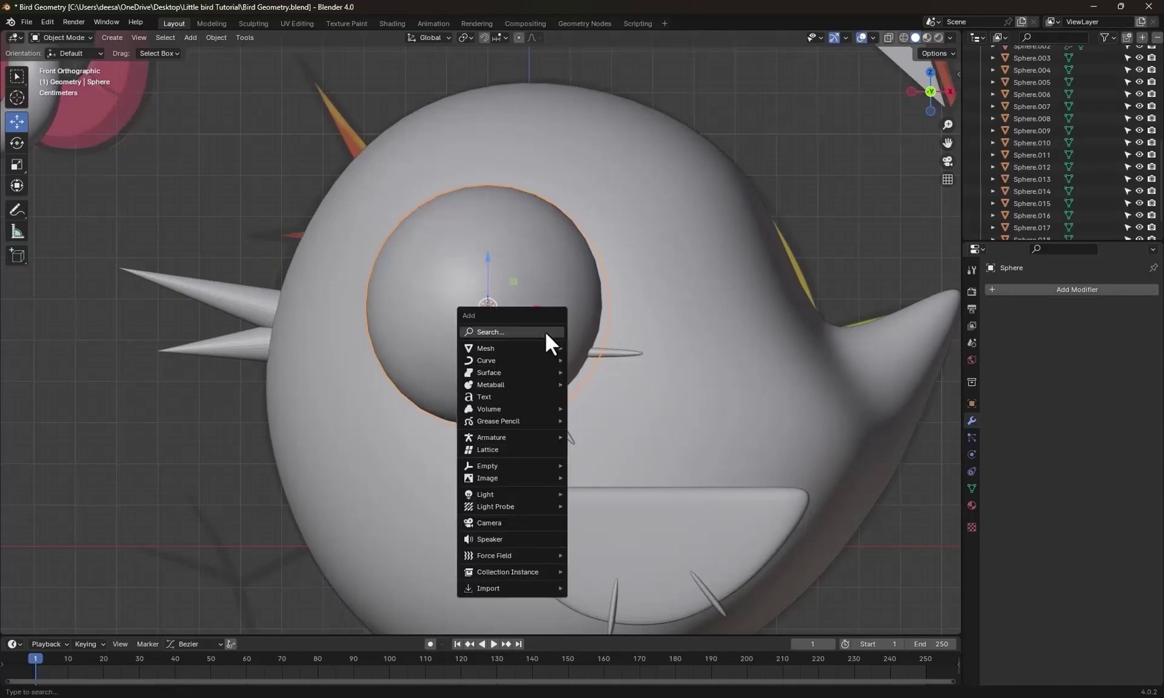
{"action": "mouse_move", "coordinate": [531, 347]}
{"action": "left_click", "coordinate": [614, 384]}
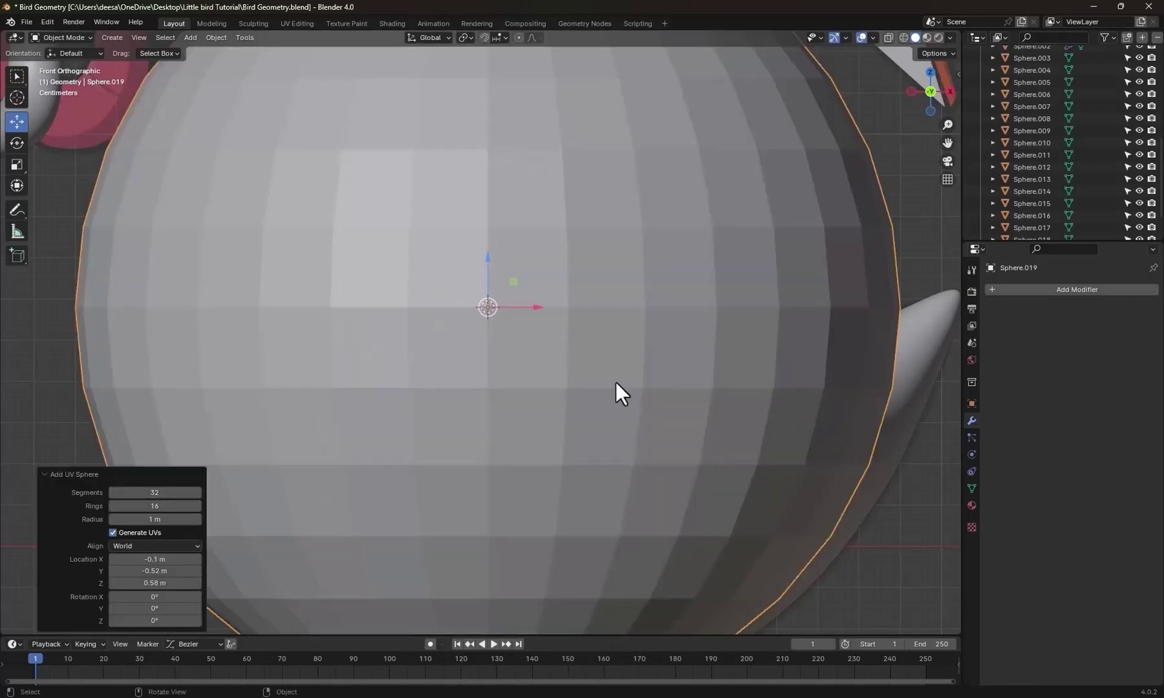
{"action": "key", "text": "s"}
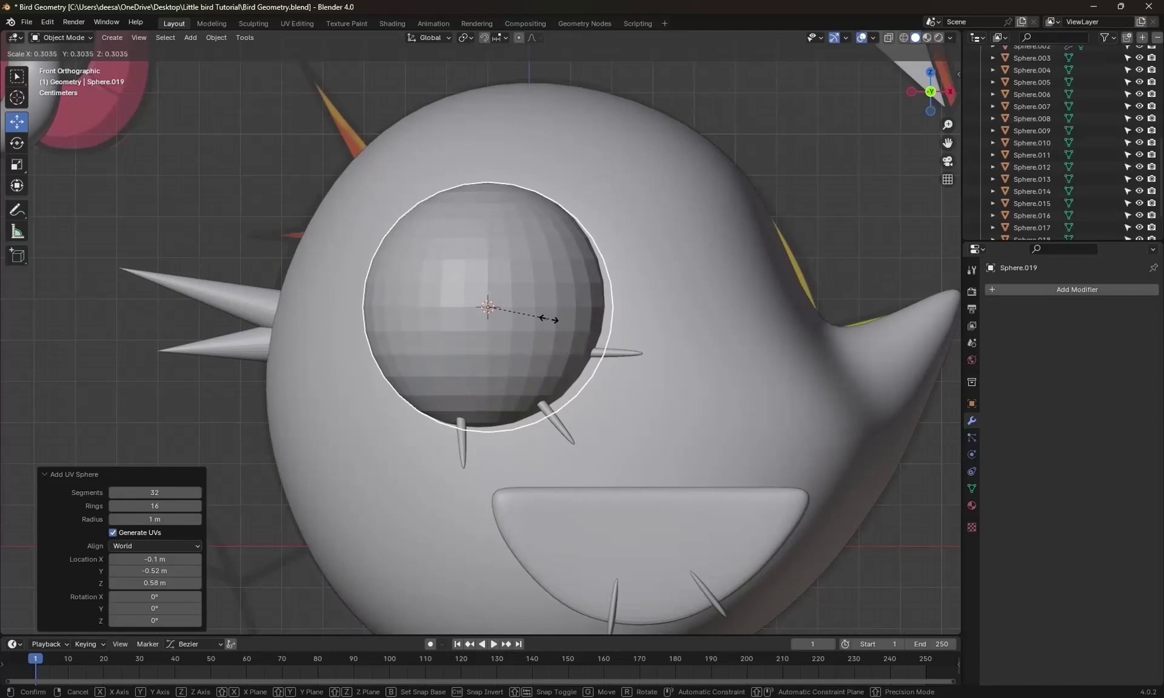
{"action": "left_click", "coordinate": [551, 316]}
In Edit Mode, select the new eye-enclosing sphere's equator edge loop and rip it in place to split the sphere into two halves.
{"action": "scroll", "coordinate": [569, 347], "scroll_direction": "up", "scroll_amount": 2}
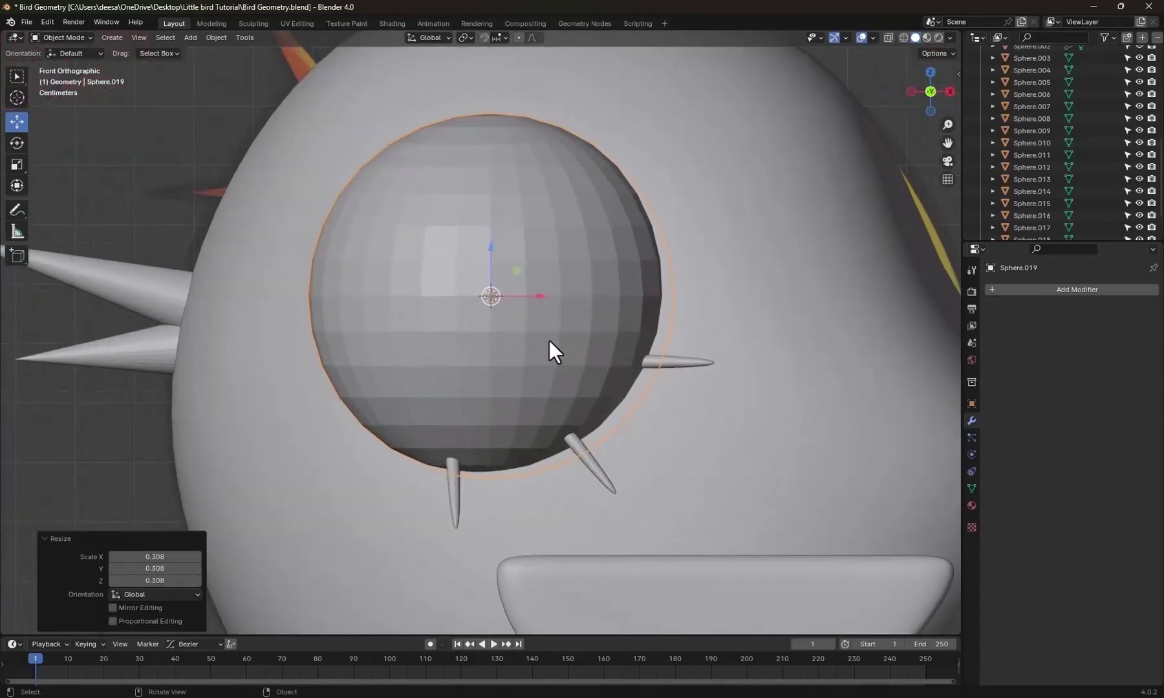
{"action": "key", "text": "ctrl+Tab"}
{"action": "left_click", "coordinate": [637, 341]}
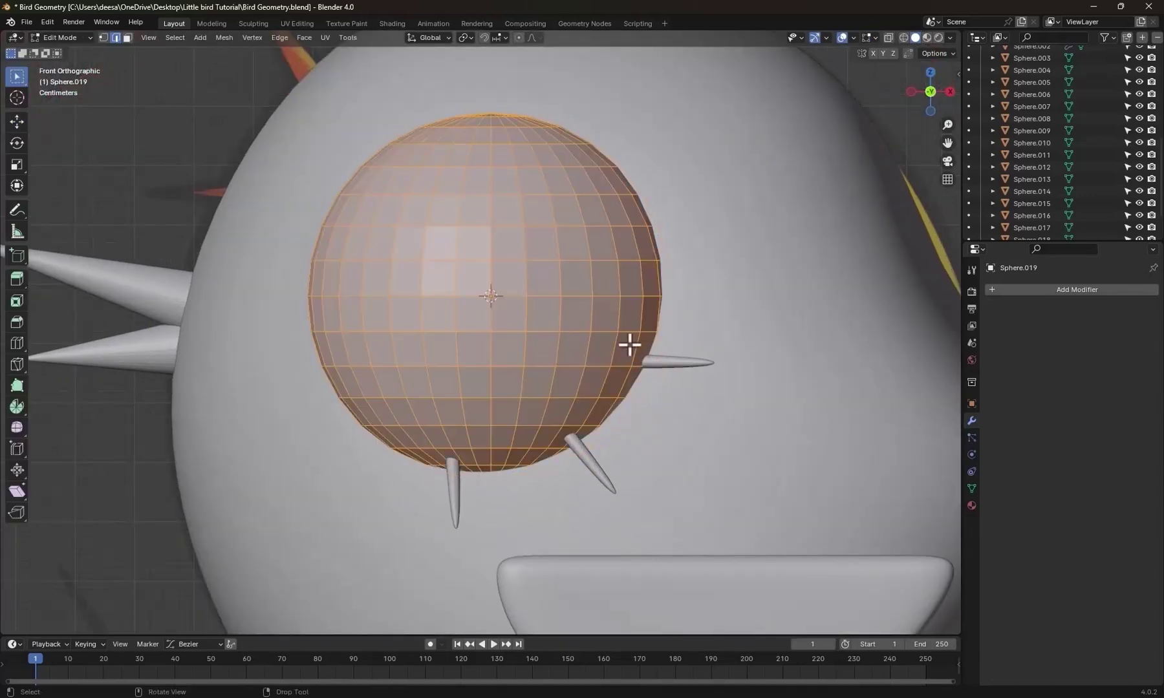
{"action": "scroll", "coordinate": [579, 342], "scroll_direction": "up", "scroll_amount": 1}
{"action": "key", "text": "alt+a"}
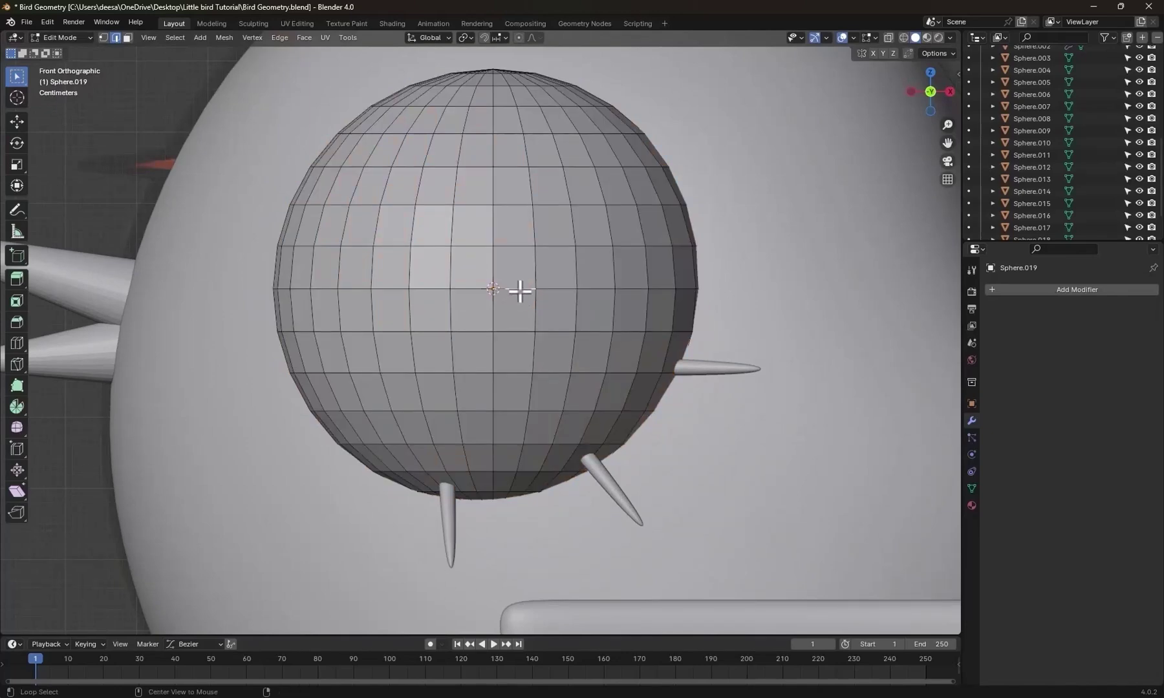
{"action": "left_click", "coordinate": [519, 290], "text": "alt"}
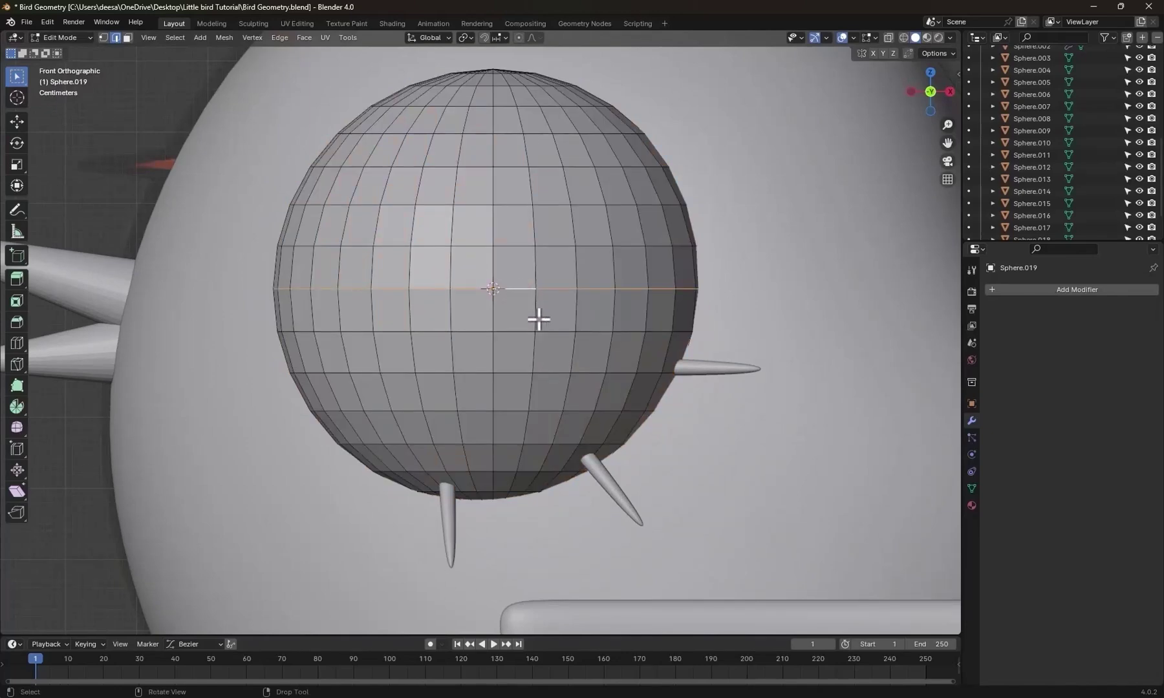
{"action": "key", "text": "g"}
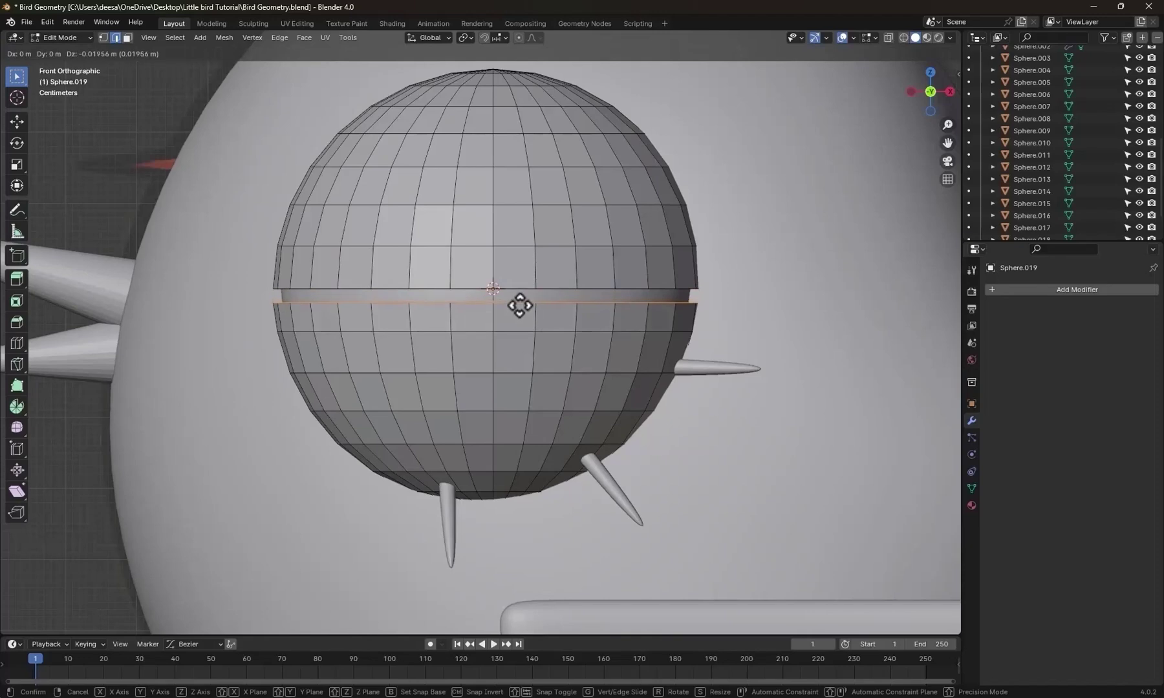
{"action": "right_click", "coordinate": [520, 305]}
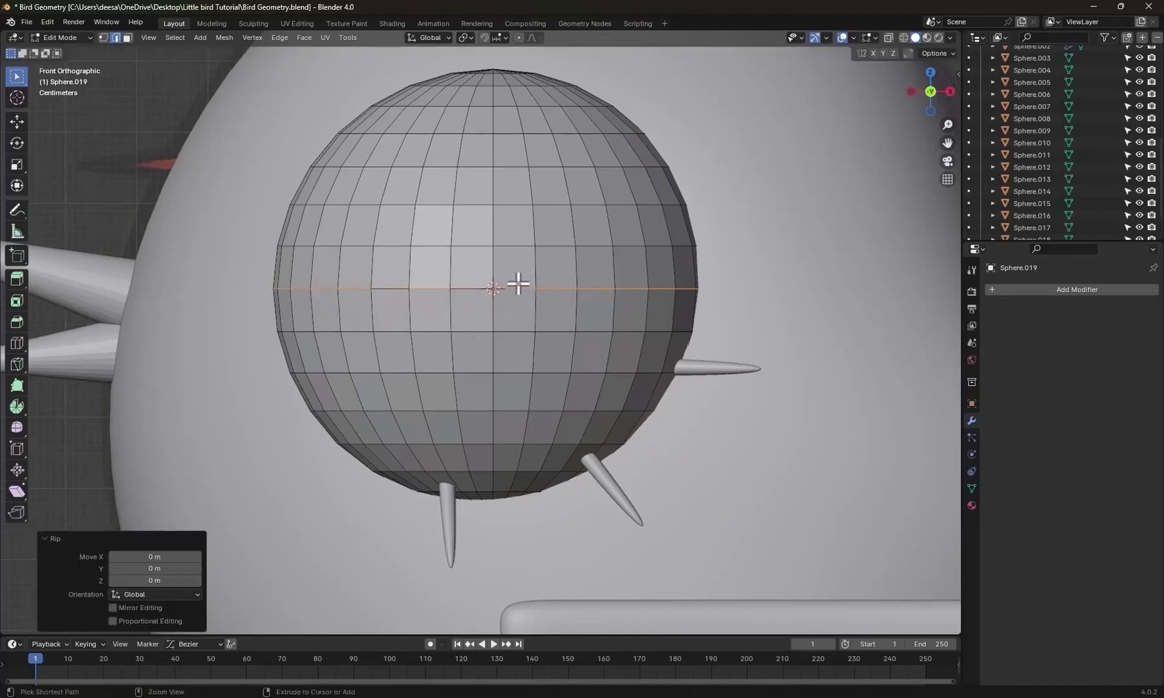
Add one centred loop cut just above and one just below the sphere's equator, with slide factor 0.
{"action": "key", "text": "ctrl+r"}
{"action": "left_click", "coordinate": [495, 269]}
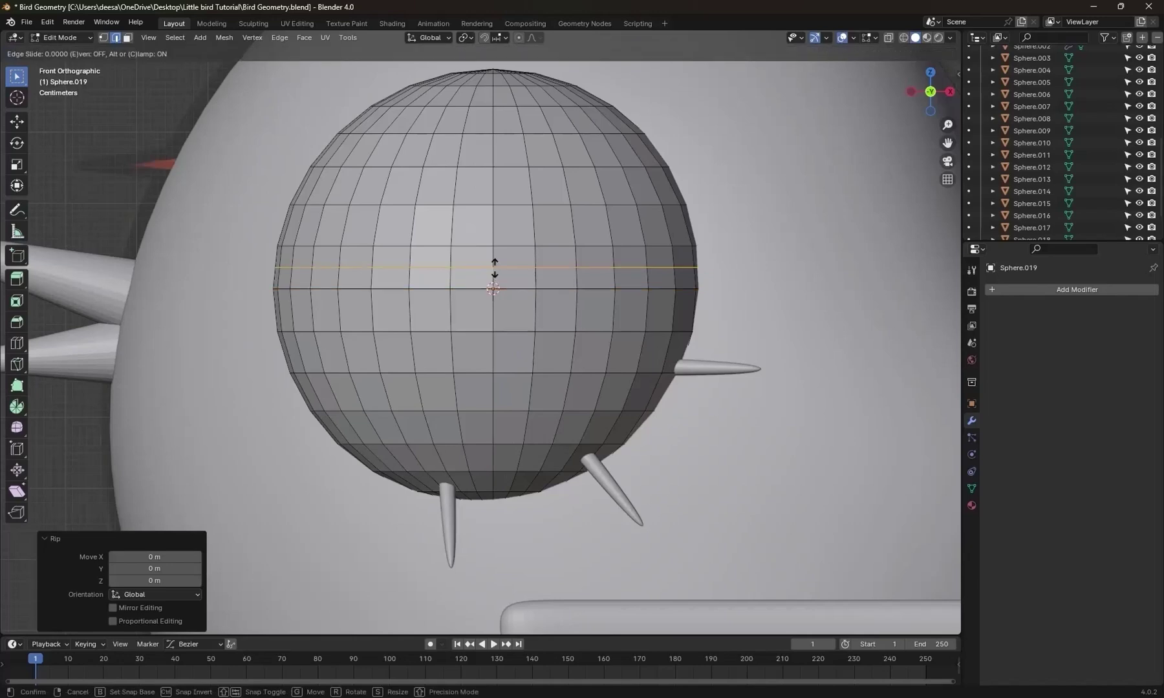
{"action": "left_click", "coordinate": [494, 269]}
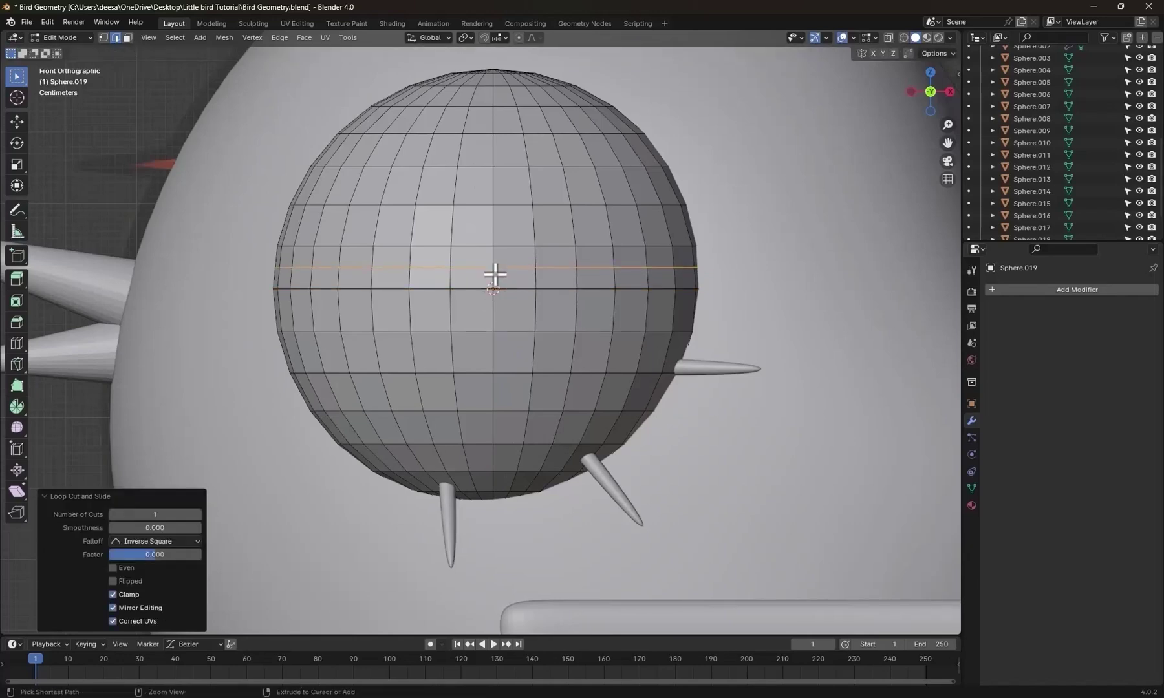
{"action": "key", "text": "ctrl+r"}
{"action": "left_click", "coordinate": [494, 314]}
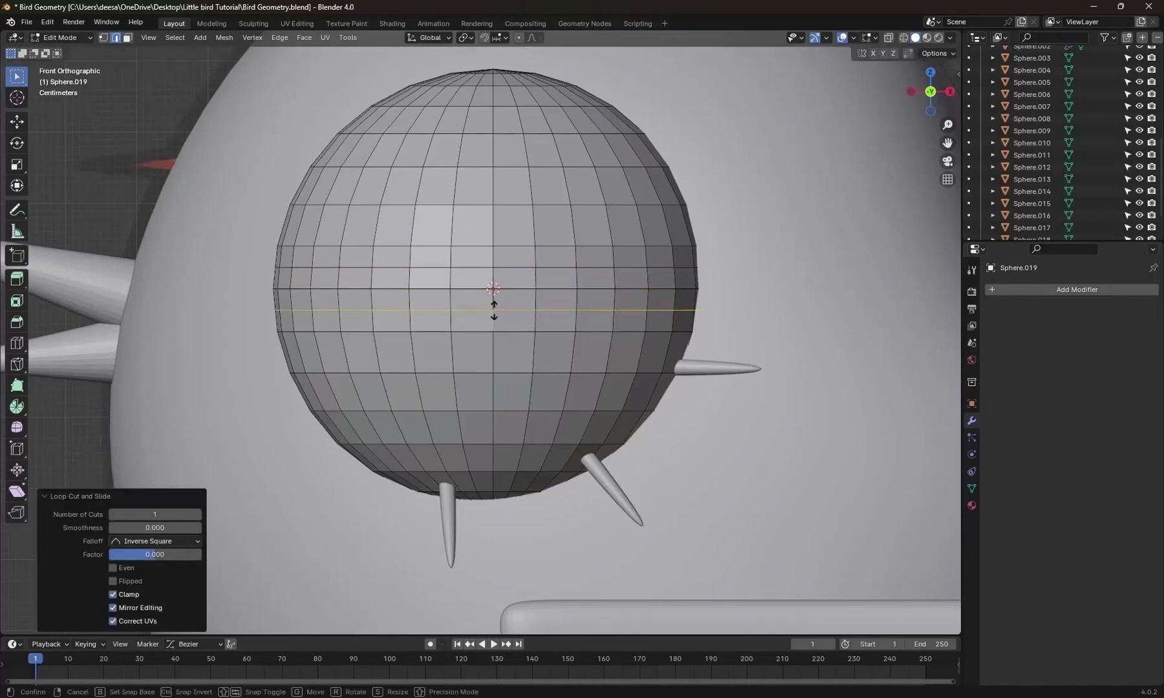
{"action": "left_click", "coordinate": [495, 312]}
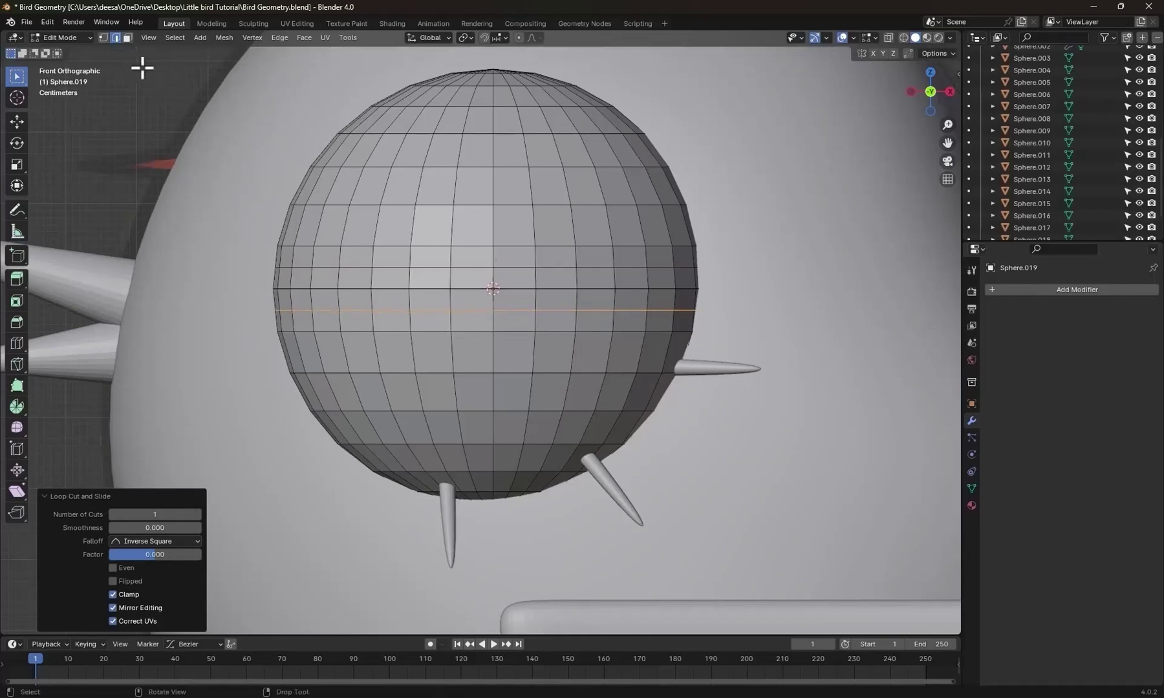
Select the two face loops bordering the equator and extrude them outward by scaling to about 1.093.
{"action": "left_click", "coordinate": [128, 40]}
{"action": "left_click_drag", "start_coordinate": [535, 289], "coordinate": [489, 271]}
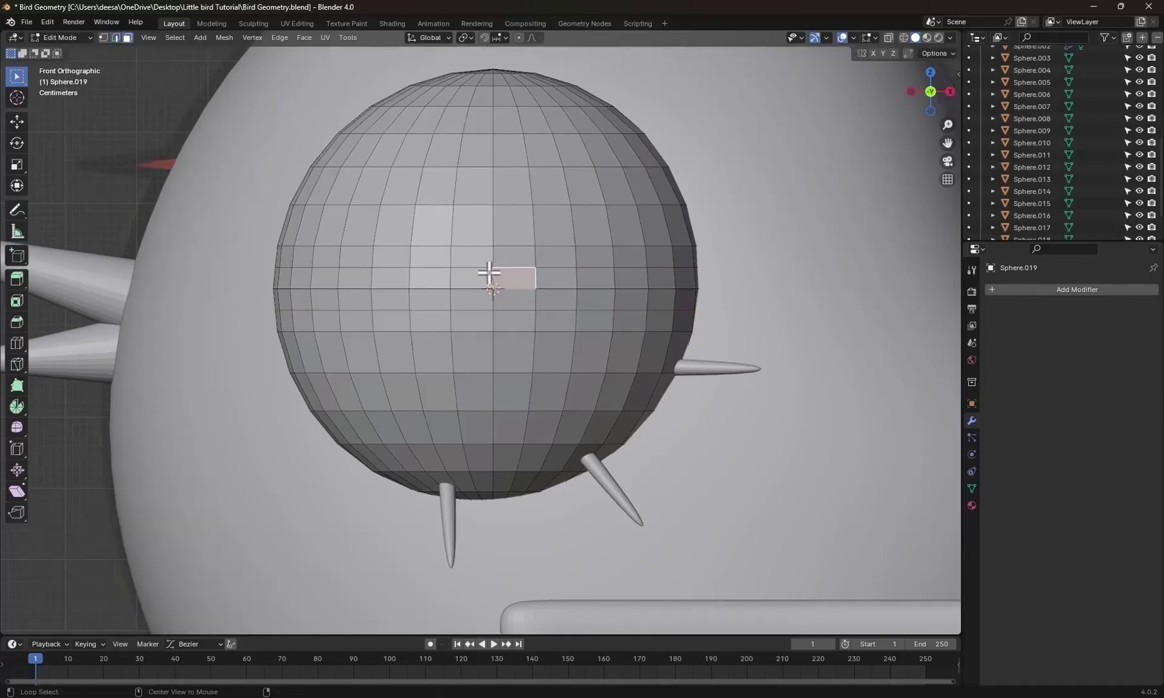
{"action": "left_click", "coordinate": [493, 290], "text": "alt"}
{"action": "left_click", "coordinate": [493, 299], "text": "alt+shift"}
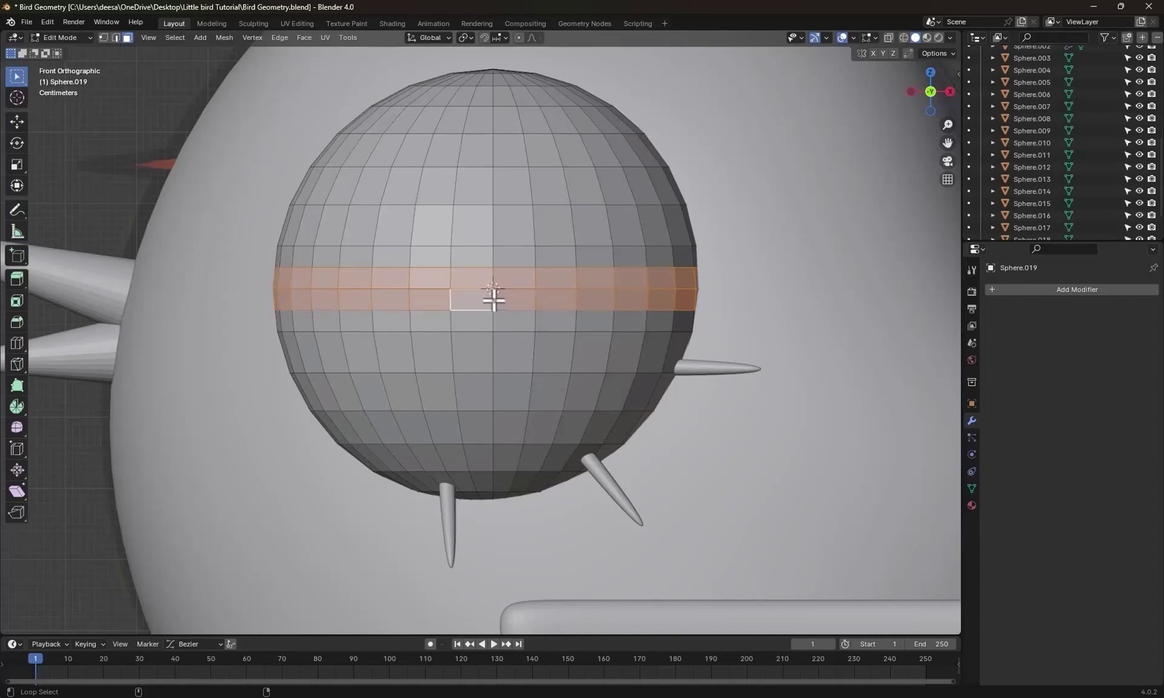
{"action": "key", "text": "e"}
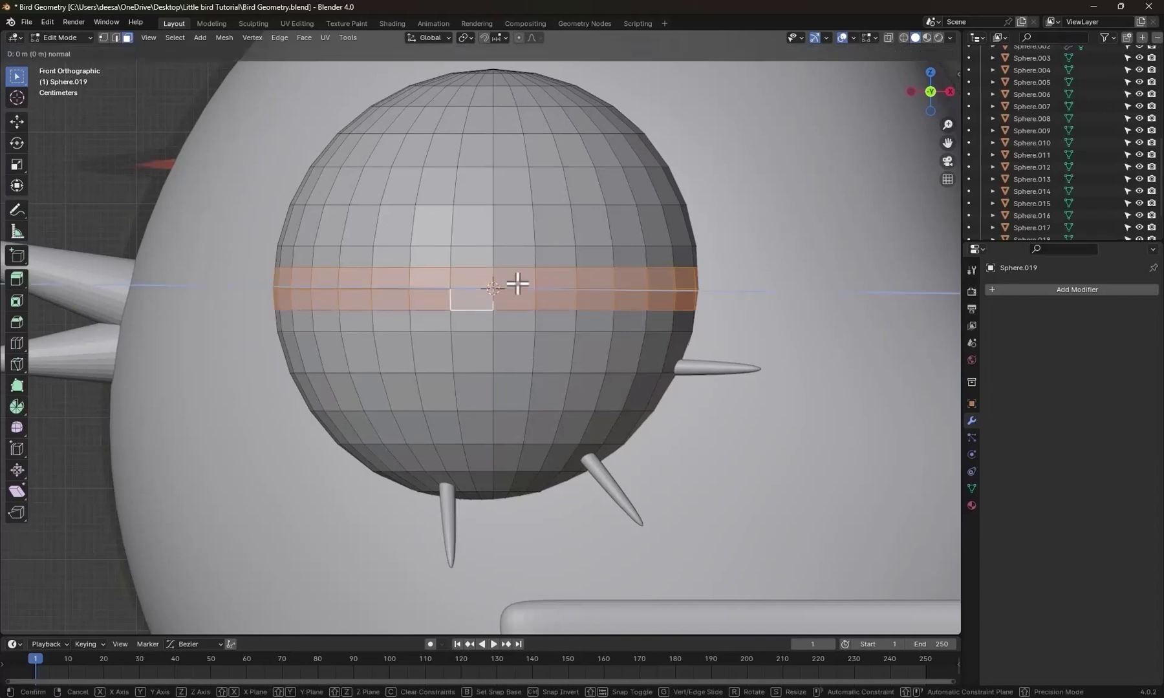
{"action": "right_click", "coordinate": [517, 283]}
{"action": "key", "text": "s"}
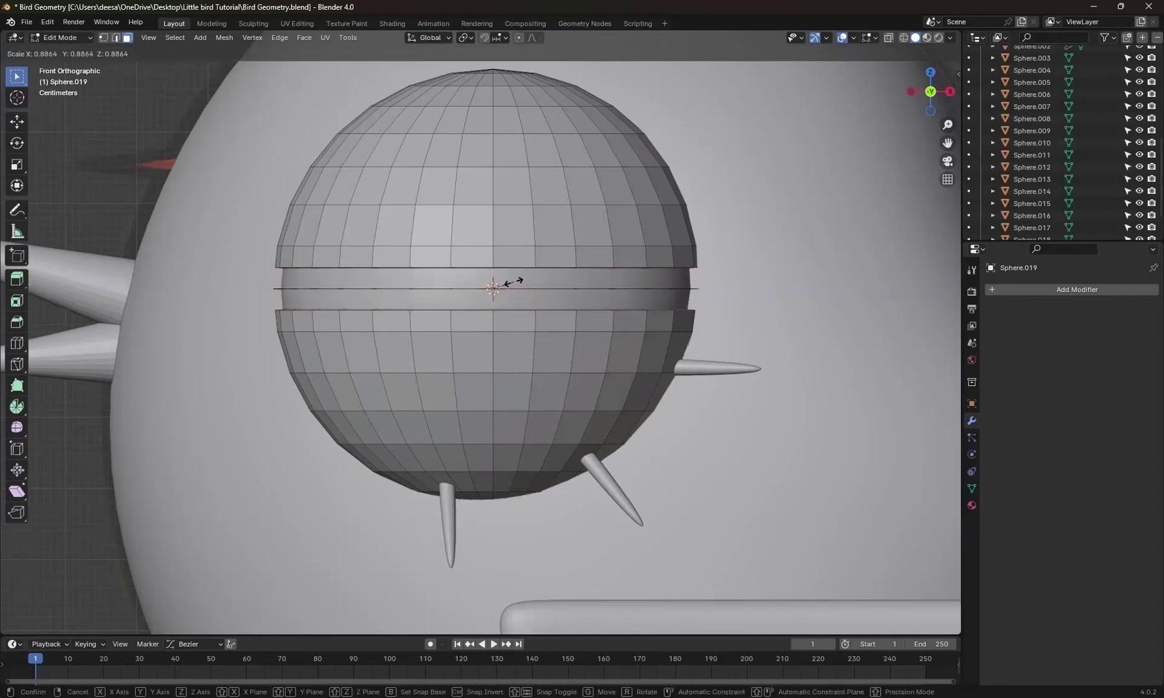
{"action": "left_click", "coordinate": [509, 271]}
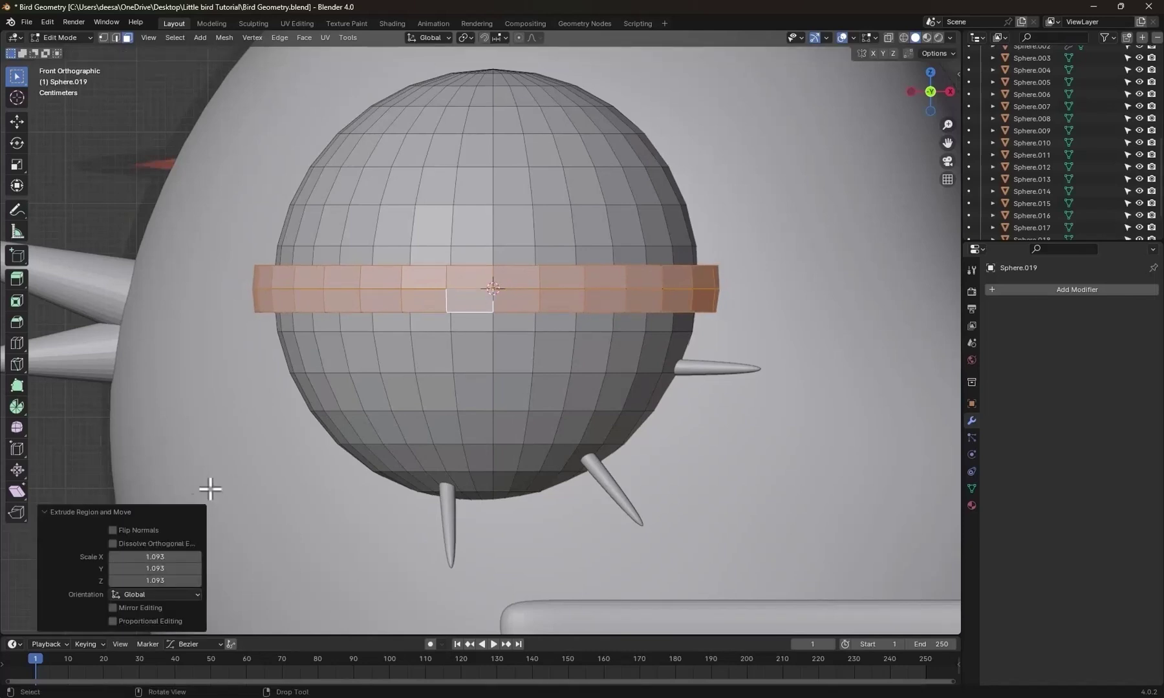
Set the extruded band's scale to 1.09 in X and Y and 1 in Z.
{"action": "left_click", "coordinate": [155, 557]}
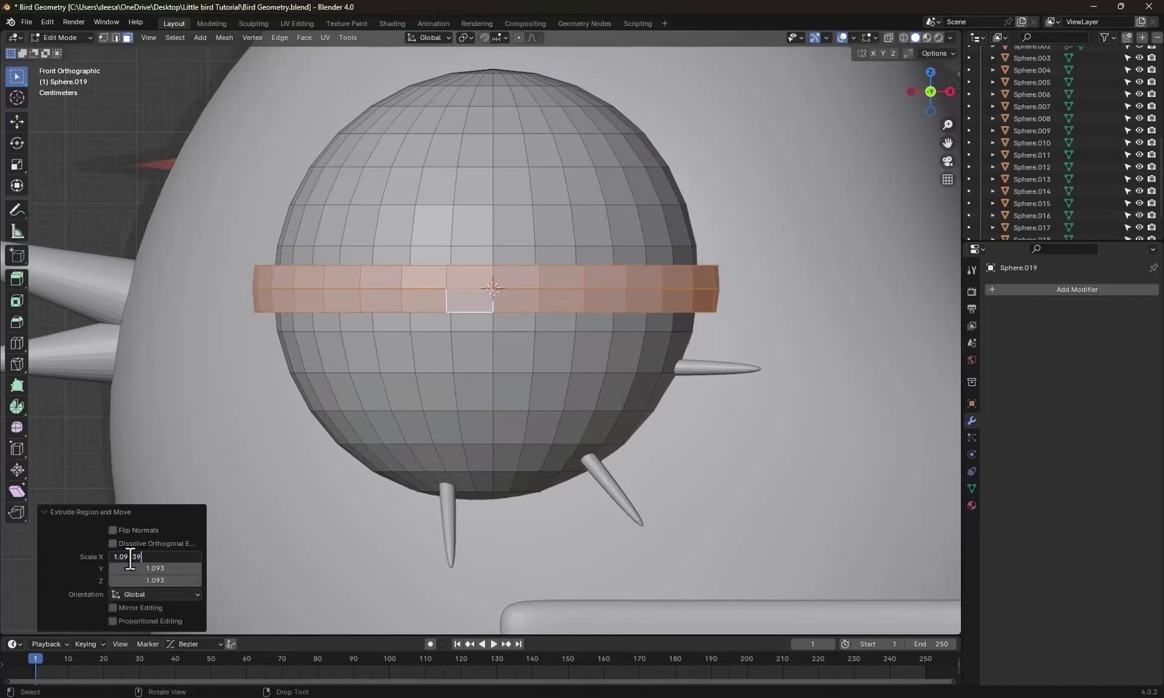
{"action": "left_click_drag", "start_coordinate": [130, 559], "coordinate": [256, 568]}
{"action": "key", "text": "Tab"}
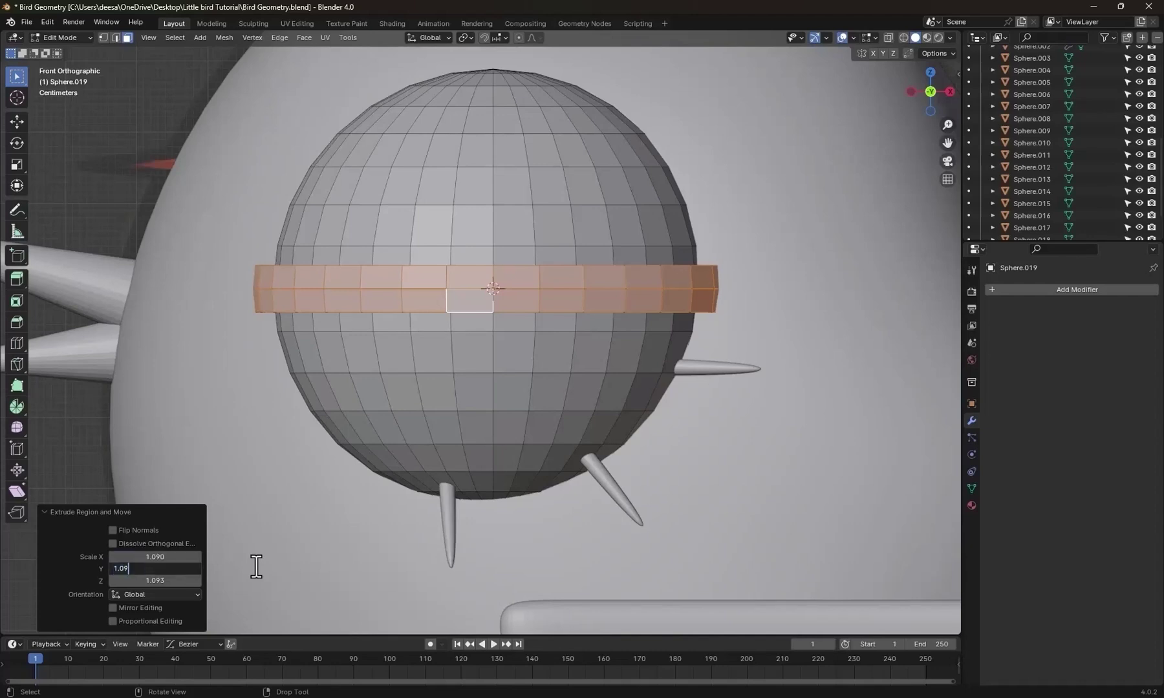
{"action": "key", "text": "Tab"}
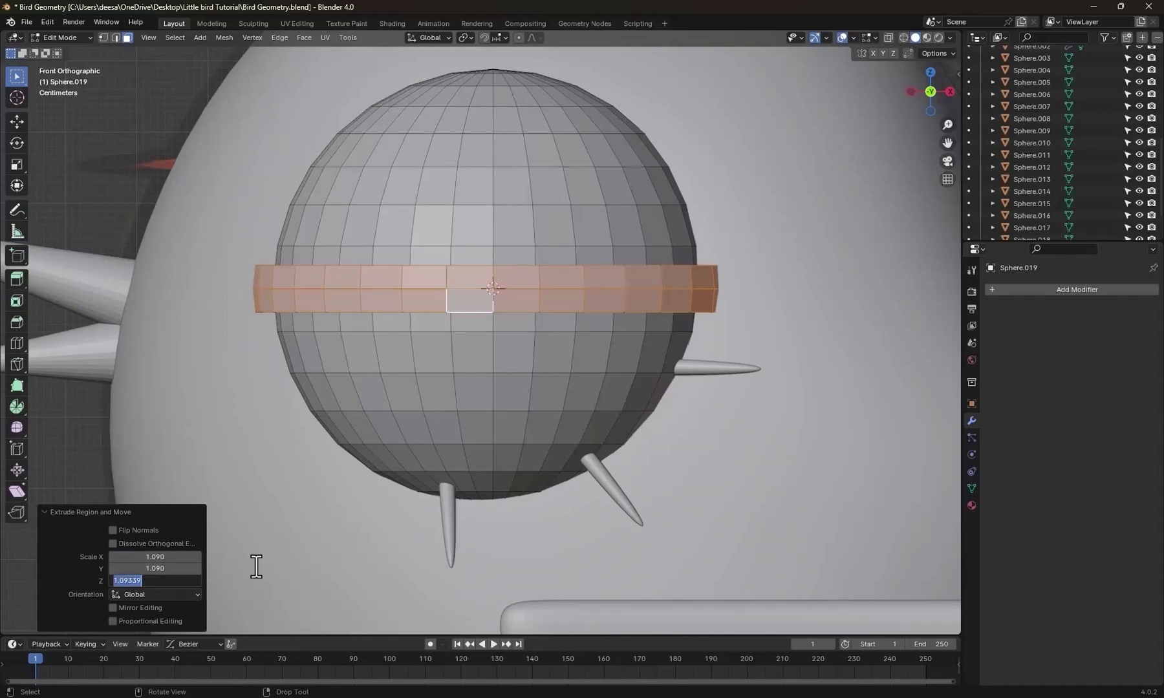
{"action": "key", "text": "Return"}
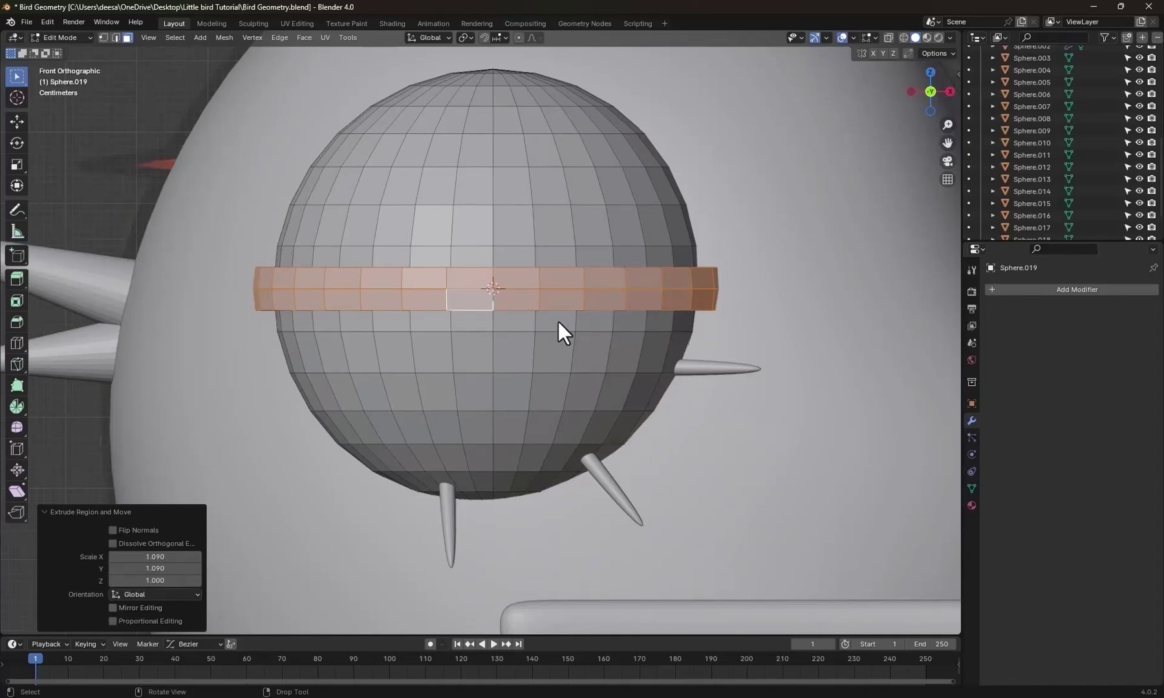
Select all linked faces of the sphere's upper half and hide them.
{"action": "scroll", "coordinate": [558, 198], "scroll_direction": "up", "scroll_amount": 1}
{"action": "left_click", "coordinate": [561, 171]}
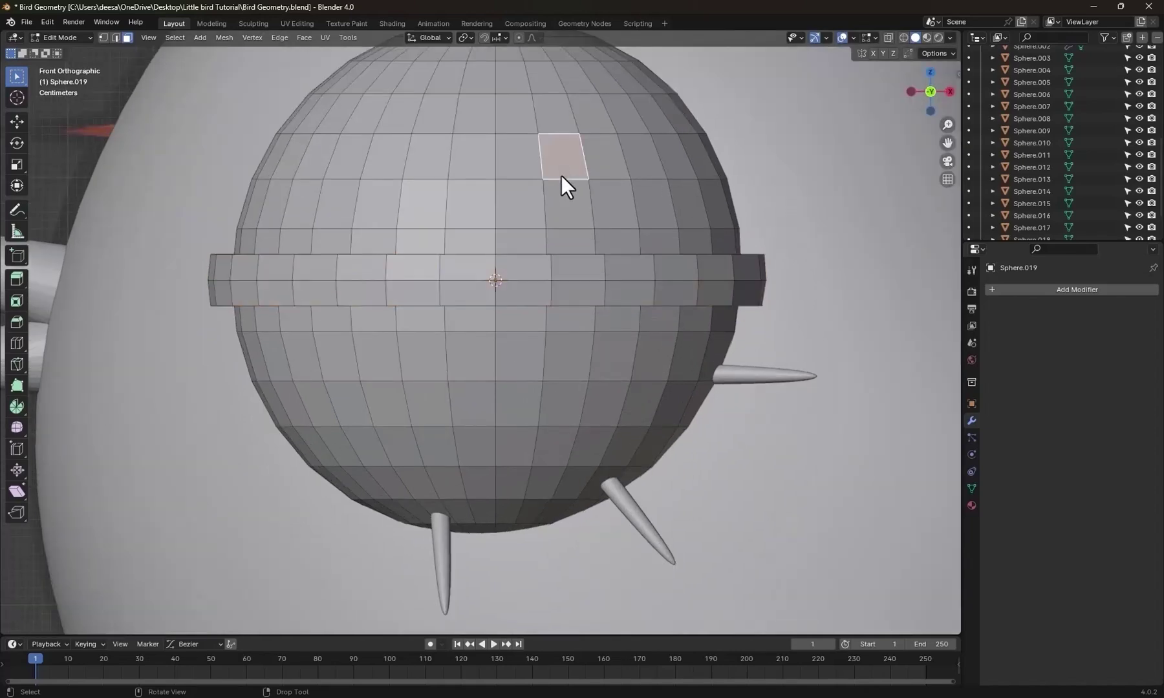
{"action": "key", "text": "ctrl+l"}
{"action": "scroll", "coordinate": [601, 285], "scroll_direction": "down", "scroll_amount": 2}
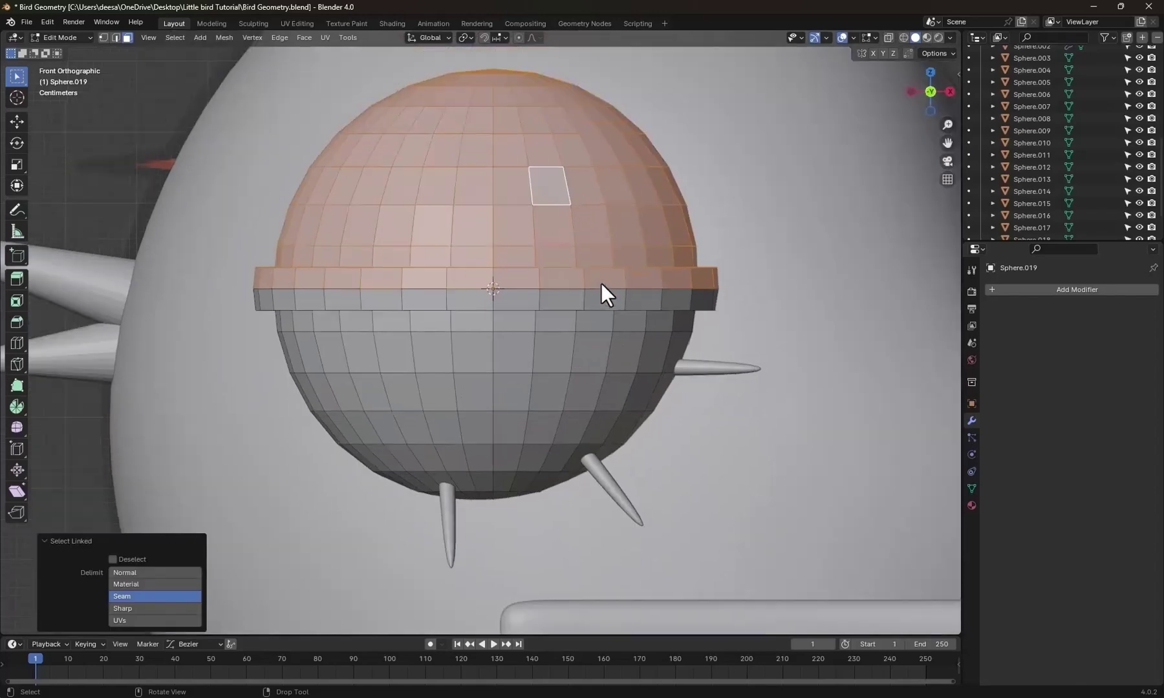
{"action": "key", "text": "h"}
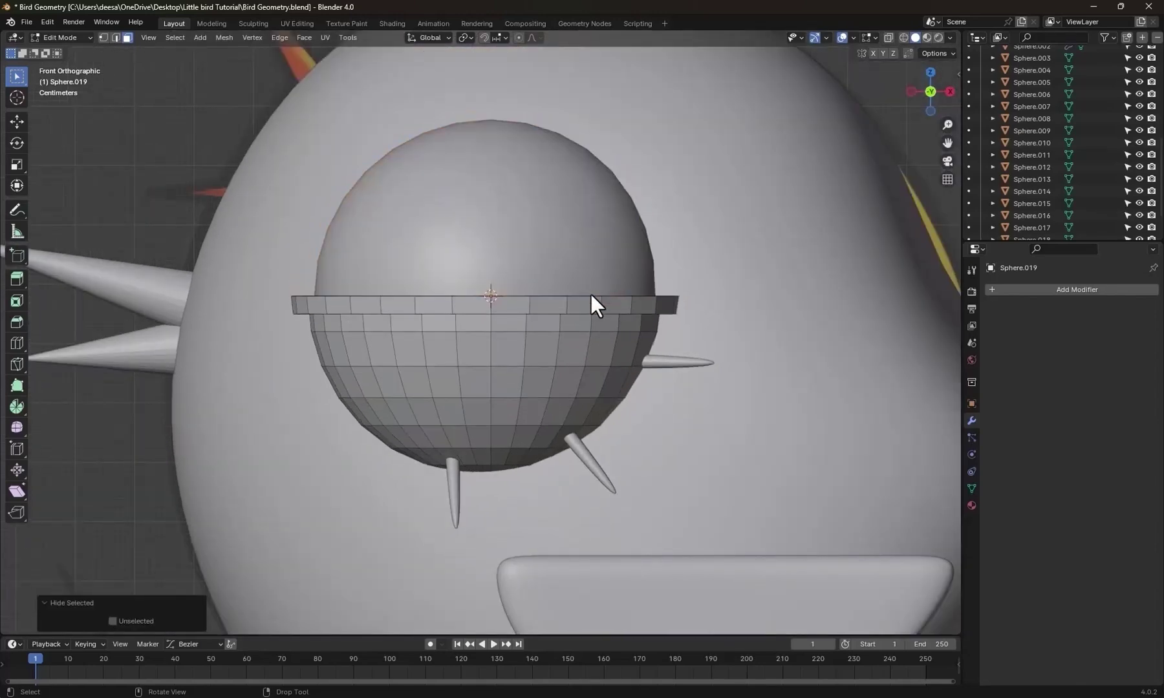
Select the inner open edge loop on the lower half's rim and fill it with a face.
{"action": "scroll", "coordinate": [591, 295], "scroll_direction": "up", "scroll_amount": 6}
{"action": "middle_click_drag", "start_coordinate": [591, 295], "coordinate": [570, 321]}
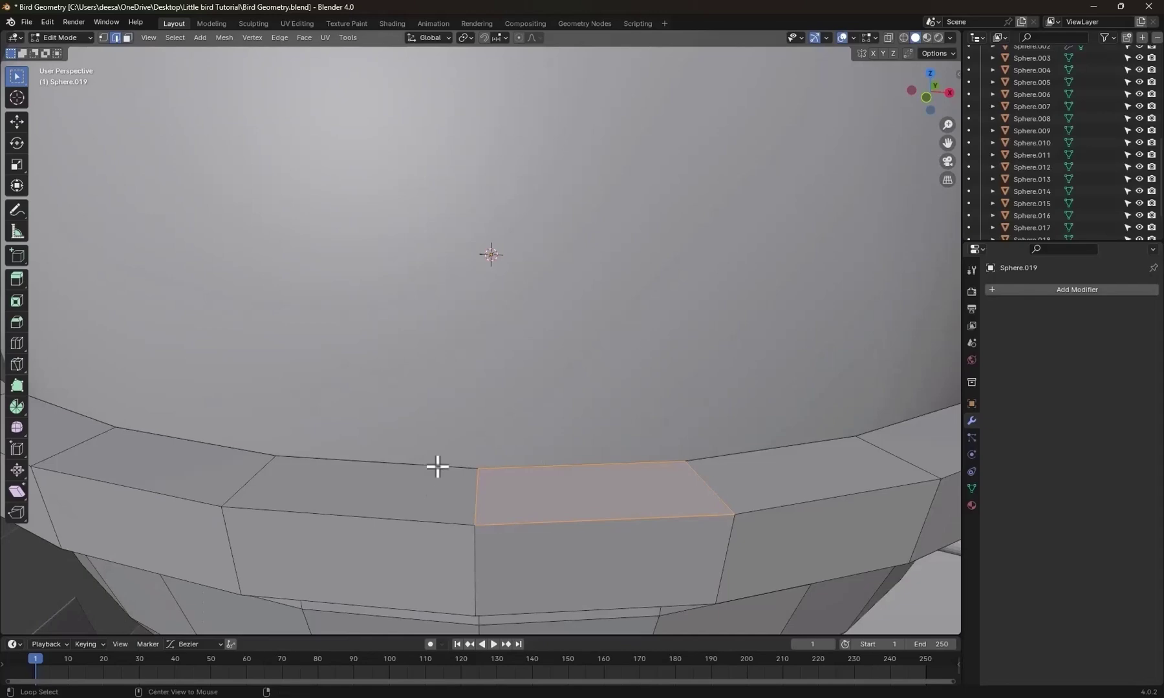
{"action": "left_click", "coordinate": [437, 465], "text": "alt"}
{"action": "scroll", "coordinate": [691, 455], "scroll_direction": "down", "scroll_amount": 5}
{"action": "middle_click_drag", "start_coordinate": [672, 436], "coordinate": [567, 378]}
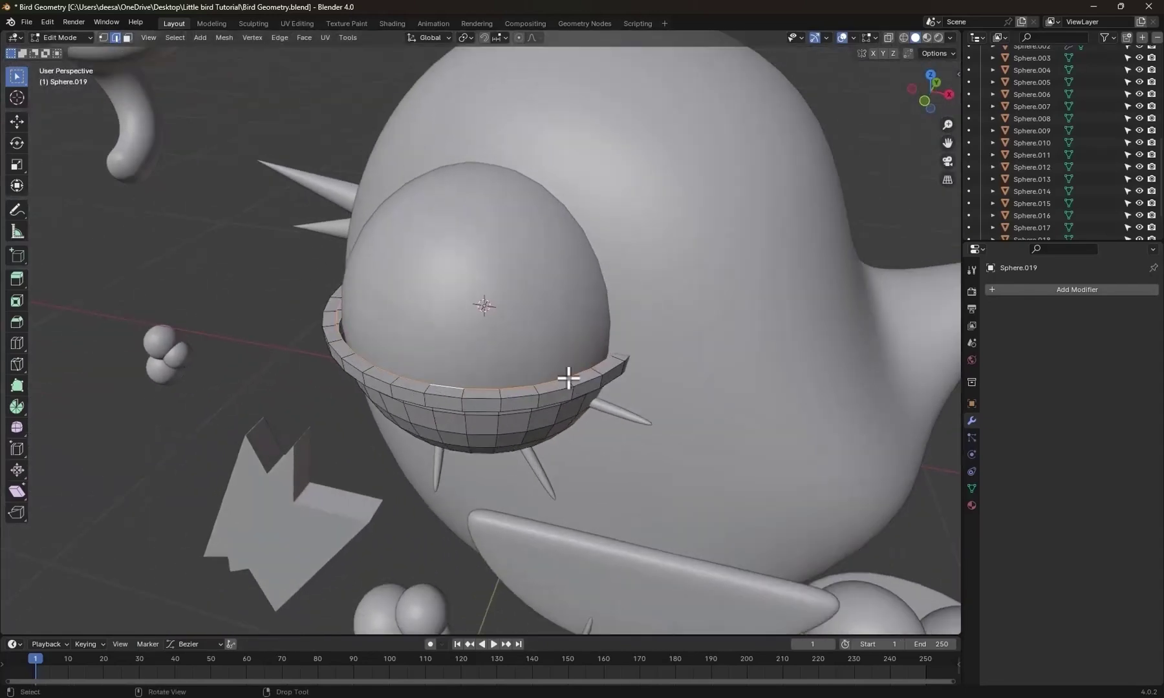
{"action": "left_click", "coordinate": [583, 387], "text": "alt"}
{"action": "scroll", "coordinate": [541, 390], "scroll_direction": "up", "scroll_amount": 3}
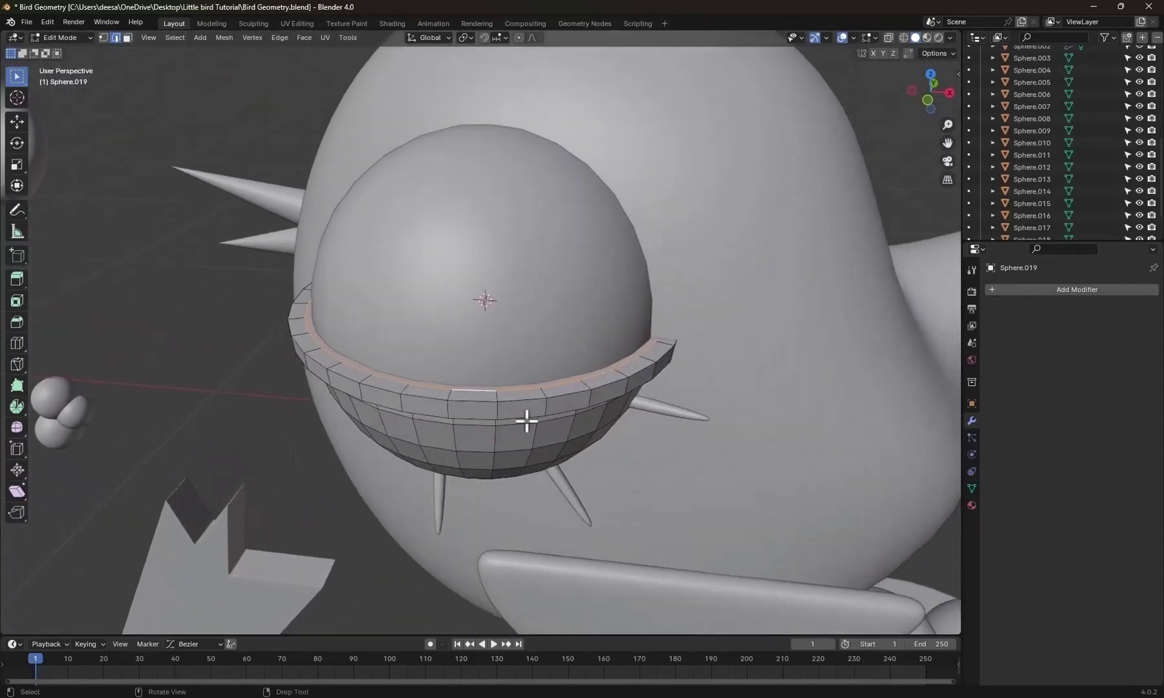
Reveal the hidden upper half, then select the linked lower half and hide it instead.
{"action": "left_click", "coordinate": [526, 421]}
{"action": "key", "text": "alt+h"}
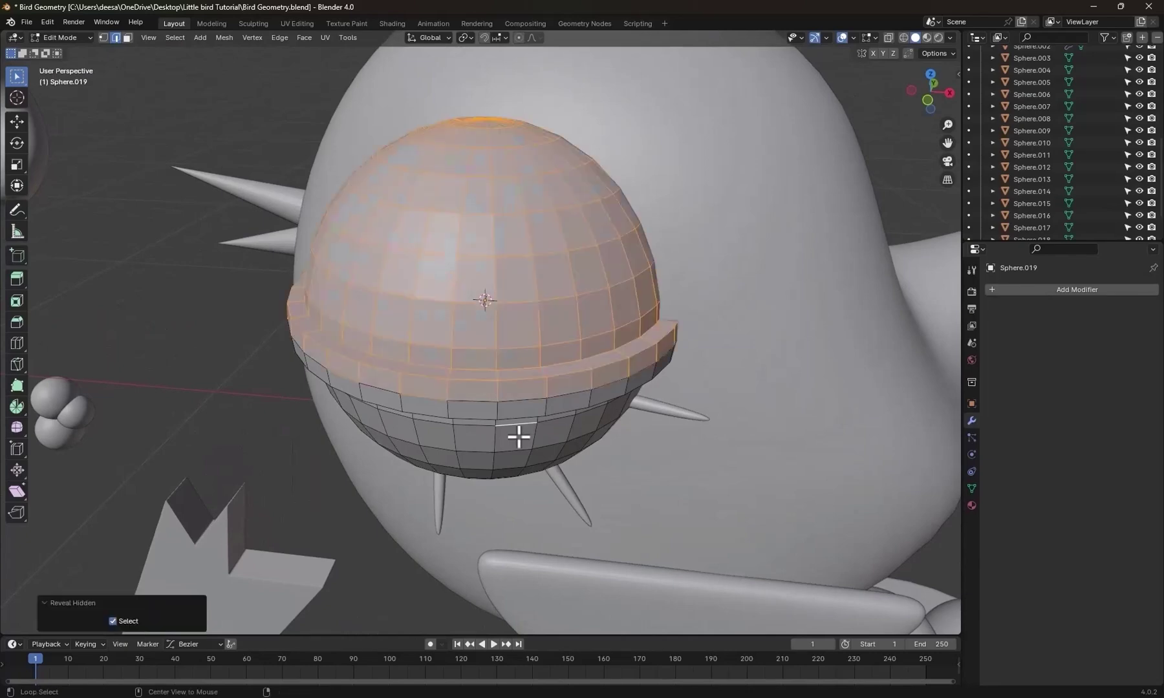
{"action": "middle_click_drag", "start_coordinate": [518, 437], "coordinate": [540, 384]}
{"action": "left_click", "coordinate": [545, 386]}
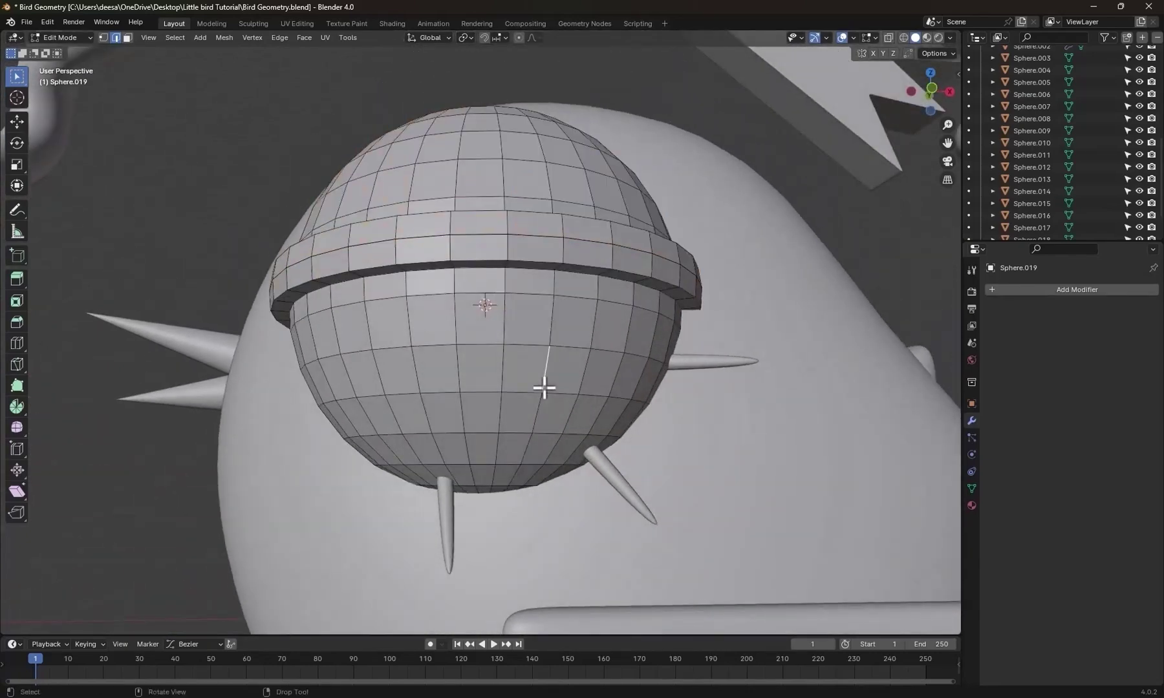
{"action": "key", "text": "l"}
{"action": "key", "text": "h"}
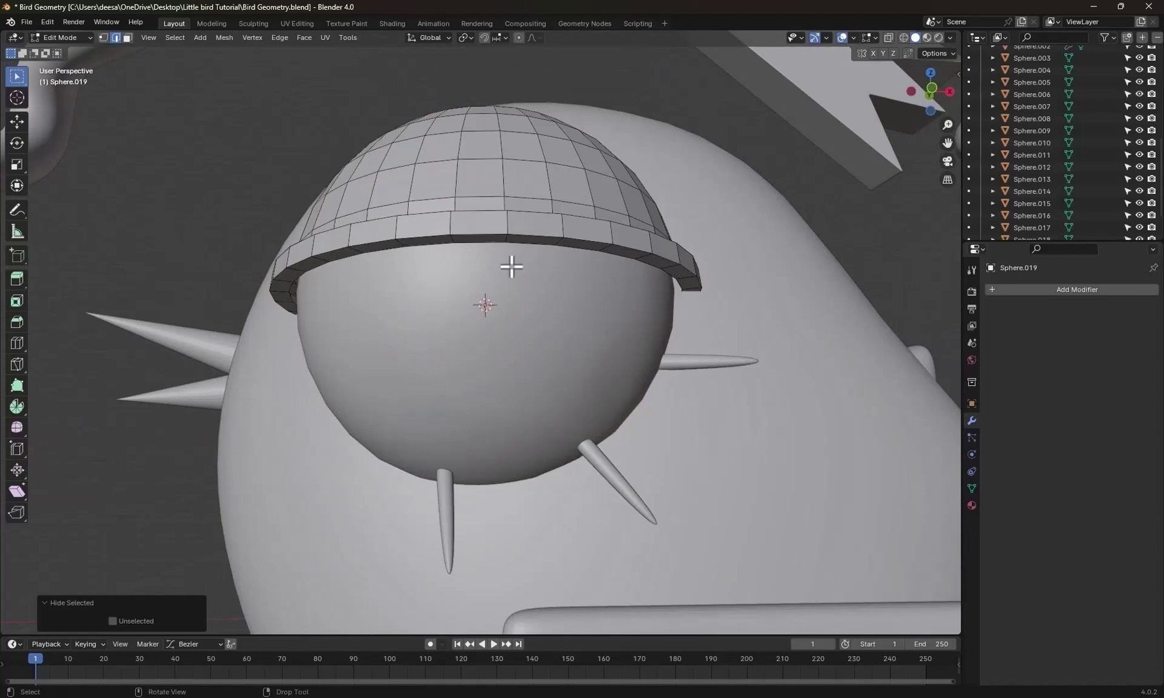
Fill the inner open edge loop on the upper half's rim with a face and reveal the lower half in front view.
{"action": "middle_click_drag", "start_coordinate": [511, 261], "coordinate": [511, 226]}
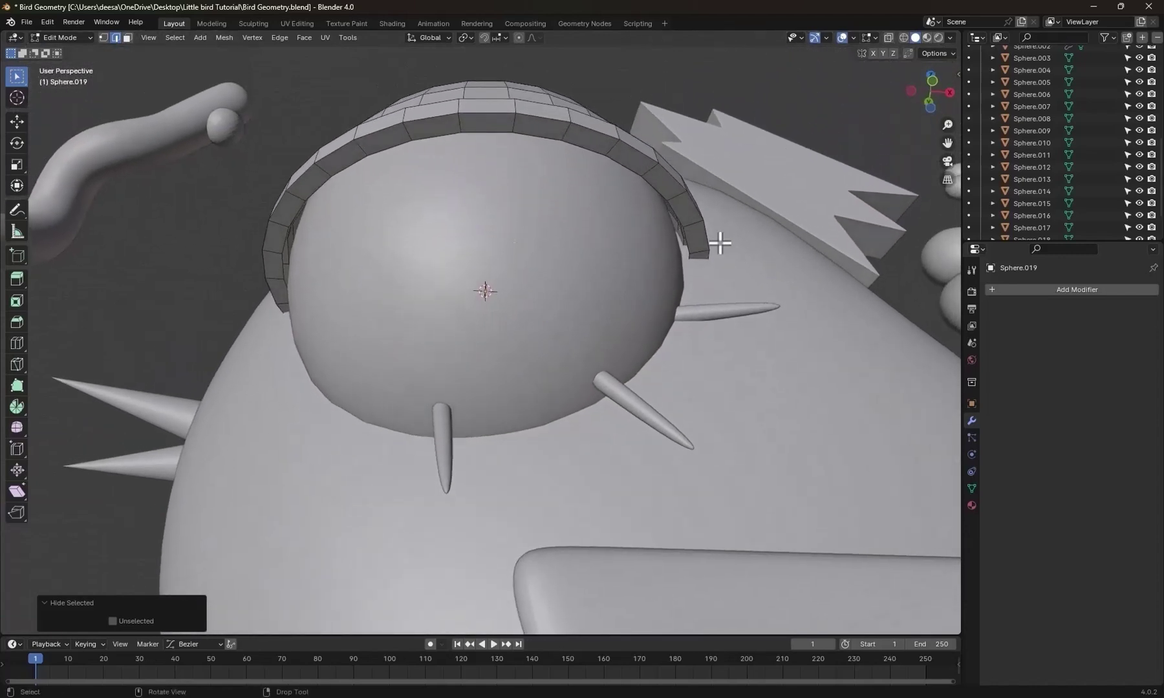
{"action": "left_click", "coordinate": [678, 220]}
{"action": "left_click", "coordinate": [678, 221], "text": "alt"}
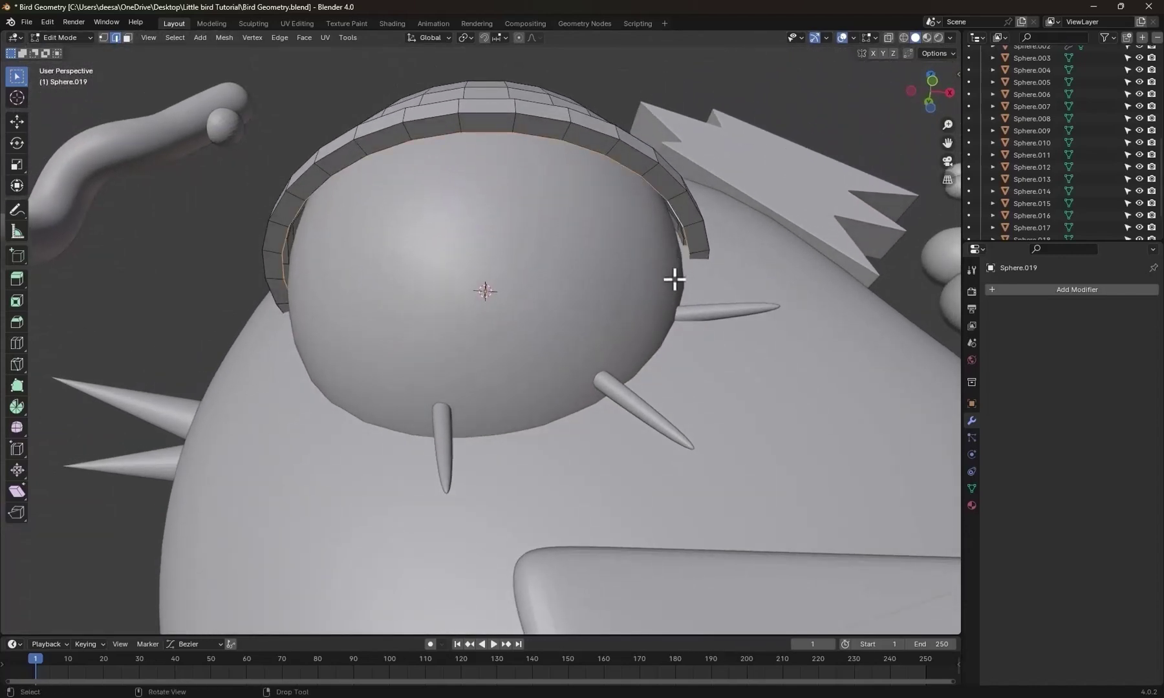
{"action": "key", "text": "f"}
{"action": "key", "text": "KP_1"}
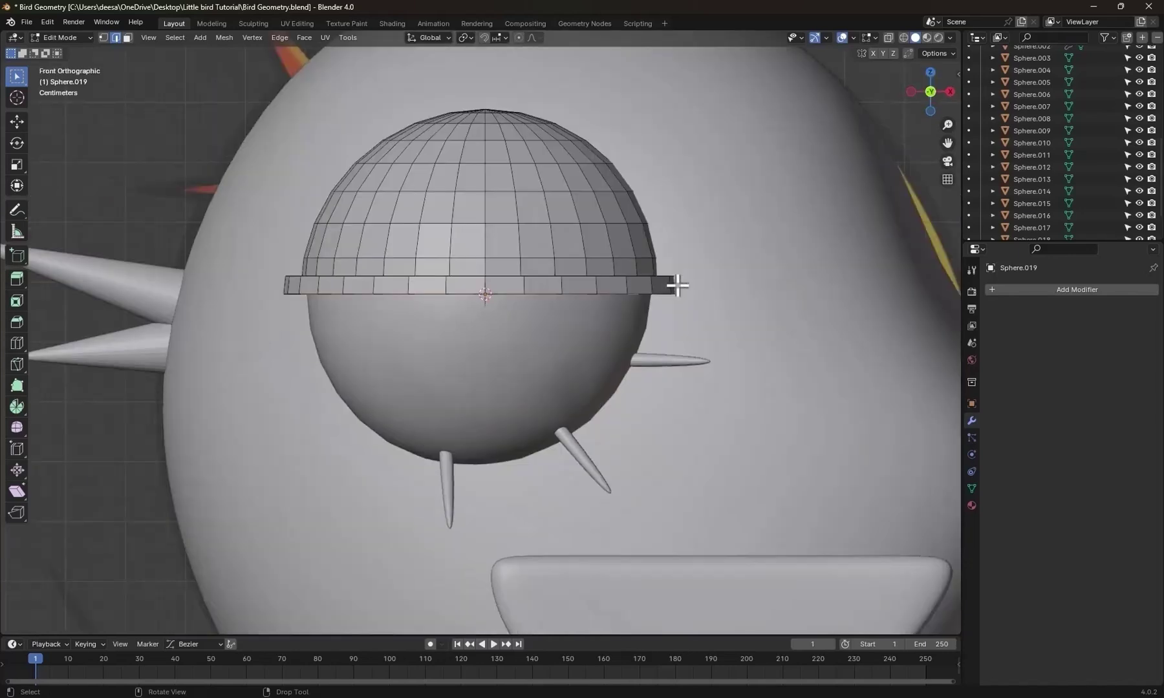
{"action": "key", "text": "alt+h"}
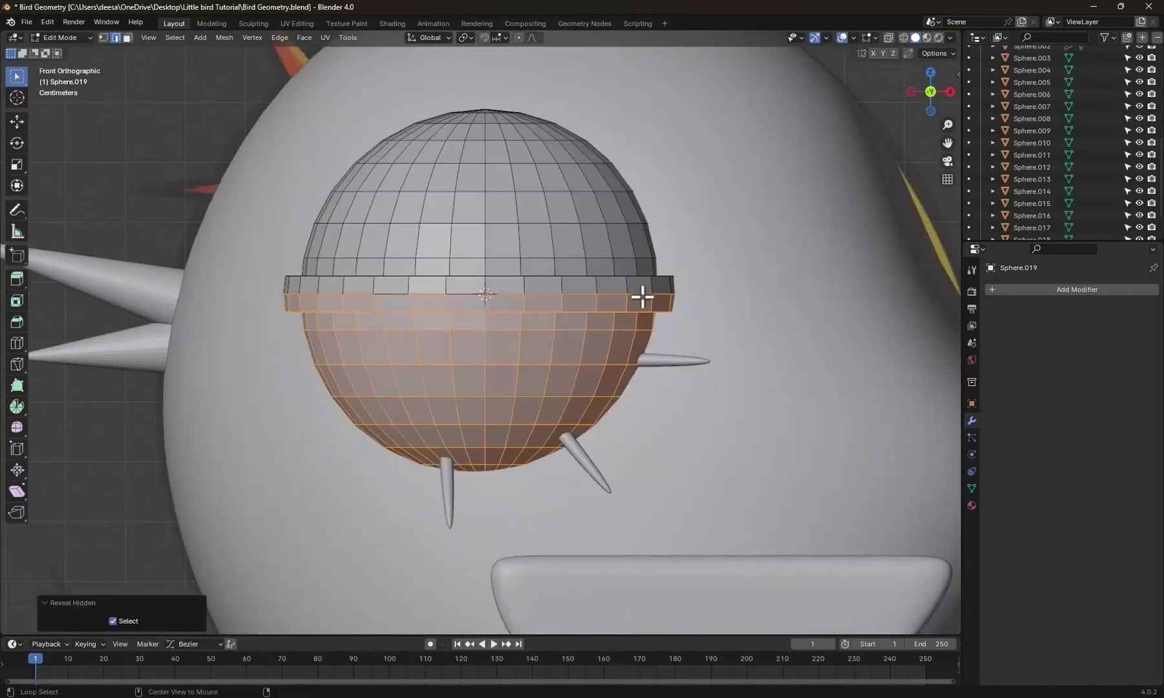
Return to Object Mode and add a Bevel modifier to the bird's eyelid sphere.
{"action": "key", "text": "ctrl+Tab"}
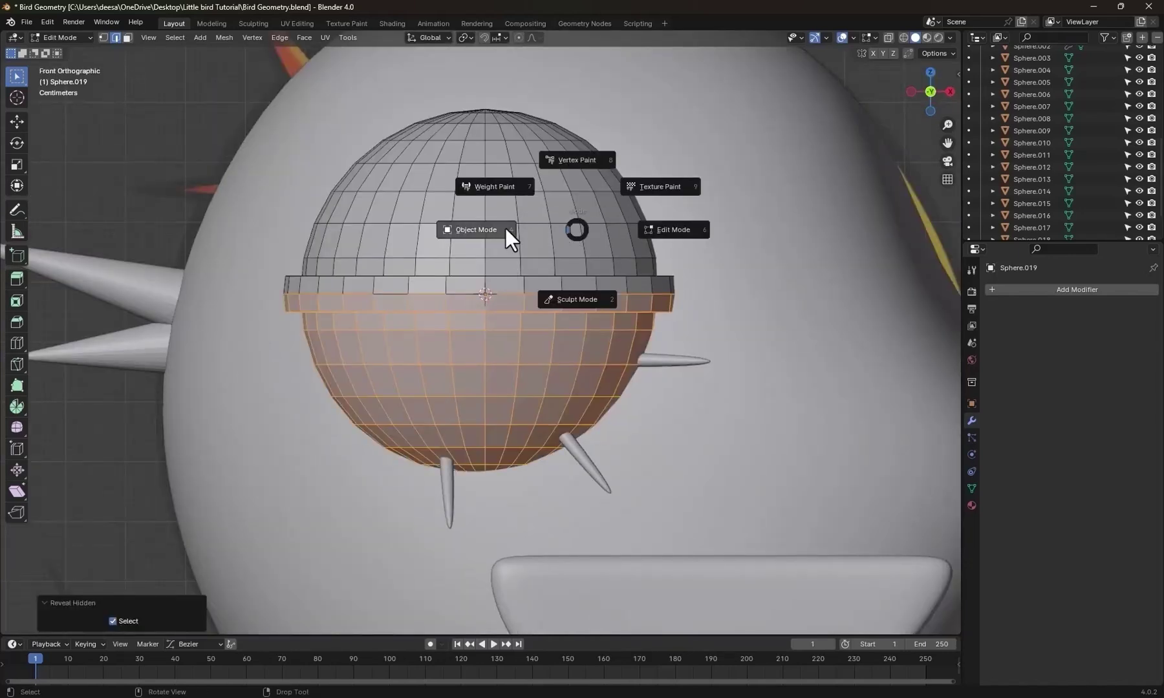
{"action": "left_click", "coordinate": [504, 228]}
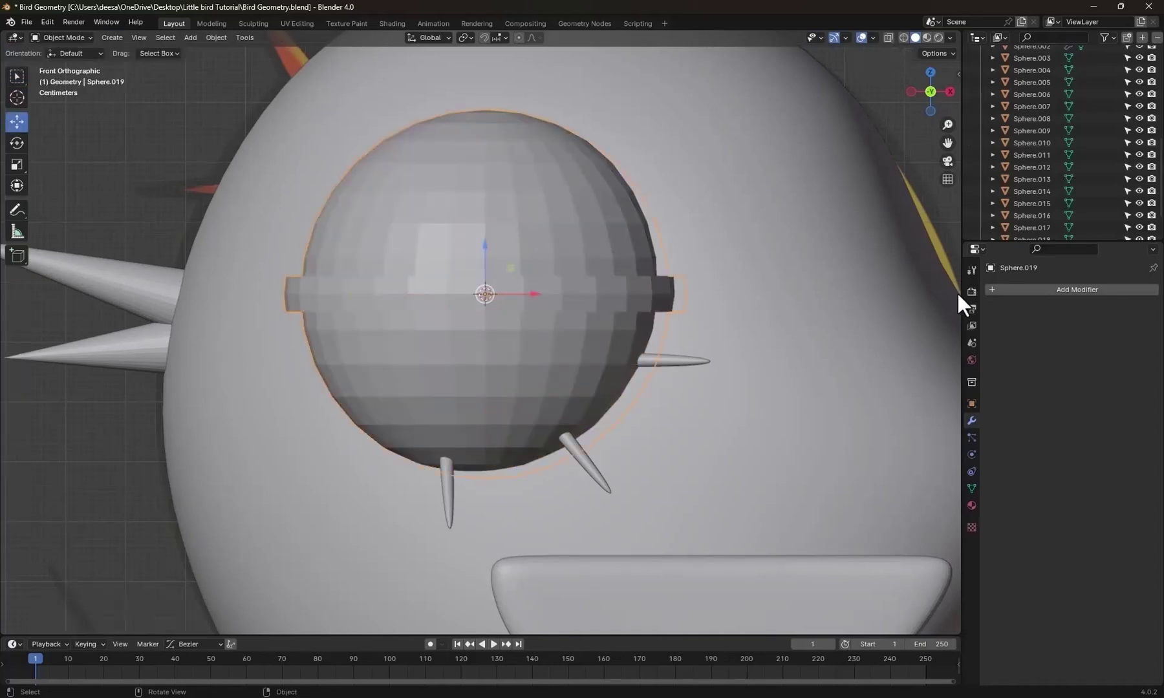
{"action": "left_click", "coordinate": [1065, 289]}
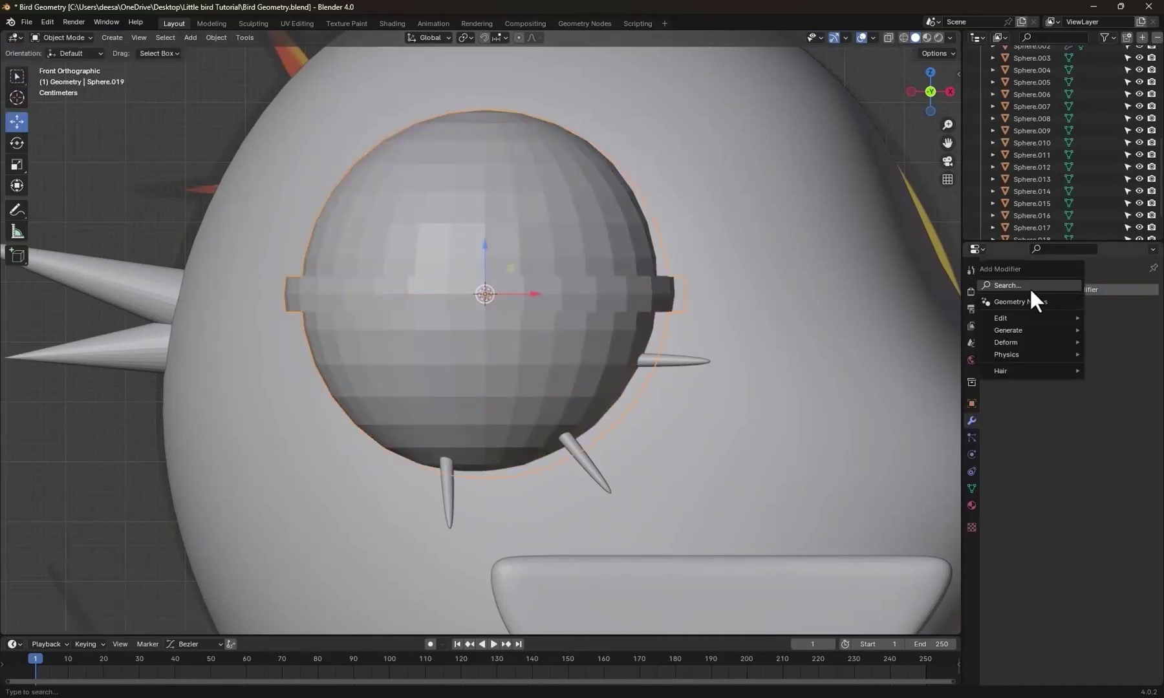
{"action": "key", "text": "space"}
{"action": "left_click", "coordinate": [933, 322]}
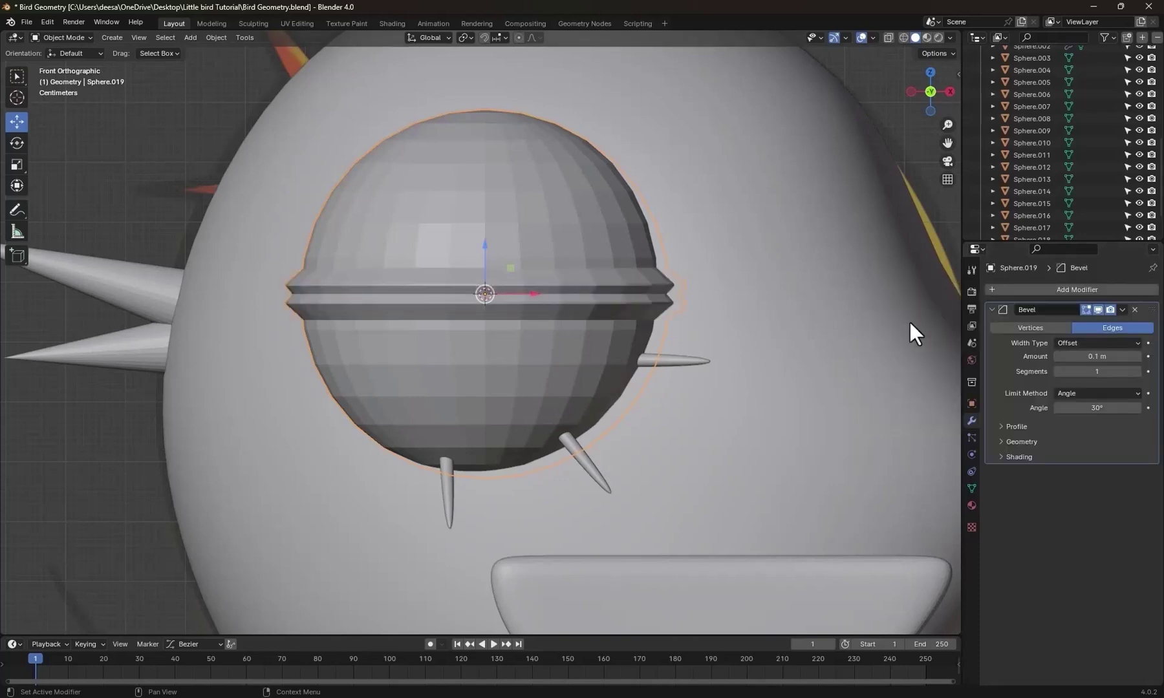
Set the eyelid bevel's amount to 0.02 m and its segments to 4.
{"action": "left_click", "coordinate": [1097, 357]}
{"action": "type", "text": "0"}
{"action": "key", "text": "Return"}
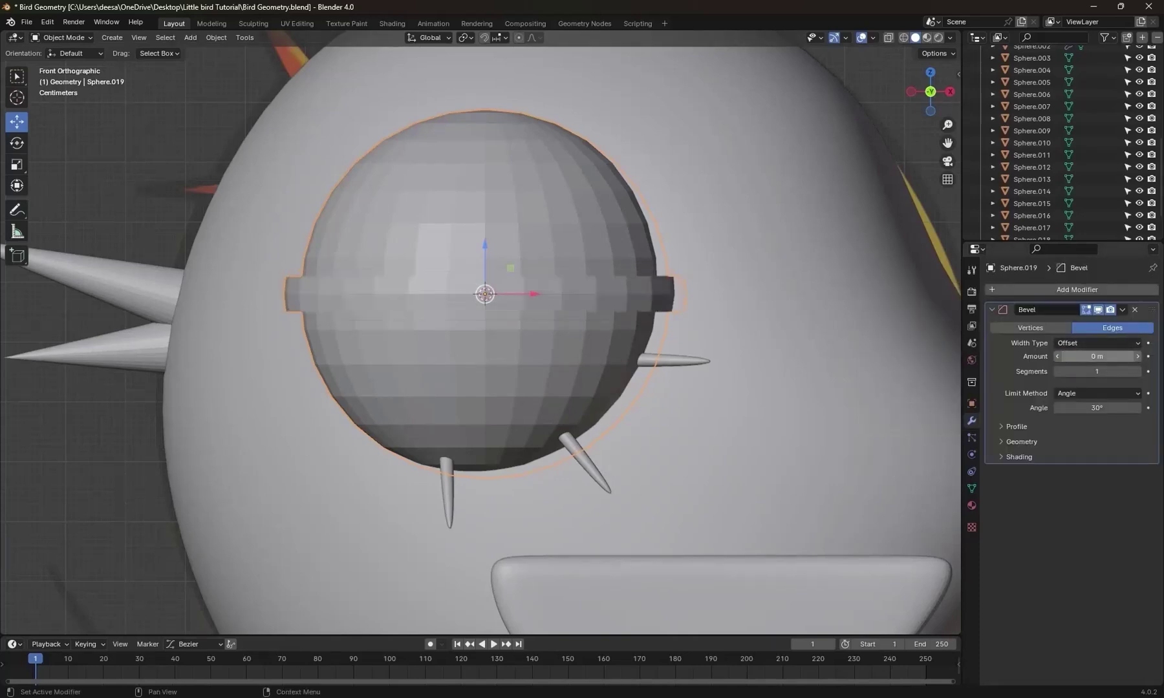
{"action": "left_click", "coordinate": [1138, 357]}
{"action": "left_click", "coordinate": [1137, 357]}
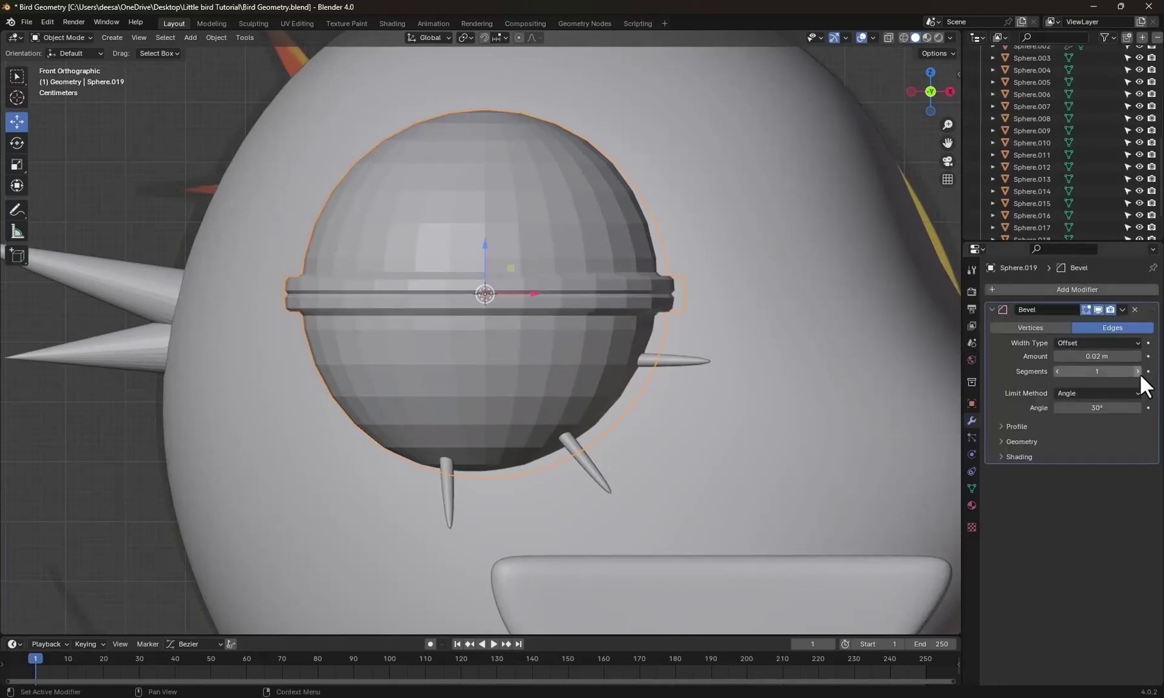
{"action": "left_click", "coordinate": [1139, 373]}
{"action": "left_click", "coordinate": [1139, 373]}
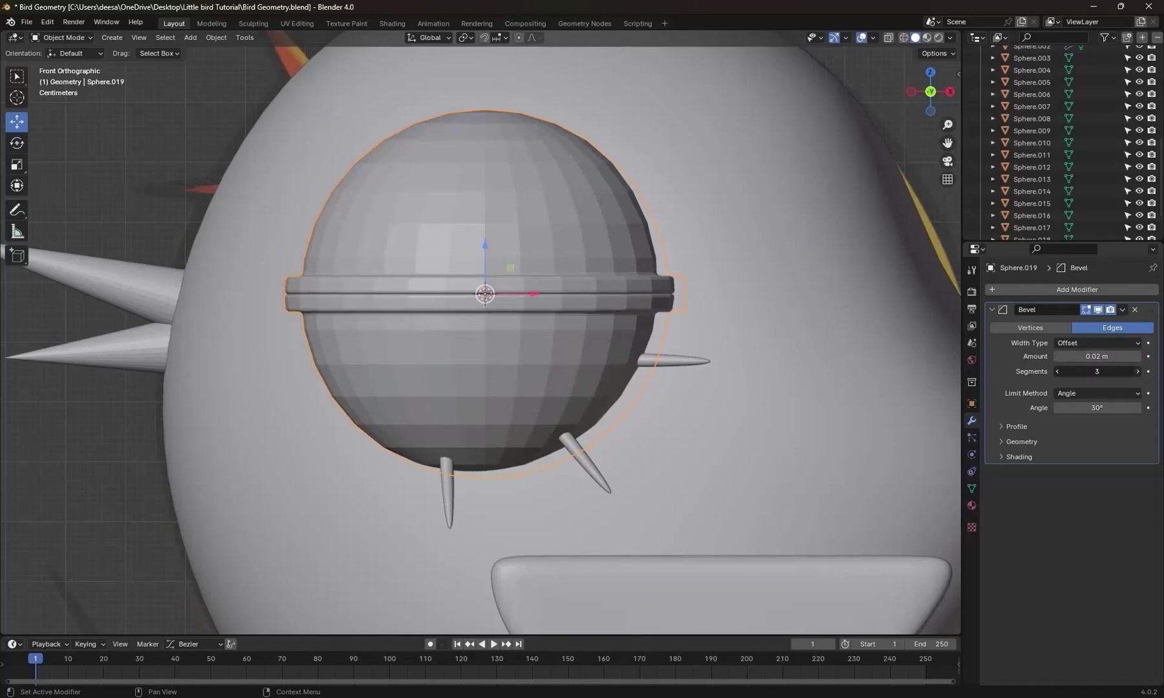
Add a Subdivision modifier to the bird's eyelids with 2 viewport levels.
{"action": "left_click", "coordinate": [1105, 289]}
{"action": "left_click", "coordinate": [1033, 285]}
{"action": "left_click", "coordinate": [945, 322]}
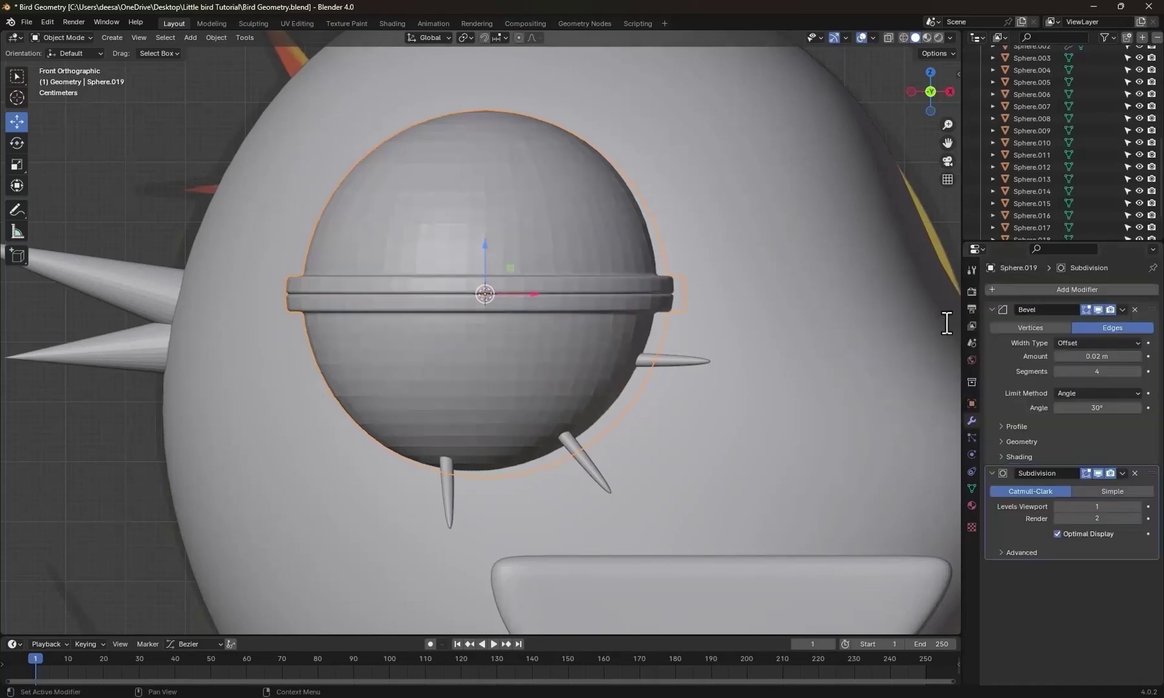
{"action": "left_click", "coordinate": [1137, 507]}
Select the nail's right-hand eye sphere and snap the 3D cursor to its centre.
{"action": "scroll", "coordinate": [697, 354], "scroll_direction": "down", "scroll_amount": 4}
{"action": "middle_click_drag", "start_coordinate": [697, 354], "coordinate": [556, 204], "text": "shift"}
{"action": "middle_click_drag", "start_coordinate": [861, 450], "coordinate": [624, 233], "text": "shift"}
{"action": "scroll", "coordinate": [581, 252], "scroll_direction": "up", "scroll_amount": 3}
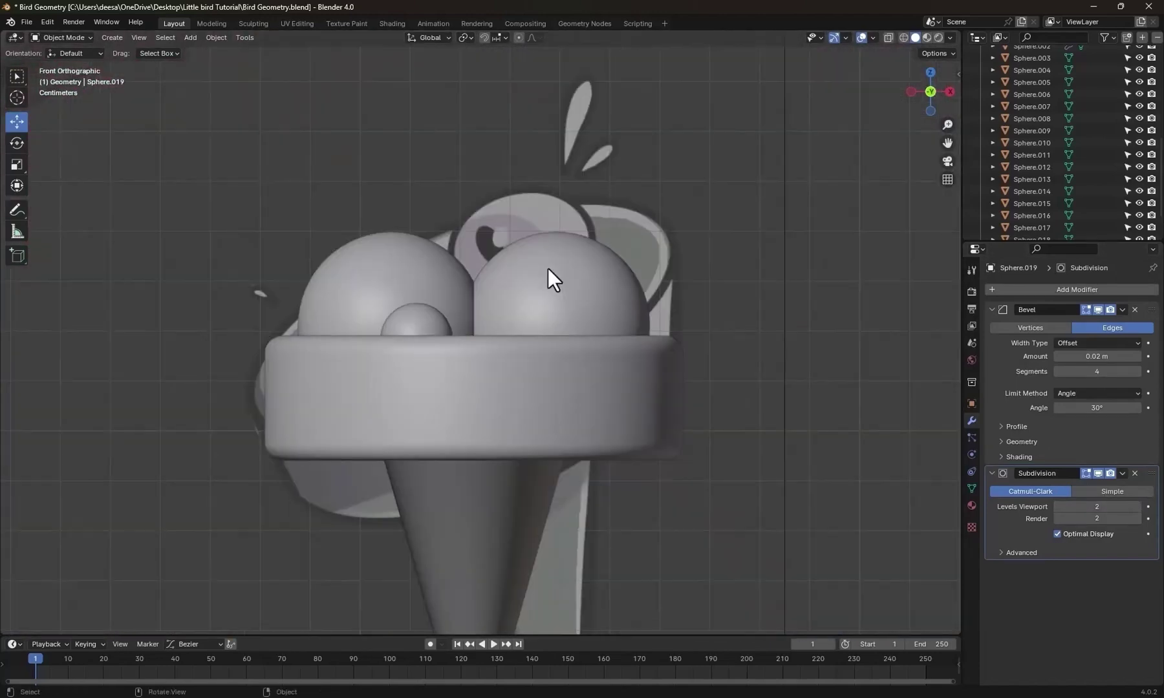
{"action": "left_click", "coordinate": [547, 268]}
{"action": "scroll", "coordinate": [707, 345], "scroll_direction": "up", "scroll_amount": 1}
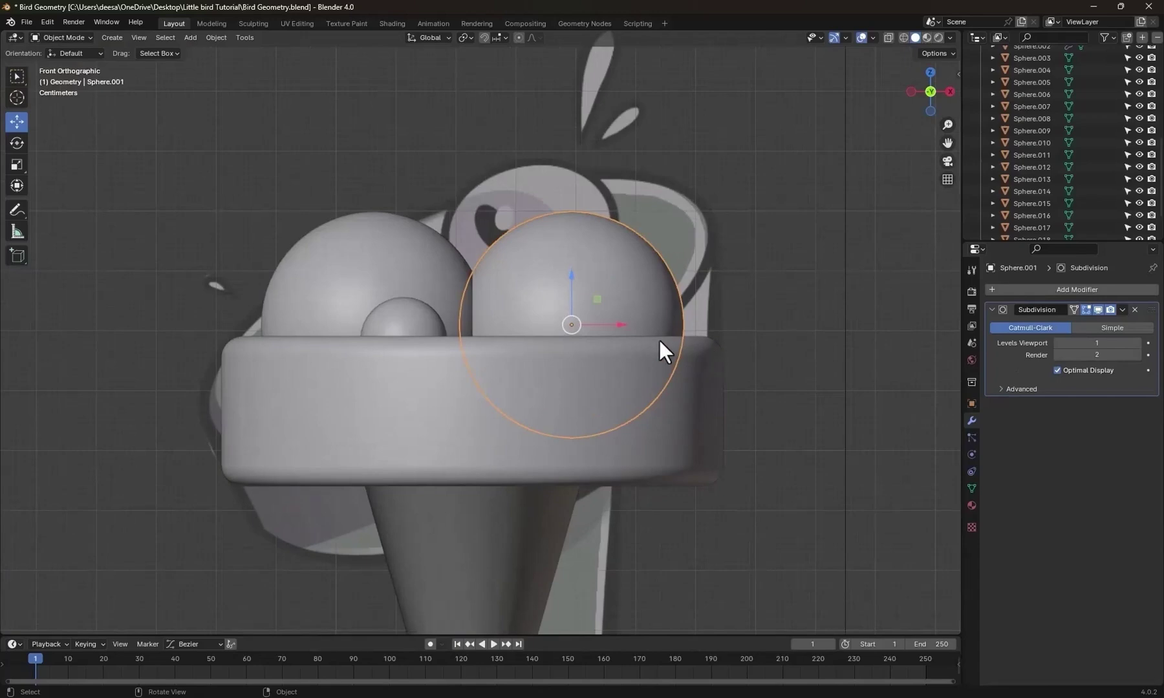
{"action": "key", "text": "shift+s"}
{"action": "left_click", "coordinate": [698, 365]}
Add a UV sphere at the 3D cursor and scale it down to just enclose the nail's eye.
{"action": "key", "text": "shift+a"}
{"action": "left_click", "coordinate": [757, 236]}
{"action": "key", "text": "s"}
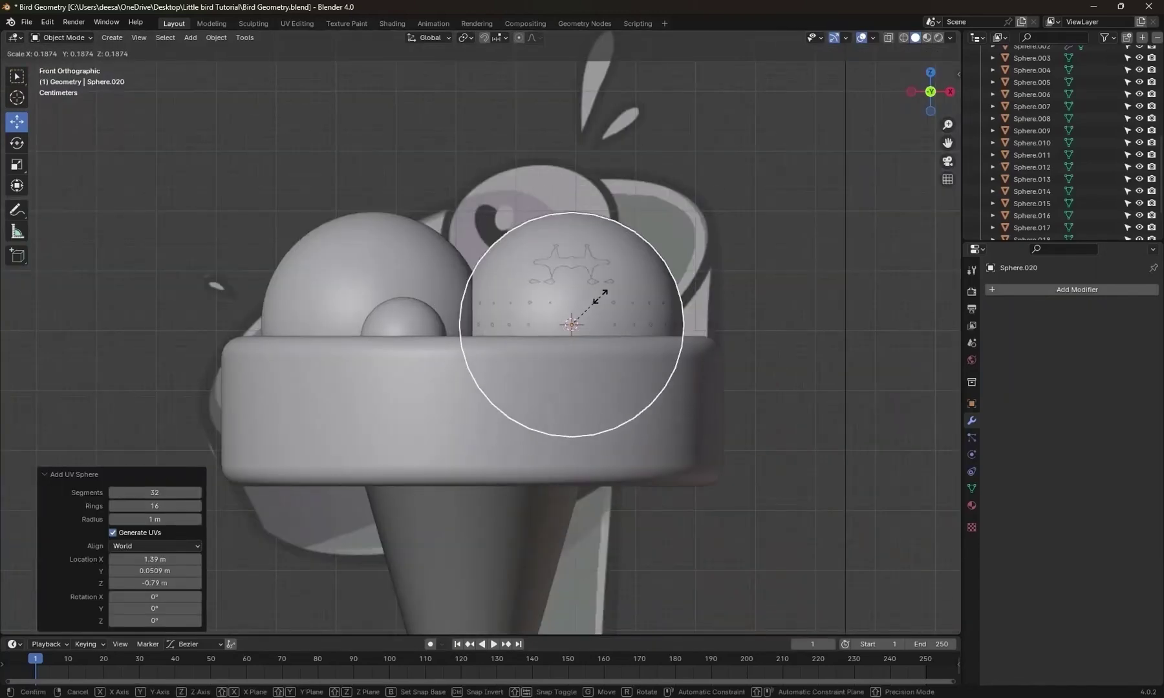
{"action": "left_click", "coordinate": [596, 298]}
Cut one edge loop just above and one just below the middle of the nail's new eyelid sphere.
{"action": "scroll", "coordinate": [621, 310], "scroll_direction": "up", "scroll_amount": 2}
{"action": "key", "text": "Tab"}
{"action": "key", "text": "ctrl+r"}
{"action": "left_click", "coordinate": [638, 304]}
{"action": "key", "text": "ctrl+r"}
{"action": "left_click", "coordinate": [631, 335]}
{"action": "key", "text": "h"}
{"action": "scroll", "coordinate": [703, 375], "scroll_direction": "up", "scroll_amount": 2}
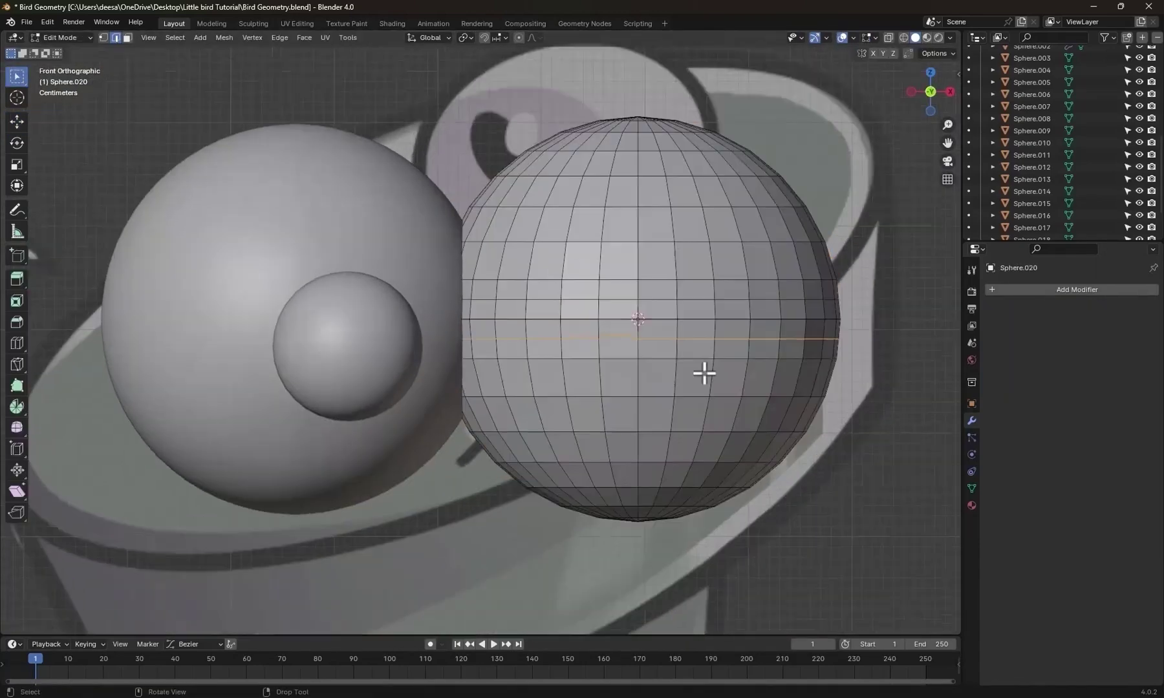
Select the face bands around the nail eyelid sphere's middle and extrude and scale them outward into a thick rim.
{"action": "key", "text": "3"}
{"action": "left_click", "coordinate": [664, 329], "text": "alt+shift"}
{"action": "key", "text": "e"}
{"action": "key", "text": "s"}
{"action": "left_click", "coordinate": [155, 557]}
{"action": "key", "text": "Tab"}
{"action": "key", "text": "Tab"}
Reveal the hidden geometry of the nail's eyelid mesh, then select one linked half and hide it.
{"action": "key", "text": "ctrl+Tab"}
{"action": "mouse_move", "coordinate": [712, 364]}
{"action": "middle_mouse_down"}
{"action": "mouse_move", "coordinate": [751, 460]}
{"action": "mouse_move", "coordinate": [714, 408]}
{"action": "middle_mouse_up"}
{"action": "key", "text": "ctrl+Tab"}
{"action": "left_click", "coordinate": [682, 390]}
{"action": "key", "text": "Tab"}
{"action": "key", "text": "alt+h"}
{"action": "key", "text": "l"}
{"action": "key", "text": "h"}
{"action": "key", "text": "Tab"}
Add a Bevel modifier of 0.02 m with 4 segments and a Subdivision modifier with 2 viewport levels to the nail's eyelids.
{"action": "left_click", "coordinate": [1061, 289]}
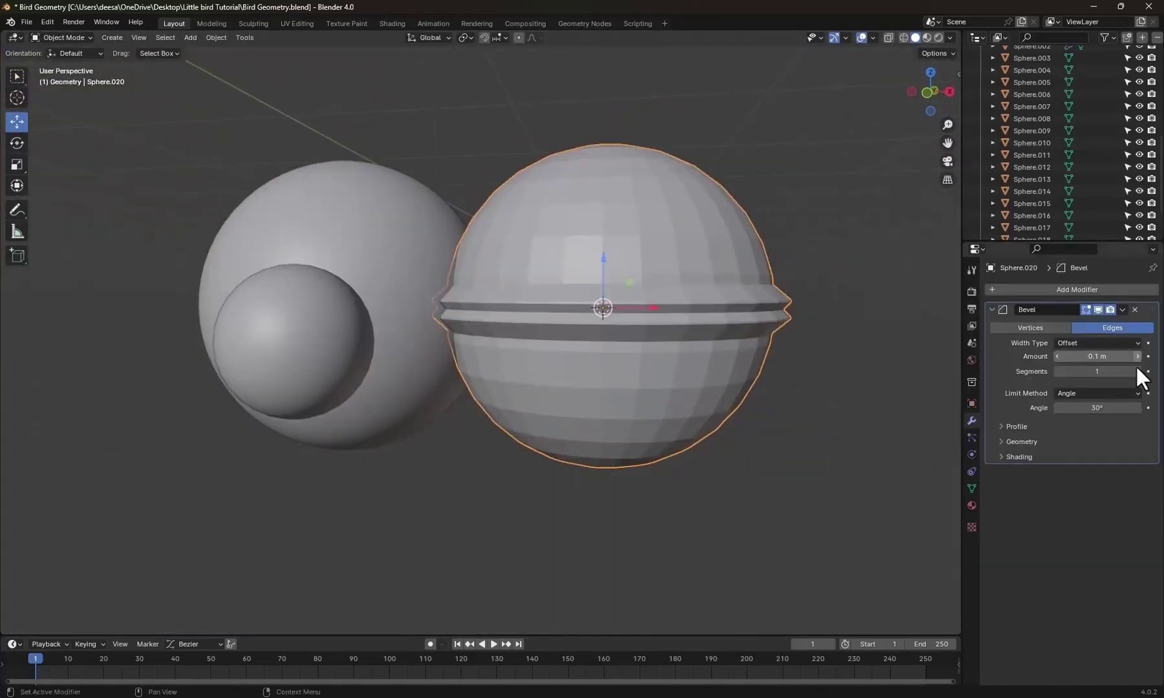
{"action": "left_click", "coordinate": [1044, 290]}
{"action": "type", "text": "sub"}
{"action": "key", "text": "Return"}
{"action": "left_click", "coordinate": [1136, 507]}
Return to front view and reveal all hidden objects of the scene.
{"action": "key", "text": "KP_1"}
{"action": "scroll", "coordinate": [603, 400], "scroll_direction": "down", "scroll_amount": 8}
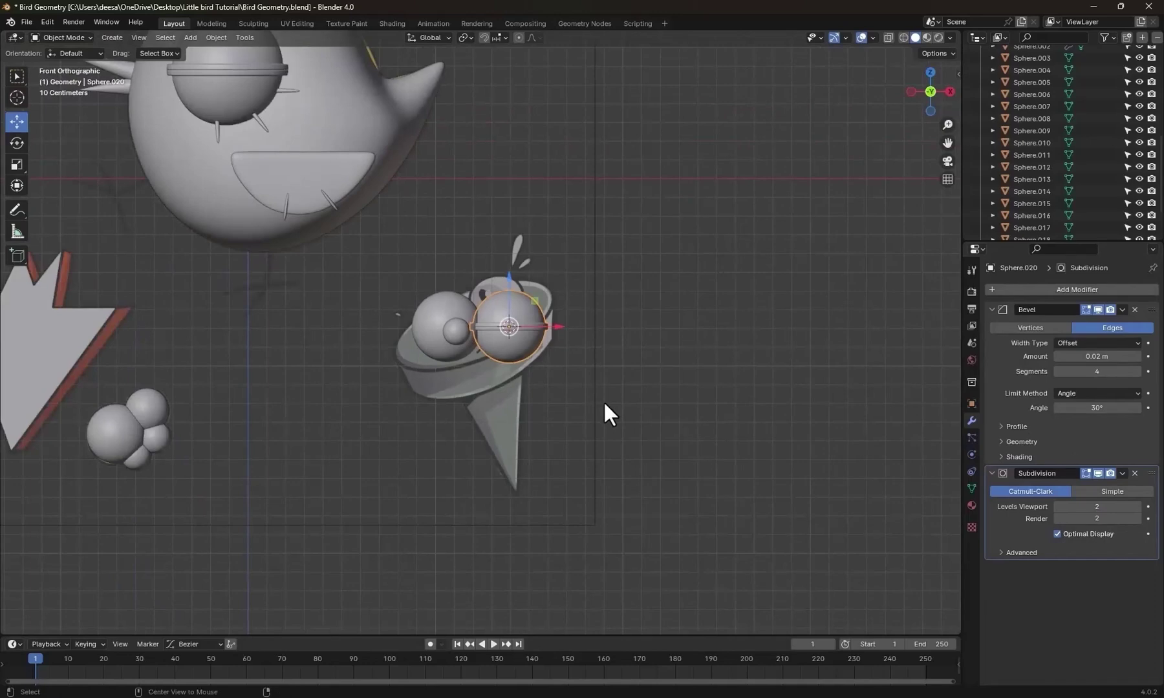
{"action": "key", "text": "alt+h"}
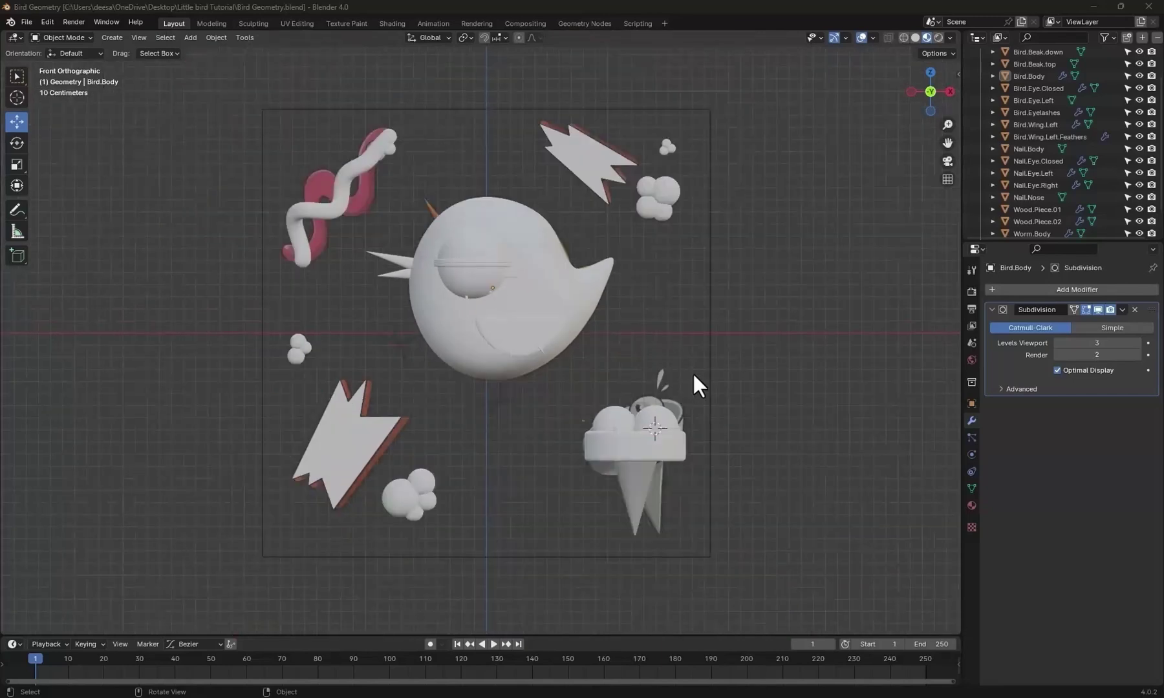
Collapse the Geometry collection and select the Mini Clouds collection.
{"action": "scroll", "coordinate": [1012, 152], "scroll_direction": "up", "scroll_amount": 3}
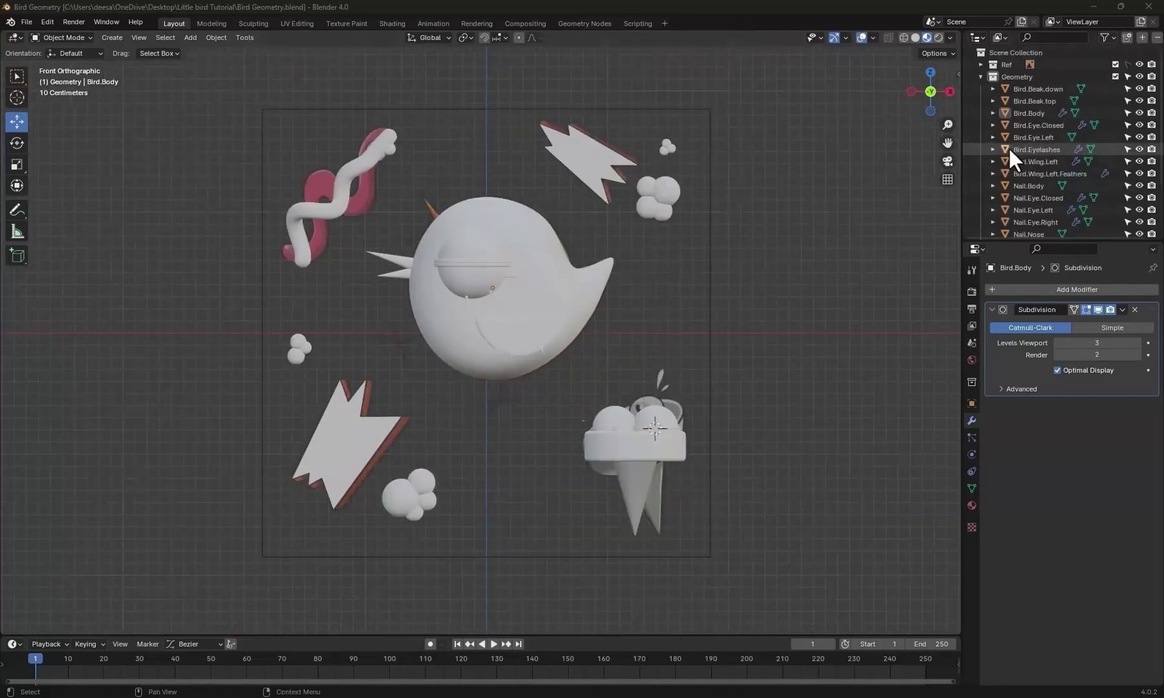
{"action": "left_click", "coordinate": [980, 77]}
{"action": "left_click", "coordinate": [1015, 90]}
{"action": "scroll", "coordinate": [461, 382], "scroll_direction": "down", "scroll_amount": 1}
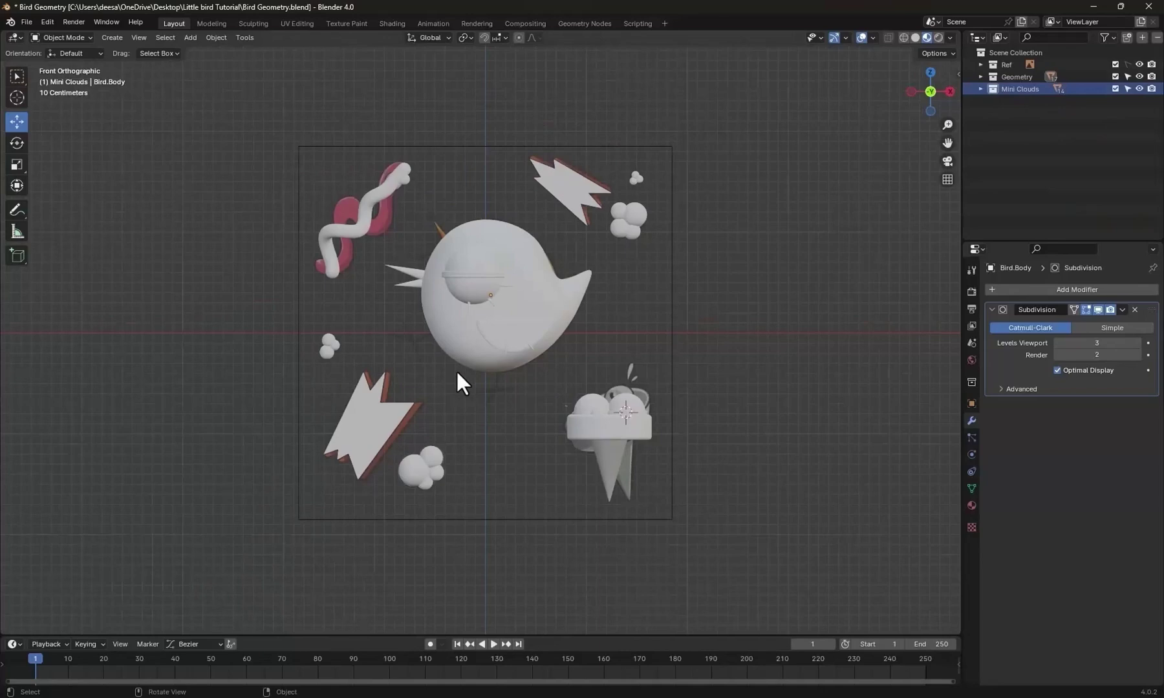
{"action": "middle_click_drag", "start_coordinate": [460, 382], "coordinate": [653, 387]}
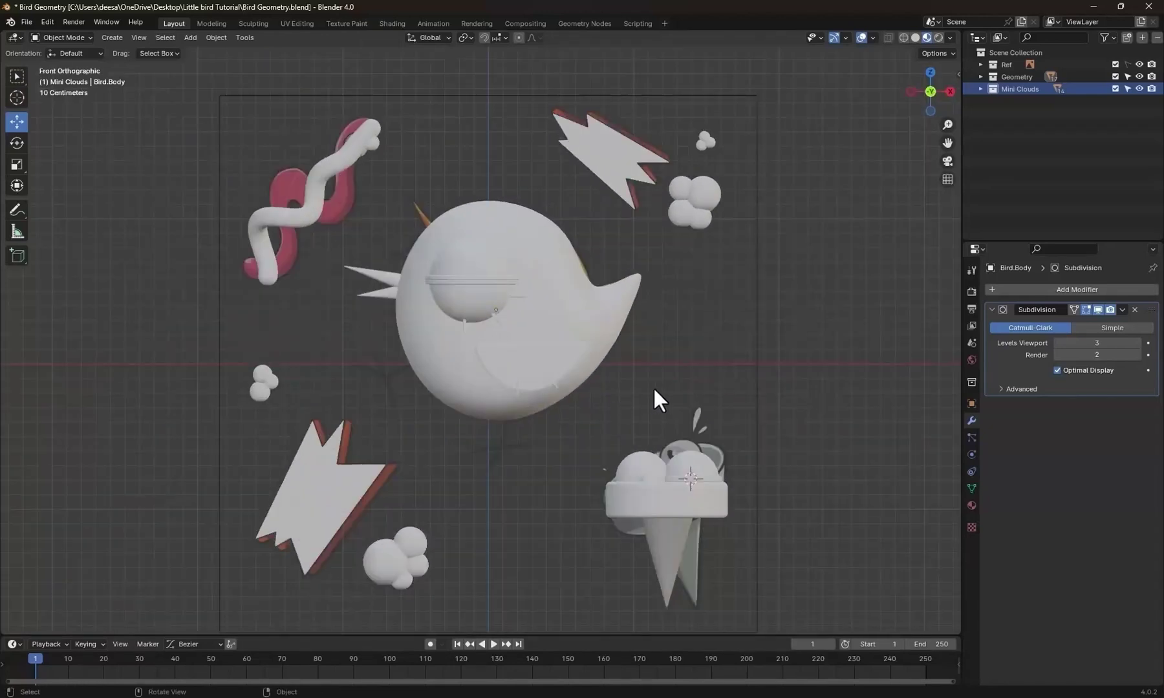
{"action": "scroll", "coordinate": [654, 391], "scroll_direction": "up", "scroll_amount": 1}
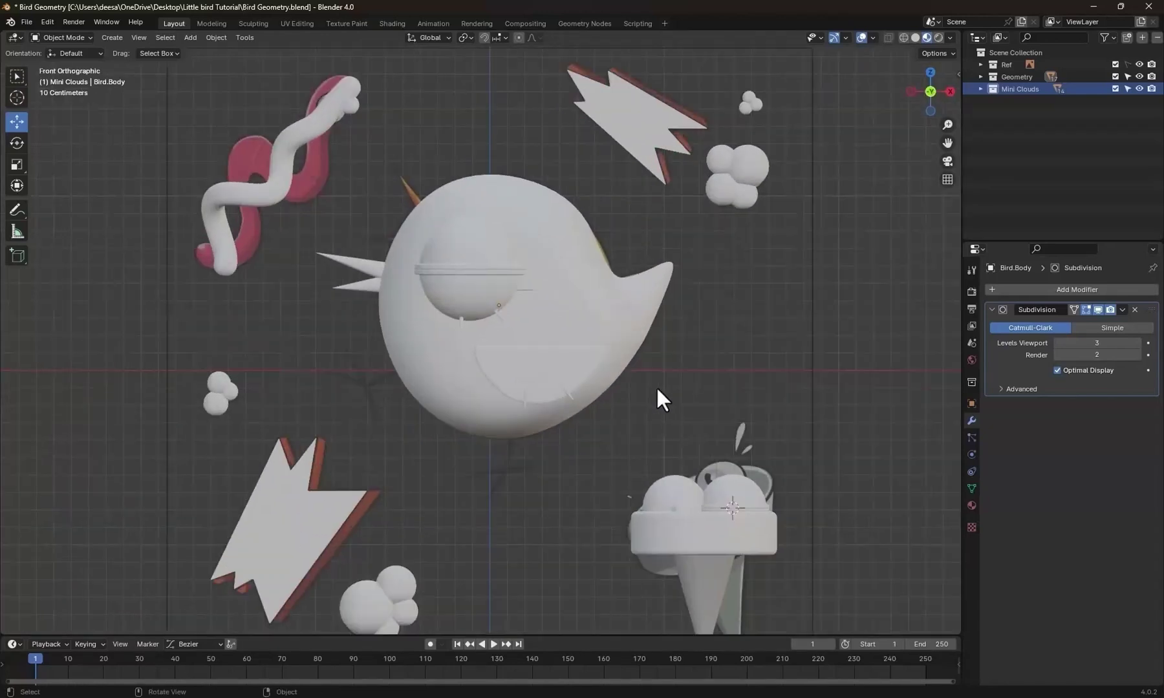
Hide every scene object except the bird's body.
{"action": "left_click", "coordinate": [590, 300]}
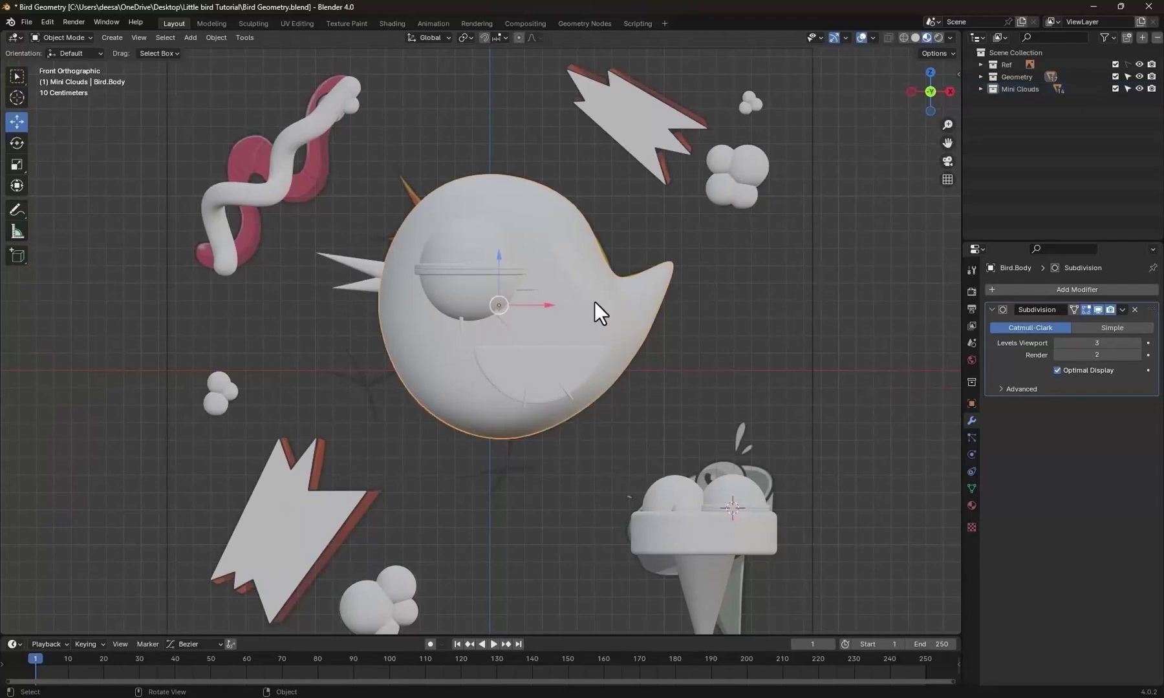
{"action": "key", "text": "a"}
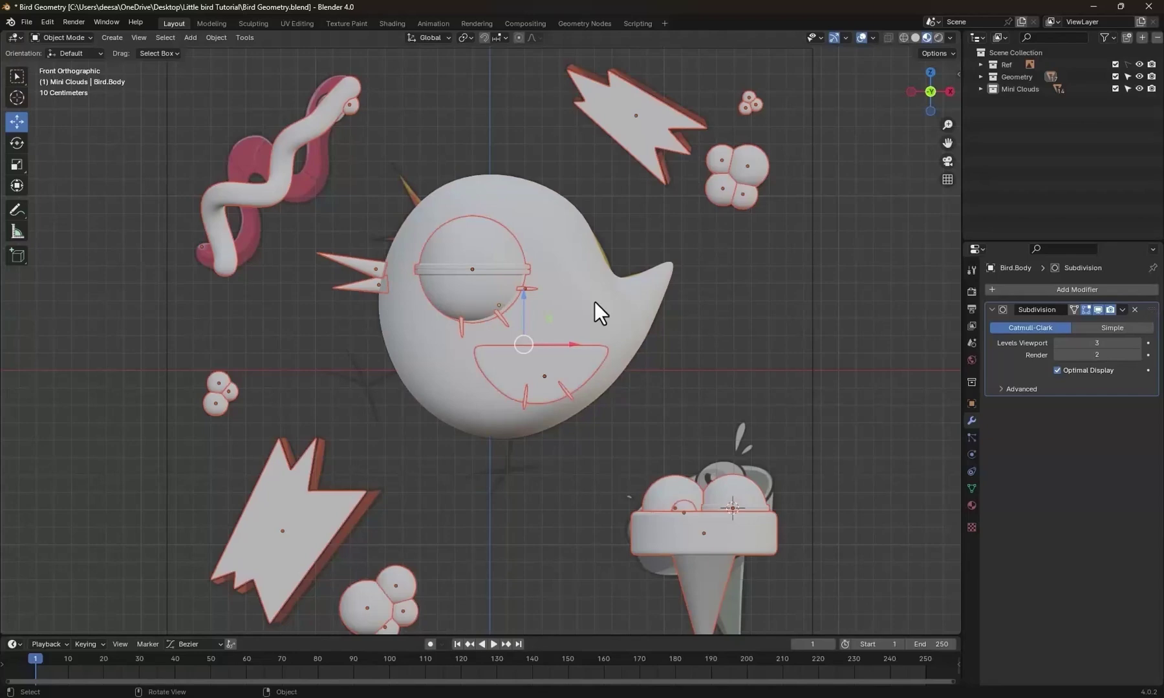
{"action": "key", "text": "h"}
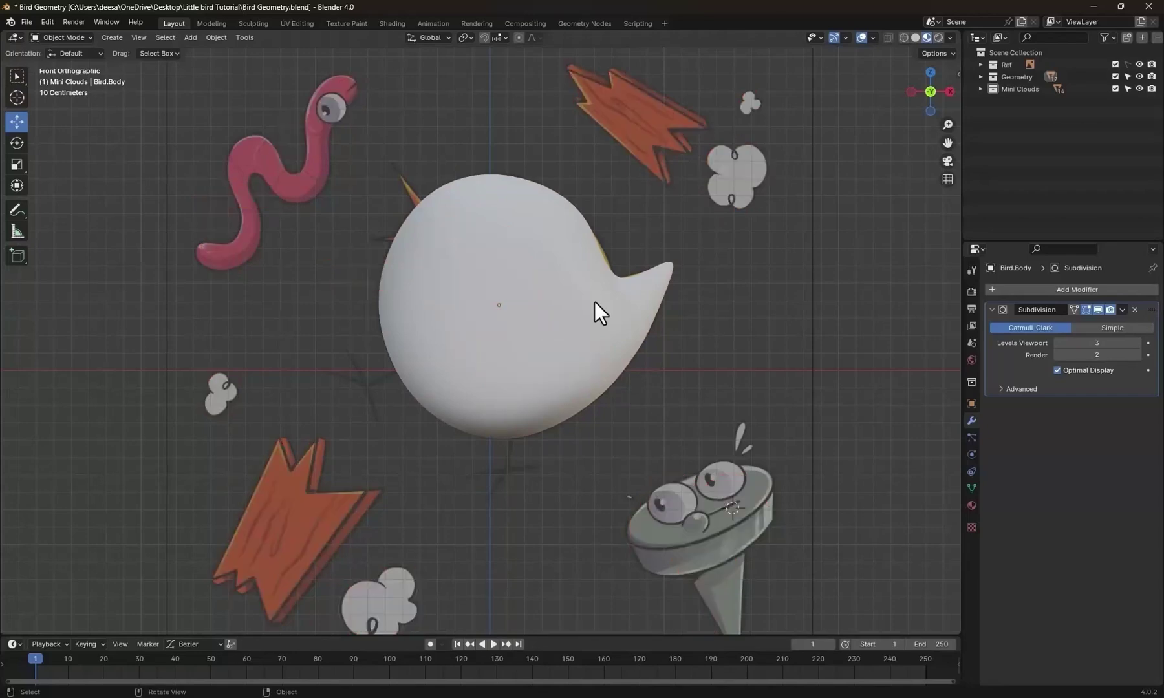
Select the bird's body and apply its location, rotation and scale.
{"action": "middle_click_drag", "start_coordinate": [578, 341], "coordinate": [585, 315]}
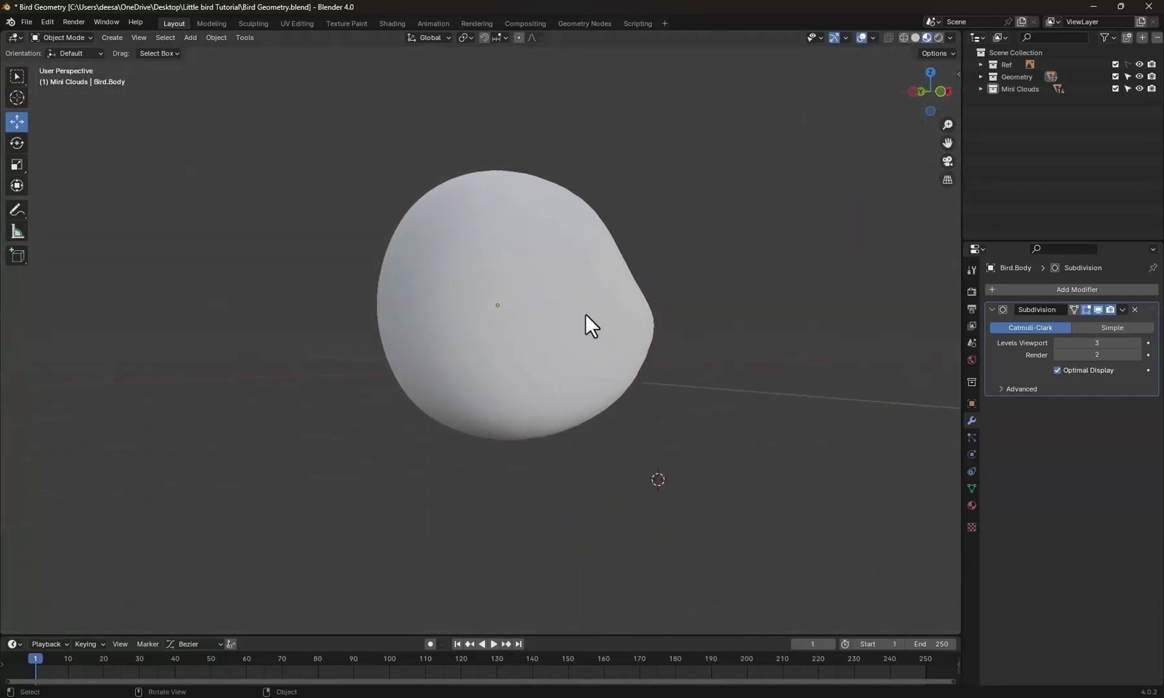
{"action": "left_click", "coordinate": [585, 314]}
{"action": "scroll", "coordinate": [585, 360], "scroll_direction": "up", "scroll_amount": 2}
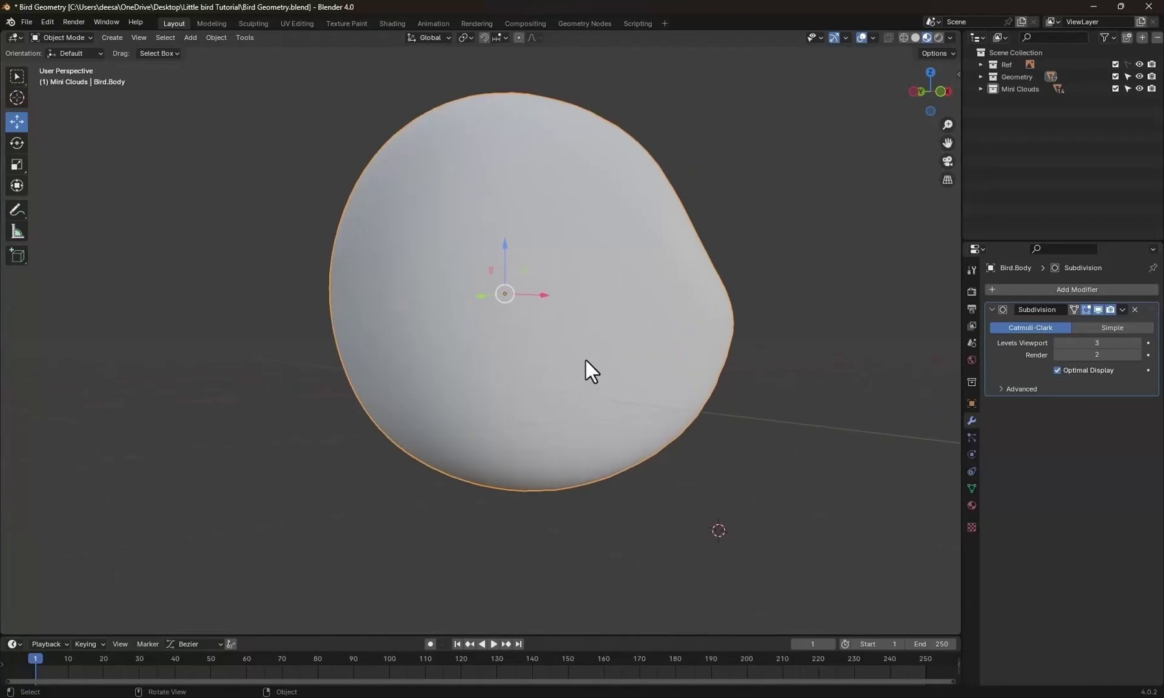
{"action": "key", "text": "ctrl+a"}
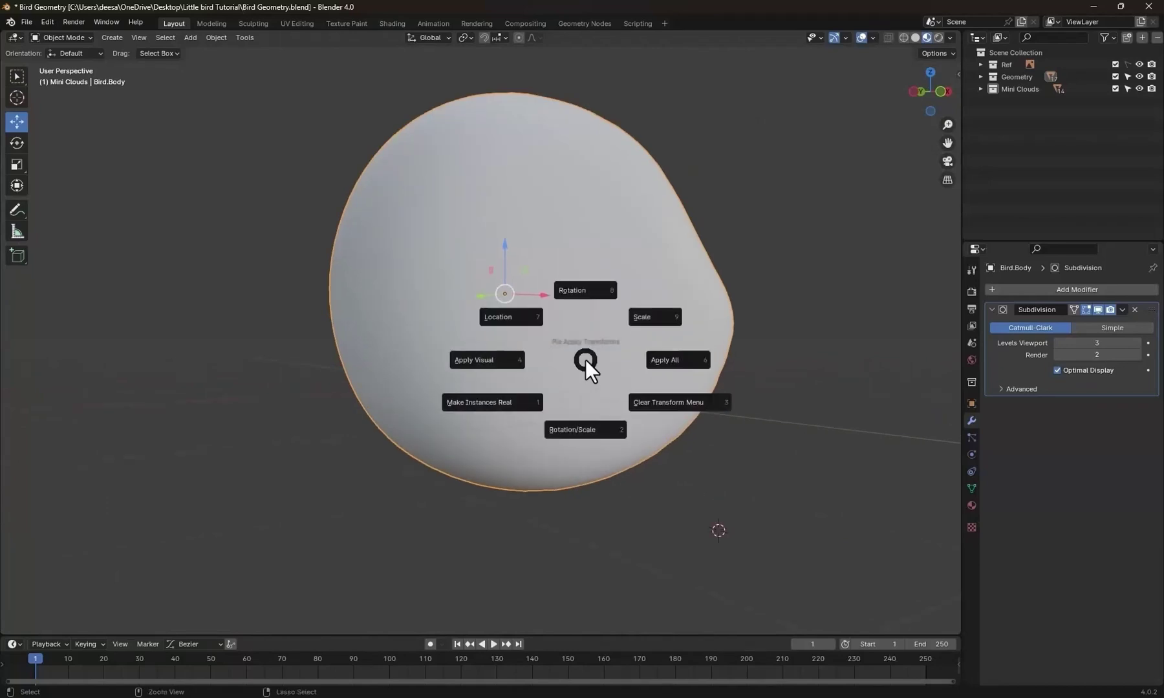
{"action": "left_click", "coordinate": [675, 358]}
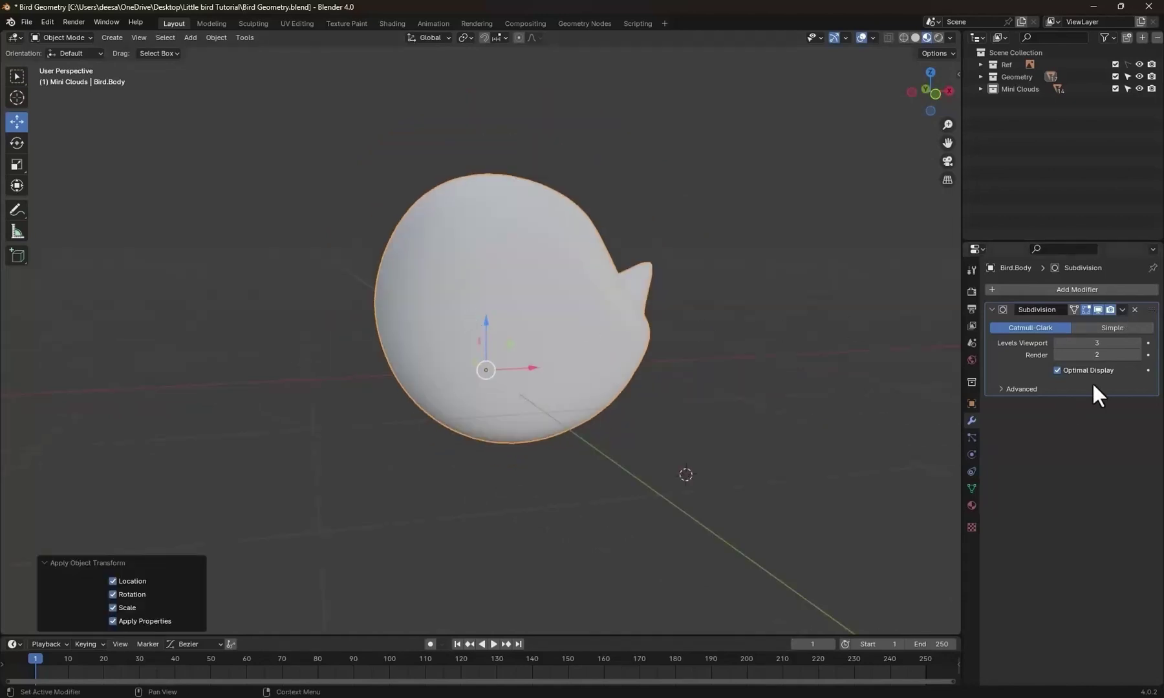
Apply the Subdivision modifier on the bird's body.
{"action": "left_click", "coordinate": [1122, 310]}
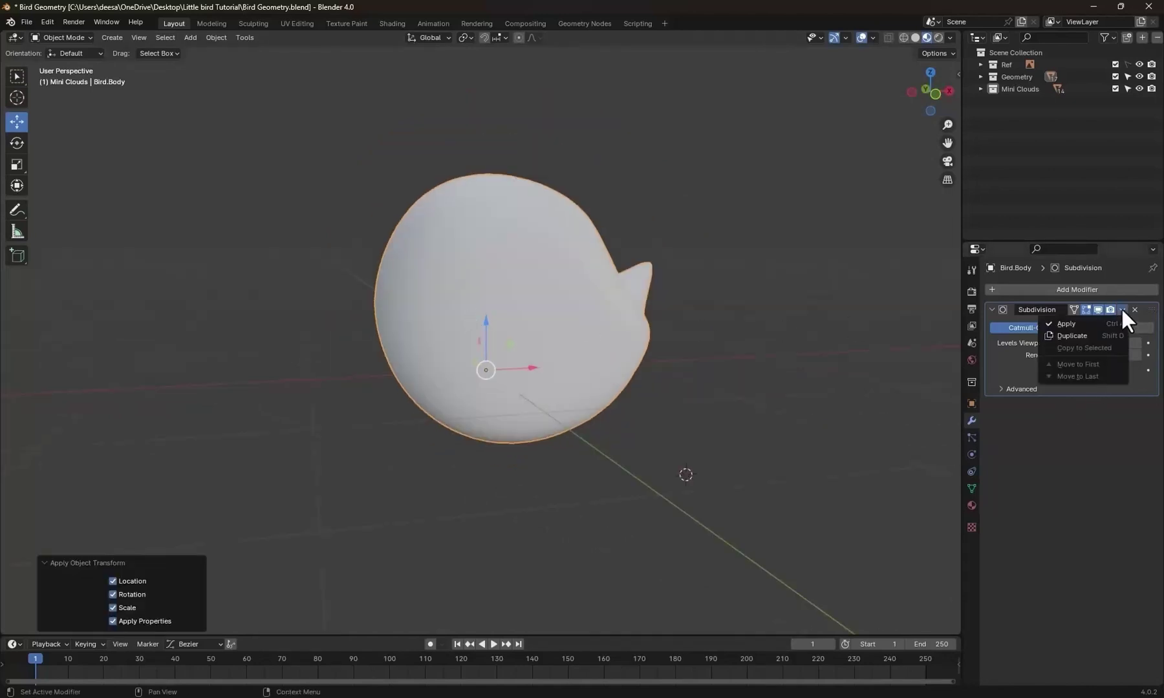
{"action": "left_click", "coordinate": [1089, 323]}
{"action": "scroll", "coordinate": [733, 347], "scroll_direction": "up", "scroll_amount": 1}
{"action": "middle_click_drag", "start_coordinate": [740, 349], "coordinate": [724, 357]}
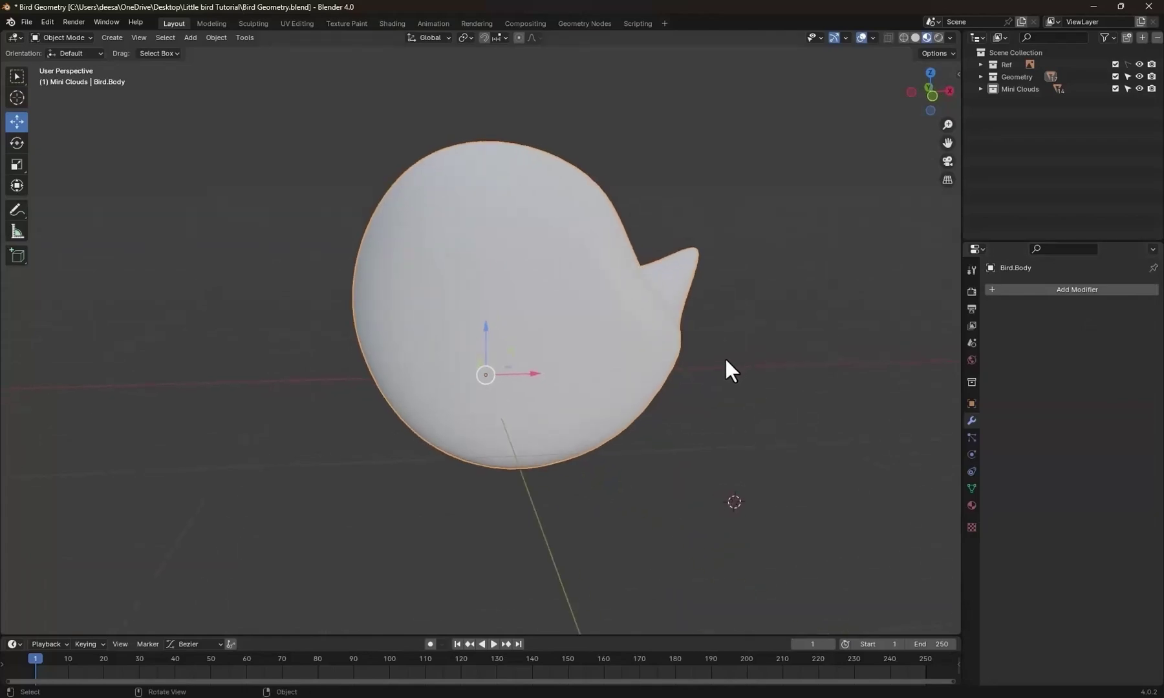
Switch to the UV Editing workspace and select all linked geometry of the bird's body.
{"action": "left_click", "coordinate": [301, 24]}
{"action": "scroll", "coordinate": [693, 293], "scroll_direction": "down", "scroll_amount": 5}
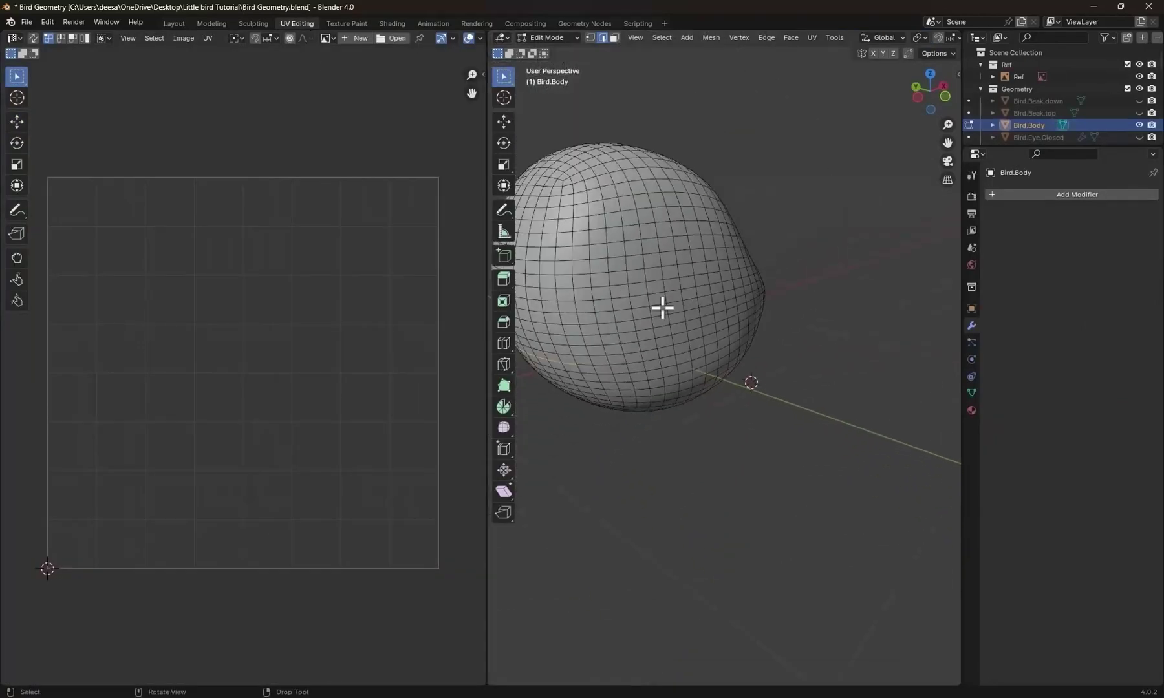
{"action": "middle_click_drag", "start_coordinate": [662, 307], "coordinate": [782, 343], "text": "shift"}
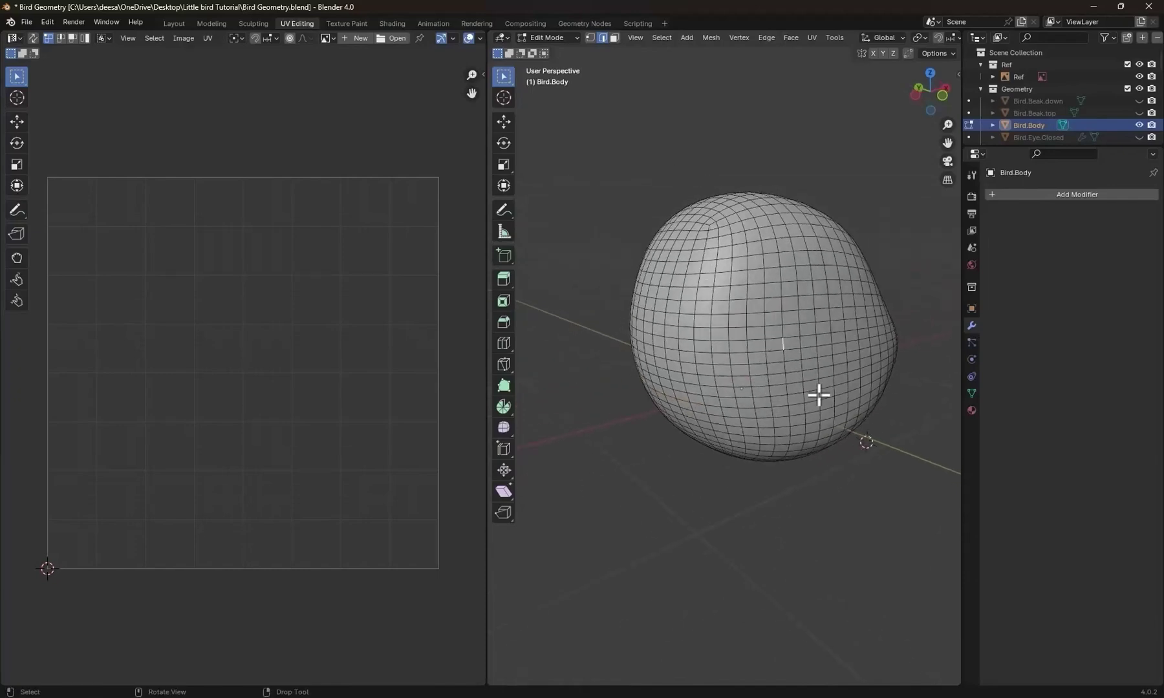
{"action": "key", "text": "l"}
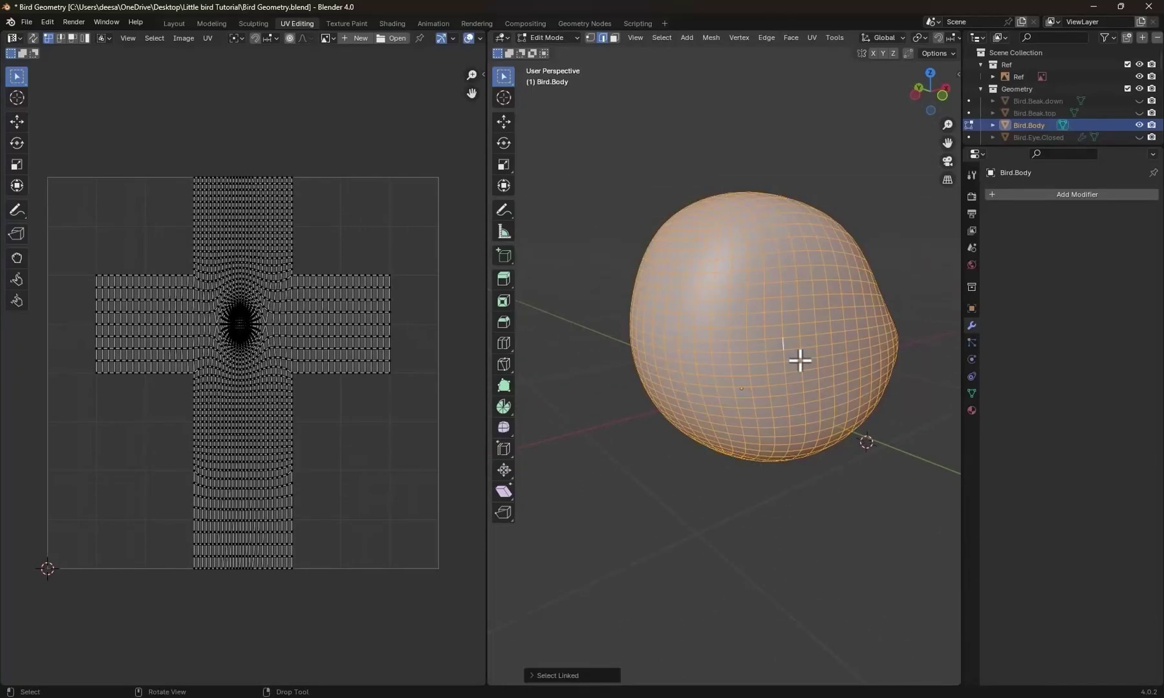
{"action": "middle_click_drag", "start_coordinate": [818, 370], "coordinate": [785, 333]}
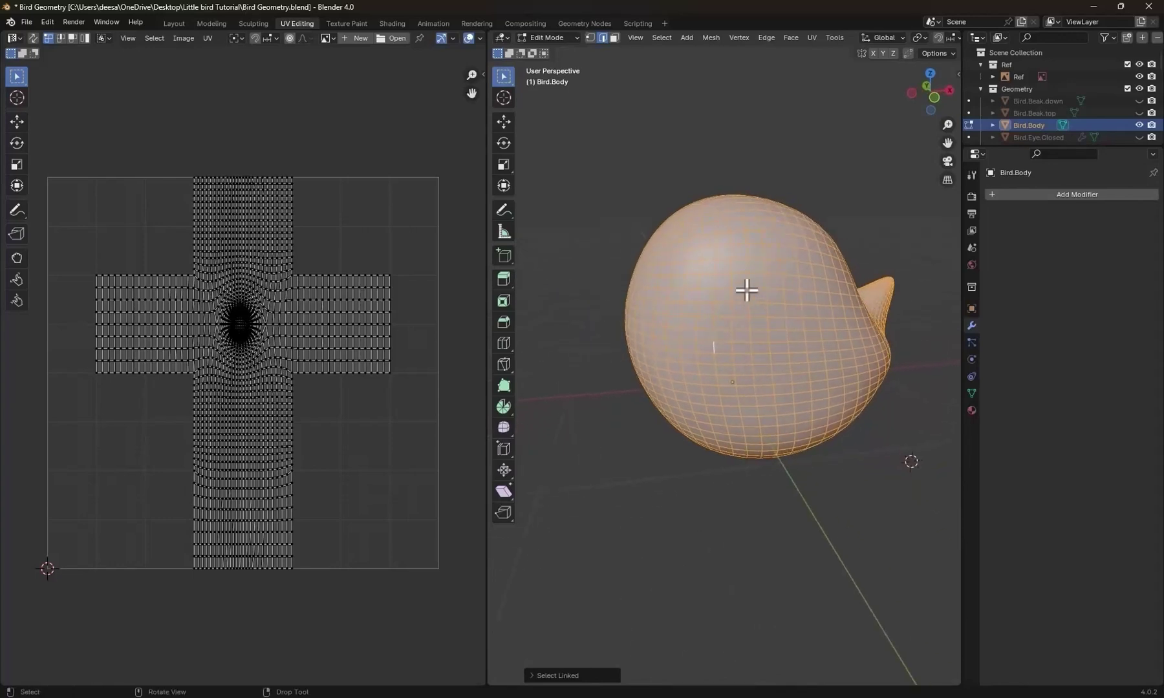
Unwrap the bird's body with Smart UV Project at a 66° angle limit, raising the island margin slightly.
{"action": "key", "text": "u"}
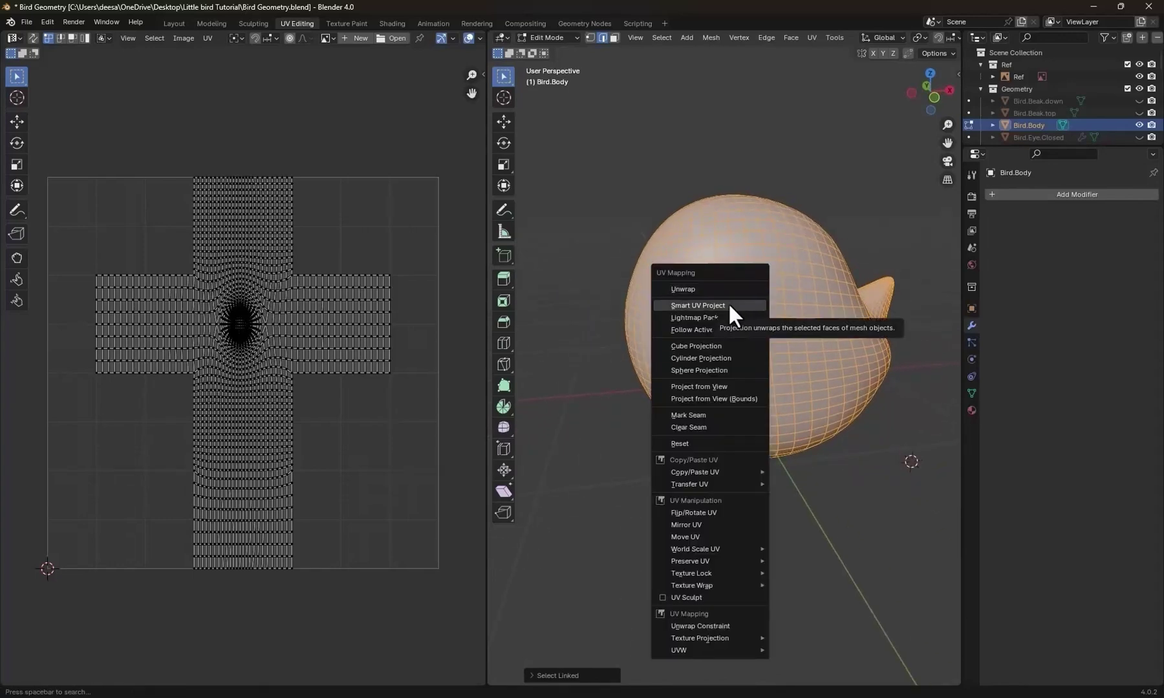
{"action": "left_click", "coordinate": [728, 305]}
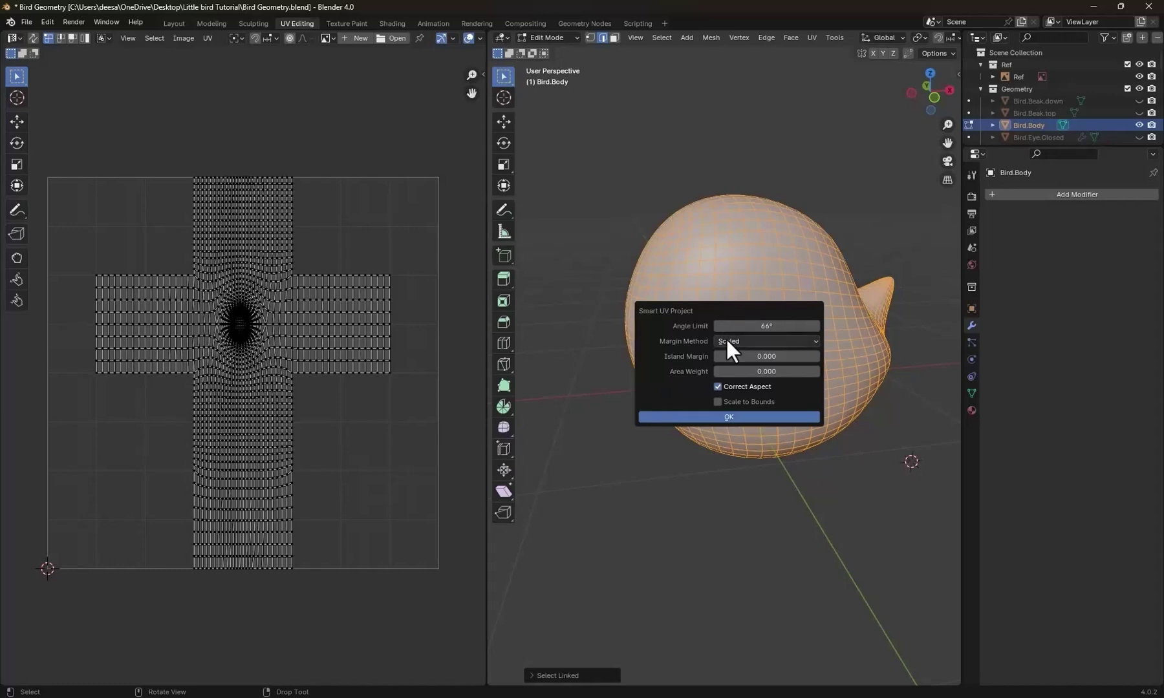
{"action": "left_click", "coordinate": [814, 358]}
{"action": "left_click", "coordinate": [725, 417]}
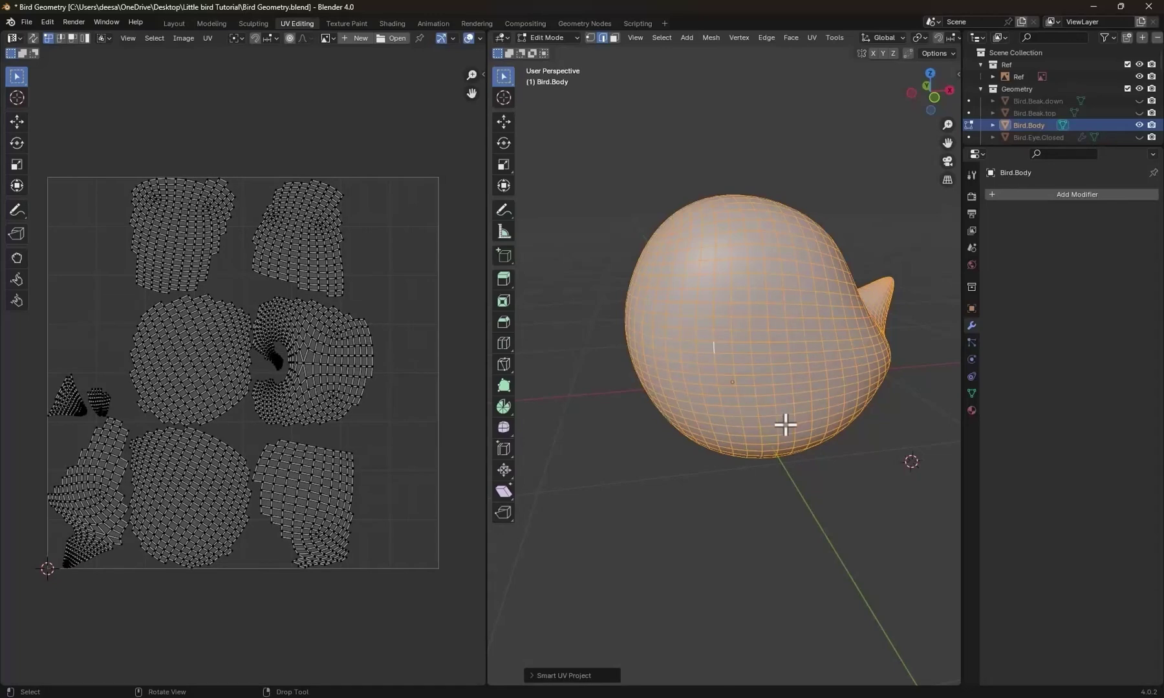
Switch to the Texture Paint workspace and try a Draw brush stroke on the bird's body.
{"action": "middle_click_drag", "start_coordinate": [782, 423], "coordinate": [768, 384]}
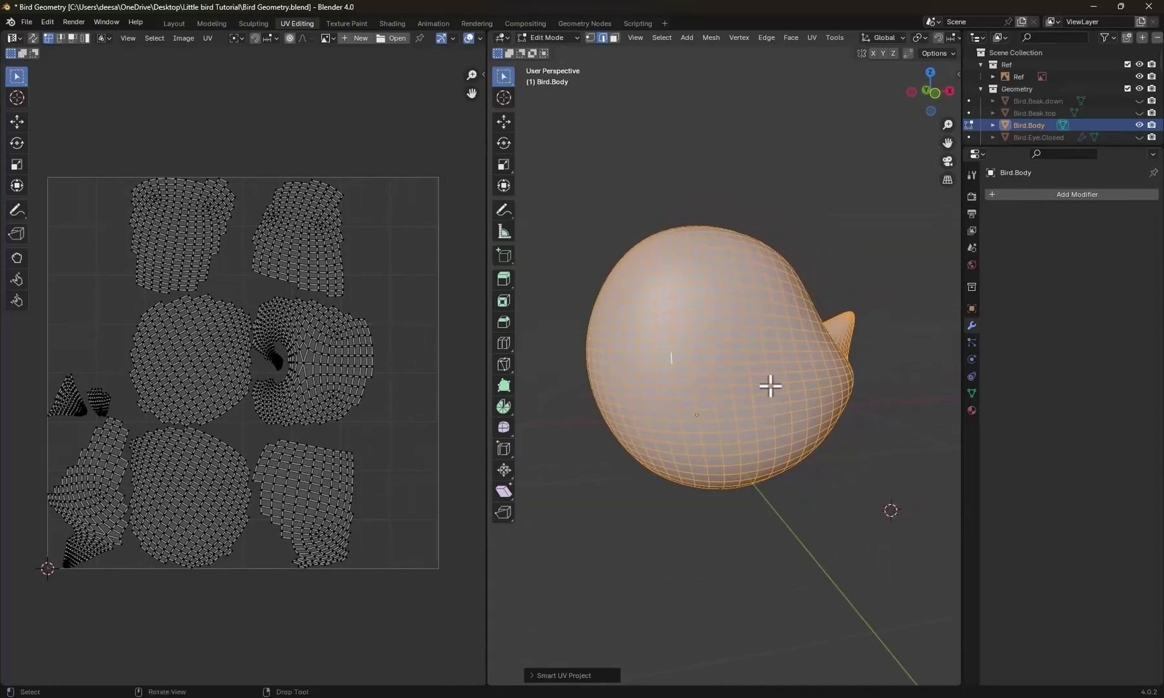
{"action": "left_click", "coordinate": [349, 22]}
{"action": "scroll", "coordinate": [320, 226], "scroll_direction": "up", "scroll_amount": 2}
{"action": "middle_click_drag", "start_coordinate": [566, 270], "coordinate": [729, 369]}
{"action": "left_click", "coordinate": [485, 76]}
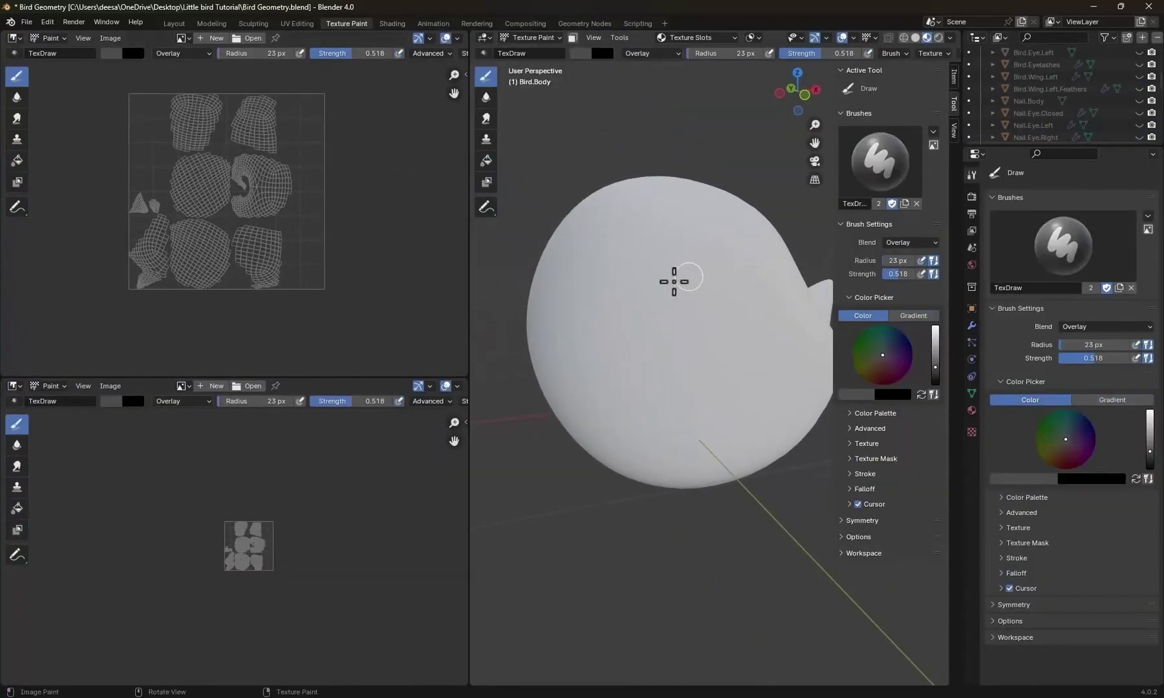
{"action": "left_click", "coordinate": [703, 308]}
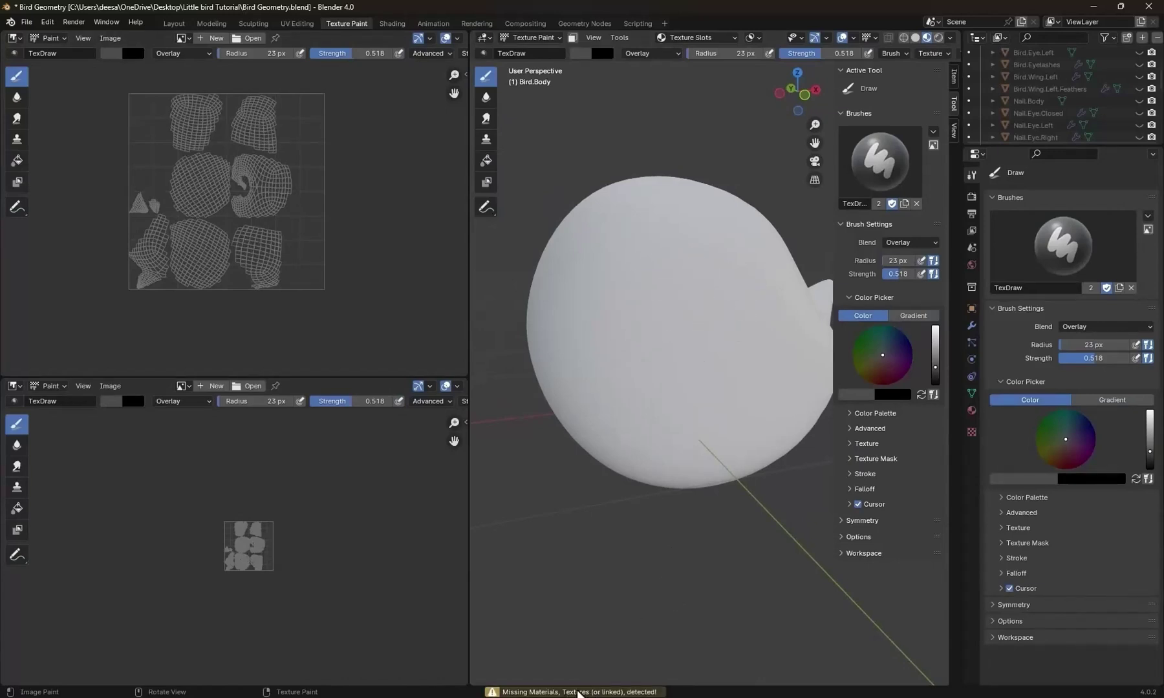
Add a black Base Color texture slot of 2048 × 2048 px to the bird's body, keeping Alpha on and the Blank type.
{"action": "left_click", "coordinate": [724, 36]}
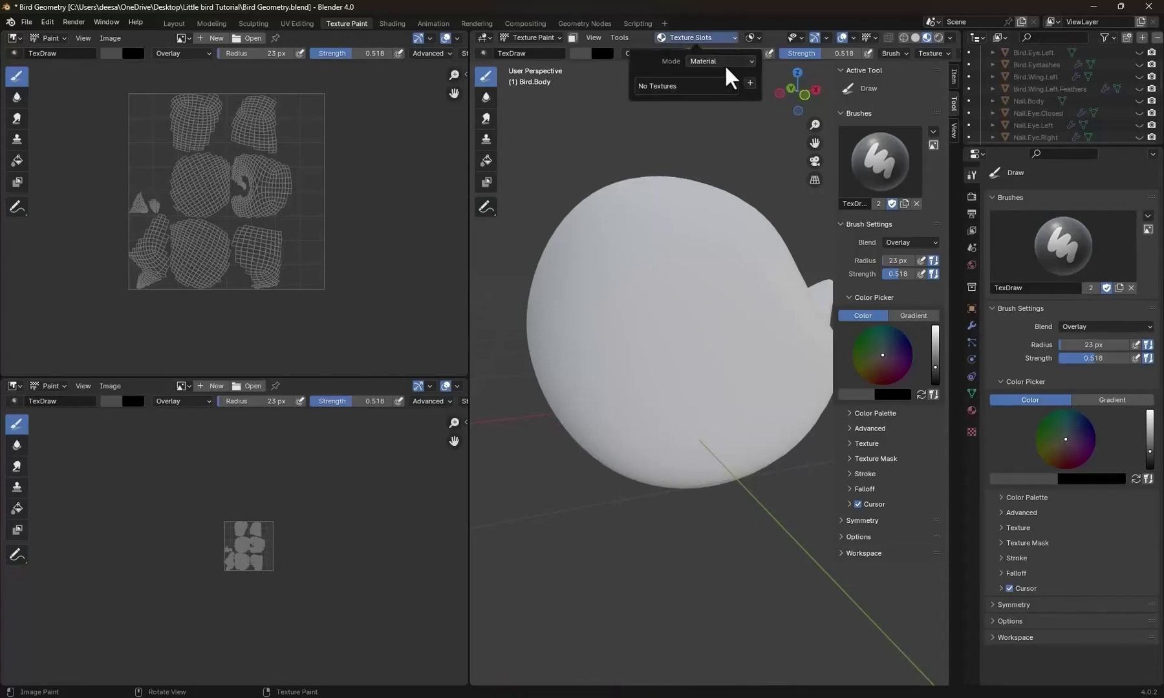
{"action": "left_click", "coordinate": [750, 83]}
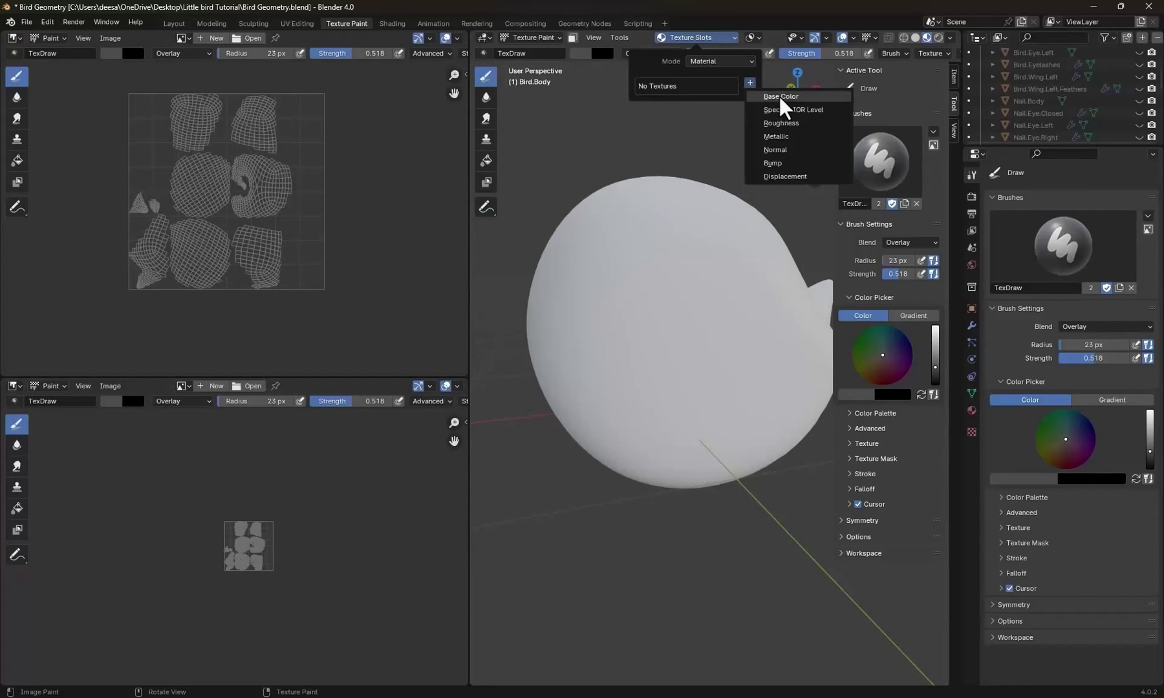
{"action": "left_click", "coordinate": [780, 96]}
{"action": "left_click", "coordinate": [812, 134]}
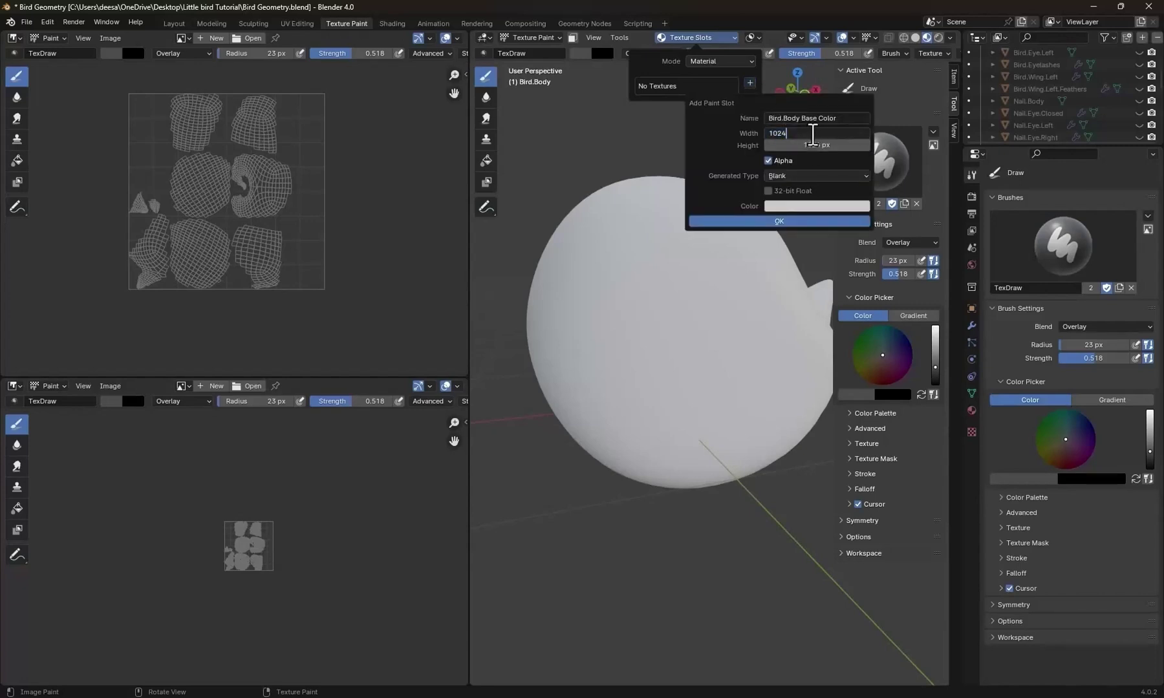
{"action": "type", "text": "*2"}
{"action": "key", "text": "Tab"}
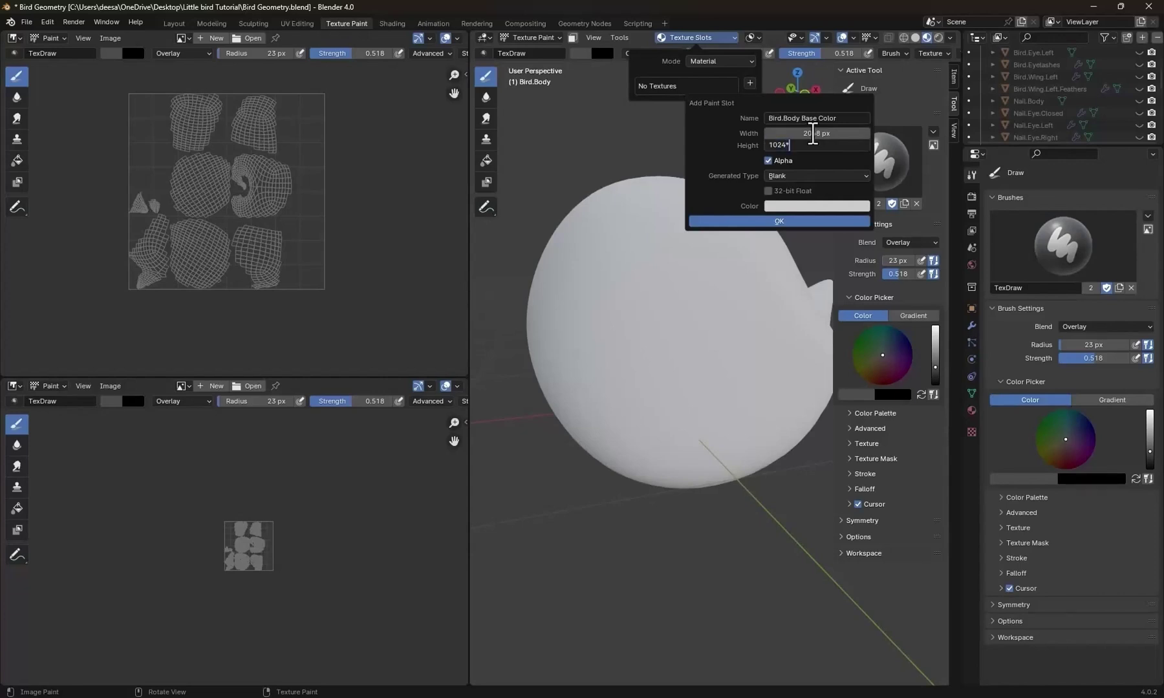
{"action": "type", "text": "*2"}
{"action": "key", "text": "Return"}
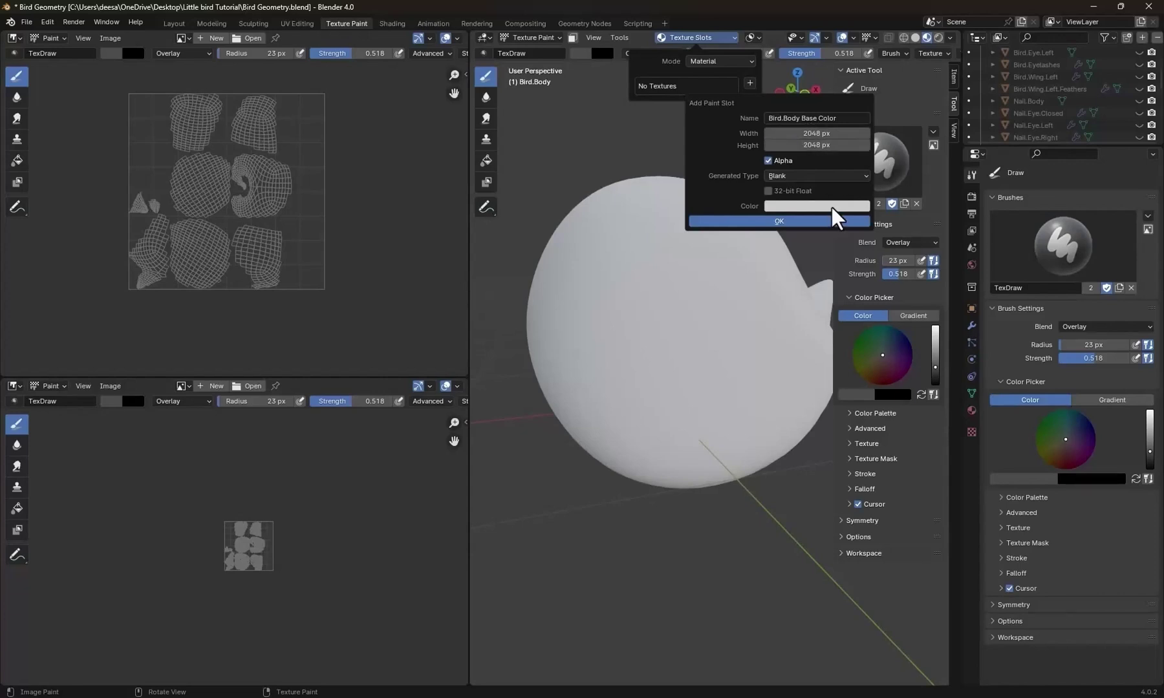
{"action": "left_click", "coordinate": [832, 206]}
{"action": "left_click_drag", "start_coordinate": [887, 286], "coordinate": [890, 327]}
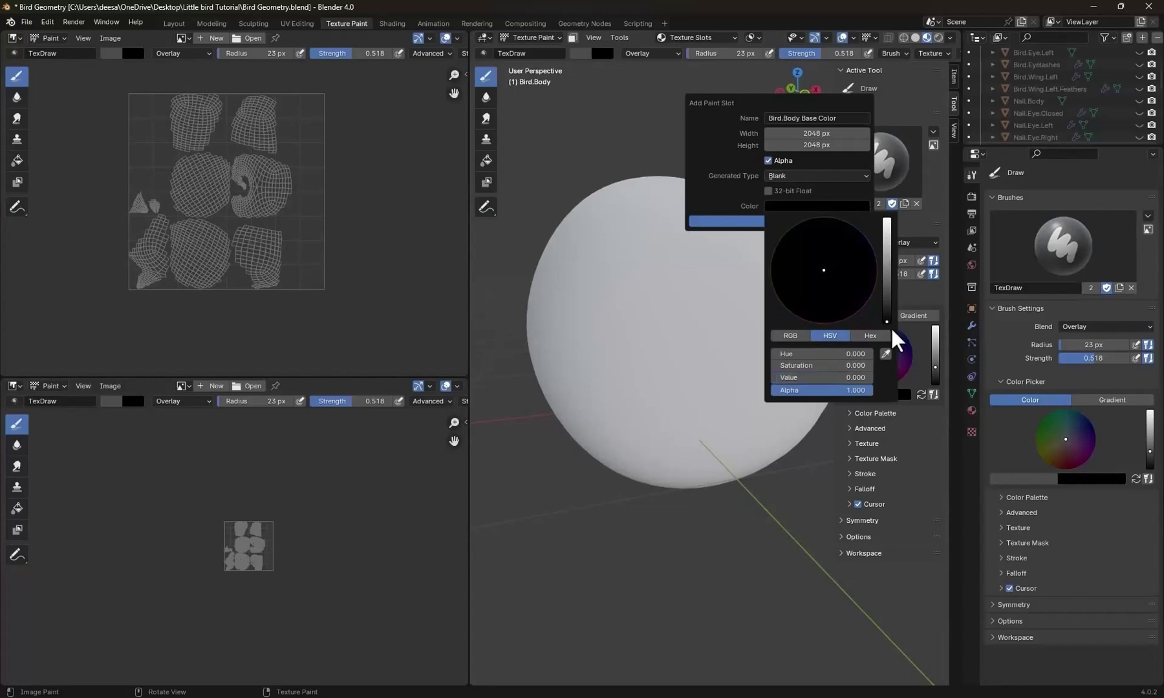
{"action": "left_click", "coordinate": [770, 222]}
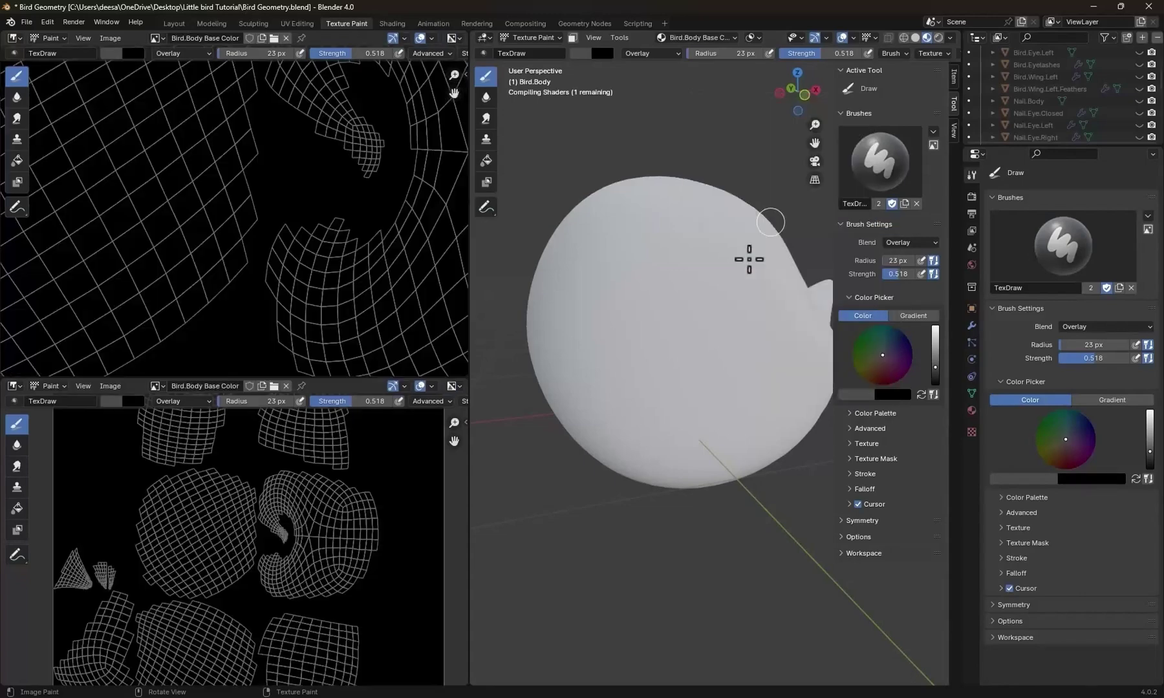
Try a Draw brush stroke across the bird's body and undo it.
{"action": "mouse_move", "coordinate": [661, 321]}
{"action": "left_mouse_down"}
{"action": "mouse_move", "coordinate": [709, 324]}
{"action": "mouse_move", "coordinate": [697, 311]}
{"action": "mouse_move", "coordinate": [689, 356]}
{"action": "mouse_move", "coordinate": [696, 340]}
{"action": "mouse_move", "coordinate": [686, 333]}
{"action": "mouse_move", "coordinate": [696, 355]}
{"action": "mouse_move", "coordinate": [734, 366]}
{"action": "left_mouse_up"}
{"action": "key", "text": "ctrl+z"}
{"action": "scroll", "coordinate": [683, 357], "scroll_direction": "down", "scroll_amount": 2}
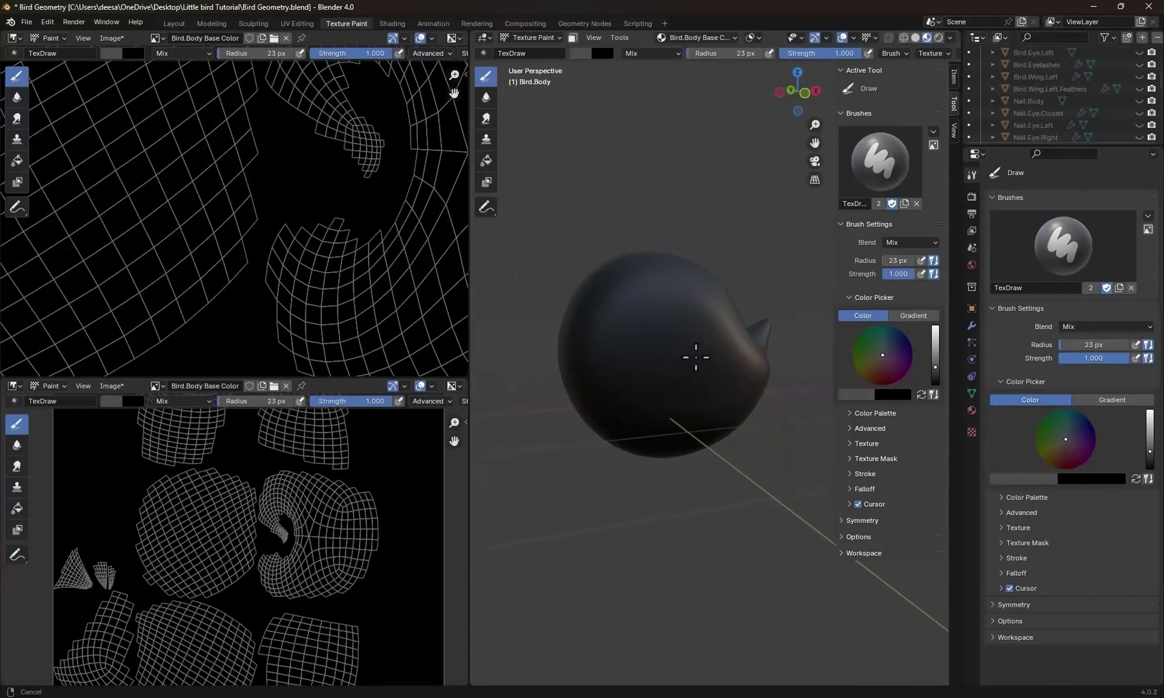
Fill the bird's body with a solid light salmon color using the Fill tool.
{"action": "left_click", "coordinate": [486, 159]}
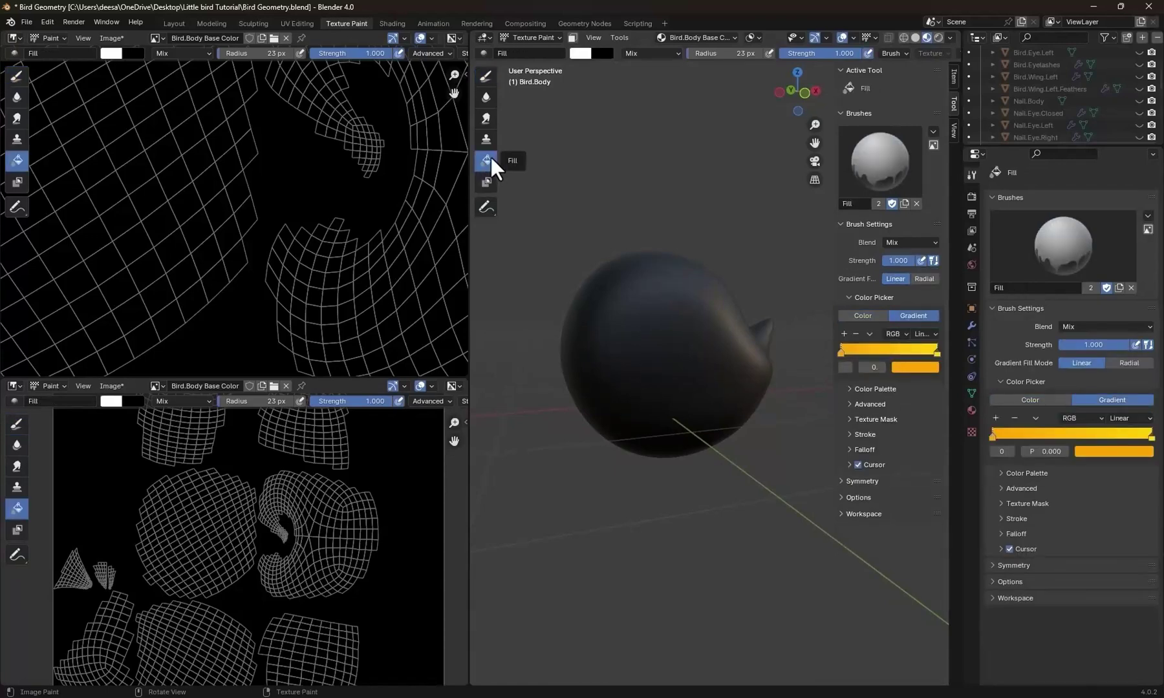
{"action": "left_click", "coordinate": [862, 313]}
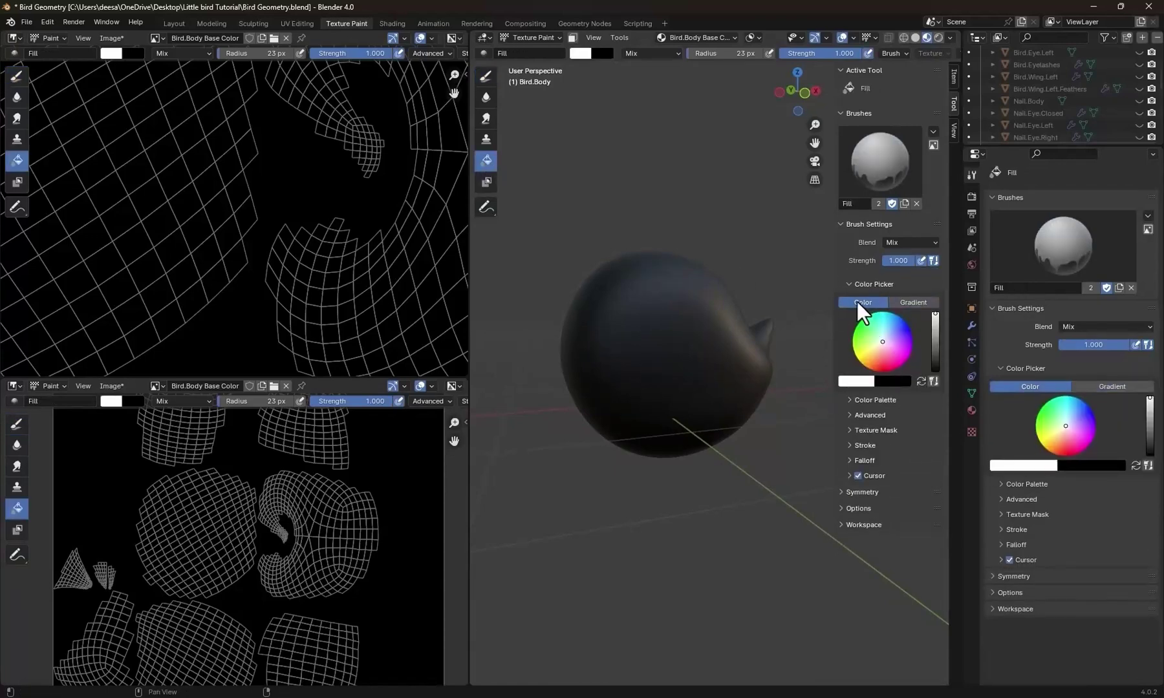
{"action": "left_click_drag", "start_coordinate": [891, 354], "coordinate": [877, 355]}
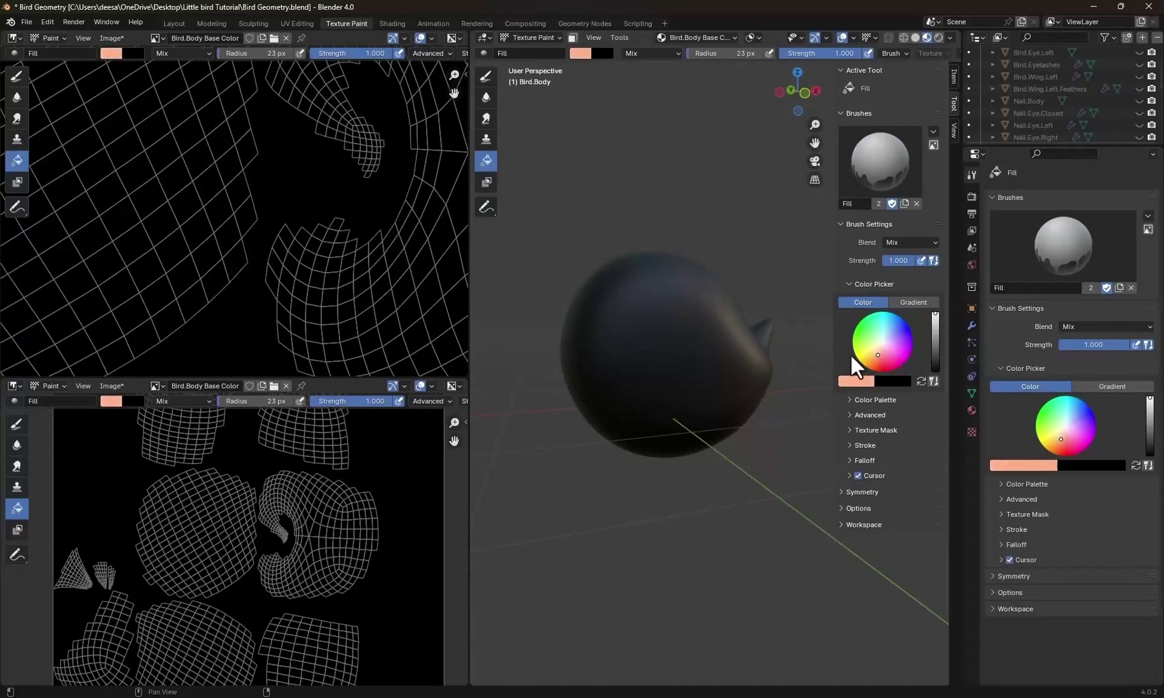
{"action": "left_click", "coordinate": [657, 328]}
{"action": "mouse_move", "coordinate": [756, 385]}
{"action": "middle_mouse_down"}
{"action": "mouse_move", "coordinate": [673, 343]}
{"action": "mouse_move", "coordinate": [691, 382]}
{"action": "mouse_move", "coordinate": [750, 373]}
{"action": "middle_mouse_up"}
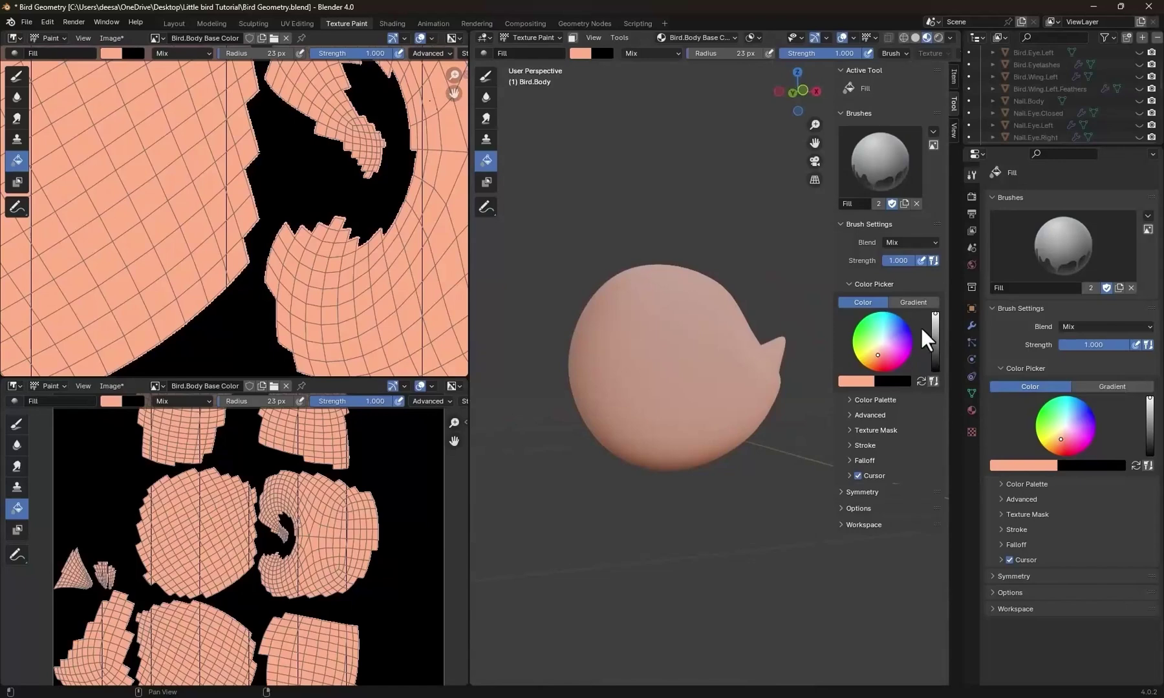
Fill the bird's body with the Fill tool's linear gradient, running from orange at its base up to yellow at its top.
{"action": "left_click", "coordinate": [914, 302]}
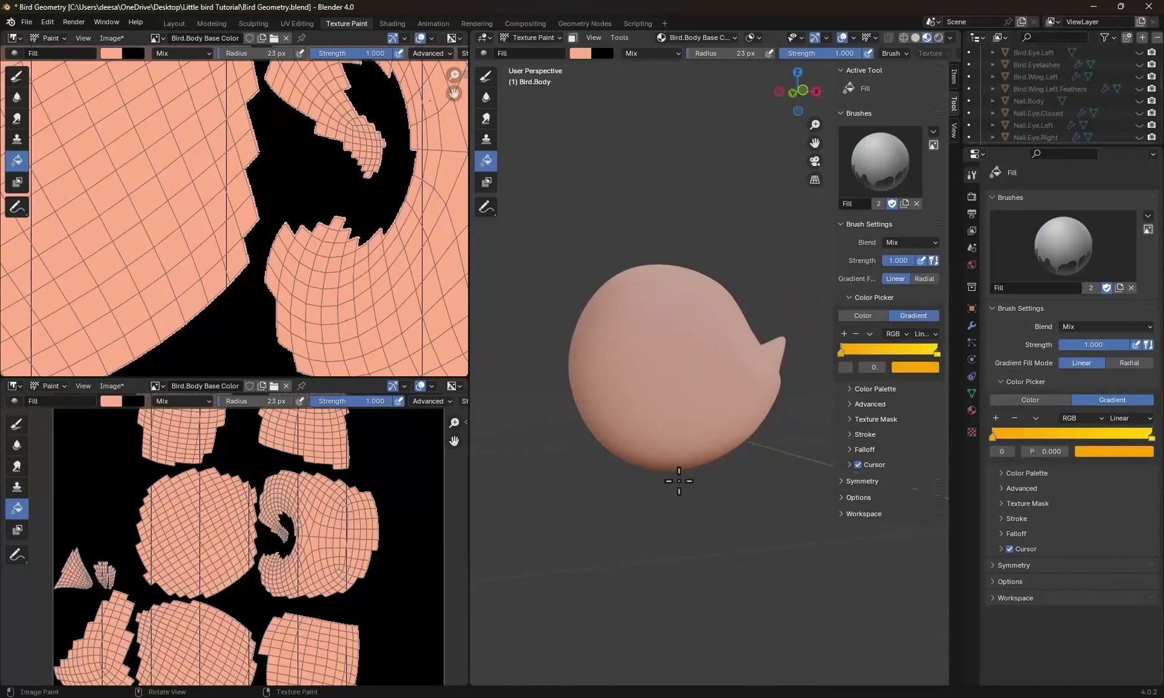
{"action": "left_click_drag", "start_coordinate": [680, 487], "coordinate": [668, 238]}
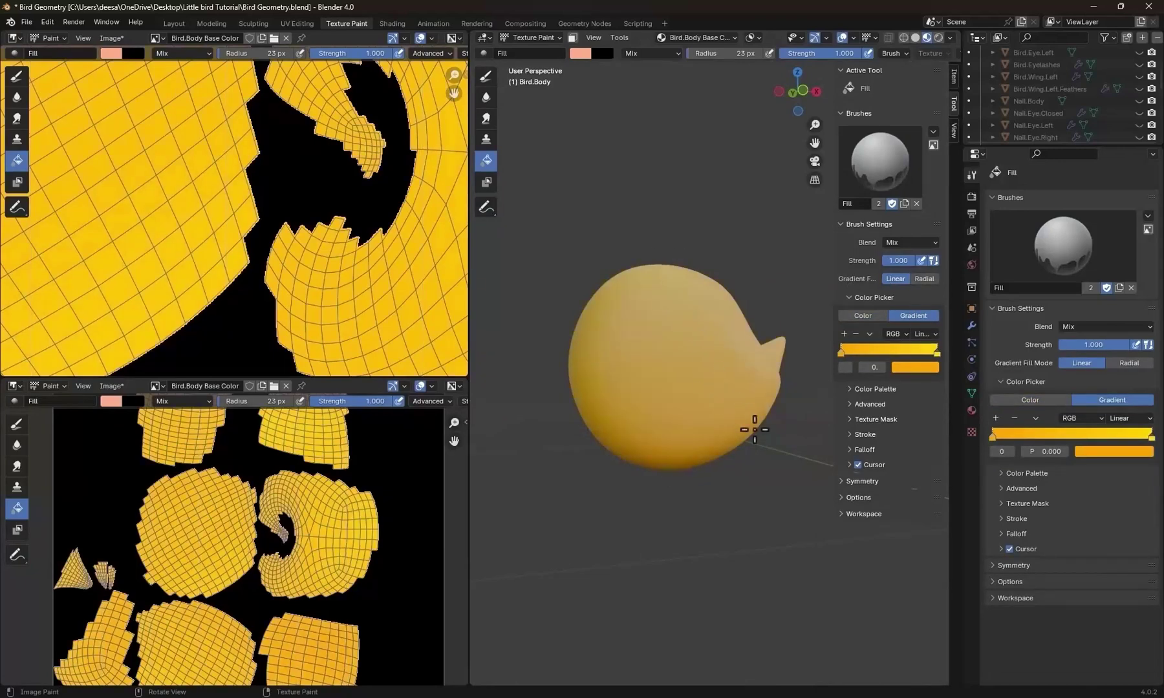
{"action": "middle_click_drag", "start_coordinate": [750, 423], "coordinate": [704, 403]}
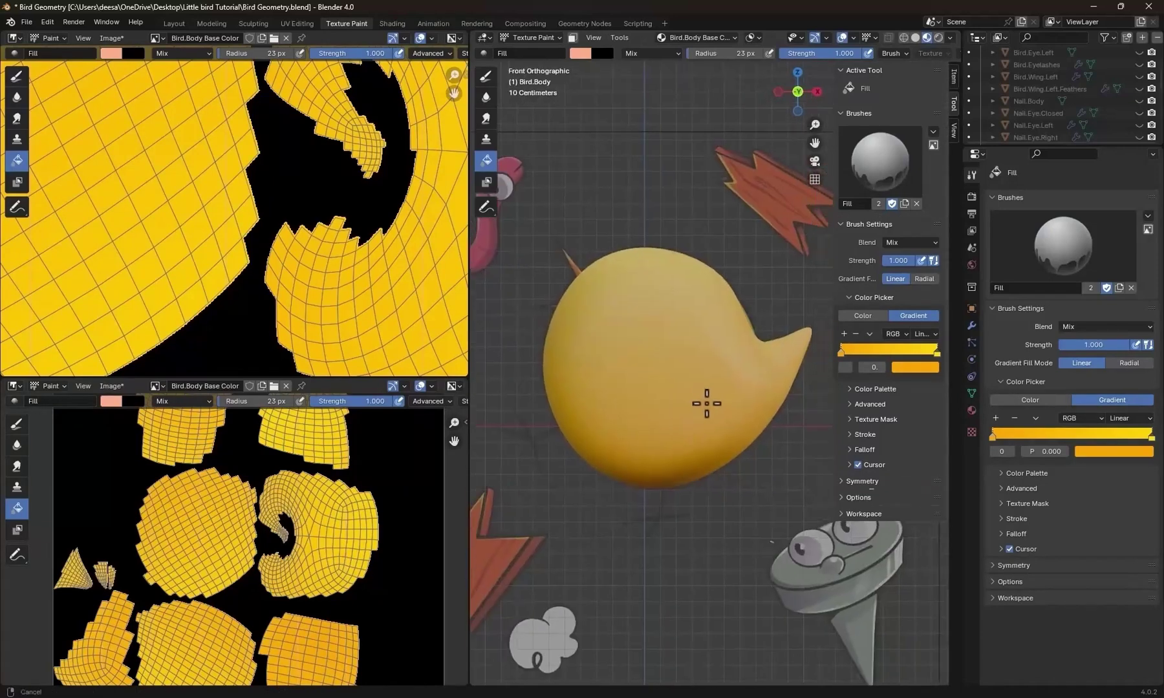
Display the reference image Elements.png in the second image editor and frame the bird drawing.
{"action": "left_click", "coordinate": [162, 386]}
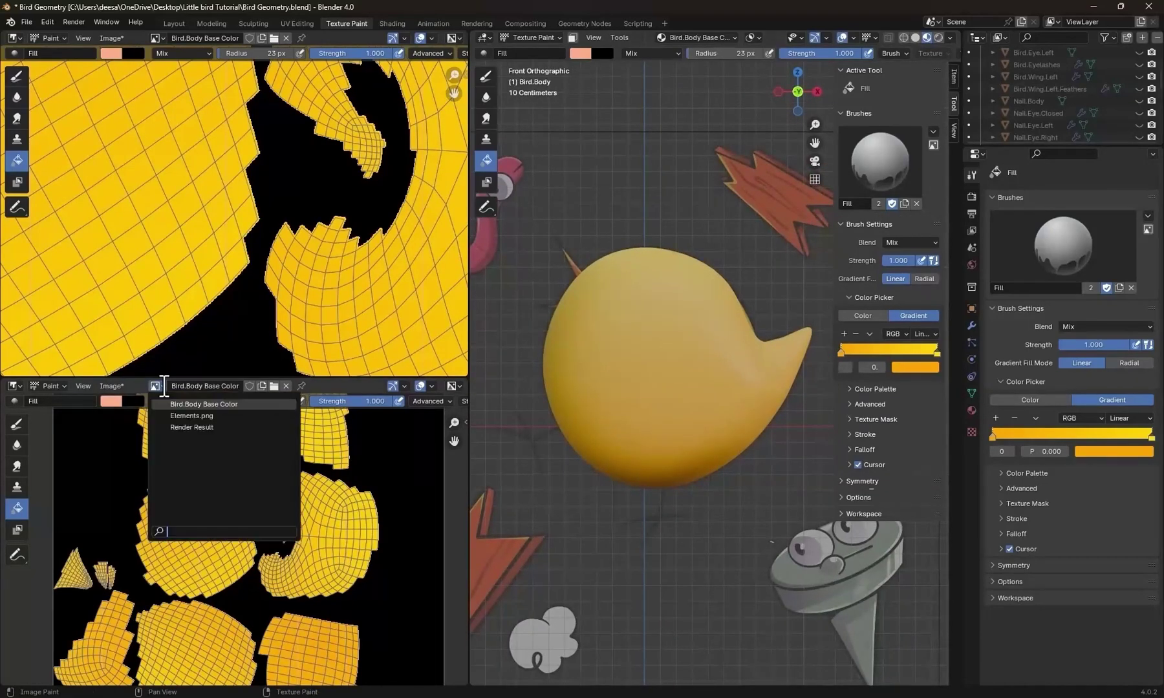
{"action": "left_click", "coordinate": [192, 415]}
{"action": "scroll", "coordinate": [298, 520], "scroll_direction": "down", "scroll_amount": 2}
{"action": "scroll", "coordinate": [284, 536], "scroll_direction": "up", "scroll_amount": 4}
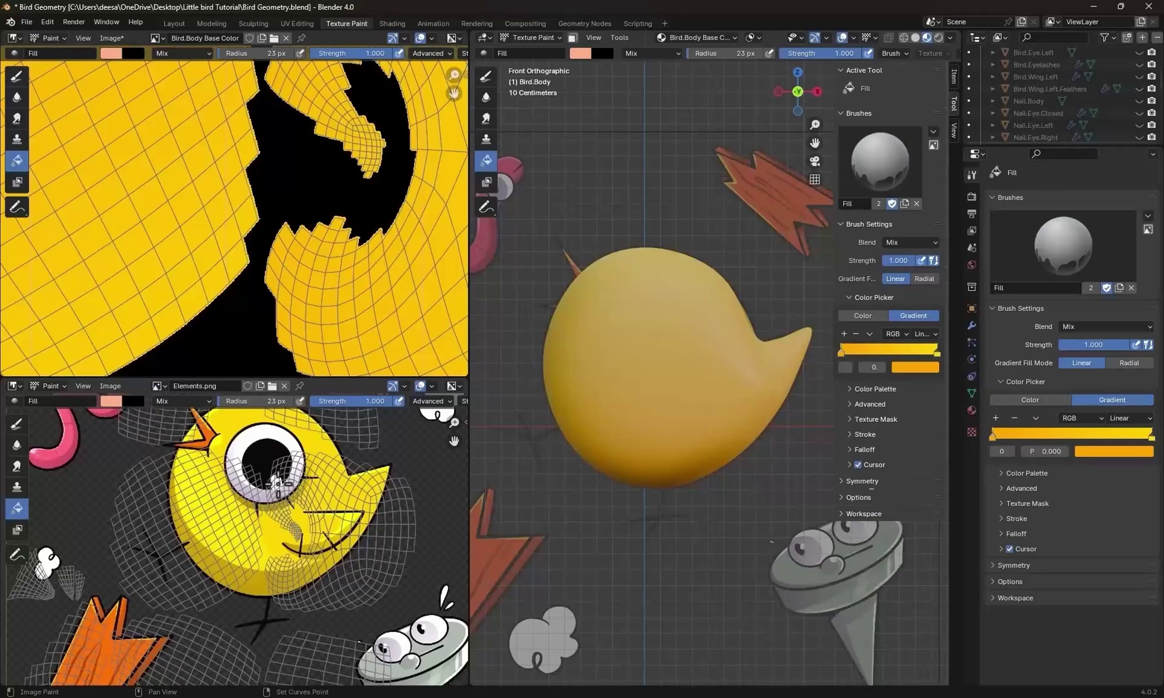
{"action": "scroll", "coordinate": [274, 499], "scroll_direction": "up", "scroll_amount": 2}
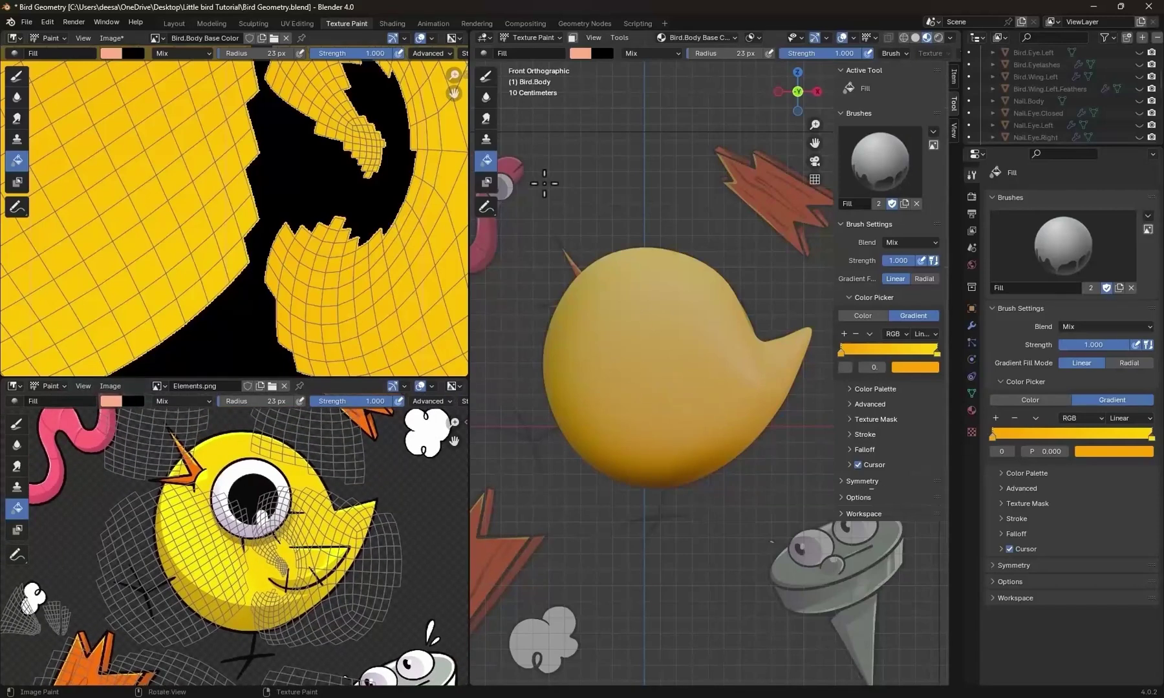
Set the Draw brush to Overlay blending with a slightly lighter dark gray color.
{"action": "left_click", "coordinate": [482, 75]}
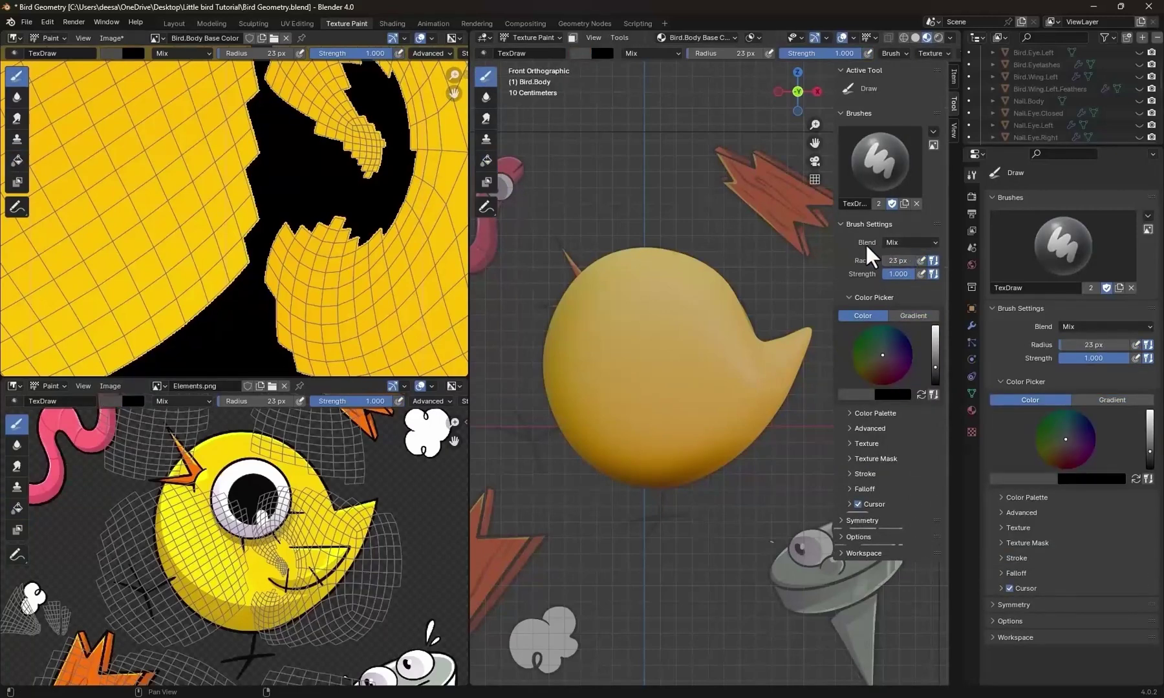
{"action": "left_click", "coordinate": [906, 241]}
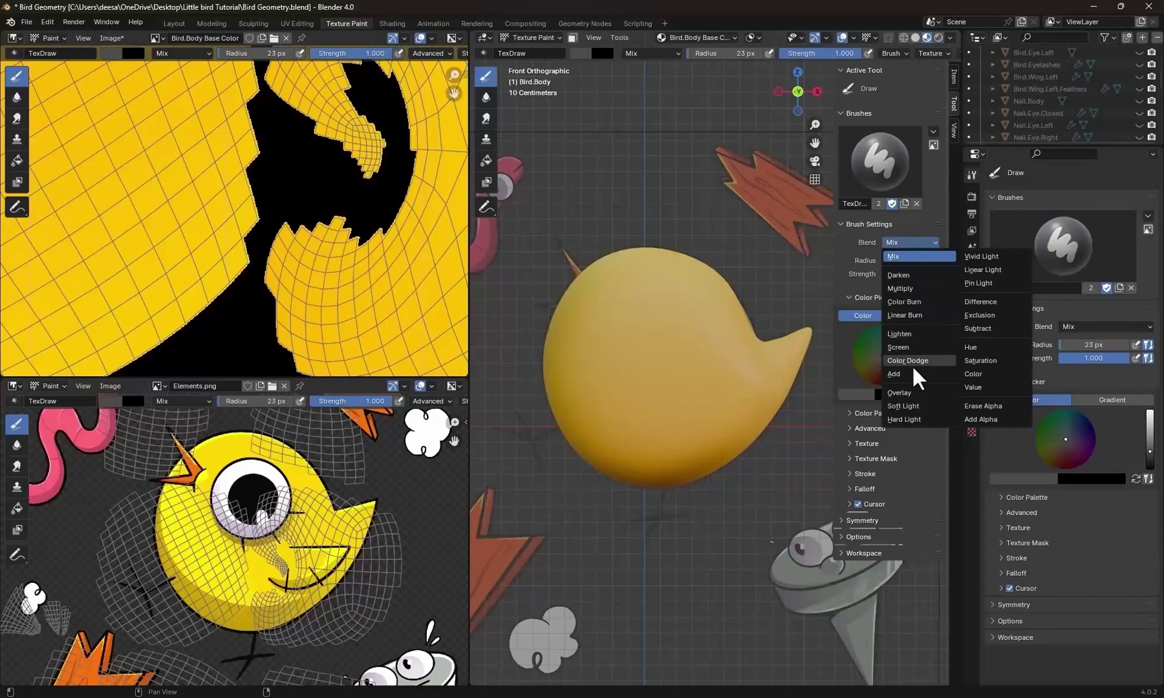
{"action": "left_click", "coordinate": [906, 394]}
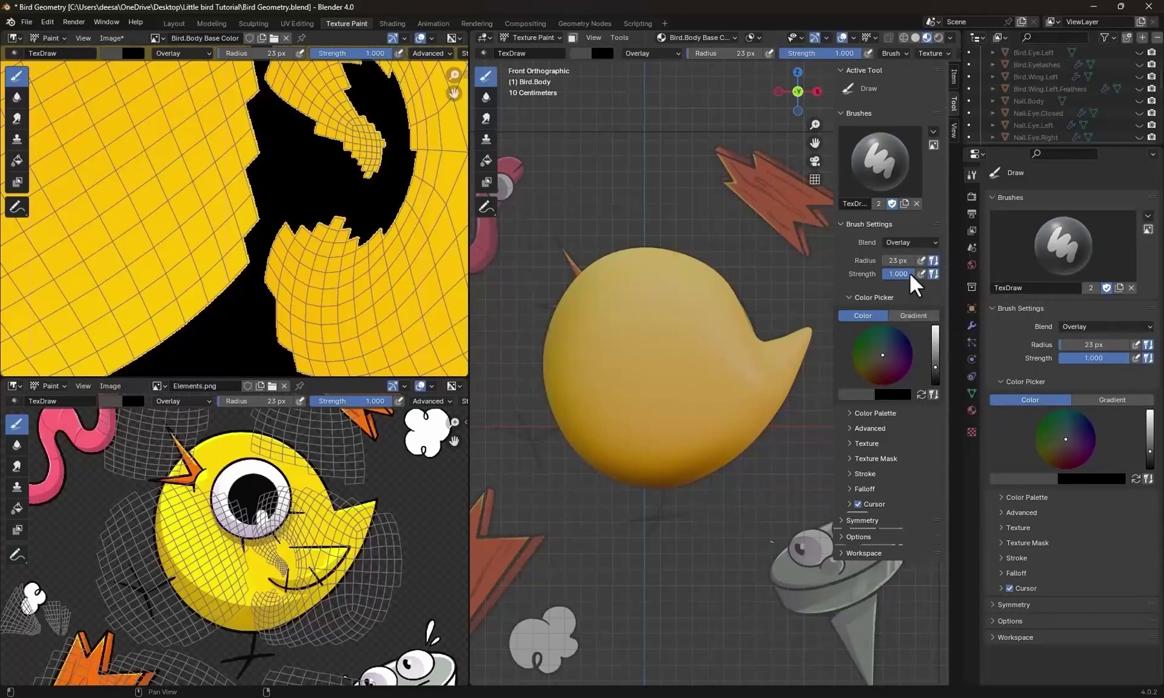
{"action": "mouse_move", "coordinate": [940, 367]}
{"action": "left_mouse_down"}
{"action": "mouse_move", "coordinate": [941, 332]}
{"action": "mouse_move", "coordinate": [938, 363]}
{"action": "left_mouse_up"}
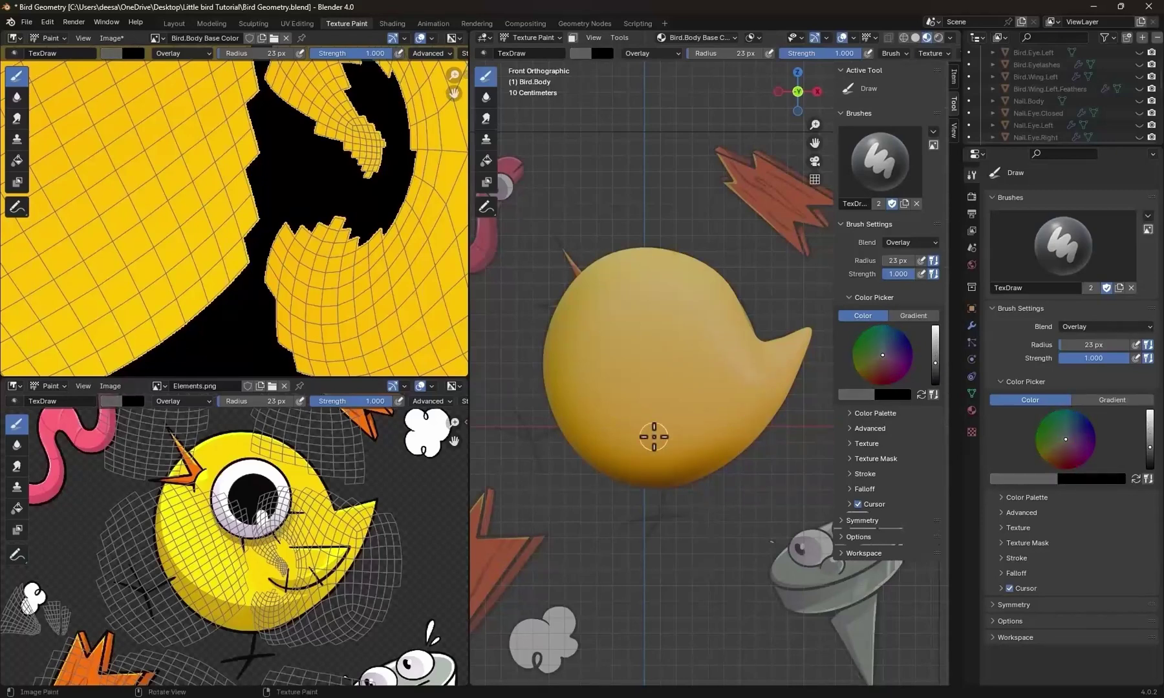
Paint darker orange patches on the lower part of the bird's body with the Overlay brush.
{"action": "left_click_drag", "start_coordinate": [642, 406], "coordinate": [653, 404]}
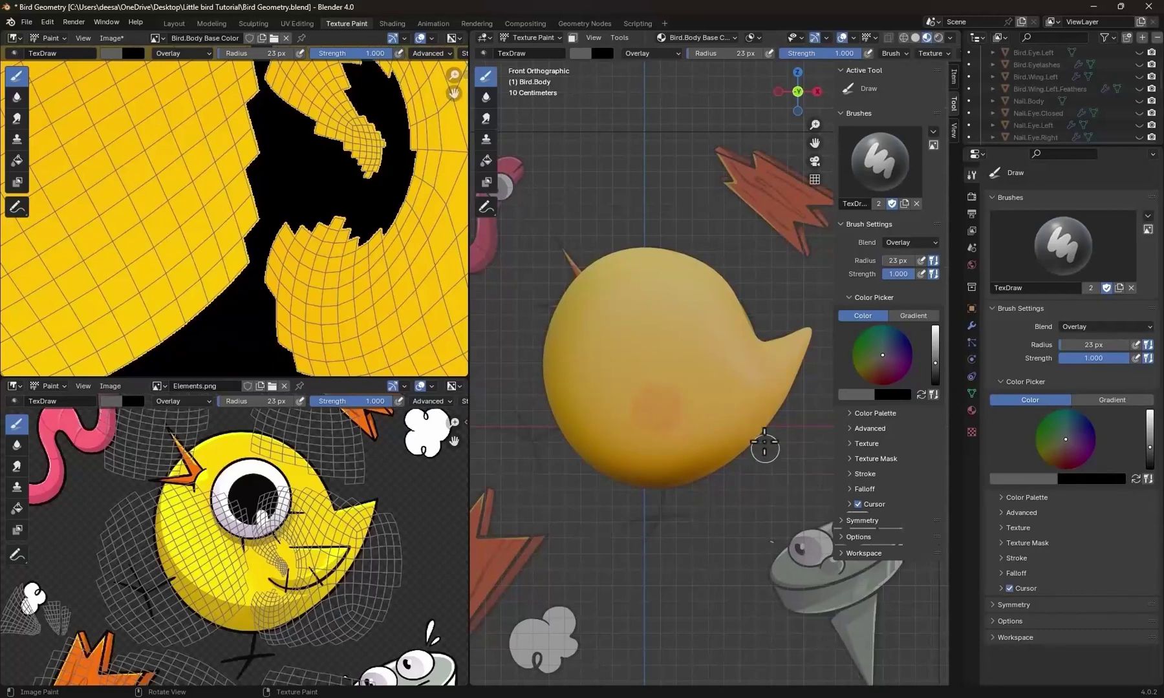
{"action": "mouse_move", "coordinate": [687, 421]}
{"action": "middle_mouse_down"}
{"action": "mouse_move", "coordinate": [697, 421]}
{"action": "mouse_move", "coordinate": [669, 413]}
{"action": "mouse_move", "coordinate": [686, 413]}
{"action": "mouse_move", "coordinate": [696, 483]}
{"action": "mouse_move", "coordinate": [664, 304]}
{"action": "mouse_move", "coordinate": [618, 454]}
{"action": "mouse_move", "coordinate": [655, 532]}
{"action": "mouse_move", "coordinate": [673, 503]}
{"action": "mouse_move", "coordinate": [715, 629]}
{"action": "mouse_move", "coordinate": [696, 501]}
{"action": "mouse_move", "coordinate": [751, 475]}
{"action": "mouse_move", "coordinate": [680, 510]}
{"action": "mouse_move", "coordinate": [662, 416]}
{"action": "mouse_move", "coordinate": [712, 309]}
{"action": "mouse_move", "coordinate": [665, 342]}
{"action": "mouse_move", "coordinate": [636, 408]}
{"action": "mouse_move", "coordinate": [561, 343]}
{"action": "mouse_move", "coordinate": [670, 364]}
{"action": "mouse_move", "coordinate": [704, 354]}
{"action": "middle_mouse_up"}
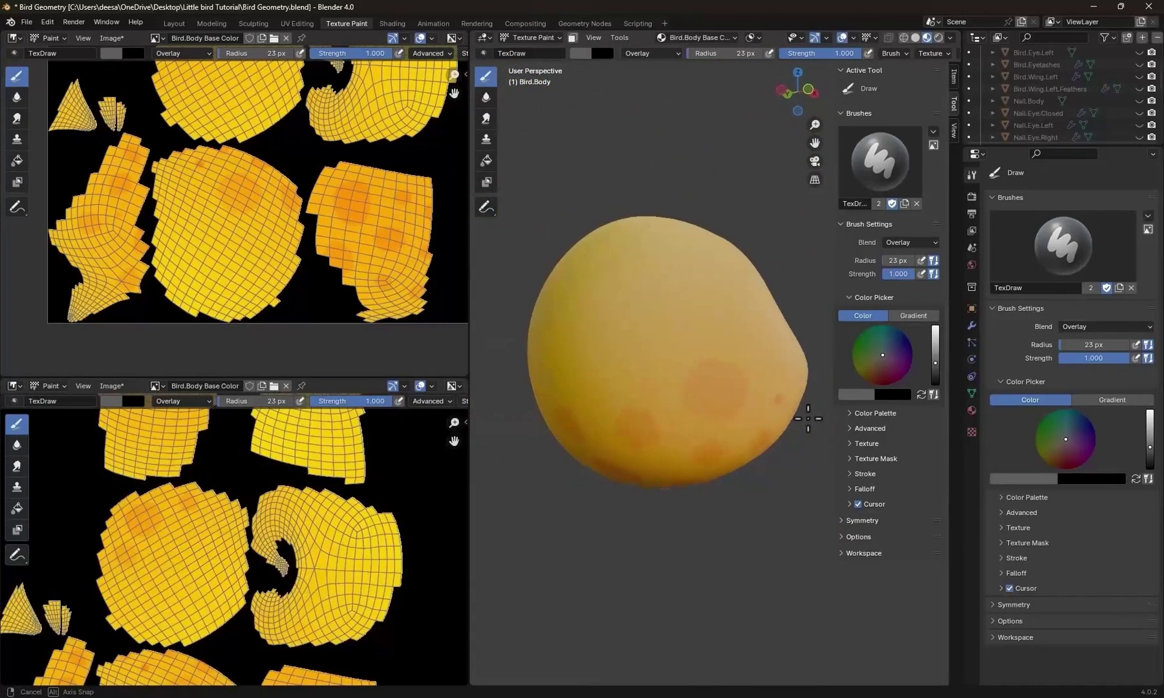
{"action": "middle_click_drag", "start_coordinate": [806, 415], "coordinate": [762, 417]}
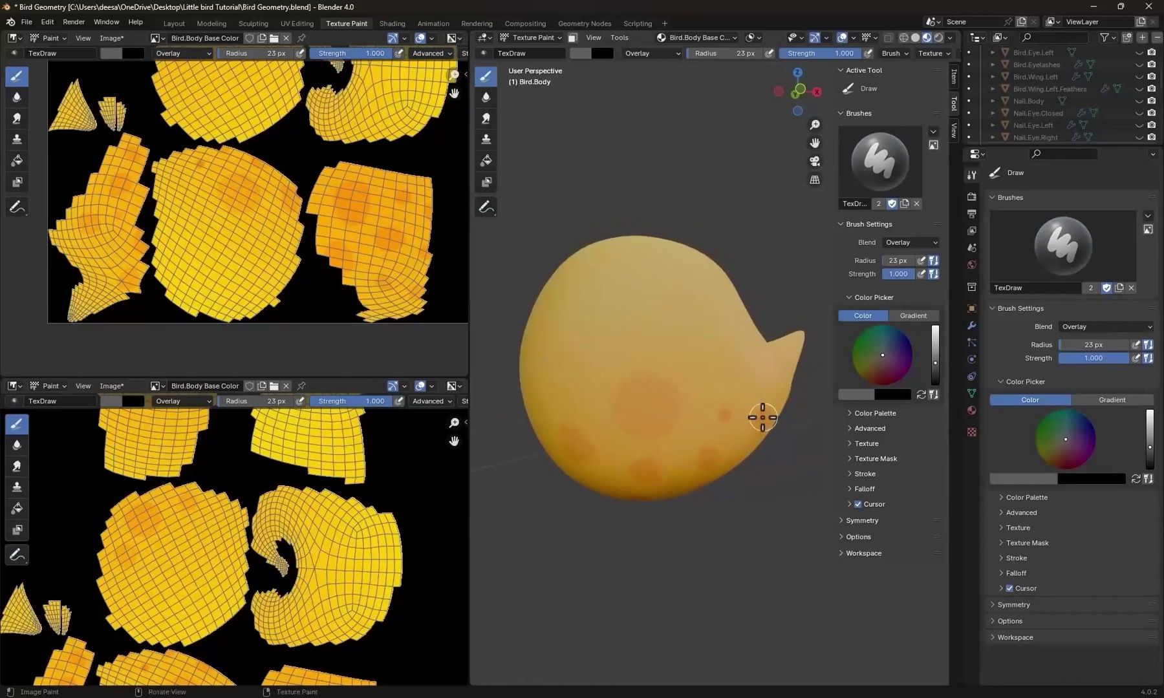
Switch to the Layout workspace and review the Select More/Less commands.
{"action": "left_click", "coordinate": [173, 23]}
{"action": "left_click", "coordinate": [165, 37]}
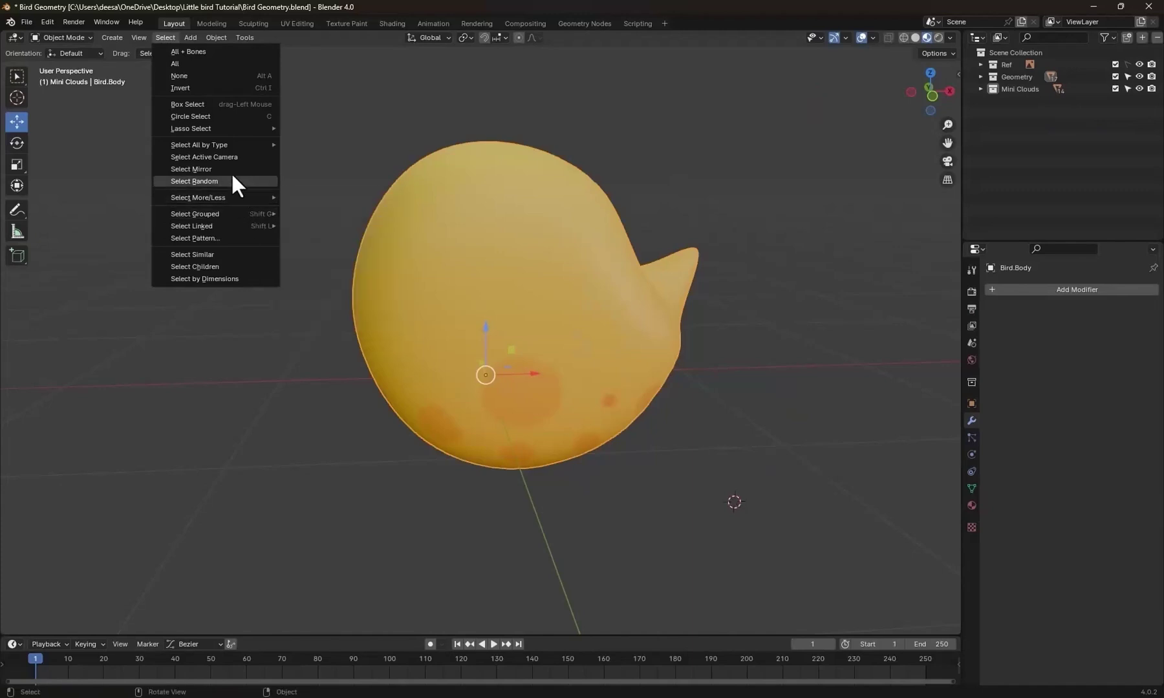
{"action": "mouse_move", "coordinate": [227, 198]}
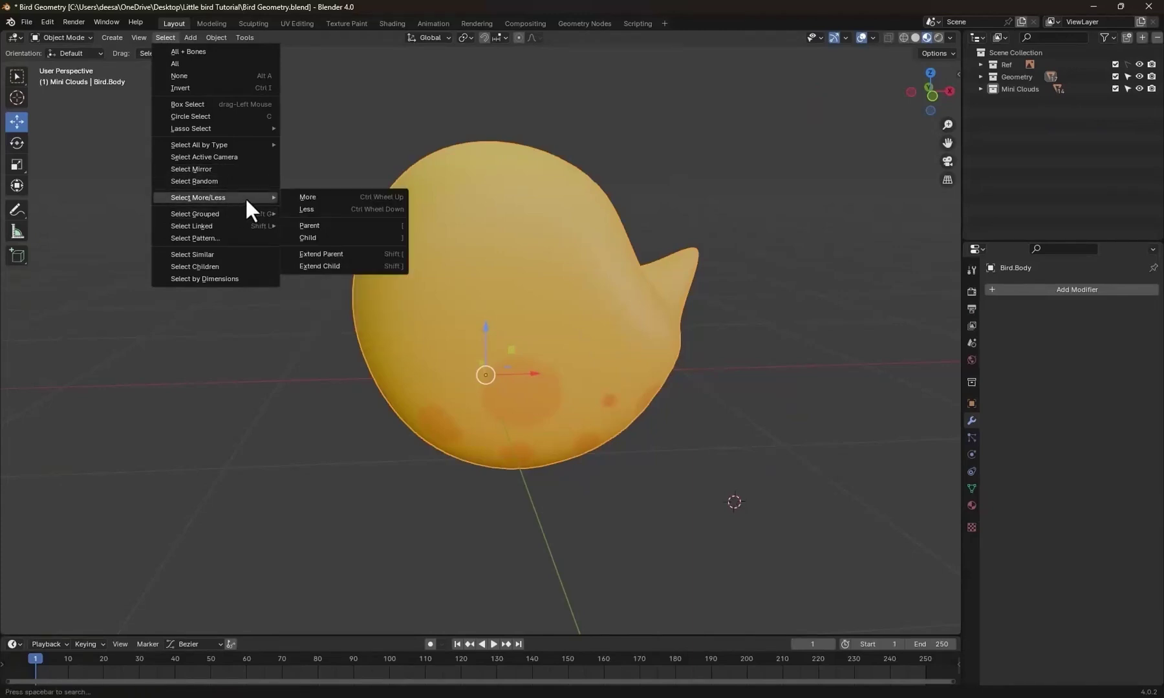
{"action": "right_click", "coordinate": [347, 194]}
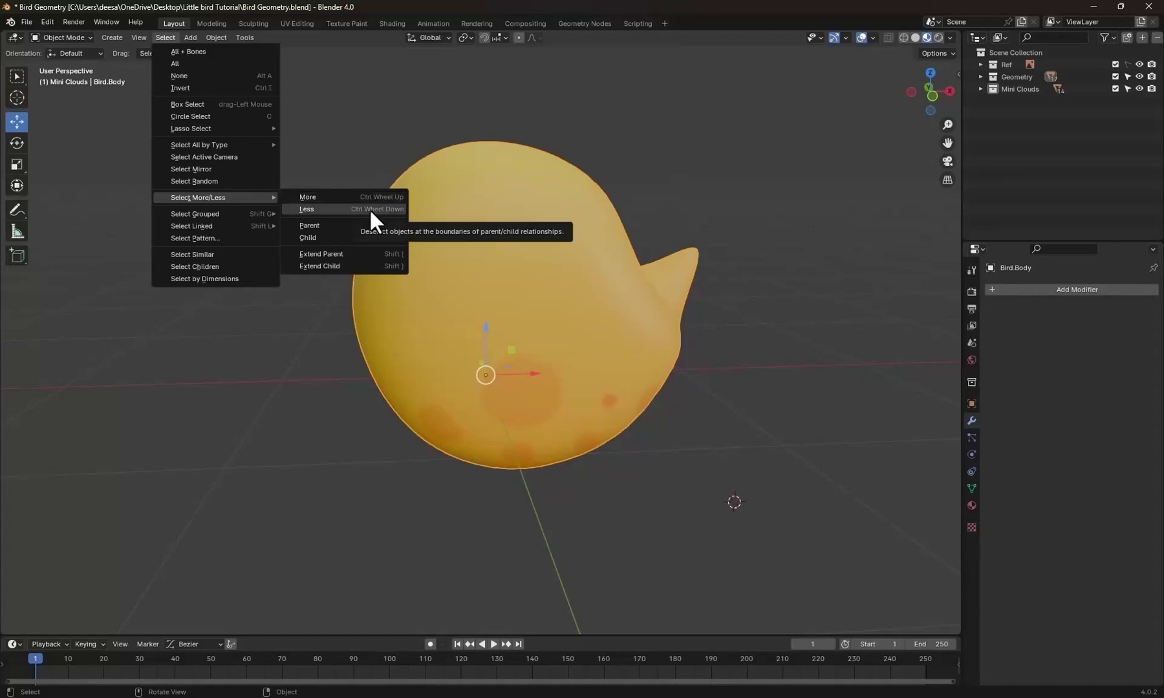
{"action": "left_click", "coordinate": [369, 208]}
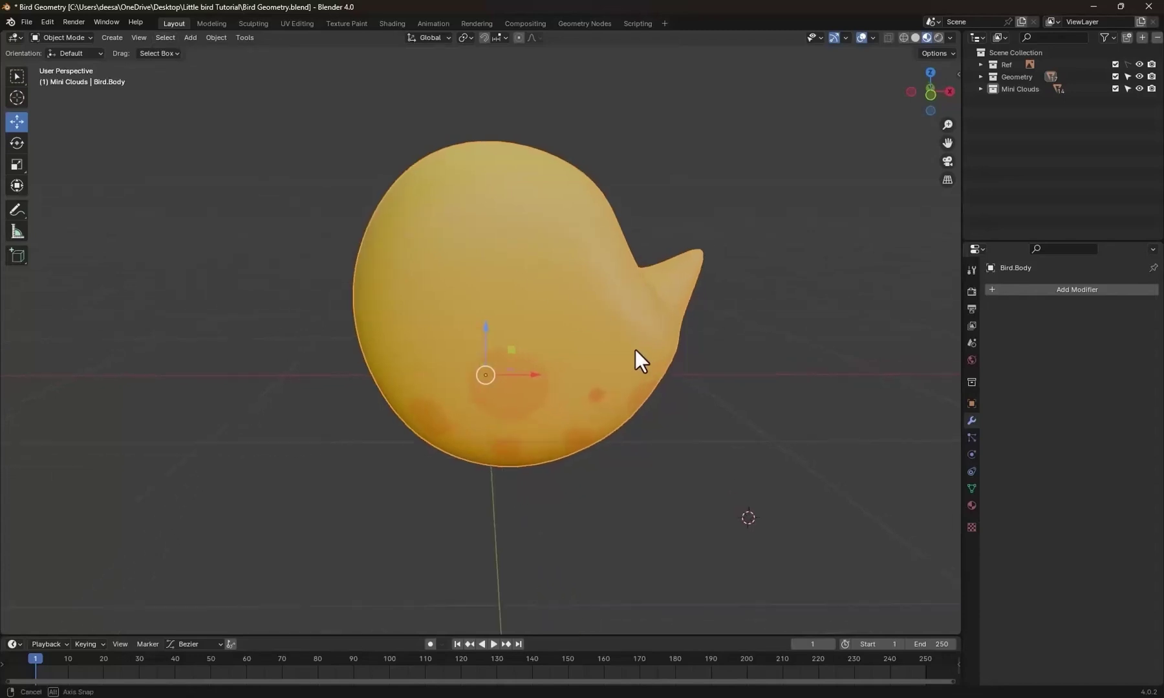
Select faces at the bird body's tail tip in Edit Mode and grow the selection over the tail with Select More.
{"action": "middle_click_drag", "start_coordinate": [635, 349], "coordinate": [630, 349]}
{"action": "key", "text": "ctrl+Tab"}
{"action": "left_click", "coordinate": [717, 347]}
{"action": "middle_click_drag", "start_coordinate": [728, 333], "coordinate": [657, 346]}
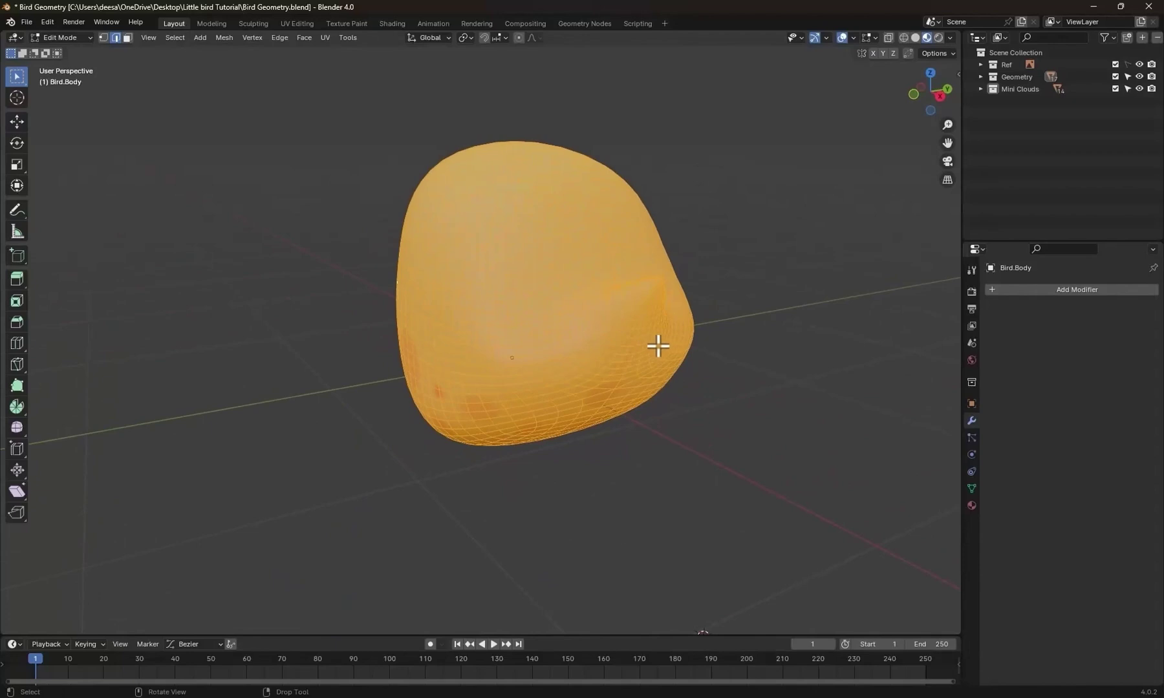
{"action": "scroll", "coordinate": [661, 347], "scroll_direction": "up", "scroll_amount": 3}
{"action": "middle_click_drag", "start_coordinate": [774, 312], "coordinate": [591, 383], "text": "shift"}
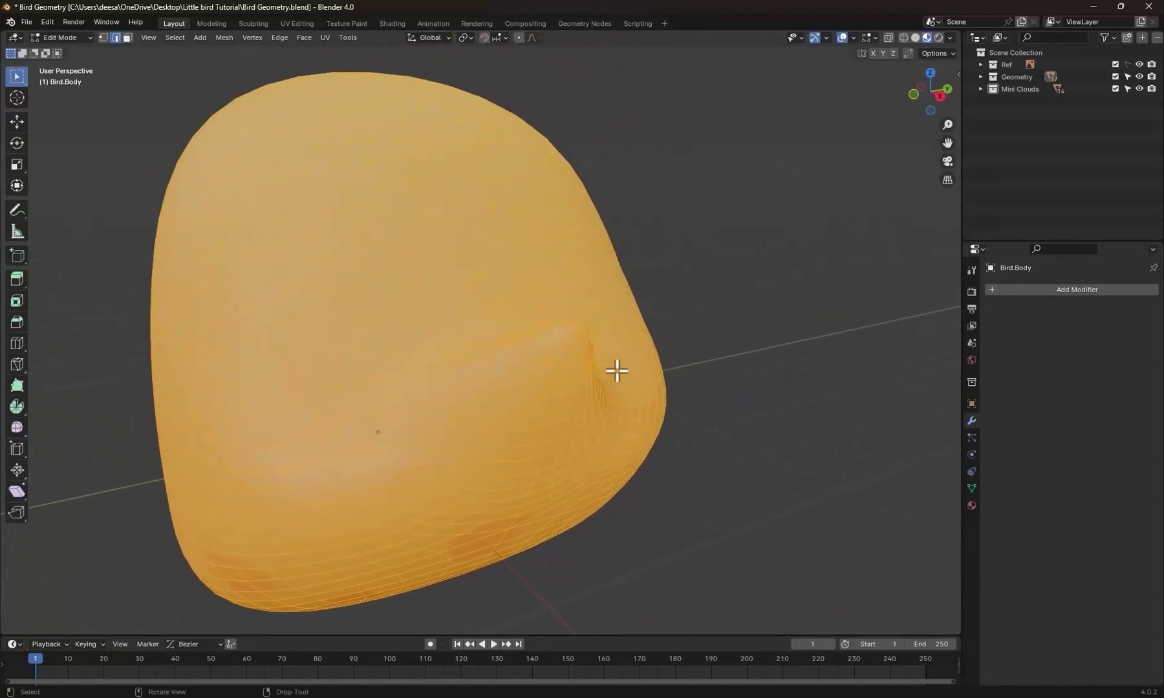
{"action": "scroll", "coordinate": [615, 372], "scroll_direction": "up", "scroll_amount": 4}
{"action": "middle_click_drag", "start_coordinate": [677, 281], "coordinate": [652, 288]}
{"action": "middle_click_drag", "start_coordinate": [436, 407], "coordinate": [515, 436]}
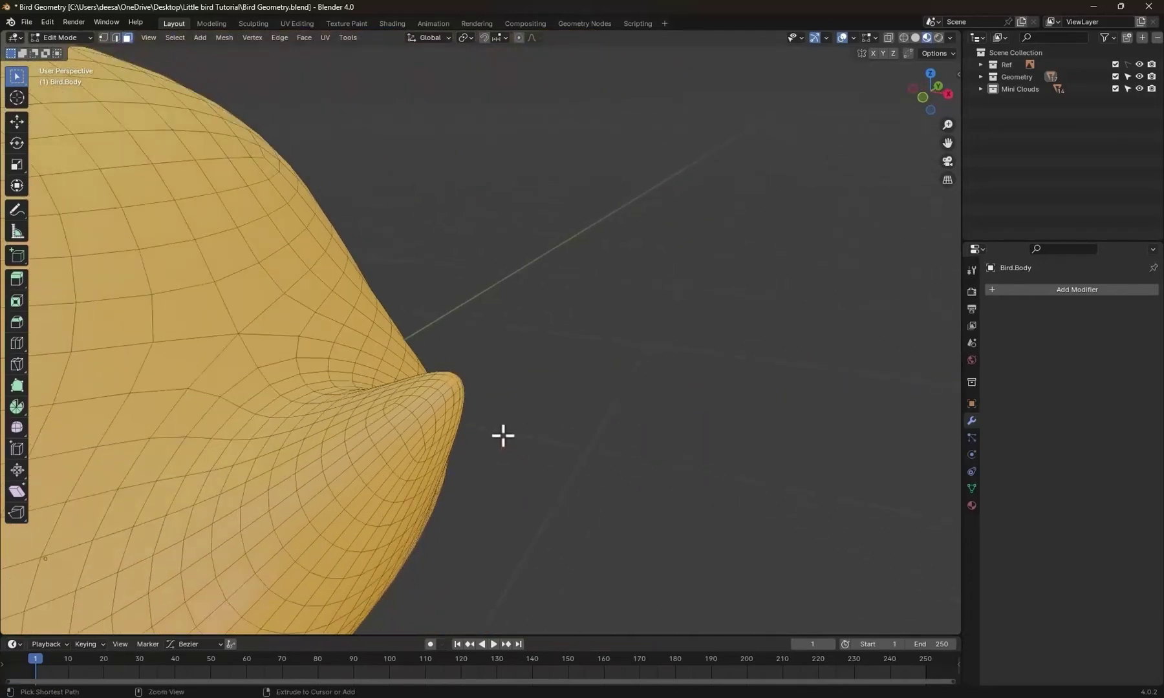
{"action": "key", "text": "ctrl+KP_Add"}
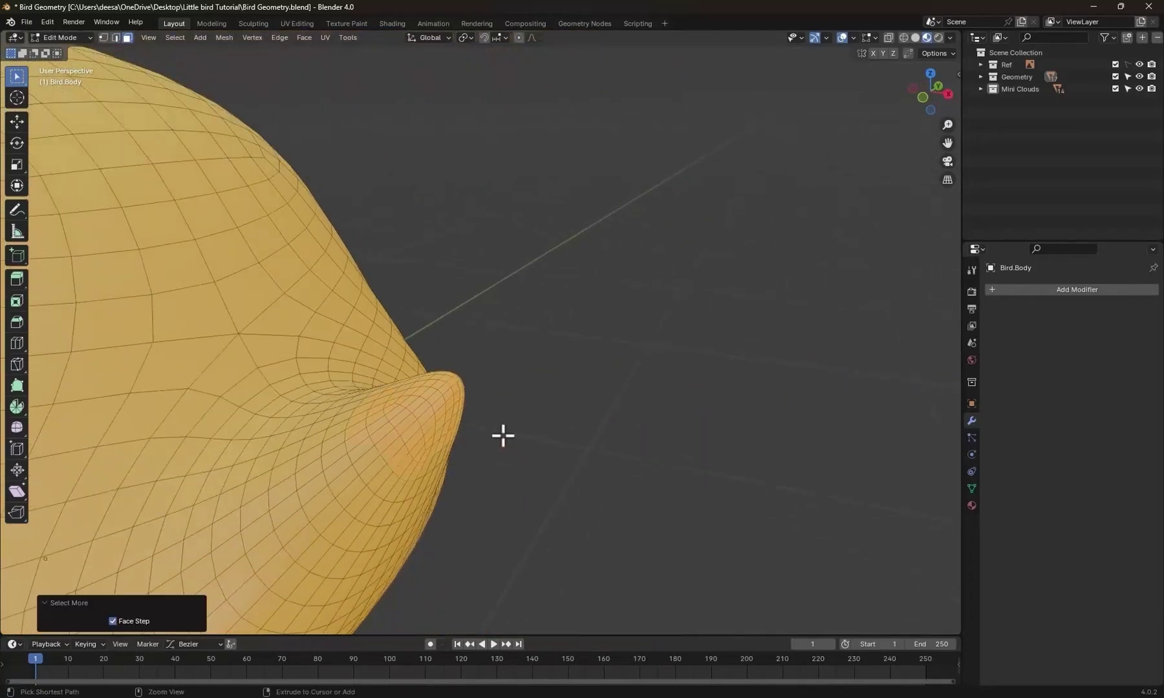
{"action": "key", "text": "ctrl+KP_Add"}
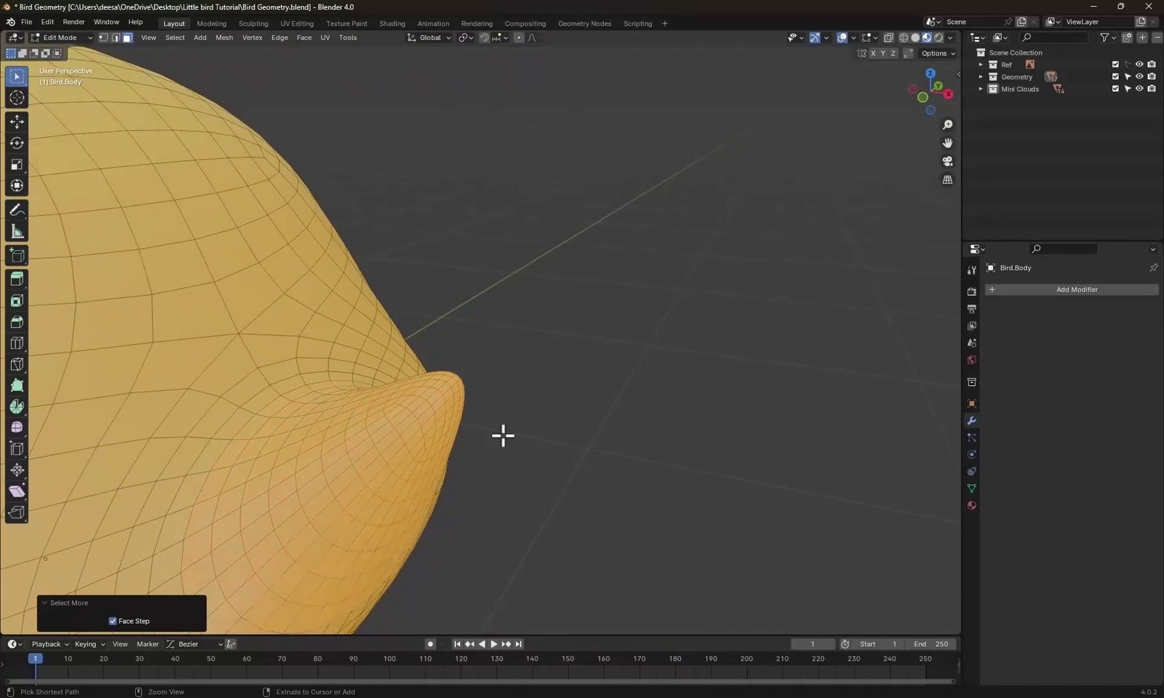
{"action": "middle_click_drag", "start_coordinate": [408, 497], "coordinate": [546, 388], "text": "shift"}
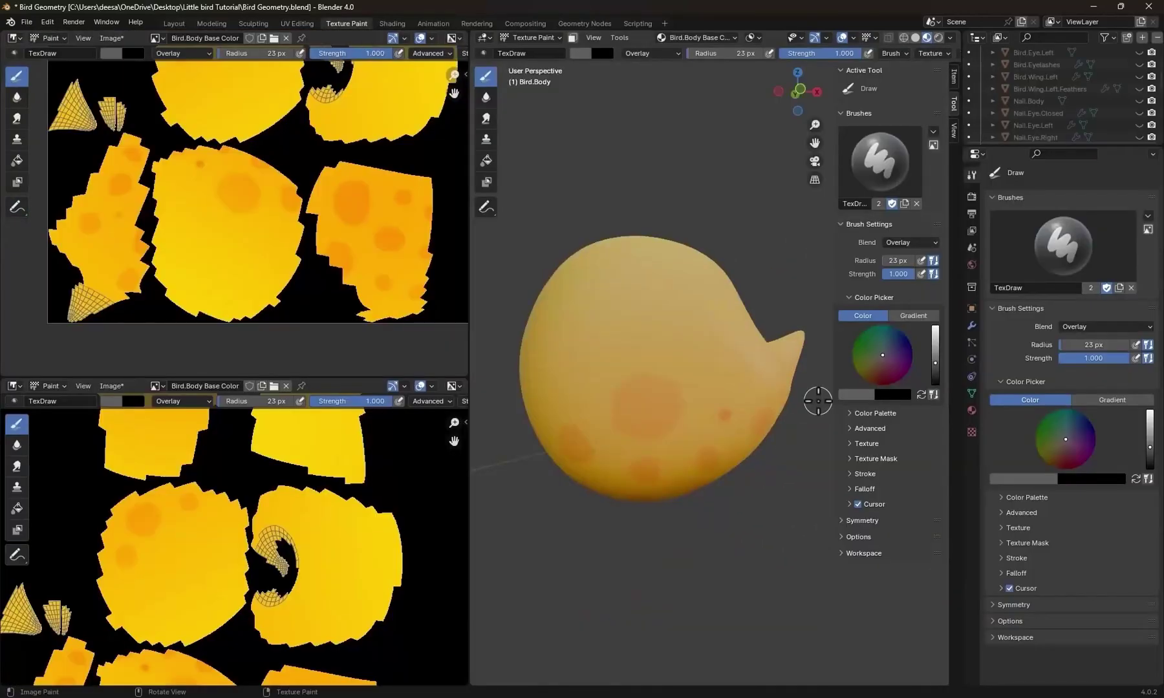
In the Texture Paint workspace, put the bird's body in Edit Mode and select only the small face area at the tail tip.
{"action": "scroll", "coordinate": [743, 405], "scroll_direction": "up", "scroll_amount": 4}
{"action": "mouse_move", "coordinate": [756, 406]}
{"action": "middle_mouse_down"}
{"action": "mouse_move", "coordinate": [650, 431]}
{"action": "mouse_move", "coordinate": [676, 437]}
{"action": "middle_mouse_up"}
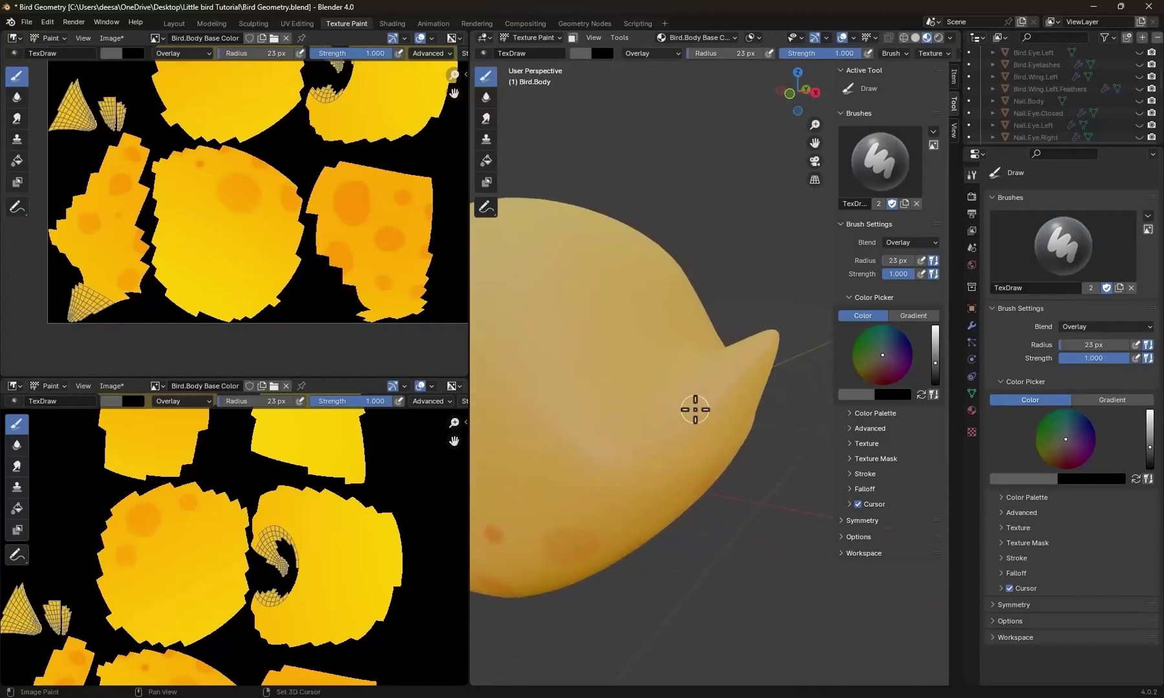
{"action": "key", "text": "ctrl+Tab"}
{"action": "left_click", "coordinate": [848, 398]}
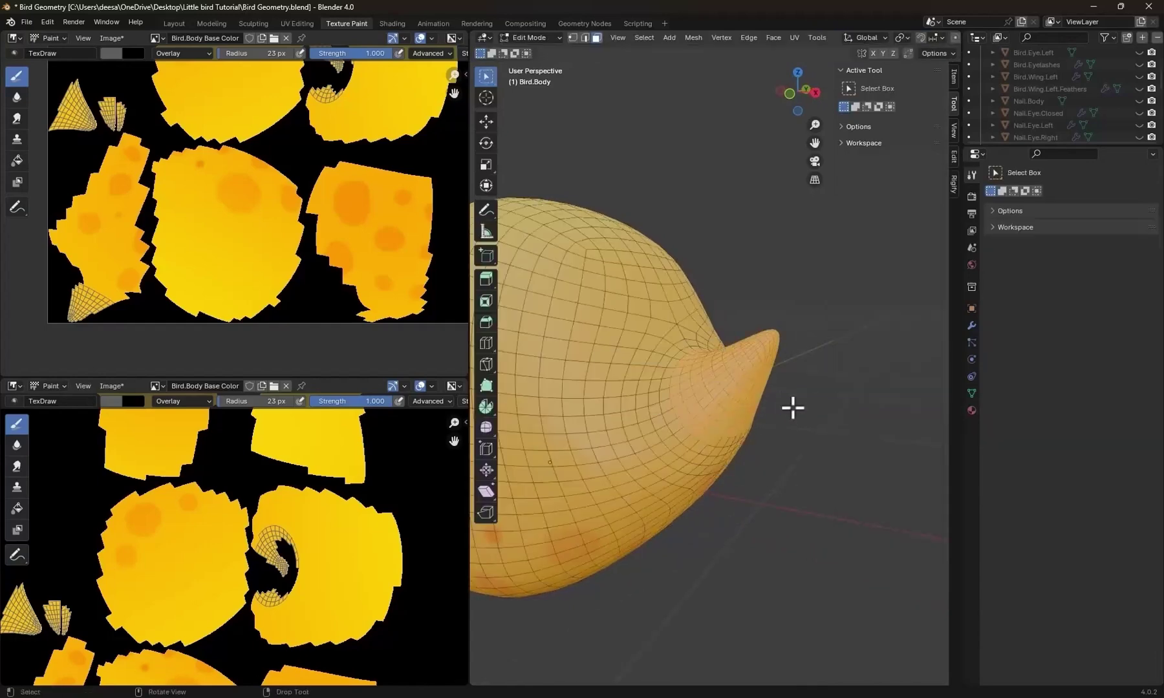
{"action": "middle_click_drag", "start_coordinate": [793, 409], "coordinate": [670, 409]}
{"action": "middle_click_drag", "start_coordinate": [765, 427], "coordinate": [733, 454], "text": "ctrl"}
{"action": "left_click_drag", "start_coordinate": [724, 460], "coordinate": [716, 465]}
{"action": "left_click", "coordinate": [719, 477]}
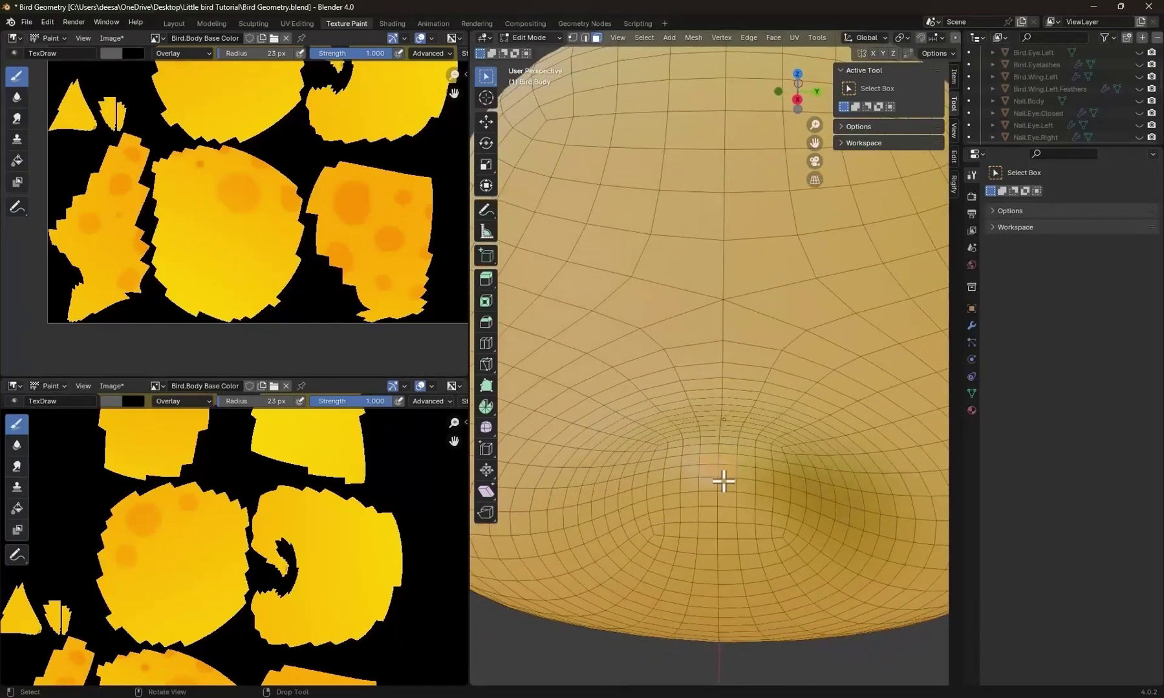
Expand the face selection with Select More until it covers the whole tail of the bird.
{"action": "key", "text": "ctrl+KP_Add"}
{"action": "key", "text": "ctrl+KP_Add"}
{"action": "key", "text": "ctrl+KP_Add"}
{"action": "key", "text": "ctrl+KP_Add"}
{"action": "key", "text": "ctrl+KP_Add"}
{"action": "key", "text": "ctrl+KP_Add"}
{"action": "key", "text": "ctrl+KP_Add"}
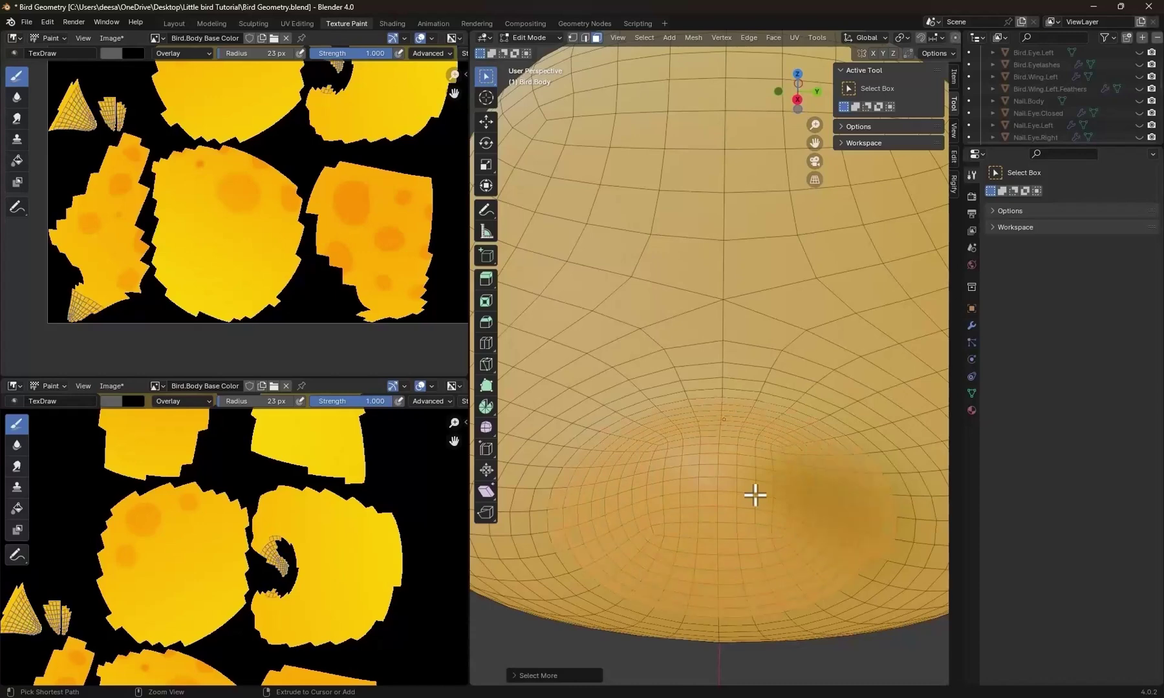
{"action": "scroll", "coordinate": [709, 488], "scroll_direction": "down", "scroll_amount": 5}
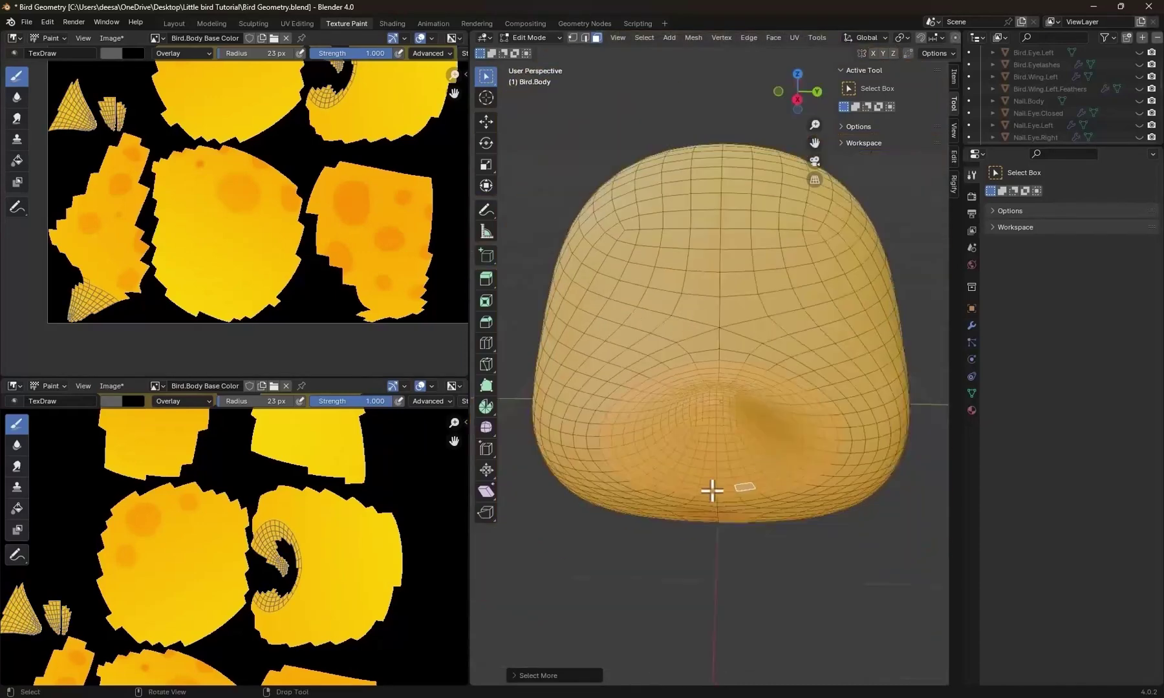
{"action": "middle_click_drag", "start_coordinate": [709, 488], "coordinate": [839, 460]}
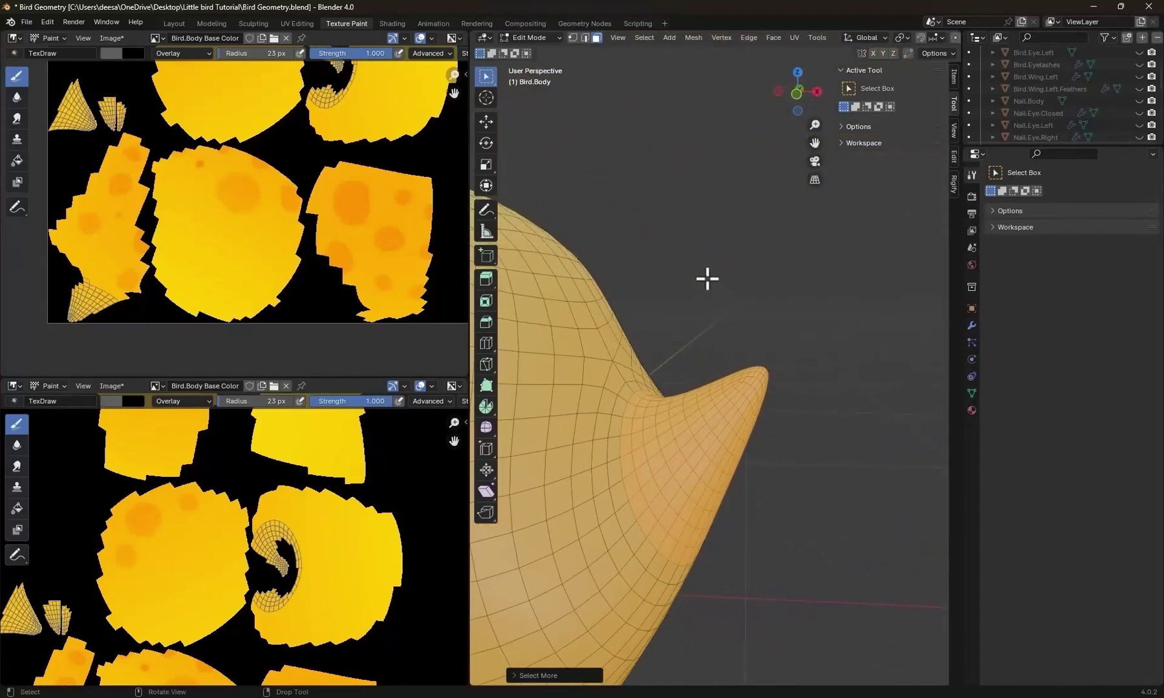
Return the body to Texture Paint mode and enable face selection masking to limit painting to the tail.
{"action": "key", "text": "ctrl+Tab"}
{"action": "left_click", "coordinate": [803, 254]}
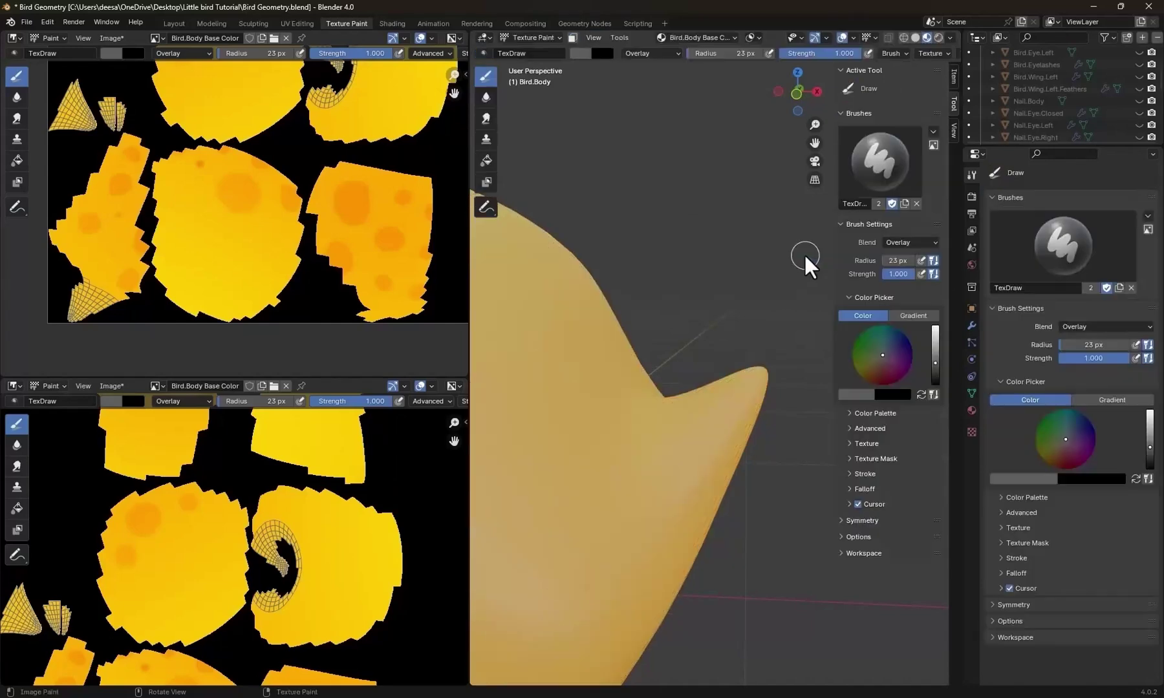
{"action": "left_click", "coordinate": [572, 37]}
{"action": "scroll", "coordinate": [705, 352], "scroll_direction": "down", "scroll_amount": 8}
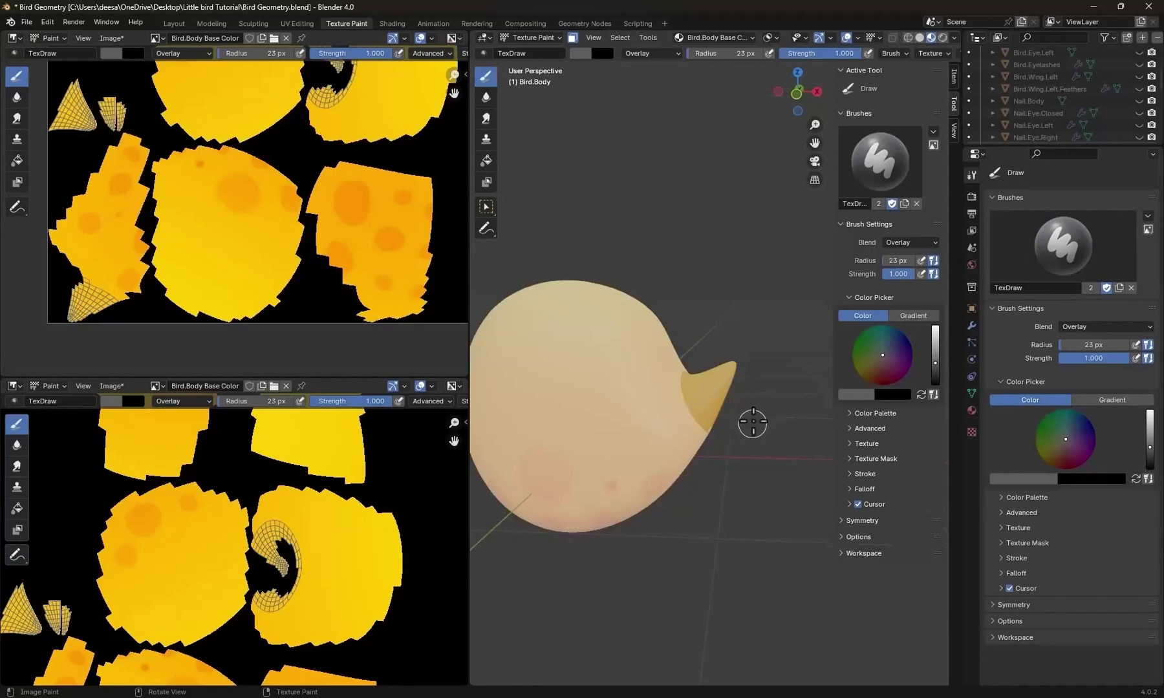
{"action": "scroll", "coordinate": [750, 421], "scroll_direction": "up", "scroll_amount": 4}
{"action": "middle_click_drag", "start_coordinate": [751, 408], "coordinate": [580, 348]}
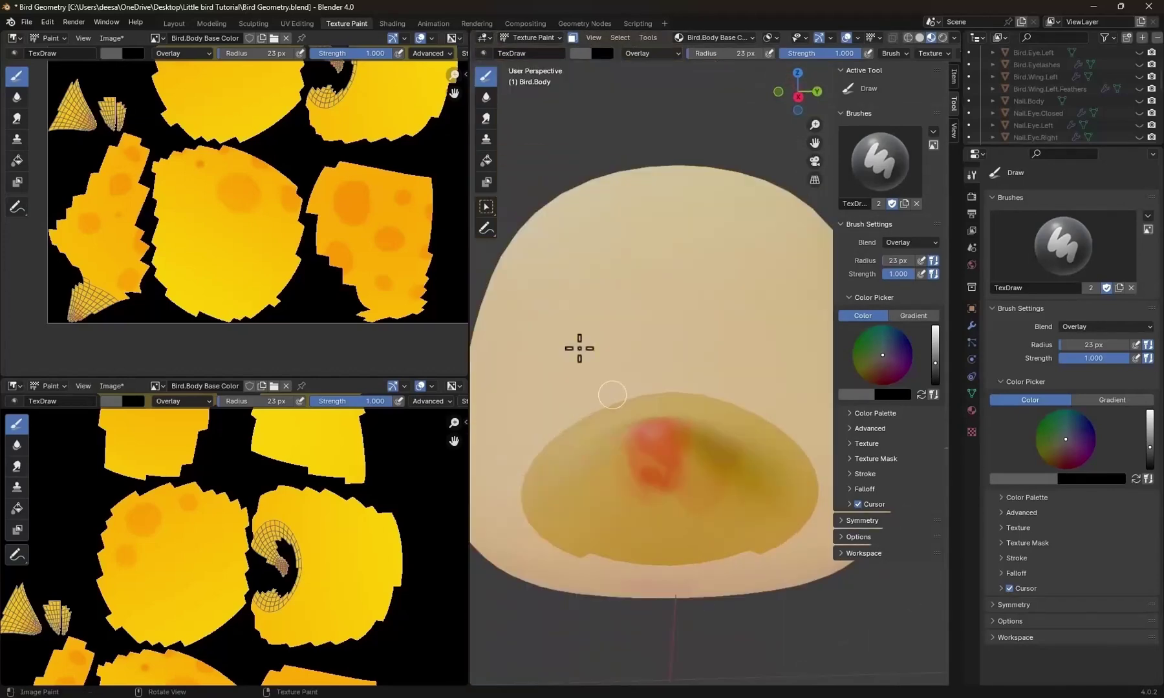
Choose the Smear brush with a radius of 68 px for blending the painted tail tip.
{"action": "left_click", "coordinate": [485, 117]}
{"action": "mouse_move", "coordinate": [665, 428]}
{"action": "middle_mouse_down"}
{"action": "mouse_move", "coordinate": [639, 432]}
{"action": "mouse_move", "coordinate": [625, 472]}
{"action": "mouse_move", "coordinate": [673, 463]}
{"action": "middle_mouse_up"}
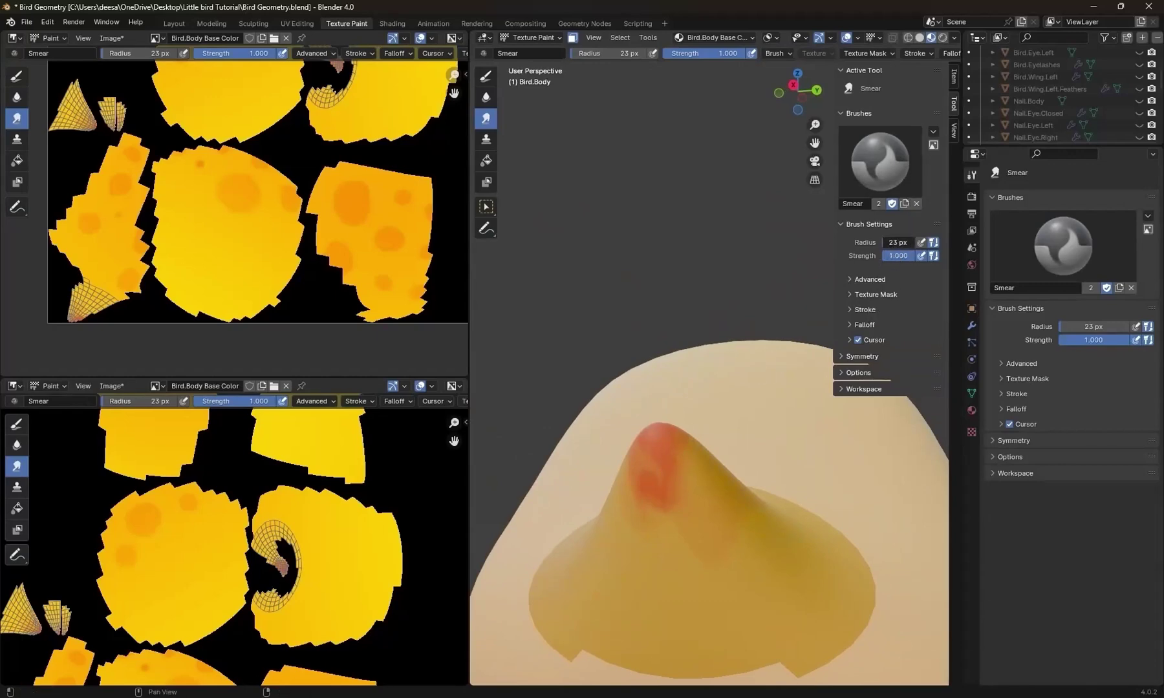
{"action": "middle_click_drag", "start_coordinate": [665, 520], "coordinate": [681, 488]}
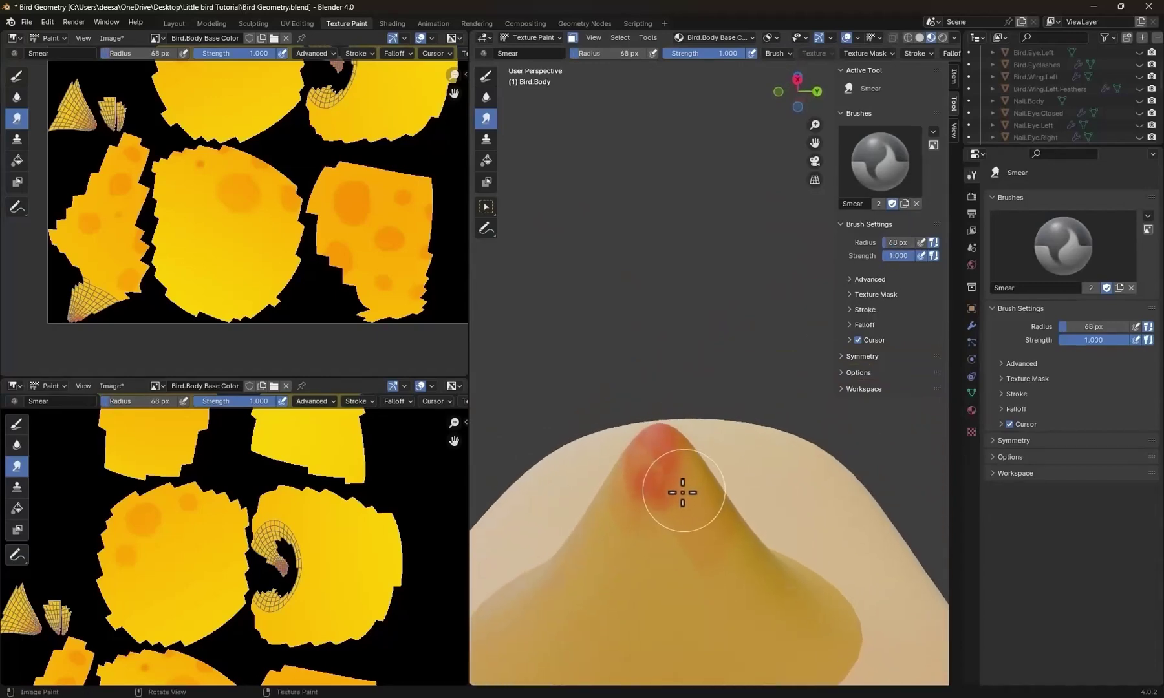
Try to smear the red tip color down the tail at a strength of 1.000.
{"action": "left_click_drag", "start_coordinate": [669, 525], "coordinate": [658, 601]}
{"action": "key", "text": "ctrl+z"}
{"action": "key", "text": "ctrl+z"}
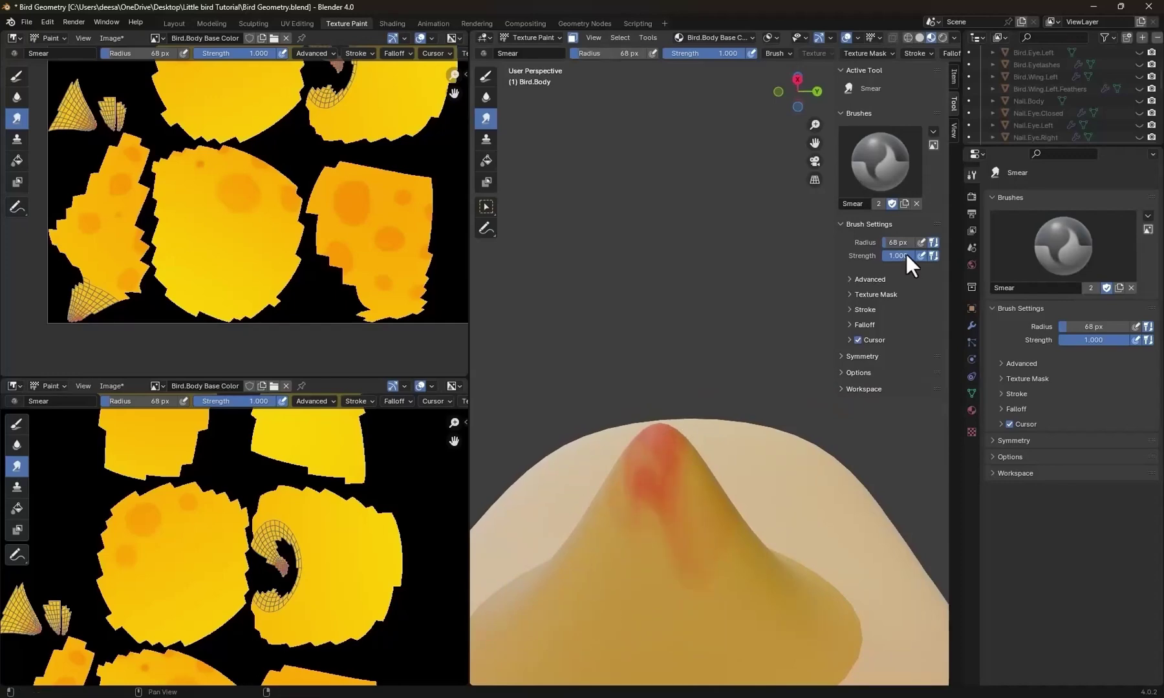
Set the Smear brush strength to 0.429 and blend the red tail tip color into the surrounding yellow.
{"action": "left_click_drag", "start_coordinate": [905, 256], "coordinate": [888, 256]}
{"action": "left_click_drag", "start_coordinate": [888, 256], "coordinate": [886, 256]}
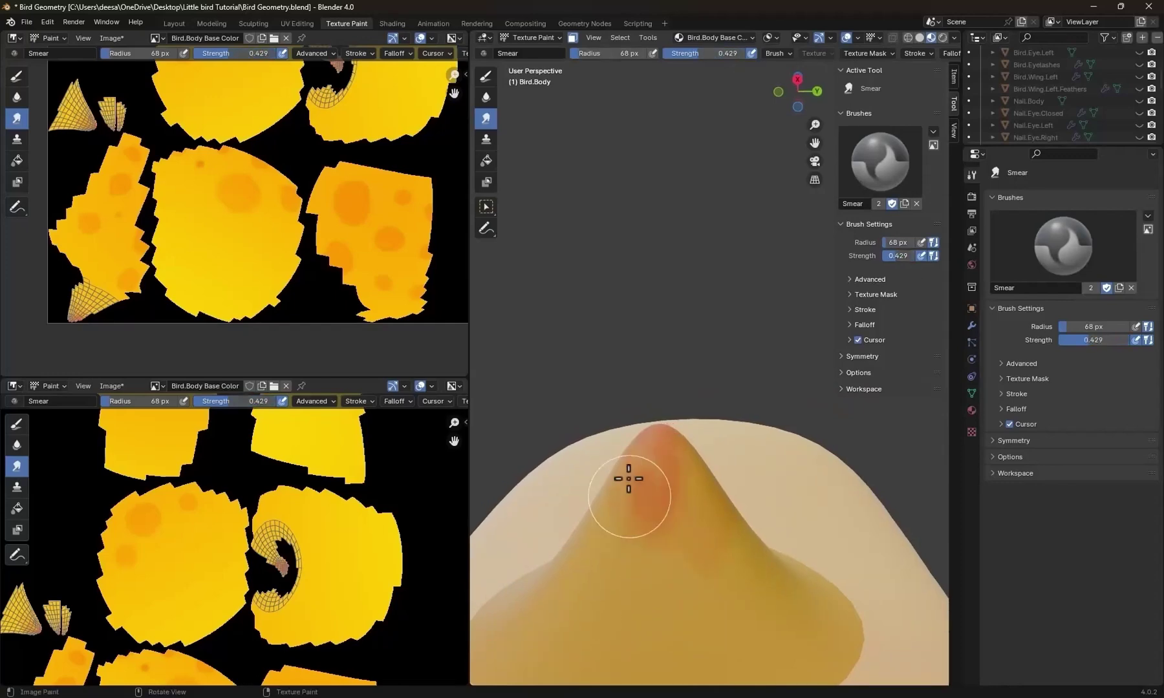
{"action": "middle_click_drag", "start_coordinate": [750, 567], "coordinate": [779, 447]}
{"action": "scroll", "coordinate": [779, 447], "scroll_direction": "down", "scroll_amount": 5}
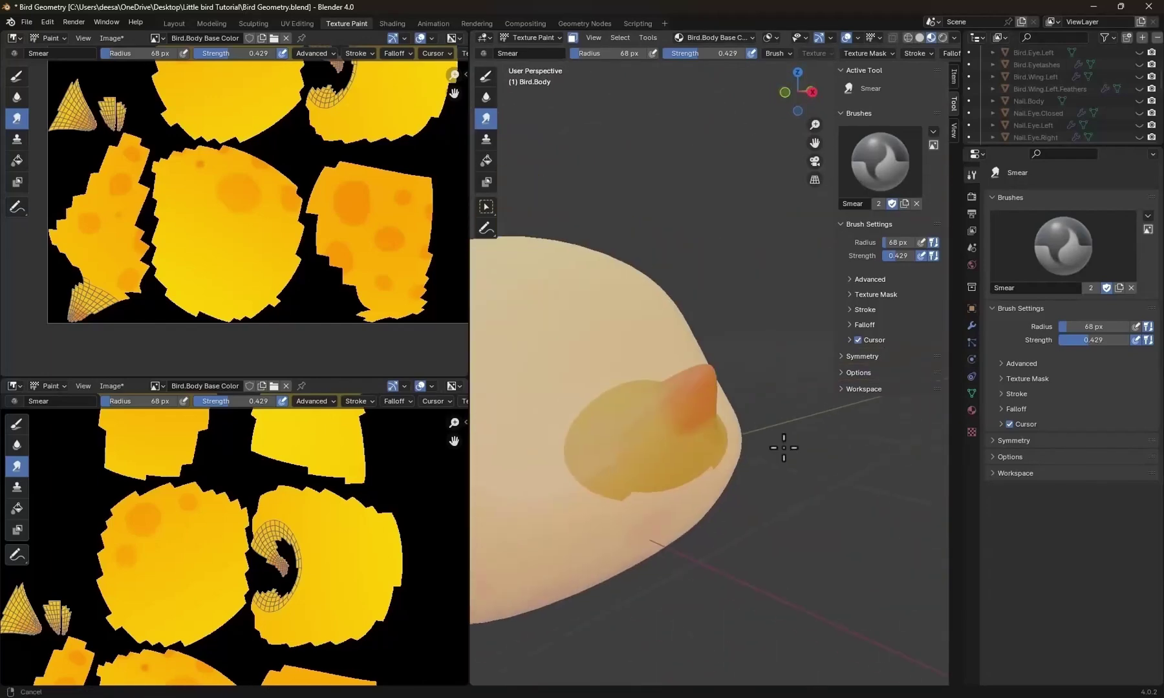
Turn off face selection masking on the bird's body.
{"action": "left_click", "coordinate": [572, 37]}
{"action": "middle_click_drag", "start_coordinate": [724, 336], "coordinate": [681, 423]}
{"action": "scroll", "coordinate": [681, 423], "scroll_direction": "down", "scroll_amount": 3}
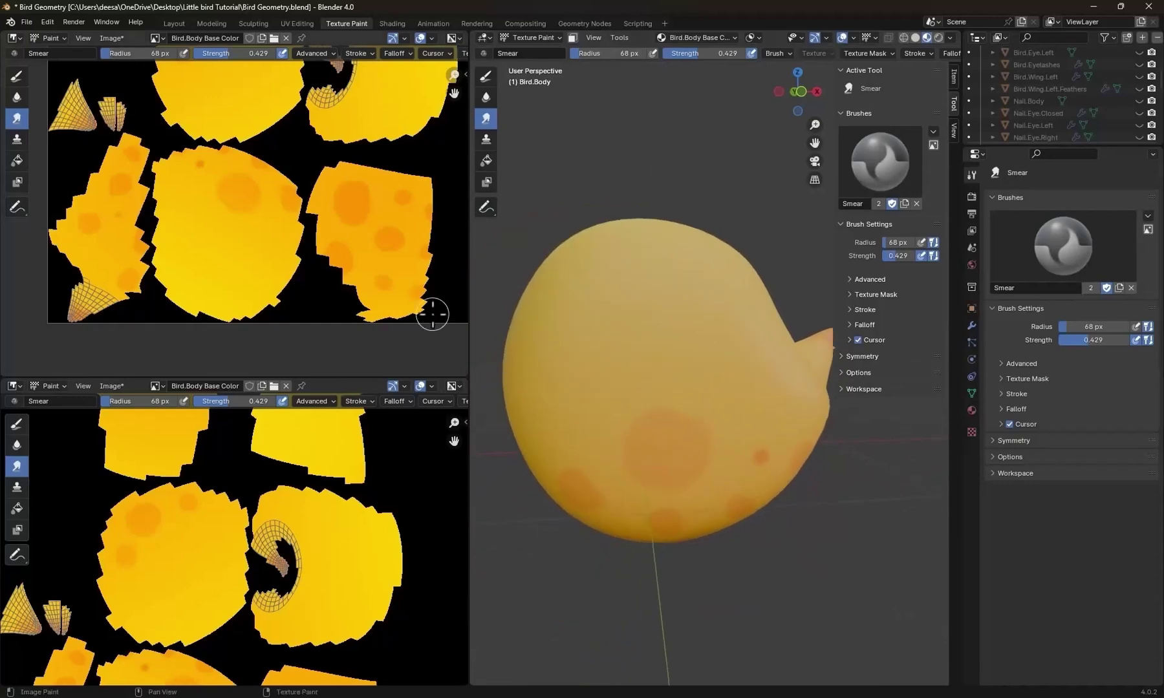
Save the painted body texture as Bird.Body Base Color.png in the Little bird Tutorial folder.
{"action": "scroll", "coordinate": [280, 252], "scroll_direction": "down", "scroll_amount": 2}
{"action": "scroll", "coordinate": [278, 246], "scroll_direction": "up", "scroll_amount": 1}
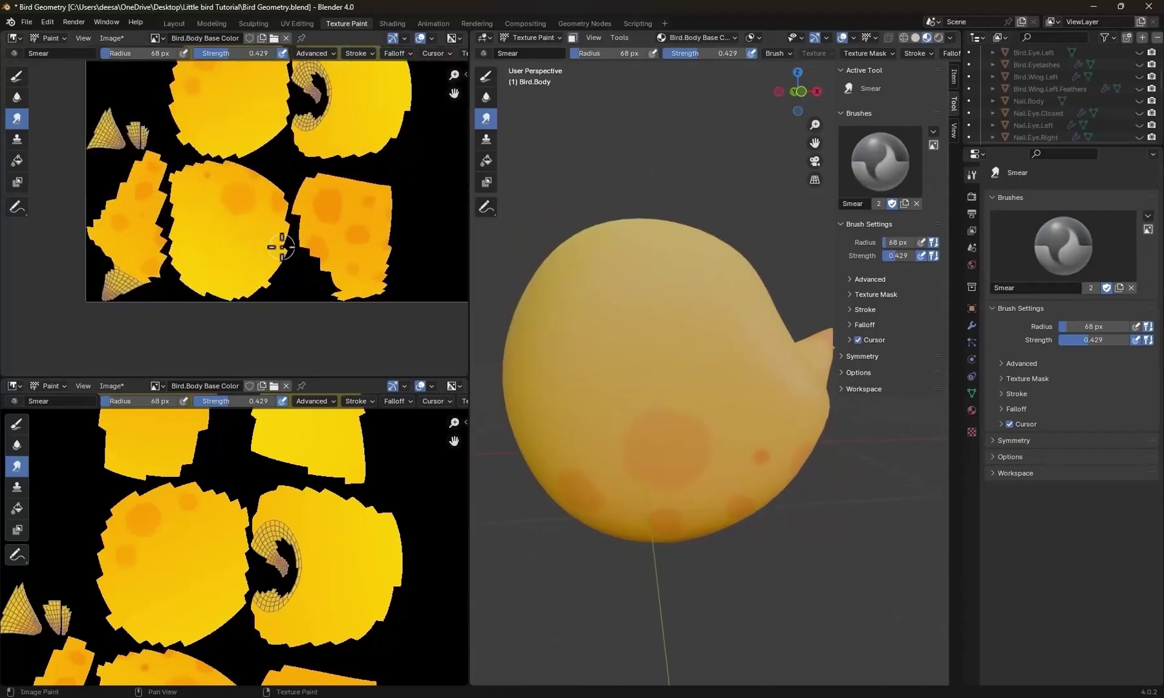
{"action": "scroll", "coordinate": [282, 247], "scroll_direction": "down", "scroll_amount": 1}
{"action": "middle_click_drag", "start_coordinate": [284, 246], "coordinate": [265, 320]}
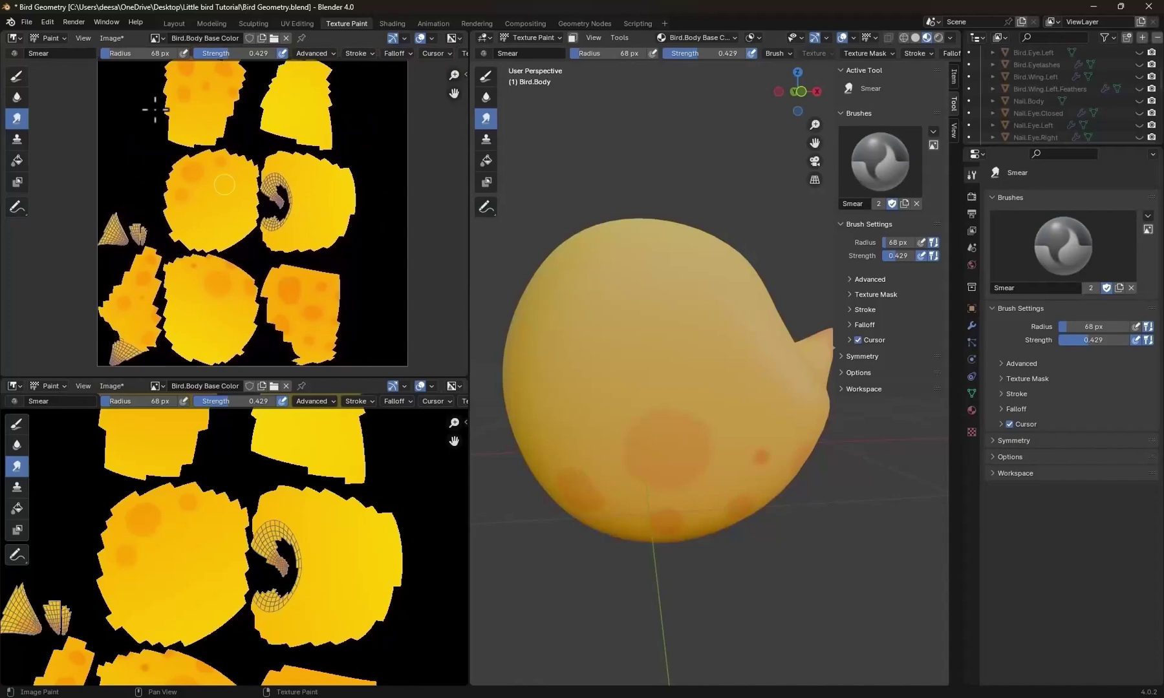
{"action": "left_click", "coordinate": [110, 39]}
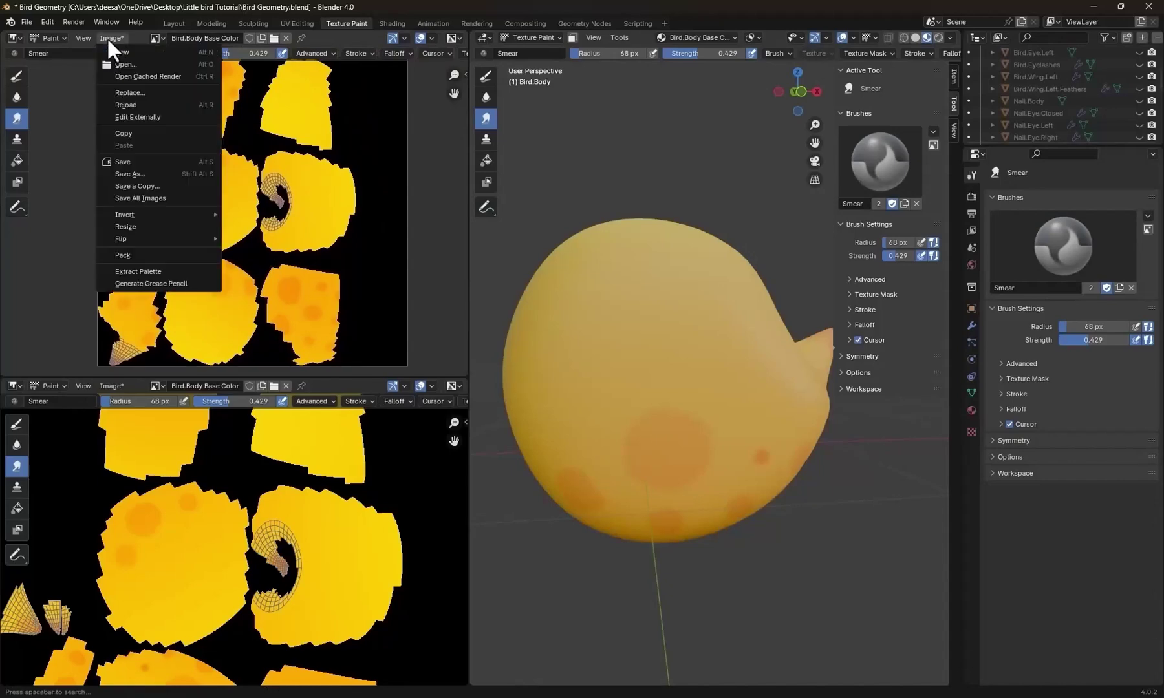
{"action": "left_click", "coordinate": [140, 162]}
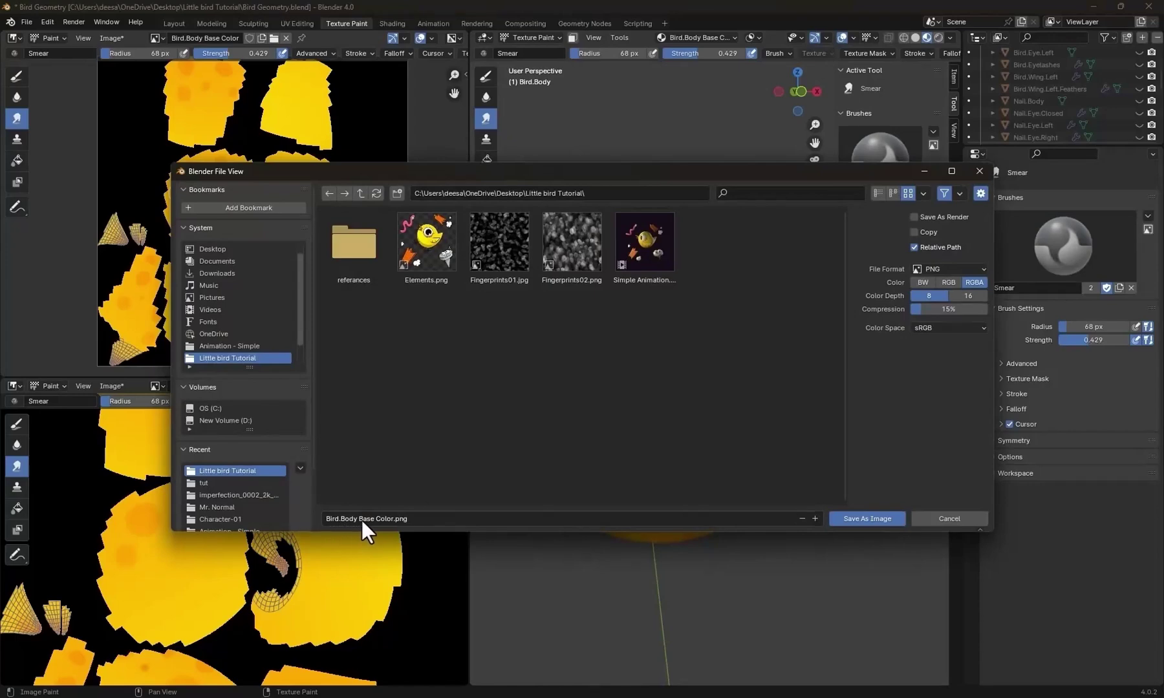
{"action": "left_click", "coordinate": [868, 519]}
Switch to the Layout workspace and unhide all objects of the bird scene.
{"action": "left_click", "coordinate": [174, 24]}
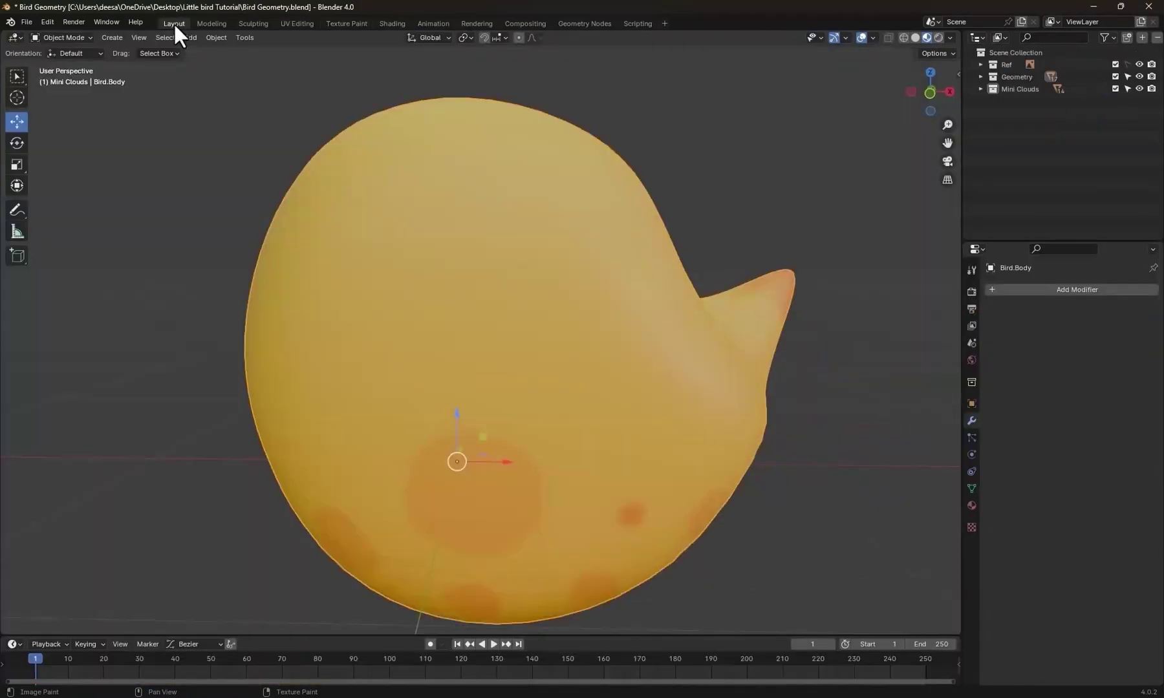
{"action": "scroll", "coordinate": [483, 304], "scroll_direction": "down", "scroll_amount": 3}
{"action": "key", "text": "alt+h"}
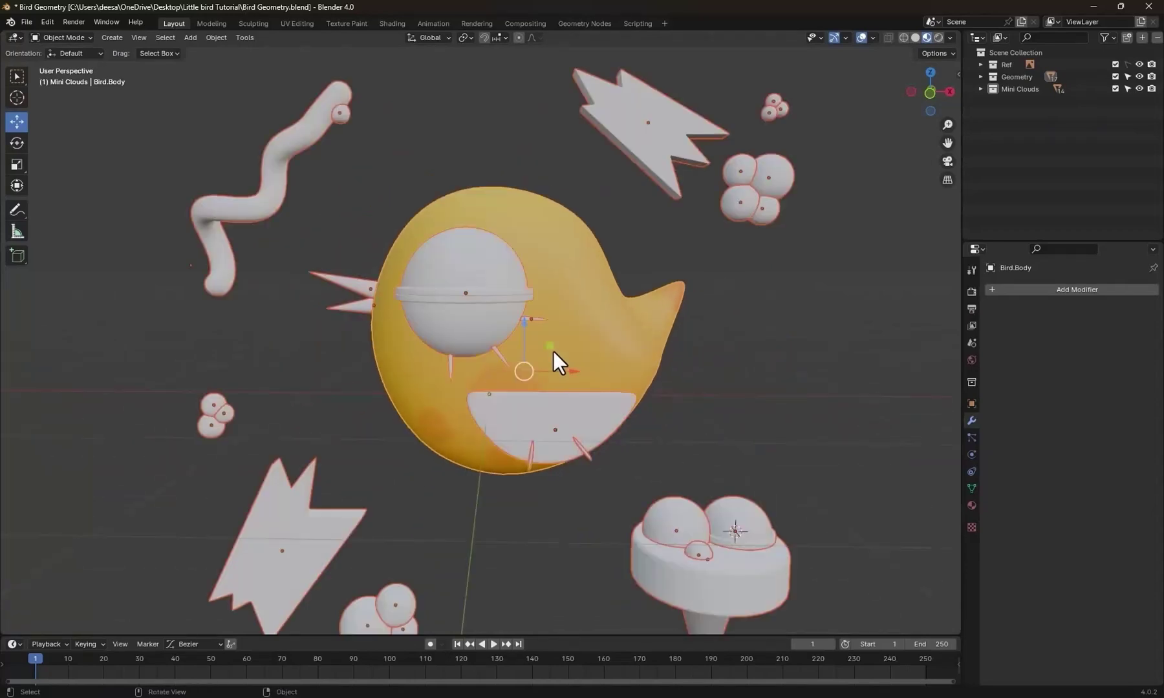
Select the bird's left wing and hide every other object to isolate it.
{"action": "scroll", "coordinate": [553, 351], "scroll_direction": "up", "scroll_amount": 2}
{"action": "left_click", "coordinate": [667, 338]}
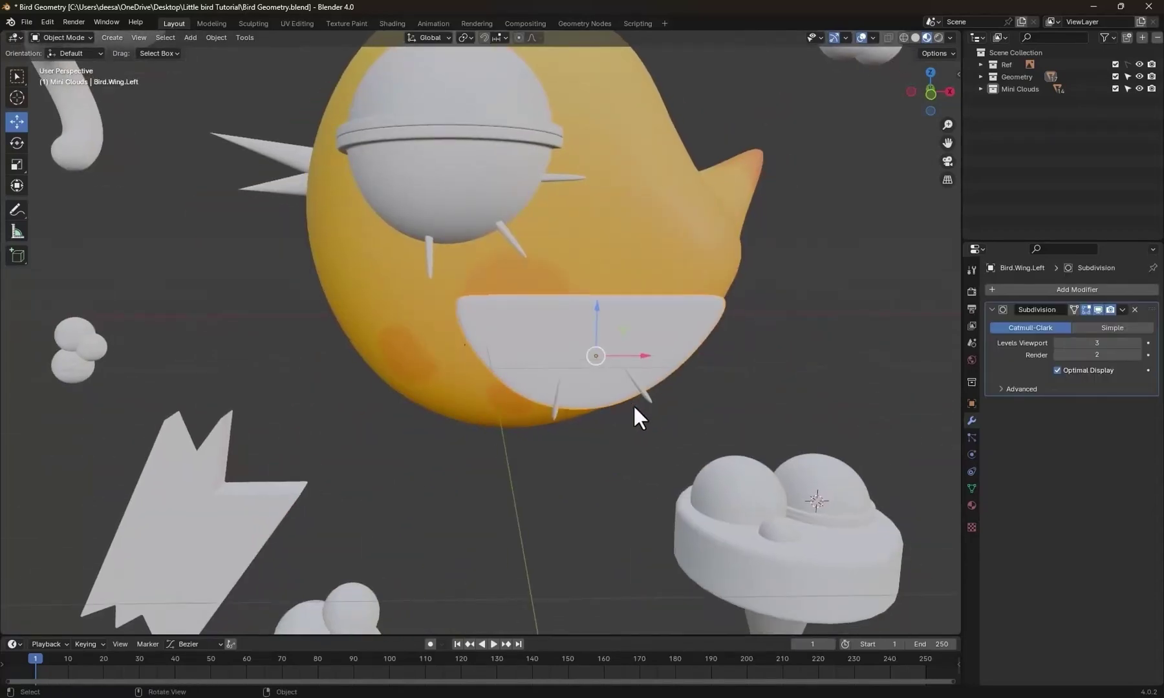
{"action": "key", "text": "a"}
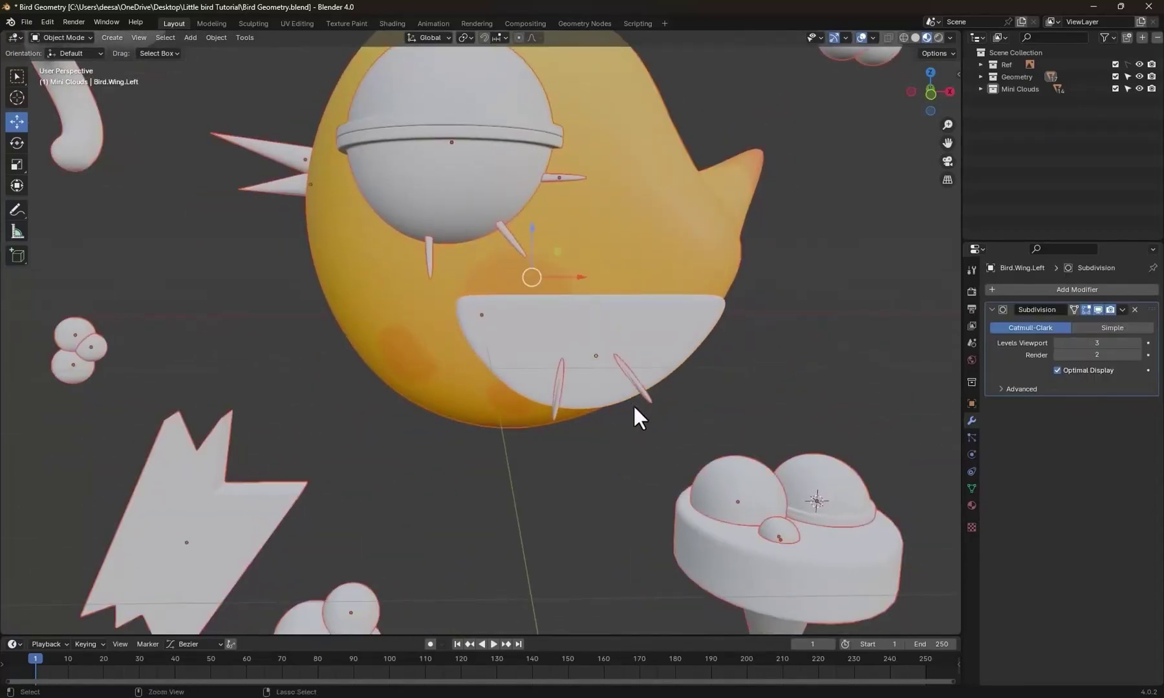
{"action": "left_click", "coordinate": [617, 352]}
{"action": "key", "text": "shift+h"}
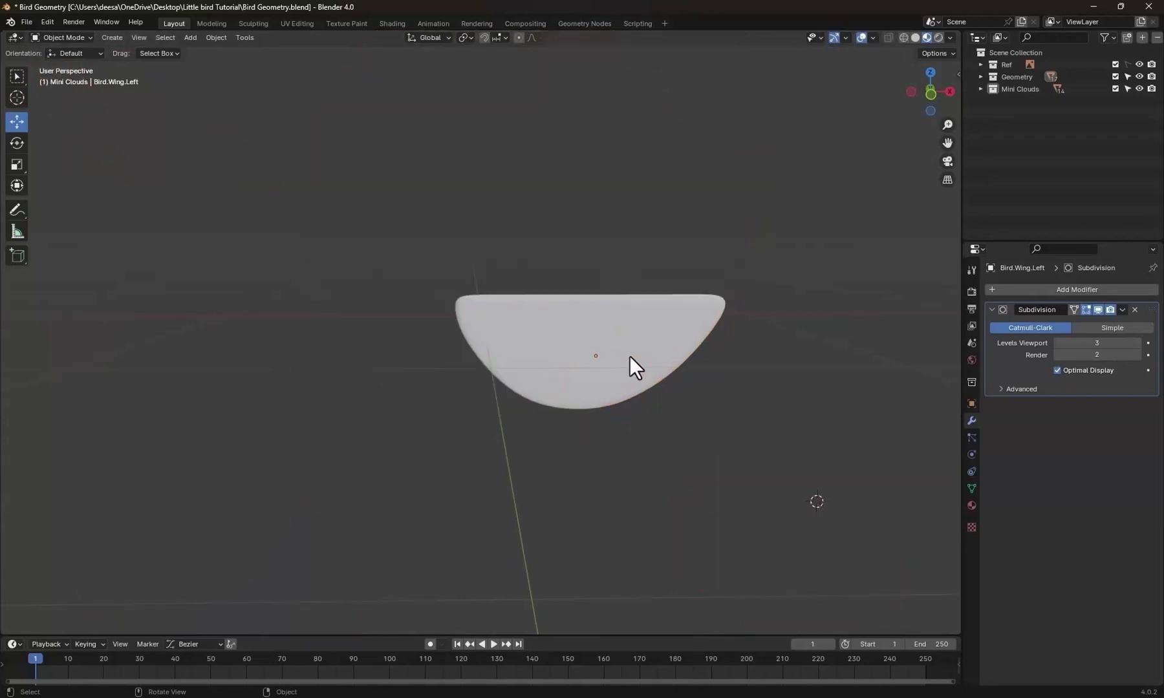
{"action": "key", "text": "KP_Decimal"}
Apply all transforms and the Subdivision modifier to the left wing.
{"action": "key", "text": "ctrl+a"}
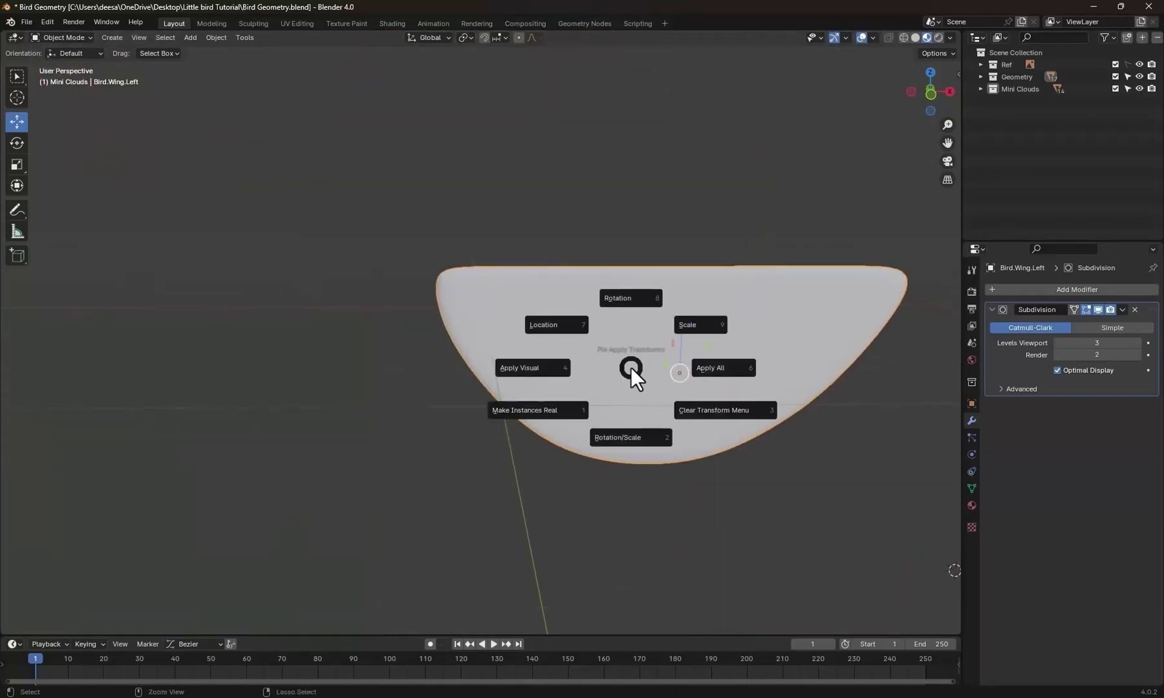
{"action": "left_click", "coordinate": [726, 369]}
{"action": "scroll", "coordinate": [745, 396], "scroll_direction": "up", "scroll_amount": 2}
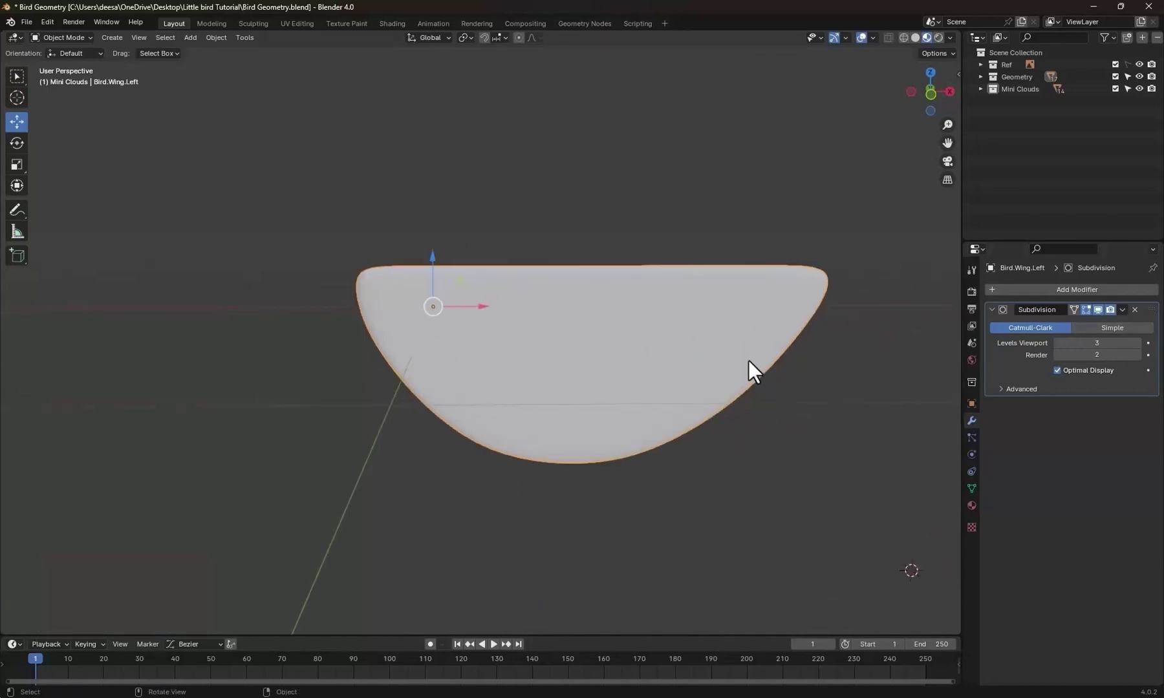
{"action": "left_click", "coordinate": [1123, 310]}
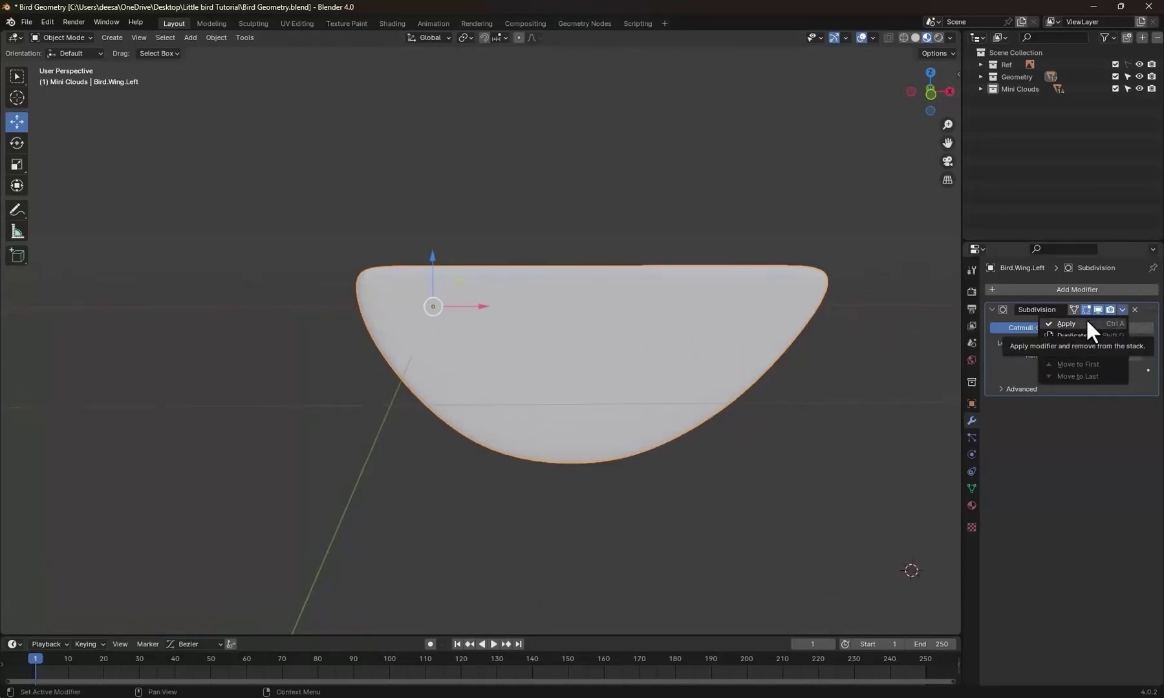
{"action": "left_click", "coordinate": [1085, 320]}
{"action": "middle_click_drag", "start_coordinate": [680, 396], "coordinate": [709, 420]}
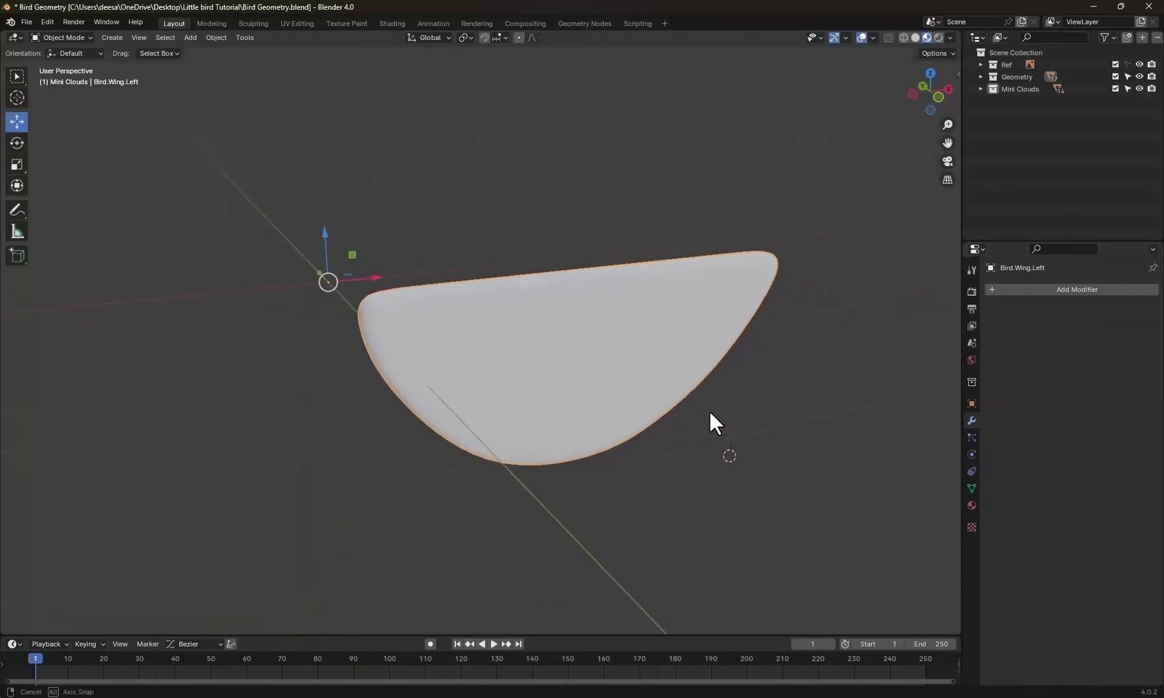
Open the left wing in the UV Editing workspace and frame the empty UV area.
{"action": "left_click", "coordinate": [298, 22]}
{"action": "scroll", "coordinate": [731, 408], "scroll_direction": "up", "scroll_amount": 5}
{"action": "key", "text": "Home"}
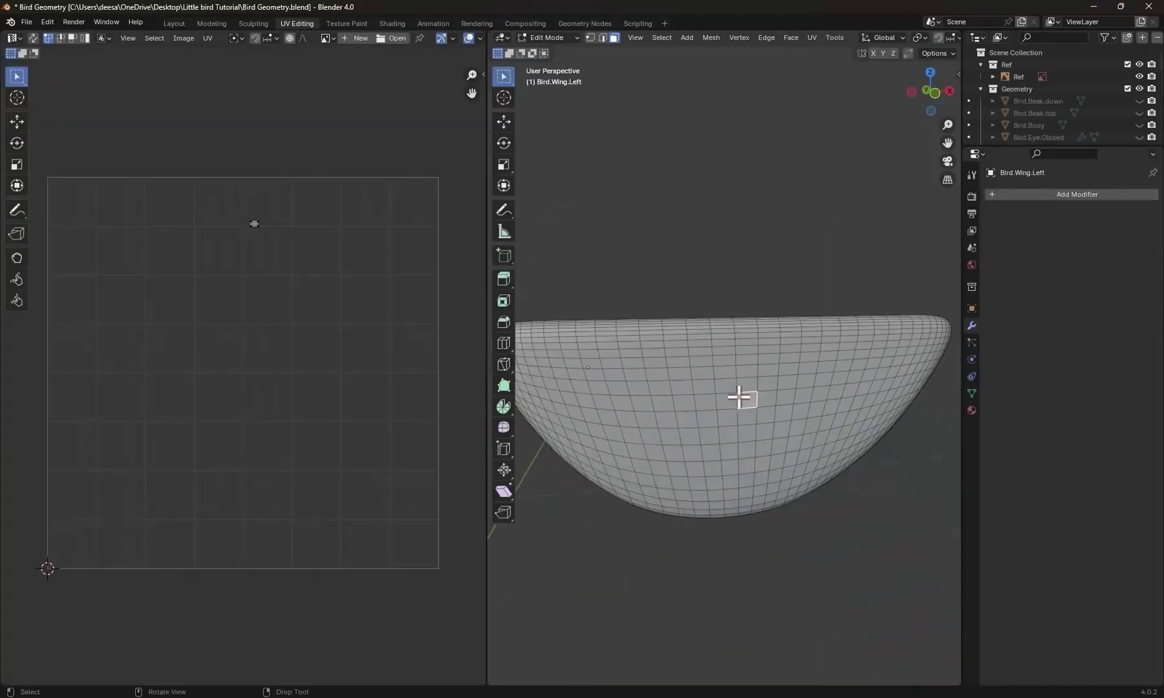
Select the left wing's entire mesh and unwrap it with Smart UV Project at a 66° angle limit and 0.010 island margin.
{"action": "key", "text": "l"}
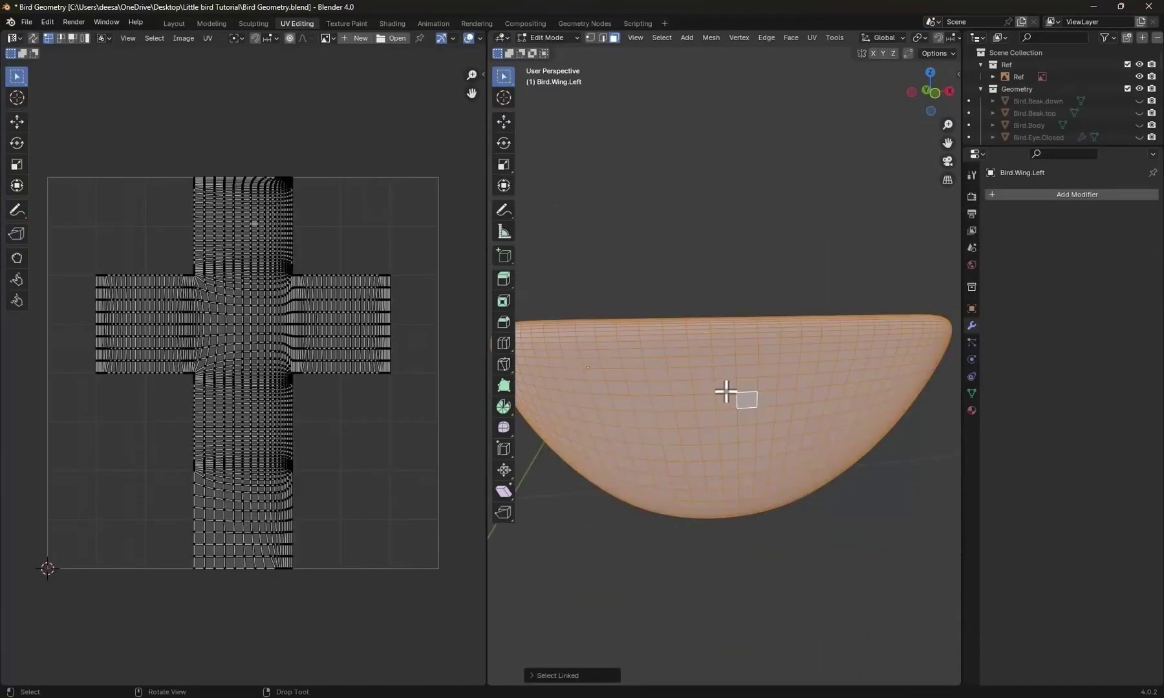
{"action": "key", "text": "u"}
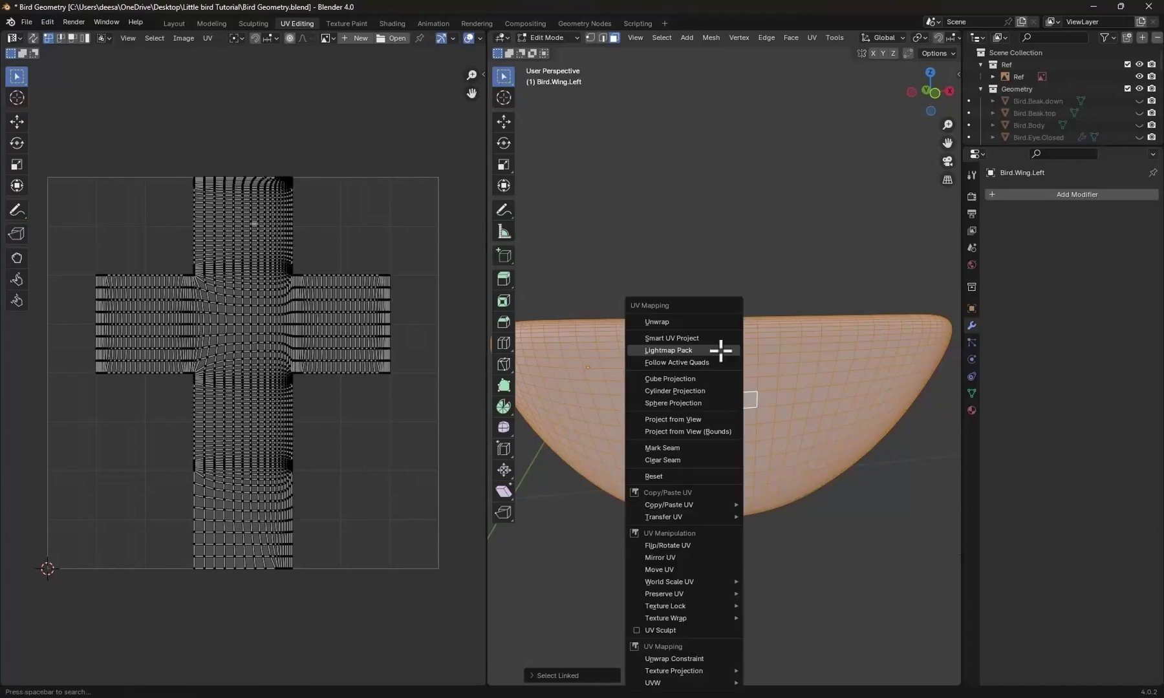
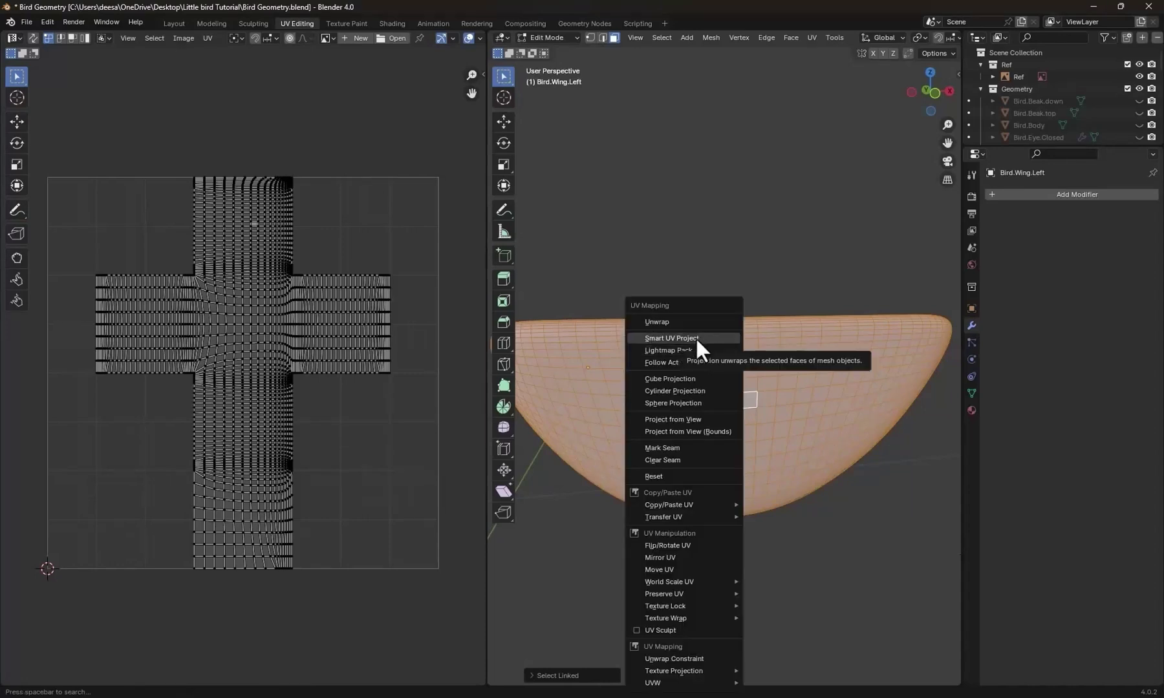
{"action": "left_click", "coordinate": [696, 338]}
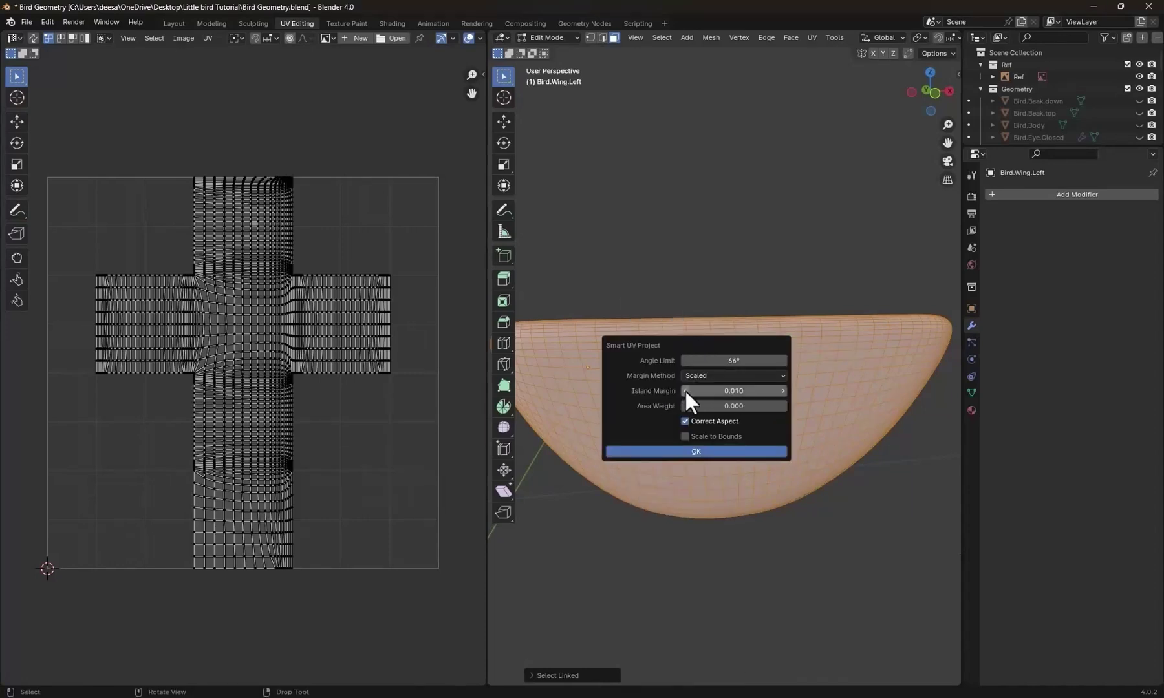
{"action": "left_click", "coordinate": [698, 451]}
{"action": "scroll", "coordinate": [736, 434], "scroll_direction": "down", "scroll_amount": 4}
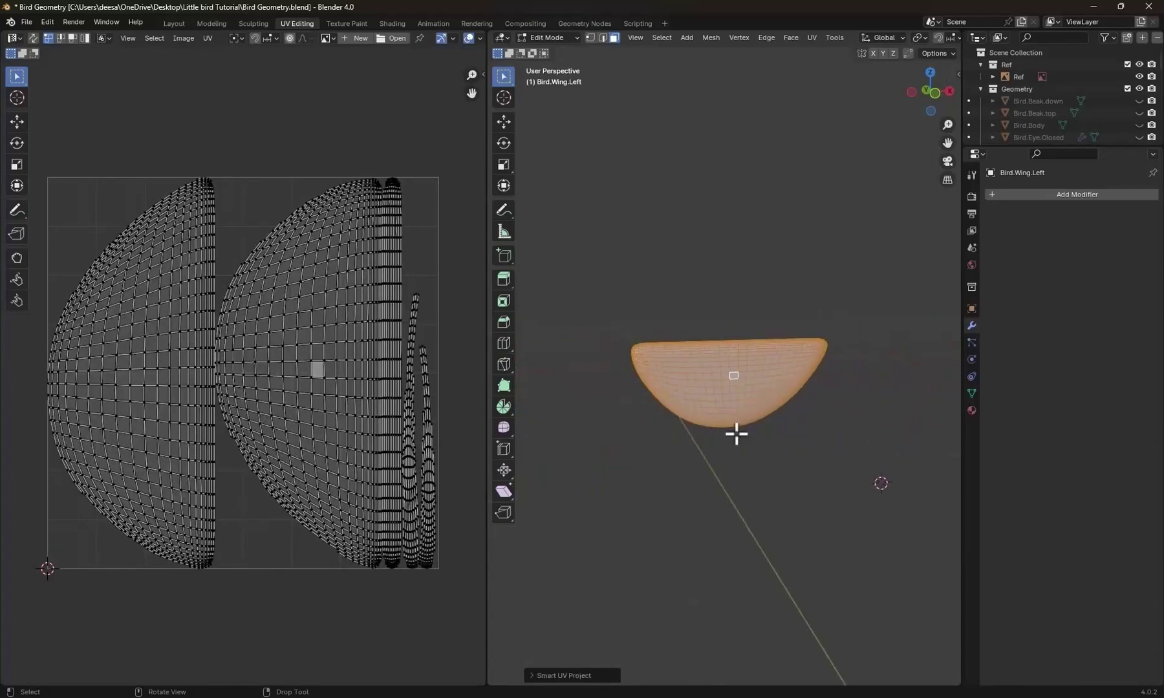
{"action": "scroll", "coordinate": [736, 434], "scroll_direction": "up", "scroll_amount": 3}
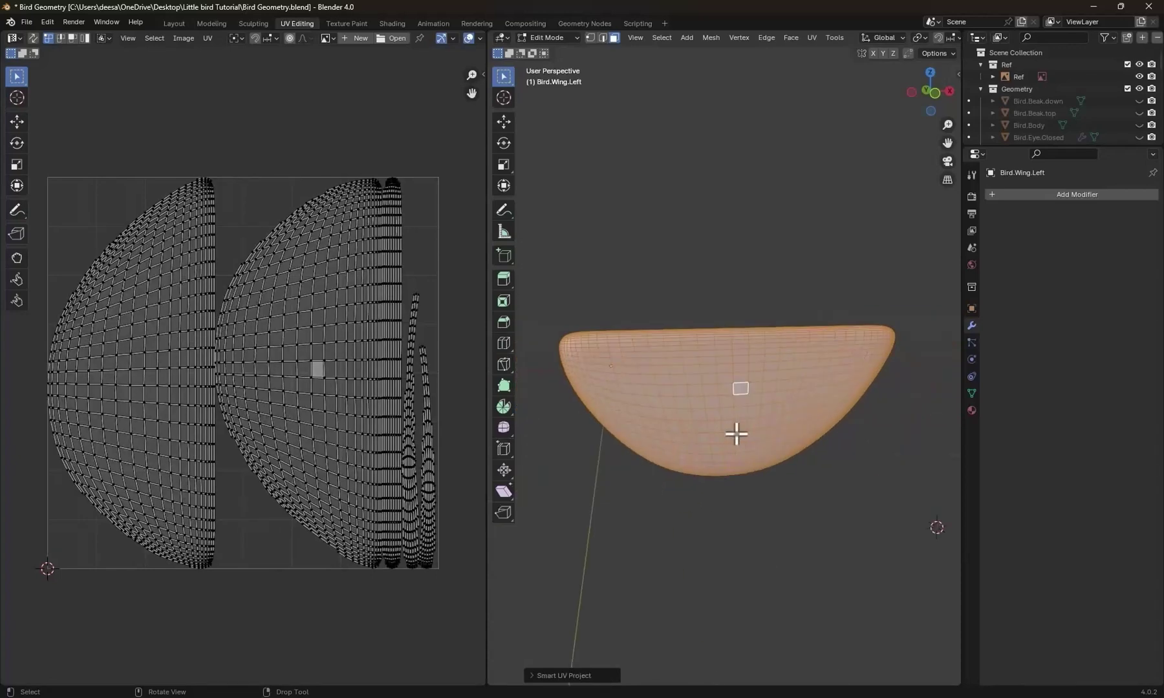
In the Texture Paint workspace, add a black 2048 × 2048 px Base Color paint slot to the left wing.
{"action": "left_click", "coordinate": [344, 23]}
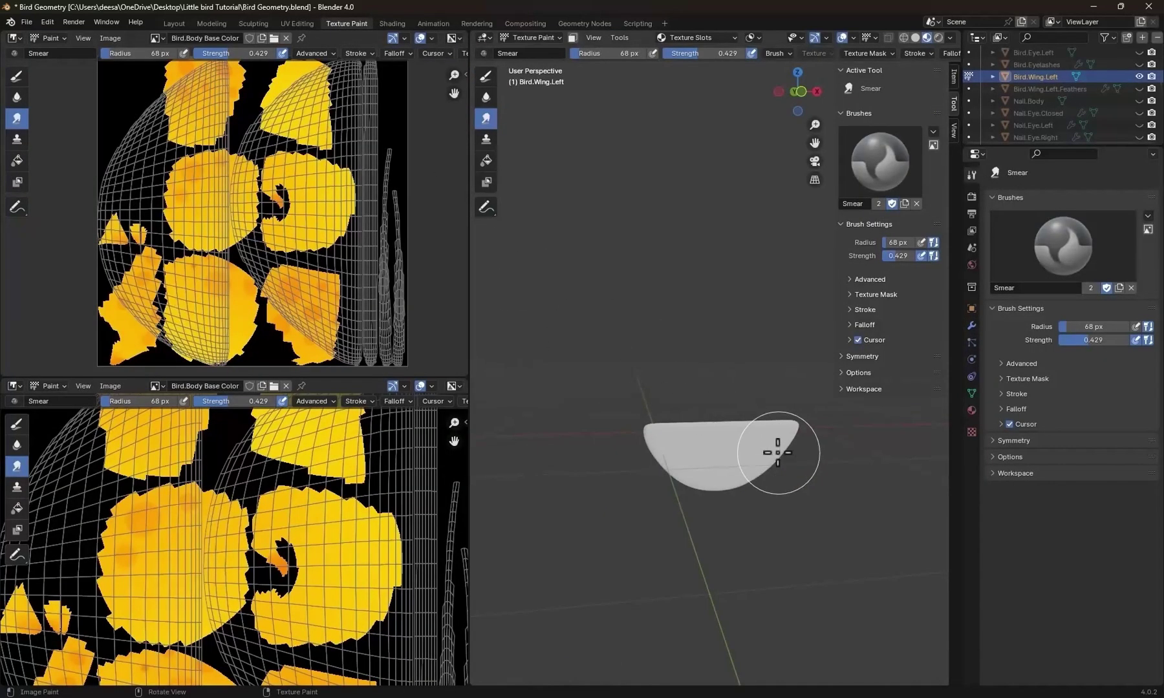
{"action": "middle_click_drag", "start_coordinate": [744, 461], "coordinate": [666, 430]}
{"action": "scroll", "coordinate": [730, 421], "scroll_direction": "up", "scroll_amount": 5}
{"action": "left_click", "coordinate": [729, 37]}
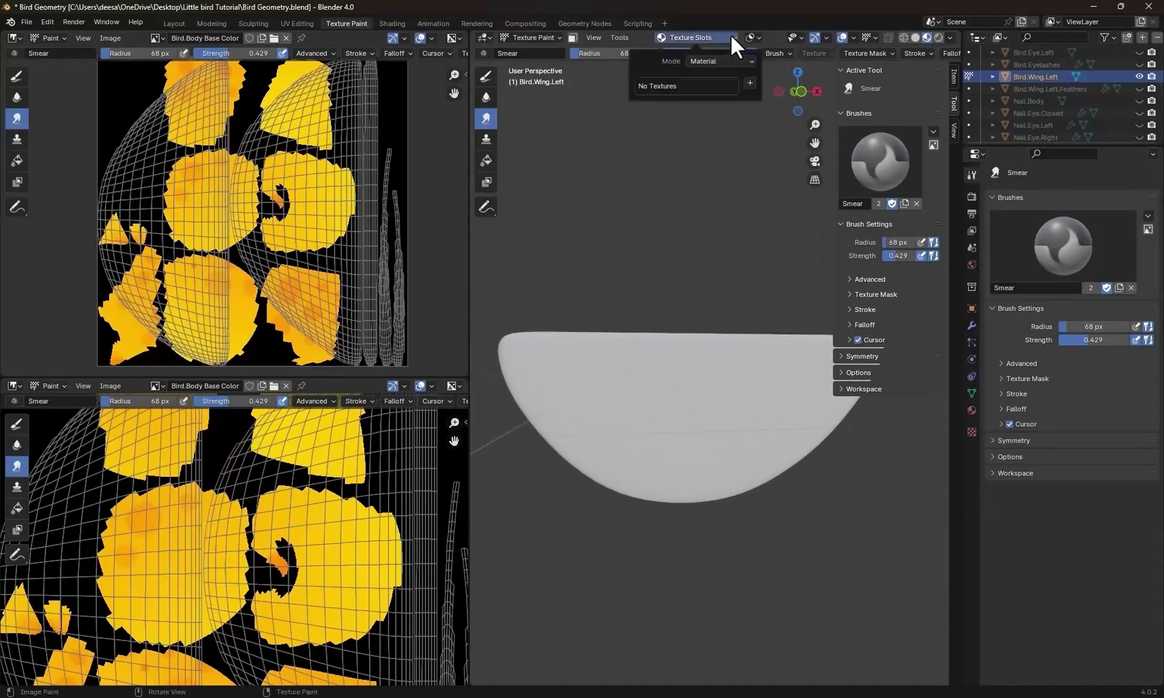
{"action": "left_click", "coordinate": [748, 82]}
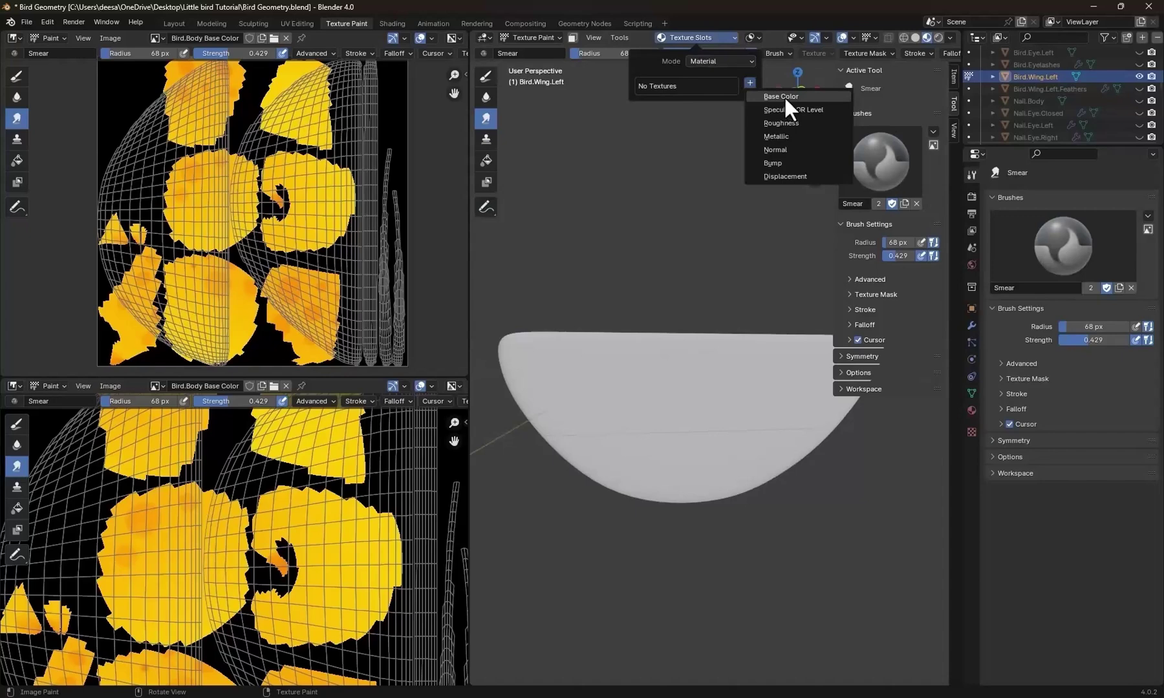
{"action": "left_click", "coordinate": [784, 96]}
{"action": "left_click", "coordinate": [800, 207]}
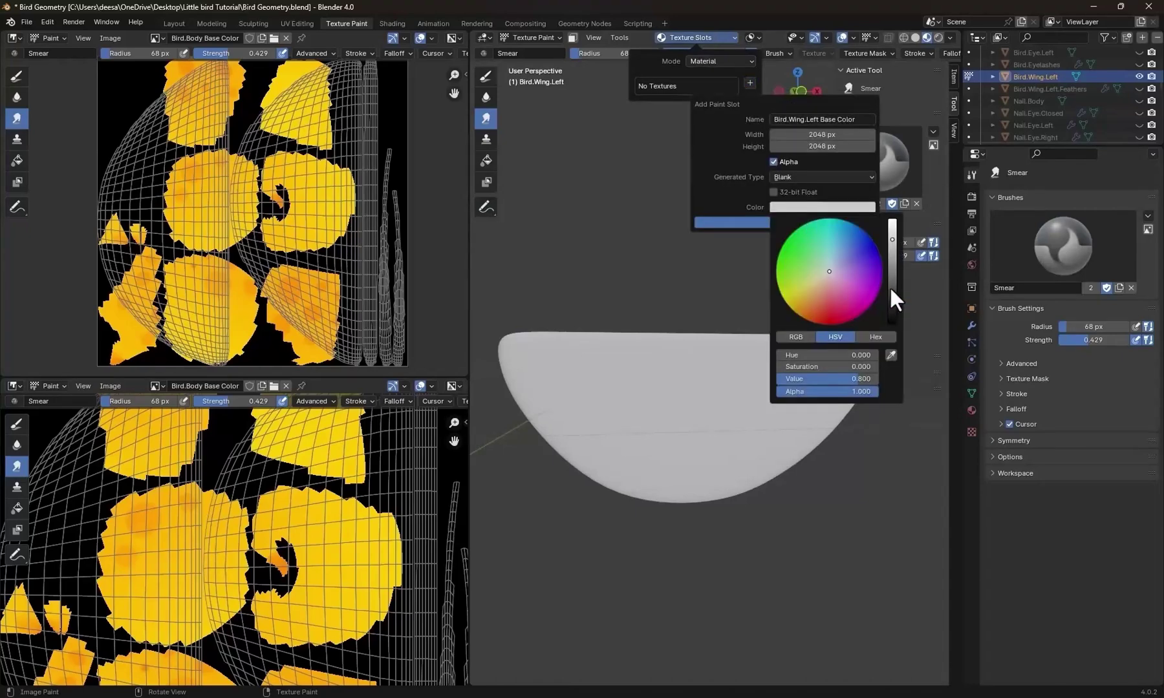
{"action": "left_click_drag", "start_coordinate": [891, 289], "coordinate": [892, 327]}
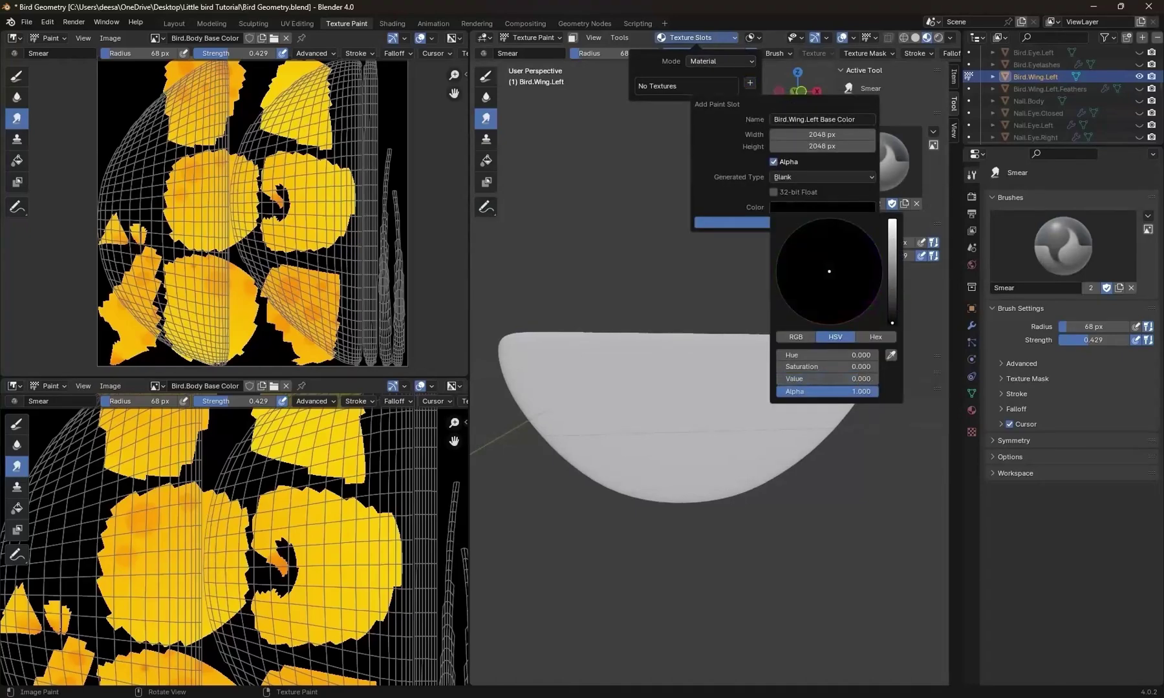
{"action": "left_click", "coordinate": [742, 221]}
{"action": "scroll", "coordinate": [733, 308], "scroll_direction": "up", "scroll_amount": 3}
Fill the left wing with the orange-to-yellow linear gradient, running it upward from the wing's lower edge.
{"action": "left_click", "coordinate": [486, 75]}
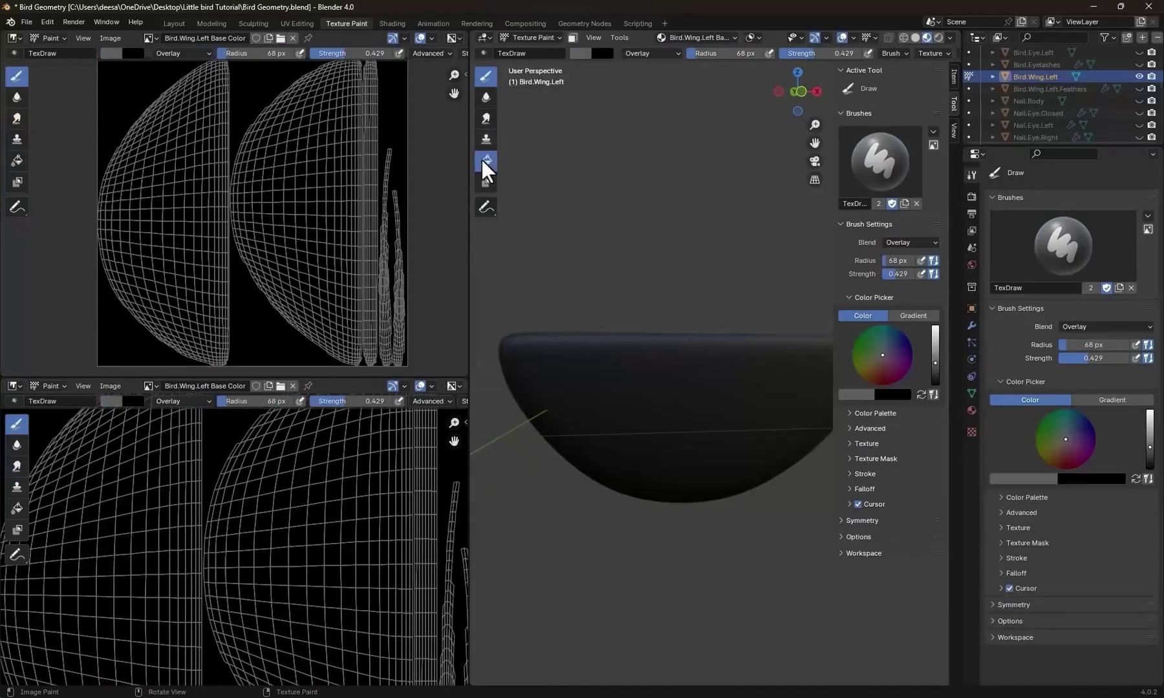
{"action": "left_click", "coordinate": [486, 160]}
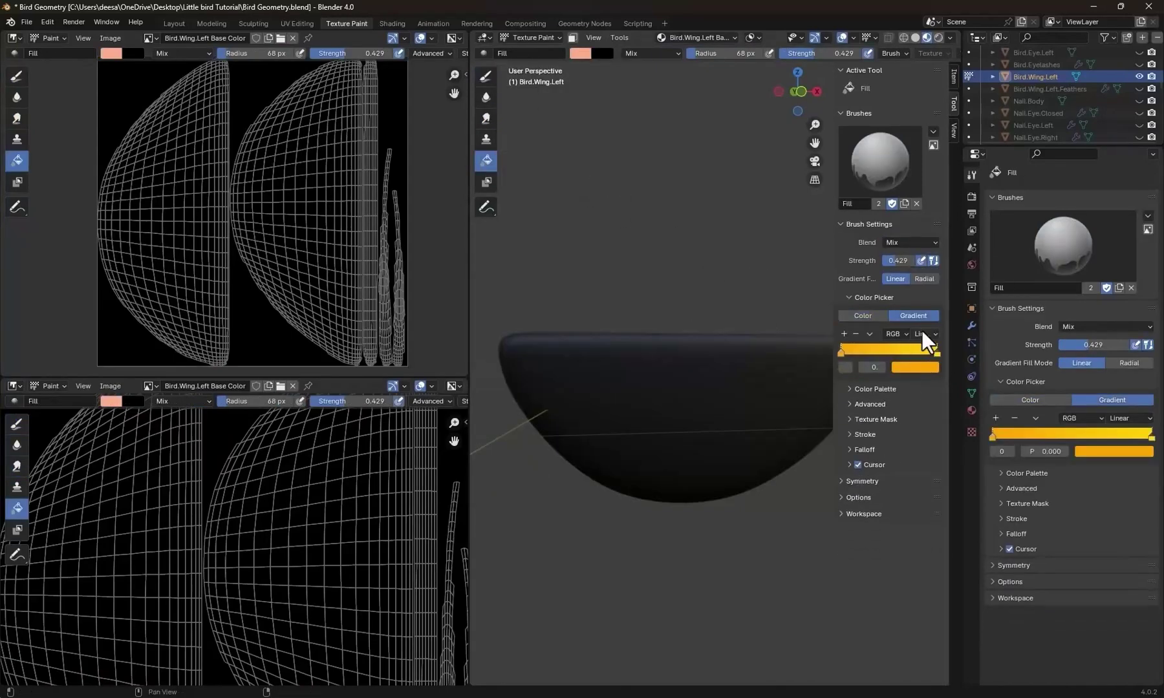
{"action": "scroll", "coordinate": [759, 390], "scroll_direction": "down", "scroll_amount": 2}
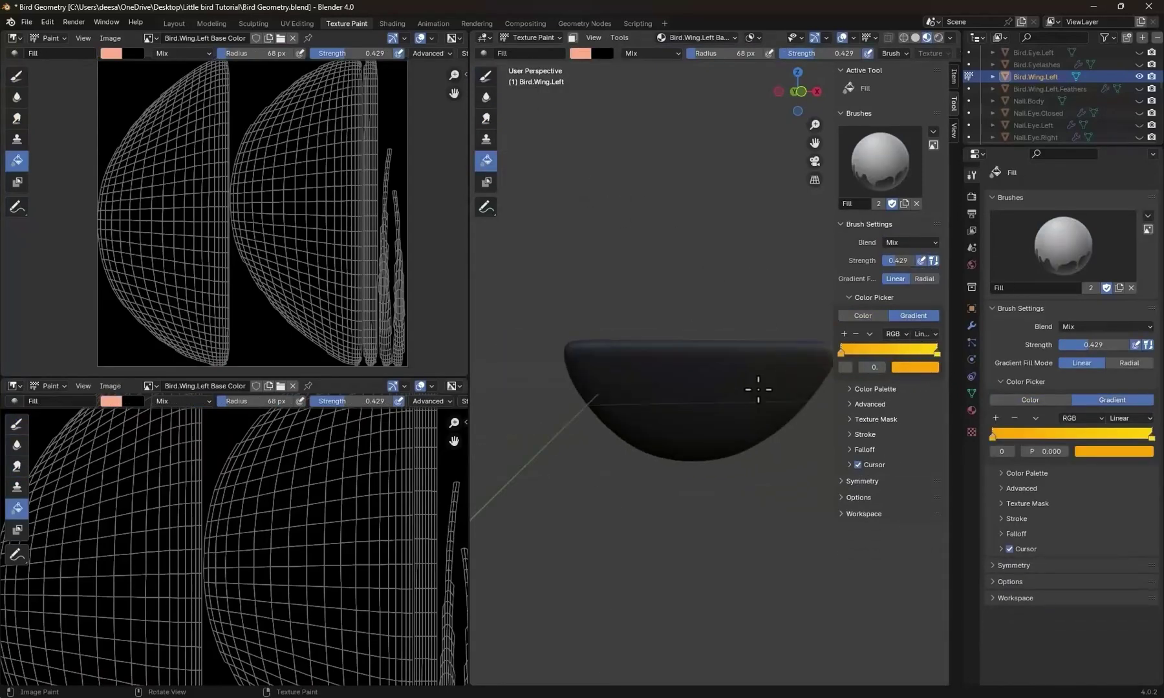
{"action": "scroll", "coordinate": [759, 390], "scroll_direction": "up", "scroll_amount": 2}
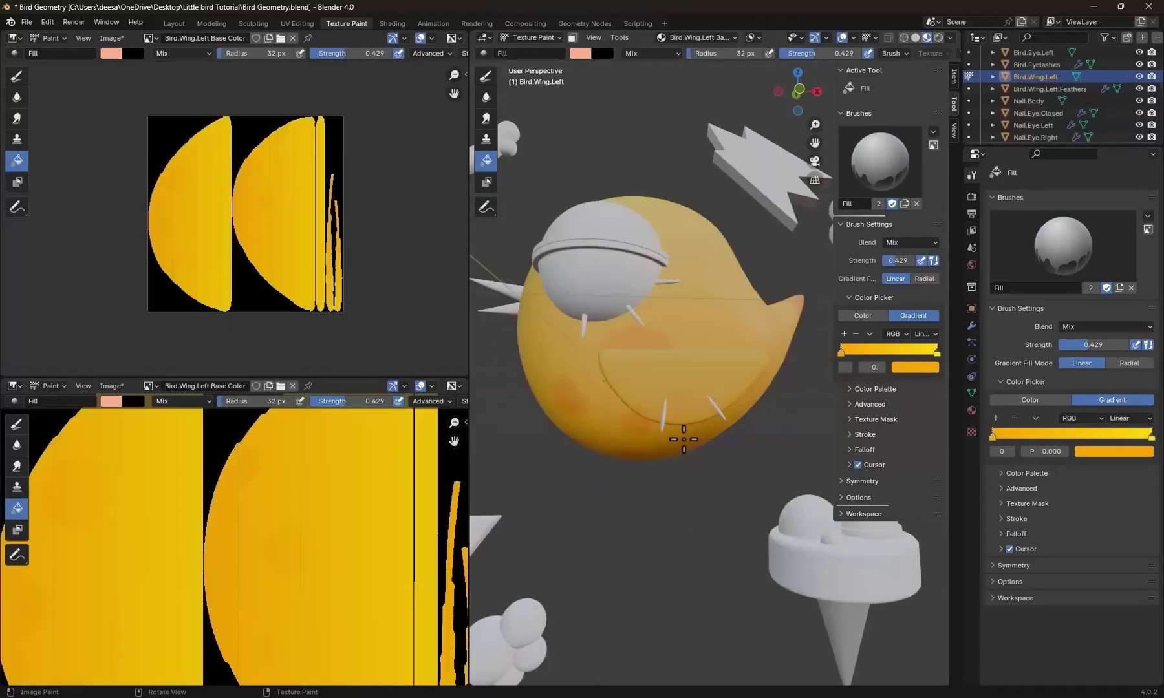
{"action": "left_click_drag", "start_coordinate": [683, 439], "coordinate": [678, 333]}
Paint soft darker spots along the left wing's lower part with the Draw brush in Overlay blend at strength 0.679.
{"action": "scroll", "coordinate": [679, 333], "scroll_direction": "up", "scroll_amount": 3}
{"action": "left_click", "coordinate": [488, 78]}
{"action": "scroll", "coordinate": [704, 389], "scroll_direction": "up", "scroll_amount": 2}
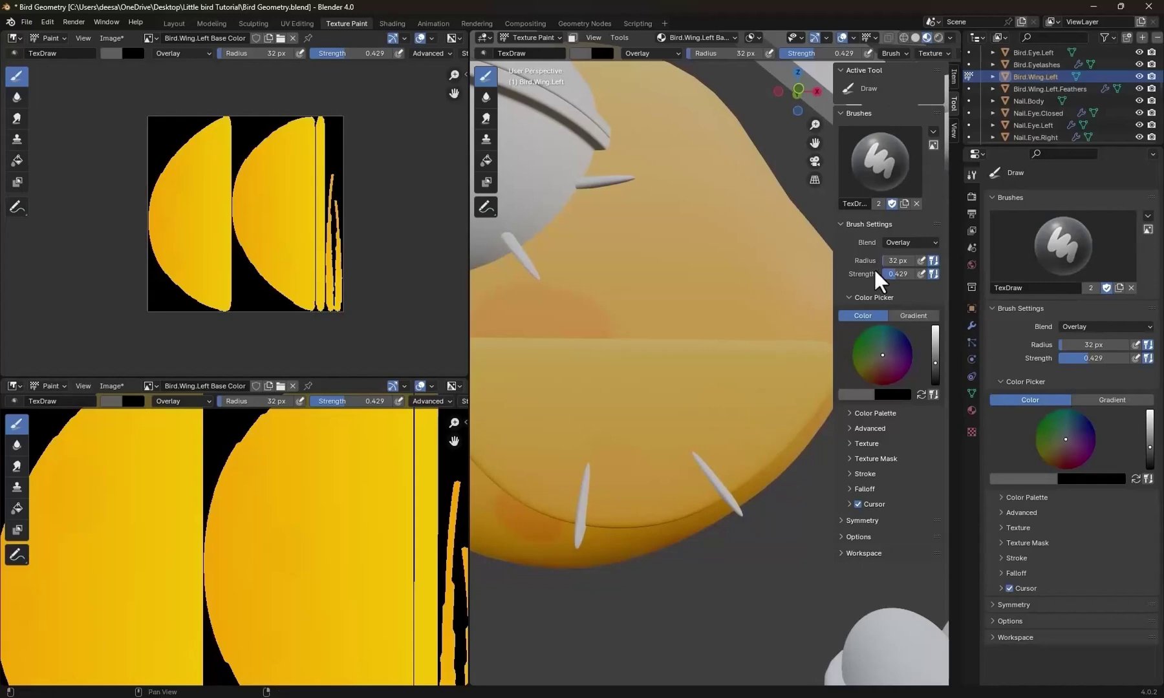
{"action": "mouse_move", "coordinate": [891, 273]}
{"action": "left_mouse_down"}
{"action": "mouse_move", "coordinate": [921, 273]}
{"action": "mouse_move", "coordinate": [902, 274]}
{"action": "left_mouse_up"}
{"action": "left_click", "coordinate": [689, 458]}
{"action": "left_click", "coordinate": [650, 488]}
{"action": "left_click", "coordinate": [593, 473]}
{"action": "left_click", "coordinate": [535, 466]}
{"action": "scroll", "coordinate": [710, 442], "scroll_direction": "down", "scroll_amount": 4}
Return to Object Mode and save the left wing's base color image.
{"action": "key", "text": "ctrl+Tab"}
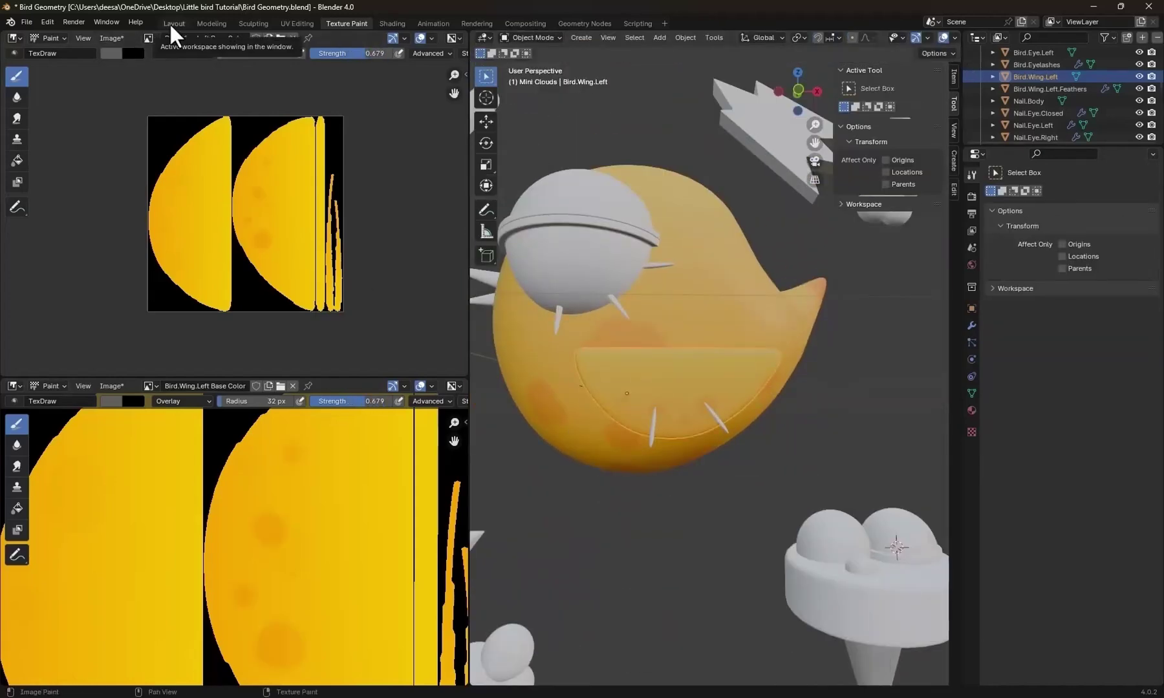
{"action": "middle_click_drag", "start_coordinate": [670, 419], "coordinate": [703, 441]}
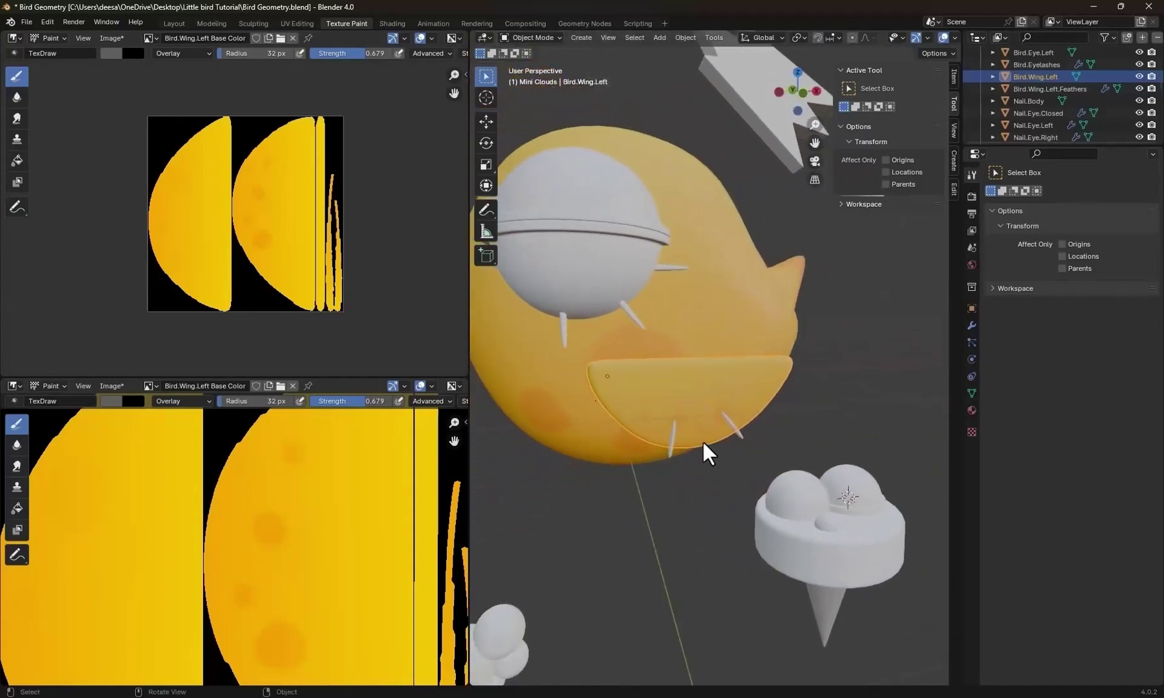
{"action": "left_click", "coordinate": [112, 38]}
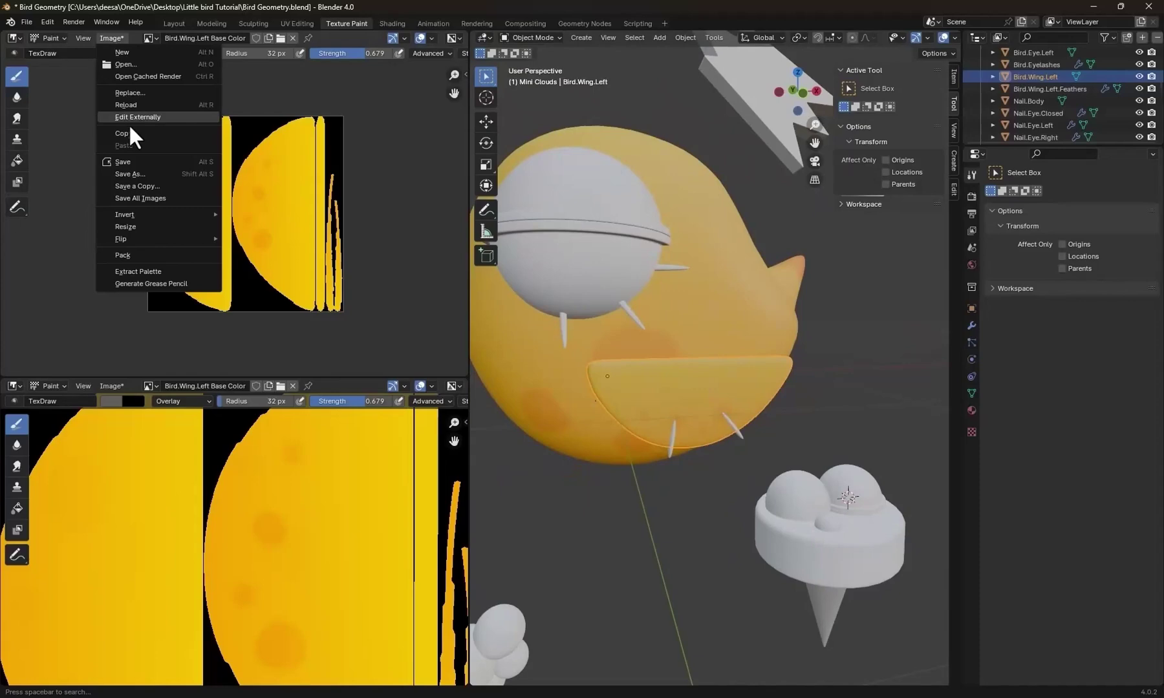
{"action": "left_click", "coordinate": [132, 161]}
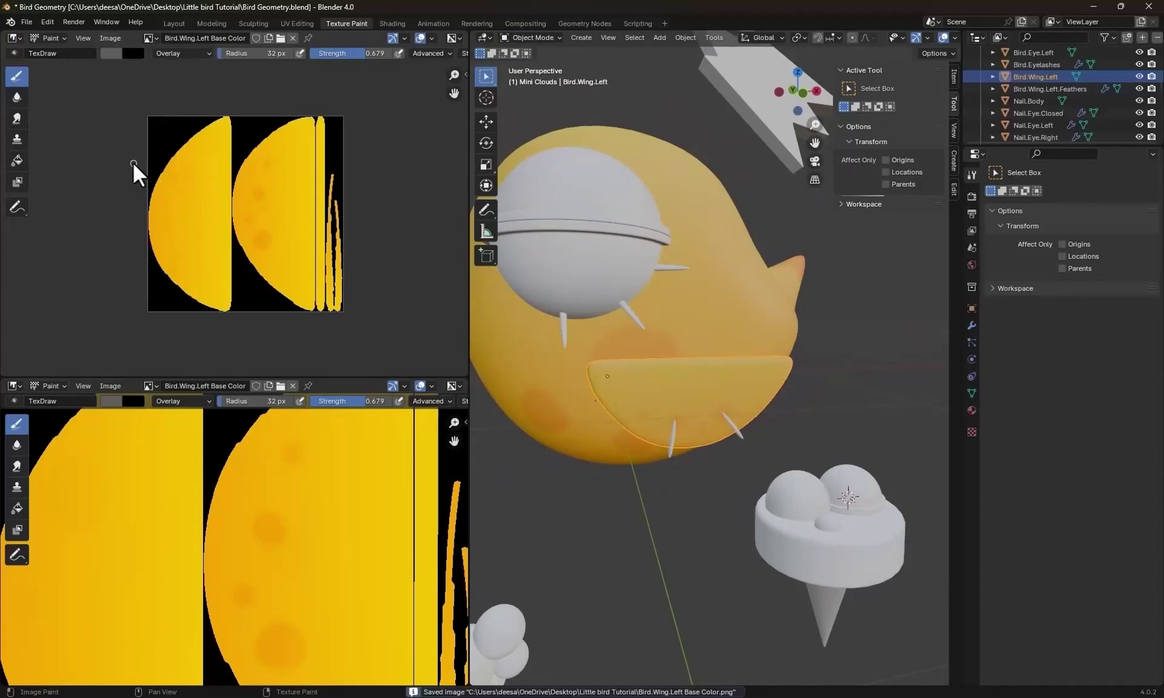
In the Layout workspace, apply all transforms and the Bevel modifier to the jagged wood piece Wood.Piece.01.
{"action": "left_click", "coordinate": [163, 20]}
{"action": "scroll", "coordinate": [703, 315], "scroll_direction": "down", "scroll_amount": 5}
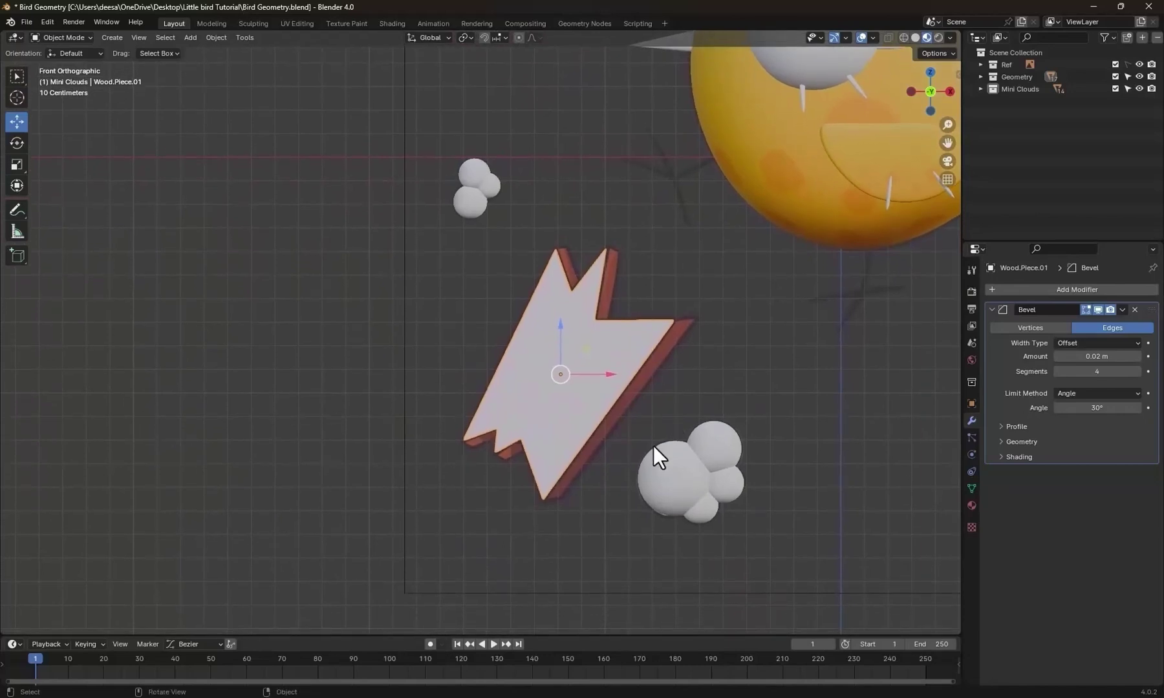
{"action": "key", "text": "ctrl+a"}
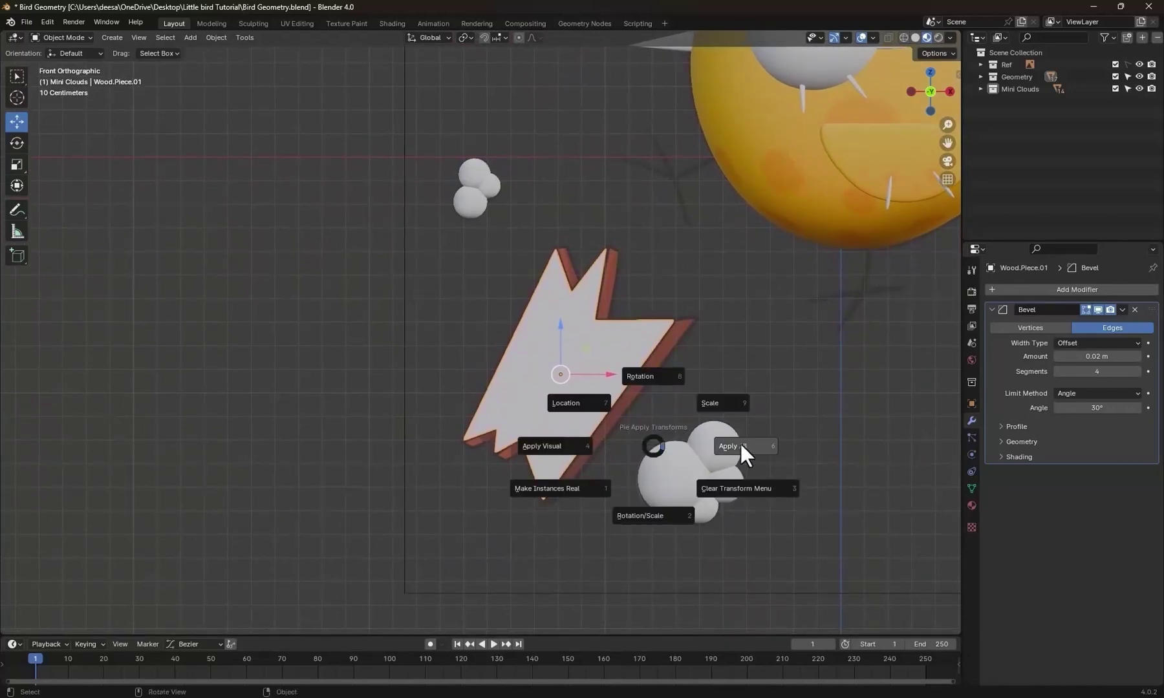
{"action": "left_click", "coordinate": [740, 445]}
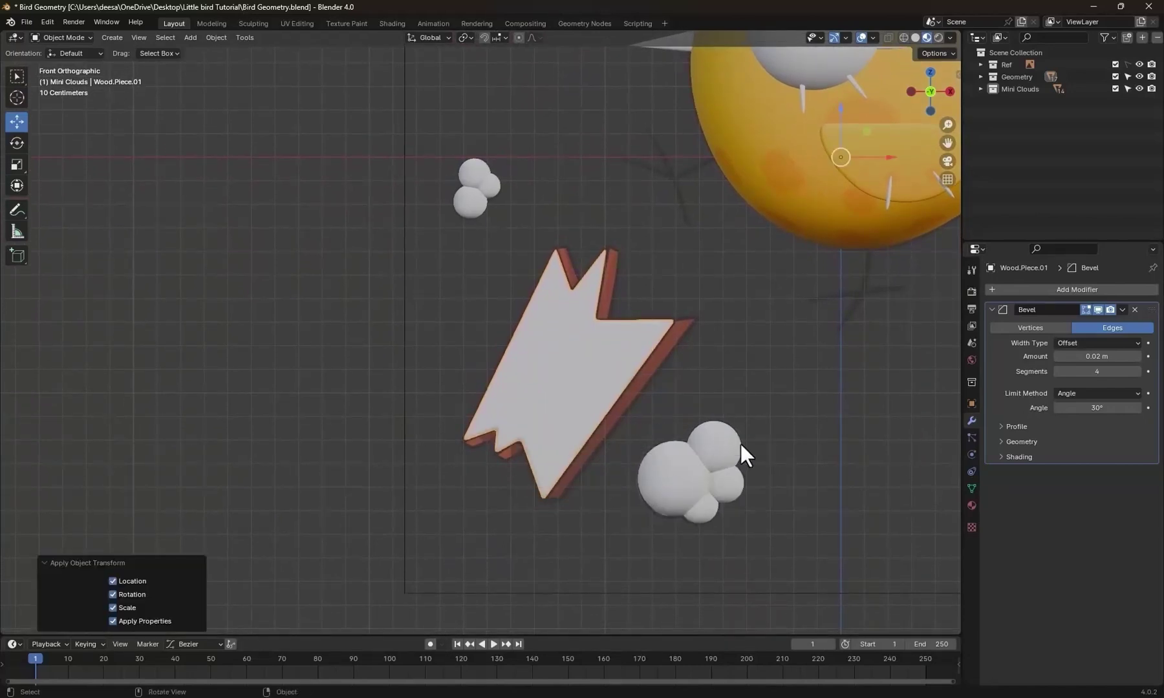
{"action": "left_click", "coordinate": [1123, 310]}
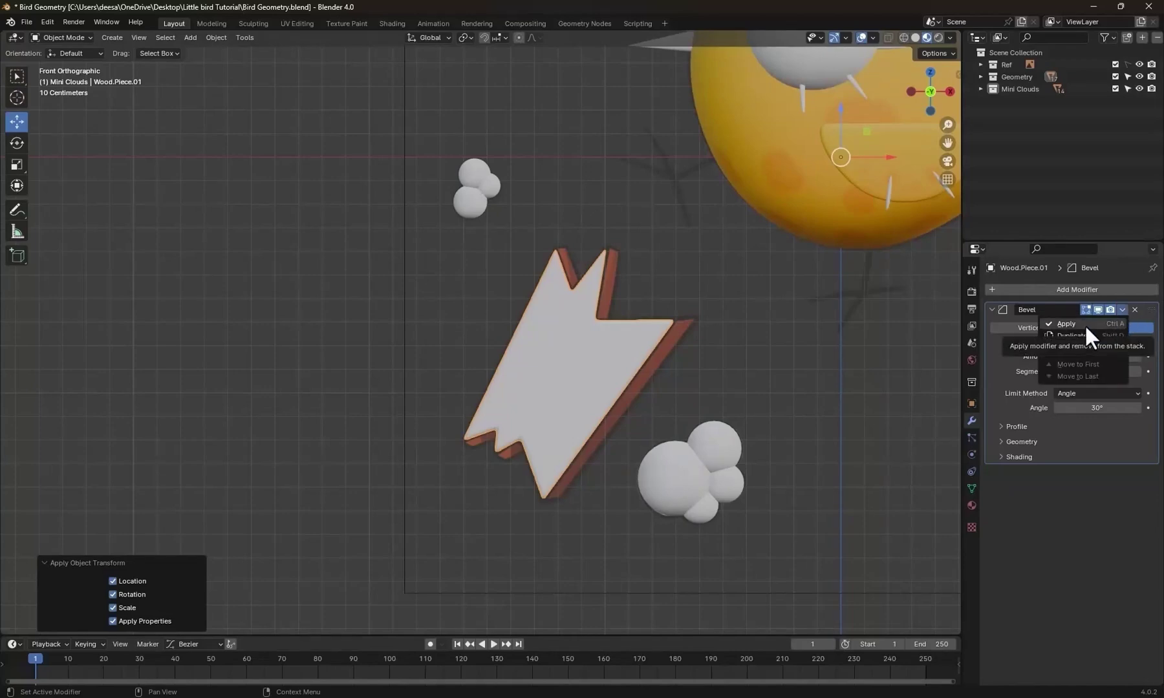
{"action": "left_click", "coordinate": [1066, 324]}
In the UV Editing workspace, select the whole wood piece mesh and unwrap it with Smart UV Project at a 66° angle limit.
{"action": "left_click", "coordinate": [297, 24]}
{"action": "key", "text": "KP_Decimal"}
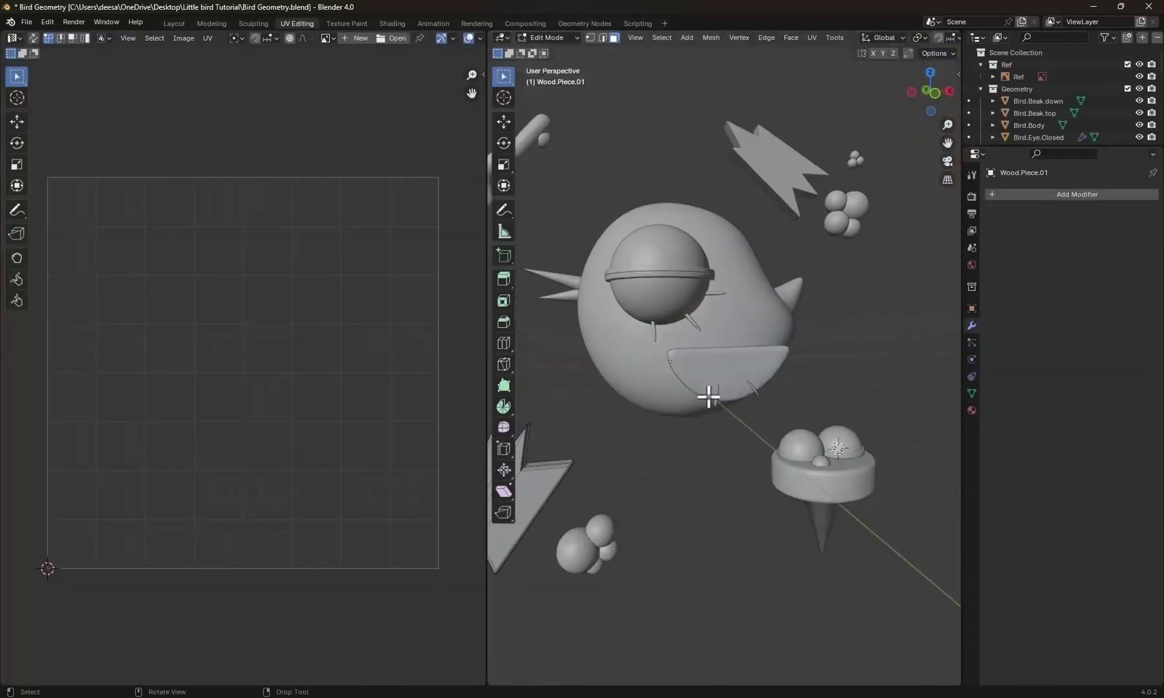
{"action": "left_click", "coordinate": [719, 410]}
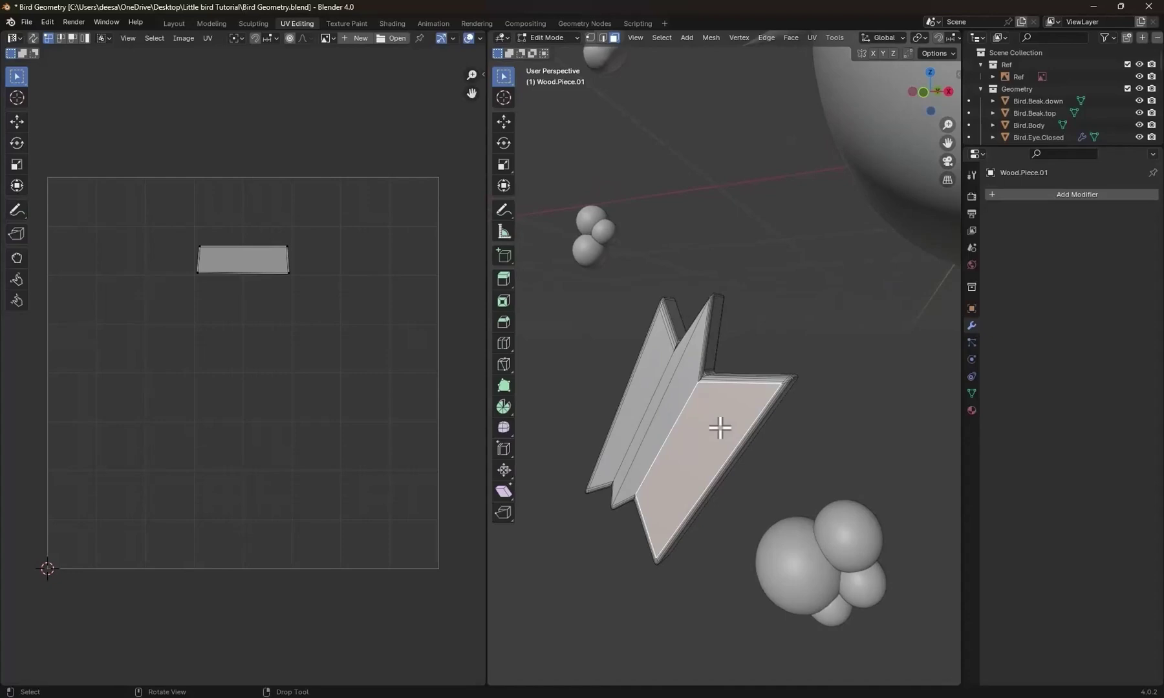
{"action": "key", "text": "ctrl+l"}
{"action": "key", "text": "u"}
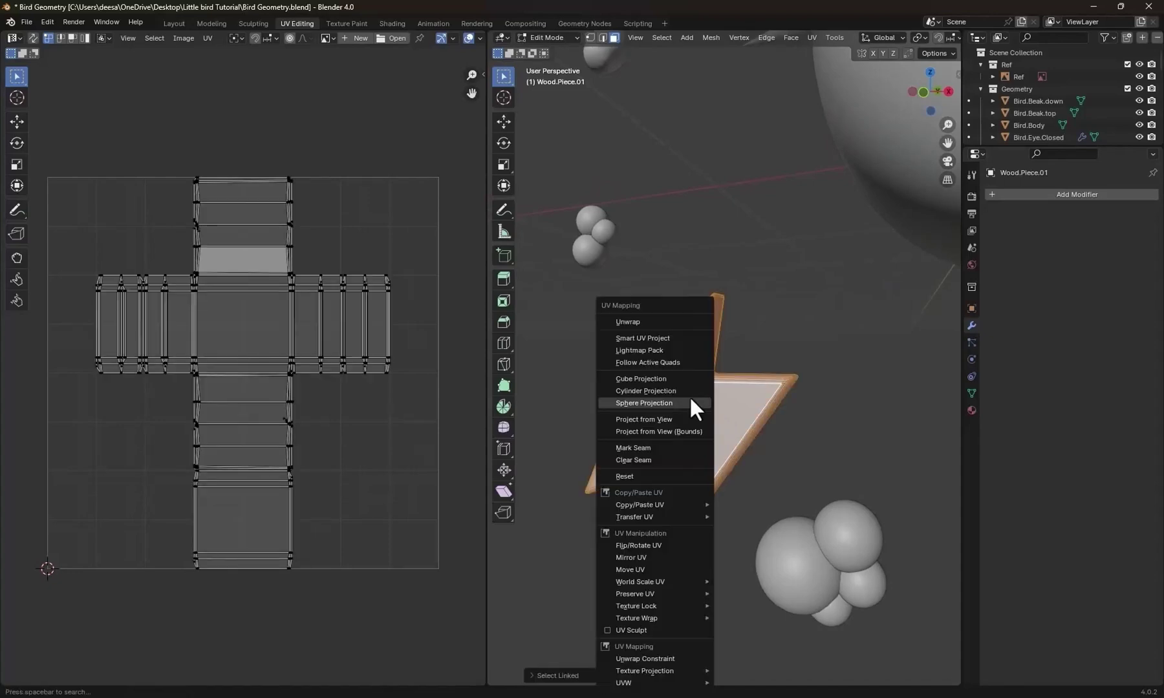
{"action": "left_click", "coordinate": [669, 339]}
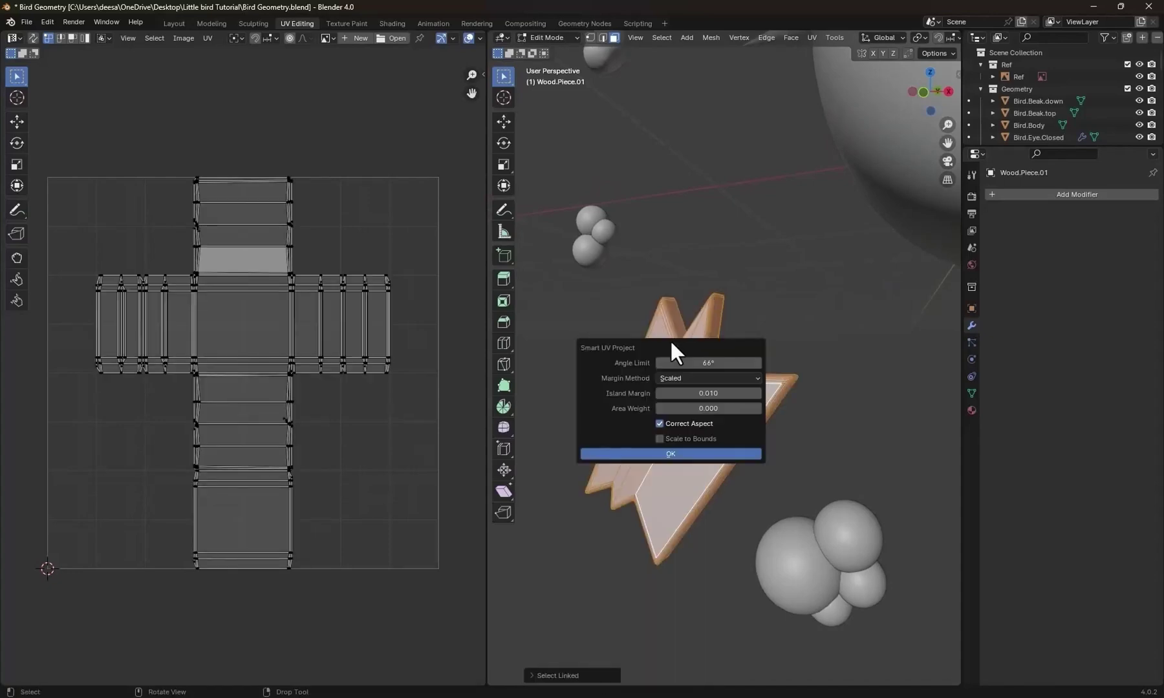
{"action": "left_click", "coordinate": [670, 454]}
{"action": "middle_click_drag", "start_coordinate": [707, 444], "coordinate": [789, 429]}
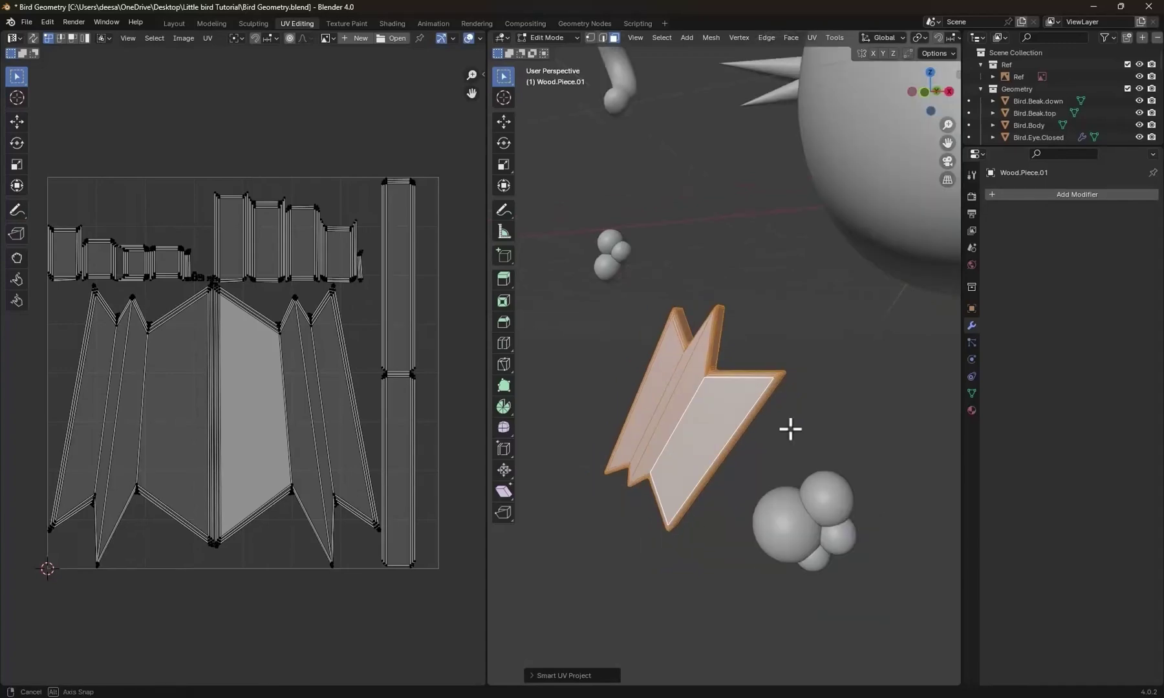
In the Texture Paint workspace, add a black 2048 × 2048 px Base Color paint slot to the wood piece.
{"action": "left_click", "coordinate": [344, 23]}
{"action": "key", "text": "KP_Decimal"}
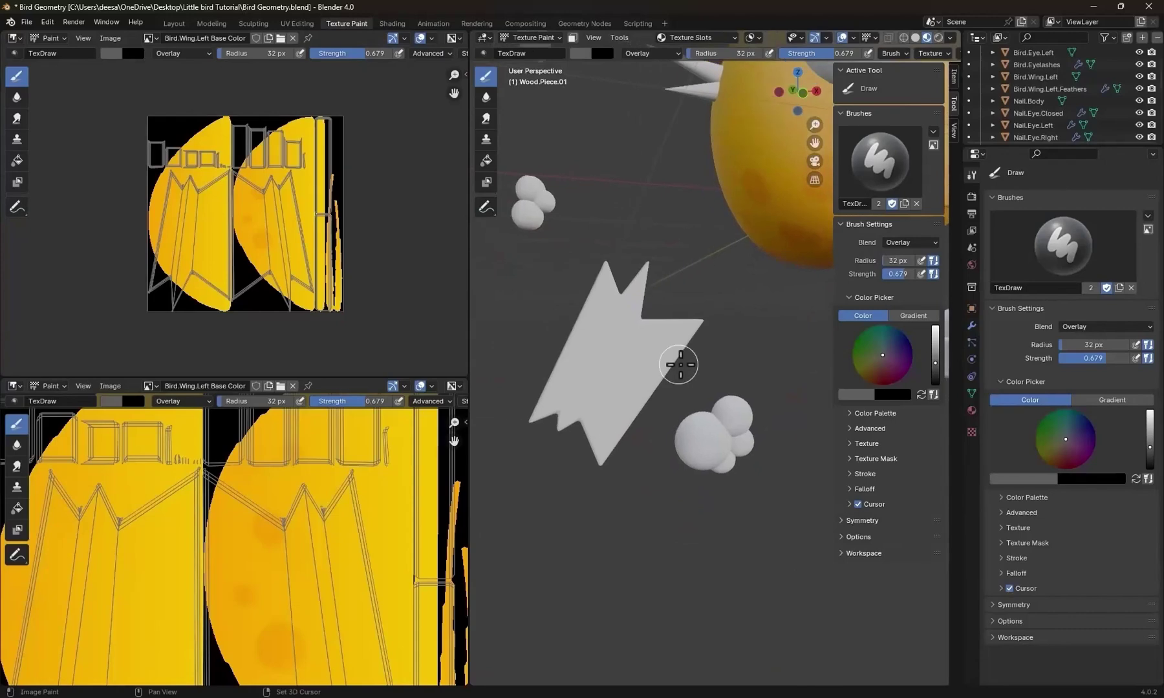
{"action": "scroll", "coordinate": [678, 365], "scroll_direction": "up", "scroll_amount": 3}
{"action": "left_click", "coordinate": [723, 37]}
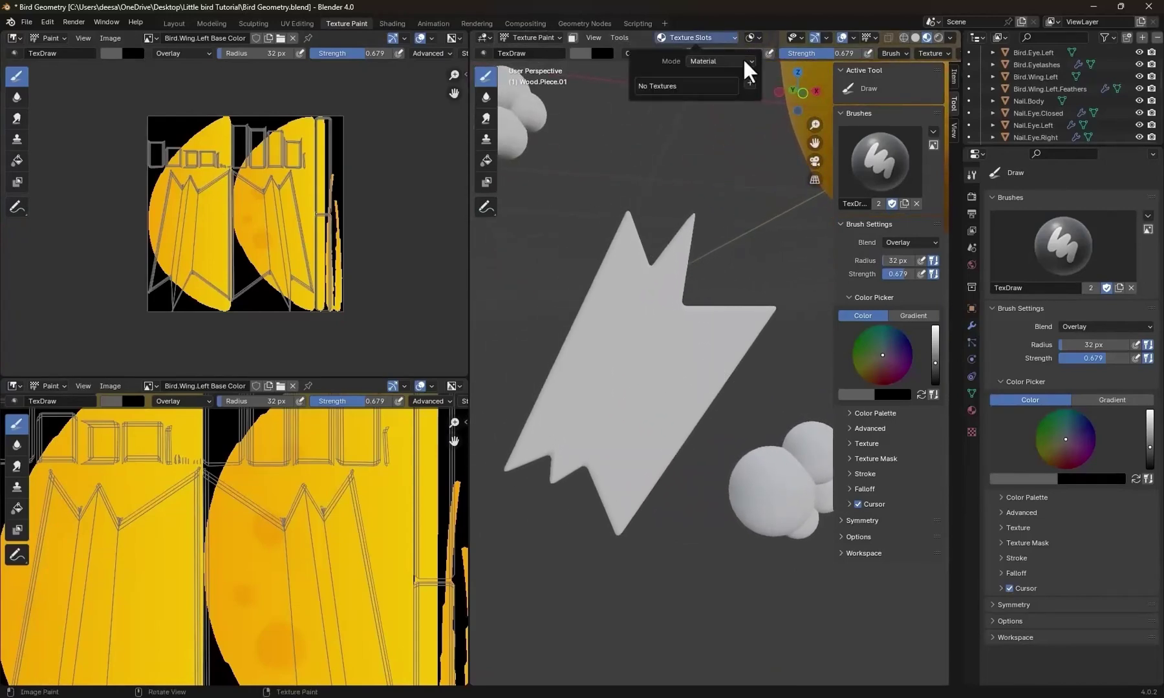
{"action": "left_click", "coordinate": [748, 78]}
{"action": "left_click", "coordinate": [794, 100]}
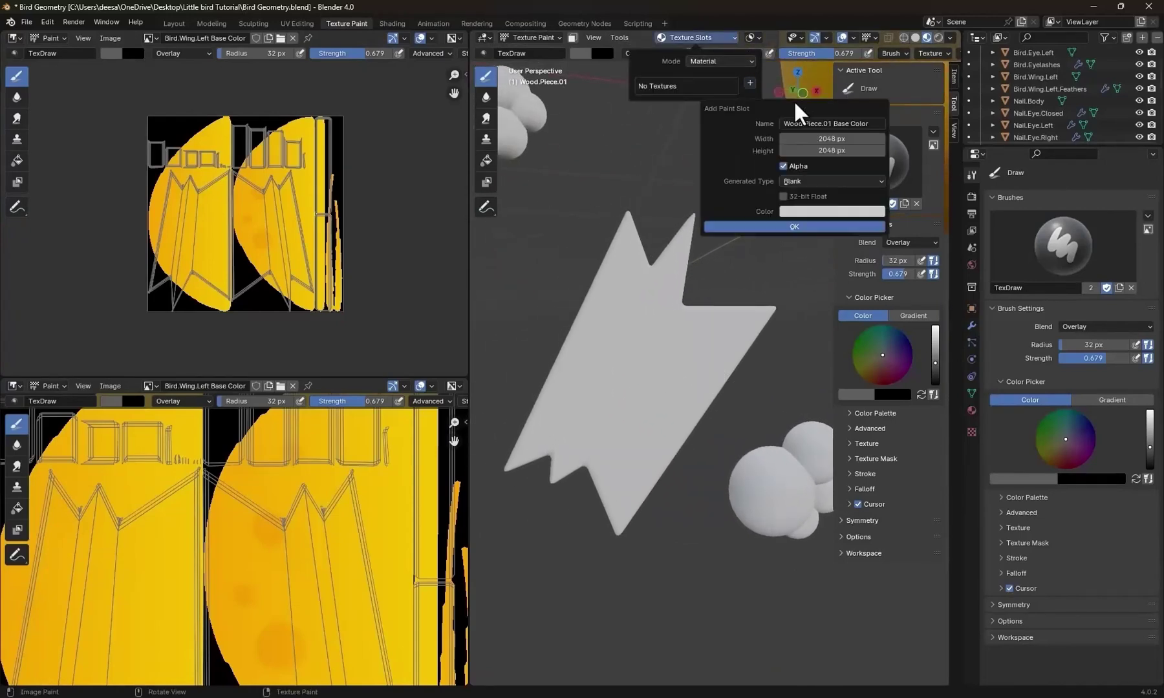
{"action": "left_click", "coordinate": [818, 212]}
{"action": "left_click_drag", "start_coordinate": [906, 301], "coordinate": [902, 333]}
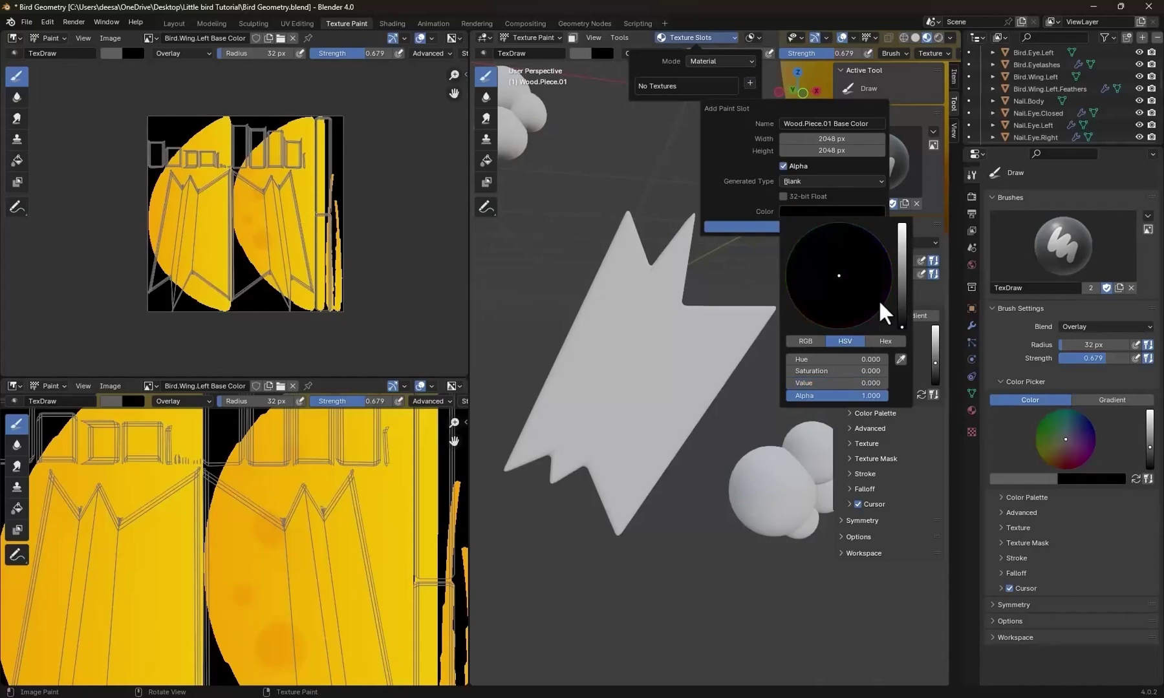
{"action": "left_click", "coordinate": [742, 226]}
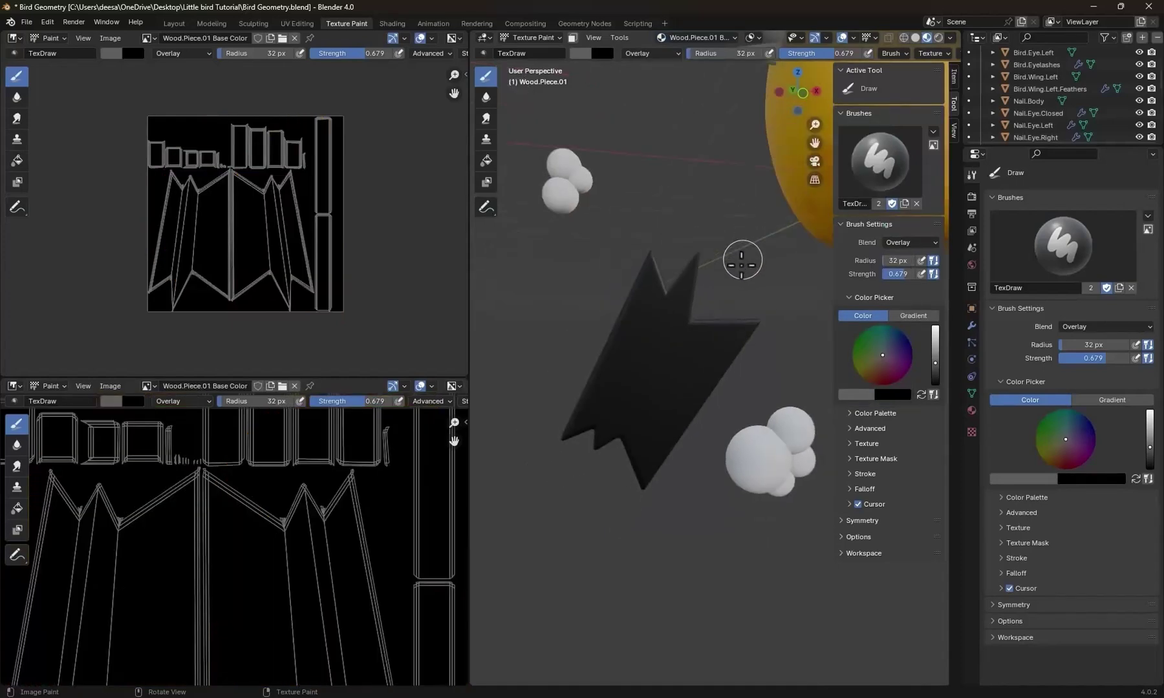
{"action": "middle_click_drag", "start_coordinate": [742, 260], "coordinate": [576, 419]}
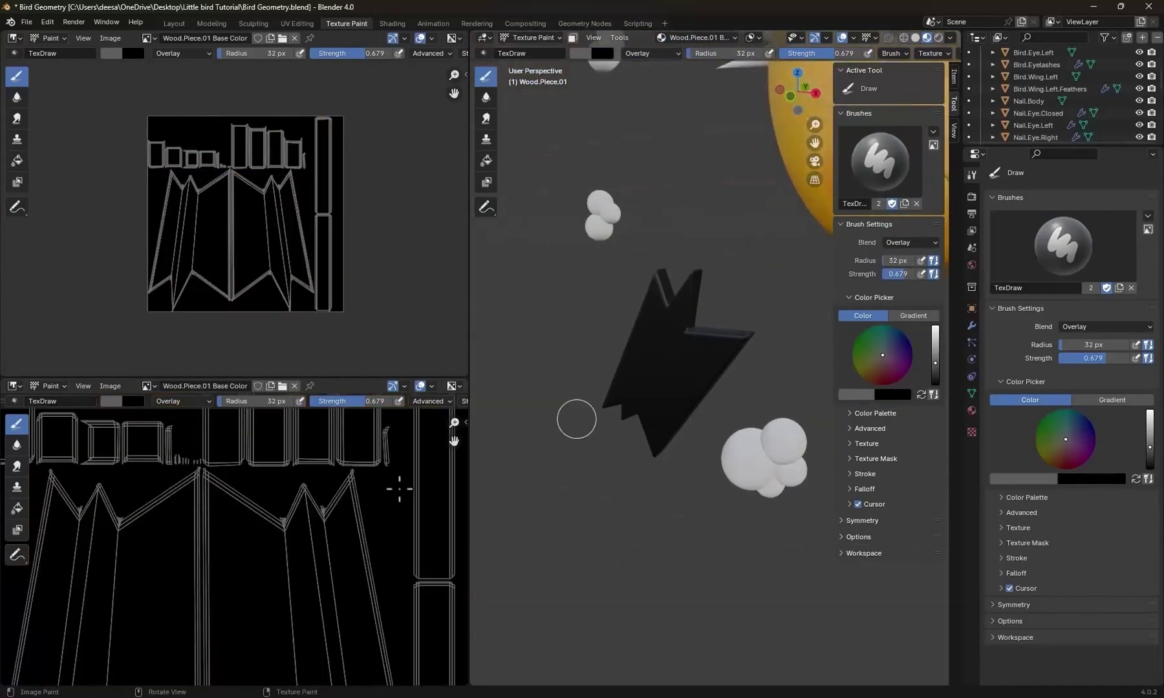
Show the Elements.png reference in the image editor below the wood piece's texture, framed on the drawn orange wood piece.
{"action": "scroll", "coordinate": [194, 506], "scroll_direction": "down", "scroll_amount": 5}
{"action": "middle_click_drag", "start_coordinate": [208, 480], "coordinate": [200, 417]}
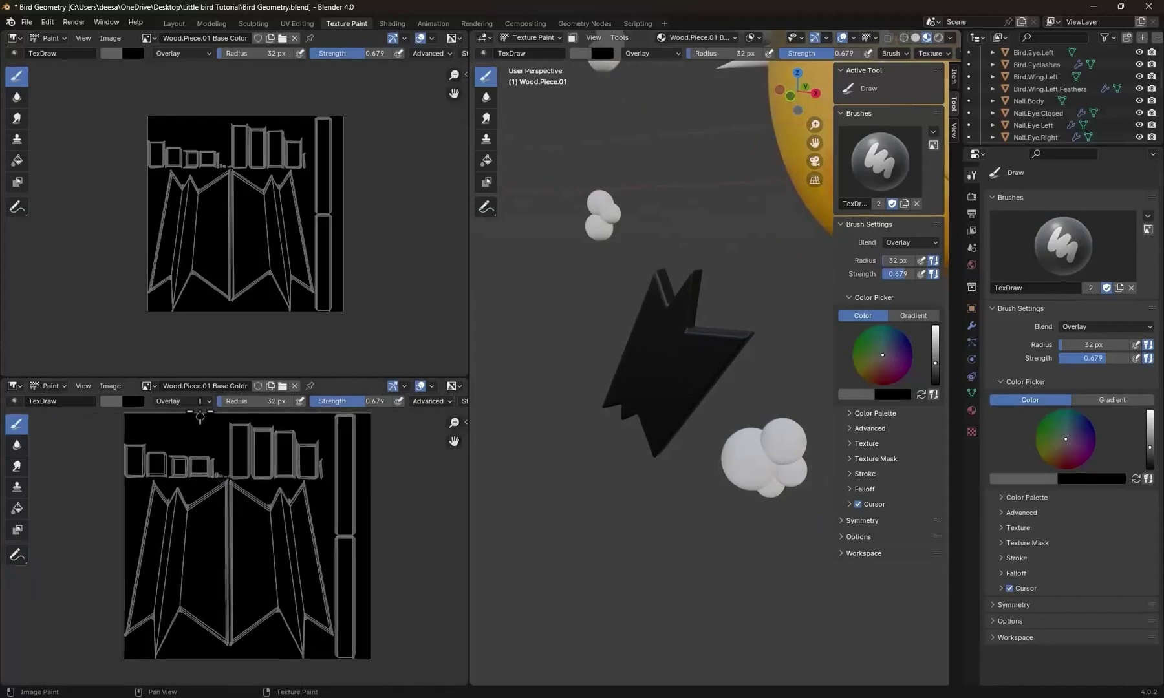
{"action": "left_click", "coordinate": [155, 386]}
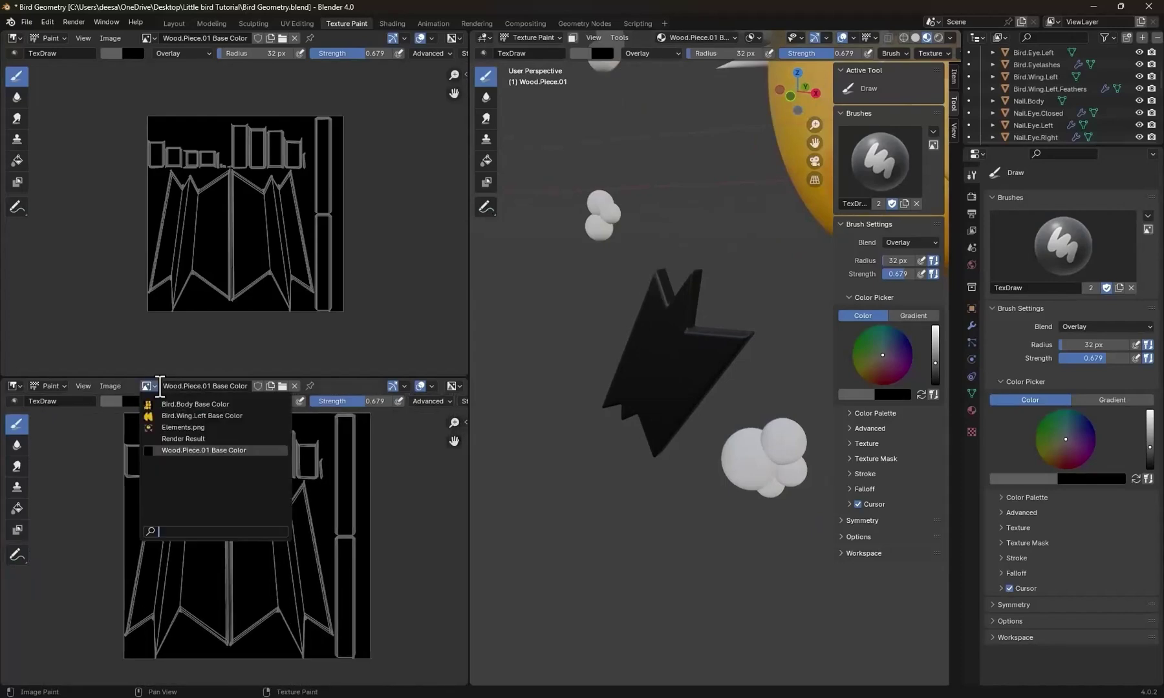
{"action": "left_click", "coordinate": [174, 432]}
{"action": "scroll", "coordinate": [284, 534], "scroll_direction": "up", "scroll_amount": 4}
{"action": "middle_click_drag", "start_coordinate": [208, 554], "coordinate": [318, 405]}
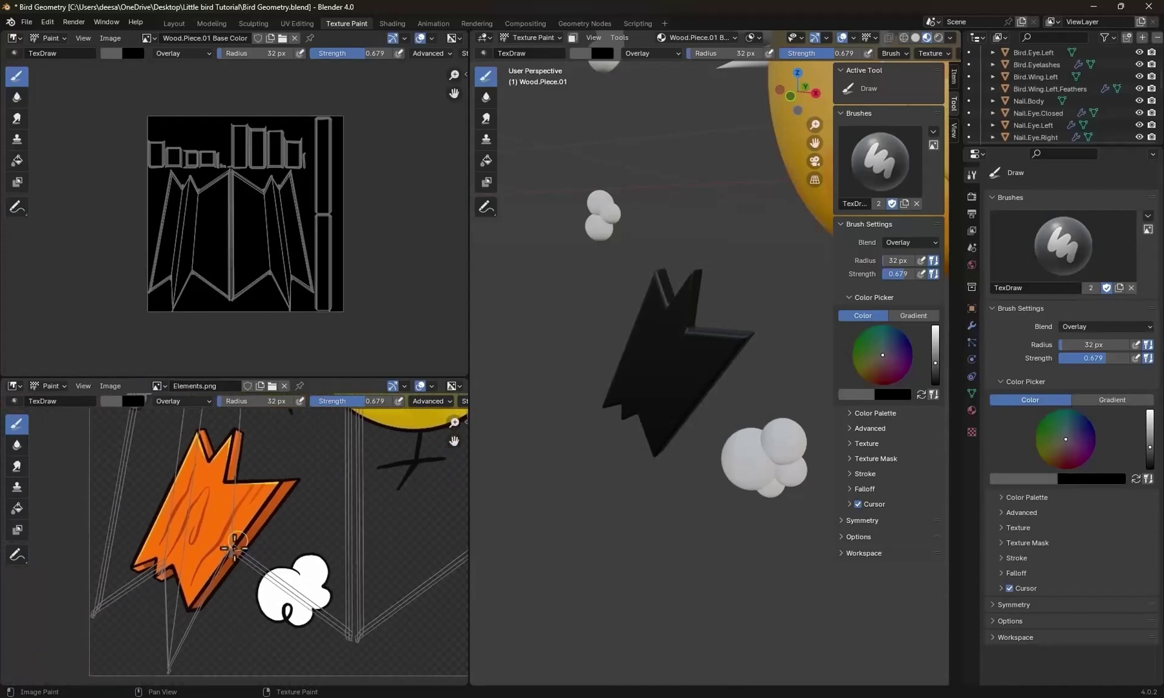
{"action": "scroll", "coordinate": [236, 545], "scroll_direction": "up", "scroll_amount": 2}
{"action": "middle_click_drag", "start_coordinate": [236, 545], "coordinate": [310, 563]}
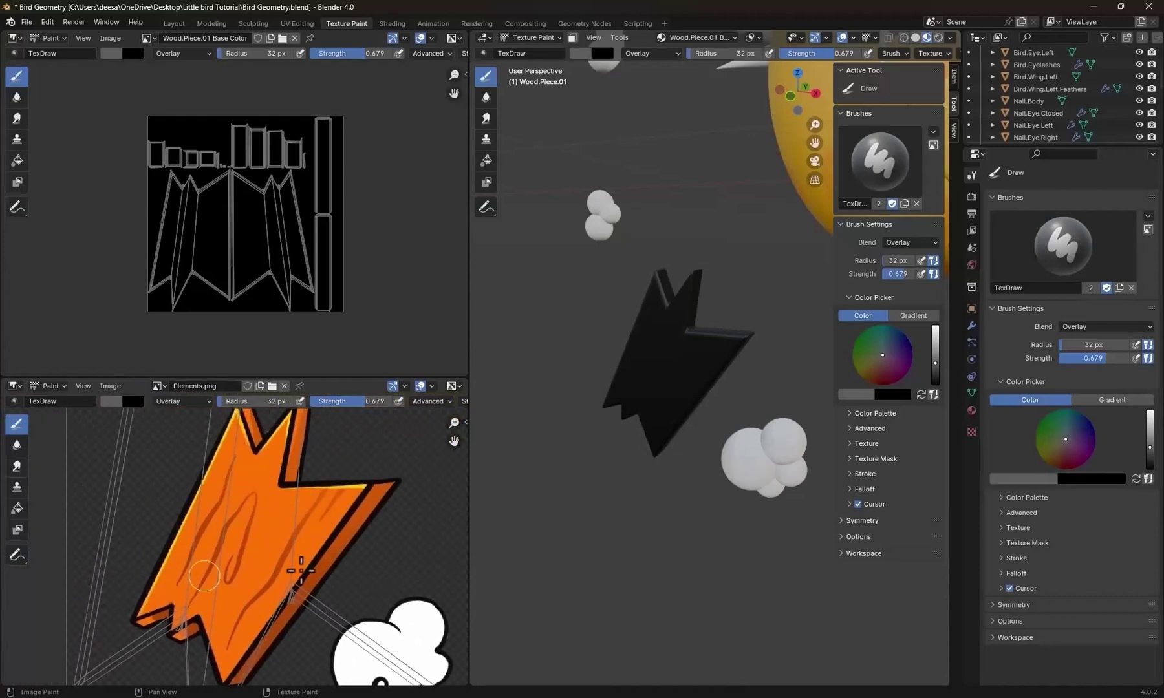
Choose the Fill tool and set both gradient color stops to the orange sampled from the reference wood piece.
{"action": "left_click", "coordinate": [17, 508]}
{"action": "left_click", "coordinate": [913, 366]}
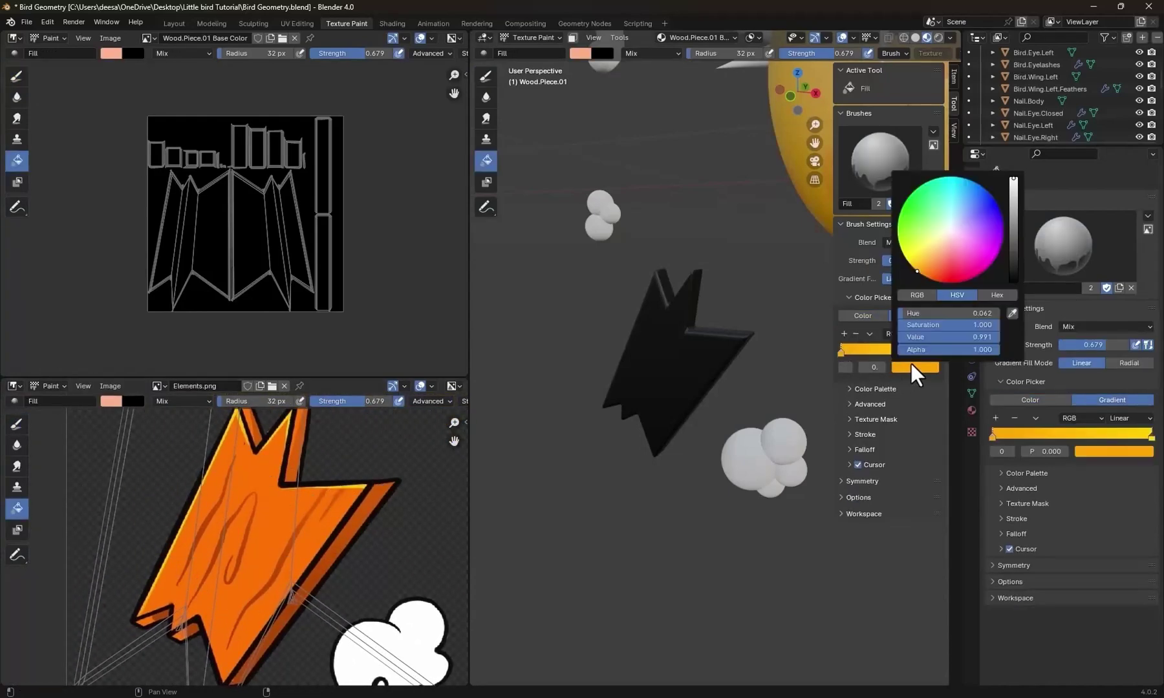
{"action": "left_click", "coordinate": [1012, 312]}
{"action": "left_click", "coordinate": [228, 622]}
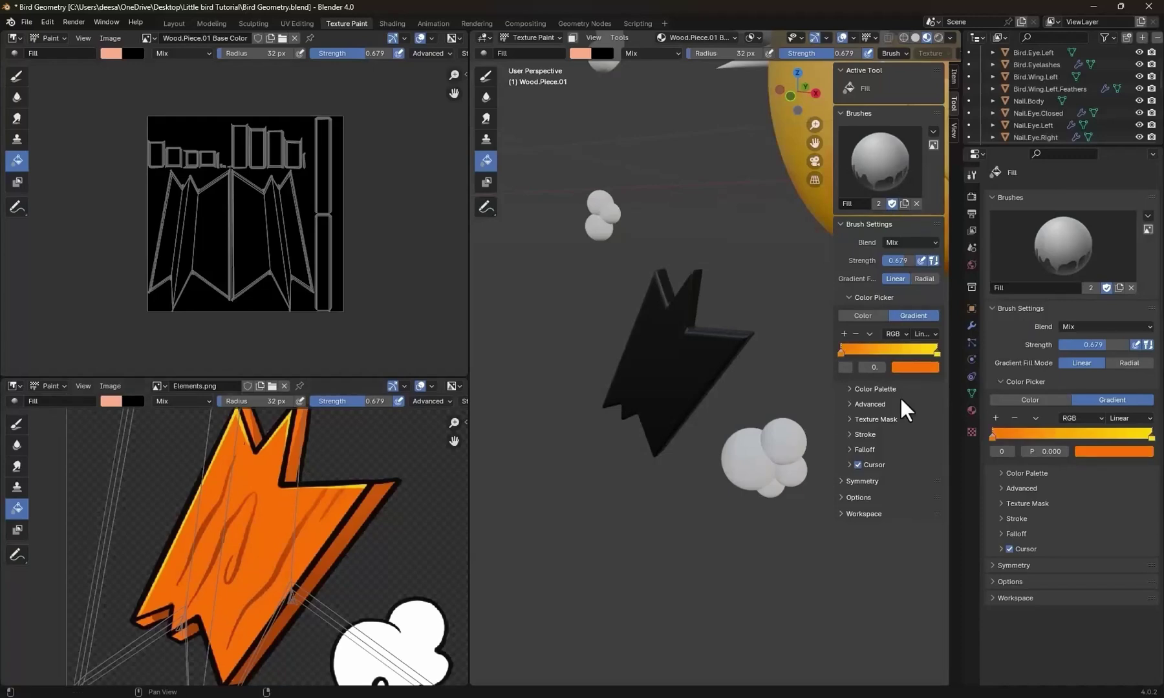
{"action": "left_click", "coordinate": [937, 354]}
{"action": "left_click", "coordinate": [932, 368]}
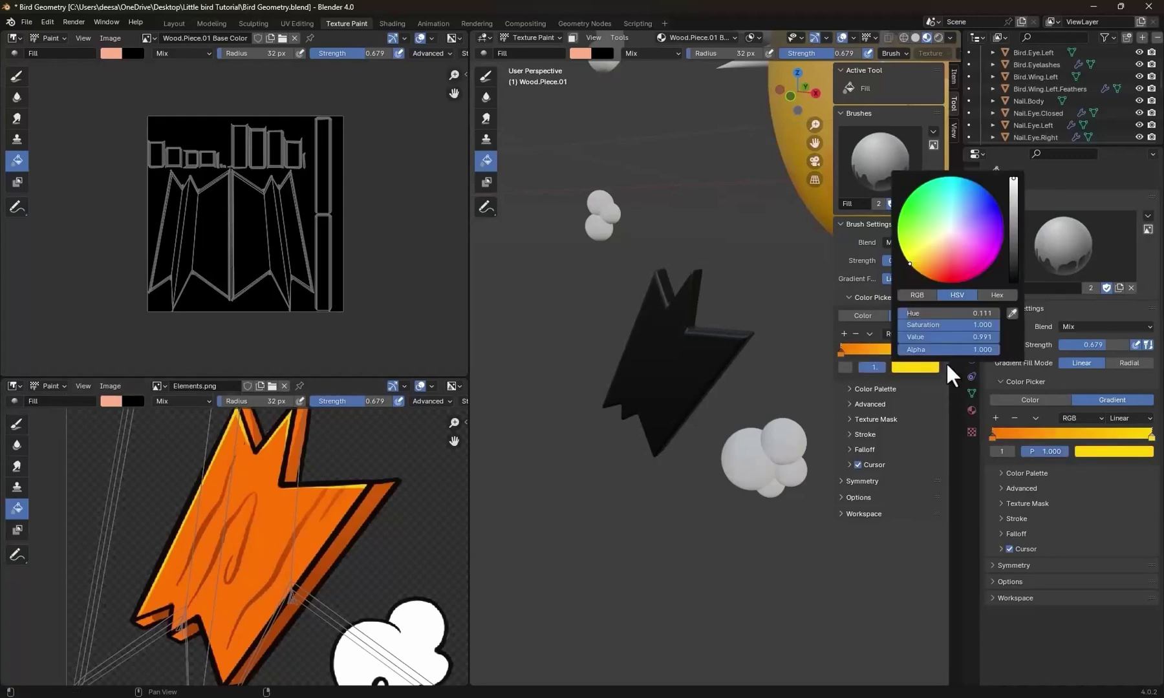
{"action": "left_click", "coordinate": [1011, 312]}
{"action": "left_click", "coordinate": [273, 451]}
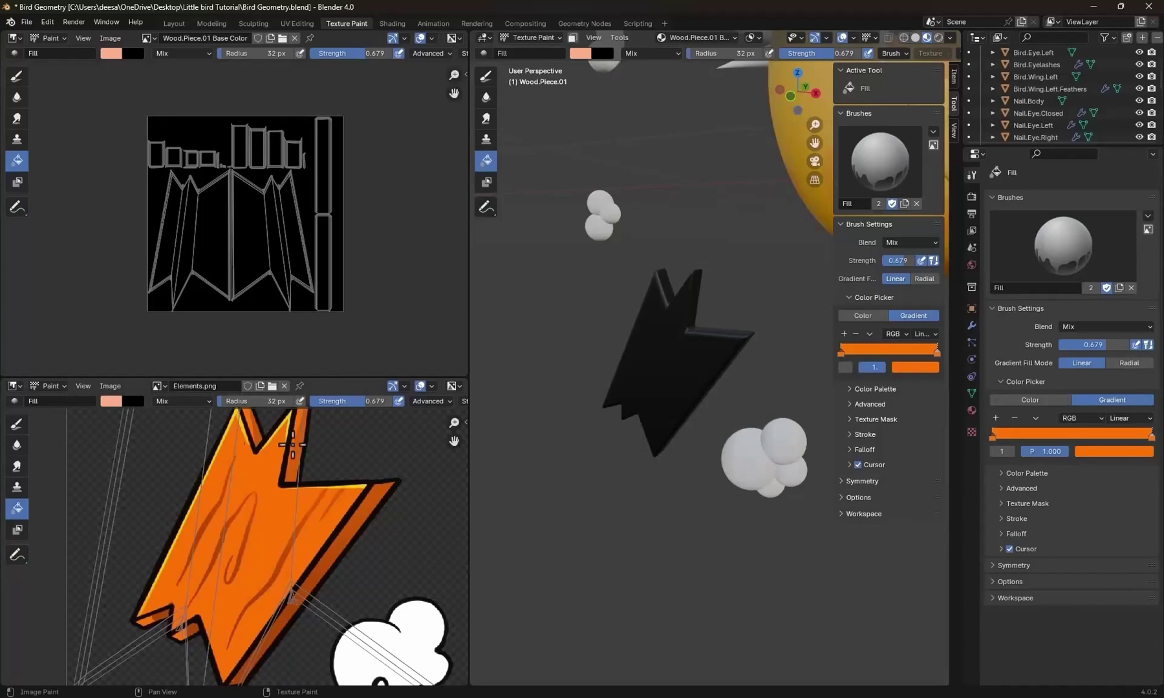
Brighten the gradient's end stop to a lighter orange and fill the wood piece with the linear gradient from its lower tip upward.
{"action": "left_click", "coordinate": [929, 367]}
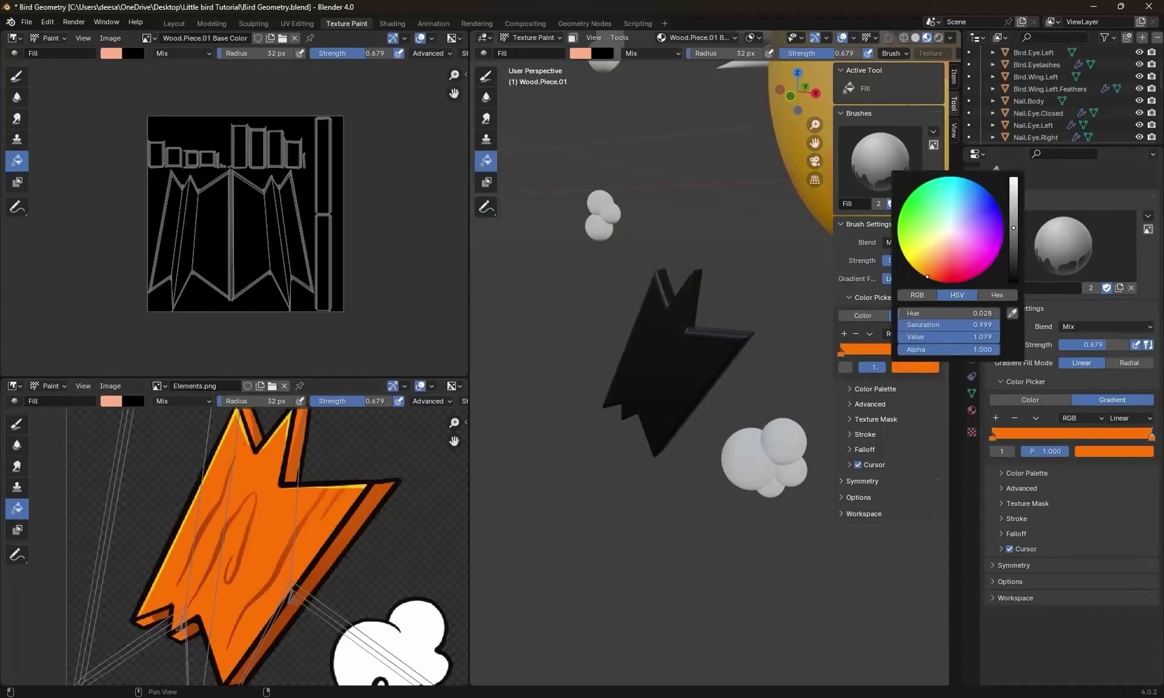
{"action": "left_click_drag", "start_coordinate": [1010, 226], "coordinate": [1012, 220]}
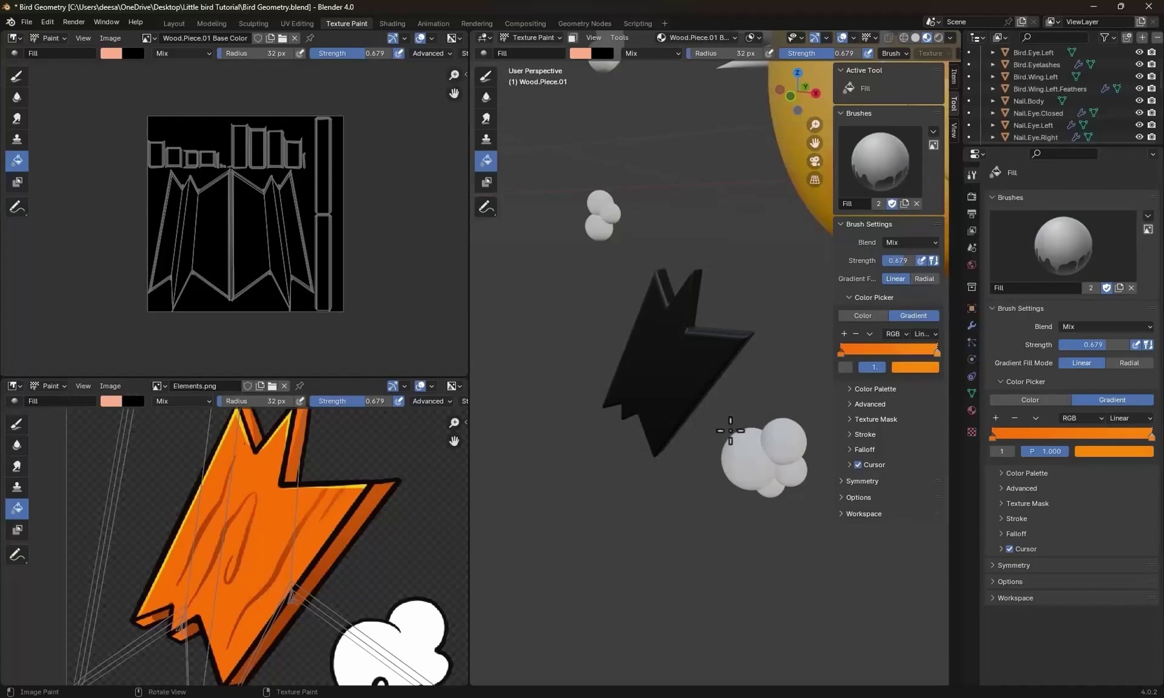
{"action": "left_click_drag", "start_coordinate": [659, 473], "coordinate": [685, 252]}
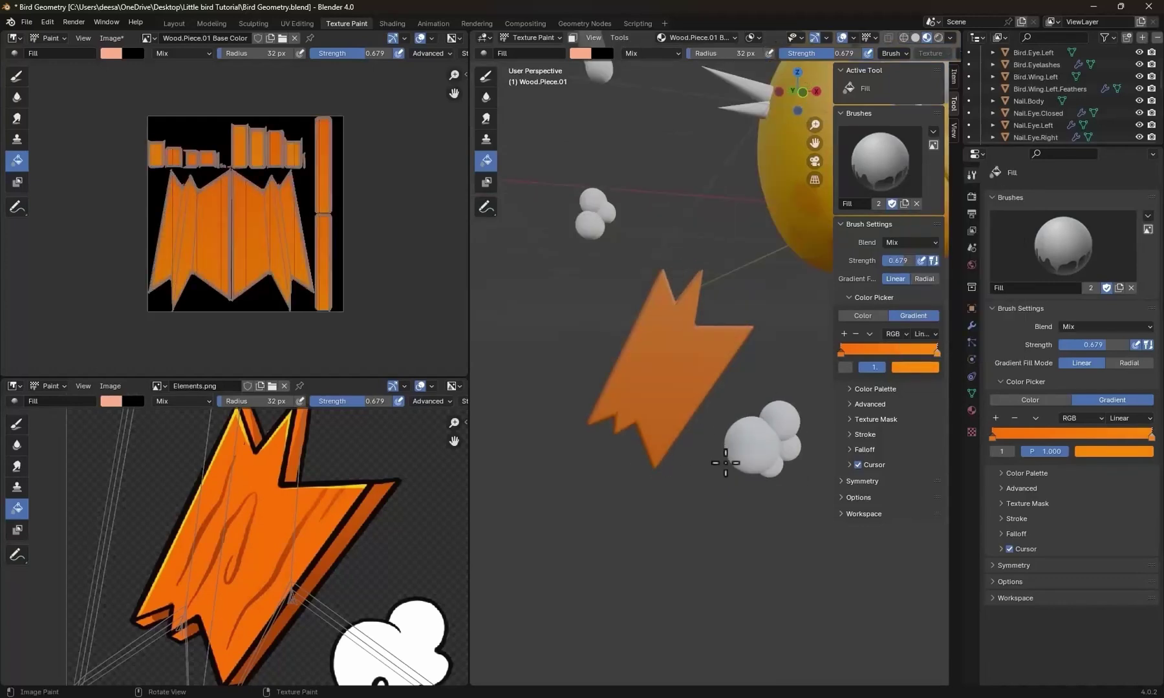
{"action": "middle_click_drag", "start_coordinate": [725, 463], "coordinate": [644, 455]}
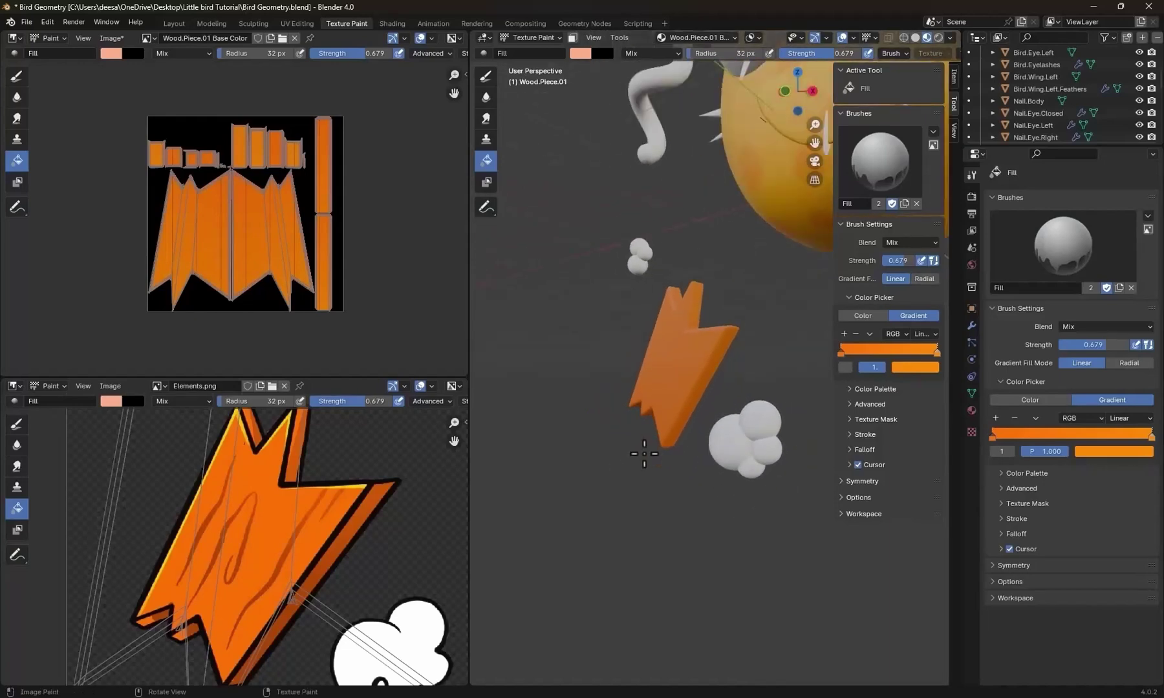
Switch to the Draw brush and view the wood piece from the front in solid shading with X-ray enabled.
{"action": "key", "text": "KP_1"}
{"action": "left_click", "coordinate": [485, 76]}
{"action": "left_click", "coordinate": [898, 39]}
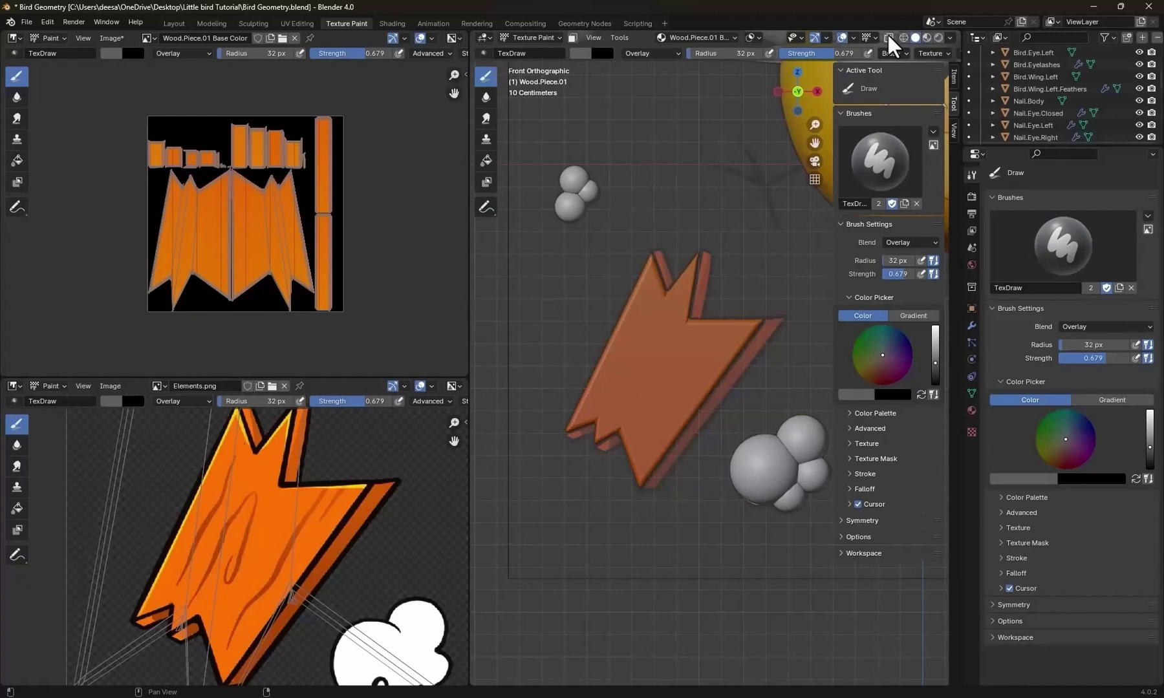
{"action": "left_click", "coordinate": [887, 36]}
{"action": "scroll", "coordinate": [659, 361], "scroll_direction": "up", "scroll_amount": 4}
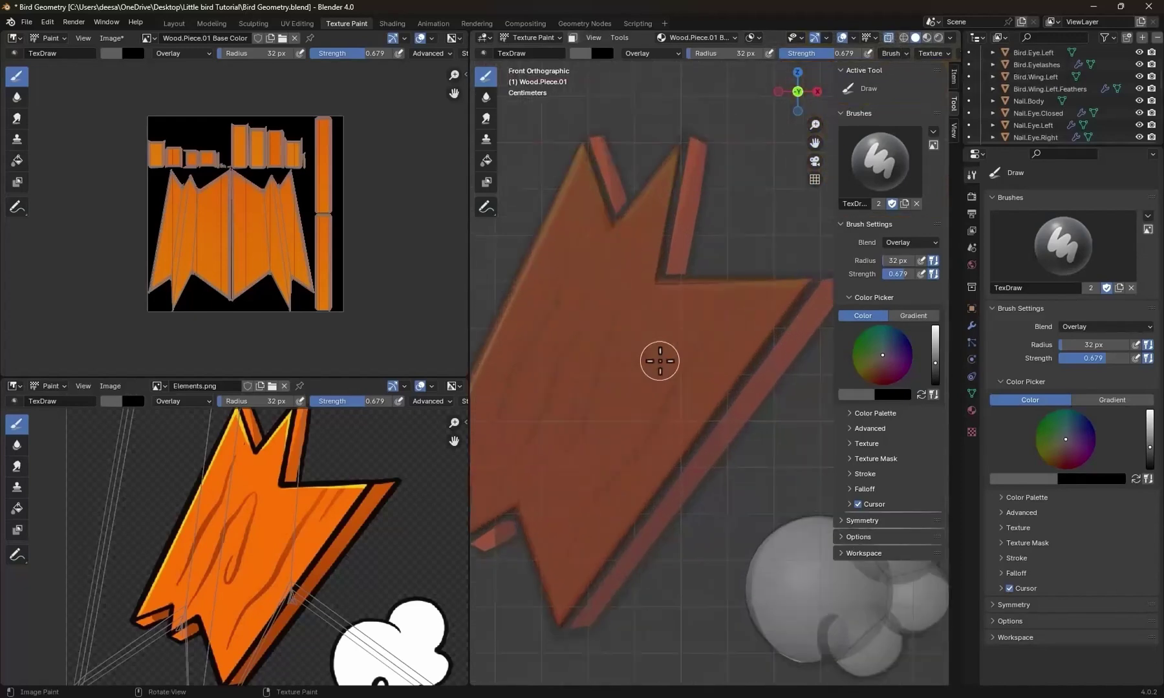
{"action": "middle_click_drag", "start_coordinate": [541, 333], "coordinate": [651, 341], "text": "shift"}
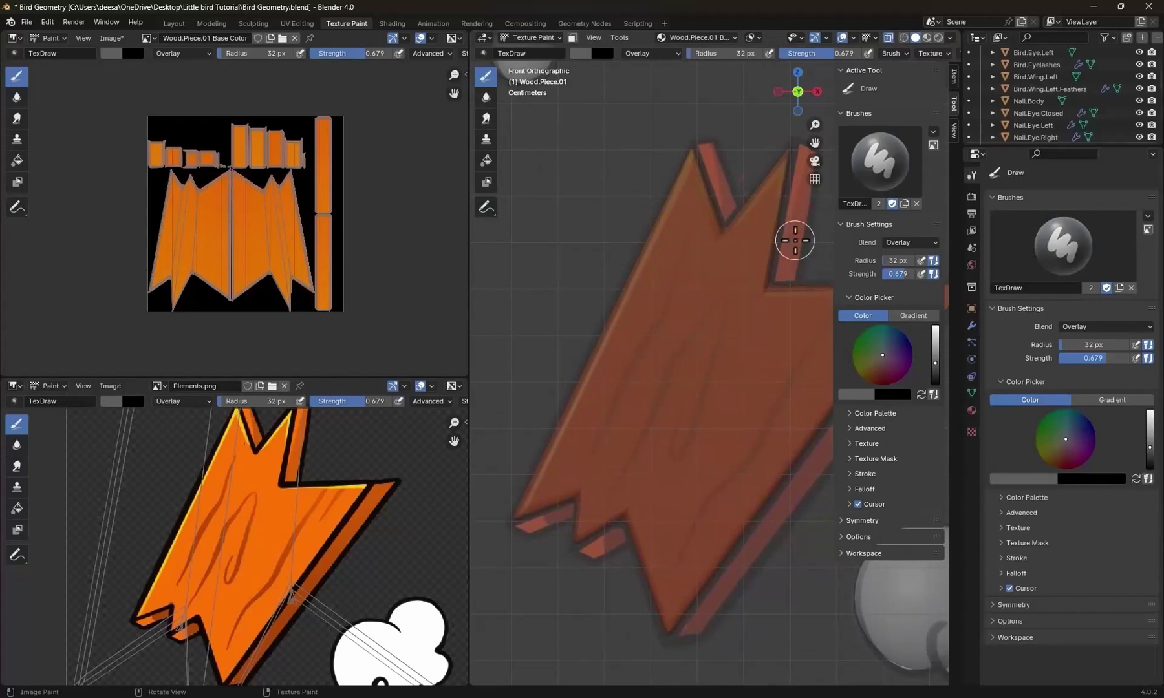
Set the brush blend mode to Mix and sample the dark orange-brown of the reference's wood grain as brush color.
{"action": "left_click", "coordinate": [905, 243]}
{"action": "left_click", "coordinate": [900, 256]}
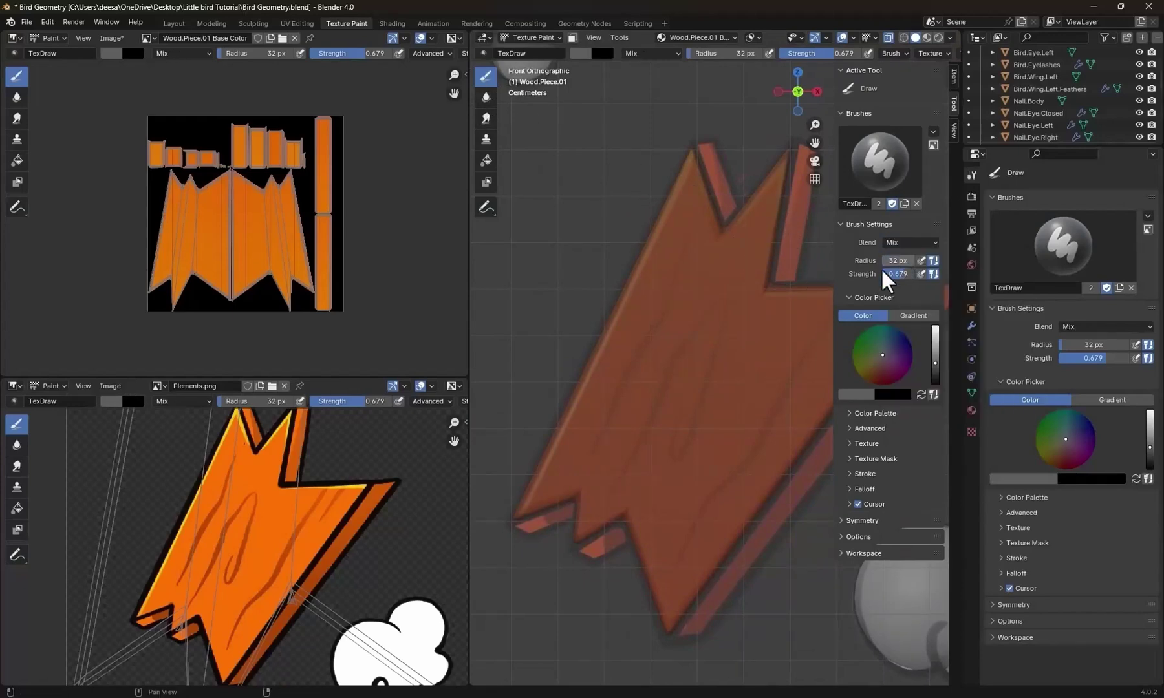
{"action": "left_click", "coordinate": [860, 393]}
{"action": "left_click", "coordinate": [954, 351]}
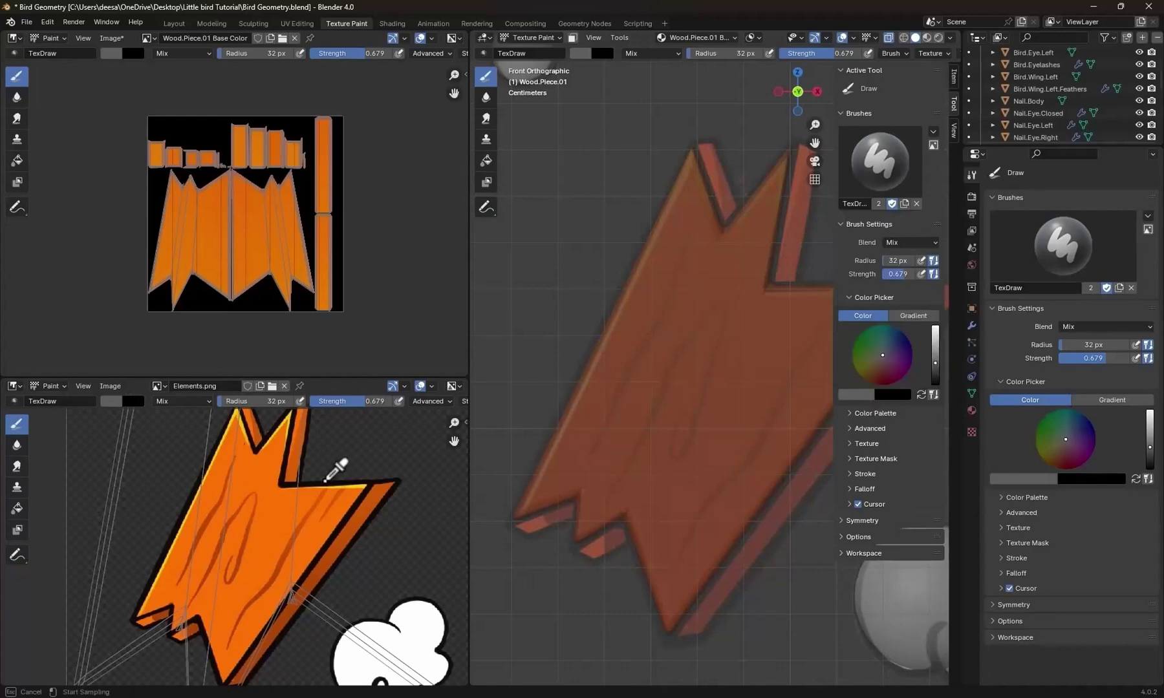
{"action": "left_click", "coordinate": [273, 579]}
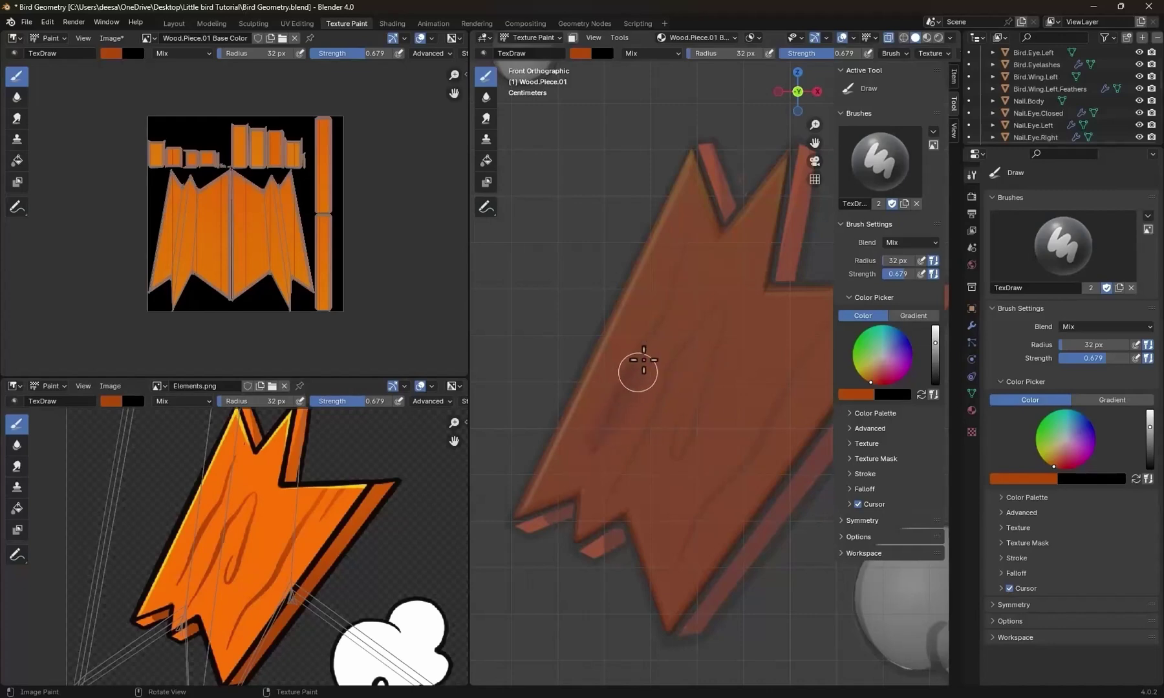
Reduce the brush radius to 11 px and paint the wood grain lines on the front face, tracing the reference.
{"action": "left_click_drag", "start_coordinate": [636, 371], "coordinate": [658, 315]}
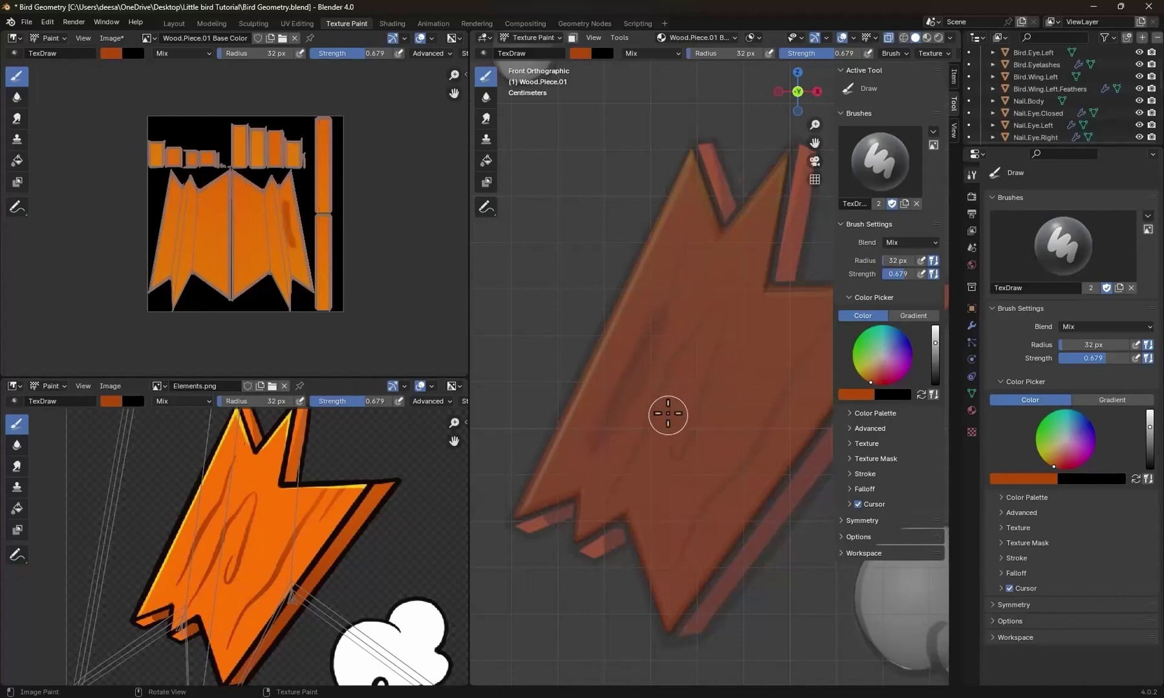
{"action": "key", "text": "ctrl+z"}
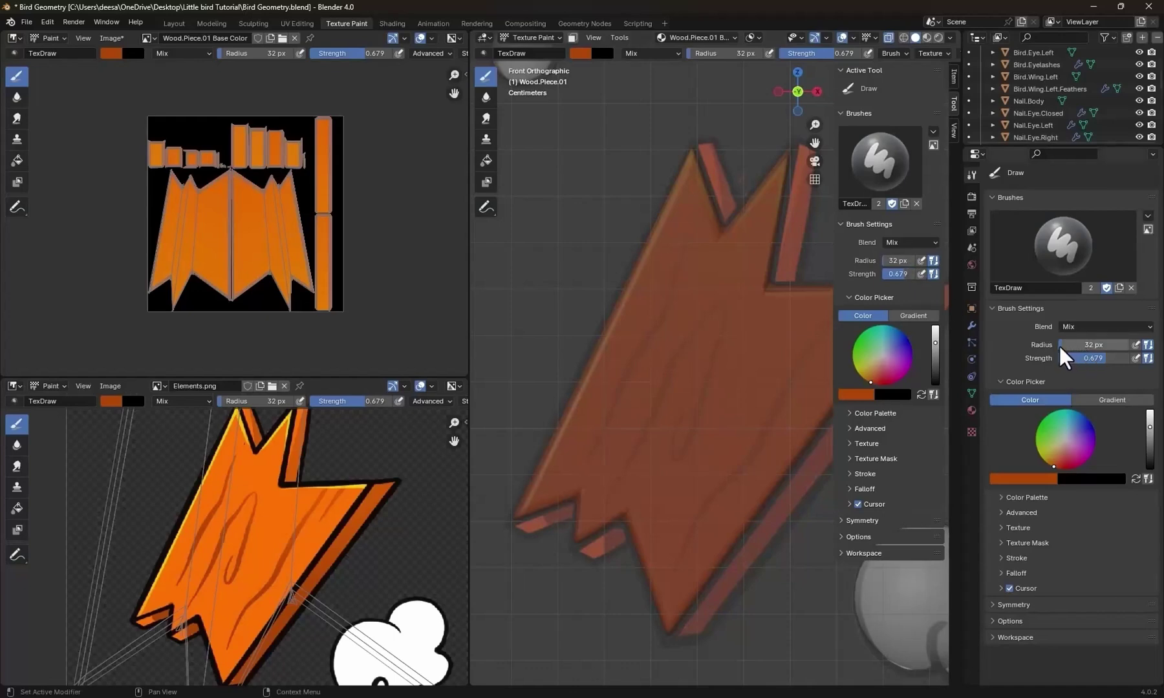
{"action": "left_click_drag", "start_coordinate": [1059, 346], "coordinate": [1059, 345]}
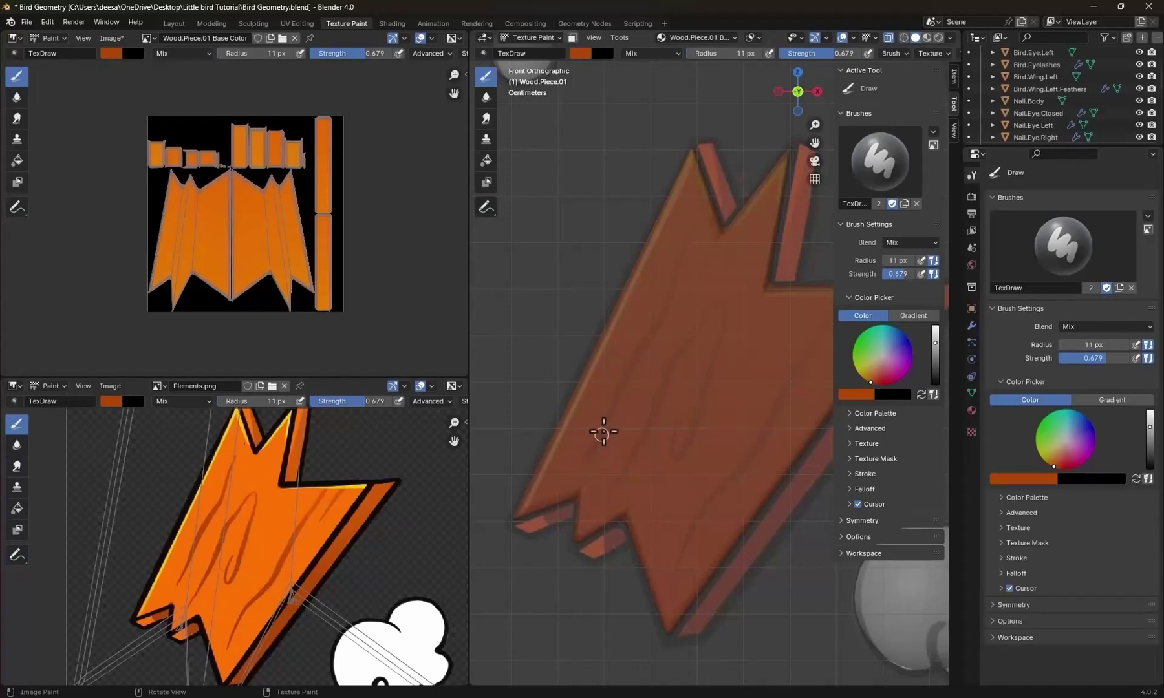
{"action": "left_click_drag", "start_coordinate": [681, 282], "coordinate": [689, 224]}
{"action": "mouse_move", "coordinate": [655, 413]}
{"action": "left_mouse_down"}
{"action": "mouse_move", "coordinate": [675, 345]}
{"action": "mouse_move", "coordinate": [707, 493]}
{"action": "left_mouse_up"}
{"action": "scroll", "coordinate": [714, 358], "scroll_direction": "up", "scroll_amount": 3}
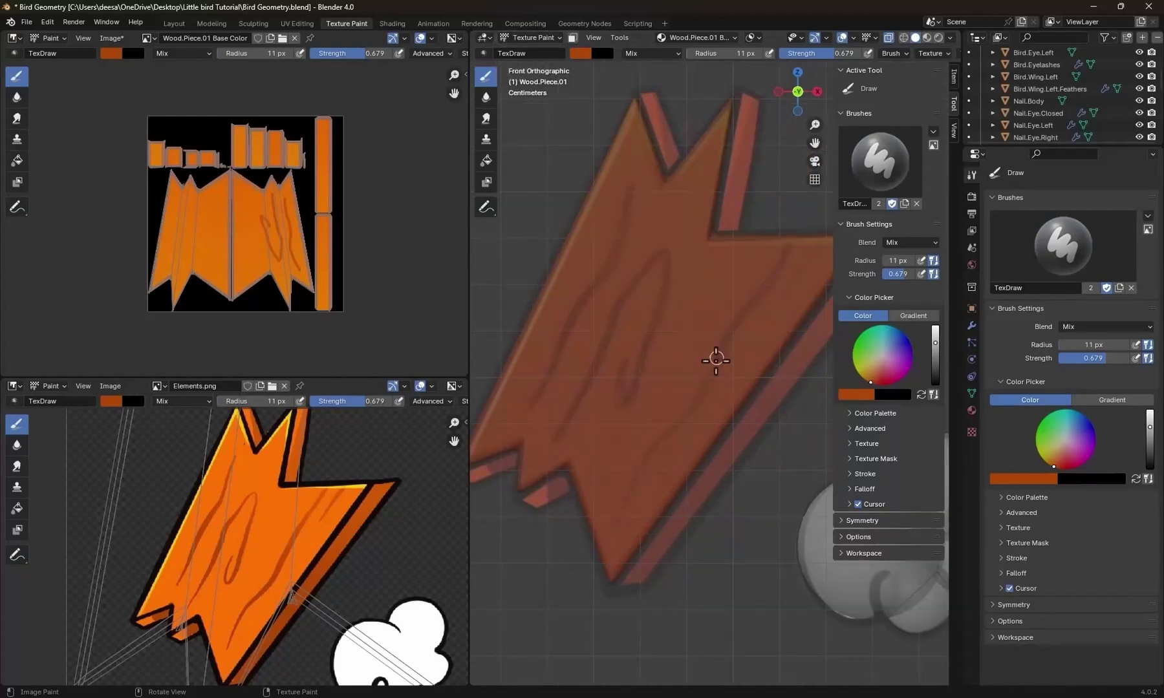
Paint wavy dark grain lines and a swirl on the back face of the wood piece.
{"action": "scroll", "coordinate": [736, 344], "scroll_direction": "down", "scroll_amount": 4}
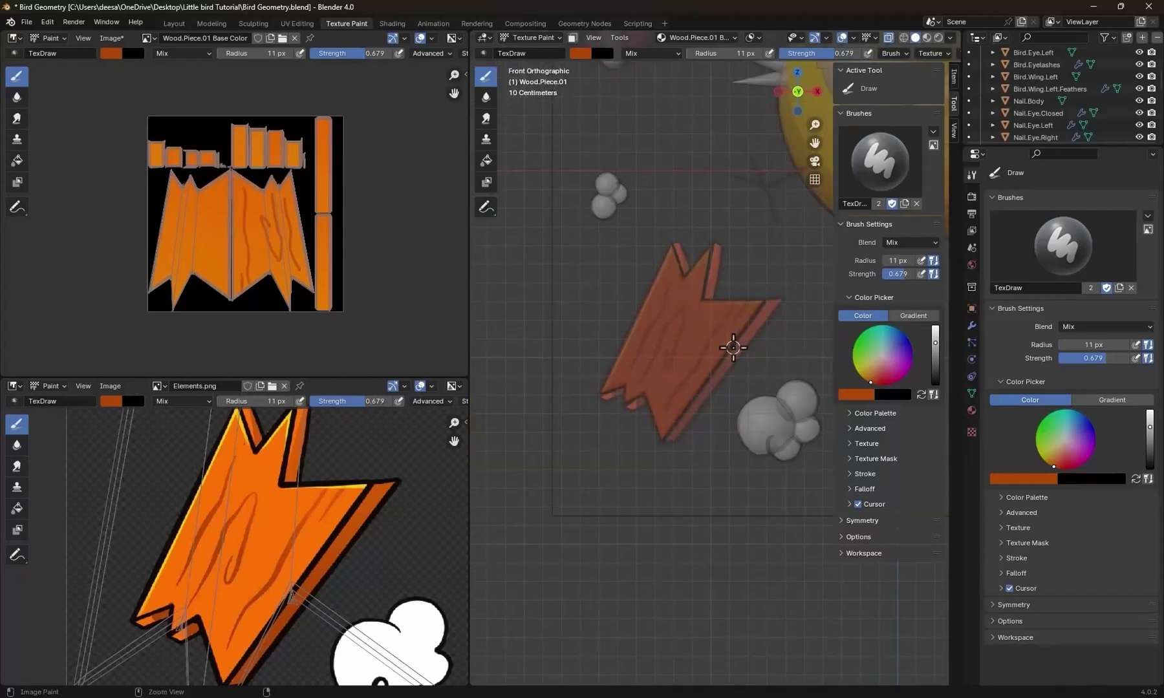
{"action": "key", "text": "ctrl+KP_1"}
{"action": "middle_click_drag", "start_coordinate": [732, 345], "coordinate": [649, 299], "text": "shift"}
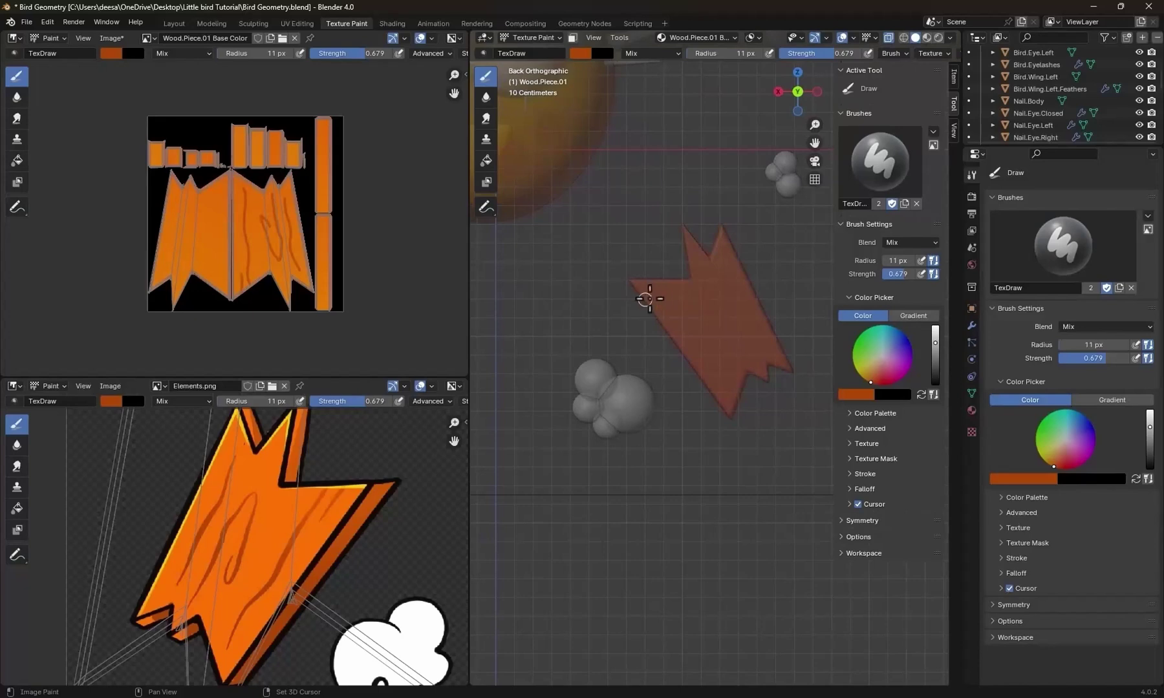
{"action": "scroll", "coordinate": [649, 298], "scroll_direction": "up", "scroll_amount": 4}
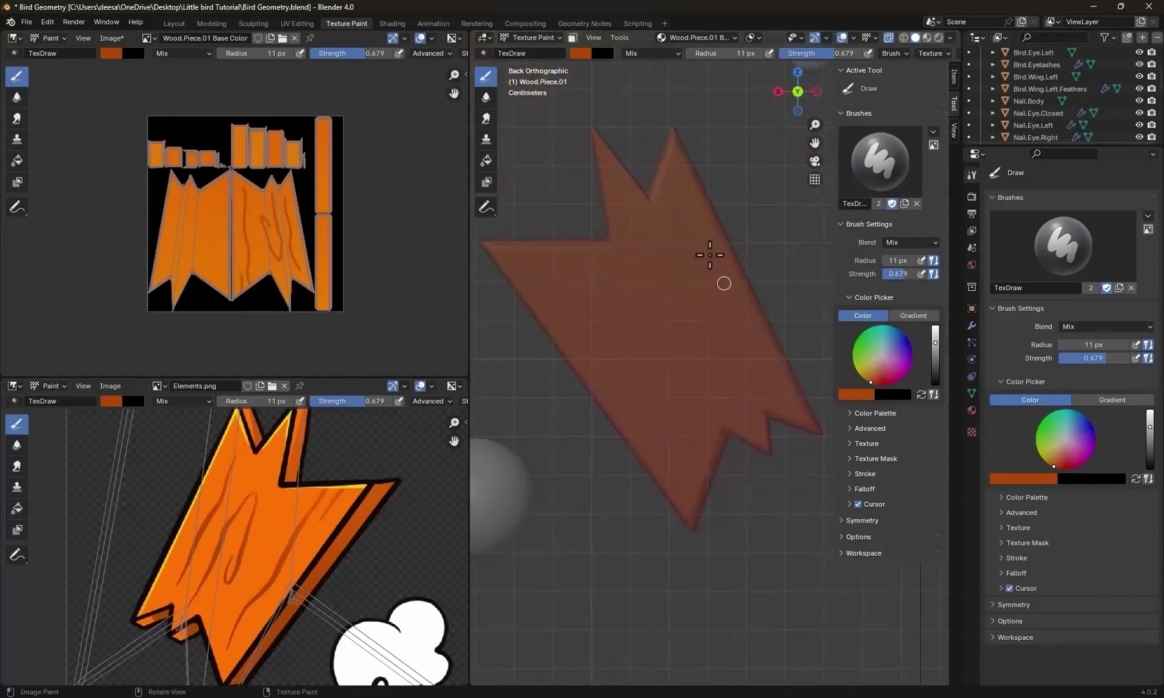
{"action": "mouse_move", "coordinate": [710, 254]}
{"action": "left_mouse_down"}
{"action": "mouse_move", "coordinate": [667, 174]}
{"action": "mouse_move", "coordinate": [678, 299]}
{"action": "mouse_move", "coordinate": [654, 303]}
{"action": "mouse_move", "coordinate": [708, 388]}
{"action": "left_mouse_up"}
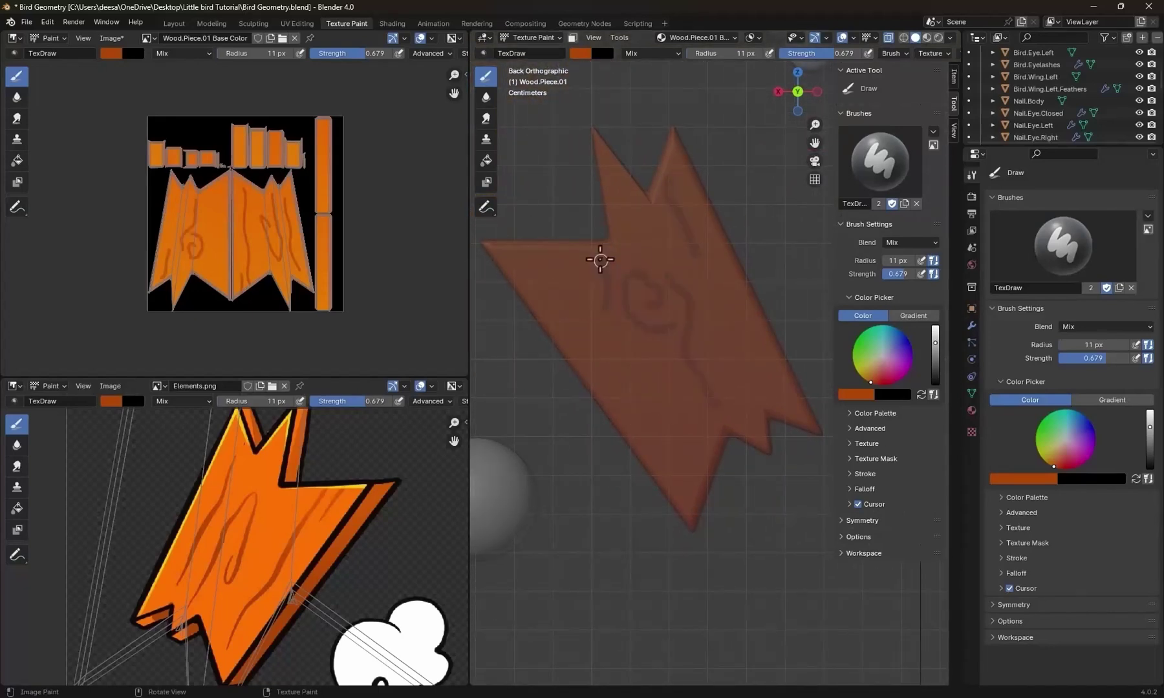
Sample the yellow edge highlight of the reference wood piece as the brush color.
{"action": "middle_click_drag", "start_coordinate": [600, 260], "coordinate": [741, 318]}
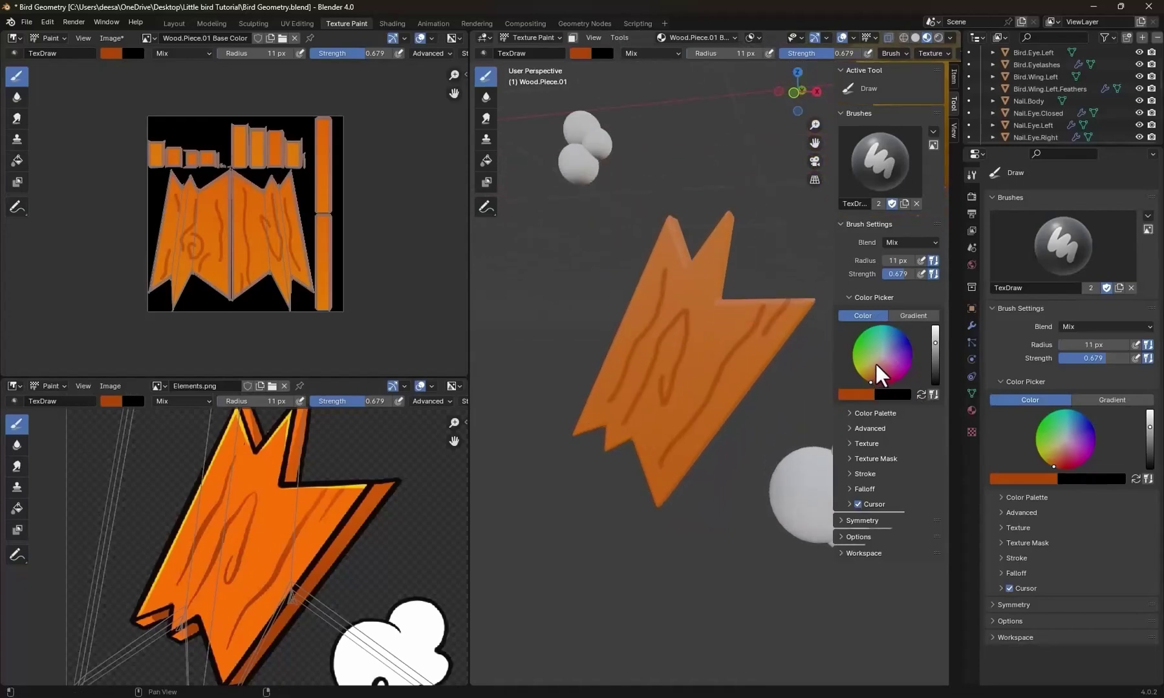
{"action": "scroll", "coordinate": [297, 498], "scroll_direction": "up", "scroll_amount": 5}
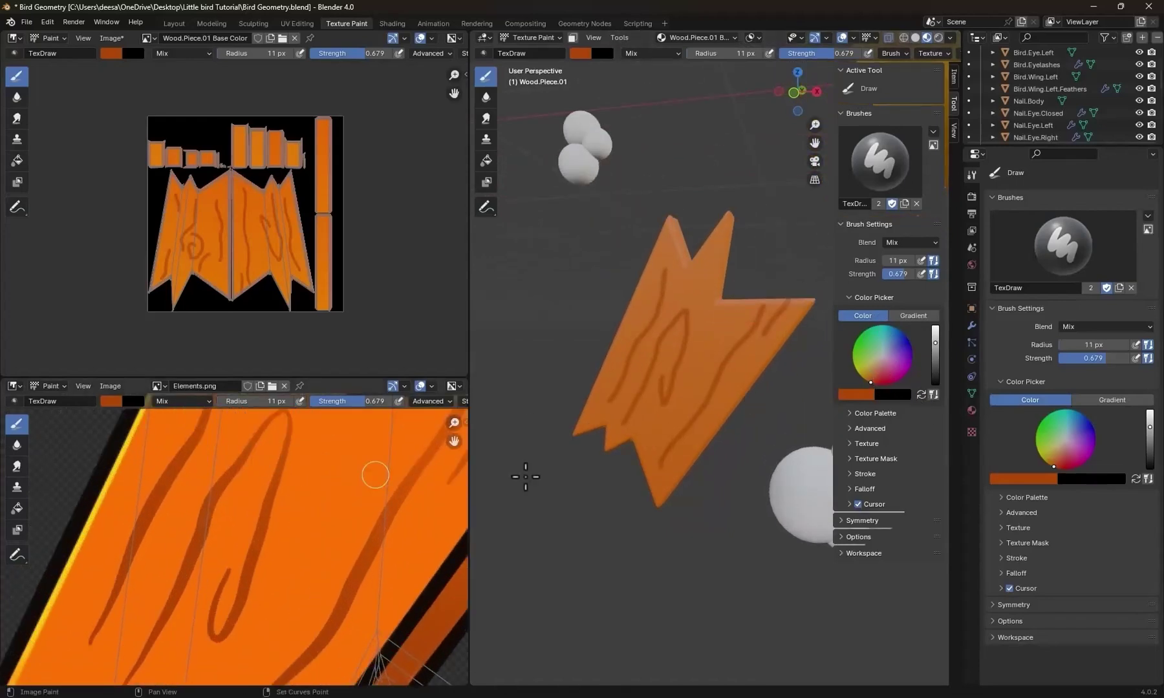
{"action": "left_click", "coordinate": [866, 390]}
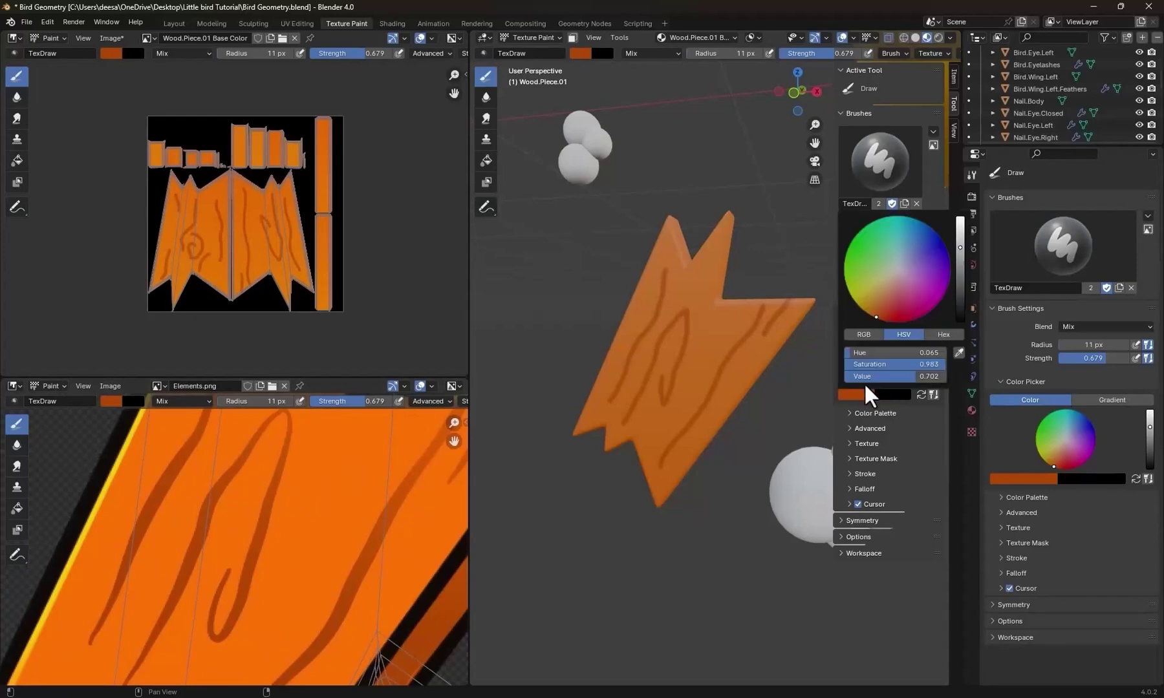
{"action": "left_click", "coordinate": [956, 349]}
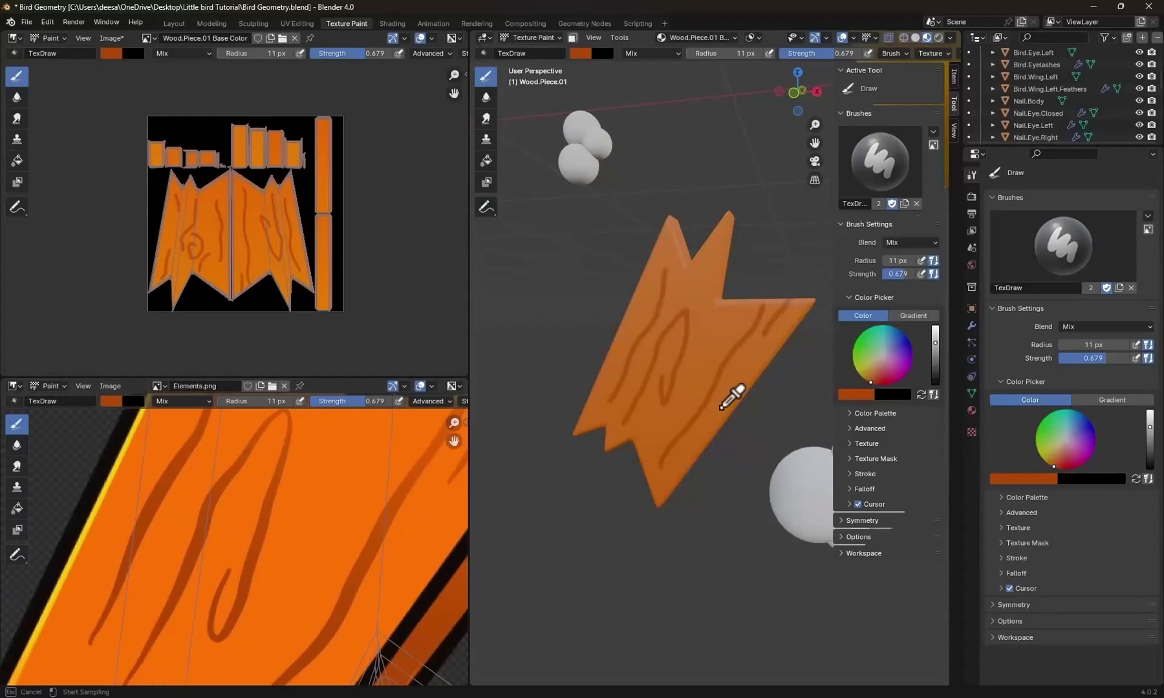
{"action": "left_click", "coordinate": [120, 461]}
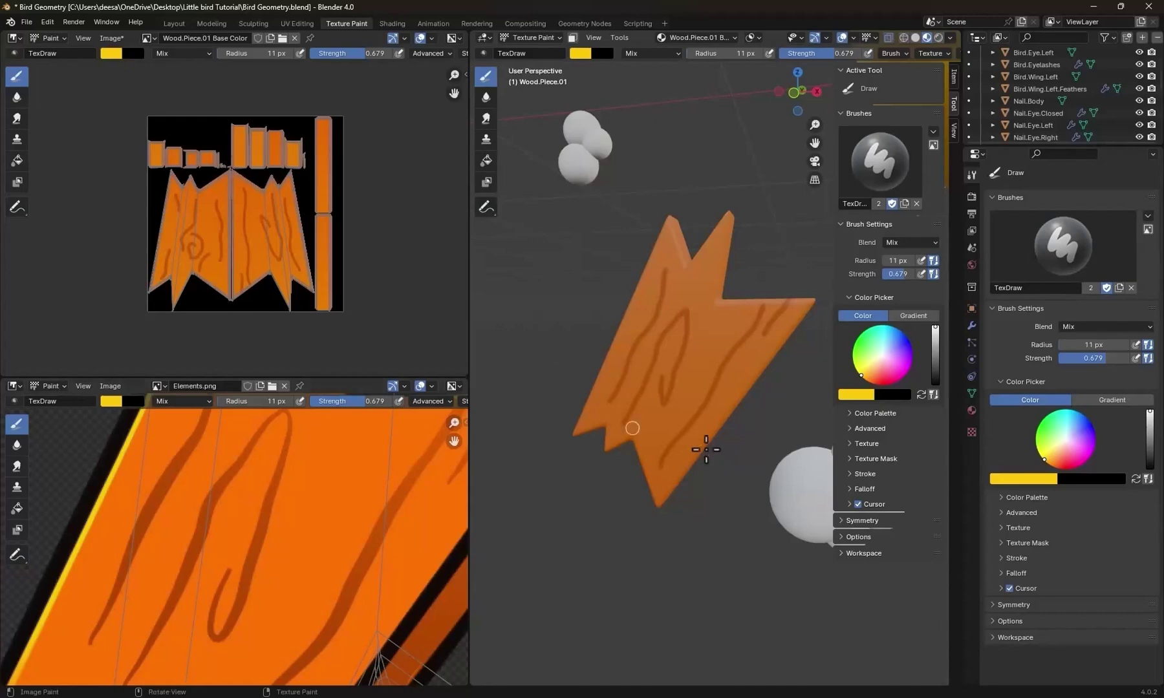
Raise the brush strength to 1.000 and paint yellow highlights along the wood piece's upper edges from the front view.
{"action": "key", "text": "KP_1"}
{"action": "scroll", "coordinate": [271, 553], "scroll_direction": "down", "scroll_amount": 4}
{"action": "key", "text": "shift+f"}
{"action": "left_click", "coordinate": [626, 325]}
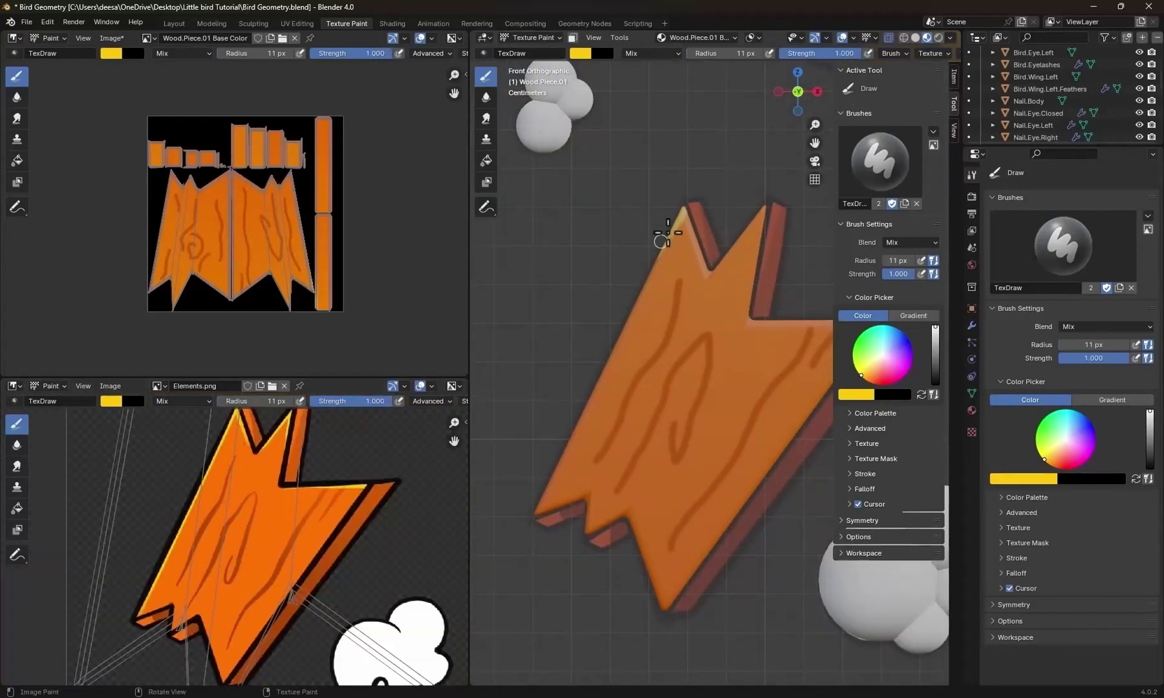
{"action": "left_click_drag", "start_coordinate": [665, 233], "coordinate": [682, 208]}
{"action": "scroll", "coordinate": [766, 215], "scroll_direction": "down", "scroll_amount": 6}
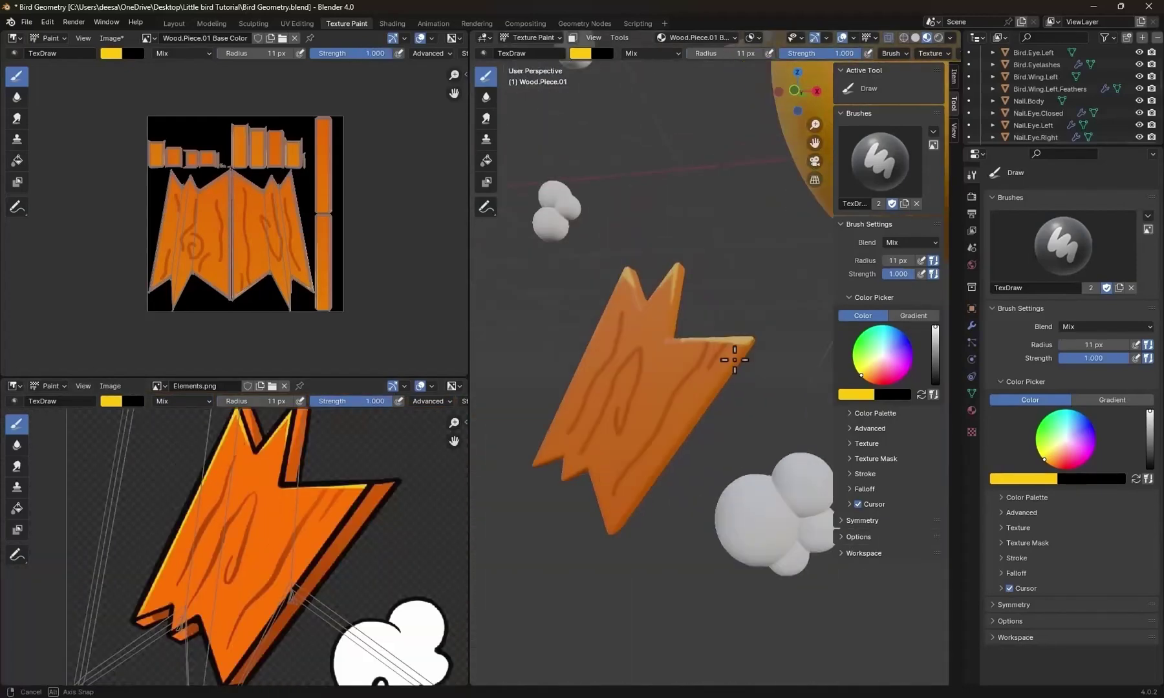
{"action": "middle_click_drag", "start_coordinate": [755, 358], "coordinate": [700, 406], "text": "shift"}
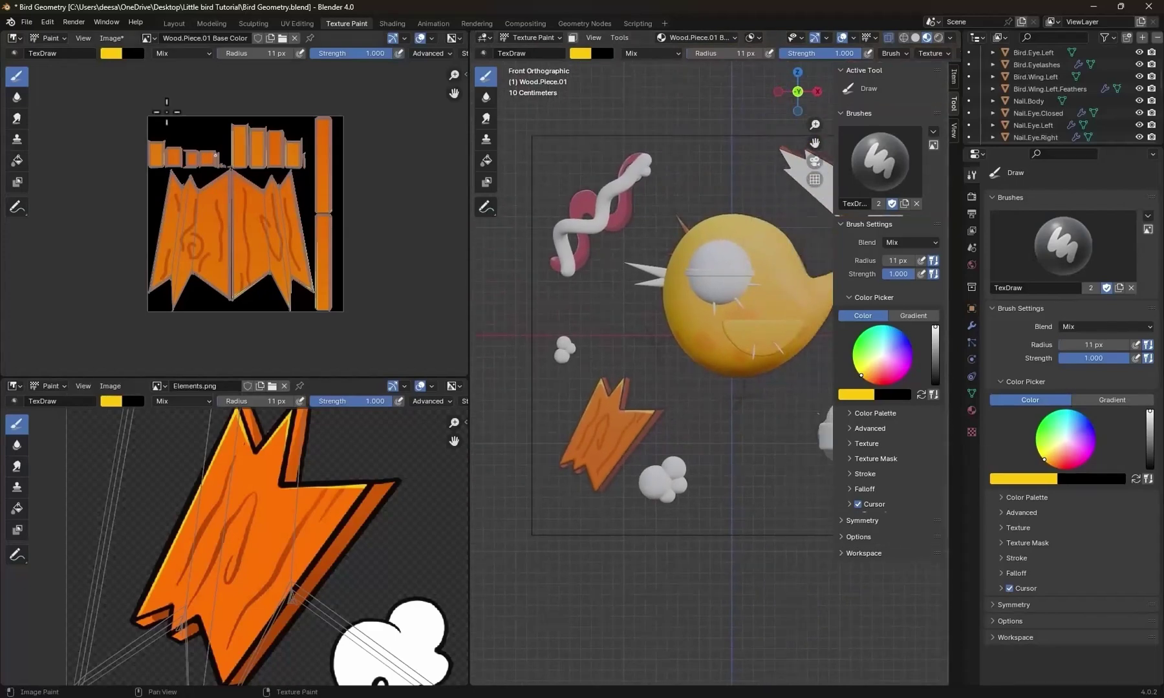
Save the first wood piece's painted texture as Wood.Piece.01 Base Color.png in the Little bird Tutorial folder.
{"action": "left_click", "coordinate": [115, 38]}
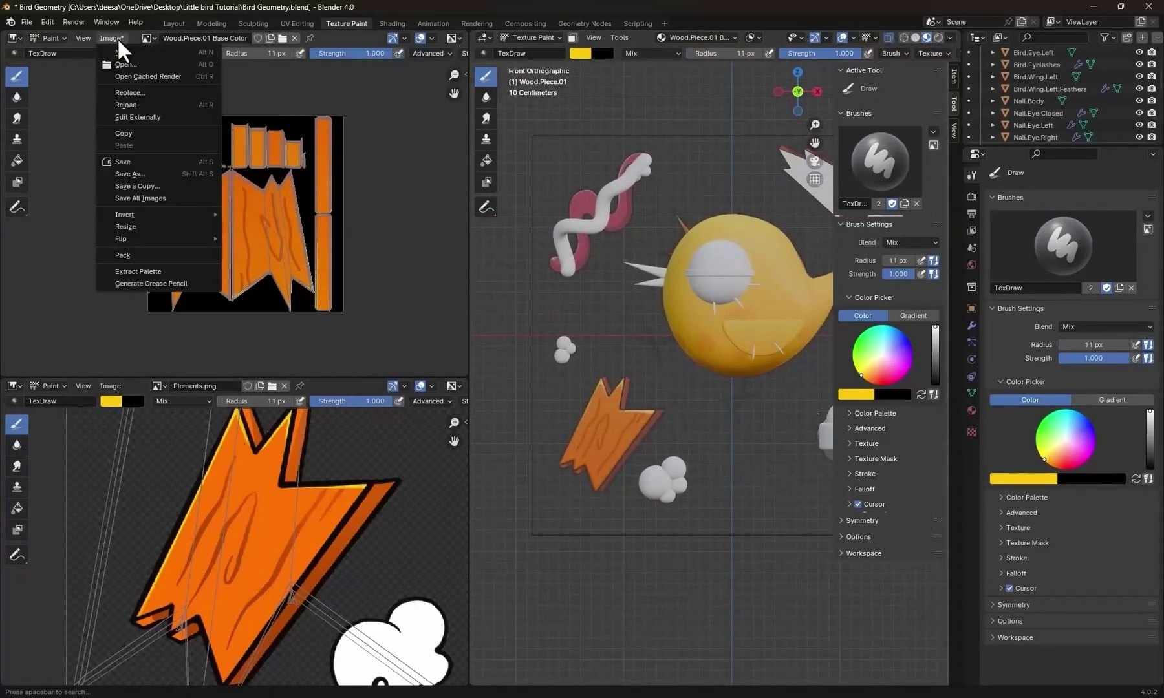
{"action": "left_click", "coordinate": [136, 160]}
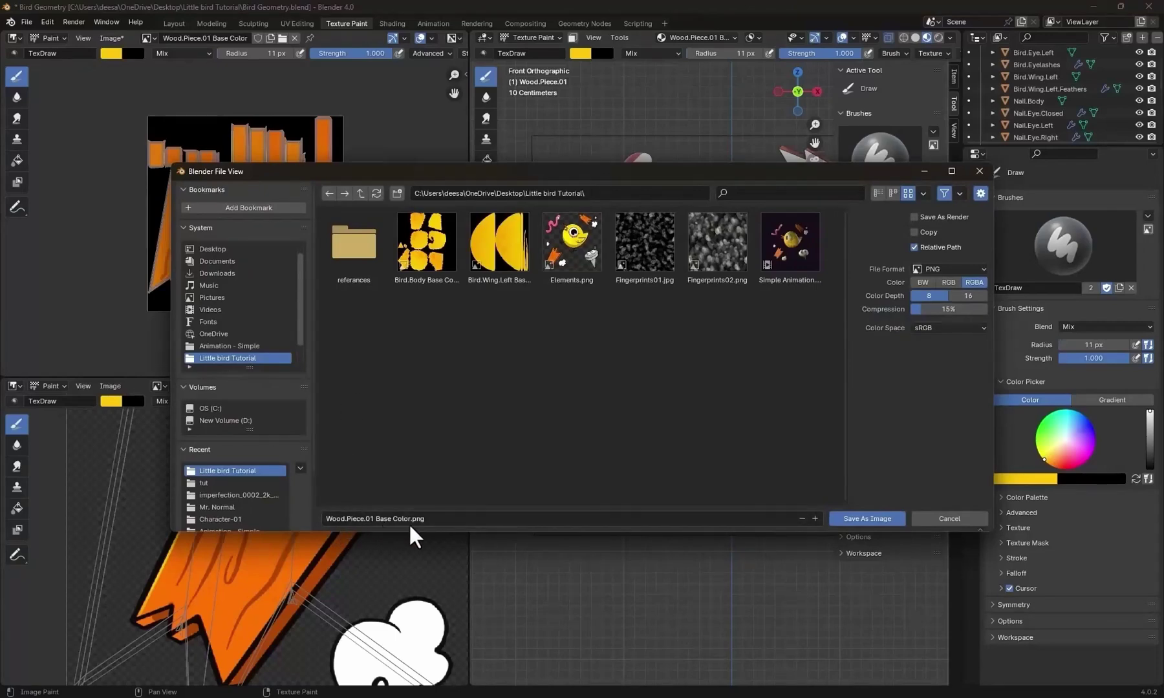
{"action": "left_click", "coordinate": [865, 518]}
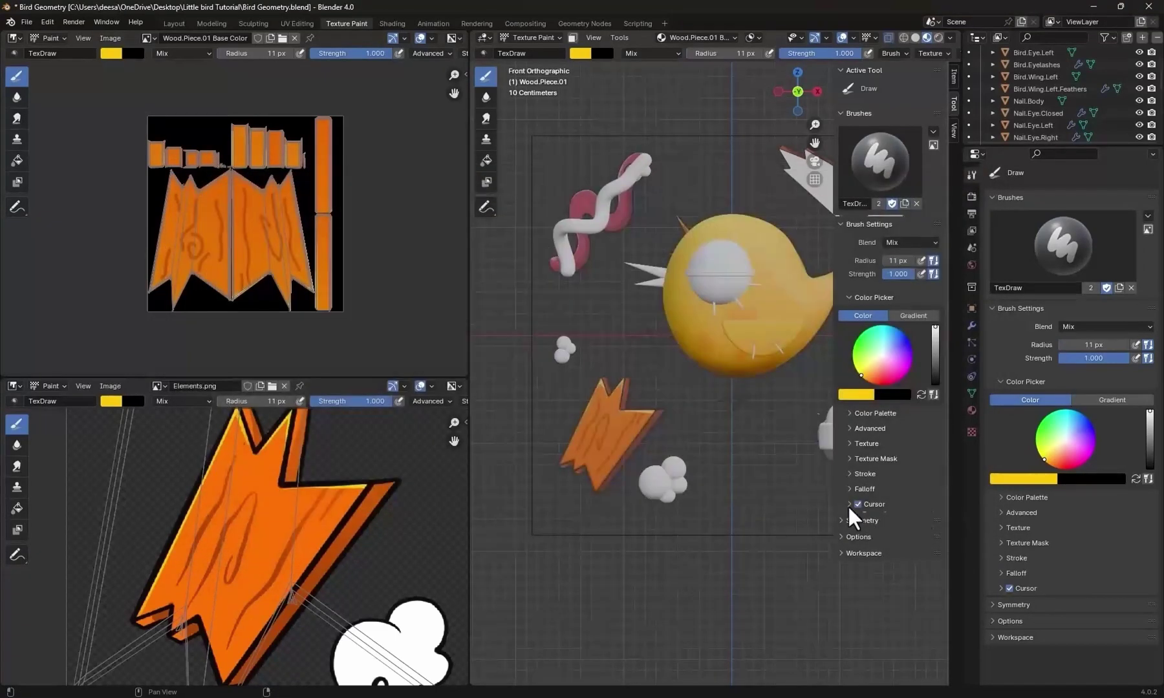
Select the second wood piece in the Layout workspace and apply all its transforms.
{"action": "left_click", "coordinate": [174, 24]}
{"action": "key", "text": "KP_1"}
{"action": "middle_click_drag", "start_coordinate": [719, 316], "coordinate": [592, 416], "text": "shift"}
{"action": "left_click", "coordinate": [614, 228]}
{"action": "scroll", "coordinate": [640, 252], "scroll_direction": "up", "scroll_amount": 2}
{"action": "middle_click_drag", "start_coordinate": [649, 247], "coordinate": [551, 384], "text": "shift"}
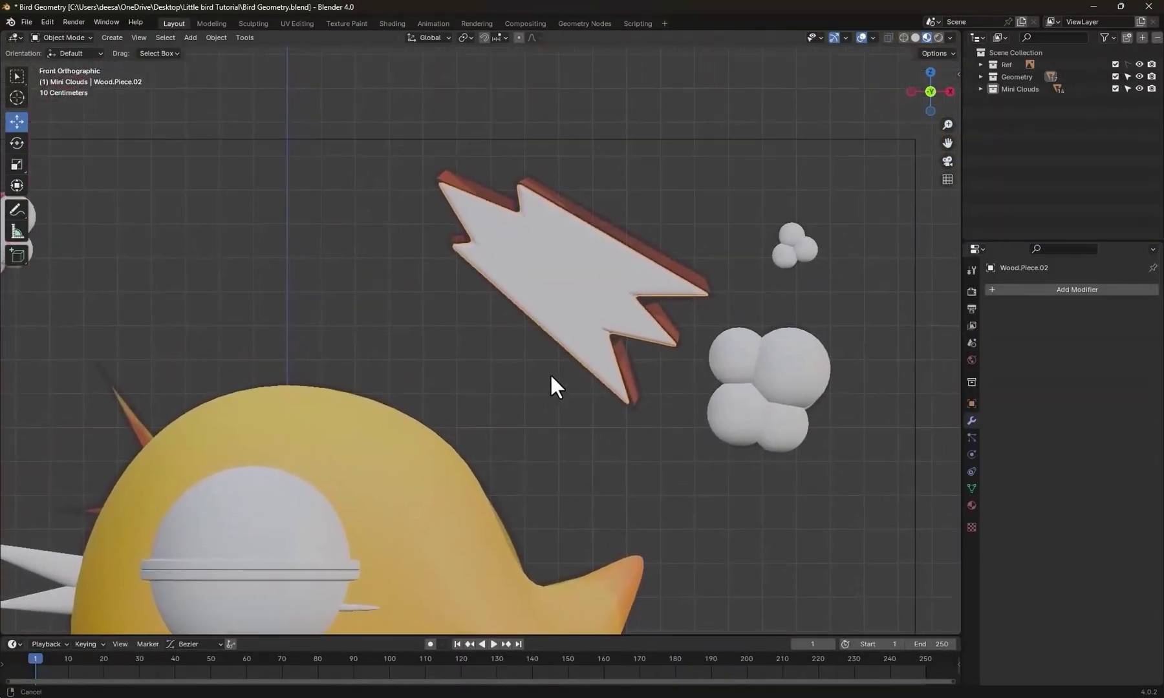
{"action": "key", "text": "ctrl+a"}
{"action": "left_click", "coordinate": [665, 283]}
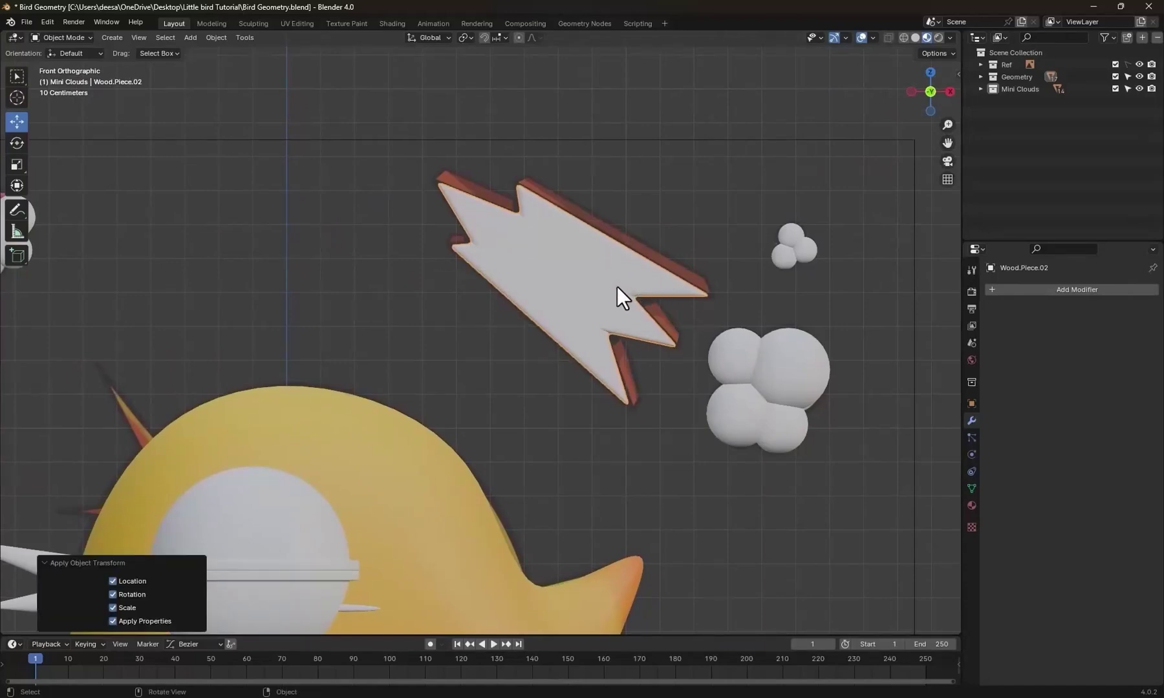
UV unwrap the entire mesh of the second wood piece and save the Blender file.
{"action": "left_click", "coordinate": [297, 24]}
{"action": "key", "text": "a"}
{"action": "key", "text": "u"}
{"action": "key", "text": "ctrl+s"}
Add a black Base Color paint slot to the second wood piece and fill the piece with the orange gradient.
{"action": "left_click", "coordinate": [347, 23]}
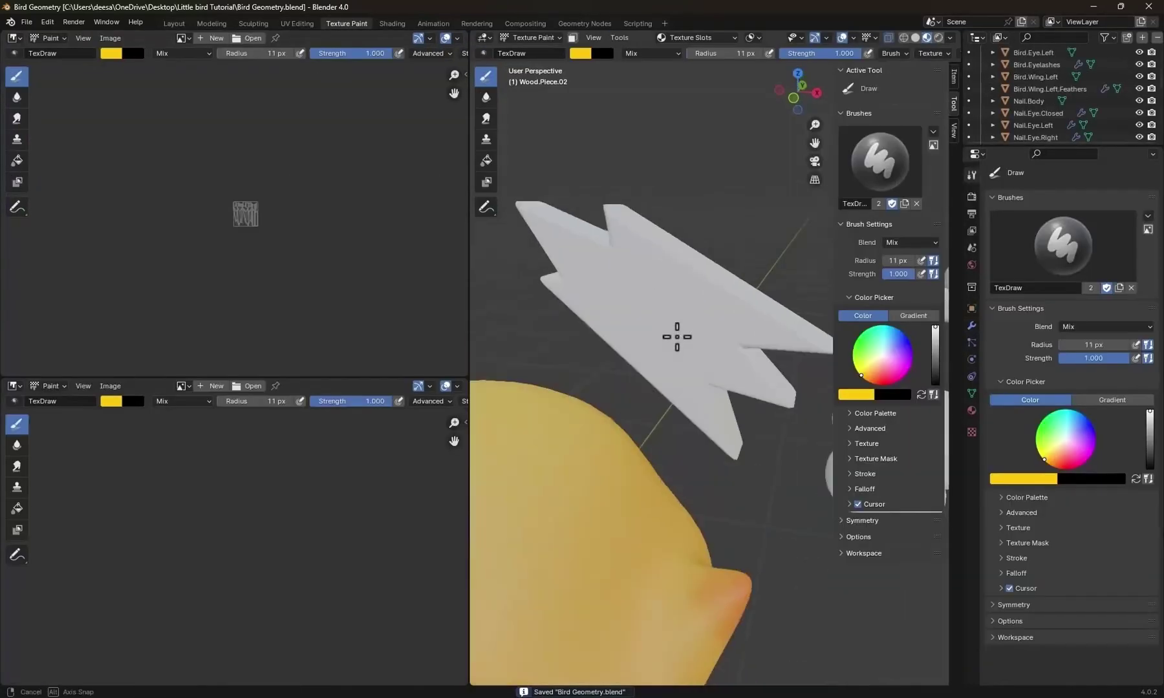
{"action": "left_click", "coordinate": [696, 37]}
{"action": "left_click", "coordinate": [824, 207]}
{"action": "left_click_drag", "start_coordinate": [894, 288], "coordinate": [896, 324]}
{"action": "left_click", "coordinate": [775, 224]}
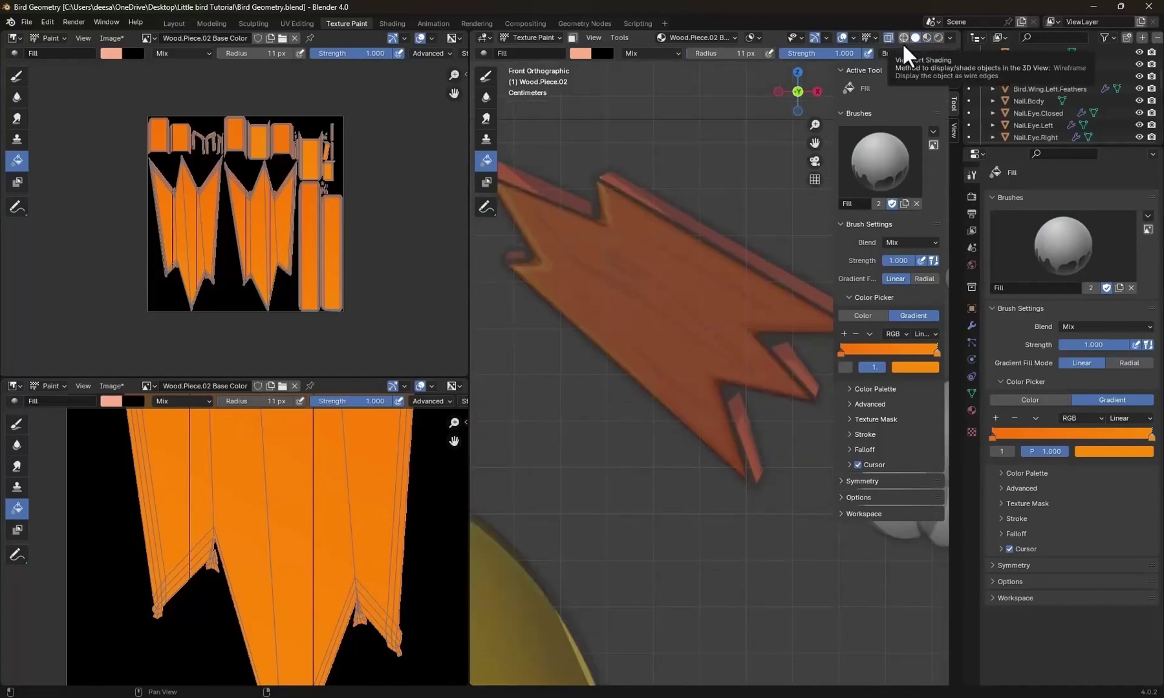
{"action": "left_click_drag", "start_coordinate": [695, 255], "coordinate": [697, 198]}
Show Elements.png as the reference and paint yellow edge highlights and dark wood grain lines on the second wood piece.
{"action": "left_click", "coordinate": [148, 386]}
{"action": "left_click", "coordinate": [188, 427]}
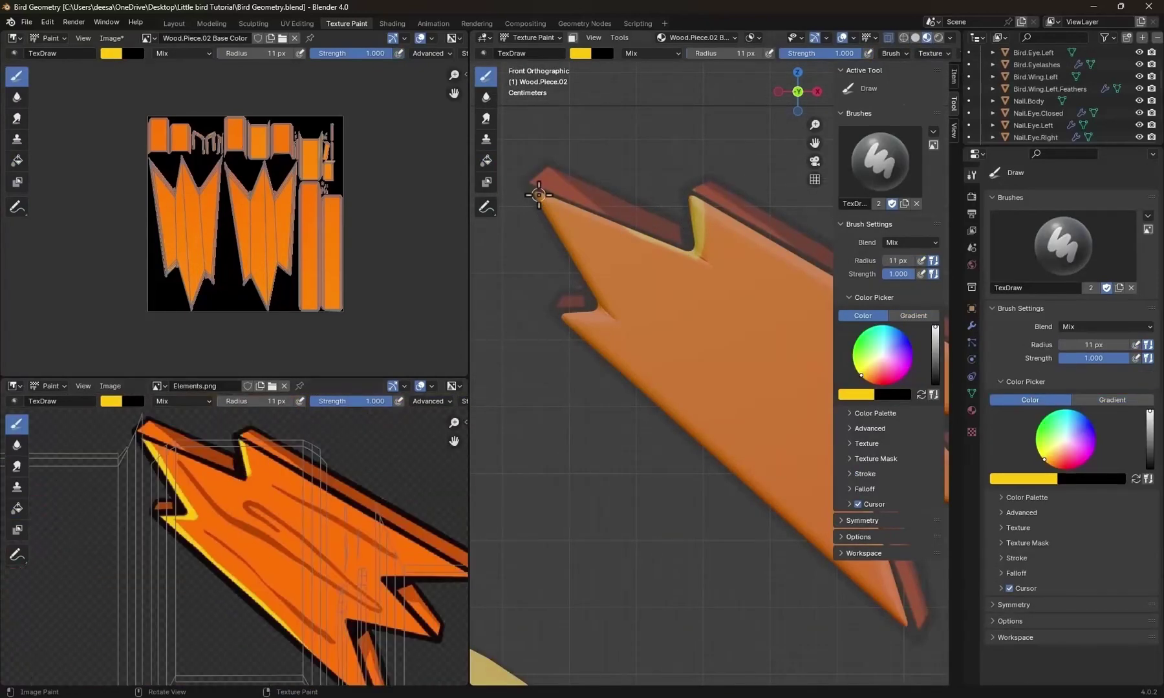
{"action": "mouse_move", "coordinate": [538, 187]}
{"action": "left_mouse_down"}
{"action": "mouse_move", "coordinate": [551, 317]}
{"action": "mouse_move", "coordinate": [653, 397]}
{"action": "left_mouse_up"}
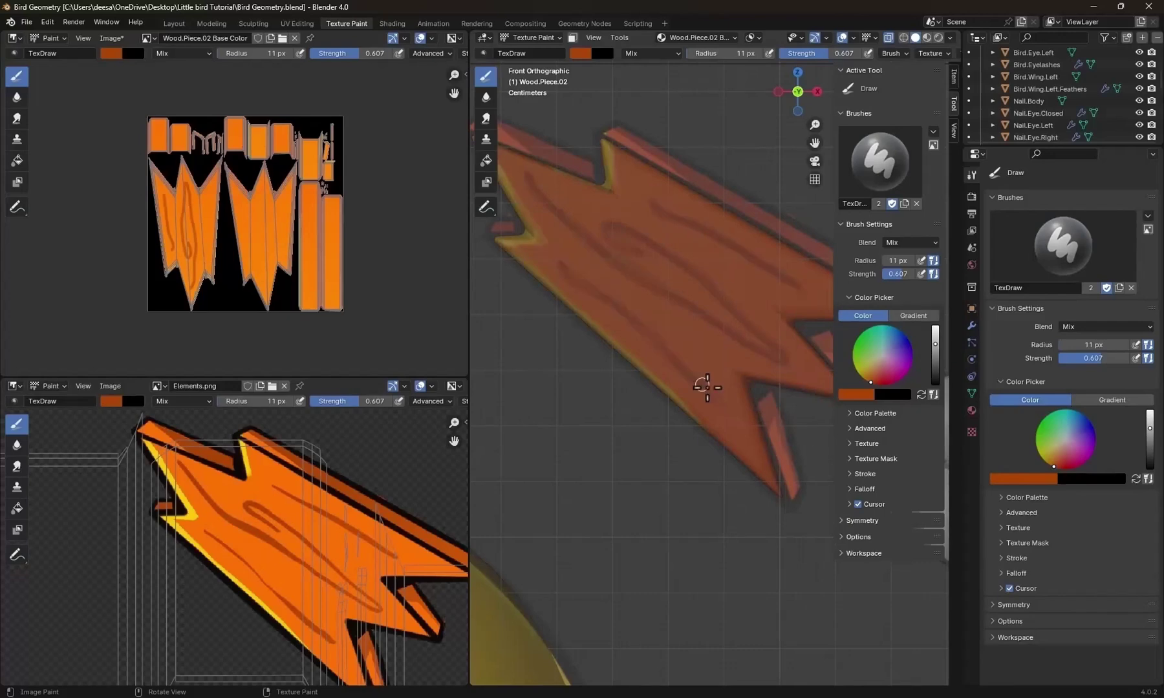
{"action": "scroll", "coordinate": [706, 387], "scroll_direction": "down", "scroll_amount": 10}
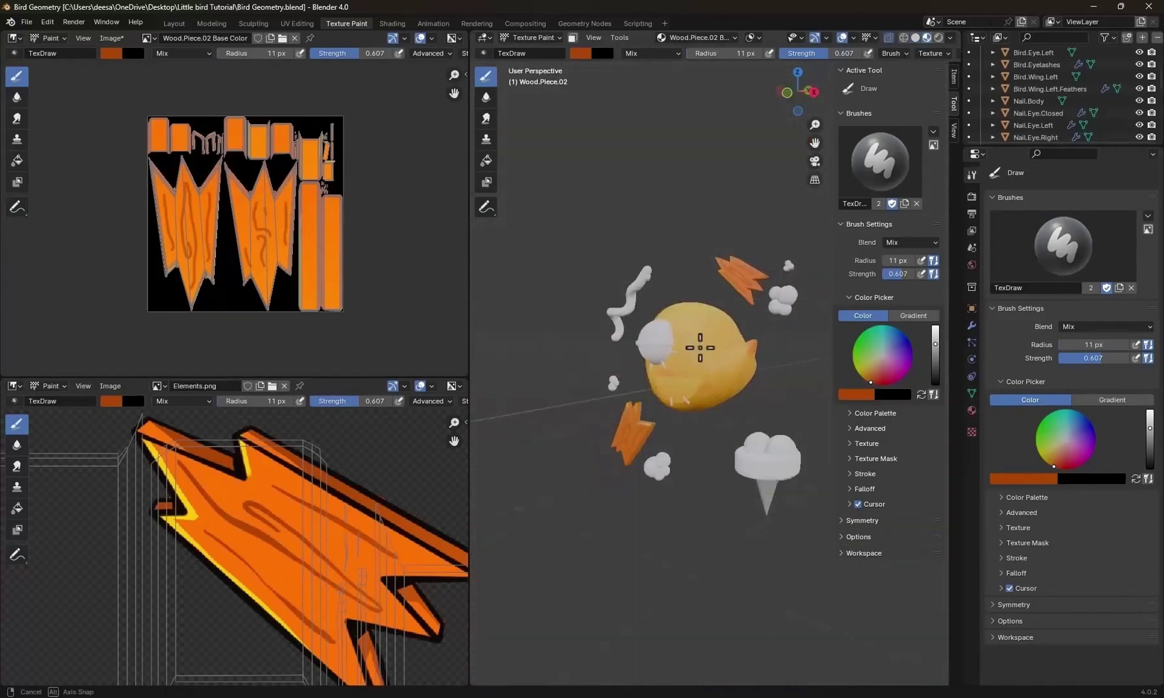
Save the second wood piece's painted texture as Wood.Piece.02 Base Color.png in the Little bird Tutorial folder.
{"action": "left_click", "coordinate": [114, 38]}
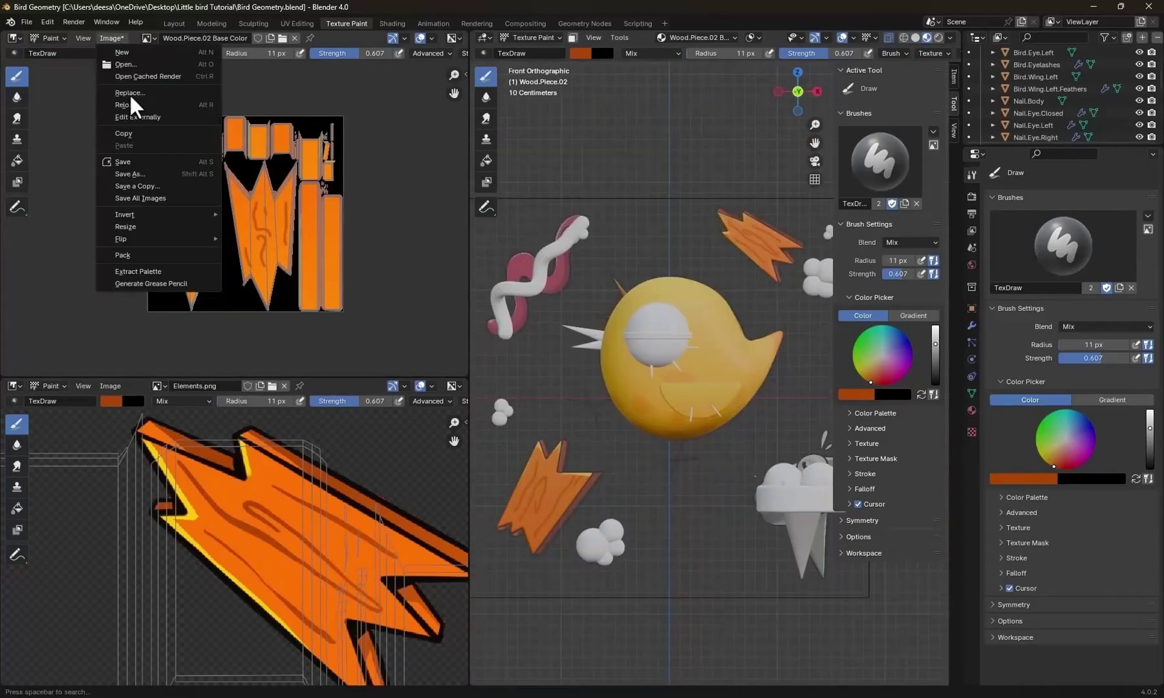
{"action": "left_click", "coordinate": [141, 170]}
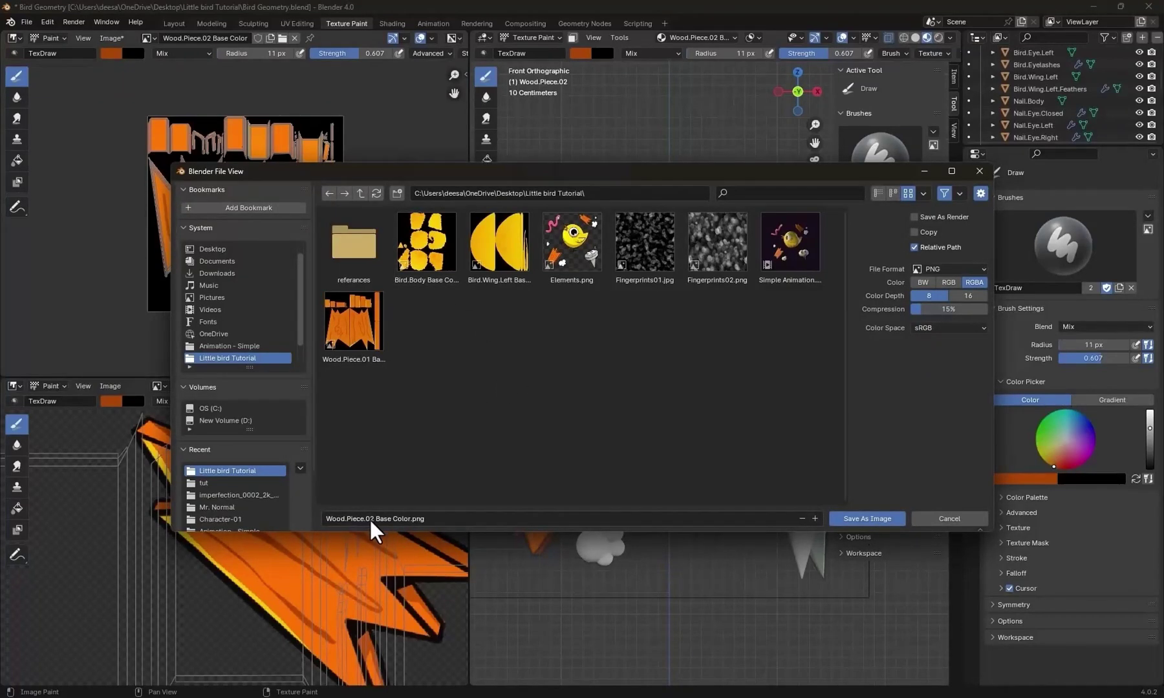
{"action": "left_click", "coordinate": [877, 519]}
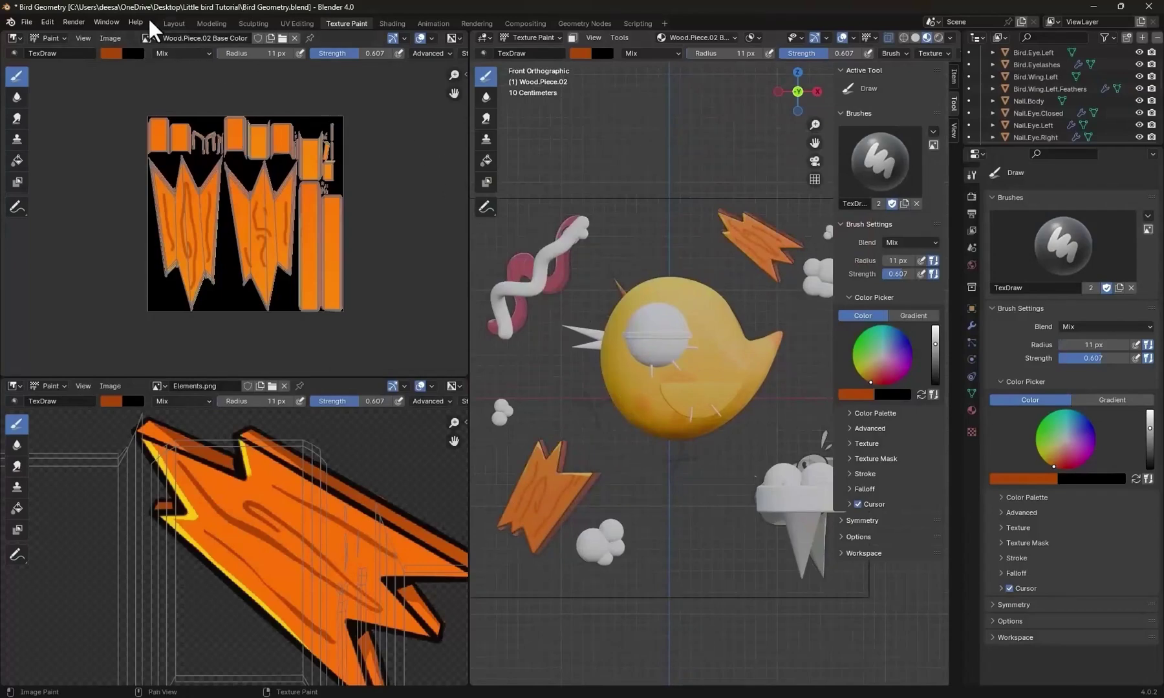
Select the nail body in the Layout workspace and hide all other objects.
{"action": "left_click", "coordinate": [173, 23]}
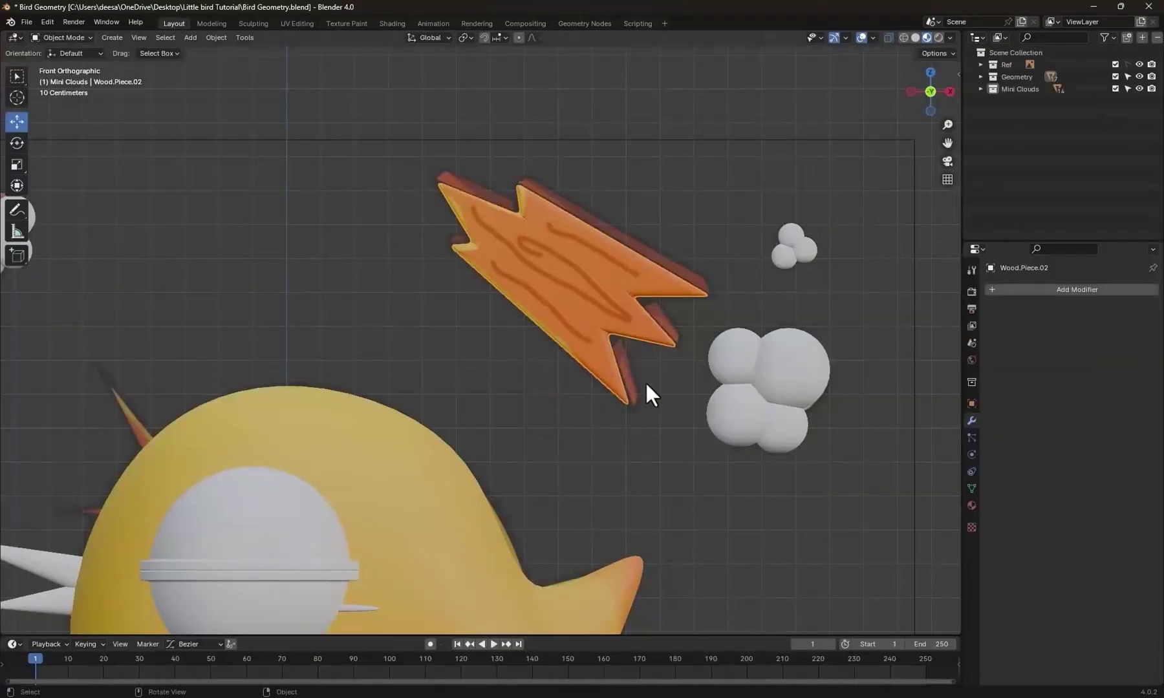
{"action": "scroll", "coordinate": [645, 382], "scroll_direction": "down", "scroll_amount": 4}
{"action": "middle_click_drag", "start_coordinate": [648, 453], "coordinate": [723, 238], "text": "shift"}
{"action": "scroll", "coordinate": [795, 558], "scroll_direction": "up", "scroll_amount": 2}
{"action": "middle_click_drag", "start_coordinate": [819, 565], "coordinate": [740, 415], "text": "shift"}
{"action": "left_click", "coordinate": [726, 379]}
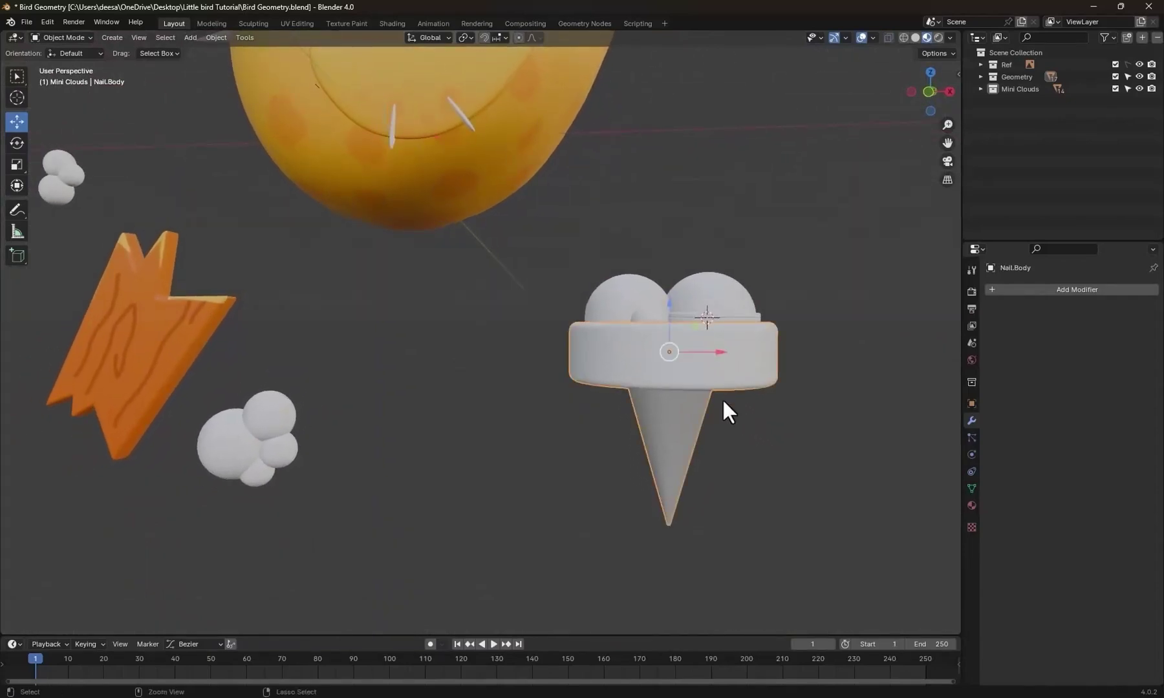
{"action": "key", "text": "a"}
{"action": "key", "text": "h"}
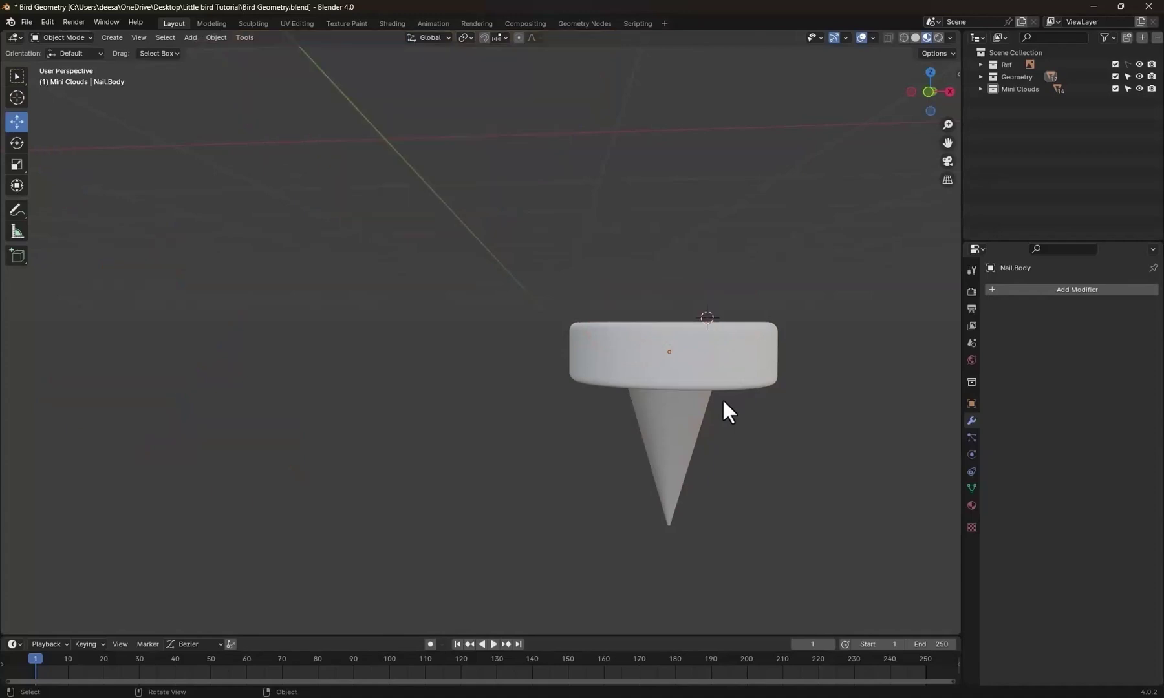
Apply the location, rotation and scale transforms of the nail body.
{"action": "scroll", "coordinate": [722, 398], "scroll_direction": "down", "scroll_amount": 1}
{"action": "left_click", "coordinate": [701, 354]}
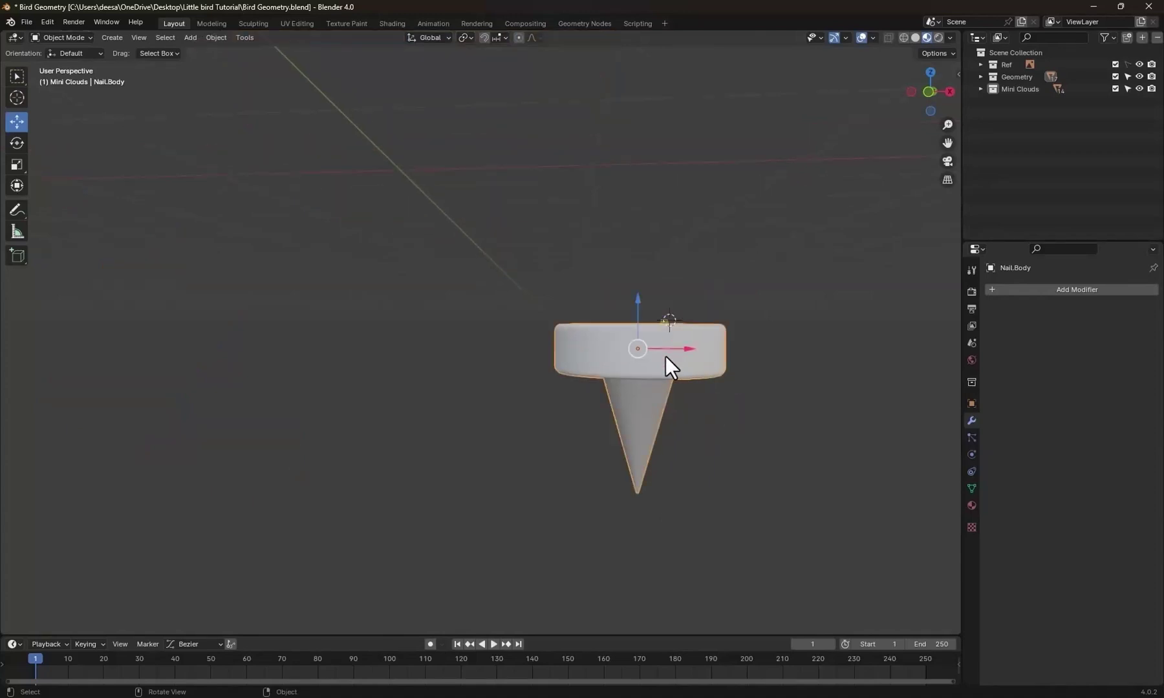
{"action": "key", "text": "ctrl+a"}
{"action": "left_click", "coordinate": [756, 356]}
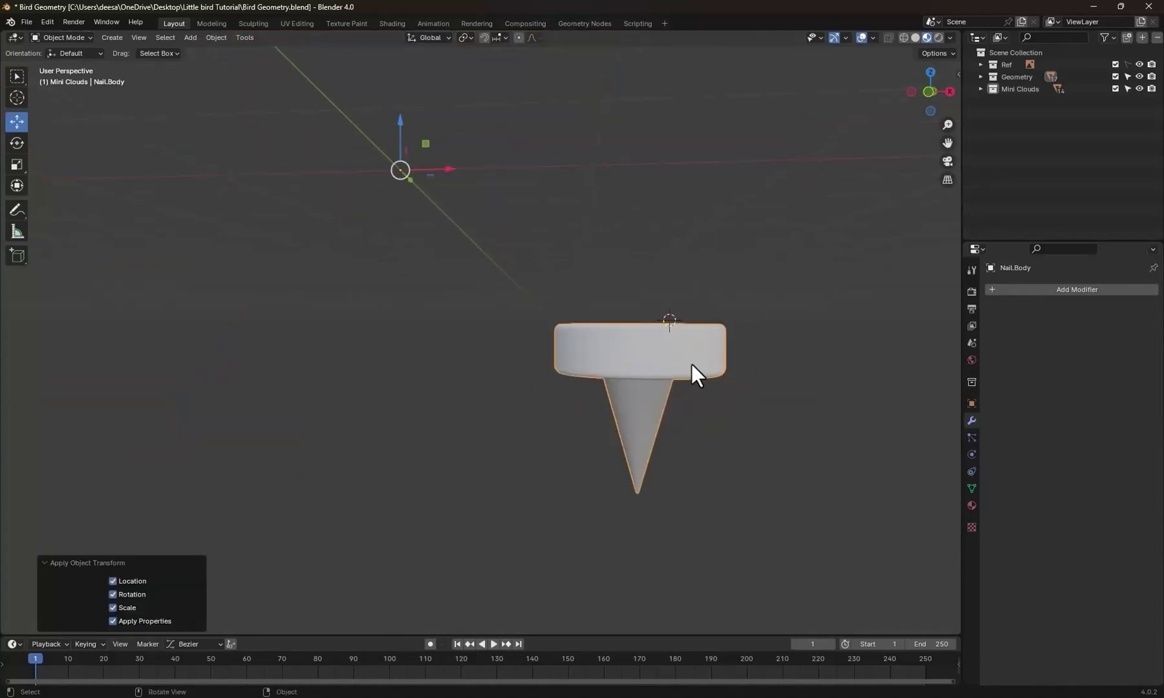
Select all linked faces of the nail body and unwrap them with Smart UV Project, using a 66° angle limit and 0.010 island margin.
{"action": "left_click", "coordinate": [297, 24]}
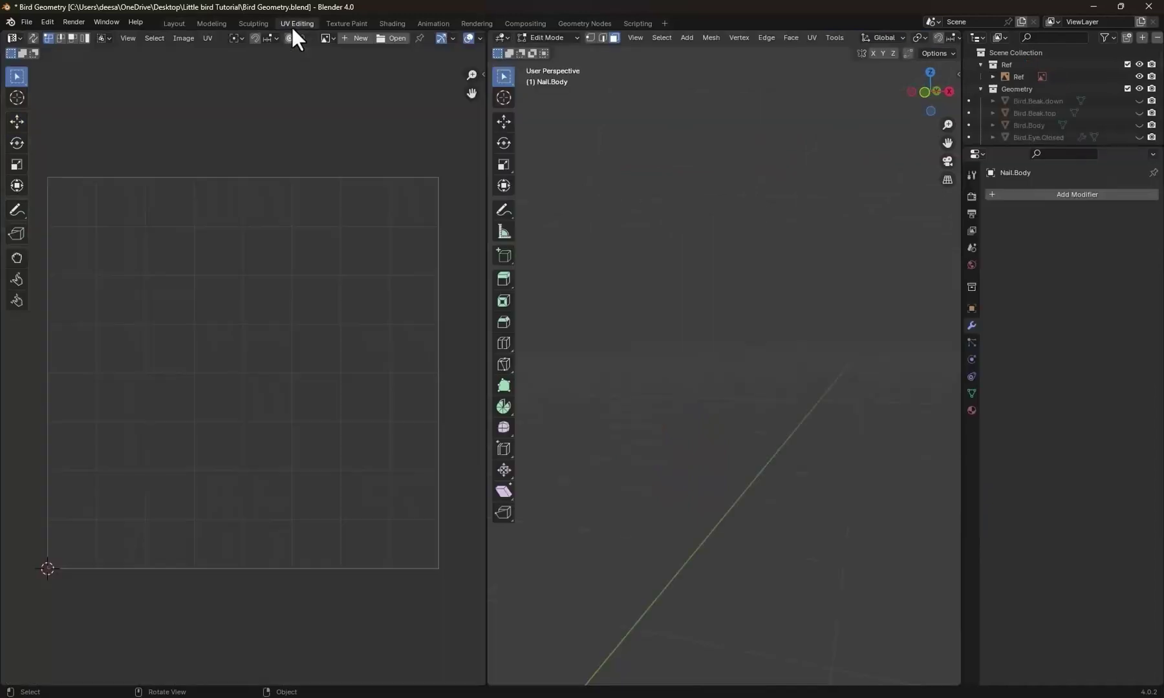
{"action": "scroll", "coordinate": [659, 339], "scroll_direction": "down", "scroll_amount": 5}
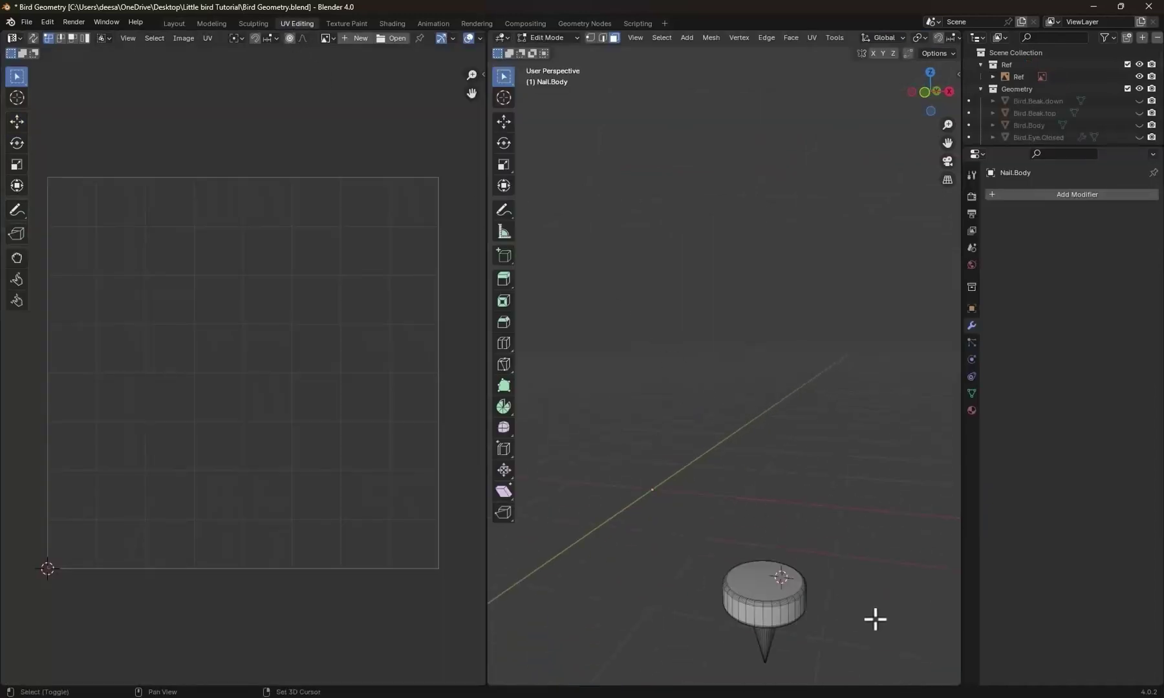
{"action": "middle_click_drag", "start_coordinate": [875, 618], "coordinate": [825, 430], "text": "shift"}
{"action": "middle_click_drag", "start_coordinate": [824, 430], "coordinate": [771, 384]}
{"action": "scroll", "coordinate": [786, 379], "scroll_direction": "up", "scroll_amount": 5}
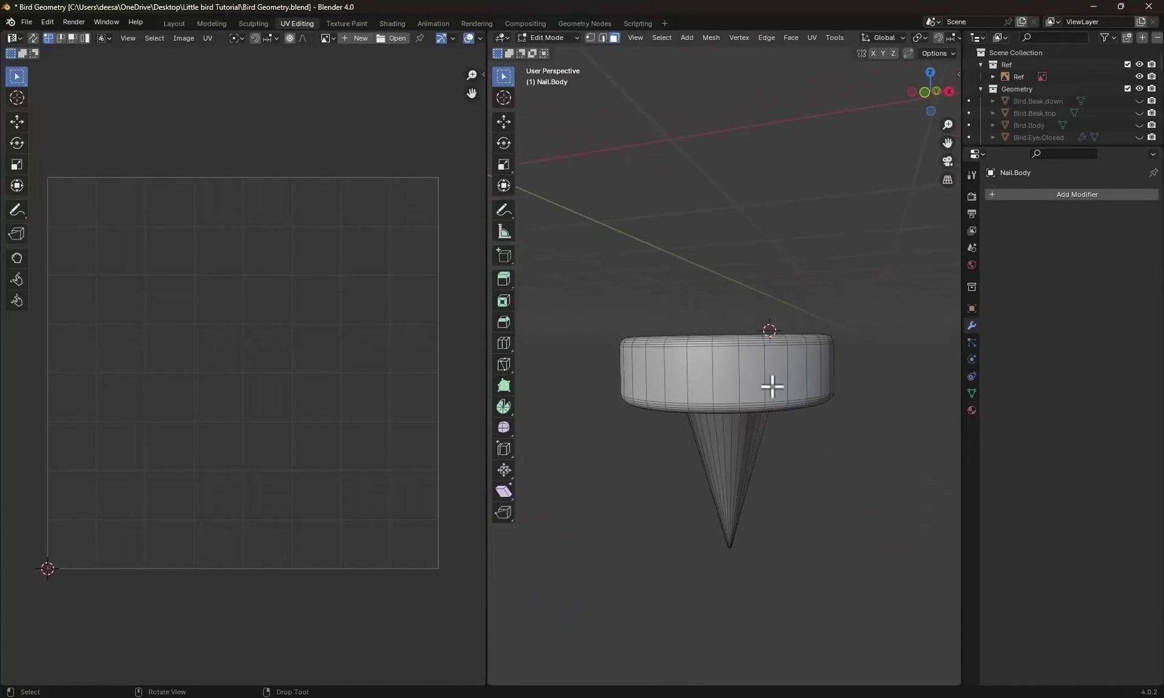
{"action": "left_click", "coordinate": [772, 387]}
{"action": "key", "text": "ctrl+l"}
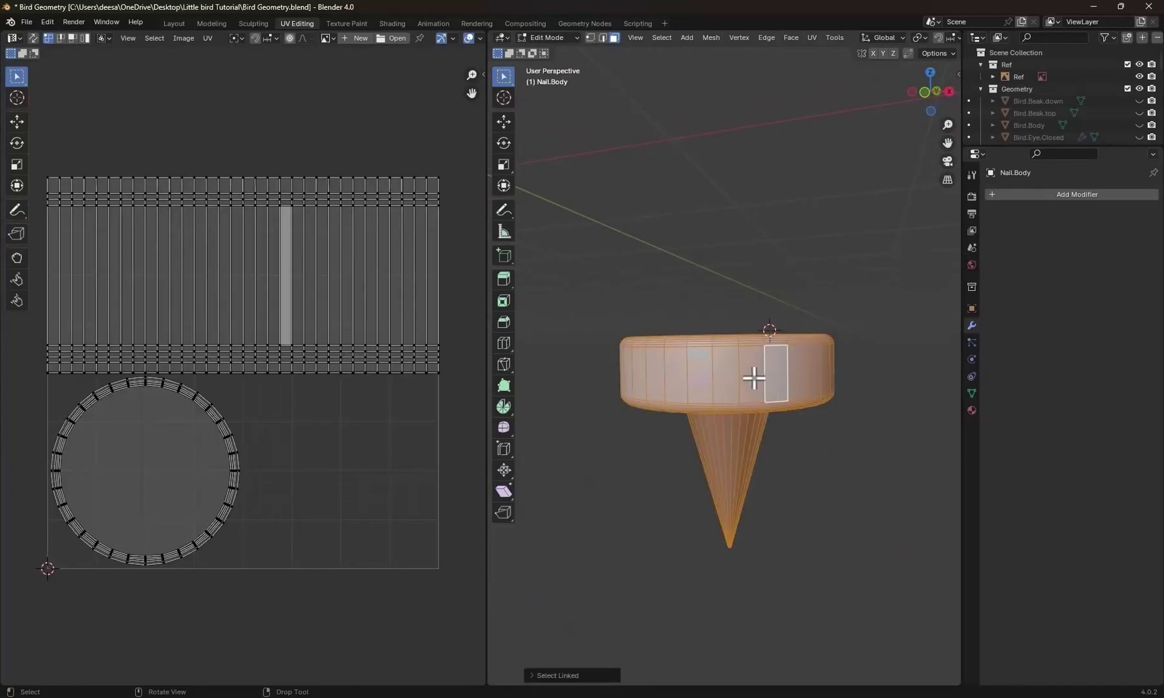
{"action": "key", "text": "u"}
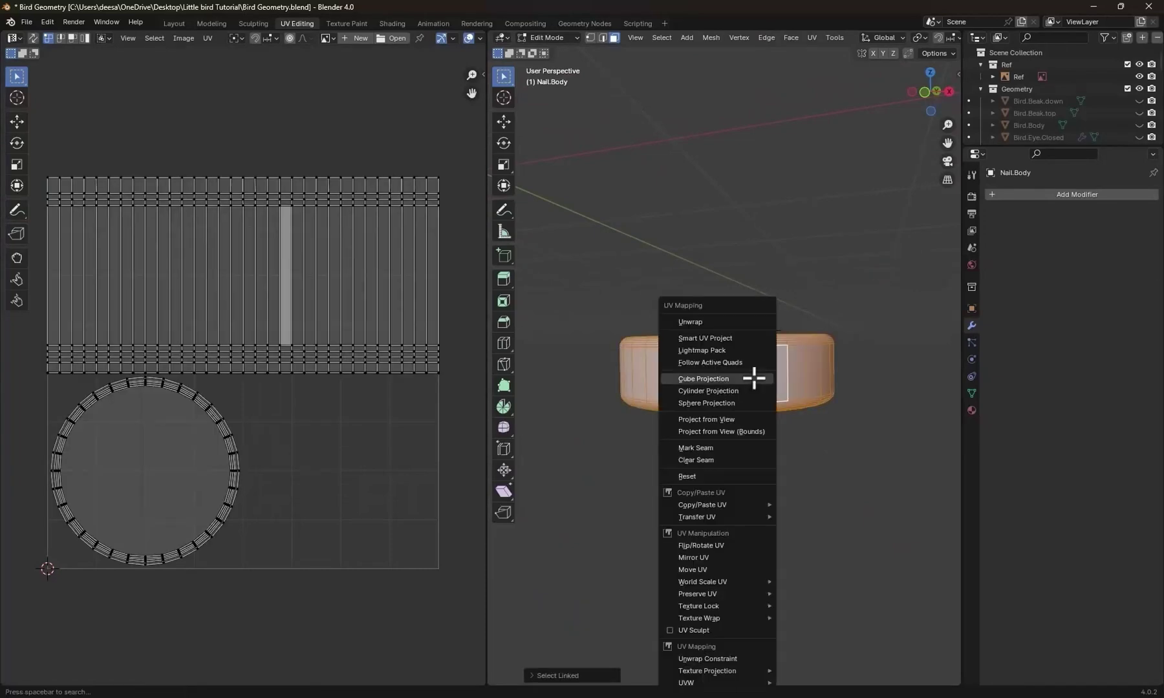
{"action": "left_click", "coordinate": [736, 332]}
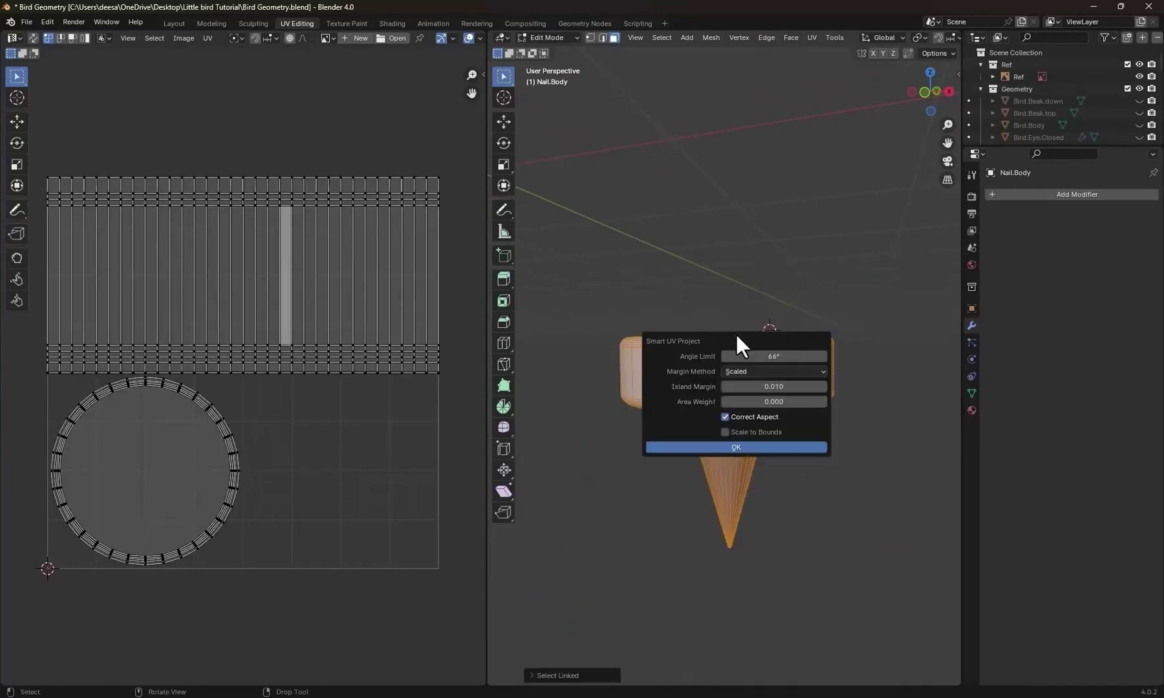
{"action": "left_click", "coordinate": [738, 447]}
{"action": "scroll", "coordinate": [827, 468], "scroll_direction": "up", "scroll_amount": 1}
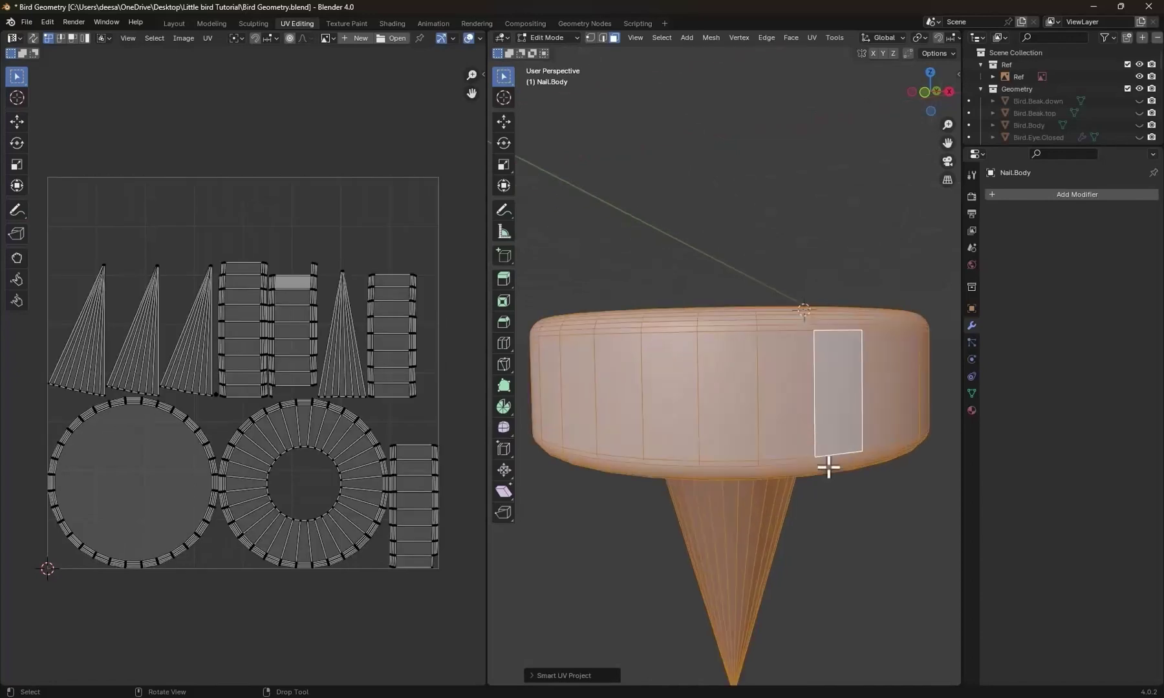
{"action": "scroll", "coordinate": [784, 475], "scroll_direction": "down", "scroll_amount": 3}
{"action": "middle_click_drag", "start_coordinate": [784, 475], "coordinate": [837, 487]}
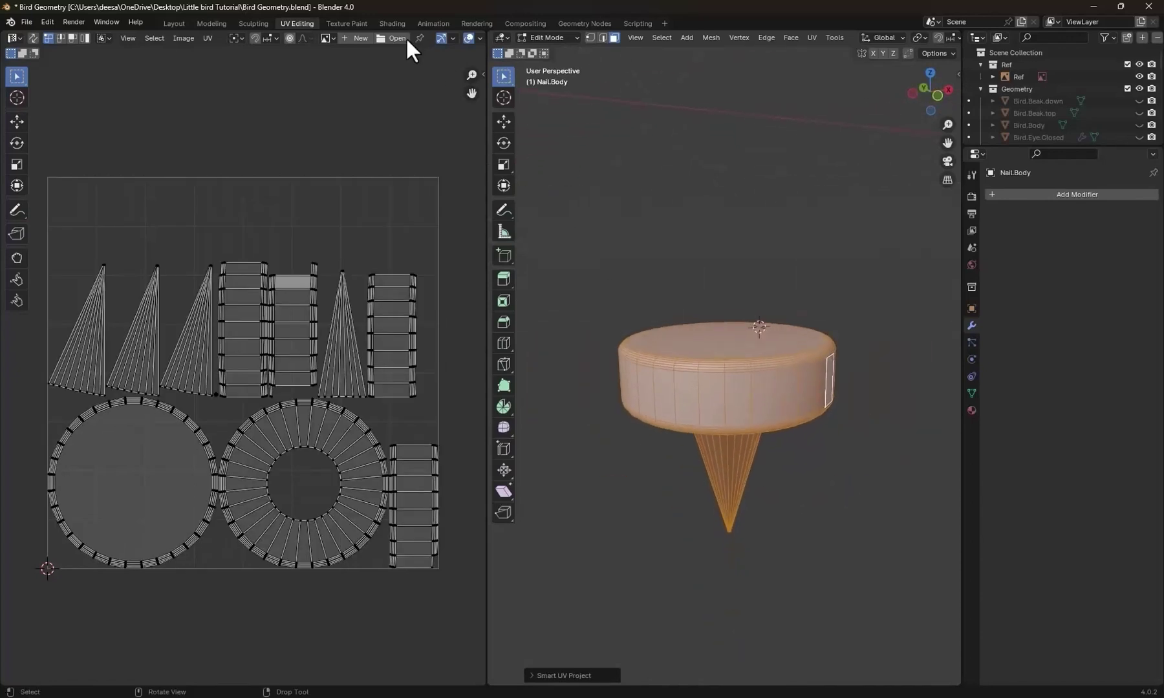
Add a black 2048 × 2048 px Base Color paint slot to the nail body for texture painting.
{"action": "left_click", "coordinate": [348, 19]}
{"action": "key", "text": "KP_Divide"}
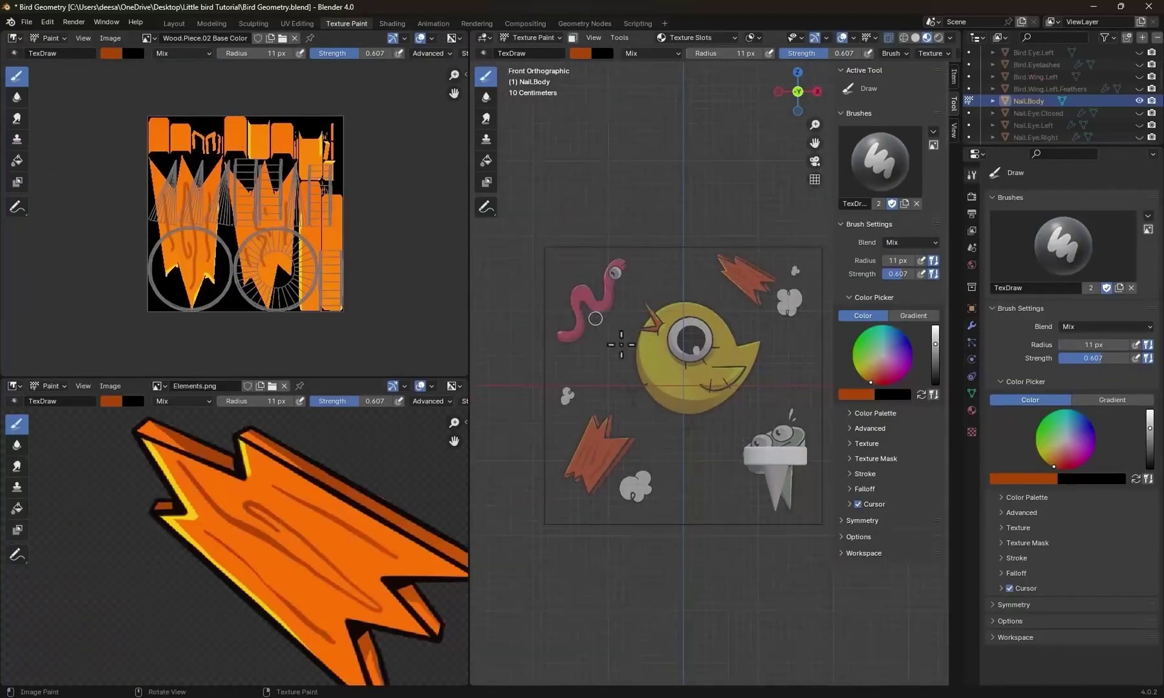
{"action": "left_click", "coordinate": [728, 37]}
{"action": "left_click", "coordinate": [748, 82]}
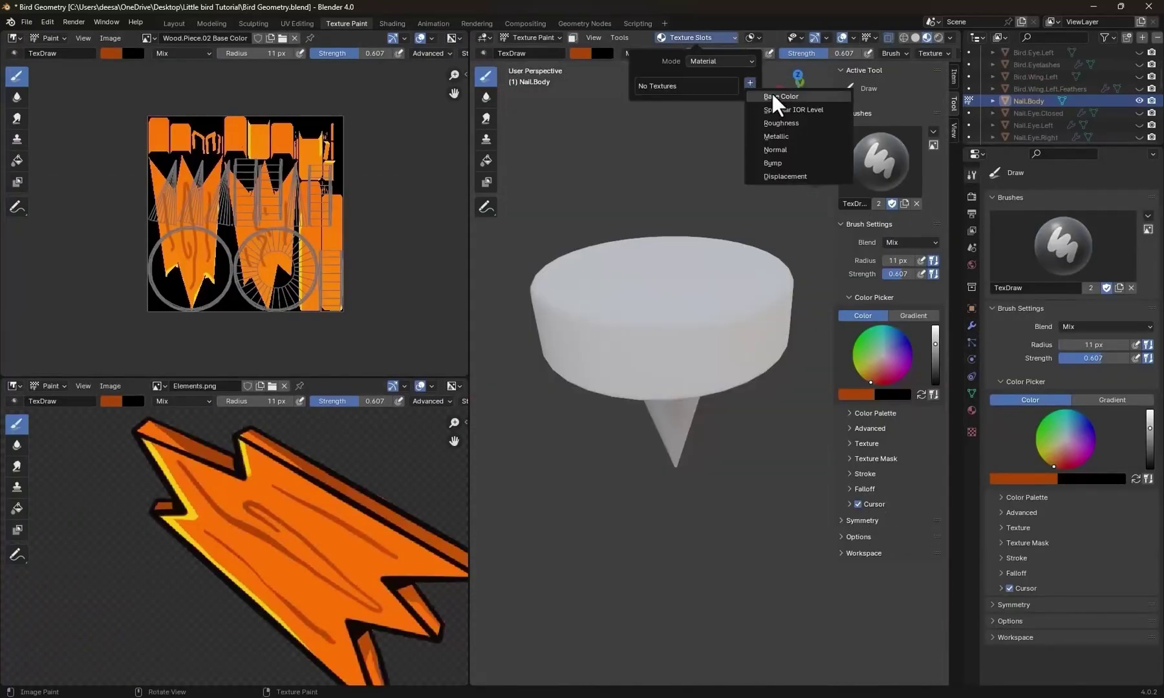
{"action": "left_click", "coordinate": [770, 91]}
{"action": "left_click", "coordinate": [779, 205]}
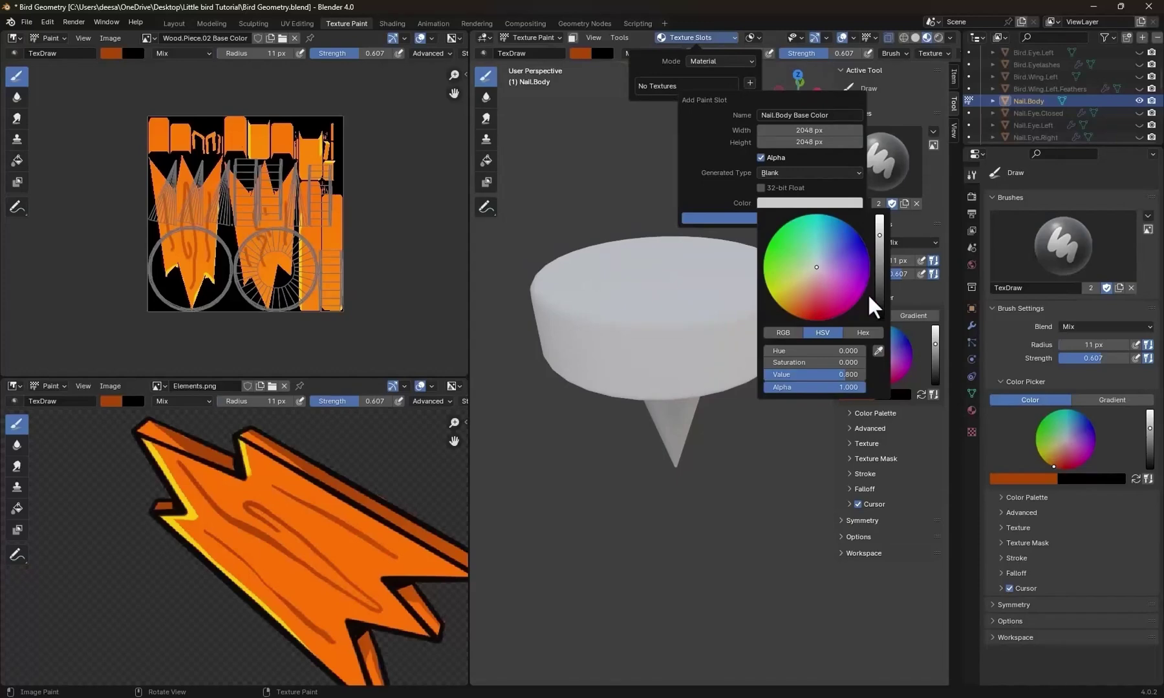
{"action": "left_click_drag", "start_coordinate": [879, 294], "coordinate": [879, 317]}
{"action": "left_click", "coordinate": [714, 219]}
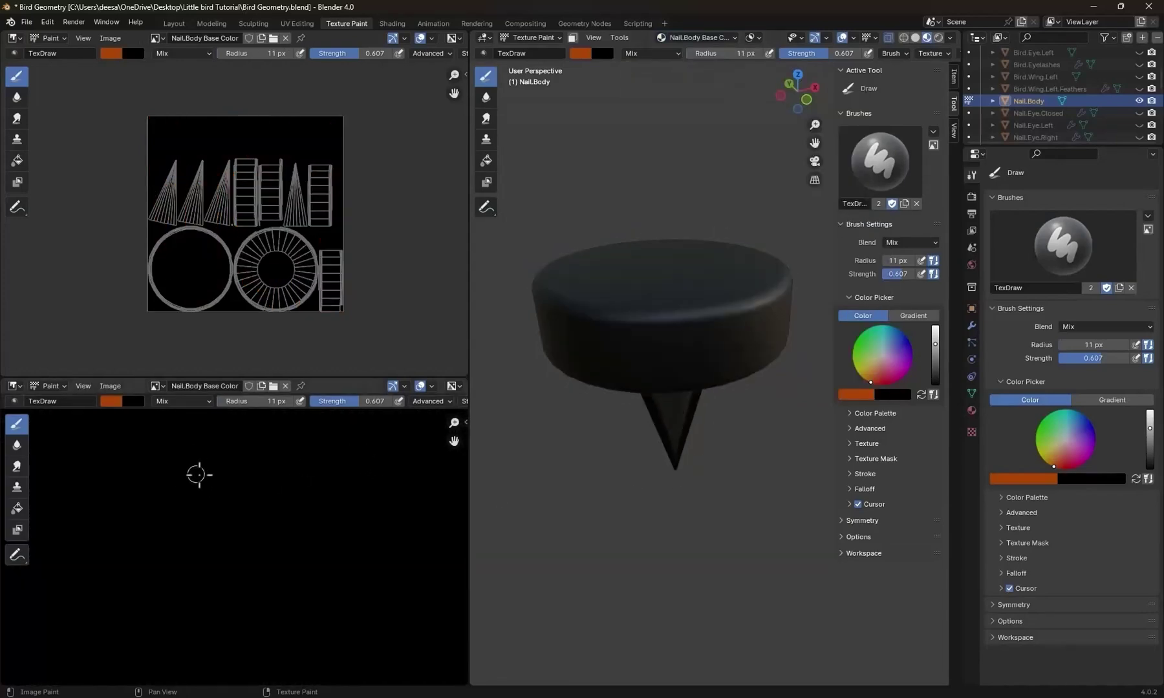
Show Elements.png as the reference image and frame the nail character in it.
{"action": "scroll", "coordinate": [199, 475], "scroll_direction": "down", "scroll_amount": 6}
{"action": "middle_click_drag", "start_coordinate": [227, 546], "coordinate": [308, 460]}
{"action": "middle_click_drag", "start_coordinate": [290, 562], "coordinate": [219, 411]}
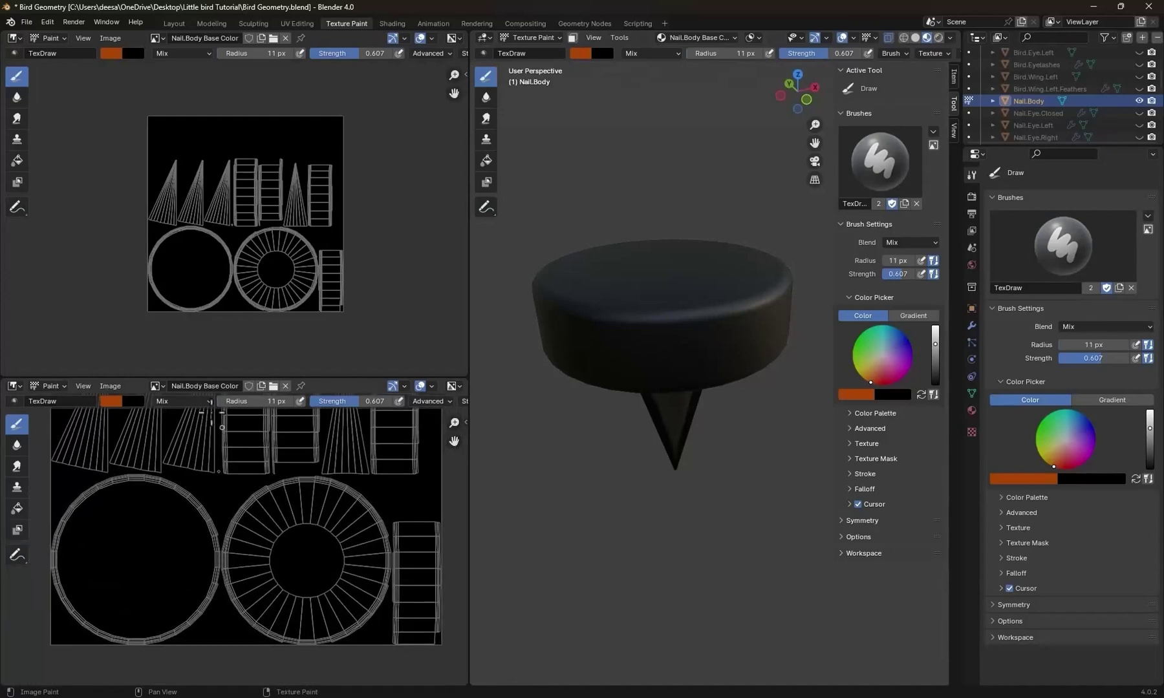
{"action": "left_click", "coordinate": [156, 386]}
{"action": "left_click", "coordinate": [179, 433]}
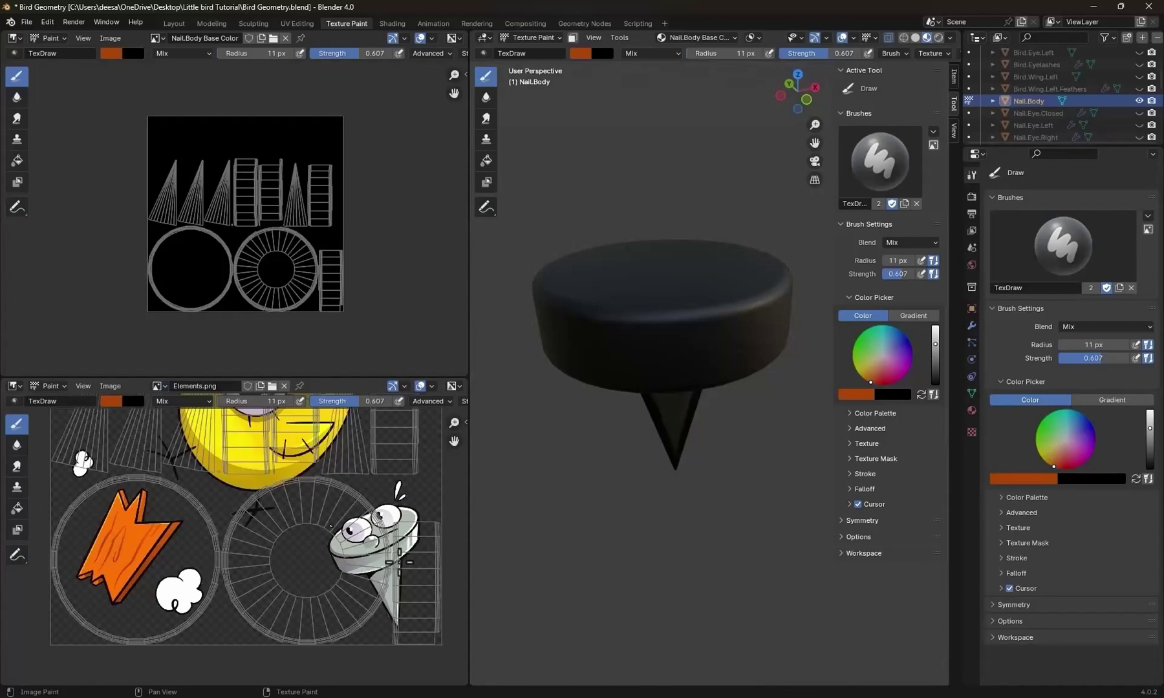
{"action": "scroll", "coordinate": [399, 563], "scroll_direction": "up", "scroll_amount": 4}
{"action": "middle_click_drag", "start_coordinate": [417, 545], "coordinate": [166, 488]}
{"action": "middle_click_drag", "start_coordinate": [248, 510], "coordinate": [203, 530]}
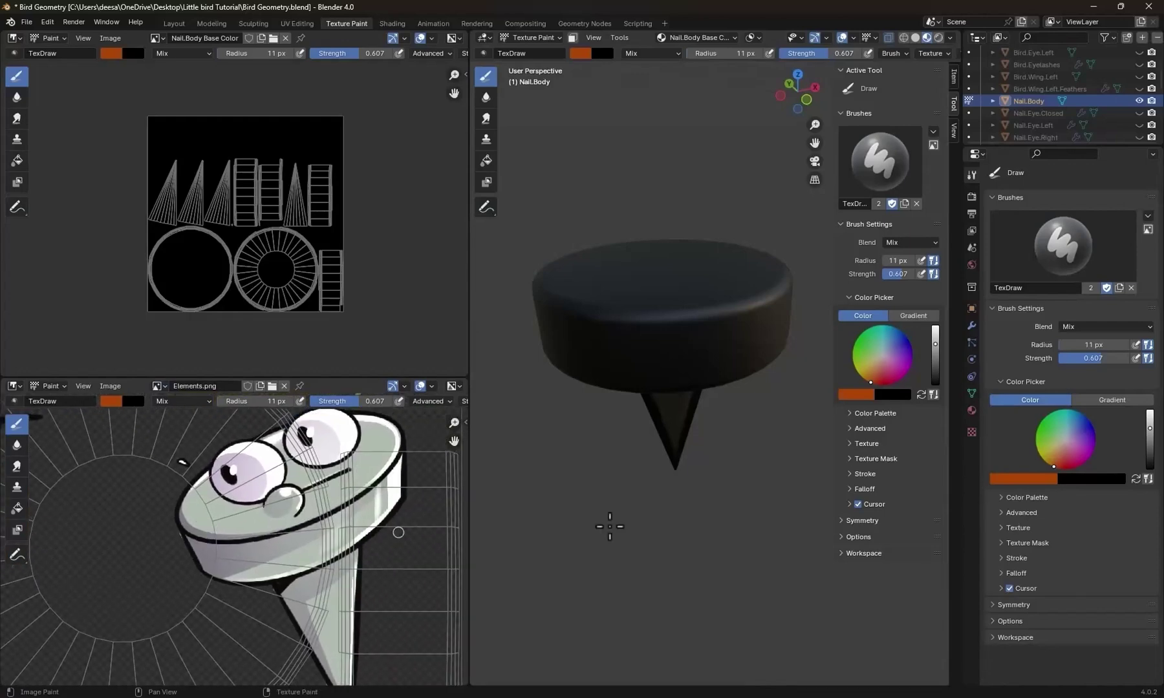
Switch to the Fill tool and set its gradient's start color to the pale grey-green sampled from the nail reference's head.
{"action": "left_click", "coordinate": [490, 162]}
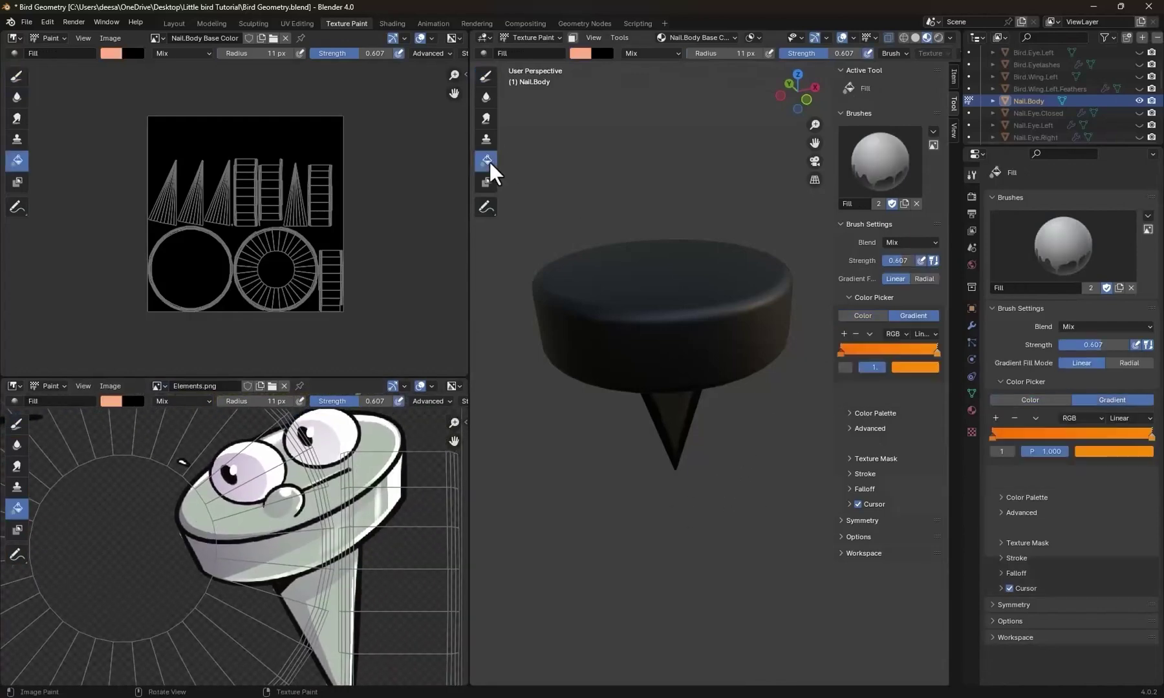
{"action": "left_click", "coordinate": [841, 352]}
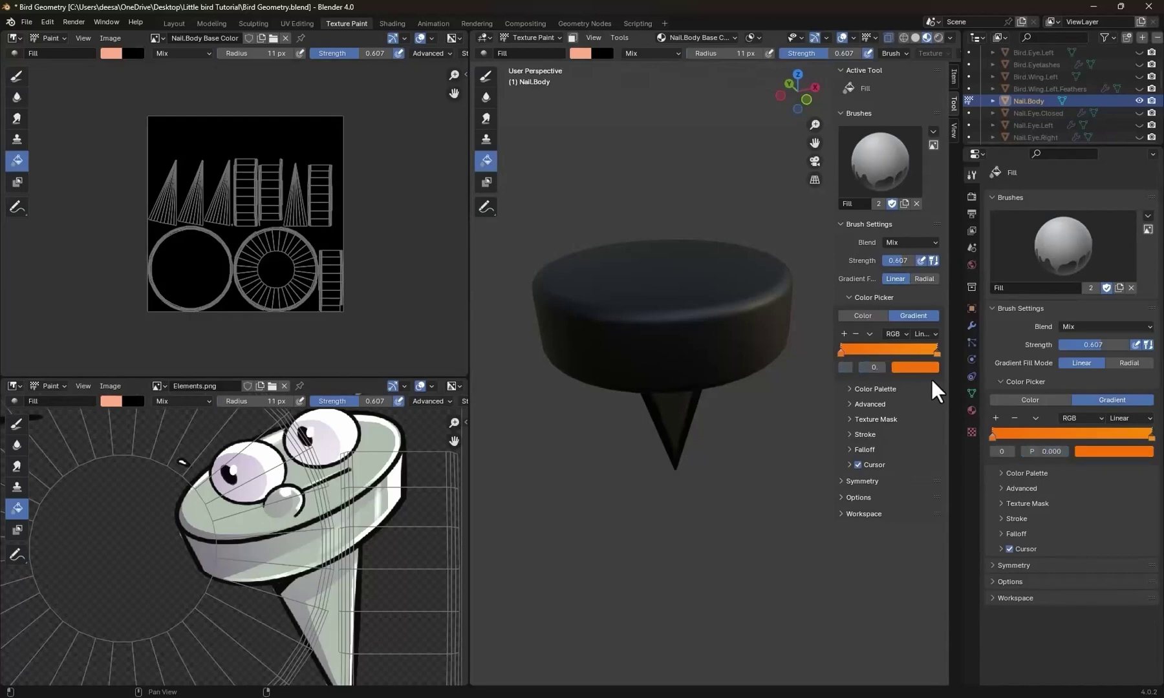
{"action": "left_click", "coordinate": [921, 368]}
{"action": "left_click", "coordinate": [1012, 314]}
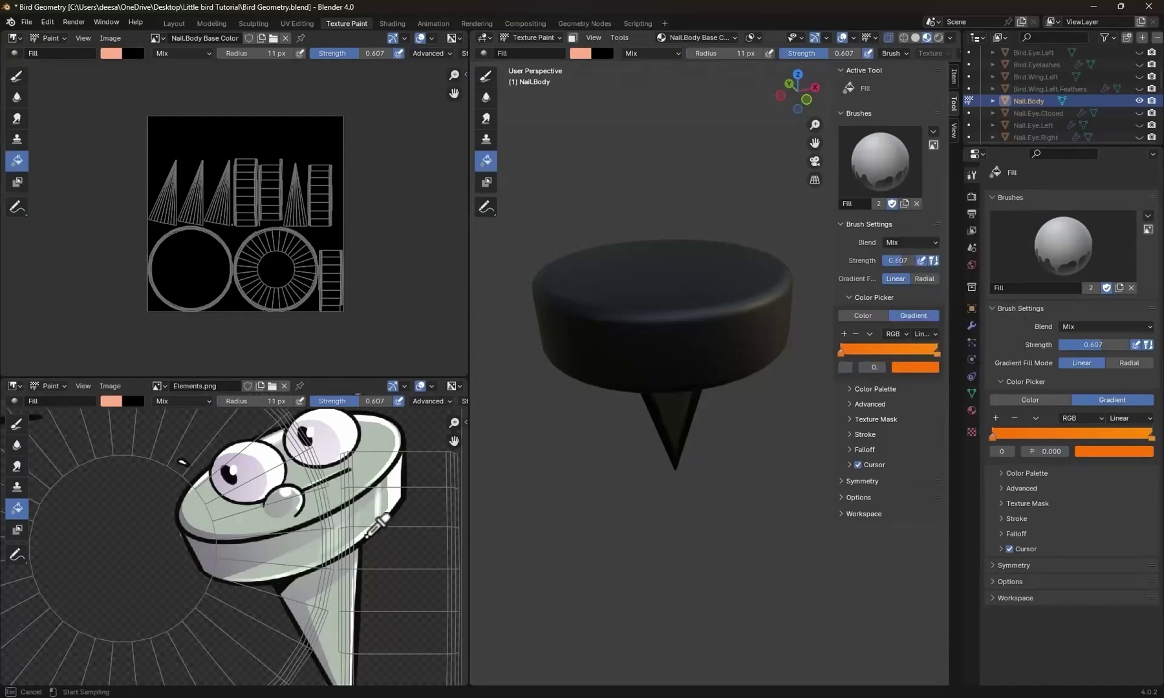
{"action": "left_click", "coordinate": [303, 554]}
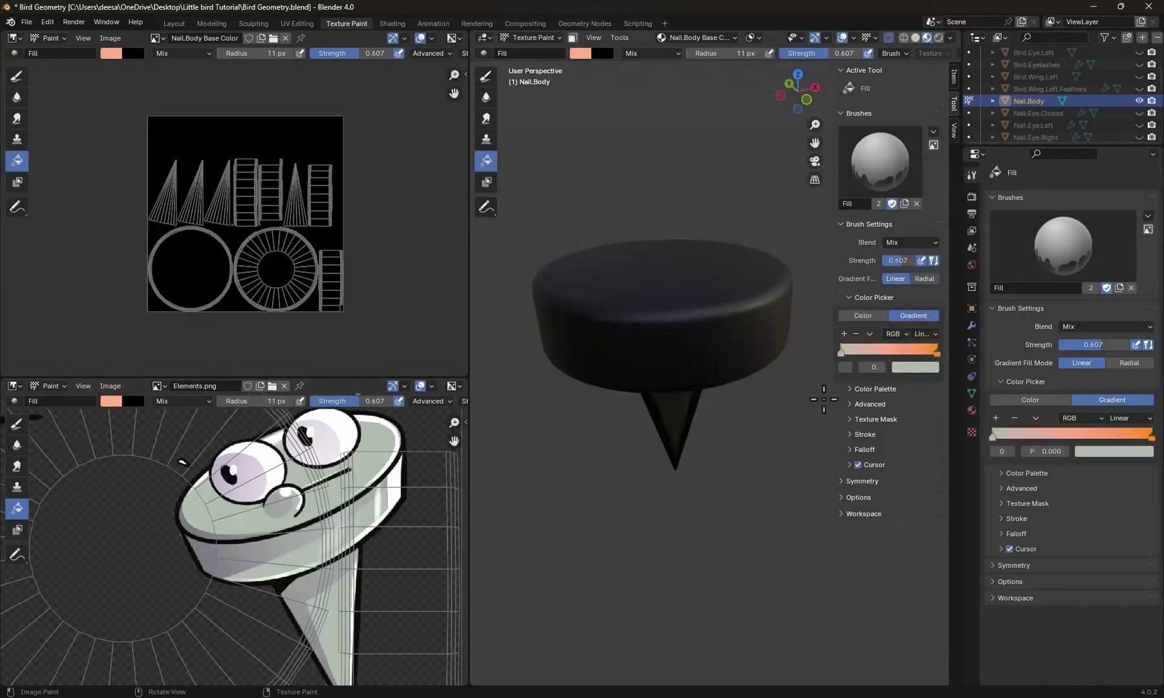
Set the gradient's end color to the grey sampled from the reference's shaft and fill the nail body with a vertical linear gradient.
{"action": "left_click", "coordinate": [936, 353]}
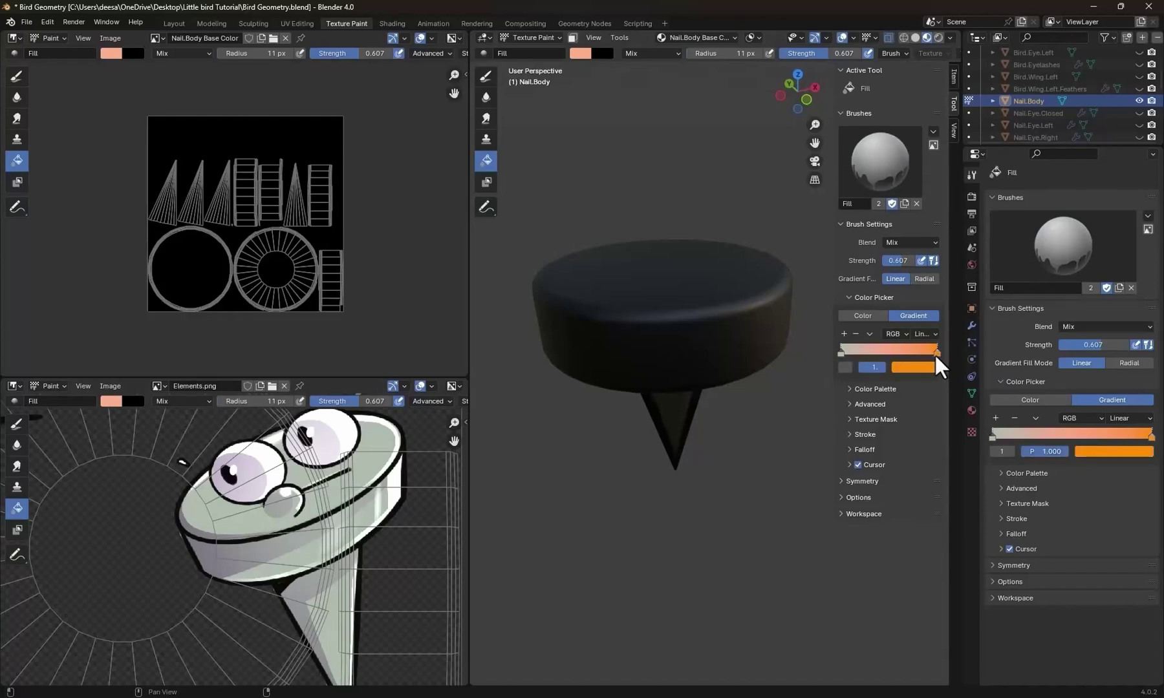
{"action": "left_click", "coordinate": [927, 368]}
{"action": "left_click", "coordinate": [1012, 314]}
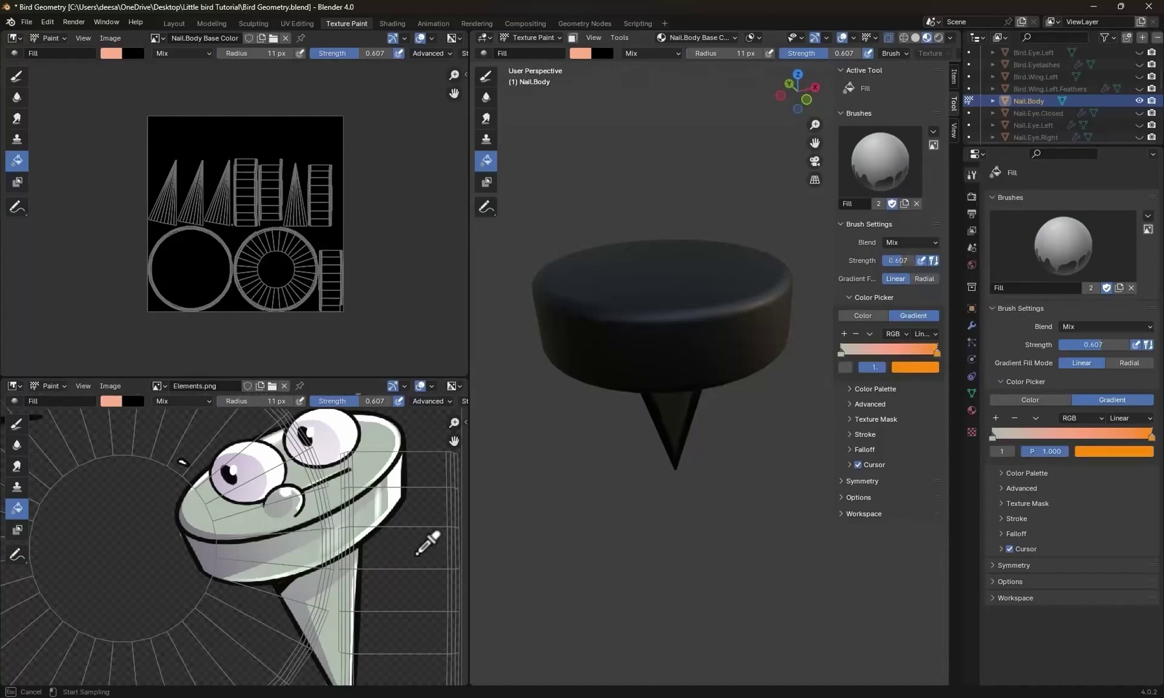
{"action": "left_click", "coordinate": [300, 590]}
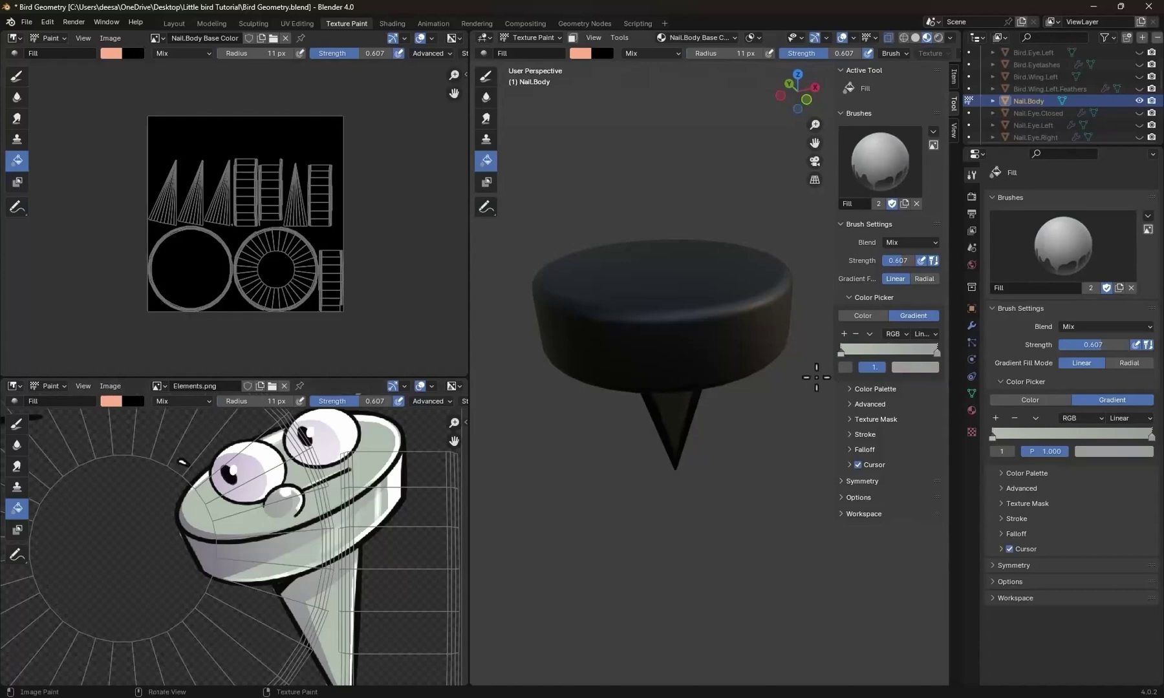
{"action": "left_click_drag", "start_coordinate": [696, 357], "coordinate": [673, 486]}
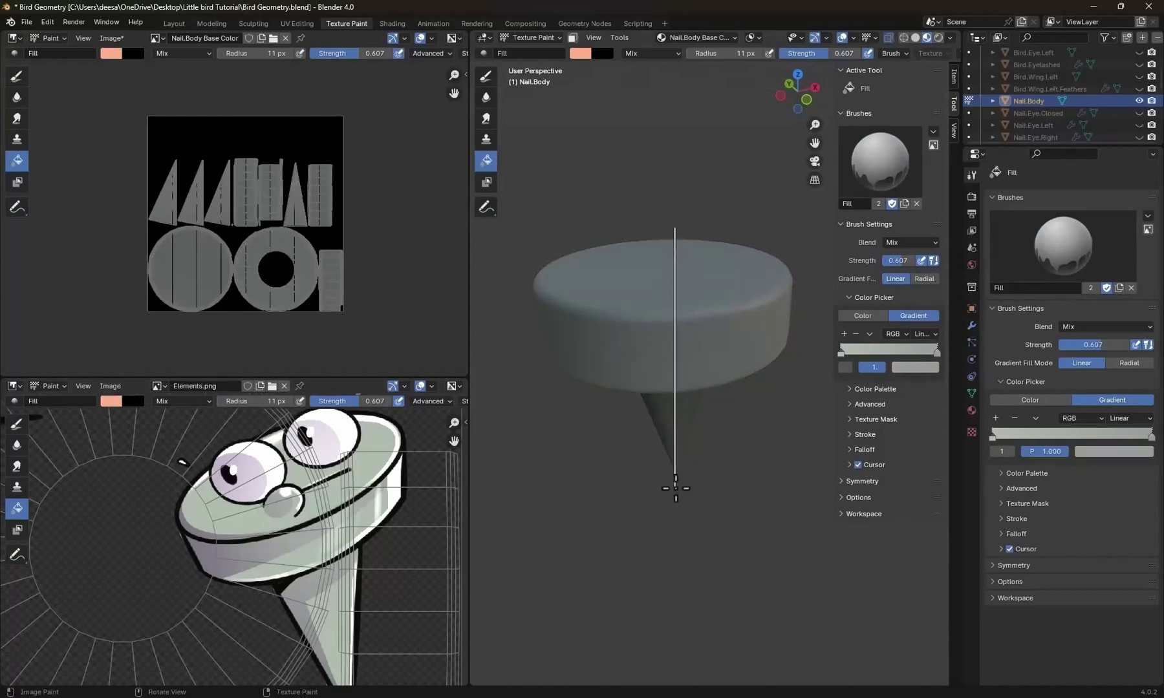
{"action": "middle_click_drag", "start_coordinate": [672, 485], "coordinate": [678, 423]}
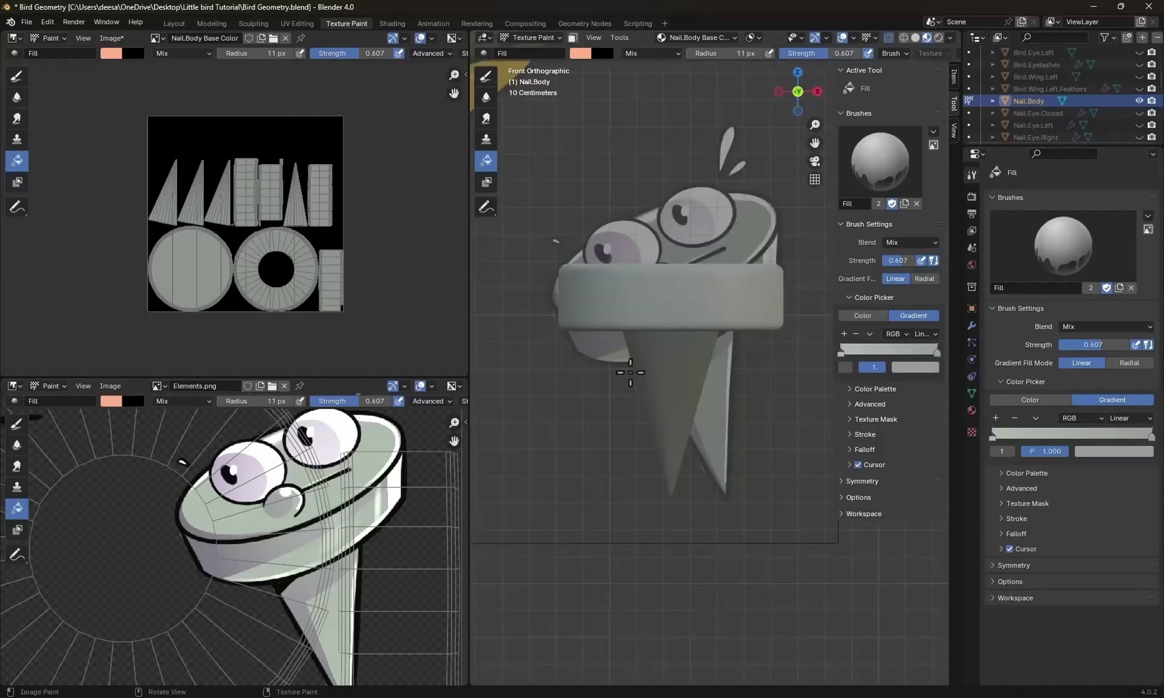
Switch to the Draw brush and unhide Nail.Nose on top of the nail head.
{"action": "left_click", "coordinate": [492, 76]}
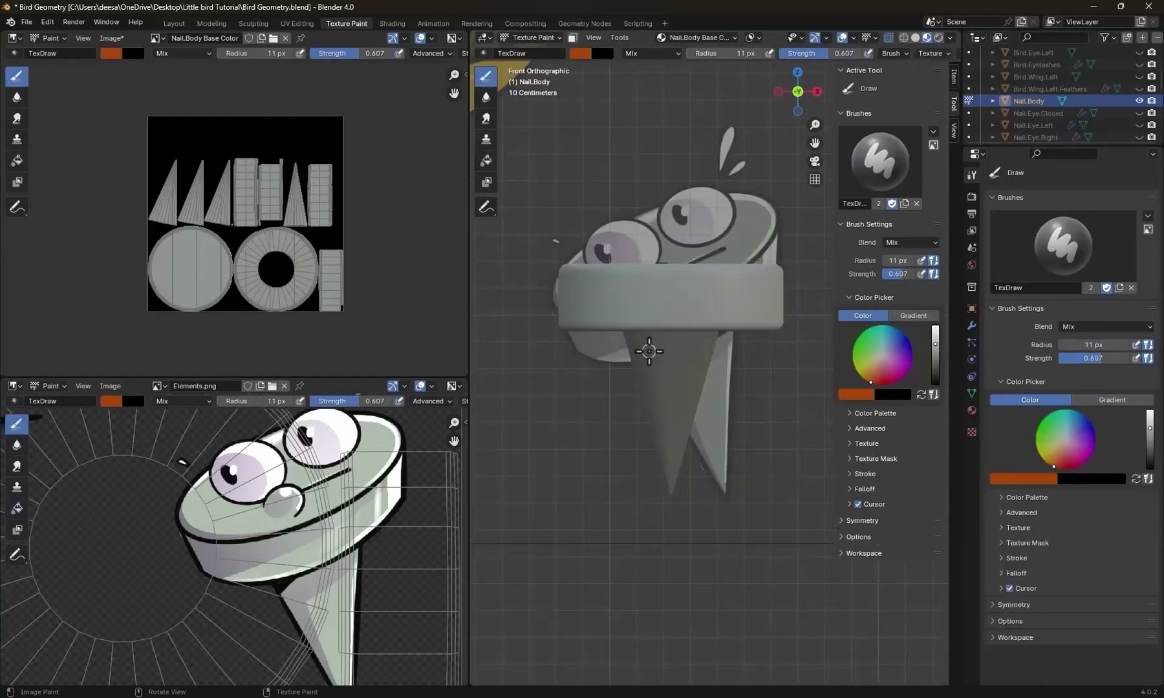
{"action": "mouse_move", "coordinate": [644, 345]}
{"action": "middle_mouse_down"}
{"action": "mouse_move", "coordinate": [615, 410]}
{"action": "mouse_move", "coordinate": [654, 429]}
{"action": "middle_mouse_up"}
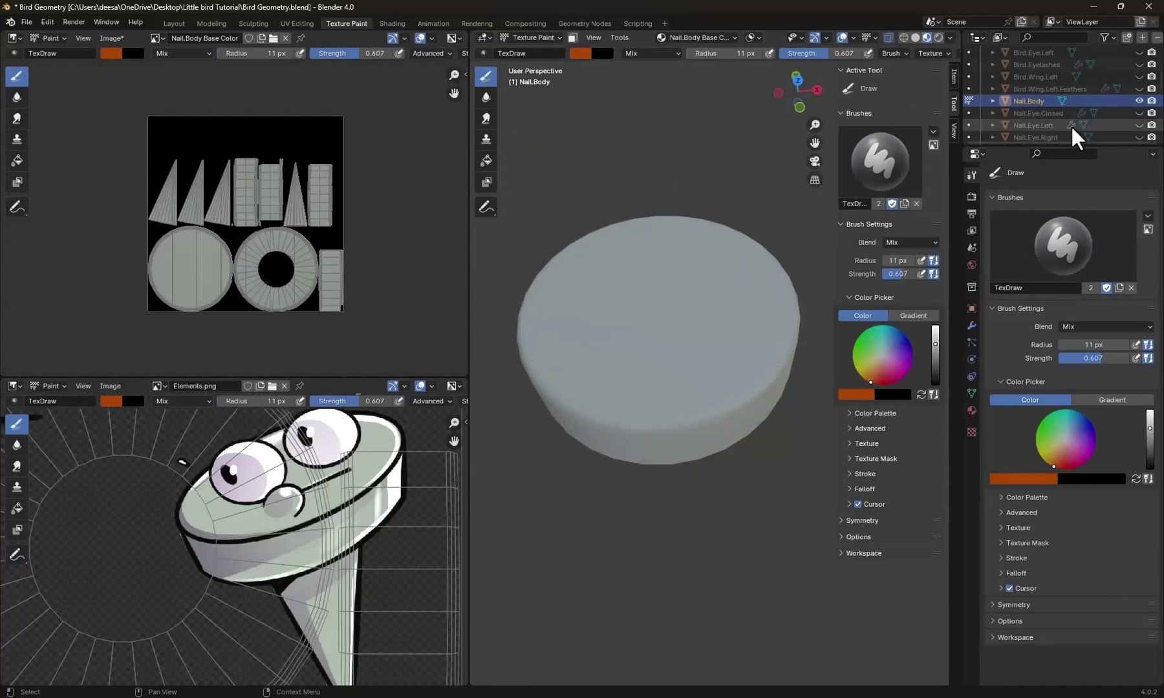
{"action": "scroll", "coordinate": [1068, 127], "scroll_direction": "down", "scroll_amount": 1}
{"action": "left_click", "coordinate": [1139, 123]}
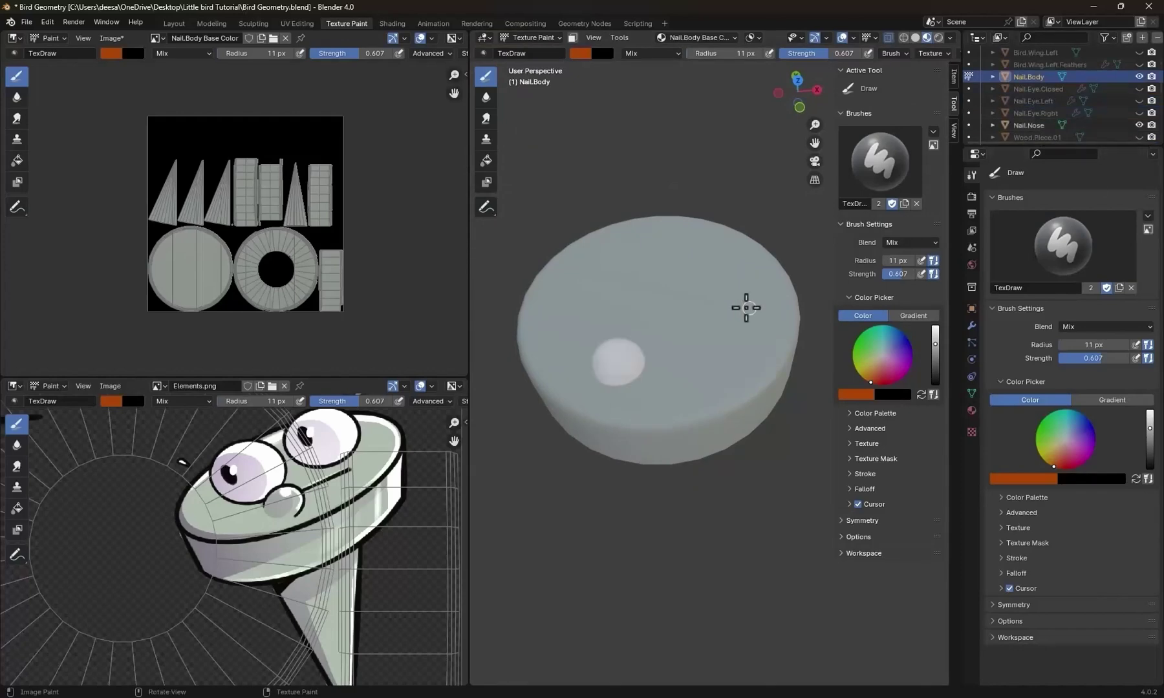
{"action": "middle_click_drag", "start_coordinate": [647, 371], "coordinate": [647, 382]}
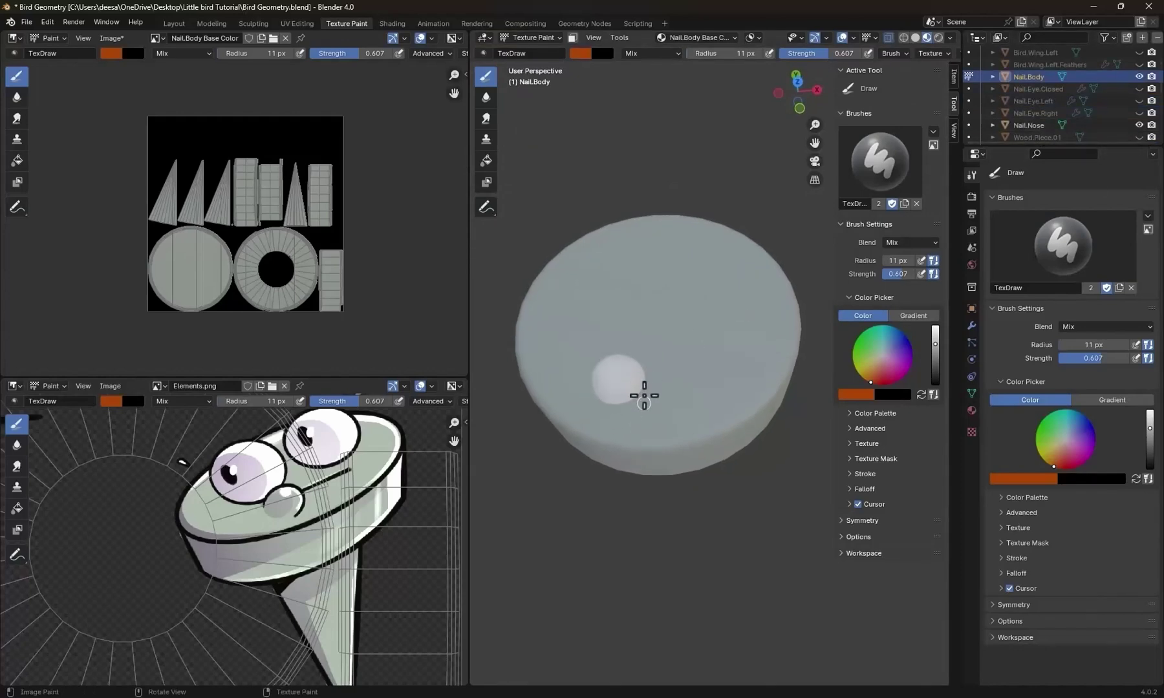
Set the brush color to black and paint a short straight mouth line beside the nose on the nail head's top face.
{"action": "key", "text": "KP_7"}
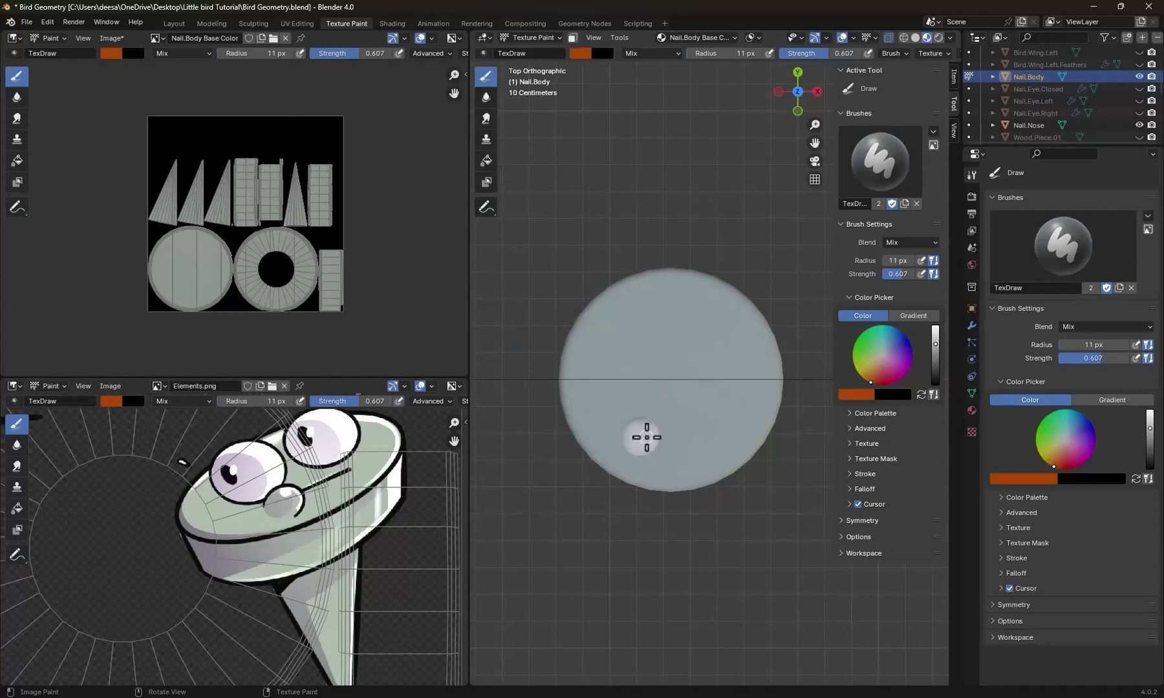
{"action": "left_click_drag", "start_coordinate": [646, 437], "coordinate": [719, 435]}
{"action": "key", "text": "ctrl+z"}
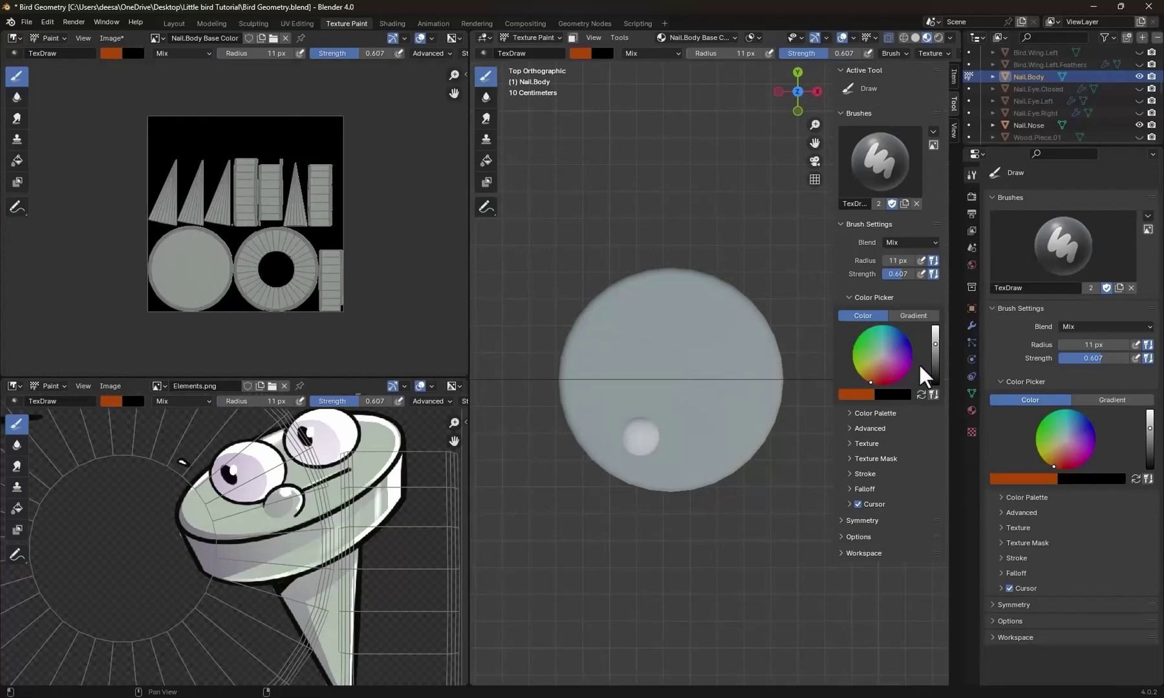
{"action": "left_click_drag", "start_coordinate": [934, 344], "coordinate": [935, 385]}
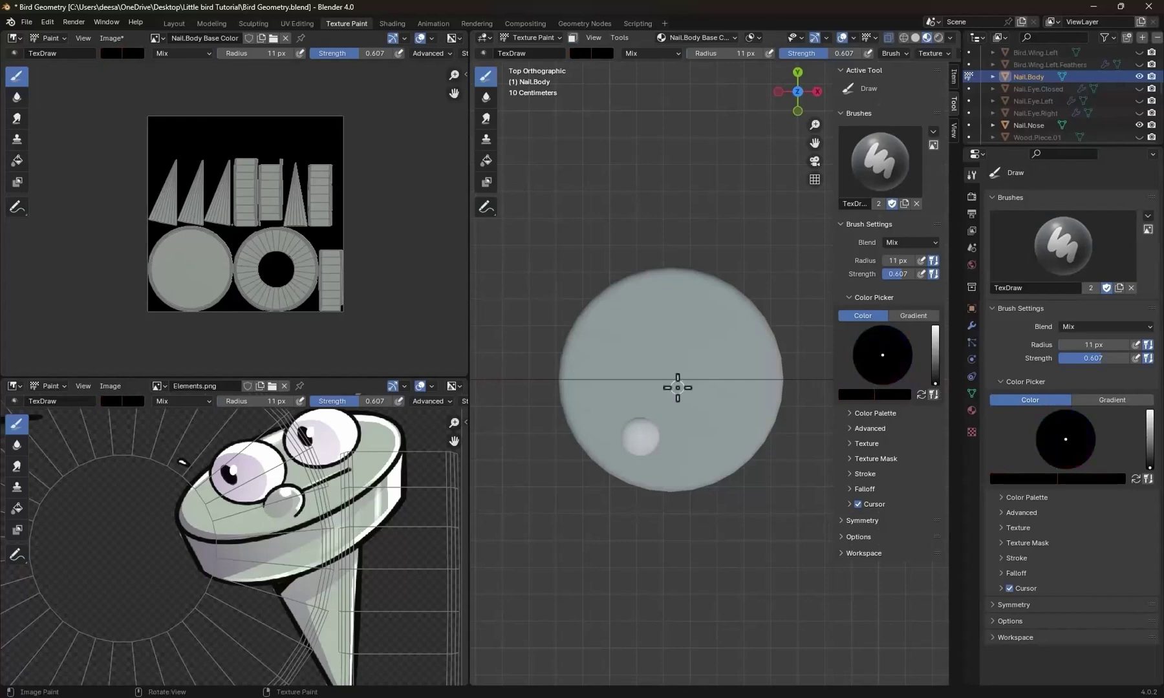
{"action": "left_click_drag", "start_coordinate": [650, 436], "coordinate": [706, 434]}
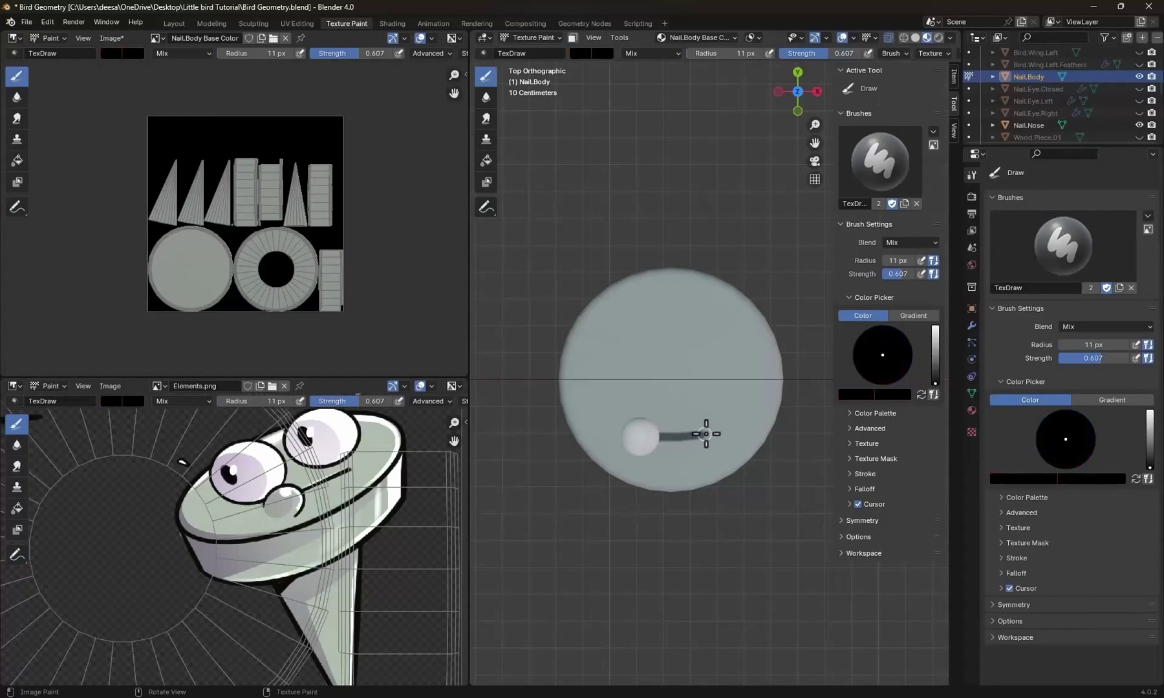
{"action": "mouse_move", "coordinate": [722, 470]}
{"action": "middle_mouse_down"}
{"action": "mouse_move", "coordinate": [730, 397]}
{"action": "mouse_move", "coordinate": [738, 412]}
{"action": "mouse_move", "coordinate": [706, 374]}
{"action": "mouse_move", "coordinate": [735, 410]}
{"action": "mouse_move", "coordinate": [711, 436]}
{"action": "middle_mouse_up"}
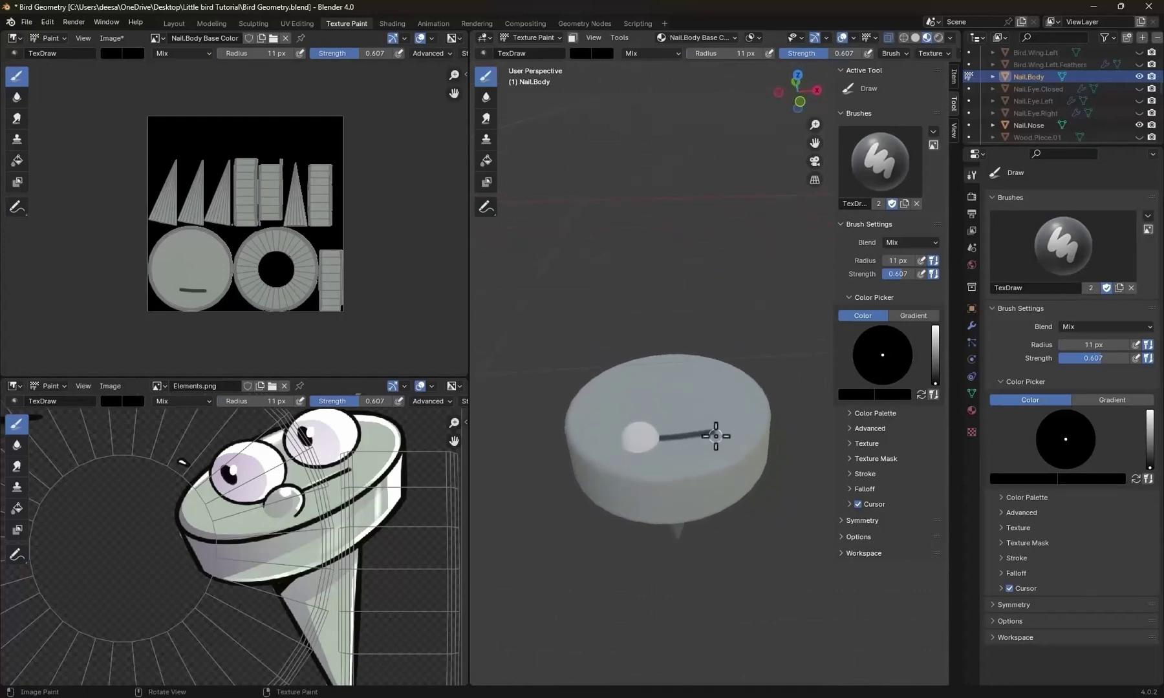
Set the Draw brush to a 136 px radius and 0.339 strength, with the grey shadow color sampled from the reference nail head.
{"action": "key", "text": "KP_1"}
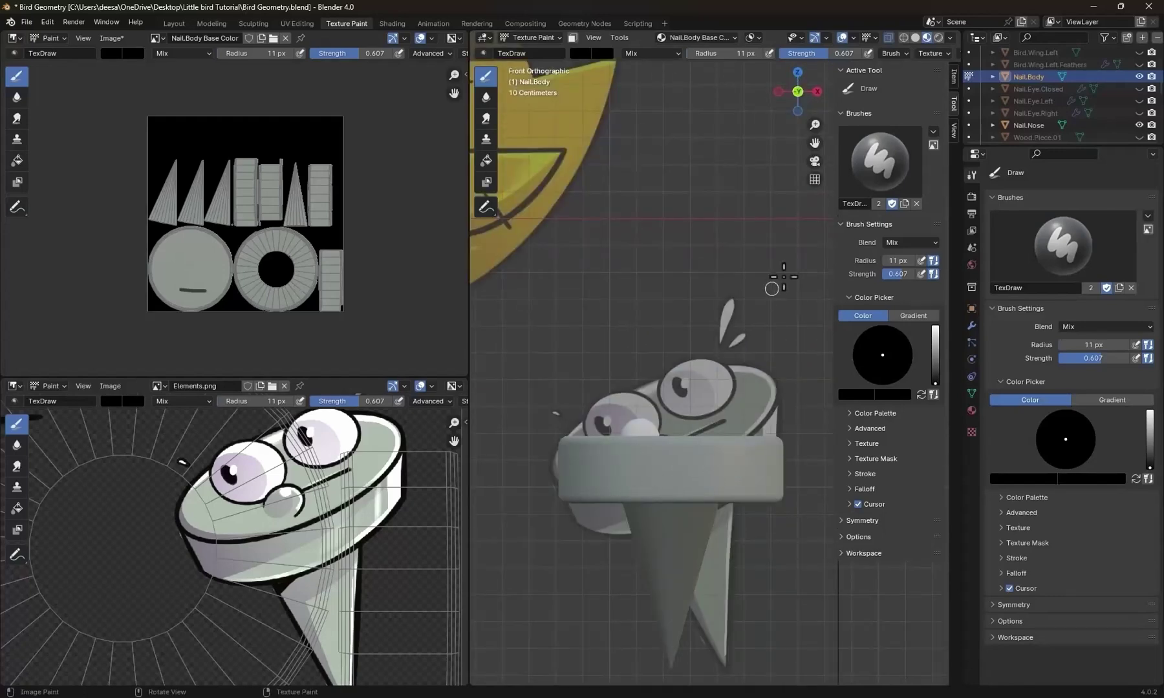
{"action": "left_click_drag", "start_coordinate": [884, 260], "coordinate": [901, 259]}
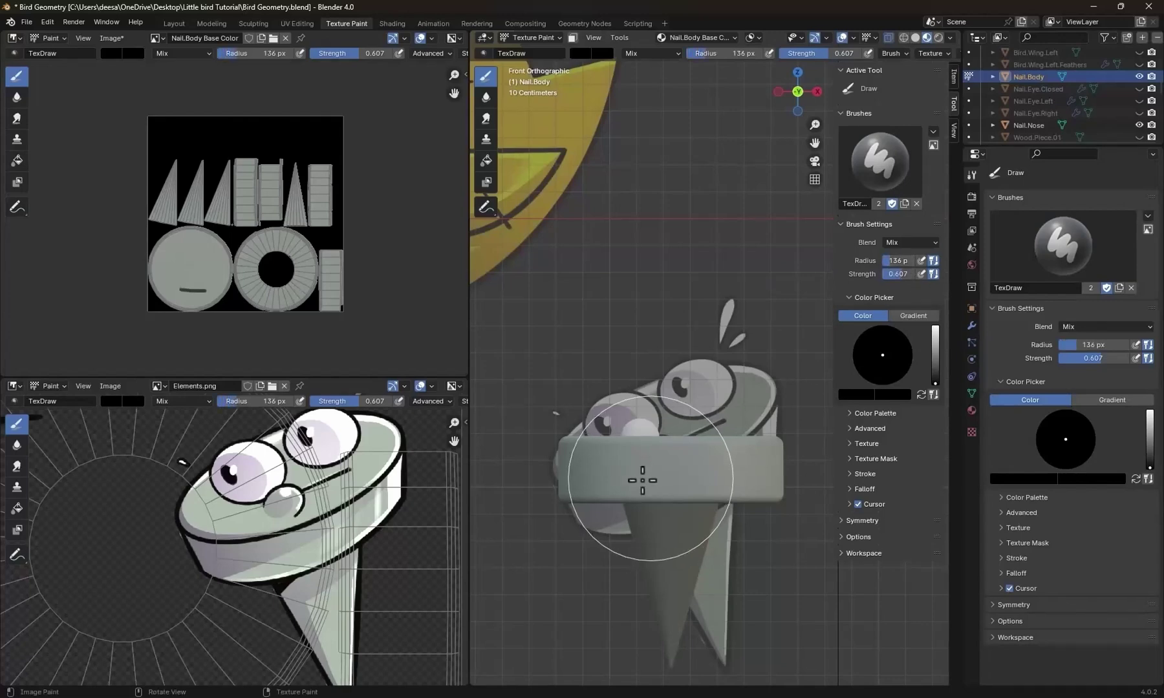
{"action": "mouse_move", "coordinate": [624, 467]}
{"action": "left_mouse_down"}
{"action": "mouse_move", "coordinate": [606, 462]}
{"action": "mouse_move", "coordinate": [668, 521]}
{"action": "left_mouse_up"}
{"action": "middle_click_drag", "start_coordinate": [668, 520], "coordinate": [687, 497]}
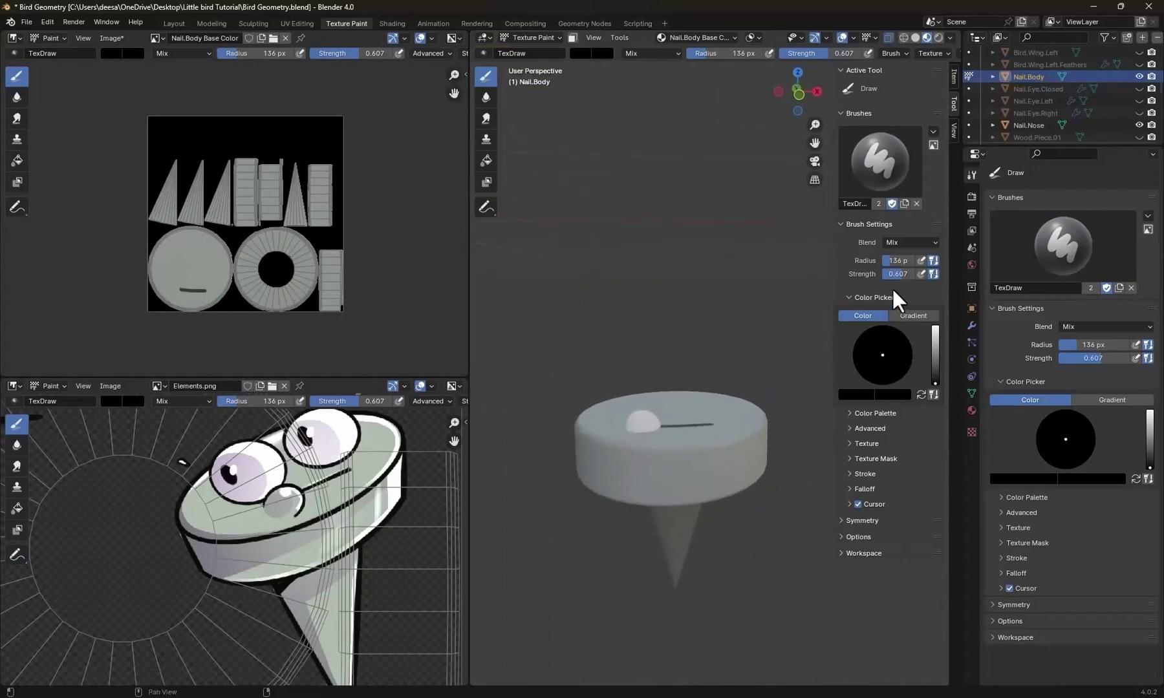
{"action": "left_click_drag", "start_coordinate": [898, 275], "coordinate": [879, 275]}
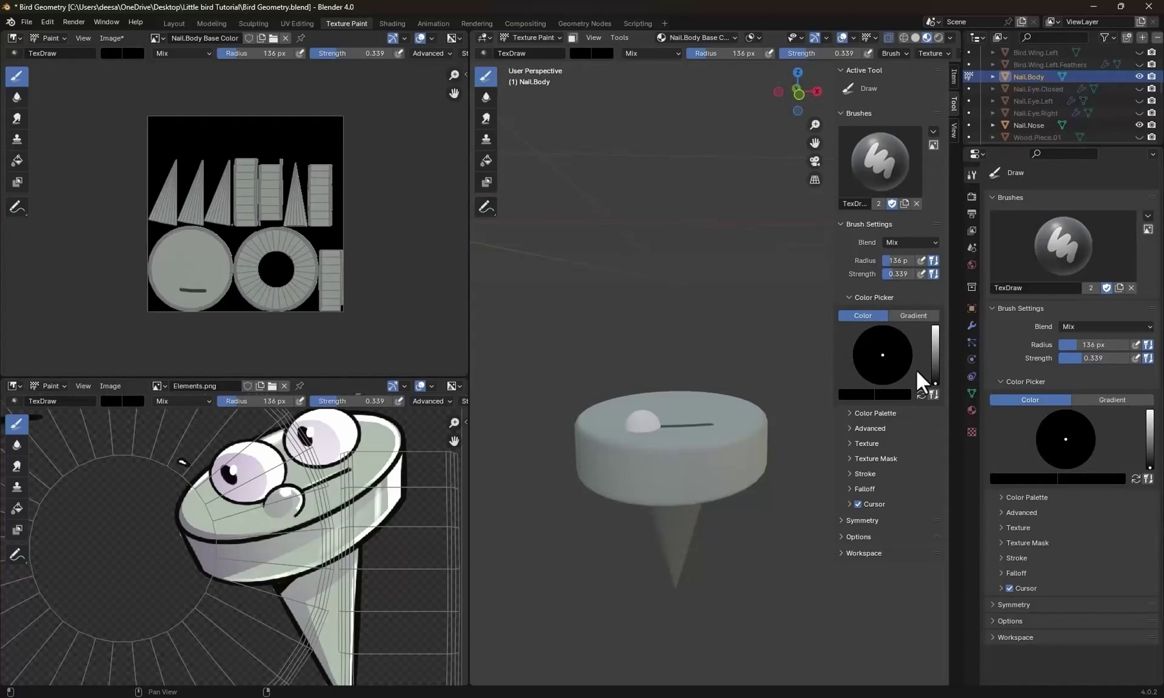
{"action": "left_click", "coordinate": [883, 395]}
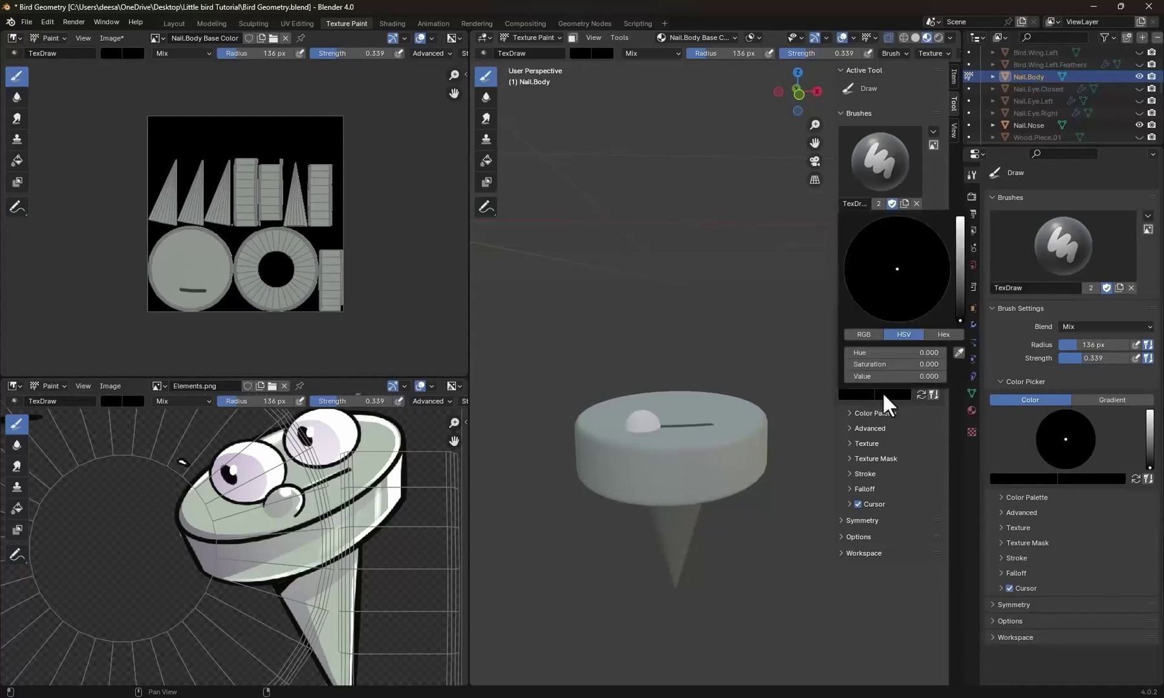
{"action": "left_click", "coordinate": [957, 352]}
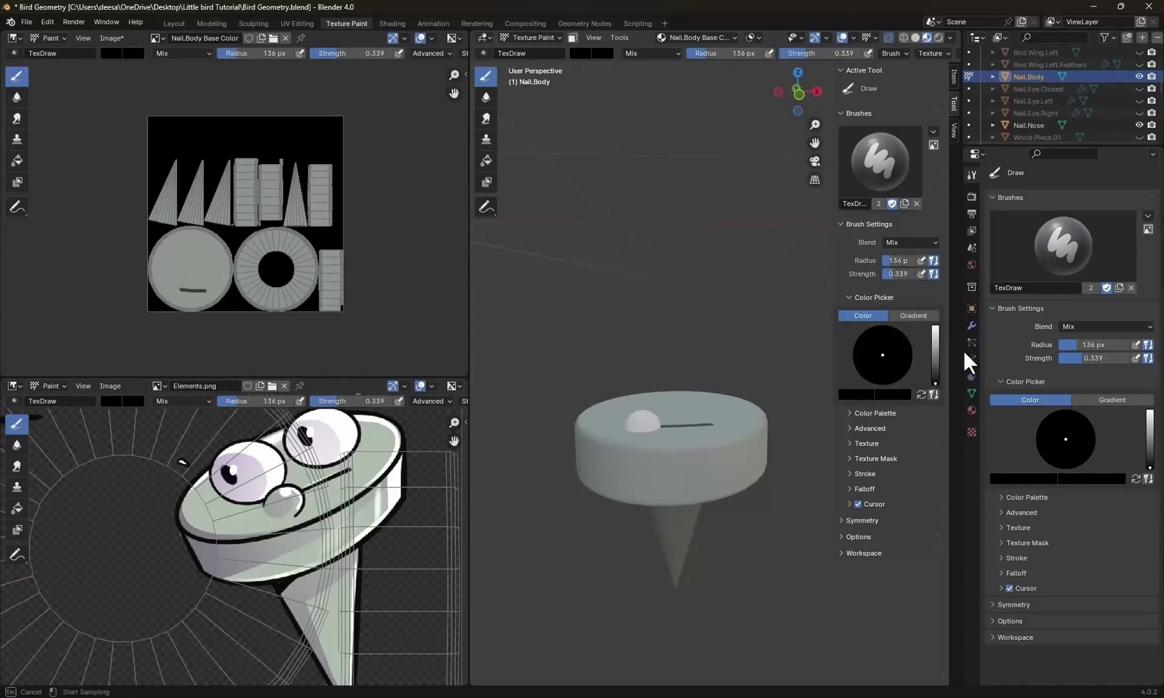
{"action": "left_click", "coordinate": [222, 573]}
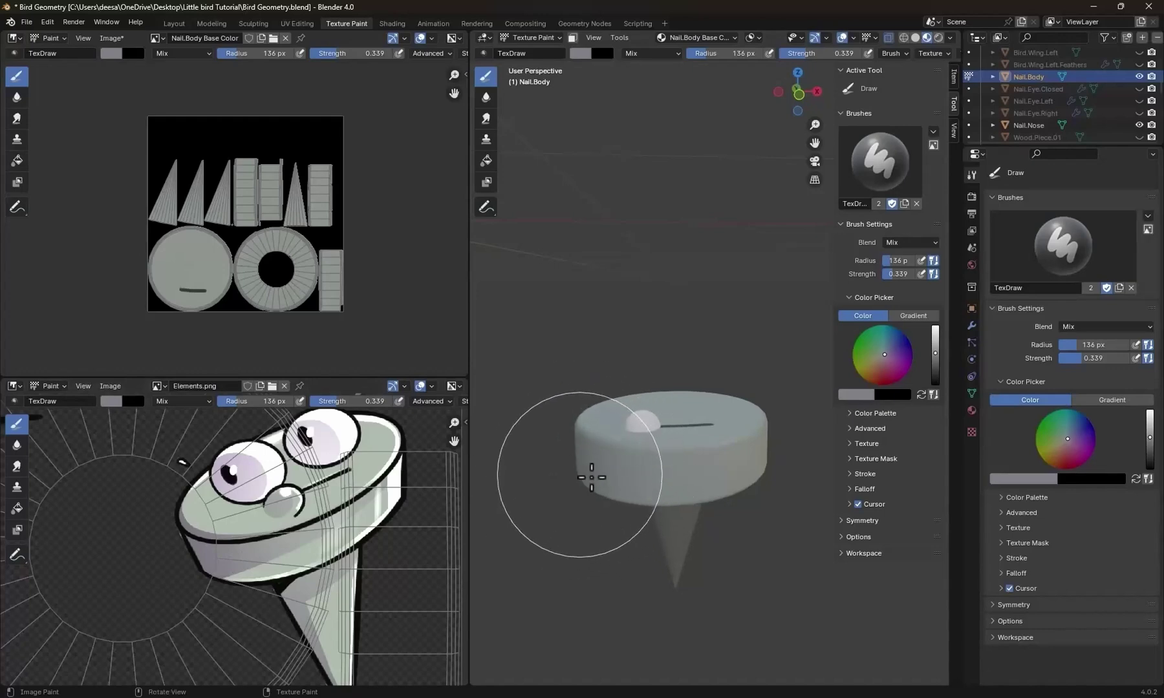
Paint soft grey shading over the nose side of the nail head and around the nail body.
{"action": "mouse_move", "coordinate": [597, 480]}
{"action": "middle_mouse_down"}
{"action": "mouse_move", "coordinate": [693, 532]}
{"action": "mouse_move", "coordinate": [745, 501]}
{"action": "mouse_move", "coordinate": [697, 458]}
{"action": "mouse_move", "coordinate": [740, 475]}
{"action": "mouse_move", "coordinate": [683, 447]}
{"action": "mouse_move", "coordinate": [698, 484]}
{"action": "middle_mouse_up"}
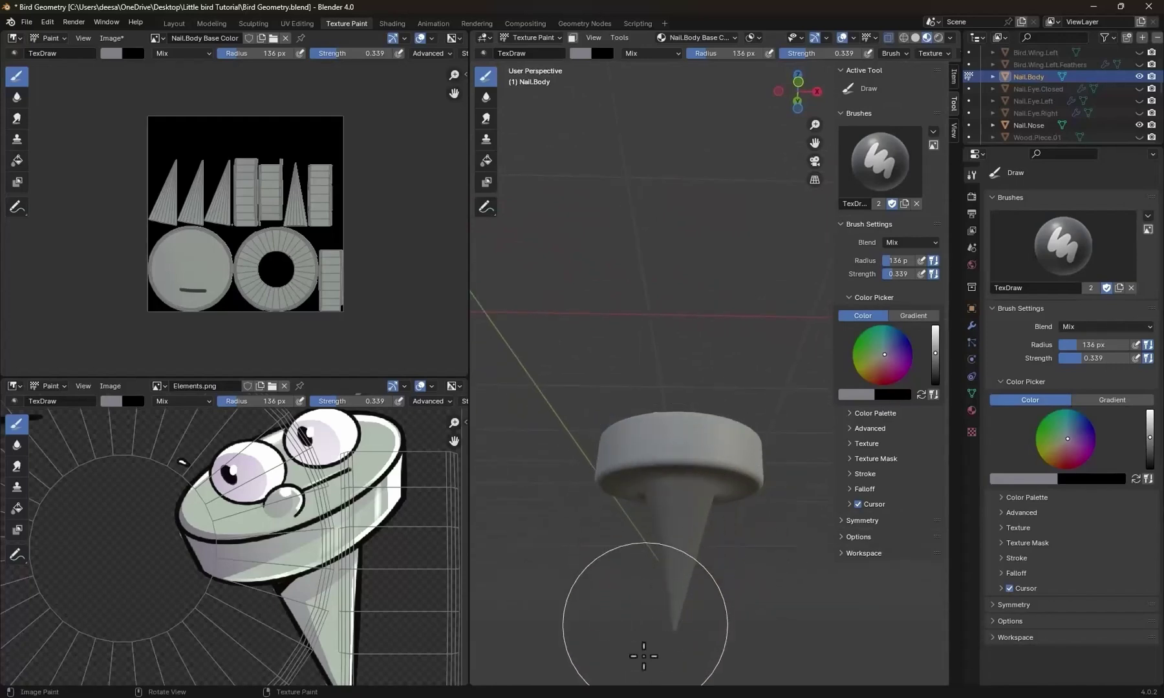
{"action": "mouse_move", "coordinate": [694, 546]}
{"action": "middle_mouse_down"}
{"action": "mouse_move", "coordinate": [689, 610]}
{"action": "mouse_move", "coordinate": [757, 610]}
{"action": "middle_mouse_up"}
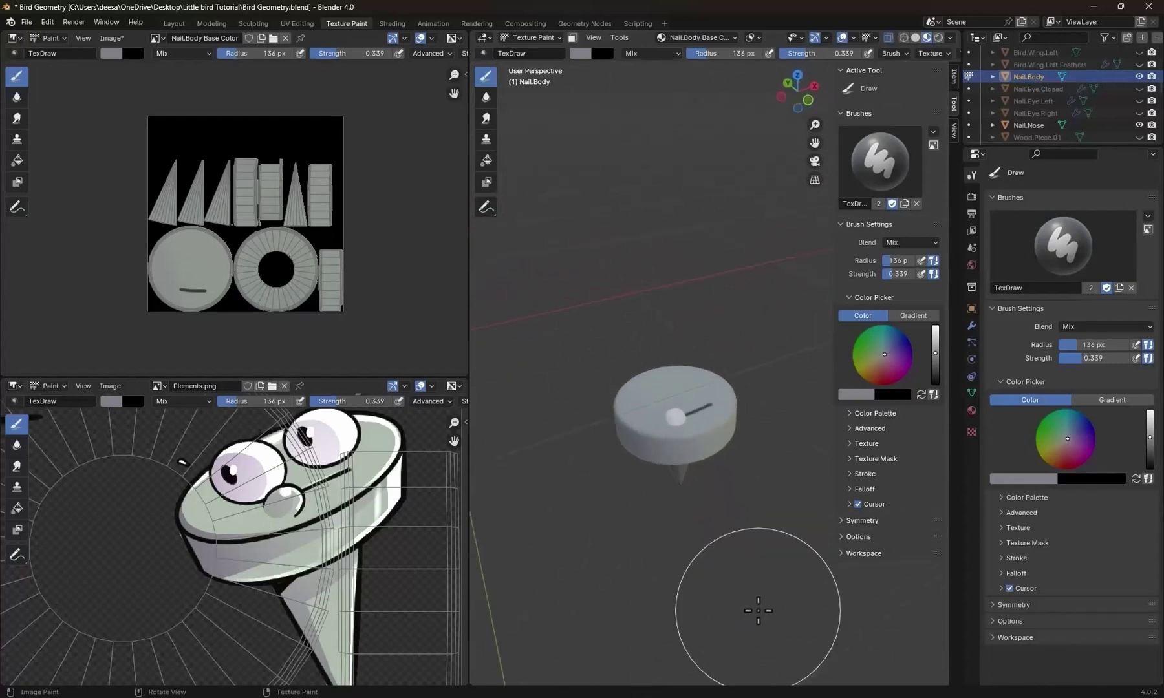
{"action": "scroll", "coordinate": [645, 477], "scroll_direction": "up", "scroll_amount": 2}
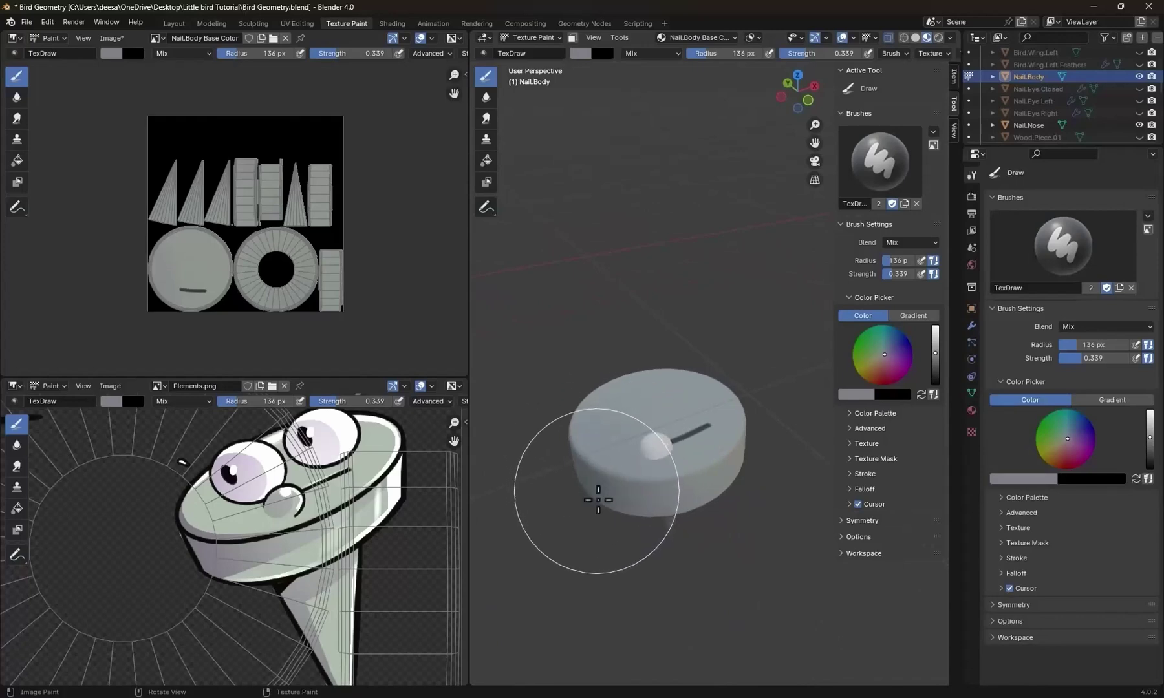
{"action": "middle_click_drag", "start_coordinate": [608, 507], "coordinate": [646, 476]}
{"action": "mouse_move", "coordinate": [721, 533]}
{"action": "middle_mouse_down"}
{"action": "mouse_move", "coordinate": [660, 544]}
{"action": "mouse_move", "coordinate": [671, 548]}
{"action": "middle_mouse_up"}
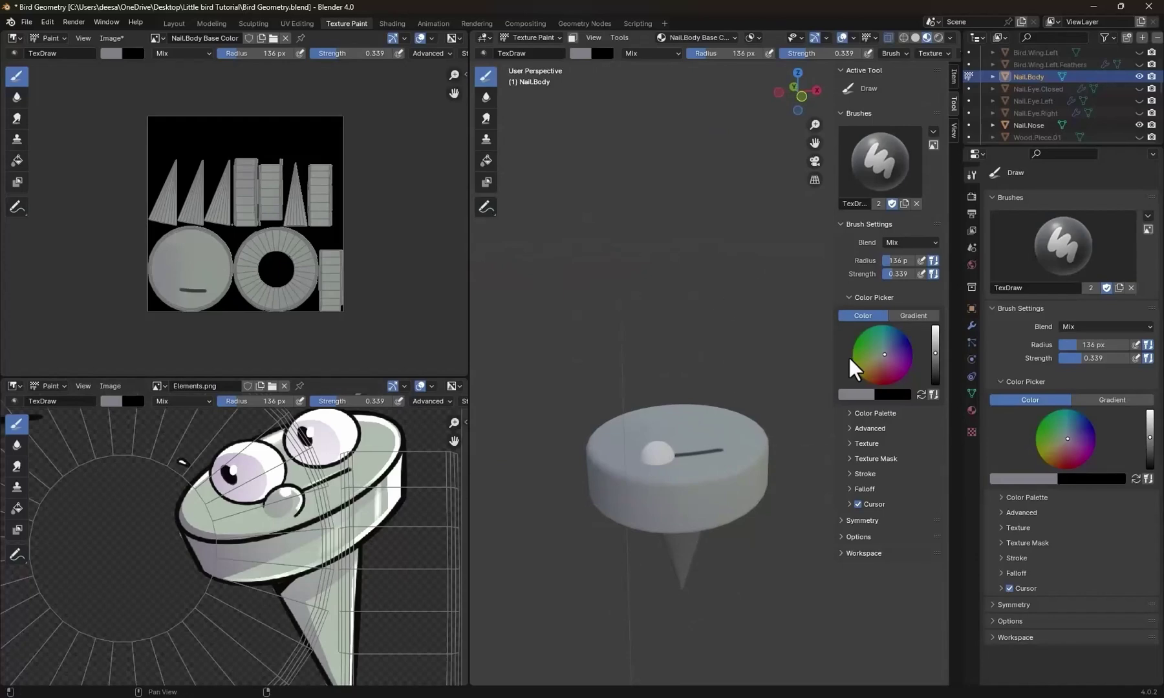
Sample the white rim highlight from the nail reference and paint it along the side of the nail head opposite the shading.
{"action": "left_click", "coordinate": [888, 350]}
{"action": "left_click", "coordinate": [870, 393]}
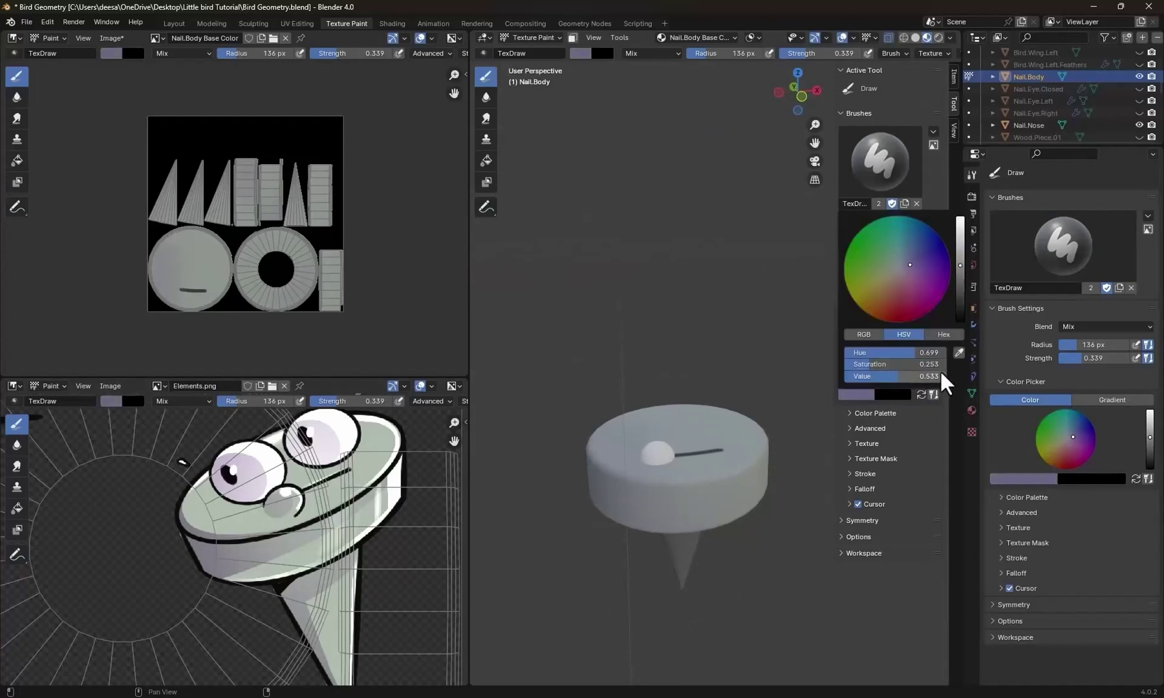
{"action": "left_click", "coordinate": [958, 353]}
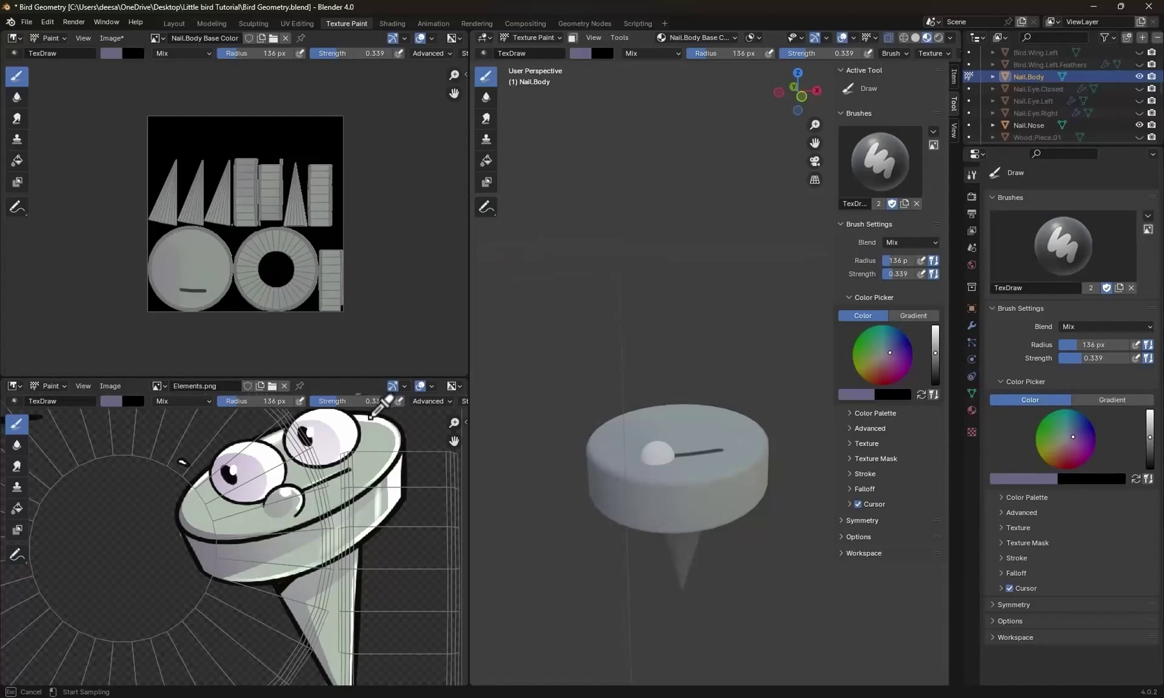
{"action": "left_click", "coordinate": [371, 417]}
{"action": "left_click_drag", "start_coordinate": [742, 466], "coordinate": [751, 433]}
{"action": "mouse_move", "coordinate": [787, 556]}
{"action": "middle_mouse_down"}
{"action": "mouse_move", "coordinate": [680, 512]}
{"action": "mouse_move", "coordinate": [707, 551]}
{"action": "mouse_move", "coordinate": [650, 489]}
{"action": "mouse_move", "coordinate": [688, 481]}
{"action": "mouse_move", "coordinate": [740, 560]}
{"action": "mouse_move", "coordinate": [659, 556]}
{"action": "middle_mouse_up"}
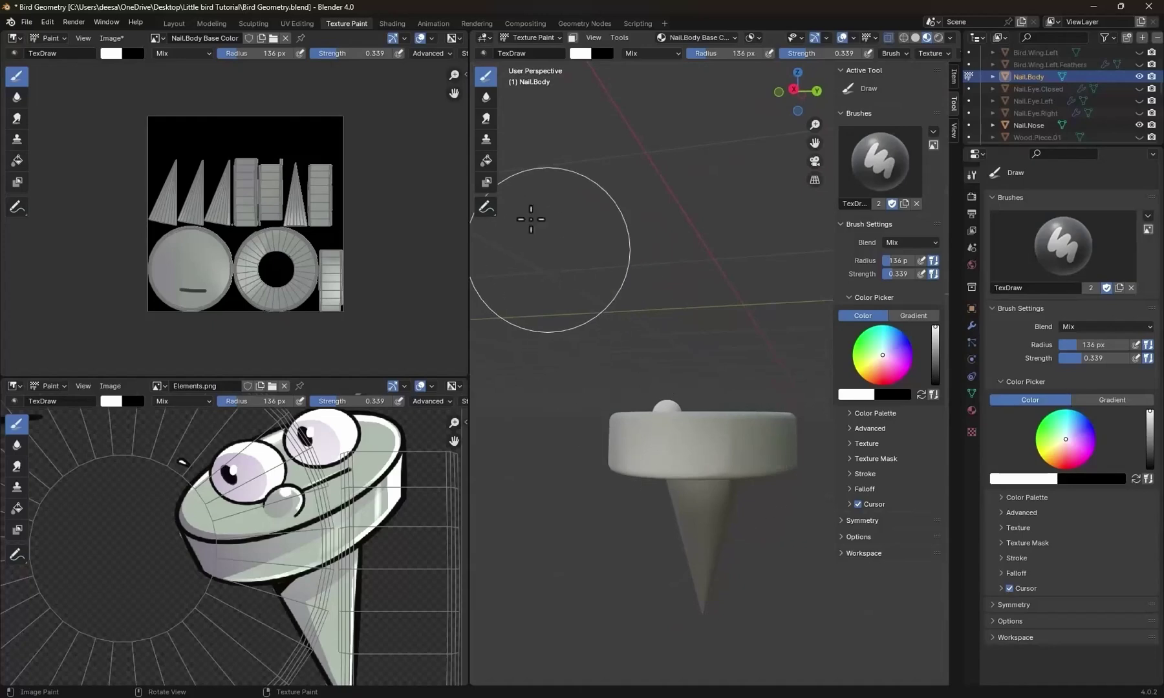
Switch to the Smear brush and save the nail body's texture as Nail.Body Base Color.png in the Little bird Tutorial folder.
{"action": "left_click", "coordinate": [485, 118]}
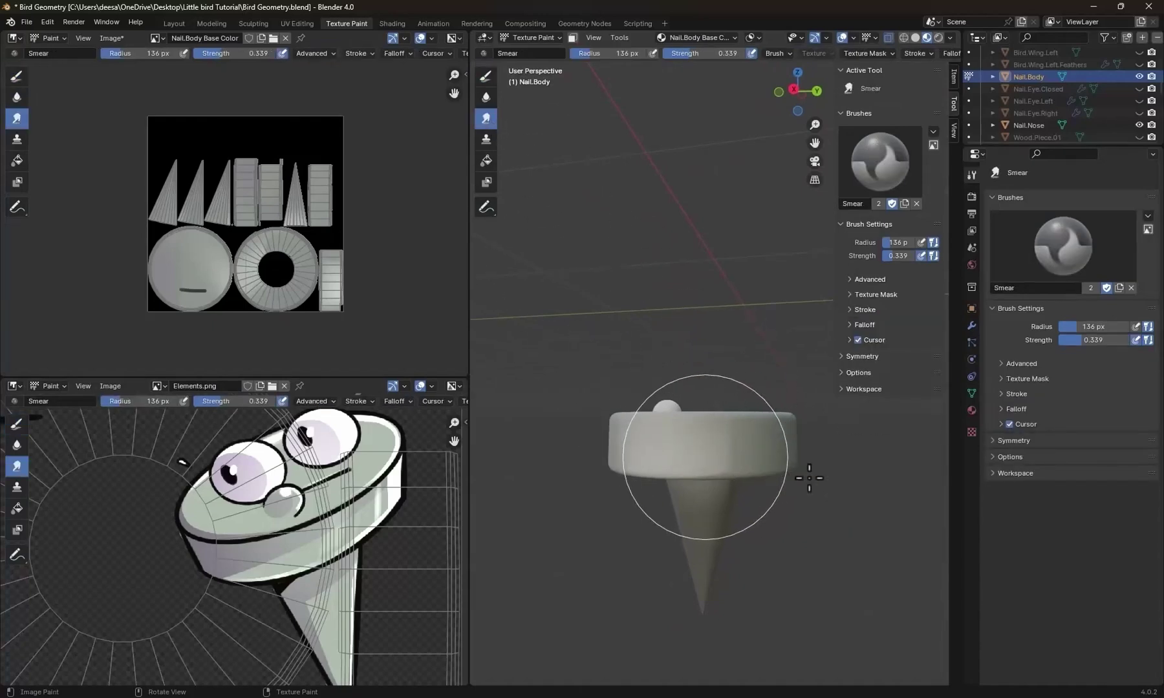
{"action": "mouse_move", "coordinate": [770, 486]}
{"action": "middle_mouse_down"}
{"action": "mouse_move", "coordinate": [710, 535]}
{"action": "mouse_move", "coordinate": [779, 434]}
{"action": "mouse_move", "coordinate": [688, 389]}
{"action": "middle_mouse_up"}
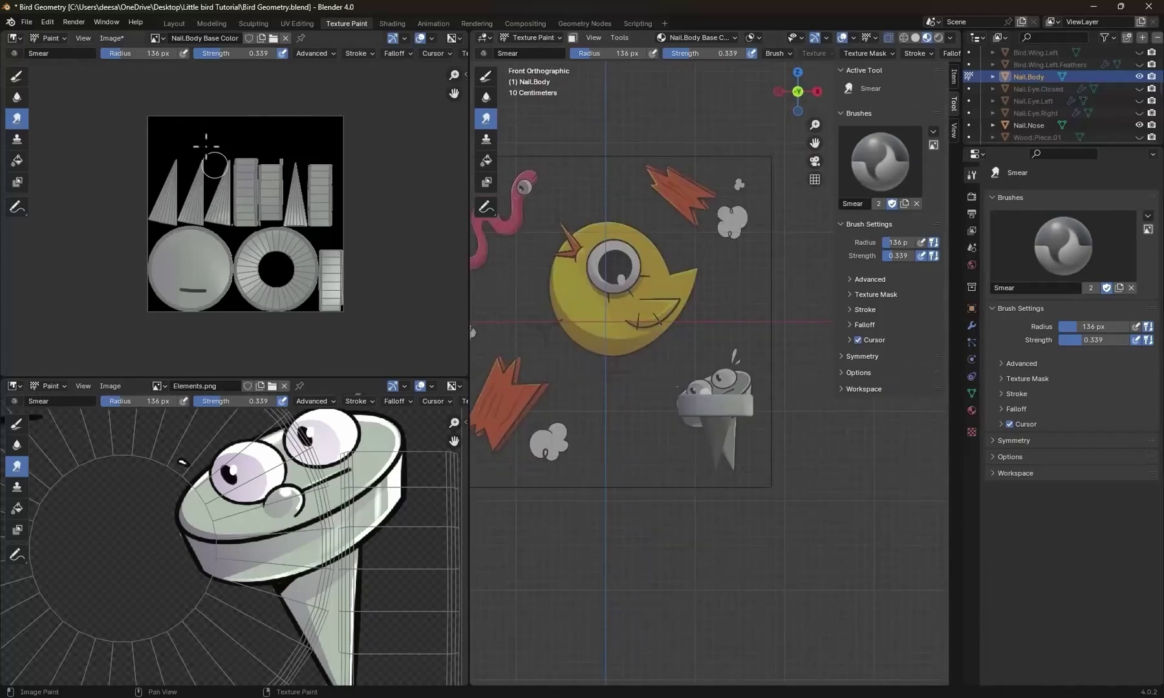
{"action": "left_click", "coordinate": [116, 38]}
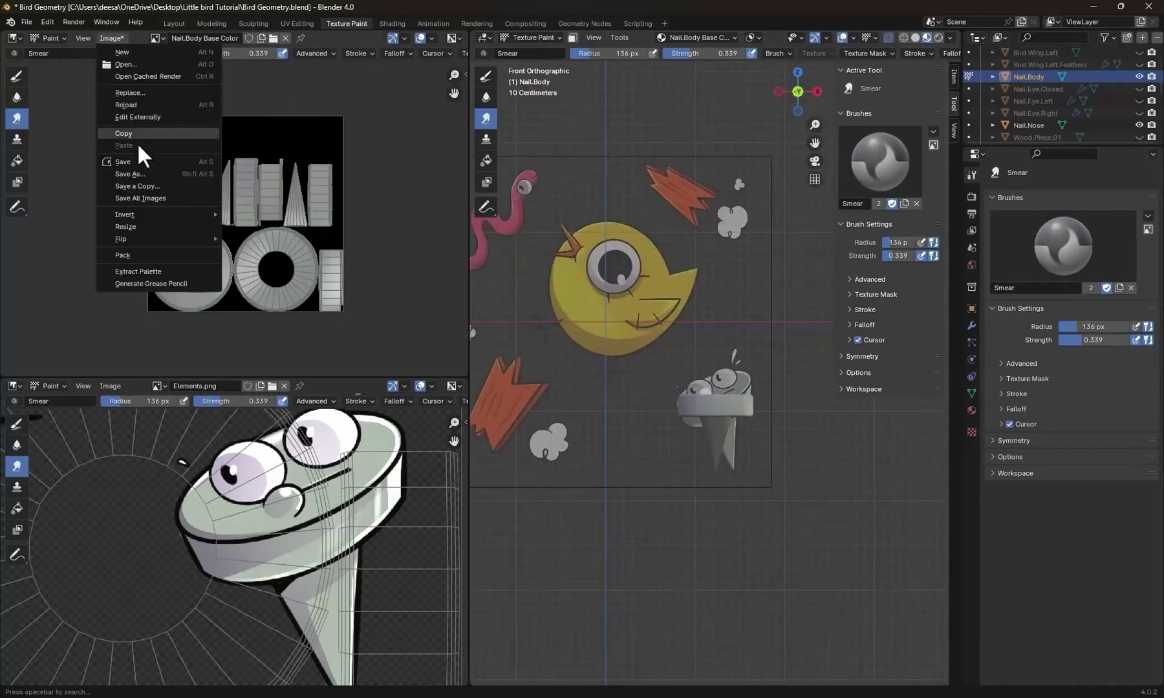
{"action": "left_click", "coordinate": [141, 162]}
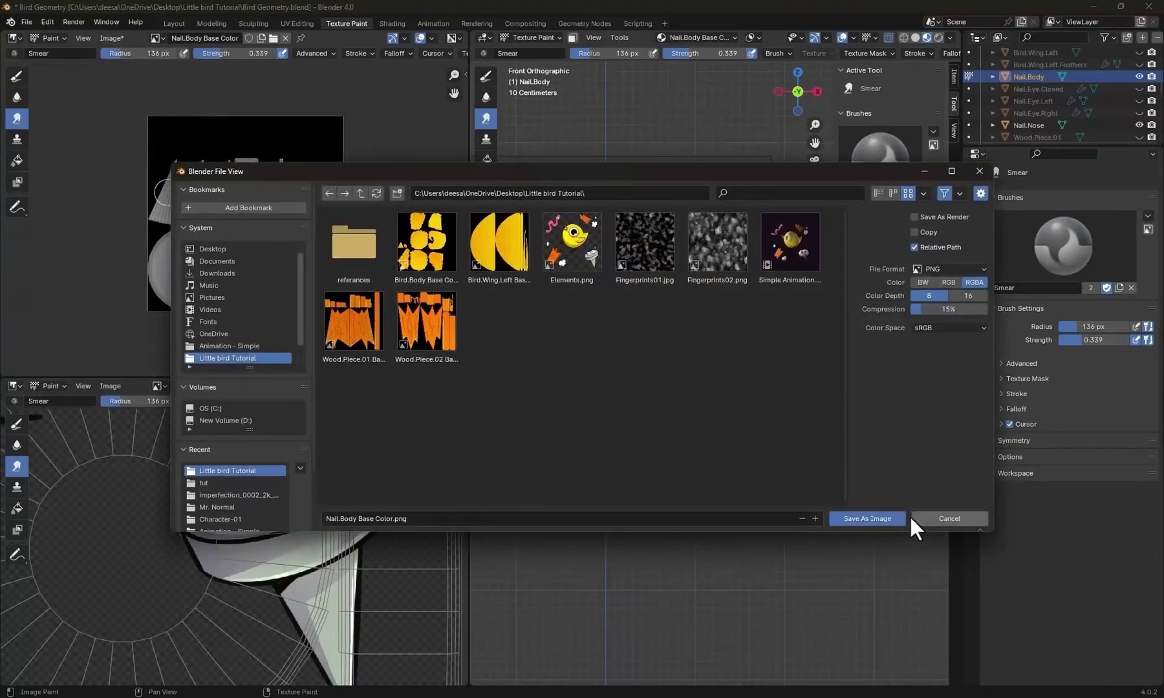
{"action": "left_click", "coordinate": [880, 517]}
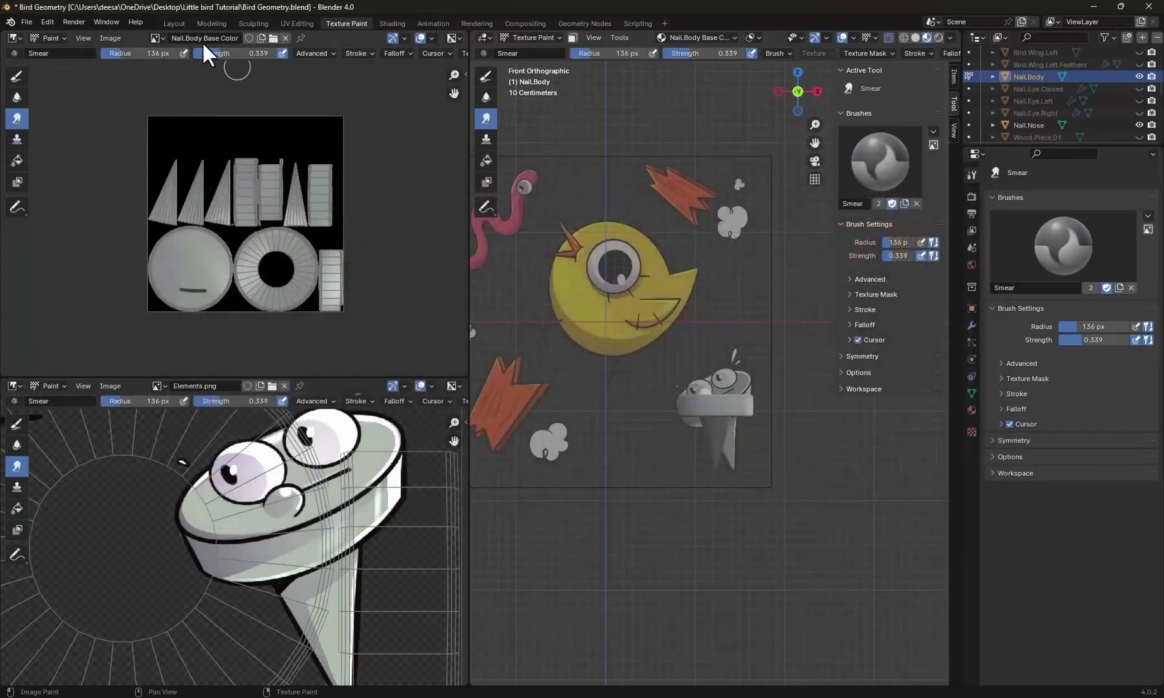
Return to the Layout workspace, view the scene from the front and unhide all hidden objects.
{"action": "left_click", "coordinate": [173, 23]}
{"action": "scroll", "coordinate": [544, 307], "scroll_direction": "down", "scroll_amount": 2}
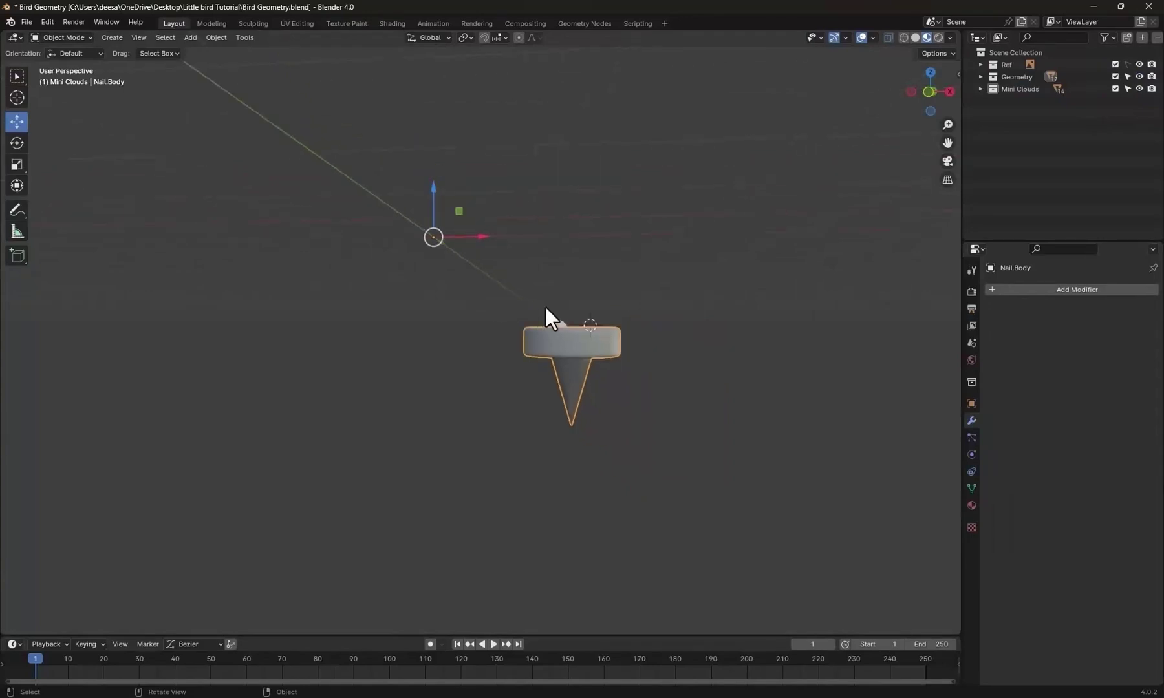
{"action": "key", "text": "KP_1"}
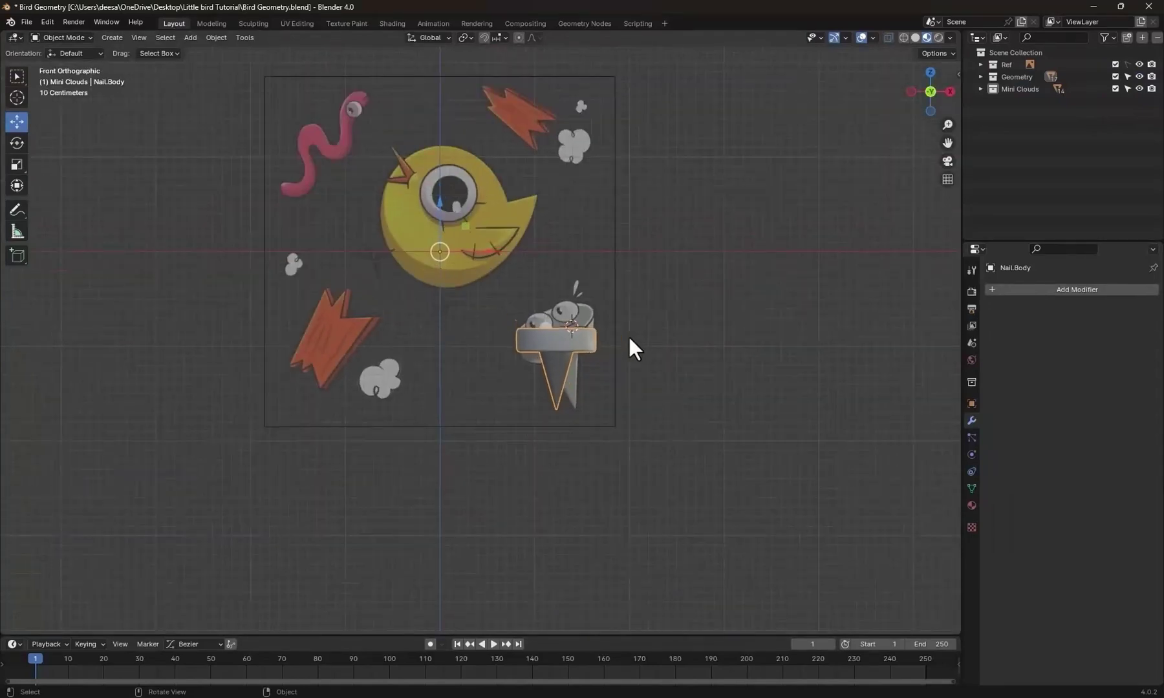
{"action": "key", "text": "alt+h"}
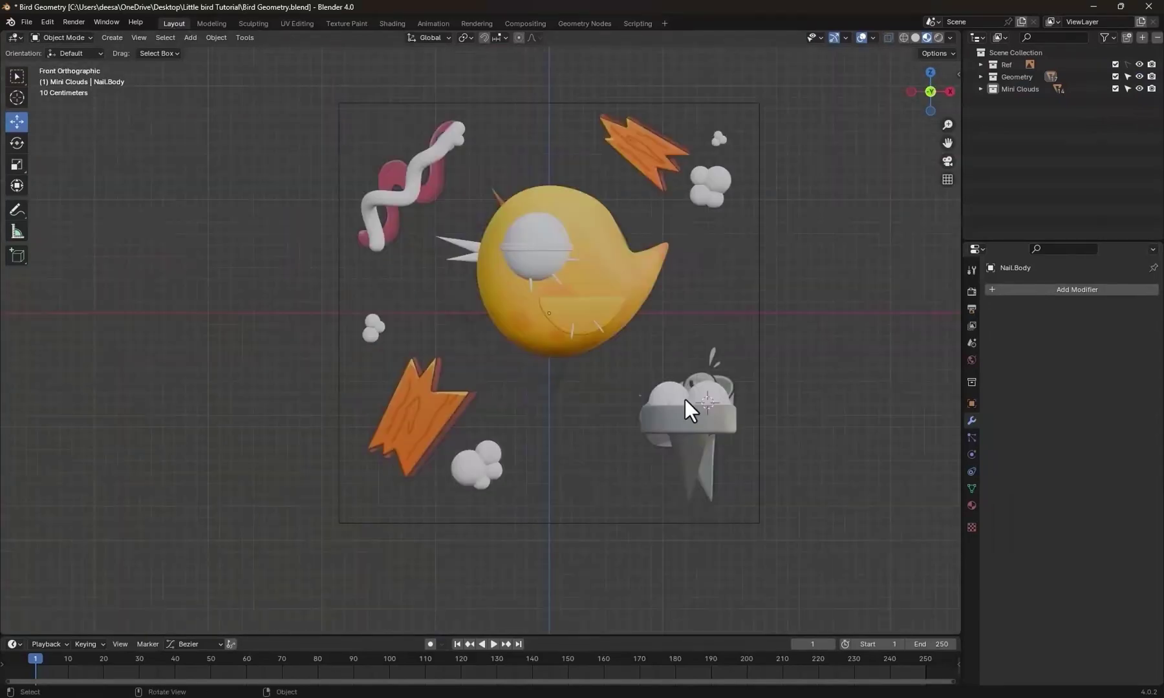
Hide the Ref collection and switch the viewport to Rendered shading.
{"action": "middle_click_drag", "start_coordinate": [685, 398], "coordinate": [670, 417], "text": "shift"}
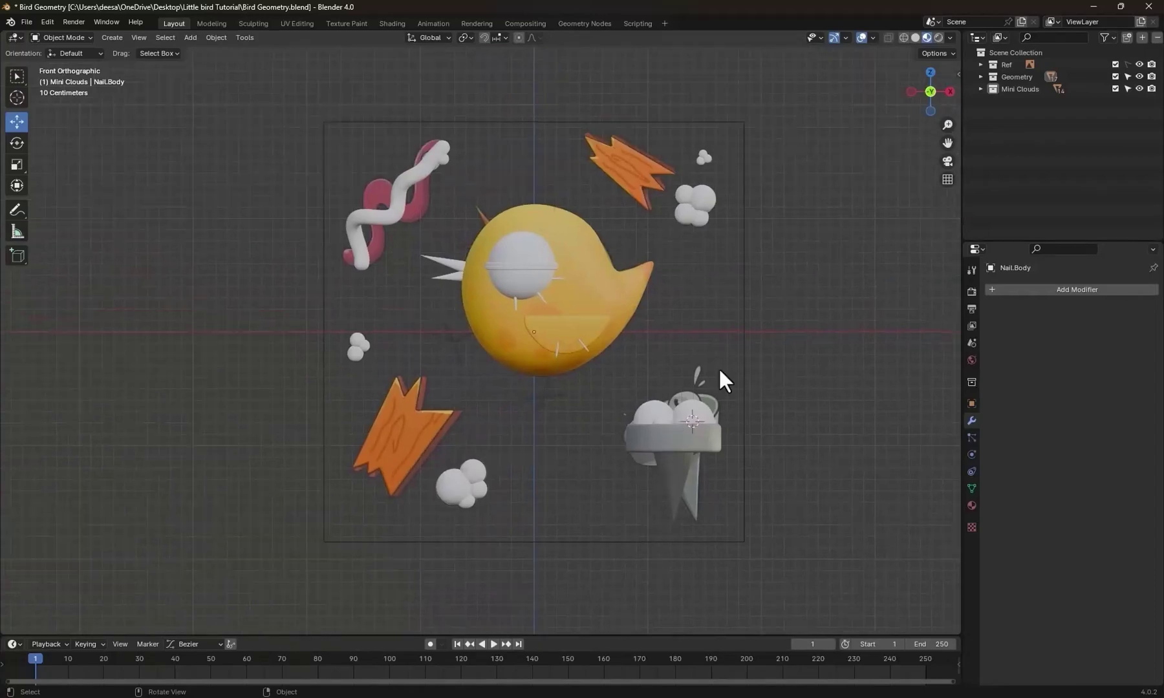
{"action": "scroll", "coordinate": [719, 369], "scroll_direction": "up", "scroll_amount": 1}
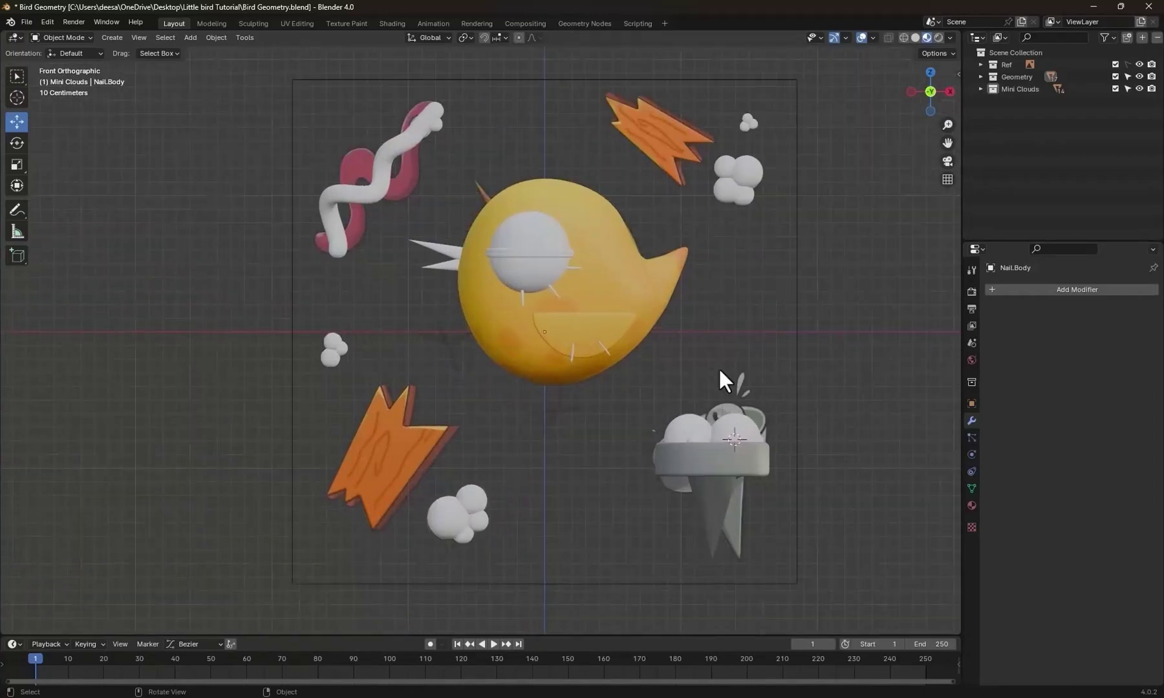
{"action": "scroll", "coordinate": [720, 369], "scroll_direction": "down", "scroll_amount": 1}
{"action": "middle_click_drag", "start_coordinate": [729, 368], "coordinate": [713, 367], "text": "shift"}
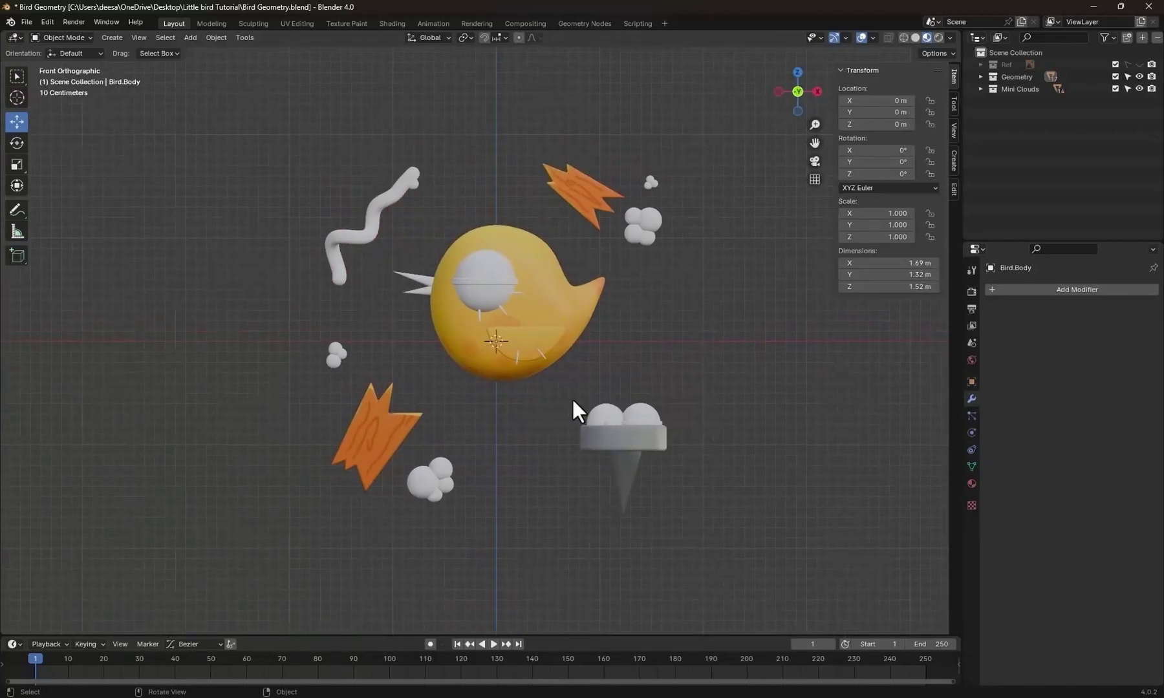
{"action": "middle_click_drag", "start_coordinate": [571, 391], "coordinate": [609, 385], "text": "shift"}
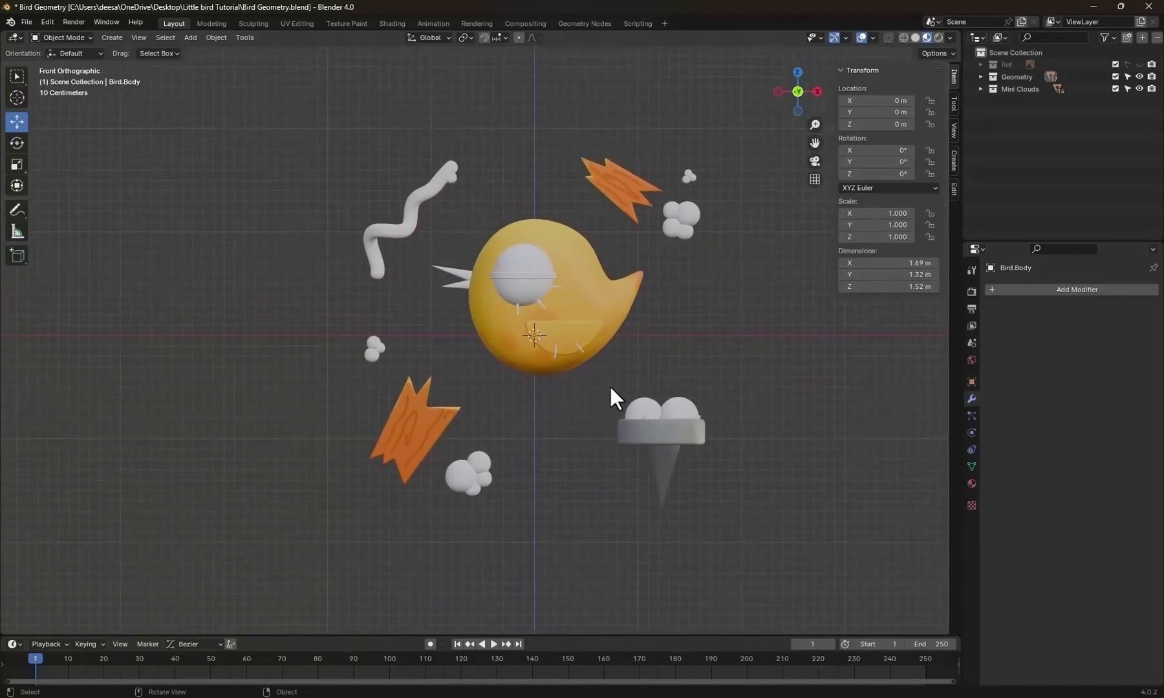
{"action": "scroll", "coordinate": [633, 416], "scroll_direction": "up", "scroll_amount": 2}
{"action": "scroll", "coordinate": [638, 414], "scroll_direction": "down", "scroll_amount": 1}
{"action": "middle_click_drag", "start_coordinate": [725, 431], "coordinate": [669, 441], "text": "shift"}
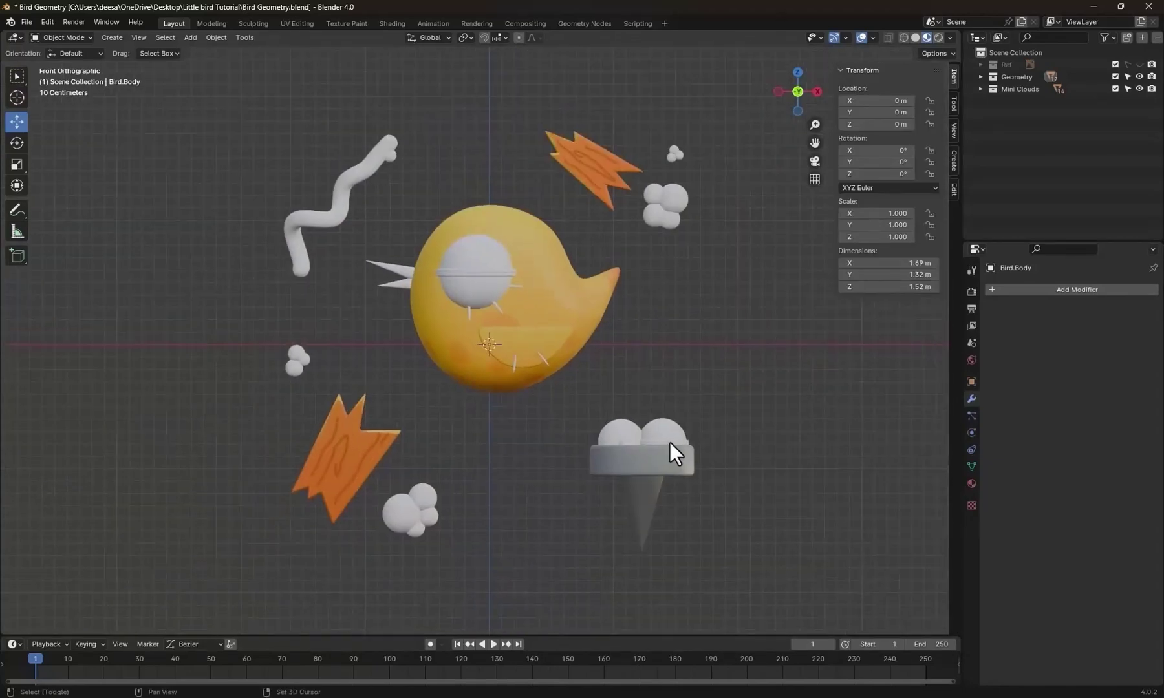
{"action": "left_click", "coordinate": [938, 37]}
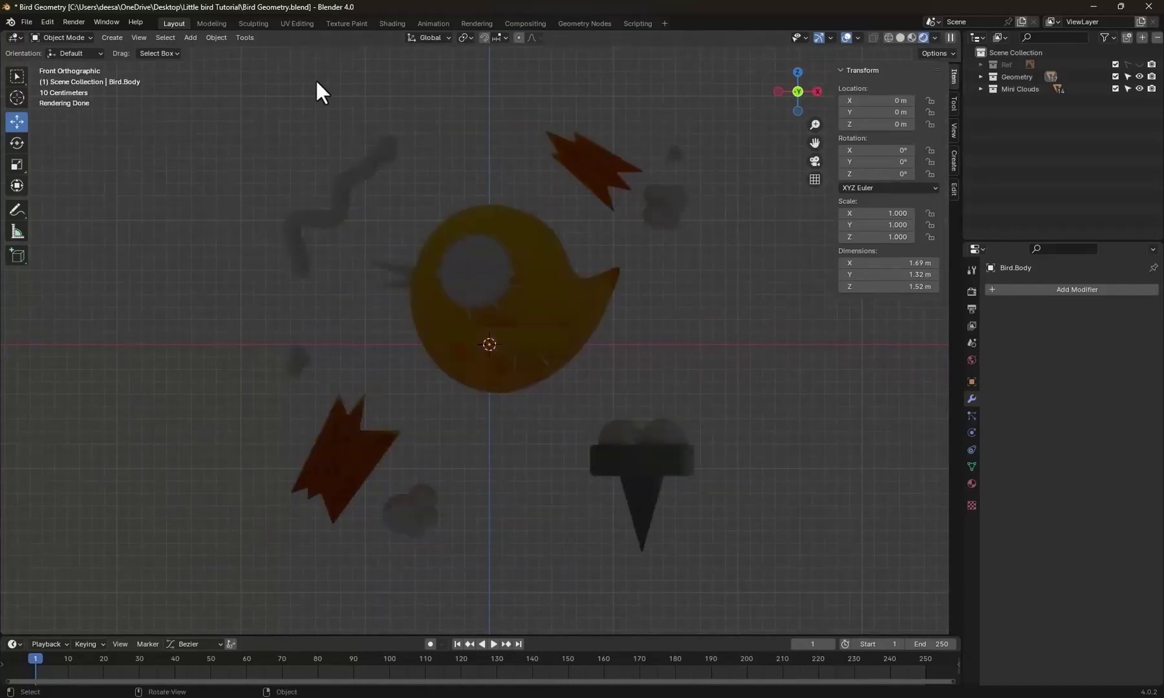
Clear the selection and add a Sun light at the world origin.
{"action": "left_click_drag", "start_coordinate": [214, 91], "coordinate": [801, 574]}
{"action": "left_click", "coordinate": [816, 506]}
{"action": "scroll", "coordinate": [732, 445], "scroll_direction": "down", "scroll_amount": 3}
{"action": "scroll", "coordinate": [732, 445], "scroll_direction": "up", "scroll_amount": 3}
{"action": "key", "text": "shift+a"}
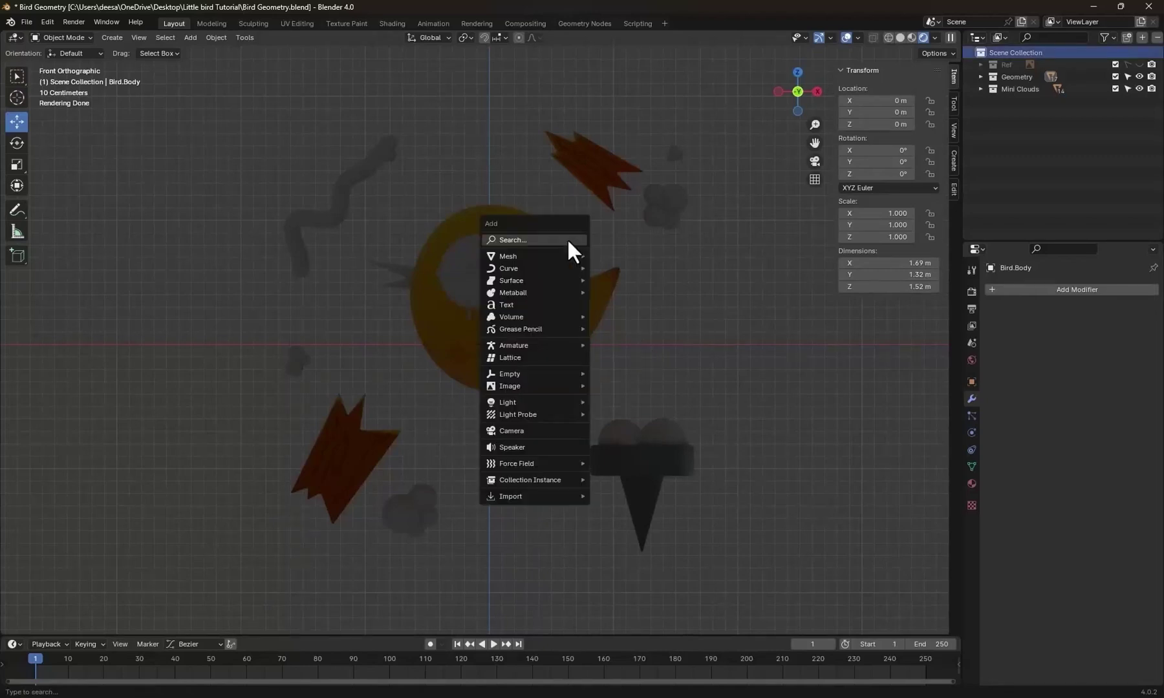
{"action": "mouse_move", "coordinate": [559, 404]}
{"action": "left_click", "coordinate": [638, 413]}
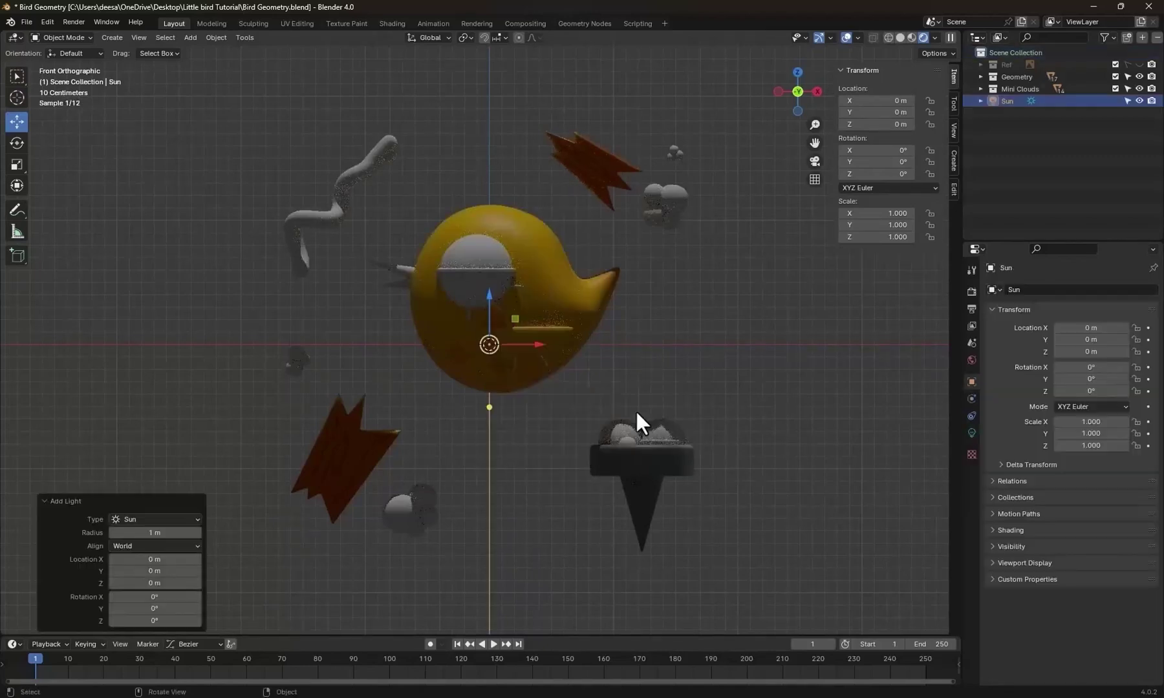
Set the sun's color to a warm pale orange (hue 0.104, saturation 0.594, value 1) and its strength to 5.
{"action": "left_click", "coordinate": [969, 432]}
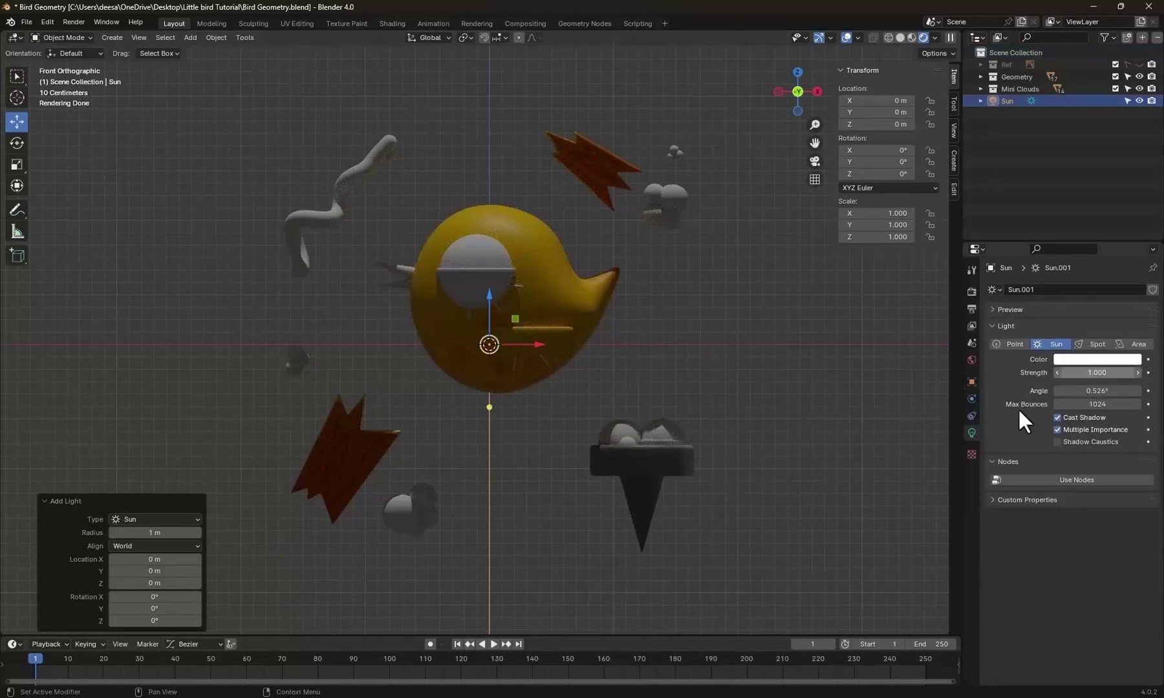
{"action": "left_click", "coordinate": [1097, 359]}
{"action": "left_click_drag", "start_coordinate": [1066, 236], "coordinate": [1057, 246]}
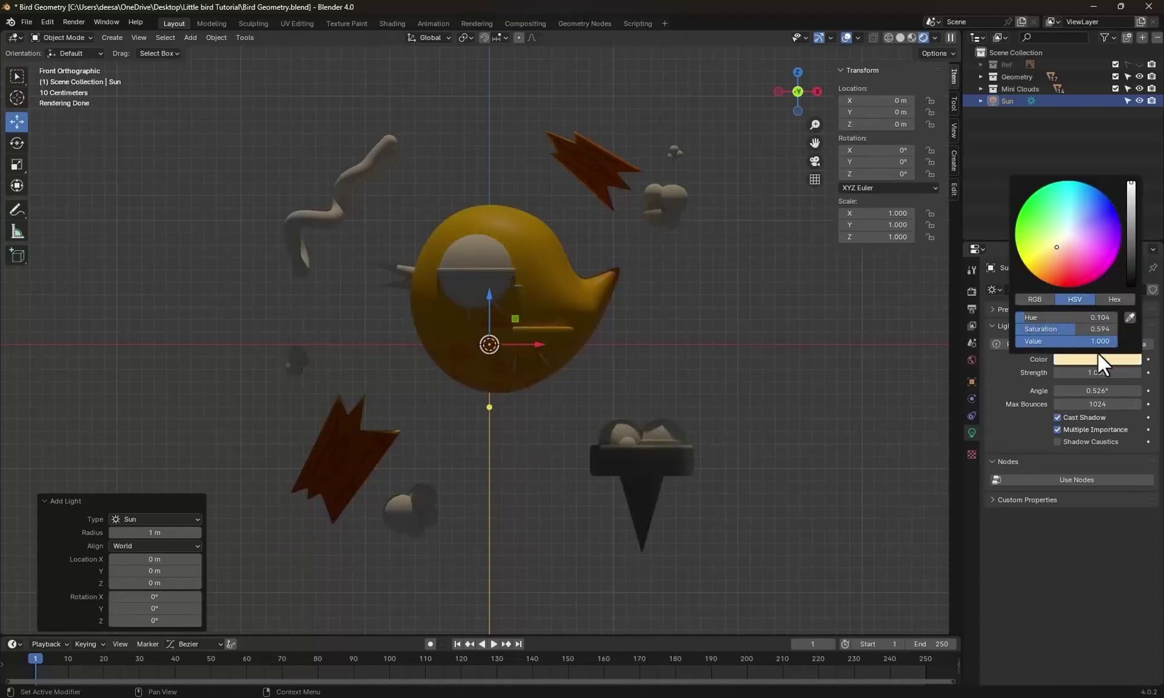
{"action": "left_click", "coordinate": [1104, 373]}
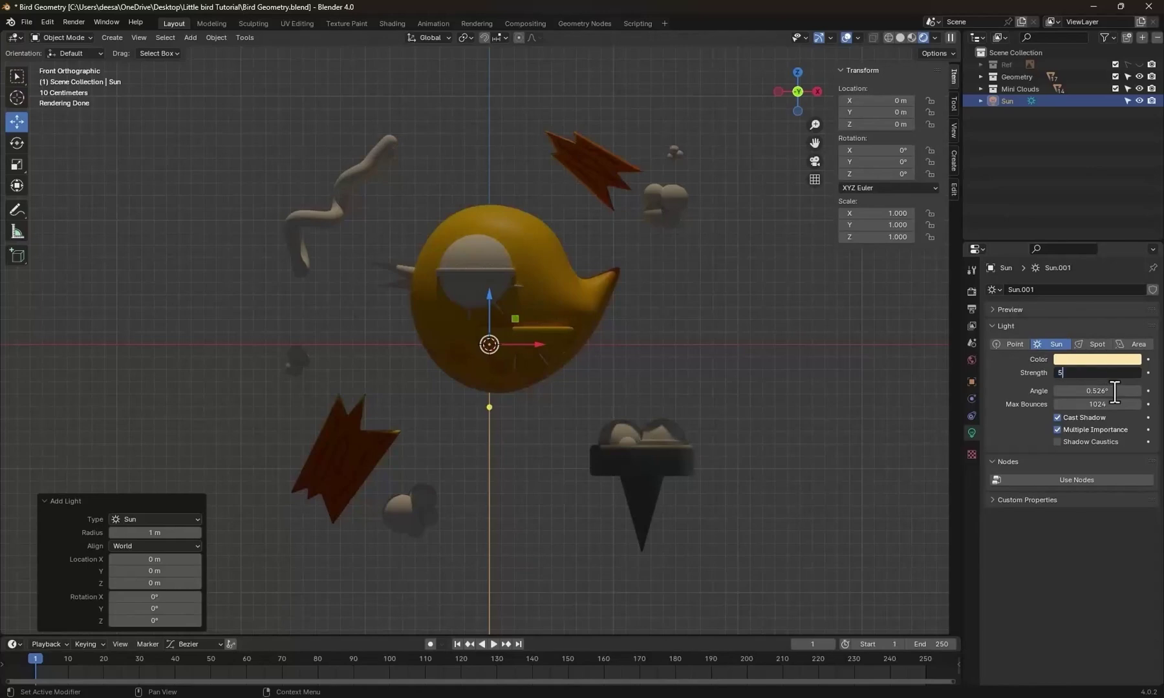
Set the sun light's strength to 5 and raise it about 1.98 m along Z above the bird.
{"action": "key", "text": "Return"}
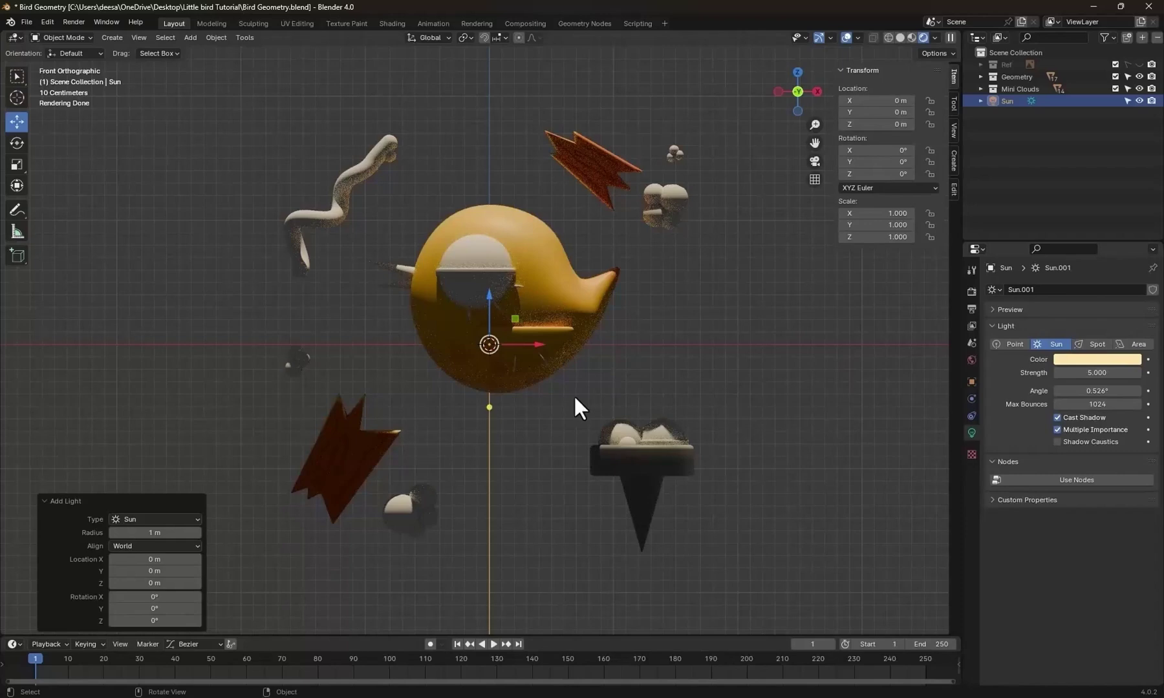
{"action": "left_click_drag", "start_coordinate": [491, 293], "coordinate": [505, 48]}
{"action": "scroll", "coordinate": [567, 388], "scroll_direction": "down", "scroll_amount": 1}
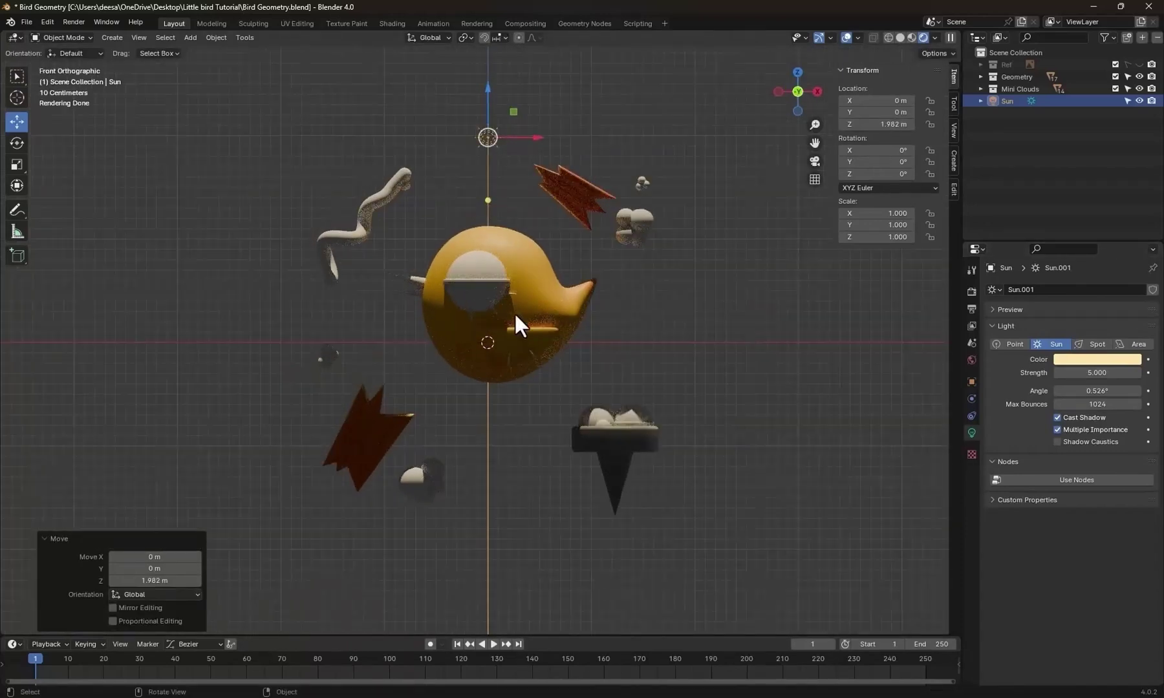
Rotate the sun light about -28.3° in the front view and about -36.8° around the global X axis.
{"action": "key", "text": "r"}
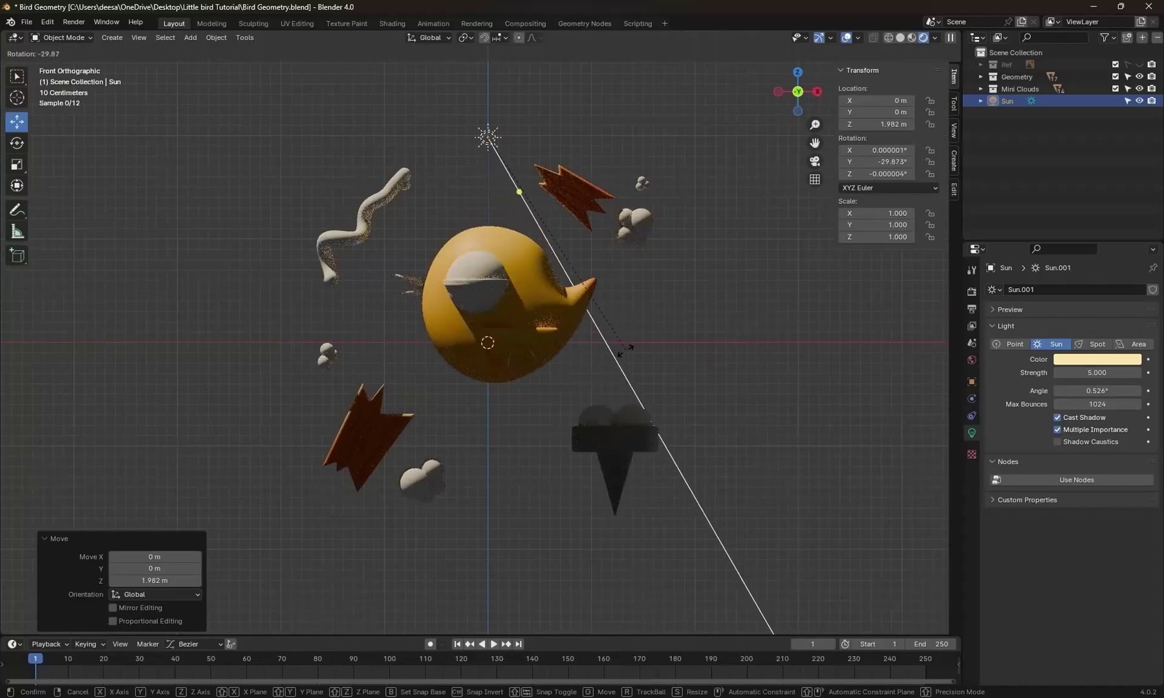
{"action": "left_click", "coordinate": [617, 351]}
{"action": "middle_click_drag", "start_coordinate": [521, 380], "coordinate": [611, 408]}
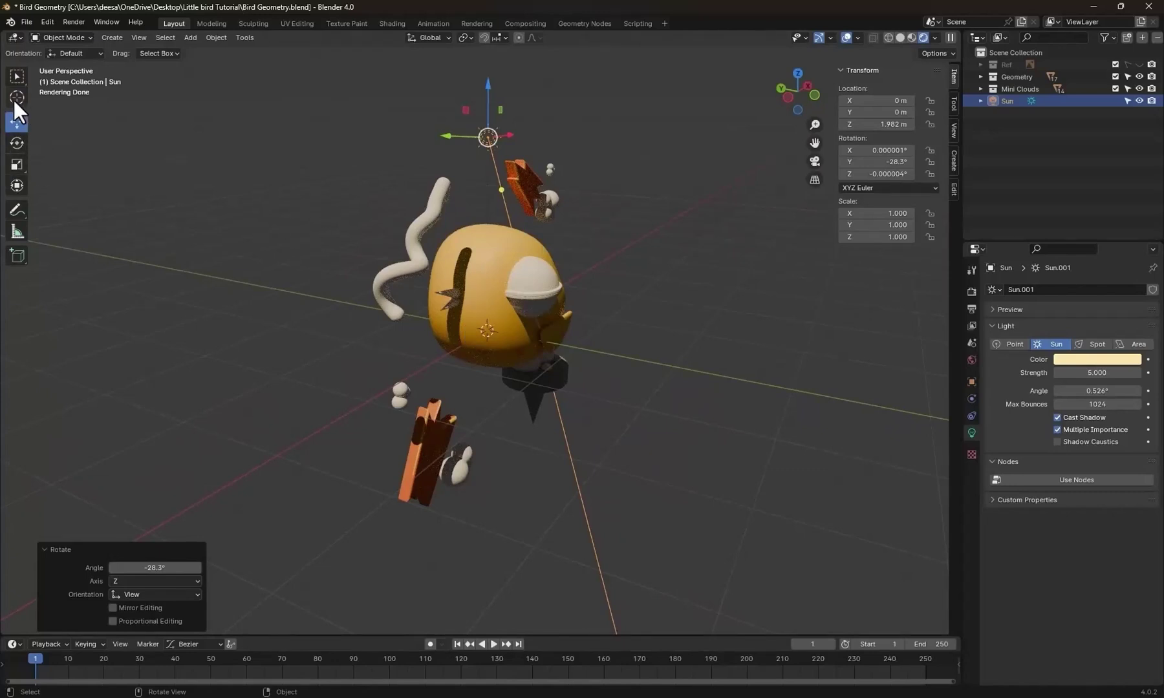
{"action": "left_click", "coordinate": [16, 141]}
{"action": "left_click_drag", "start_coordinate": [518, 160], "coordinate": [524, 137]}
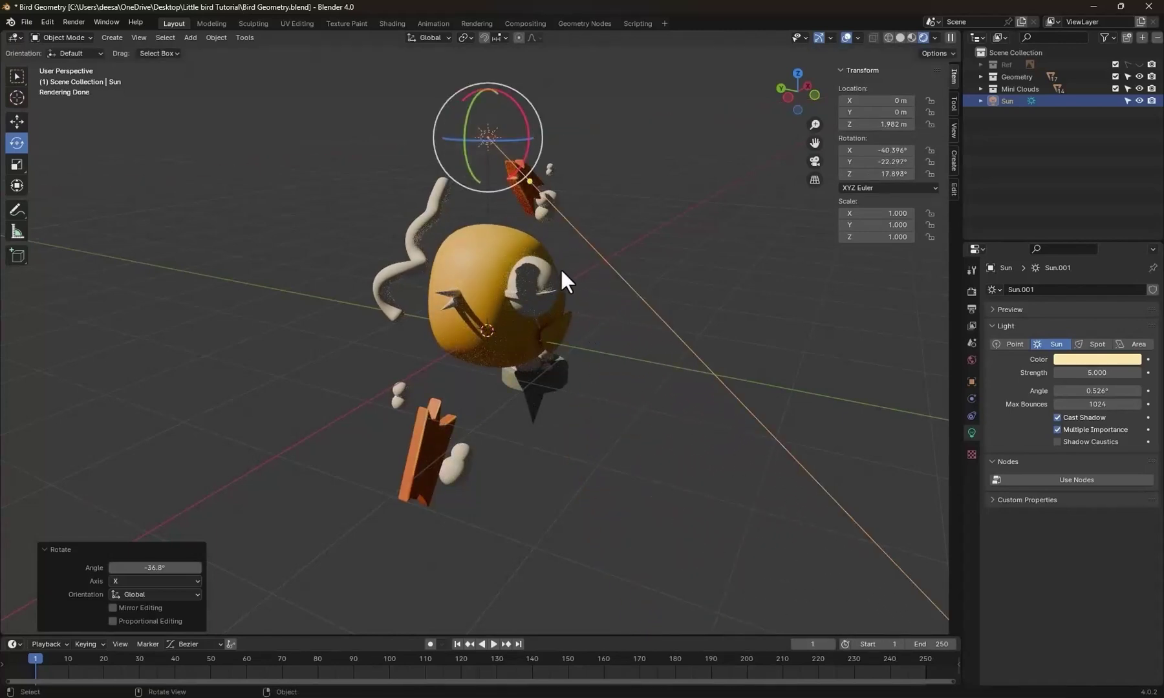
In the top view, move the sun light about 1.26 m along Y and rotate it about 17.6°.
{"action": "key", "text": "KP_7"}
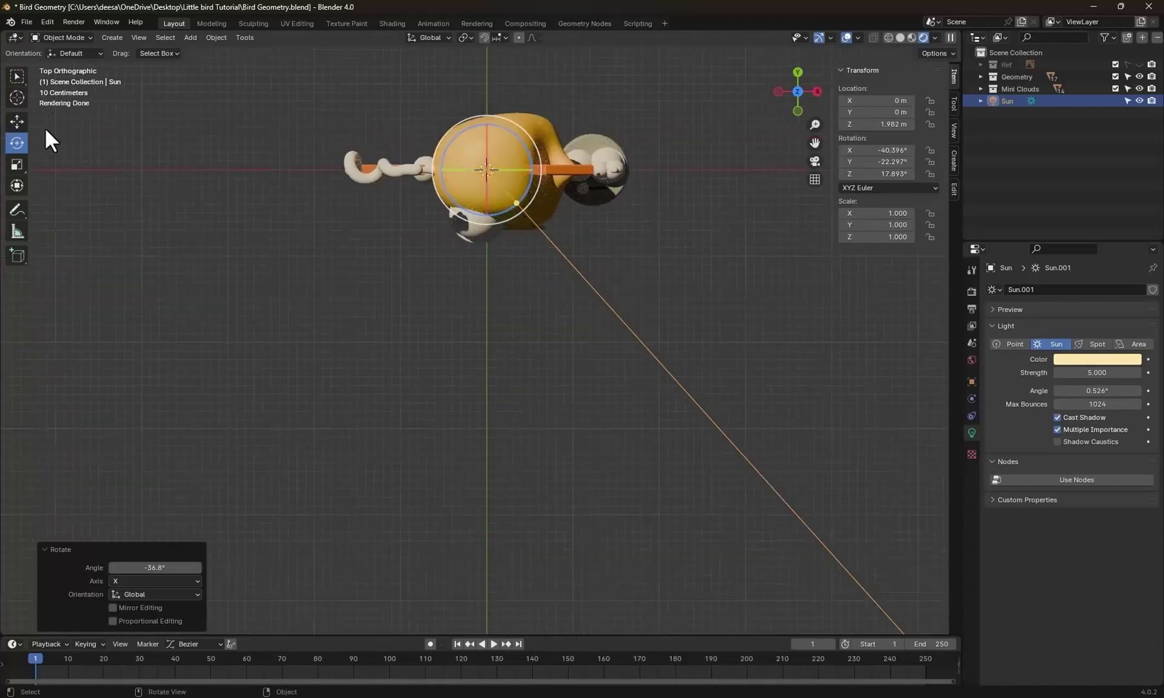
{"action": "left_click", "coordinate": [17, 121]}
{"action": "left_click_drag", "start_coordinate": [486, 117], "coordinate": [486, 63]}
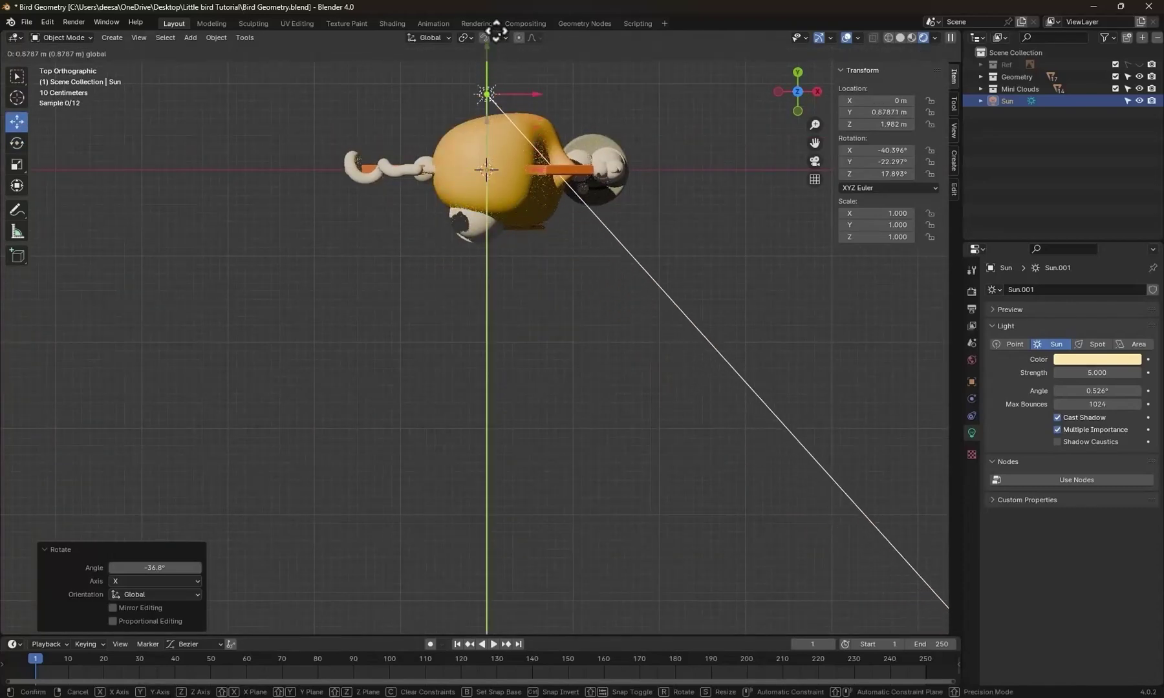
{"action": "key", "text": "r"}
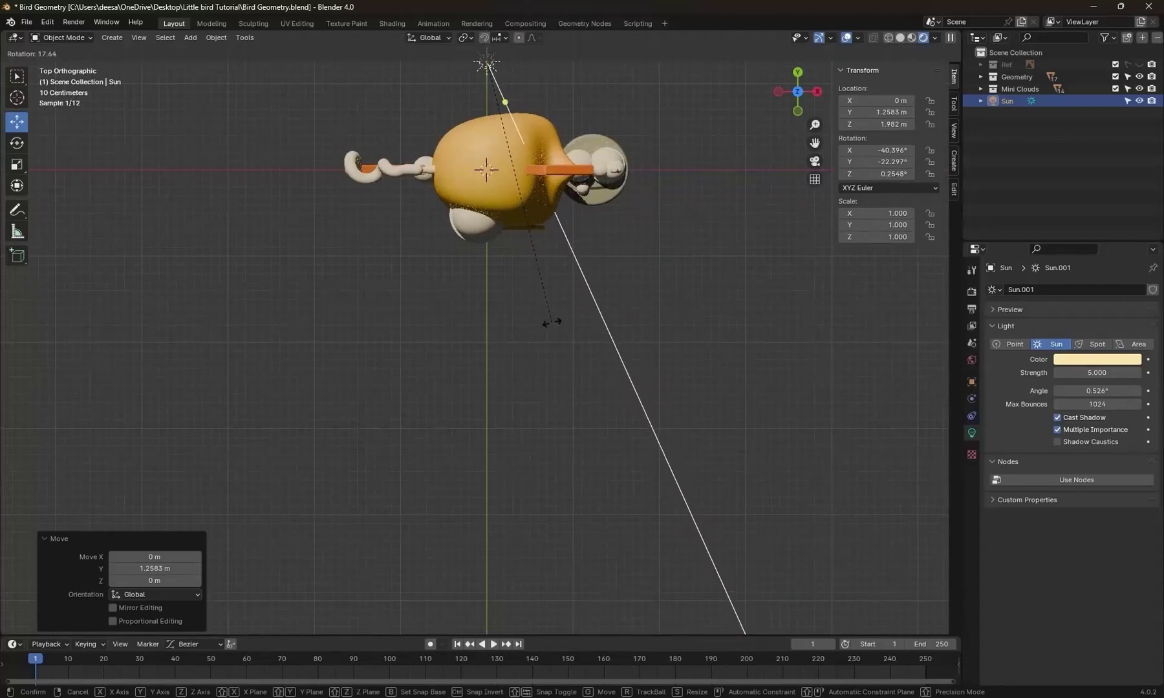
{"action": "left_click", "coordinate": [550, 323]}
{"action": "middle_click_drag", "start_coordinate": [551, 362], "coordinate": [561, 393]}
Return to the front view and add an area light at the world origin.
{"action": "key", "text": "KP_1"}
{"action": "scroll", "coordinate": [582, 408], "scroll_direction": "up", "scroll_amount": 1}
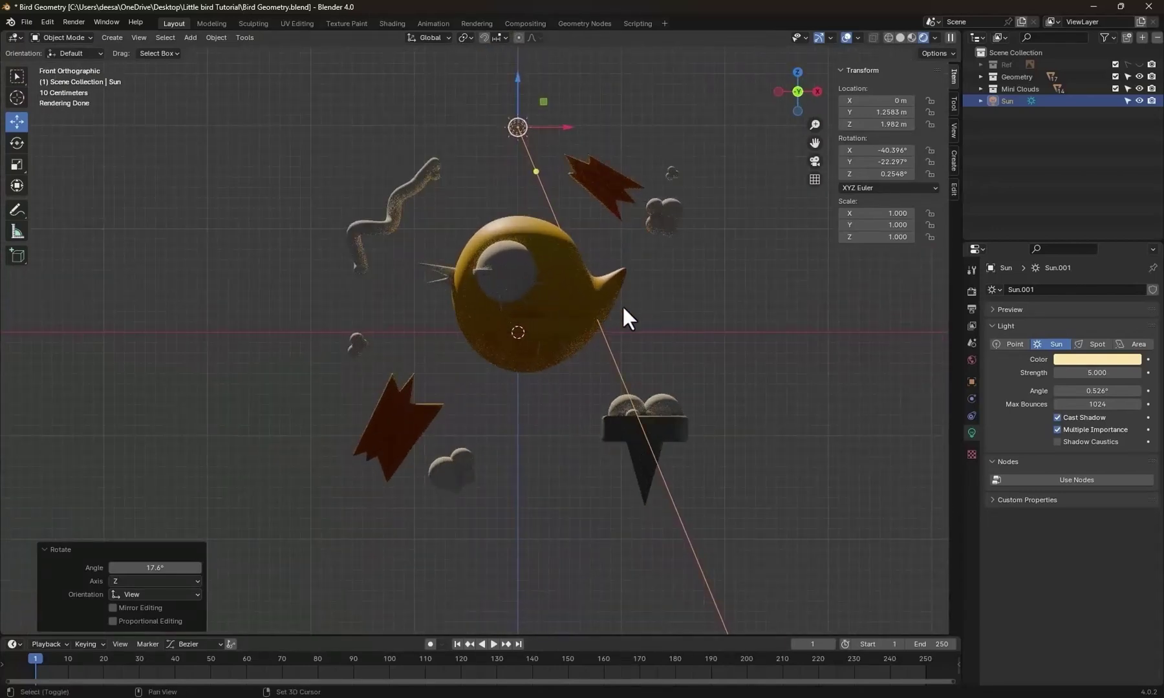
{"action": "key", "text": "shift+a"}
{"action": "mouse_move", "coordinate": [642, 312]}
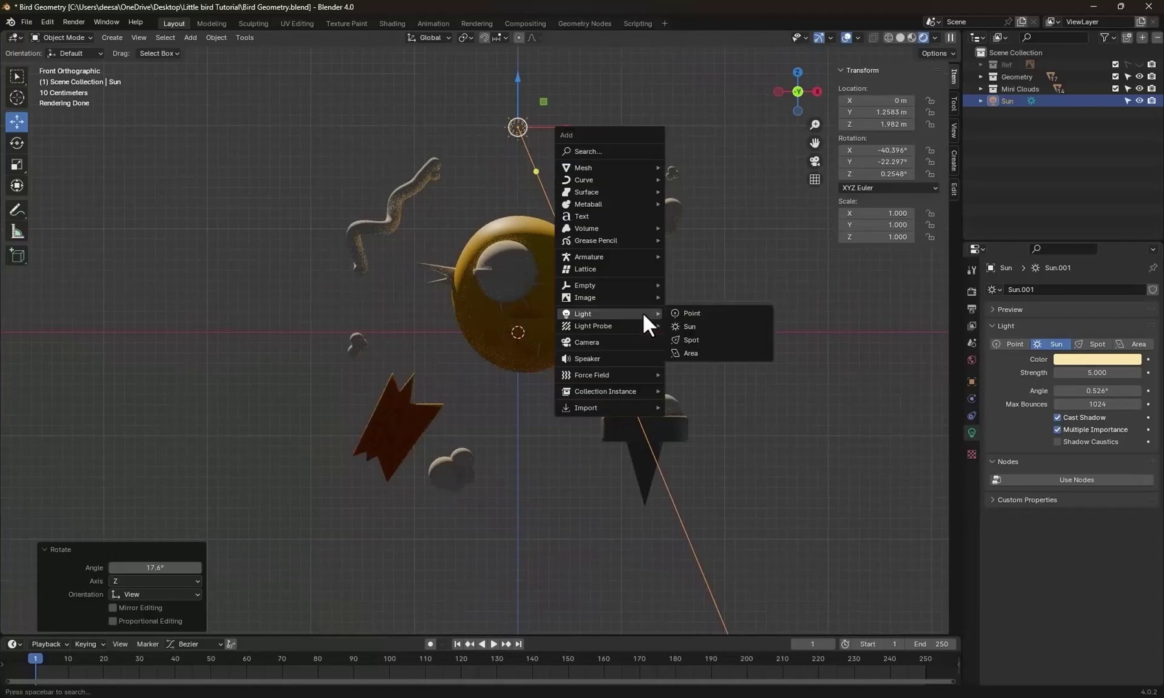
{"action": "left_click", "coordinate": [691, 353]}
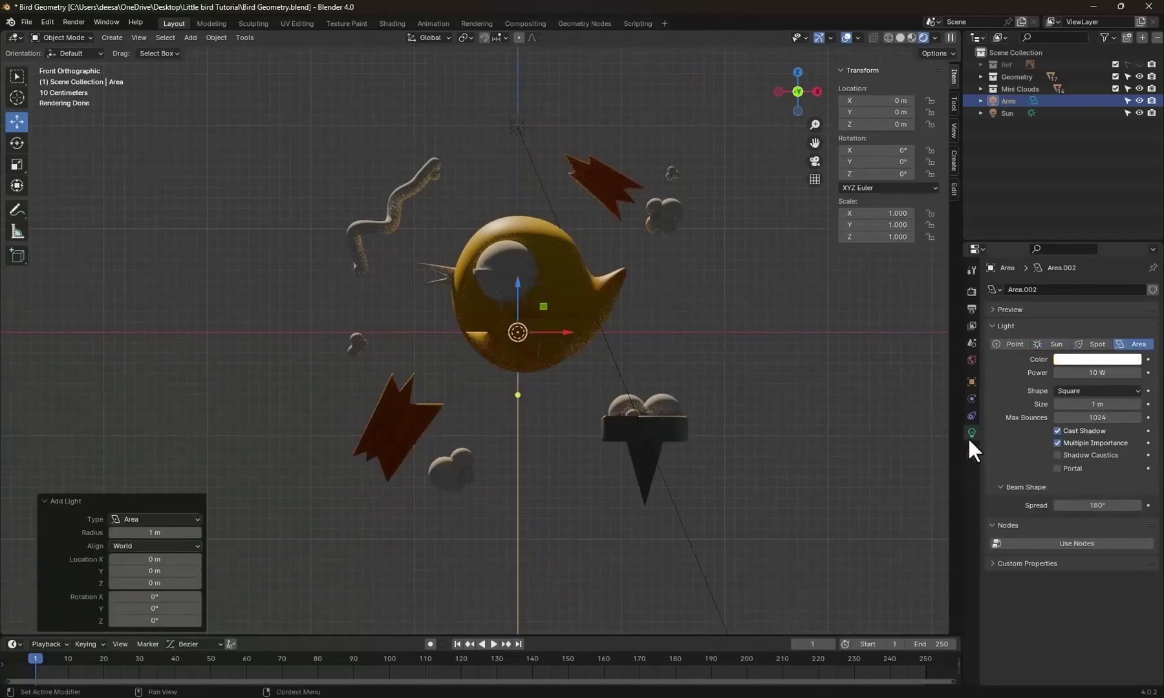
Set the area light's X, Y and Z scale to 7.
{"action": "left_click", "coordinate": [970, 382]}
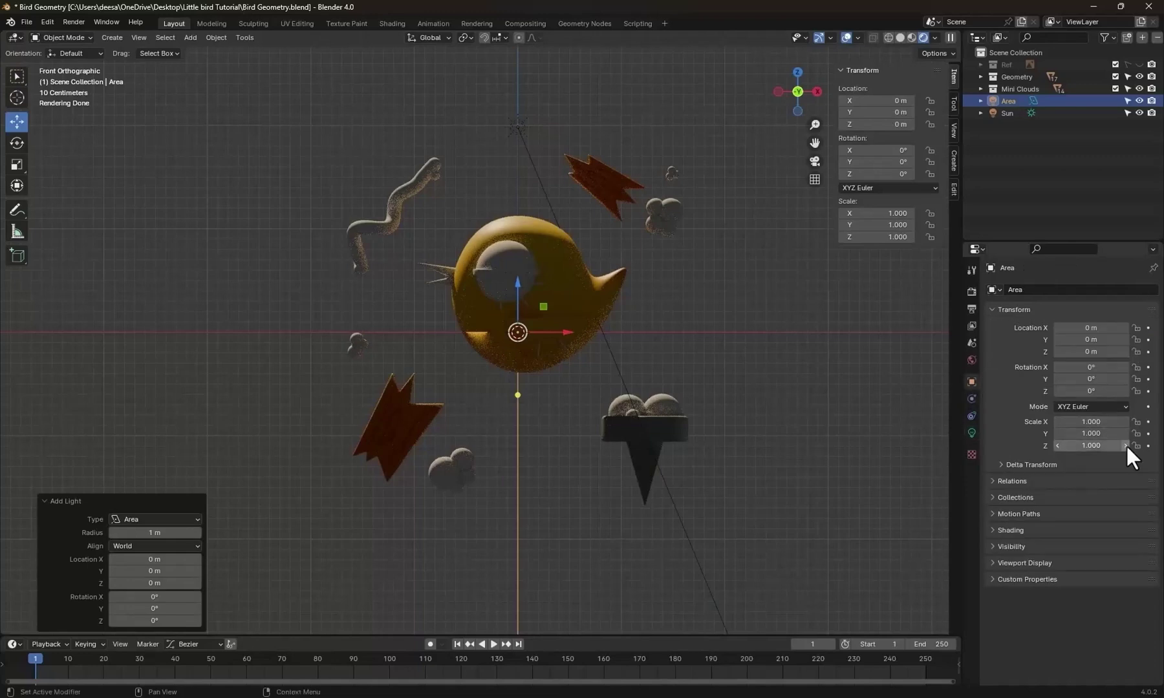
{"action": "left_click", "coordinate": [1070, 421]}
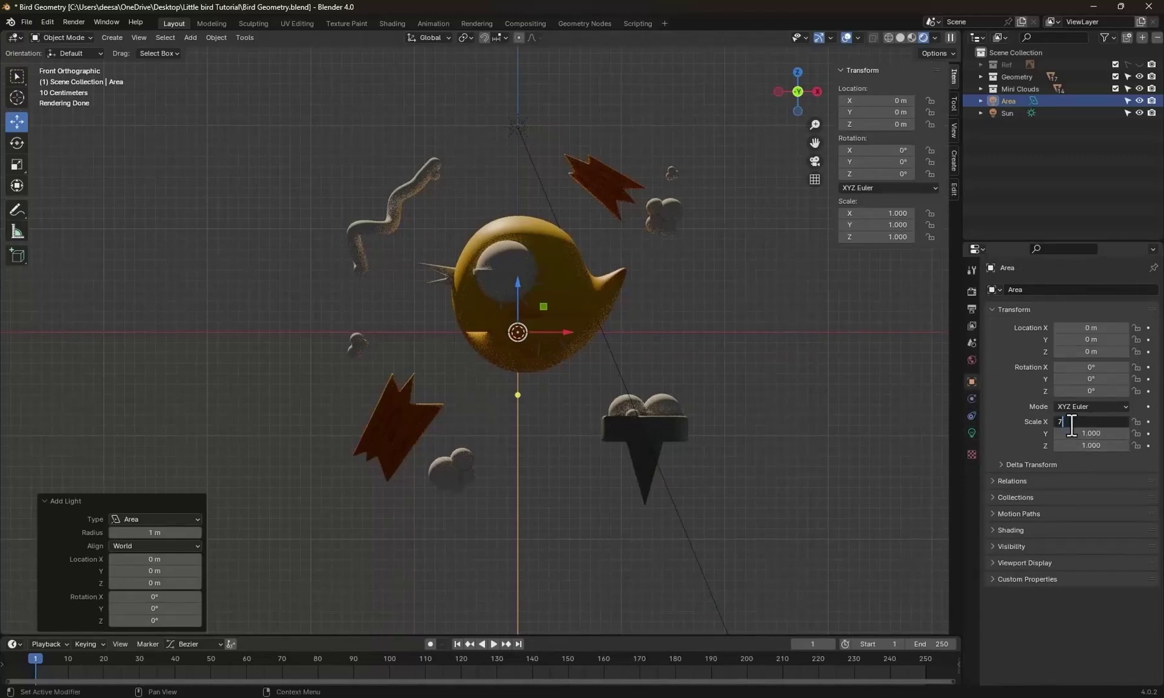
{"action": "key", "text": "Tab"}
{"action": "type", "text": "7"}
{"action": "key", "text": "Tab"}
{"action": "type", "text": "7"}
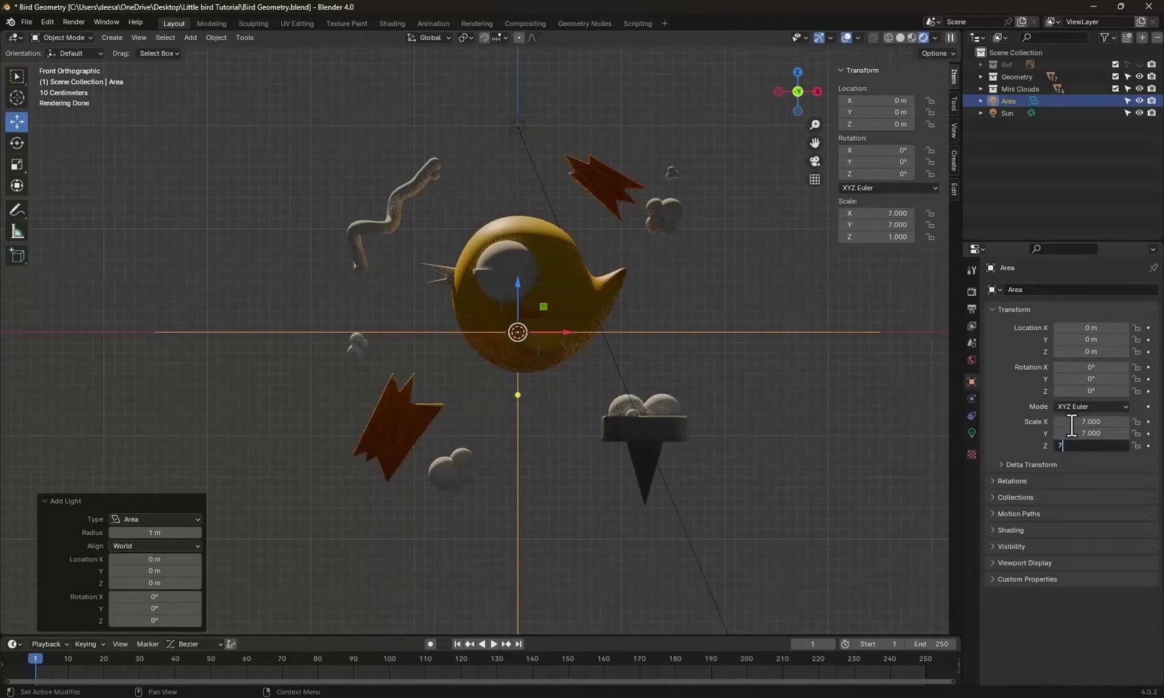
{"action": "key", "text": "Return"}
Rotate the area light 90° in the front view.
{"action": "type", "text": "r"}
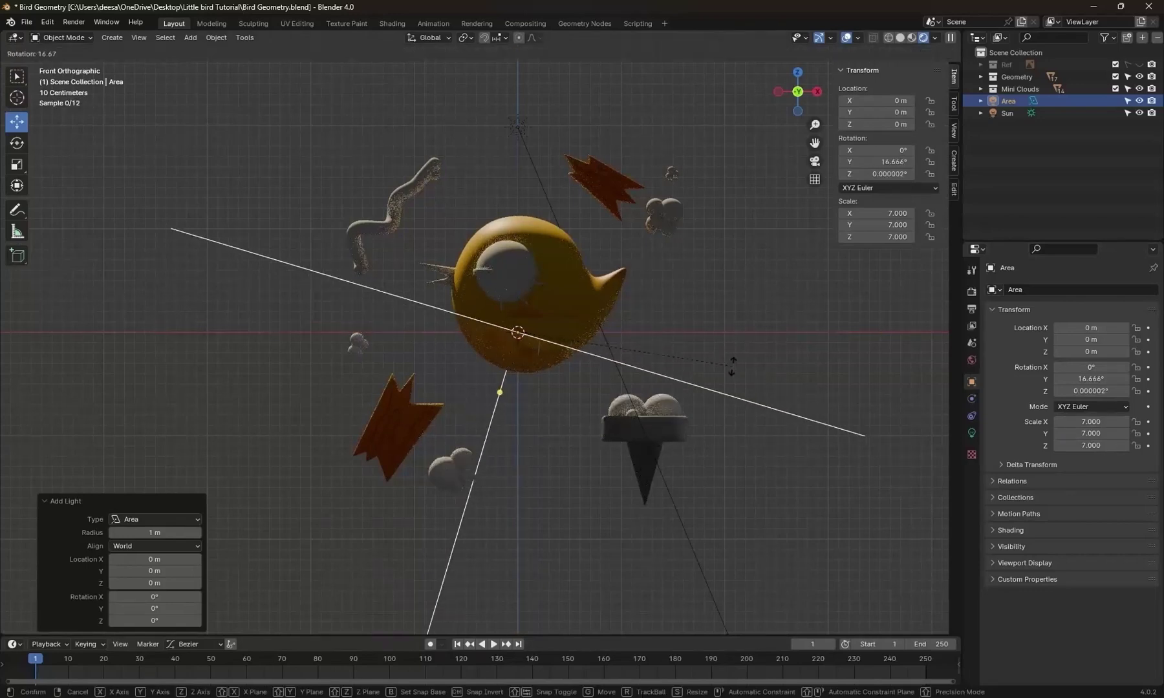
{"action": "type", "text": "90"}
{"action": "key", "text": "Return"}
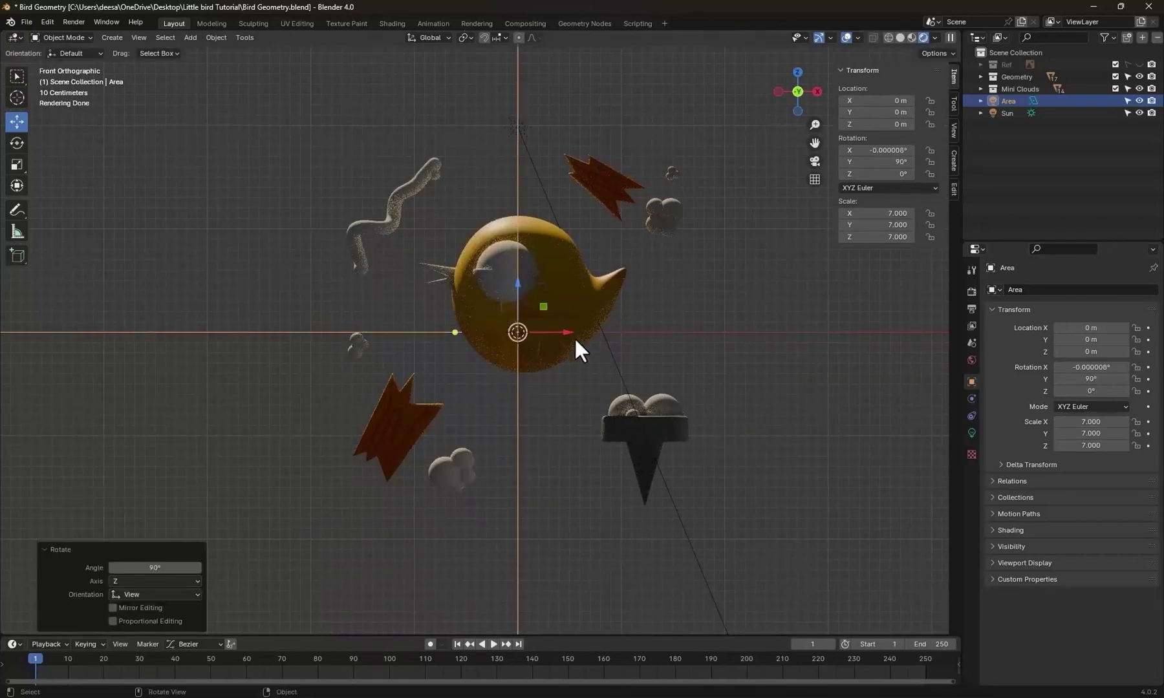
In the top view, rotate the area light about -29.2° and move it about 4 m along X and 1.97 m along Y.
{"action": "key", "text": "KP_7"}
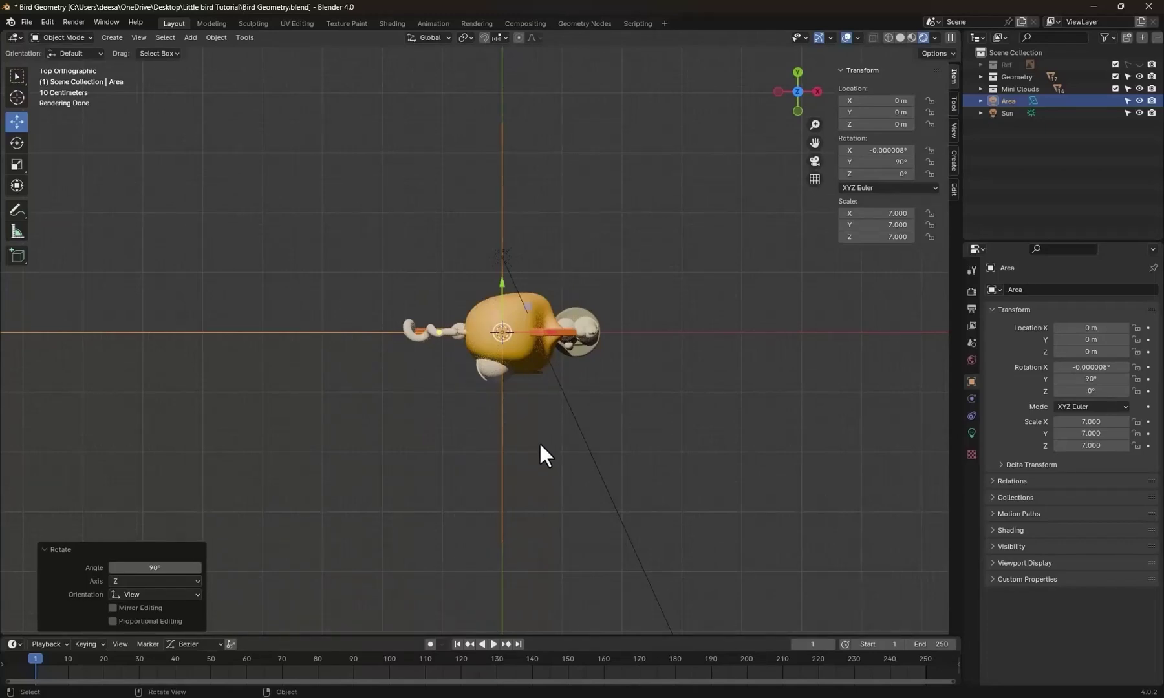
{"action": "key", "text": "r"}
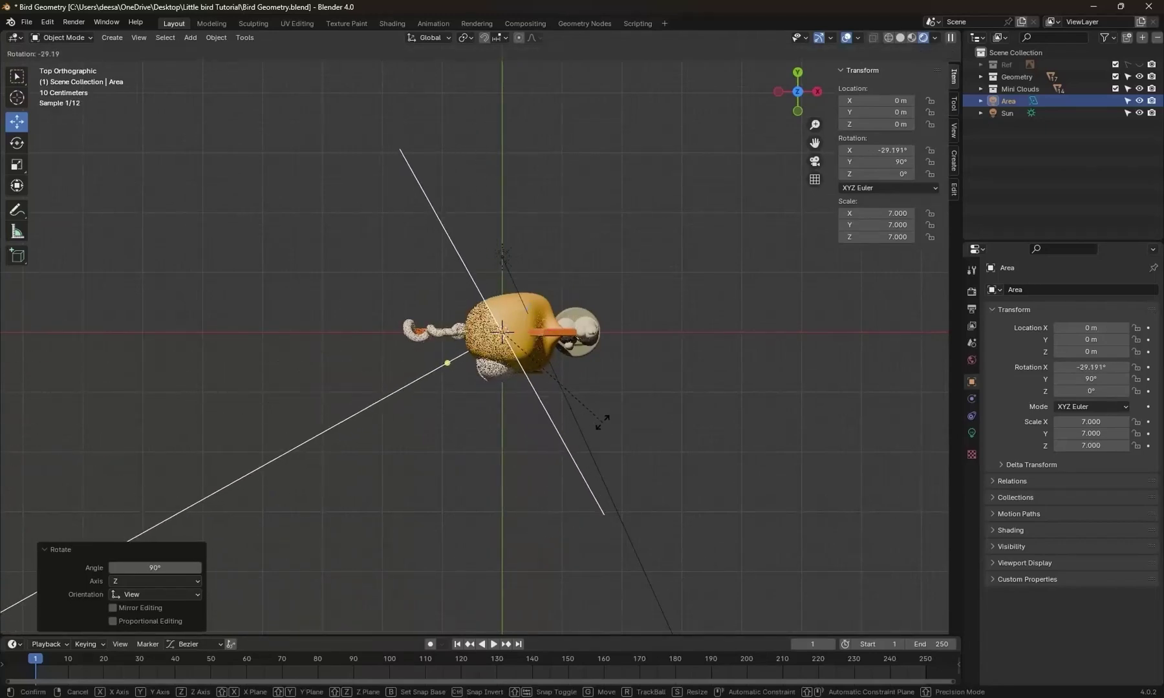
{"action": "left_click", "coordinate": [601, 427]}
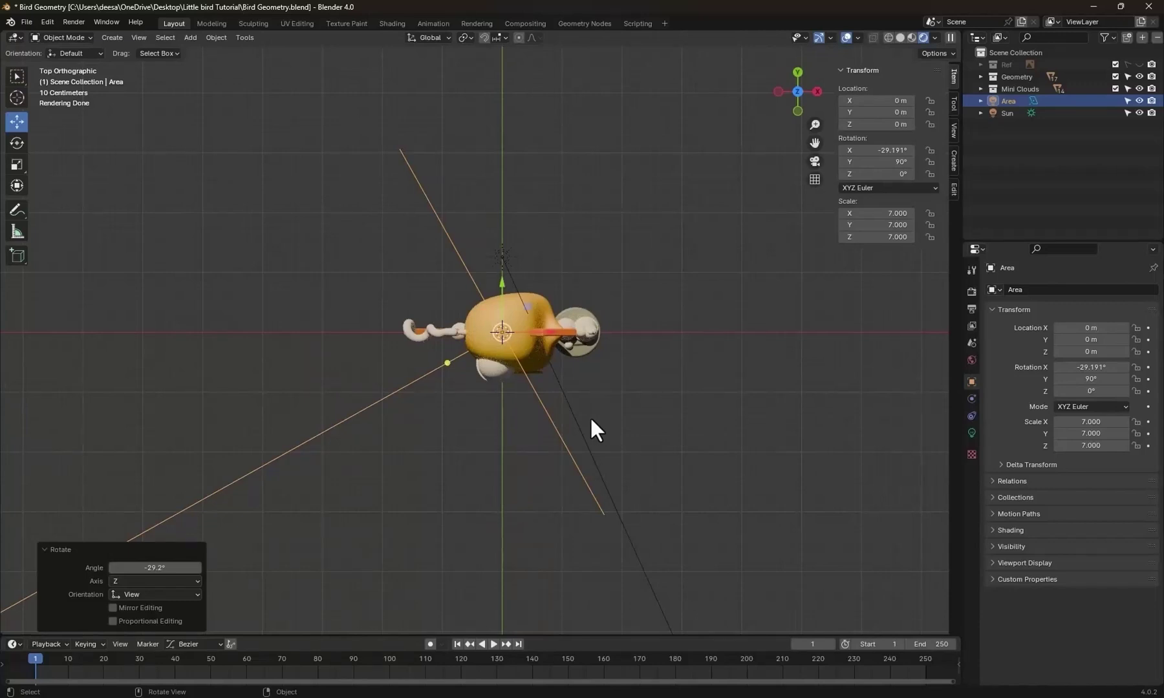
{"action": "key", "text": "g"}
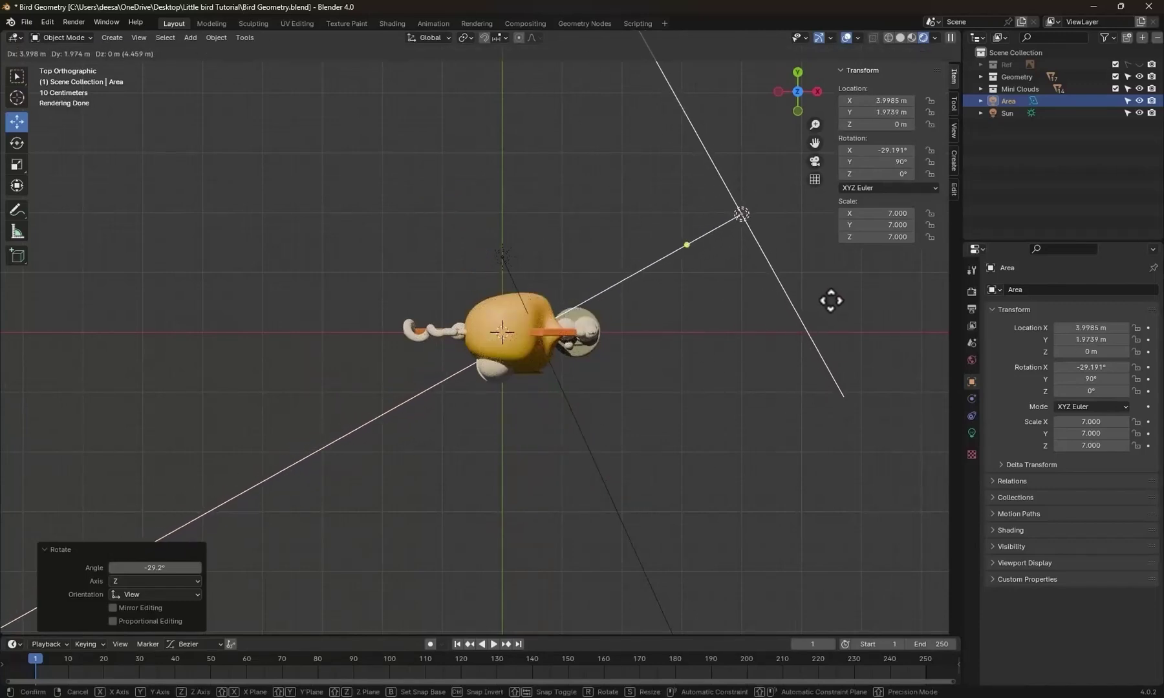
{"action": "left_click", "coordinate": [831, 300]}
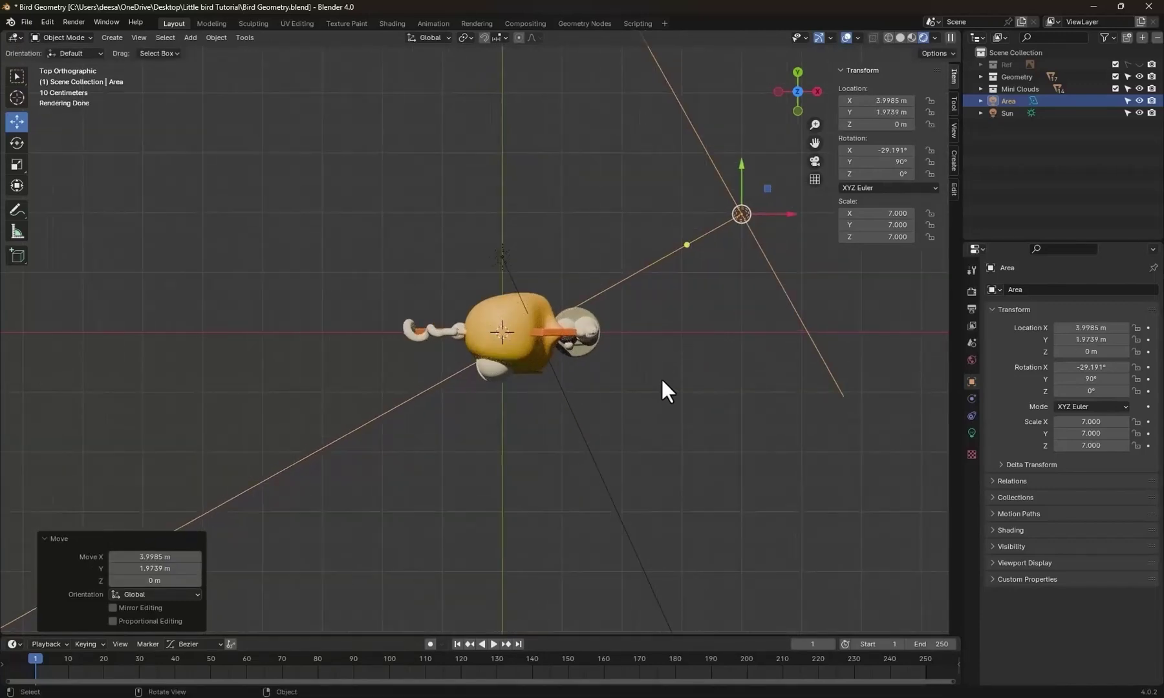
Give the area light a pale blue colour with hue 0.584 and saturation 0.294, and set its power to 200 W.
{"action": "key", "text": "KP_1"}
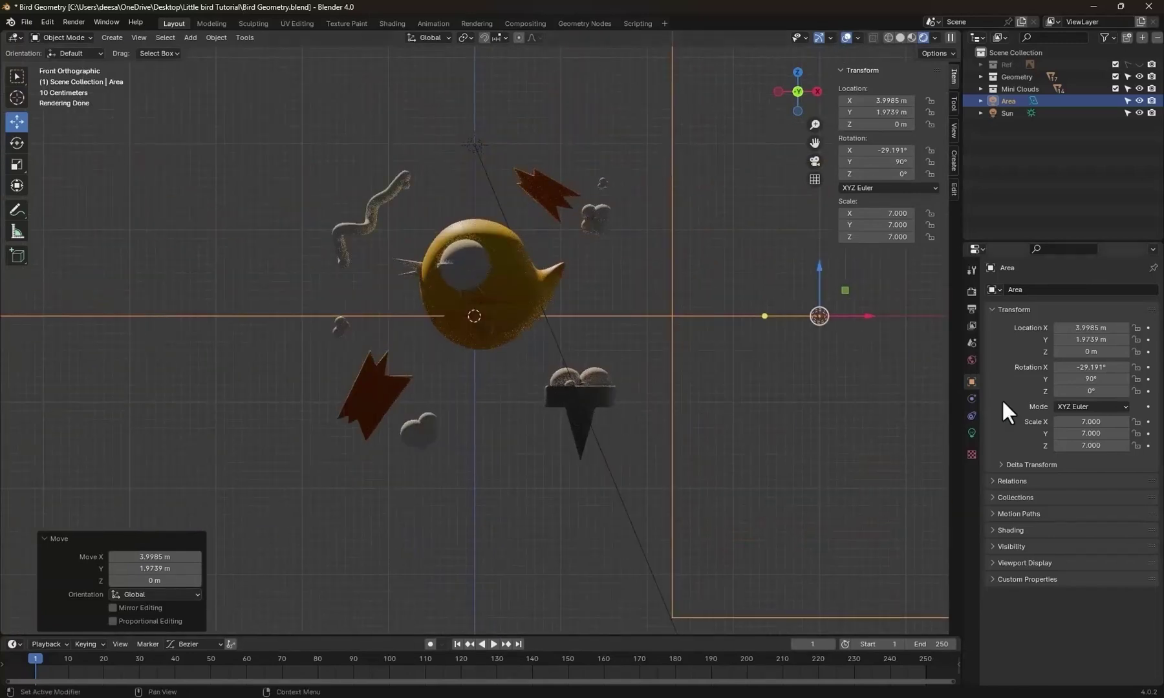
{"action": "left_click", "coordinate": [972, 433]}
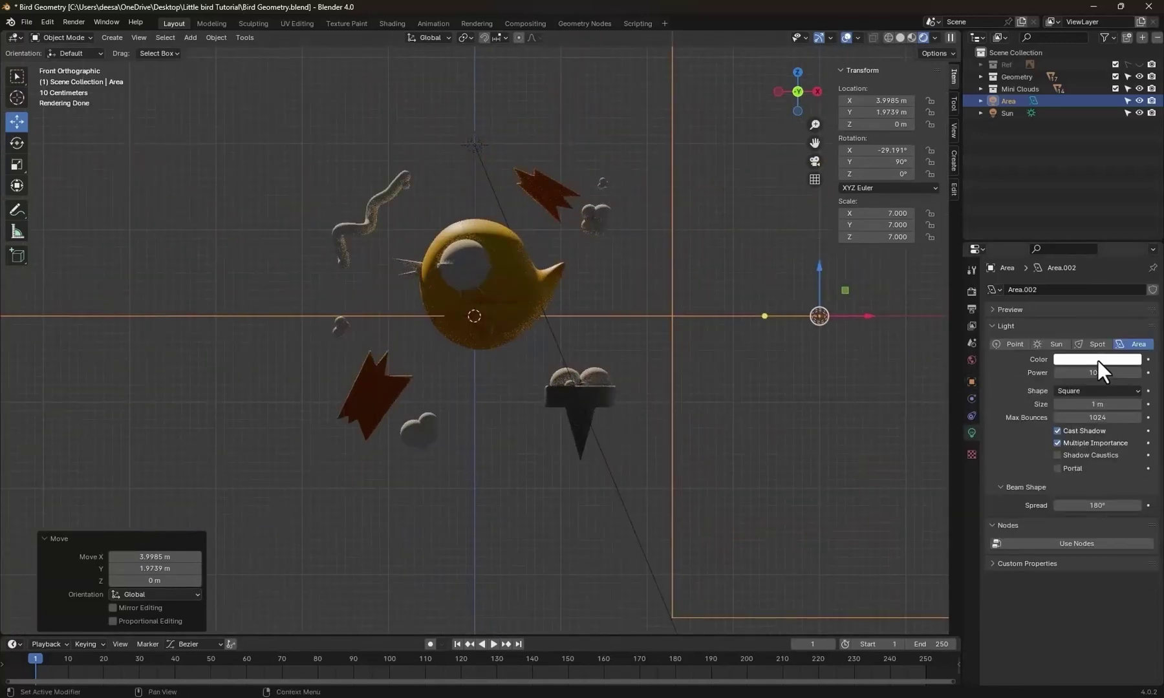
{"action": "left_click", "coordinate": [1097, 361]}
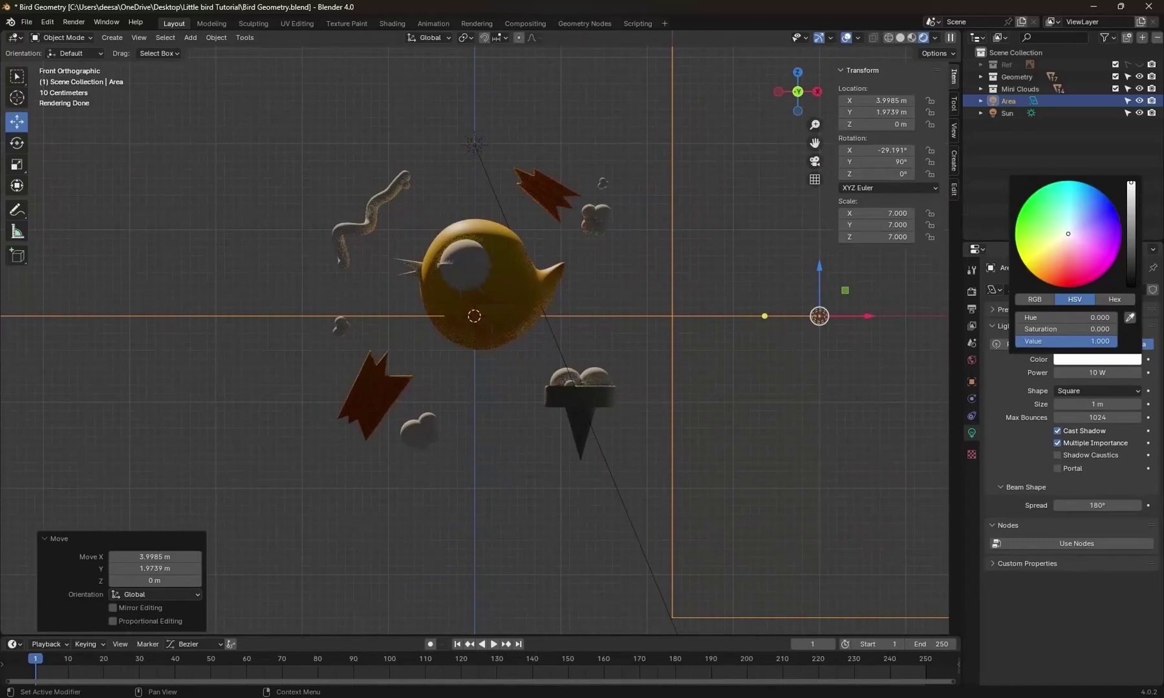
{"action": "left_click_drag", "start_coordinate": [1068, 233], "coordinate": [1071, 227]}
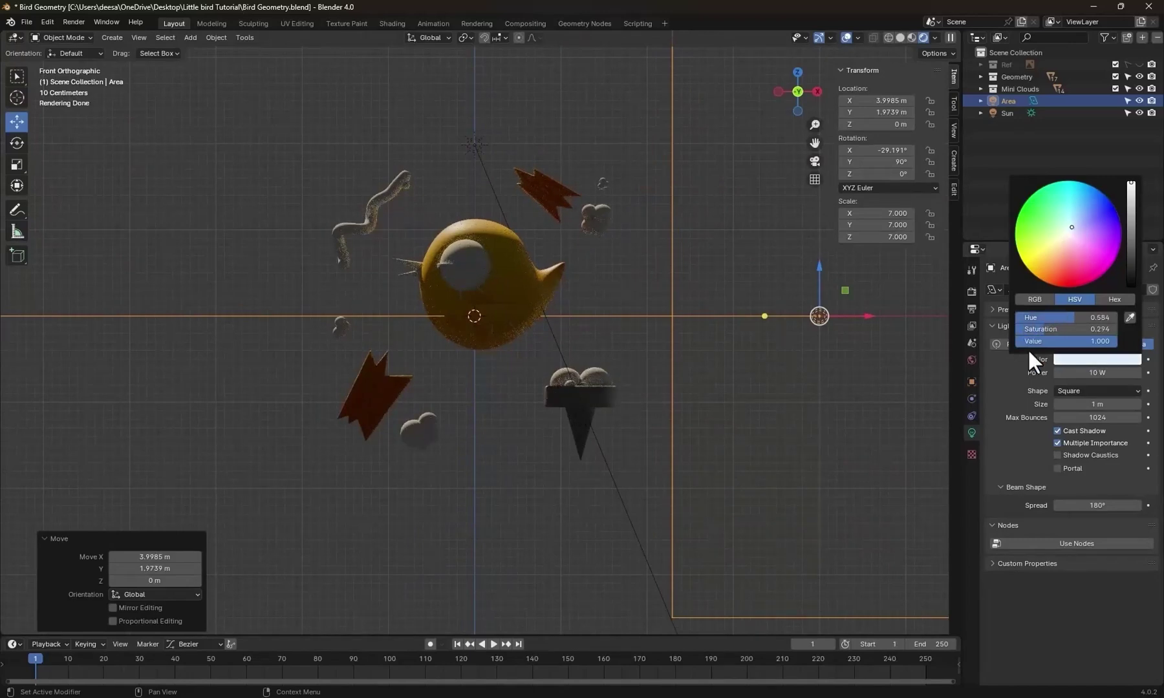
{"action": "left_click", "coordinate": [1073, 373]}
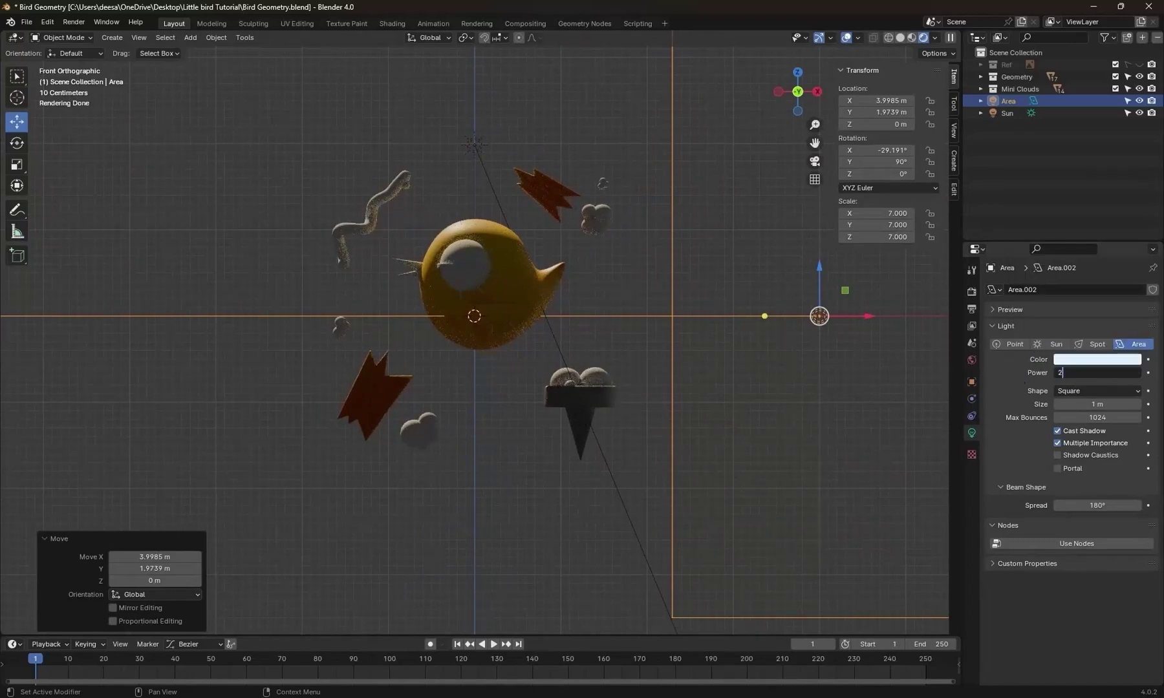
{"action": "key", "text": "Return"}
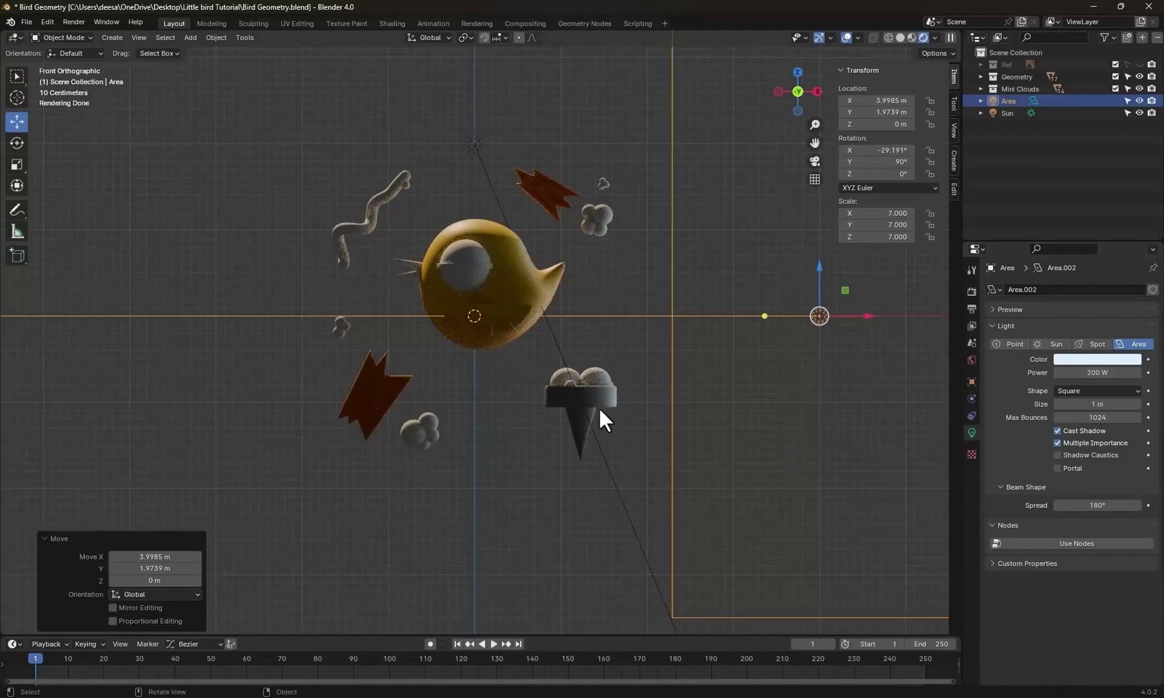
Duplicate the area light about -8.04 m along X and -4 m along Y, and rotate the copy 180° to face the bird.
{"action": "scroll", "coordinate": [621, 389], "scroll_direction": "down", "scroll_amount": 3}
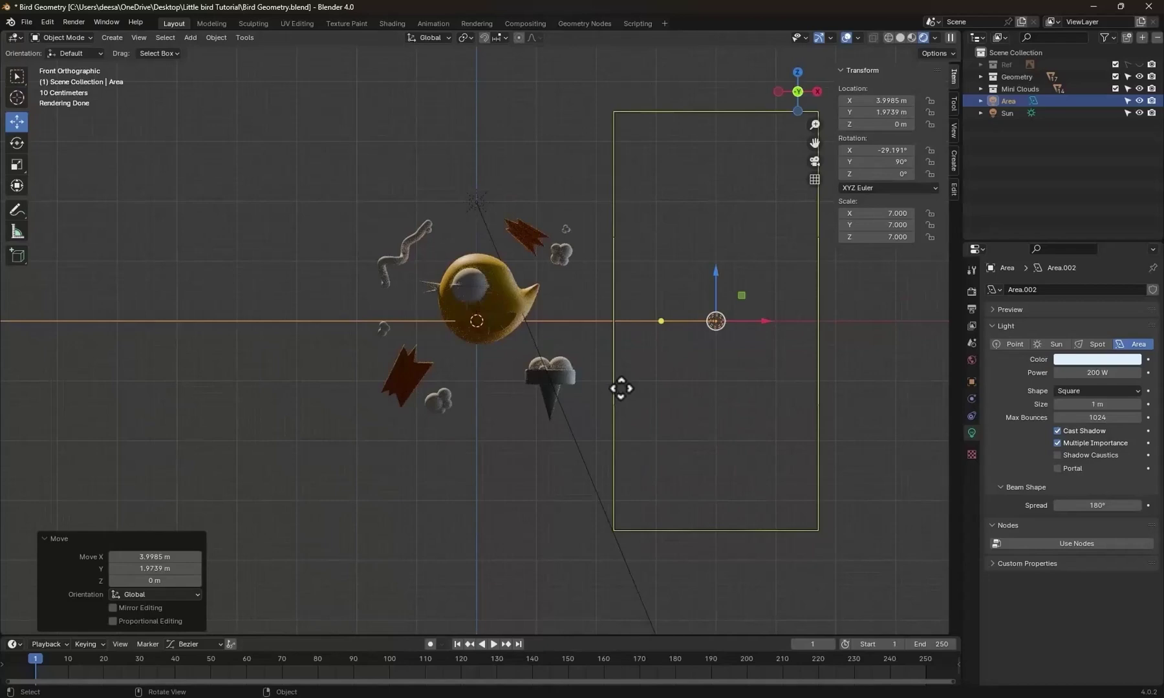
{"action": "key", "text": "KP_7"}
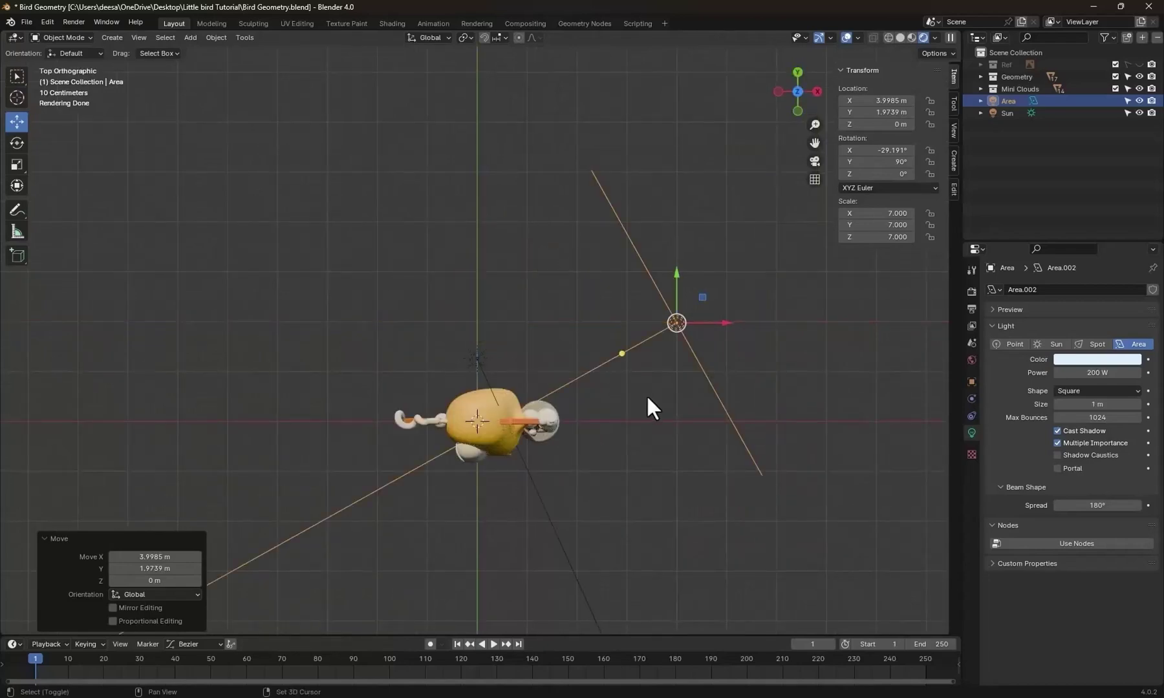
{"action": "middle_click_drag", "start_coordinate": [587, 460], "coordinate": [652, 372], "text": "shift"}
{"action": "key", "text": "shift+d"}
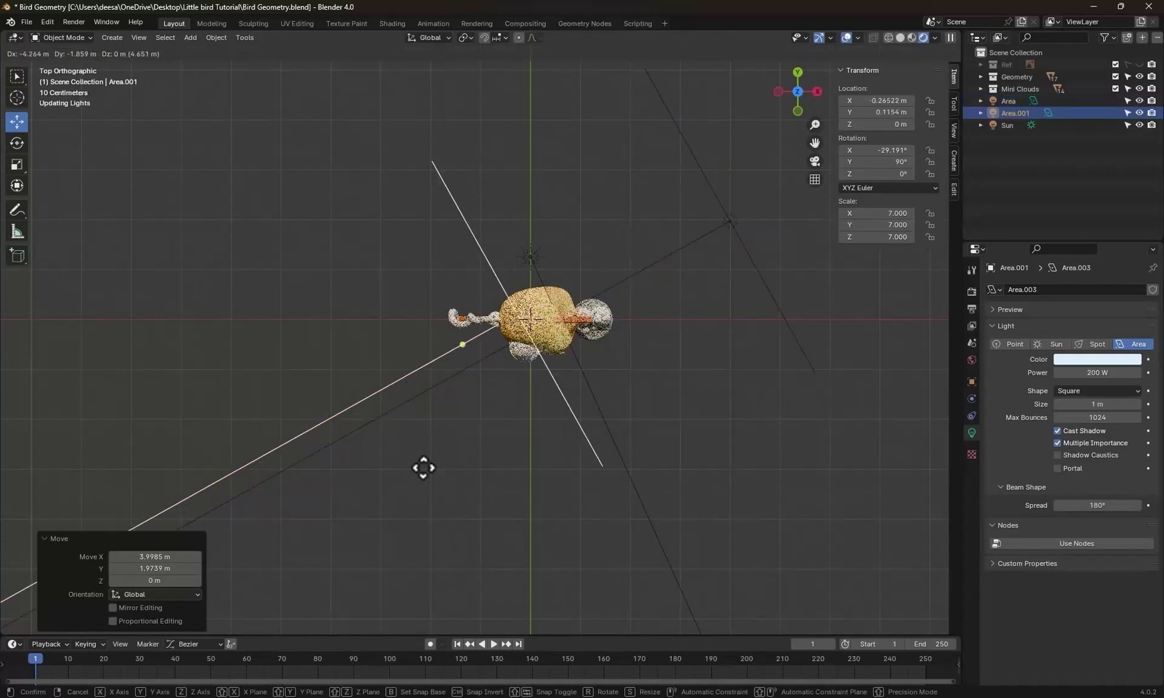
{"action": "left_click", "coordinate": [293, 545]}
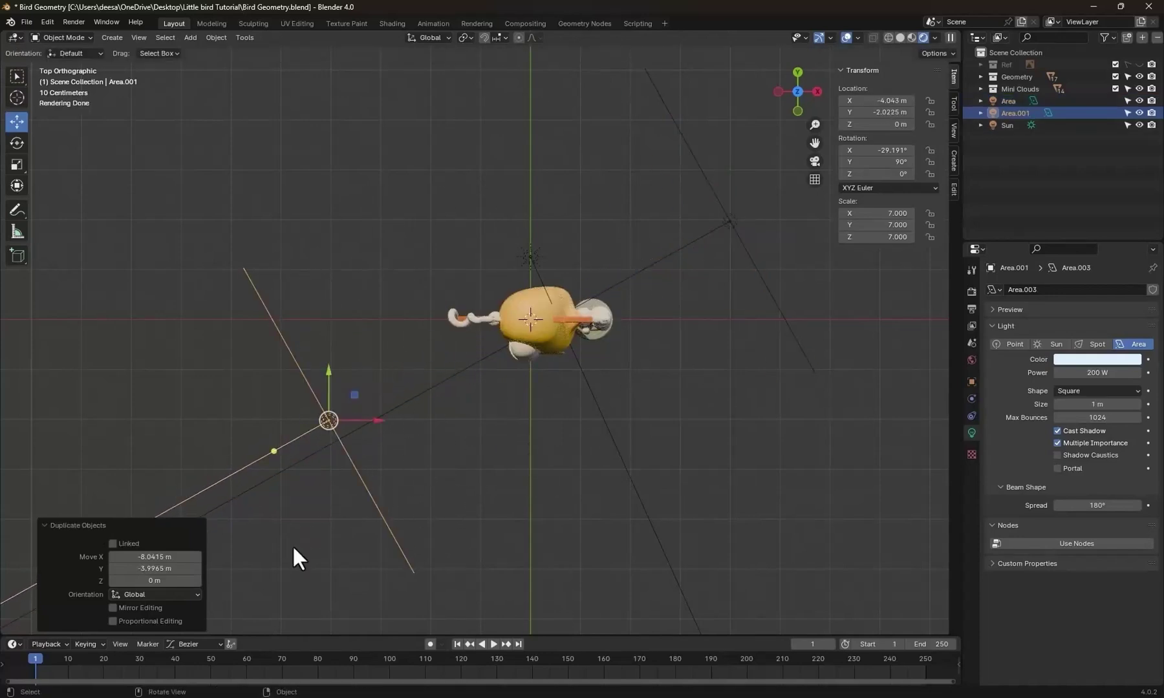
{"action": "key", "text": "r"}
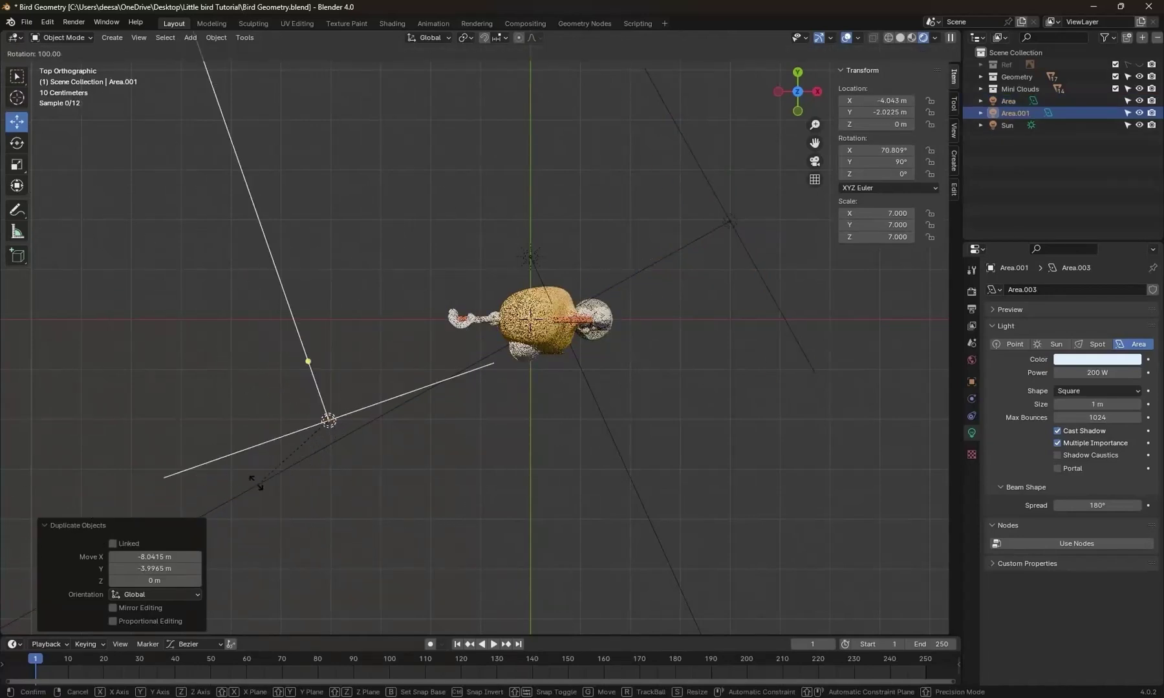
{"action": "left_click", "coordinate": [261, 368]}
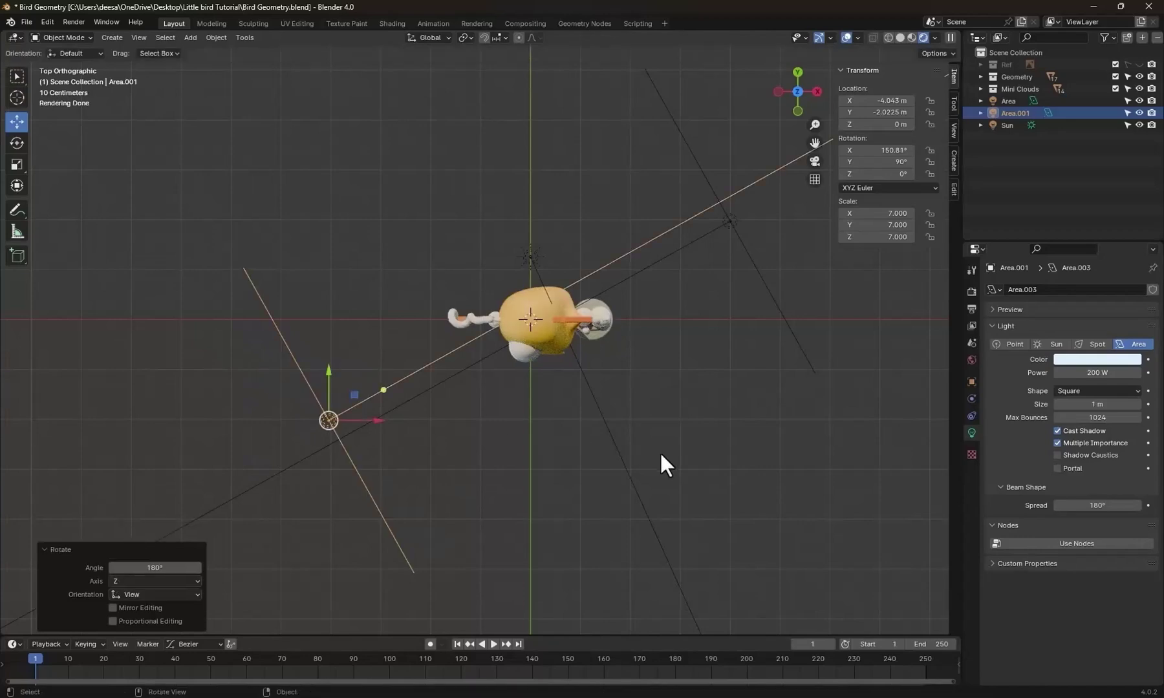
Set the duplicated area light's power to 400 W and change its colour to a warm pale yellow.
{"action": "key", "text": "KP_1"}
{"action": "scroll", "coordinate": [595, 478], "scroll_direction": "up", "scroll_amount": 4}
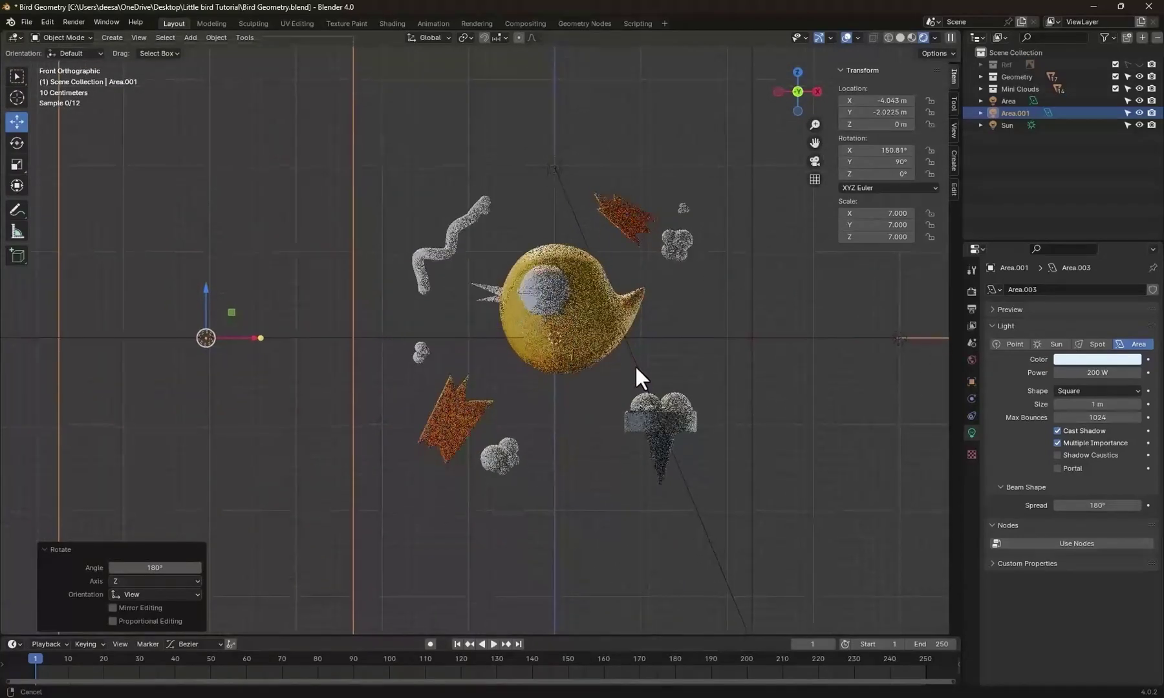
{"action": "left_click", "coordinate": [1097, 372]}
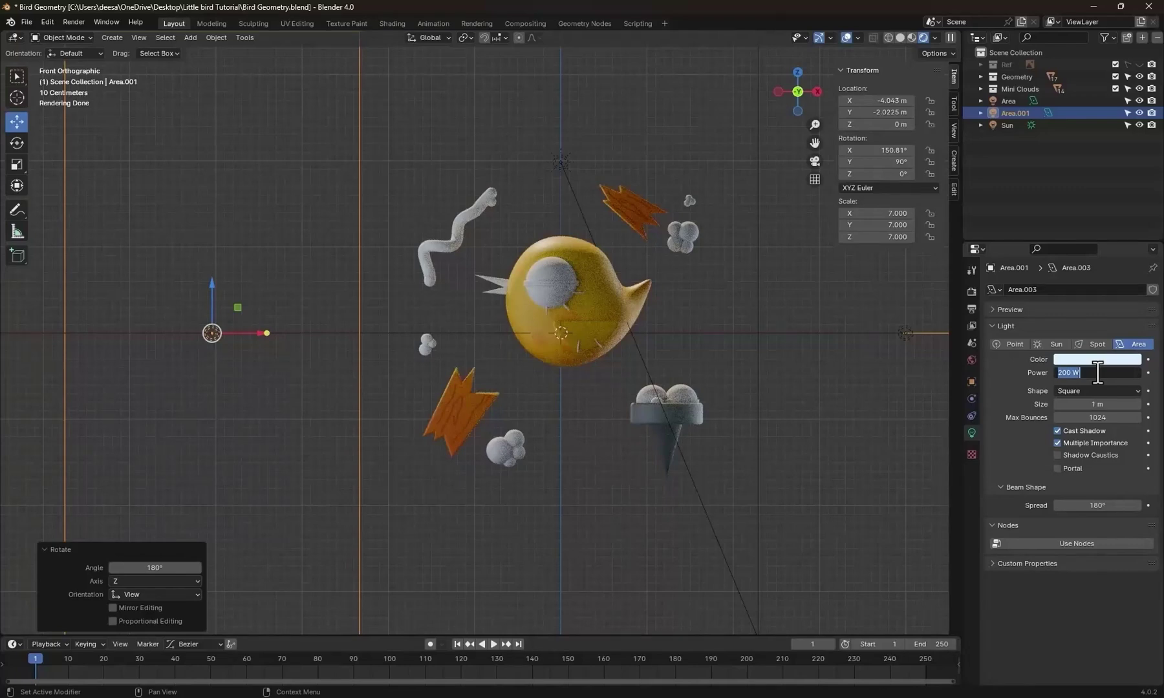
{"action": "type", "text": "400"}
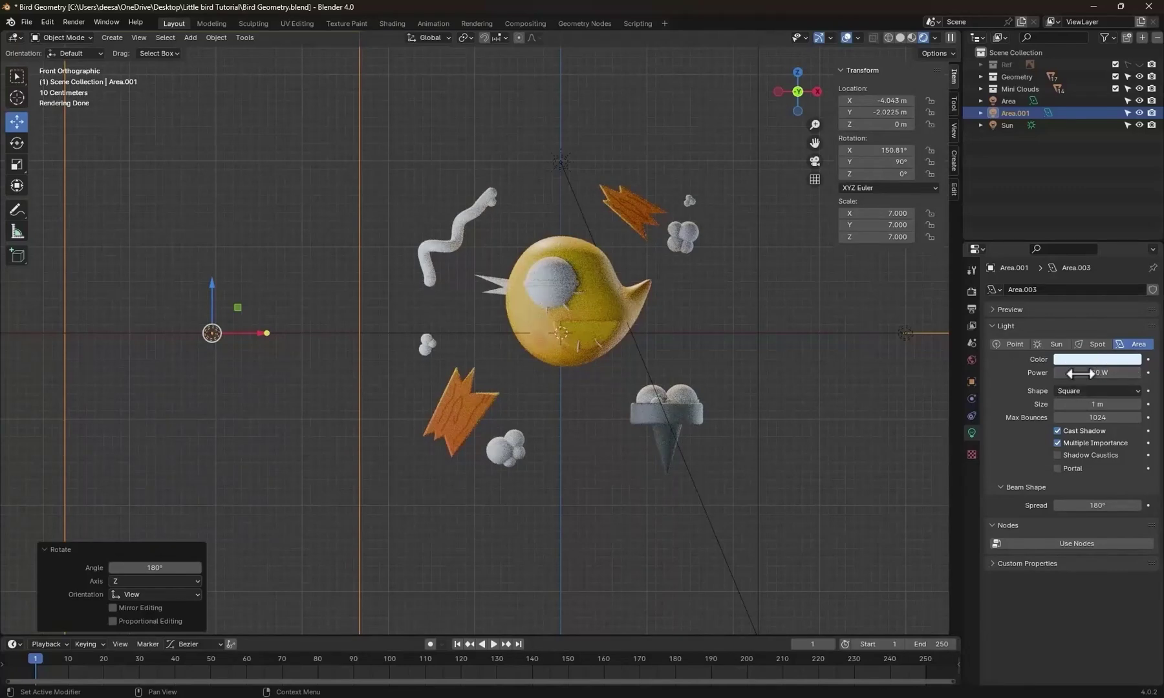
{"action": "key", "text": "Return"}
{"action": "left_click", "coordinate": [1087, 358]}
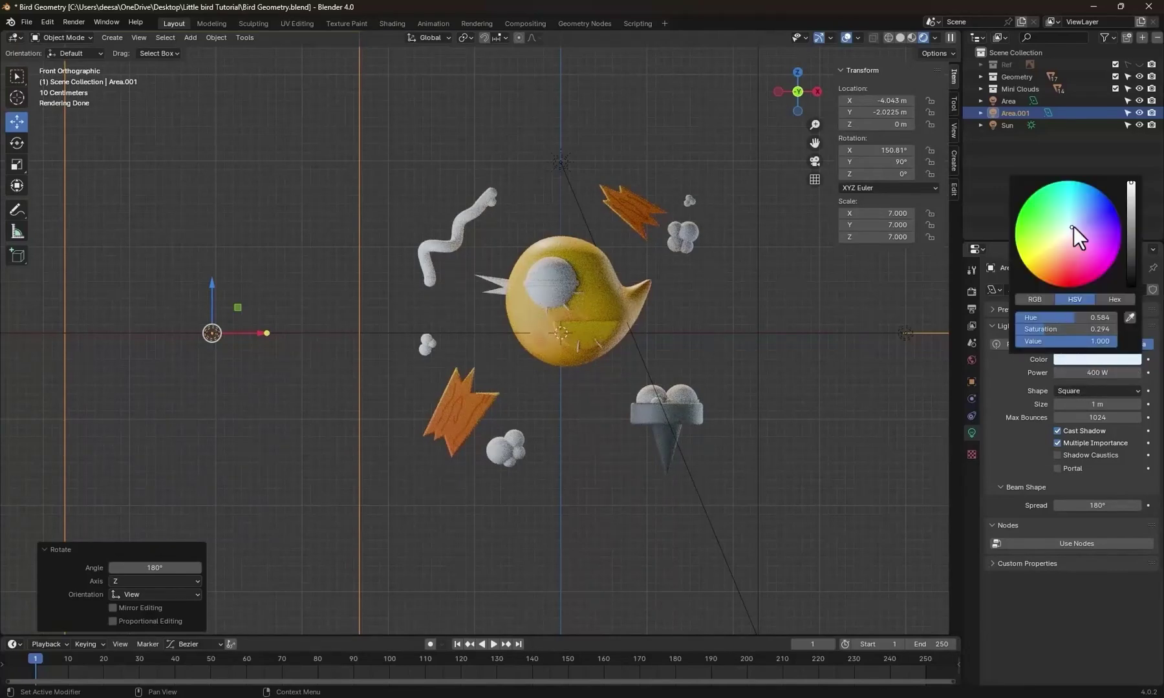
{"action": "left_click_drag", "start_coordinate": [1071, 228], "coordinate": [1051, 250]}
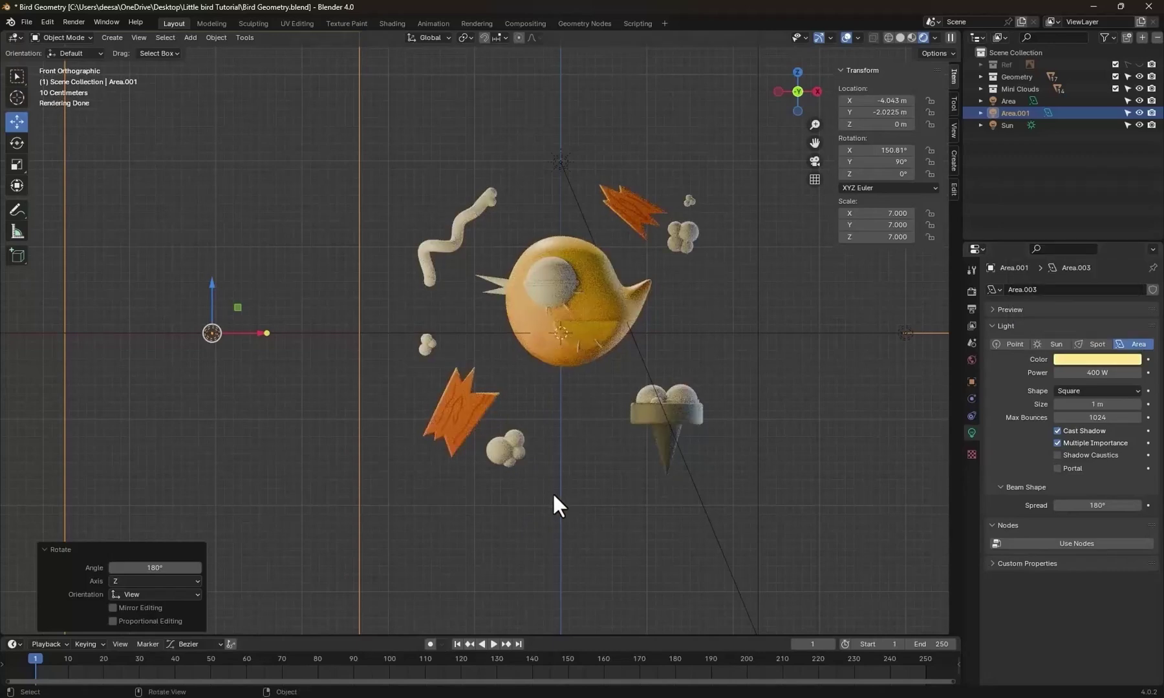
Change the yellow area light's shape to Rectangle with a Y size of 1.5 m, and save the file.
{"action": "left_click", "coordinate": [1100, 391]}
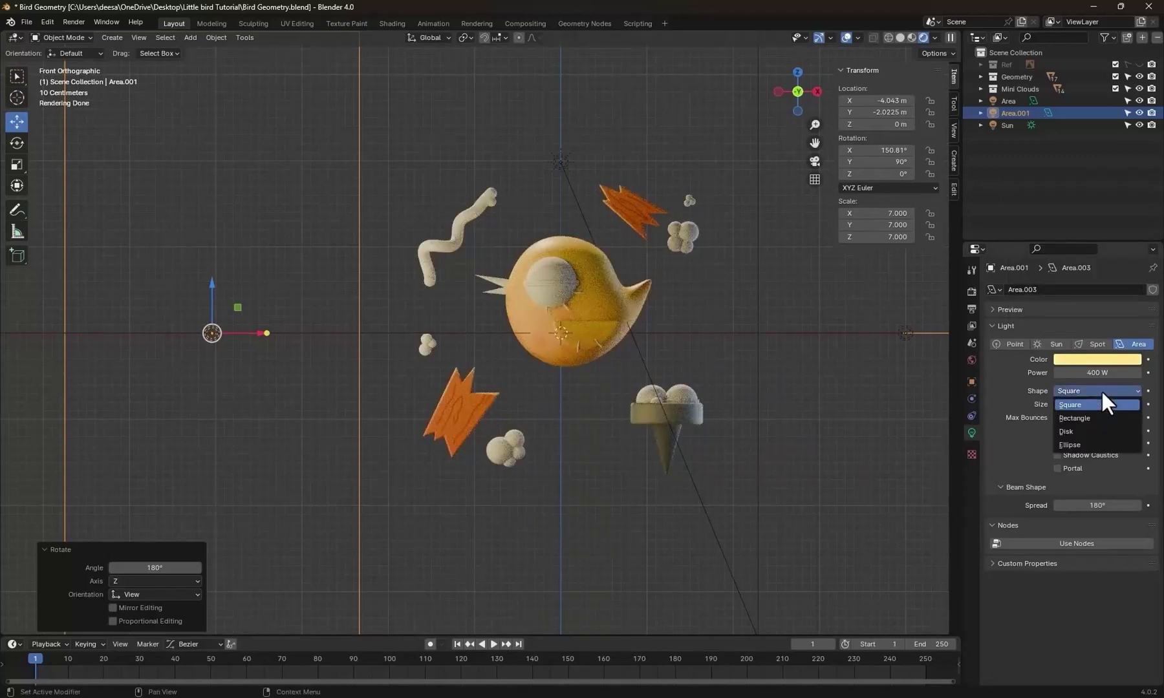
{"action": "left_click", "coordinate": [1078, 416]}
{"action": "left_click", "coordinate": [1078, 416]}
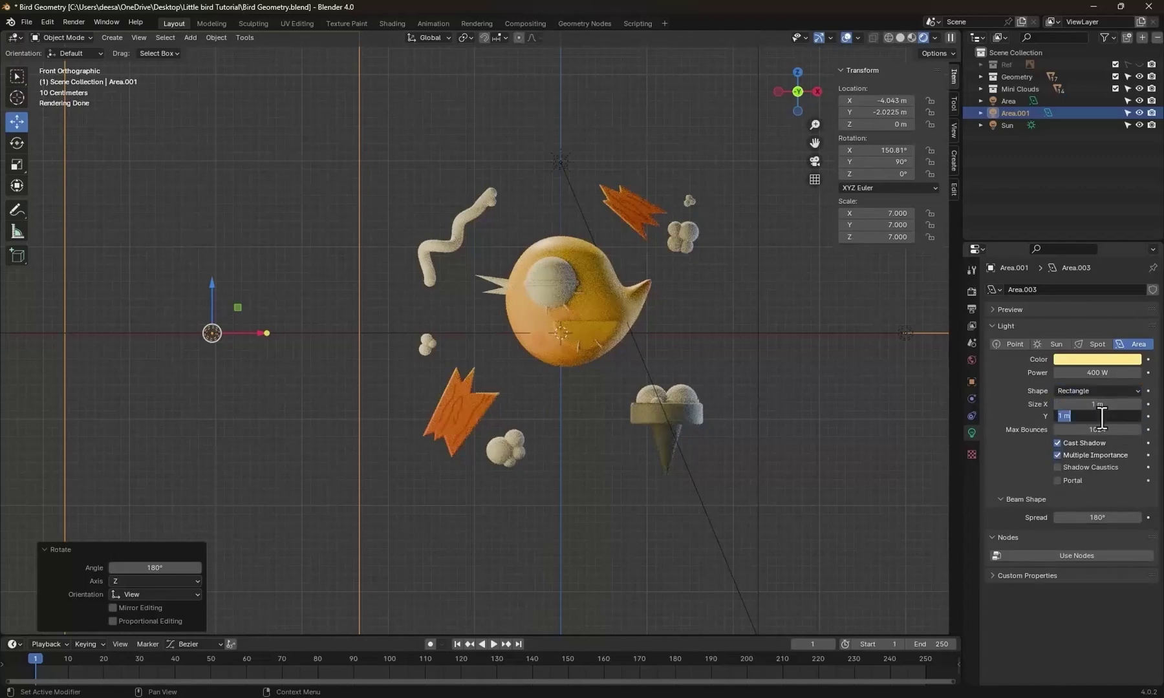
{"action": "key", "text": "Return"}
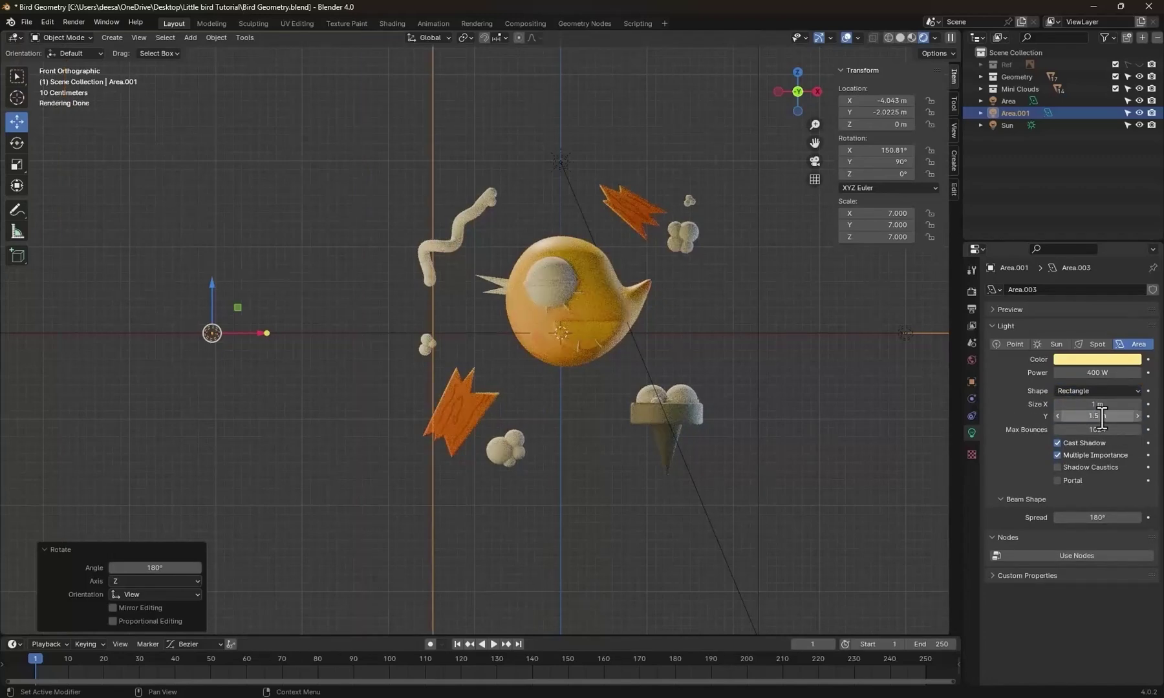
{"action": "left_click", "coordinate": [645, 455]}
{"action": "scroll", "coordinate": [646, 456], "scroll_direction": "down", "scroll_amount": 2}
{"action": "scroll", "coordinate": [646, 456], "scroll_direction": "up", "scroll_amount": 2}
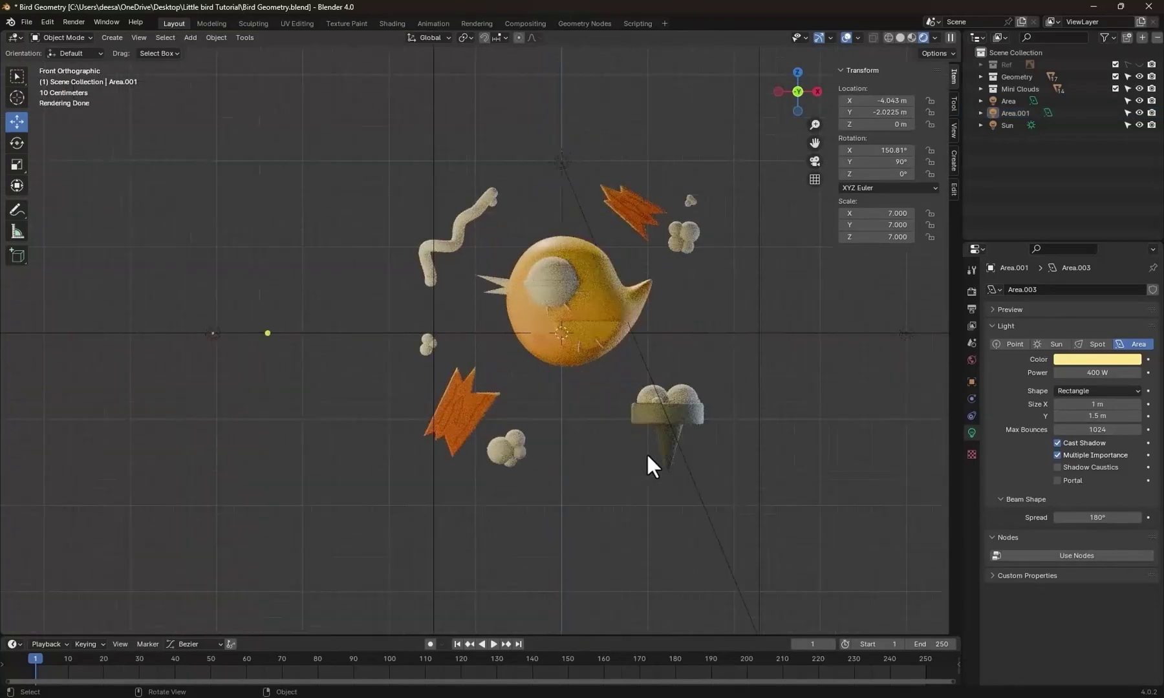
{"action": "scroll", "coordinate": [646, 457], "scroll_direction": "down", "scroll_amount": 2}
{"action": "scroll", "coordinate": [645, 457], "scroll_direction": "up", "scroll_amount": 1}
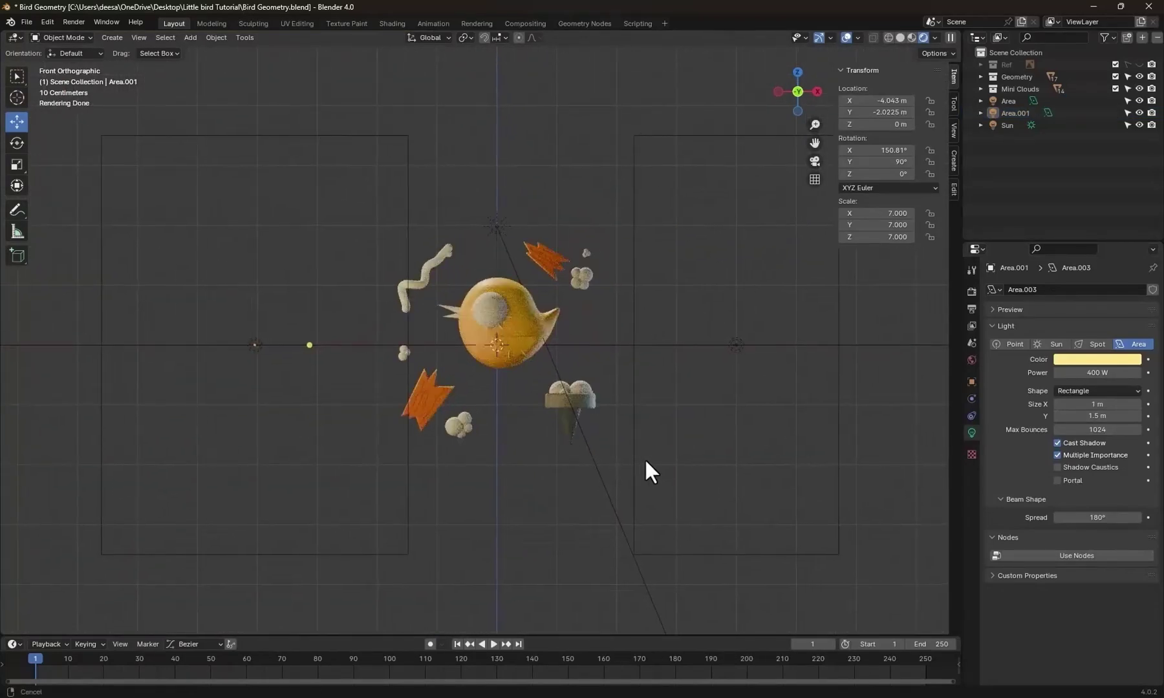
{"action": "scroll", "coordinate": [578, 453], "scroll_direction": "up", "scroll_amount": 2}
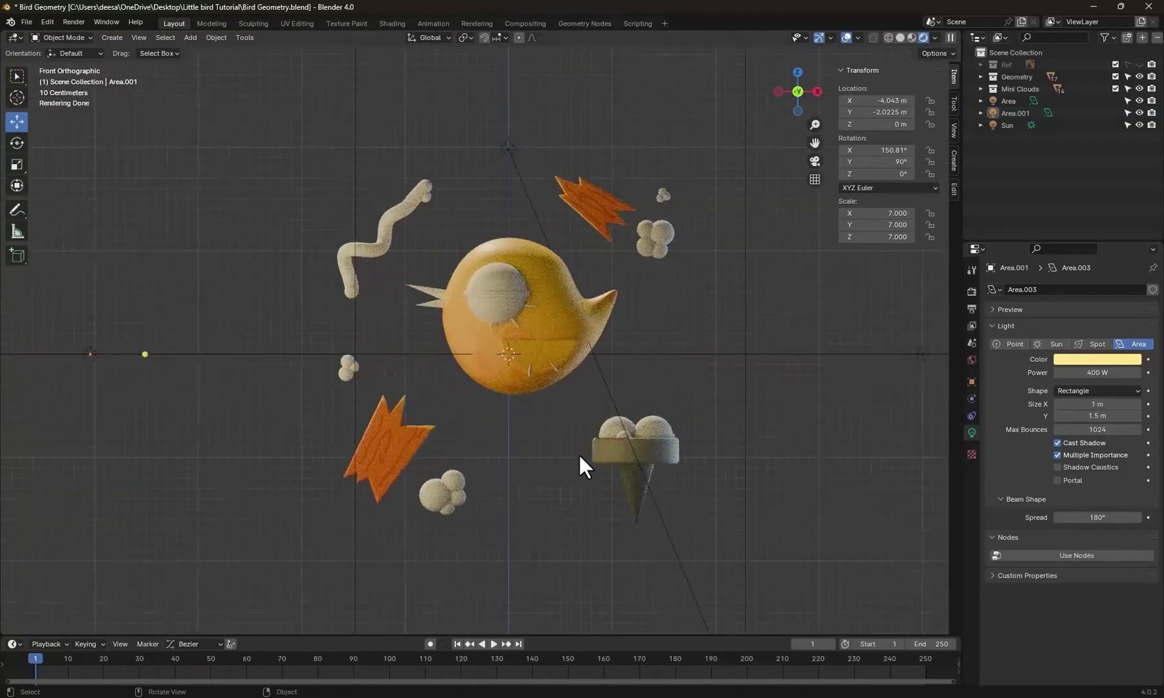
{"action": "key", "text": "ctrl+s"}
{"action": "left_click", "coordinate": [503, 406]}
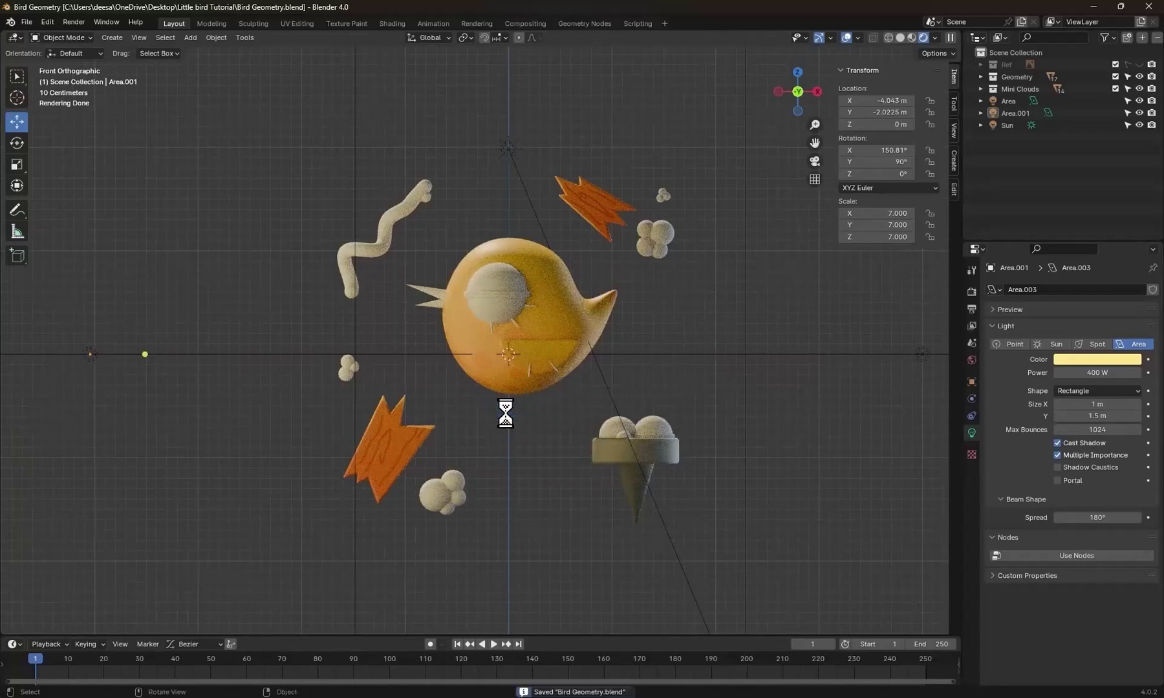
Hide the Geometry and Mini Clouds collections in the viewport.
{"action": "left_click", "coordinate": [1005, 88]}
{"action": "left_click", "coordinate": [1012, 76], "text": "ctrl"}
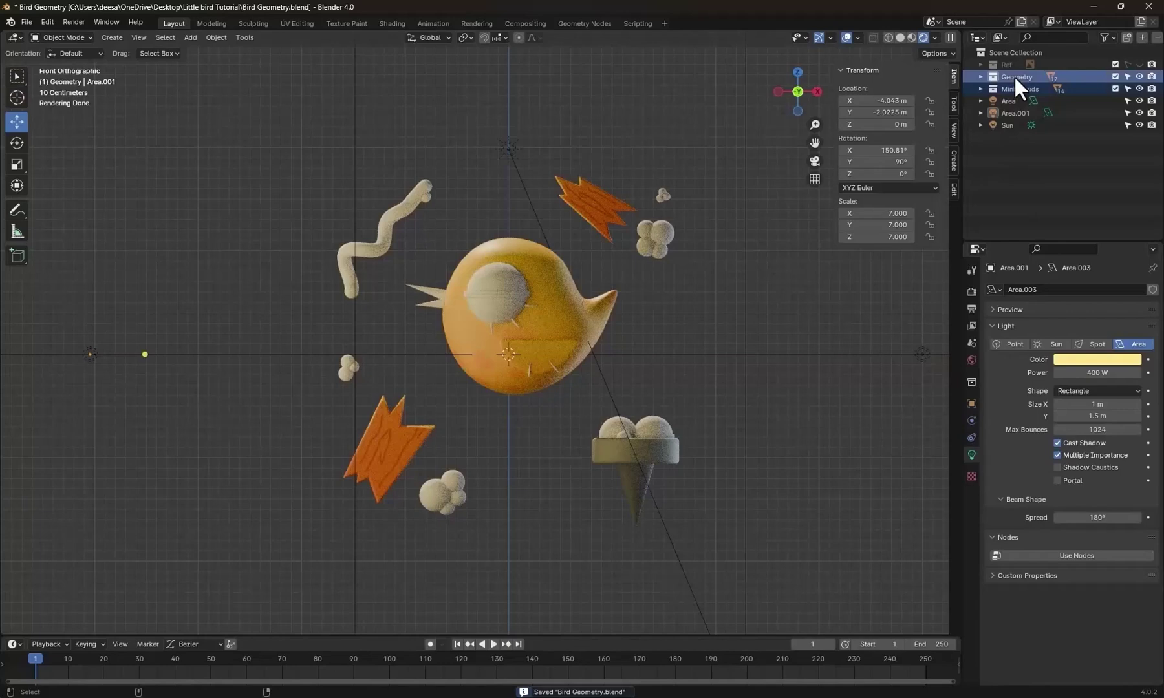
{"action": "left_click", "coordinate": [1139, 77]}
{"action": "left_click", "coordinate": [1138, 86]}
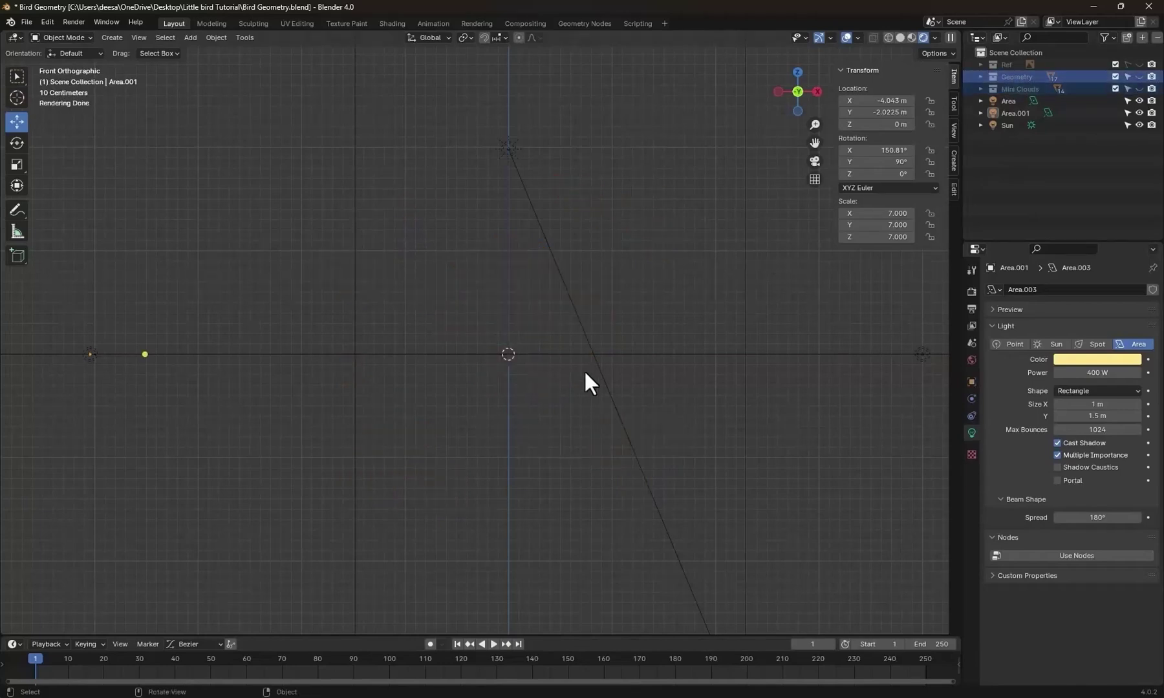
Add a UV sphere at the world origin and shade it smooth.
{"action": "key", "text": "shift+a"}
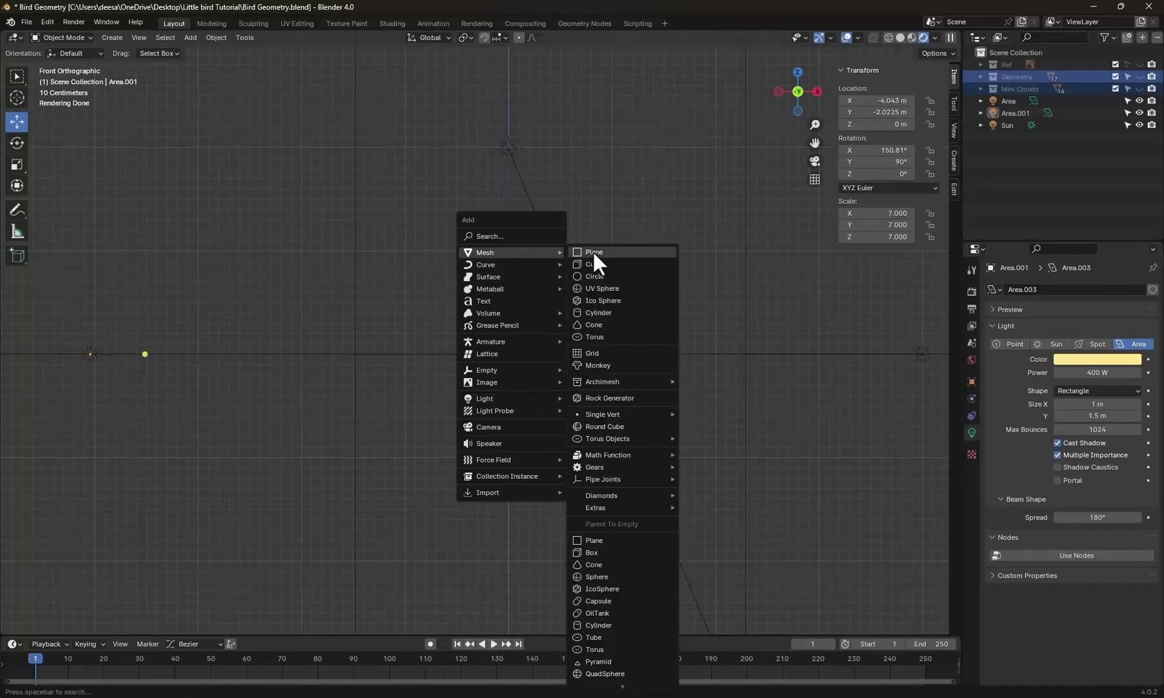
{"action": "left_click", "coordinate": [597, 285]}
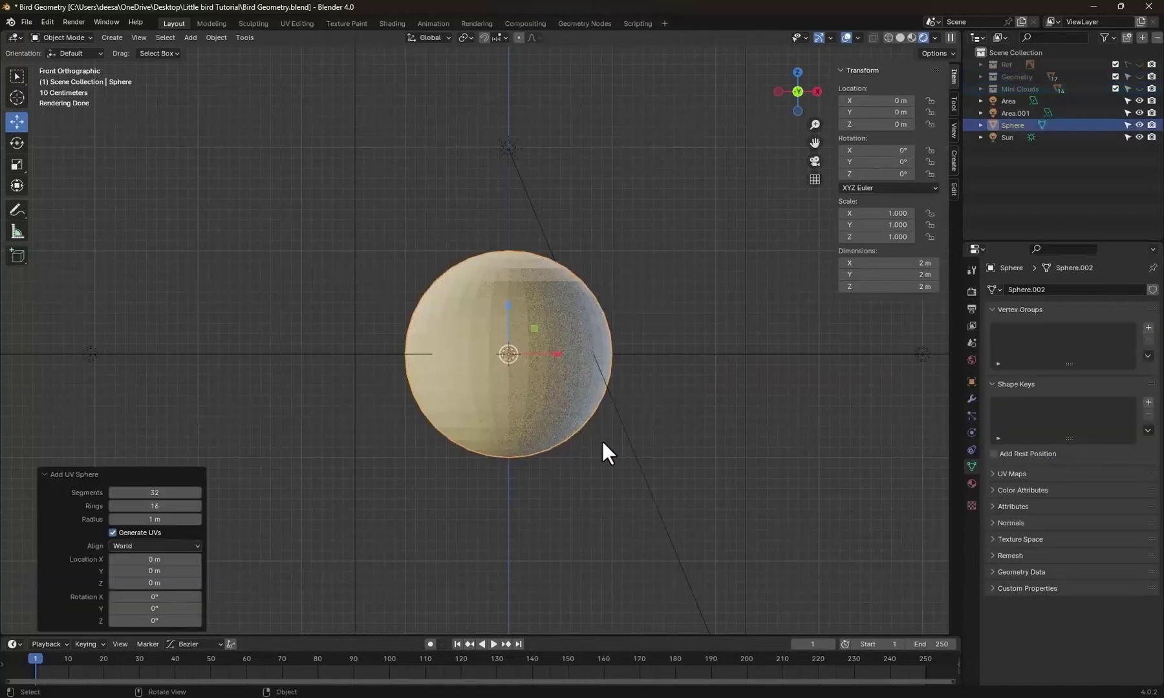
{"action": "right_click", "coordinate": [504, 390]}
{"action": "left_click", "coordinate": [505, 390]}
{"action": "scroll", "coordinate": [658, 452], "scroll_direction": "up", "scroll_amount": 1}
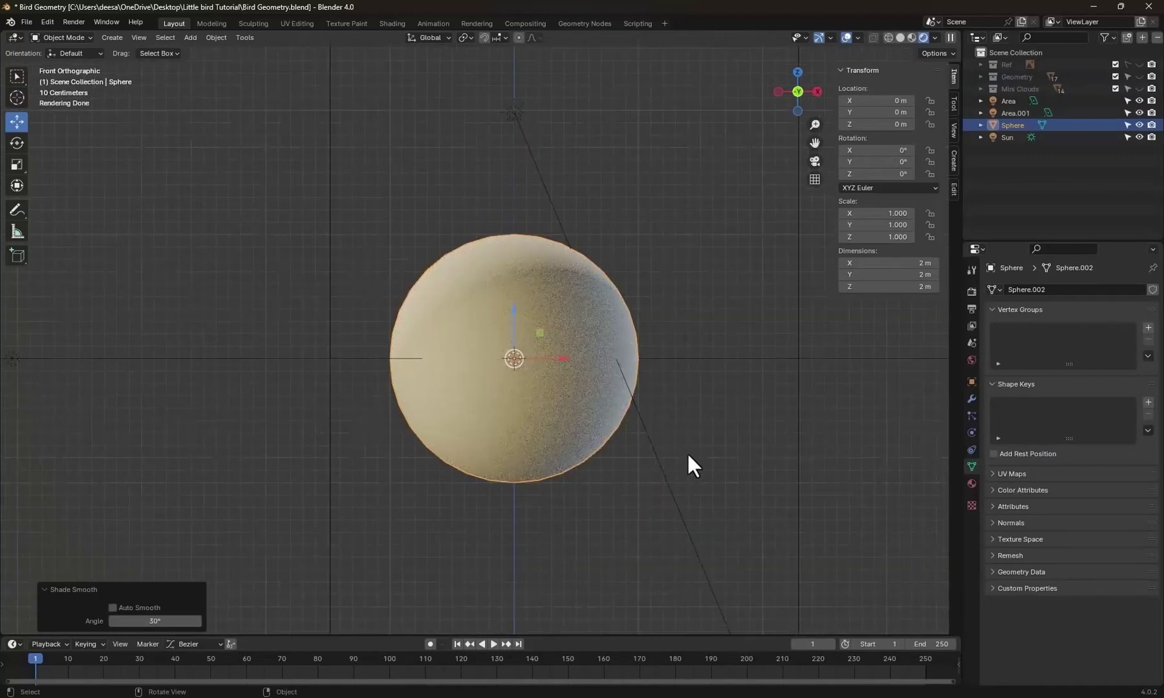
Add a Subdivision modifier to the sphere with viewport and render levels of 2.
{"action": "left_click", "coordinate": [971, 399]}
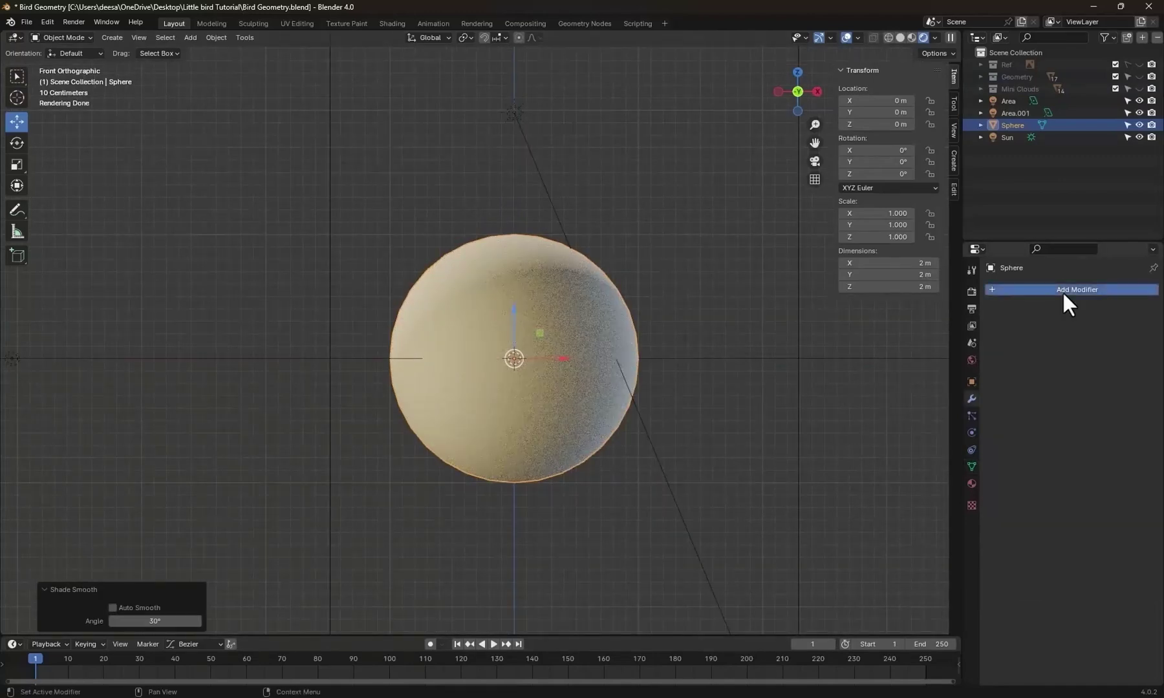
{"action": "left_click", "coordinate": [1063, 295]}
{"action": "left_click", "coordinate": [1015, 296]}
{"action": "left_click", "coordinate": [942, 312]}
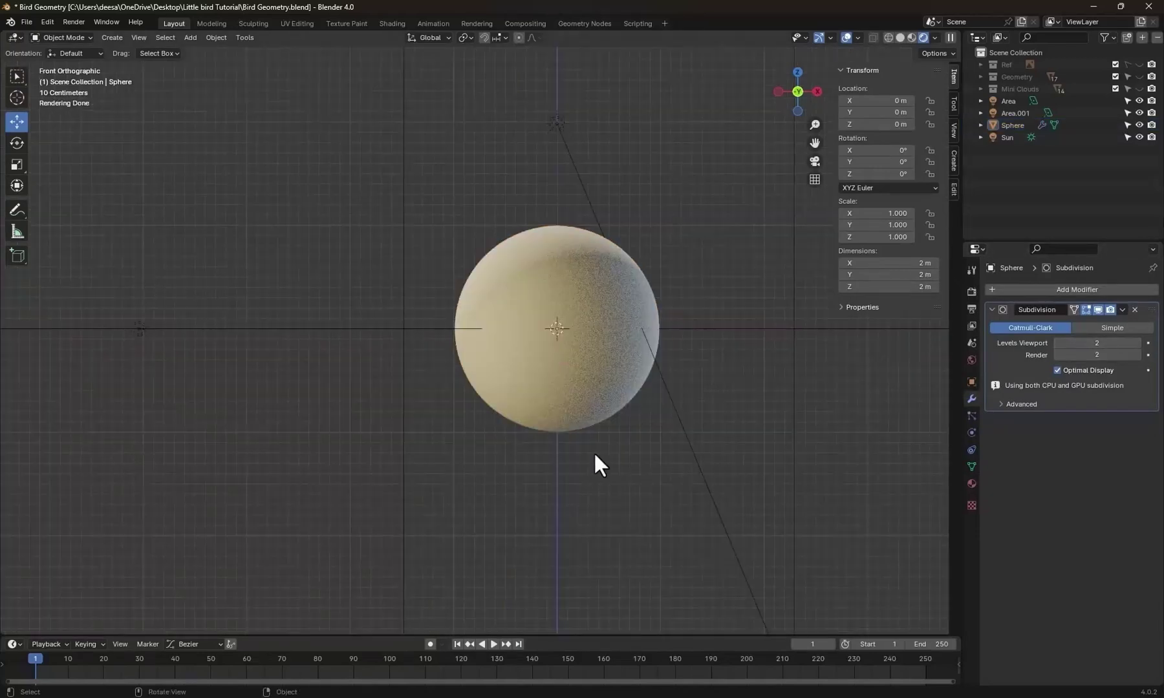
Switch to the Shading workspace and display the sphere with rendered viewport shading.
{"action": "left_click", "coordinate": [392, 23]}
{"action": "left_click", "coordinate": [924, 37]}
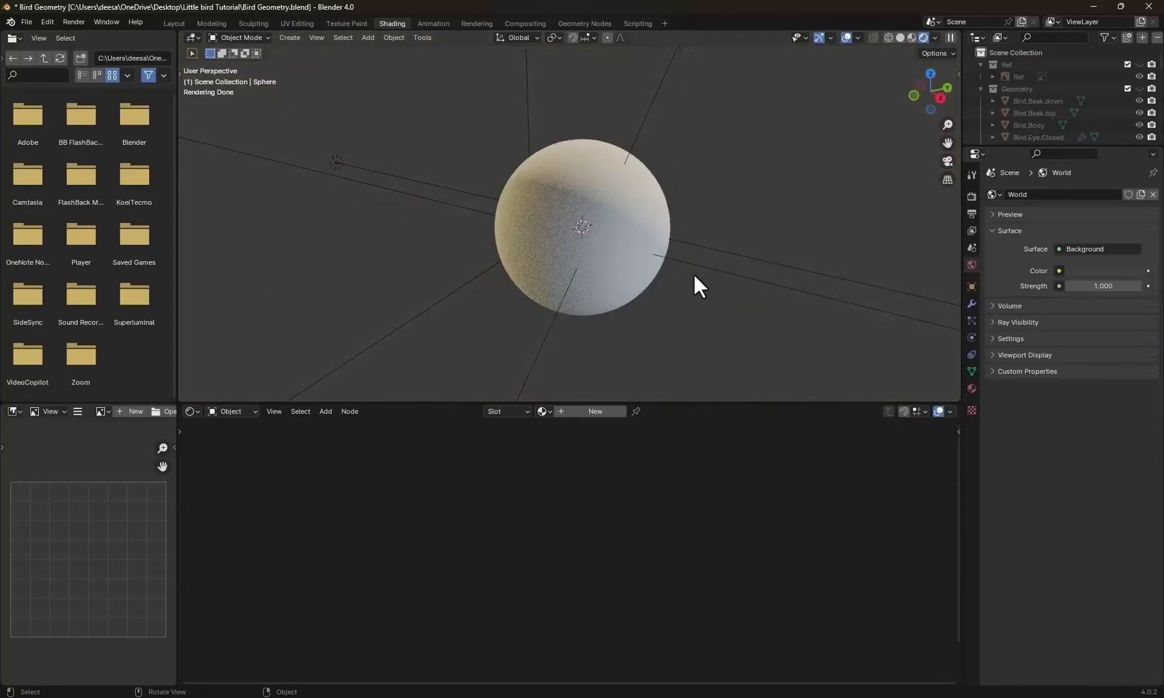
{"action": "scroll", "coordinate": [693, 271], "scroll_direction": "up", "scroll_amount": 2}
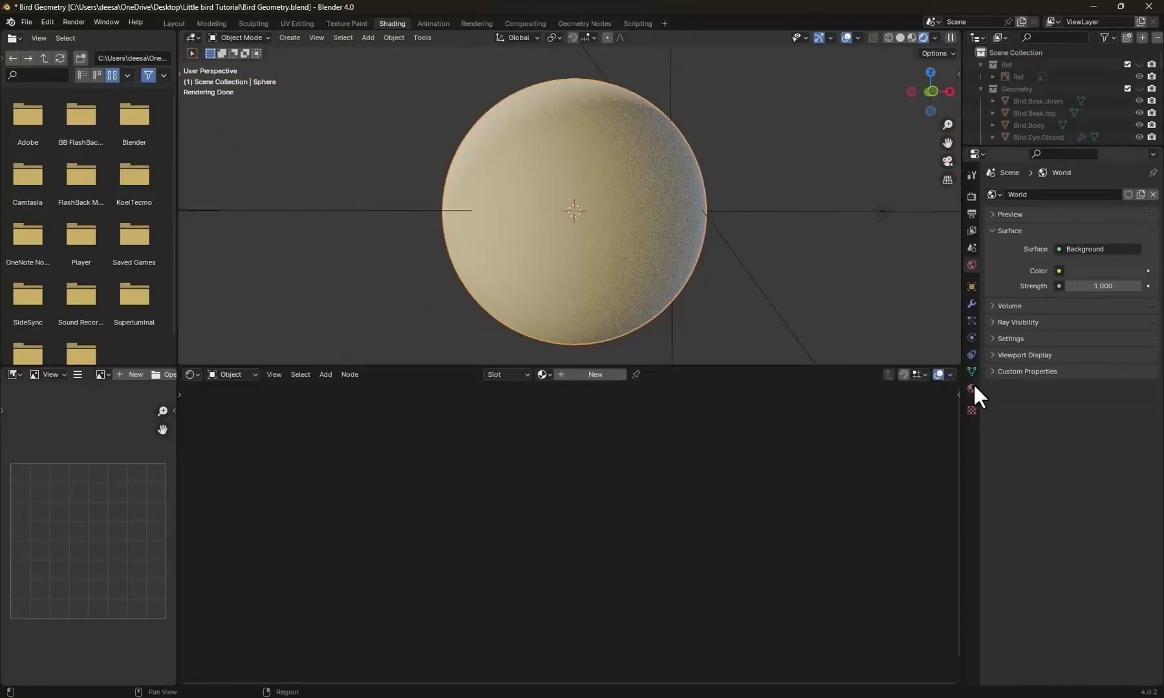
Create a new material named Clay on the sphere and give it an orange-red base colour.
{"action": "left_click", "coordinate": [972, 387]}
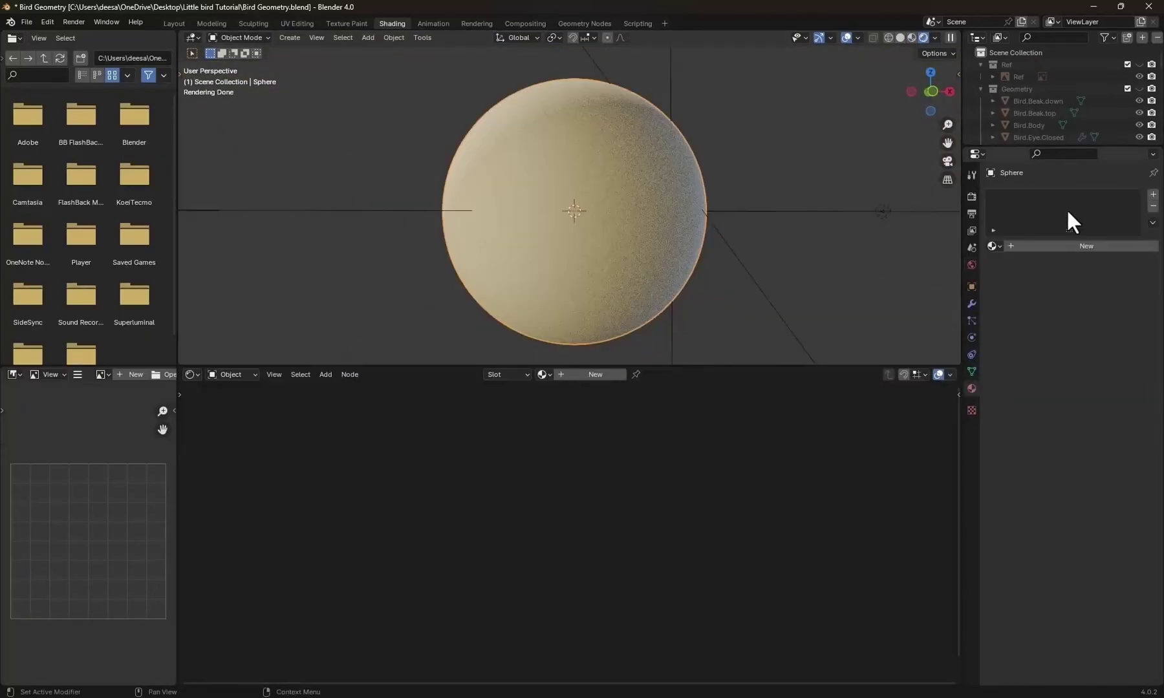
{"action": "left_click", "coordinate": [1082, 244]}
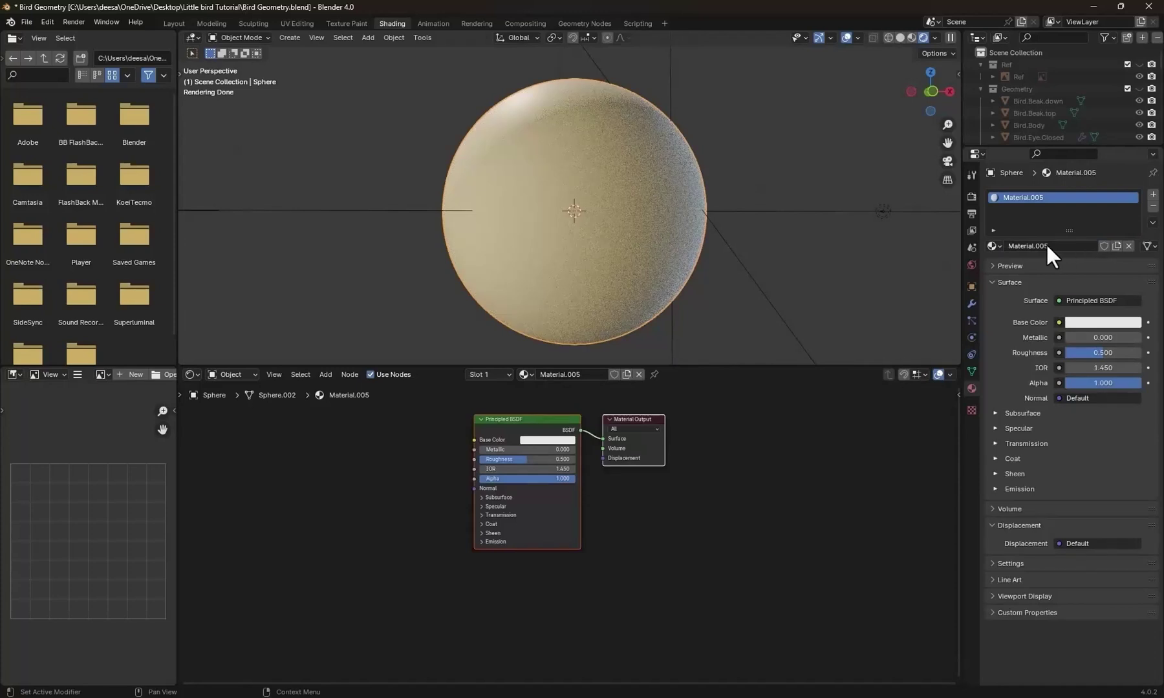
{"action": "left_click", "coordinate": [1061, 246]}
{"action": "type", "text": "Clay"}
{"action": "key", "text": "Return"}
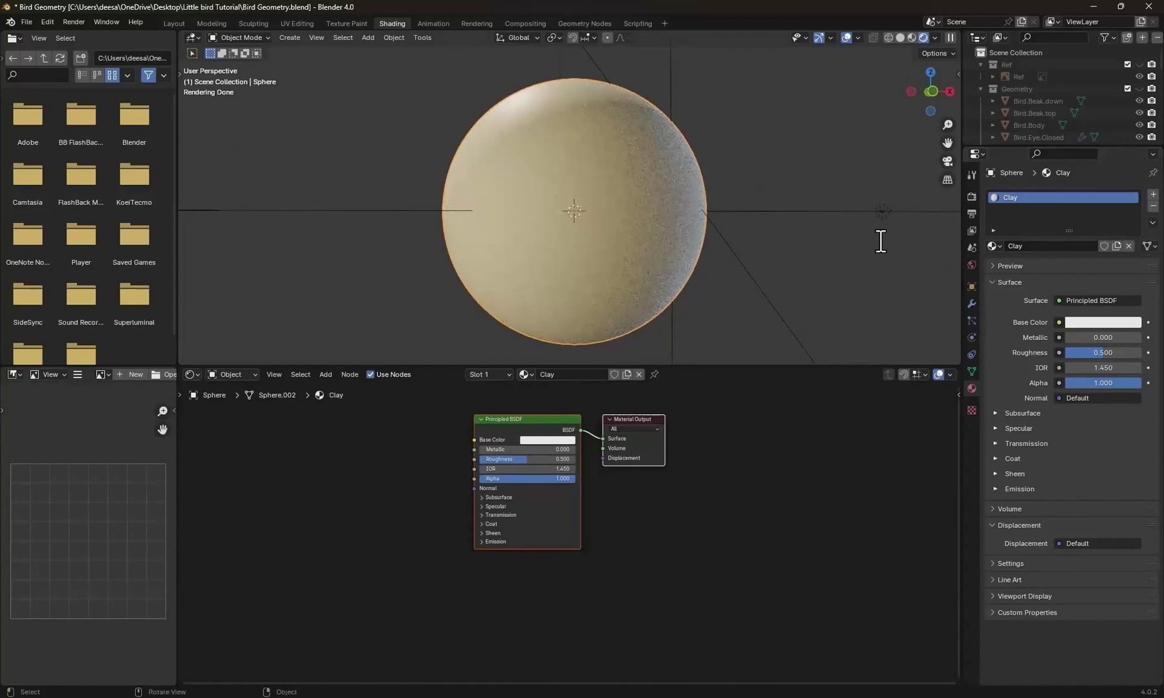
{"action": "left_click", "coordinate": [1103, 323]}
{"action": "left_click_drag", "start_coordinate": [1062, 223], "coordinate": [1058, 220]}
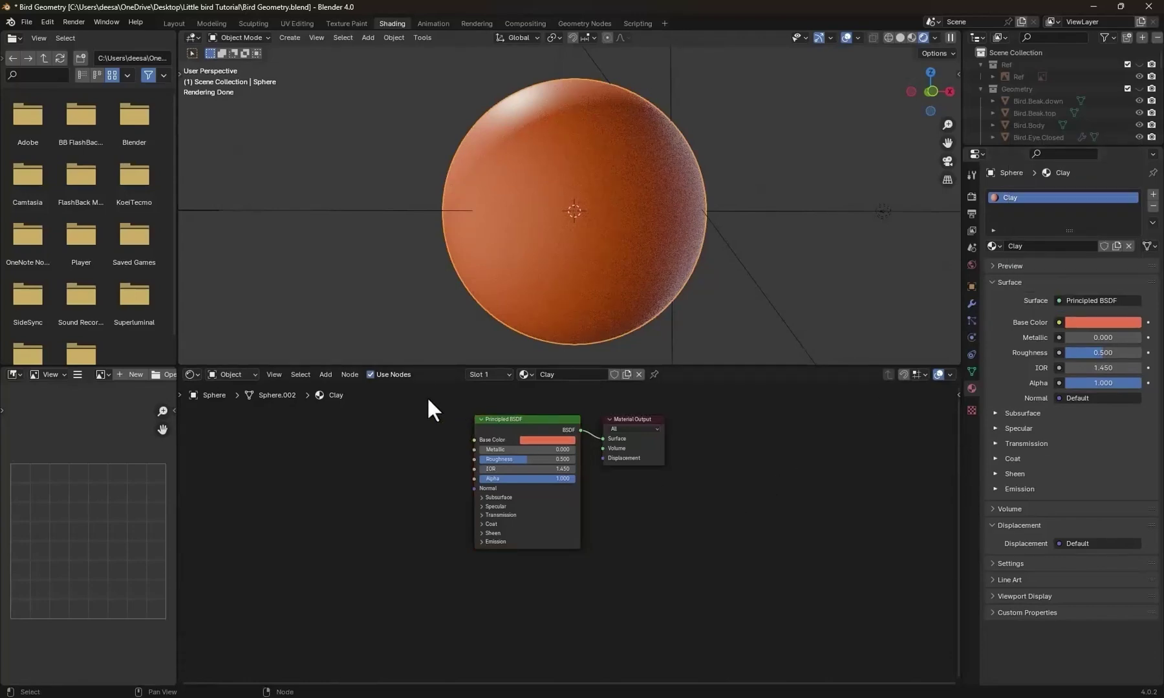
Move the shader nodes aside to make room, then add an Image Texture node and load Fingerprints01.jpg into it.
{"action": "left_click_drag", "start_coordinate": [532, 427], "coordinate": [712, 481]}
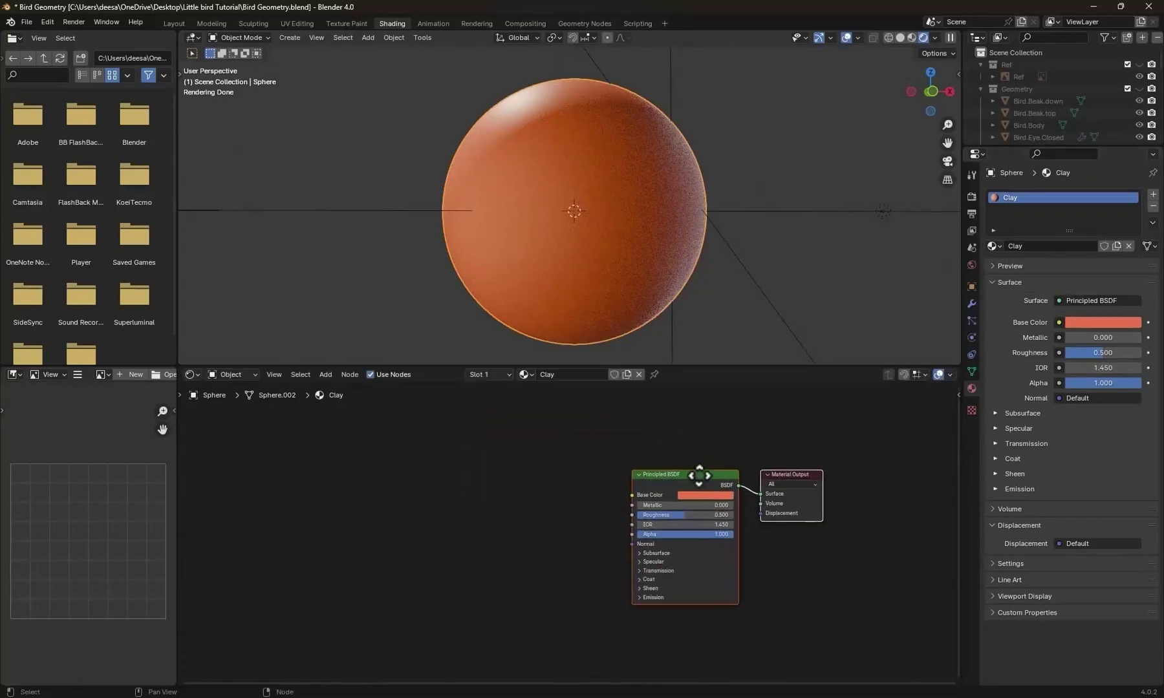
{"action": "left_click", "coordinate": [509, 490]}
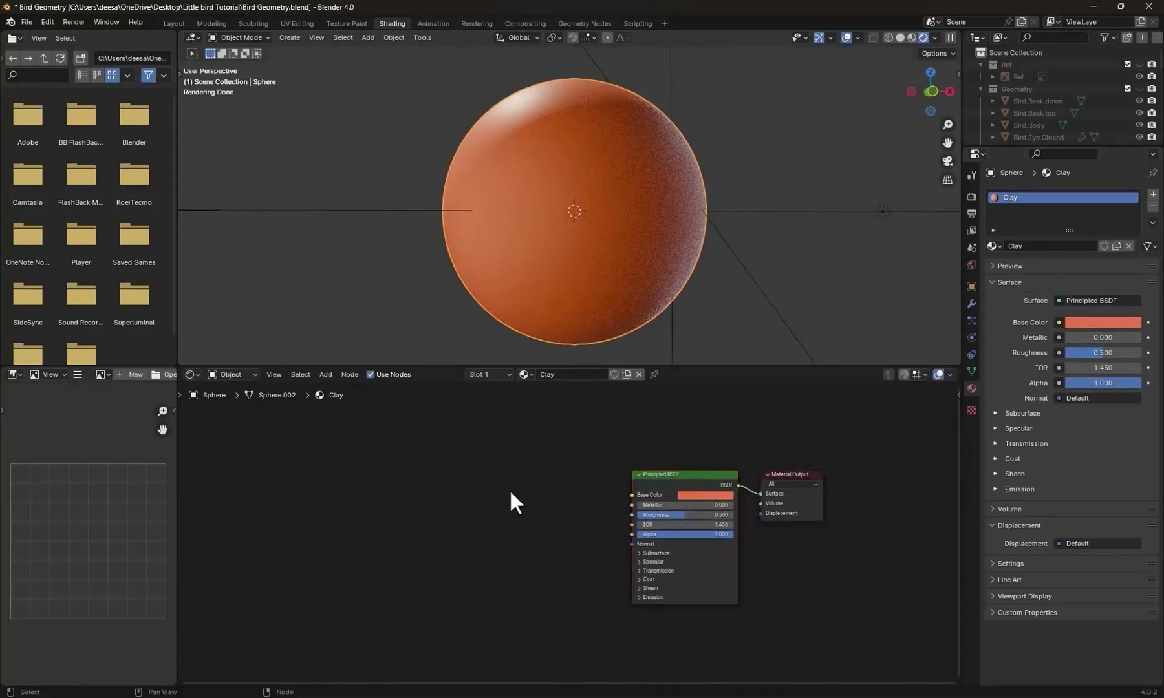
{"action": "key", "text": "shift+a"}
{"action": "left_click", "coordinate": [469, 468]}
{"action": "type", "text": "t"}
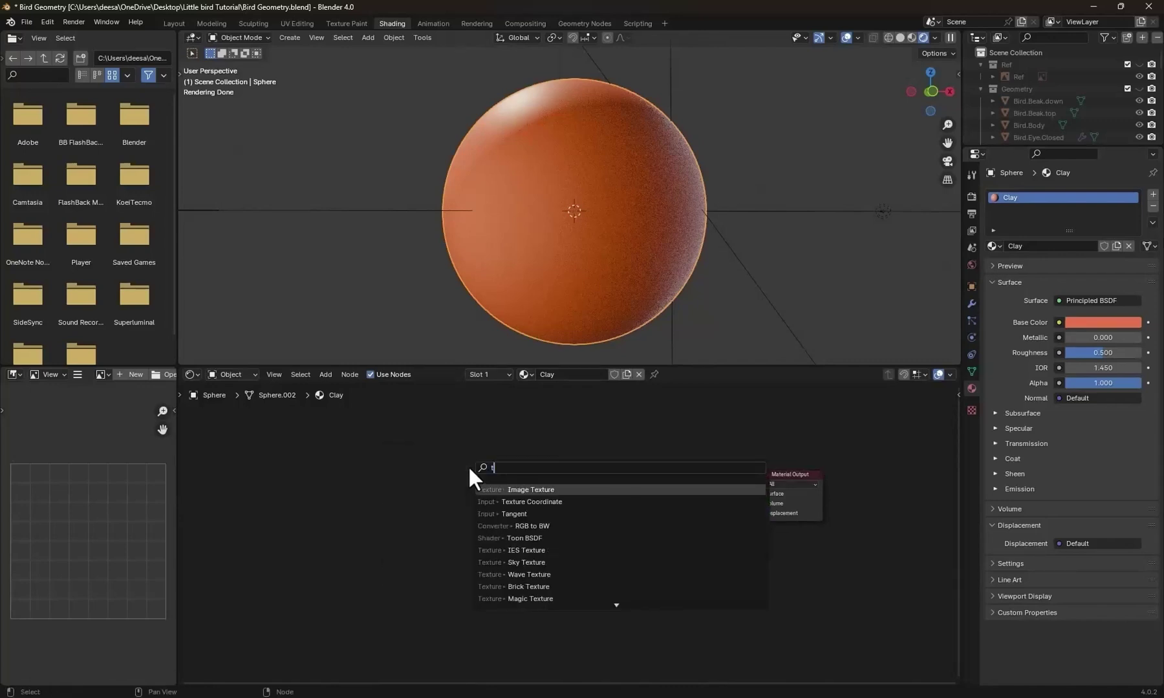
{"action": "type", "text": "exture im"}
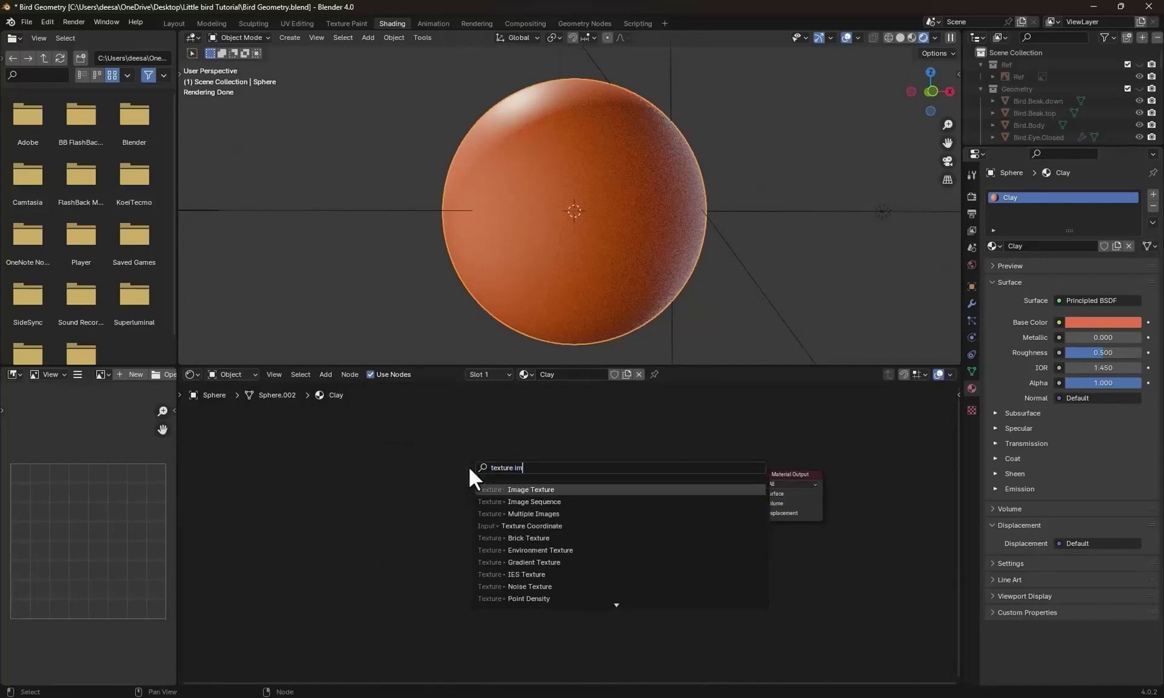
{"action": "key", "text": "Return"}
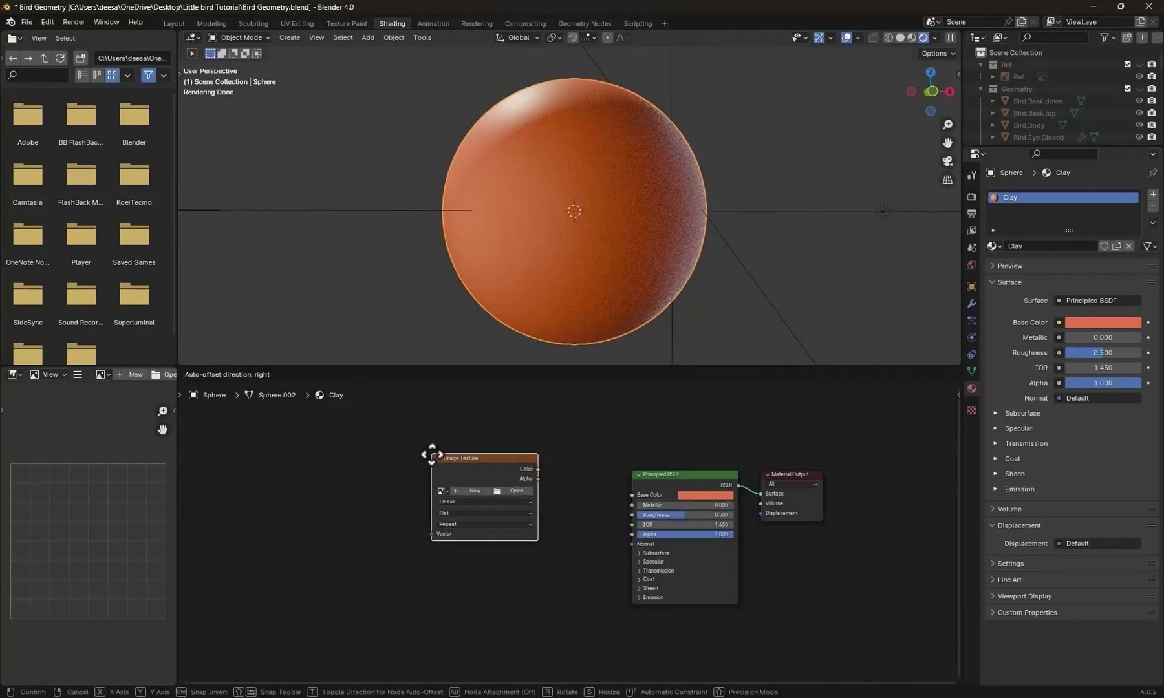
{"action": "left_click", "coordinate": [431, 454]}
{"action": "left_click", "coordinate": [514, 491]}
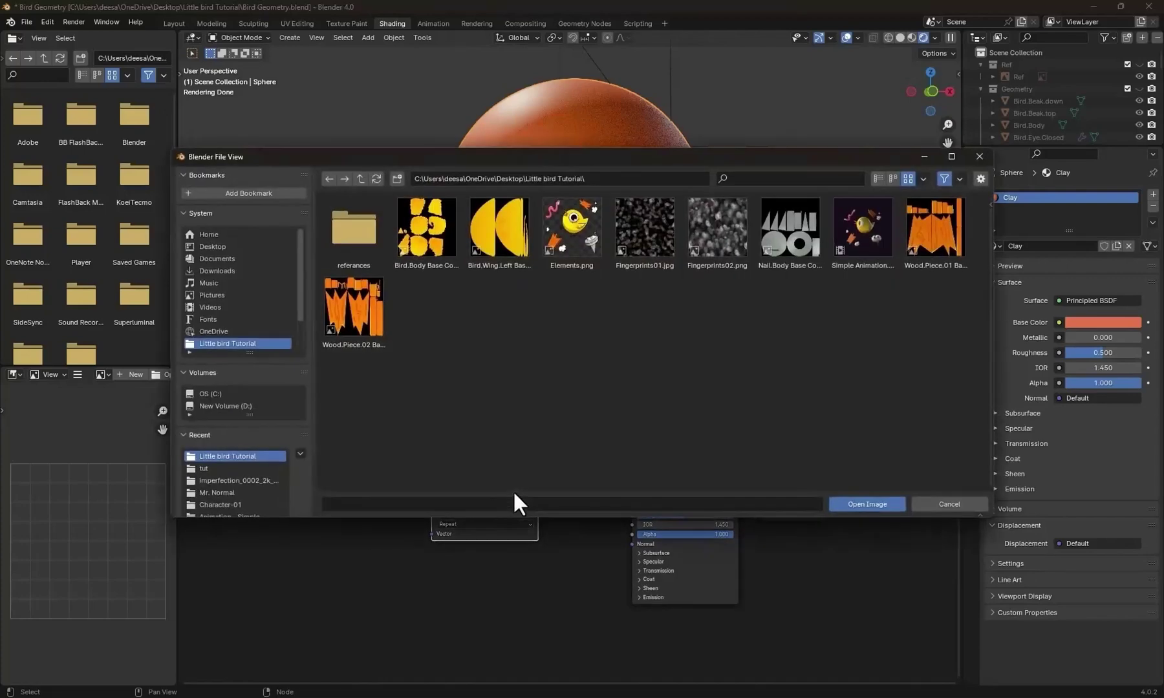
{"action": "double_click", "coordinate": [644, 219]}
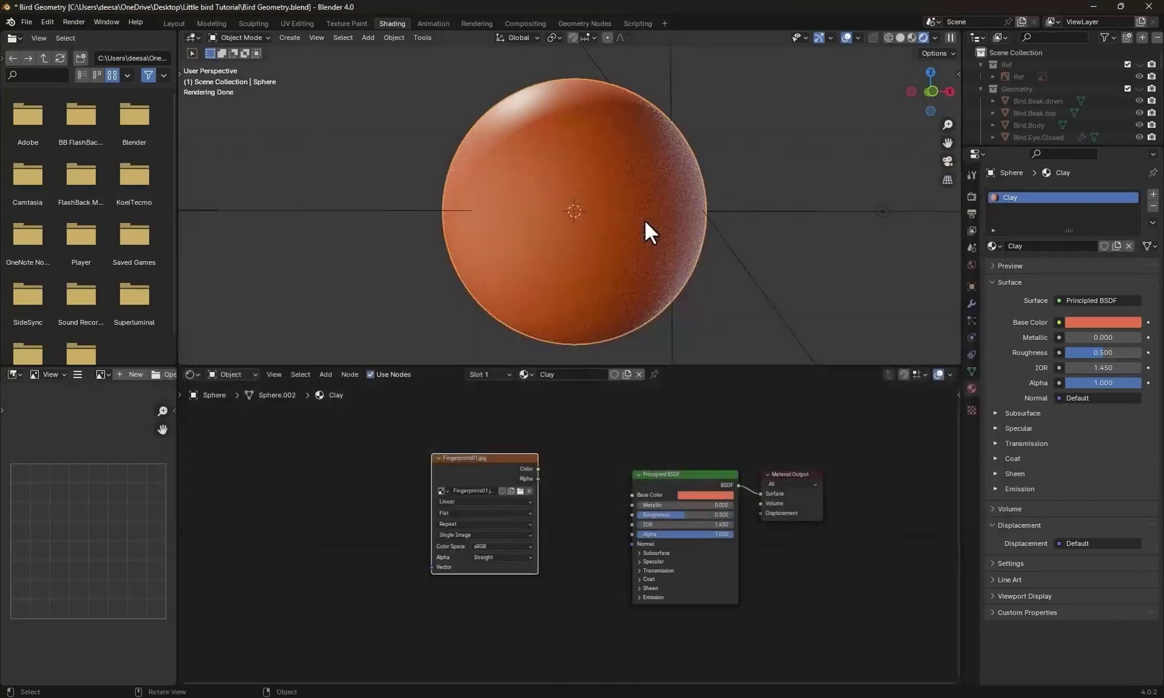
Connect the fingerprint texture's Color output to the Principled BSDF's Base Color, and place the texture node closer to the shader.
{"action": "left_click_drag", "start_coordinate": [486, 454], "coordinate": [560, 459]}
{"action": "left_click_drag", "start_coordinate": [614, 488], "coordinate": [629, 492]}
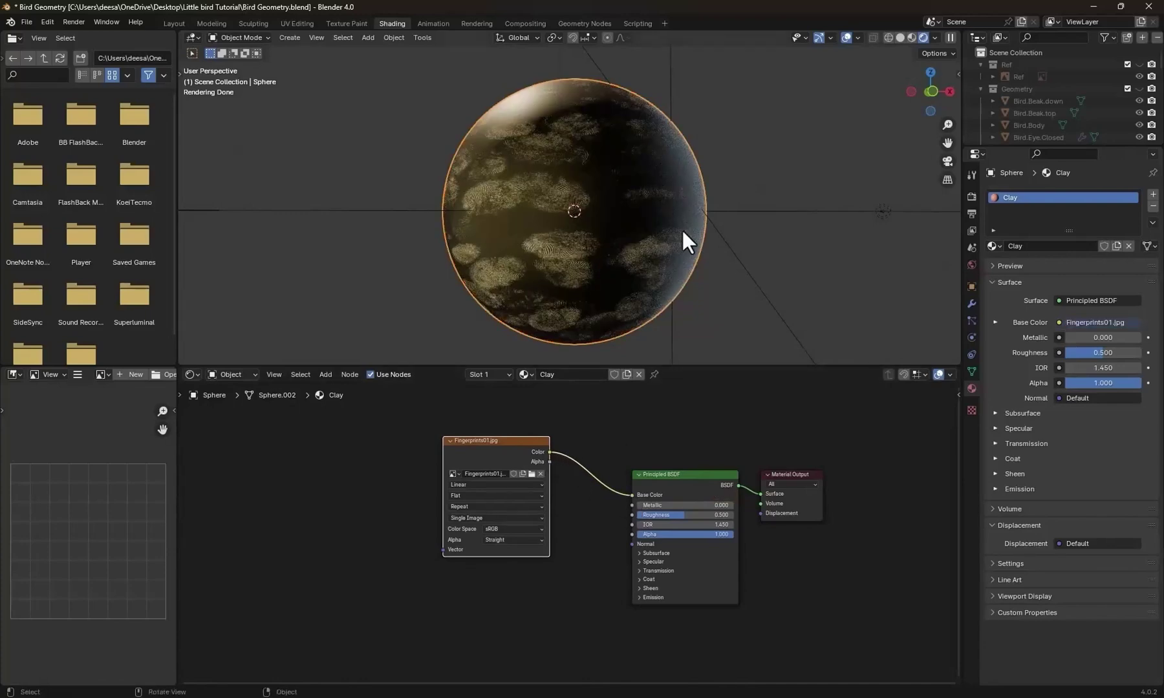
{"action": "middle_click_drag", "start_coordinate": [515, 256], "coordinate": [575, 258]}
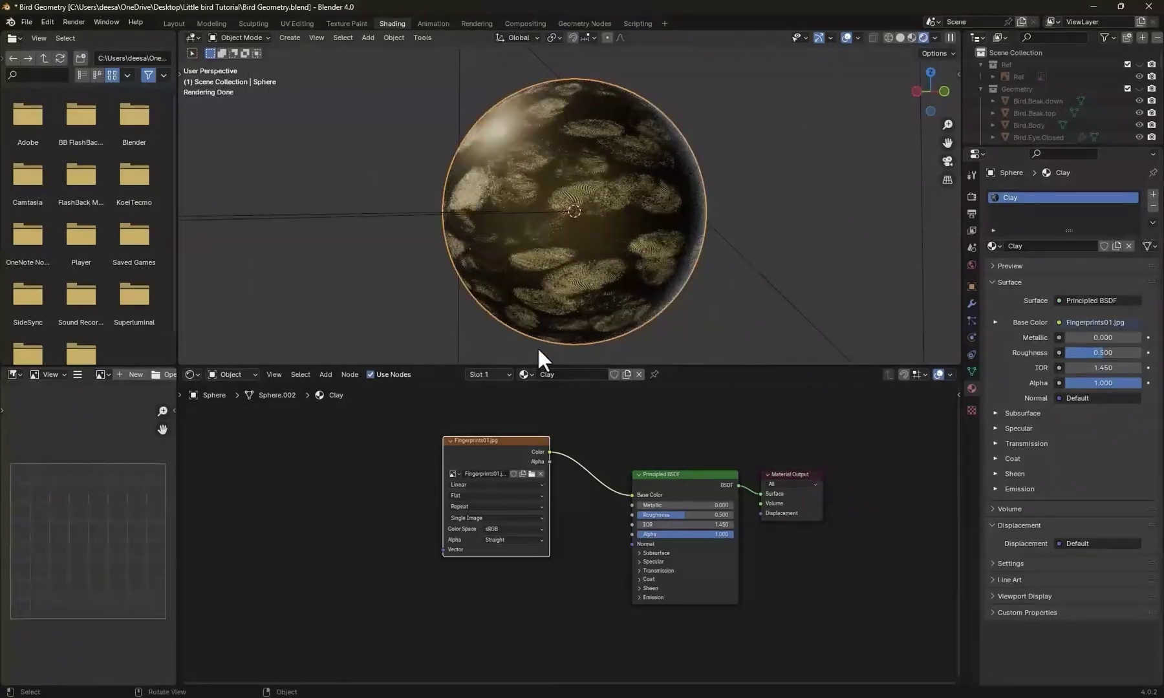
{"action": "left_click_drag", "start_coordinate": [497, 440], "coordinate": [520, 438]}
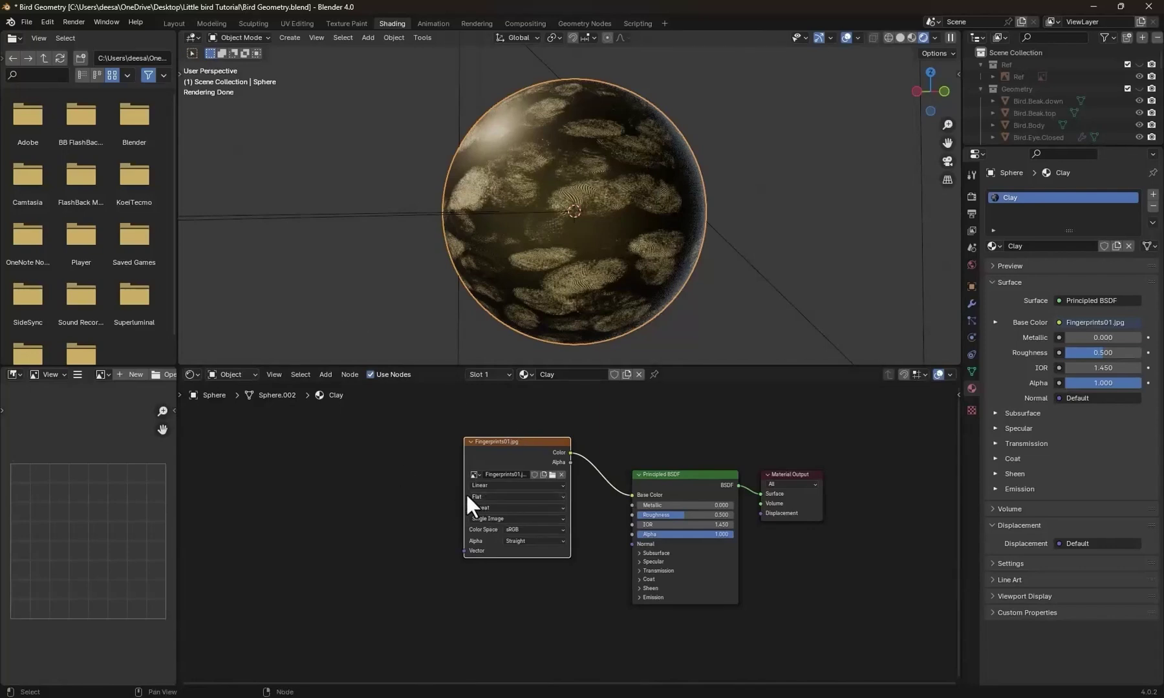
Add Texture Coordinate and Mapping nodes feeding the fingerprint texture's Vector input, and space the nodes apart.
{"action": "key", "text": "ctrl+t"}
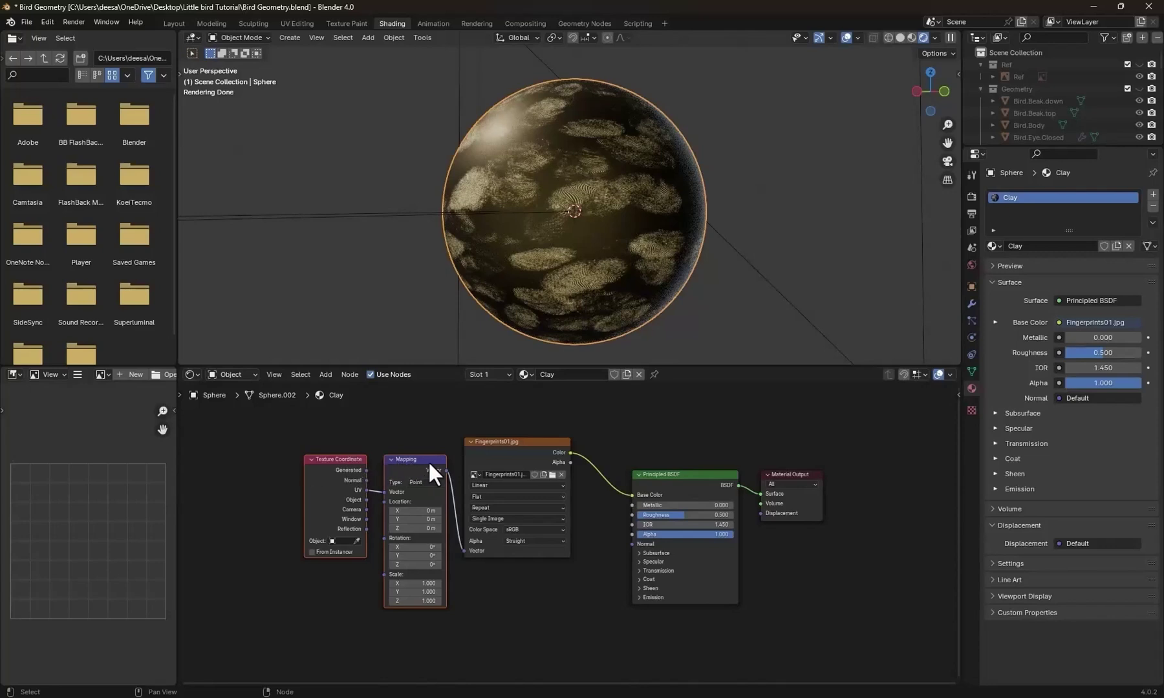
{"action": "left_click_drag", "start_coordinate": [428, 460], "coordinate": [347, 429]}
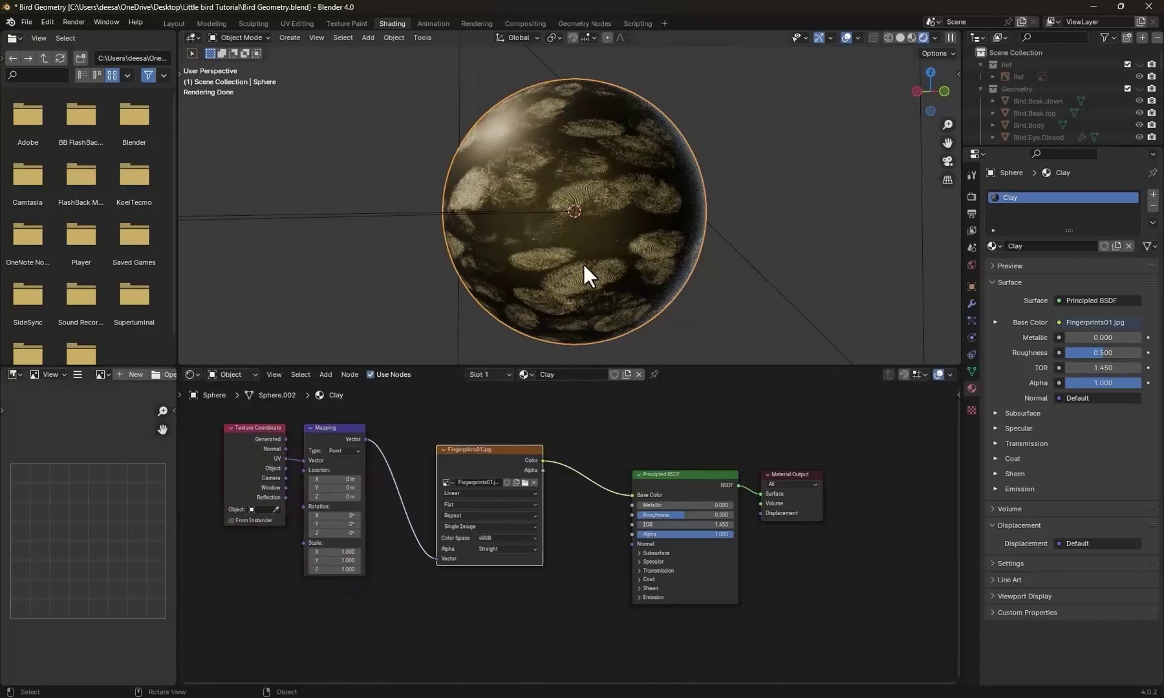
{"action": "left_click_drag", "start_coordinate": [357, 421], "coordinate": [390, 418]}
Set the Mapping node's scale to 1.5 in X, 0.8 in Y and 1.5 in Z.
{"action": "scroll", "coordinate": [605, 242], "scroll_direction": "up", "scroll_amount": 2}
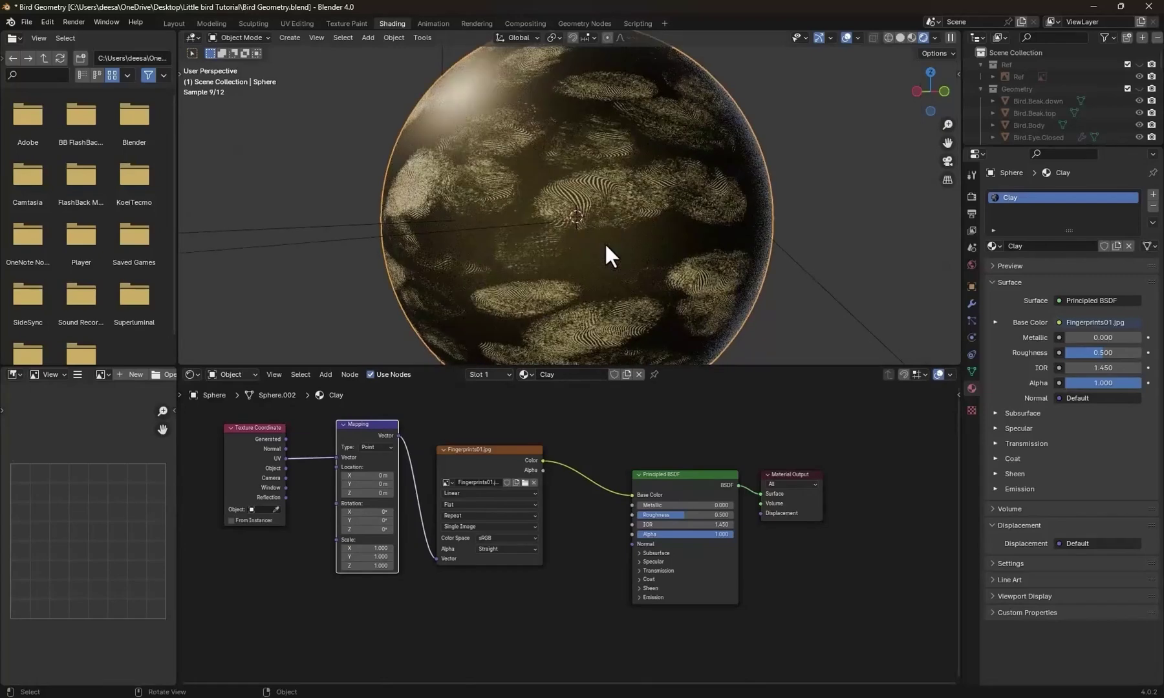
{"action": "left_click", "coordinate": [365, 548]}
{"action": "type", "text": "1.5"}
{"action": "key", "text": "Return"}
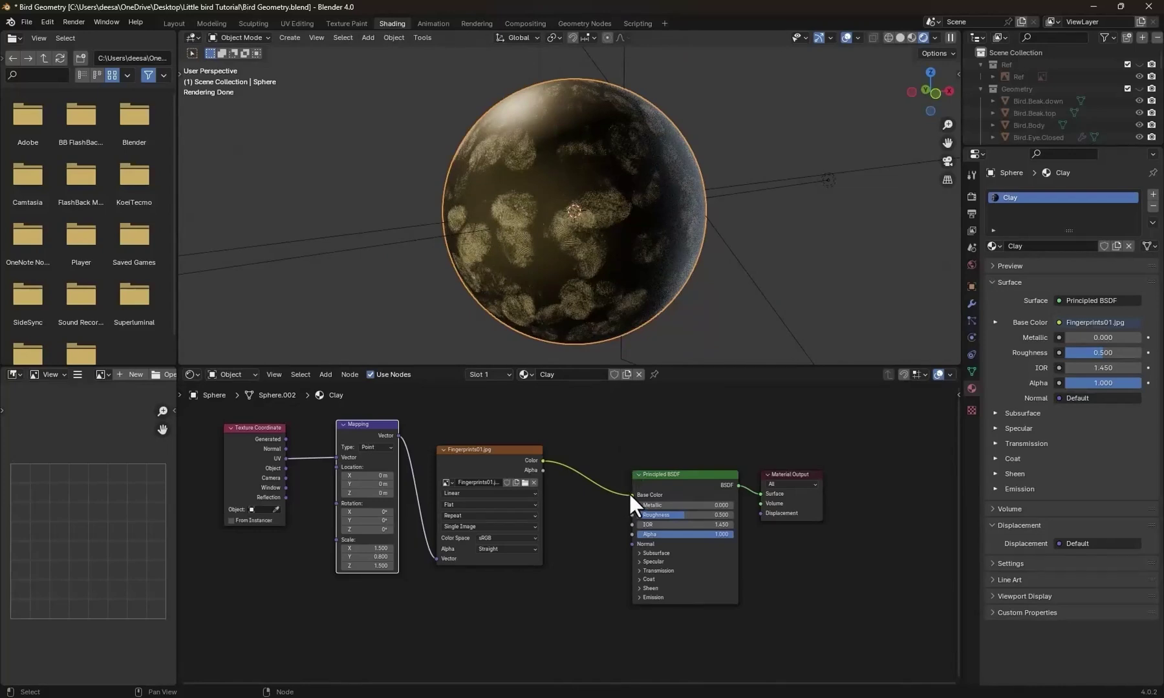
Set the fingerprint texture's color space to Non-Color and move its Color link from Base Color to the shader's Roughness.
{"action": "left_click", "coordinate": [498, 537]}
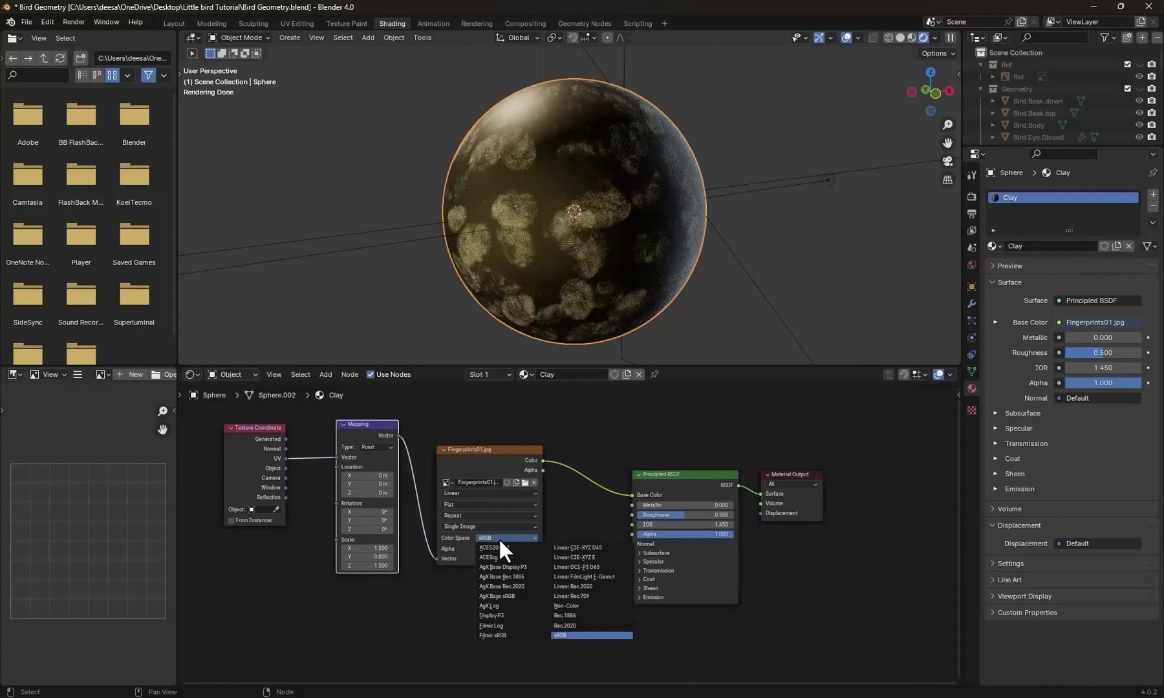
{"action": "left_click", "coordinate": [567, 606]}
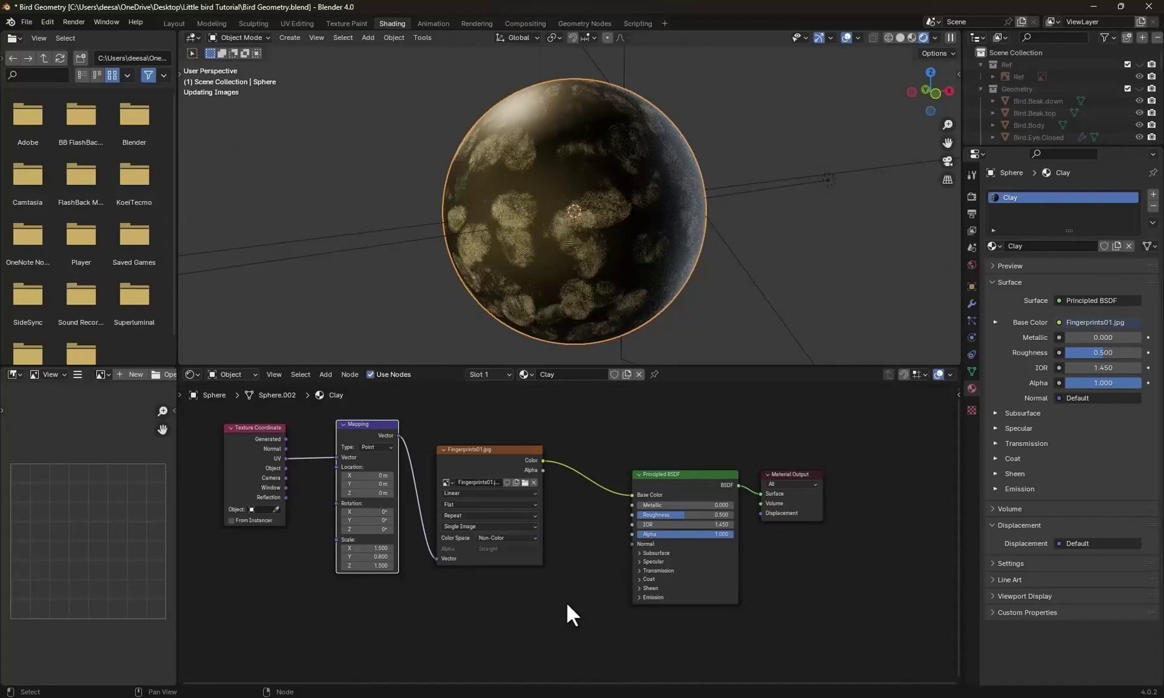
{"action": "scroll", "coordinate": [598, 543], "scroll_direction": "up", "scroll_amount": 1}
{"action": "scroll", "coordinate": [600, 549], "scroll_direction": "up", "scroll_amount": 1}
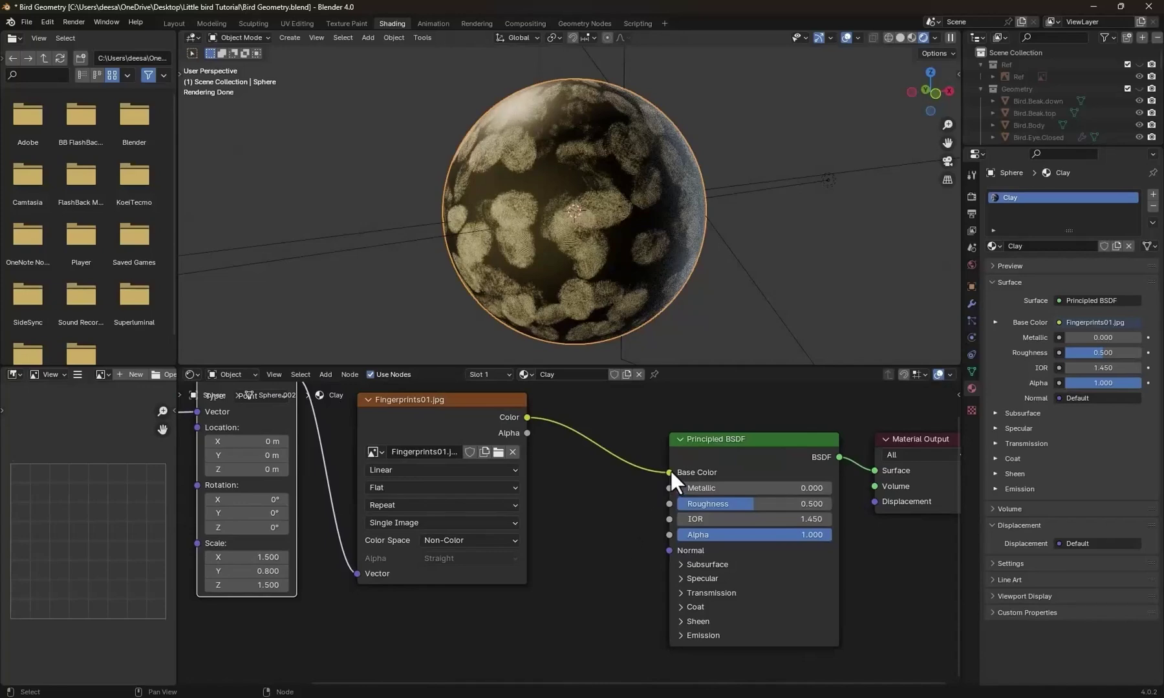
{"action": "left_click_drag", "start_coordinate": [670, 471], "coordinate": [664, 502]}
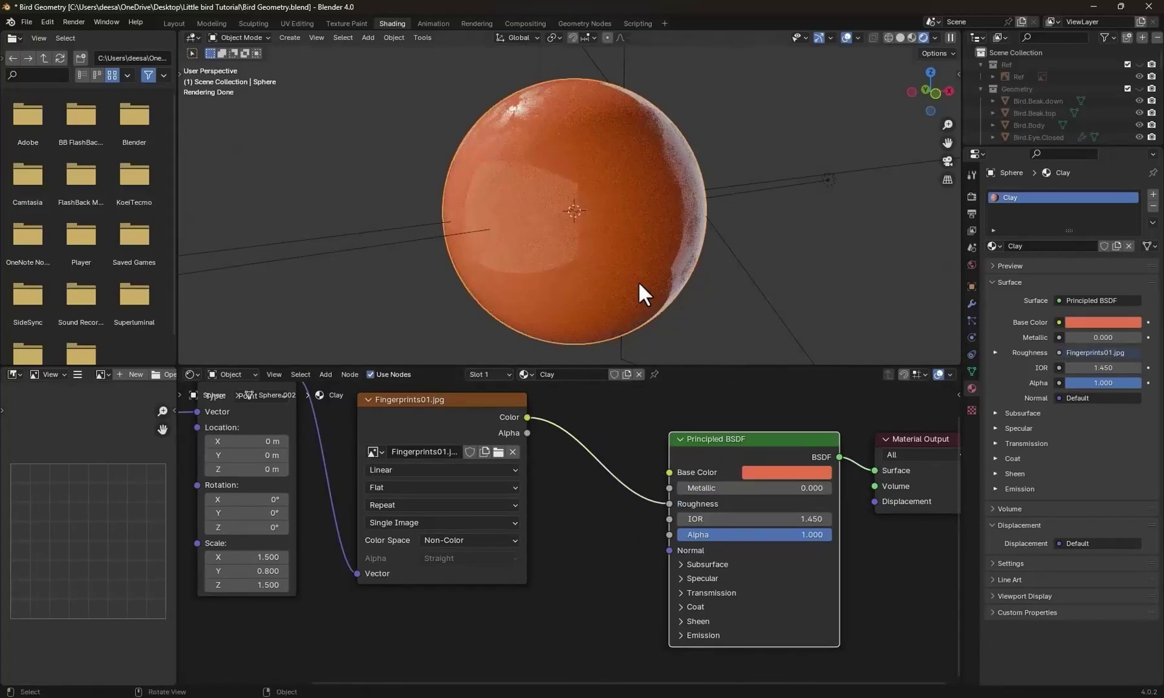
{"action": "mouse_move", "coordinate": [655, 281]}
{"action": "middle_mouse_down"}
{"action": "mouse_move", "coordinate": [665, 278]}
{"action": "mouse_move", "coordinate": [647, 278]}
{"action": "middle_mouse_up"}
{"action": "mouse_move", "coordinate": [577, 283]}
{"action": "middle_mouse_down"}
{"action": "mouse_move", "coordinate": [636, 286]}
{"action": "mouse_move", "coordinate": [650, 270]}
{"action": "mouse_move", "coordinate": [596, 275]}
{"action": "middle_mouse_up"}
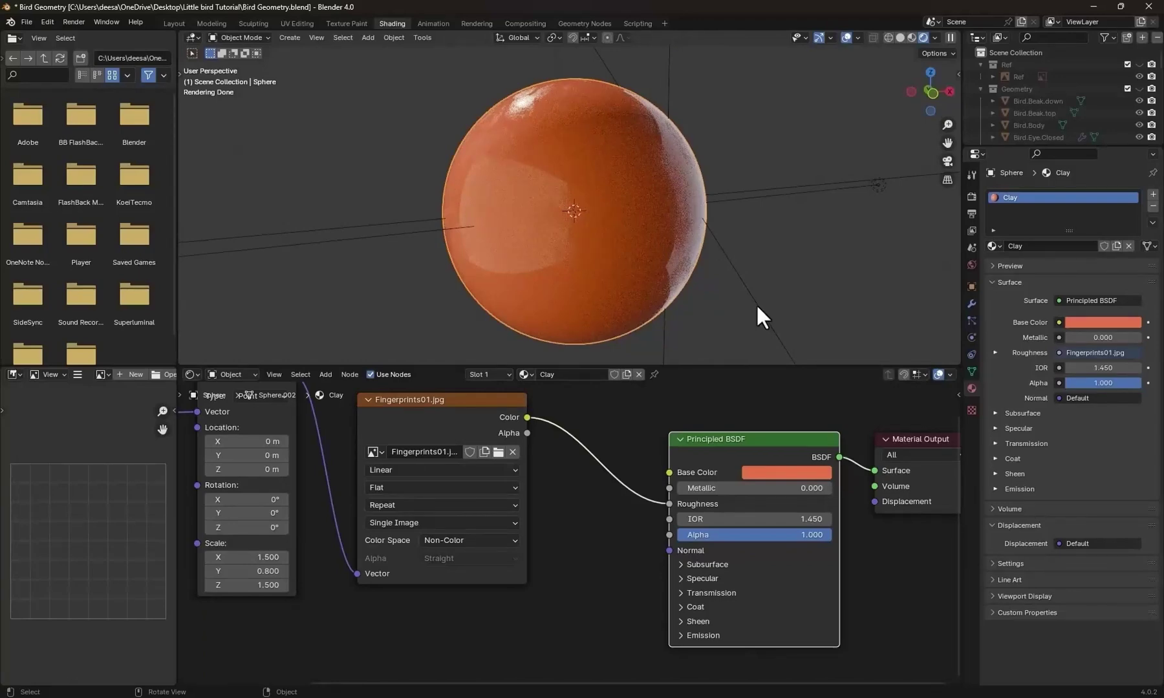
Shift the Principled BSDF and Material Output nodes aside and insert a Color Ramp node on the link between the texture and Roughness.
{"action": "scroll", "coordinate": [843, 411], "scroll_direction": "down", "scroll_amount": 3}
{"action": "left_click_drag", "start_coordinate": [843, 411], "coordinate": [734, 519]}
{"action": "left_click_drag", "start_coordinate": [766, 458], "coordinate": [837, 452]}
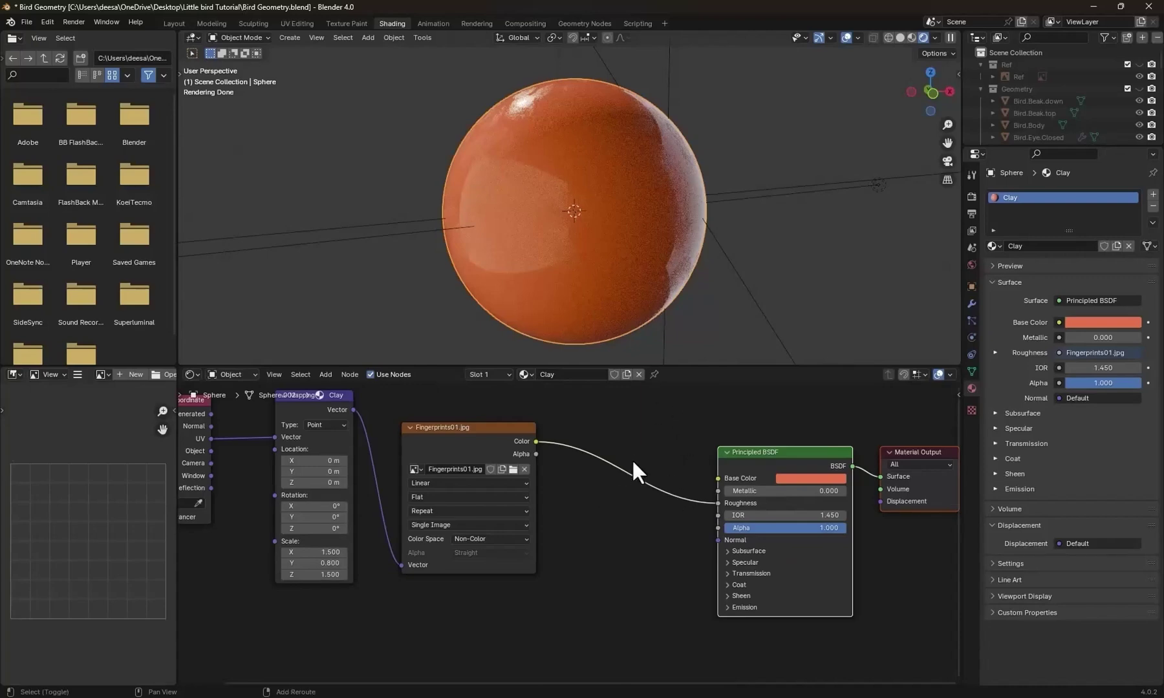
{"action": "key", "text": "shift+a"}
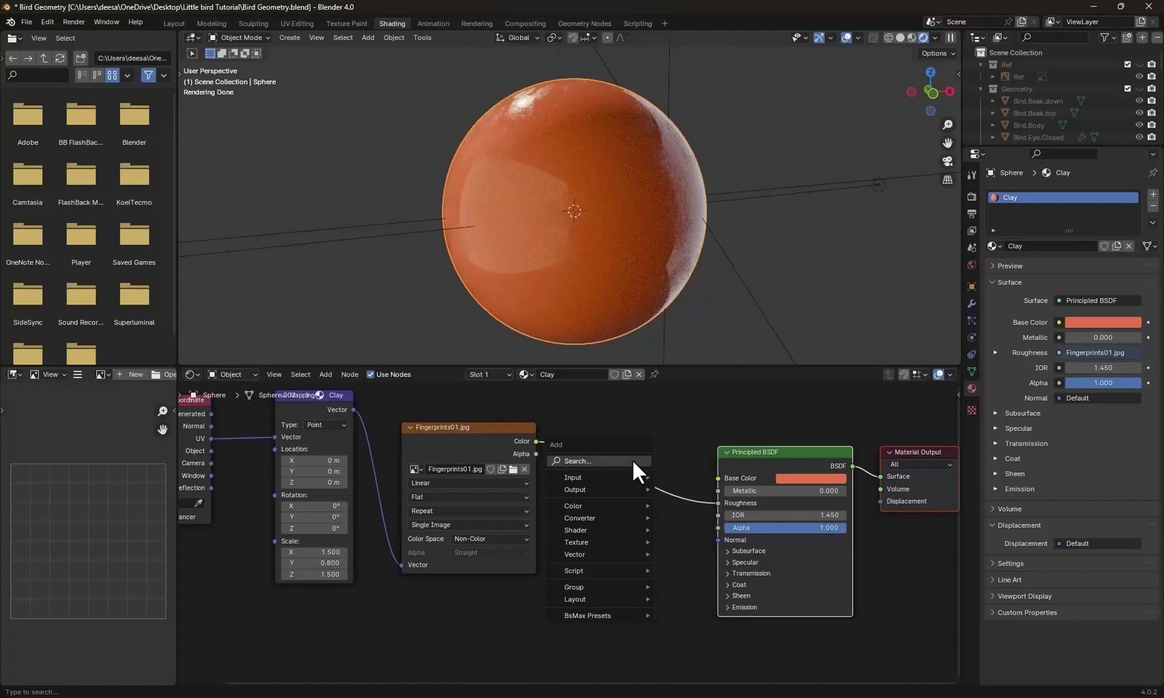
{"action": "type", "text": "color ram"}
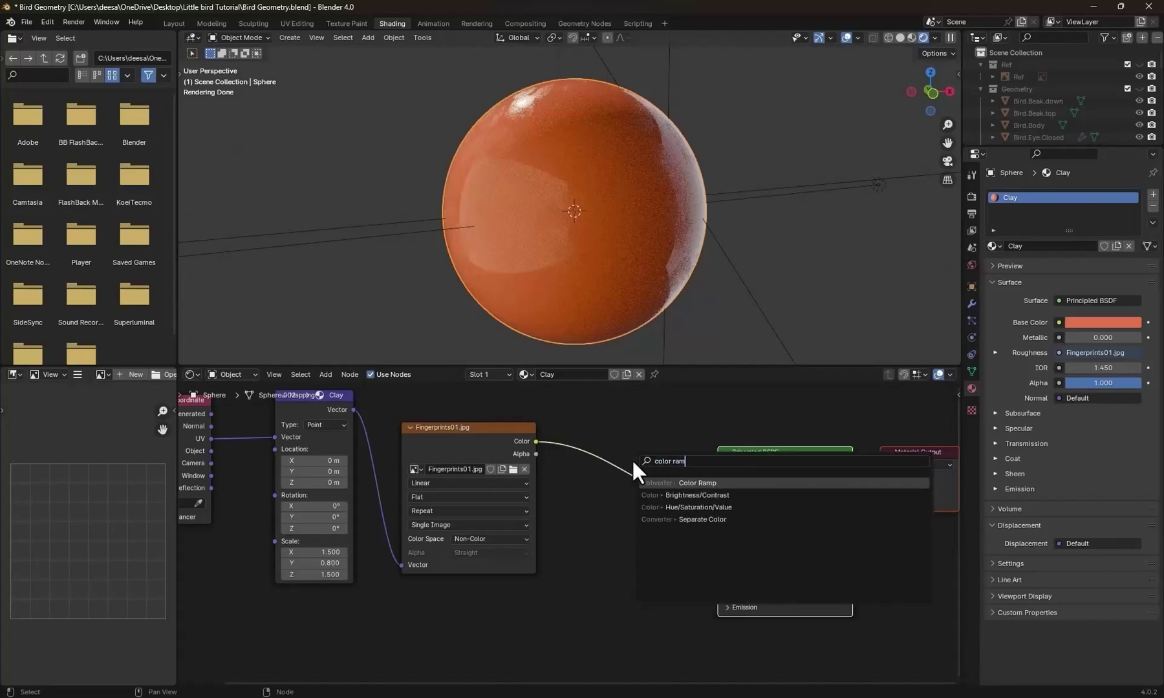
{"action": "key", "text": "Return"}
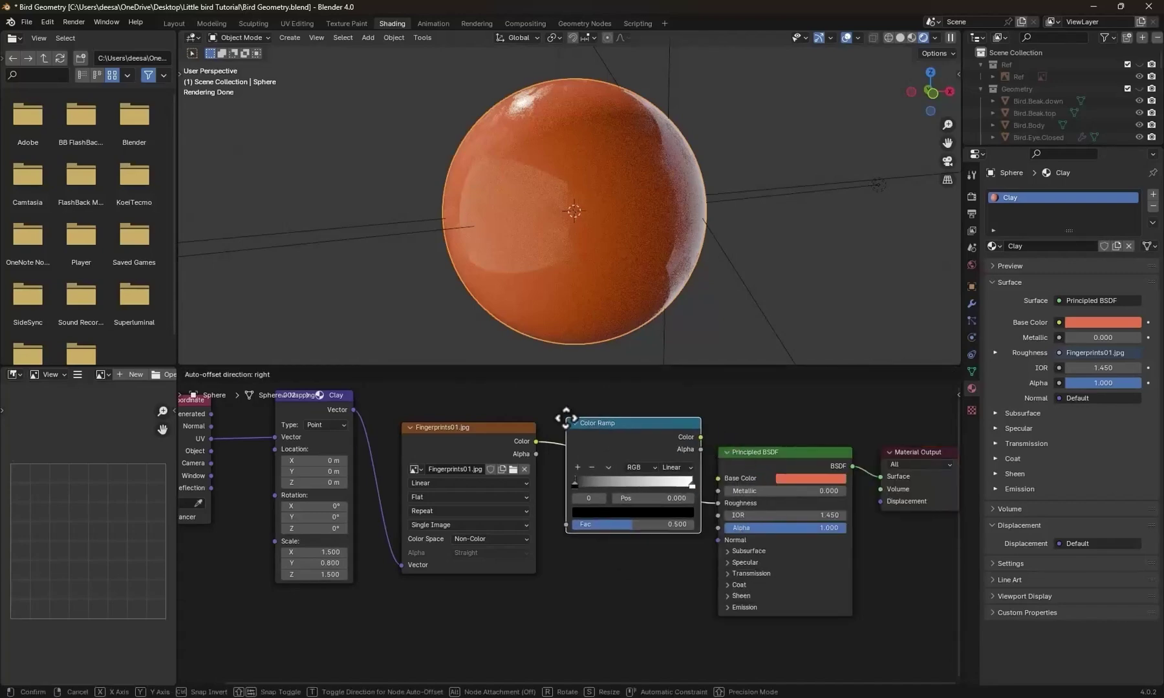
{"action": "left_click", "coordinate": [563, 425]}
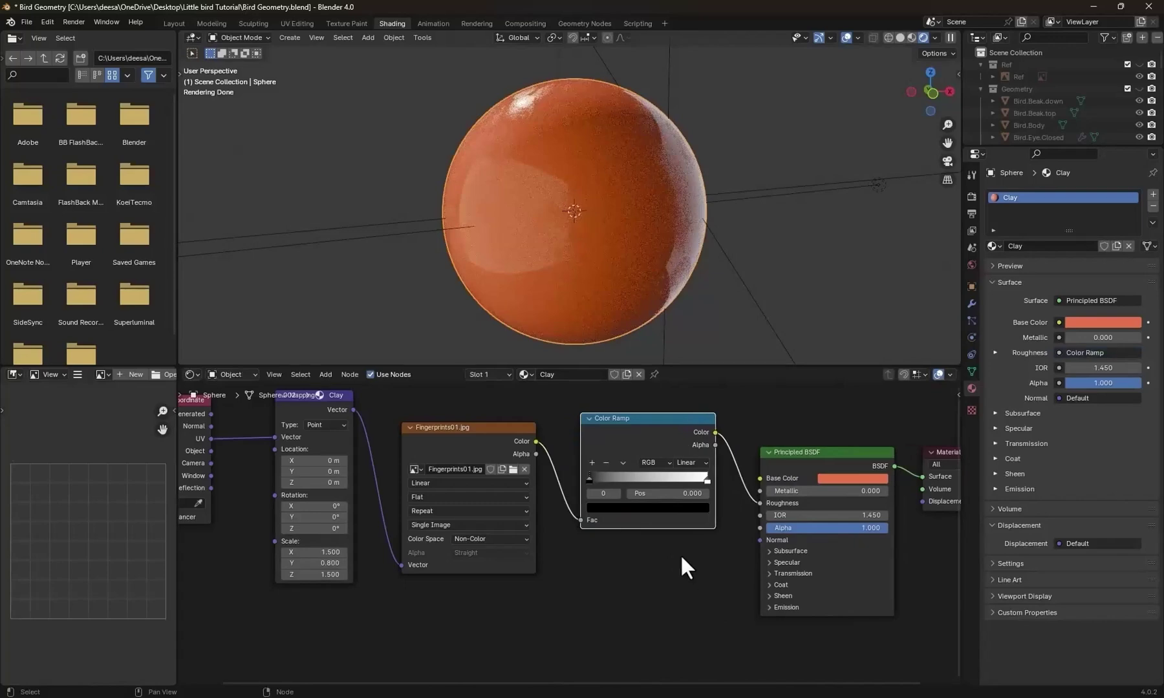
Lighten the Color Ramp's black stop to a mid grey and move its white stop to position 0.964.
{"action": "left_click", "coordinate": [587, 479]}
{"action": "left_click", "coordinate": [643, 507]}
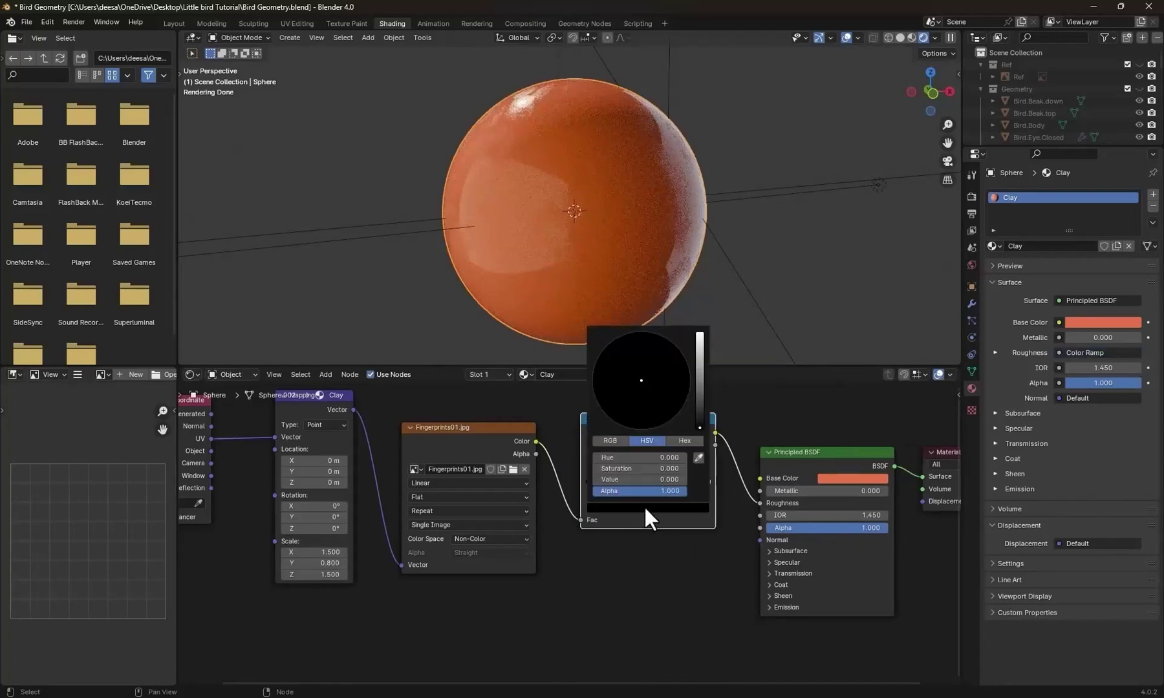
{"action": "left_click_drag", "start_coordinate": [698, 427], "coordinate": [700, 385]}
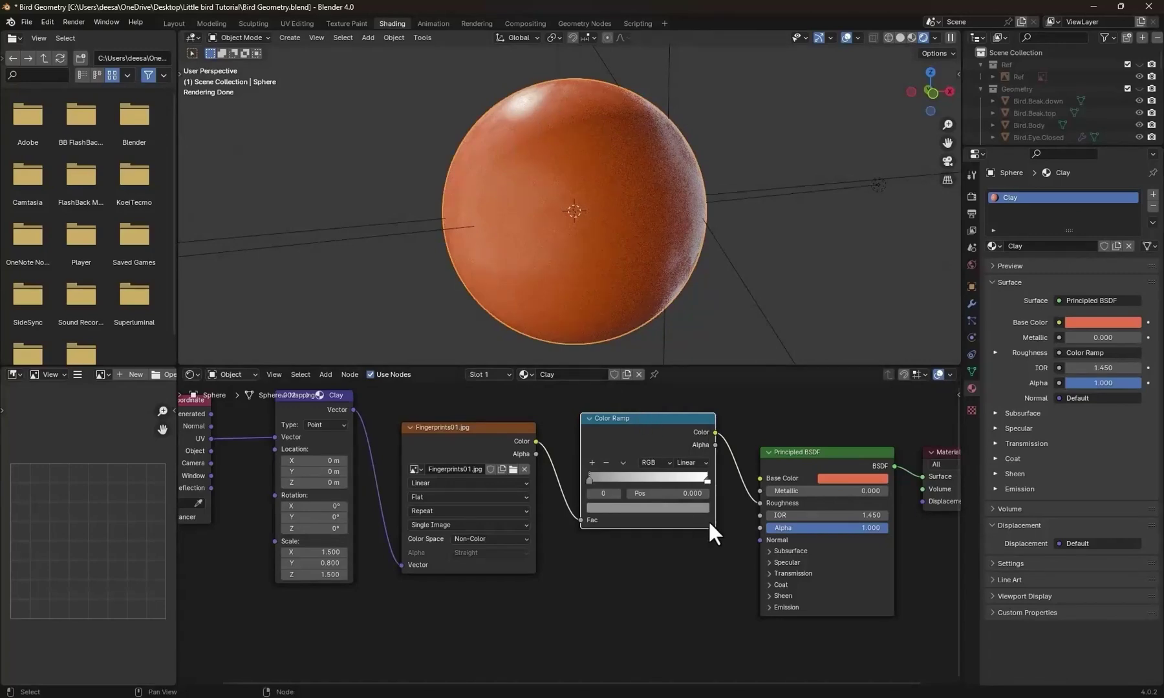
{"action": "left_click_drag", "start_coordinate": [707, 481], "coordinate": [703, 481]}
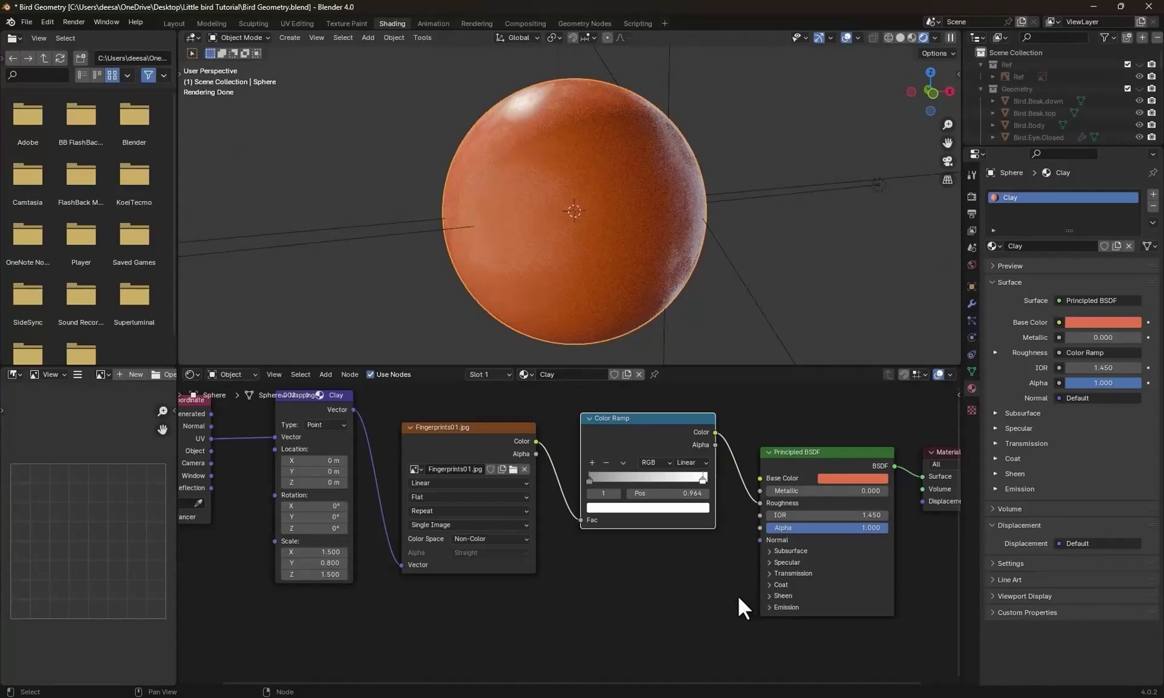
Add a Bump node, connecting the fingerprint texture's Color to its Height and its Normal output to the Principled BSDF's Normal.
{"action": "middle_click_drag", "start_coordinate": [702, 545], "coordinate": [629, 556]}
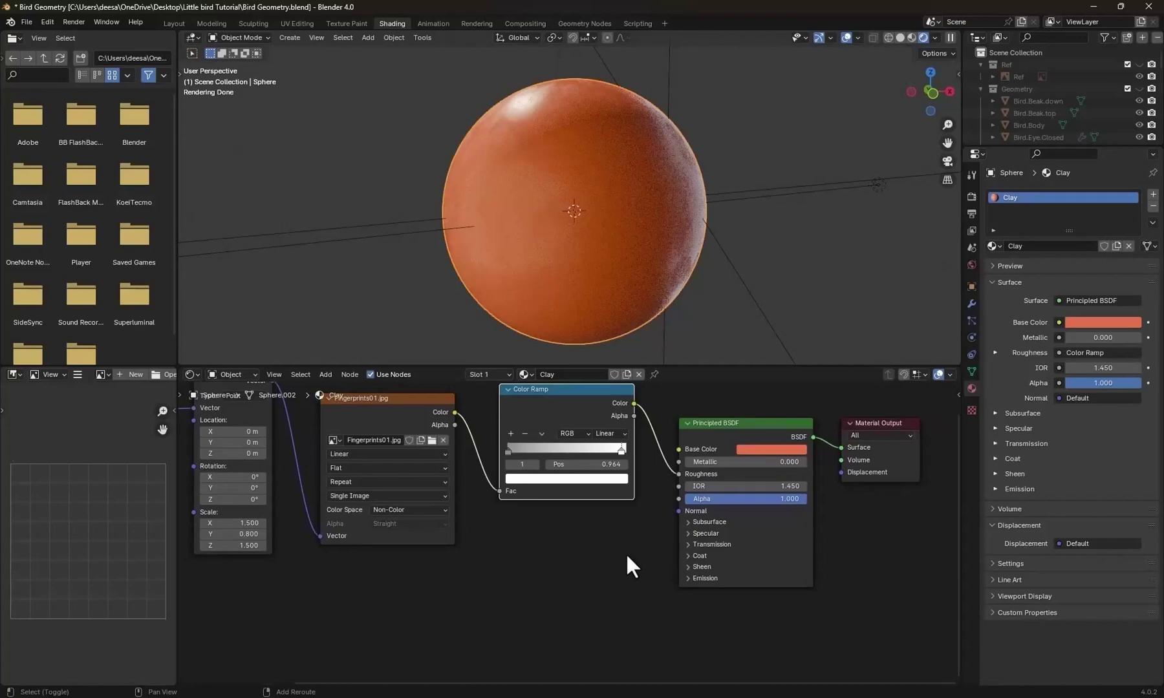
{"action": "key", "text": "shift+a"}
{"action": "left_click", "coordinate": [611, 527]}
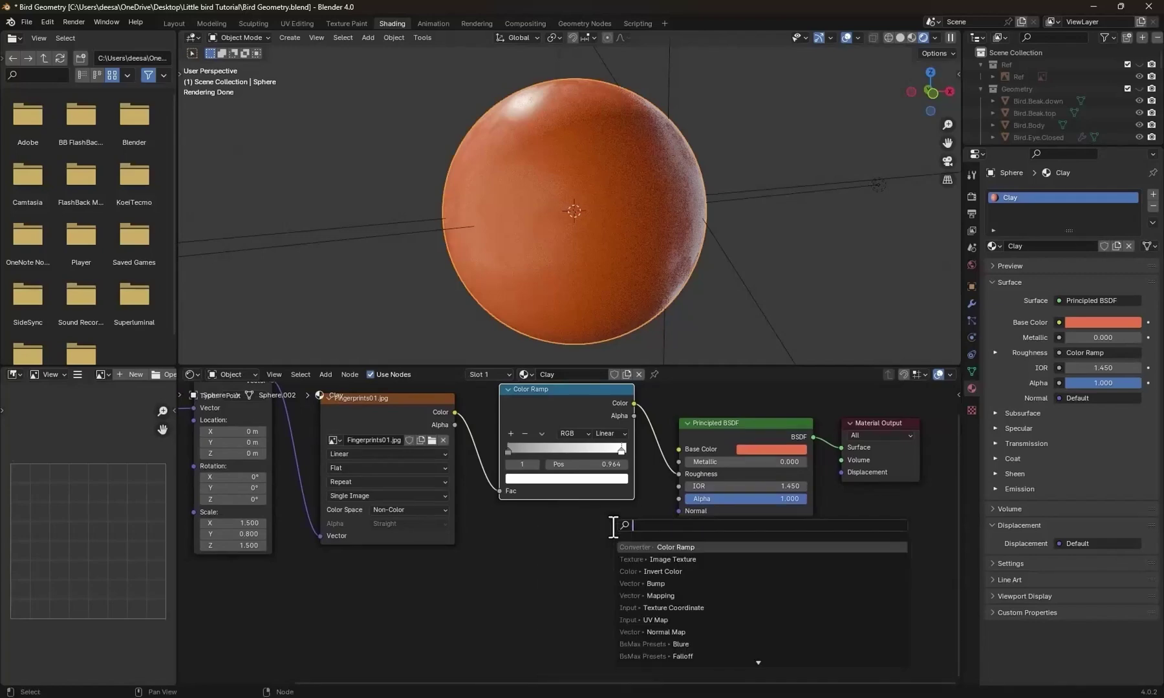
{"action": "type", "text": "bump"}
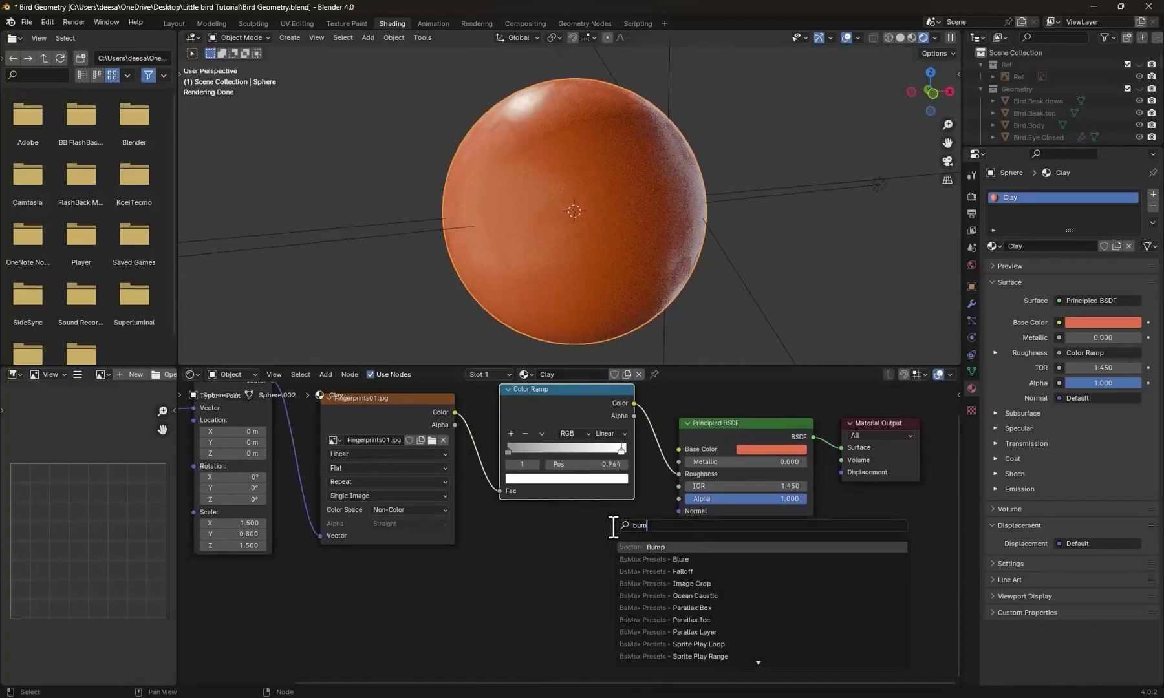
{"action": "key", "text": "Return"}
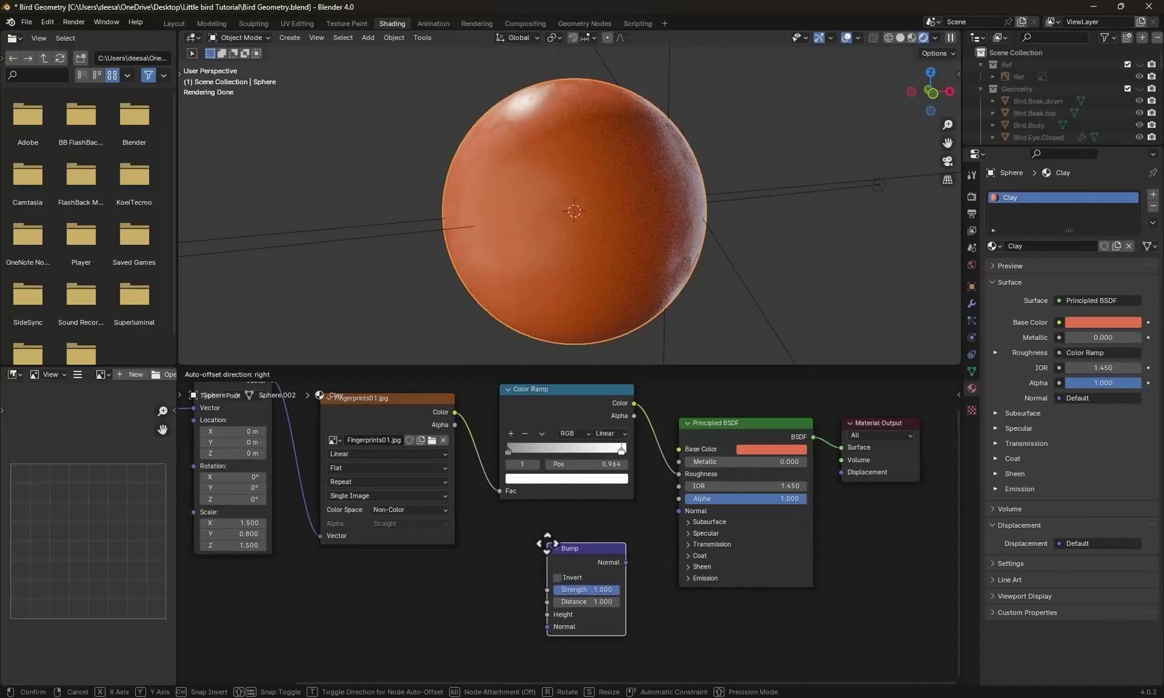
{"action": "left_click", "coordinate": [547, 543]}
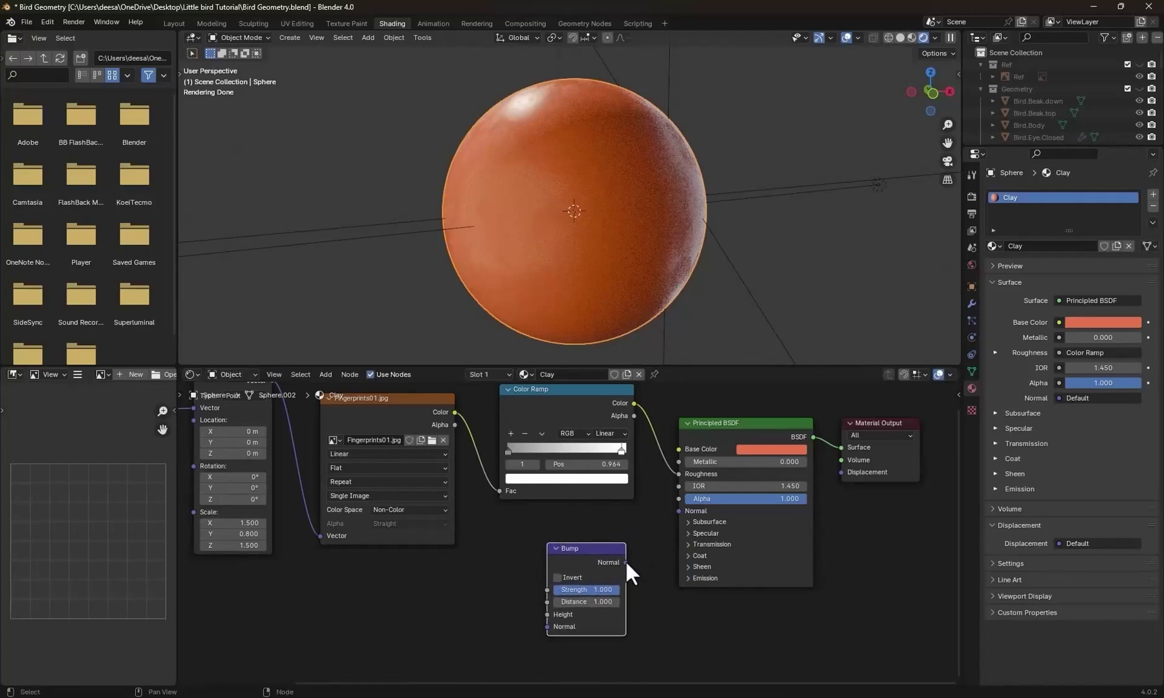
{"action": "left_click_drag", "start_coordinate": [626, 563], "coordinate": [678, 510]}
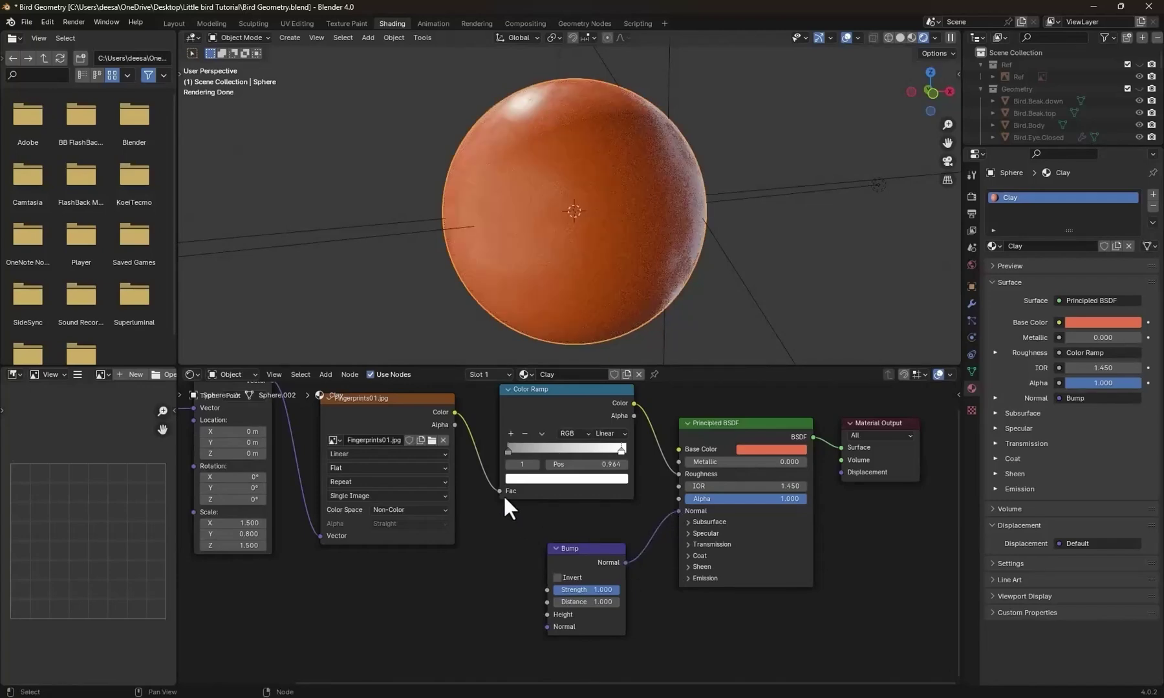
{"action": "left_click_drag", "start_coordinate": [456, 414], "coordinate": [545, 614]}
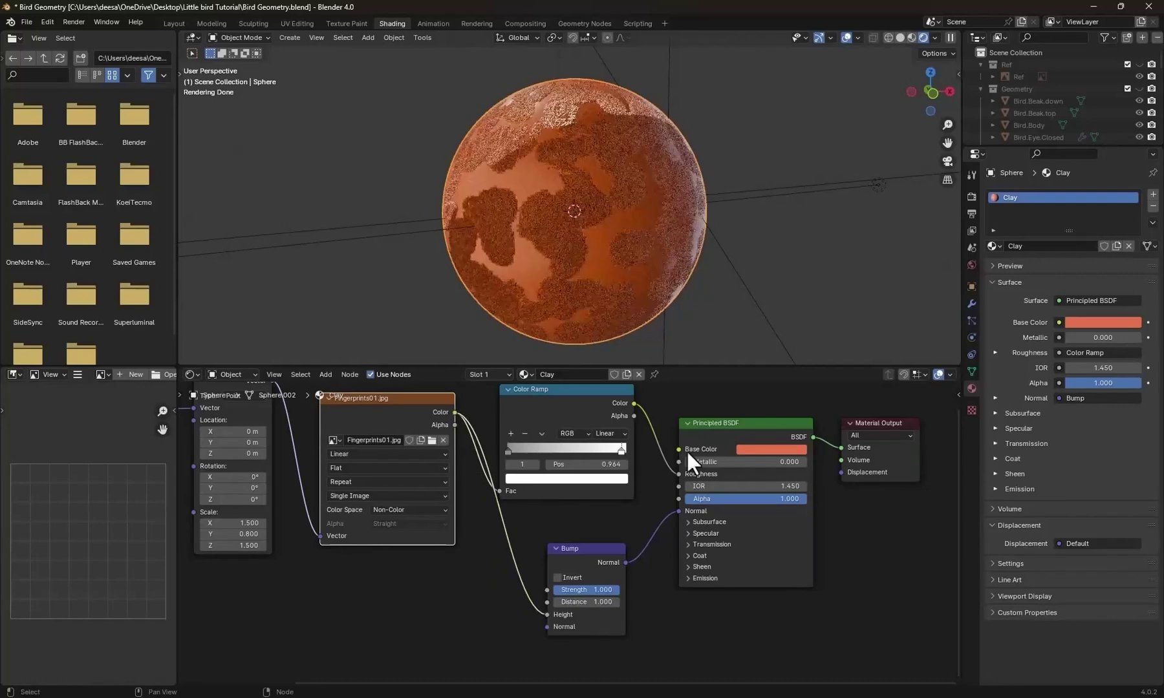
Reduce the Bump node's strength to 0.15.
{"action": "scroll", "coordinate": [528, 258], "scroll_direction": "up", "scroll_amount": 1}
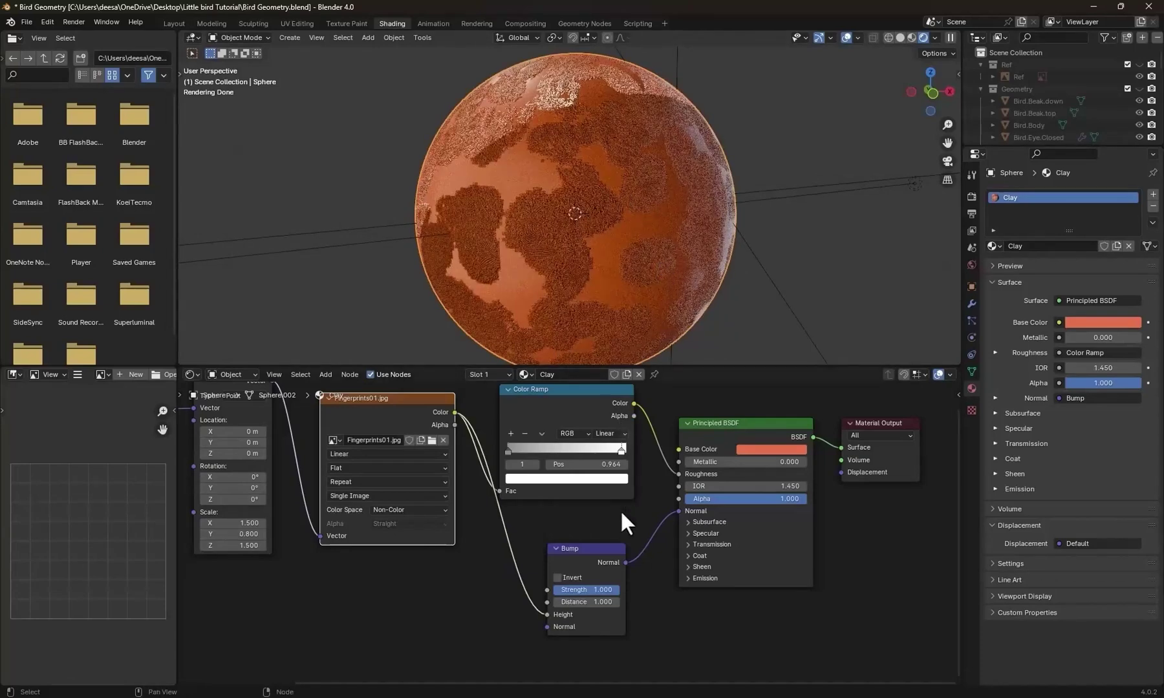
{"action": "left_click", "coordinate": [585, 591]}
{"action": "type", "text": "0.1"}
{"action": "key", "text": "Return"}
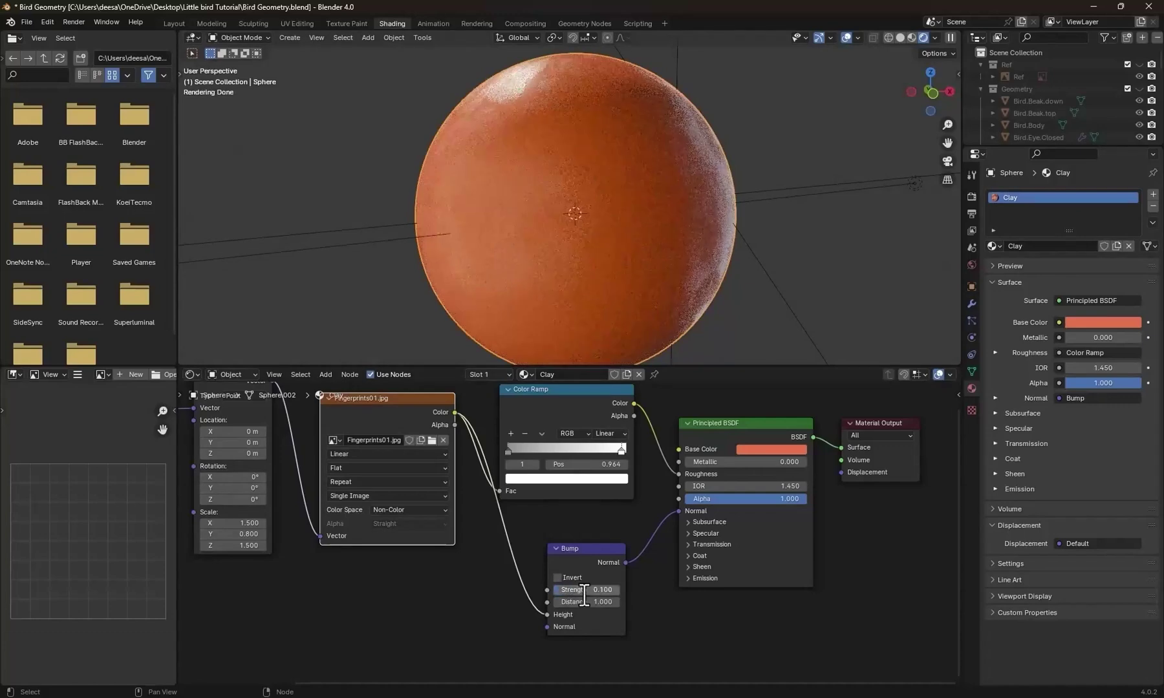
{"action": "left_click", "coordinate": [585, 590]}
{"action": "left_click", "coordinate": [585, 591]}
{"action": "type", "text": "5"}
{"action": "key", "text": "Return"}
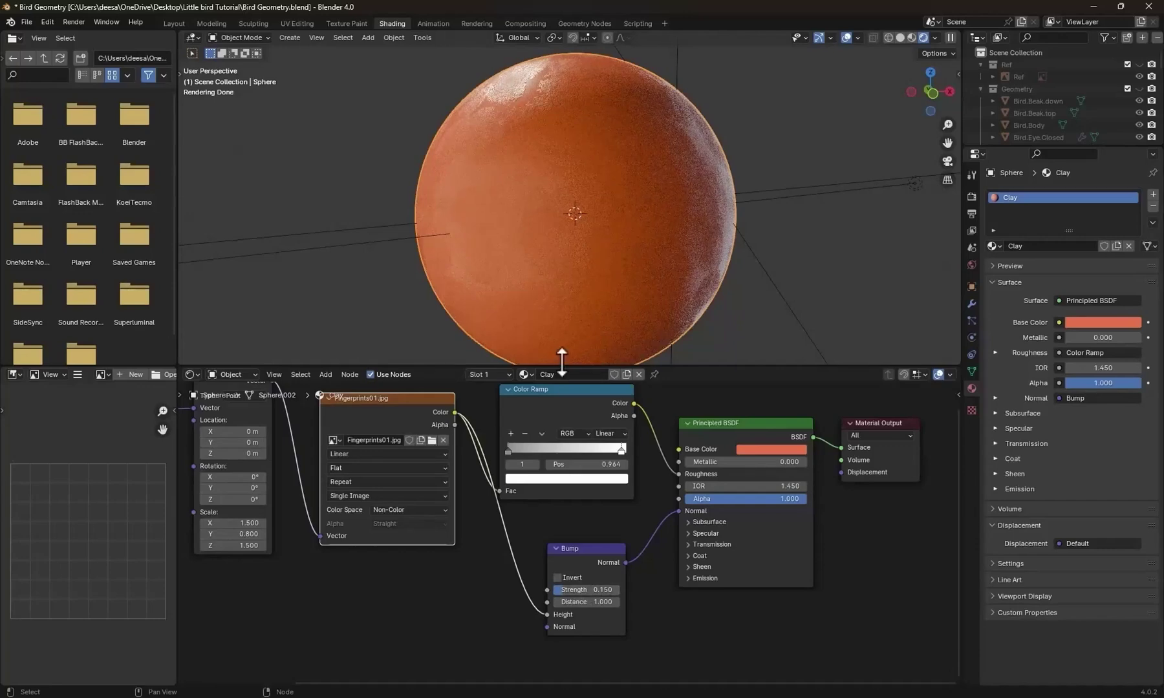
{"action": "scroll", "coordinate": [520, 124], "scroll_direction": "up", "scroll_amount": 1}
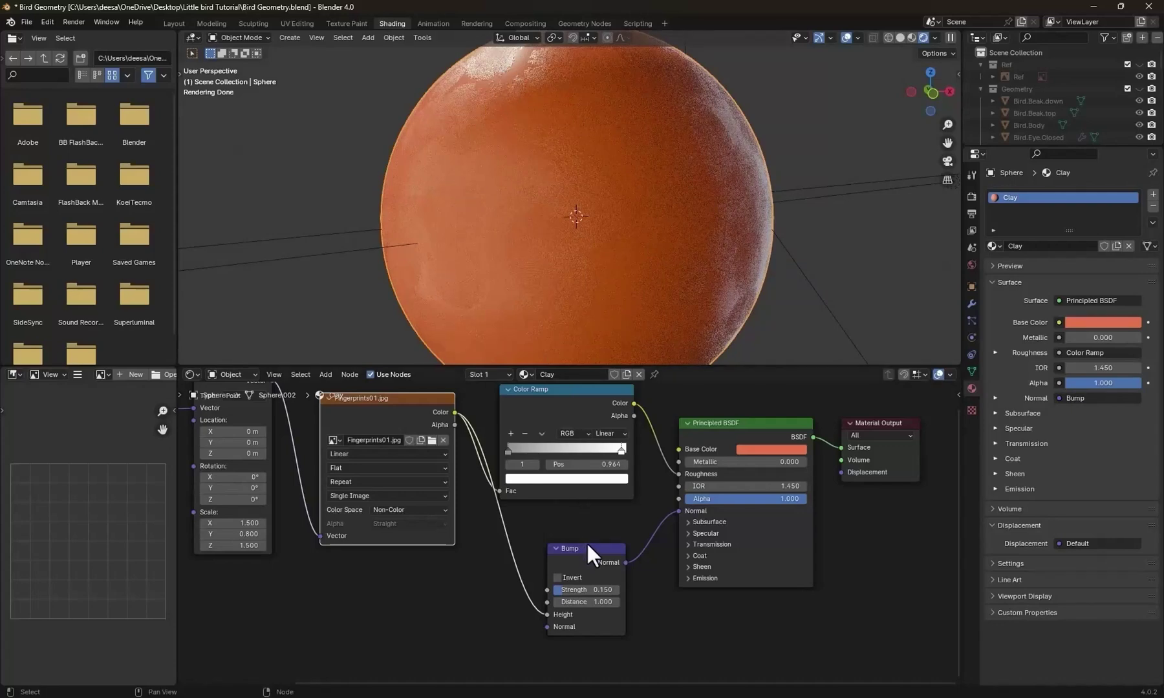
Make room beside the Bump node and insert an Invert Color node between the fingerprint texture and the Bump's Height input.
{"action": "left_click_drag", "start_coordinate": [587, 544], "coordinate": [606, 570]}
{"action": "key", "text": "shift+a"}
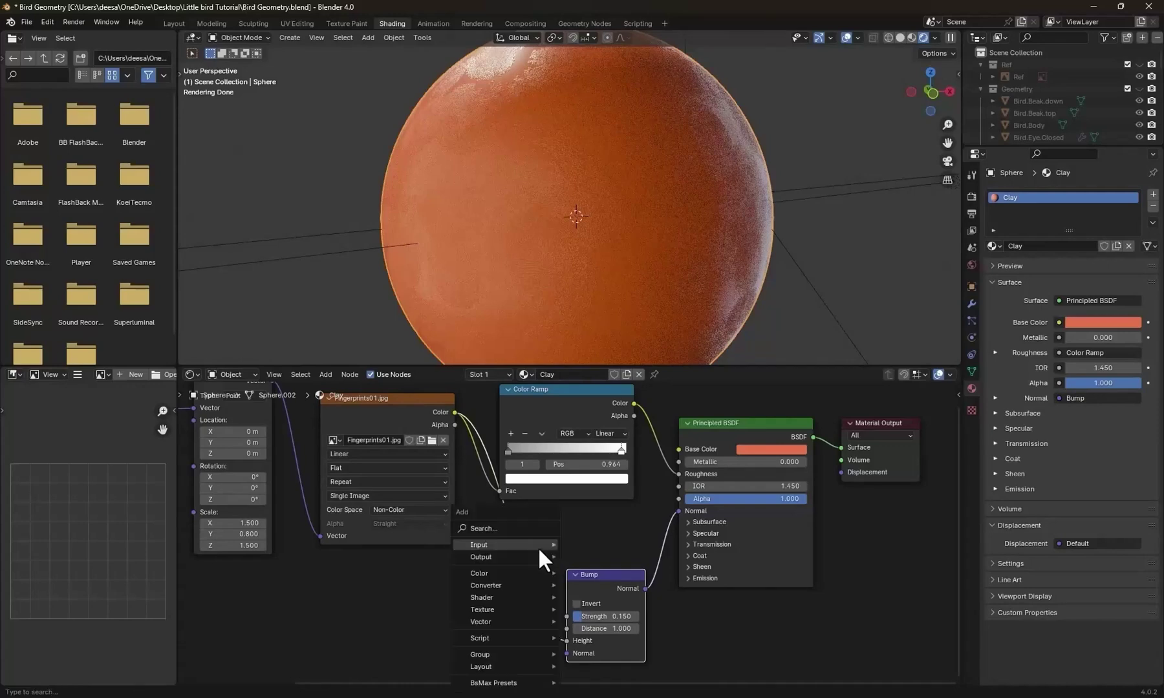
{"action": "left_click", "coordinate": [526, 530]}
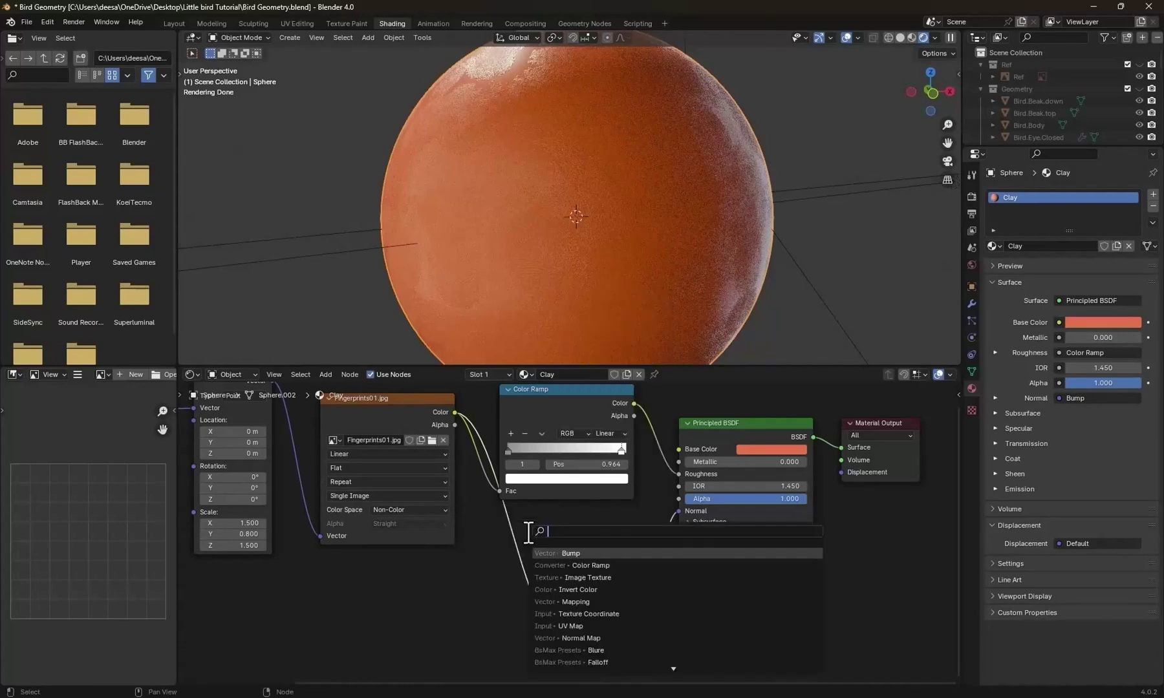
{"action": "type", "text": "inver"}
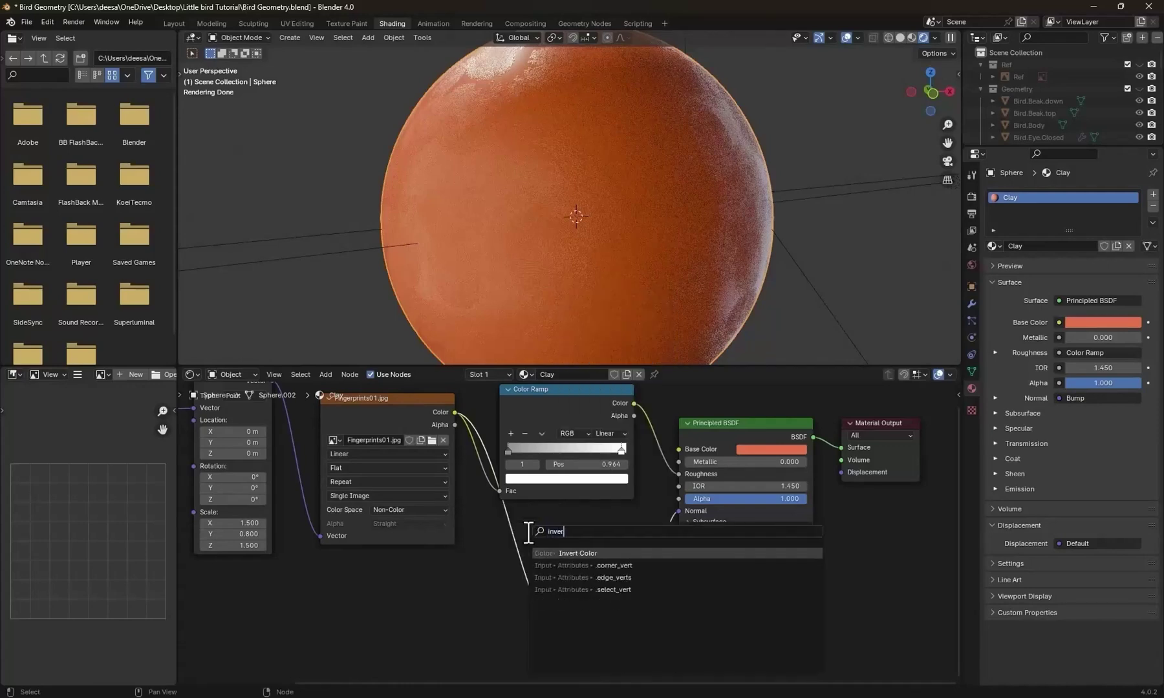
{"action": "key", "text": "Return"}
{"action": "left_click", "coordinate": [479, 526]}
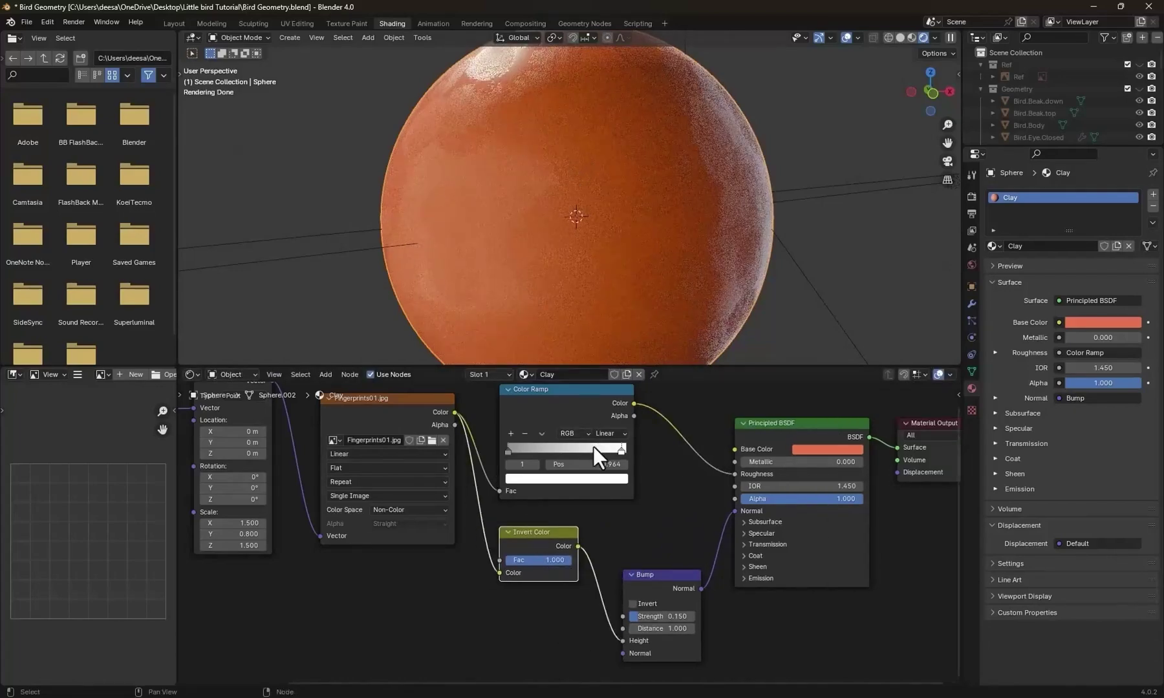
Replace the image in the fingerprint texture node with Fingerprints02.png and inspect the sphere's surface.
{"action": "scroll", "coordinate": [668, 287], "scroll_direction": "down", "scroll_amount": 2}
{"action": "middle_click_drag", "start_coordinate": [736, 302], "coordinate": [619, 345]}
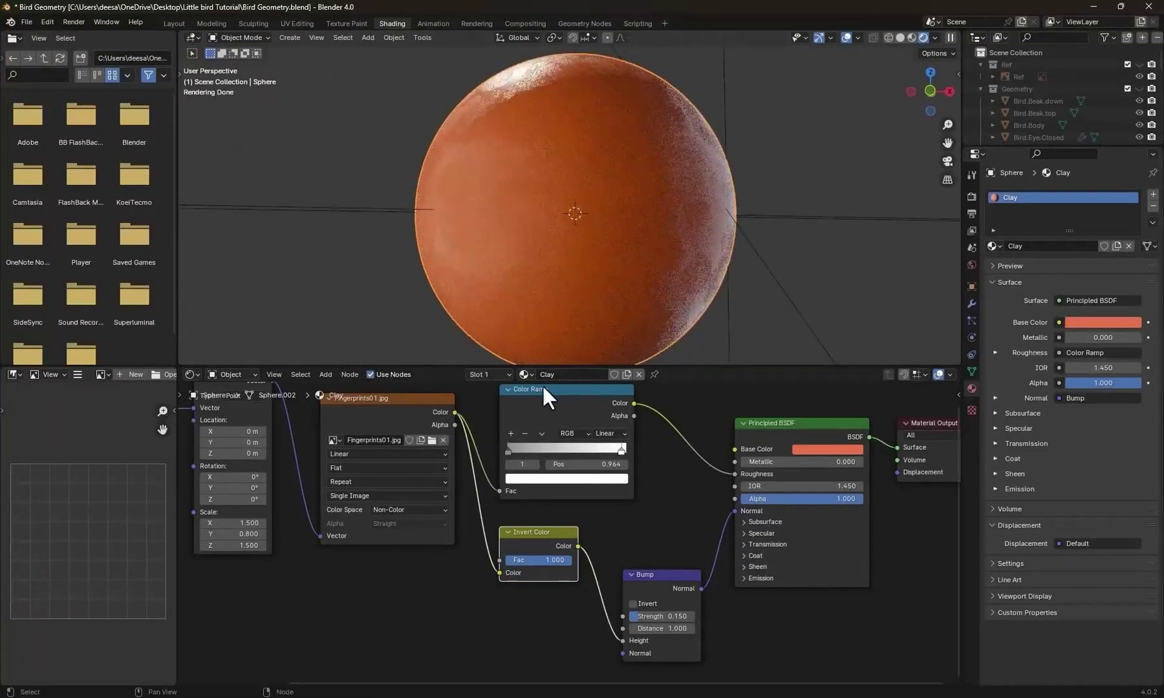
{"action": "left_click", "coordinate": [431, 440]}
{"action": "double_click", "coordinate": [717, 228]}
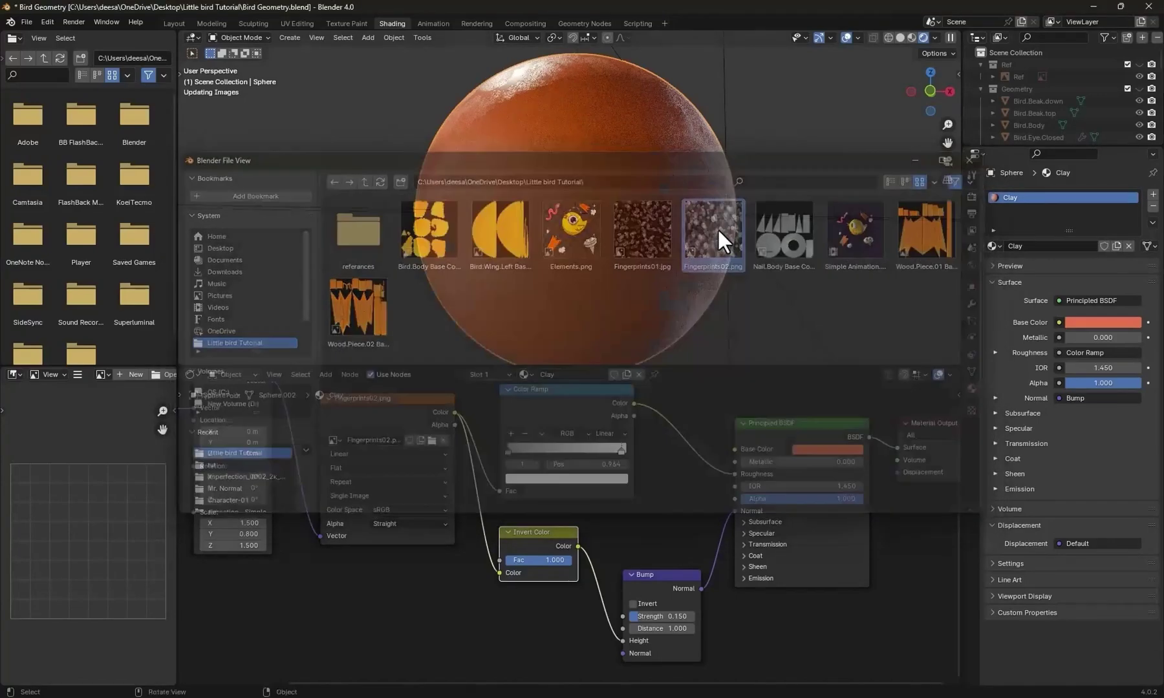
{"action": "mouse_move", "coordinate": [645, 281]}
{"action": "middle_mouse_down"}
{"action": "mouse_move", "coordinate": [621, 264]}
{"action": "mouse_move", "coordinate": [669, 326]}
{"action": "mouse_move", "coordinate": [665, 283]}
{"action": "mouse_move", "coordinate": [723, 314]}
{"action": "middle_mouse_up"}
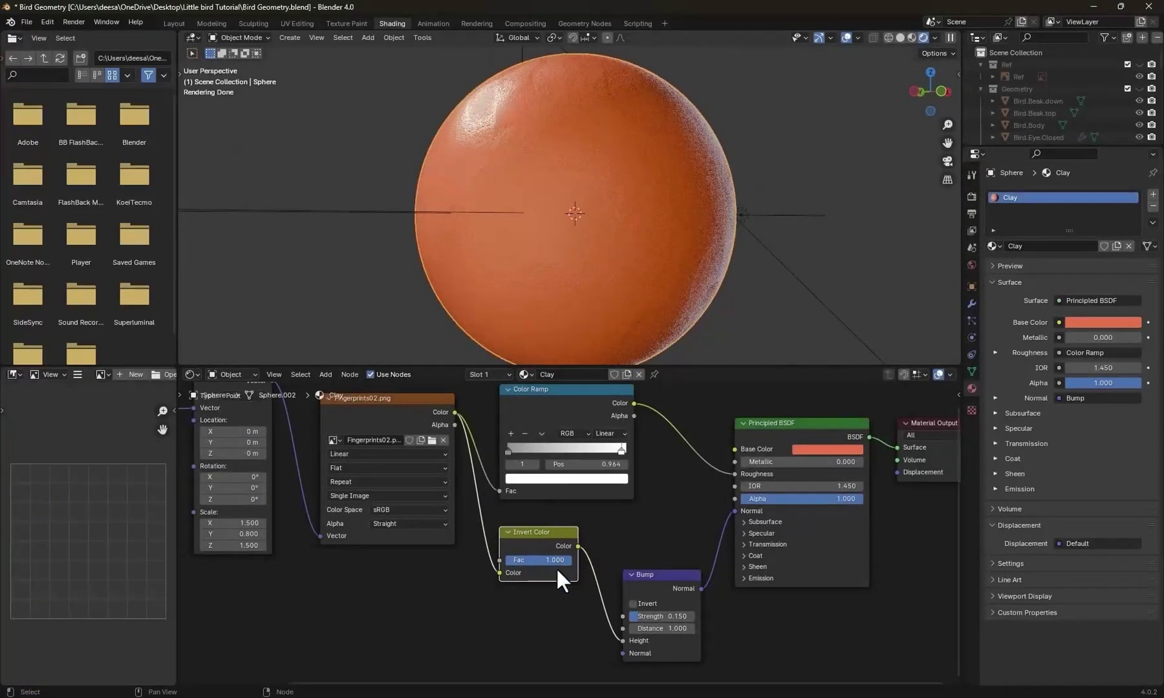
Set the Mapping node's Y scale to 1.5 and inspect the fingerprint texture on the sphere.
{"action": "left_click", "coordinate": [252, 523]}
{"action": "key", "text": "Tab"}
{"action": "type", "text": "1.5"}
{"action": "key", "text": "Return"}
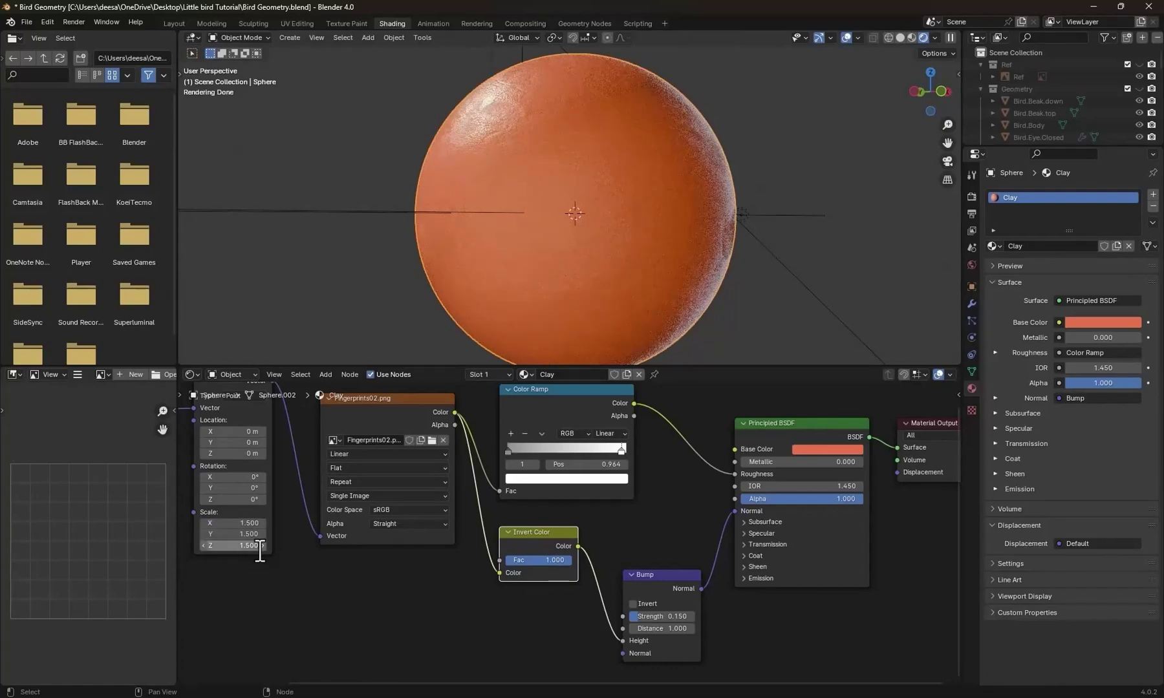
{"action": "scroll", "coordinate": [635, 297], "scroll_direction": "down", "scroll_amount": 1}
{"action": "middle_click_drag", "start_coordinate": [669, 301], "coordinate": [620, 314]}
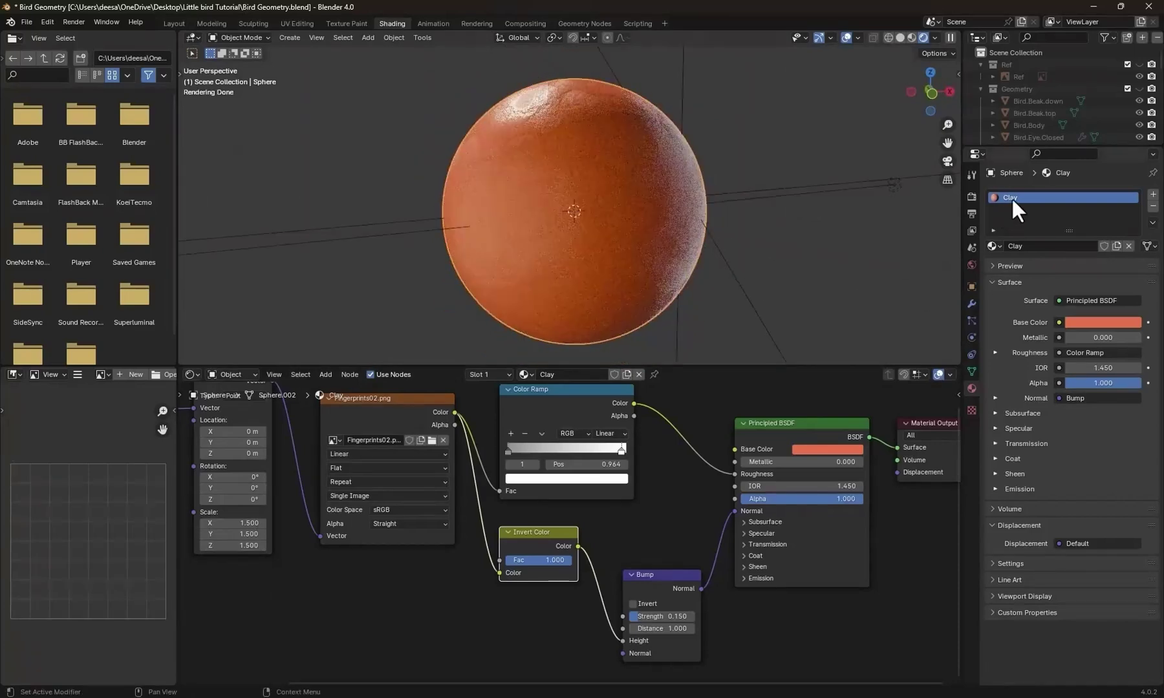
Rename the sphere's Clay material to Main.Clay.
{"action": "key", "text": "Home"}
{"action": "type", "text": "Mat "}
{"action": "type", "text": "."}
{"action": "key", "text": "Return"}
{"action": "scroll", "coordinate": [692, 520], "scroll_direction": "down", "scroll_amount": 5}
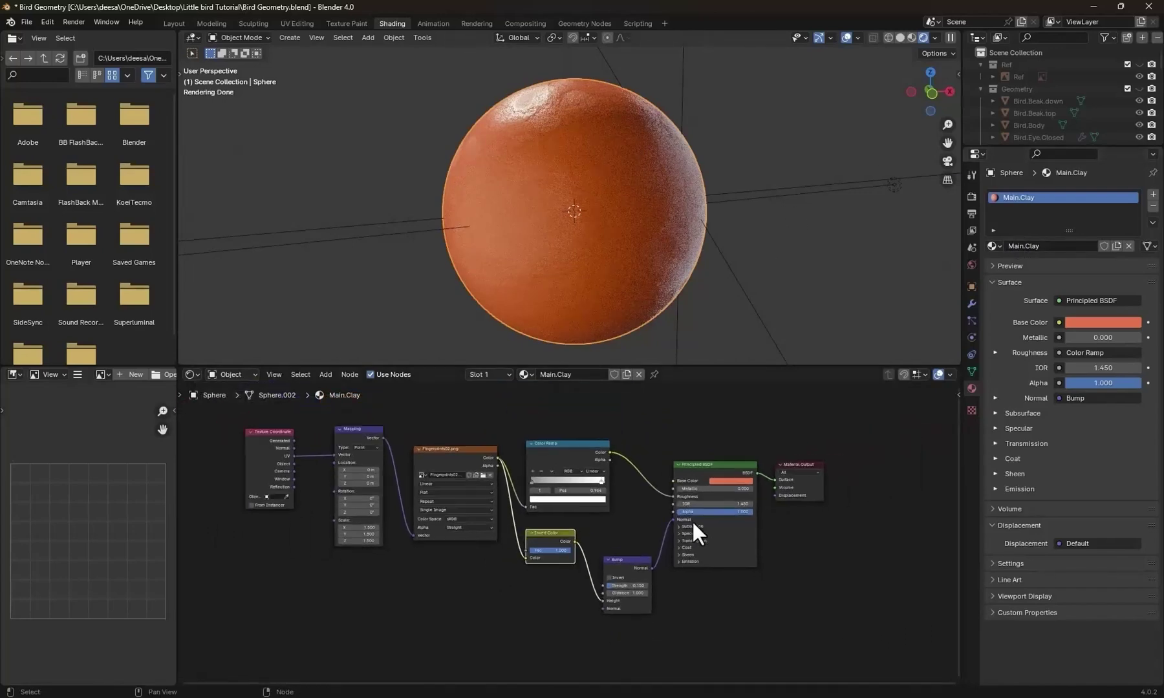
In the Layout workspace, hide the test sphere and show the Geometry and Mini Clouds collections, keeping the Ref collection hidden.
{"action": "left_click", "coordinate": [173, 23]}
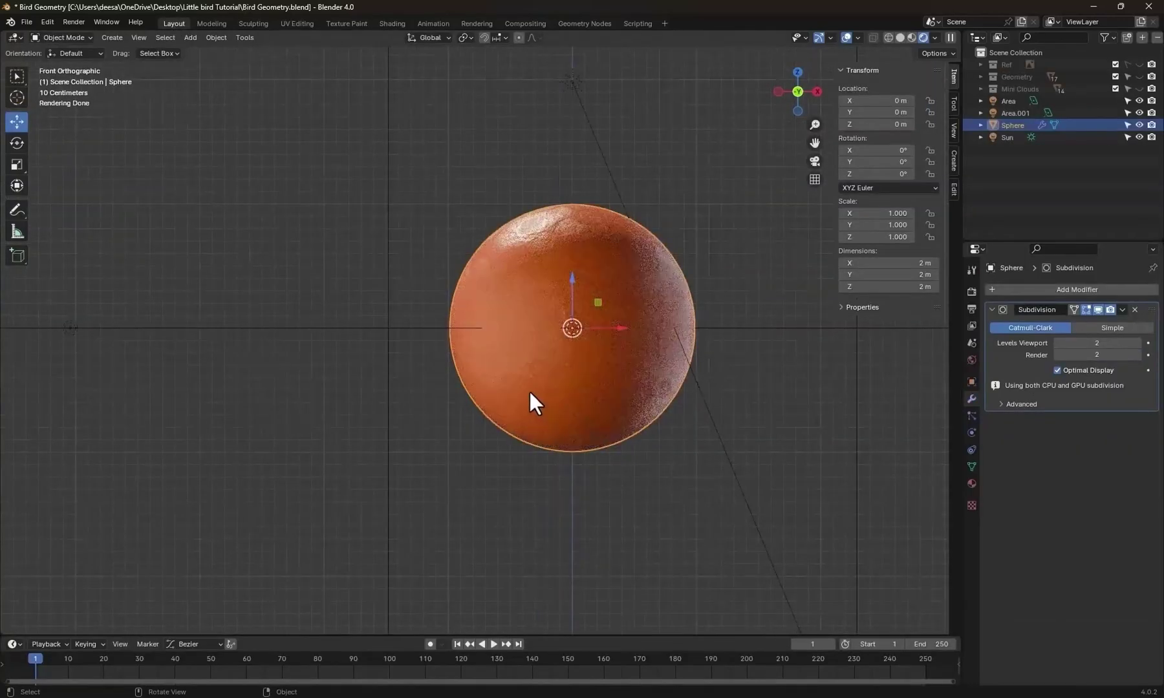
{"action": "key", "text": "h"}
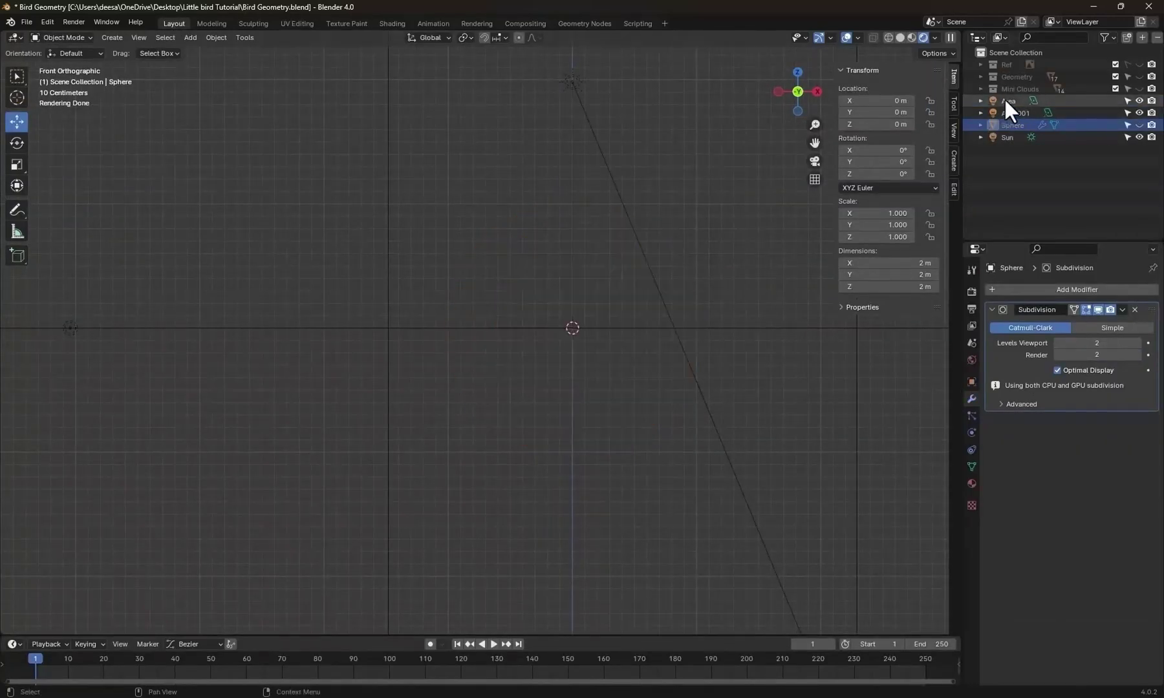
{"action": "left_click", "coordinate": [1112, 89]}
{"action": "left_click_drag", "start_coordinate": [1138, 89], "coordinate": [1139, 65]}
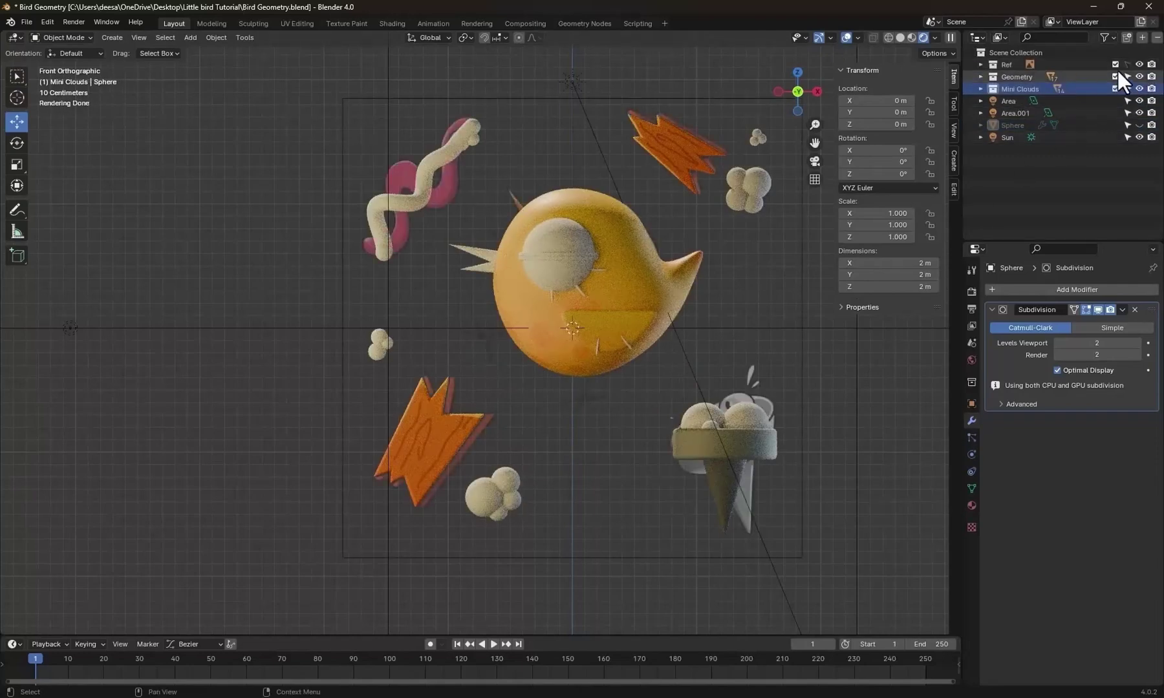
{"action": "left_click", "coordinate": [1139, 64]}
Assign the existing Main.Clay material to the largest sphere of the cloud beside the lower wood piece.
{"action": "scroll", "coordinate": [593, 372], "scroll_direction": "up", "scroll_amount": 3}
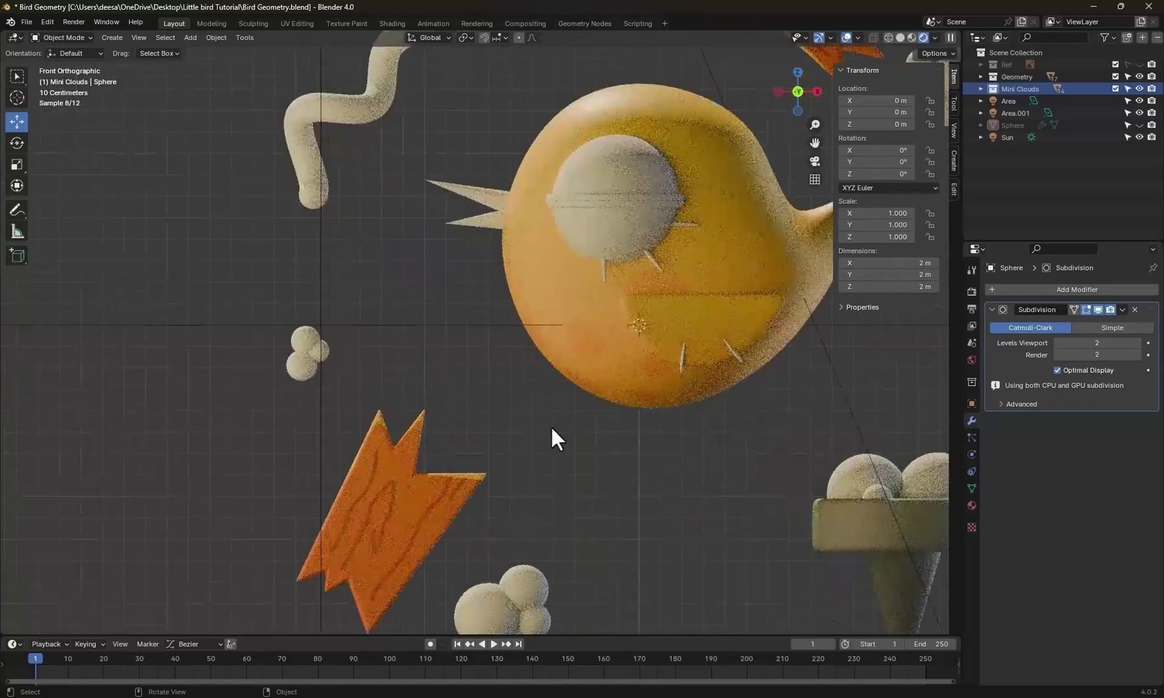
{"action": "middle_click_drag", "start_coordinate": [659, 462], "coordinate": [568, 338], "text": "shift"}
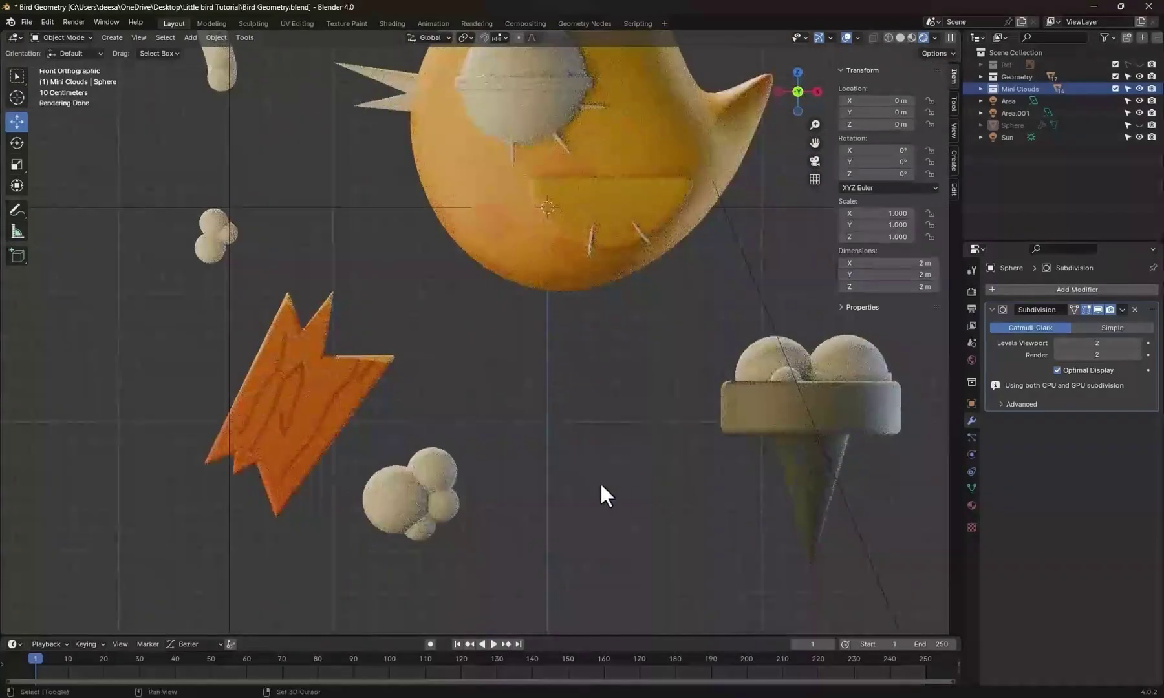
{"action": "middle_click_drag", "start_coordinate": [600, 493], "coordinate": [689, 368], "text": "shift"}
{"action": "scroll", "coordinate": [660, 394], "scroll_direction": "up", "scroll_amount": 2}
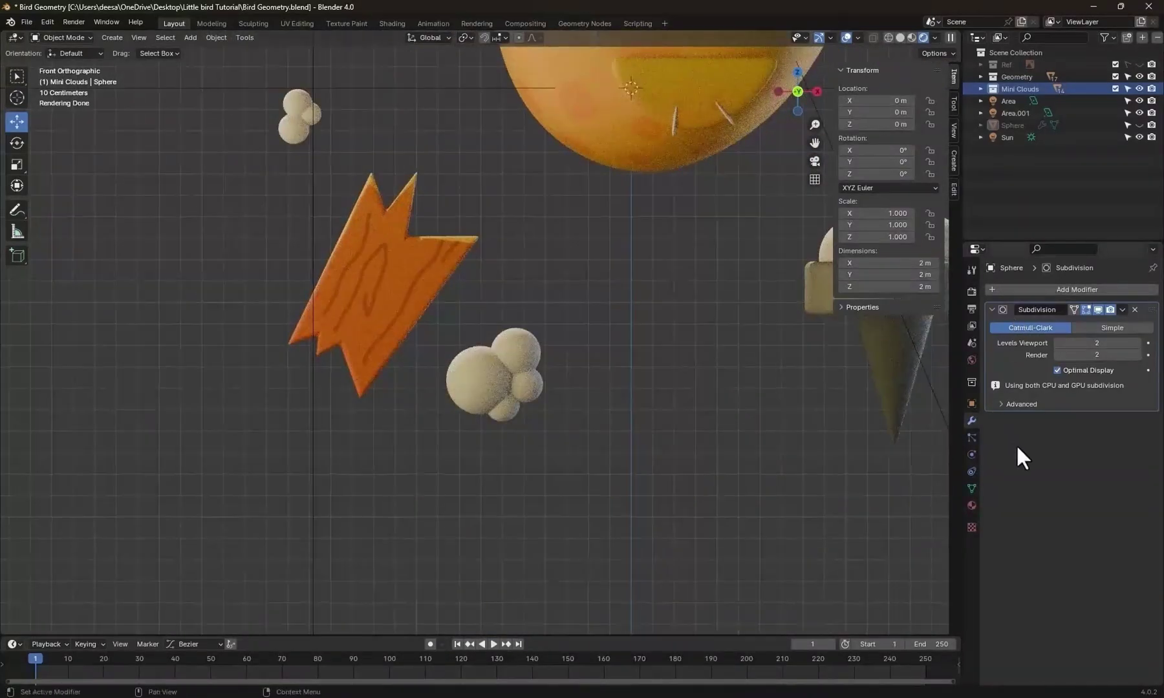
{"action": "left_click", "coordinate": [473, 382]}
{"action": "left_click", "coordinate": [972, 506]}
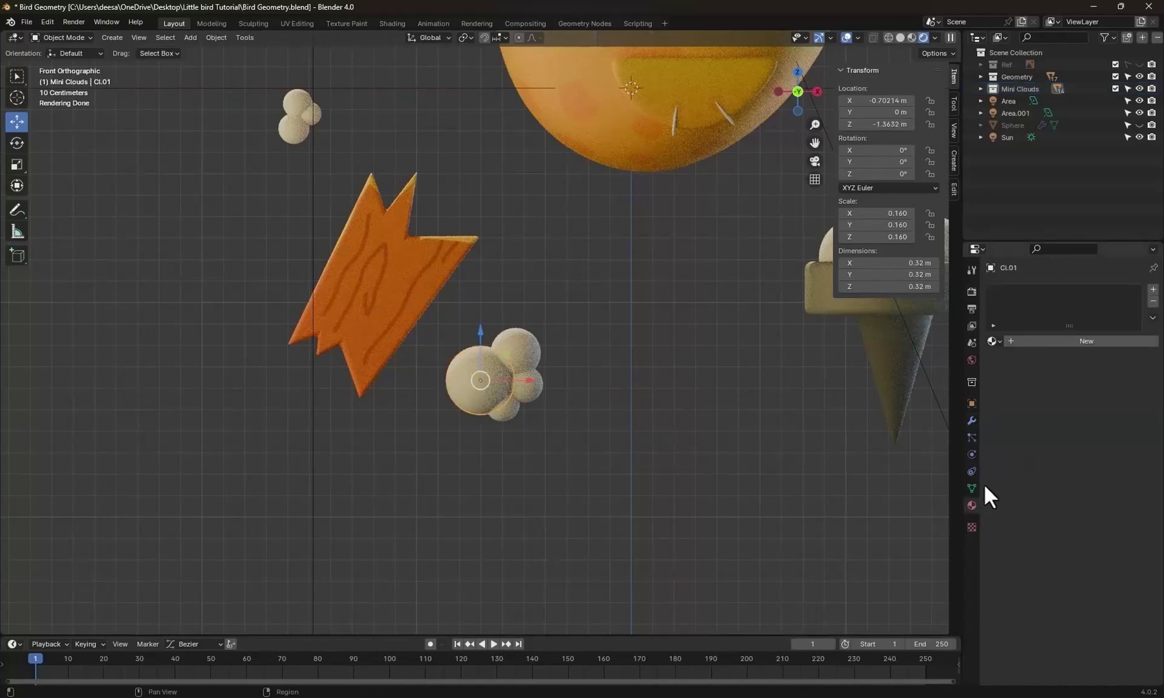
{"action": "left_click", "coordinate": [994, 342]}
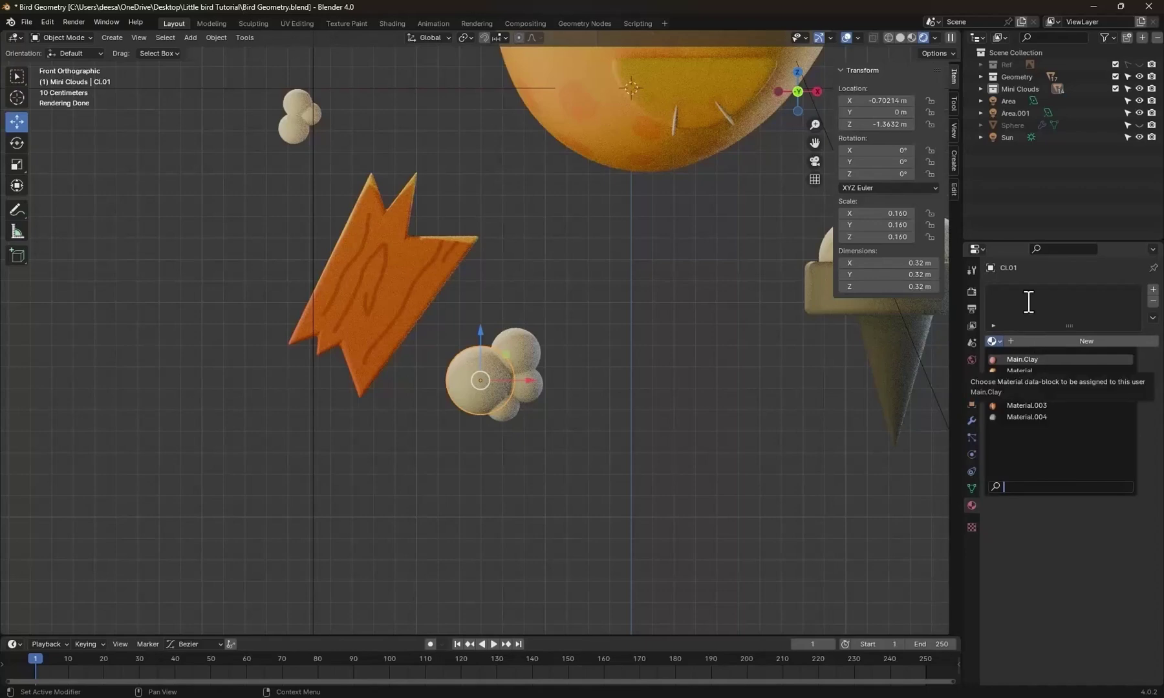
{"action": "left_click", "coordinate": [1030, 359]}
{"action": "scroll", "coordinate": [639, 406], "scroll_direction": "up", "scroll_amount": 2}
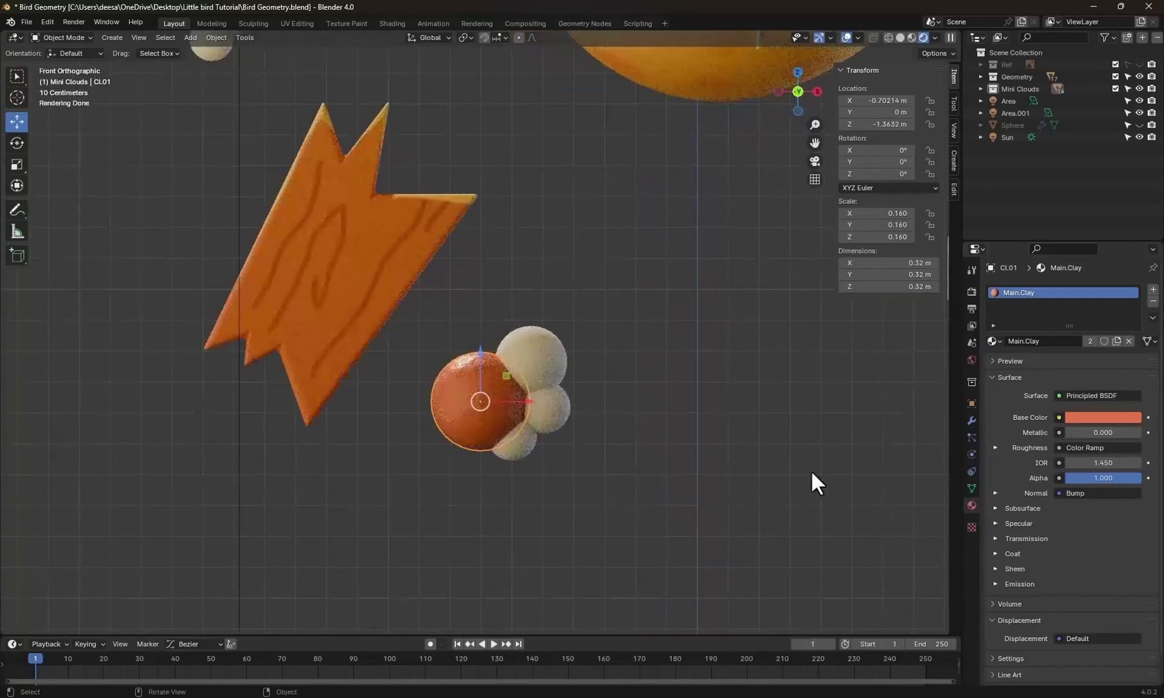
Make an independent copy of Main.Clay on the cloud sphere and name it Clay.White.
{"action": "left_click", "coordinate": [1114, 336]}
{"action": "double_click", "coordinate": [1064, 341]}
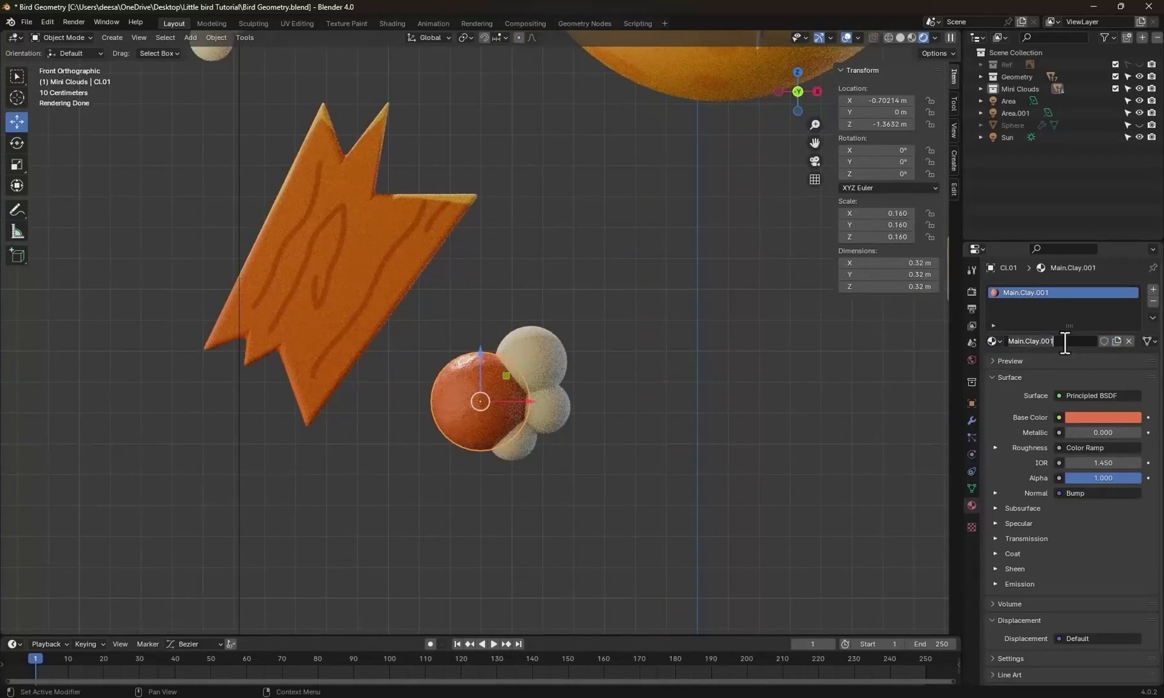
{"action": "type", "text": "Clay.White"}
{"action": "key", "text": "Return"}
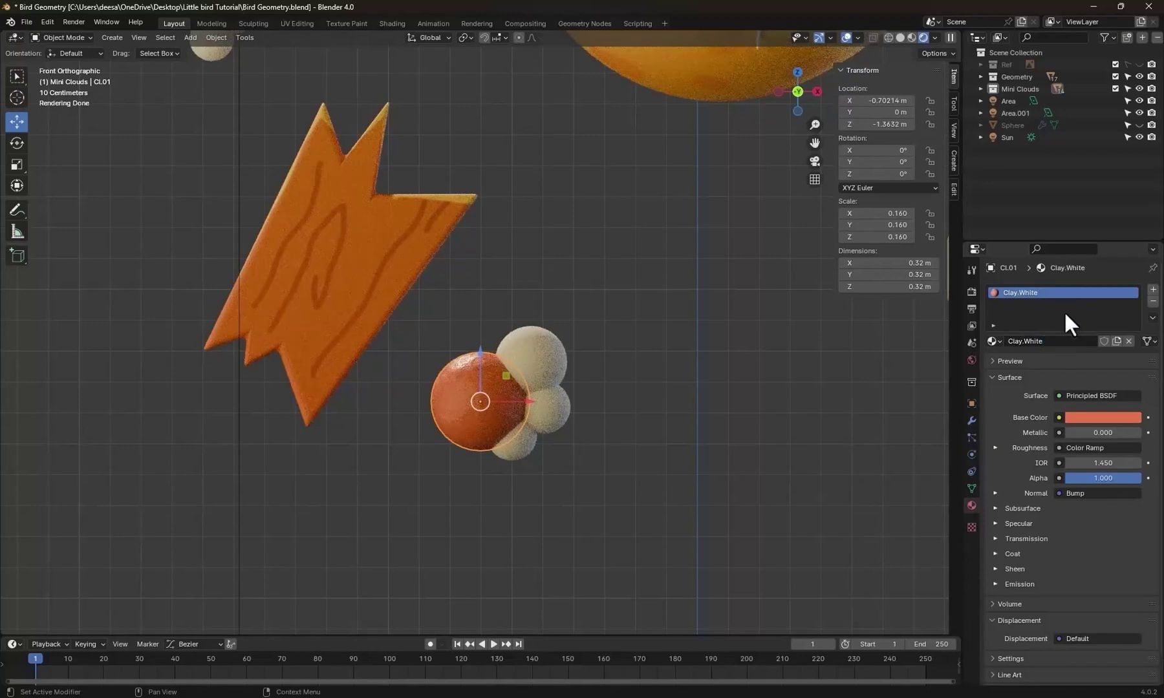
Change the Clay.White material's base color to full-brightness white.
{"action": "left_click", "coordinate": [1096, 416]}
{"action": "left_click_drag", "start_coordinate": [1129, 257], "coordinate": [1131, 227]}
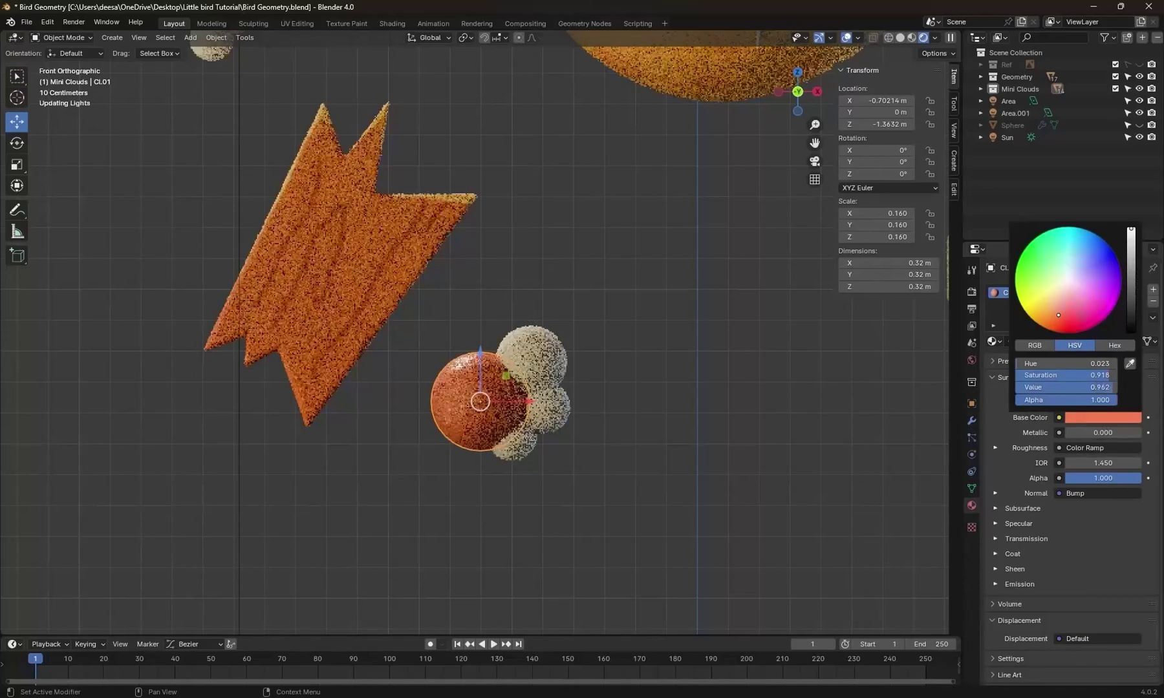
{"action": "left_click_drag", "start_coordinate": [1067, 282], "coordinate": [1069, 282]}
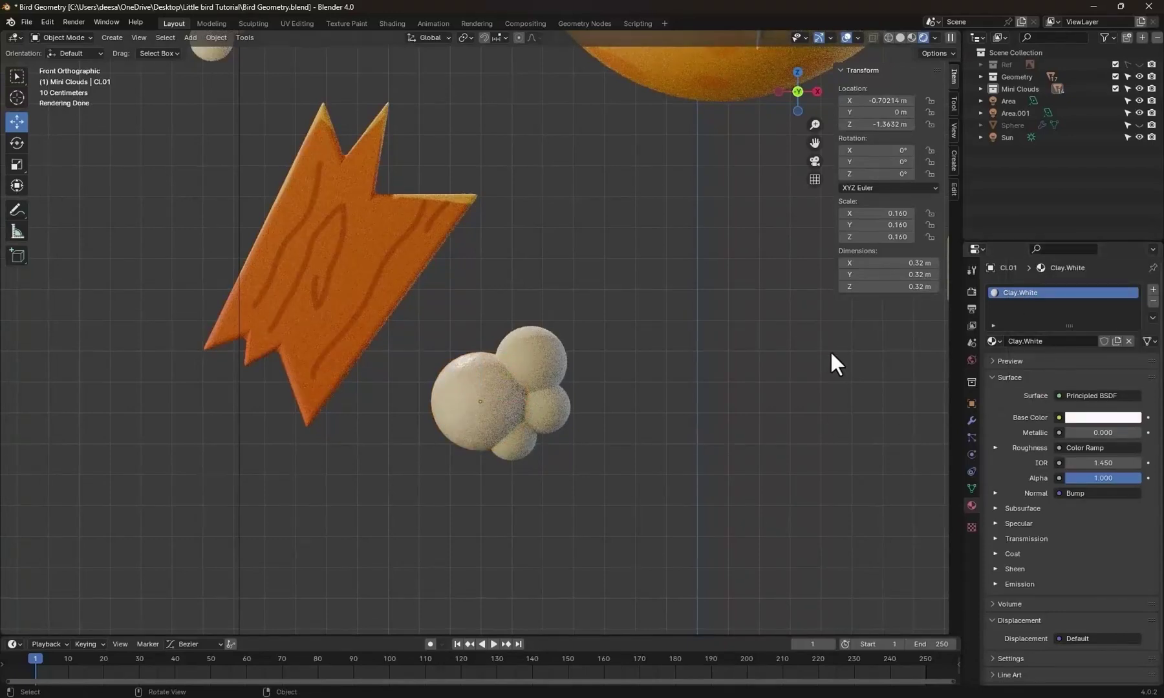
Assign Clay.White to the three smaller spheres of the same cloud.
{"action": "left_click", "coordinate": [531, 359]}
{"action": "left_click", "coordinate": [551, 411], "text": "shift"}
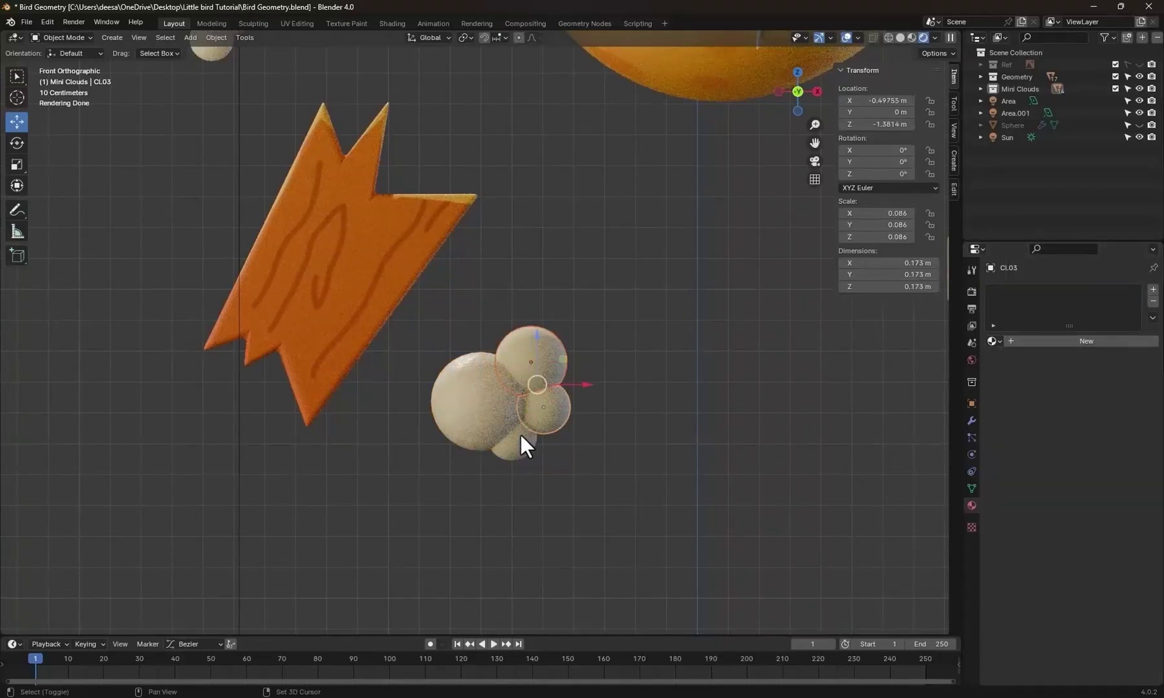
{"action": "left_click", "coordinate": [520, 435], "text": "shift"}
{"action": "left_click", "coordinate": [992, 341]}
{"action": "left_click", "coordinate": [987, 345]}
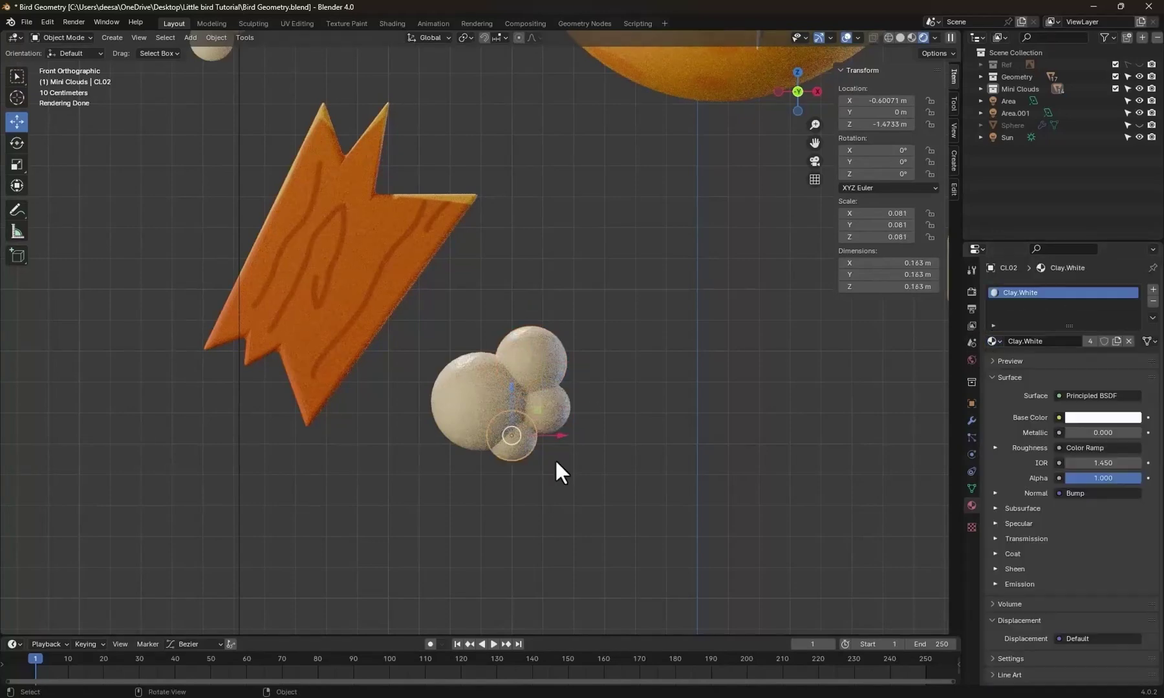
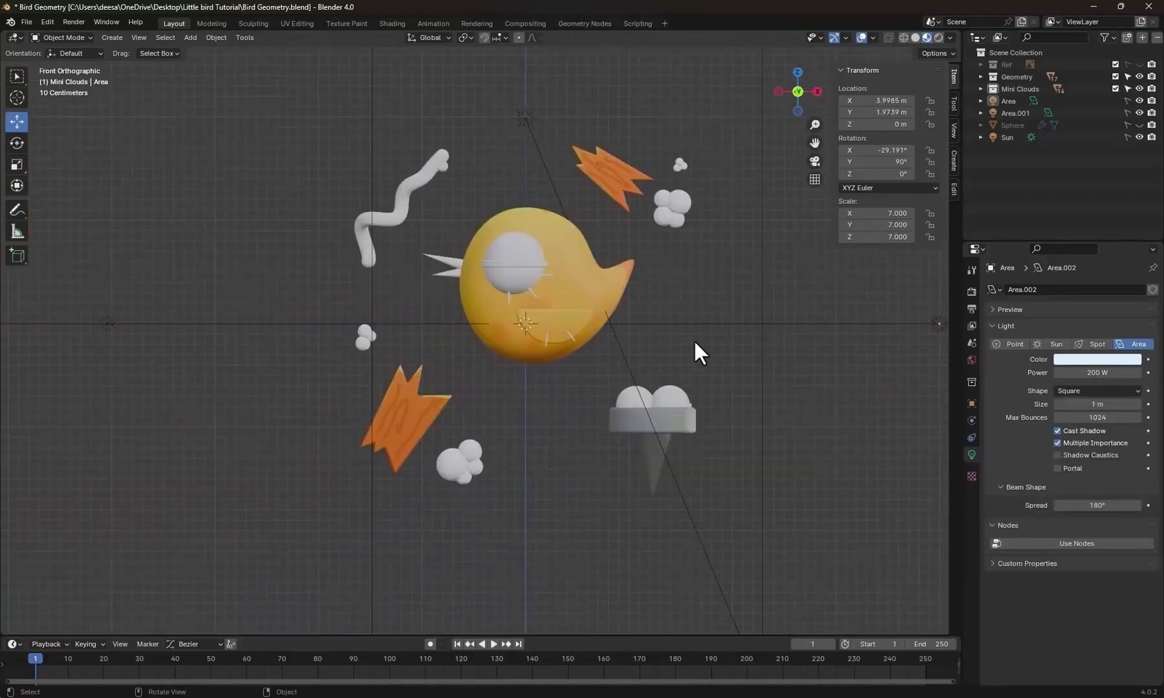
Remove the bird body's current material slot and assign Main.Clay to the body instead.
{"action": "scroll", "coordinate": [686, 336], "scroll_direction": "up", "scroll_amount": 3}
{"action": "mouse_move", "coordinate": [686, 334]}
{"action": "middle_mouse_down", "text": "shift"}
{"action": "mouse_move", "coordinate": [689, 358]}
{"action": "mouse_move", "coordinate": [665, 338]}
{"action": "middle_mouse_up", "text": "shift"}
{"action": "left_click", "coordinate": [601, 259]}
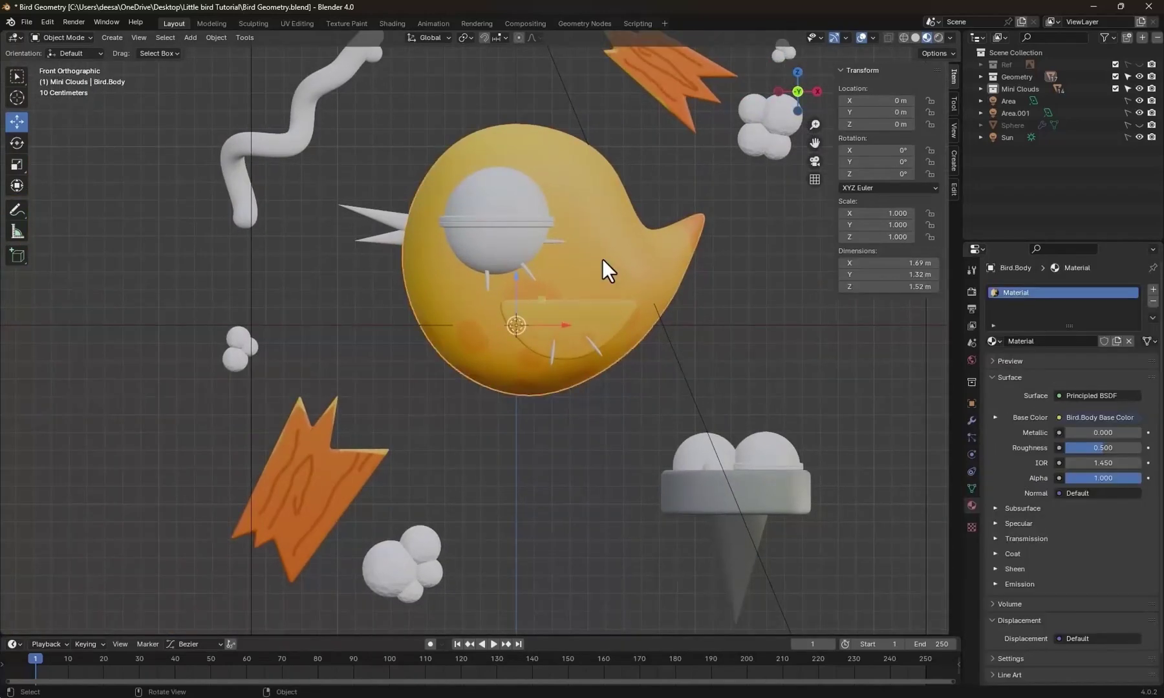
{"action": "left_click", "coordinate": [1152, 302]}
{"action": "left_click", "coordinate": [995, 340]}
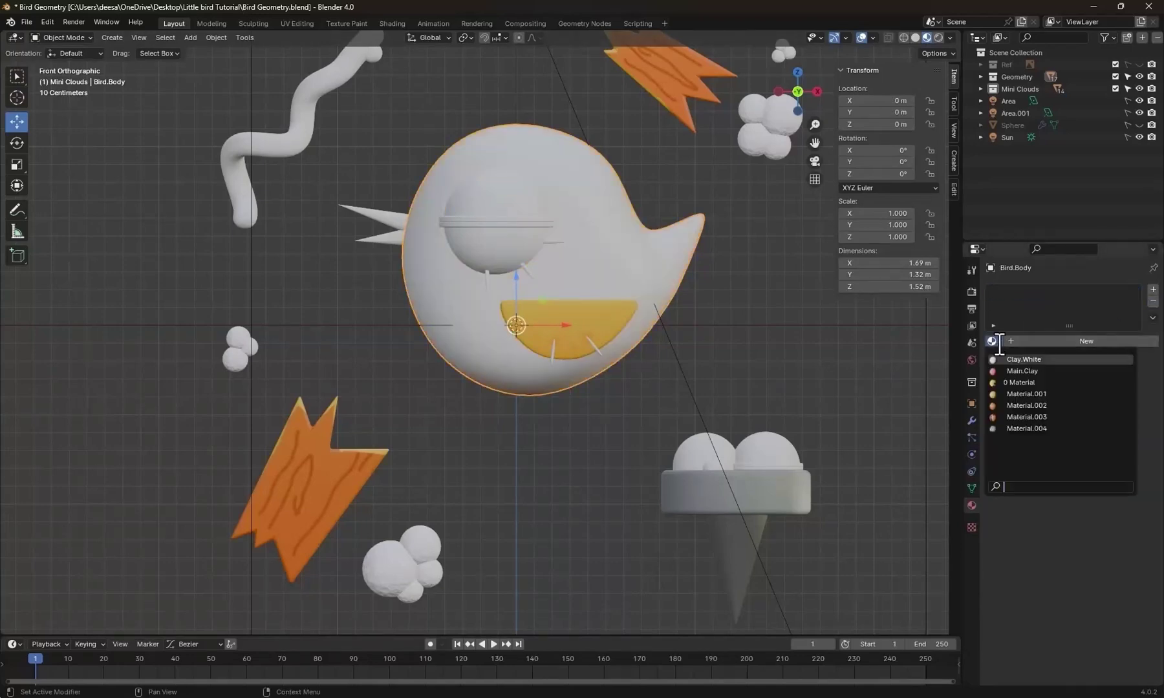
{"action": "left_click", "coordinate": [1023, 370]}
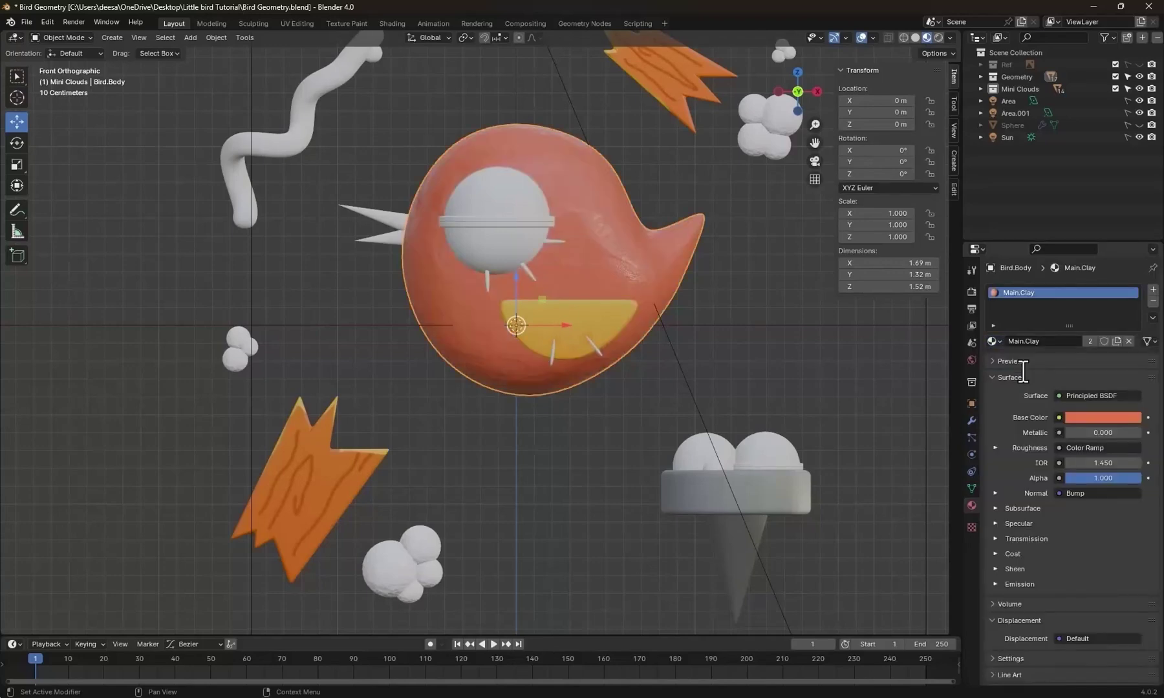
Make an independent copy of Main.Clay on the bird's body and name it Bird.Body.
{"action": "left_click", "coordinate": [1116, 341]}
{"action": "double_click", "coordinate": [1063, 341]}
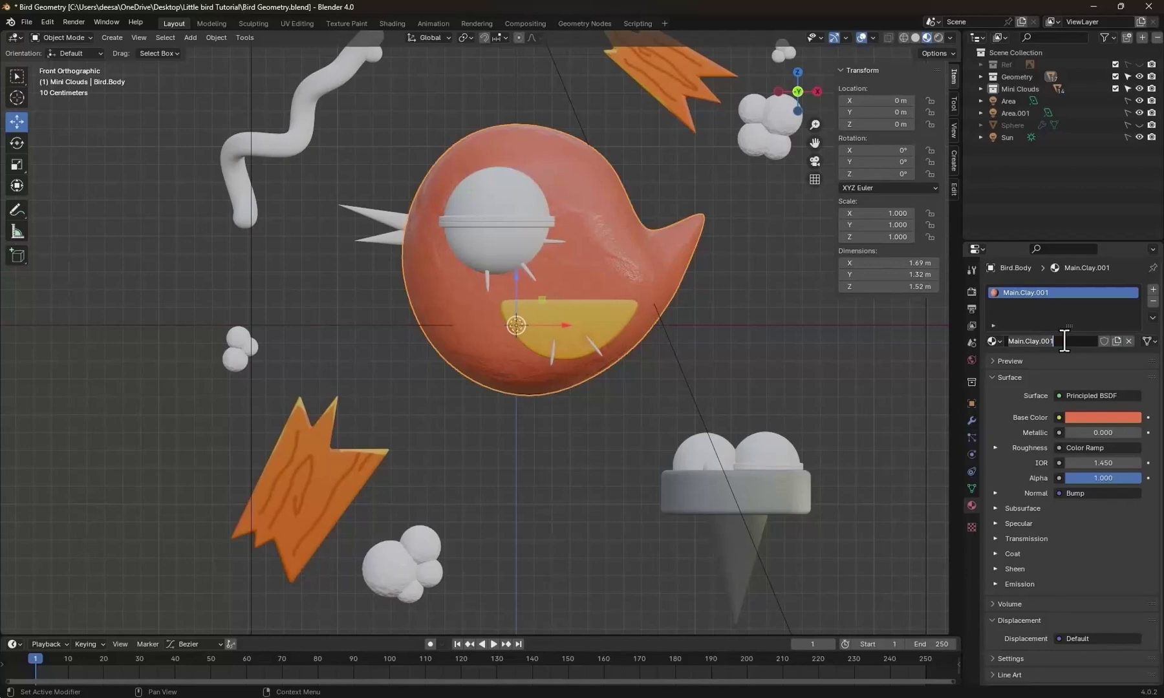
{"action": "type", "text": "Bird.Body"}
{"action": "key", "text": "Return"}
Drive the Bird.Body material's base color with an Image Texture, load the Bird.Body Base Color image and inspect the bird.
{"action": "left_click", "coordinate": [1059, 417]}
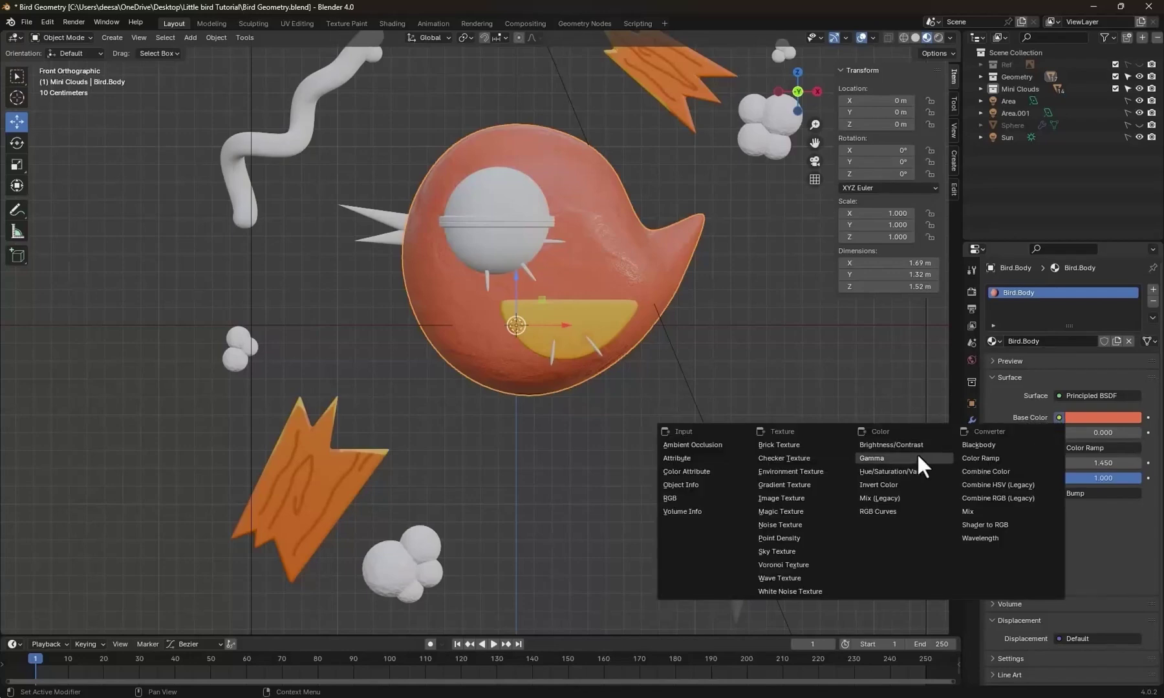
{"action": "left_click", "coordinate": [787, 500]}
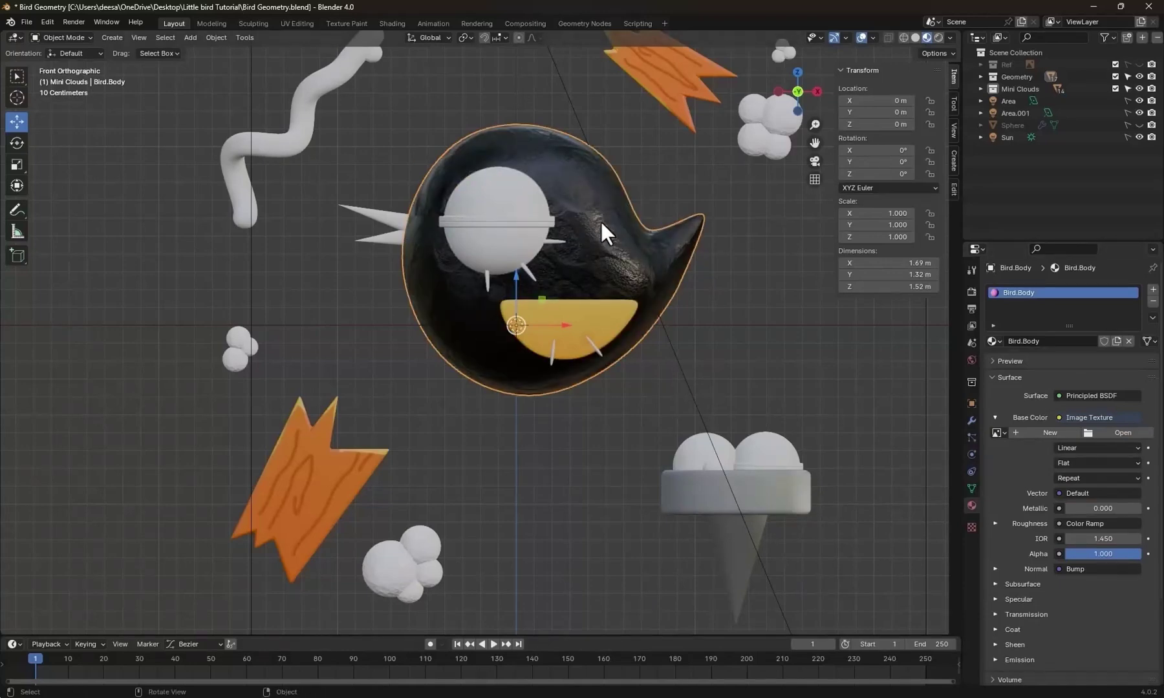
{"action": "middle_click_drag", "start_coordinate": [918, 401], "coordinate": [920, 414]}
{"action": "left_click", "coordinate": [1119, 431]}
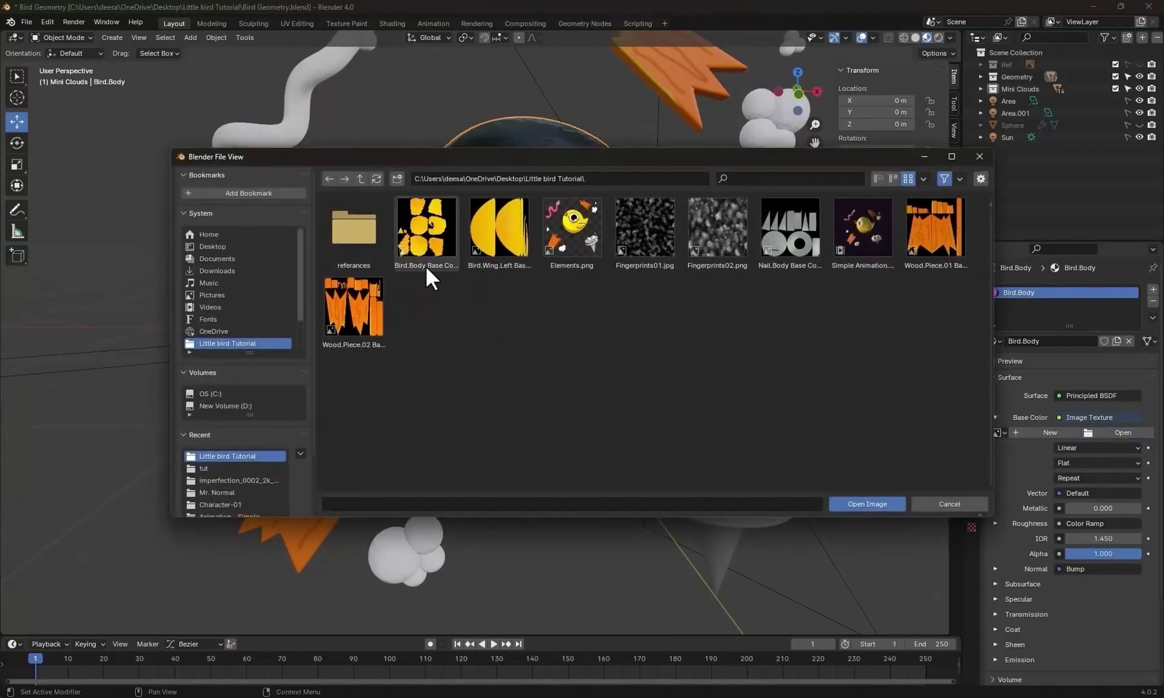
{"action": "double_click", "coordinate": [431, 227]}
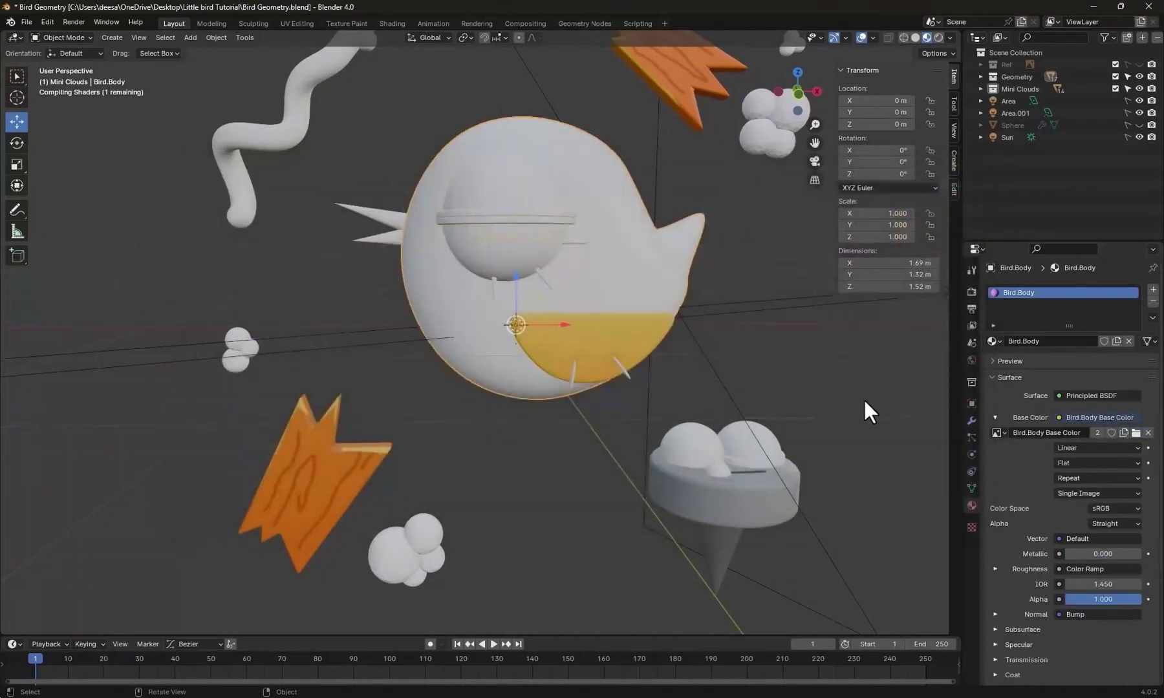
{"action": "middle_click_drag", "start_coordinate": [618, 379], "coordinate": [715, 358]}
{"action": "scroll", "coordinate": [714, 359], "scroll_direction": "down", "scroll_amount": 4}
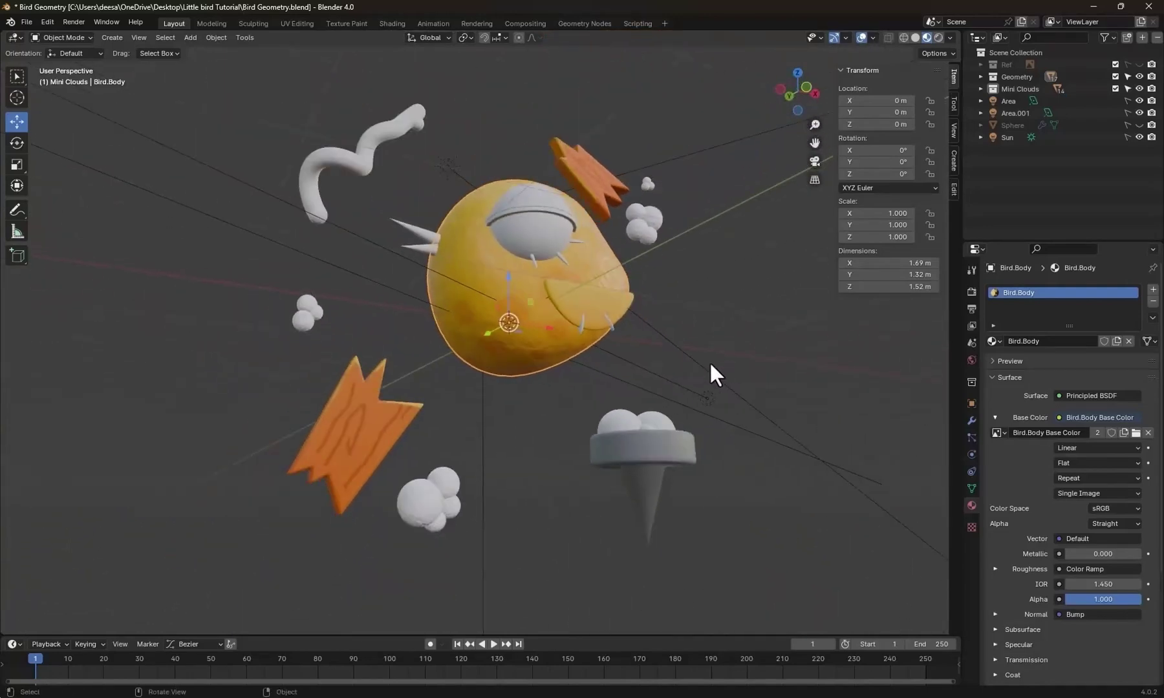
Replace the material on the lower wood piece, Wood.Piece.01, with Main.Clay.
{"action": "scroll", "coordinate": [554, 377], "scroll_direction": "up", "scroll_amount": 3}
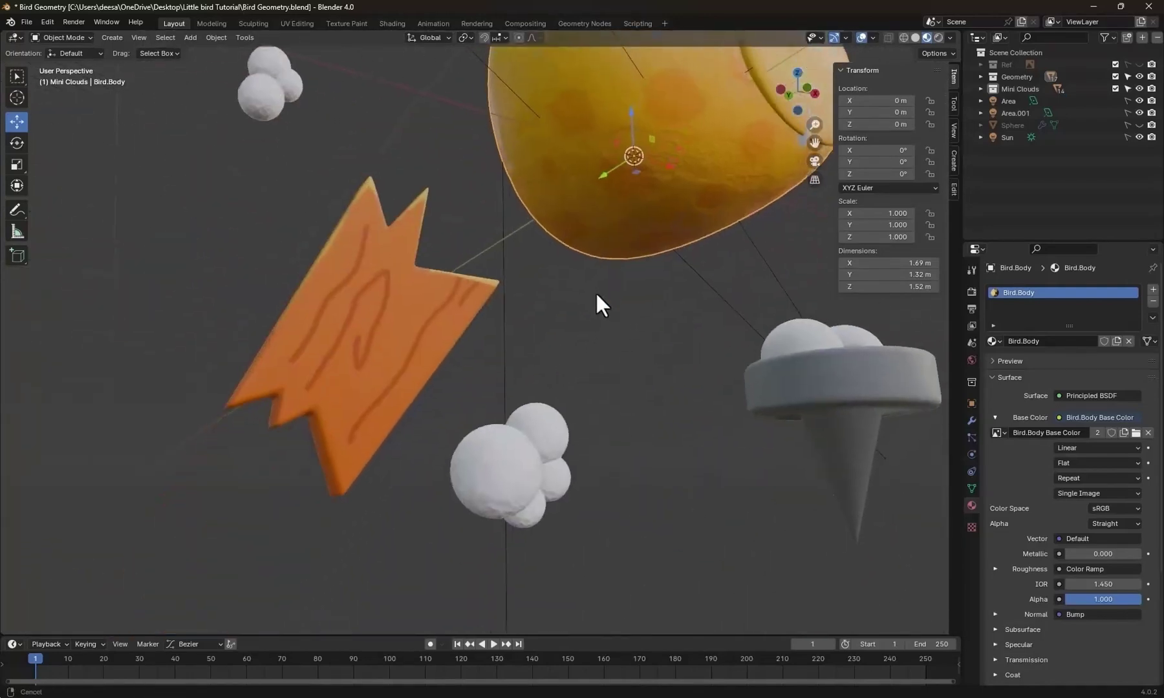
{"action": "left_click", "coordinate": [382, 350]}
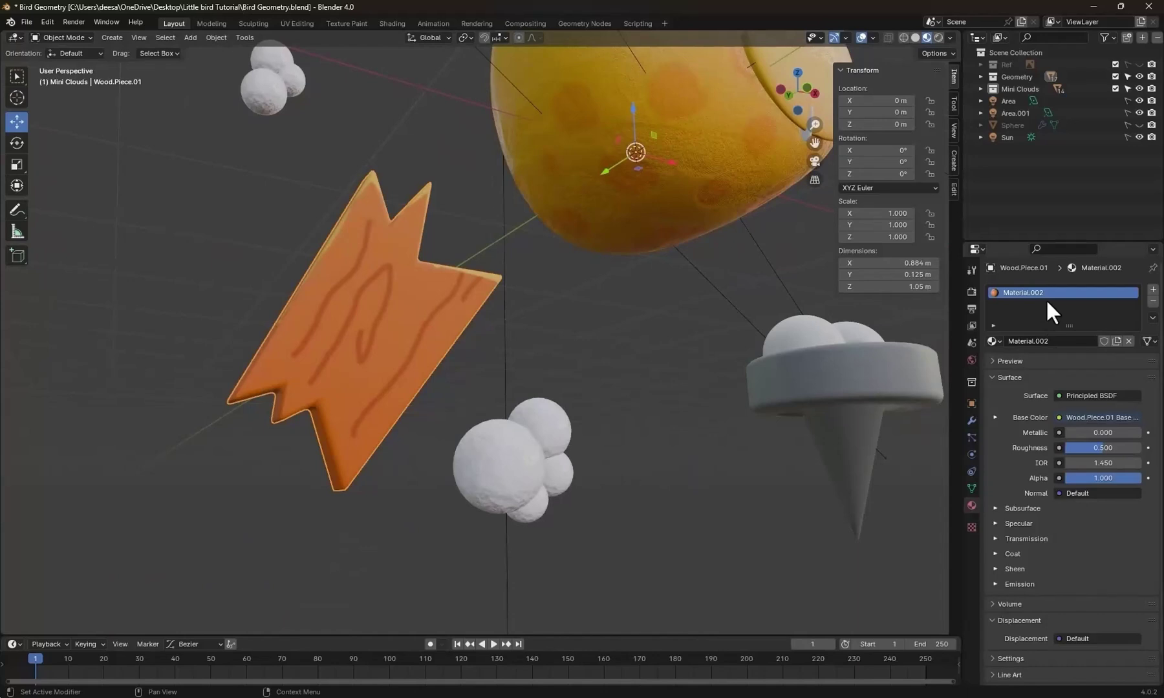
{"action": "left_click", "coordinate": [1153, 302]}
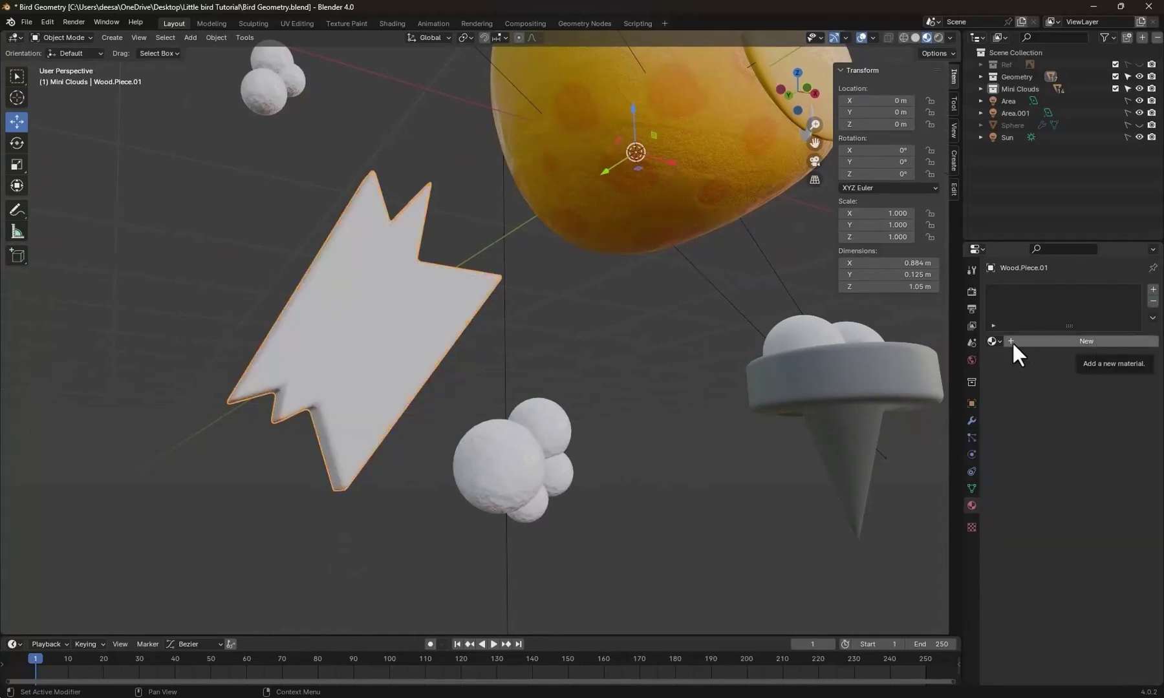
{"action": "left_click", "coordinate": [994, 340]}
{"action": "left_click", "coordinate": [1020, 378]}
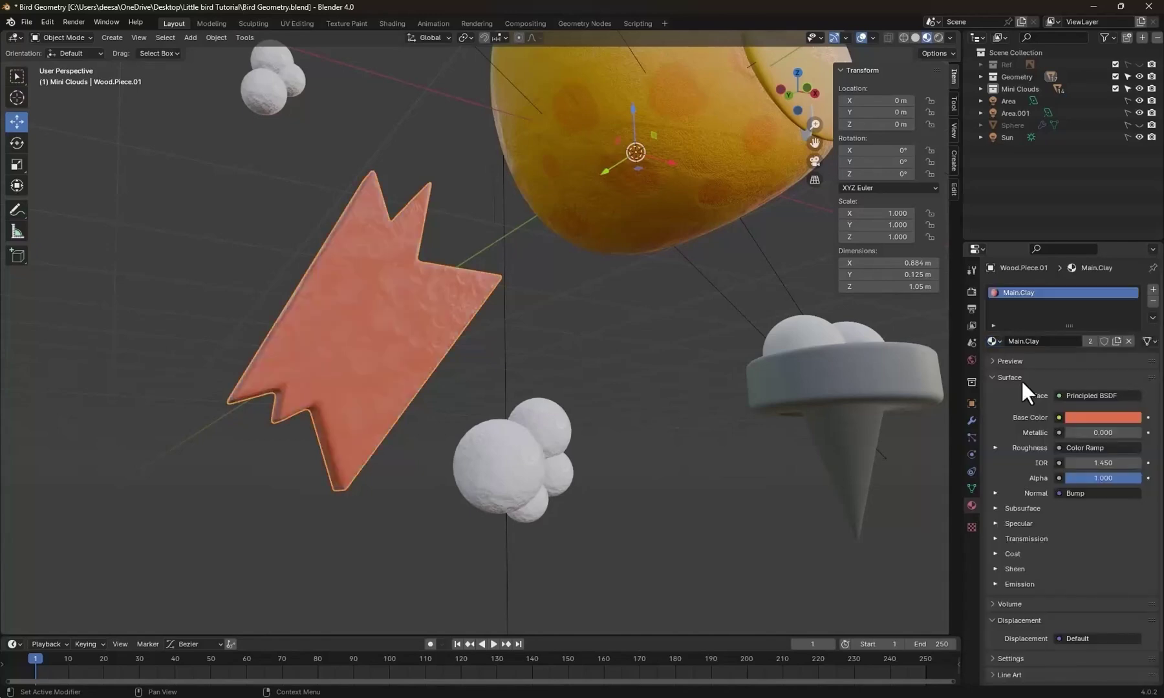
Make an independent copy of Main.Clay on the wood piece and name it Wood.01.
{"action": "left_click", "coordinate": [1113, 340]}
{"action": "left_click", "coordinate": [1070, 347]}
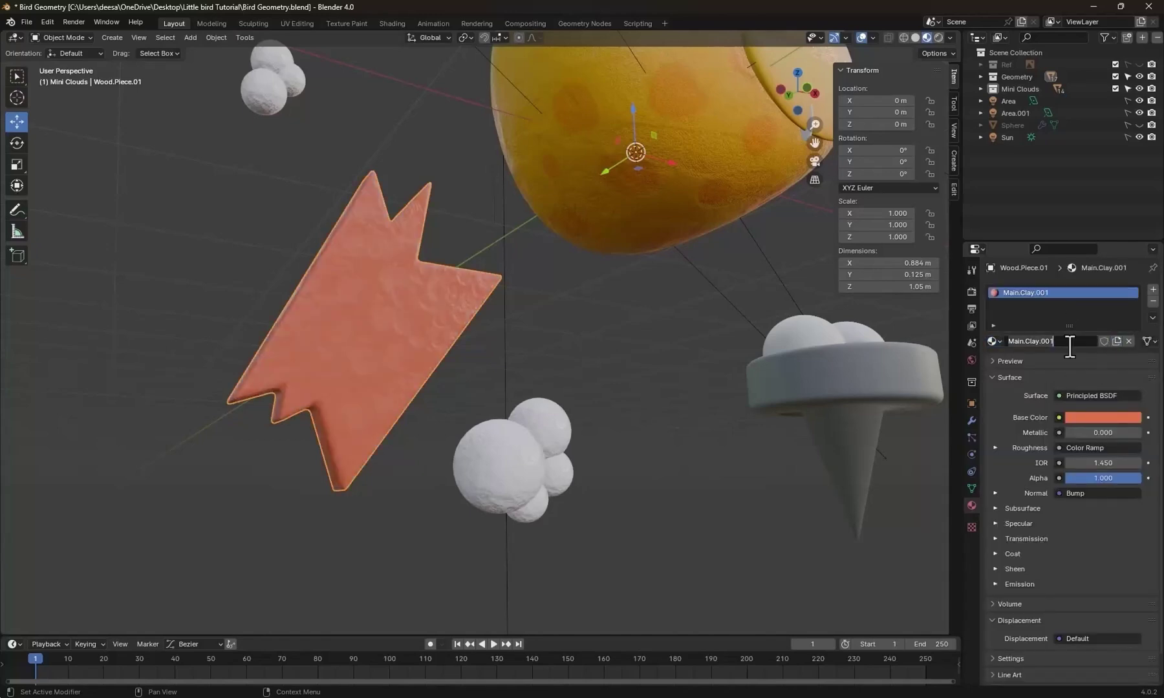
{"action": "key", "text": "ctrl+a"}
{"action": "key", "text": "BackSpace"}
{"action": "type", "text": "Wood"}
{"action": "key", "text": "Return"}
Drive the Wood.01 material's base color with an Image Texture and load the Wood.Piece.01 Base Color image.
{"action": "left_click", "coordinate": [1058, 418]}
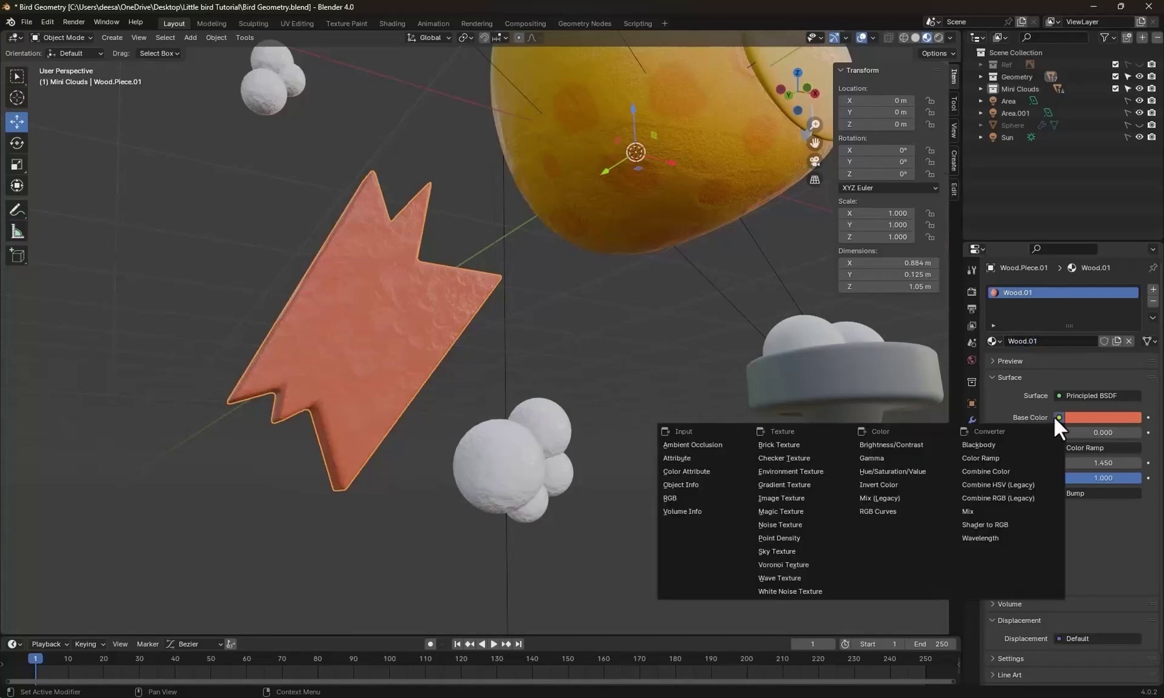
{"action": "left_click", "coordinate": [790, 496]}
{"action": "left_click", "coordinate": [1113, 432]}
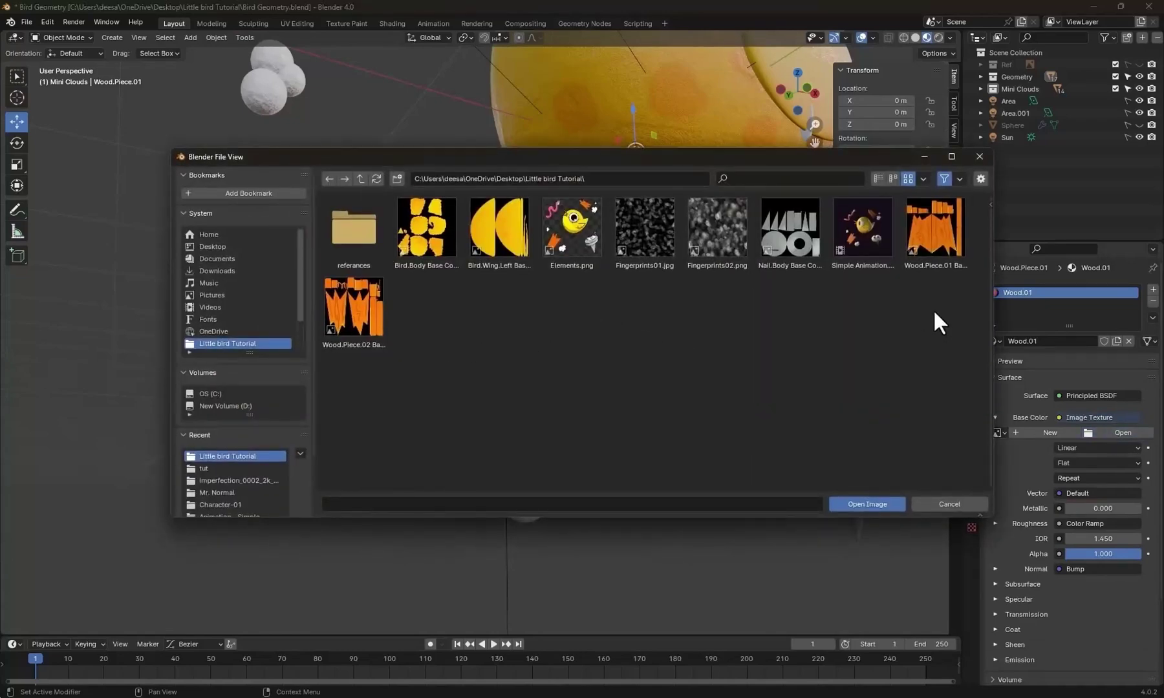
{"action": "double_click", "coordinate": [936, 234]}
Give the upper wood piece, Wood.Piece.02, a Main.Clay copy named Wood.02 with the Wood.Piece.02 Base Color image as base color.
{"action": "middle_click_drag", "start_coordinate": [604, 428], "coordinate": [561, 385]}
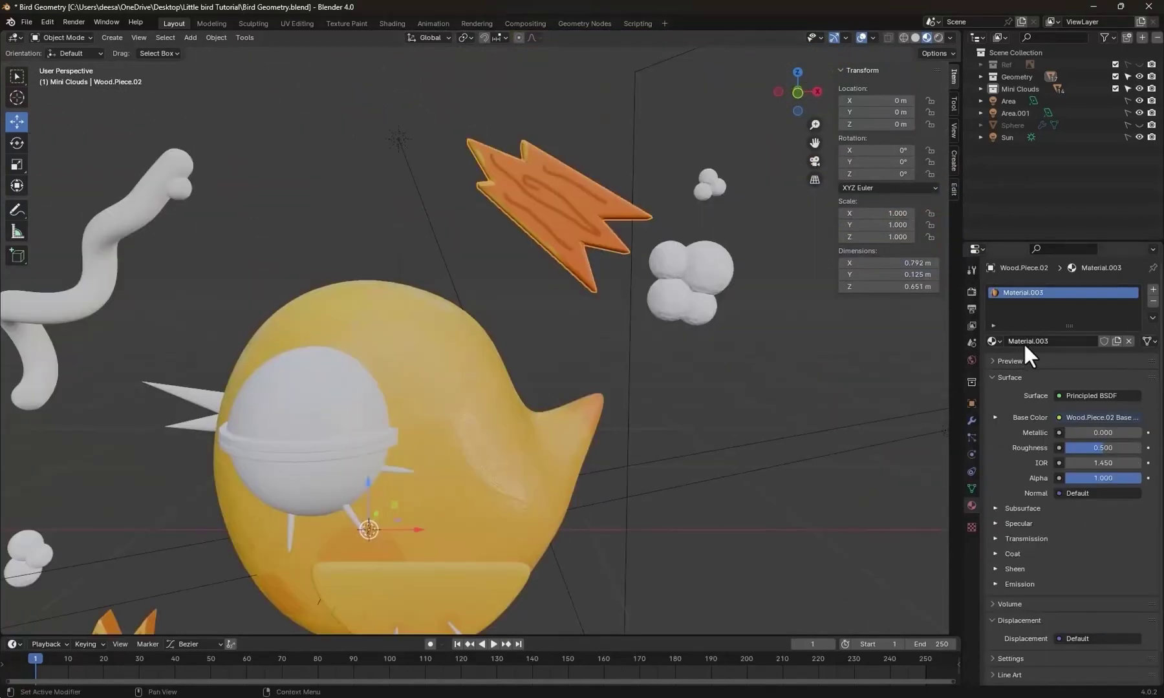
{"action": "left_click", "coordinate": [992, 340]}
{"action": "left_click", "coordinate": [1034, 446]}
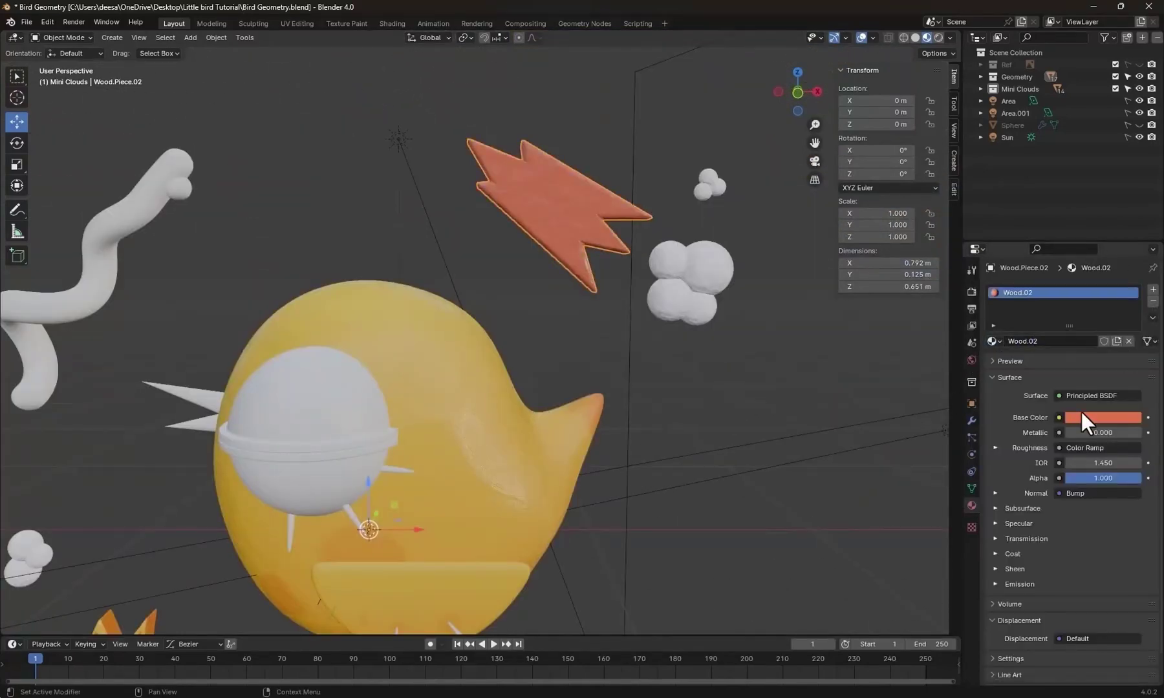
{"action": "left_click", "coordinate": [1113, 432]}
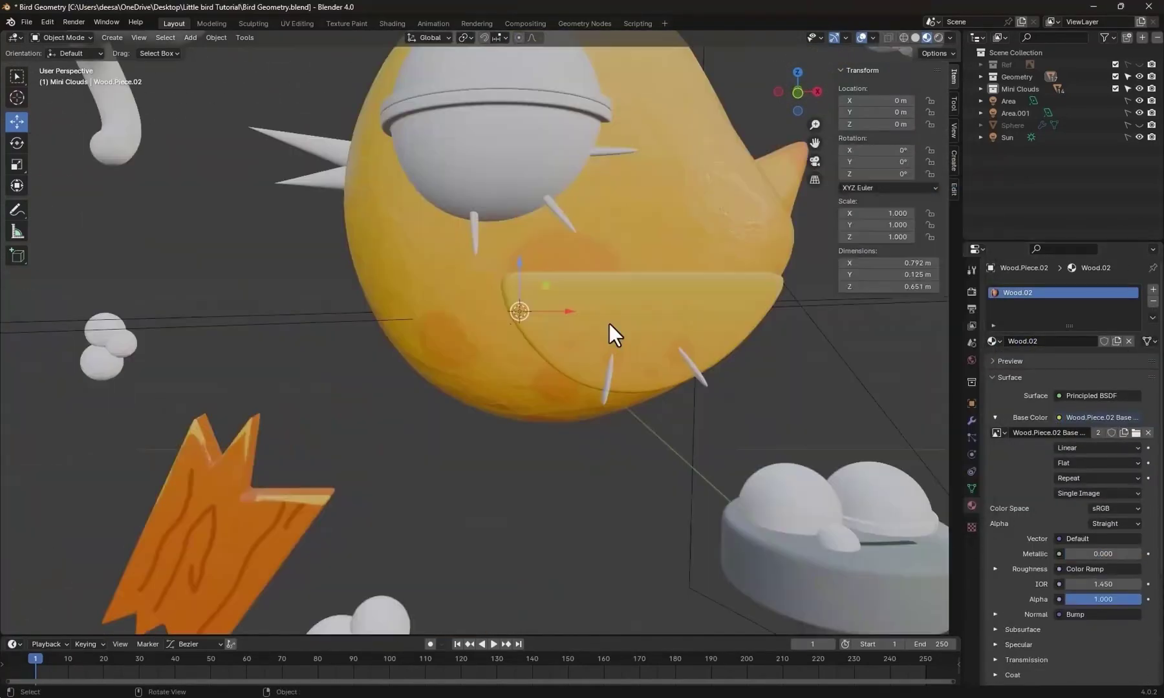
Replace the material on the bird's left wing with an independent copy of Main.Clay named Bird.Wing.
{"action": "middle_click_drag", "start_coordinate": [613, 332], "coordinate": [618, 380]}
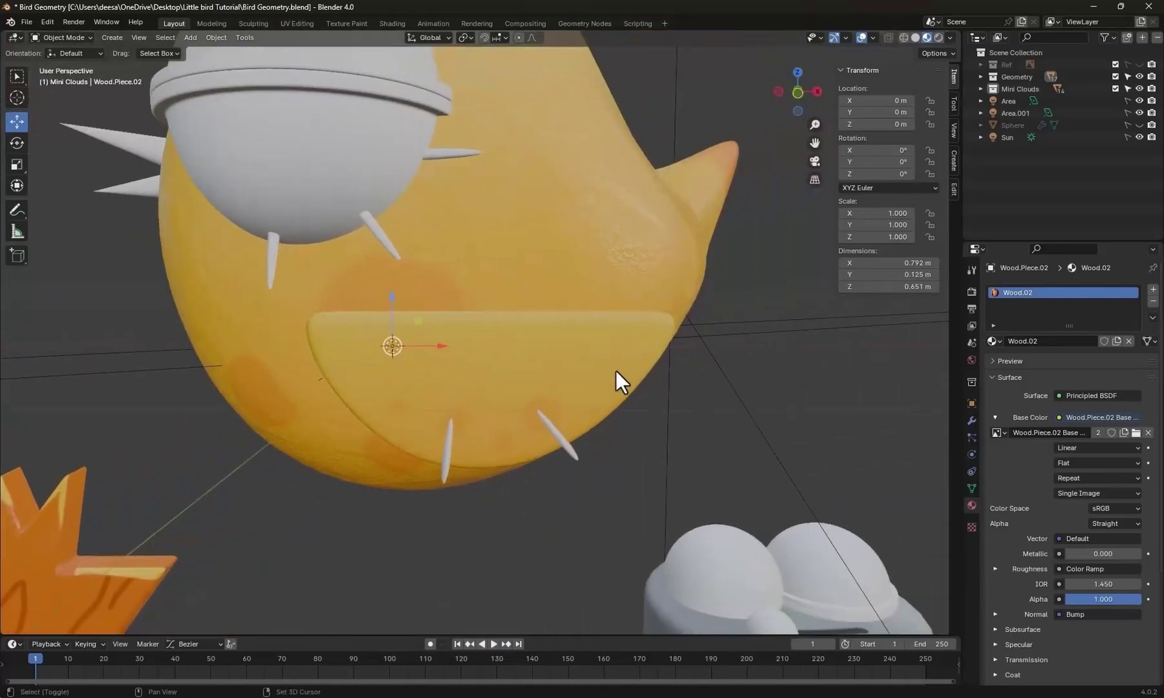
{"action": "left_click", "coordinate": [615, 358]}
{"action": "left_click", "coordinate": [1152, 301]}
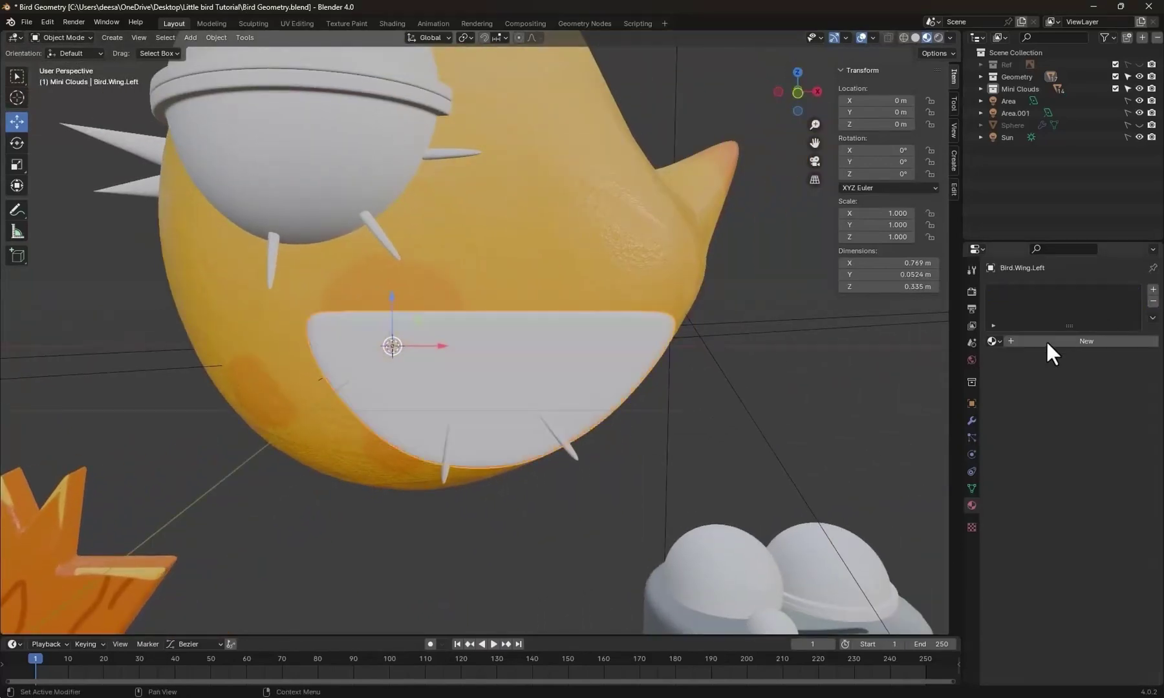
{"action": "left_click", "coordinate": [994, 342]}
{"action": "left_click", "coordinate": [1035, 410]}
{"action": "left_click", "coordinate": [1115, 341]}
{"action": "double_click", "coordinate": [1060, 340]}
{"action": "type", "text": "Bird.Wing"}
Drive the Bird.Wing material's base color with an Image Texture and load the Bird.Wing.Left Base Color image.
{"action": "left_click", "coordinate": [1058, 417]}
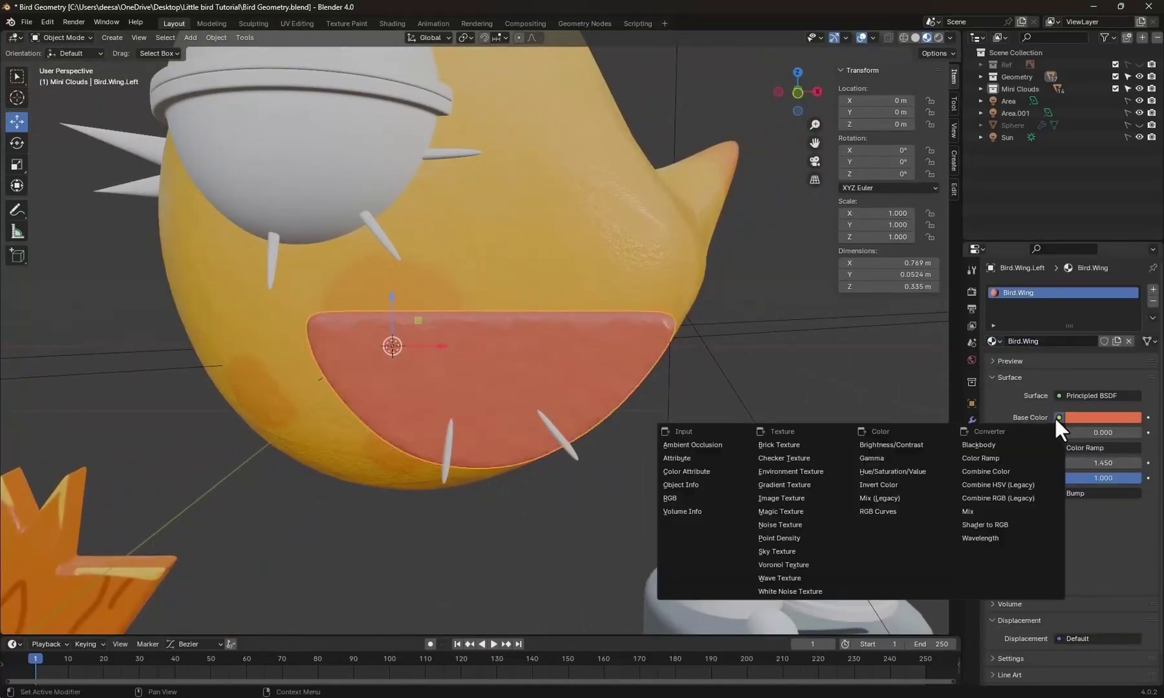
{"action": "left_click", "coordinate": [781, 500]}
{"action": "left_click", "coordinate": [1116, 432]}
{"action": "double_click", "coordinate": [498, 228]}
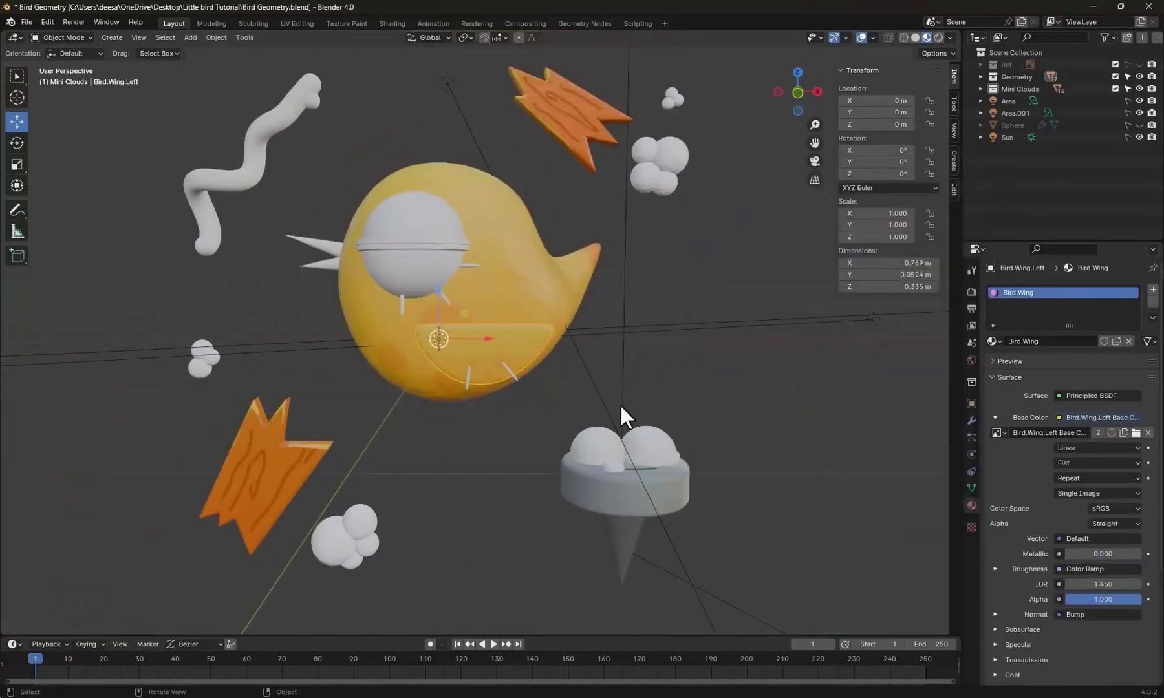
Replace the material on the nail's body with an independent copy of Main.Clay named Nail.
{"action": "middle_click_drag", "start_coordinate": [619, 403], "coordinate": [607, 365]}
{"action": "scroll", "coordinate": [708, 448], "scroll_direction": "up", "scroll_amount": 5}
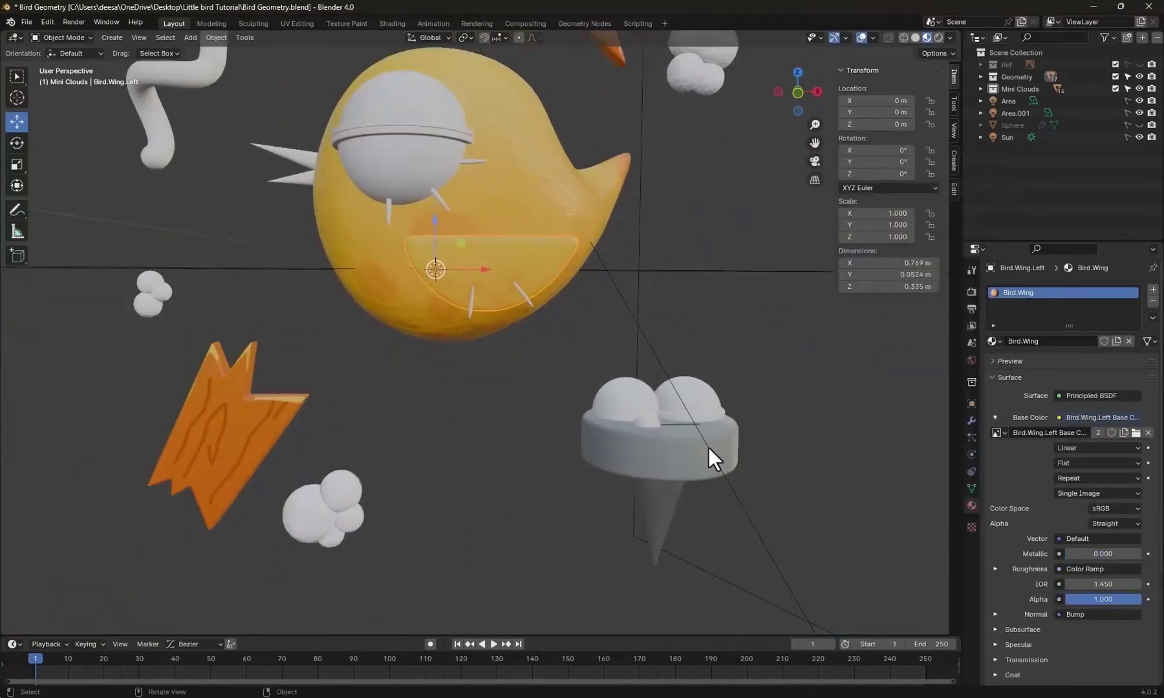
{"action": "middle_click_drag", "start_coordinate": [770, 486], "coordinate": [541, 304], "text": "shift"}
{"action": "left_click", "coordinate": [582, 354]}
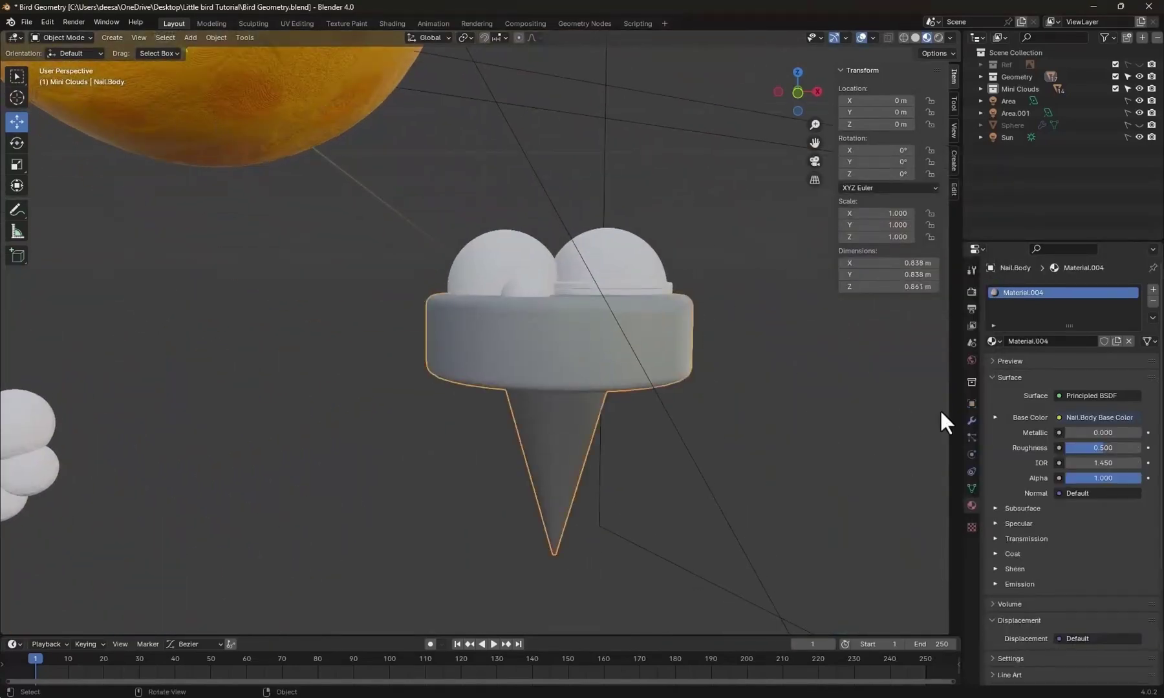
{"action": "left_click", "coordinate": [1152, 302]}
{"action": "left_click", "coordinate": [995, 341]}
{"action": "left_click", "coordinate": [1034, 417]}
{"action": "left_click", "coordinate": [1116, 341]}
{"action": "double_click", "coordinate": [1073, 340]}
{"action": "type", "text": "Nail"}
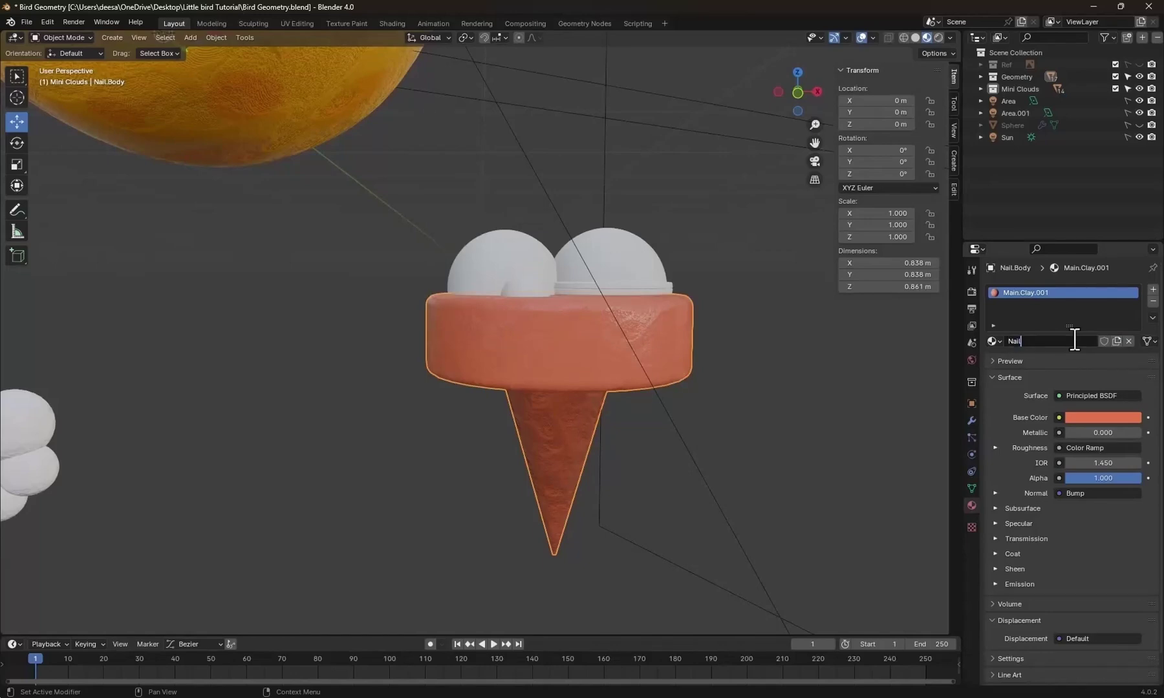
{"action": "key", "text": "Return"}
Drive the Nail material's base color with an Image Texture and load the Nail.Body Base Color image.
{"action": "left_click", "coordinate": [1058, 417]}
{"action": "left_click", "coordinate": [781, 497]}
{"action": "double_click", "coordinate": [337, 304]}
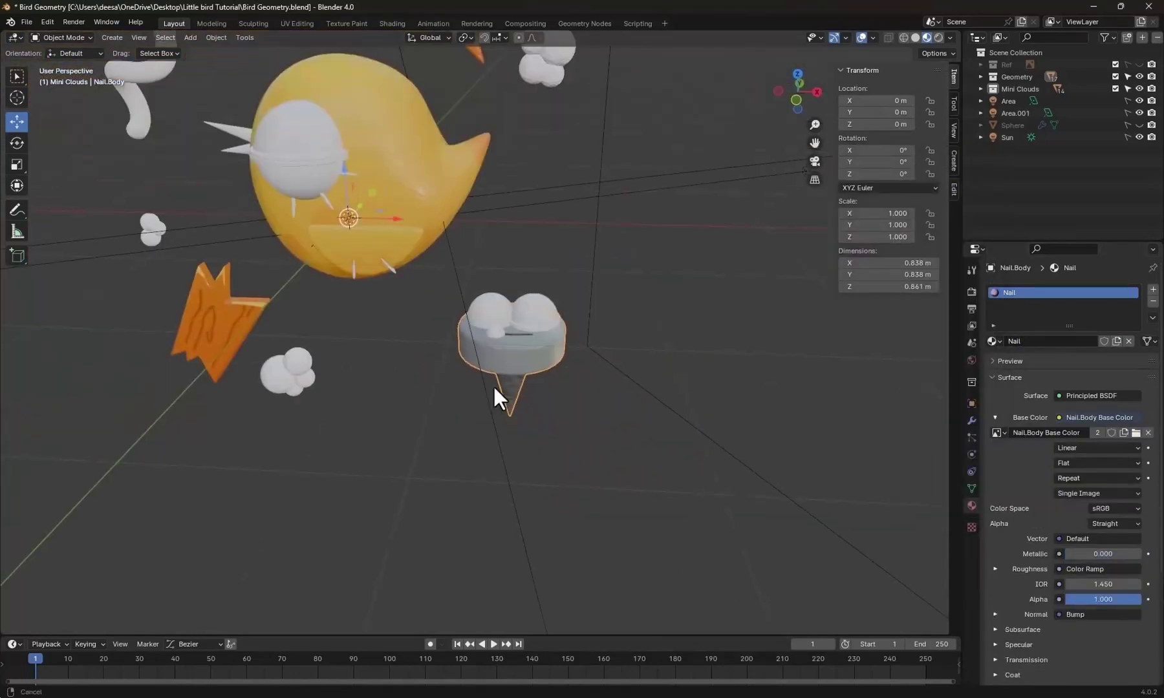
Show the scene from the front in rendered viewport shading and inspect the bird's materials.
{"action": "scroll", "coordinate": [493, 384], "scroll_direction": "up", "scroll_amount": 3}
{"action": "key", "text": "KP_1"}
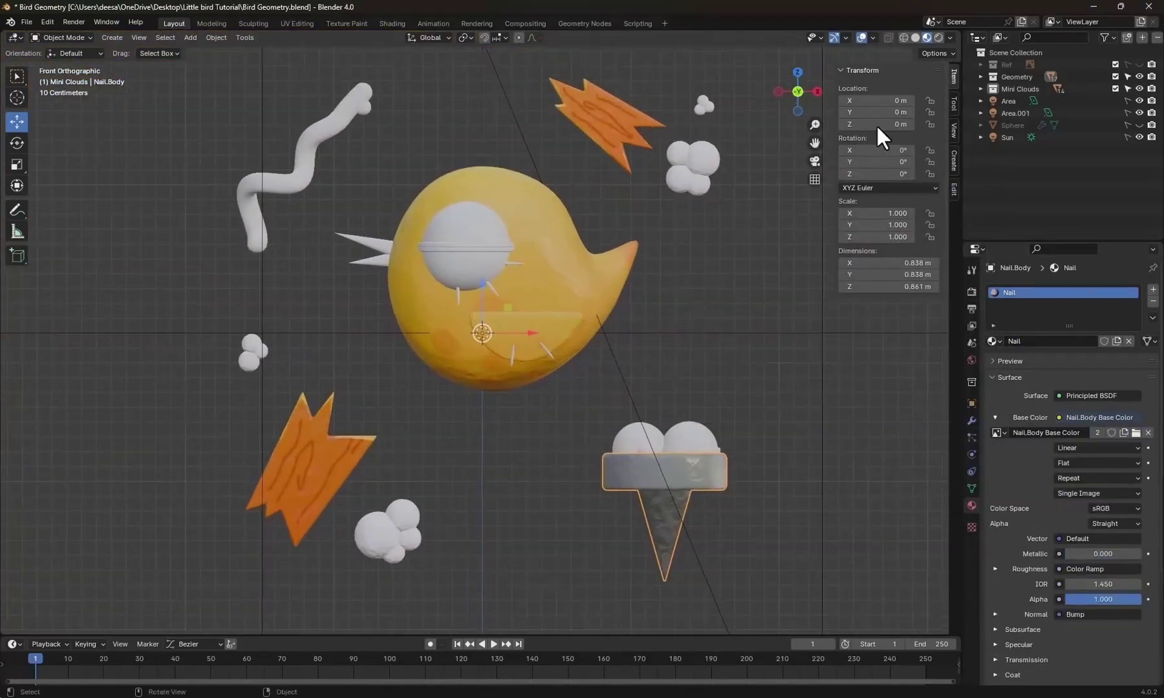
{"action": "left_click", "coordinate": [936, 37]}
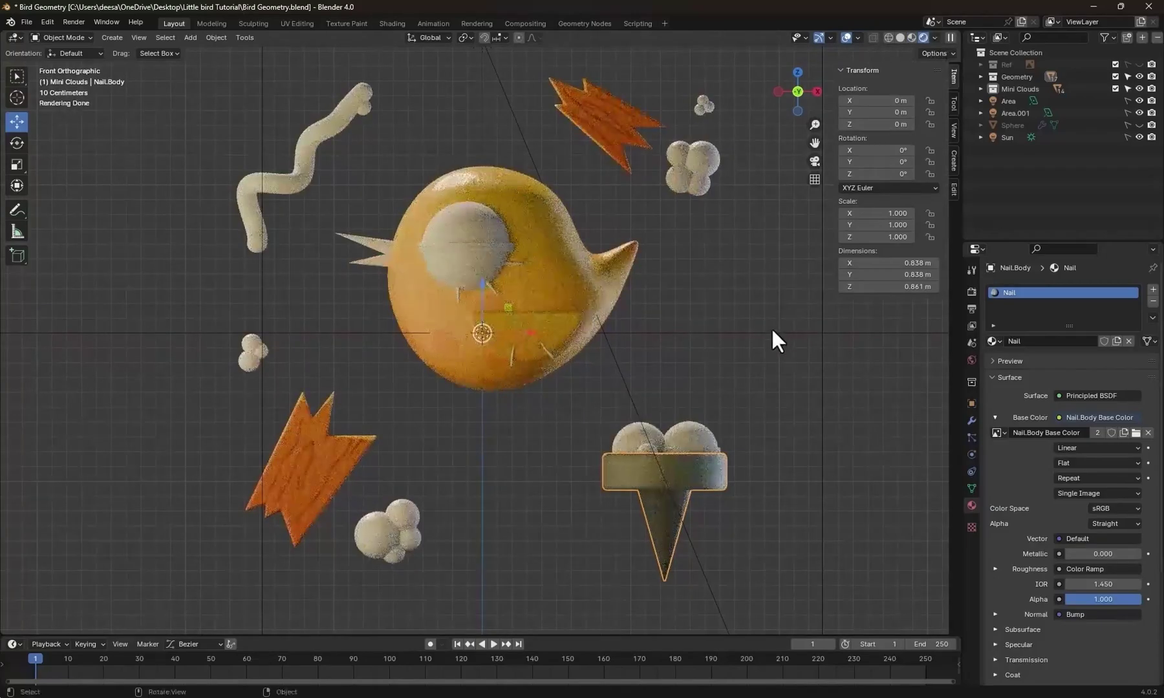
{"action": "middle_click_drag", "start_coordinate": [770, 326], "coordinate": [696, 363]}
{"action": "scroll", "coordinate": [473, 306], "scroll_direction": "up", "scroll_amount": 3}
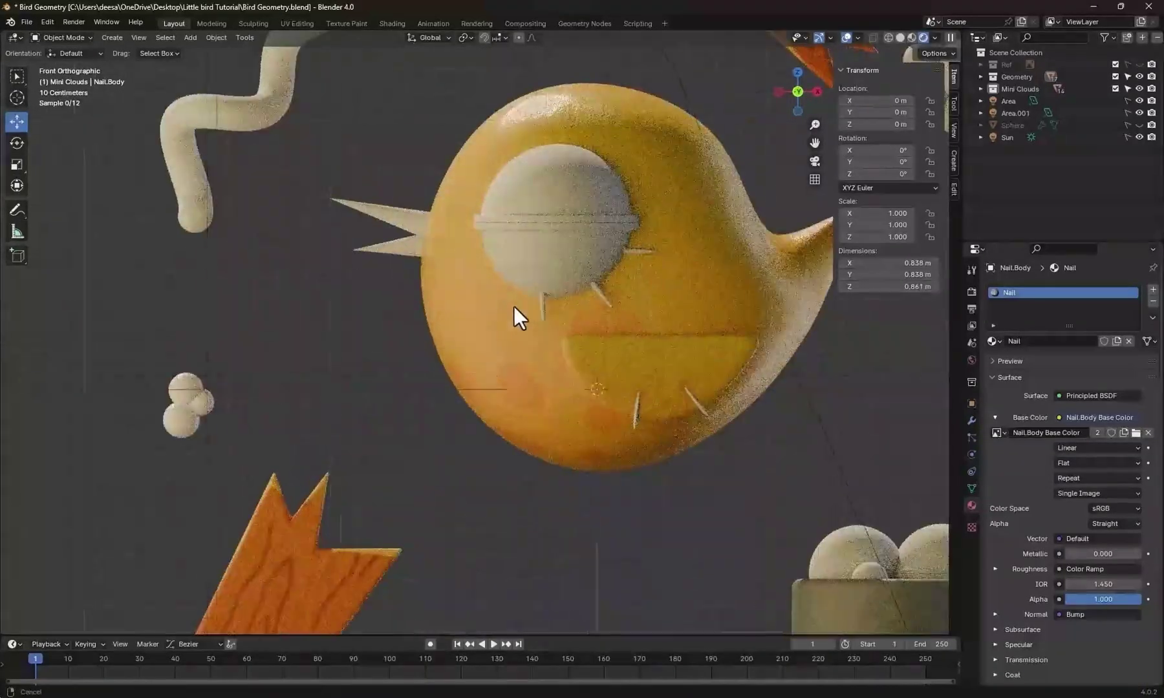
Split the 3D viewport vertically into two areas and turn the new one into an Image Editor.
{"action": "right_click", "coordinate": [949, 360]}
{"action": "left_click", "coordinate": [936, 337]}
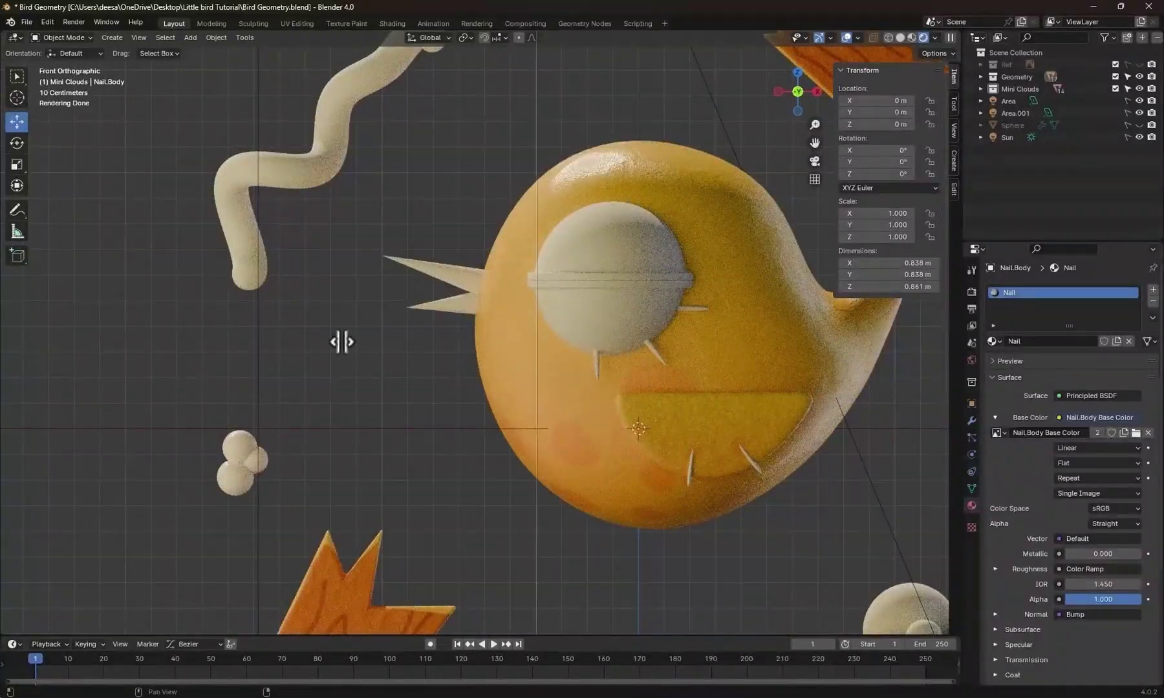
{"action": "left_click", "coordinate": [354, 343]}
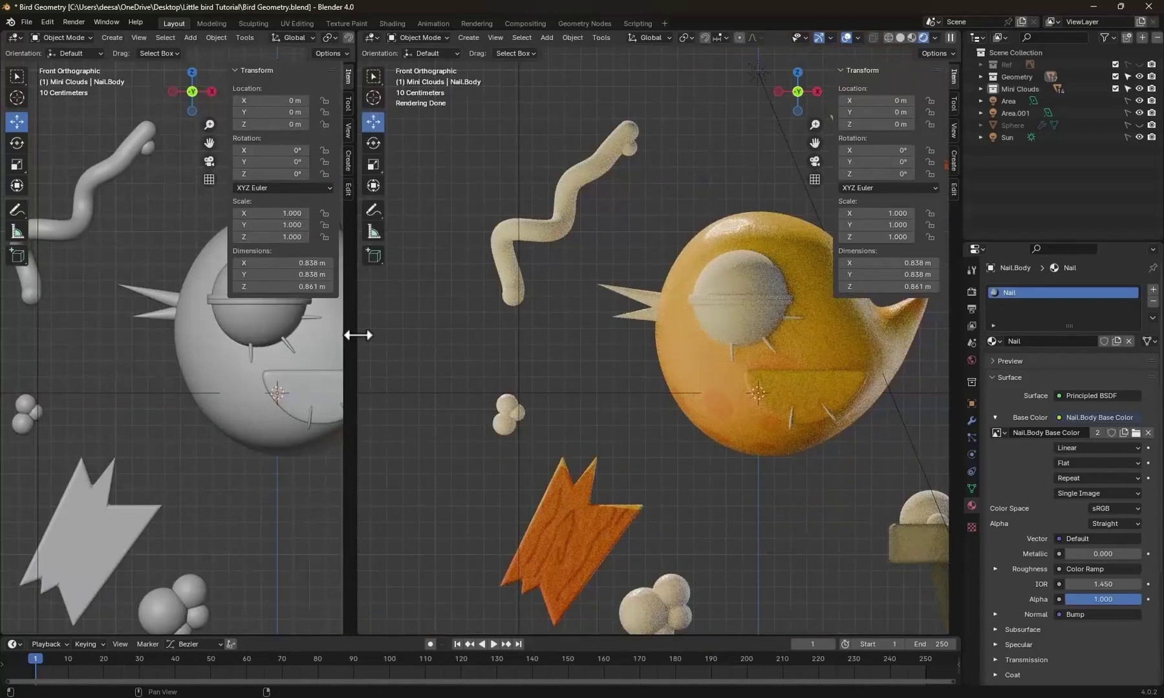
{"action": "left_click_drag", "start_coordinate": [358, 335], "coordinate": [446, 343]}
{"action": "left_click", "coordinate": [16, 36]}
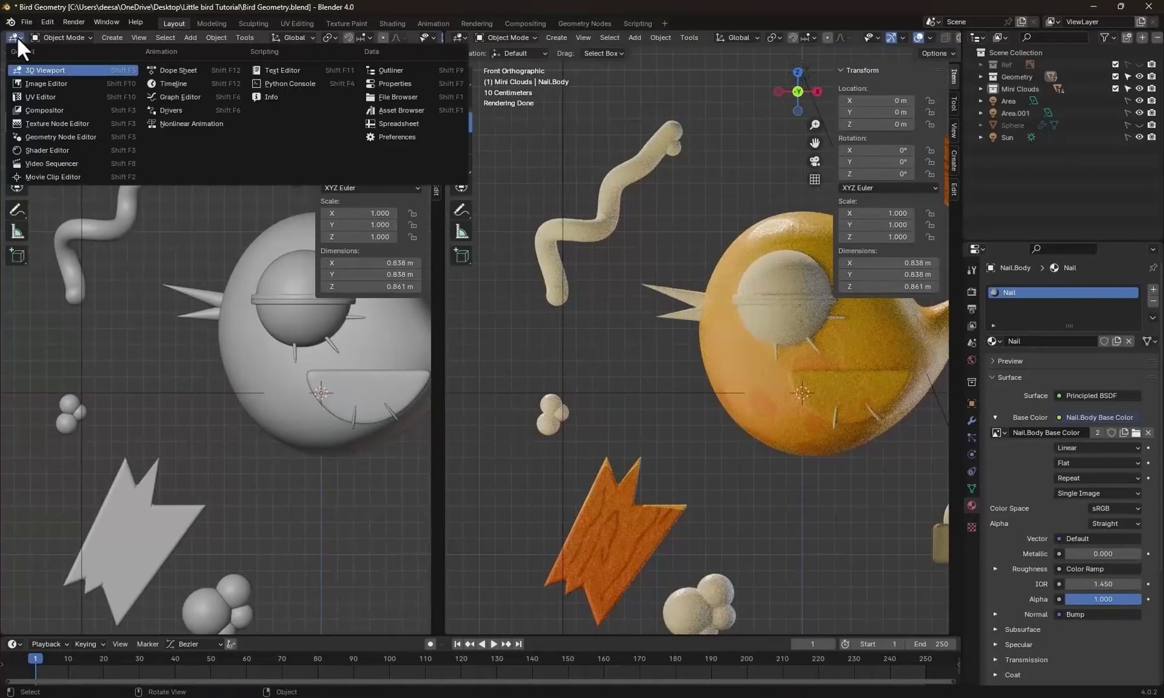
{"action": "left_click", "coordinate": [44, 83]}
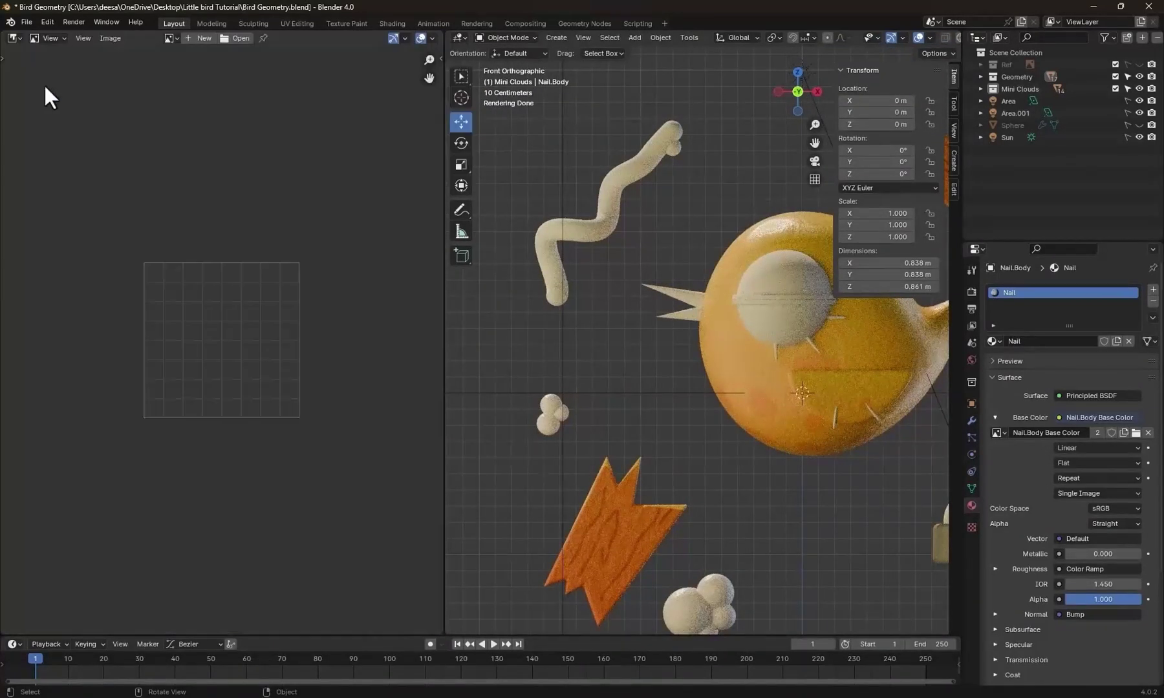
Display the Elements.png reference in the Image Editor, framed on the bird drawing.
{"action": "left_click", "coordinate": [169, 39]}
{"action": "left_click", "coordinate": [199, 80]}
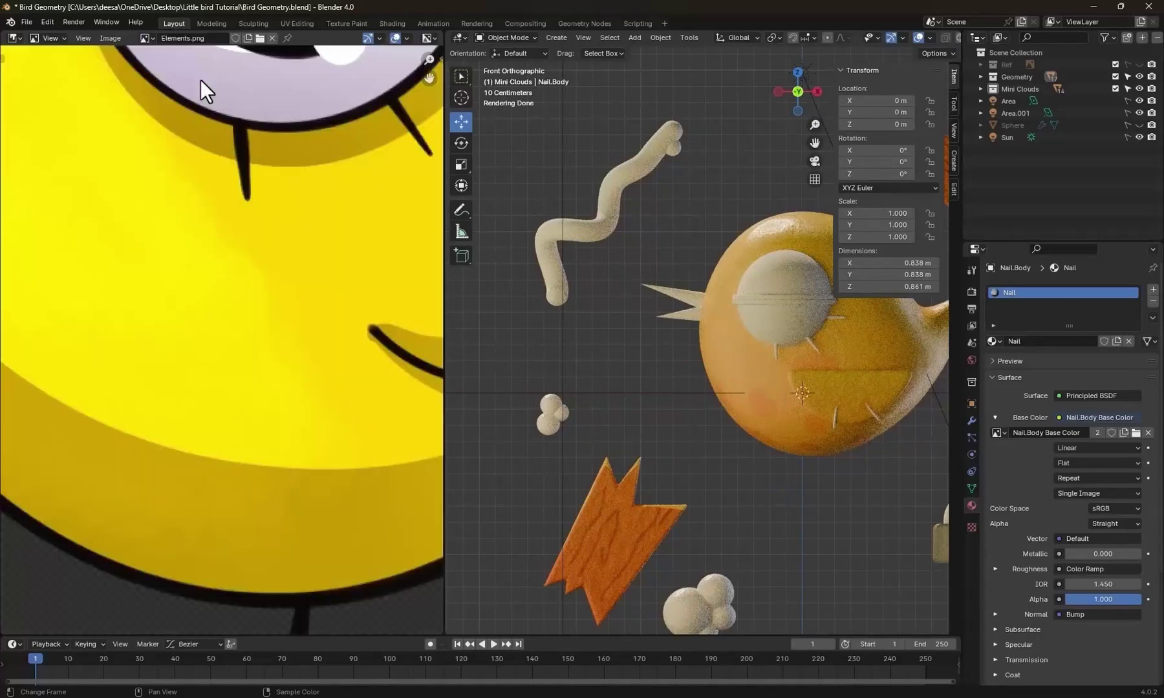
{"action": "scroll", "coordinate": [273, 271], "scroll_direction": "down", "scroll_amount": 6}
{"action": "scroll", "coordinate": [273, 270], "scroll_direction": "up", "scroll_amount": 3}
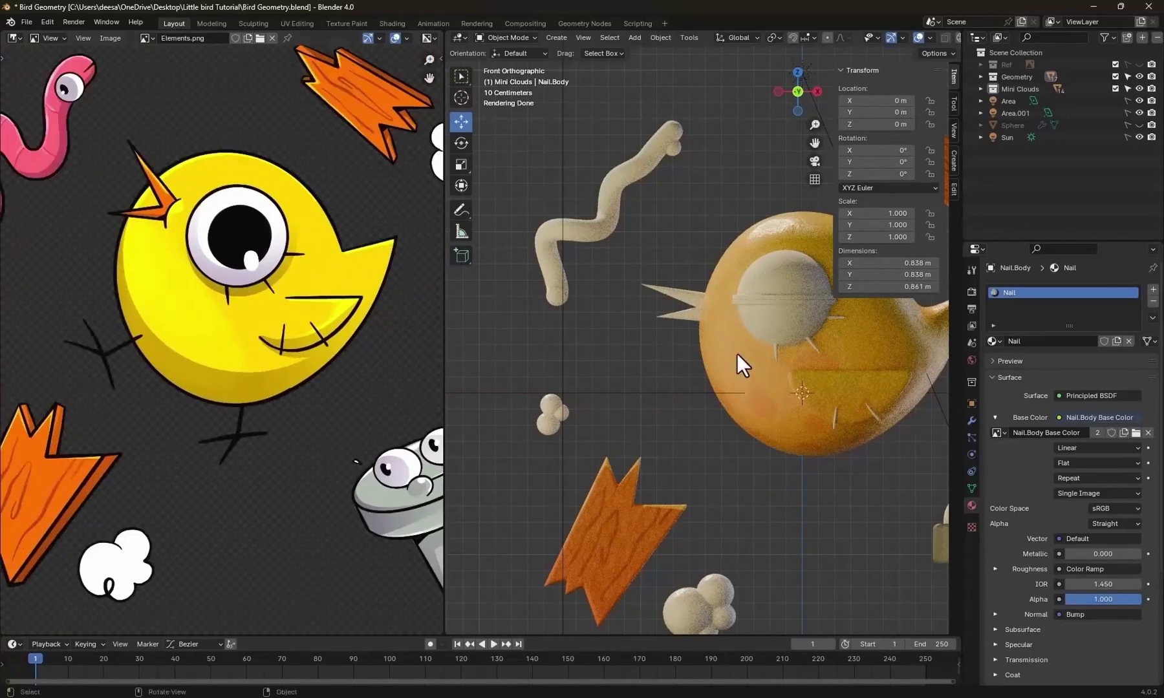
Assign Main.Clay to the bird's upper beak and make an independent copy of it named Beak.Top.
{"action": "left_click", "coordinate": [682, 296]}
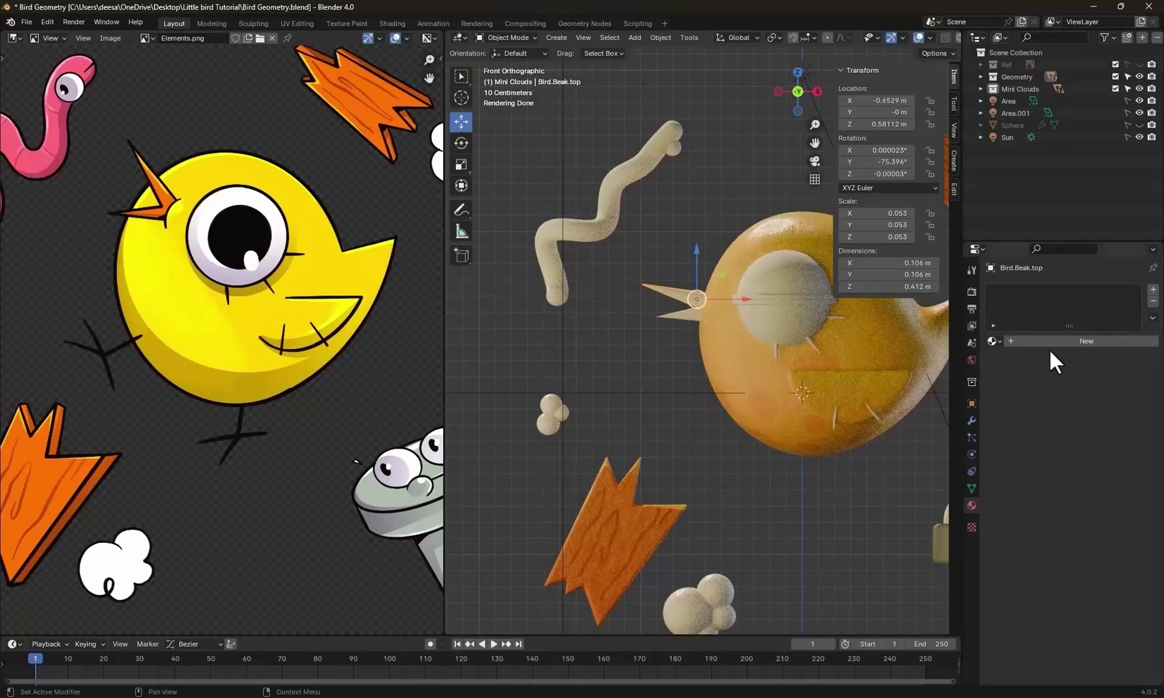
{"action": "left_click", "coordinate": [993, 340]}
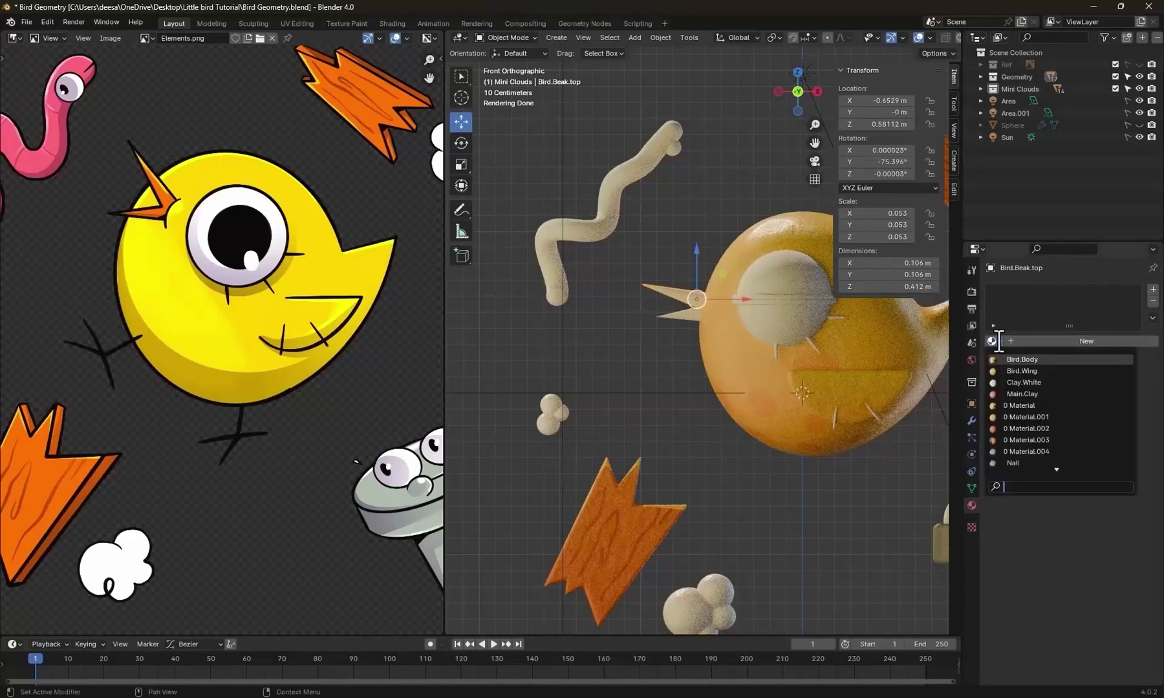
{"action": "left_click", "coordinate": [1025, 393]}
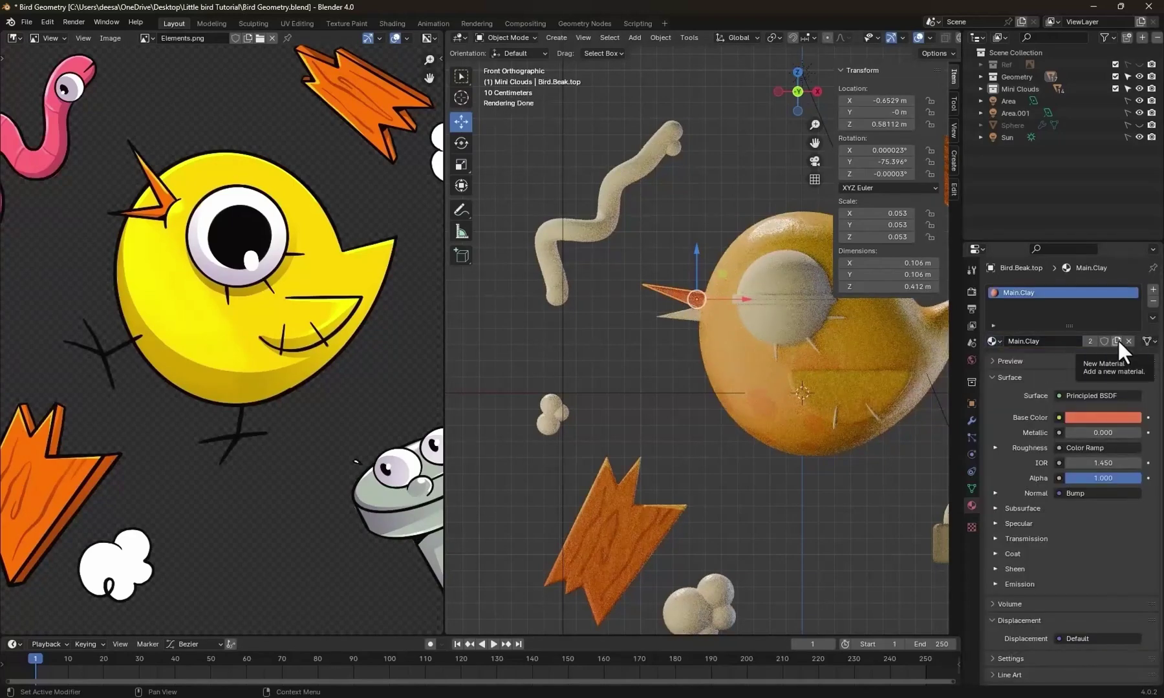
{"action": "left_click", "coordinate": [1117, 341]}
{"action": "left_click", "coordinate": [1060, 341]}
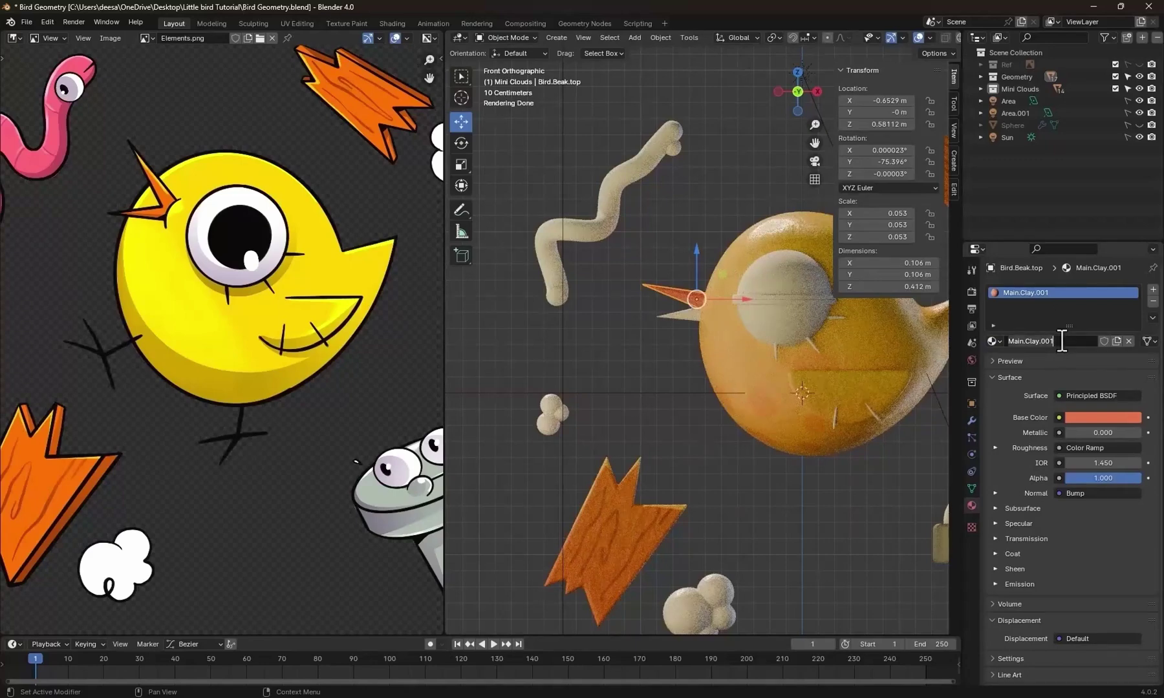
{"action": "type", "text": "Beak.Top"}
{"action": "key", "text": "Return"}
Set the Beak.Top material's base color to the orange sampled from the beak in the reference image.
{"action": "scroll", "coordinate": [781, 313], "scroll_direction": "up", "scroll_amount": 4}
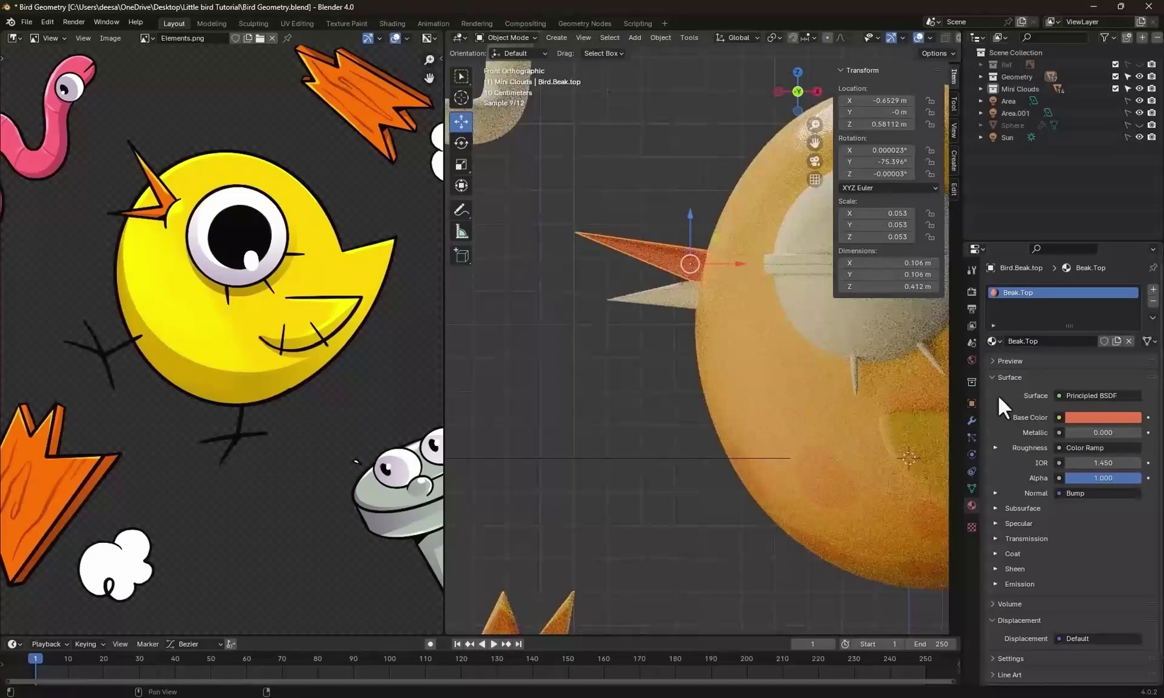
{"action": "left_click", "coordinate": [1095, 418]}
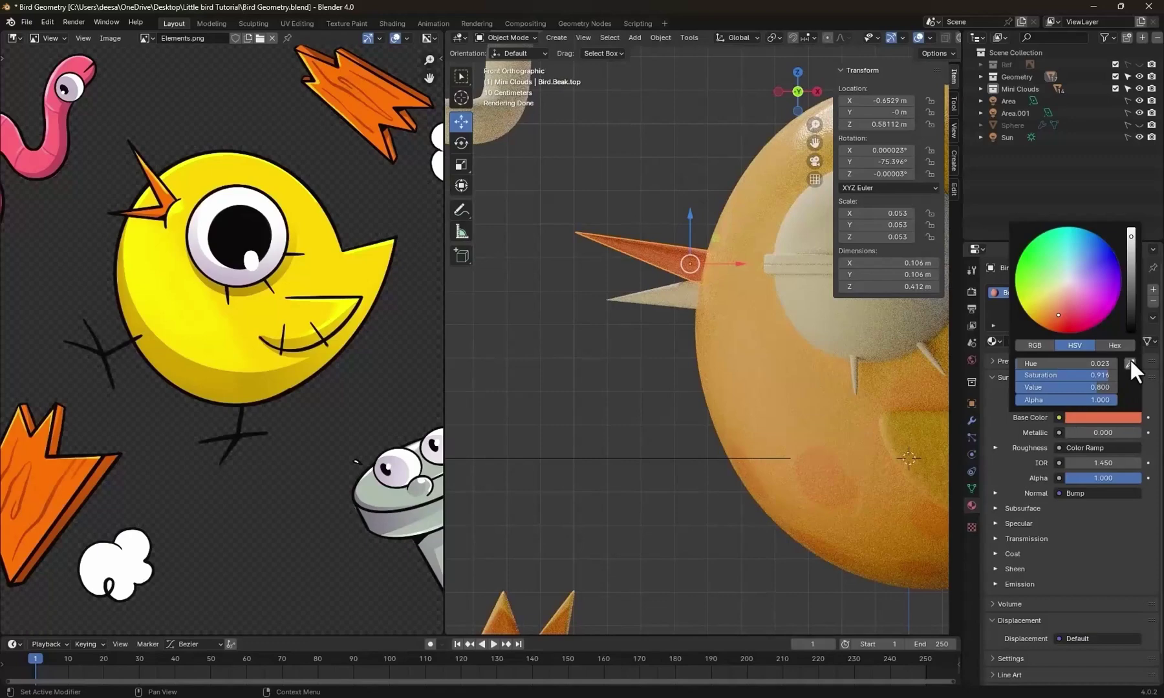
{"action": "left_click", "coordinate": [1130, 360]}
{"action": "left_click", "coordinate": [169, 200]}
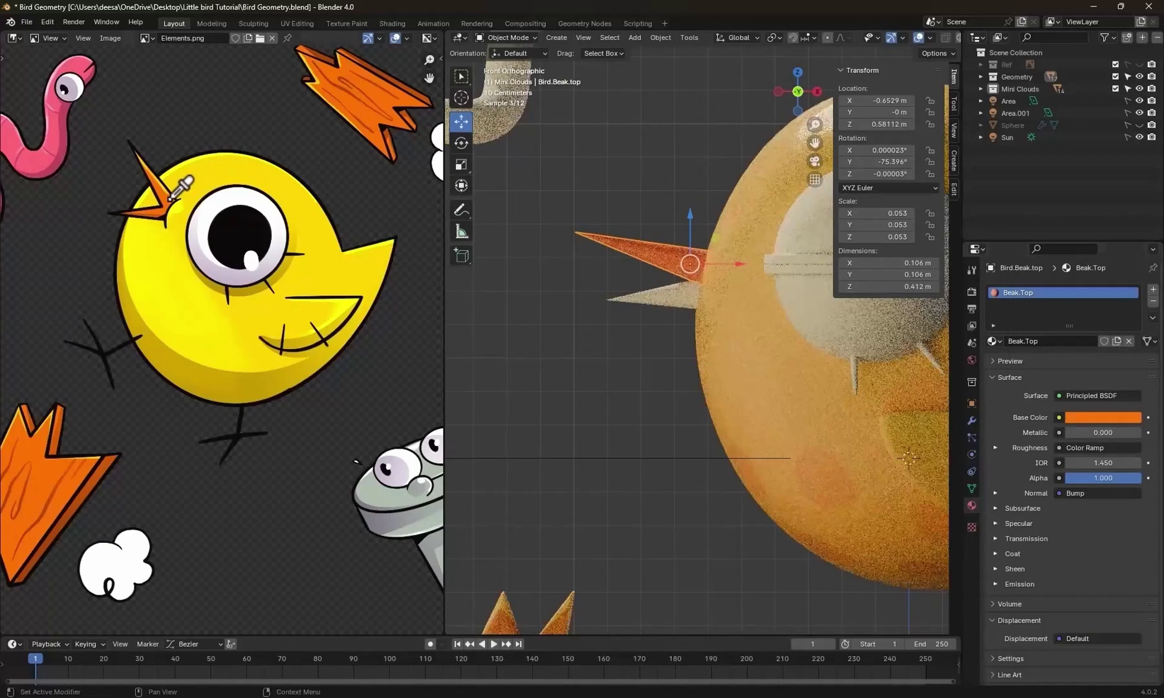
Assign the existing Beak.Top material to the bird's lower beak.
{"action": "left_click", "coordinate": [666, 300]}
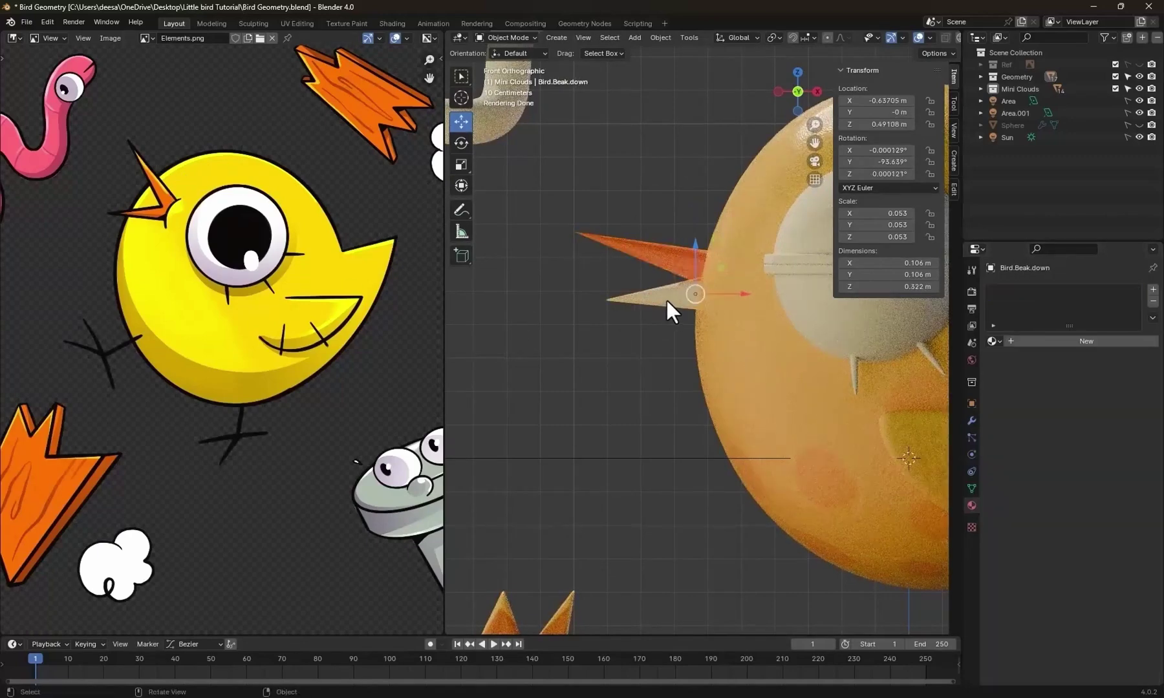
{"action": "scroll", "coordinate": [728, 373], "scroll_direction": "up", "scroll_amount": 2}
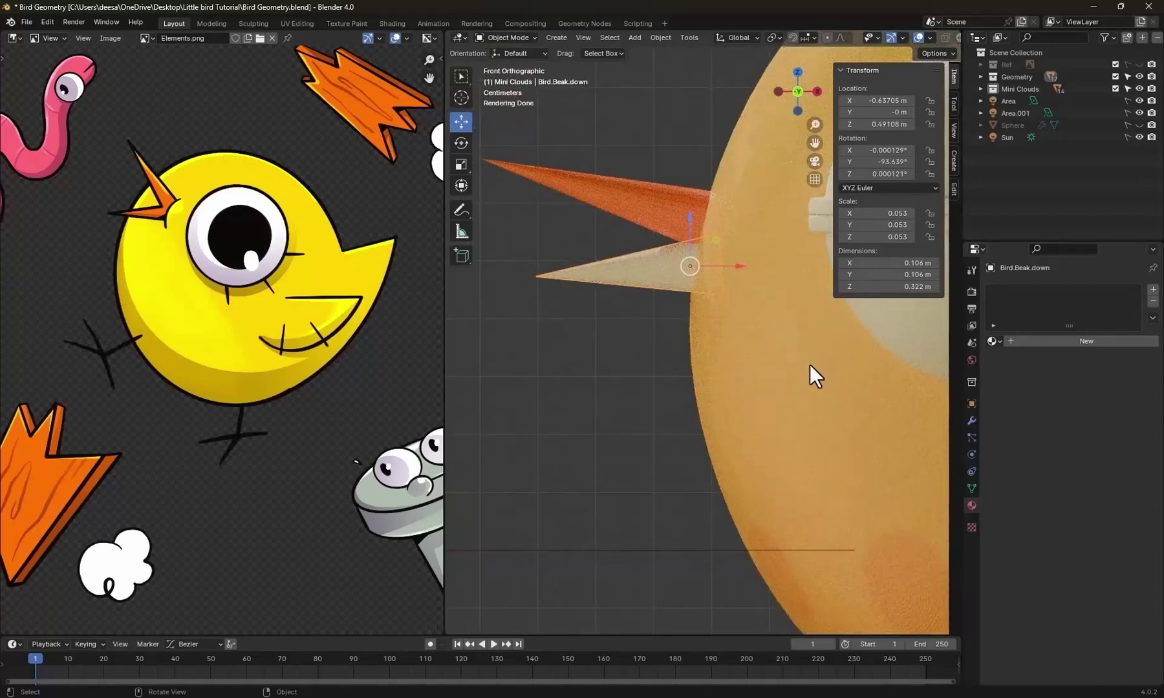
{"action": "left_click", "coordinate": [993, 340]}
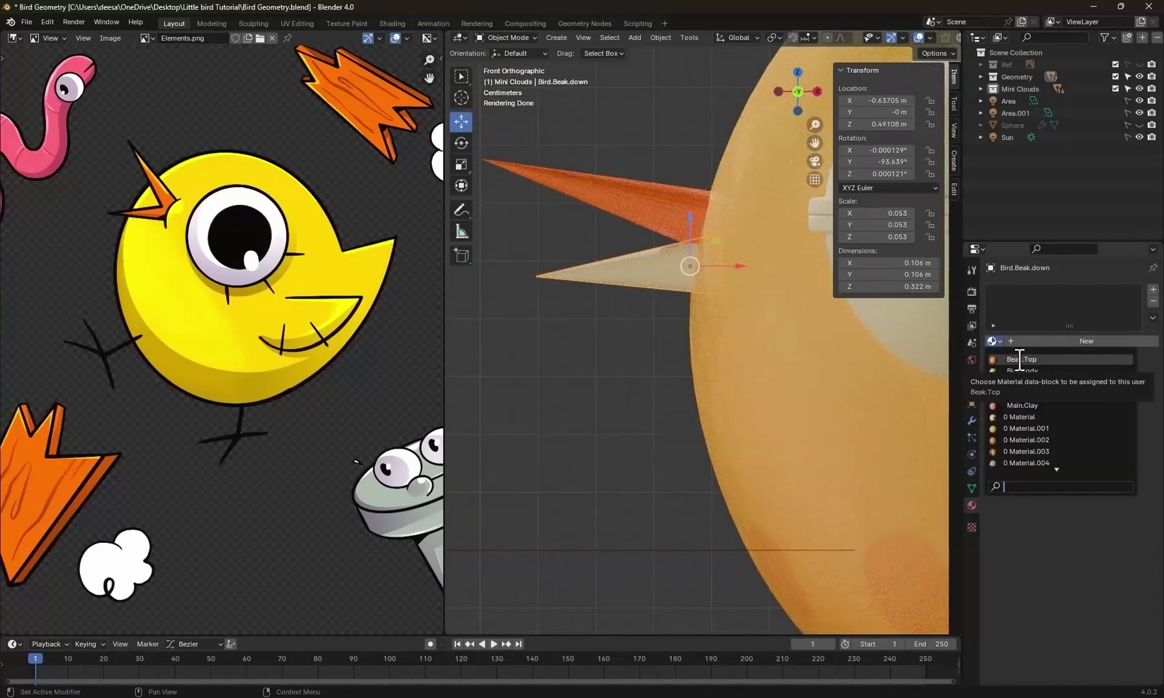
{"action": "left_click", "coordinate": [1021, 359]}
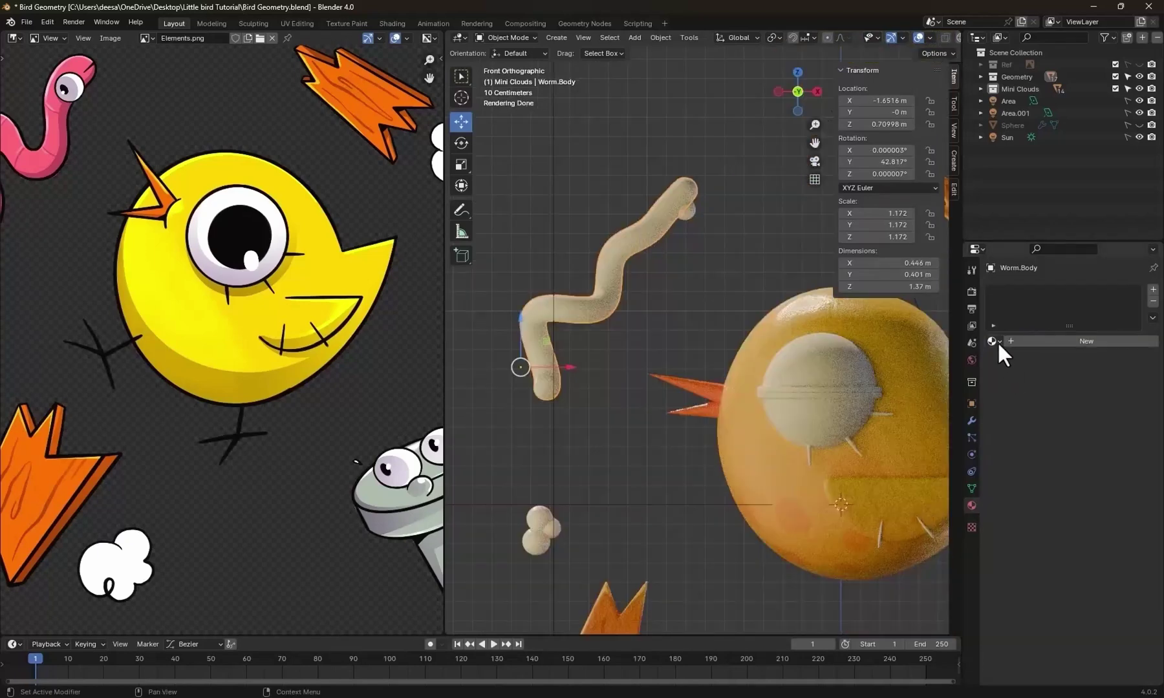
Assign the Main.Clay material to the worm's body.
{"action": "left_click", "coordinate": [993, 340]}
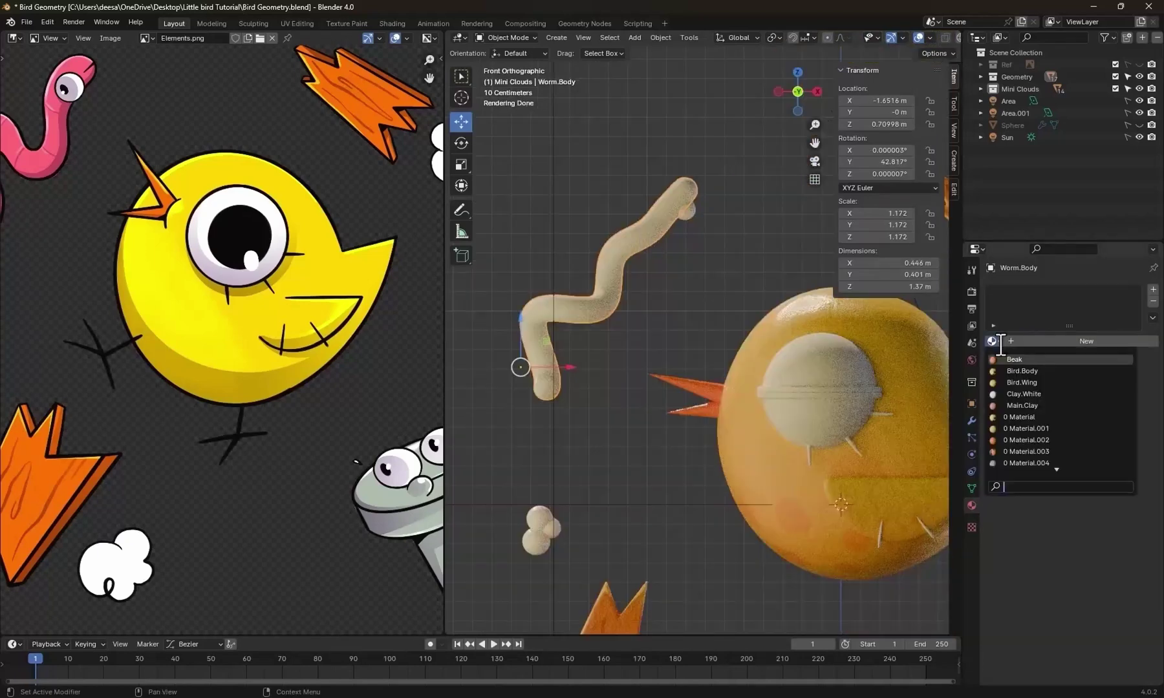
{"action": "left_click", "coordinate": [1028, 405]}
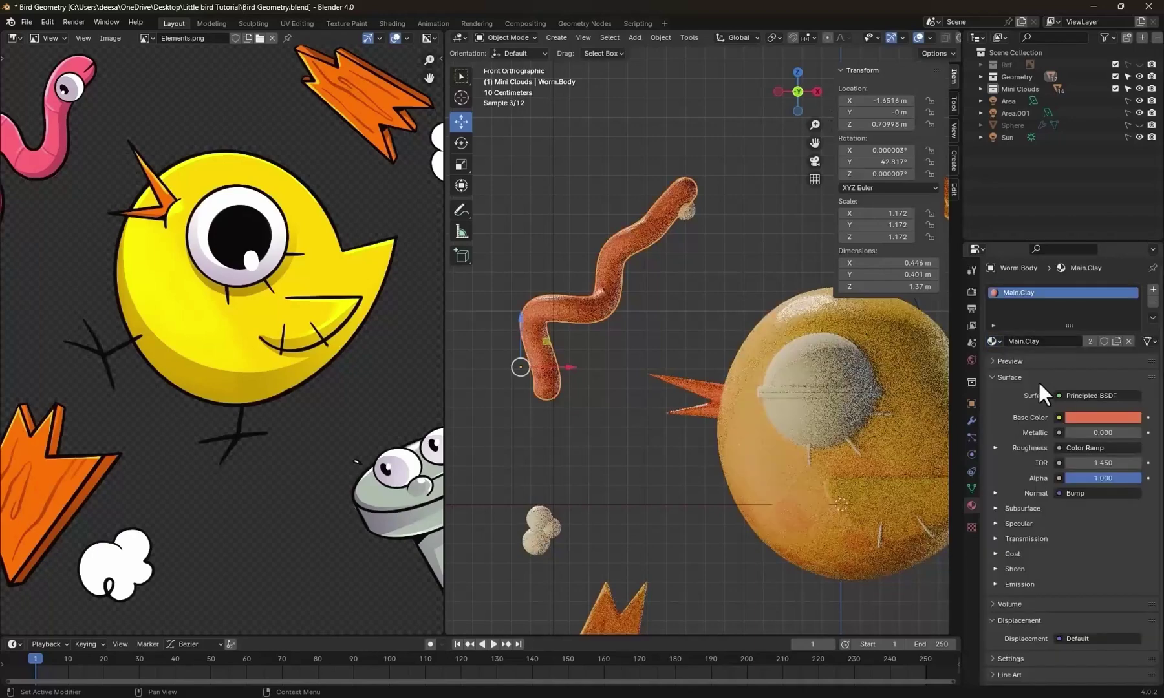
Make an independent copy of the worm body's Main.Clay material and name it Worm.
{"action": "left_click", "coordinate": [1115, 341]}
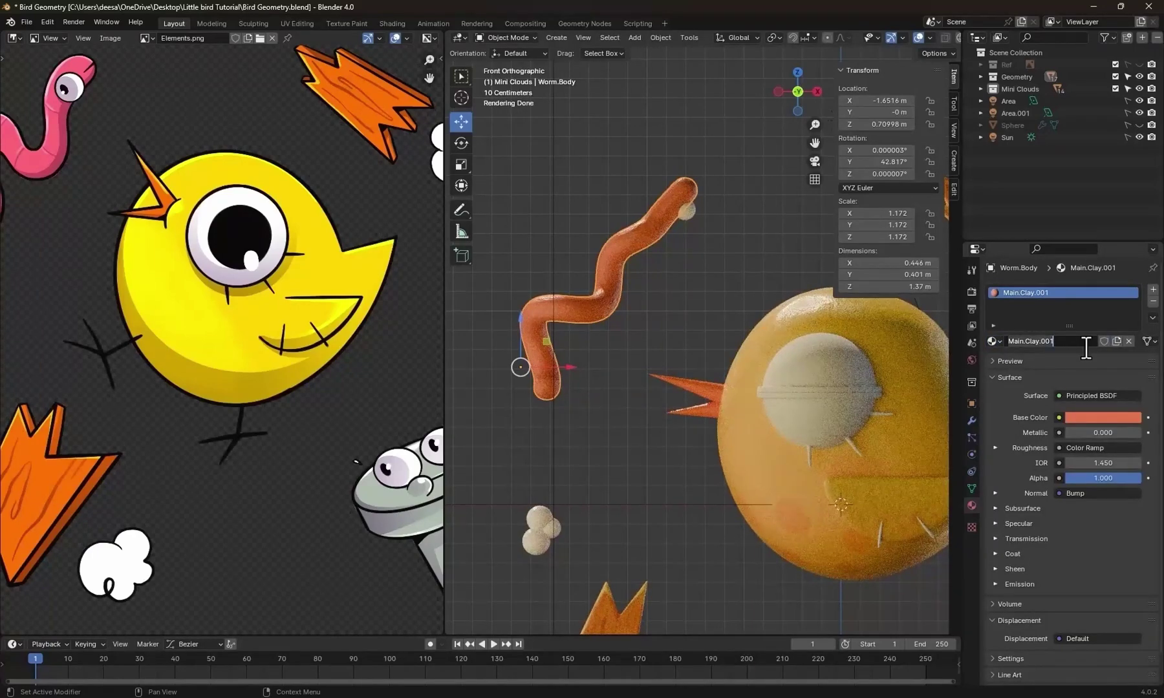
{"action": "type", "text": "Worm"}
{"action": "key", "text": "Return"}
Set the Worm material's base color to the pink sampled from the worm in the reference image.
{"action": "middle_click_drag", "start_coordinate": [191, 268], "coordinate": [303, 354]}
{"action": "left_click", "coordinate": [1099, 416]}
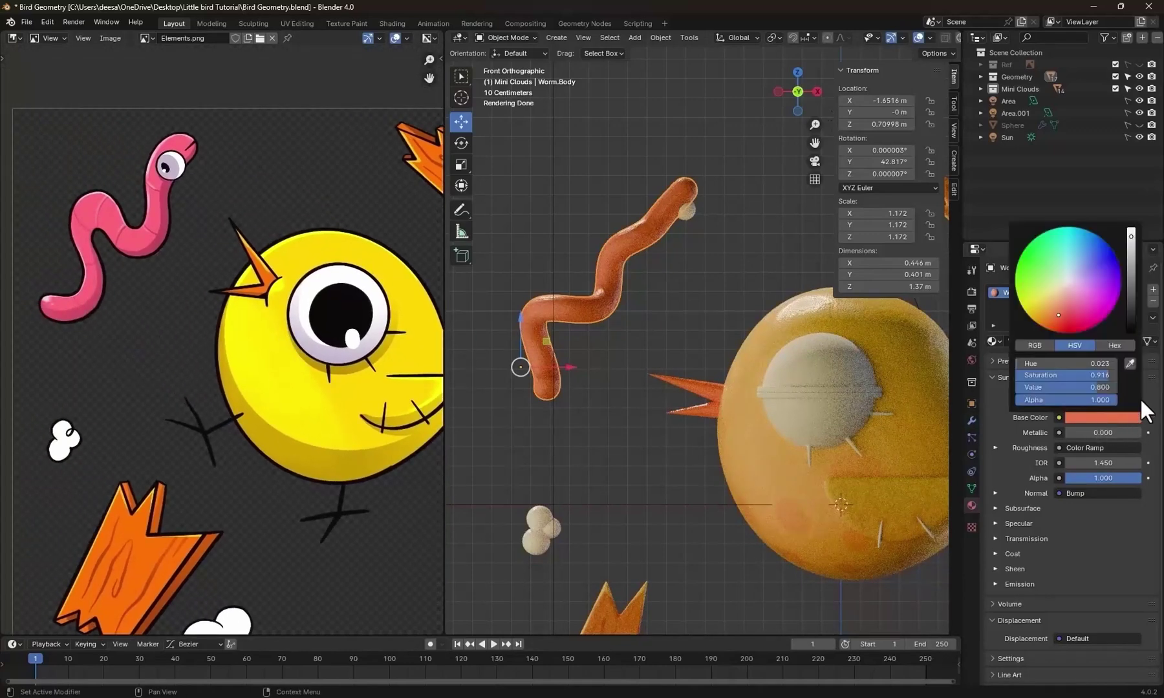
{"action": "left_click", "coordinate": [1130, 359]}
{"action": "left_click", "coordinate": [145, 232]}
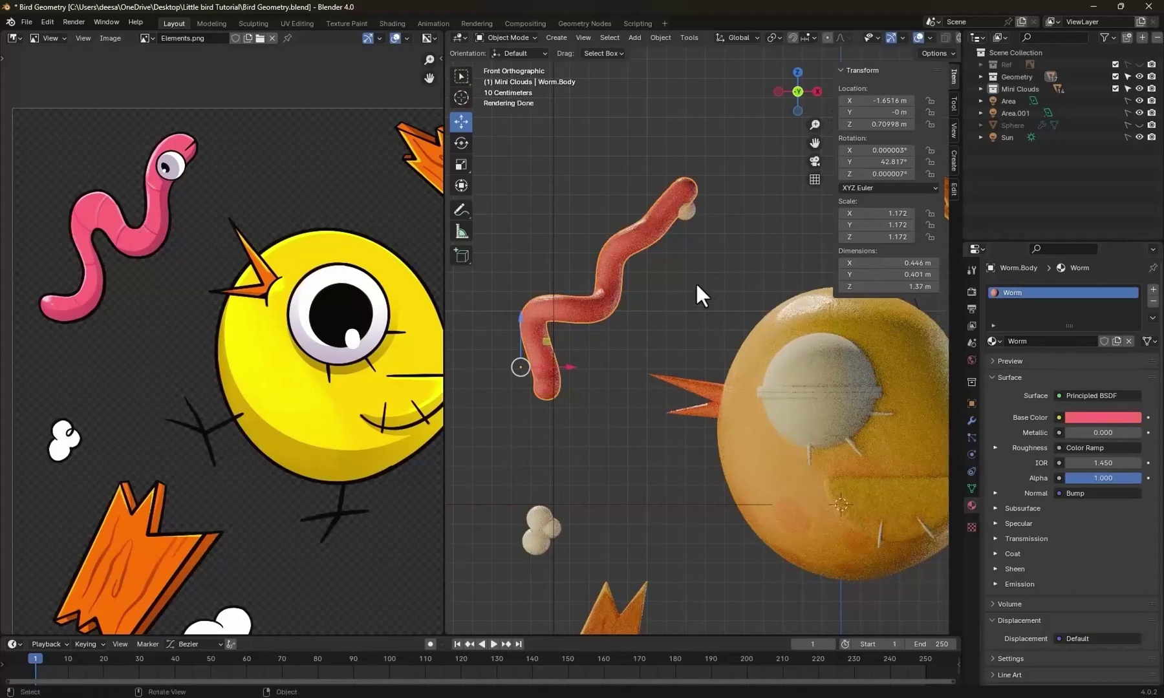
Assign the existing Clay.White material to the bird's eyelashes.
{"action": "key", "text": "KP_Decimal"}
{"action": "left_click", "coordinate": [695, 379]}
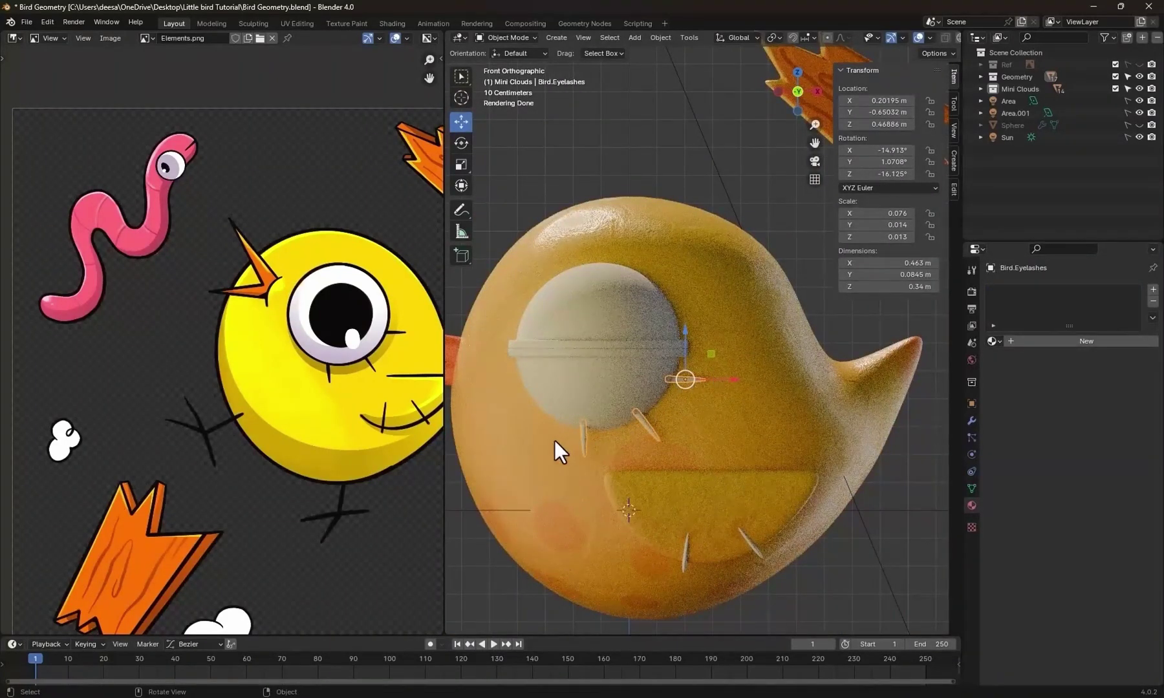
{"action": "left_click", "coordinate": [993, 341]}
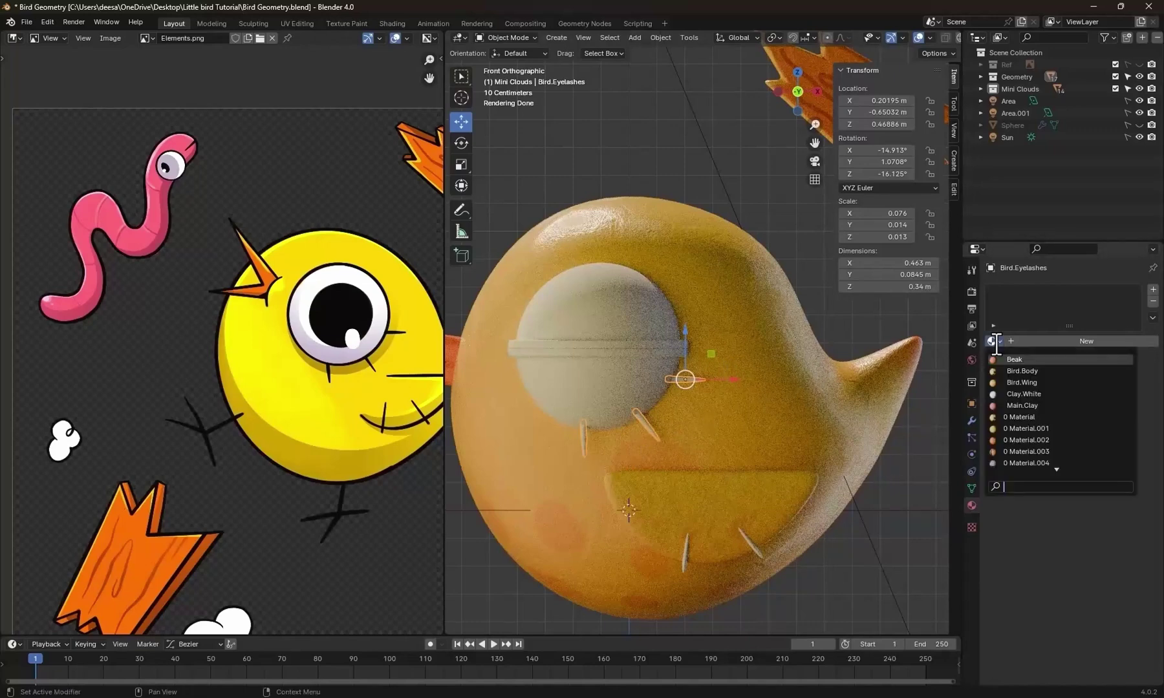
{"action": "left_click", "coordinate": [1017, 394]}
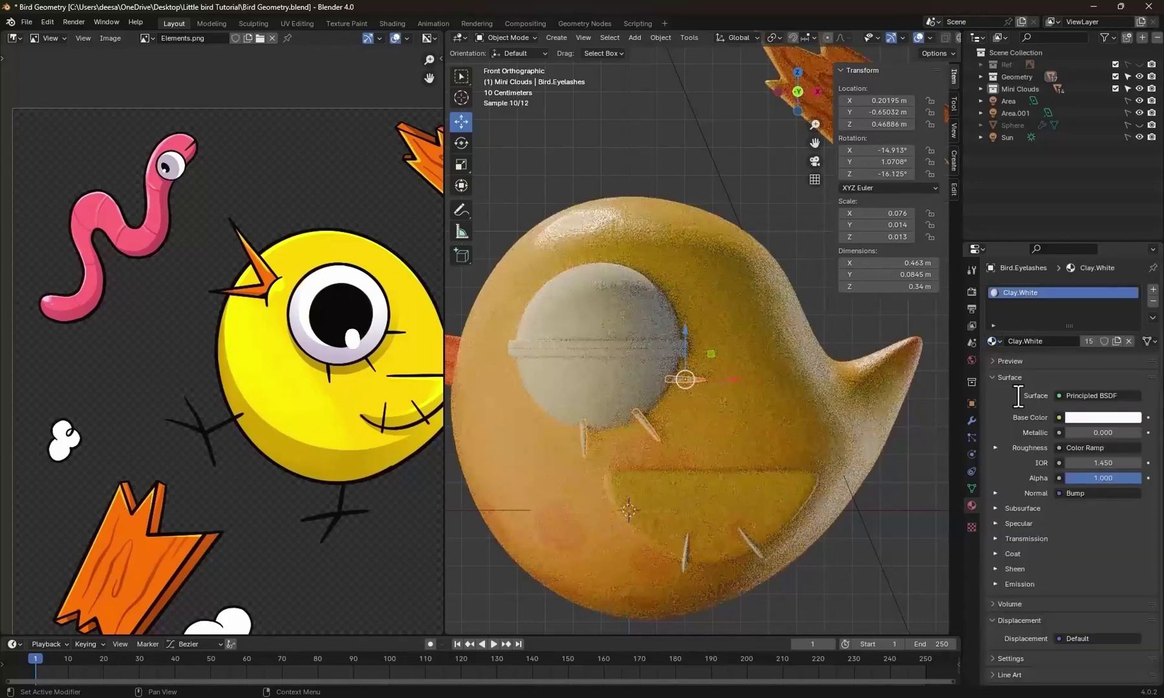
Make an independent copy of the eyelashes' material named Clay.Black and set its base color to black, with a value of 0.
{"action": "left_click", "coordinate": [1115, 341]}
{"action": "left_click", "coordinate": [1067, 341]}
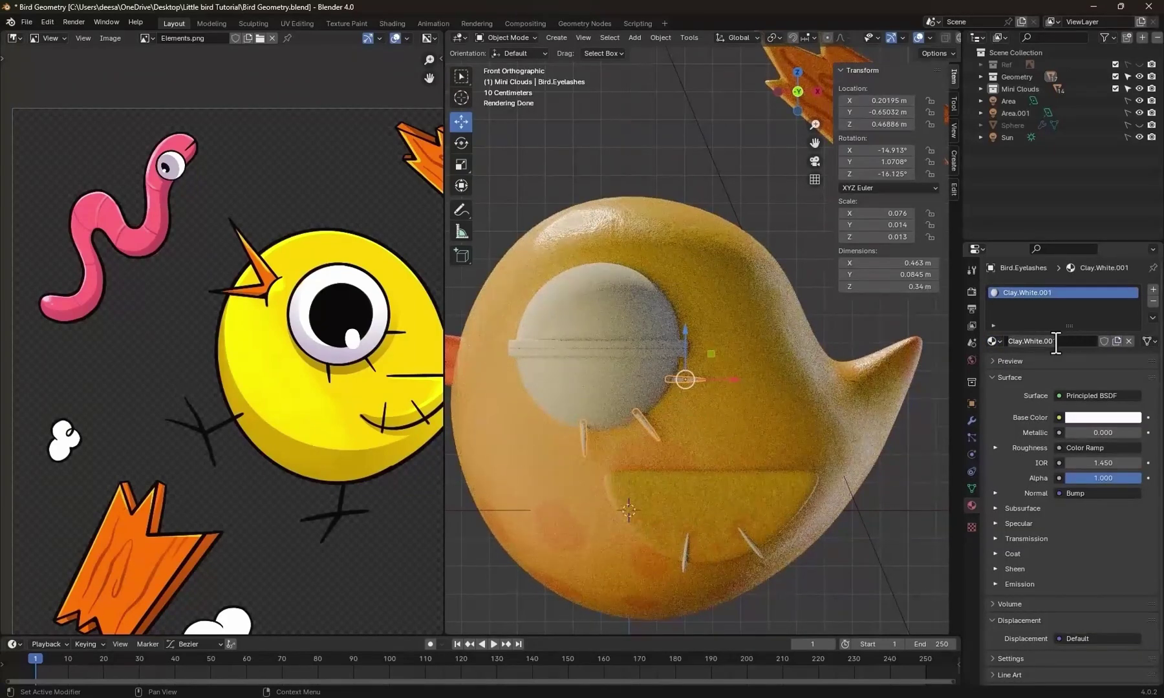
{"action": "left_click_drag", "start_coordinate": [1026, 342], "coordinate": [1139, 346]}
{"action": "type", "text": "Black"}
{"action": "key", "text": "Return"}
{"action": "left_click", "coordinate": [1102, 417]}
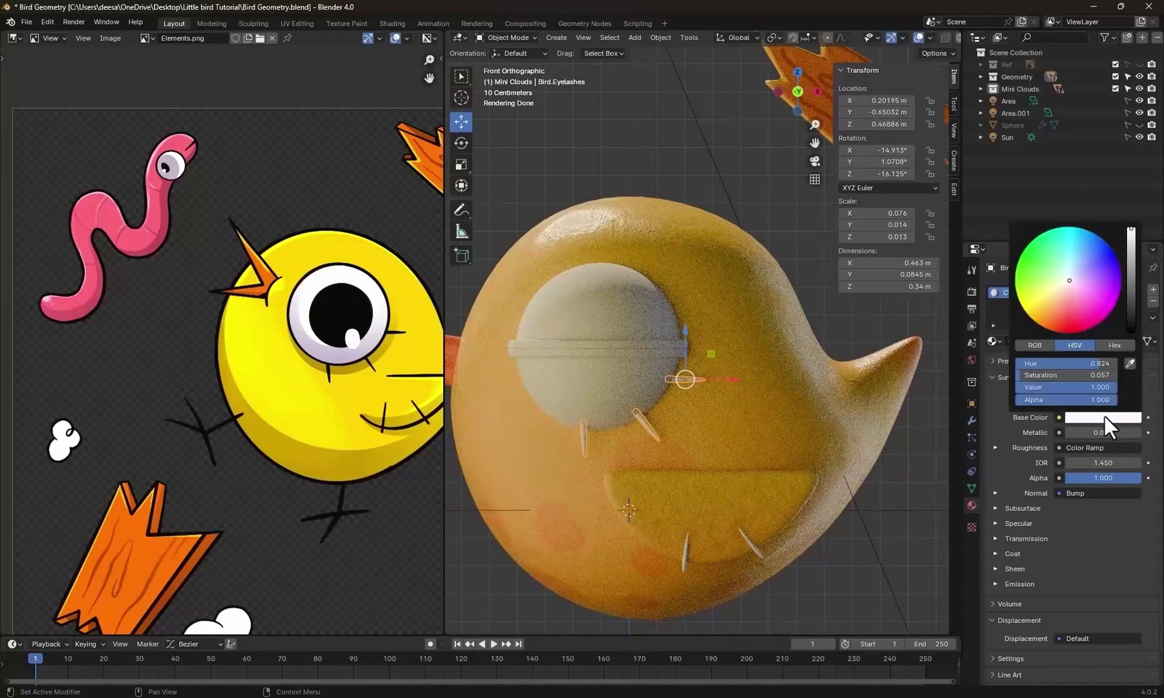
{"action": "left_click_drag", "start_coordinate": [1132, 284], "coordinate": [1131, 333]}
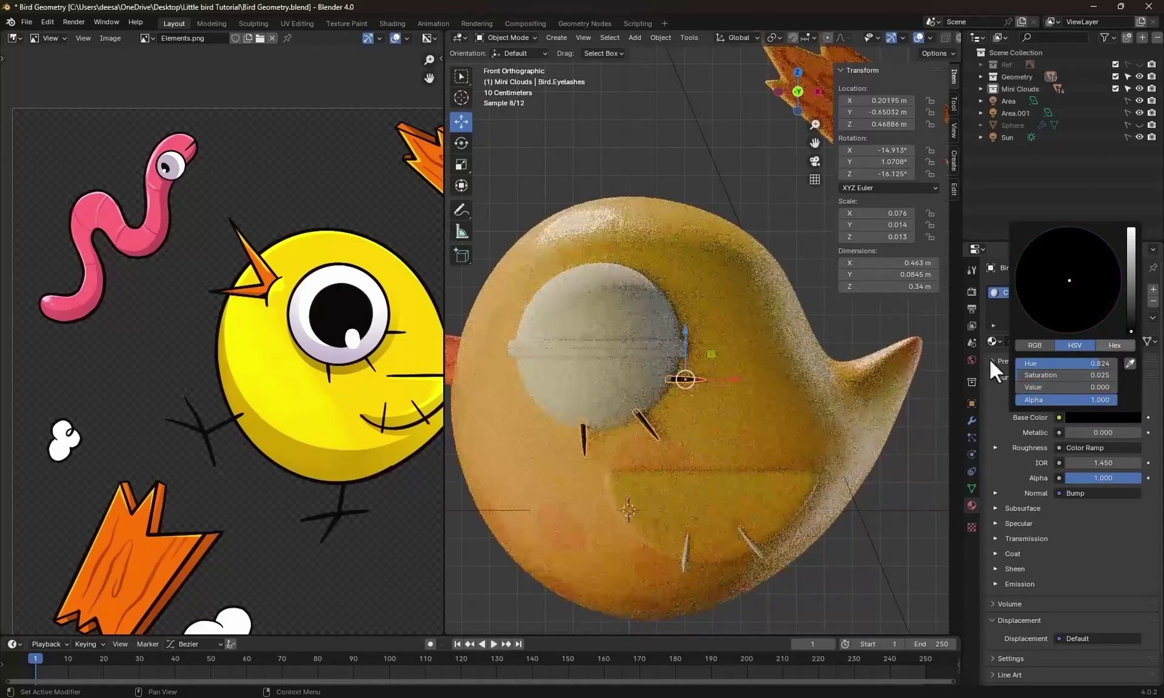
Assign the existing Clay.Black material to the feather strokes on the bird's left wing.
{"action": "left_click", "coordinate": [818, 322]}
{"action": "middle_click_drag", "start_coordinate": [818, 322], "coordinate": [775, 396]}
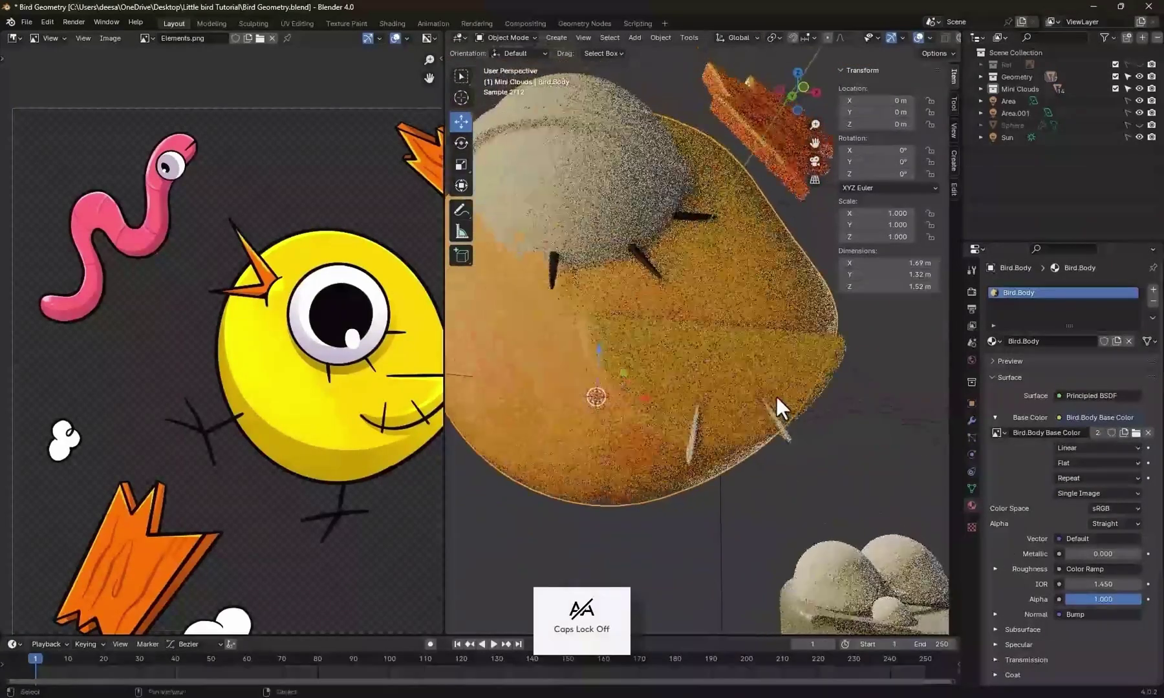
{"action": "left_click", "coordinate": [786, 437]}
{"action": "left_click", "coordinate": [996, 340]}
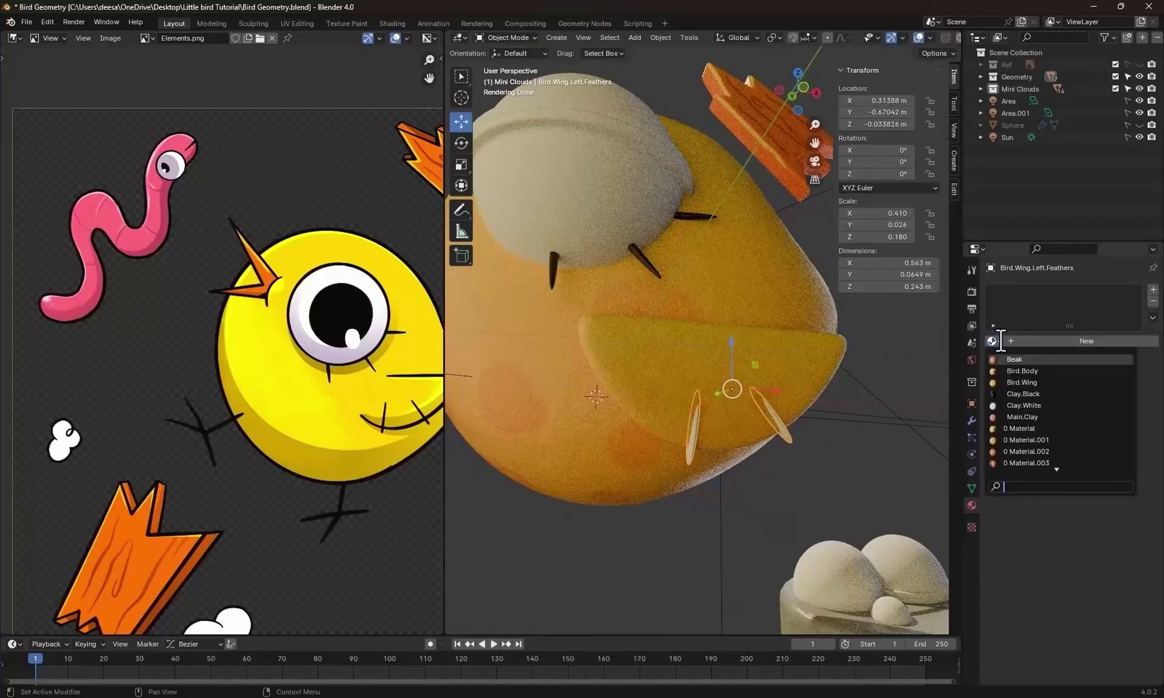
{"action": "left_click", "coordinate": [1023, 394]}
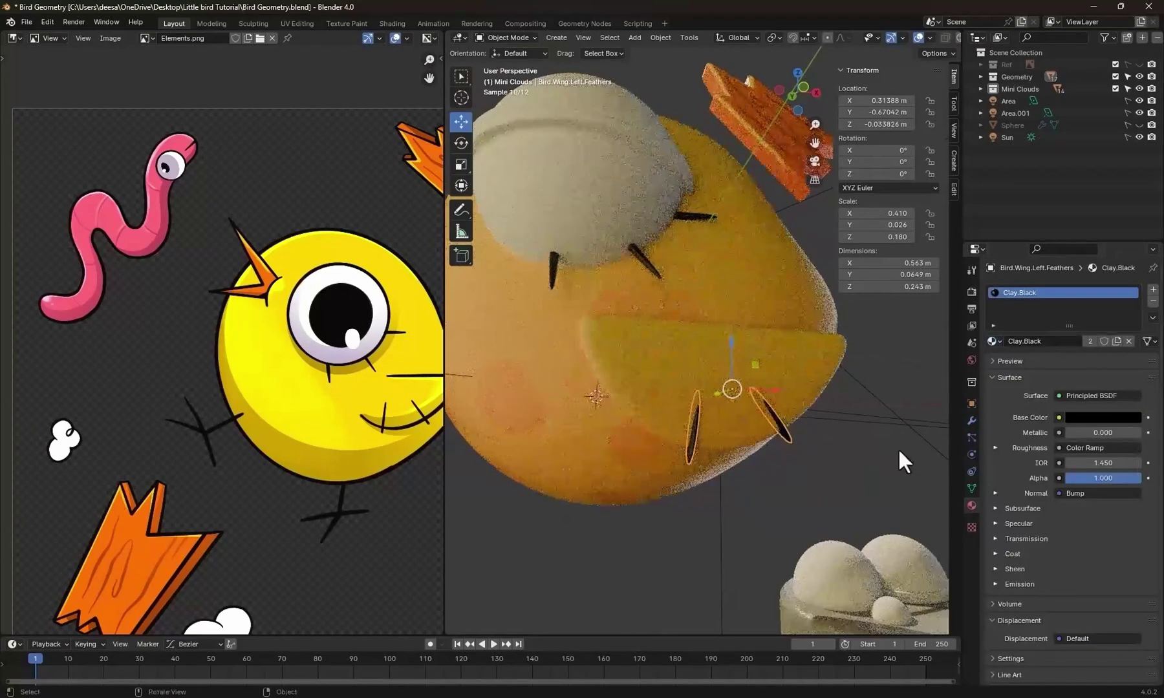
Isolate the bird's closed eye by hiding every other object in the front view.
{"action": "middle_click_drag", "start_coordinate": [897, 447], "coordinate": [769, 448]}
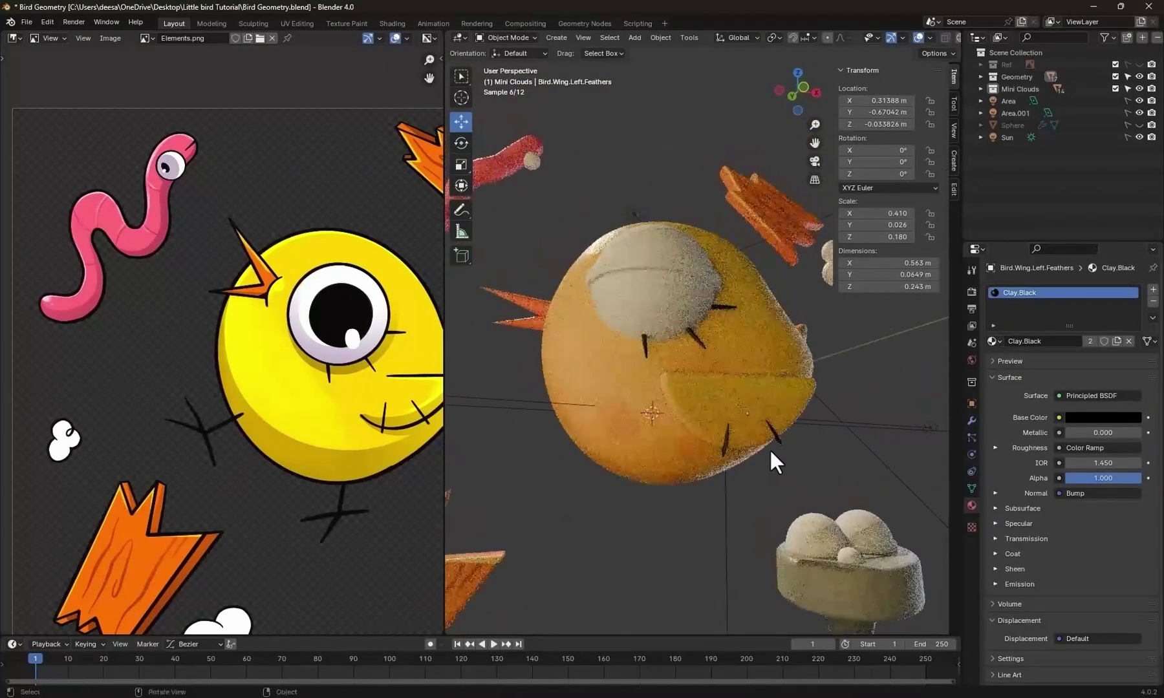
{"action": "scroll", "coordinate": [773, 447], "scroll_direction": "down", "scroll_amount": 3}
{"action": "scroll", "coordinate": [765, 445], "scroll_direction": "up", "scroll_amount": 4}
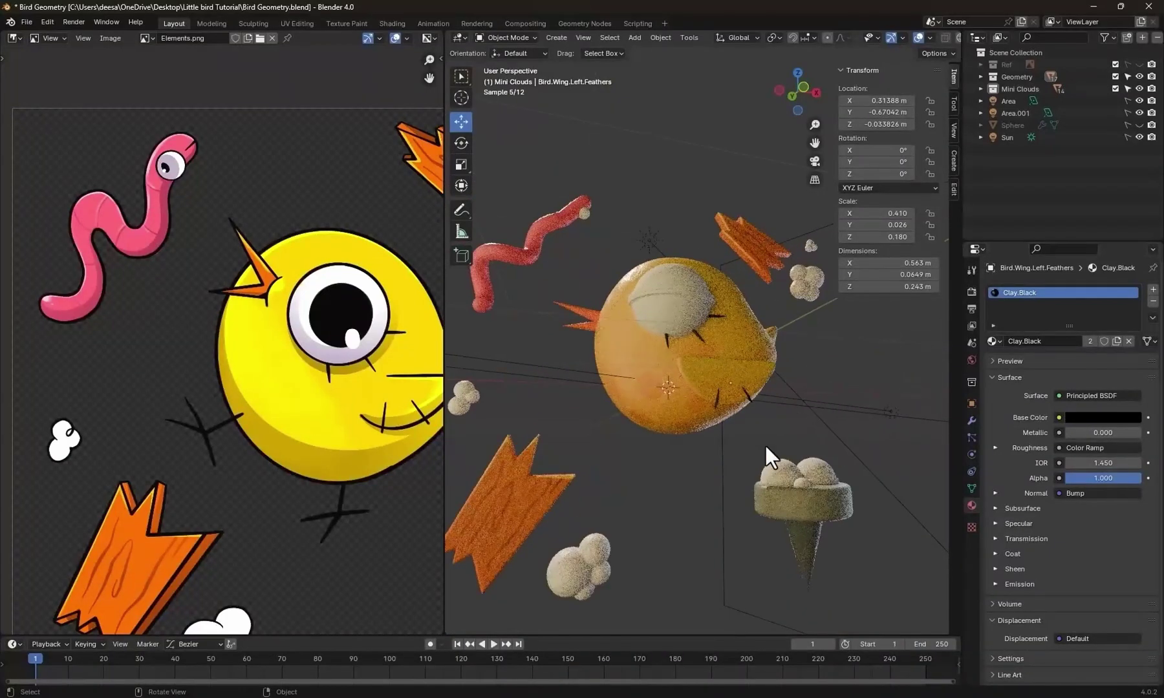
{"action": "scroll", "coordinate": [845, 465], "scroll_direction": "up", "scroll_amount": 3}
{"action": "key", "text": "KP_1"}
{"action": "left_click", "coordinate": [664, 313]}
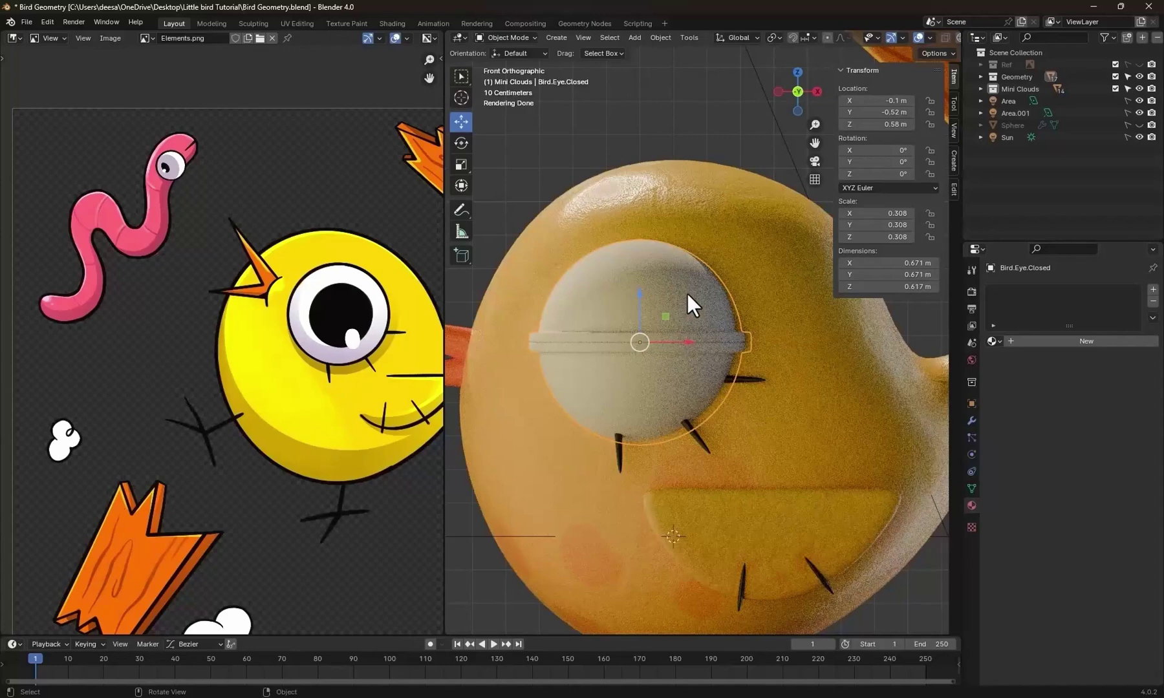
{"action": "key", "text": "ctrl+i"}
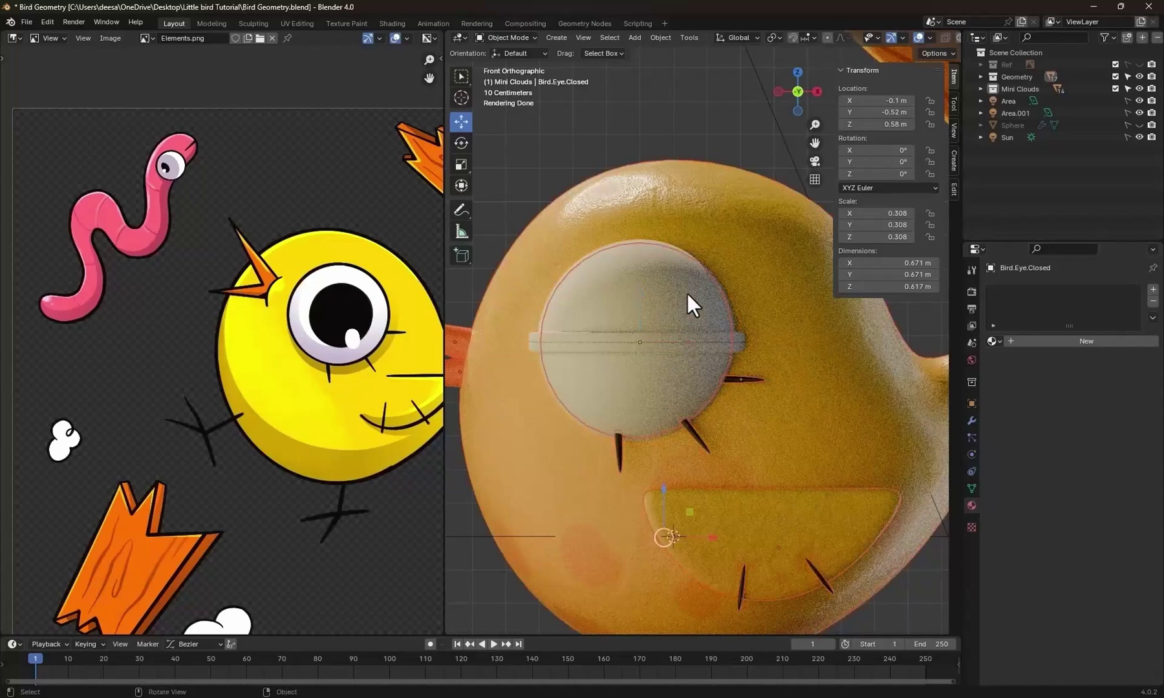
{"action": "key", "text": "h"}
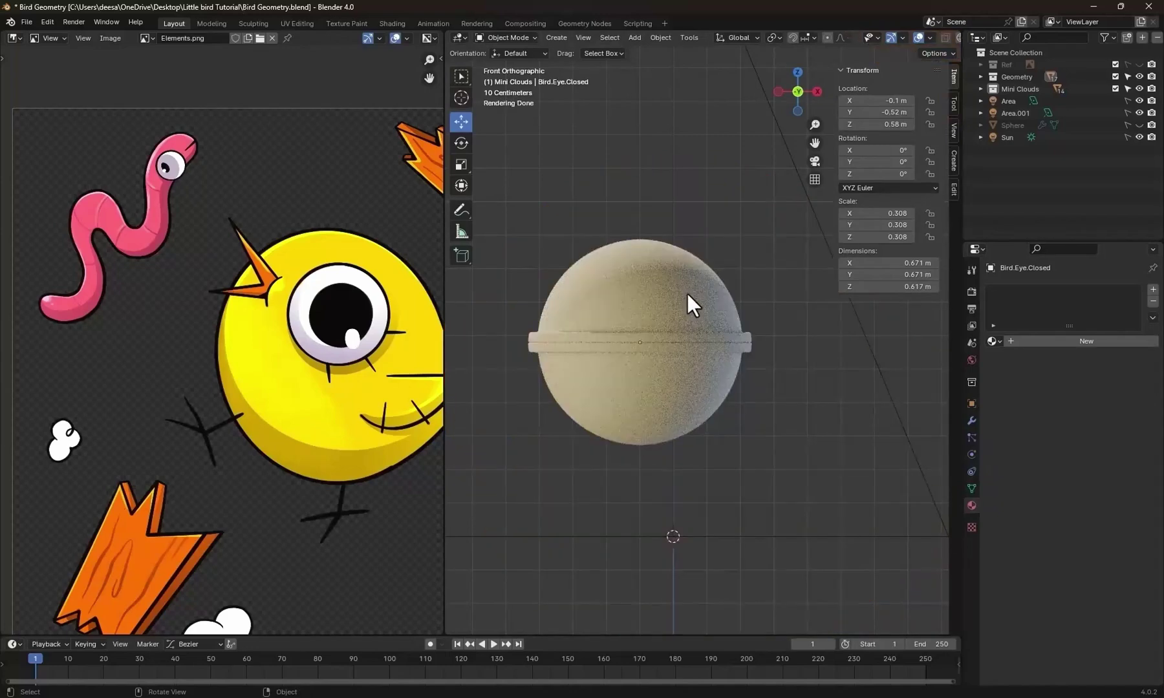
Assign Main.Clay to the closed eye and make an independent copy of it named Bird.Eye.Closed.
{"action": "left_click", "coordinate": [686, 320]}
{"action": "scroll", "coordinate": [687, 320], "scroll_direction": "up", "scroll_amount": 1}
{"action": "middle_click_drag", "start_coordinate": [687, 320], "coordinate": [707, 306], "text": "shift"}
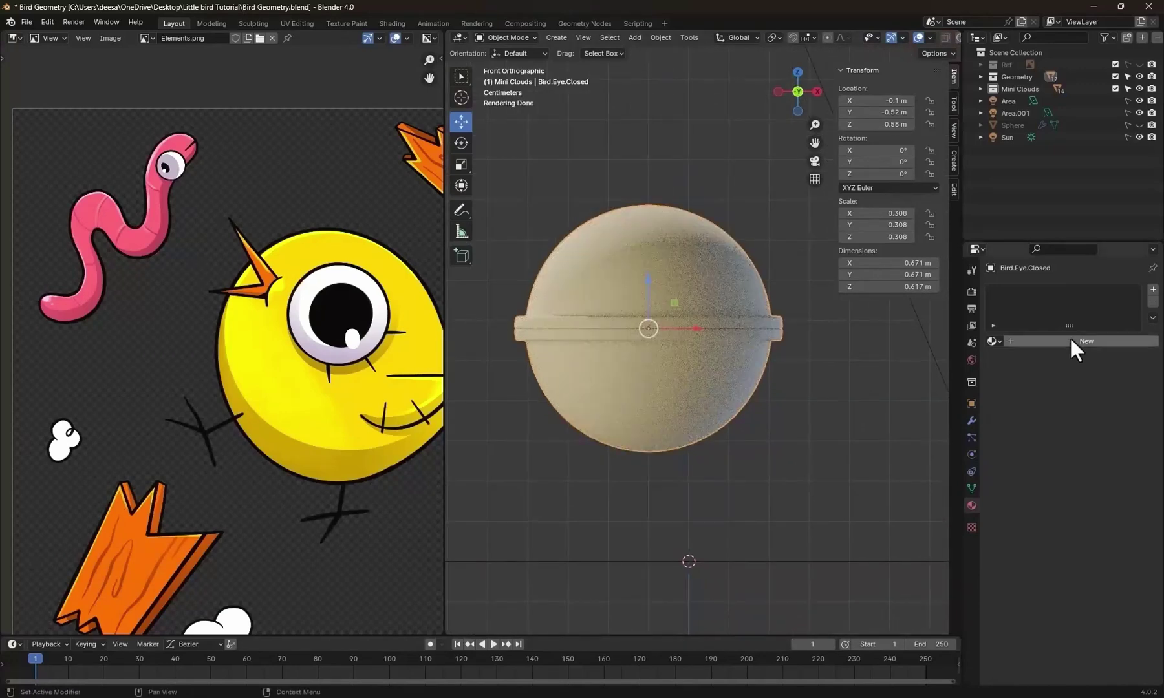
{"action": "left_click", "coordinate": [994, 341]}
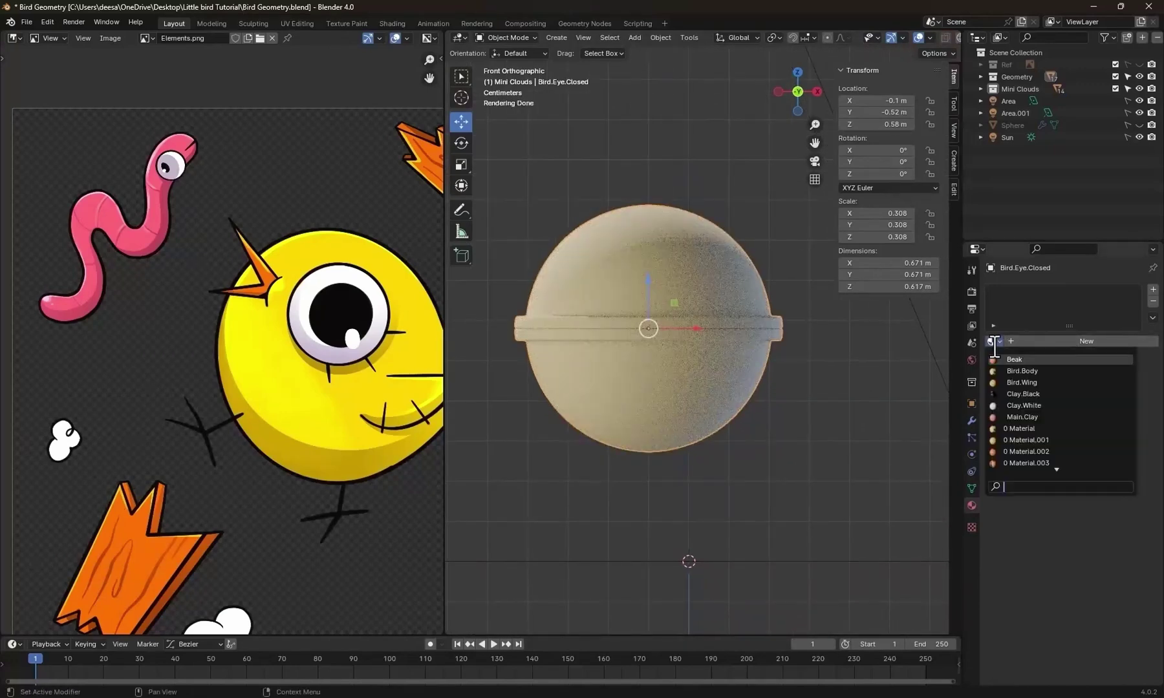
{"action": "left_click", "coordinate": [1034, 417]}
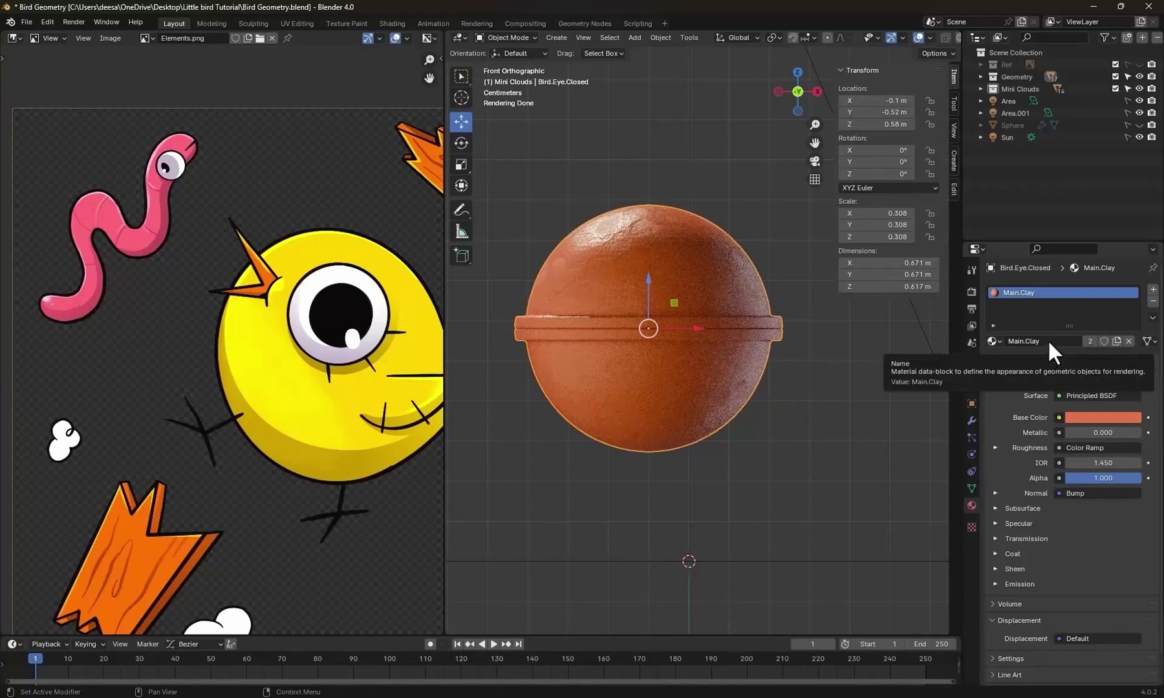
{"action": "left_click", "coordinate": [1114, 340]}
{"action": "left_click", "coordinate": [1076, 340]}
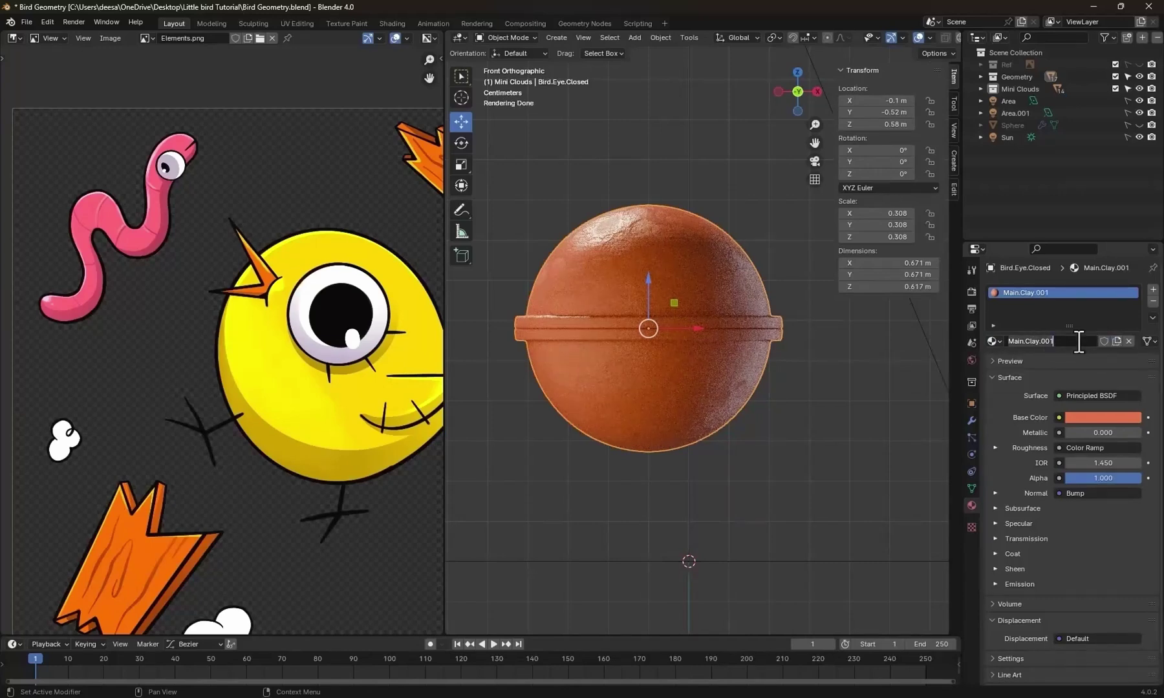
{"action": "type", "text": "Bird.Eye.Closed"}
{"action": "key", "text": "Return"}
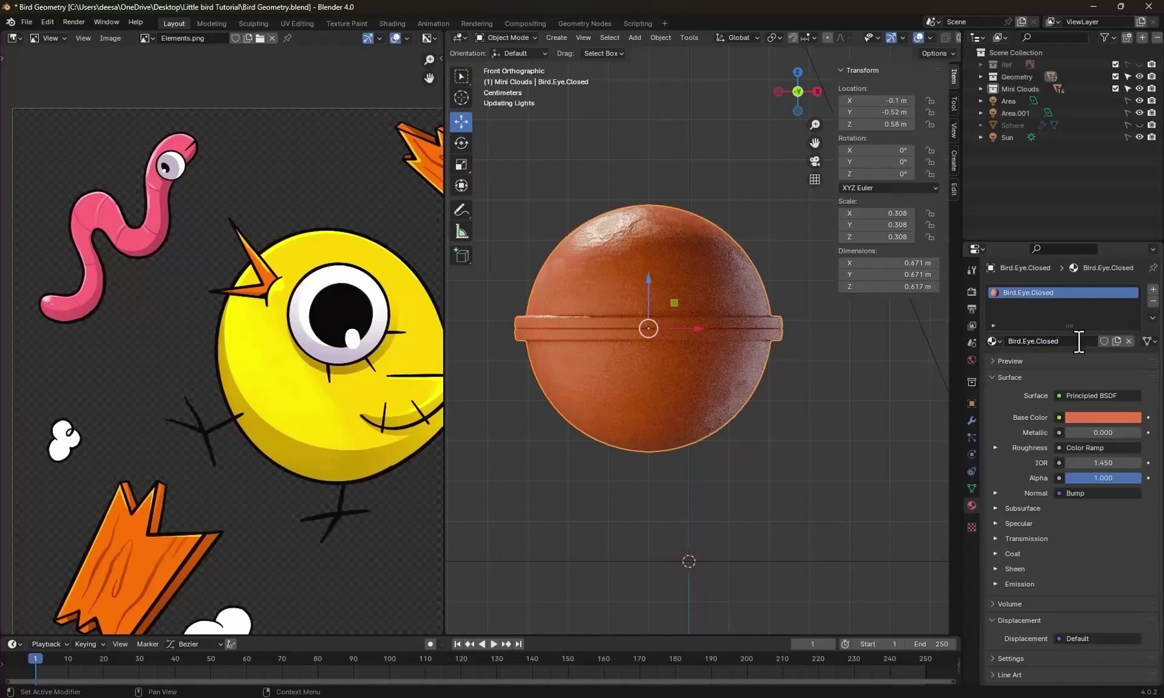
Set the Bird.Eye.Closed material's base color to the yellow sampled from the bird's body in the reference image.
{"action": "left_click", "coordinate": [1119, 417]}
{"action": "left_click", "coordinate": [1129, 364]}
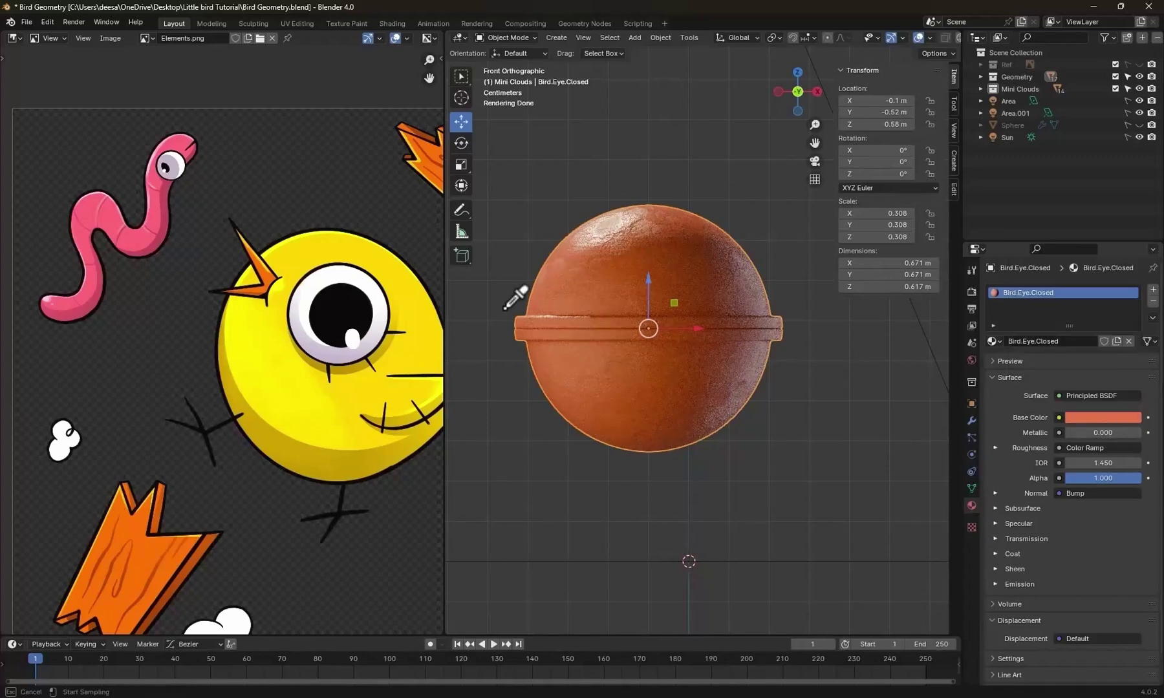
{"action": "left_click", "coordinate": [313, 261]}
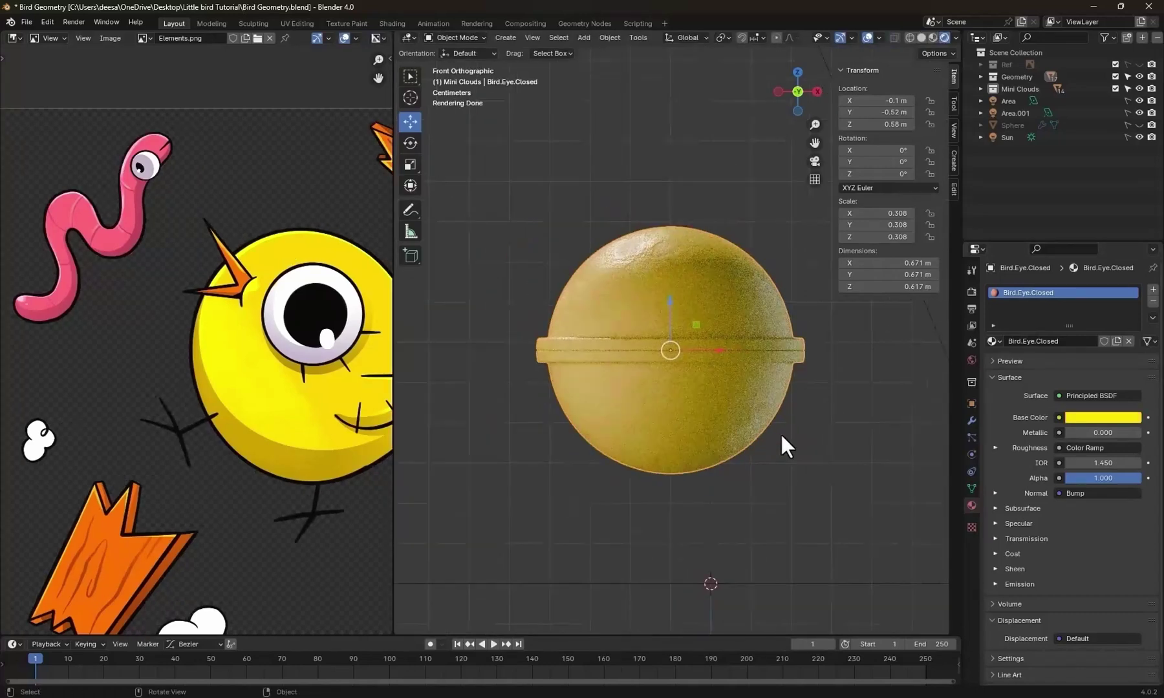
{"action": "middle_click_drag", "start_coordinate": [795, 427], "coordinate": [789, 427], "text": "shift"}
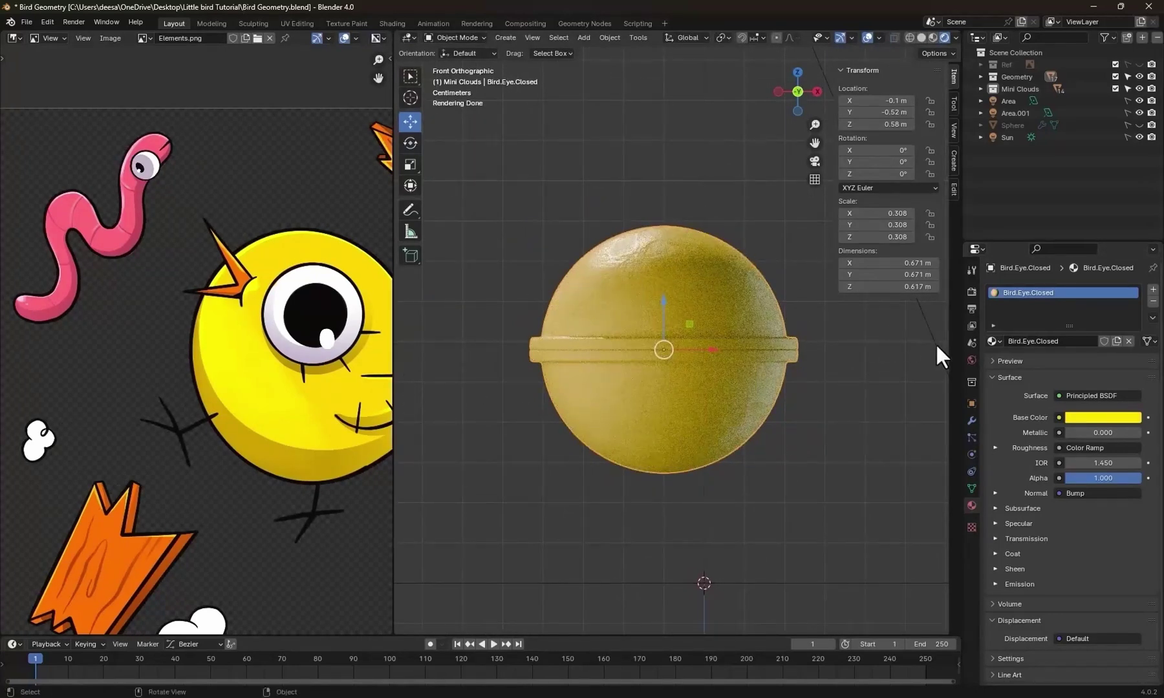
Apply the closed eye's Bevel modifier and then its Subdivision modifier.
{"action": "left_click", "coordinate": [974, 419]}
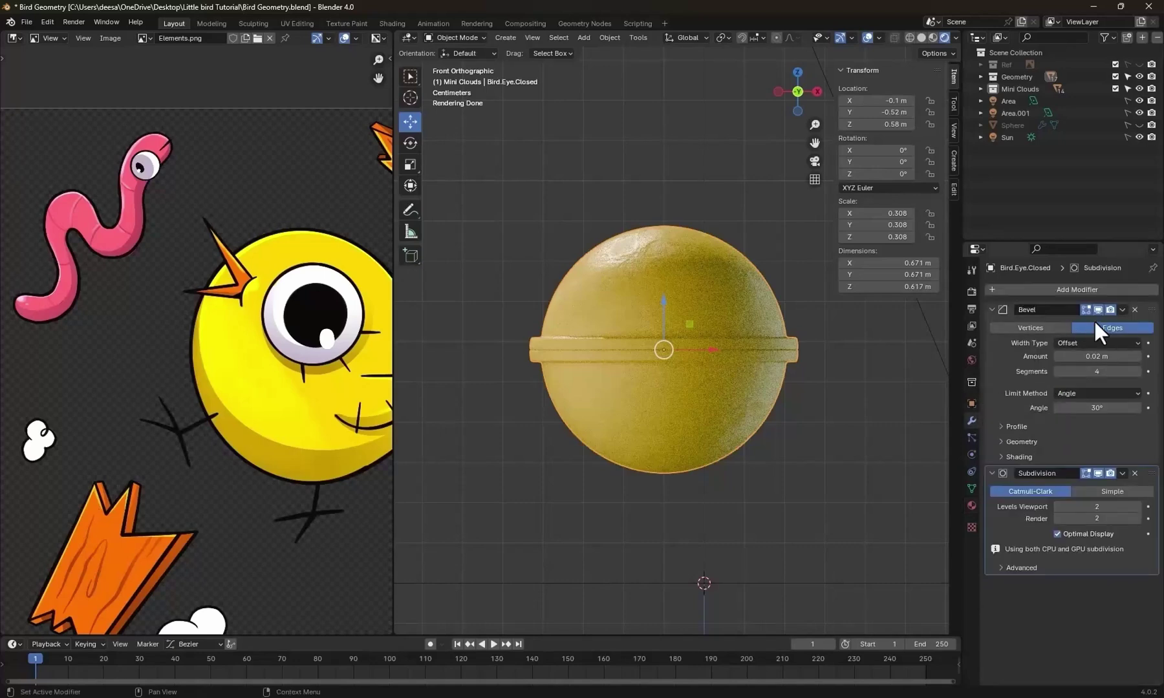
{"action": "left_click", "coordinate": [1121, 310]}
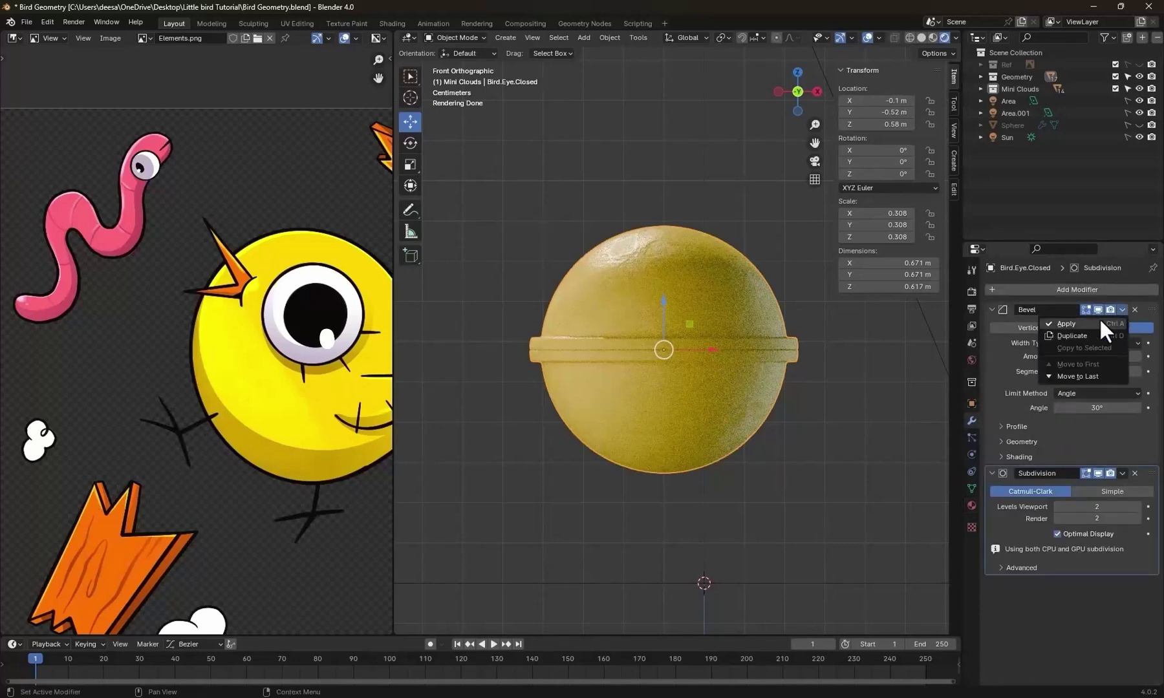
{"action": "left_click", "coordinate": [1099, 317]}
{"action": "left_click", "coordinate": [1122, 308]}
{"action": "left_click", "coordinate": [1101, 321]}
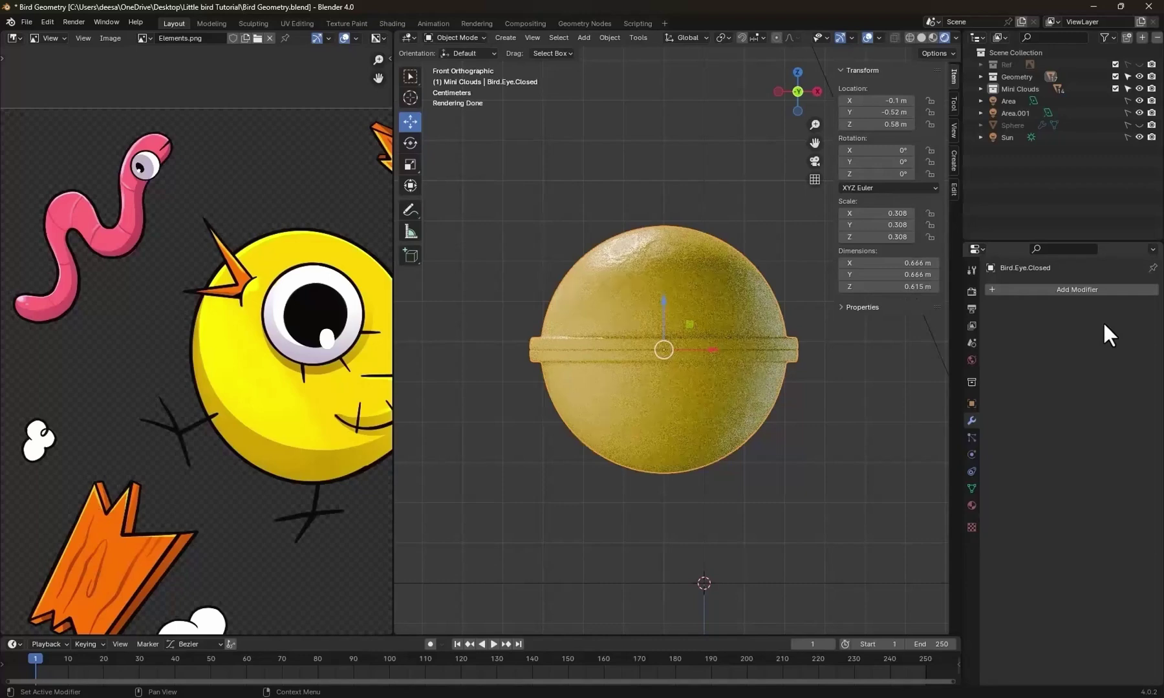
Enter Edit Mode on the closed eye and hide all linked faces of its lower eyelid.
{"action": "middle_click_drag", "start_coordinate": [805, 426], "coordinate": [788, 431], "text": "shift"}
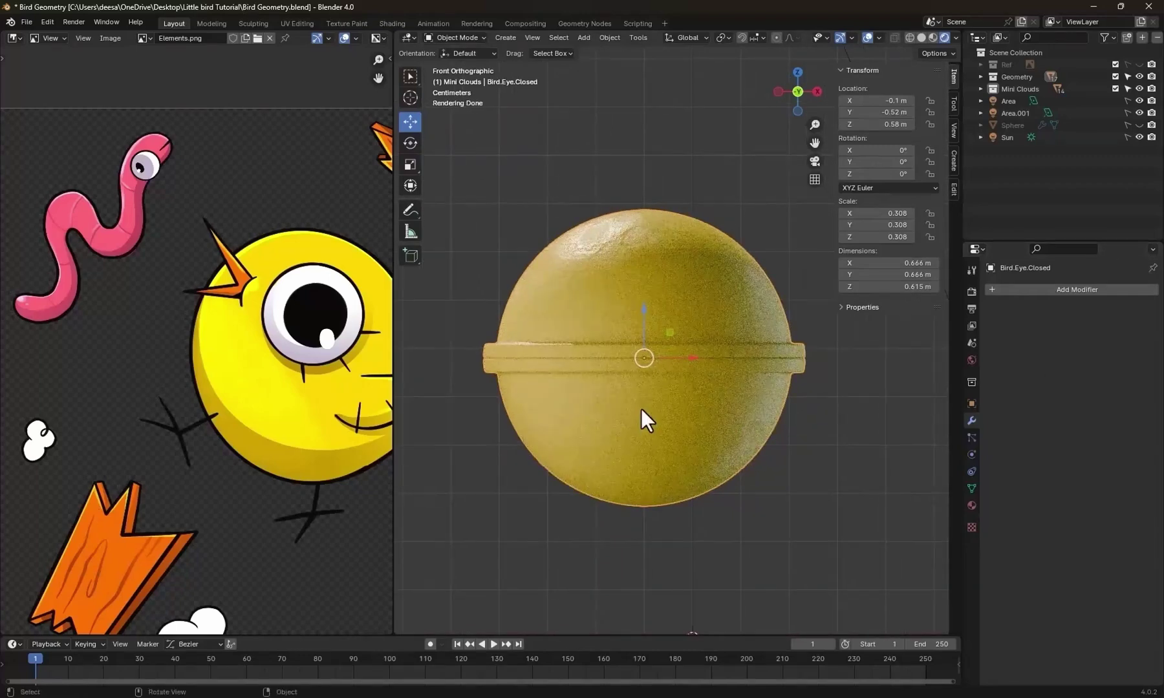
{"action": "key", "text": "ctrl+Tab"}
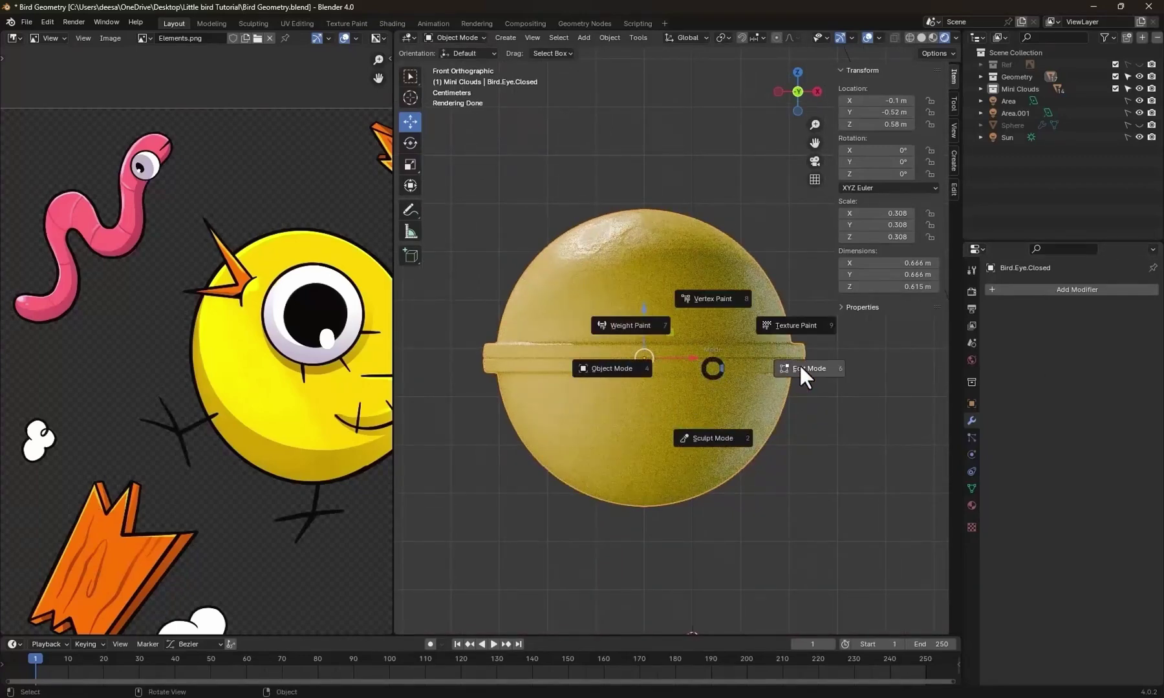
{"action": "left_click", "coordinate": [801, 365]}
{"action": "left_click", "coordinate": [705, 390]}
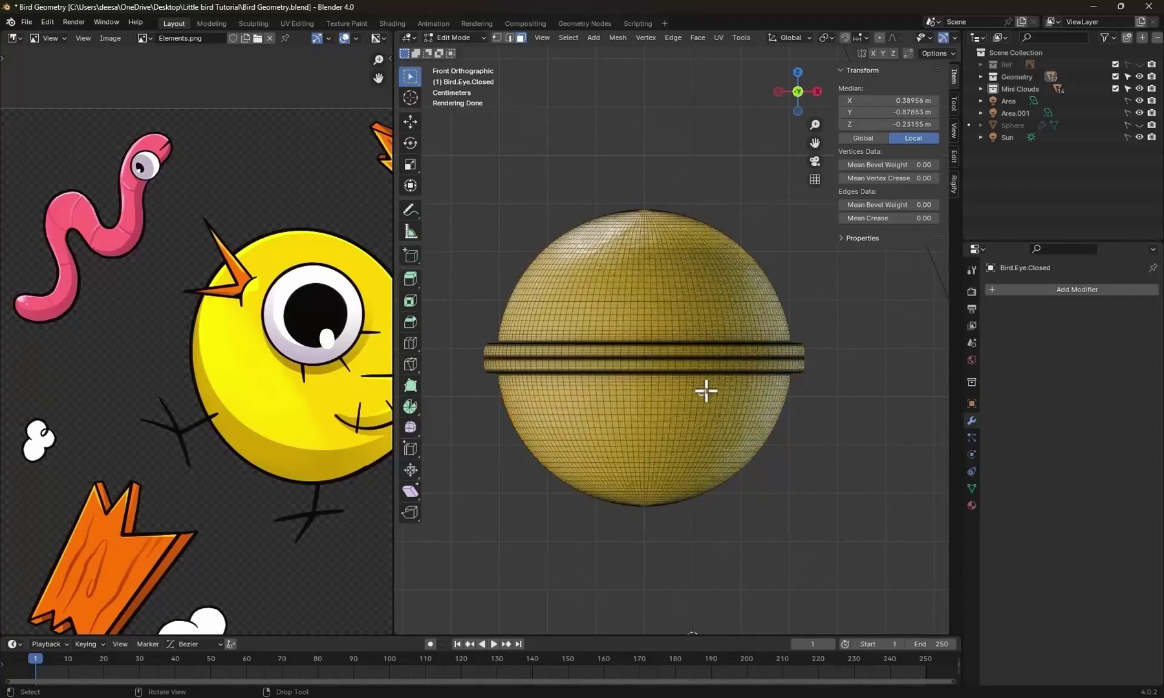
{"action": "key", "text": "ctrl+l"}
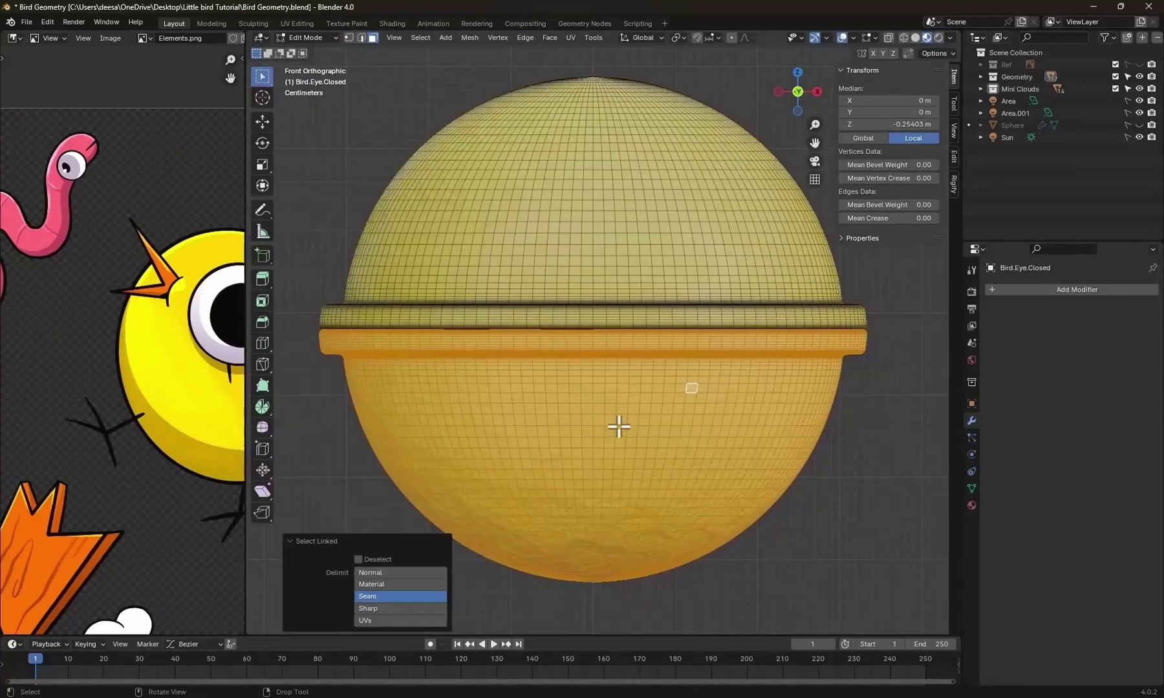
{"action": "key", "text": "h"}
Select the rim faces of the closed eye's upper eyelid from the front view, including those on its far side.
{"action": "middle_click_drag", "start_coordinate": [663, 440], "coordinate": [664, 424]}
{"action": "left_click_drag", "start_coordinate": [363, 259], "coordinate": [829, 344]}
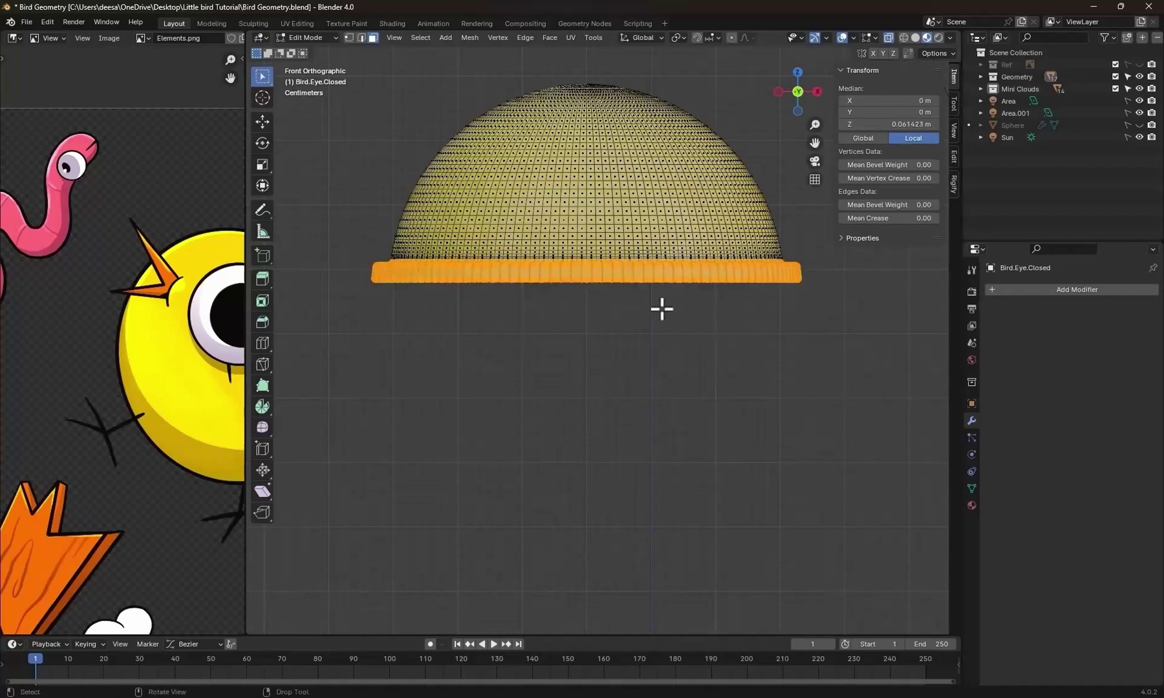
{"action": "middle_click_drag", "start_coordinate": [660, 309], "coordinate": [636, 384]}
{"action": "scroll", "coordinate": [634, 384], "scroll_direction": "up", "scroll_amount": 6}
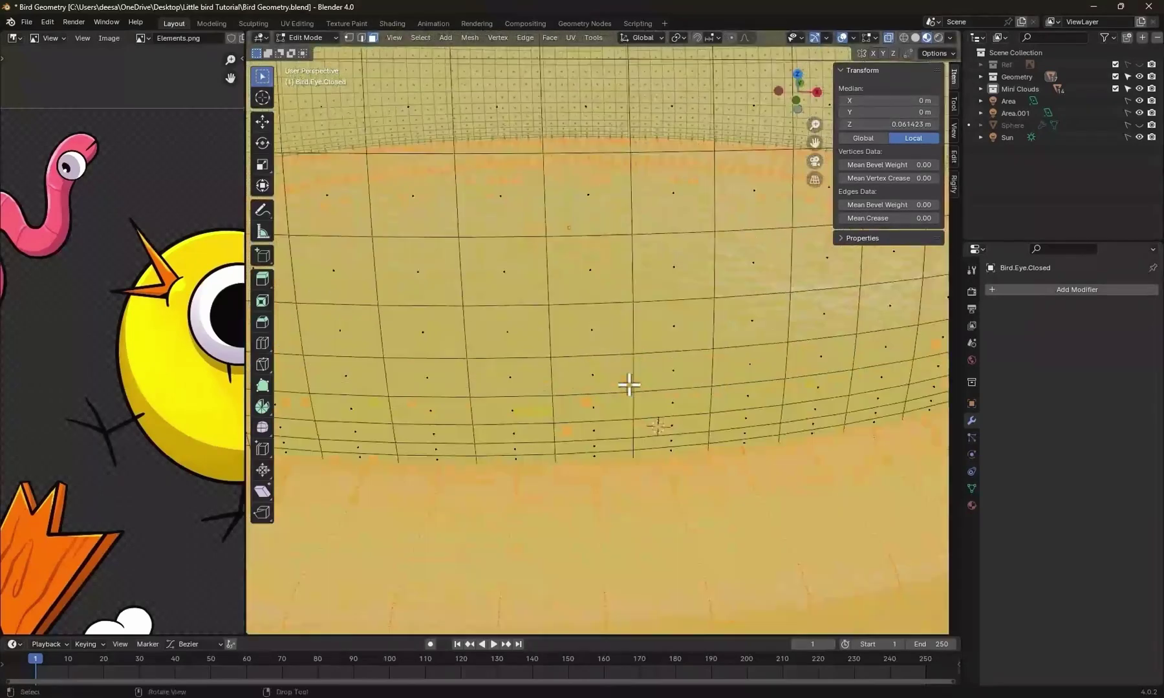
{"action": "middle_click_drag", "start_coordinate": [647, 430], "coordinate": [668, 363], "text": "shift"}
{"action": "scroll", "coordinate": [683, 247], "scroll_direction": "up", "scroll_amount": 5}
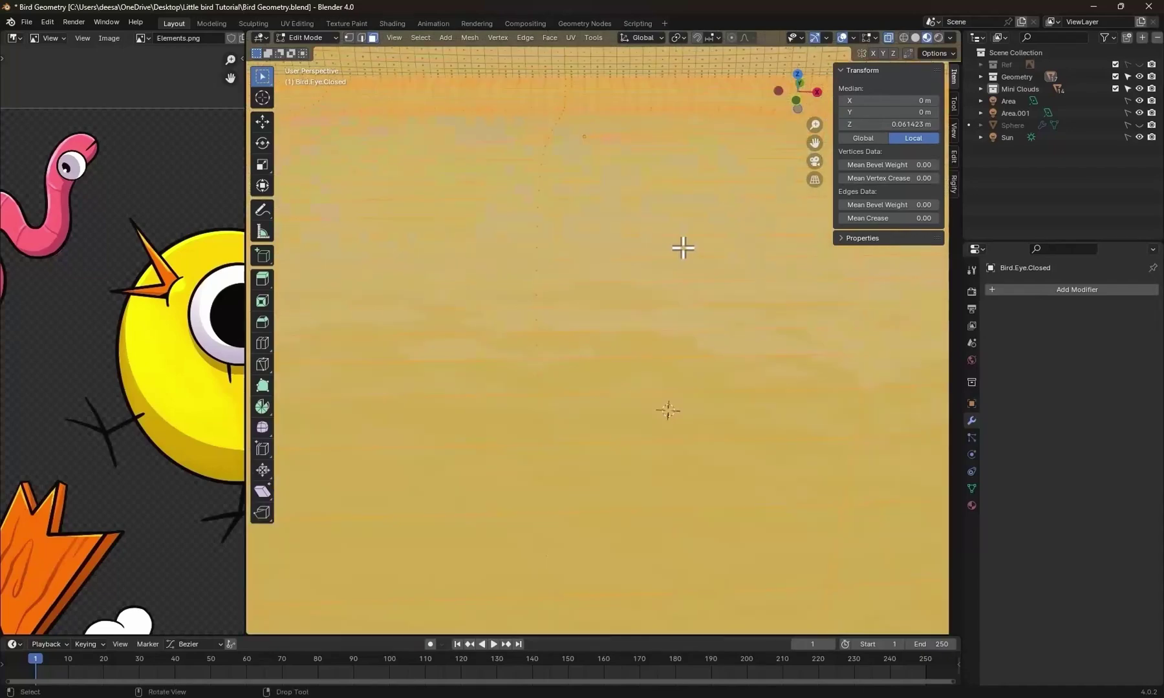
{"action": "middle_click_drag", "start_coordinate": [683, 247], "coordinate": [640, 452], "text": "shift"}
Turn off X-ray and deselect the dome's face loops bordering the upper eyelid's rim.
{"action": "key", "text": "alt+z"}
{"action": "left_click", "coordinate": [639, 452], "text": "alt+shift"}
{"action": "left_click", "coordinate": [640, 452], "text": "alt+shift"}
{"action": "left_click", "coordinate": [639, 482], "text": "alt+shift"}
{"action": "left_click", "coordinate": [641, 507], "text": "alt+shift"}
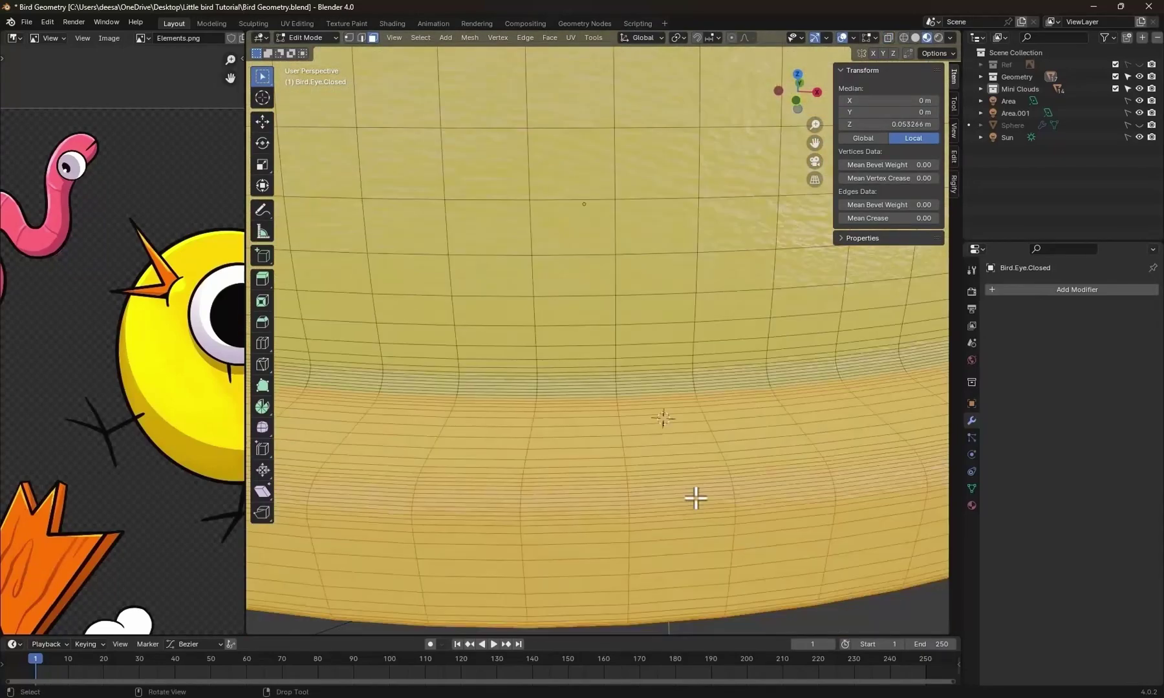
{"action": "left_click", "coordinate": [645, 537], "text": "alt+shift"}
{"action": "left_click", "coordinate": [647, 552], "text": "alt+shift"}
{"action": "scroll", "coordinate": [646, 553], "scroll_direction": "down", "scroll_amount": 6}
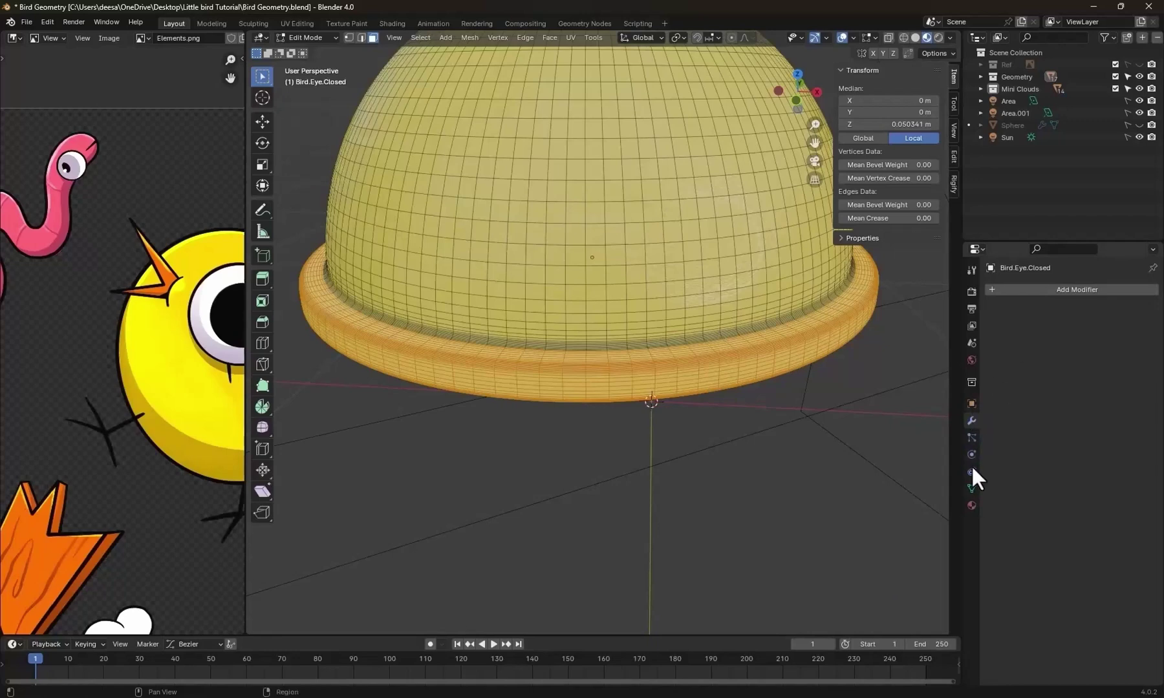
Add a second material slot to the closed eye, assign the selected upper rim faces to it and fill it with Clay.Black.
{"action": "left_click", "coordinate": [969, 504]}
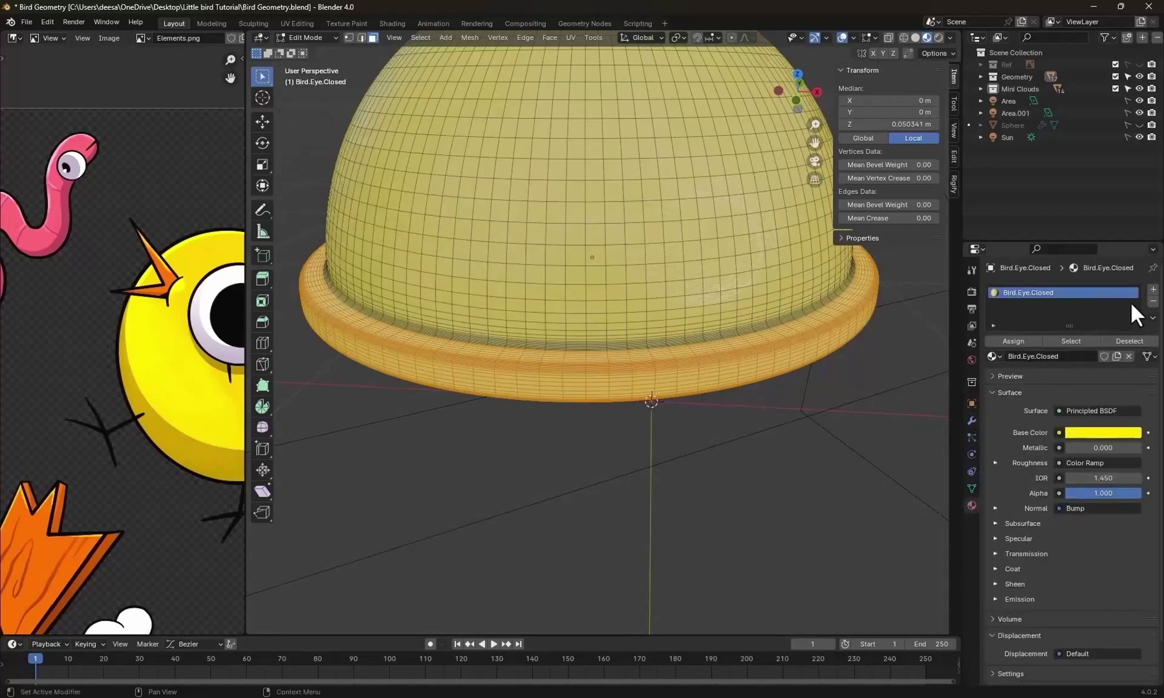
{"action": "left_click", "coordinate": [1152, 290]}
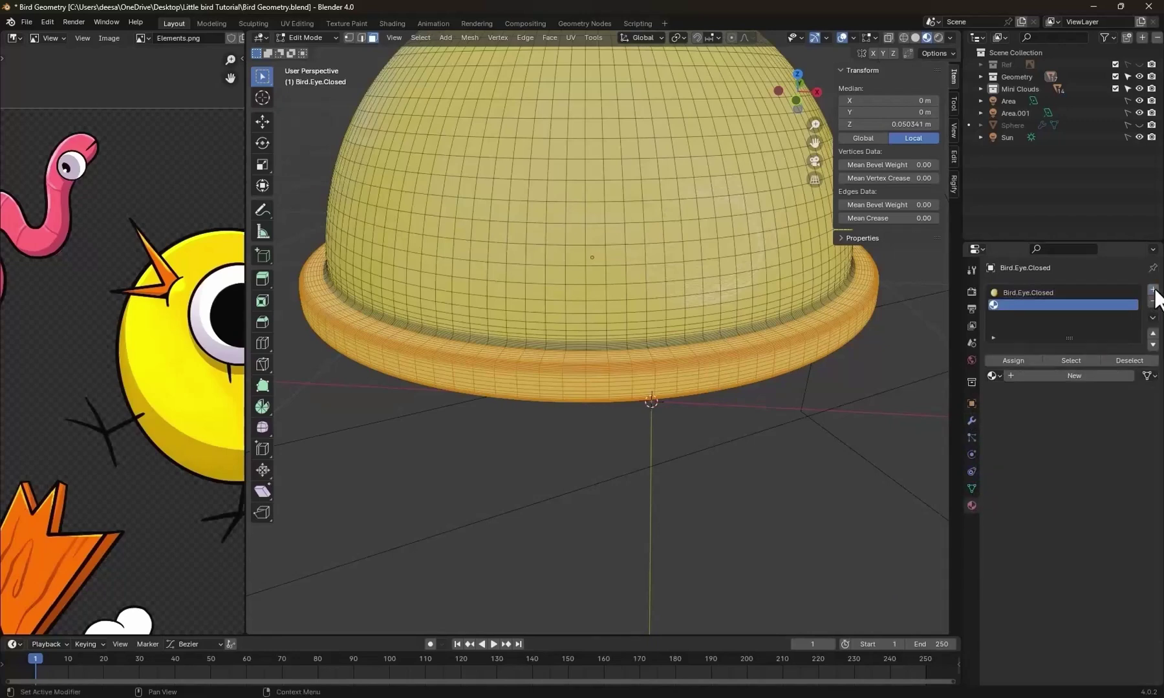
{"action": "left_click", "coordinate": [1011, 360]}
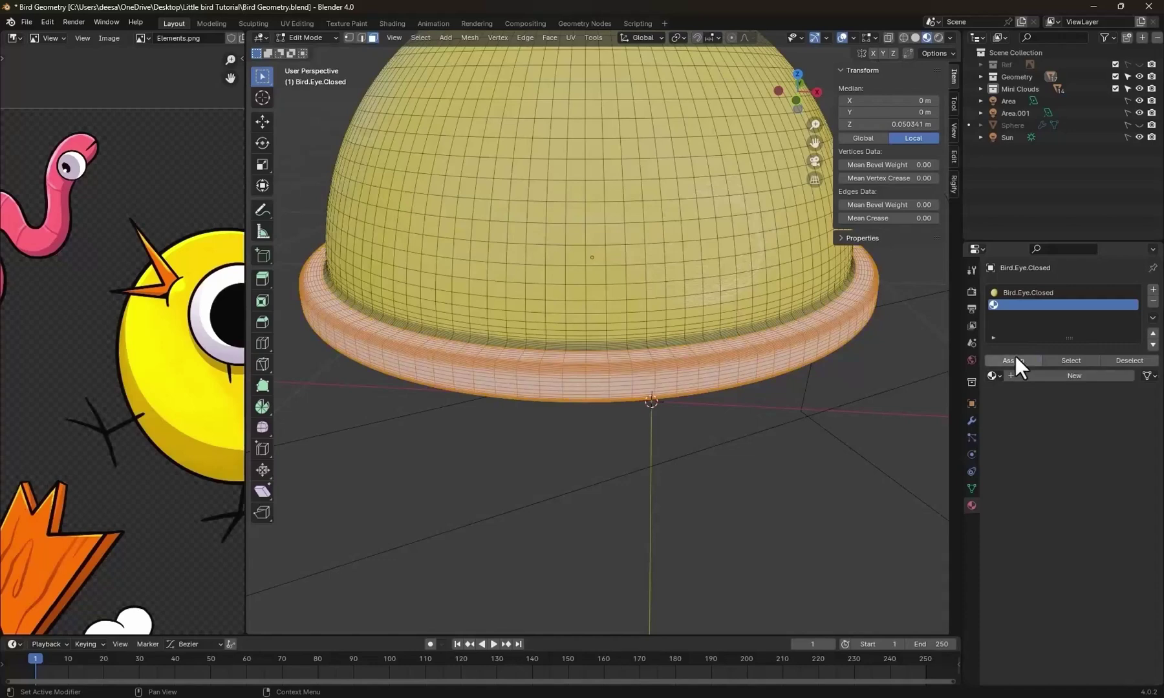
{"action": "left_click", "coordinate": [997, 373]}
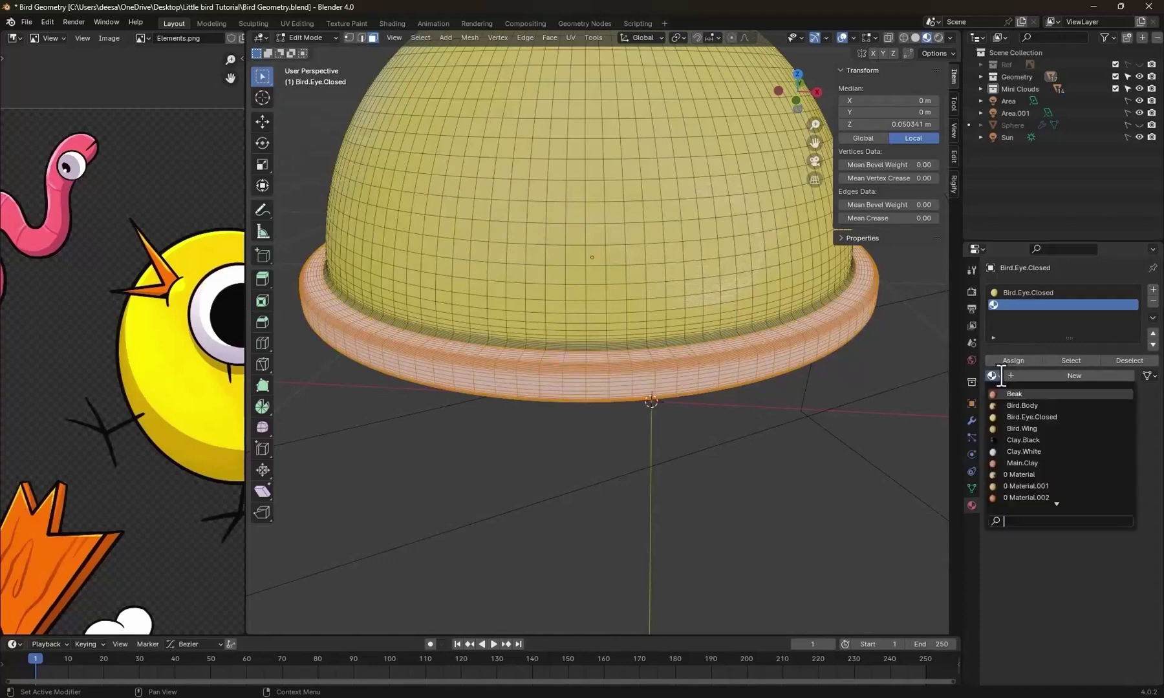
{"action": "left_click", "coordinate": [1020, 442]}
{"action": "left_click", "coordinate": [770, 412]}
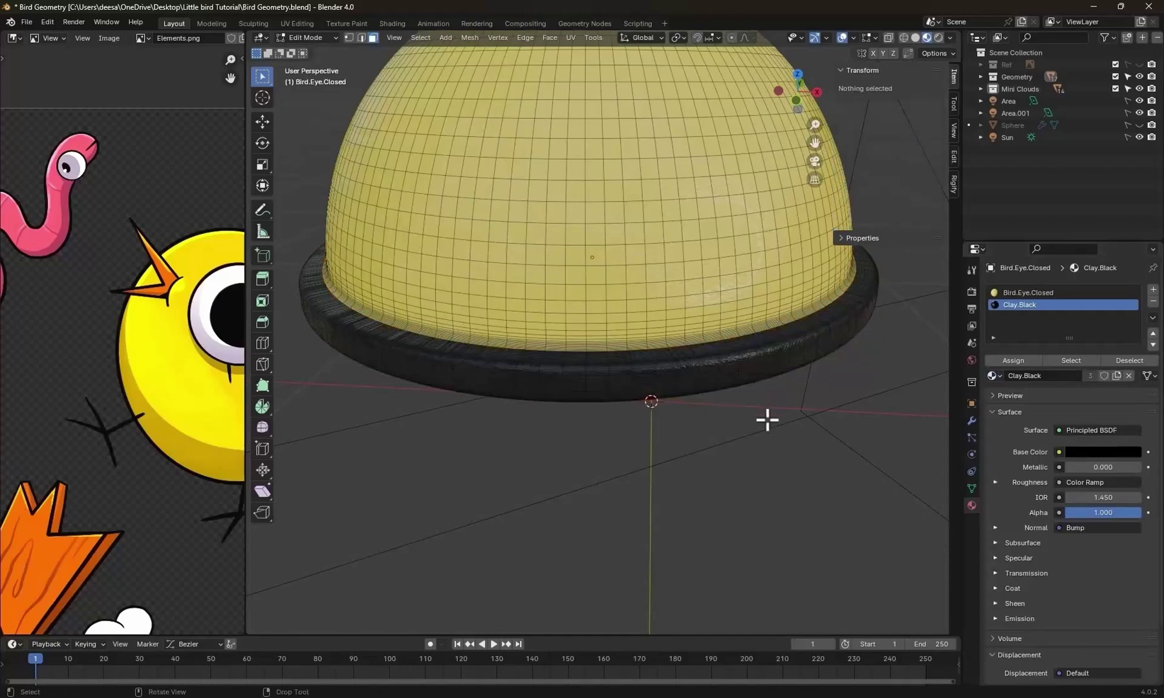
{"action": "scroll", "coordinate": [776, 417], "scroll_direction": "down", "scroll_amount": 3}
{"action": "middle_click_drag", "start_coordinate": [785, 419], "coordinate": [761, 420]}
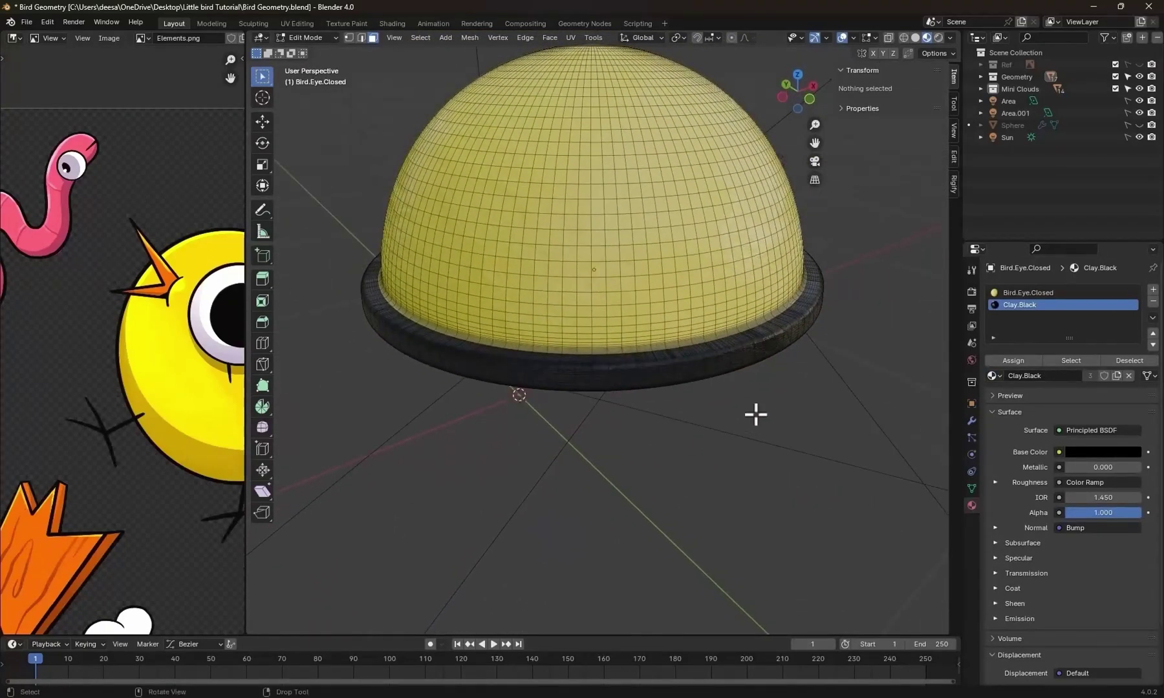
Reveal the lower eyelid's hidden faces and hide all linked faces of the upper eyelid.
{"action": "key", "text": "alt+h"}
{"action": "left_click", "coordinate": [660, 288]}
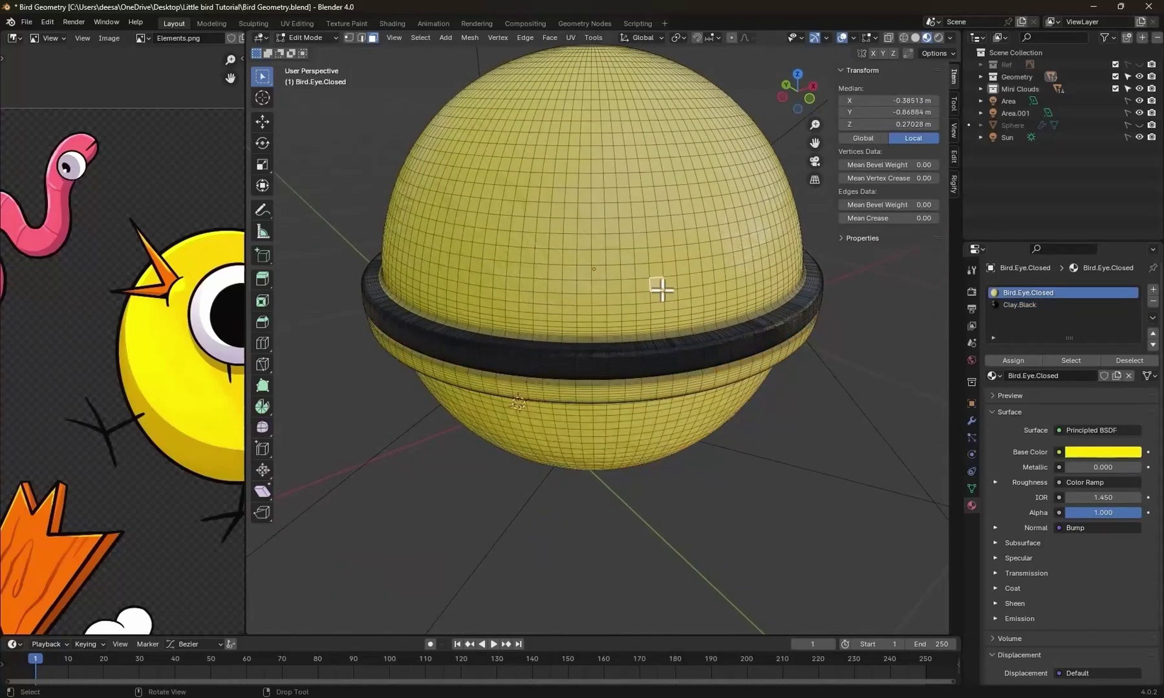
{"action": "key", "text": "ctrl+l"}
{"action": "key", "text": "h"}
{"action": "key", "text": "KP_1"}
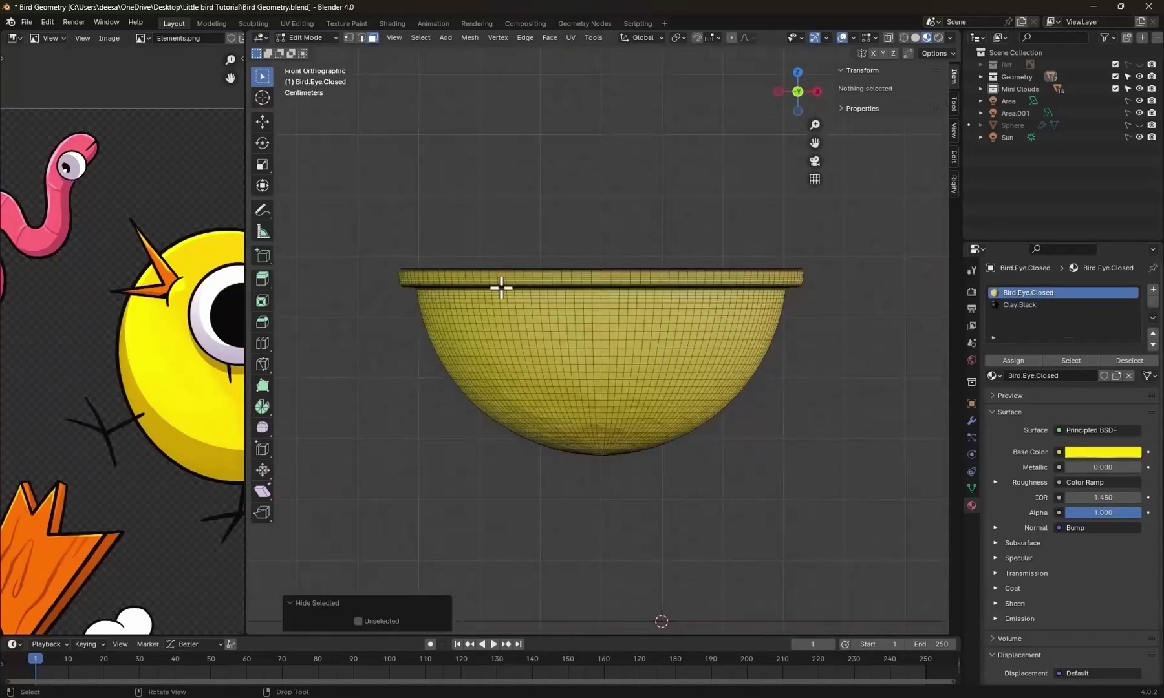
{"action": "scroll", "coordinate": [416, 255], "scroll_direction": "up", "scroll_amount": 1}
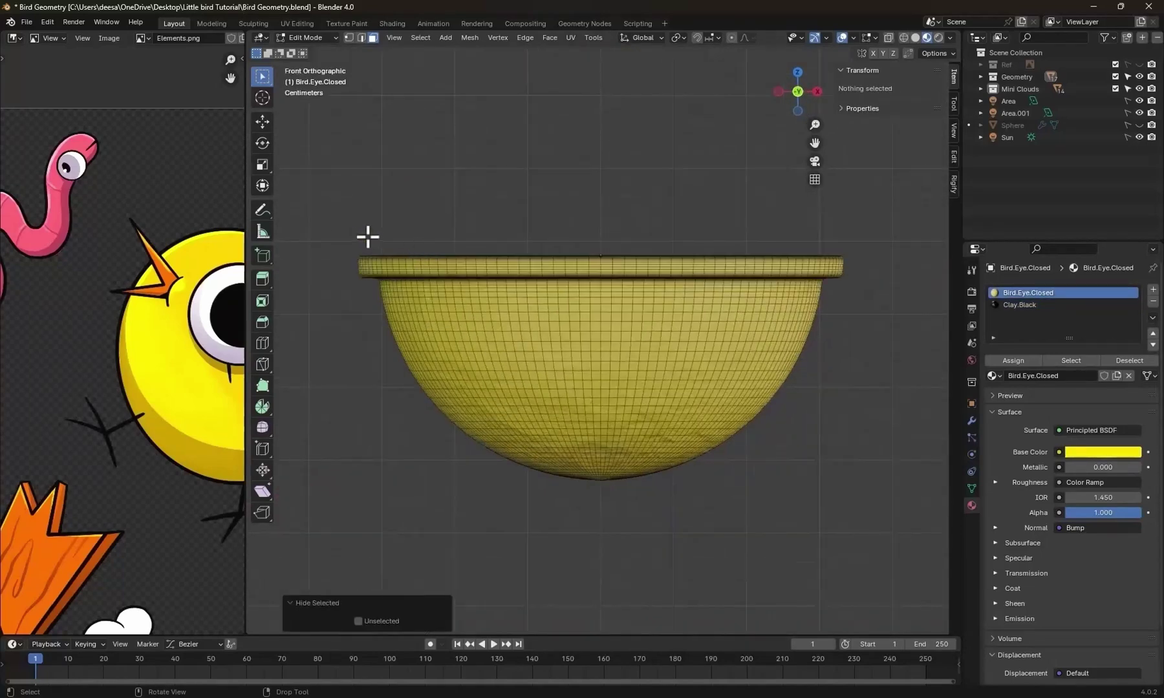
Select the lower eyelid's rim faces all the way around, leaving out the adjoining dome loop.
{"action": "left_click", "coordinate": [890, 38]}
{"action": "left_click_drag", "start_coordinate": [328, 223], "coordinate": [944, 291]}
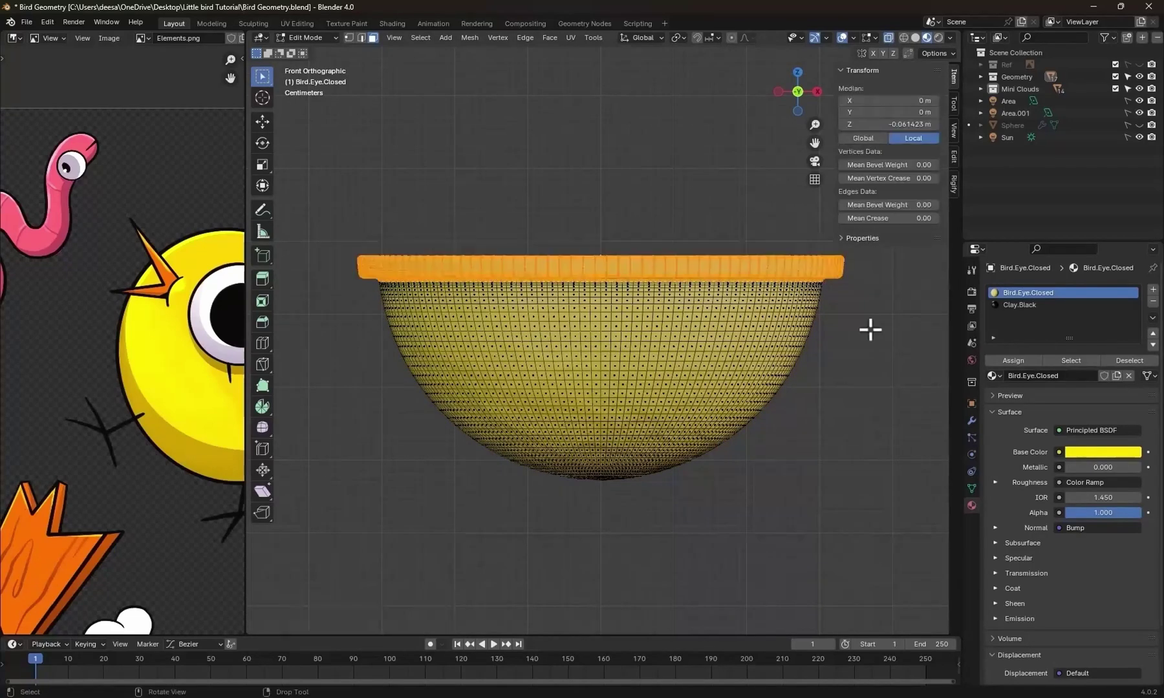
{"action": "scroll", "coordinate": [626, 340], "scroll_direction": "up", "scroll_amount": 2}
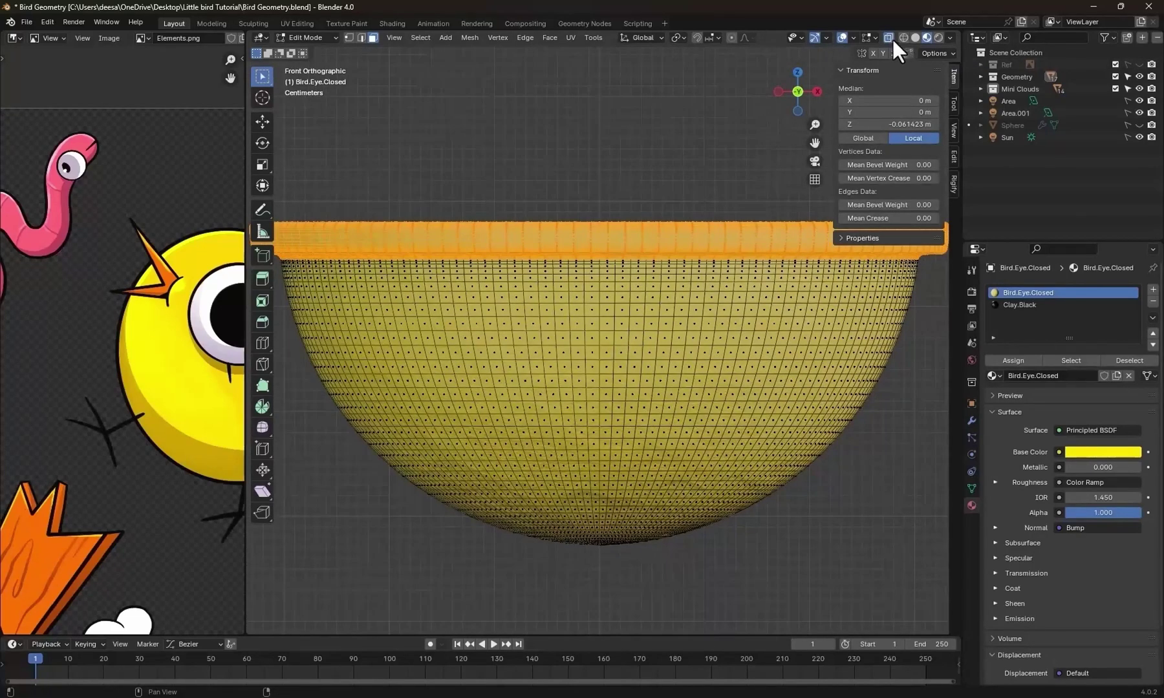
{"action": "left_click", "coordinate": [889, 37]}
{"action": "middle_click_drag", "start_coordinate": [794, 202], "coordinate": [658, 348]}
{"action": "scroll", "coordinate": [647, 351], "scroll_direction": "up", "scroll_amount": 3}
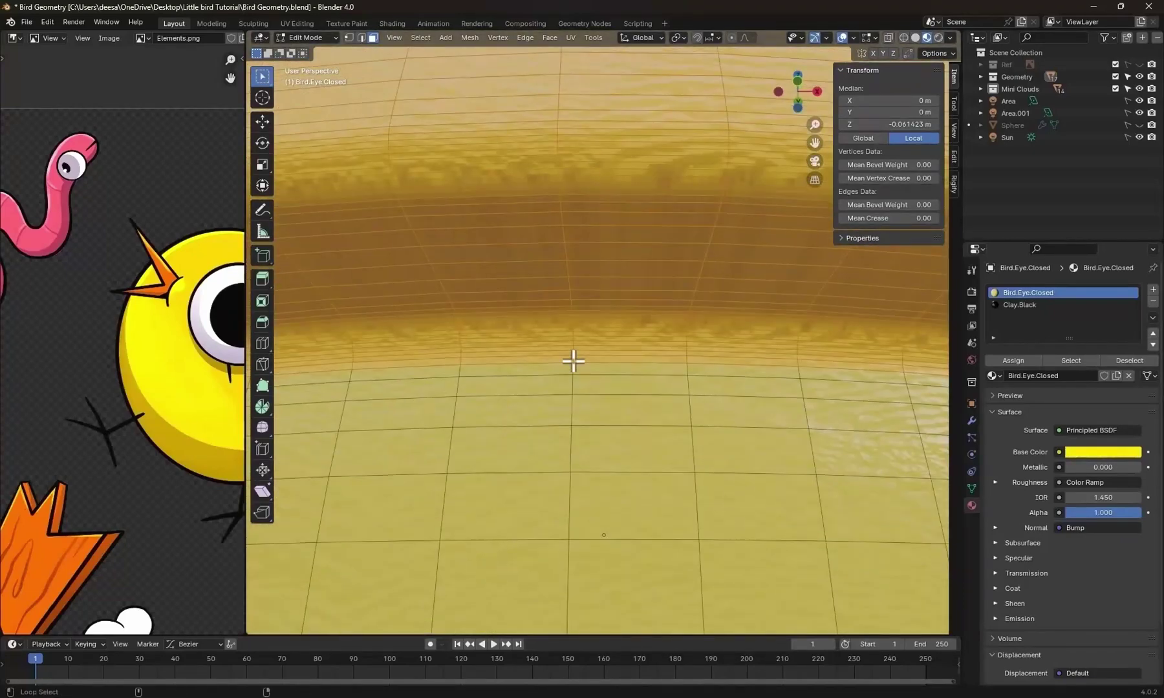
{"action": "left_click", "coordinate": [572, 346], "text": "alt"}
{"action": "scroll", "coordinate": [685, 337], "scroll_direction": "down", "scroll_amount": 5}
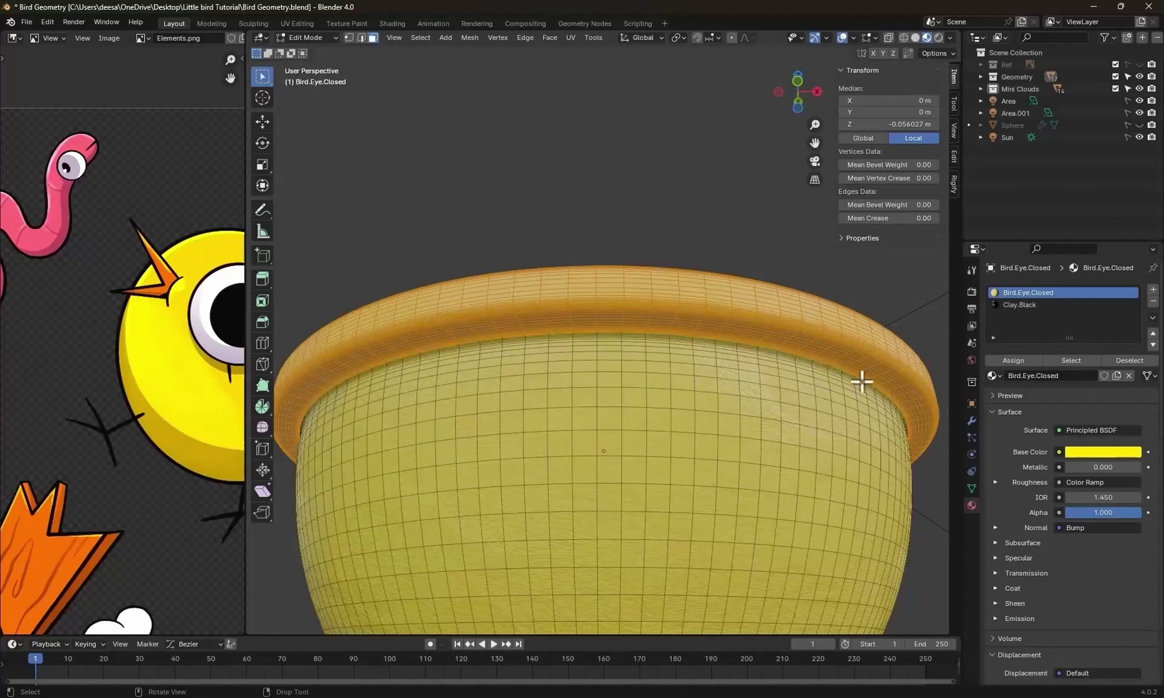
Assign the Clay.Black material to the selected rim faces of the lower eyelid.
{"action": "left_click", "coordinate": [1019, 305]}
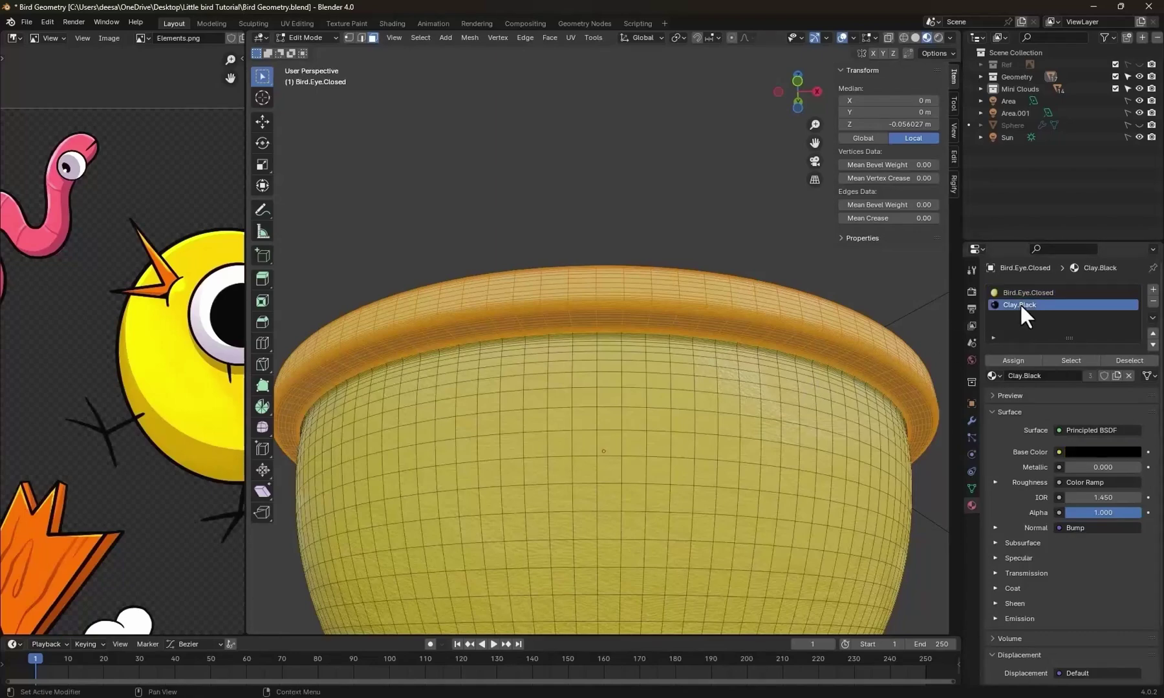
{"action": "left_click", "coordinate": [1012, 358]}
{"action": "scroll", "coordinate": [709, 390], "scroll_direction": "down", "scroll_amount": 5}
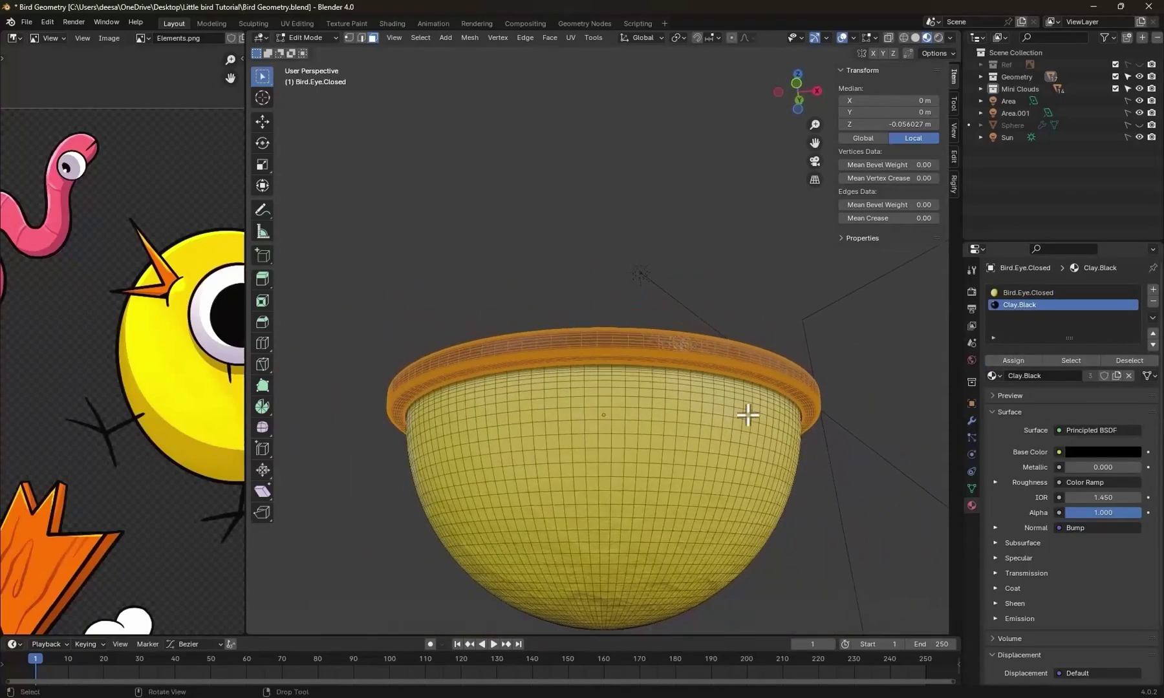
Reveal the hidden upper eyelid, return to Object Mode and check the black rims up close.
{"action": "key", "text": "KP_1"}
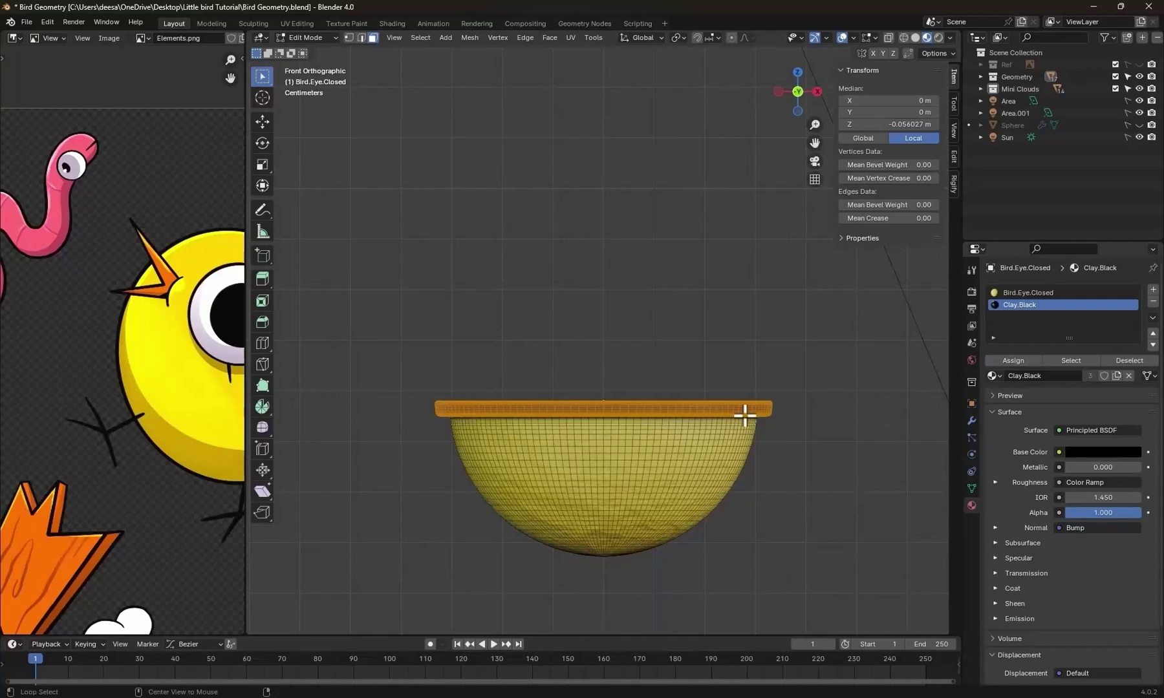
{"action": "key", "text": "alt+h"}
{"action": "key", "text": "ctrl+Tab"}
{"action": "left_click", "coordinate": [782, 347]}
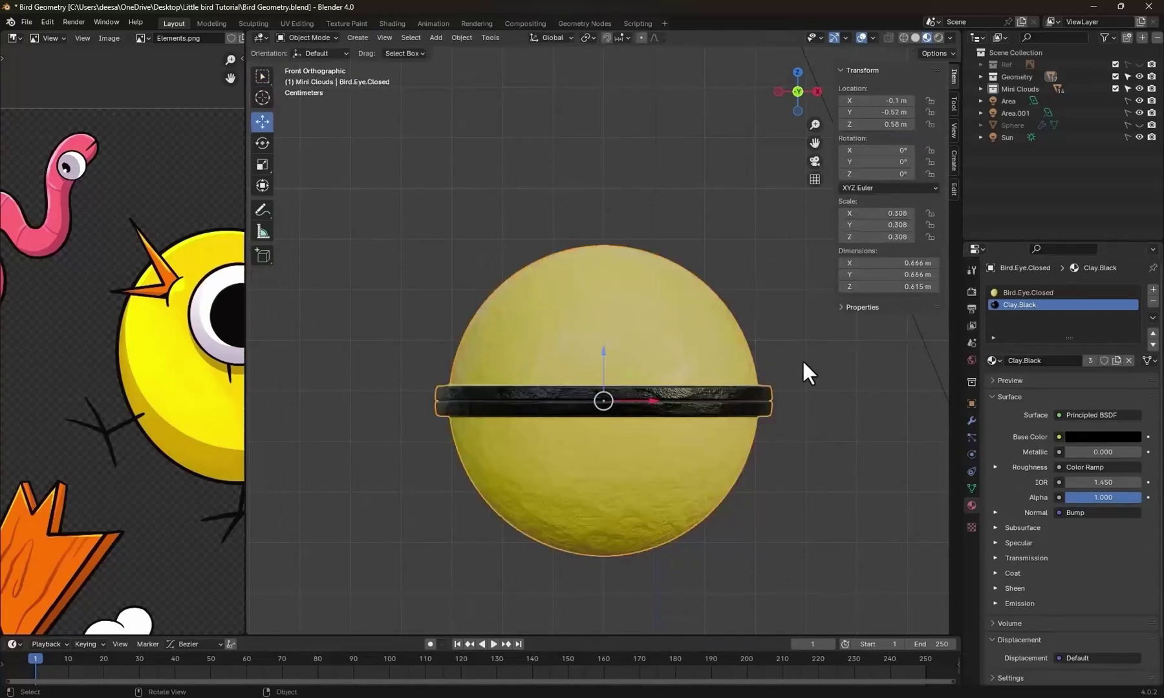
{"action": "middle_click_drag", "start_coordinate": [821, 408], "coordinate": [800, 441]}
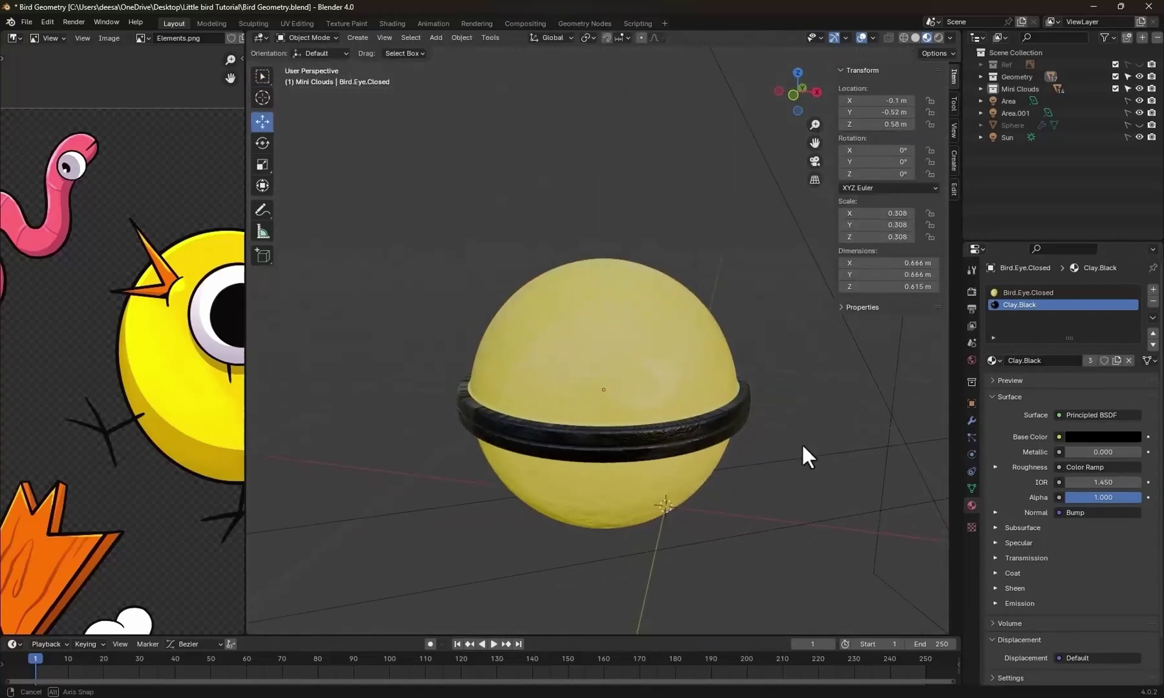
{"action": "scroll", "coordinate": [698, 449], "scroll_direction": "up", "scroll_amount": 3}
{"action": "middle_click_drag", "start_coordinate": [718, 460], "coordinate": [712, 469]}
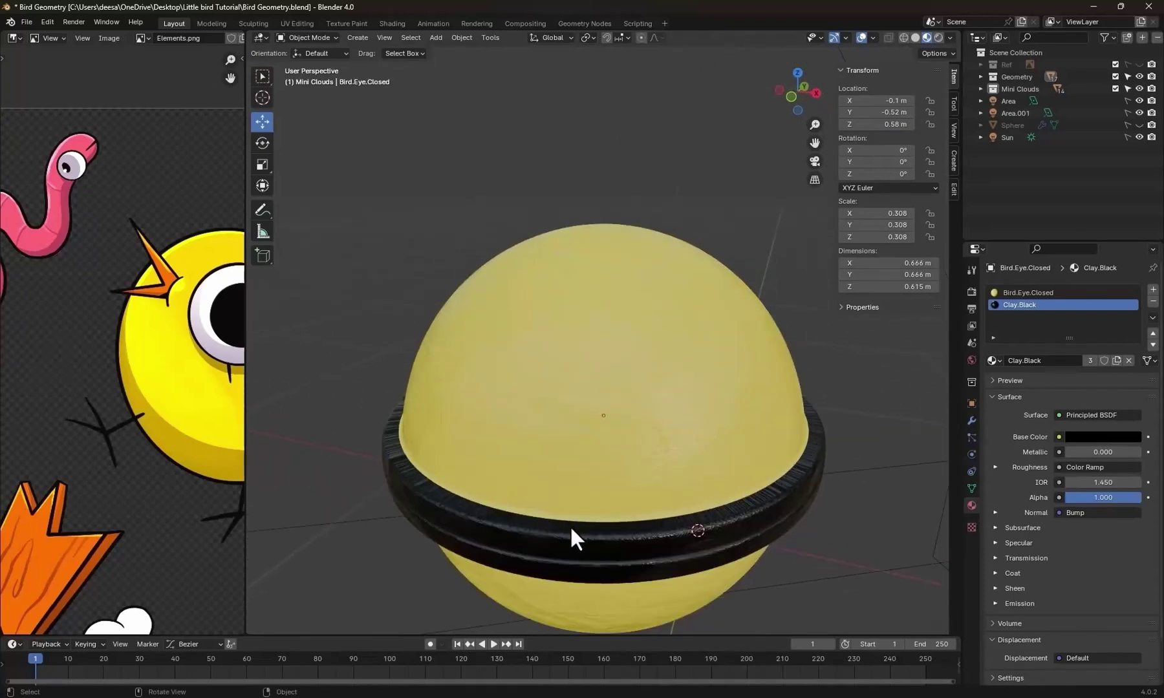
{"action": "middle_click_drag", "start_coordinate": [479, 521], "coordinate": [792, 435], "text": "shift"}
{"action": "scroll", "coordinate": [558, 443], "scroll_direction": "up", "scroll_amount": 3}
{"action": "scroll", "coordinate": [572, 439], "scroll_direction": "down", "scroll_amount": 4}
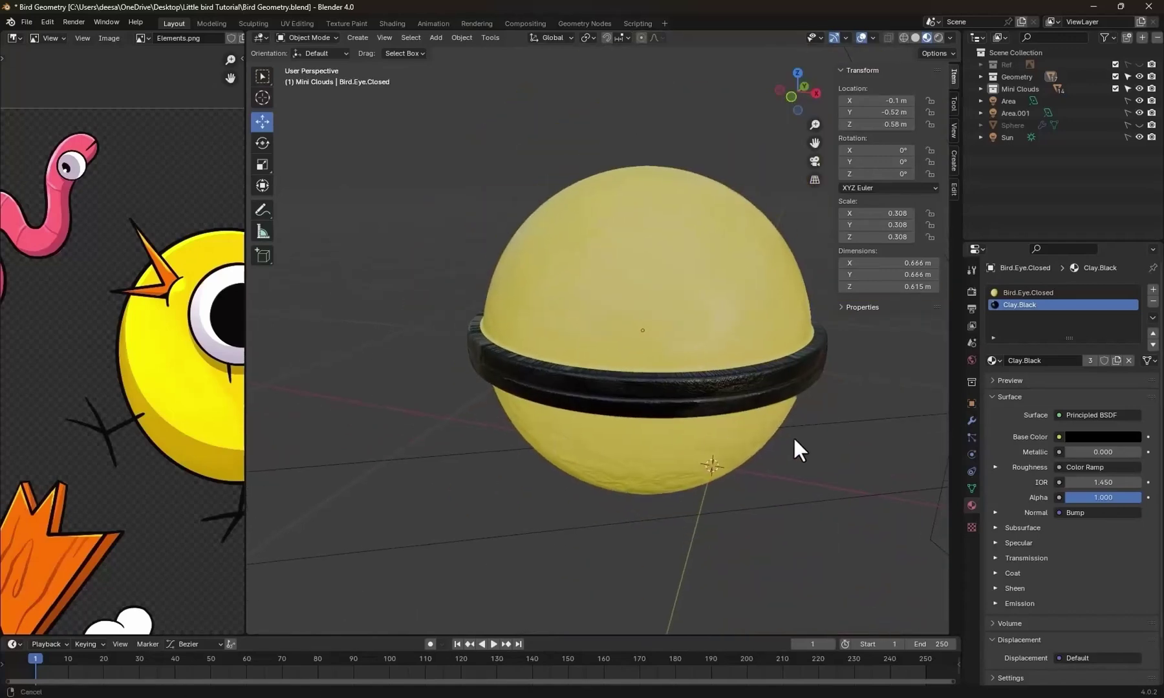
Join the reference image's area into the 3D viewport so that the viewport takes over its space.
{"action": "right_click", "coordinate": [246, 328]}
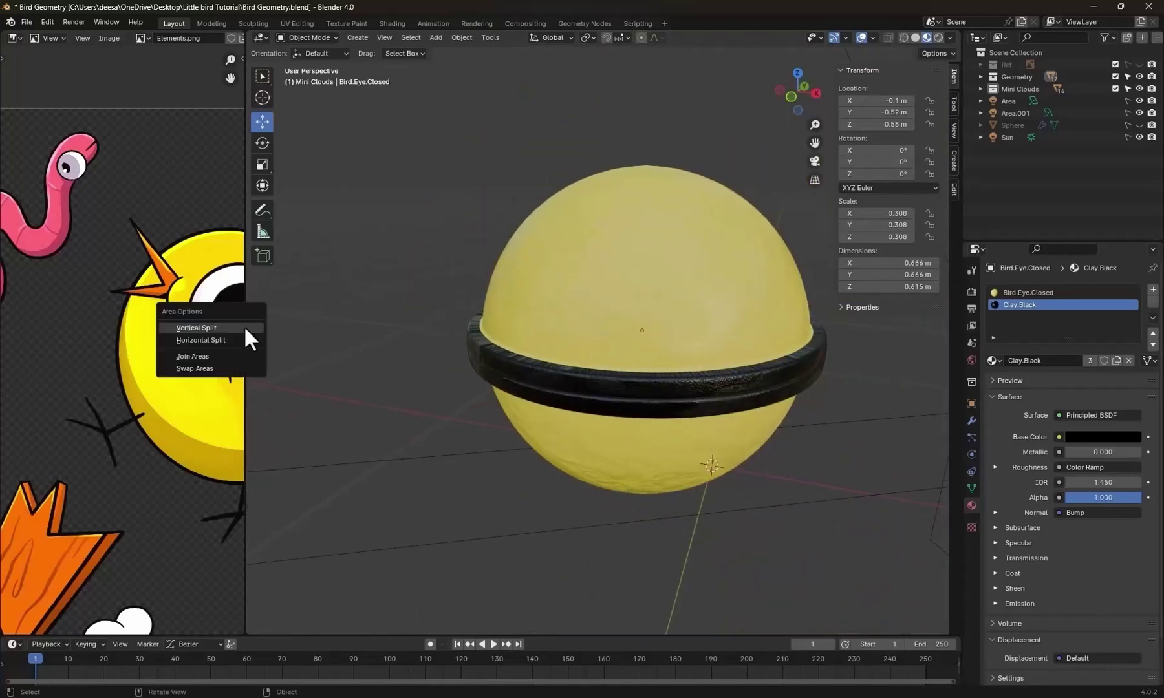
{"action": "left_click", "coordinate": [241, 356]}
{"action": "left_click", "coordinate": [205, 352]}
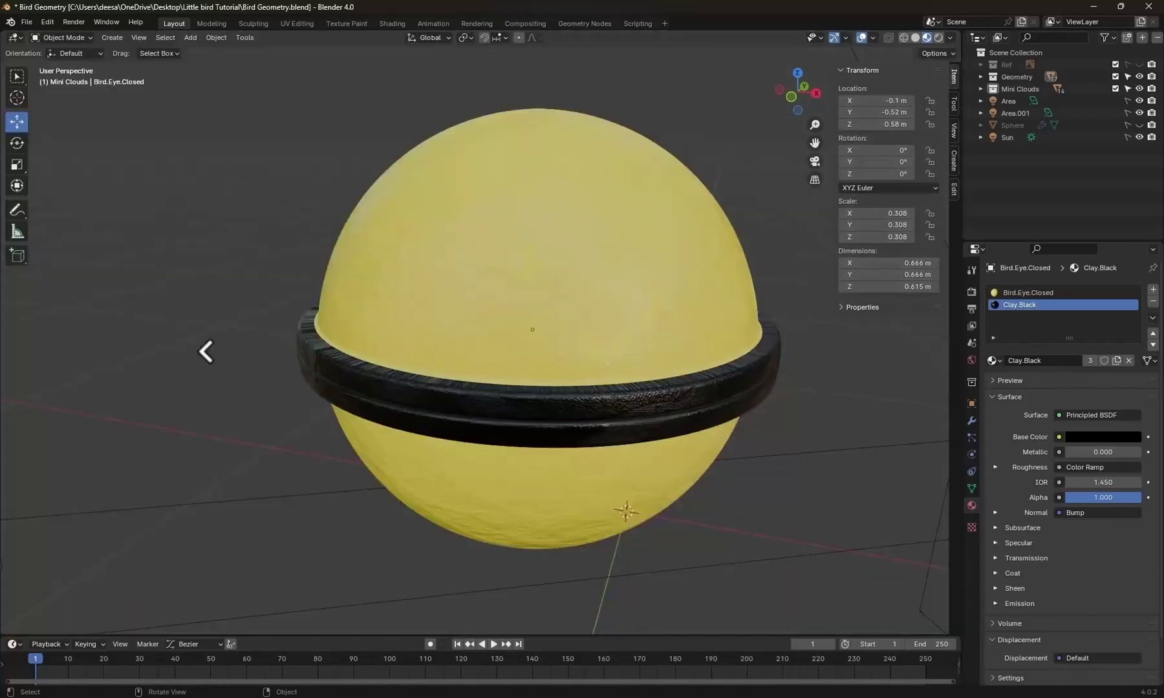
Open the closed eye in the UV Editing workspace and select all of its faces.
{"action": "left_click", "coordinate": [569, 295]}
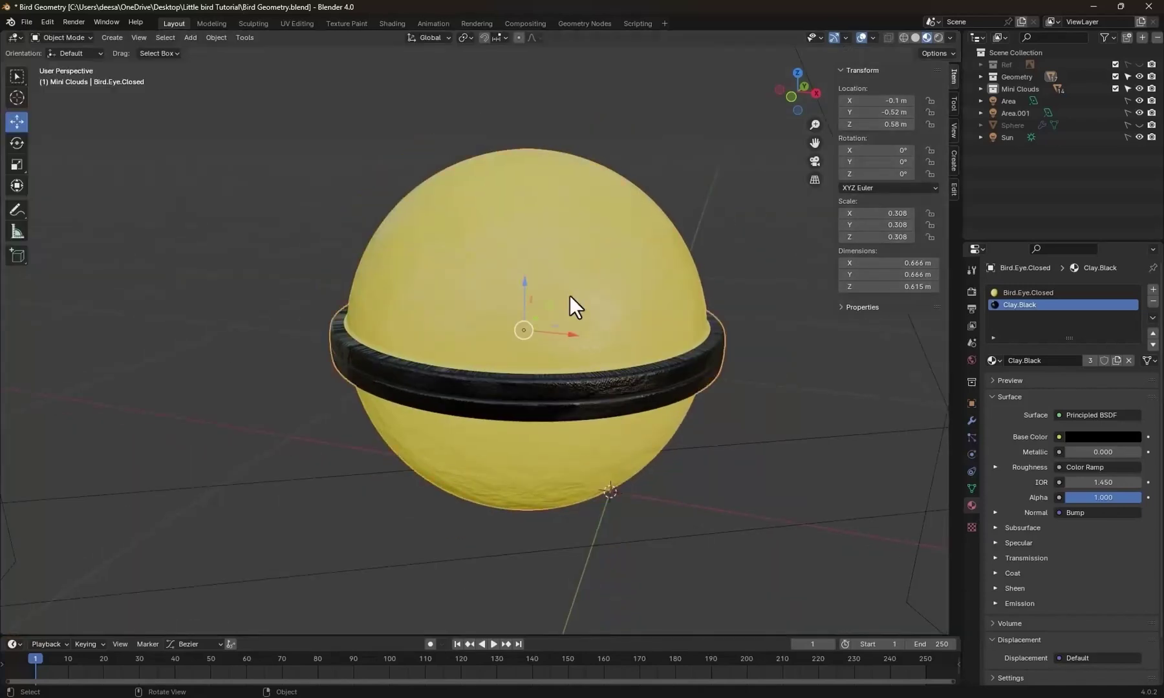
{"action": "left_click", "coordinate": [295, 25]}
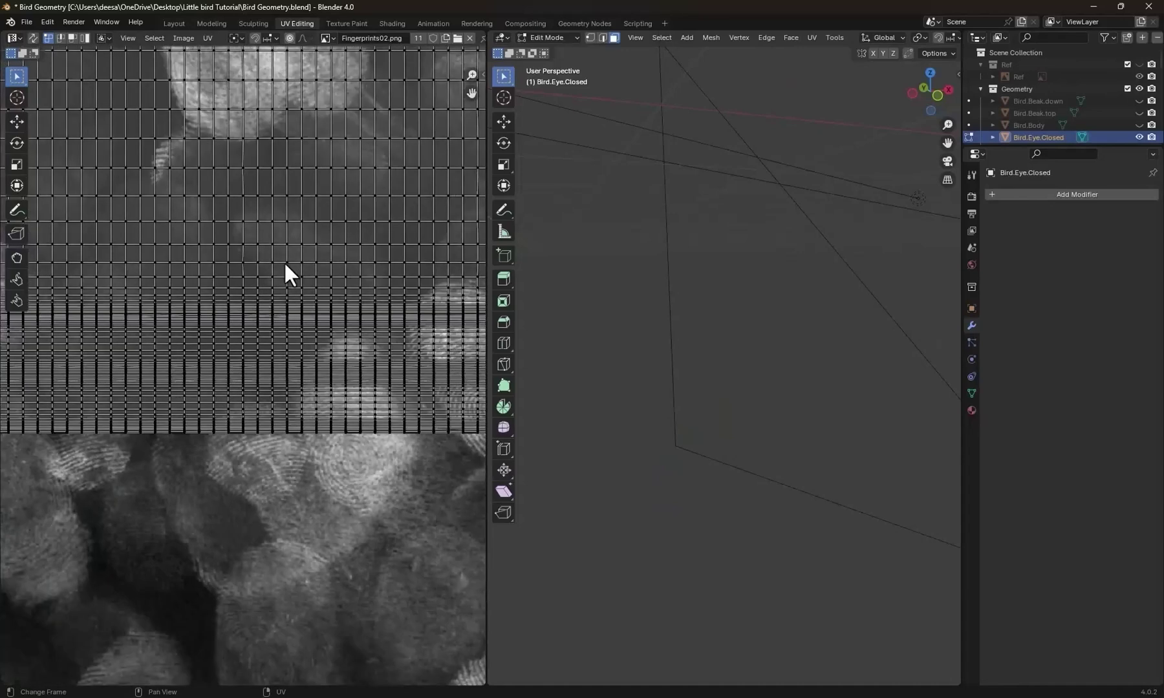
{"action": "key", "text": "a"}
{"action": "key", "text": "Escape"}
{"action": "key", "text": "a"}
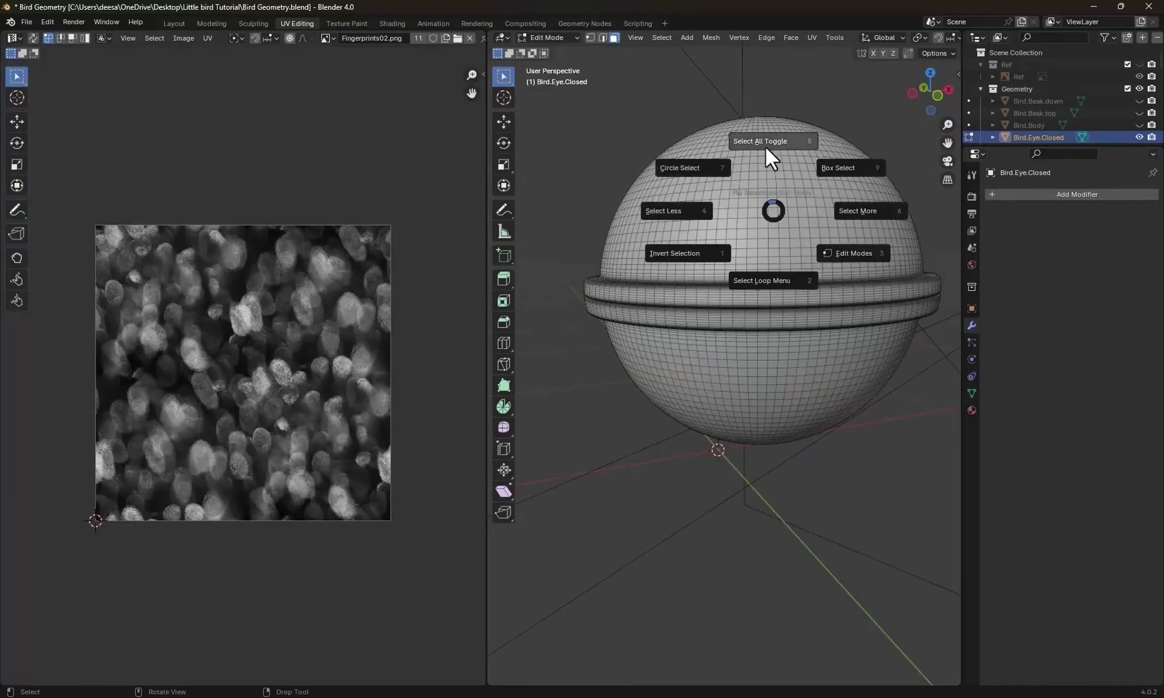
{"action": "left_click", "coordinate": [765, 144]}
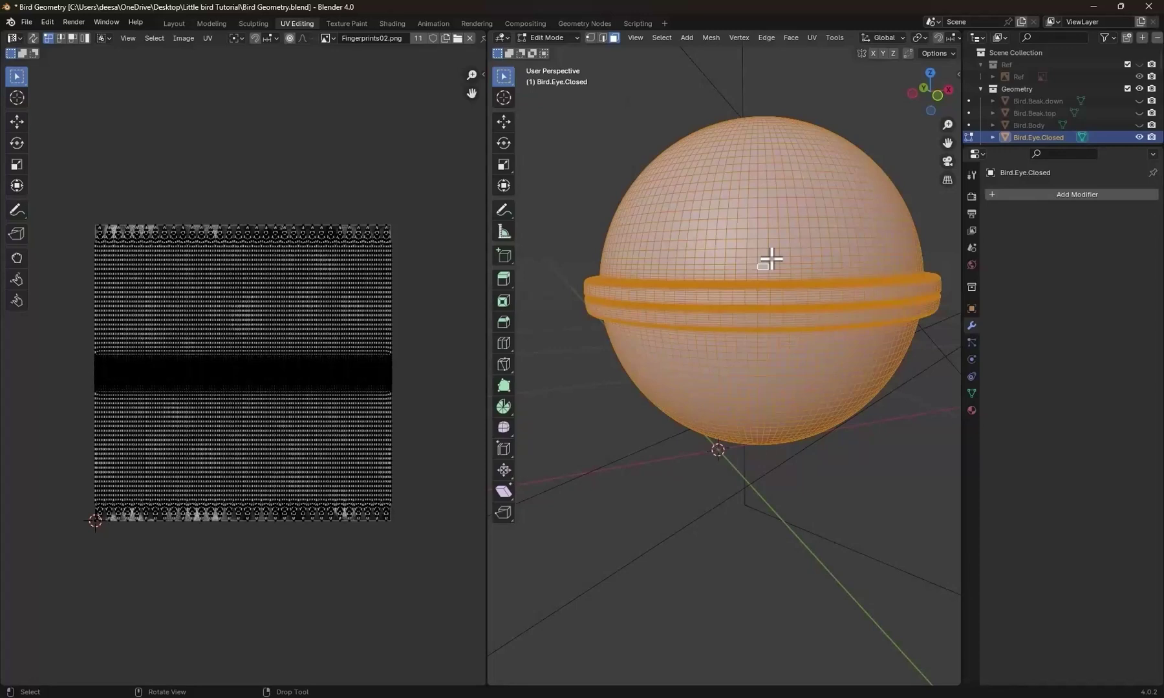
Unwrap the closed eye with Smart UV Project using an island margin of 0.010.
{"action": "key", "text": "u"}
{"action": "left_click", "coordinate": [759, 276]}
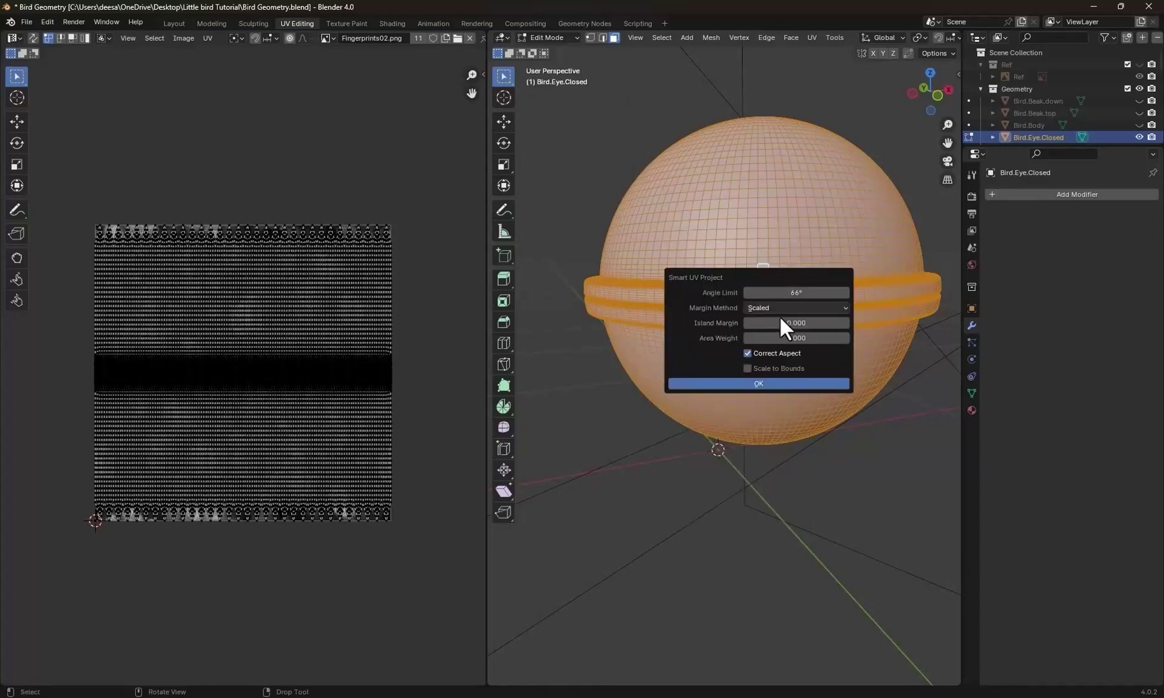
{"action": "left_click", "coordinate": [844, 323]}
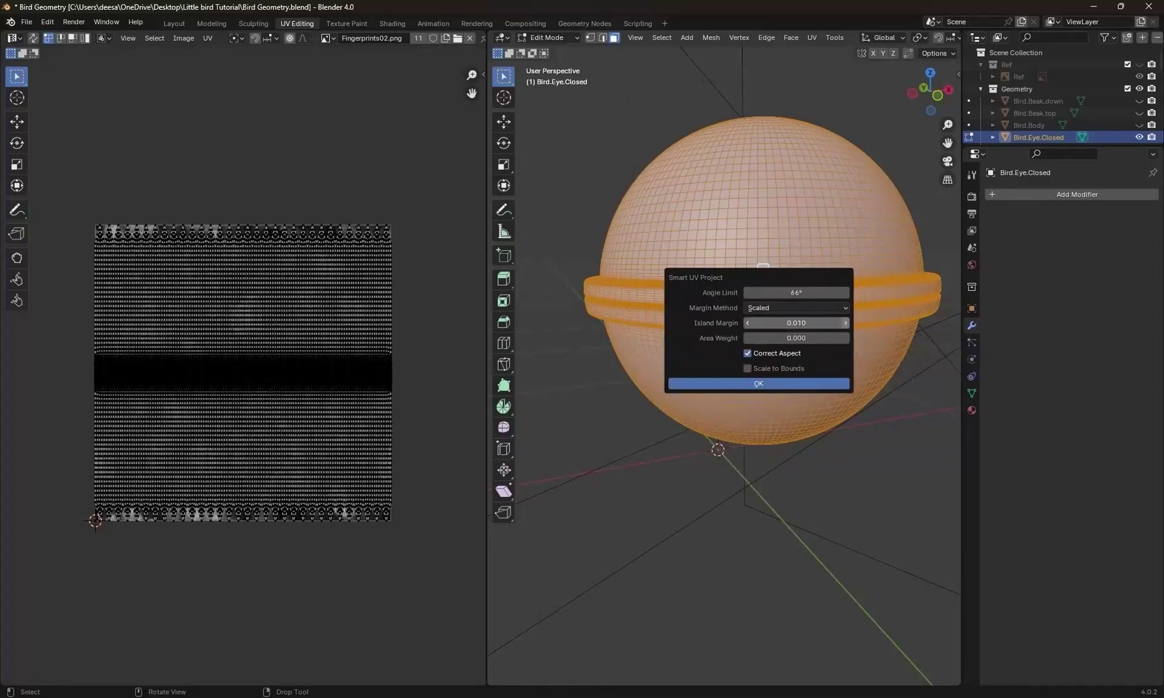
{"action": "left_click", "coordinate": [774, 382]}
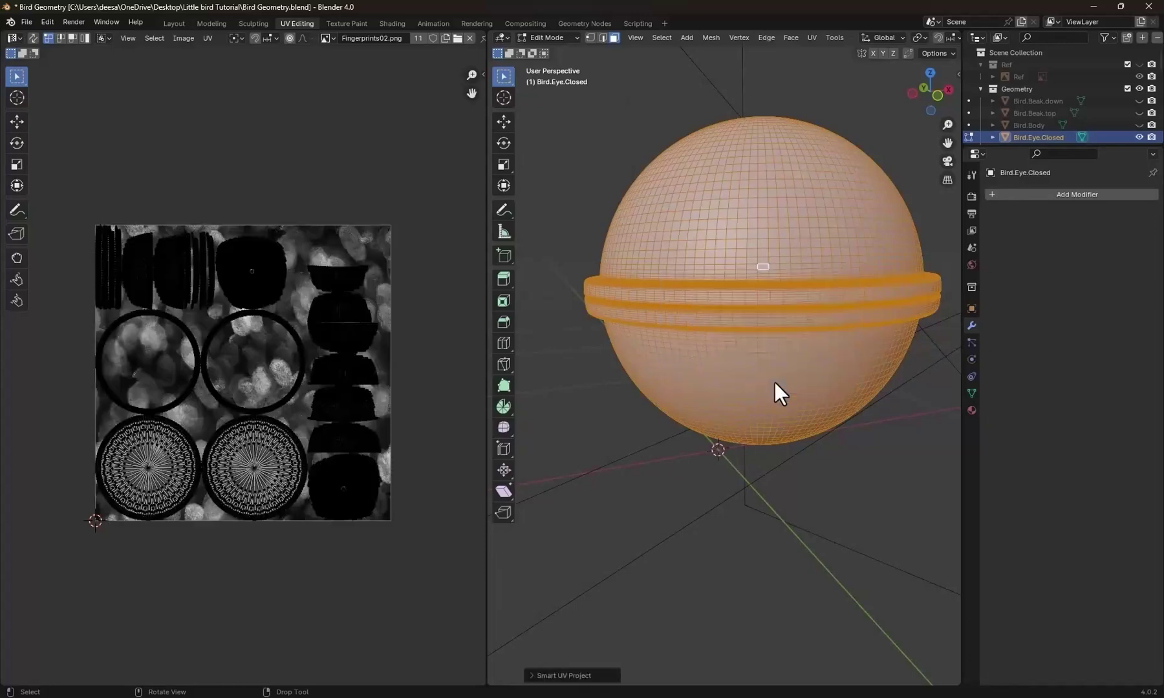
{"action": "middle_click_drag", "start_coordinate": [805, 486], "coordinate": [774, 417]}
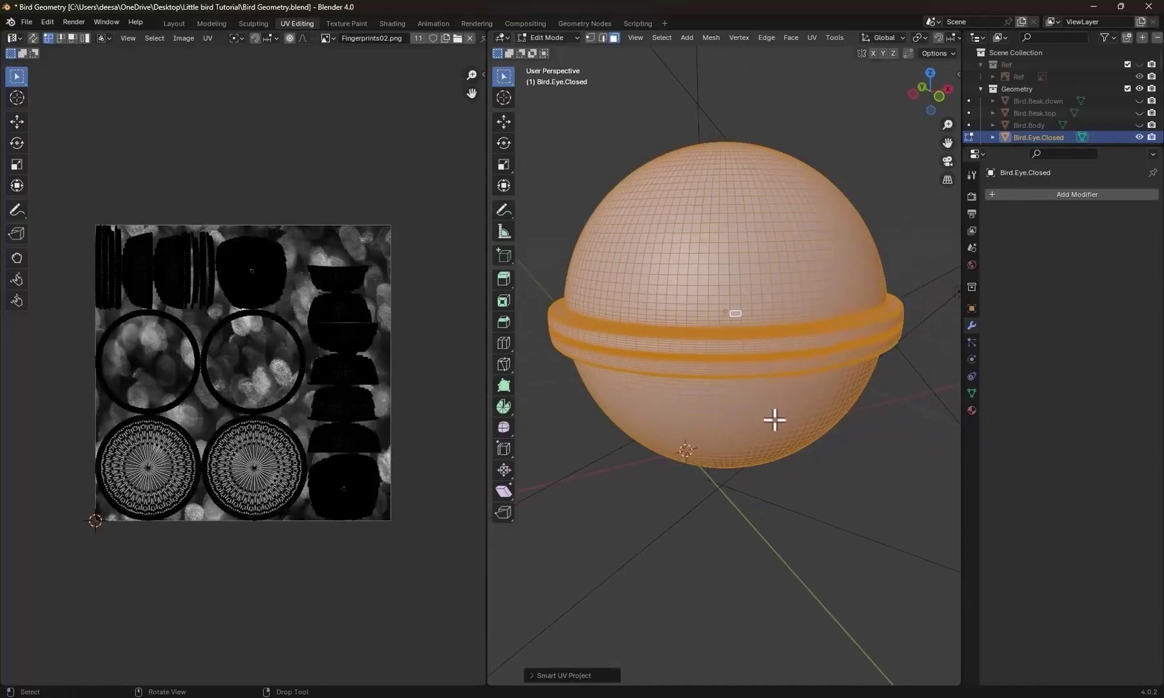
Return to the Layout workspace, reveal all hidden objects and hide the Sphere covering the bird again.
{"action": "left_click", "coordinate": [173, 24]}
{"action": "middle_click_drag", "start_coordinate": [497, 394], "coordinate": [540, 379]}
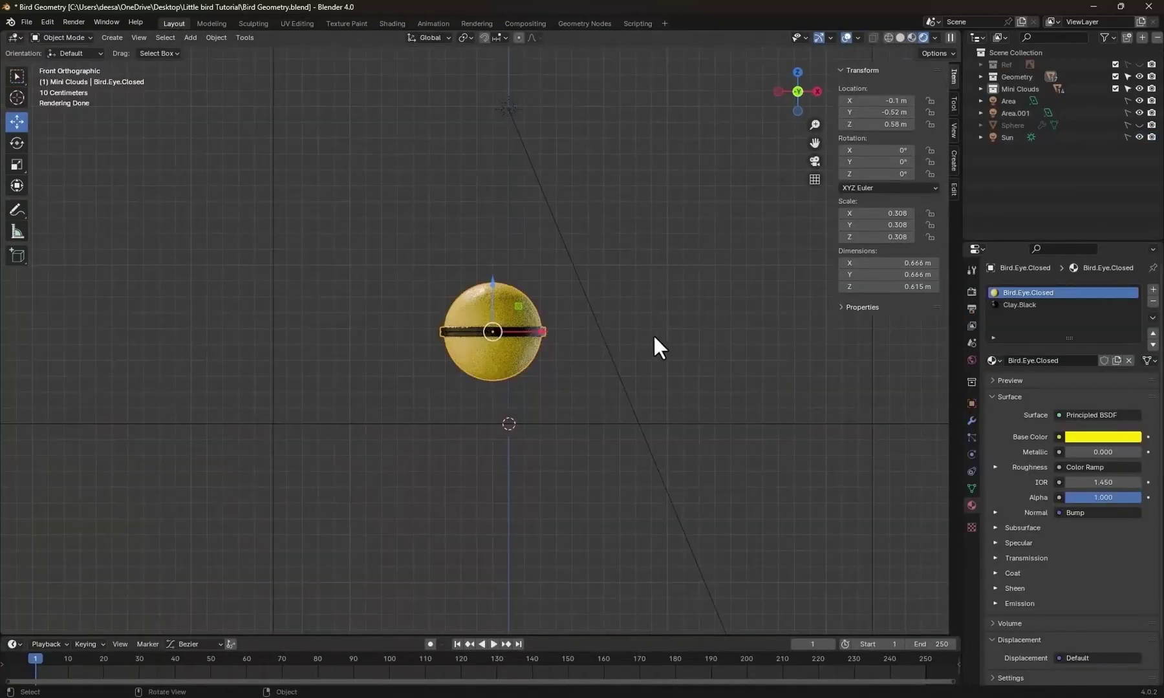
{"action": "scroll", "coordinate": [654, 336], "scroll_direction": "up", "scroll_amount": 2}
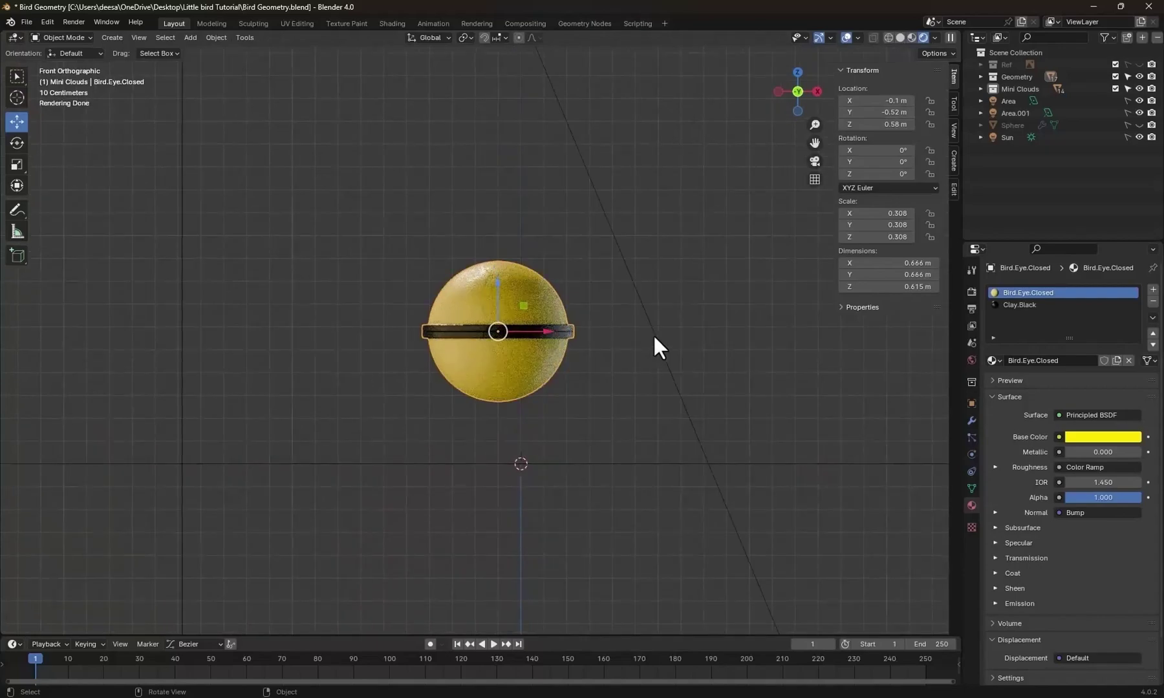
{"action": "key", "text": "alt+h"}
{"action": "scroll", "coordinate": [617, 430], "scroll_direction": "down", "scroll_amount": 2}
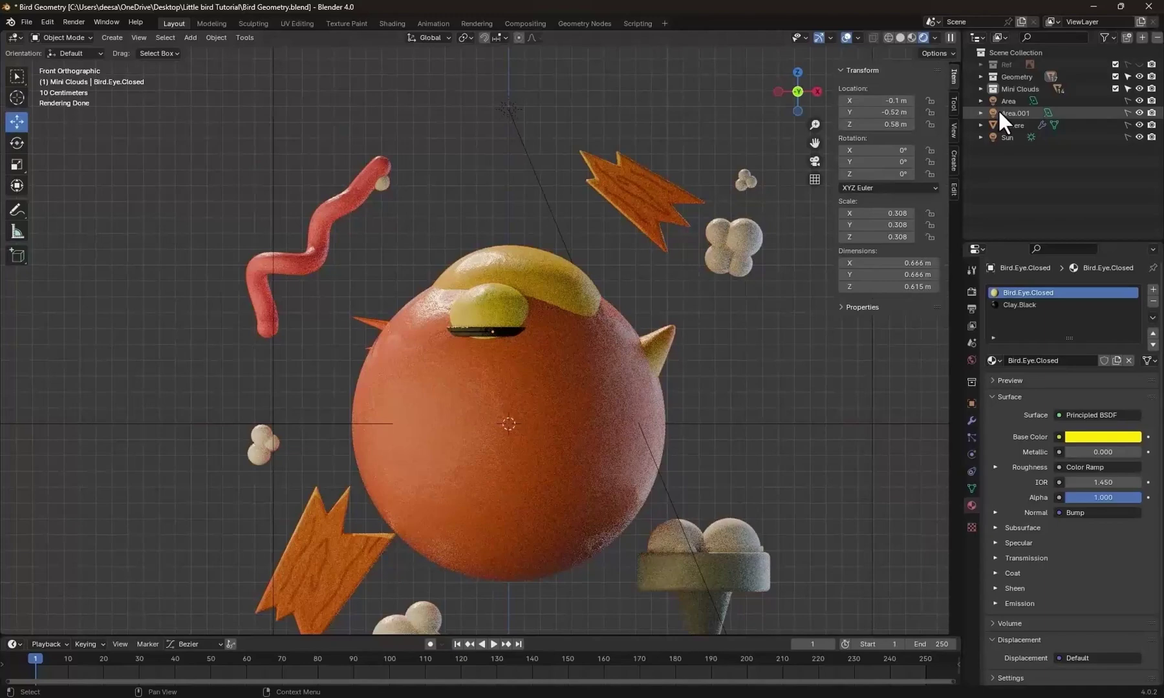
{"action": "left_click", "coordinate": [1012, 125]}
{"action": "left_click", "coordinate": [1139, 125]}
{"action": "middle_click_drag", "start_coordinate": [647, 400], "coordinate": [707, 425]}
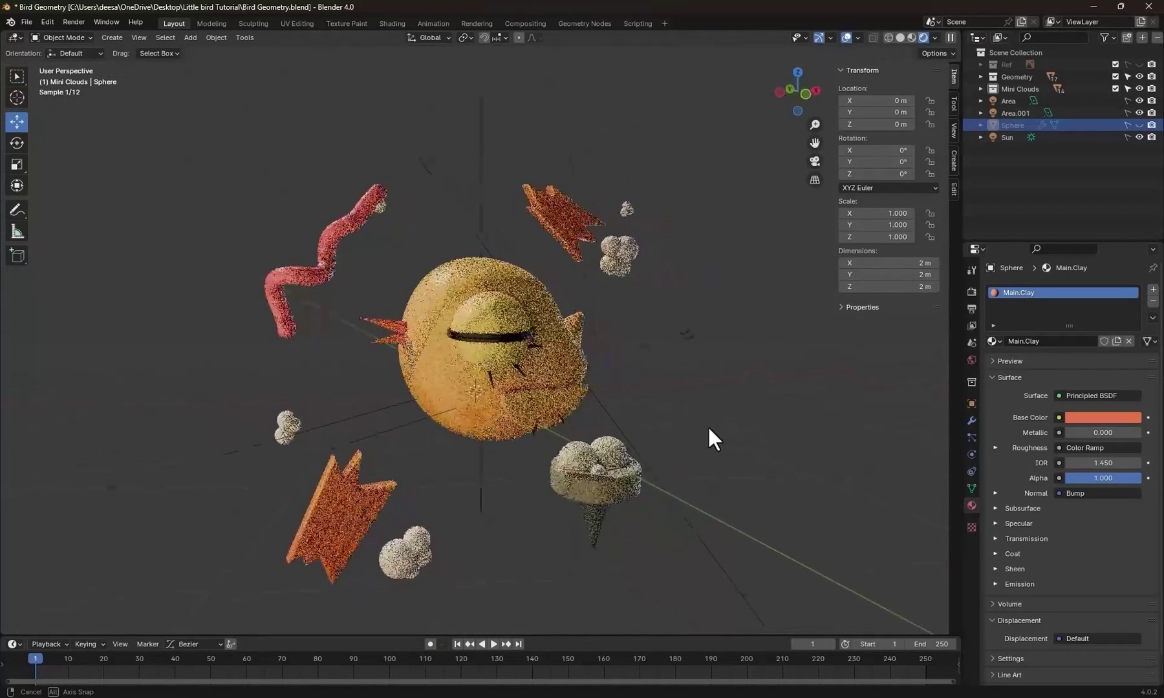
Hide the bird's closed eye and apply the Clay.White material to the left eye beneath it.
{"action": "left_click", "coordinate": [511, 315]}
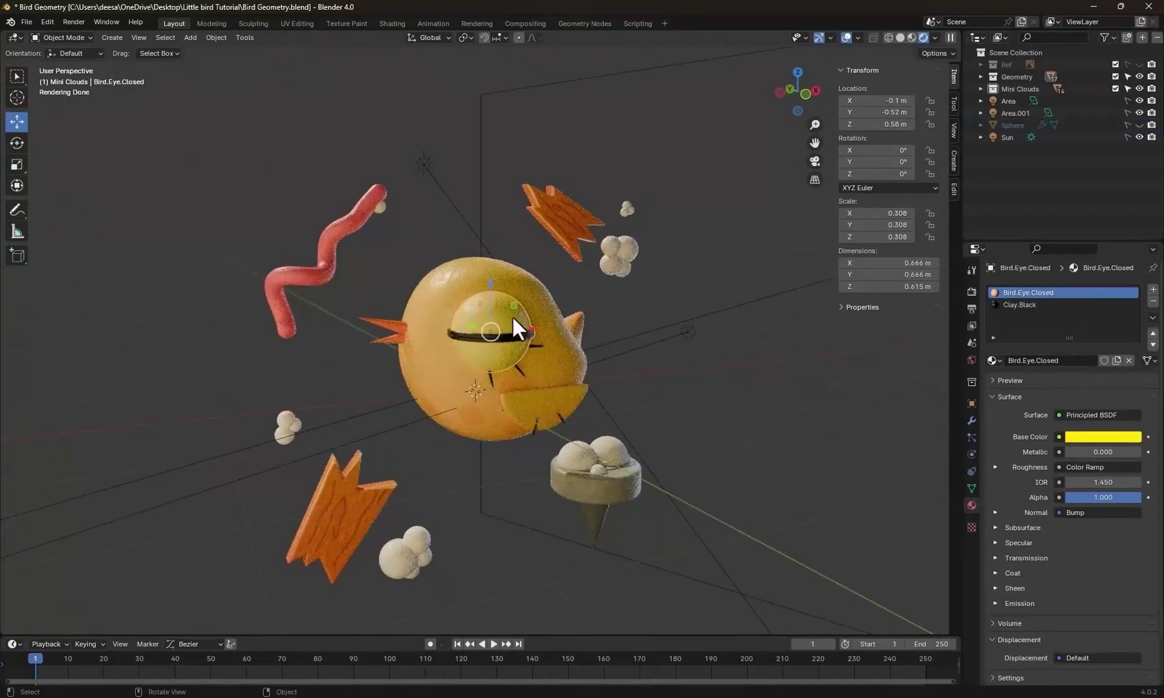
{"action": "key", "text": "h"}
{"action": "scroll", "coordinate": [561, 378], "scroll_direction": "up", "scroll_amount": 3}
{"action": "left_click", "coordinate": [501, 317]}
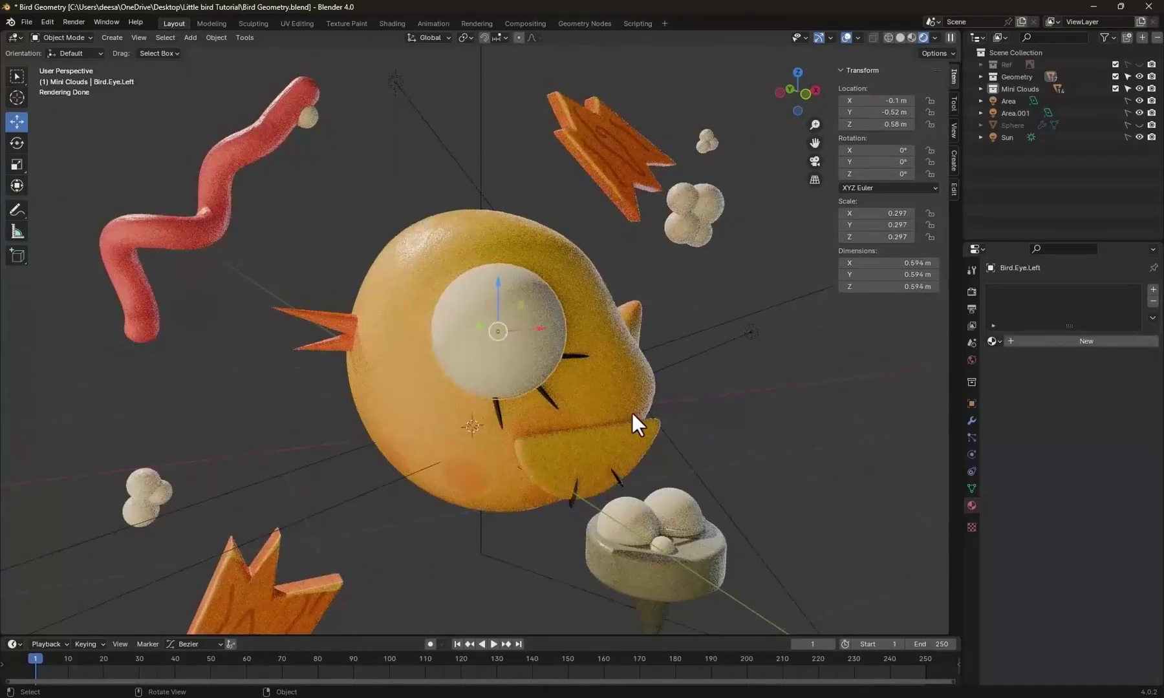
{"action": "scroll", "coordinate": [634, 417], "scroll_direction": "up", "scroll_amount": 2}
{"action": "left_click", "coordinate": [994, 341]}
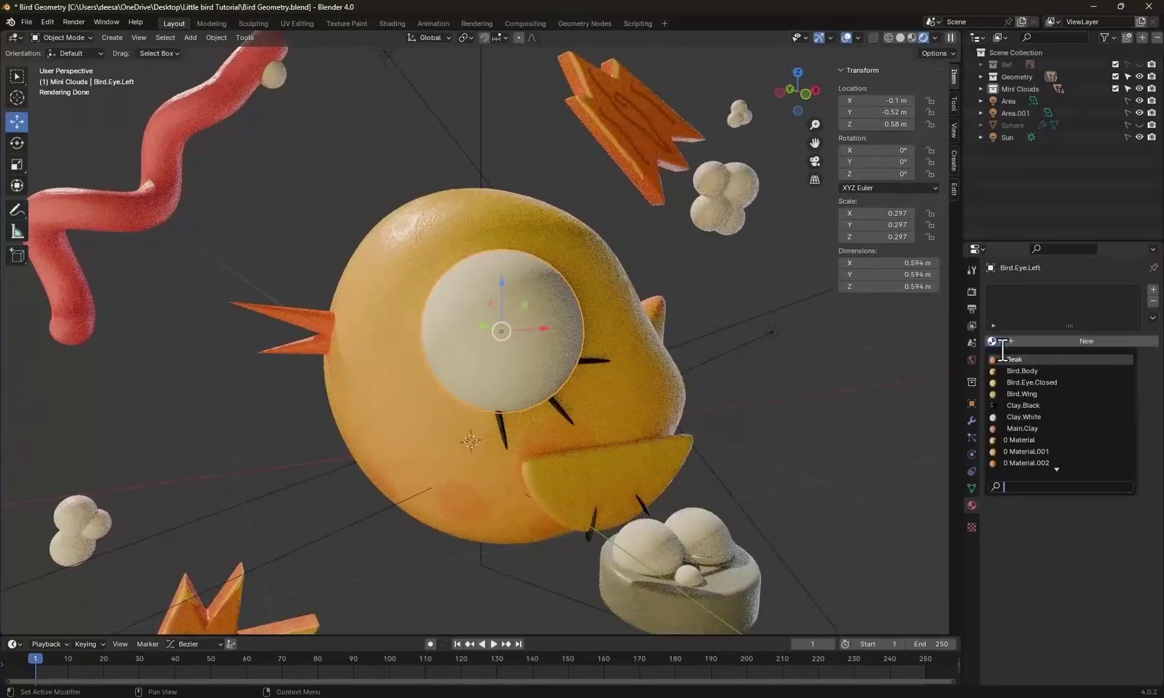
{"action": "left_click", "coordinate": [1020, 417]}
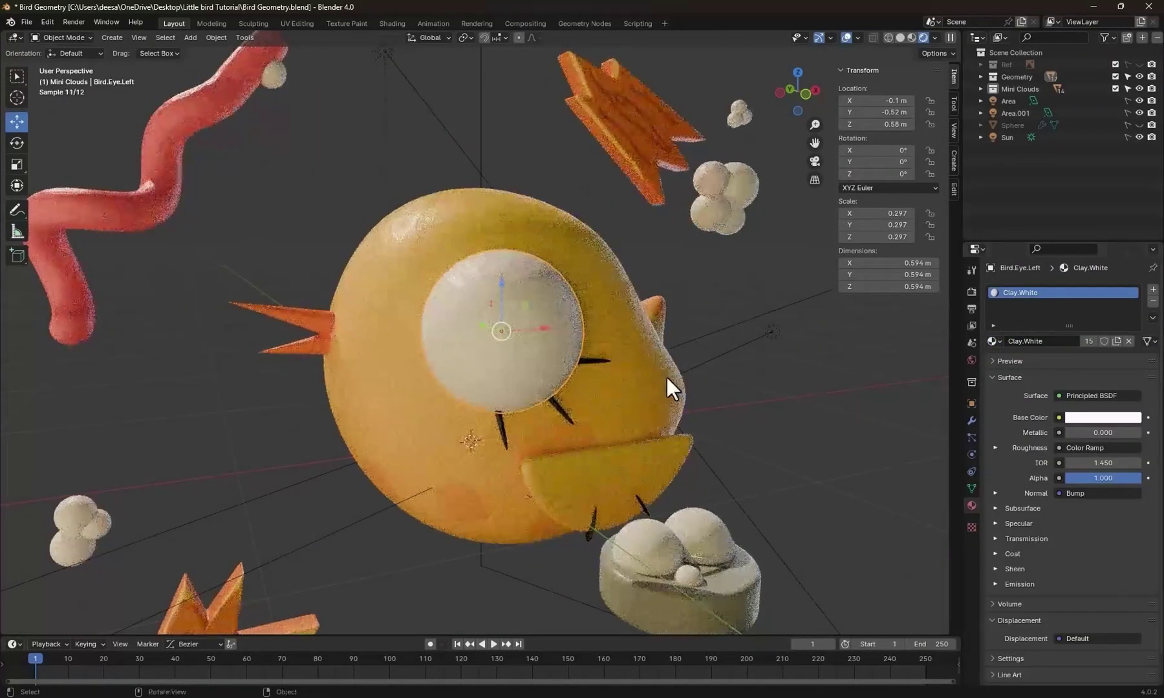
Add Clay.Black as a second material on the bird's left eye, assign it to the pupil faces and return to Object Mode.
{"action": "scroll", "coordinate": [666, 378], "scroll_direction": "up", "scroll_amount": 3}
{"action": "key", "text": "ctrl+Tab"}
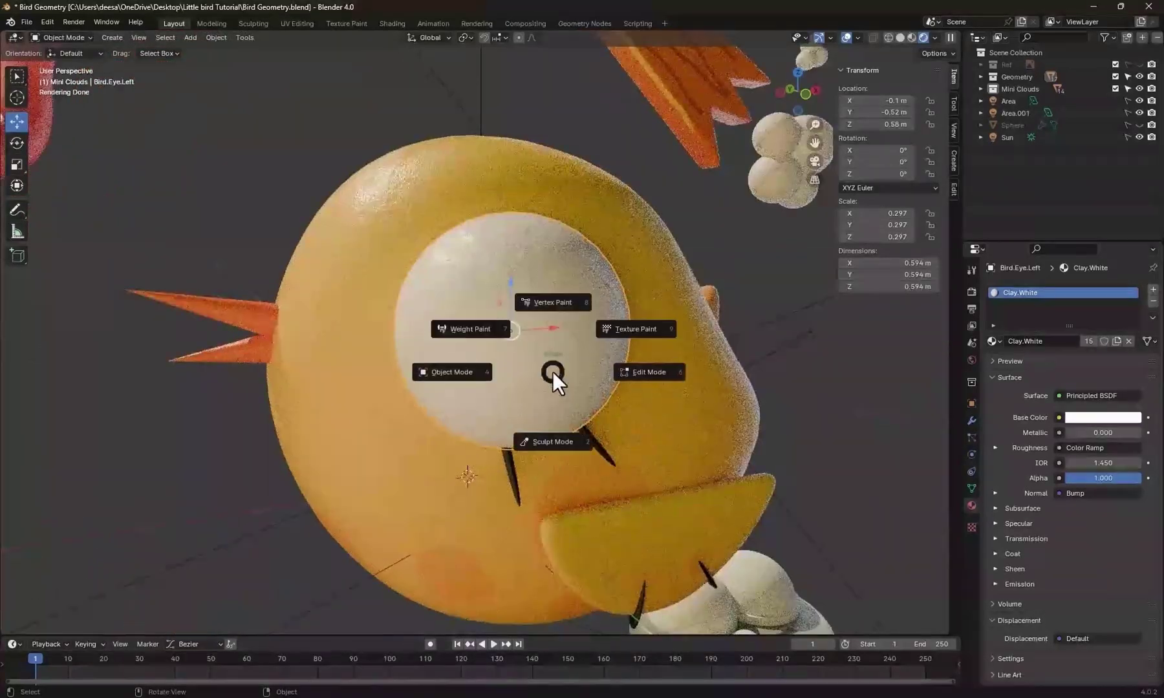
{"action": "left_click", "coordinate": [657, 374]}
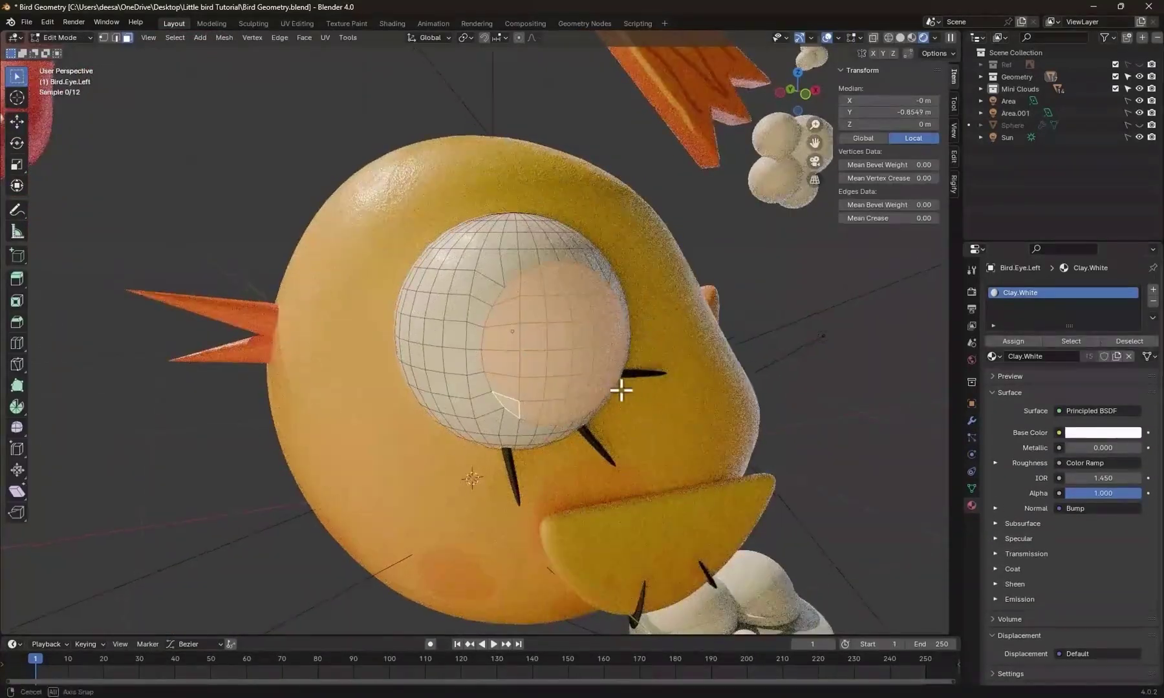
{"action": "middle_click_drag", "start_coordinate": [620, 389], "coordinate": [594, 390]}
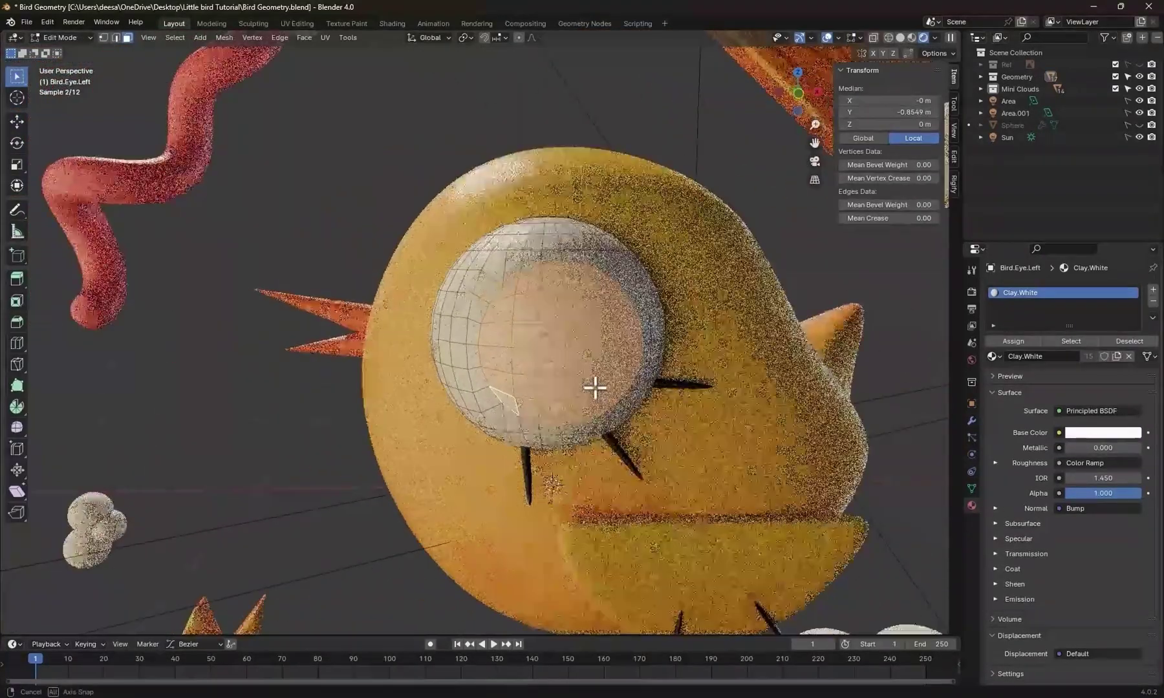
{"action": "left_click", "coordinate": [1152, 289]}
{"action": "left_click", "coordinate": [991, 376]}
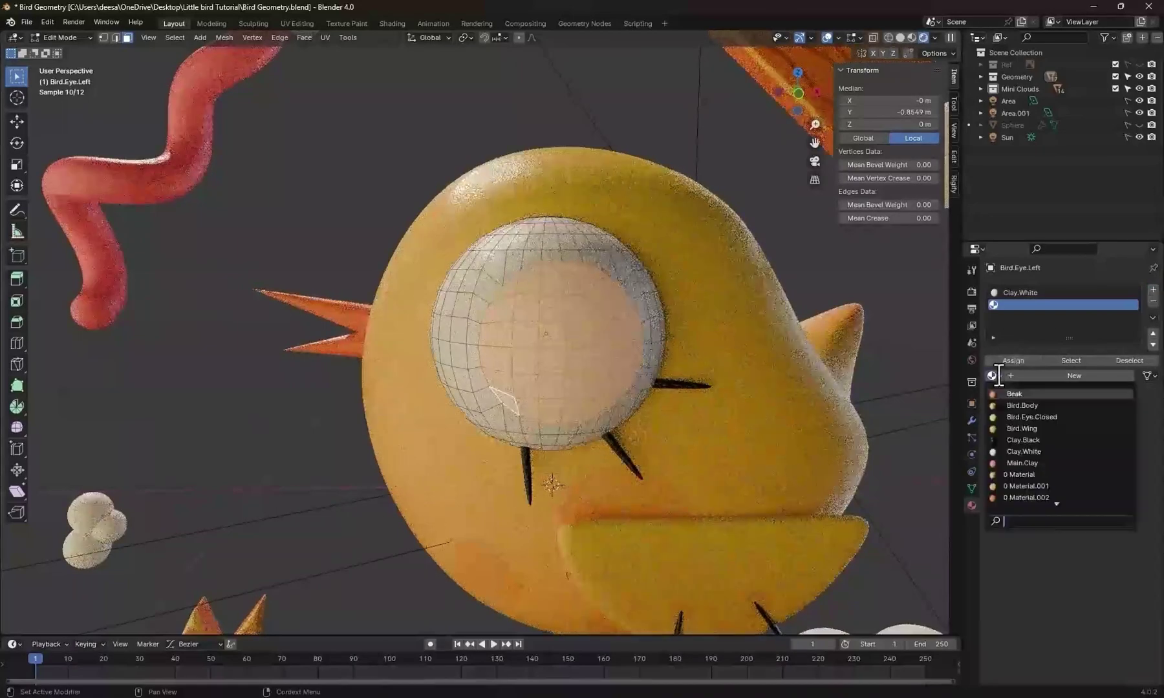
{"action": "left_click", "coordinate": [1024, 439]}
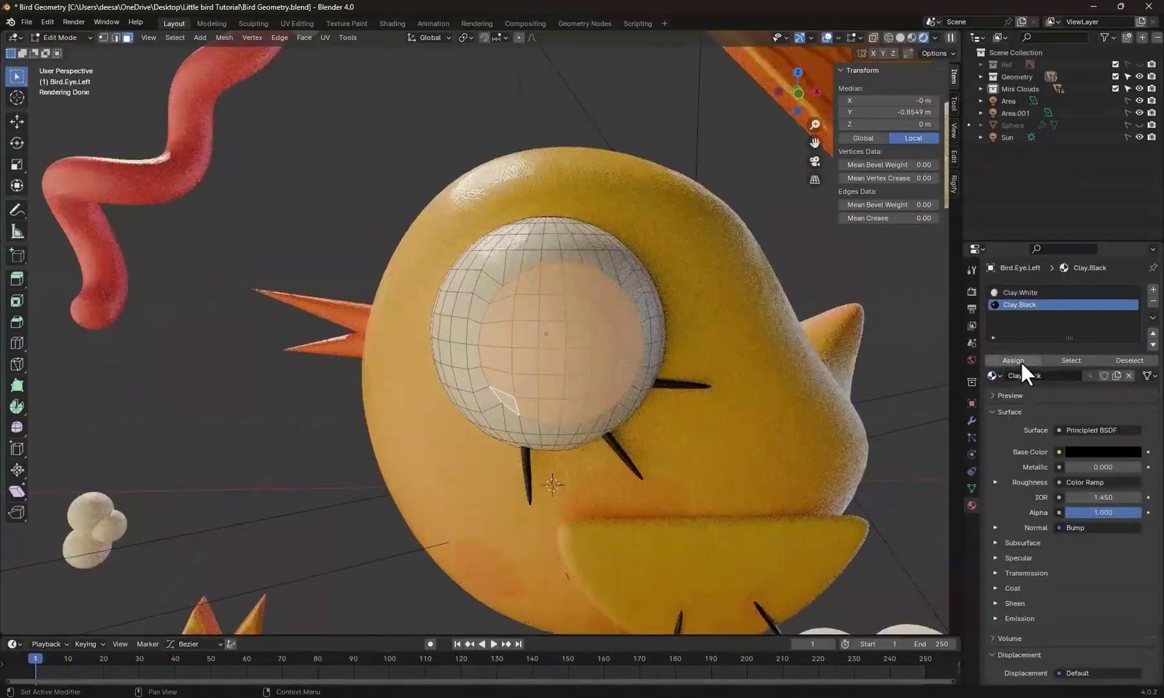
{"action": "left_click", "coordinate": [1013, 361]}
{"action": "middle_click_drag", "start_coordinate": [721, 388], "coordinate": [759, 293]}
{"action": "key", "text": "alt+a"}
{"action": "key", "text": "ctrl+Tab"}
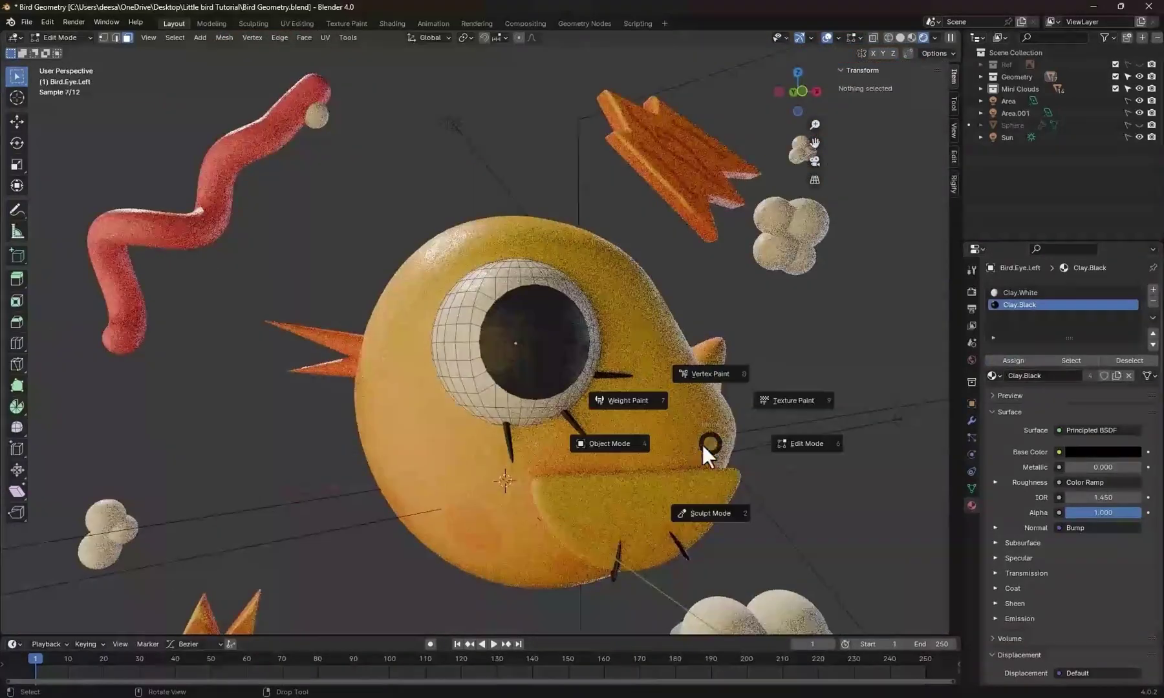
{"action": "left_click", "coordinate": [633, 440]}
Isolate the nail's closed eye in local view and switch the viewport to Material Preview shading.
{"action": "scroll", "coordinate": [714, 457], "scroll_direction": "down", "scroll_amount": 3}
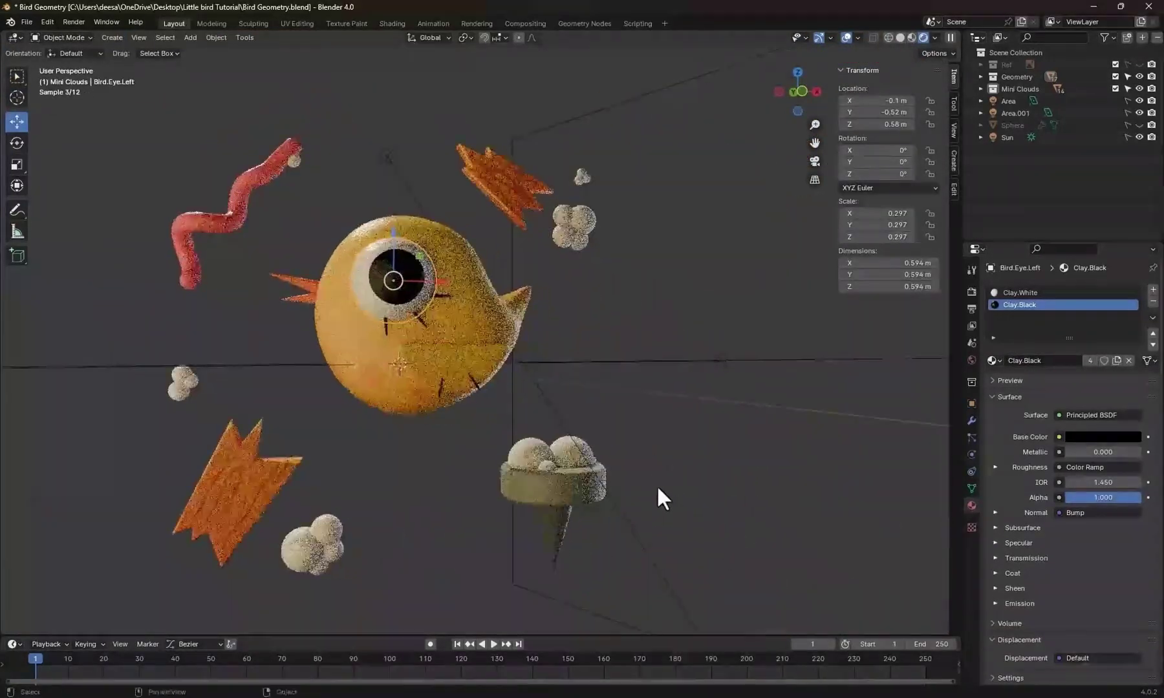
{"action": "scroll", "coordinate": [657, 486], "scroll_direction": "up", "scroll_amount": 3}
{"action": "middle_click_drag", "start_coordinate": [656, 488], "coordinate": [627, 511]}
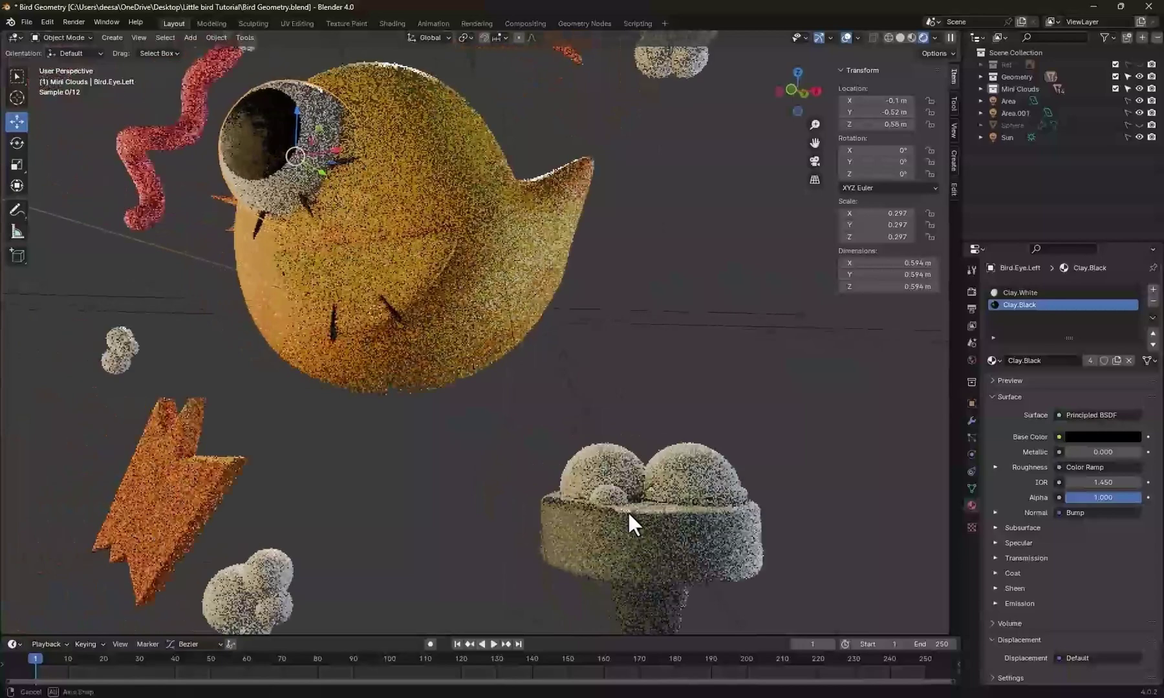
{"action": "left_click", "coordinate": [622, 456]}
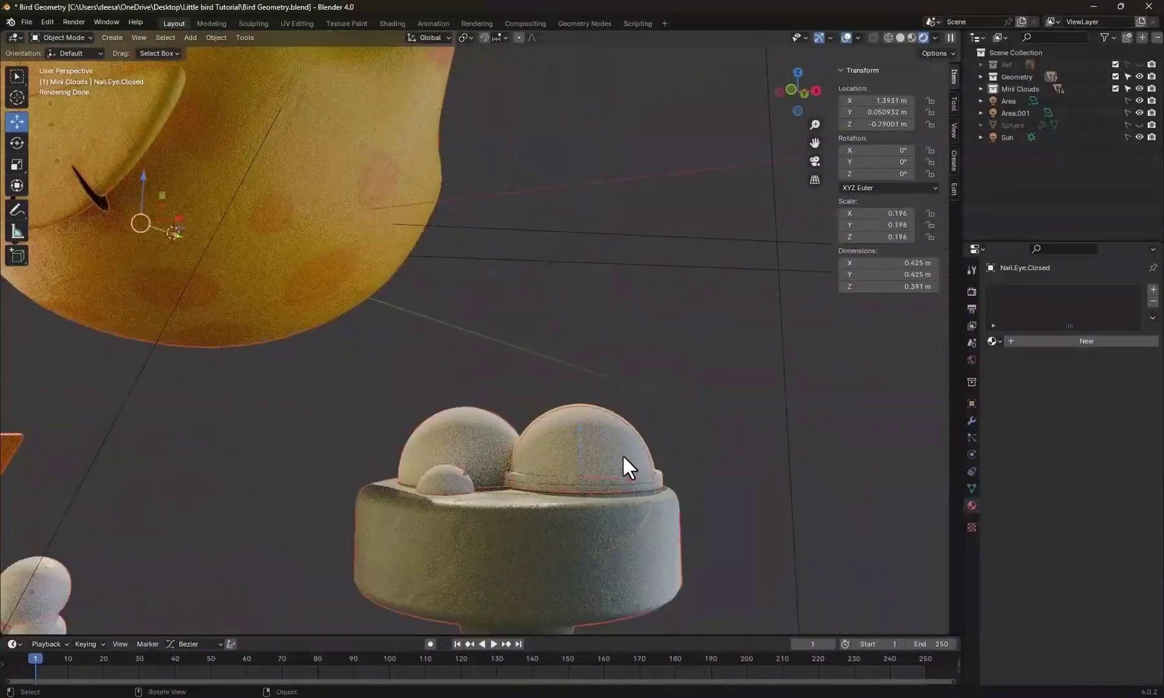
{"action": "key", "text": "KP_Divide"}
{"action": "key", "text": "z"}
{"action": "middle_click_drag", "start_coordinate": [720, 470], "coordinate": [682, 437], "text": "shift"}
Give the nail's closed eye its own copy of Main.Clay and name the material Nail.Eye.Closed.
{"action": "left_click", "coordinate": [994, 341]}
{"action": "double_click", "coordinate": [1062, 344]}
{"action": "type", "text": "Nai"}
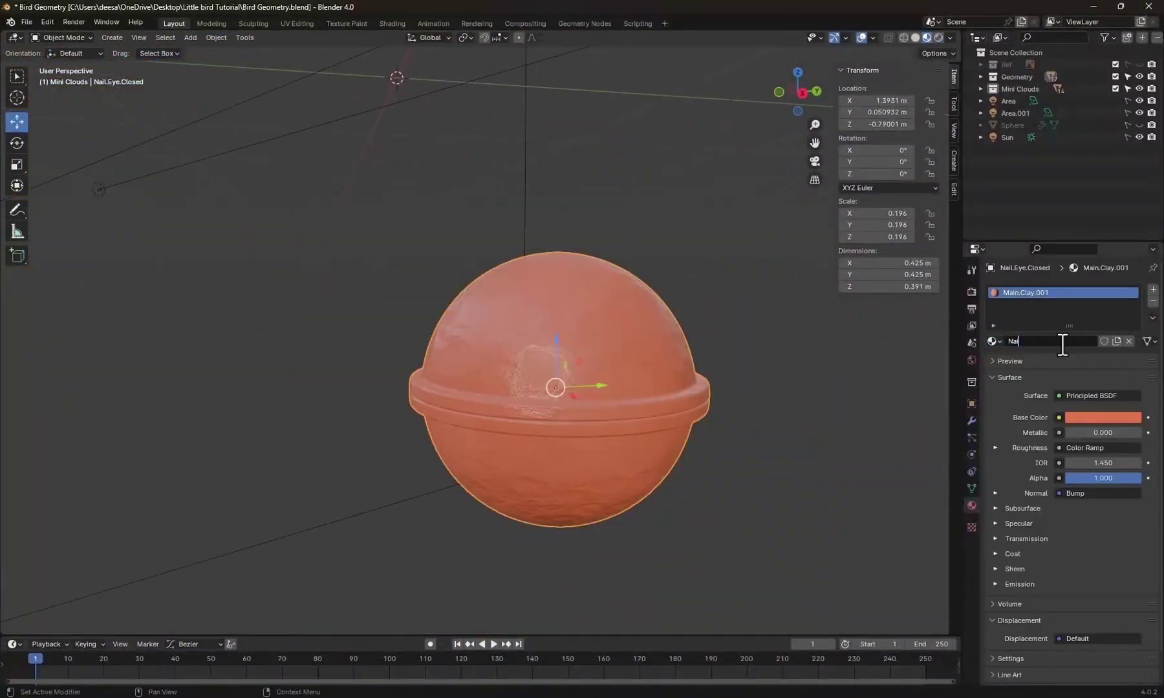
{"action": "type", "text": "l.Eye.Closed"}
{"action": "key", "text": "Return"}
{"action": "right_click", "coordinate": [439, 319]}
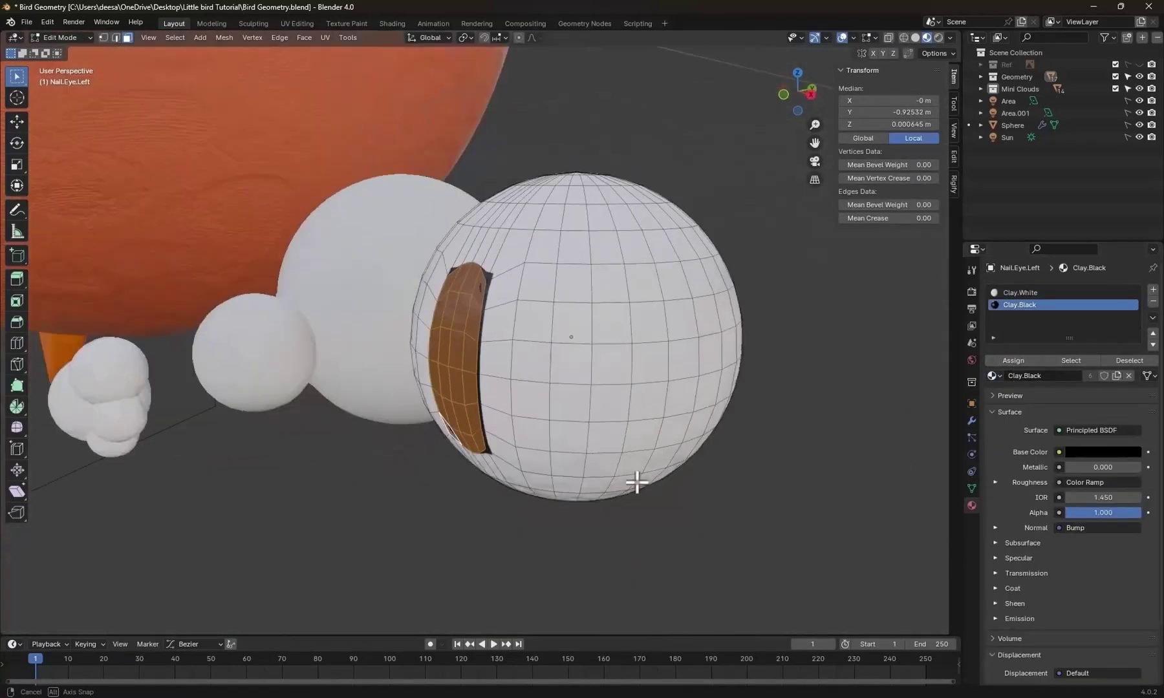
Check the modifiers of the nail's left eye, return to Object Mode and inspect its black pupil.
{"action": "middle_click_drag", "start_coordinate": [636, 480], "coordinate": [621, 433]}
{"action": "left_click", "coordinate": [971, 420]}
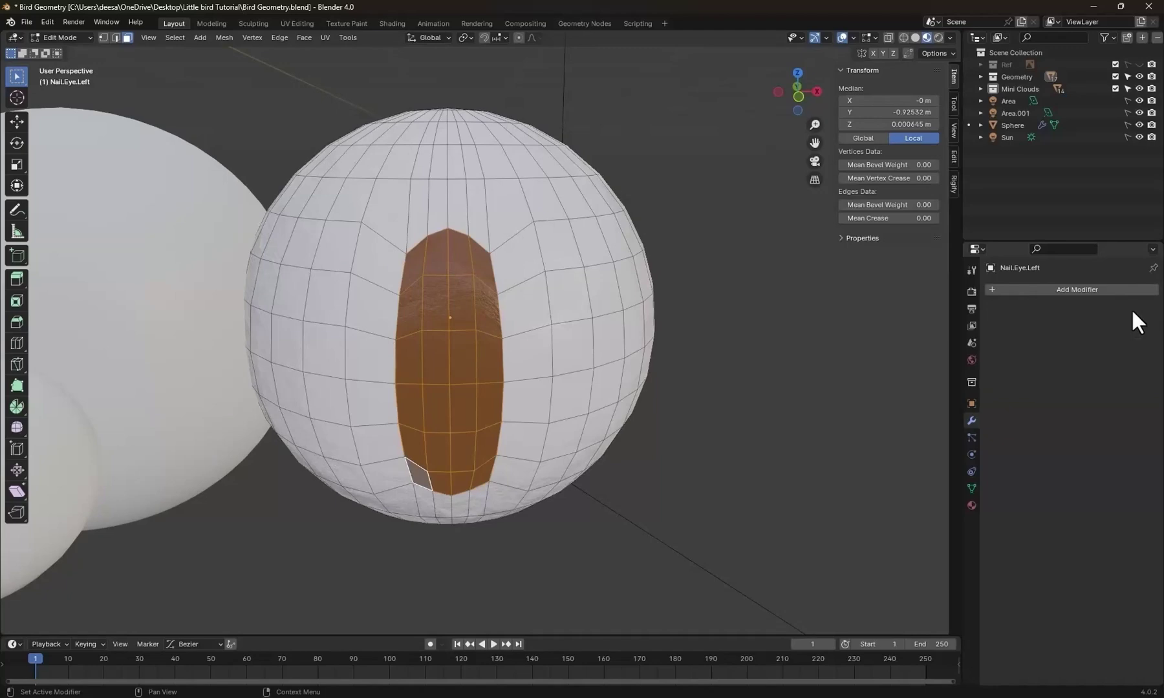
{"action": "middle_click_drag", "start_coordinate": [618, 501], "coordinate": [584, 493]}
{"action": "key", "text": "ctrl+Tab"}
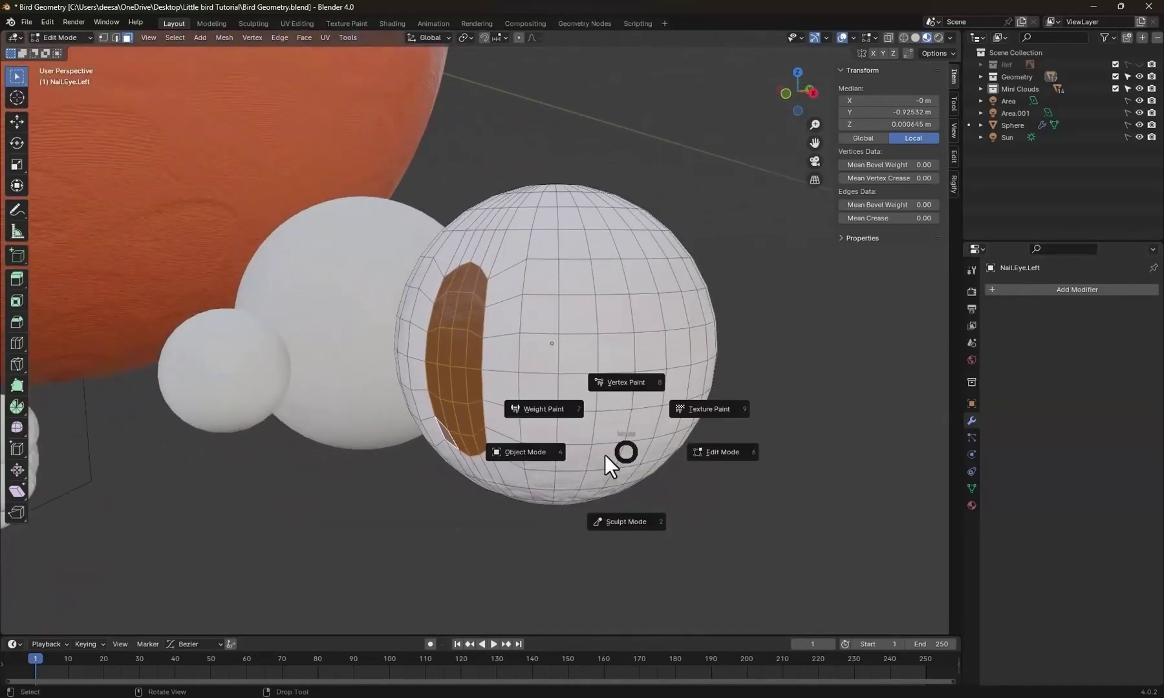
{"action": "left_click", "coordinate": [532, 453]}
{"action": "left_click", "coordinate": [678, 459]}
{"action": "scroll", "coordinate": [637, 449], "scroll_direction": "down", "scroll_amount": 2}
{"action": "middle_click_drag", "start_coordinate": [608, 446], "coordinate": [627, 447]}
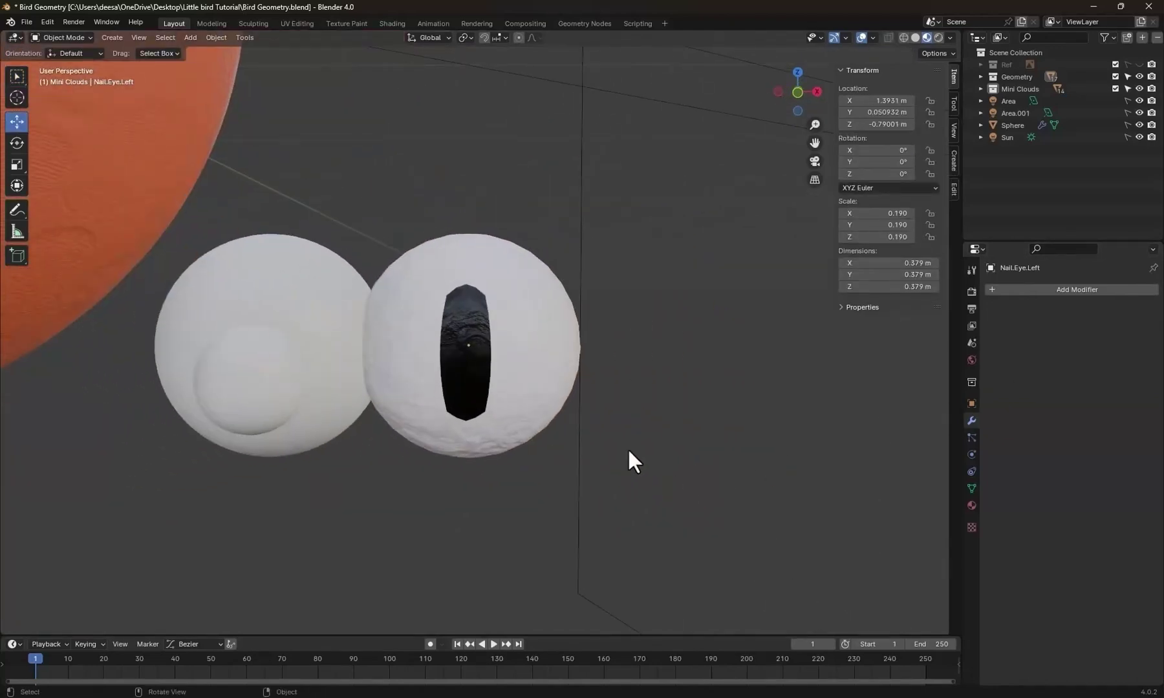
{"action": "scroll", "coordinate": [581, 456], "scroll_direction": "down", "scroll_amount": 4}
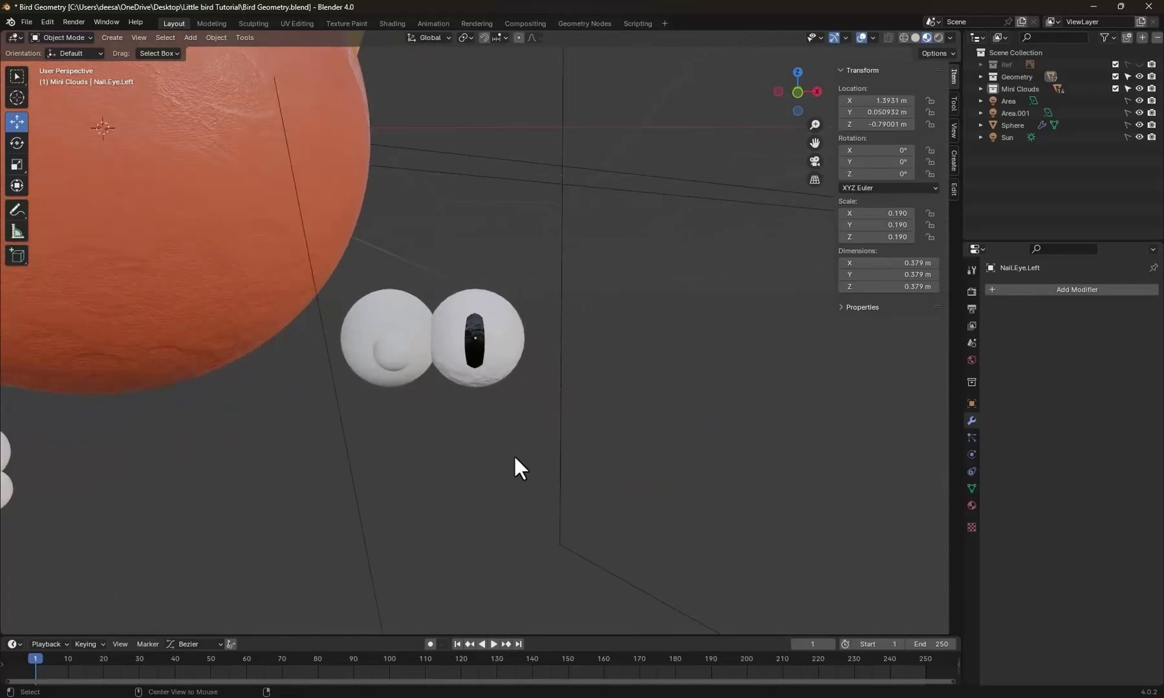
Reveal all hidden objects and hide the Sphere again so that the nail's head can be worked on.
{"action": "key", "text": "alt+h"}
{"action": "scroll", "coordinate": [514, 454], "scroll_direction": "down", "scroll_amount": 4}
{"action": "left_click", "coordinate": [1026, 125]}
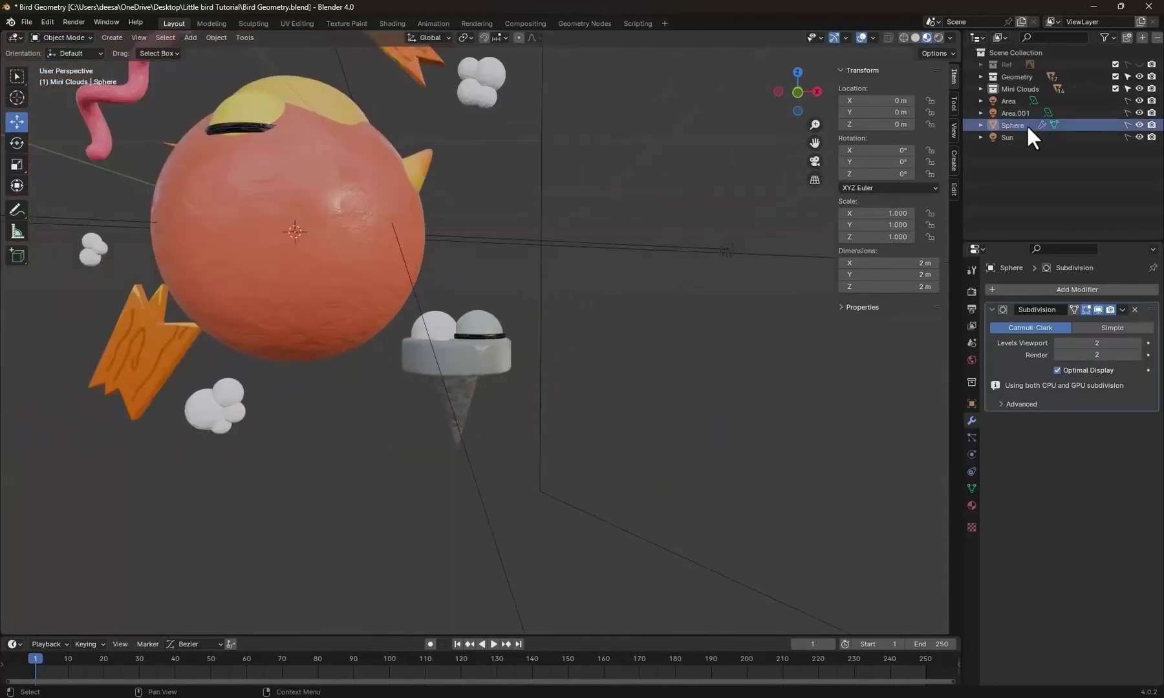
{"action": "left_click", "coordinate": [1139, 125]}
{"action": "scroll", "coordinate": [558, 348], "scroll_direction": "down", "scroll_amount": 2}
{"action": "scroll", "coordinate": [558, 348], "scroll_direction": "up", "scroll_amount": 5}
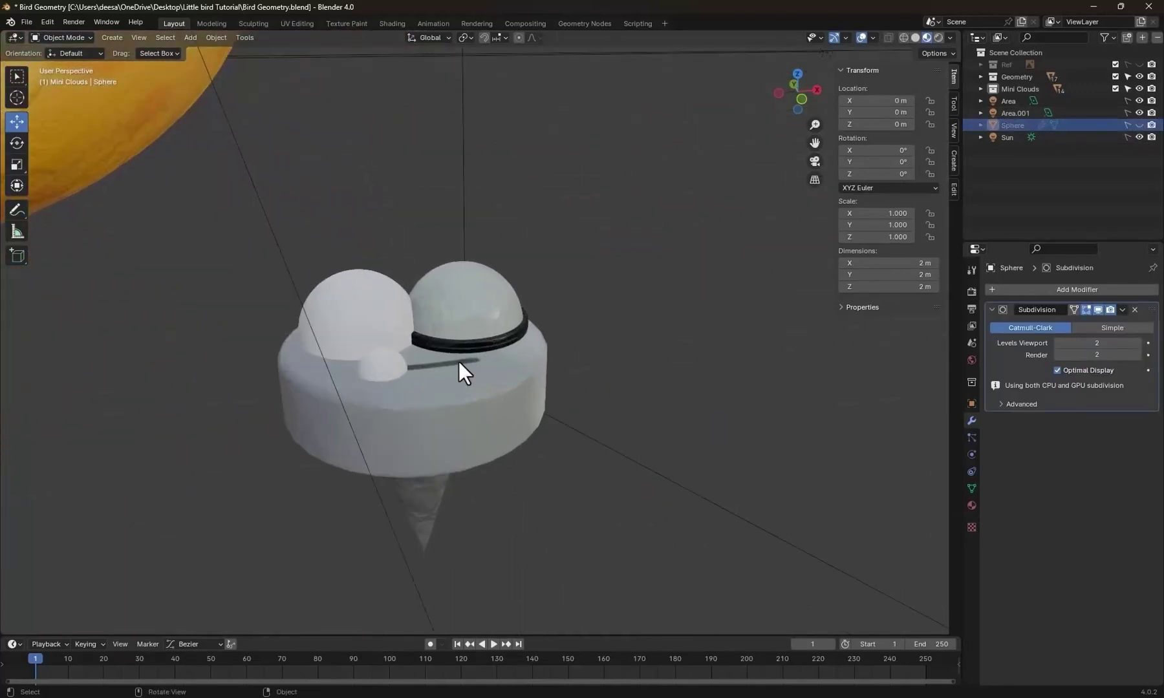
Apply Main.Clay to the nail's nose and sample its base color from the nail's closed eyelid.
{"action": "left_click", "coordinate": [383, 365]}
{"action": "left_click", "coordinate": [970, 505]}
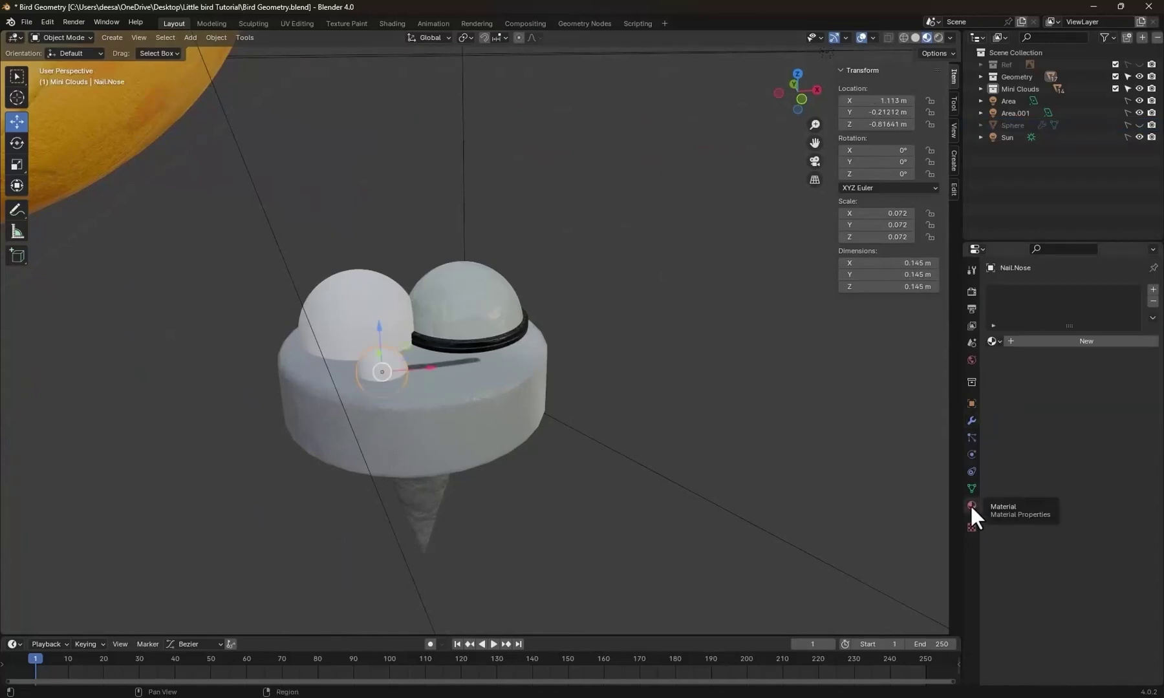
{"action": "left_click", "coordinate": [994, 341]}
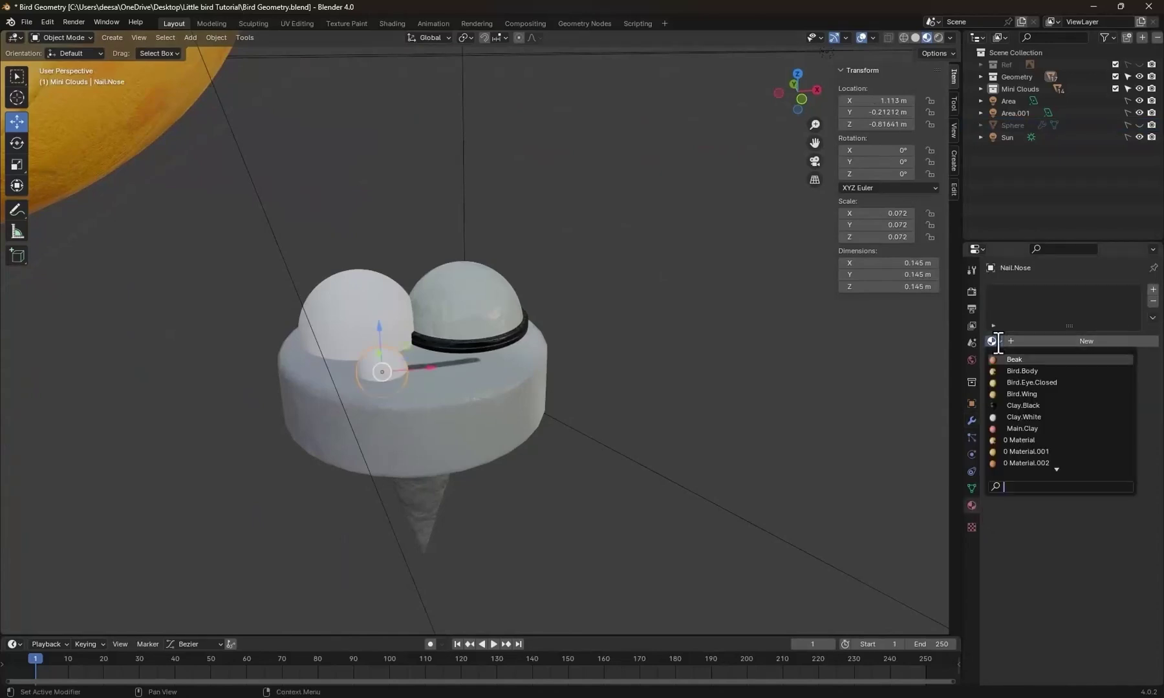
{"action": "left_click", "coordinate": [1027, 429]}
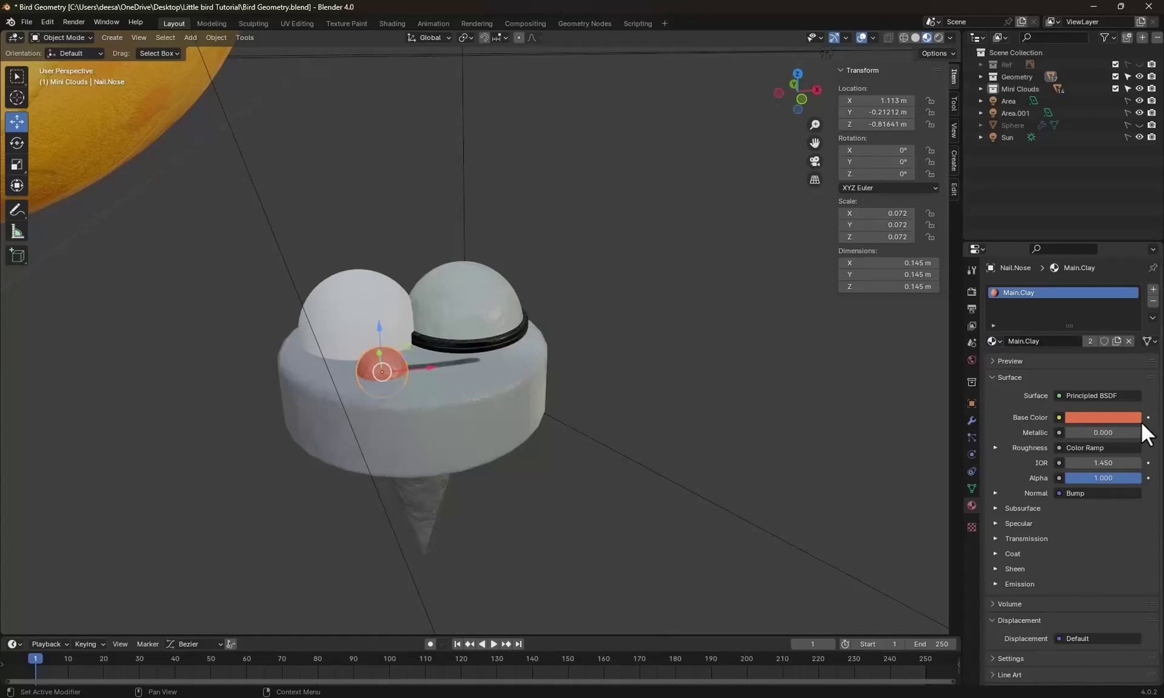
{"action": "left_click", "coordinate": [1116, 416]}
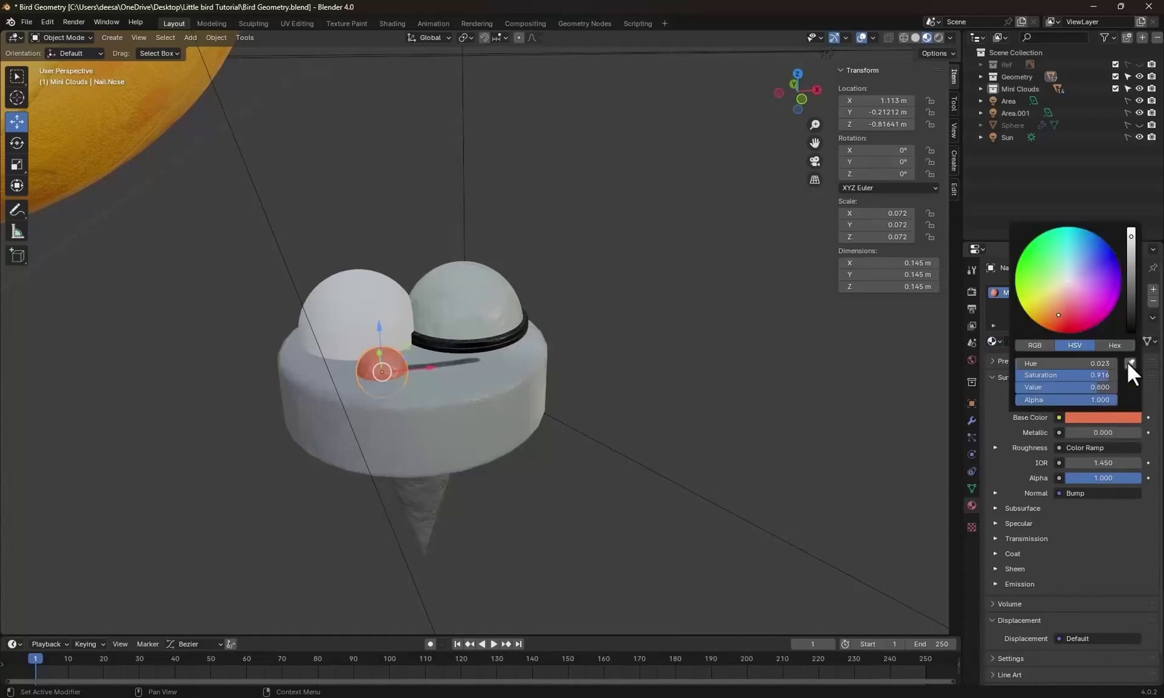
{"action": "left_click", "coordinate": [1126, 361]}
{"action": "left_click", "coordinate": [466, 299]}
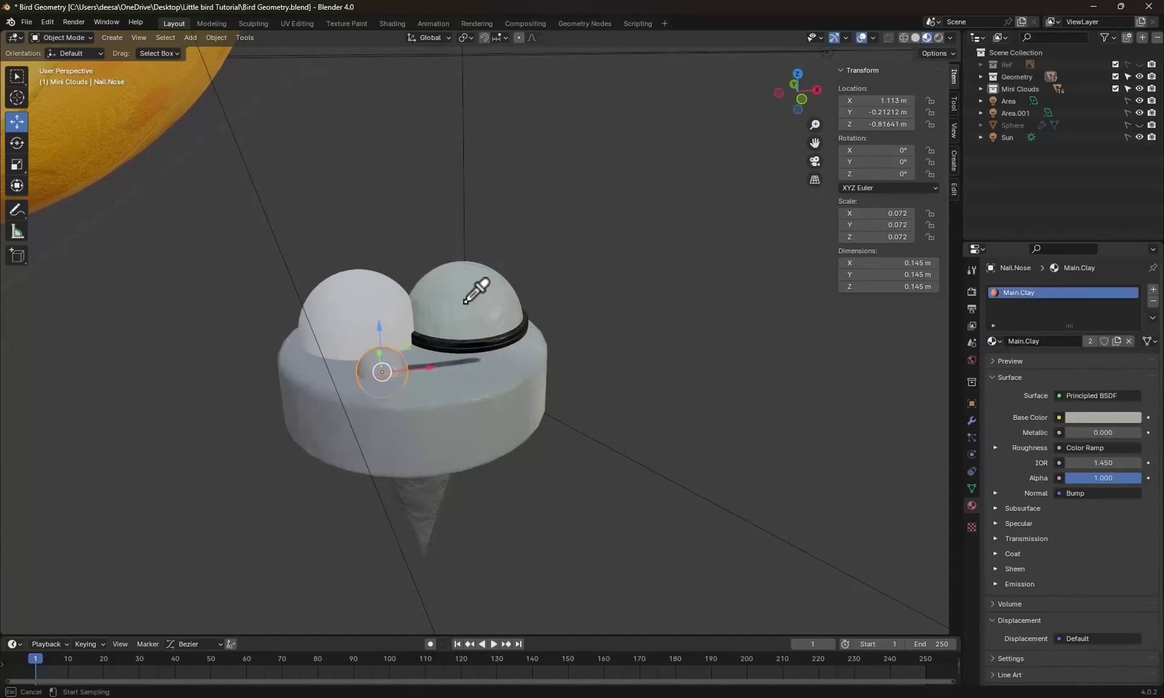
Darken the base color of the nail's nose slightly.
{"action": "middle_click_drag", "start_coordinate": [670, 458], "coordinate": [653, 447]}
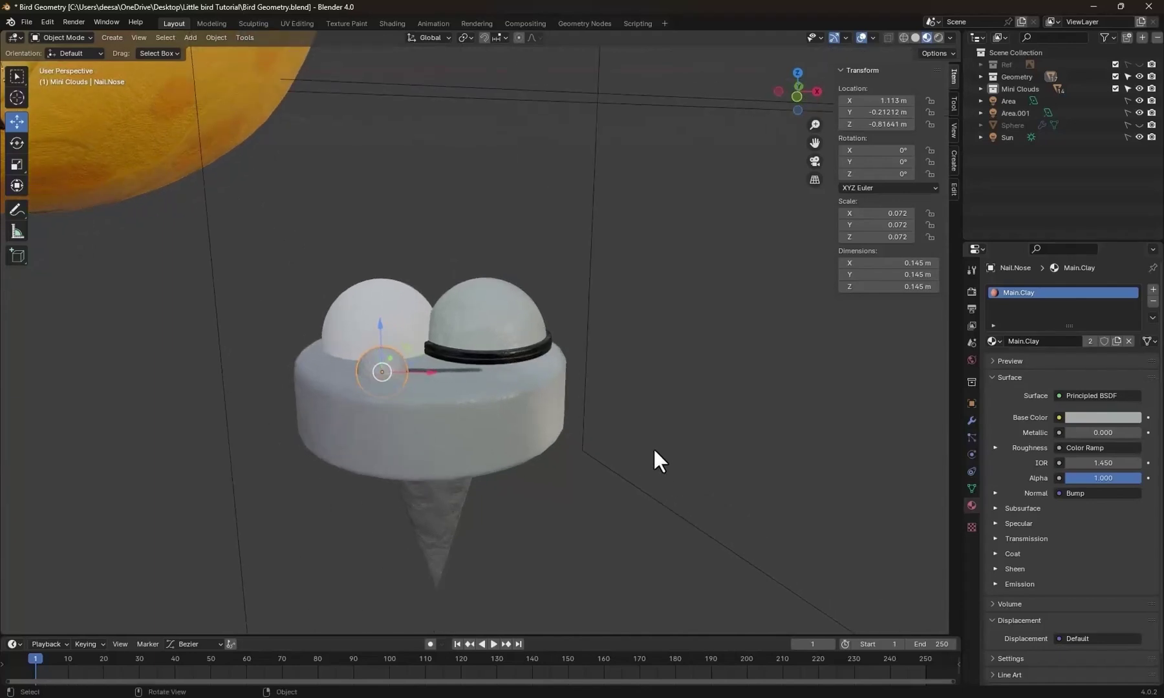
{"action": "left_click", "coordinate": [1094, 419]}
{"action": "left_click_drag", "start_coordinate": [1131, 261], "coordinate": [1131, 270]}
{"action": "left_click", "coordinate": [662, 488]}
Delete the nail's untextured right eye, Nail.Eye.Right.
{"action": "middle_click_drag", "start_coordinate": [662, 489], "coordinate": [580, 524]}
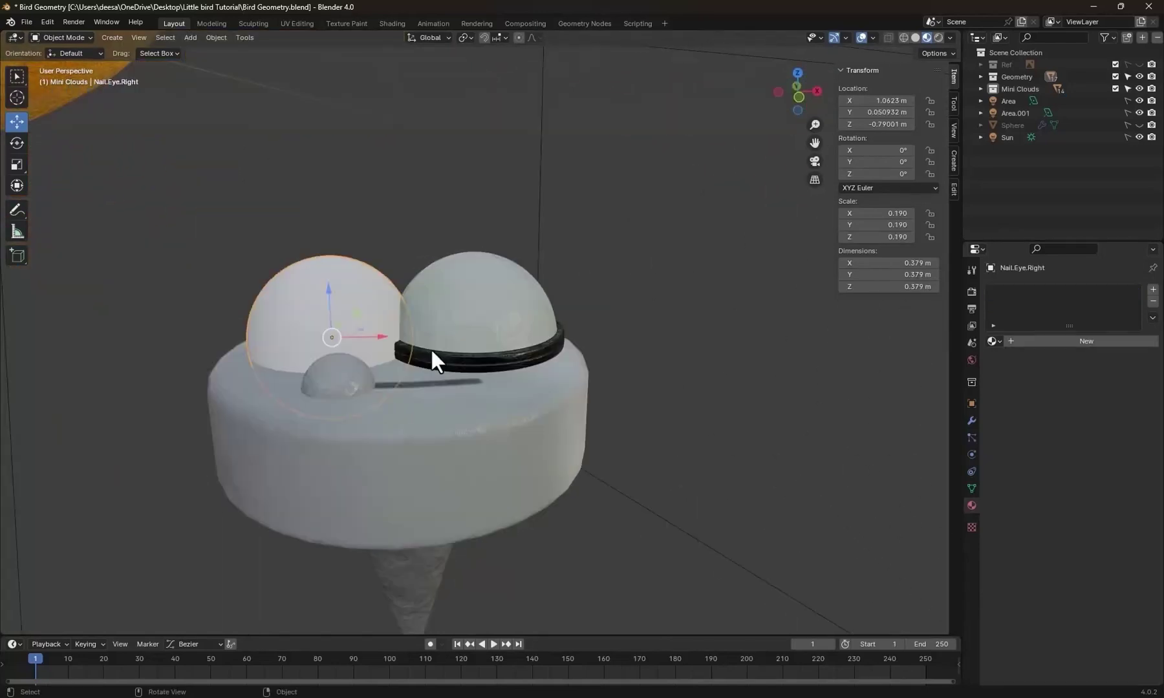
{"action": "key", "text": "Delete"}
Try to move the nail's closed eye off the nail's head and undo the move.
{"action": "left_click", "coordinate": [519, 301]}
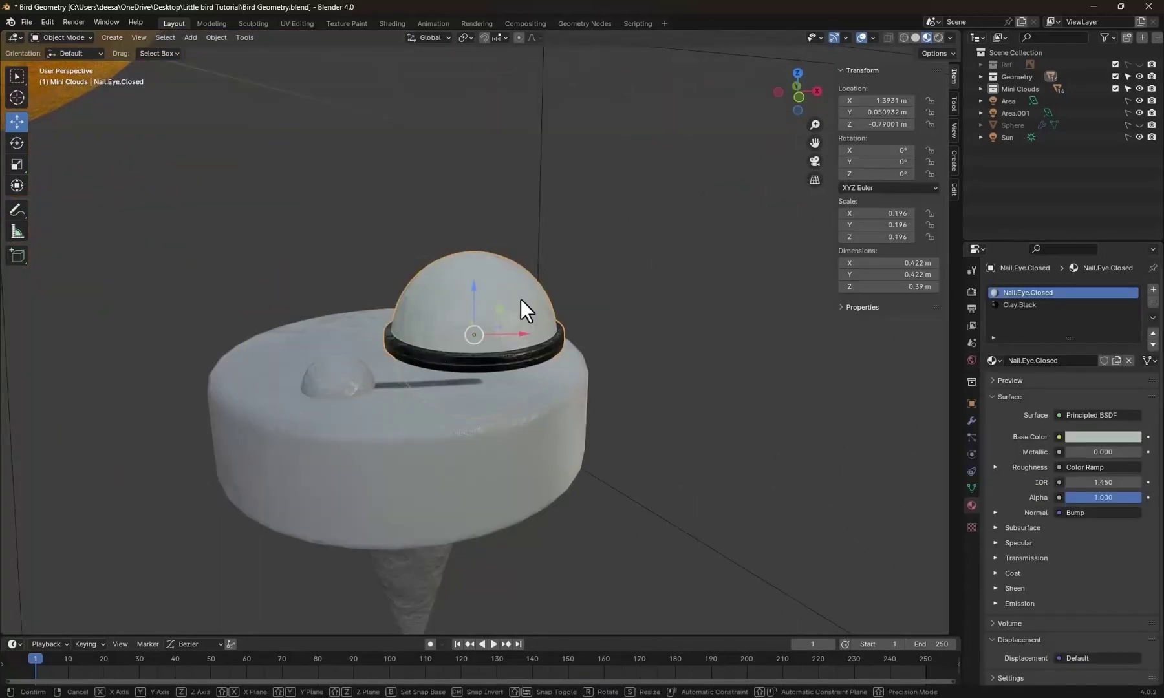
{"action": "key", "text": "g"}
{"action": "left_click", "coordinate": [697, 193]}
{"action": "key", "text": "ctrl+z"}
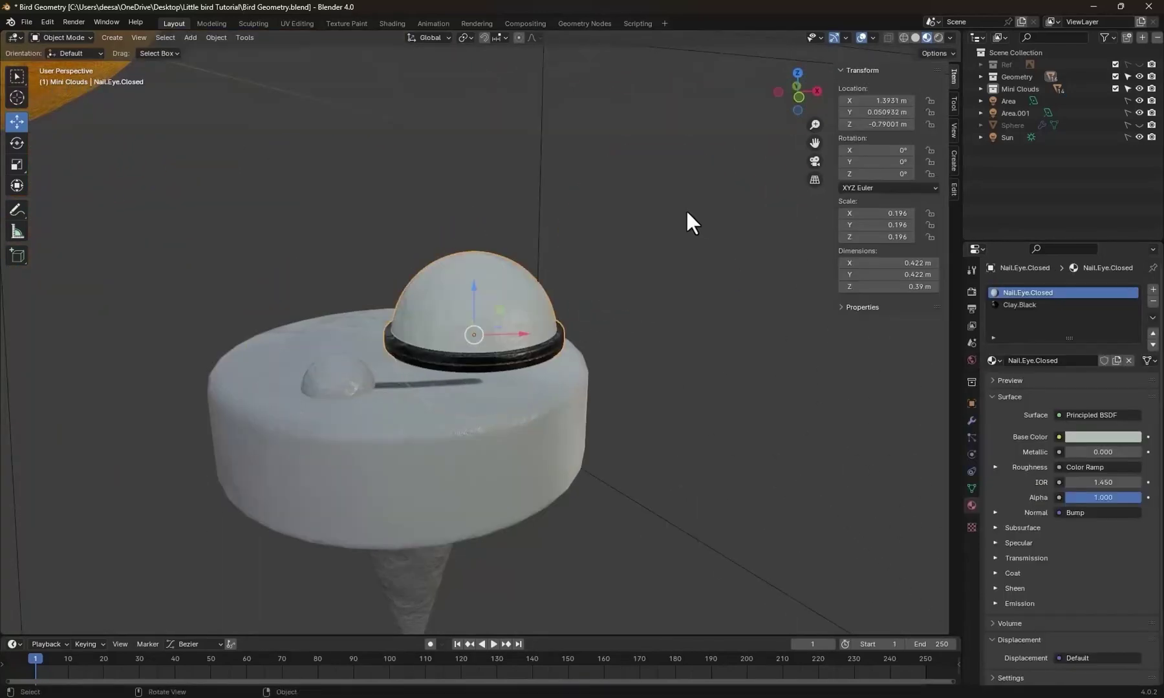
Duplicate Nail.Eye.Closed and Nail.Eye.Left along the X axis, placing the copies about 0.33 m away across the nail's head.
{"action": "key", "text": "KP_1"}
{"action": "left_click_drag", "start_coordinate": [572, 174], "coordinate": [416, 291]}
{"action": "left_click", "coordinate": [980, 77]}
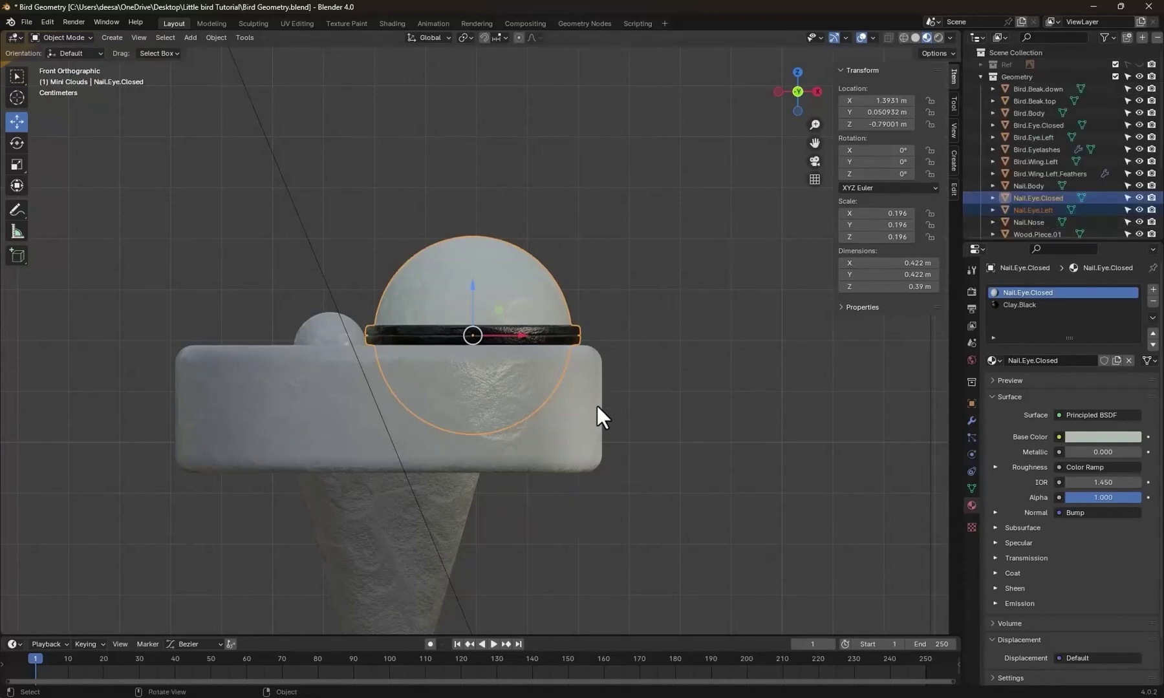
{"action": "key", "text": "KP_7"}
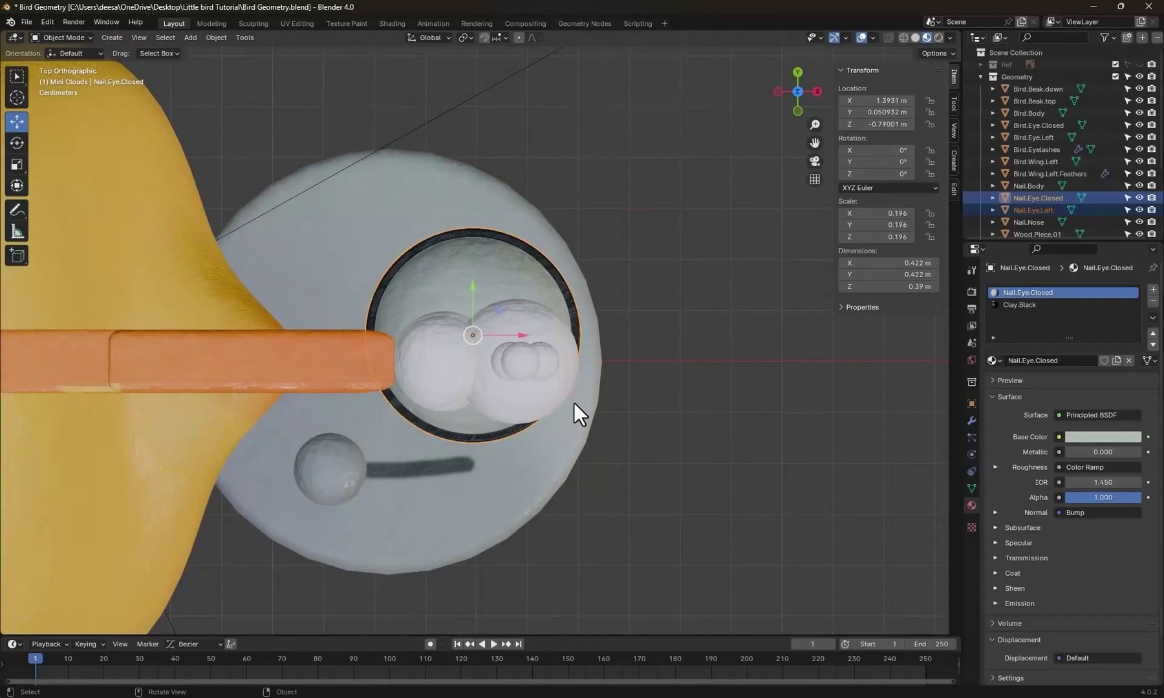
{"action": "key", "text": "shift+d"}
{"action": "key", "text": "x"}
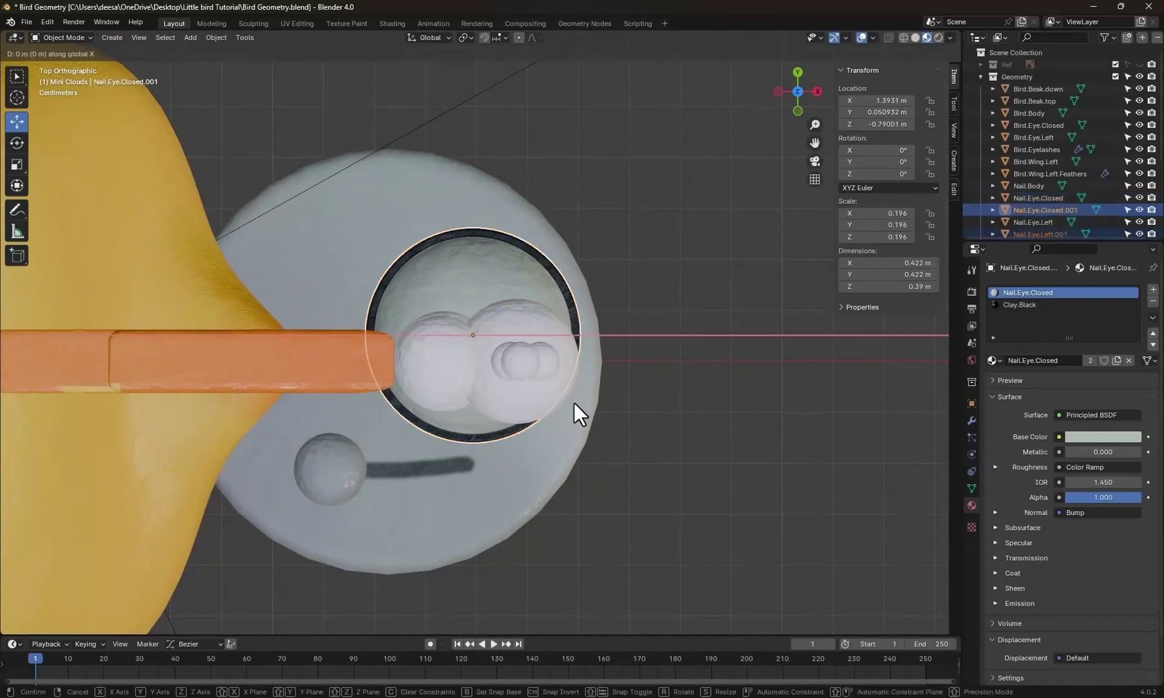
{"action": "left_click", "coordinate": [396, 403]}
Hide the bird's closed eye and both of the nail's closed eyes in the front view.
{"action": "key", "text": "KP_1"}
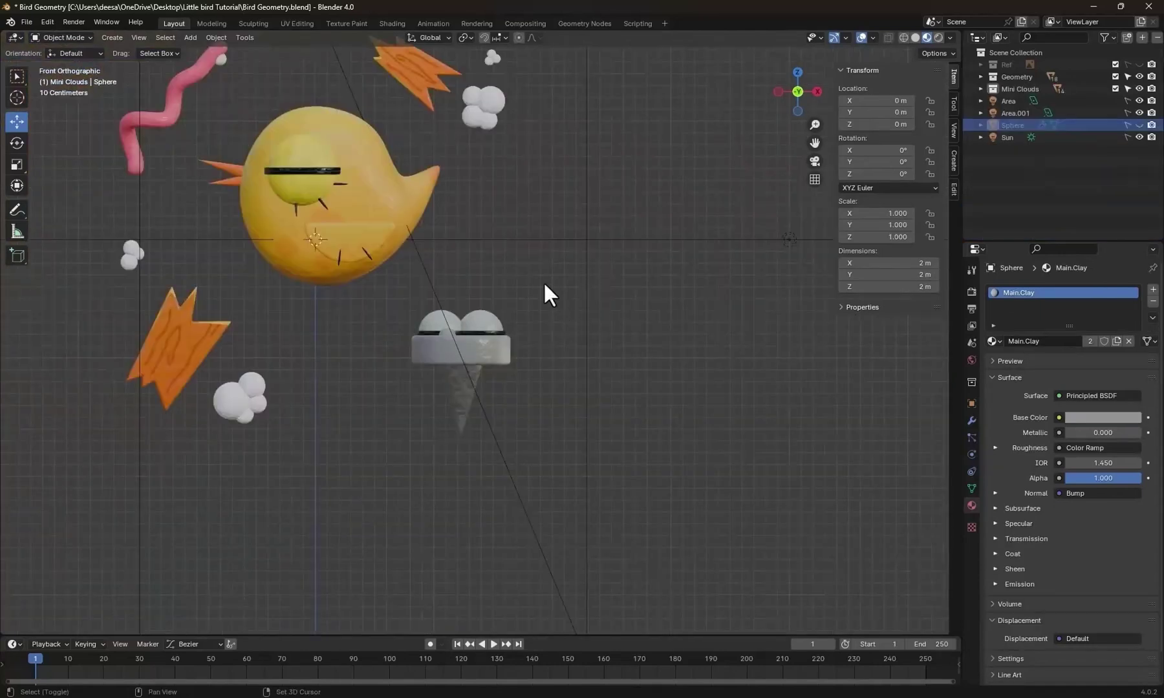
{"action": "middle_click_drag", "start_coordinate": [543, 285], "coordinate": [690, 360], "text": "shift"}
{"action": "left_click", "coordinate": [426, 227]}
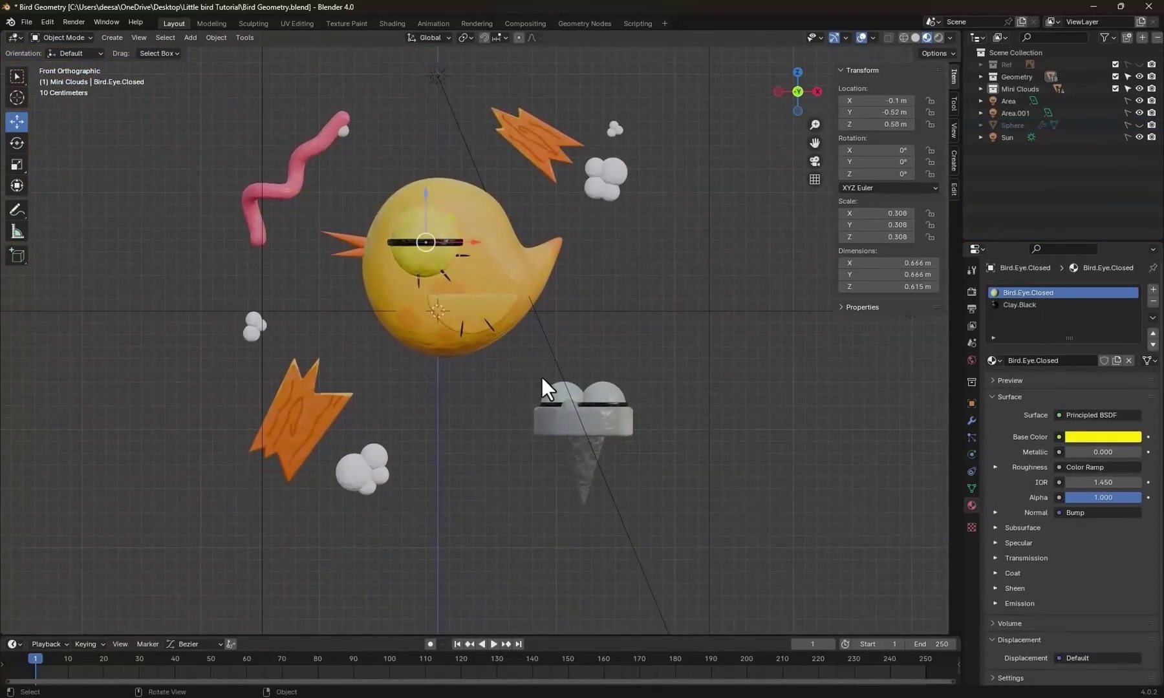
{"action": "left_click", "coordinate": [610, 396], "text": "shift"}
{"action": "left_click", "coordinate": [559, 393], "text": "shift"}
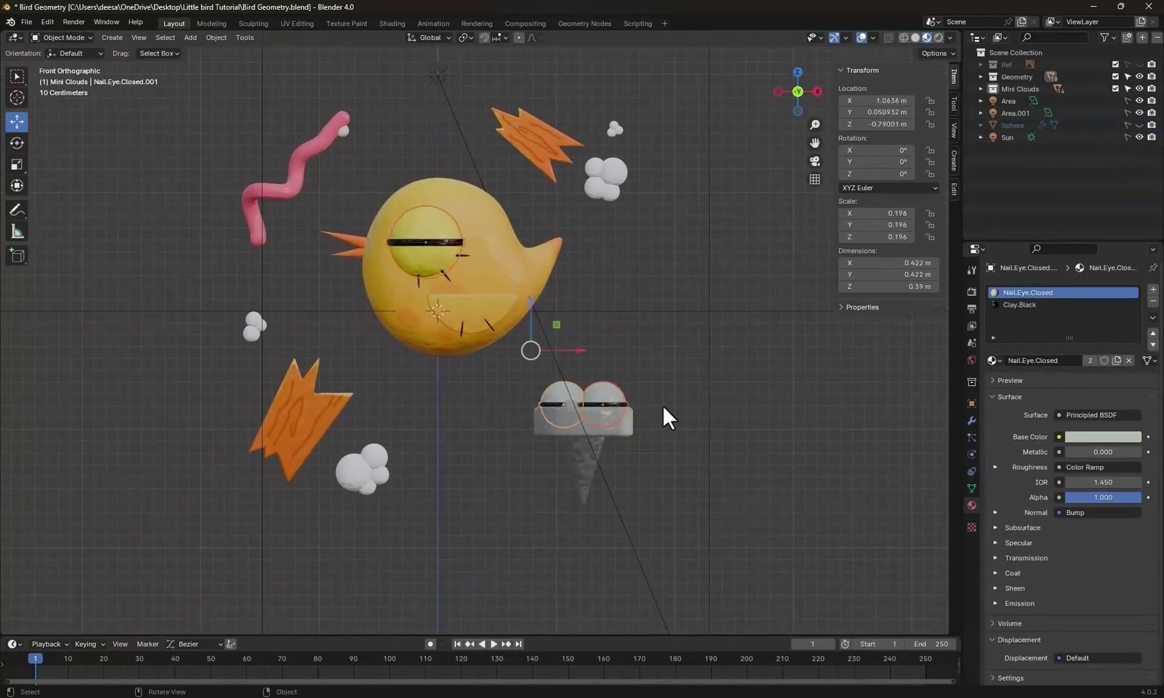
{"action": "key", "text": "h"}
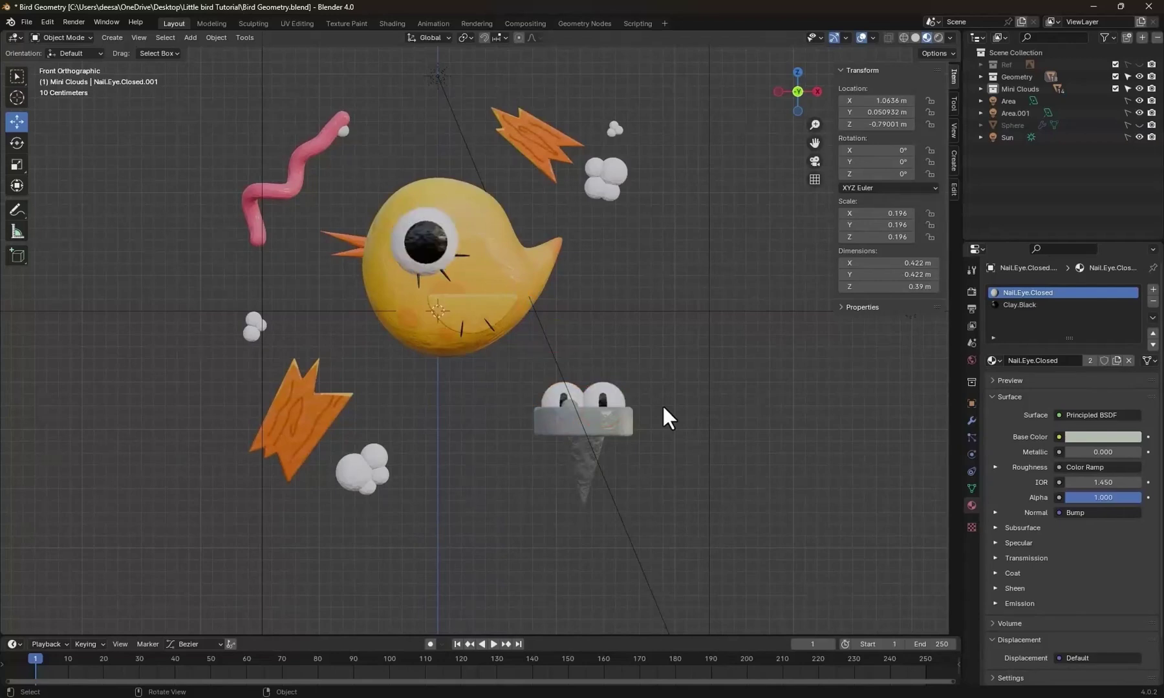
Open Worm.Body in the UV Editing workspace and put it in Object Mode.
{"action": "scroll", "coordinate": [310, 209], "scroll_direction": "up", "scroll_amount": 5}
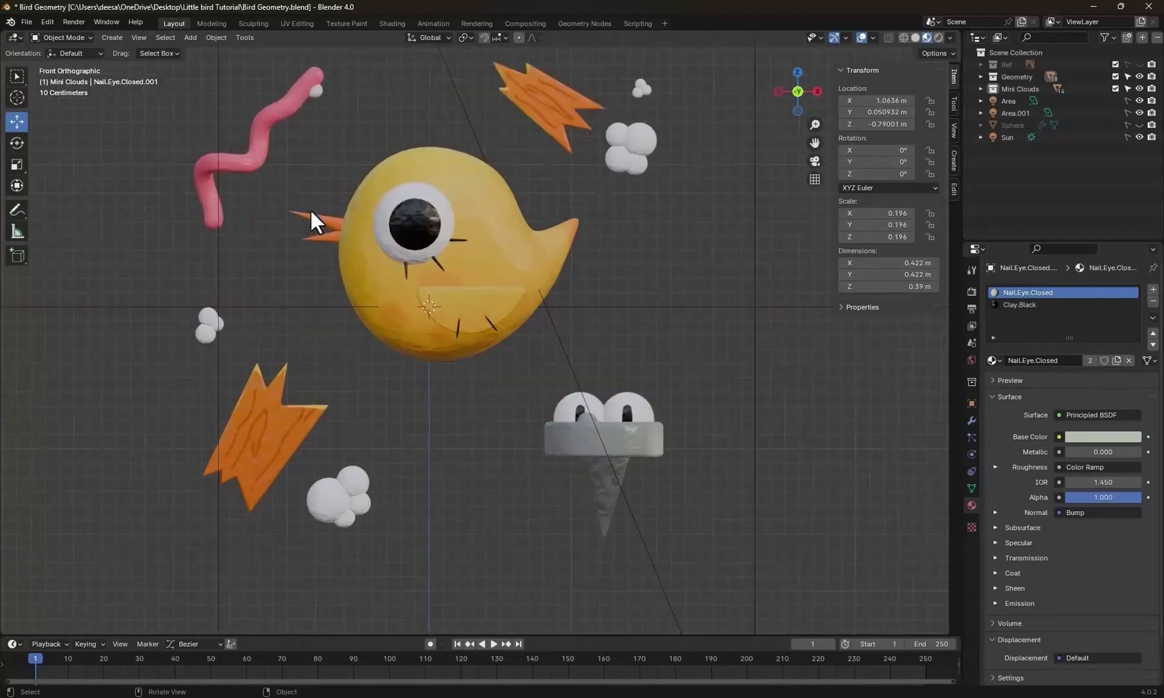
{"action": "middle_click_drag", "start_coordinate": [285, 182], "coordinate": [514, 383], "text": "shift"}
{"action": "scroll", "coordinate": [364, 273], "scroll_direction": "up", "scroll_amount": 2}
{"action": "middle_click_drag", "start_coordinate": [365, 273], "coordinate": [470, 364], "text": "shift"}
{"action": "left_click", "coordinate": [431, 226]}
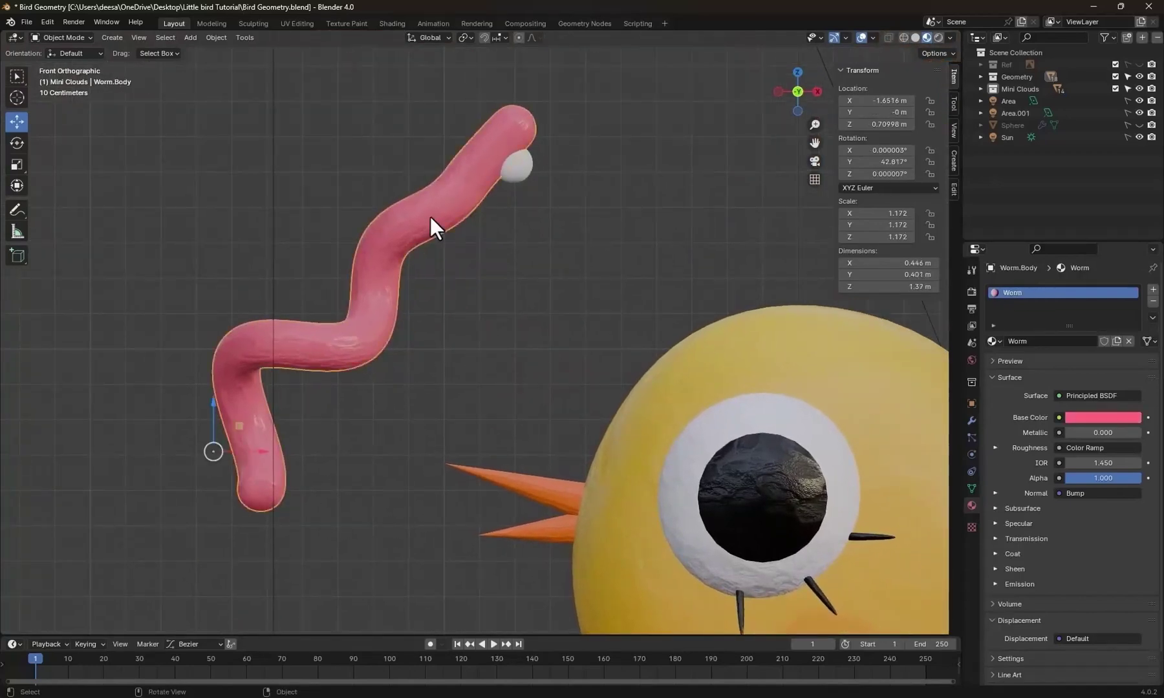
{"action": "scroll", "coordinate": [472, 282], "scroll_direction": "up", "scroll_amount": 1}
{"action": "middle_click_drag", "start_coordinate": [469, 314], "coordinate": [606, 407], "text": "shift"}
{"action": "left_click", "coordinate": [297, 24]}
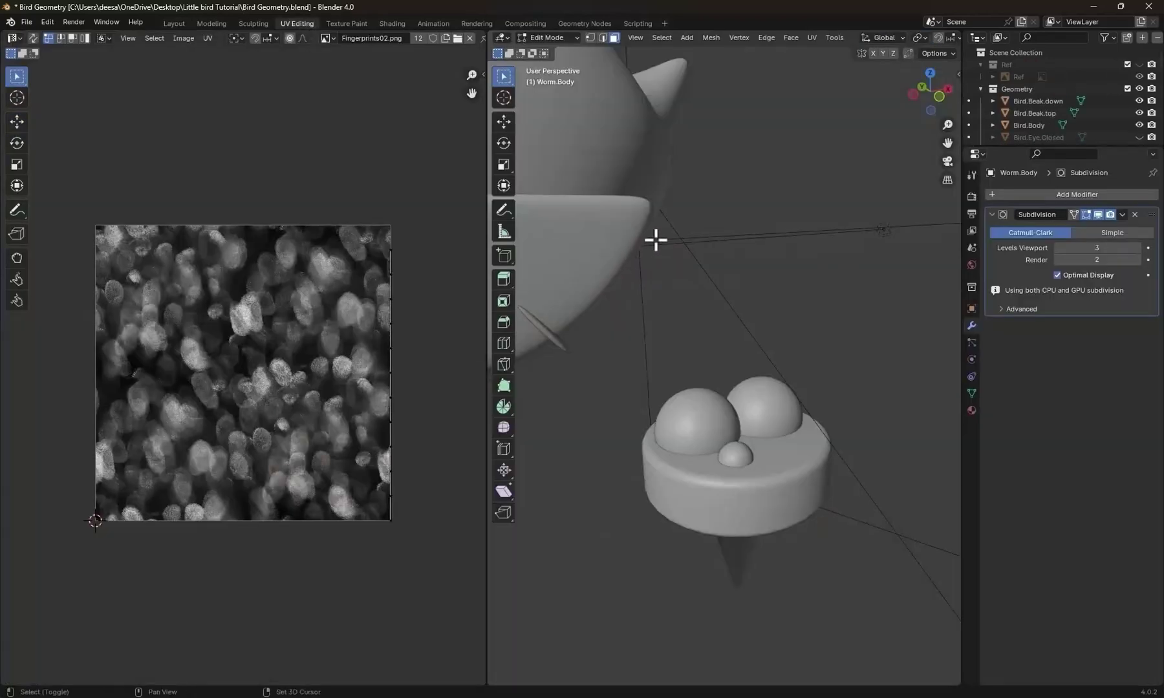
{"action": "key", "text": "KP_Decimal"}
{"action": "key", "text": "ctrl+Tab"}
{"action": "left_click", "coordinate": [645, 259]}
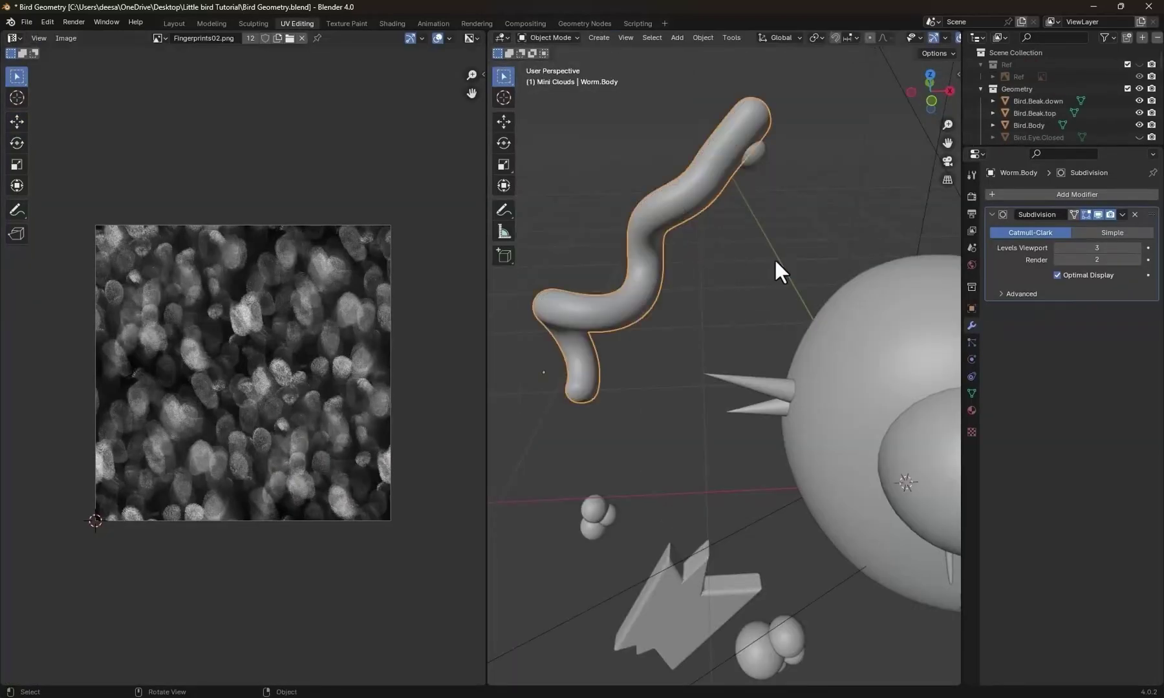
Apply the Subdivision modifier on Worm.Body.
{"action": "left_click", "coordinate": [694, 190]}
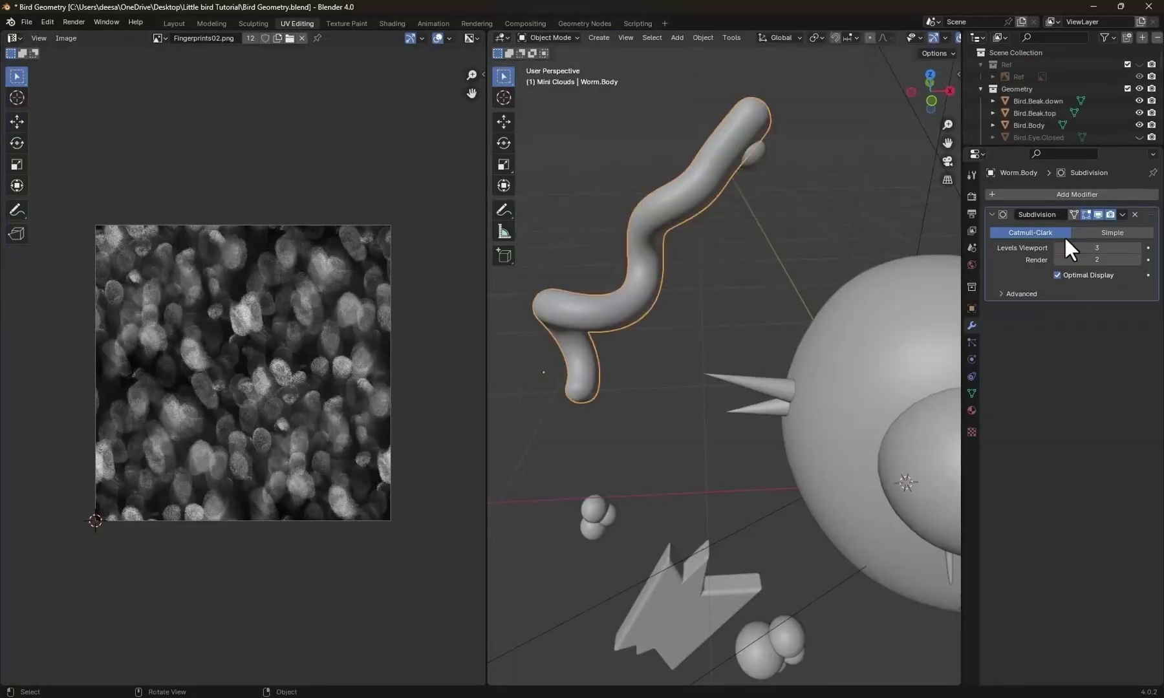
{"action": "left_click", "coordinate": [1122, 214]}
{"action": "left_click", "coordinate": [1096, 225]}
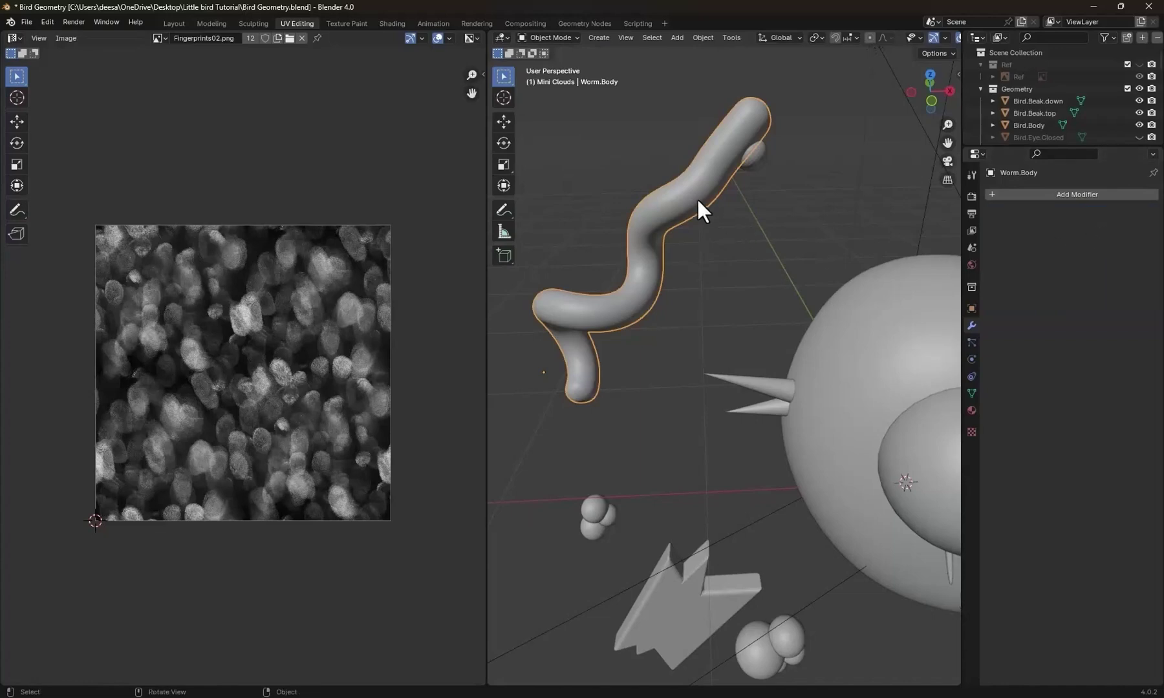
Unwrap all faces of Worm.Body with Smart UV Project at a 66° angle limit and 0.010 island margin, and return to the Layout workspace.
{"action": "key", "text": "ctrl+Tab"}
{"action": "left_click", "coordinate": [814, 204]}
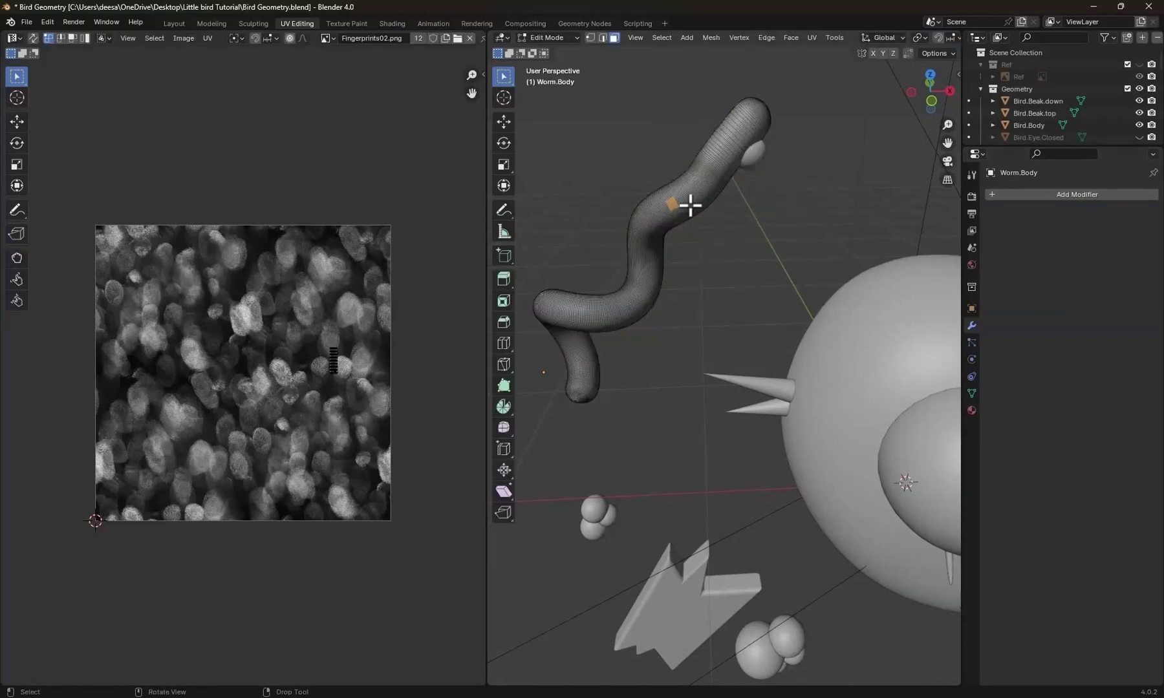
{"action": "key", "text": "alt+a"}
{"action": "key", "text": "a"}
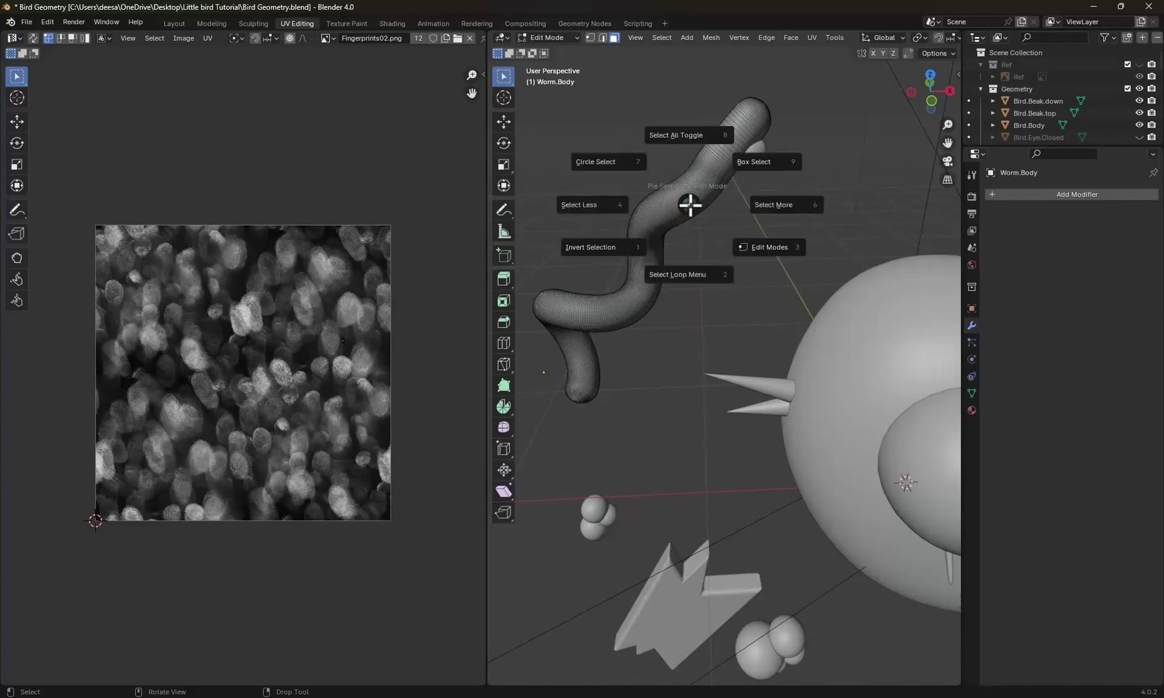
{"action": "left_click", "coordinate": [688, 139]}
{"action": "key", "text": "a"}
{"action": "left_click", "coordinate": [690, 90]}
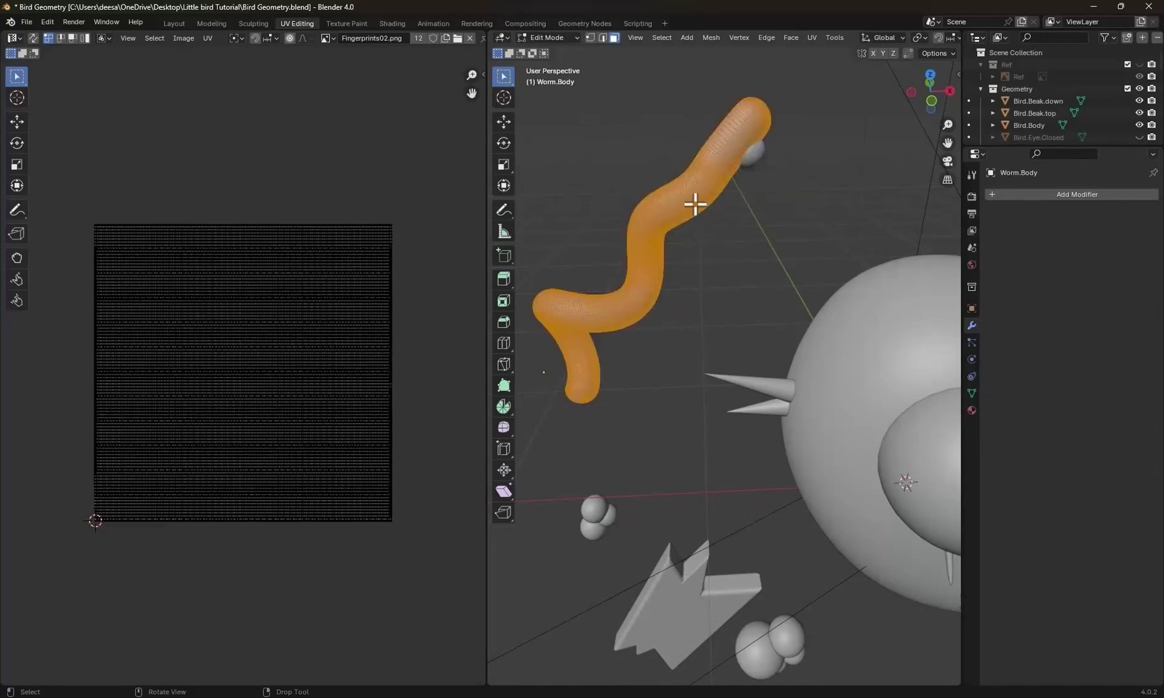
{"action": "key", "text": "u"}
{"action": "left_click", "coordinate": [685, 203]}
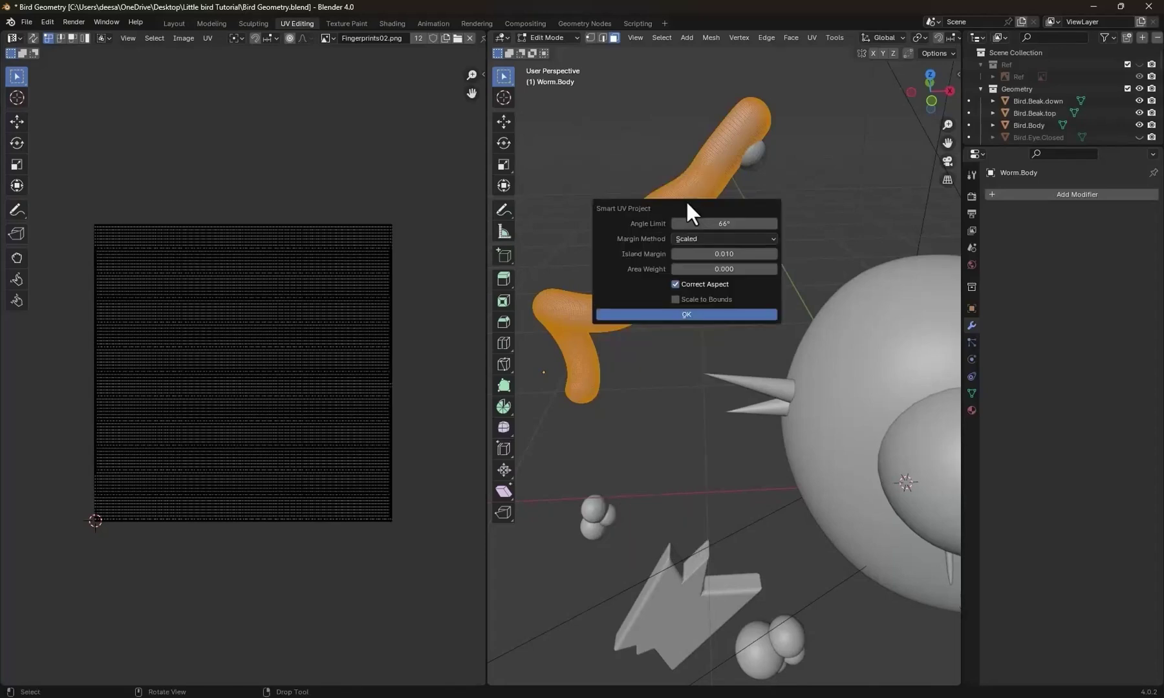
{"action": "left_click", "coordinate": [688, 312]}
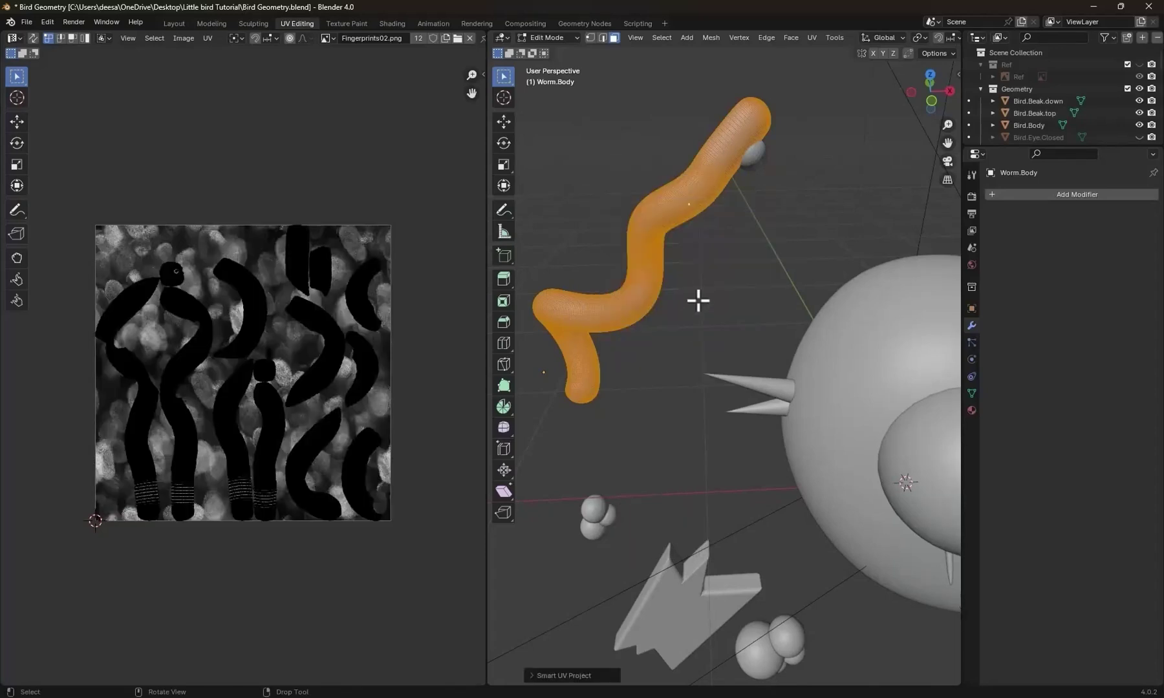
{"action": "middle_click_drag", "start_coordinate": [740, 278], "coordinate": [724, 285]}
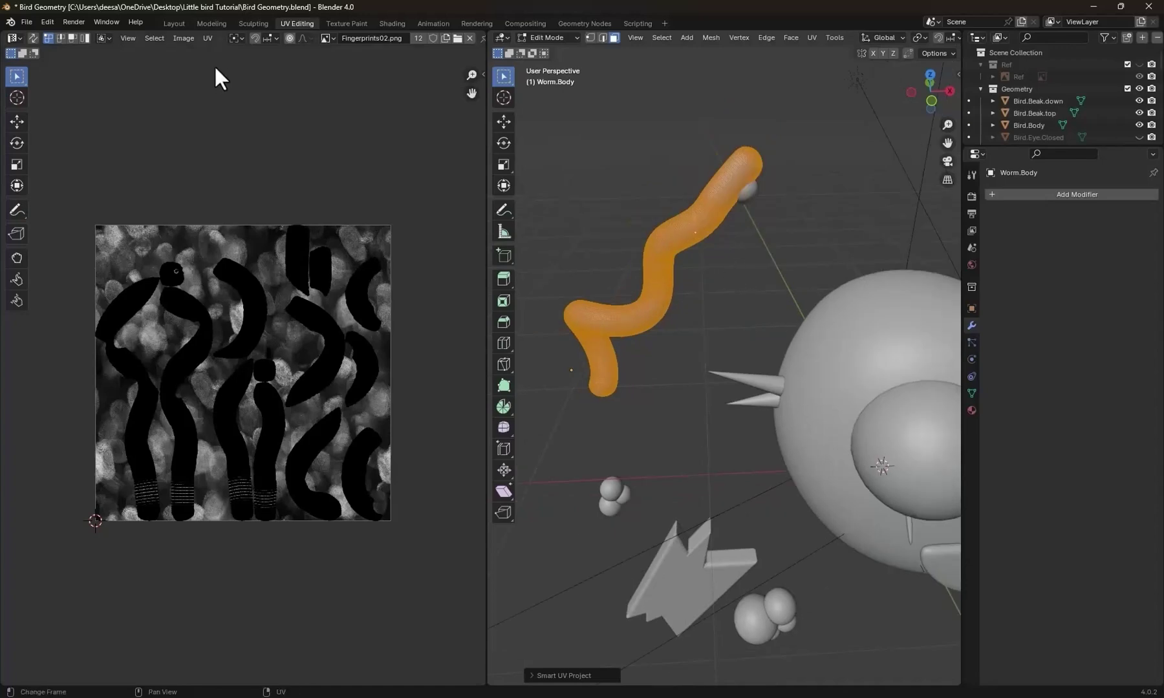
{"action": "left_click", "coordinate": [176, 24]}
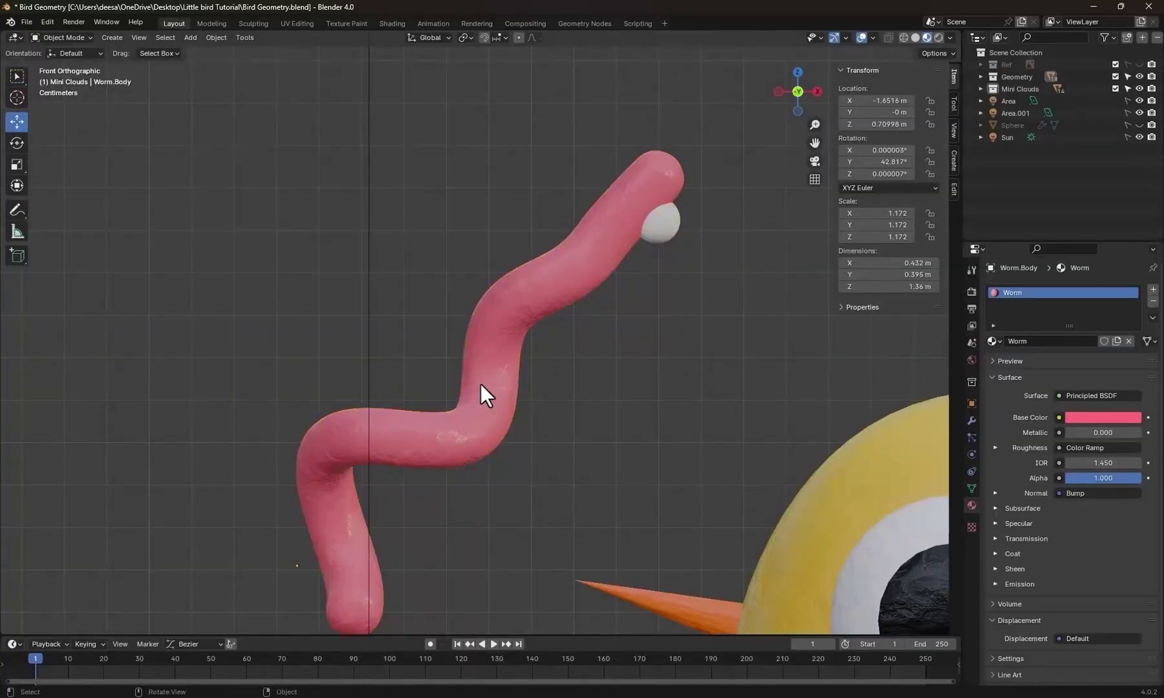
Hide Worm.Body so the worm's eye stands alone, and select Worm.Eye.
{"action": "scroll", "coordinate": [653, 334], "scroll_direction": "down", "scroll_amount": 1}
{"action": "middle_click_drag", "start_coordinate": [654, 333], "coordinate": [669, 370]}
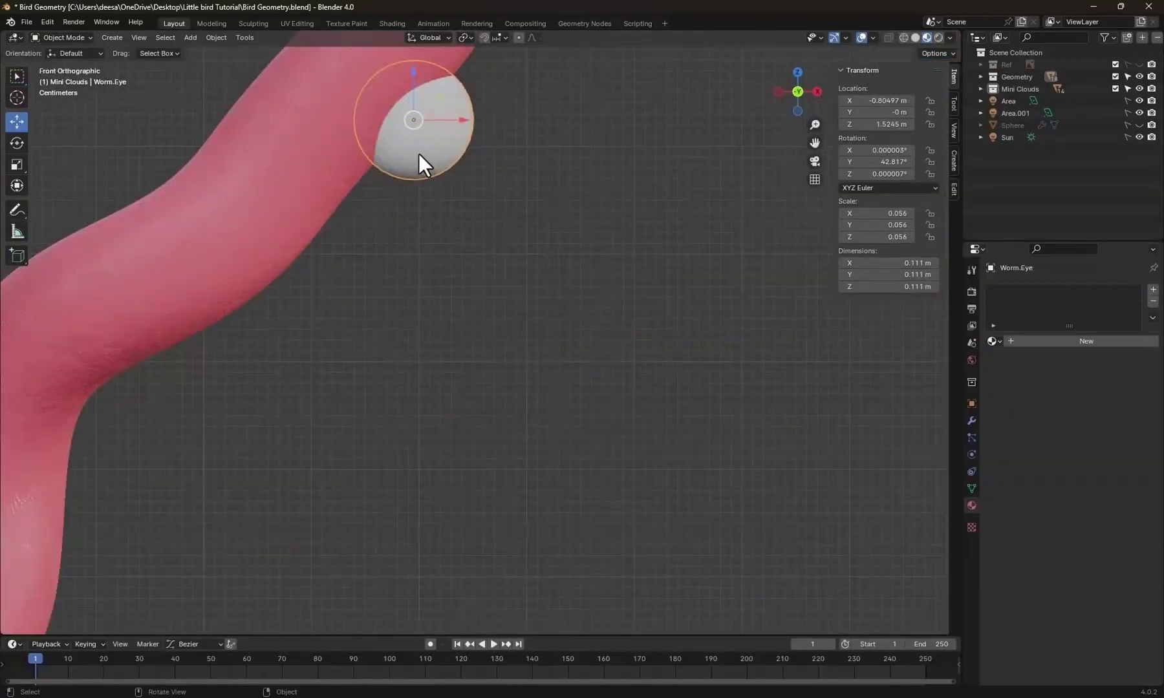
{"action": "left_click", "coordinate": [416, 155], "text": "ctrl"}
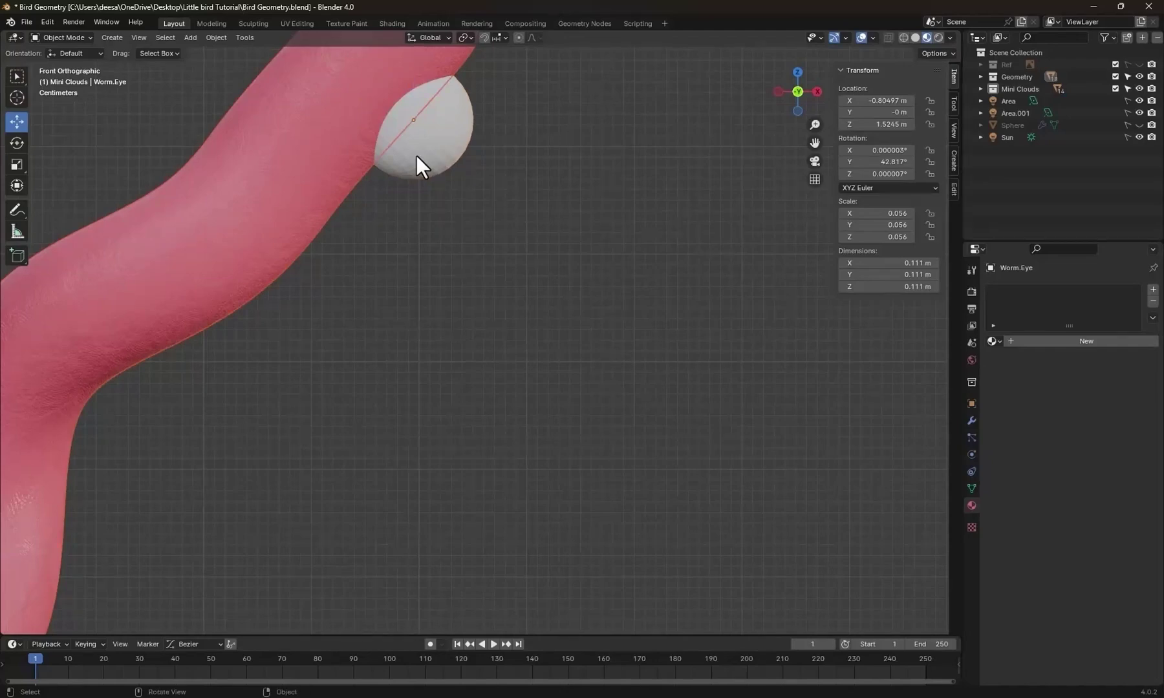
{"action": "key", "text": "h"}
{"action": "left_click", "coordinate": [396, 156]}
{"action": "middle_click_drag", "start_coordinate": [417, 173], "coordinate": [534, 334], "text": "shift"}
{"action": "right_click", "coordinate": [426, 253]}
{"action": "left_click", "coordinate": [427, 254]}
{"action": "scroll", "coordinate": [505, 301], "scroll_direction": "up", "scroll_amount": 2}
Apply the existing Clay.White material to Worm.Eye.
{"action": "left_click", "coordinate": [994, 341]}
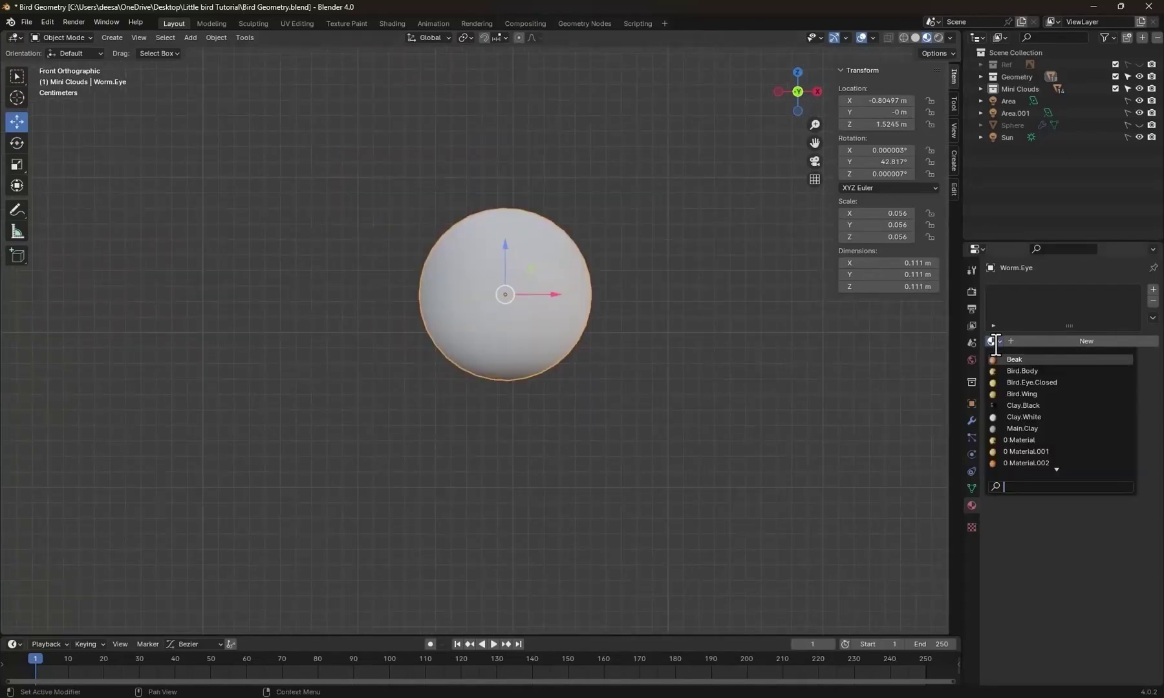
{"action": "left_click", "coordinate": [1014, 369]}
{"action": "scroll", "coordinate": [601, 374], "scroll_direction": "up", "scroll_amount": 3}
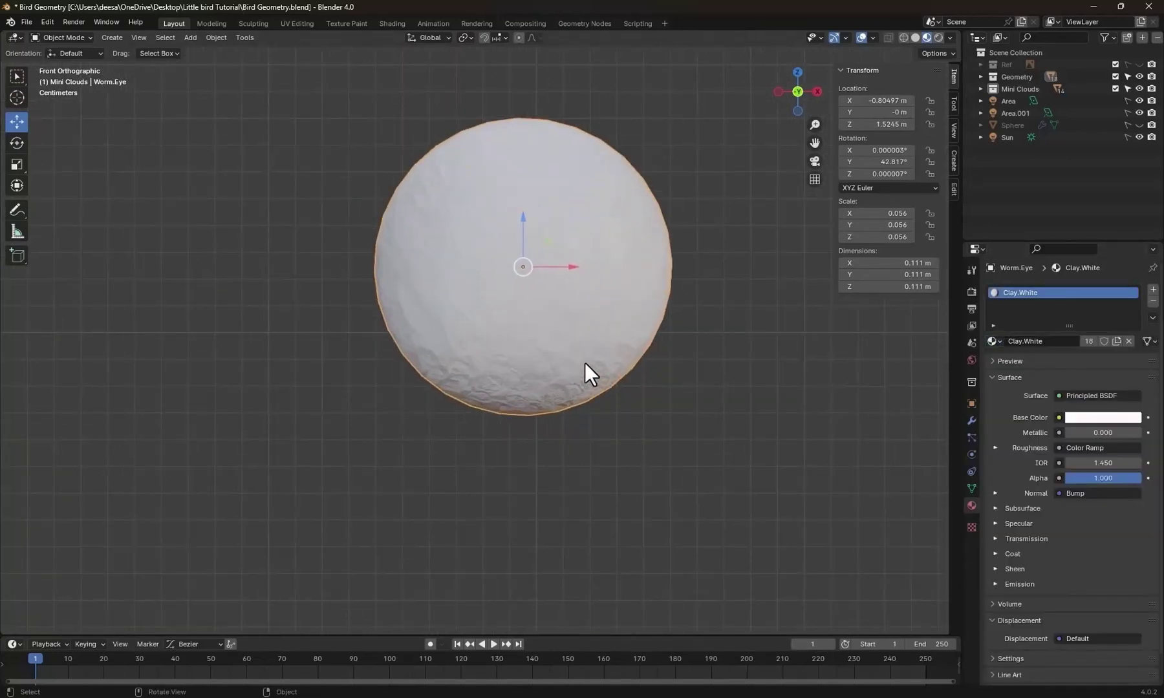
{"action": "scroll", "coordinate": [584, 362], "scroll_direction": "down", "scroll_amount": 1}
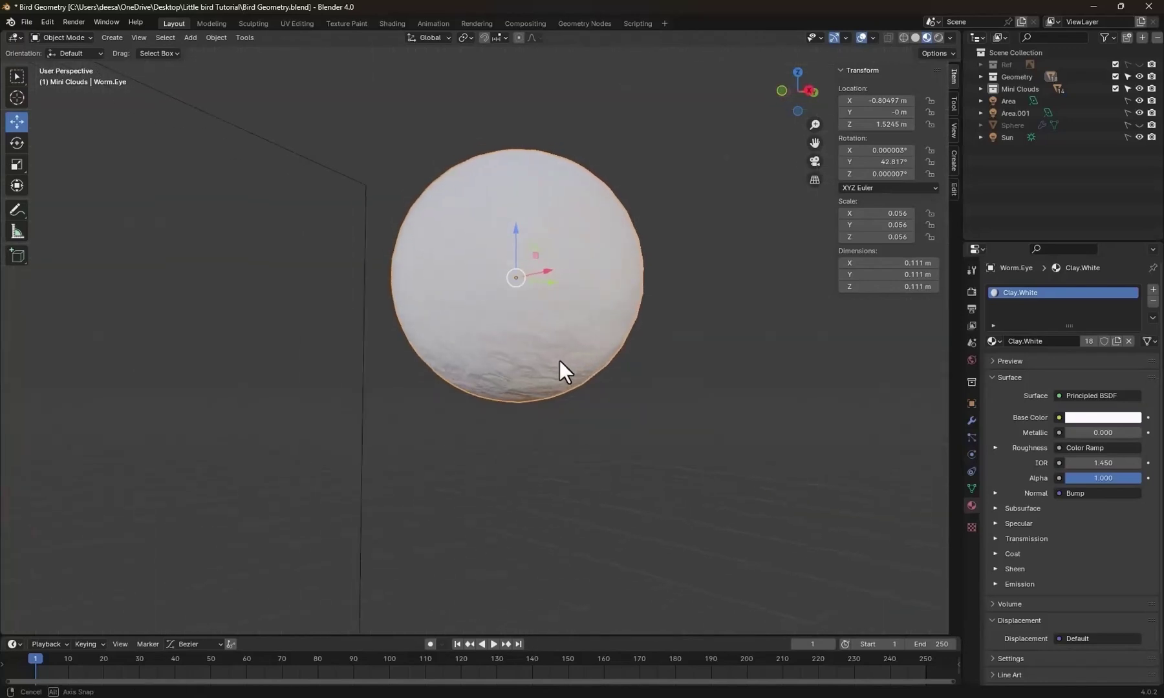
Select the faces at the front centre of Worm.Eye and round them into a pupil with LoopTools Circle.
{"action": "key", "text": "Tab"}
{"action": "left_click", "coordinate": [546, 259]}
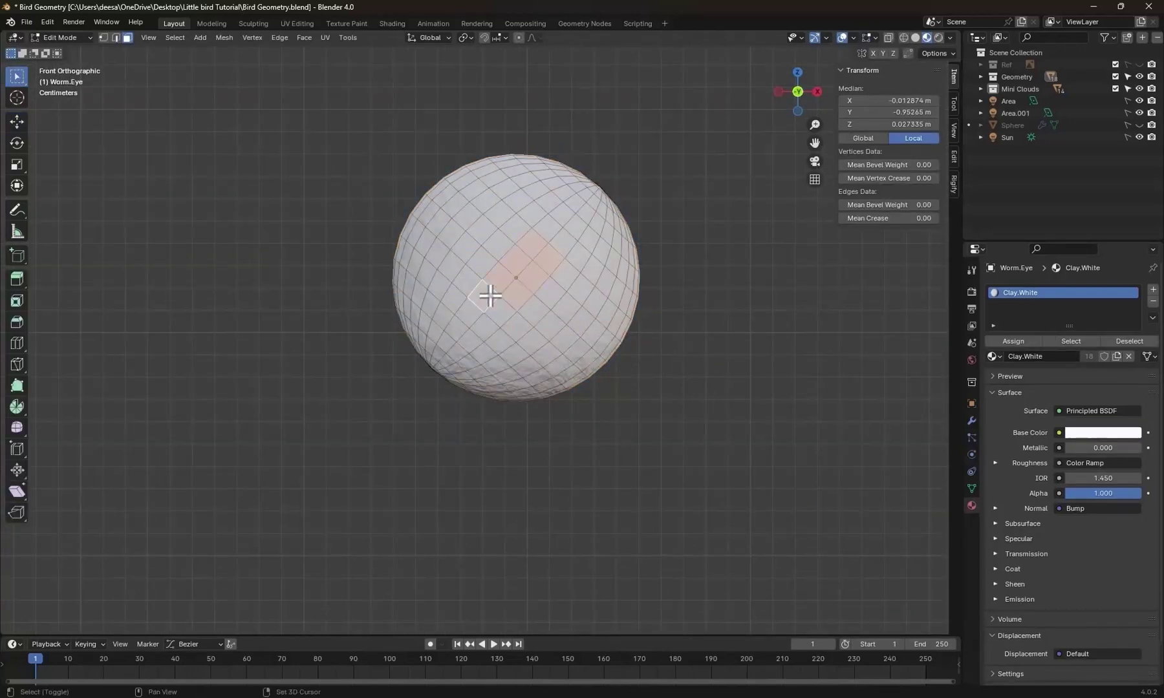
{"action": "right_click", "coordinate": [541, 252]}
{"action": "mouse_move", "coordinate": [539, 244]}
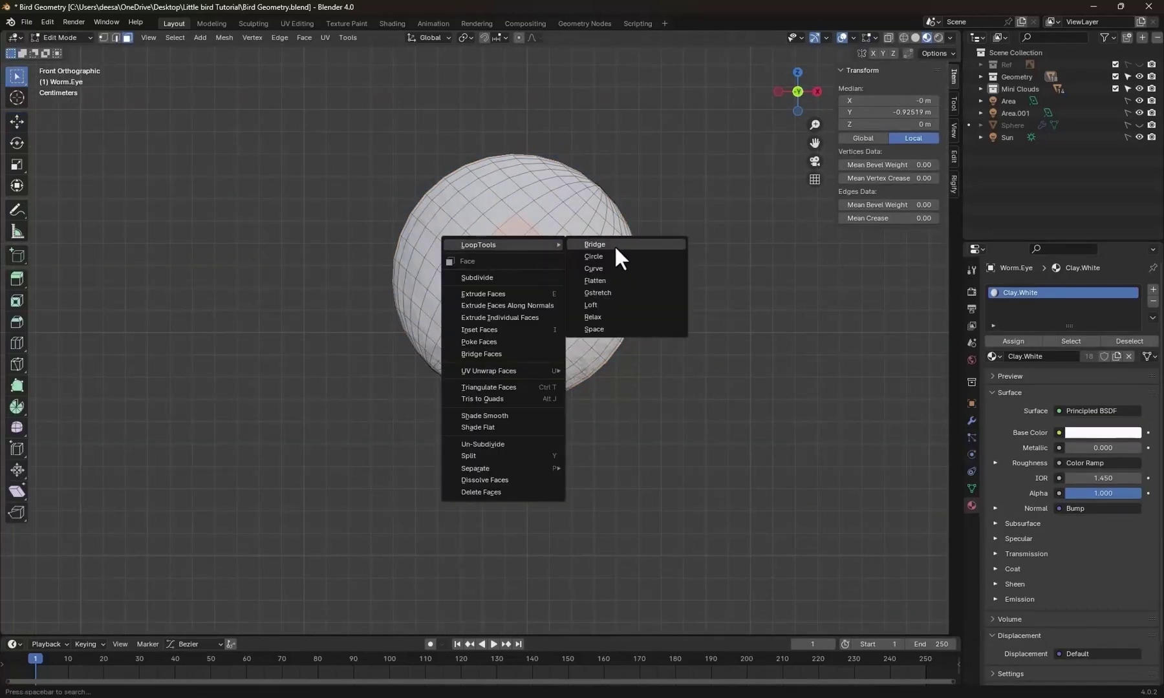
{"action": "left_click", "coordinate": [611, 254]}
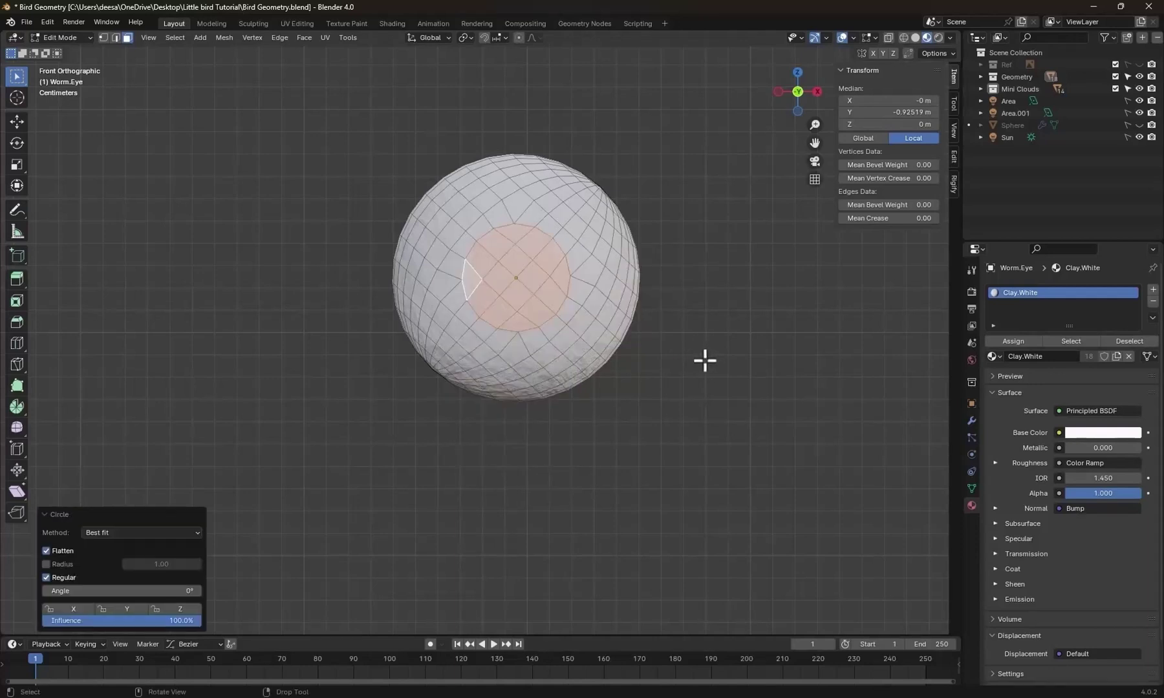
Add Clay.Black as a second material on Worm.Eye, assign it to the pupil faces, and return to Object Mode.
{"action": "left_click", "coordinate": [1152, 289]}
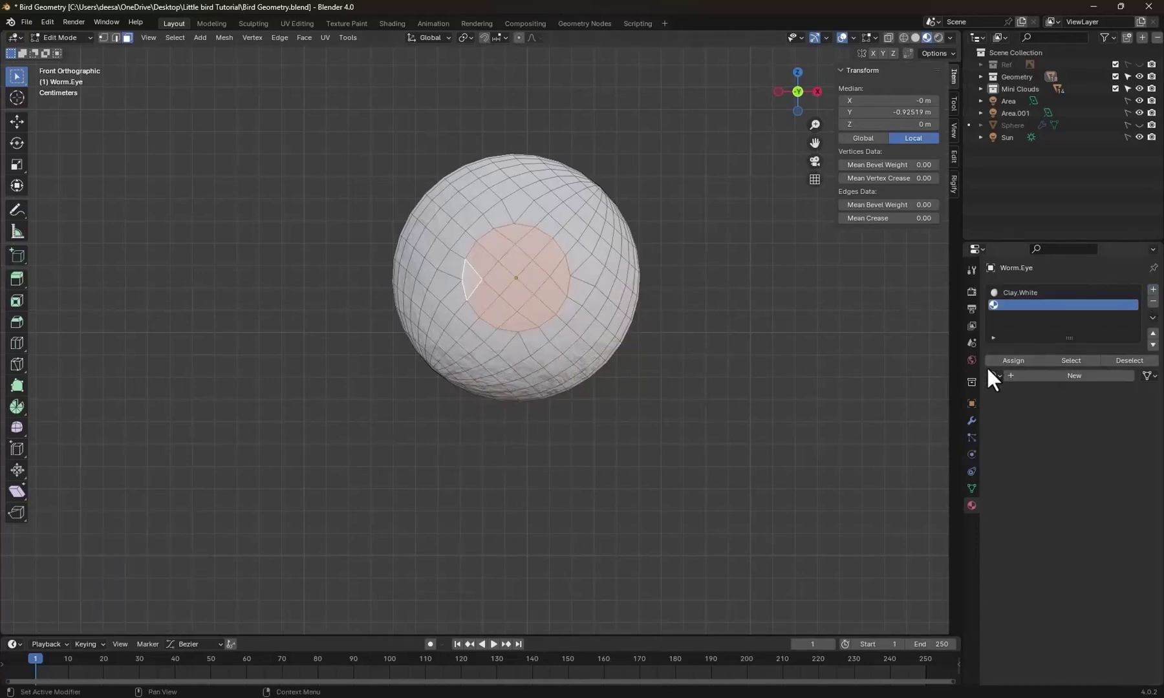
{"action": "left_click", "coordinate": [992, 376]}
{"action": "left_click", "coordinate": [1024, 440]}
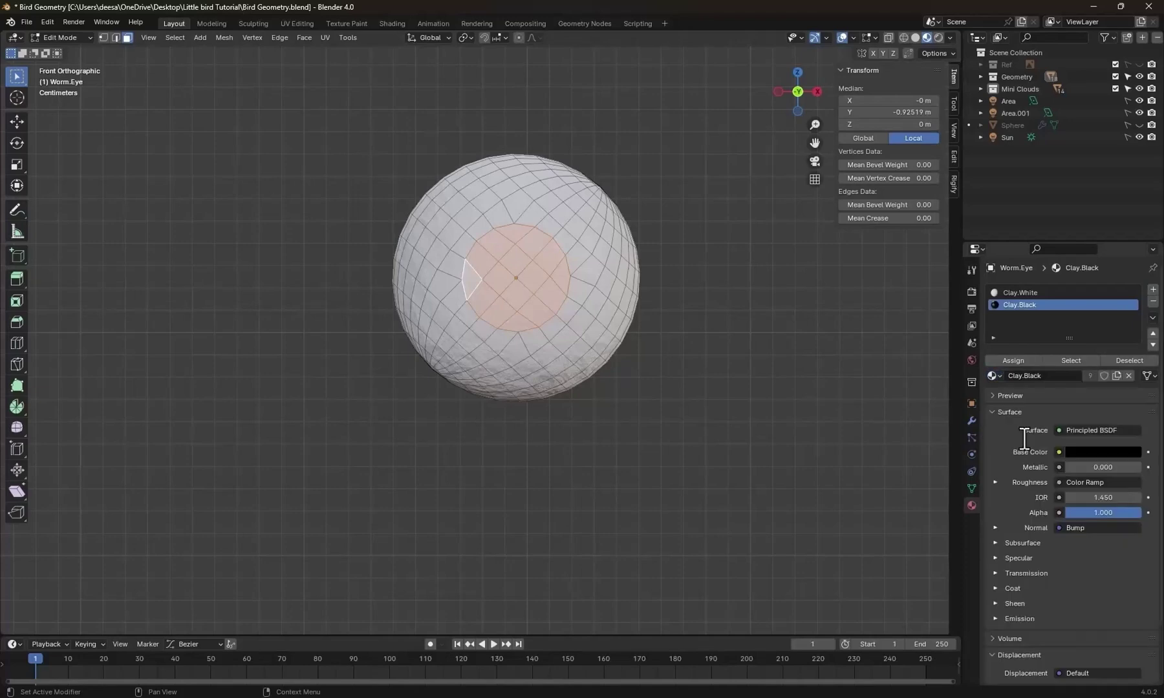
{"action": "left_click", "coordinate": [1010, 361]}
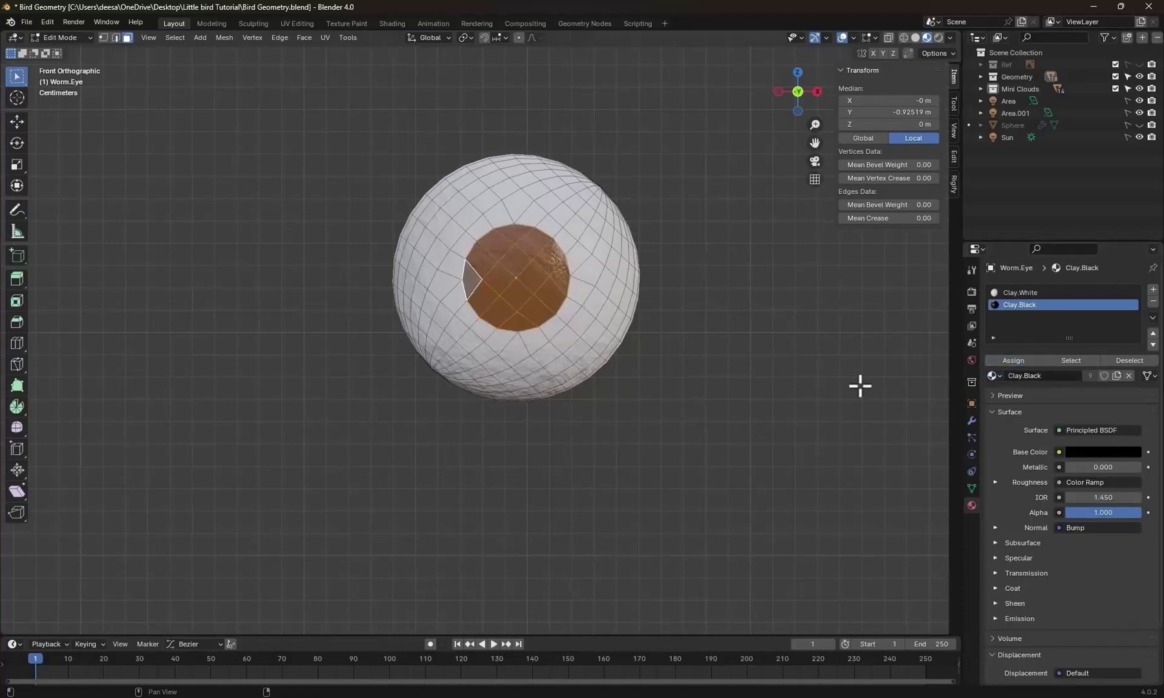
{"action": "left_click", "coordinate": [697, 382]}
{"action": "key", "text": "ctrl+Tab"}
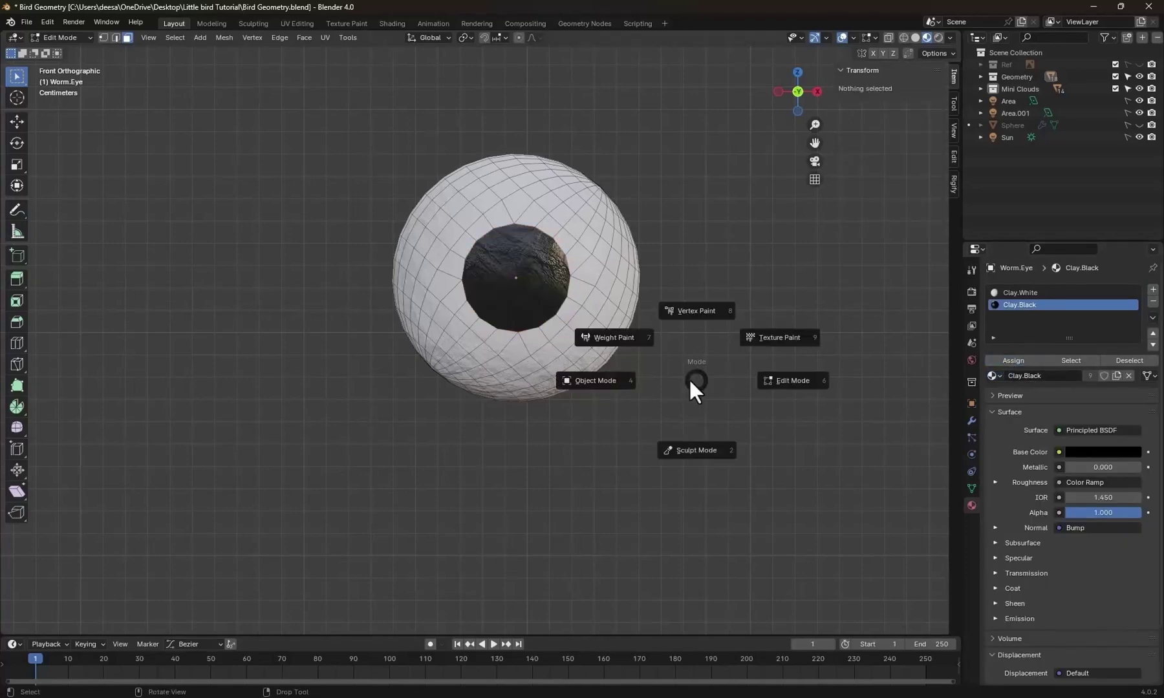
{"action": "left_click", "coordinate": [621, 382]}
Reveal all hidden objects, frame the whole scene, and switch the viewport to rendered shading.
{"action": "scroll", "coordinate": [647, 375], "scroll_direction": "down", "scroll_amount": 3}
{"action": "scroll", "coordinate": [642, 391], "scroll_direction": "down", "scroll_amount": 5}
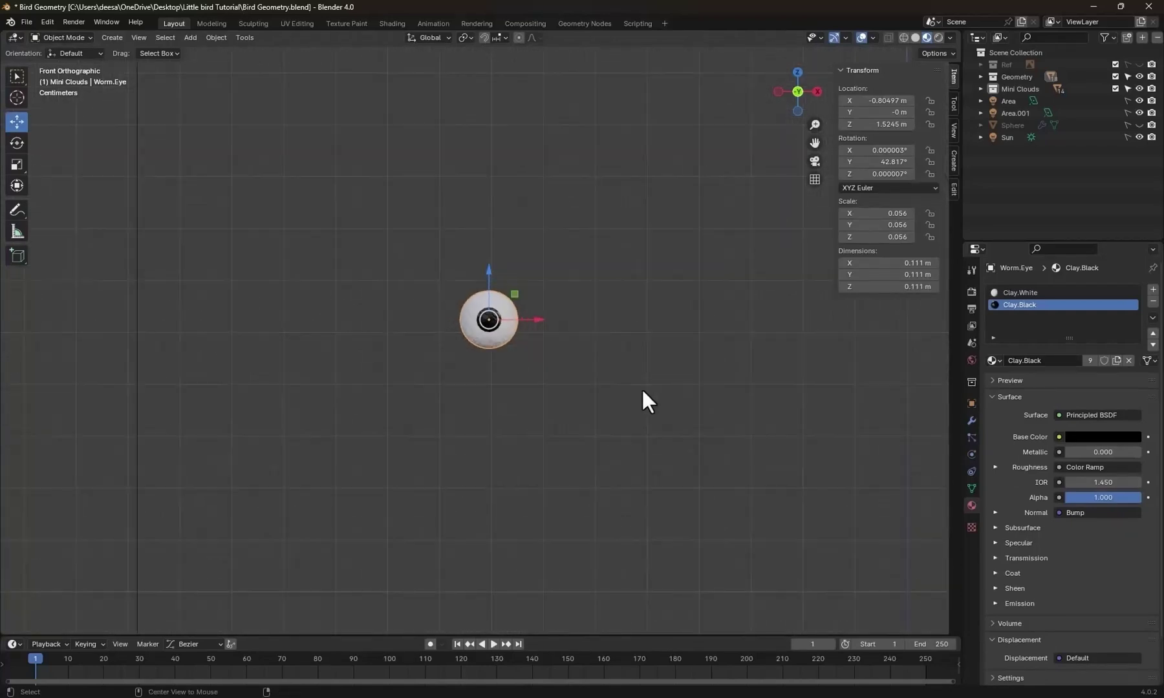
{"action": "key", "text": "alt+h"}
{"action": "key", "text": "Home"}
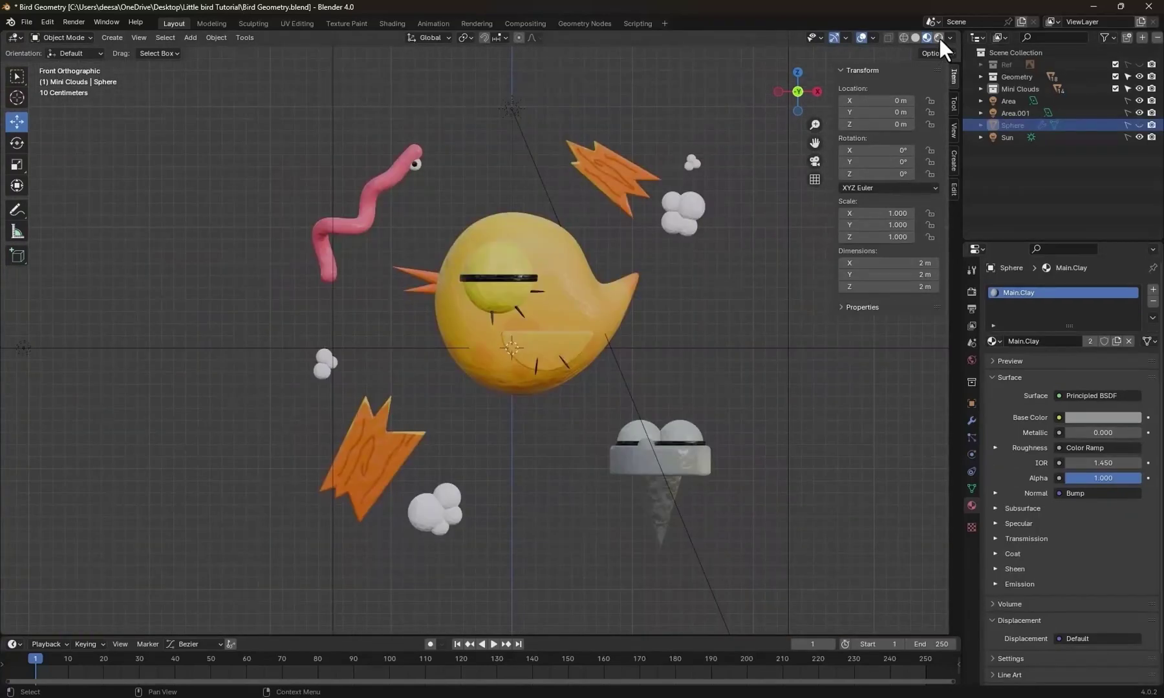
{"action": "left_click", "coordinate": [938, 38]}
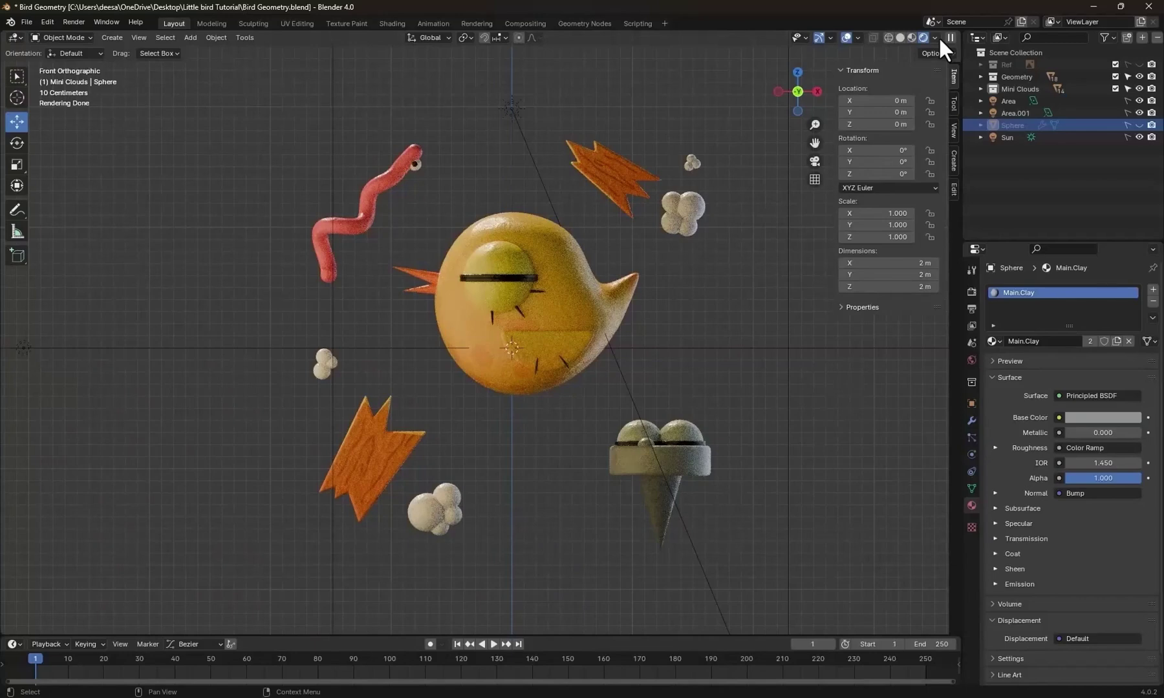
Switch the viewport to Material Preview, add a camera, and move it forward of the bird along Y to about -3.15 m.
{"action": "scroll", "coordinate": [700, 329], "scroll_direction": "down", "scroll_amount": 2}
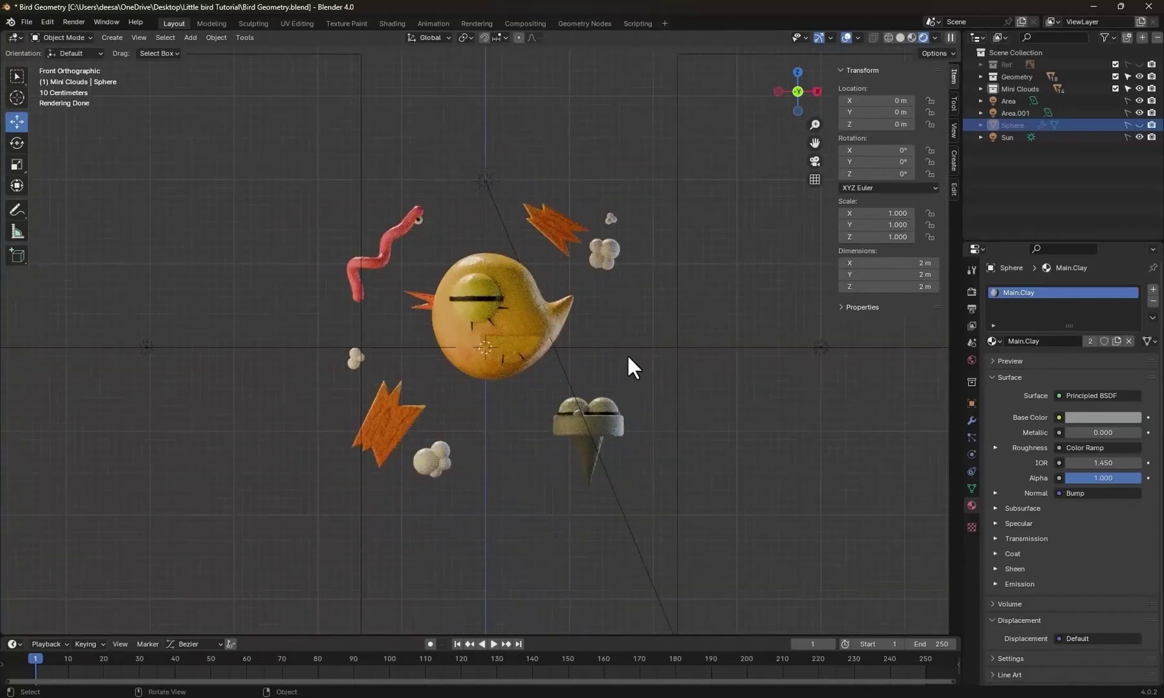
{"action": "left_click", "coordinate": [910, 37]}
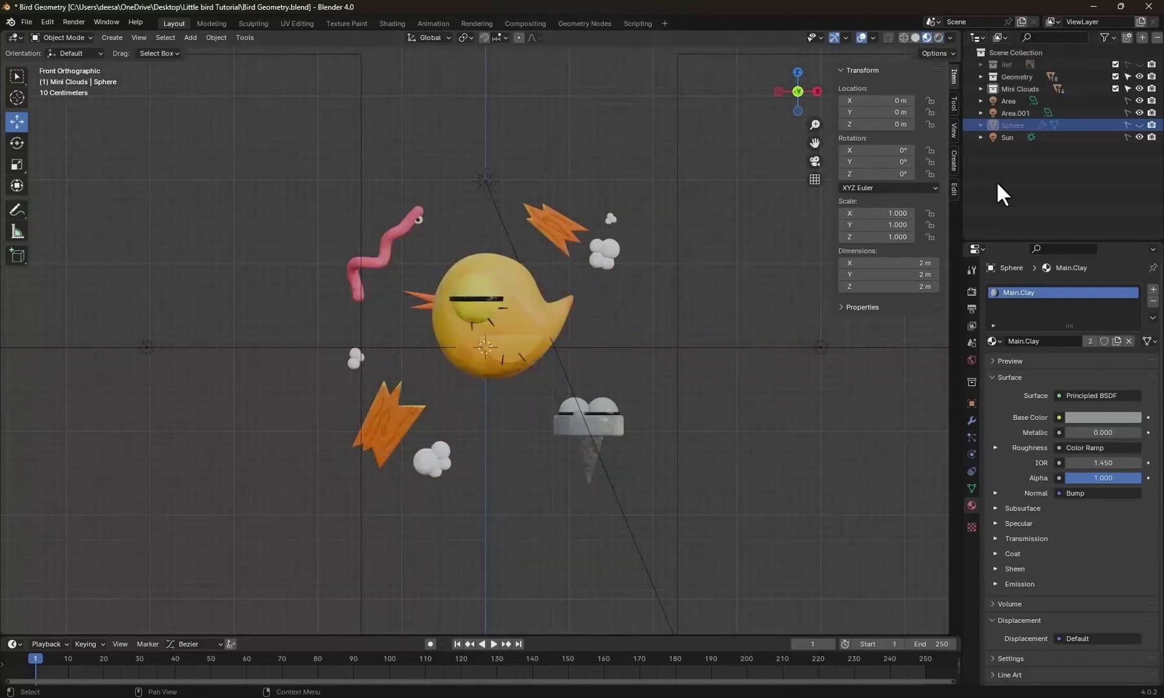
{"action": "key", "text": "shift+a"}
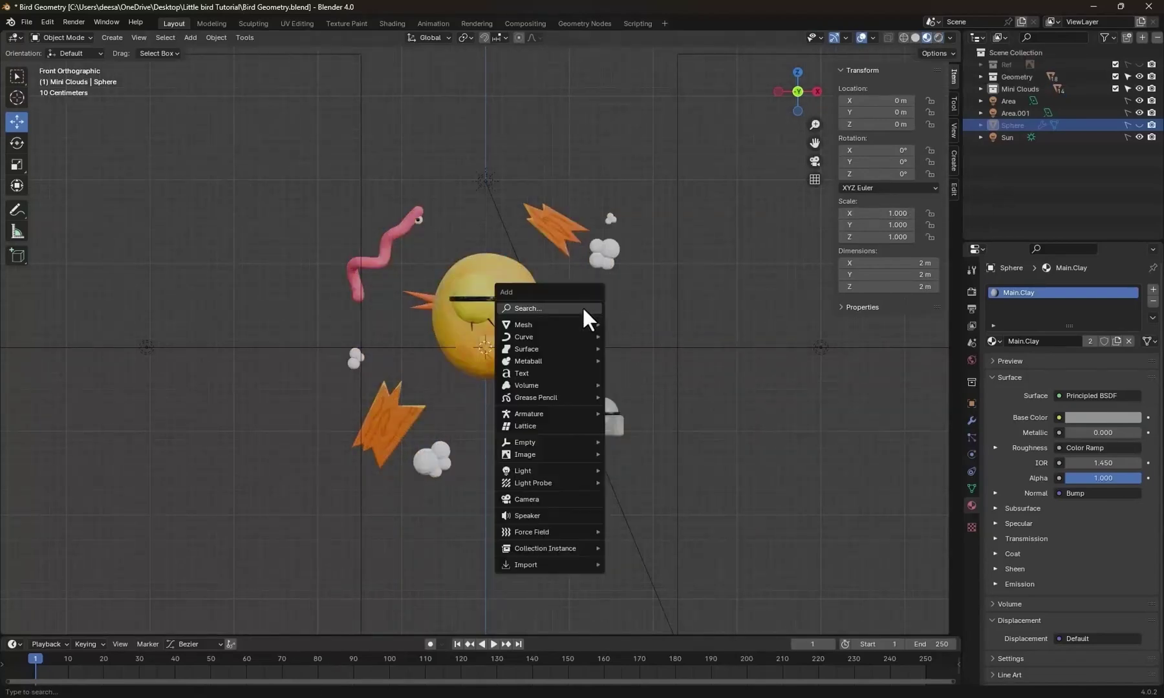
{"action": "left_click", "coordinate": [547, 500]}
{"action": "key", "text": "KP_7"}
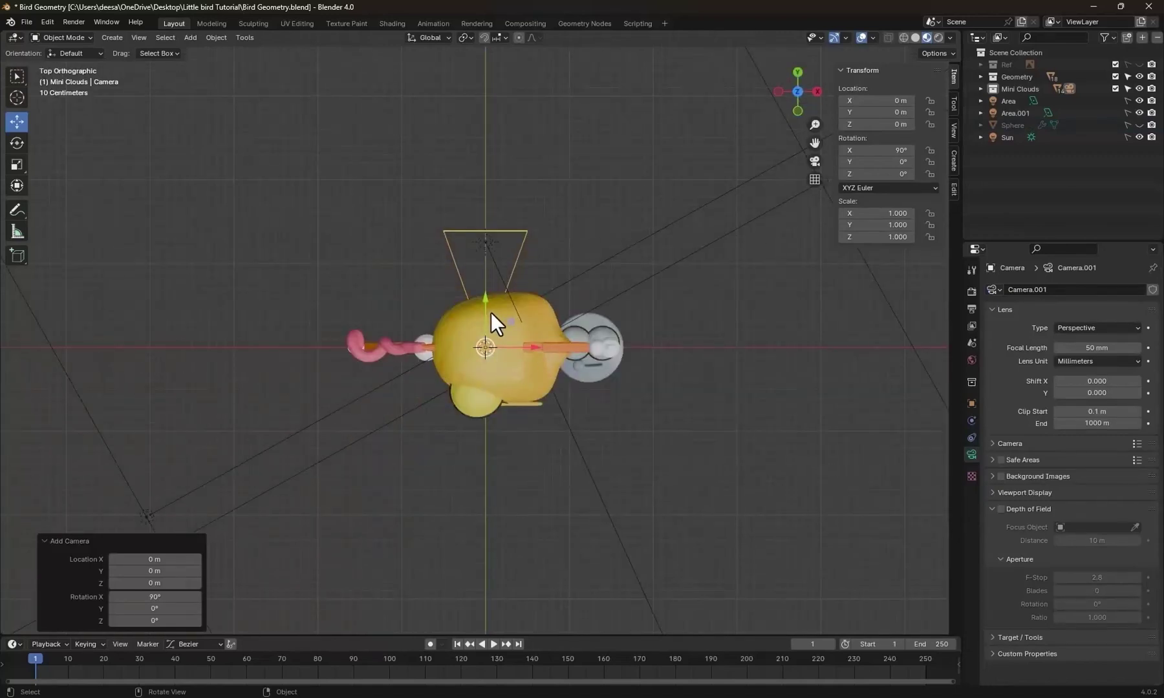
{"action": "key", "text": "g"}
{"action": "key", "text": "y"}
{"action": "left_click", "coordinate": [485, 567]}
Look through the camera and set its Y location to about -6.14 m to fit every object in the frame.
{"action": "key", "text": "KP_1"}
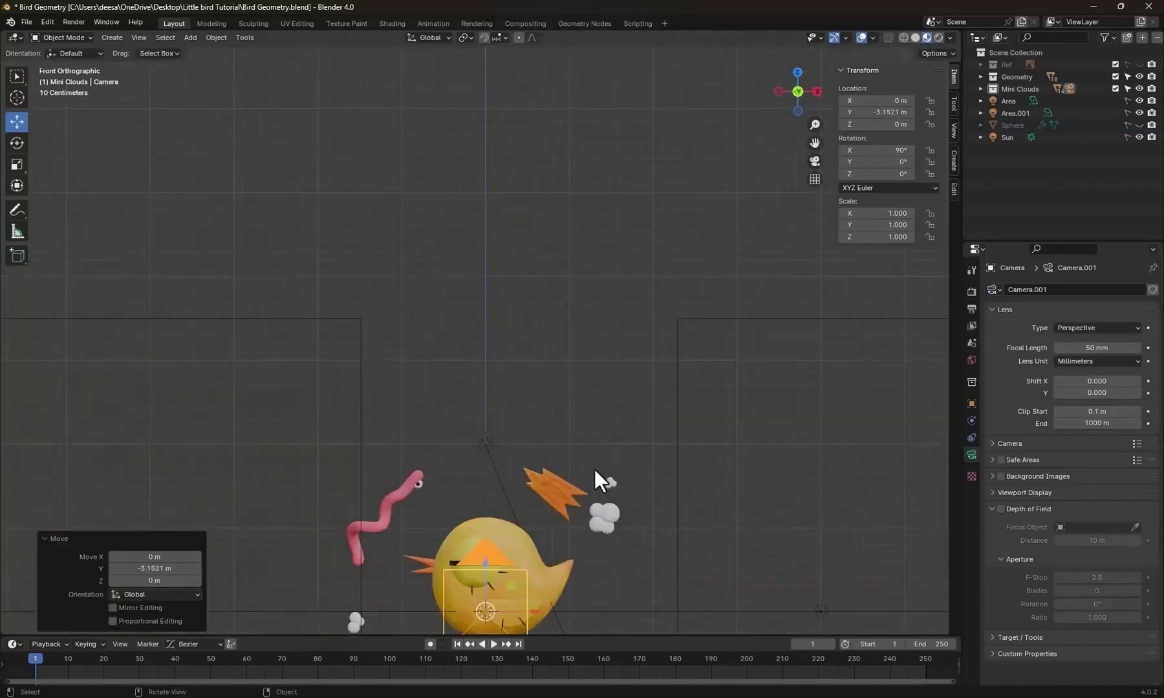
{"action": "scroll", "coordinate": [637, 394], "scroll_direction": "up", "scroll_amount": 1}
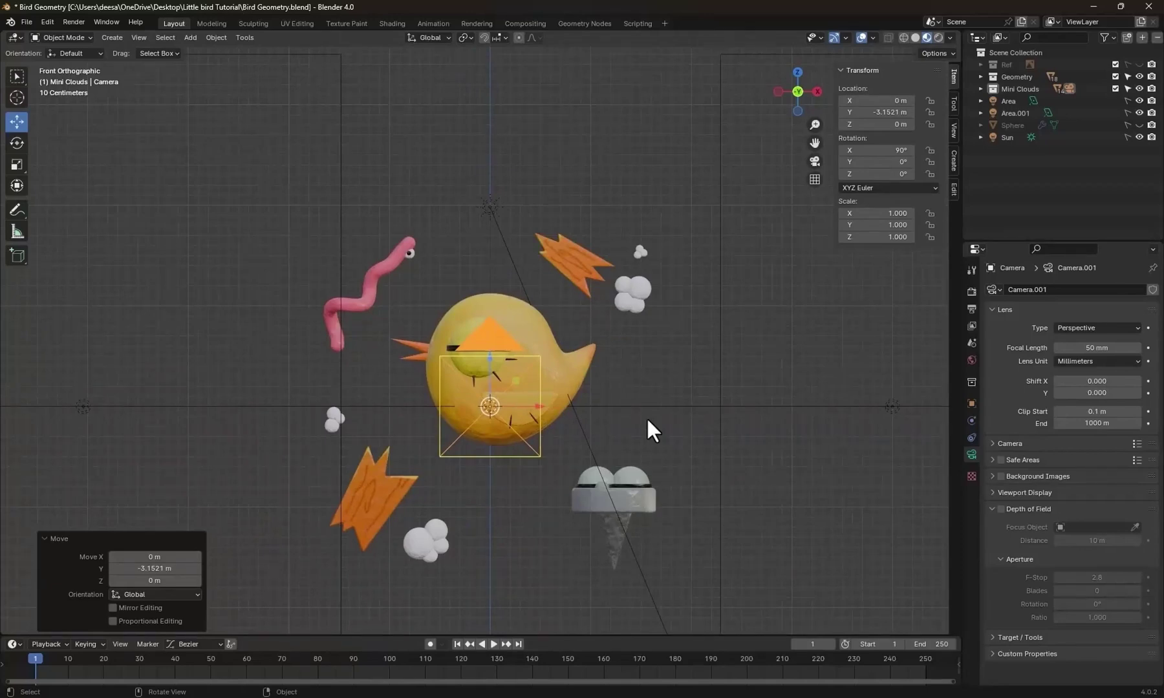
{"action": "key", "text": "KP_0"}
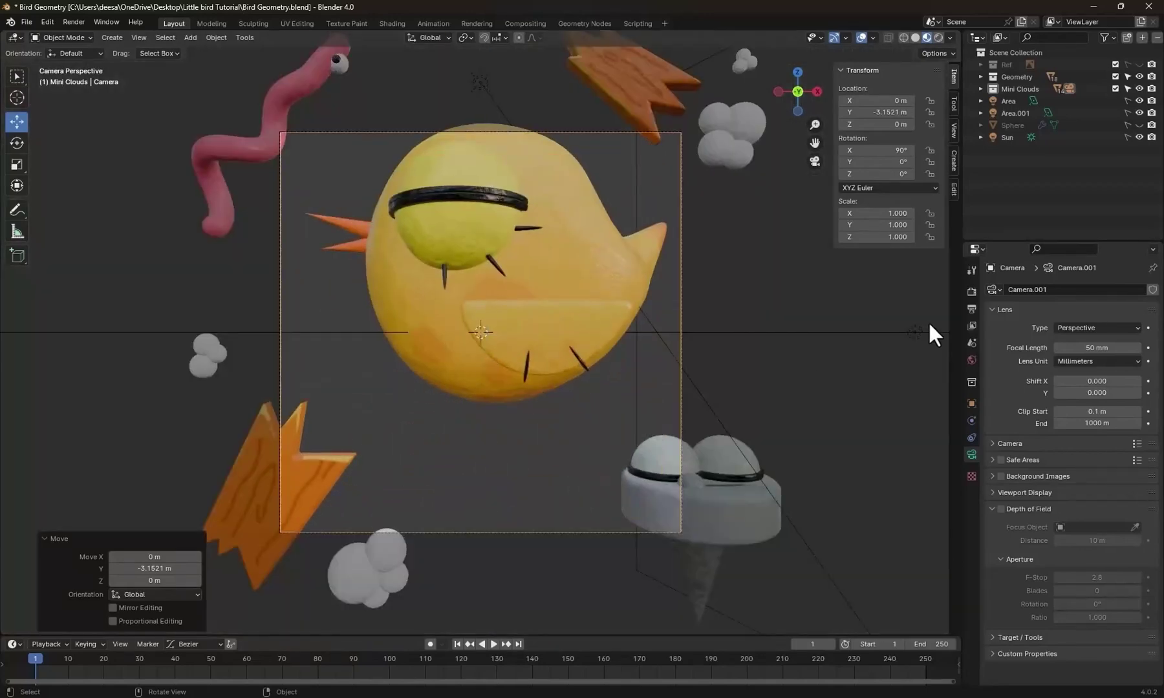
{"action": "left_click", "coordinate": [971, 404]}
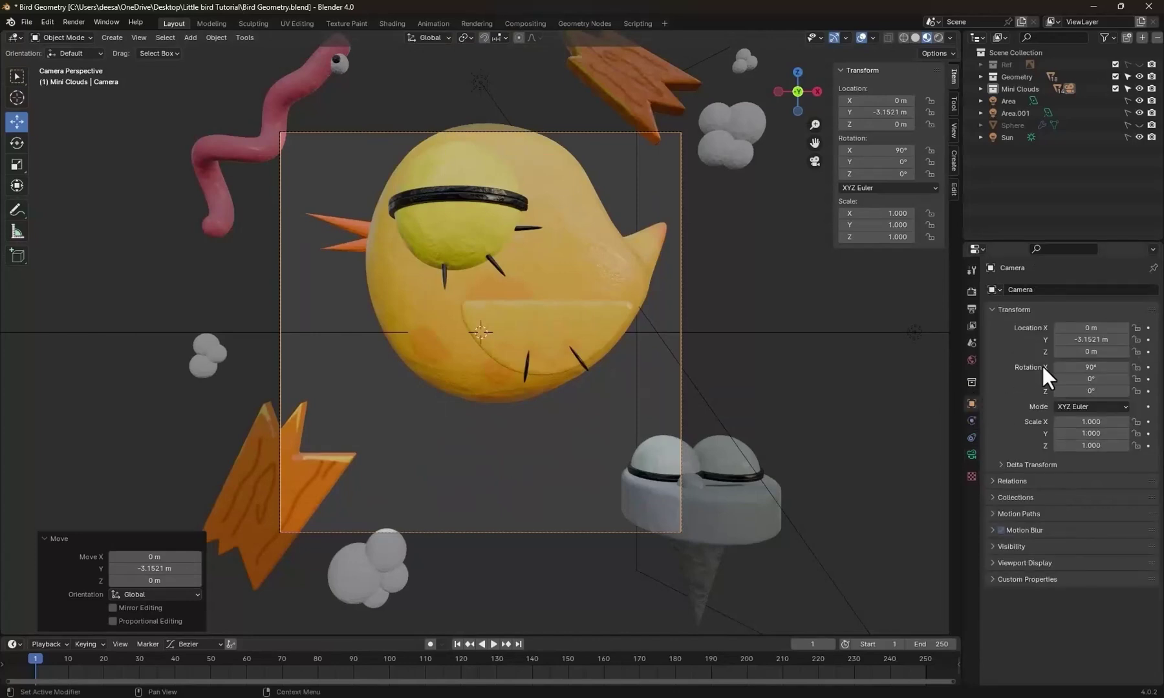
{"action": "left_click_drag", "start_coordinate": [1095, 338], "coordinate": [901, 338]}
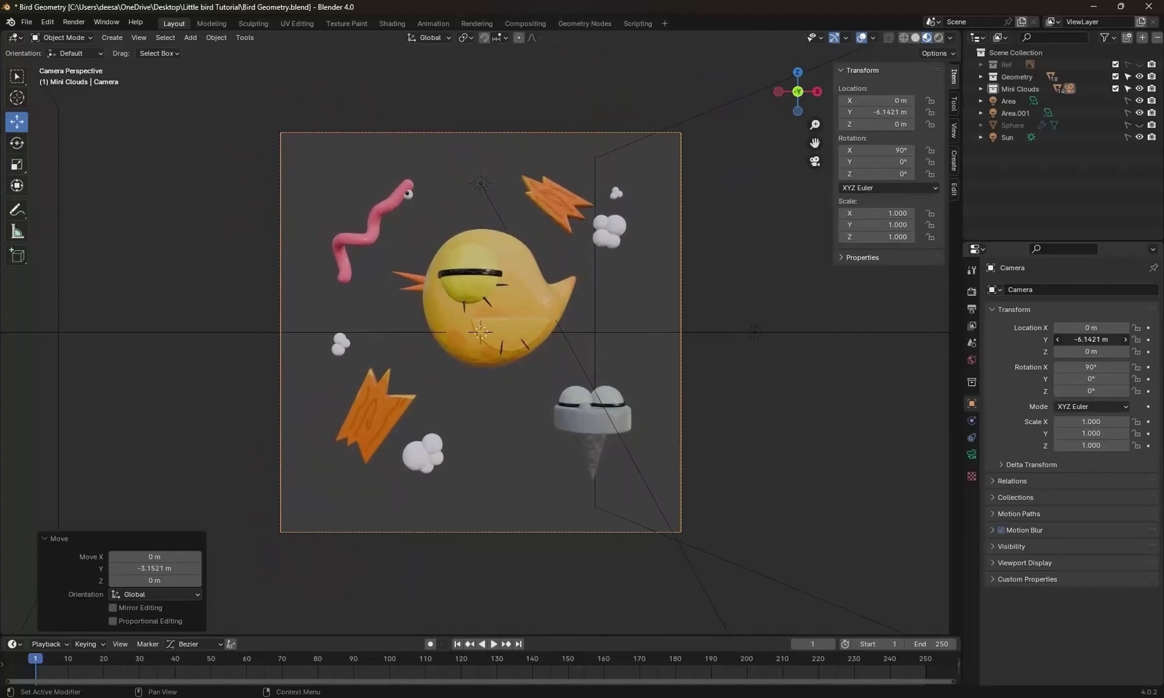
Select the hidden Sphere, render the current frame from the camera, and examine the bird's clay surface up close.
{"action": "left_click", "coordinate": [1013, 125]}
{"action": "key", "text": "F12"}
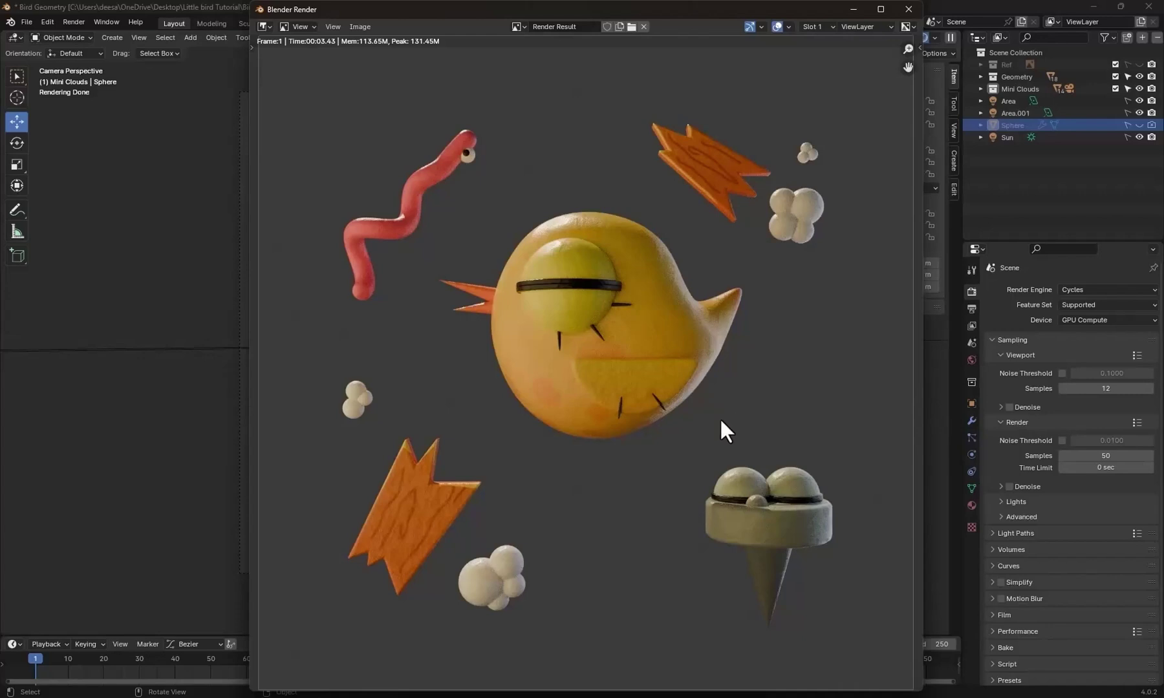
{"action": "scroll", "coordinate": [622, 440], "scroll_direction": "up", "scroll_amount": 2}
{"action": "scroll", "coordinate": [621, 440], "scroll_direction": "down", "scroll_amount": 2}
{"action": "scroll", "coordinate": [621, 440], "scroll_direction": "up", "scroll_amount": 2}
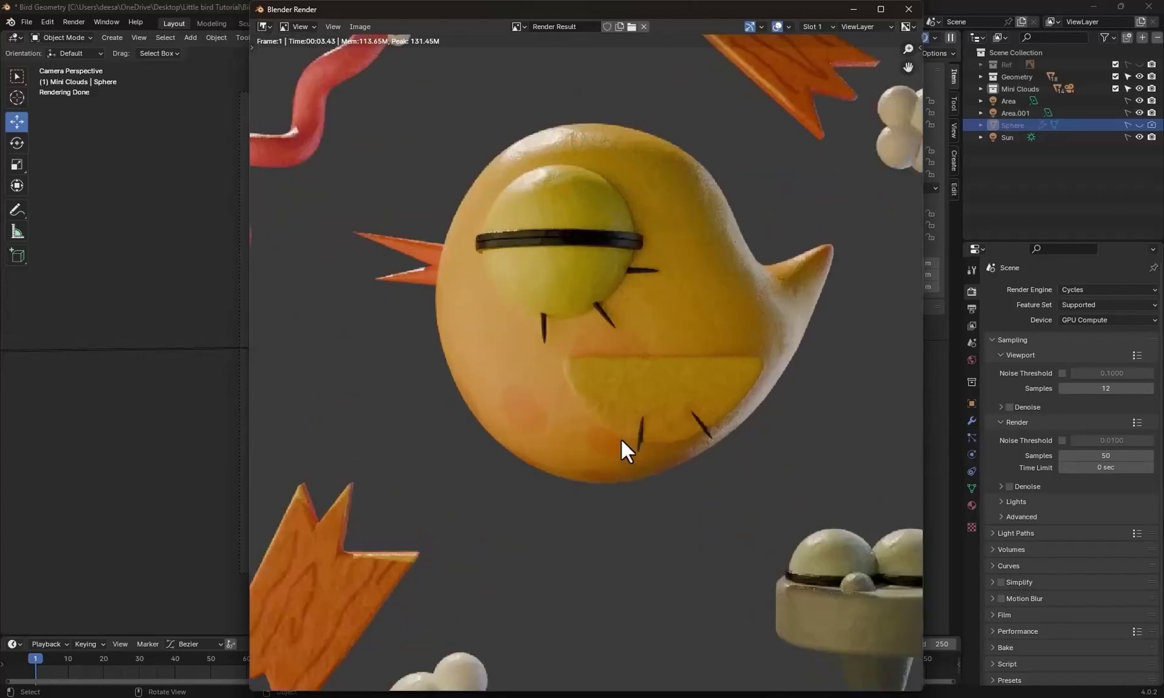
{"action": "scroll", "coordinate": [627, 462], "scroll_direction": "down", "scroll_amount": 2}
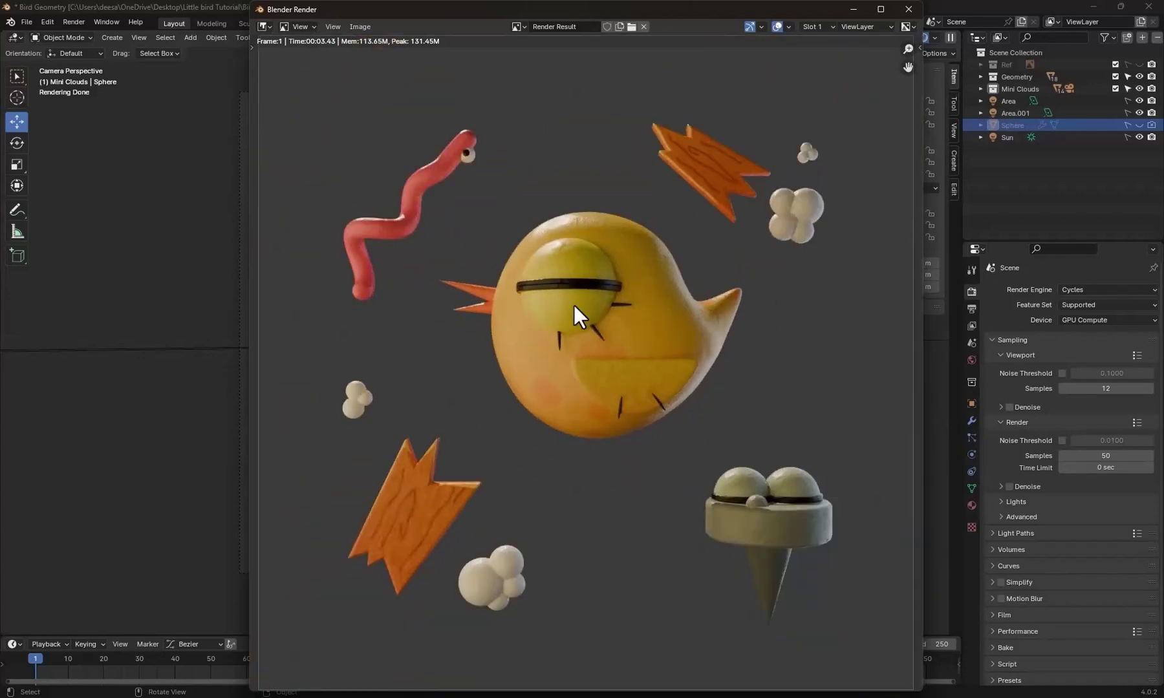
Close the render result window and set the render samples to 50.
{"action": "left_click", "coordinate": [908, 9]}
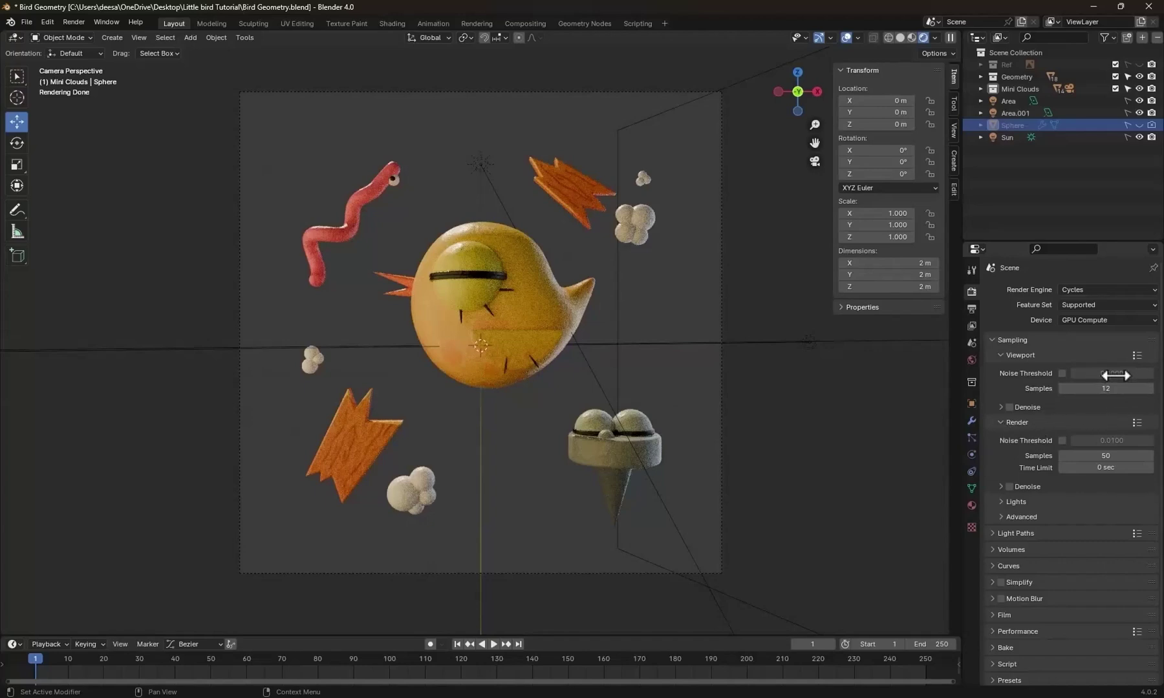
{"action": "left_click", "coordinate": [1112, 455]}
{"action": "type", "text": "50"}
{"action": "key", "text": "Return"}
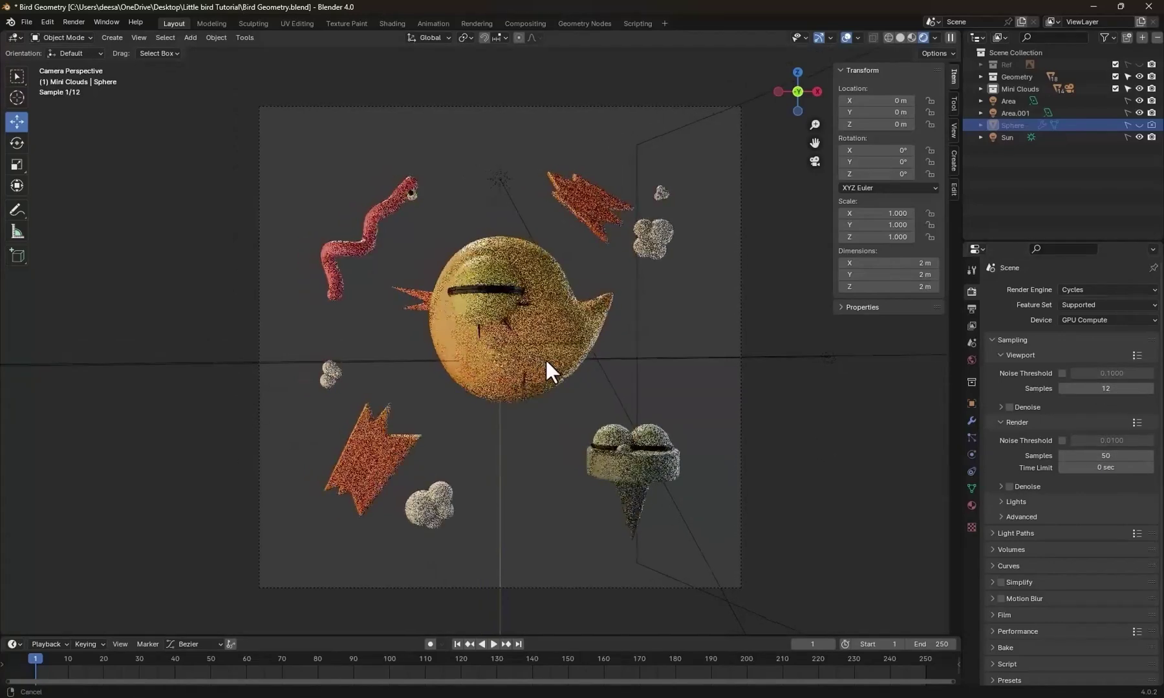
Split the 3D viewport vertically into two side-by-side areas.
{"action": "middle_click_drag", "start_coordinate": [544, 358], "coordinate": [555, 360], "text": "shift"}
{"action": "right_click", "coordinate": [962, 388]}
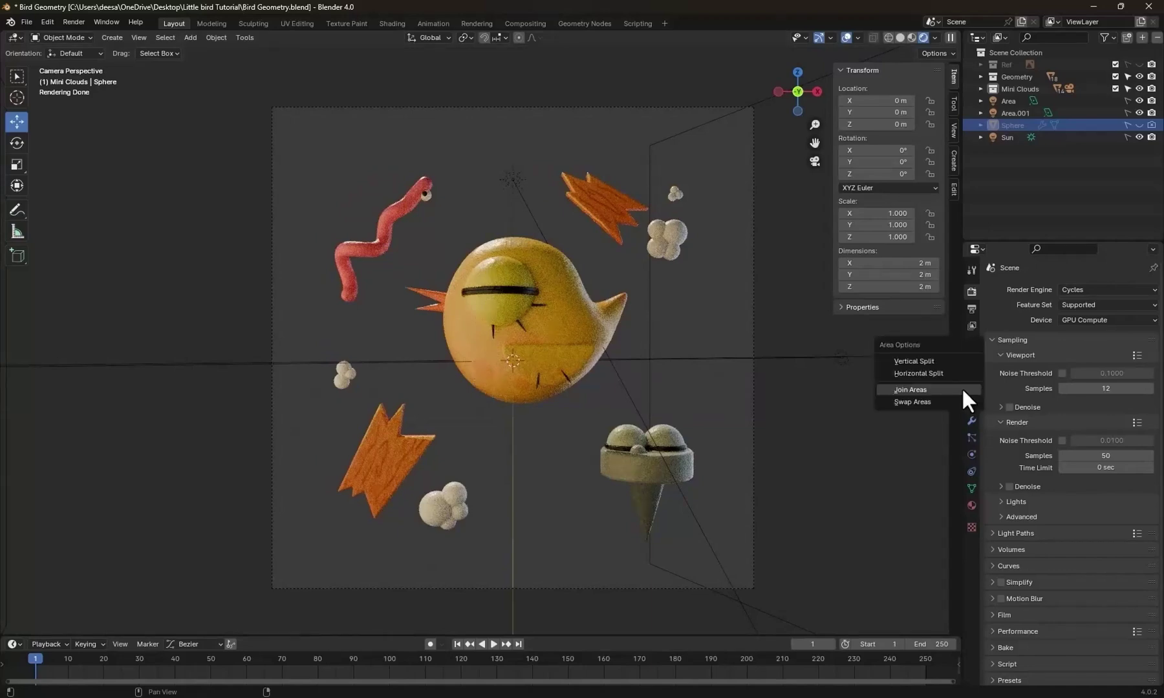
{"action": "left_click", "coordinate": [943, 363]}
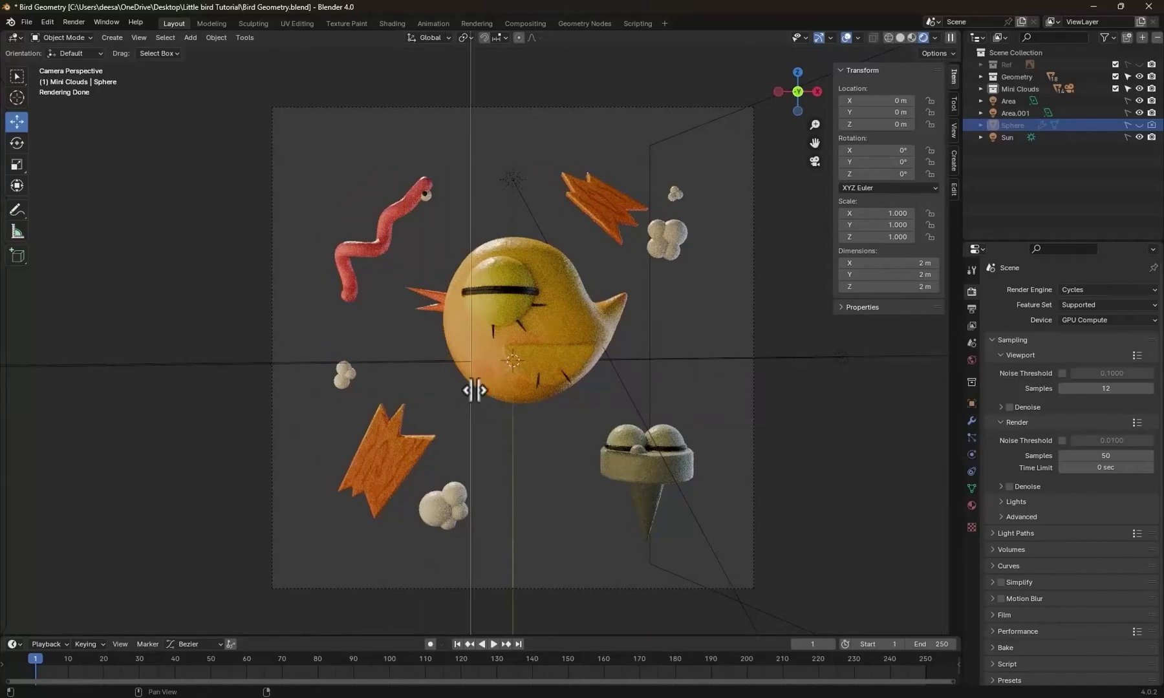
{"action": "left_click", "coordinate": [474, 390]}
{"action": "scroll", "coordinate": [769, 385], "scroll_direction": "up", "scroll_amount": 3}
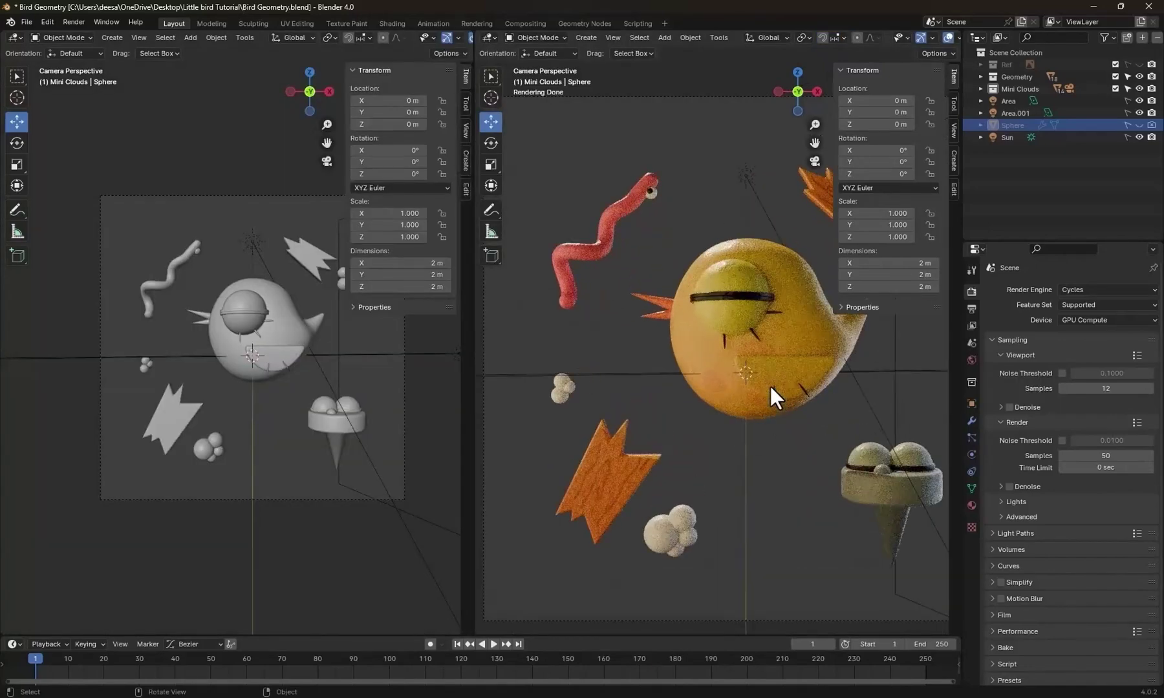
Change one of the two viewport areas to the Compositor and enable the use of nodes.
{"action": "left_click", "coordinate": [14, 38]}
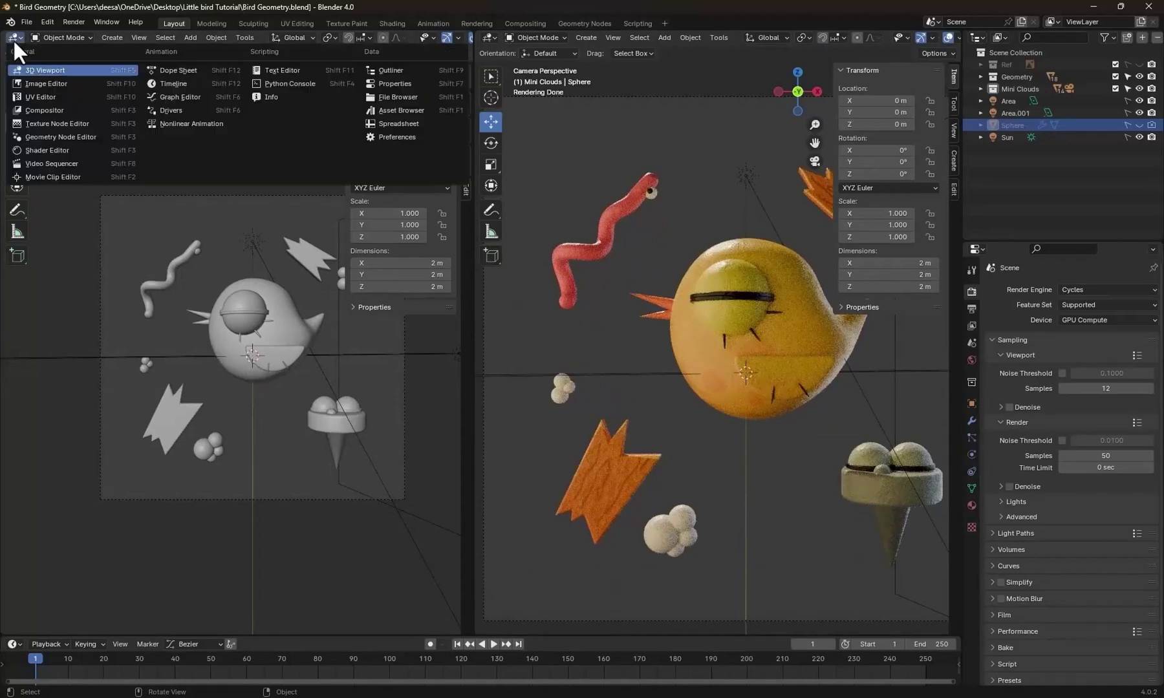
{"action": "left_click", "coordinate": [34, 108]}
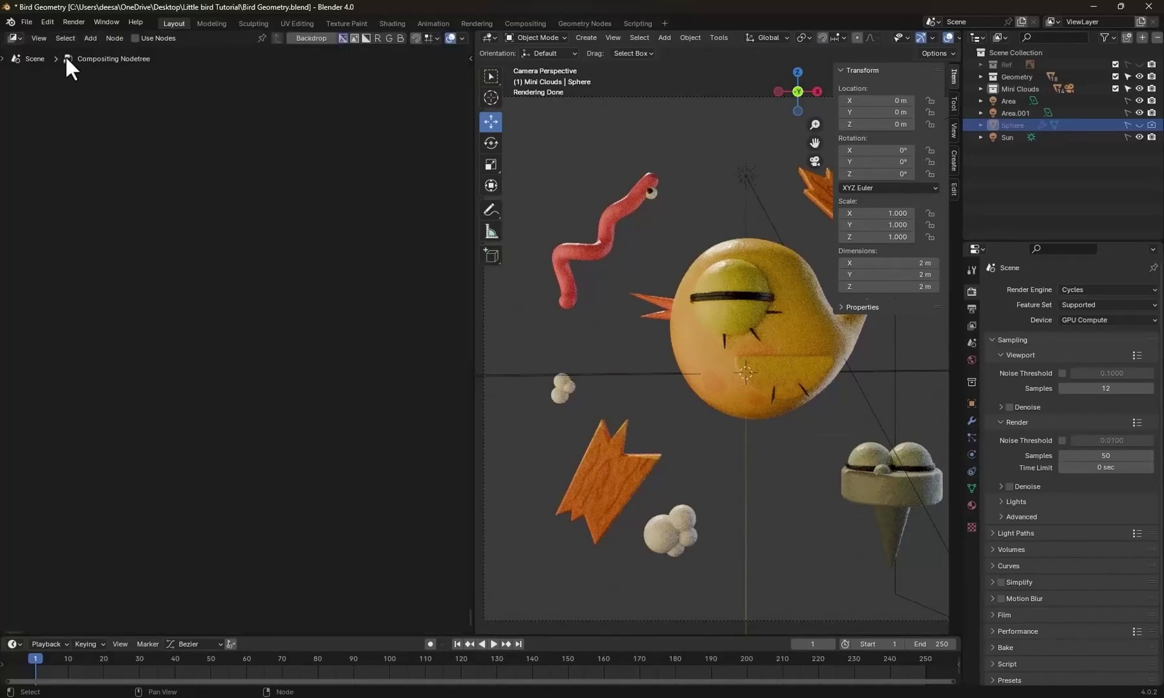
{"action": "left_click", "coordinate": [14, 37]}
{"action": "left_click", "coordinate": [16, 35]}
{"action": "left_click", "coordinate": [135, 38]}
Add a Render Layers node to the compositing node tree.
{"action": "key", "text": "shift+a"}
{"action": "type", "text": "render"}
{"action": "key", "text": "Return"}
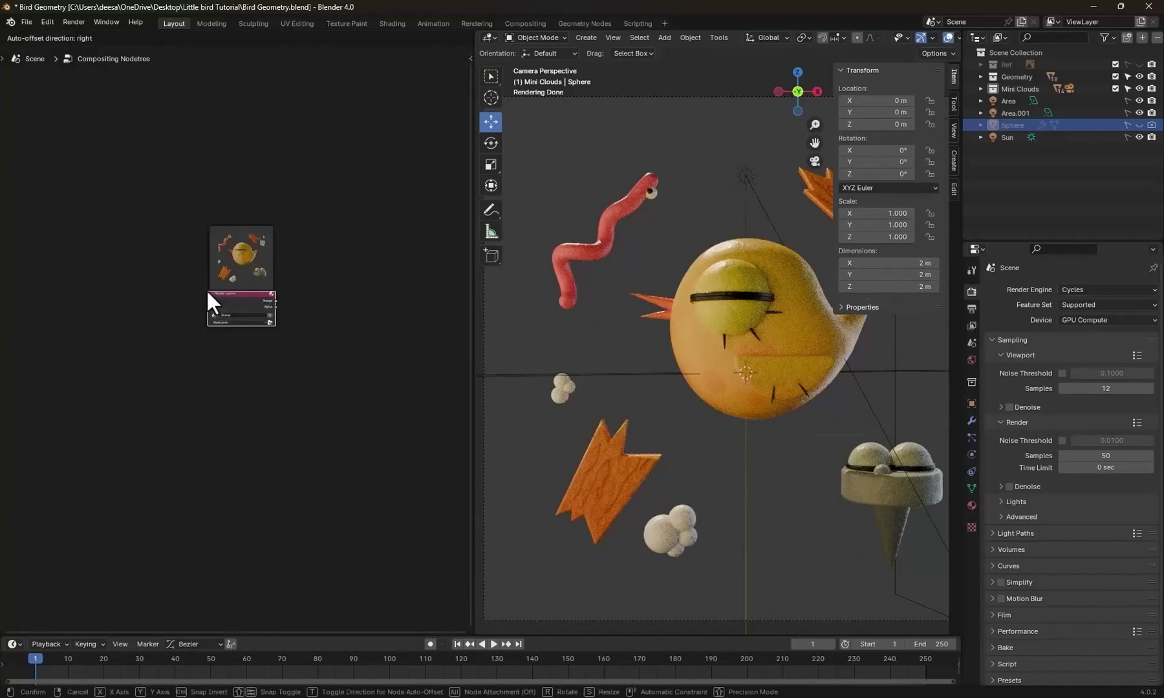
{"action": "left_click", "coordinate": [55, 304]}
{"action": "key", "text": "Home"}
Add a Composite node and link the Image output of Render Layers to its Image input.
{"action": "key", "text": "shift+a"}
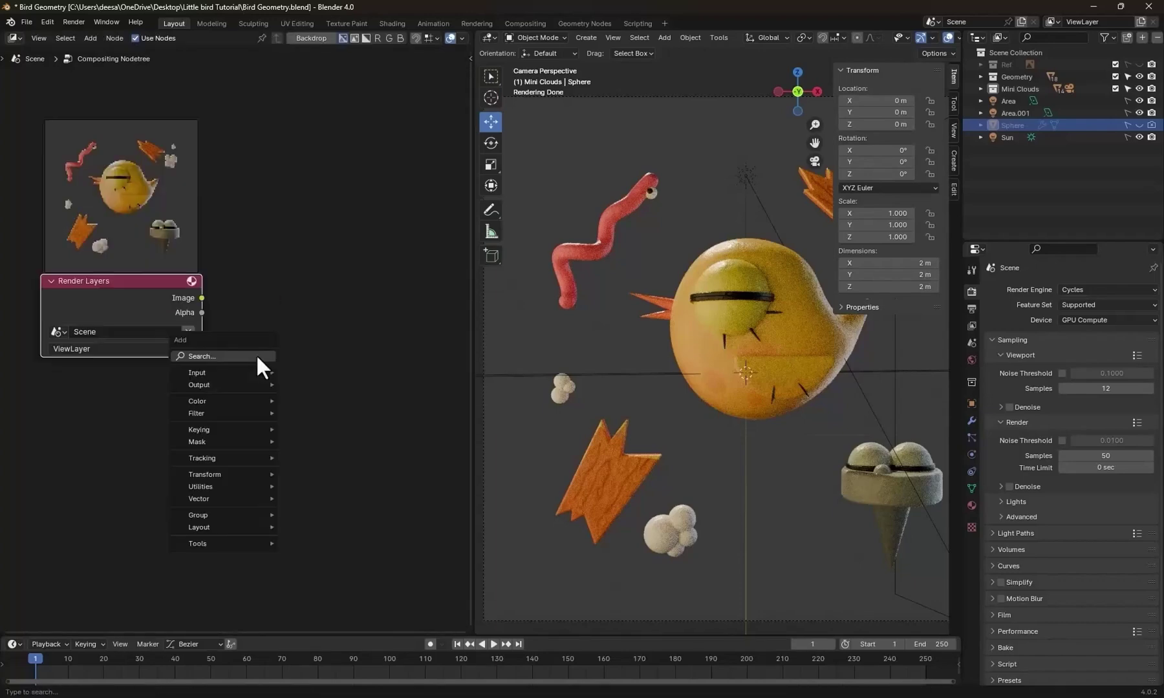
{"action": "left_click", "coordinate": [257, 354]}
{"action": "type", "text": "composite"}
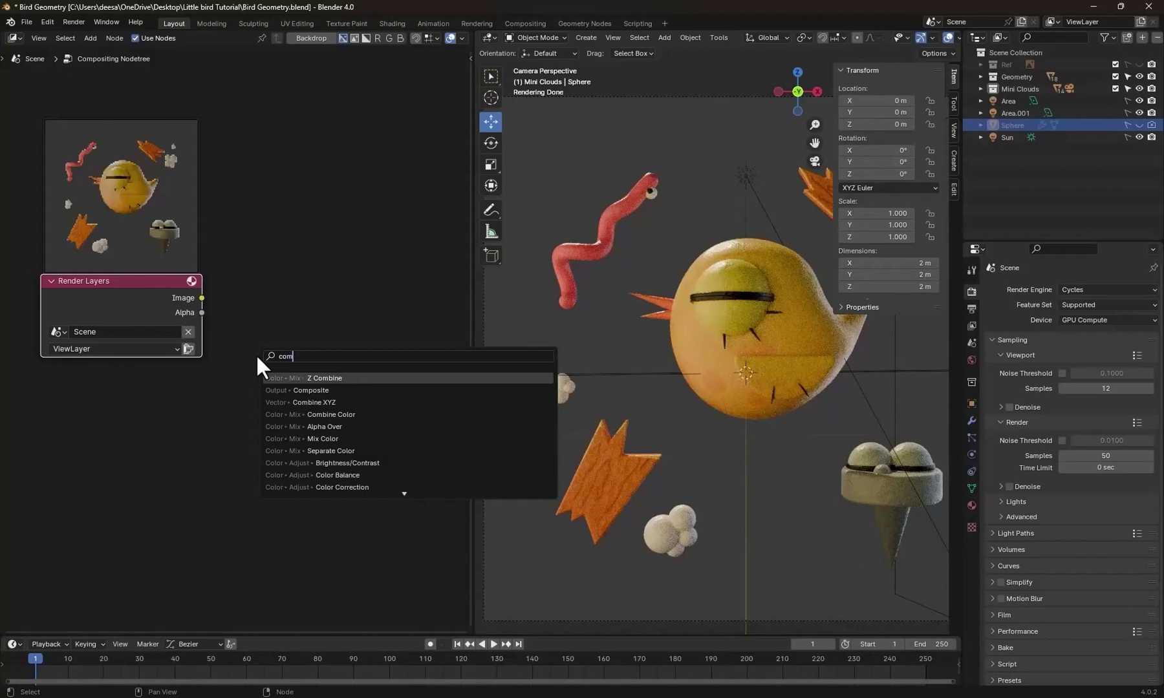
{"action": "key", "text": "Return"}
{"action": "left_click", "coordinate": [356, 241]}
{"action": "key", "text": "Home"}
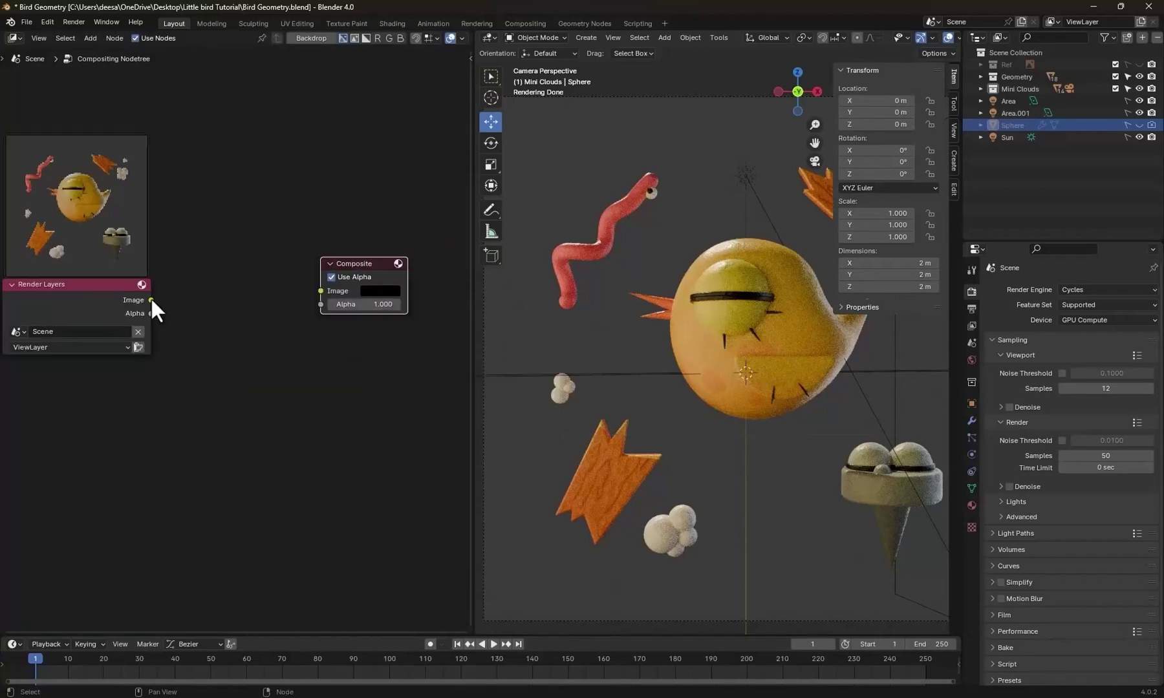
{"action": "left_click_drag", "start_coordinate": [150, 299], "coordinate": [416, 300]}
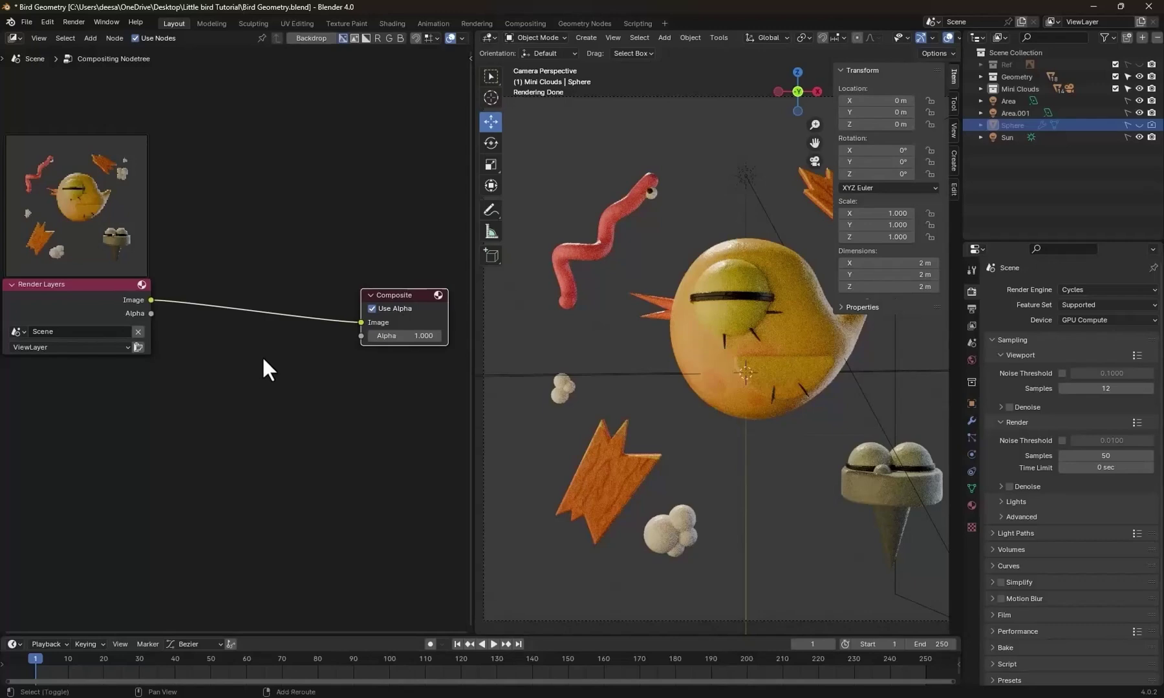
Insert a Denoise node between Render Layers and Composite, and set its prefilter to Fast.
{"action": "key", "text": "shift+a"}
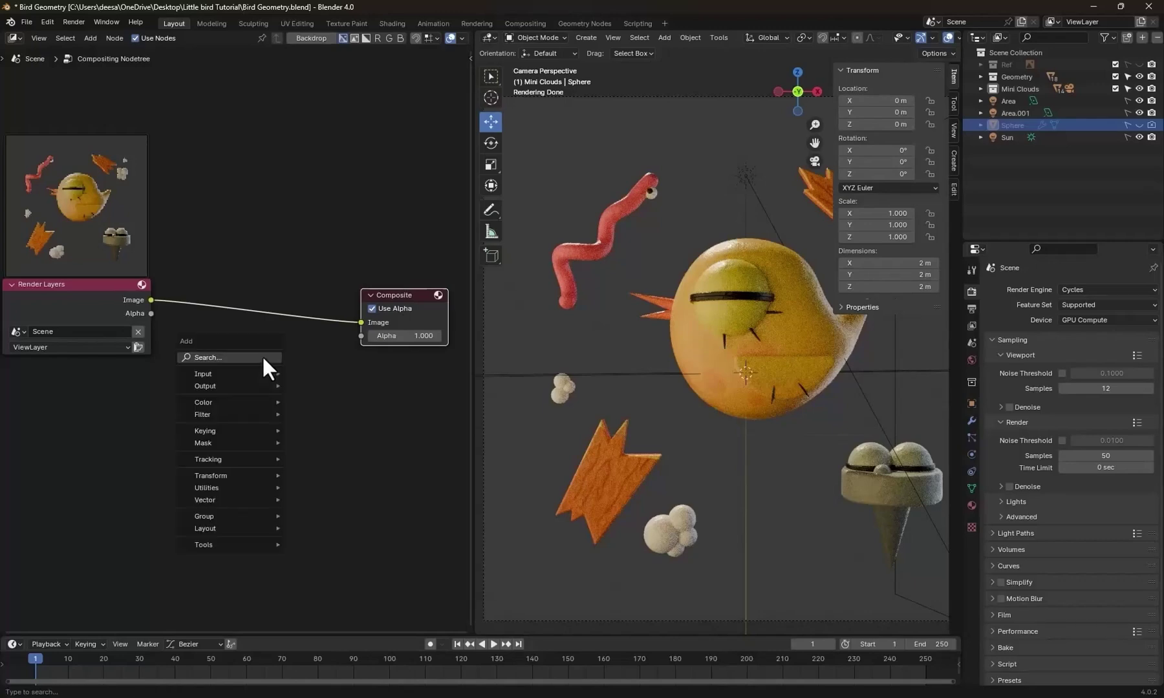
{"action": "type", "text": "den"}
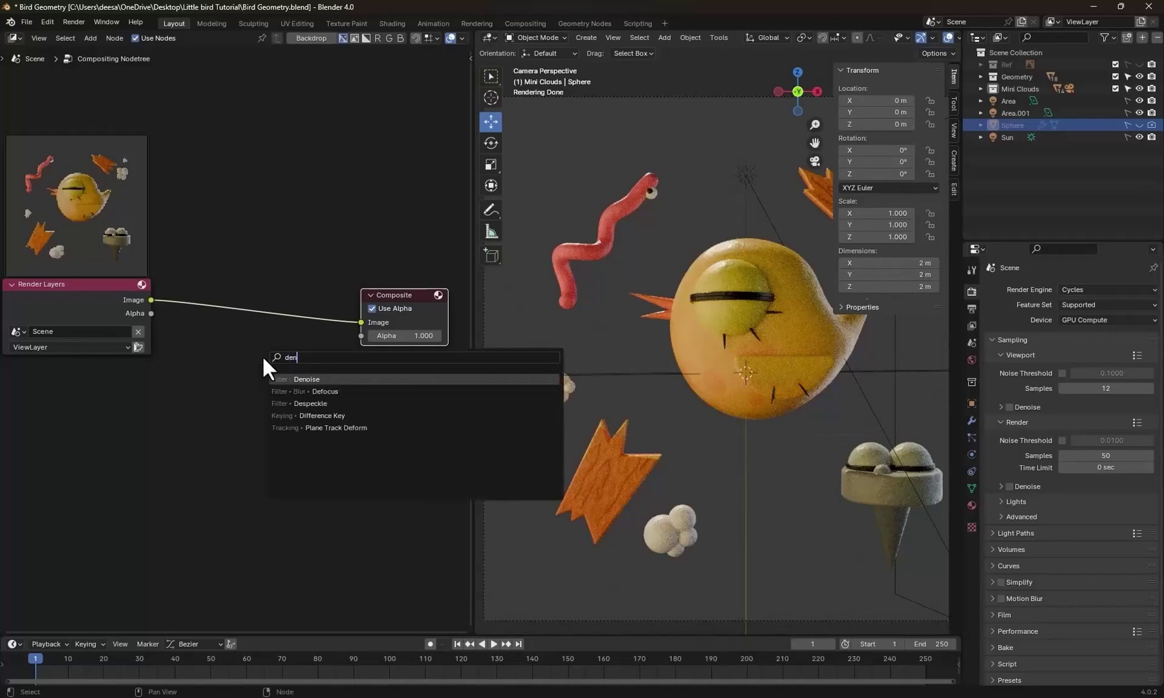
{"action": "key", "text": "Return"}
{"action": "left_click", "coordinate": [209, 262]}
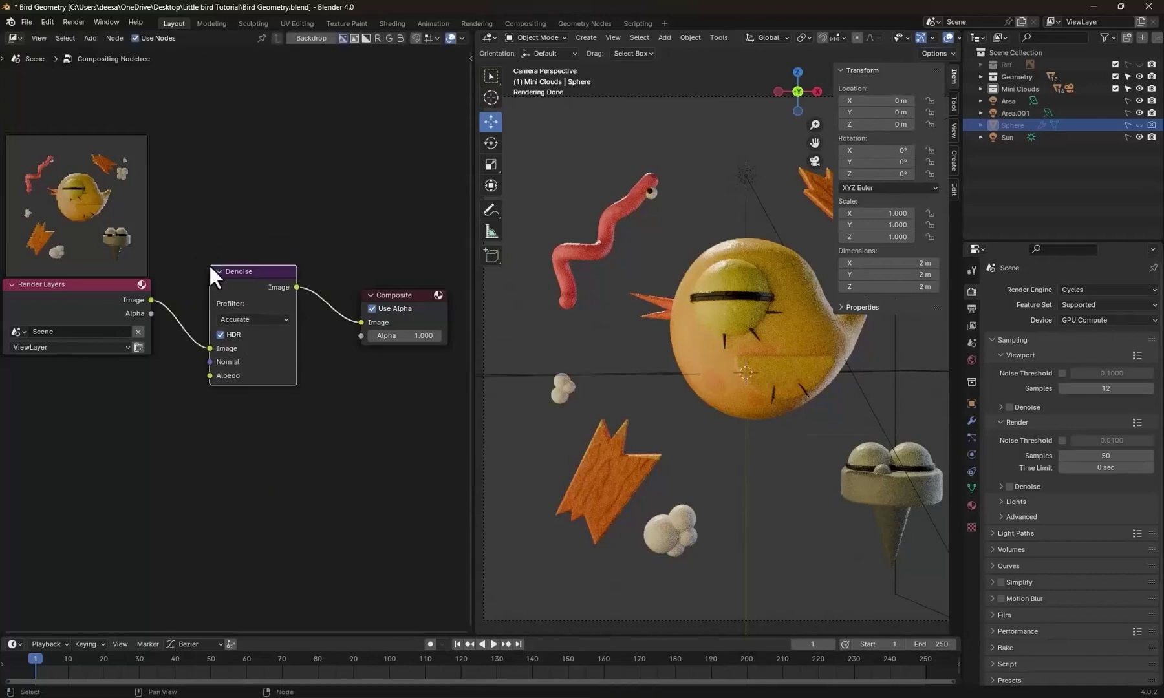
{"action": "left_click", "coordinate": [249, 318]}
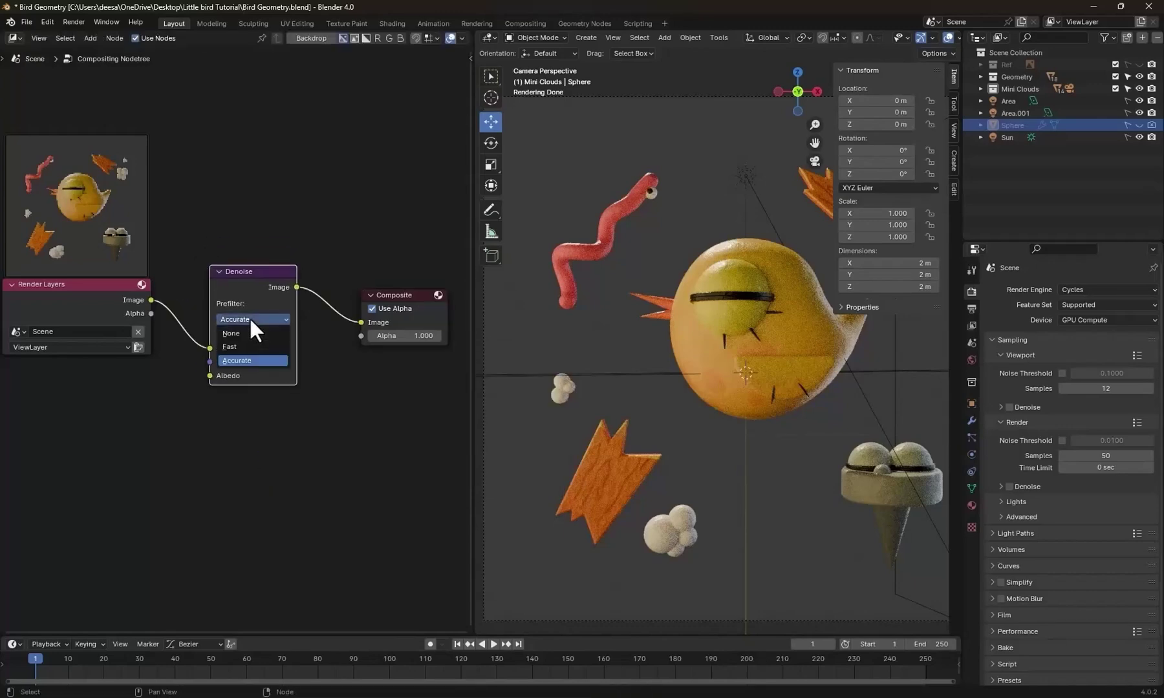
{"action": "left_click", "coordinate": [244, 341]}
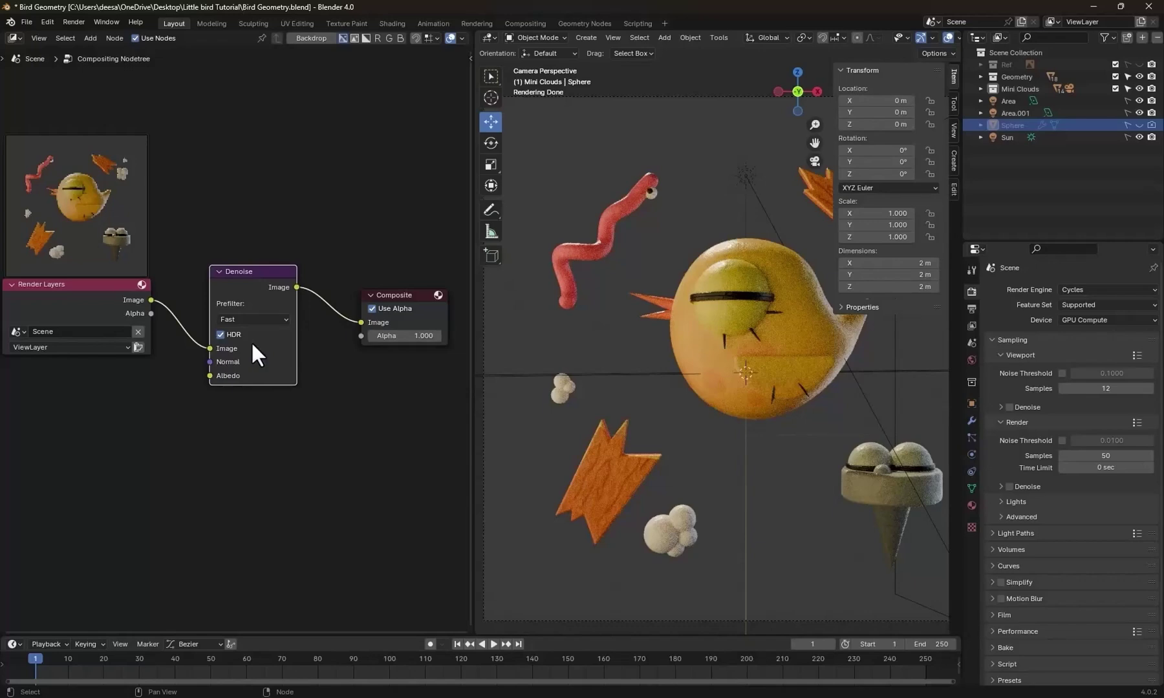
Join the two areas so the 3D viewport in front view replaces the Compositor.
{"action": "middle_click_drag", "start_coordinate": [746, 398], "coordinate": [751, 396]}
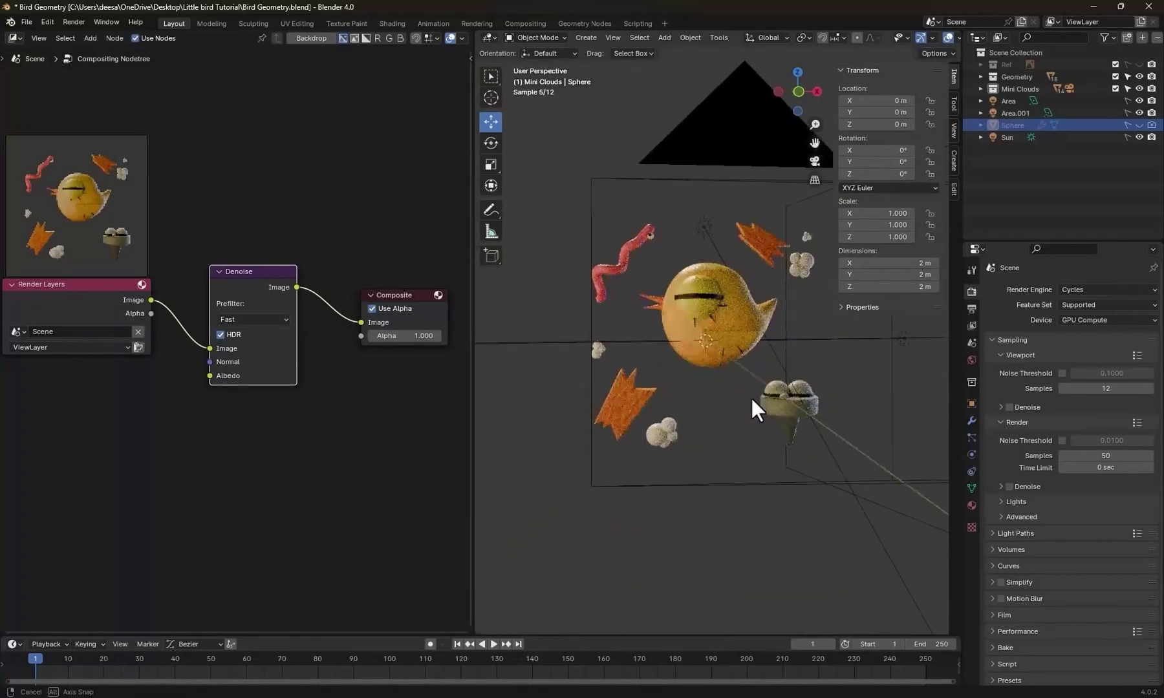
{"action": "key", "text": "KP_1"}
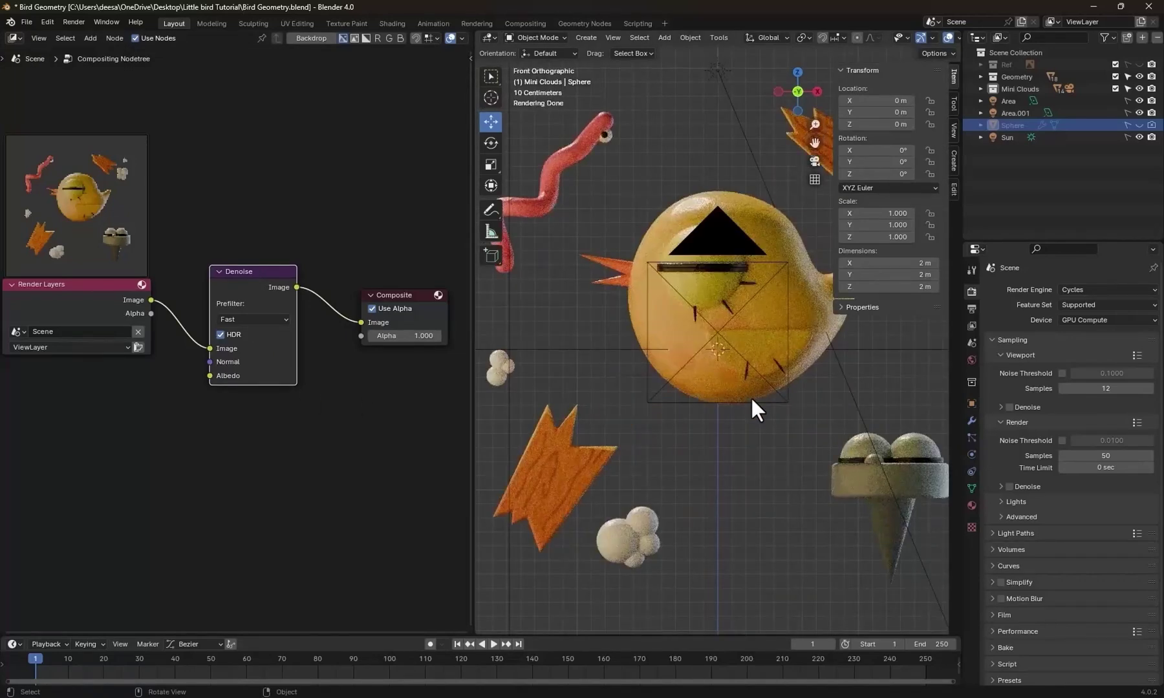
{"action": "key", "text": "F12"}
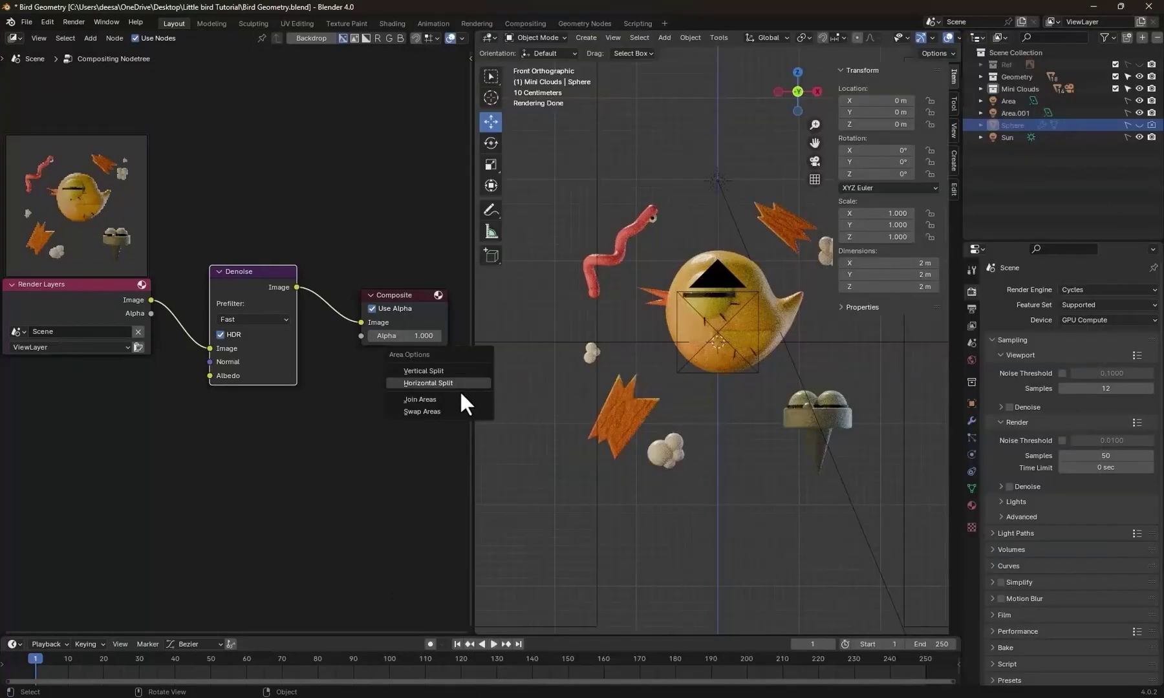
{"action": "left_click", "coordinate": [457, 395]}
{"action": "left_click", "coordinate": [388, 396]}
{"action": "scroll", "coordinate": [564, 386], "scroll_direction": "down", "scroll_amount": 2}
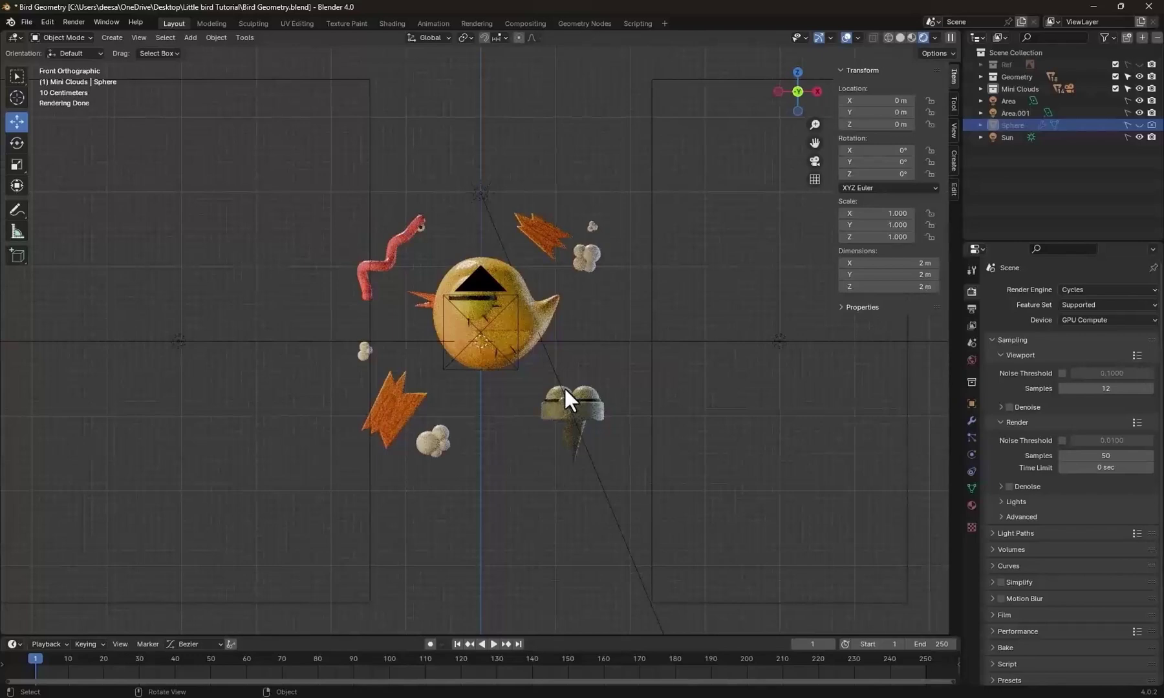
Select the camera and enable Depth of Field in its camera data settings.
{"action": "left_click", "coordinate": [444, 377]}
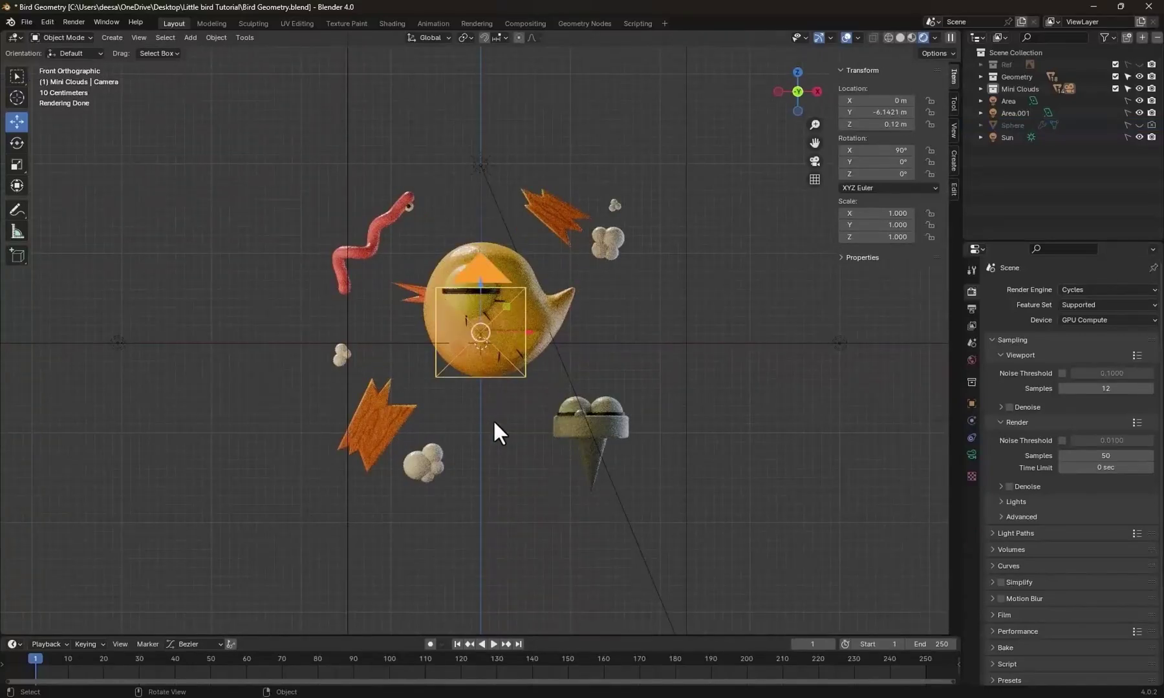
{"action": "key", "text": "KP_7"}
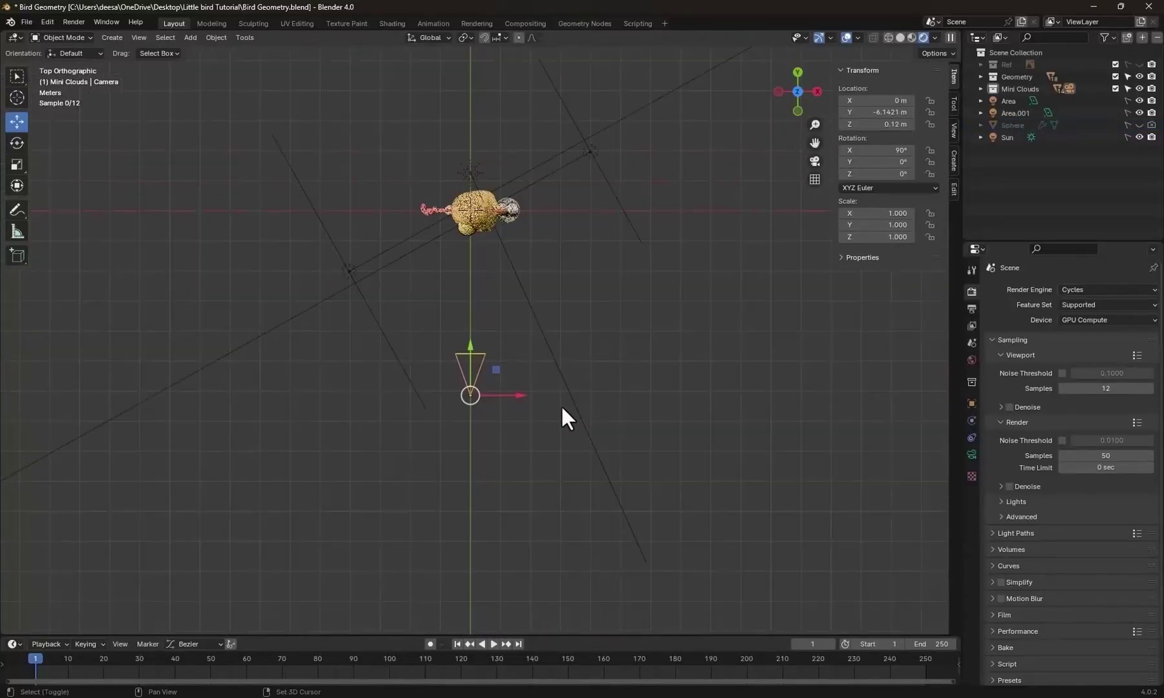
{"action": "scroll", "coordinate": [560, 395], "scroll_direction": "up", "scroll_amount": 2}
{"action": "left_click", "coordinate": [971, 455]}
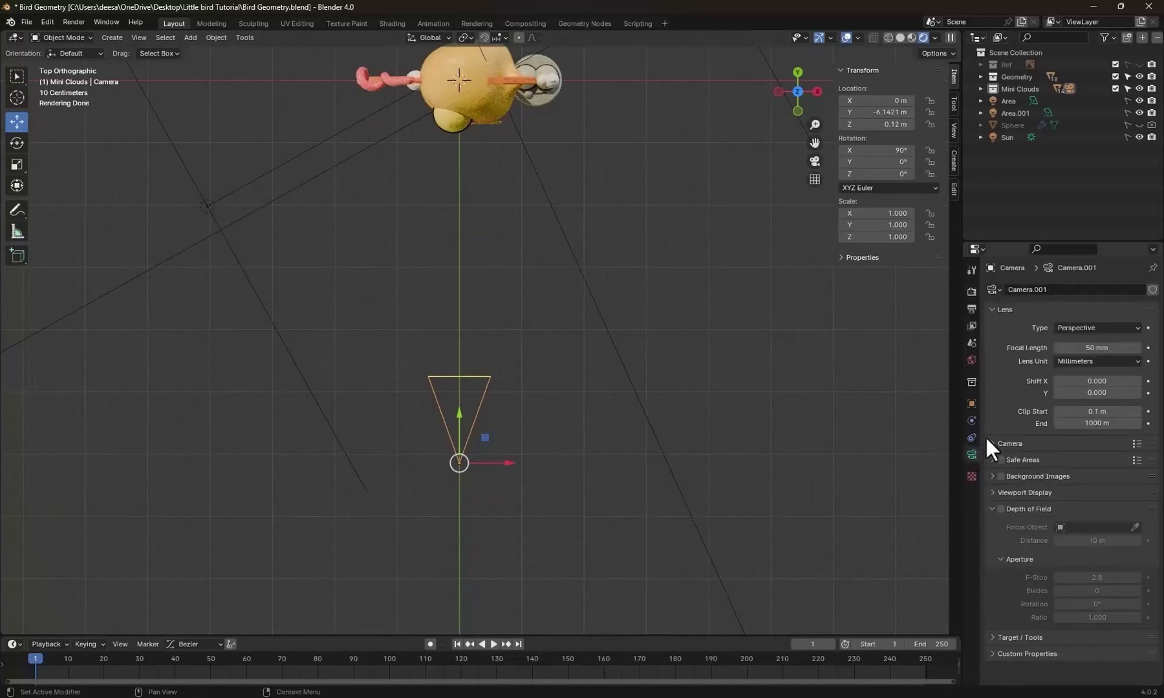
{"action": "left_click", "coordinate": [1000, 508]}
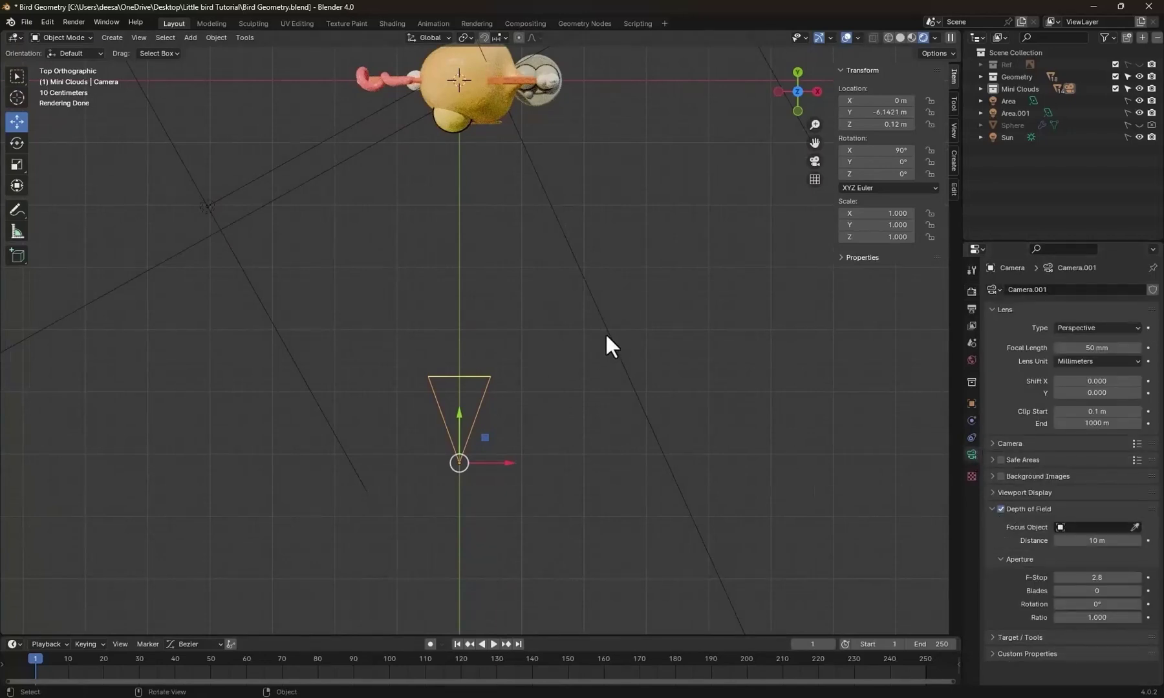
Add a Plain Axes empty at the world origin.
{"action": "middle_click_drag", "start_coordinate": [593, 278], "coordinate": [623, 249], "text": "shift"}
{"action": "key", "text": "KP_1"}
{"action": "scroll", "coordinate": [620, 359], "scroll_direction": "up", "scroll_amount": 2}
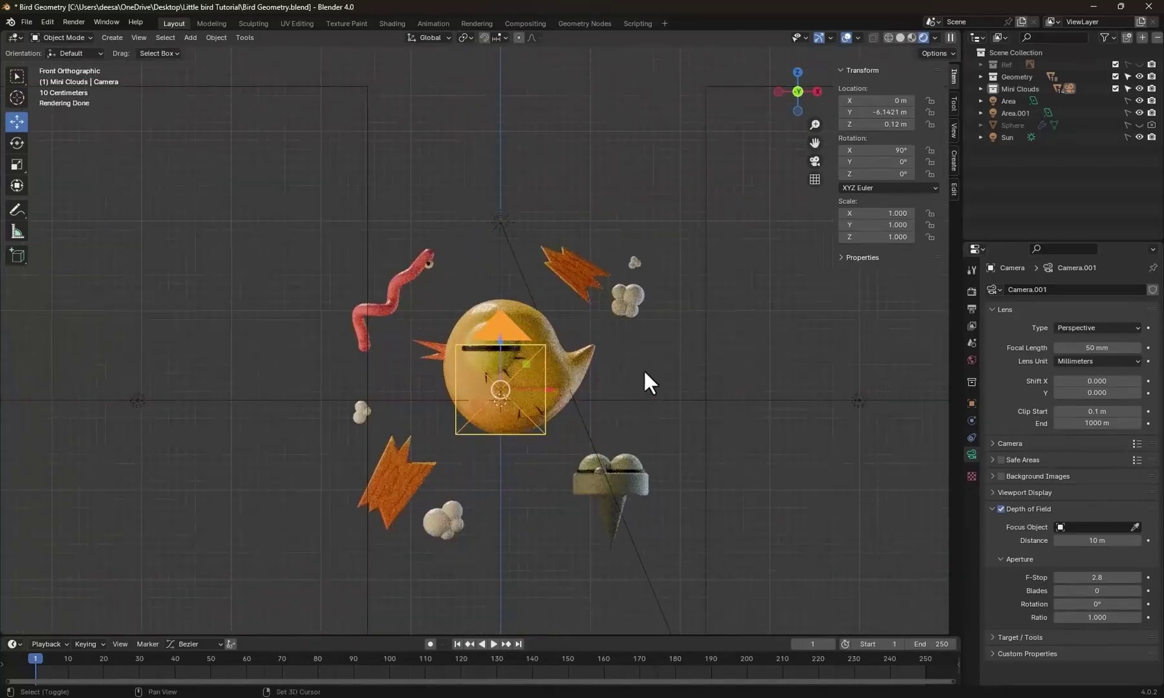
{"action": "middle_click_drag", "start_coordinate": [644, 369], "coordinate": [627, 334], "text": "shift"}
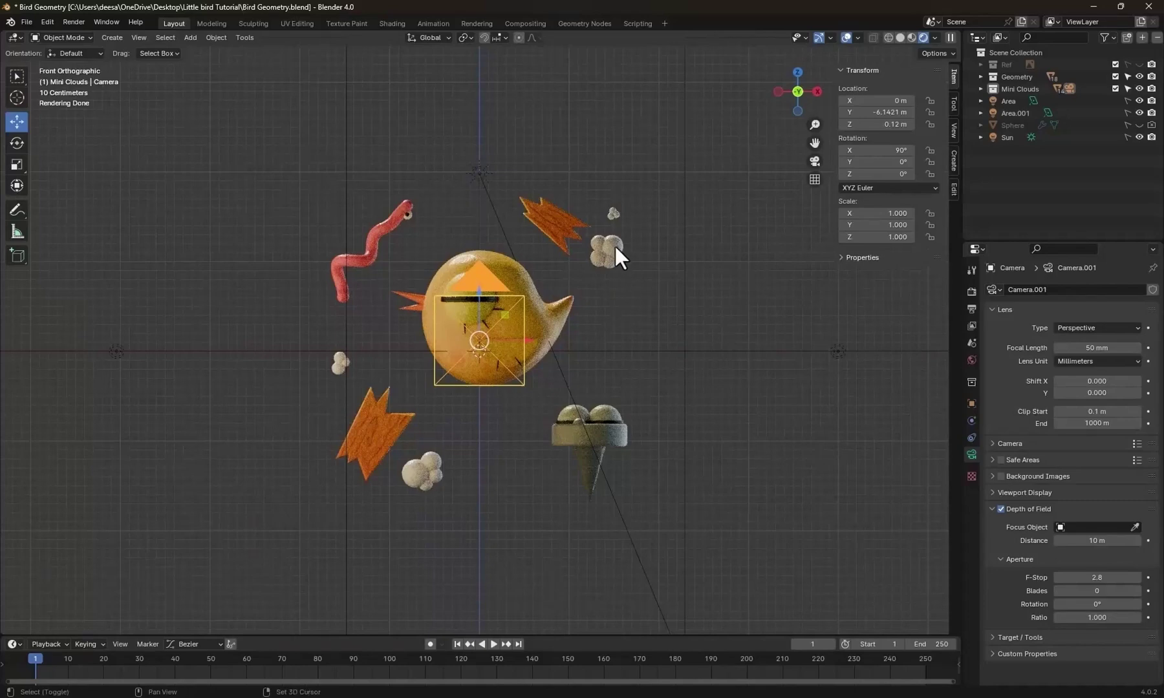
{"action": "key", "text": "shift+a"}
{"action": "mouse_move", "coordinate": [631, 397]}
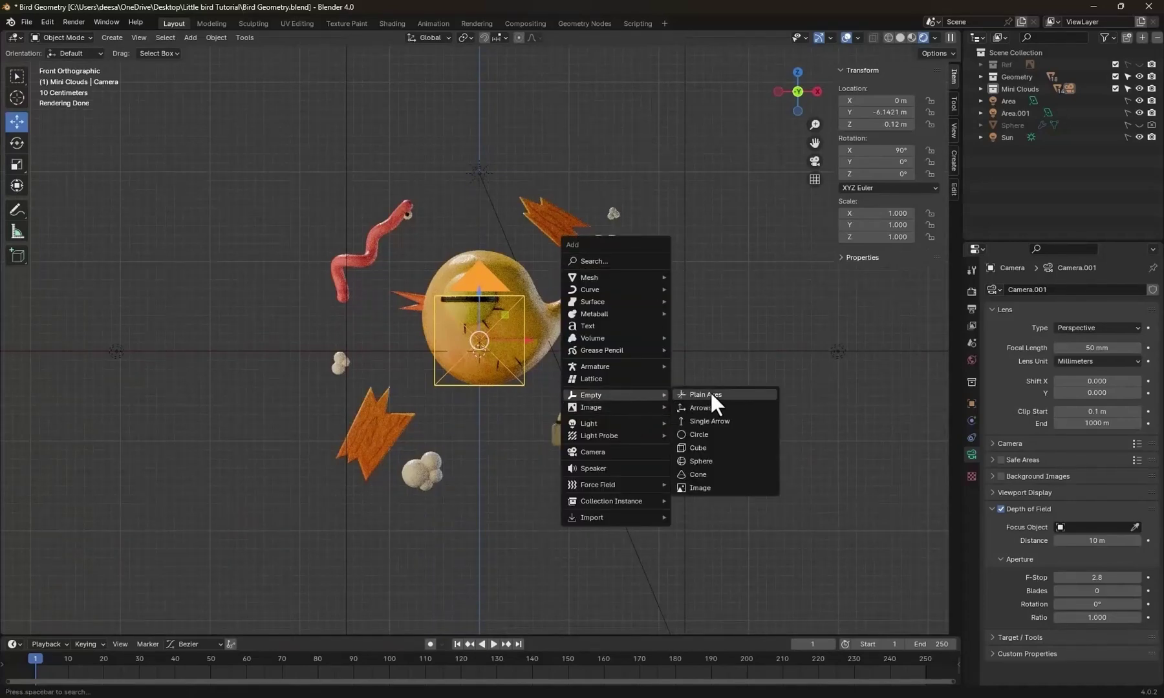
{"action": "left_click", "coordinate": [711, 391]}
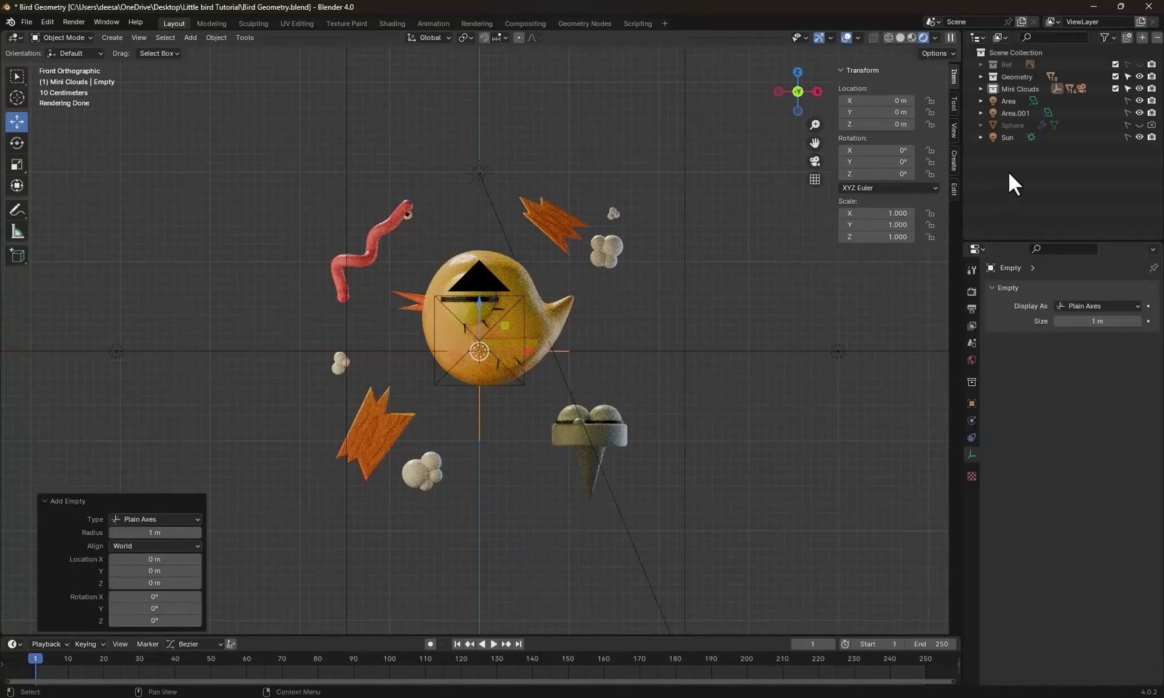
Move the new empty out of the Mini Clouds collection into the Scene Collection and rename it Focus.
{"action": "left_click", "coordinate": [980, 88]}
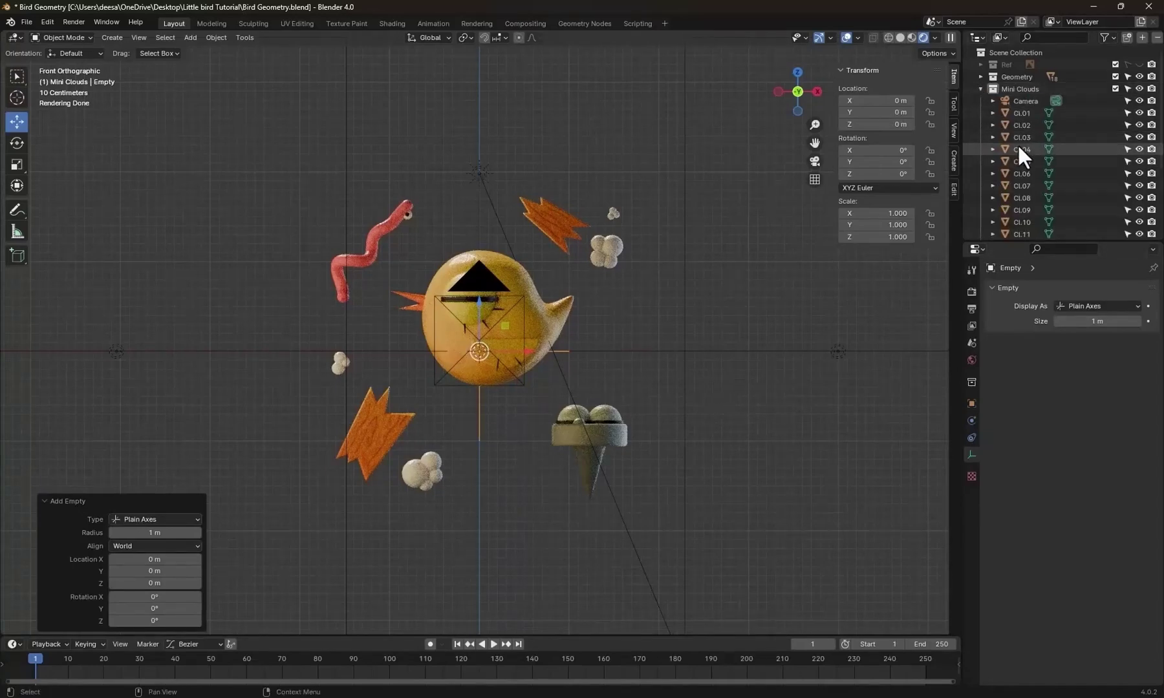
{"action": "scroll", "coordinate": [1018, 145], "scroll_direction": "down", "scroll_amount": 4}
{"action": "left_click_drag", "start_coordinate": [1022, 174], "coordinate": [1010, 233]}
{"action": "double_click", "coordinate": [1012, 204]}
{"action": "type", "text": "Focus"}
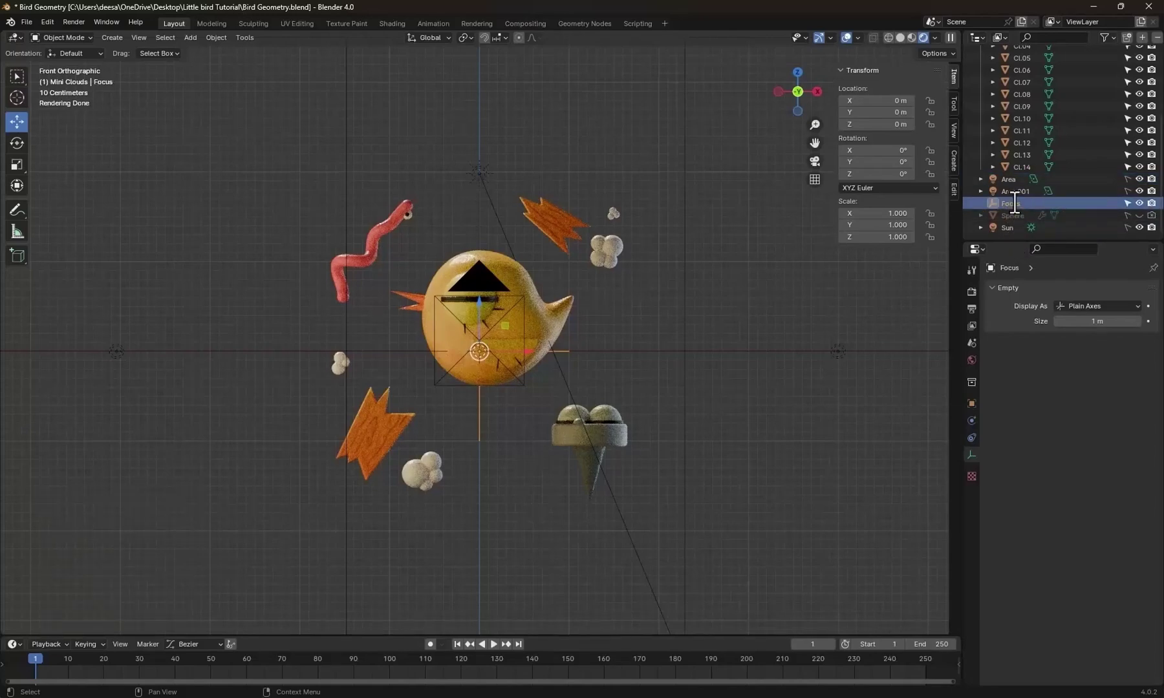
{"action": "key", "text": "Return"}
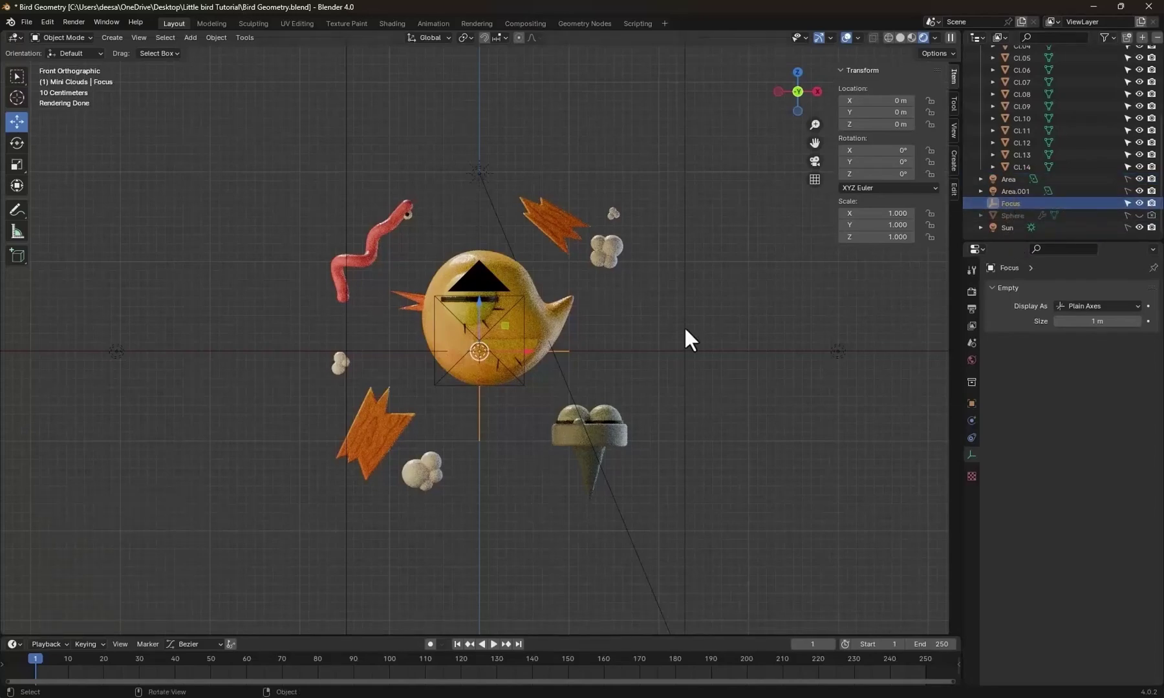
Set the Focus empty as the focus object for the camera's Depth of Field.
{"action": "scroll", "coordinate": [682, 328], "scroll_direction": "down", "scroll_amount": 2}
{"action": "scroll", "coordinate": [568, 382], "scroll_direction": "up", "scroll_amount": 1}
{"action": "scroll", "coordinate": [451, 405], "scroll_direction": "up", "scroll_amount": 1}
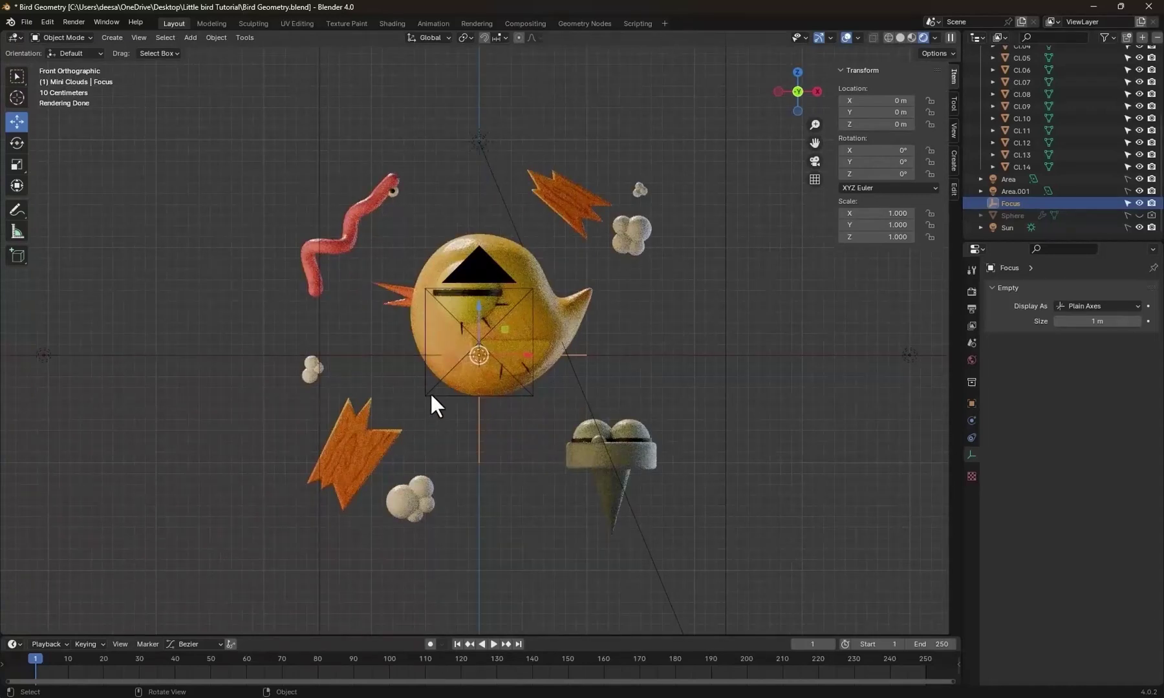
{"action": "left_click", "coordinate": [429, 392]}
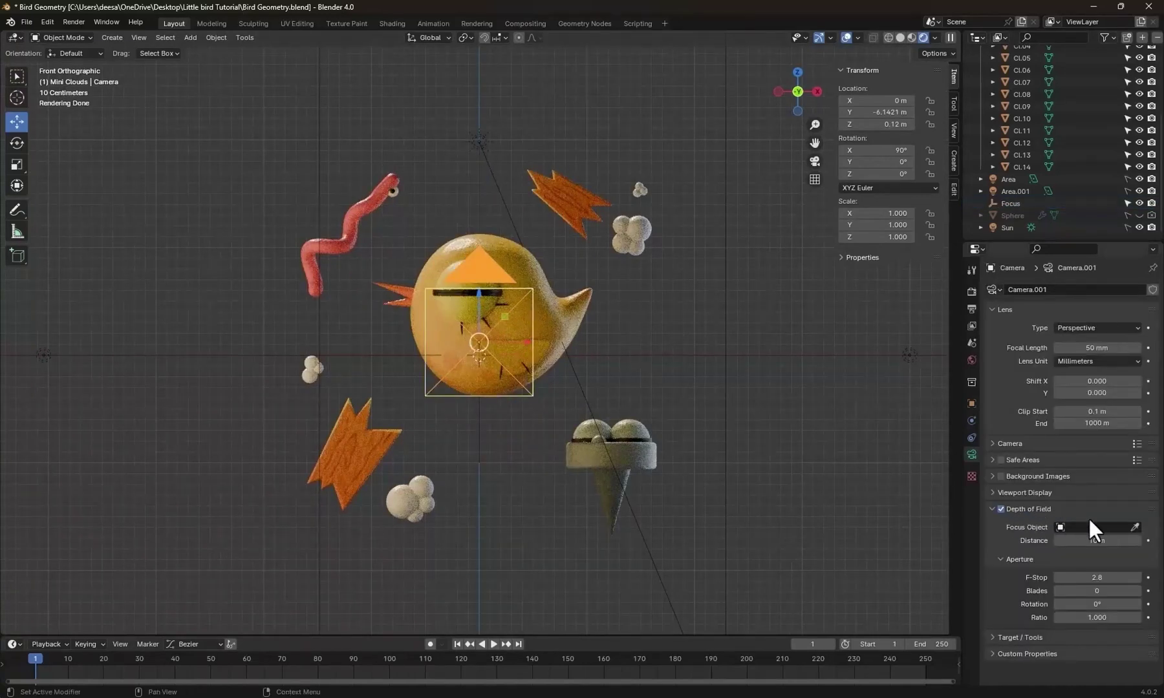
{"action": "left_click", "coordinate": [1106, 528]}
{"action": "scroll", "coordinate": [1079, 566], "scroll_direction": "down", "scroll_amount": 7}
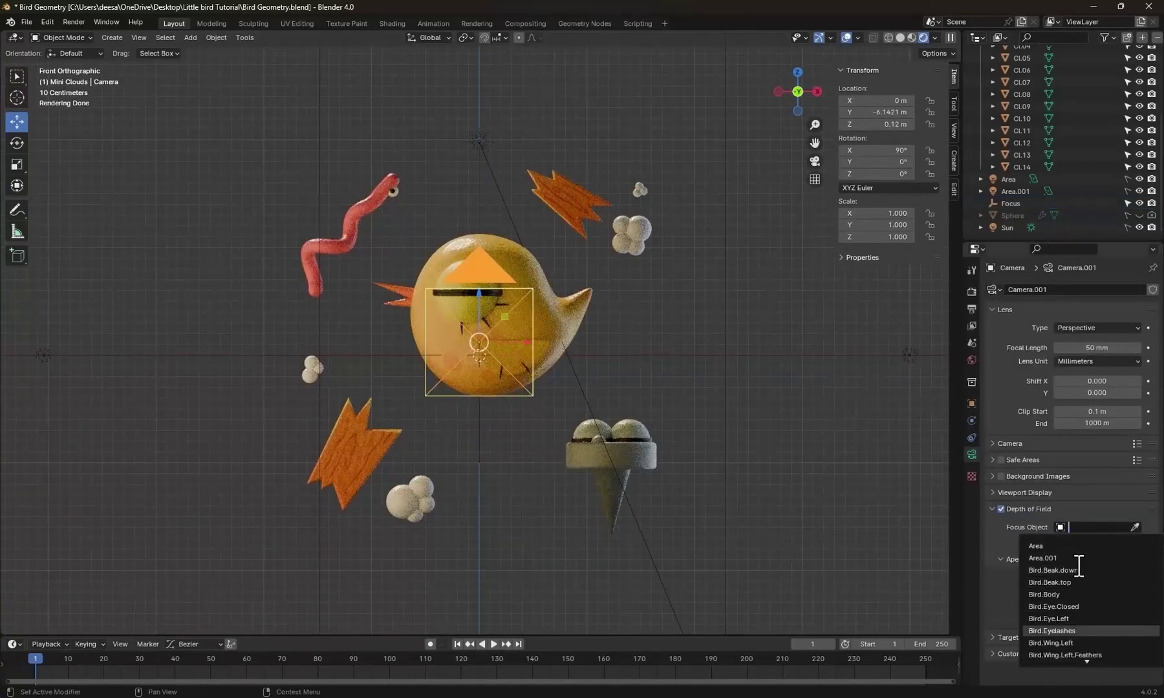
{"action": "scroll", "coordinate": [1079, 566], "scroll_direction": "down", "scroll_amount": 18}
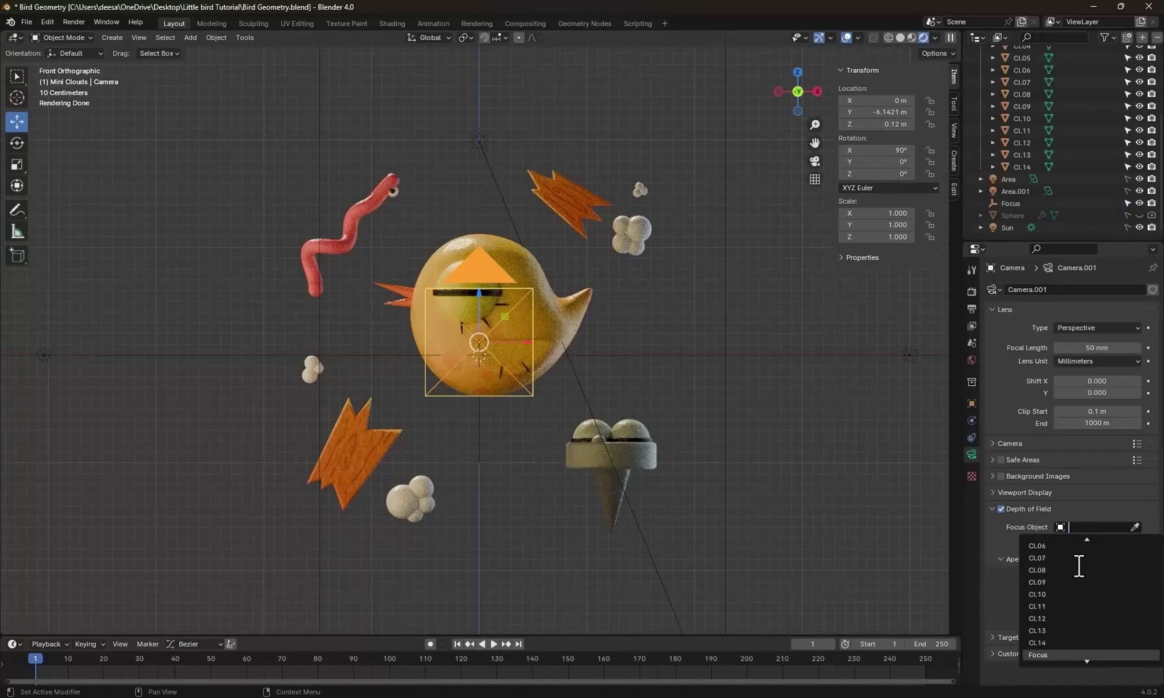
{"action": "left_click", "coordinate": [1051, 594]}
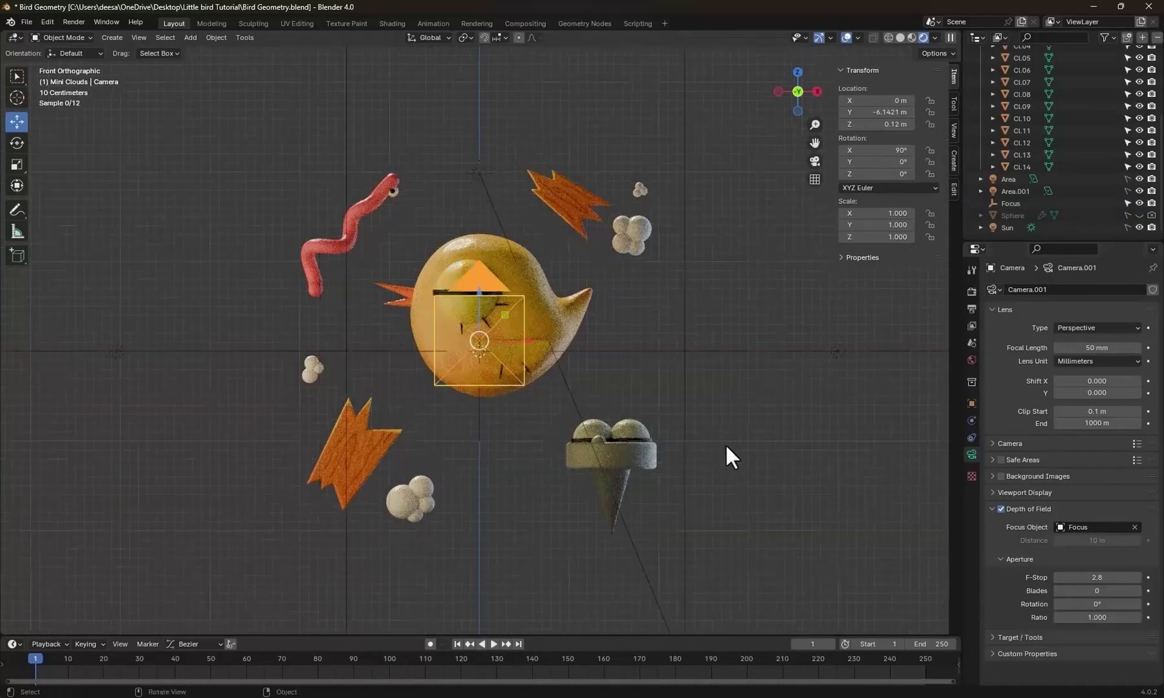
Move the Focus empty about -0.68 m along Y, toward the bird's front, and start a test render.
{"action": "scroll", "coordinate": [723, 443], "scroll_direction": "down", "scroll_amount": 4}
{"action": "key", "text": "KP_7"}
{"action": "scroll", "coordinate": [555, 485], "scroll_direction": "up", "scroll_amount": 5, "text": "shift"}
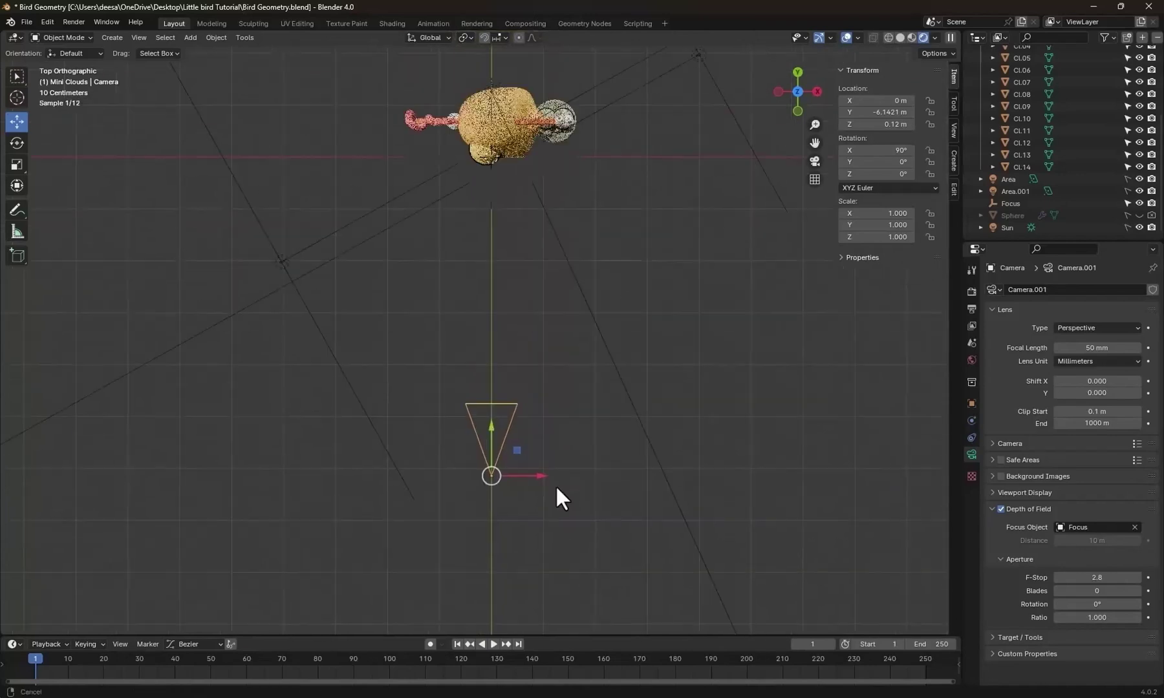
{"action": "left_click", "coordinate": [1009, 202]}
{"action": "scroll", "coordinate": [481, 300], "scroll_direction": "up", "scroll_amount": 4}
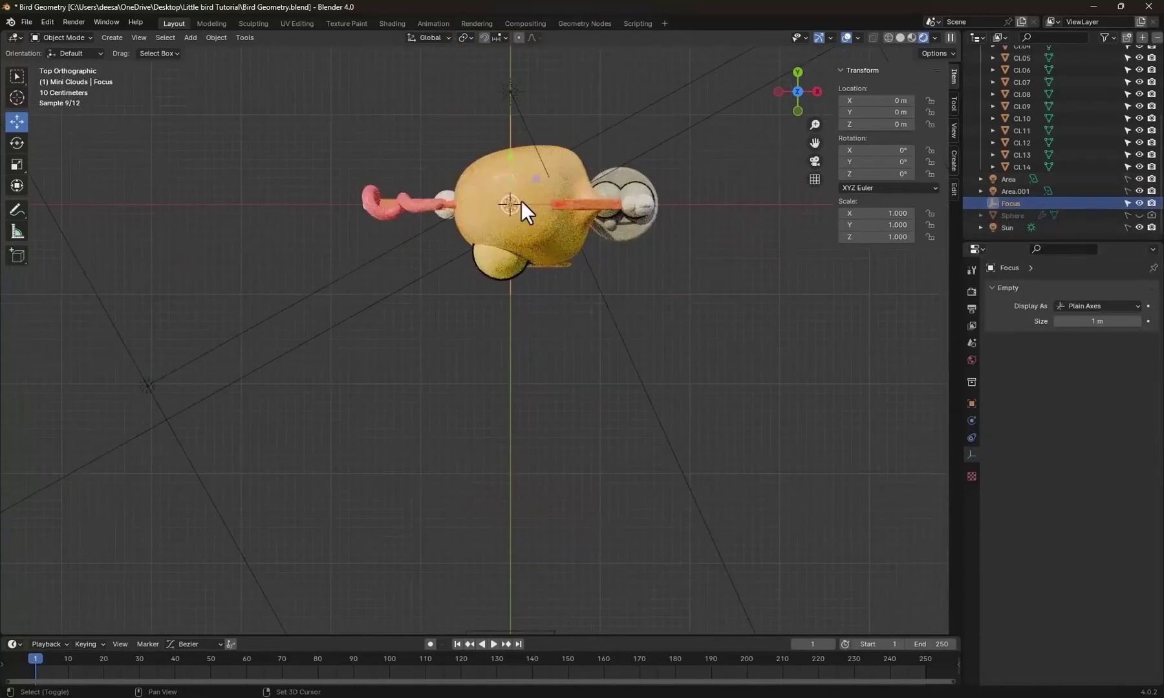
{"action": "key", "text": "g"}
{"action": "key", "text": "y"}
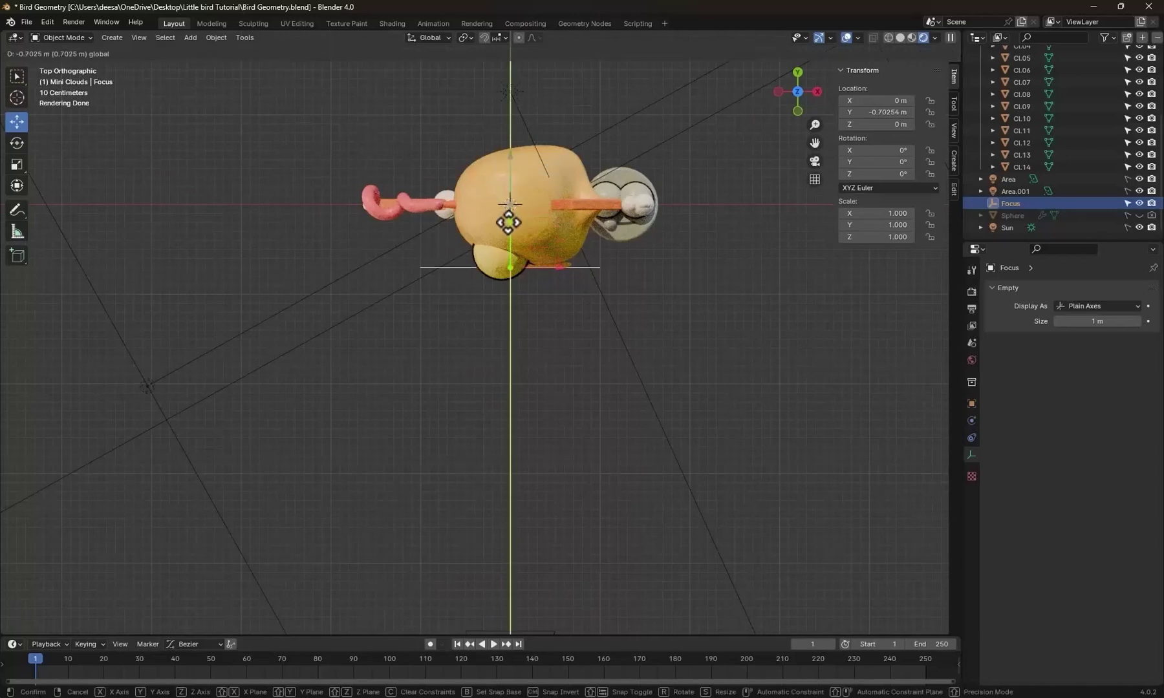
{"action": "left_click", "coordinate": [509, 218]}
{"action": "key", "text": "F12"}
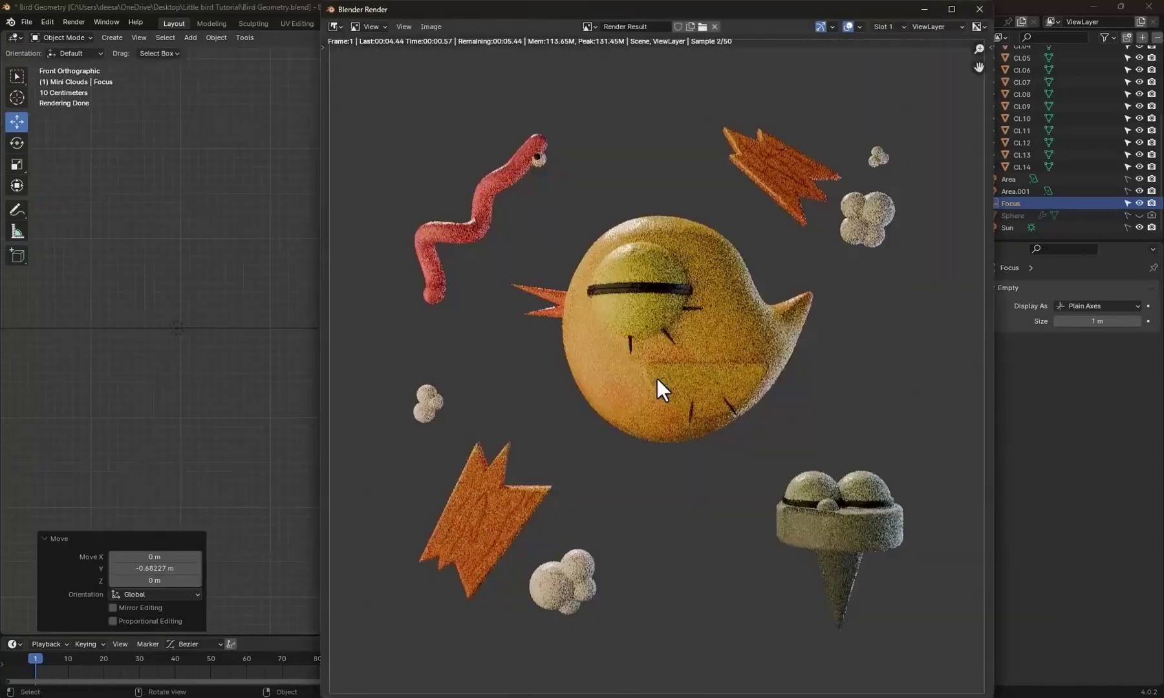
{"action": "left_click", "coordinate": [982, 11]}
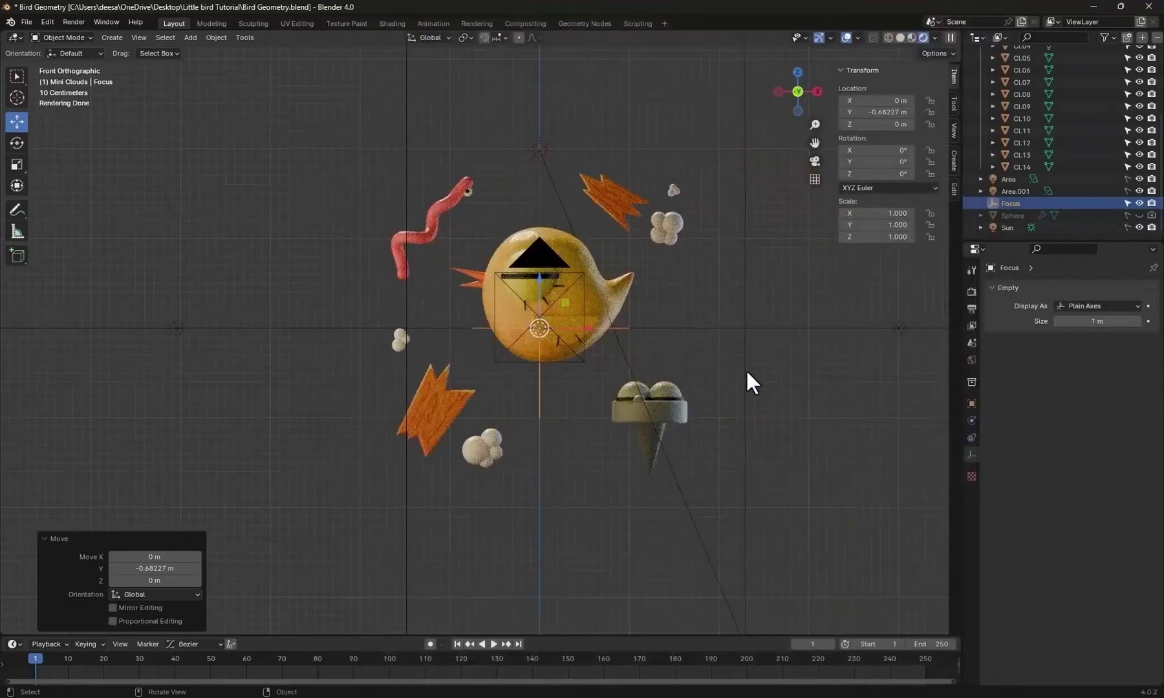
Split the 3D viewport vertically and turn the new area into a widened Compositor without its sidebar.
{"action": "right_click", "coordinate": [961, 335]}
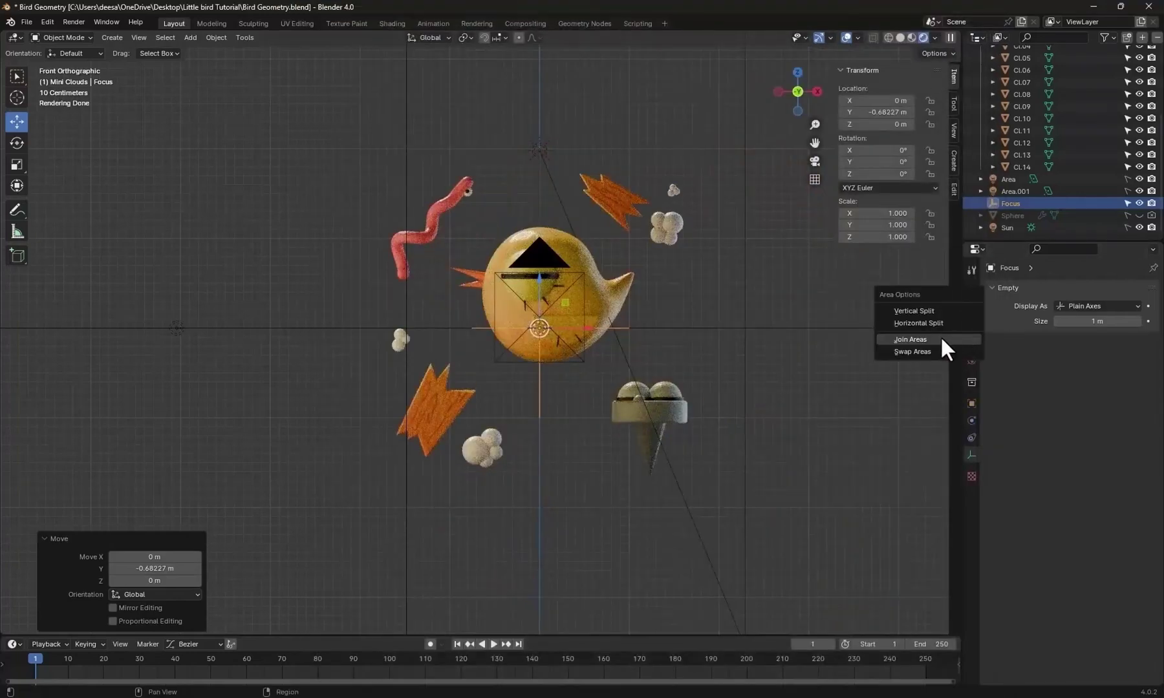
{"action": "left_click", "coordinate": [934, 312]}
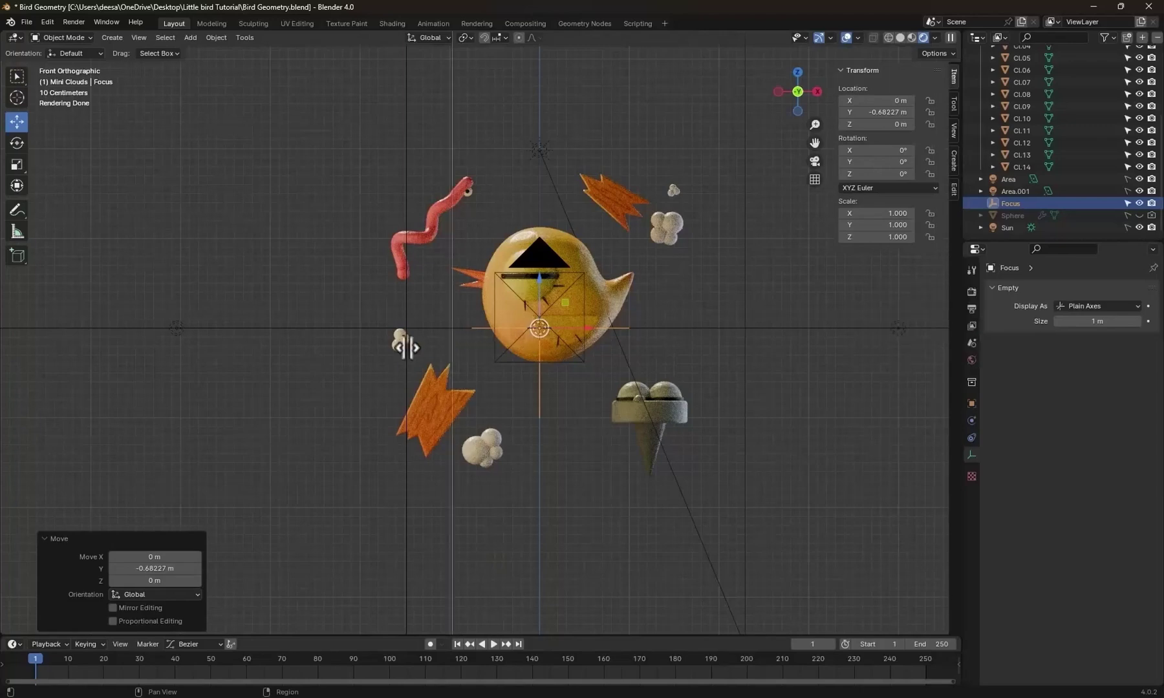
{"action": "left_click", "coordinate": [454, 344]}
{"action": "left_click", "coordinate": [14, 38]}
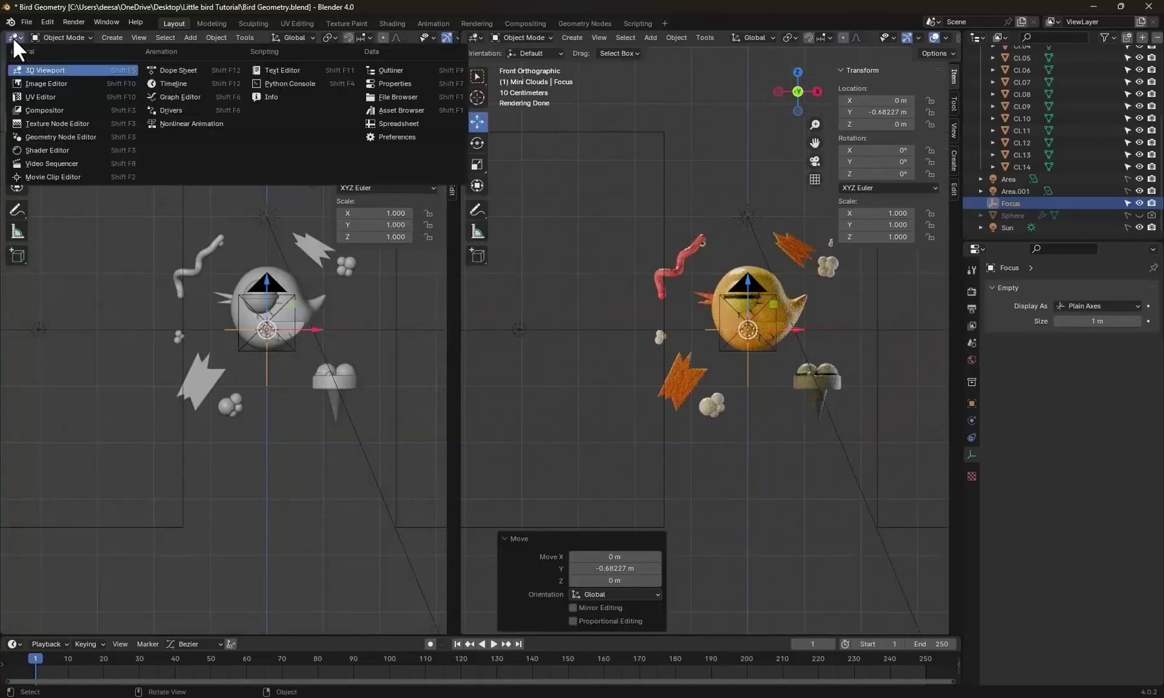
{"action": "left_click", "coordinate": [42, 108]}
{"action": "scroll", "coordinate": [238, 336], "scroll_direction": "up", "scroll_amount": 2}
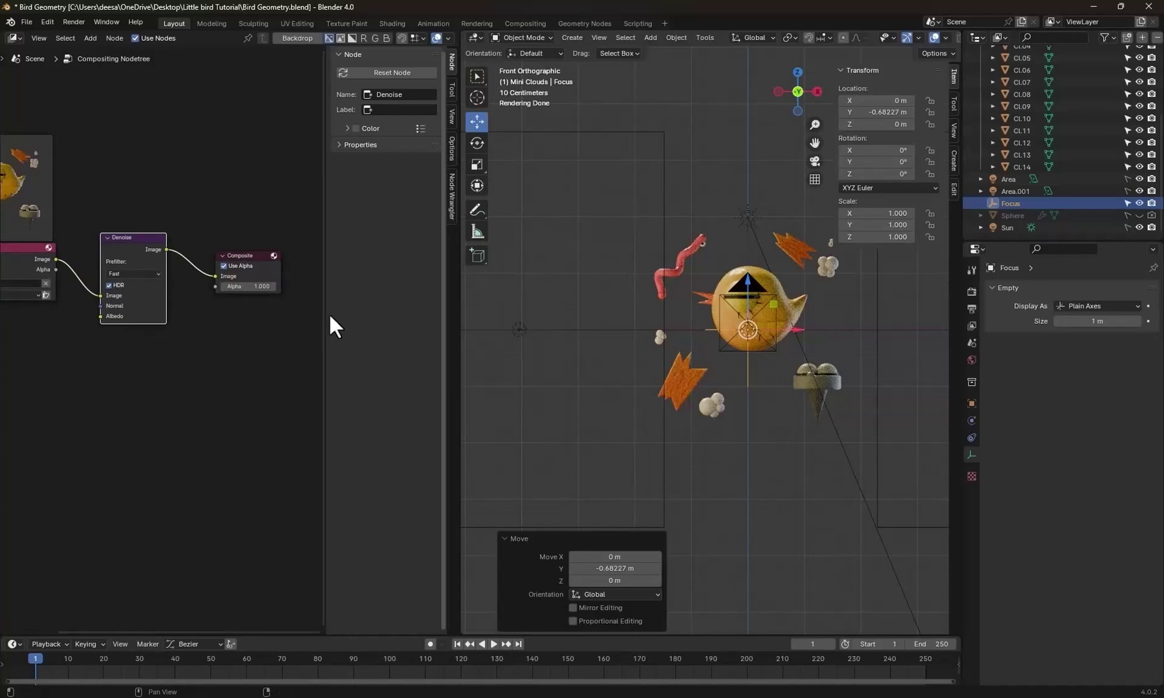
{"action": "key", "text": "n"}
{"action": "middle_click_drag", "start_coordinate": [274, 348], "coordinate": [340, 406]}
{"action": "scroll", "coordinate": [338, 409], "scroll_direction": "up", "scroll_amount": 2}
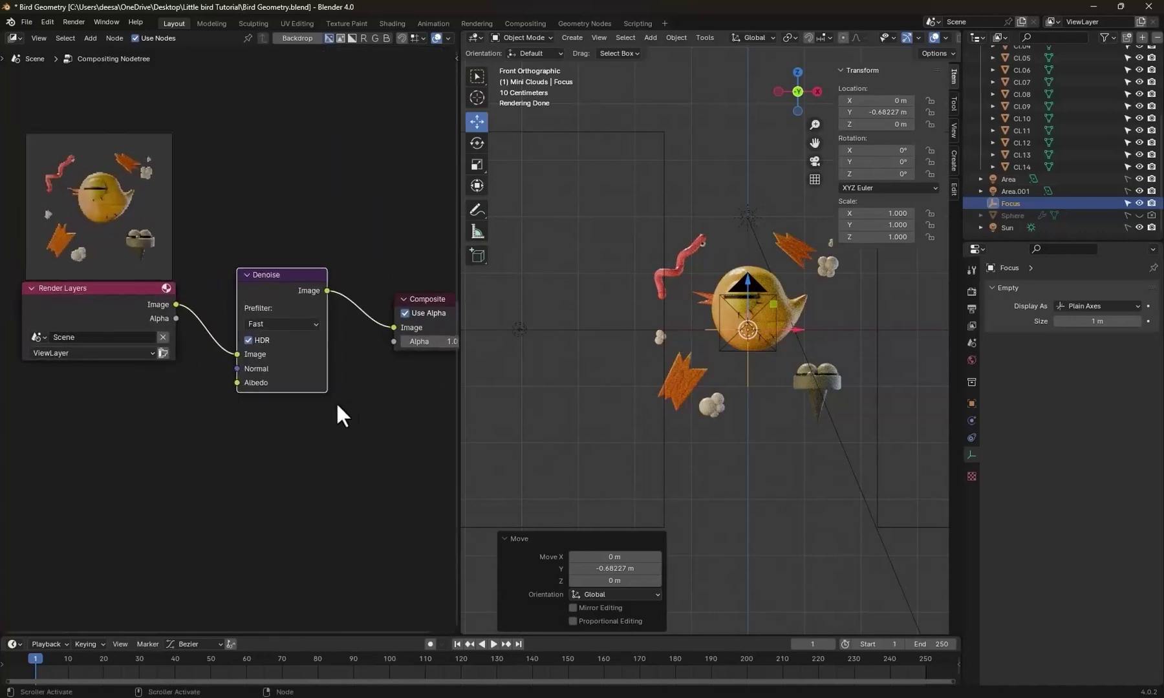
{"action": "left_click_drag", "start_coordinate": [457, 399], "coordinate": [659, 399]}
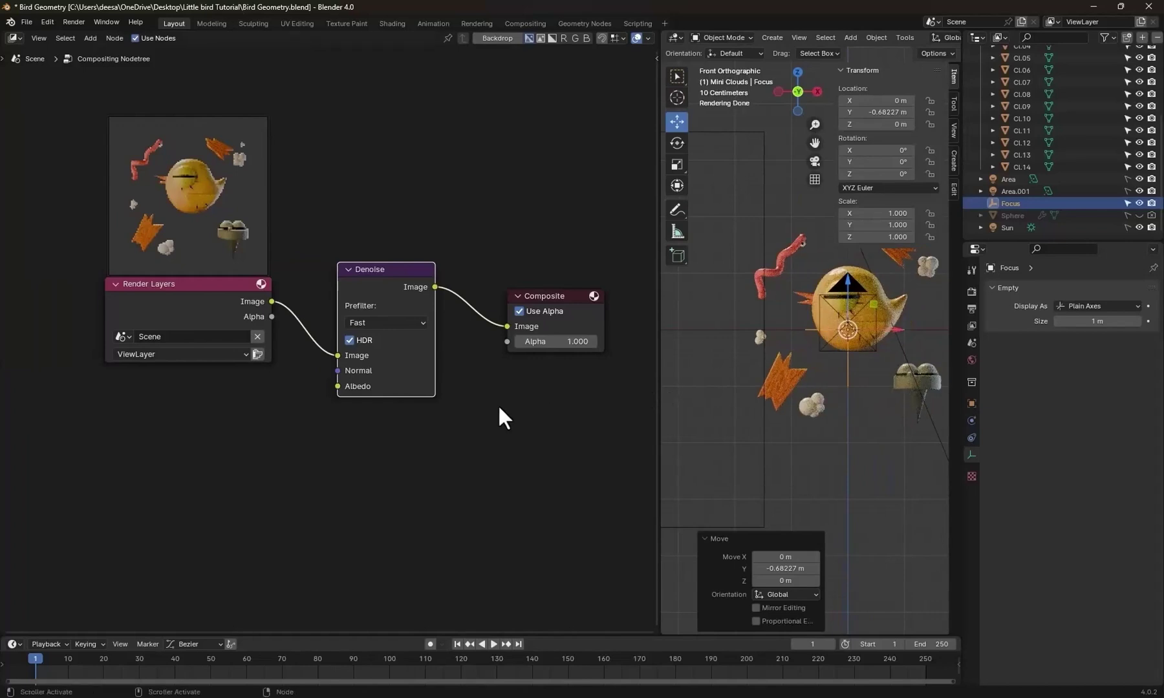
Insert an Alpha Over node between the Denoise and Composite nodes, moving Composite aside to make room.
{"action": "left_click_drag", "start_coordinate": [508, 312], "coordinate": [623, 325]}
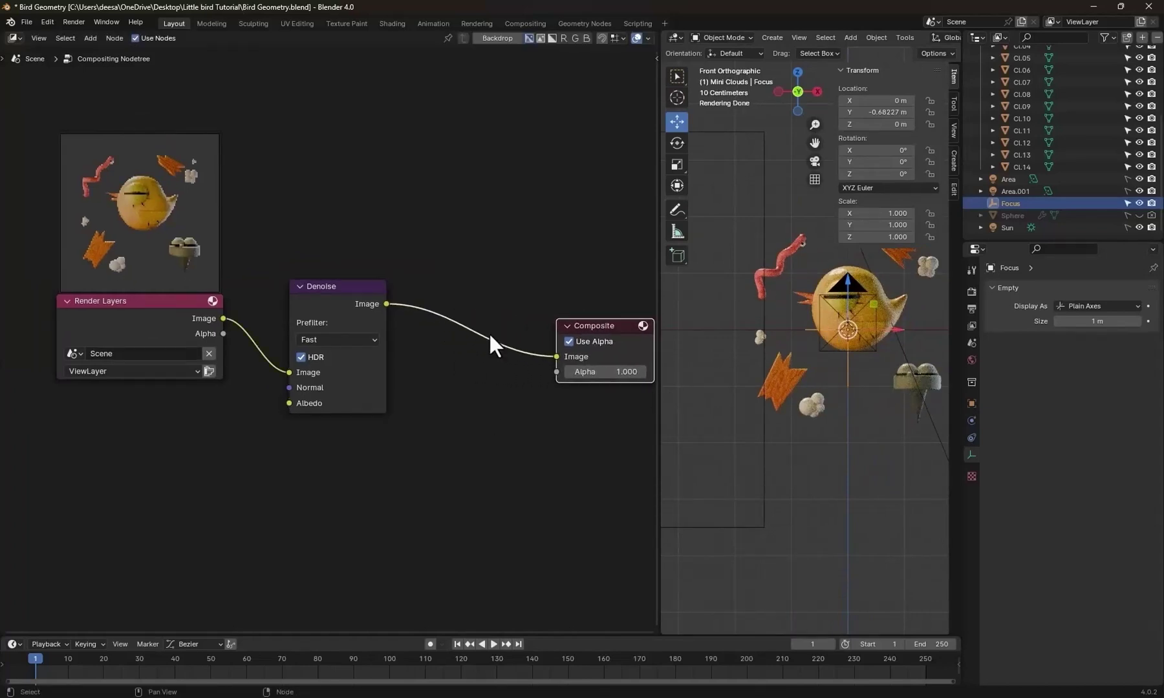
{"action": "key", "text": "shift+a"}
{"action": "type", "text": "alph"}
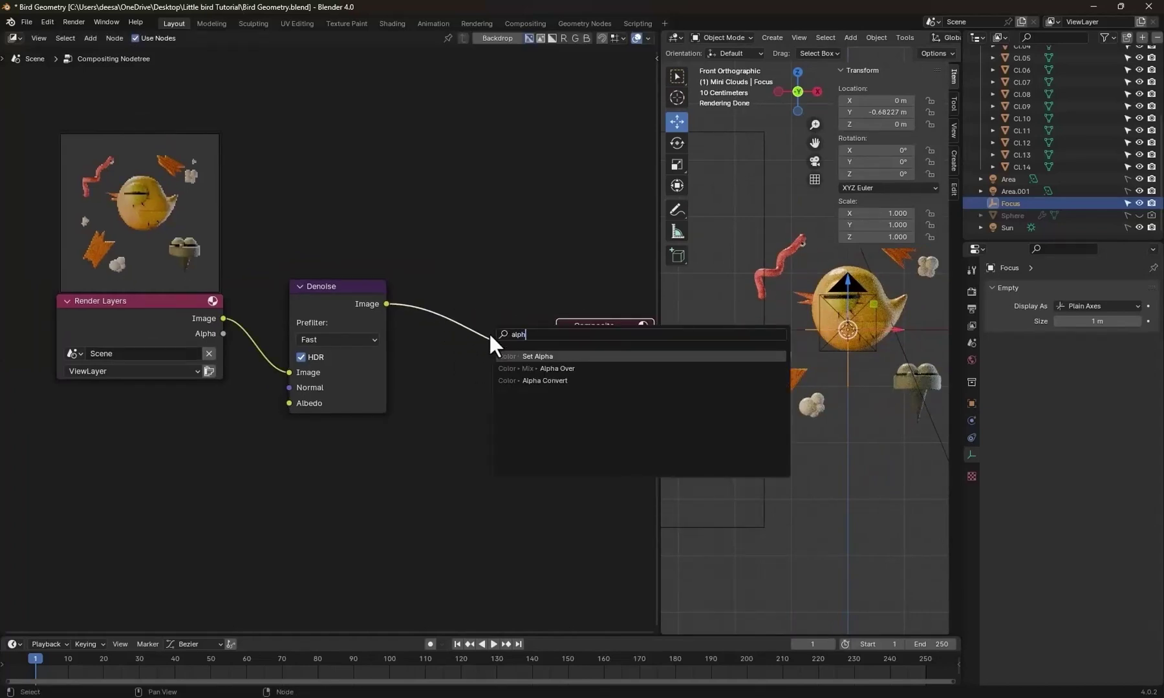
{"action": "key", "text": "Down"}
{"action": "key", "text": "Return"}
{"action": "left_click", "coordinate": [429, 275]}
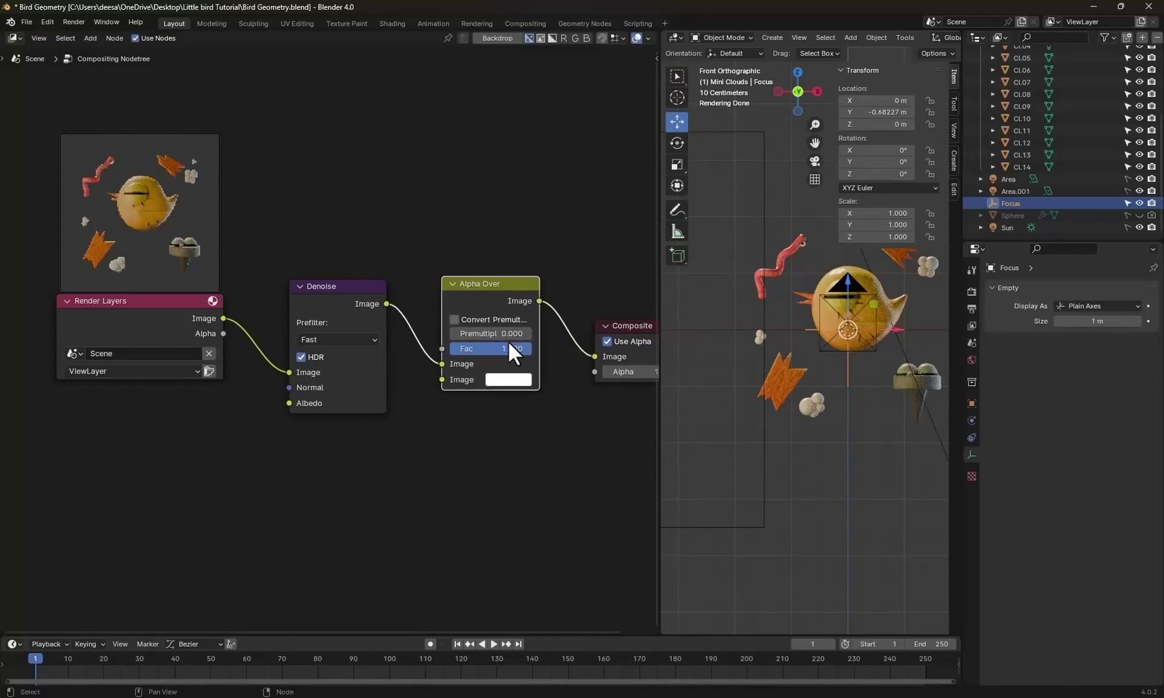
Set the Alpha Over node's second image color to dark purple, hue 0.748, saturation 0.991, value 0.024, and test-render it.
{"action": "left_click", "coordinate": [498, 378]}
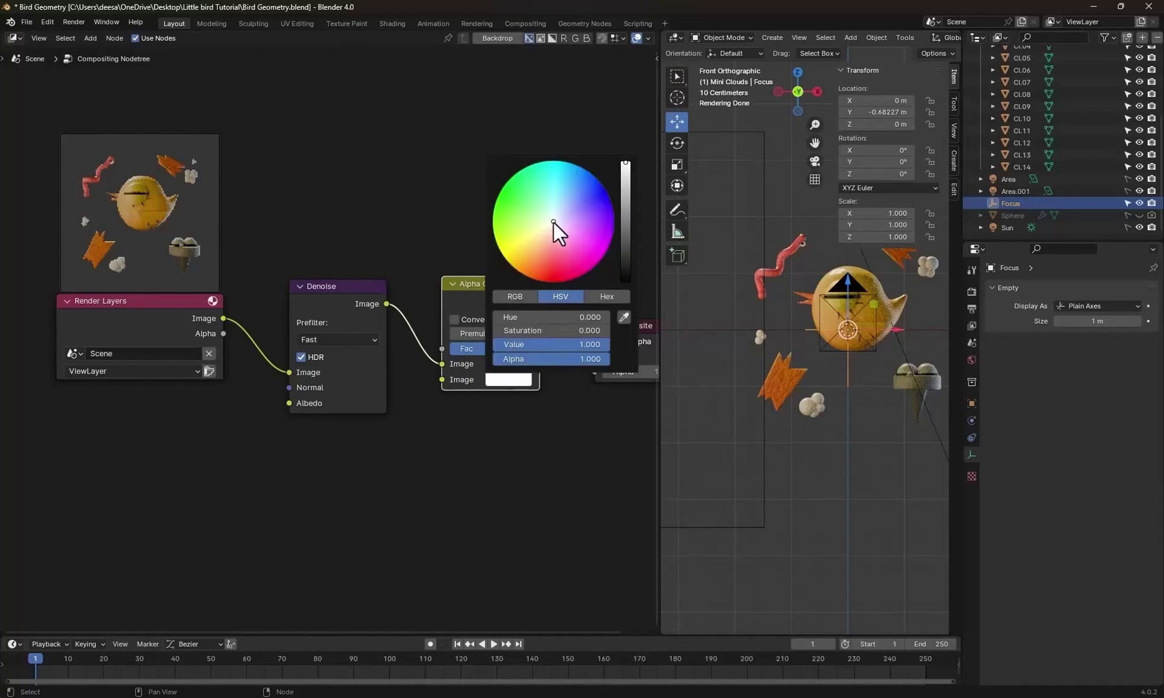
{"action": "left_click", "coordinate": [593, 256]}
{"action": "left_click_drag", "start_coordinate": [627, 217], "coordinate": [625, 260]}
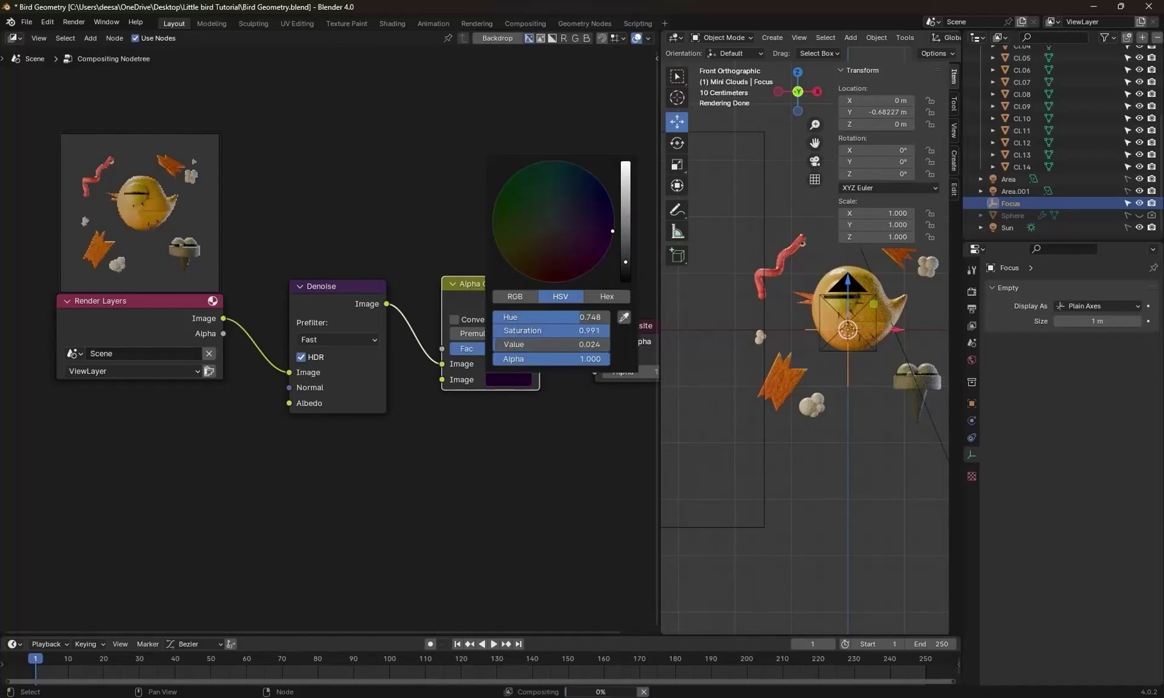
{"action": "middle_click_drag", "start_coordinate": [559, 439], "coordinate": [507, 420], "text": "ctrl"}
{"action": "key", "text": "F12"}
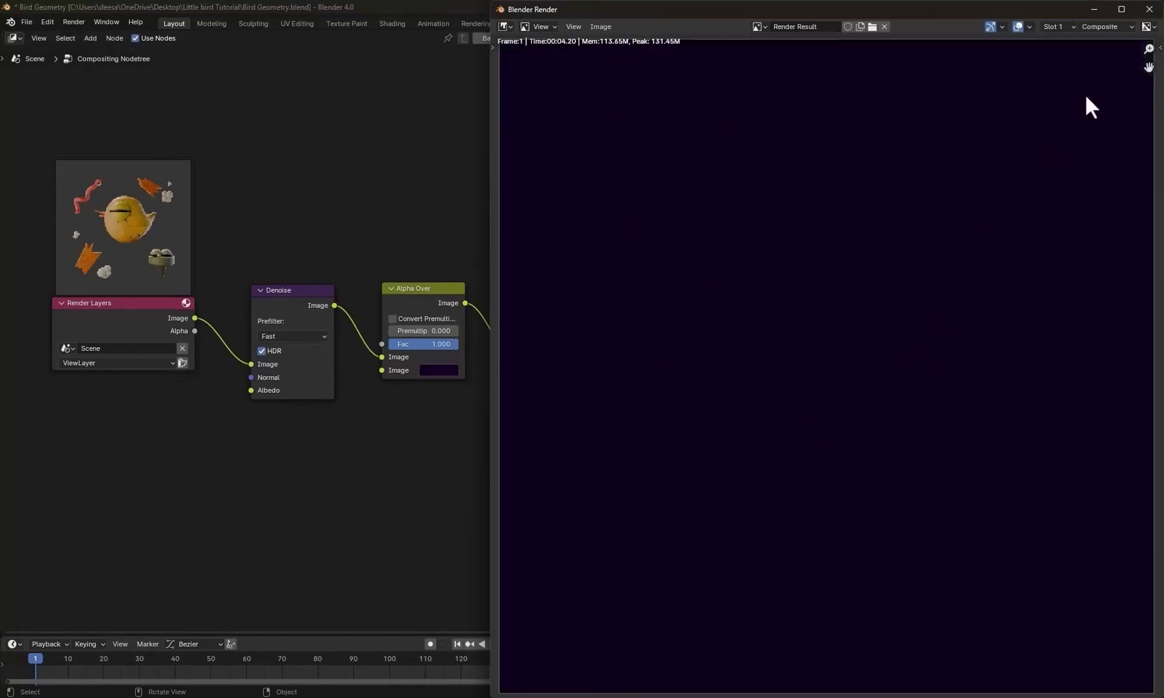
{"action": "left_click", "coordinate": [1149, 9]}
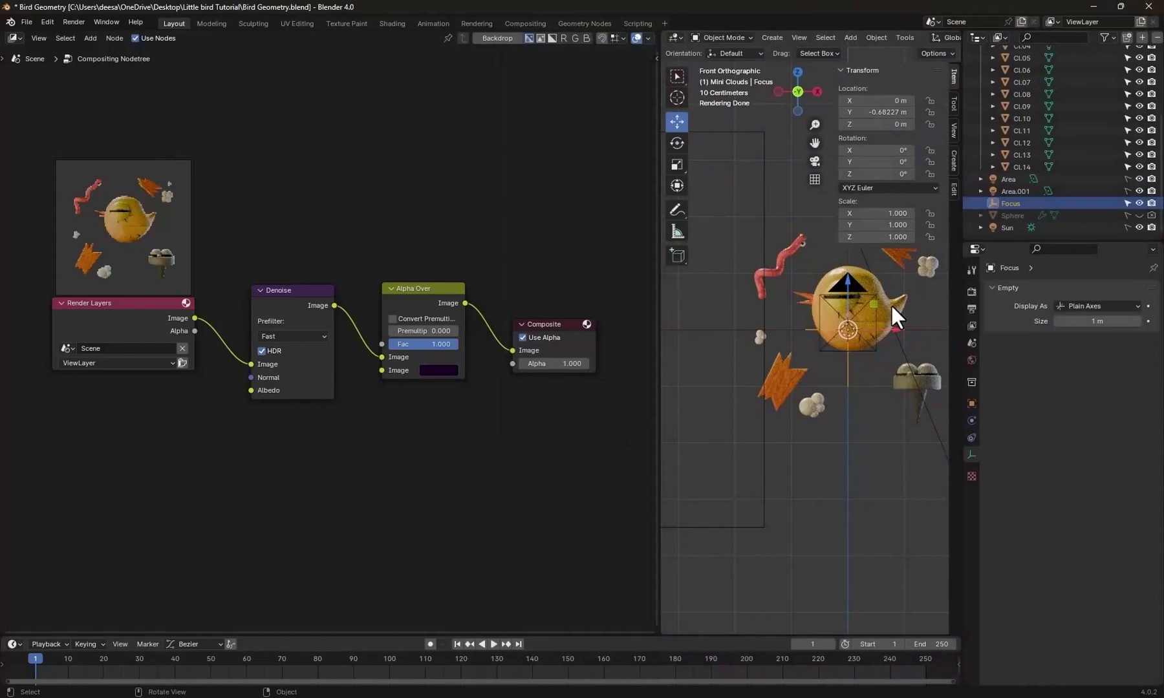
Enable Transparent film in the render settings and render the frame again.
{"action": "left_click", "coordinate": [972, 292]}
{"action": "left_click", "coordinate": [993, 339]}
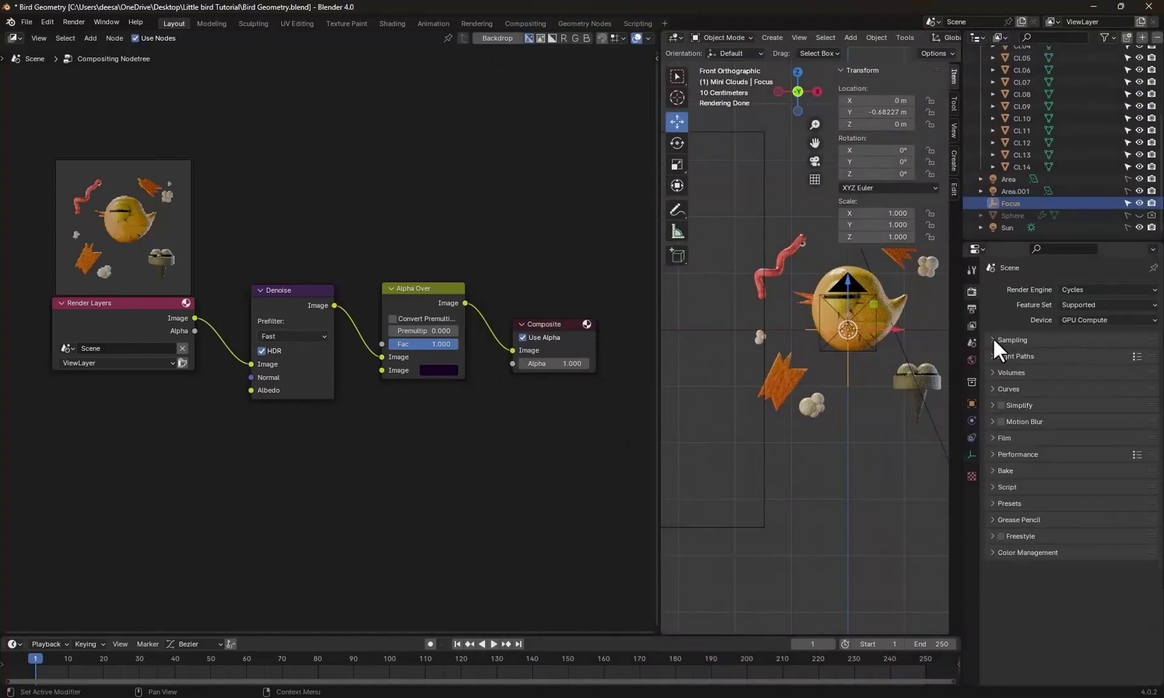
{"action": "left_click", "coordinate": [993, 438]}
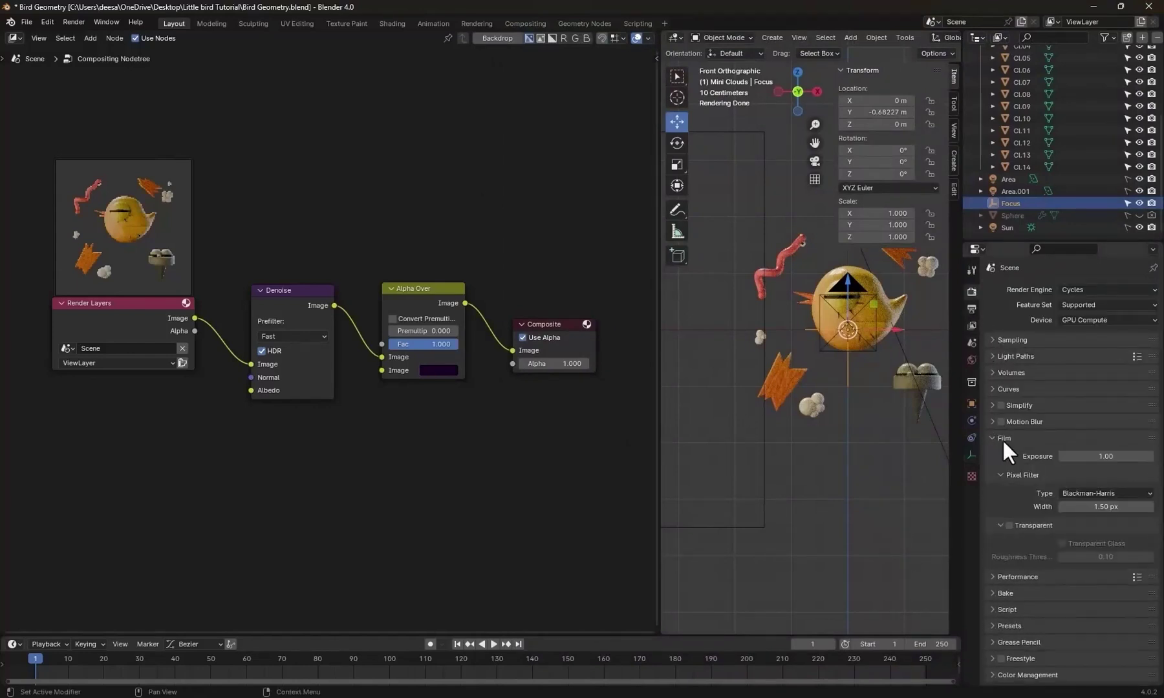
{"action": "left_click", "coordinate": [1009, 525]}
{"action": "middle_click_drag", "start_coordinate": [848, 418], "coordinate": [825, 428]}
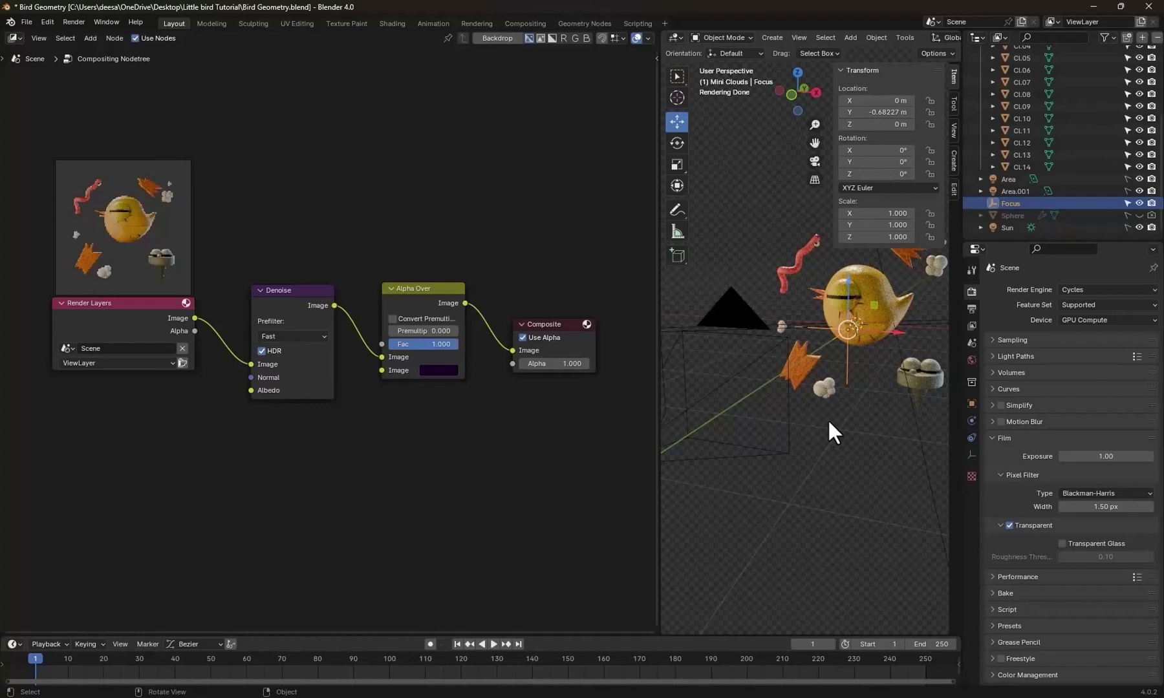
{"action": "key", "text": "F12"}
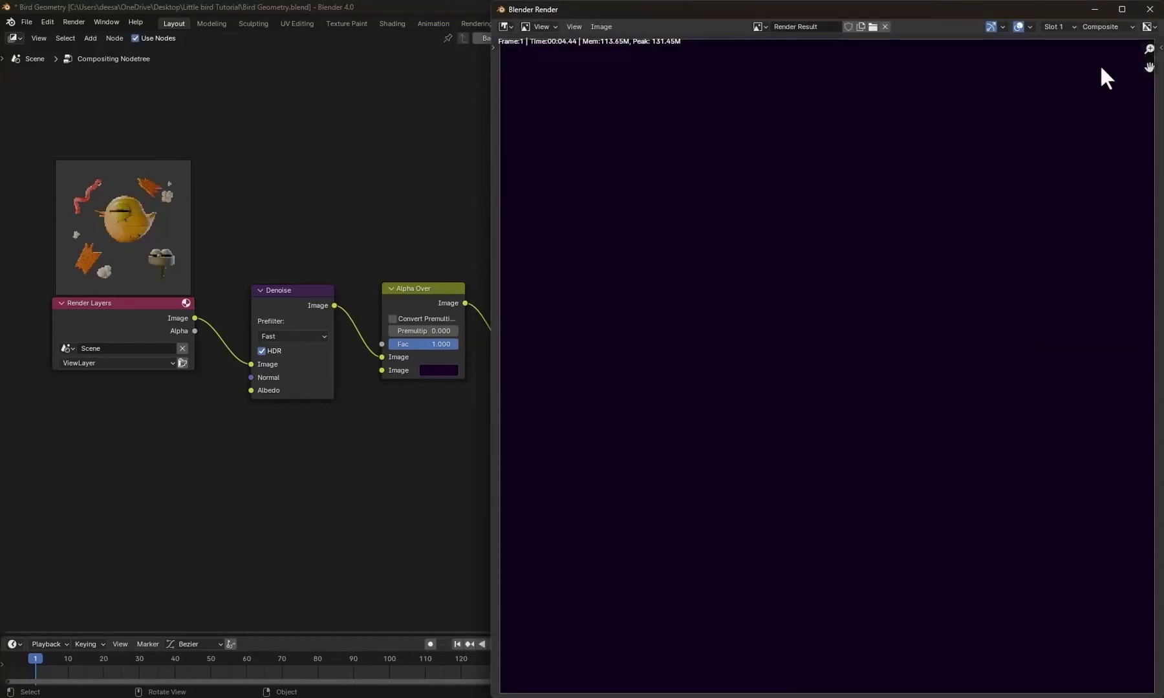
{"action": "left_click", "coordinate": [1150, 9]}
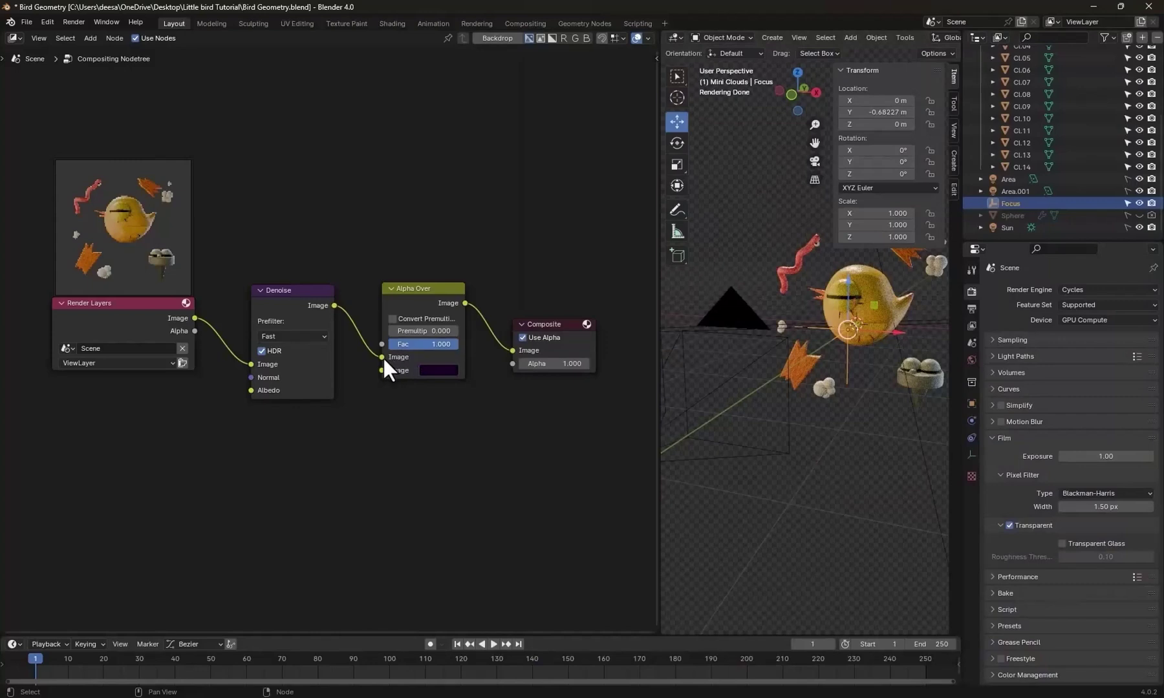
Reconnect Denoise to Alpha Over's second image input and set the first image color to dark purple, hue 0.746, value 0.016.
{"action": "left_click_drag", "start_coordinate": [382, 356], "coordinate": [382, 369]}
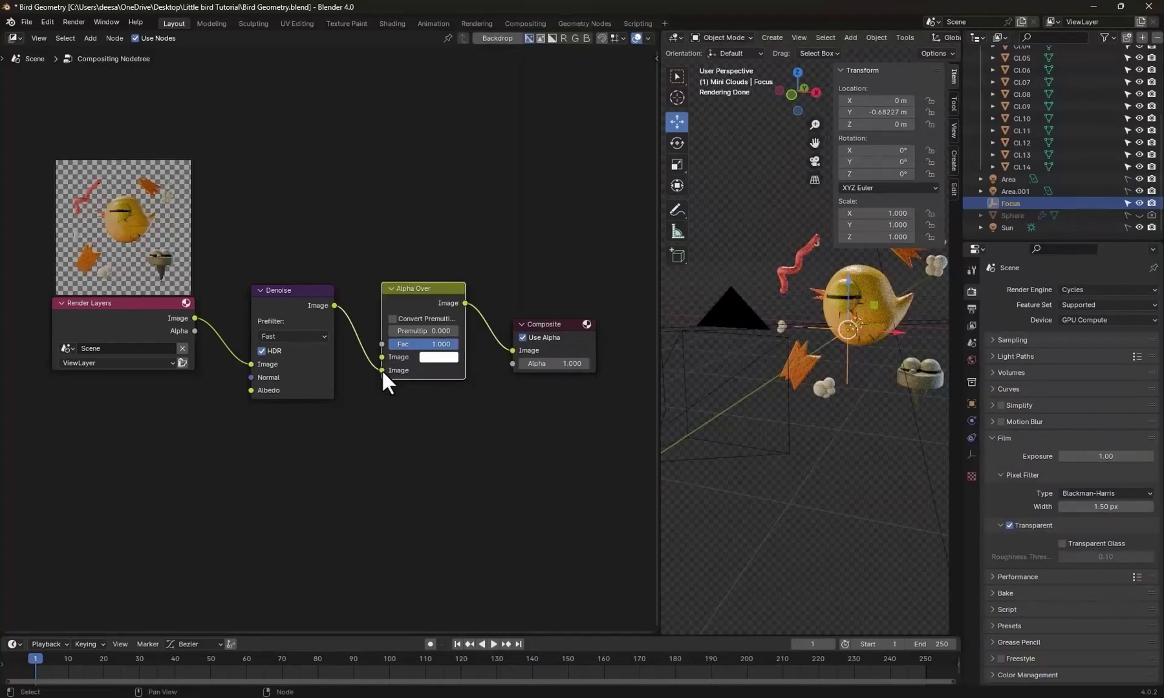
{"action": "left_click", "coordinate": [446, 360]}
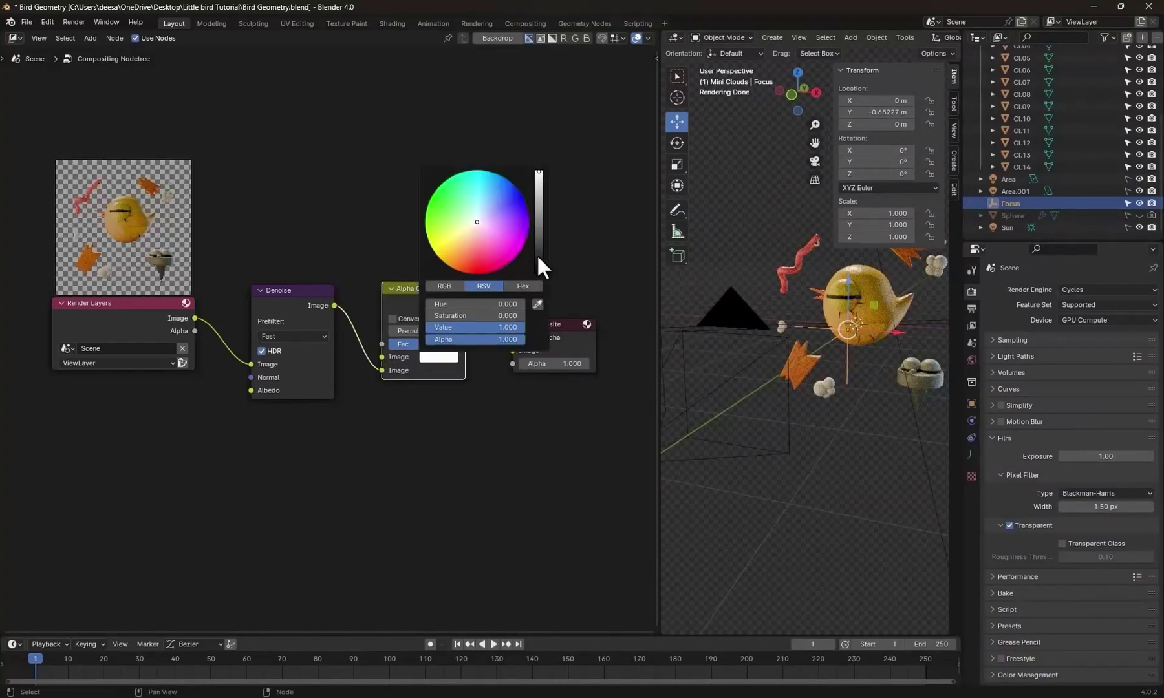
{"action": "left_click_drag", "start_coordinate": [482, 222], "coordinate": [538, 270]}
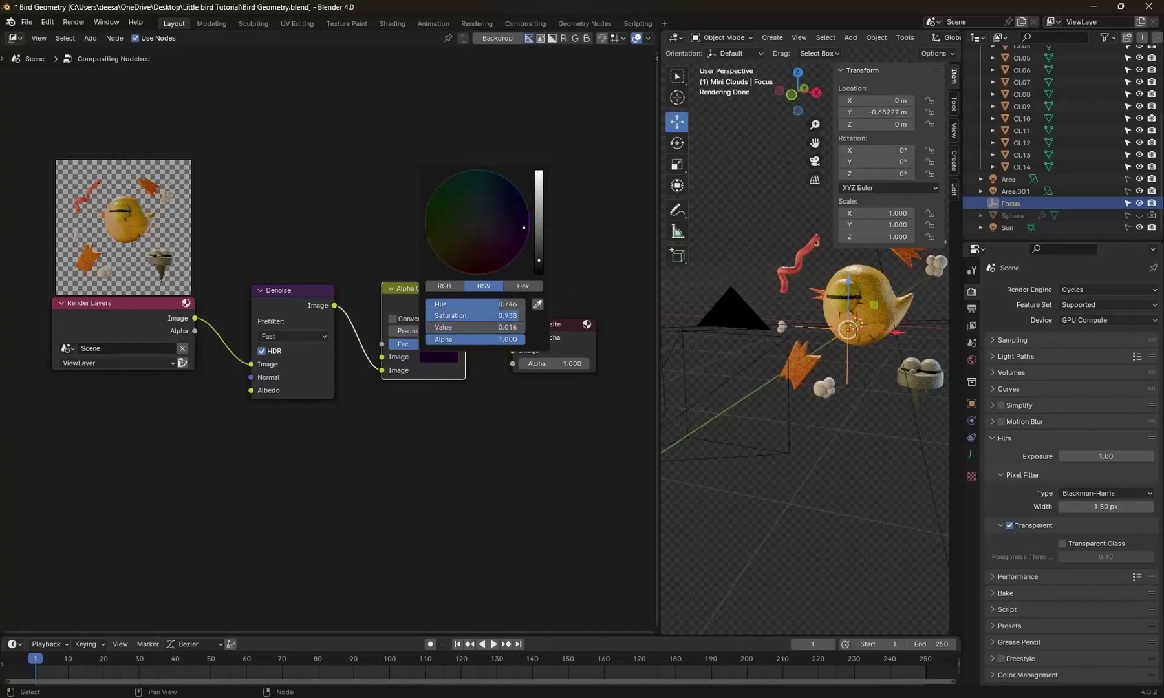
{"action": "left_click", "coordinate": [506, 431]}
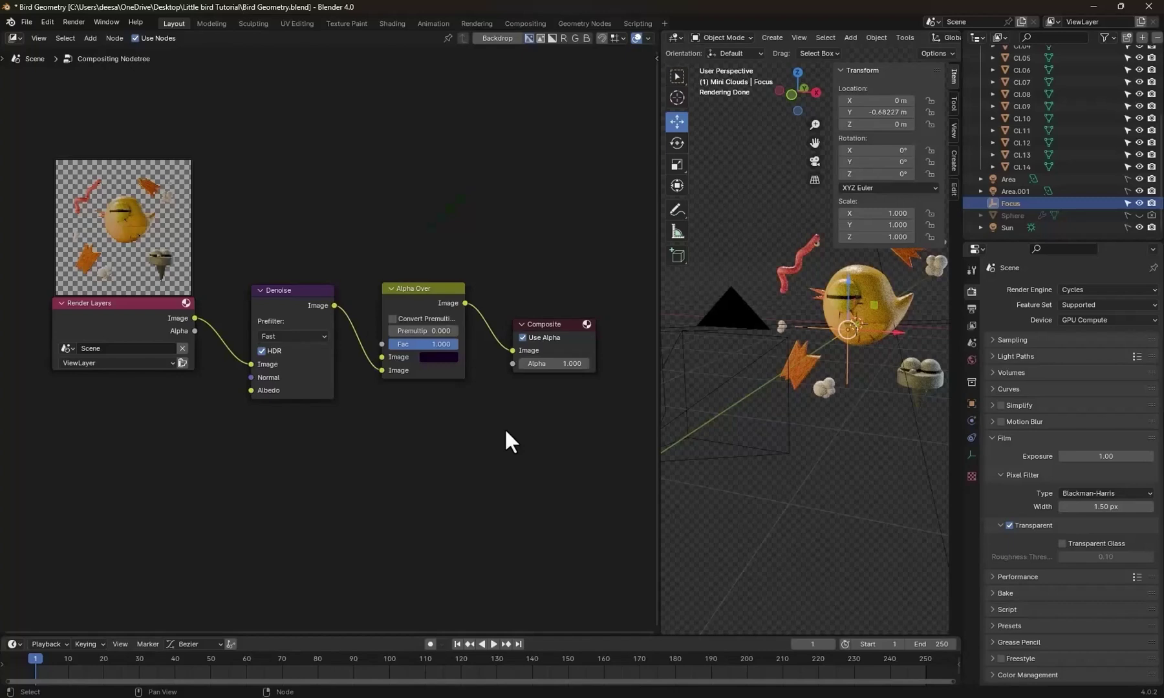
Render the frame to check the bird scene against the purple background, and close the render window.
{"action": "key", "text": "F12"}
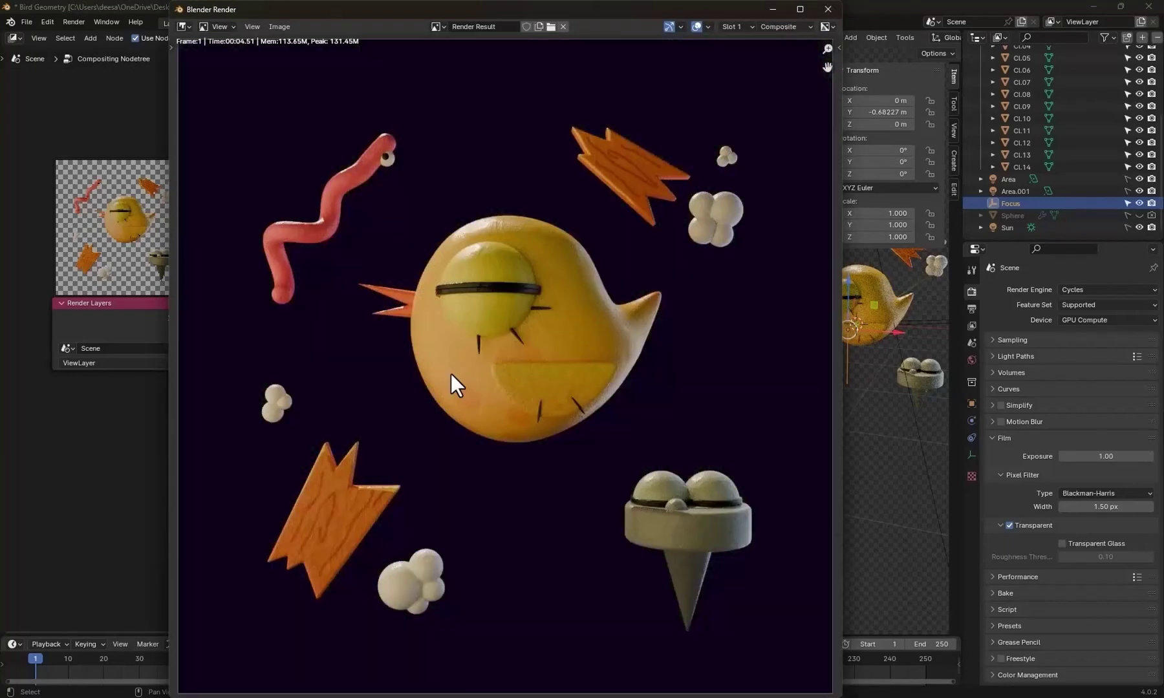
{"action": "left_click", "coordinate": [827, 9]}
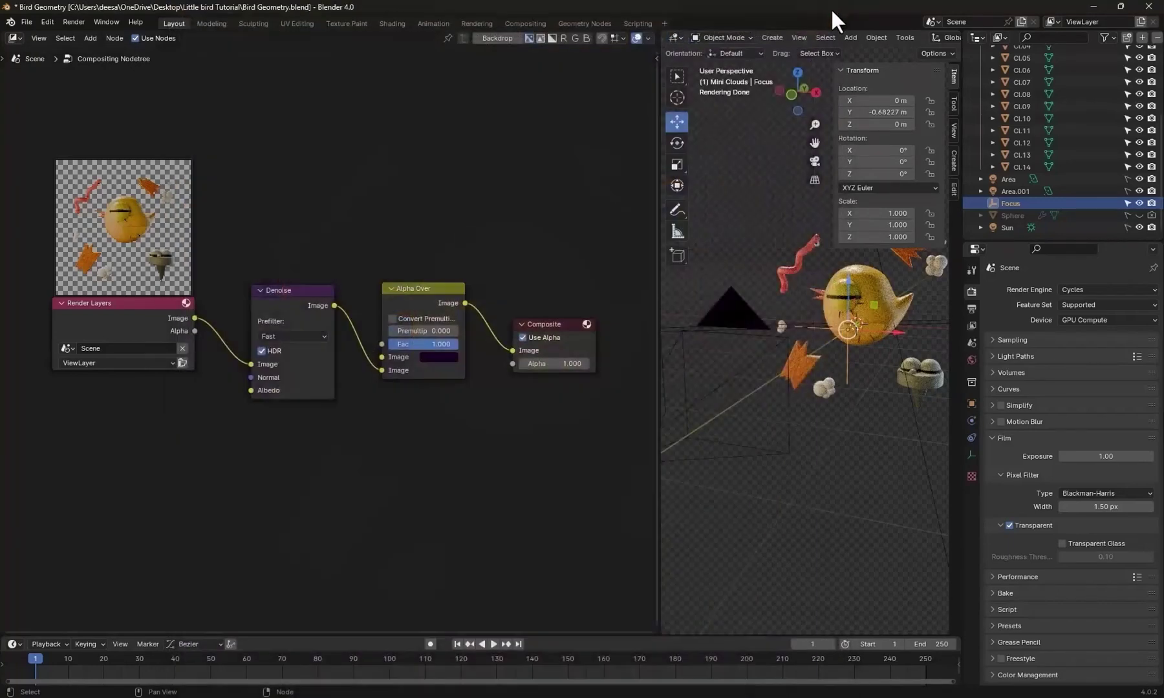
{"action": "scroll", "coordinate": [494, 396], "scroll_direction": "down", "scroll_amount": 3}
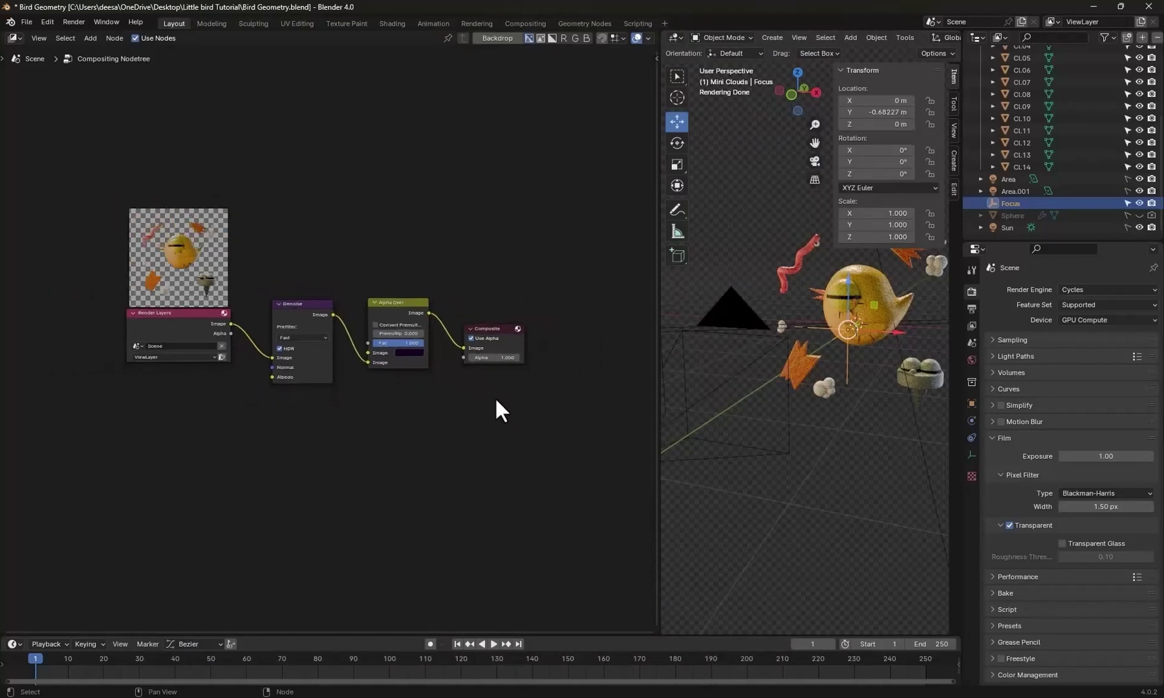
Move the Composite node aside and insert a Lens Distortion node between Alpha Over and Composite.
{"action": "left_click", "coordinate": [468, 331]}
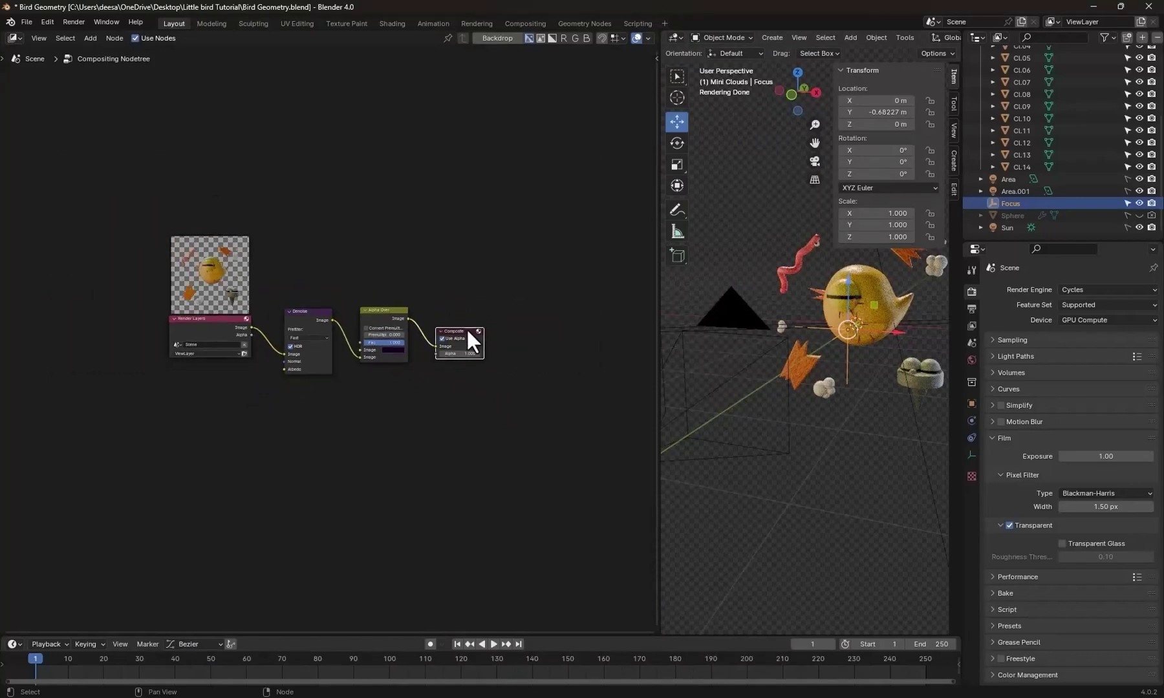
{"action": "left_click_drag", "start_coordinate": [466, 329], "coordinate": [562, 338]}
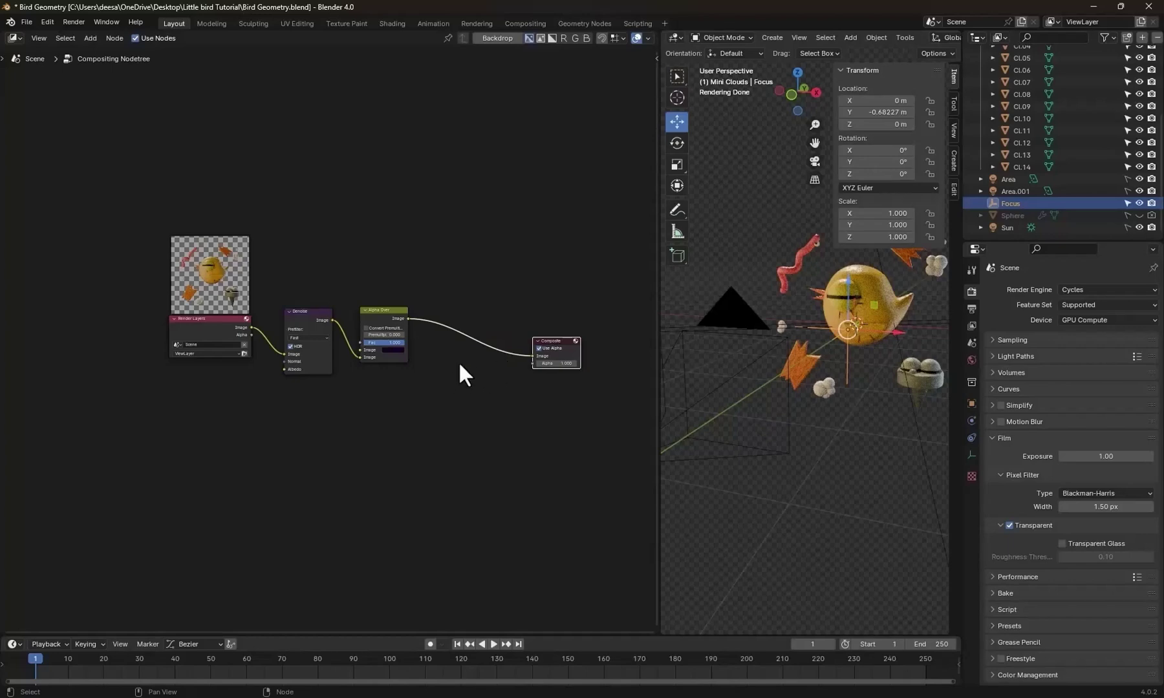
{"action": "key", "text": "shift+a"}
{"action": "type", "text": "l"}
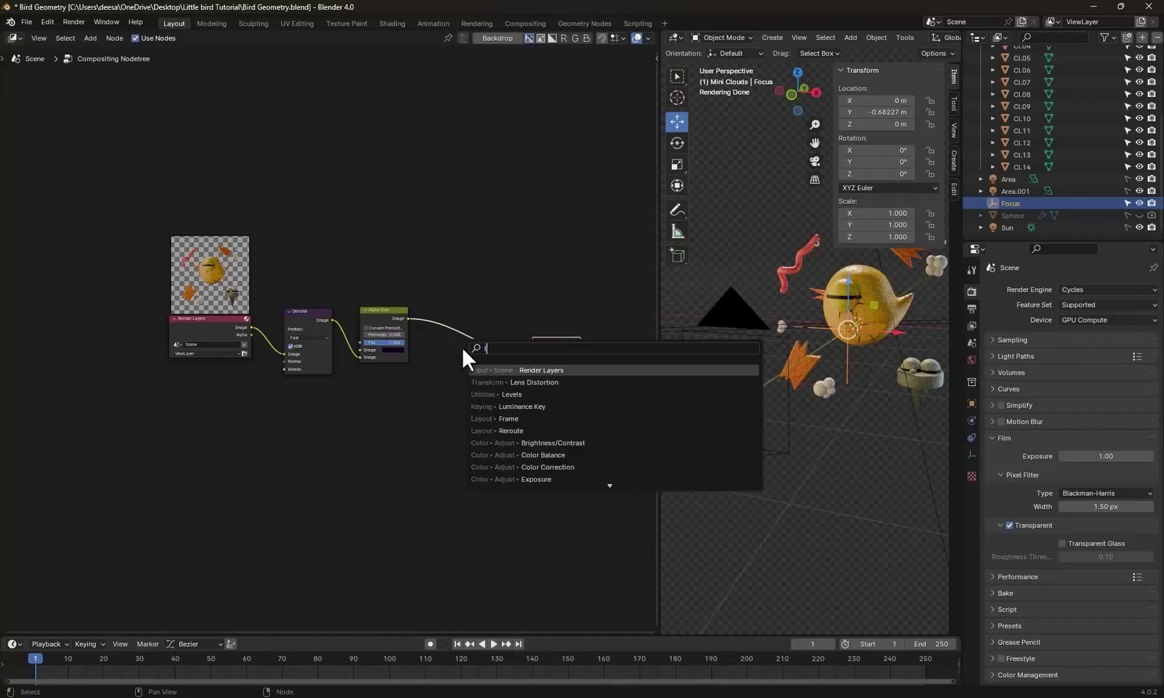
{"action": "type", "text": "ens"}
{"action": "key", "text": "Return"}
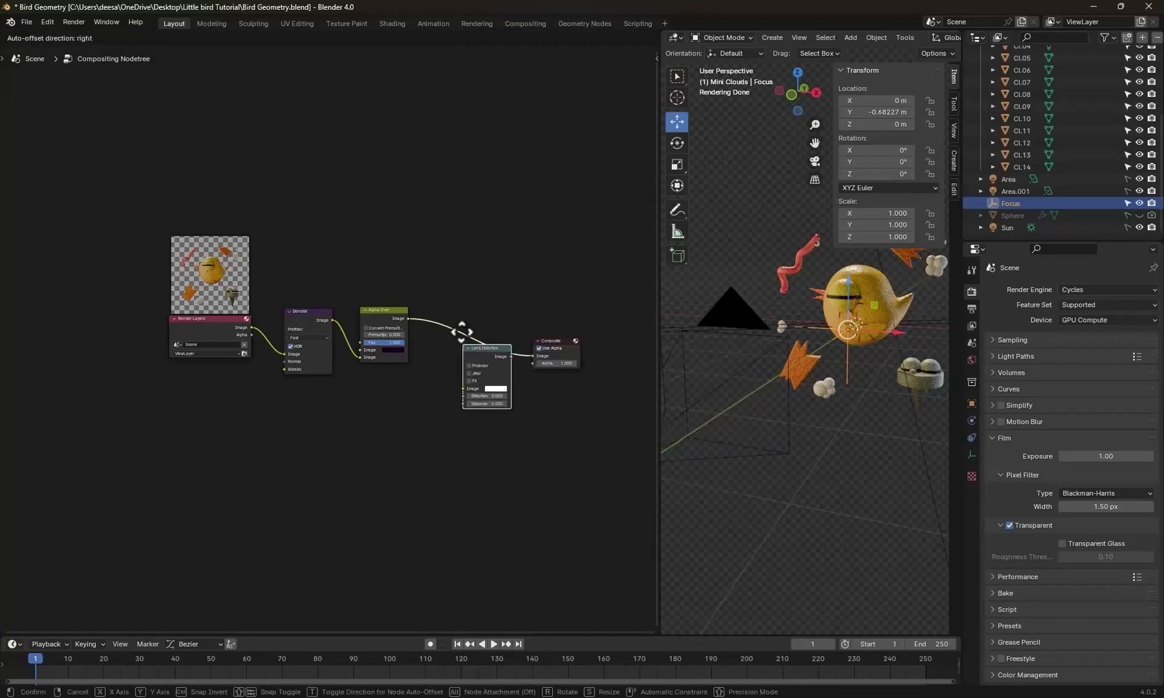
{"action": "left_click", "coordinate": [437, 315]}
Enable Fit on the Lens Distortion node and set its dispersion to 0.100.
{"action": "scroll", "coordinate": [497, 403], "scroll_direction": "up", "scroll_amount": 6}
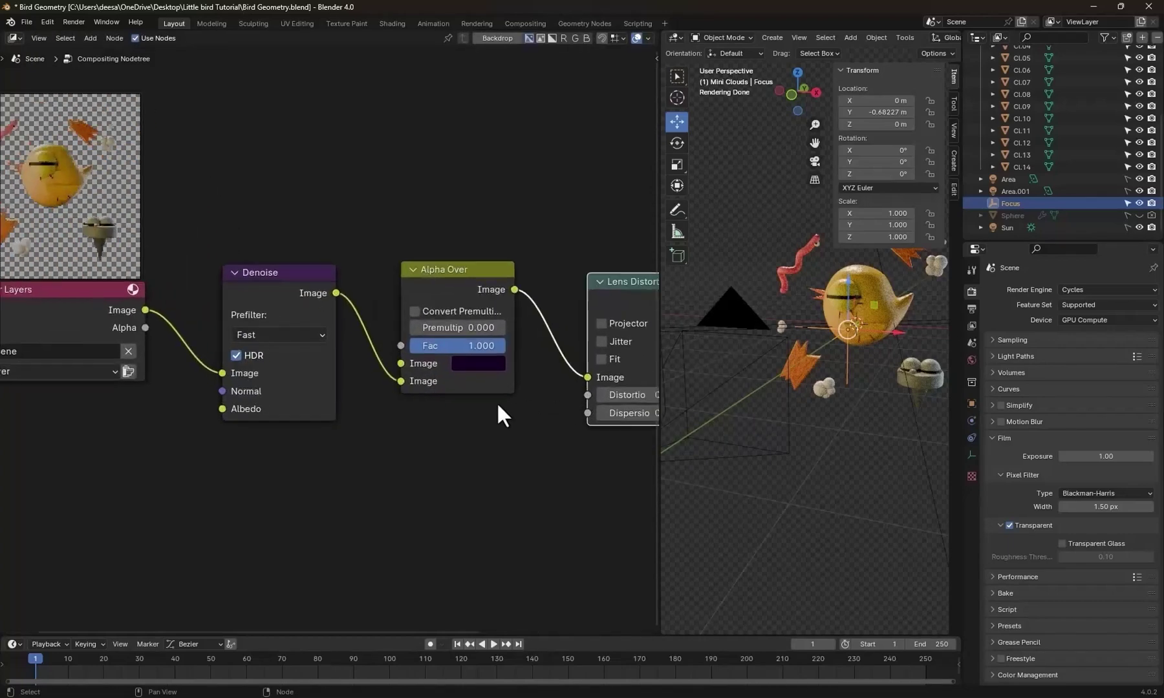
{"action": "middle_click_drag", "start_coordinate": [527, 404], "coordinate": [344, 409]}
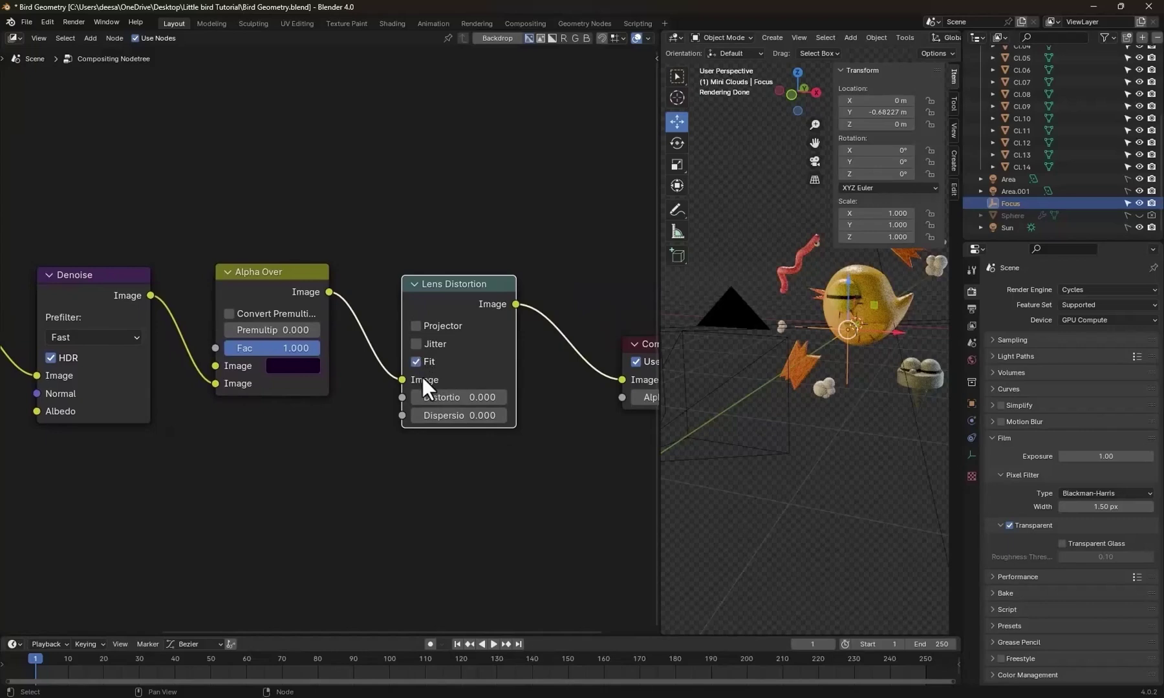
{"action": "left_click", "coordinate": [501, 415]}
{"action": "middle_click_drag", "start_coordinate": [524, 441], "coordinate": [410, 433], "text": "shift"}
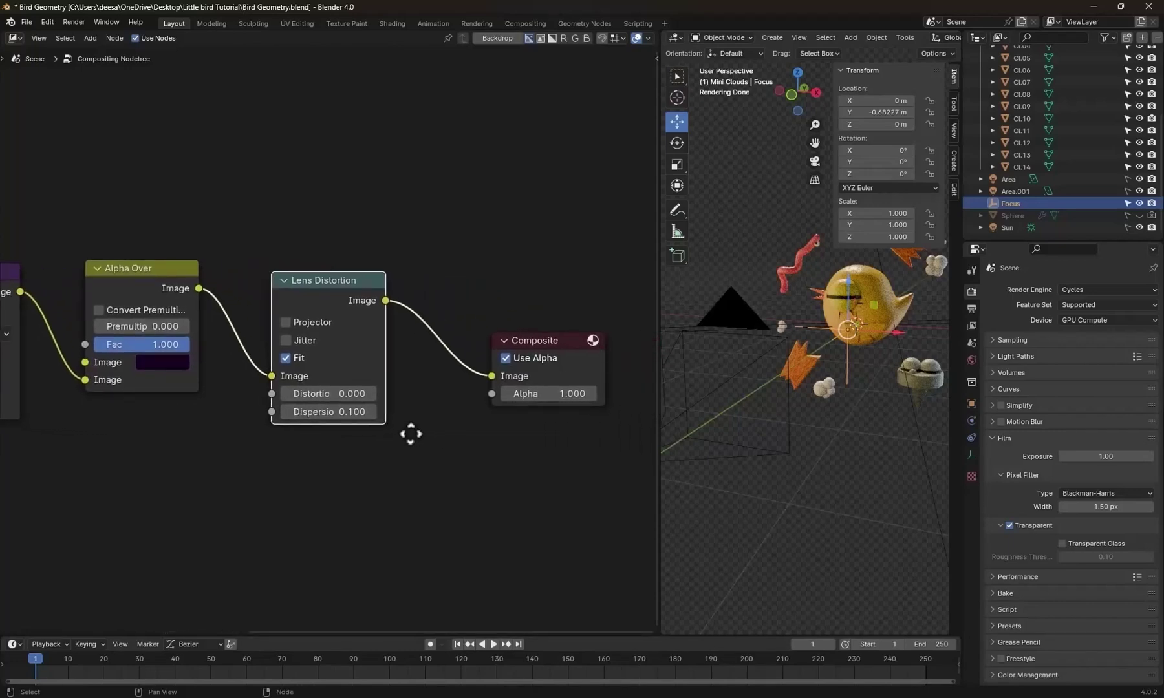
Make room before the Composite node and insert a Glare node between Lens Distortion and Composite.
{"action": "scroll", "coordinate": [409, 431], "scroll_direction": "down", "scroll_amount": 1}
{"action": "scroll", "coordinate": [409, 431], "scroll_direction": "down", "scroll_amount": 1}
{"action": "left_click", "coordinate": [466, 335]}
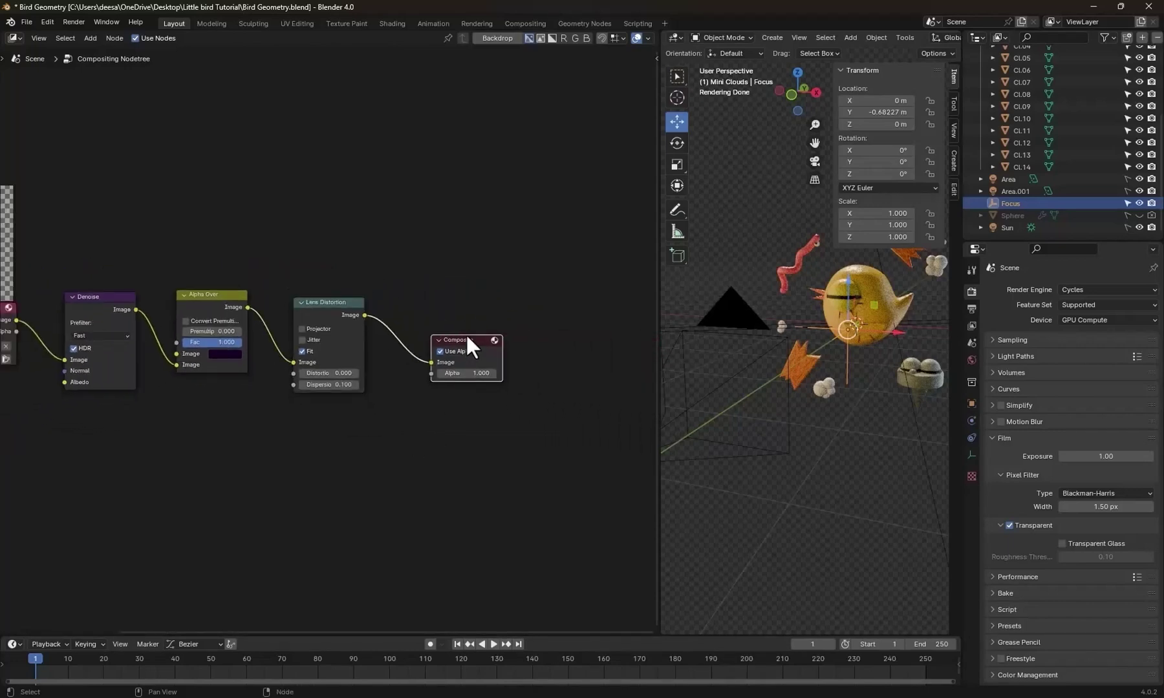
{"action": "left_click_drag", "start_coordinate": [466, 333], "coordinate": [549, 333]}
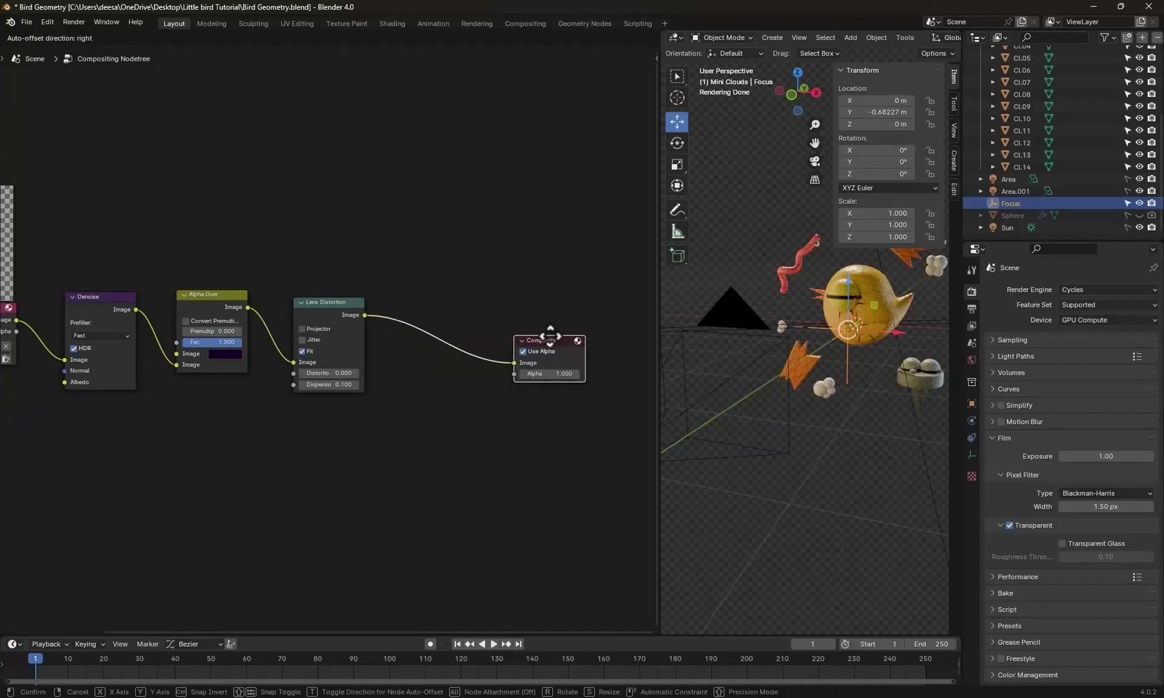
{"action": "key", "text": "shift+a"}
{"action": "left_click", "coordinate": [468, 399]}
{"action": "type", "text": "glare"}
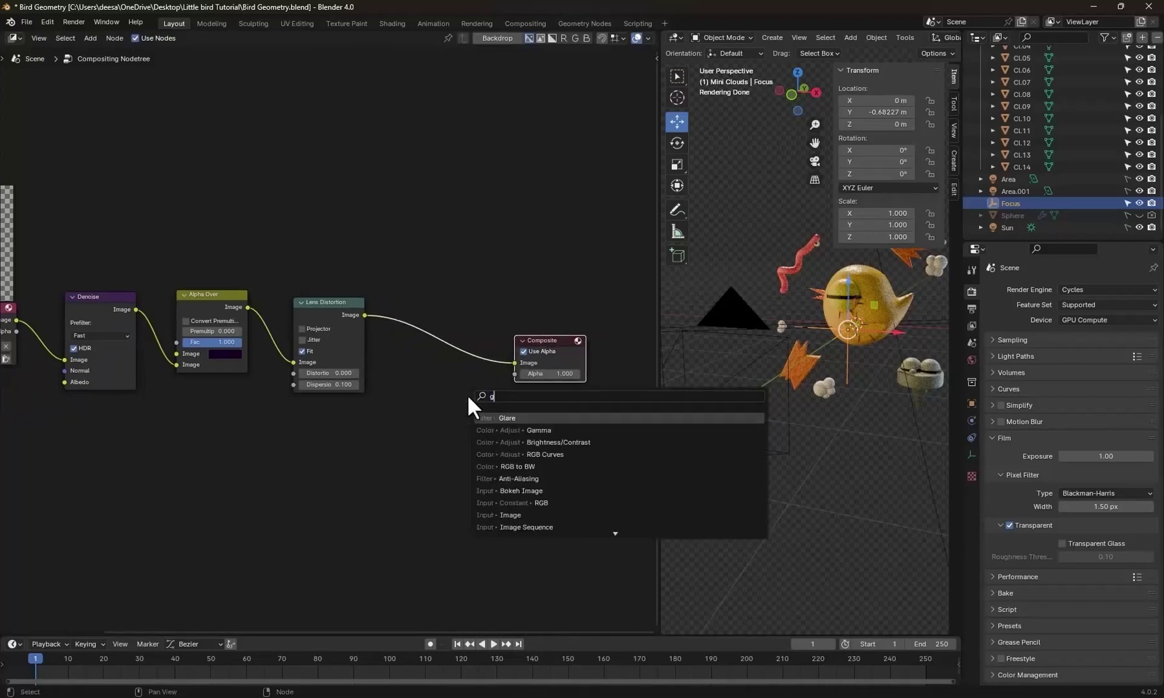
{"action": "key", "text": "Return"}
{"action": "left_click", "coordinate": [411, 270]}
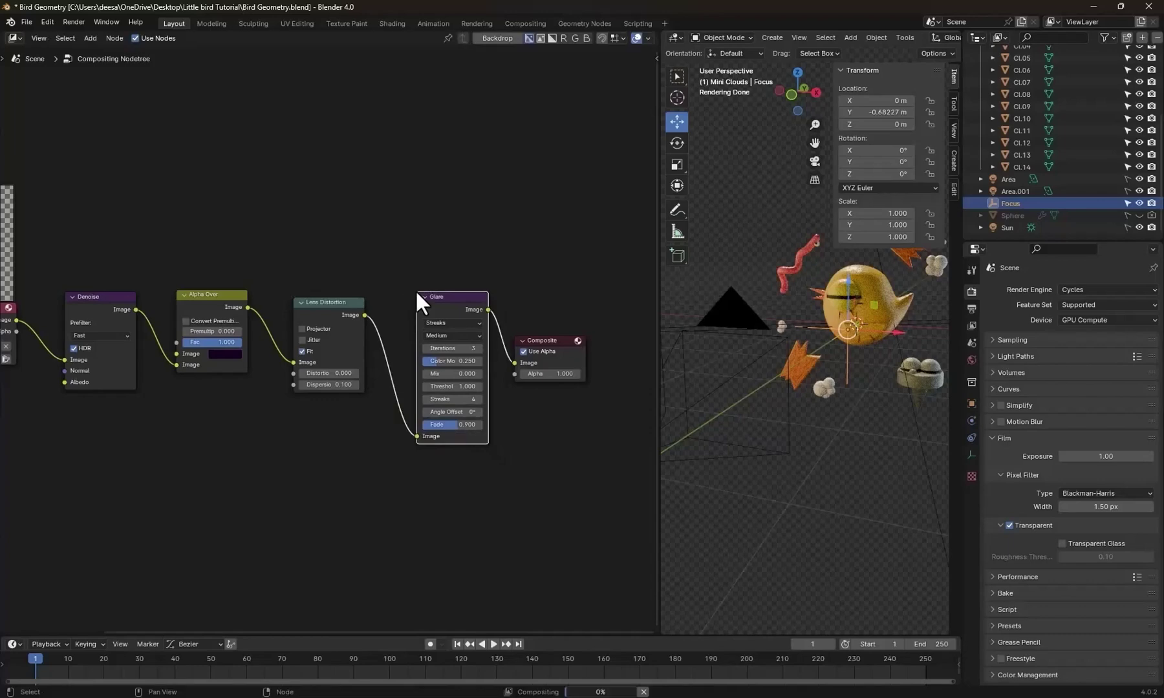
Set the Glare node to Fog Glow with threshold 0.800 and size 6, and render the frame.
{"action": "left_click", "coordinate": [452, 322]}
{"action": "left_click", "coordinate": [450, 369]}
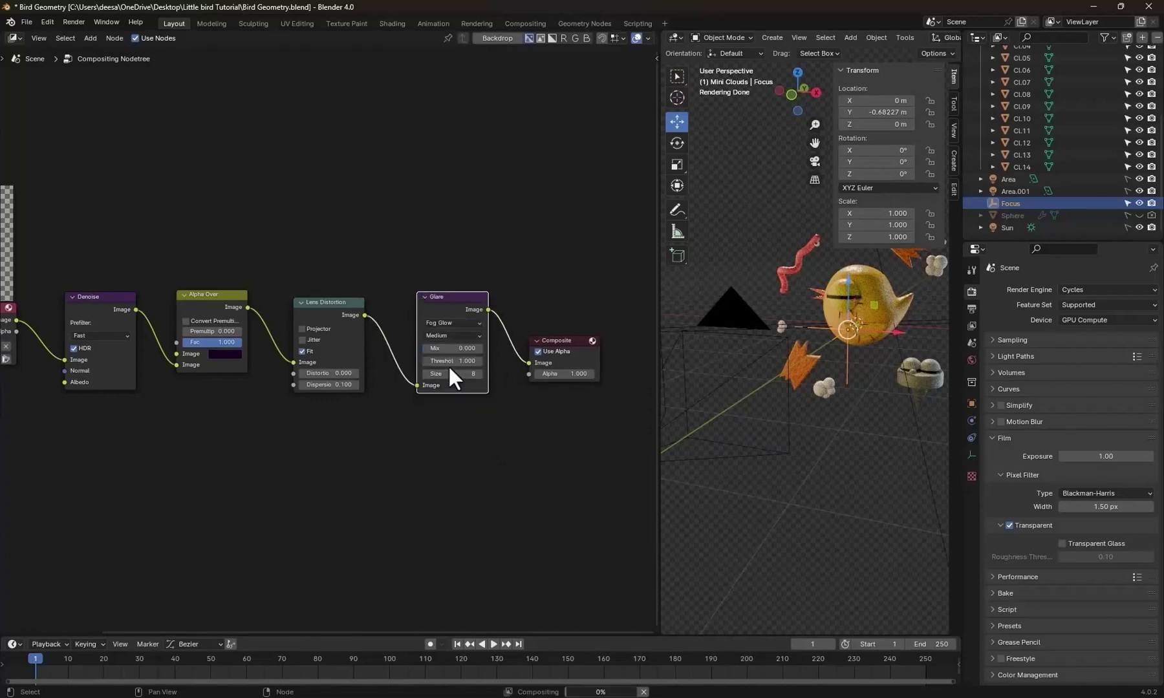
{"action": "scroll", "coordinate": [494, 389], "scroll_direction": "up", "scroll_amount": 3}
{"action": "middle_click_drag", "start_coordinate": [541, 423], "coordinate": [471, 436]}
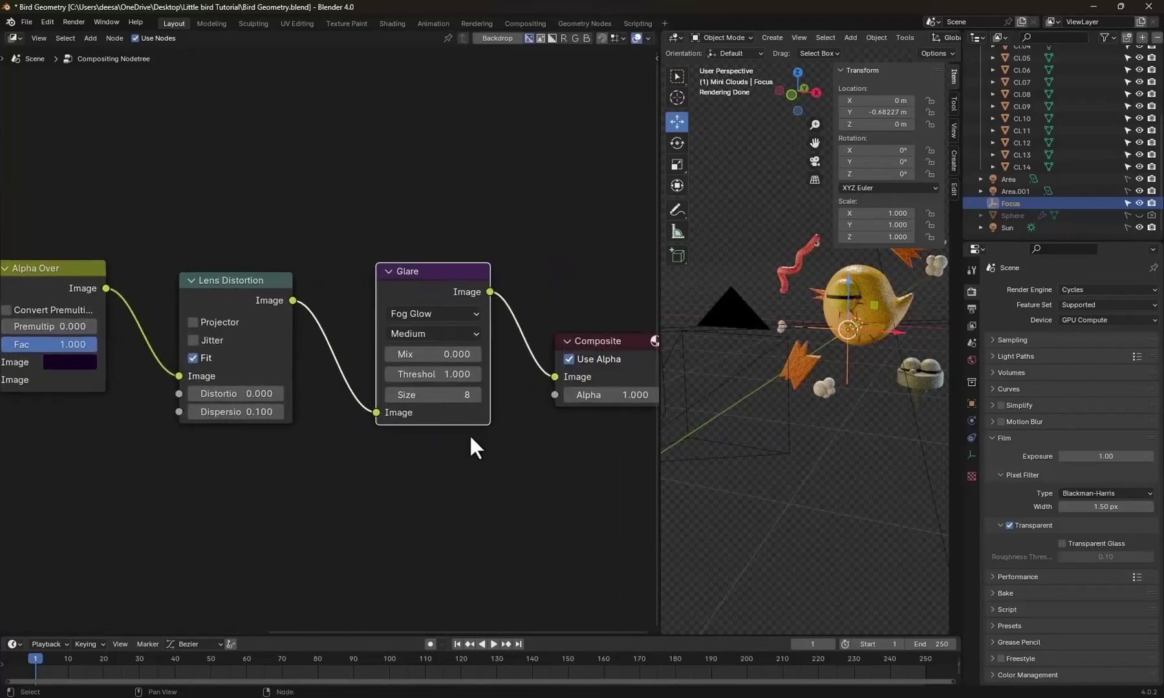
{"action": "left_click", "coordinate": [392, 376]}
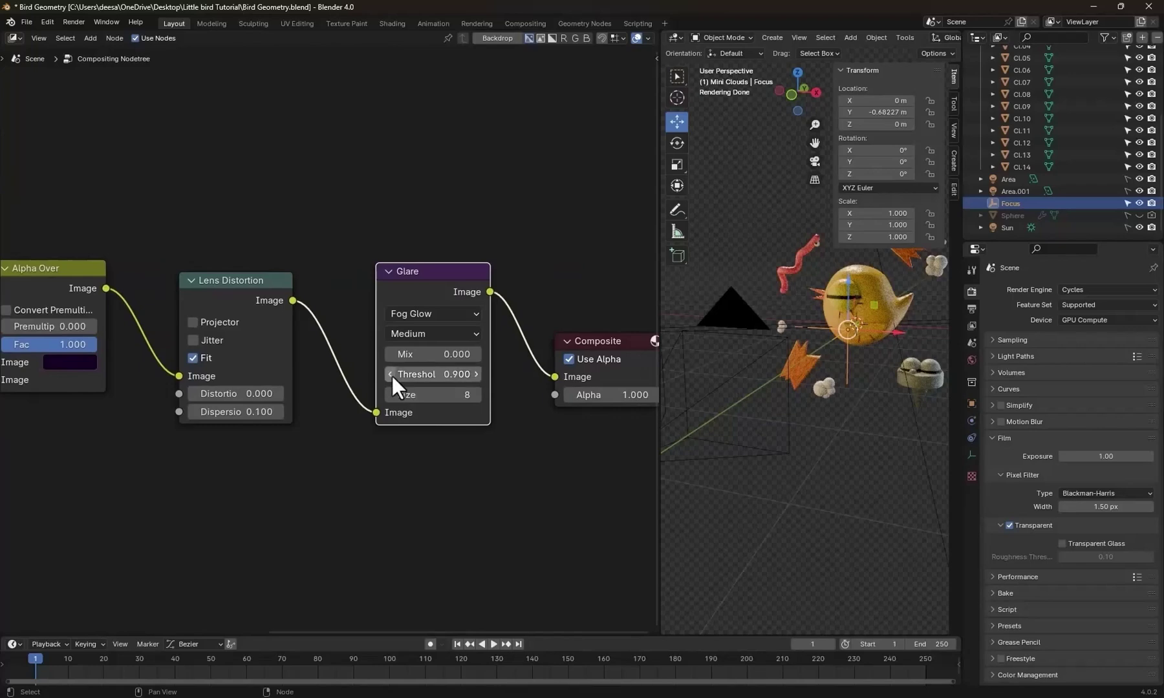
{"action": "left_click", "coordinate": [389, 374]}
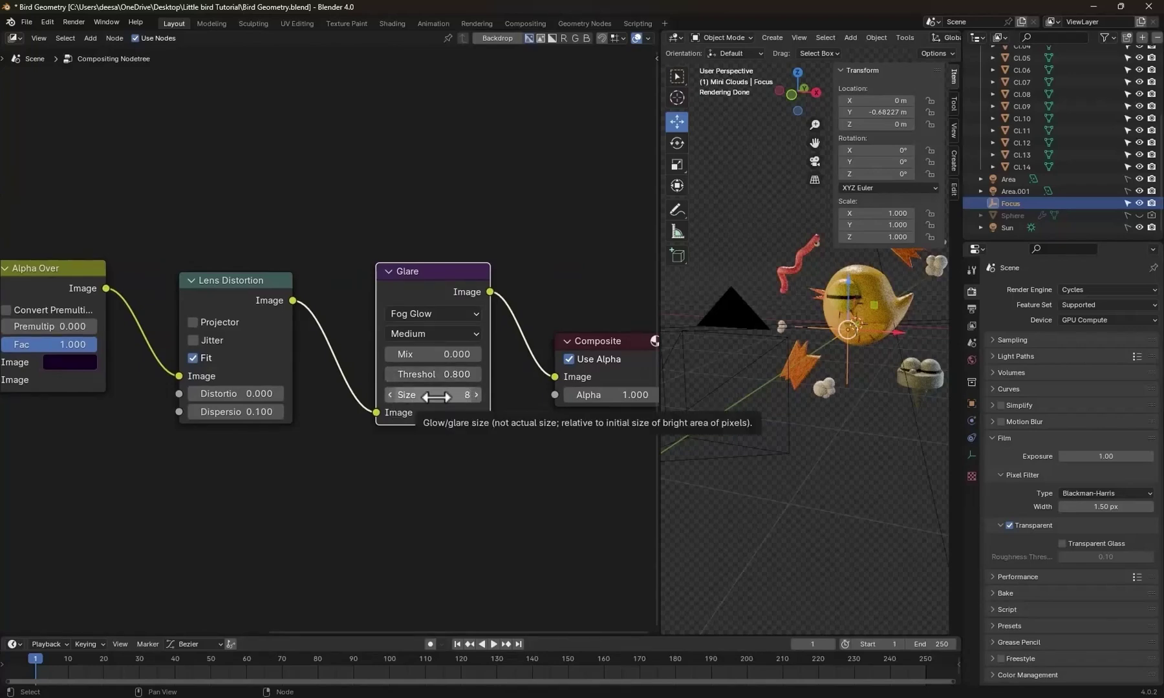
{"action": "left_click", "coordinate": [390, 395]}
{"action": "left_click", "coordinate": [390, 395]}
{"action": "scroll", "coordinate": [462, 430], "scroll_direction": "down", "scroll_amount": 4}
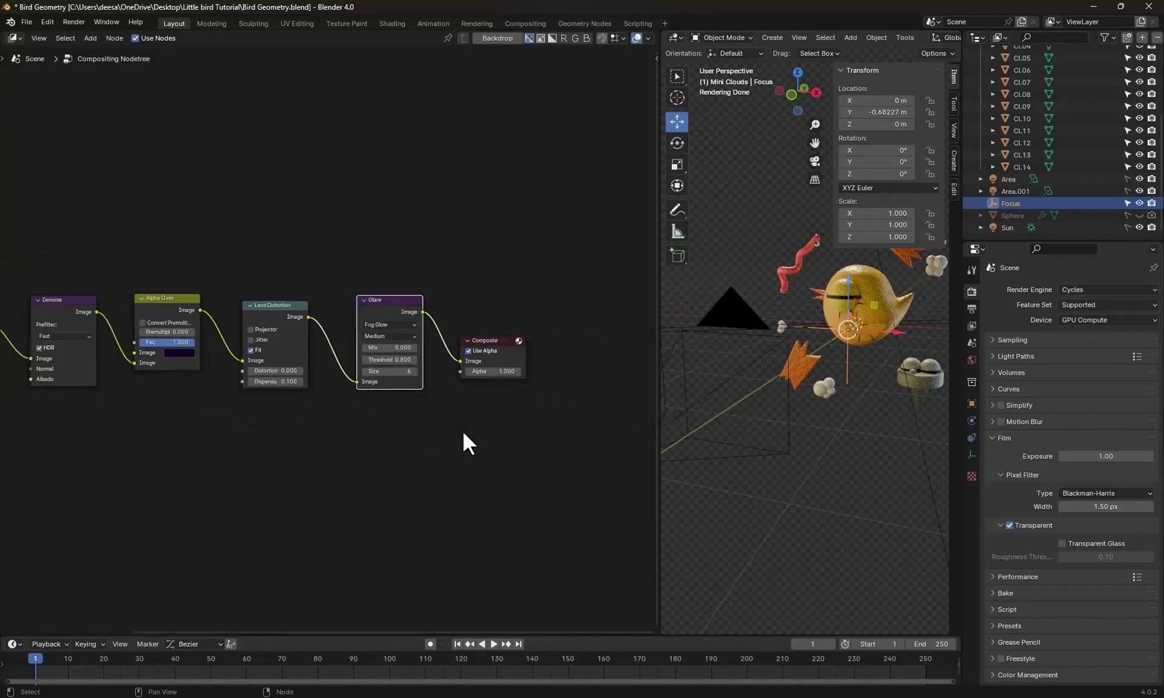
{"action": "key", "text": "F12"}
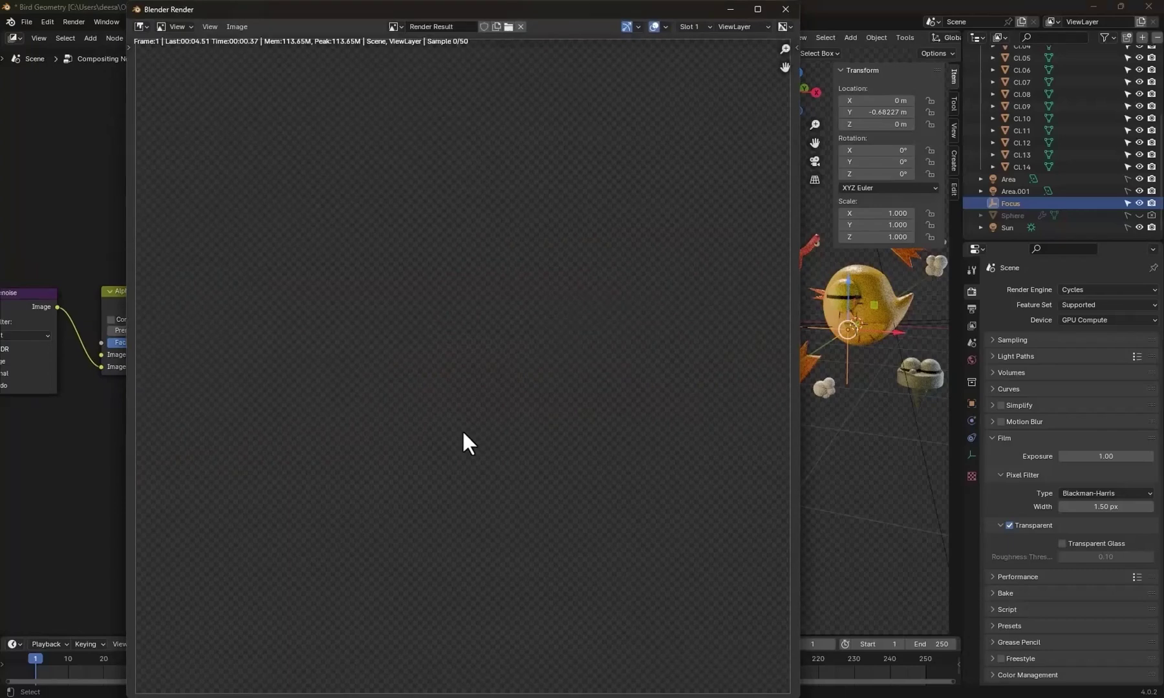
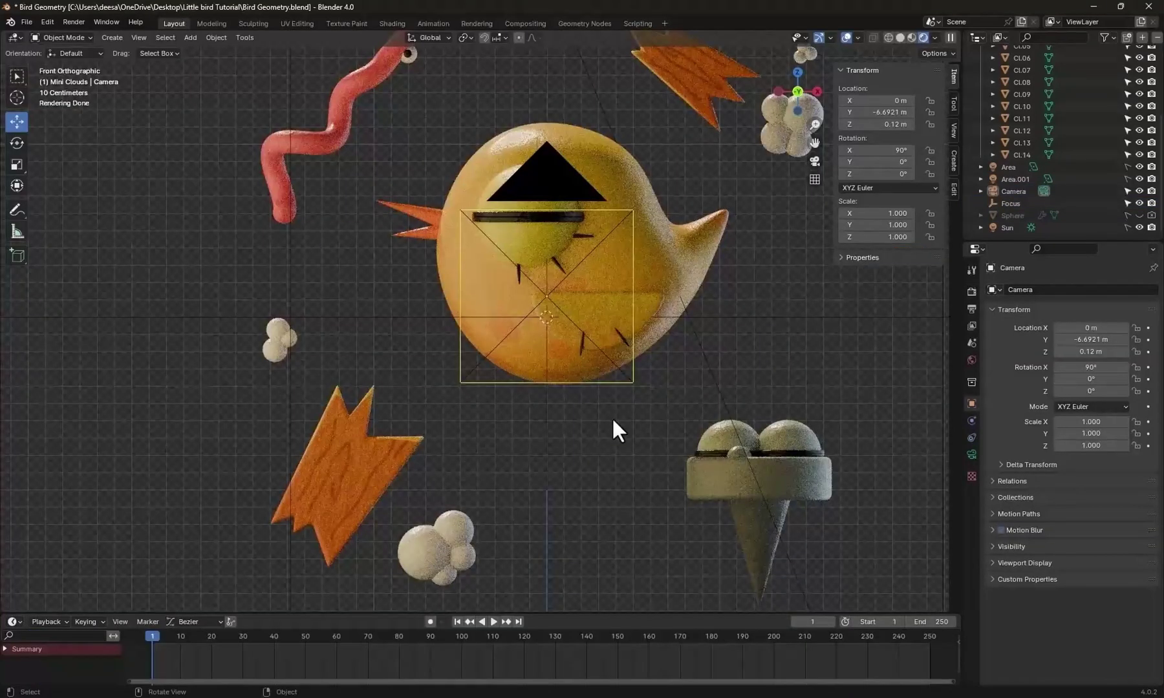
Switch the viewport to Material Preview shading and hide the Focus empty and the camera from view.
{"action": "scroll", "coordinate": [612, 417], "scroll_direction": "down", "scroll_amount": 1}
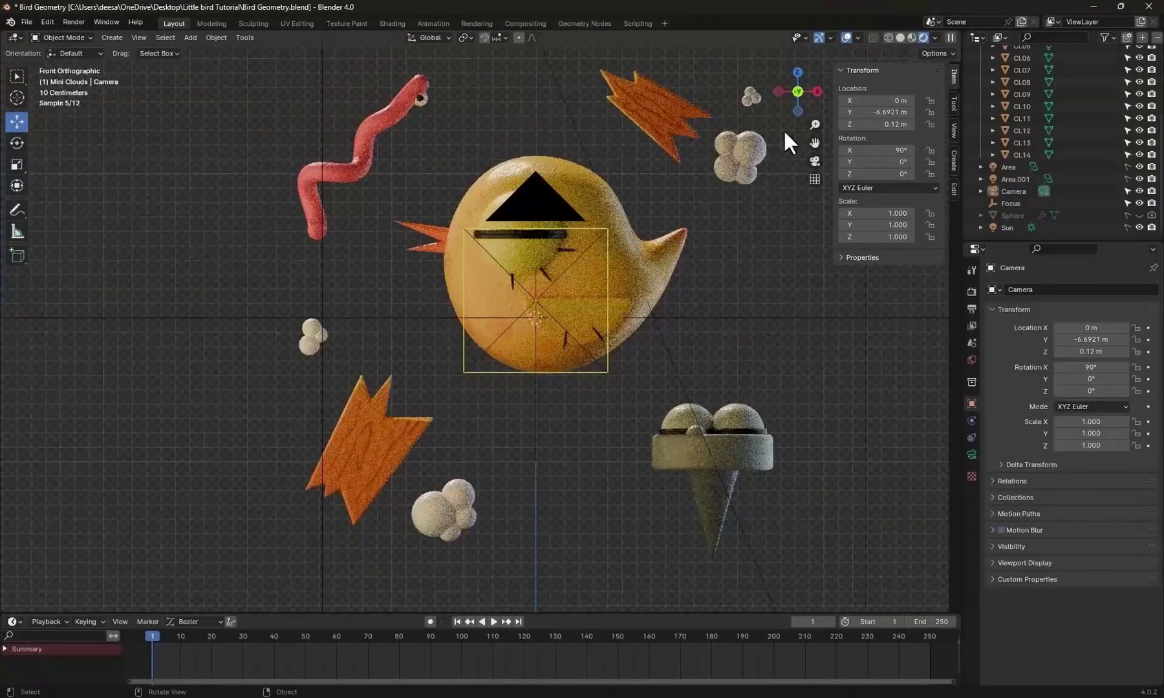
{"action": "left_click", "coordinate": [910, 36]}
{"action": "scroll", "coordinate": [601, 437], "scroll_direction": "up", "scroll_amount": 1}
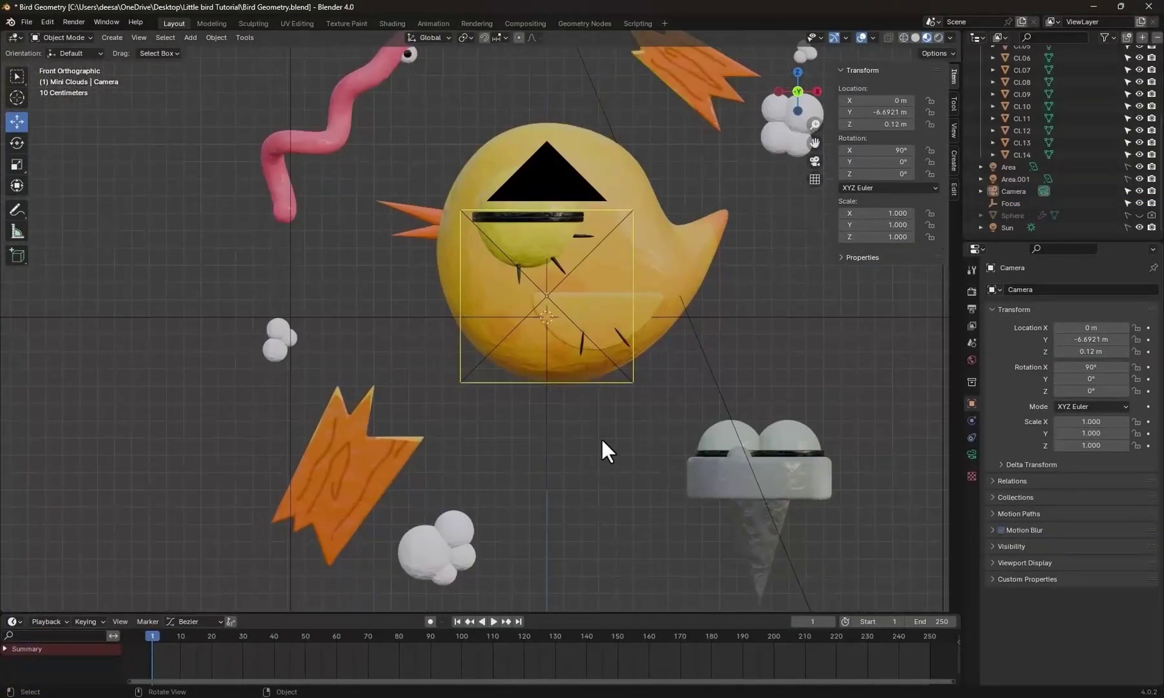
{"action": "left_click", "coordinate": [546, 429]}
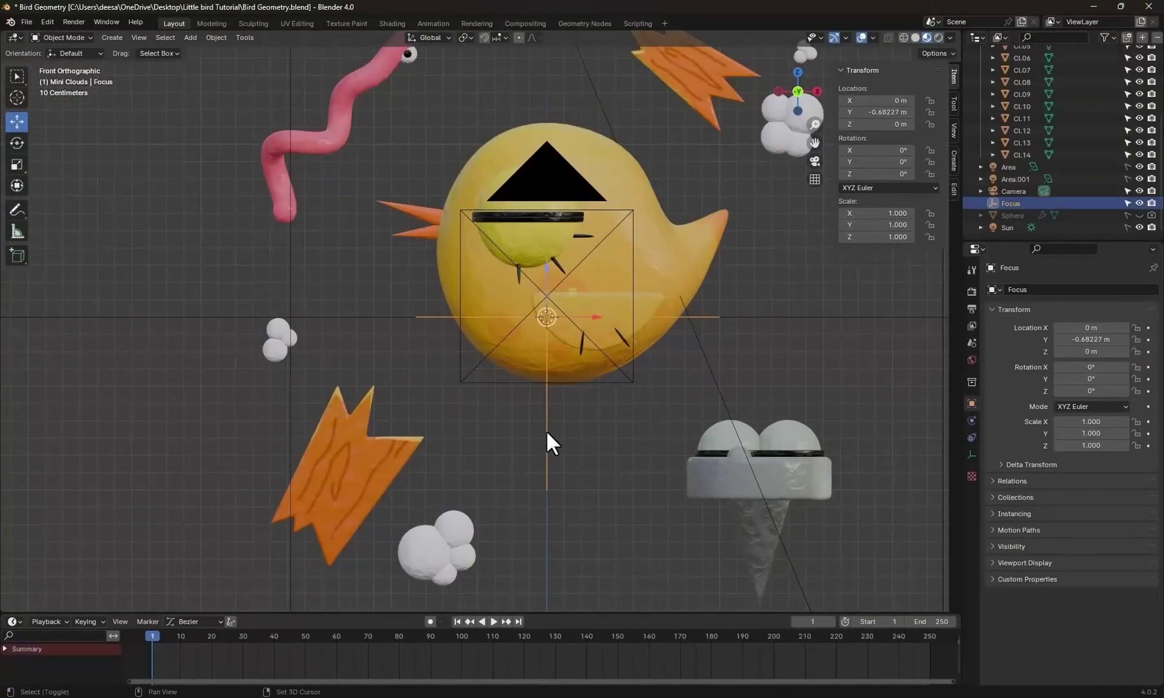
{"action": "left_click", "coordinate": [1138, 203]}
{"action": "left_click", "coordinate": [1139, 192]}
{"action": "scroll", "coordinate": [639, 378], "scroll_direction": "down", "scroll_amount": 3}
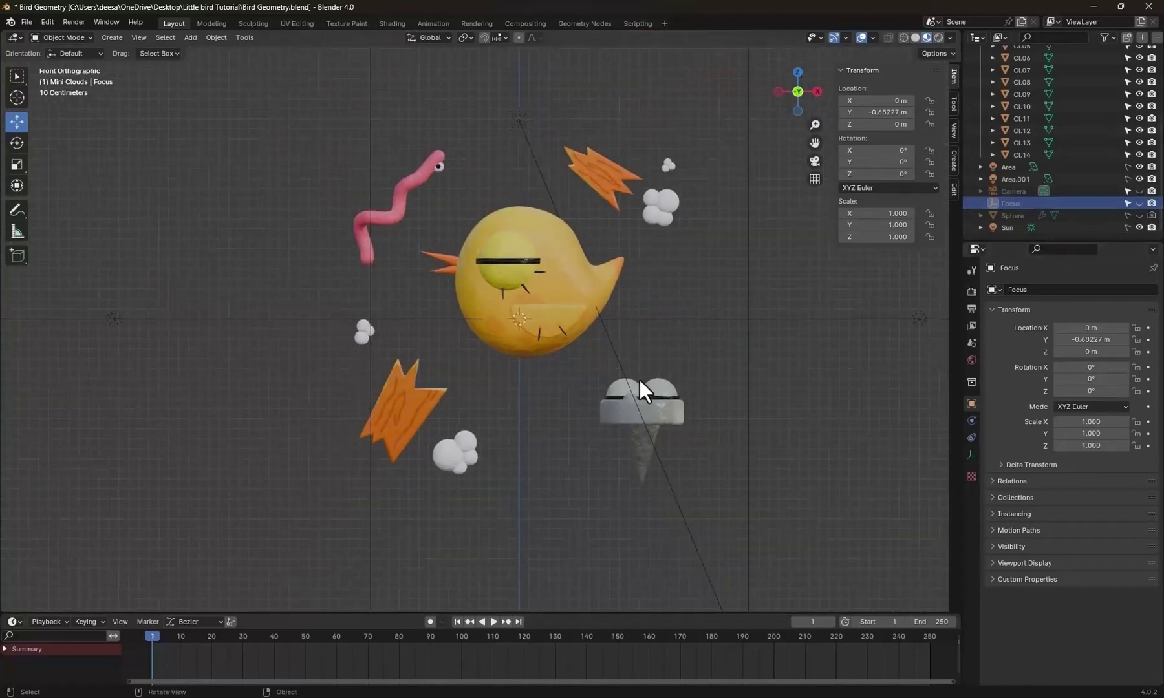
Enlarge the timeline area and set the animation's end frame to 180.
{"action": "scroll", "coordinate": [639, 378], "scroll_direction": "up", "scroll_amount": 4}
{"action": "middle_click_drag", "start_coordinate": [454, 495], "coordinate": [547, 297], "text": "shift"}
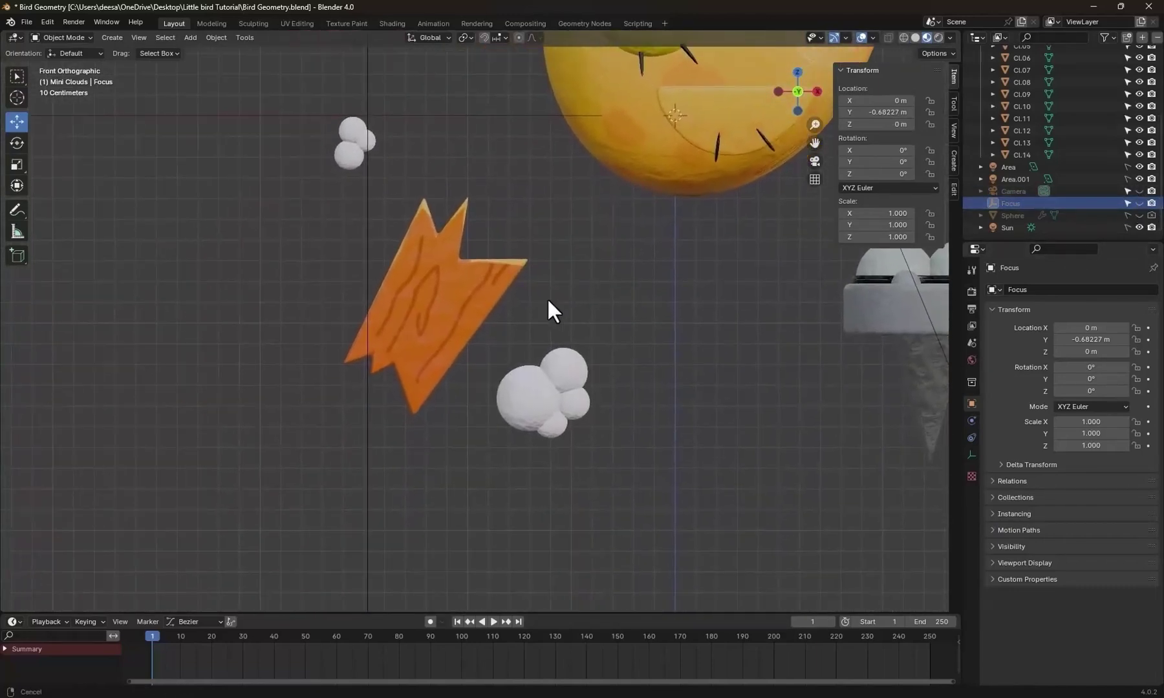
{"action": "scroll", "coordinate": [499, 366], "scroll_direction": "up", "scroll_amount": 4}
{"action": "middle_click_drag", "start_coordinate": [493, 367], "coordinate": [567, 394], "text": "shift"}
{"action": "left_click_drag", "start_coordinate": [561, 612], "coordinate": [570, 489]}
{"action": "left_click", "coordinate": [946, 501]}
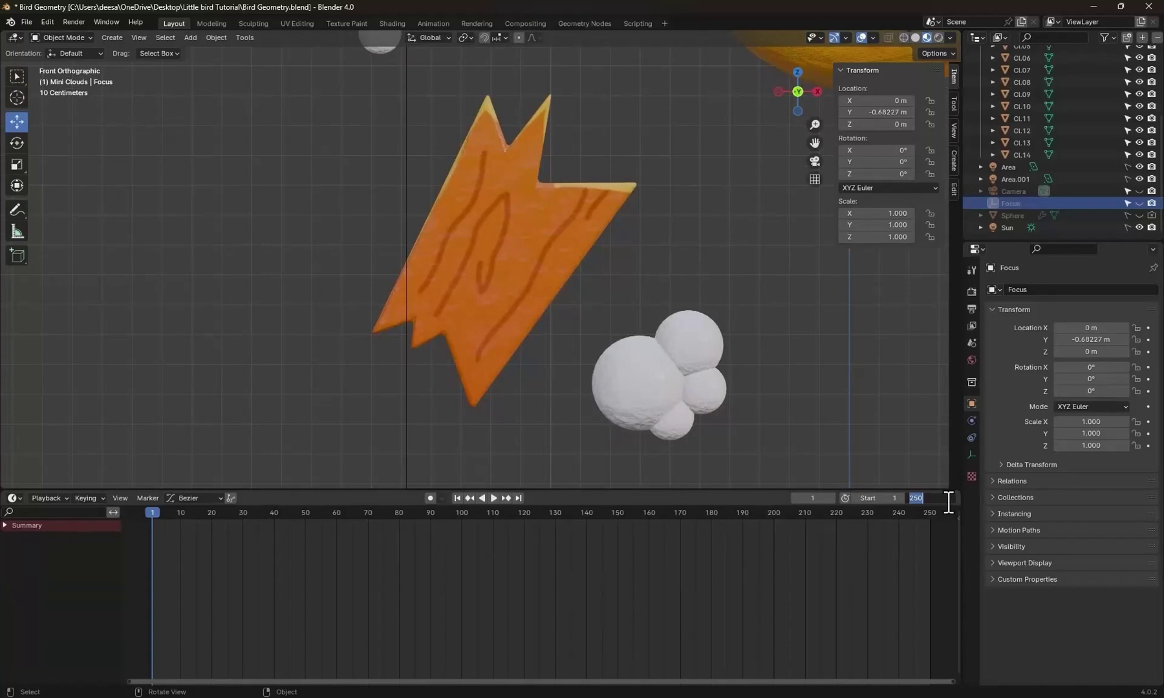
{"action": "type", "text": "180"}
{"action": "key", "text": "Return"}
{"action": "middle_click_drag", "start_coordinate": [402, 594], "coordinate": [496, 593]}
Set the origin of the lower wood piece, Wood.Piece.01, to its center of mass.
{"action": "left_click", "coordinate": [506, 275]}
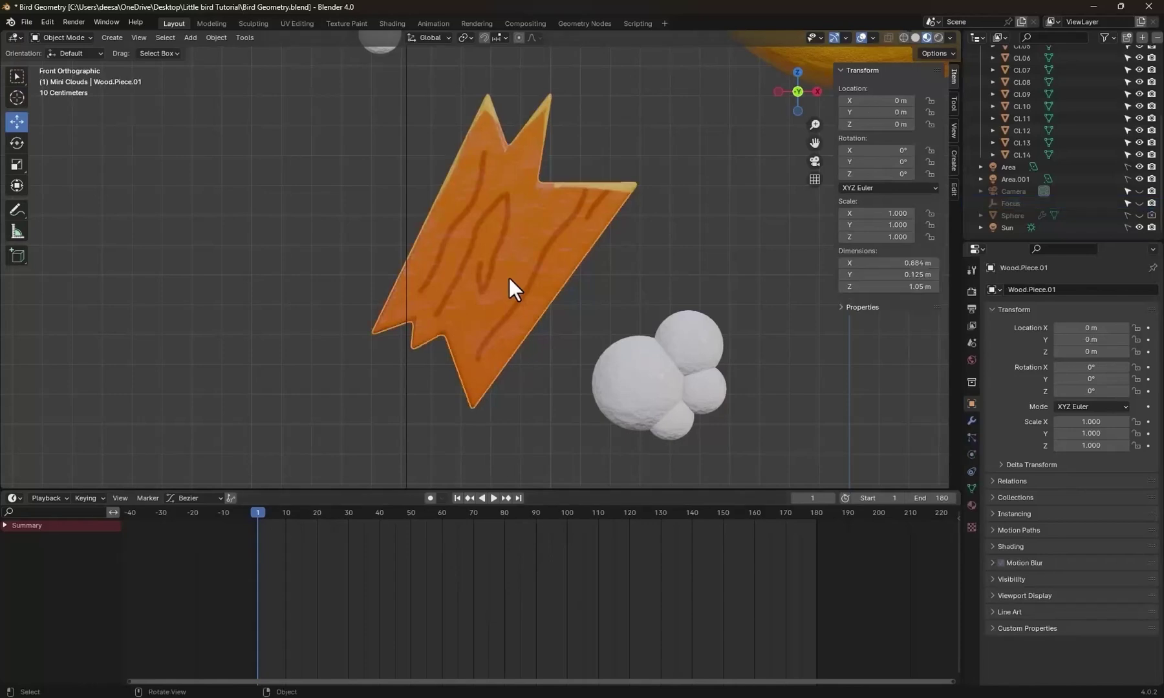
{"action": "scroll", "coordinate": [545, 300], "scroll_direction": "down", "scroll_amount": 4}
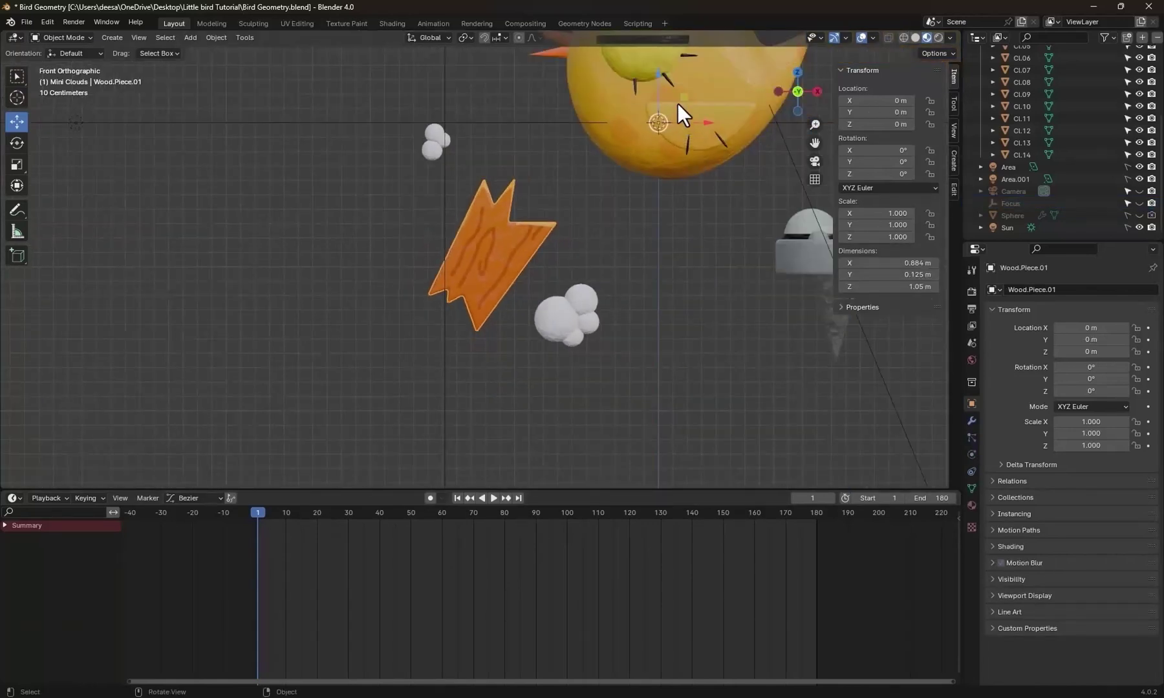
{"action": "scroll", "coordinate": [472, 288], "scroll_direction": "up", "scroll_amount": 3}
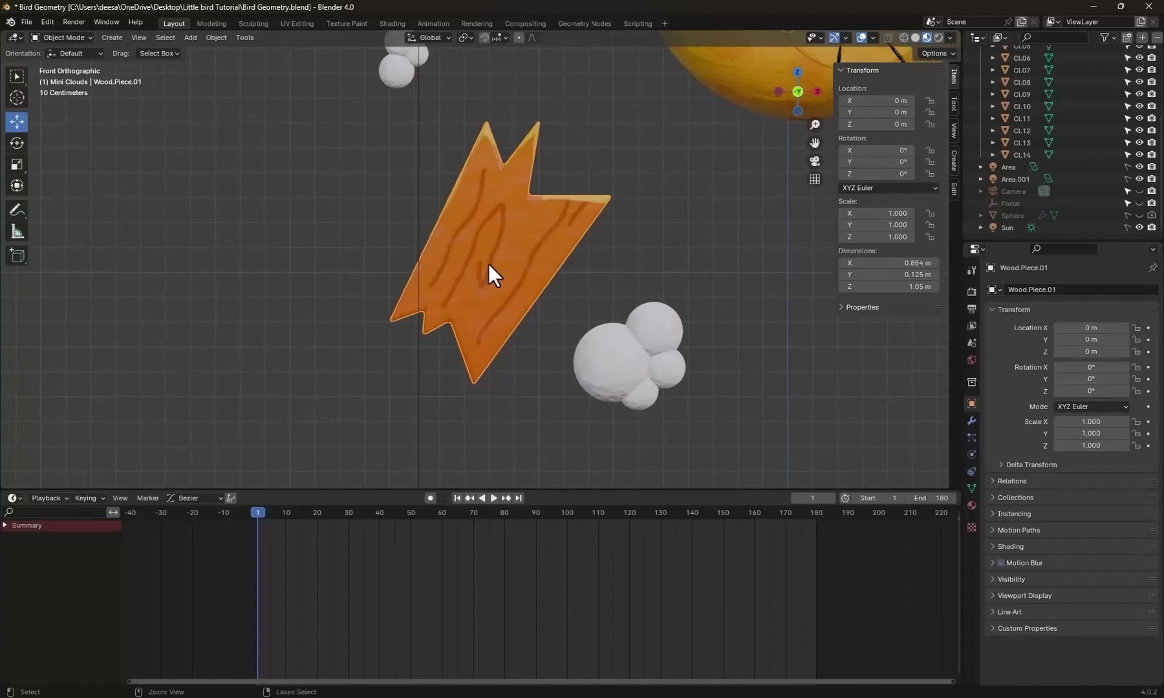
{"action": "key", "text": "ctrl+shift+c"}
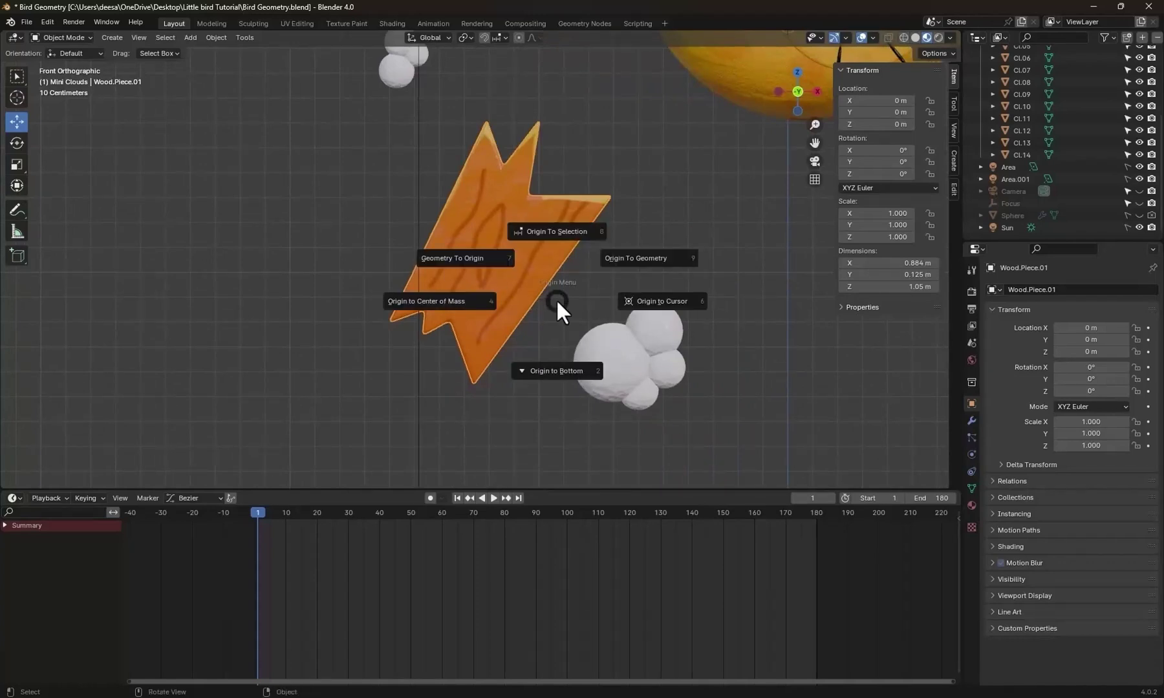
{"action": "left_click", "coordinate": [459, 302]}
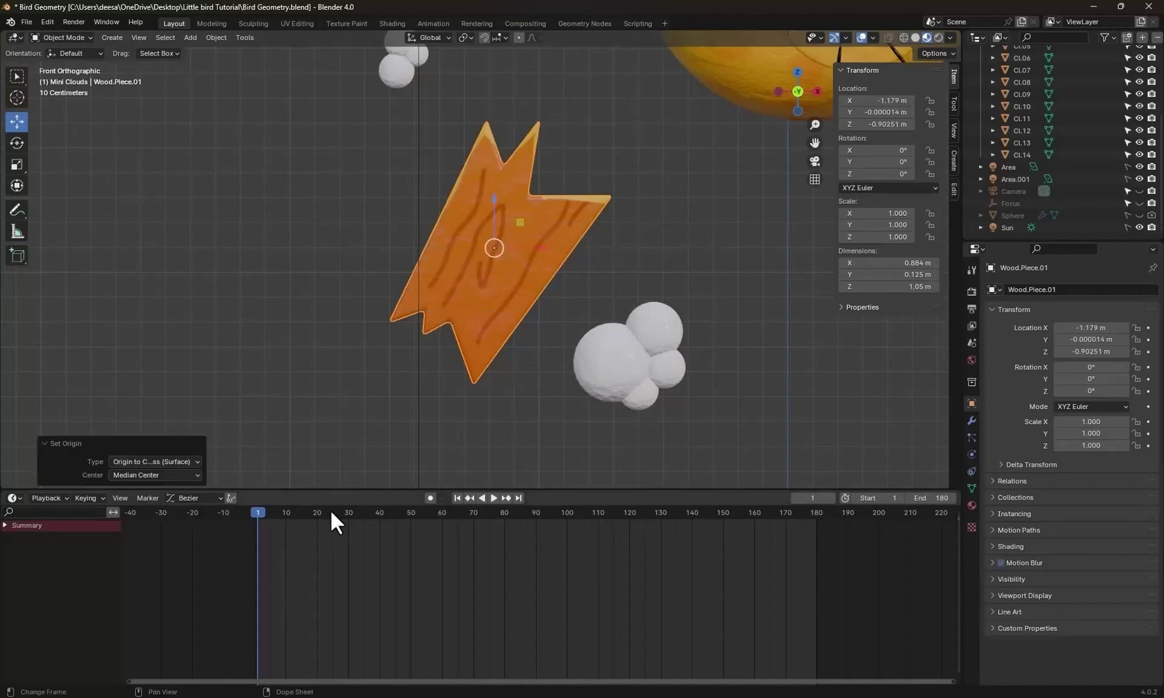
Make Location & Rotation the active keying set and turn on auto keying.
{"action": "left_click", "coordinate": [94, 498]}
{"action": "left_click", "coordinate": [96, 534]}
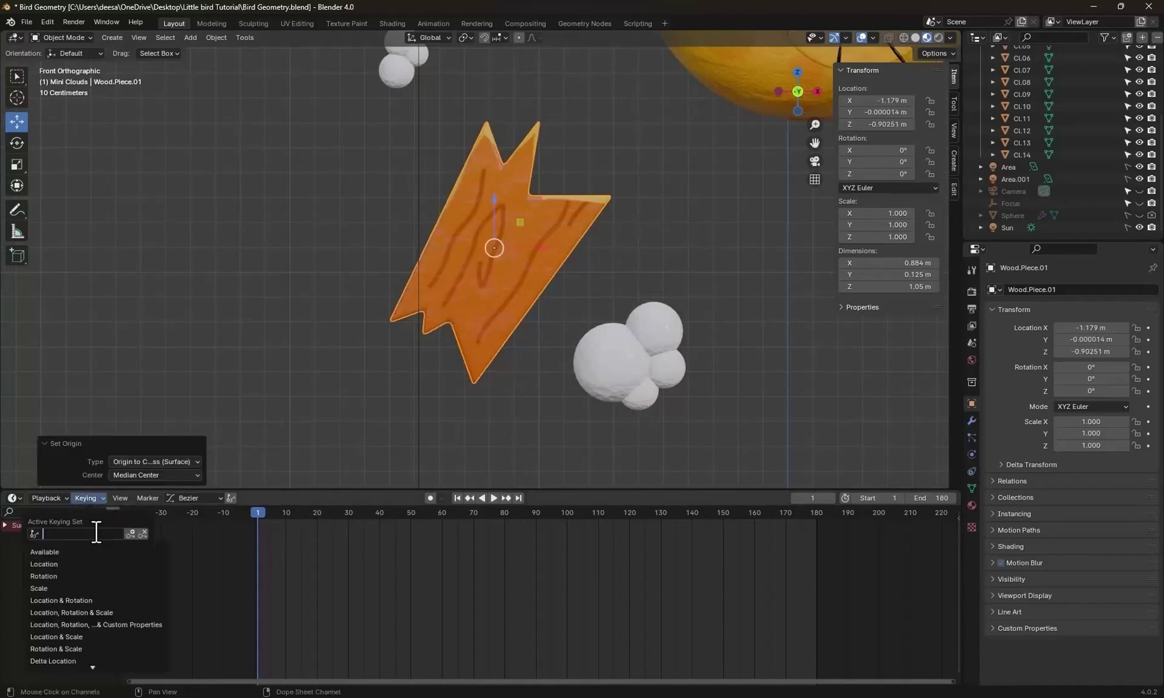
{"action": "left_click", "coordinate": [89, 600]}
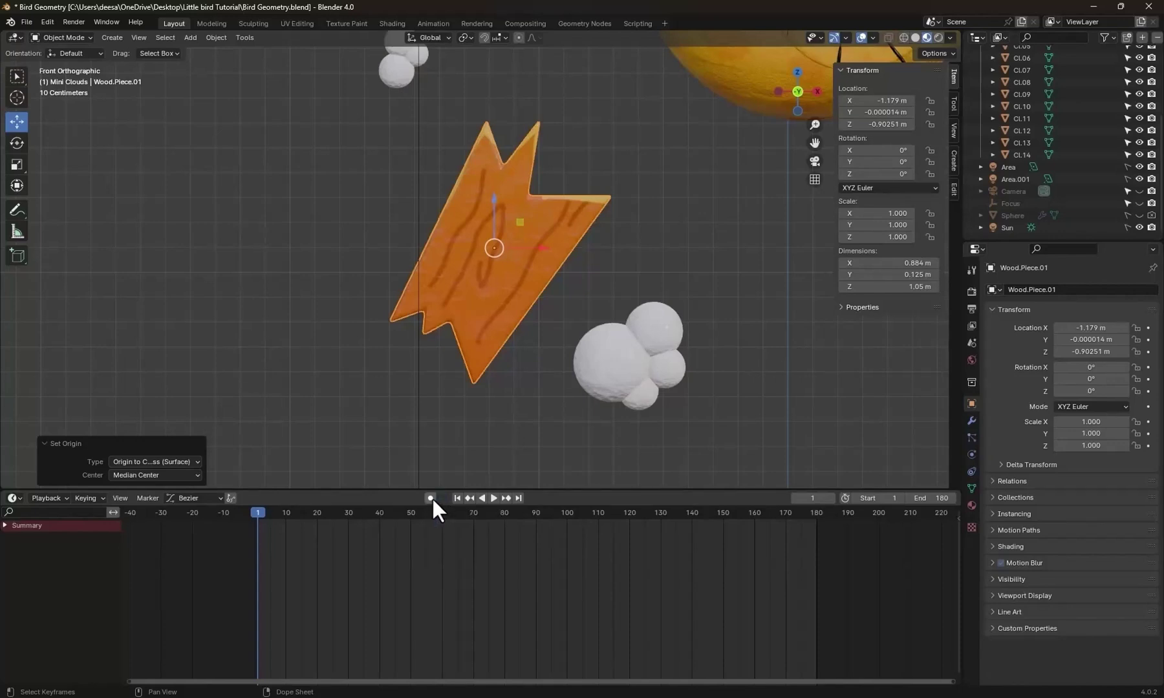
{"action": "left_click", "coordinate": [431, 498]}
{"action": "left_click", "coordinate": [442, 499]}
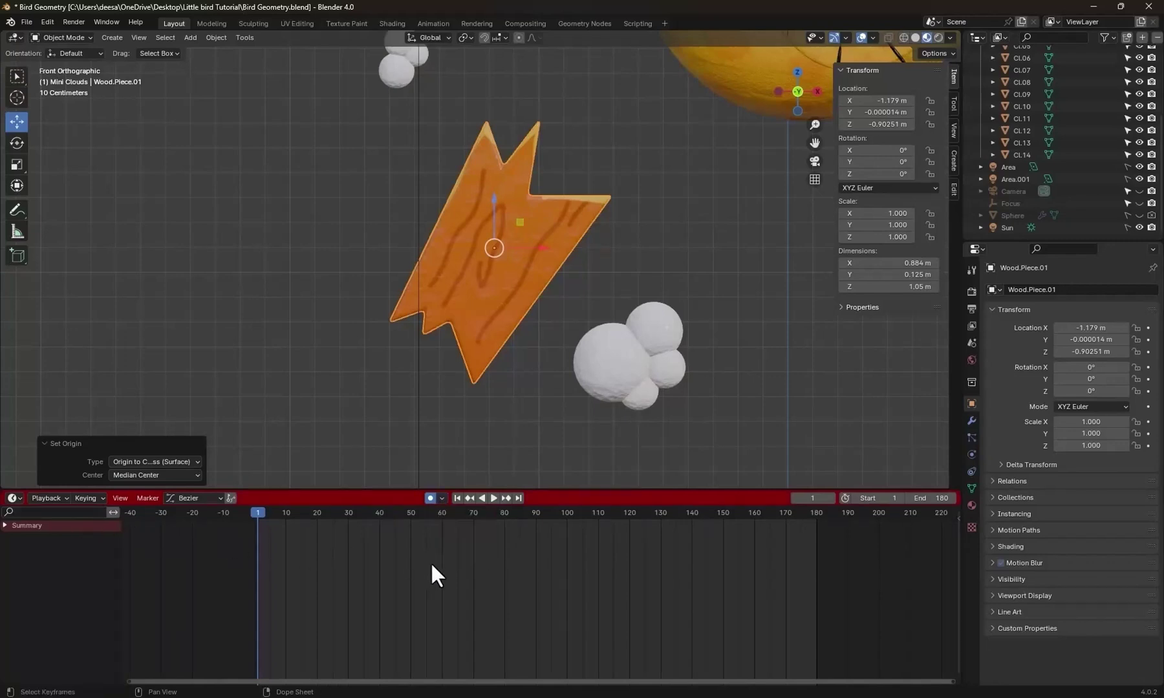
Insert a location and rotation keyframe for Wood.Piece.01 at frame 1 and expand its Object Transforms channels.
{"action": "middle_click_drag", "start_coordinate": [504, 326], "coordinate": [513, 324], "text": "shift"}
{"action": "left_click", "coordinate": [492, 284]}
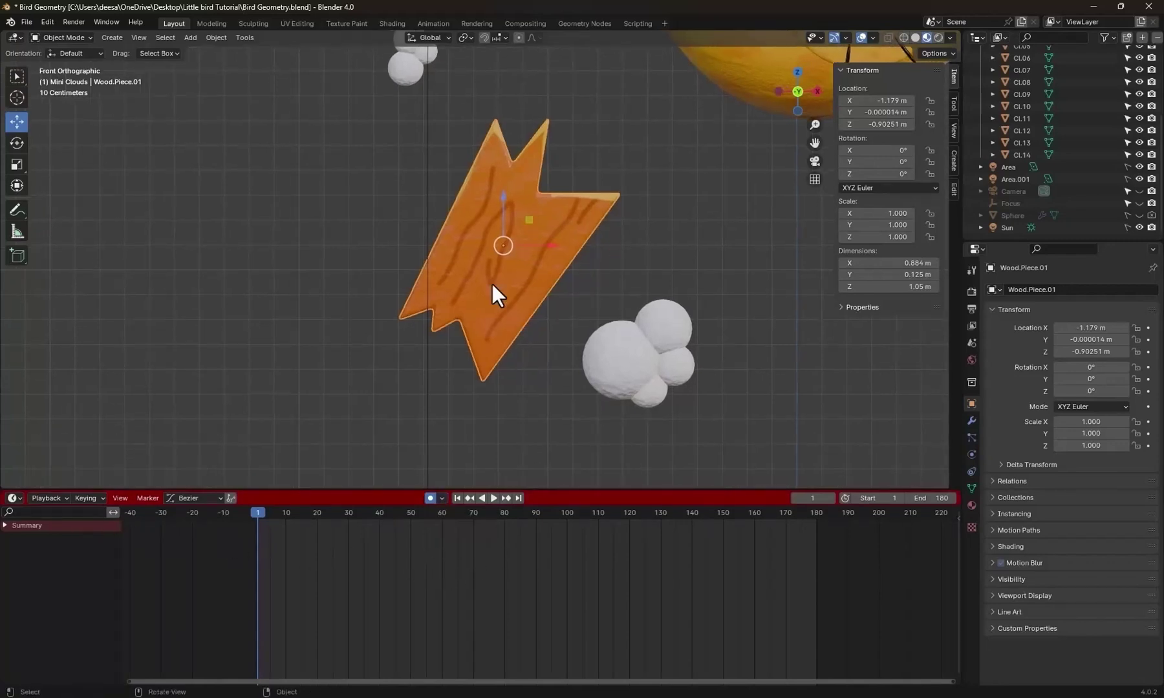
{"action": "key", "text": "i"}
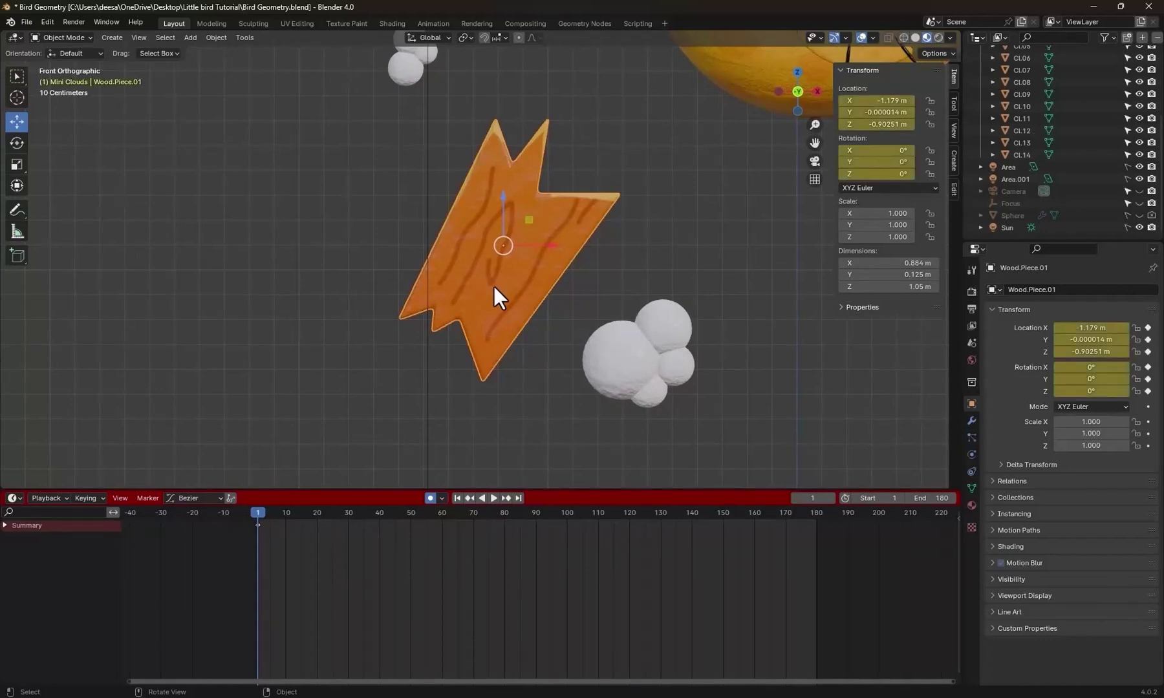
{"action": "left_click", "coordinate": [5, 537]}
{"action": "left_click", "coordinate": [13, 558]}
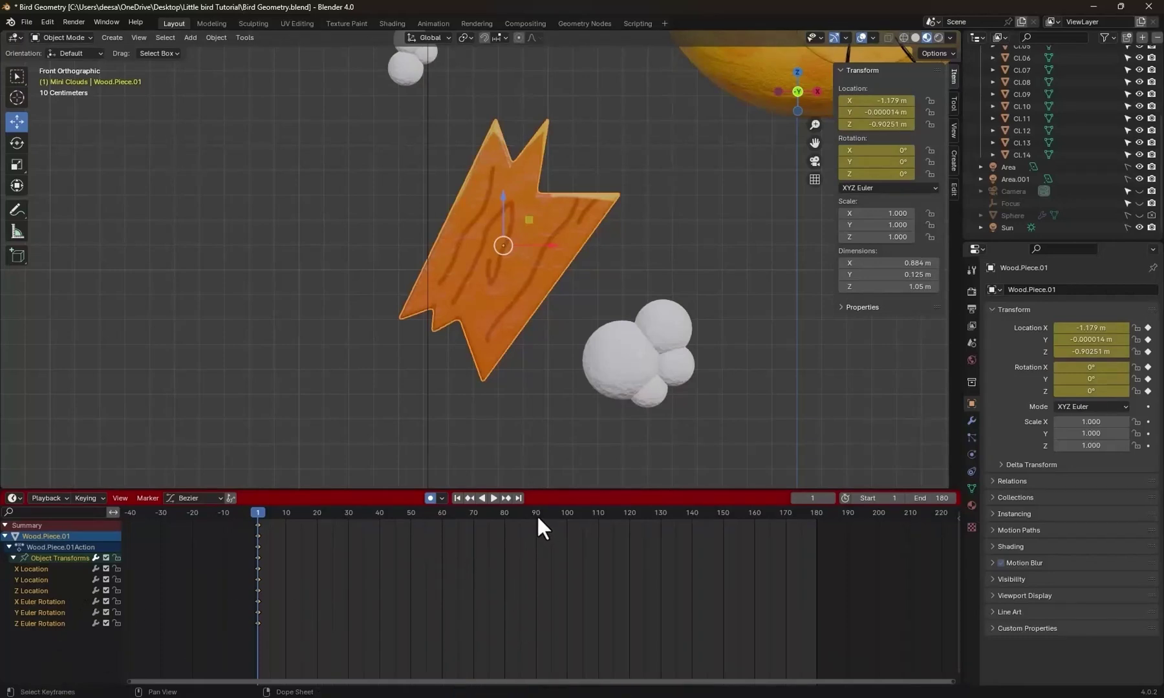
Lower Wood.Piece.01 about 0.09 m along Z at frame 1 and raise it about 0.12 m along Z at frame 90.
{"action": "left_click_drag", "start_coordinate": [537, 515], "coordinate": [816, 526]}
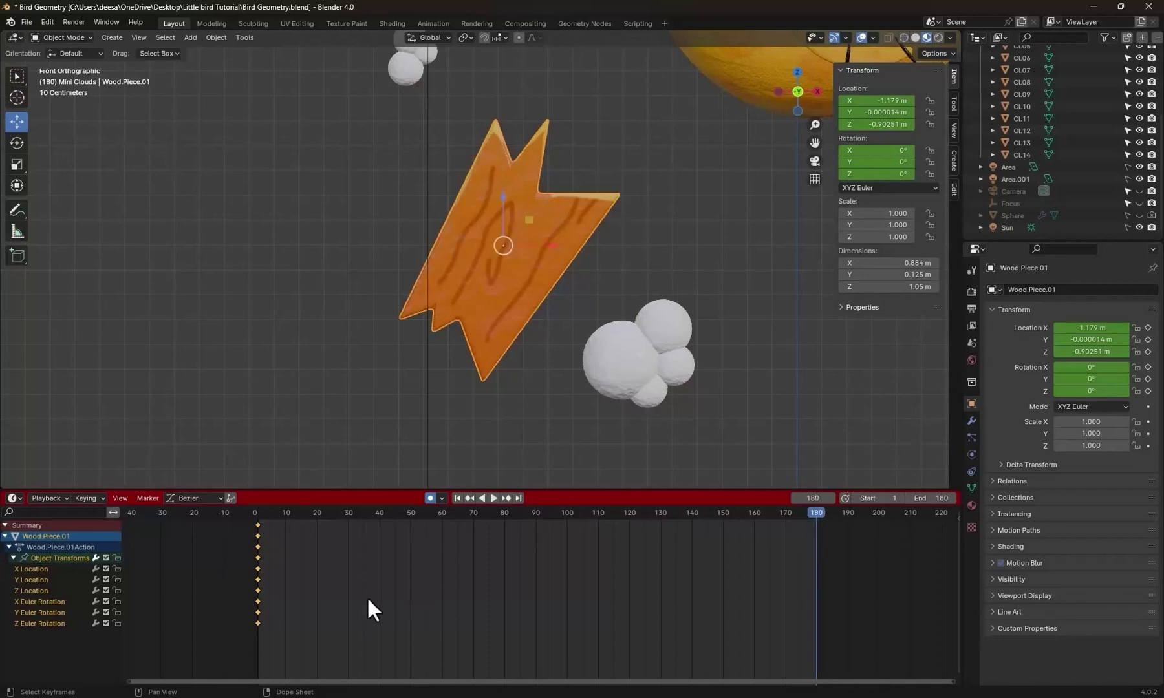
{"action": "left_click", "coordinate": [260, 514]}
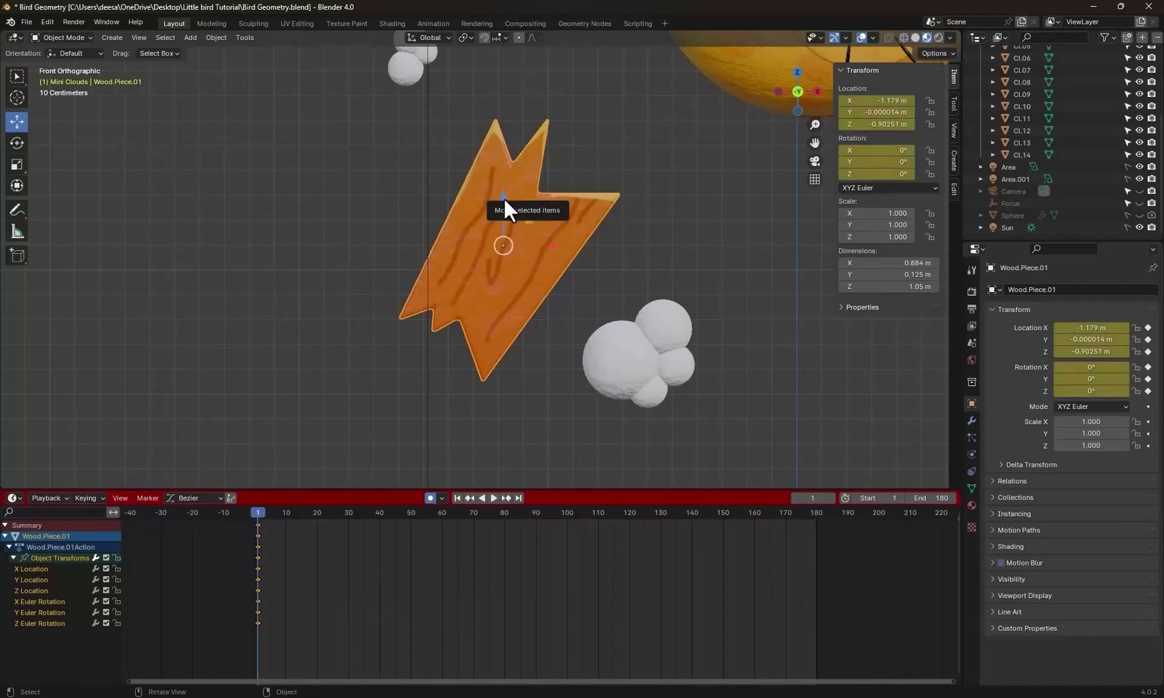
{"action": "left_click_drag", "start_coordinate": [503, 197], "coordinate": [504, 223]}
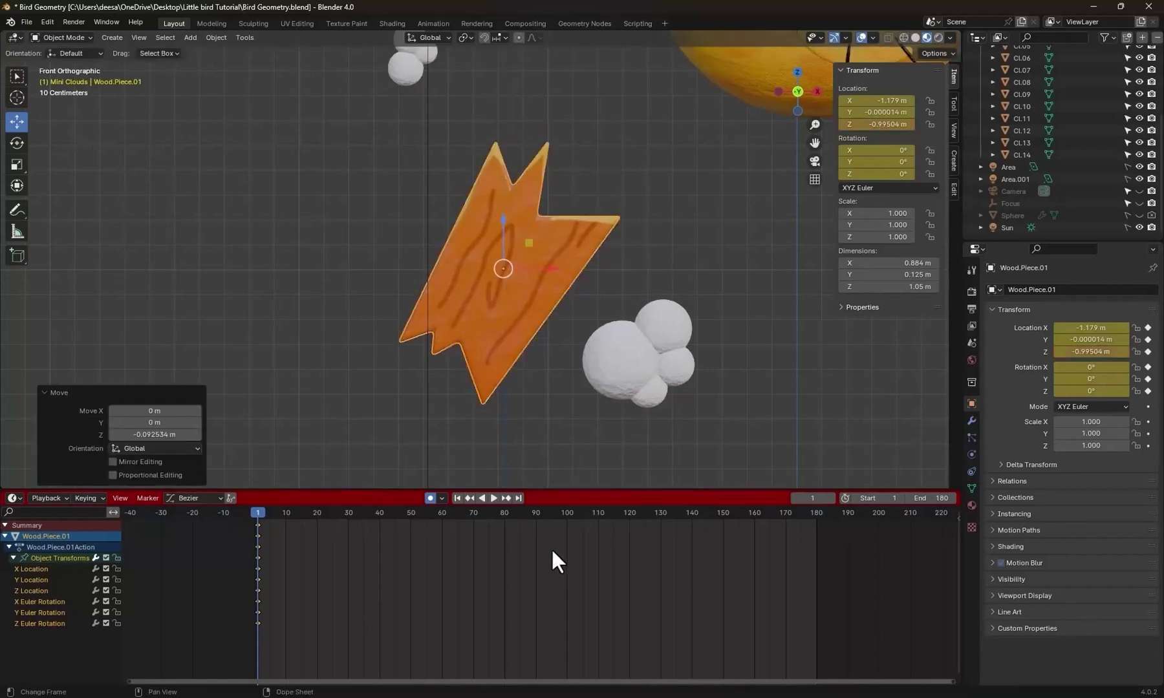
{"action": "left_click", "coordinate": [536, 510]}
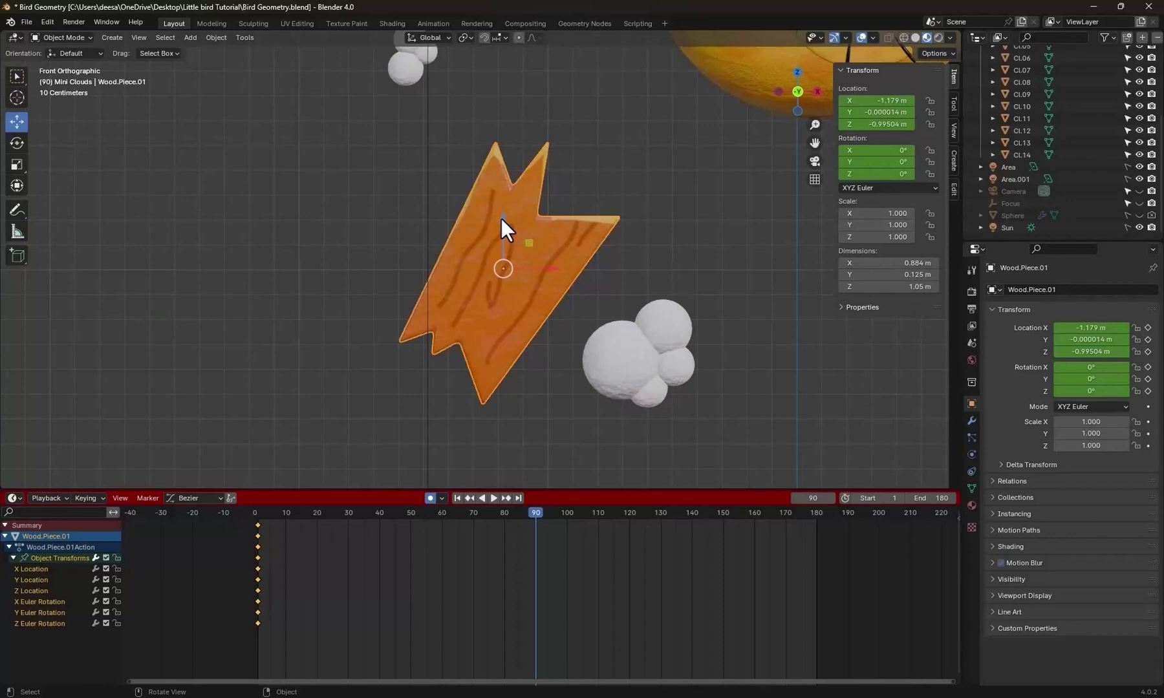
{"action": "left_click_drag", "start_coordinate": [502, 219], "coordinate": [500, 186]}
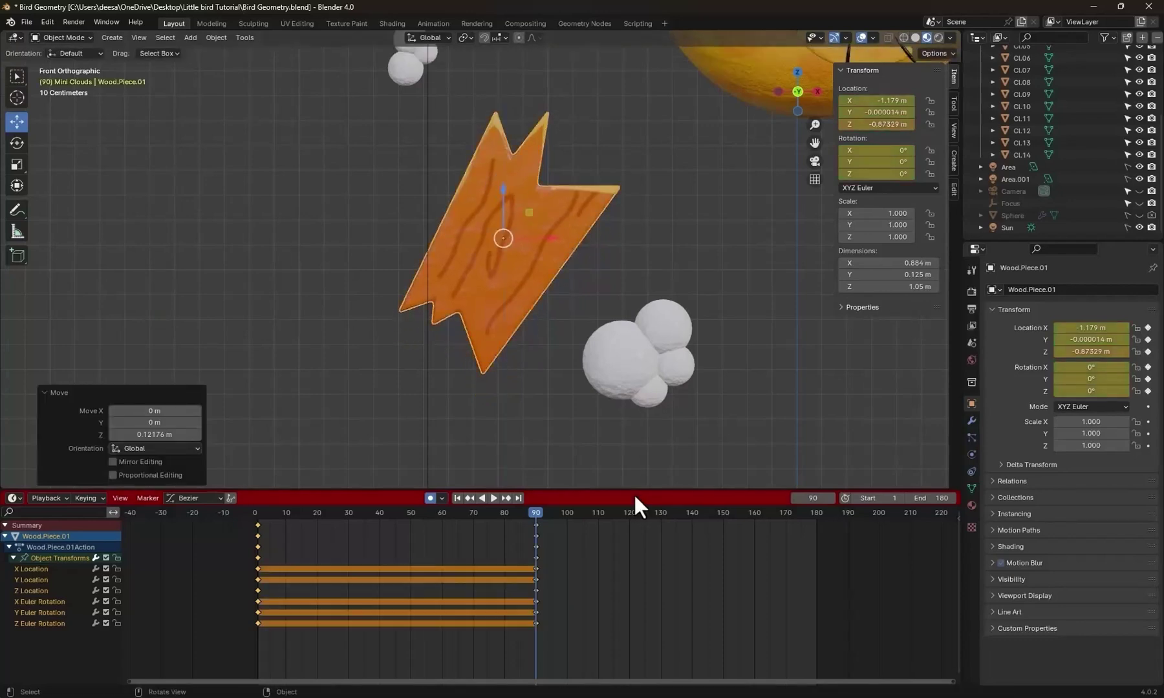
Duplicate the frame 1 keyframes of Wood.Piece.01 to frame 180 and play back part of the motion.
{"action": "left_click_drag", "start_coordinate": [763, 510], "coordinate": [815, 514]}
{"action": "left_click_drag", "start_coordinate": [293, 645], "coordinate": [243, 517]}
{"action": "key", "text": "shift+d"}
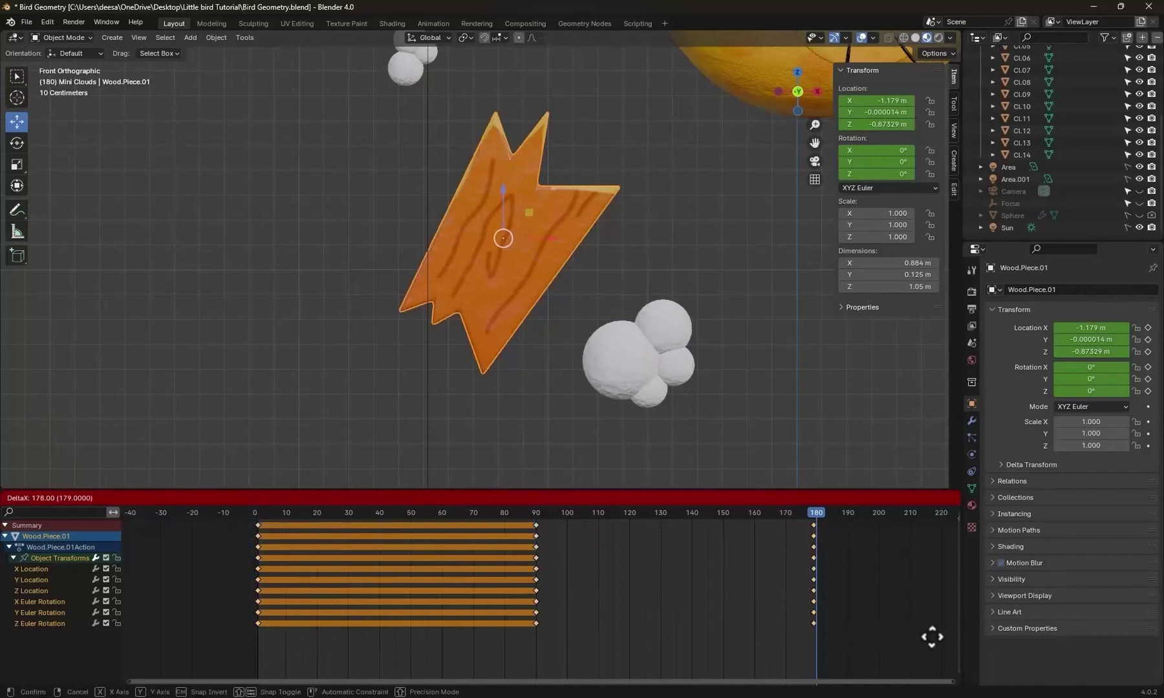
{"action": "left_click", "coordinate": [929, 634]}
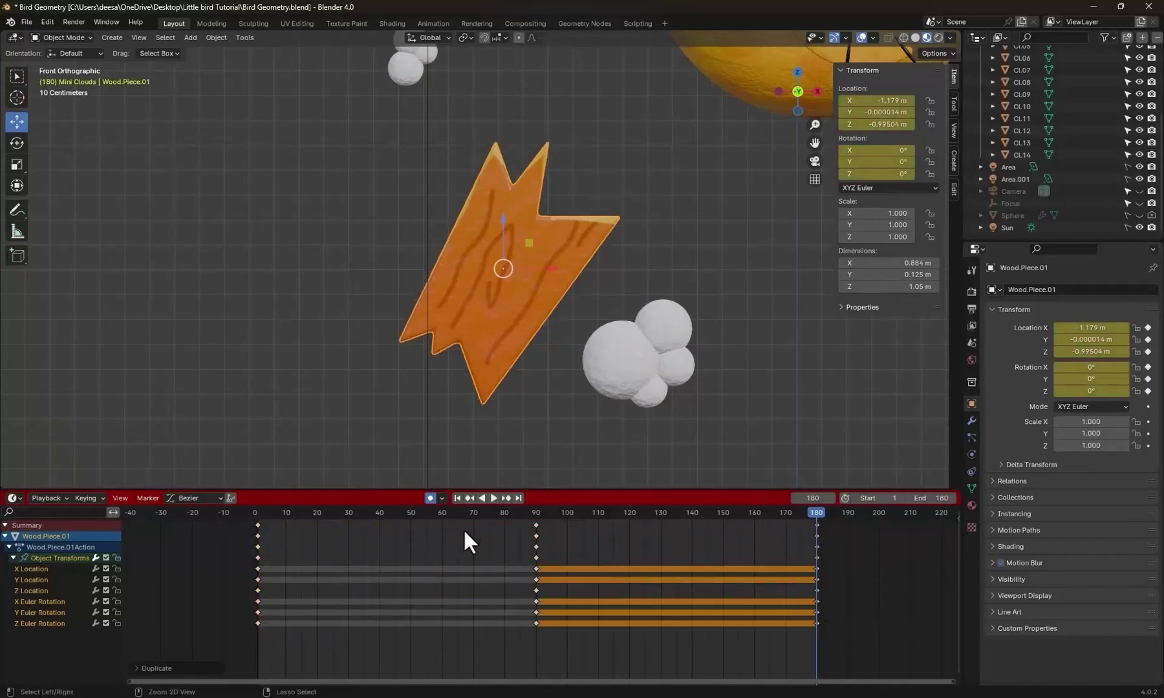
{"action": "left_click_drag", "start_coordinate": [495, 516], "coordinate": [260, 515]}
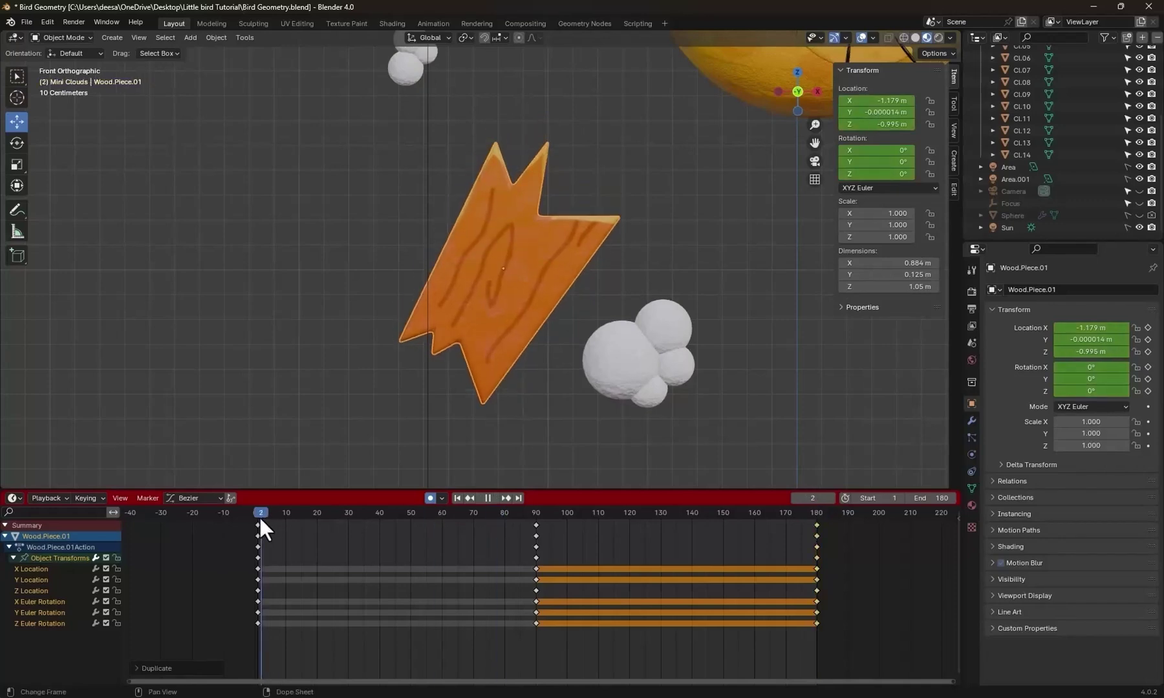
{"action": "key", "text": "space"}
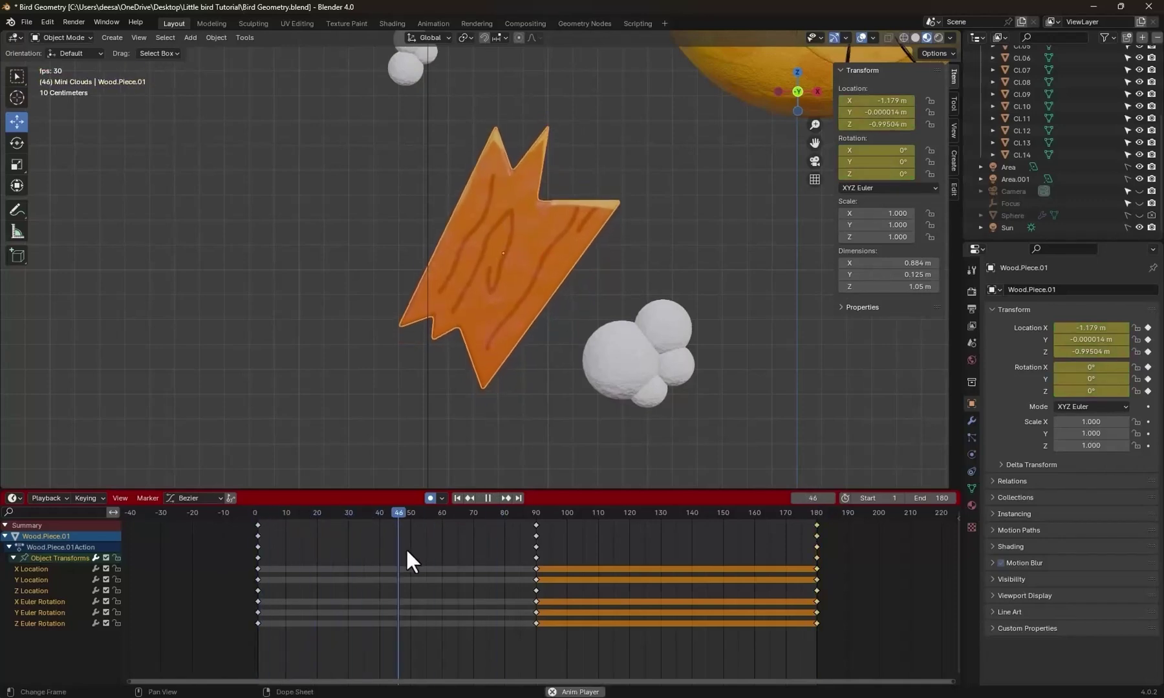
{"action": "key", "text": "space"}
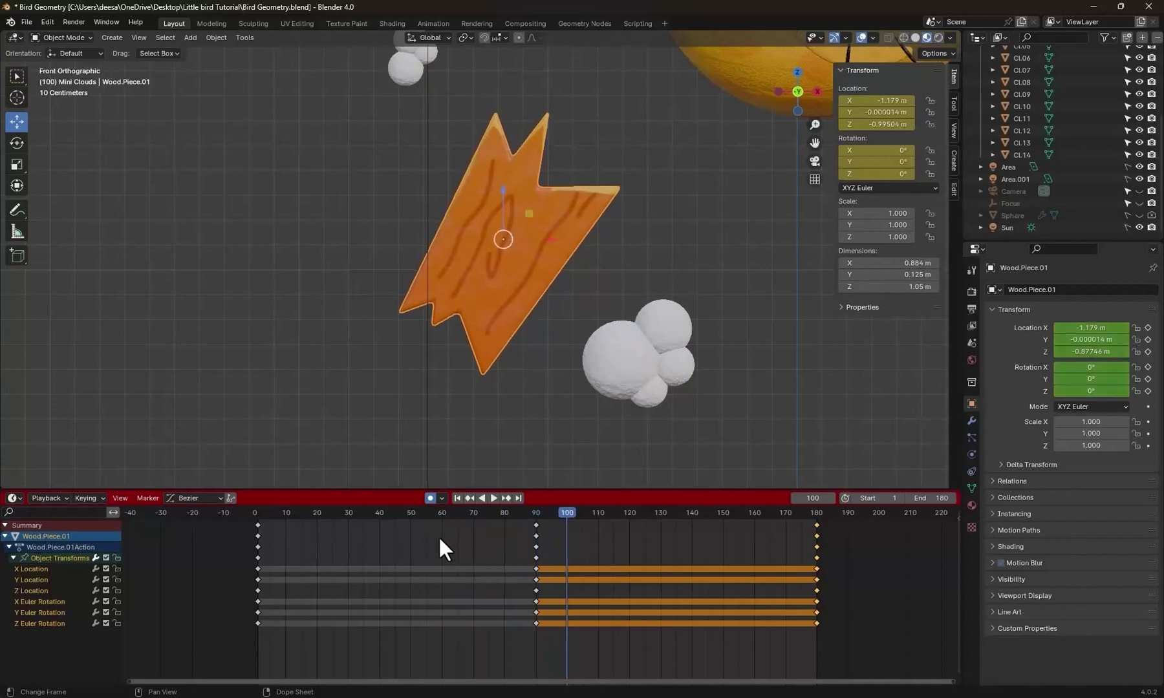
Retime the bobbing by moving the frame 90 keyframes to frame 45 and the frame 180 keyframes to frame 90.
{"action": "left_click", "coordinate": [394, 510]}
{"action": "left_click_drag", "start_coordinate": [562, 647], "coordinate": [520, 532]}
{"action": "key", "text": "g"}
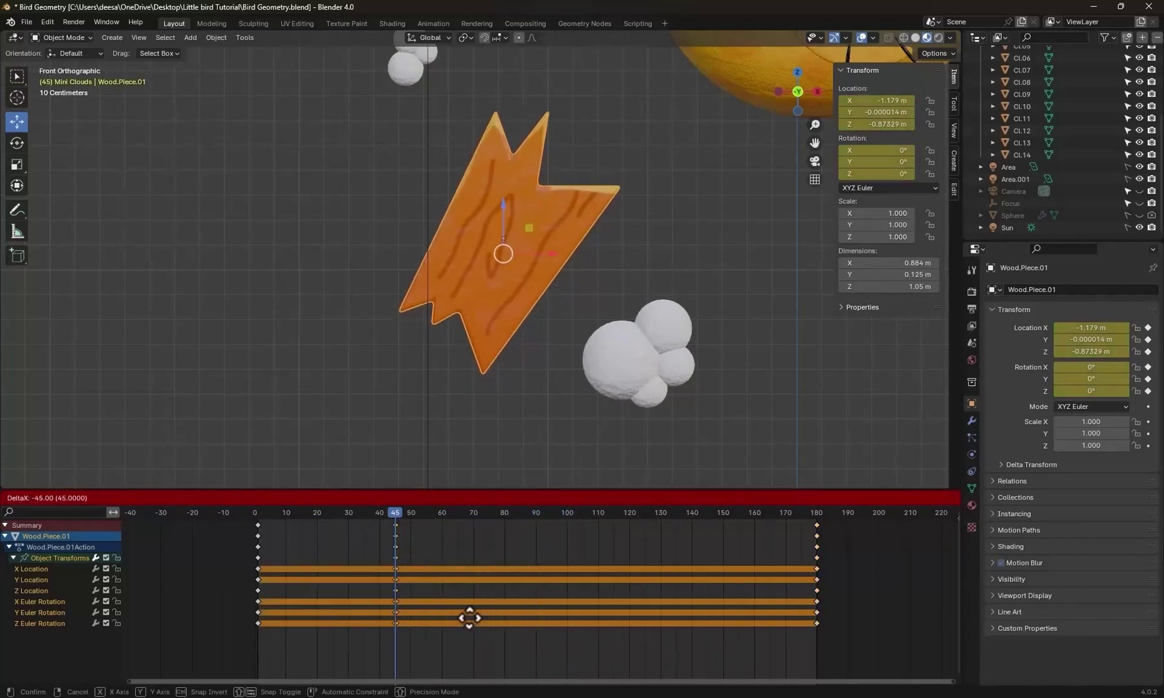
{"action": "left_click", "coordinate": [468, 617]}
{"action": "left_click", "coordinate": [537, 514]}
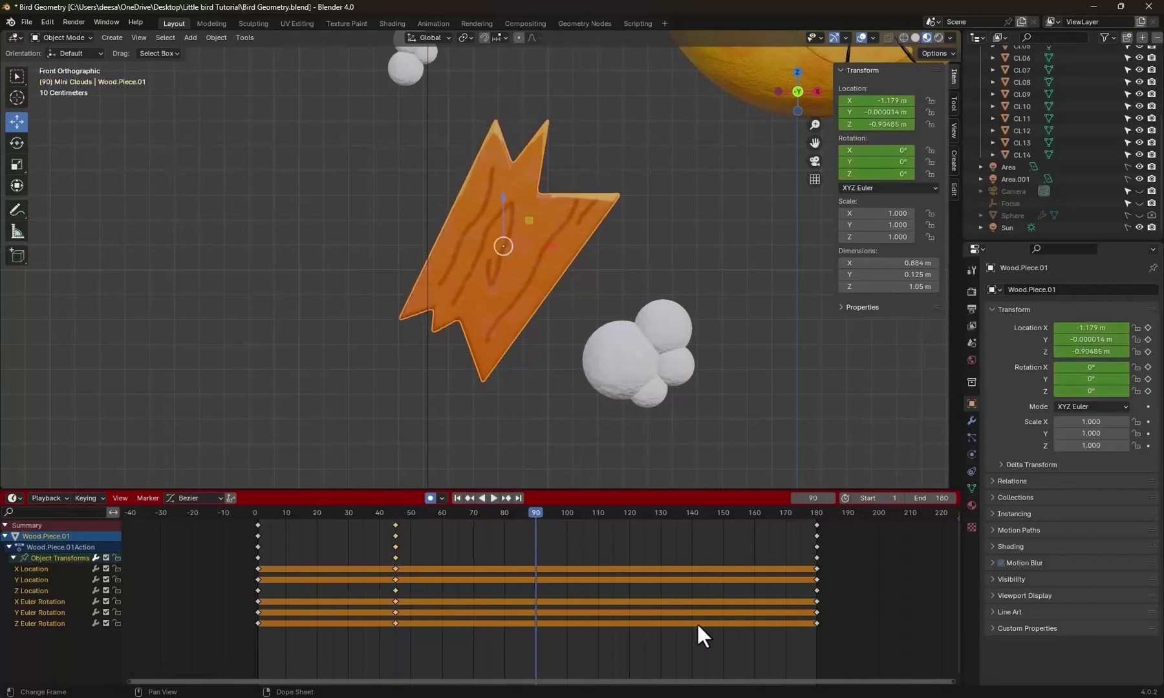
{"action": "left_click_drag", "start_coordinate": [861, 646], "coordinate": [759, 503]}
{"action": "key", "text": "g"}
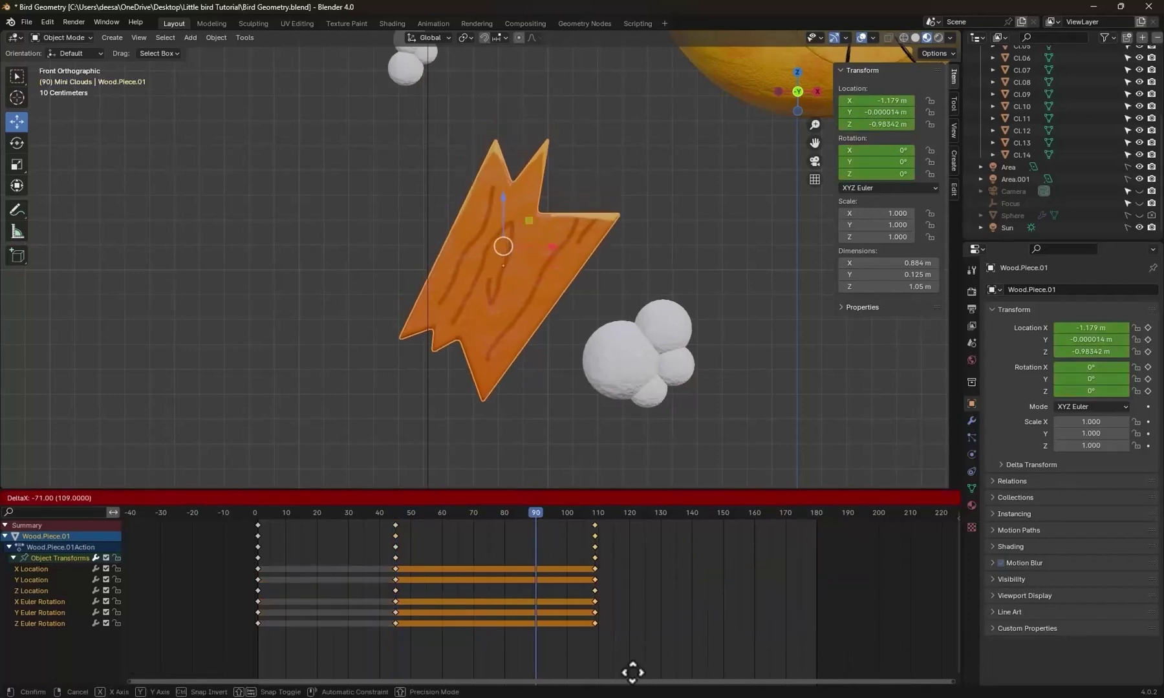
{"action": "left_click", "coordinate": [584, 665]}
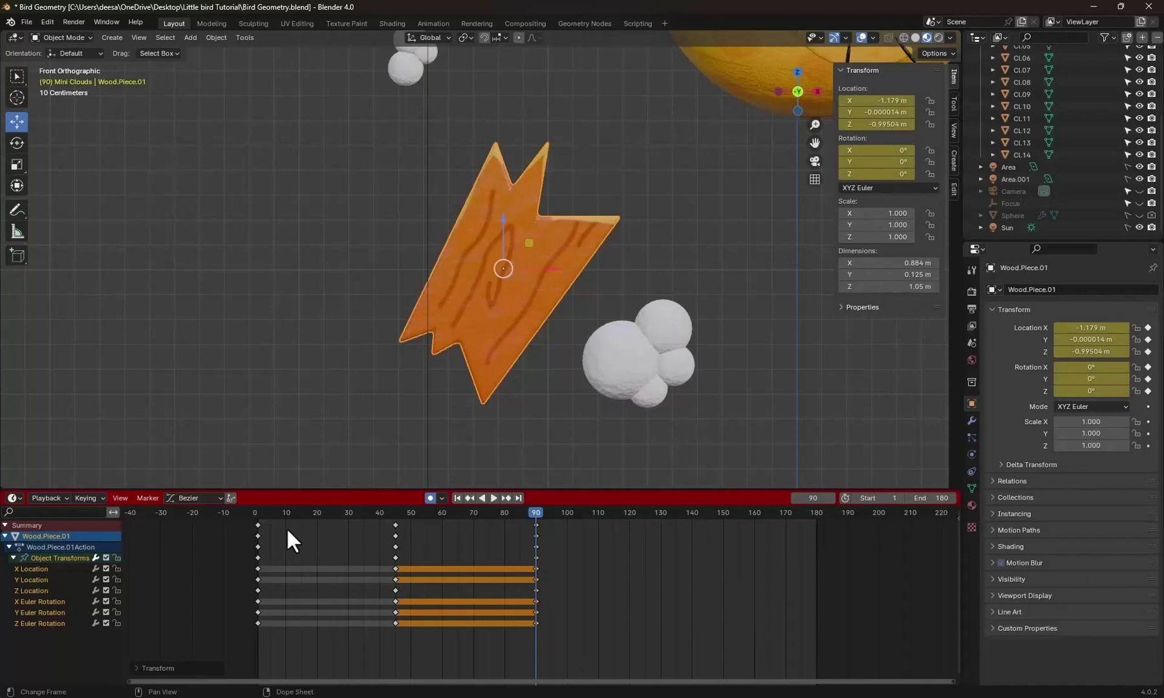
Play back the retimed motion of Wood.Piece.01 from frame 1 and return to the first frame.
{"action": "left_click", "coordinate": [257, 507]}
{"action": "key", "text": "space"}
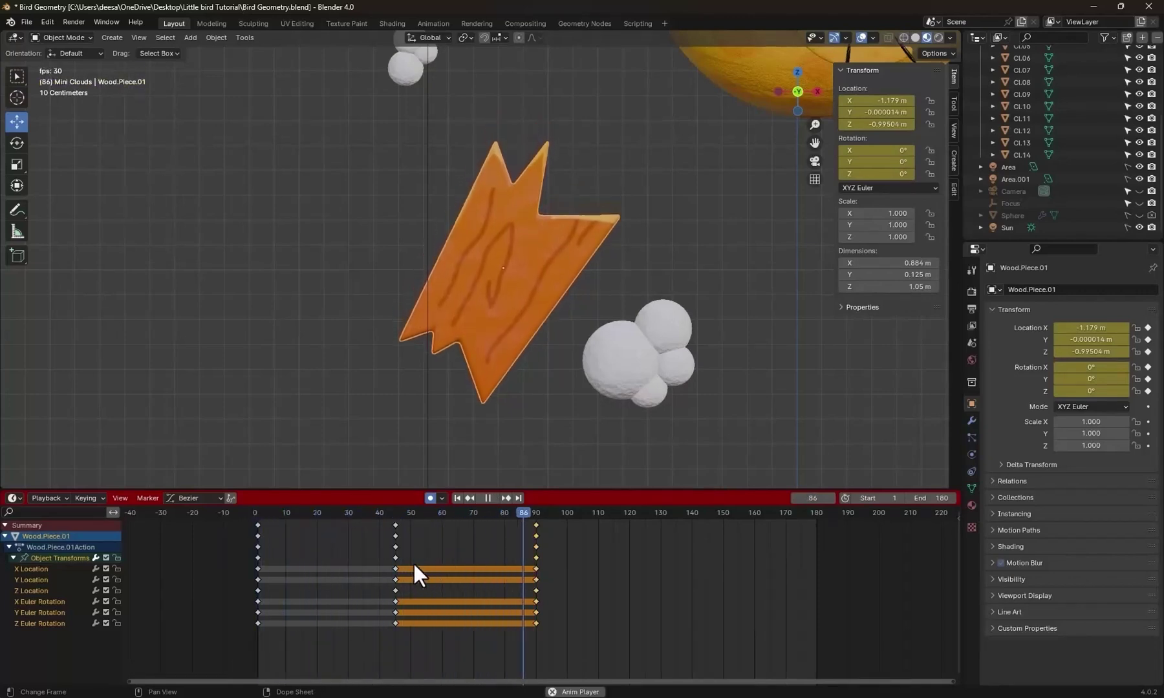
{"action": "left_click", "coordinate": [394, 510]}
{"action": "left_click_drag", "start_coordinate": [394, 508], "coordinate": [256, 514]}
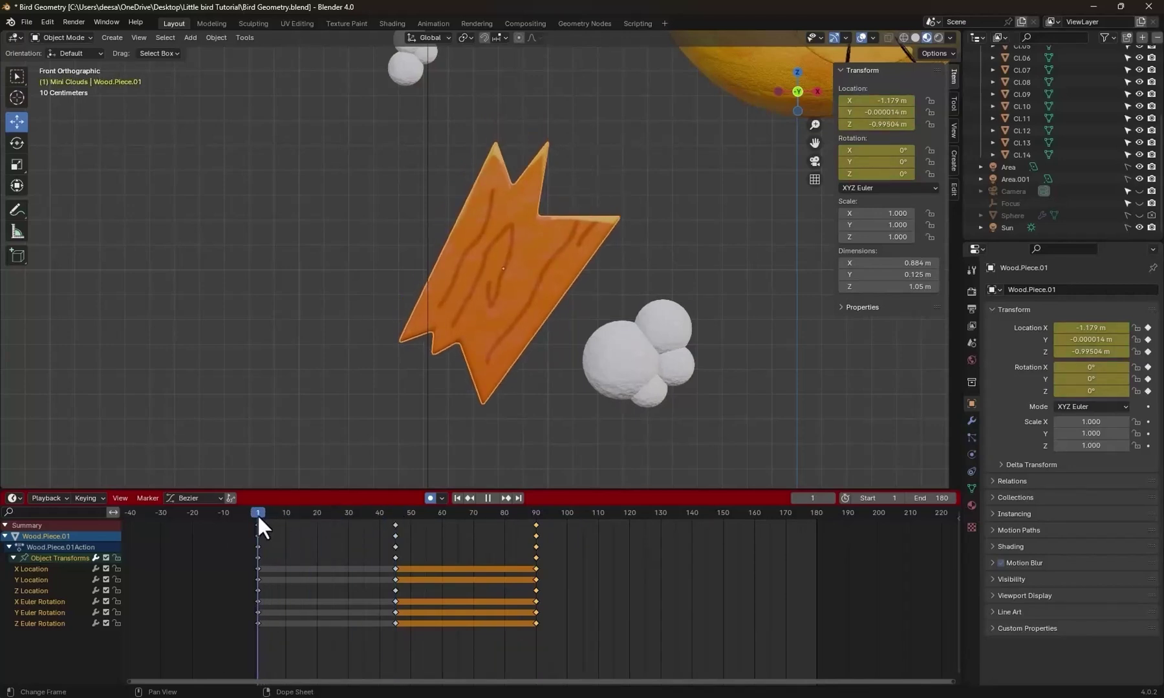
{"action": "key", "text": "space"}
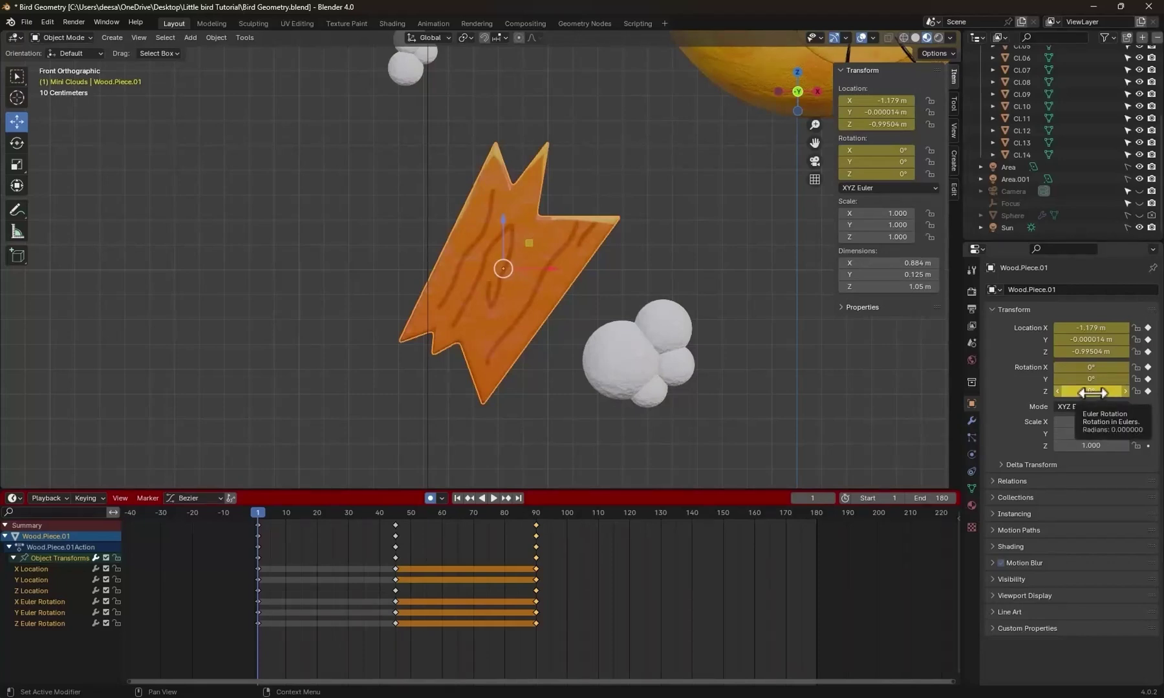
Key the Z rotation of Wood.Piece.01 at 25° on frame 25.
{"action": "left_click_drag", "start_coordinate": [312, 510], "coordinate": [331, 509]}
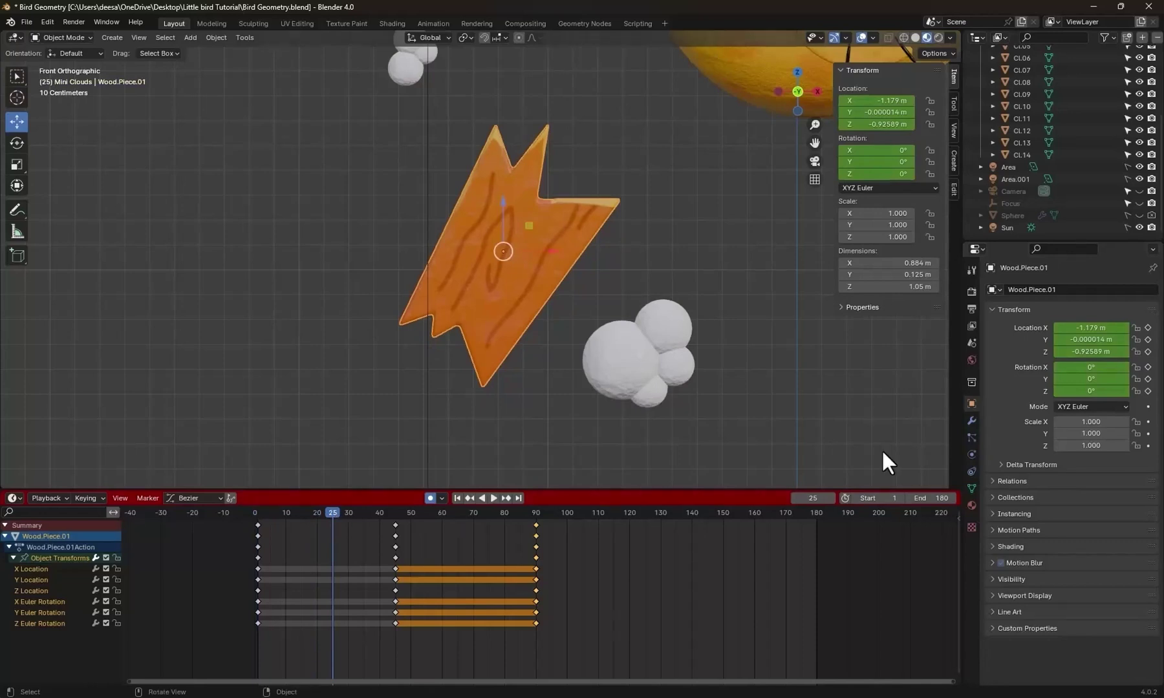
{"action": "left_click_drag", "start_coordinate": [1083, 395], "coordinate": [1086, 391]}
{"action": "key", "text": "i"}
{"action": "left_click", "coordinate": [1086, 391]}
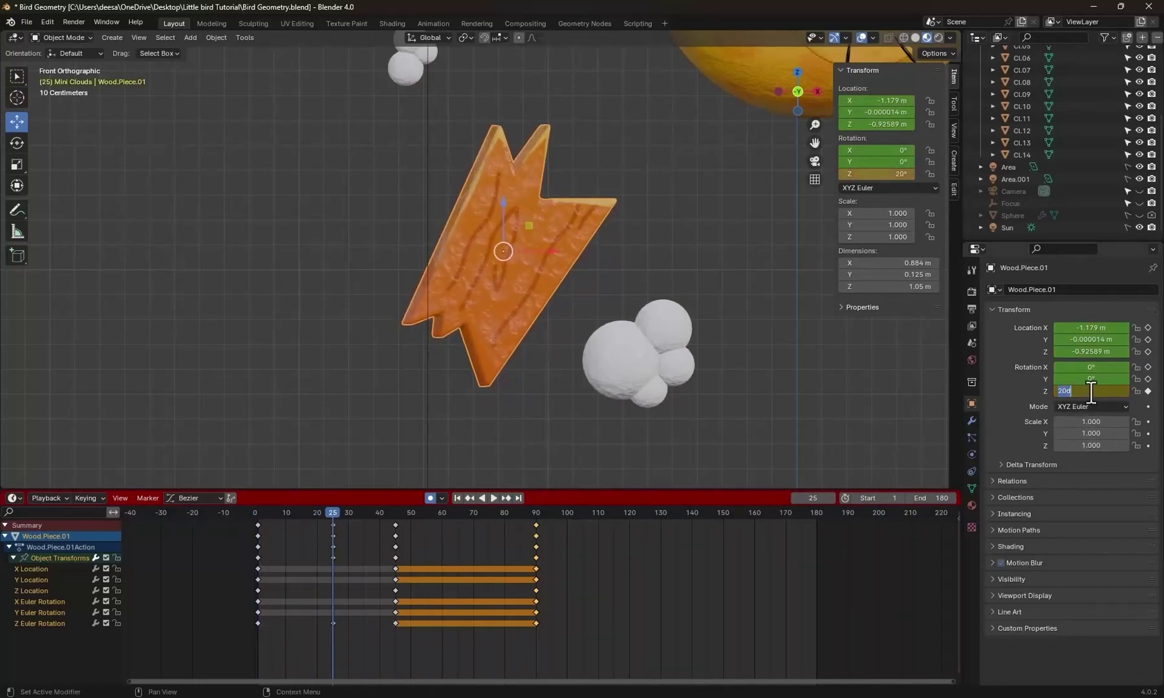
{"action": "type", "text": "25"}
{"action": "key", "text": "Return"}
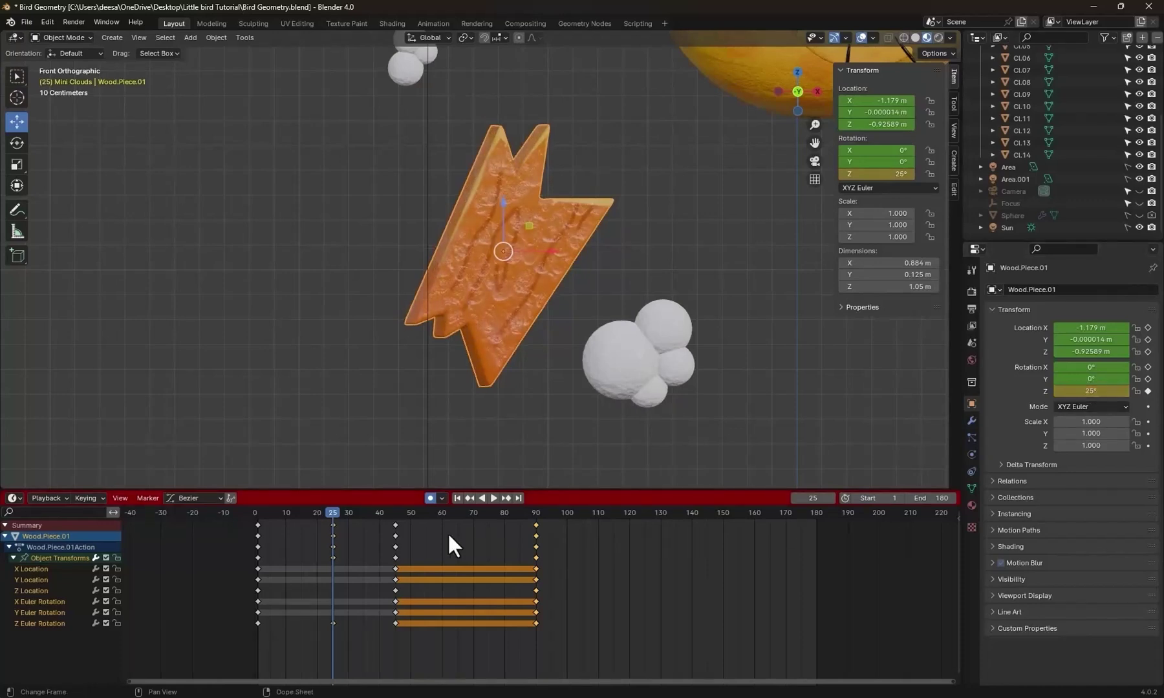
Key the Z rotation of Wood.Piece.01 at -25° on frame 65 and play back the swaying motion.
{"action": "key", "text": "space"}
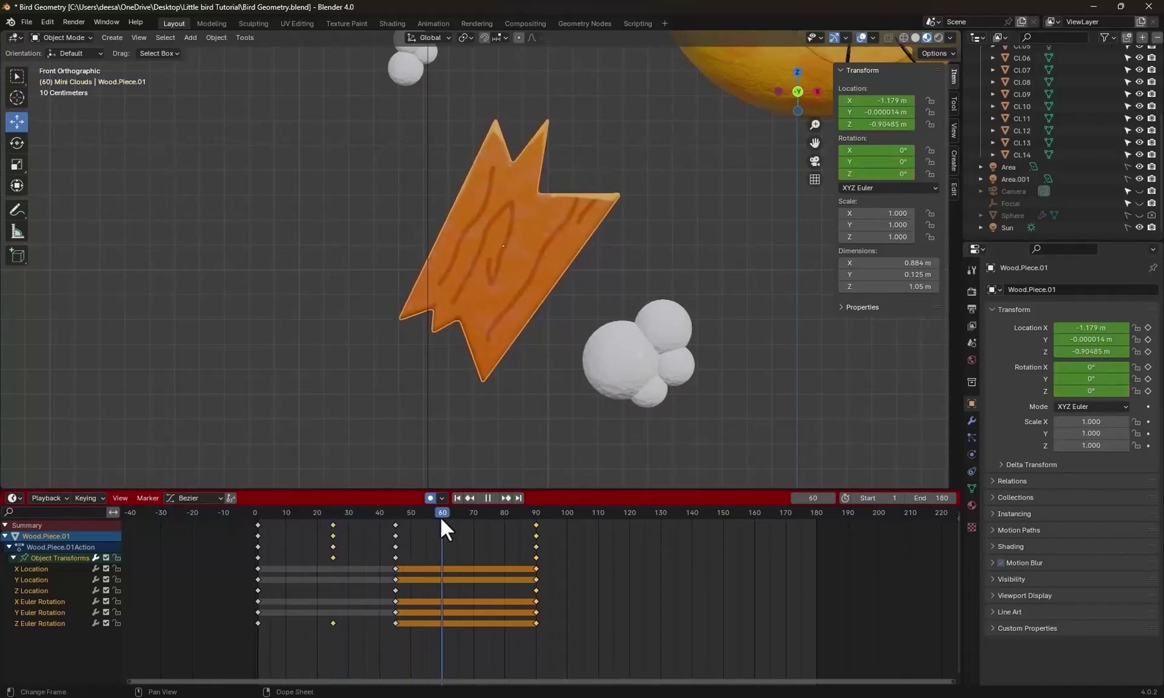
{"action": "key", "text": "space"}
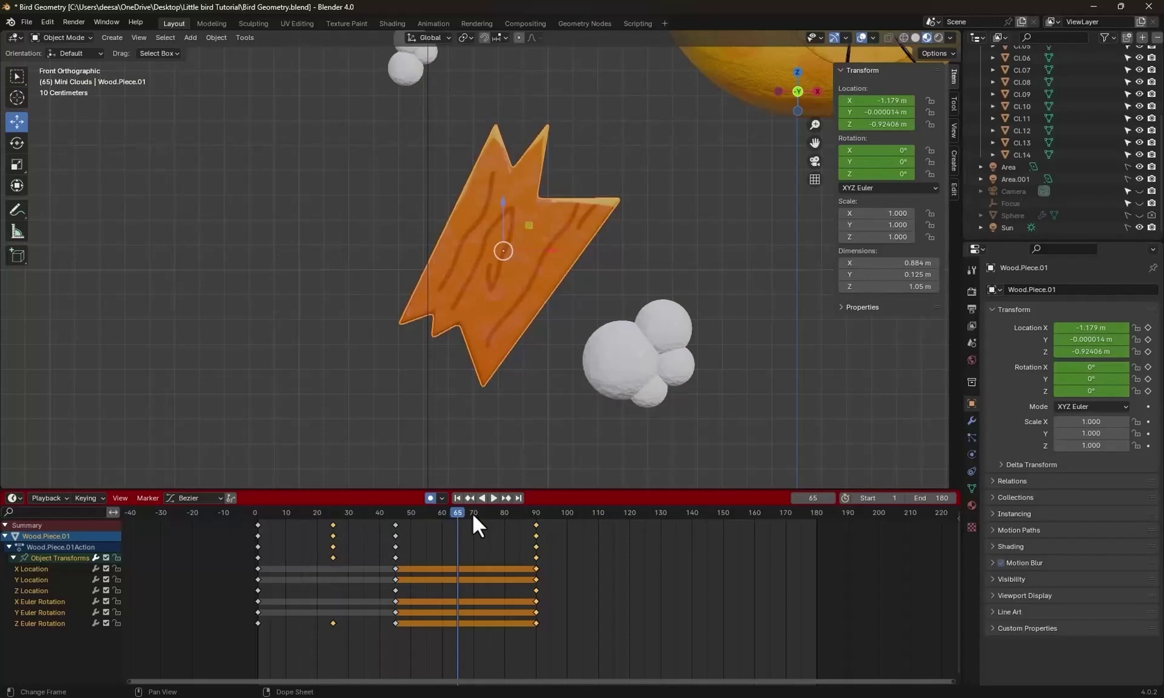
{"action": "left_click", "coordinate": [1091, 391]}
{"action": "type", "text": "-25"}
{"action": "key", "text": "Return"}
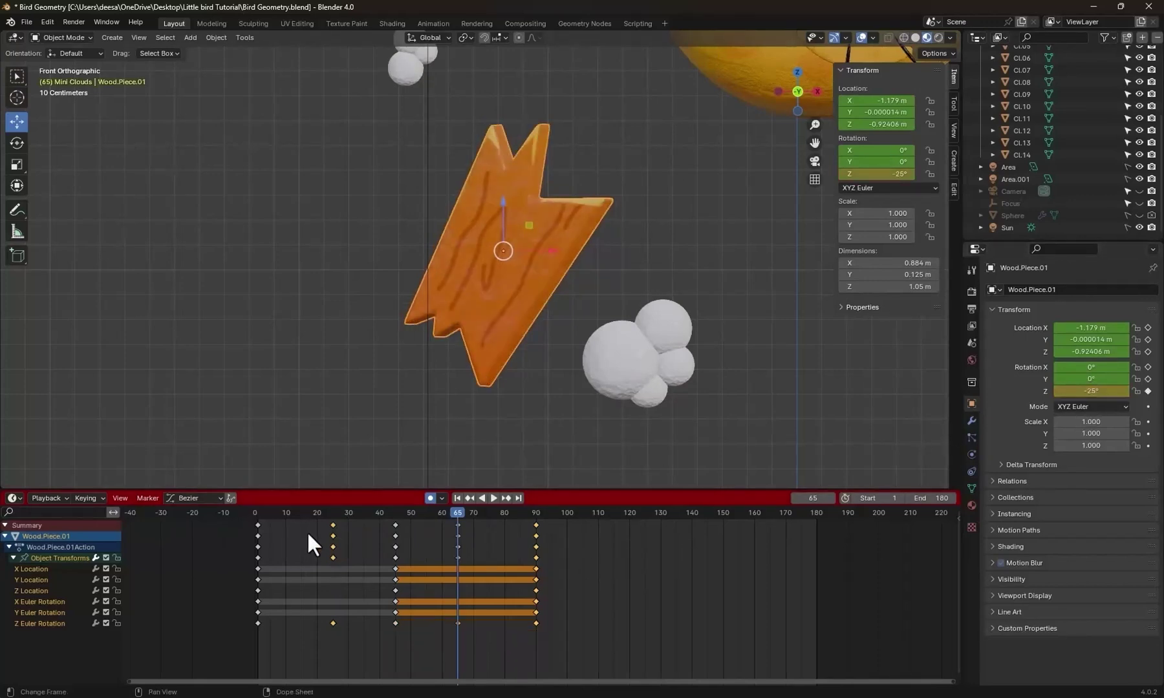
{"action": "left_click", "coordinate": [266, 515]}
{"action": "key", "text": "space"}
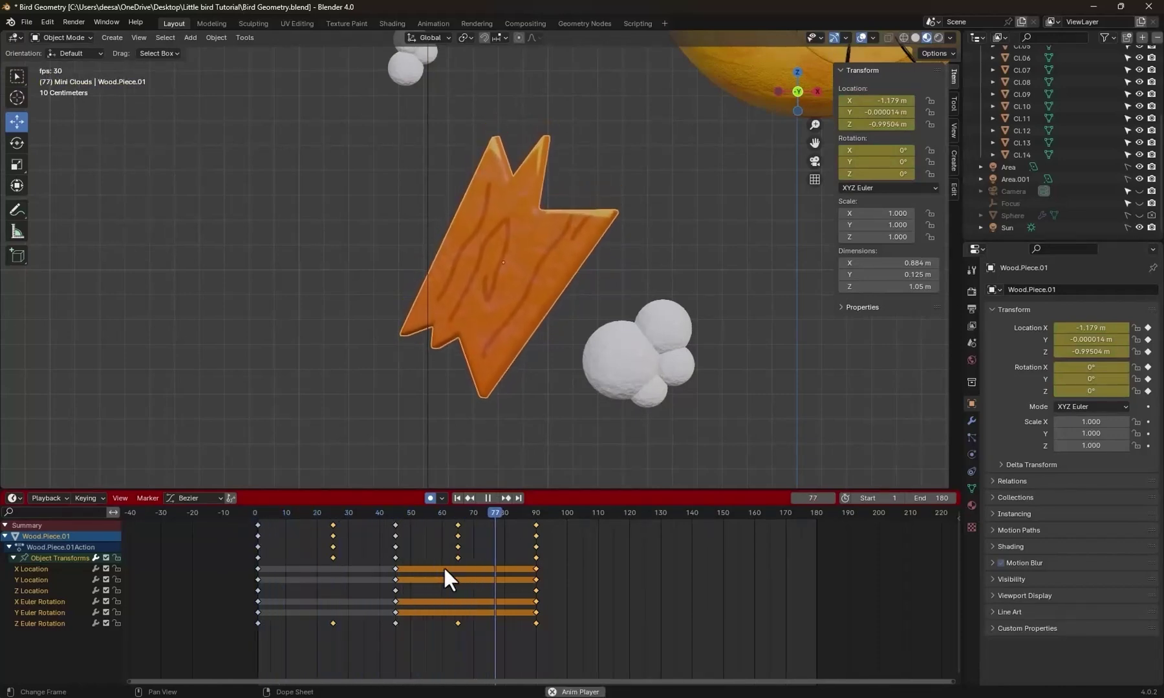
{"action": "key", "text": "space"}
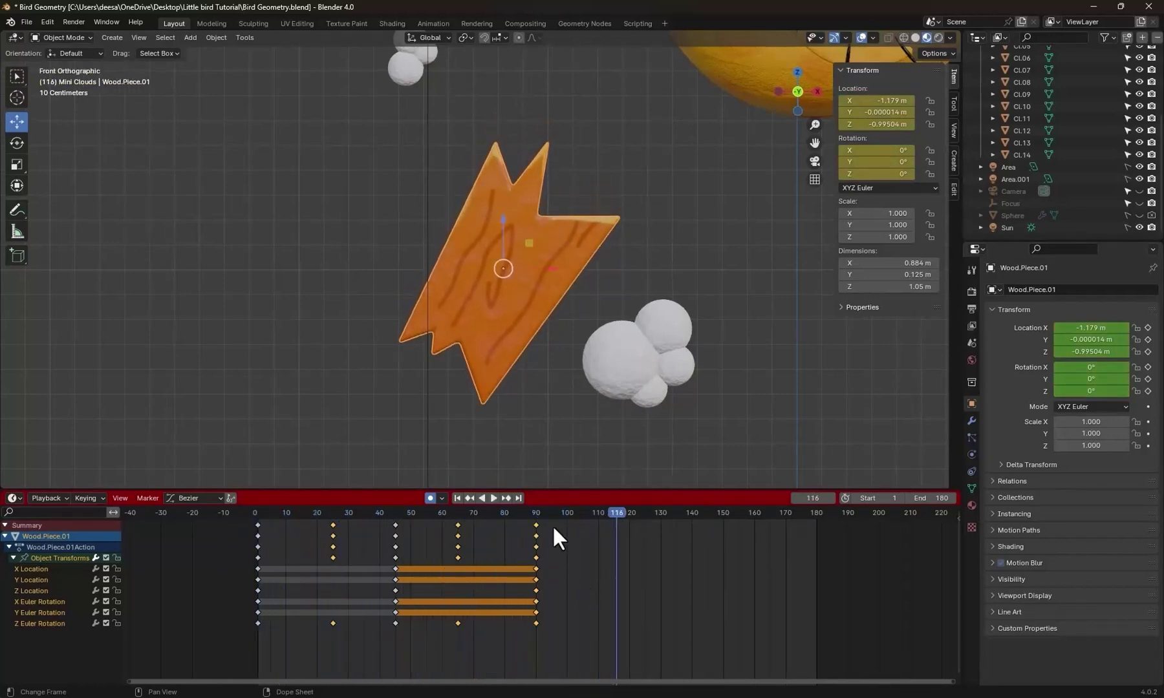
Delete the unchanging X and Y Location and X and Y Euler Rotation keyframes of Wood.Piece.01.
{"action": "left_click", "coordinate": [537, 508]}
{"action": "left_click", "coordinate": [604, 598]}
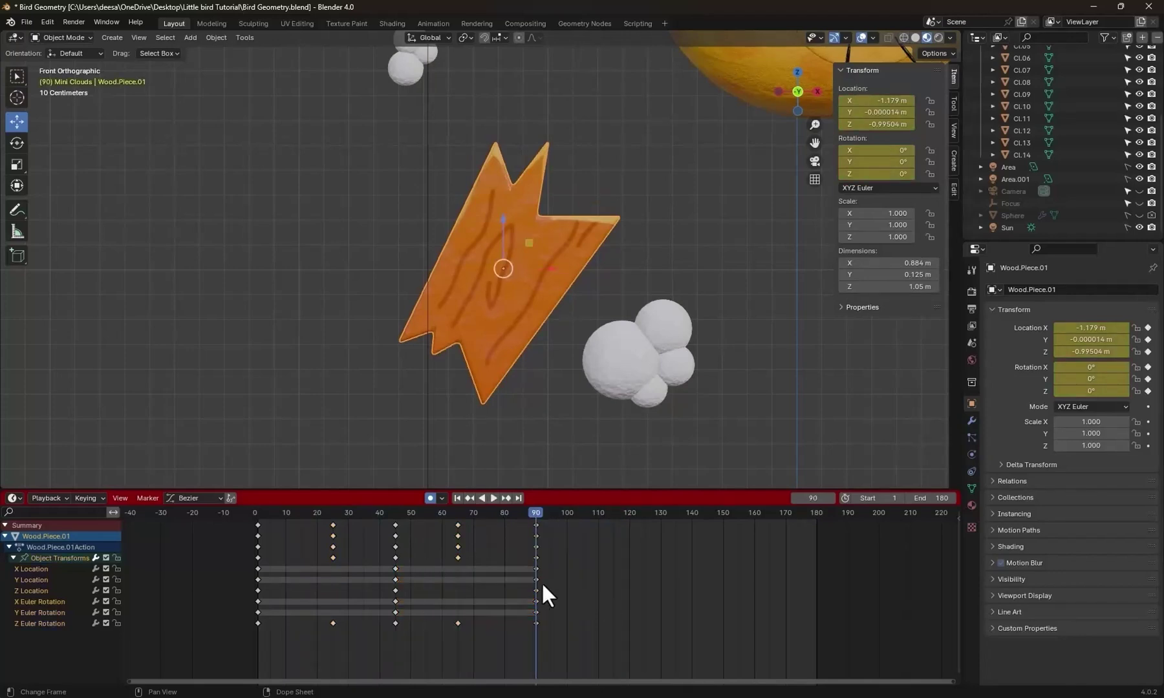
{"action": "left_click_drag", "start_coordinate": [545, 568], "coordinate": [245, 579]}
{"action": "left_click_drag", "start_coordinate": [543, 600], "coordinate": [251, 615]}
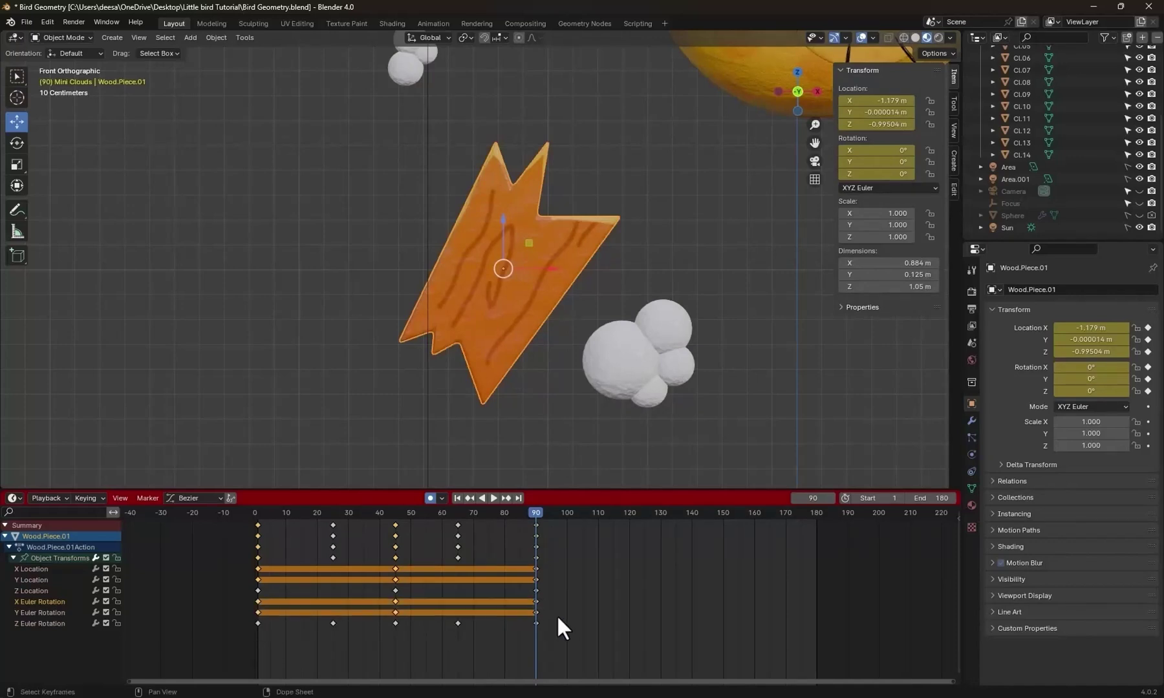
{"action": "key", "text": "Delete"}
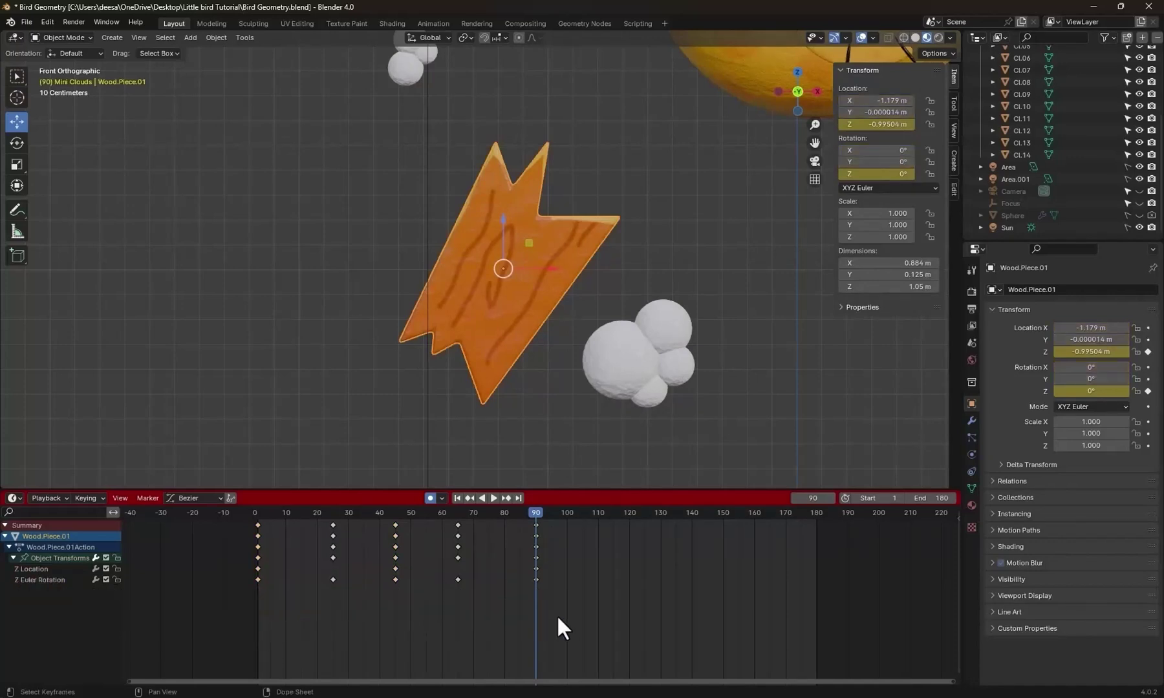
Turn off auto keying and return the playhead to frame 1.
{"action": "left_click", "coordinate": [429, 498]}
{"action": "left_click", "coordinate": [314, 512]}
{"action": "key", "text": "space"}
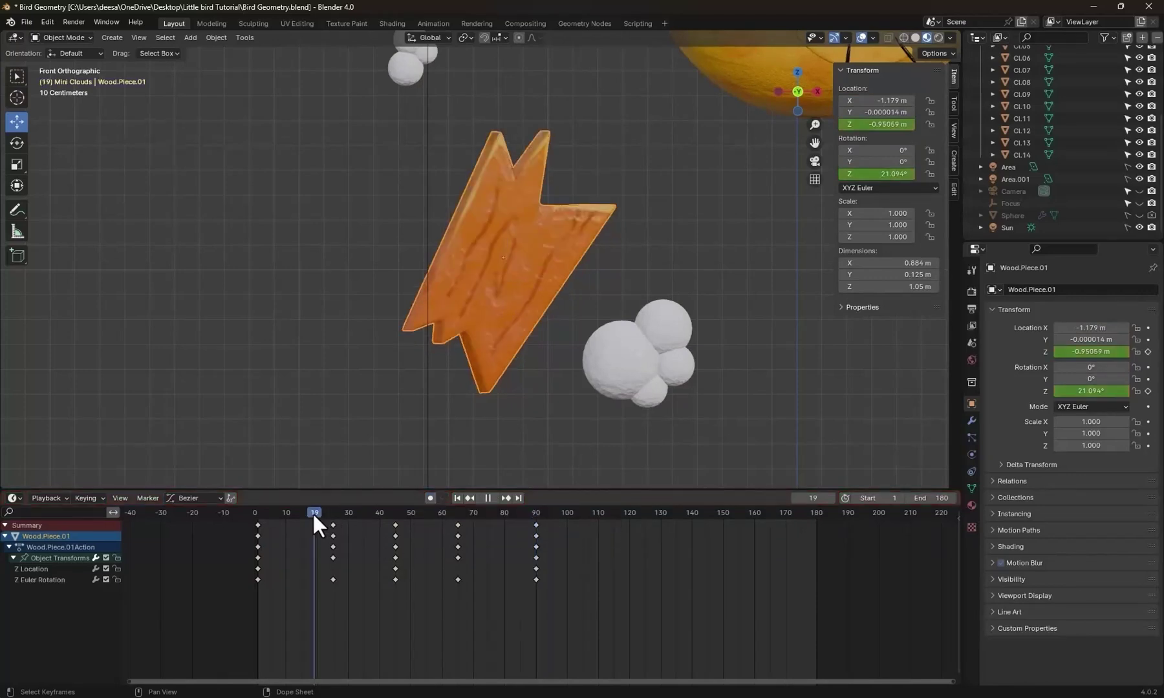
{"action": "key", "text": "space"}
{"action": "left_click_drag", "start_coordinate": [313, 515], "coordinate": [258, 517]}
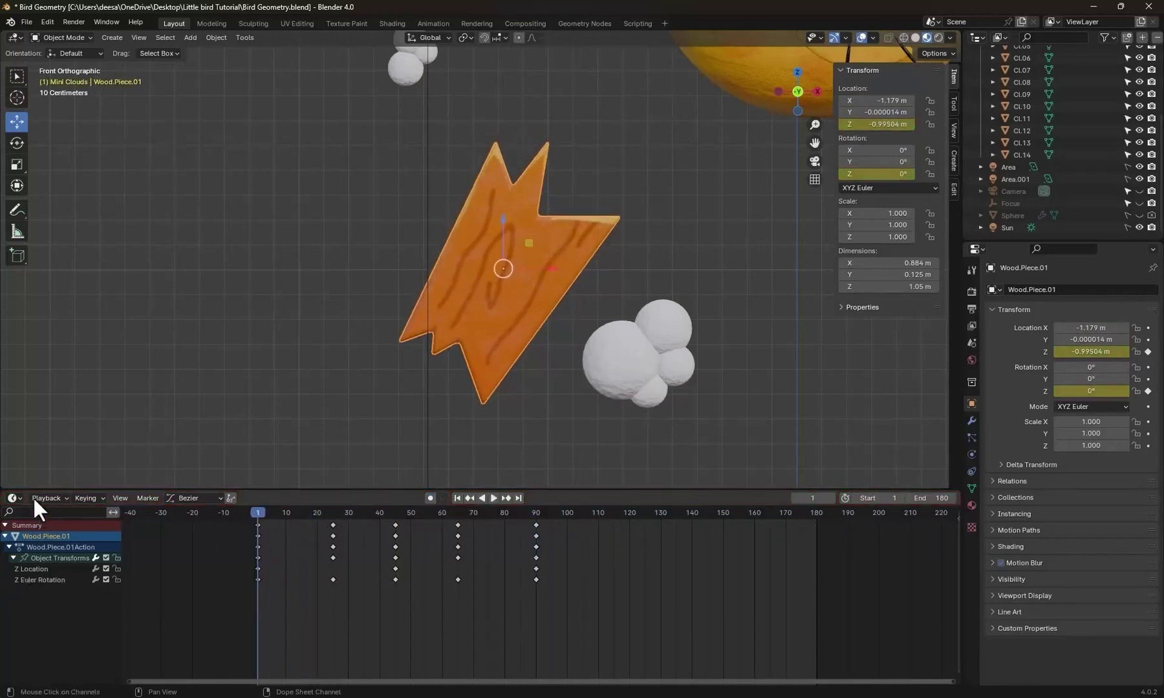
Switch the timeline area to the Graph Editor and expand the Object Transforms channels of Wood.Piece.01.
{"action": "left_click", "coordinate": [15, 497]}
{"action": "left_click", "coordinate": [179, 555]}
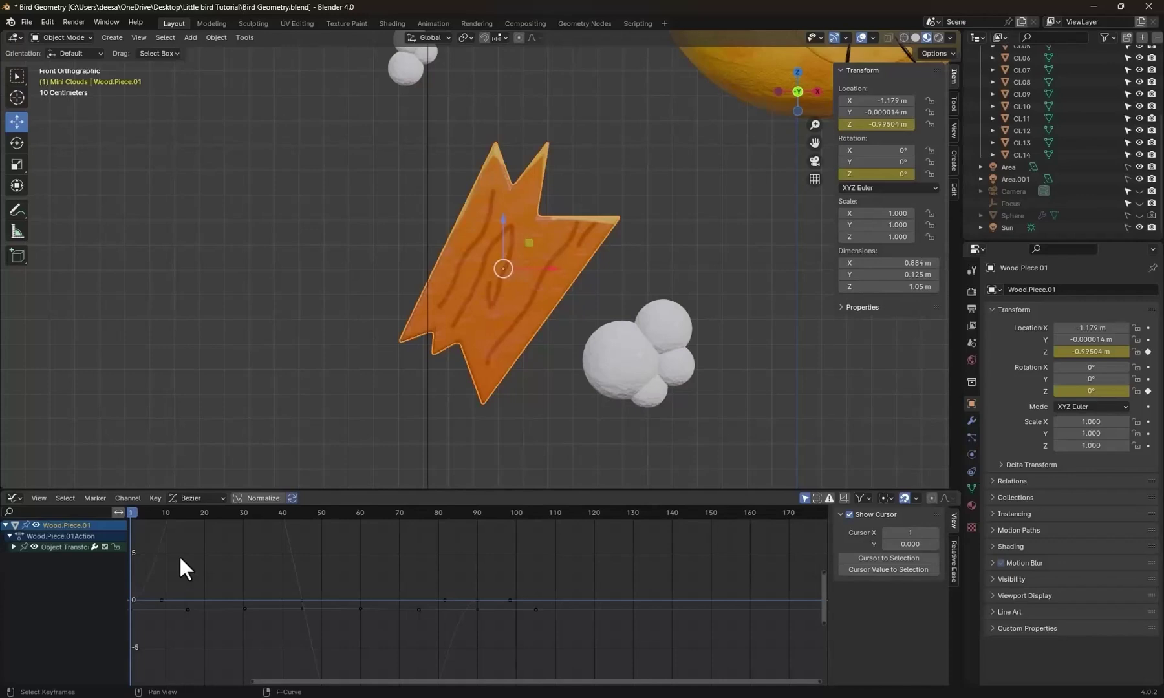
{"action": "left_click", "coordinate": [13, 547]}
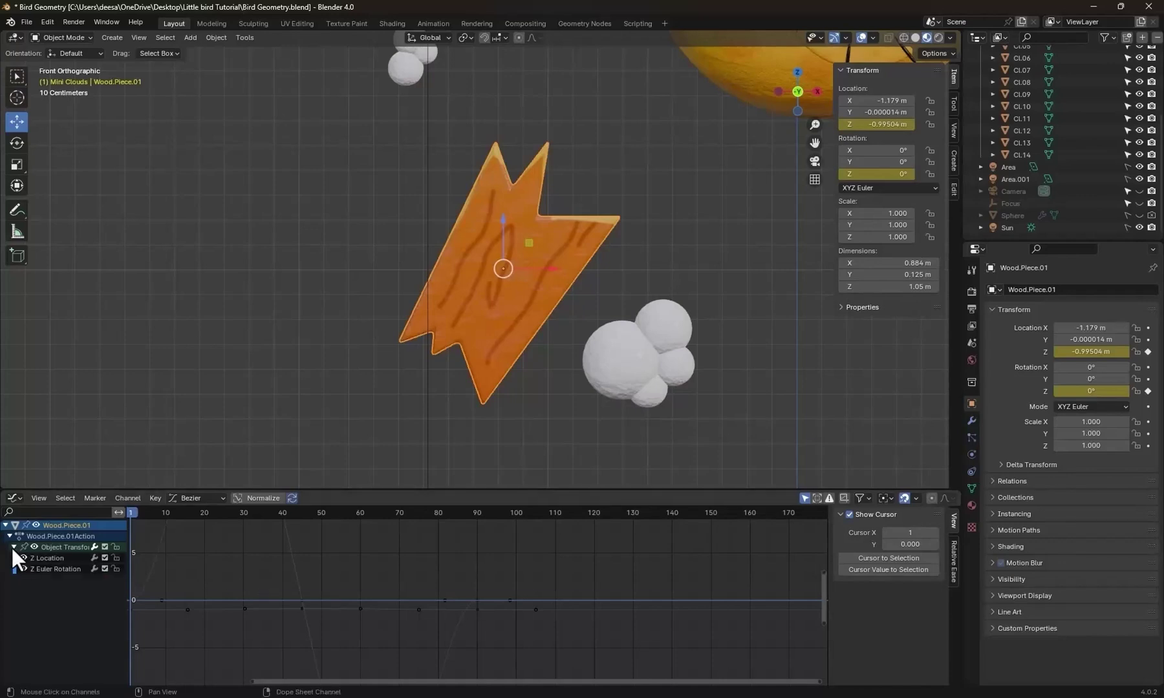
Hide the Z Location curve, select the Z Euler Rotation channel and fit its whole curve in the graph.
{"action": "left_click", "coordinate": [50, 557]}
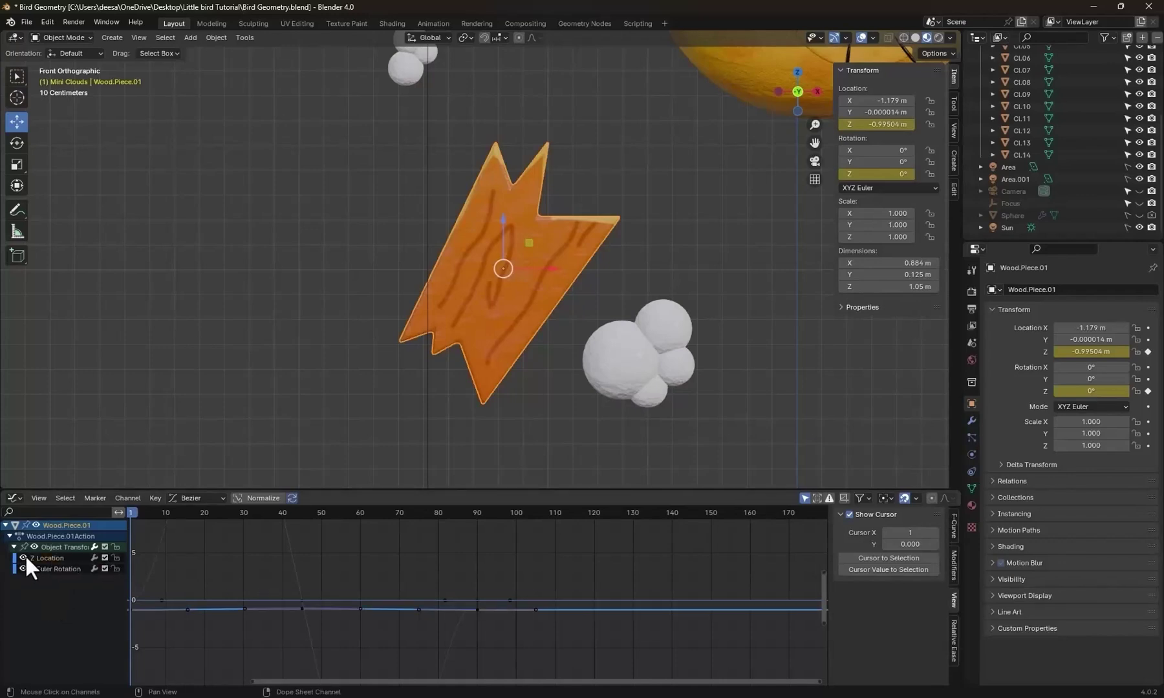
{"action": "left_click", "coordinate": [24, 557]}
{"action": "left_click", "coordinate": [46, 568]}
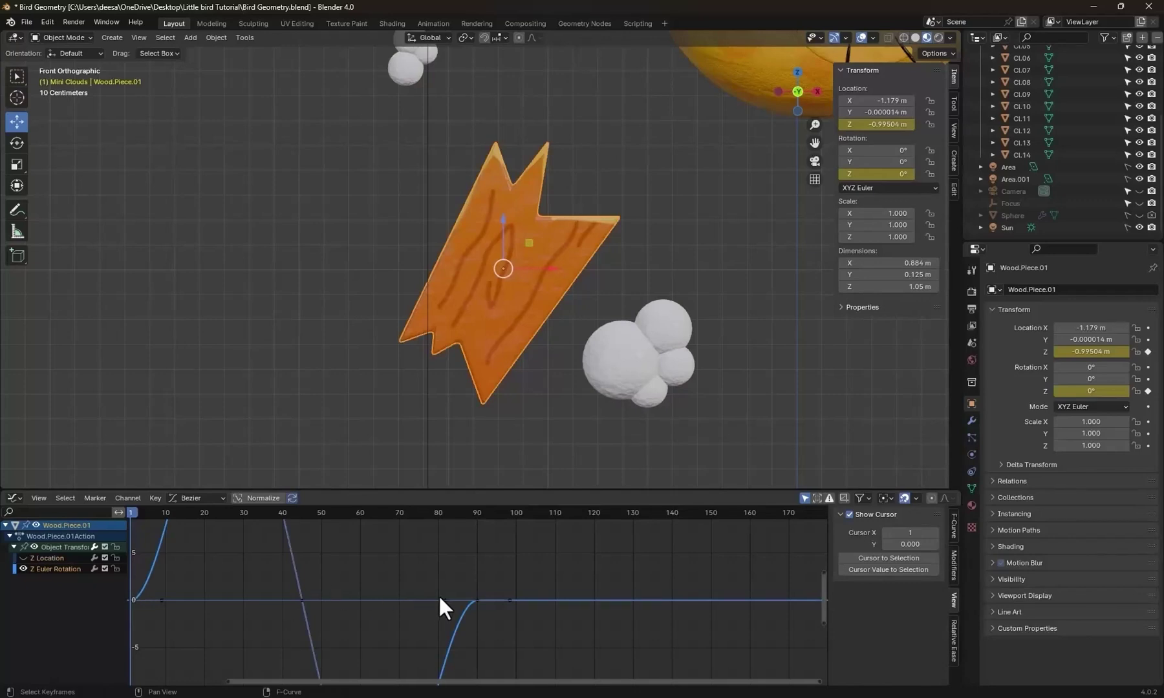
{"action": "key", "text": "grave"}
{"action": "left_click", "coordinate": [366, 593]}
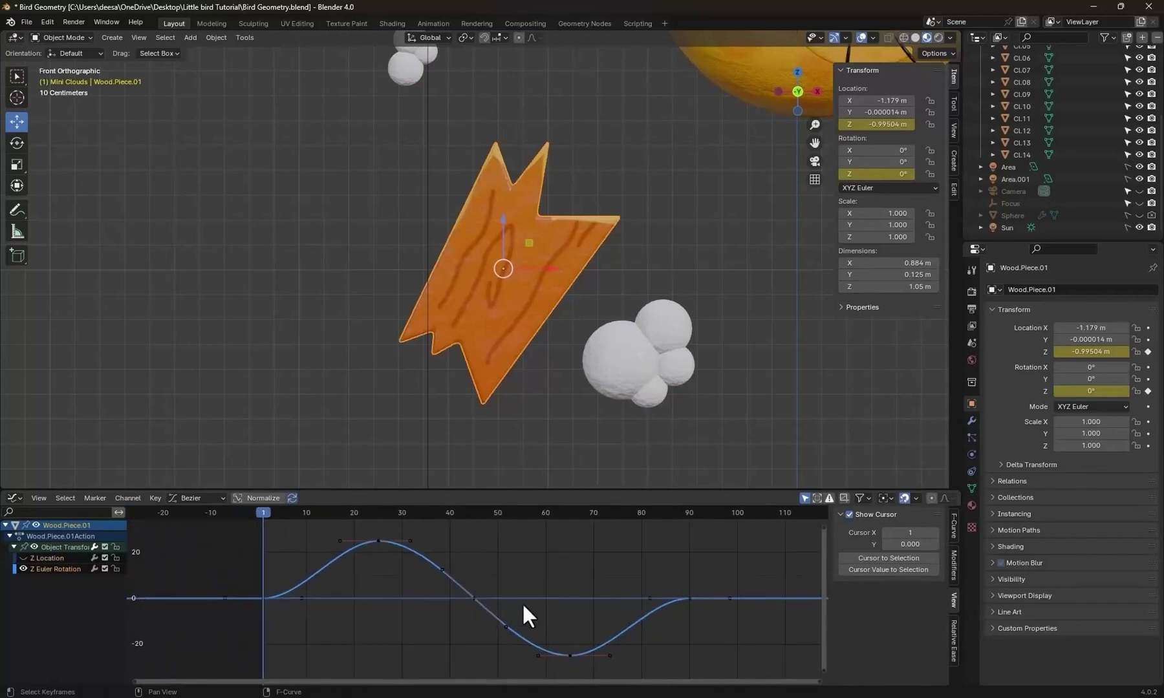
Lengthen the handles of the trough and peak keyframes on the Z Euler Rotation curve slightly.
{"action": "left_click", "coordinate": [574, 659]}
{"action": "key", "text": "s"}
{"action": "left_click", "coordinate": [583, 664]}
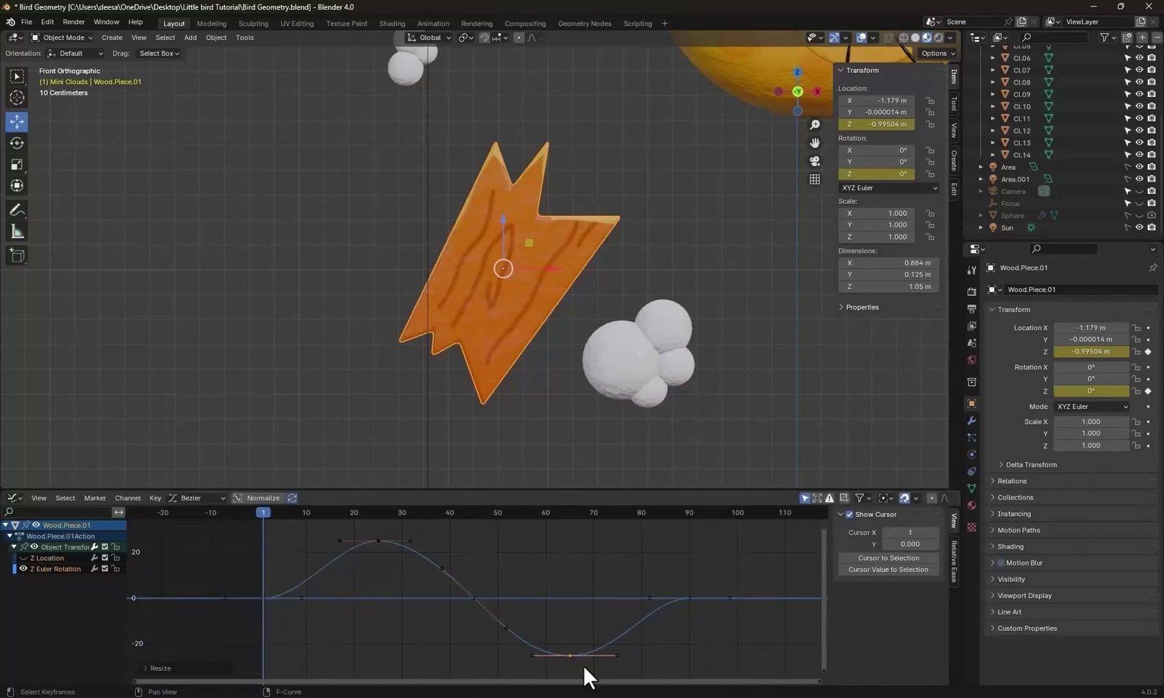
{"action": "left_click", "coordinate": [390, 529]}
{"action": "key", "text": "s"}
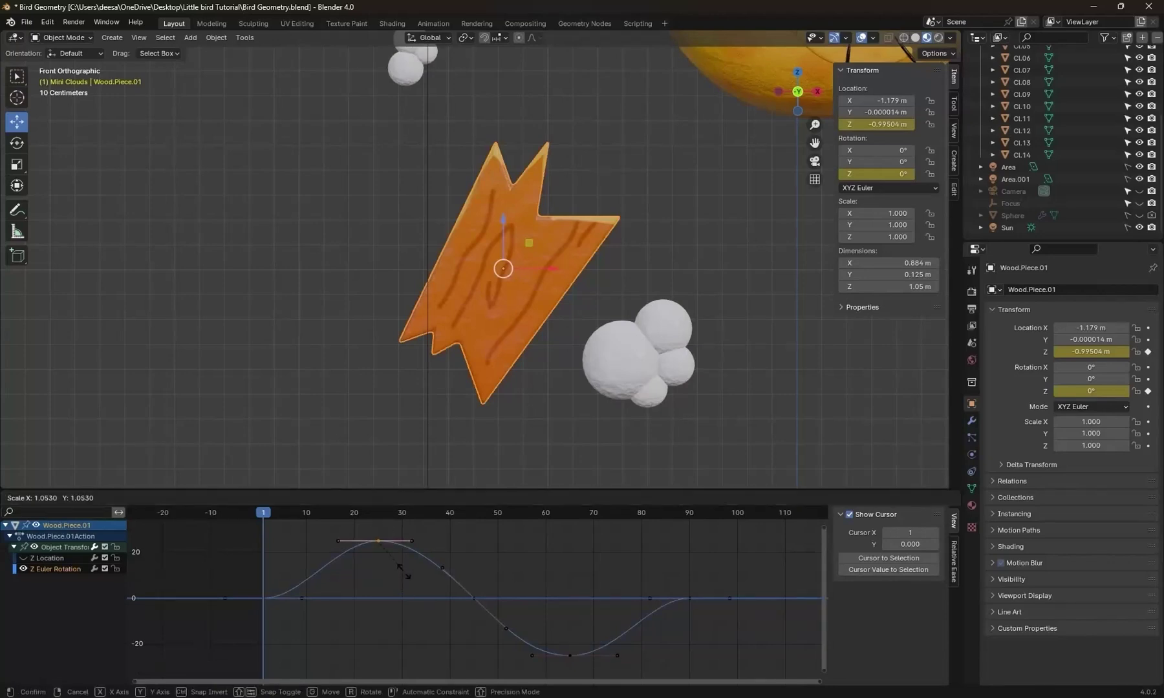
{"action": "left_click", "coordinate": [413, 575]}
Raise the outgoing handle of the frame 1 keyframe so the Z rotation curve starts with a steep slope.
{"action": "middle_click_drag", "start_coordinate": [379, 613], "coordinate": [342, 640]}
{"action": "left_click_drag", "start_coordinate": [346, 628], "coordinate": [278, 582]}
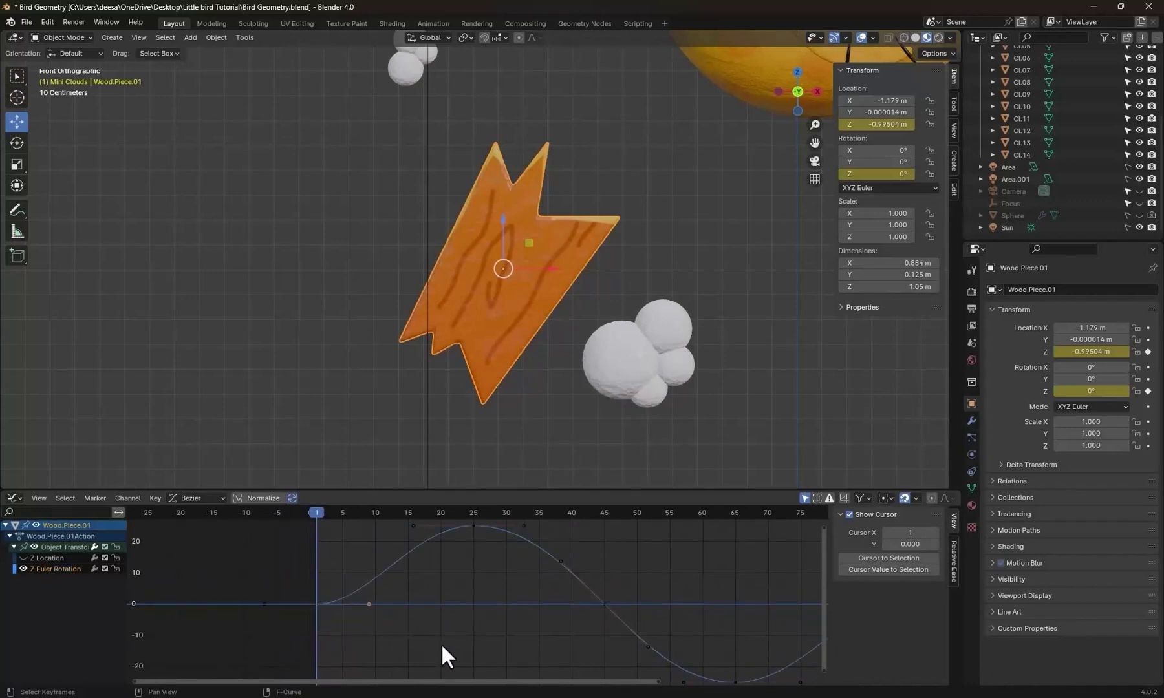
{"action": "key", "text": "g"}
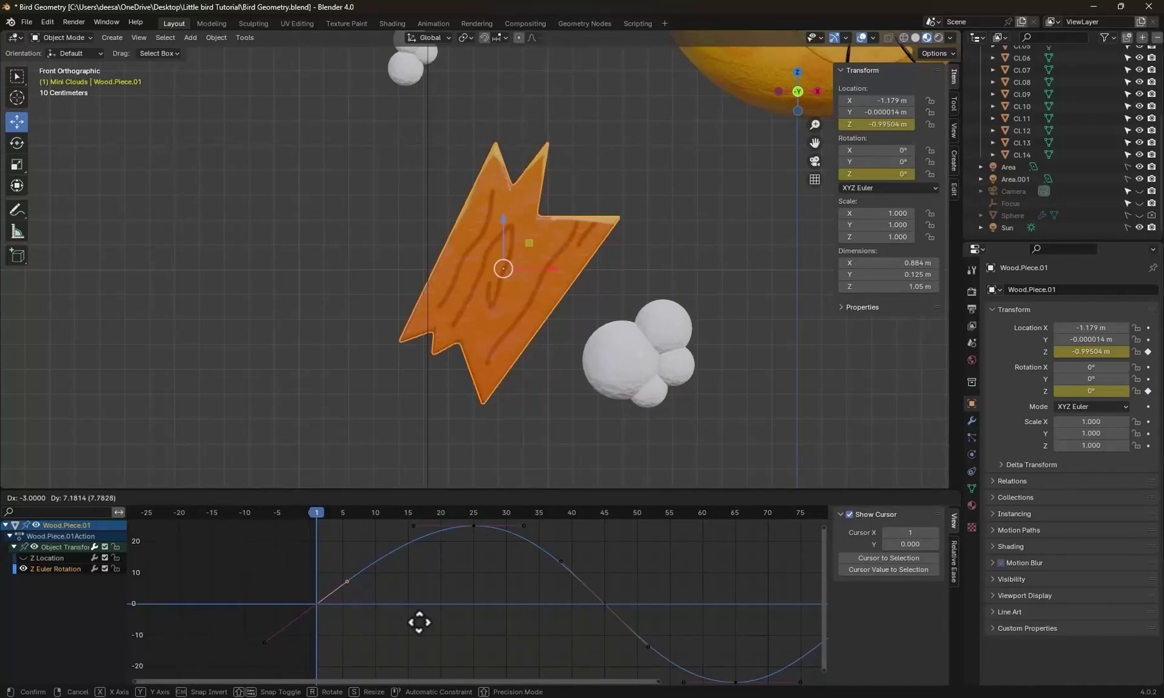
{"action": "left_click", "coordinate": [419, 623]}
Lower the incoming handle of the frame 90 keyframe so the Z rotation curve ends as steeply as it starts.
{"action": "middle_click_drag", "start_coordinate": [641, 636], "coordinate": [390, 616]}
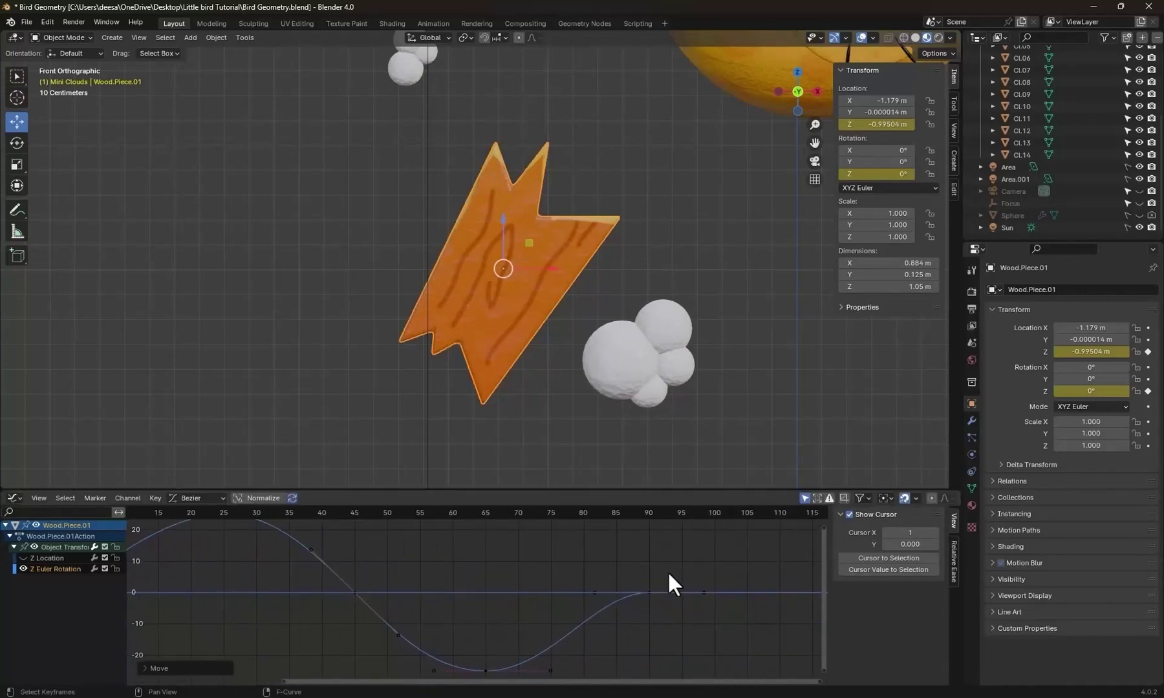
{"action": "left_click_drag", "start_coordinate": [611, 589], "coordinate": [577, 613]}
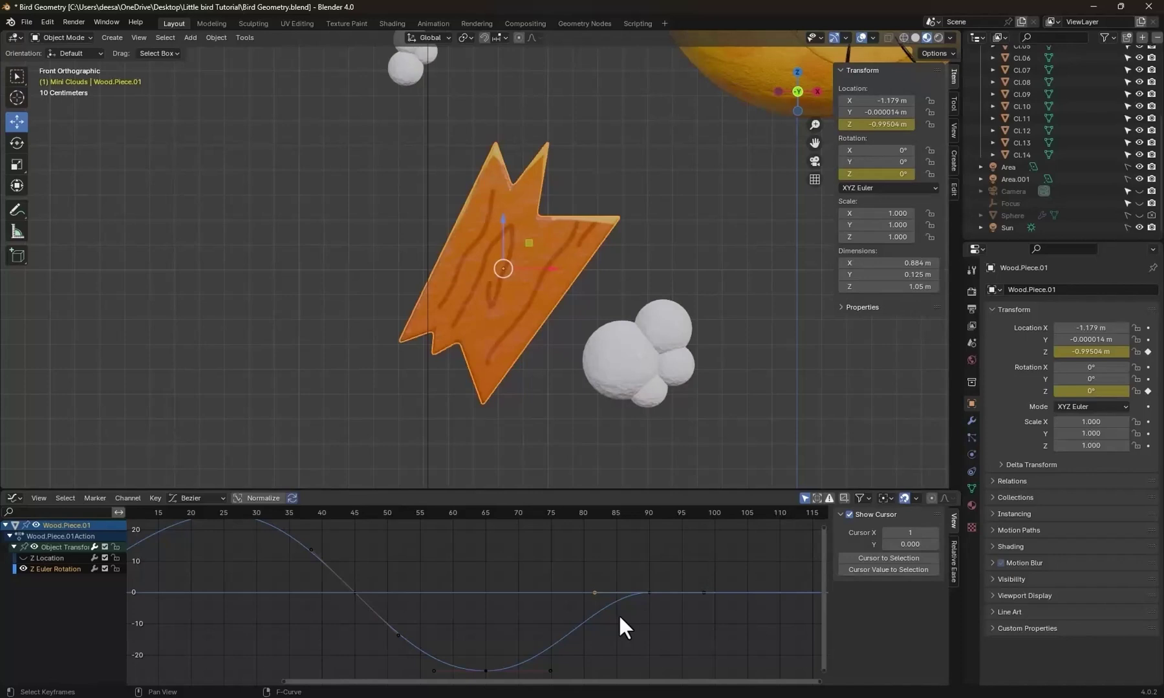
{"action": "key", "text": "g"}
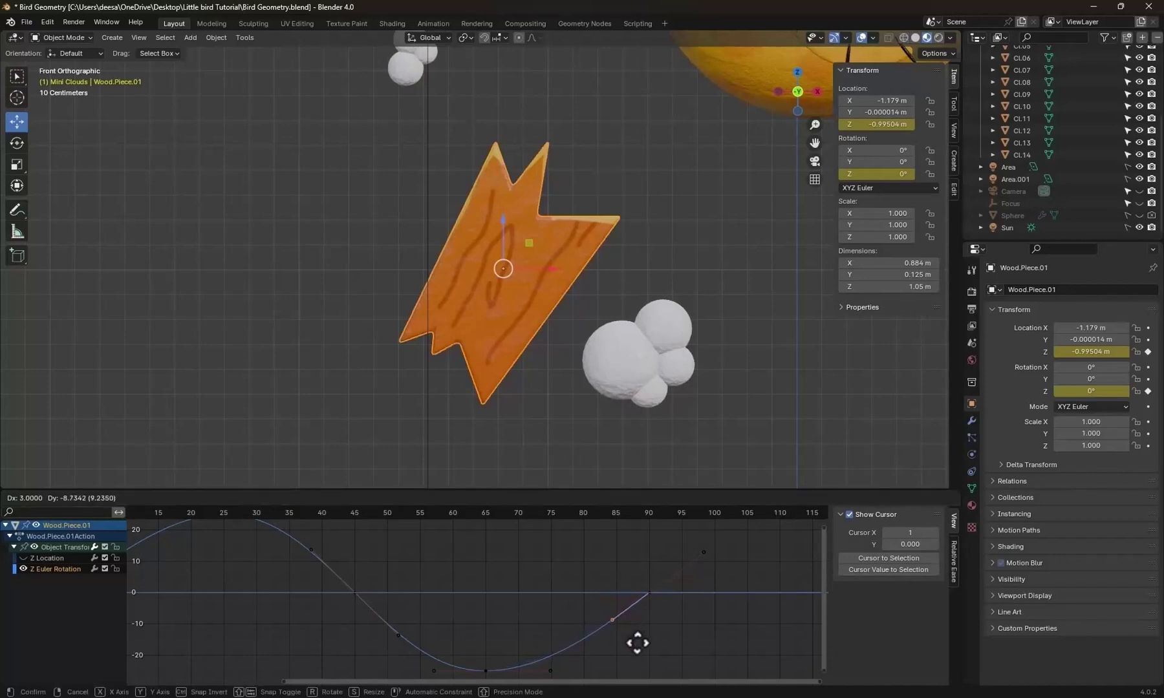
{"action": "left_click", "coordinate": [636, 640]}
{"action": "key", "text": "Home"}
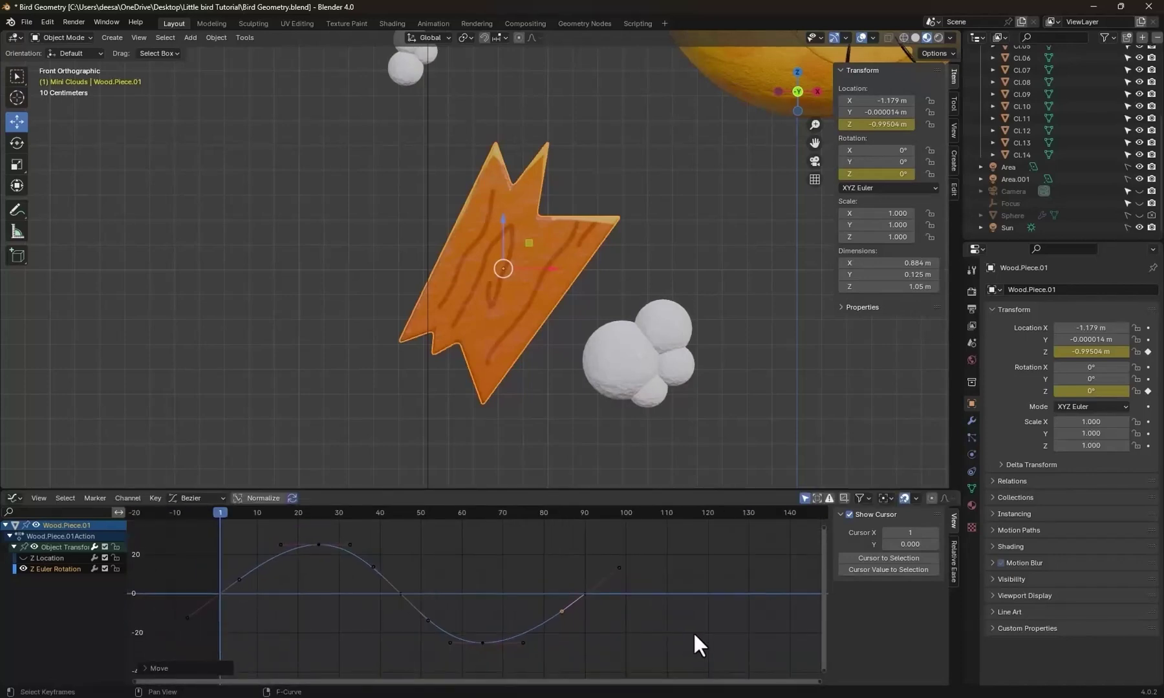
Add a Cycles modifier to the Z Euler Rotation curve.
{"action": "left_click", "coordinate": [42, 567]}
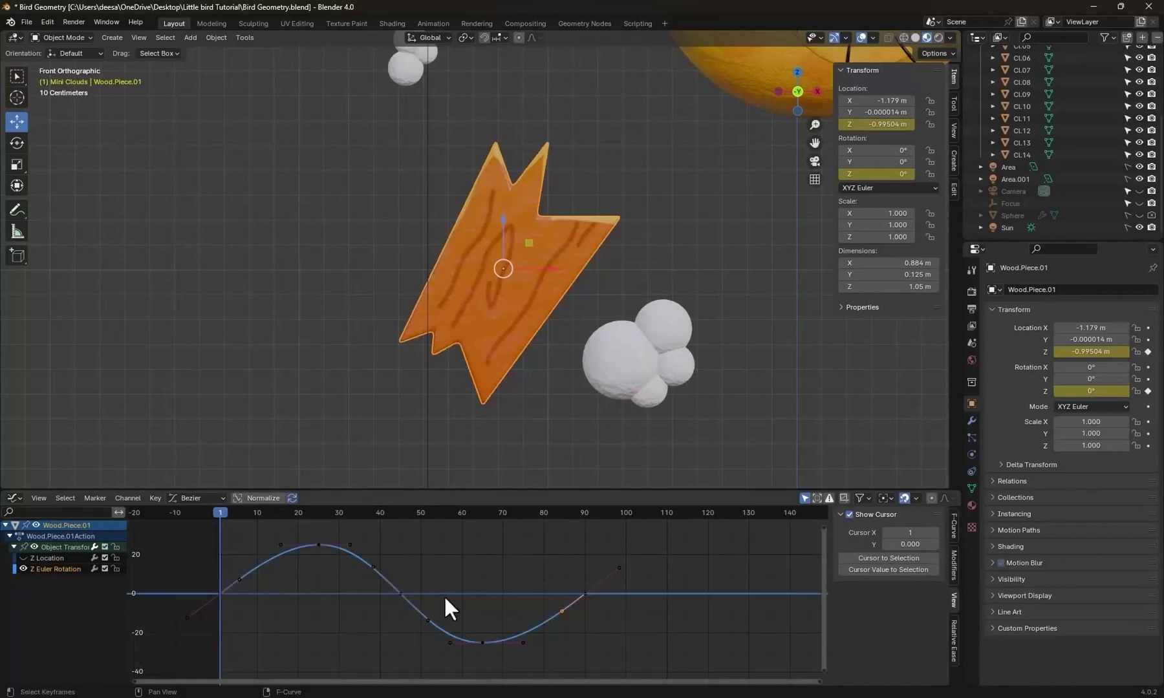
{"action": "left_click", "coordinate": [952, 562]}
{"action": "left_click", "coordinate": [906, 515]}
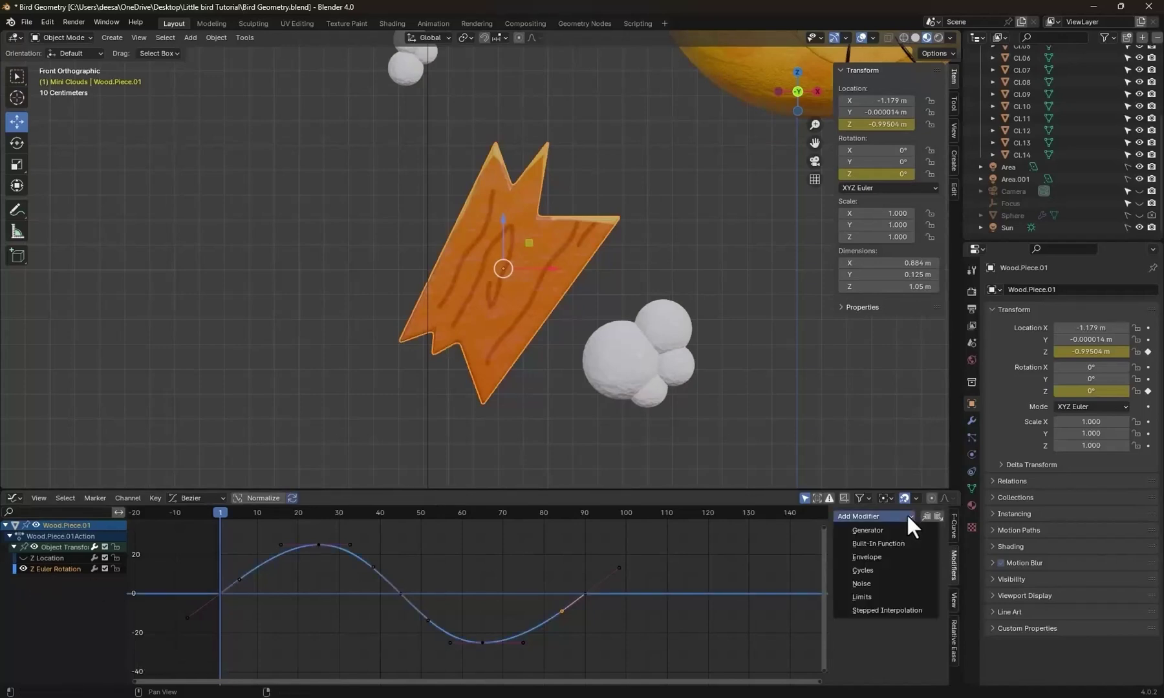
{"action": "left_click", "coordinate": [862, 570]}
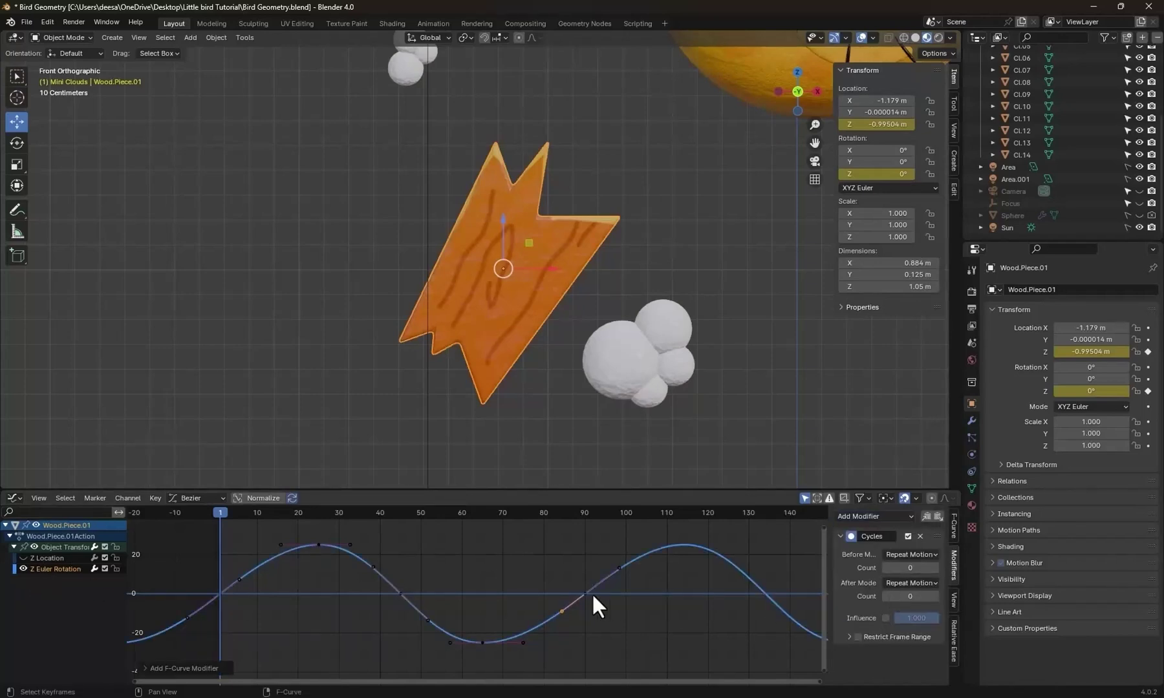
{"action": "scroll", "coordinate": [591, 592], "scroll_direction": "down", "scroll_amount": 4}
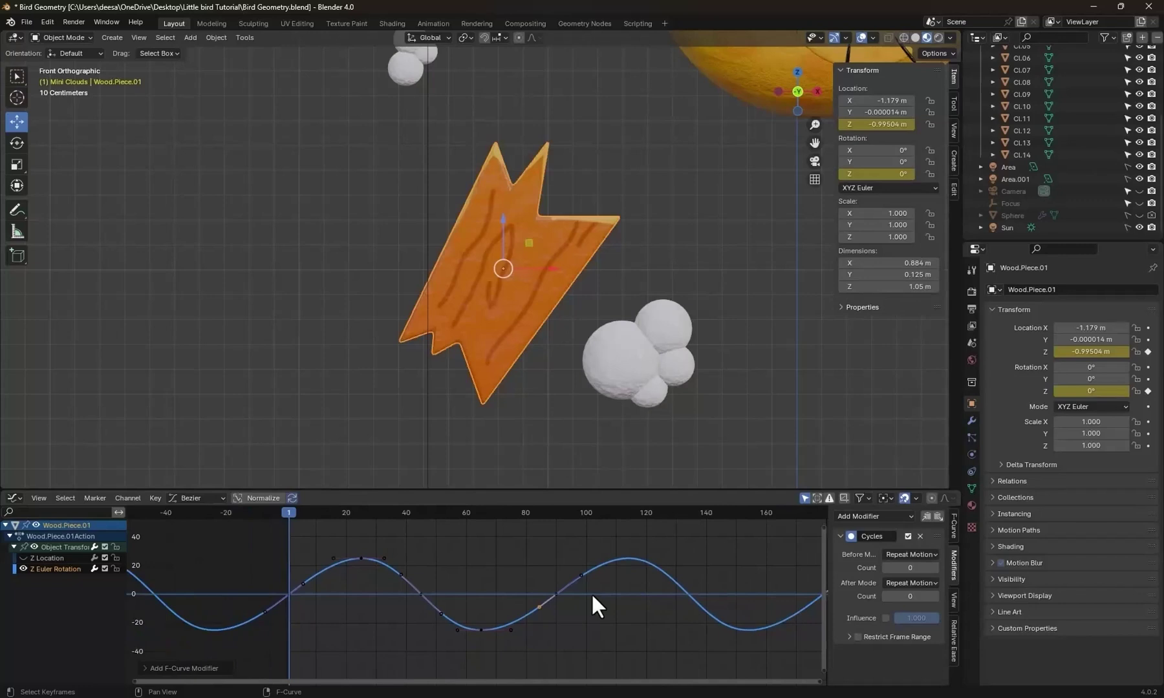
Set the Cycles modifier's Before Mode to No Cycles and its After Count to 1, and preview the sway from frame 1.
{"action": "left_click", "coordinate": [911, 555]}
{"action": "left_click", "coordinate": [912, 555]}
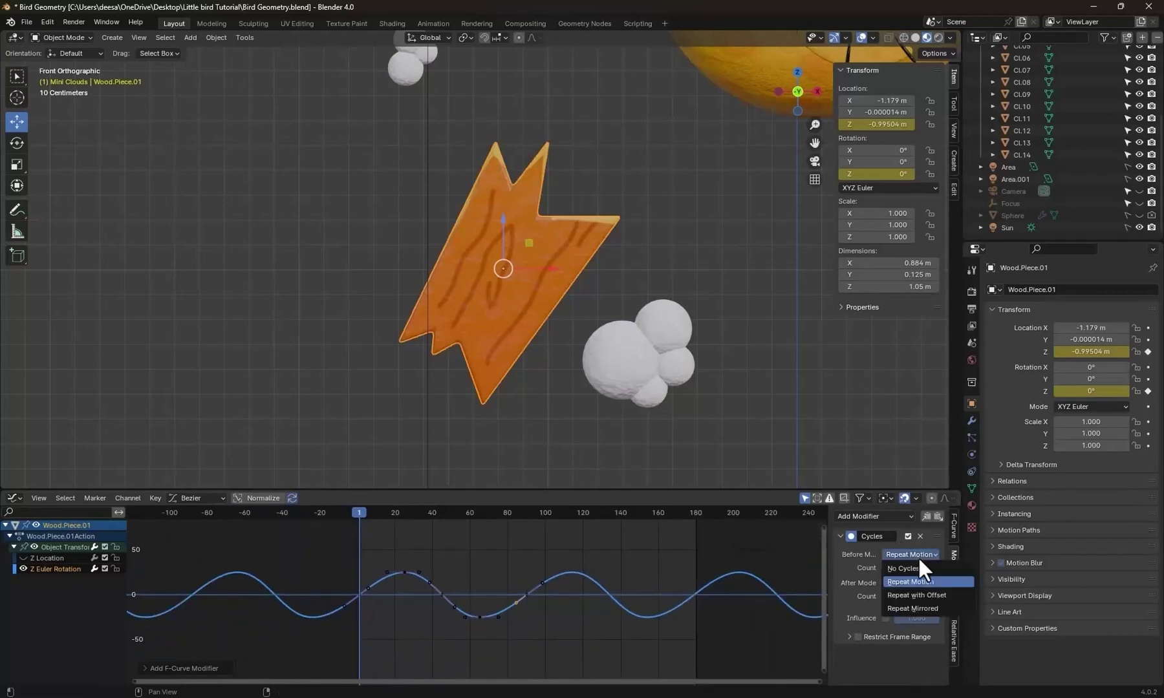
{"action": "left_click", "coordinate": [902, 568]}
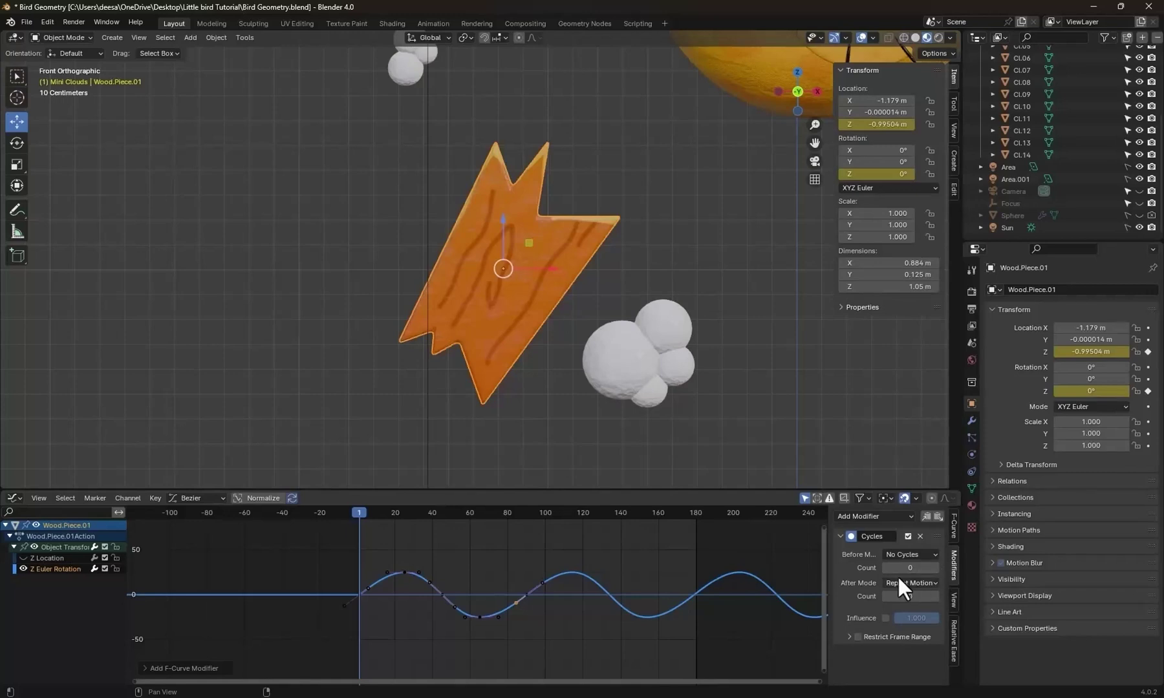
{"action": "left_click", "coordinate": [935, 596]}
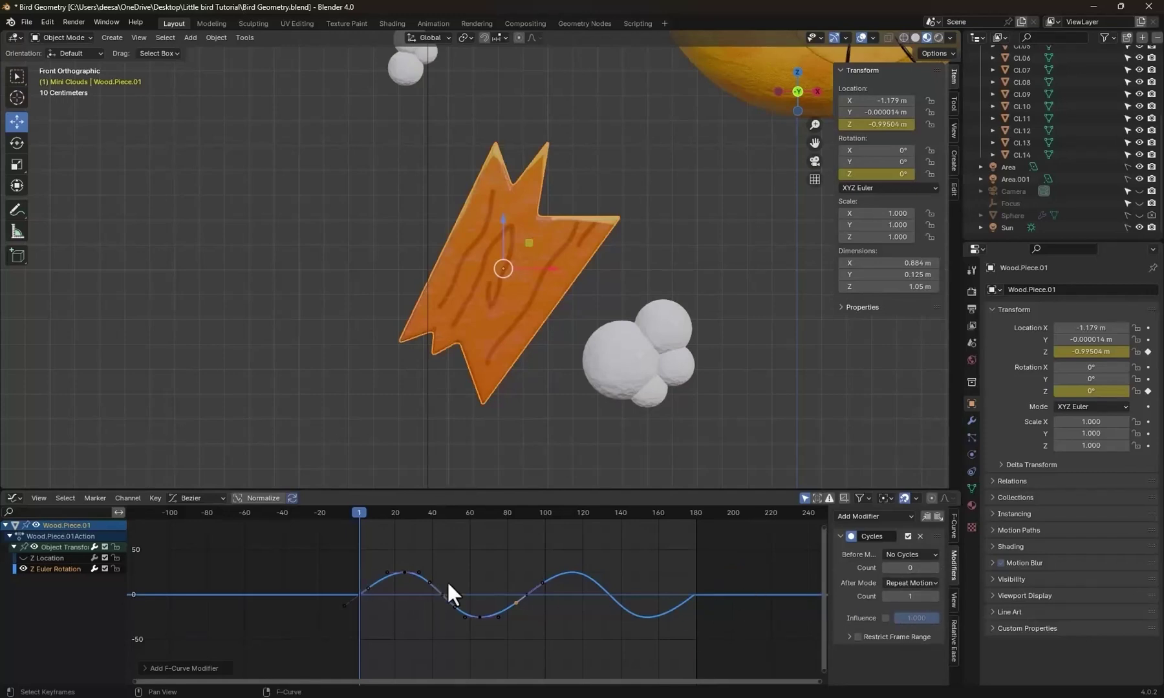
{"action": "key", "text": "space"}
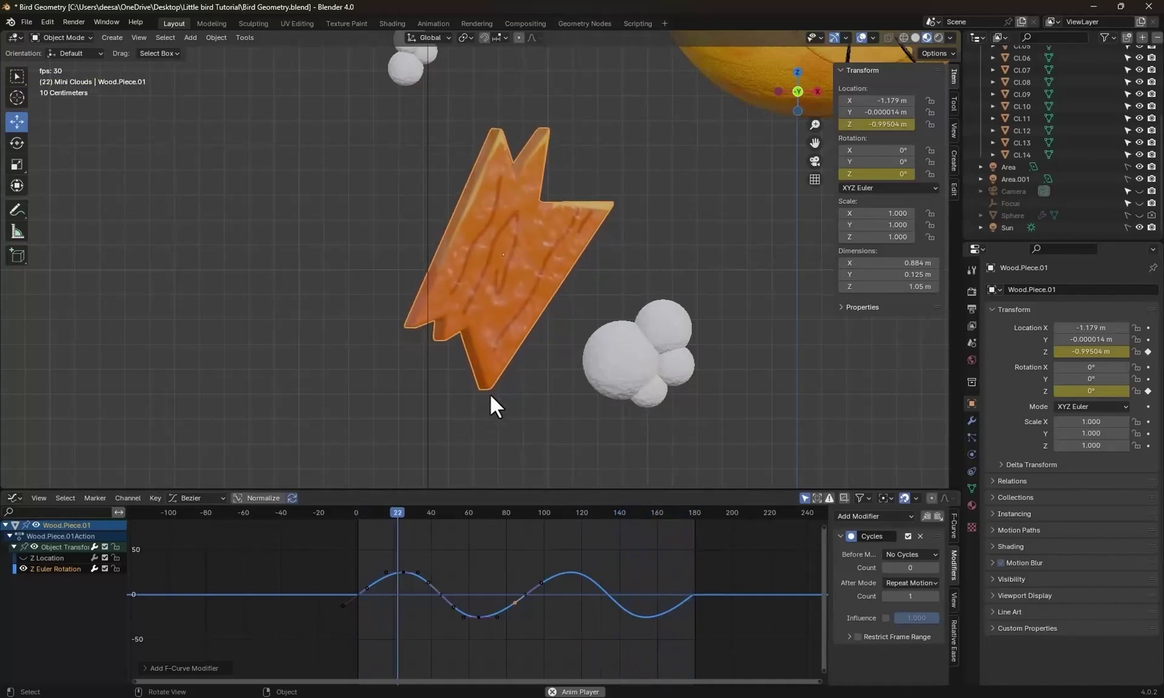
{"action": "left_click", "coordinate": [358, 512]}
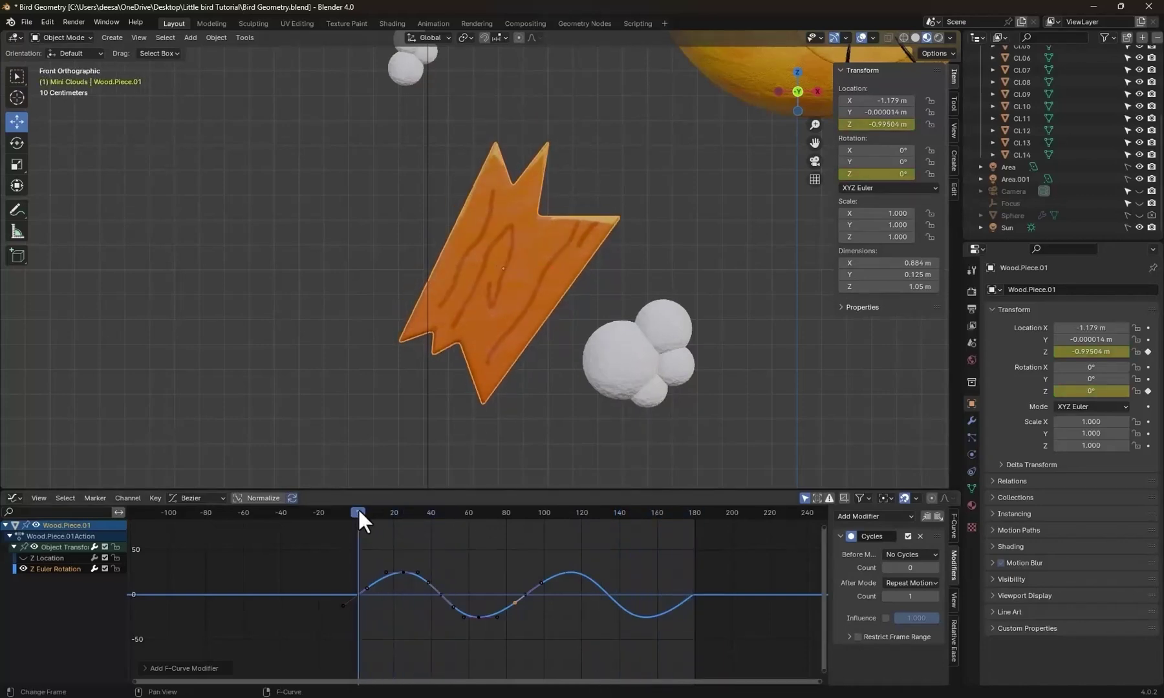
Hide the Z Euler Rotation curve and show the editable Z Location curve fitted in the graph.
{"action": "left_click", "coordinate": [36, 558]}
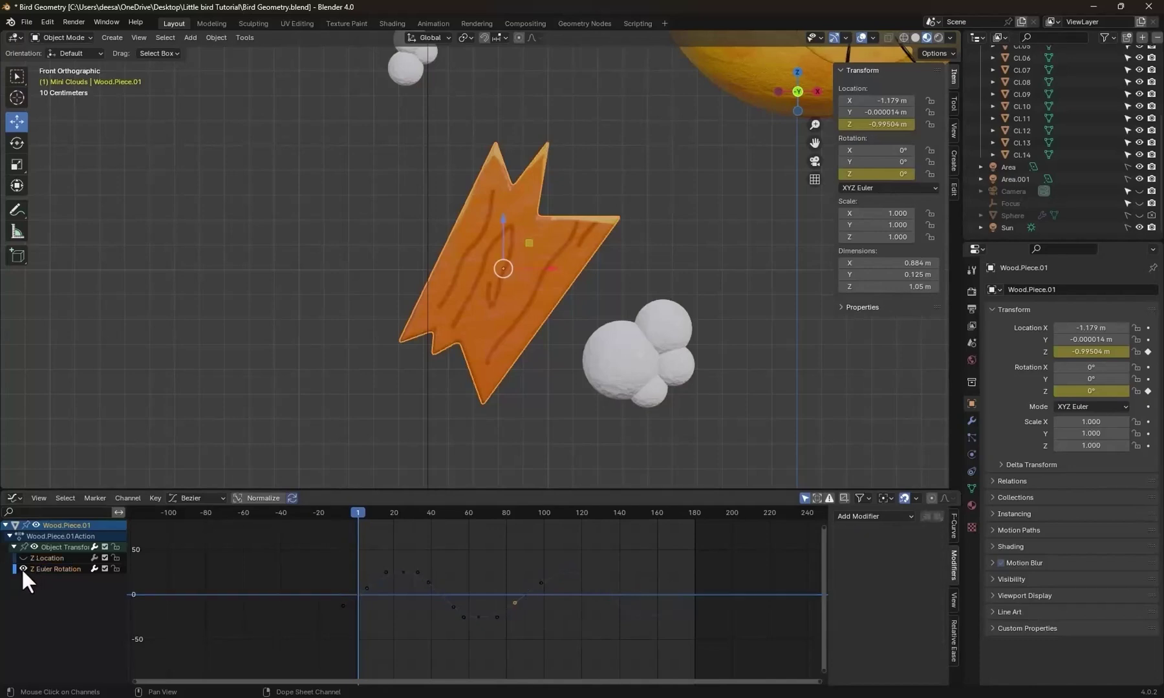
{"action": "key", "text": "Tab"}
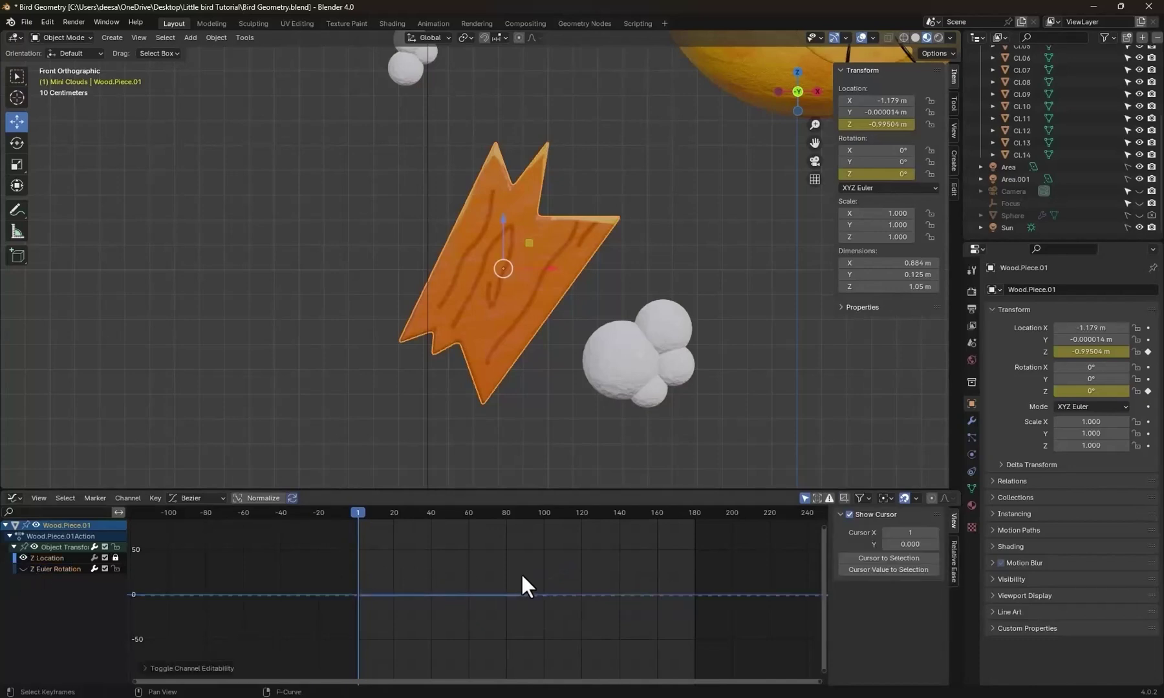
{"action": "key", "text": "Tab"}
{"action": "key", "text": "grave"}
{"action": "left_click", "coordinate": [445, 570]}
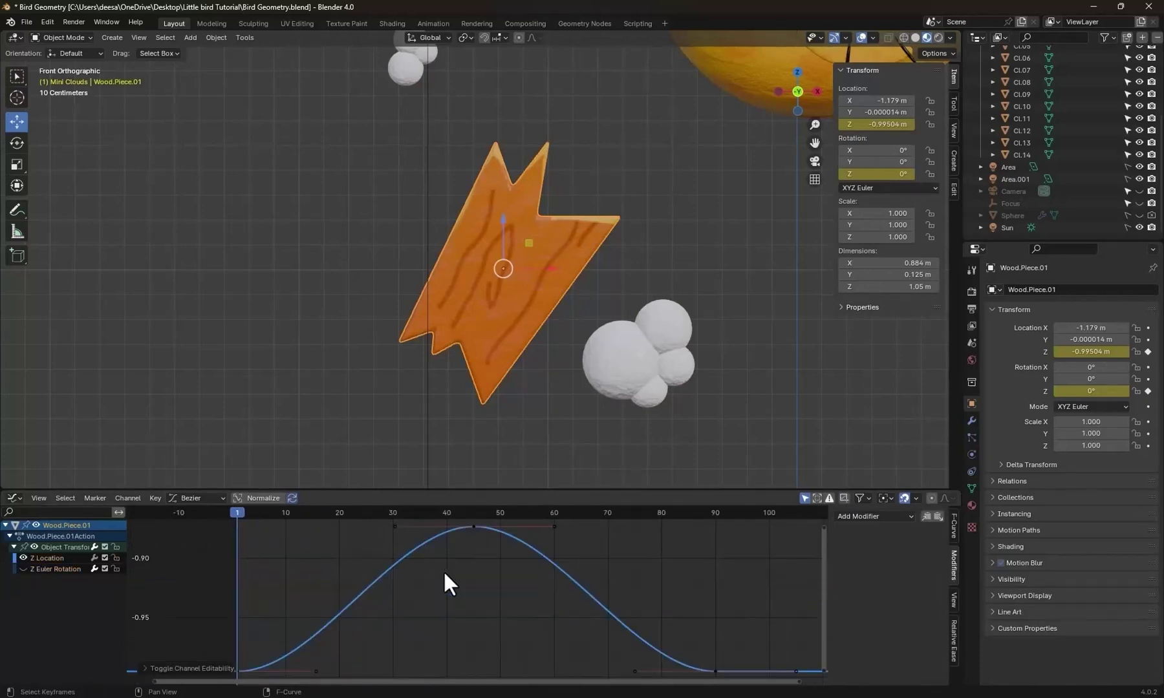
{"action": "scroll", "coordinate": [535, 595], "scroll_direction": "down", "scroll_amount": 1}
{"action": "scroll", "coordinate": [533, 591], "scroll_direction": "down", "scroll_amount": 1}
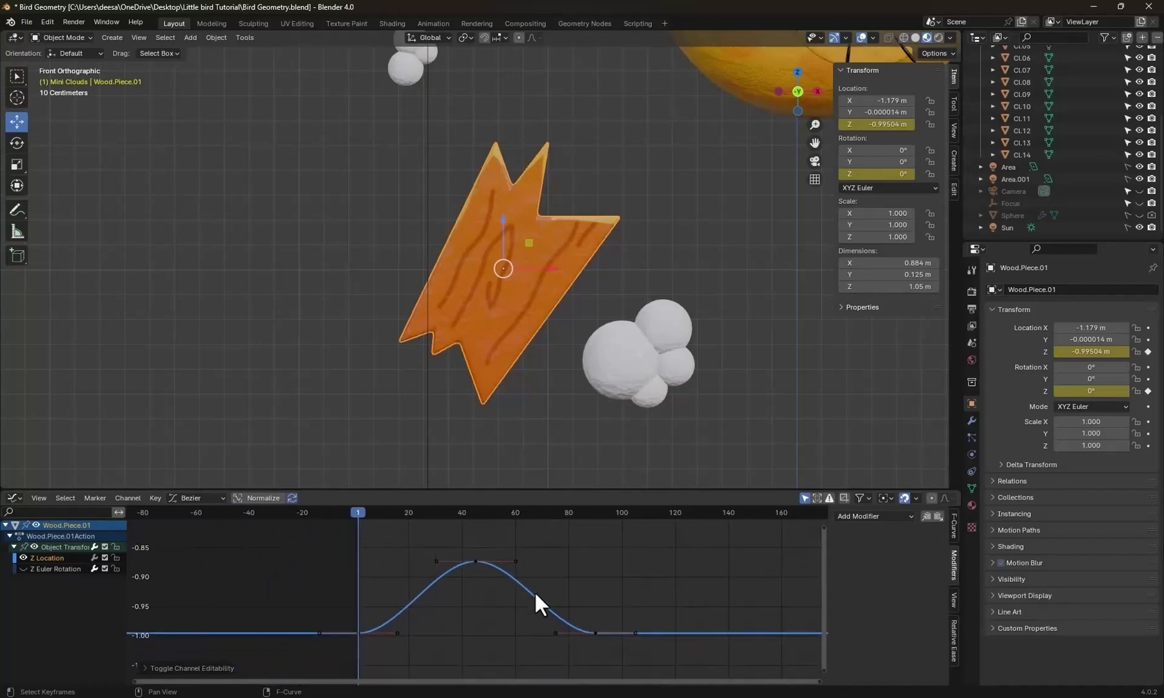
Lengthen the handles of the peak keyframe at frame 45 on the Z Location curve.
{"action": "left_click", "coordinate": [476, 561]}
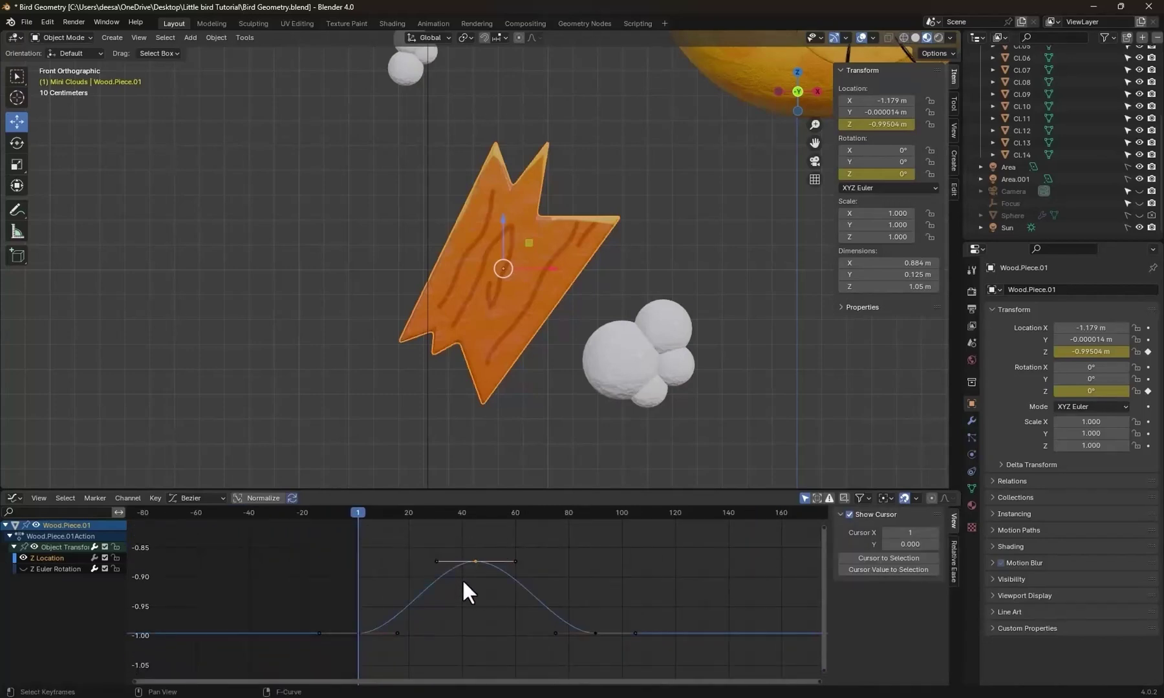
{"action": "key", "text": "s"}
{"action": "left_click", "coordinate": [449, 586]}
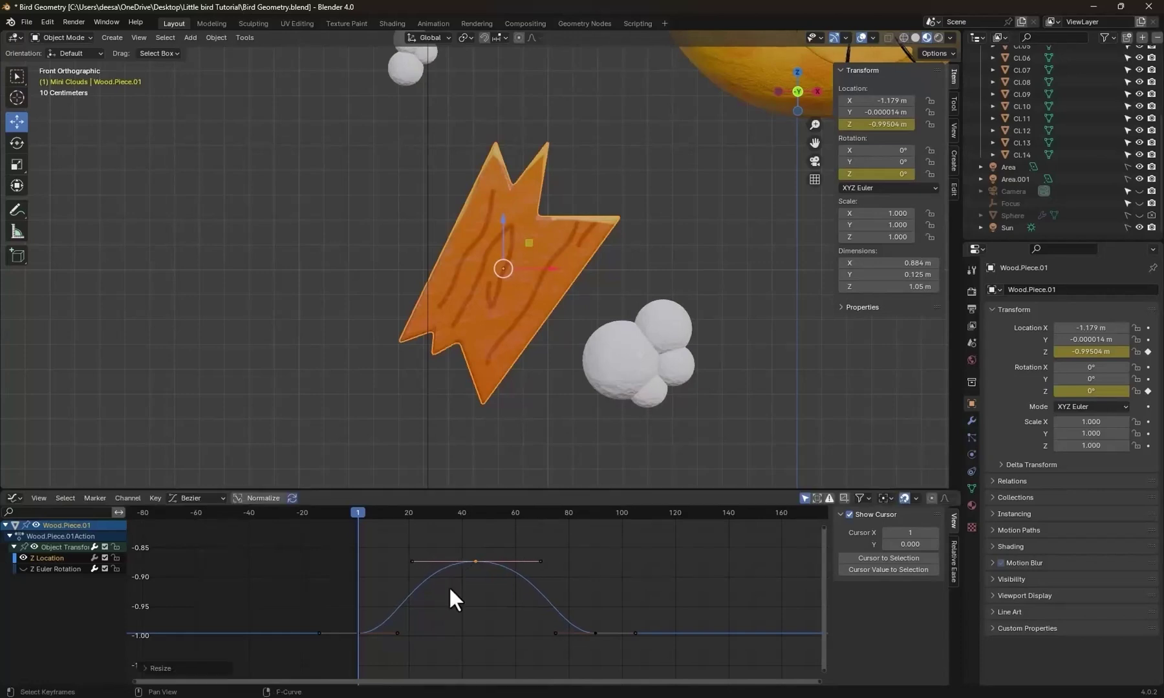
Raise the inner handles of the frame 1 and frame 90 keyframes to steepen both ends of the Z Location curve.
{"action": "left_click", "coordinate": [401, 631]}
{"action": "scroll", "coordinate": [432, 635], "scroll_direction": "up", "scroll_amount": 1}
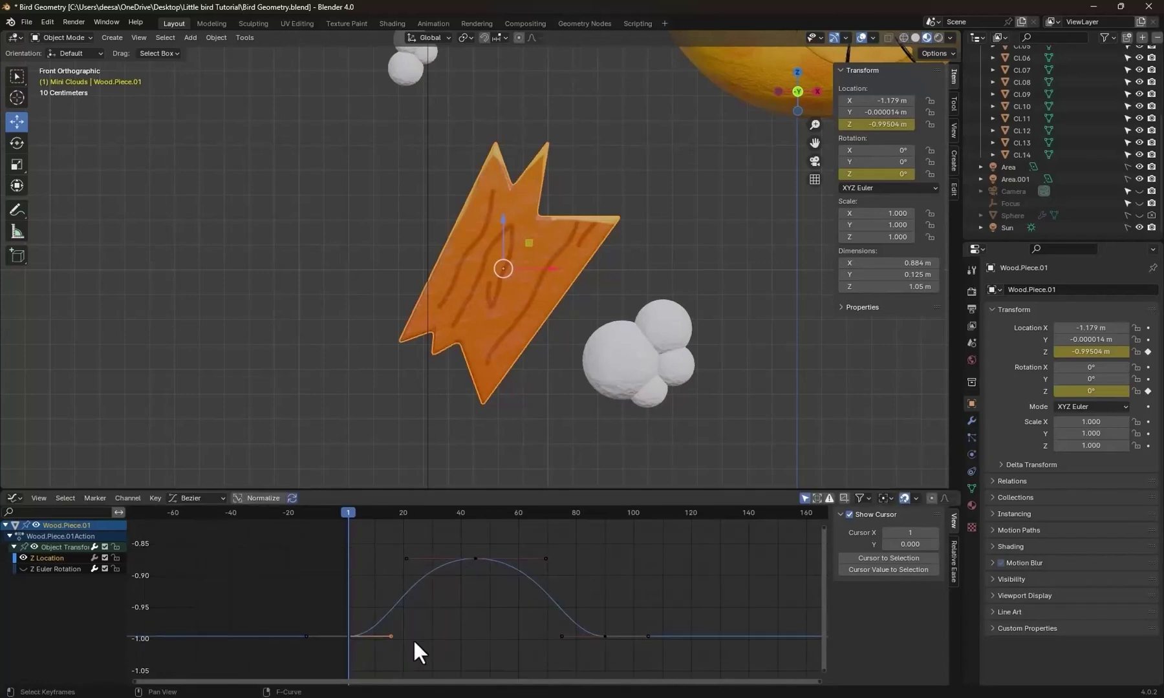
{"action": "key", "text": "g"}
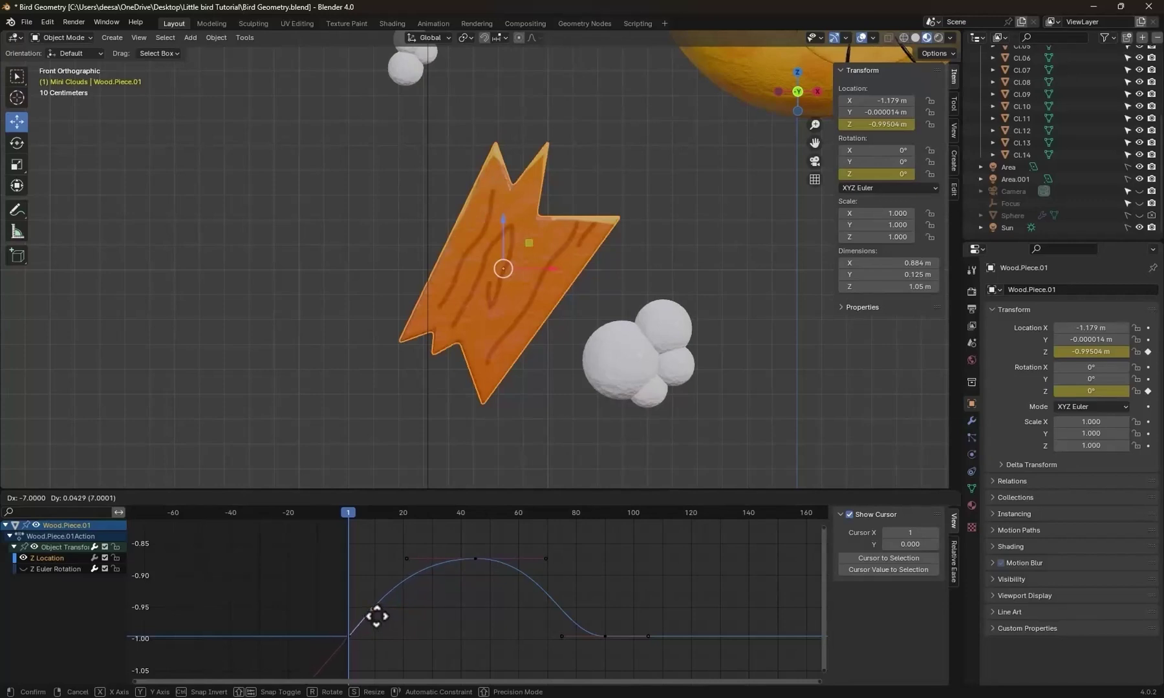
{"action": "left_click", "coordinate": [376, 616]}
{"action": "left_click", "coordinate": [561, 637]}
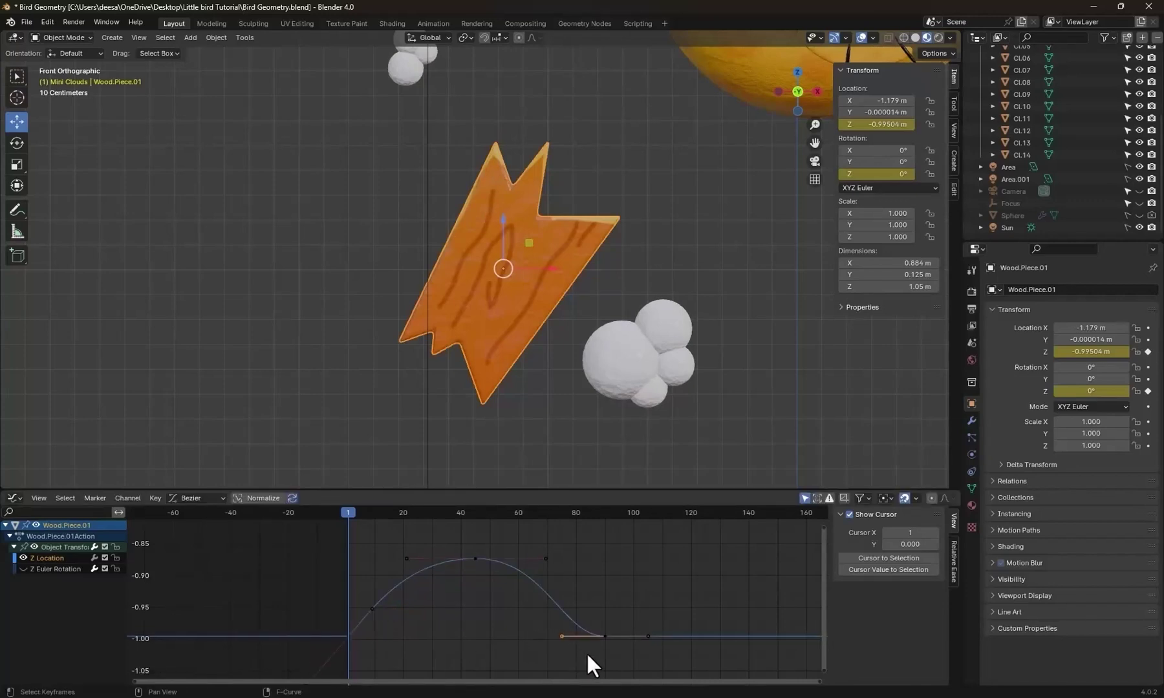
{"action": "key", "text": "g"}
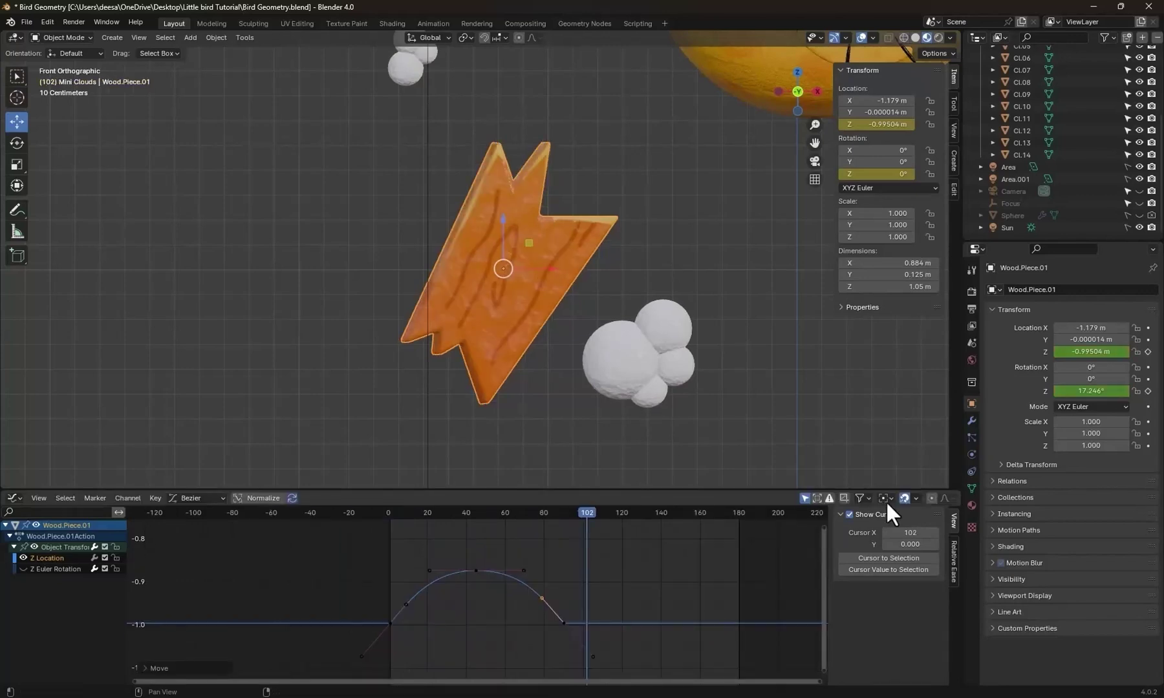
Add a Cycles modifier to the Z Location curve with Before Mode set to No Cycles and After Count set to 1.
{"action": "left_click", "coordinate": [40, 556]}
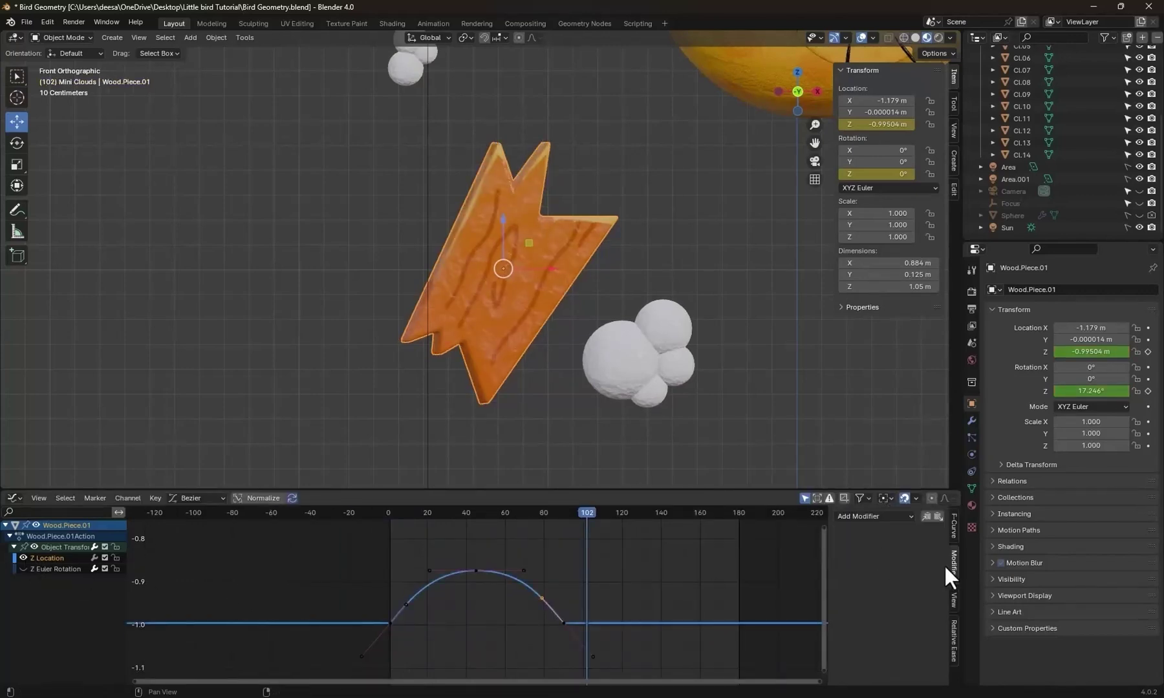
{"action": "left_click", "coordinate": [898, 515]}
{"action": "left_click", "coordinate": [867, 566]}
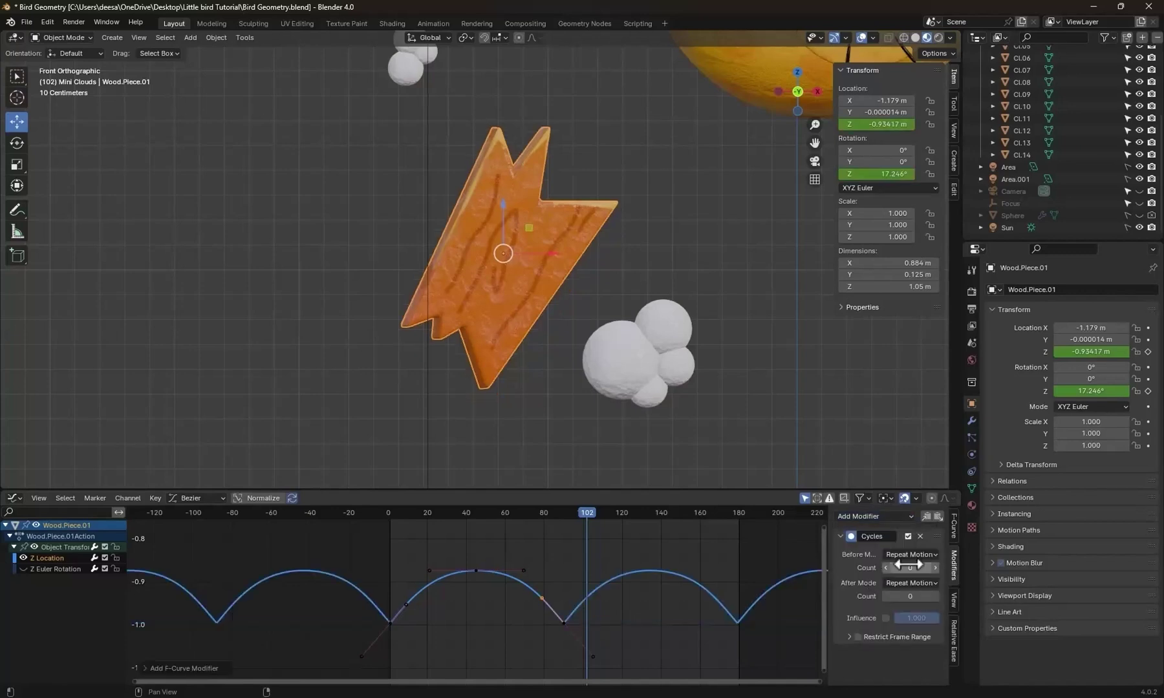
{"action": "left_click", "coordinate": [910, 555]}
{"action": "left_click", "coordinate": [908, 544]}
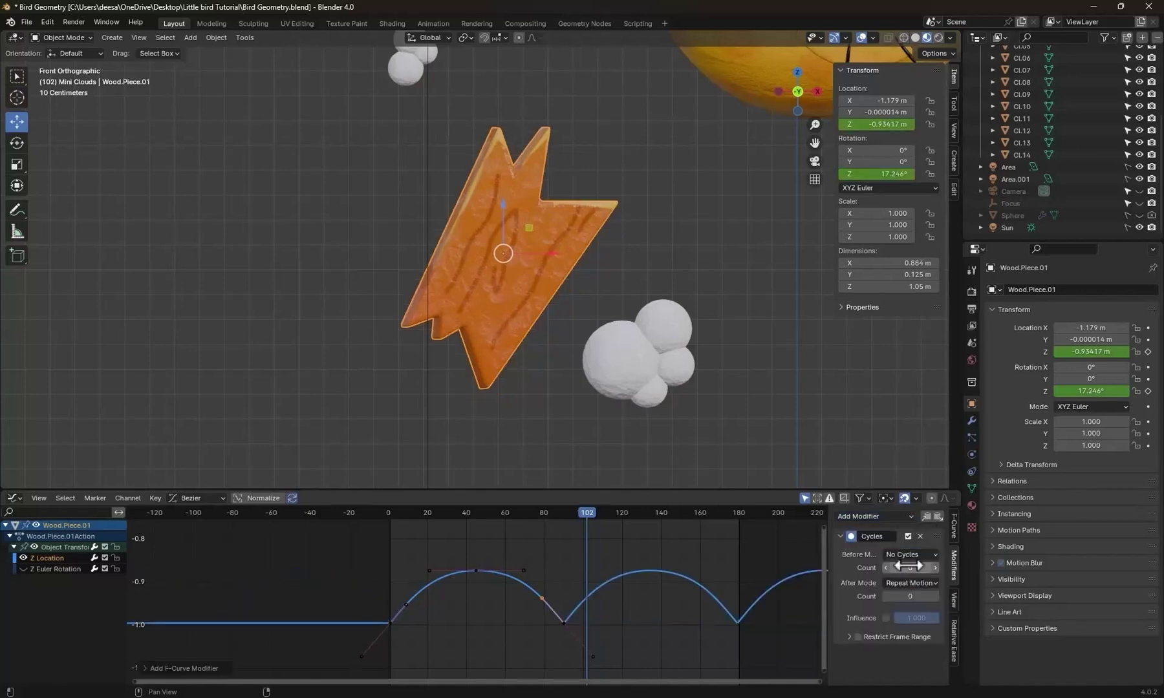
{"action": "left_click", "coordinate": [934, 596]}
Play the animation from the start to check the combined bob and sway.
{"action": "left_click", "coordinate": [389, 509]}
{"action": "key", "text": "space"}
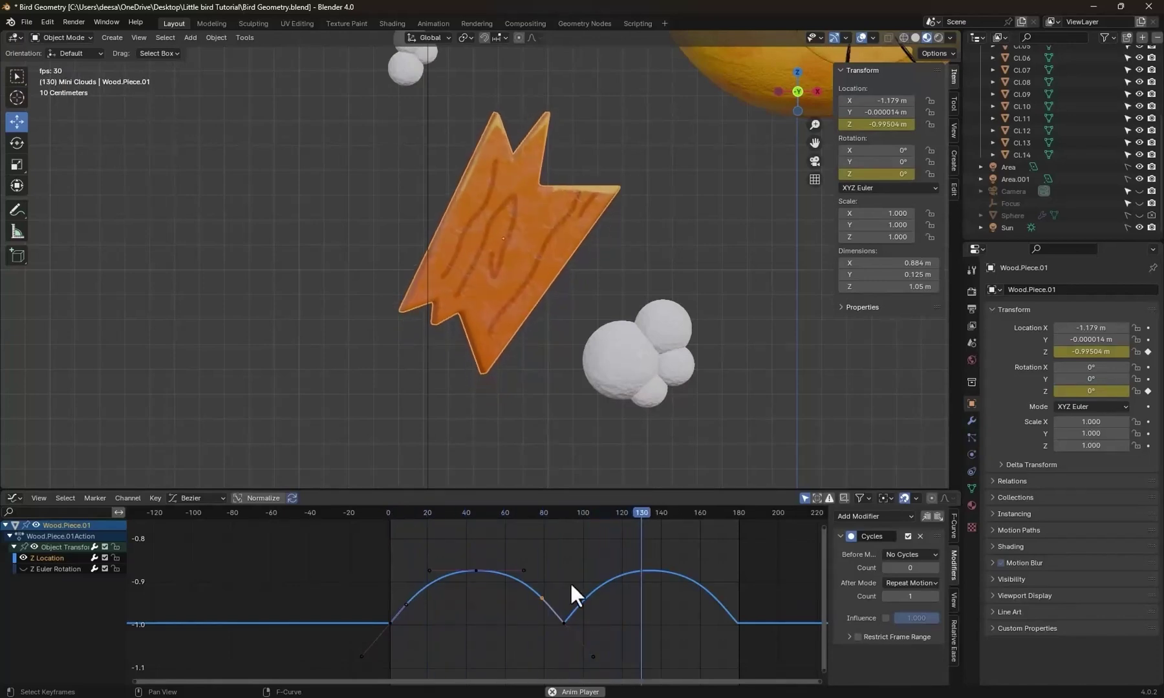
{"action": "key", "text": "space"}
Select all keyframes of the Z Location curve and apply the Auto Smooth F-curve shape to them.
{"action": "left_click", "coordinate": [601, 637]}
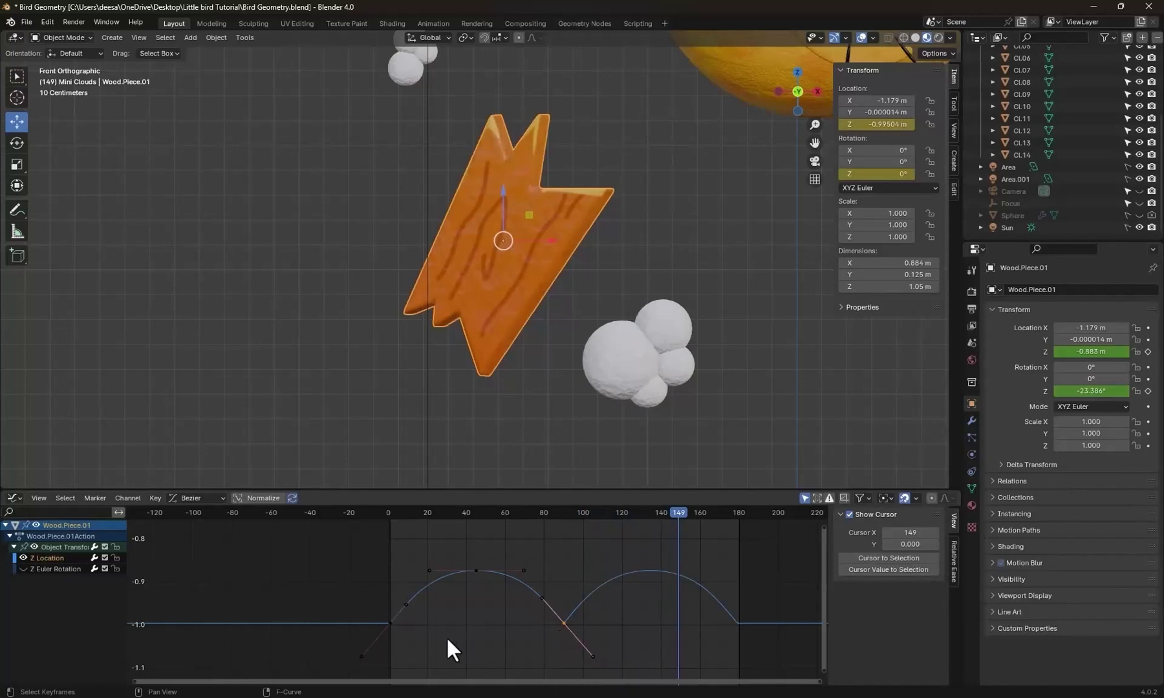
{"action": "left_click_drag", "start_coordinate": [611, 639], "coordinate": [534, 618]}
{"action": "left_click", "coordinate": [43, 557]}
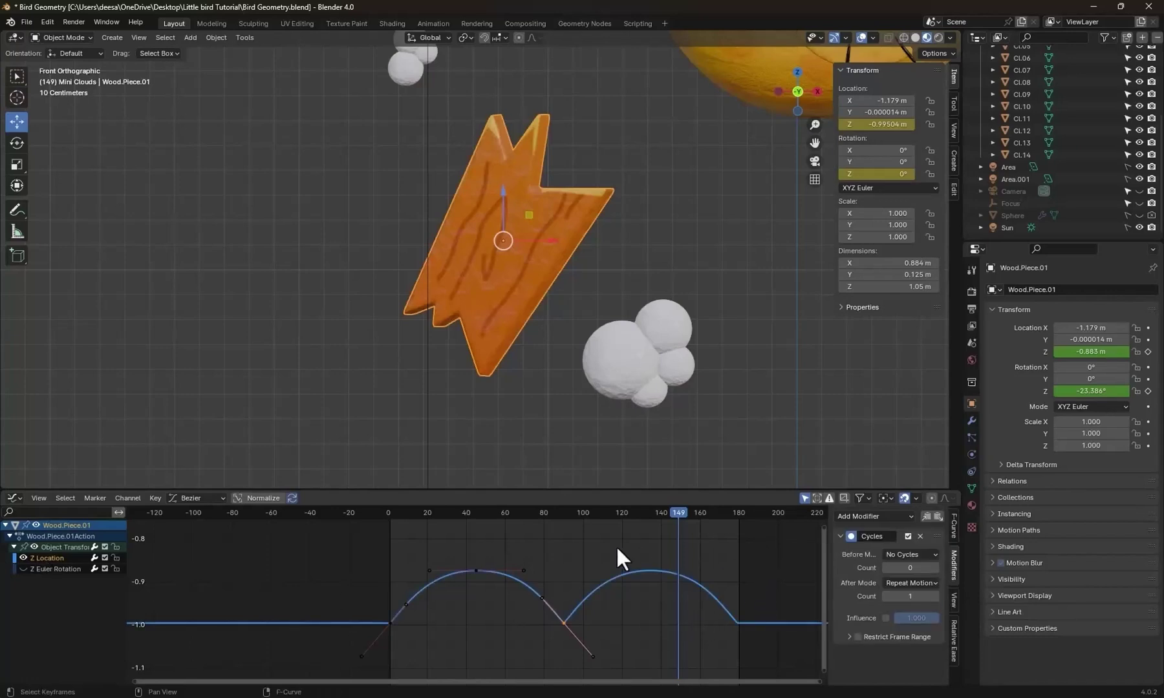
{"action": "left_click_drag", "start_coordinate": [617, 550], "coordinate": [359, 670]}
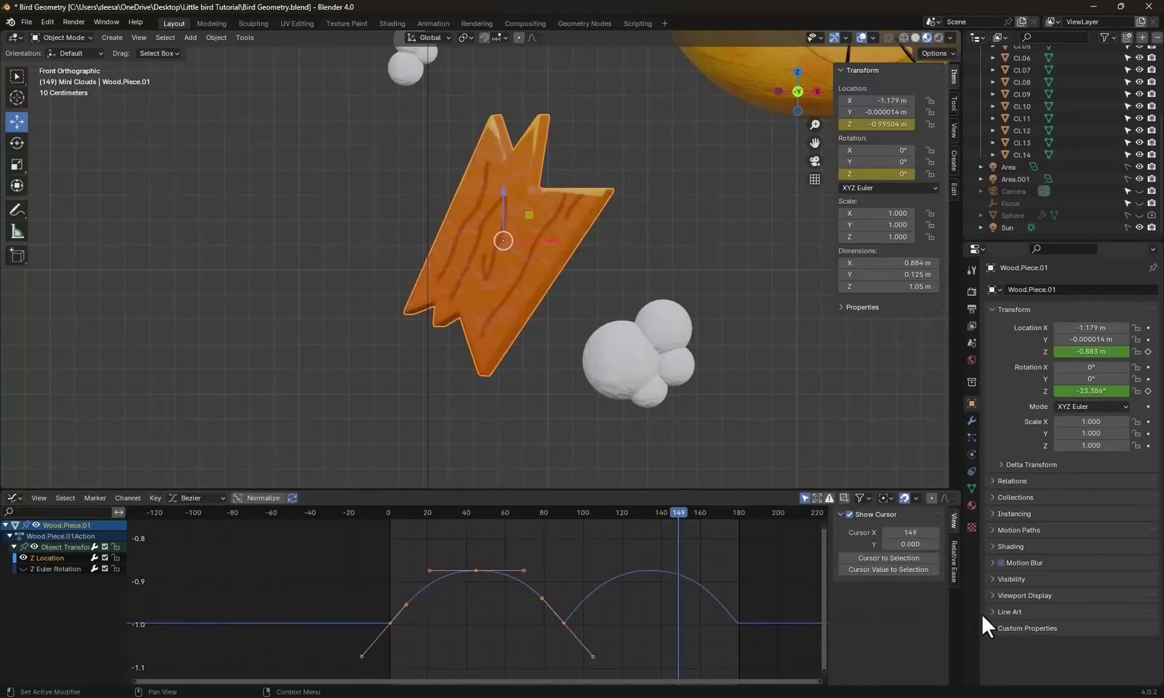
{"action": "left_click", "coordinate": [953, 553]}
{"action": "left_click", "coordinate": [877, 591]}
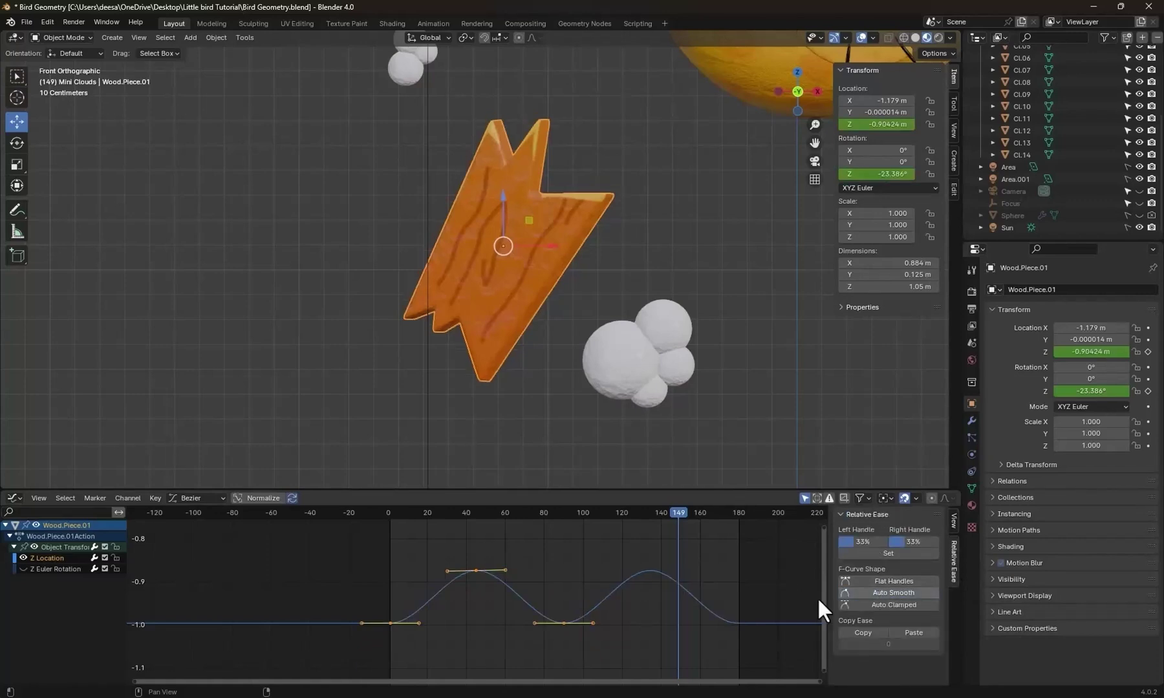
Play the animation from near the start to check Wood.Piece.01's smoothed motion.
{"action": "left_click_drag", "start_coordinate": [411, 512], "coordinate": [390, 509]}
{"action": "key", "text": "space"}
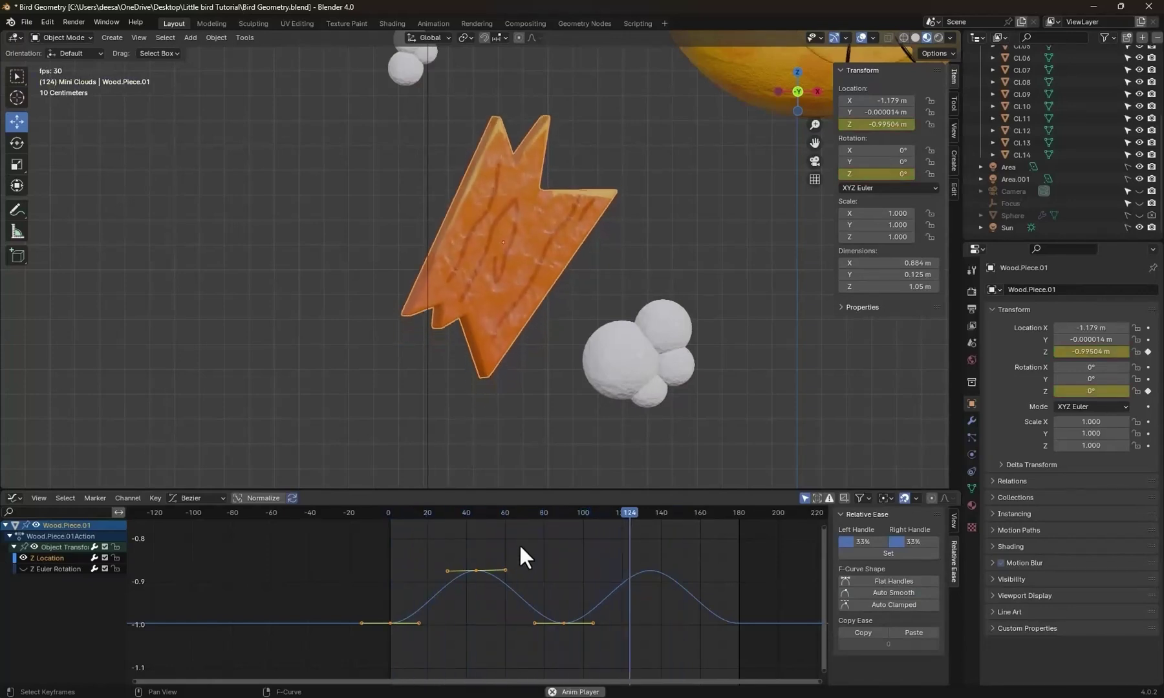
{"action": "left_click", "coordinate": [391, 511]}
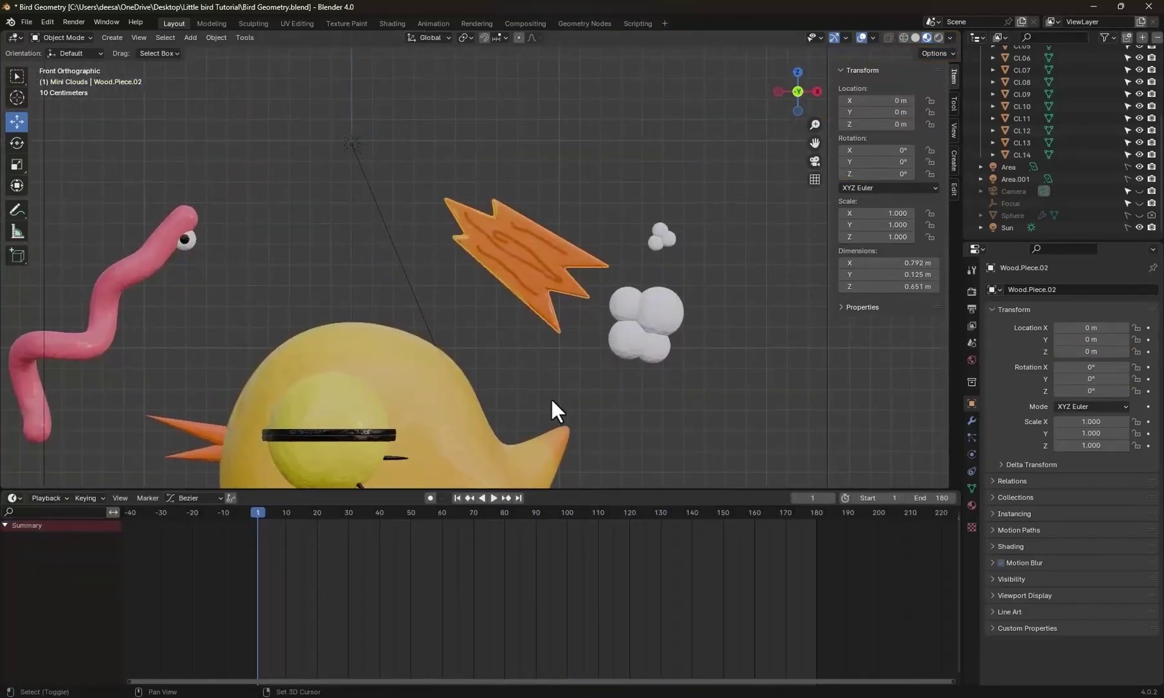
Set the origin of Wood.Piece.02 to its center of mass (surface).
{"action": "middle_click_drag", "start_coordinate": [550, 398], "coordinate": [560, 311], "text": "shift"}
{"action": "key", "text": "ctrl+alt+x"}
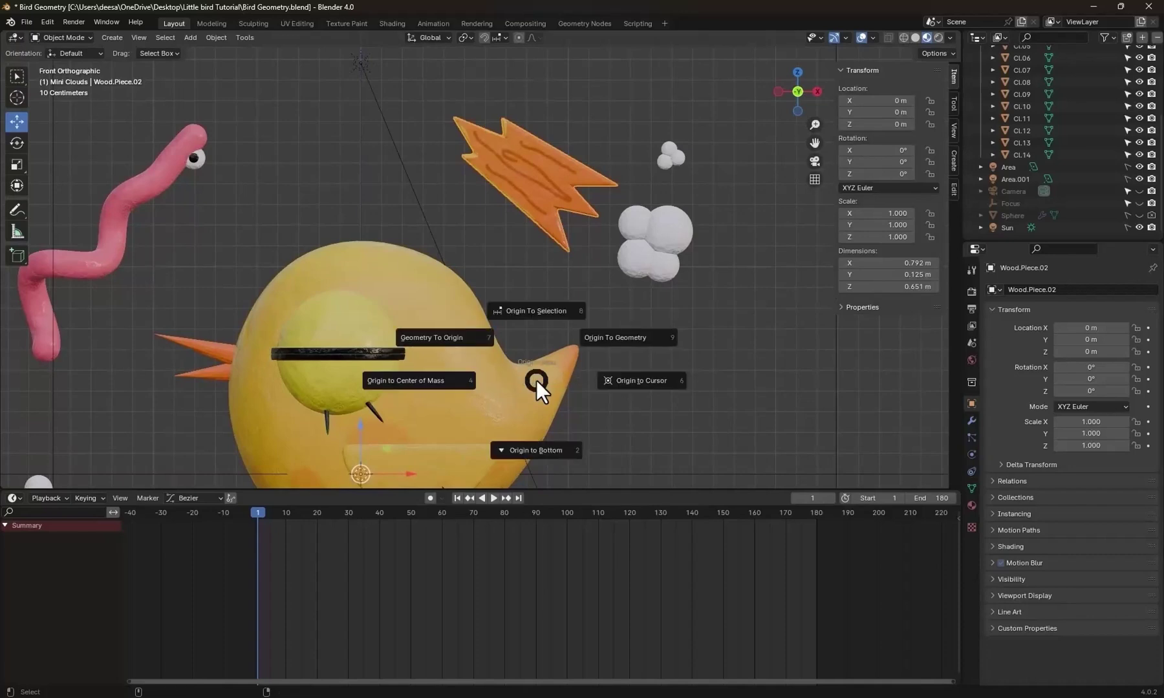
{"action": "key", "text": "ctrl+alt+x"}
{"action": "left_click", "coordinate": [478, 391]}
{"action": "key", "text": "ctrl+alt+x"}
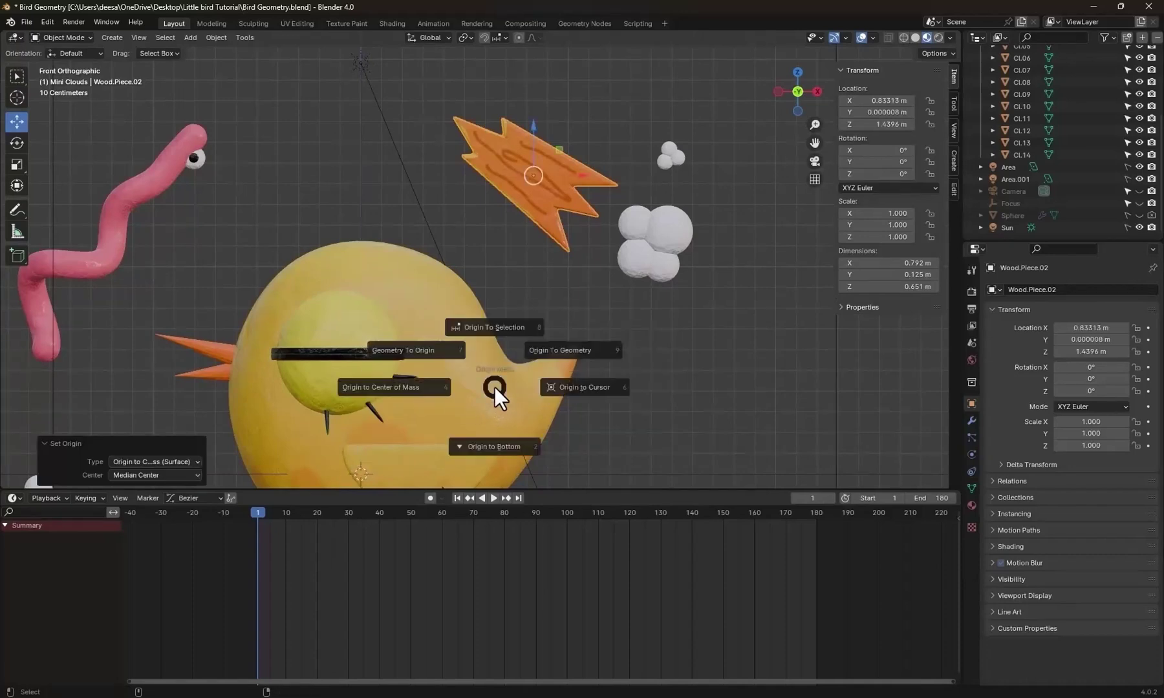
{"action": "left_click", "coordinate": [394, 387]}
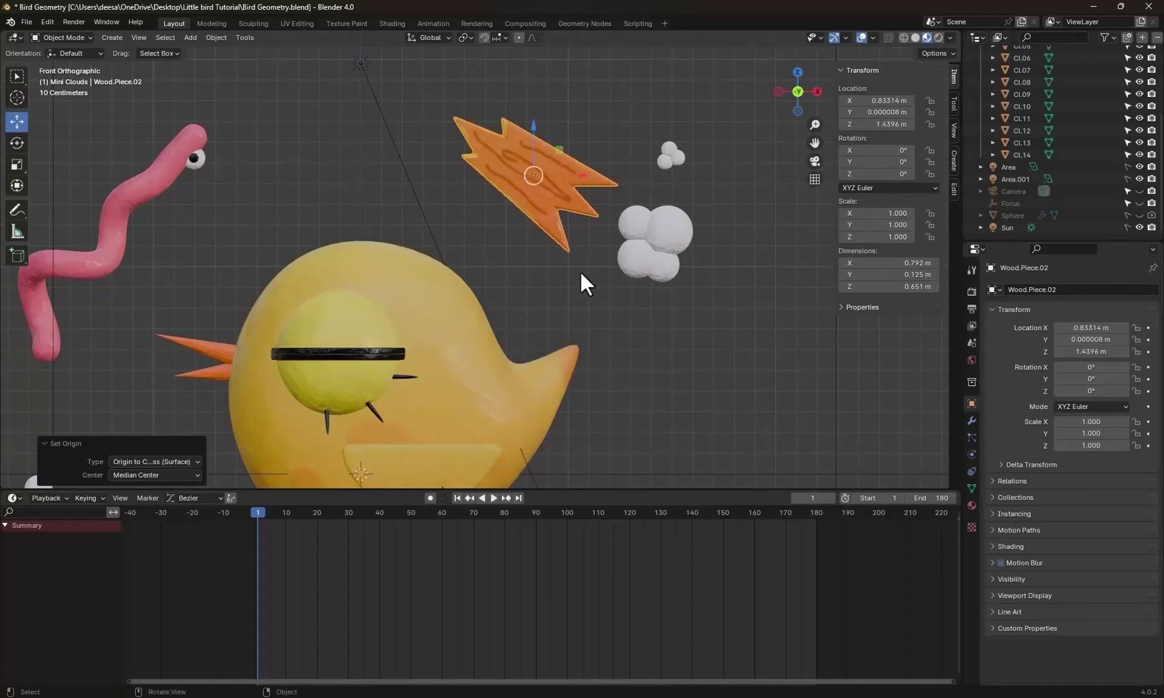
With Auto Keying enabled, keyframe a vertical bob for Wood.Piece.02 at frames 1, 45 and 90 and scrub through it.
{"action": "left_click", "coordinate": [91, 498]}
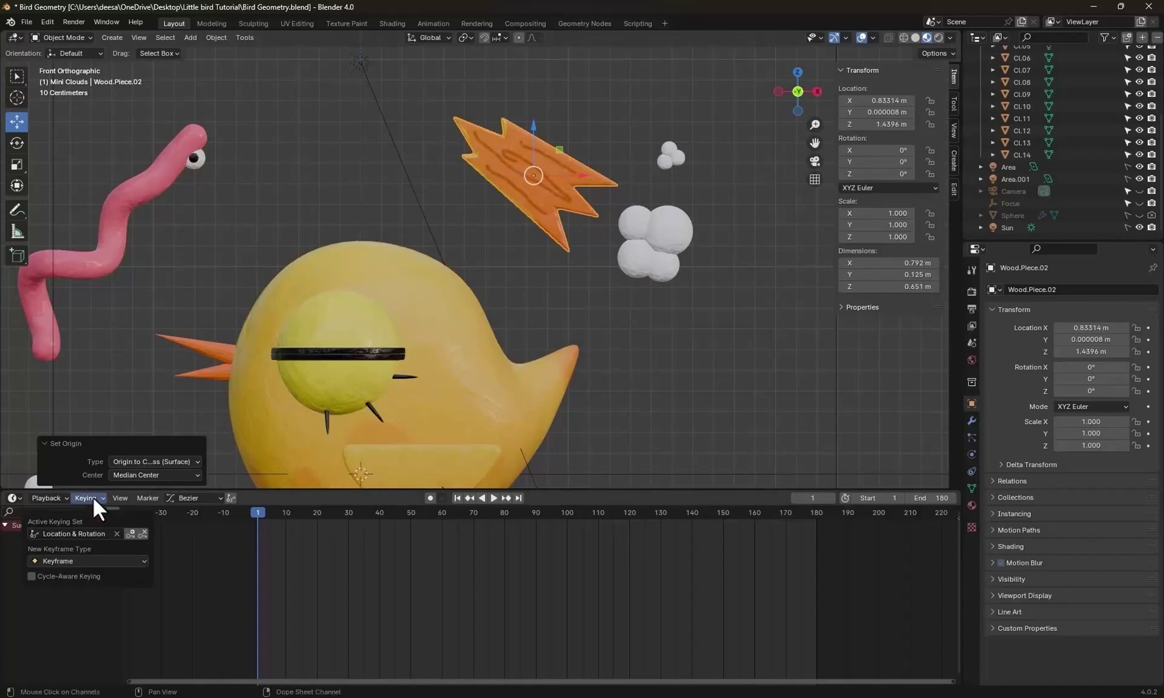
{"action": "left_click", "coordinate": [311, 537]}
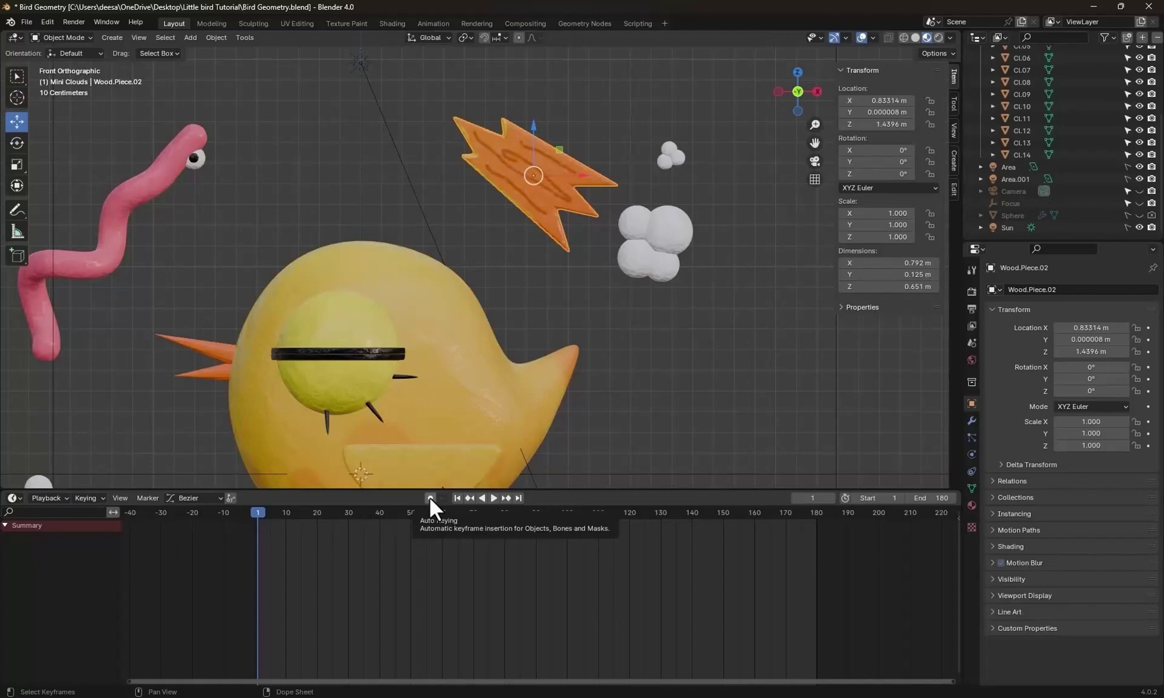
{"action": "left_click", "coordinate": [429, 498]}
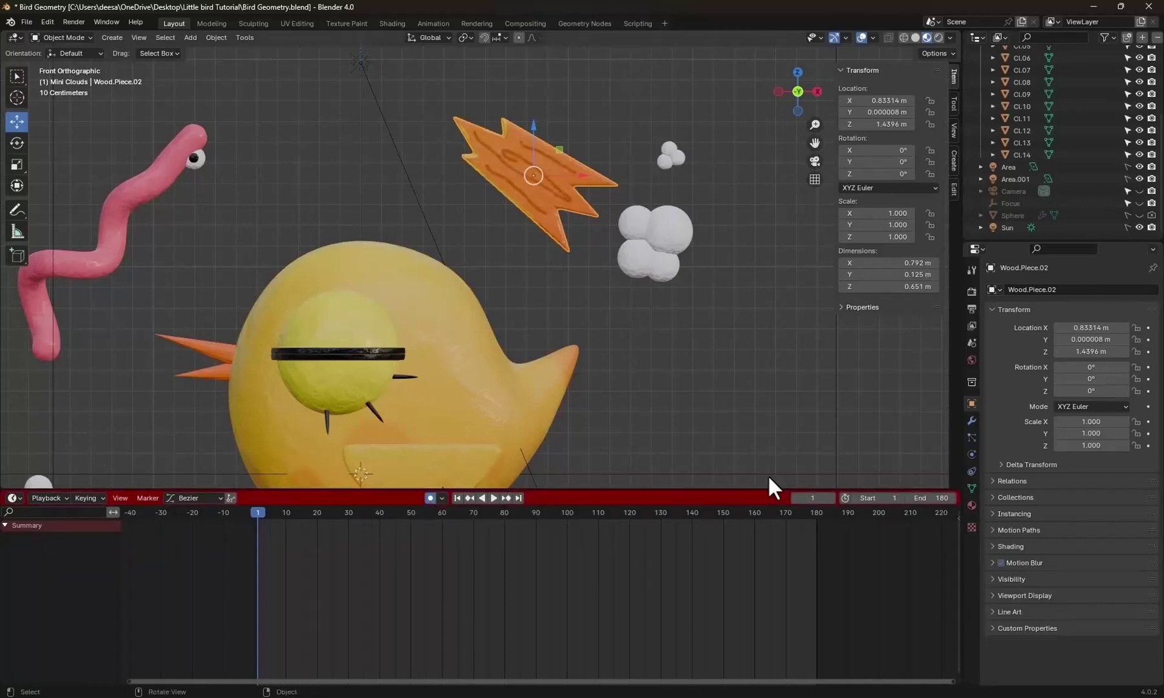
{"action": "key", "text": "i"}
{"action": "key", "text": "g"}
{"action": "key", "text": "z"}
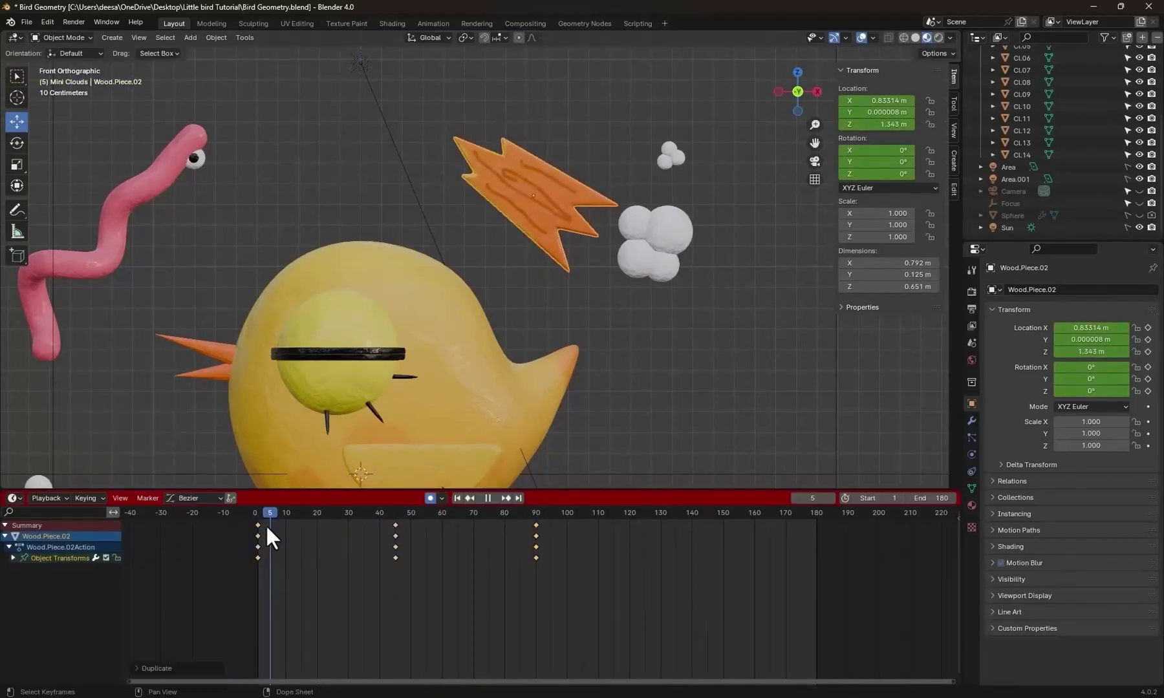
{"action": "left_click", "coordinate": [334, 512]}
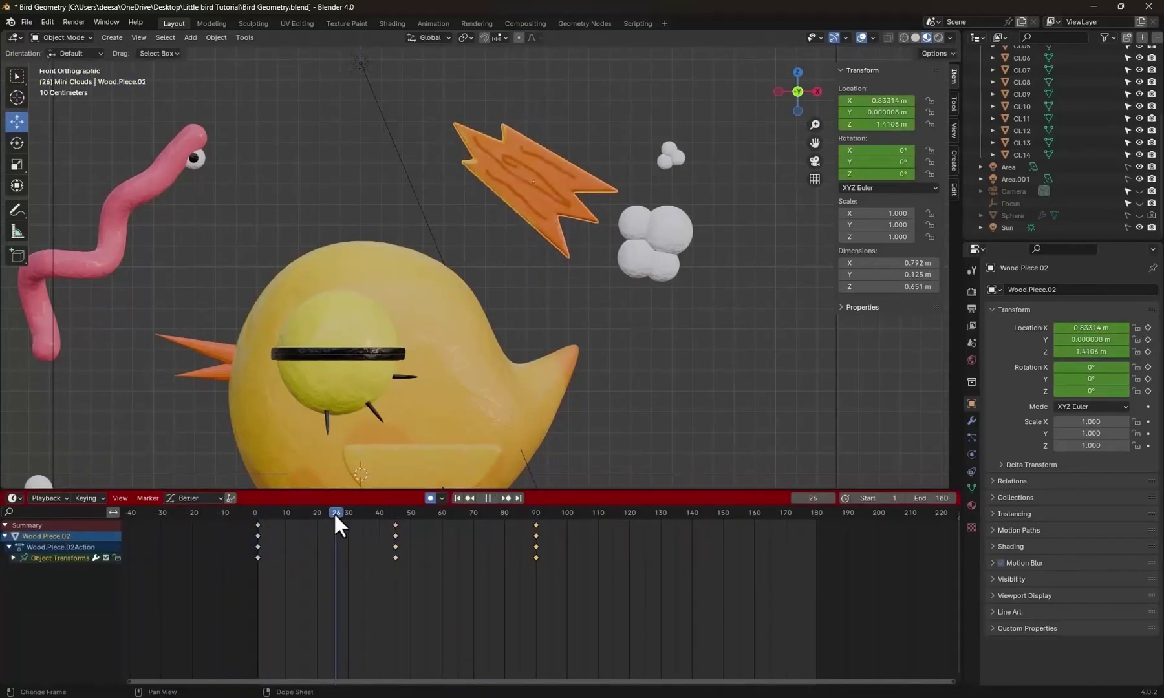
{"action": "left_click", "coordinate": [461, 511]}
Show Wood.Piece.02's Z Location curve in the Graph Editor and add a Cycles modifier to it.
{"action": "left_click", "coordinate": [15, 498]}
{"action": "key", "text": "Home"}
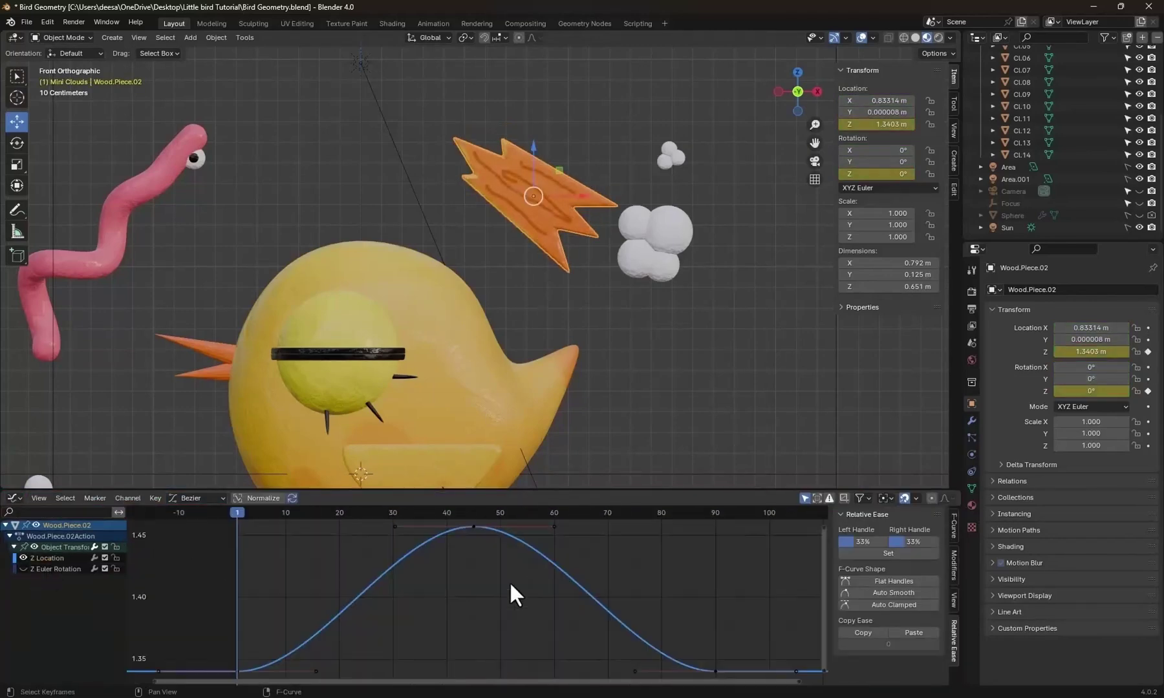
{"action": "scroll", "coordinate": [509, 581], "scroll_direction": "down", "scroll_amount": 6}
{"action": "key", "text": "a"}
{"action": "left_click", "coordinate": [953, 565]}
{"action": "left_click", "coordinate": [875, 517]}
Add a Cycles modifier to Wood.Piece.02's Z Euler Rotation curve with Before Mode No Cycles and After Count 1, and play the result.
{"action": "left_click", "coordinate": [23, 558]}
{"action": "key", "text": "Home"}
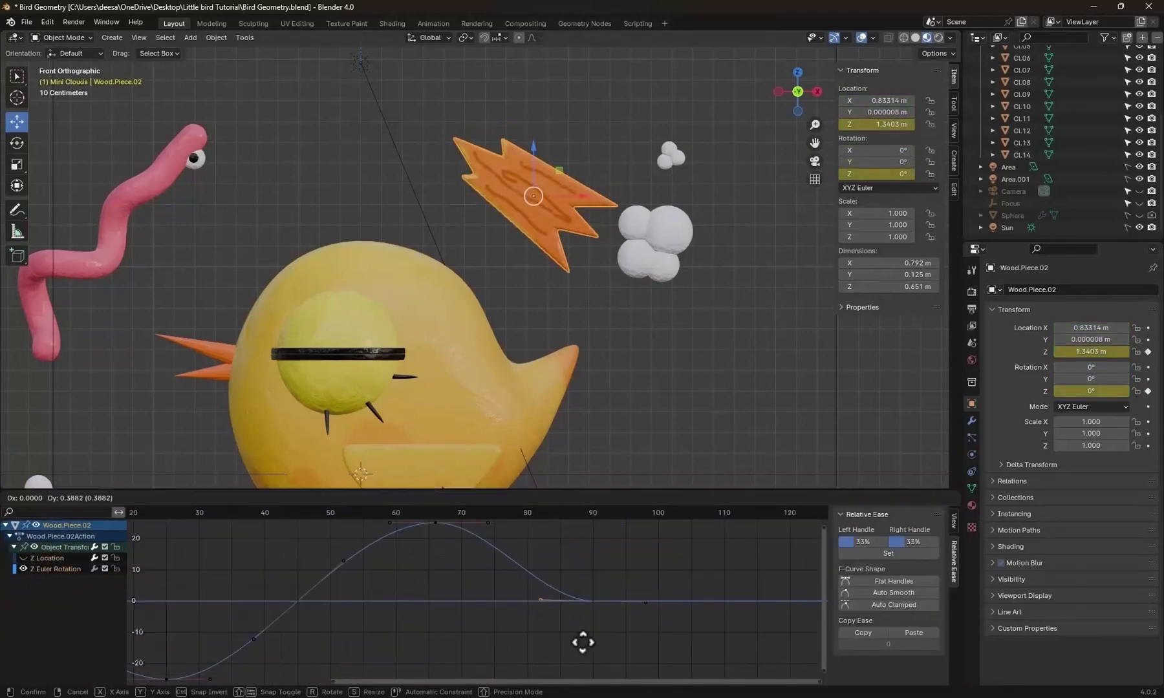
{"action": "left_click", "coordinate": [875, 517]}
{"action": "left_click", "coordinate": [869, 568]}
{"action": "key", "text": "space"}
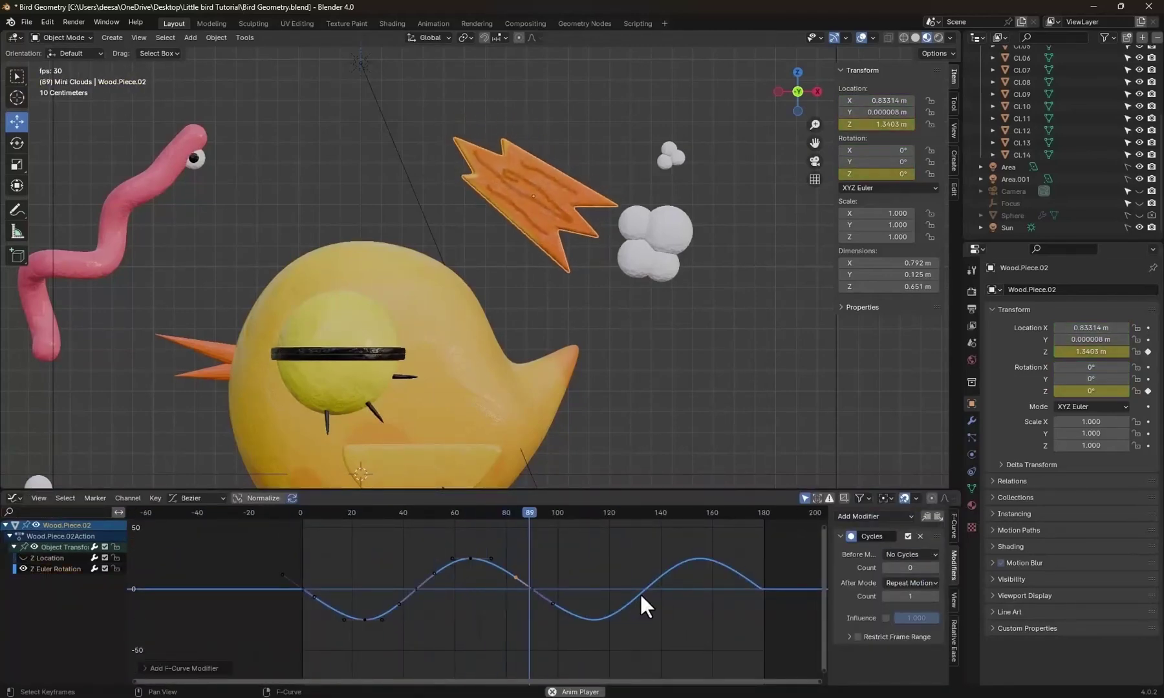
{"action": "key", "text": "space"}
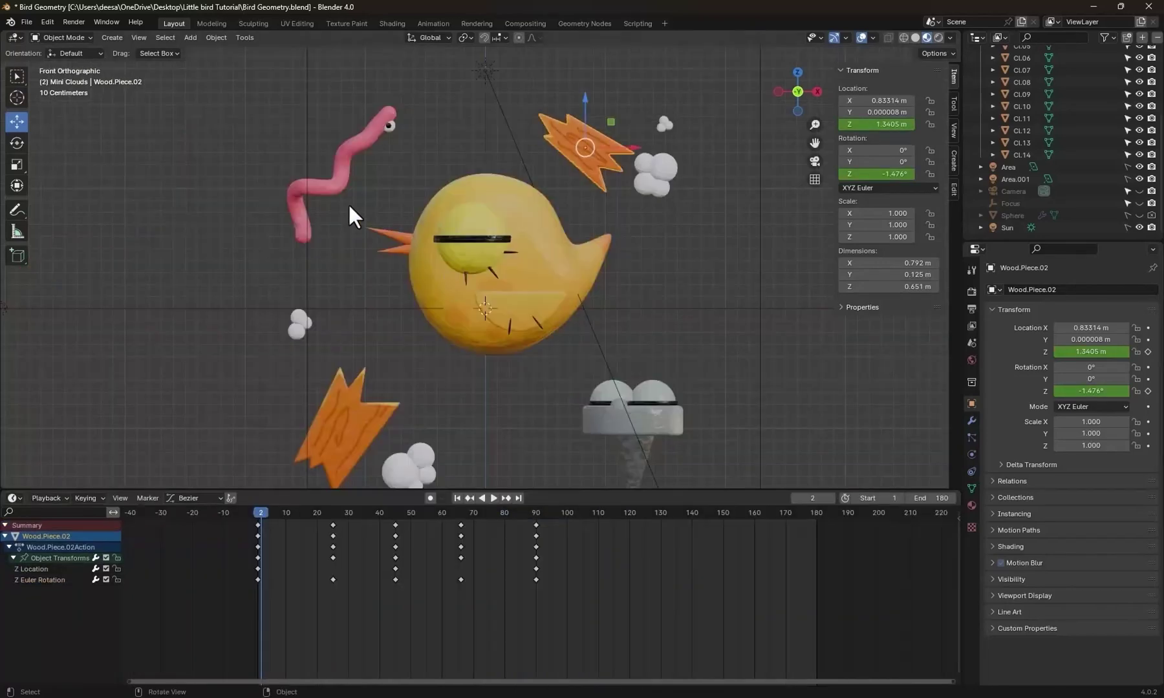
Isolate the pink worm and its eye by selecting them, inverting the selection and hiding all other objects.
{"action": "scroll", "coordinate": [349, 203], "scroll_direction": "up", "scroll_amount": 3}
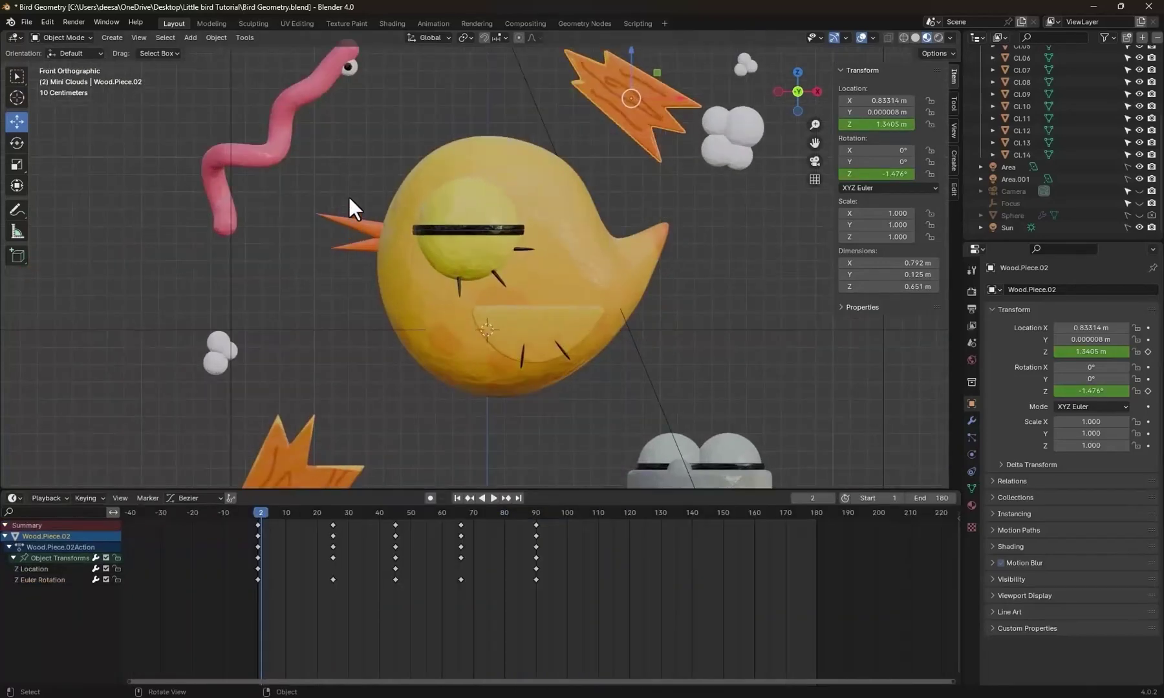
{"action": "middle_click_drag", "start_coordinate": [370, 204], "coordinate": [476, 281], "text": "shift"}
{"action": "left_click_drag", "start_coordinate": [493, 212], "coordinate": [391, 89]}
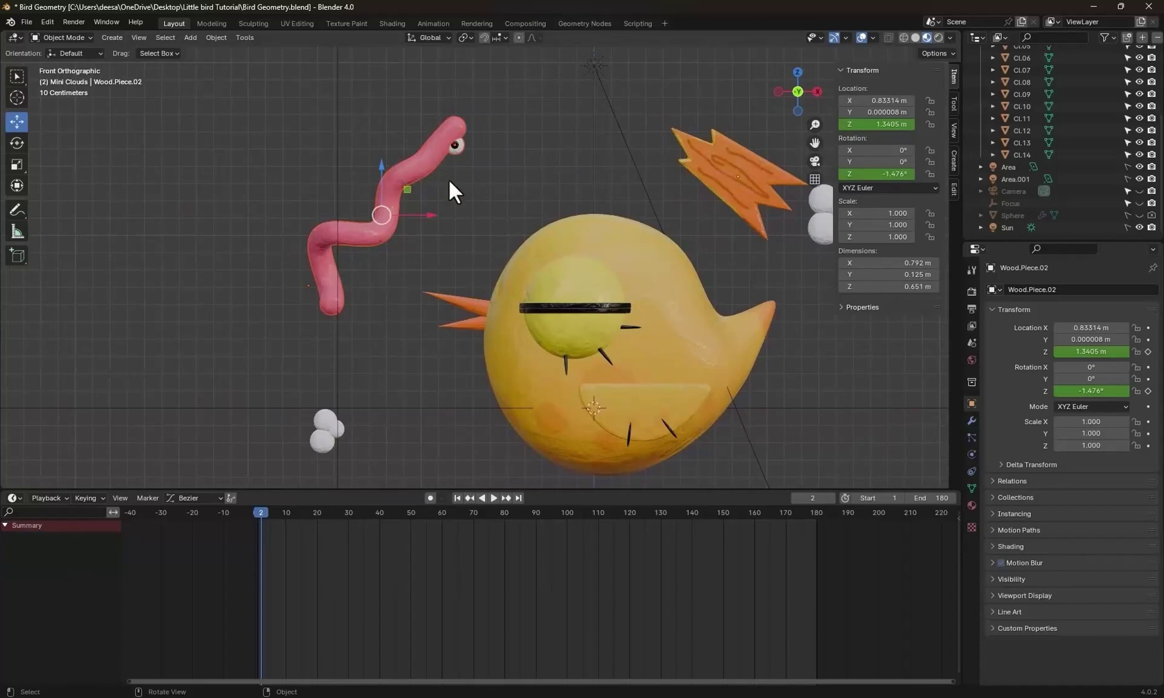
{"action": "key", "text": "ctrl+i"}
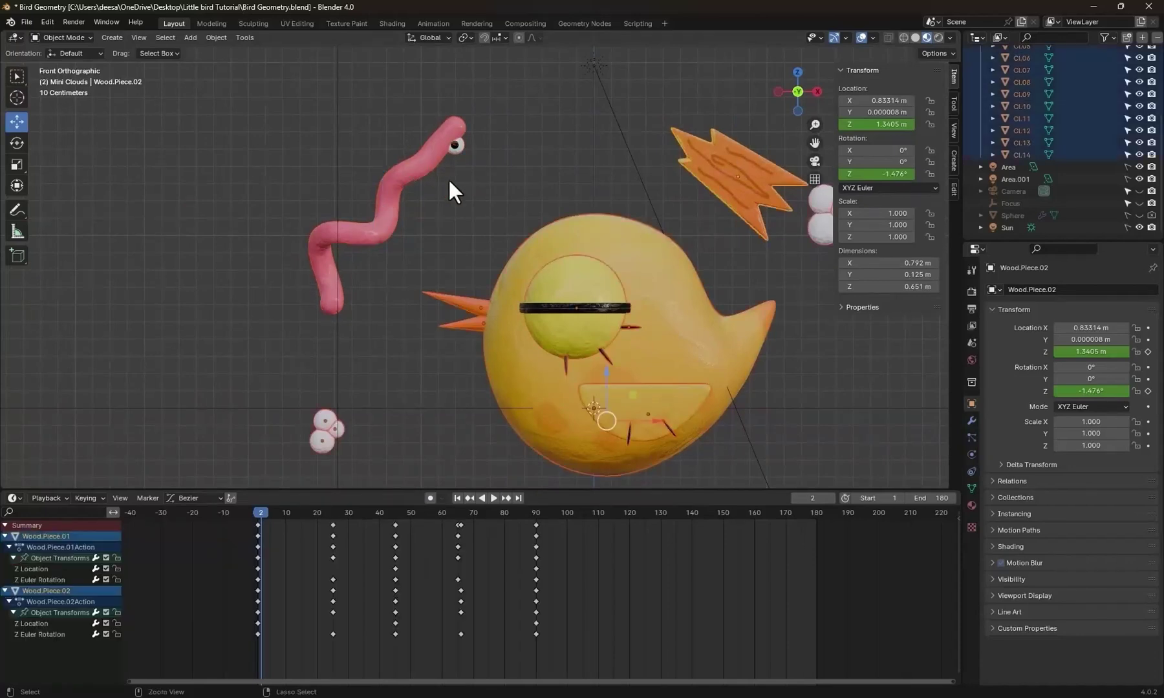
{"action": "key", "text": "h"}
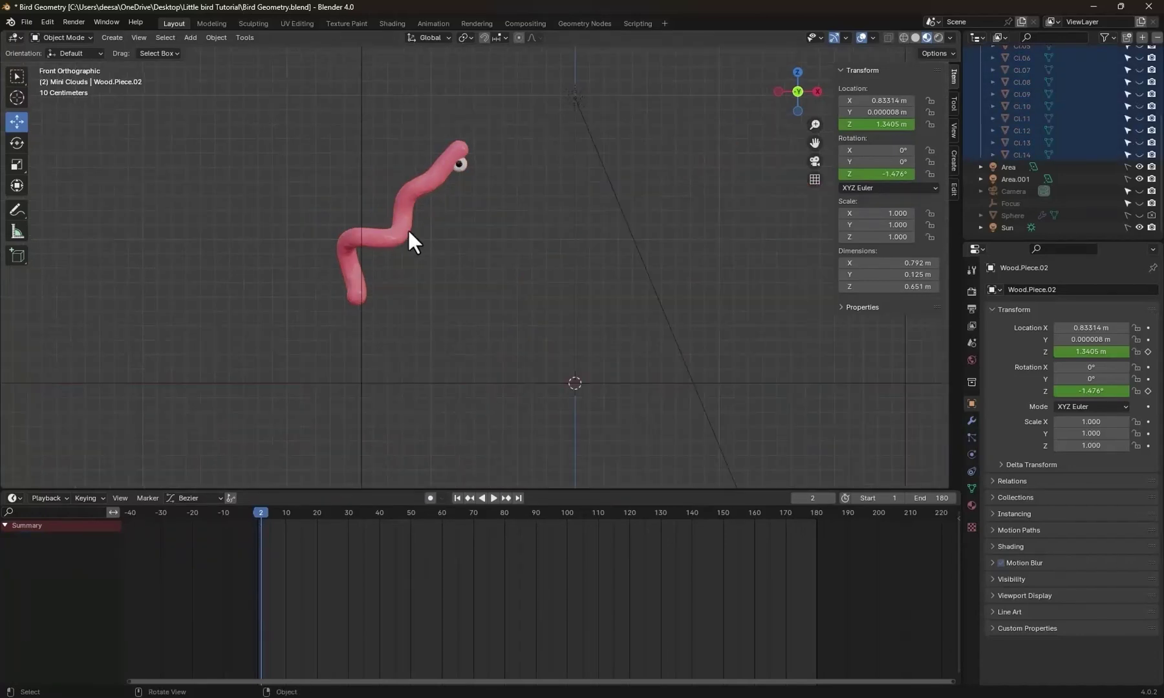
Select Worm.Body and set its X, Y and Z location to 0 m.
{"action": "left_click", "coordinate": [405, 224]}
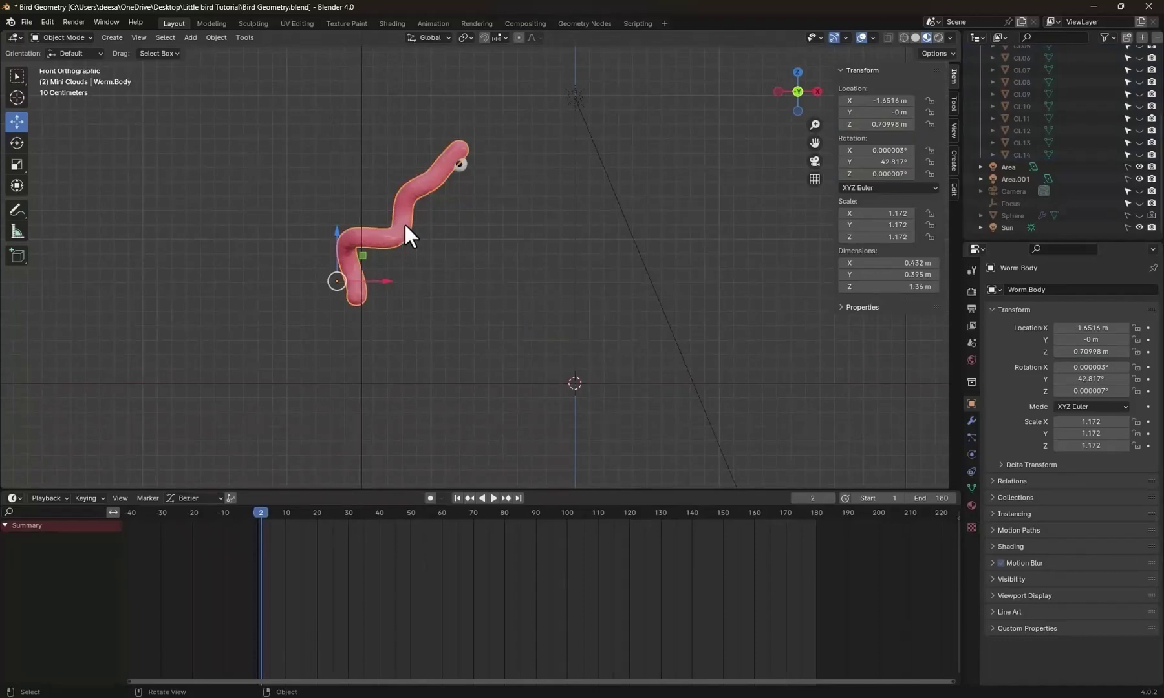
{"action": "scroll", "coordinate": [404, 224], "scroll_direction": "down", "scroll_amount": 1}
{"action": "middle_click_drag", "start_coordinate": [541, 301], "coordinate": [500, 297], "text": "shift"}
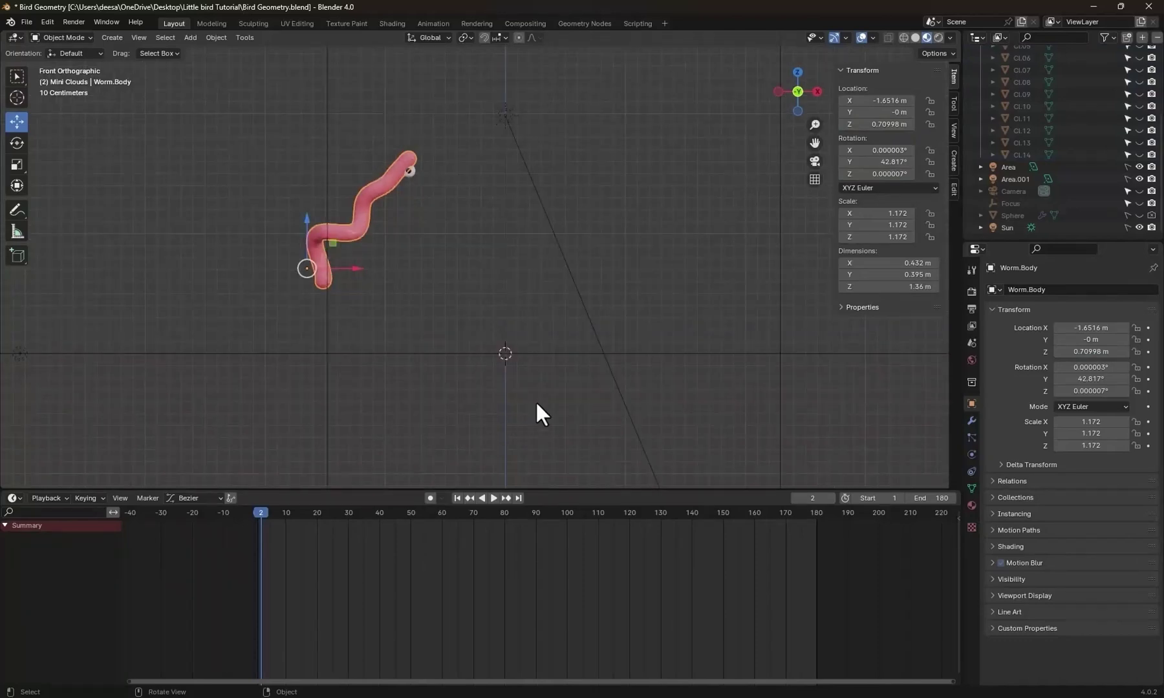
{"action": "scroll", "coordinate": [545, 347], "scroll_direction": "up", "scroll_amount": 1}
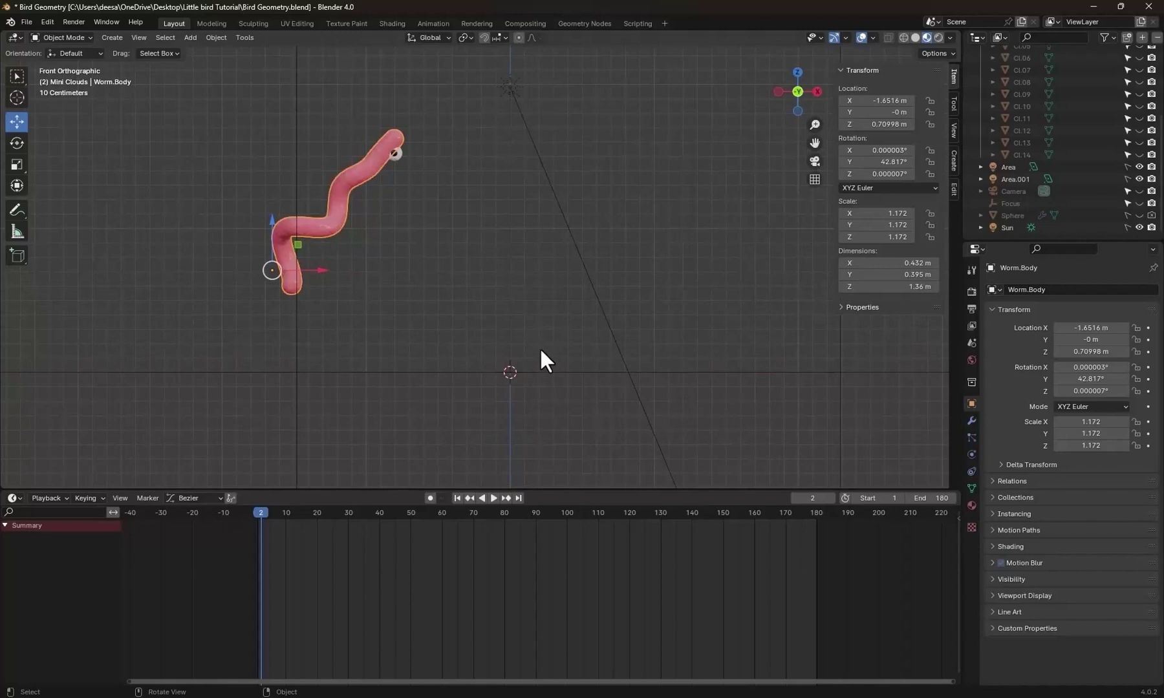
{"action": "mouse_move", "coordinate": [1066, 392]}
{"action": "left_mouse_down"}
{"action": "mouse_move", "coordinate": [1150, 391]}
{"action": "mouse_move", "coordinate": [1047, 391]}
{"action": "mouse_move", "coordinate": [1150, 391]}
{"action": "mouse_move", "coordinate": [1066, 391]}
{"action": "left_mouse_up"}
{"action": "key", "text": "Escape"}
{"action": "left_click", "coordinate": [875, 100]}
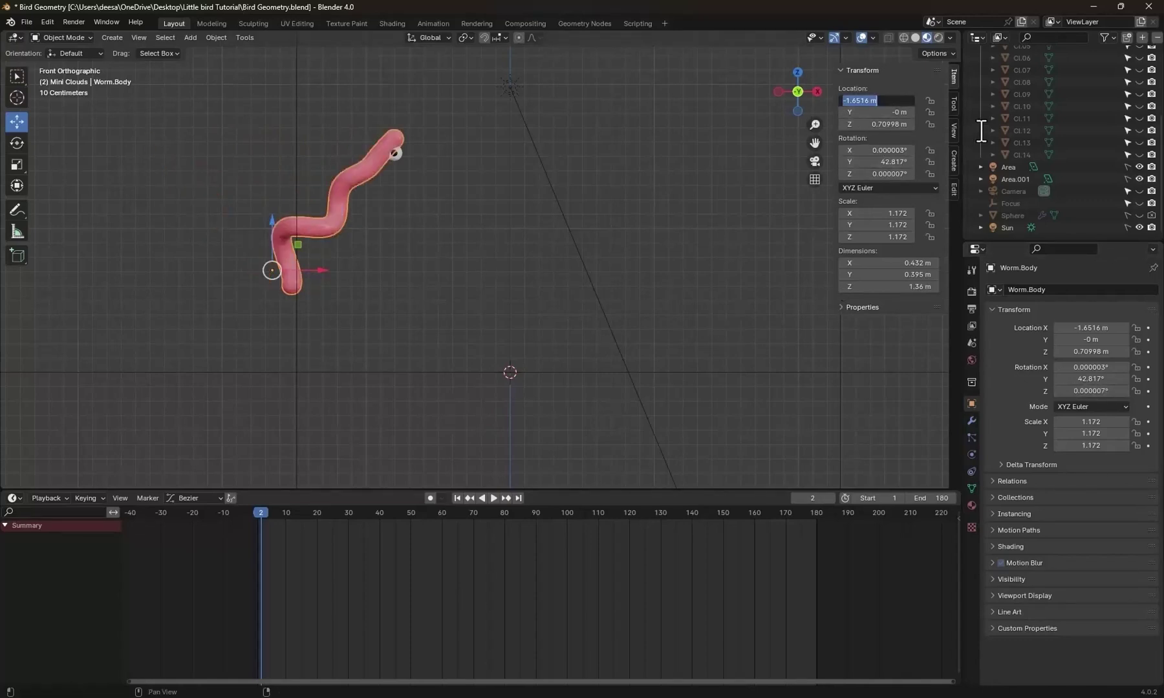
{"action": "type", "text": "0"}
{"action": "key", "text": "Tab"}
{"action": "type", "text": "0"}
{"action": "key", "text": "Tab"}
{"action": "type", "text": "0"}
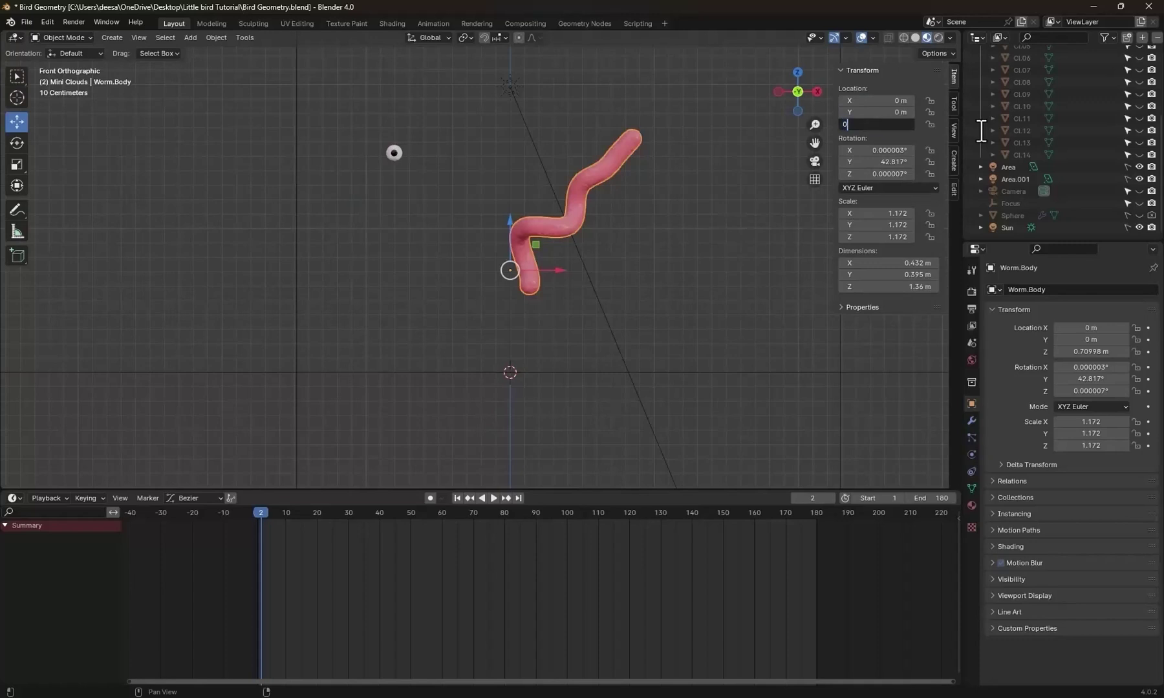
{"action": "key", "text": "Tab"}
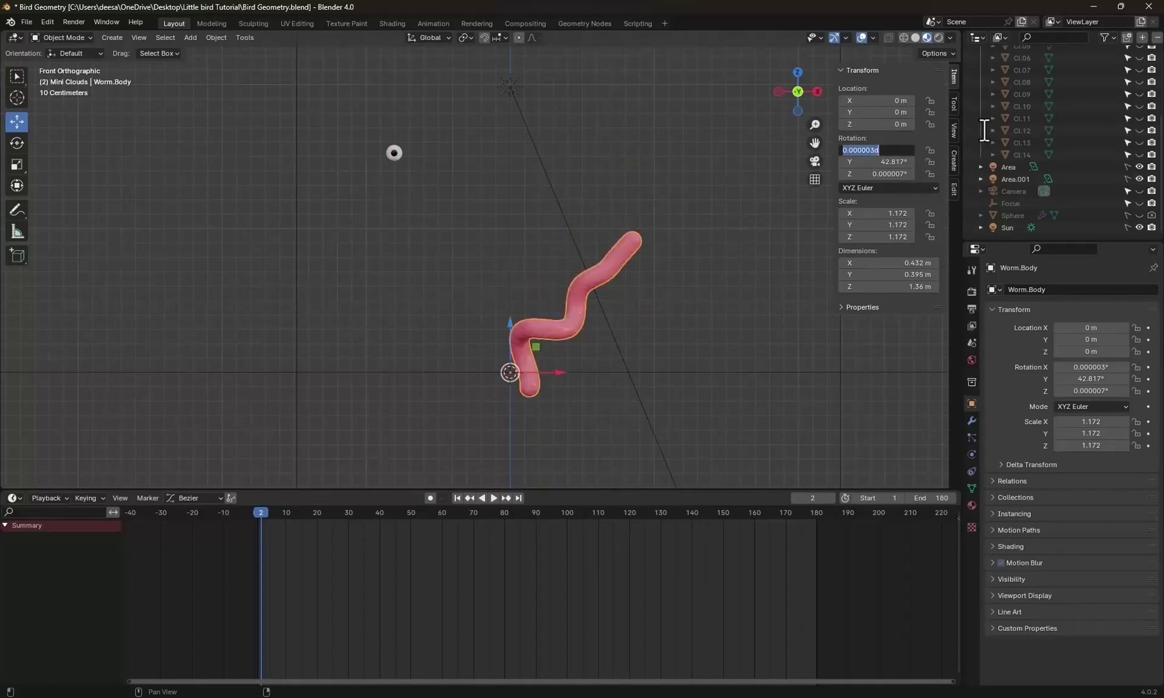
Set Worm.Body's X, Y and Z rotation to 0°.
{"action": "type", "text": "0"}
{"action": "key", "text": "Tab"}
{"action": "type", "text": "0"}
{"action": "key", "text": "Tab"}
{"action": "type", "text": "0"}
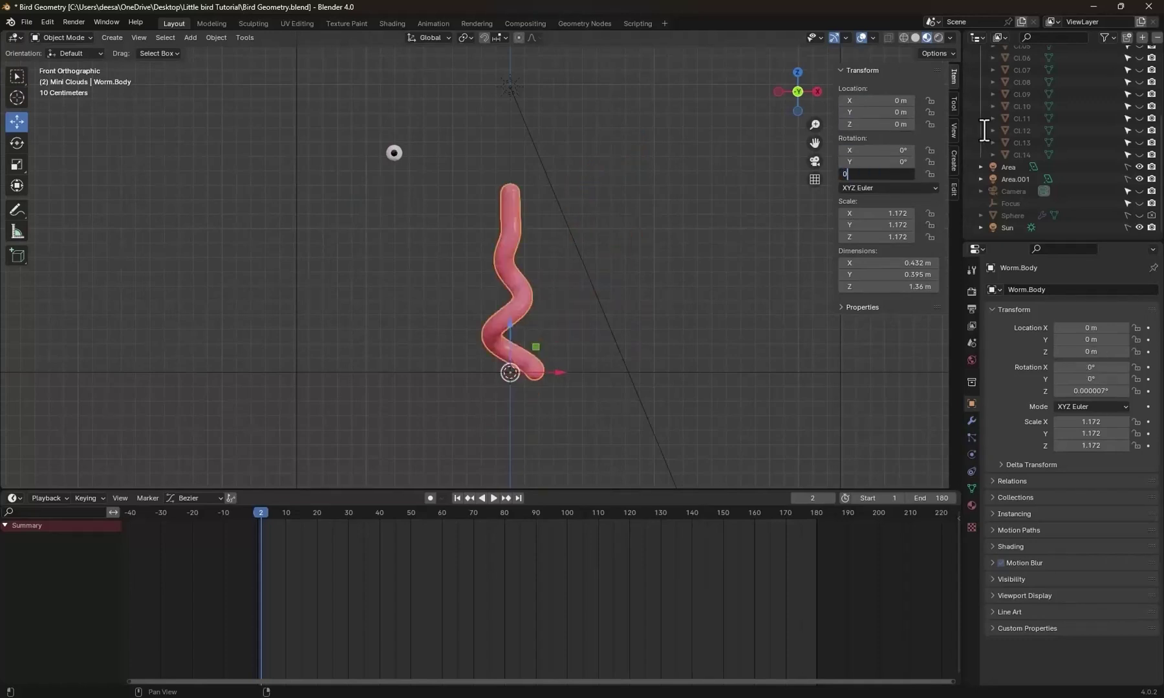
{"action": "key", "text": "Return"}
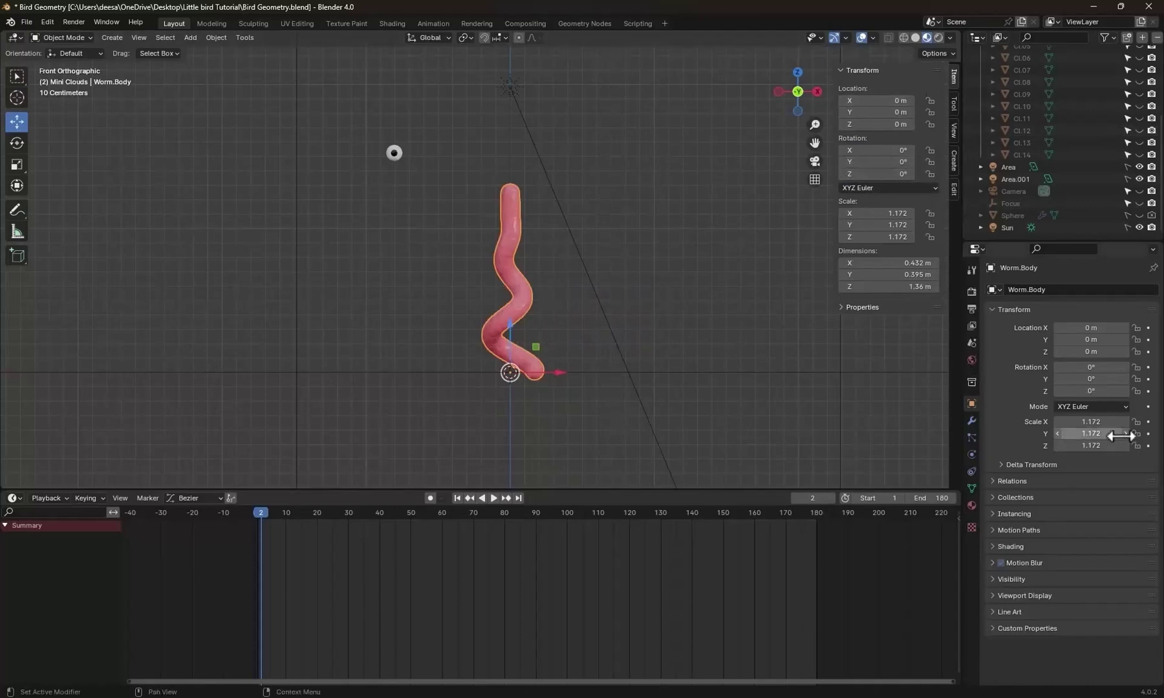
Try out and undo a Z rotation of Worm.Body, and keyframe its Z rotation of 0° at frame 1.
{"action": "left_click_drag", "start_coordinate": [1088, 393], "coordinate": [1113, 392]}
{"action": "key", "text": "ctrl+z"}
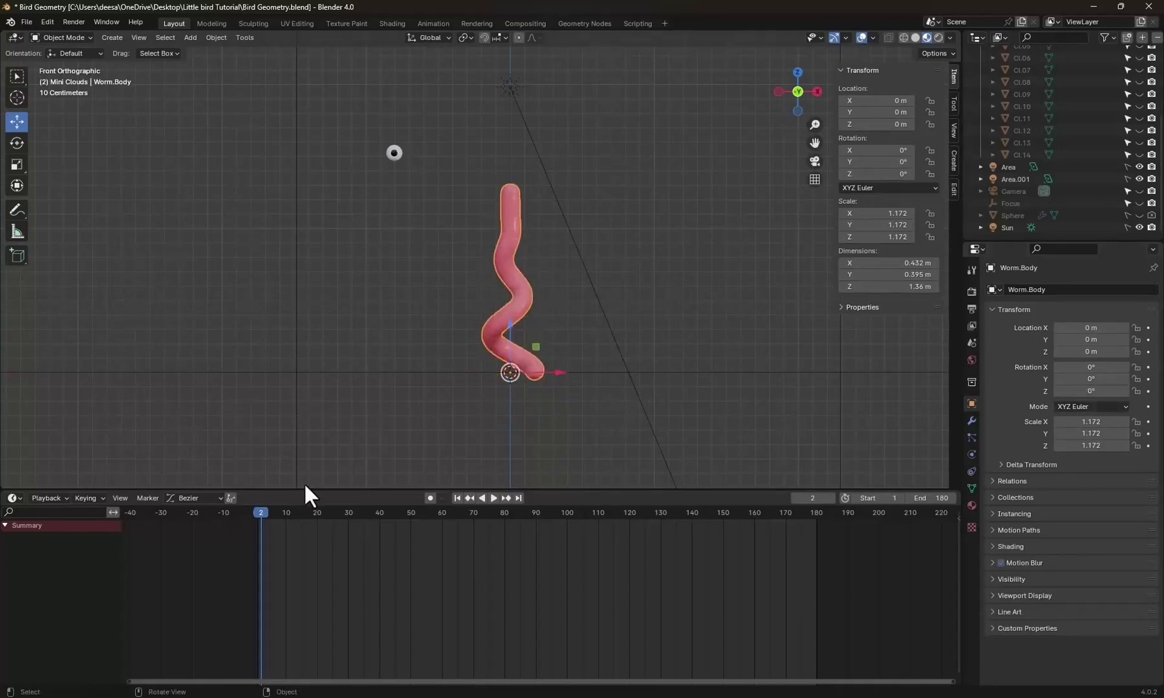
{"action": "left_click", "coordinate": [257, 512]}
{"action": "left_click", "coordinate": [1147, 392]}
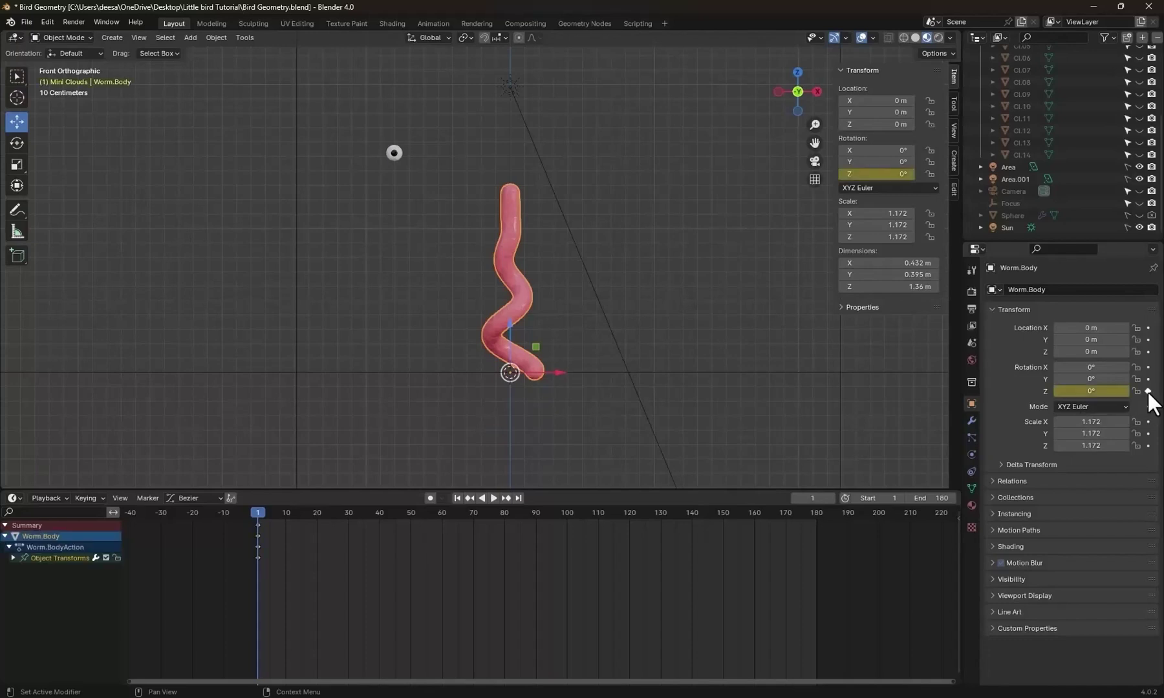
At frame 180, set Worm.Body's Z rotation to 360*3 (1080°) and keyframe it.
{"action": "left_click_drag", "start_coordinate": [263, 519], "coordinate": [813, 529]}
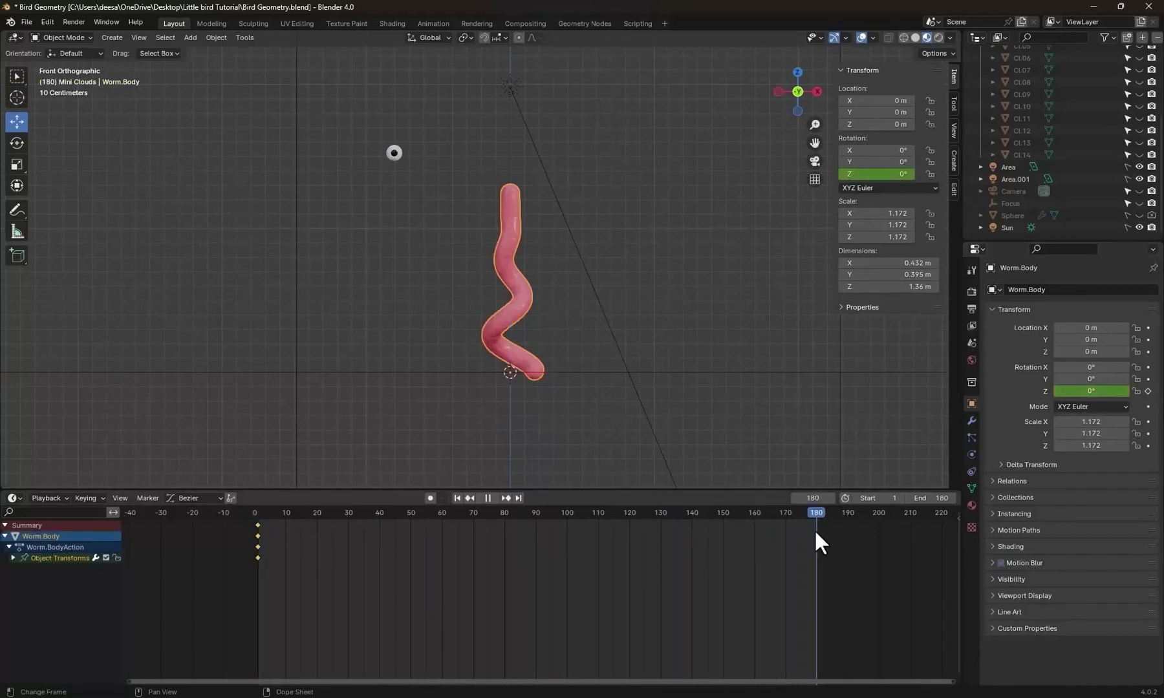
{"action": "left_click", "coordinate": [1090, 392]}
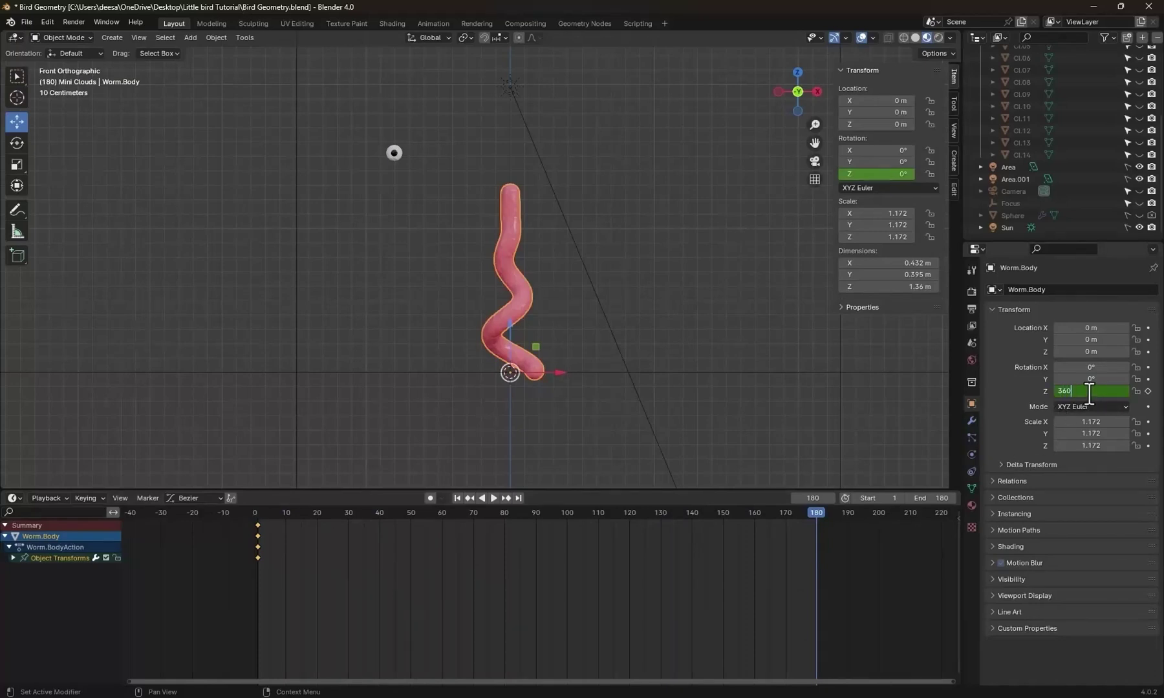
{"action": "type", "text": "°"}
{"action": "type", "text": "*3"}
{"action": "key", "text": "Return"}
{"action": "left_click", "coordinate": [1148, 391]}
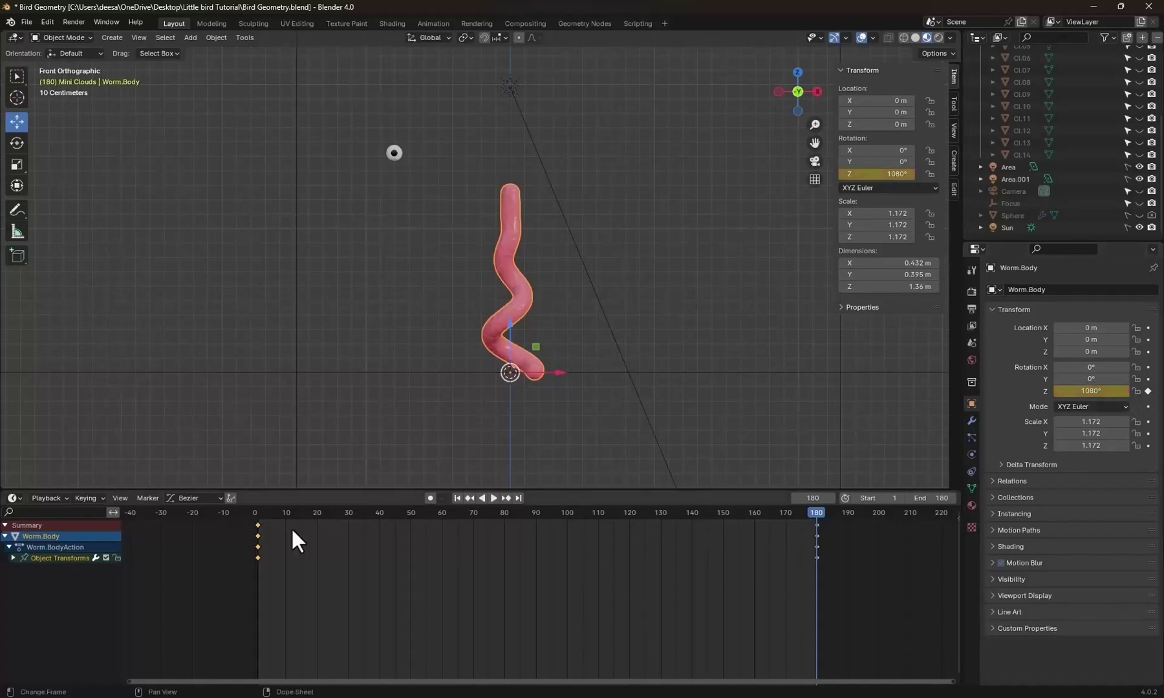
Play Worm.Body's spin from frame 1 to check its direction, and stop at frame 180.
{"action": "left_click", "coordinate": [257, 510]}
{"action": "key", "text": "space"}
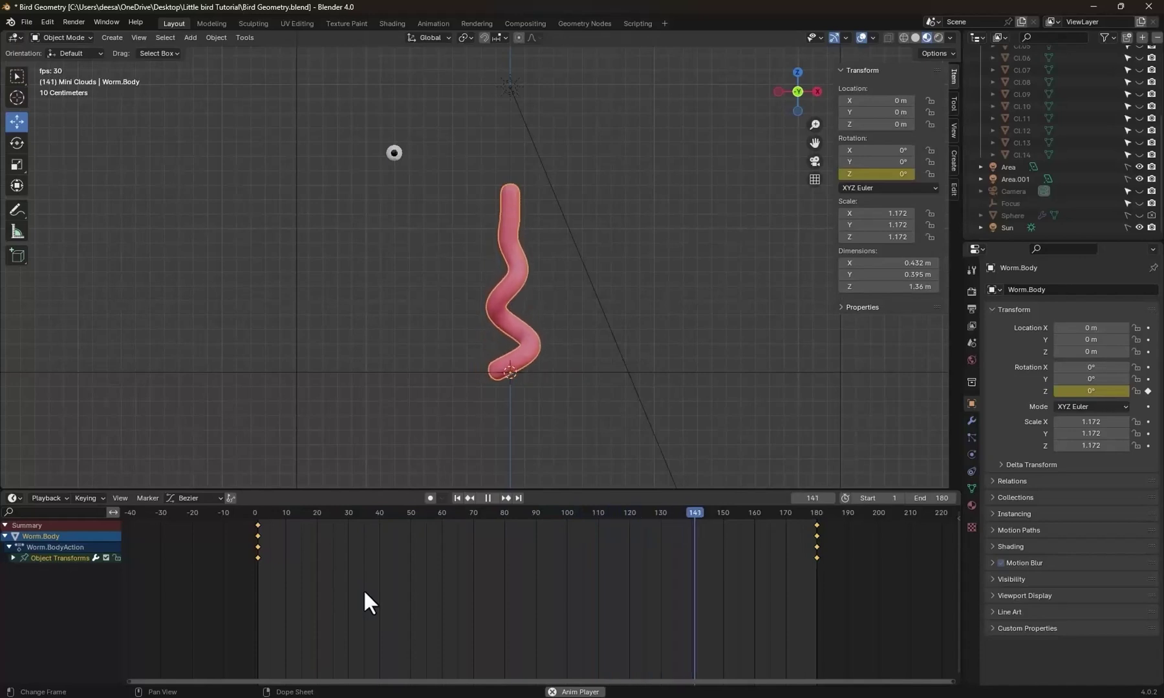
{"action": "left_click", "coordinate": [816, 511]}
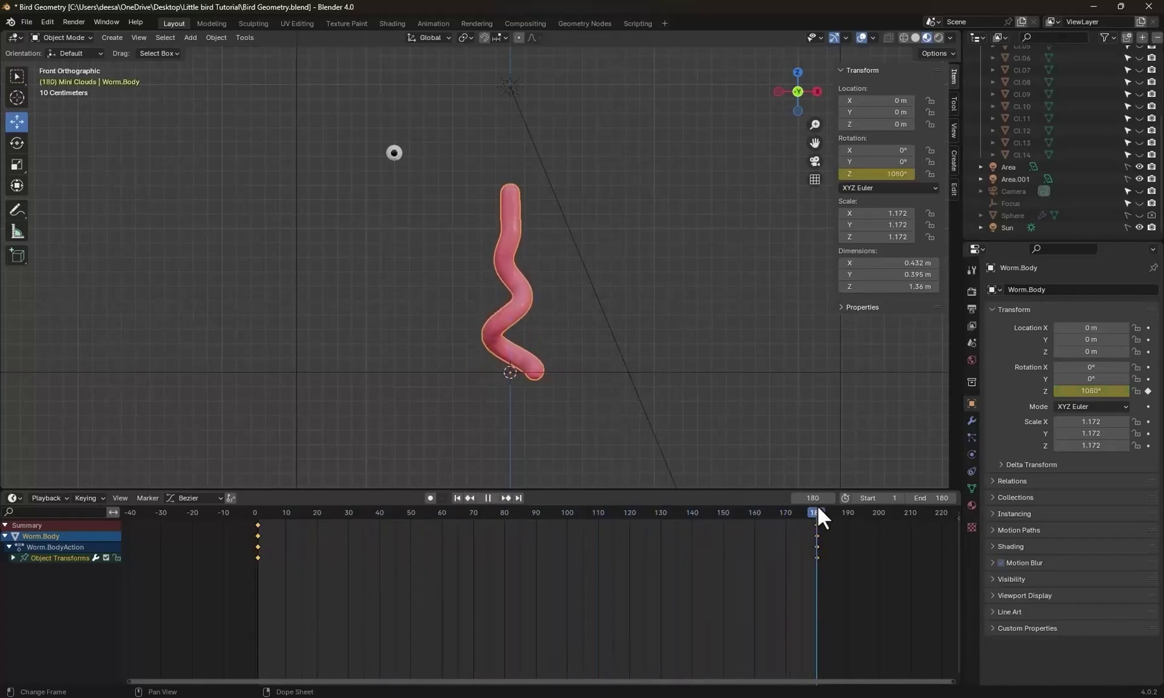
{"action": "key", "text": "space"}
Reverse the spin by setting Worm.Body's Z rotation at frame 180 to -1080°.
{"action": "double_click", "coordinate": [1061, 391]}
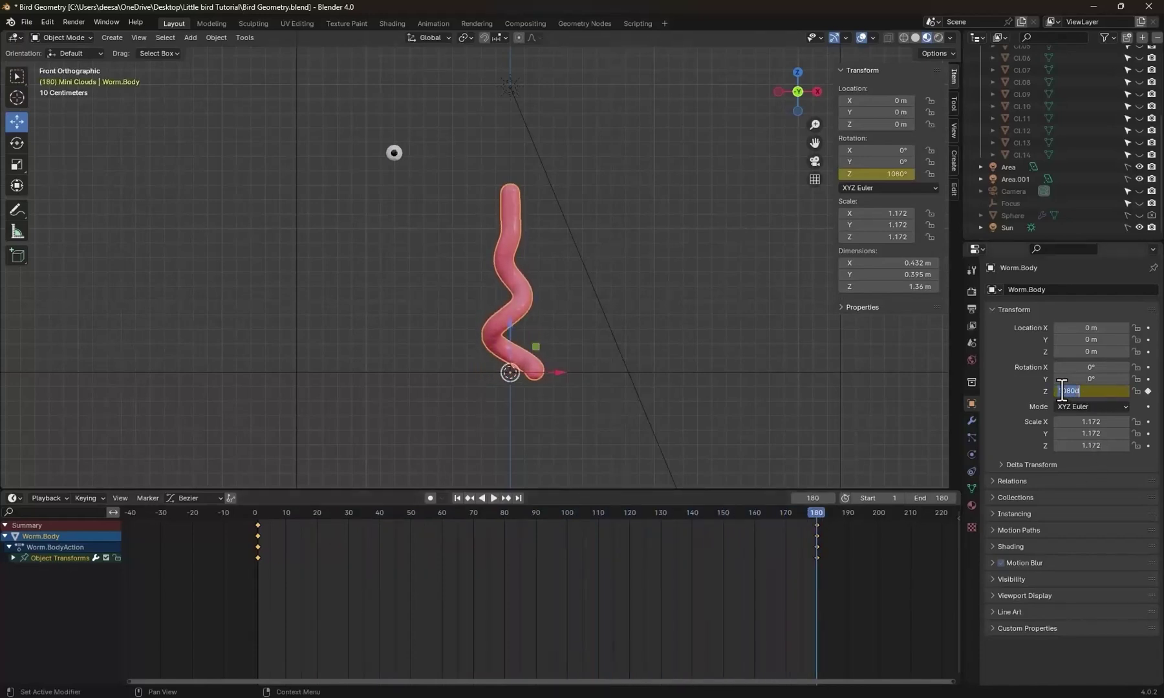
{"action": "left_click", "coordinate": [1081, 391]}
{"action": "key", "text": "Return"}
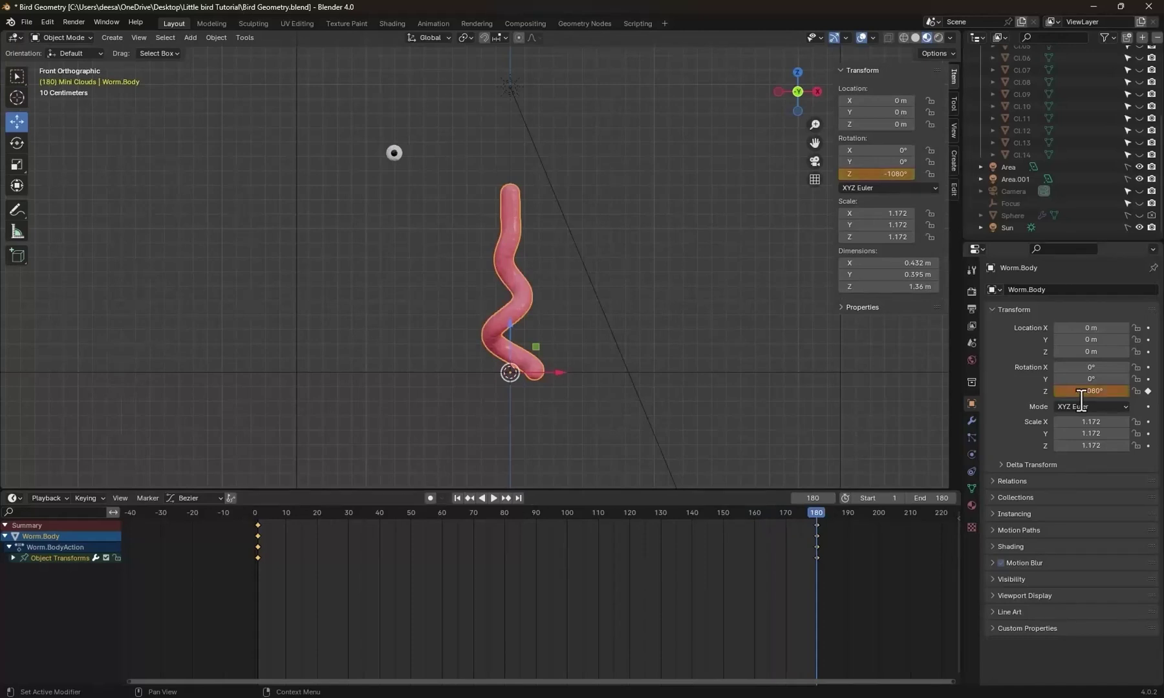
Keyframe Worm.Body's -1080° Z rotation at frame 180, and play the spin from frame 1 to check it.
{"action": "left_click", "coordinate": [1147, 391]}
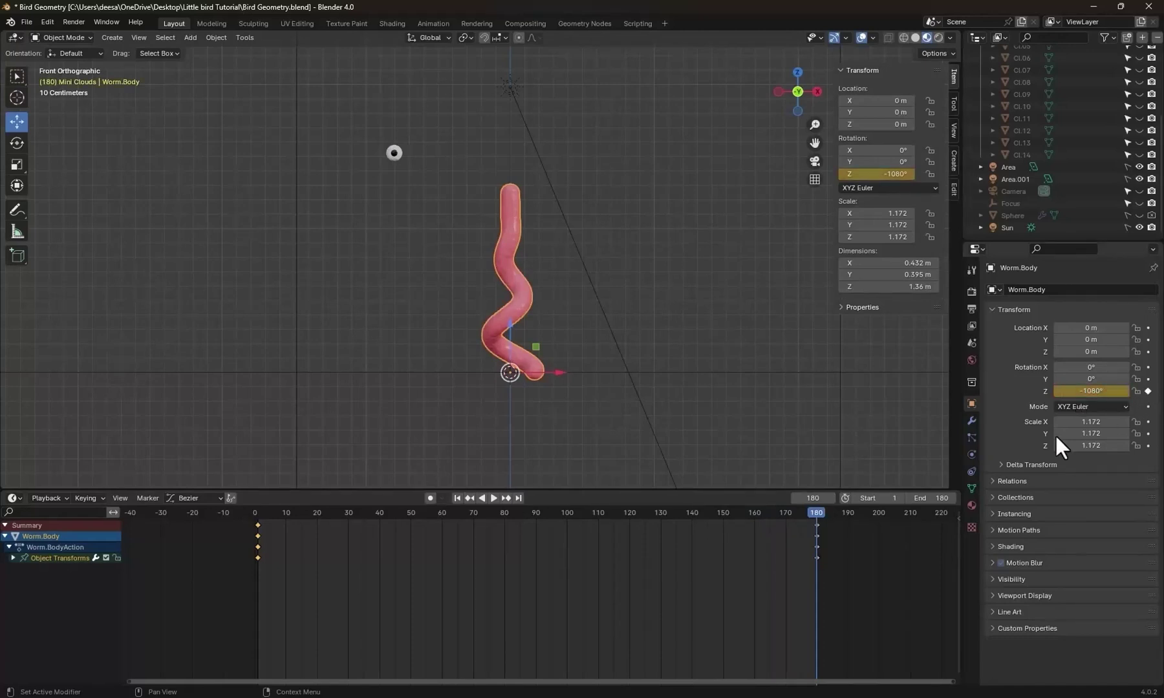
{"action": "left_click", "coordinate": [259, 512]}
{"action": "key", "text": "space"}
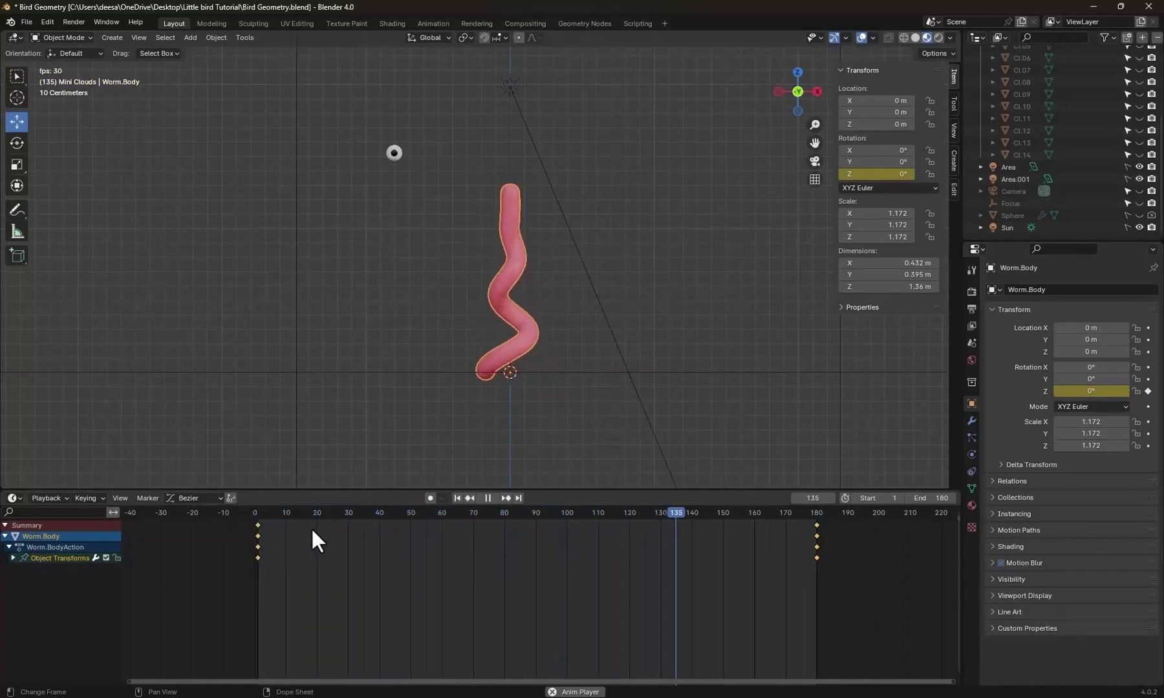
{"action": "key", "text": "space"}
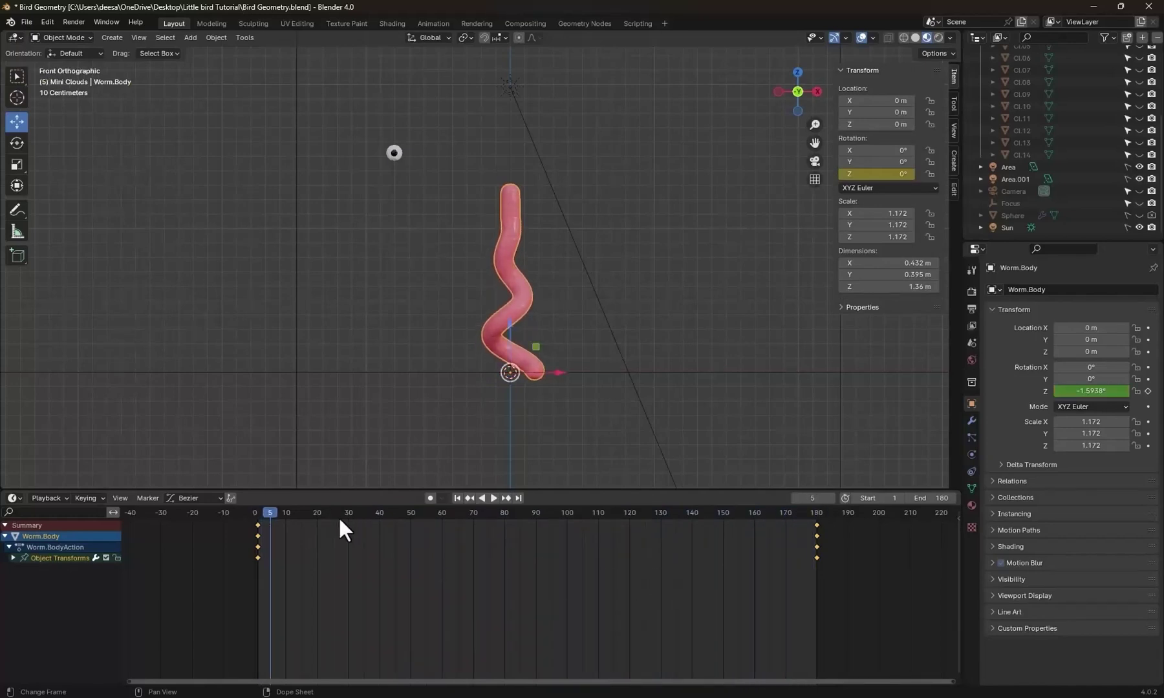
{"action": "left_click_drag", "start_coordinate": [268, 512], "coordinate": [256, 516]}
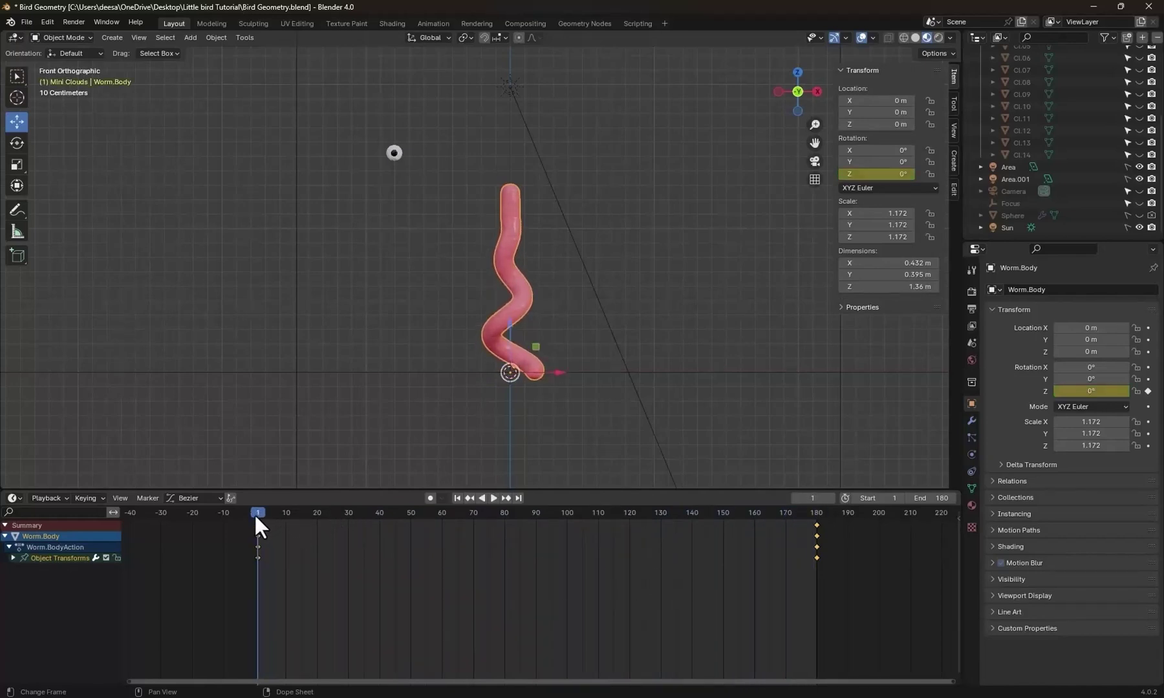
Show Worm.Body's whole rotation curve in the Graph Editor and set all its keyframes to Linear interpolation.
{"action": "left_click", "coordinate": [12, 558]}
{"action": "left_click", "coordinate": [14, 497]}
{"action": "left_click", "coordinate": [19, 495]}
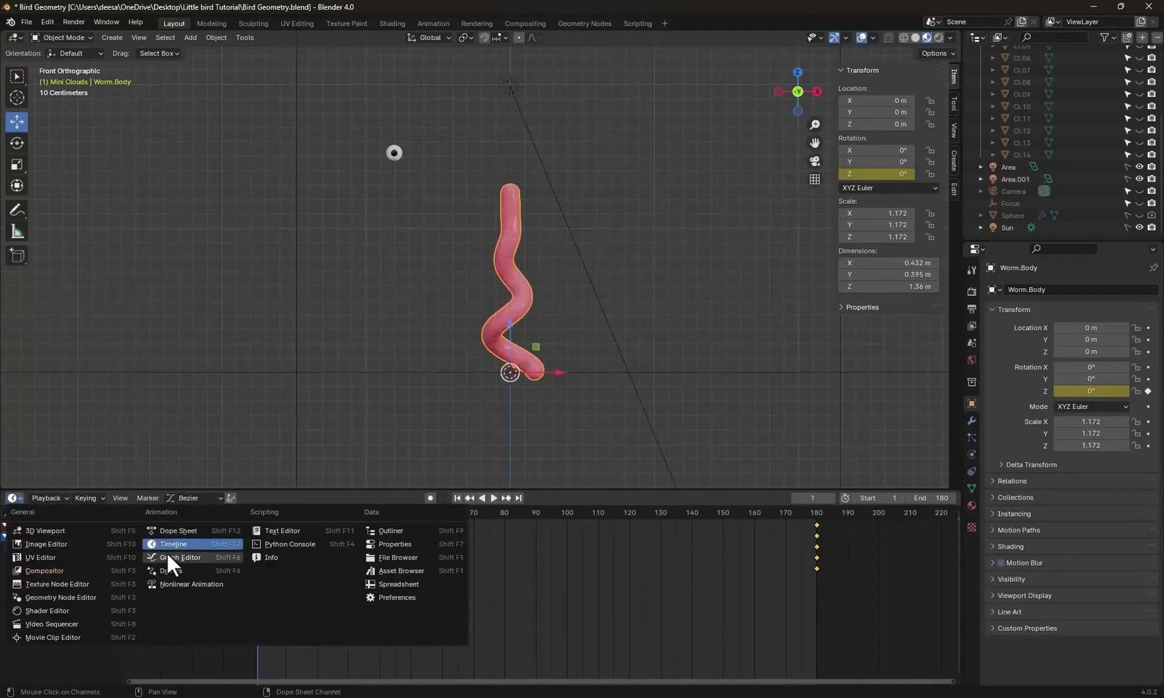
{"action": "left_click", "coordinate": [166, 554]}
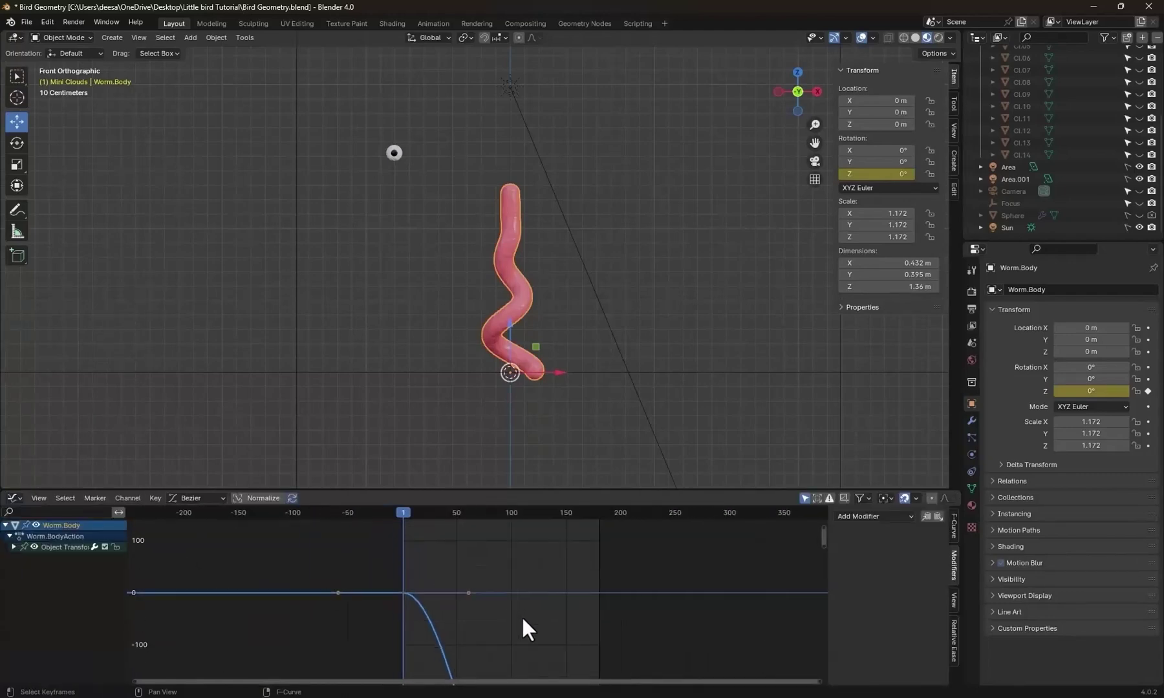
{"action": "key", "text": "grave"}
{"action": "left_click", "coordinate": [431, 613]}
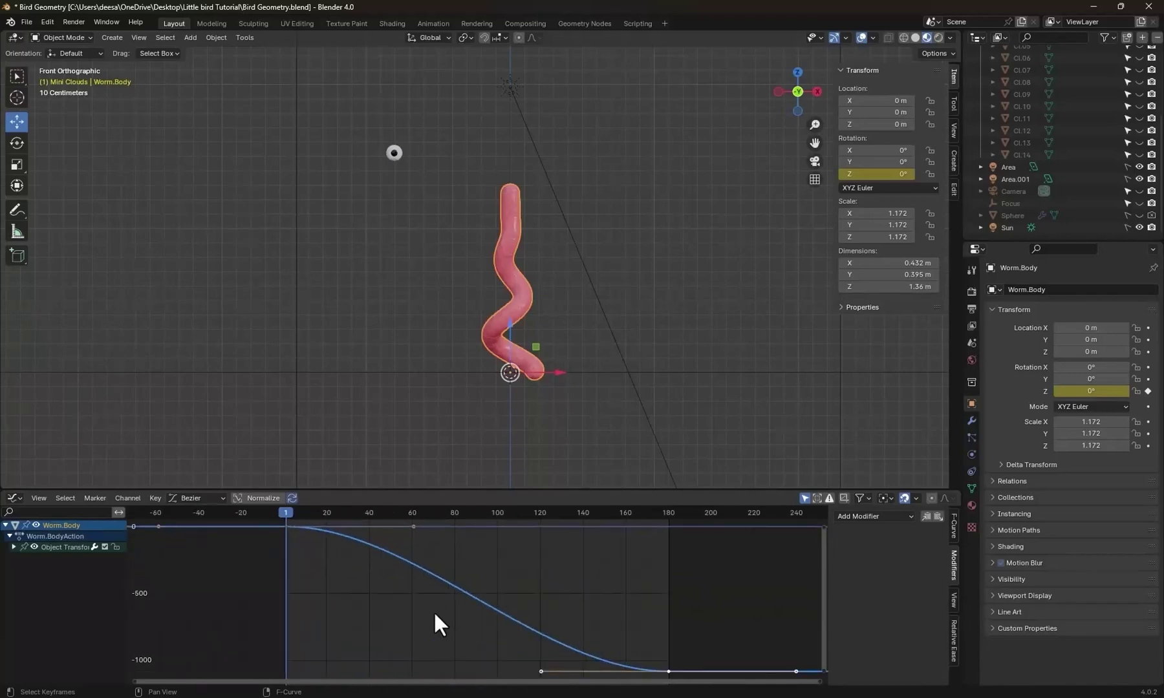
{"action": "left_click_drag", "start_coordinate": [652, 662], "coordinate": [270, 547]}
{"action": "right_click", "coordinate": [461, 587]}
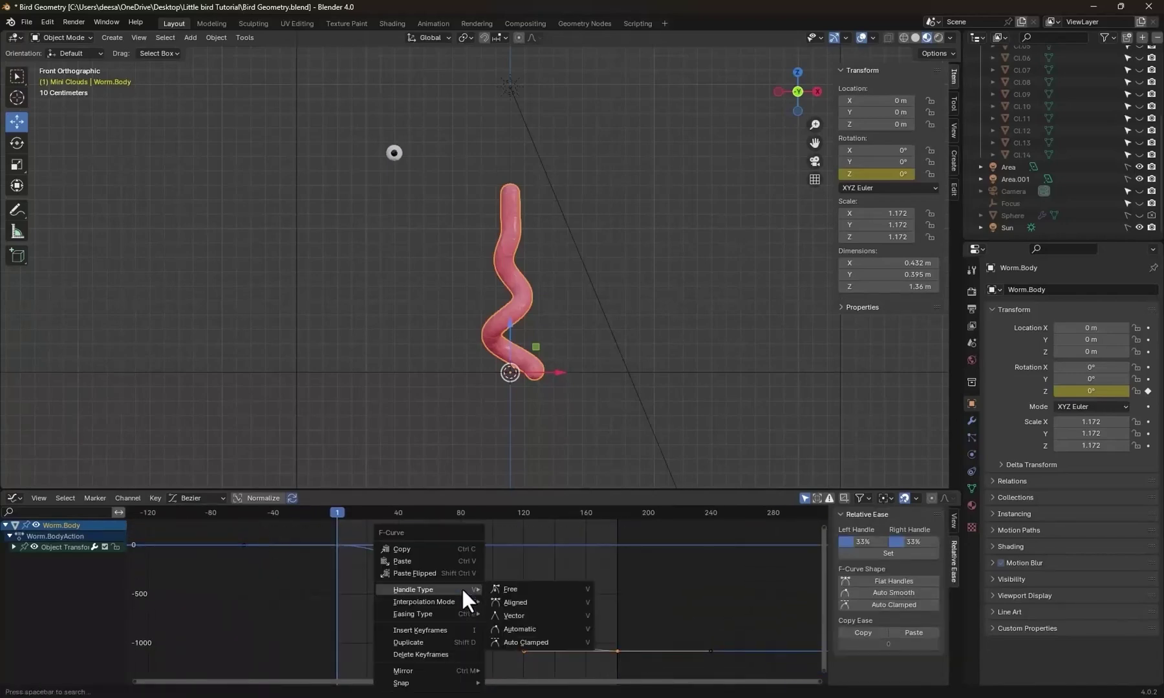
{"action": "mouse_move", "coordinate": [460, 601]}
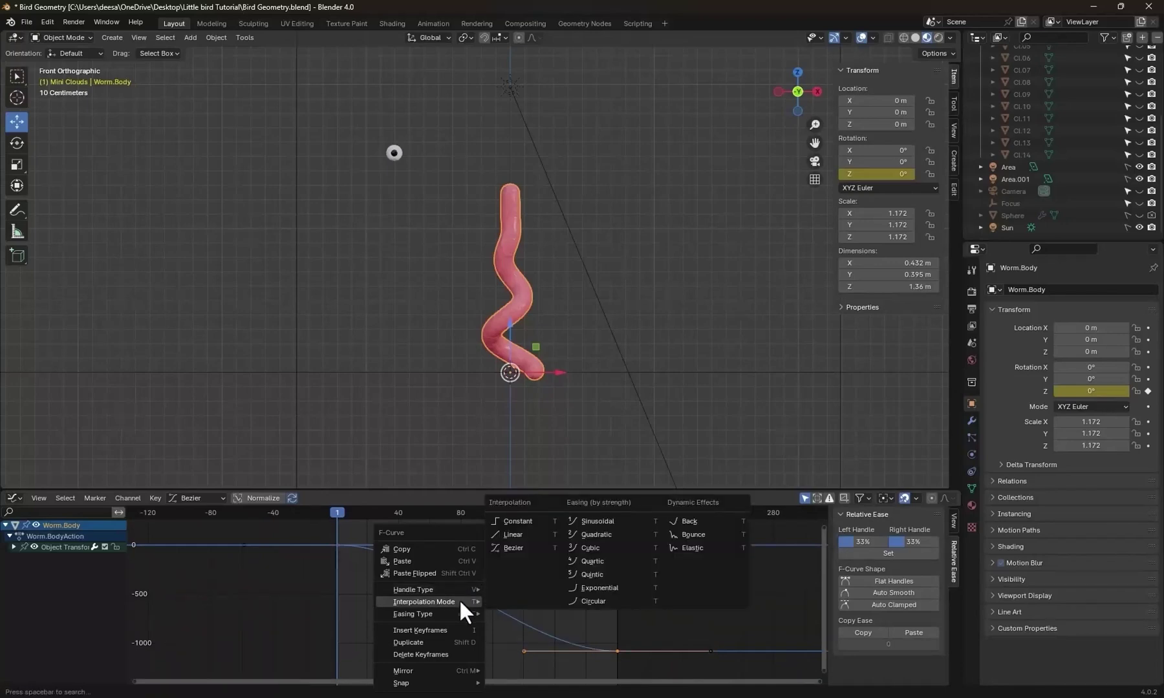
{"action": "left_click", "coordinate": [509, 535]}
Play Worm.Body's spin to check the linear motion, and rewind to the start of the animation.
{"action": "key", "text": "space"}
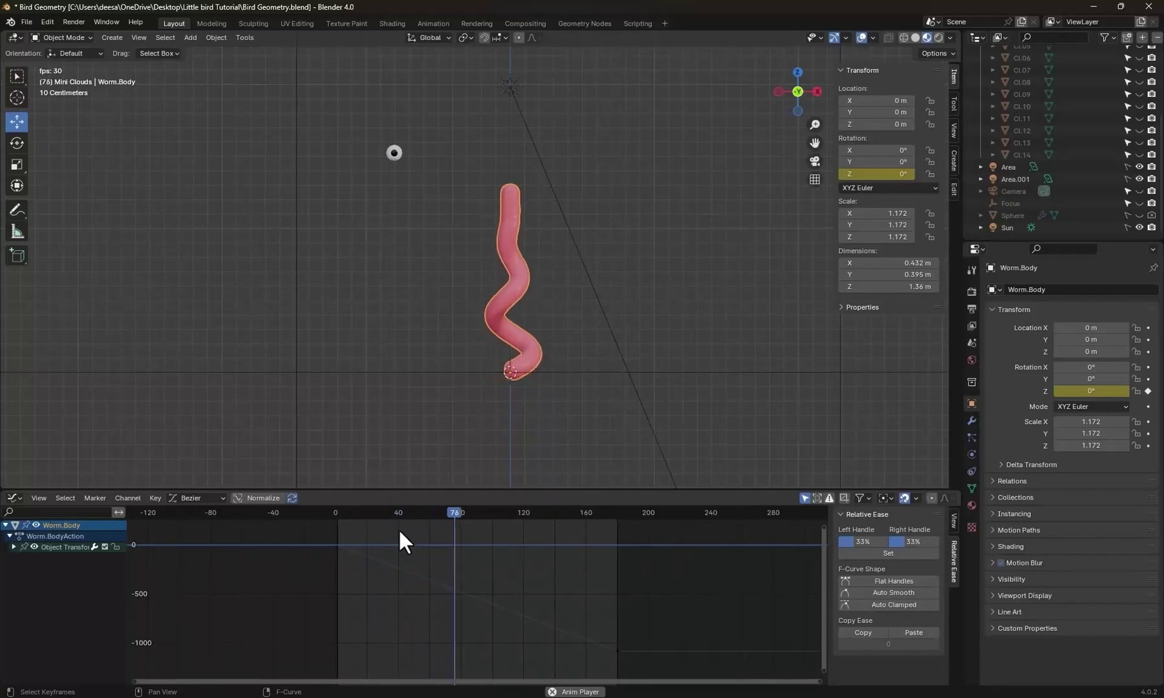
{"action": "key", "text": "space"}
{"action": "left_click", "coordinate": [338, 512]}
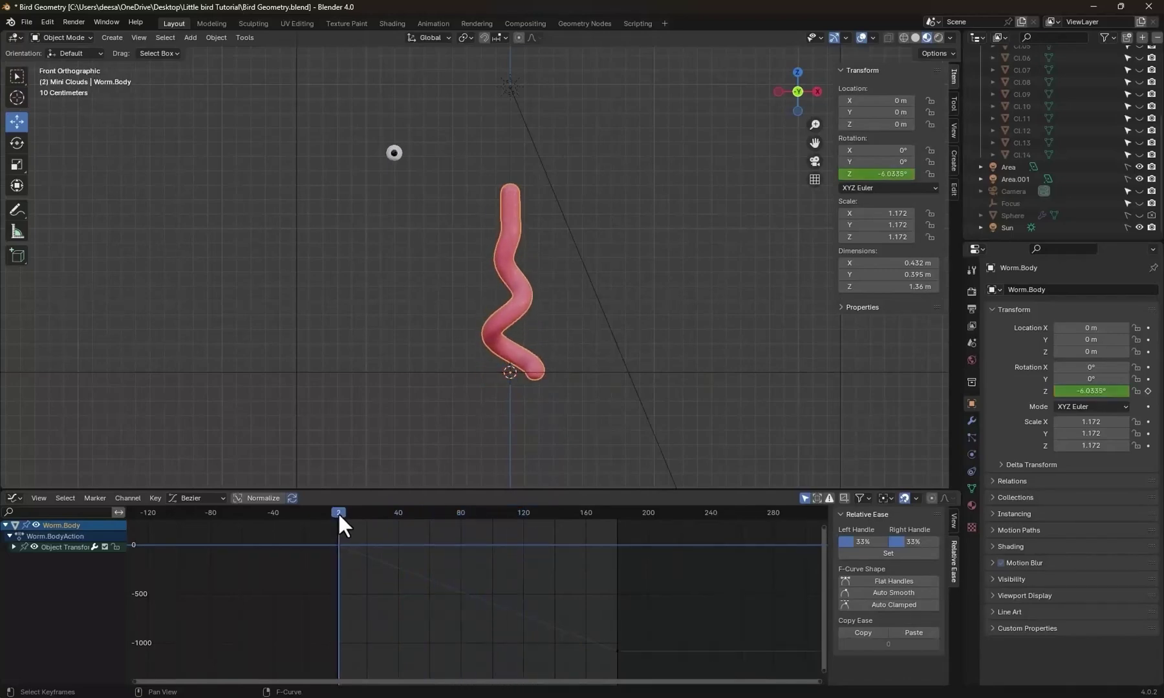
Switch the Graph Editor back to the Timeline and go to frame 1.
{"action": "left_click", "coordinate": [41, 494]}
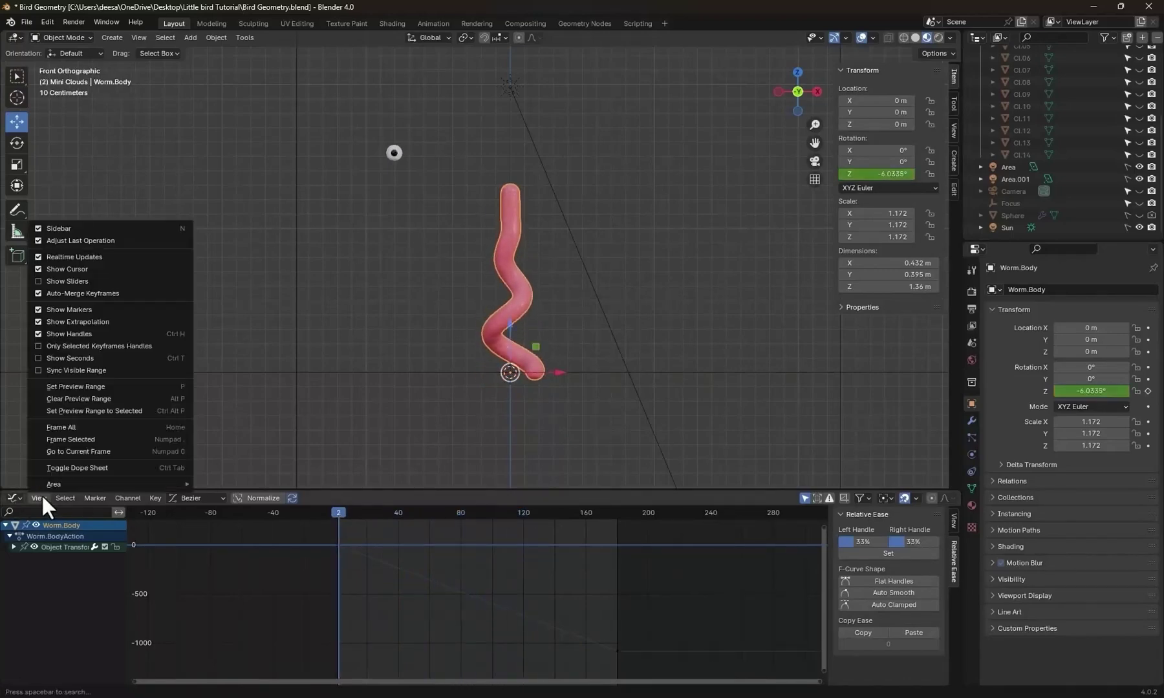
{"action": "left_click", "coordinate": [15, 497]}
{"action": "left_click", "coordinate": [181, 544]}
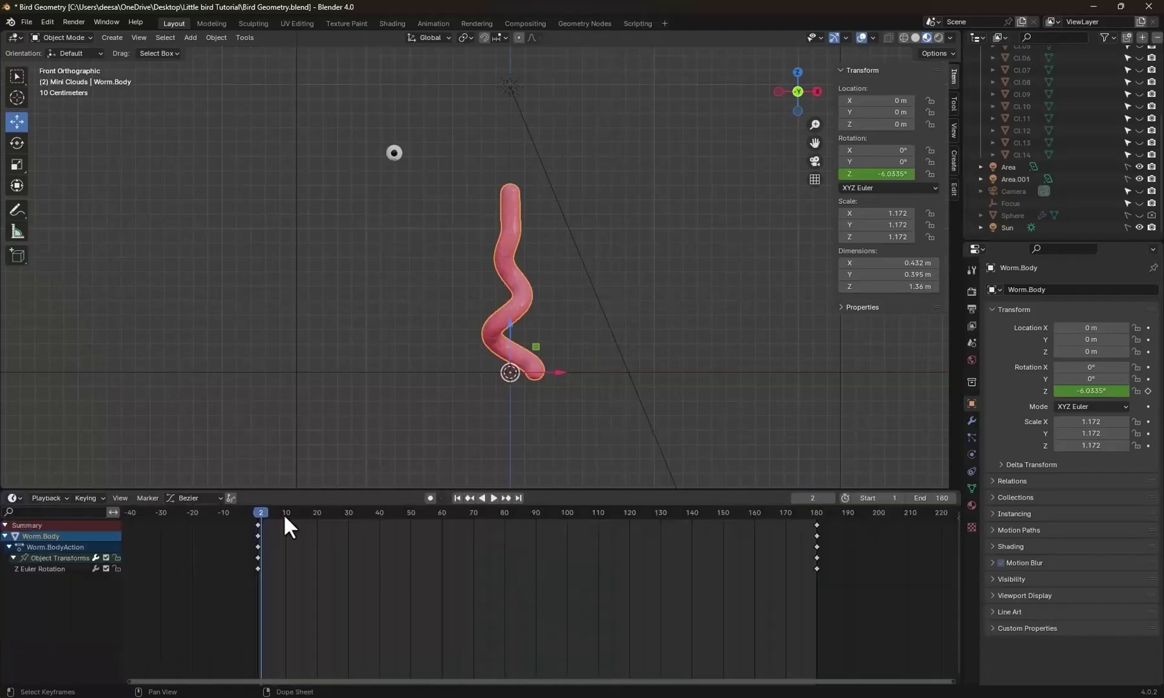
{"action": "left_click", "coordinate": [258, 513]}
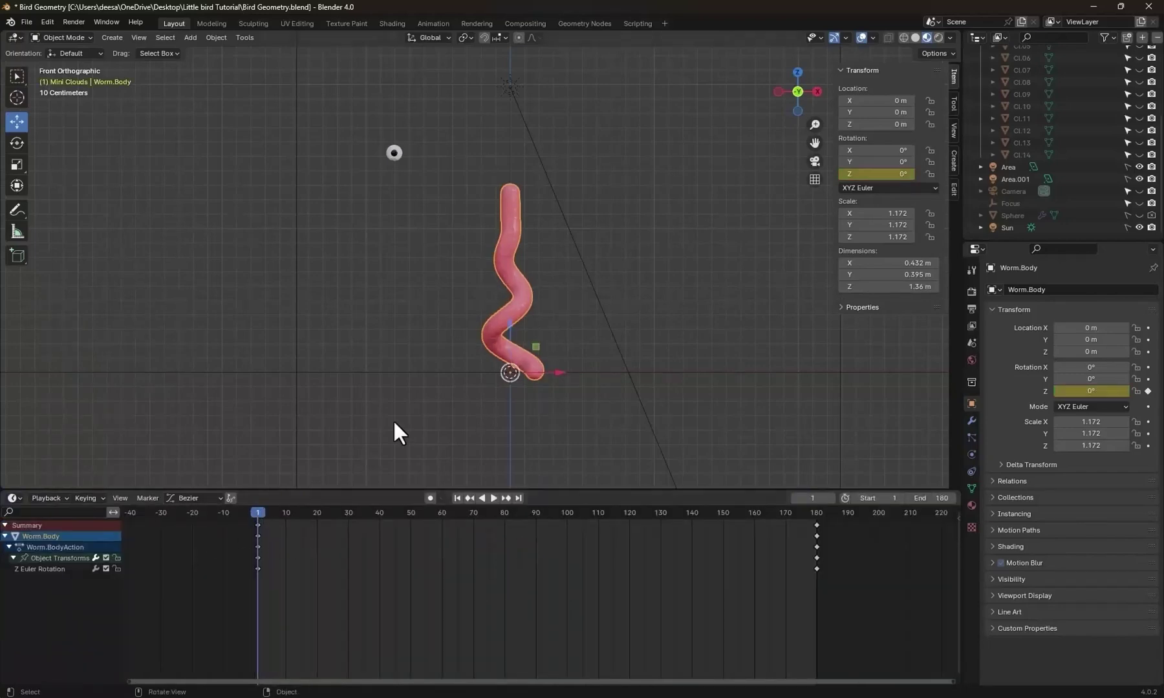
Move Worm.Eye about 0.886 m along X and -0.351 m along Z onto the upper end of the worm.
{"action": "left_click", "coordinate": [395, 153]}
{"action": "scroll", "coordinate": [600, 310], "scroll_direction": "up", "scroll_amount": 3}
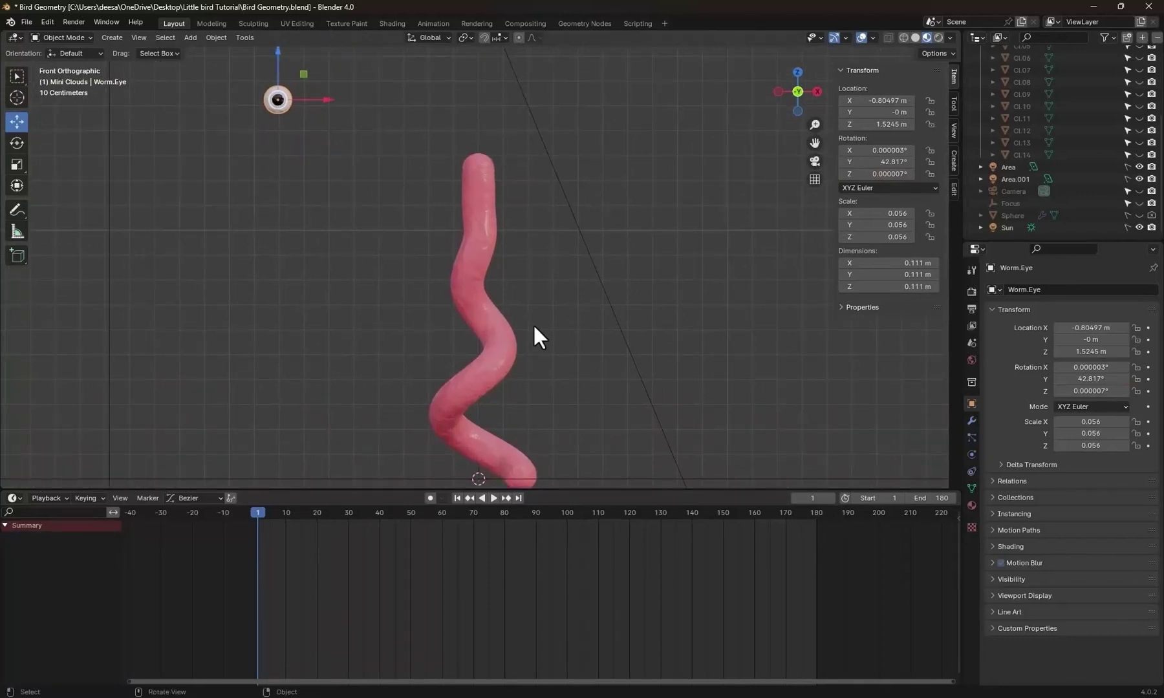
{"action": "key", "text": "g"}
{"action": "left_click", "coordinate": [754, 411]}
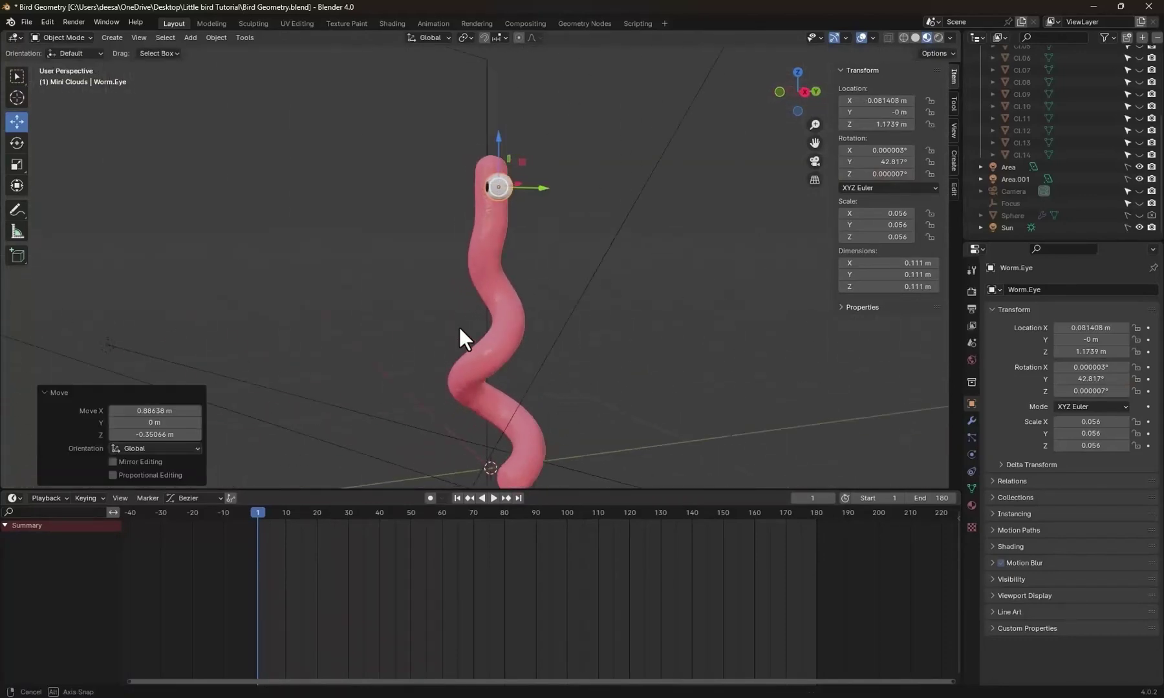
Parent Worm.Eye to Worm.Body as Object with Keep Transform.
{"action": "scroll", "coordinate": [517, 333], "scroll_direction": "down", "scroll_amount": 2}
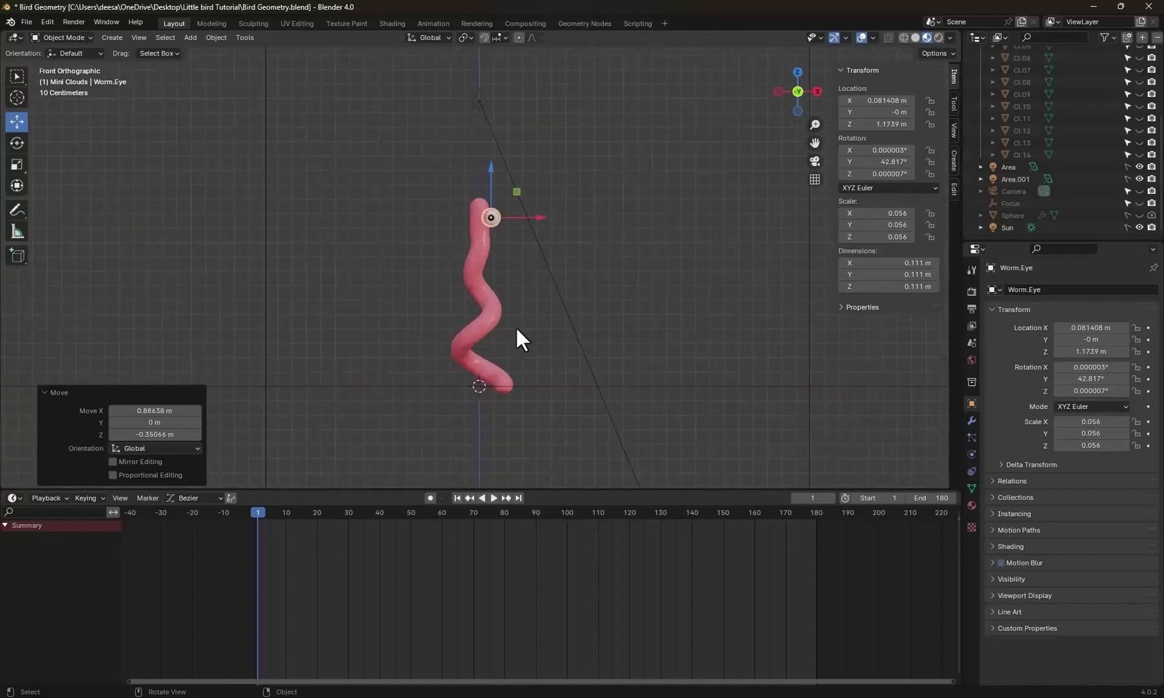
{"action": "scroll", "coordinate": [515, 325], "scroll_direction": "up", "scroll_amount": 3}
{"action": "left_click", "coordinate": [493, 323]}
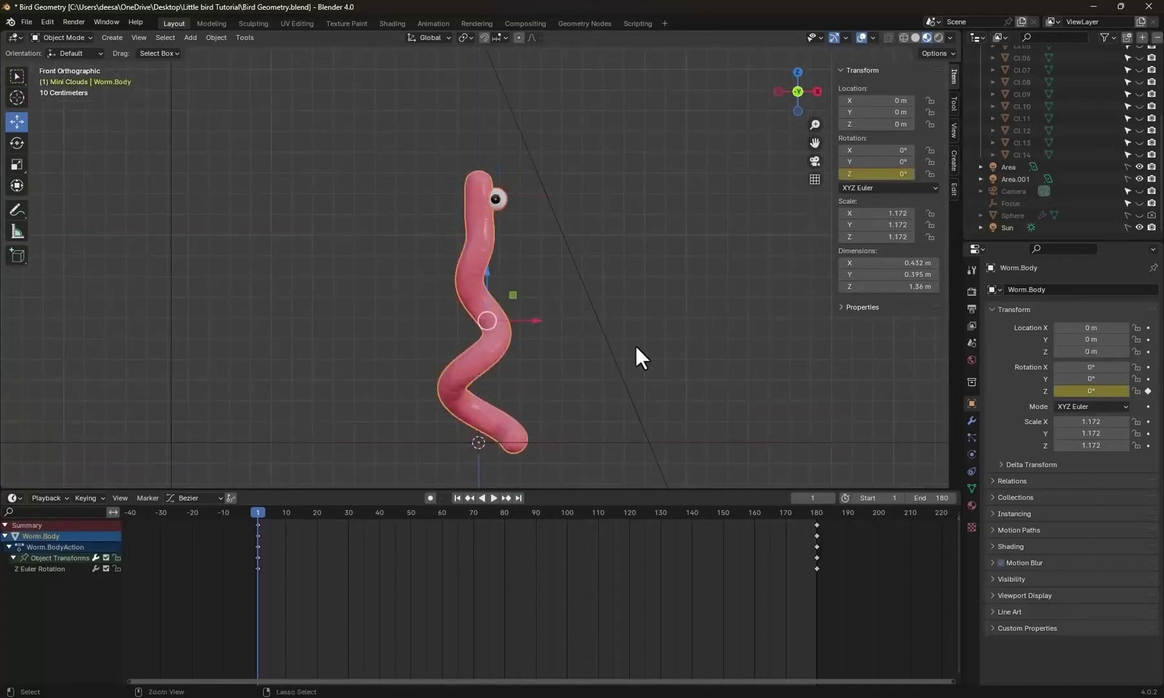
{"action": "key", "text": "ctrl+p"}
{"action": "left_click", "coordinate": [620, 355]}
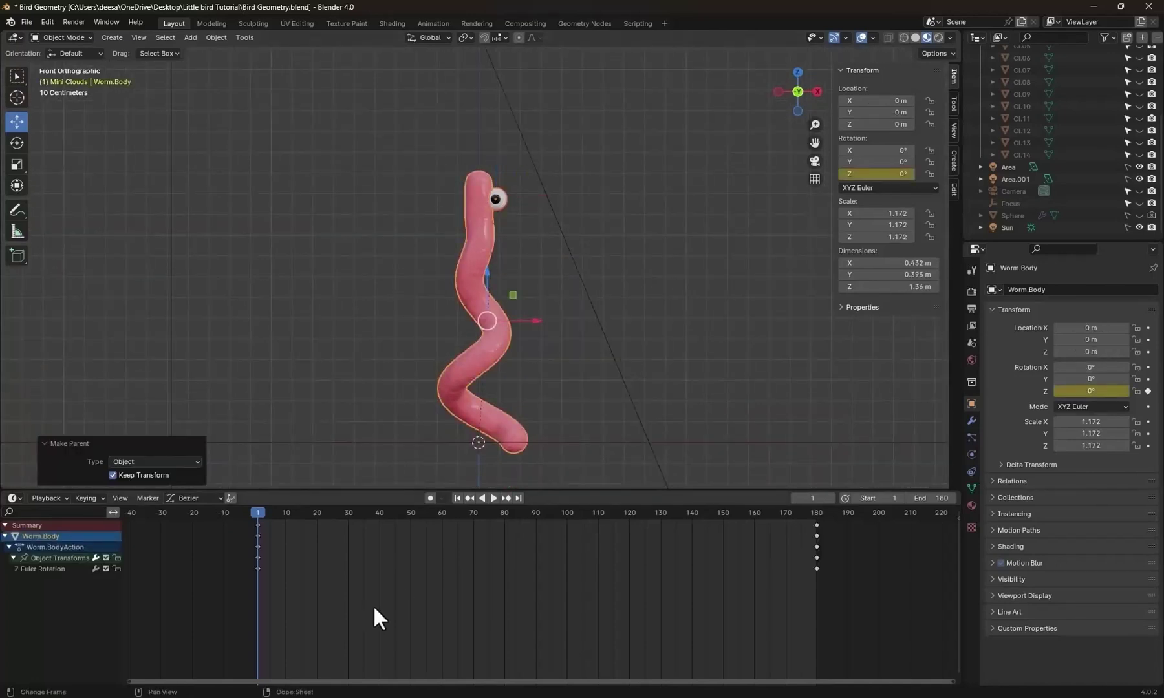
Play the animation from frame 1 to check how the parented eye moves, and return to frame 1.
{"action": "key", "text": "space"}
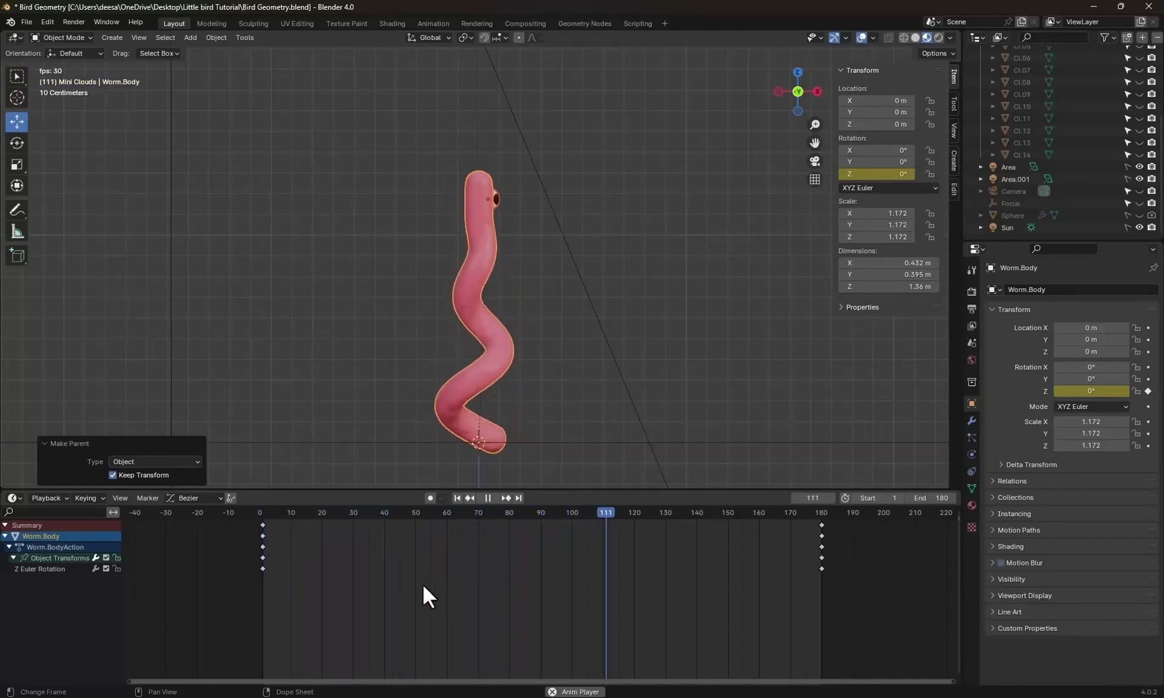
{"action": "key", "text": "space"}
{"action": "left_click", "coordinate": [263, 511]}
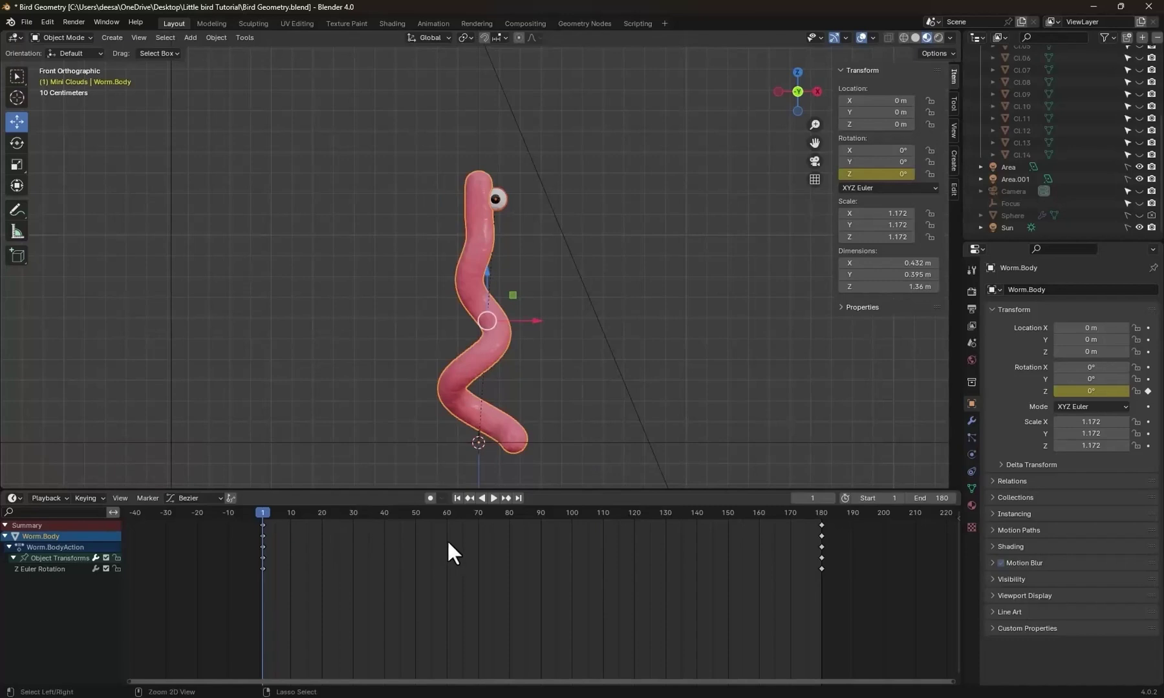
Clear Worm.Eye's parent while leaving it in place, and replay the spin to check the eye's motion.
{"action": "left_click", "coordinate": [496, 199]}
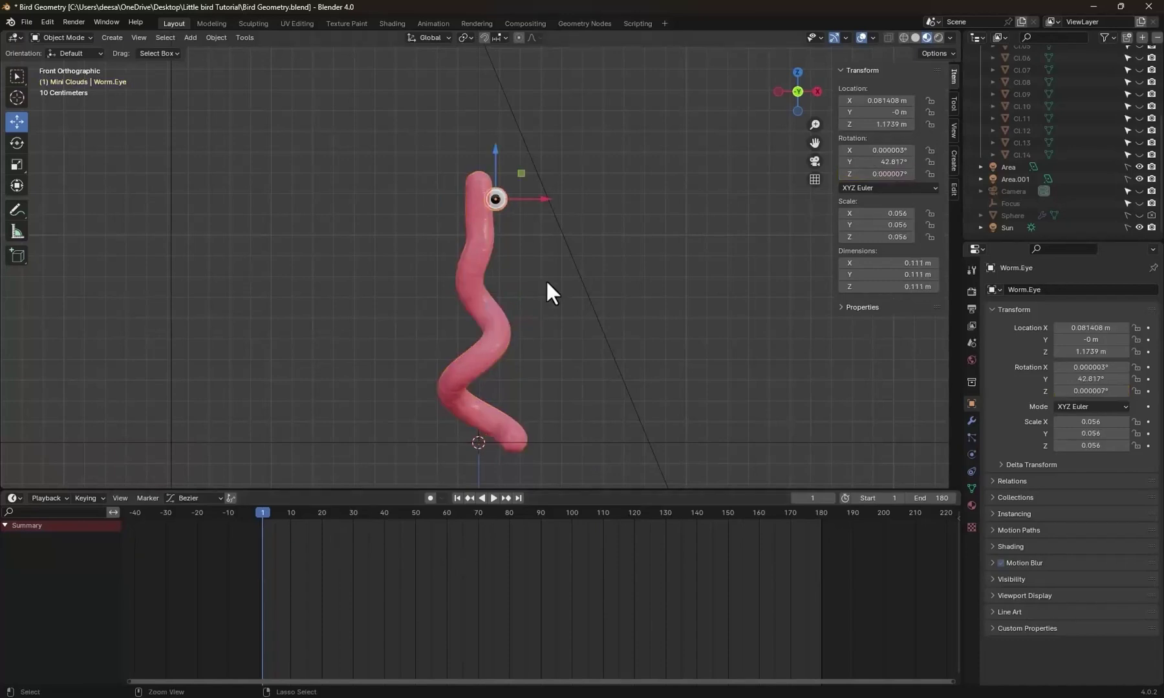
{"action": "left_click", "coordinate": [546, 279]}
{"action": "key", "text": "space"}
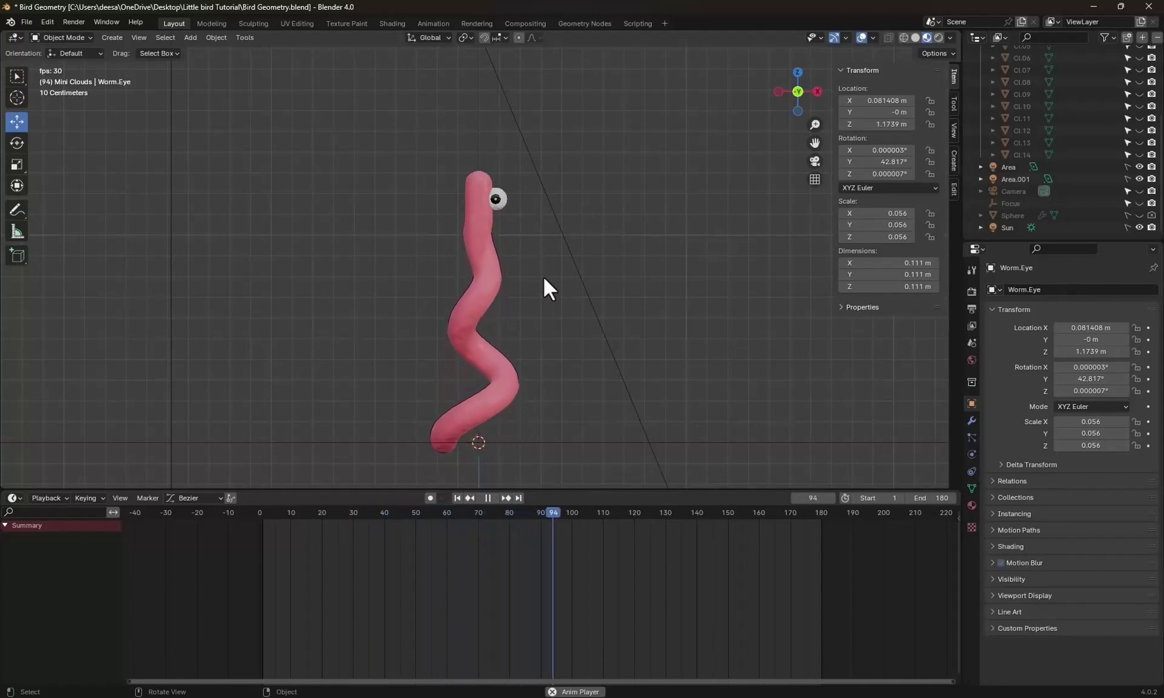
{"action": "key", "text": "space"}
Try moving Worm.Body away without its eye, clear the body's location, and return to frame 1.
{"action": "left_click", "coordinate": [492, 270]}
{"action": "key", "text": "g"}
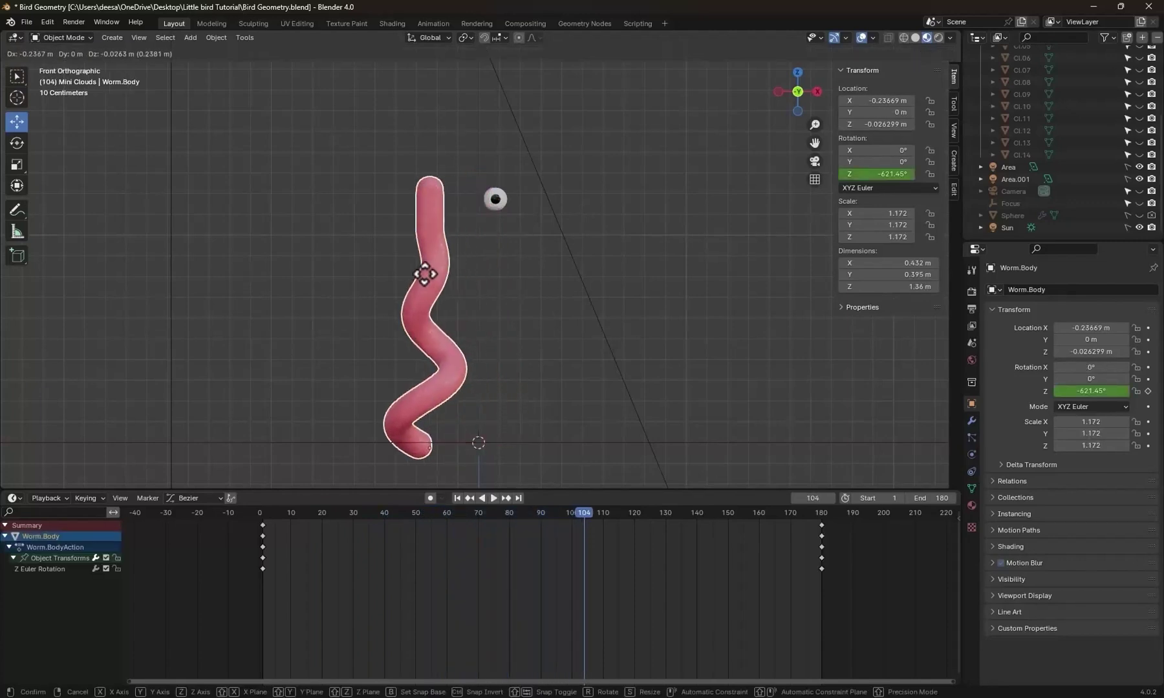
{"action": "left_click", "coordinate": [346, 253]}
{"action": "left_click", "coordinate": [497, 192]}
{"action": "left_click", "coordinate": [335, 197]}
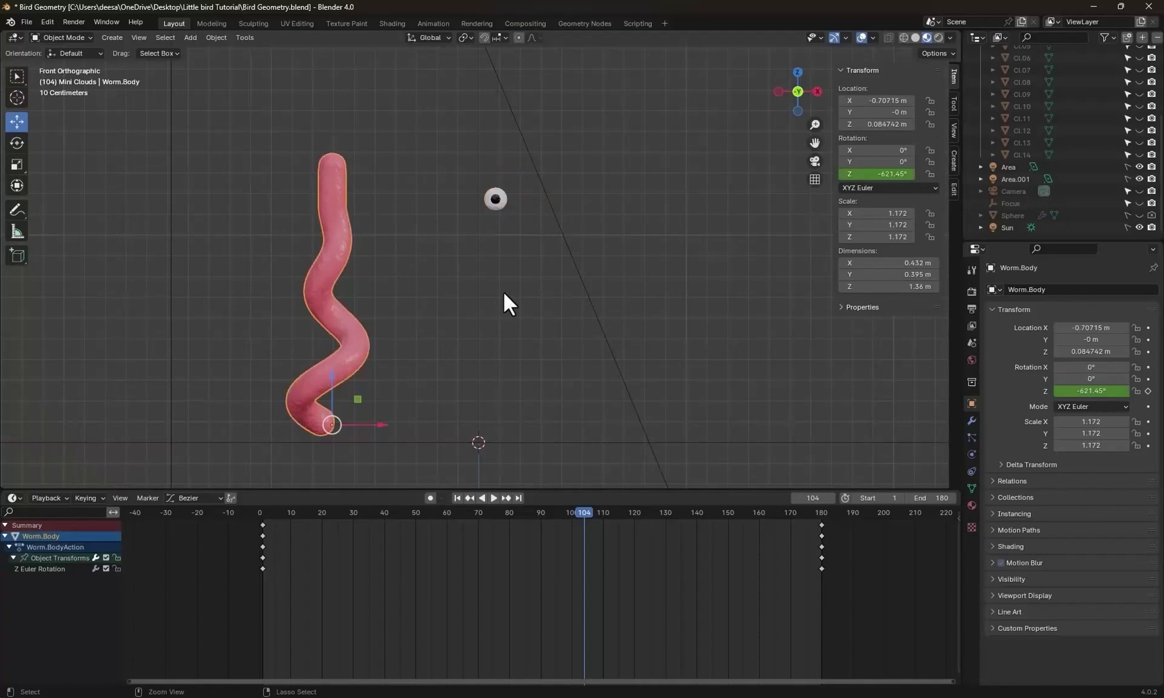
{"action": "key", "text": "alt+g"}
{"action": "left_click_drag", "start_coordinate": [275, 512], "coordinate": [262, 510]}
Add a Copy Location constraint to Worm.Eye with Worm.Body as its target and Offset enabled.
{"action": "left_click", "coordinate": [496, 199]}
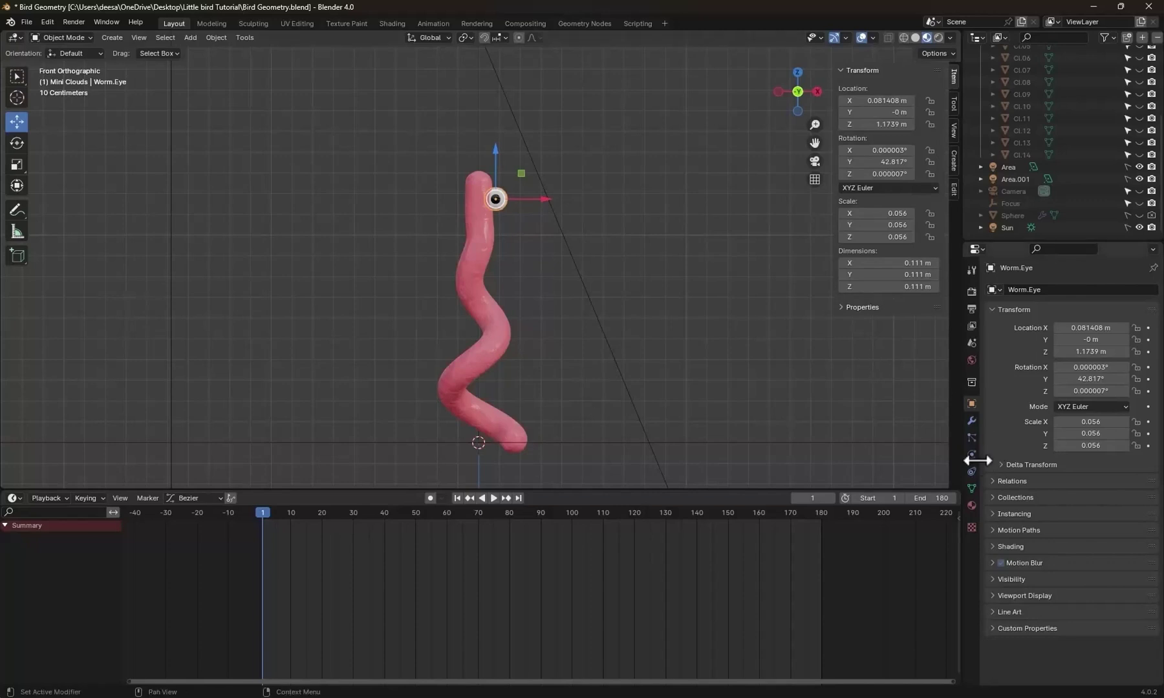
{"action": "left_click", "coordinate": [971, 488]}
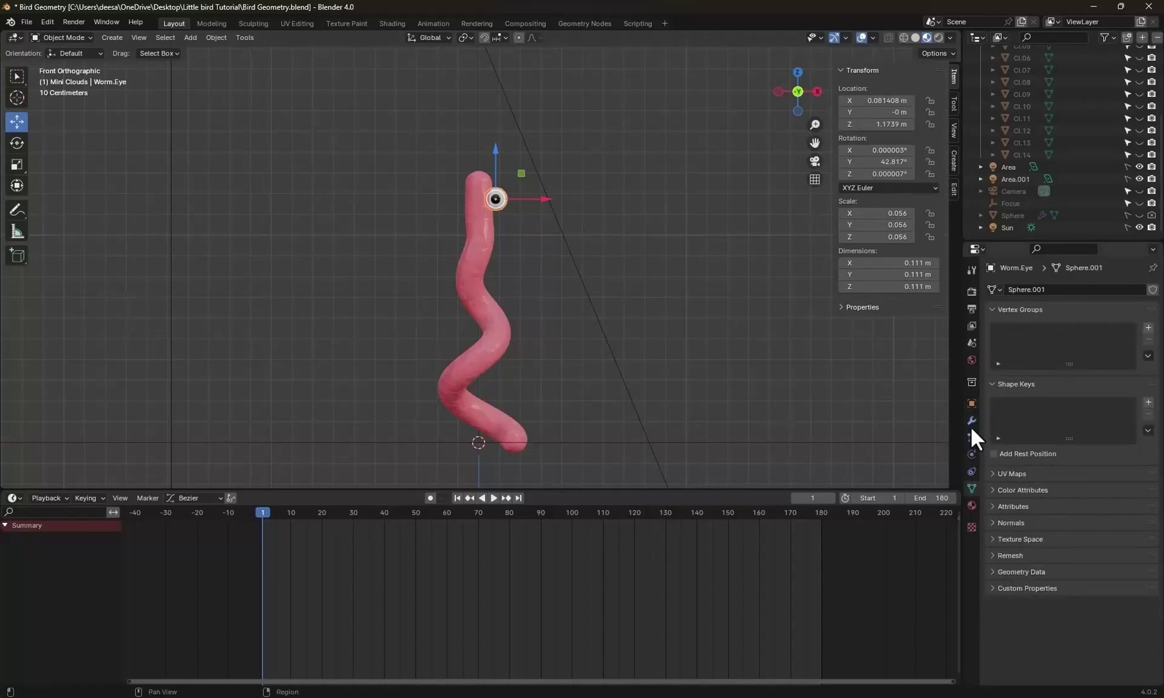
{"action": "left_click", "coordinate": [972, 471]}
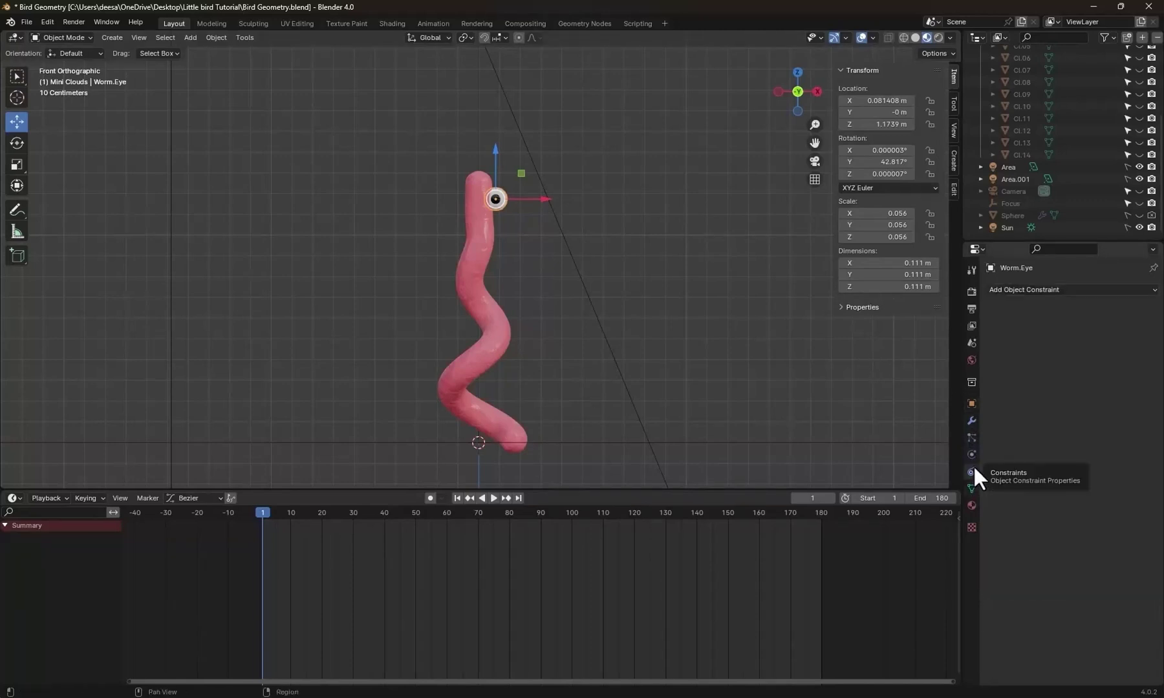
{"action": "left_click", "coordinate": [1042, 288]}
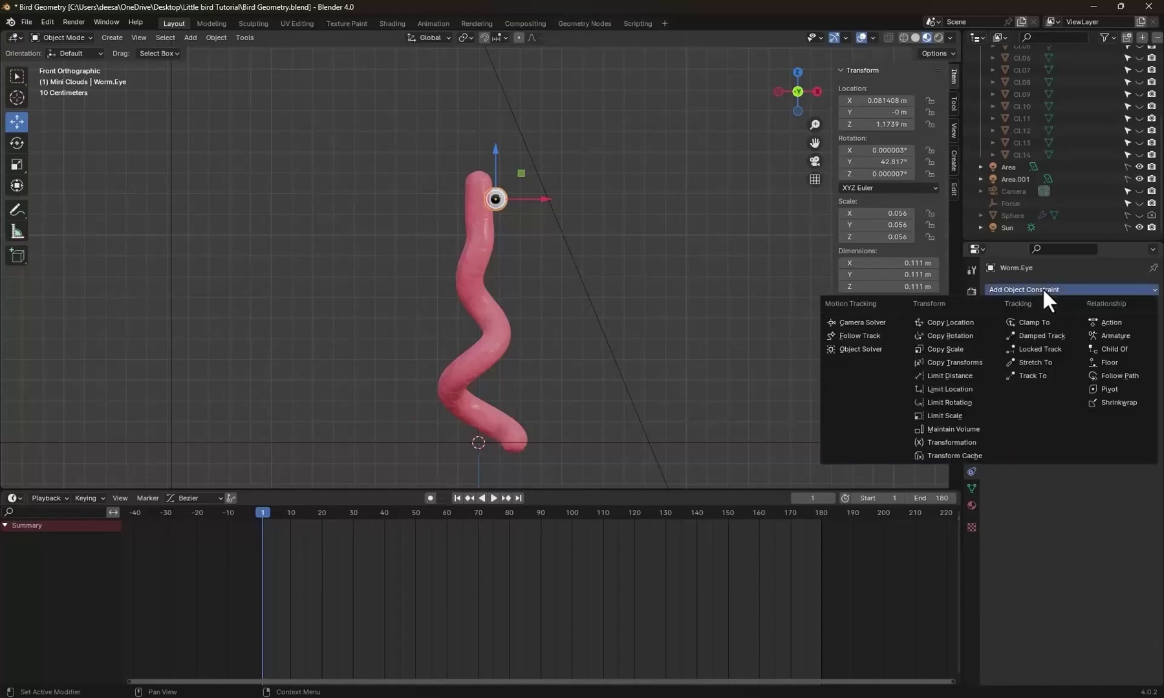
{"action": "left_click", "coordinate": [941, 324]}
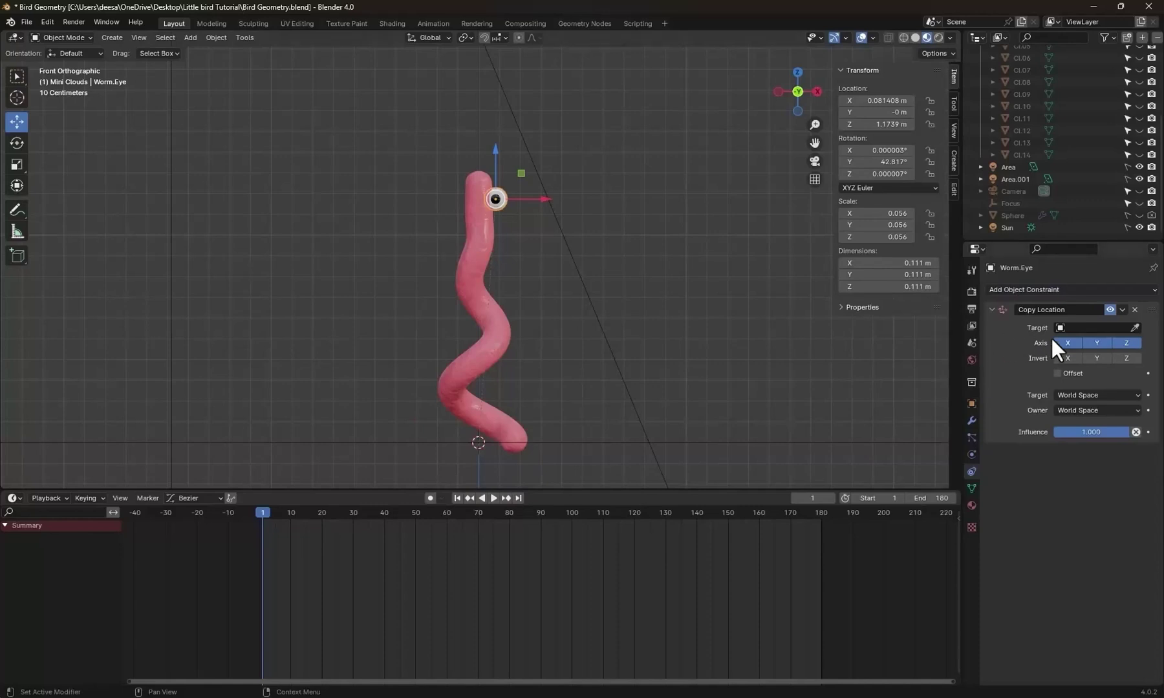
{"action": "left_click", "coordinate": [1134, 328]}
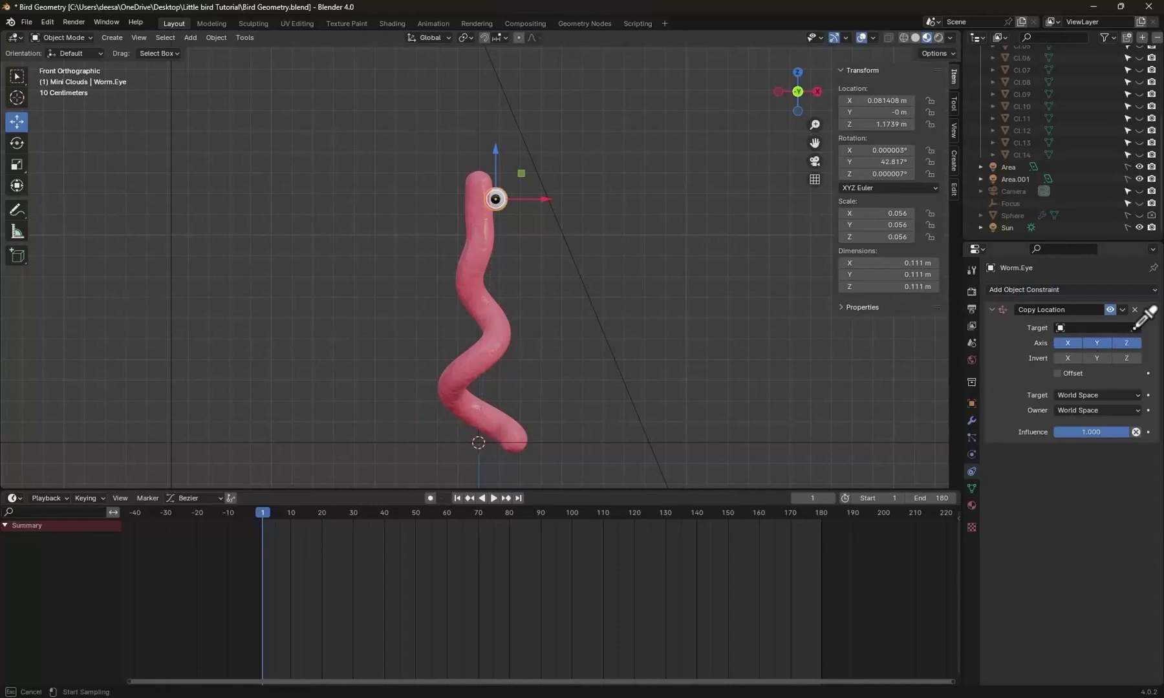
{"action": "left_click", "coordinate": [502, 332]}
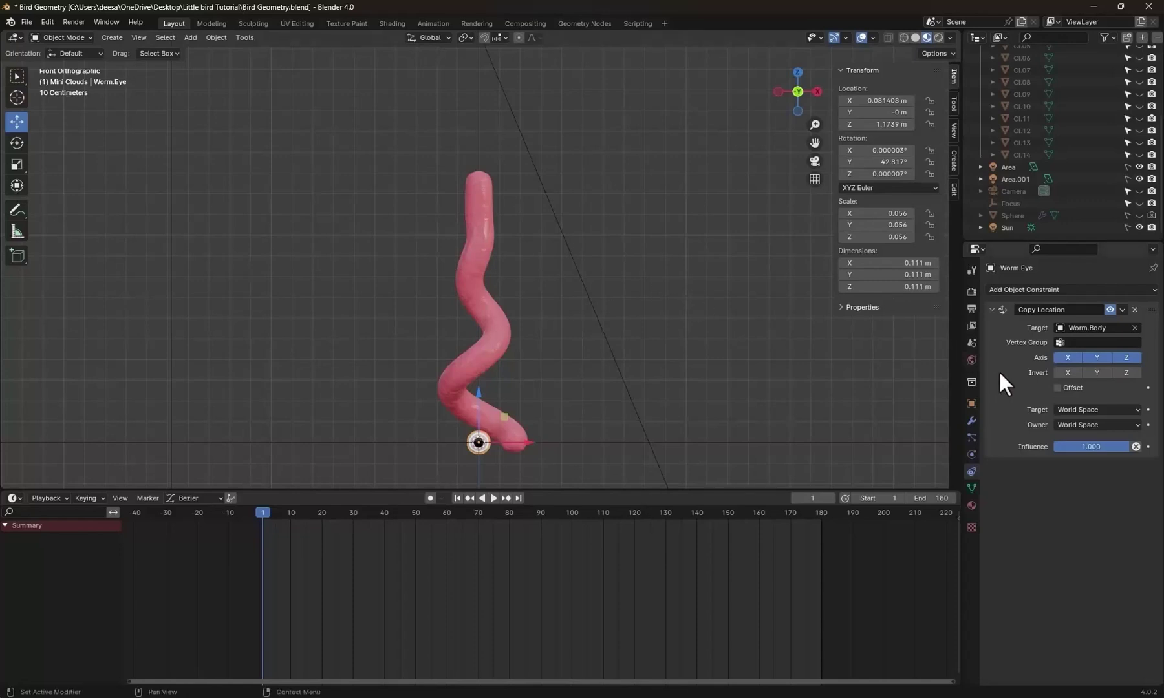
{"action": "left_click", "coordinate": [1058, 388]}
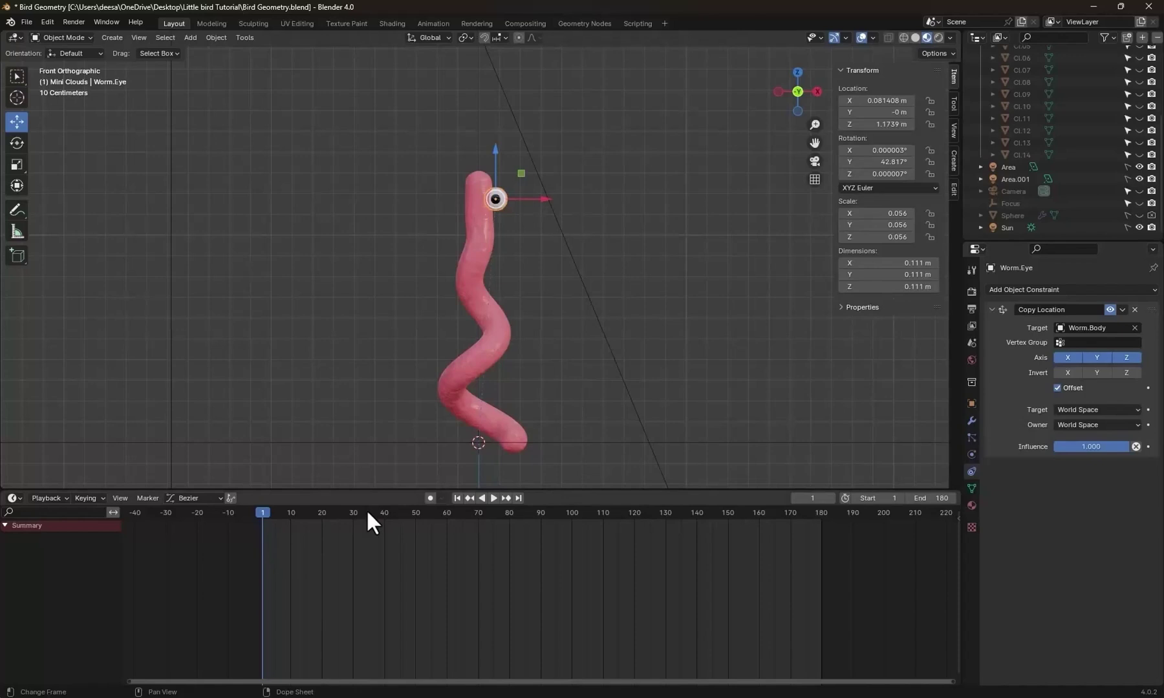
Move Worm.Body about -0.643 m along X and 0.26 m along Z to test the eye's constraint.
{"action": "left_click", "coordinate": [508, 348]}
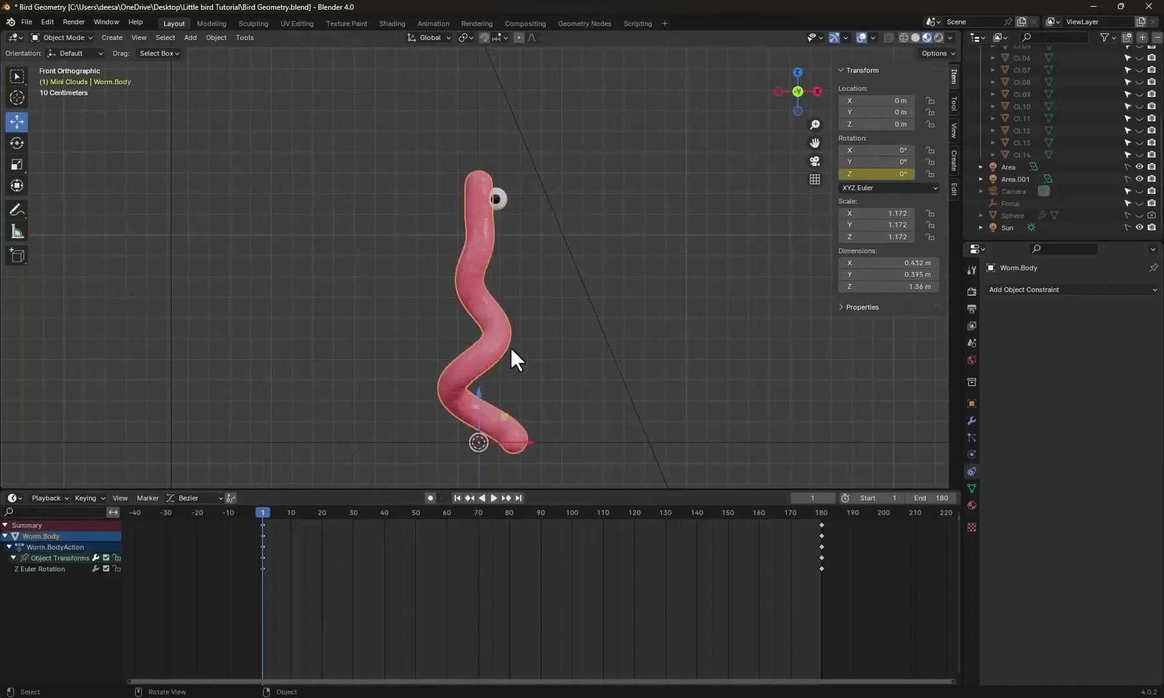
{"action": "left_click_drag", "start_coordinate": [509, 345], "coordinate": [373, 291]}
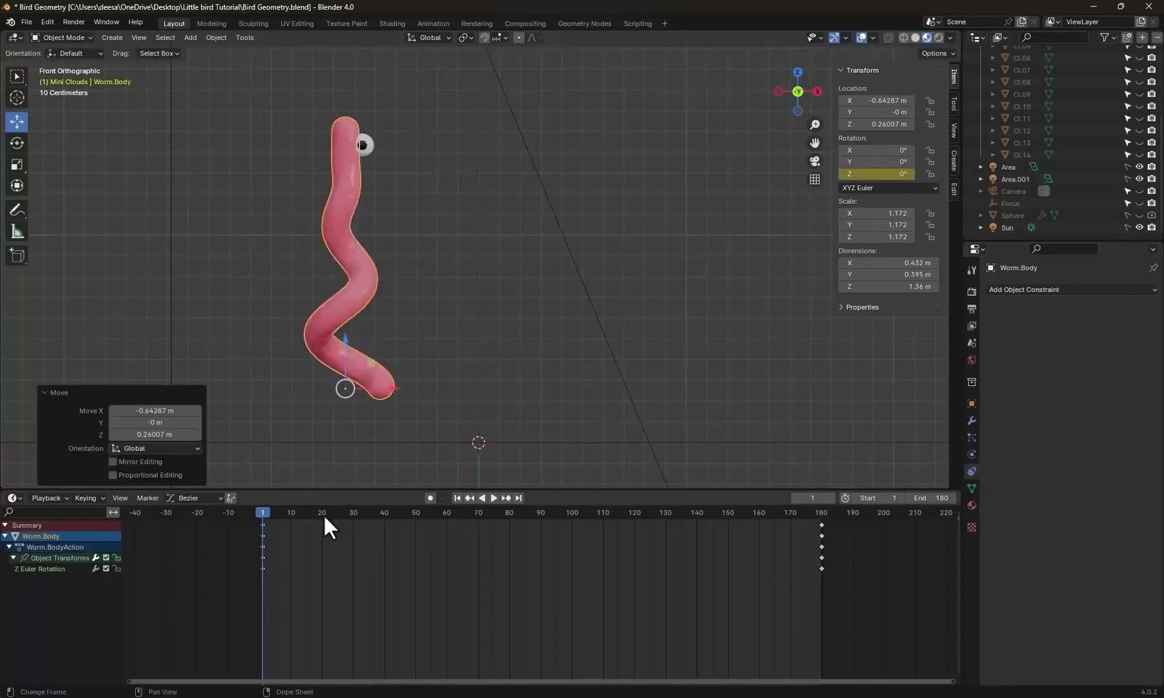
Play back the worm's spin from its moved position, return to frame 1 and show the Ref collection.
{"action": "key", "text": "space"}
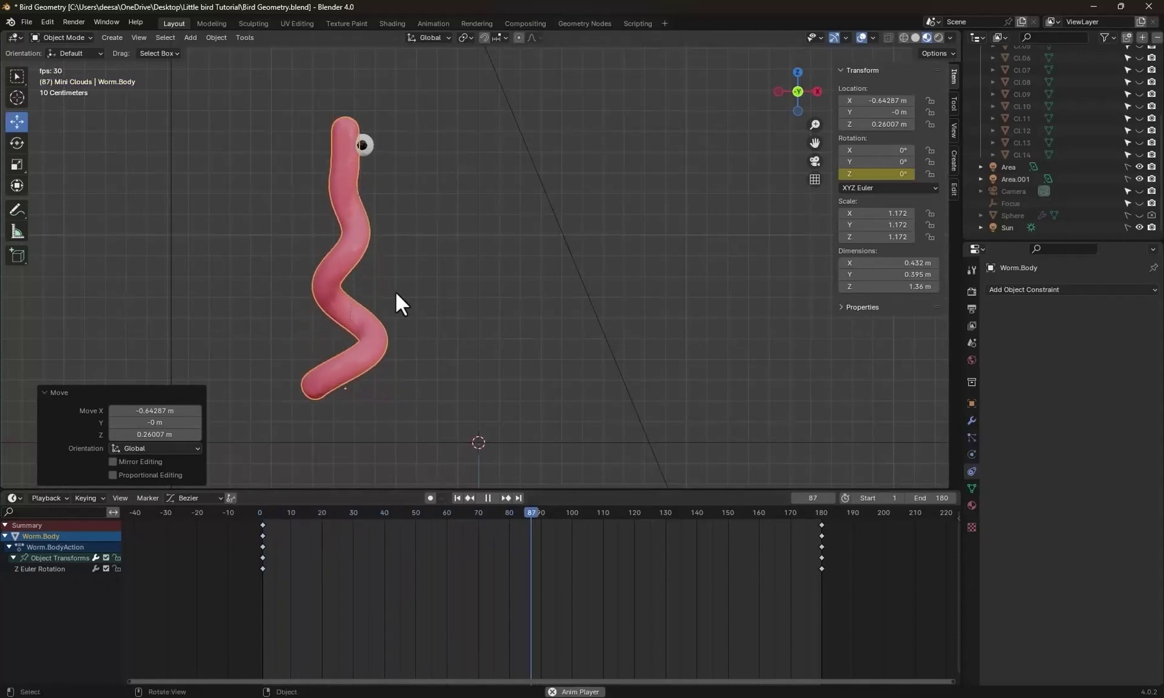
{"action": "key", "text": "space"}
{"action": "key", "text": "shift+Left"}
{"action": "middle_click_drag", "start_coordinate": [573, 457], "coordinate": [610, 387], "text": "shift"}
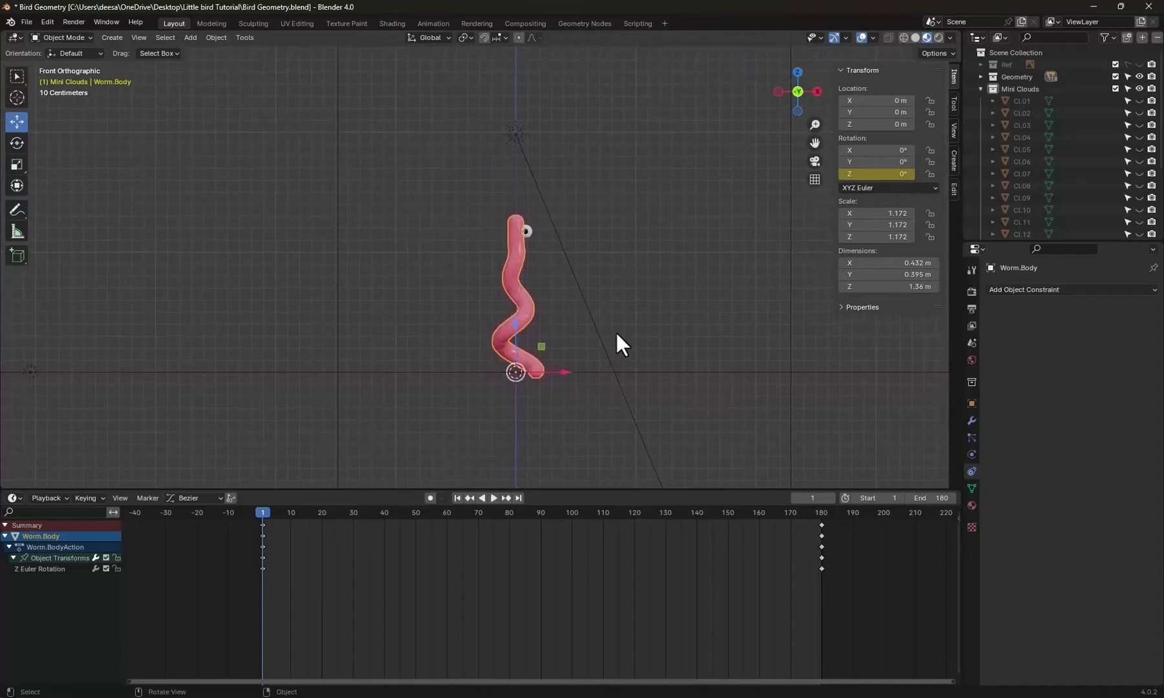
{"action": "left_click", "coordinate": [1139, 65]}
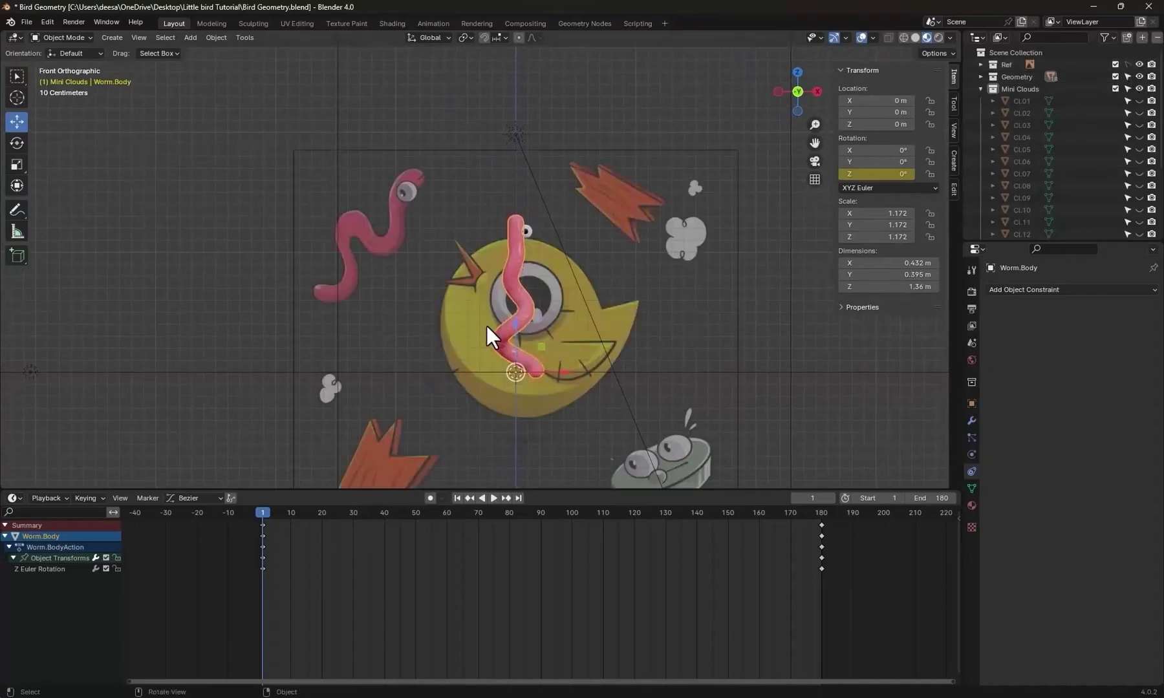
Move Worm.Body about -1.257 m along X and 0.515 m along Z towards the reference worm, and play the spin.
{"action": "key", "text": "g"}
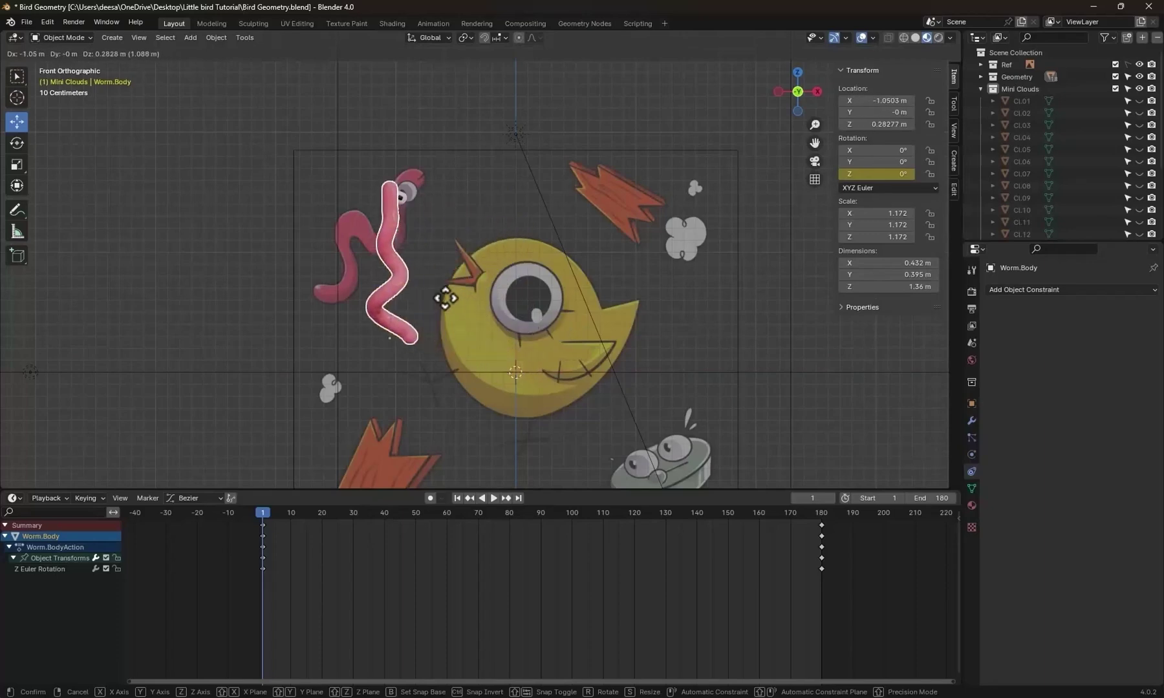
{"action": "left_click", "coordinate": [422, 272]}
{"action": "key", "text": "space"}
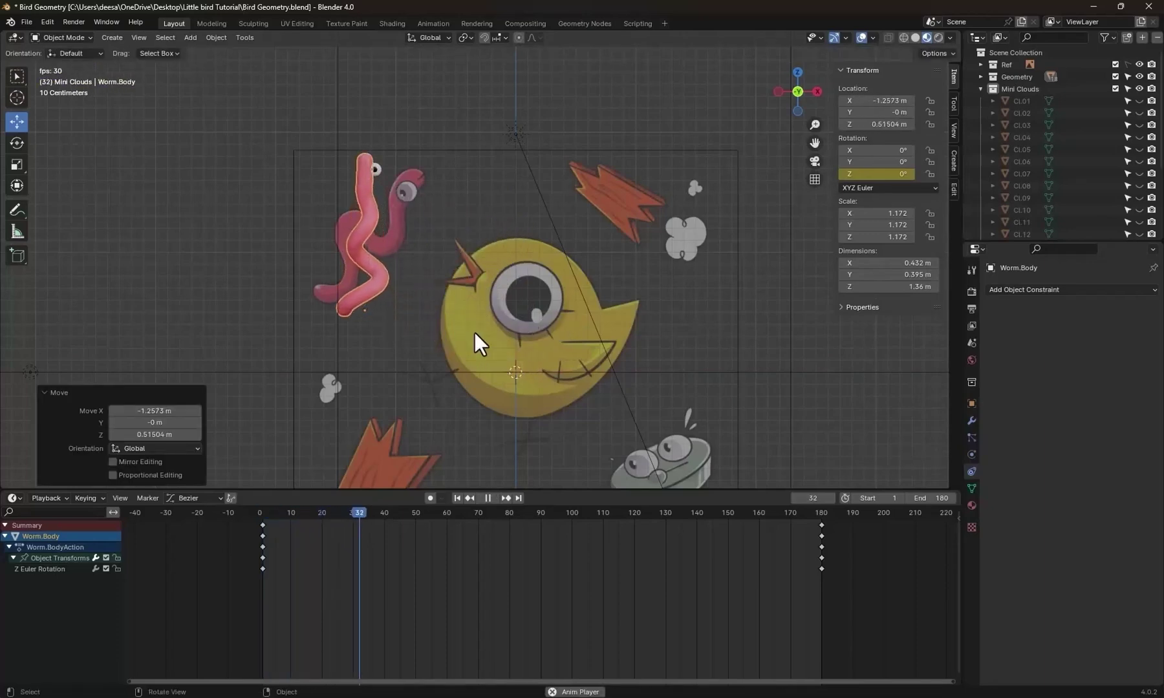
{"action": "key", "text": "space"}
Try rotating Worm.Body about 35.9° in the front view, replay the spin, and undo the rotation and the move.
{"action": "key", "text": "r"}
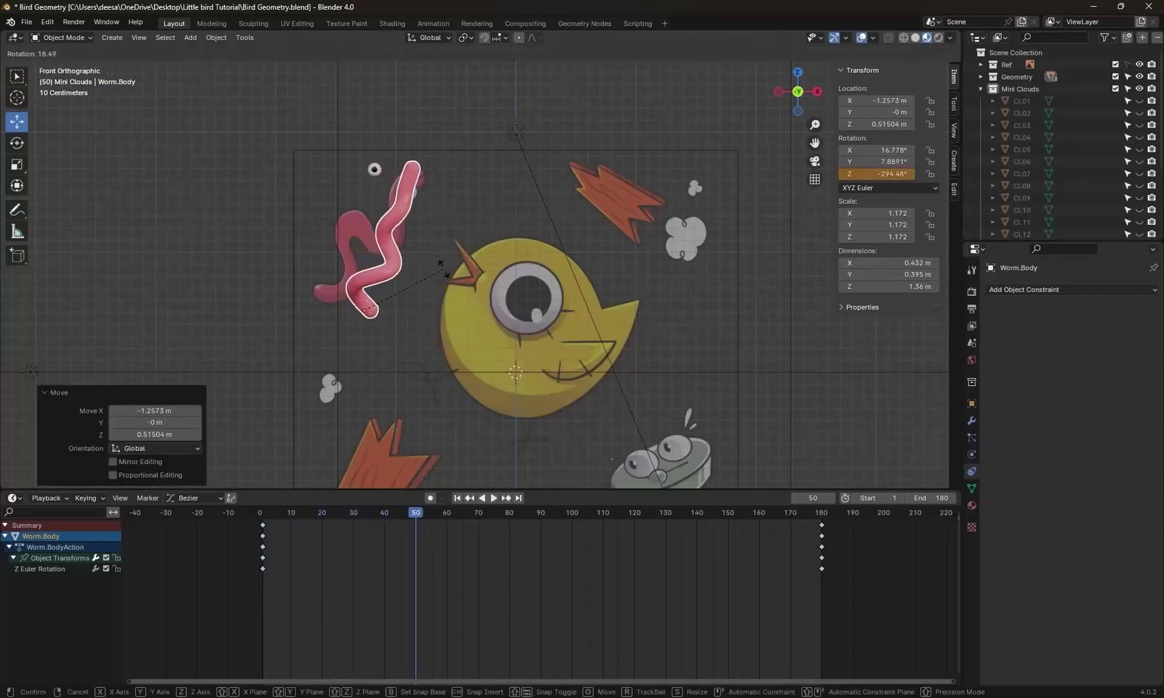
{"action": "left_click", "coordinate": [462, 293]}
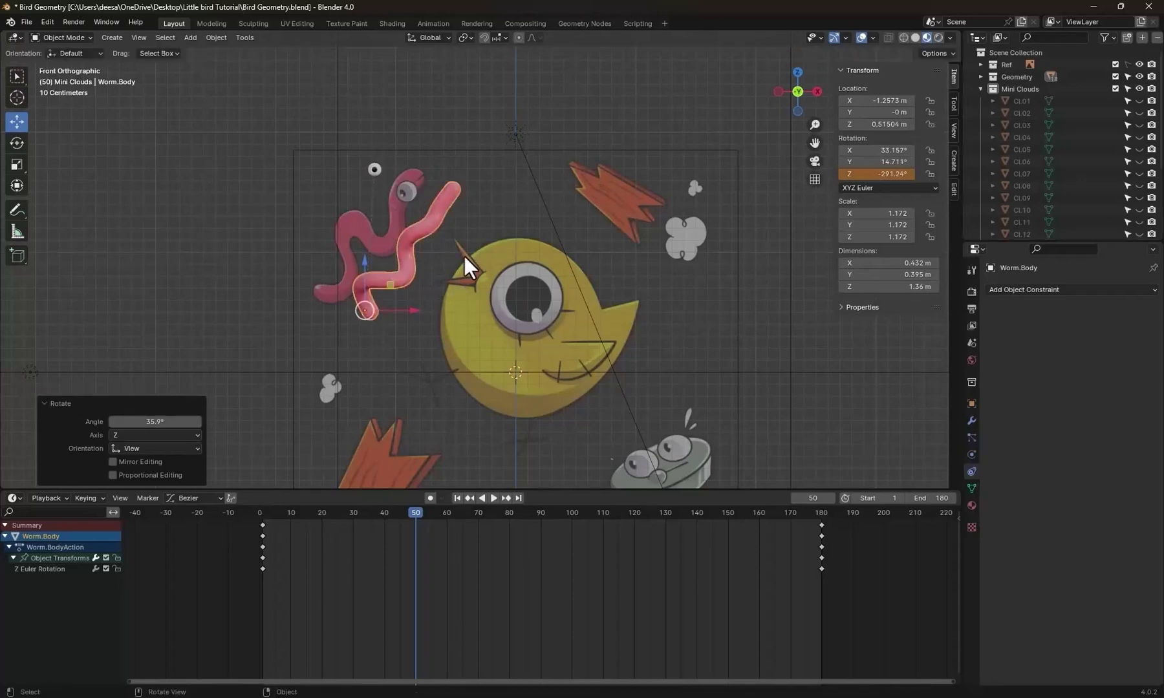
{"action": "key", "text": "space"}
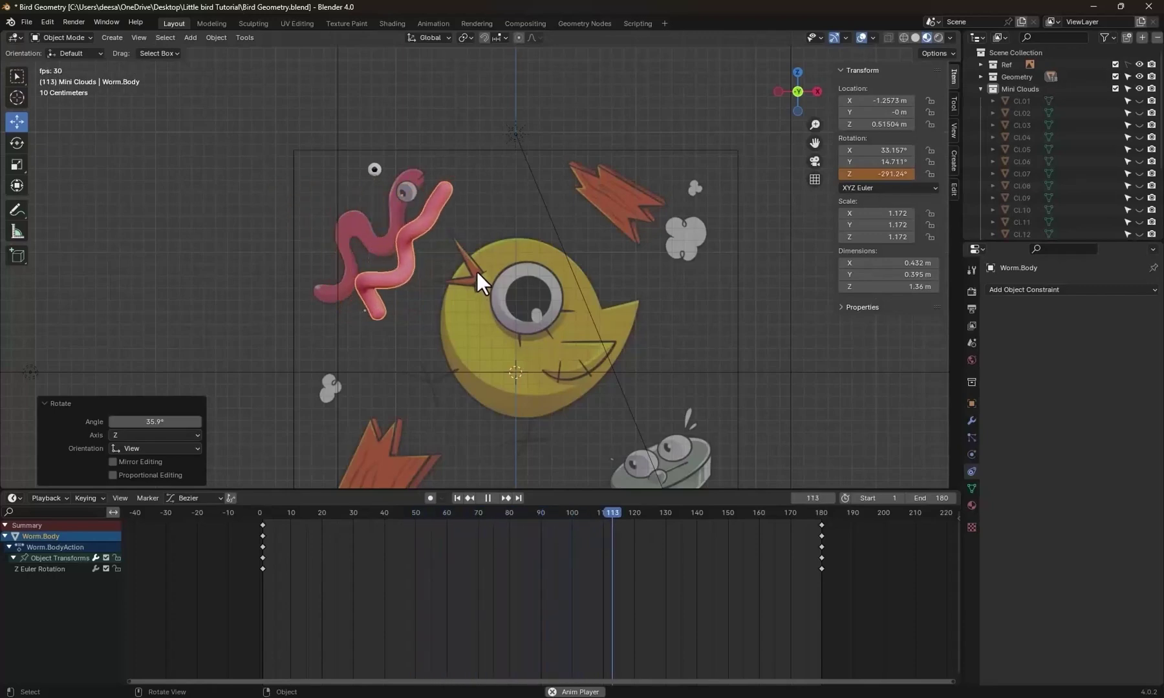
{"action": "key", "text": "space"}
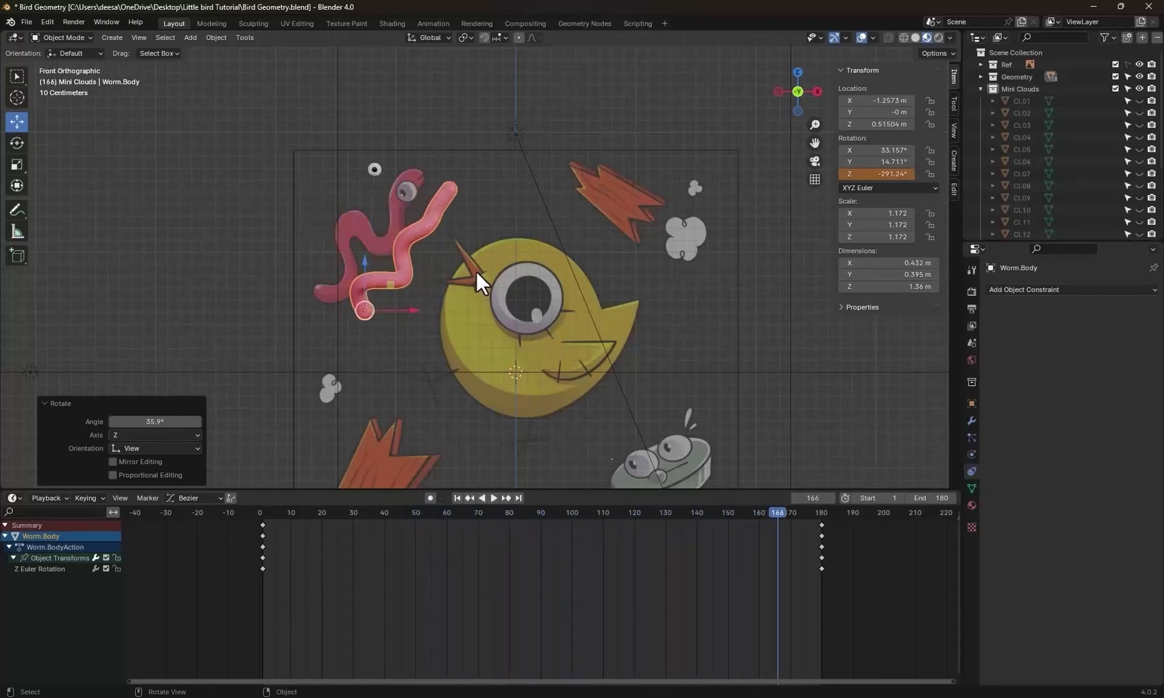
{"action": "key", "text": "ctrl+z"}
{"action": "key", "text": "ctrl+z"}
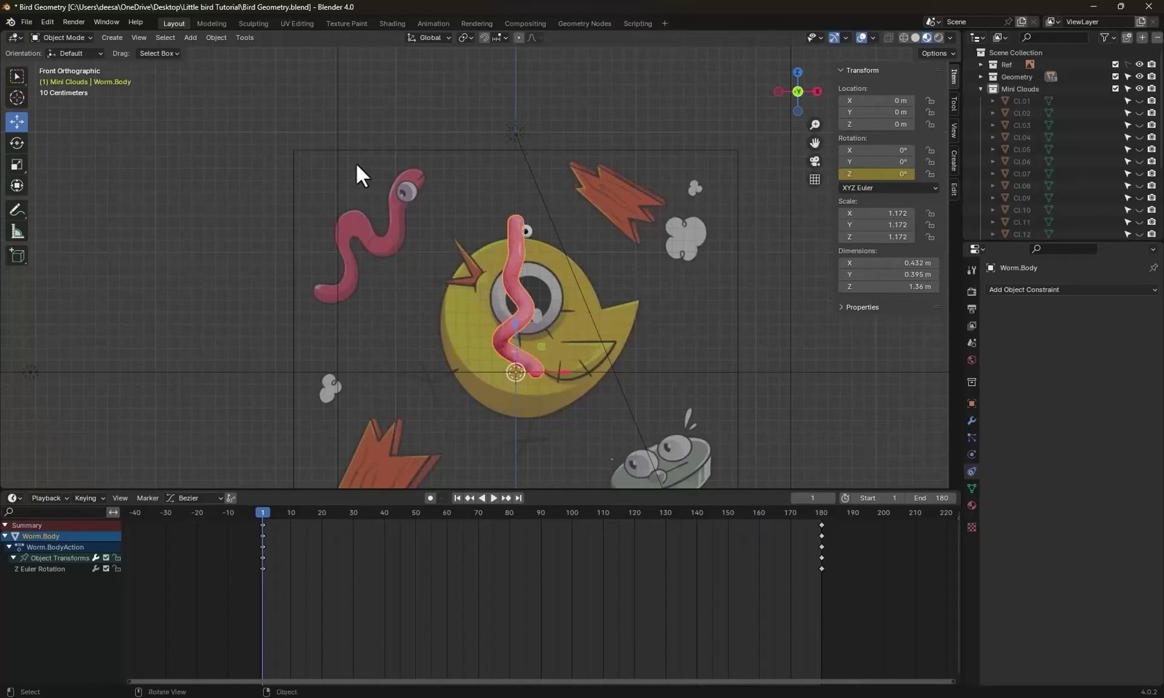
Add a Plain Axes empty, raise it about 0.616 m along Z and scale it to about 0.293.
{"action": "left_click", "coordinate": [581, 415]}
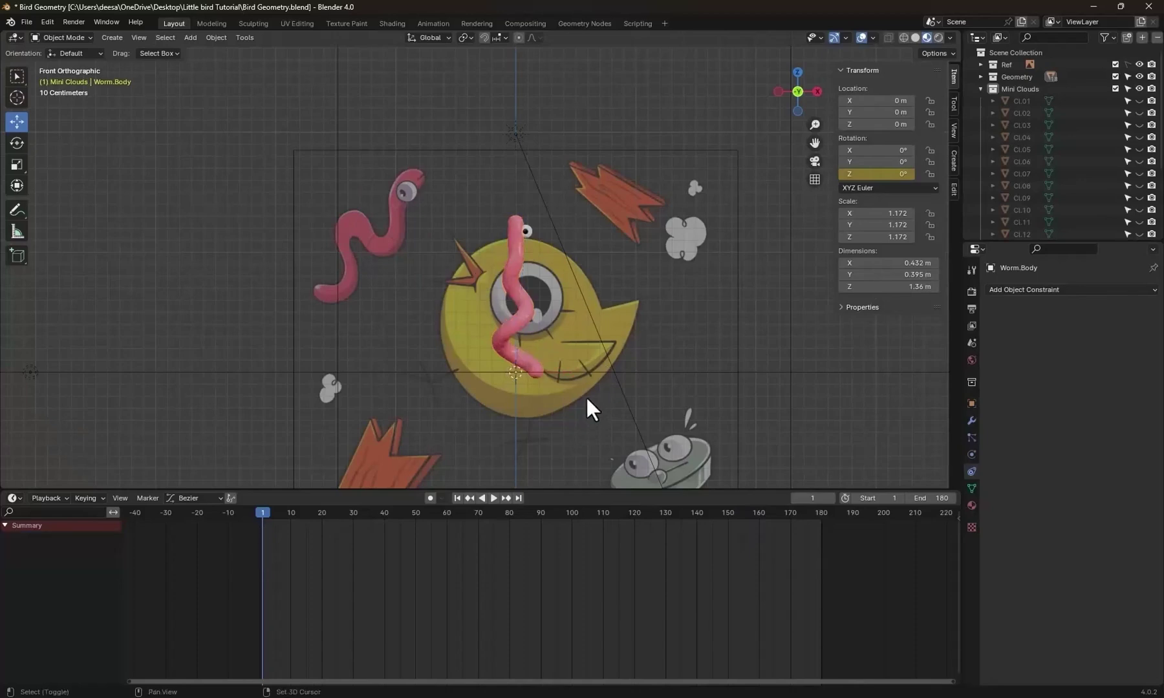
{"action": "key", "text": "shift+a"}
{"action": "mouse_move", "coordinate": [580, 395]}
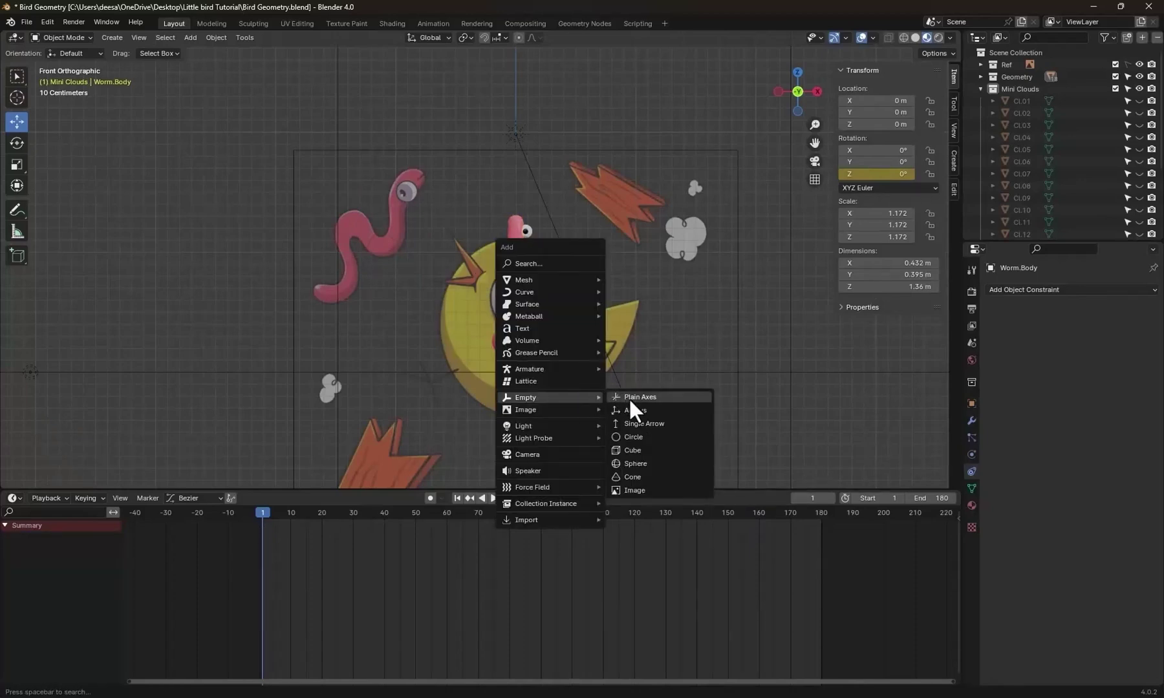
{"action": "left_click", "coordinate": [629, 398]}
{"action": "left_click_drag", "start_coordinate": [518, 324], "coordinate": [517, 250]}
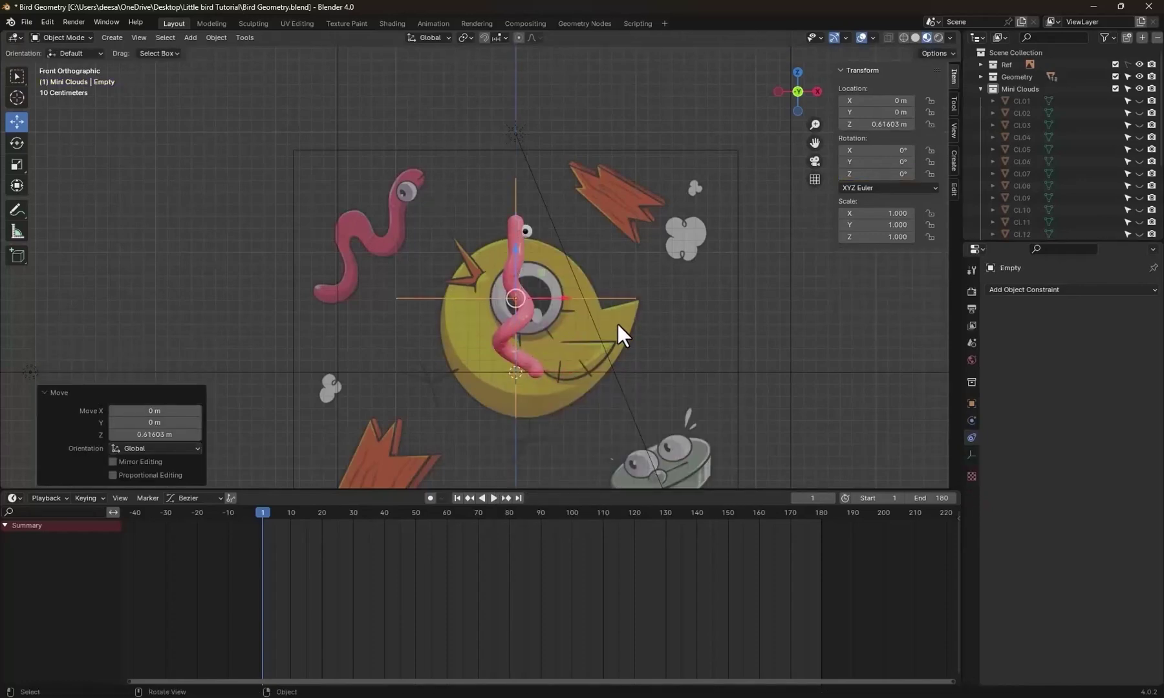
{"action": "key", "text": "s"}
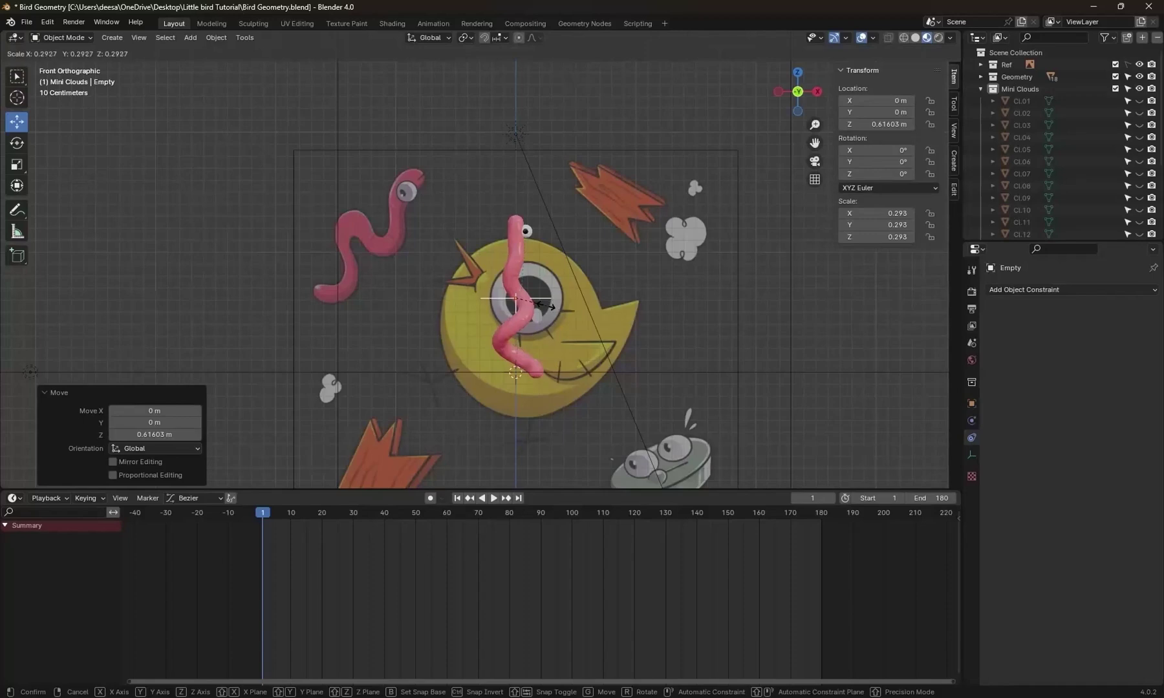
{"action": "left_click", "coordinate": [546, 305]}
Rename the new empty as Worm.Controller.
{"action": "scroll", "coordinate": [1036, 136], "scroll_direction": "down", "scroll_amount": 5}
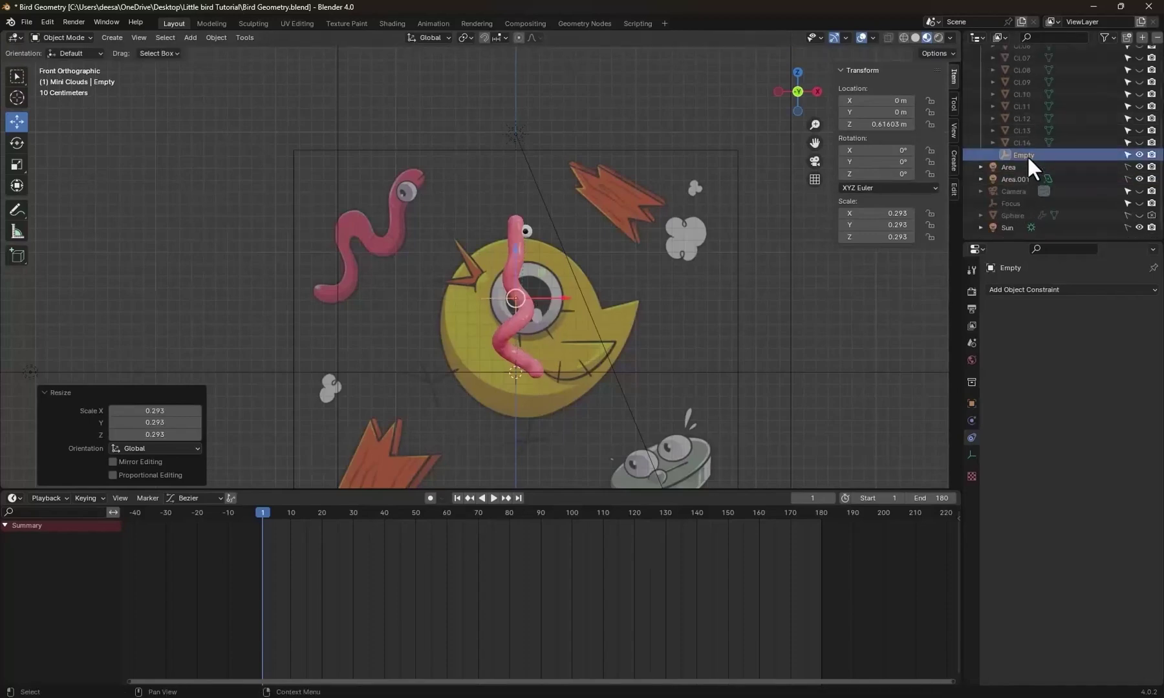
{"action": "double_click", "coordinate": [1027, 154]}
{"action": "type", "text": "Worm"}
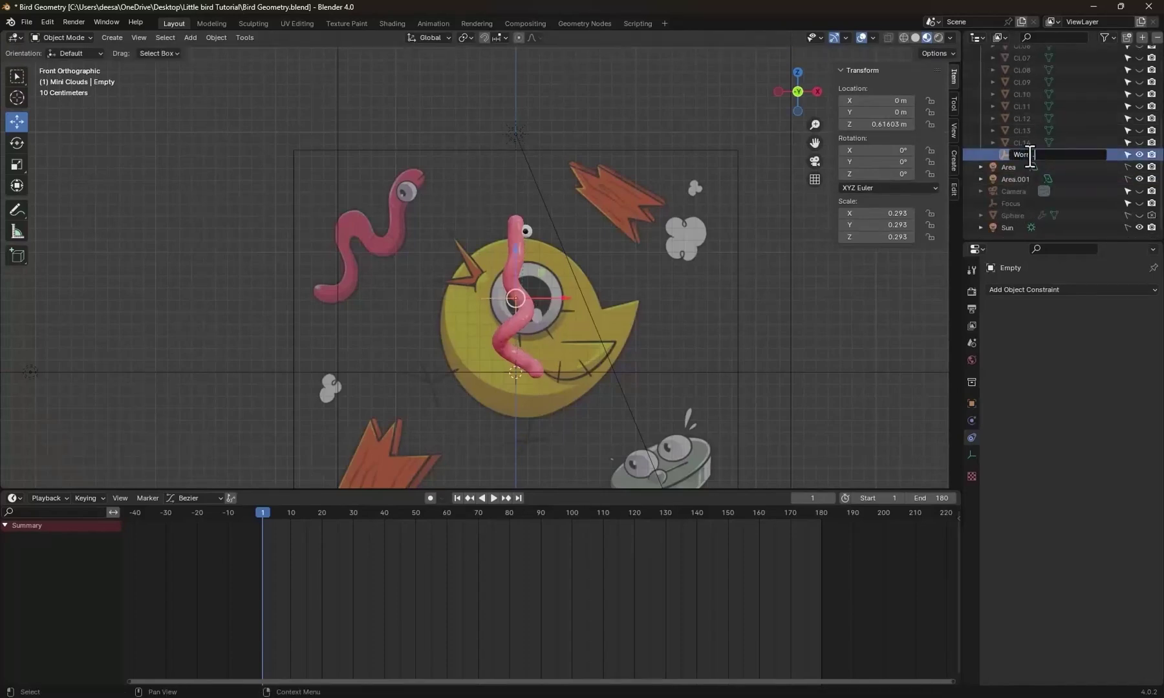
{"action": "type", "text": " Controller"}
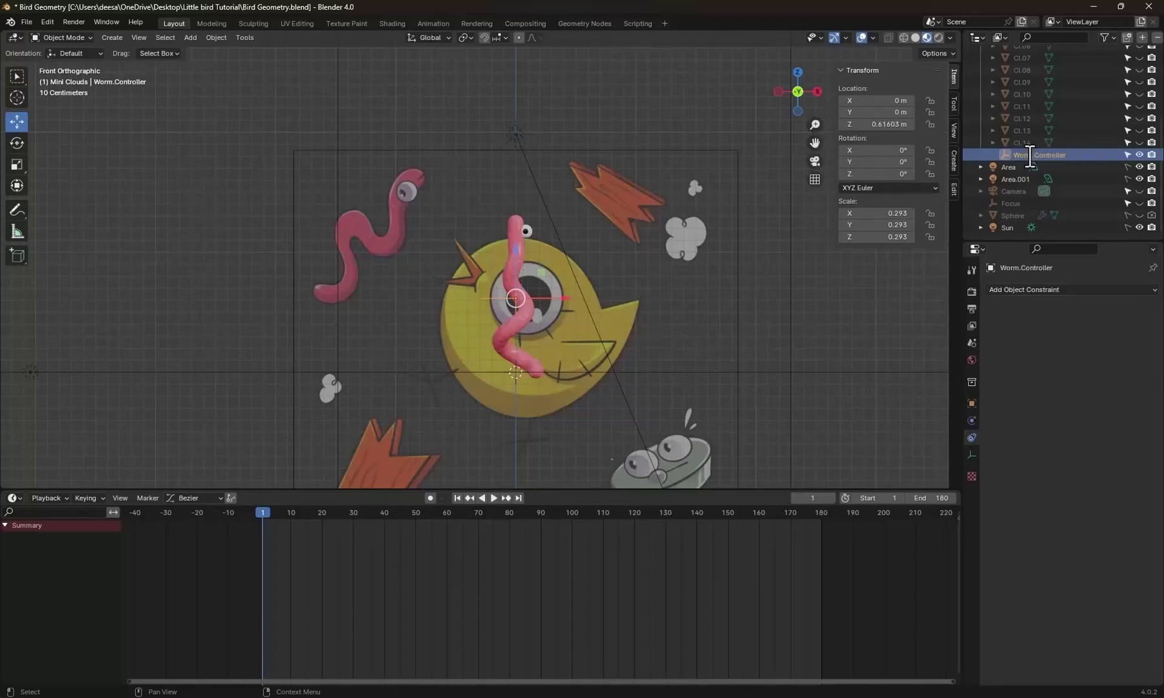
{"action": "key", "text": "Return"}
Parent Worm.Body to Worm.Controller with Object (Keep Transform), leaving Worm.Eye out of the selection.
{"action": "scroll", "coordinate": [547, 258], "scroll_direction": "up", "scroll_amount": 5}
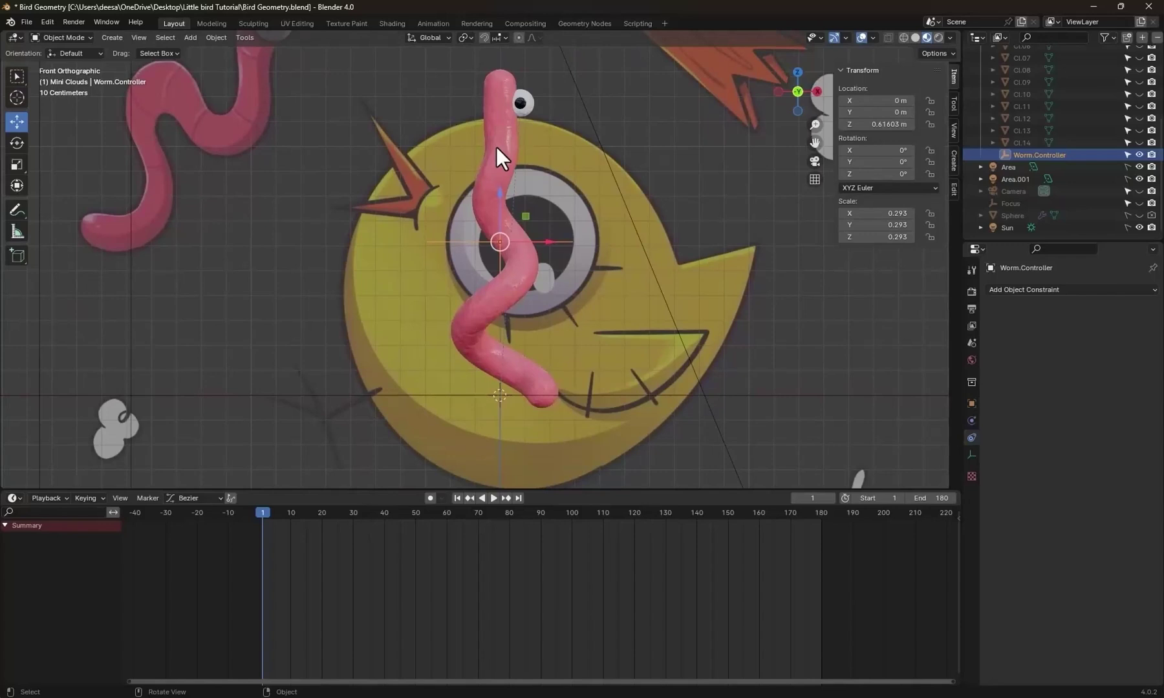
{"action": "left_click", "coordinate": [508, 122]}
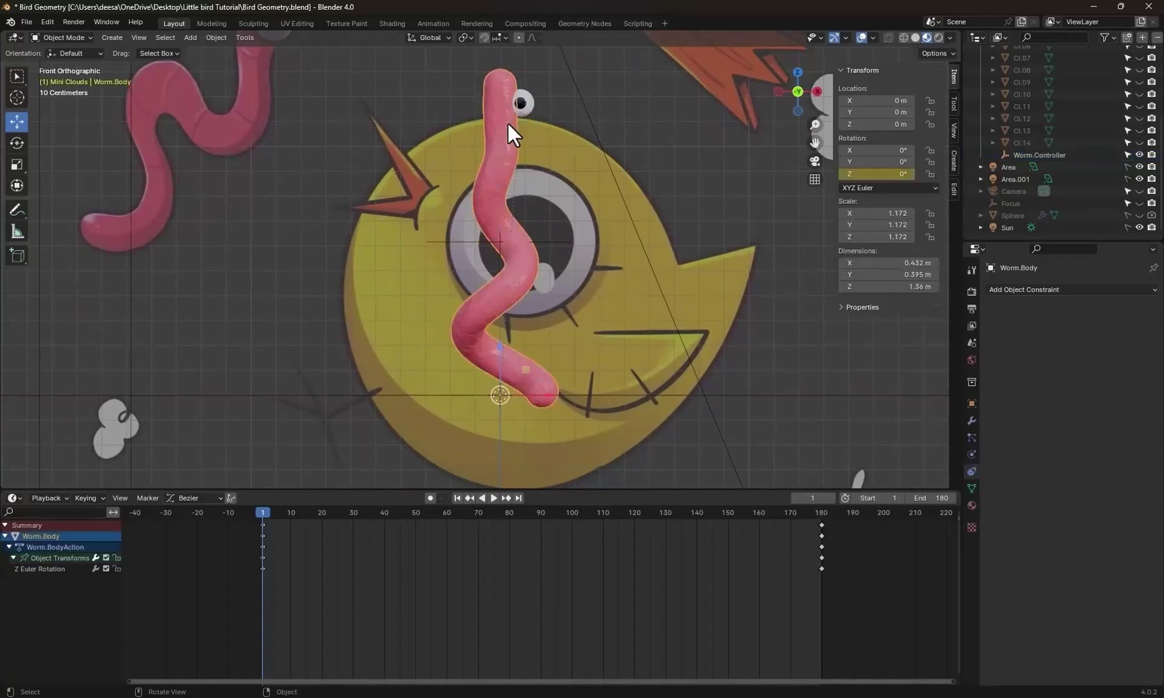
{"action": "left_click", "coordinate": [521, 103]}
{"action": "left_click", "coordinate": [512, 143]}
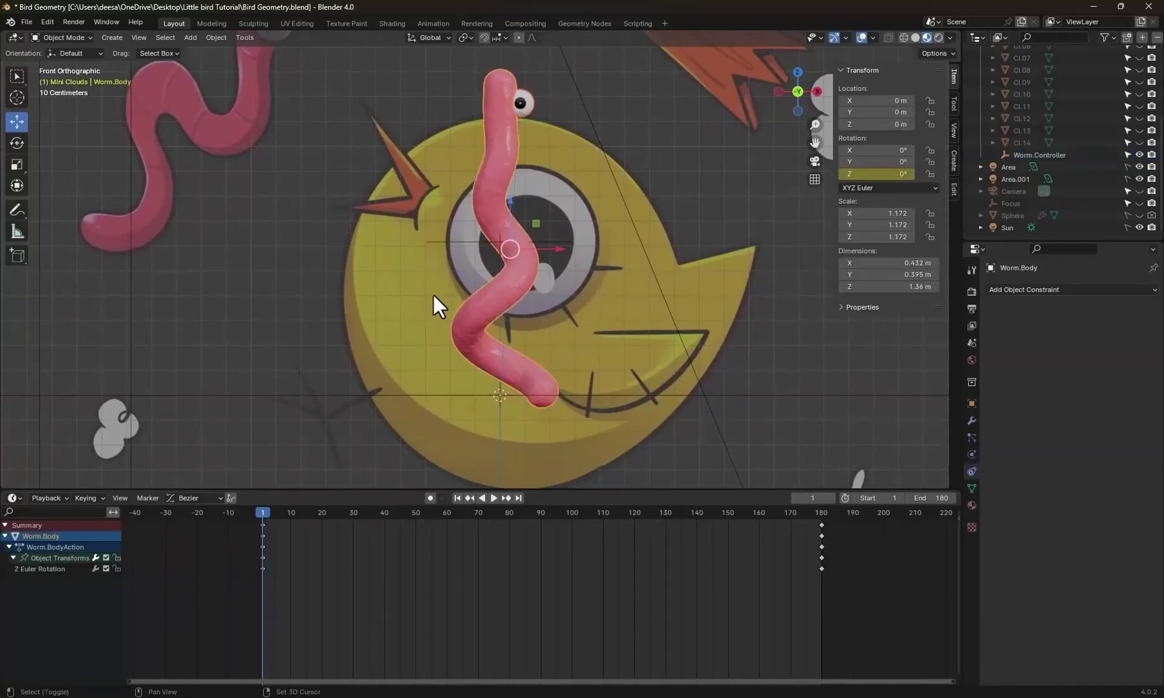
{"action": "left_click", "coordinate": [453, 242]}
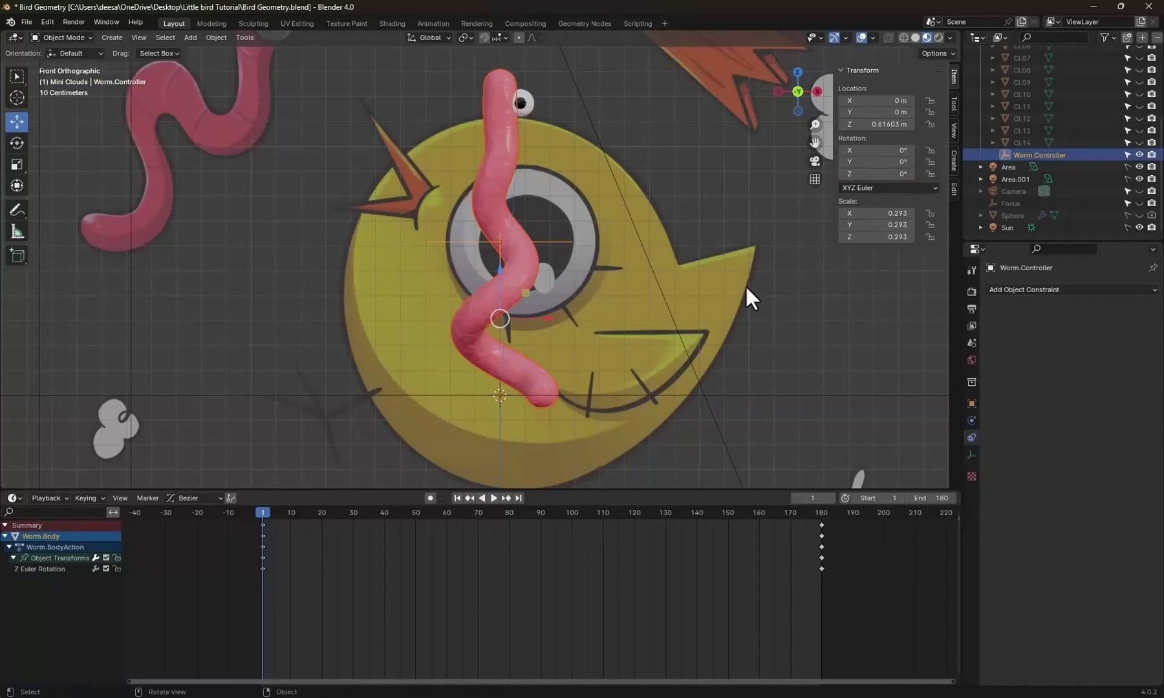
{"action": "key", "text": "ctrl+p"}
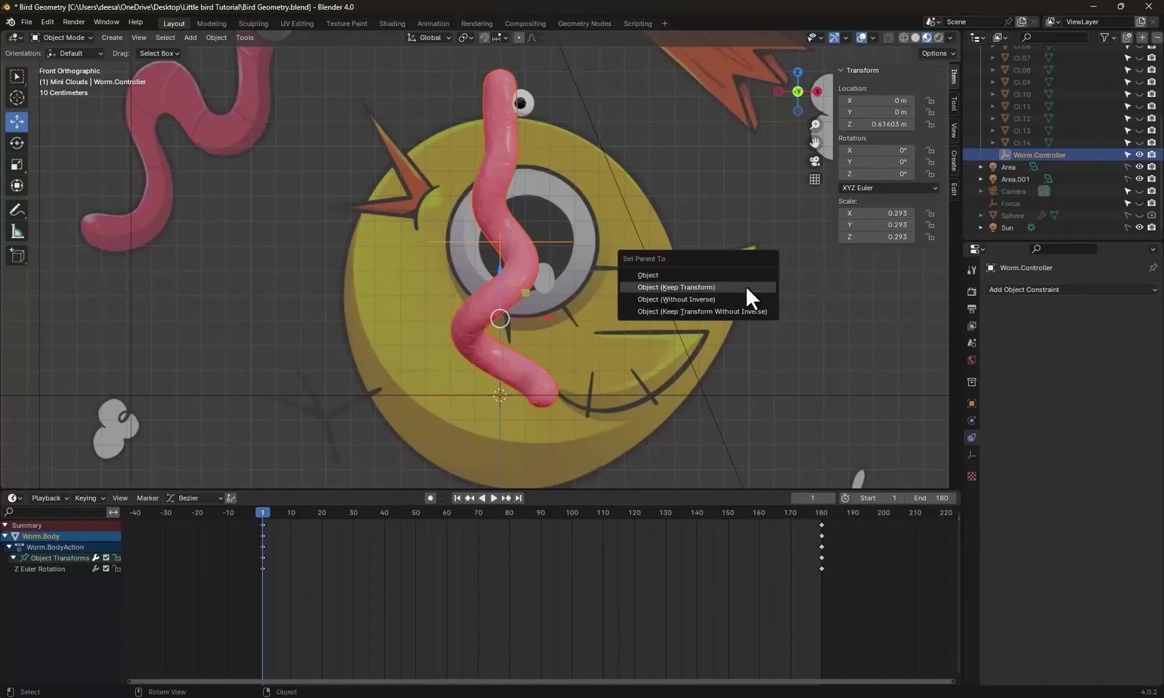
{"action": "left_click", "coordinate": [693, 286]}
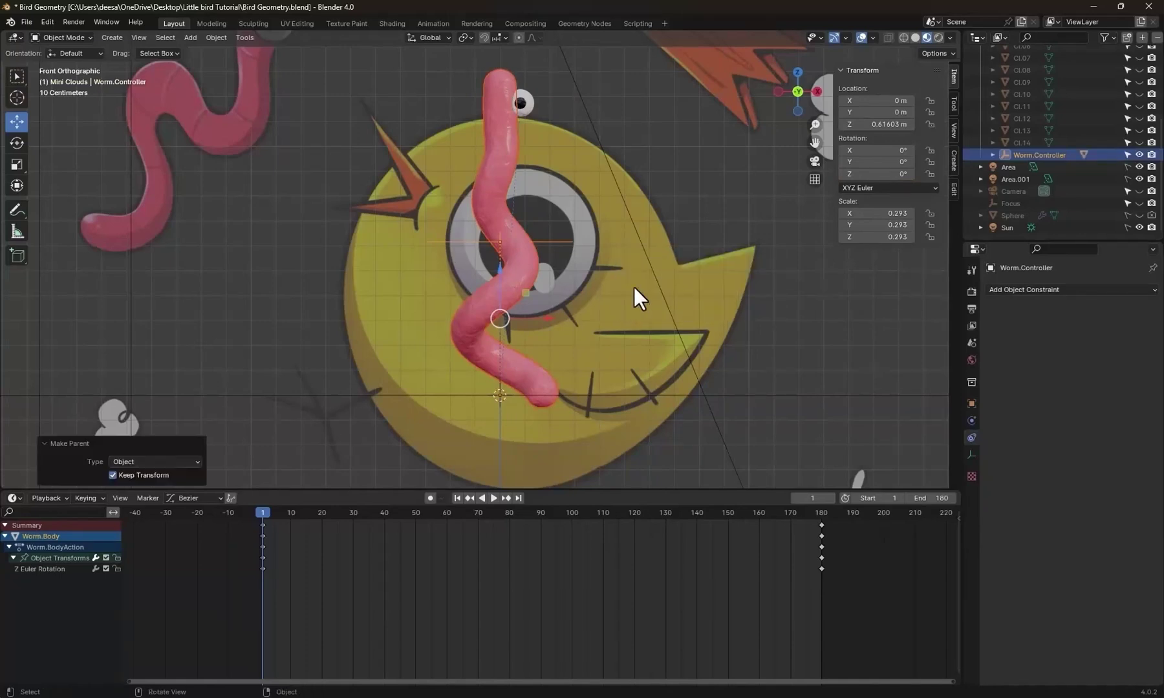
Move Worm.Controller about -1.232 m along X and 0.455 m along Z onto the reference worm.
{"action": "middle_click_drag", "start_coordinate": [596, 258], "coordinate": [683, 359], "text": "shift"}
{"action": "left_click", "coordinate": [535, 342]}
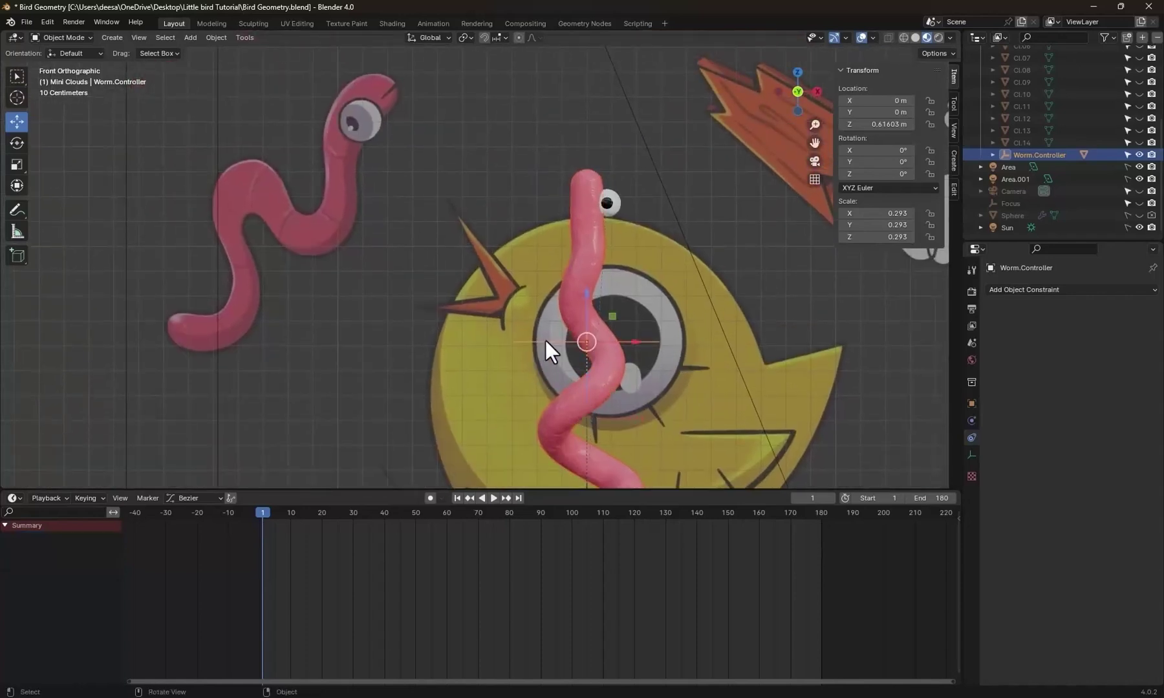
{"action": "key", "text": "g"}
{"action": "left_click", "coordinate": [253, 226]}
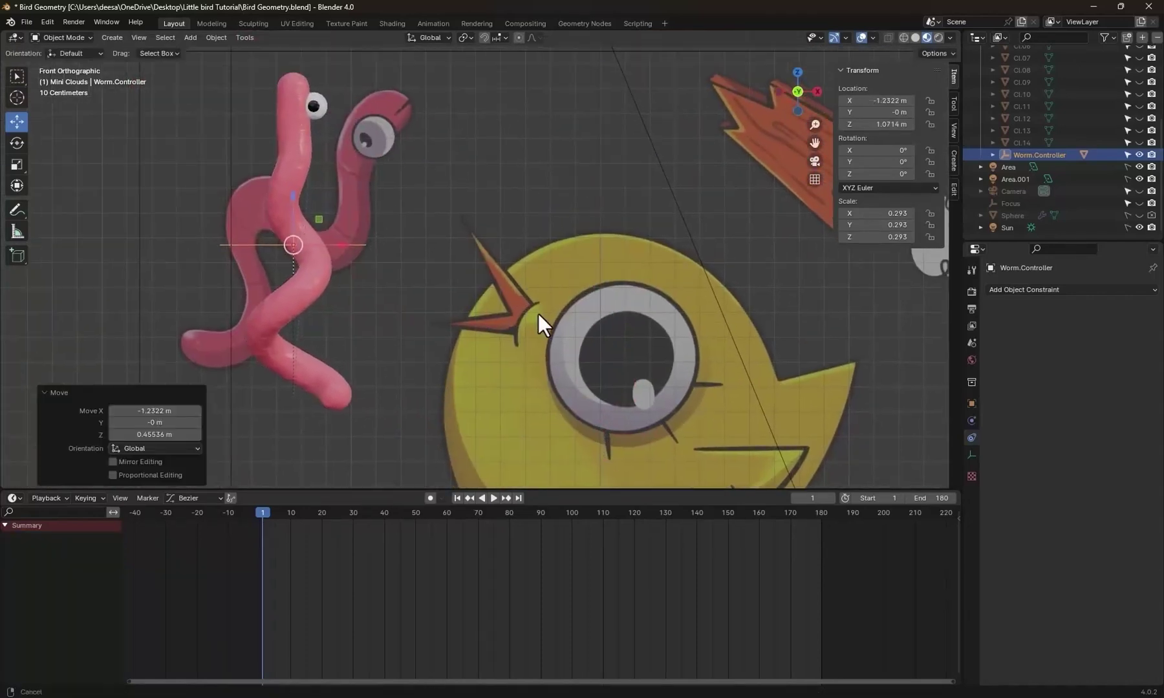
Tilt Worm.Controller to about 37.5° around Y and nudge it about 0.01 m along X and 0.058 m along Z to match the reference.
{"action": "middle_click_drag", "start_coordinate": [538, 314], "coordinate": [576, 344], "text": "shift"}
{"action": "key", "text": "r"}
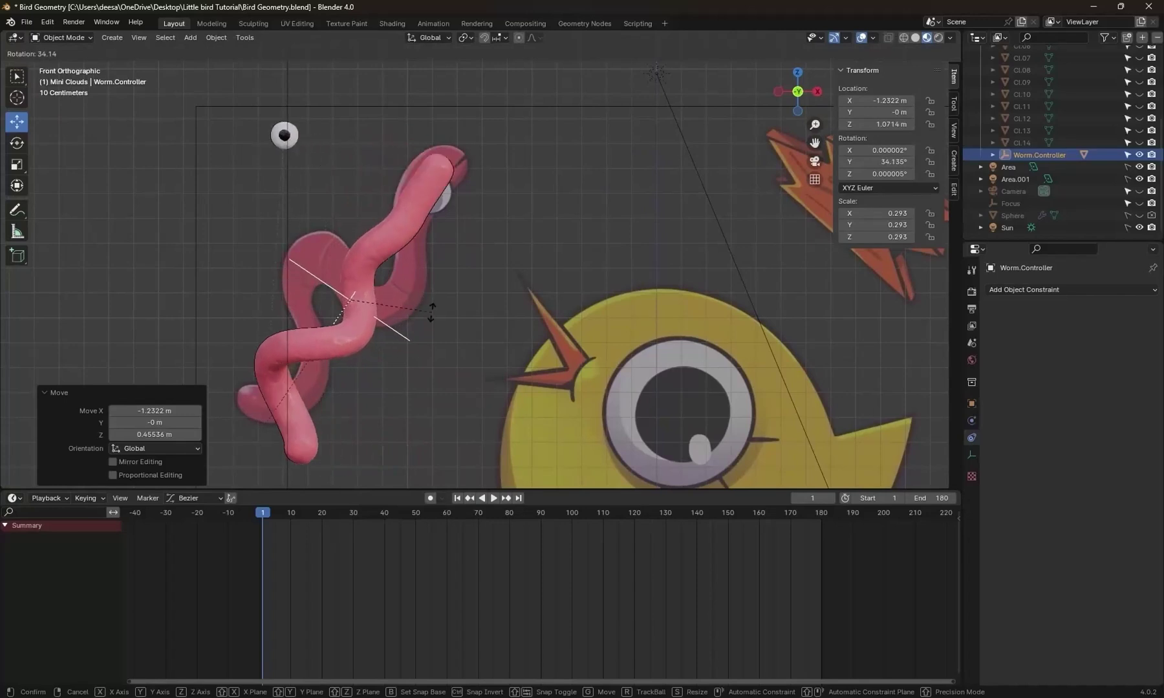
{"action": "left_click", "coordinate": [434, 321]}
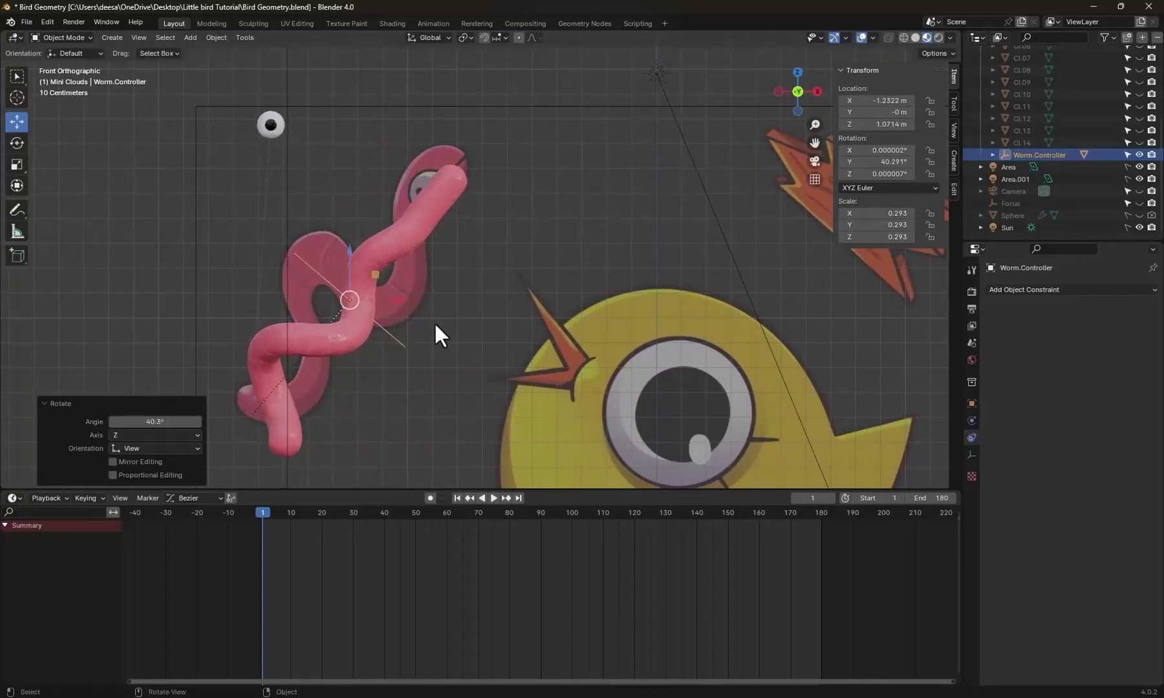
{"action": "key", "text": "g"}
{"action": "key", "text": "r"}
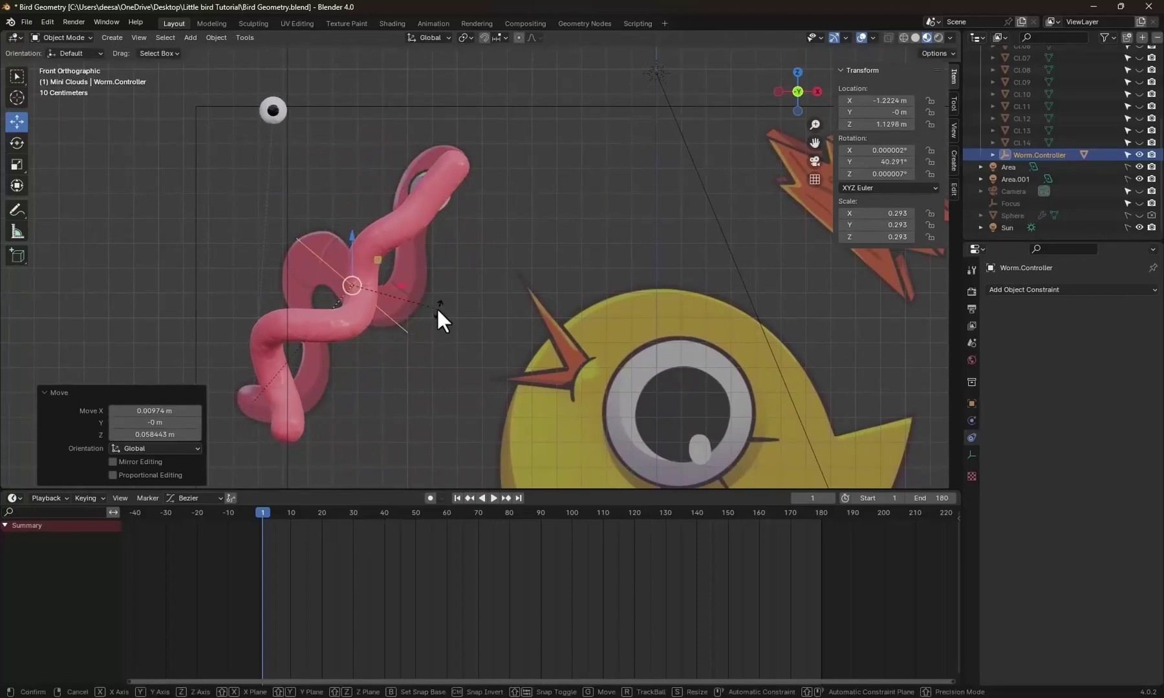
{"action": "left_click", "coordinate": [439, 309]}
Play back the tilted worm's spin to check it, and return to frame 1.
{"action": "key", "text": "space"}
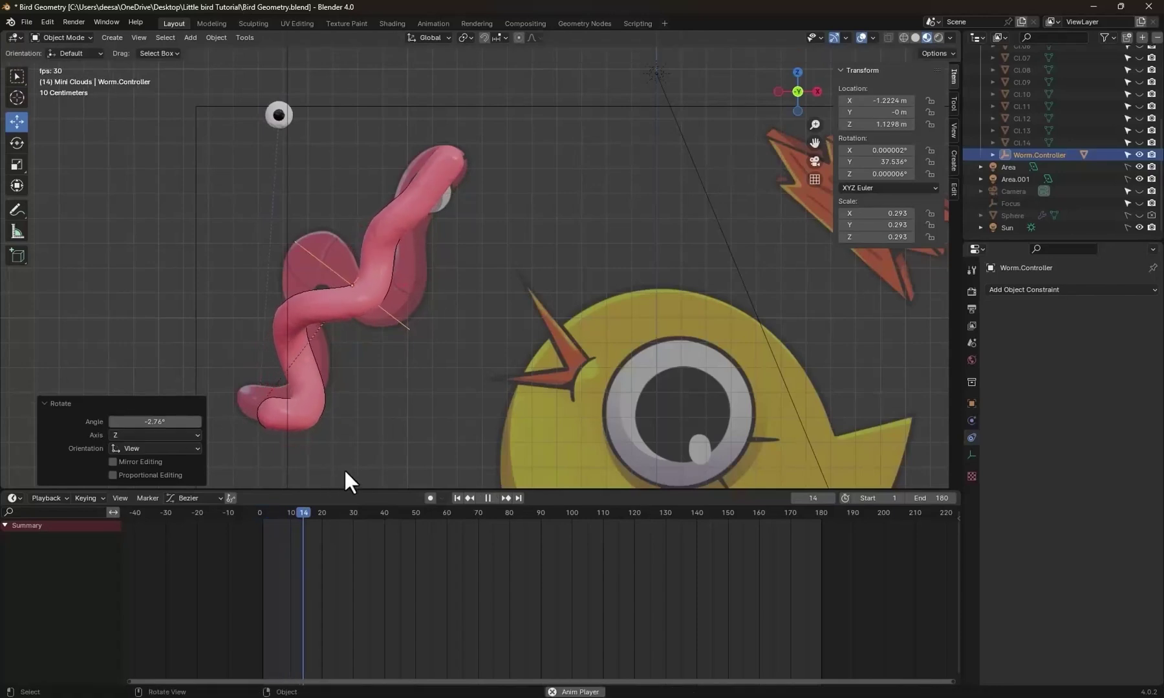
{"action": "key", "text": "space"}
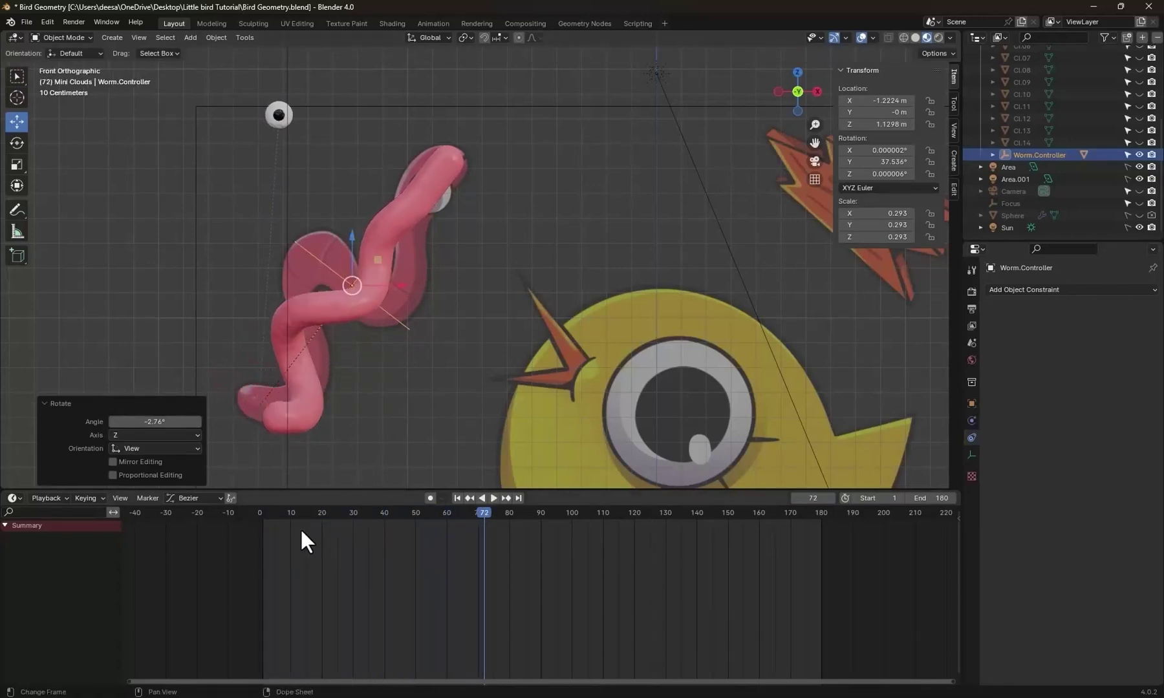
{"action": "left_click", "coordinate": [262, 510]}
{"action": "key", "text": "space"}
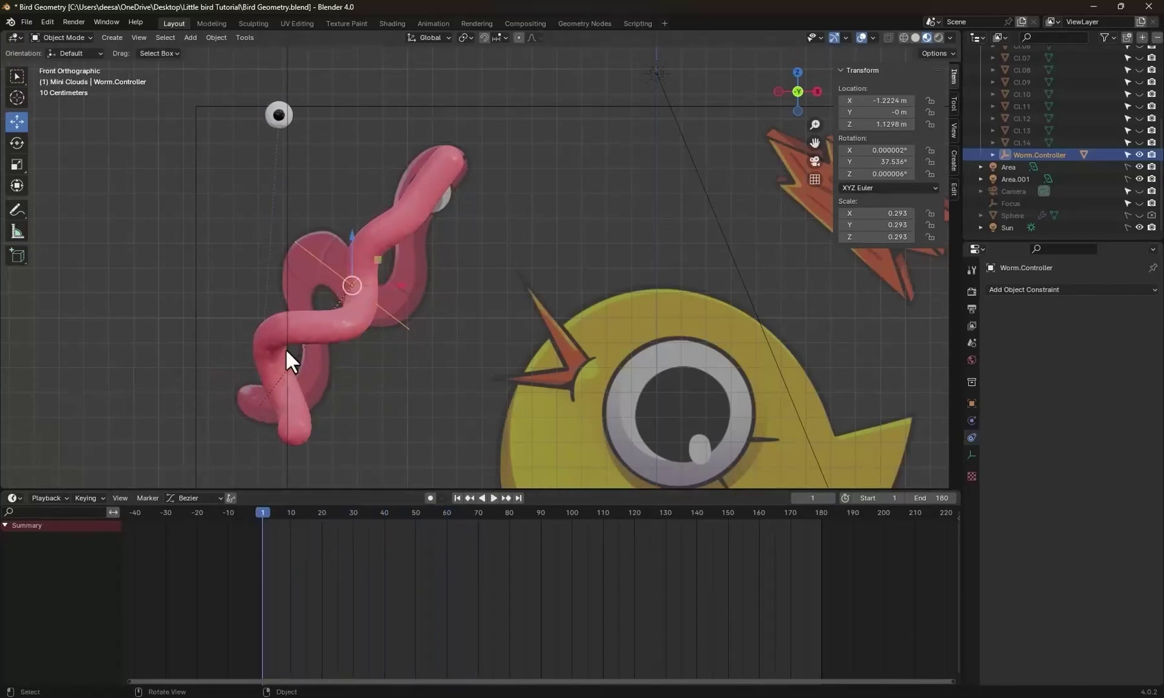
Move Worm.Eye about 0.704 m along X and -0.286 m along Z onto the worm's head, and check its placement from the side.
{"action": "left_click", "coordinate": [281, 114]}
{"action": "scroll", "coordinate": [433, 224], "scroll_direction": "up", "scroll_amount": 3}
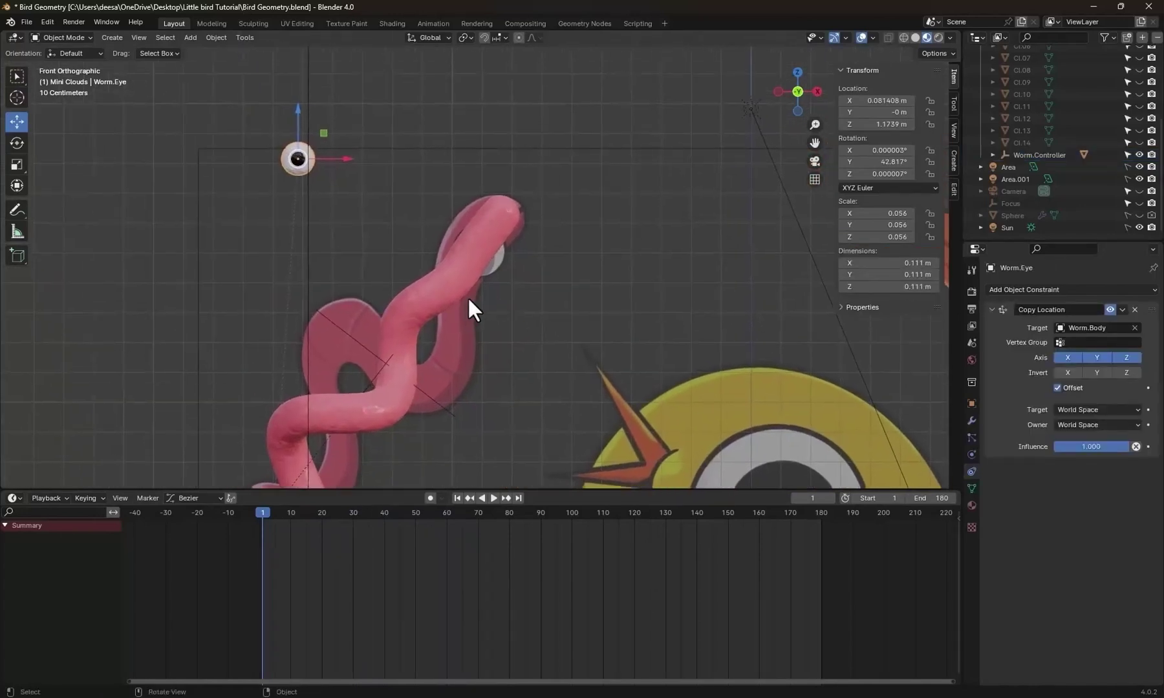
{"action": "key", "text": "g"}
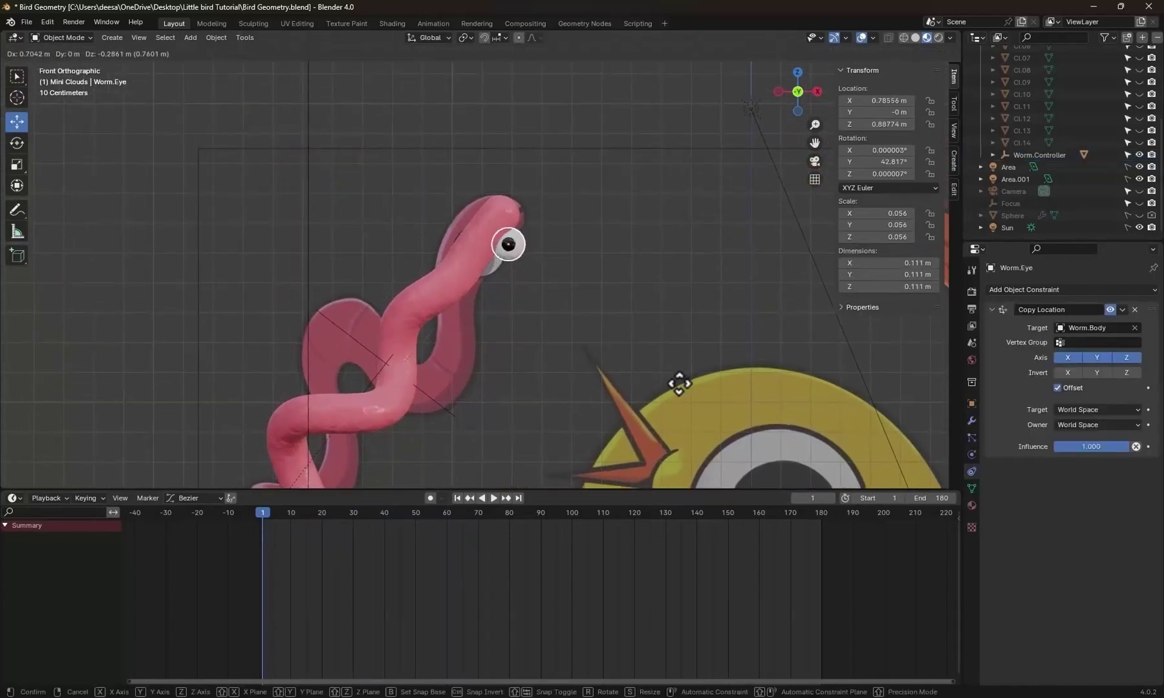
{"action": "left_click", "coordinate": [679, 384]}
{"action": "middle_click_drag", "start_coordinate": [678, 383], "coordinate": [544, 373]}
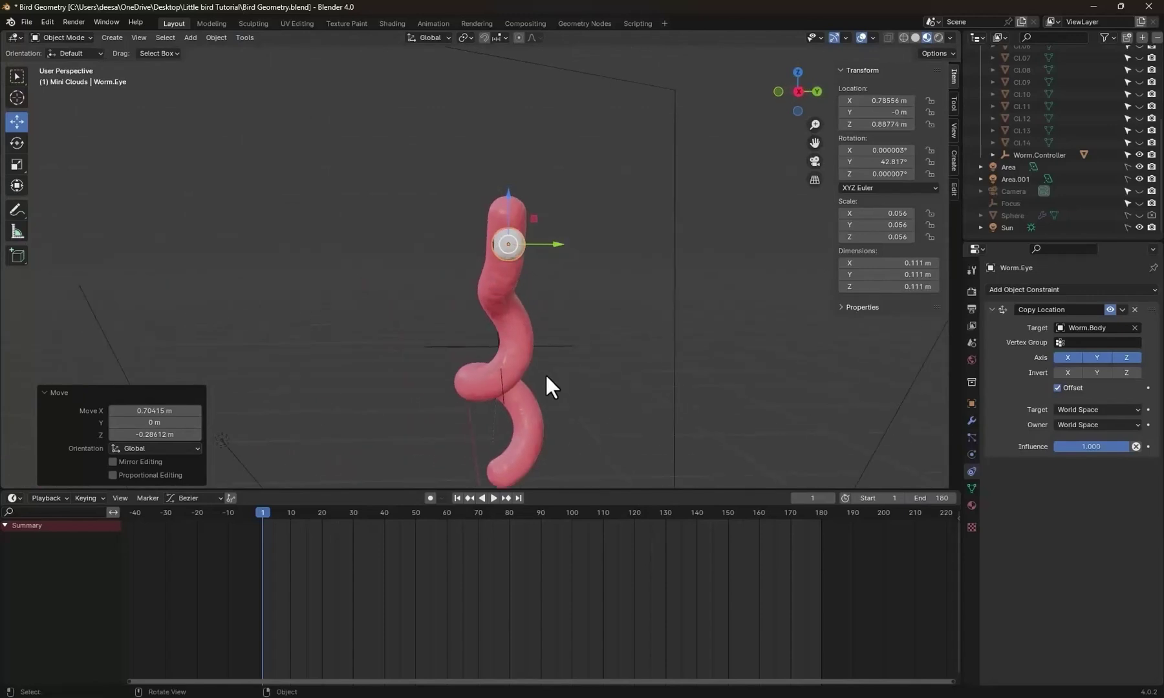
{"action": "key", "text": "KP_1"}
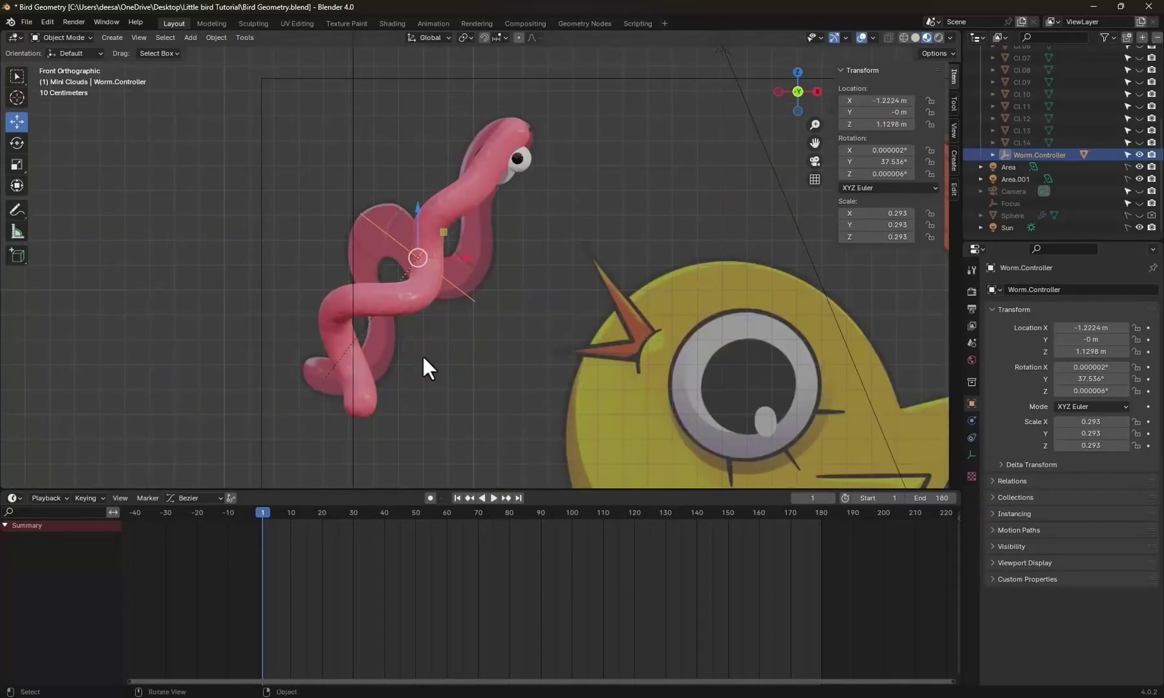
Keyframe Worm.Controller's Z location at frame 1, and lower it about 0.083 m with another Z keyframe at frame 45.
{"action": "left_click", "coordinate": [1147, 351]}
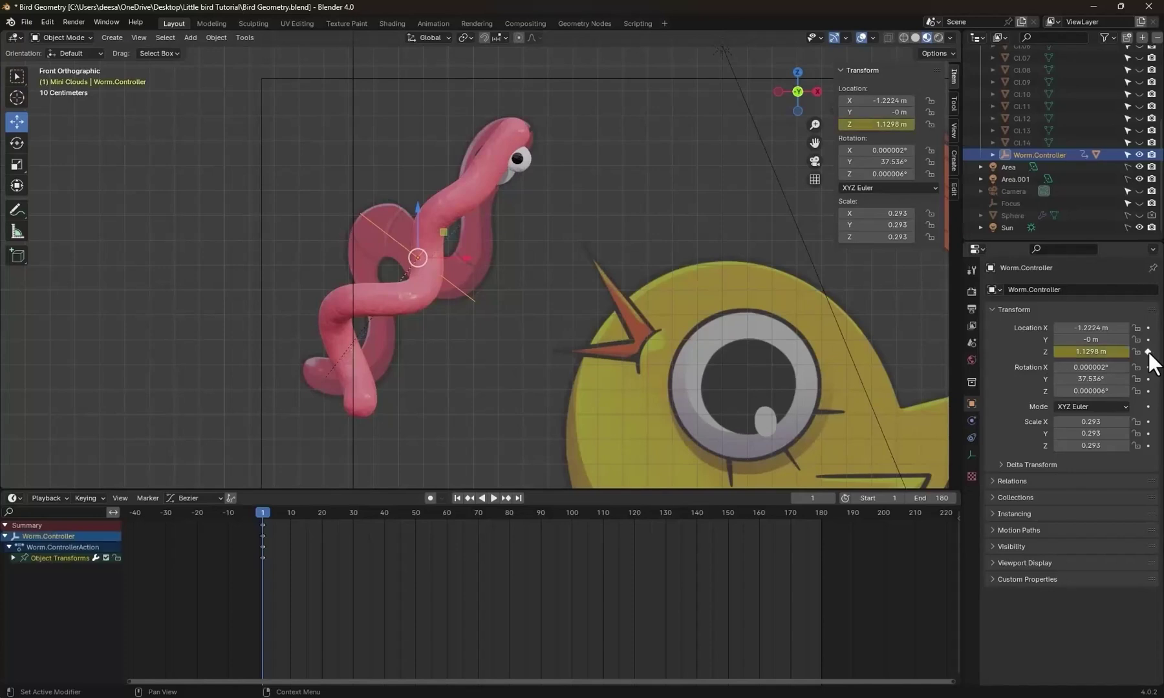
{"action": "left_click", "coordinate": [13, 557]}
{"action": "left_click_drag", "start_coordinate": [265, 514], "coordinate": [400, 521]}
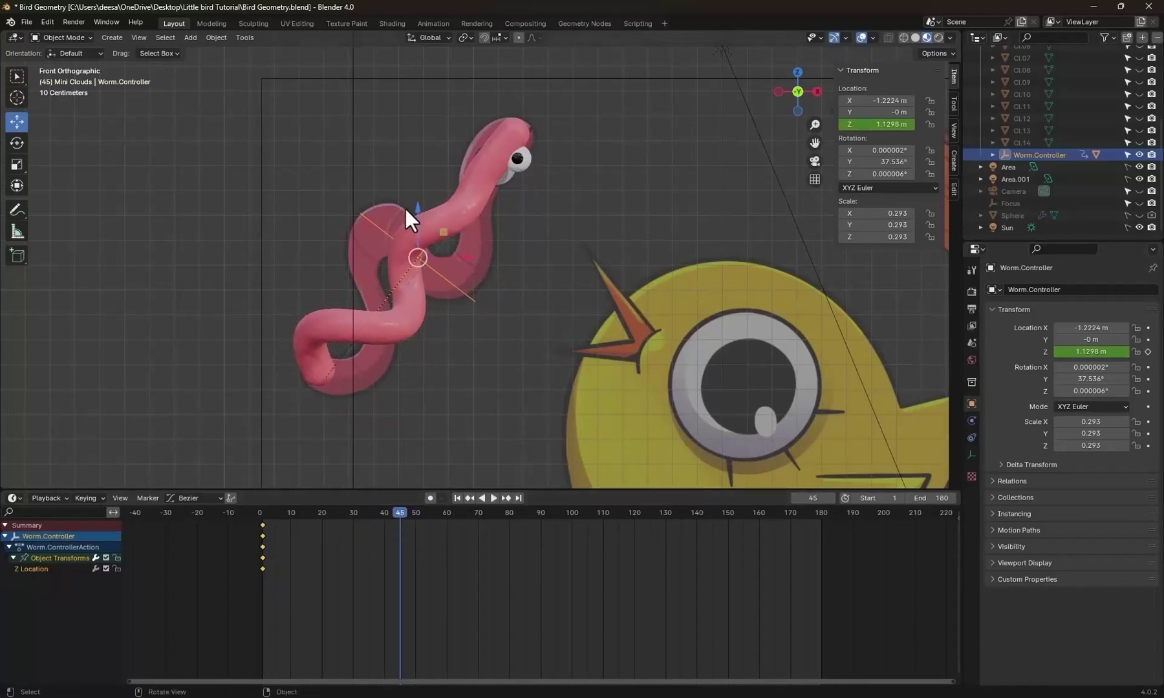
{"action": "left_click_drag", "start_coordinate": [415, 208], "coordinate": [417, 229]}
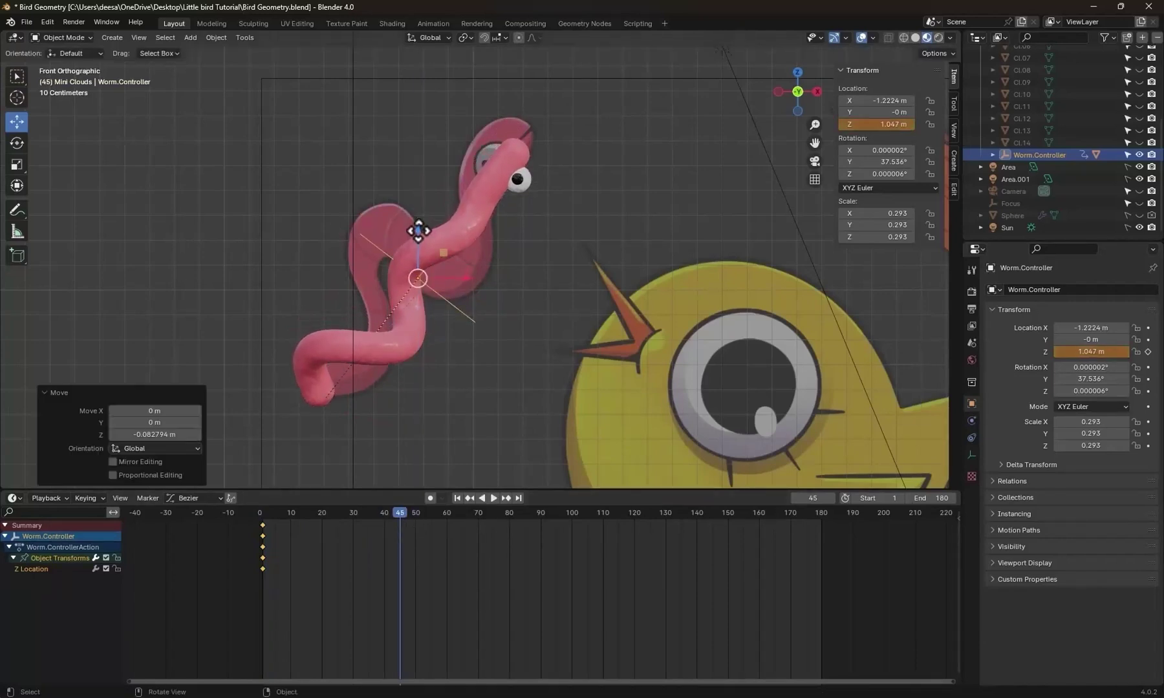
{"action": "left_click", "coordinate": [1148, 352]}
Duplicate the frame 1 Z location keyframe to frame 90 and play back the worm's bobbing motion.
{"action": "left_click_drag", "start_coordinate": [395, 514], "coordinate": [540, 519]}
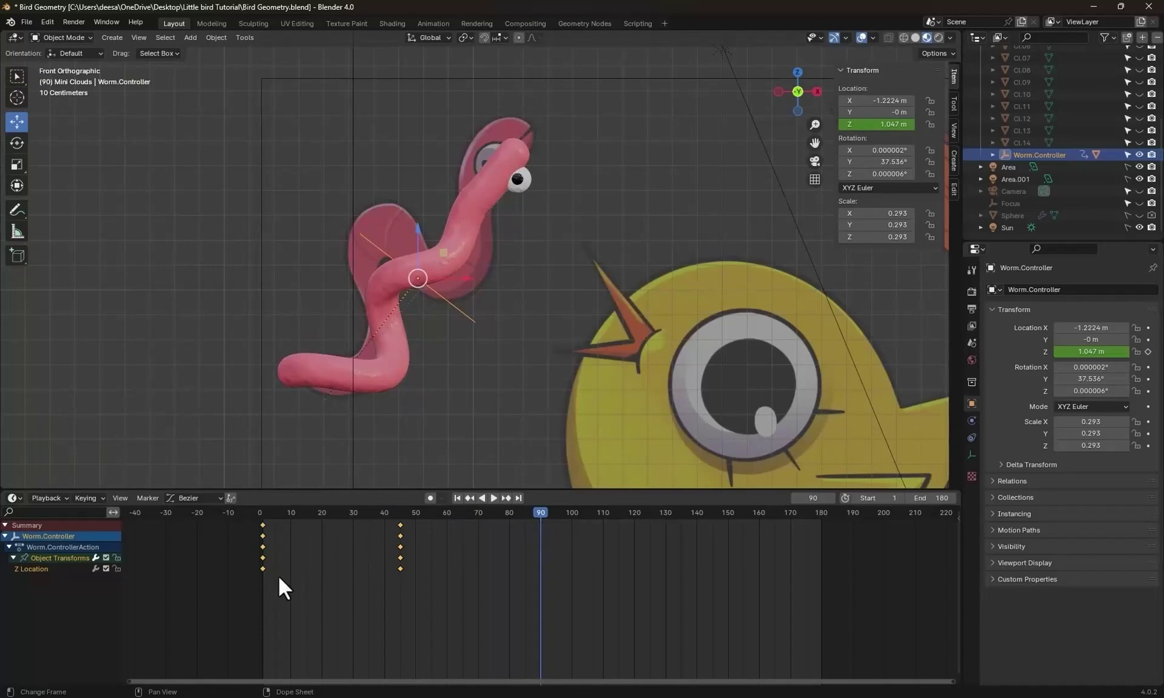
{"action": "key", "text": "shift+d"}
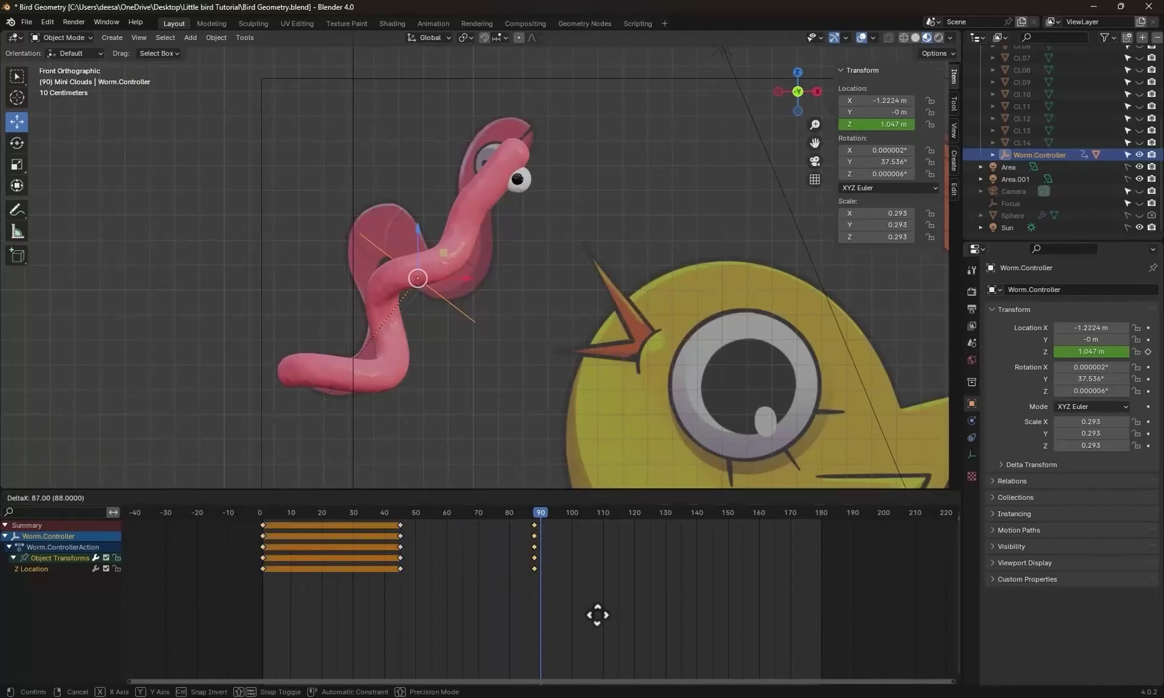
{"action": "left_click", "coordinate": [601, 615]}
{"action": "key", "text": "shift+Left"}
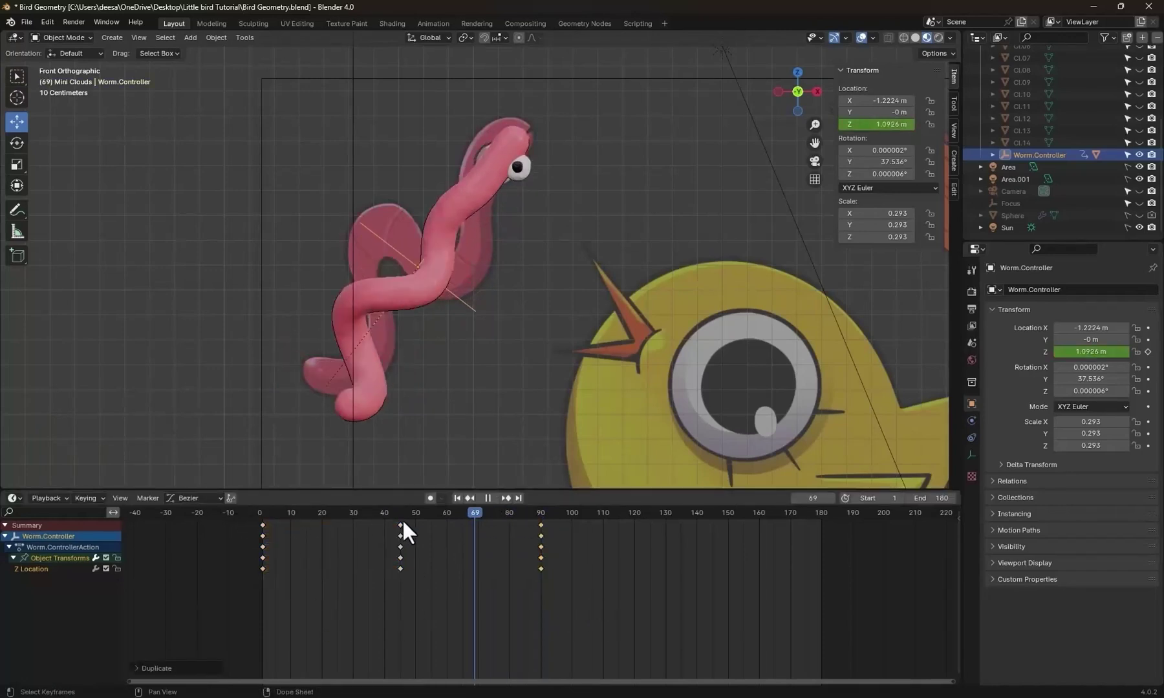
{"action": "key", "text": "space"}
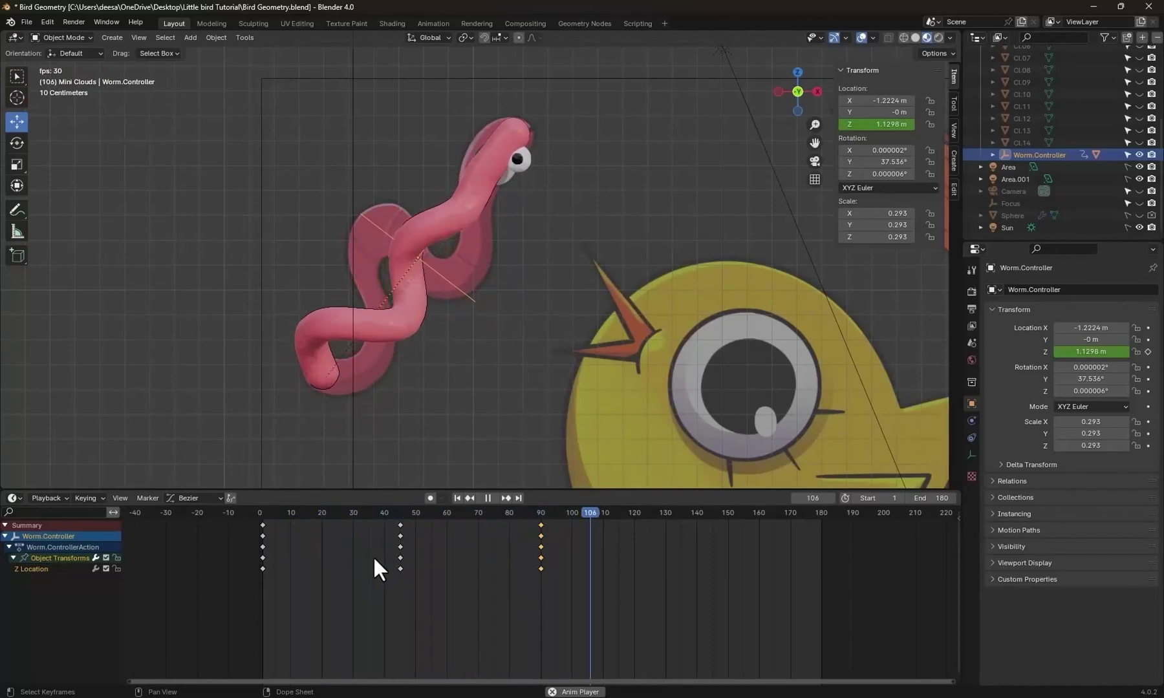
{"action": "key", "text": "space"}
{"action": "left_click_drag", "start_coordinate": [548, 514], "coordinate": [539, 505]}
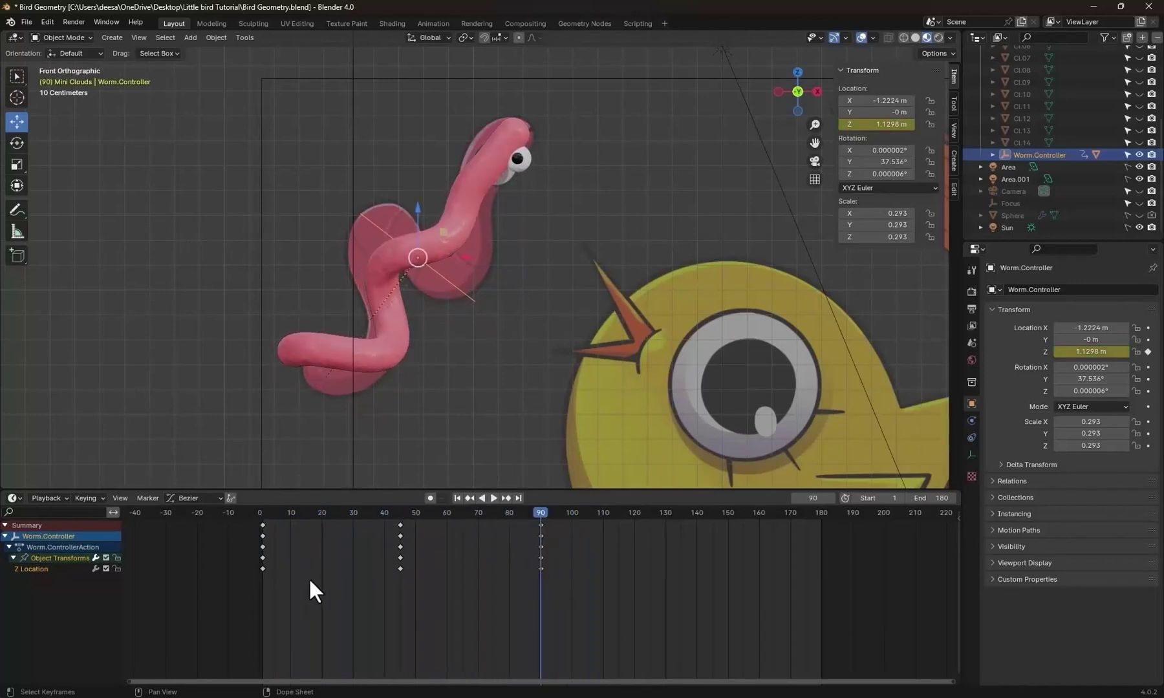
Switch the timeline to the Graph Editor and fit Worm.Controller's Z Location curve in view with its channel selected and editable.
{"action": "left_click_drag", "start_coordinate": [582, 590], "coordinate": [274, 566]}
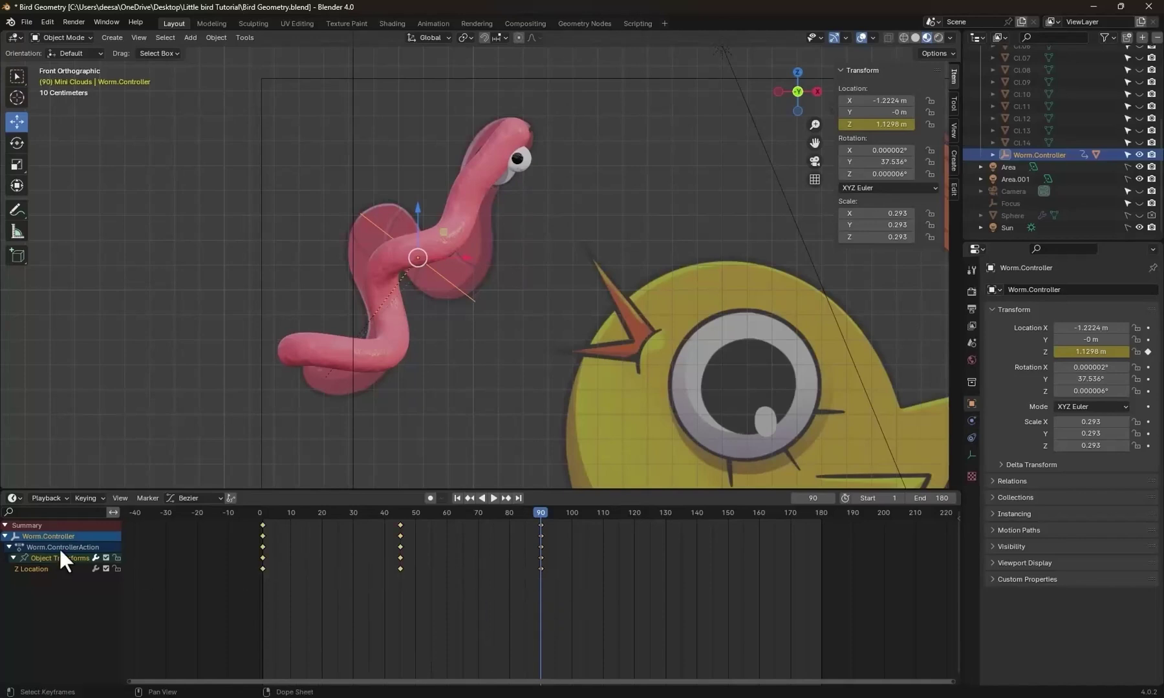
{"action": "left_click", "coordinate": [14, 497]}
{"action": "left_click", "coordinate": [171, 556]}
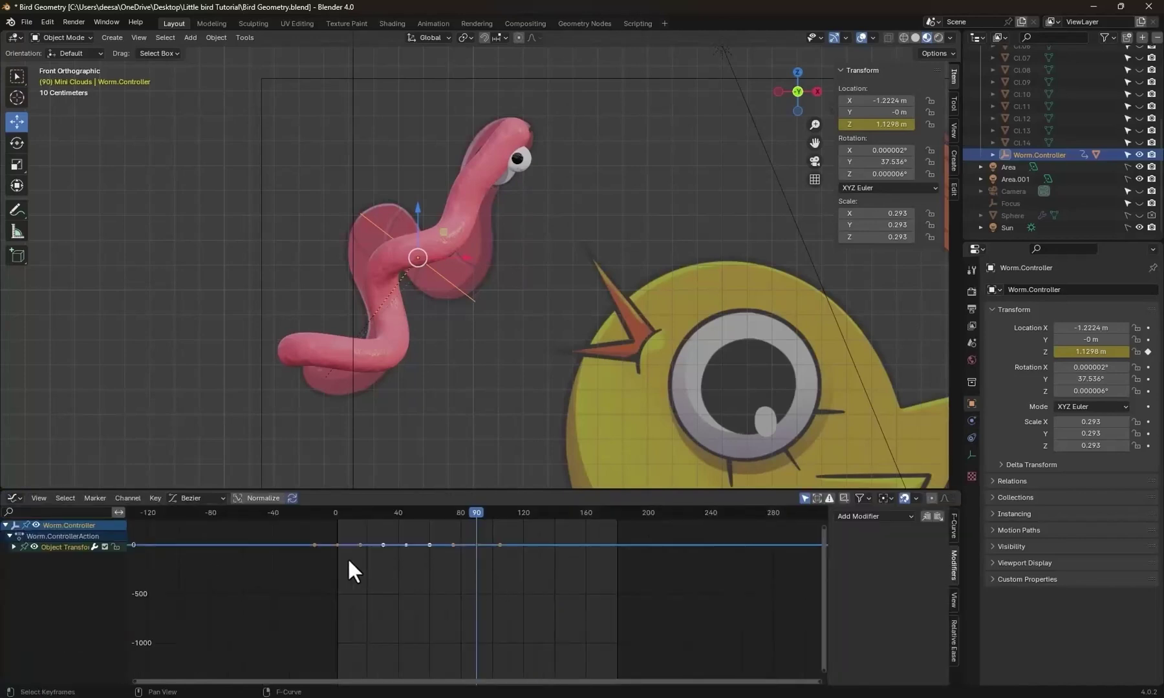
{"action": "key", "text": "Tab"}
{"action": "key", "text": "grave"}
{"action": "left_click", "coordinate": [382, 572]}
{"action": "scroll", "coordinate": [477, 592], "scroll_direction": "down", "scroll_amount": 3}
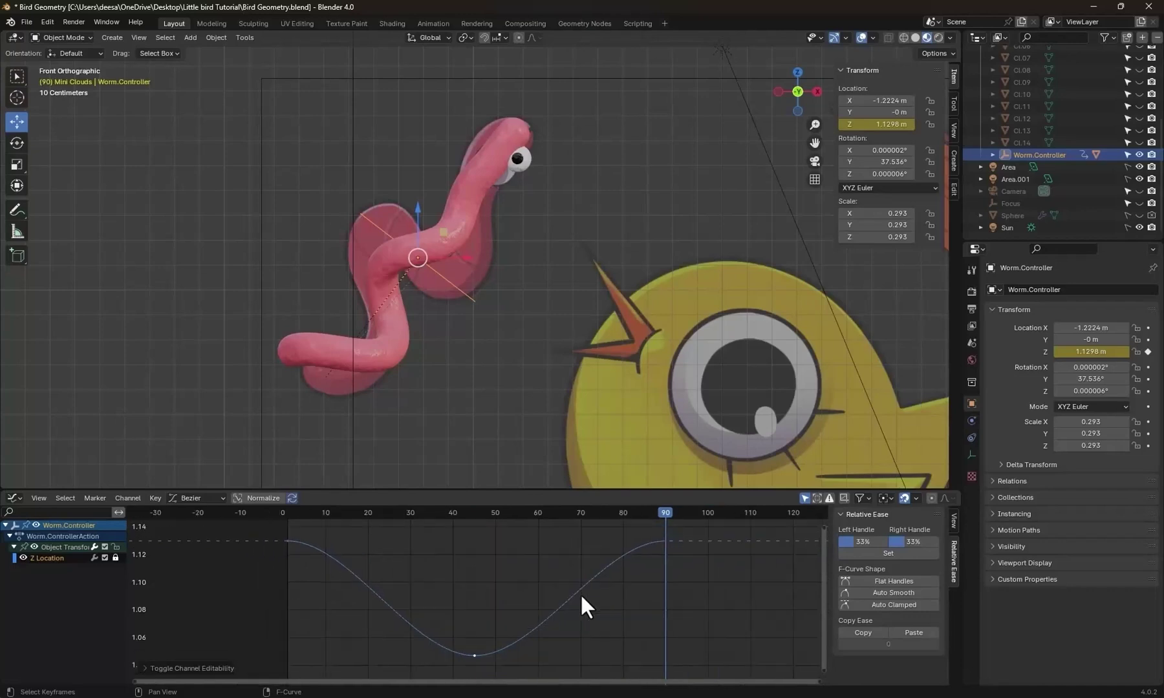
{"action": "scroll", "coordinate": [582, 596], "scroll_direction": "down", "scroll_amount": 1}
{"action": "left_click", "coordinate": [49, 557]}
Add a Cycles modifier to the Z Location curve with No Cycles before and an after count of 1, and return to frame 1.
{"action": "left_click", "coordinate": [887, 514]}
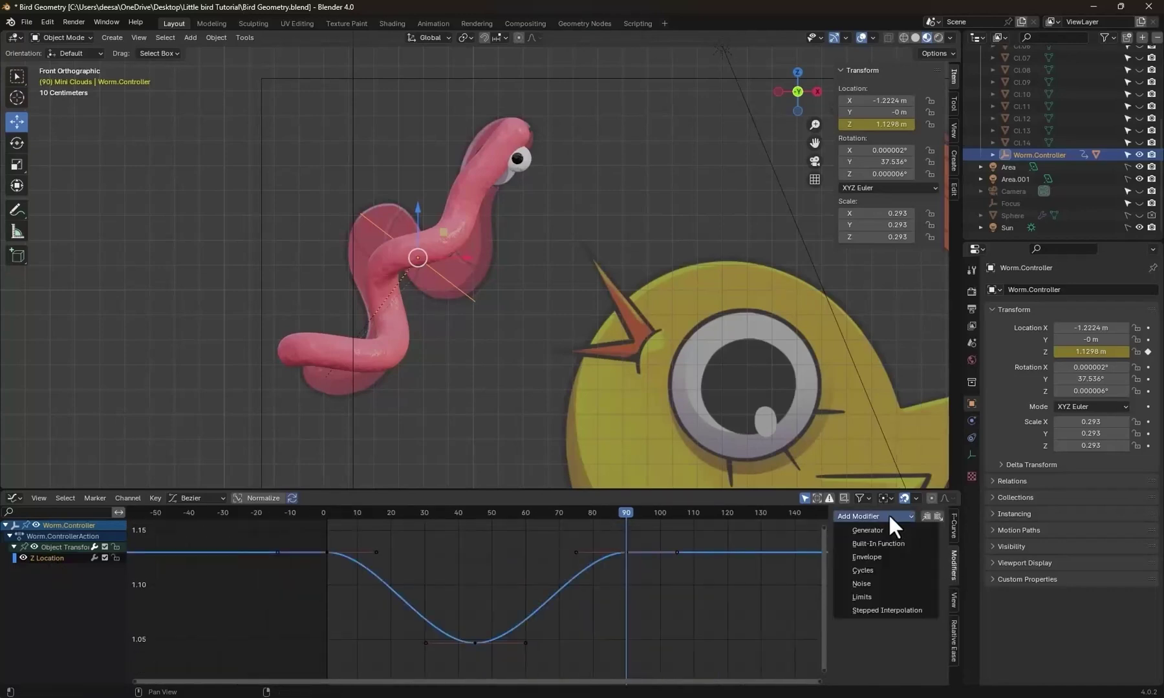
{"action": "left_click", "coordinate": [872, 567]}
{"action": "left_click", "coordinate": [893, 557]}
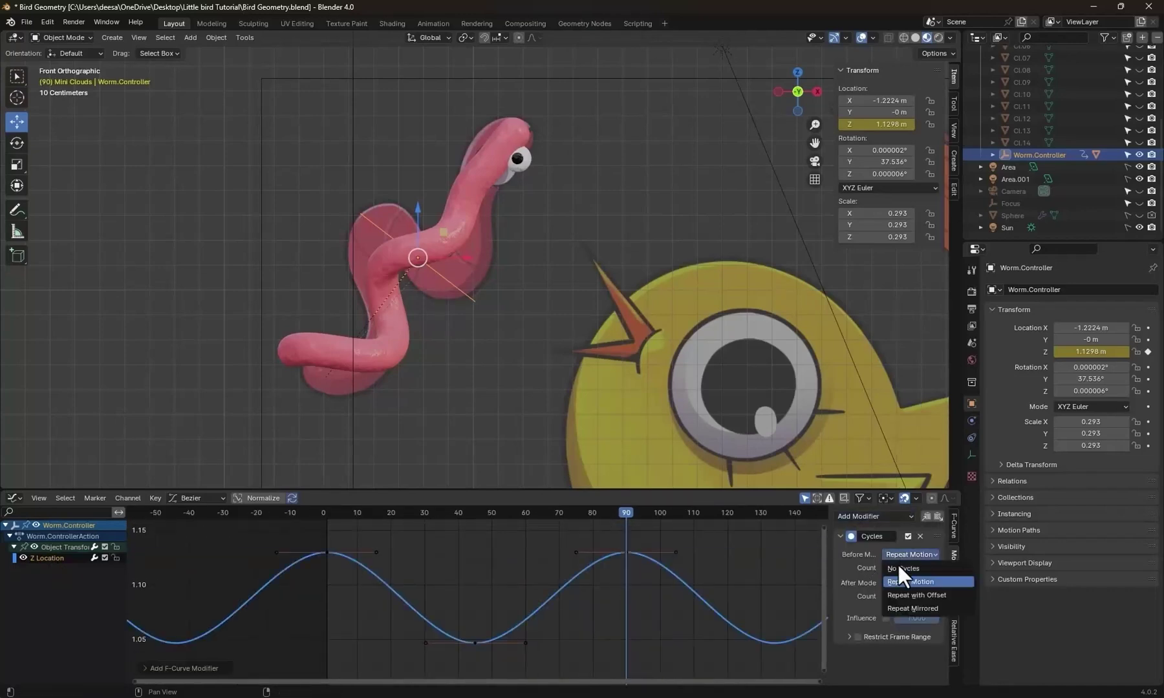
{"action": "left_click", "coordinate": [897, 567]}
{"action": "left_click", "coordinate": [935, 596]}
{"action": "scroll", "coordinate": [734, 578], "scroll_direction": "down", "scroll_amount": 1}
{"action": "scroll", "coordinate": [734, 578], "scroll_direction": "down", "scroll_amount": 1}
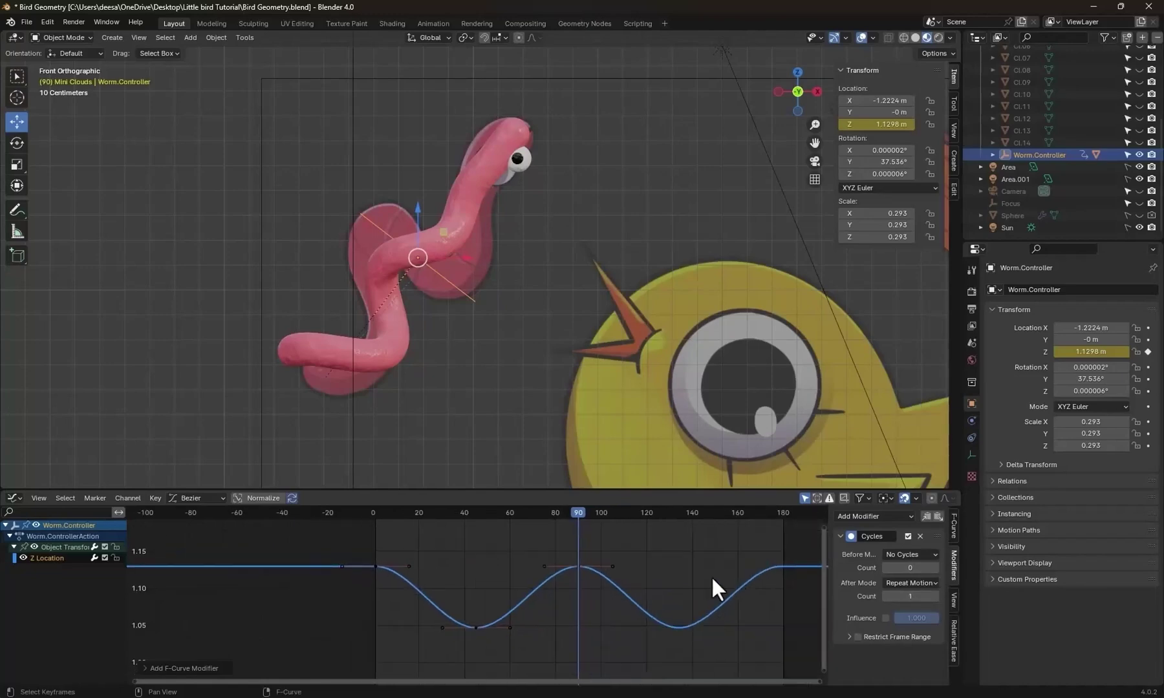
{"action": "left_click", "coordinate": [376, 507]}
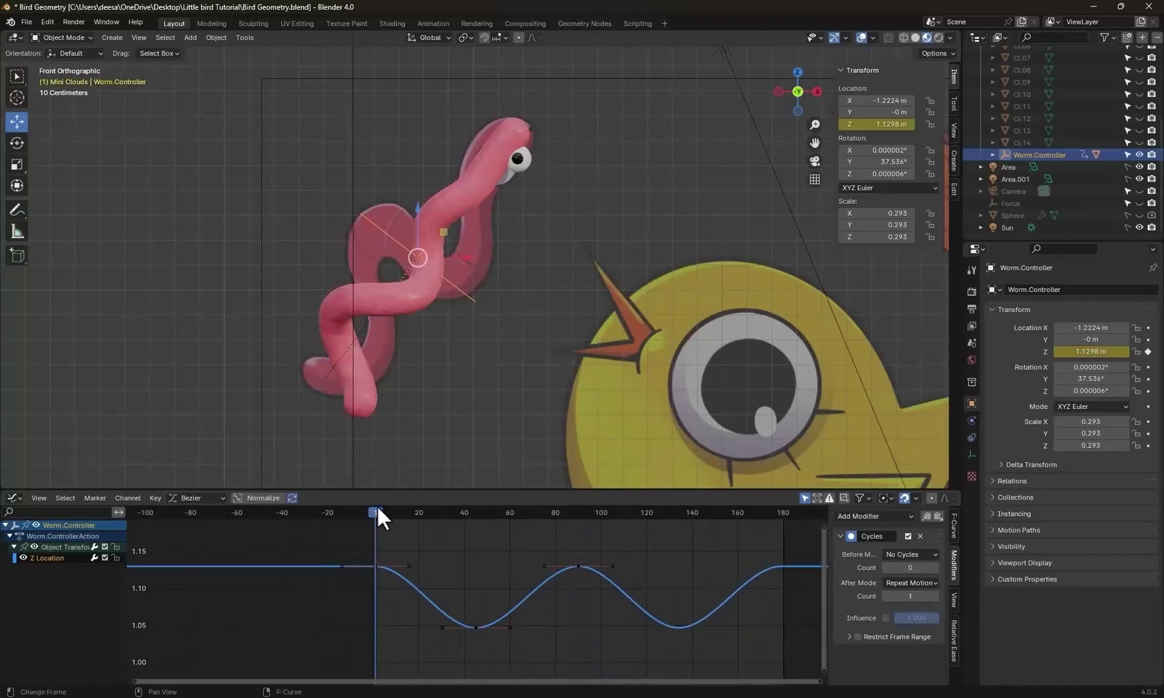
Select Worm.Eye, try rotating it around the Y axis, and undo the rotation.
{"action": "scroll", "coordinate": [529, 249], "scroll_direction": "down", "scroll_amount": 4}
{"action": "middle_click_drag", "start_coordinate": [529, 248], "coordinate": [566, 342]}
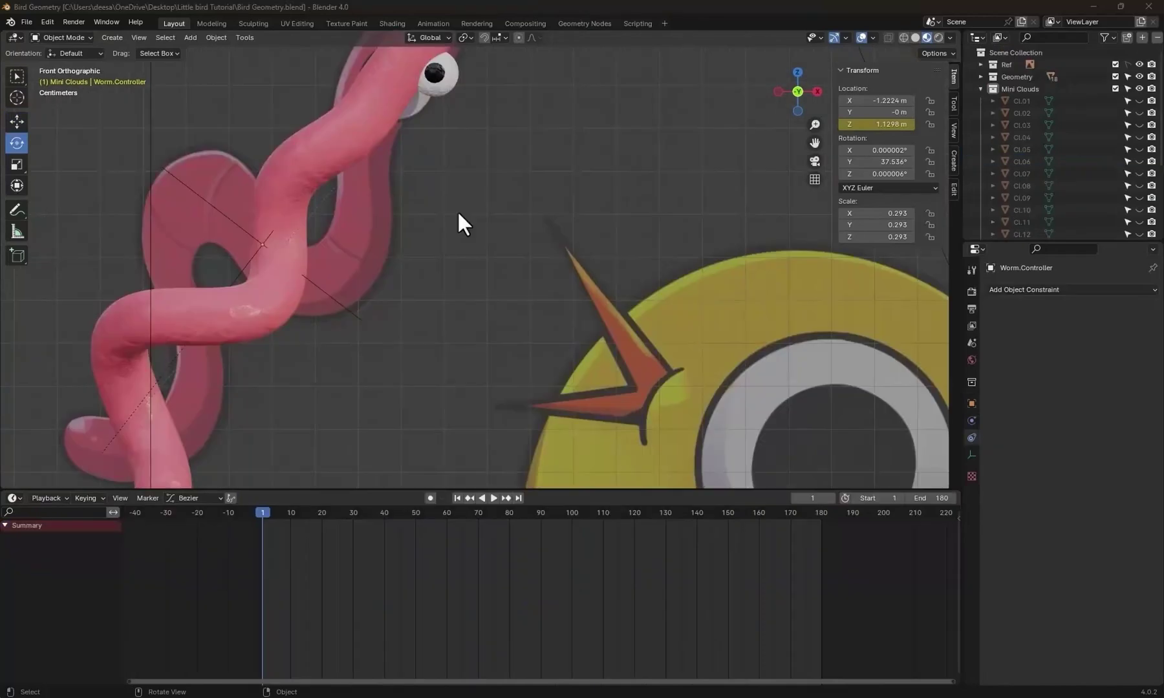
{"action": "middle_click_drag", "start_coordinate": [457, 210], "coordinate": [482, 252], "text": "shift"}
{"action": "left_click", "coordinate": [479, 172]}
{"action": "scroll", "coordinate": [509, 261], "scroll_direction": "up", "scroll_amount": 3}
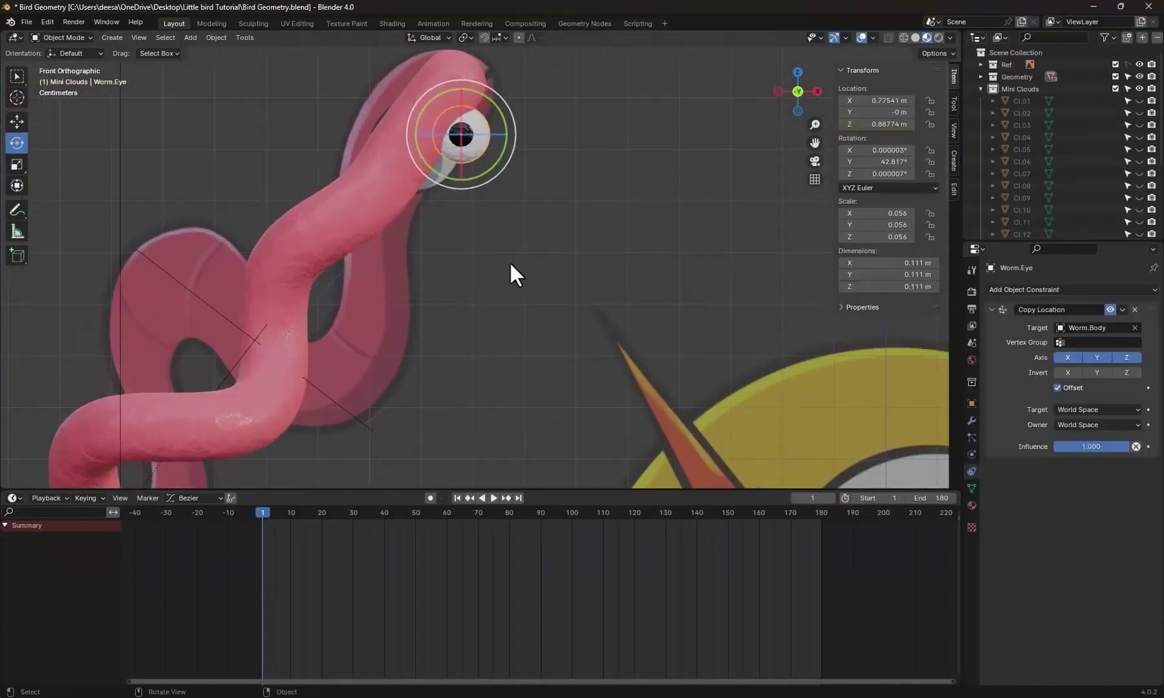
{"action": "middle_click_drag", "start_coordinate": [509, 233], "coordinate": [509, 246], "text": "shift"}
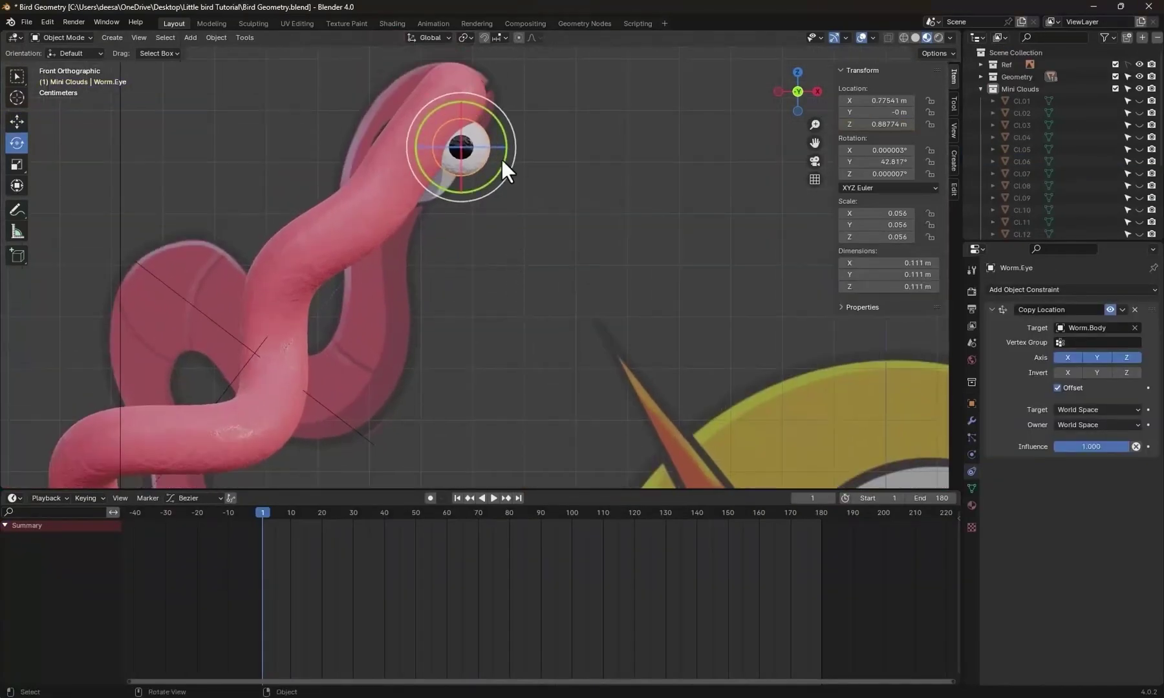
{"action": "left_click_drag", "start_coordinate": [503, 129], "coordinate": [469, 300]}
{"action": "key", "text": "ctrl+z"}
{"action": "middle_click_drag", "start_coordinate": [434, 318], "coordinate": [500, 306], "text": "shift"}
{"action": "middle_click_drag", "start_coordinate": [587, 250], "coordinate": [577, 277], "text": "shift"}
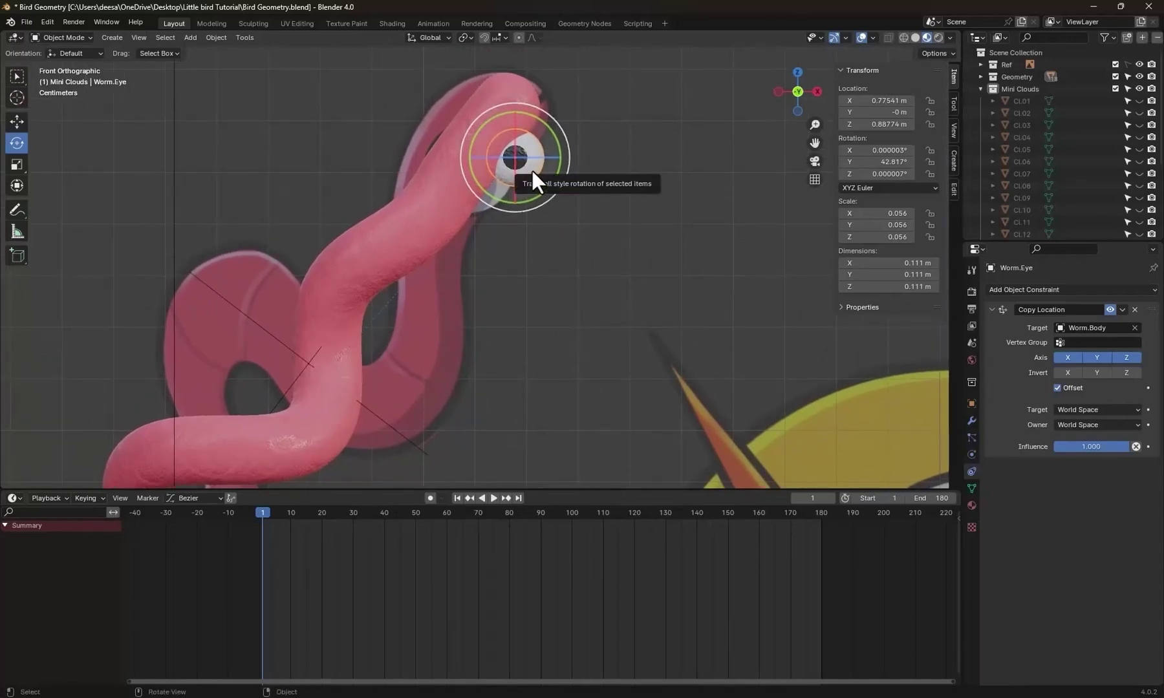
Snap the 3D cursor to Worm.Eye and add a Plain Axes empty there, scaled down to about 0.125.
{"action": "key", "text": "shift+s"}
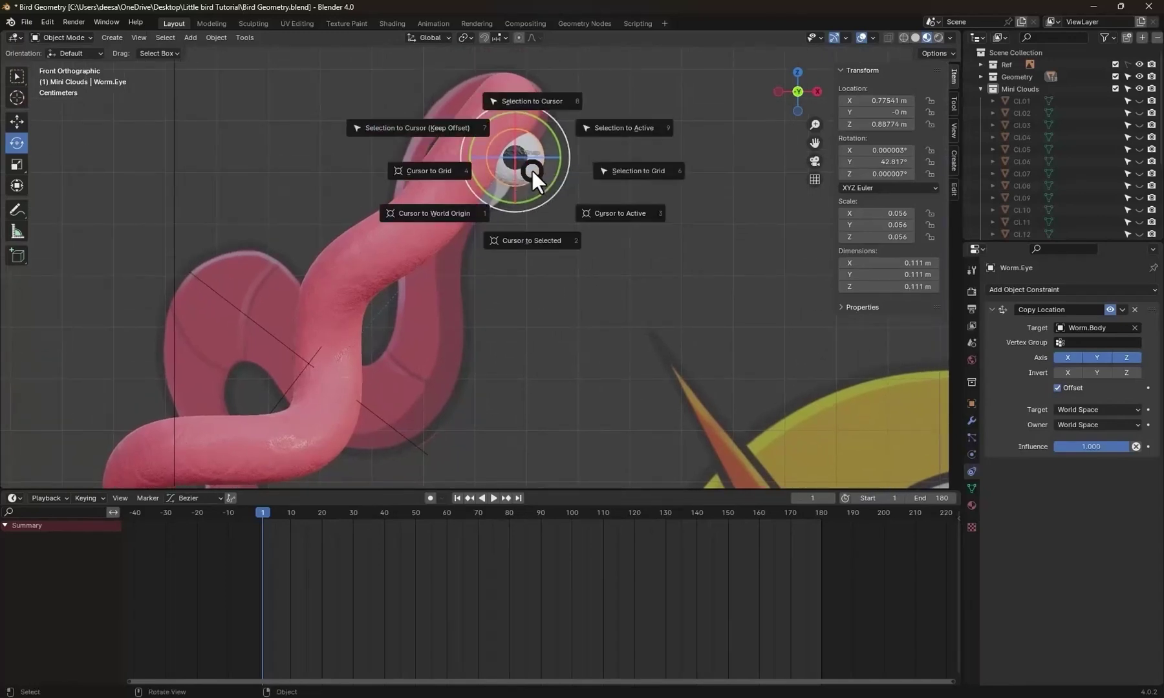
{"action": "left_click", "coordinate": [613, 214]}
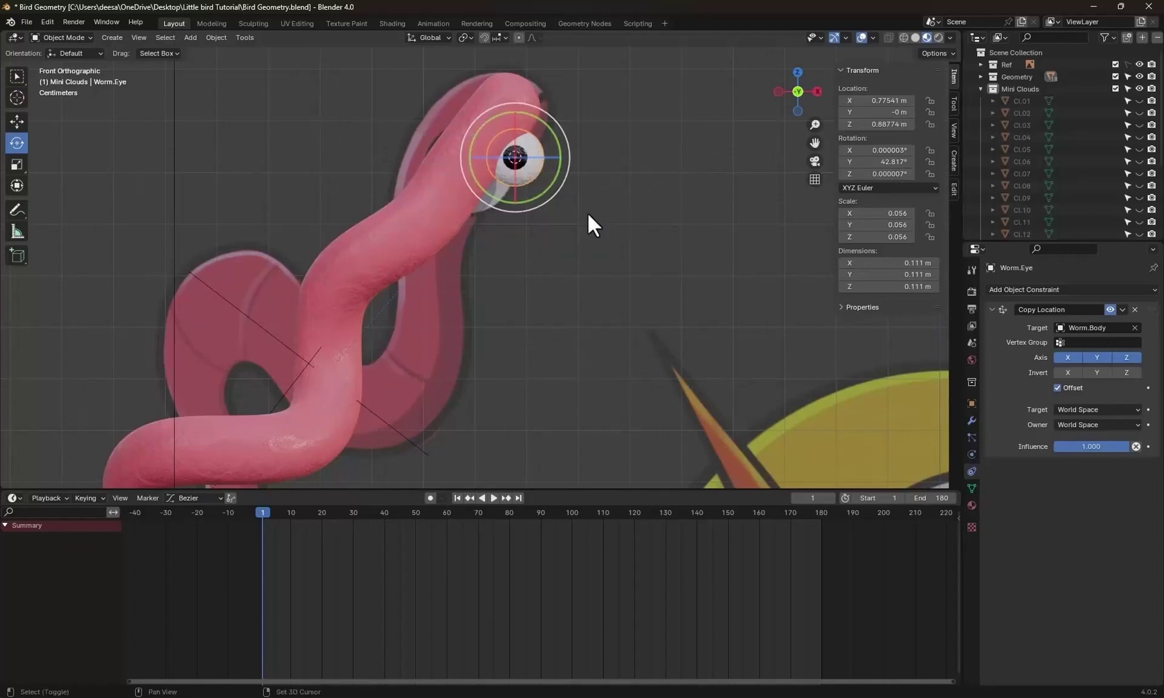
{"action": "key", "text": "shift+a"}
{"action": "mouse_move", "coordinate": [587, 216]}
{"action": "left_click", "coordinate": [635, 213]}
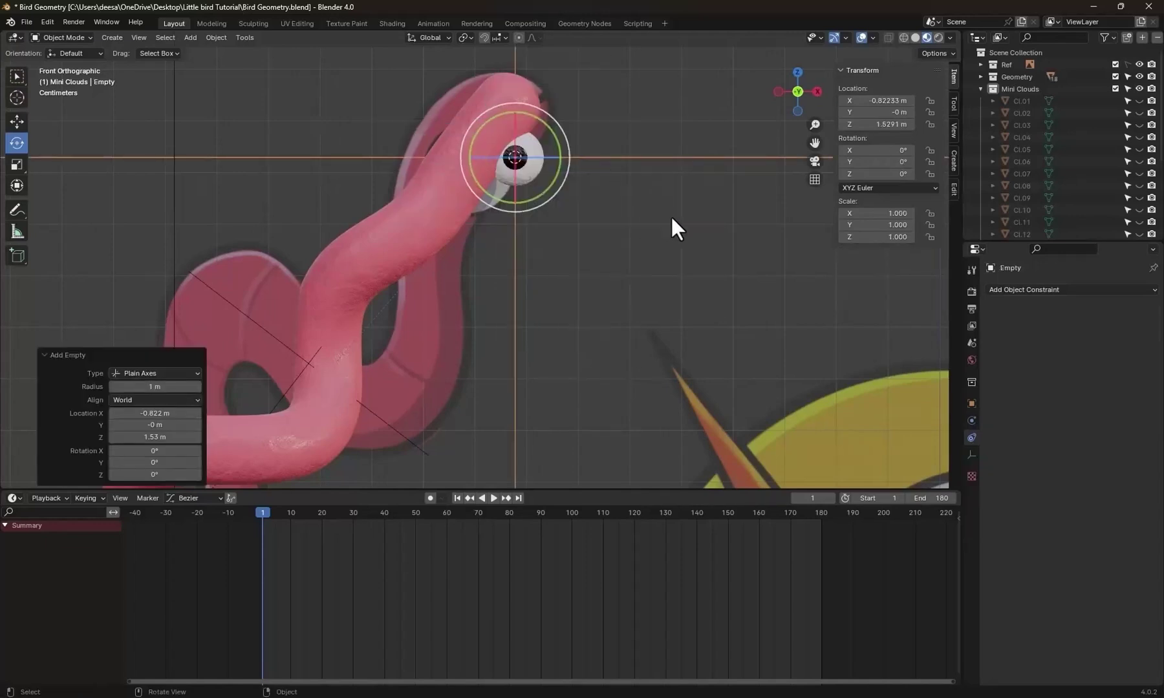
{"action": "key", "text": "s"}
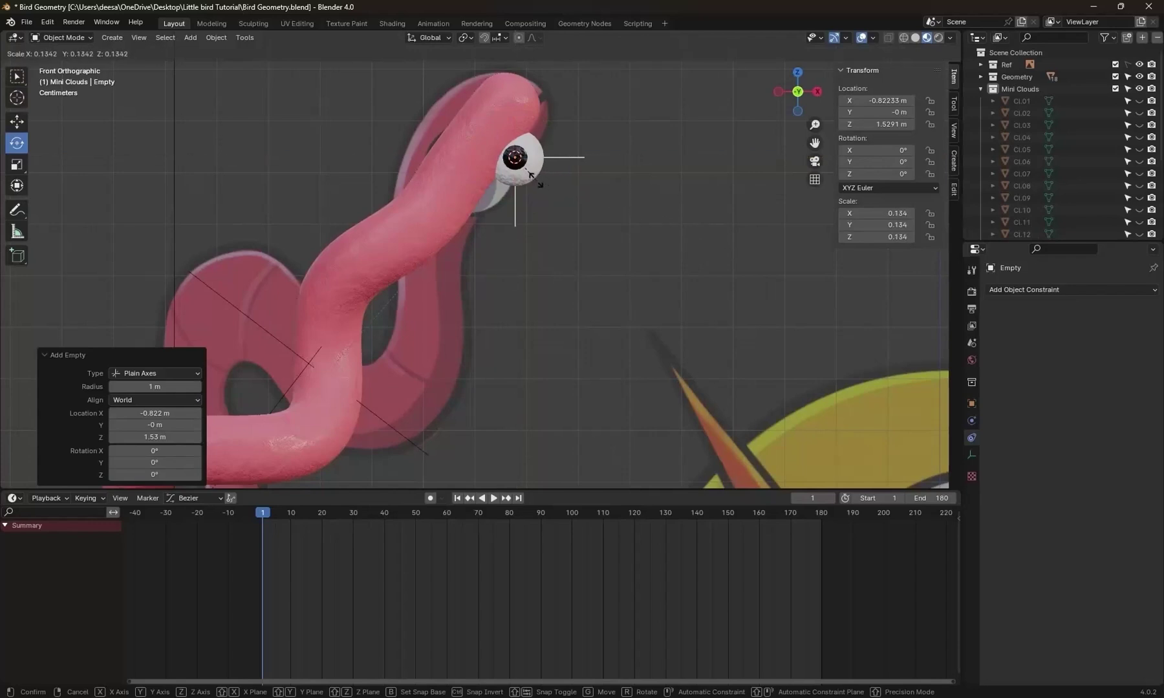
{"action": "left_click", "coordinate": [536, 180]}
Rename the new empty as Worm.Eye.Controller.
{"action": "scroll", "coordinate": [980, 149], "scroll_direction": "down", "scroll_amount": 5}
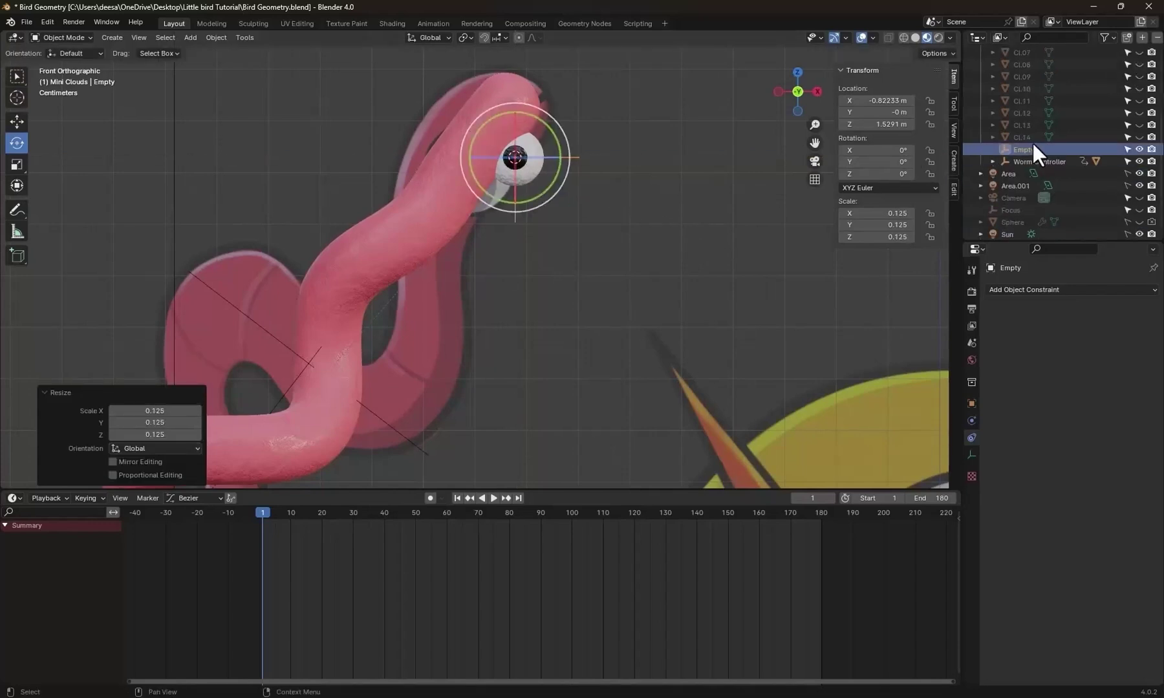
{"action": "left_click", "coordinate": [1029, 148]}
{"action": "double_click", "coordinate": [1029, 149]}
{"action": "type", "text": "Worm.Eye.Controller"}
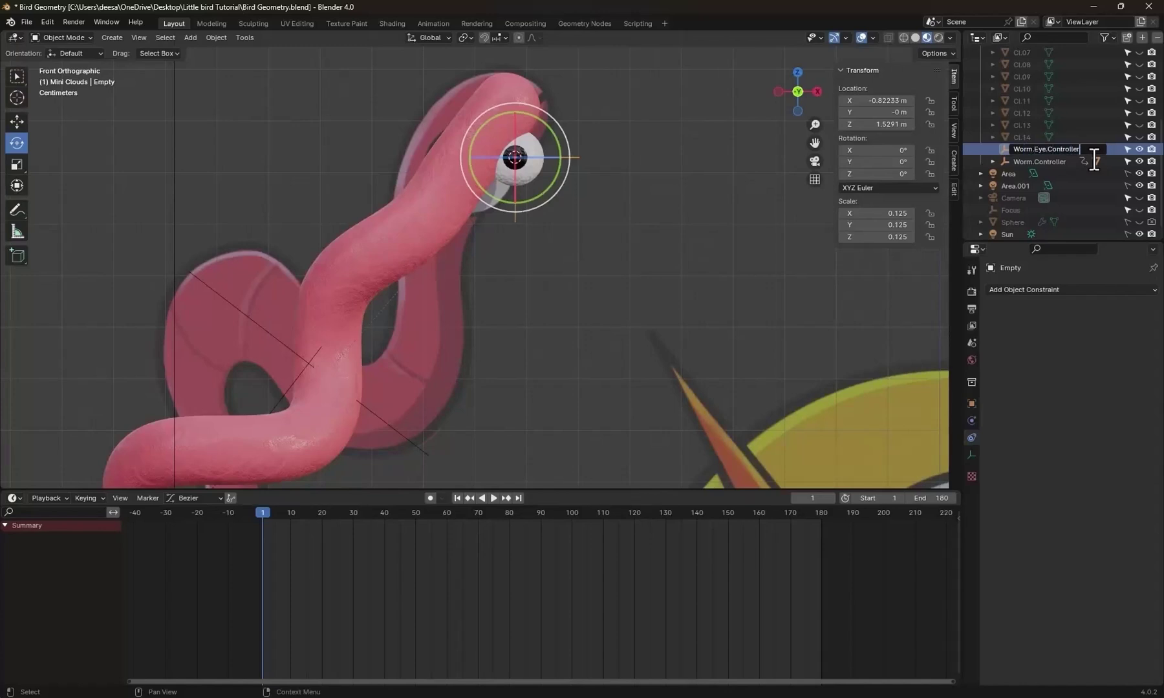
{"action": "left_click", "coordinate": [579, 160]}
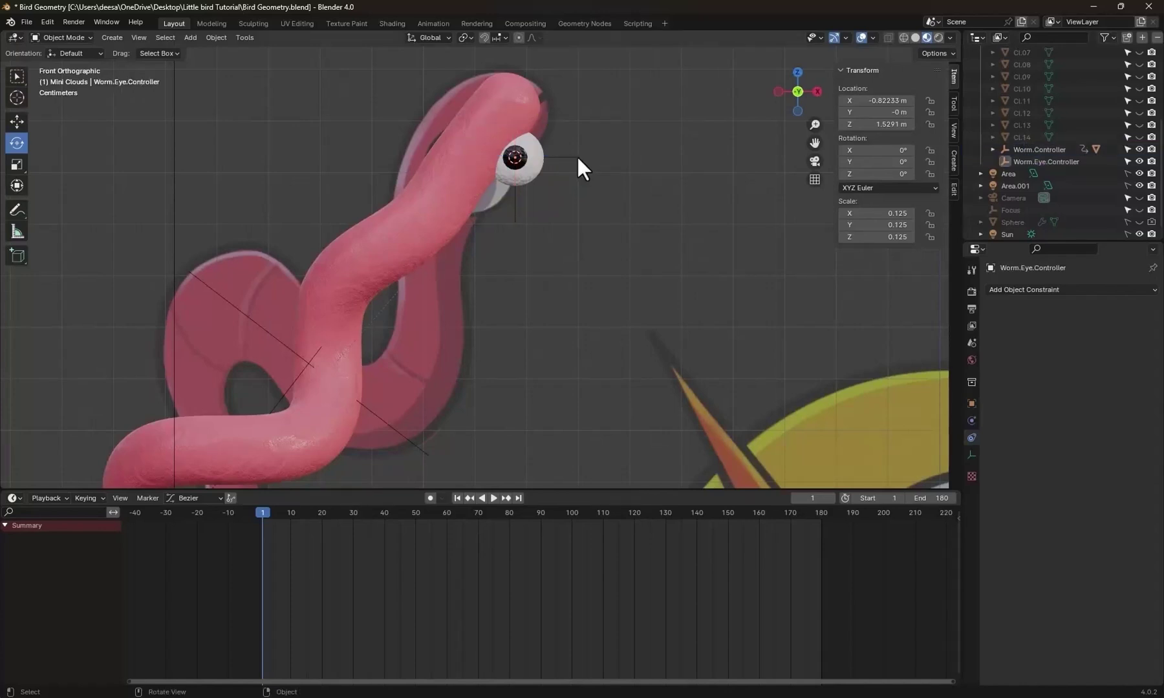
Parent Worm.Eye.Controller to Worm.Controller with Object (Keep Transform), and clear the selection.
{"action": "left_click", "coordinate": [577, 158]}
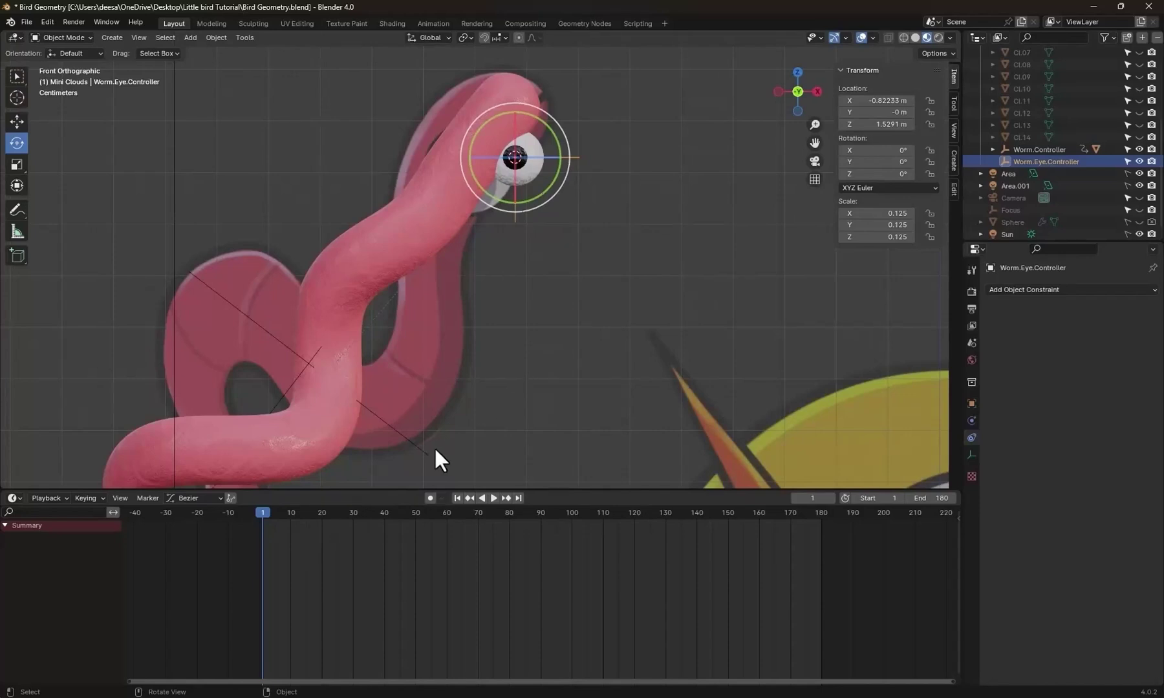
{"action": "left_click", "coordinate": [13, 121]}
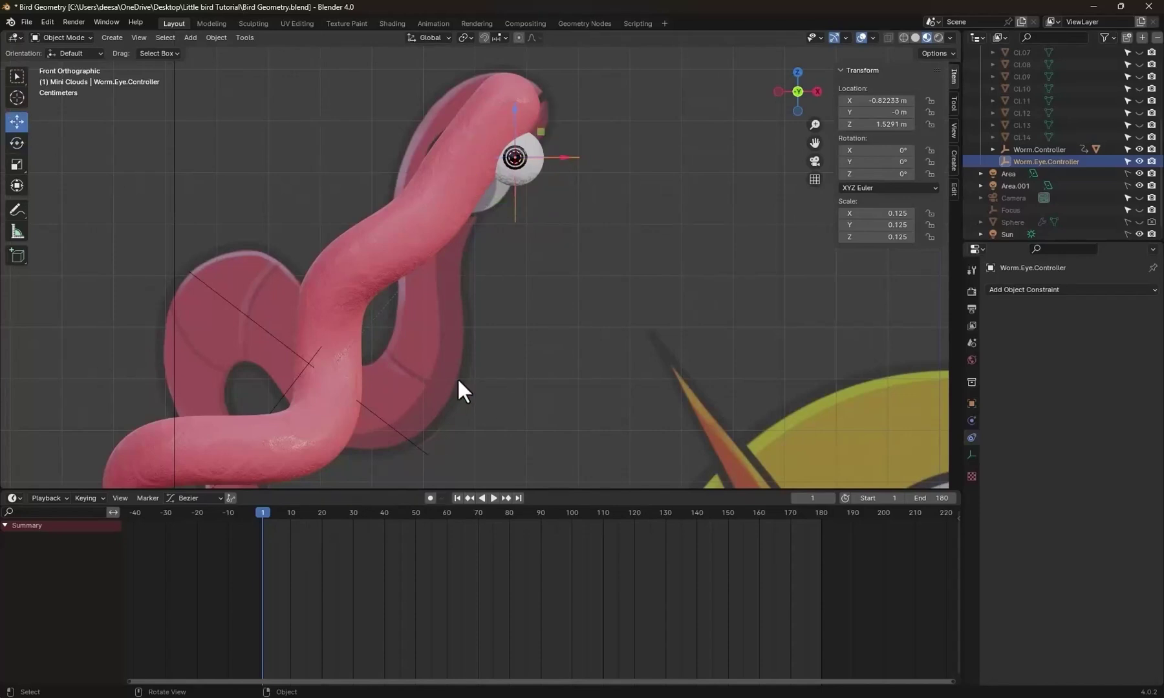
{"action": "left_click", "coordinate": [417, 445], "text": "shift"}
{"action": "key", "text": "ctrl+p"}
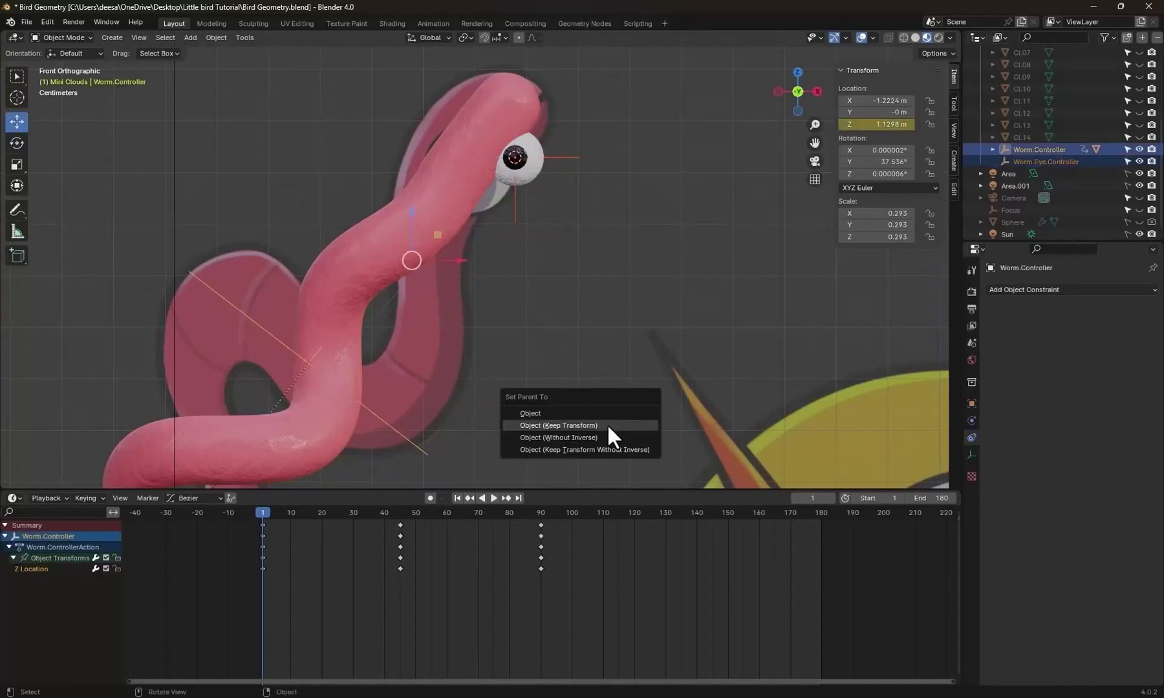
{"action": "left_click", "coordinate": [608, 425]}
{"action": "left_click", "coordinate": [589, 236]}
Play back the animation to check that the eye controller follows the worm, and return to frame 1.
{"action": "key", "text": "space"}
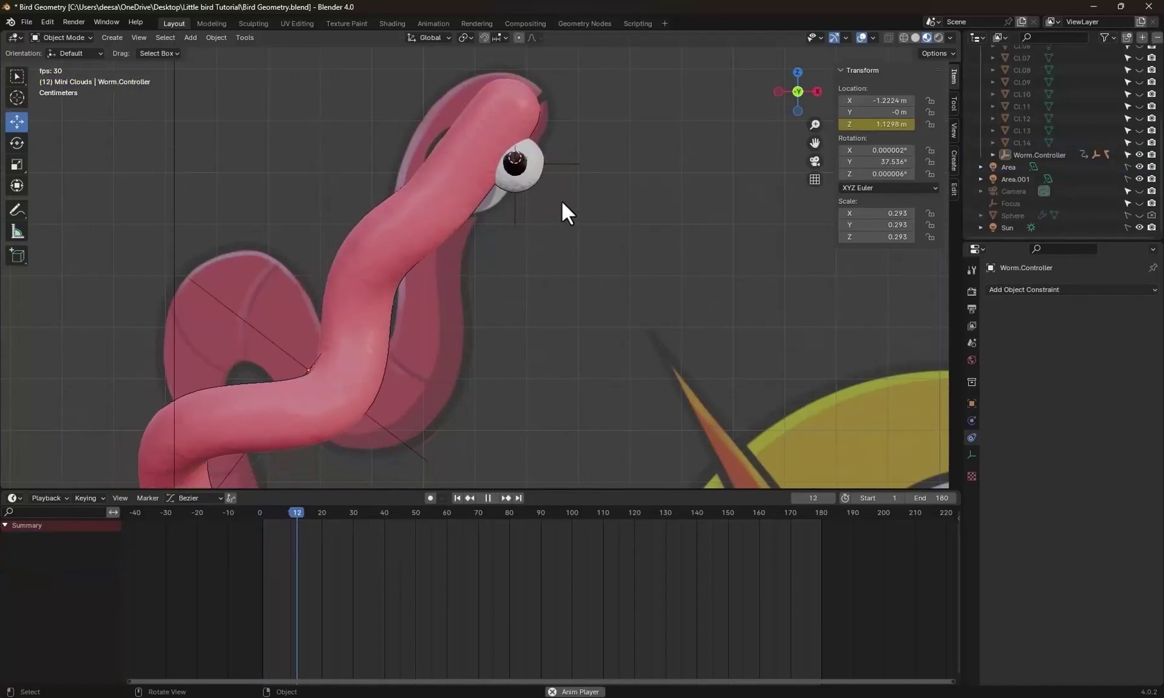
{"action": "key", "text": "space"}
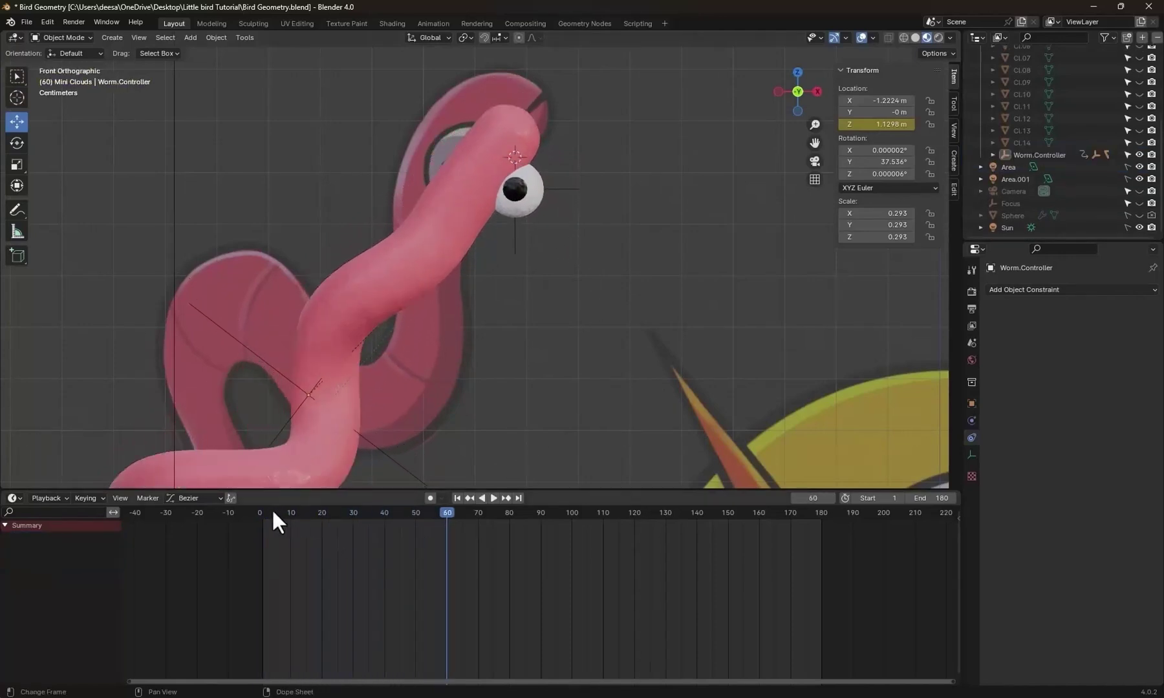
{"action": "left_click", "coordinate": [262, 511]}
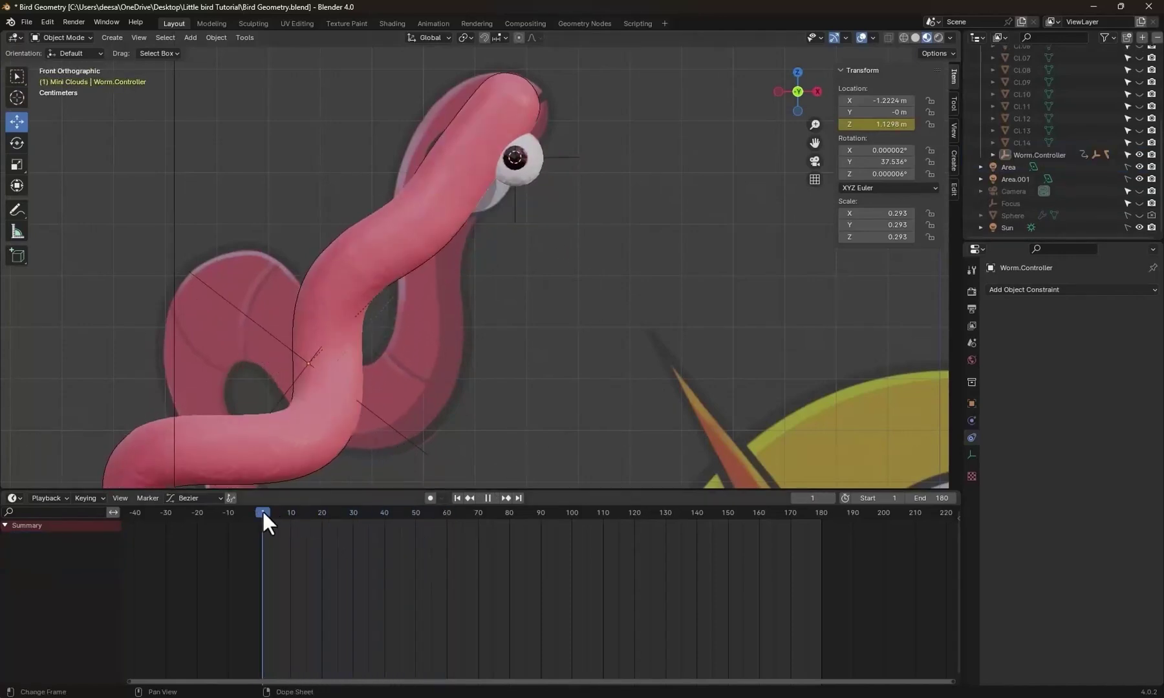
Add a Copy Rotation constraint to Worm.Eye and pick Worm.Eye.Controller as its target.
{"action": "left_click", "coordinate": [535, 171]}
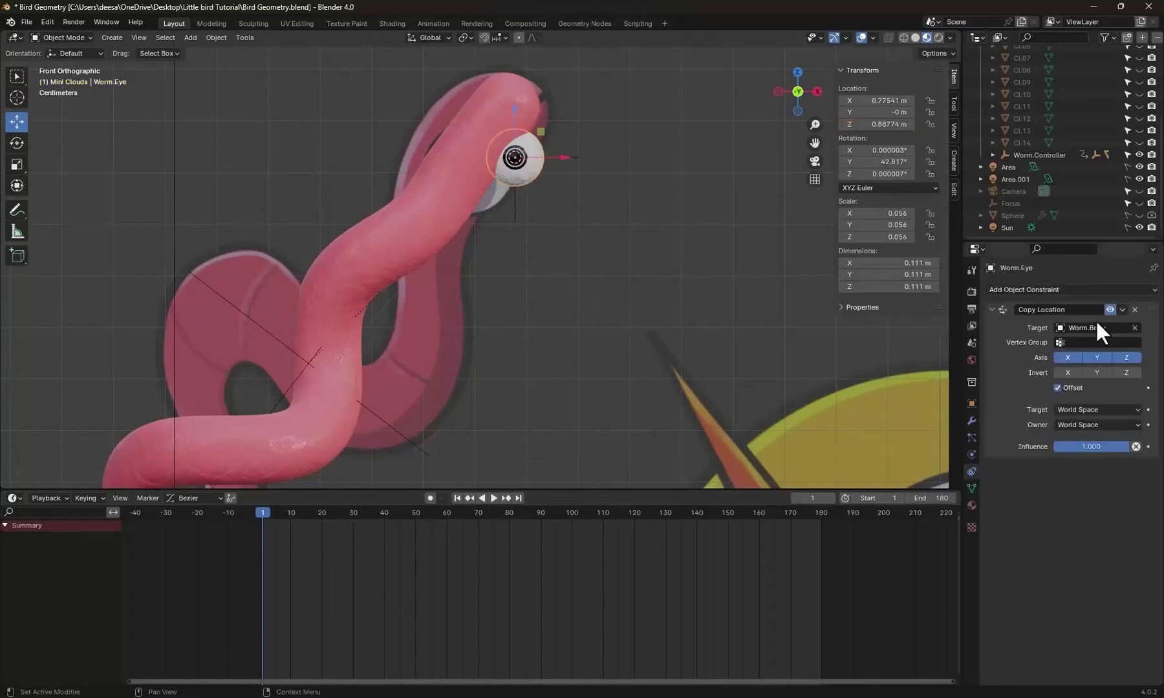
{"action": "left_click", "coordinate": [1061, 286]}
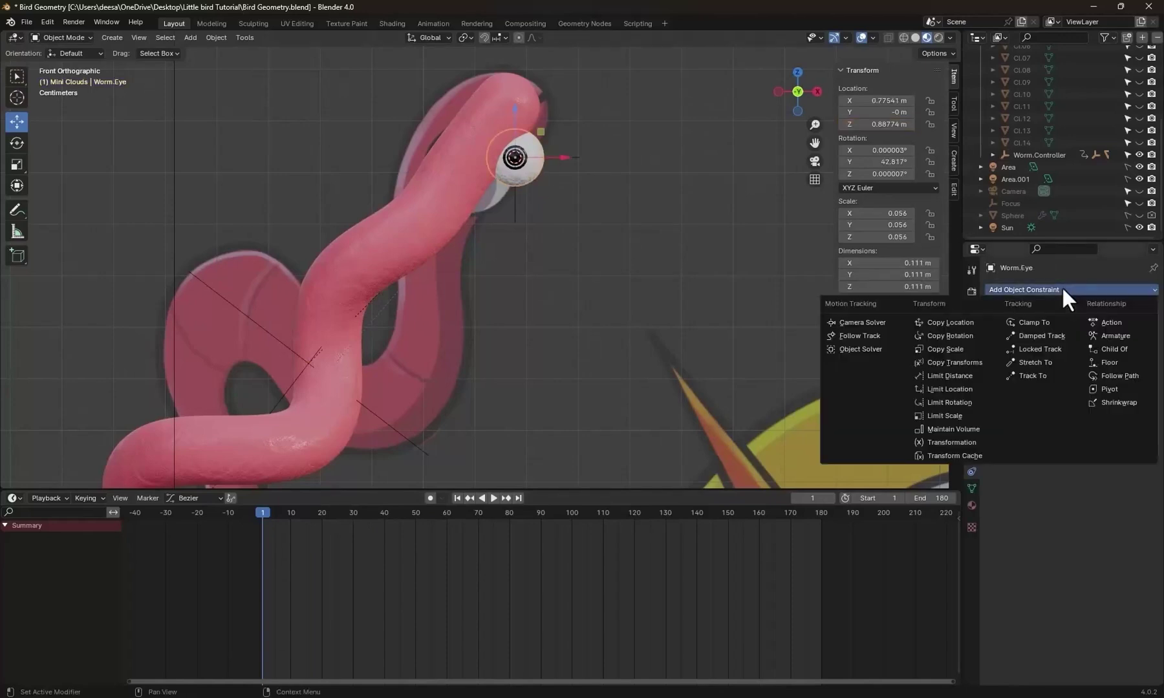
{"action": "left_click", "coordinate": [933, 335]}
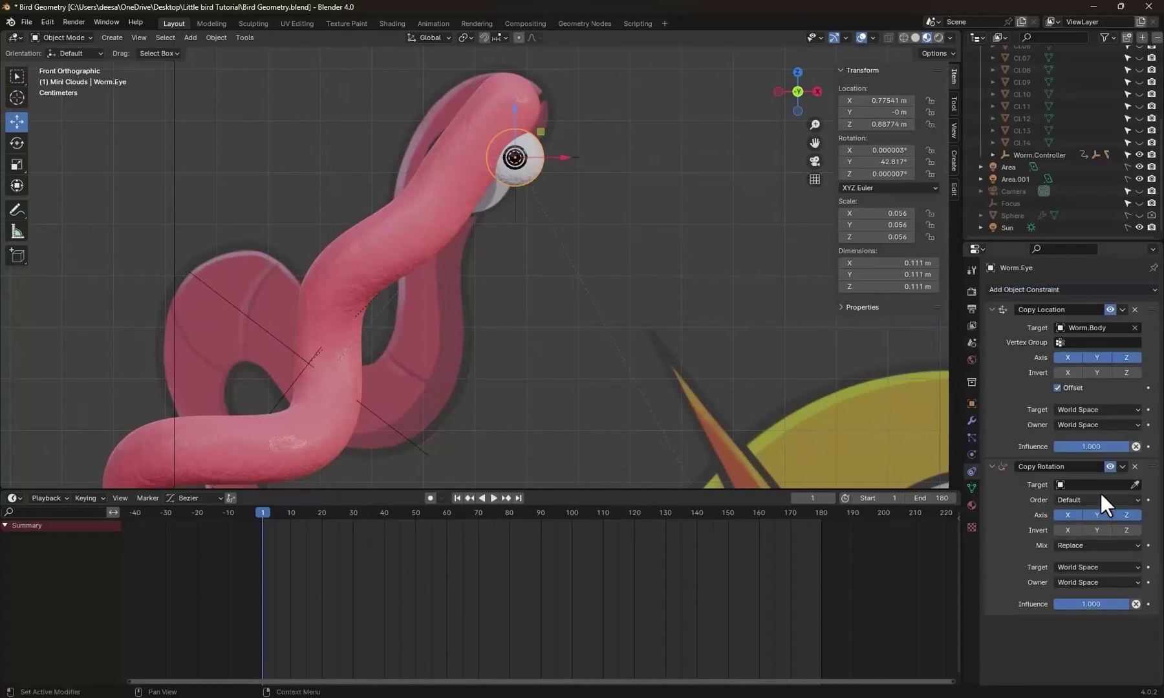
{"action": "left_click", "coordinate": [1134, 485]}
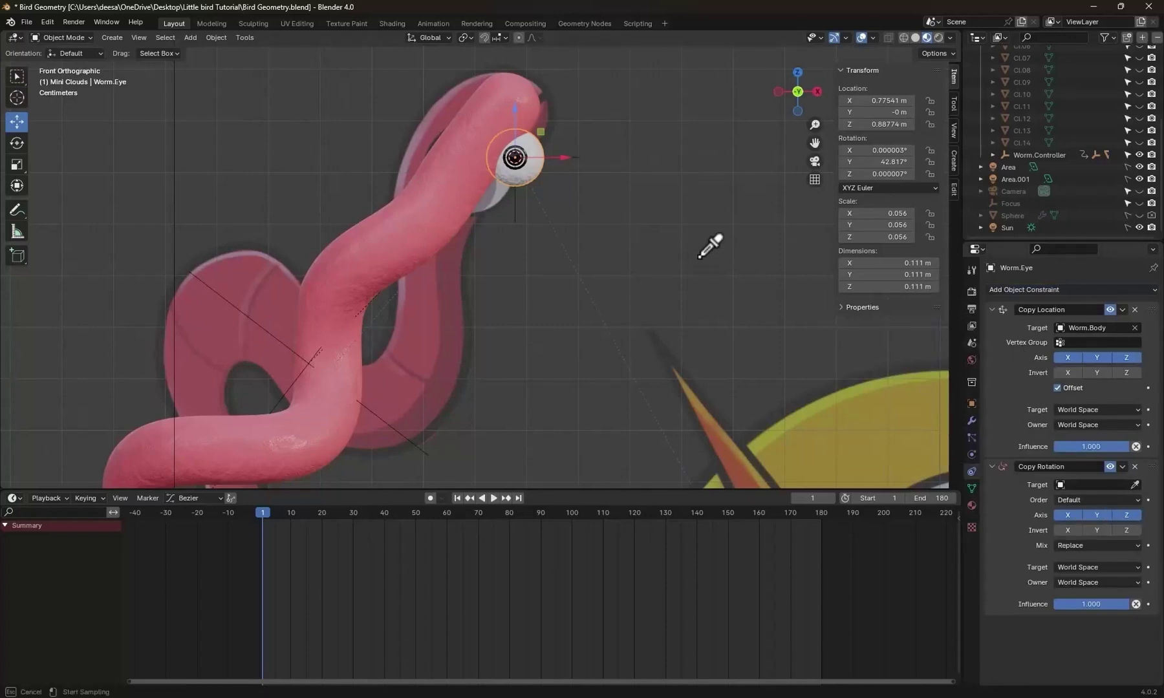
{"action": "left_click", "coordinate": [580, 154]}
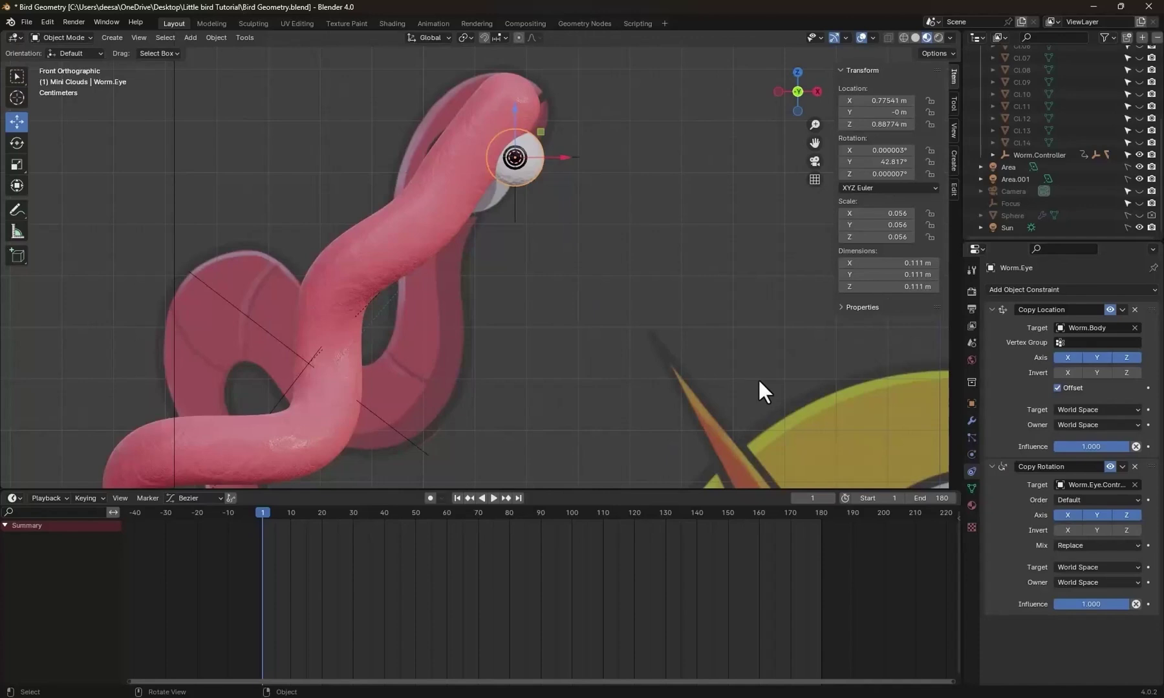
Select the Worm.Eye.Controller empty at the worm's eye.
{"action": "scroll", "coordinate": [602, 358], "scroll_direction": "down", "scroll_amount": 2}
{"action": "scroll", "coordinate": [603, 358], "scroll_direction": "up", "scroll_amount": 3}
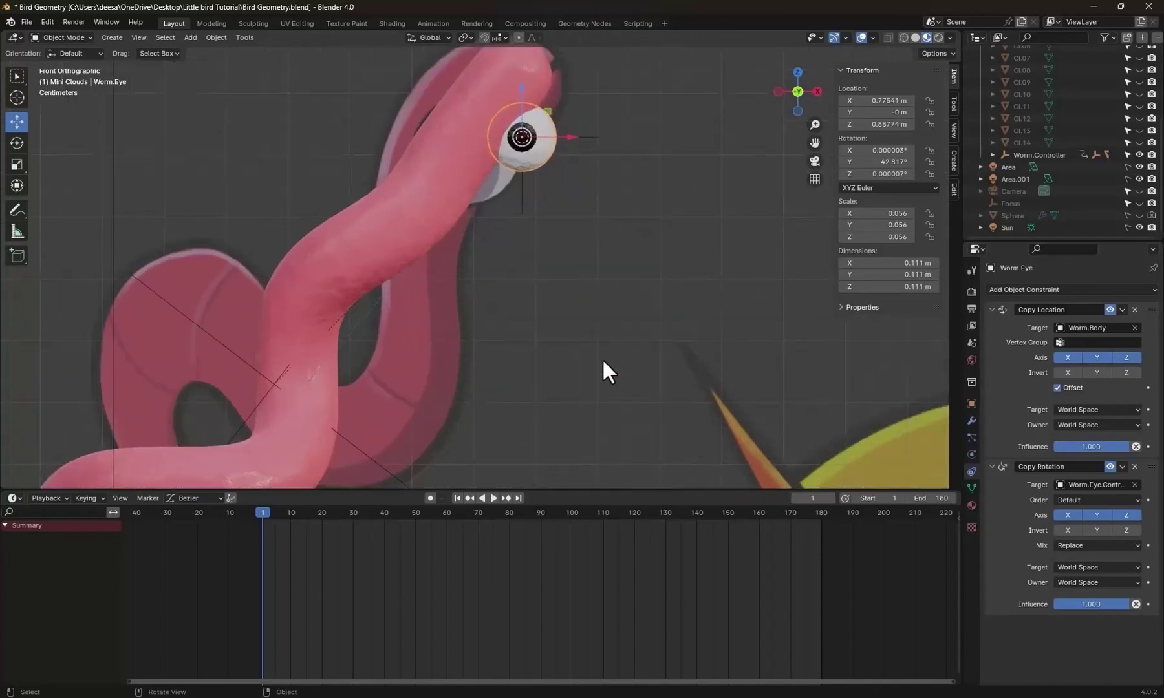
{"action": "left_click", "coordinate": [590, 134]}
{"action": "scroll", "coordinate": [596, 181], "scroll_direction": "up", "scroll_amount": 2}
{"action": "middle_click_drag", "start_coordinate": [606, 185], "coordinate": [566, 281], "text": "shift"}
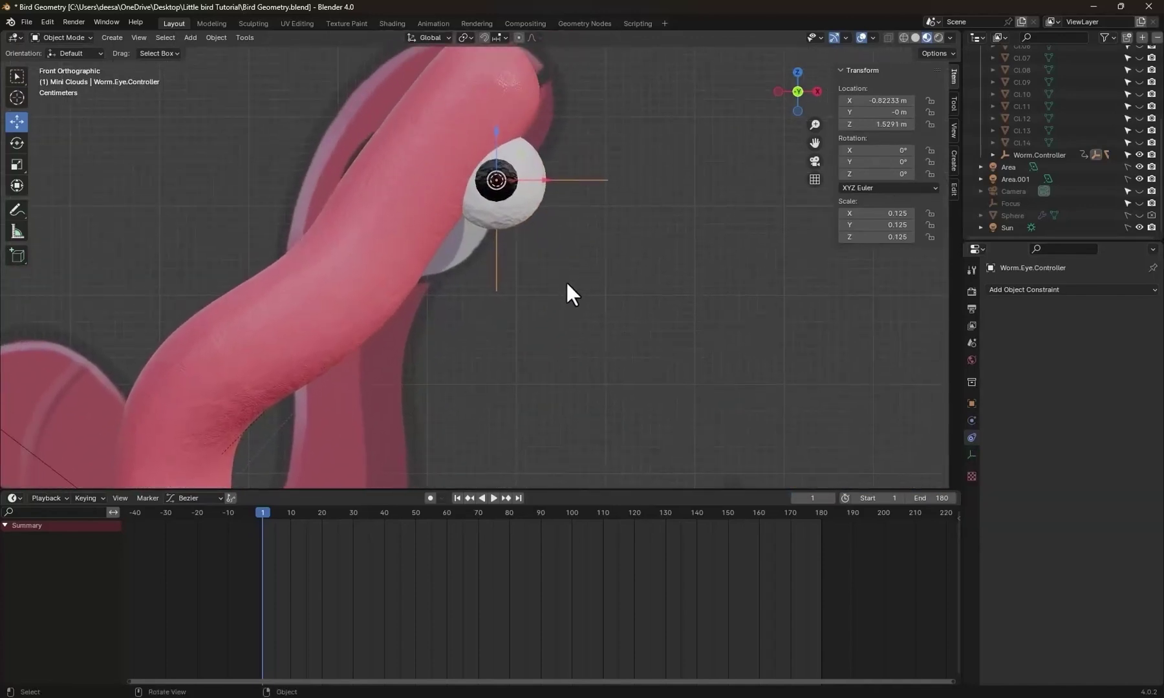
Rotate Worm.Eye.Controller by about 28.6° in the front view to test the eye's rotation, and undo the rotation.
{"action": "key", "text": "r"}
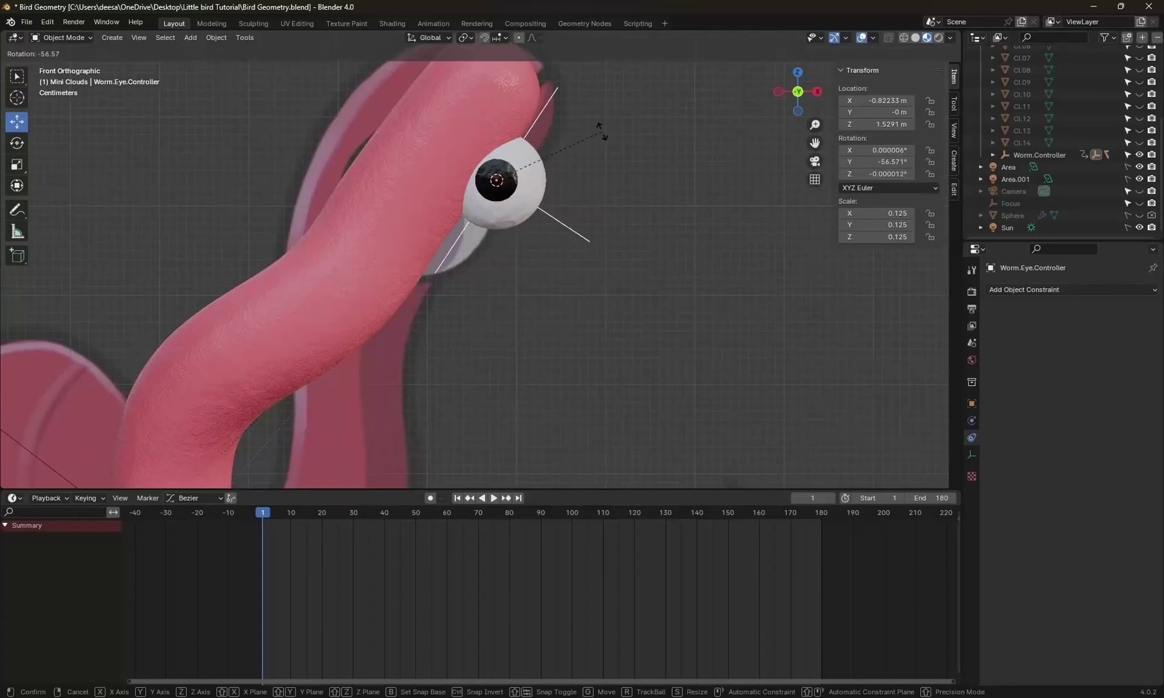
{"action": "left_click", "coordinate": [553, 281]}
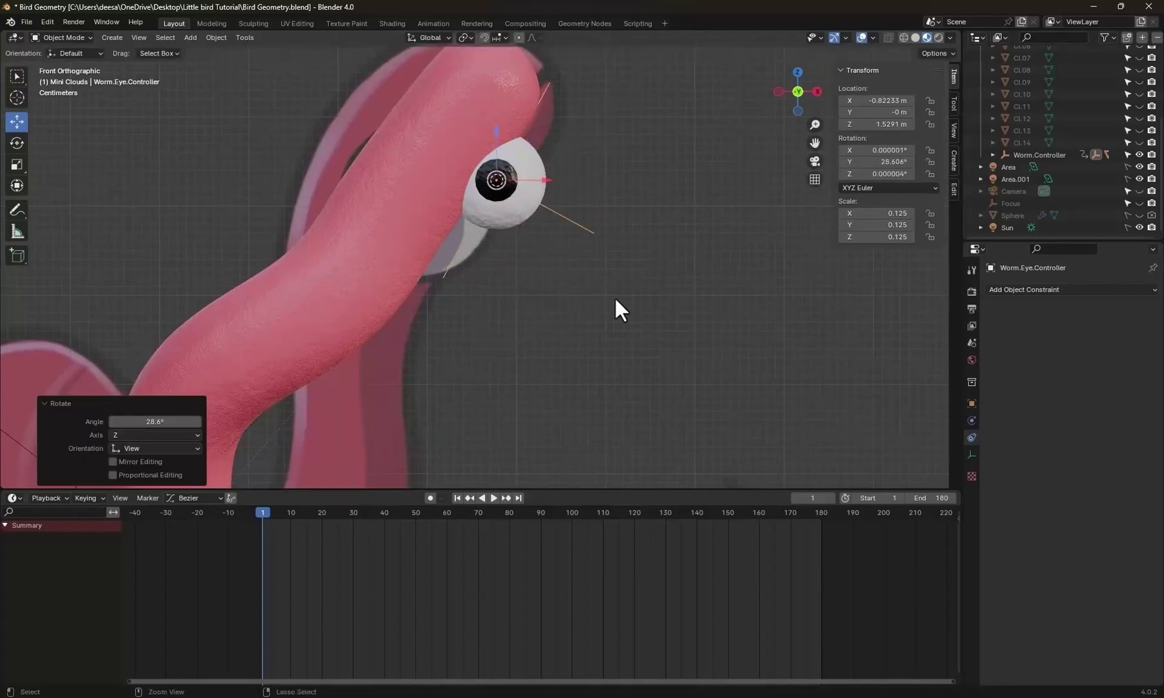
{"action": "key", "text": "ctrl+z"}
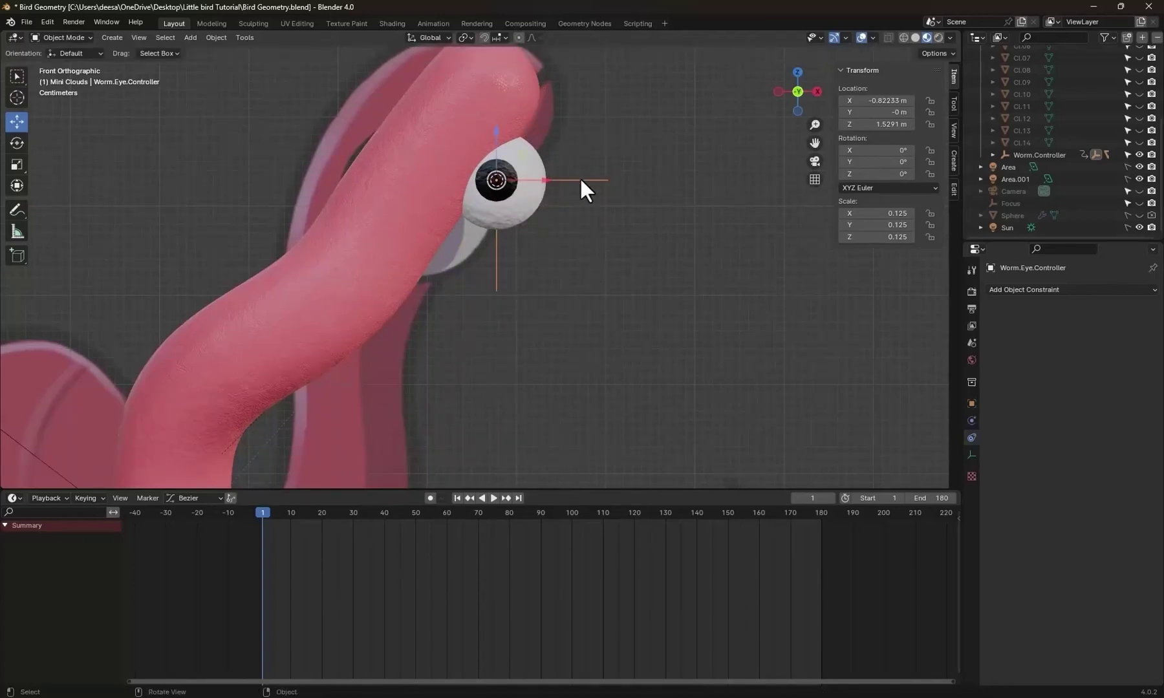
Open the timeline's active keying set options for keyframing Worm.Eye.Controller.
{"action": "left_click", "coordinate": [90, 499]}
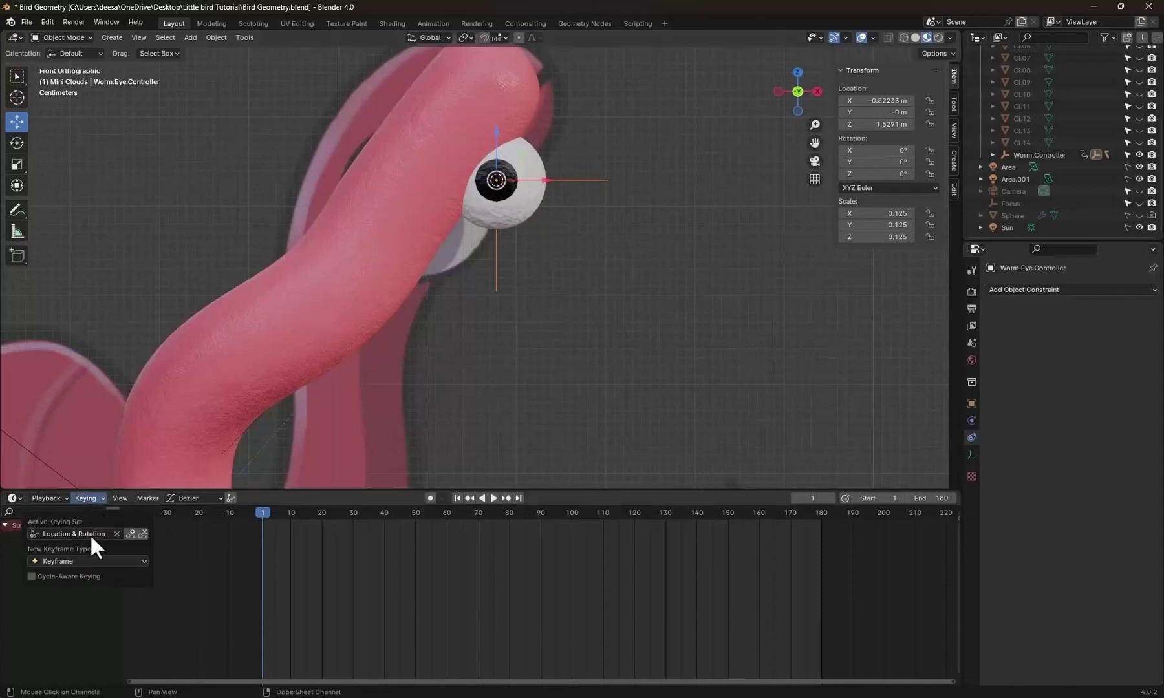
Using the Rotation keying set with auto keying enabled, keyframe the worm eye controller's rotation at frame 1 and expand its transform channels.
{"action": "left_click", "coordinate": [89, 533]}
{"action": "left_click", "coordinate": [43, 576]}
{"action": "left_click", "coordinate": [430, 498]}
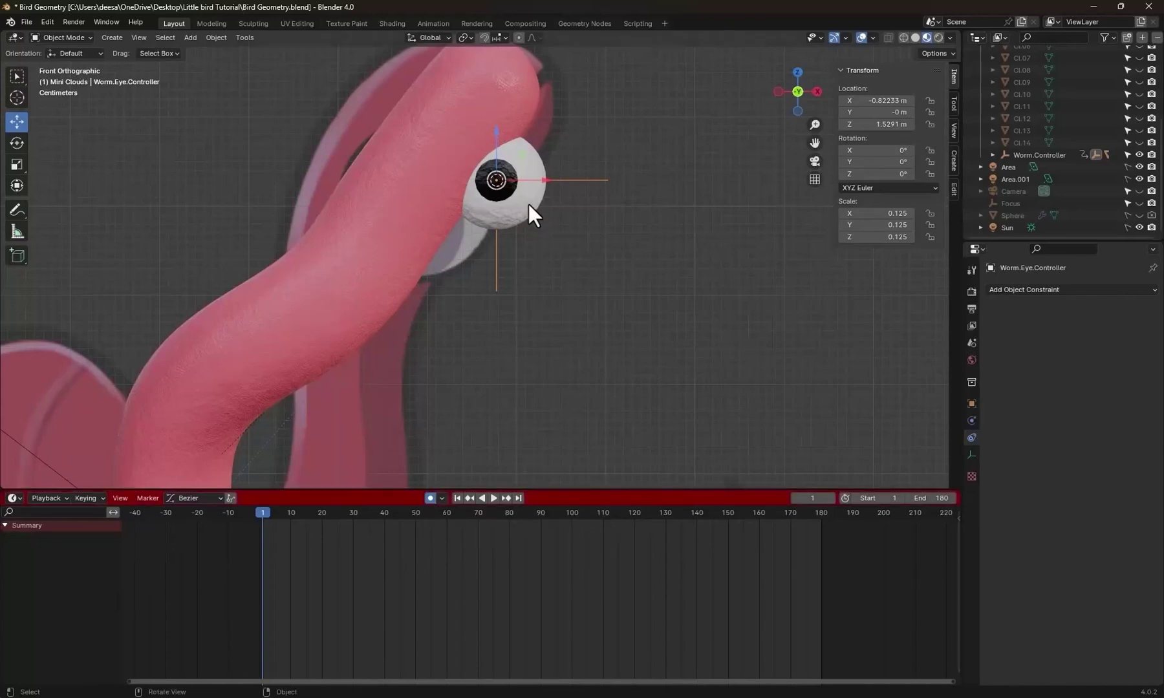
{"action": "key", "text": "i"}
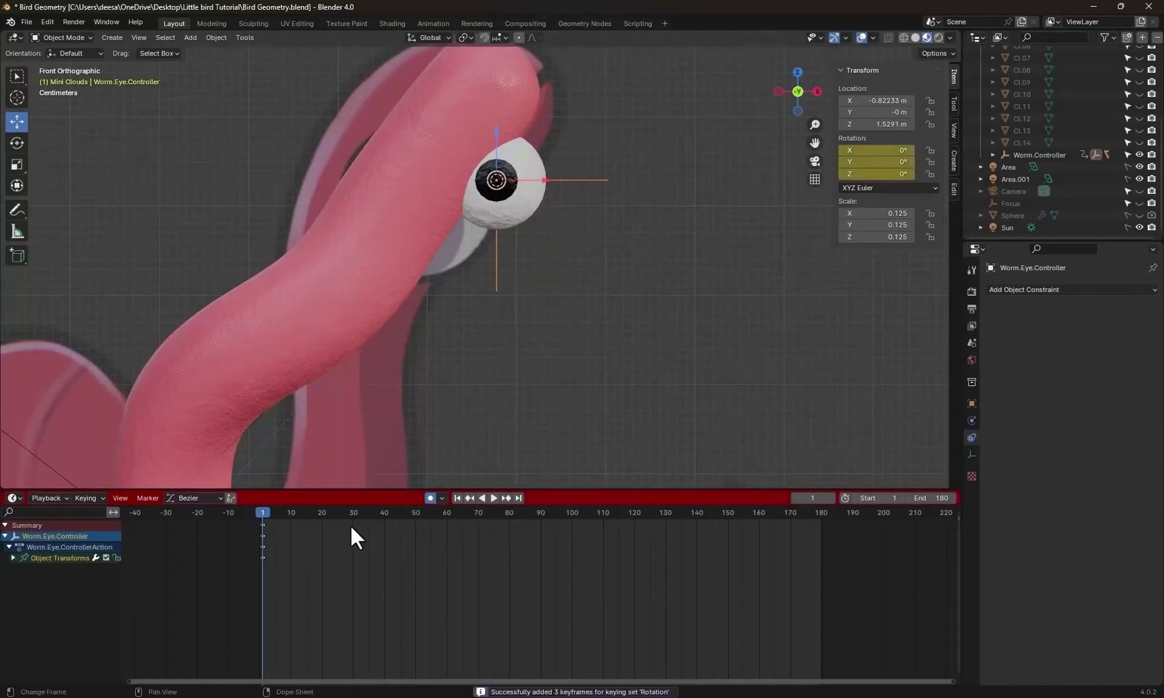
{"action": "left_click", "coordinate": [14, 557]}
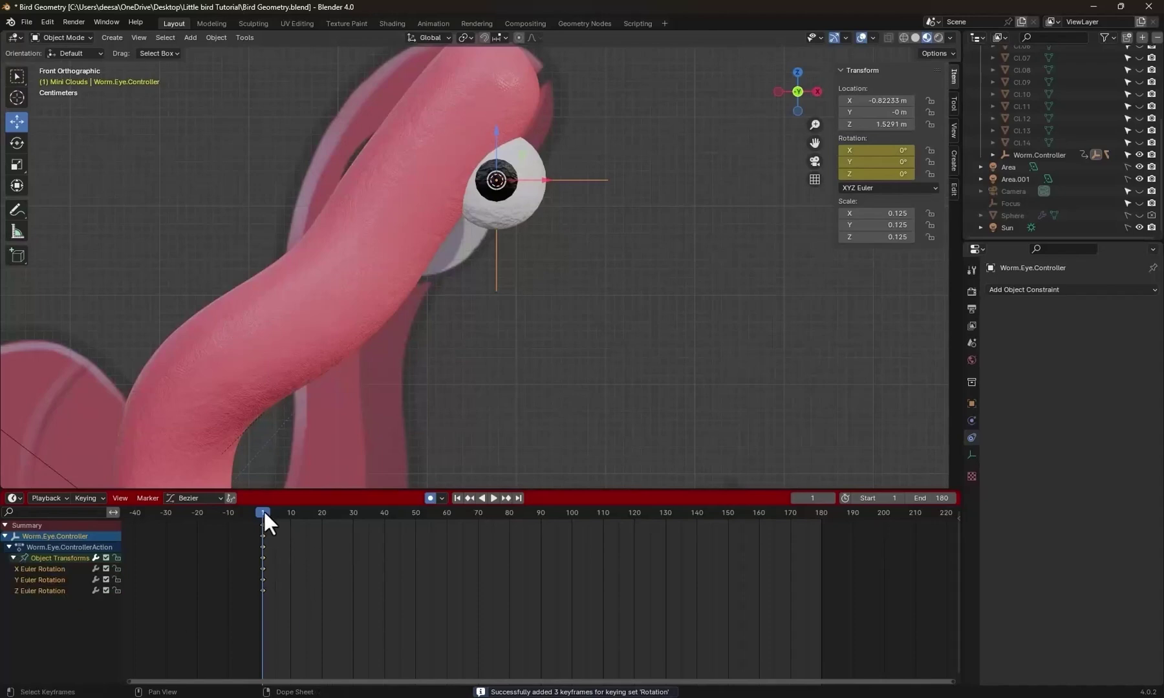
At frame 5, rotate the worm eye controller to about X 36°, Y 7°, Z 80.5° so the pupil looks down toward the bird.
{"action": "left_click_drag", "start_coordinate": [264, 510], "coordinate": [275, 510]}
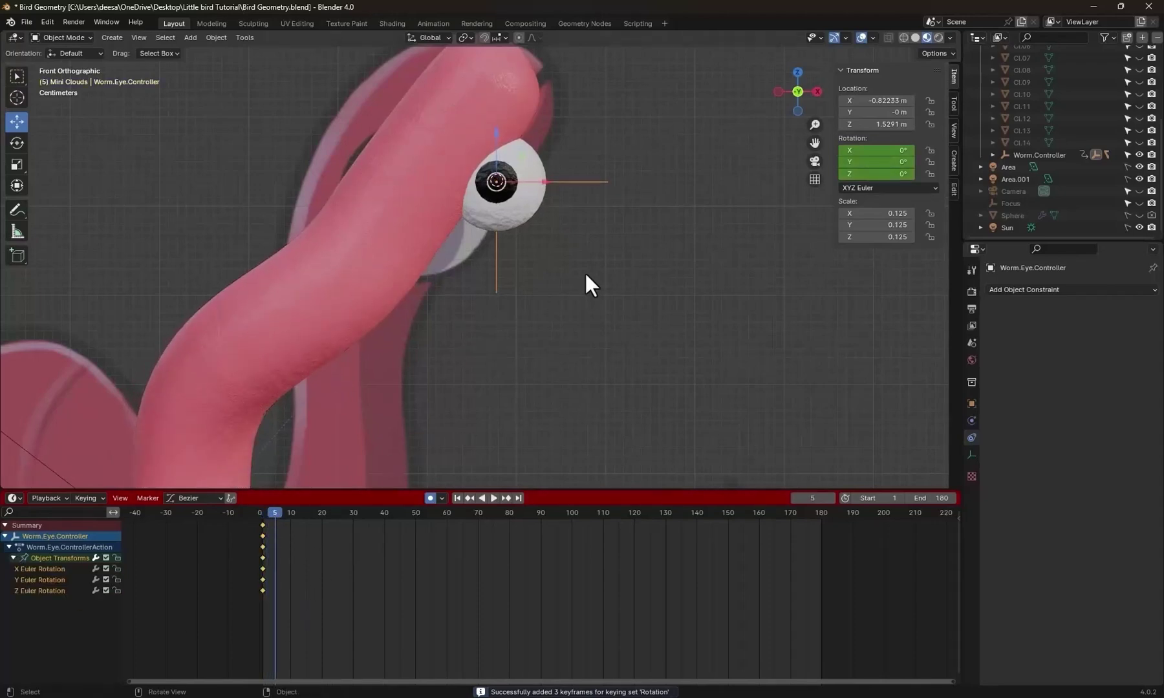
{"action": "middle_click_drag", "start_coordinate": [584, 332], "coordinate": [514, 317]}
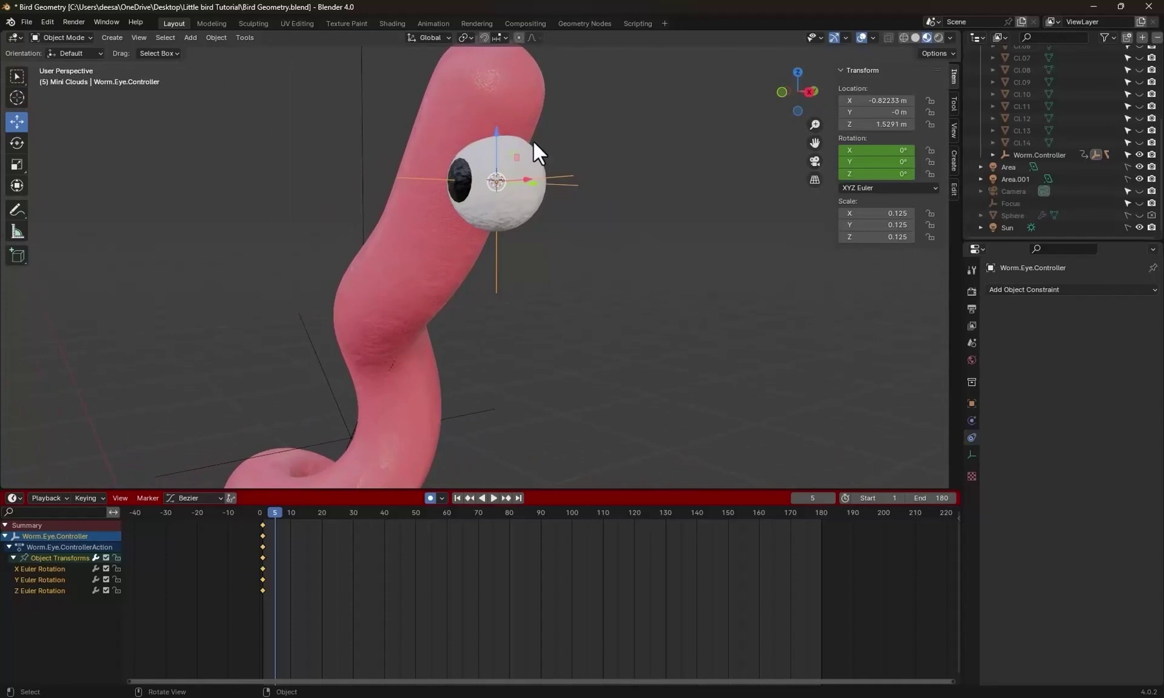
{"action": "left_click", "coordinate": [18, 142]}
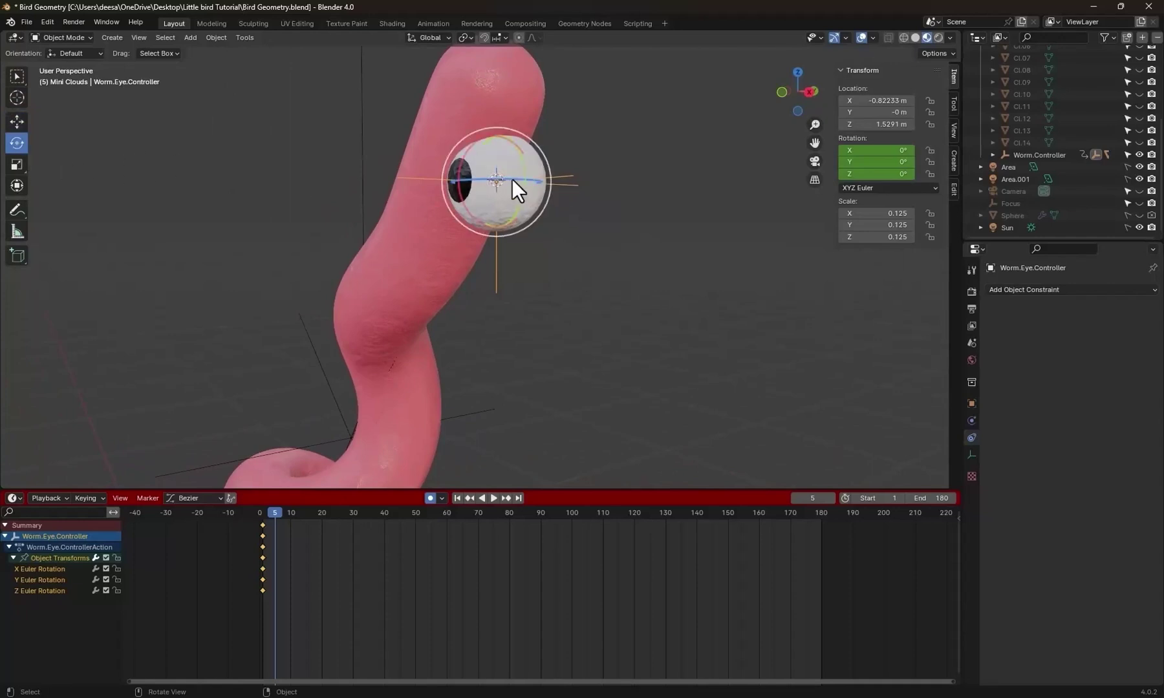
{"action": "left_click_drag", "start_coordinate": [512, 179], "coordinate": [600, 147]}
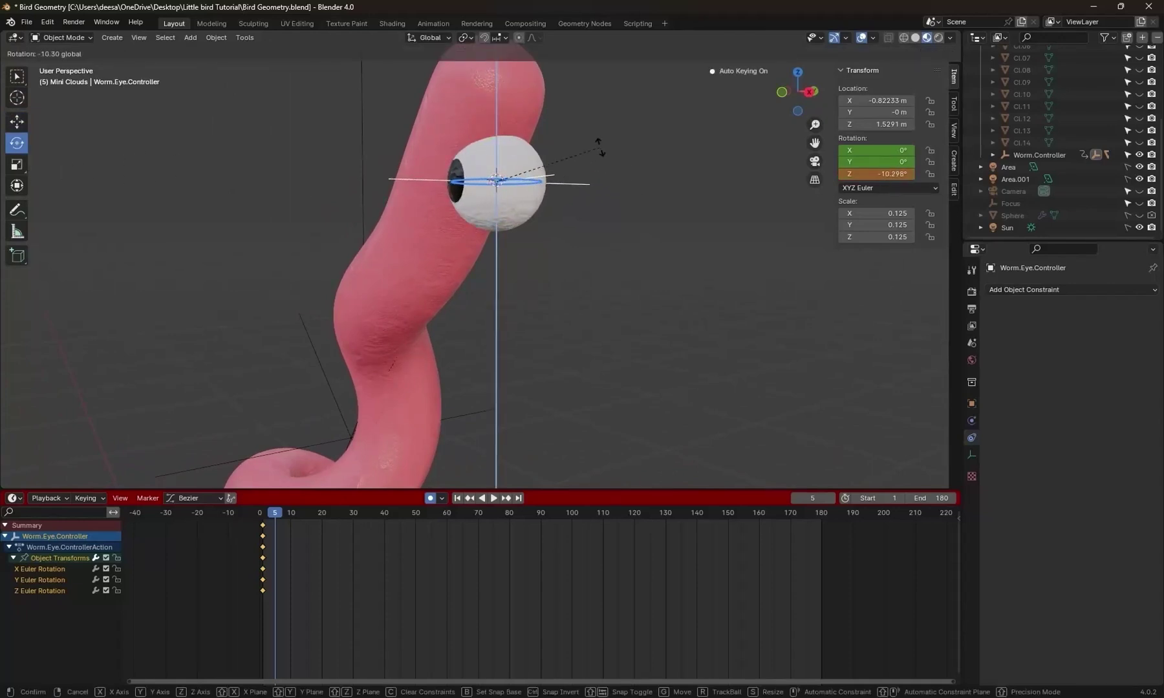
{"action": "right_click", "coordinate": [600, 155]}
{"action": "middle_click_drag", "start_coordinate": [602, 235], "coordinate": [593, 301]}
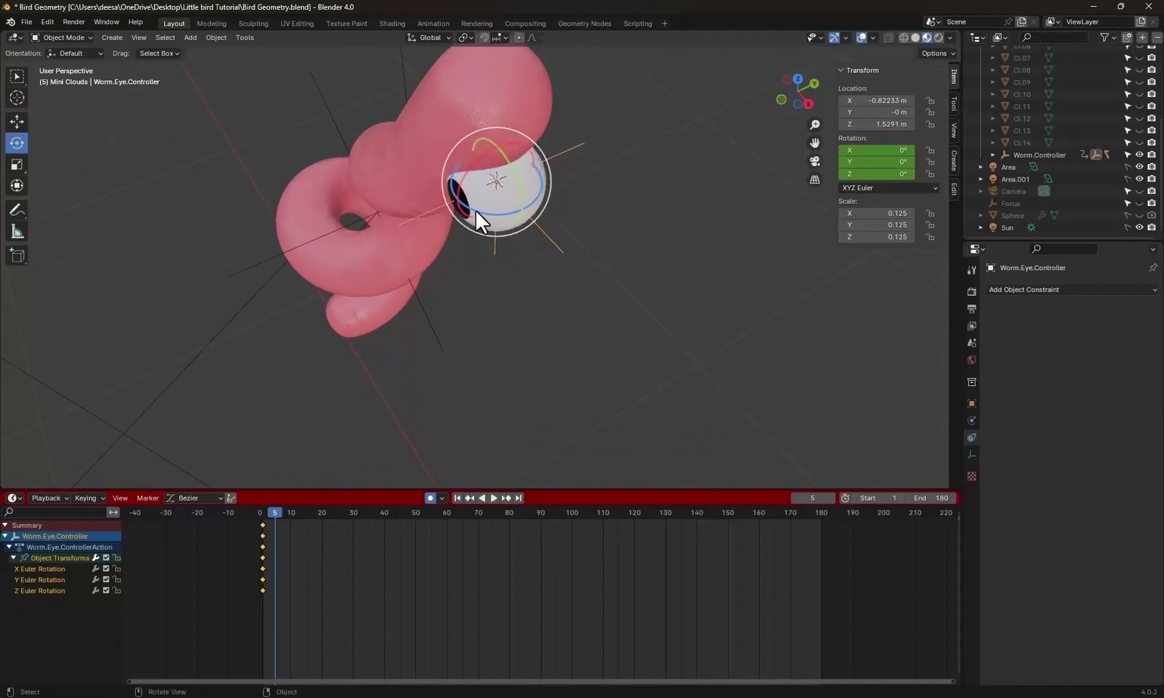
{"action": "left_click_drag", "start_coordinate": [475, 210], "coordinate": [527, 225]}
{"action": "key", "text": "KP_1"}
{"action": "scroll", "coordinate": [586, 230], "scroll_direction": "down", "scroll_amount": 2}
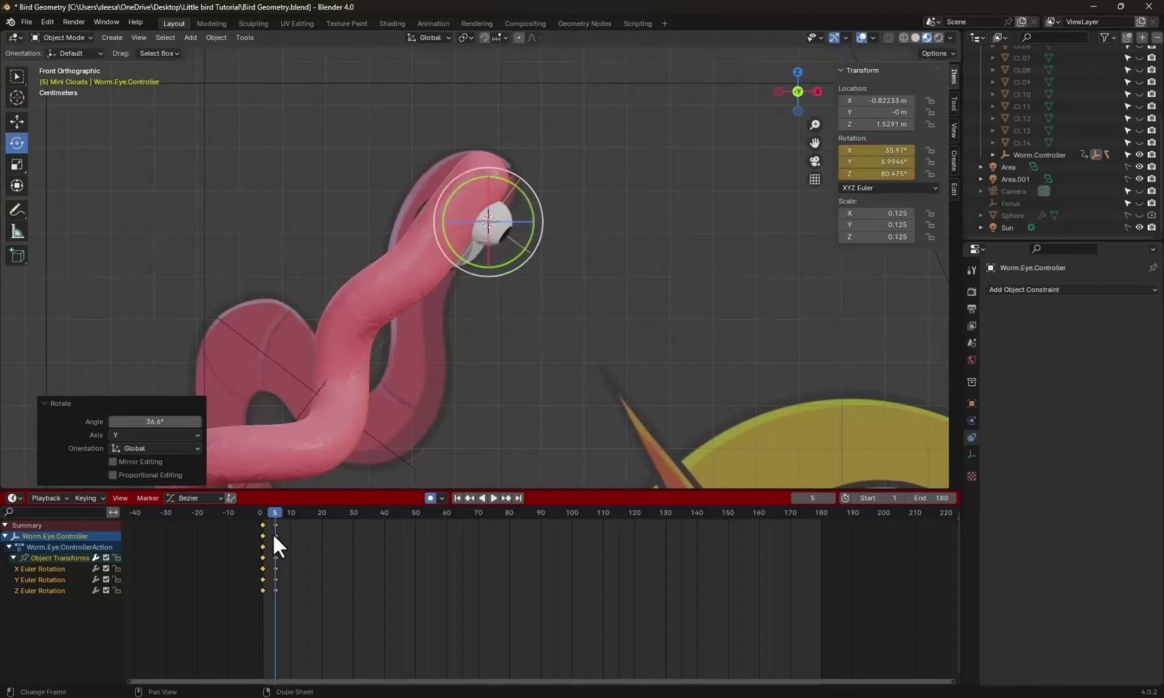
Play the animation from frame 1 and examine how the worm's eye turns.
{"action": "left_click", "coordinate": [264, 510]}
{"action": "key", "text": "space"}
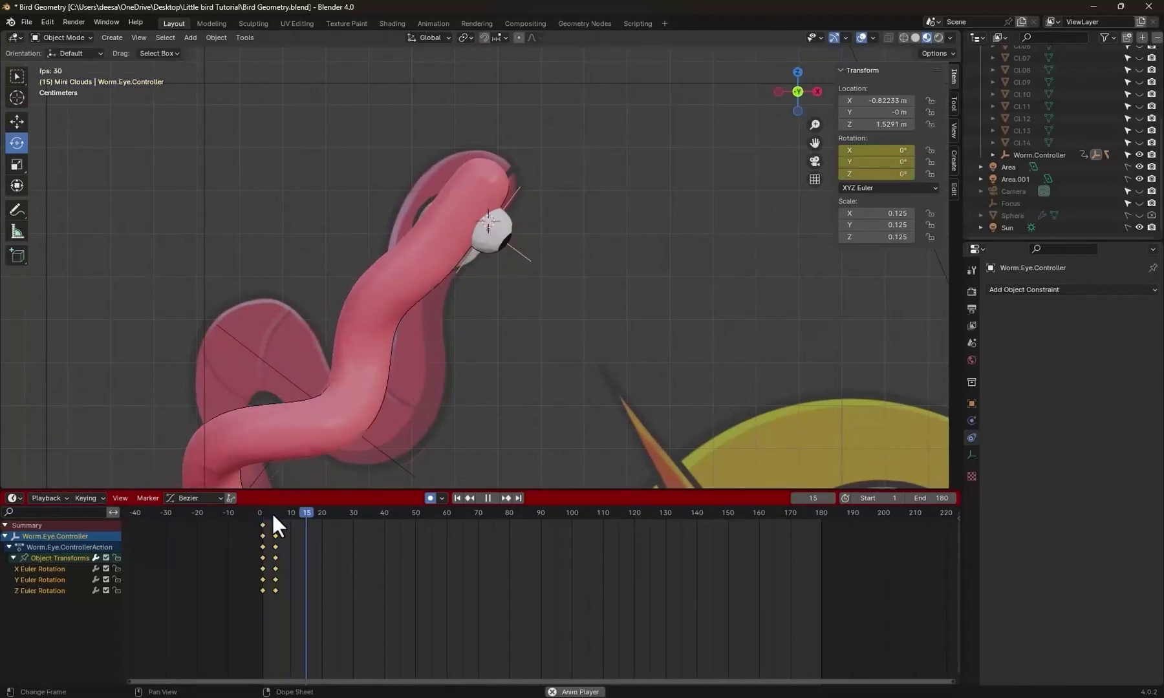
{"action": "key", "text": "space"}
{"action": "scroll", "coordinate": [507, 371], "scroll_direction": "down", "scroll_amount": 1}
{"action": "scroll", "coordinate": [508, 371], "scroll_direction": "down", "scroll_amount": 2}
{"action": "middle_click_drag", "start_coordinate": [535, 408], "coordinate": [510, 354], "text": "shift"}
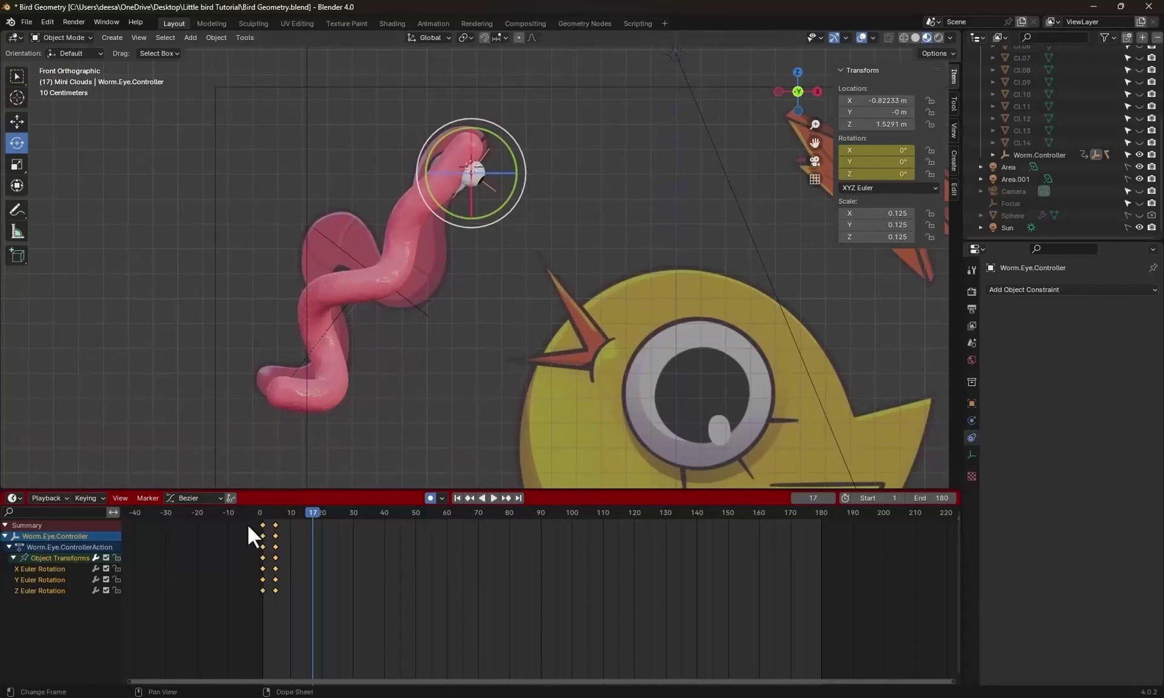
{"action": "left_click", "coordinate": [261, 508]}
{"action": "key", "text": "space"}
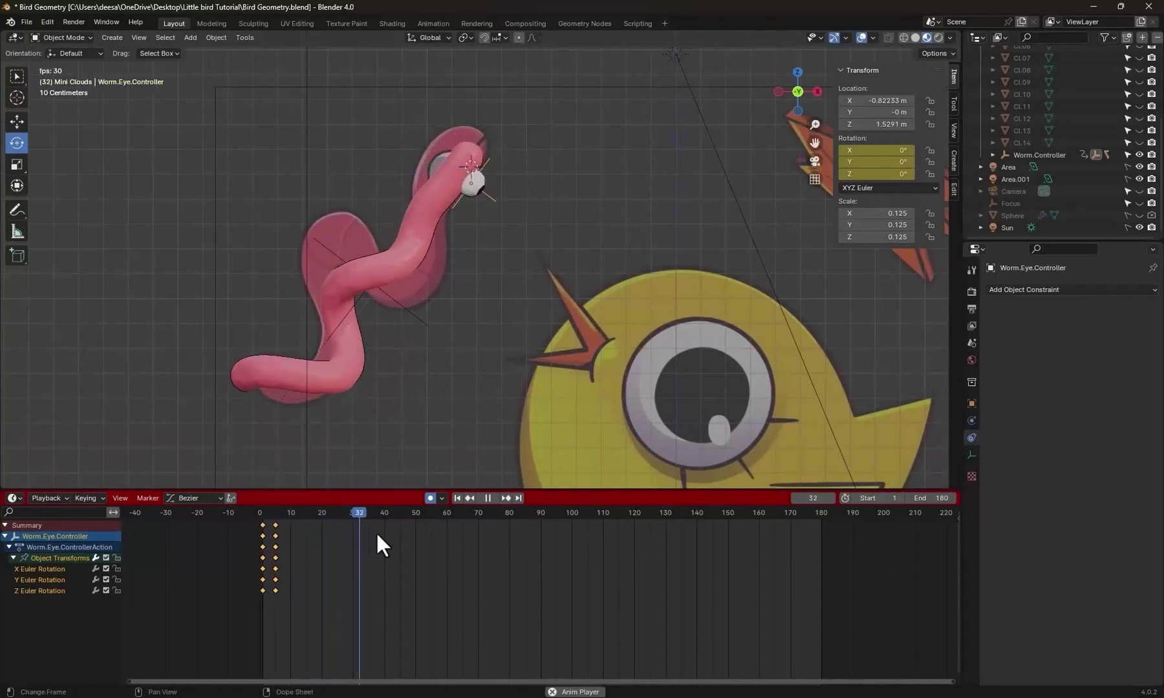
Hold the eye pose by duplicating the frame 5 keyframes to frame 40, and rotate the controller to a new direction at frame 45.
{"action": "left_click", "coordinate": [385, 515]}
{"action": "key", "text": "shift+d"}
{"action": "left_click", "coordinate": [400, 514]}
{"action": "scroll", "coordinate": [495, 268], "scroll_direction": "up", "scroll_amount": 2}
{"action": "middle_click_drag", "start_coordinate": [494, 268], "coordinate": [427, 284]}
{"action": "left_click_drag", "start_coordinate": [460, 145], "coordinate": [460, 117]}
{"action": "key", "text": "KP_1"}
Duplicate the frame 45 keyframes to frame 80 and rotate the eye controller about 75.3° around global X at frame 85.
{"action": "left_click", "coordinate": [400, 525]}
{"action": "left_click", "coordinate": [509, 512]}
{"action": "key", "text": "shift+d"}
{"action": "left_click", "coordinate": [525, 513]}
{"action": "middle_click_drag", "start_coordinate": [556, 278], "coordinate": [527, 234]}
{"action": "left_click_drag", "start_coordinate": [461, 139], "coordinate": [464, 158]}
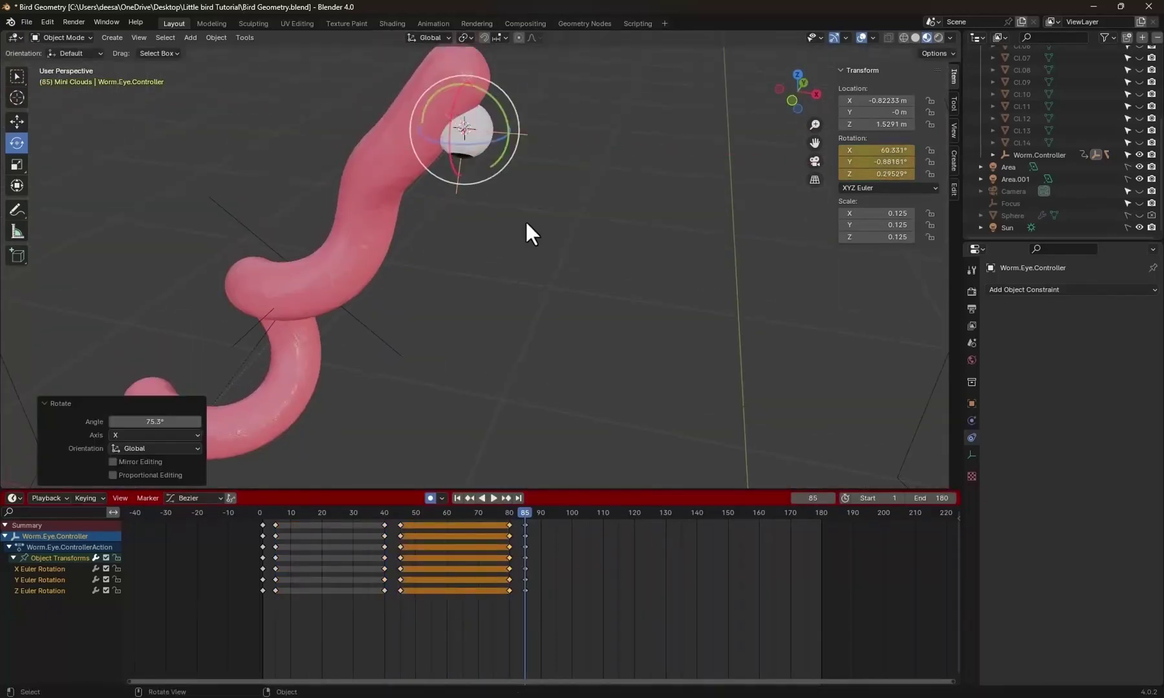
Duplicate the frame 85 keyframes to frame 120 and copy the frame 1 keyframes to frame 125.
{"action": "left_click", "coordinate": [508, 513]}
{"action": "middle_click_drag", "start_coordinate": [537, 271], "coordinate": [549, 298]}
{"action": "left_click", "coordinate": [525, 525]}
{"action": "left_click", "coordinate": [634, 512]}
{"action": "key", "text": "shift+d"}
{"action": "left_click", "coordinate": [650, 512]}
{"action": "left_click", "coordinate": [262, 526]}
{"action": "key", "text": "shift+d"}
{"action": "scroll", "coordinate": [673, 438], "scroll_direction": "down", "scroll_amount": 1}
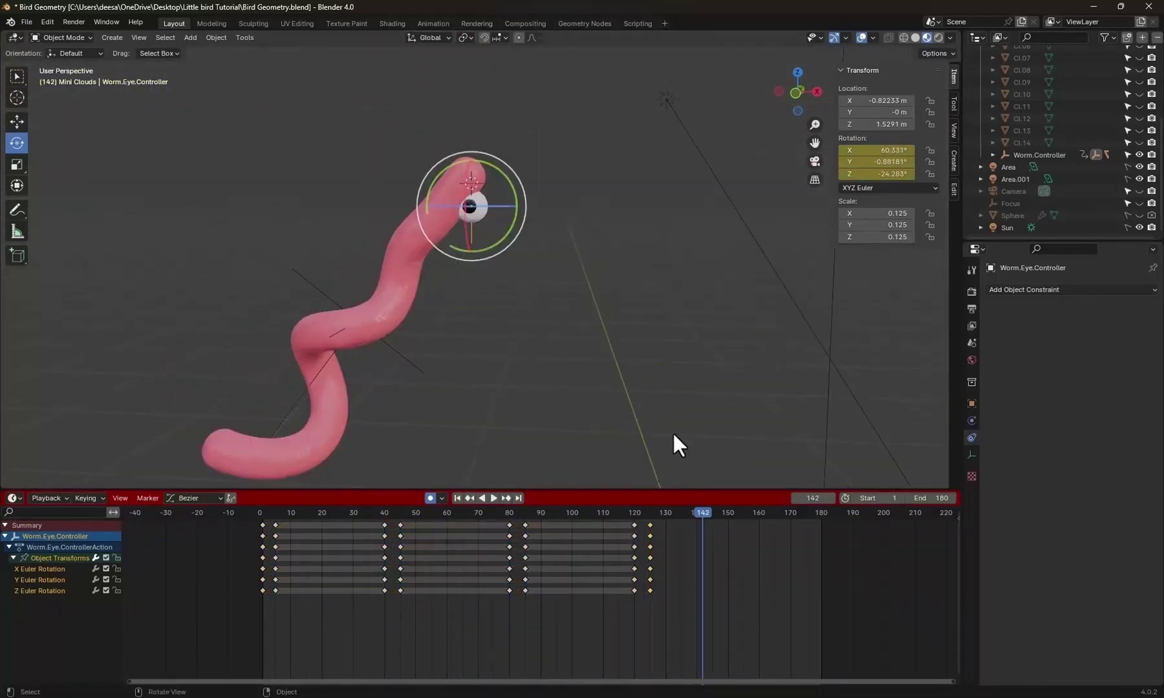
Complete the eye movement with duplicated controller keyframes at frames 145, 149, 170 and 175.
{"action": "left_click", "coordinate": [712, 512]}
{"action": "key", "text": "shift+d"}
{"action": "left_click", "coordinate": [789, 513]}
{"action": "key", "text": "shift+d"}
{"action": "left_click", "coordinate": [790, 592]}
Retime the later eye controller keyframes to frames 75, 80, 108, 113, 140, 144, 162 and 167, and play back the animation.
{"action": "key", "text": "space"}
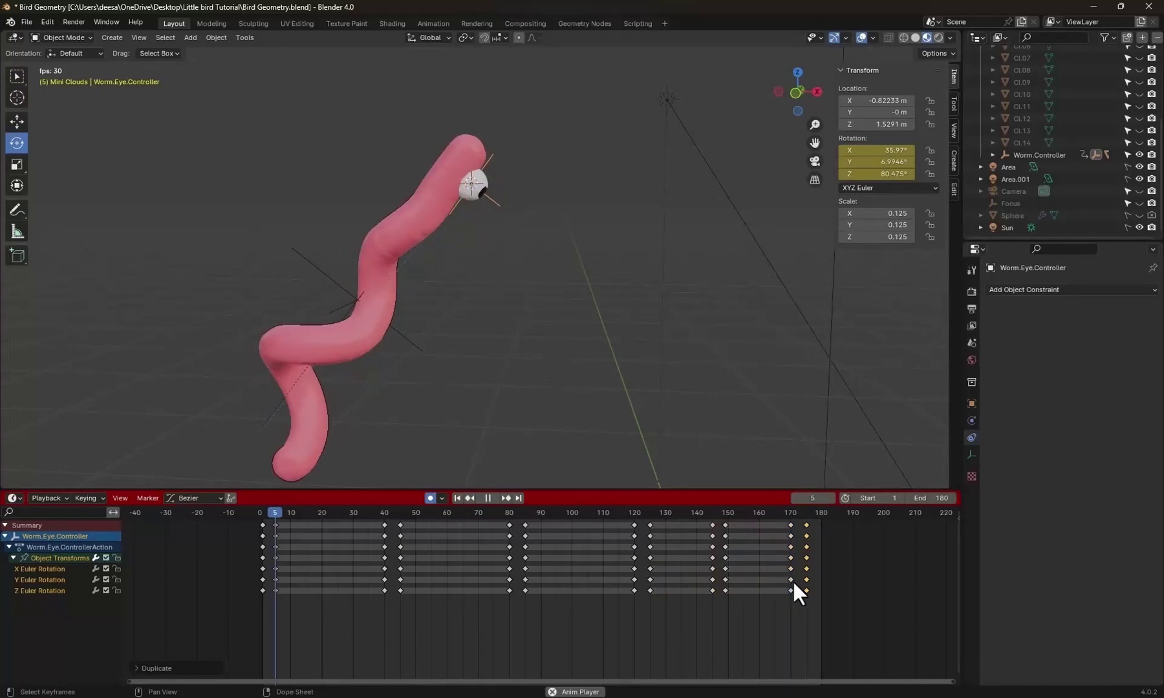
{"action": "key", "text": "space"}
{"action": "key", "text": "g"}
{"action": "left_click_drag", "start_coordinate": [663, 625], "coordinate": [643, 586]}
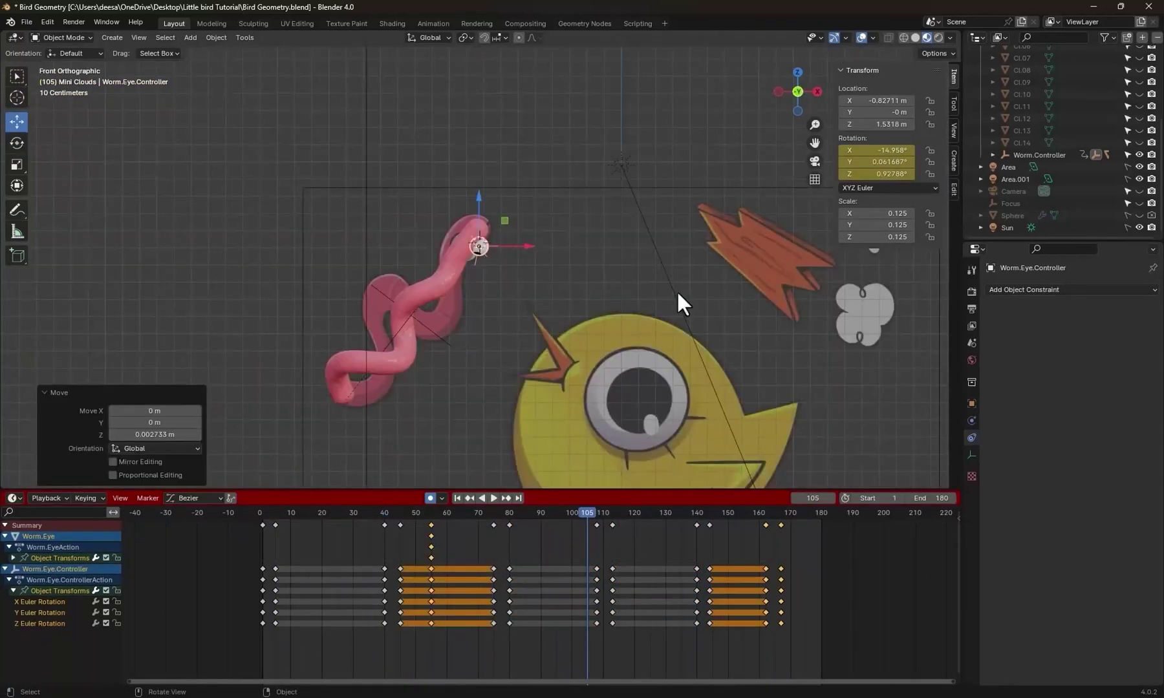
{"action": "key", "text": "space"}
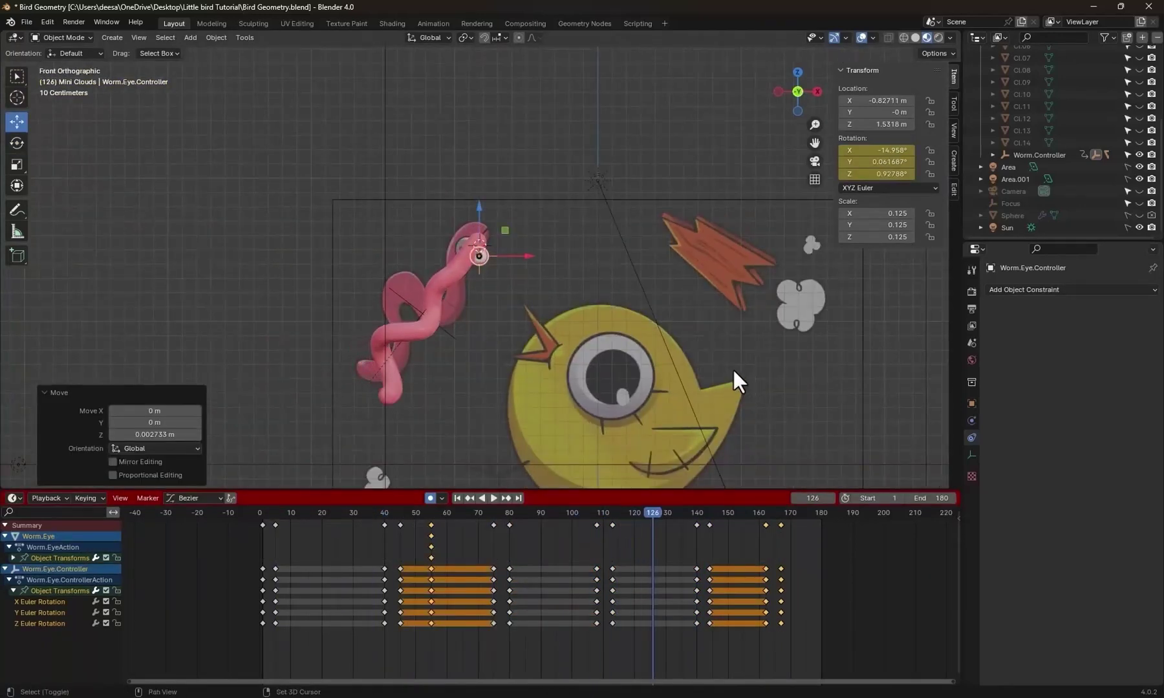
{"action": "middle_click_drag", "start_coordinate": [732, 369], "coordinate": [672, 296], "text": "shift"}
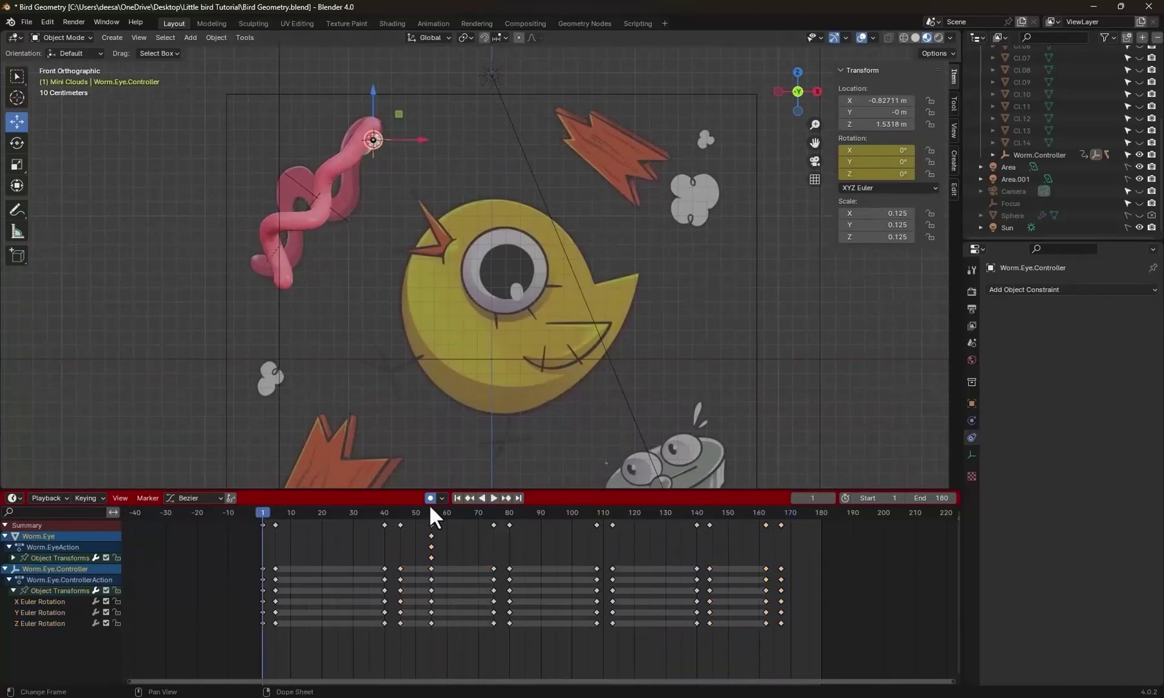
Turn off auto keying and hide the Ref collection in the viewport.
{"action": "left_click", "coordinate": [430, 498]}
{"action": "middle_click_drag", "start_coordinate": [538, 382], "coordinate": [562, 321], "text": "shift"}
{"action": "scroll", "coordinate": [1042, 126], "scroll_direction": "up", "scroll_amount": 4}
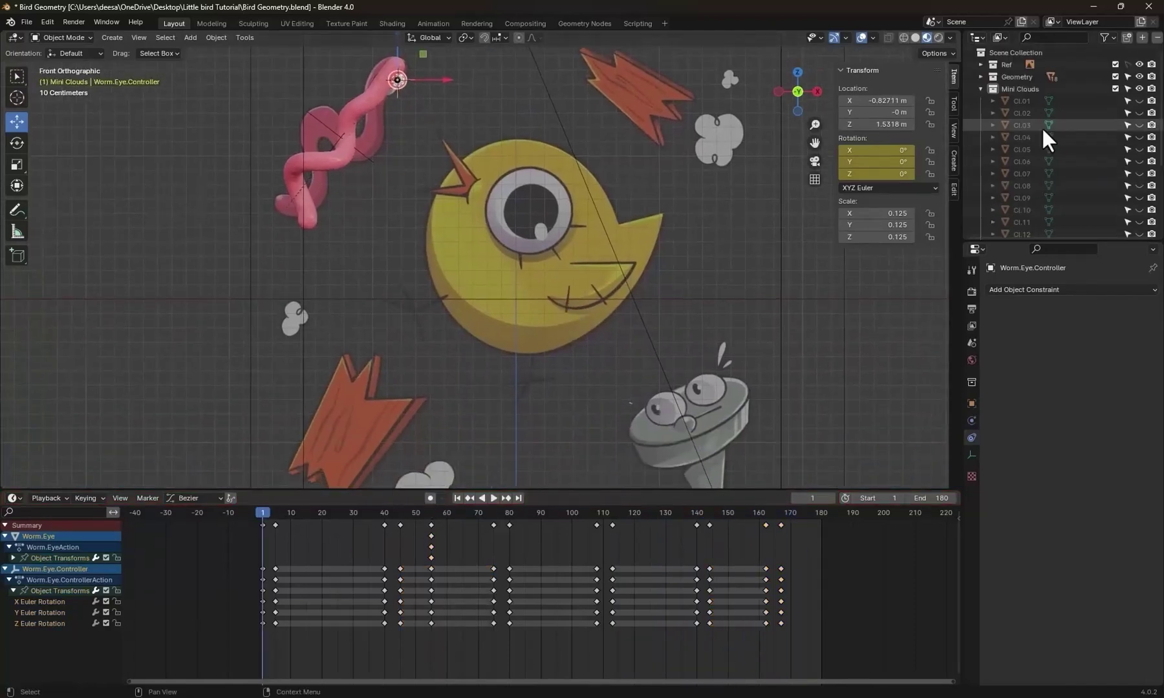
{"action": "left_click", "coordinate": [1139, 64]}
Hide the Camera and the Focus empty in the viewport.
{"action": "scroll", "coordinate": [578, 209], "scroll_direction": "down", "scroll_amount": 2}
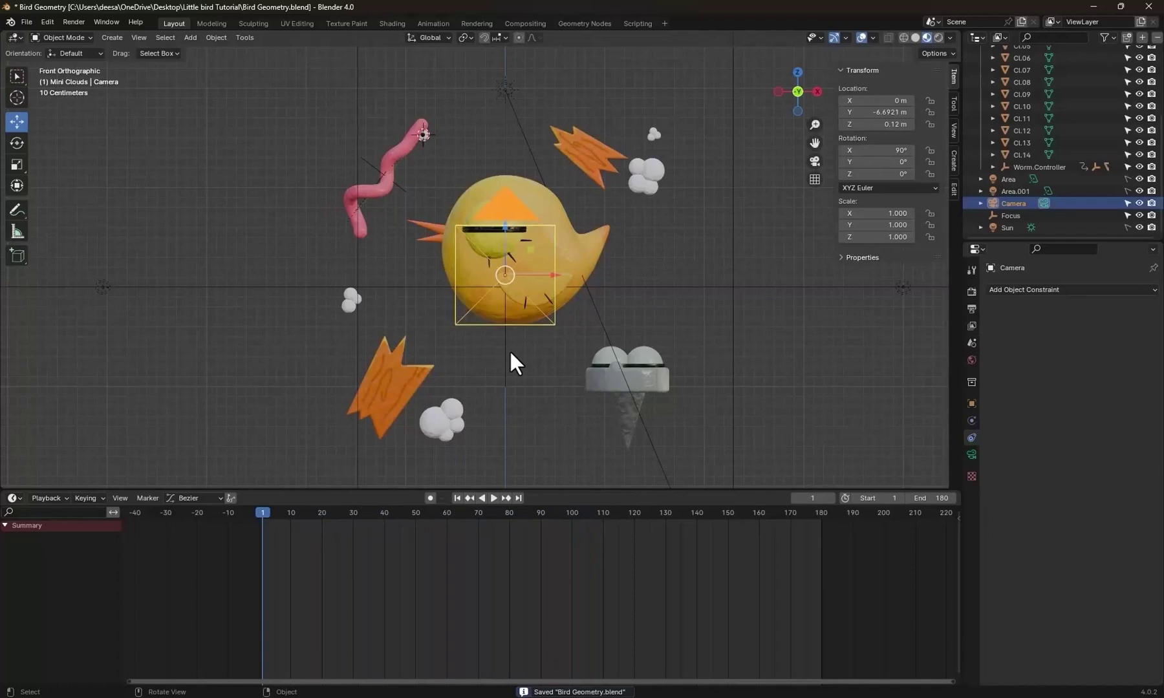
{"action": "left_click", "coordinate": [503, 347], "text": "shift"}
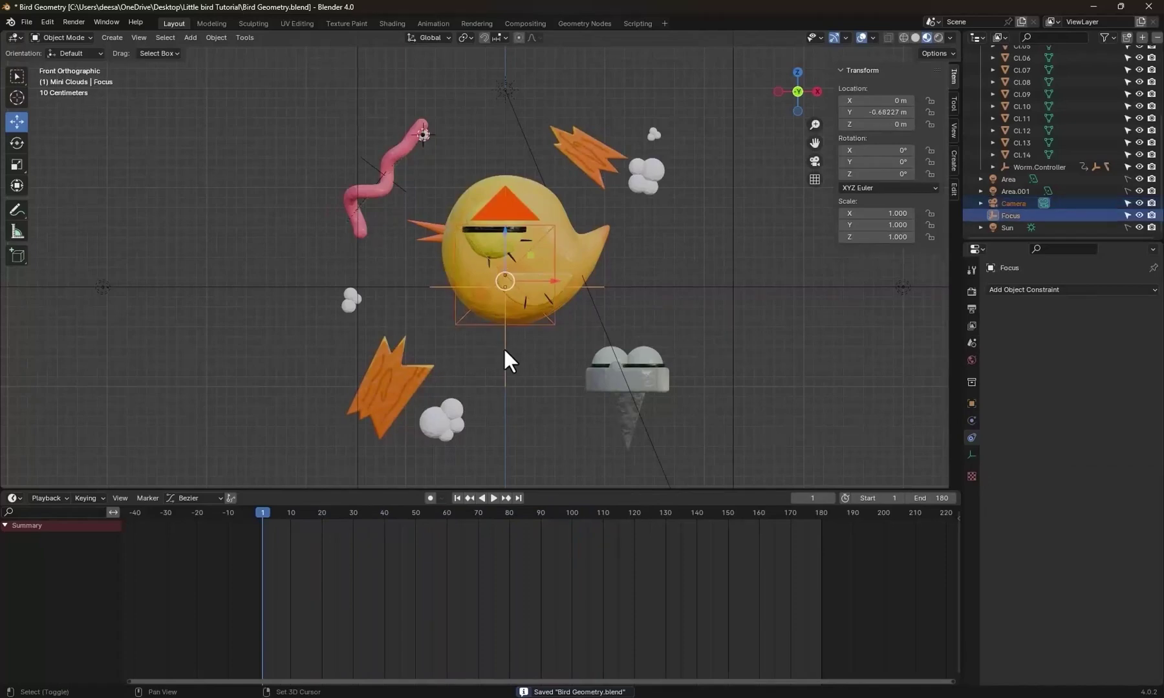
{"action": "left_click_drag", "start_coordinate": [1139, 204], "coordinate": [1139, 215]}
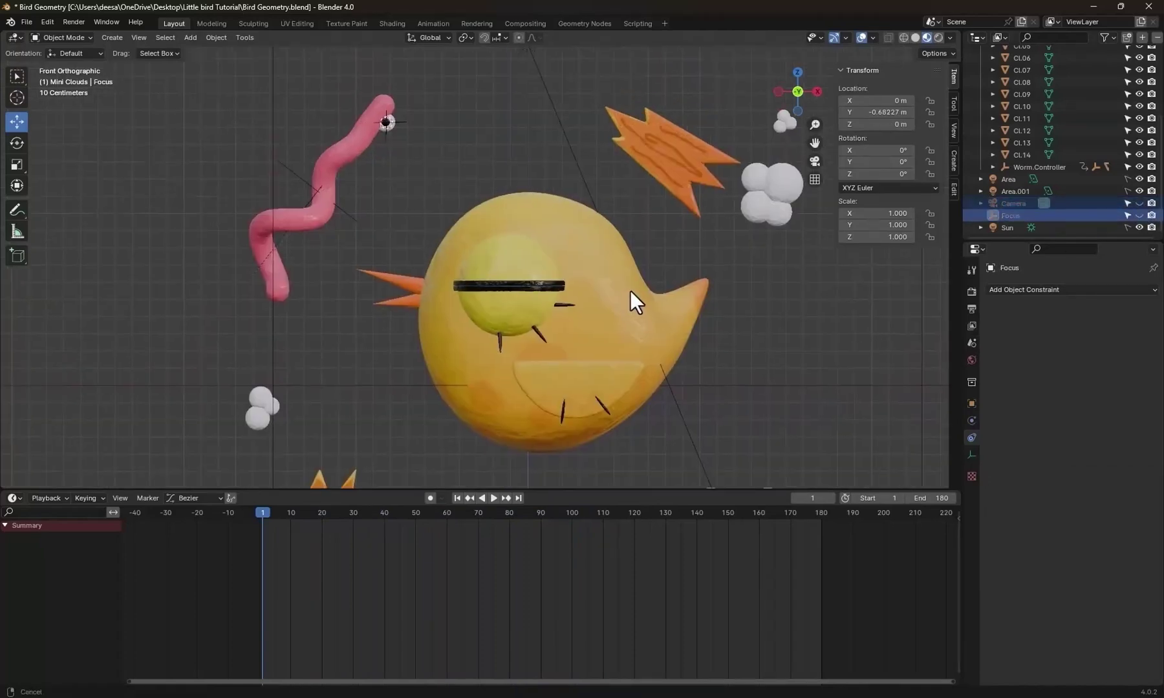
Isolate the bird's closed eye by hiding all other geometry, and select it in front view.
{"action": "middle_click_drag", "start_coordinate": [630, 290], "coordinate": [640, 286], "text": "shift"}
{"action": "left_click", "coordinate": [557, 281]}
{"action": "scroll", "coordinate": [636, 322], "scroll_direction": "up", "scroll_amount": 4}
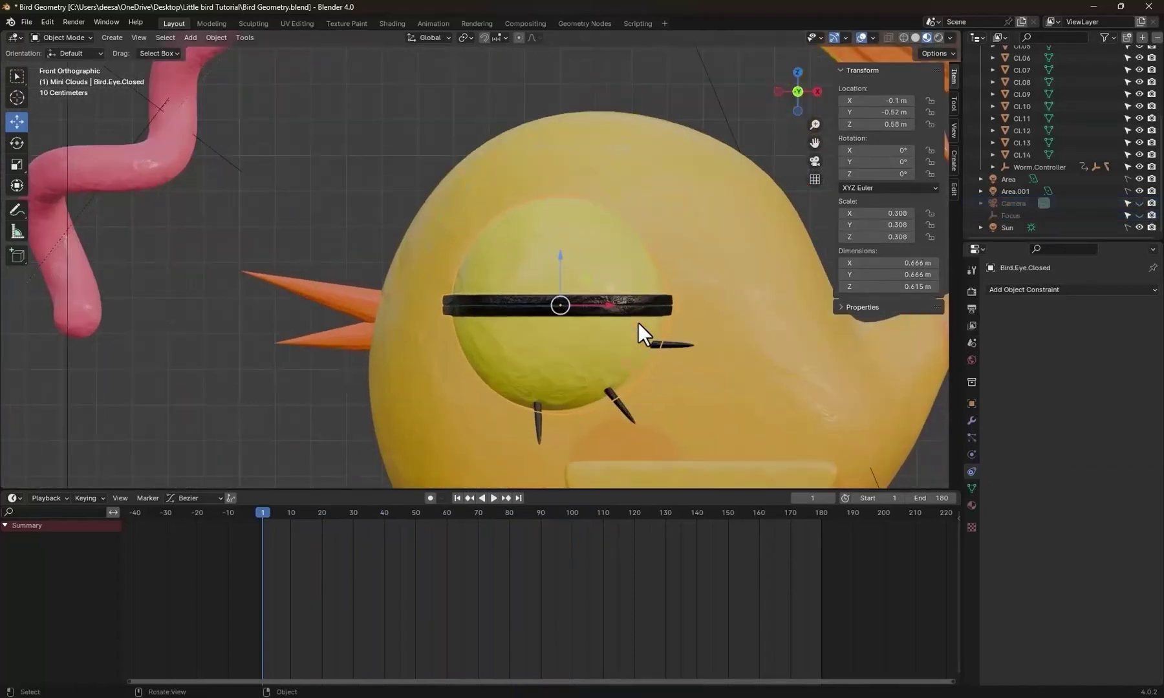
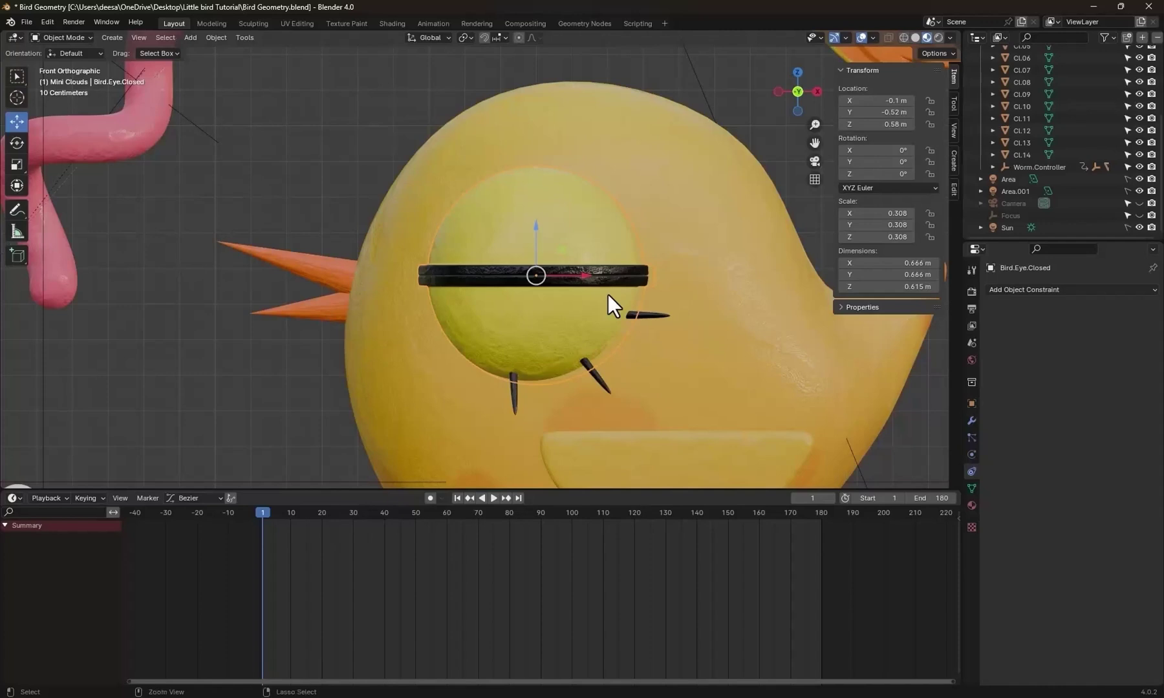
{"action": "key", "text": "a"}
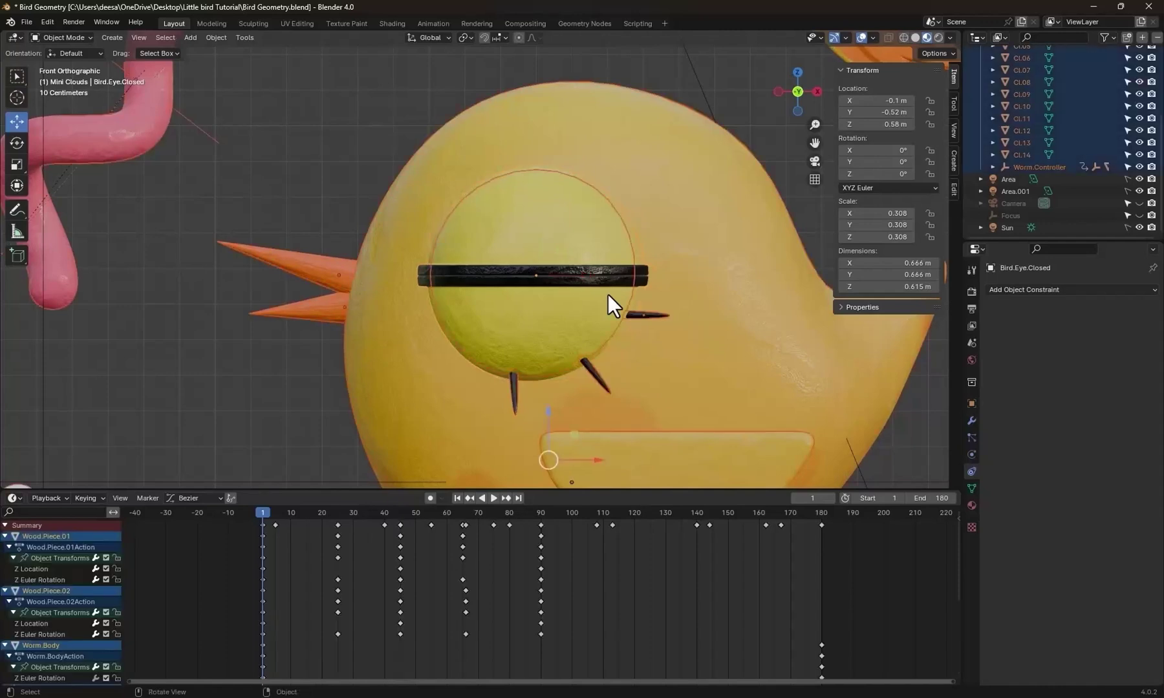
{"action": "key", "text": "shift+h"}
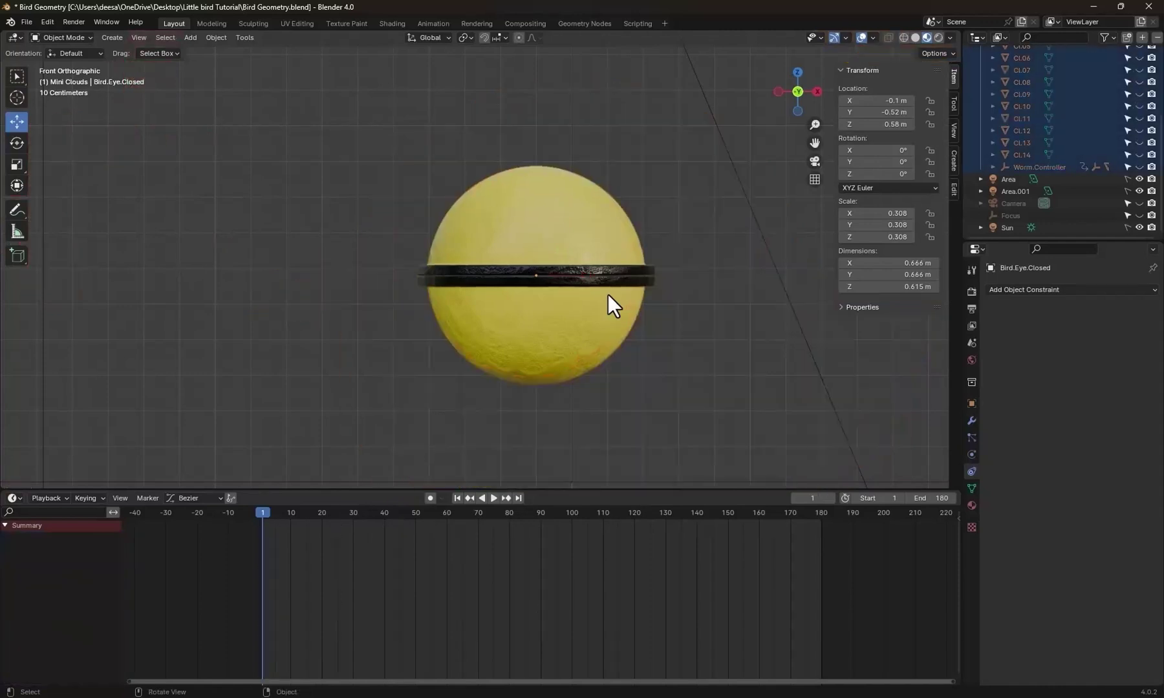
{"action": "left_click", "coordinate": [550, 202]}
{"action": "middle_click_drag", "start_coordinate": [677, 339], "coordinate": [580, 332], "text": "shift"}
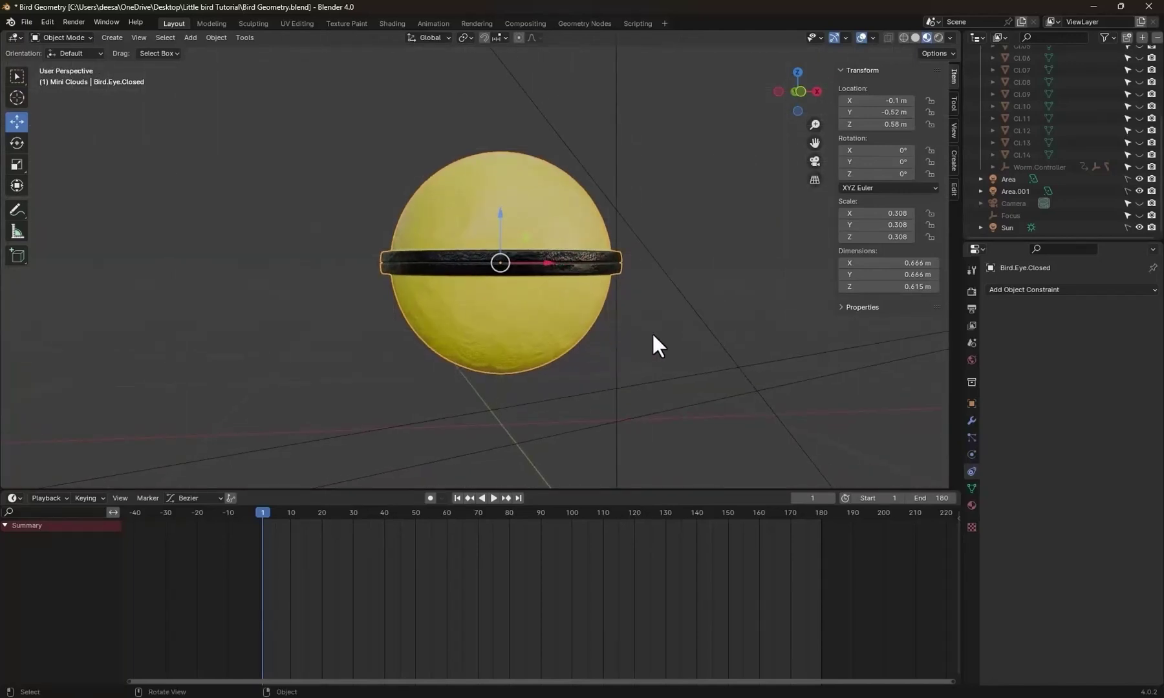
{"action": "key", "text": "KP_1"}
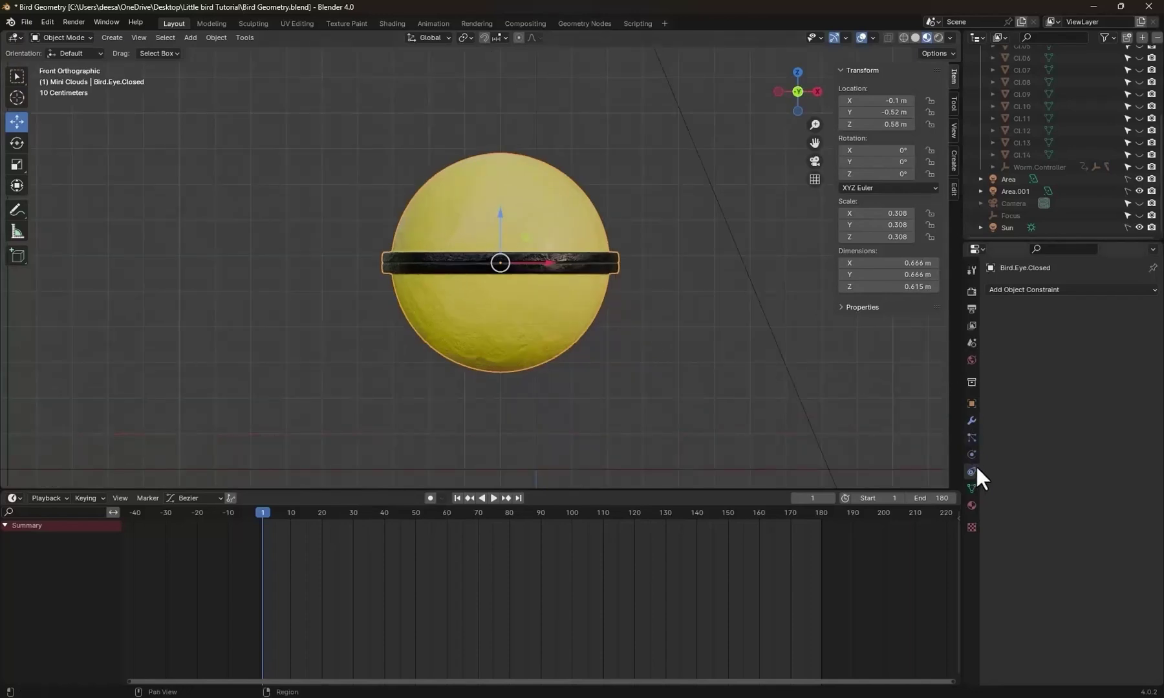
Add a Basis shape key and a second shape key named "Eye Animation" to the bird's closed eye.
{"action": "left_click", "coordinate": [971, 488]}
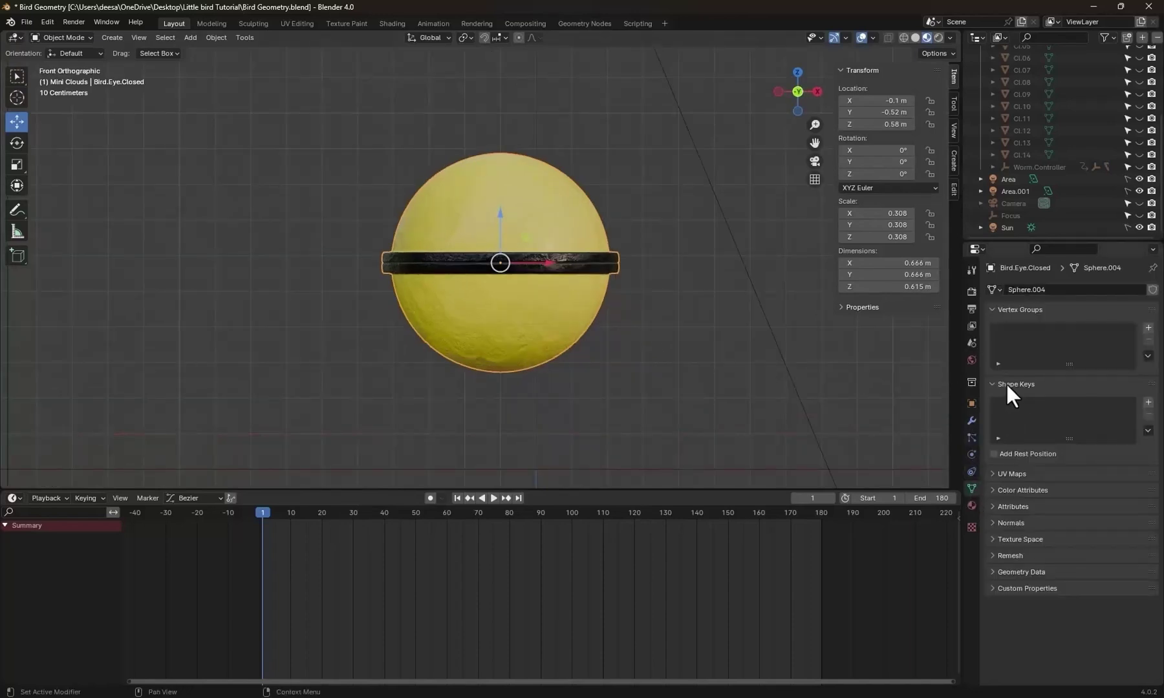
{"action": "left_click", "coordinate": [626, 354]}
{"action": "key", "text": "ctrl+Tab"}
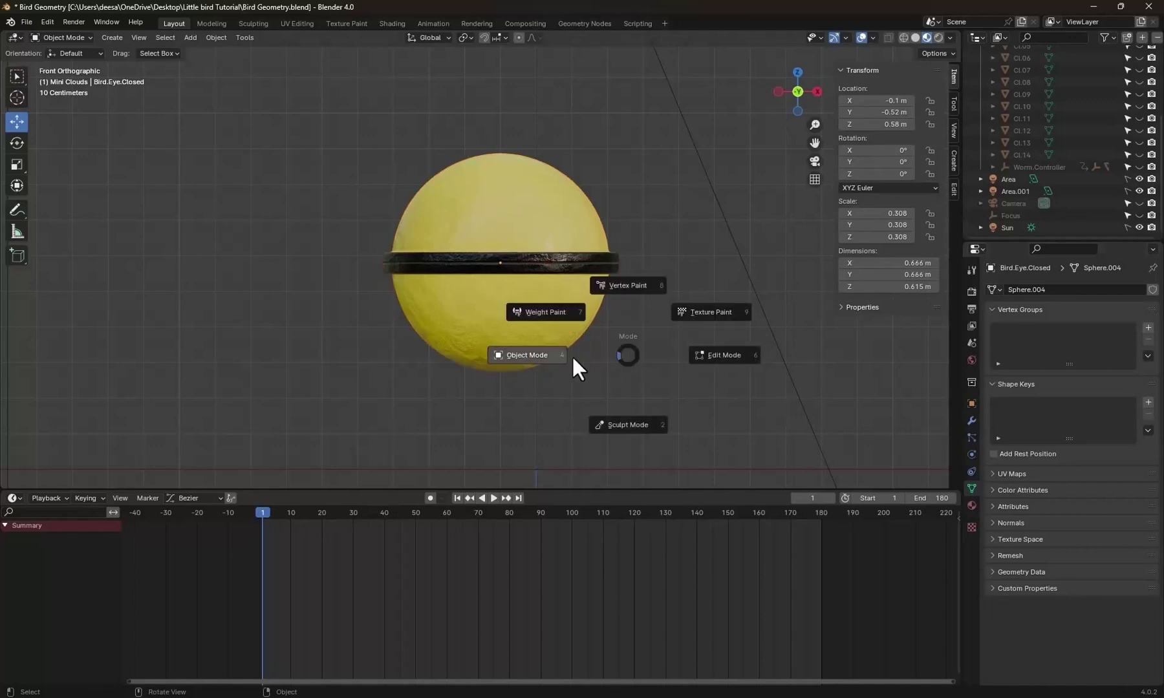
{"action": "left_click", "coordinate": [558, 354]}
{"action": "left_click", "coordinate": [1148, 402]}
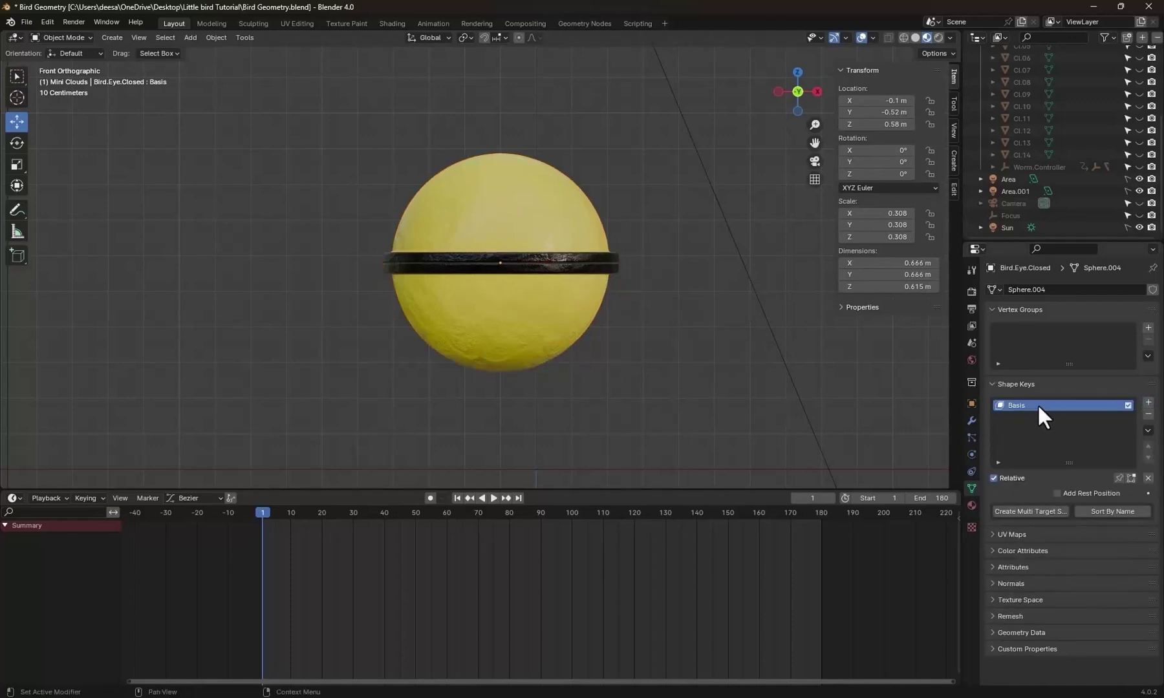
{"action": "left_click", "coordinate": [1148, 402]}
{"action": "double_click", "coordinate": [1019, 417]}
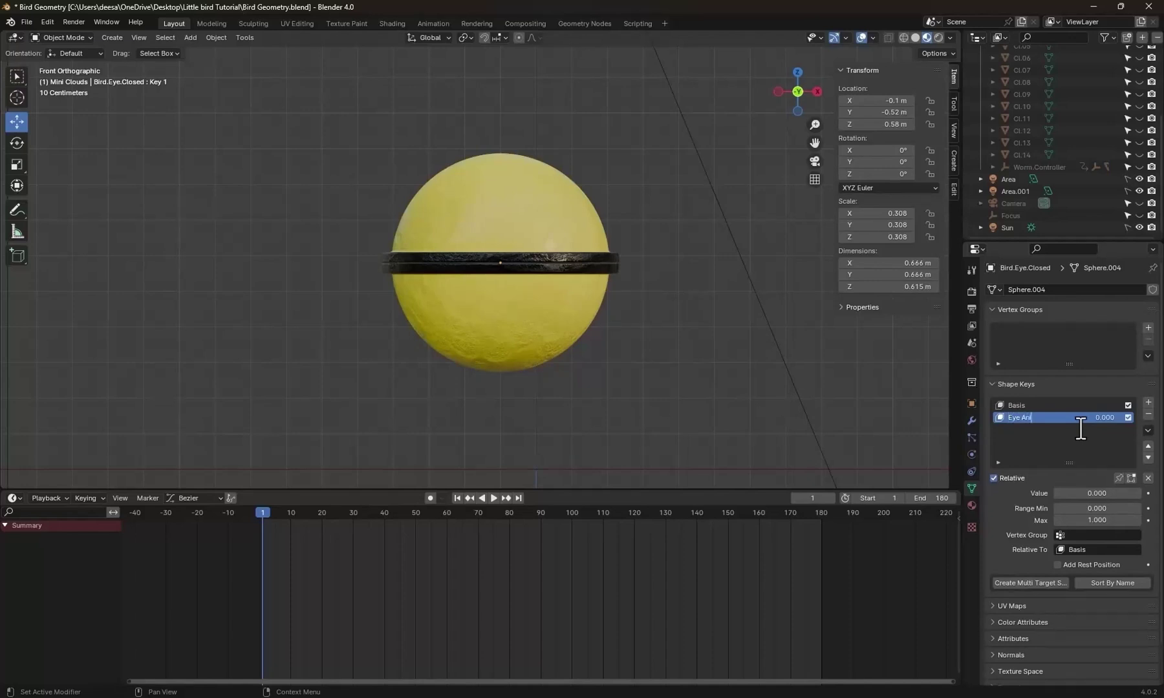
{"action": "key", "text": "Return"}
In Edit Mode on the Eye Animation shape key, select all linked faces of the lower eyelid half.
{"action": "key", "text": "ctrl+Tab"}
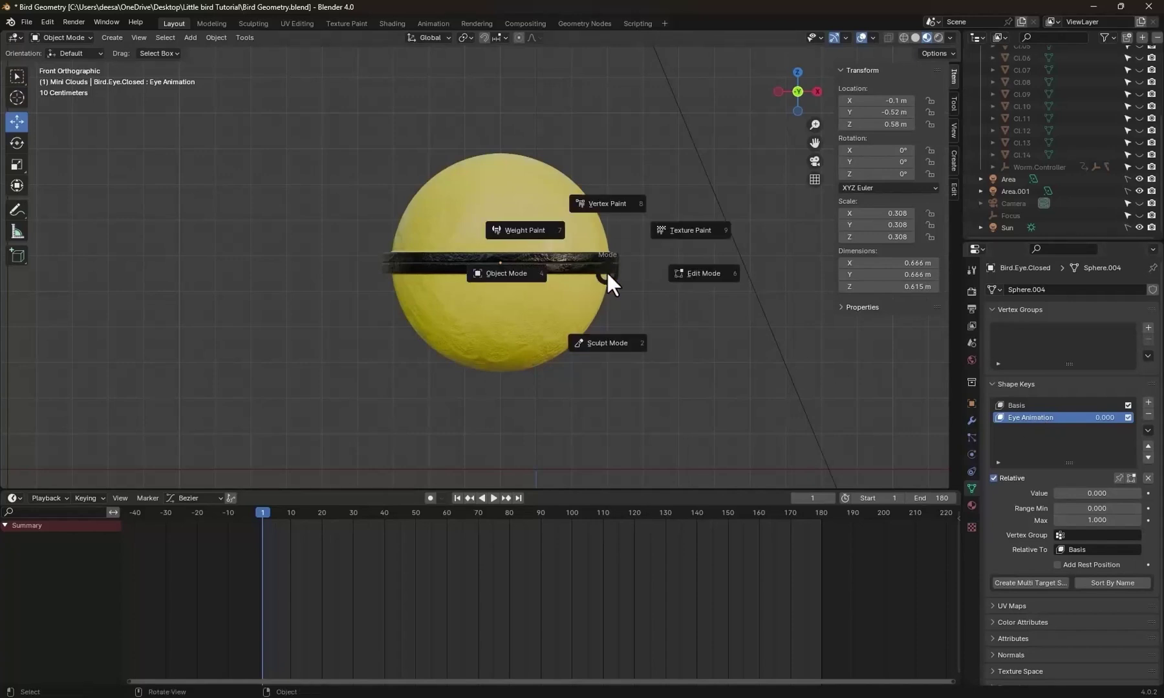
{"action": "left_click", "coordinate": [687, 273]}
{"action": "scroll", "coordinate": [672, 330], "scroll_direction": "up", "scroll_amount": 2}
{"action": "left_click", "coordinate": [680, 335]}
{"action": "left_click", "coordinate": [546, 316]}
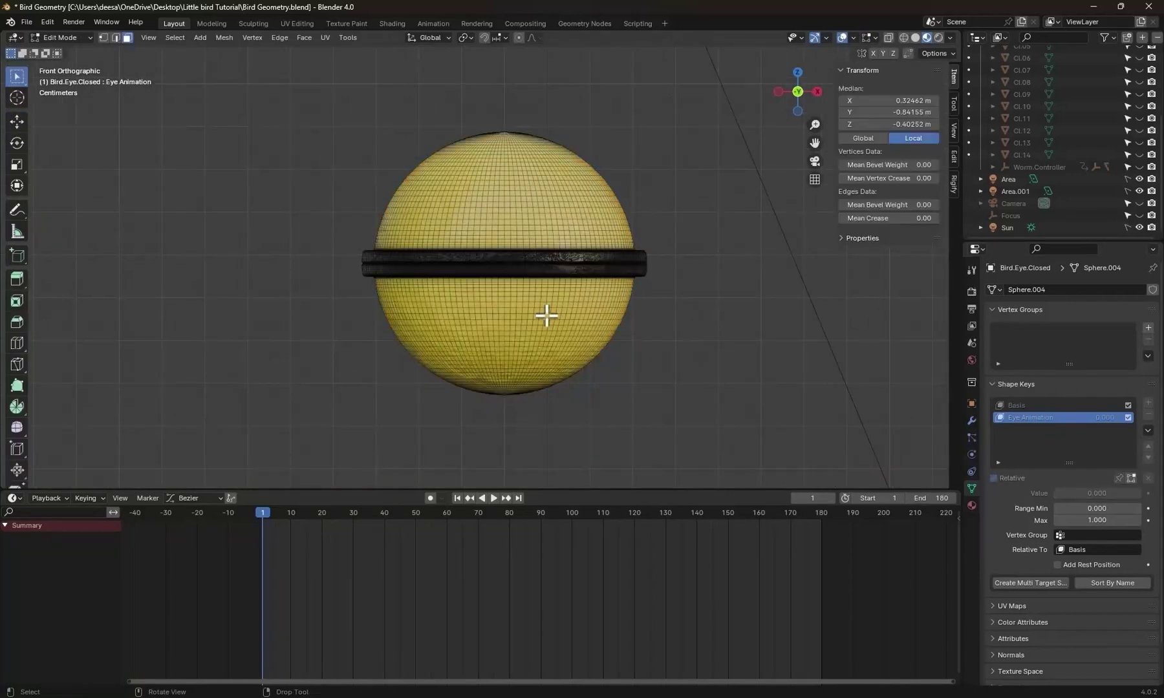
{"action": "key", "text": "ctrl+l"}
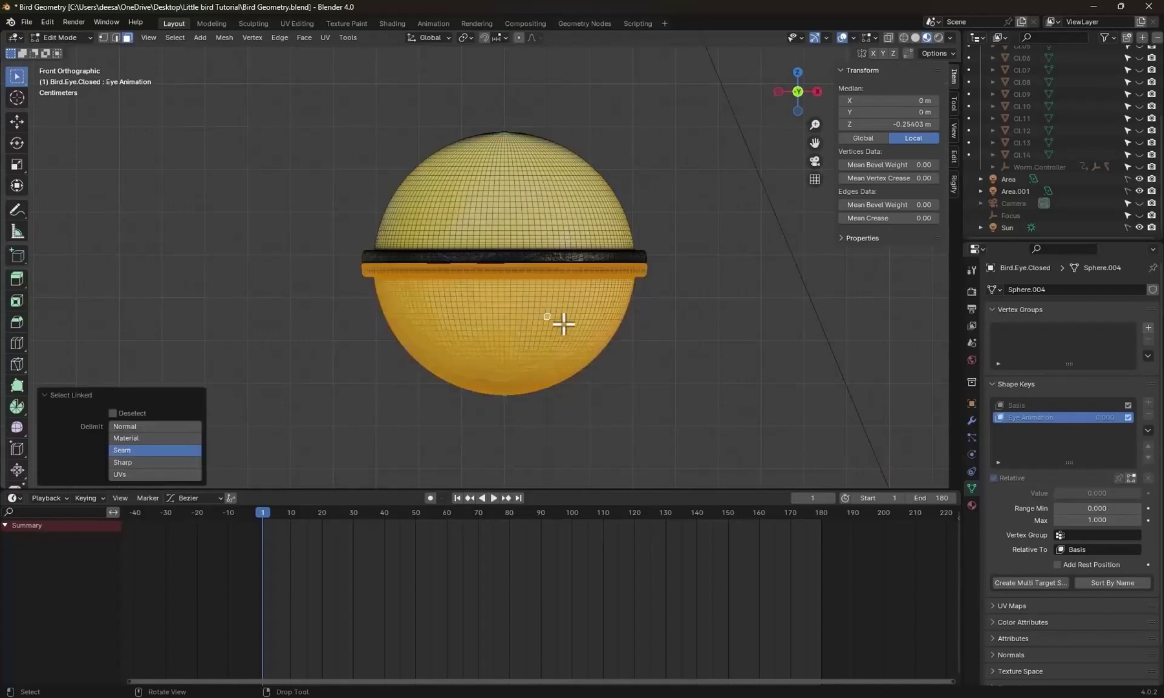
Hide the lower eyelid half and snap the 3D cursor to the centre vertex on the upper half's flat underside.
{"action": "key", "text": "h"}
{"action": "middle_click_drag", "start_coordinate": [558, 337], "coordinate": [537, 276]}
{"action": "left_click", "coordinate": [106, 36]}
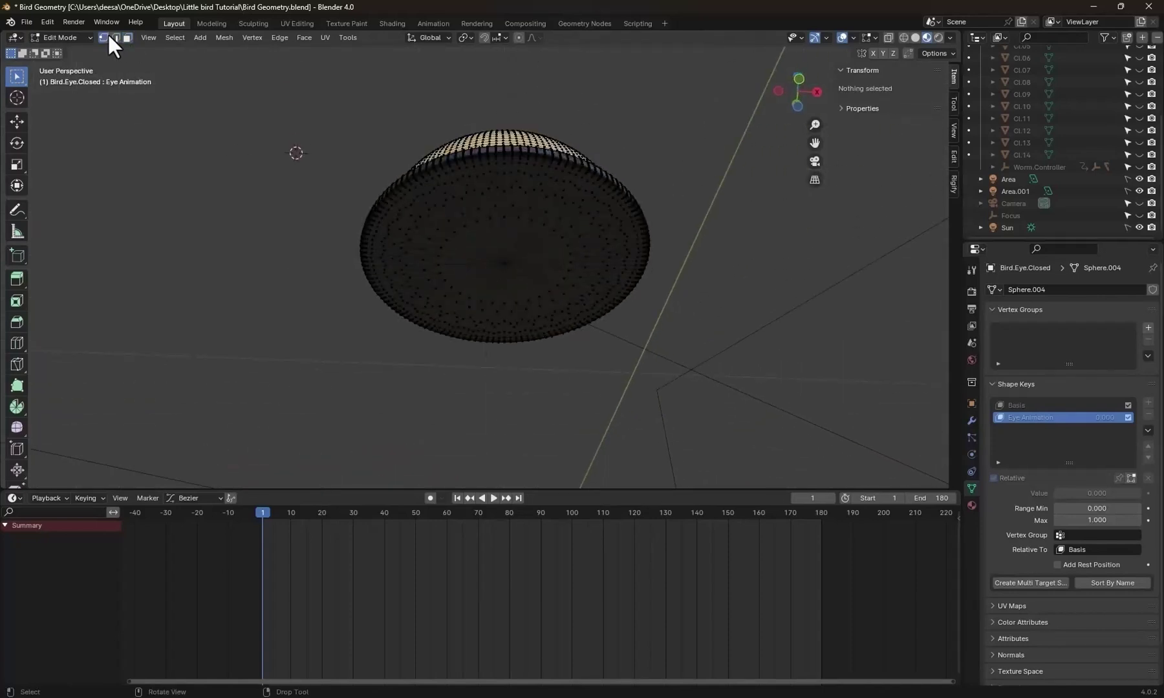
{"action": "left_click", "coordinate": [505, 264]}
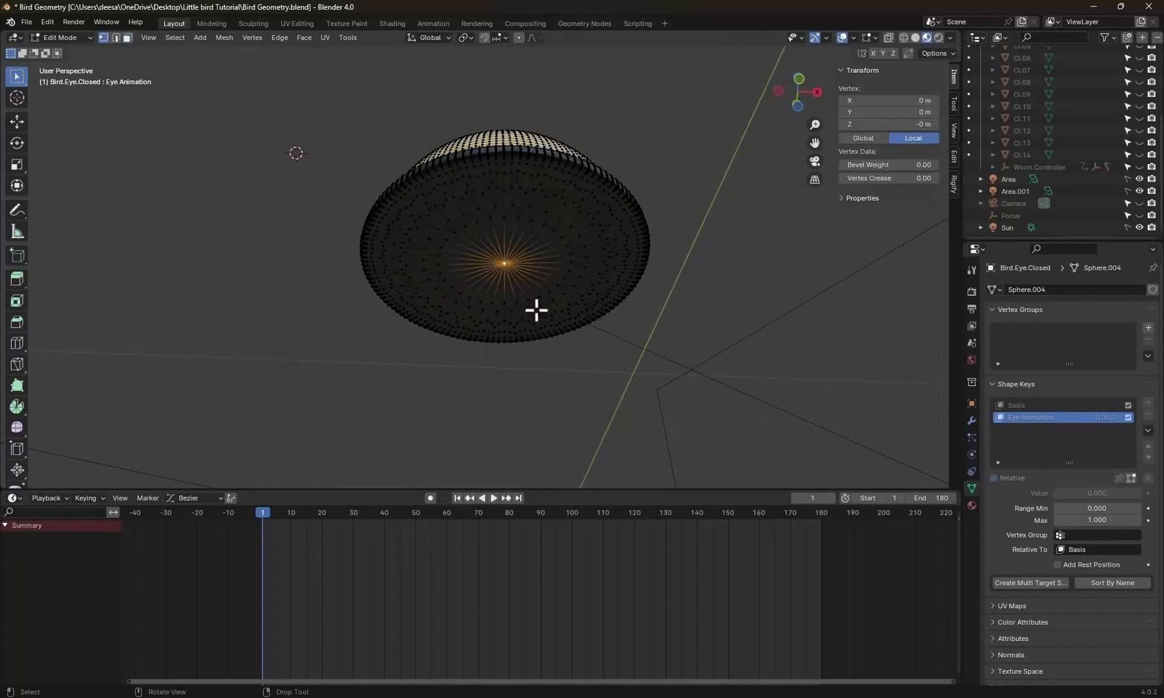
{"action": "key", "text": "shift+s"}
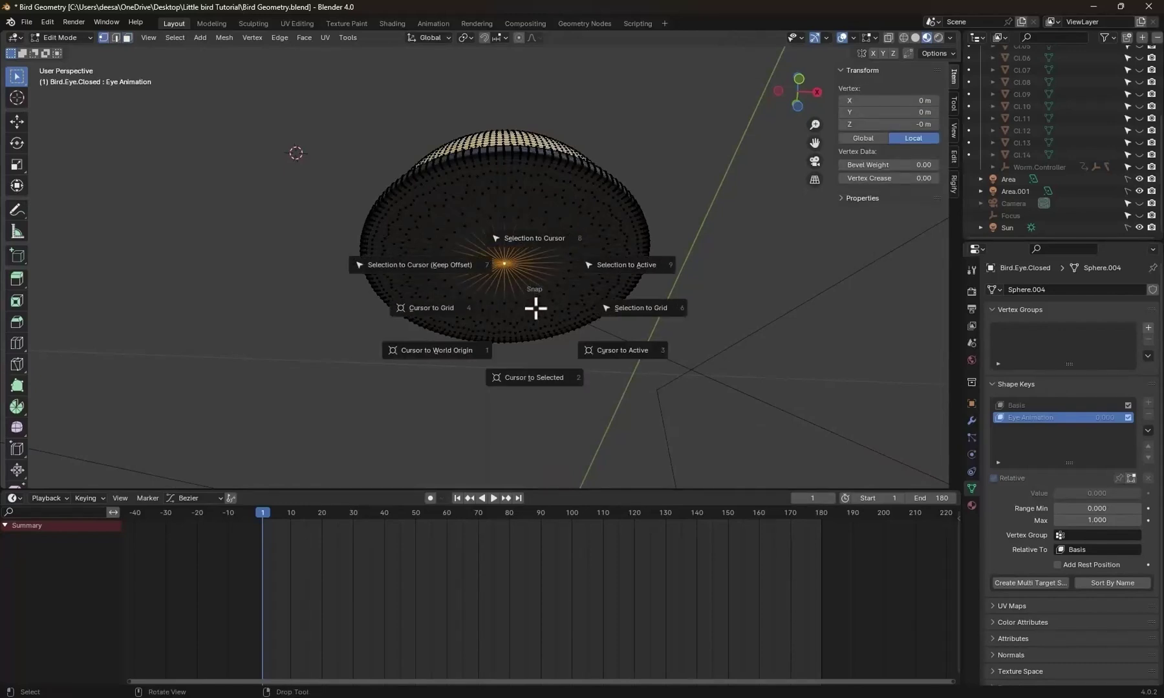
{"action": "left_click", "coordinate": [604, 350]}
Select the whole upper eyelid half, set the pivot point to 3D Cursor, and rotate the half 90° in front view.
{"action": "key", "text": "KP_1"}
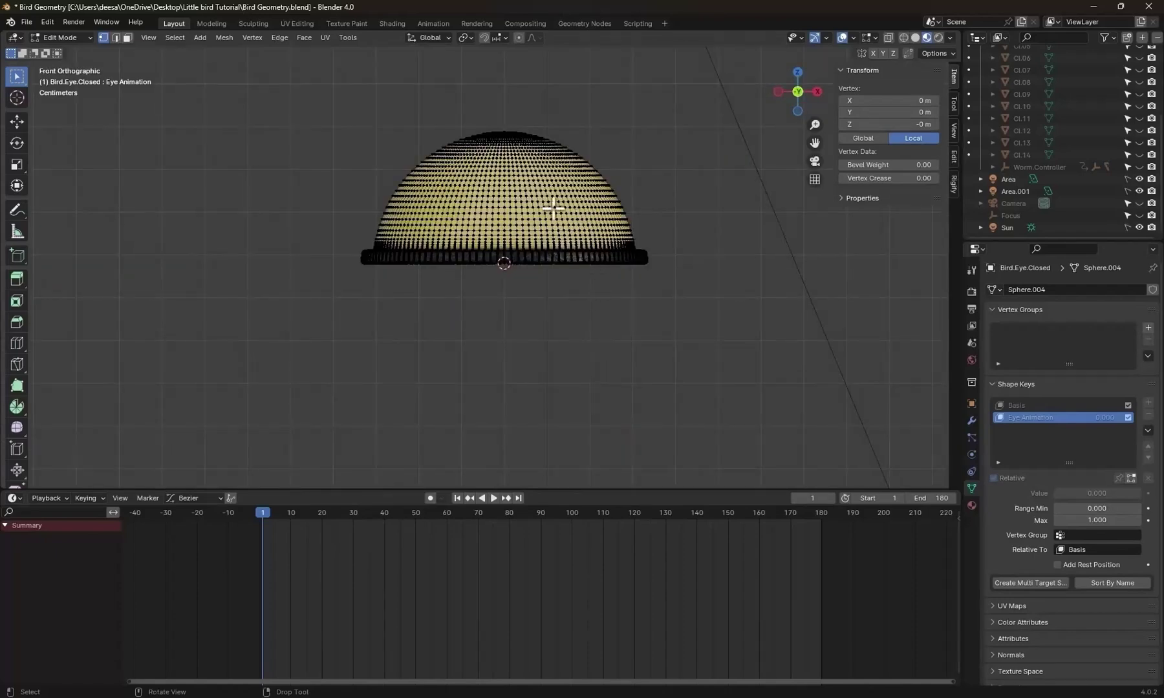
{"action": "key", "text": "ctrl+l"}
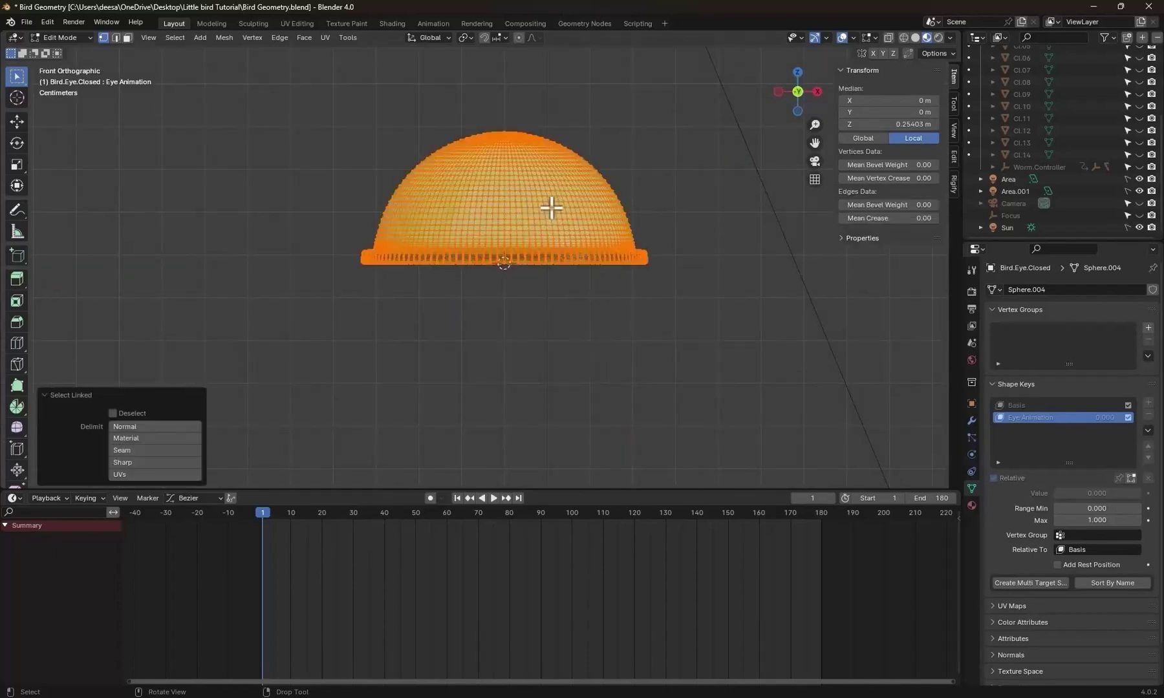
{"action": "left_click", "coordinate": [469, 37]}
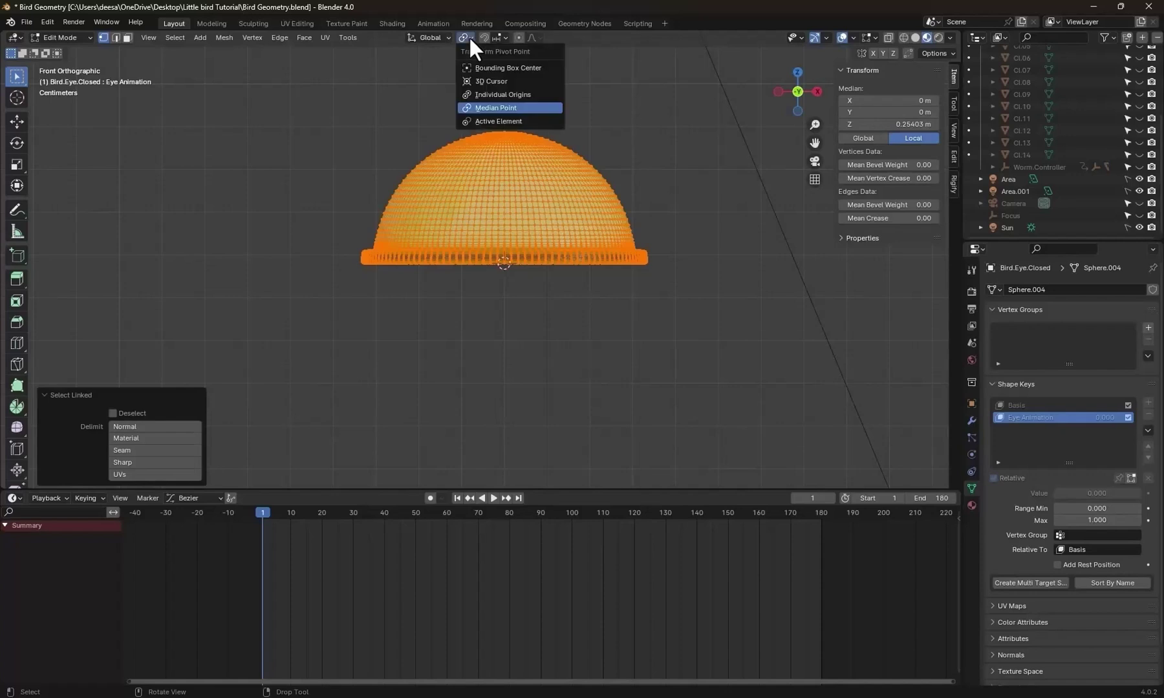
{"action": "left_click", "coordinate": [494, 81]}
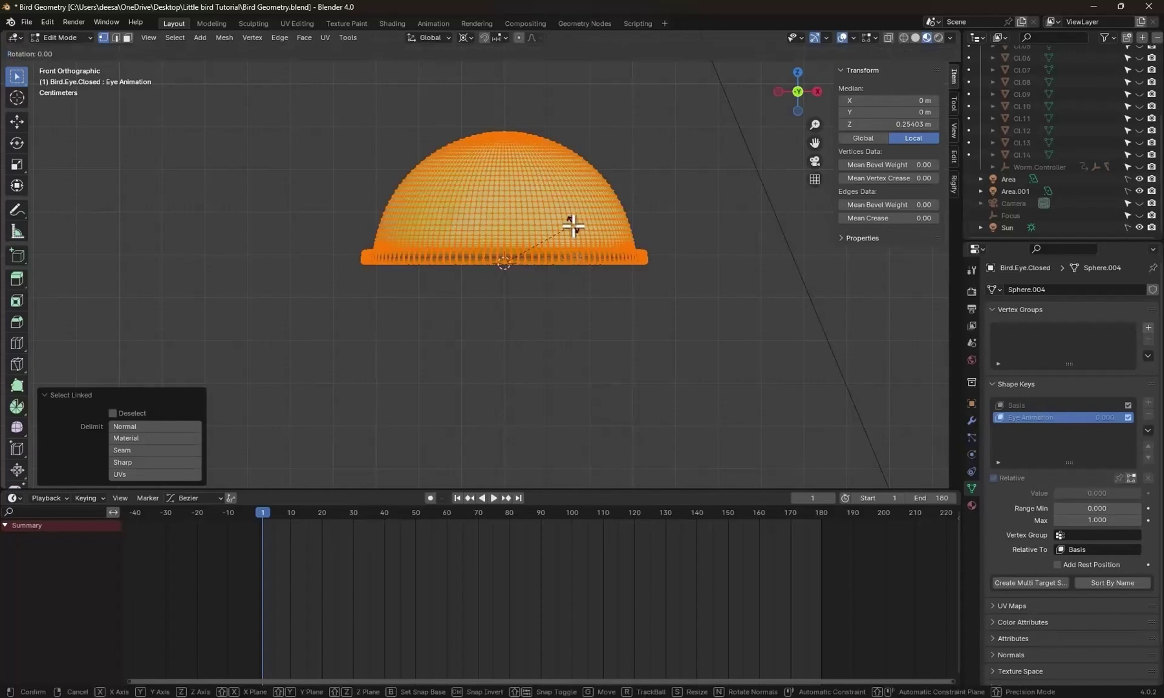
{"action": "key", "text": "r"}
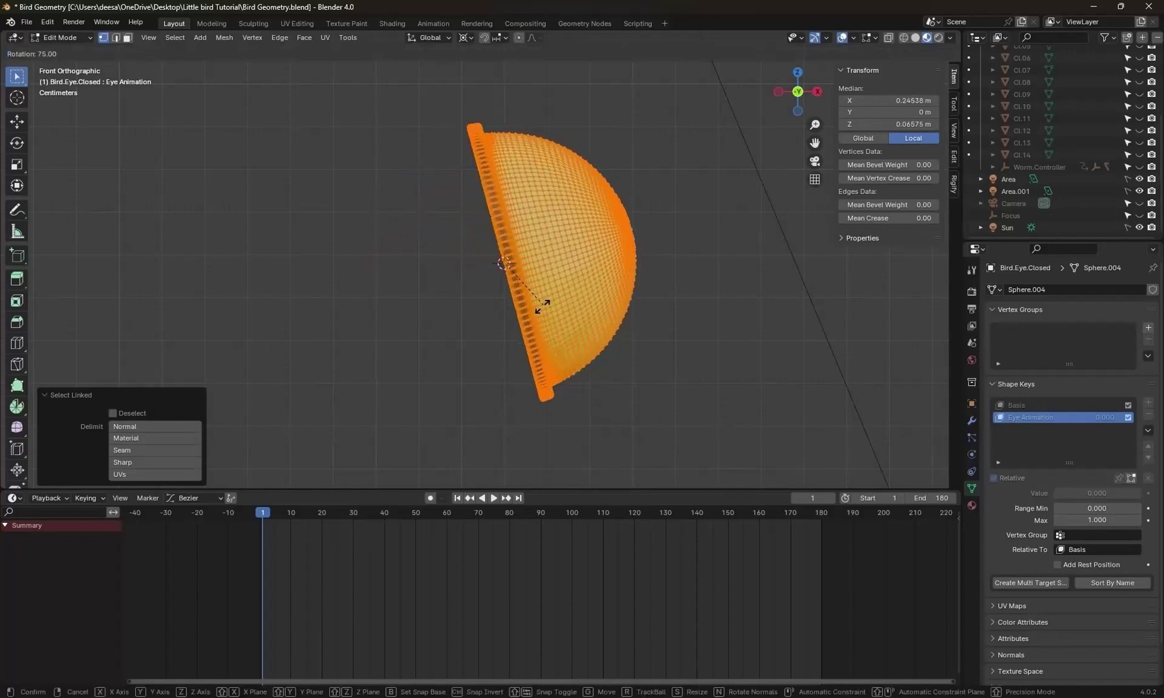
{"action": "left_click", "coordinate": [534, 314]}
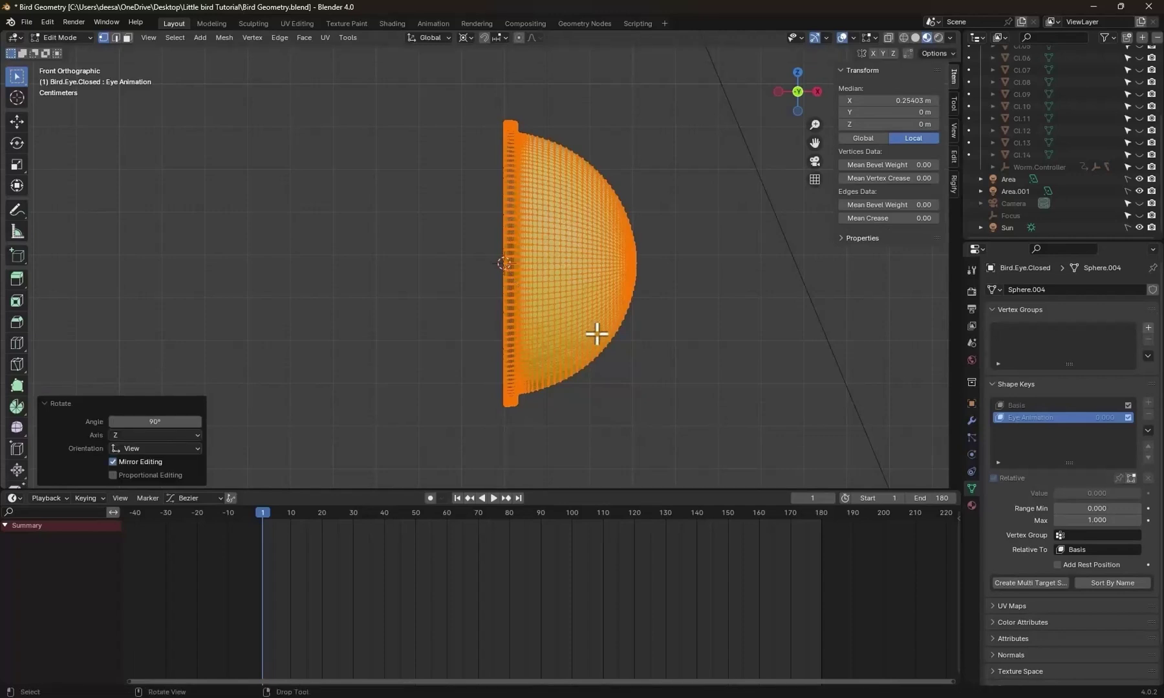
Scale the upper eyelid half down to about 0.897 and reveal the hidden lower half.
{"action": "key", "text": "s"}
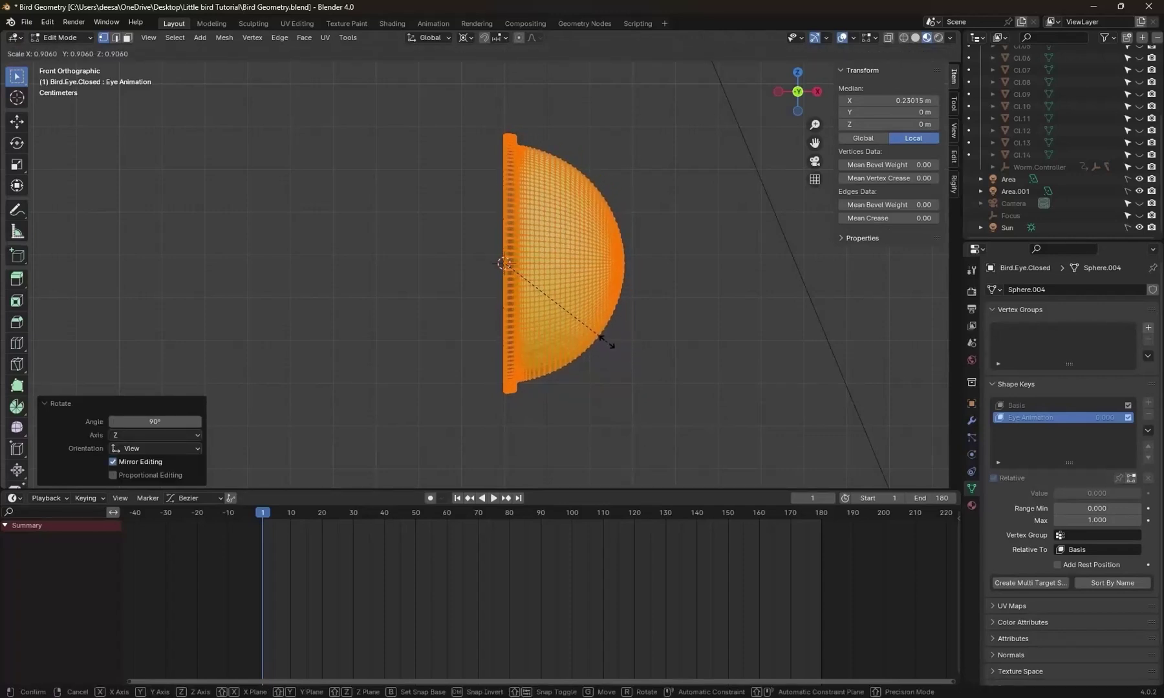
{"action": "left_click", "coordinate": [606, 341]}
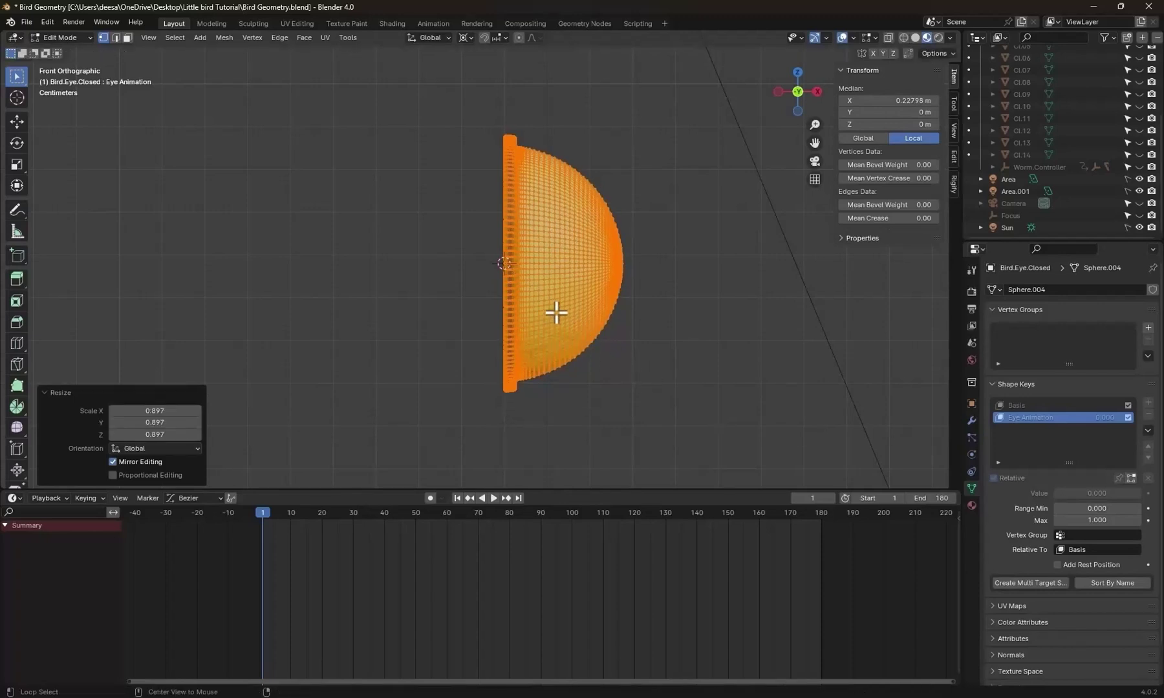
{"action": "key", "text": "ctrl+z"}
Select the whole lower eyelid half, rotate it -90° about the 3D cursor, and scale it to about 0.895.
{"action": "left_click", "coordinate": [431, 228]}
{"action": "left_click", "coordinate": [456, 275]}
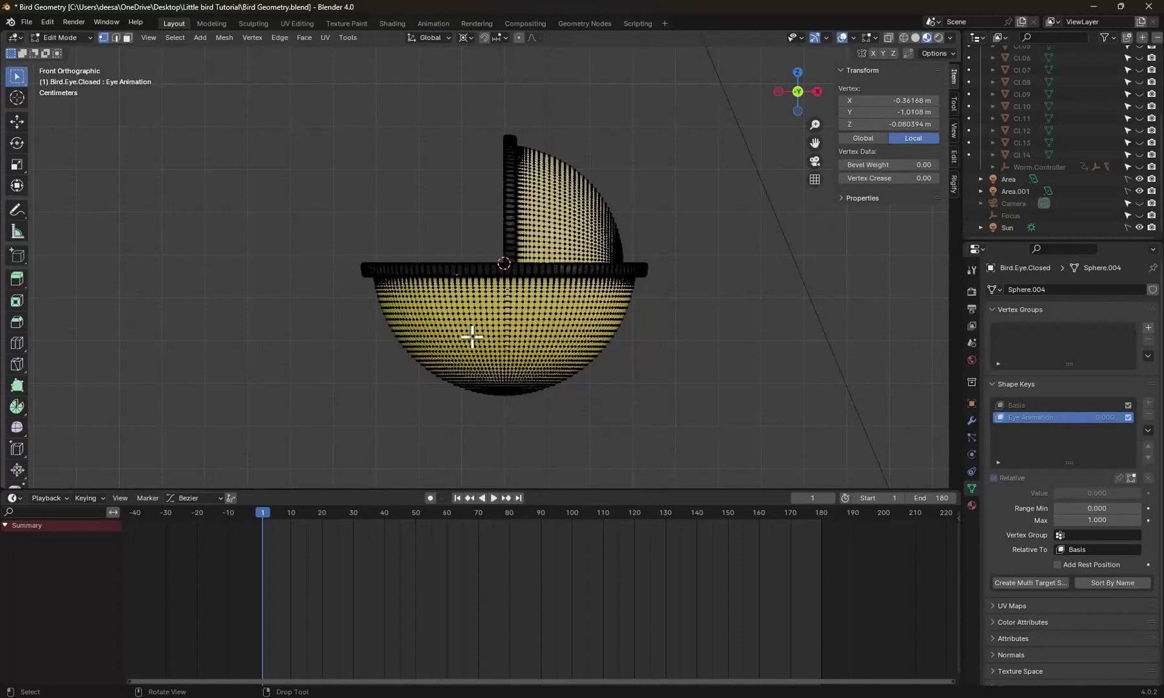
{"action": "key", "text": "ctrl+l"}
{"action": "key", "text": "r"}
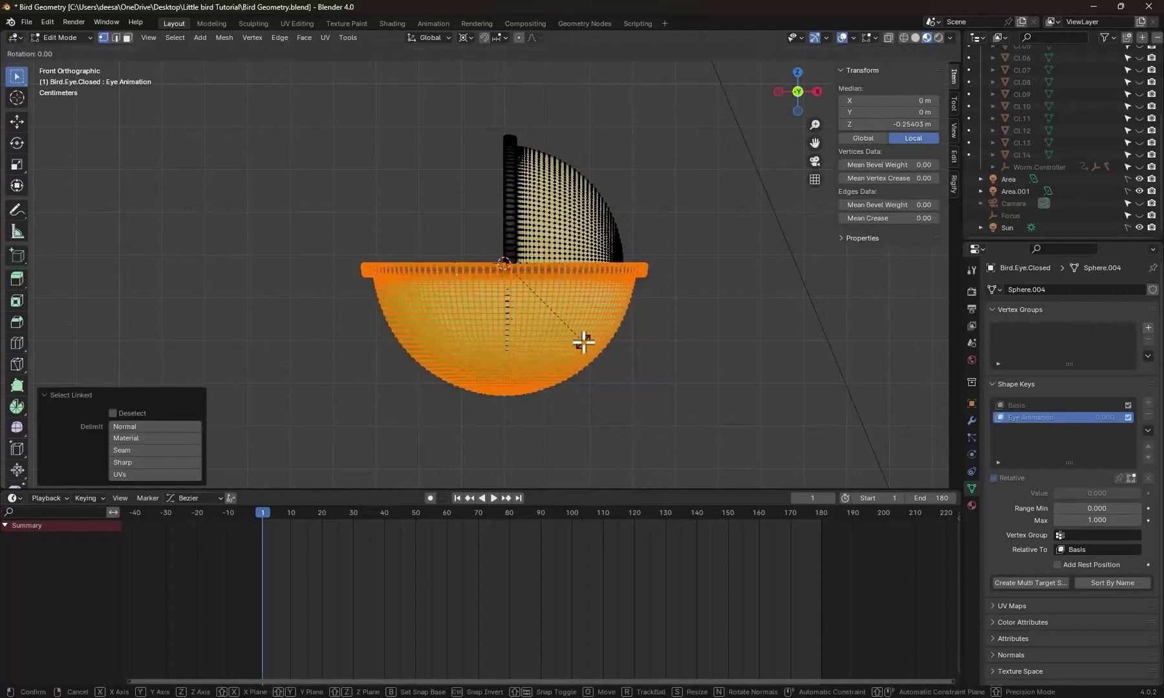
{"action": "left_click", "coordinate": [577, 192]}
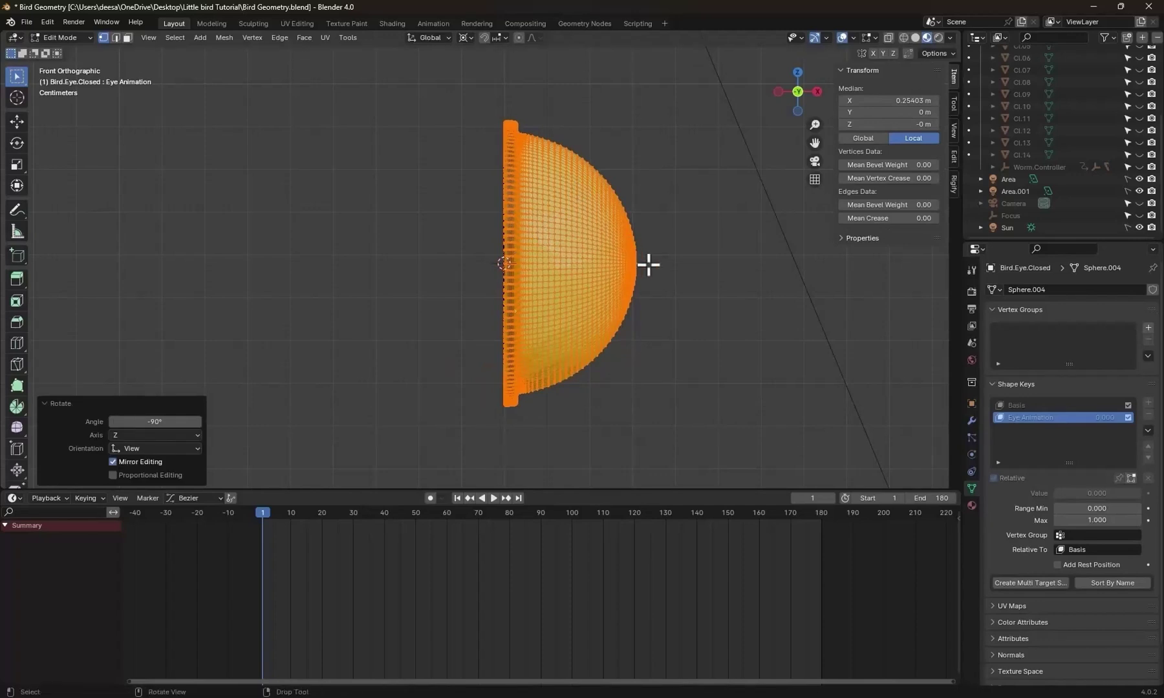
{"action": "key", "text": "s"}
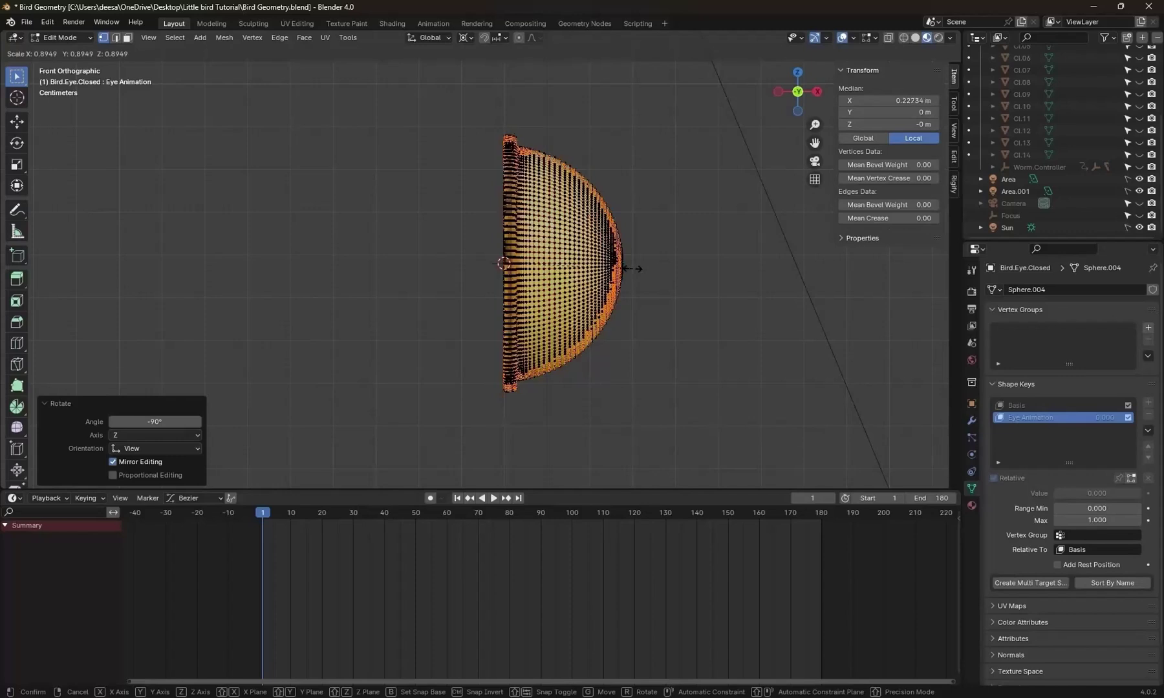
{"action": "left_click", "coordinate": [632, 269]}
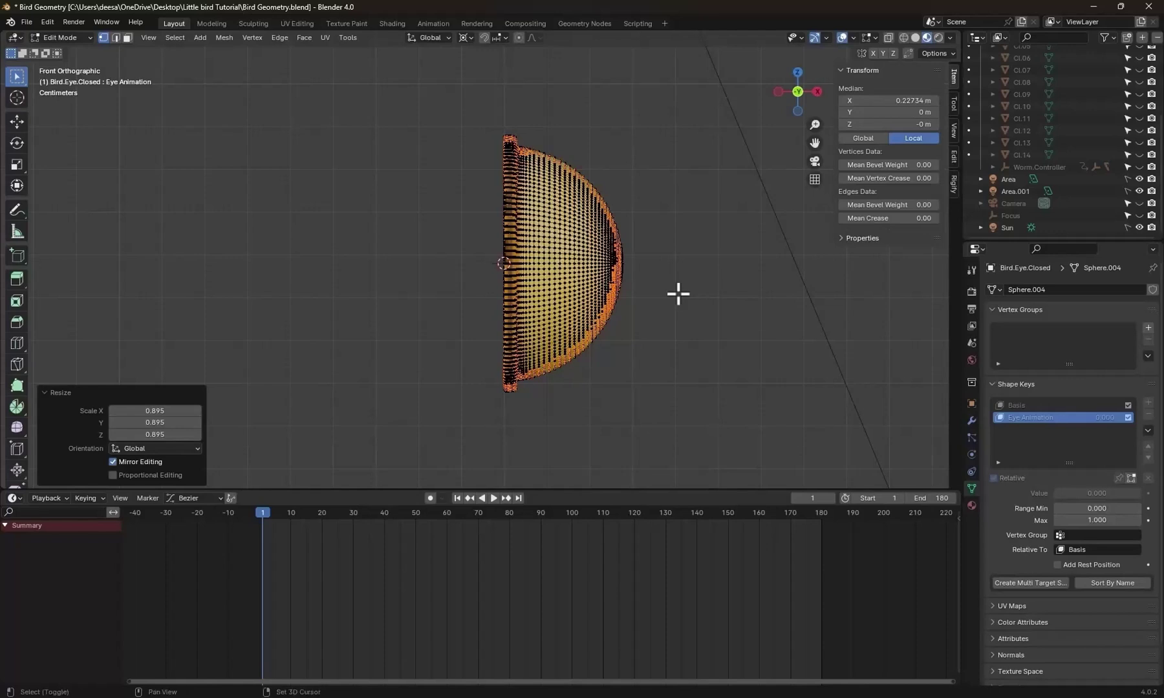
Return the 3D cursor to the world origin and switch the closed eye back to Object Mode.
{"action": "key", "text": "shift+s"}
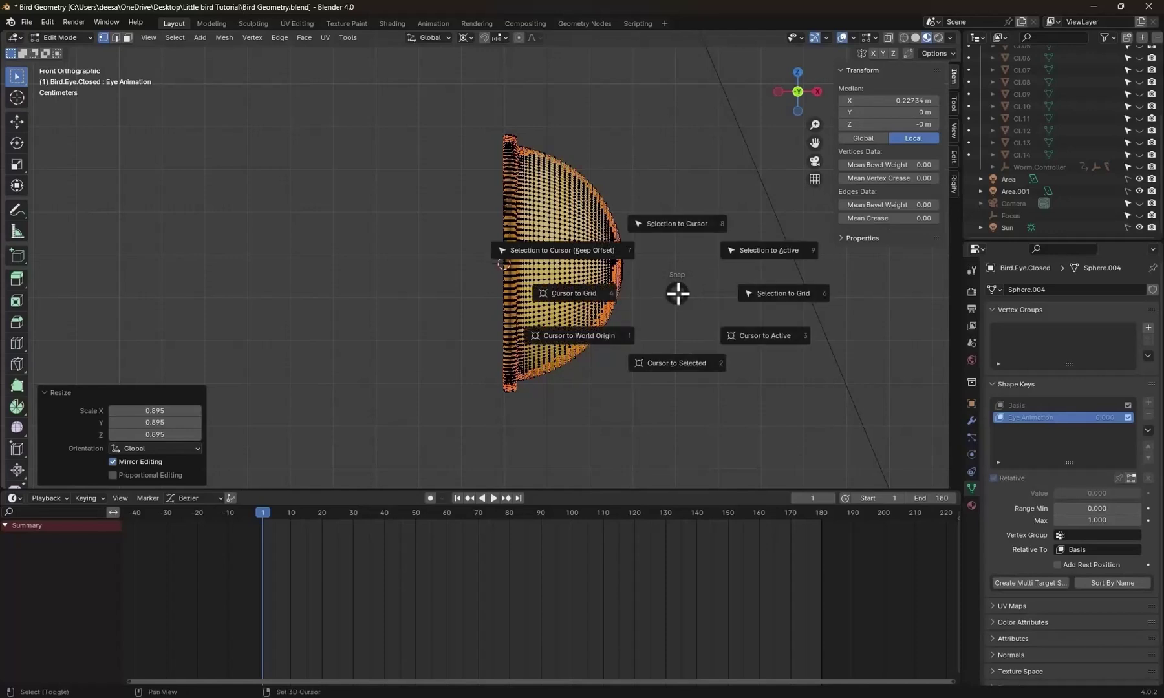
{"action": "left_click", "coordinate": [605, 333]}
{"action": "key", "text": "ctrl+Tab"}
{"action": "left_click", "coordinate": [555, 303]}
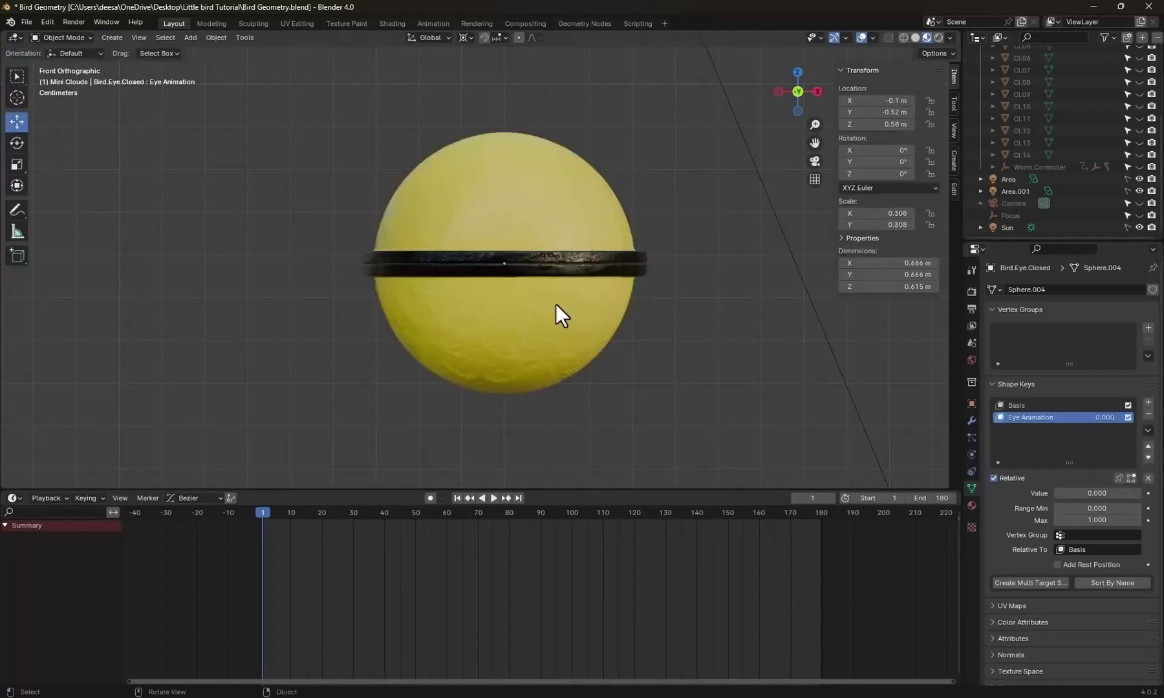
{"action": "scroll", "coordinate": [604, 303], "scroll_direction": "down", "scroll_amount": 3}
{"action": "scroll", "coordinate": [604, 302], "scroll_direction": "up", "scroll_amount": 3}
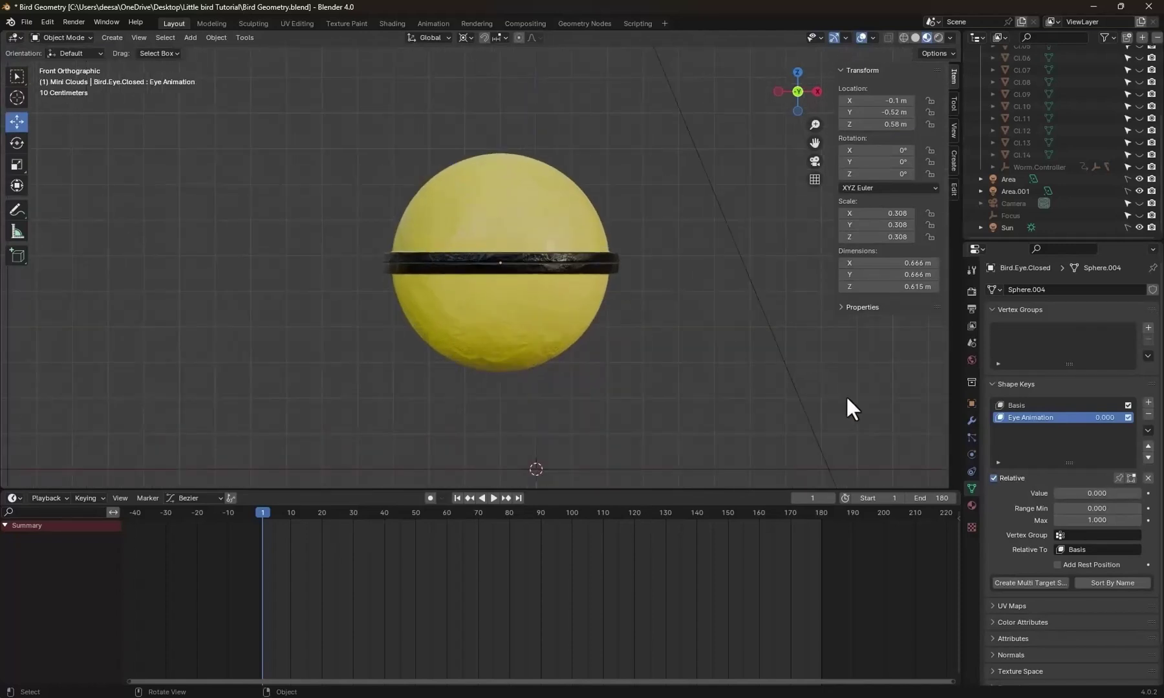
Set the Eye Animation shape key value to 1 and keyframe it at frames 1 and 7.
{"action": "mouse_move", "coordinate": [1054, 490]}
{"action": "left_mouse_down"}
{"action": "mouse_move", "coordinate": [1151, 490]}
{"action": "mouse_move", "coordinate": [1054, 491]}
{"action": "left_mouse_up"}
{"action": "left_click", "coordinate": [1093, 491]}
{"action": "type", "text": "1"}
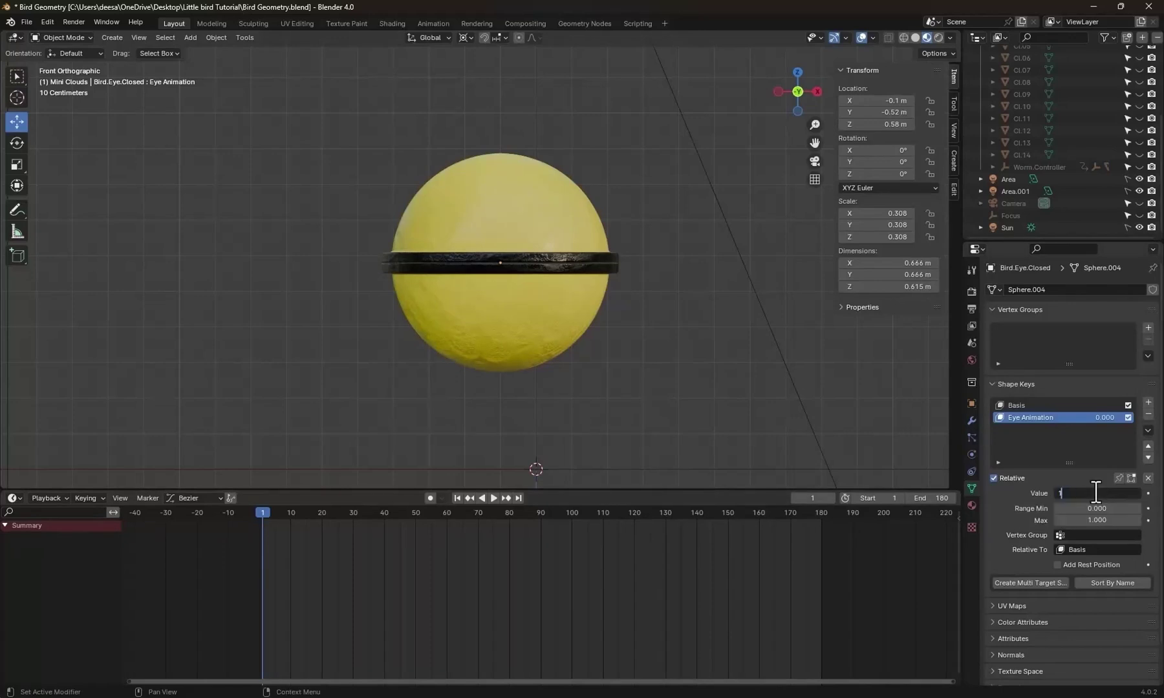
{"action": "key", "text": "Return"}
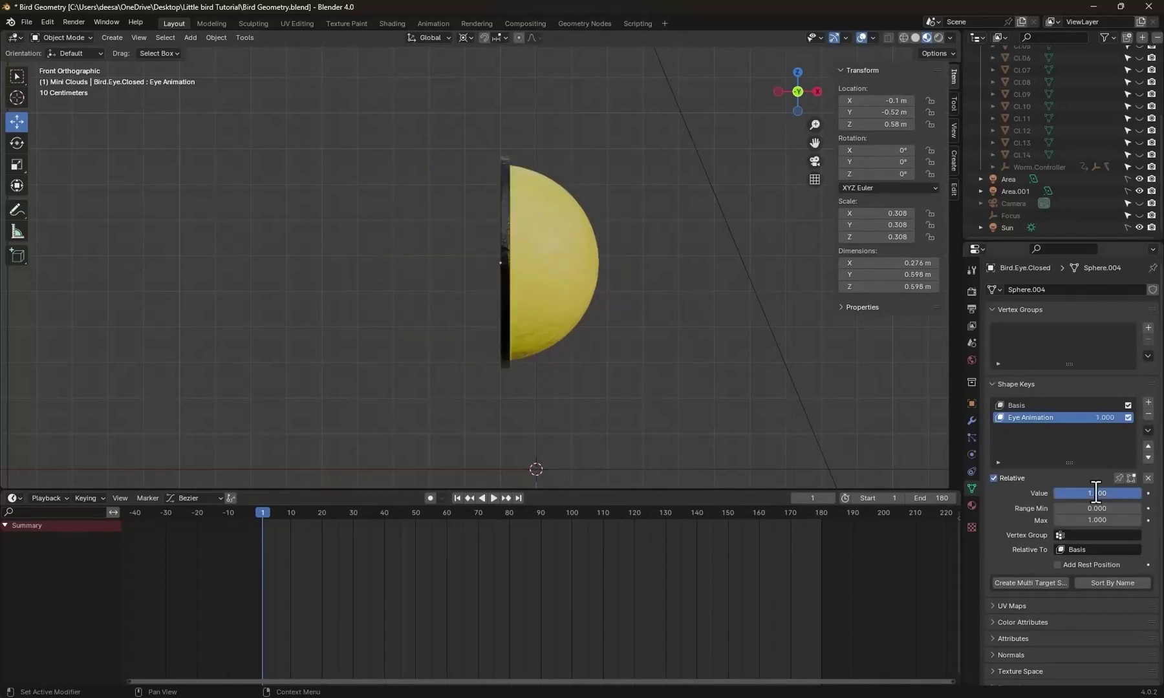
{"action": "left_click", "coordinate": [1148, 493]}
{"action": "key", "text": "Right"}
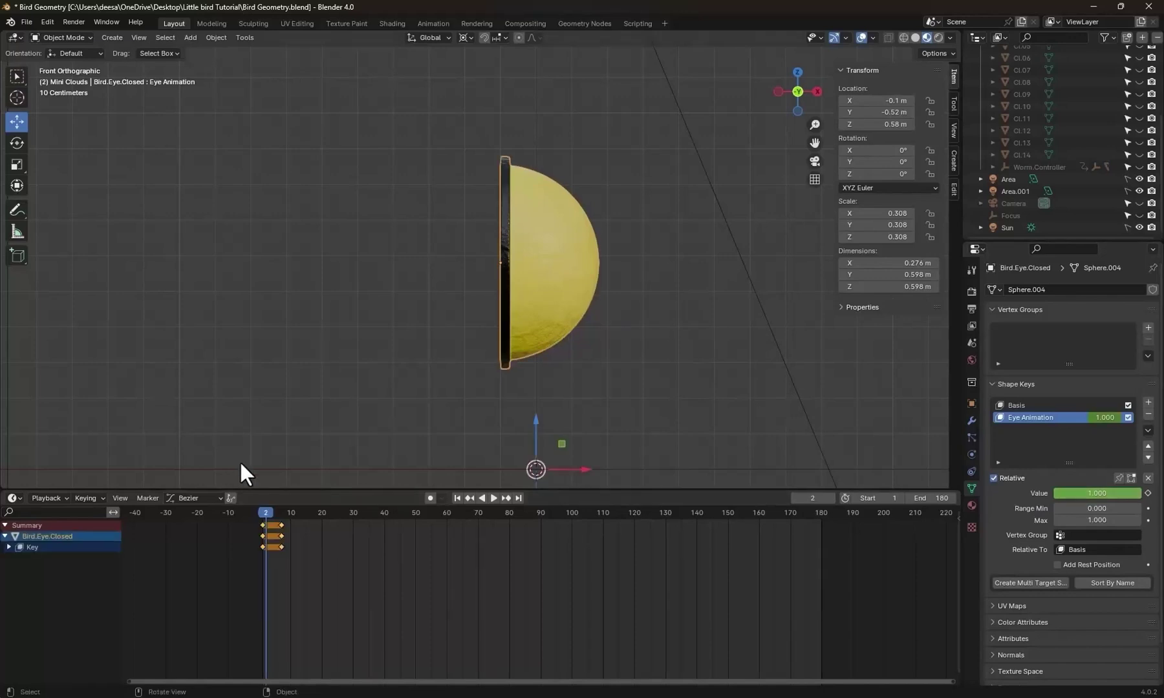
Move the second Eye Animation keyframe to frame 5.
{"action": "left_click", "coordinate": [262, 512]}
{"action": "scroll", "coordinate": [472, 533], "scroll_direction": "up", "scroll_amount": 1}
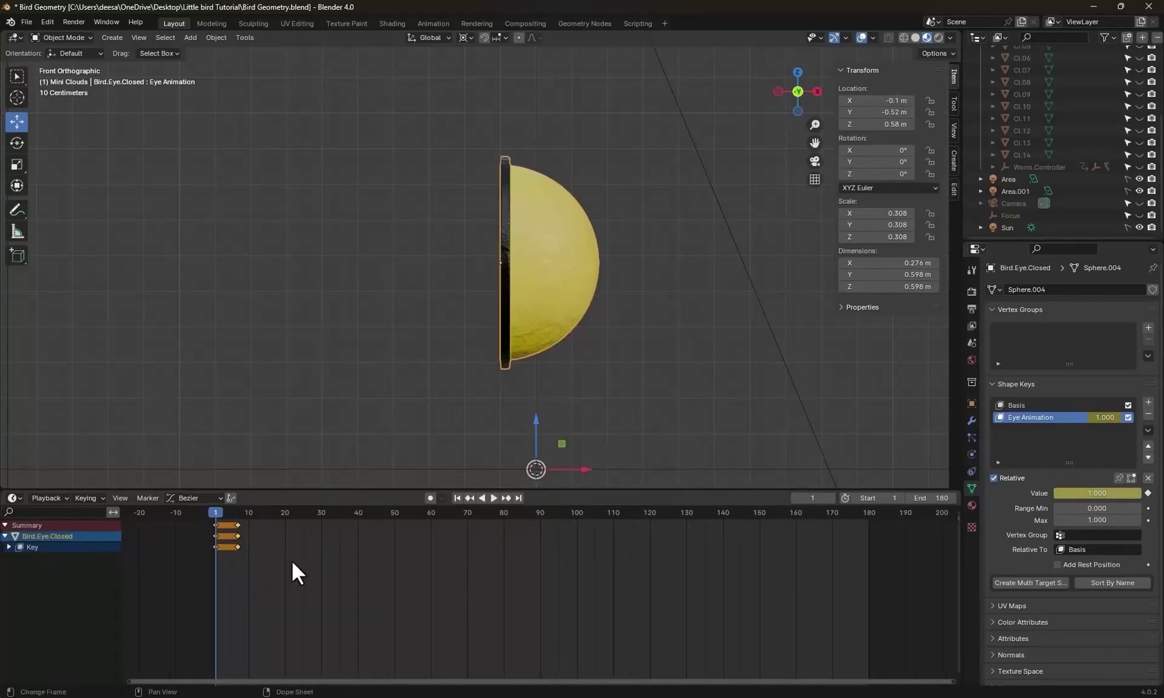
{"action": "middle_click_drag", "start_coordinate": [292, 562], "coordinate": [419, 556]}
{"action": "key", "text": "space"}
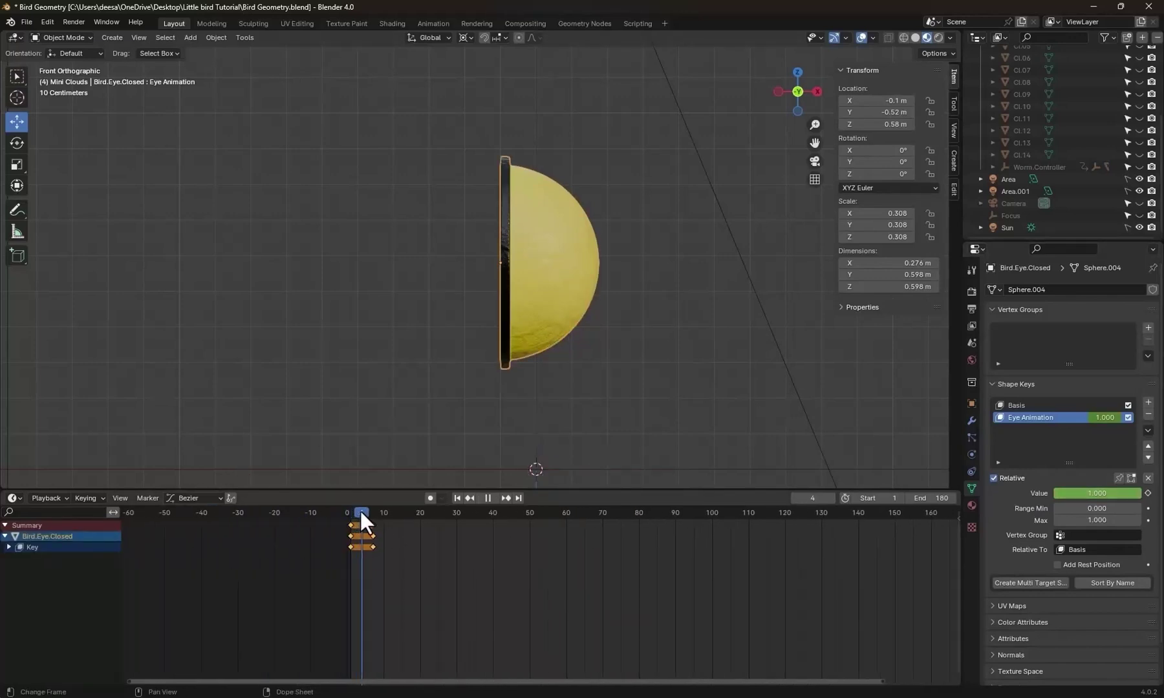
{"action": "left_click_drag", "start_coordinate": [370, 513], "coordinate": [366, 512]}
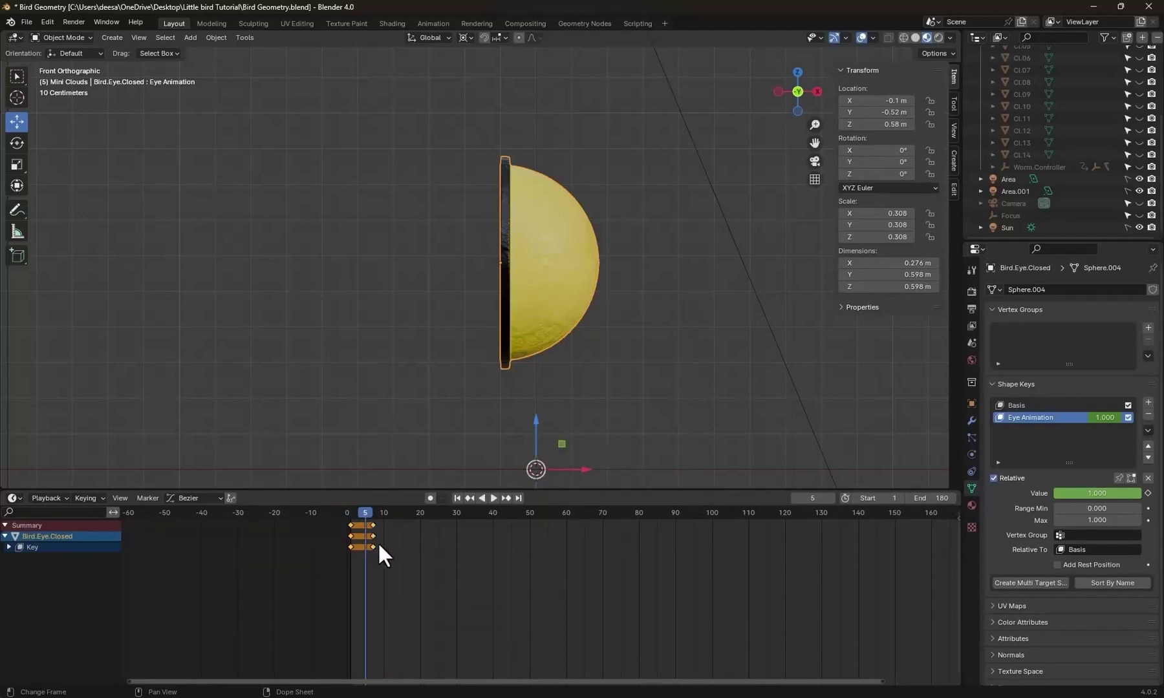
{"action": "left_click_drag", "start_coordinate": [383, 566], "coordinate": [350, 508]}
{"action": "key", "text": "g"}
{"action": "left_click", "coordinate": [437, 549]}
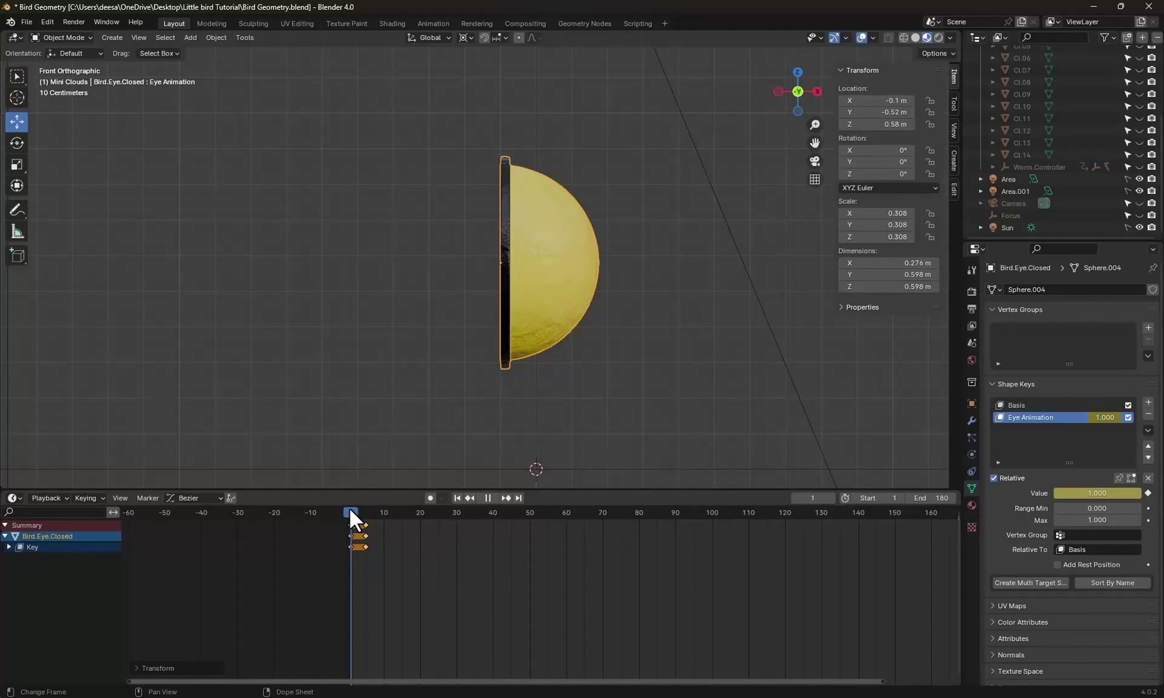
At frame 5, set the Eye Animation shape key value to 0 and insert a keyframe.
{"action": "key", "text": "space"}
{"action": "key", "text": "space"}
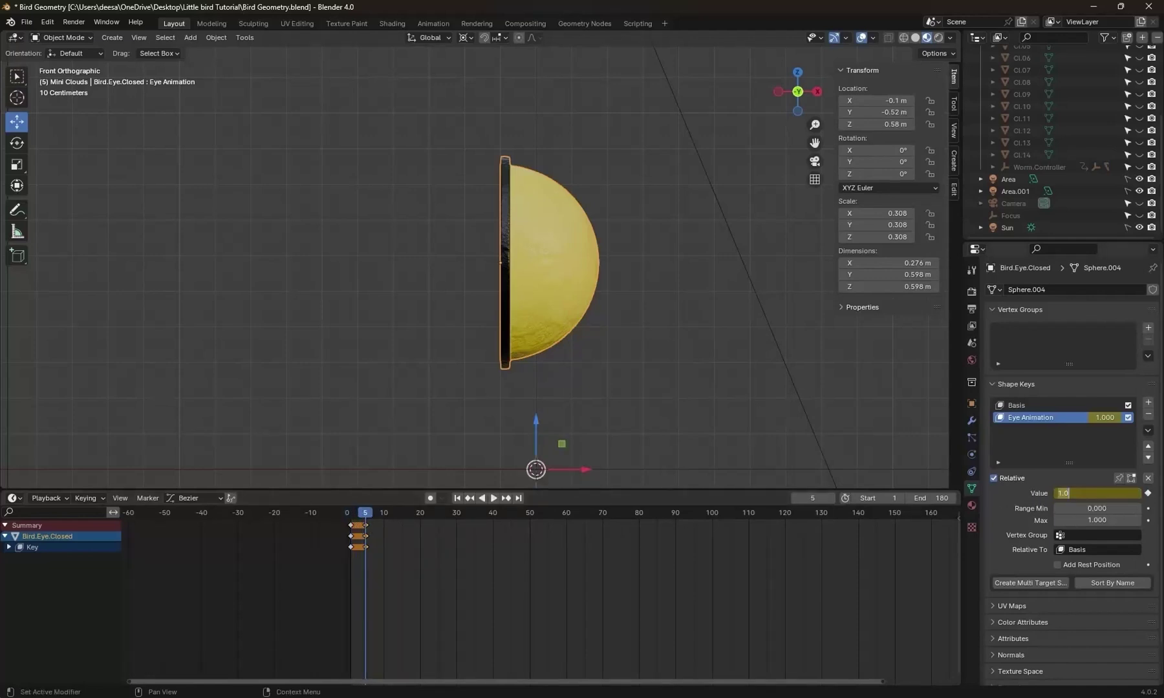
{"action": "type", "text": "0"}
{"action": "key", "text": "Return"}
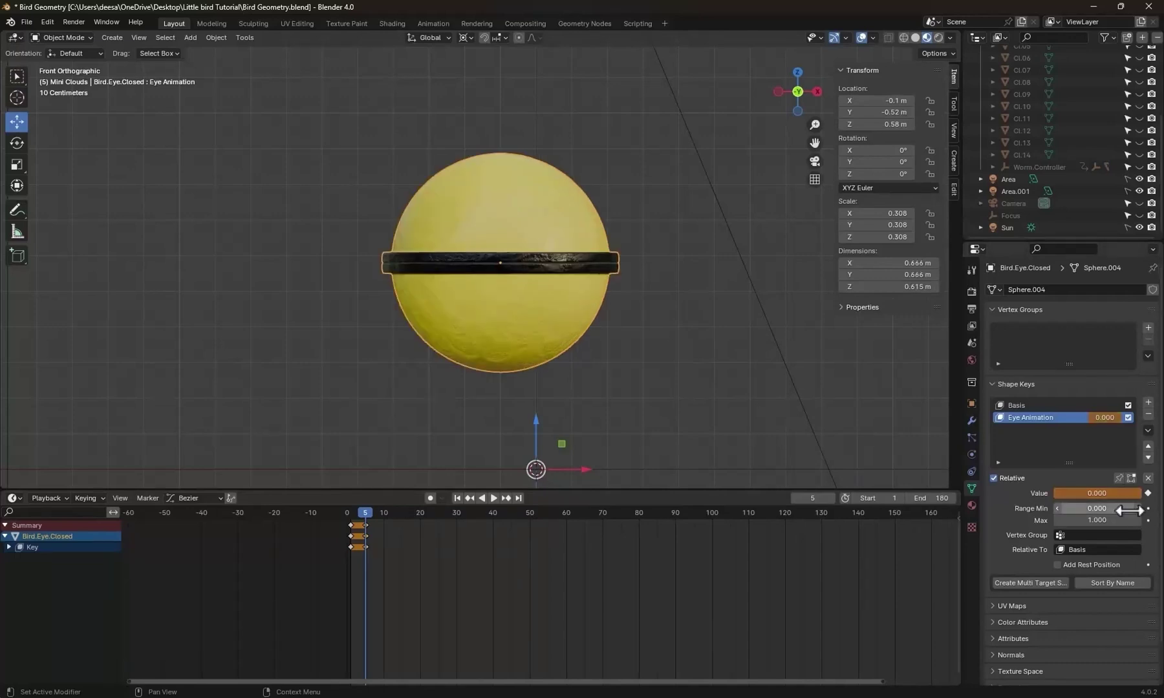
{"action": "key", "text": "i"}
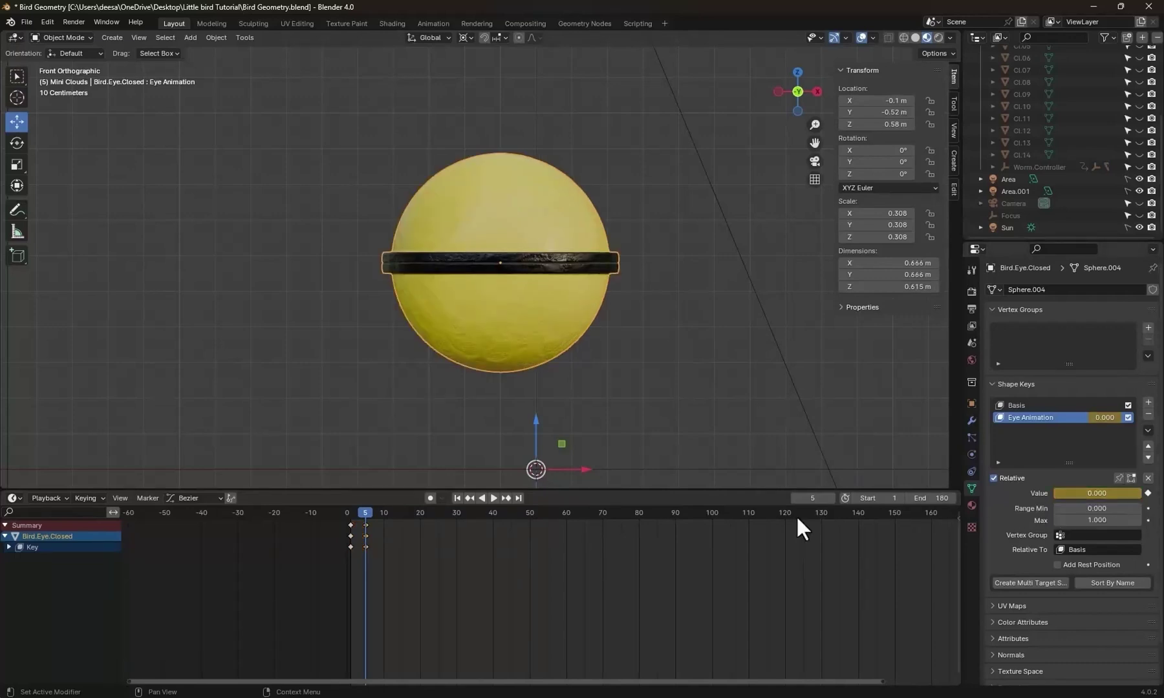
Duplicate the frame 1 Eye Animation keyframe to frame 10.
{"action": "left_click", "coordinate": [383, 510]}
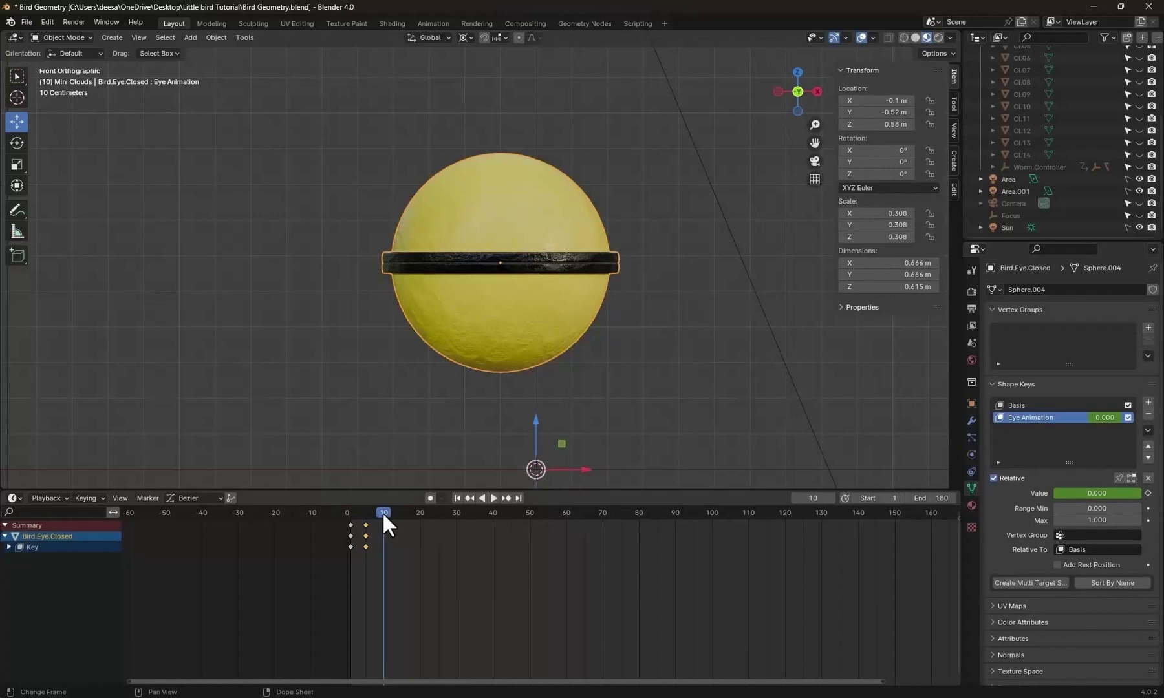
{"action": "left_click_drag", "start_coordinate": [357, 550], "coordinate": [341, 521]}
{"action": "key", "text": "shift+d"}
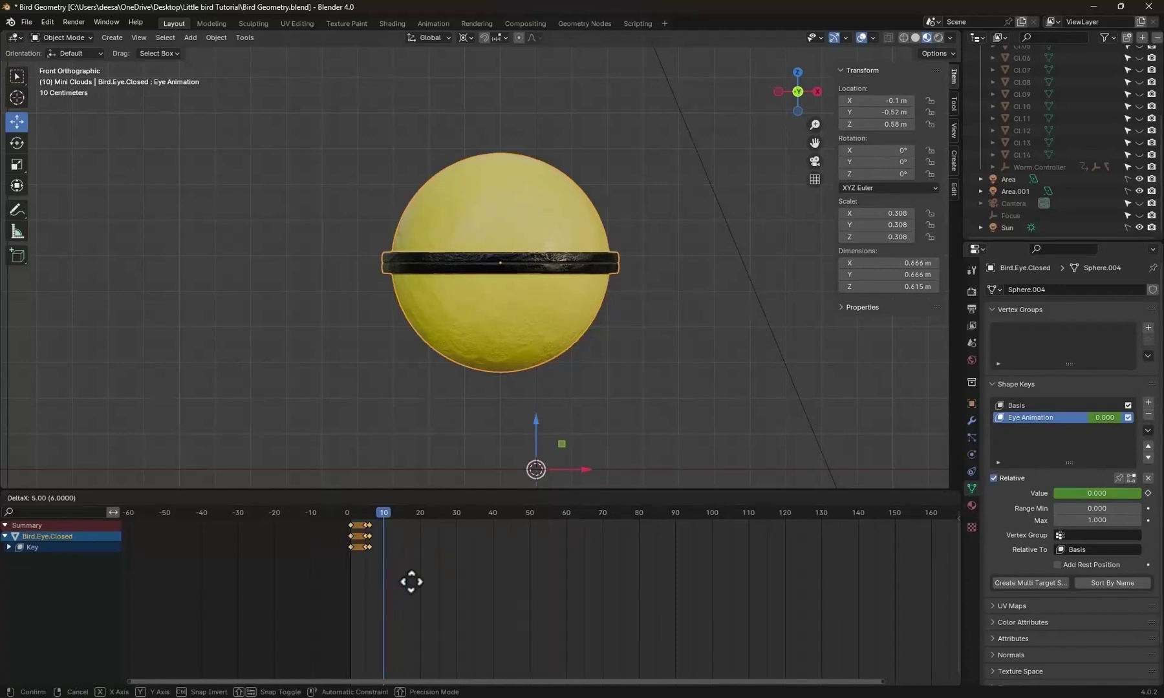
{"action": "left_click", "coordinate": [421, 581]}
Play back and step through the blink frames, examining how the eyelid halves close and reopen from an angled view.
{"action": "left_click", "coordinate": [350, 510]}
{"action": "key", "text": "space"}
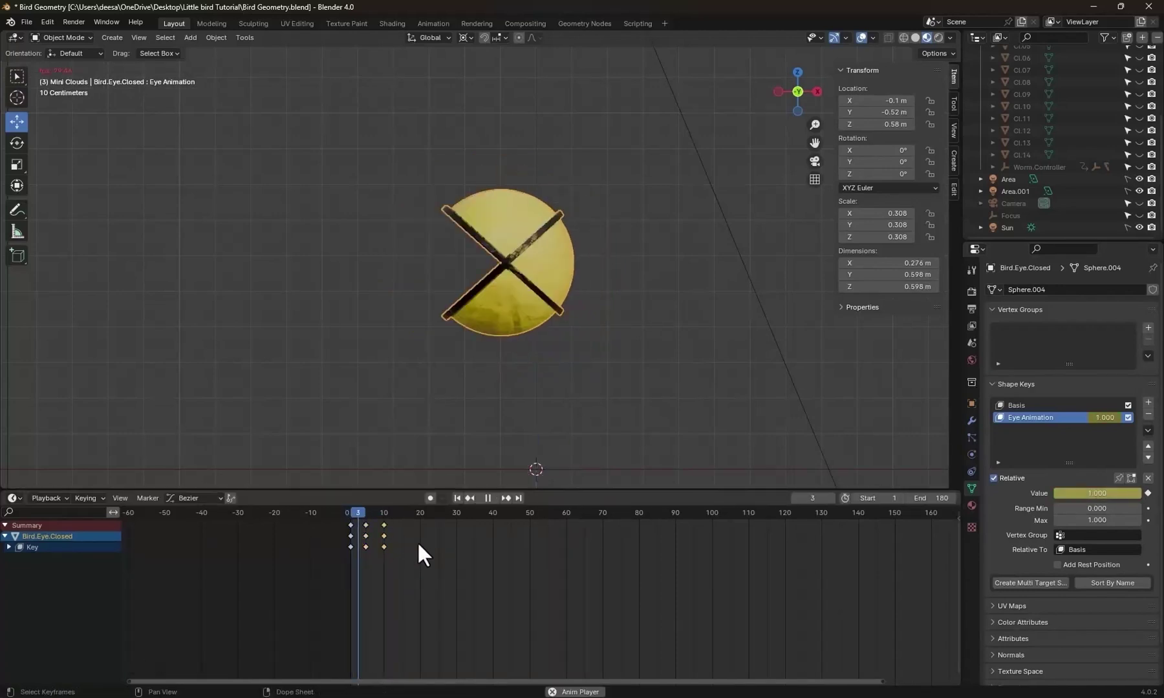
{"action": "left_click", "coordinate": [345, 510]}
{"action": "middle_click_drag", "start_coordinate": [397, 475], "coordinate": [566, 409]}
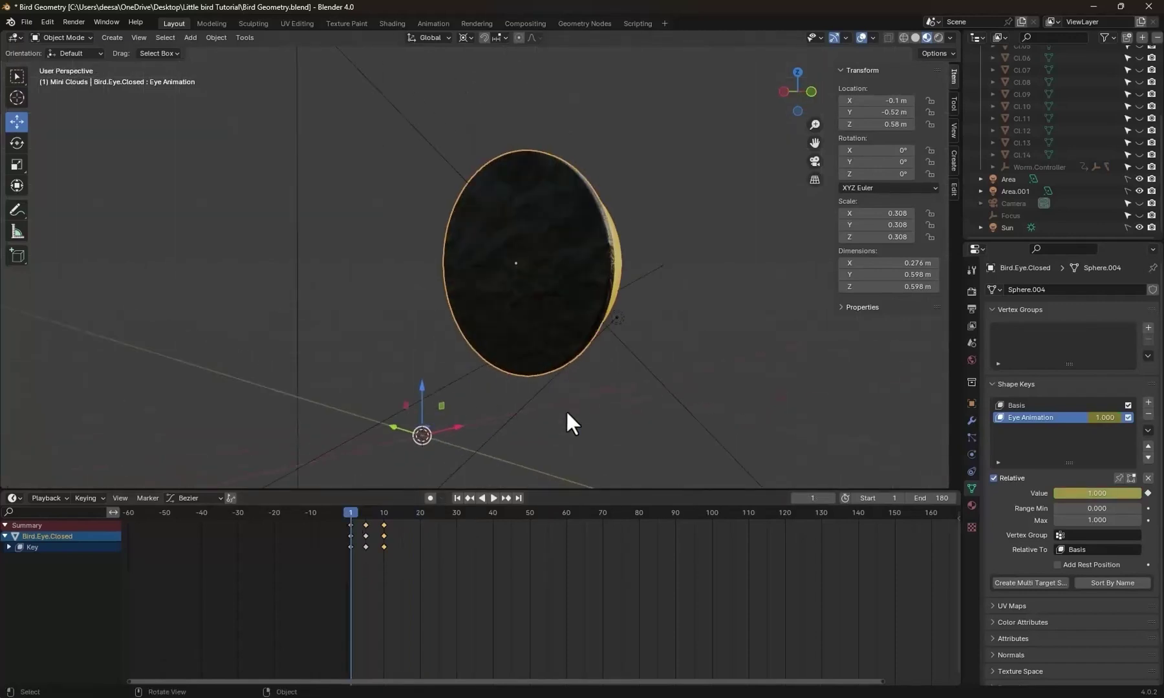
{"action": "left_click", "coordinate": [364, 512]}
{"action": "key", "text": "space"}
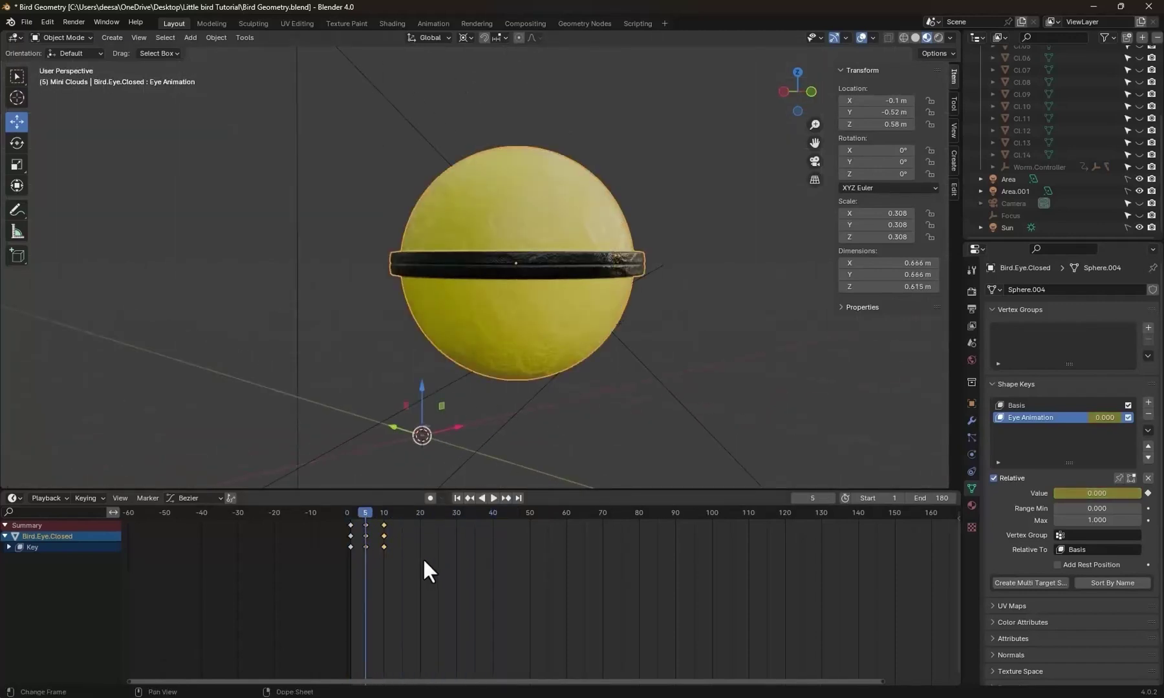
{"action": "key", "text": "Right"}
{"action": "key", "text": "Right"}
{"action": "key", "text": "Right"}
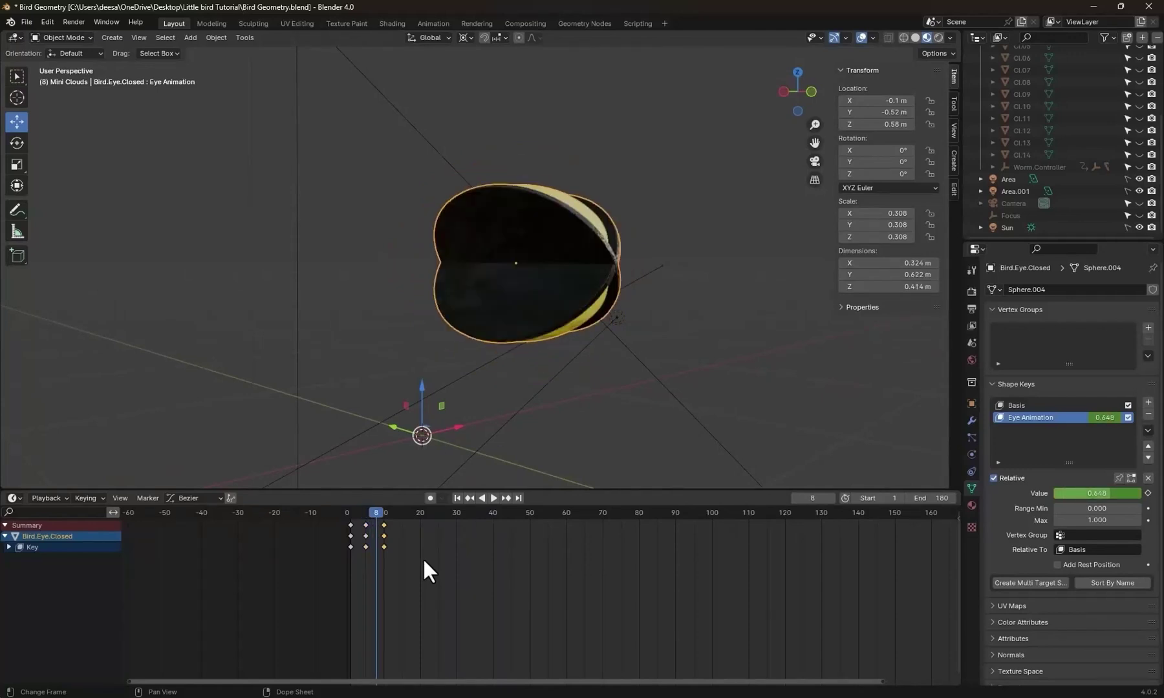
Duplicate the frame 5 Eye Animation keyframe to frame 8 so the eyelid holds closed.
{"action": "left_click", "coordinate": [367, 538]}
{"action": "key", "text": "g"}
{"action": "left_click", "coordinate": [410, 594]}
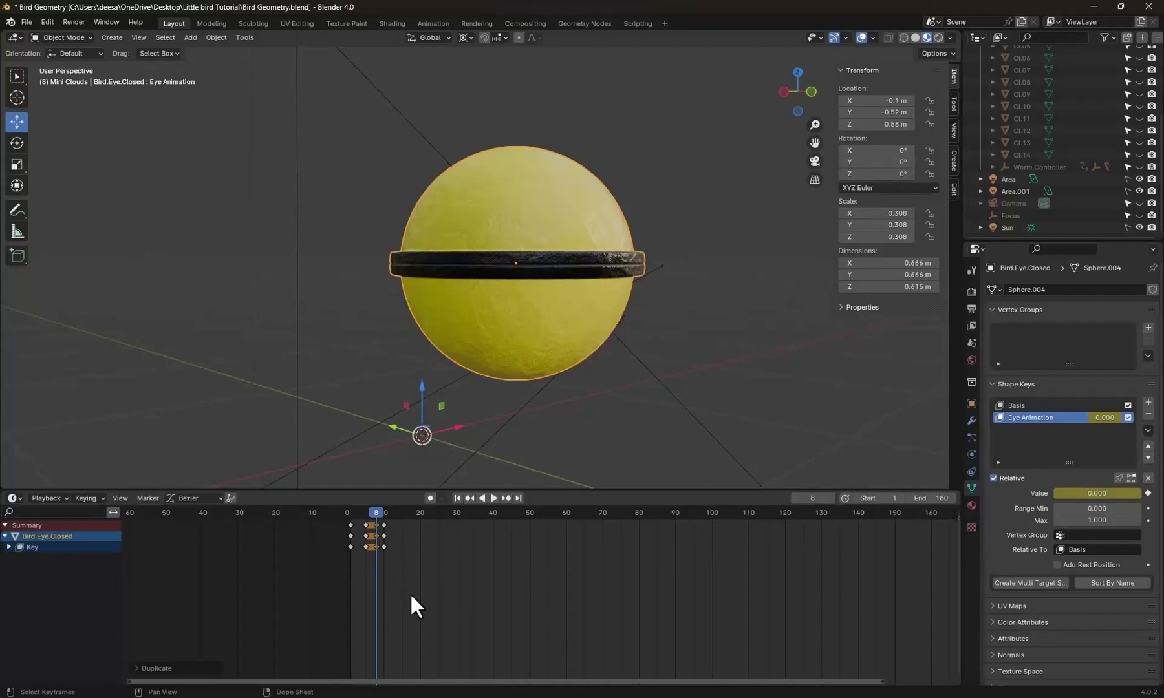
Move the last Eye Animation keyframe to frame 13.
{"action": "key", "text": "Right"}
{"action": "key", "text": "Right"}
{"action": "key", "text": "Right"}
{"action": "key", "text": "Right"}
{"action": "key", "text": "Right"}
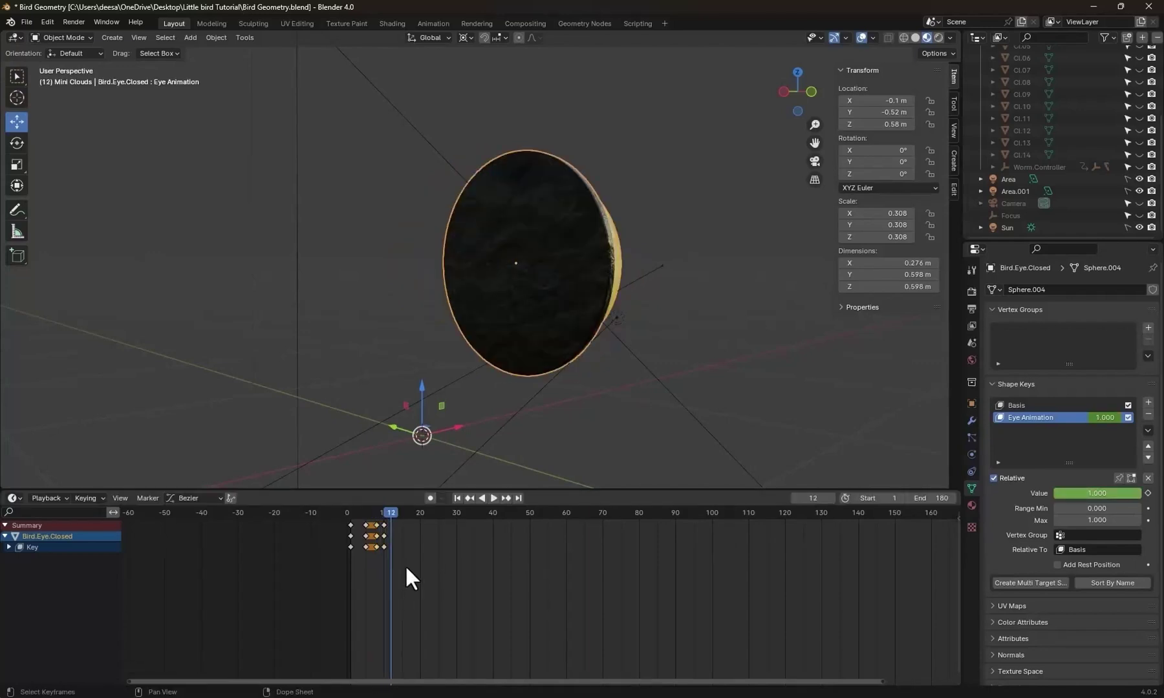
{"action": "left_click", "coordinate": [403, 563]}
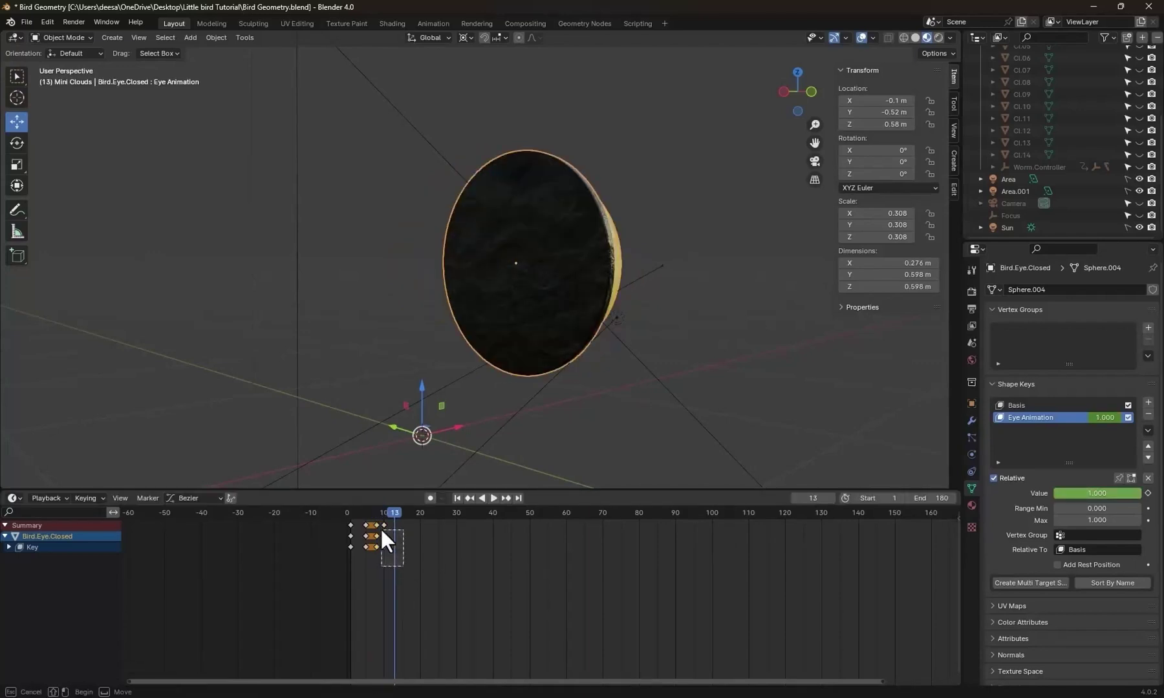
{"action": "key", "text": "g"}
{"action": "left_click", "coordinate": [440, 580]}
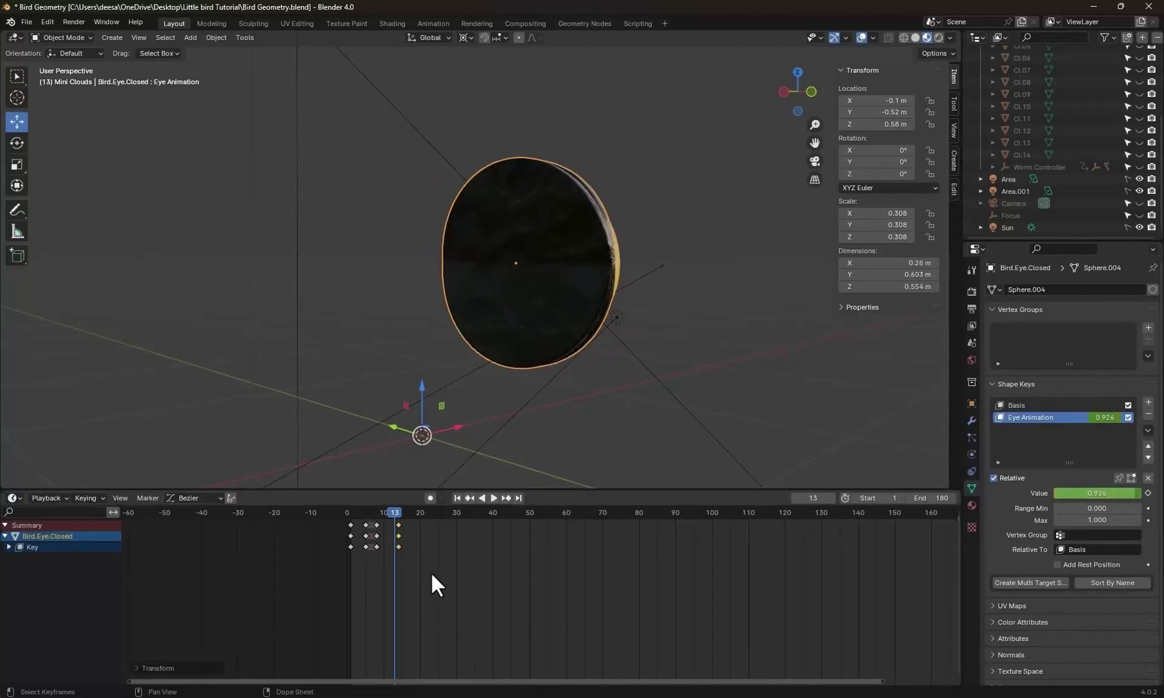
{"action": "key", "text": "g"}
{"action": "left_click", "coordinate": [429, 571]}
Play the eyelid blink from frame 1 in front view and check the pose at frame 13.
{"action": "left_click", "coordinate": [351, 512]}
{"action": "scroll", "coordinate": [540, 400], "scroll_direction": "down", "scroll_amount": 1}
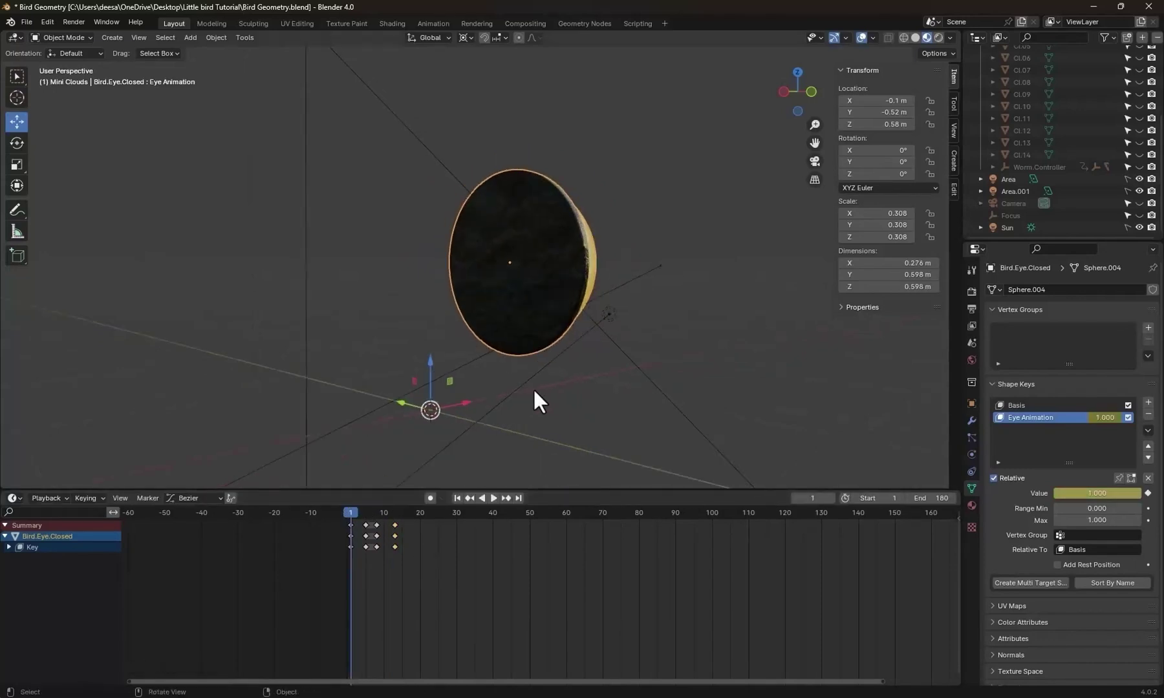
{"action": "key", "text": "KP_1"}
{"action": "key", "text": "space"}
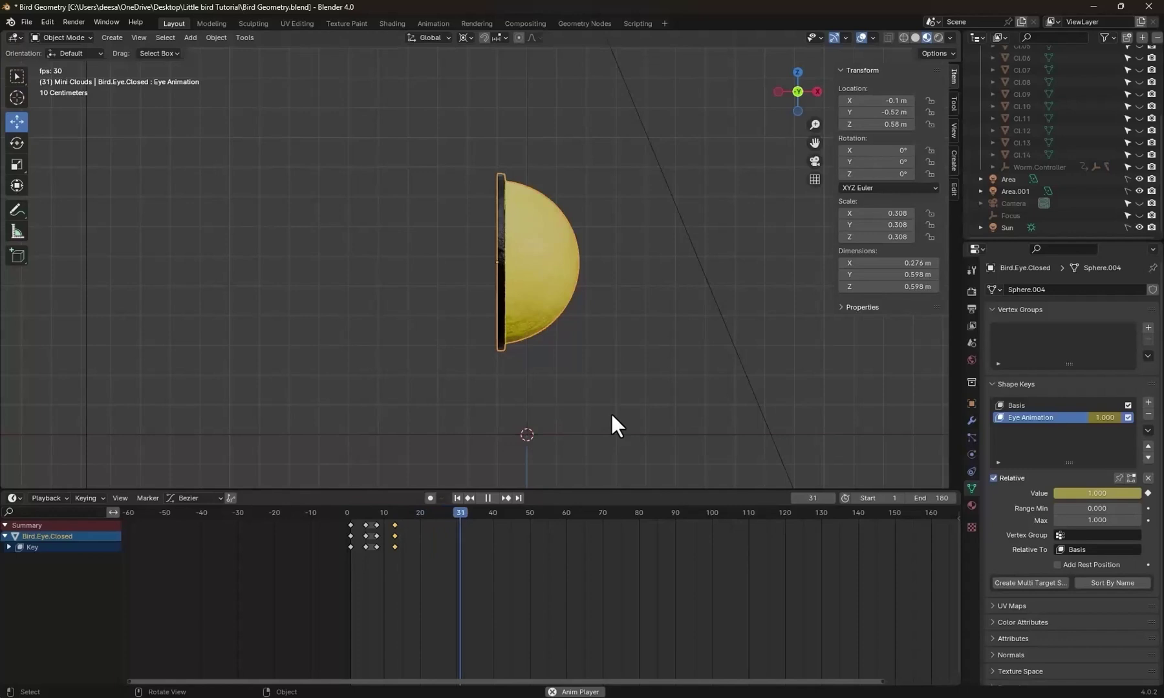
{"action": "left_click", "coordinate": [350, 511]}
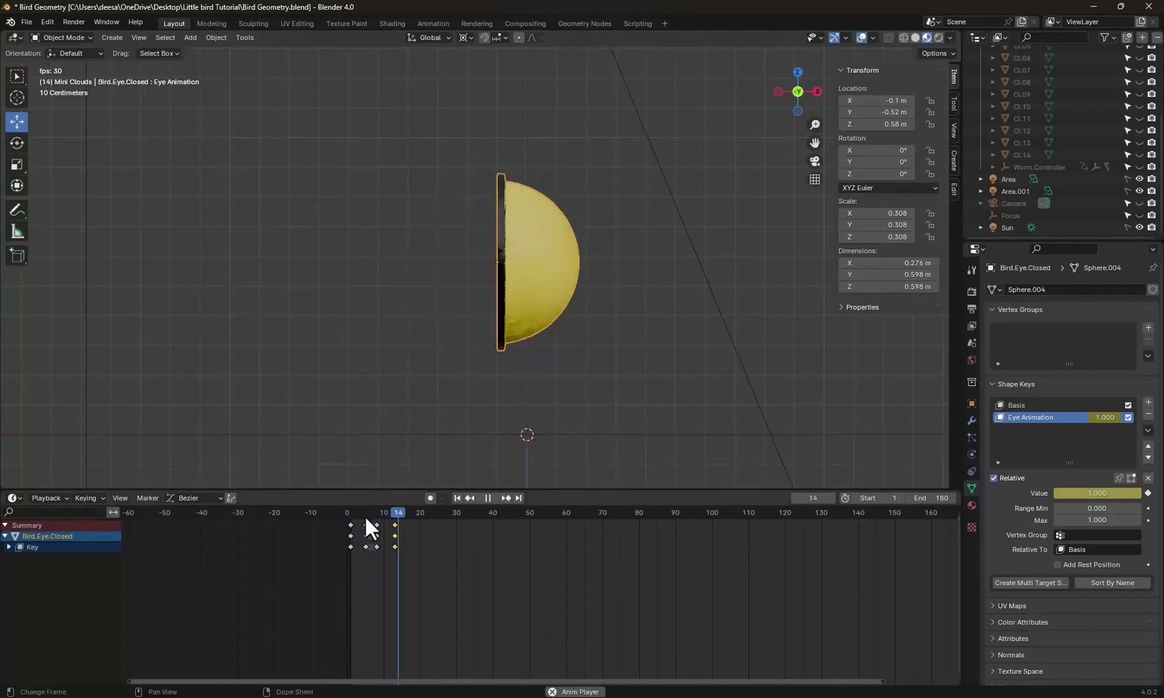
{"action": "key", "text": "space"}
{"action": "left_click", "coordinate": [393, 511]}
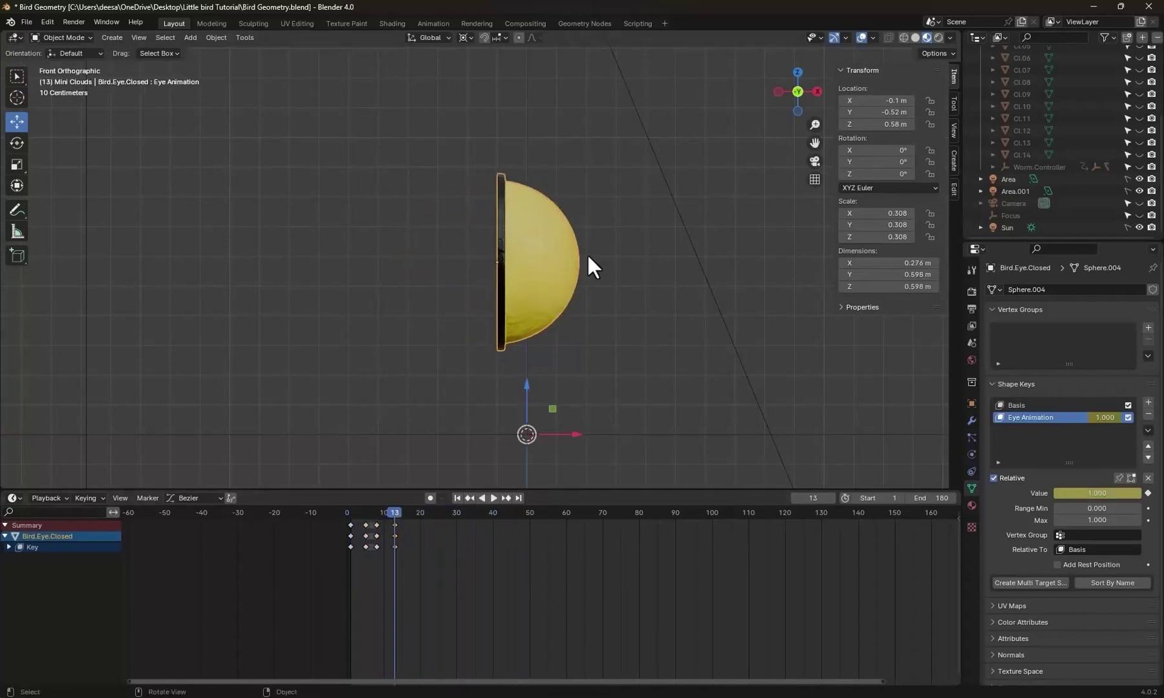
{"action": "mouse_move", "coordinate": [397, 513]}
{"action": "left_mouse_down"}
{"action": "mouse_move", "coordinate": [381, 512]}
{"action": "mouse_move", "coordinate": [393, 509]}
{"action": "left_mouse_up"}
Set the interpolation mode of all the eyelid blink keyframes to Constant and play back the result.
{"action": "left_click_drag", "start_coordinate": [412, 560], "coordinate": [329, 539]}
{"action": "right_click", "coordinate": [395, 546]}
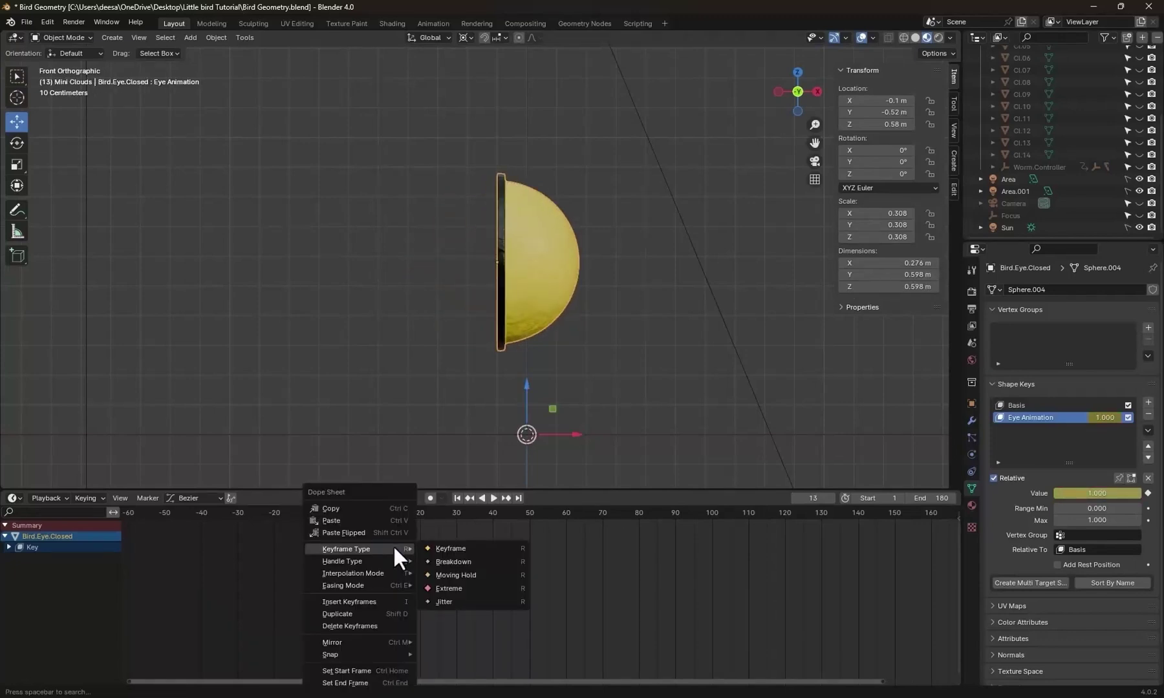
{"action": "mouse_move", "coordinate": [391, 571]}
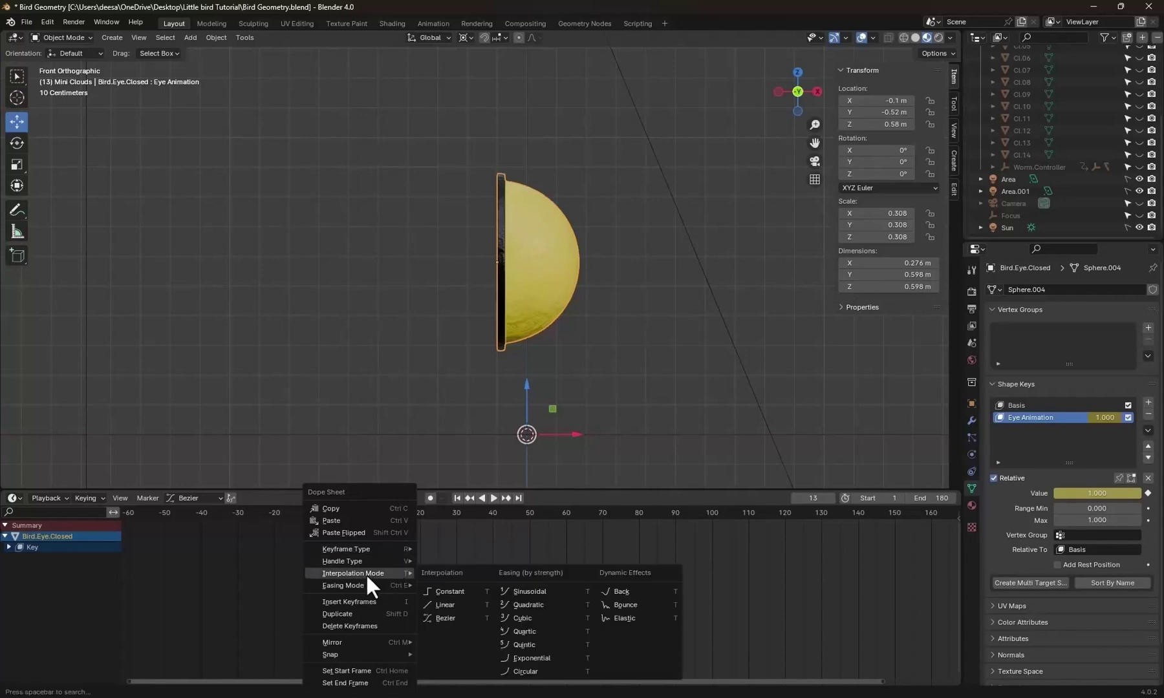
{"action": "left_click", "coordinate": [450, 592]}
{"action": "left_click", "coordinate": [351, 510]}
{"action": "key", "text": "space"}
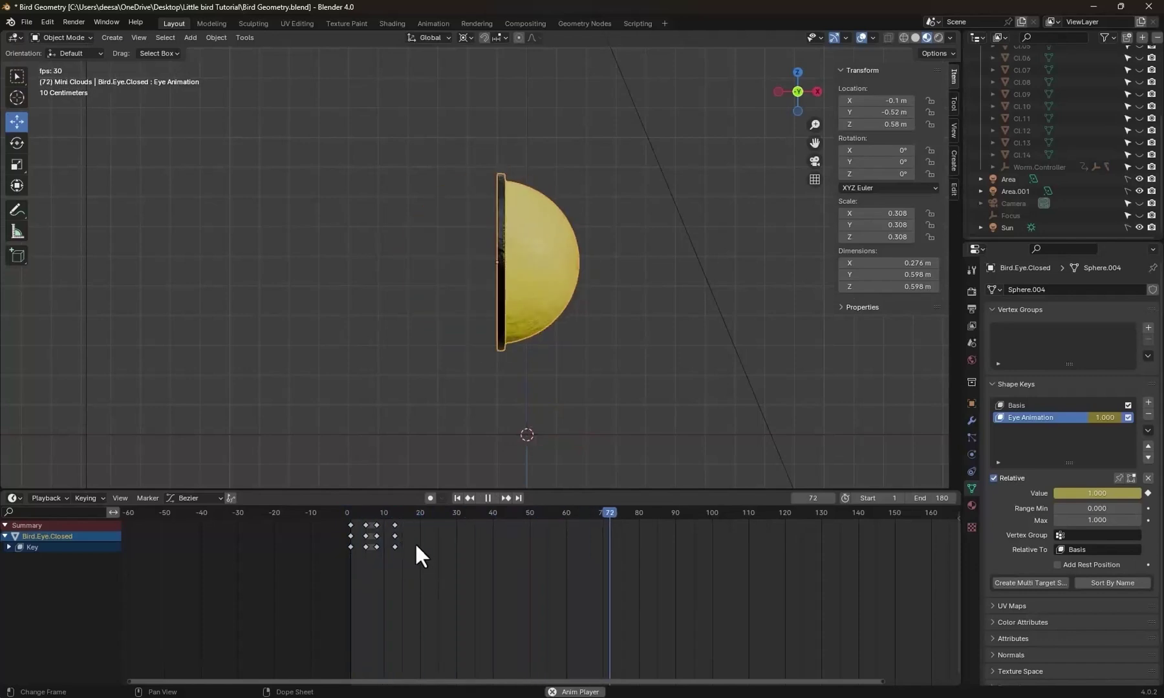
{"action": "key", "text": "Escape"}
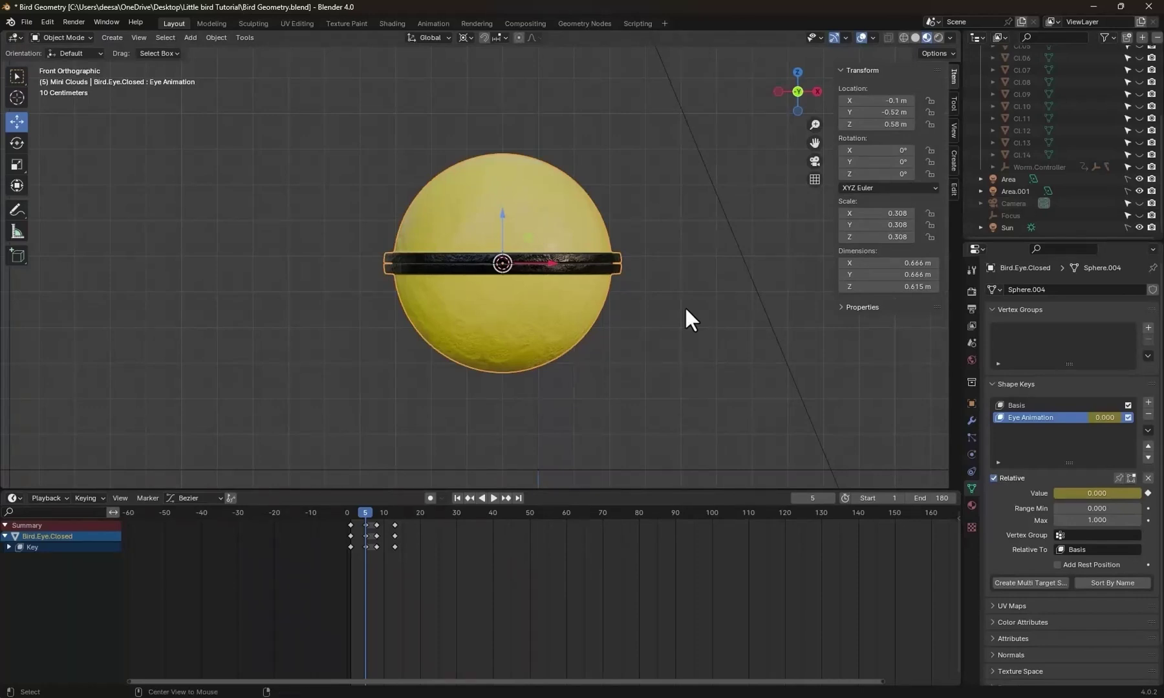
Leave the eyelid's local view and play the blink from frame 1 with the whole scene shown.
{"action": "key", "text": "slash"}
{"action": "left_click_drag", "start_coordinate": [354, 508], "coordinate": [350, 511]}
{"action": "middle_click_drag", "start_coordinate": [569, 404], "coordinate": [572, 406]}
{"action": "key", "text": "space"}
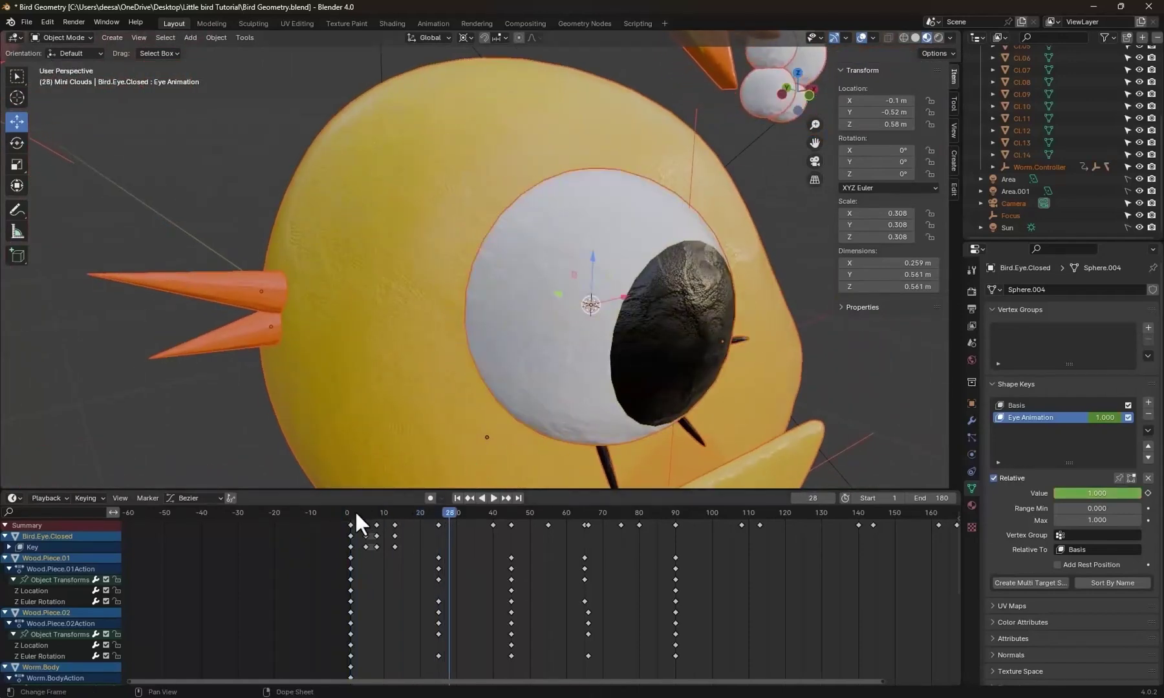
{"action": "left_click", "coordinate": [349, 510]}
{"action": "left_click_drag", "start_coordinate": [348, 510], "coordinate": [349, 509]}
{"action": "key", "text": "space"}
Hide the Camera and the Focus empty in the viewport.
{"action": "scroll", "coordinate": [711, 297], "scroll_direction": "down", "scroll_amount": 8}
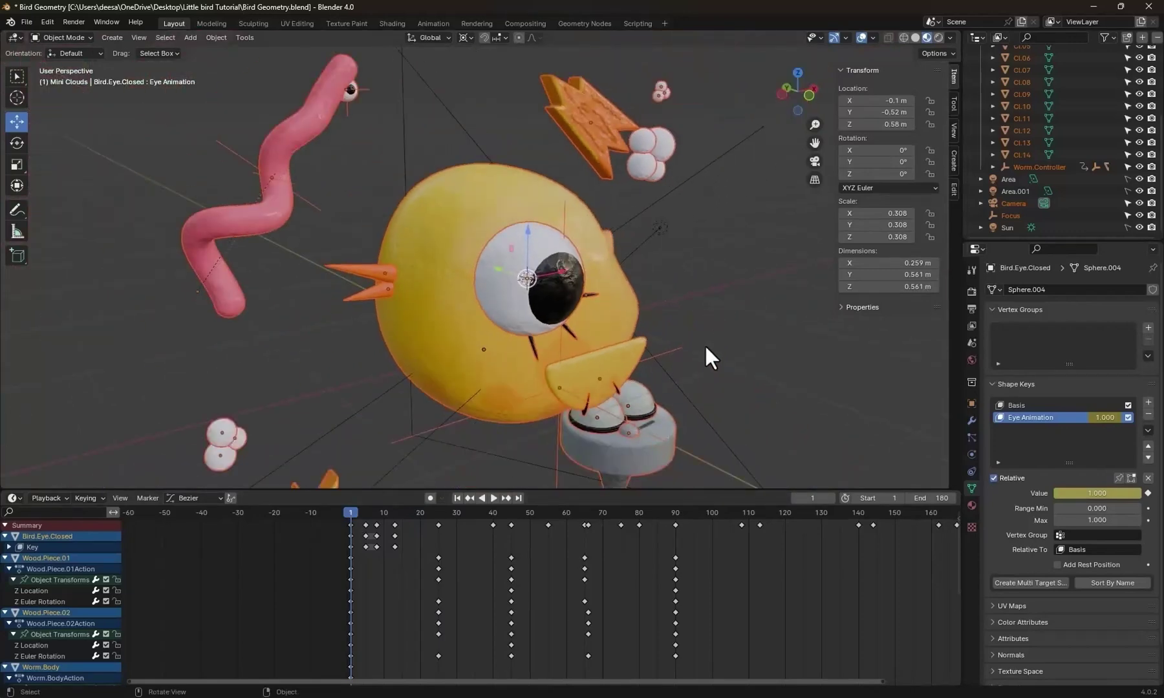
{"action": "key", "text": "KP_1"}
{"action": "left_click", "coordinate": [526, 406]}
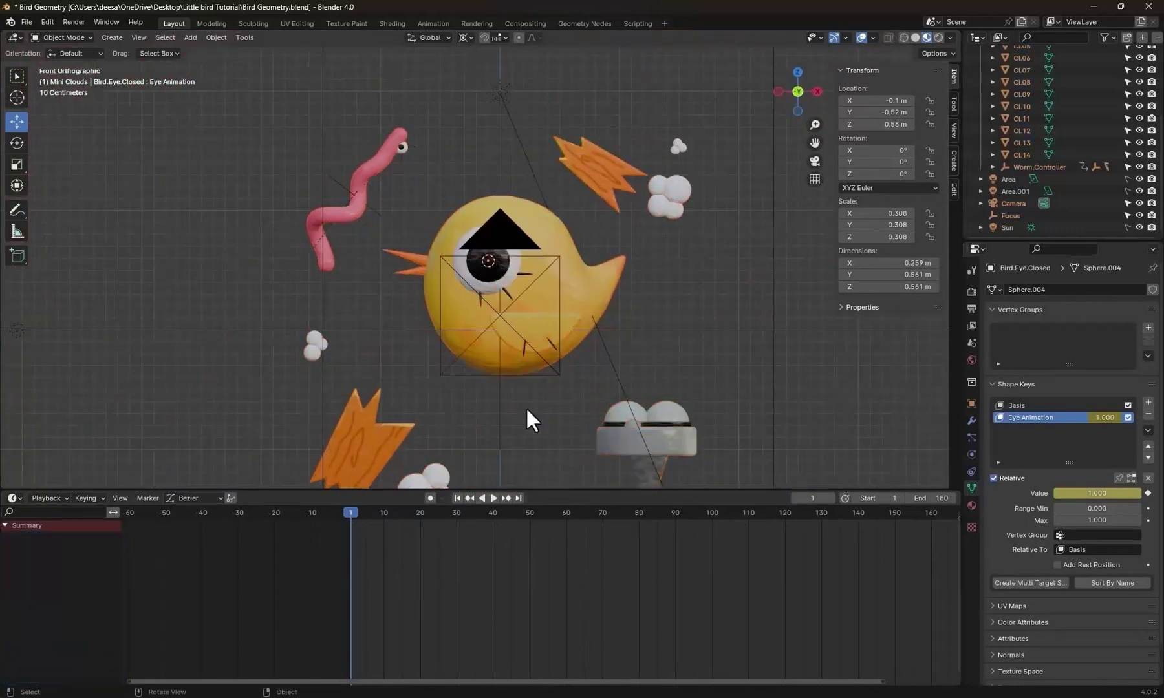
{"action": "left_click", "coordinate": [501, 375]}
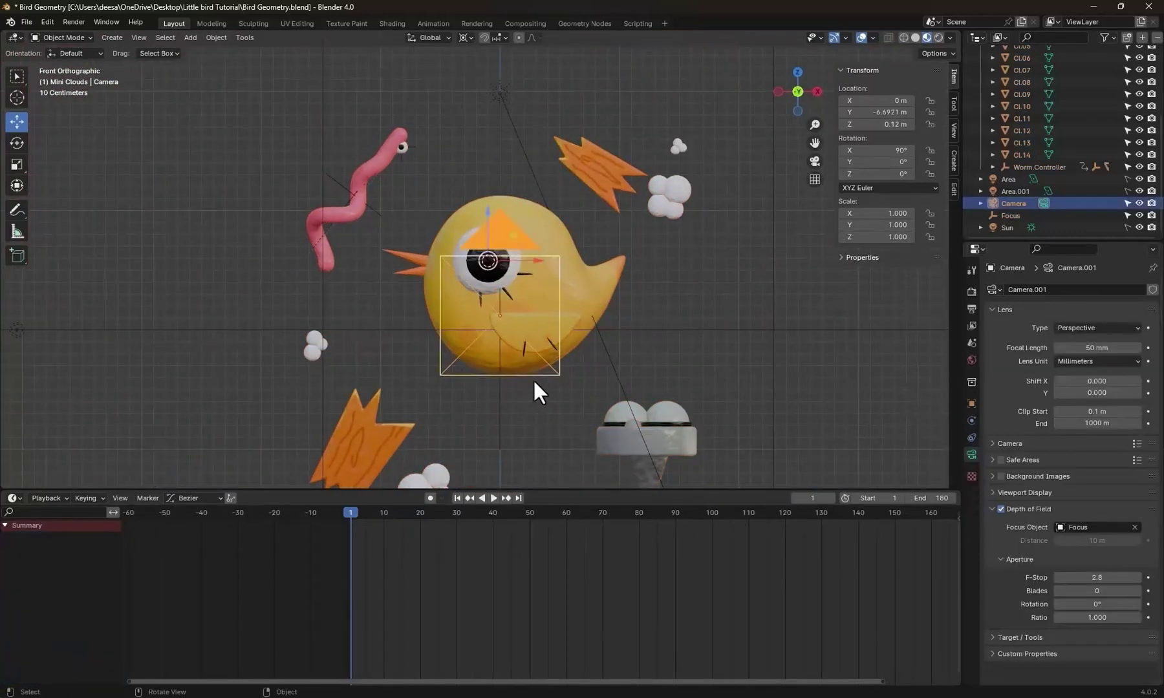
{"action": "left_click", "coordinate": [501, 405], "text": "shift"}
{"action": "left_click", "coordinate": [1139, 203]}
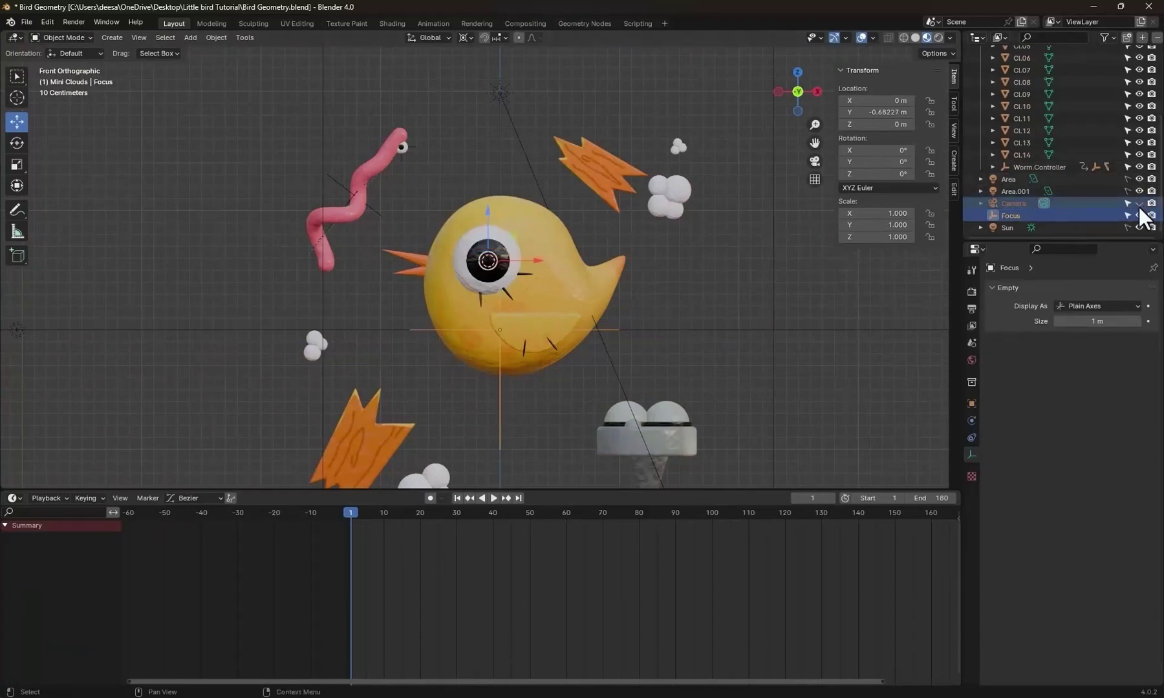
{"action": "left_click", "coordinate": [1139, 216]}
Play back the blink on the bird from the front and check the eye at frame 8.
{"action": "scroll", "coordinate": [570, 353], "scroll_direction": "up", "scroll_amount": 3}
{"action": "key", "text": "space"}
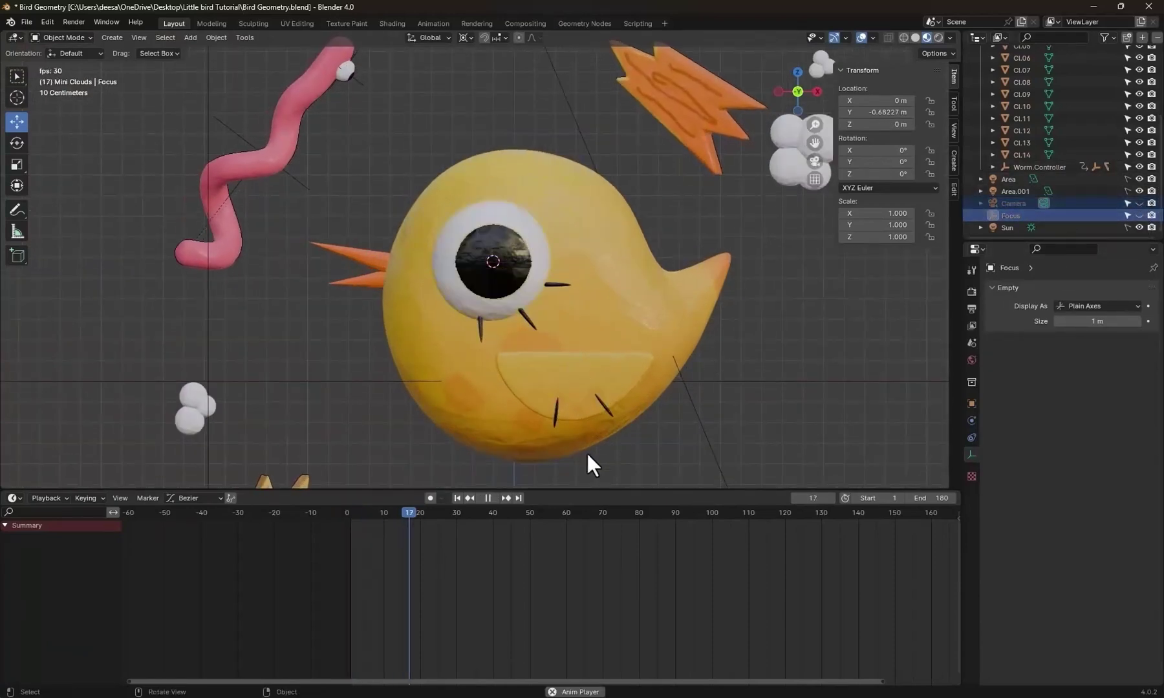
{"action": "key", "text": "space"}
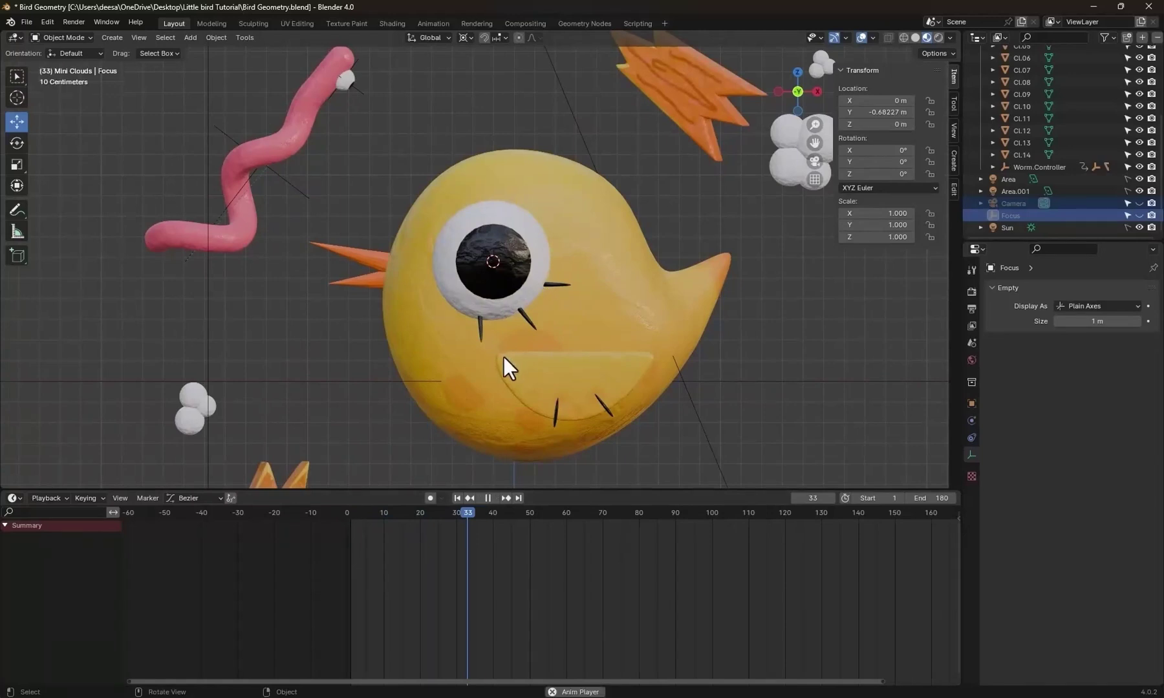
{"action": "left_click", "coordinate": [373, 511]}
Duplicate all of Bird.Eye.Closed's blink keyframes so a second blink starts at frame 30.
{"action": "left_click", "coordinate": [474, 262]}
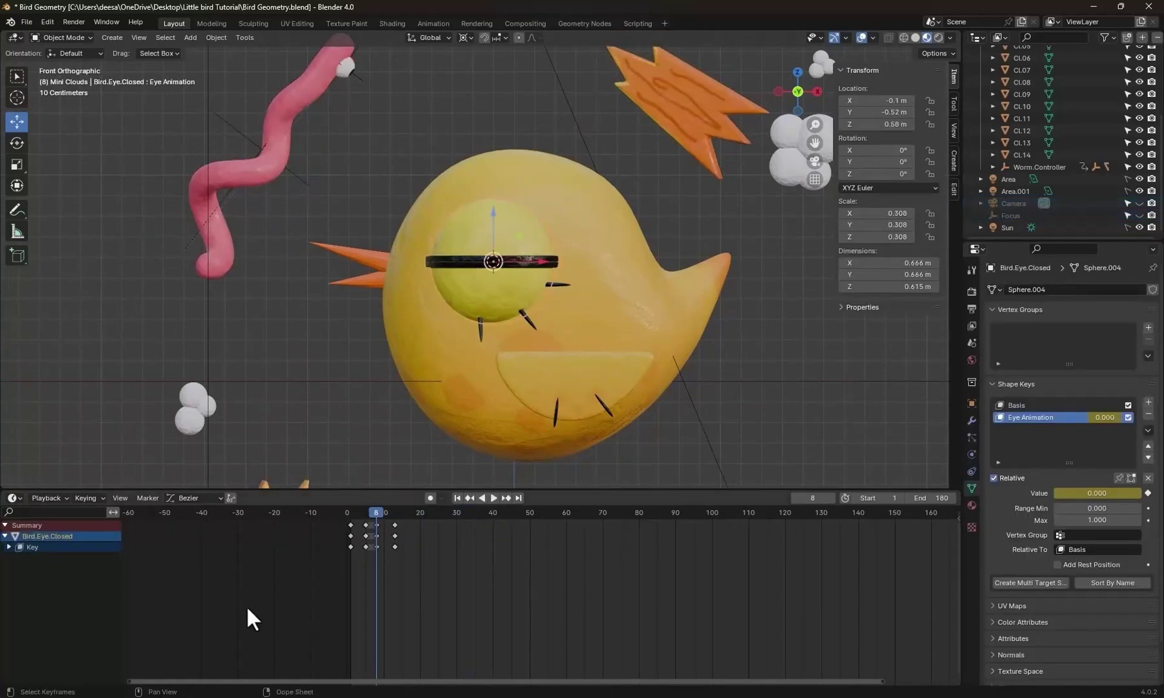
{"action": "left_click_drag", "start_coordinate": [387, 510], "coordinate": [395, 512]}
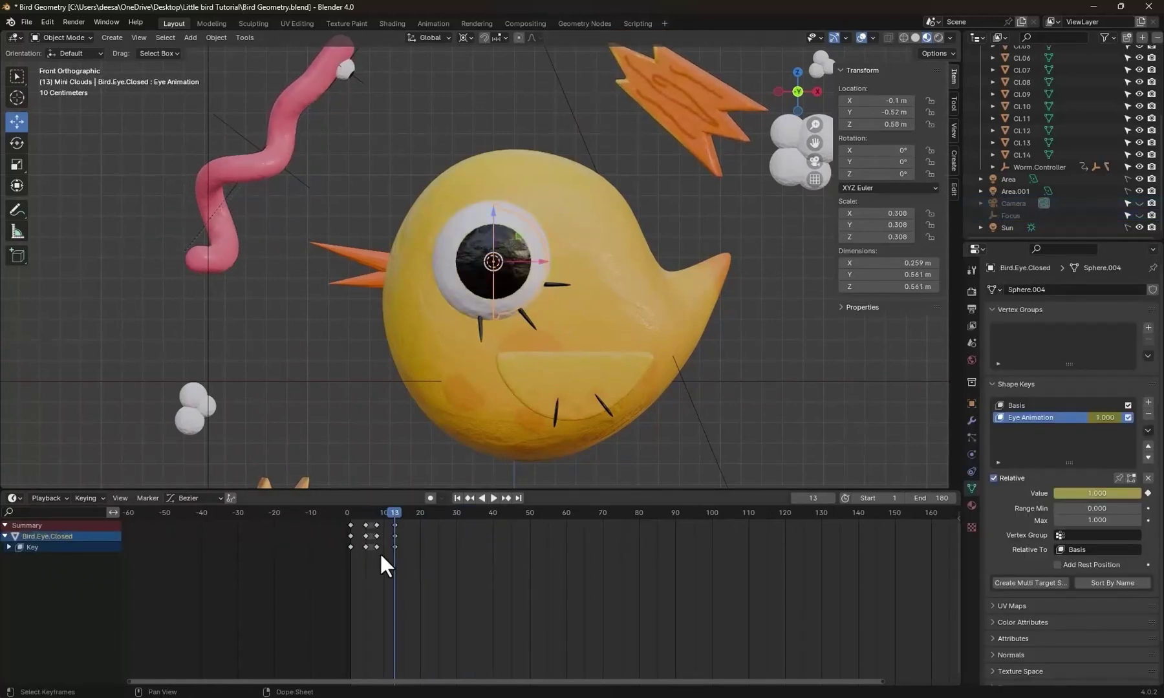
{"action": "left_click_drag", "start_coordinate": [336, 577], "coordinate": [397, 523]}
{"action": "key", "text": "shift+d"}
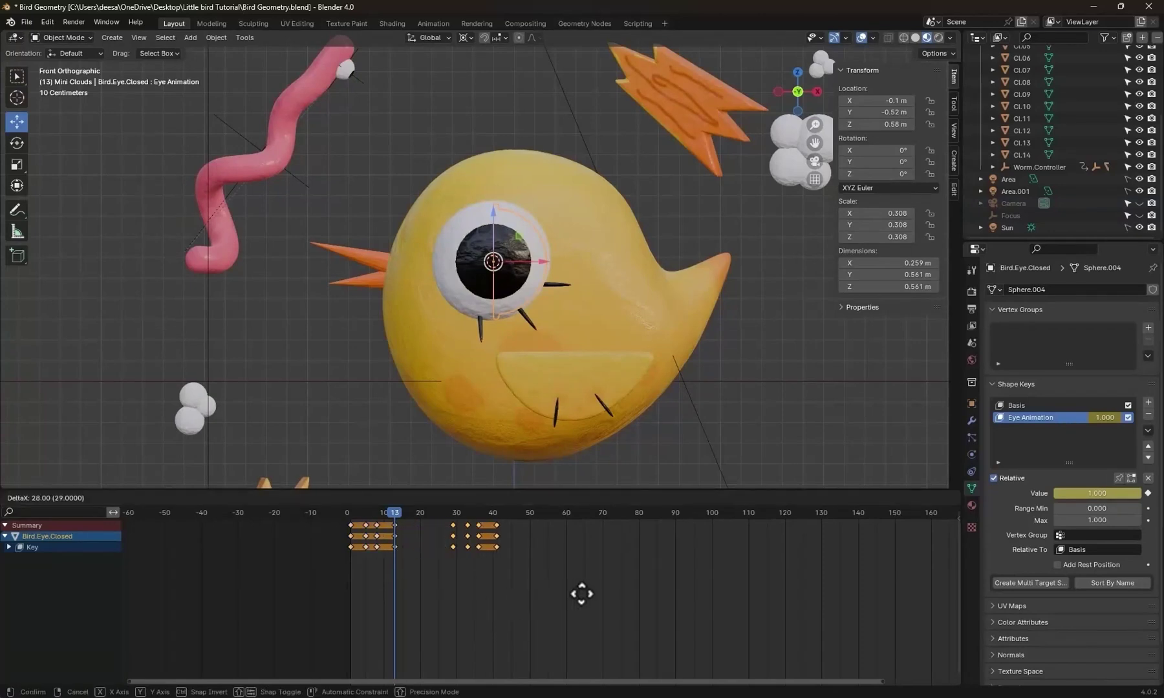
{"action": "left_click", "coordinate": [578, 589]}
{"action": "left_click_drag", "start_coordinate": [396, 512], "coordinate": [349, 514]}
Duplicate the blink keyframes twice more to make a double blink starting at frames 60 and 72.
{"action": "left_click_drag", "start_coordinate": [469, 514], "coordinate": [610, 514]}
{"action": "key", "text": "shift+d"}
{"action": "left_click", "coordinate": [675, 568]}
{"action": "key", "text": "shift+d"}
{"action": "left_click", "coordinate": [688, 592]}
Duplicate the blink keyframes to start at frames 110, 135 and 161, and play back the animation.
{"action": "left_click_drag", "start_coordinate": [711, 514], "coordinate": [747, 511]}
{"action": "key", "text": "shift+d"}
{"action": "left_click", "coordinate": [818, 585]}
{"action": "middle_click_drag", "start_coordinate": [818, 588], "coordinate": [603, 590]}
{"action": "key", "text": "shift+d"}
{"action": "left_click", "coordinate": [694, 597]}
{"action": "key", "text": "shift+d"}
{"action": "key", "text": "space"}
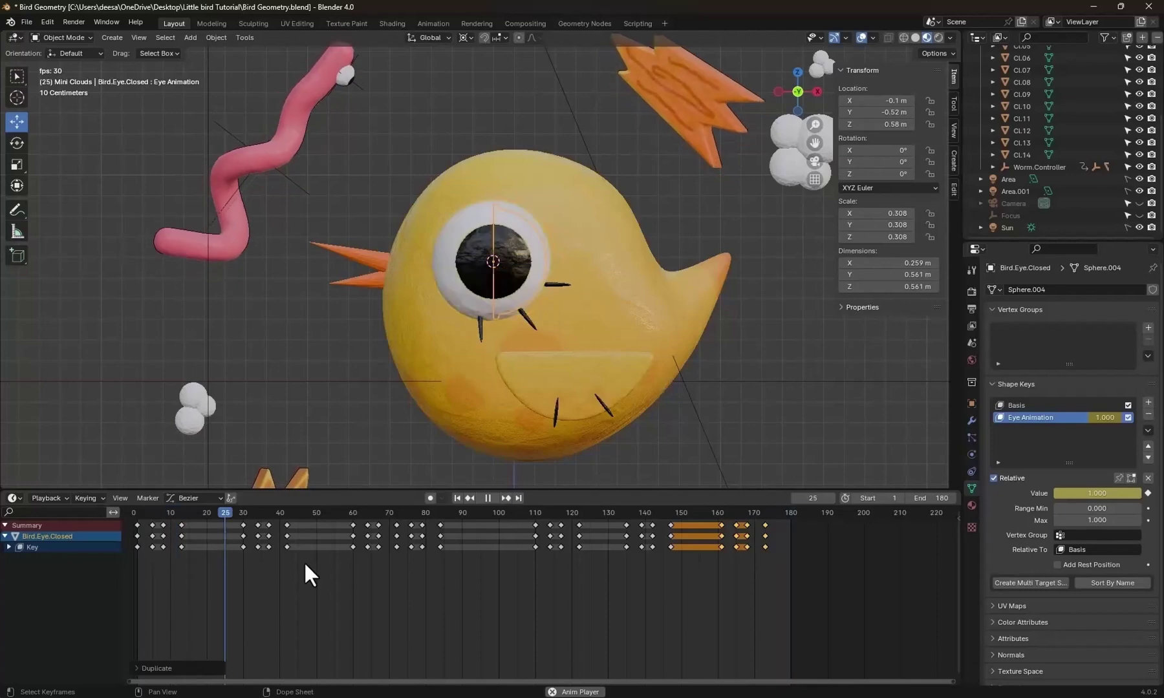
{"action": "key", "text": "space"}
Unwrap the whole upper beak cone with Smart UV Project in the UV Editing workspace.
{"action": "middle_click_drag", "start_coordinate": [519, 365], "coordinate": [654, 356], "text": "shift"}
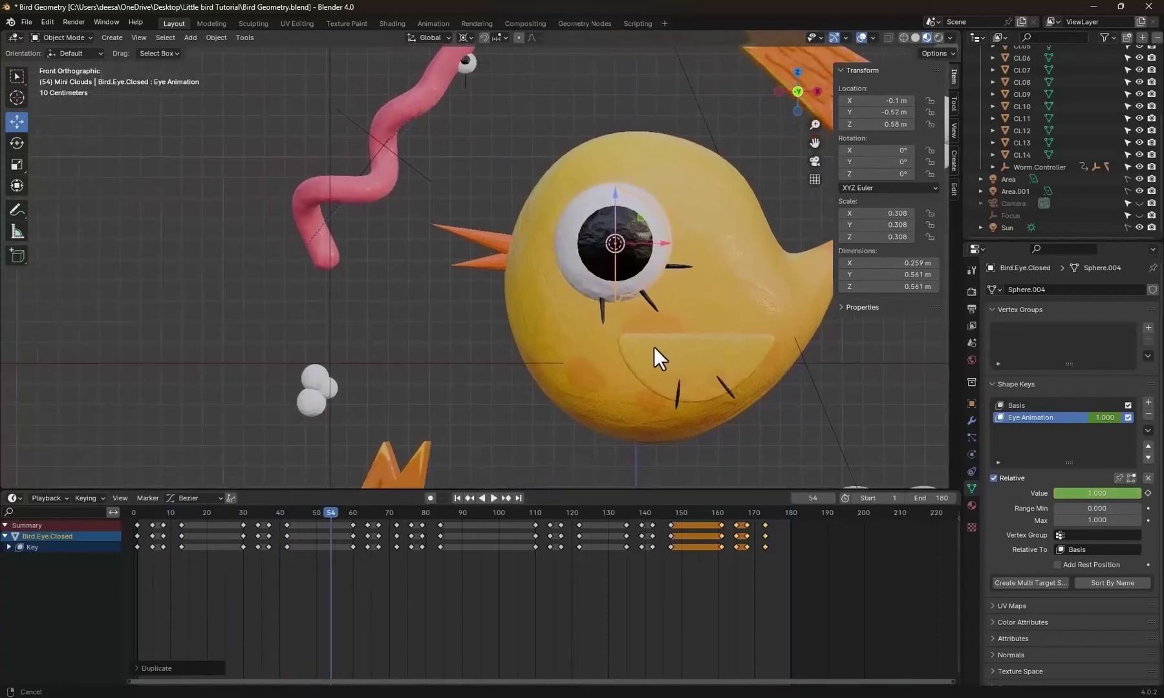
{"action": "scroll", "coordinate": [604, 356], "scroll_direction": "up", "scroll_amount": 7}
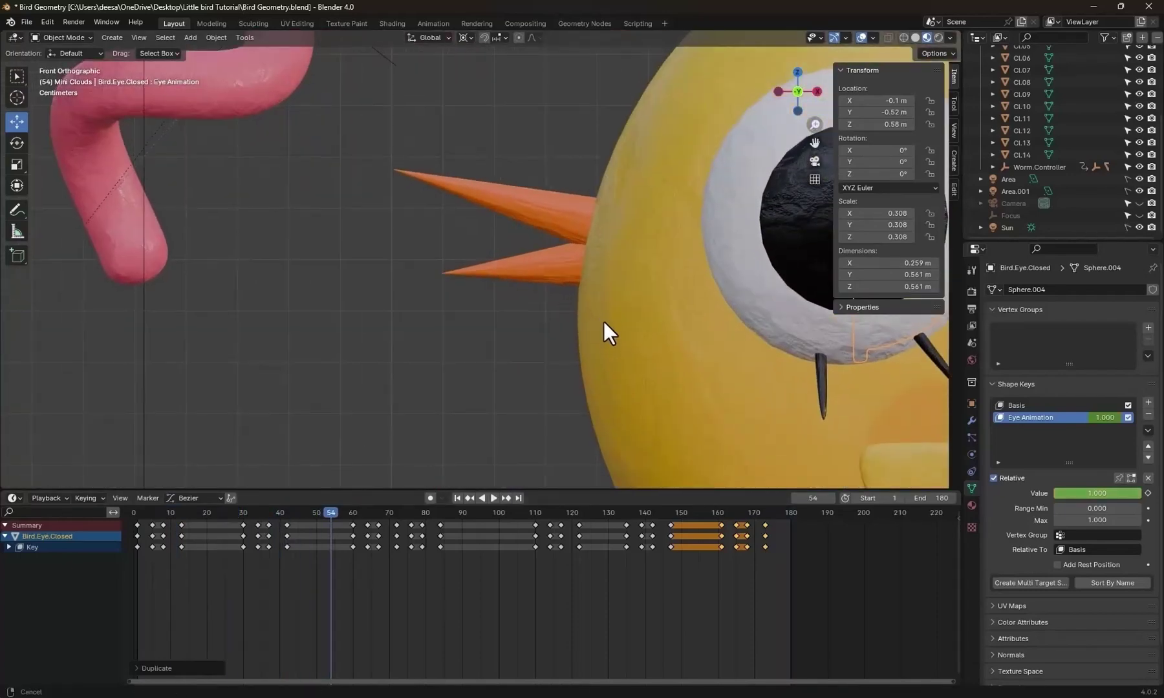
{"action": "middle_click_drag", "start_coordinate": [557, 259], "coordinate": [572, 305], "text": "shift"}
{"action": "left_click", "coordinate": [562, 265]}
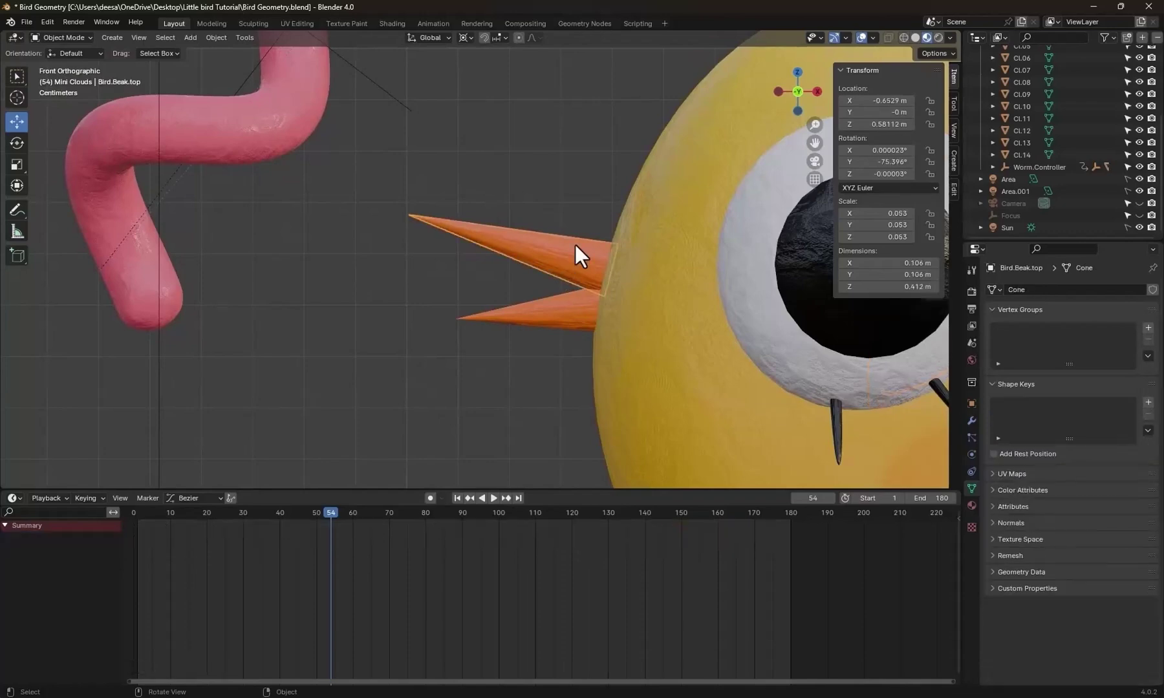
{"action": "scroll", "coordinate": [573, 276], "scroll_direction": "up", "scroll_amount": 3}
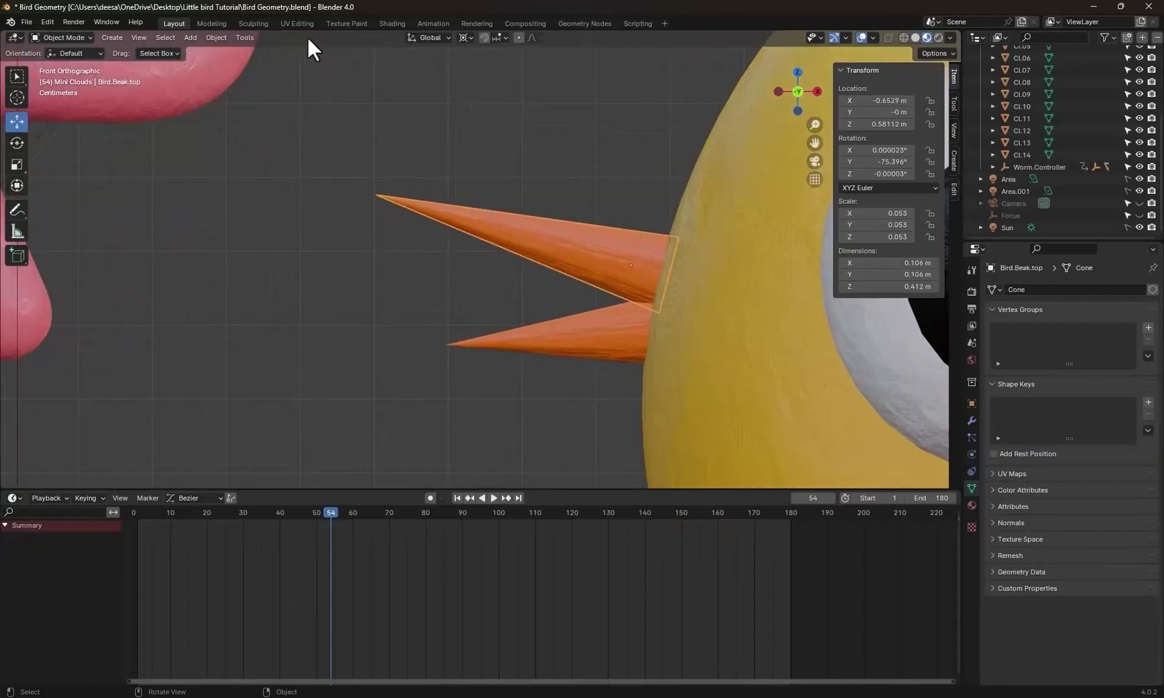
{"action": "left_click", "coordinate": [296, 23]}
{"action": "key", "text": "a"}
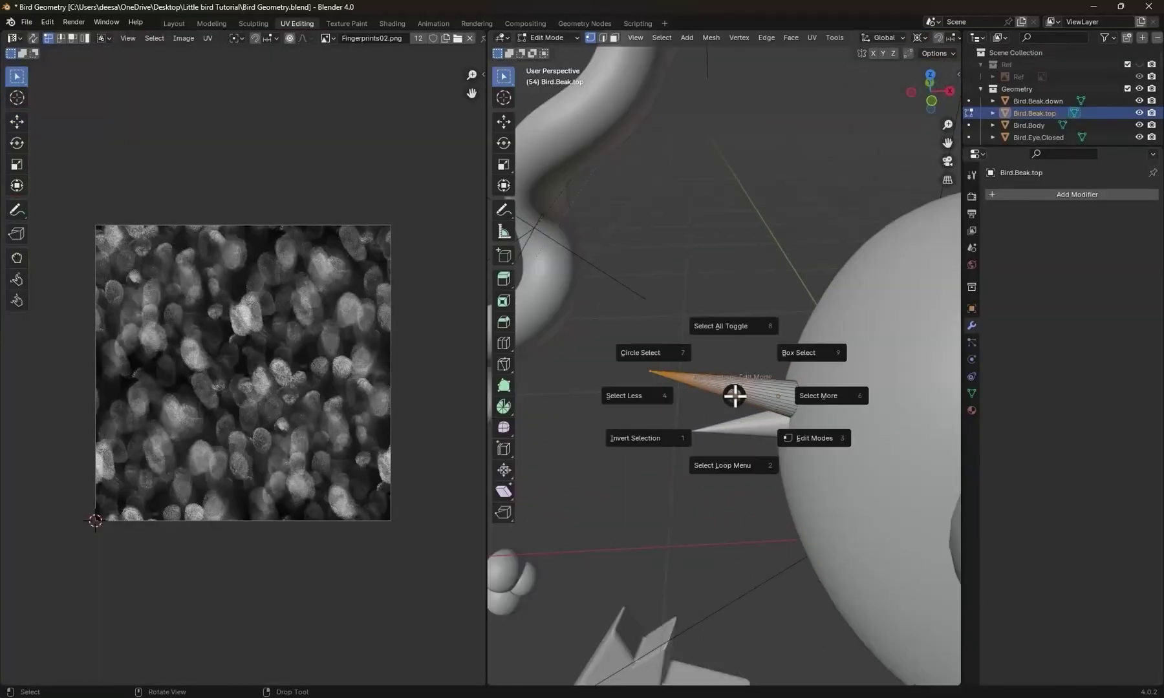
{"action": "left_click", "coordinate": [736, 281]}
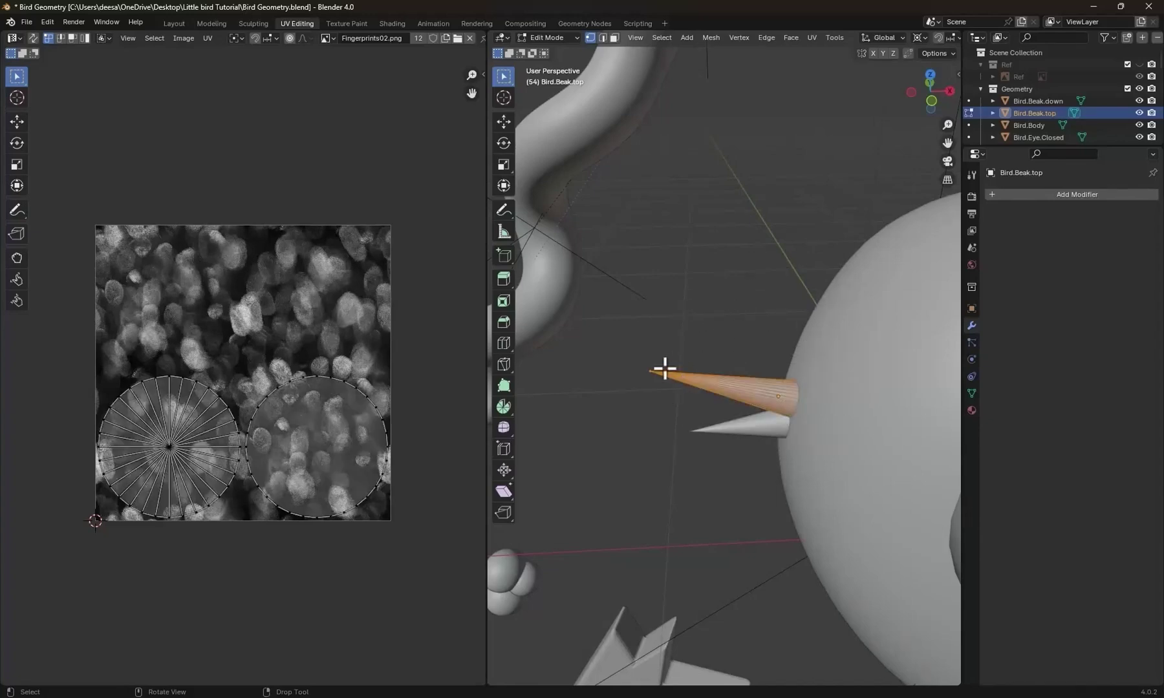
{"action": "key", "text": "u"}
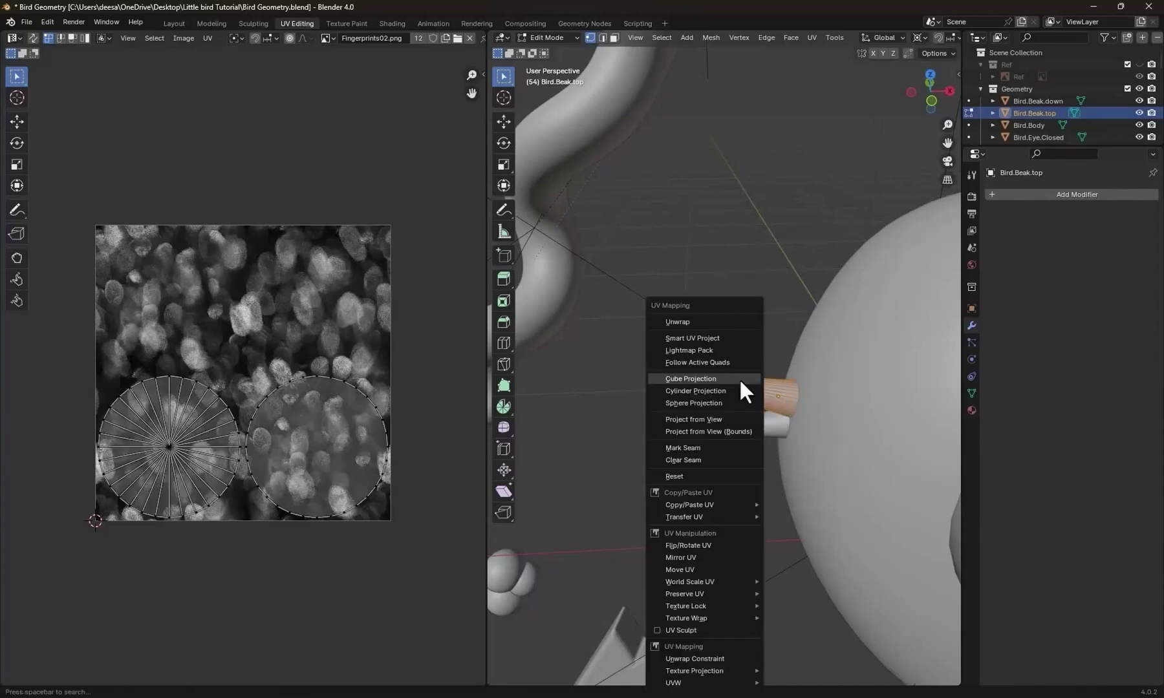
{"action": "left_click", "coordinate": [716, 338]}
{"action": "left_click", "coordinate": [709, 452]}
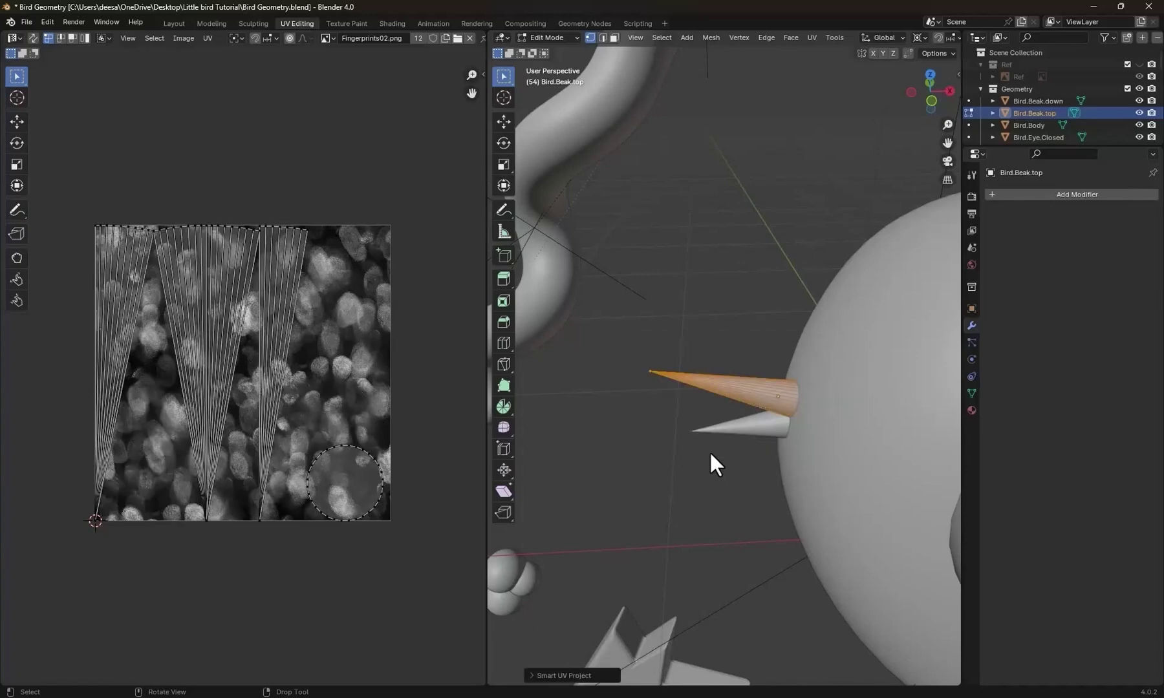
{"action": "left_click", "coordinate": [751, 431]}
Return to the Layout workspace and shade the upper beak smooth.
{"action": "key", "text": "ctrl+Tab"}
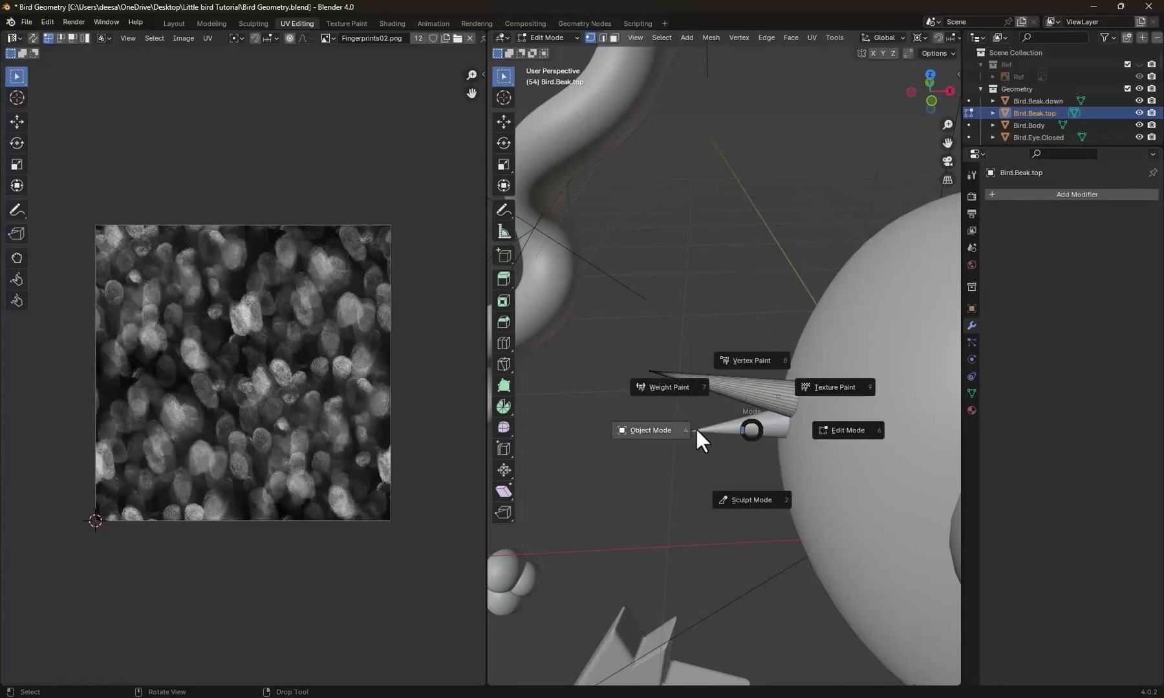
{"action": "key", "text": "Tab"}
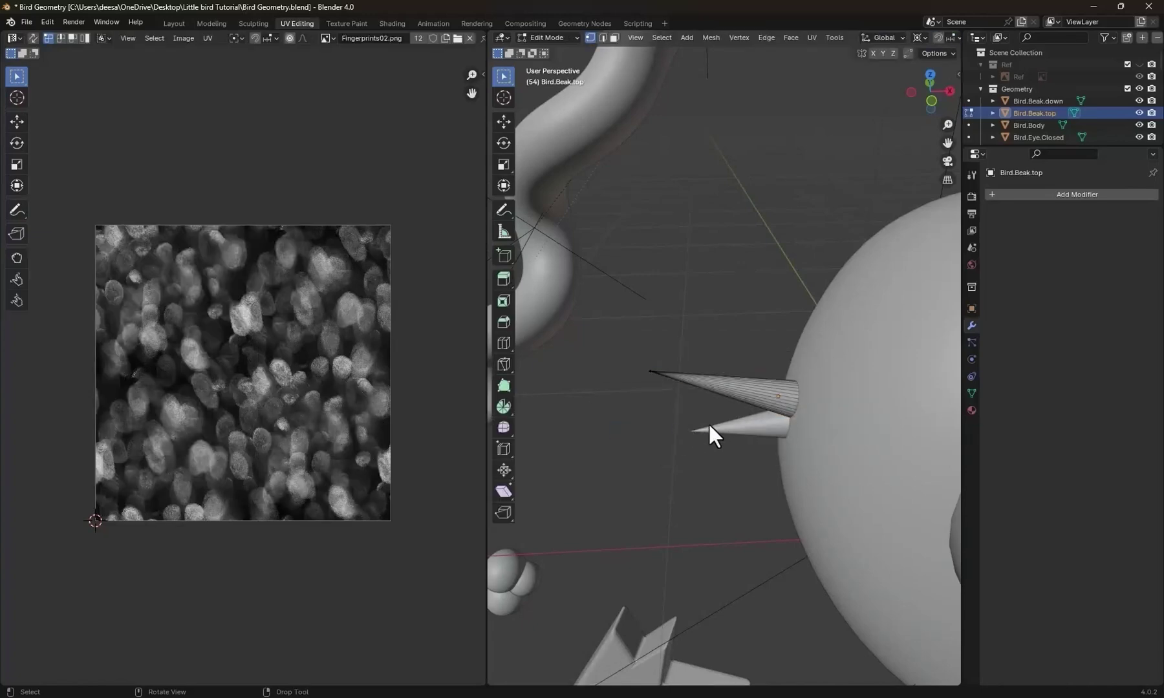
{"action": "left_click", "coordinate": [174, 24]}
{"action": "scroll", "coordinate": [601, 307], "scroll_direction": "up", "scroll_amount": 3}
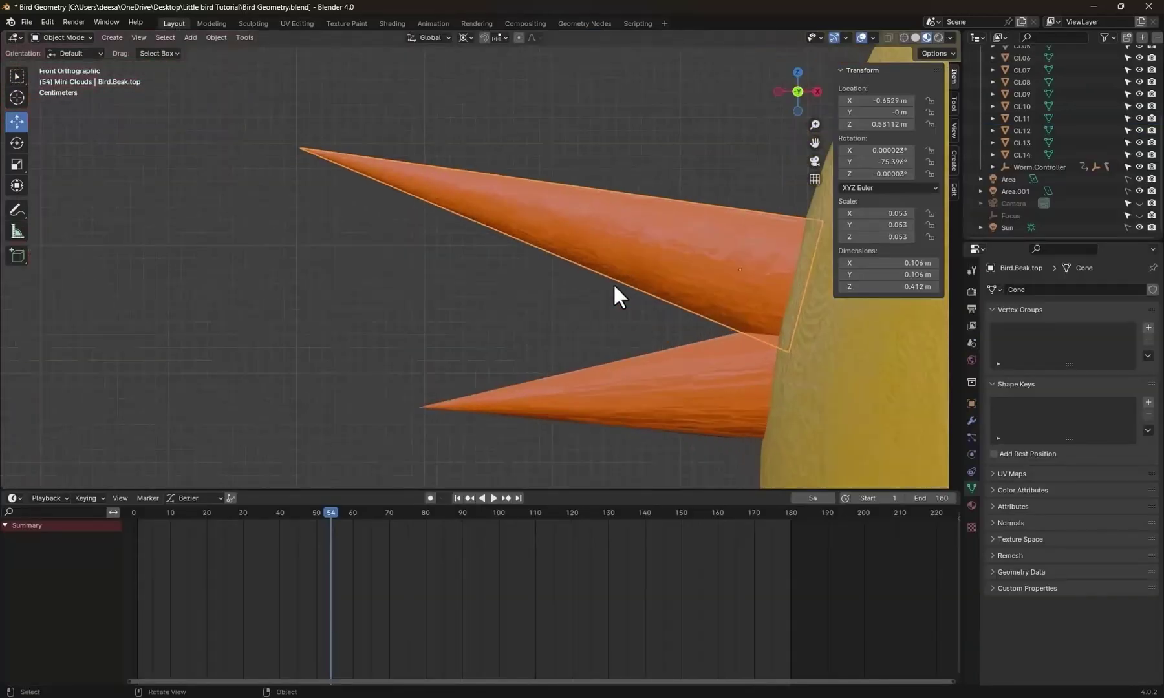
{"action": "right_click", "coordinate": [658, 238]}
{"action": "left_click", "coordinate": [626, 236]}
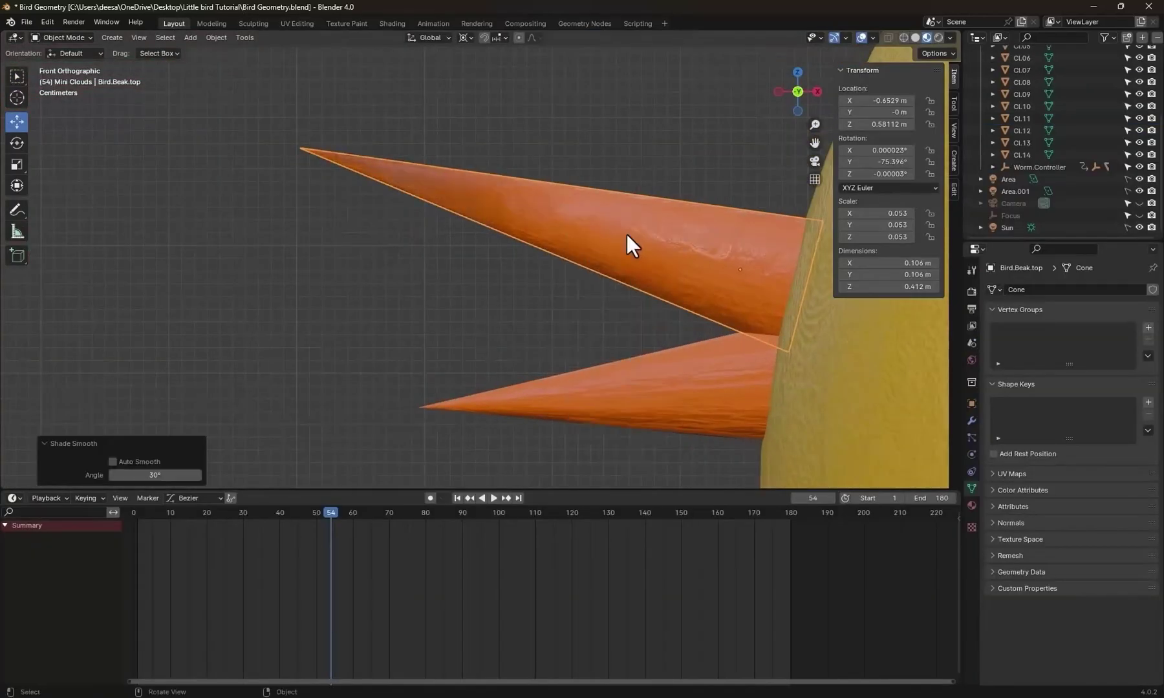
Unwrap the lower beak cone with Smart UV Project in the UV Editing workspace, and shade it smooth in the Layout workspace.
{"action": "left_click", "coordinate": [670, 388]}
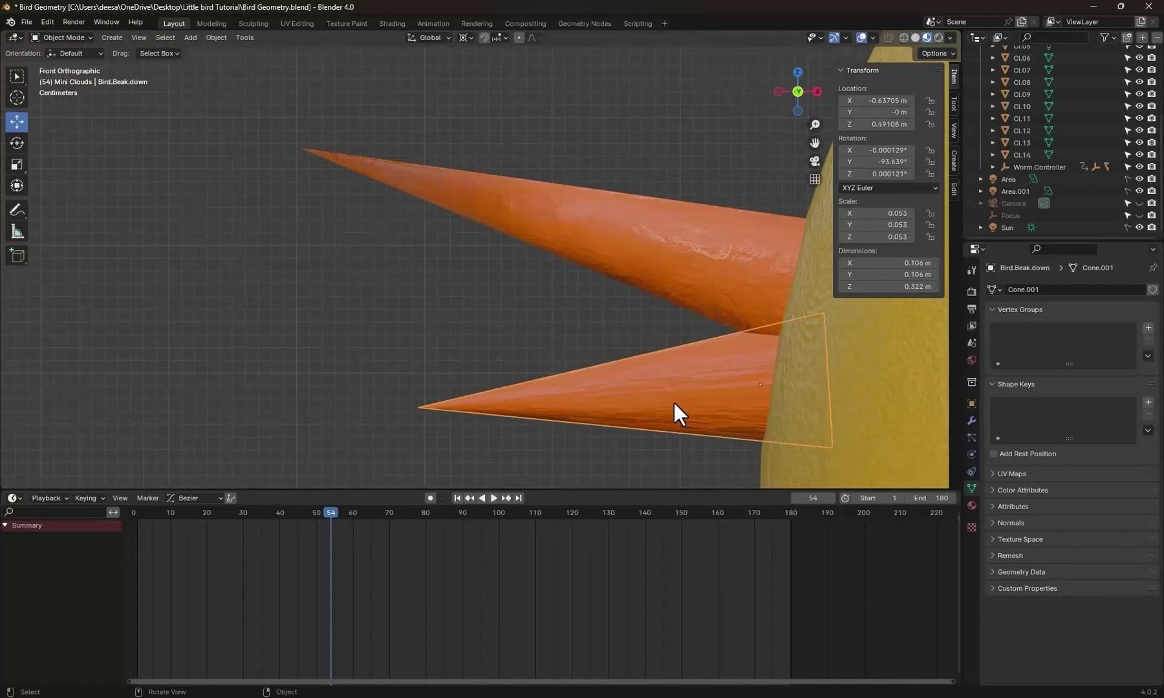
{"action": "left_click", "coordinate": [292, 23]}
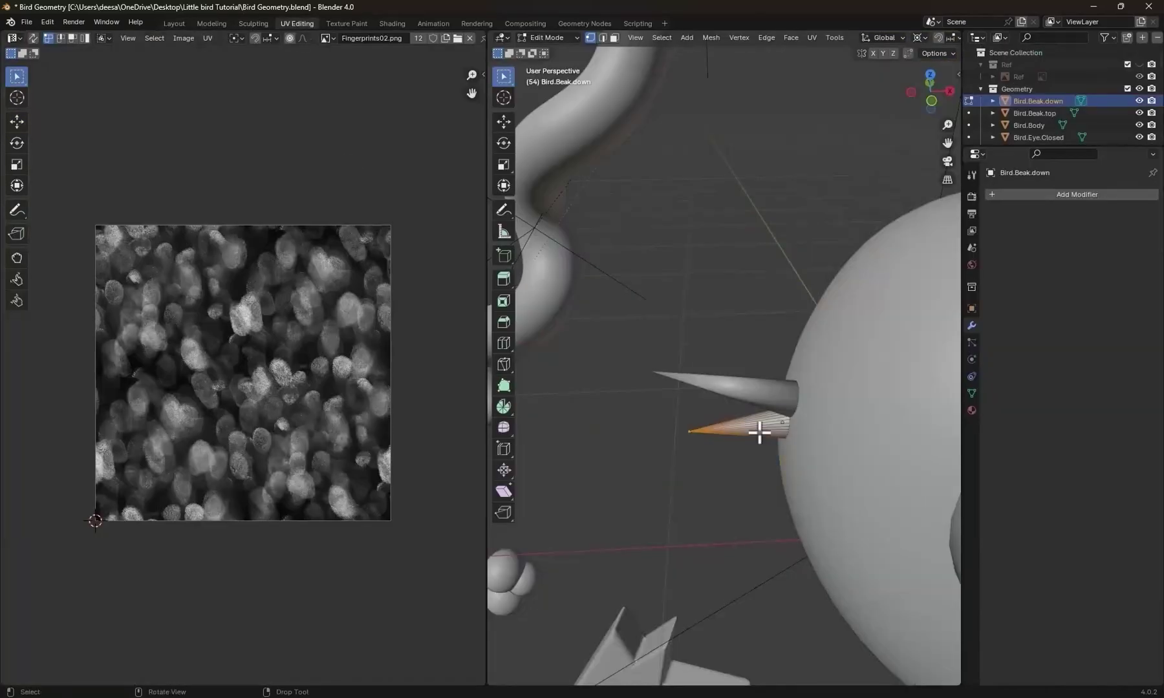
{"action": "key", "text": "u"}
{"action": "left_click", "coordinate": [728, 340]}
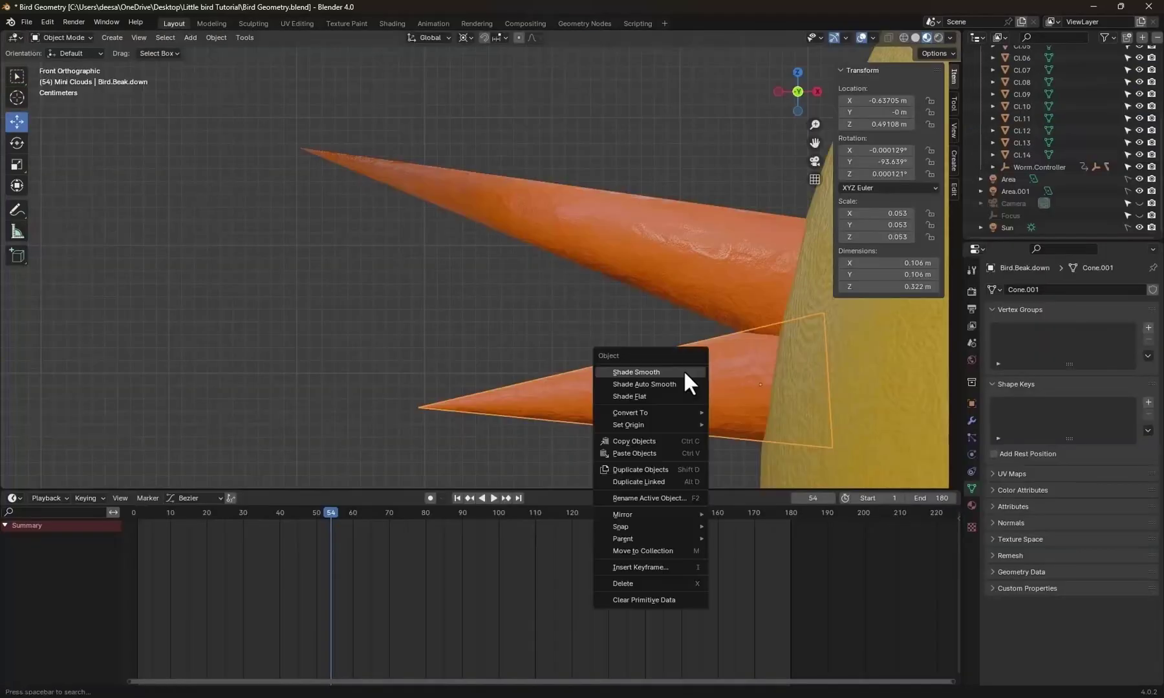
{"action": "left_click", "coordinate": [683, 372]}
{"action": "scroll", "coordinate": [699, 387], "scroll_direction": "down", "scroll_amount": 6}
{"action": "scroll", "coordinate": [650, 388], "scroll_direction": "down", "scroll_amount": 3}
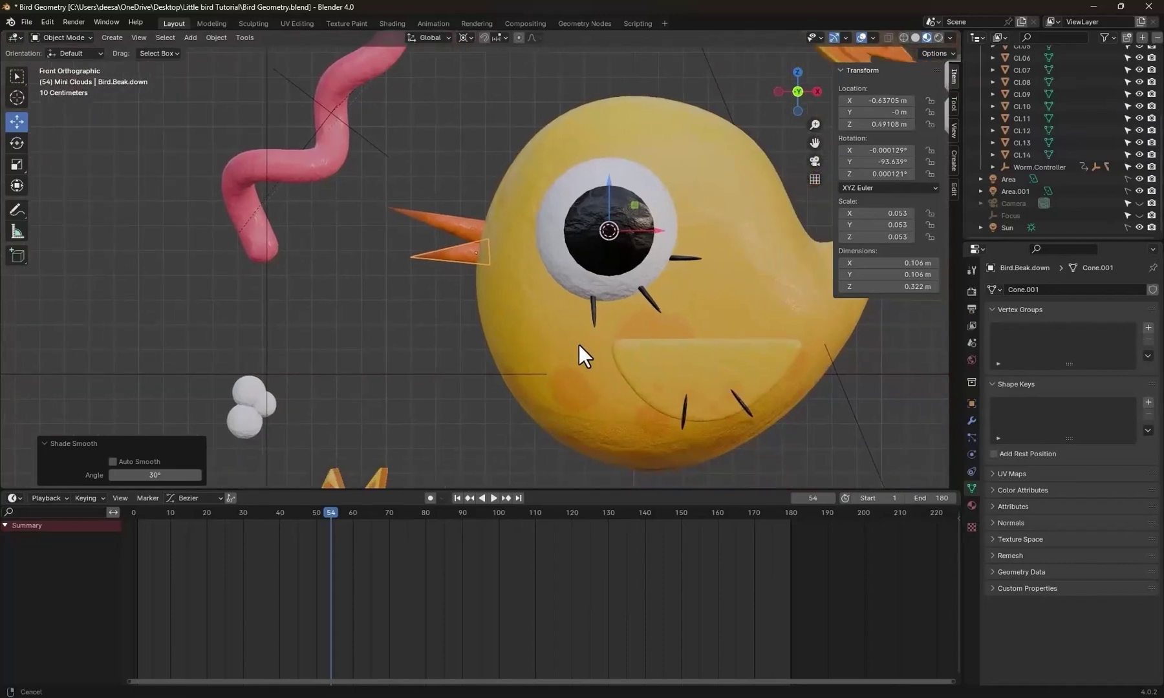
At frame 8, duplicate the bird's closed eye and its left eyeball together, keeping the copies in place.
{"action": "mouse_move", "coordinate": [562, 352]}
{"action": "middle_mouse_down"}
{"action": "mouse_move", "coordinate": [549, 358]}
{"action": "mouse_move", "coordinate": [615, 378]}
{"action": "mouse_move", "coordinate": [569, 373]}
{"action": "middle_mouse_up"}
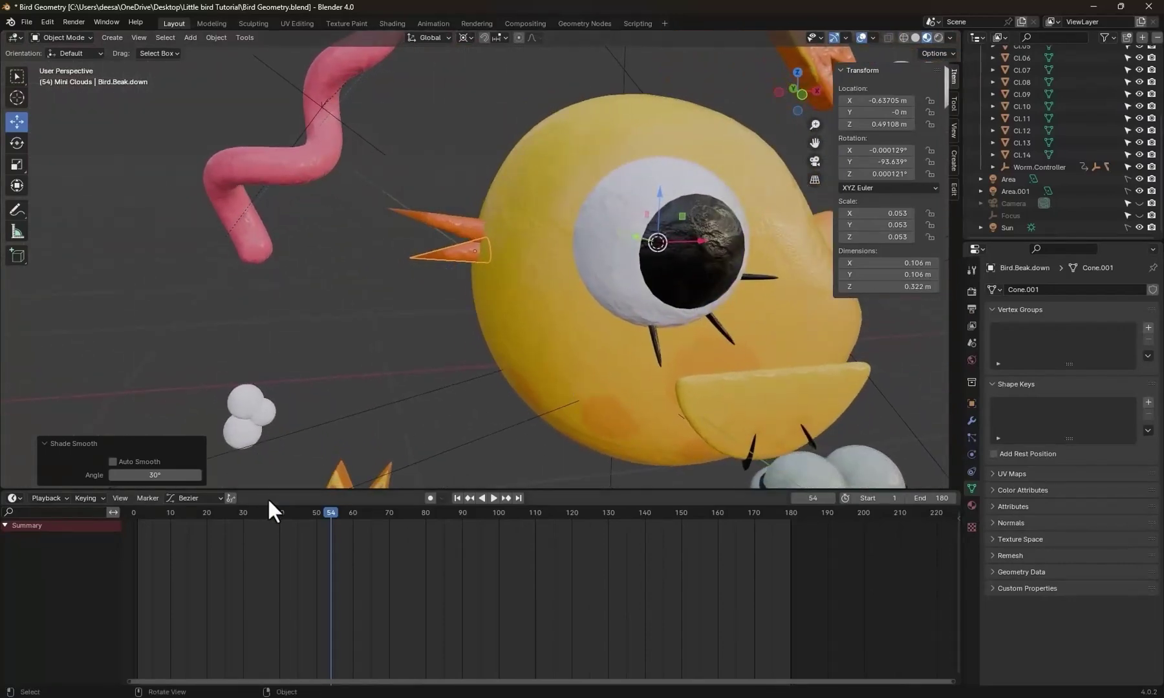
{"action": "left_click_drag", "start_coordinate": [253, 513], "coordinate": [164, 514]}
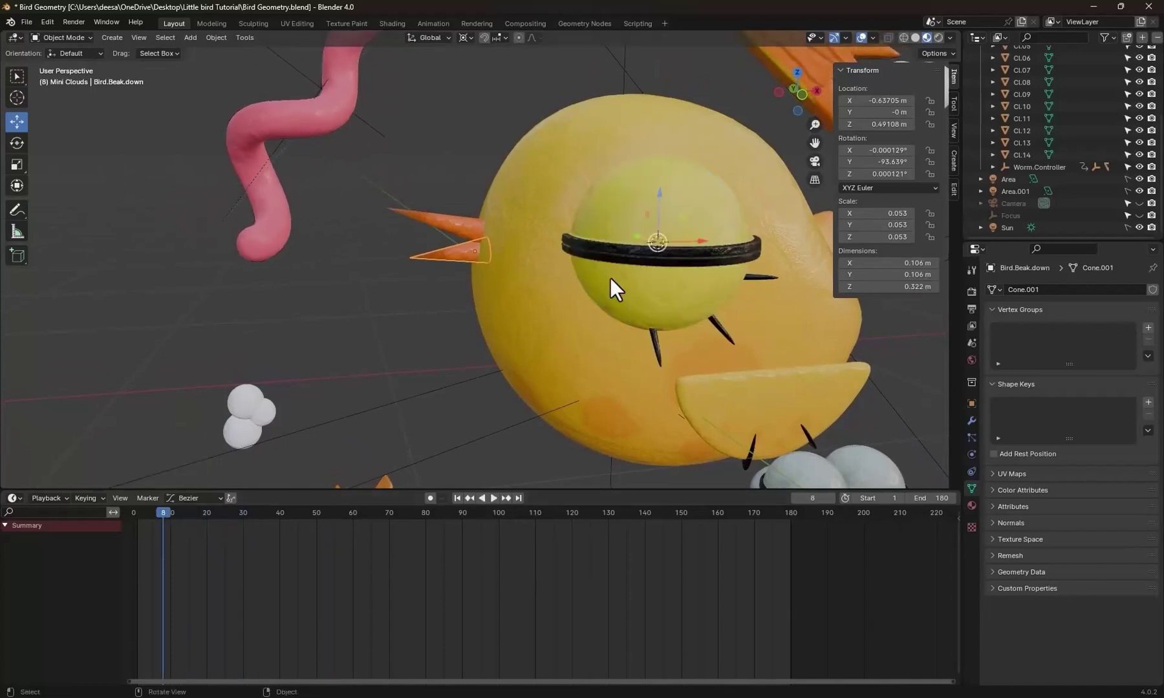
{"action": "left_click", "coordinate": [710, 201]}
{"action": "scroll", "coordinate": [1052, 166], "scroll_direction": "up", "scroll_amount": 4}
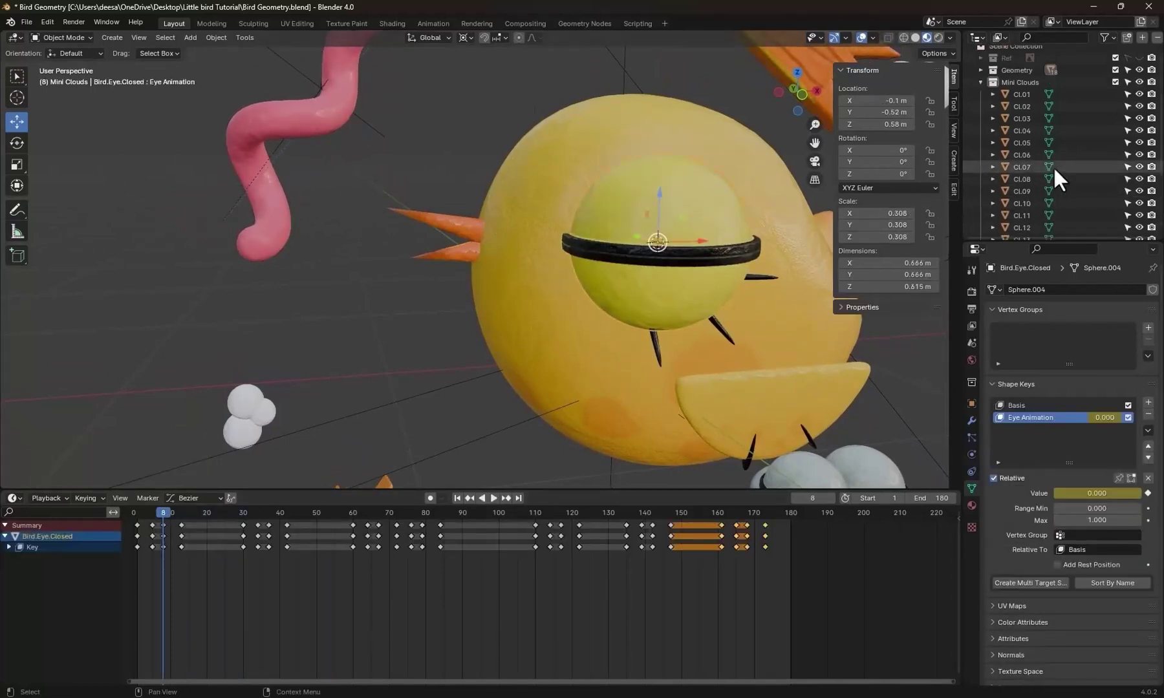
{"action": "left_click", "coordinate": [980, 76]}
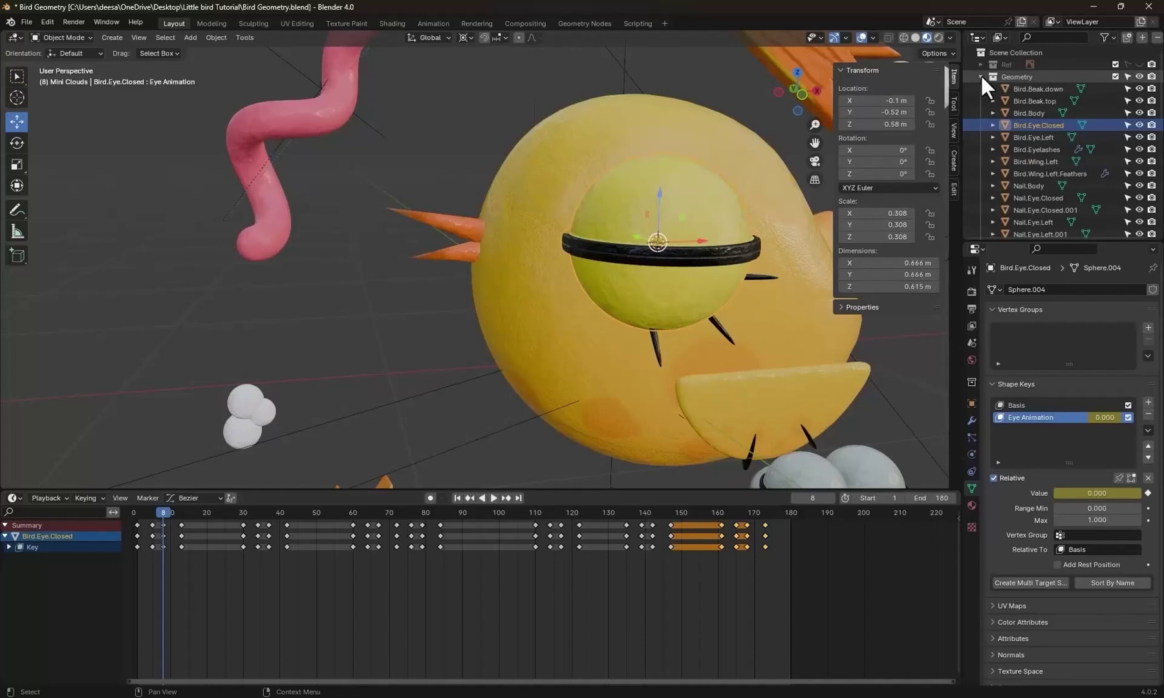
{"action": "left_click", "coordinate": [1039, 136], "text": "ctrl"}
{"action": "key", "text": "KP_7"}
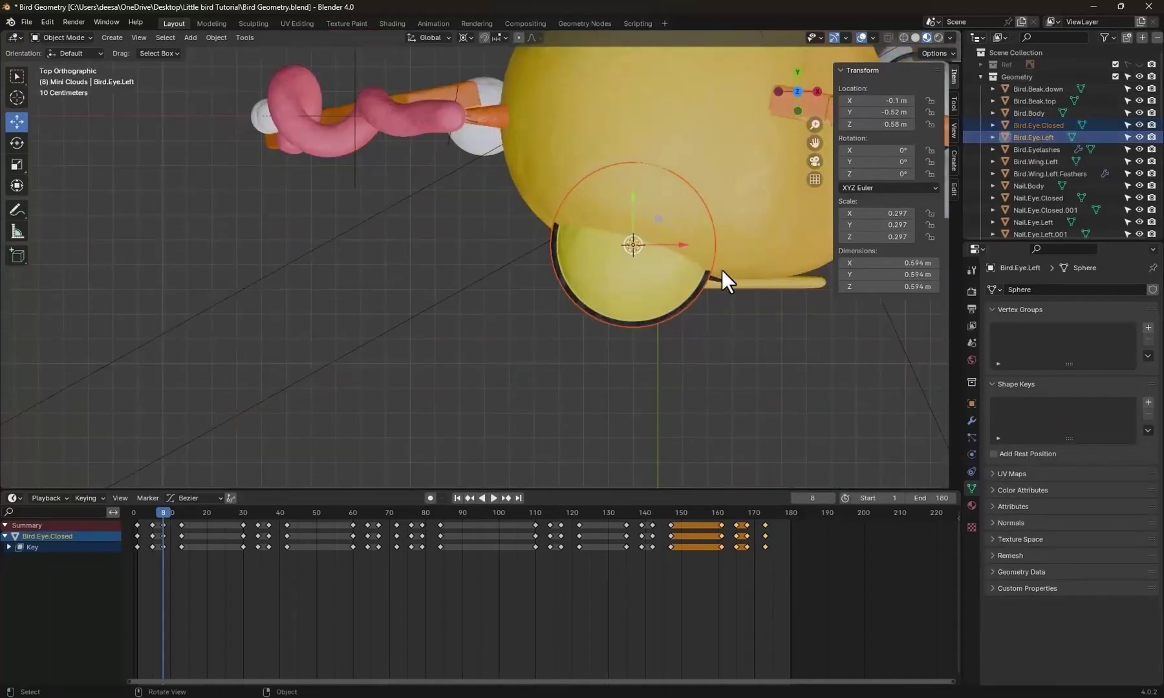
{"action": "scroll", "coordinate": [722, 271], "scroll_direction": "down", "scroll_amount": 4}
{"action": "key", "text": "shift+d"}
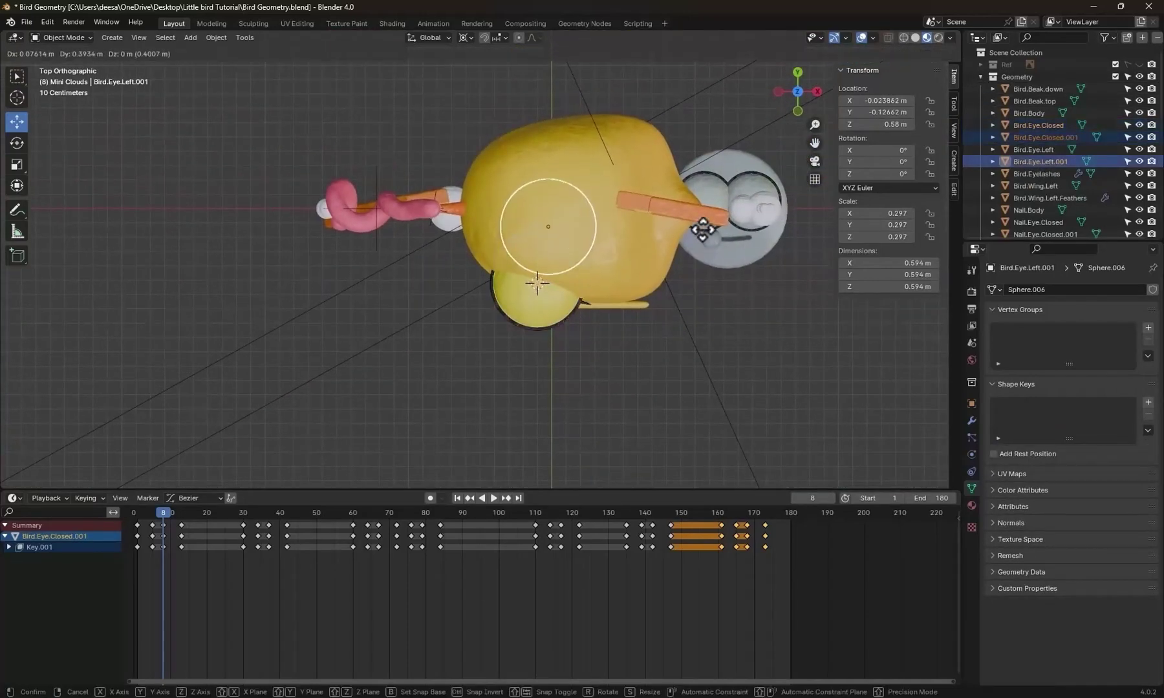
{"action": "right_click", "coordinate": [702, 229]}
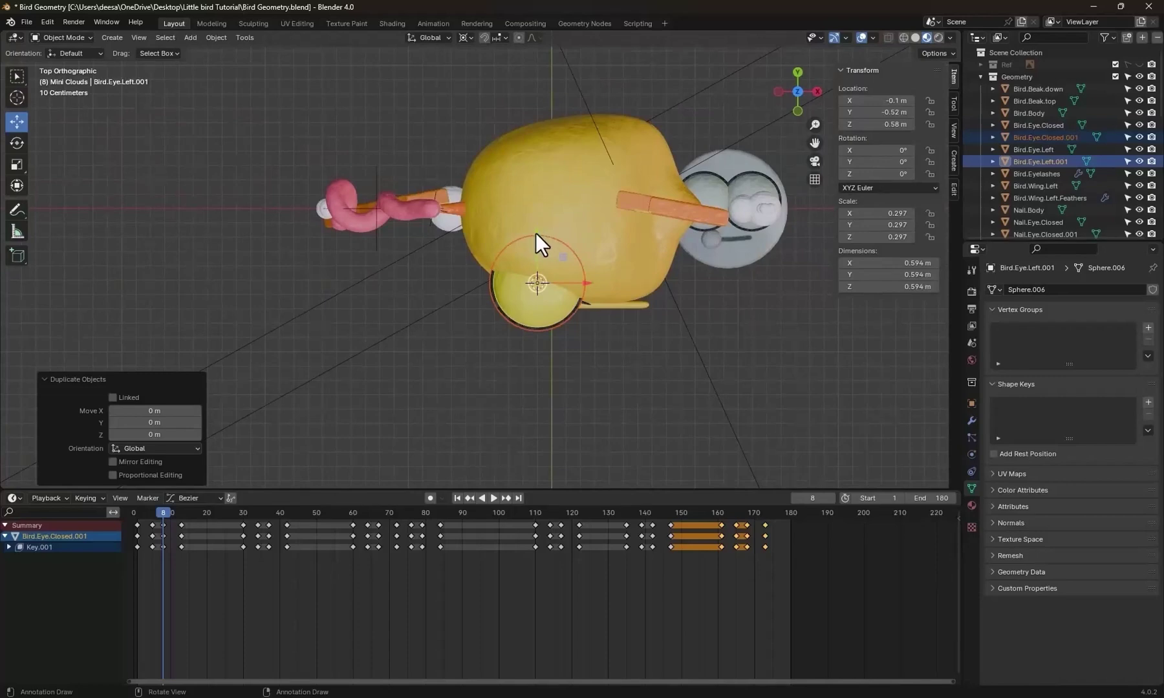
Move the duplicated eye parts about 1.04 m along Y to the bird's other side, and play back the animation from frame 5.
{"action": "key", "text": "g"}
{"action": "key", "text": "y"}
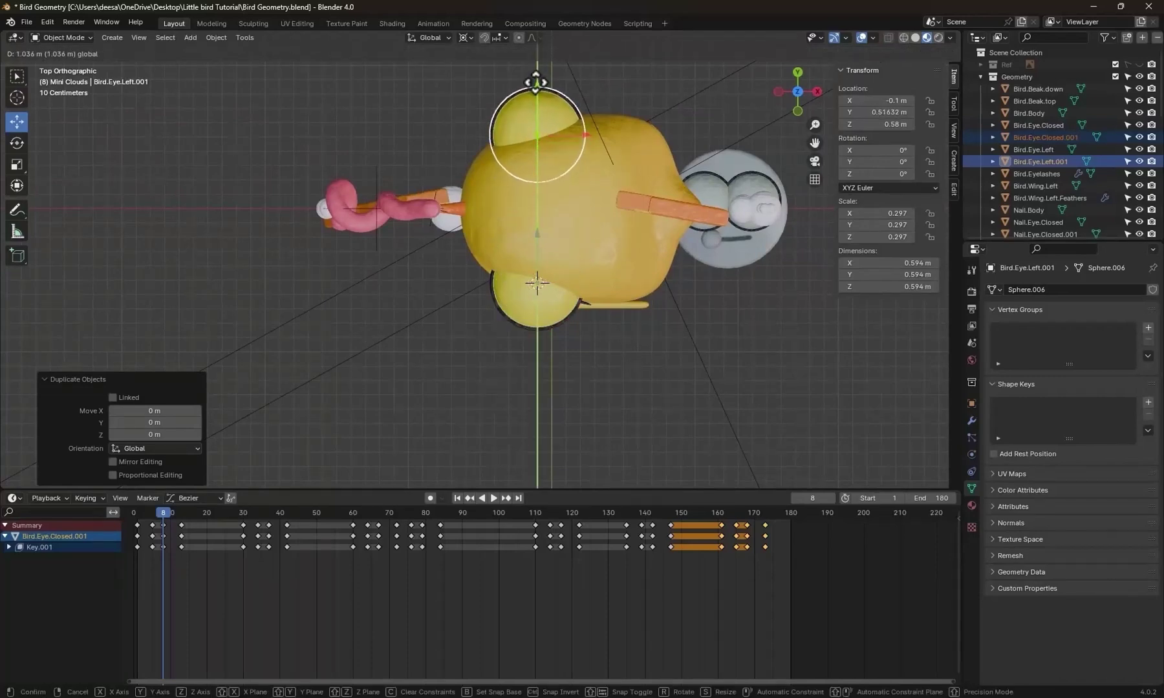
{"action": "left_click", "coordinate": [536, 79]}
{"action": "middle_click_drag", "start_coordinate": [508, 292], "coordinate": [548, 173]}
{"action": "left_click", "coordinate": [147, 512]}
{"action": "key", "text": "space"}
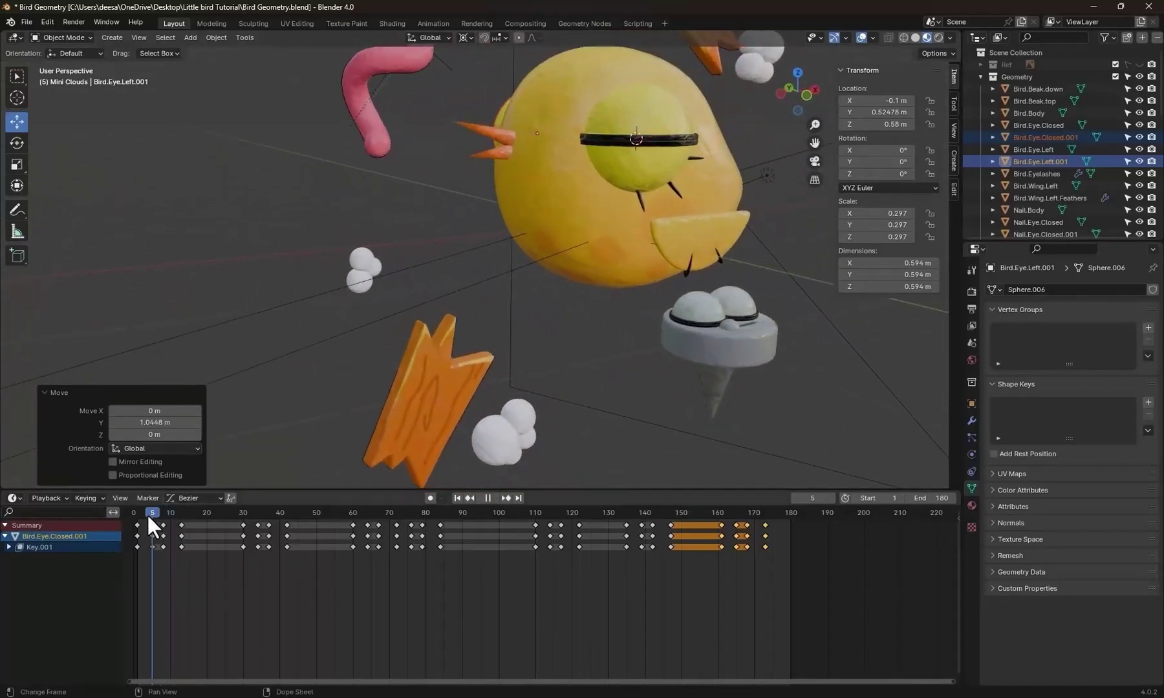
{"action": "middle_click_drag", "start_coordinate": [456, 379], "coordinate": [644, 319]}
{"action": "key", "text": "space"}
Set the Z rotation of the duplicated eyeball to 180° so the pupil faces outward.
{"action": "left_click", "coordinate": [524, 403]}
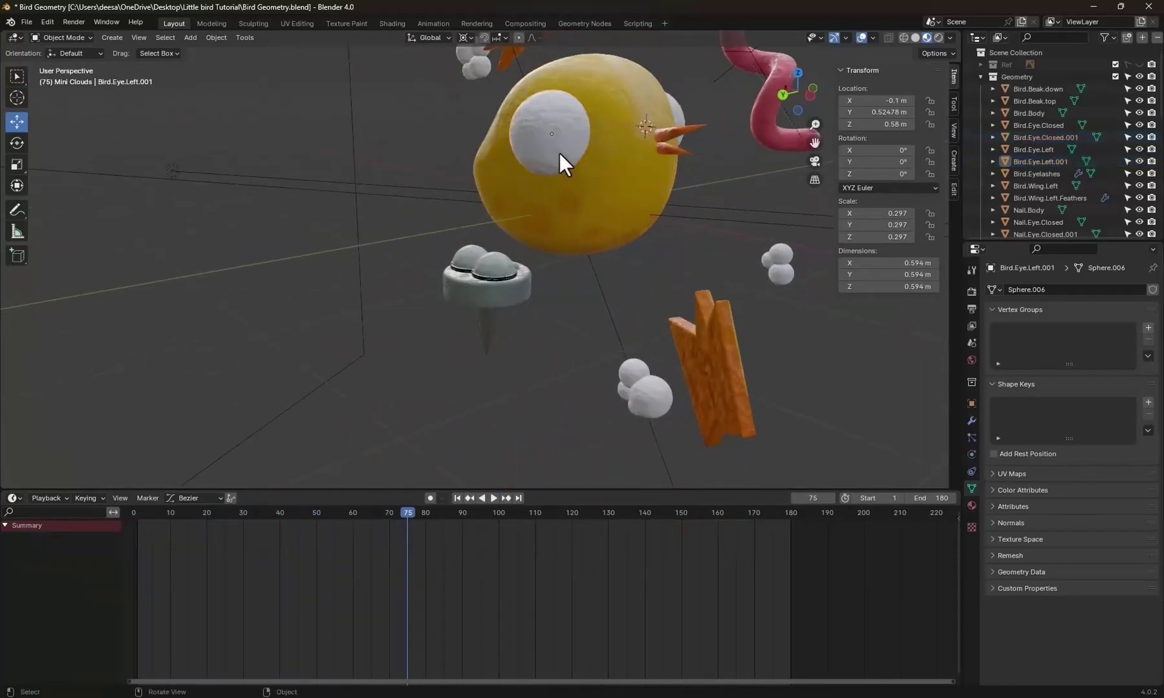
{"action": "left_click", "coordinate": [559, 153]}
{"action": "left_click", "coordinate": [973, 401]}
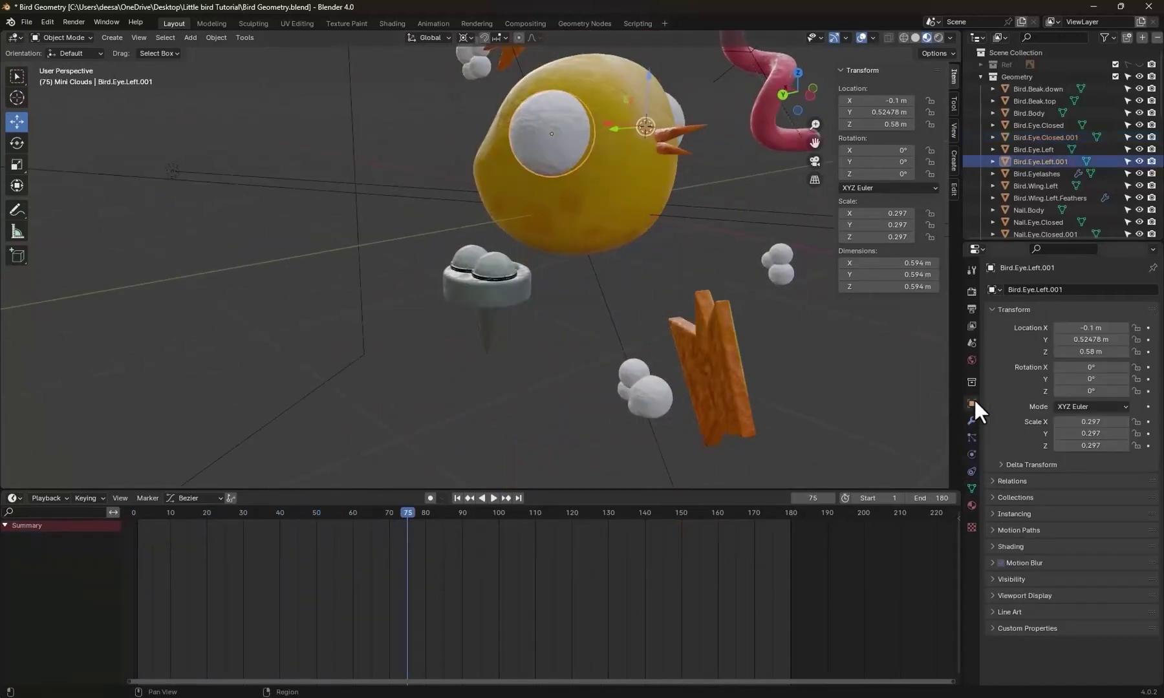
{"action": "left_click", "coordinate": [1083, 392]}
{"action": "type", "text": "1809"}
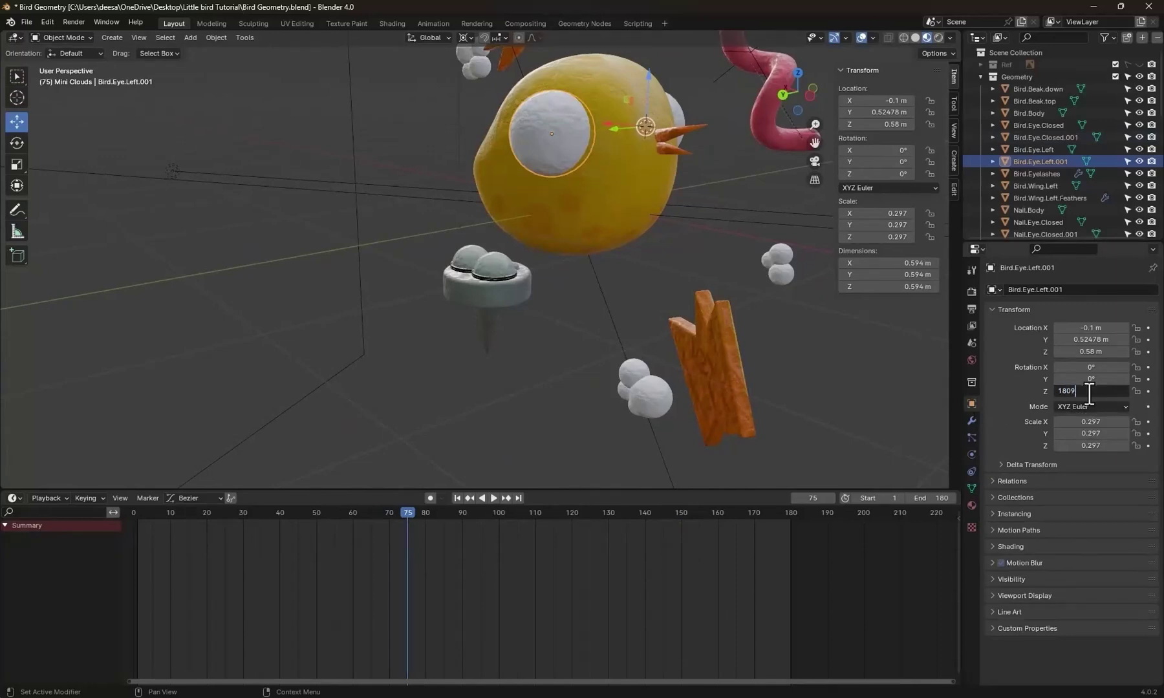
{"action": "key", "text": "BackSpace"}
{"action": "key", "text": "Return"}
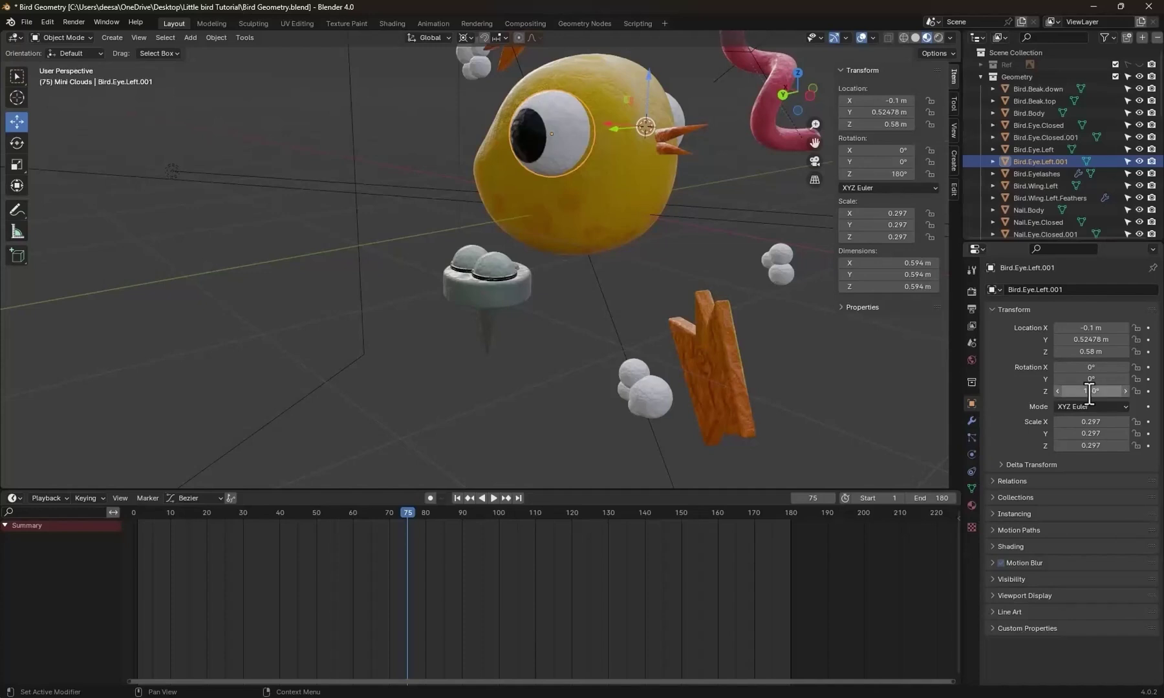
Rename the duplicated eye objects Bird.Eye.Right and Bird.Eye.Right.Closed, and the original closed eye Bird.Eye.Left.Closed.
{"action": "middle_click_drag", "start_coordinate": [550, 204], "coordinate": [660, 246]}
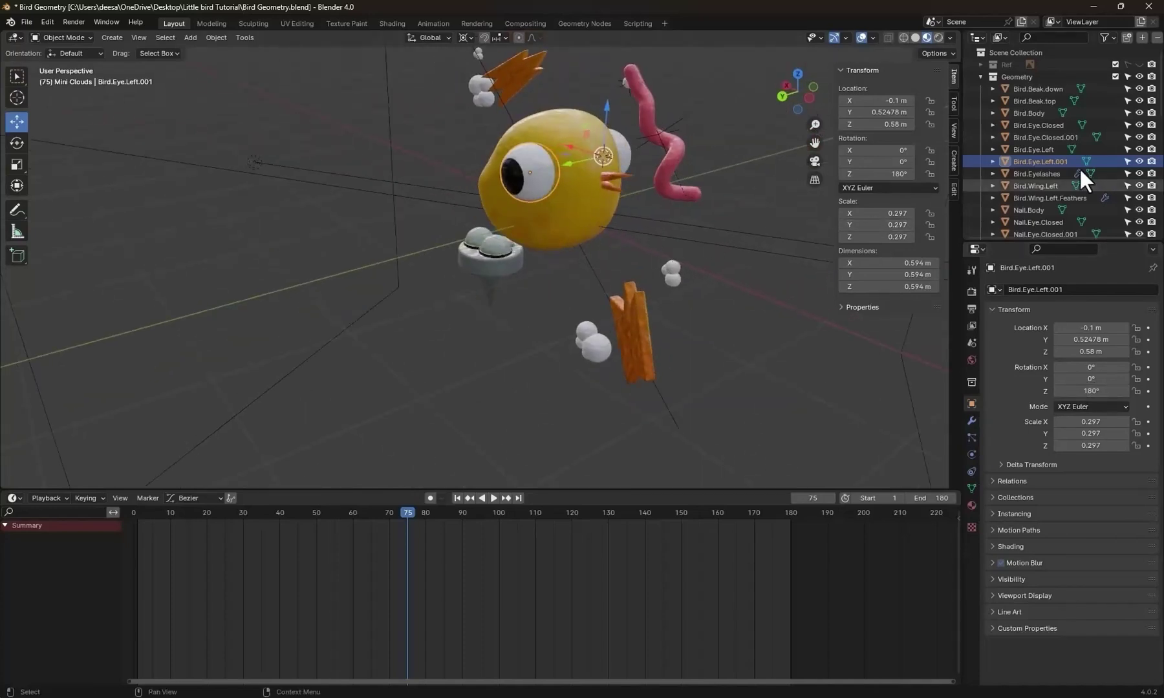
{"action": "scroll", "coordinate": [1079, 166], "scroll_direction": "down", "scroll_amount": 2}
{"action": "double_click", "coordinate": [1060, 136]}
{"action": "type", "text": "Bird.Eye.Right.Closed"}
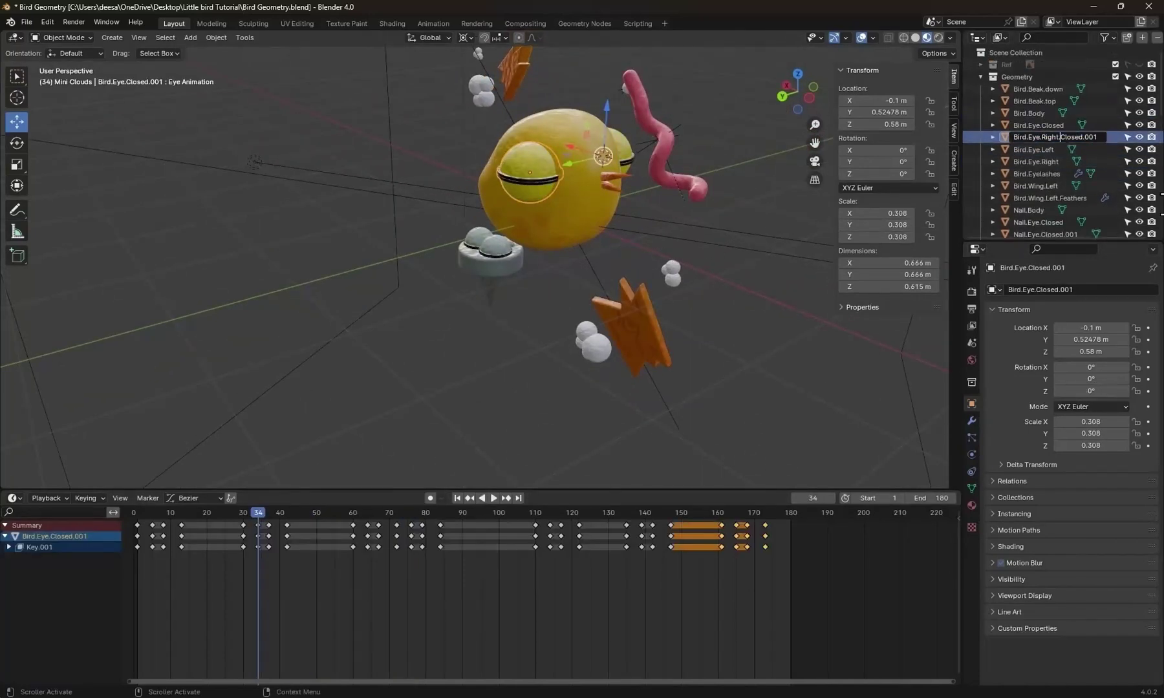
Apply the Subdivision modifier on the bird's left wing feathers.
{"action": "middle_click_drag", "start_coordinate": [615, 253], "coordinate": [525, 337]}
{"action": "scroll", "coordinate": [681, 250], "scroll_direction": "up", "scroll_amount": 3}
{"action": "scroll", "coordinate": [621, 340], "scroll_direction": "up", "scroll_amount": 5}
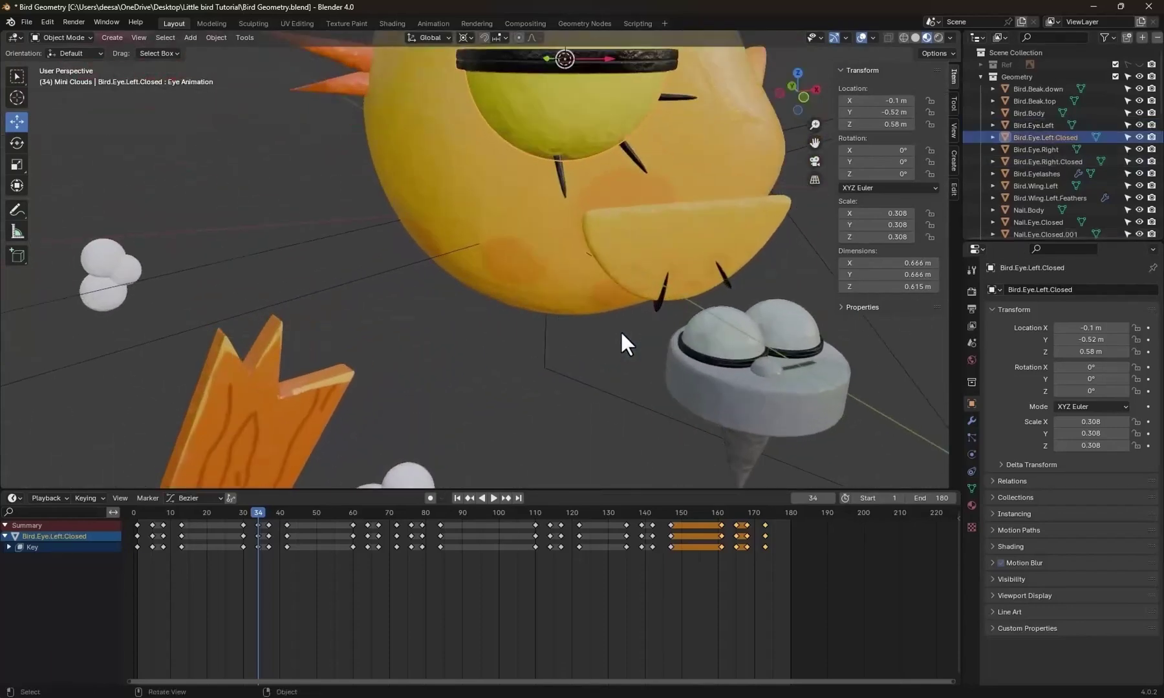
{"action": "left_click", "coordinate": [656, 272]}
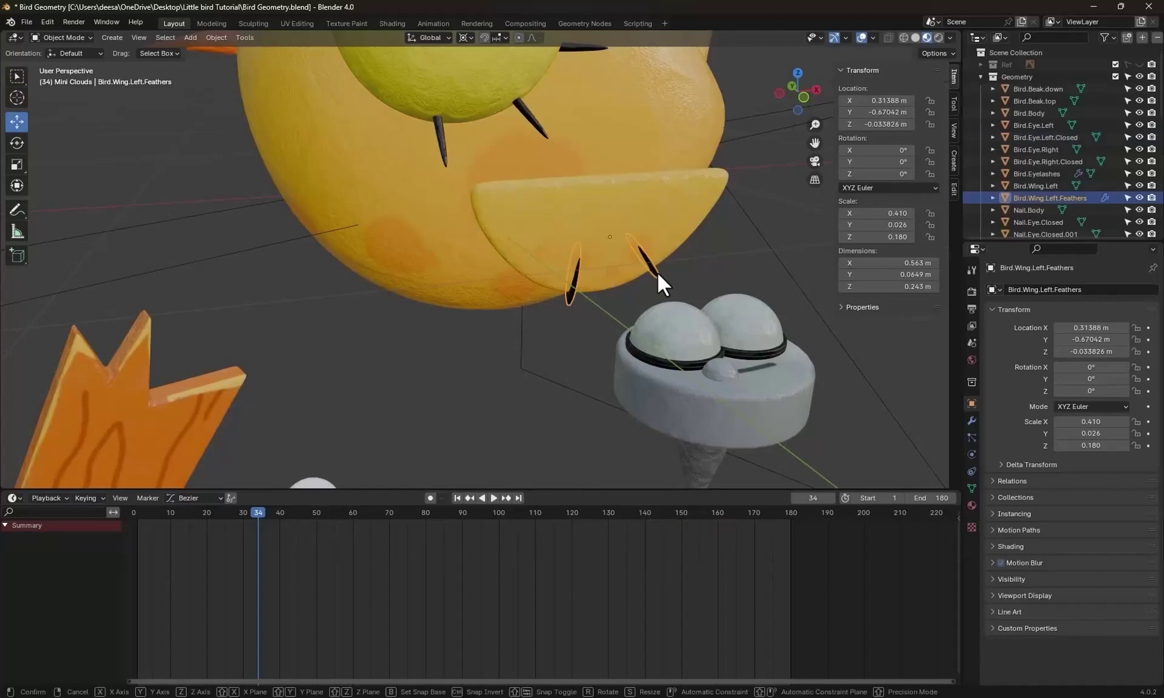
{"action": "key", "text": "g"}
{"action": "key", "text": "Escape"}
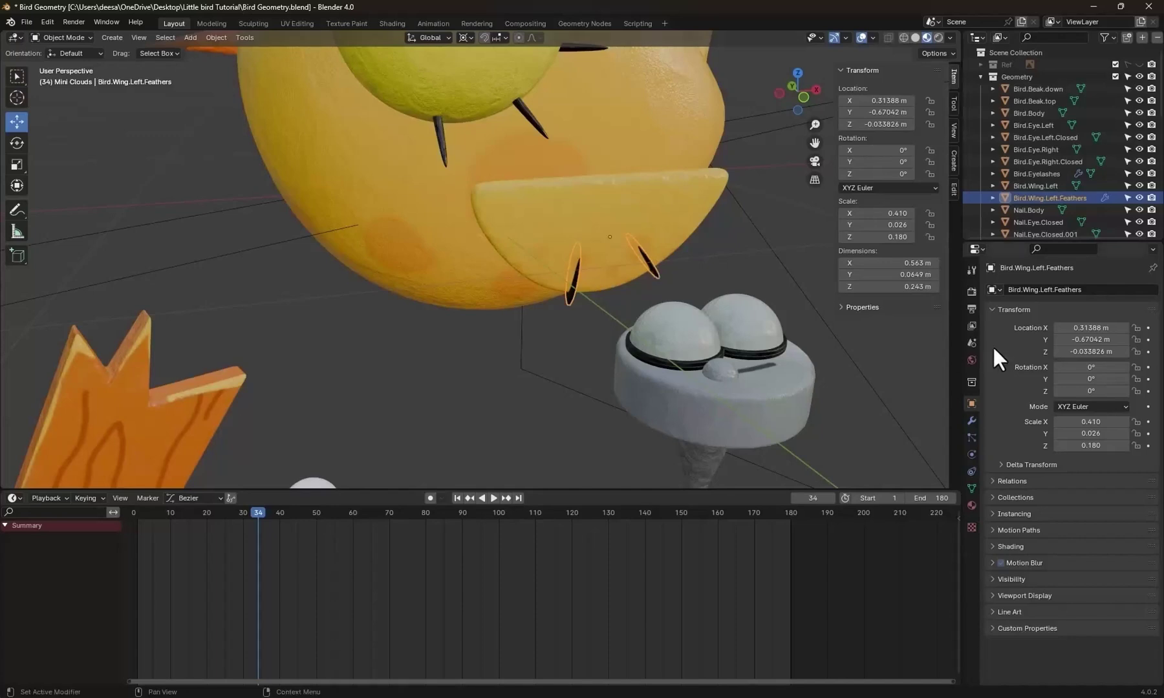
{"action": "left_click", "coordinate": [971, 421]}
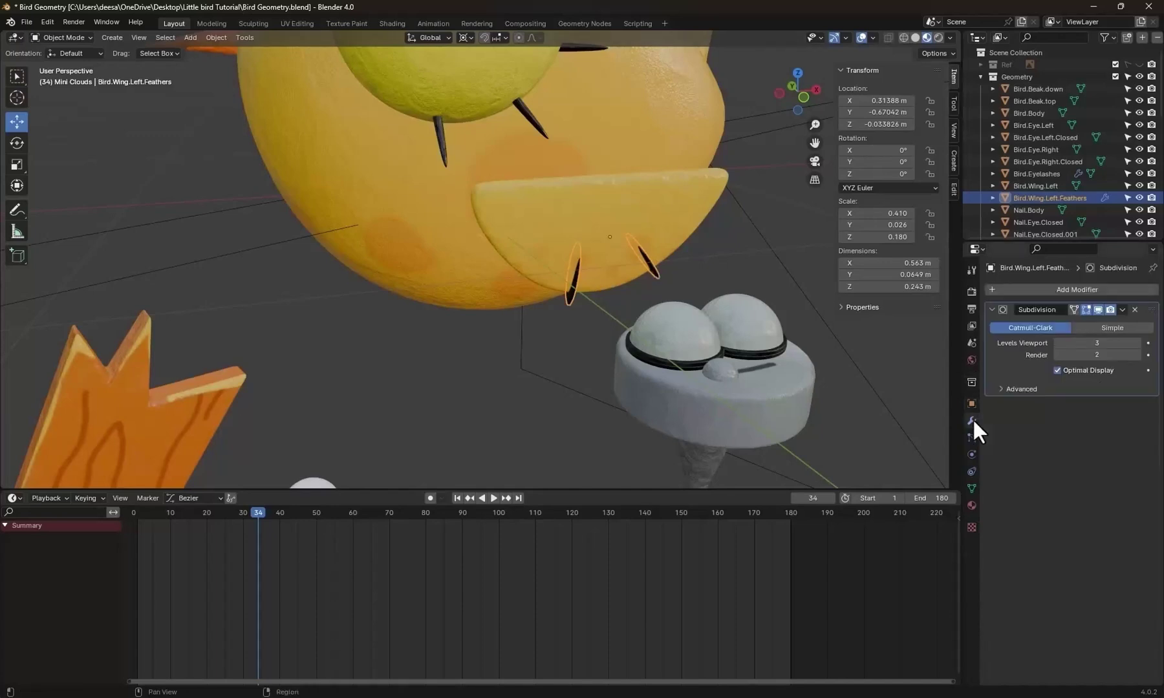
{"action": "left_click", "coordinate": [1121, 309]}
{"action": "left_click", "coordinate": [1099, 324]}
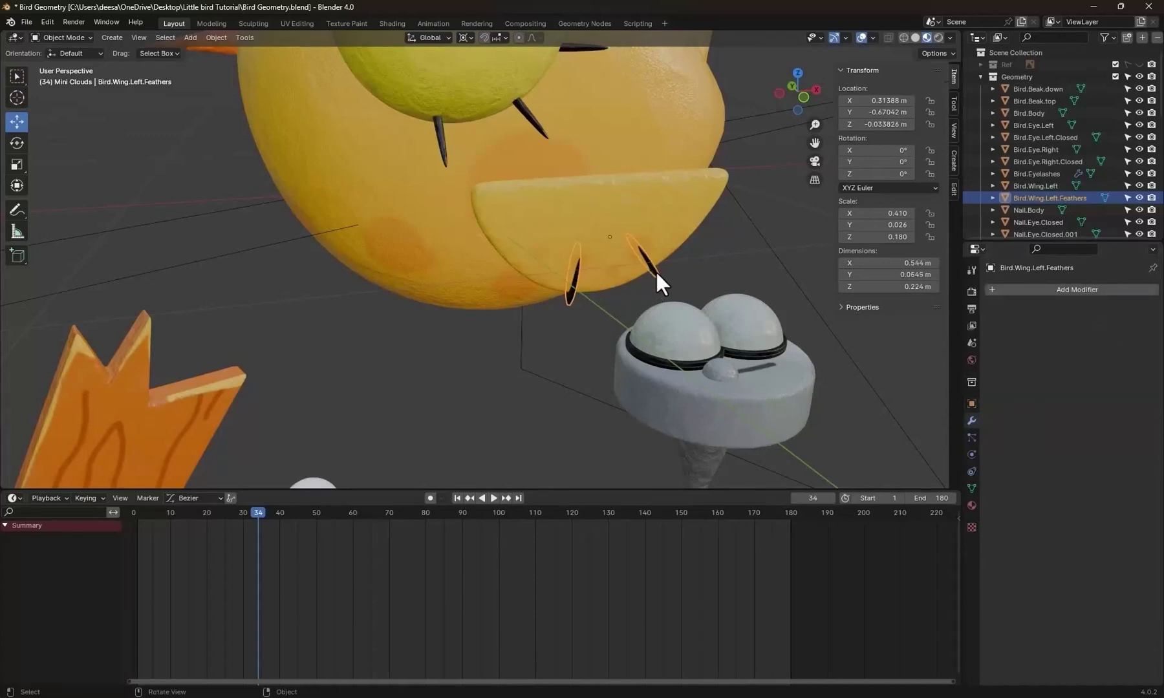
Join the feathers into the left wing object.
{"action": "left_click", "coordinate": [656, 212], "text": "shift"}
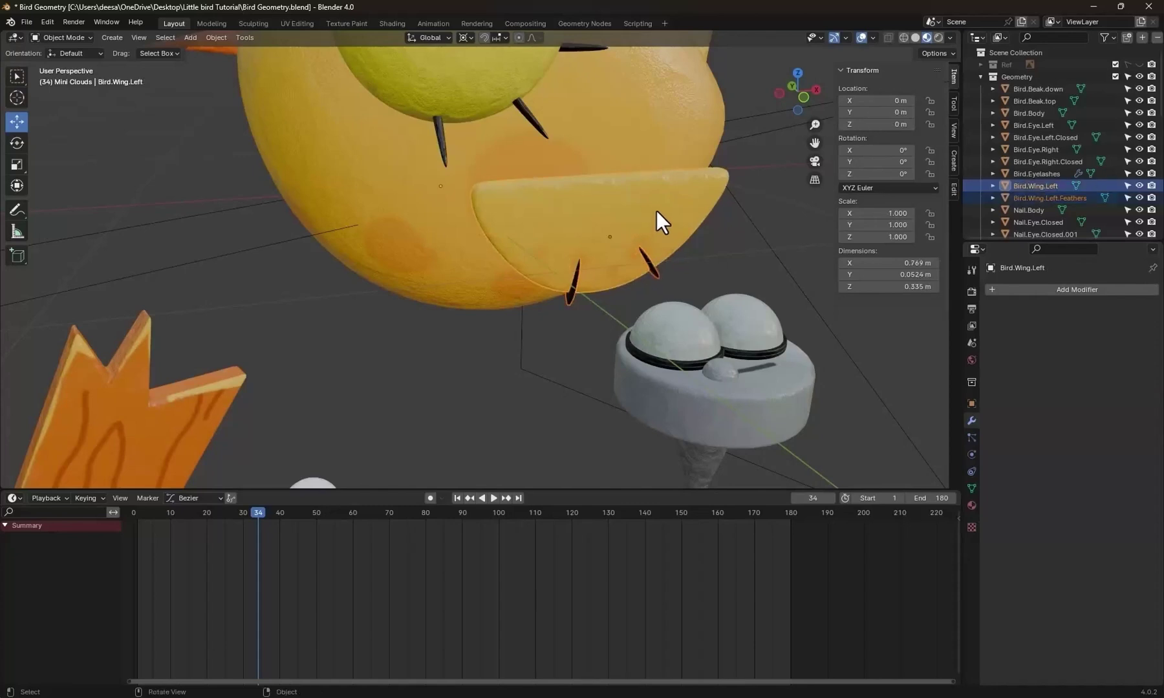
{"action": "key", "text": "ctrl+j"}
{"action": "left_click", "coordinate": [702, 252]}
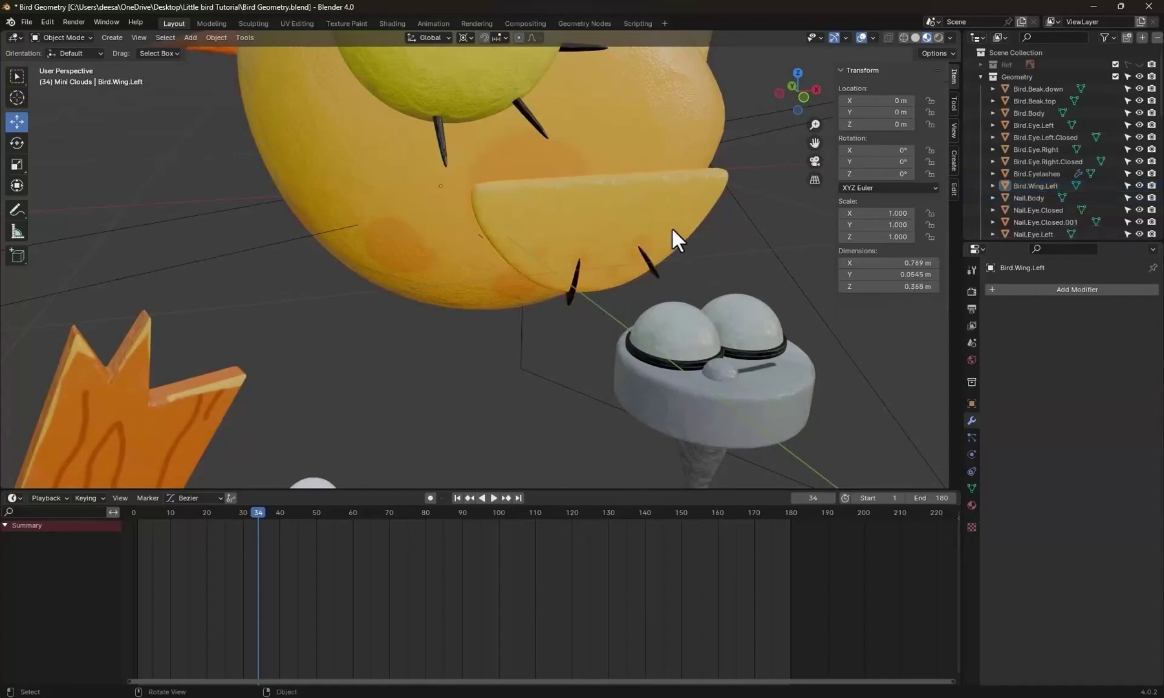
Parent the left wing, both eyeballs, both closed eyes, both beak halves and the eyelashes to Bird.Body with Object (Keep Transform).
{"action": "left_click", "coordinate": [672, 229]}
{"action": "scroll", "coordinate": [672, 228], "scroll_direction": "down", "scroll_amount": 3}
{"action": "middle_click_drag", "start_coordinate": [672, 228], "coordinate": [604, 338], "text": "shift"}
{"action": "mouse_move", "coordinate": [521, 344]}
{"action": "middle_mouse_down"}
{"action": "mouse_move", "coordinate": [605, 327]}
{"action": "mouse_move", "coordinate": [513, 328]}
{"action": "middle_mouse_up"}
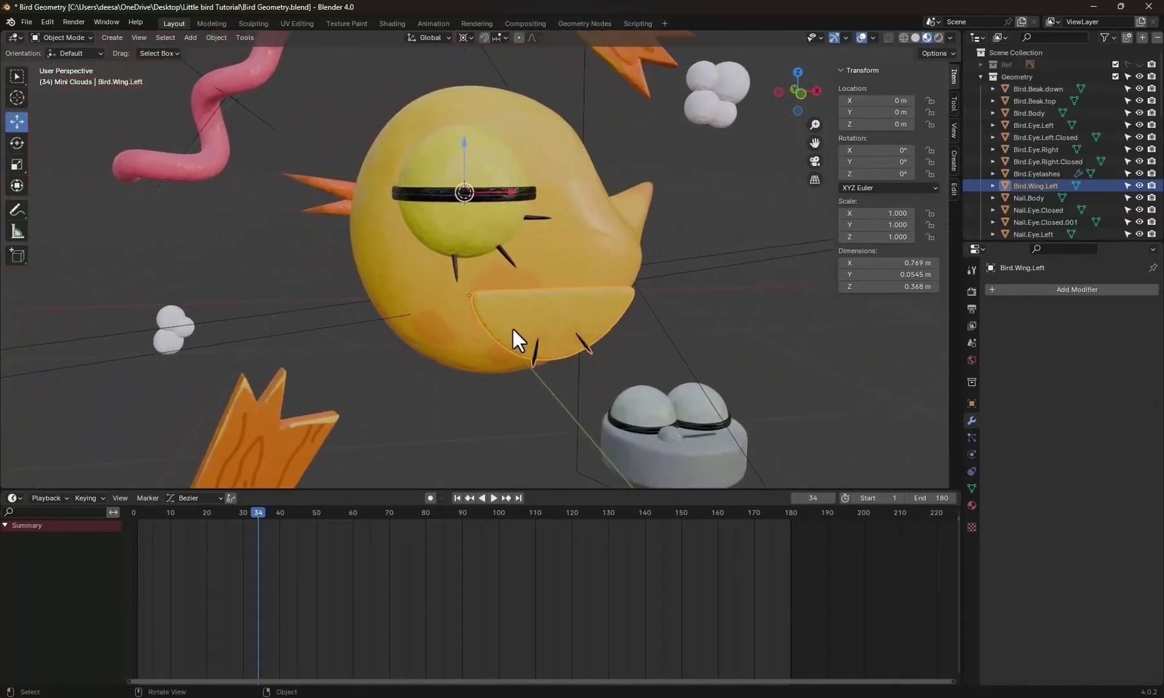
{"action": "left_click", "coordinate": [470, 224], "text": "shift"}
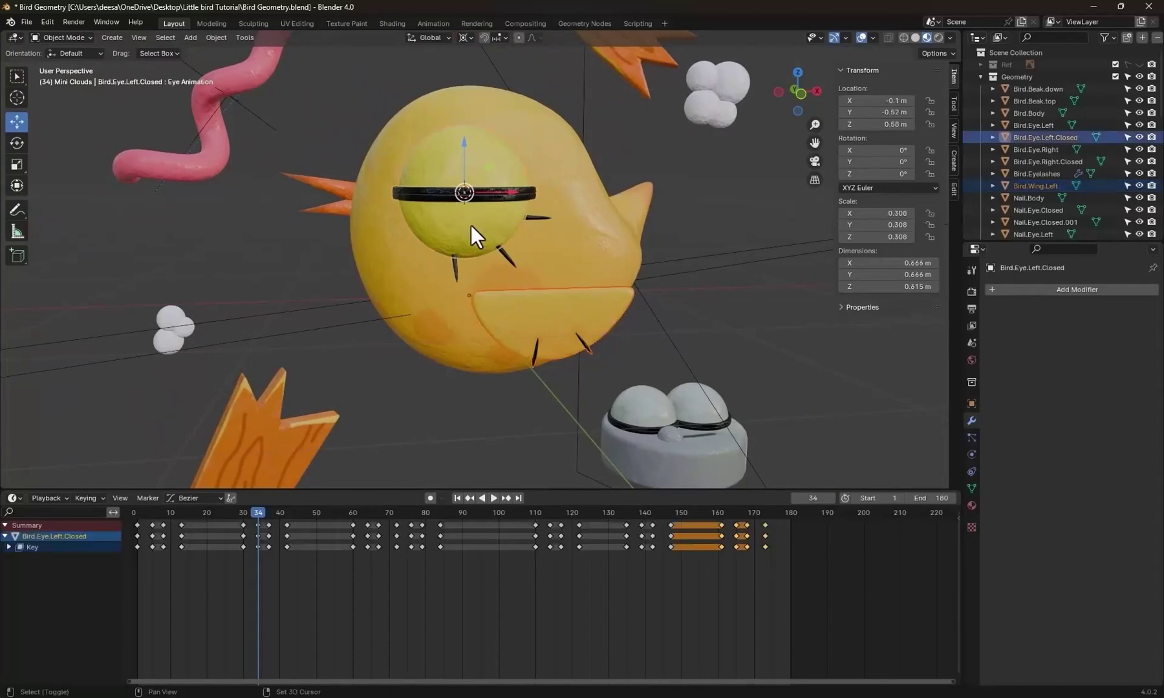
{"action": "left_click", "coordinate": [471, 225], "text": "shift"}
{"action": "left_click", "coordinate": [1046, 149], "text": "ctrl"}
{"action": "left_click", "coordinate": [1047, 162], "text": "ctrl"}
{"action": "mouse_move", "coordinate": [501, 230]}
{"action": "middle_mouse_down"}
{"action": "mouse_move", "coordinate": [673, 231]}
{"action": "mouse_move", "coordinate": [513, 225]}
{"action": "middle_mouse_up"}
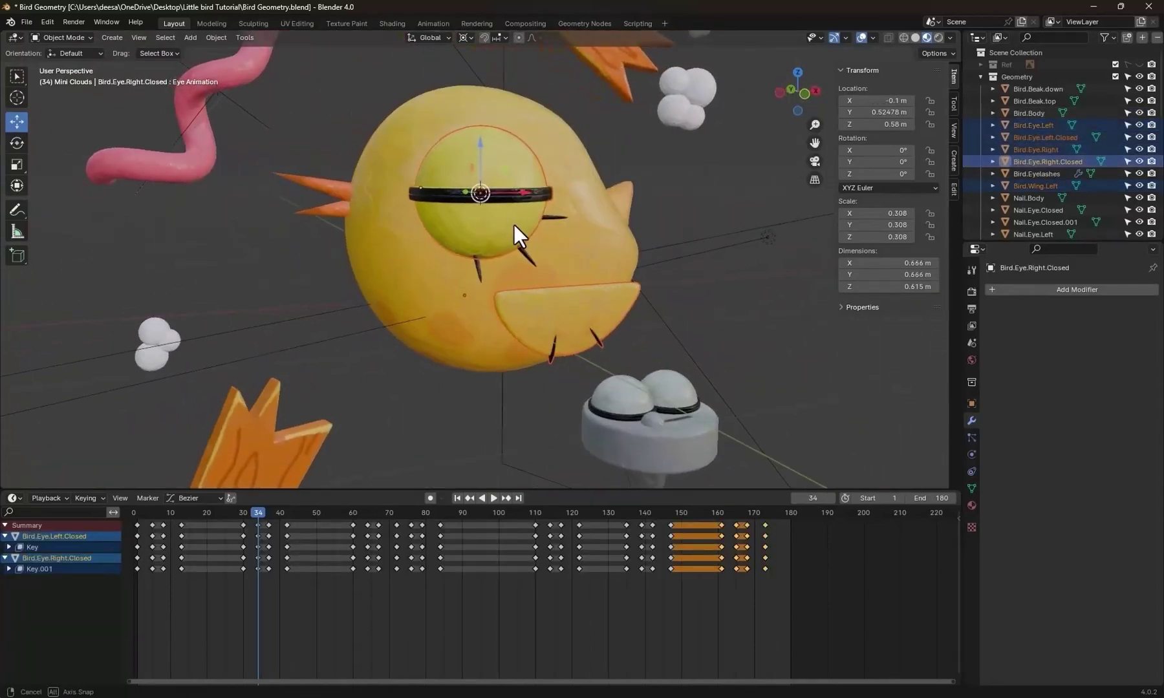
{"action": "left_click", "coordinate": [322, 186], "text": "shift"}
{"action": "left_click", "coordinate": [318, 208], "text": "shift"}
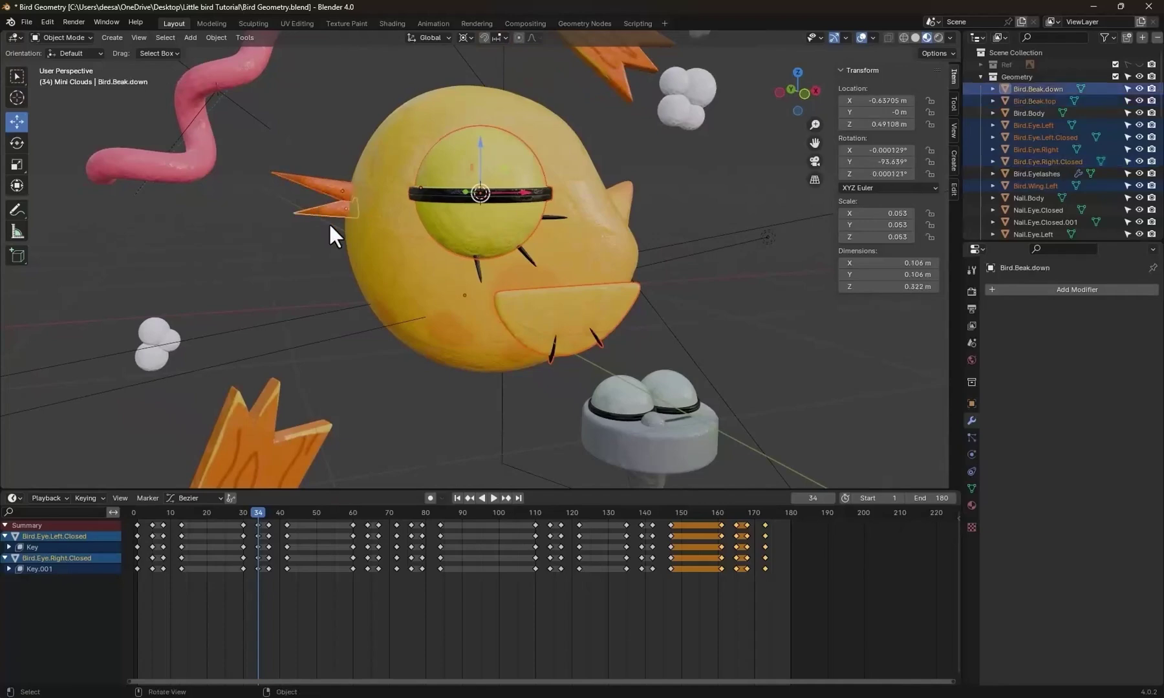
{"action": "left_click", "coordinate": [524, 253], "text": "shift"}
{"action": "mouse_move", "coordinate": [369, 281]}
{"action": "middle_mouse_down"}
{"action": "mouse_move", "coordinate": [499, 291]}
{"action": "mouse_move", "coordinate": [359, 289]}
{"action": "mouse_move", "coordinate": [355, 278]}
{"action": "middle_mouse_up"}
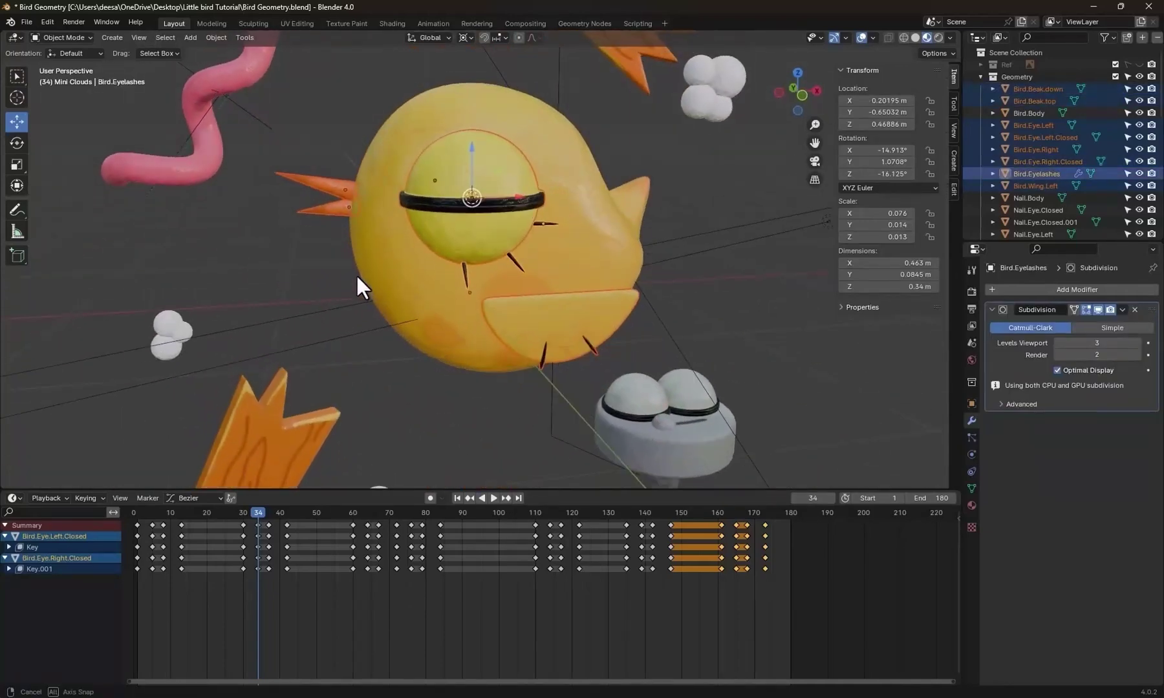
{"action": "left_click", "coordinate": [595, 240], "text": "shift"}
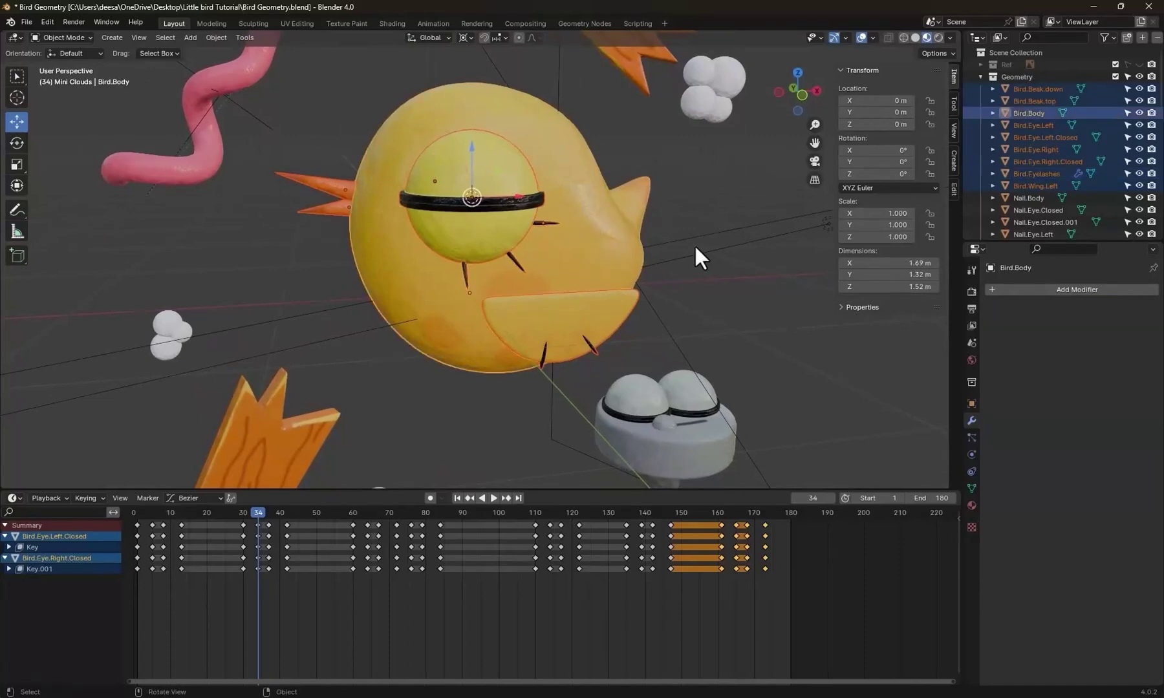
{"action": "key", "text": "ctrl+p"}
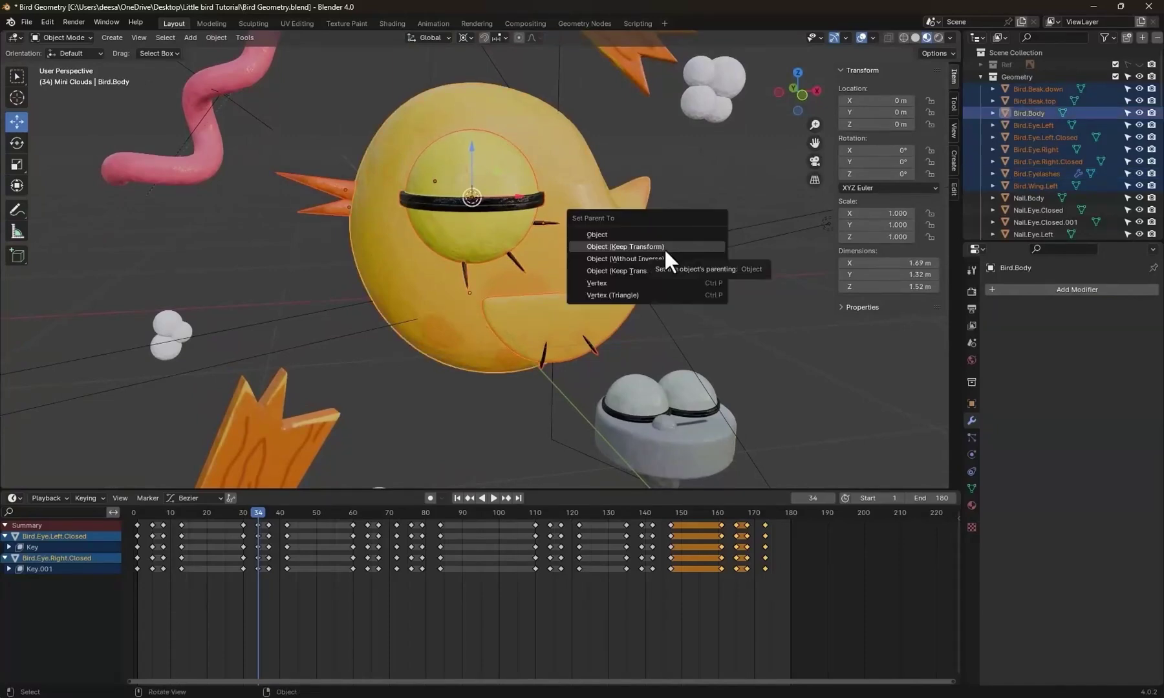
{"action": "left_click", "coordinate": [664, 249]}
{"action": "left_click", "coordinate": [734, 285]}
Test-move the bird's body on its own to check that the parented parts follow, and restore its original location.
{"action": "middle_click_drag", "start_coordinate": [734, 285], "coordinate": [578, 259]}
{"action": "left_click", "coordinate": [583, 266]}
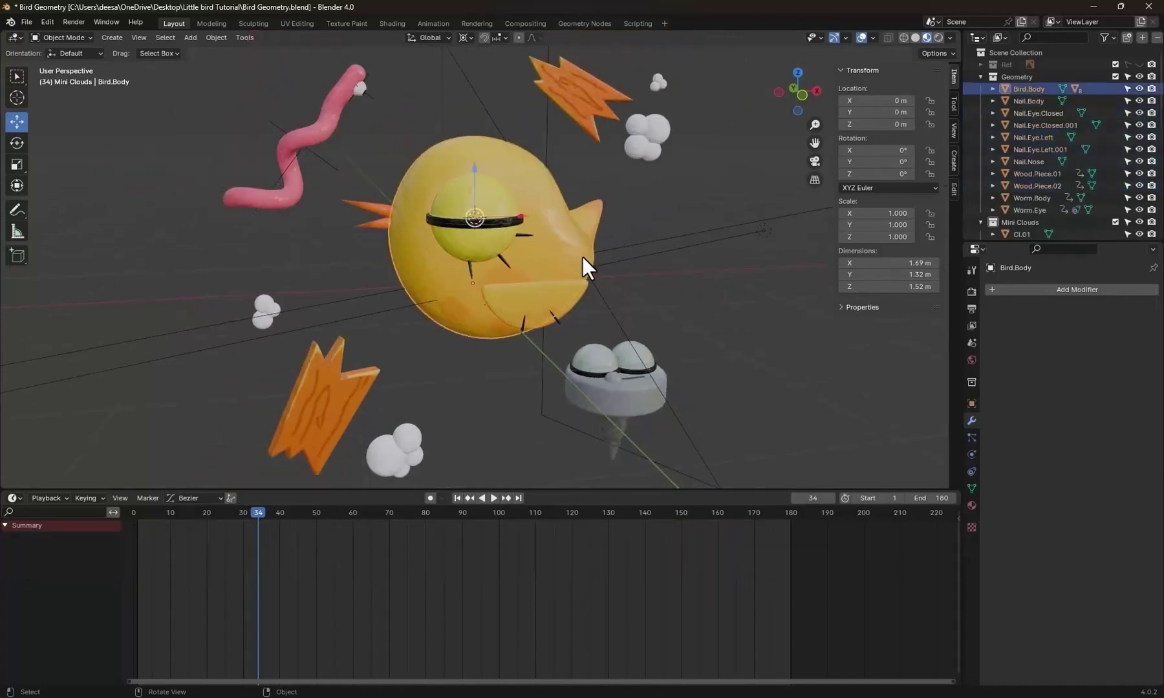
{"action": "key", "text": "g"}
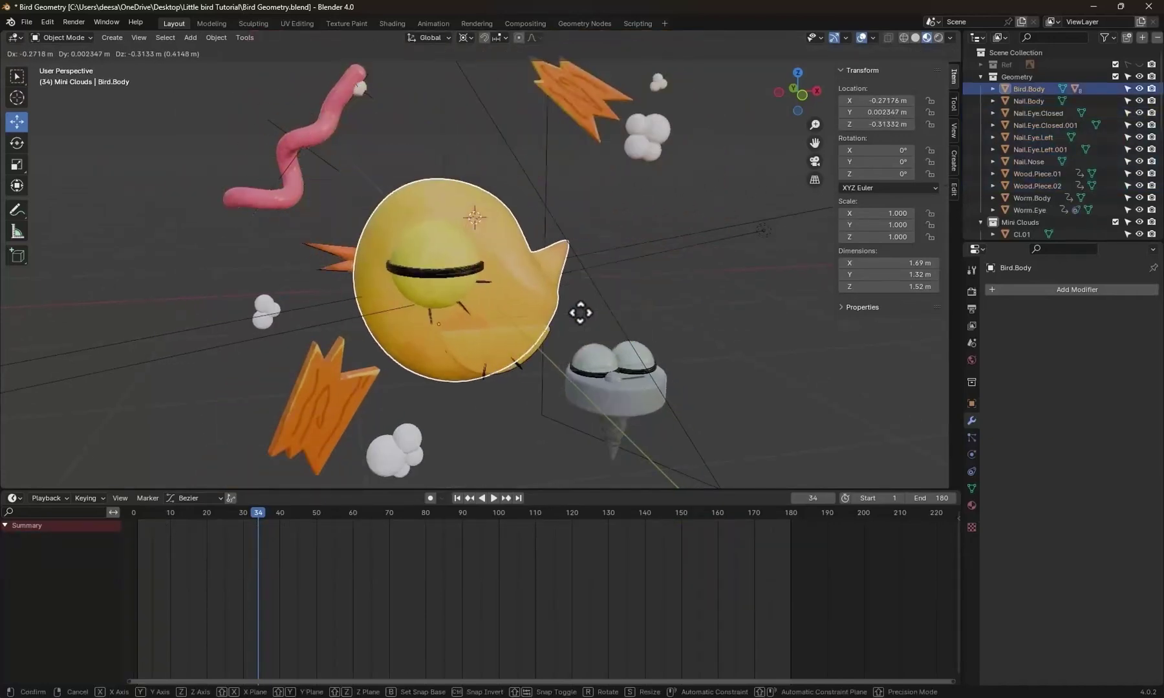
{"action": "left_click", "coordinate": [610, 261]}
{"action": "key", "text": "alt+g"}
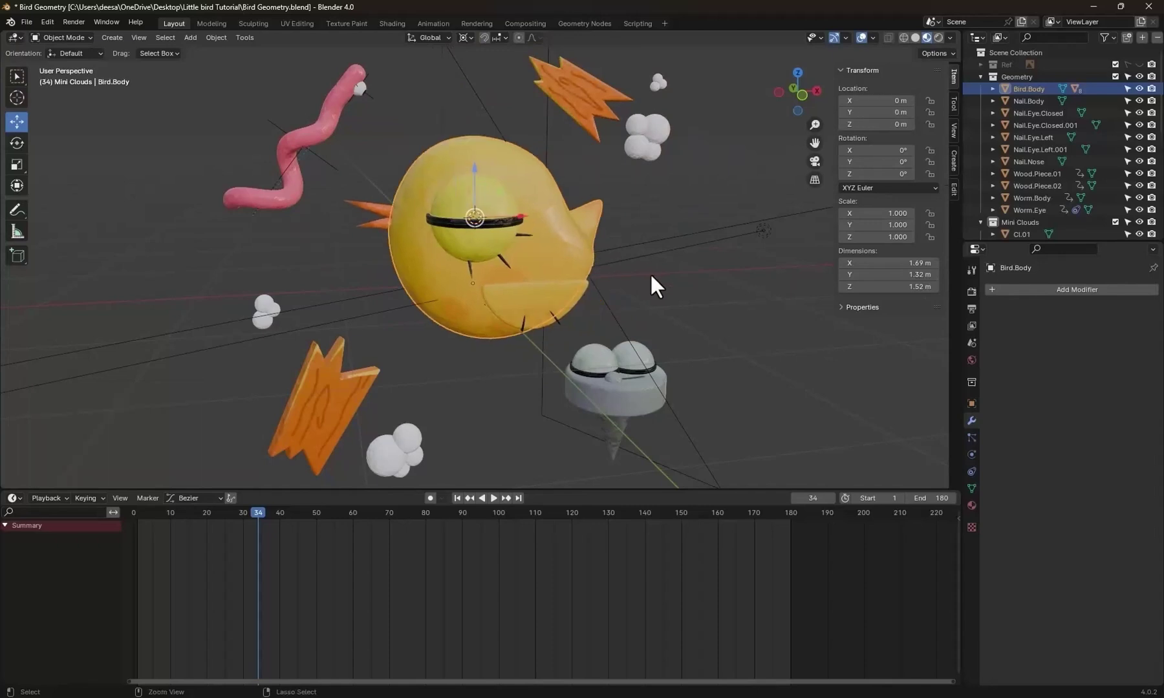
At frame 1, set Bird.Body's origin to its center of mass (surface) and the transform pivot point to Median Point.
{"action": "key", "text": "KP_1"}
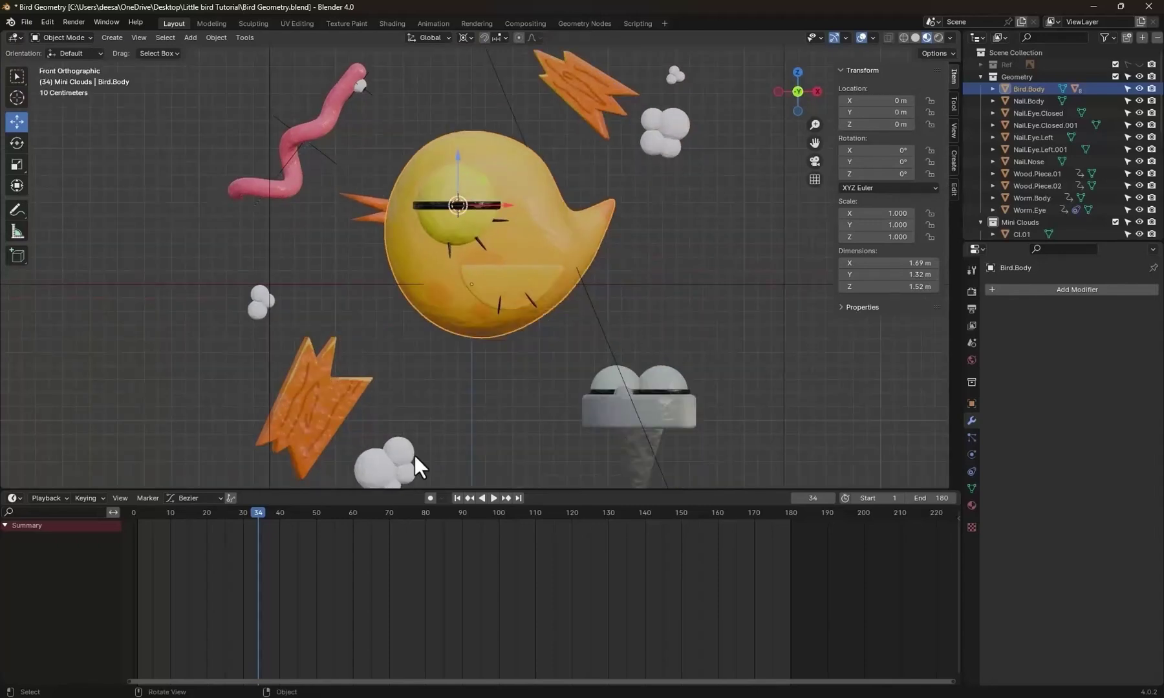
{"action": "middle_click_drag", "start_coordinate": [288, 561], "coordinate": [396, 553]}
{"action": "left_click_drag", "start_coordinate": [294, 510], "coordinate": [282, 509]}
{"action": "middle_click_drag", "start_coordinate": [574, 235], "coordinate": [629, 249], "text": "shift"}
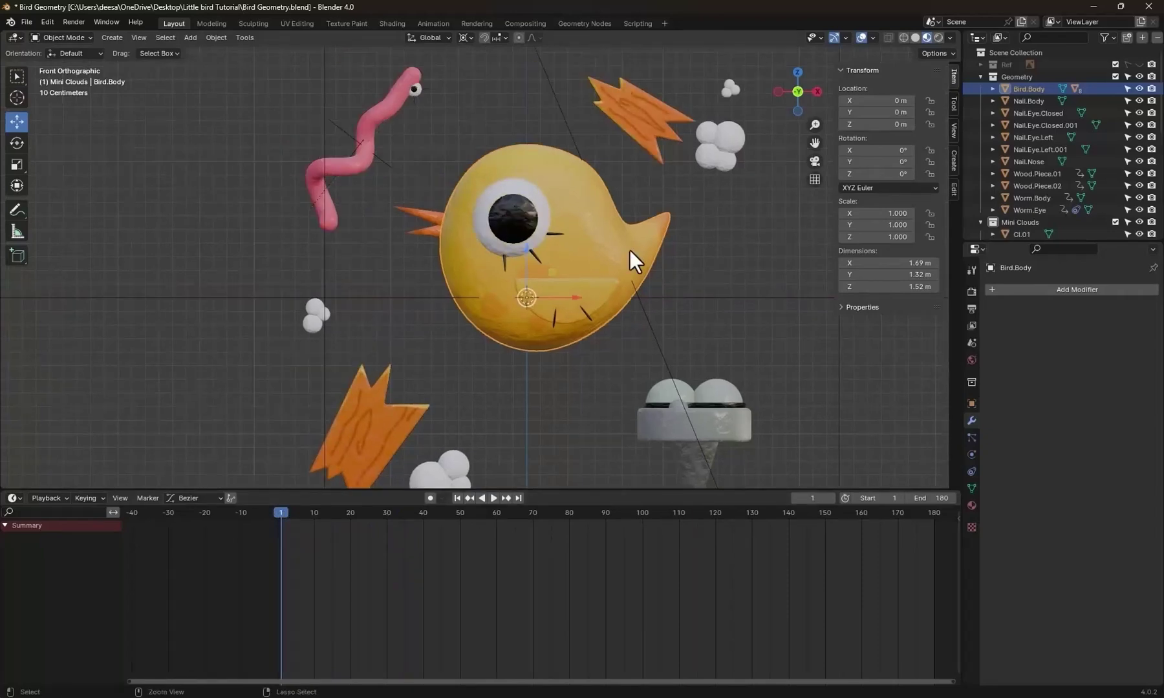
{"action": "key", "text": "ctrl+alt+x"}
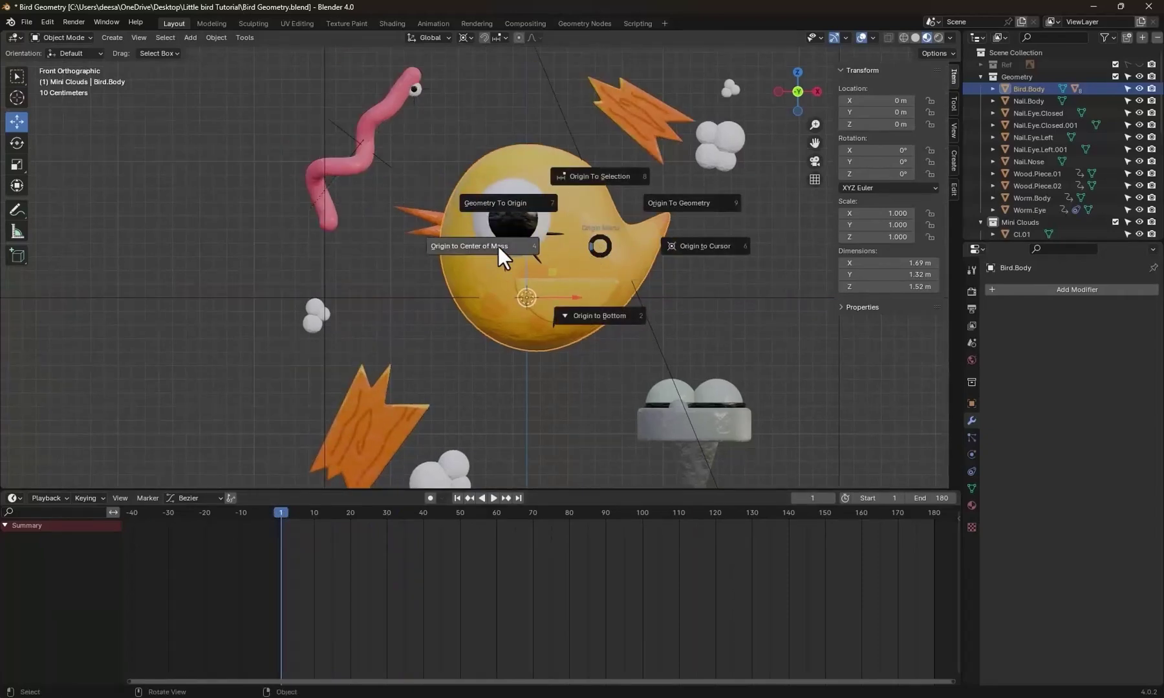
{"action": "left_click", "coordinate": [469, 247]}
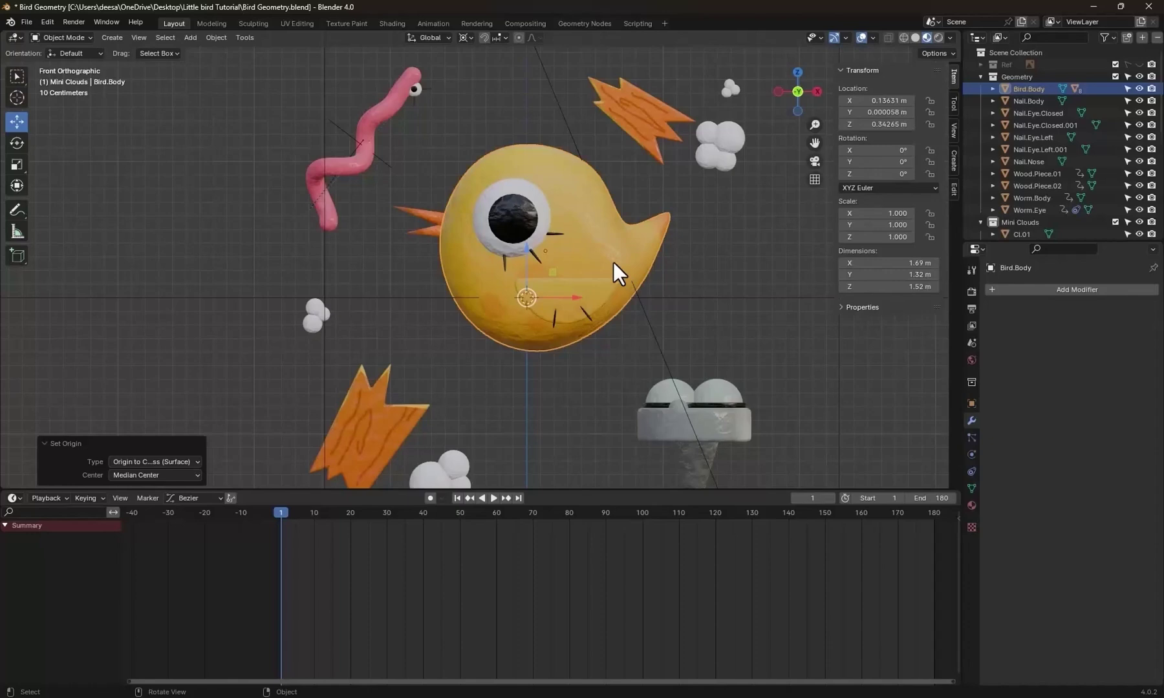
{"action": "left_click", "coordinate": [469, 39]}
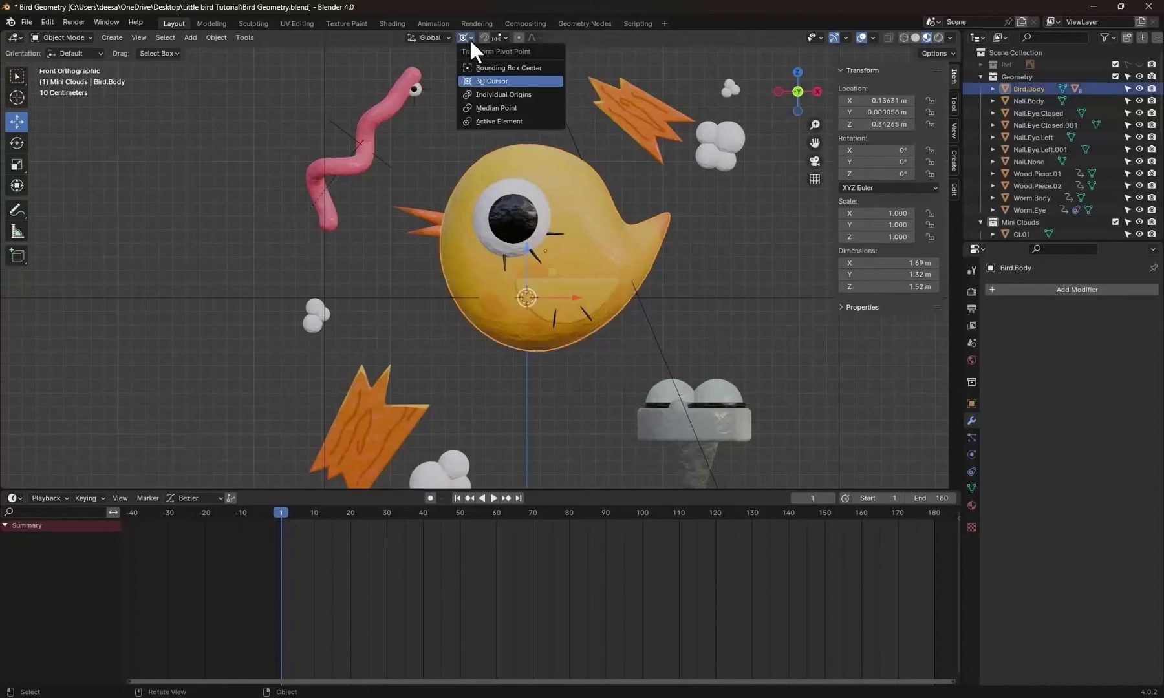
{"action": "left_click", "coordinate": [501, 108]}
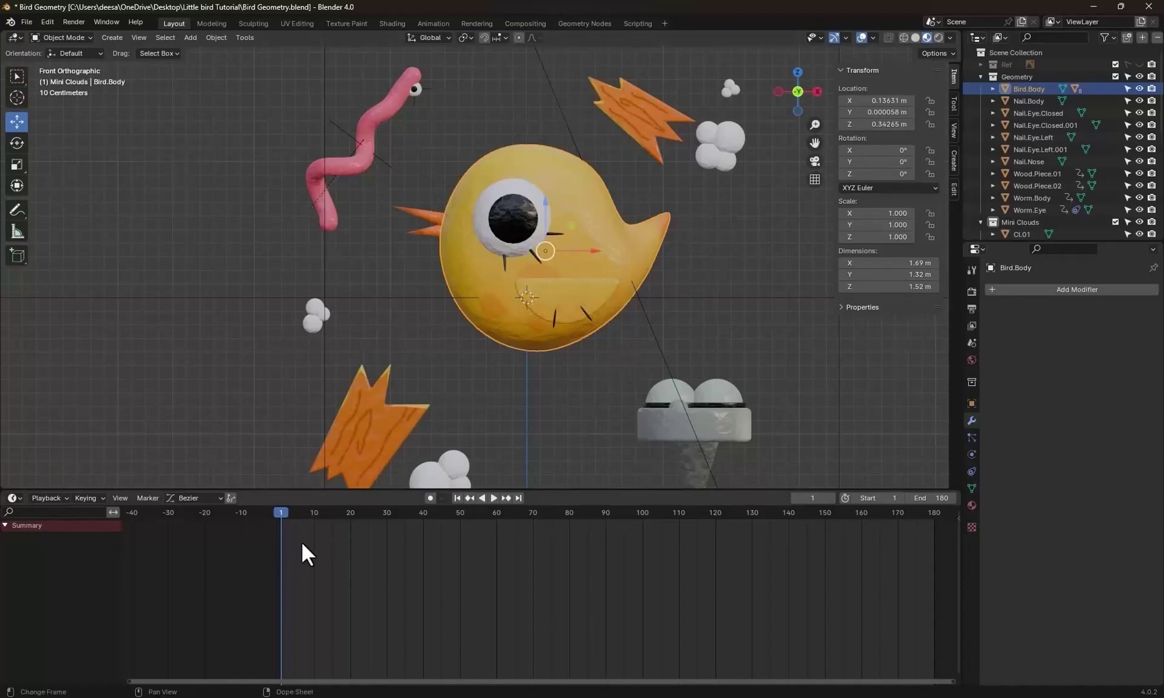
Set the active keying set to Location & Rotation, enable auto keying, and key Bird.Body at frame 1 with its transform channels expanded.
{"action": "left_click", "coordinate": [91, 498]}
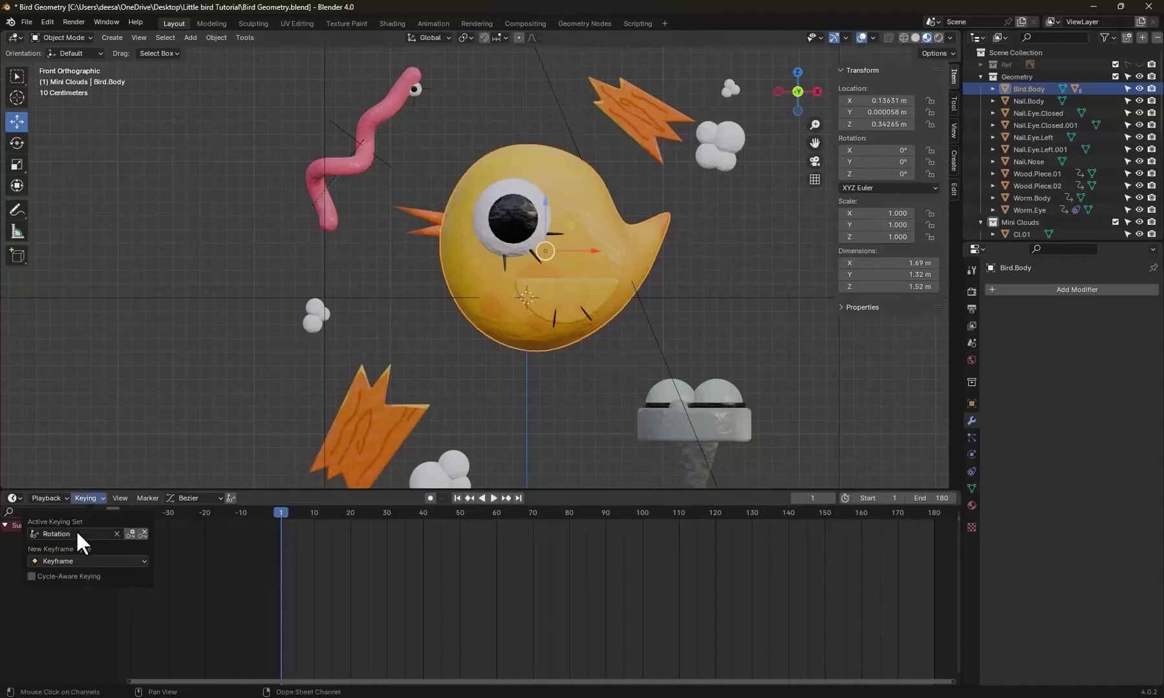
{"action": "left_click", "coordinate": [75, 530]}
{"action": "left_click", "coordinate": [83, 600]}
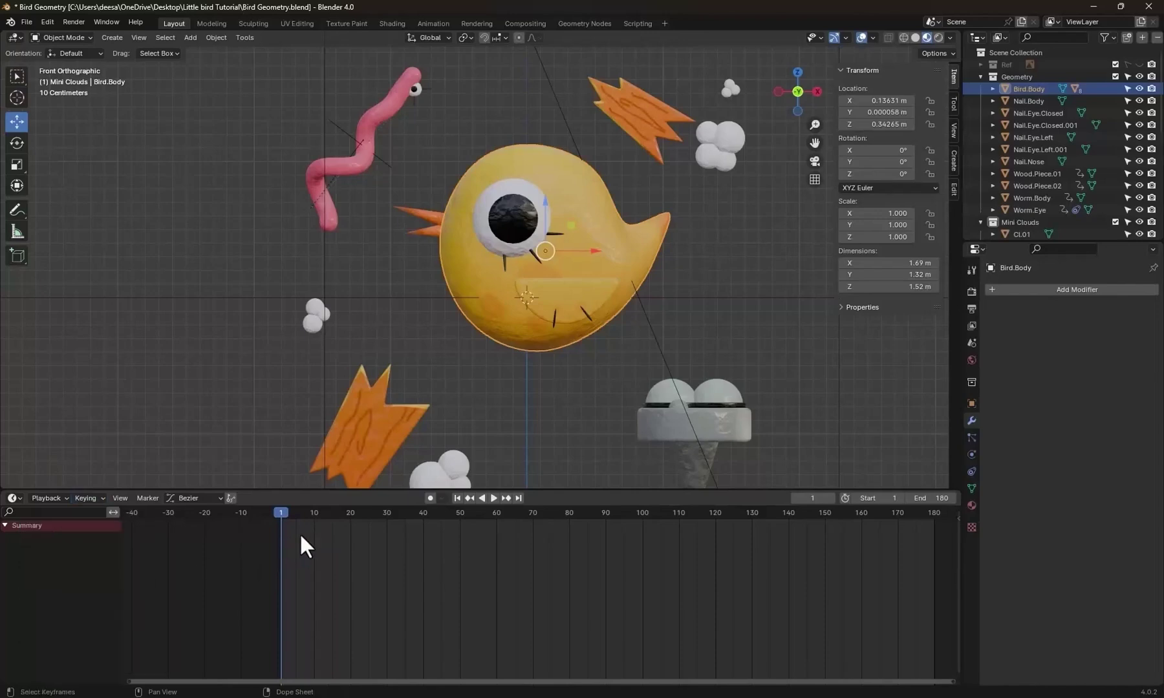
{"action": "left_click", "coordinate": [431, 498]}
{"action": "left_click", "coordinate": [442, 498]}
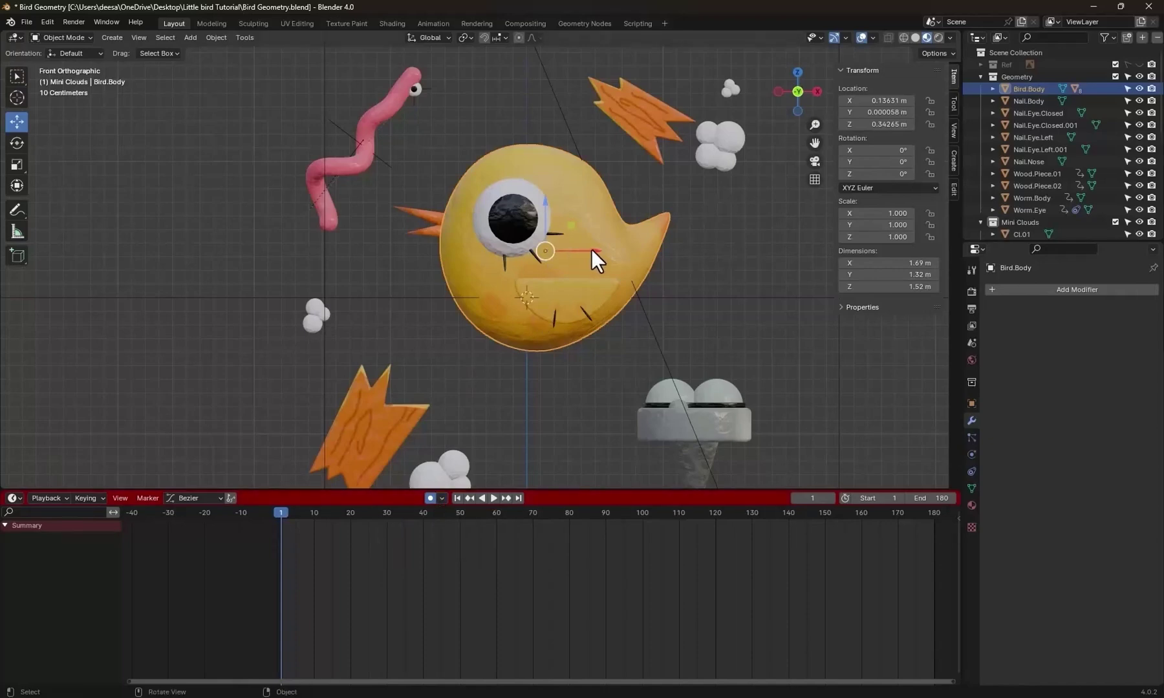
{"action": "key", "text": "i"}
{"action": "left_click", "coordinate": [13, 557]}
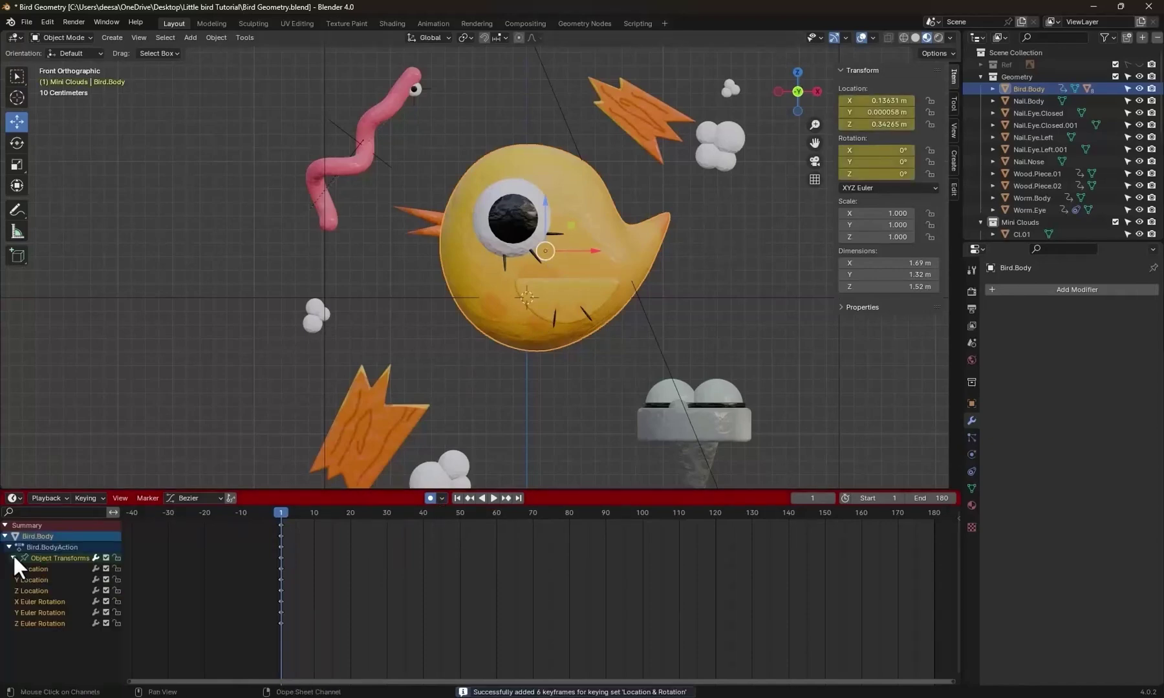
Key Bird.Body's vertical bob with Z location at about 0.41 m on frame 45 and 0.26258 m on frame 1.
{"action": "left_click", "coordinate": [441, 513]}
{"action": "mouse_move", "coordinate": [546, 199]}
{"action": "left_mouse_down"}
{"action": "mouse_move", "coordinate": [547, 190]}
{"action": "mouse_move", "coordinate": [544, 210]}
{"action": "left_mouse_up"}
{"action": "left_click", "coordinate": [281, 512]}
Copy Bird.Body's frame 1 keyframes to frame 90 and play the bobbing motion.
{"action": "left_click", "coordinate": [606, 513]}
{"action": "left_click_drag", "start_coordinate": [324, 636], "coordinate": [245, 520]}
{"action": "key", "text": "ctrl+c"}
{"action": "key", "text": "ctrl+v"}
{"action": "key", "text": "space"}
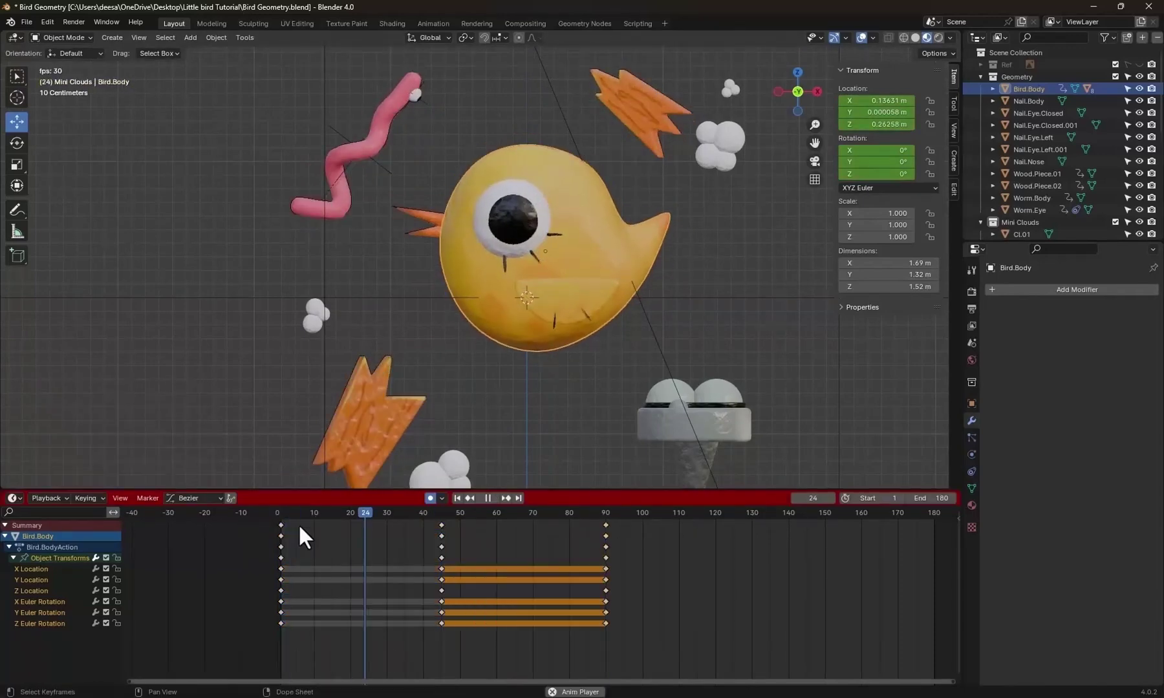
{"action": "left_click", "coordinate": [606, 510]}
{"action": "key", "text": "space"}
Key Bird.Body's Z rotation at 7.85° on frame 25 and about -6° on frame 65.
{"action": "left_click", "coordinate": [17, 143]}
{"action": "left_click", "coordinate": [280, 512]}
{"action": "left_click", "coordinate": [368, 512]}
{"action": "middle_click_drag", "start_coordinate": [536, 362], "coordinate": [549, 381]}
{"action": "left_click_drag", "start_coordinate": [555, 257], "coordinate": [569, 254]}
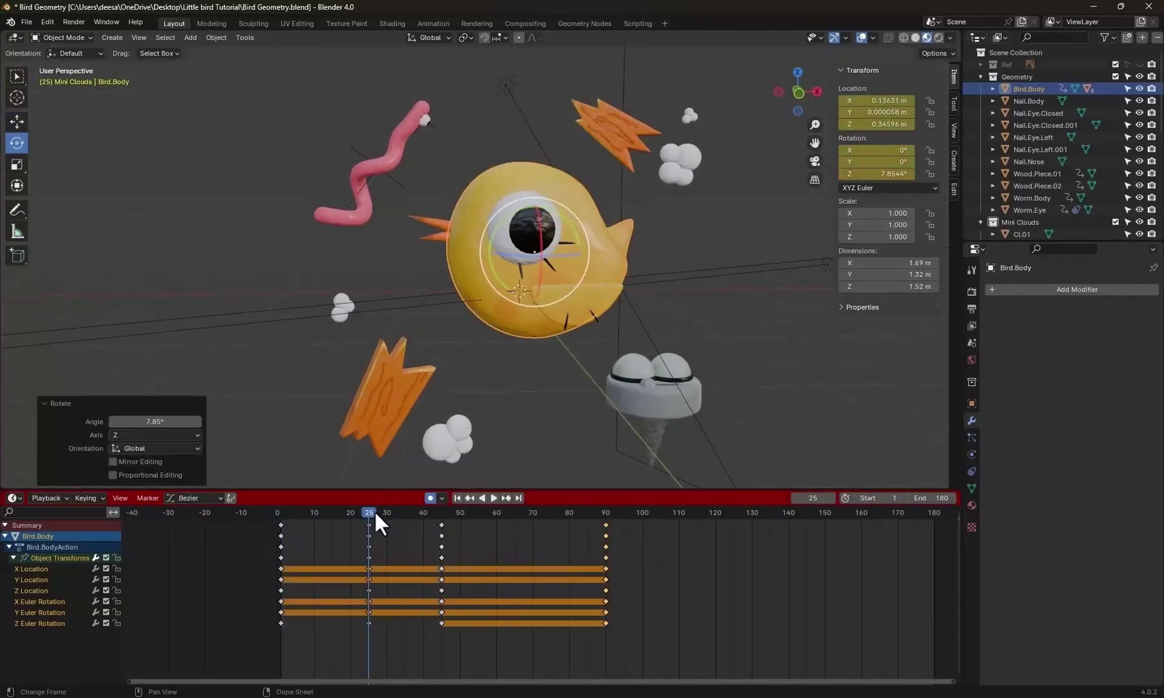
{"action": "left_click_drag", "start_coordinate": [375, 513], "coordinate": [514, 513]}
{"action": "left_click_drag", "start_coordinate": [565, 255], "coordinate": [559, 257]}
{"action": "left_click", "coordinate": [558, 254]}
Tilt Bird.Body about X to roughly -5.5° on frame 25 and 6.6° on frame 65, and play the animation from frame 1.
{"action": "middle_click_drag", "start_coordinate": [533, 242], "coordinate": [564, 260]}
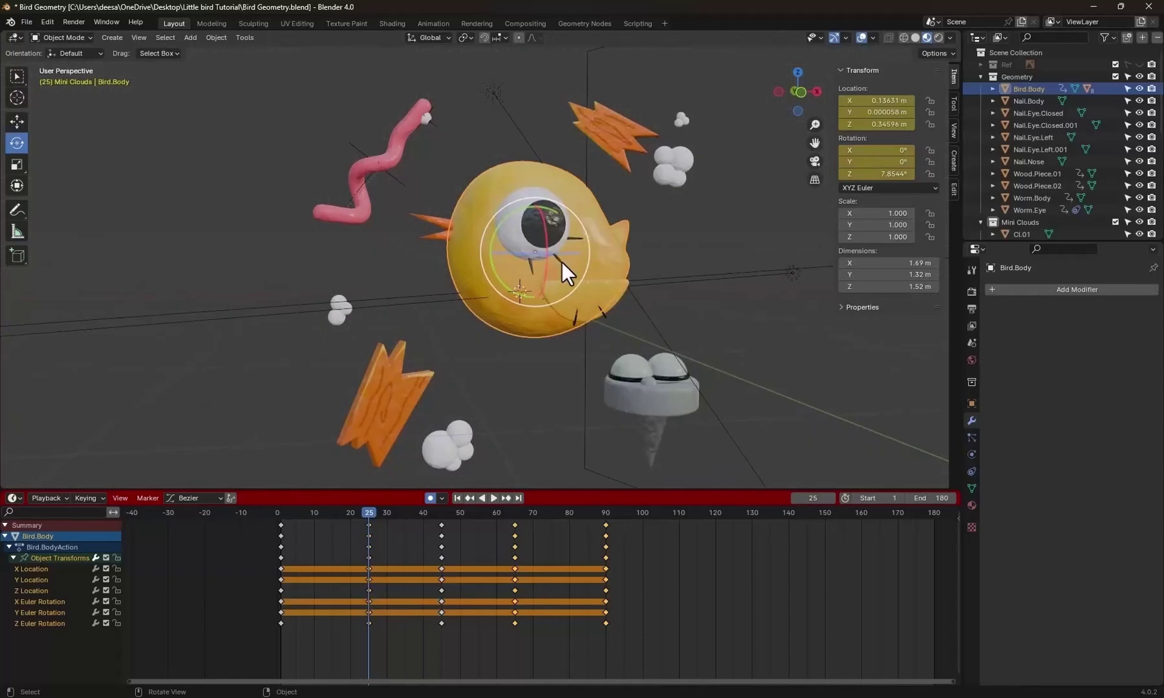
{"action": "left_click_drag", "start_coordinate": [542, 241], "coordinate": [543, 251]}
{"action": "left_click", "coordinate": [280, 517]}
{"action": "key", "text": "KP_1"}
{"action": "key", "text": "space"}
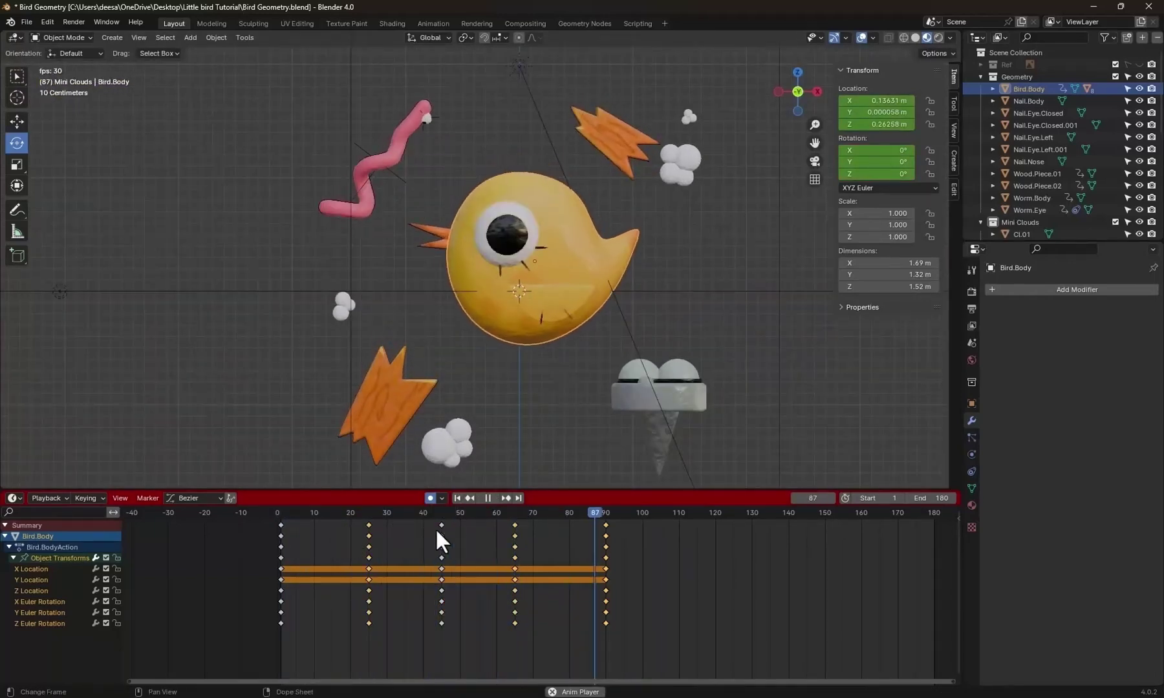
{"action": "key", "text": "space"}
Delete Bird.Body's X and Y Location channels, and save the file at frame 1 with auto keying turned off.
{"action": "left_click", "coordinate": [606, 518]}
{"action": "key", "text": "Delete"}
{"action": "left_click", "coordinate": [430, 498]}
{"action": "left_click", "coordinate": [281, 513]}
{"action": "key", "text": "ctrl+s"}
Switch the timeline area to the Graph Editor and show only Bird.Body's Z Location curve, framed in view.
{"action": "left_click", "coordinate": [14, 499]}
{"action": "left_click", "coordinate": [179, 559]}
{"action": "left_click_drag", "start_coordinate": [23, 569], "coordinate": [23, 590]}
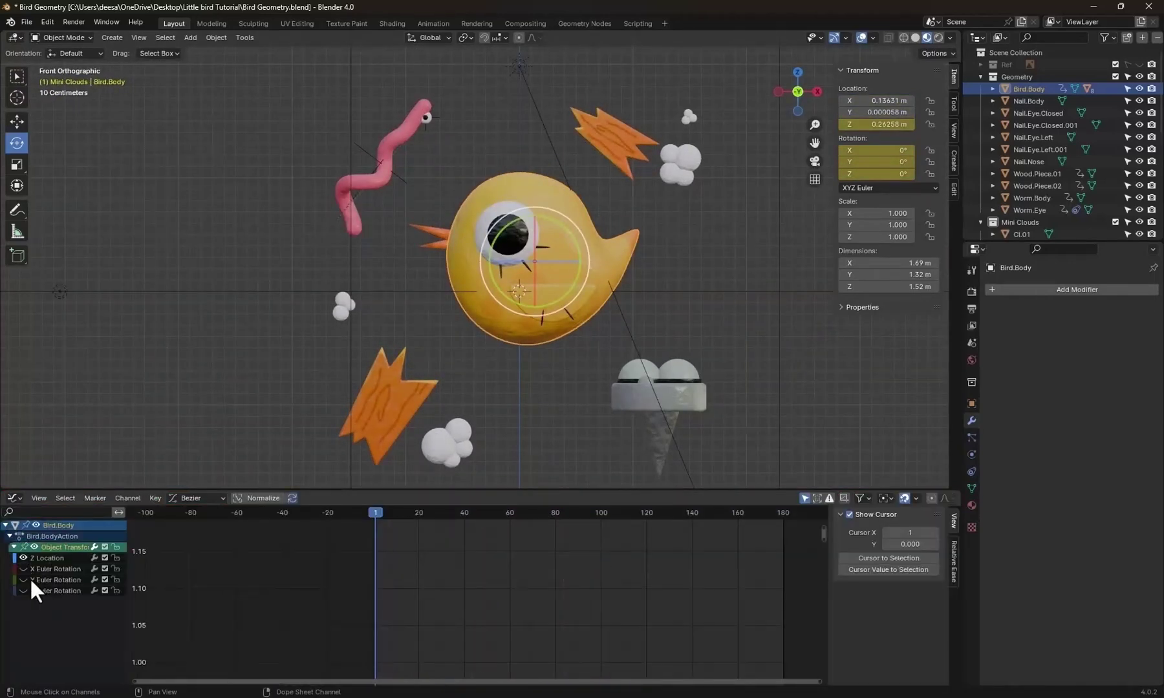
{"action": "key", "text": "Home"}
Add a Cycles modifier to the Z Location curve with No Cycles before and an after count of 1, and play it.
{"action": "left_click", "coordinate": [954, 565]}
{"action": "left_click", "coordinate": [875, 516]}
{"action": "left_click", "coordinate": [867, 569]}
{"action": "left_click", "coordinate": [910, 555]}
{"action": "left_click", "coordinate": [906, 568]}
{"action": "left_click", "coordinate": [936, 596]}
{"action": "scroll", "coordinate": [478, 594], "scroll_direction": "down", "scroll_amount": 8}
{"action": "key", "text": "space"}
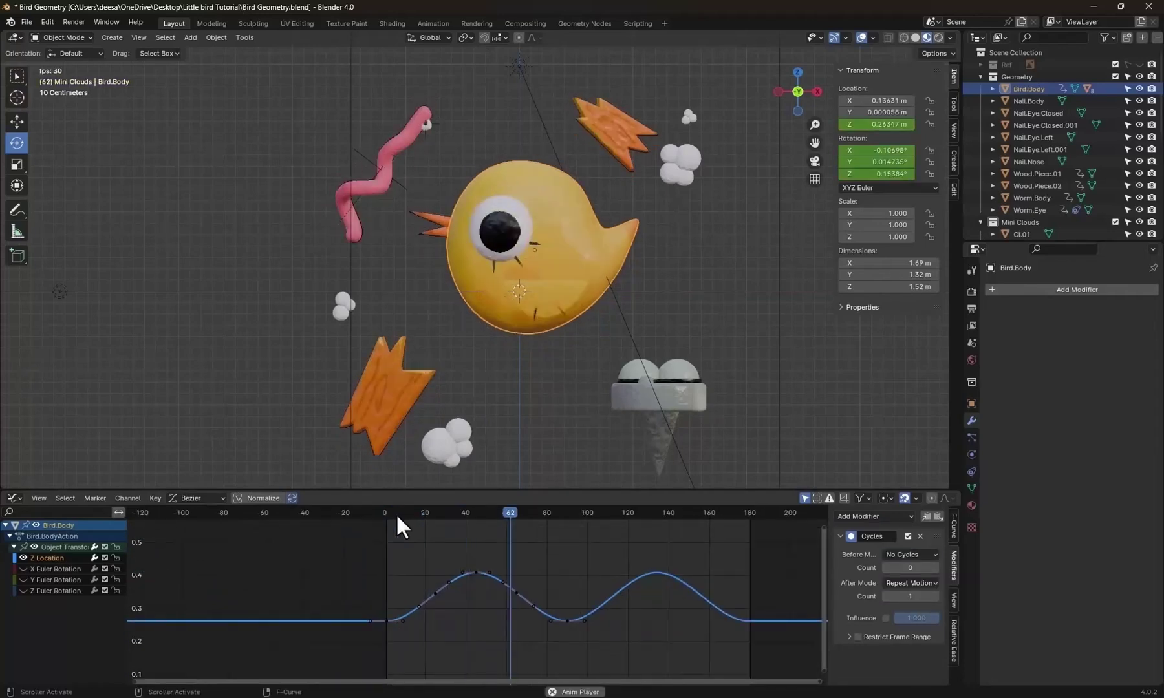
Show only the X Euler Rotation curve and slope its handles at frames 1 and 90 to match the curve's direction.
{"action": "left_click", "coordinate": [24, 558]}
{"action": "left_click", "coordinate": [24, 568]}
{"action": "key", "text": "Home"}
{"action": "left_click_drag", "start_coordinate": [256, 606], "coordinate": [230, 623]}
{"action": "left_click_drag", "start_coordinate": [697, 606], "coordinate": [720, 585]}
{"action": "scroll", "coordinate": [477, 594], "scroll_direction": "down", "scroll_amount": 3}
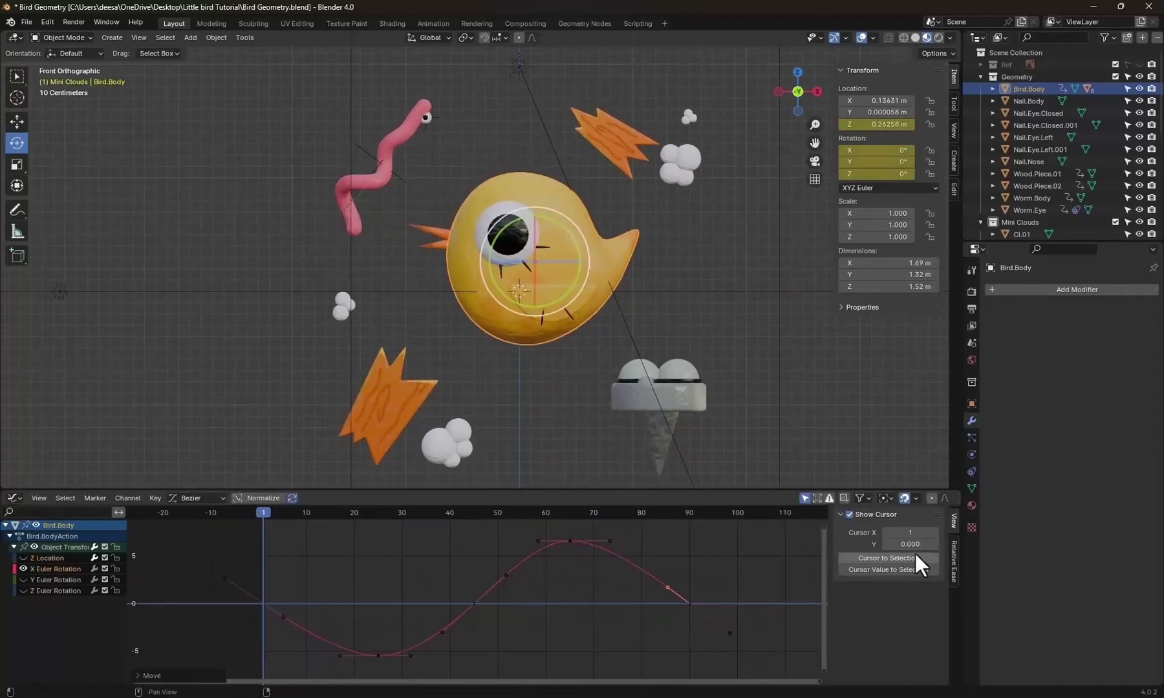
Add a Cycles modifier to the X Euler Rotation curve with No Cycles before and an after count of 1.
{"action": "left_click", "coordinate": [875, 517]}
{"action": "left_click", "coordinate": [868, 569]}
{"action": "left_click", "coordinate": [912, 555]}
{"action": "left_click", "coordinate": [907, 568]}
{"action": "left_click", "coordinate": [936, 597]}
Show only the Y Euler Rotation curve and slope its handles at frames 1 and 90.
{"action": "left_click", "coordinate": [23, 568]}
{"action": "left_click", "coordinate": [24, 580]}
{"action": "key", "text": "Home"}
{"action": "left_click_drag", "start_coordinate": [287, 660], "coordinate": [264, 638]}
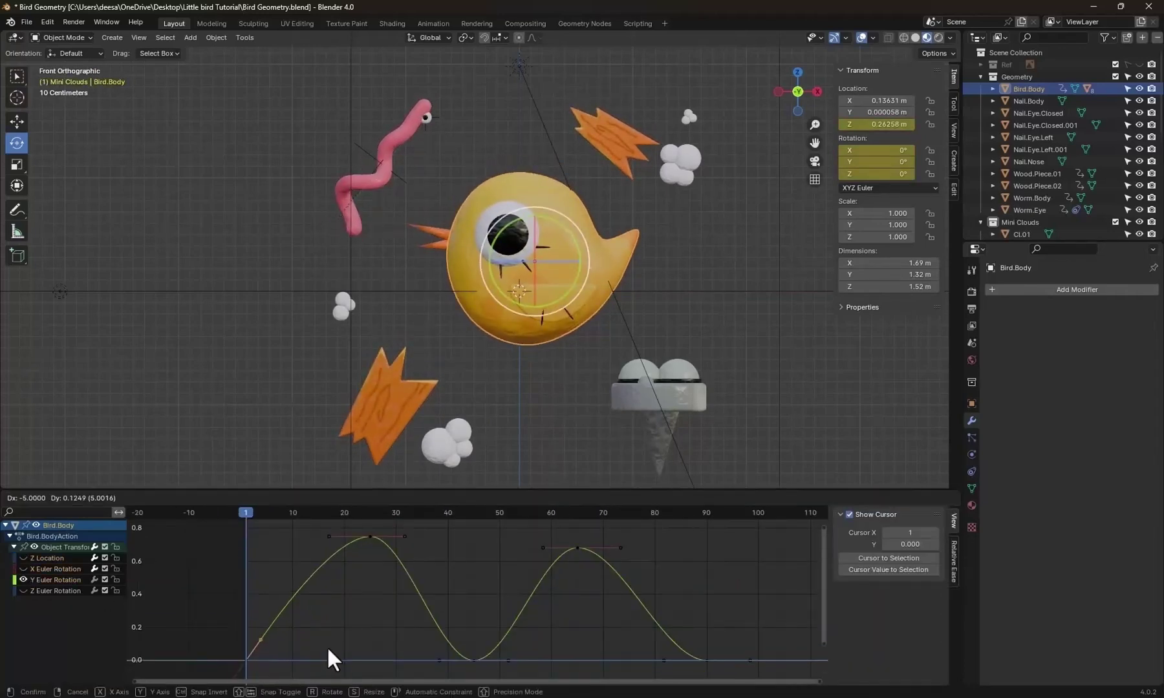
{"action": "left_click_drag", "start_coordinate": [660, 660], "coordinate": [688, 638]}
Add a Cycles modifier to the Y Euler Rotation curve with the before mode set to No Cycles.
{"action": "left_click", "coordinate": [954, 561]}
{"action": "left_click", "coordinate": [954, 566]}
{"action": "left_click", "coordinate": [875, 516]}
{"action": "left_click", "coordinate": [868, 569]}
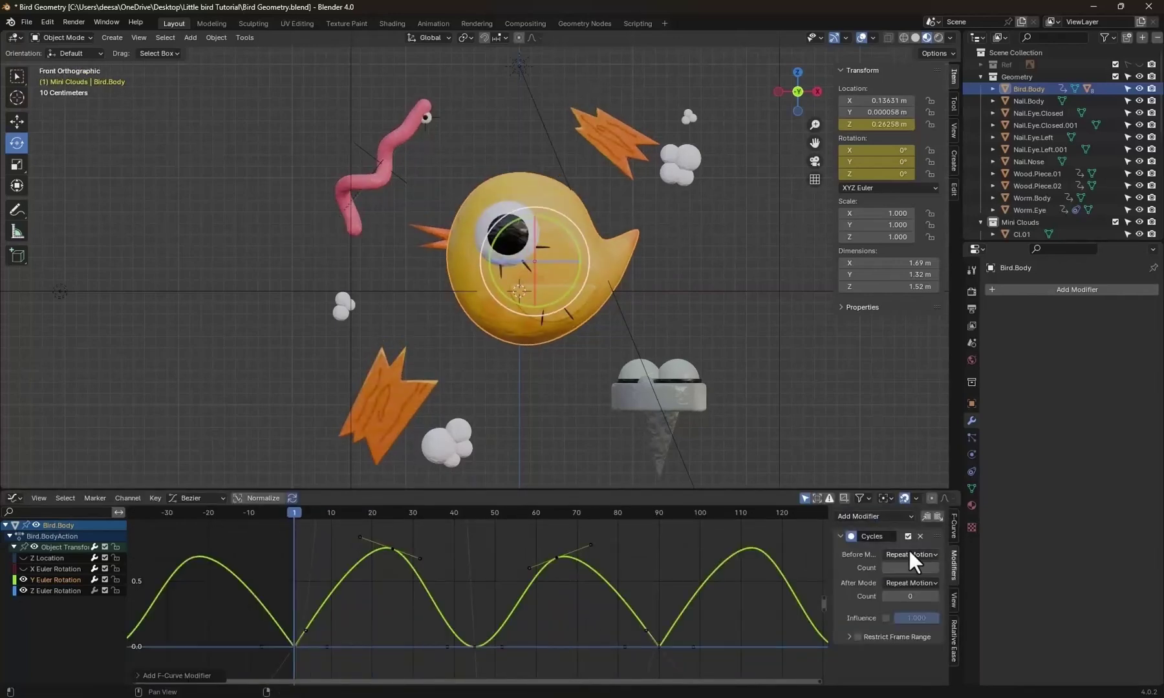
{"action": "left_click", "coordinate": [911, 554]}
{"action": "left_click", "coordinate": [906, 569]}
Show only the Z Euler Rotation curve and slope the handles of its first and last keyframes.
{"action": "left_click", "coordinate": [23, 590]}
{"action": "left_click", "coordinate": [44, 593]}
{"action": "left_click", "coordinate": [23, 580]}
{"action": "key", "text": "Home"}
{"action": "left_click", "coordinate": [953, 640]}
{"action": "key", "text": "g"}
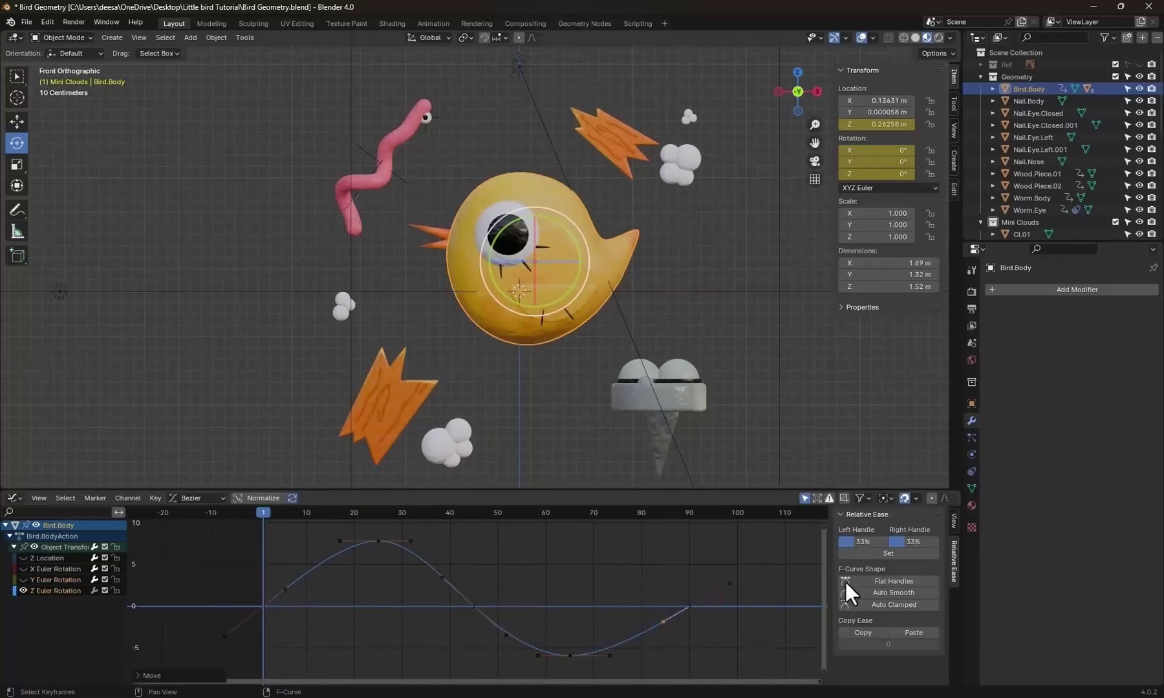
Add a Cycles modifier to the Z Euler Rotation curve with the before mode set to No Cycles.
{"action": "left_click", "coordinate": [953, 566]}
{"action": "left_click", "coordinate": [875, 516]}
{"action": "left_click", "coordinate": [867, 569]}
{"action": "left_click", "coordinate": [912, 554]}
Select the Z Euler Rotation keys at frames 25 and 65, show all of Bird.Body's curves again, and play the animation.
{"action": "left_click_drag", "start_coordinate": [365, 527], "coordinate": [420, 555]}
{"action": "left_click_drag", "start_coordinate": [556, 643], "coordinate": [585, 669], "text": "shift"}
{"action": "left_click_drag", "start_coordinate": [23, 580], "coordinate": [24, 558]}
{"action": "scroll", "coordinate": [481, 597], "scroll_direction": "down", "scroll_amount": 3}
{"action": "key", "text": "space"}
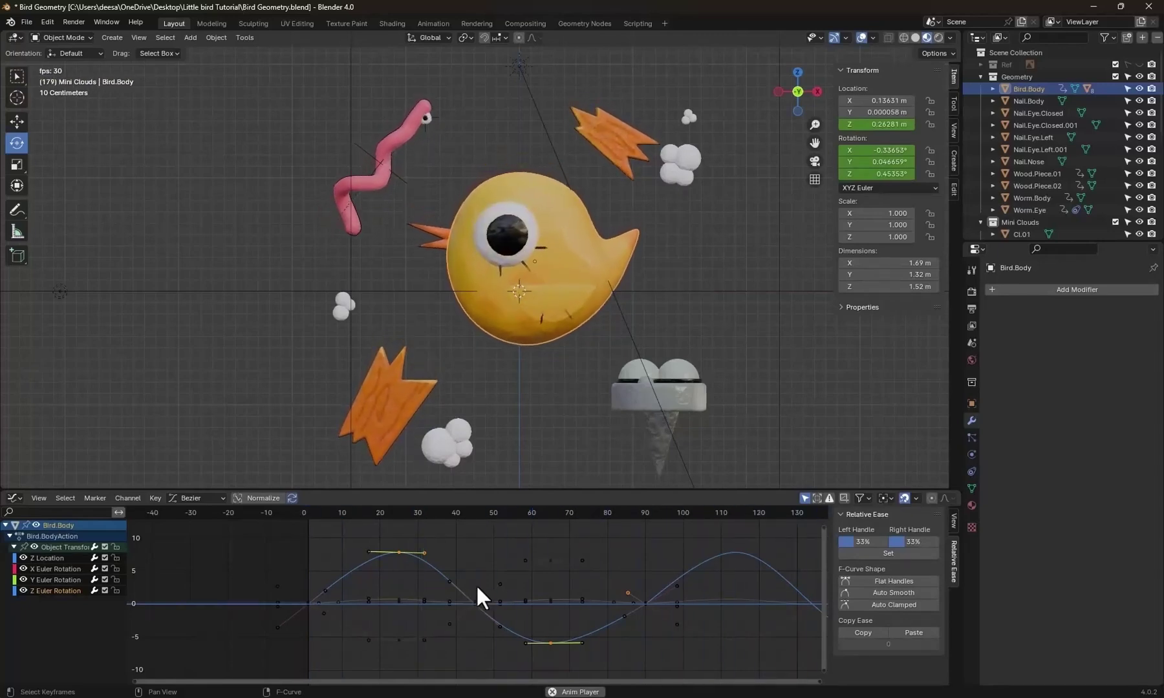
{"action": "key", "text": "space"}
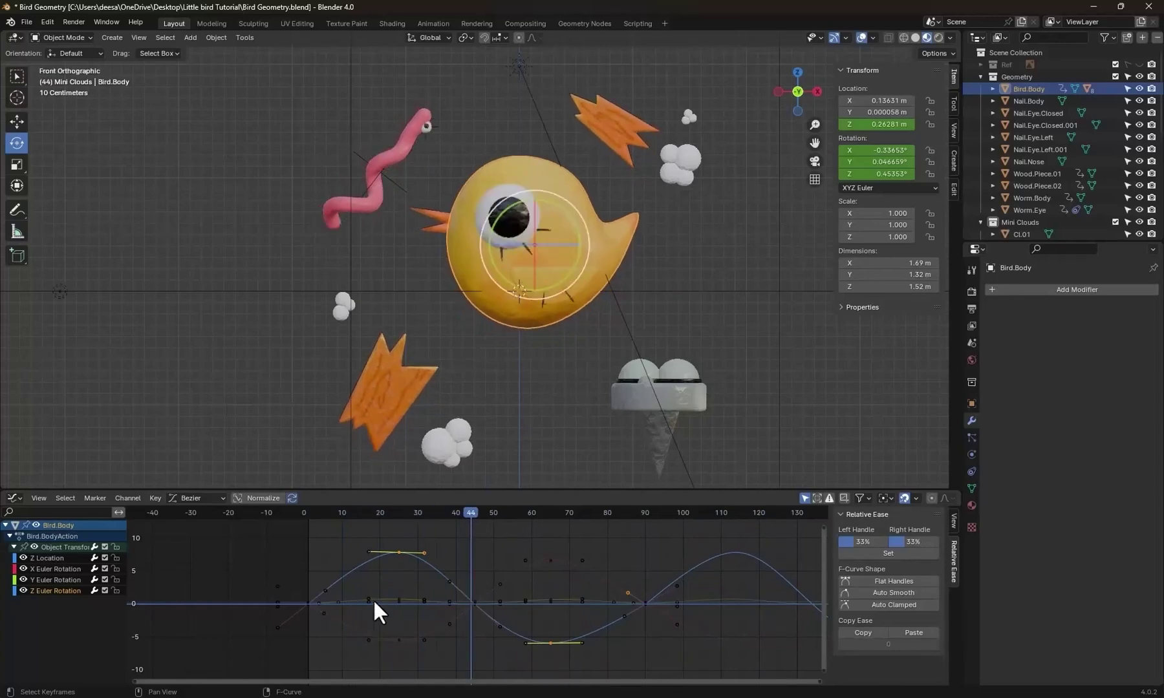
Switch the Graph Editor back to the Timeline and return to frame 1.
{"action": "left_click", "coordinate": [311, 507]}
{"action": "left_click", "coordinate": [15, 497]}
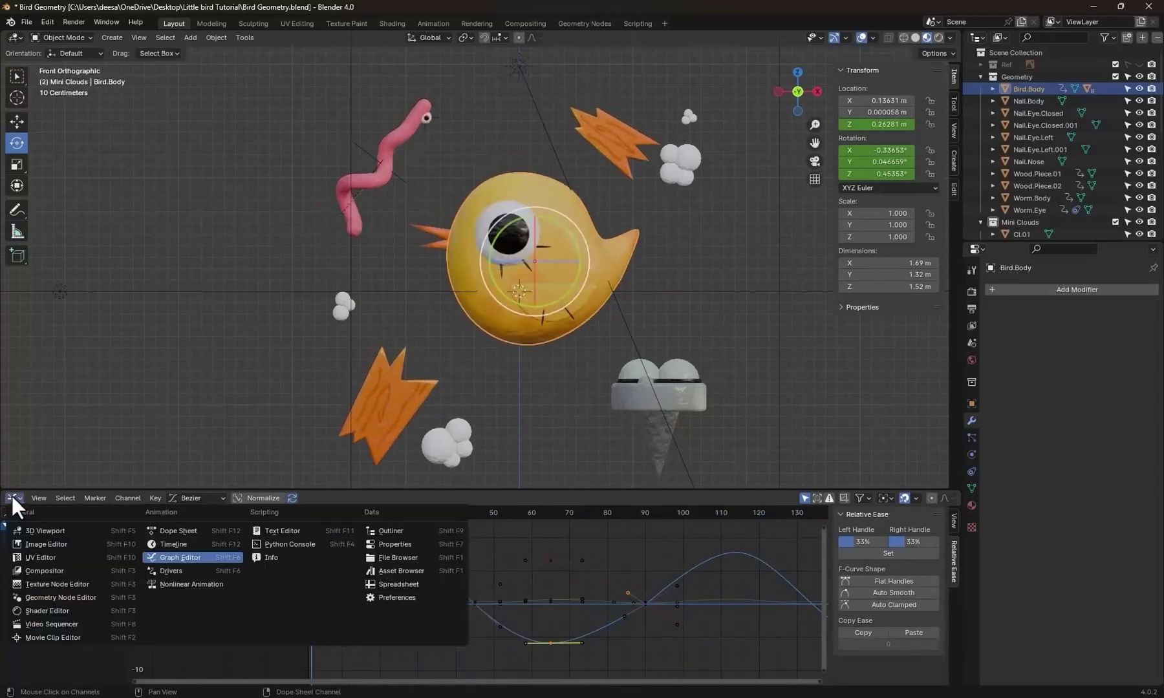
{"action": "left_click", "coordinate": [163, 544]}
{"action": "left_click", "coordinate": [278, 511]}
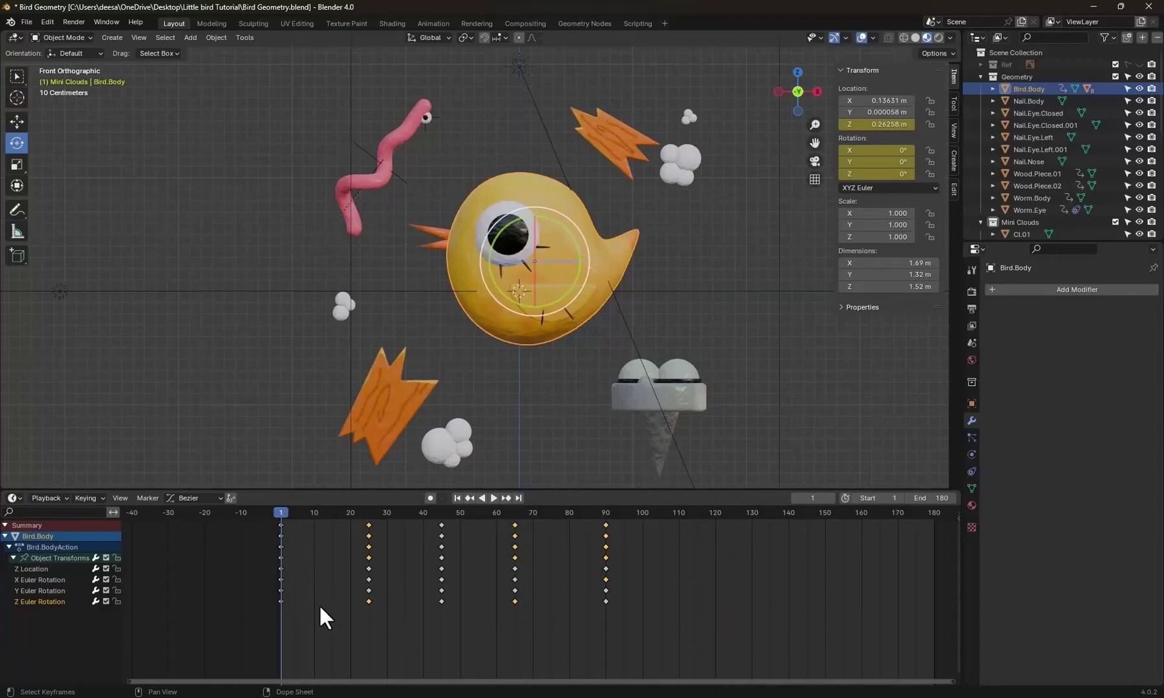
Select the bird's left wing and enter Edit Mode on it.
{"action": "scroll", "coordinate": [672, 371], "scroll_direction": "up", "scroll_amount": 3}
{"action": "left_click", "coordinate": [641, 329]}
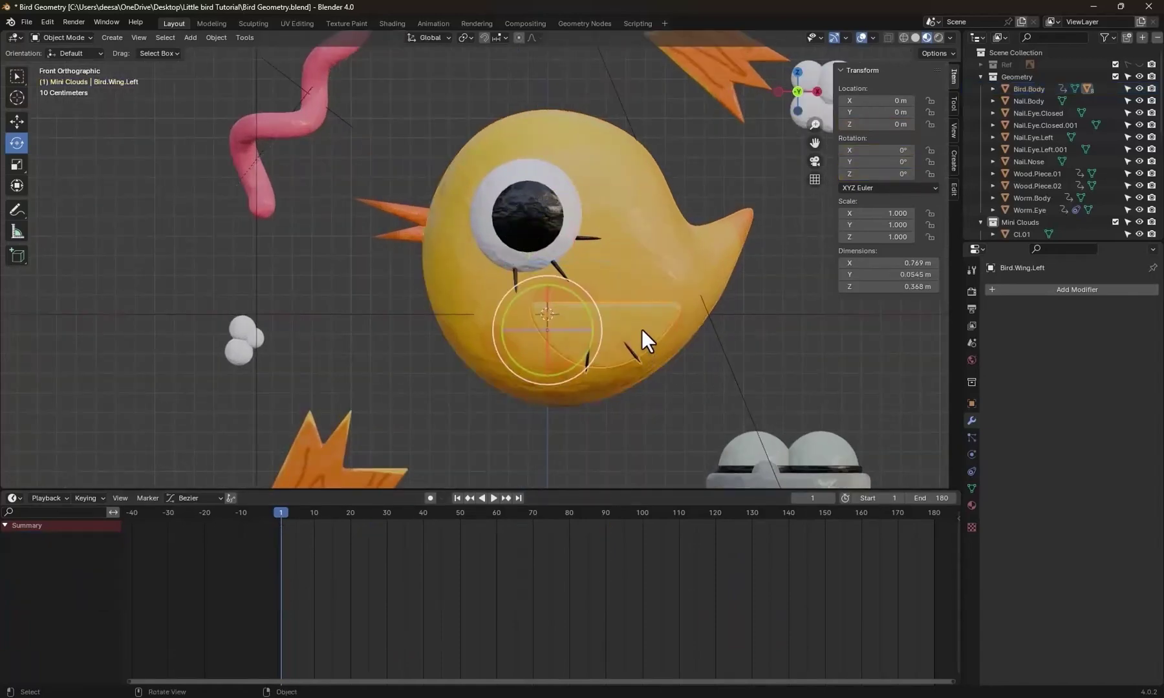
{"action": "scroll", "coordinate": [702, 370], "scroll_direction": "up", "scroll_amount": 3}
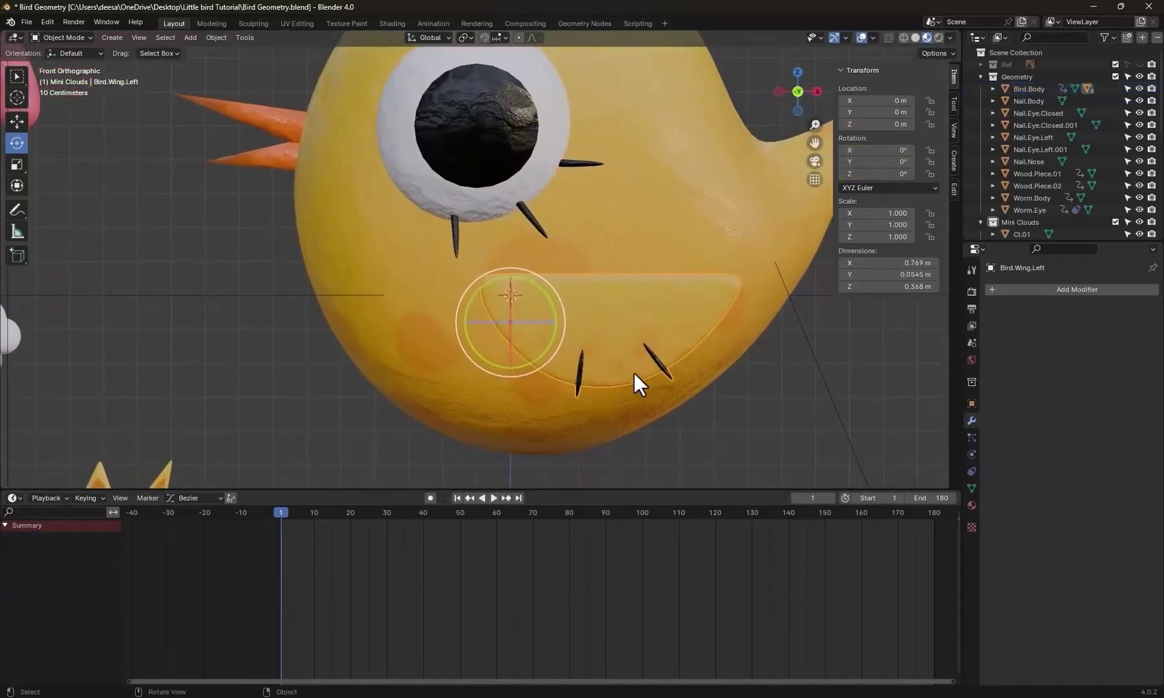
{"action": "middle_click_drag", "start_coordinate": [599, 379], "coordinate": [687, 389]}
{"action": "key", "text": "ctrl+Tab"}
{"action": "left_click", "coordinate": [757, 390]}
{"action": "scroll", "coordinate": [634, 382], "scroll_direction": "up", "scroll_amount": 5}
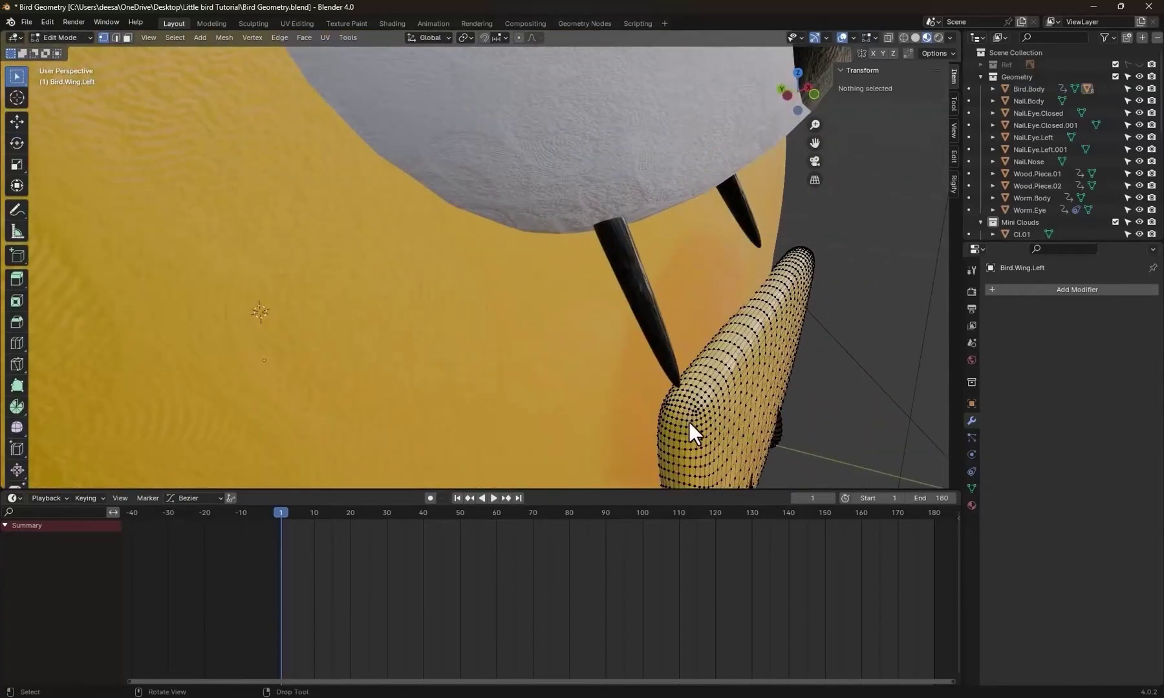
Set the left wing's origin to the selected vertex at its upper corner nearest the beak and return to the front view.
{"action": "middle_click_drag", "start_coordinate": [688, 421], "coordinate": [700, 423]}
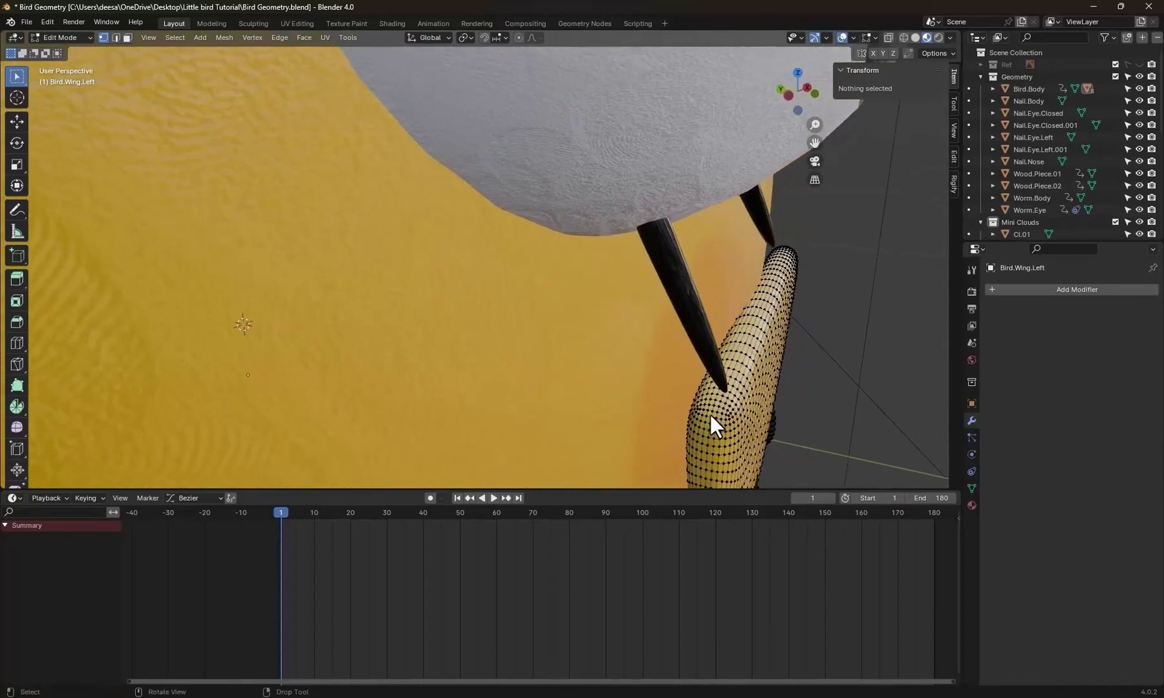
{"action": "left_click", "coordinate": [709, 417]}
{"action": "middle_click_drag", "start_coordinate": [773, 441], "coordinate": [759, 434]}
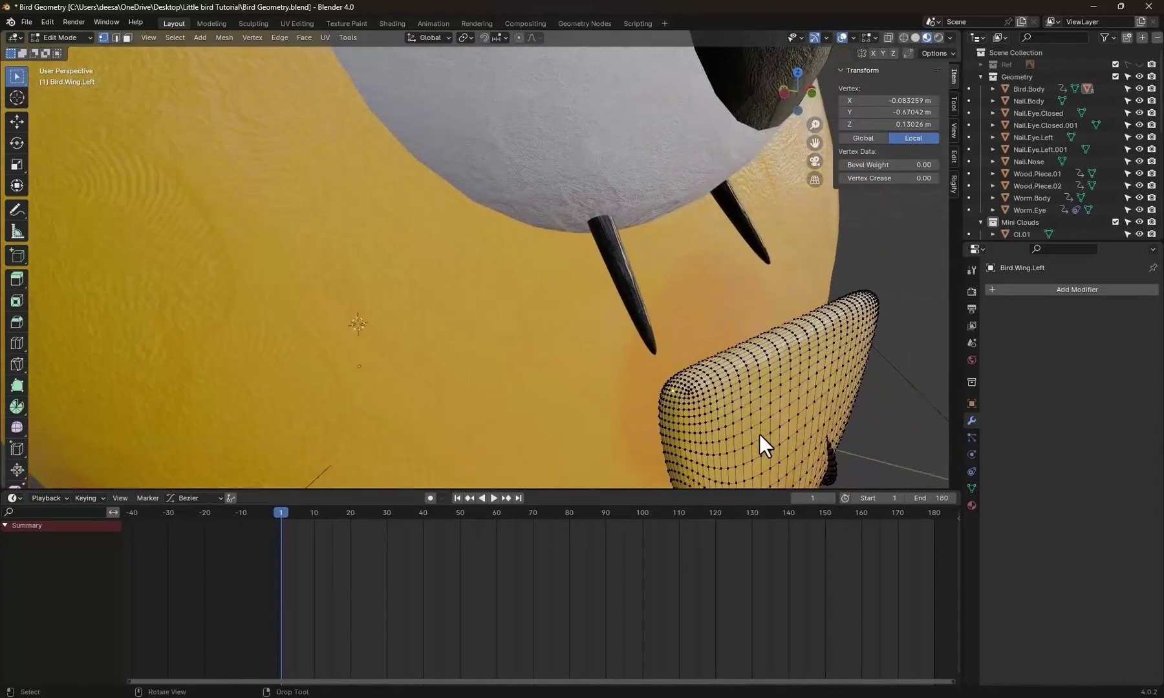
{"action": "scroll", "coordinate": [758, 434], "scroll_direction": "down", "scroll_amount": 1}
{"action": "key", "text": "ctrl+alt+x"}
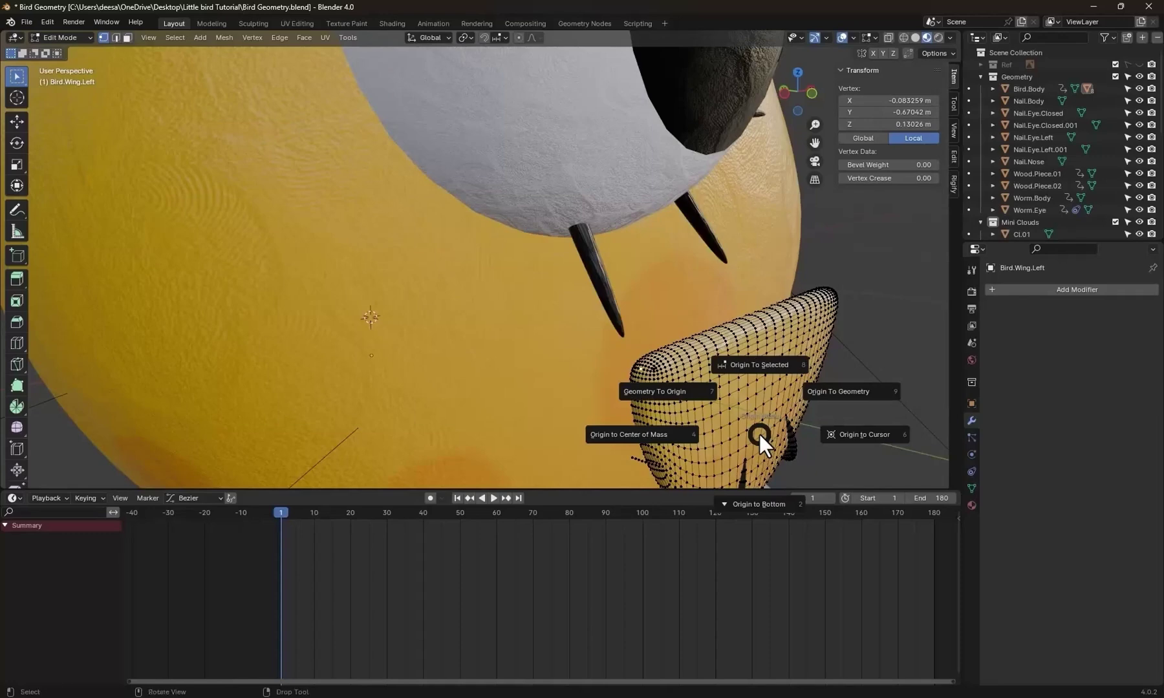
{"action": "left_click", "coordinate": [766, 366]}
{"action": "key", "text": "KP_1"}
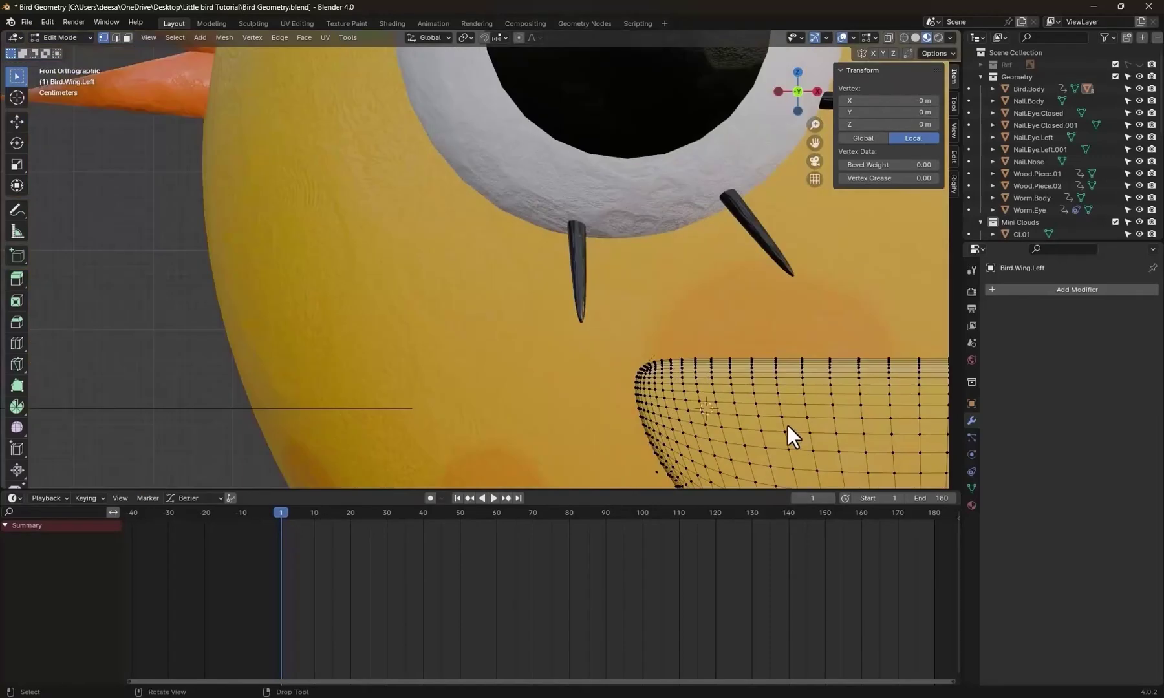
{"action": "scroll", "coordinate": [787, 426], "scroll_direction": "down", "scroll_amount": 5}
{"action": "key", "text": "ctrl+Tab"}
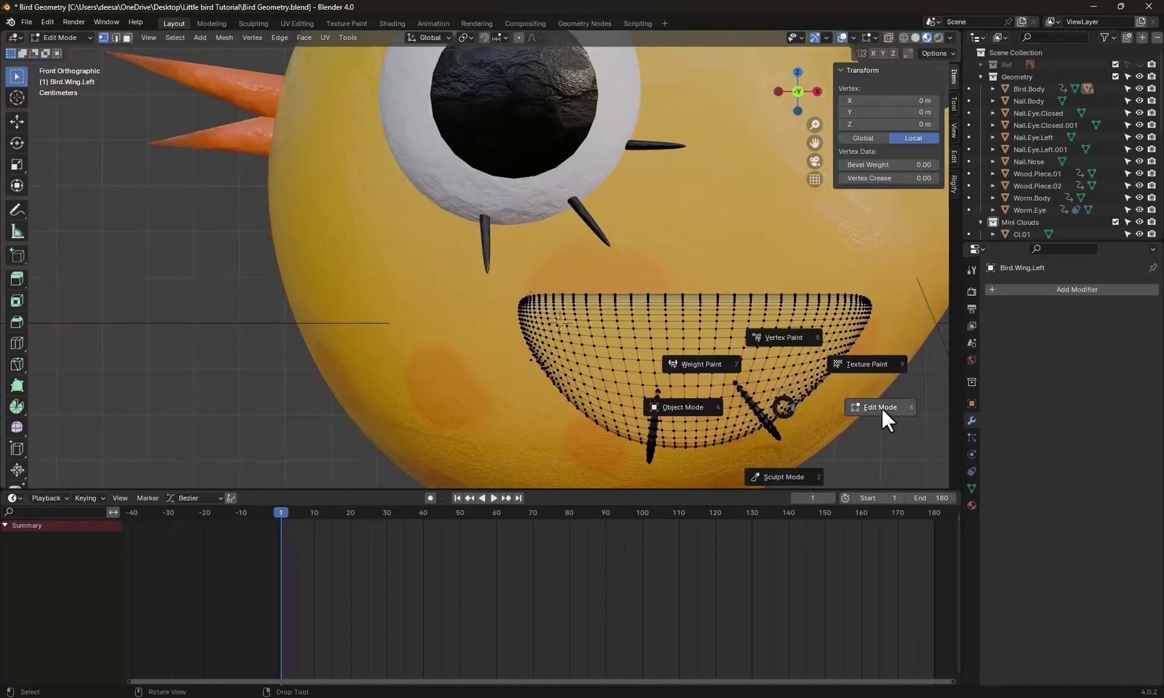
Return to Object Mode and test the left wing's rotation about its new origin, cancelling the rotation.
{"action": "left_click", "coordinate": [702, 406]}
{"action": "scroll", "coordinate": [702, 407], "scroll_direction": "down", "scroll_amount": 2}
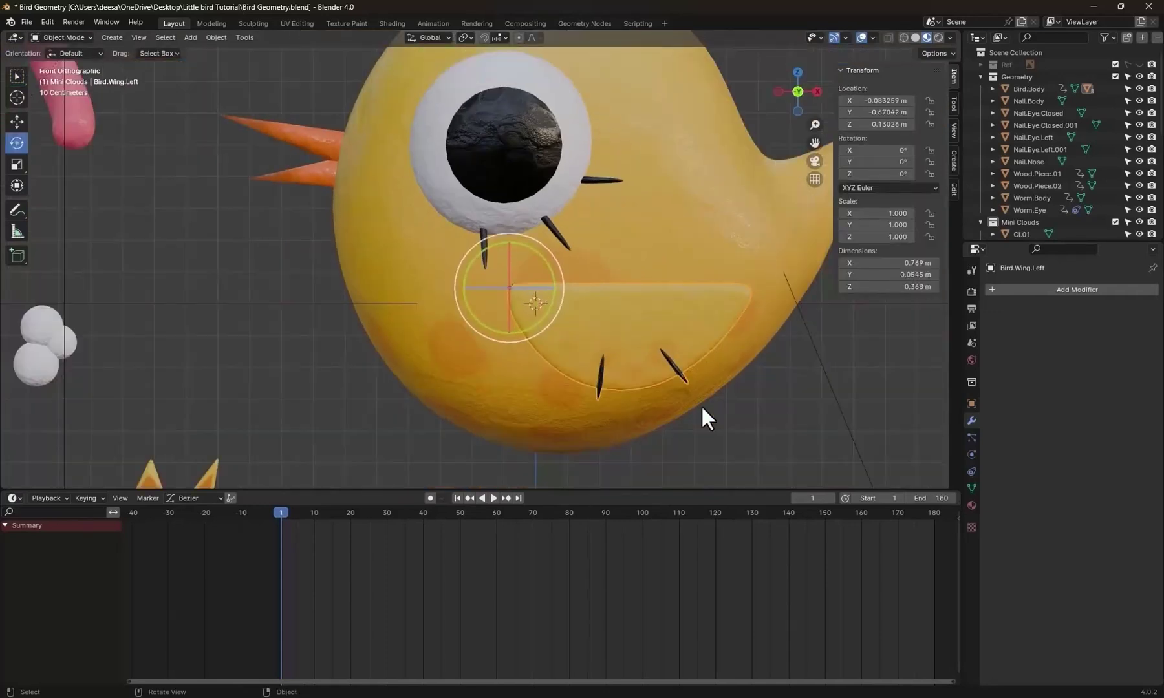
{"action": "scroll", "coordinate": [700, 406], "scroll_direction": "up", "scroll_amount": 2}
{"action": "scroll", "coordinate": [612, 350], "scroll_direction": "down", "scroll_amount": 2}
{"action": "left_click_drag", "start_coordinate": [544, 267], "coordinate": [547, 266]}
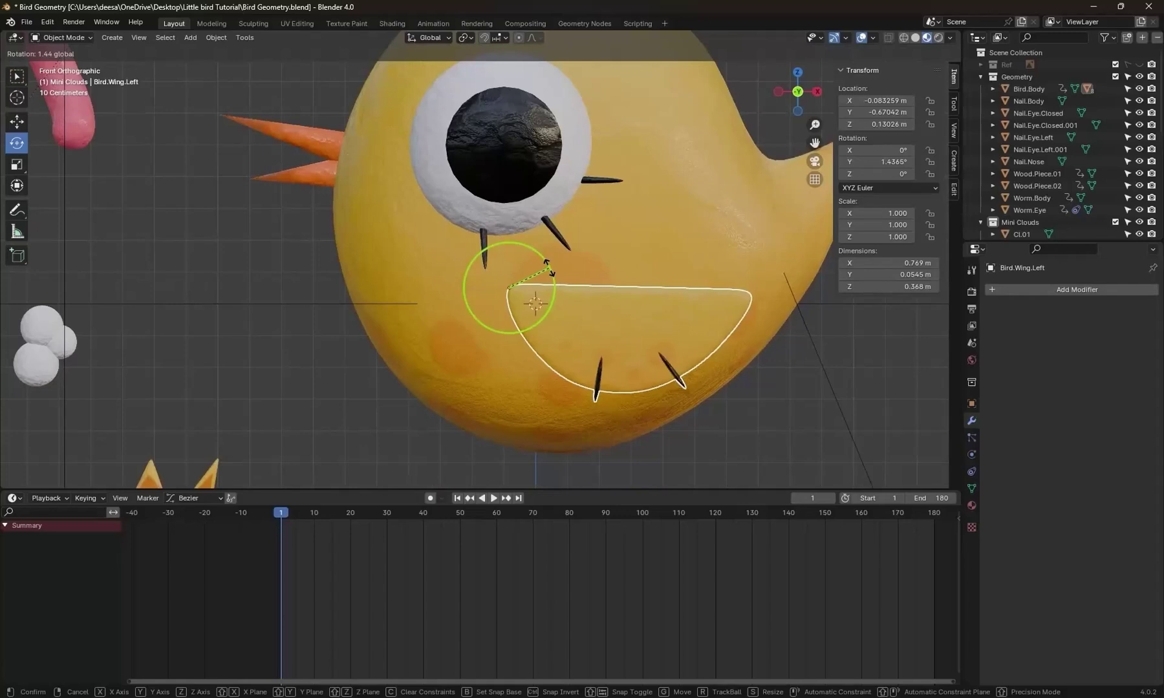
{"action": "right_click", "coordinate": [548, 265]}
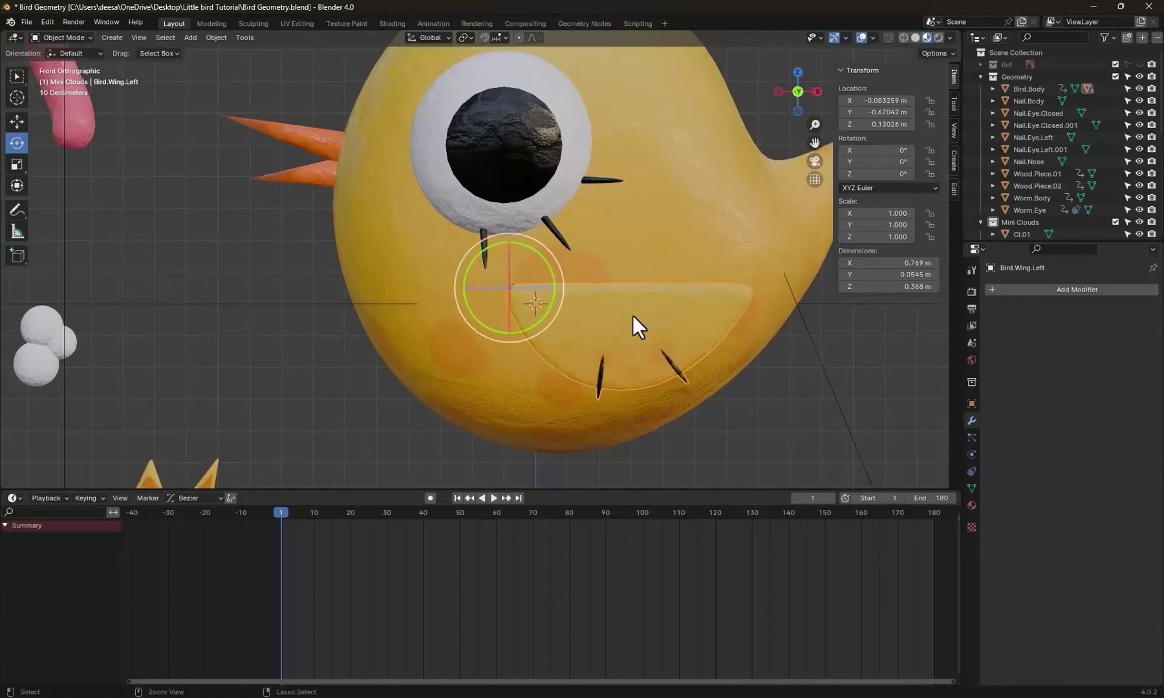
Make Rotation the active keying set, enable auto keying, and key the left wing's rotation at frame 1.
{"action": "left_click", "coordinate": [89, 498]}
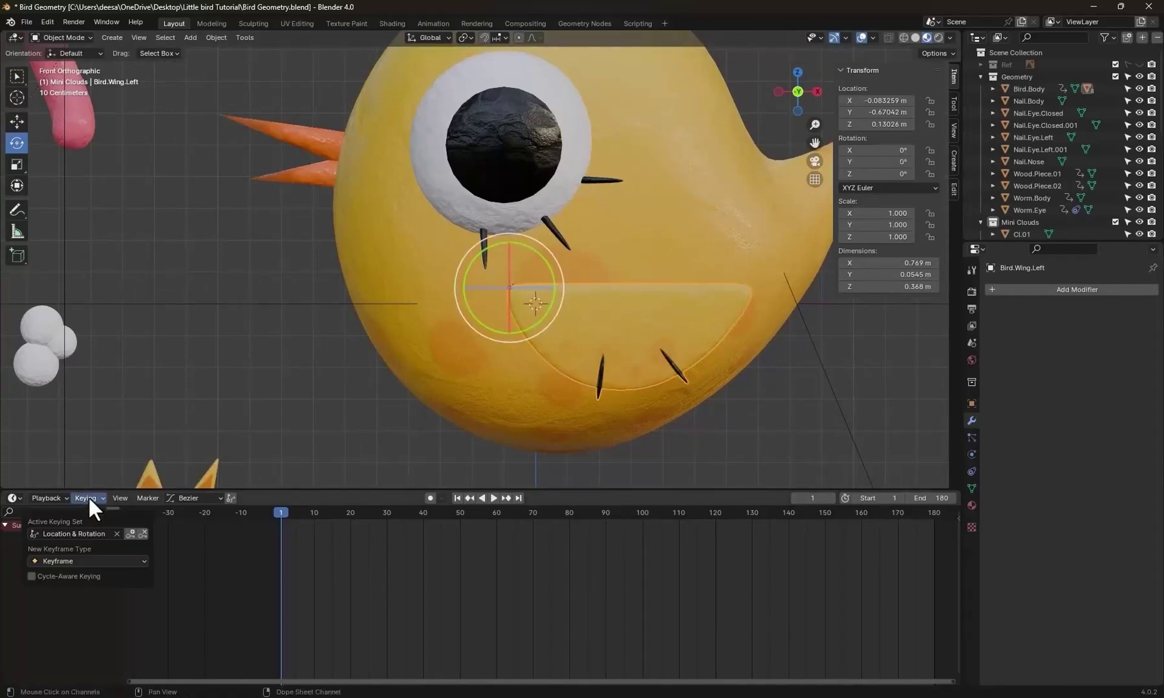
{"action": "left_click", "coordinate": [91, 534]}
{"action": "left_click", "coordinate": [45, 564]}
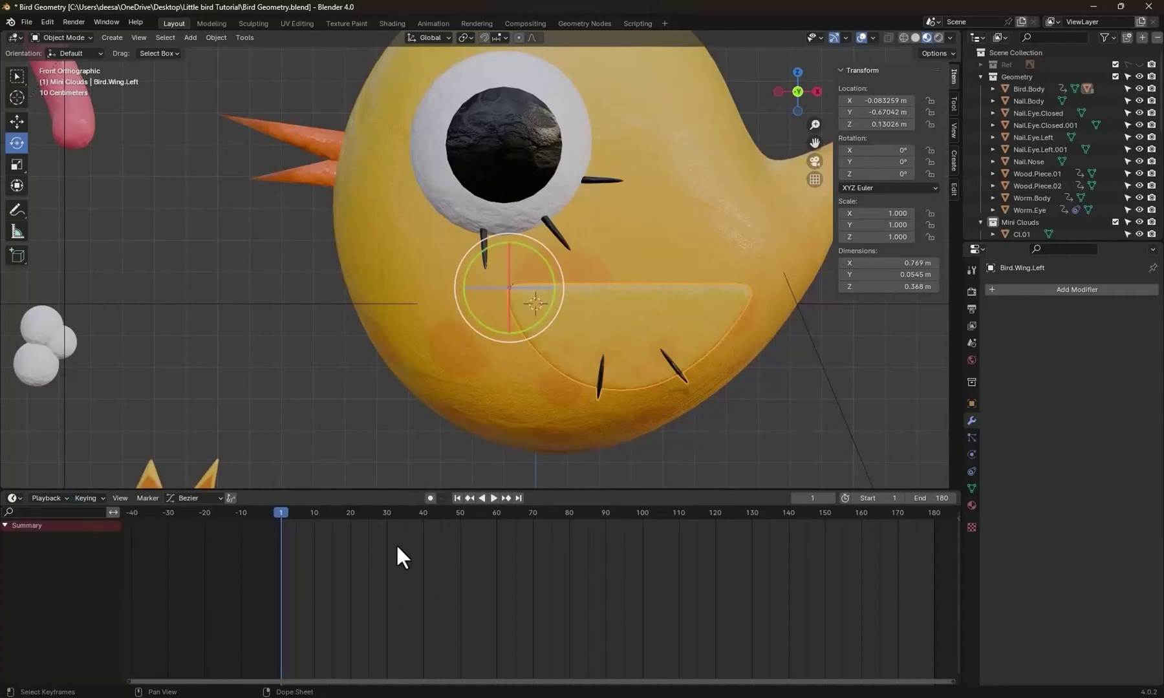
{"action": "left_click", "coordinate": [431, 498]}
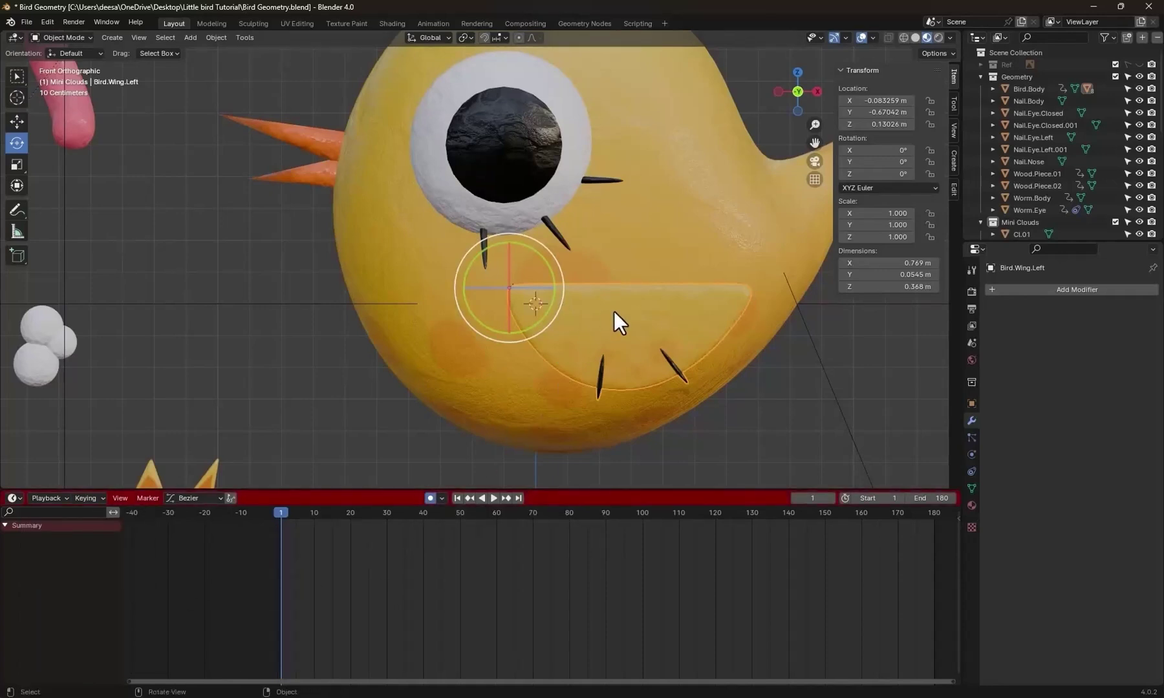
{"action": "key", "text": "i"}
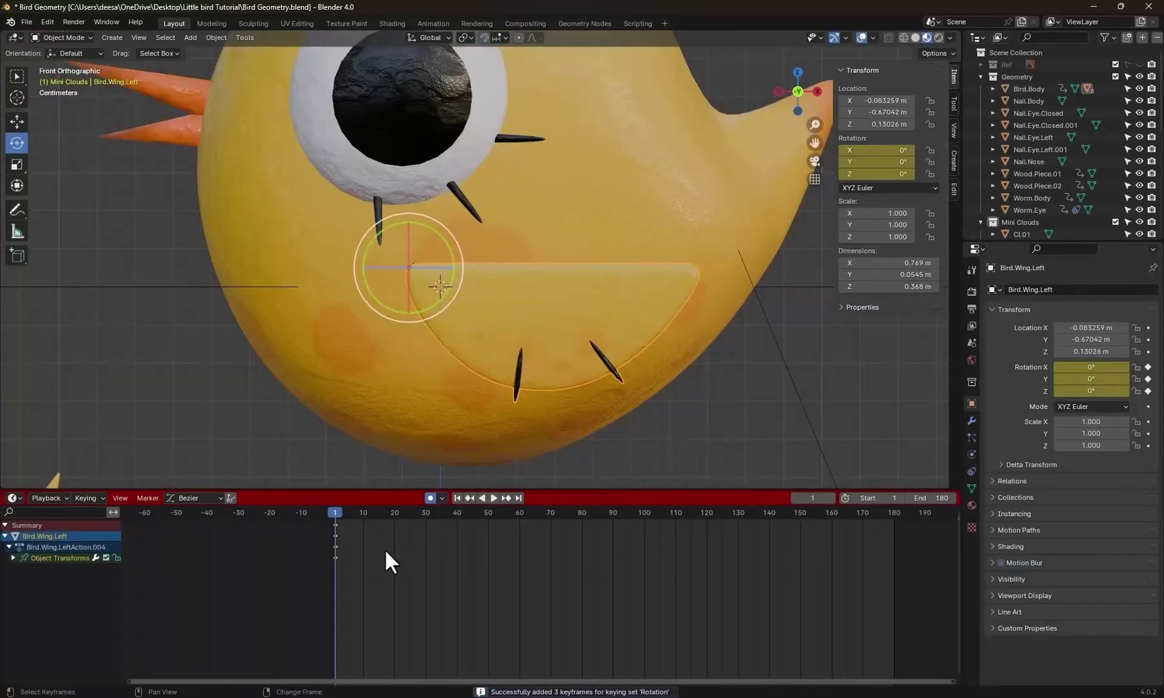
Animate a left-wing flap with keys at frames 6 and 12, and duplicate the flap keyframes repeatedly along the timeline up to frame 170.
{"action": "left_click", "coordinate": [349, 510]}
{"action": "left_click", "coordinate": [344, 513]}
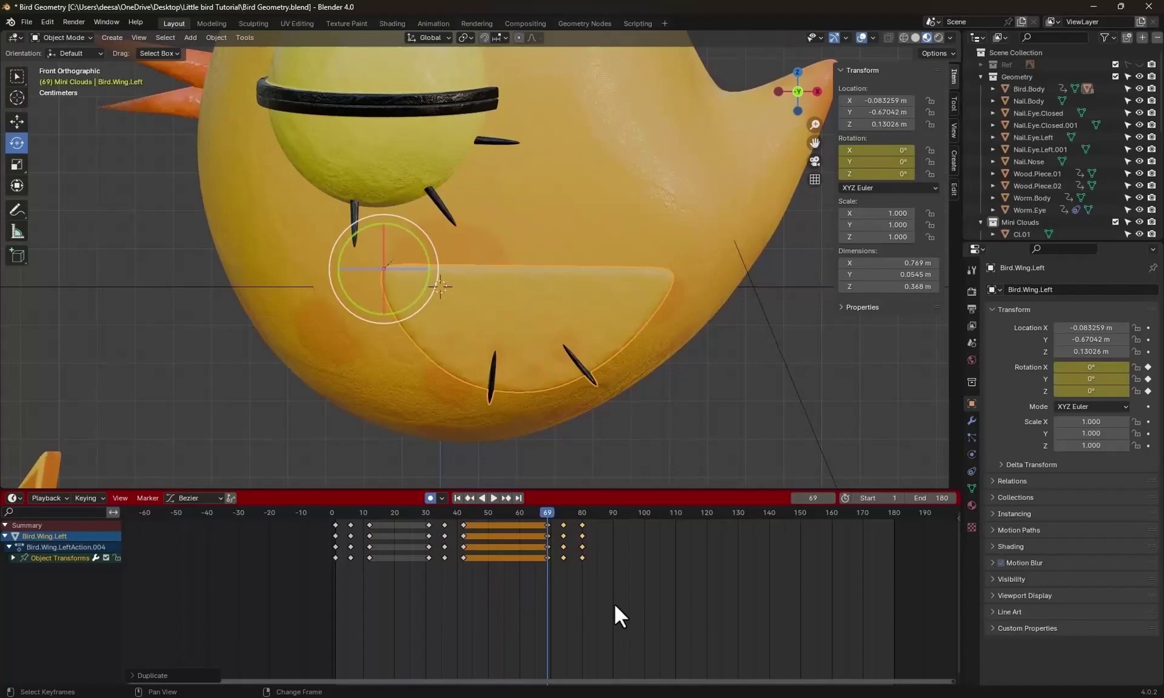
{"action": "key", "text": "shift+d"}
{"action": "left_click", "coordinate": [765, 608]}
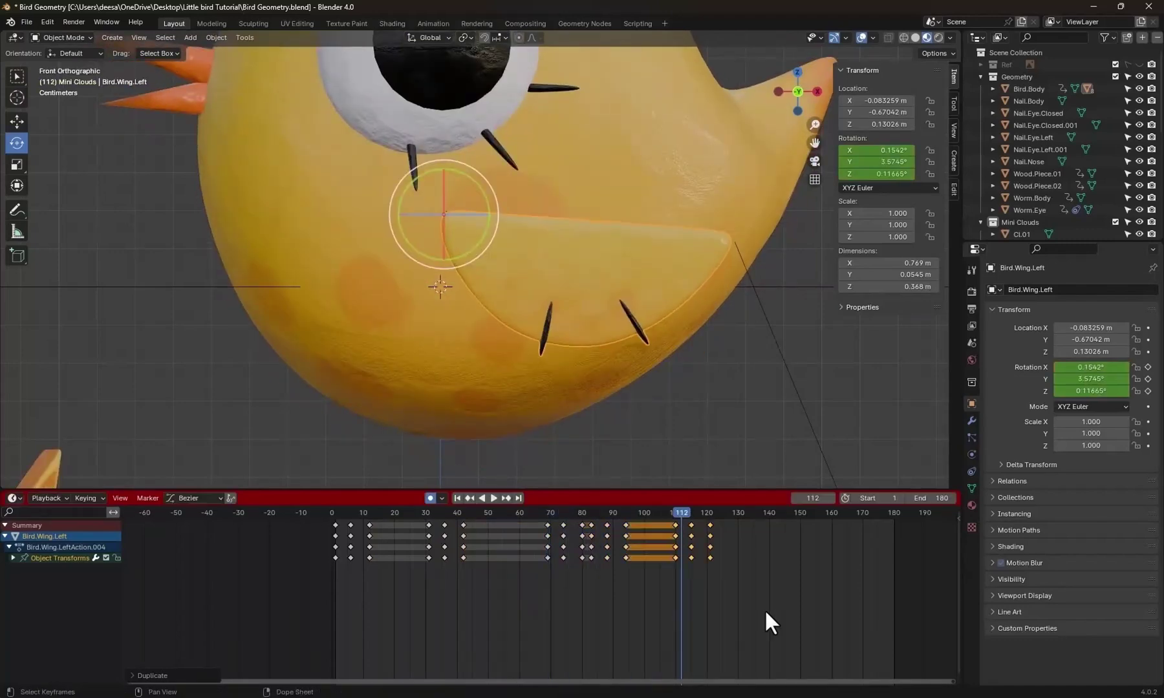
{"action": "key", "text": "shift+d"}
{"action": "left_click", "coordinate": [827, 613]}
{"action": "key", "text": "shift+d"}
{"action": "left_click", "coordinate": [877, 611]}
Play the wing animation, turn off auto keying, and return to frame 1.
{"action": "key", "text": "space"}
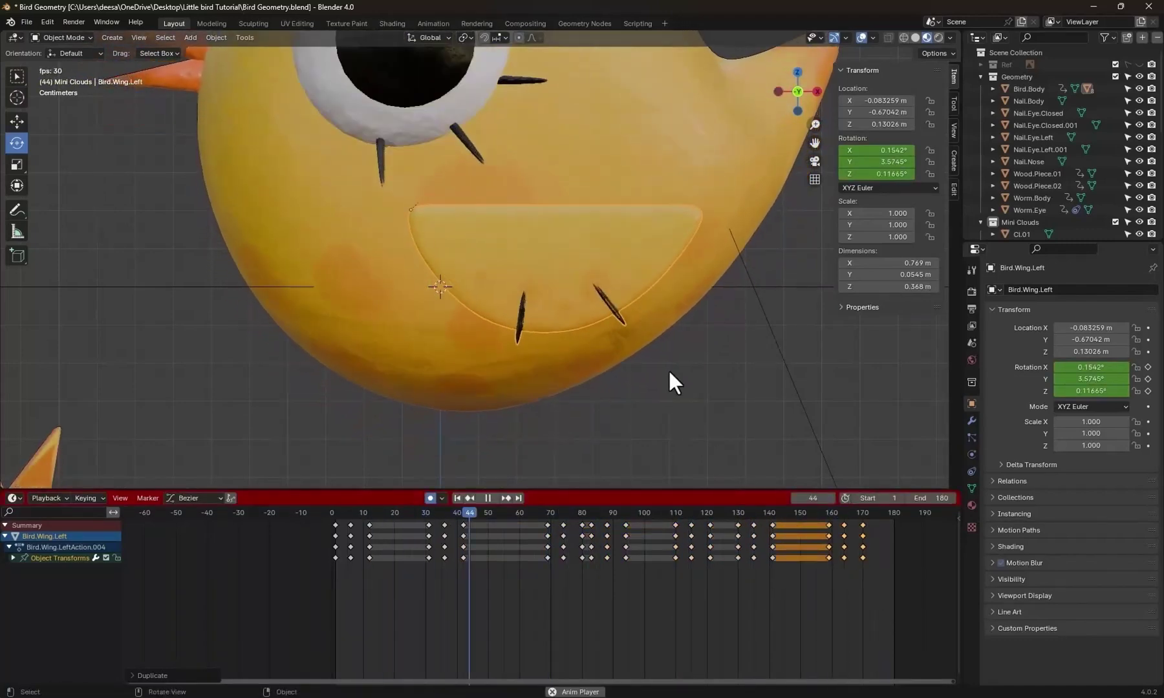
{"action": "key", "text": "space"}
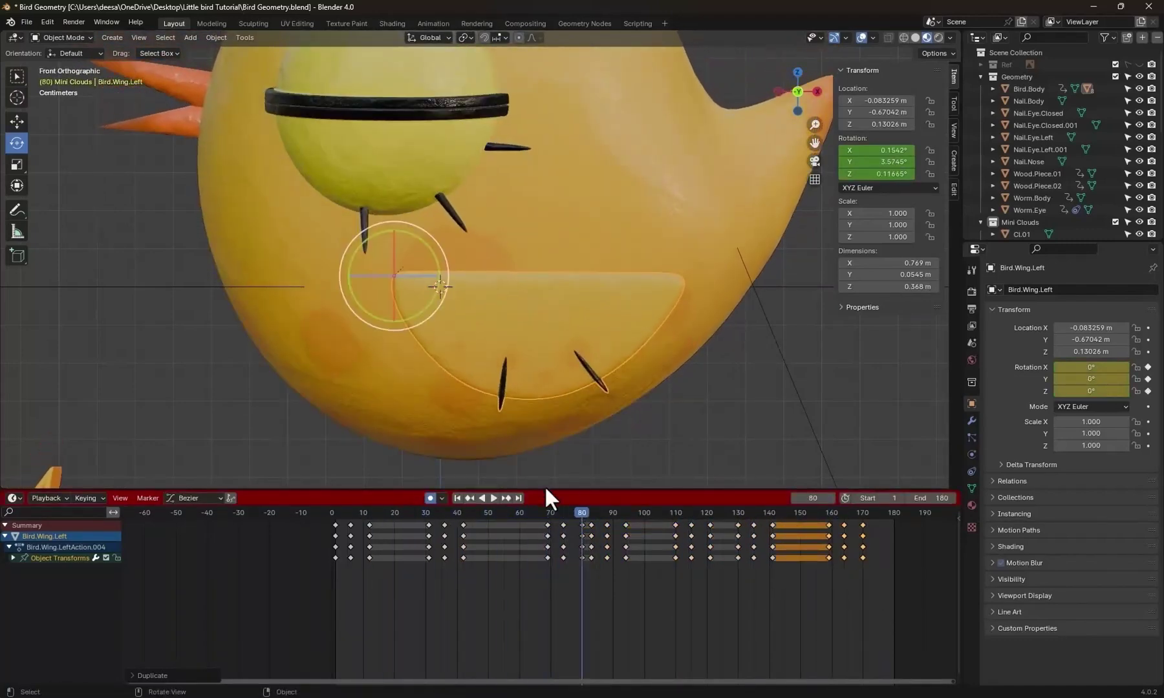
{"action": "left_click", "coordinate": [430, 498]}
{"action": "left_click", "coordinate": [335, 514]}
{"action": "scroll", "coordinate": [543, 362], "scroll_direction": "down", "scroll_amount": 4}
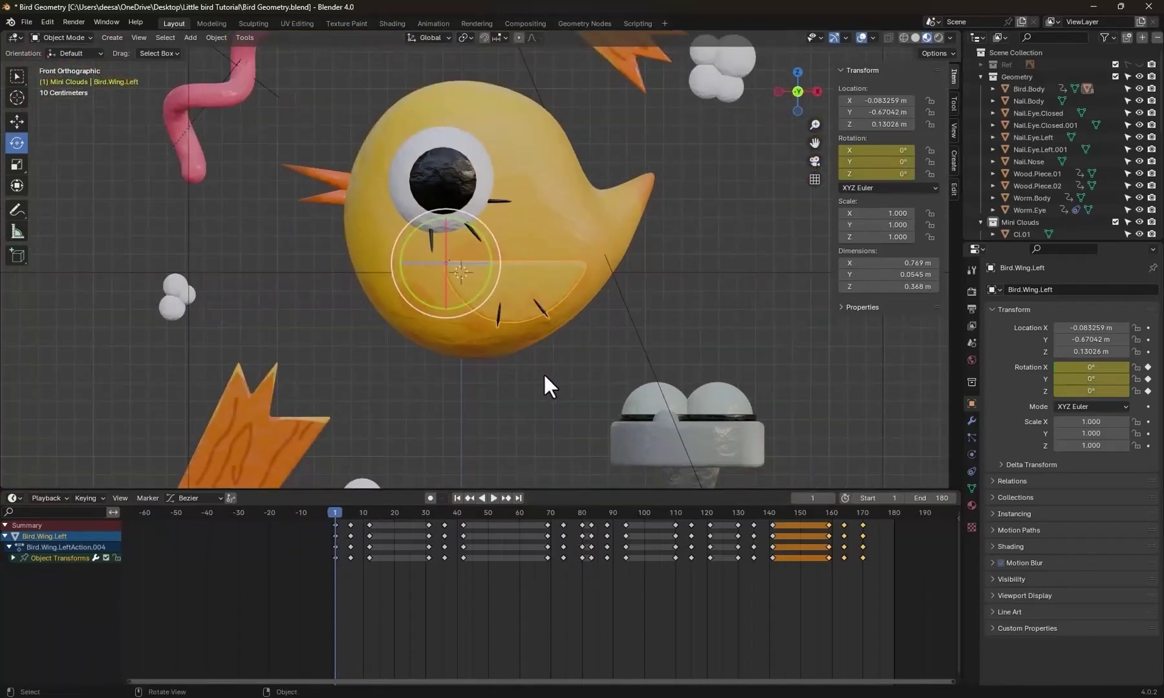
Duplicate the animated left wing in the top view and move the copy along Y to 0.67095 m, on the bird's other side.
{"action": "key", "text": "KP_7"}
{"action": "left_click", "coordinate": [581, 349]}
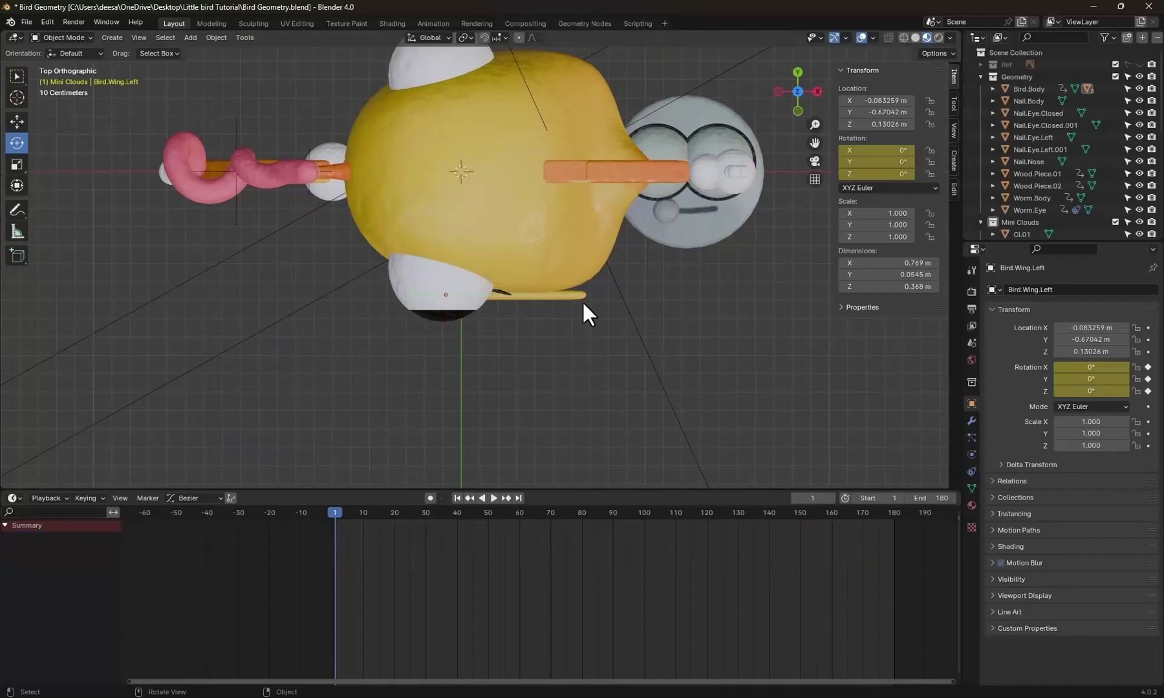
{"action": "left_click", "coordinate": [579, 294]}
{"action": "left_click", "coordinate": [17, 122]}
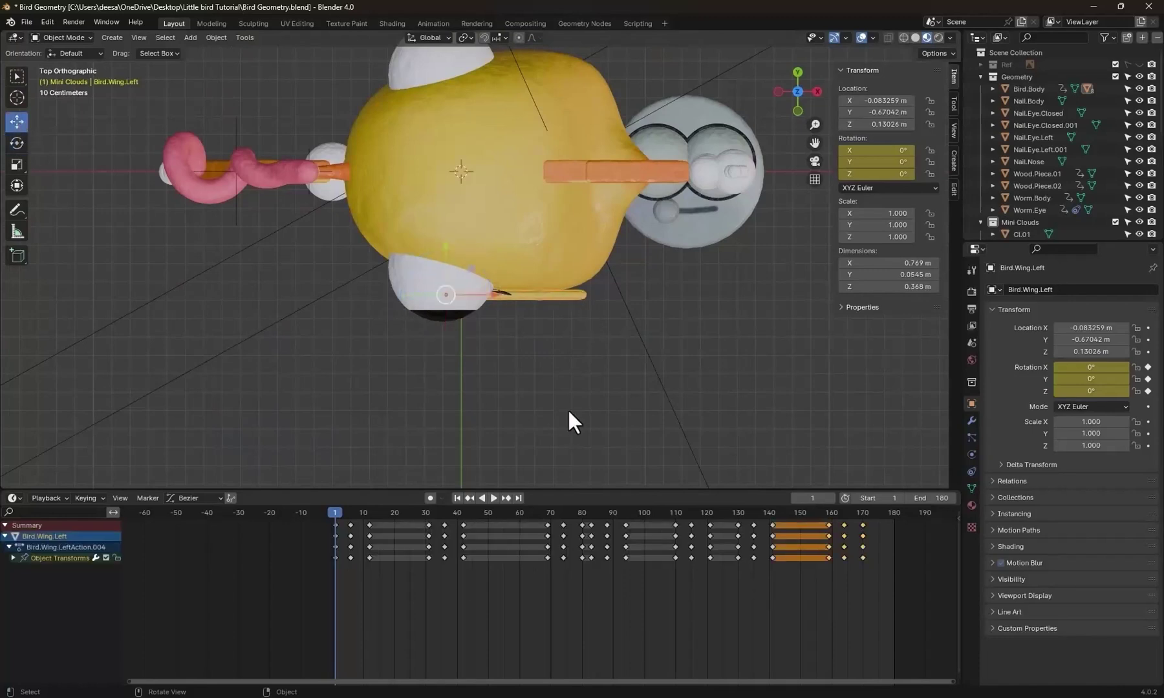
{"action": "key", "text": "shift+d"}
{"action": "right_click", "coordinate": [566, 331]}
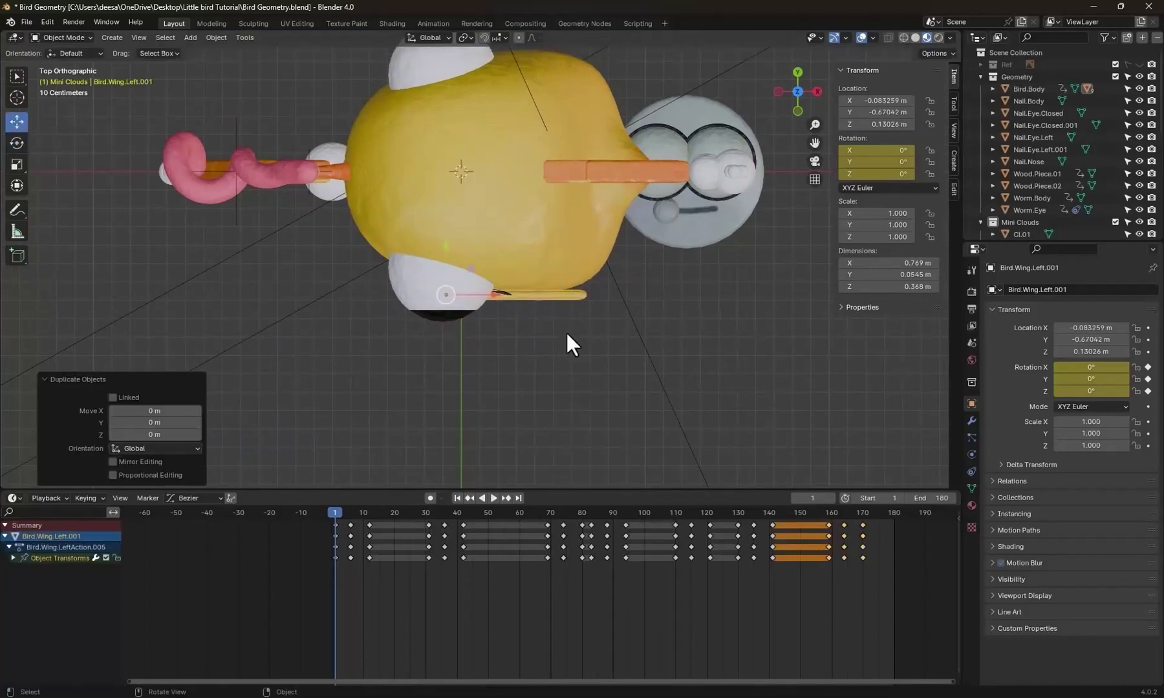
{"action": "left_click_drag", "start_coordinate": [449, 245], "coordinate": [459, 64]}
{"action": "middle_click_drag", "start_coordinate": [533, 240], "coordinate": [528, 393], "text": "shift"}
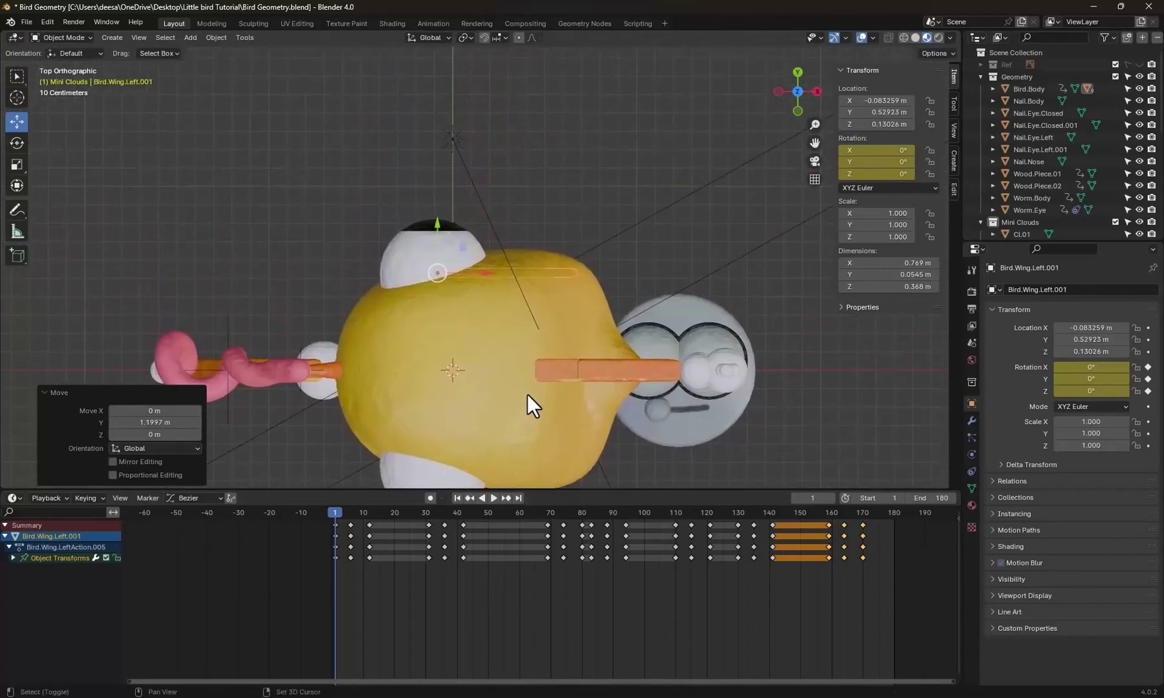
{"action": "left_click_drag", "start_coordinate": [436, 224], "coordinate": [439, 195]}
Play the animation from an angled view to check the wings, and return to the front view at frame 1.
{"action": "middle_click_drag", "start_coordinate": [620, 397], "coordinate": [574, 281]}
{"action": "key", "text": "space"}
{"action": "key", "text": "space"}
{"action": "key", "text": "KP_1"}
{"action": "key", "text": "shift+Left"}
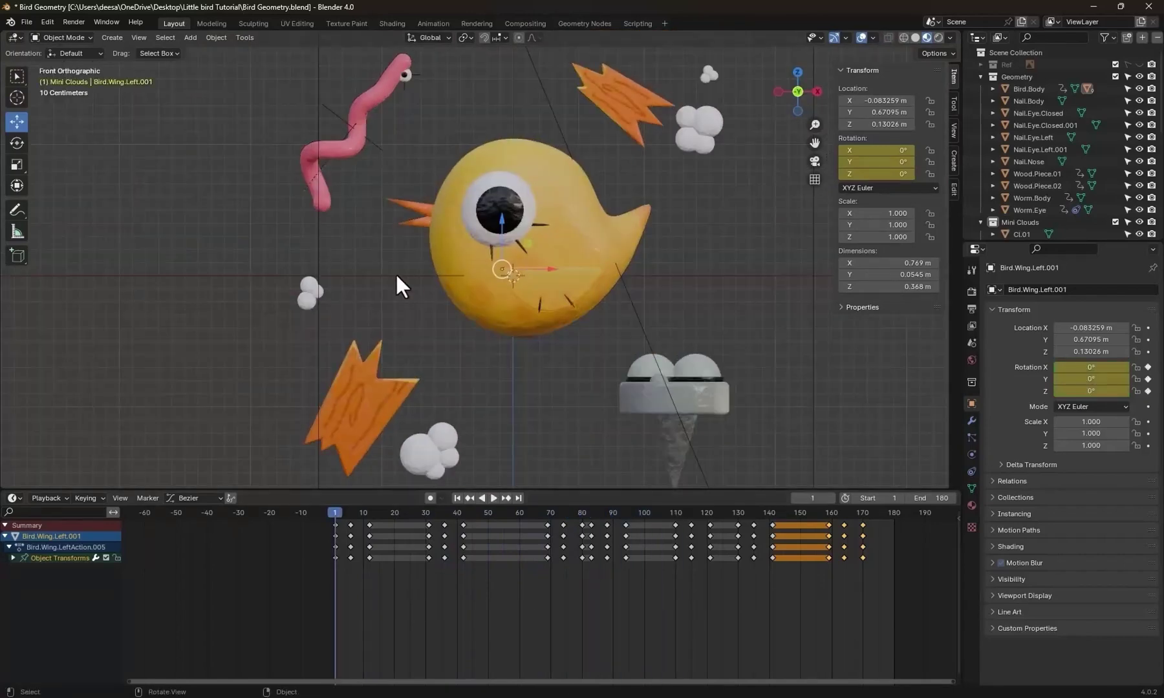
Hide every object except the bird's upper and lower beak pieces.
{"action": "scroll", "coordinate": [393, 274], "scroll_direction": "up", "scroll_amount": 5}
{"action": "middle_click_drag", "start_coordinate": [483, 279], "coordinate": [548, 306], "text": "shift"}
{"action": "scroll", "coordinate": [548, 306], "scroll_direction": "up", "scroll_amount": 3}
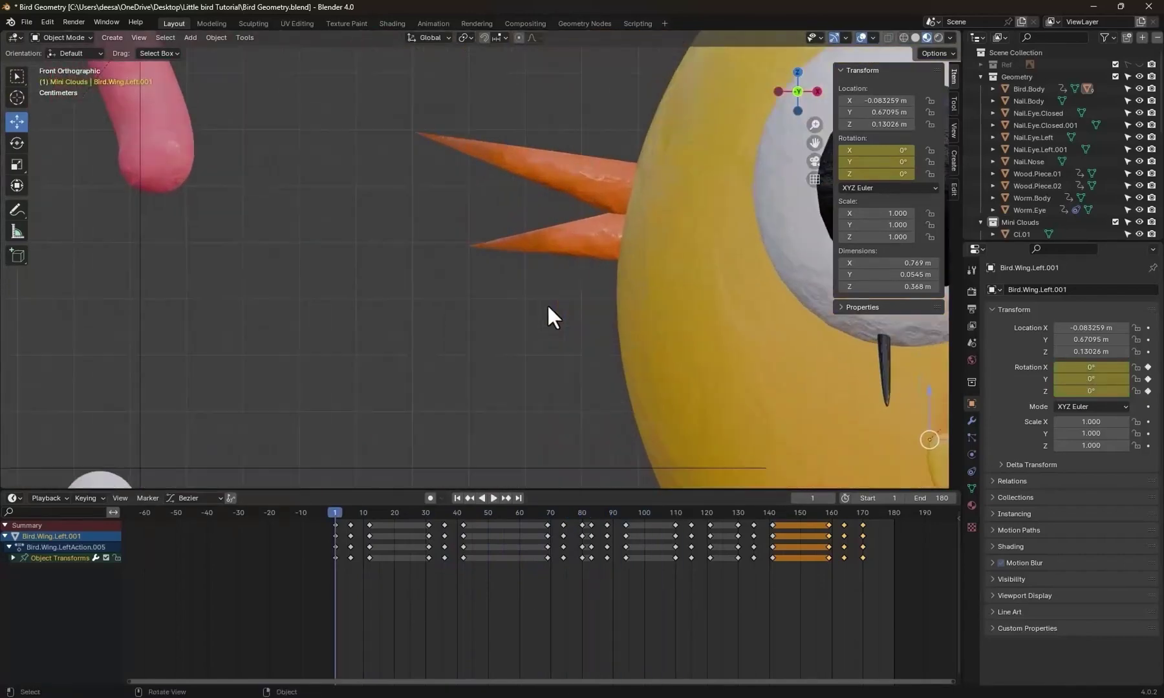
{"action": "left_click", "coordinate": [586, 181]}
{"action": "middle_click_drag", "start_coordinate": [669, 341], "coordinate": [558, 403], "text": "shift"}
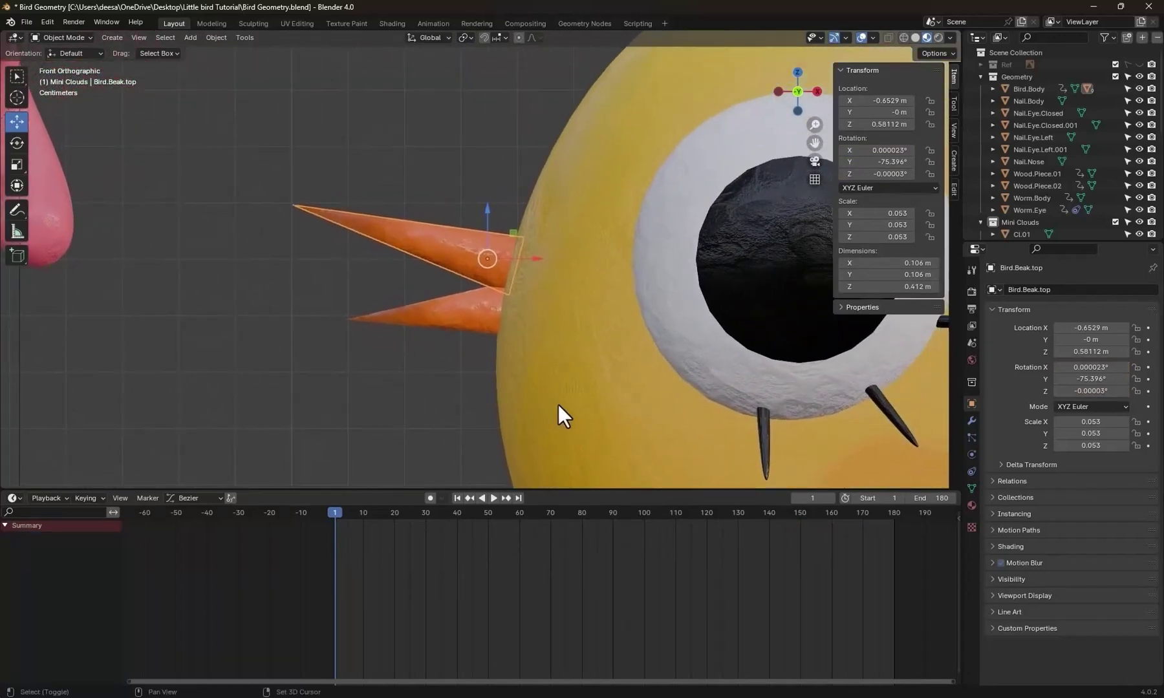
{"action": "left_click", "coordinate": [459, 315]}
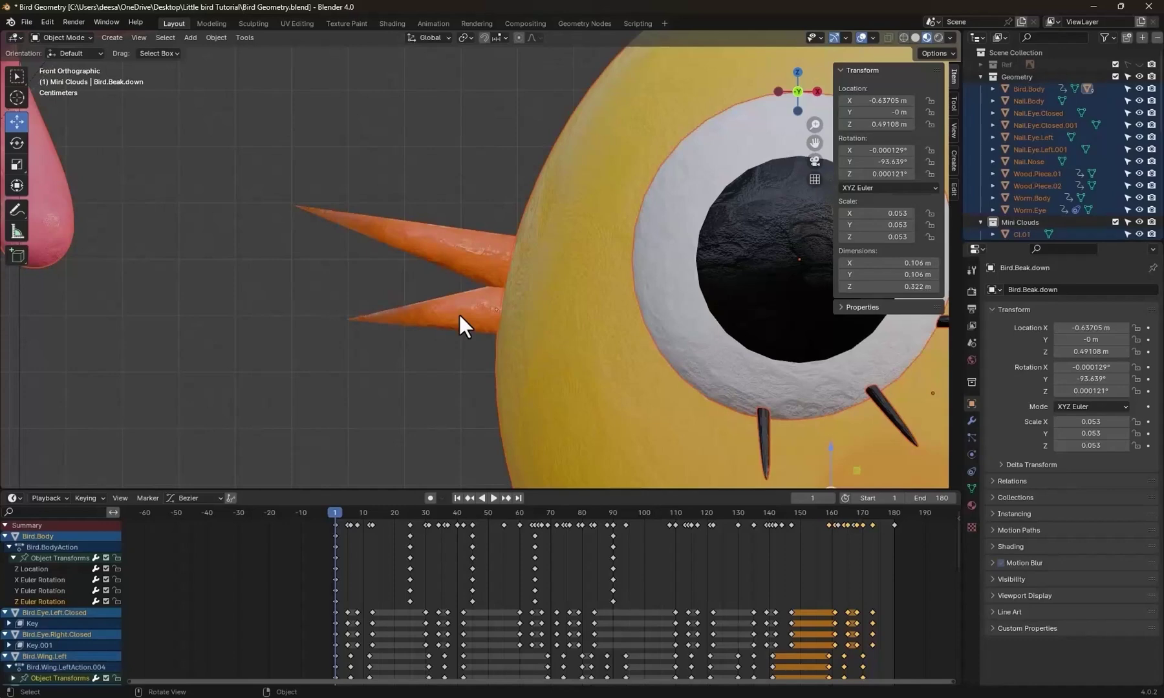
{"action": "key", "text": "h"}
Enter Edit Mode on the upper beak piece and select only its flat round base face.
{"action": "left_click", "coordinate": [493, 262]}
{"action": "middle_click_drag", "start_coordinate": [604, 328], "coordinate": [499, 340]}
{"action": "key", "text": "ctrl+Tab"}
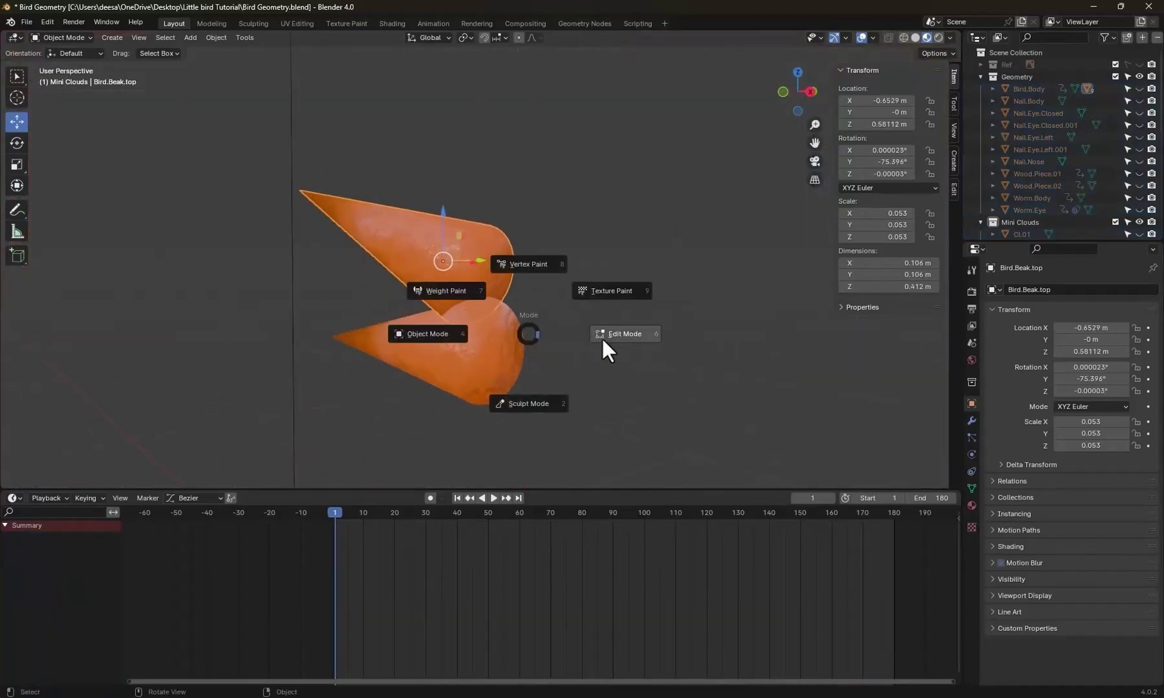
{"action": "left_click", "coordinate": [601, 336]}
{"action": "key", "text": "a"}
{"action": "key", "text": "alt+a"}
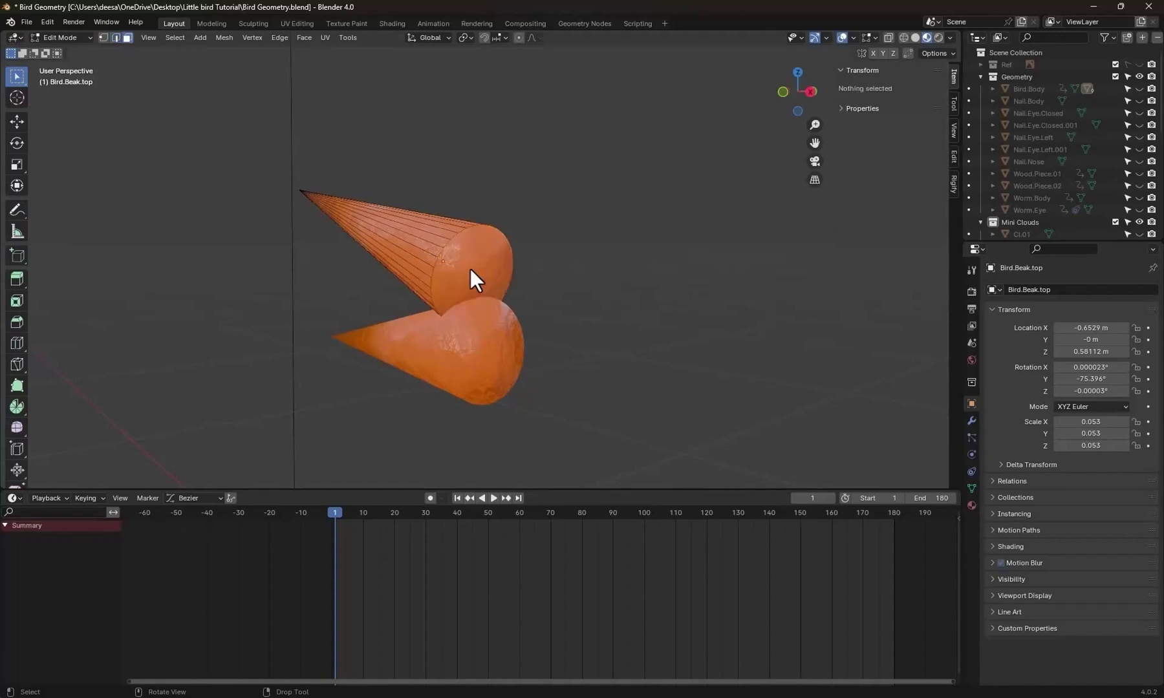
{"action": "left_click", "coordinate": [470, 269]}
Set the upper beak's origin to the selected base face and return to Object Mode.
{"action": "key", "text": "shift+s"}
{"action": "key", "text": "2"}
{"action": "key", "text": "ctrl+alt+x"}
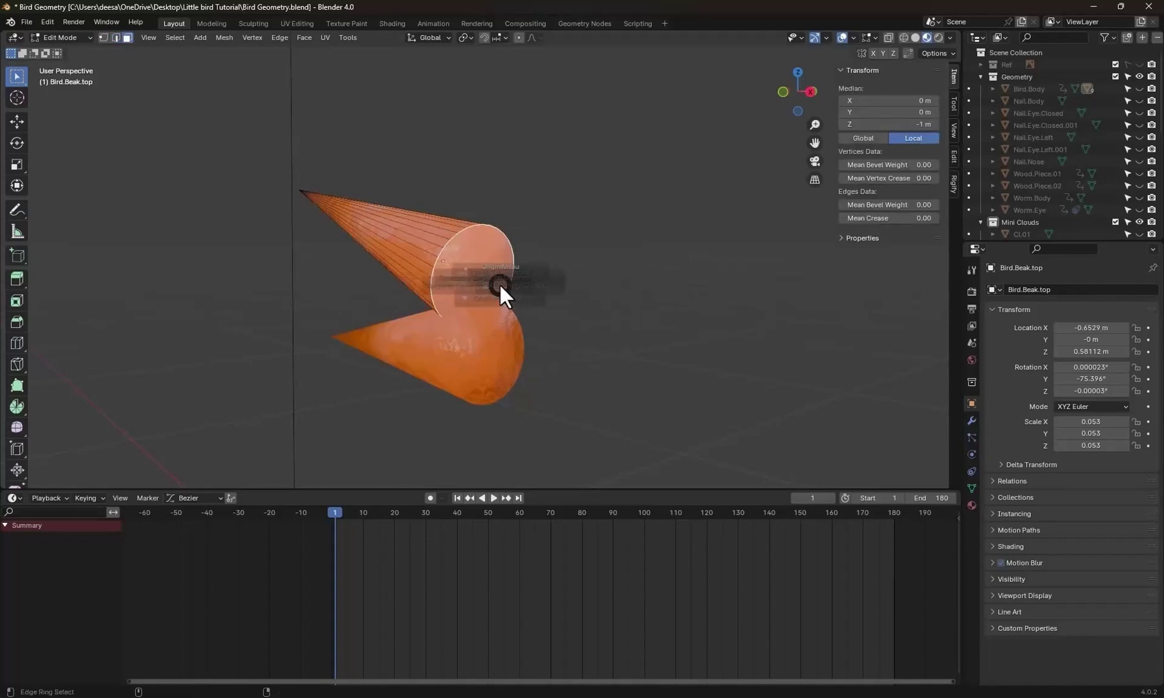
{"action": "left_click", "coordinate": [510, 219]}
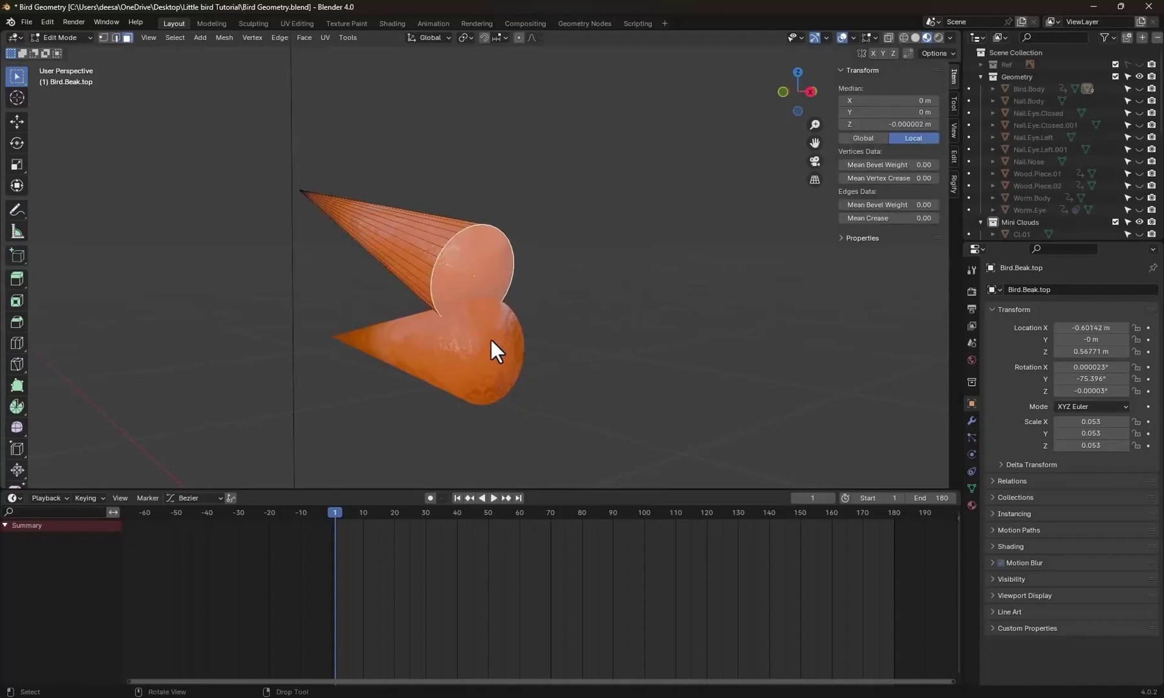
{"action": "key", "text": "ctrl+Tab"}
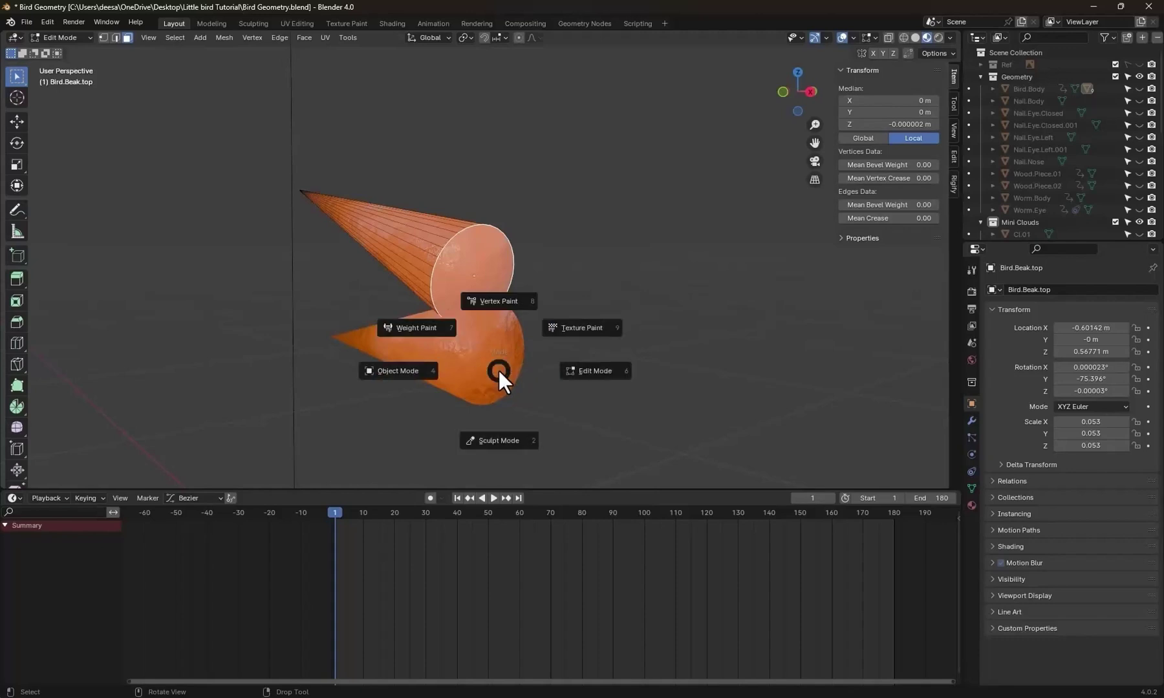
{"action": "left_click", "coordinate": [418, 369]}
Enter Edit Mode on the lower beak piece and select its flat round base face.
{"action": "middle_click_drag", "start_coordinate": [451, 389], "coordinate": [455, 346]}
{"action": "left_click", "coordinate": [455, 347]}
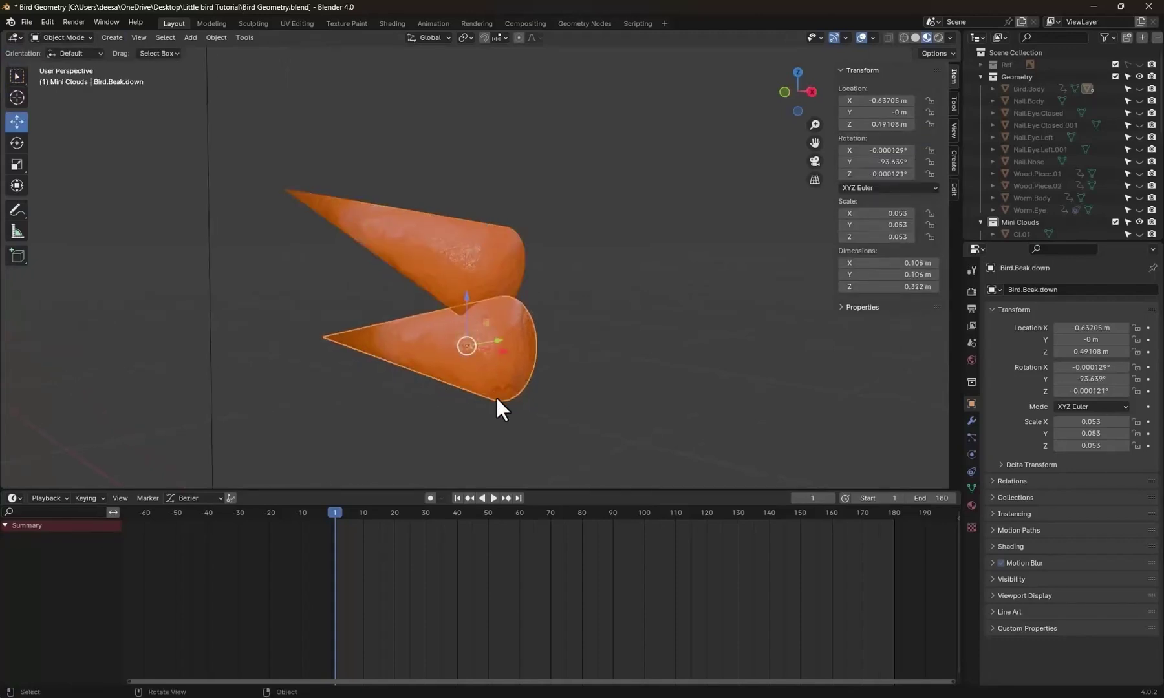
{"action": "key", "text": "ctrl+Tab"}
{"action": "left_click", "coordinate": [591, 397]}
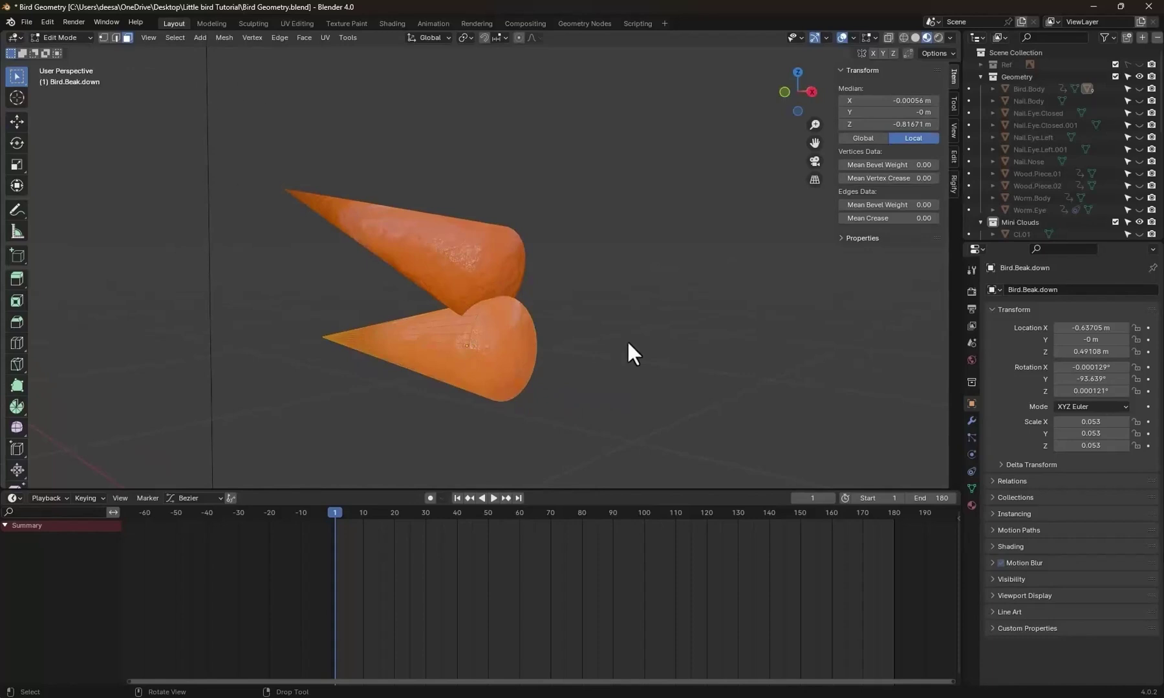
{"action": "left_click", "coordinate": [511, 348]}
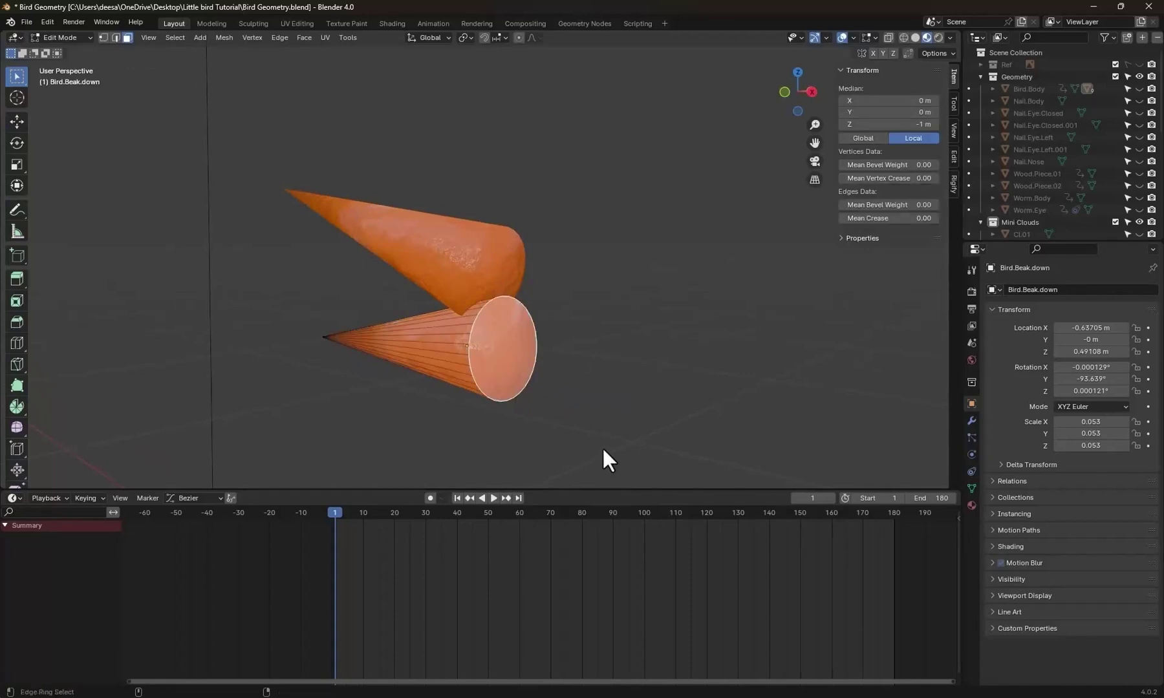
Set the lower beak's origin to the selected base face and return to Object Mode in the front view.
{"action": "key", "text": "shift+ctrl+alt+c"}
{"action": "left_click", "coordinate": [596, 382]}
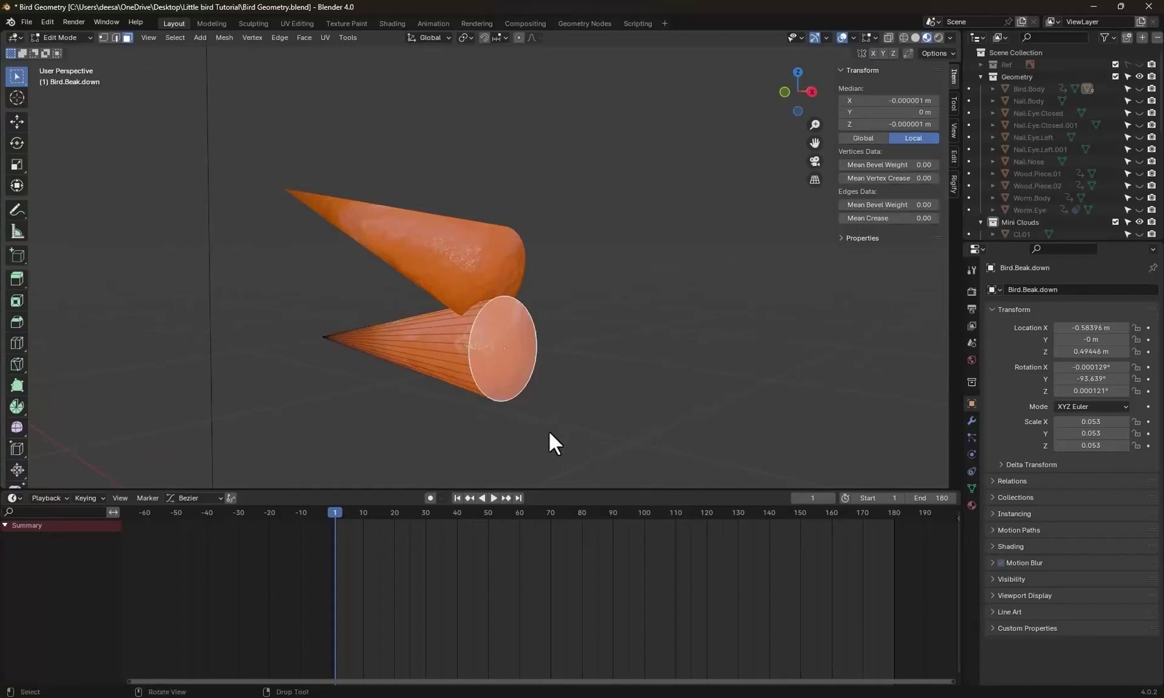
{"action": "key", "text": "KP_1"}
{"action": "key", "text": "ctrl+Tab"}
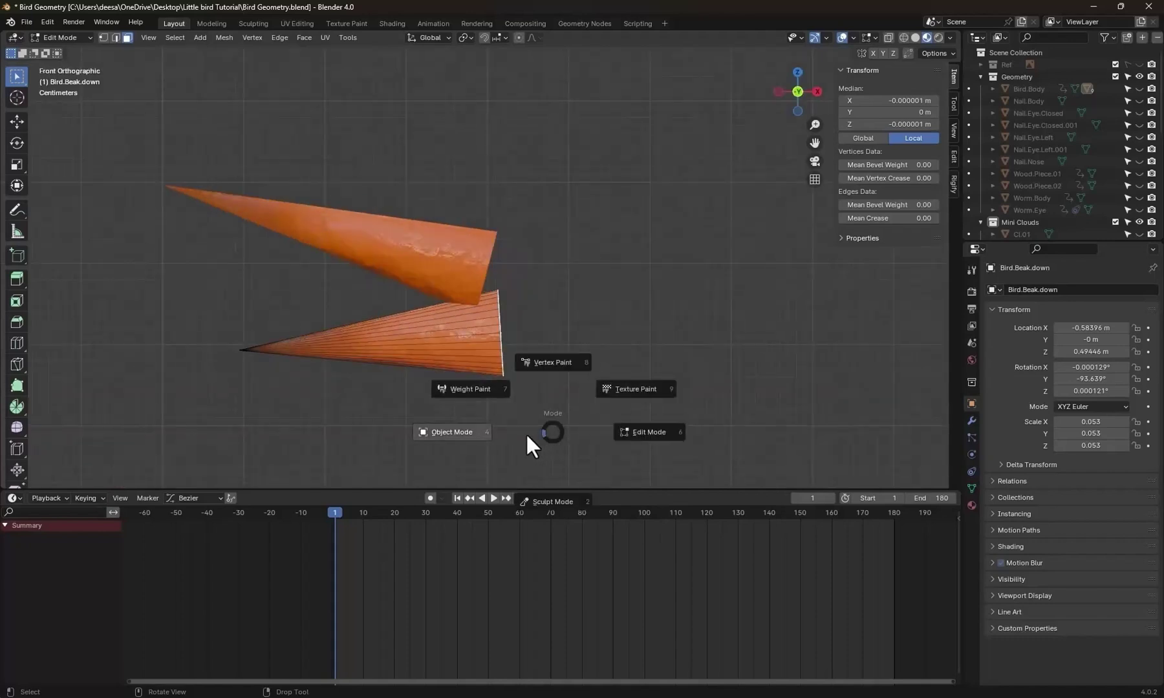
{"action": "left_click", "coordinate": [511, 413]}
{"action": "left_click", "coordinate": [624, 378]}
Enable auto keying and key the upper beak's rotation at frame 1.
{"action": "left_click", "coordinate": [453, 259]}
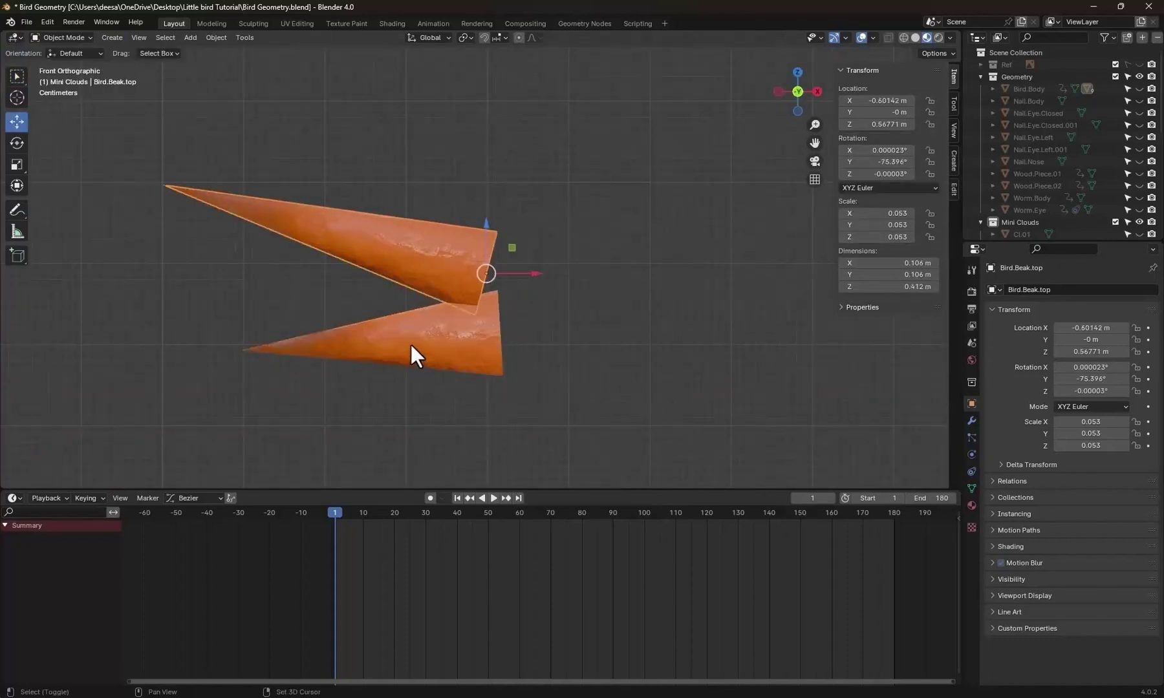
{"action": "left_click", "coordinate": [411, 349], "text": "shift"}
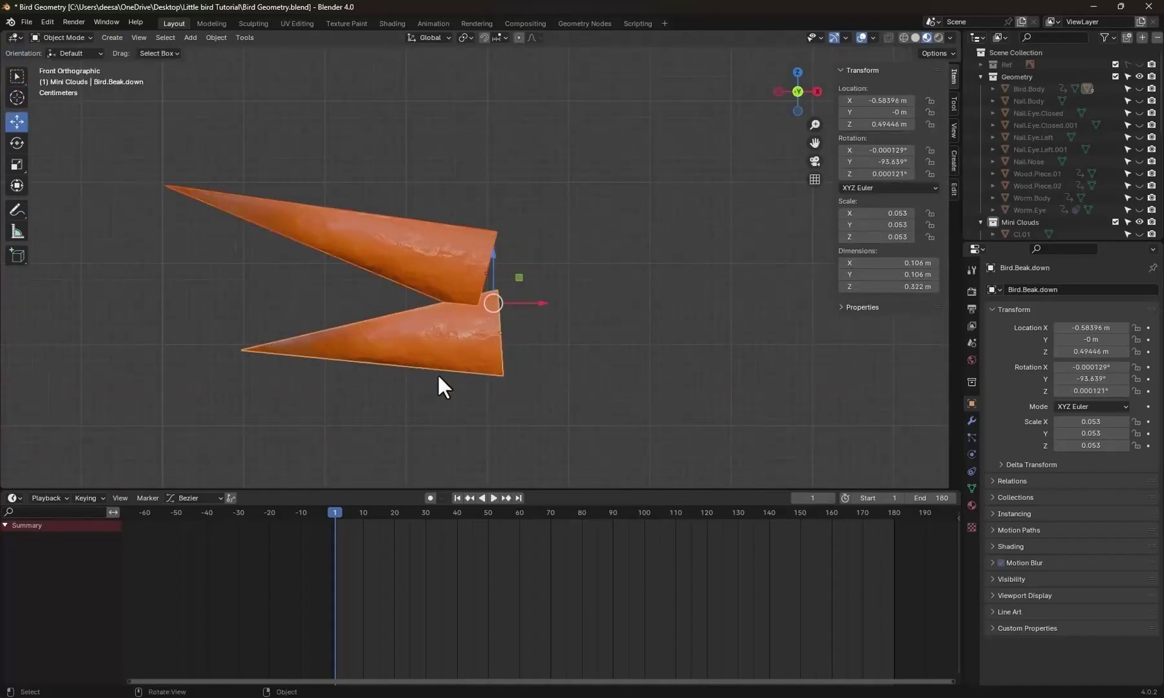
{"action": "left_click", "coordinate": [430, 497]}
{"action": "left_click", "coordinate": [453, 265]}
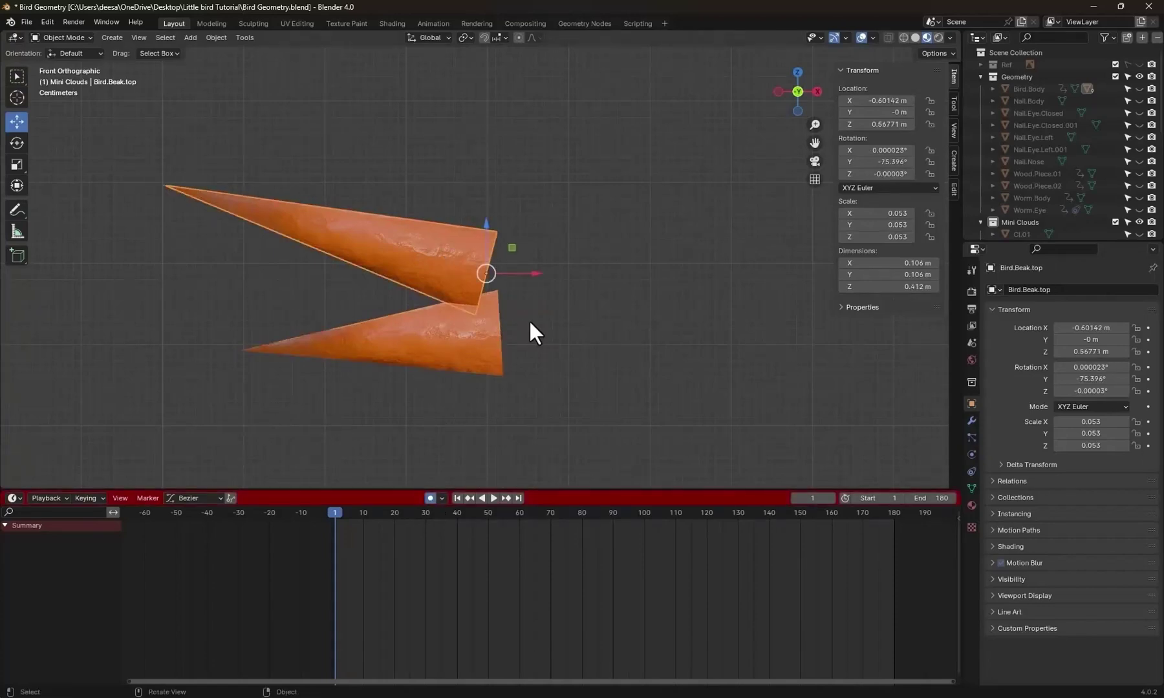
{"action": "left_click", "coordinate": [17, 143]}
{"action": "key", "text": "i"}
Rotate the upper beak slightly at frame 6 and copy its frame 1 keyframe to frame 11.
{"action": "left_click", "coordinate": [499, 258]}
{"action": "left_click_drag", "start_coordinate": [335, 512], "coordinate": [351, 510]}
{"action": "left_click_drag", "start_coordinate": [514, 231], "coordinate": [506, 216]}
{"action": "left_click_drag", "start_coordinate": [351, 512], "coordinate": [366, 513]}
{"action": "left_click_drag", "start_coordinate": [340, 574], "coordinate": [325, 552]}
{"action": "key", "text": "ctrl+c"}
{"action": "key", "text": "ctrl+v"}
Key the lower beak's rotation at frame 1, rotate it to about -78.4° on Y at frame 6, and copy the first keyframe to frame 11.
{"action": "left_click", "coordinate": [420, 326]}
{"action": "key", "text": "i"}
{"action": "mouse_move", "coordinate": [365, 513]}
{"action": "left_mouse_down"}
{"action": "mouse_move", "coordinate": [350, 512]}
{"action": "mouse_move", "coordinate": [366, 512]}
{"action": "left_mouse_up"}
{"action": "left_click", "coordinate": [427, 330]}
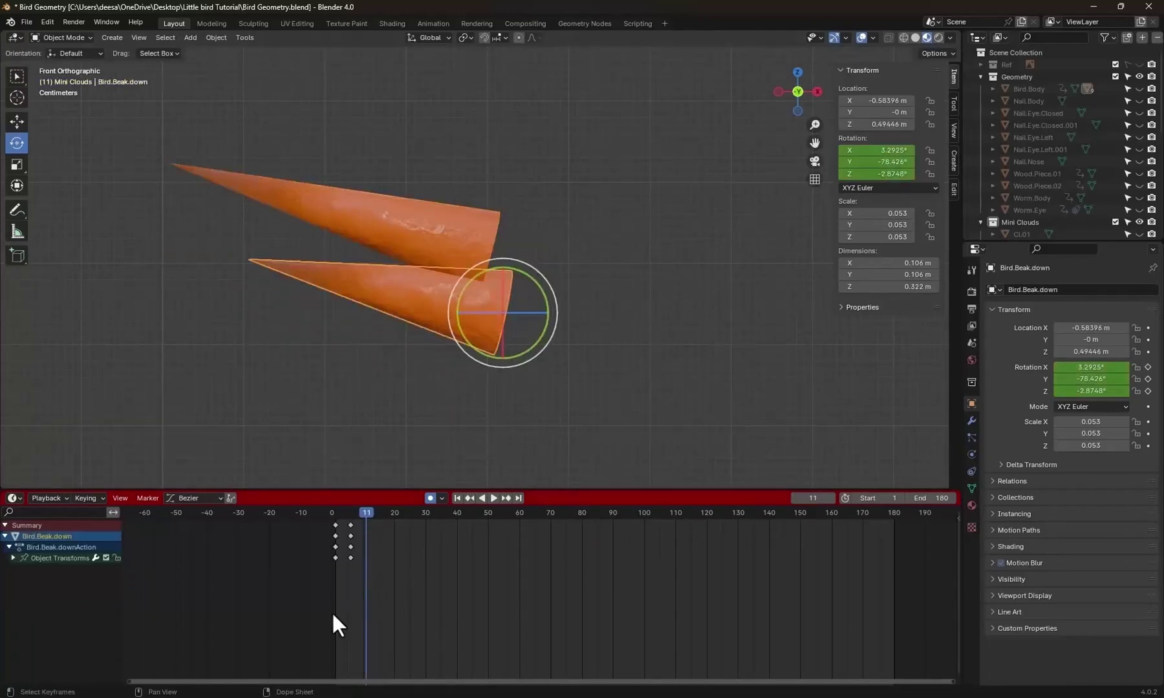
{"action": "left_click_drag", "start_coordinate": [332, 611], "coordinate": [340, 523]}
{"action": "key", "text": "ctrl+c"}
{"action": "key", "text": "ctrl+v"}
Select both beak halves and duplicate their opening and closing keyframes across frames 30–50 and 74–84.
{"action": "key", "text": "space"}
{"action": "left_click", "coordinate": [453, 226], "text": "shift"}
{"action": "key", "text": "shift+d"}
{"action": "key", "text": "space"}
{"action": "key", "text": "shift+d"}
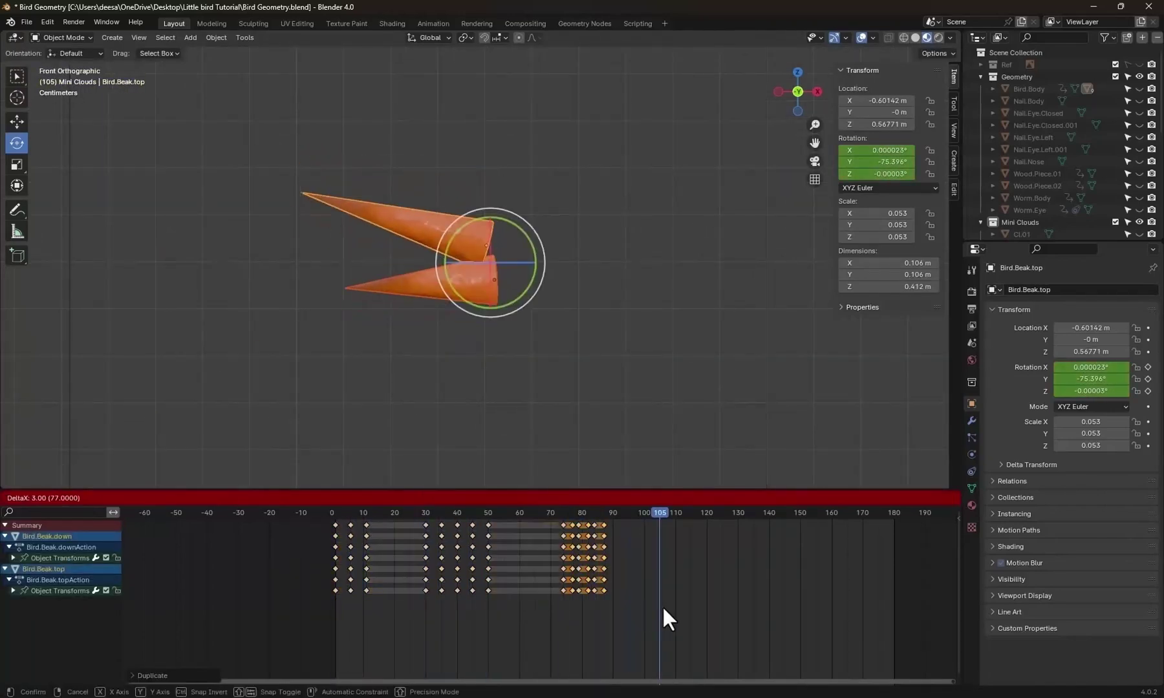
{"action": "left_click", "coordinate": [755, 598]}
Continue duplicating the beak keyframes from frame 107 through frame 160 and play back the motion.
{"action": "key", "text": "shift+d"}
{"action": "left_click", "coordinate": [795, 578]}
{"action": "key", "text": "space"}
{"action": "key", "text": "space"}
{"action": "key", "text": "shift+d"}
{"action": "left_click", "coordinate": [828, 574]}
{"action": "key", "text": "space"}
{"action": "key", "text": "space"}
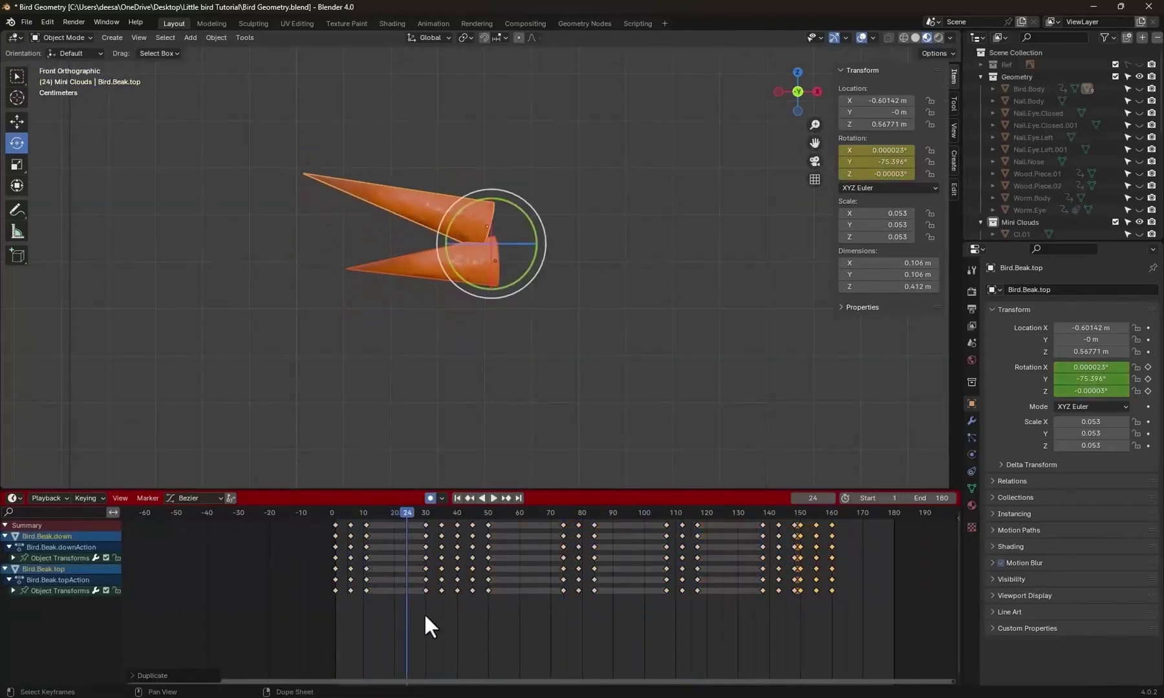
Return to frame 1, turn off auto keying and reveal all hidden objects.
{"action": "left_click", "coordinate": [335, 512]}
{"action": "left_click", "coordinate": [428, 499]}
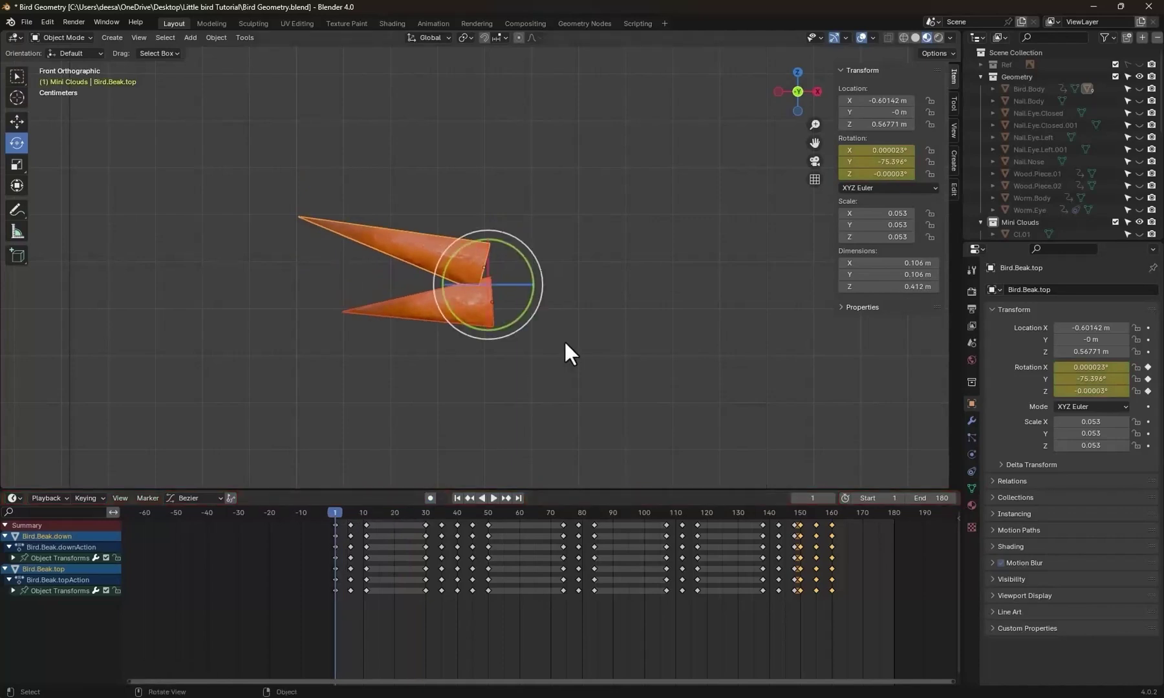
{"action": "scroll", "coordinate": [563, 340], "scroll_direction": "down", "scroll_amount": 3}
{"action": "key", "text": "ctrl+Tab"}
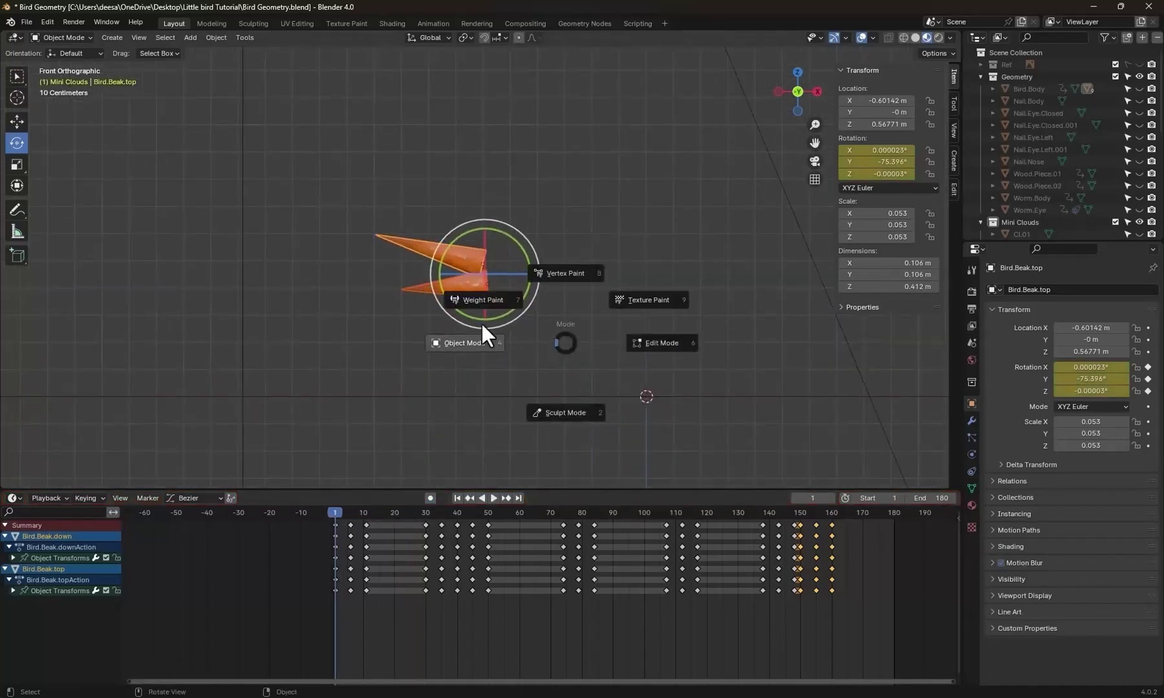
{"action": "left_click", "coordinate": [464, 343]}
{"action": "left_click", "coordinate": [498, 382]}
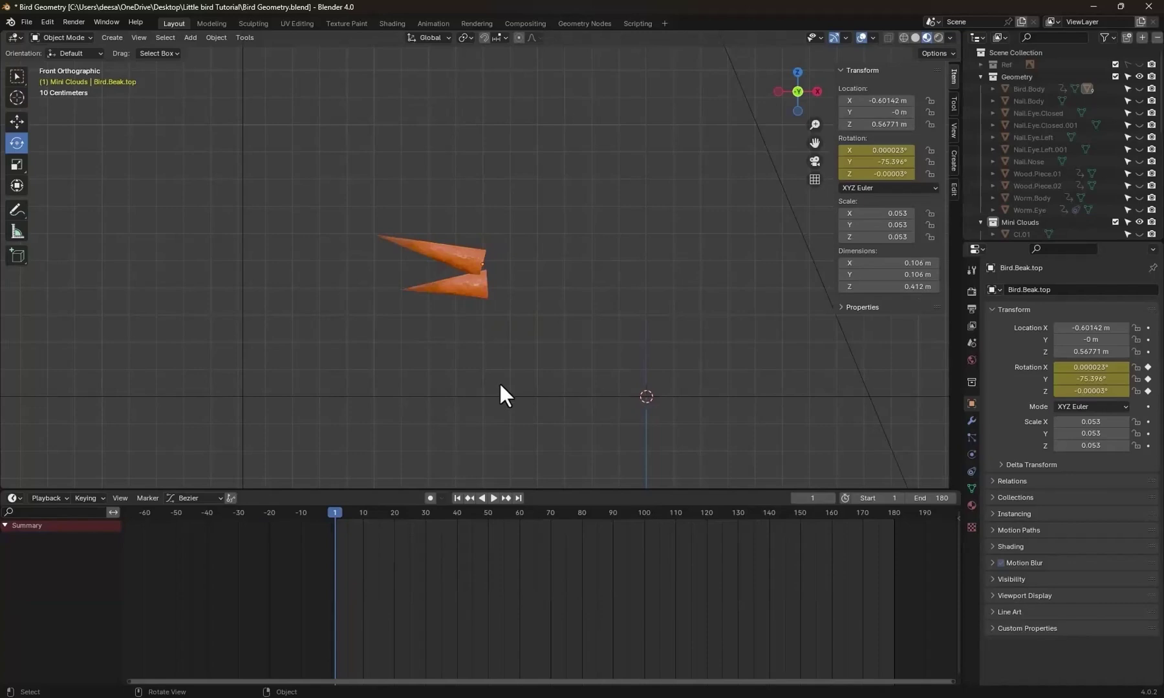
{"action": "key", "text": "alt+h"}
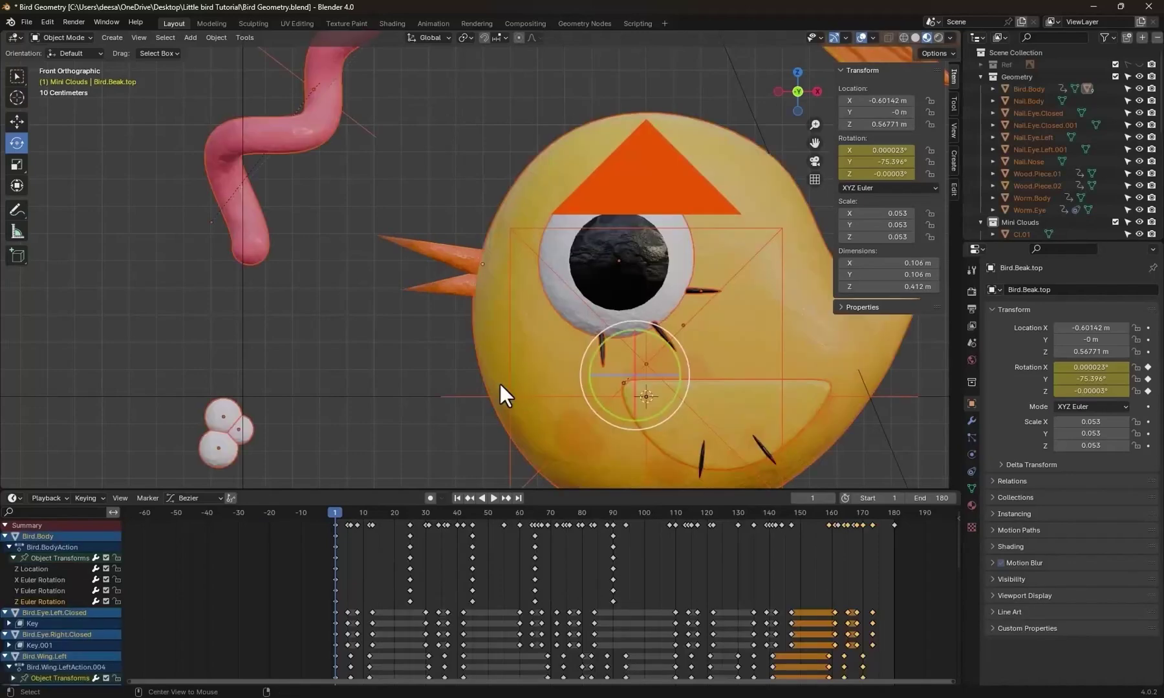
Play the animation from an angled view to check the beak motion on the bird.
{"action": "left_click", "coordinate": [316, 325]}
{"action": "middle_click_drag", "start_coordinate": [513, 343], "coordinate": [692, 398]}
{"action": "key", "text": "space"}
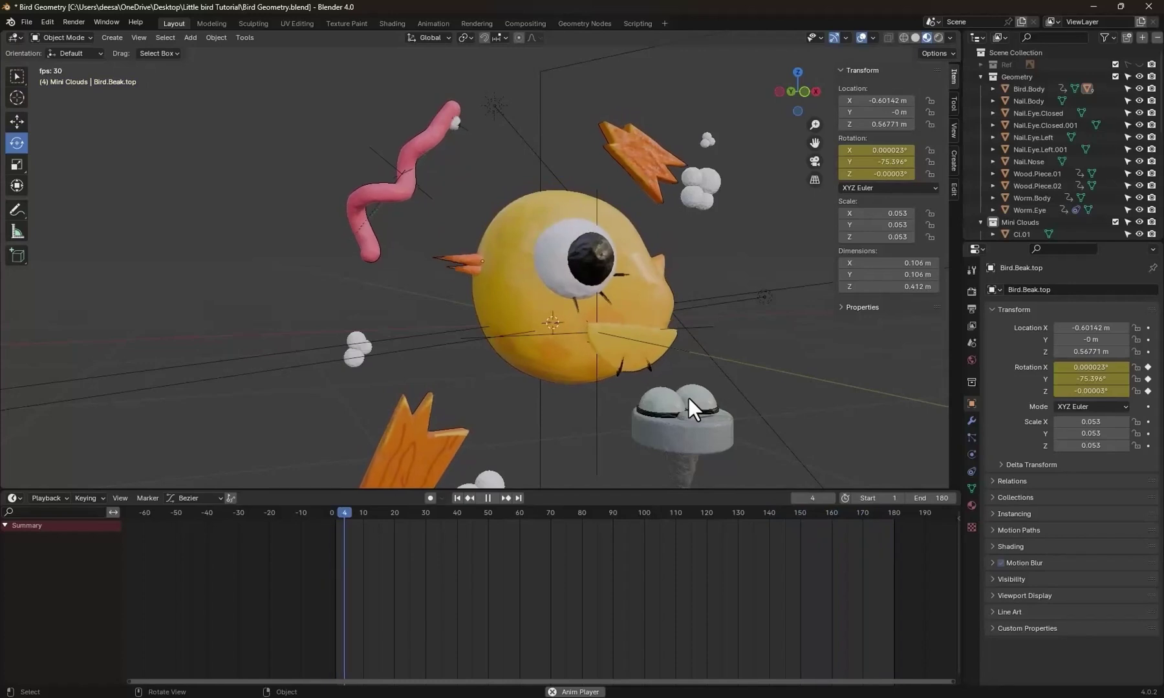
{"action": "key", "text": "space"}
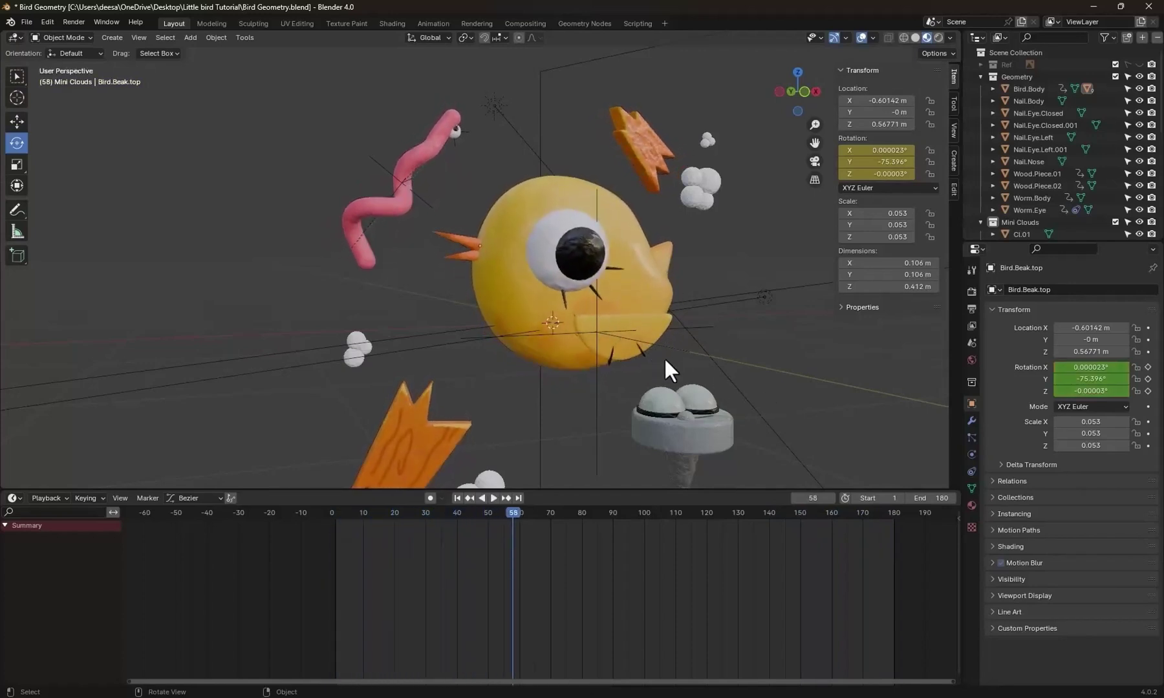
Select the bird's left eye in the front view at frame 1 and save the file.
{"action": "left_click", "coordinate": [532, 240]}
{"action": "middle_click_drag", "start_coordinate": [736, 361], "coordinate": [719, 362]}
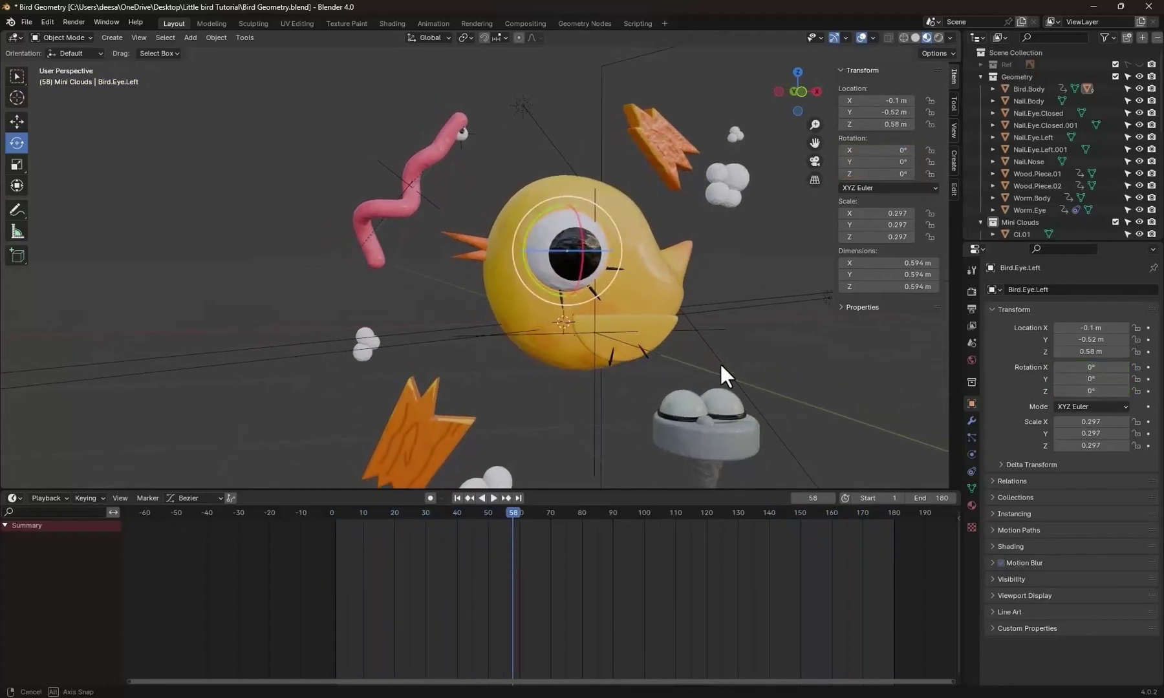
{"action": "left_click", "coordinate": [336, 512]}
{"action": "key", "text": "KP_1"}
{"action": "left_click", "coordinate": [734, 433]}
{"action": "key", "text": "h"}
{"action": "left_click", "coordinate": [610, 265]}
{"action": "key", "text": "ctrl+s"}
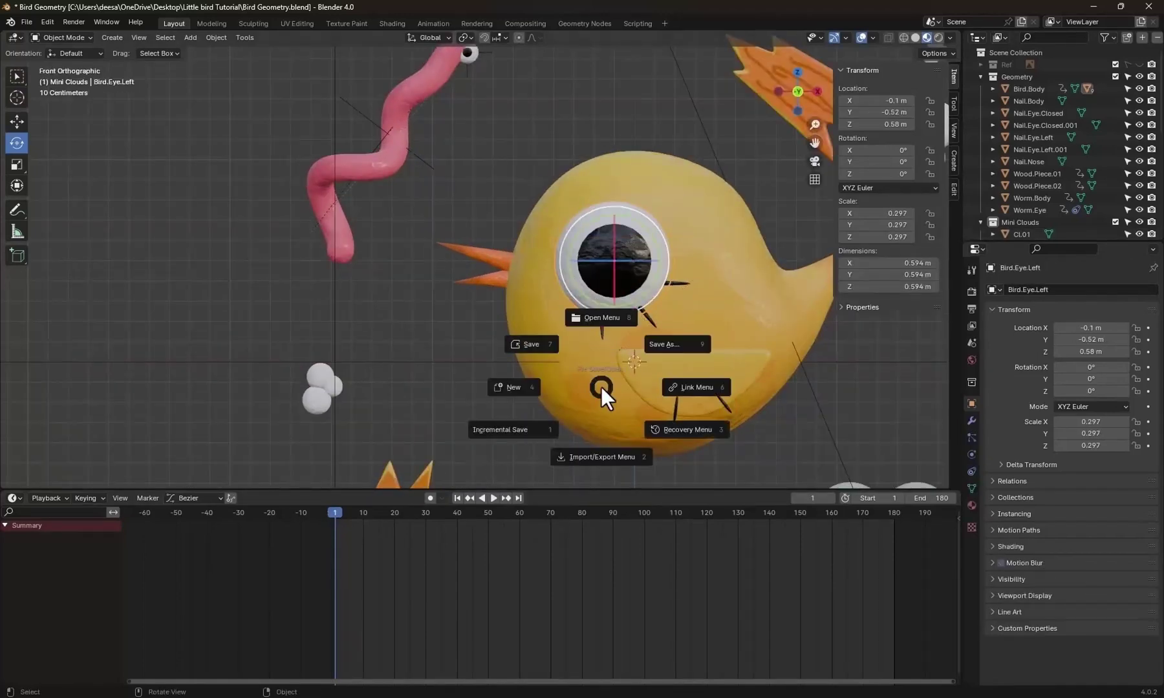
Enable auto keying, key the left eye's rotation at frame 1, and rotate its pupil downward and backward at frame 14.
{"action": "left_click", "coordinate": [430, 498]}
{"action": "key", "text": "i"}
{"action": "left_click", "coordinate": [374, 510]}
{"action": "middle_click_drag", "start_coordinate": [705, 349], "coordinate": [666, 362]}
{"action": "left_click_drag", "start_coordinate": [647, 246], "coordinate": [640, 294]}
{"action": "middle_click_drag", "start_coordinate": [672, 324], "coordinate": [695, 317]}
{"action": "left_click_drag", "start_coordinate": [620, 249], "coordinate": [678, 251]}
{"action": "middle_click_drag", "start_coordinate": [698, 298], "coordinate": [692, 310]}
Copy the left eye's frame 1 keyframe to frame 30 in the front view.
{"action": "key", "text": "KP_1"}
{"action": "left_click", "coordinate": [425, 510]}
{"action": "left_click", "coordinate": [335, 525]}
{"action": "key", "text": "shift+d"}
{"action": "left_click", "coordinate": [426, 525]}
{"action": "left_click", "coordinate": [356, 511]}
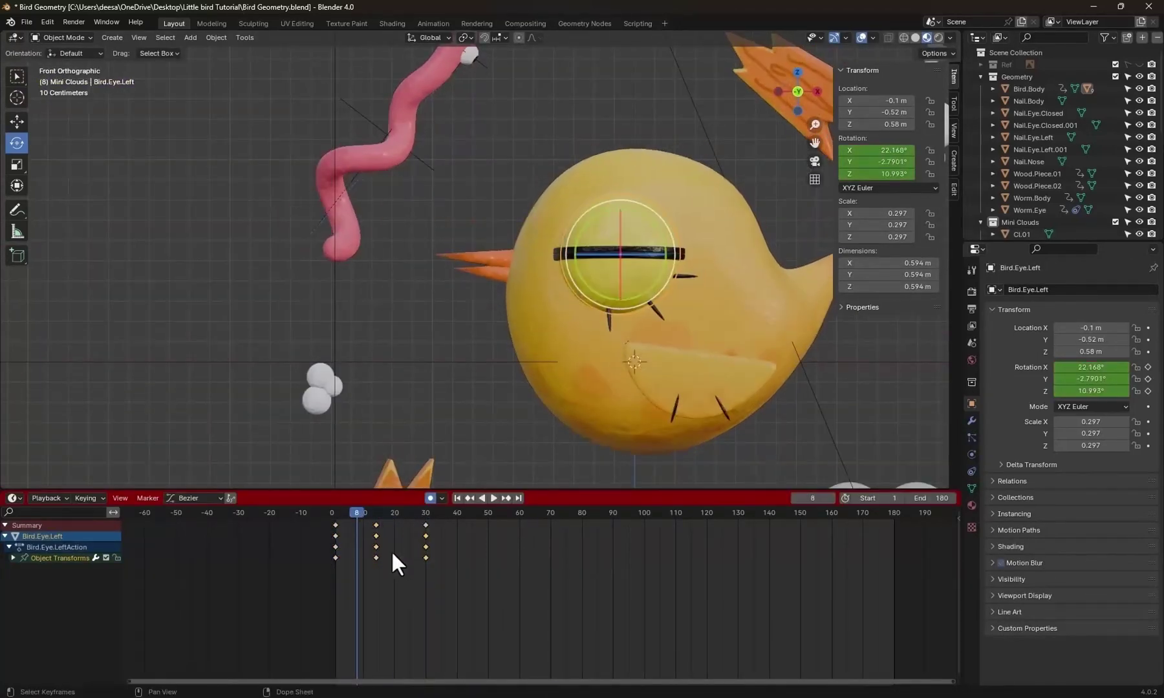
Delete the eye's frame 30 keyframe and retime the two remaining keyframes to frames 5 and 12.
{"action": "left_click", "coordinate": [379, 512]}
{"action": "left_click_drag", "start_coordinate": [376, 525], "coordinate": [358, 511]}
{"action": "left_click_drag", "start_coordinate": [397, 577], "coordinate": [373, 515]}
{"action": "key", "text": "x"}
{"action": "left_click", "coordinate": [344, 510]}
{"action": "key", "text": "g"}
{"action": "key", "text": "space"}
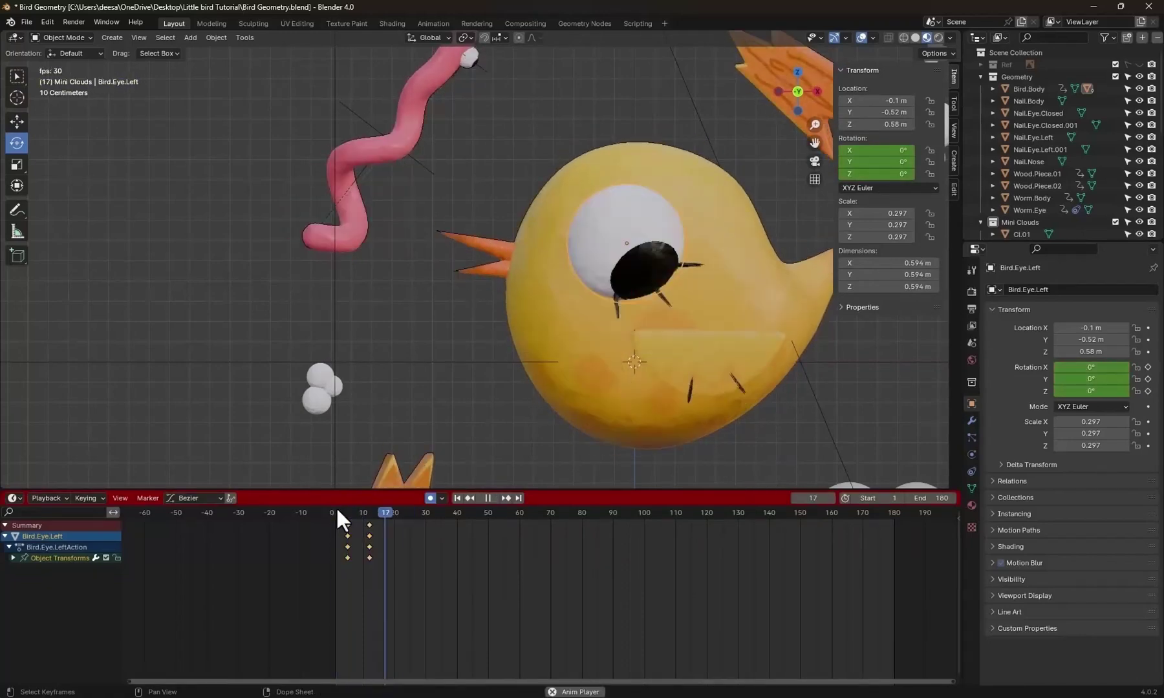
Duplicate the eye's downward pose to about frame 60 and rotate the pupil upward at frame 75.
{"action": "left_click", "coordinate": [519, 512]}
{"action": "key", "text": "shift+d"}
{"action": "left_click", "coordinate": [604, 591]}
{"action": "left_click", "coordinate": [566, 511]}
{"action": "middle_click_drag", "start_coordinate": [646, 300], "coordinate": [679, 288]}
{"action": "left_click_drag", "start_coordinate": [620, 291], "coordinate": [609, 221]}
{"action": "key", "text": "KP_1"}
Tighten the upward look by retiming its two eye keyframes to frames 64 and 71, and play it back.
{"action": "left_click", "coordinate": [541, 511]}
{"action": "left_click_drag", "start_coordinate": [566, 525], "coordinate": [542, 525]}
{"action": "mouse_move", "coordinate": [517, 511]}
{"action": "left_mouse_down"}
{"action": "mouse_move", "coordinate": [474, 512]}
{"action": "mouse_move", "coordinate": [533, 512]}
{"action": "left_mouse_up"}
{"action": "key", "text": "g"}
{"action": "left_click", "coordinate": [563, 571]}
{"action": "key", "text": "space"}
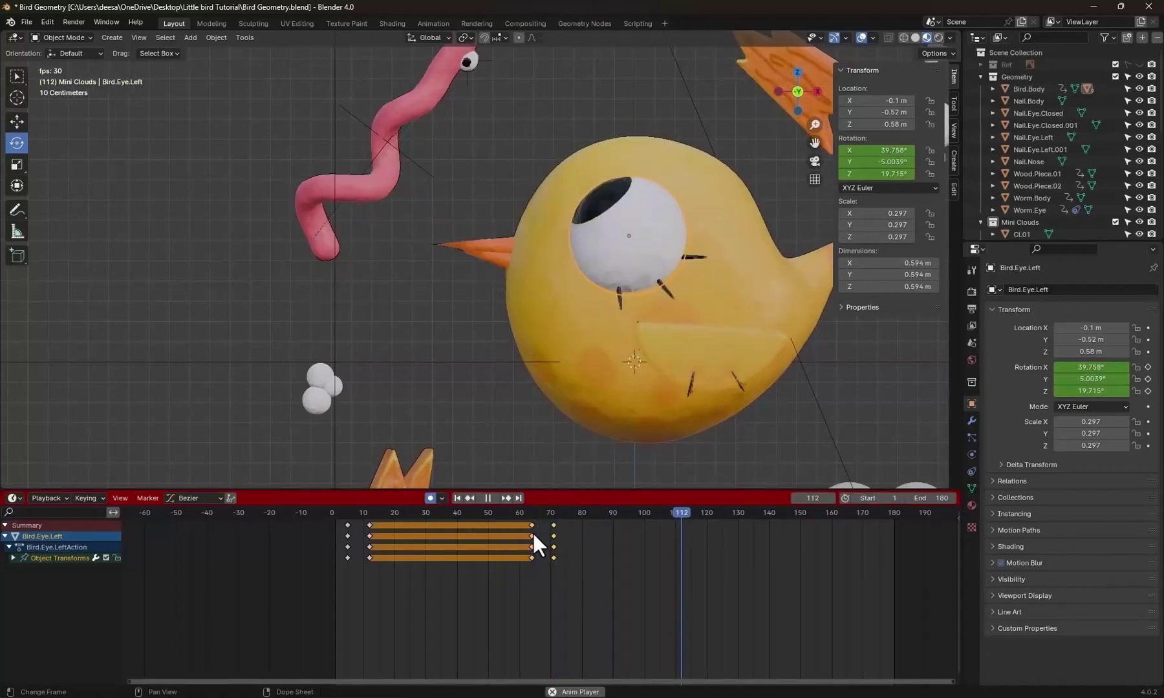
Hold the upward look until frame 130, and rotate the eye toward the lower beak side at frame 138.
{"action": "left_click", "coordinate": [737, 511]}
{"action": "key", "text": "shift+d"}
{"action": "left_click", "coordinate": [787, 561]}
{"action": "left_click", "coordinate": [763, 512]}
{"action": "left_click_drag", "start_coordinate": [620, 204], "coordinate": [618, 249]}
{"action": "middle_click_drag", "start_coordinate": [622, 265], "coordinate": [651, 295]}
{"action": "key", "text": "KP_1"}
{"action": "key", "text": "space"}
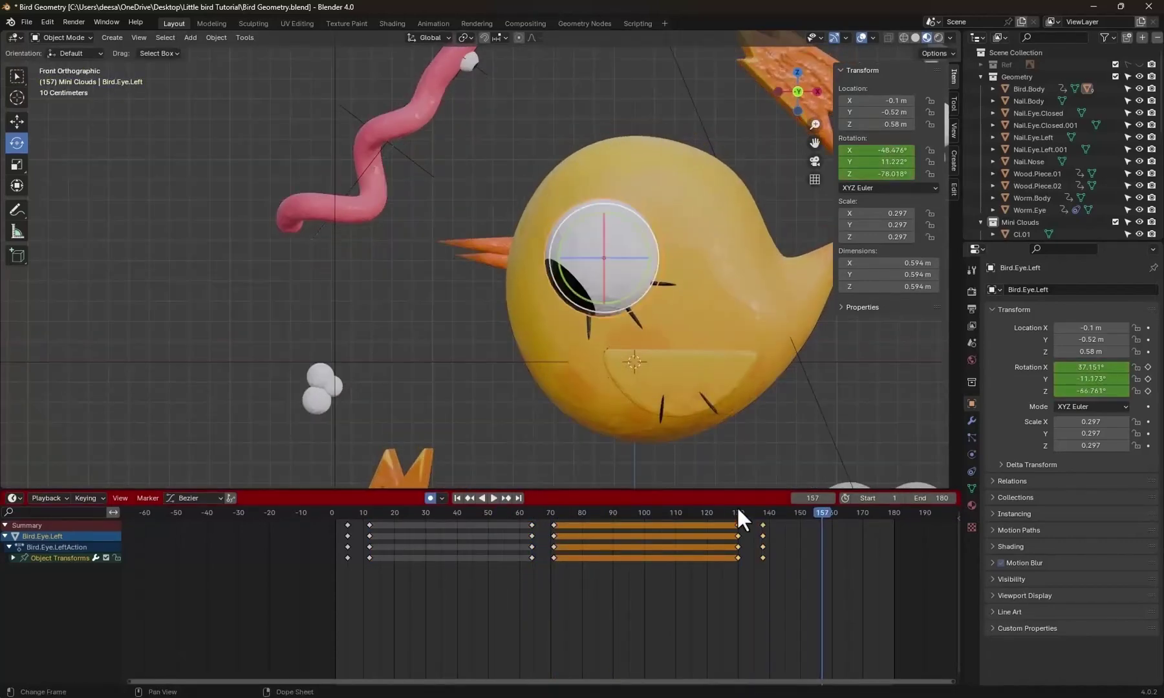
Move the last eye keyframe to frame 134 and duplicate it to frame 165.
{"action": "left_click_drag", "start_coordinate": [763, 525], "coordinate": [751, 525]}
{"action": "left_click", "coordinate": [724, 511]}
{"action": "key", "text": "space"}
{"action": "key", "text": "shift+d"}
{"action": "left_click", "coordinate": [811, 567]}
Copy the eye's starting keyframe to about frame 173, play the result and return to frame 1.
{"action": "left_click", "coordinate": [349, 525]}
{"action": "key", "text": "shift+d"}
{"action": "left_click", "coordinate": [876, 543]}
{"action": "key", "text": "space"}
{"action": "key", "text": "space"}
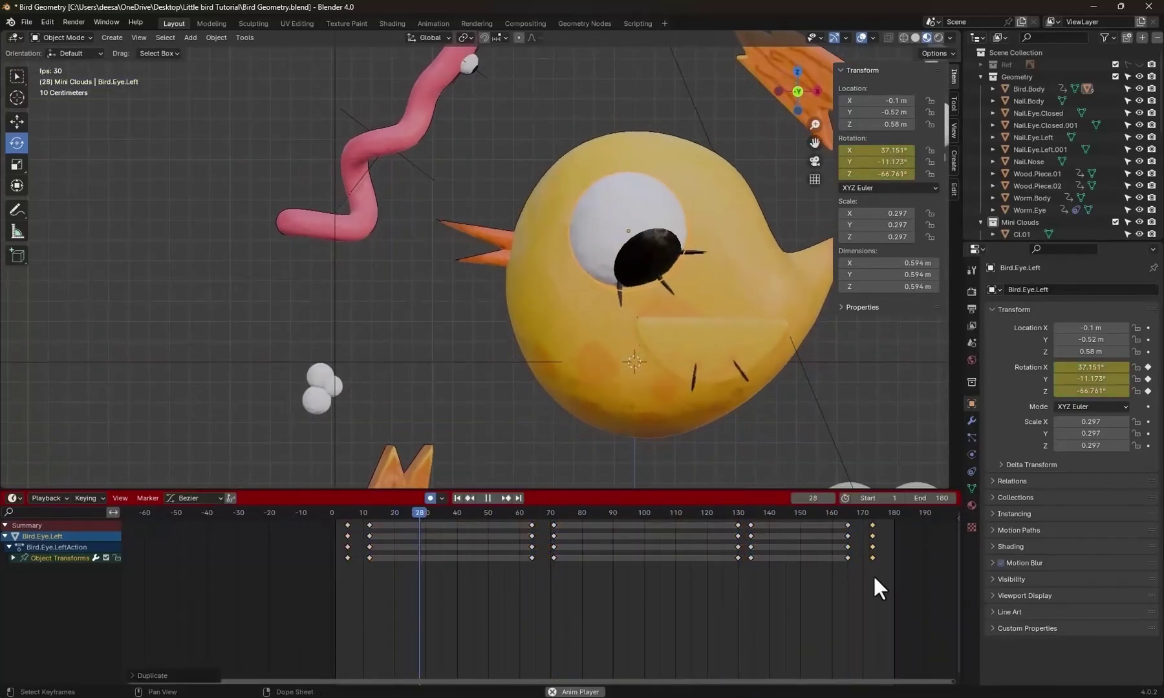
{"action": "scroll", "coordinate": [713, 352], "scroll_direction": "down", "scroll_amount": 1}
{"action": "scroll", "coordinate": [713, 352], "scroll_direction": "down", "scroll_amount": 1}
{"action": "left_click_drag", "start_coordinate": [460, 512], "coordinate": [334, 515]}
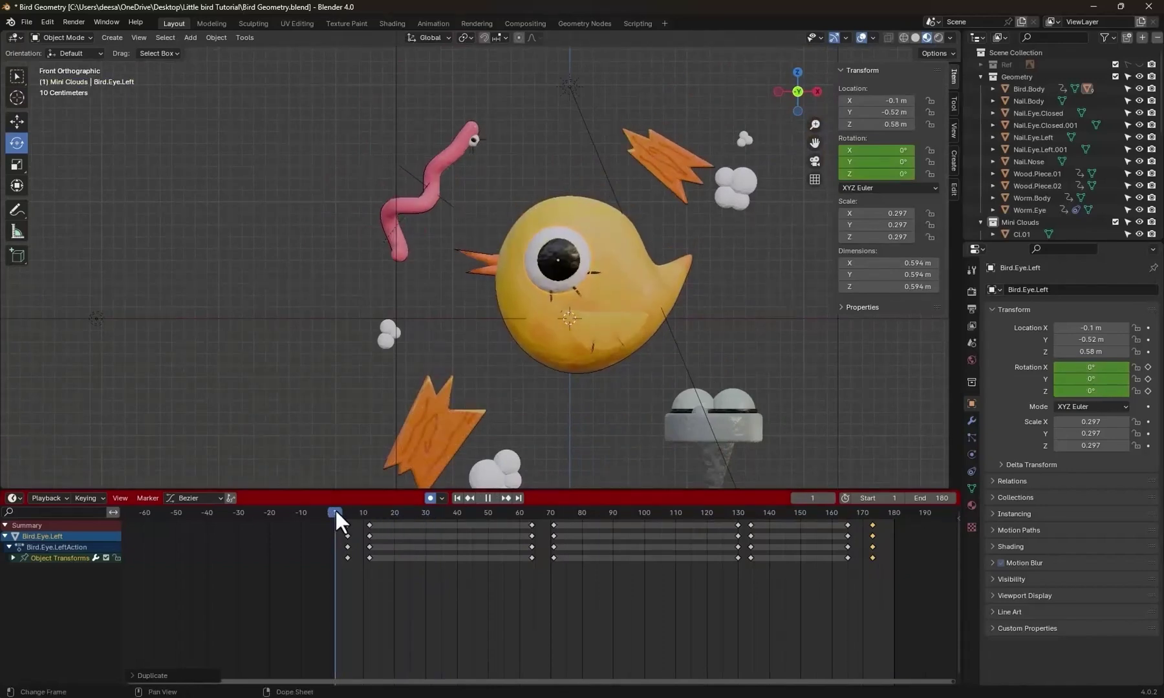
{"action": "key", "text": "space"}
Delete one closed eyelid object, Nail.Eye.Closed.001, from the nail and select the remaining Nail.Eye.Closed.
{"action": "middle_click_drag", "start_coordinate": [789, 364], "coordinate": [645, 215], "text": "shift"}
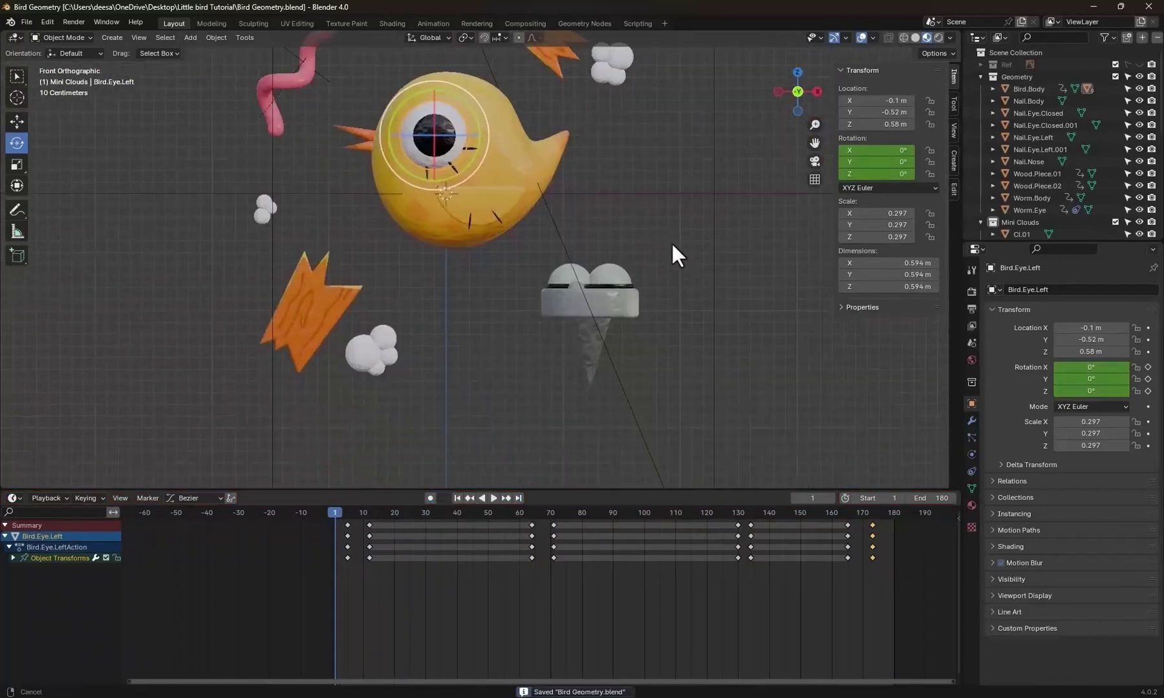
{"action": "scroll", "coordinate": [672, 258], "scroll_direction": "up", "scroll_amount": 3}
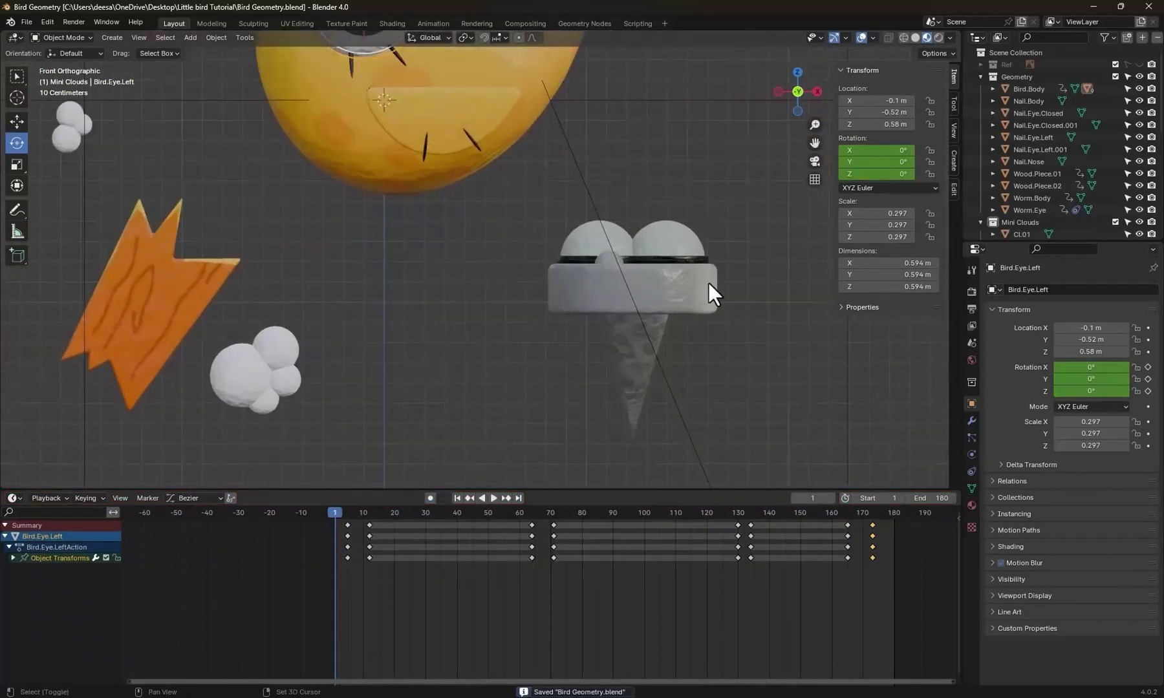
{"action": "middle_click_drag", "start_coordinate": [749, 313], "coordinate": [684, 338], "text": "shift"}
{"action": "scroll", "coordinate": [653, 414], "scroll_direction": "up", "scroll_amount": 3}
{"action": "middle_click_drag", "start_coordinate": [726, 383], "coordinate": [618, 449], "text": "shift"}
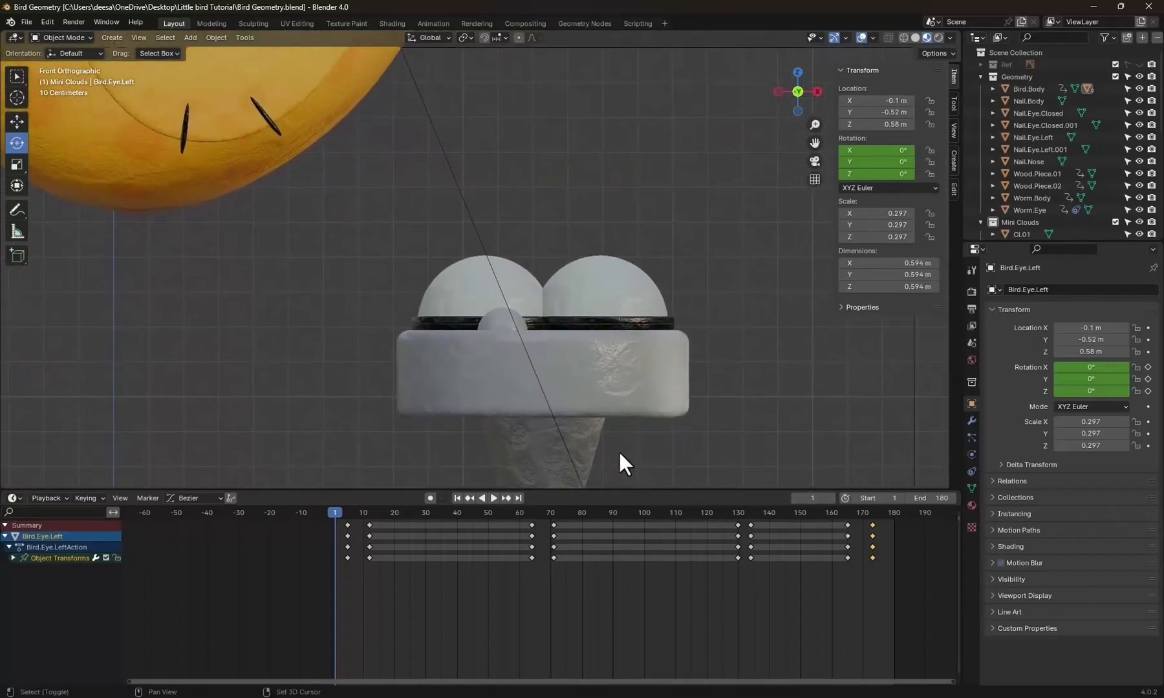
{"action": "left_click", "coordinate": [470, 292]}
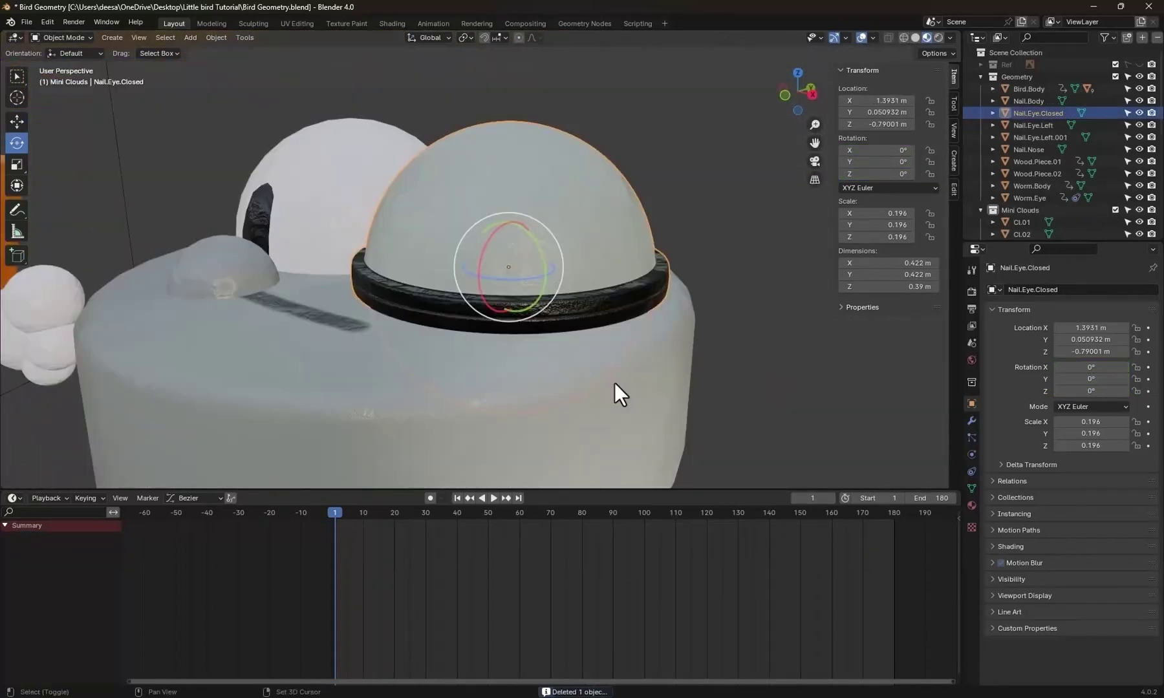
Isolate Nail.Eye.Closed in the right view by hiding every other object.
{"action": "mouse_move", "coordinate": [614, 383]}
{"action": "middle_mouse_down"}
{"action": "mouse_move", "coordinate": [623, 390]}
{"action": "mouse_move", "coordinate": [595, 383]}
{"action": "middle_mouse_up"}
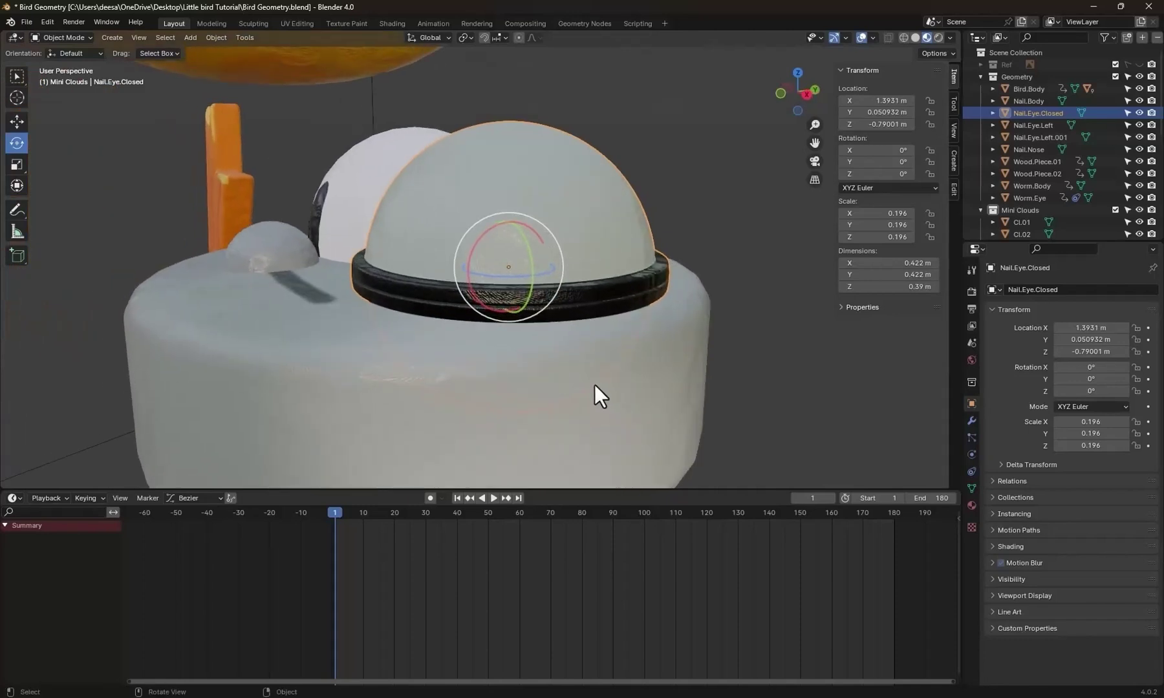
{"action": "key", "text": "KP_3"}
{"action": "scroll", "coordinate": [568, 354], "scroll_direction": "up", "scroll_amount": 1}
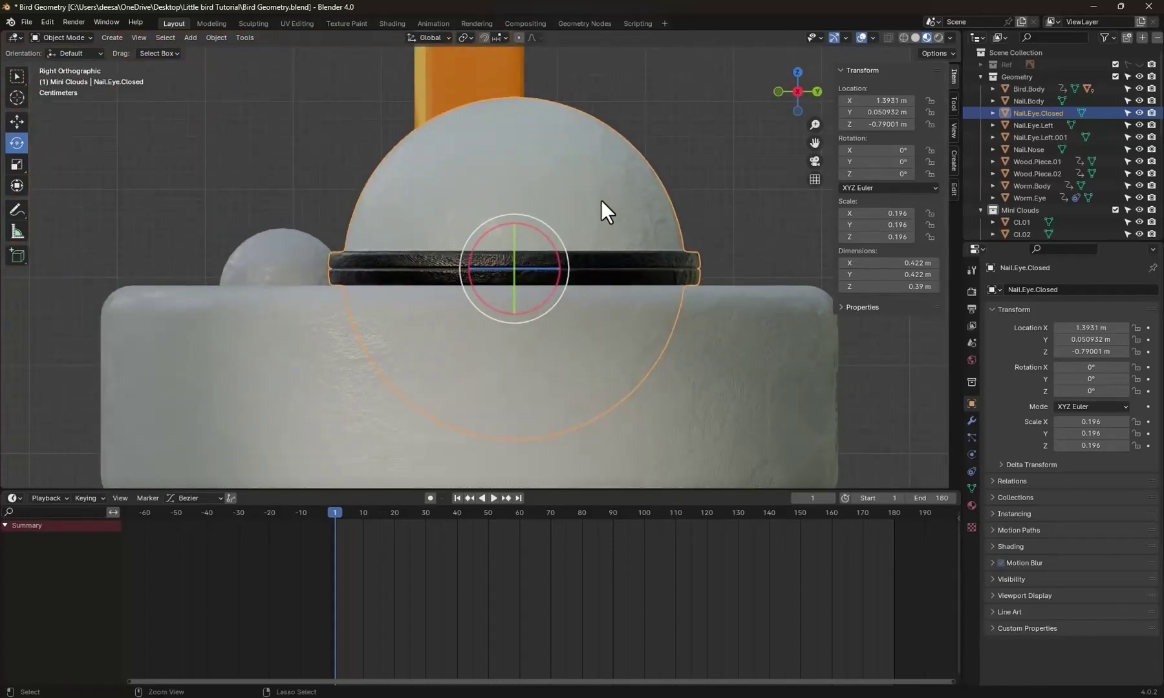
{"action": "key", "text": "ctrl+i"}
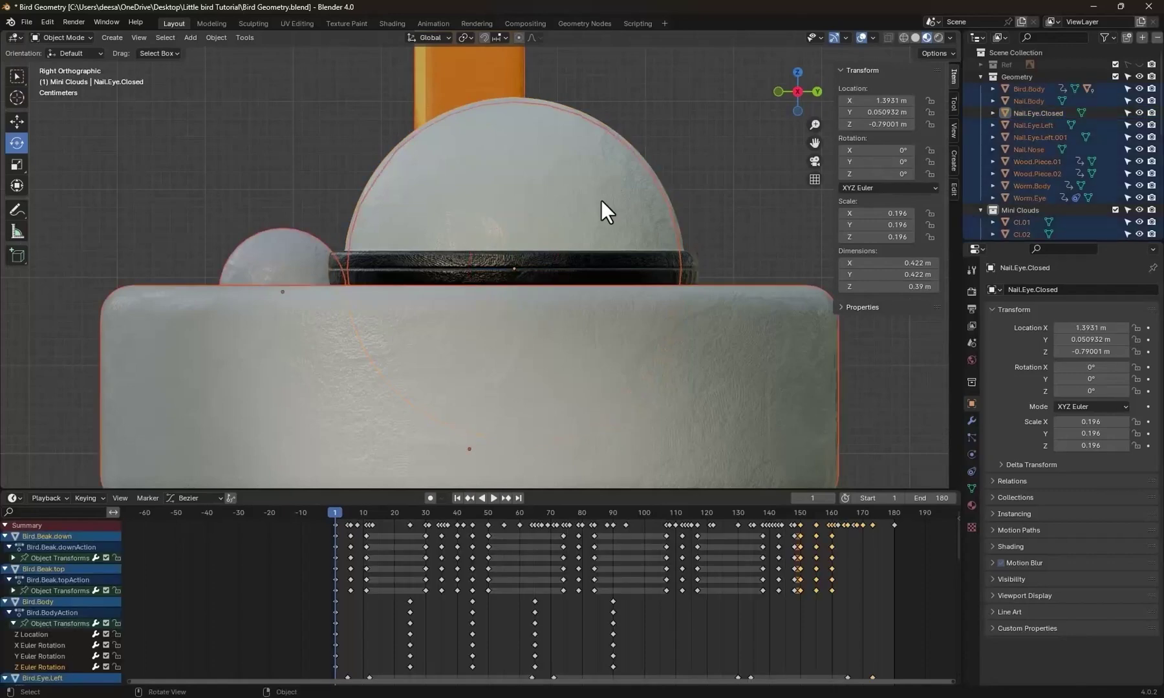
{"action": "key", "text": "h"}
{"action": "left_click", "coordinate": [560, 201]}
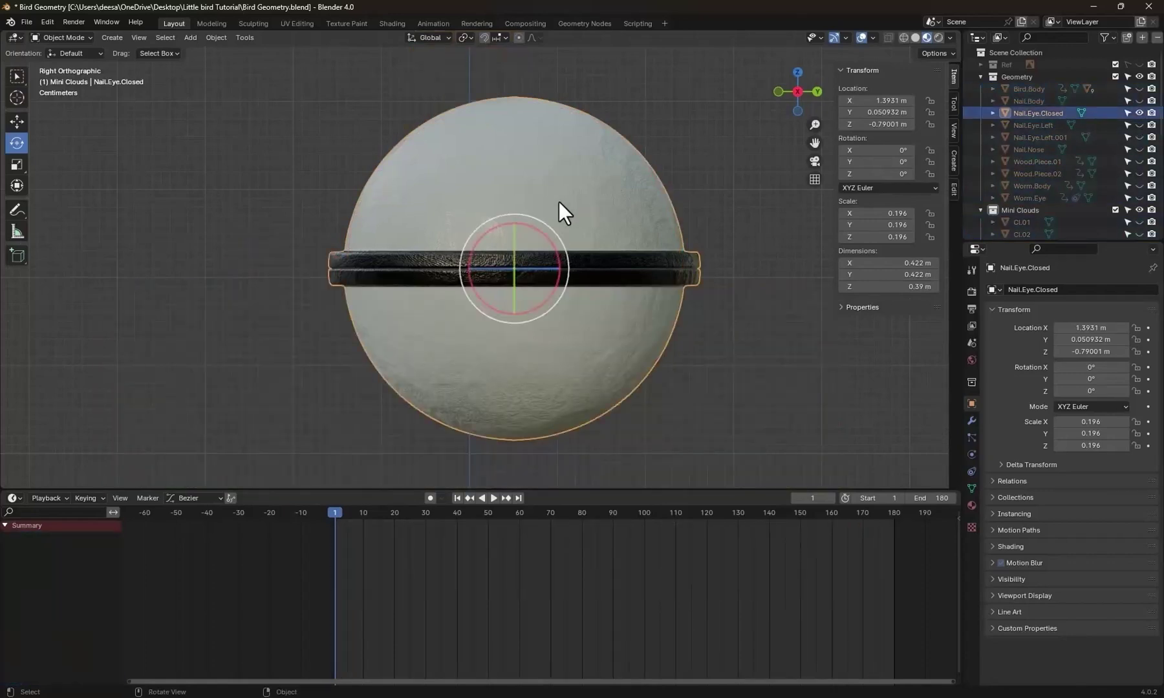
In Edit Mode, select the linked lower eyelid half of Nail.Eye.Closed and hide it.
{"action": "key", "text": "ctrl+Tab"}
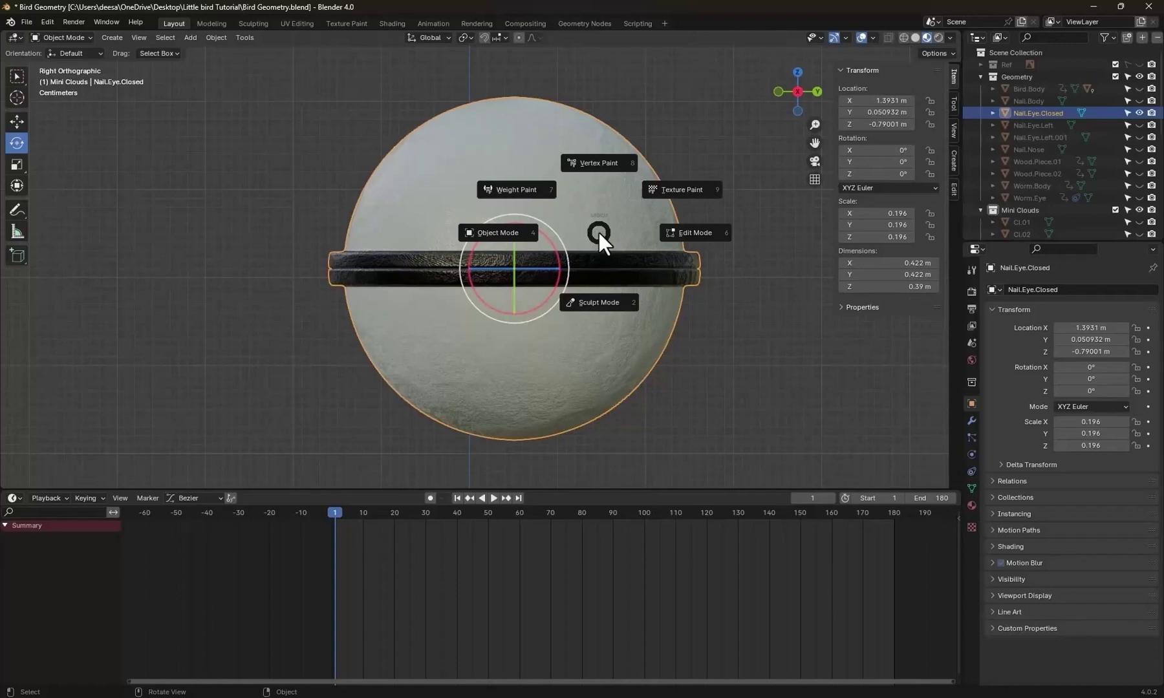
{"action": "left_click", "coordinate": [681, 234]}
{"action": "left_click", "coordinate": [569, 325]}
{"action": "key", "text": "ctrl+l"}
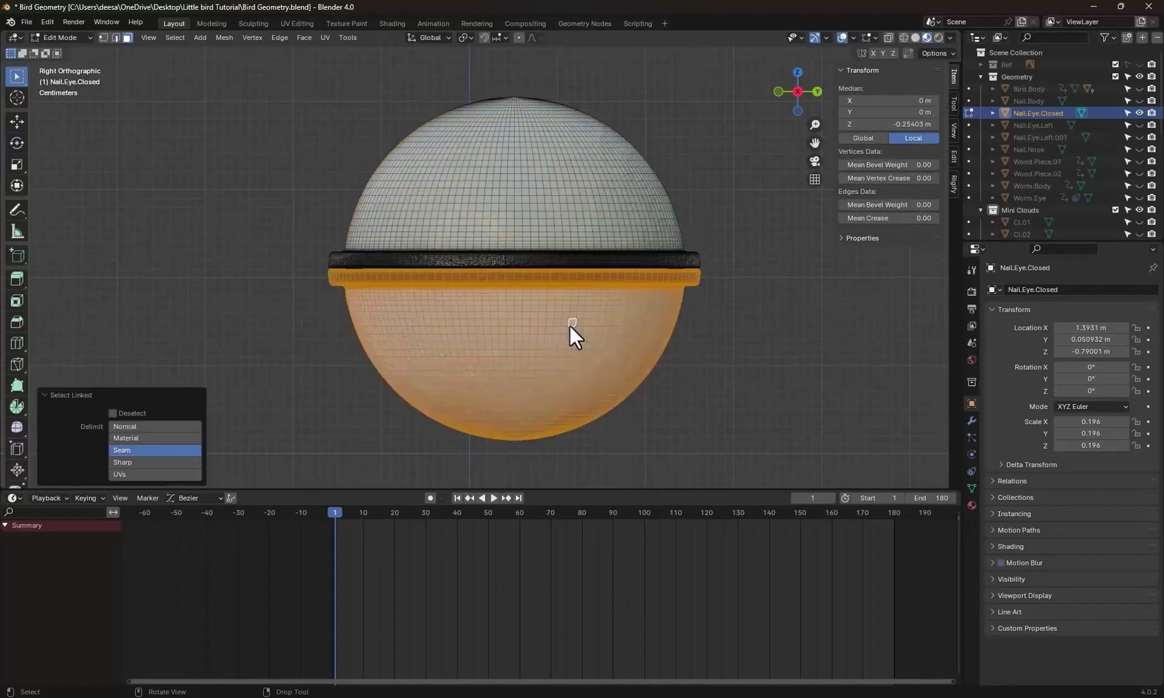
{"action": "key", "text": "h"}
{"action": "middle_click_drag", "start_coordinate": [569, 325], "coordinate": [496, 287]}
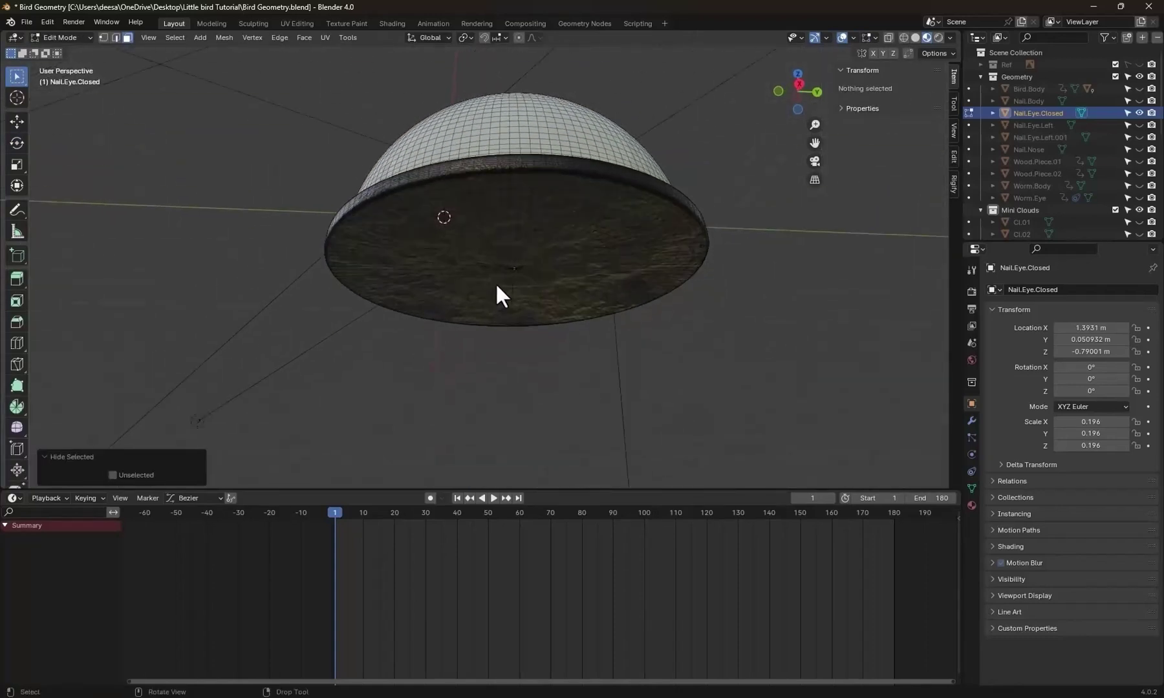
Snap the 3D cursor to the vertex at the centre of the upper eyelid's underside.
{"action": "left_click", "coordinate": [105, 38]}
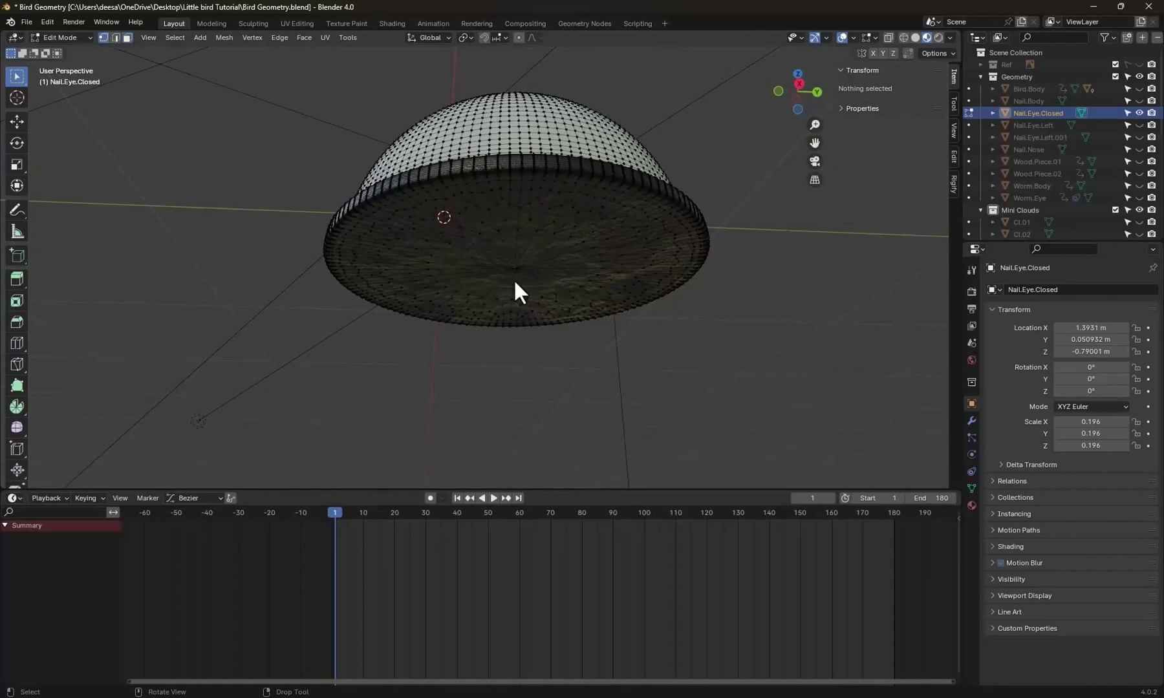
{"action": "left_click", "coordinate": [514, 268]}
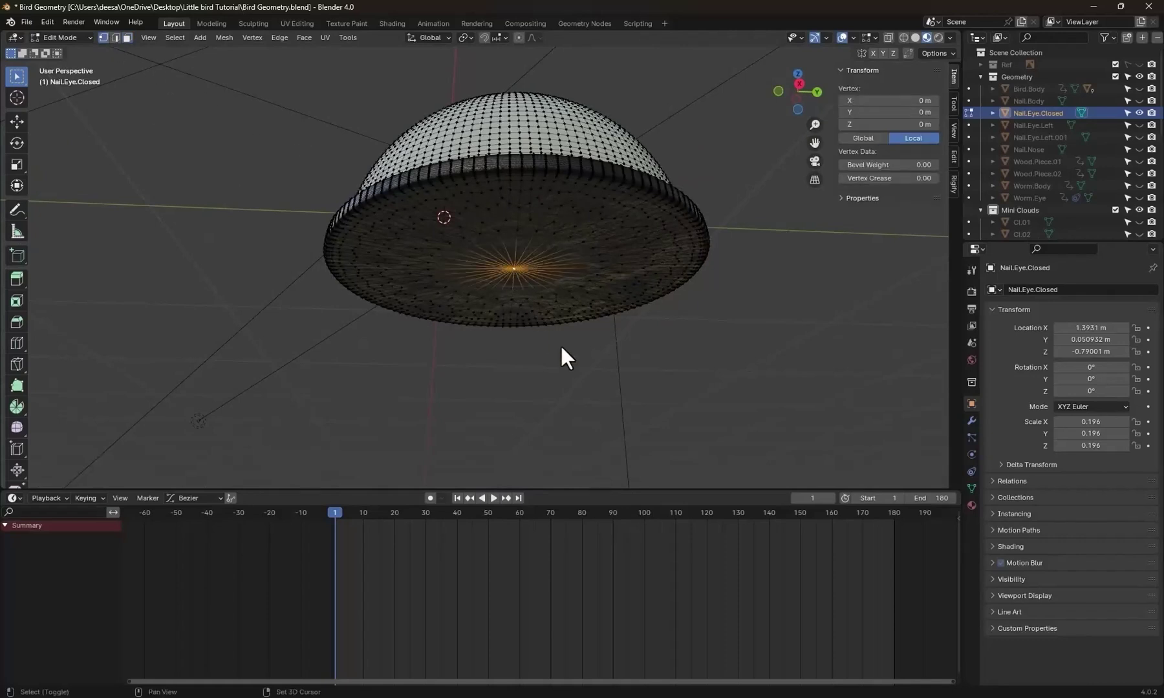
{"action": "key", "text": "shift+s"}
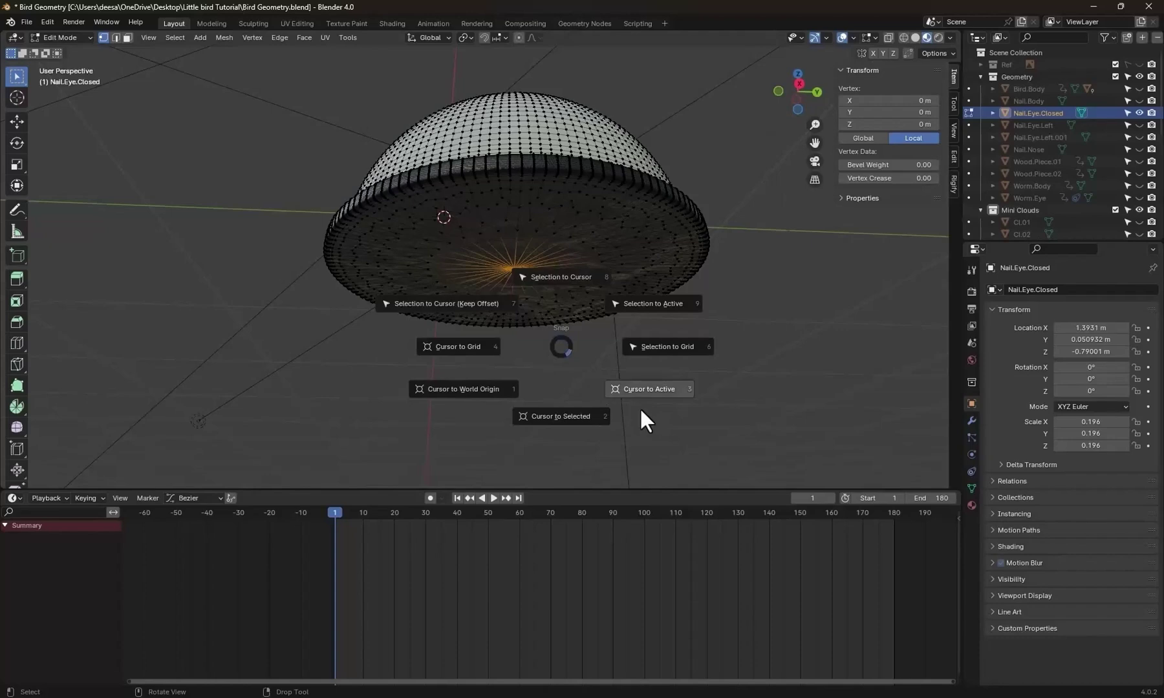
{"action": "left_click", "coordinate": [652, 389]}
{"action": "key", "text": "KP_1"}
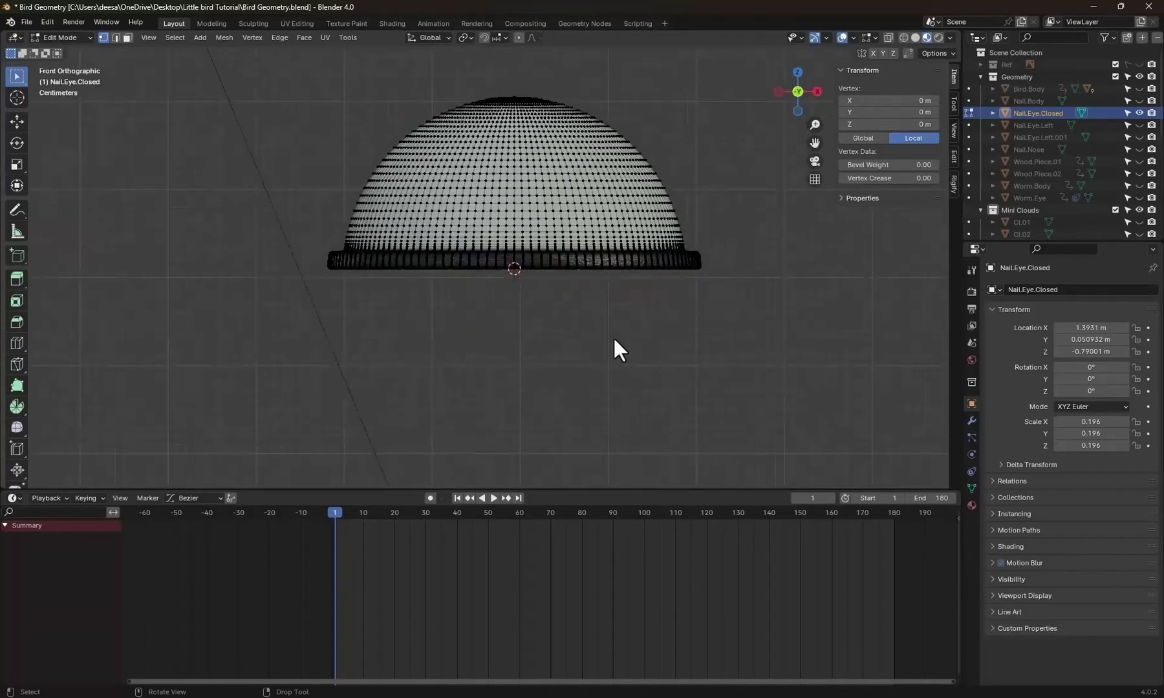
Set the transform pivot point to 3D Cursor, select the linked upper eyelid half and return to Object Mode.
{"action": "left_click", "coordinate": [467, 37]}
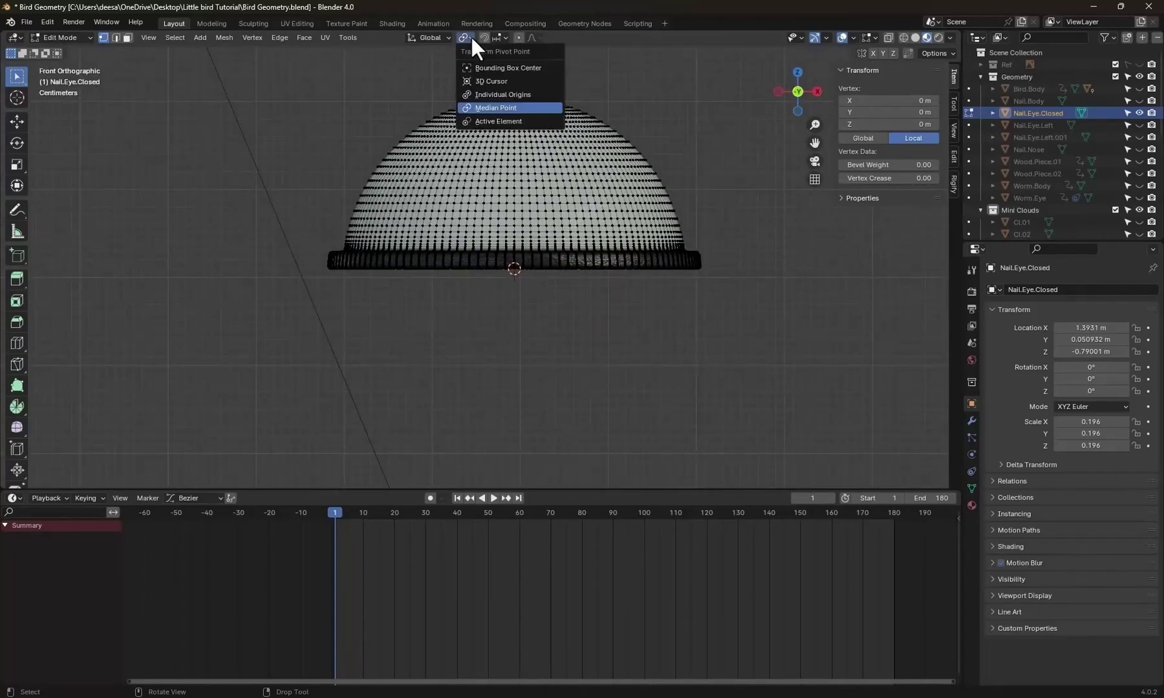
{"action": "left_click", "coordinate": [504, 81]}
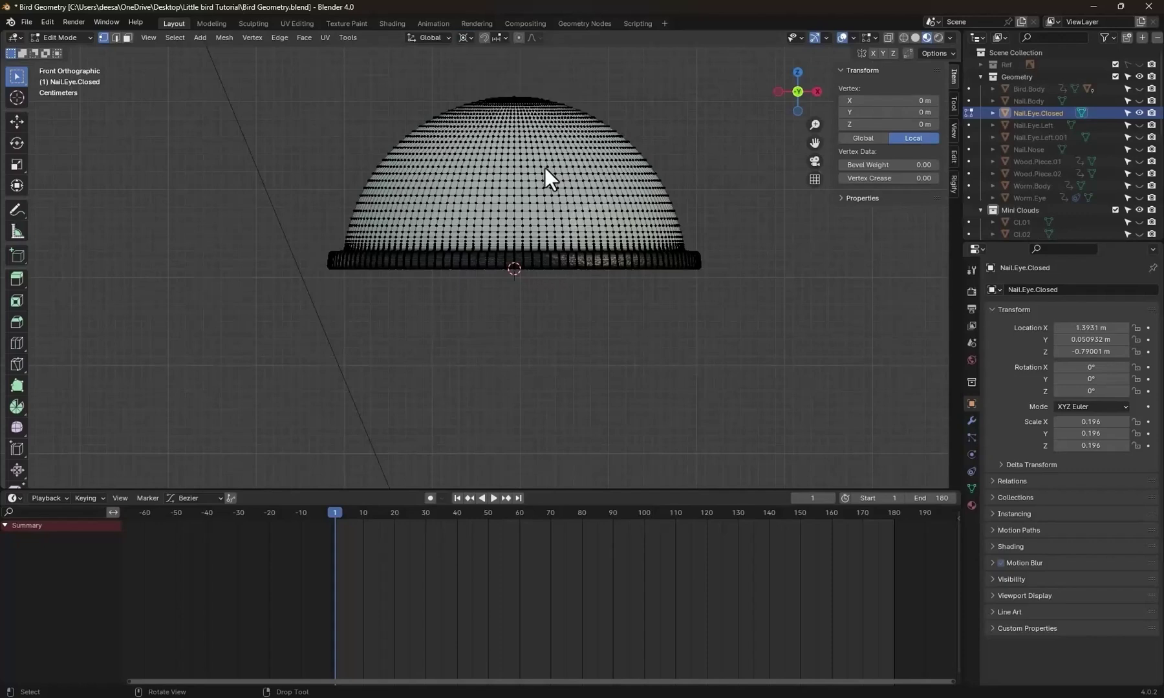
{"action": "key", "text": "l"}
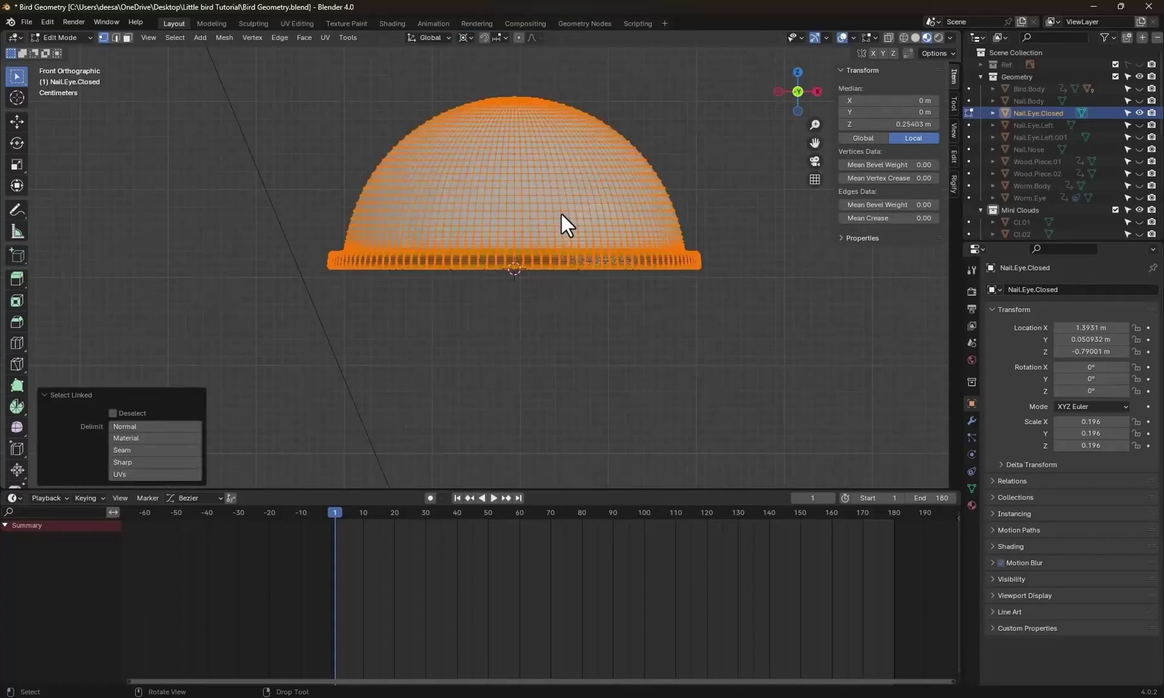
{"action": "key", "text": "ctrl+Tab"}
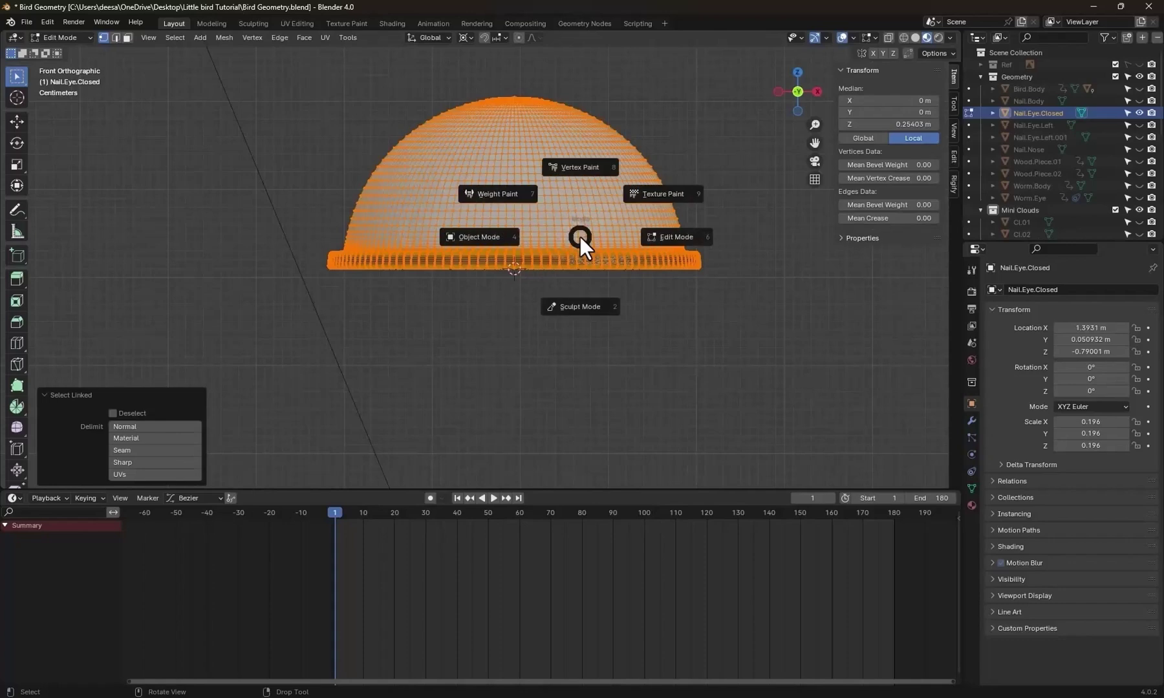
{"action": "left_click", "coordinate": [479, 238]}
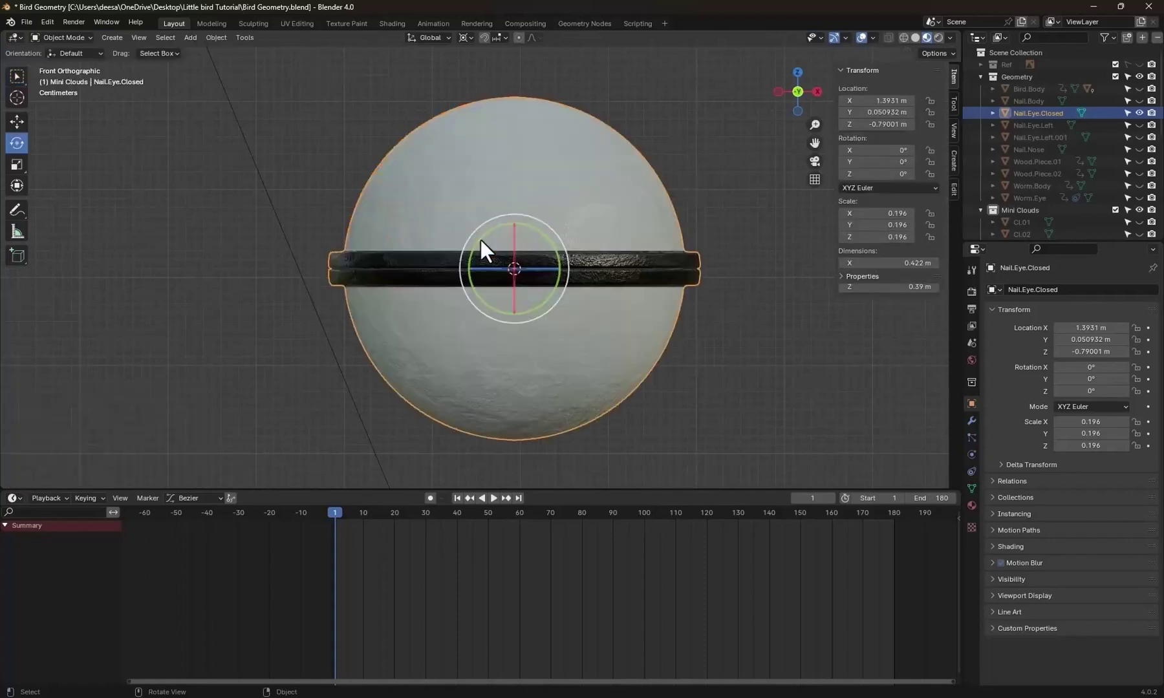
Add a Basis shape key and a second shape key named "Nail Closed Eye" to Nail.Eye.Closed.
{"action": "left_click", "coordinate": [971, 488]}
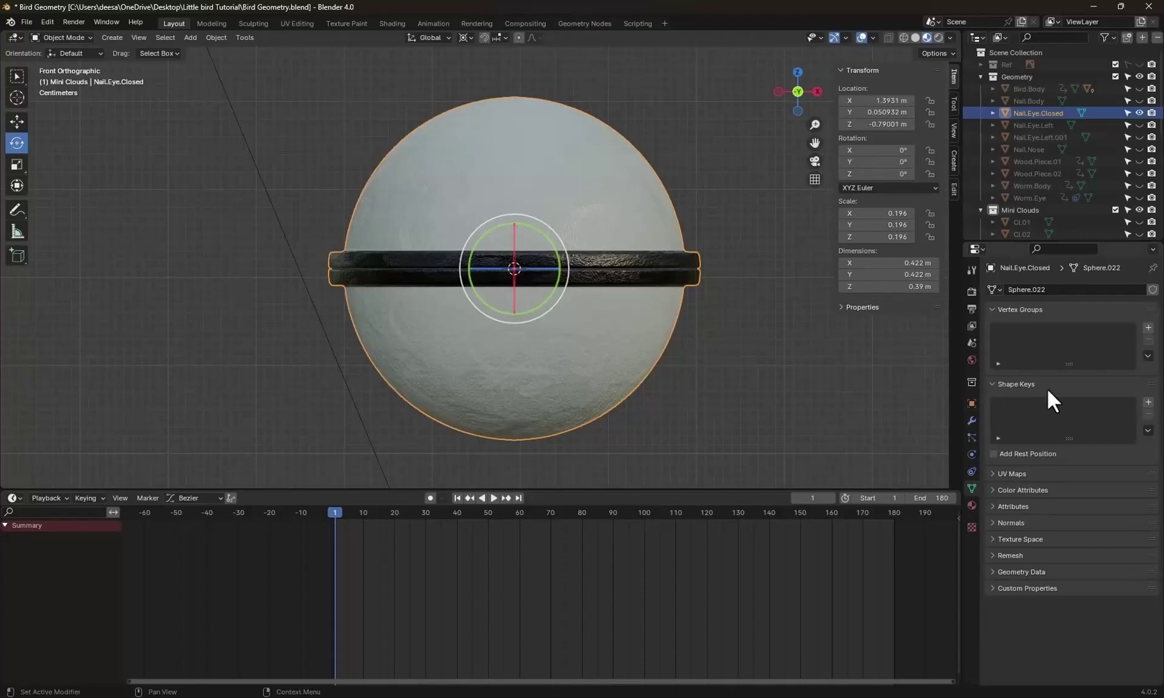
{"action": "left_click", "coordinate": [1149, 402]}
{"action": "left_click", "coordinate": [1148, 402]}
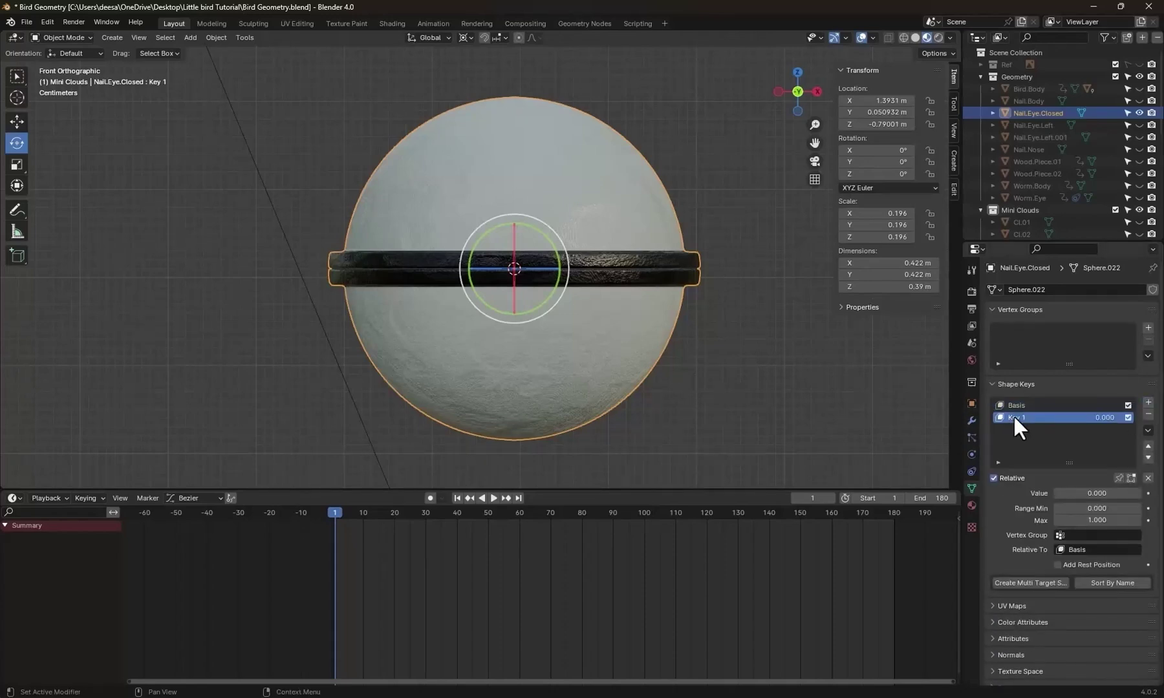
{"action": "type", "text": "Nail Closed Eye"}
In the Nail Closed Eye shape key, rotate the eyelid halves 90 degrees about the 3D cursor in front view to swing the lid open.
{"action": "key", "text": "ctrl+Tab"}
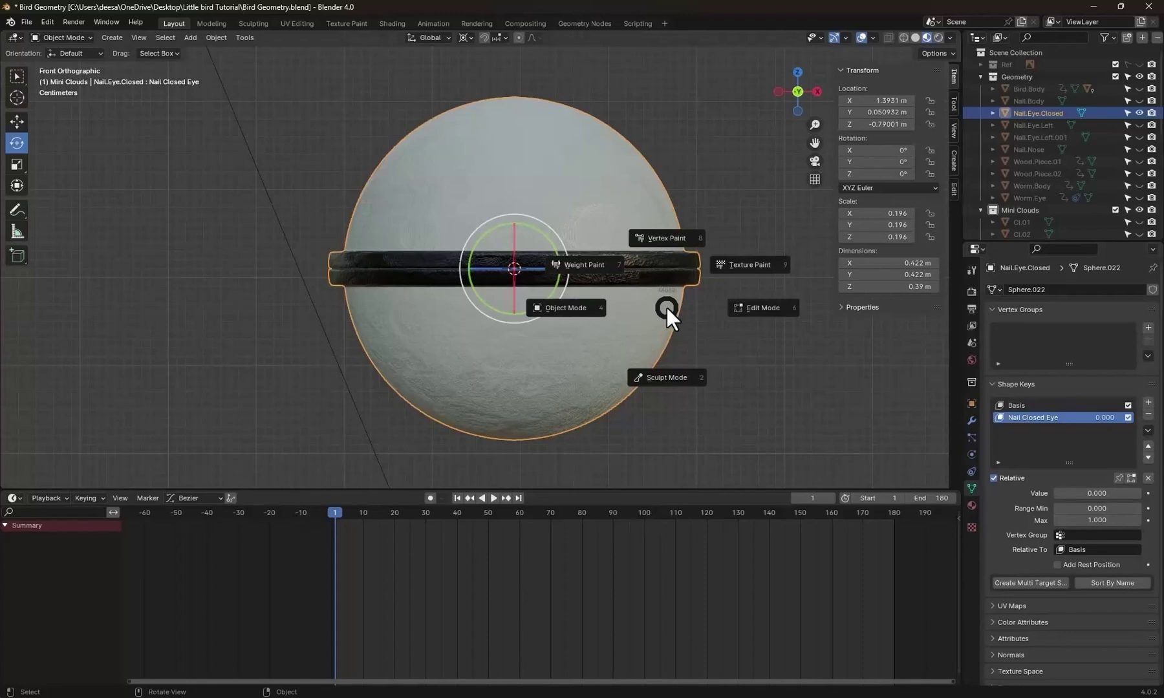
{"action": "left_click", "coordinate": [573, 307]}
{"action": "type", "text": "r90"}
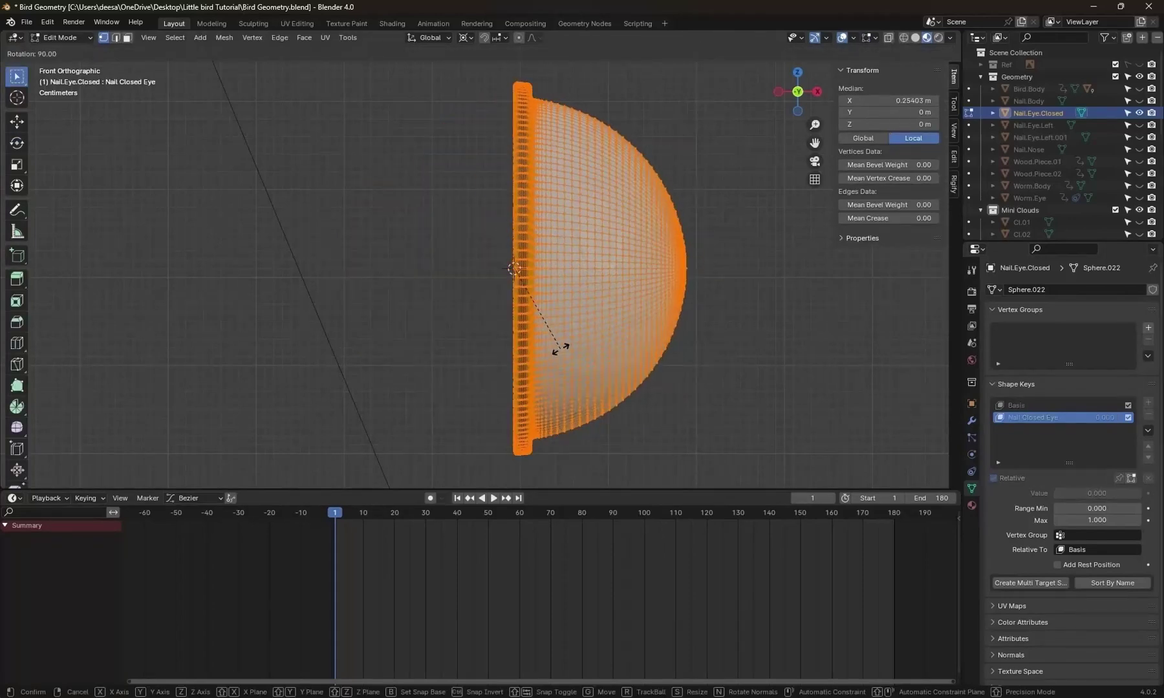
{"action": "left_click", "coordinate": [566, 344]}
{"action": "key", "text": "ctrl+z"}
{"action": "type", "text": "lr90"}
{"action": "left_click", "coordinate": [658, 278]}
{"action": "key", "text": "Tab"}
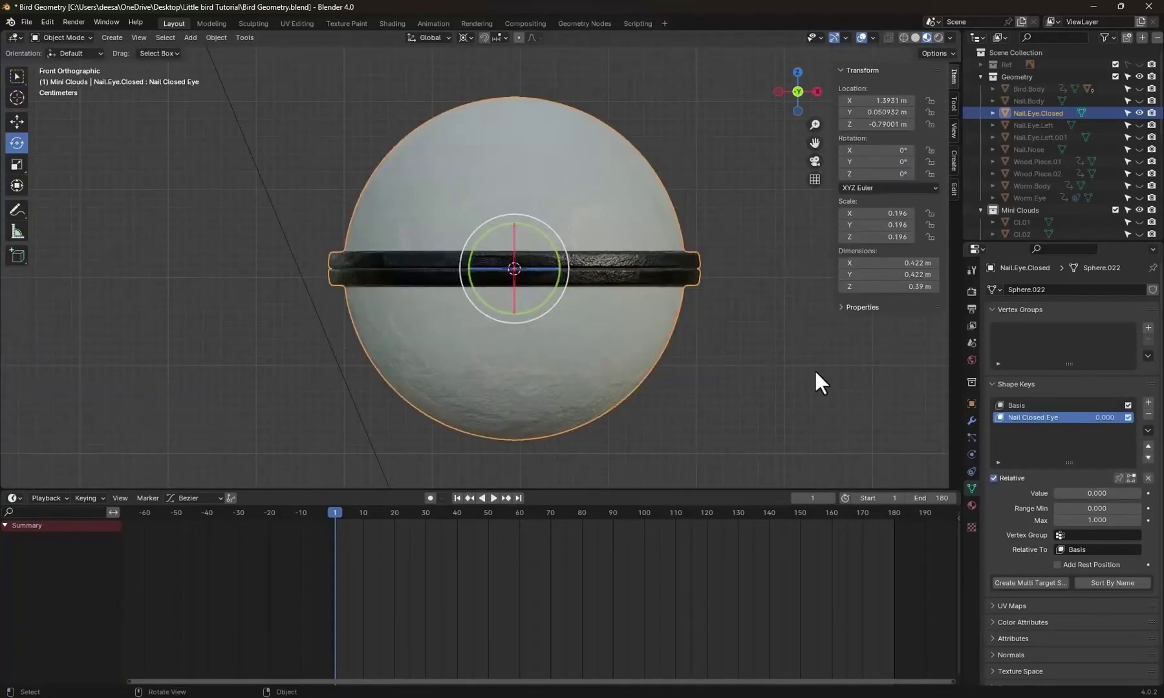
Unhide all hidden objects in the scene and bring the bird into view.
{"action": "scroll", "coordinate": [636, 375], "scroll_direction": "down", "scroll_amount": 2}
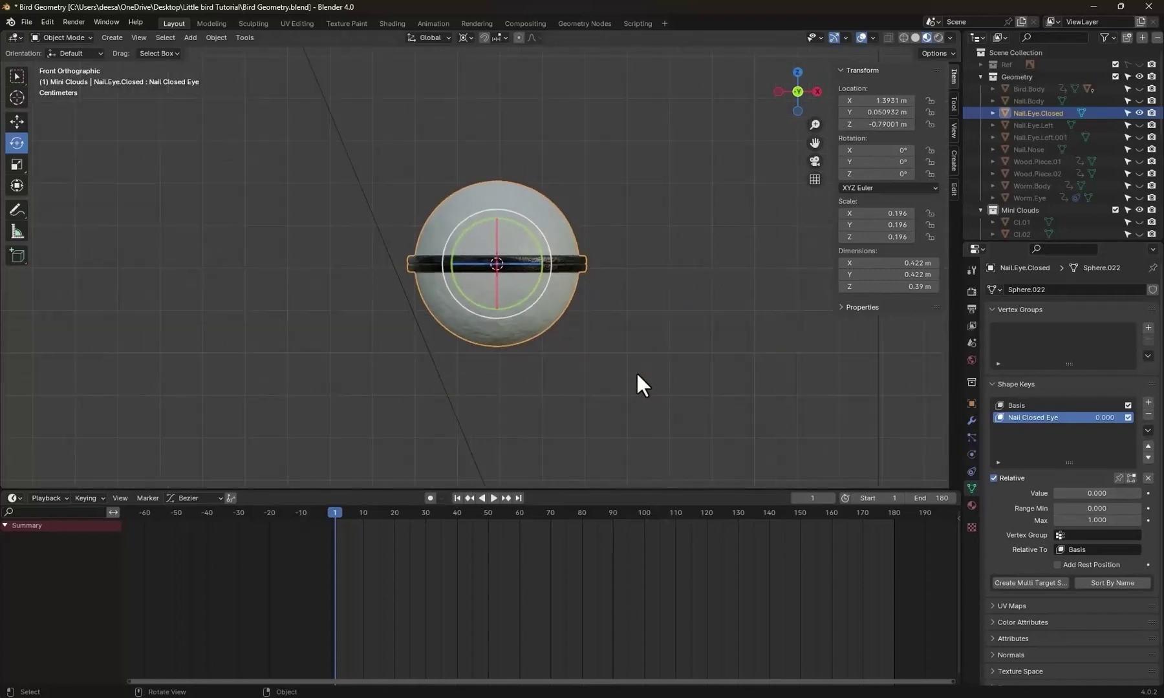
{"action": "key", "text": "alt+h"}
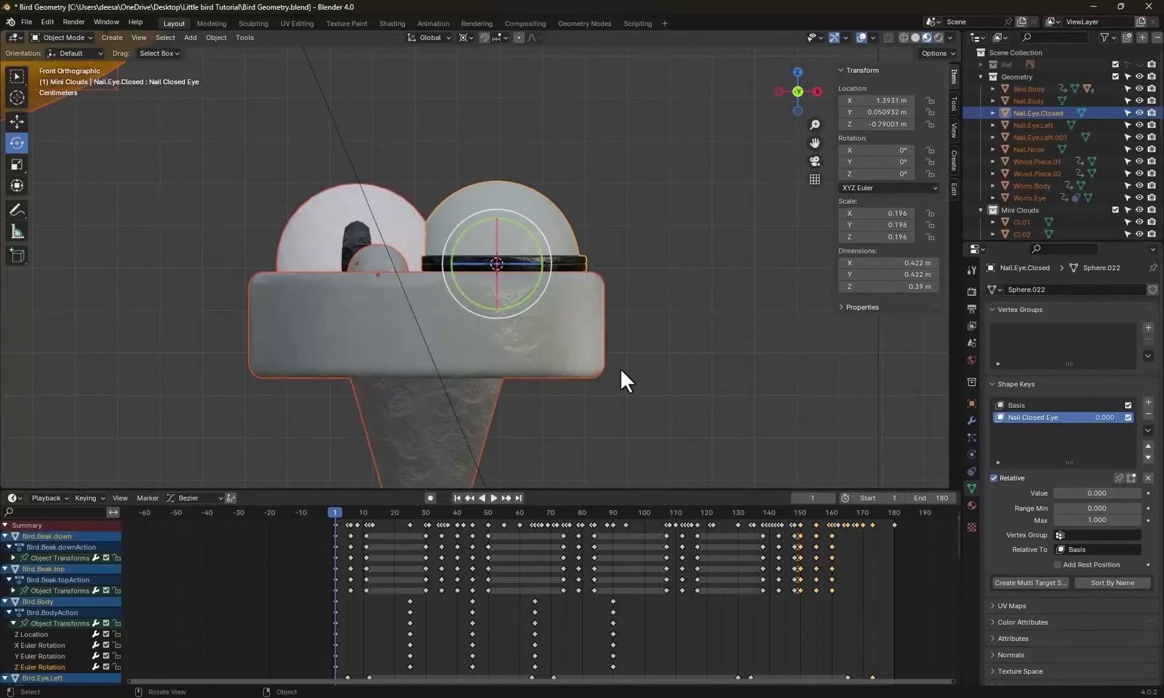
{"action": "scroll", "coordinate": [541, 294], "scroll_direction": "down", "scroll_amount": 5}
{"action": "middle_click_drag", "start_coordinate": [381, 231], "coordinate": [449, 456], "text": "shift"}
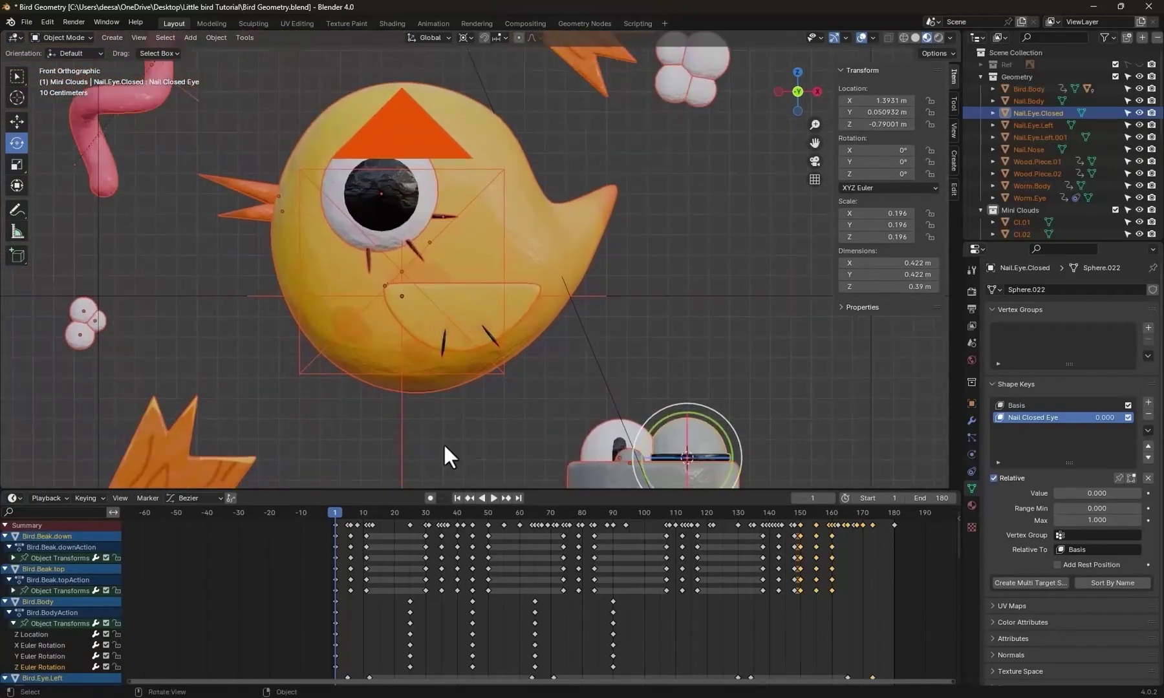
Select the bird's closed eyelid, Bird.Eye.Left.Closed, and copy all of its Eye Animation shape key keyframes.
{"action": "left_click", "coordinate": [354, 512]}
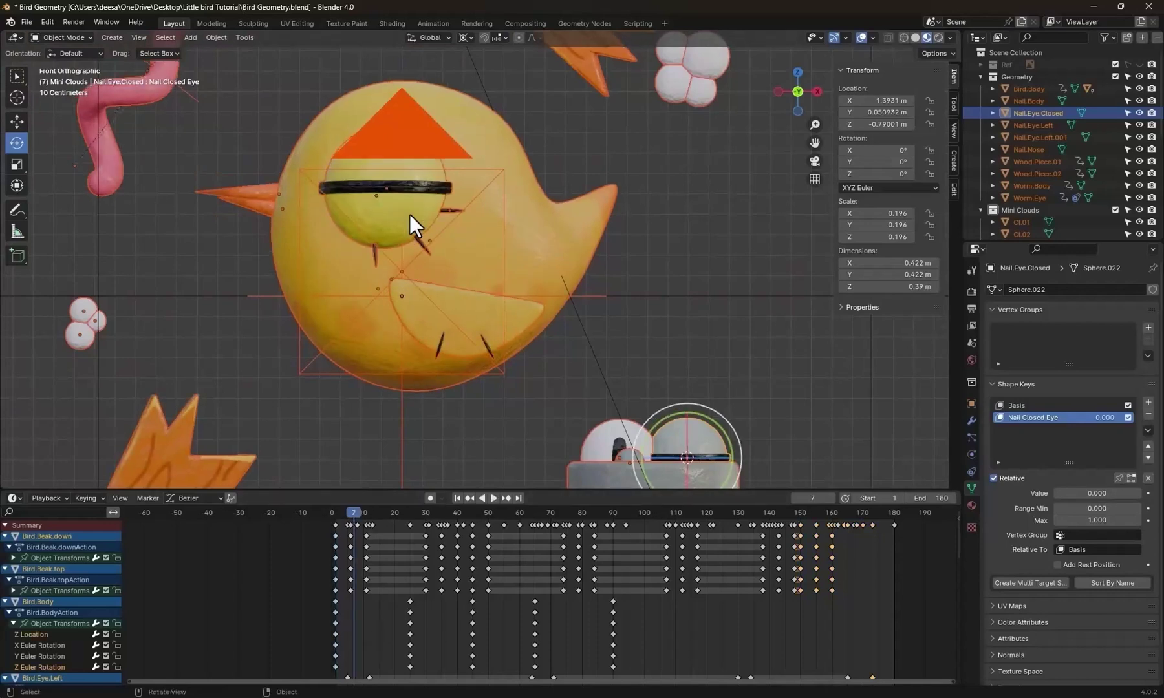
{"action": "left_click", "coordinate": [389, 210]}
{"action": "left_click", "coordinate": [347, 510]}
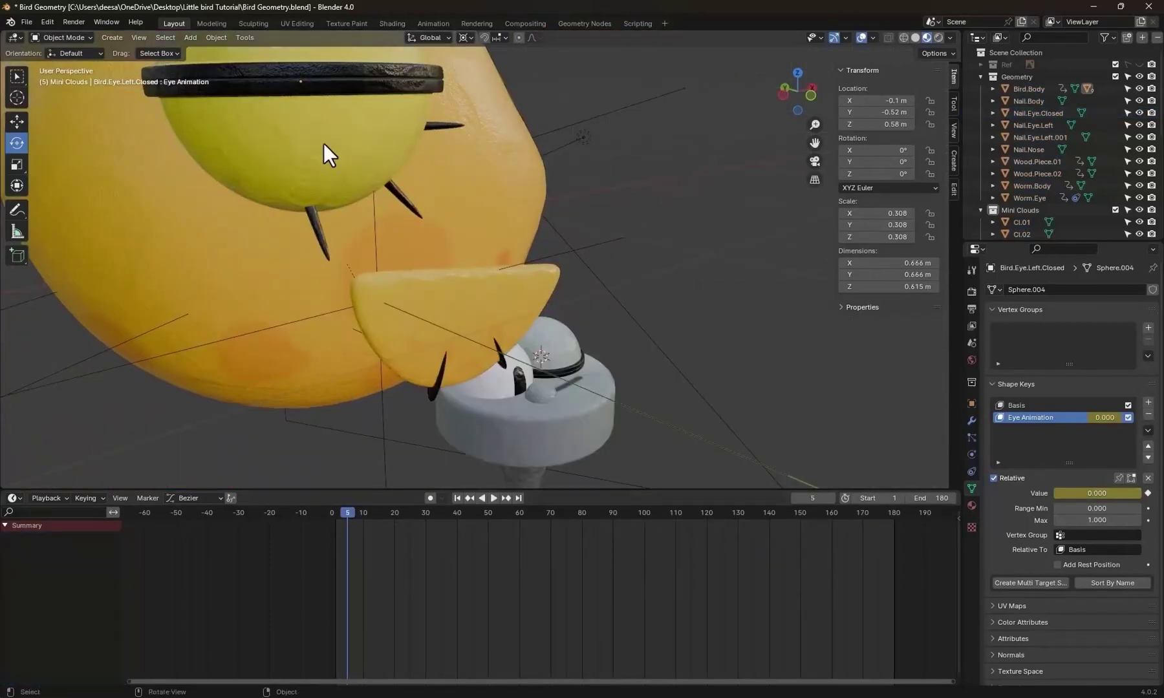
{"action": "left_click", "coordinate": [325, 145]}
{"action": "left_click_drag", "start_coordinate": [885, 570], "coordinate": [302, 557]}
{"action": "key", "text": "ctrl+c"}
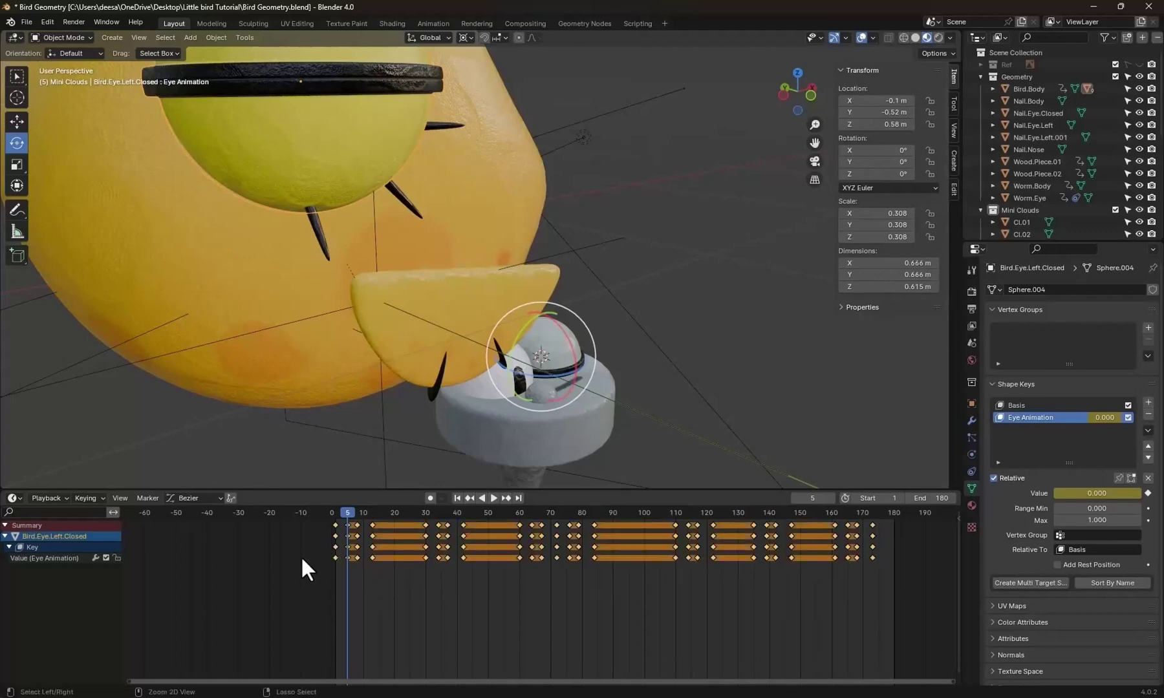
On Nail.Eye.Closed, keyframe the Nail Closed Eye value at frame 1 and paste the copied blink keyframes.
{"action": "left_click", "coordinate": [711, 372]}
{"action": "key", "text": "KP_1"}
{"action": "left_click", "coordinate": [562, 375]}
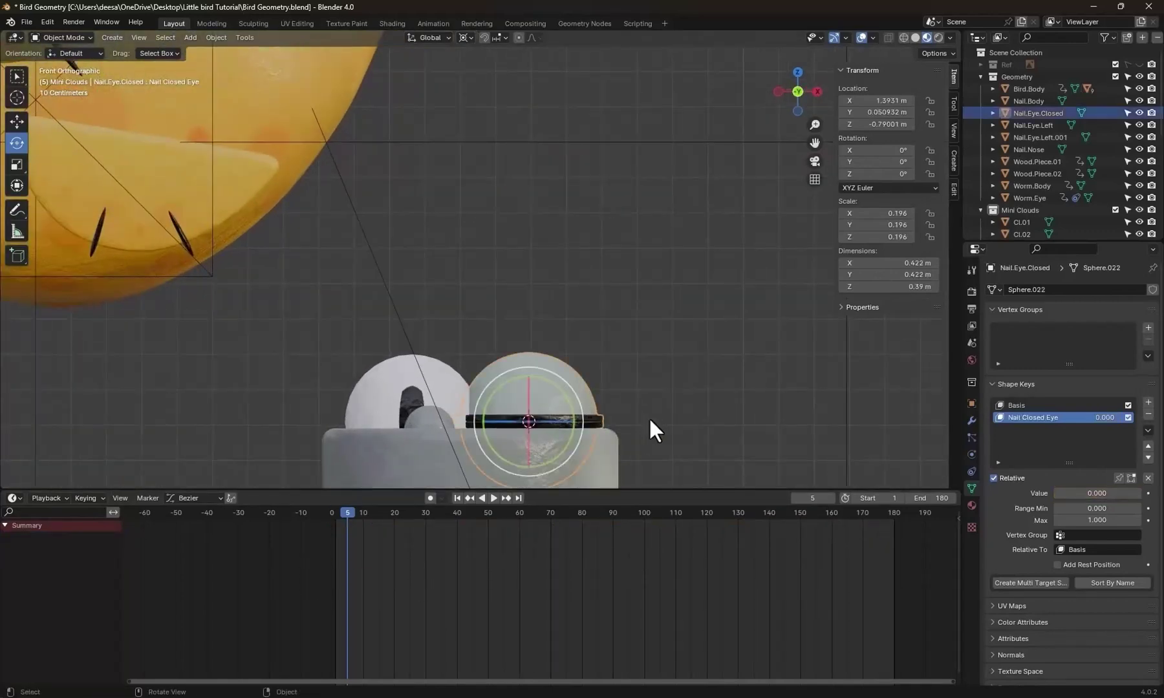
{"action": "middle_click_drag", "start_coordinate": [648, 416], "coordinate": [616, 430]}
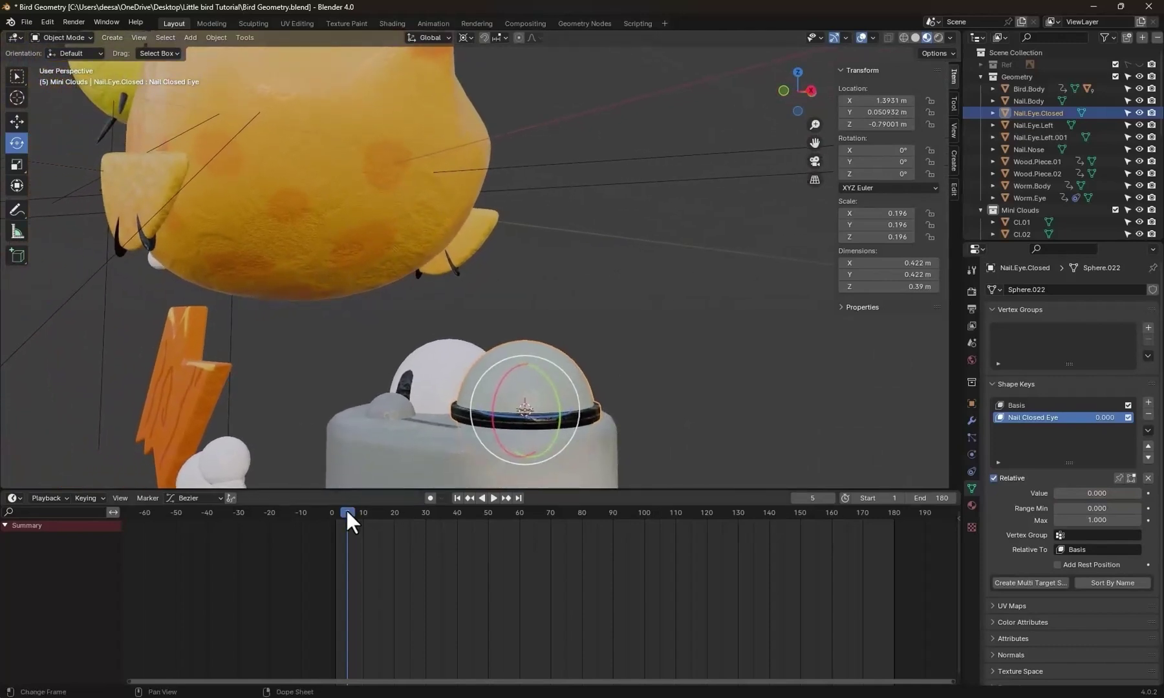
{"action": "left_click_drag", "start_coordinate": [345, 508], "coordinate": [334, 508]}
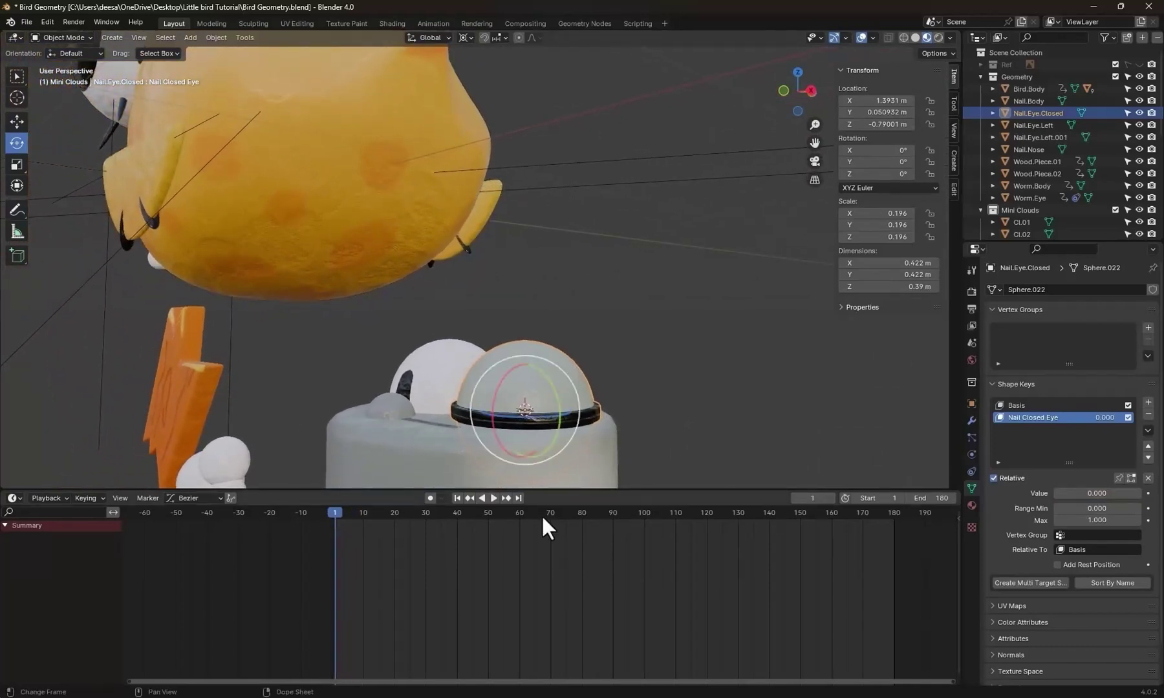
{"action": "left_click", "coordinate": [1147, 493]}
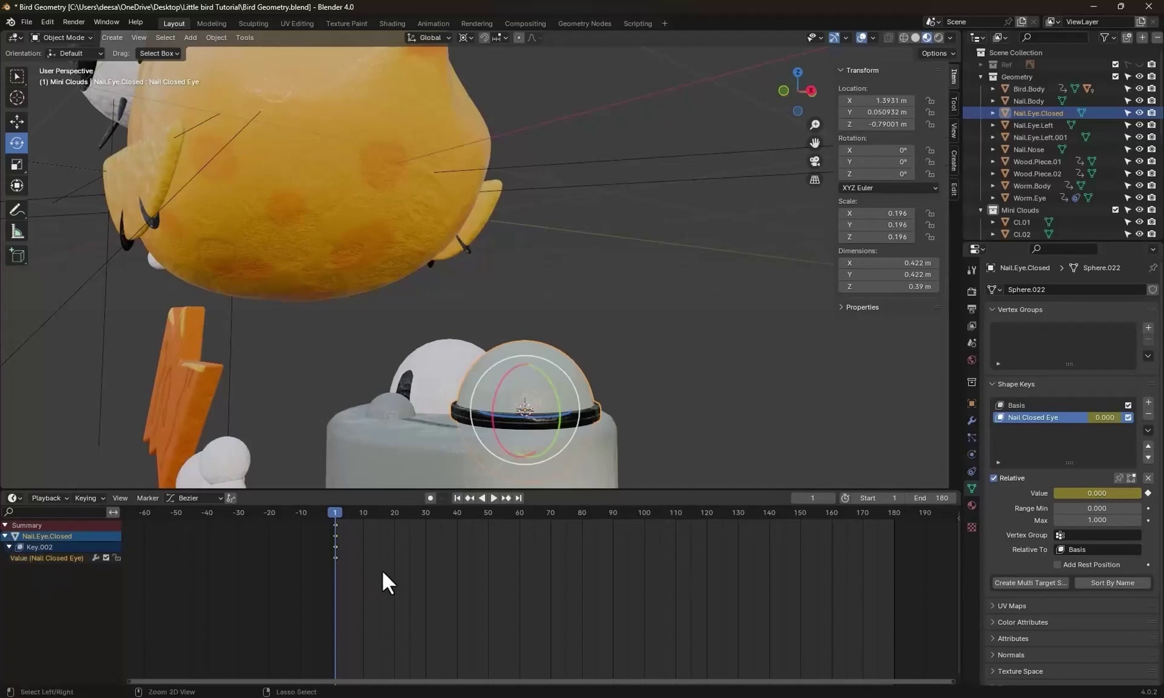
{"action": "key", "text": "ctrl+v"}
{"action": "left_click", "coordinate": [417, 578]}
Play the animation to check the nail eyelid's blink from behind, and inspect the open eye from the front at frame 1.
{"action": "key", "text": "space"}
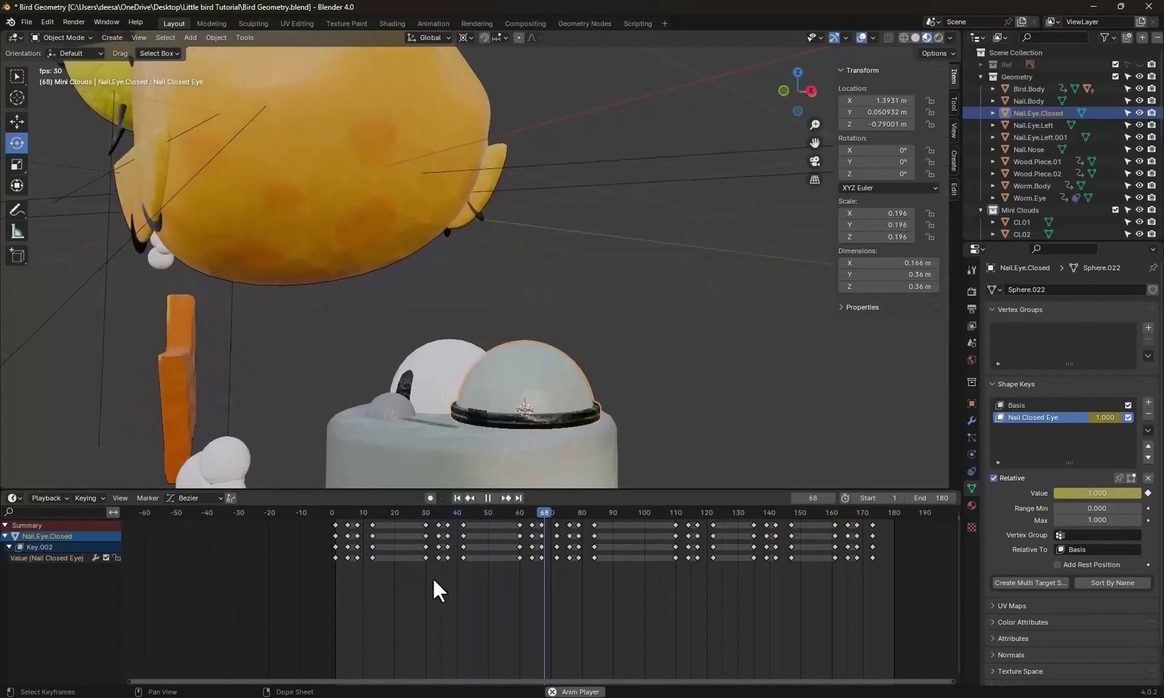
{"action": "key", "text": "space"}
{"action": "middle_click_drag", "start_coordinate": [646, 389], "coordinate": [603, 376]}
{"action": "key", "text": "space"}
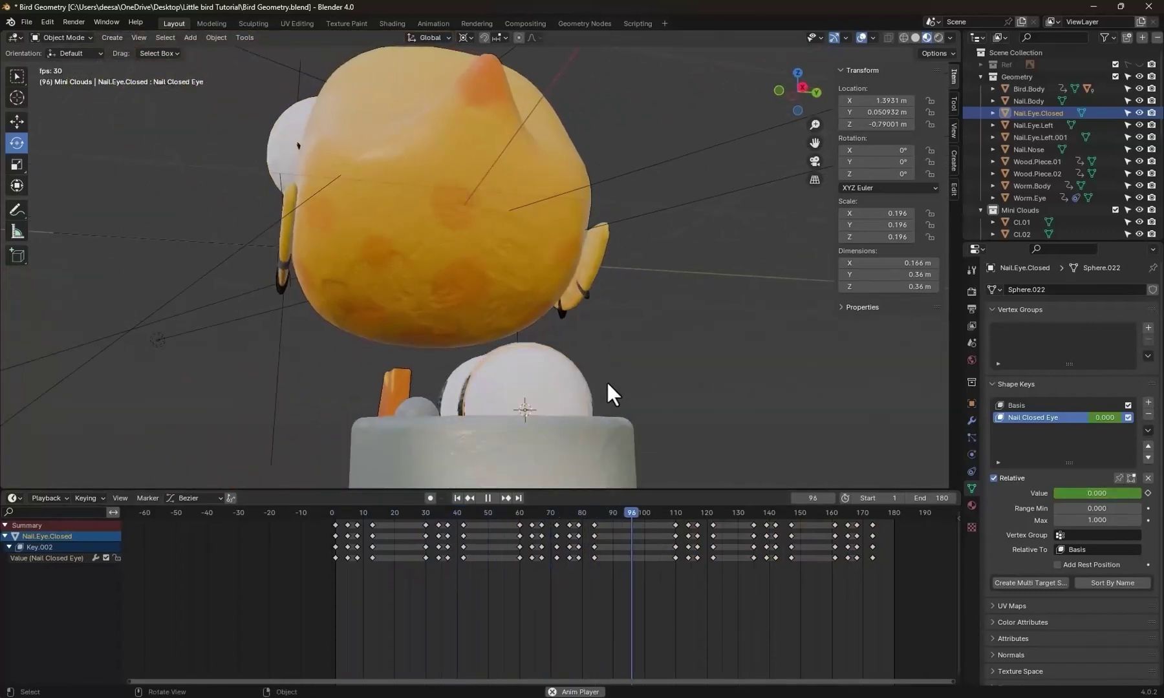
{"action": "key", "text": "space"}
{"action": "scroll", "coordinate": [485, 607], "scroll_direction": "left", "scroll_amount": 3, "text": "ctrl"}
{"action": "scroll", "coordinate": [485, 607], "scroll_direction": "left", "scroll_amount": 1, "text": "ctrl"}
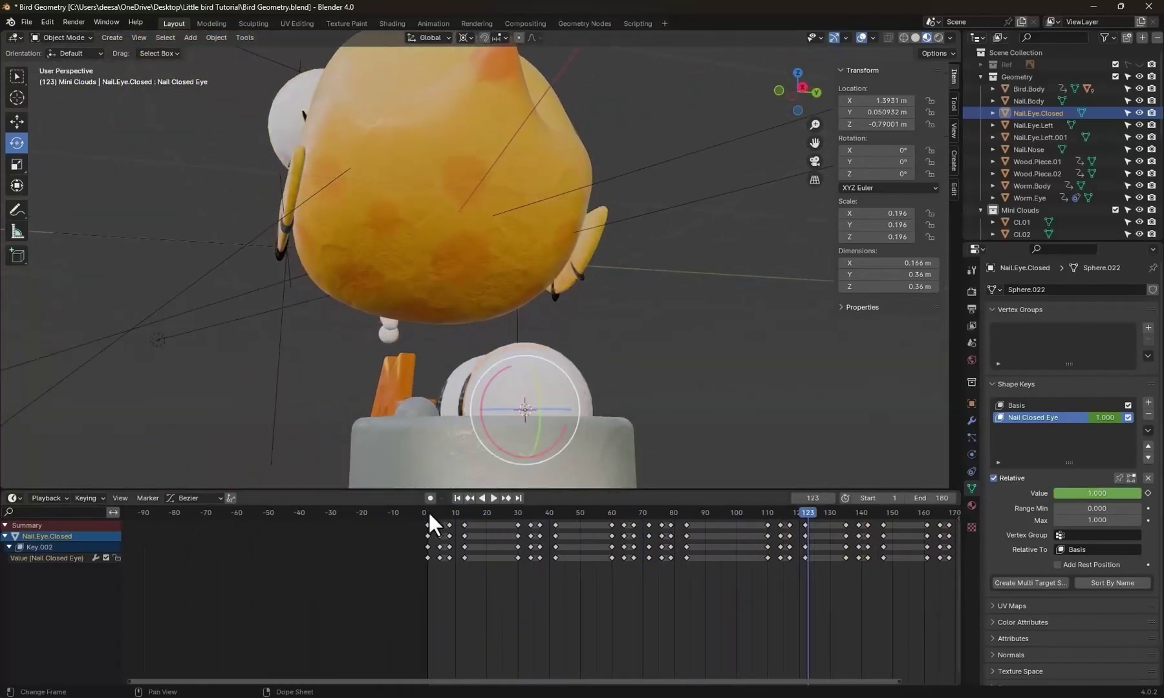
{"action": "left_click", "coordinate": [428, 511]}
{"action": "key", "text": "KP_1"}
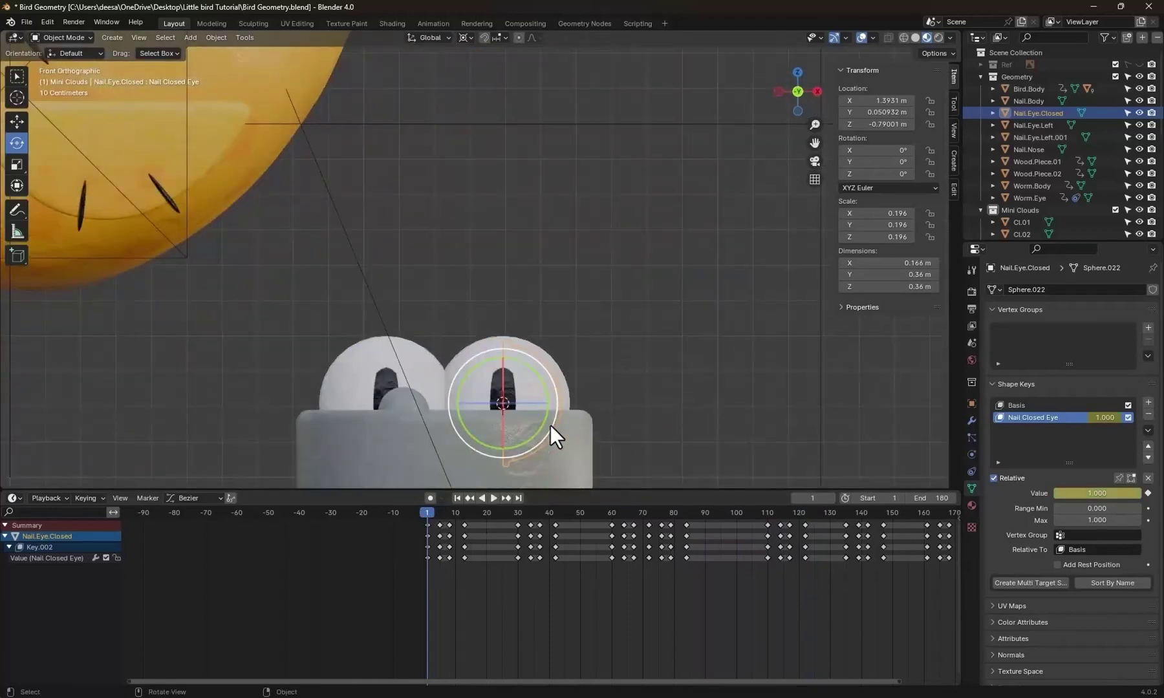
{"action": "scroll", "coordinate": [550, 425], "scroll_direction": "up", "scroll_amount": 4}
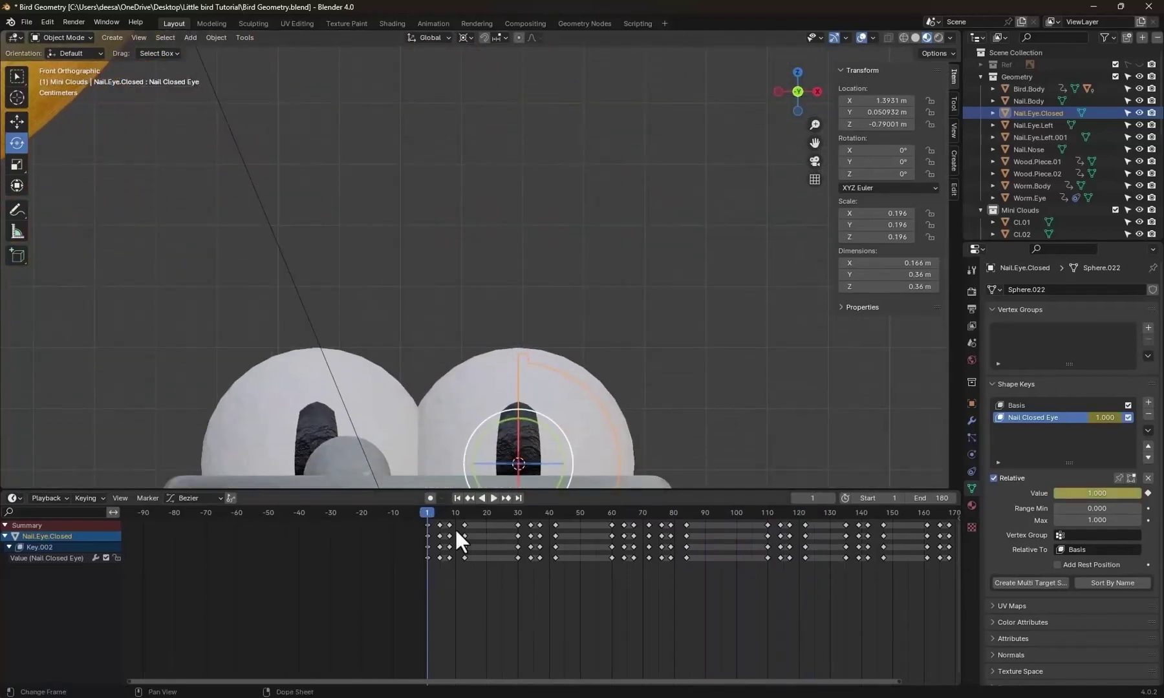
At frame 6 in top view, duplicate Nail.Eye.Closed and move the copy about -0.33 m along X onto the nail's other eye.
{"action": "left_click", "coordinate": [441, 511]}
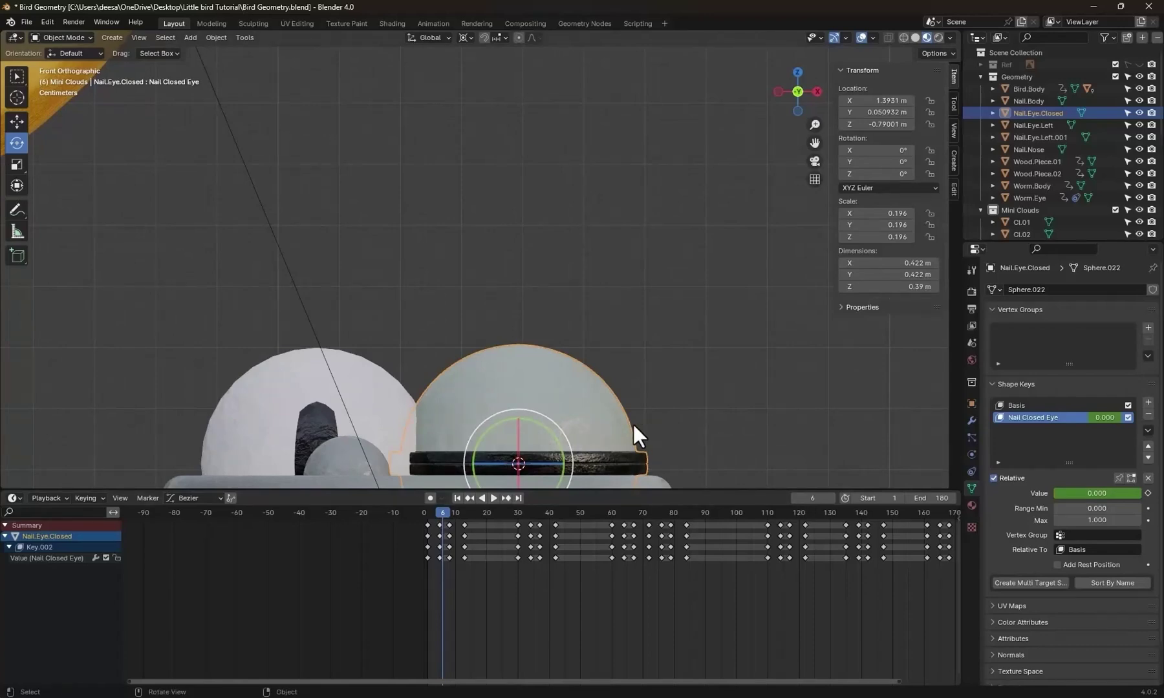
{"action": "key", "text": "KP_7"}
{"action": "middle_click_drag", "start_coordinate": [641, 411], "coordinate": [671, 275], "text": "shift"}
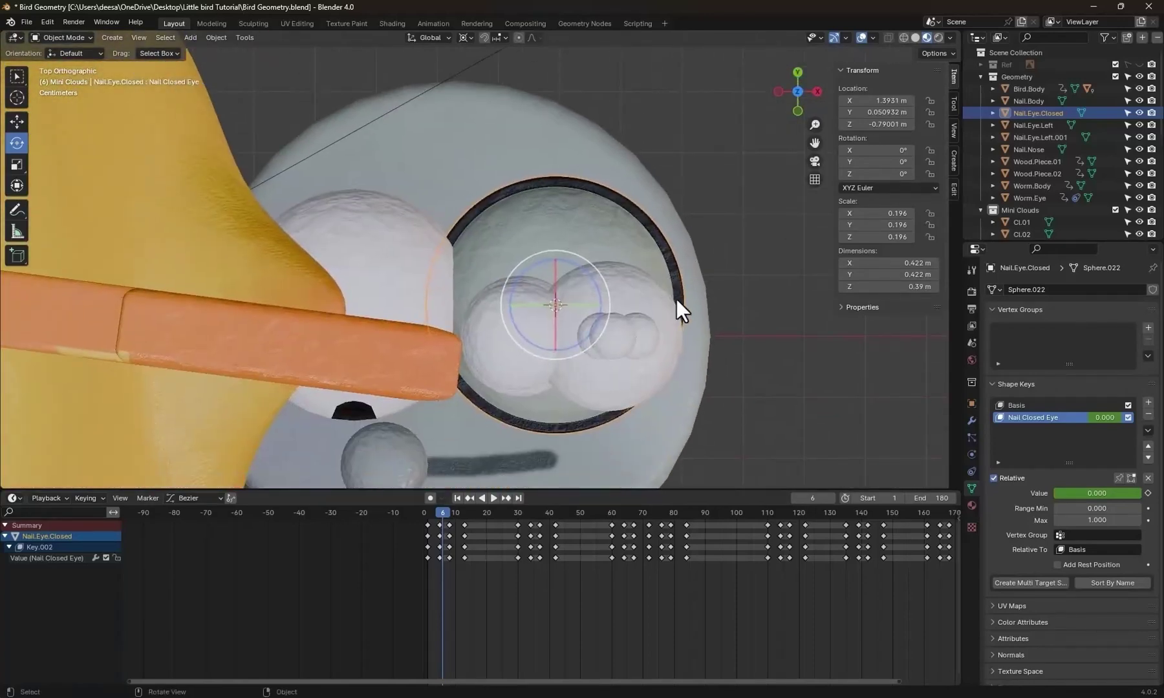
{"action": "left_click", "coordinate": [14, 117]}
{"action": "key", "text": "shift+d"}
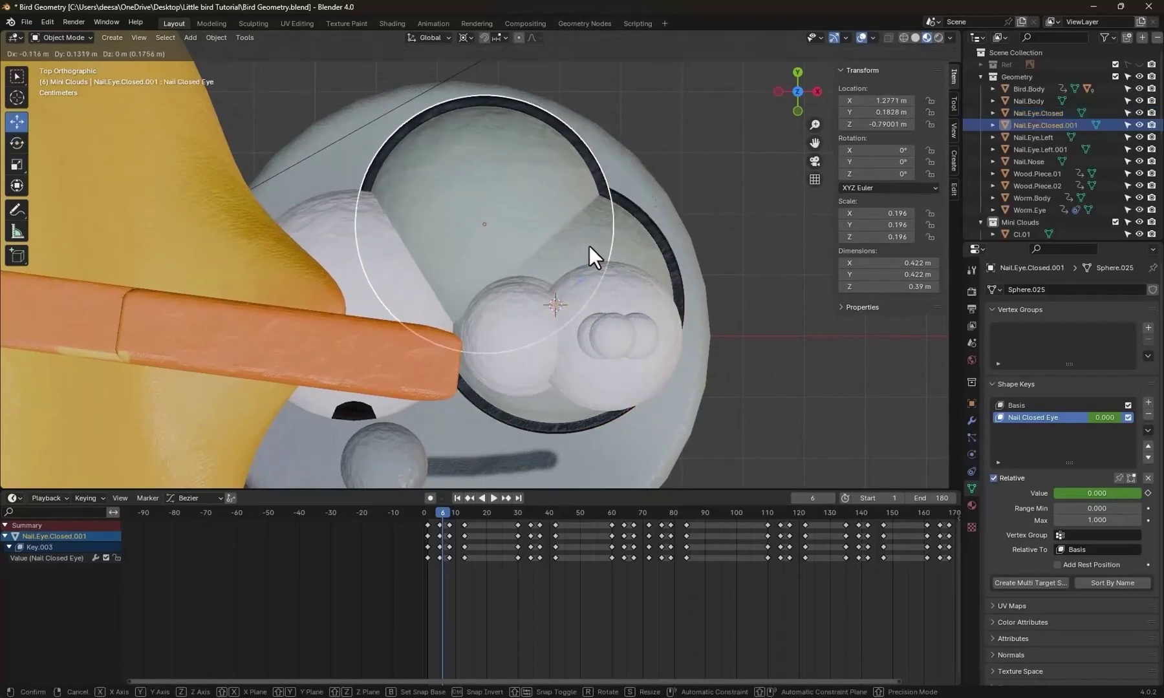
{"action": "right_click", "coordinate": [617, 311]}
{"action": "key", "text": "g"}
{"action": "key", "text": "x"}
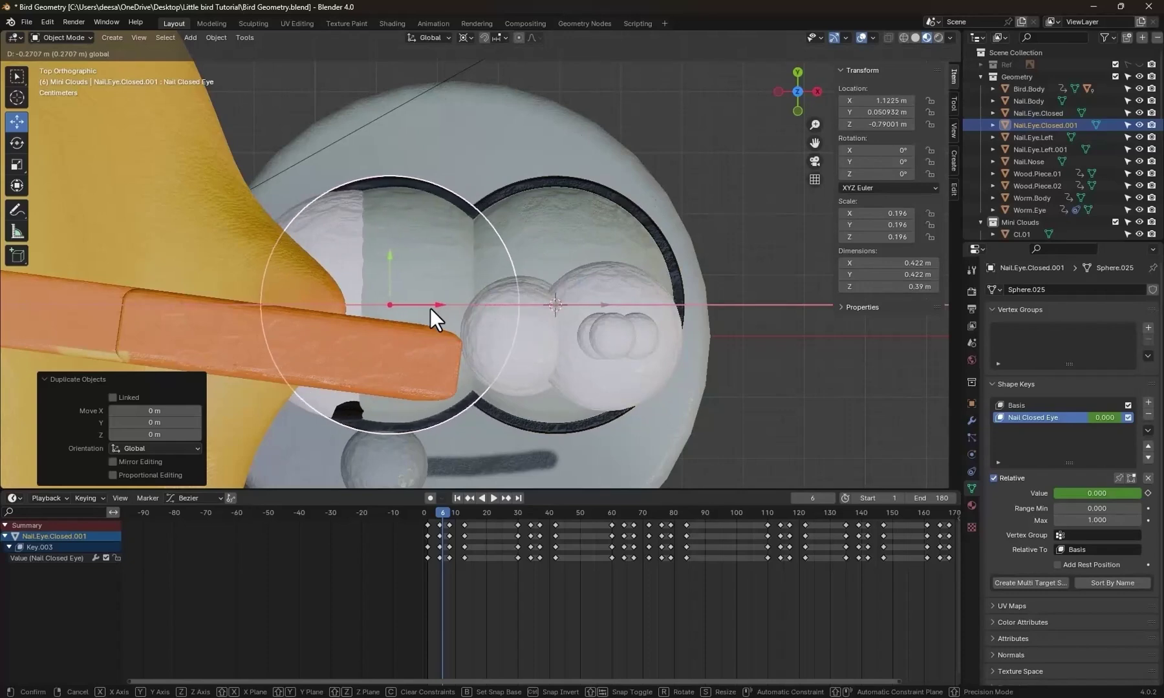
{"action": "left_click", "coordinate": [400, 308]}
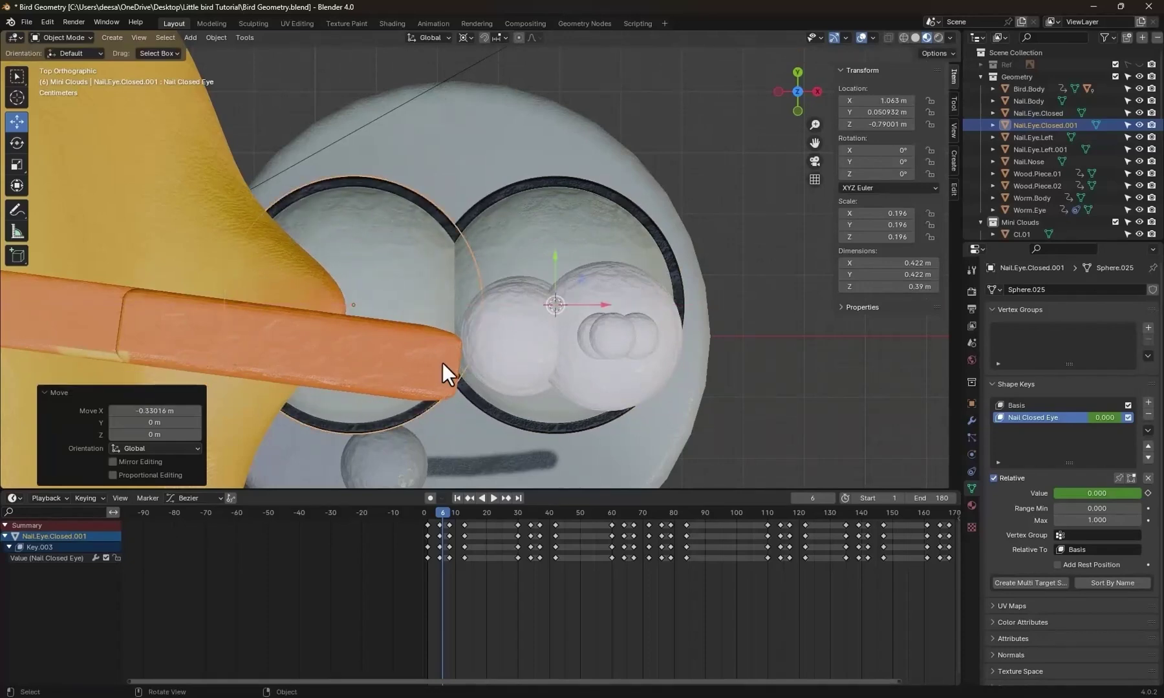
In front view, nudge the duplicated eyelid about -0.004 m along X to fit its eye, and play the blink.
{"action": "key", "text": "KP_1"}
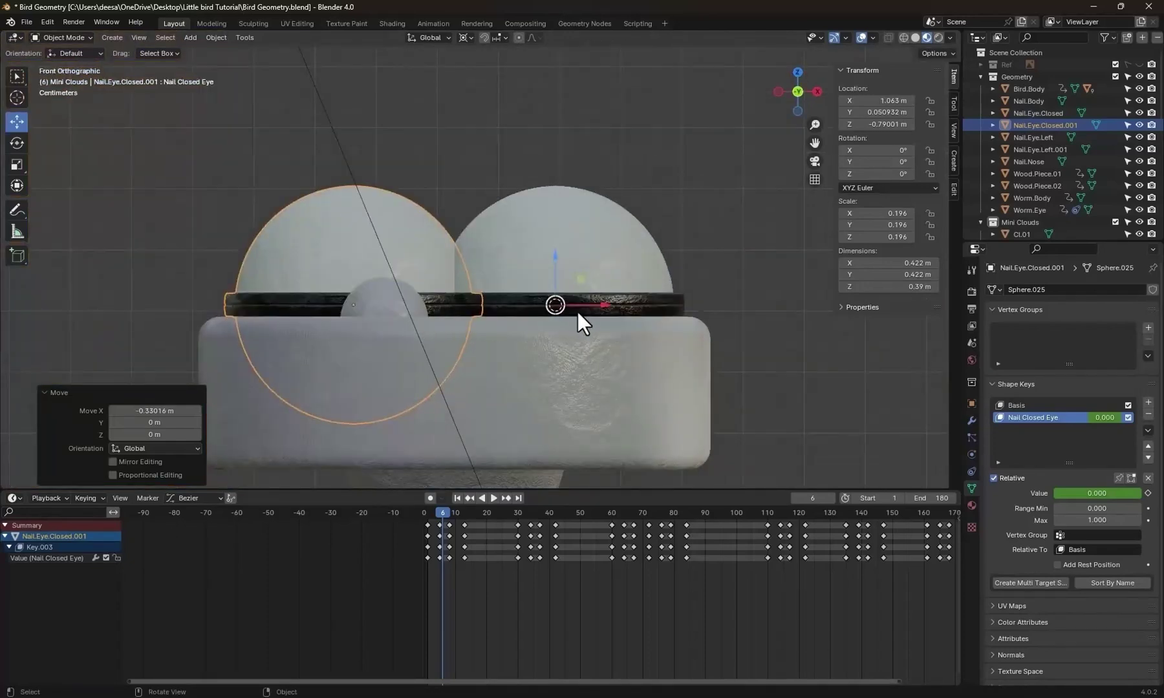
{"action": "key", "text": "g"}
{"action": "key", "text": "x"}
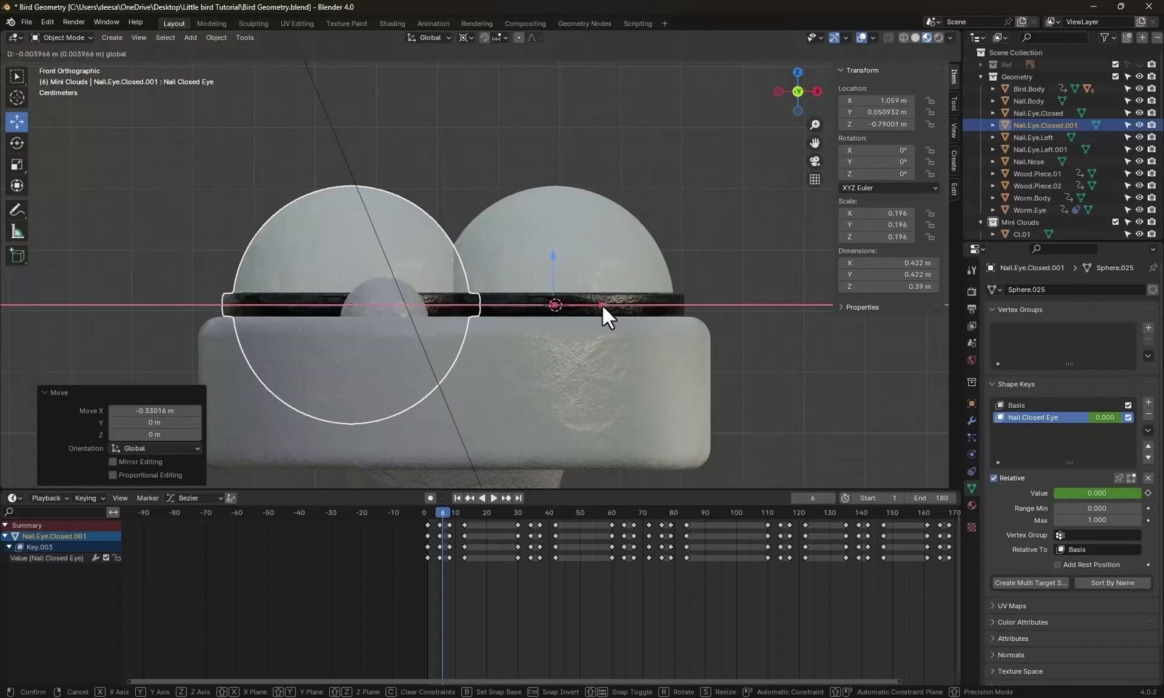
{"action": "left_click", "coordinate": [606, 305]}
{"action": "key", "text": "space"}
{"action": "left_click", "coordinate": [427, 512]}
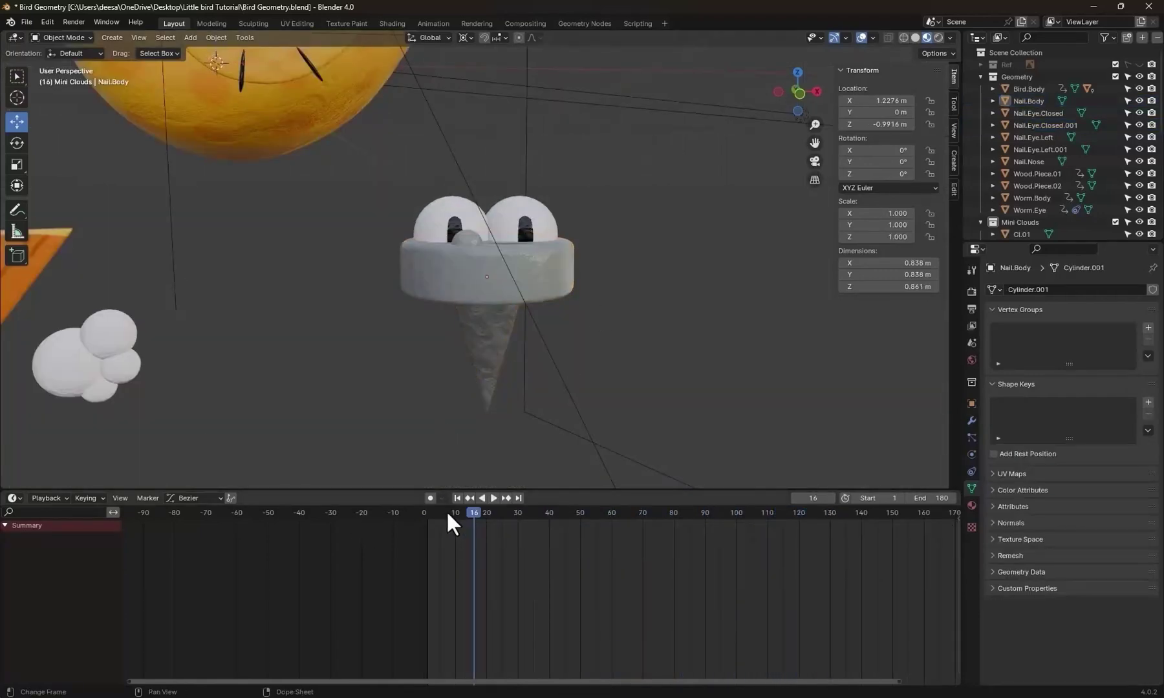
At frame 9, parent the nail's eyes, eyelids and nose to Nail.Body as Object with Keep Transform.
{"action": "left_click", "coordinate": [451, 513]}
{"action": "left_click_drag", "start_coordinate": [393, 164], "coordinate": [591, 213]}
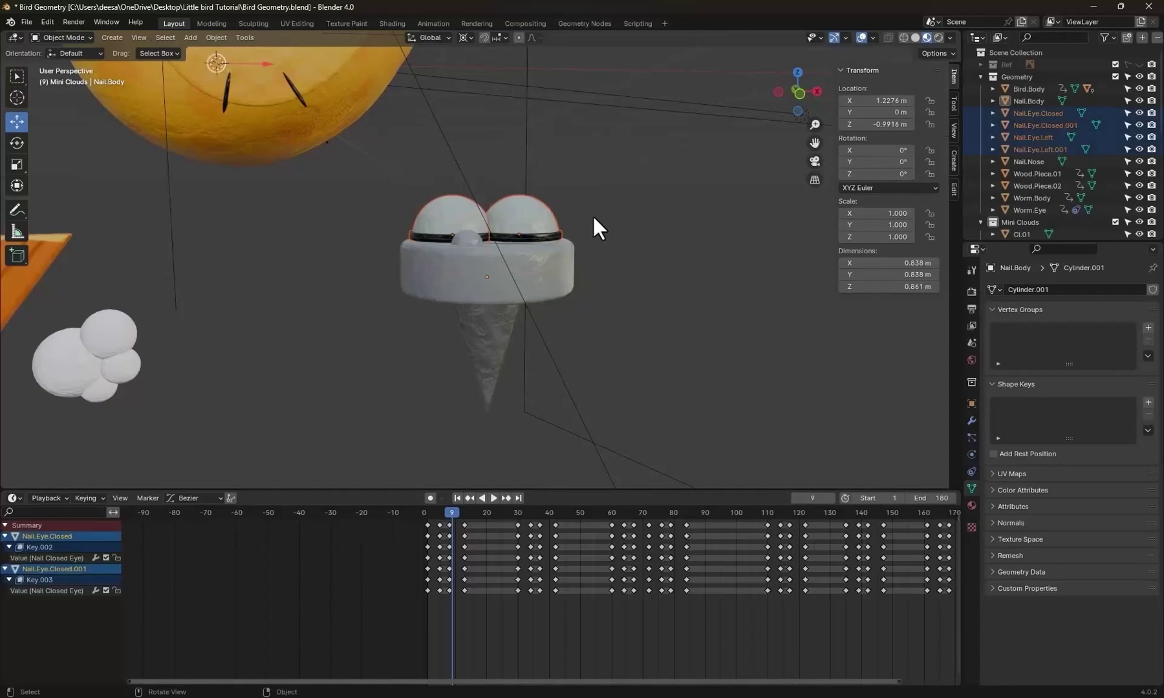
{"action": "left_click", "coordinate": [469, 238], "text": "shift"}
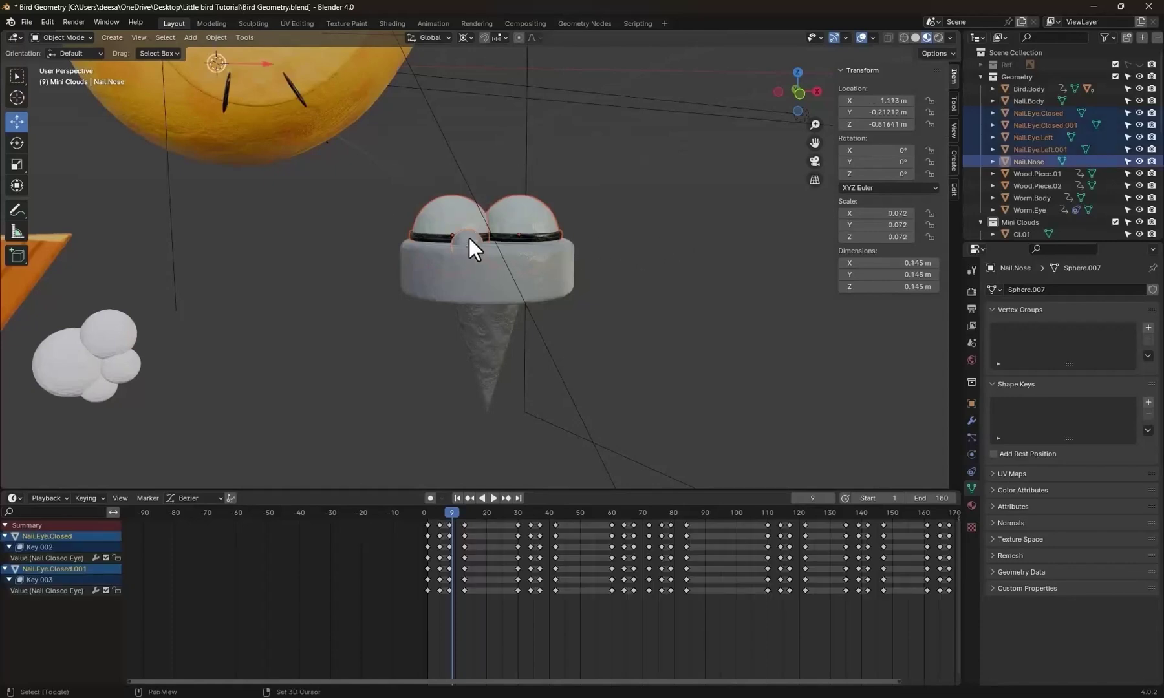
{"action": "left_click", "coordinate": [493, 294], "text": "shift"}
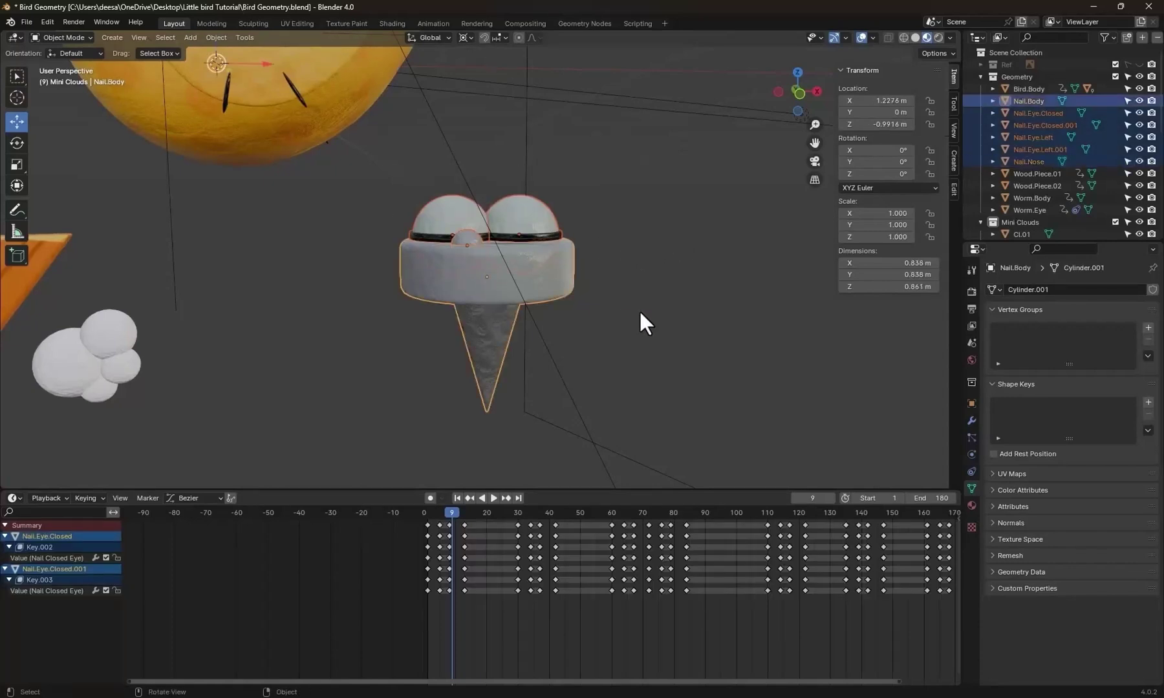
{"action": "key", "text": "ctrl+p"}
{"action": "left_click", "coordinate": [640, 310]}
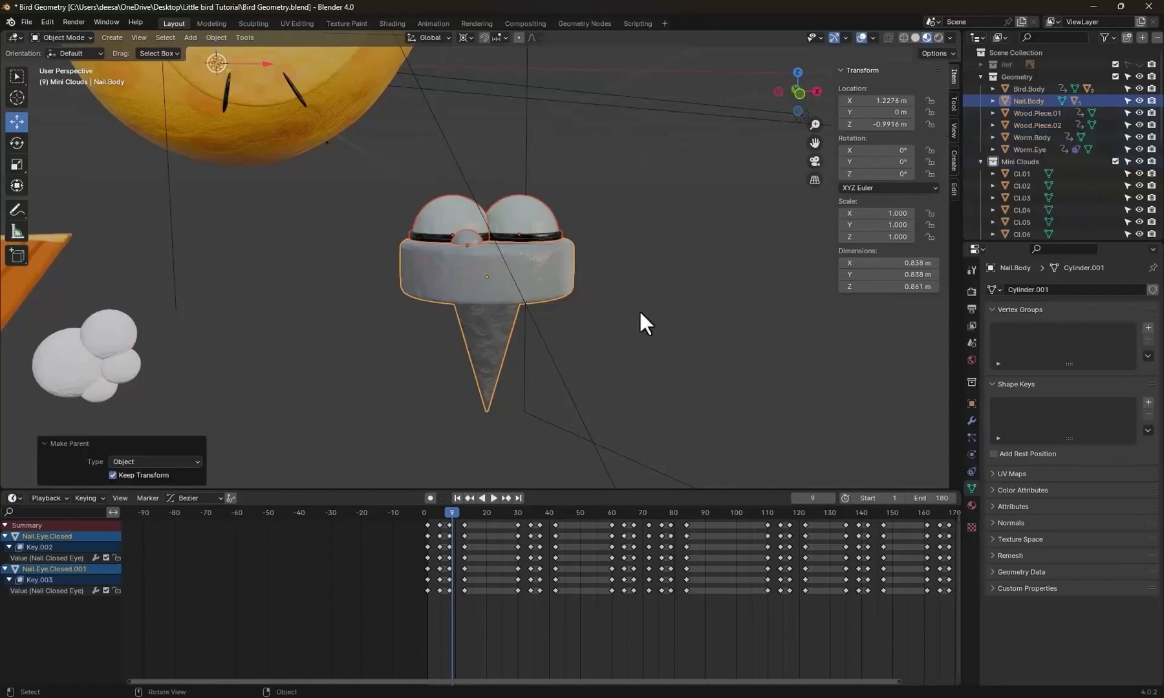
In front view at frame 1, move the nail body sideways to test the parenting and undo the move.
{"action": "key", "text": "KP_1"}
{"action": "scroll", "coordinate": [639, 309], "scroll_direction": "down", "scroll_amount": 3}
{"action": "scroll", "coordinate": [639, 309], "scroll_direction": "up", "scroll_amount": 3}
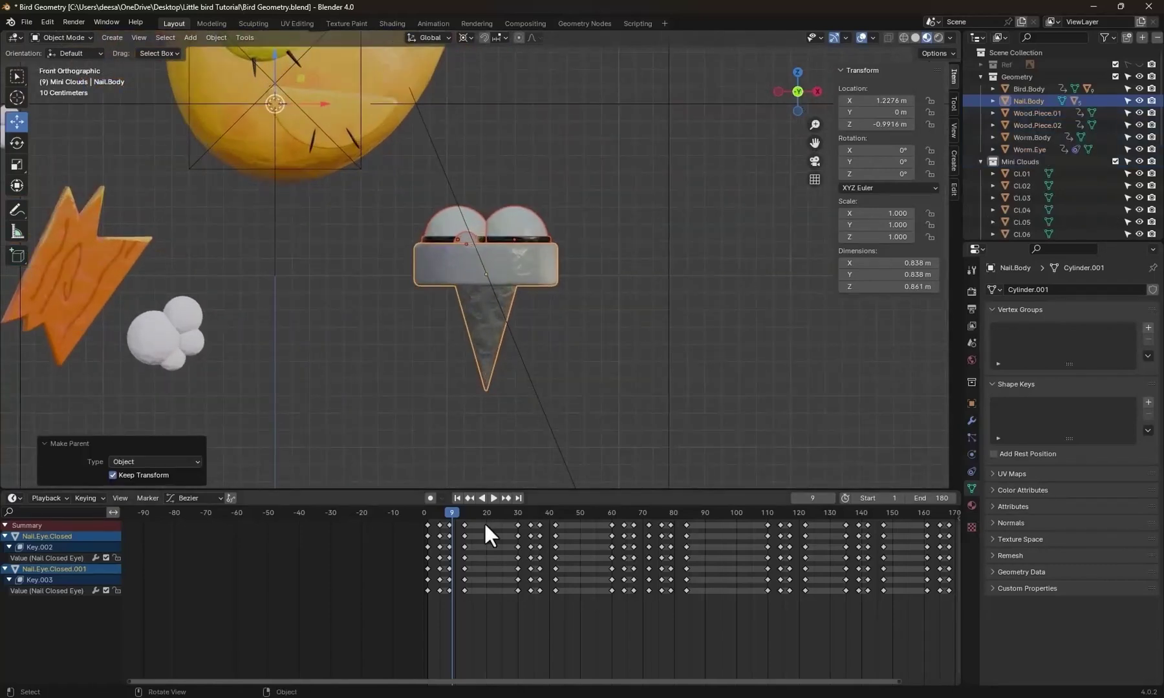
{"action": "left_click", "coordinate": [427, 510]}
{"action": "left_click", "coordinate": [623, 359]}
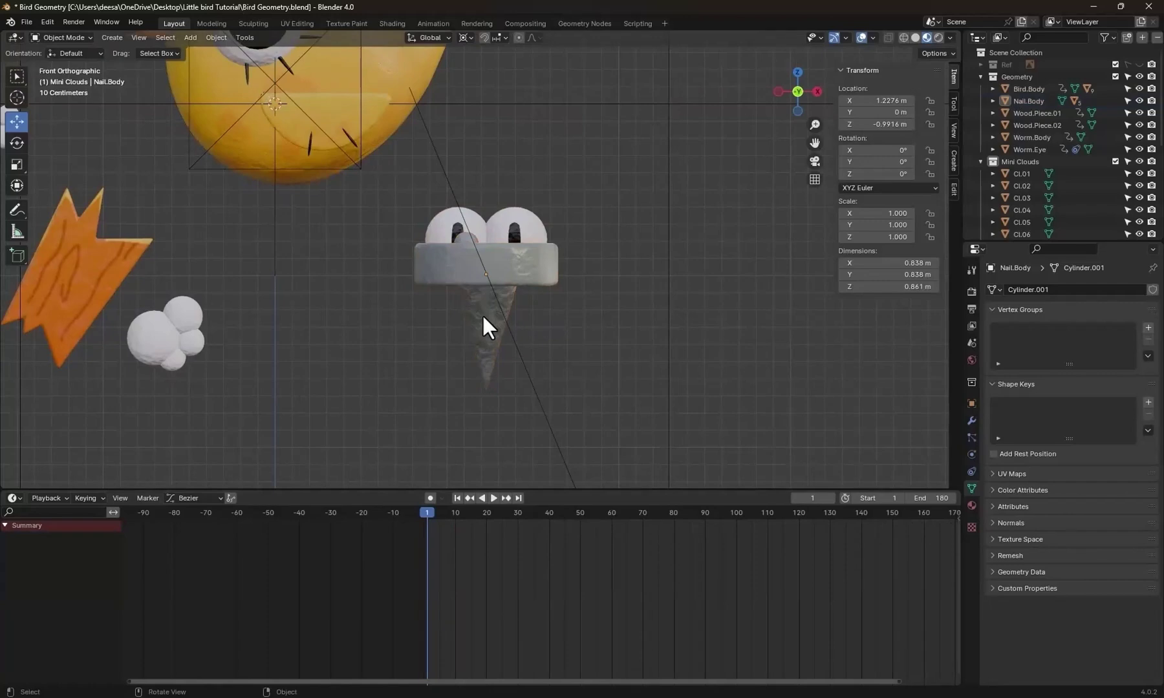
{"action": "left_click", "coordinate": [481, 315]}
{"action": "left_click_drag", "start_coordinate": [481, 315], "coordinate": [660, 305]}
{"action": "key", "text": "ctrl+z"}
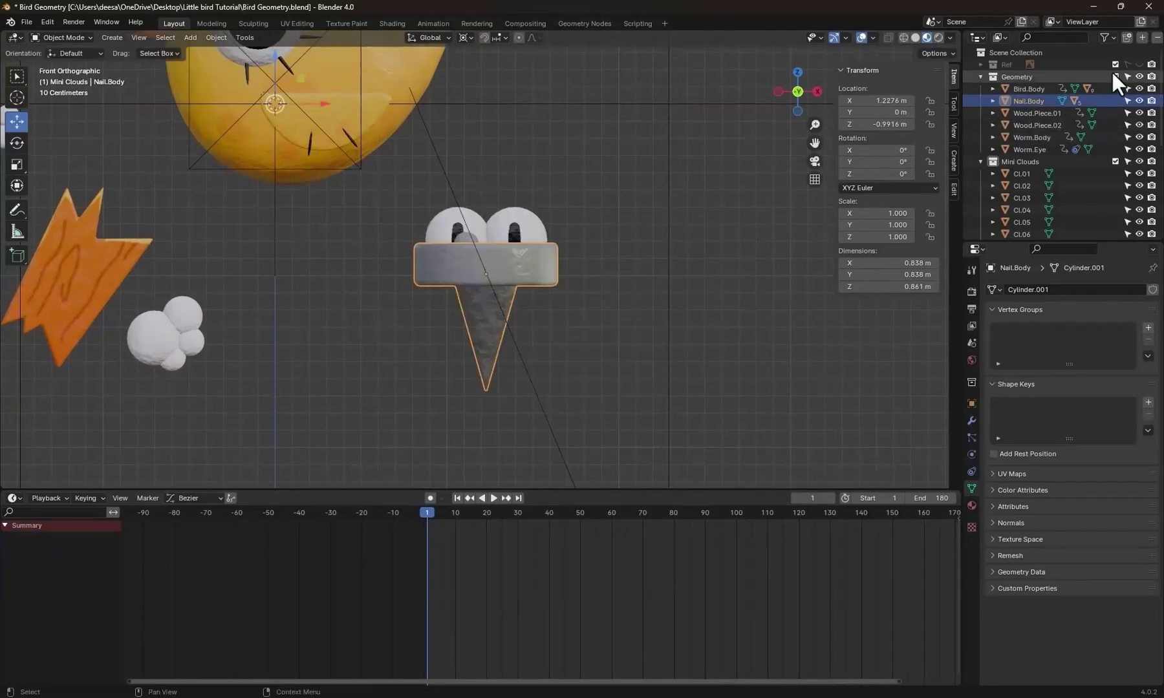
Show the Ref collection and set the transform pivot point to Median Point for the nail body.
{"action": "left_click", "coordinate": [1138, 64]}
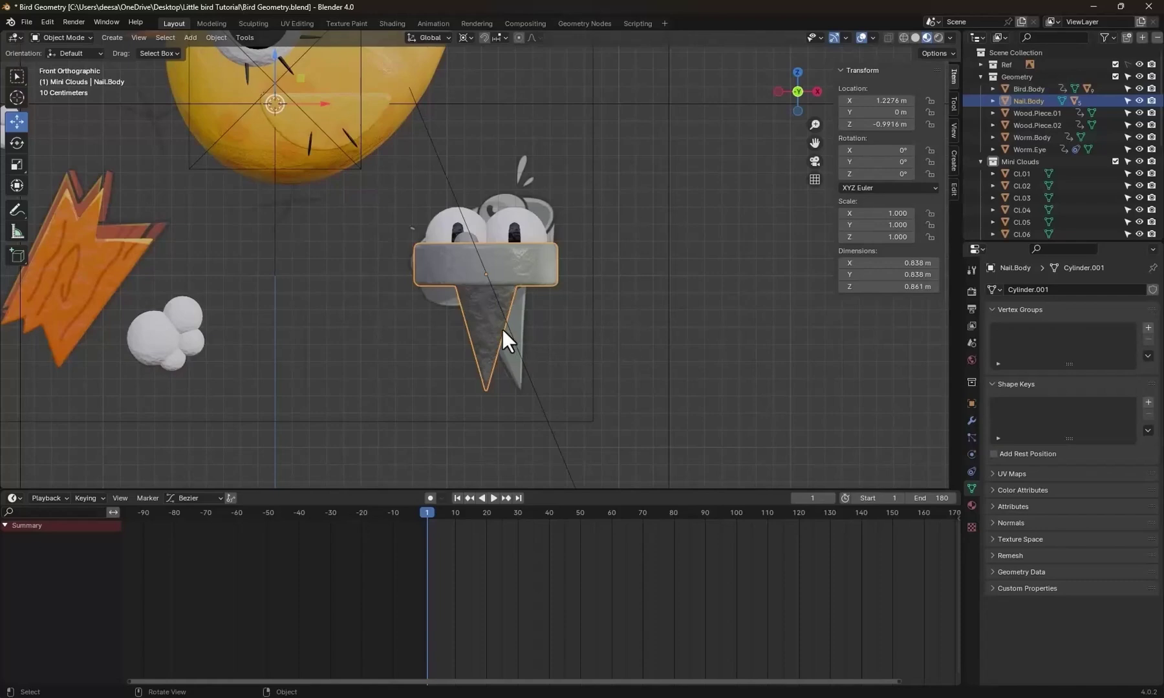
{"action": "key", "text": "r"}
{"action": "key", "text": "Escape"}
{"action": "left_click", "coordinate": [470, 35]}
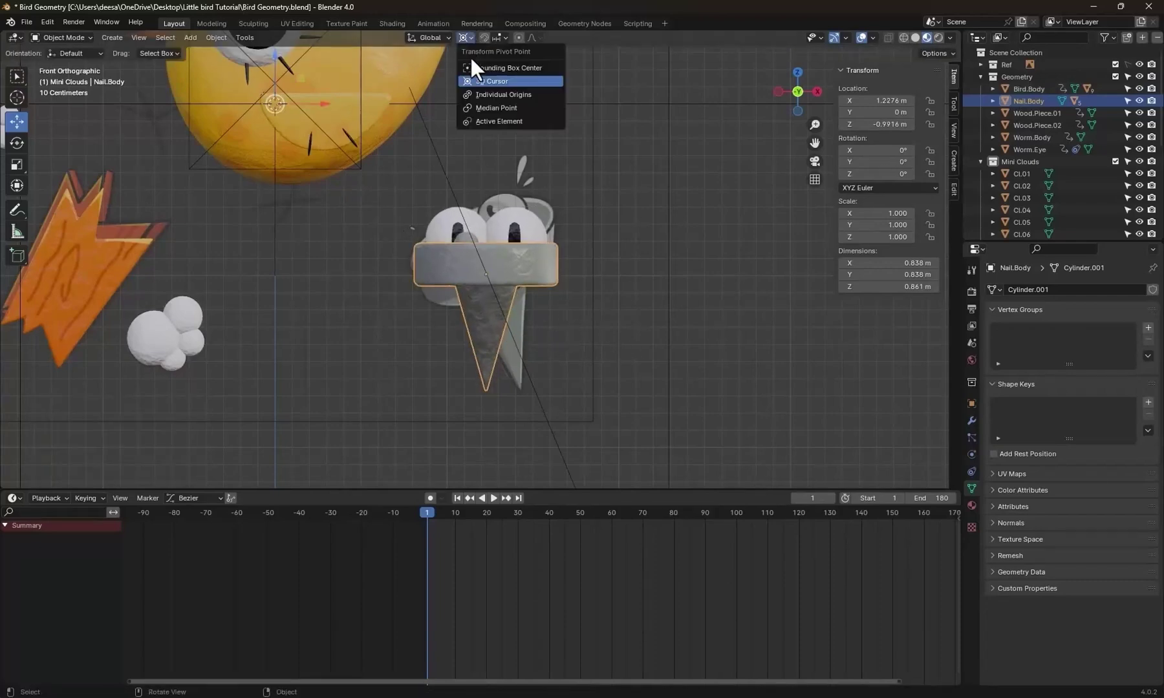
{"action": "left_click", "coordinate": [489, 106]}
Rotate Nail.Body about -18° and move it about 0.014 m in X and 0.042 m in Z to match the reference.
{"action": "key", "text": "r"}
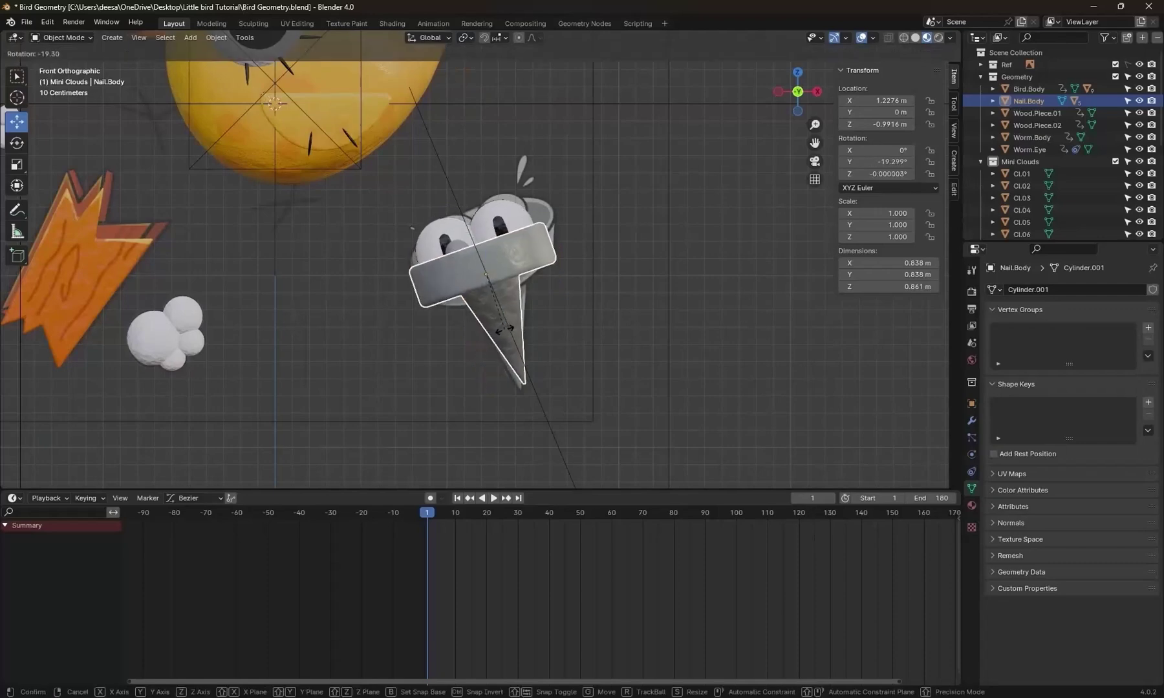
{"action": "left_click", "coordinate": [502, 328]}
{"action": "key", "text": "g"}
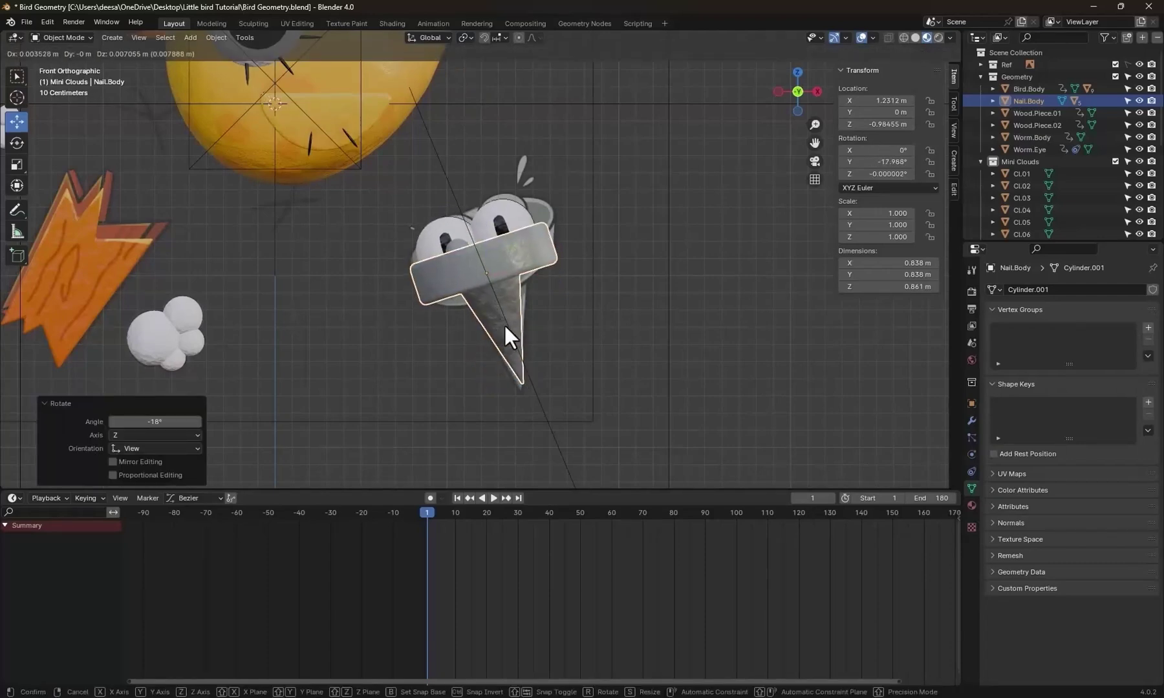
{"action": "left_click", "coordinate": [504, 322]}
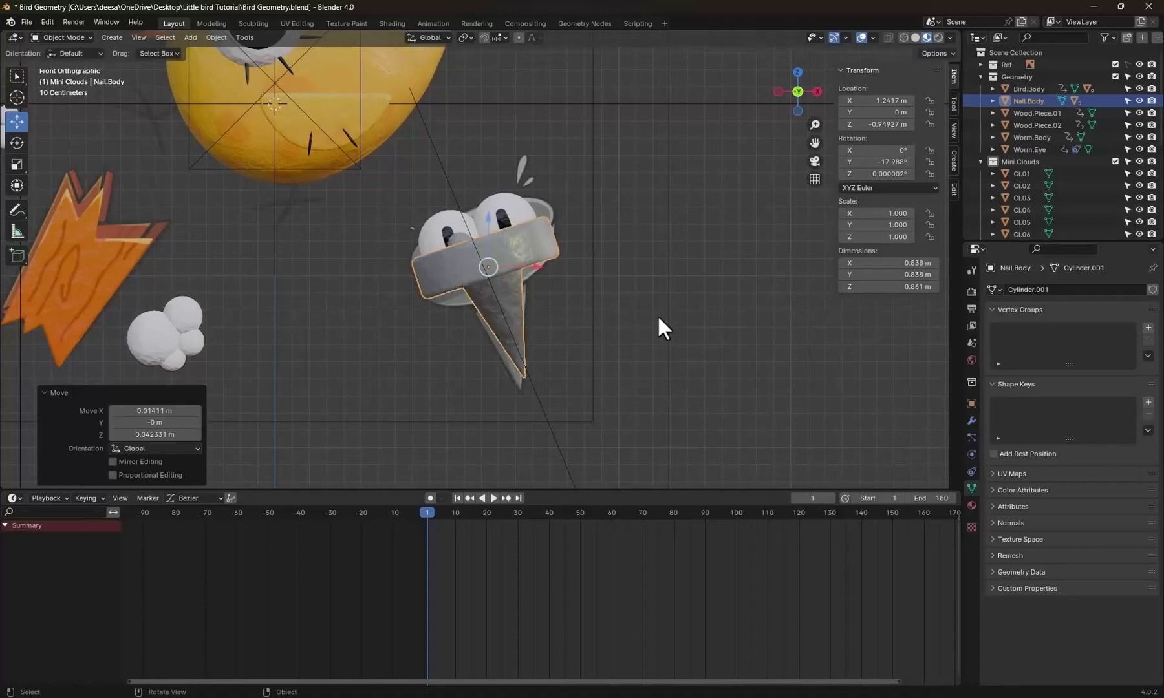
Play the animation to check the tilted nail in the scene, and return to frame 1.
{"action": "scroll", "coordinate": [656, 315], "scroll_direction": "down", "scroll_amount": 4}
{"action": "key", "text": "space"}
{"action": "left_click_drag", "start_coordinate": [438, 514], "coordinate": [427, 513]}
{"action": "key", "text": "space"}
{"action": "scroll", "coordinate": [534, 315], "scroll_direction": "up", "scroll_amount": 5}
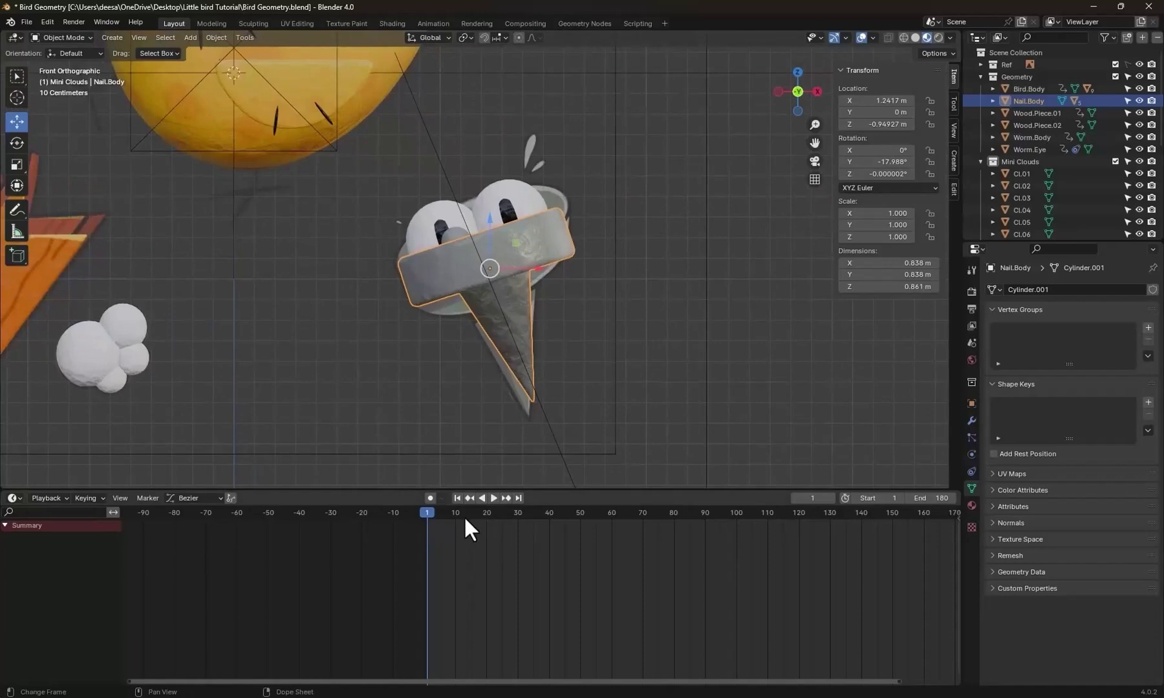
Keyframe Nail.Body's looping bob and rotation at frames 1, 25, 45, 65 and 90, and save the file.
{"action": "left_click", "coordinate": [86, 498]}
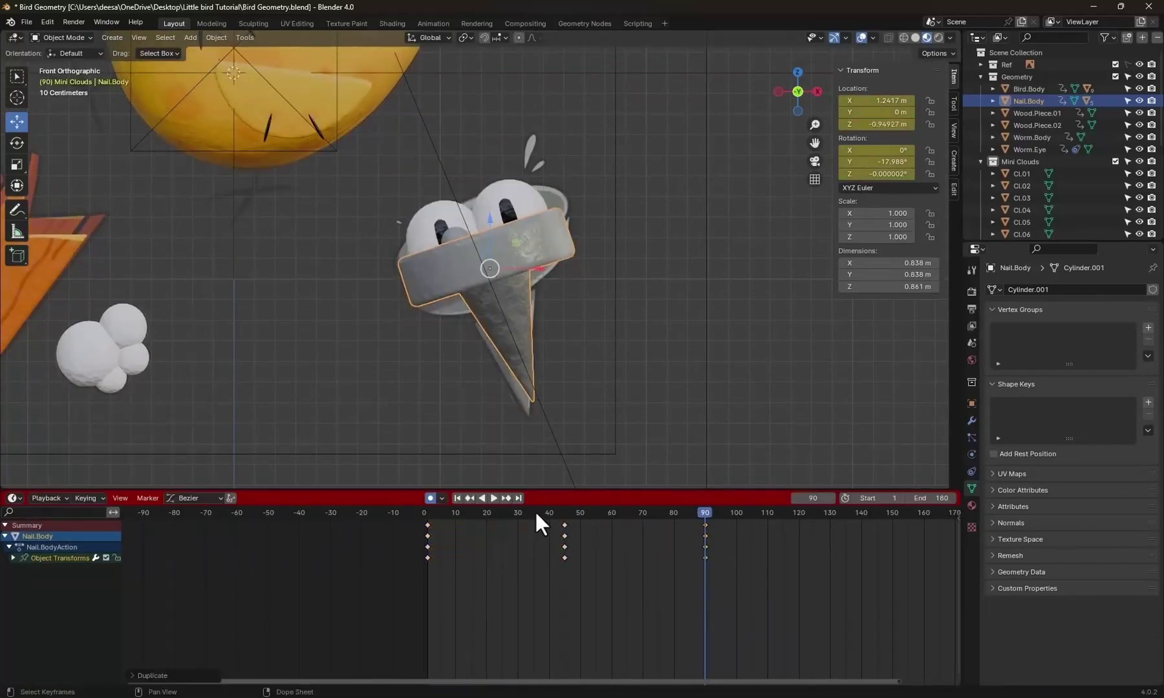
{"action": "key", "text": "shift+Left"}
{"action": "key", "text": "shift+space"}
{"action": "key", "text": "r"}
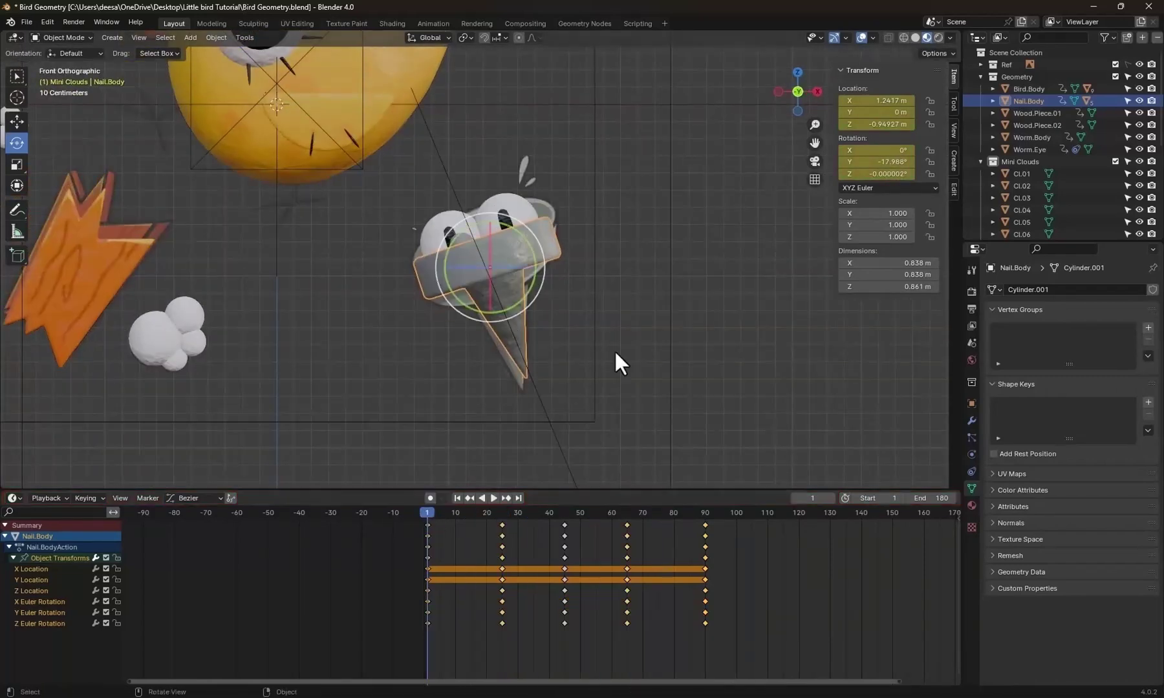
{"action": "key", "text": "ctrl+s"}
Isolate Nail.Body's Z Location curve and add a Cycles modifier with No Cycles before and Repeat Motion after, count 1.
{"action": "key", "text": "ctrl+Tab"}
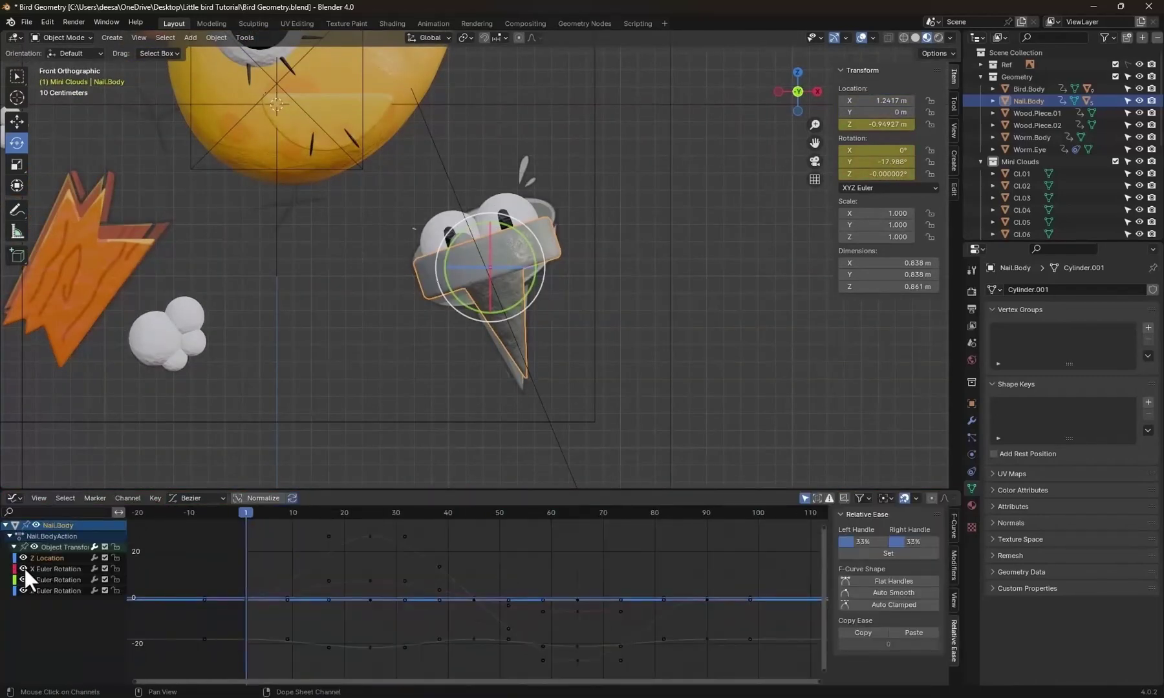
{"action": "left_click_drag", "start_coordinate": [24, 569], "coordinate": [24, 591]}
{"action": "key", "text": "Home"}
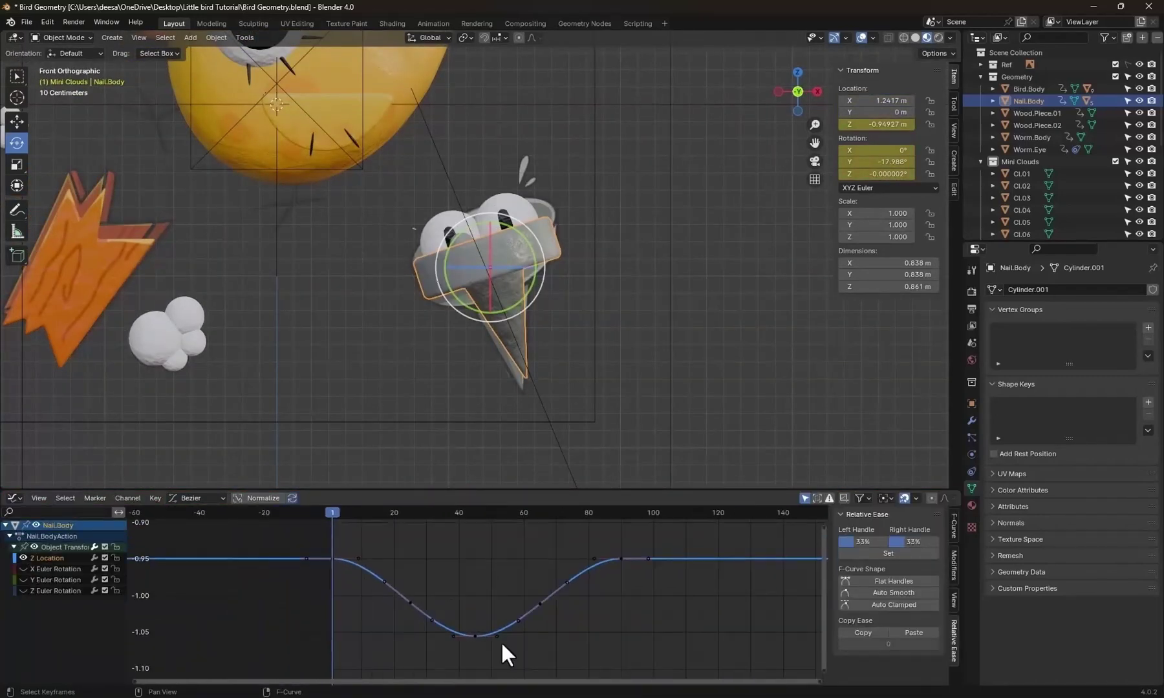
{"action": "left_click", "coordinate": [540, 603]}
{"action": "left_click", "coordinate": [953, 566]}
{"action": "left_click", "coordinate": [874, 517]}
{"action": "left_click", "coordinate": [869, 571]}
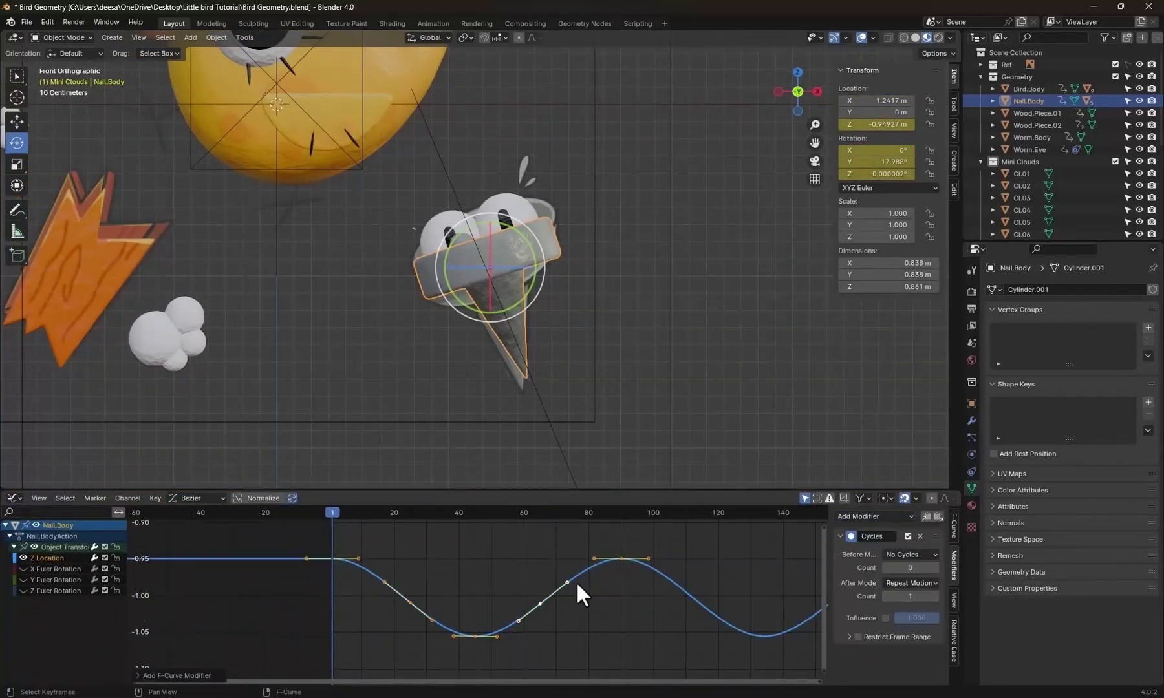
Isolate Nail.Body's X Euler Rotation curve and add a Cycles modifier to it.
{"action": "left_click", "coordinate": [23, 558]}
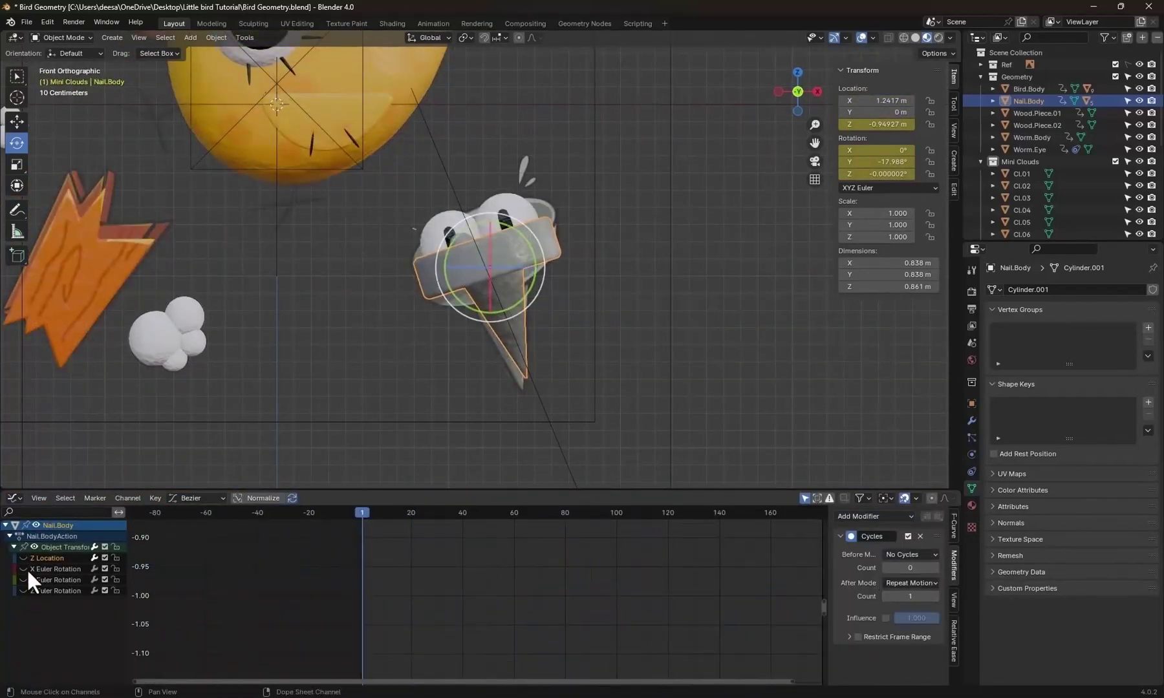
{"action": "left_click", "coordinate": [23, 569]}
{"action": "key", "text": "Home"}
{"action": "left_click", "coordinate": [953, 565]}
{"action": "left_click", "coordinate": [874, 517]}
{"action": "left_click", "coordinate": [869, 571]}
Isolate Nail.Body's Y Euler Rotation curve, slope its end keyframe handles for a smooth loop, and add a Cycles modifier.
{"action": "left_click", "coordinate": [23, 569]}
{"action": "left_click", "coordinate": [23, 580]}
{"action": "key", "text": "Home"}
{"action": "left_click", "coordinate": [953, 639]}
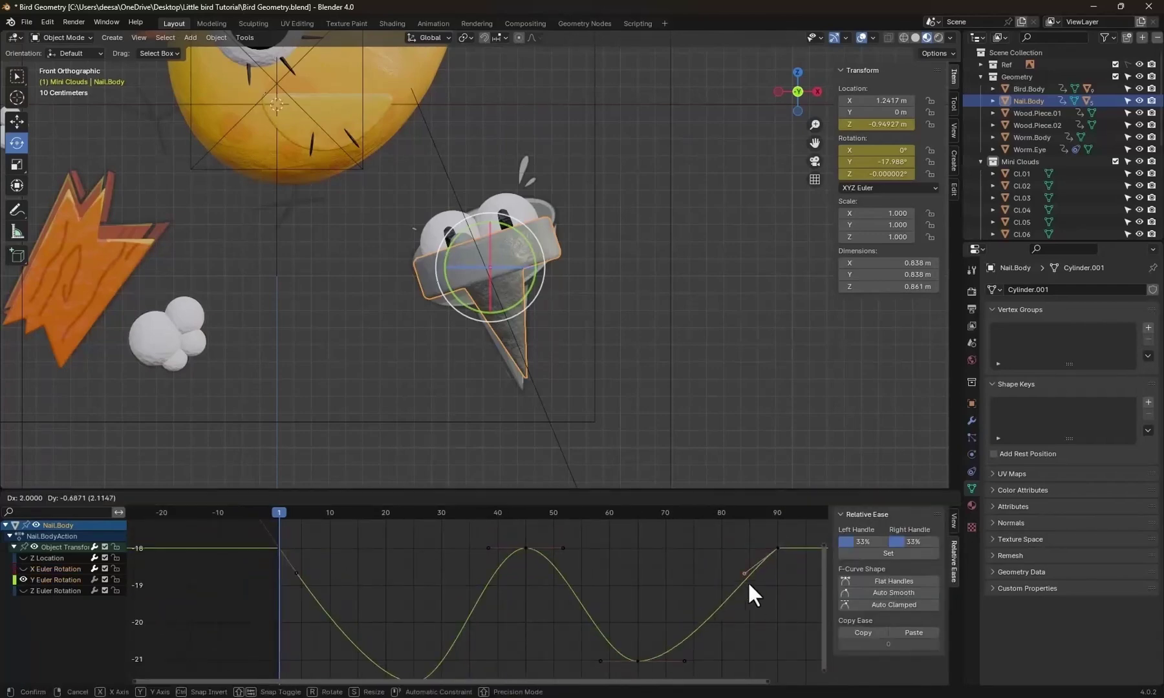
{"action": "left_click", "coordinate": [953, 566]}
{"action": "left_click", "coordinate": [874, 516]}
{"action": "left_click", "coordinate": [870, 571]}
Isolate Nail.Body's Z Euler Rotation curve, slope its end keyframe handles for a smooth loop, and add a Cycles modifier.
{"action": "left_click", "coordinate": [23, 580]}
{"action": "left_click", "coordinate": [24, 591]}
{"action": "key", "text": "Home"}
{"action": "left_click", "coordinate": [953, 640]}
{"action": "key", "text": "a"}
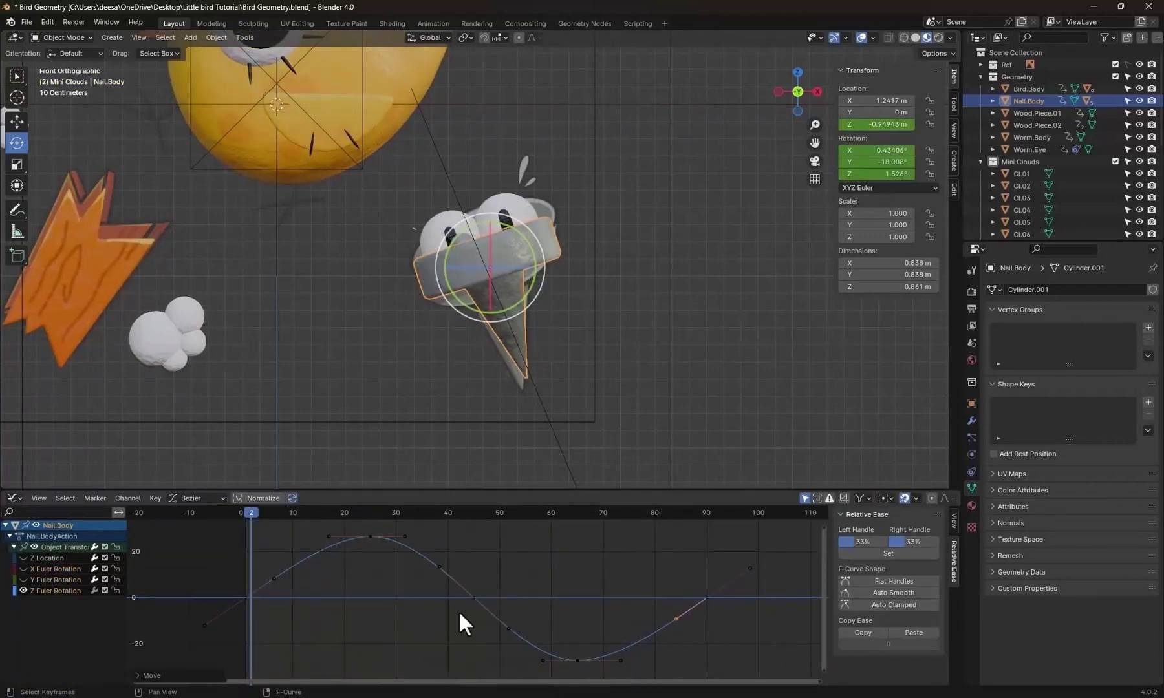
{"action": "left_click", "coordinate": [954, 565]}
{"action": "left_click", "coordinate": [875, 517]}
{"action": "left_click", "coordinate": [870, 571]}
{"action": "scroll", "coordinate": [430, 582], "scroll_direction": "down", "scroll_amount": 10}
Return to the timeline, play the nail's looping motion to check it, and go back to frame 1.
{"action": "key", "text": "ctrl+Tab"}
{"action": "key", "text": "space"}
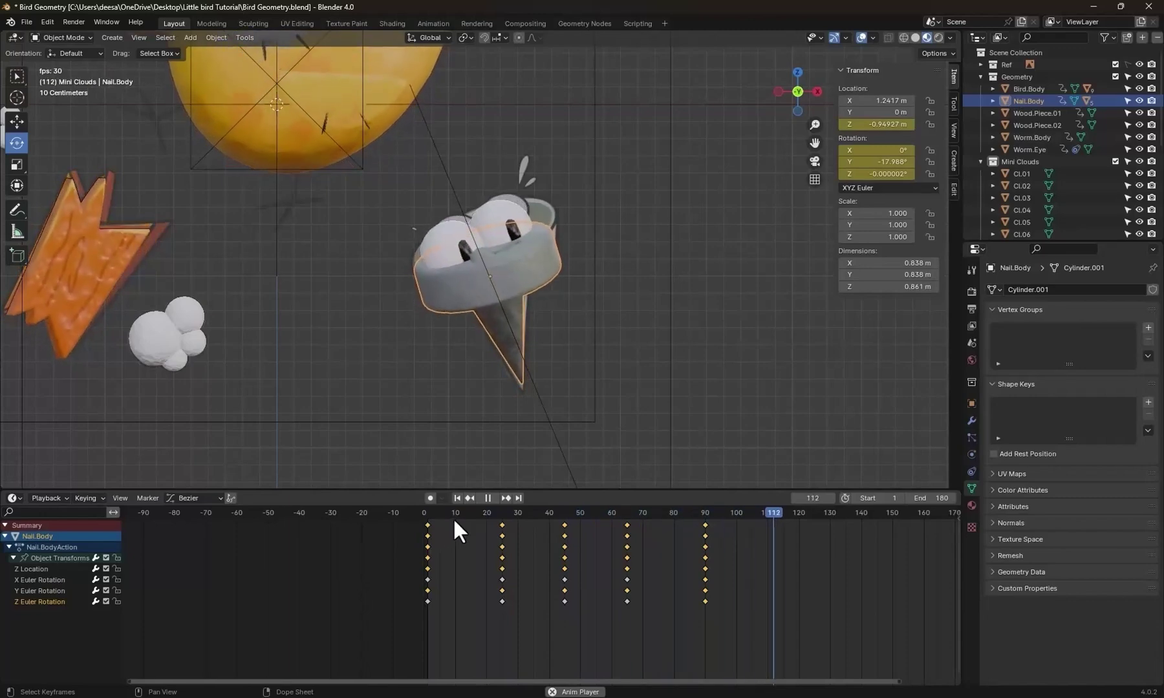
{"action": "key", "text": "space"}
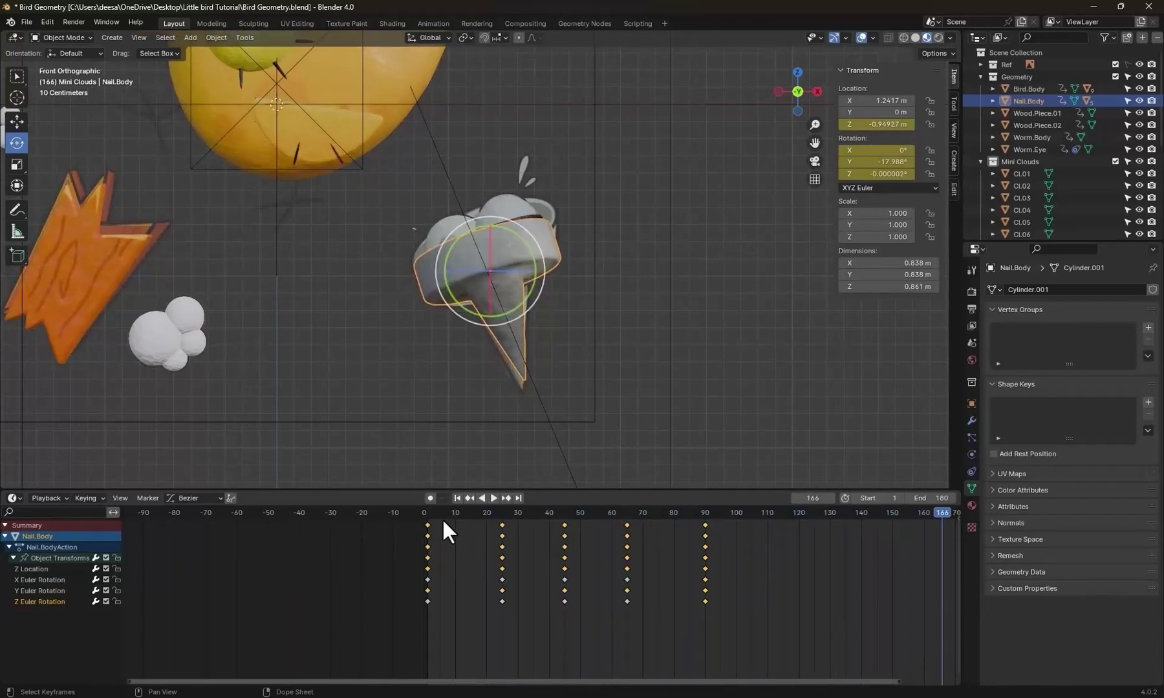
{"action": "left_click", "coordinate": [426, 509]}
{"action": "scroll", "coordinate": [546, 296], "scroll_direction": "down", "scroll_amount": 3}
{"action": "scroll", "coordinate": [530, 272], "scroll_direction": "up", "scroll_amount": 6}
Add a Copy Rotation constraint to Nail.Eye.Left with Nail.Eye.Left.001 as its target.
{"action": "left_click", "coordinate": [495, 179]}
{"action": "left_click", "coordinate": [494, 179]}
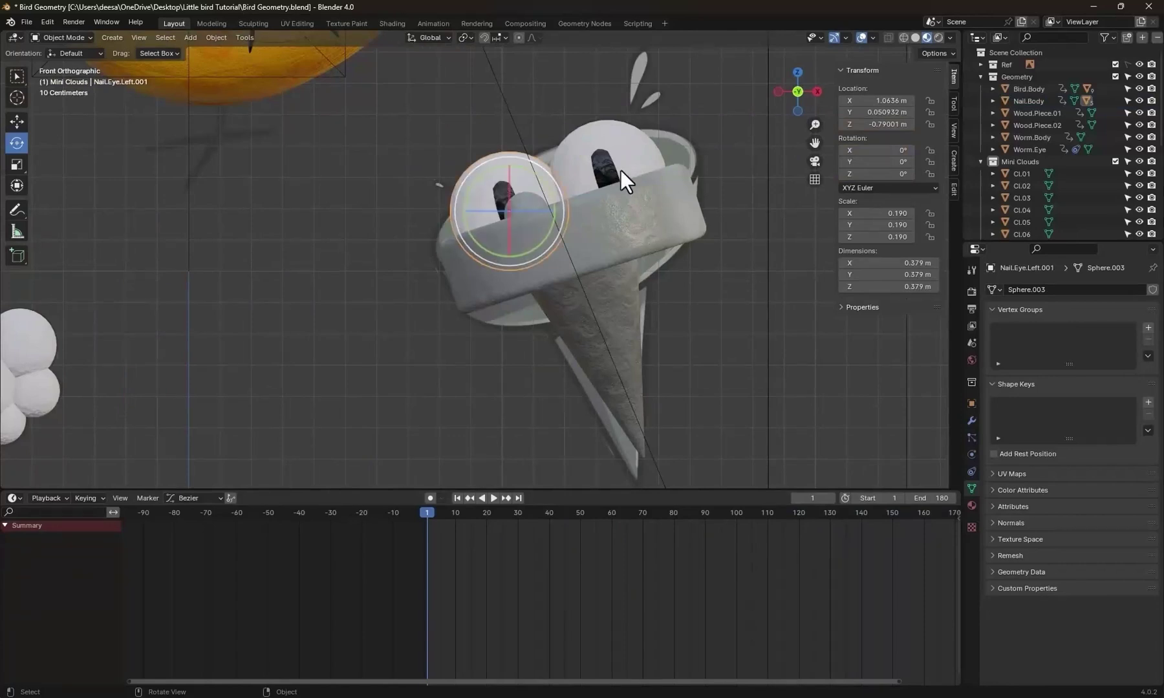
{"action": "left_click", "coordinate": [620, 157]}
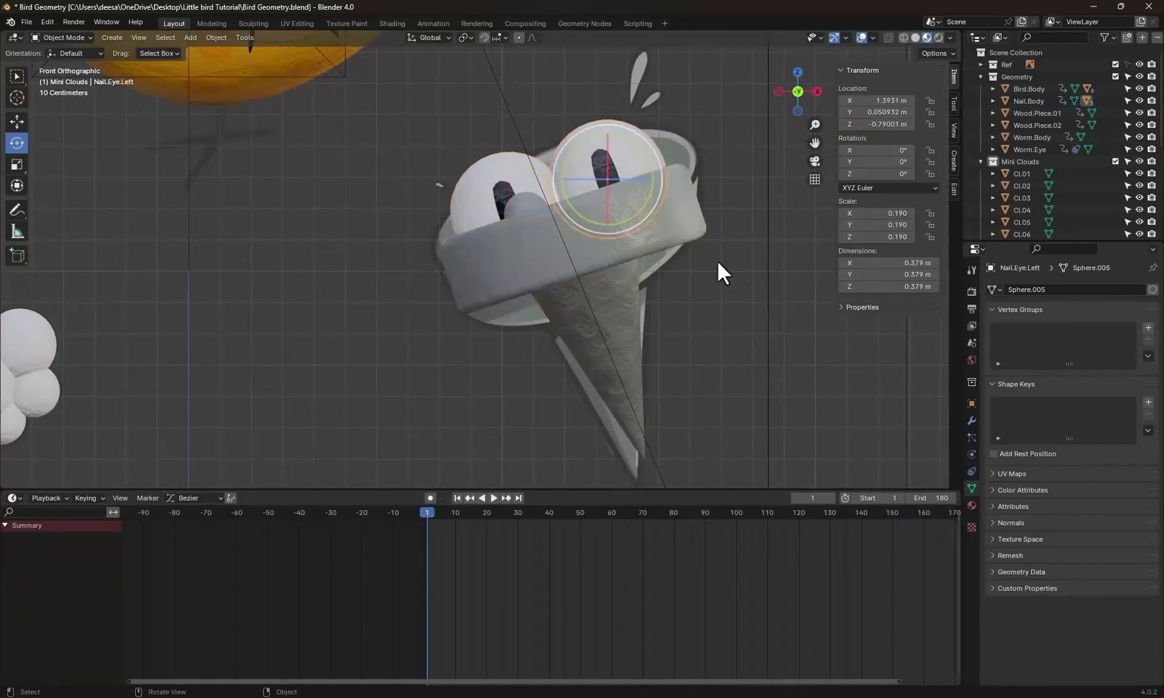
{"action": "left_click", "coordinate": [971, 471]}
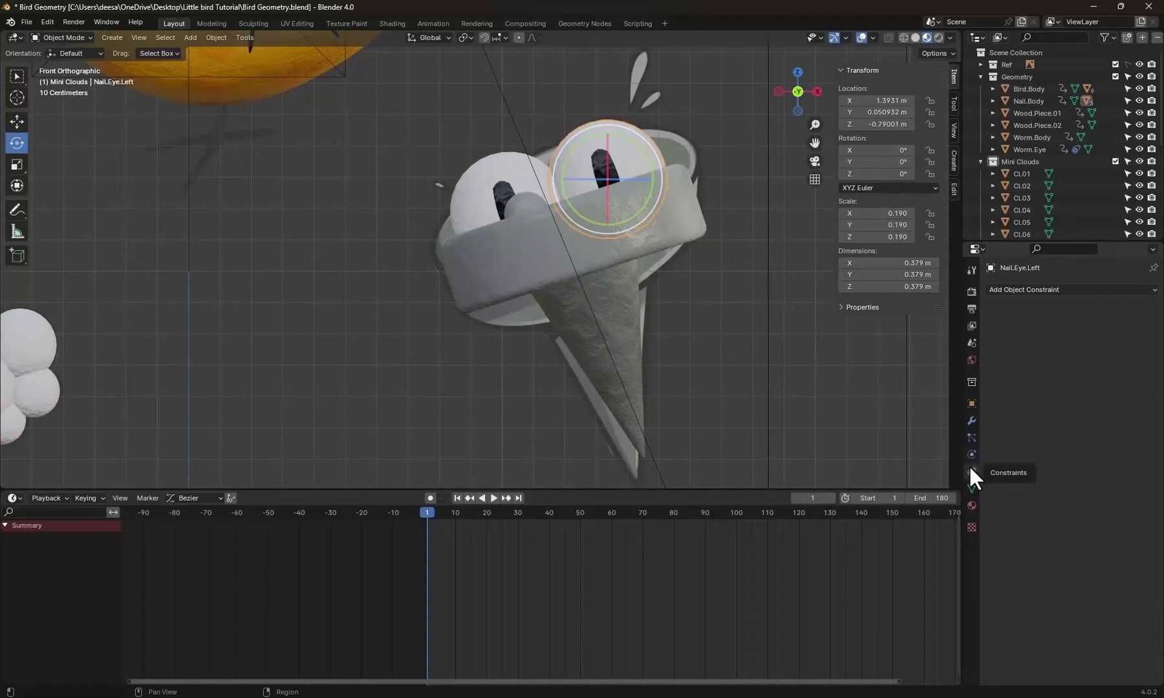
{"action": "left_click", "coordinate": [1014, 290]}
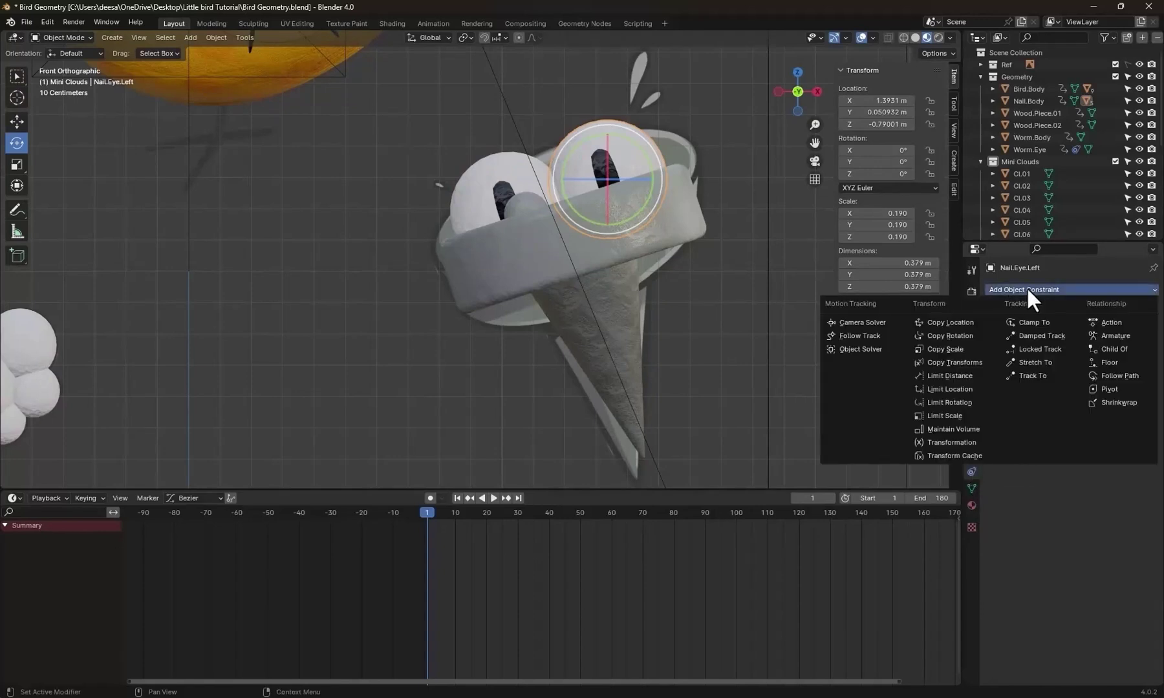
{"action": "left_click", "coordinate": [961, 335]}
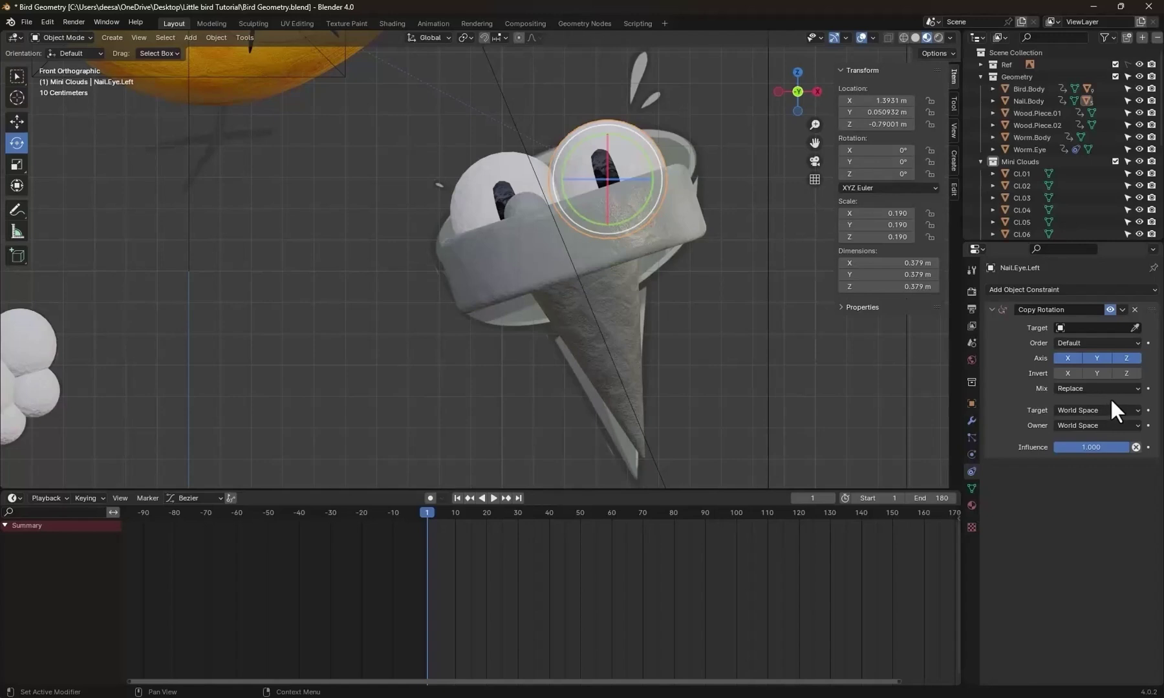
{"action": "left_click", "coordinate": [1134, 327]}
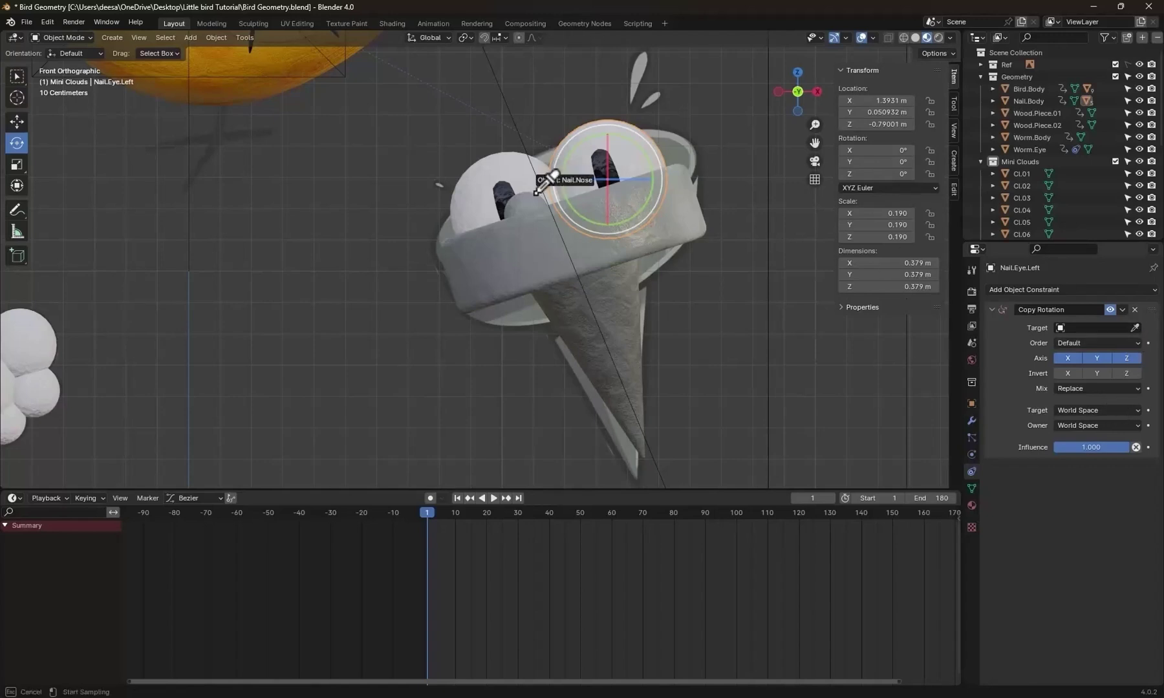
{"action": "left_click", "coordinate": [486, 184]}
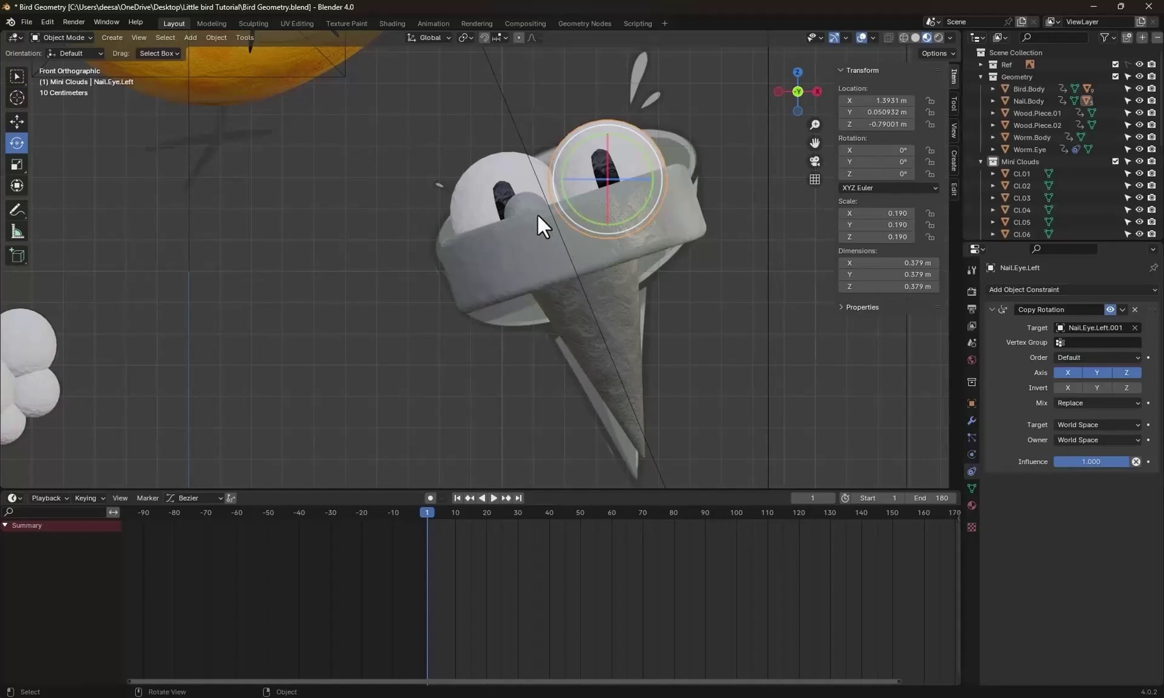
Rotate Nail.Eye.Left.001 to test that the other eye follows, undo the rotation, and return to front view.
{"action": "left_click", "coordinate": [479, 182]}
{"action": "middle_click_drag", "start_coordinate": [514, 187], "coordinate": [526, 221]}
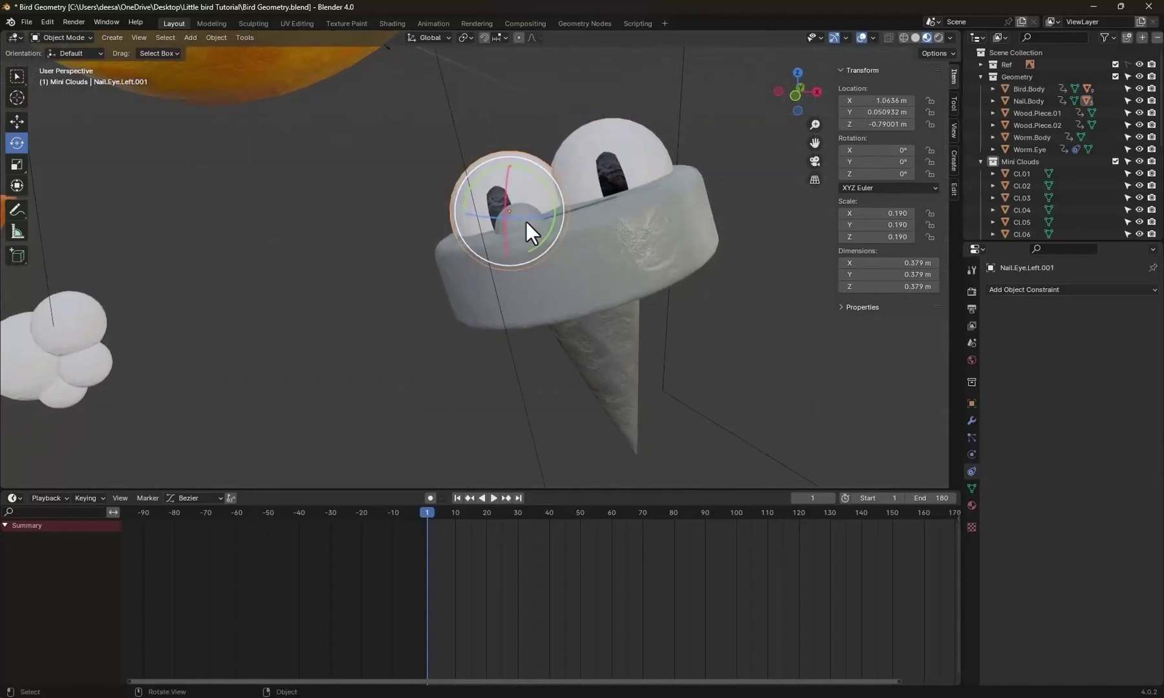
{"action": "left_click_drag", "start_coordinate": [527, 217], "coordinate": [515, 220]}
{"action": "key", "text": "ctrl+z"}
{"action": "key", "text": "KP_1"}
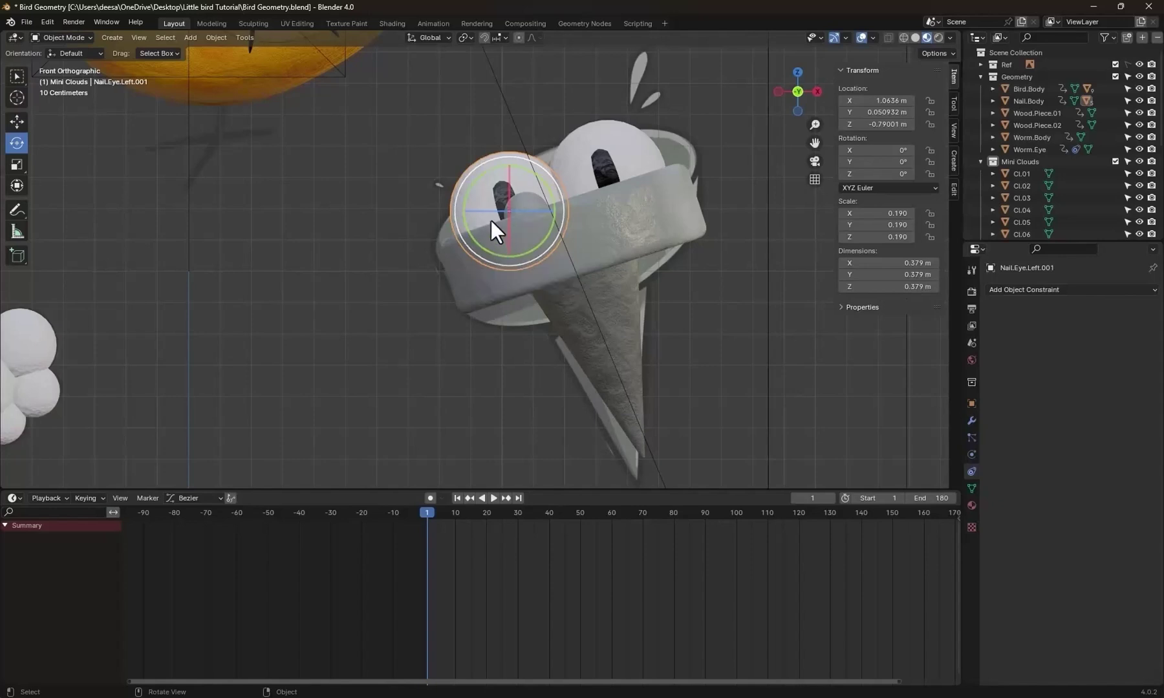
Set the active keying set to Rotation, enable auto keying, and keyframe Nail.Eye.Left.001's rotation at frame 1.
{"action": "left_click", "coordinate": [80, 498]}
{"action": "left_click", "coordinate": [72, 534]}
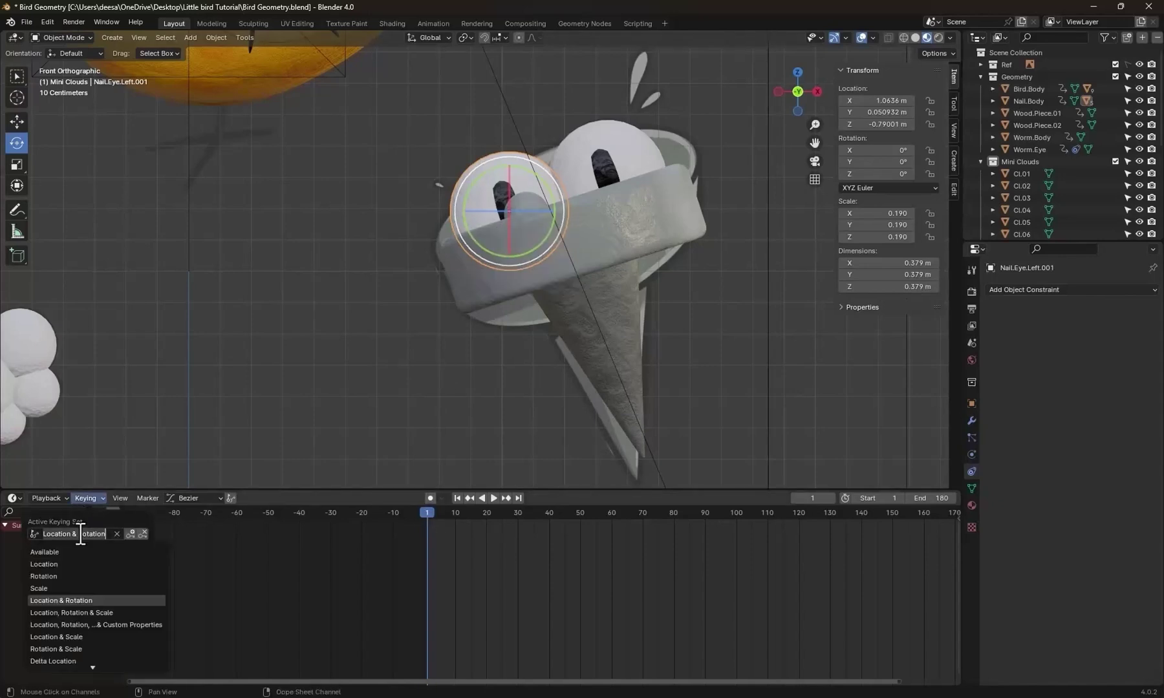
{"action": "left_click", "coordinate": [53, 576]}
{"action": "left_click", "coordinate": [429, 499]}
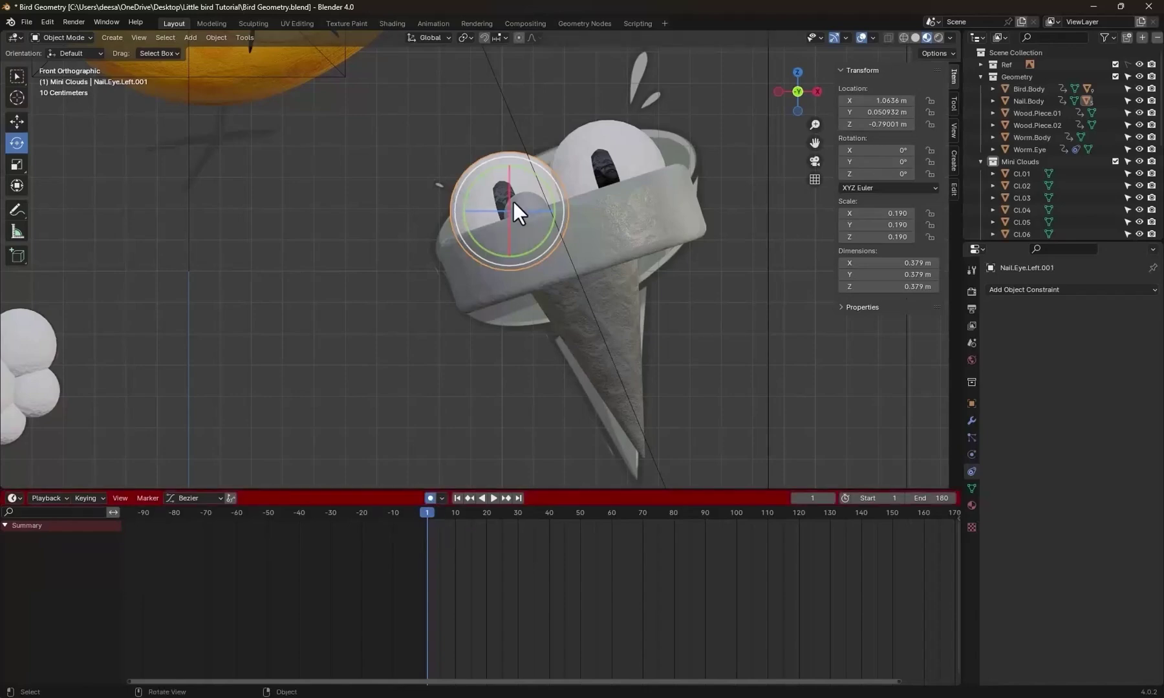
{"action": "key", "text": "i"}
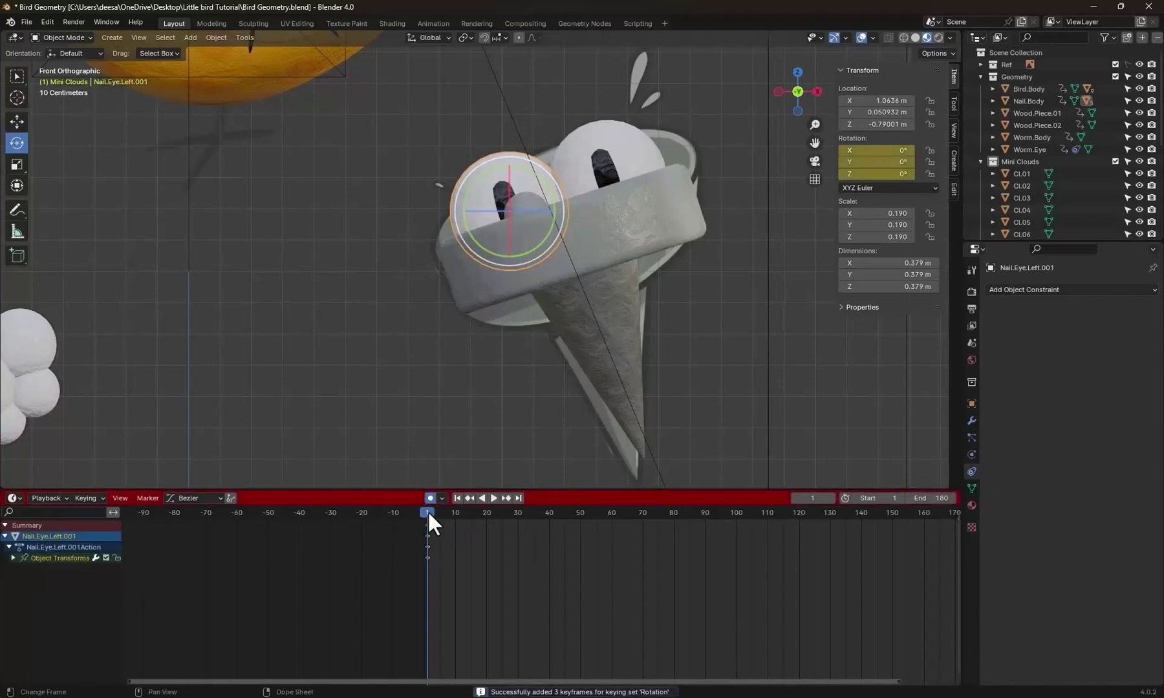
Keyframe a series of held look directions for Nail.Eye.Left.001 between frames 5 and 166, rotating the eye and duplicating keyframes.
{"action": "left_click_drag", "start_coordinate": [427, 510], "coordinate": [442, 510]}
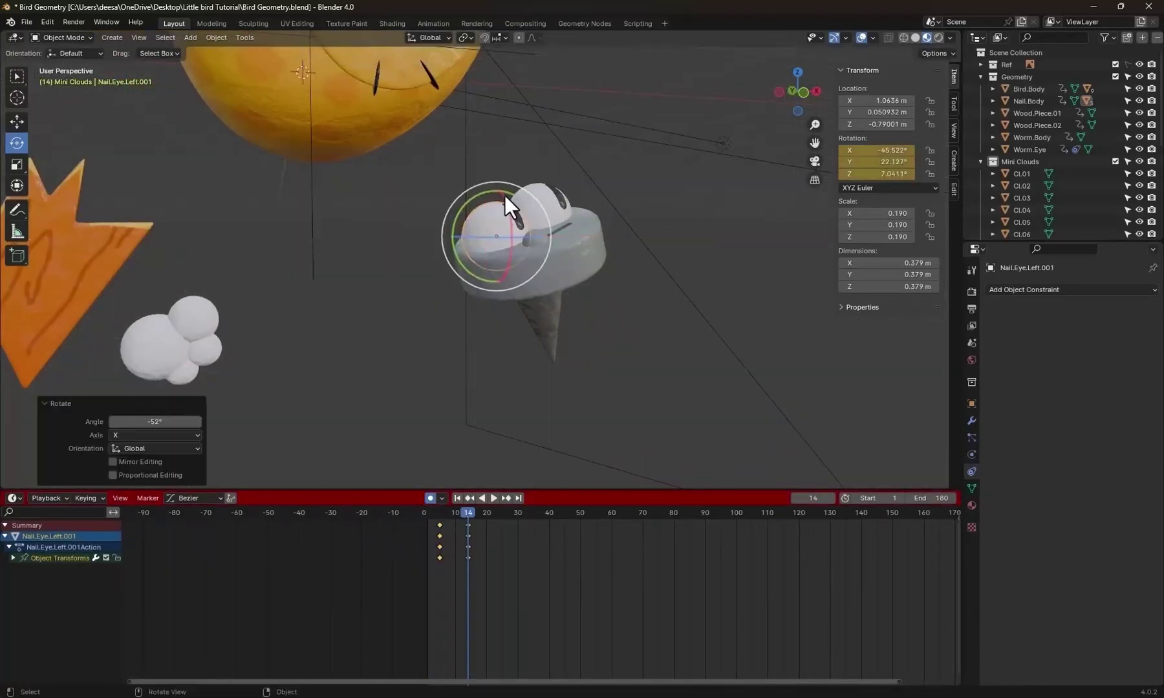
{"action": "middle_click_drag", "start_coordinate": [504, 194], "coordinate": [557, 328]}
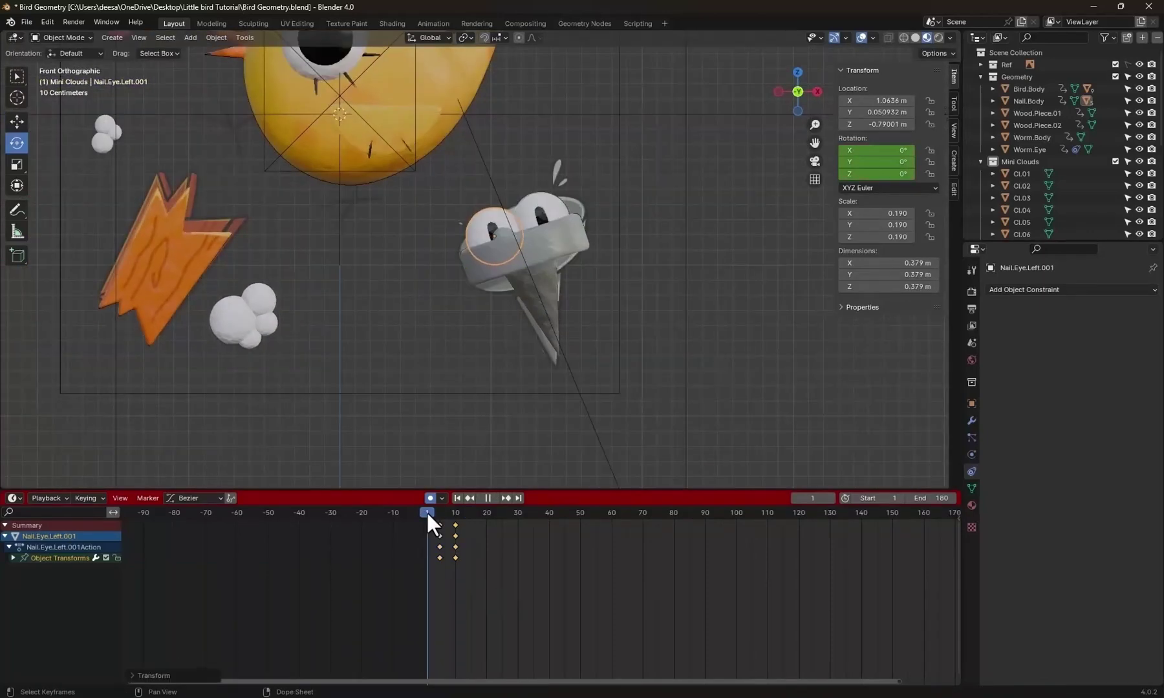
{"action": "left_click_drag", "start_coordinate": [426, 511], "coordinate": [577, 511]}
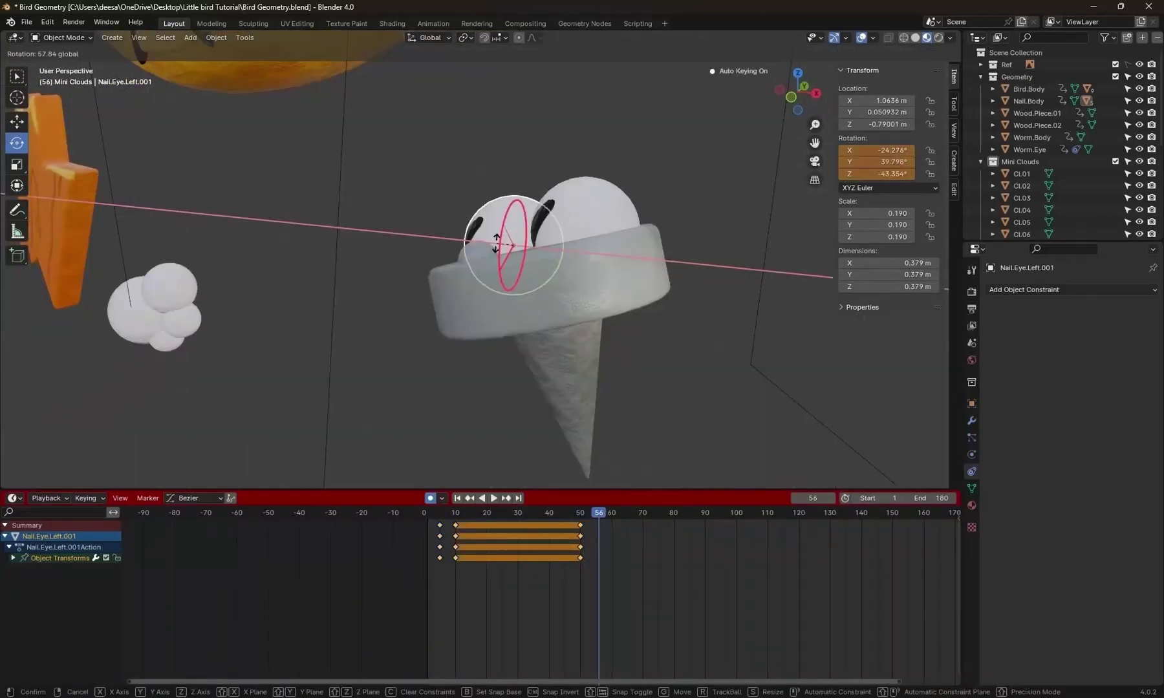
{"action": "left_click", "coordinate": [714, 511]}
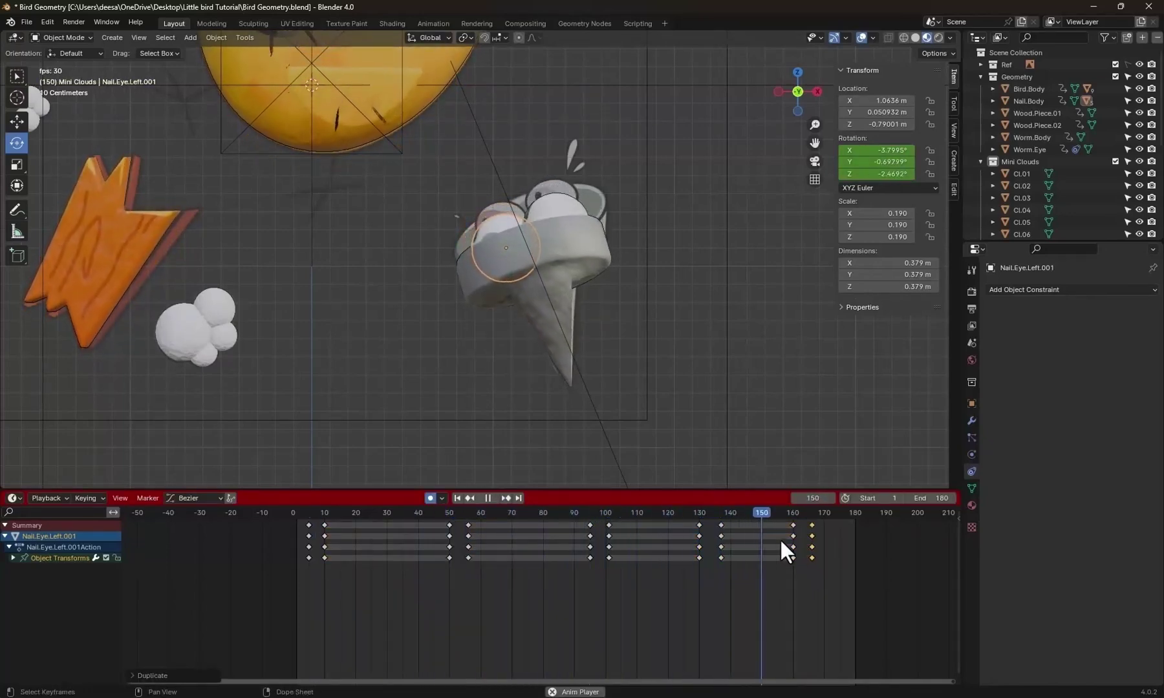
Stop the playback of the eye animation and view the whole scene through the camera.
{"action": "key", "text": "space"}
{"action": "key", "text": "KP_1"}
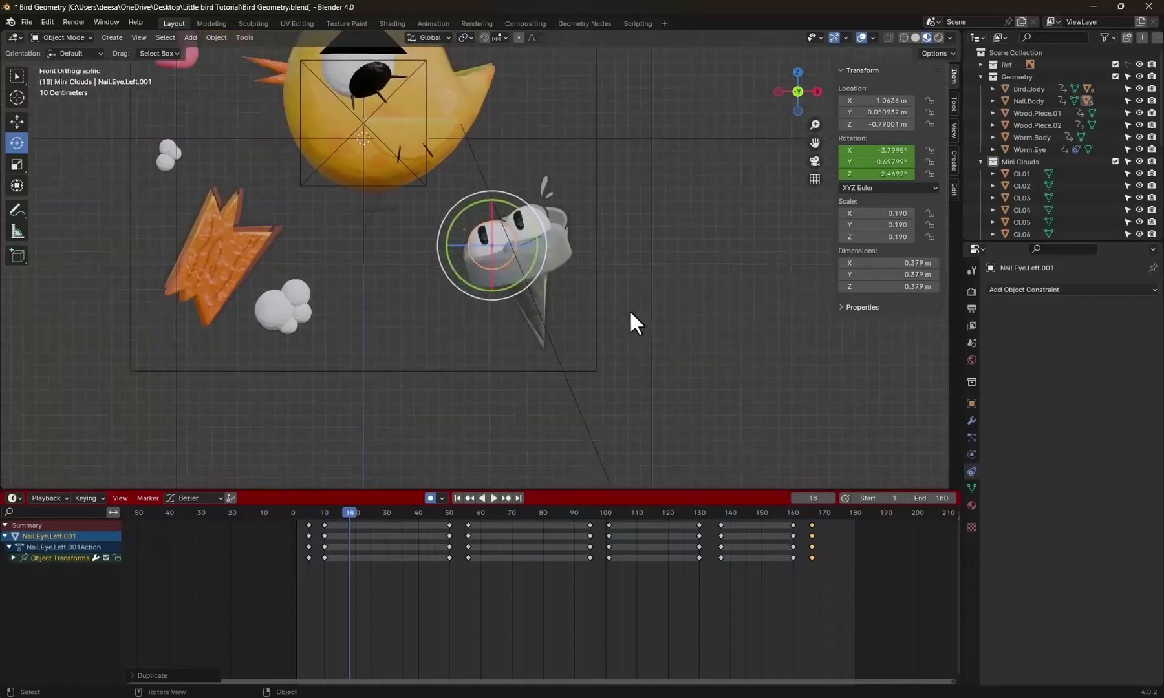
{"action": "key", "text": "KP_0"}
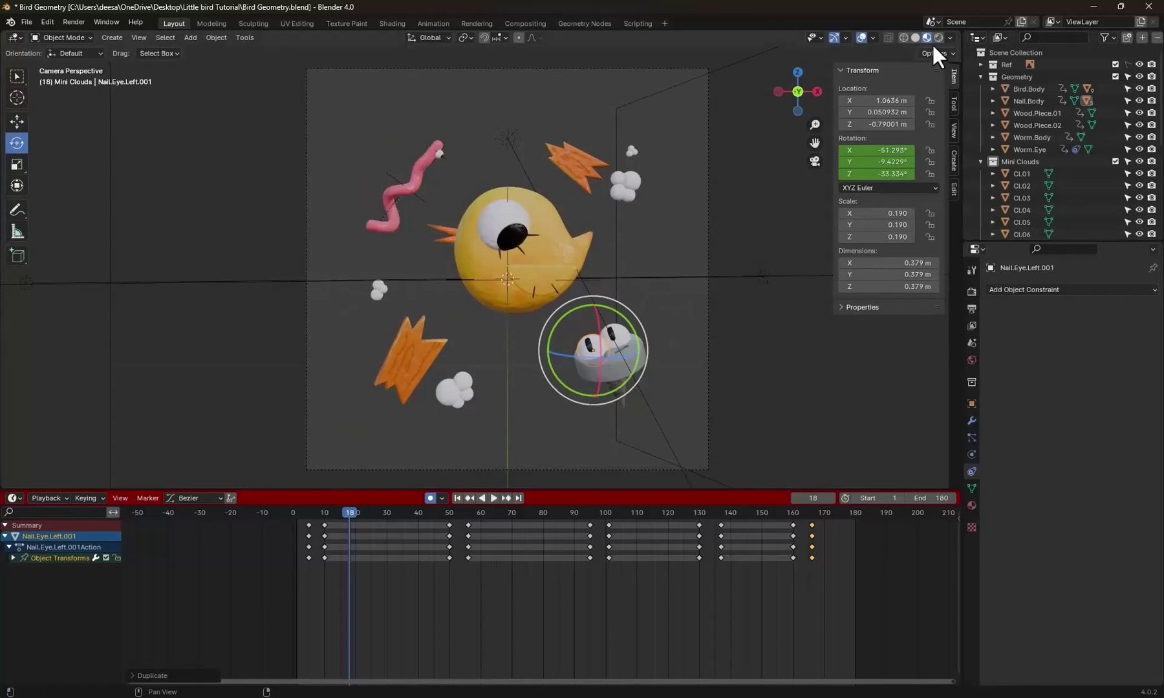
Save the Bird Geometry file and turn off auto keying.
{"action": "key", "text": "ctrl+s"}
{"action": "left_click", "coordinate": [452, 264]}
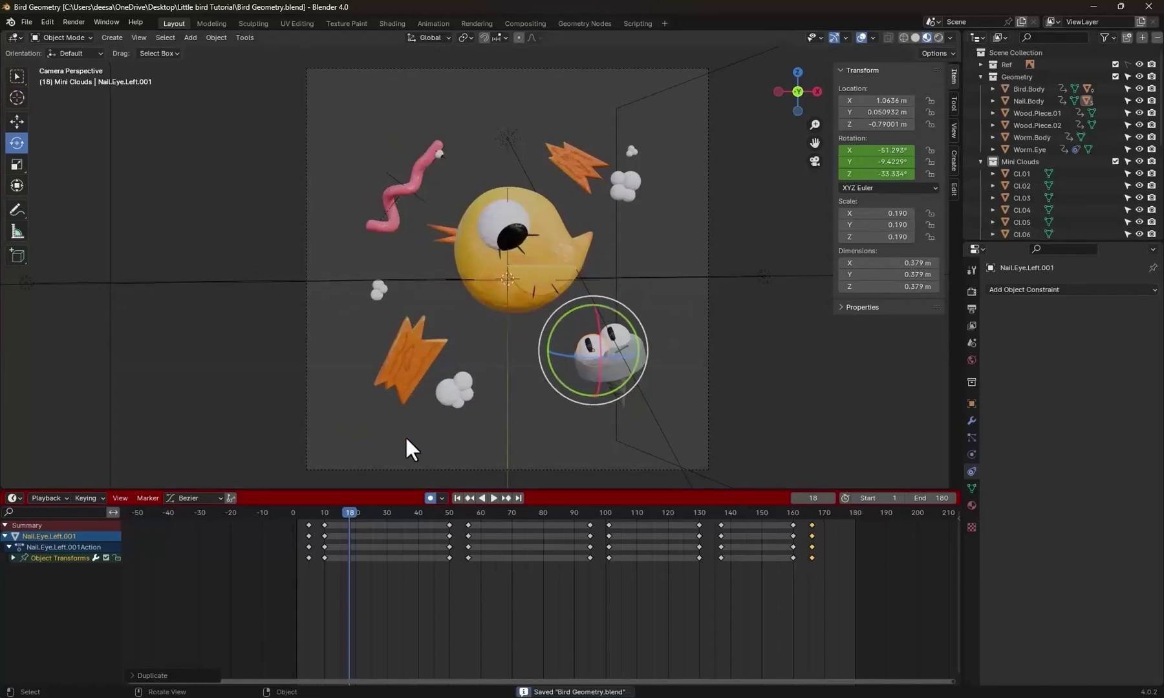
{"action": "left_click", "coordinate": [430, 497]}
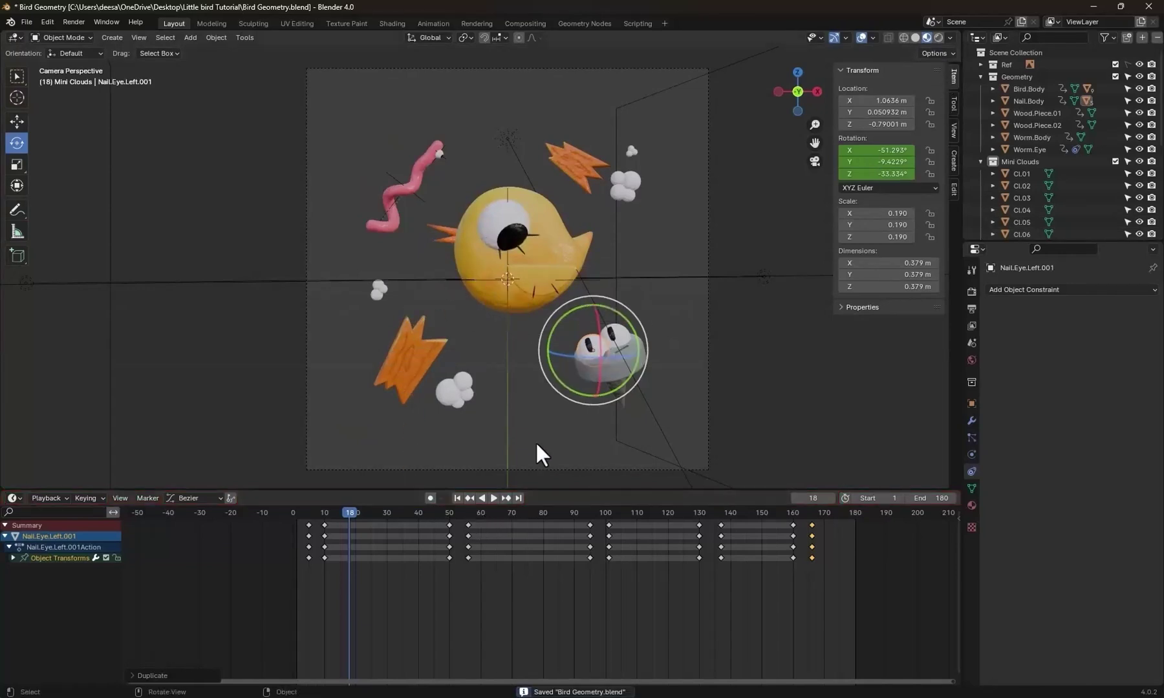
Deselect everything and play the animation from the start of the timeline in Rendered shading through the camera.
{"action": "left_click", "coordinate": [756, 204]}
{"action": "left_click", "coordinate": [938, 37]}
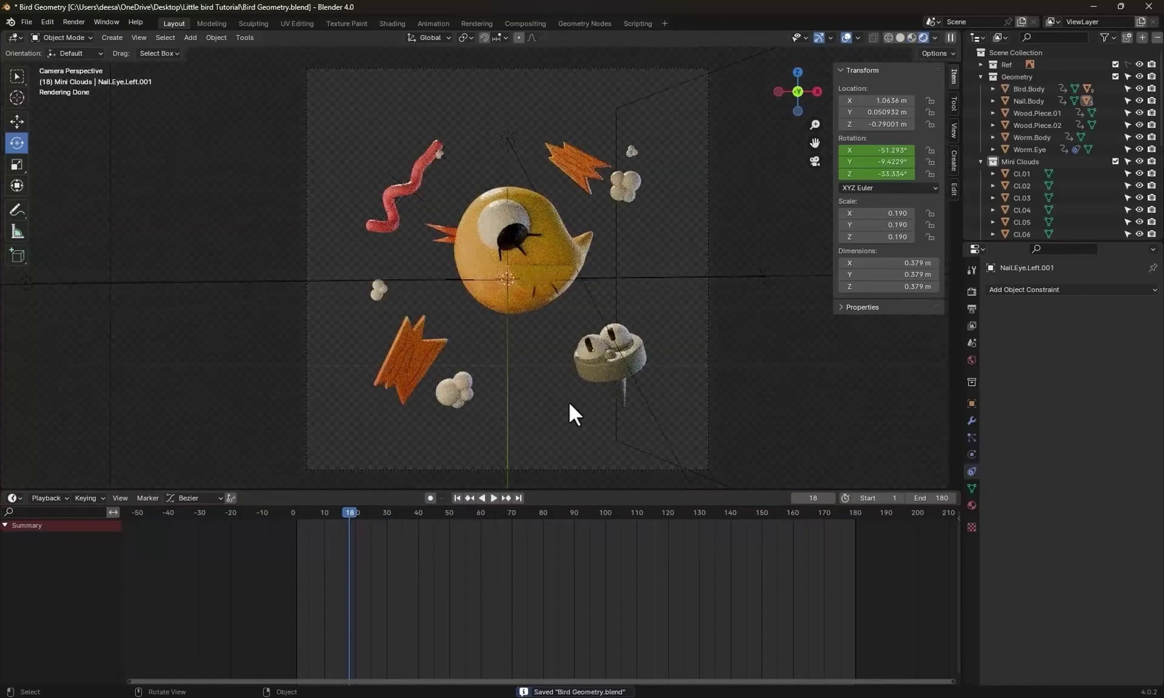
{"action": "left_click", "coordinate": [300, 514]}
{"action": "key", "text": "space"}
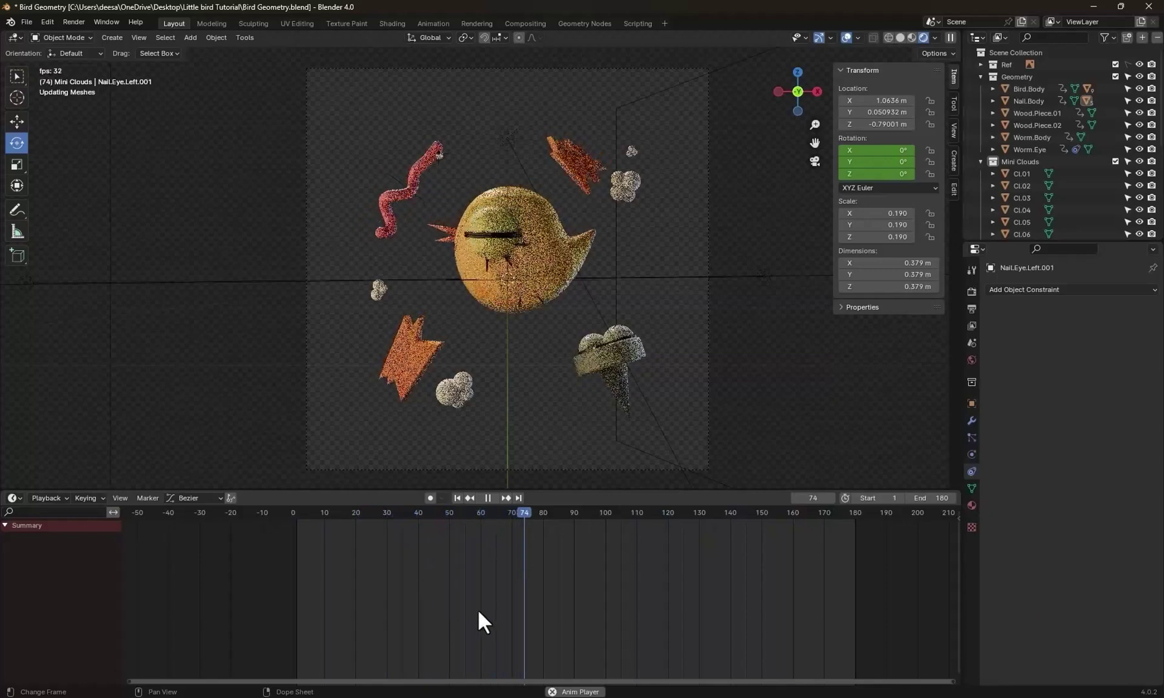
{"action": "key", "text": "space"}
Save the Bird Geometry file and start rendering the animation.
{"action": "key", "text": "ctrl+s"}
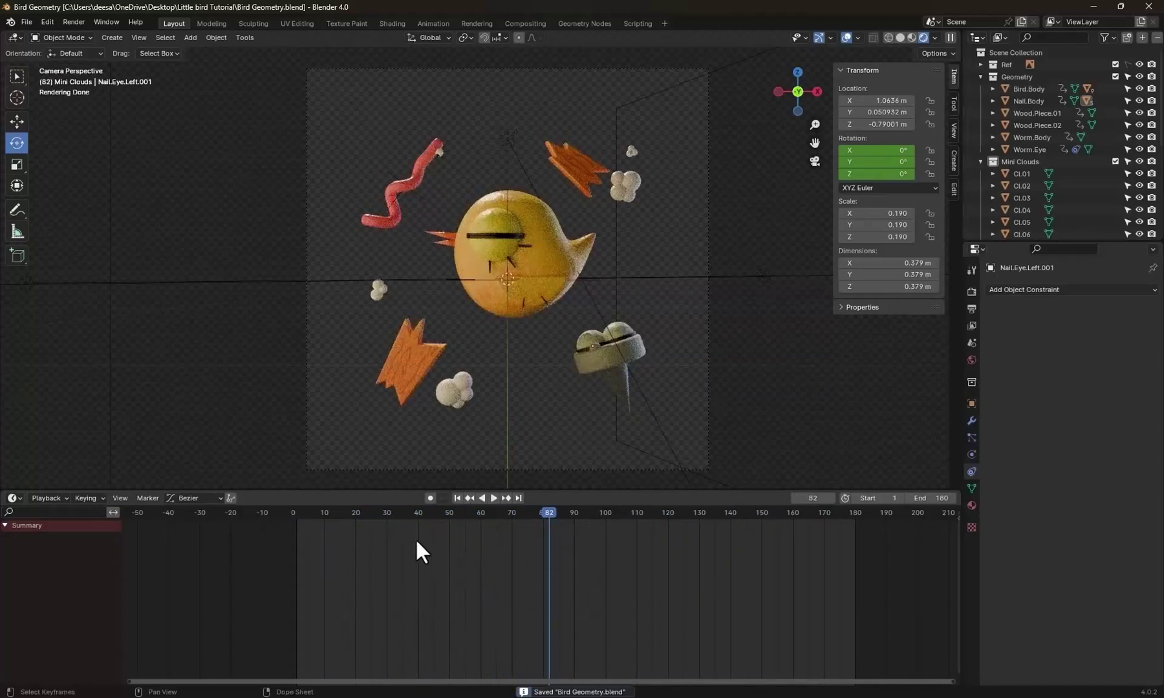
{"action": "left_click", "coordinate": [74, 22]}
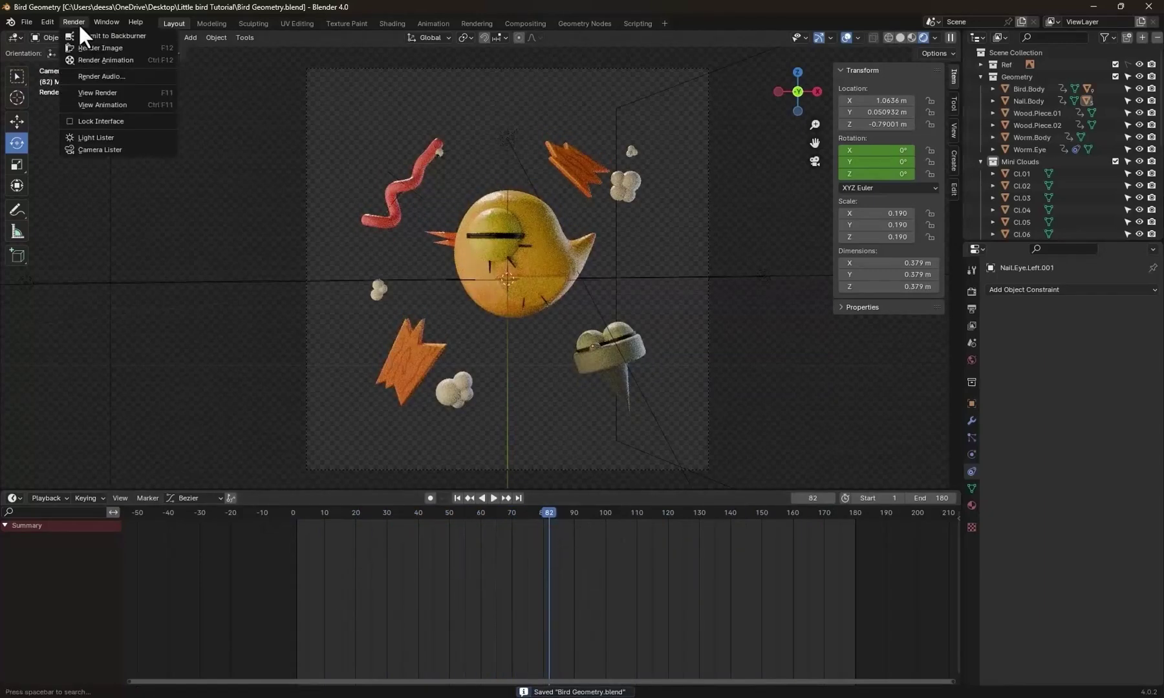
{"action": "left_click", "coordinate": [113, 57]}
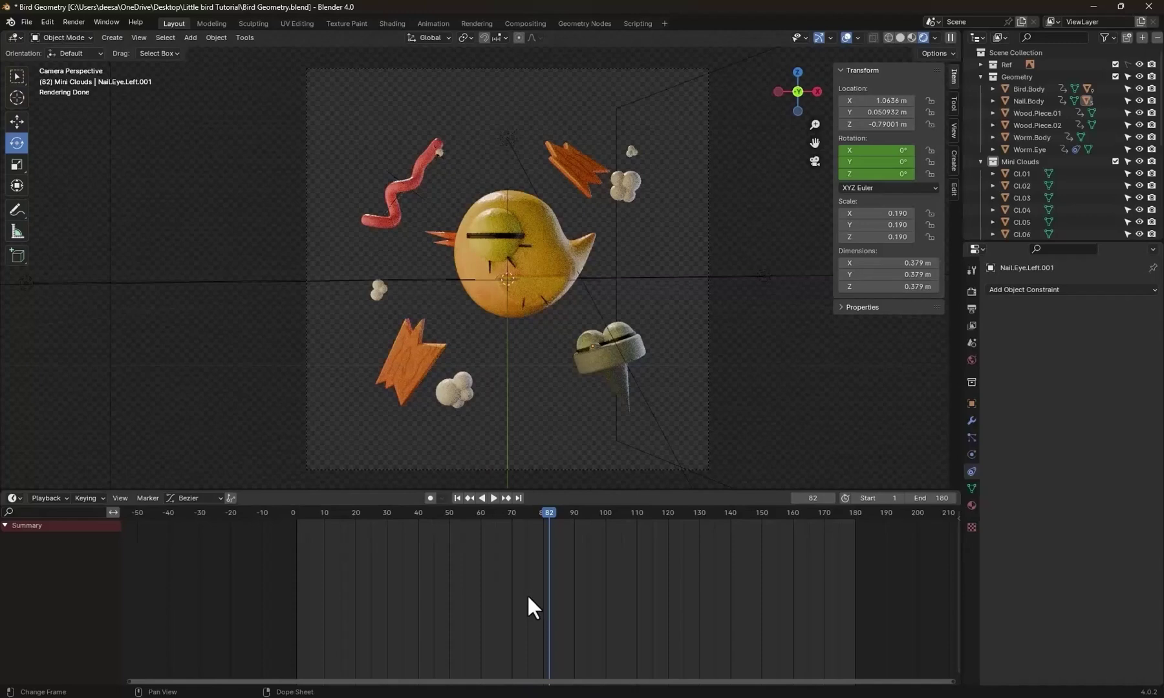